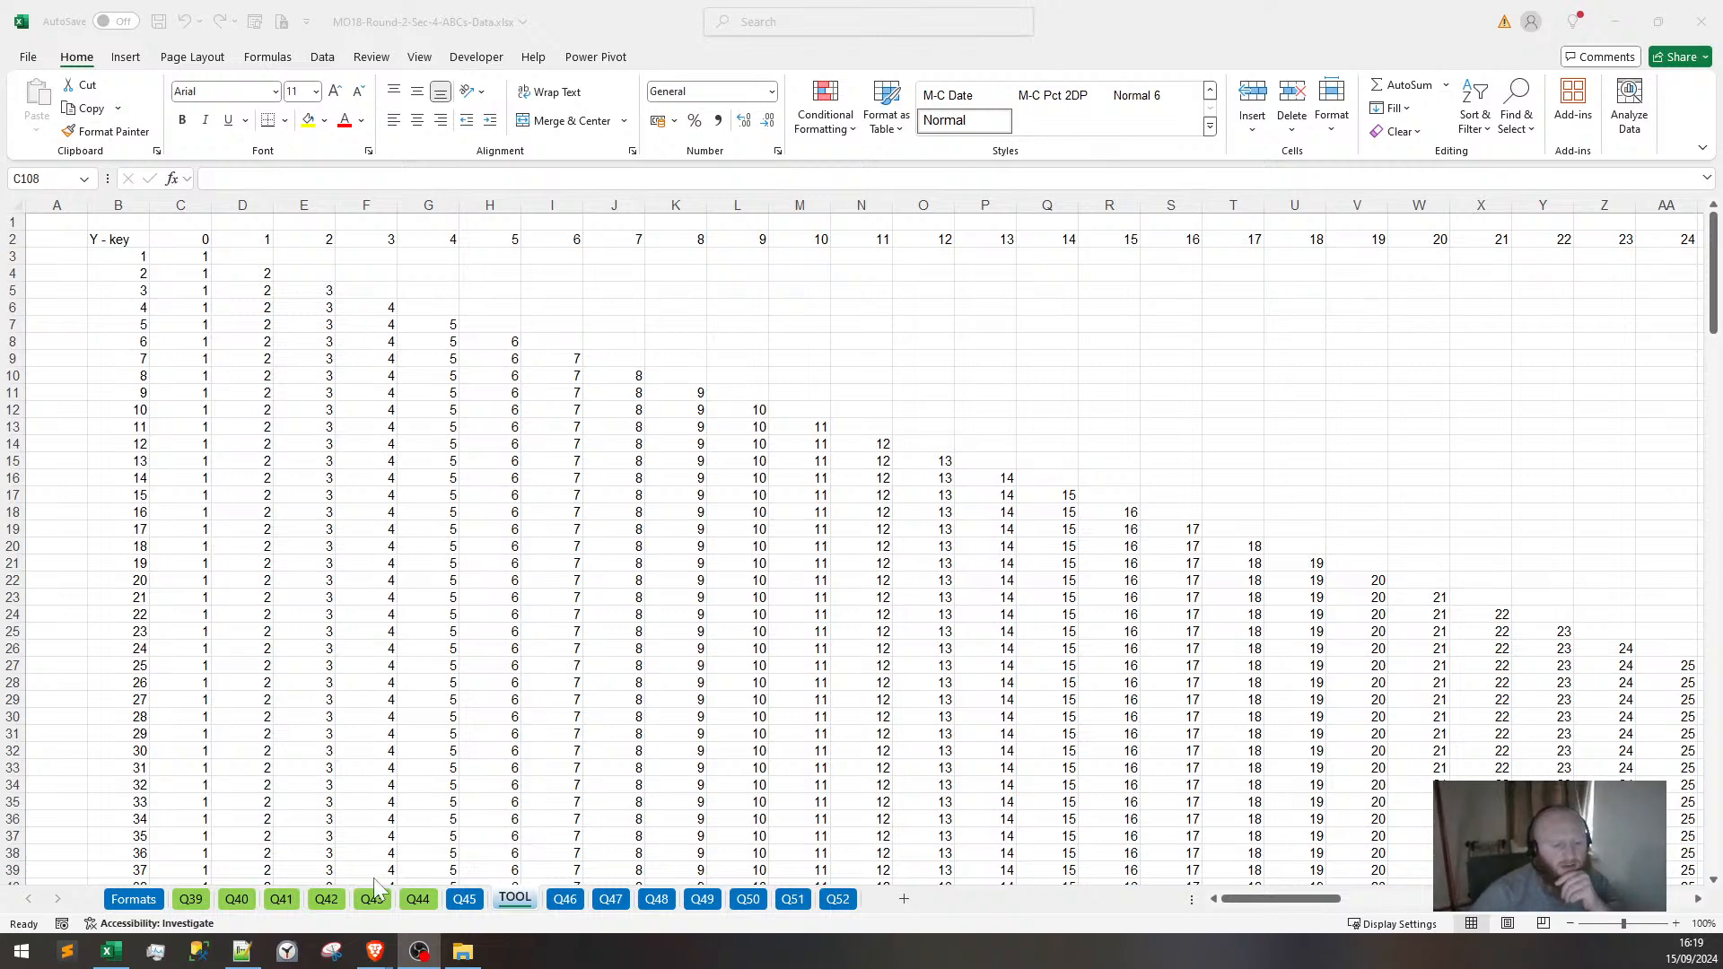
Review the case study PDF, then return to the workbook's TOOL sheet.
{"action": "mouse_move", "coordinate": [375, 951]}
{"action": "left_click", "coordinate": [465, 884]}
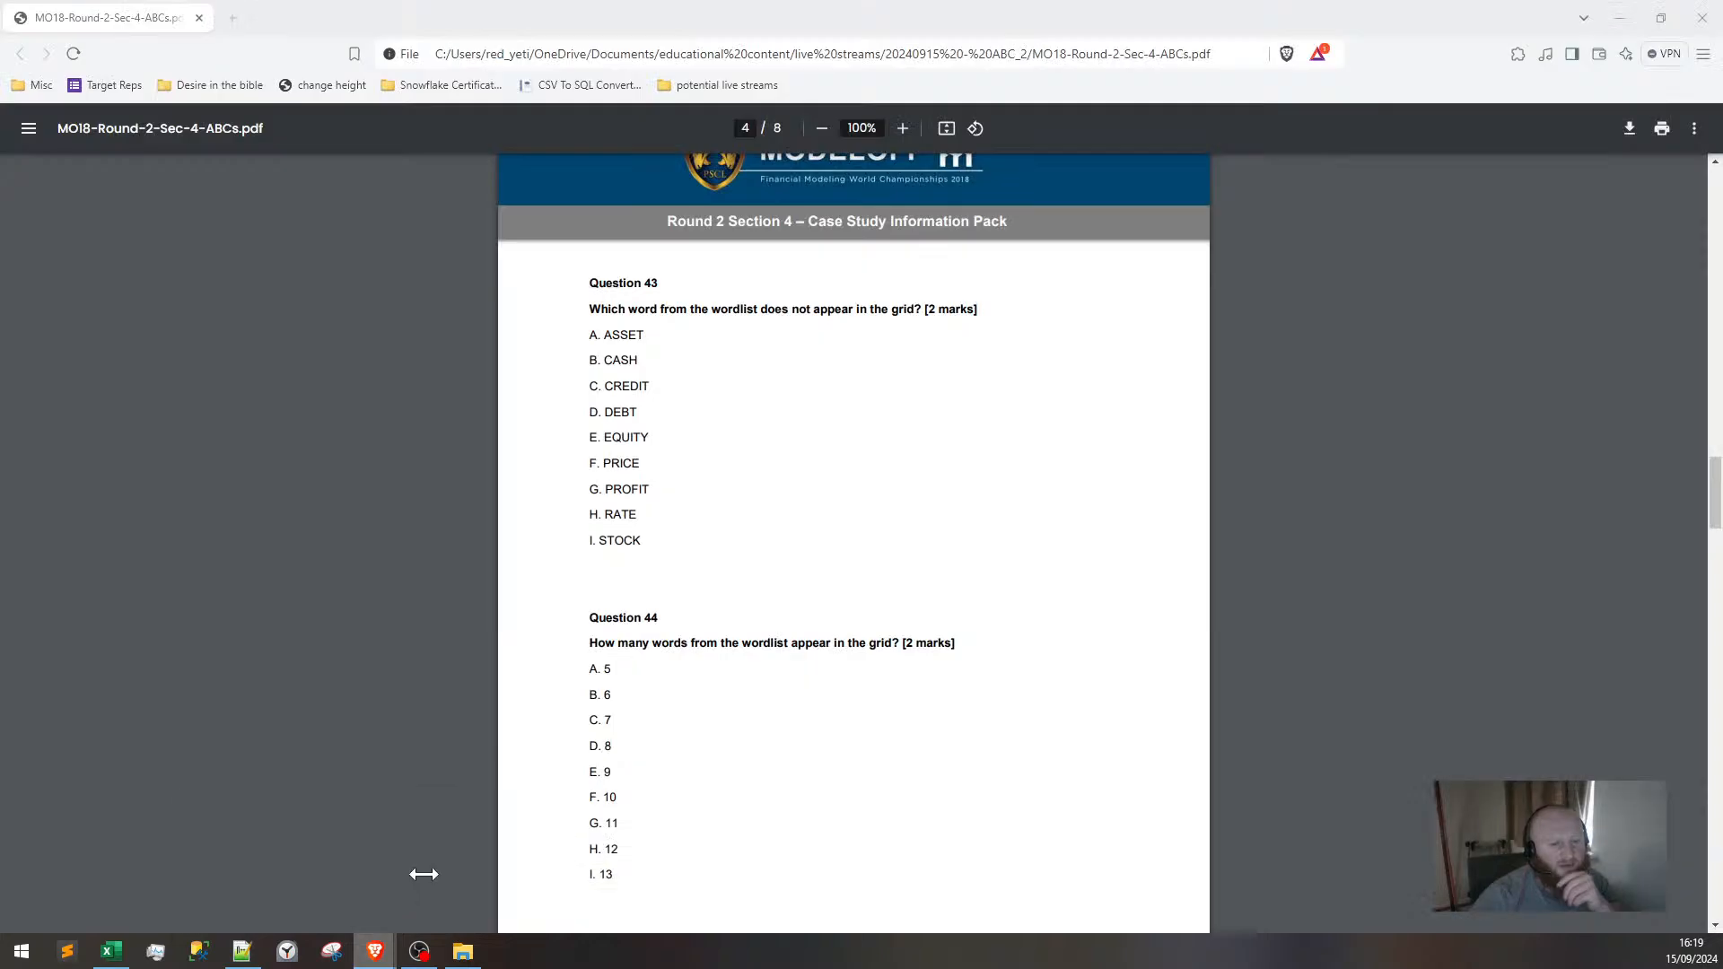
{"action": "scroll", "coordinate": [546, 621], "scroll_direction": "up", "scroll_amount": 20}
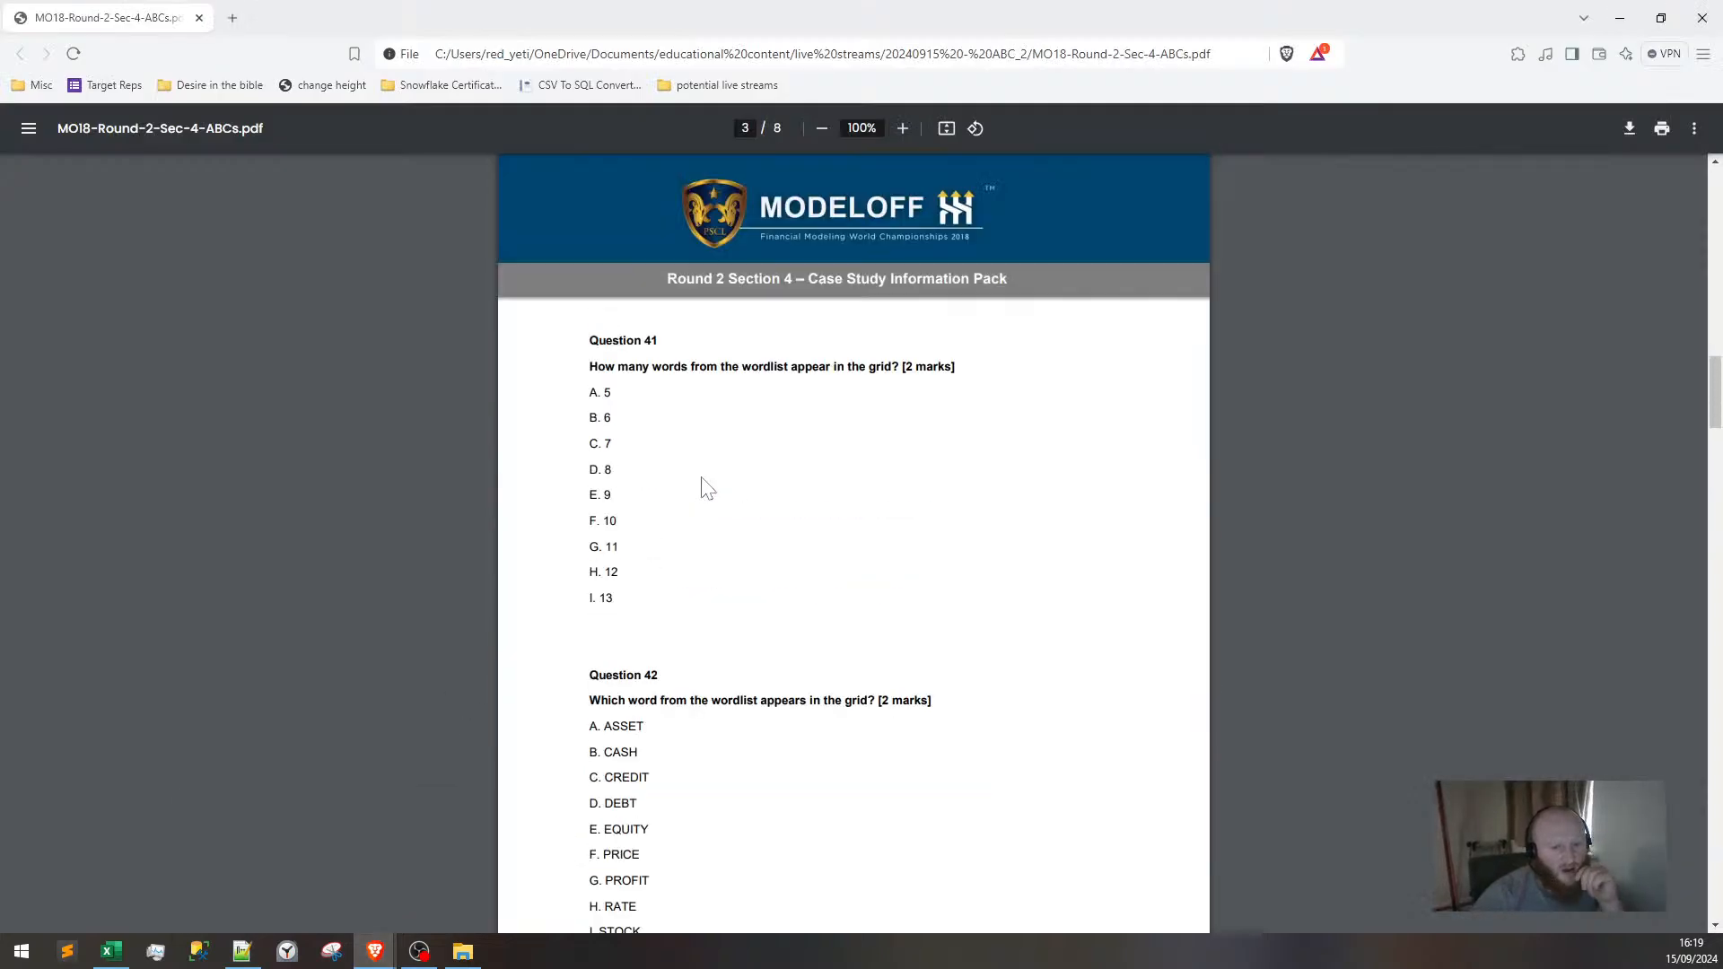
{"action": "scroll", "coordinate": [686, 514], "scroll_direction": "up", "scroll_amount": 10}
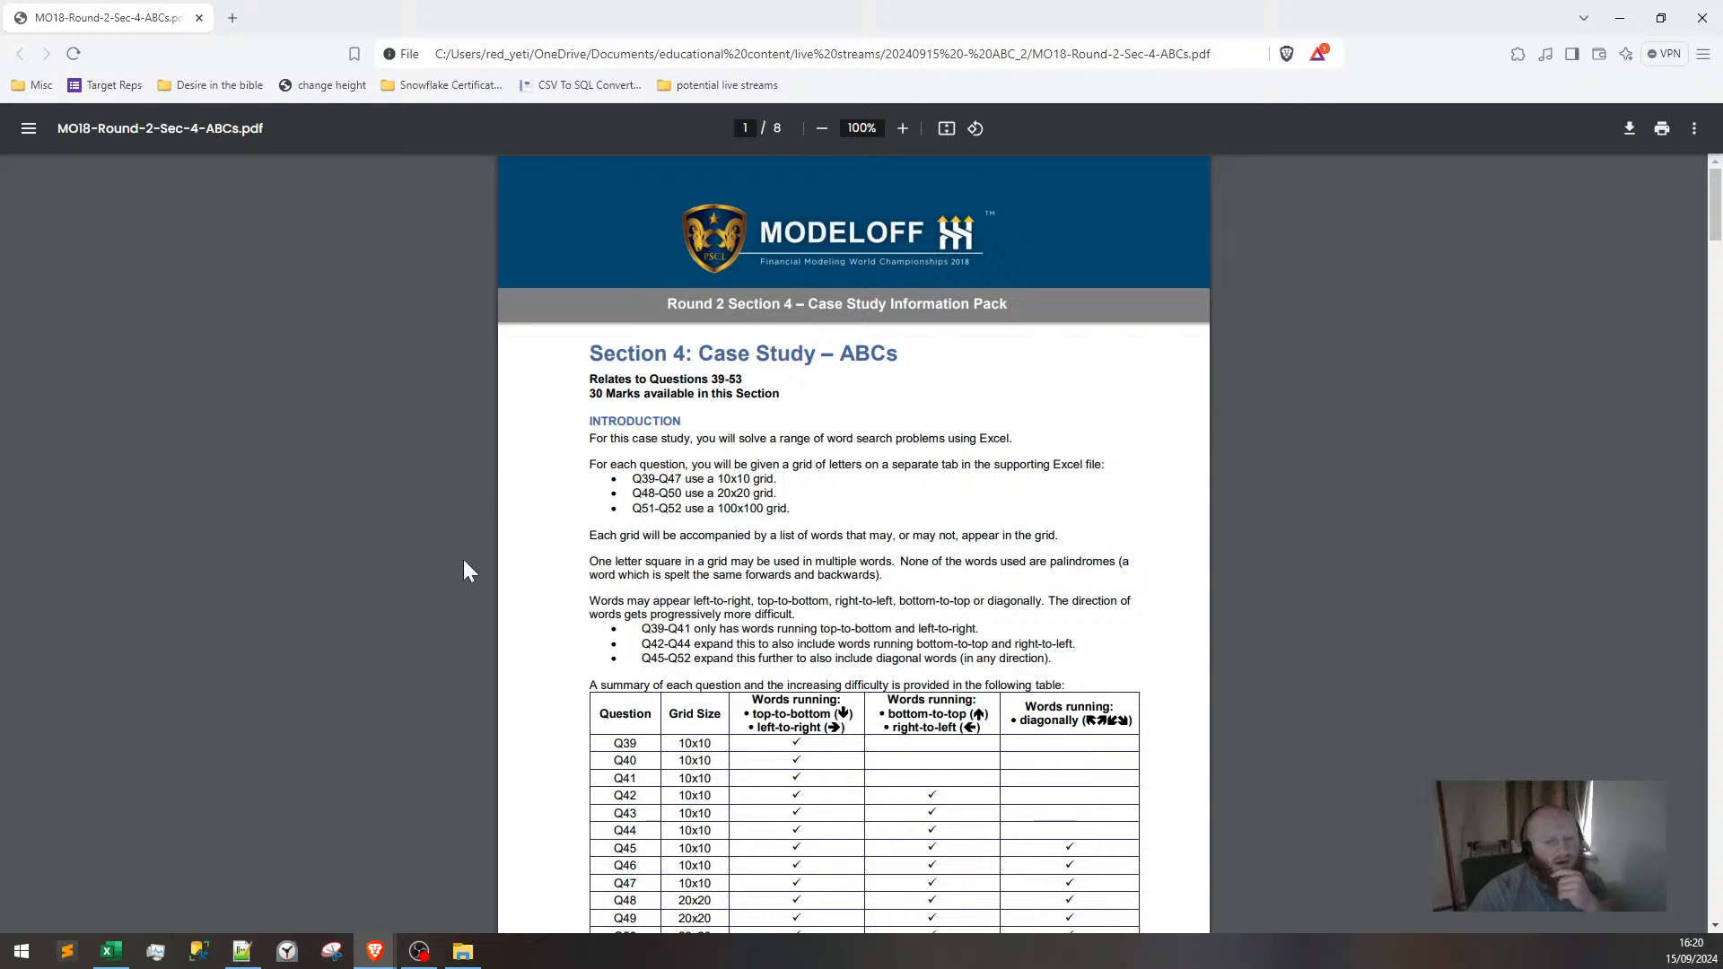
{"action": "scroll", "coordinate": [471, 574], "scroll_direction": "down", "scroll_amount": 3}
{"action": "left_click", "coordinate": [111, 952]}
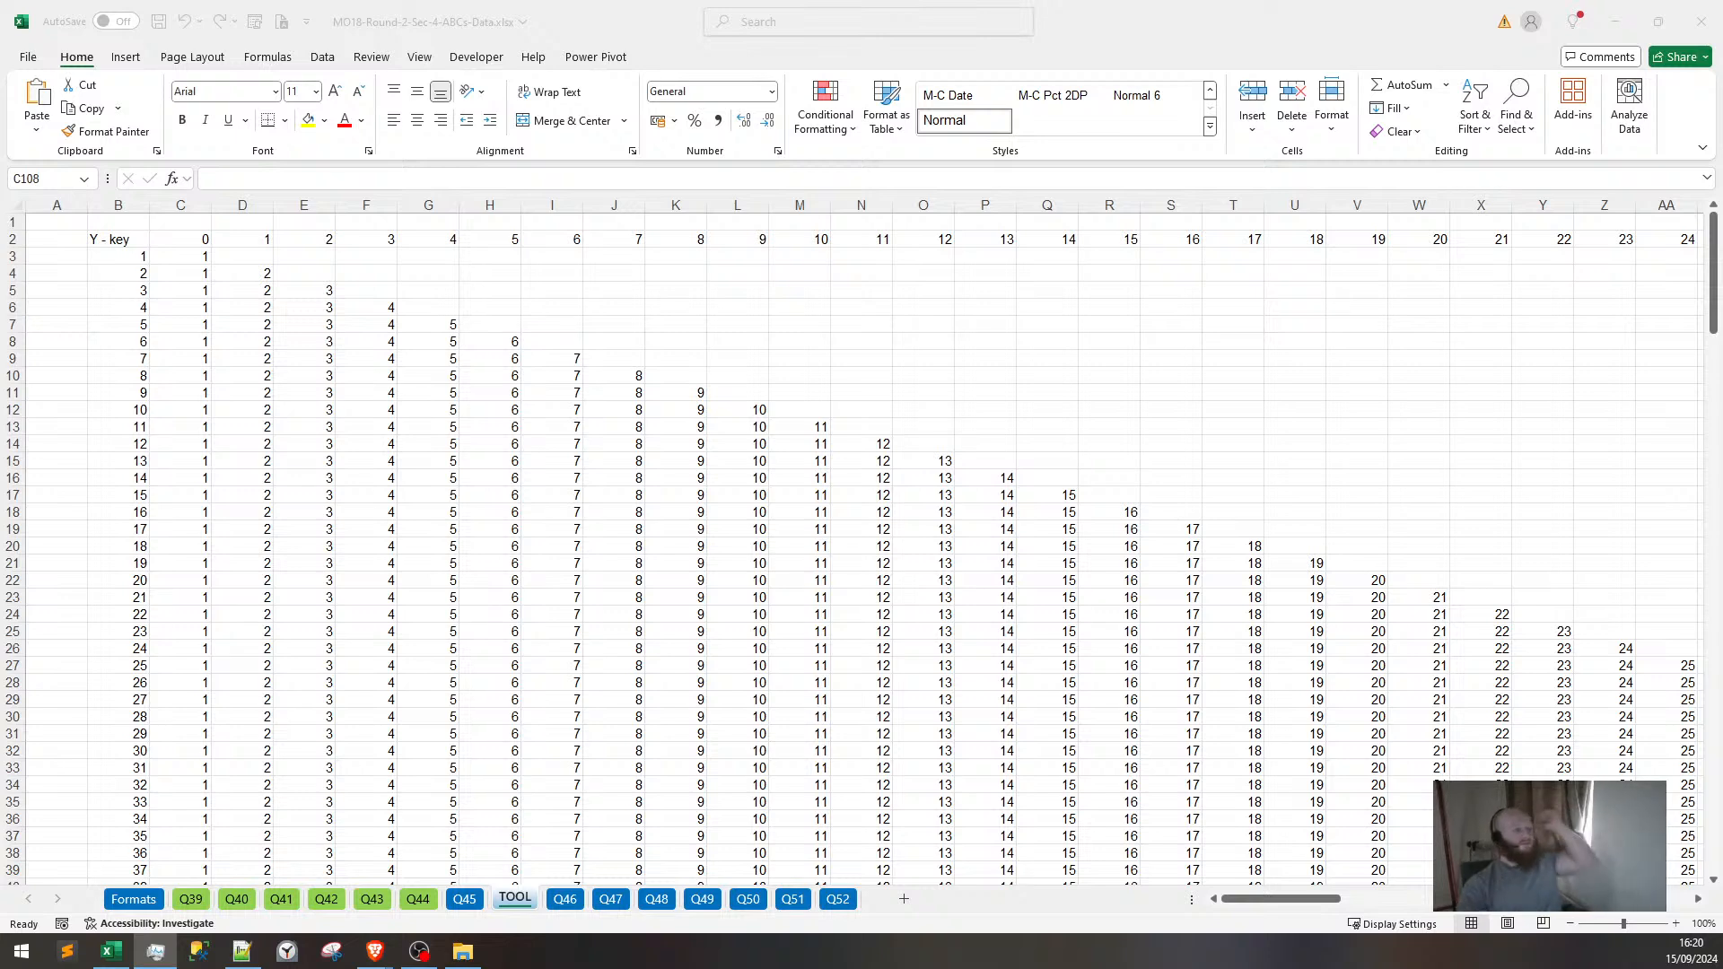
Close the unneeded background app from its taskbar jump list.
{"action": "key", "text": "alt+Tab"}
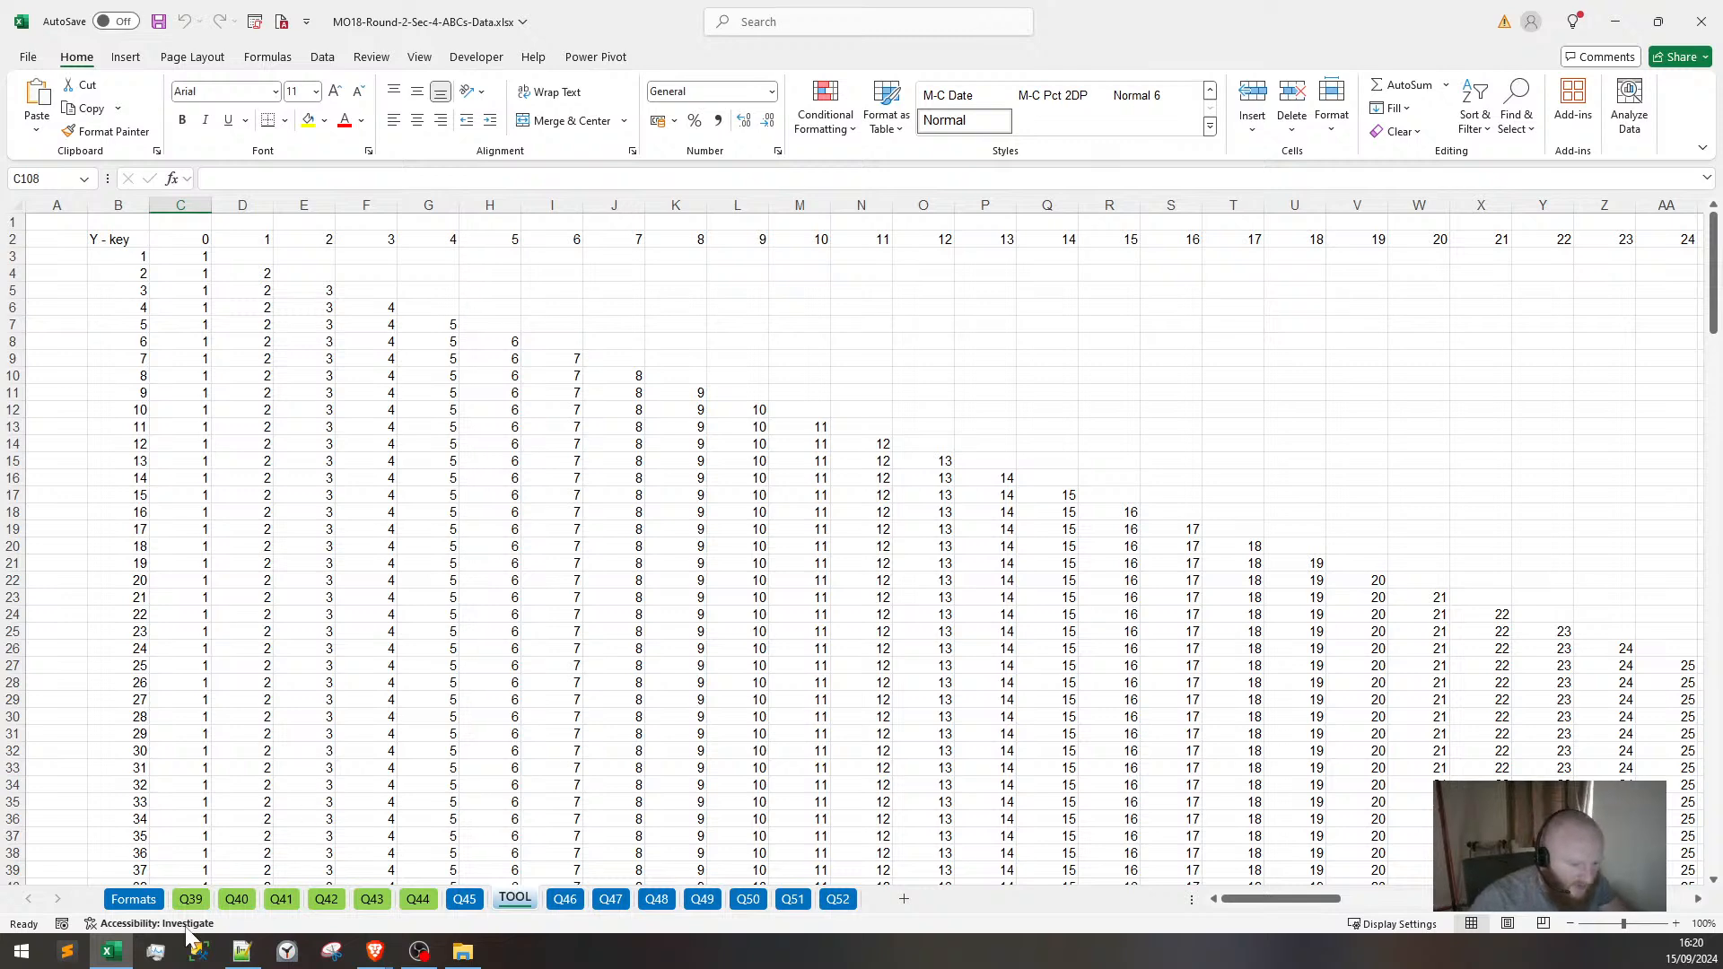
{"action": "left_click", "coordinate": [157, 952]}
{"action": "right_click", "coordinate": [169, 960]}
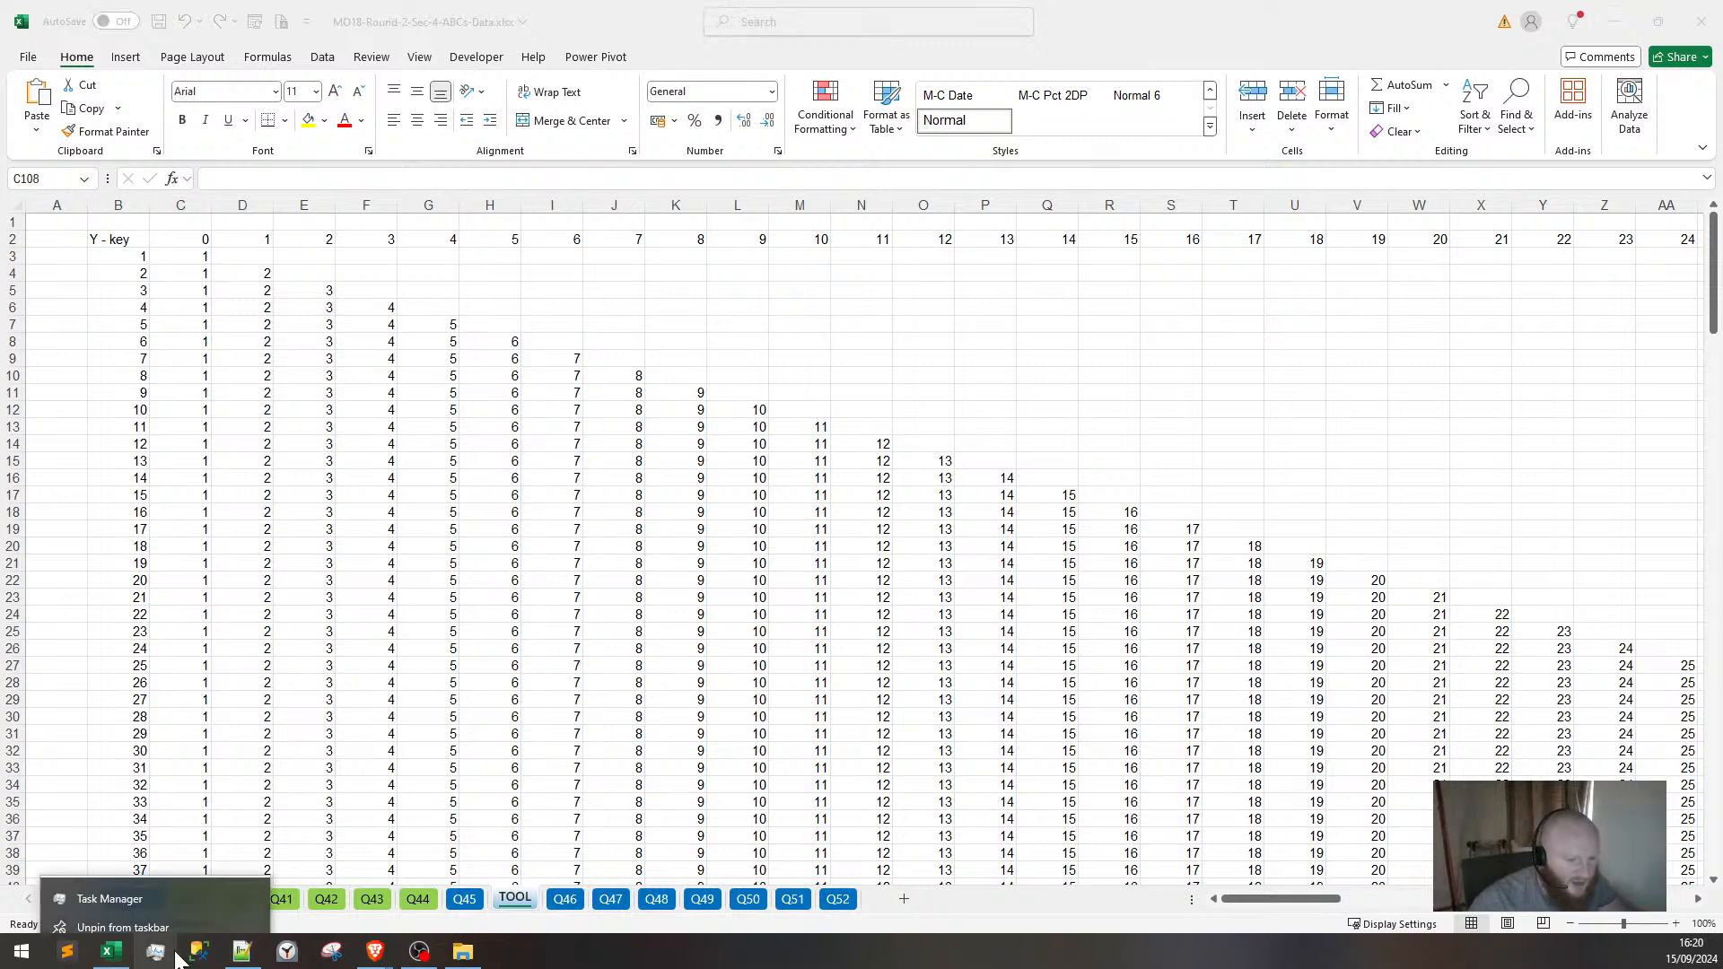
{"action": "left_click", "coordinate": [168, 919]}
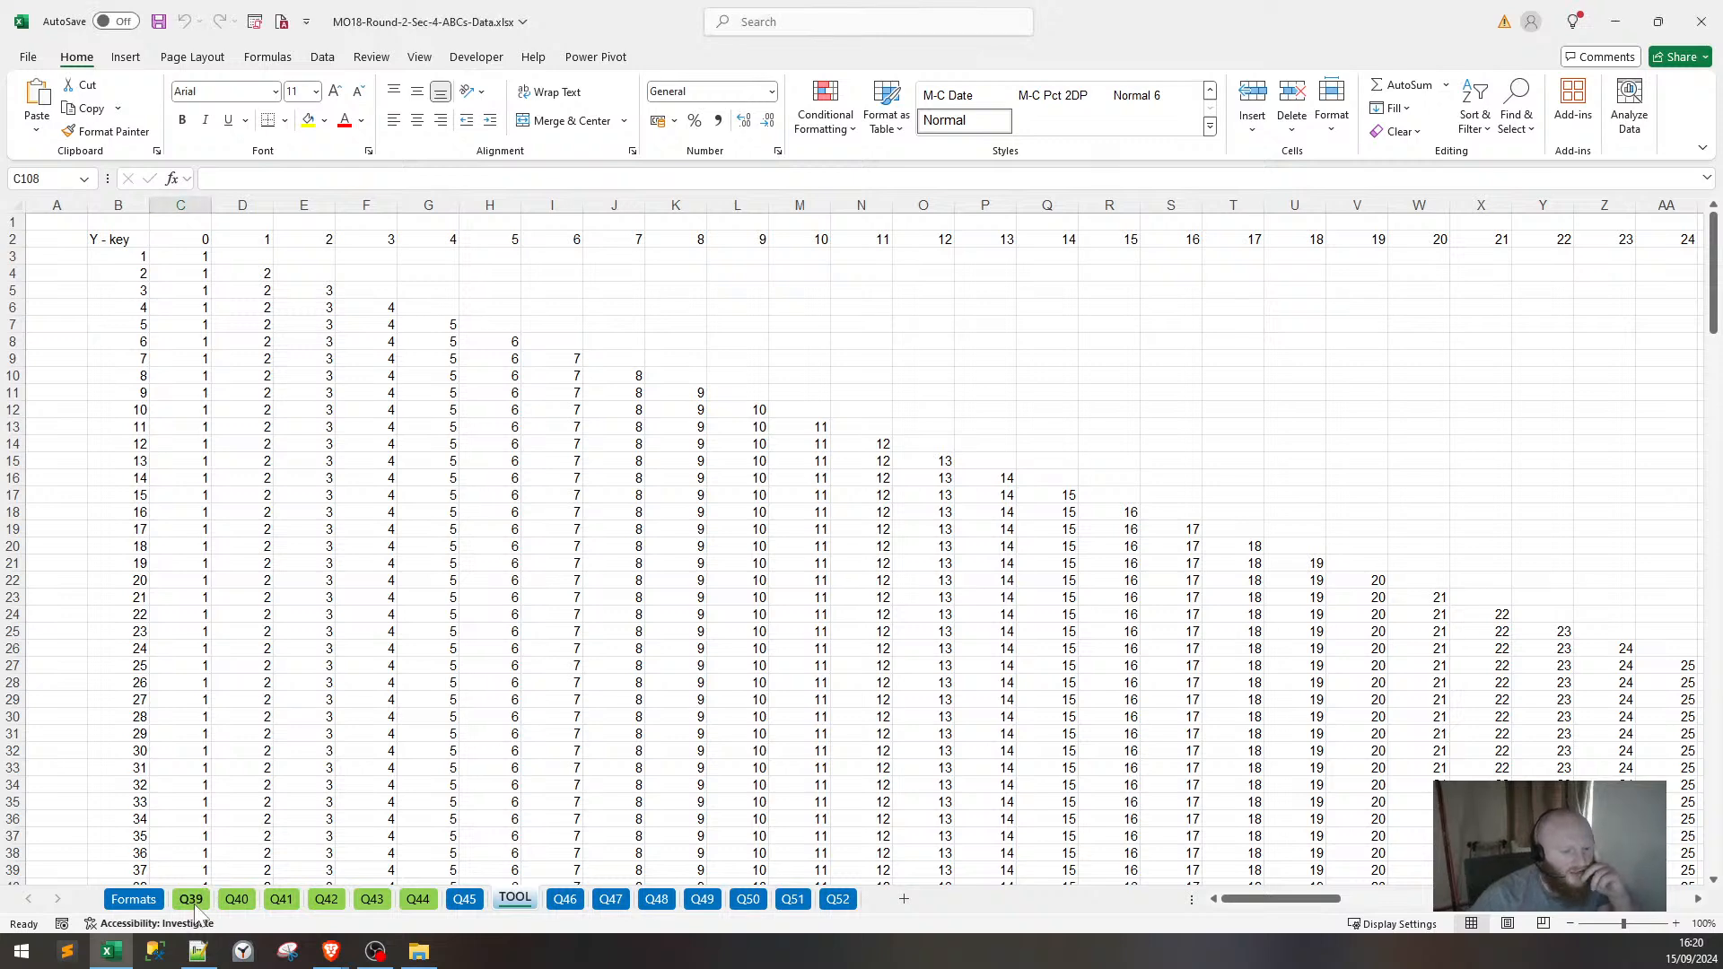
Show the Q39 sheet and select its 10x10 letter grid E7:N16.
{"action": "left_click", "coordinate": [192, 899]}
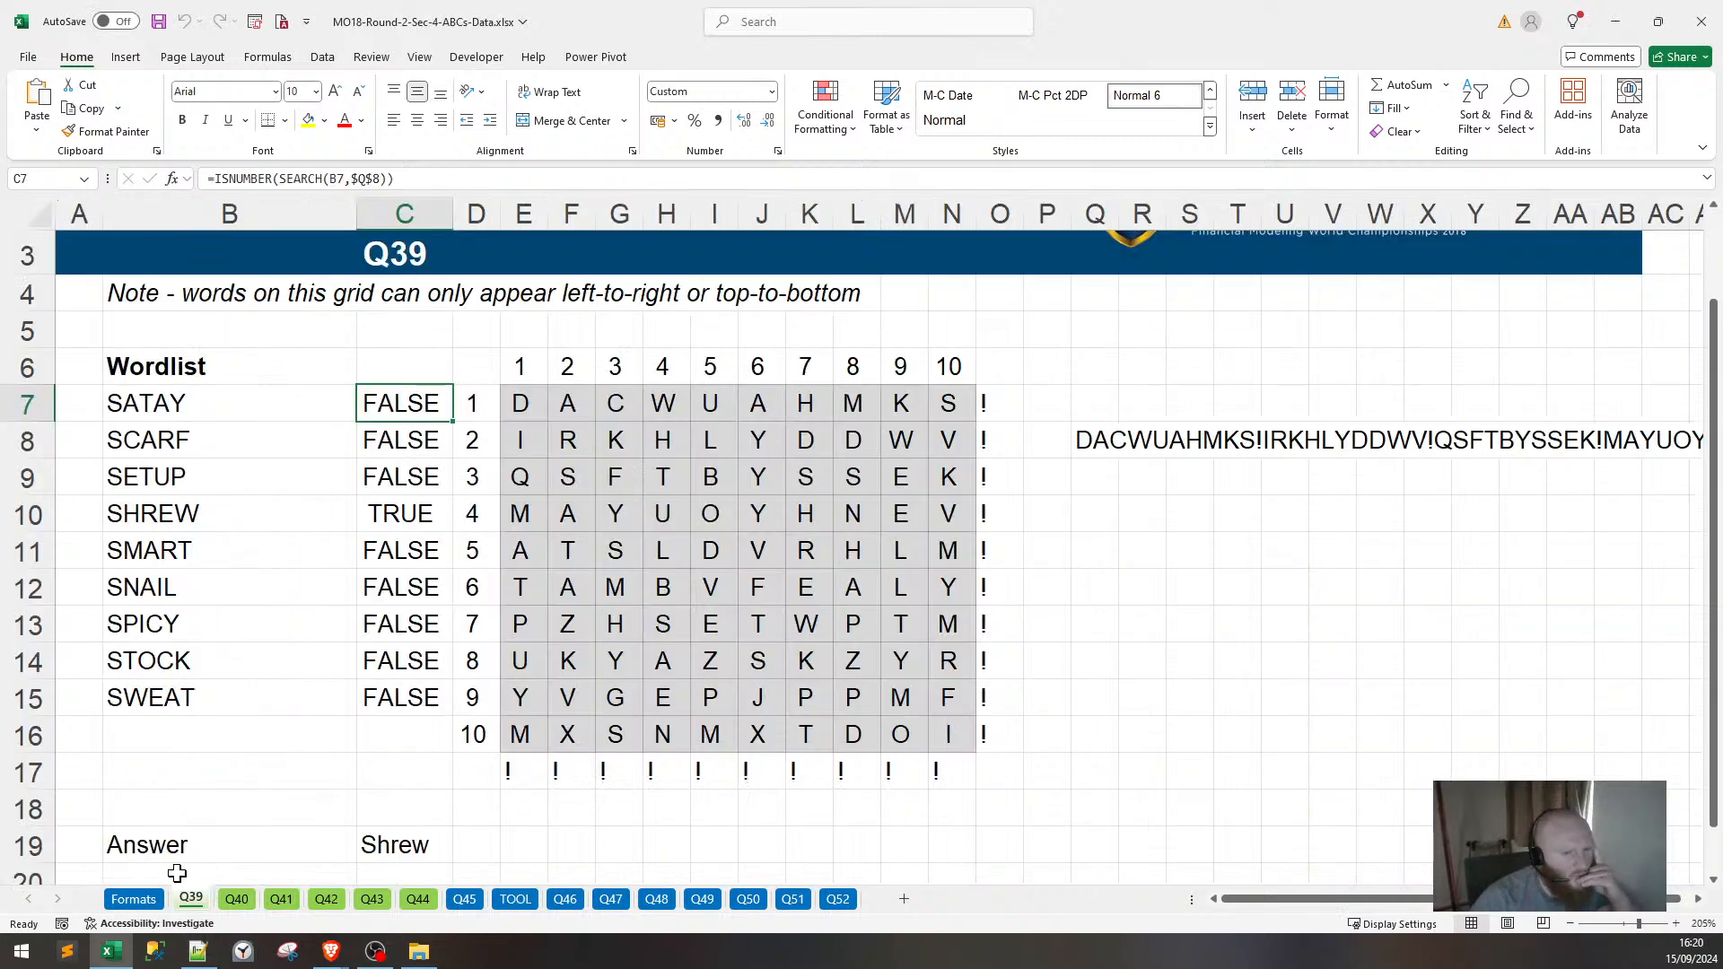
{"action": "left_click_drag", "start_coordinate": [523, 411], "coordinate": [949, 738]}
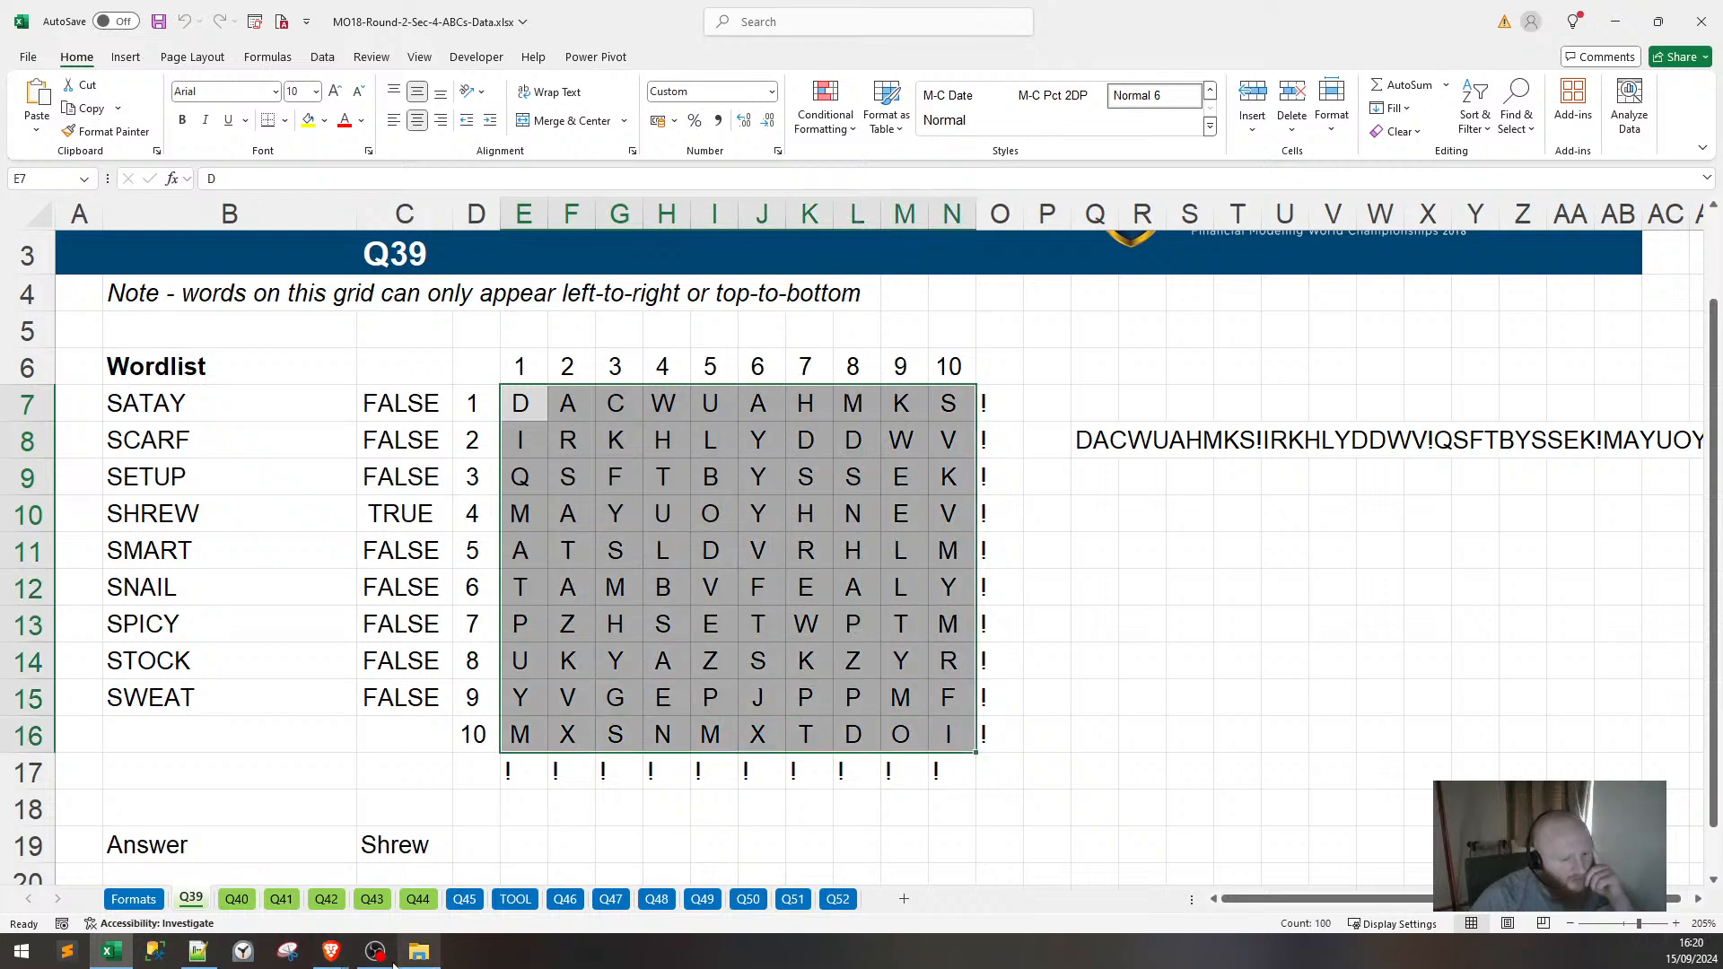
{"action": "mouse_move", "coordinate": [331, 949]}
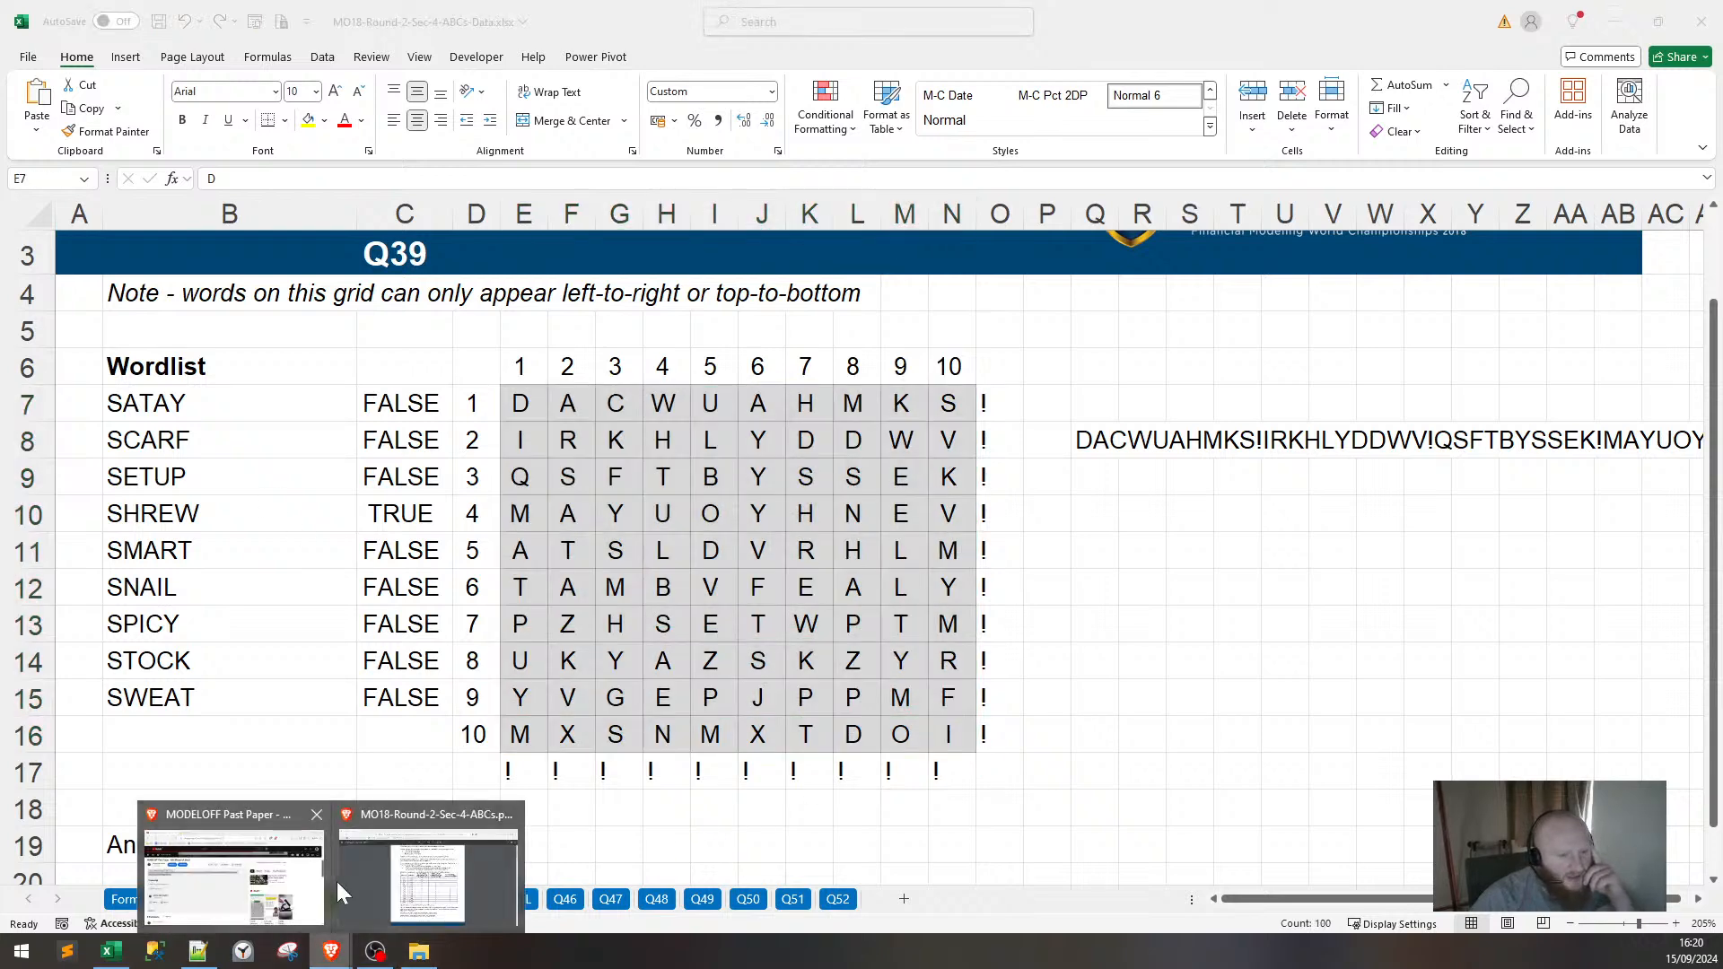
{"action": "left_click", "coordinate": [363, 866]}
{"action": "scroll", "coordinate": [388, 857], "scroll_direction": "down", "scroll_amount": 6}
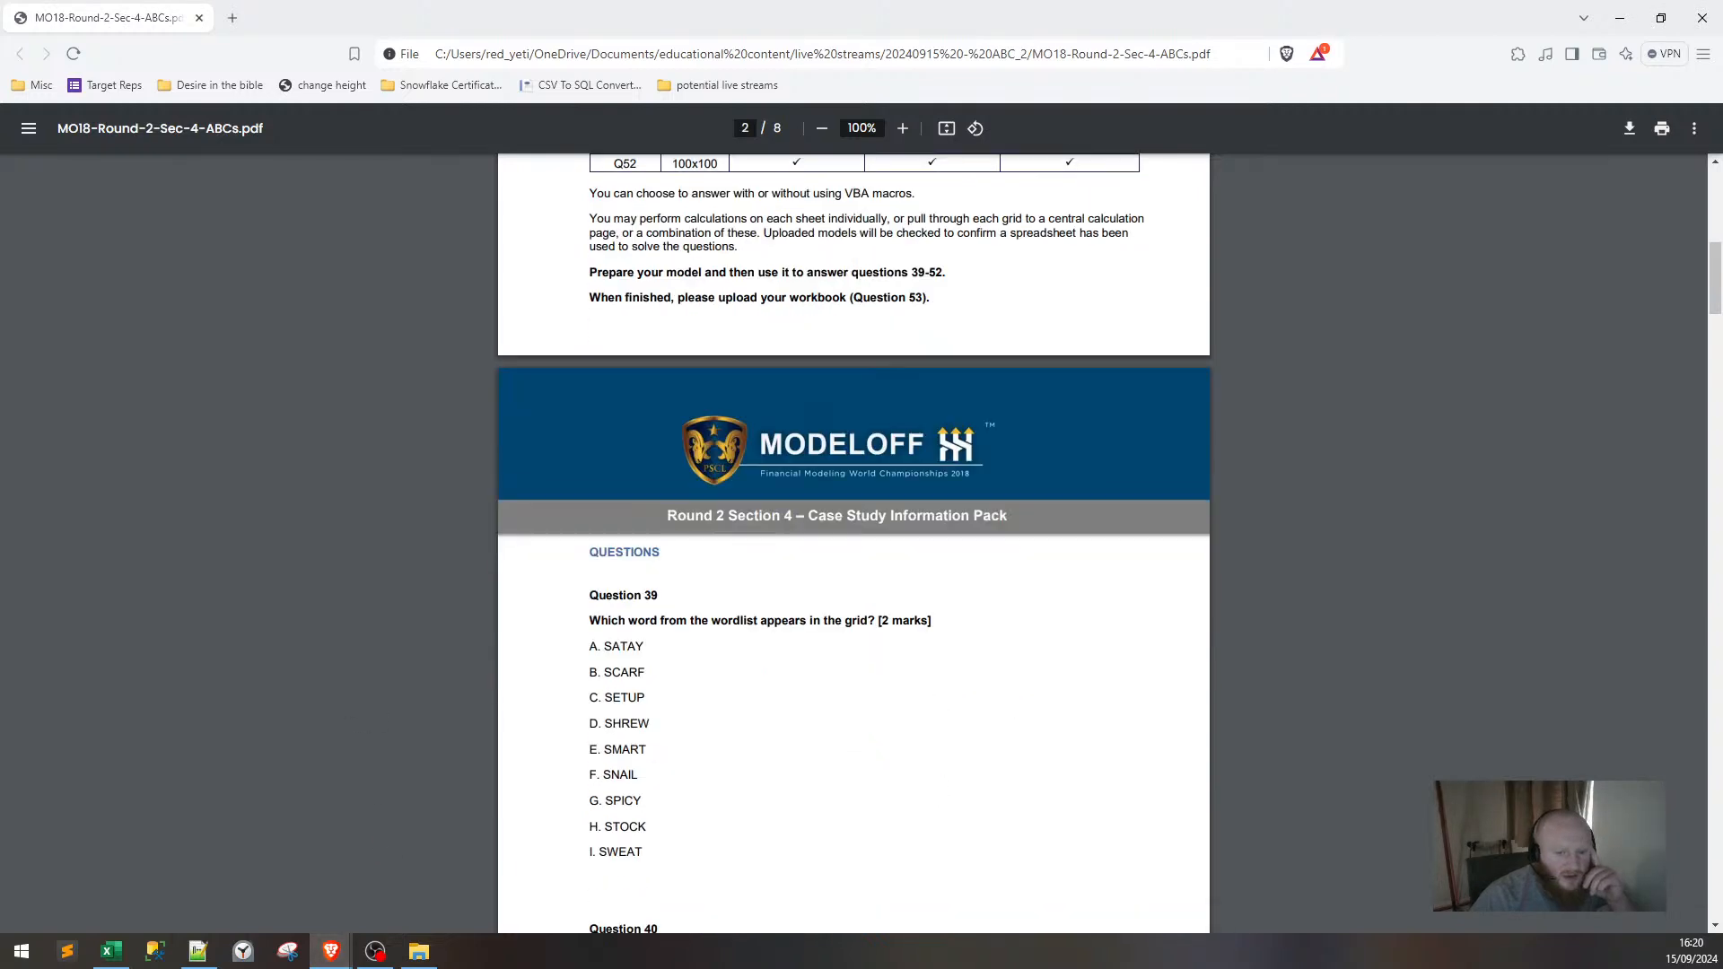
{"action": "scroll", "coordinate": [574, 448], "scroll_direction": "down", "scroll_amount": 2}
{"action": "left_click_drag", "start_coordinate": [589, 440], "coordinate": [691, 440]}
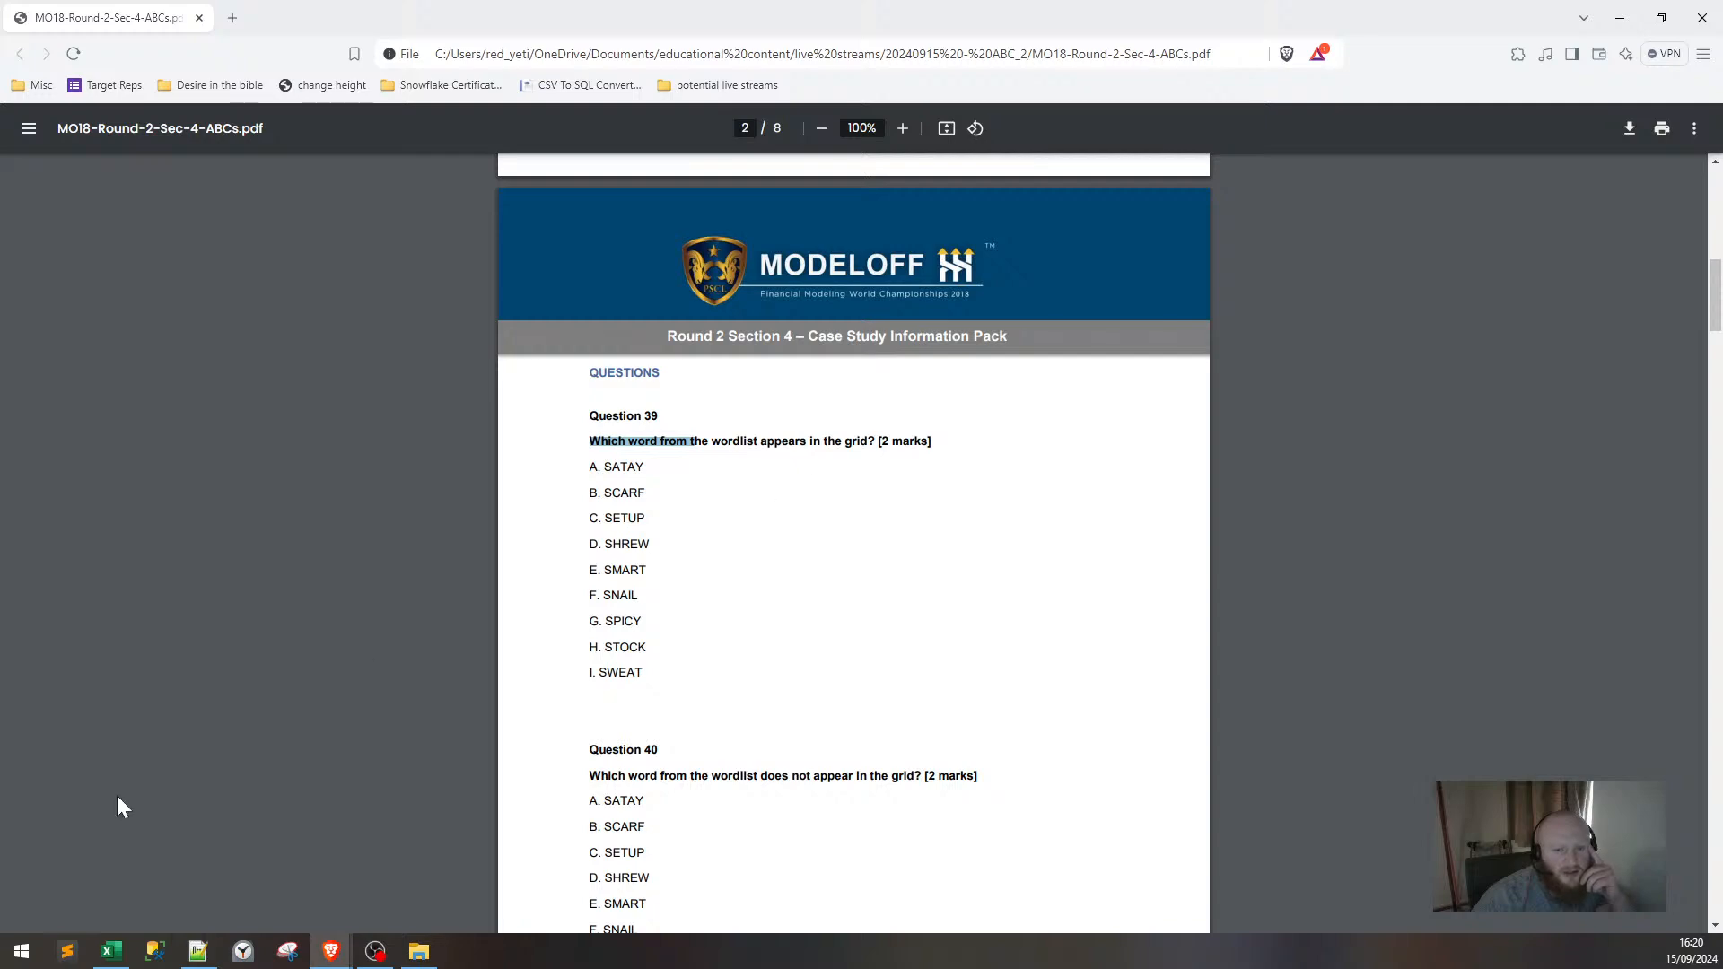
{"action": "left_click", "coordinate": [112, 951]}
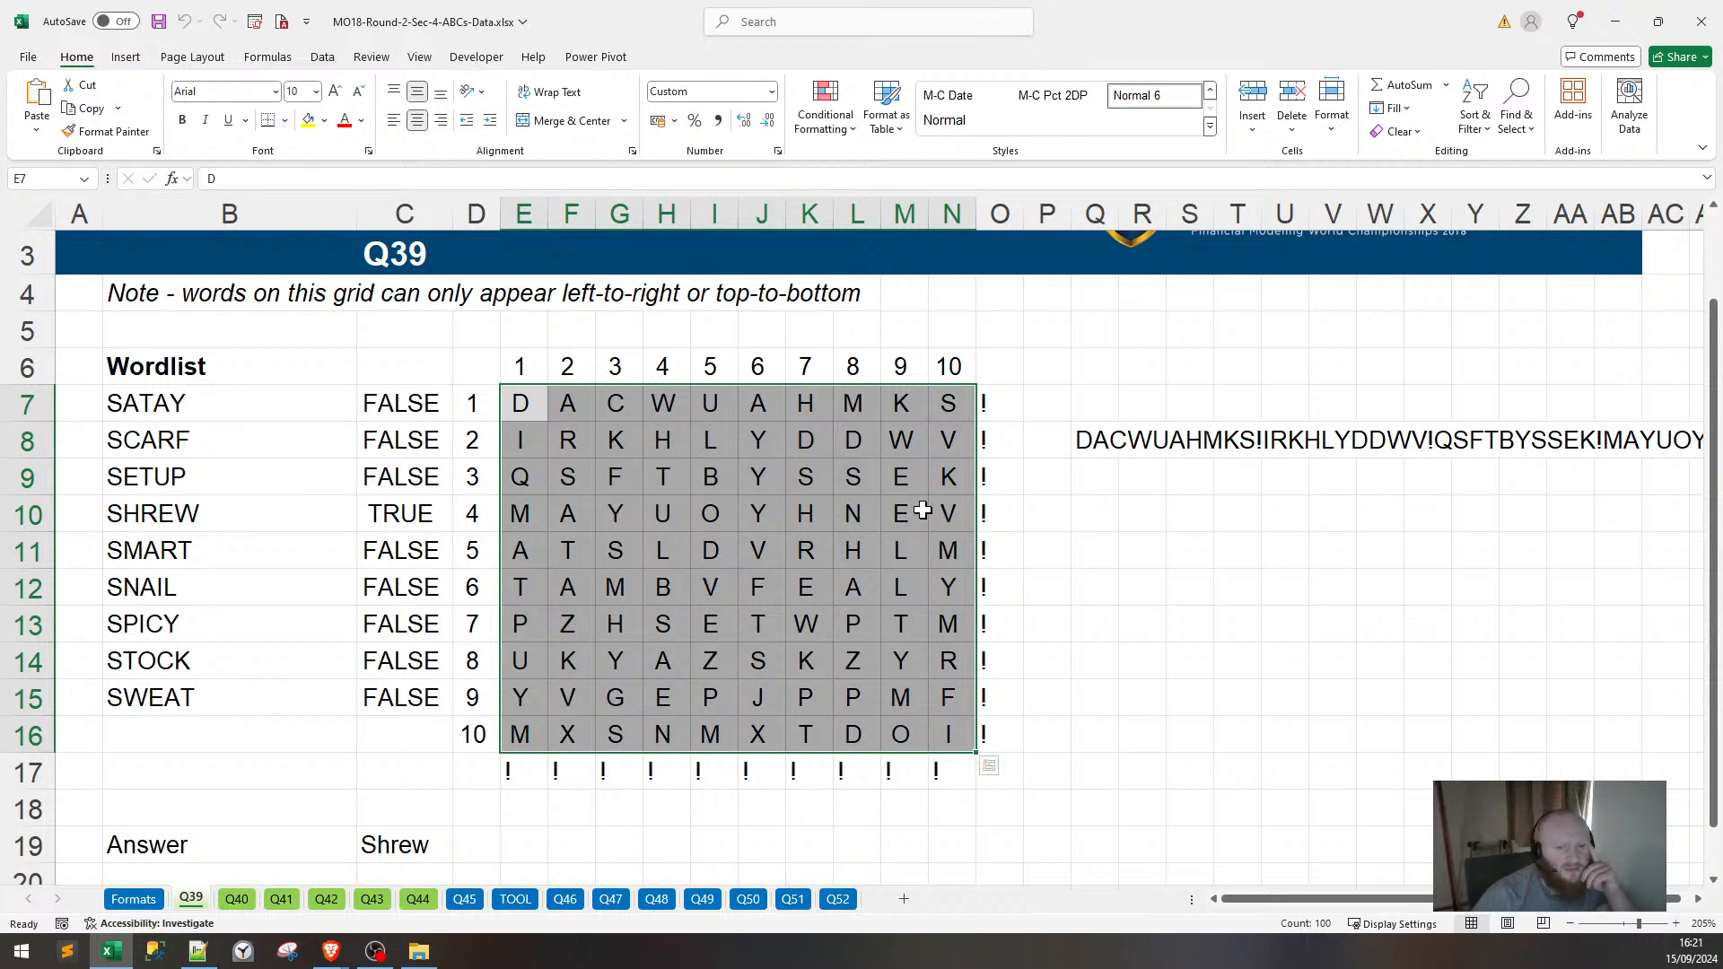
Deselect the grid, glance at the recorded answers, and return to the Q39 sheet.
{"action": "left_click", "coordinate": [1003, 518]}
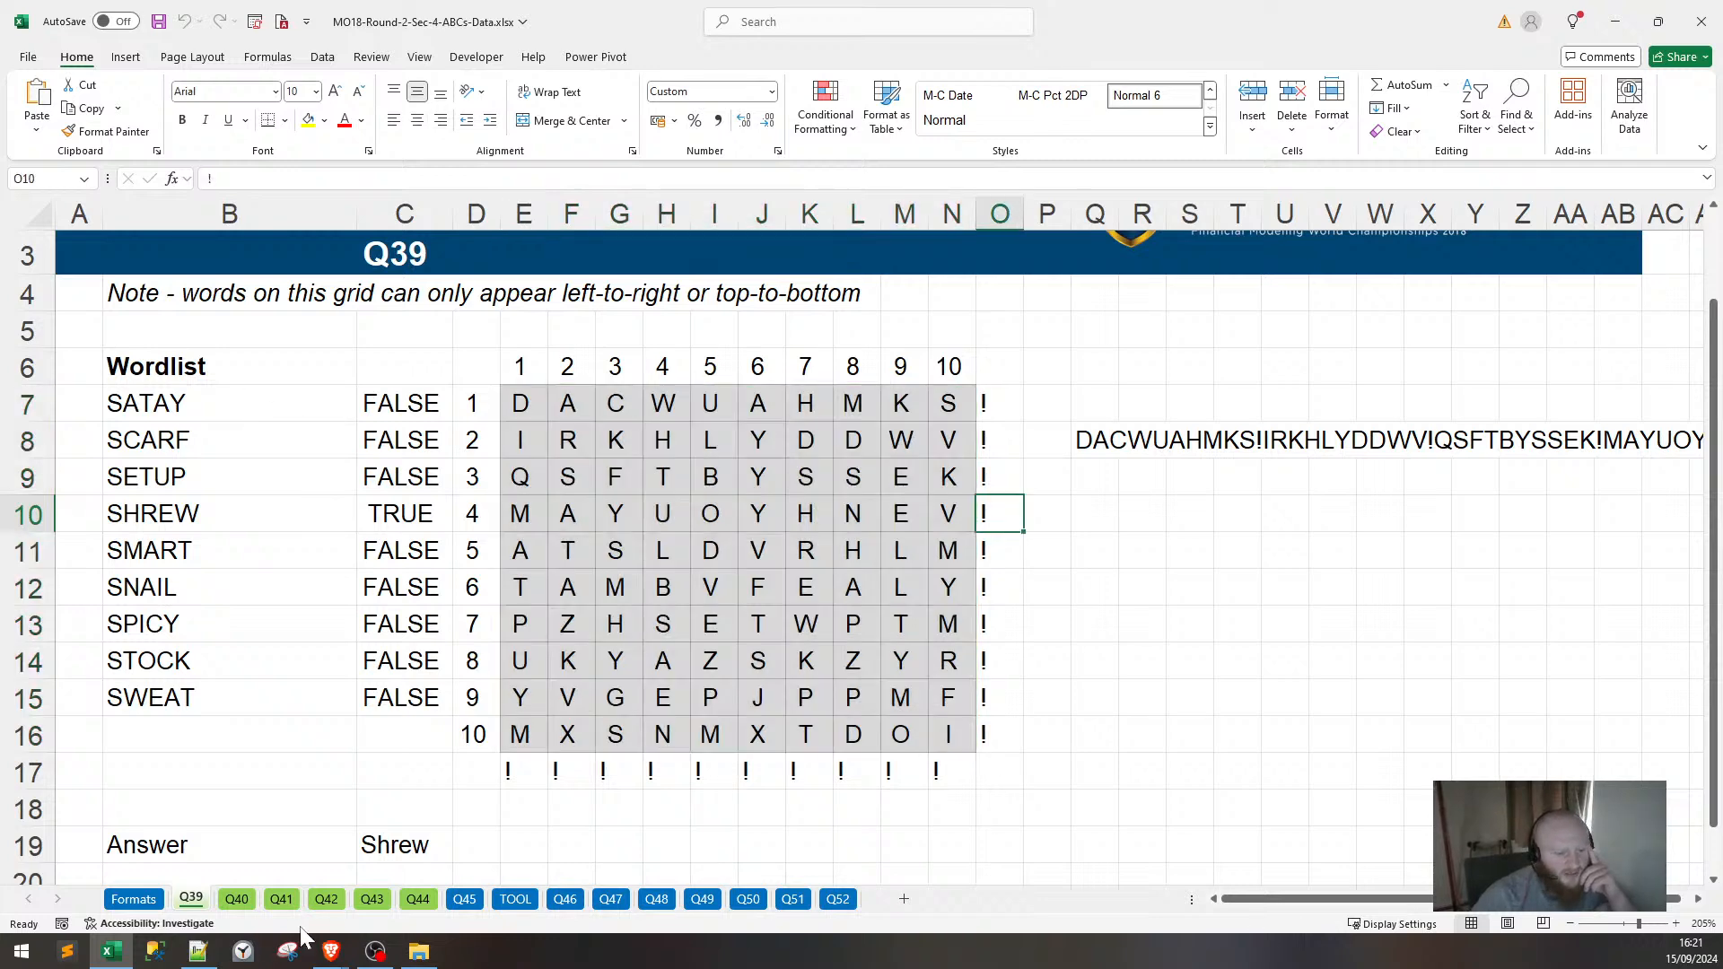
{"action": "left_click", "coordinate": [199, 951]}
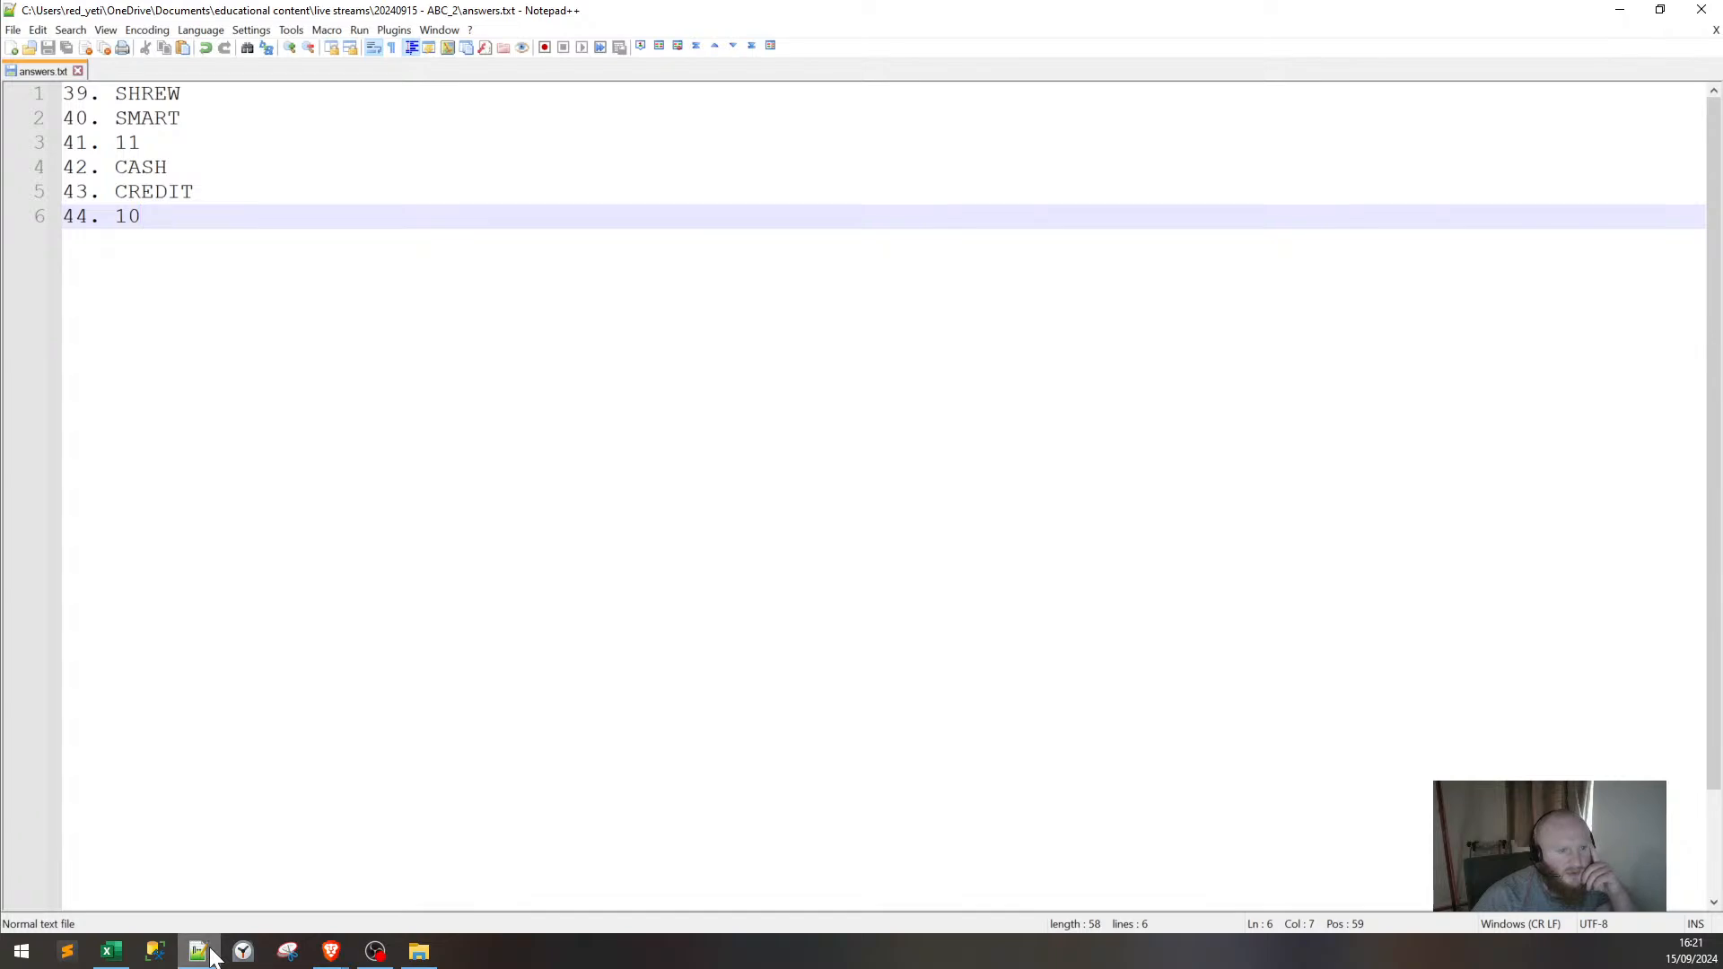
{"action": "left_click", "coordinate": [201, 951]}
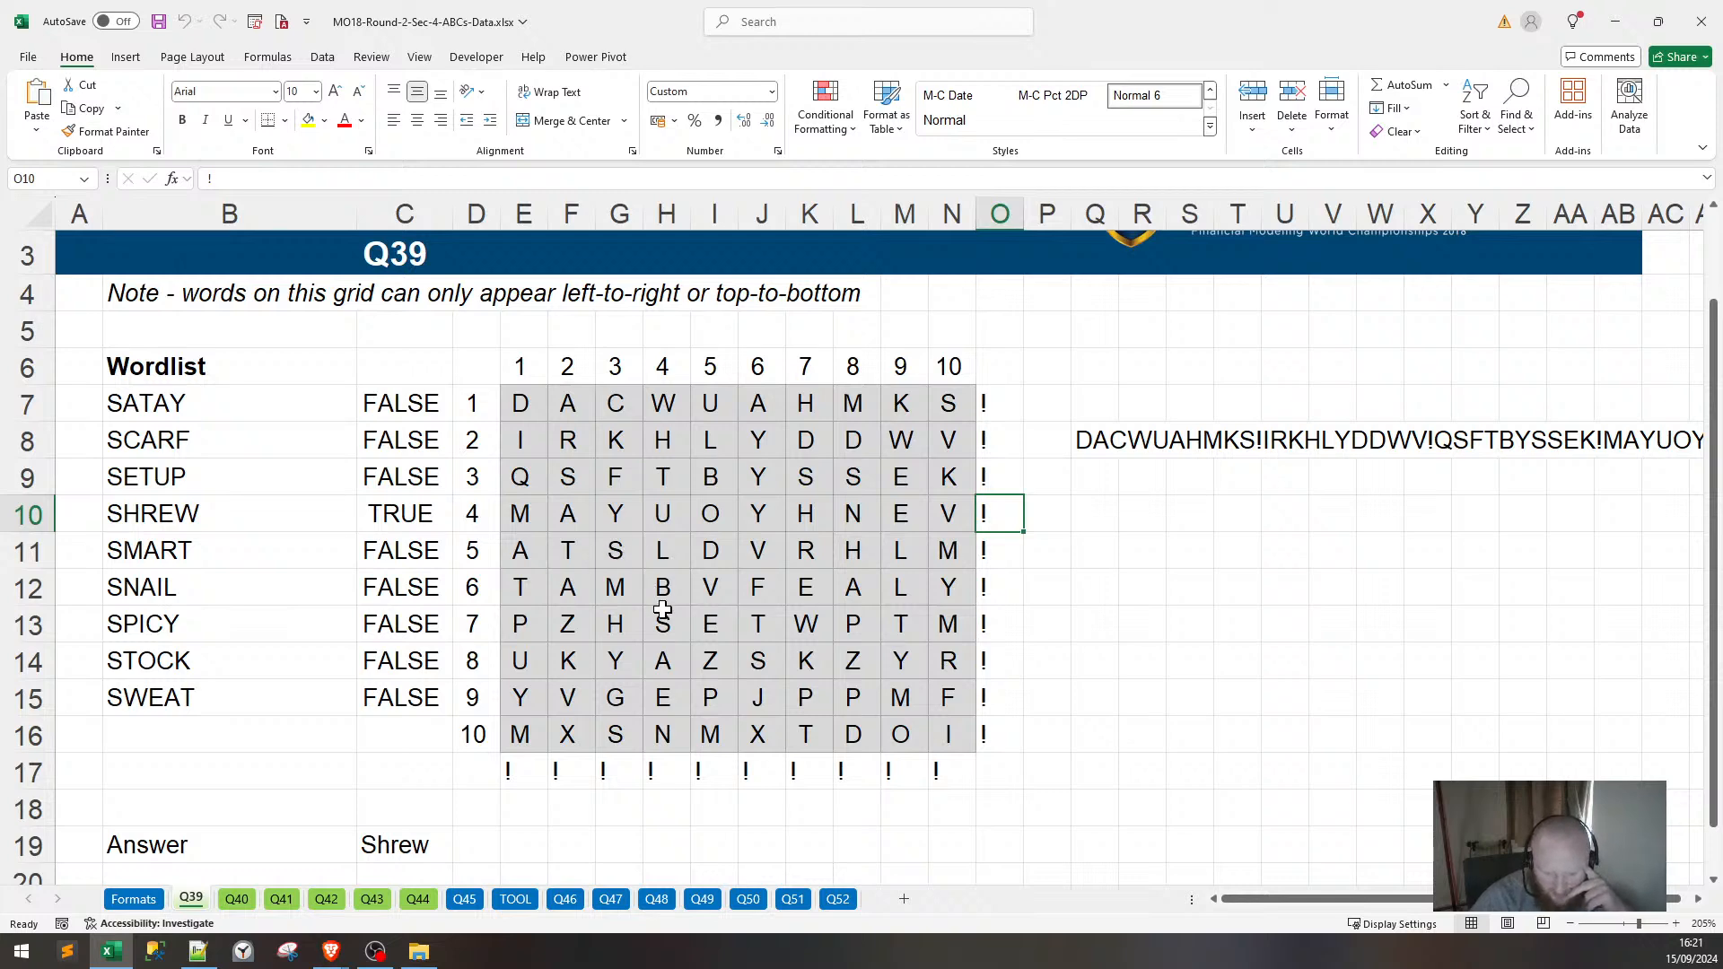
{"action": "scroll", "coordinate": [843, 640], "scroll_direction": "down", "scroll_amount": 2}
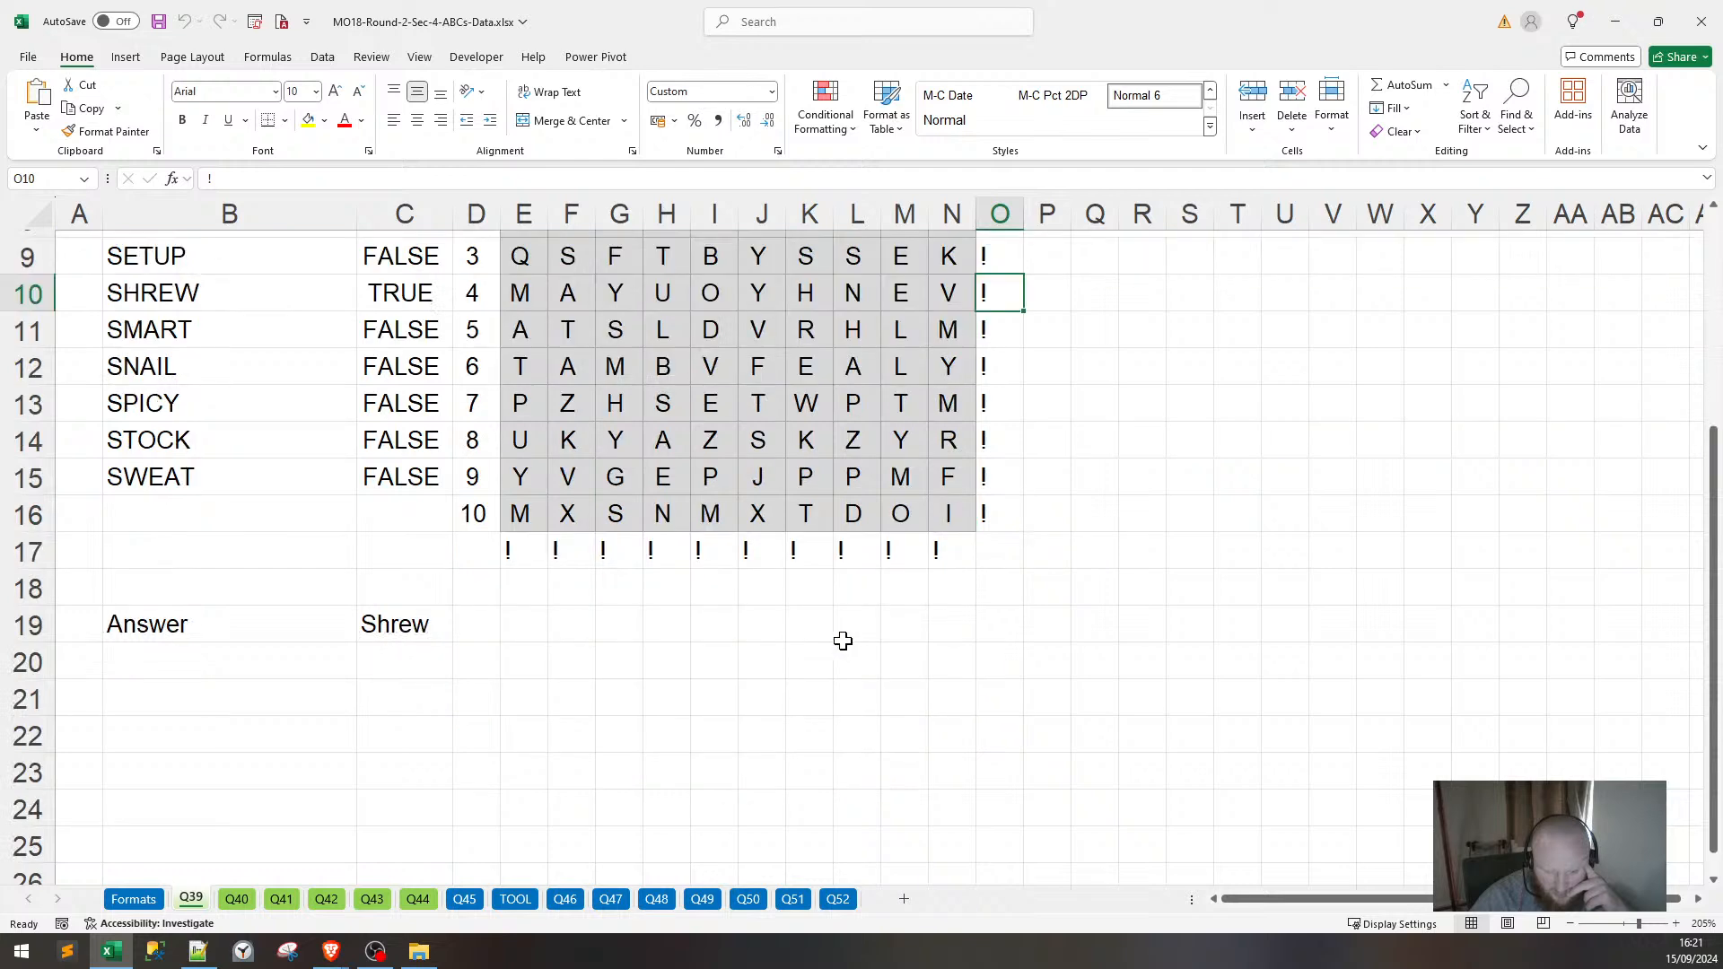
{"action": "scroll", "coordinate": [842, 640], "scroll_direction": "up", "scroll_amount": 2}
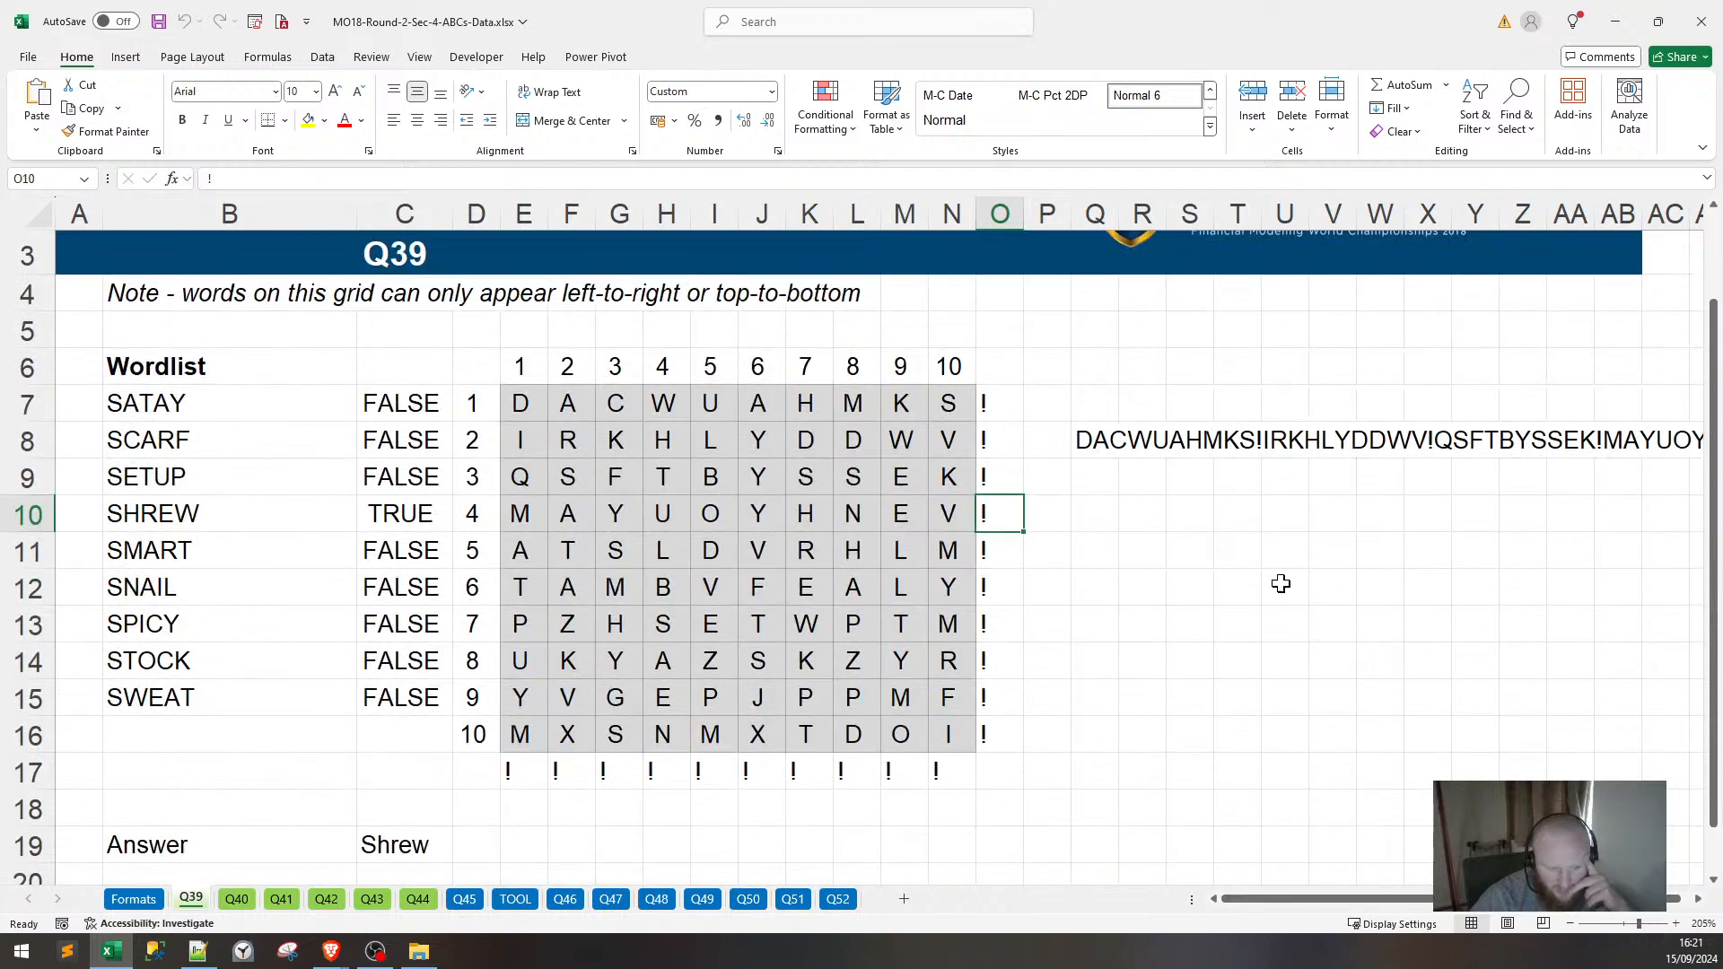
Scroll right along row 8 to read the full grid letter string.
{"action": "left_click_drag", "start_coordinate": [1473, 899], "coordinate": [1523, 900]}
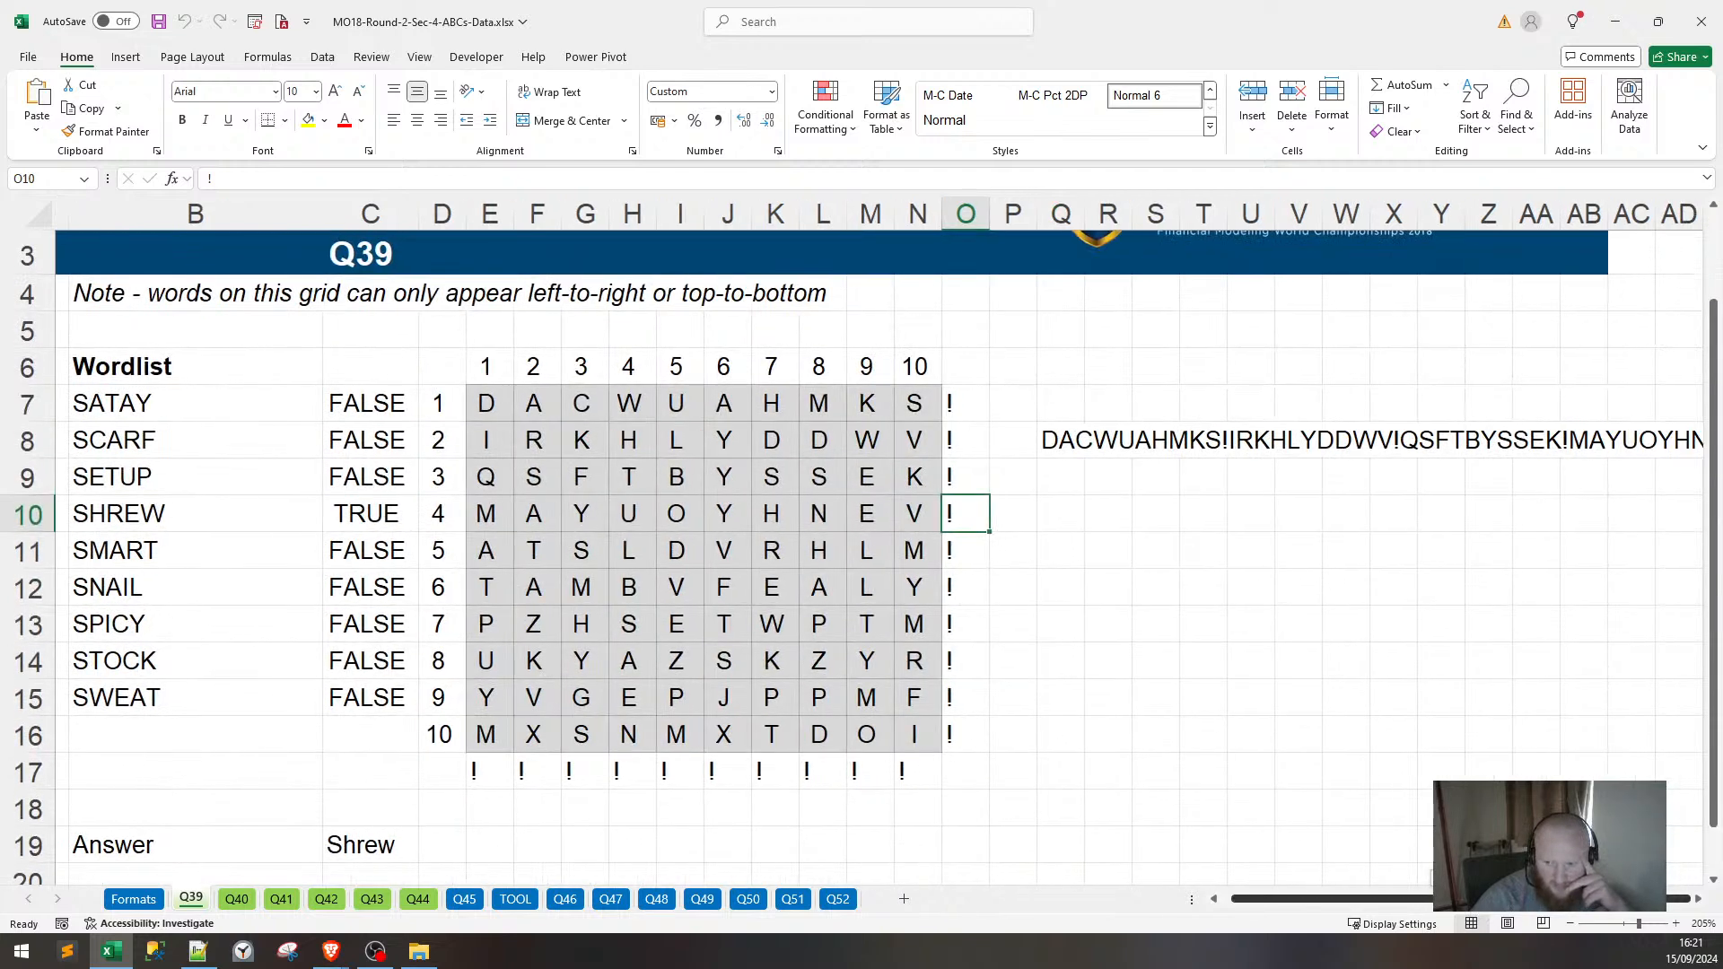
{"action": "left_click", "coordinate": [1696, 899]}
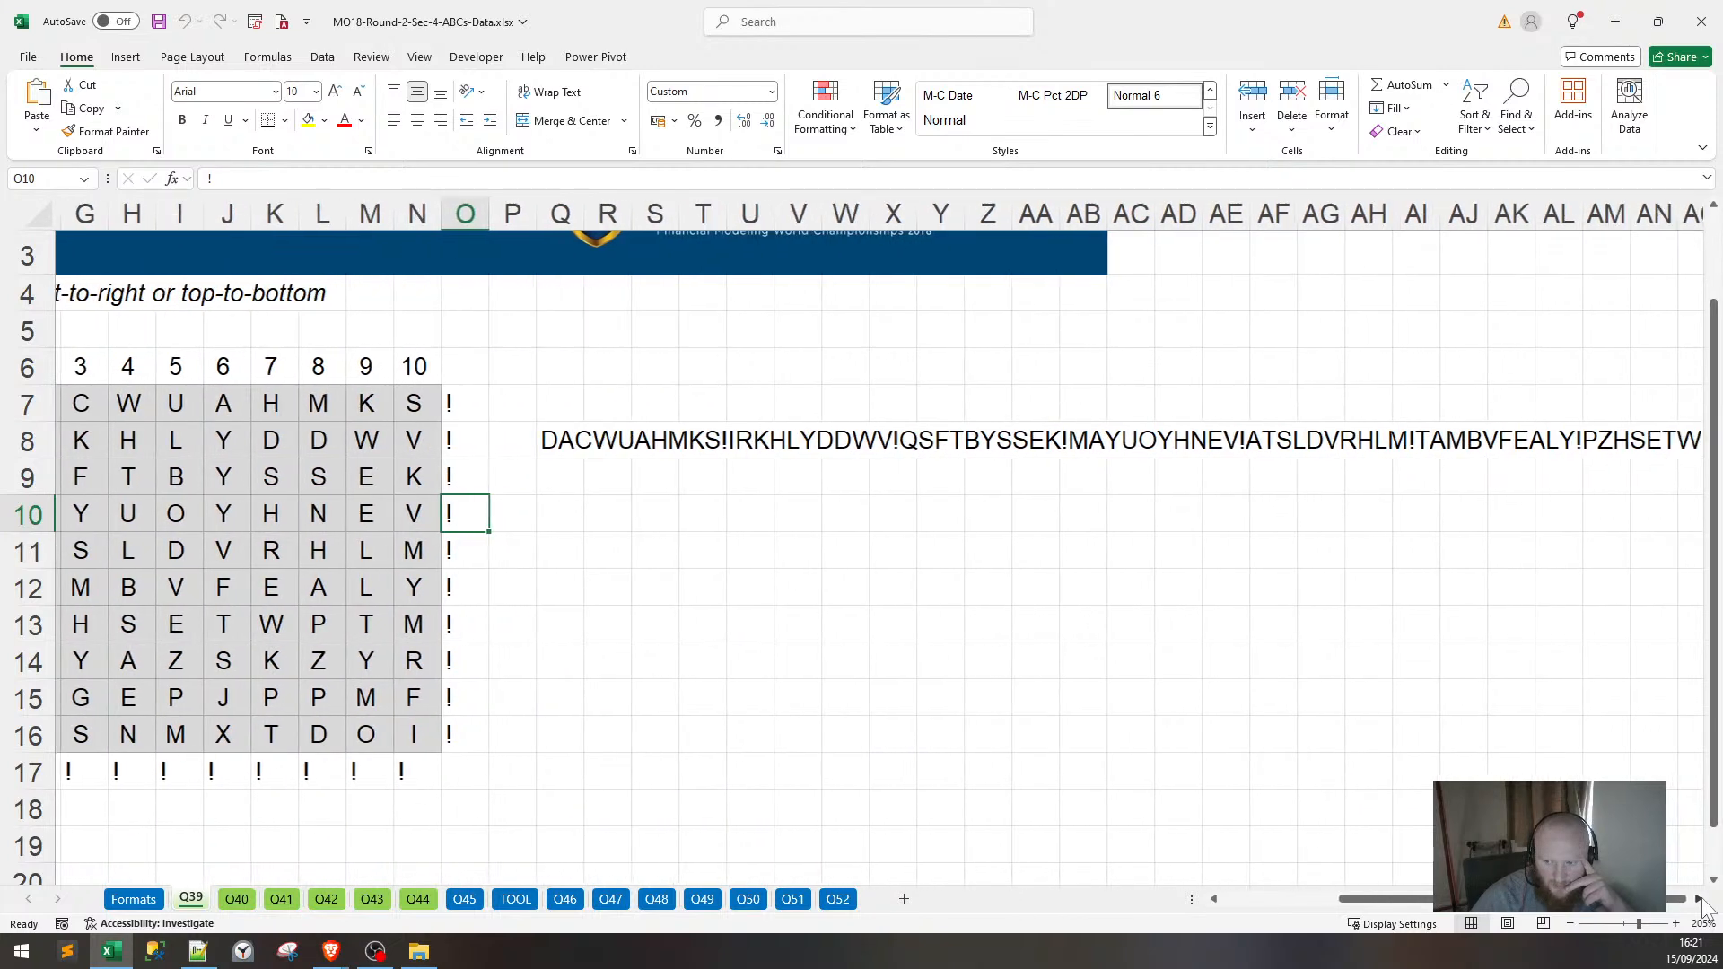
{"action": "left_click", "coordinate": [1701, 899]}
{"action": "left_click", "coordinate": [1701, 899]}
{"action": "left_click", "coordinate": [1700, 899]}
{"action": "left_click", "coordinate": [1700, 899]}
{"action": "left_click", "coordinate": [1698, 899]}
{"action": "left_click", "coordinate": [1698, 899]}
{"action": "left_click", "coordinate": [1697, 899]}
{"action": "left_click", "coordinate": [1696, 899]}
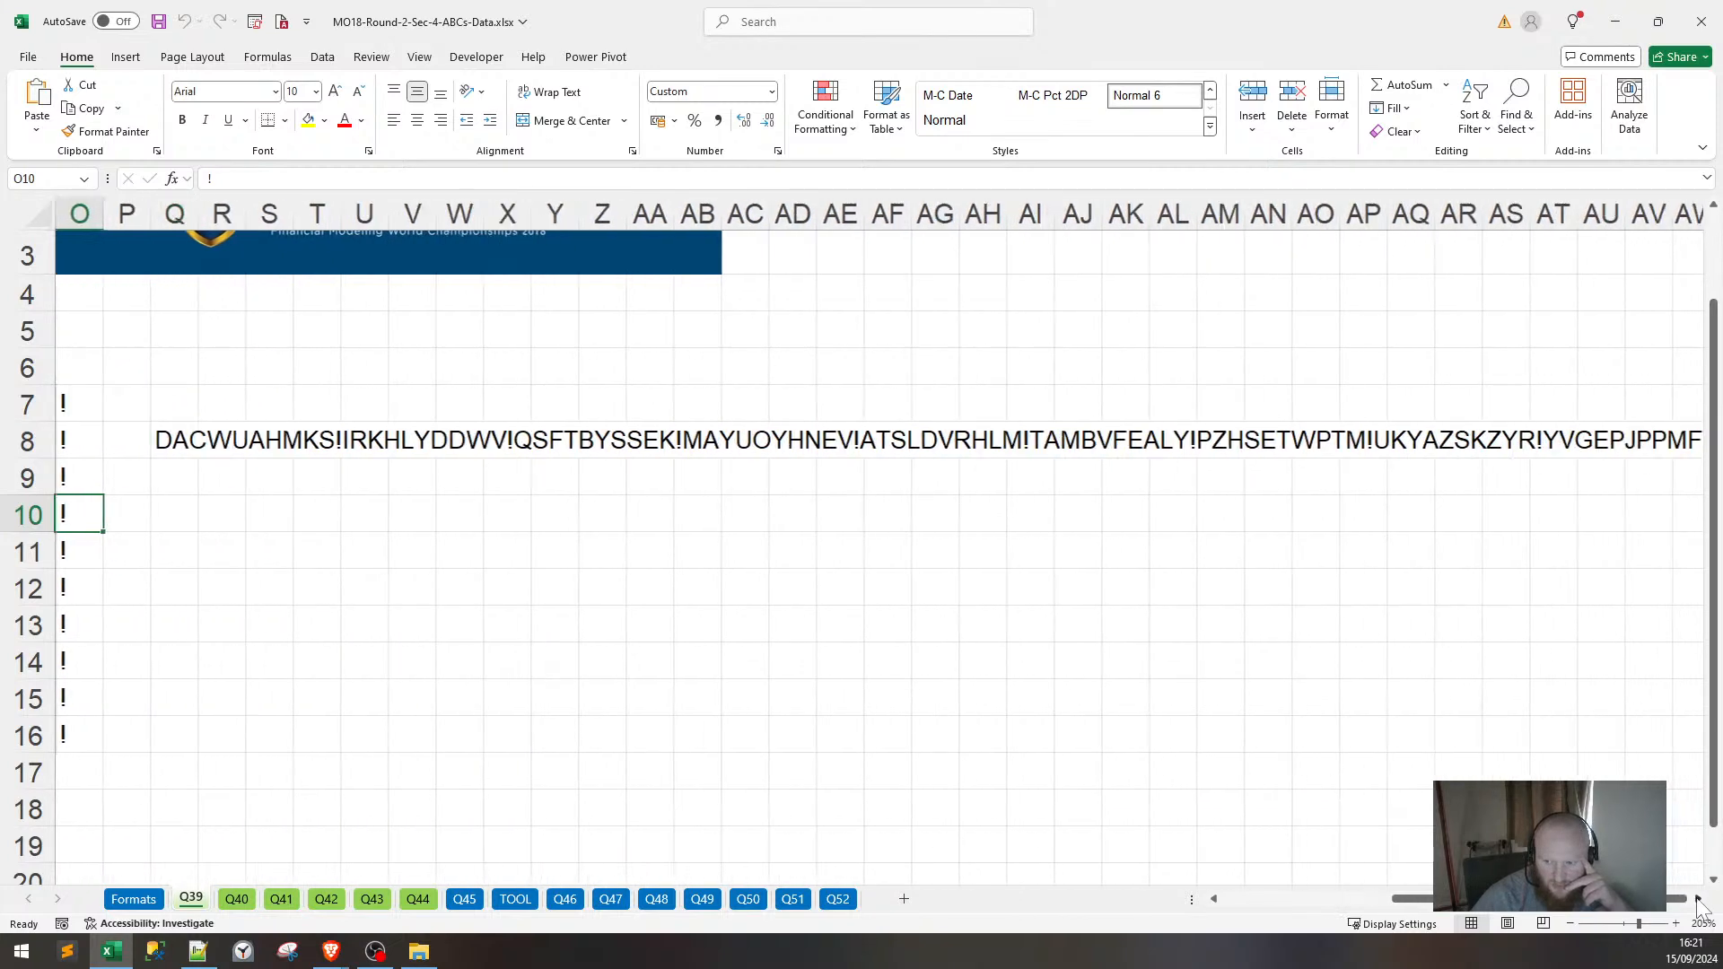
{"action": "left_click", "coordinate": [1696, 900]}
{"action": "left_click", "coordinate": [1697, 900]}
{"action": "left_click", "coordinate": [1696, 901]}
{"action": "left_click", "coordinate": [1696, 901]}
{"action": "left_click", "coordinate": [1695, 901]}
{"action": "left_click", "coordinate": [1695, 901]}
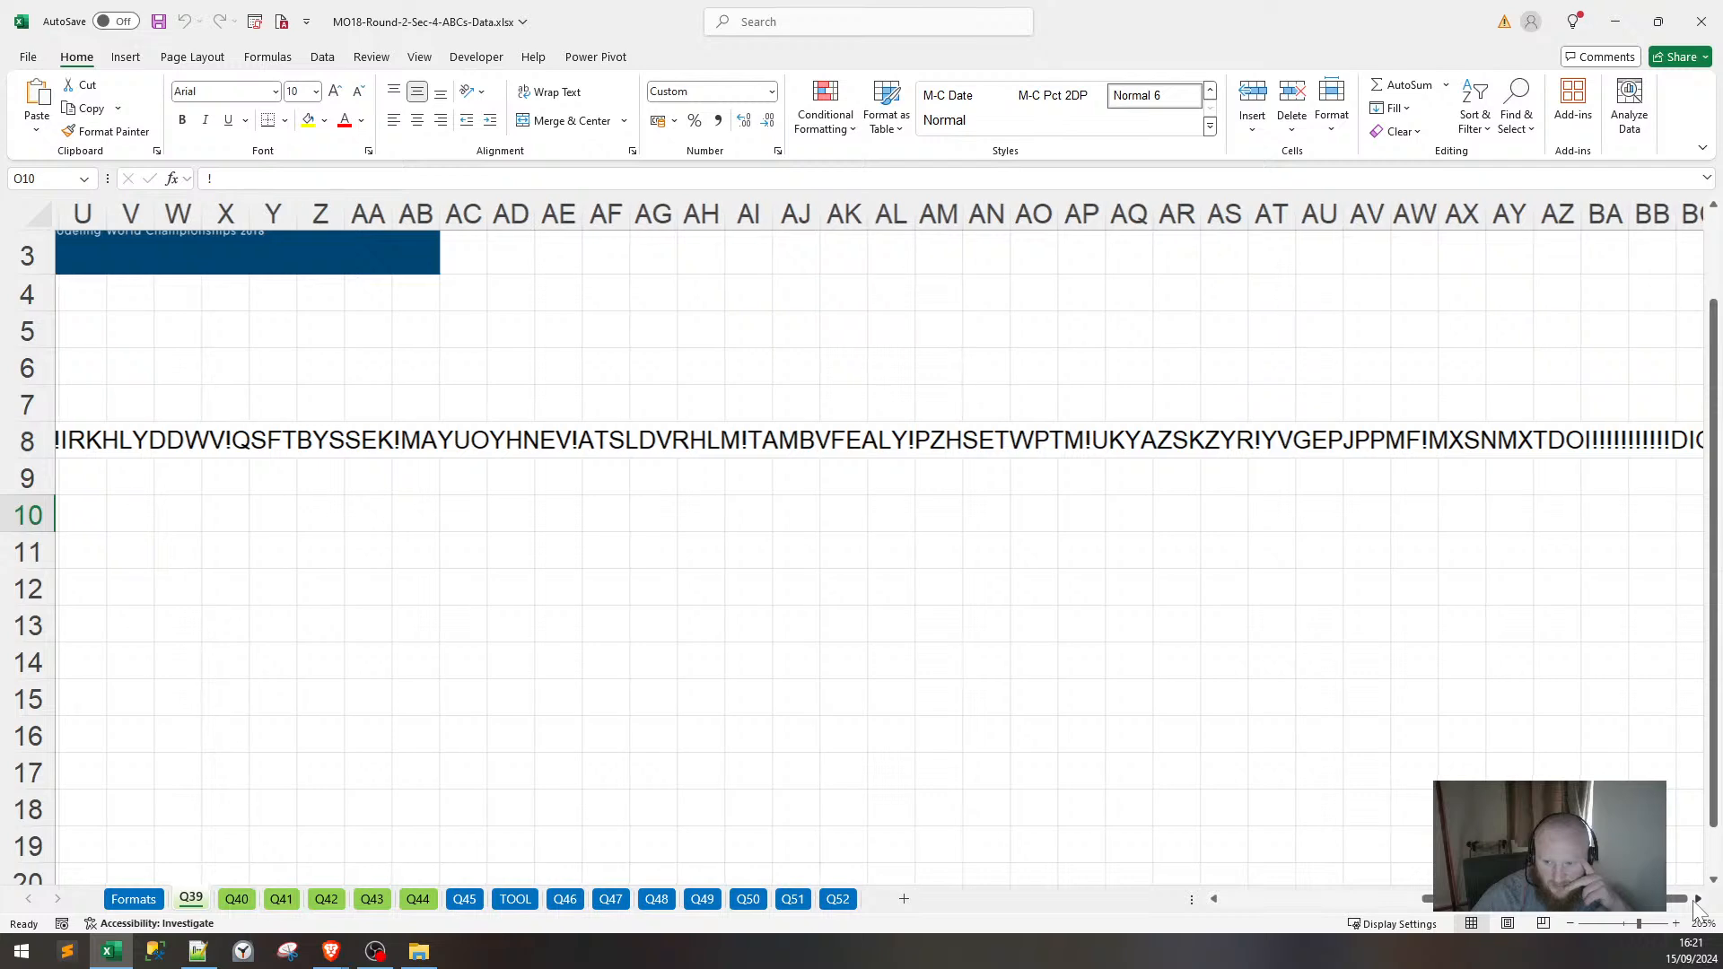
{"action": "left_click", "coordinate": [1695, 902]}
{"action": "left_click", "coordinate": [1695, 903]}
{"action": "left_click", "coordinate": [1695, 903]}
{"action": "left_click", "coordinate": [1695, 902]}
{"action": "left_click", "coordinate": [1694, 902]}
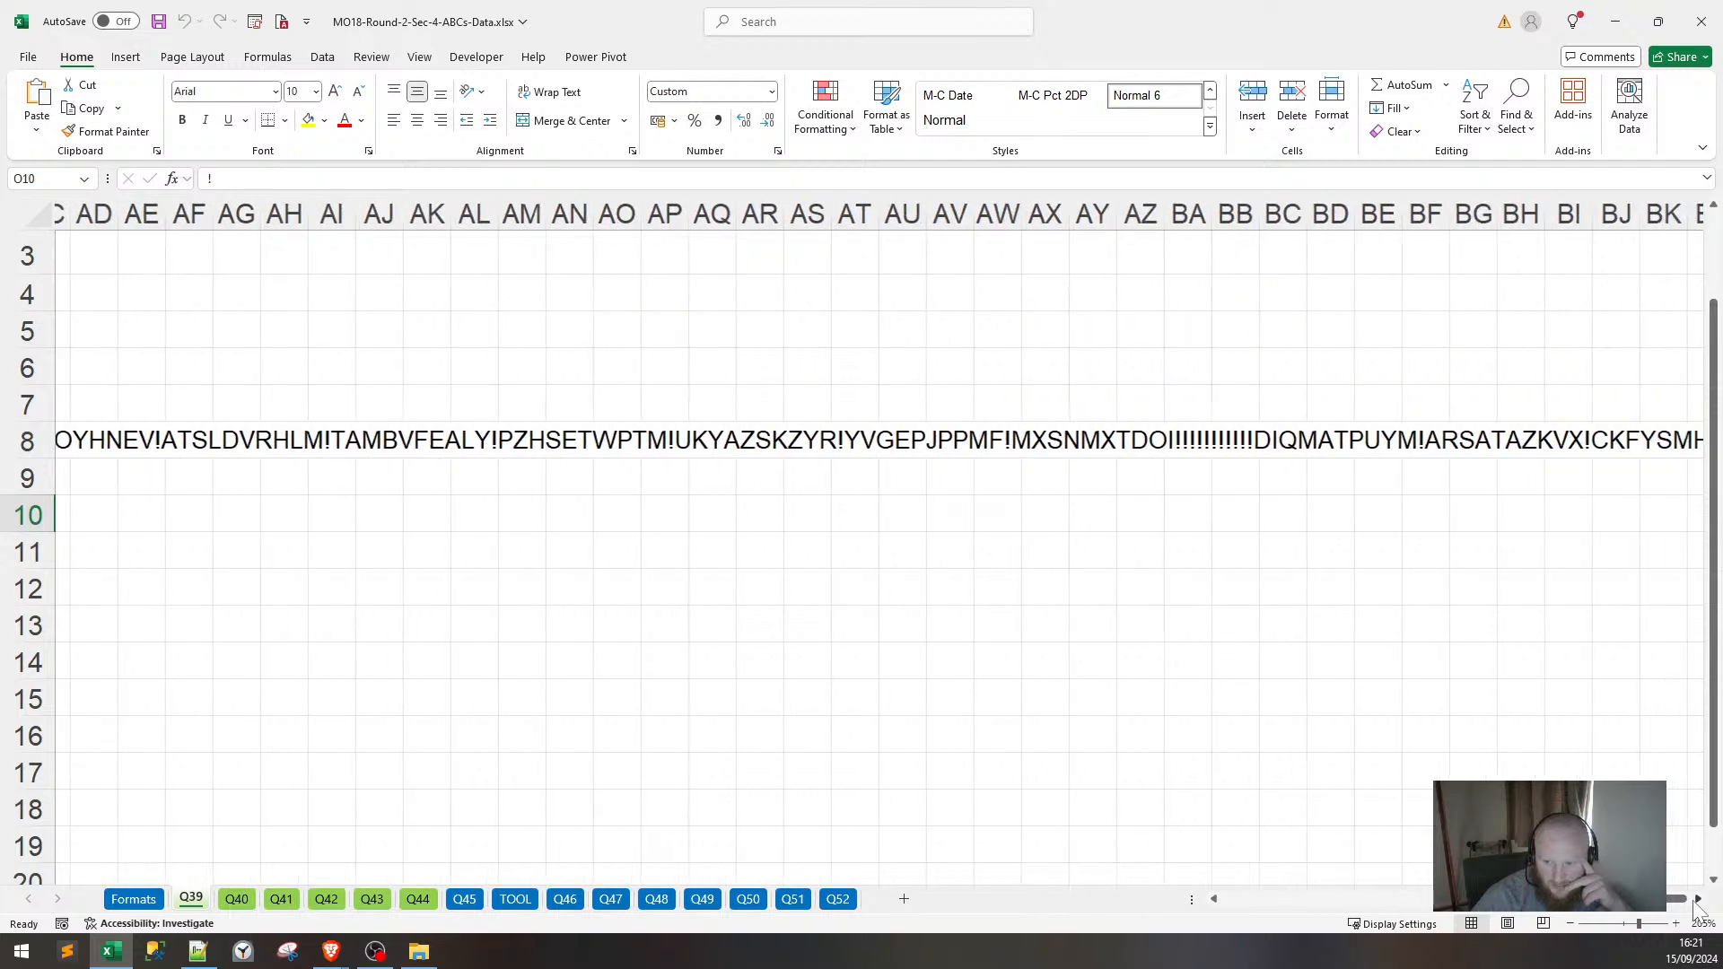
{"action": "left_click", "coordinate": [1695, 903]}
{"action": "left_click", "coordinate": [1695, 902]}
{"action": "left_click", "coordinate": [1695, 902]}
{"action": "left_click", "coordinate": [1695, 903]}
{"action": "left_click", "coordinate": [1695, 902]}
{"action": "left_click", "coordinate": [1695, 903]}
{"action": "left_click", "coordinate": [1695, 903]}
{"action": "left_click", "coordinate": [1695, 902]}
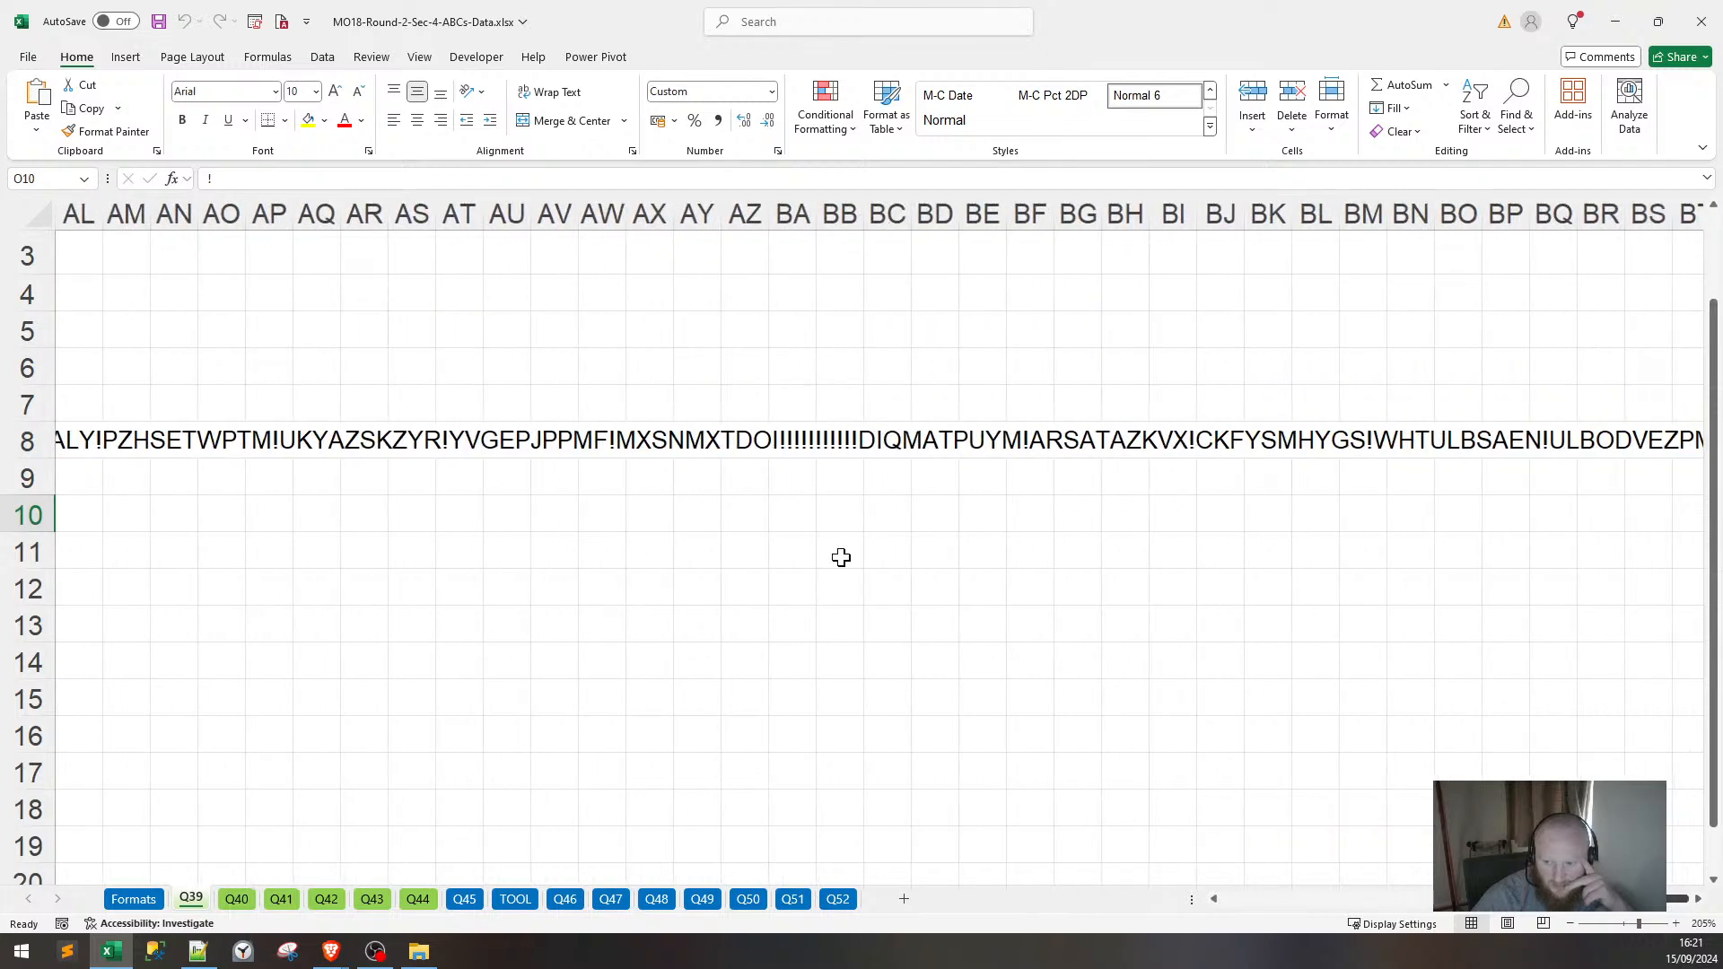
Inspect where the string's row and column halves join, then jump back to the sheet's top.
{"action": "left_click", "coordinate": [815, 445]}
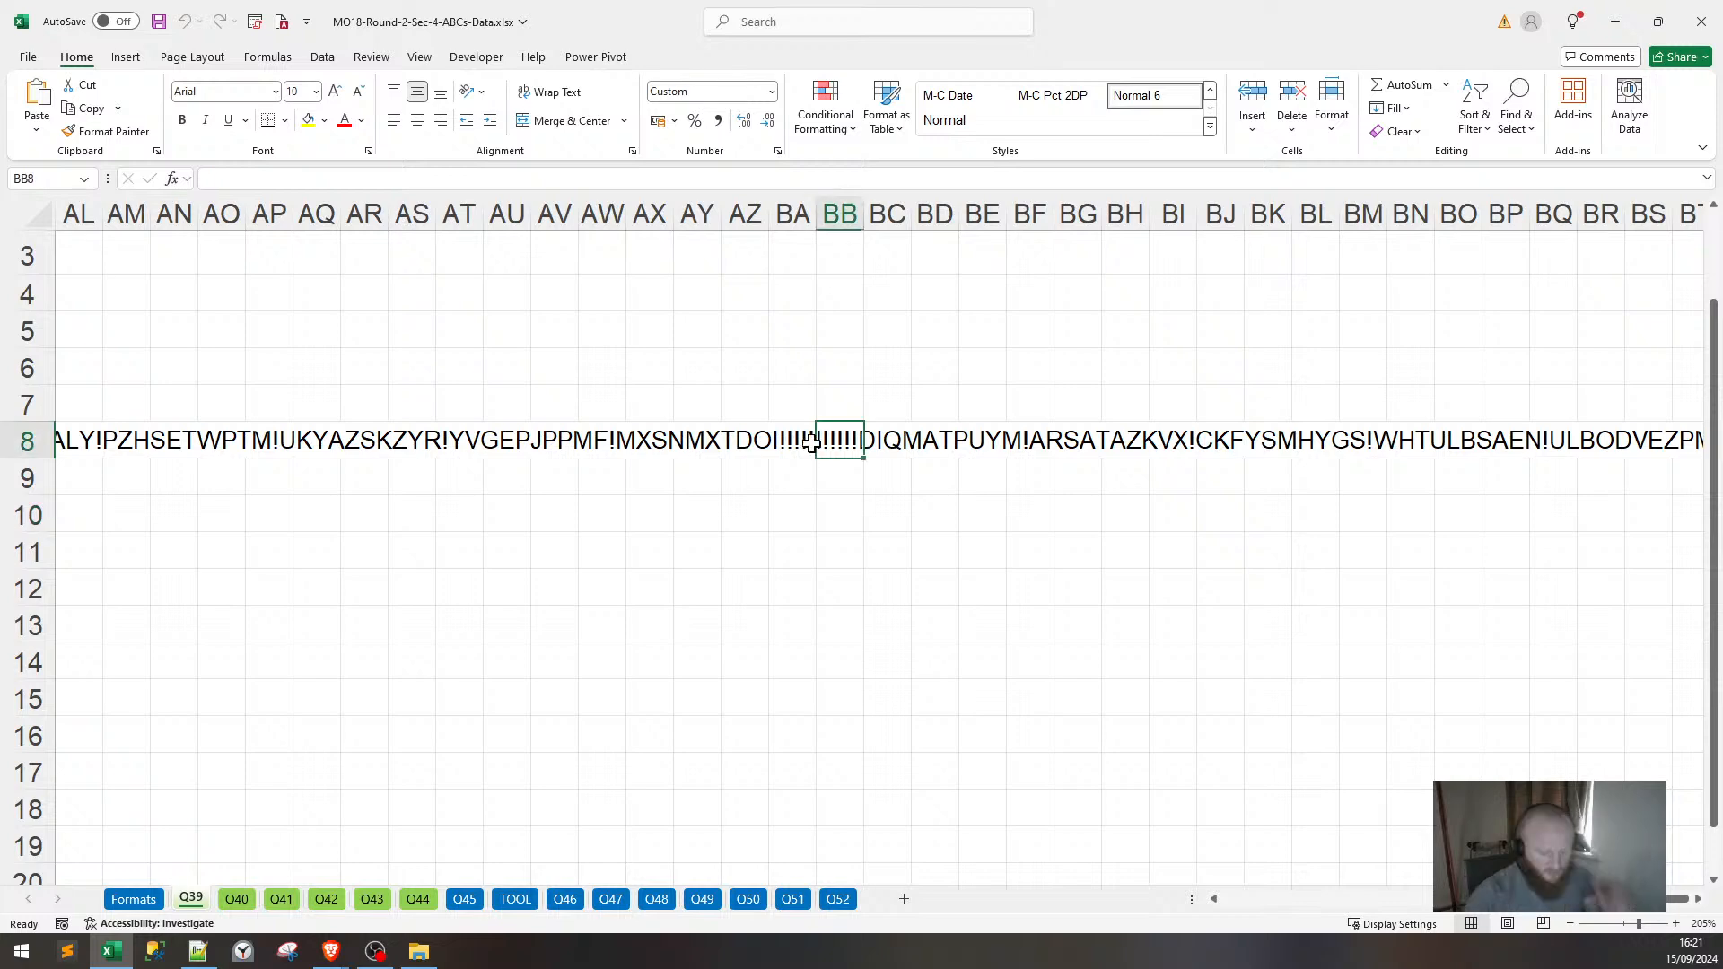
{"action": "key", "text": "ctrl+Down"}
{"action": "key", "text": "ctrl+Left"}
{"action": "key", "text": "ctrl+Home"}
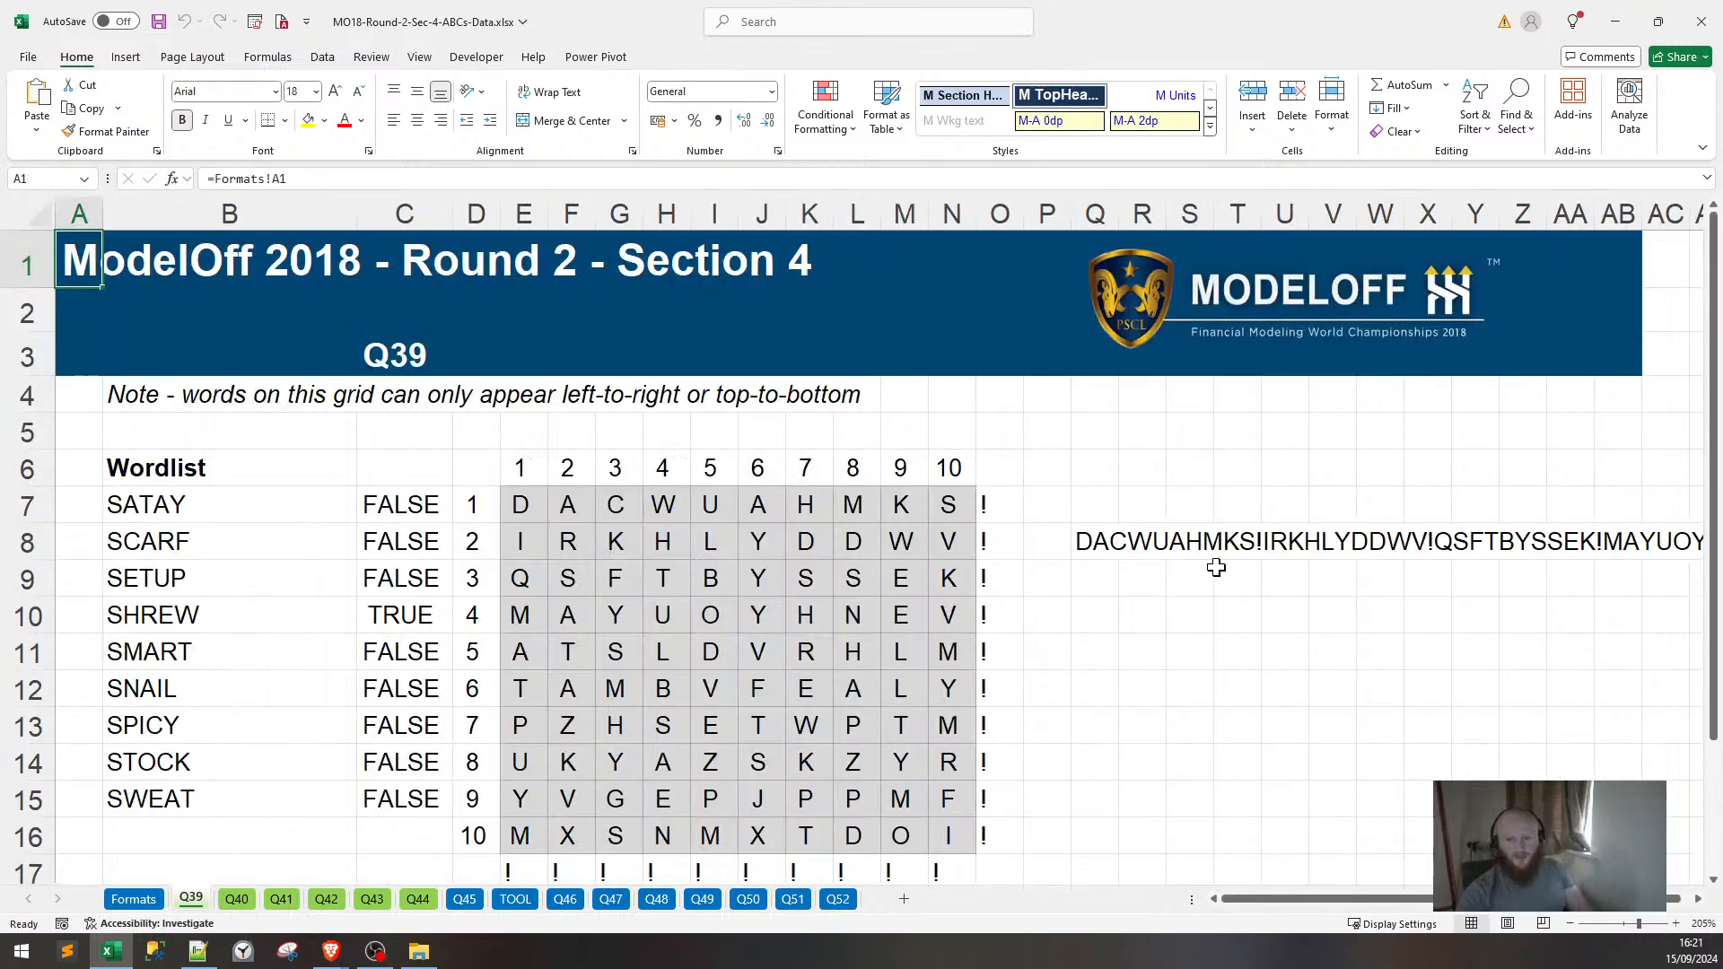
Copy Q8's CONCAT/TRANSPOSE grid-string formula and switch to answers.txt in Notepad++.
{"action": "left_click", "coordinate": [1103, 525]}
{"action": "key", "text": "ctrl+c"}
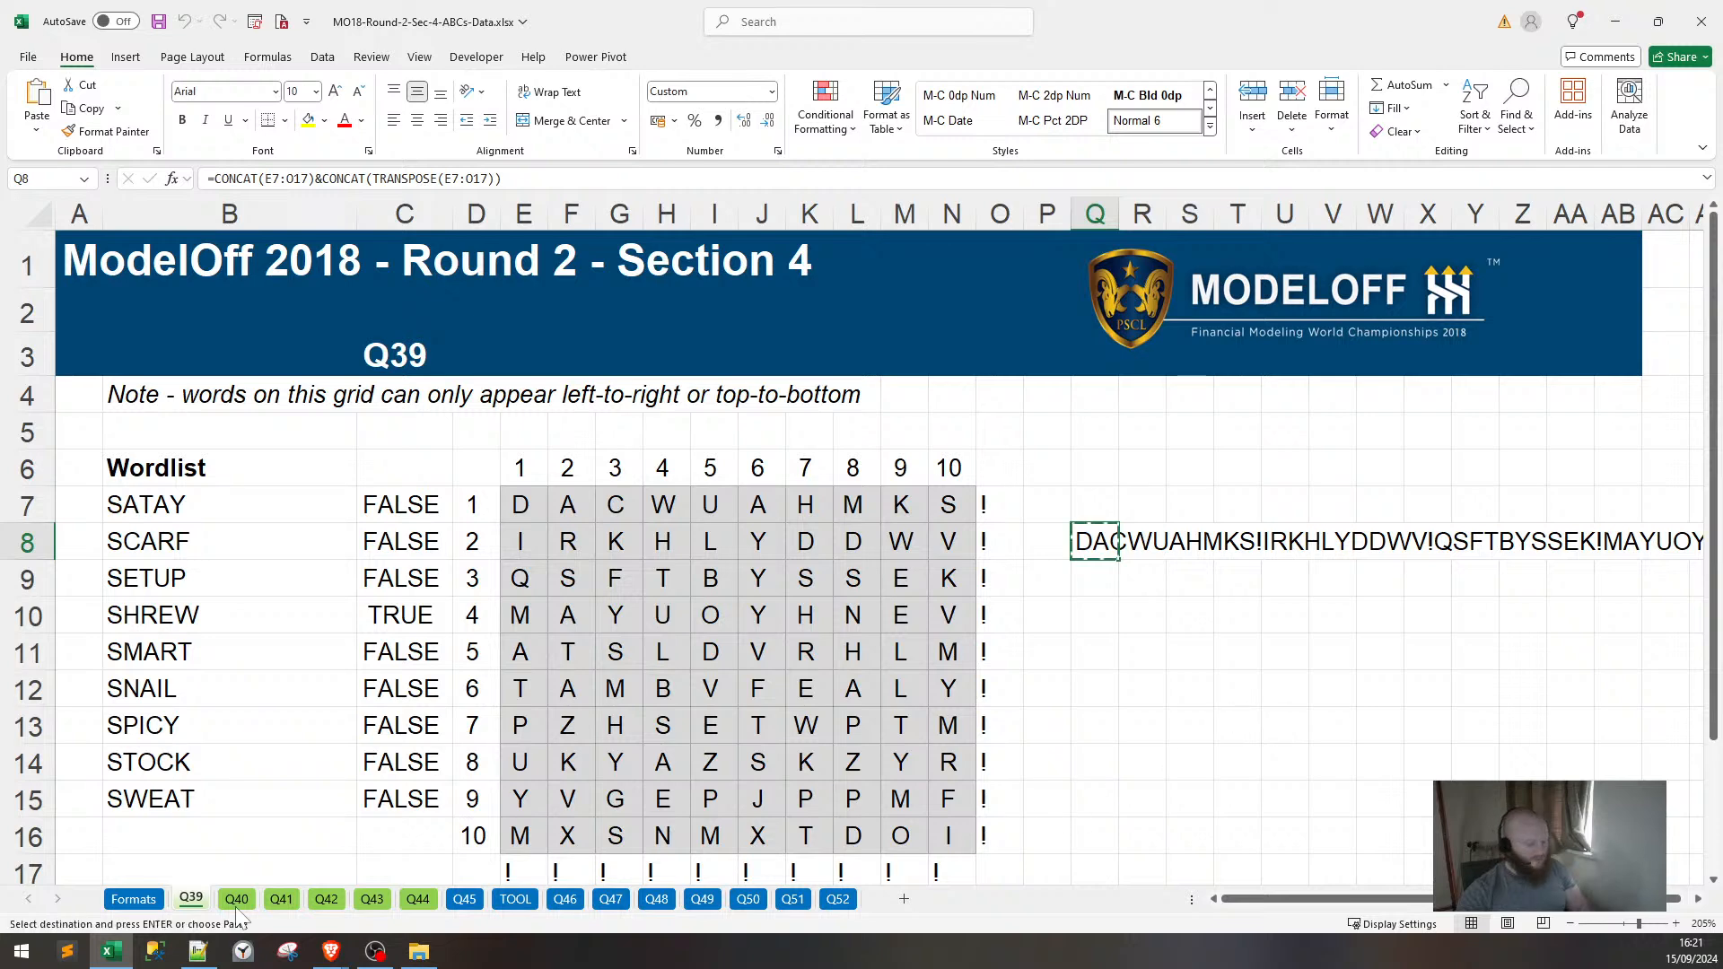
{"action": "left_click", "coordinate": [197, 951]}
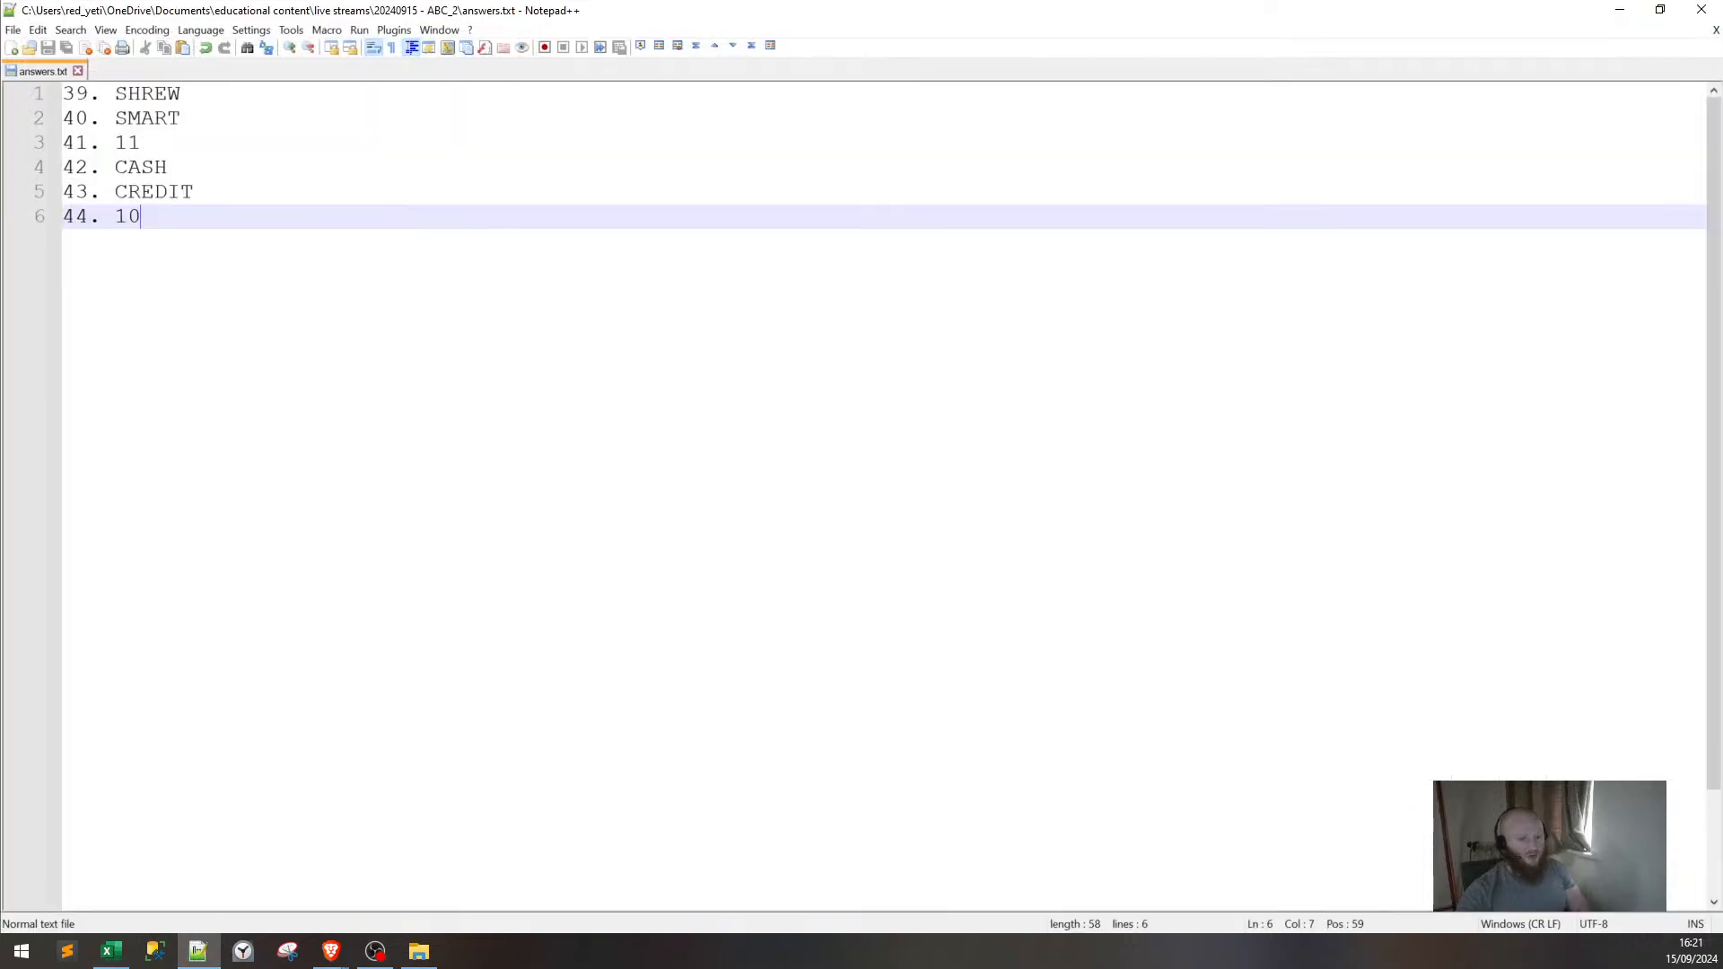
Paste the Q39 grid string into a new tab, find SHREW and the letters HD before it.
{"action": "key", "text": "ctrl+n"}
{"action": "key", "text": "ctrl+v"}
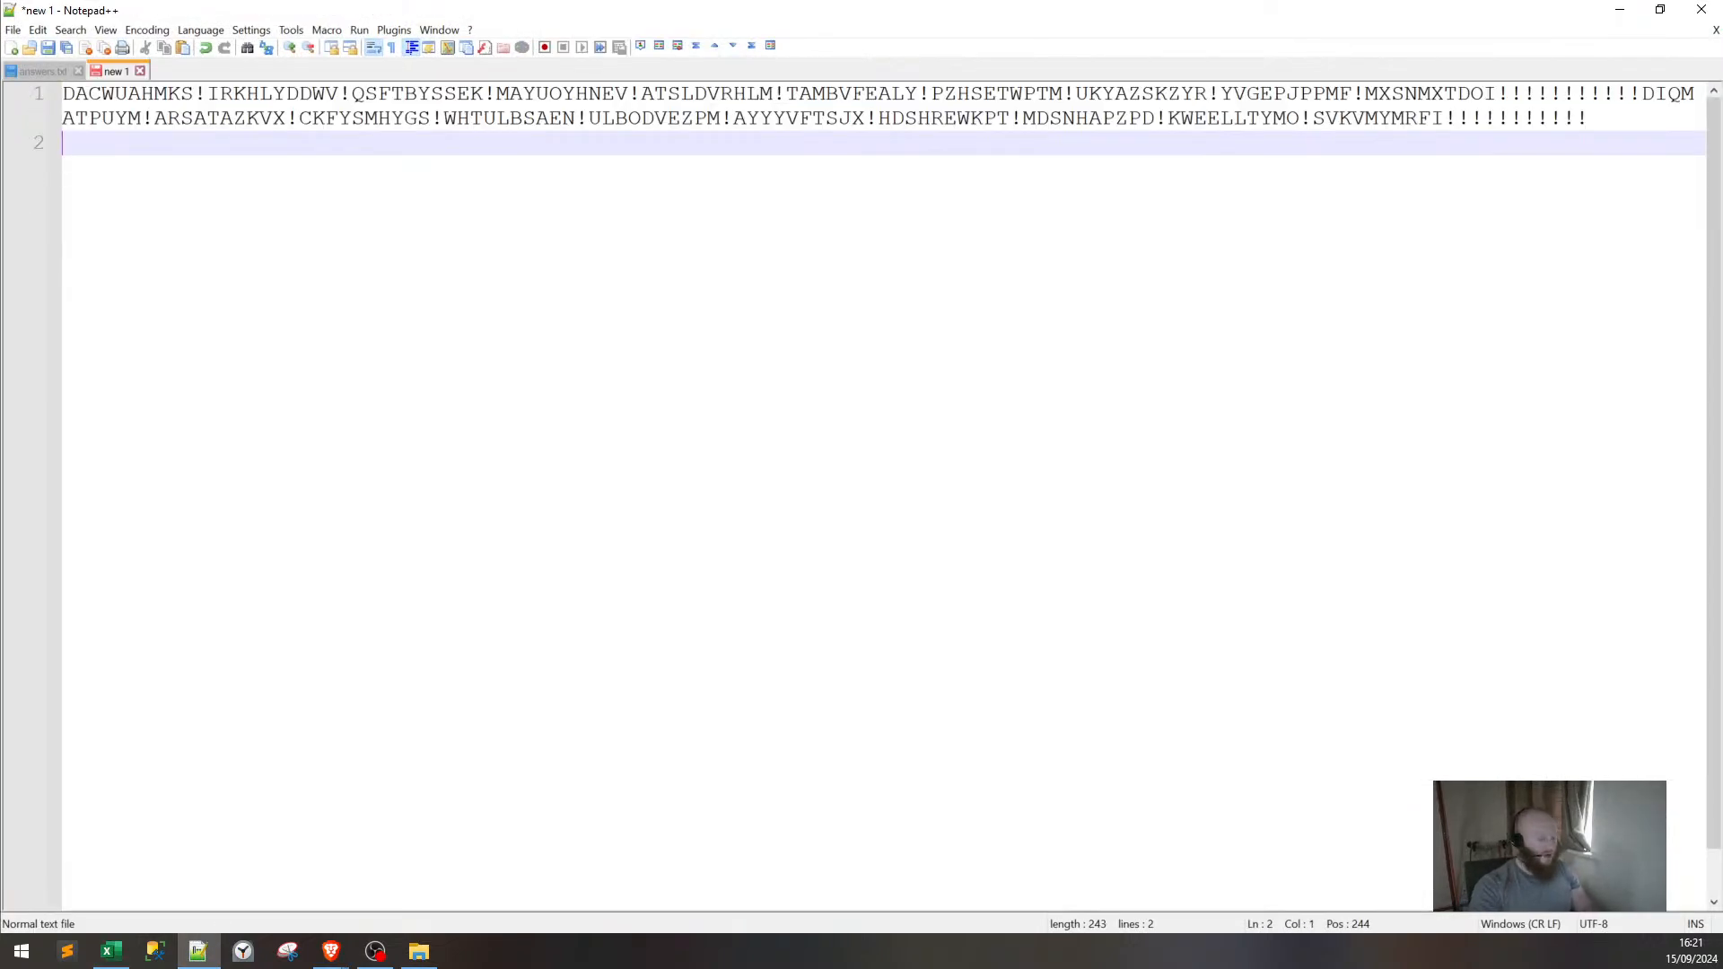
{"action": "key", "text": "alt+Tab"}
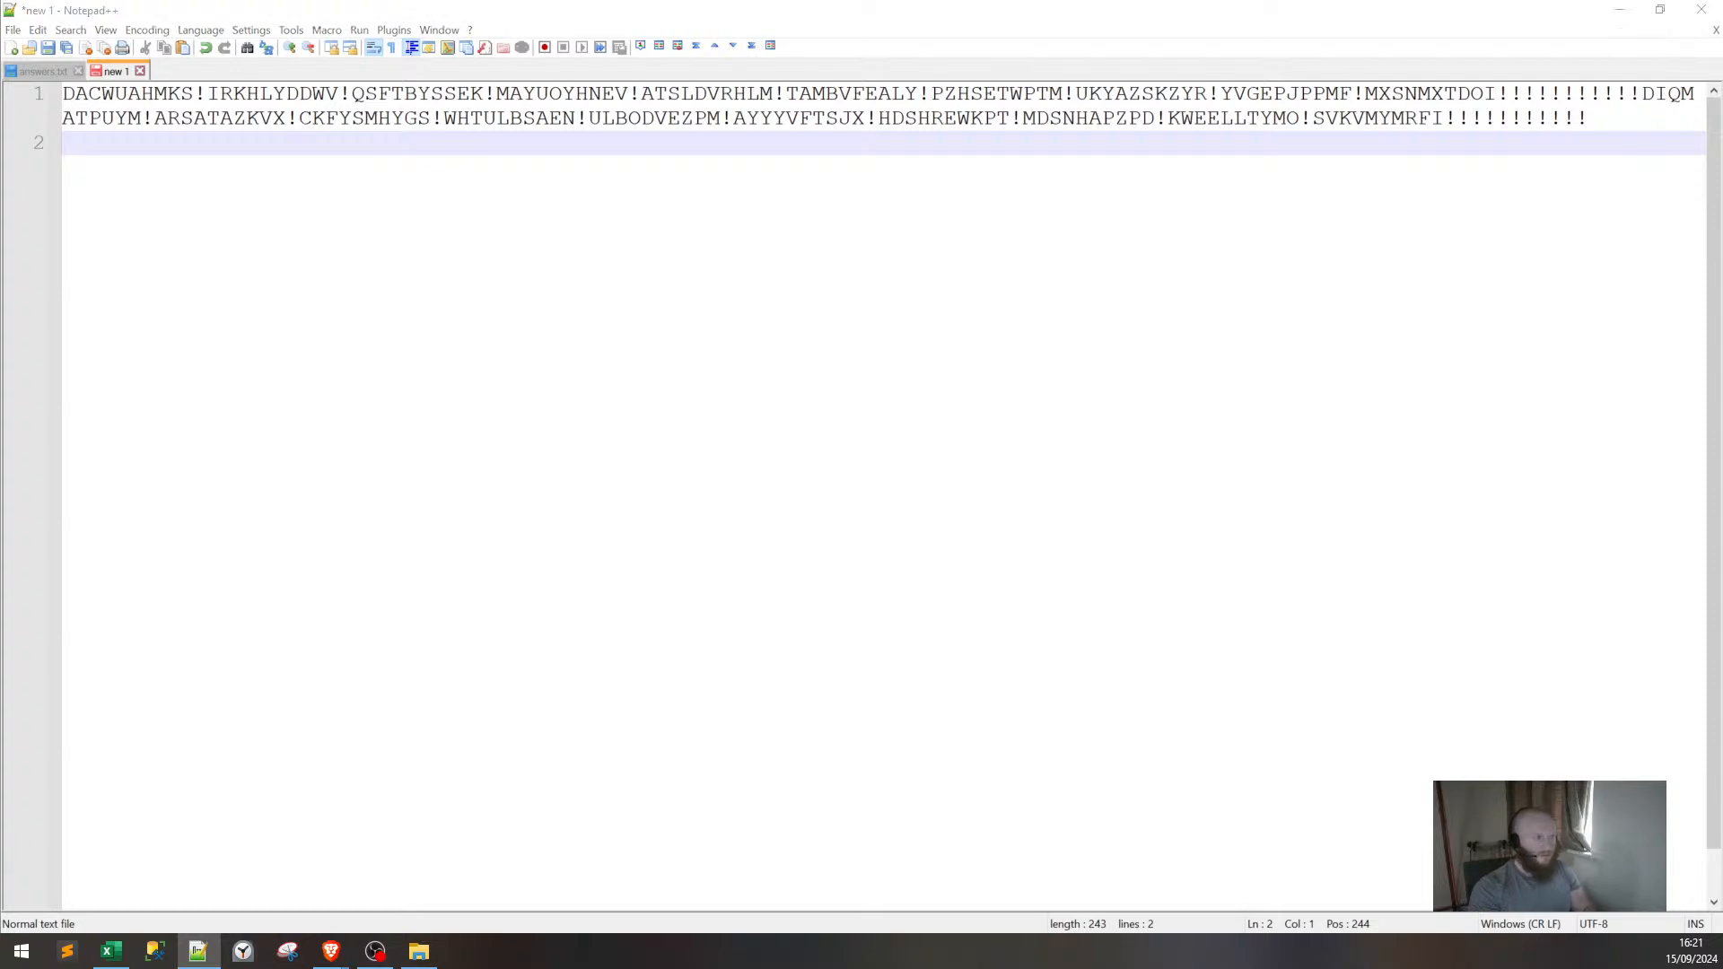
{"action": "key", "text": "Return"}
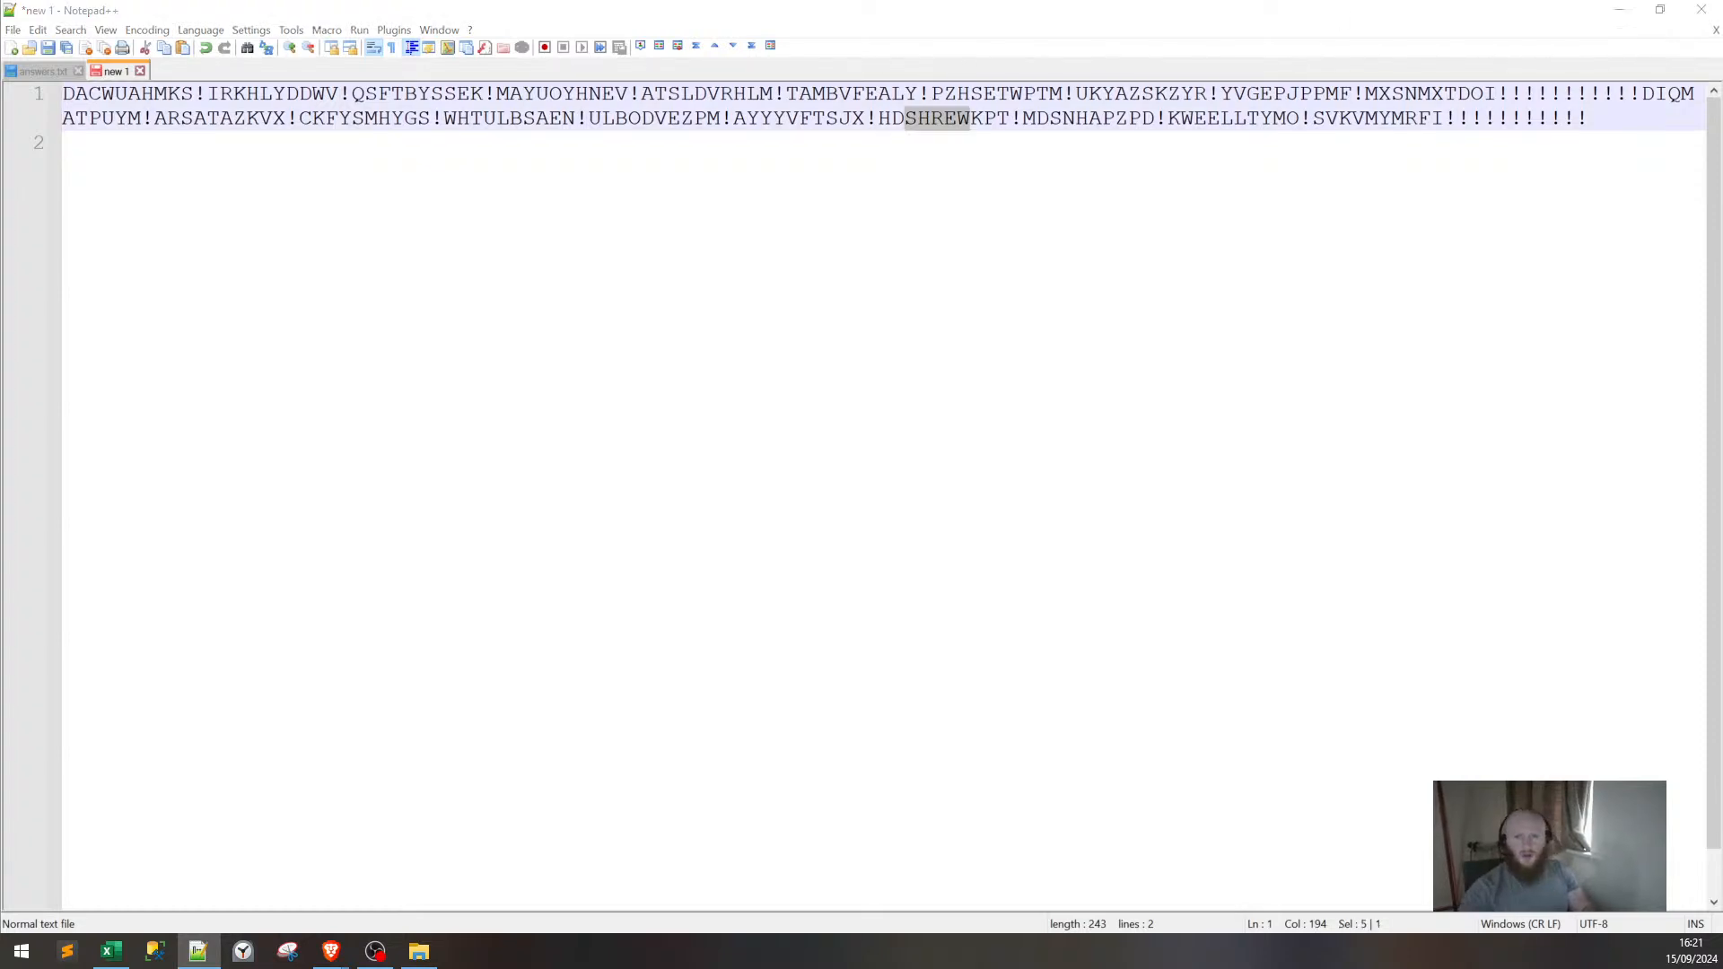
{"action": "left_click_drag", "start_coordinate": [878, 117], "coordinate": [904, 118]}
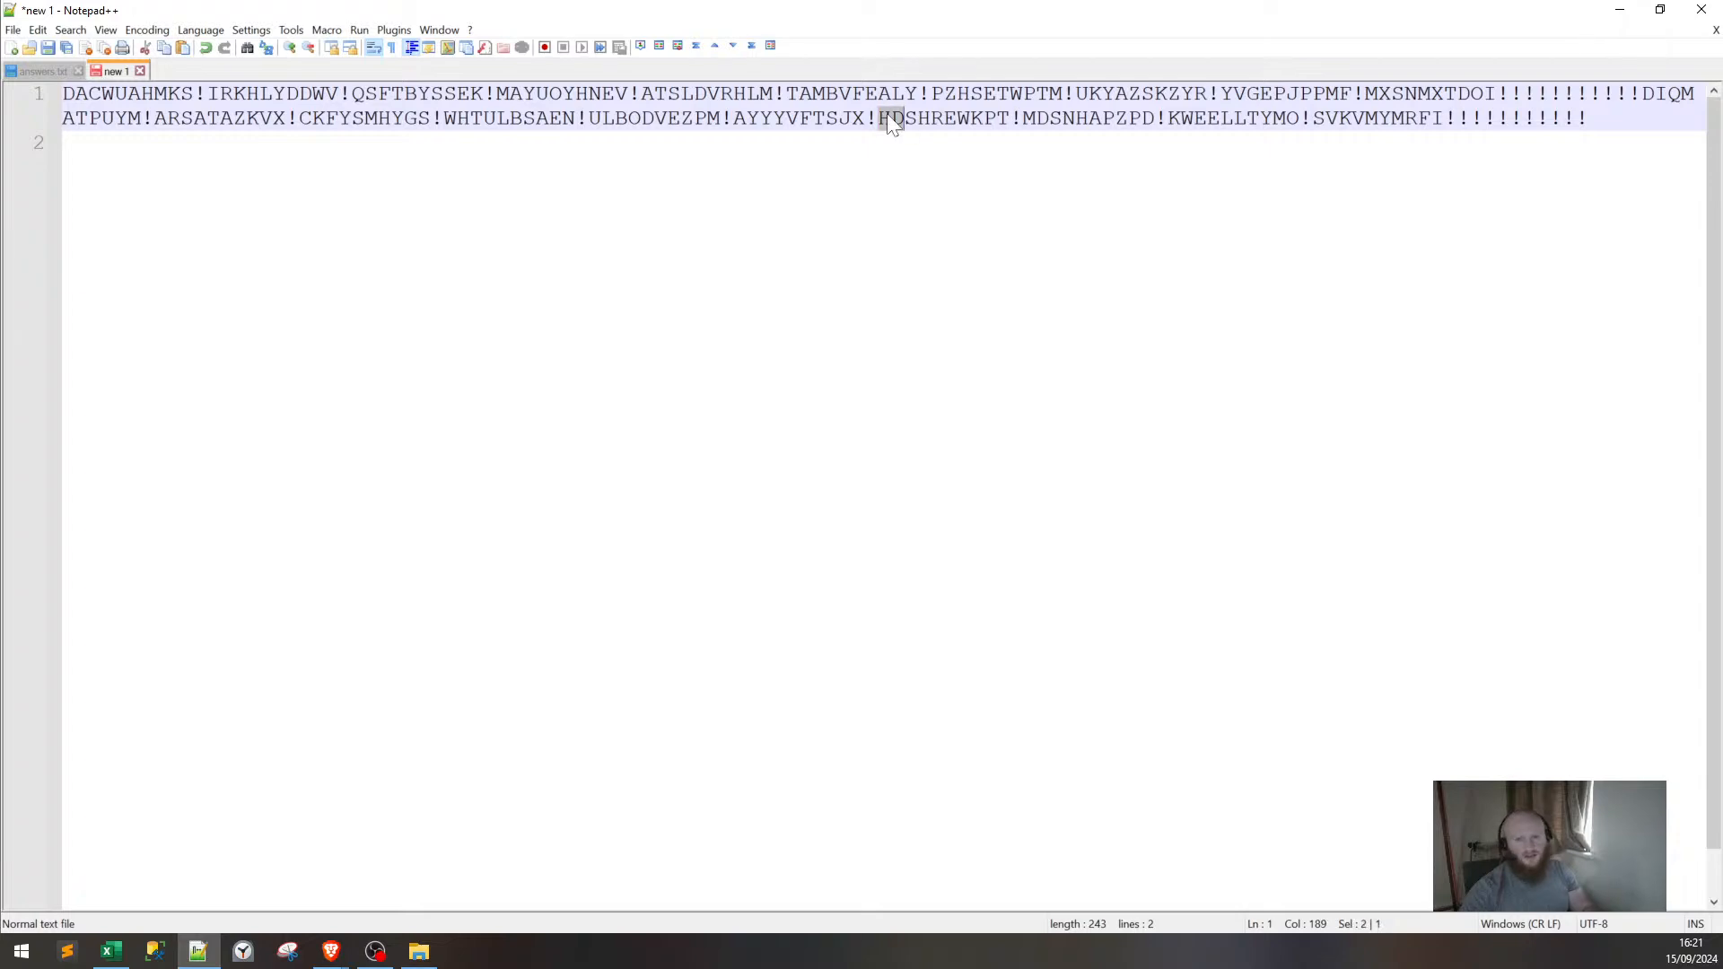
{"action": "left_click", "coordinate": [1619, 11]}
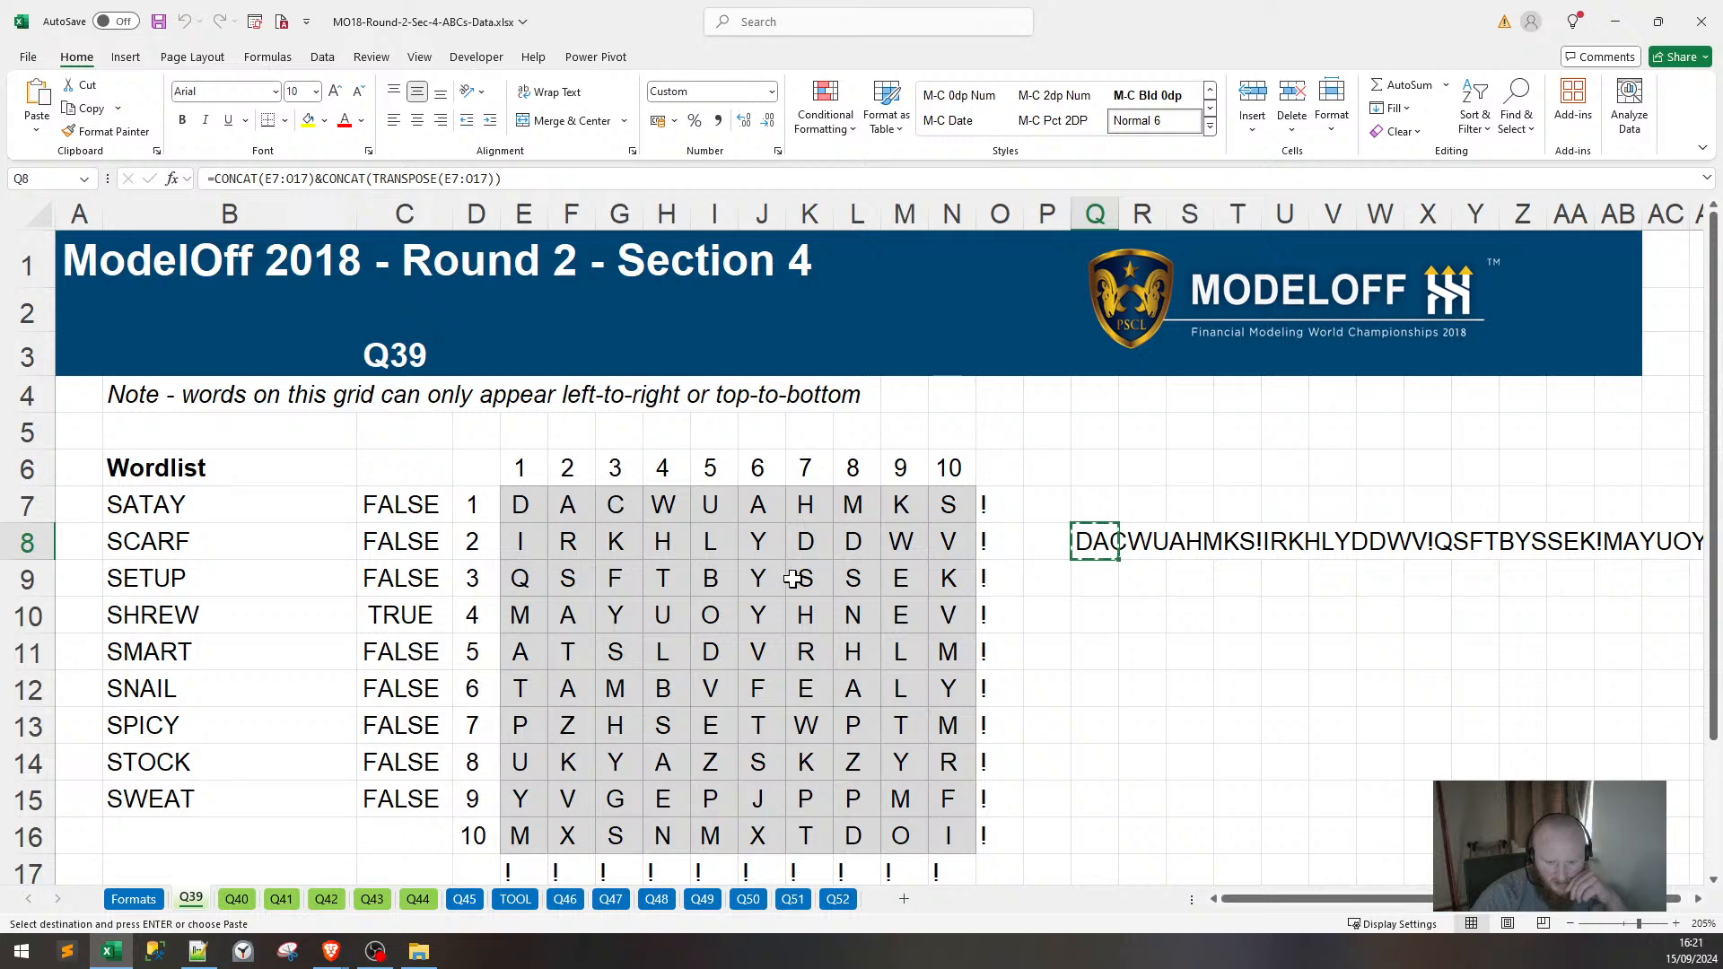
Highlight SHREW's letters K9:K13 in the Q39 grid with yellow fill.
{"action": "left_click_drag", "start_coordinate": [789, 578], "coordinate": [813, 727]}
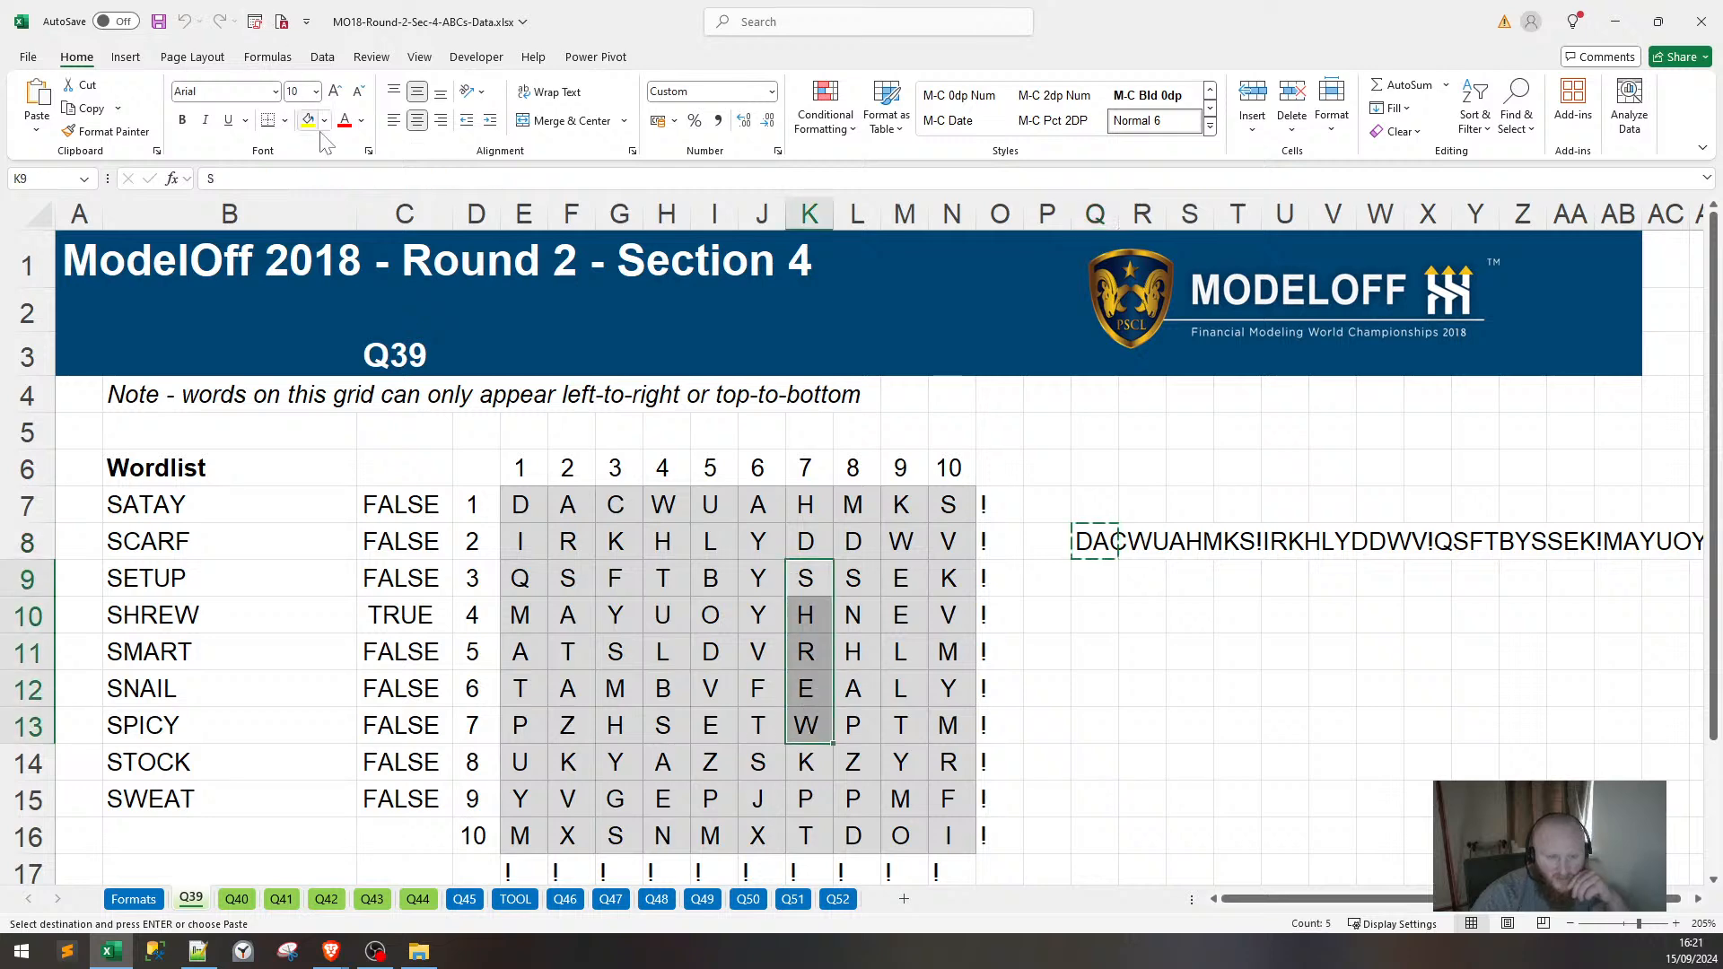
{"action": "left_click", "coordinate": [308, 119]}
{"action": "left_click", "coordinate": [1075, 769]}
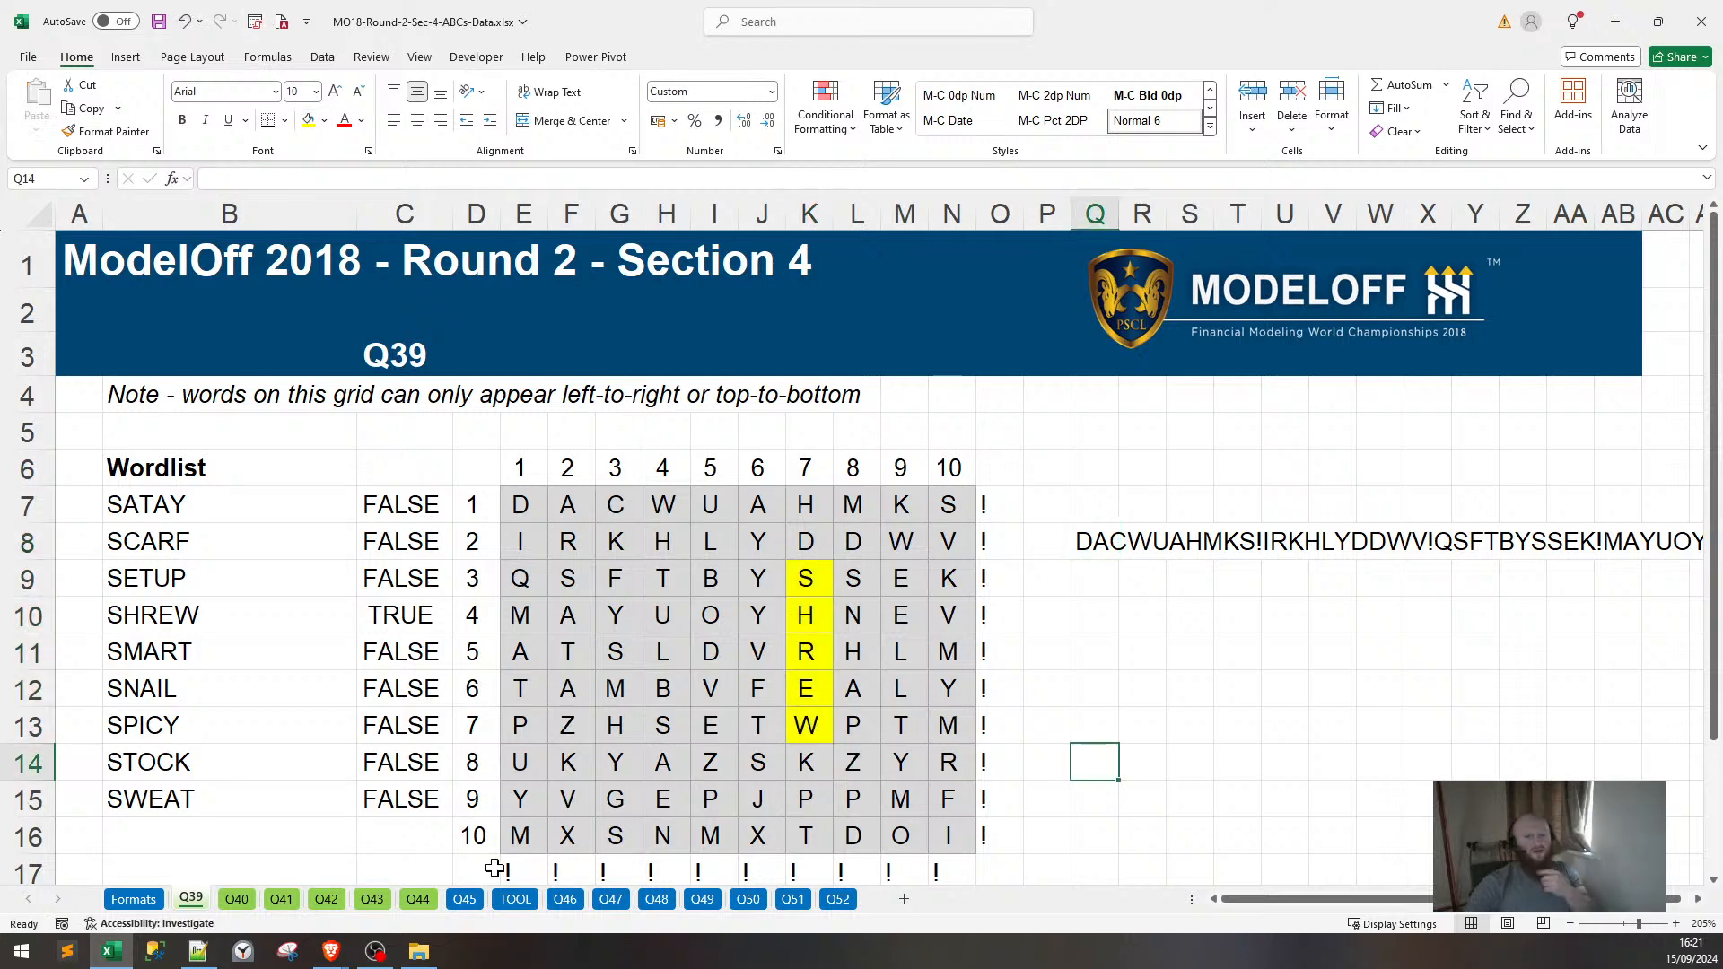
Move through Q40 to the Q41 sheet and check its direction note in B4.
{"action": "left_click", "coordinate": [250, 895]}
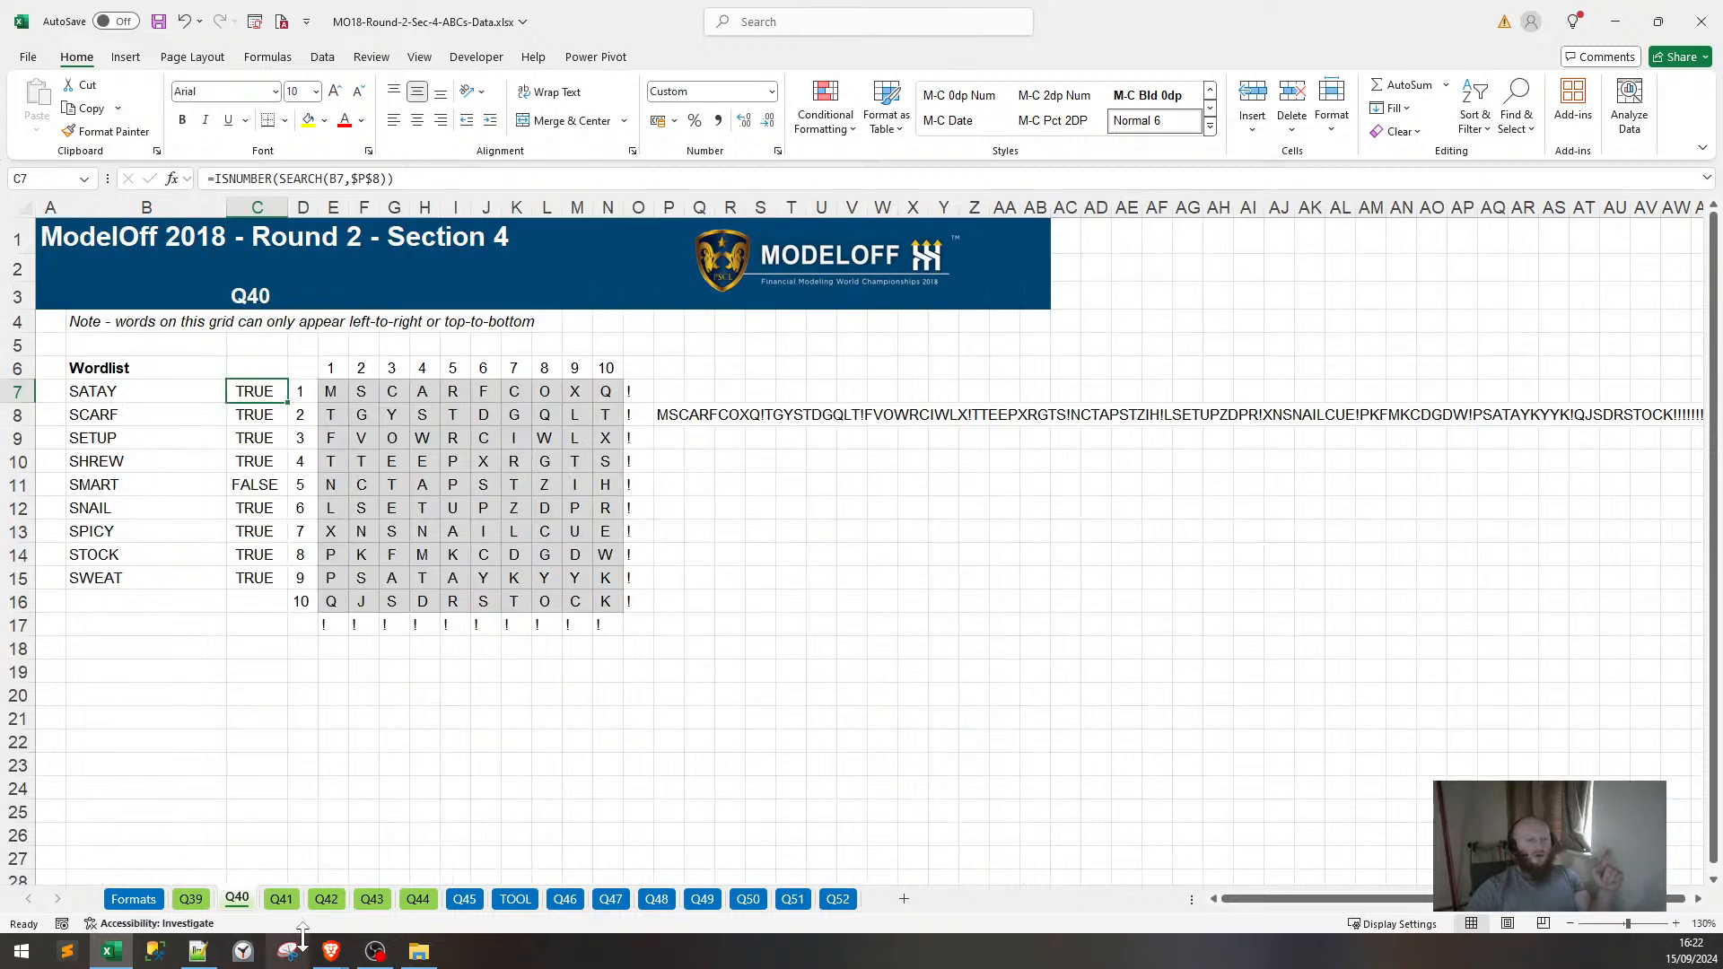
{"action": "left_click", "coordinate": [283, 901]}
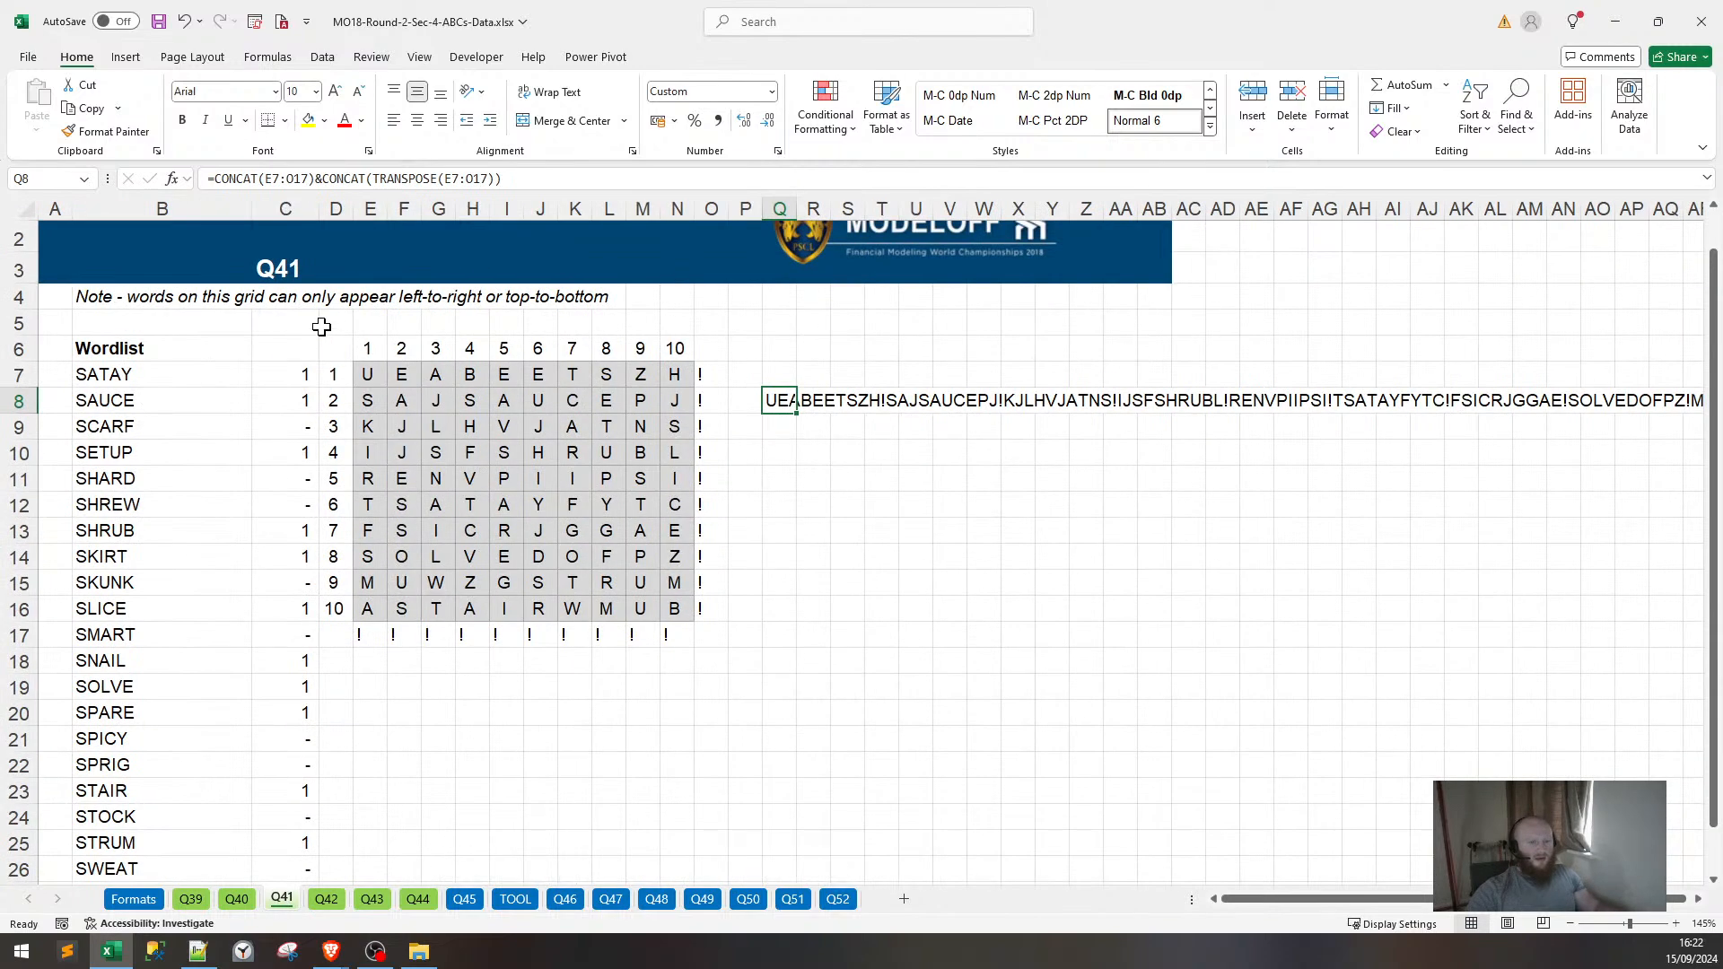
{"action": "scroll", "coordinate": [287, 346], "scroll_direction": "up", "scroll_amount": 3}
{"action": "left_click", "coordinate": [307, 350]}
{"action": "left_click", "coordinate": [159, 359]}
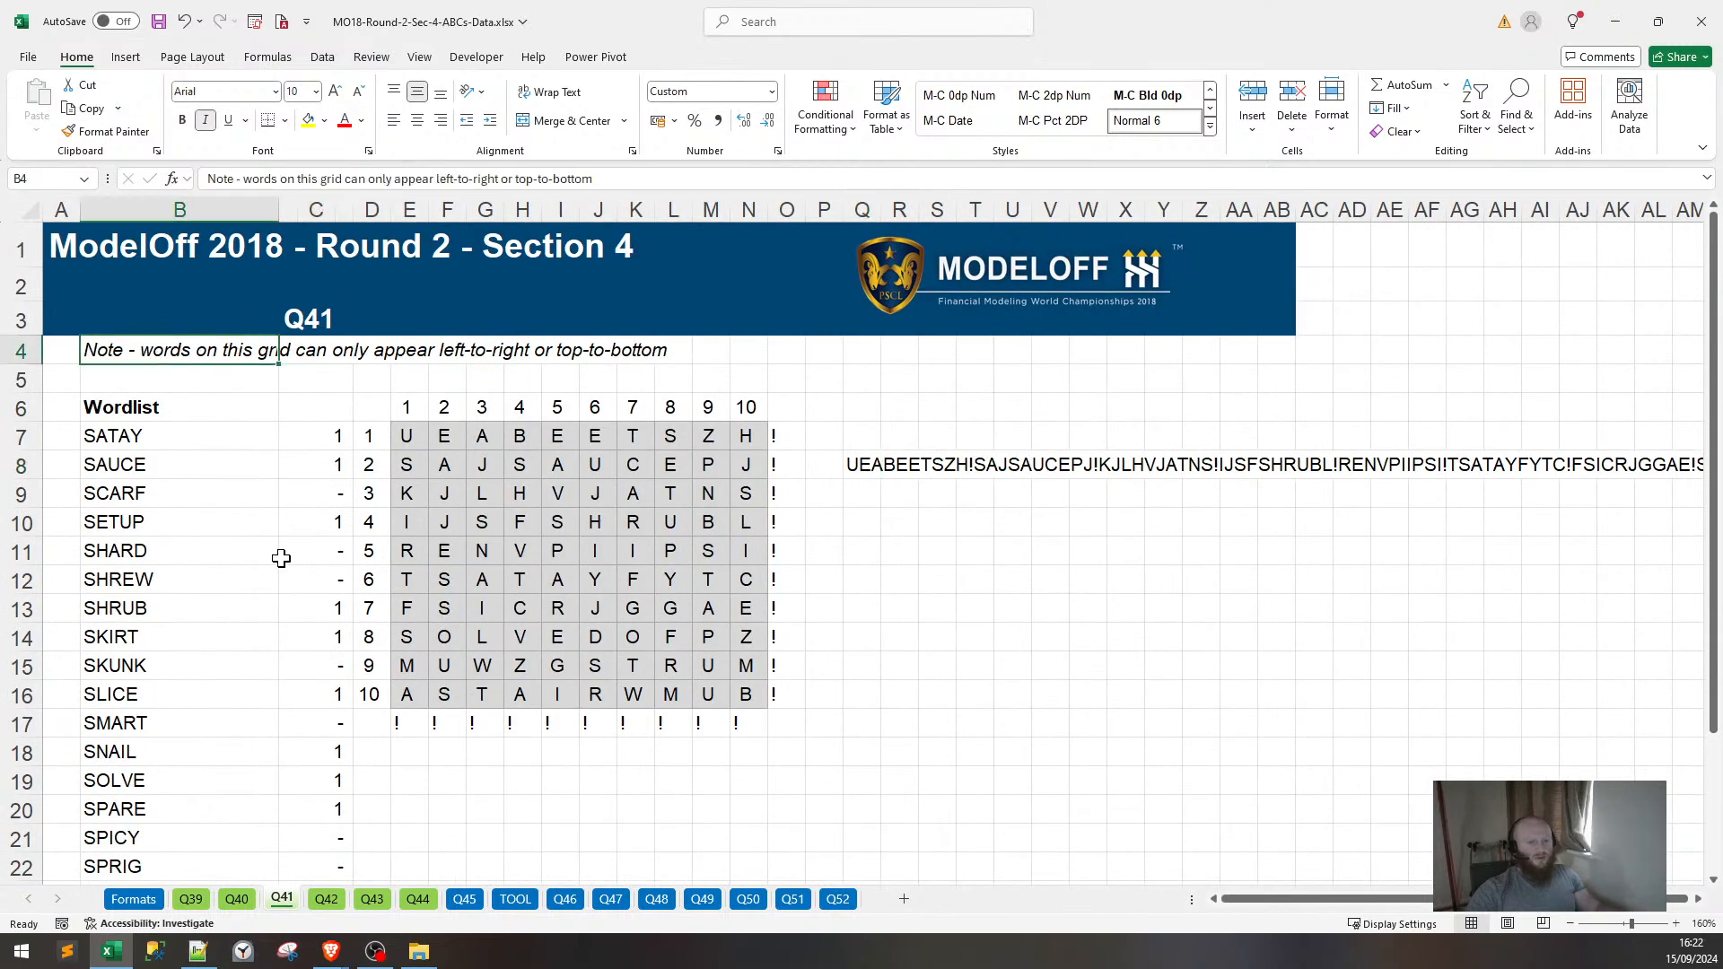
On Q42, read the direction note and the R8 CONCAT, R9 TRANSPOSE and TEXTJOIN SEQUENCE formulas.
{"action": "left_click", "coordinate": [328, 900]}
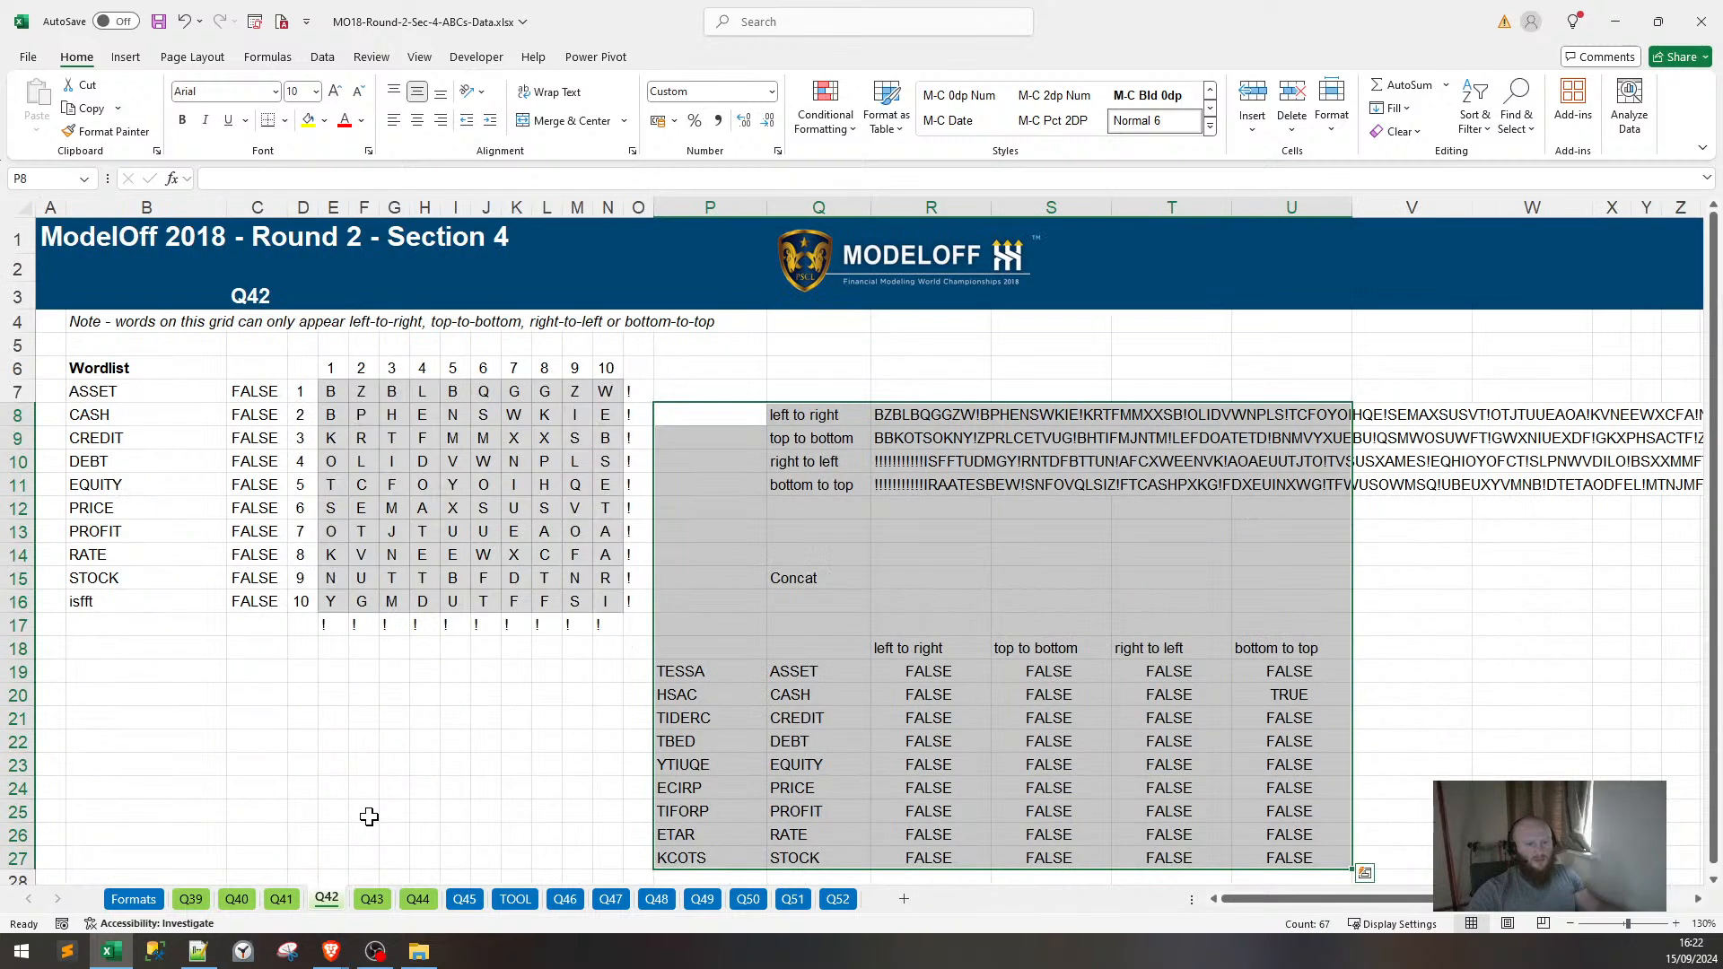
{"action": "left_click", "coordinate": [87, 319]}
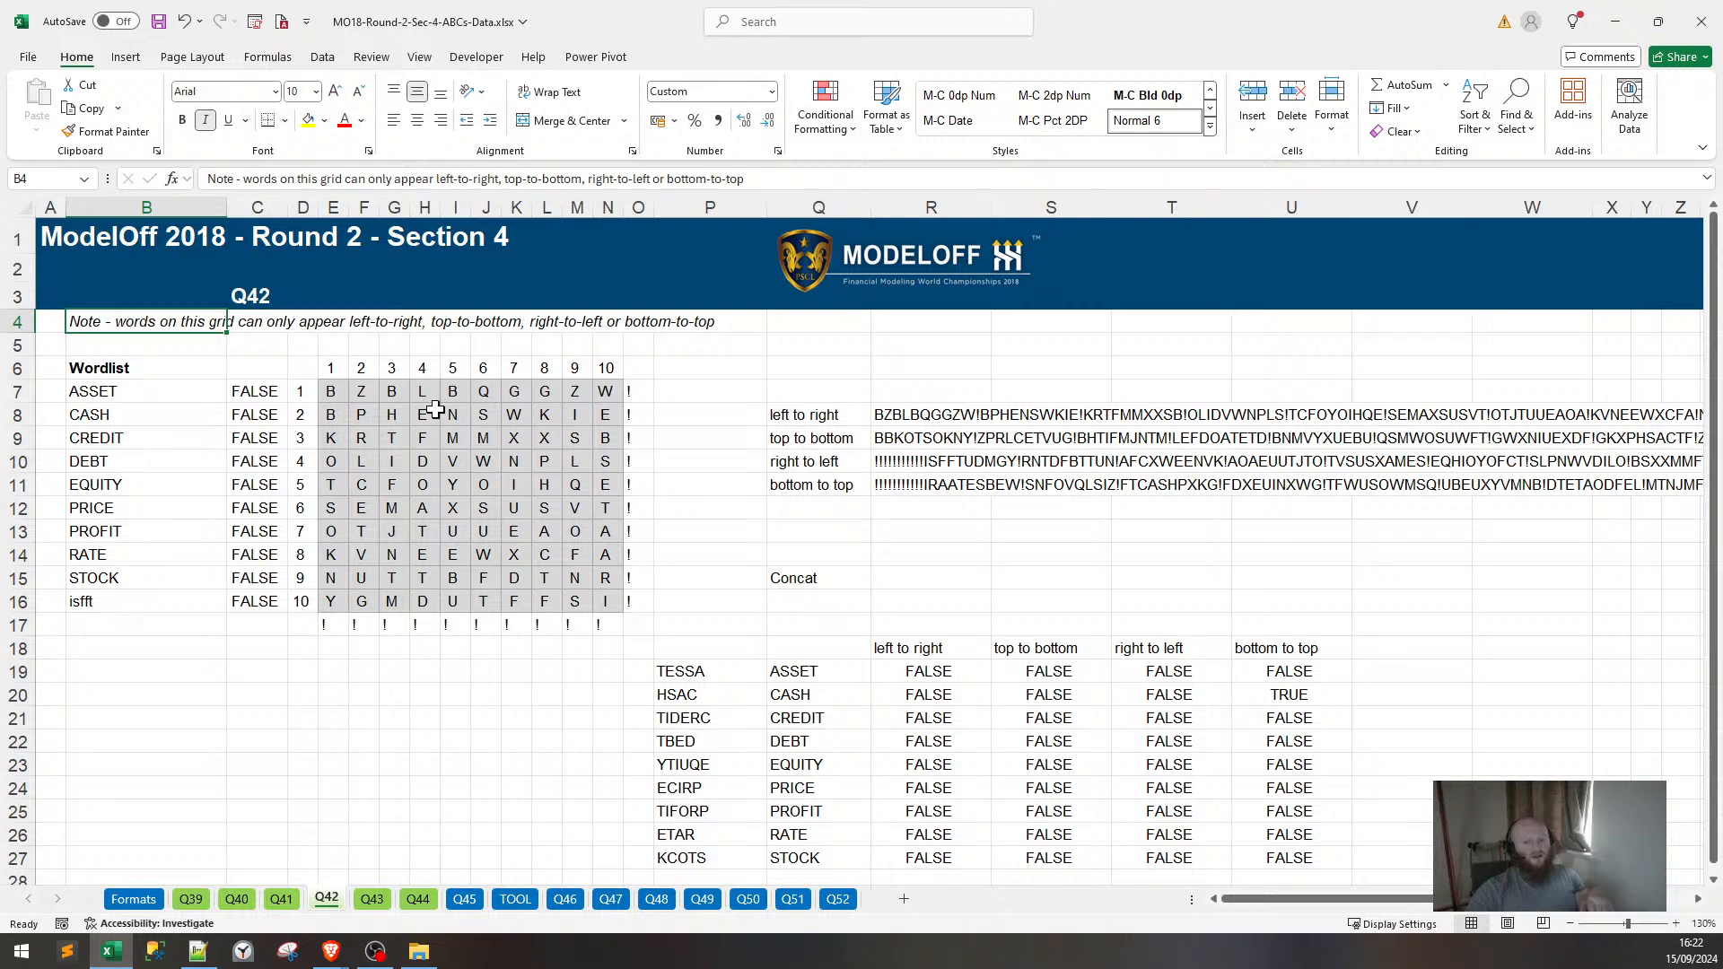
{"action": "left_click", "coordinate": [959, 418]}
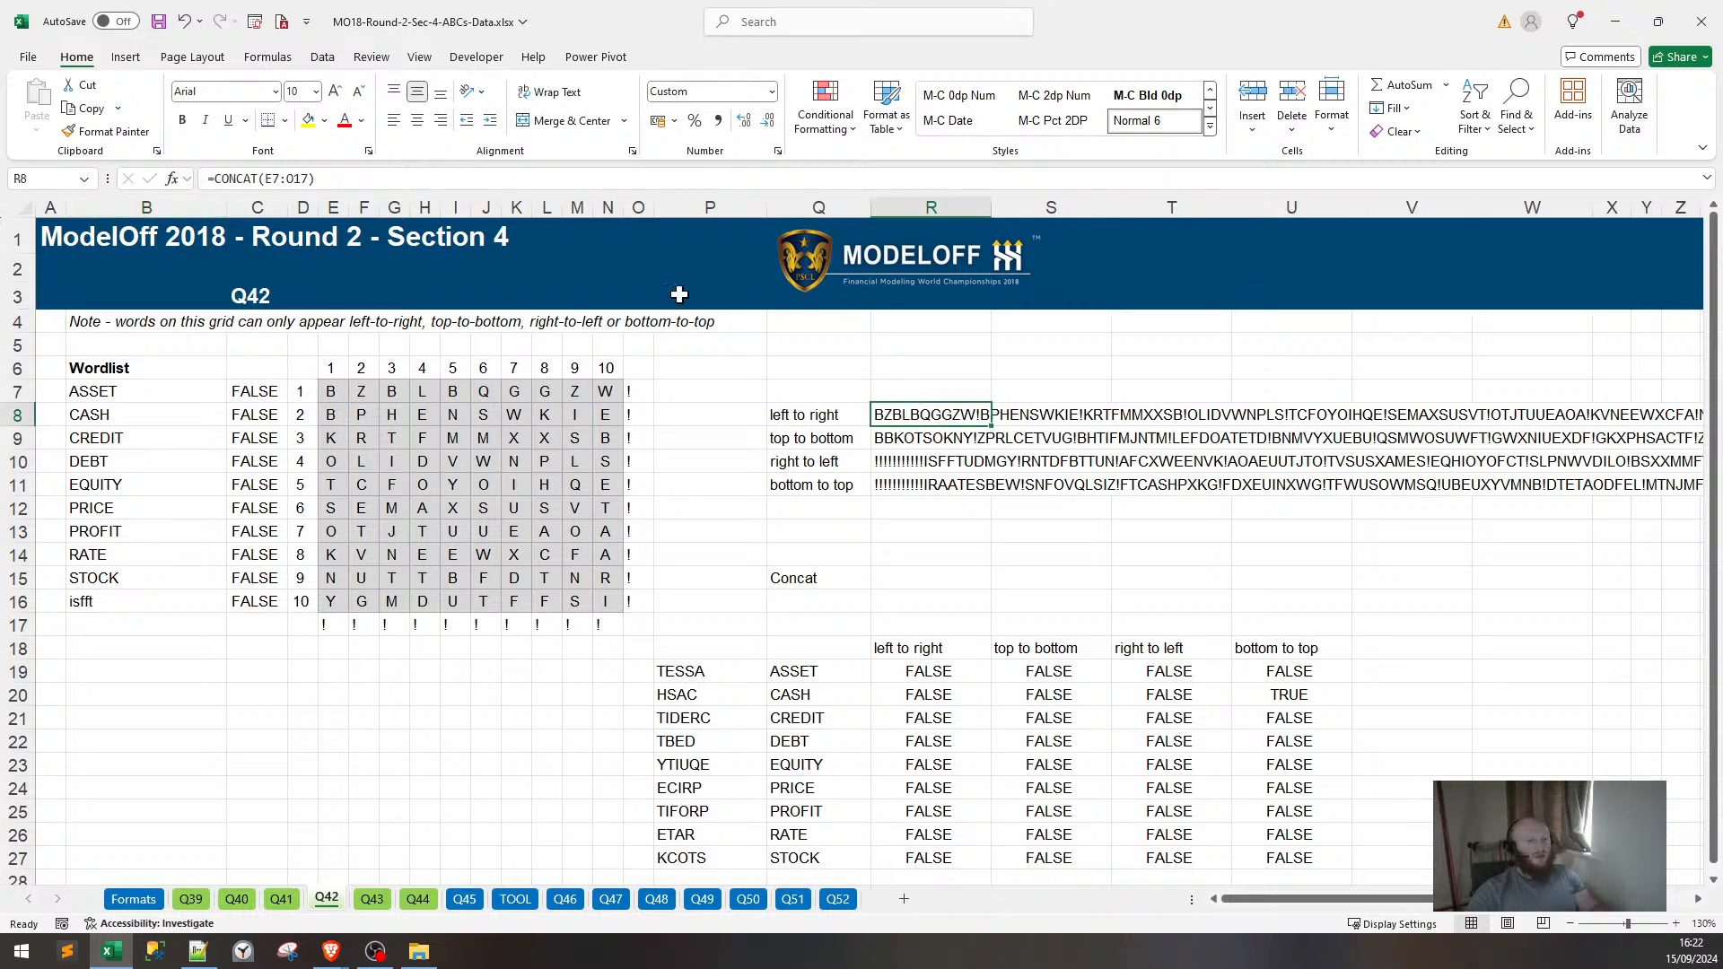
{"action": "left_click_drag", "start_coordinate": [326, 390], "coordinate": [605, 392]}
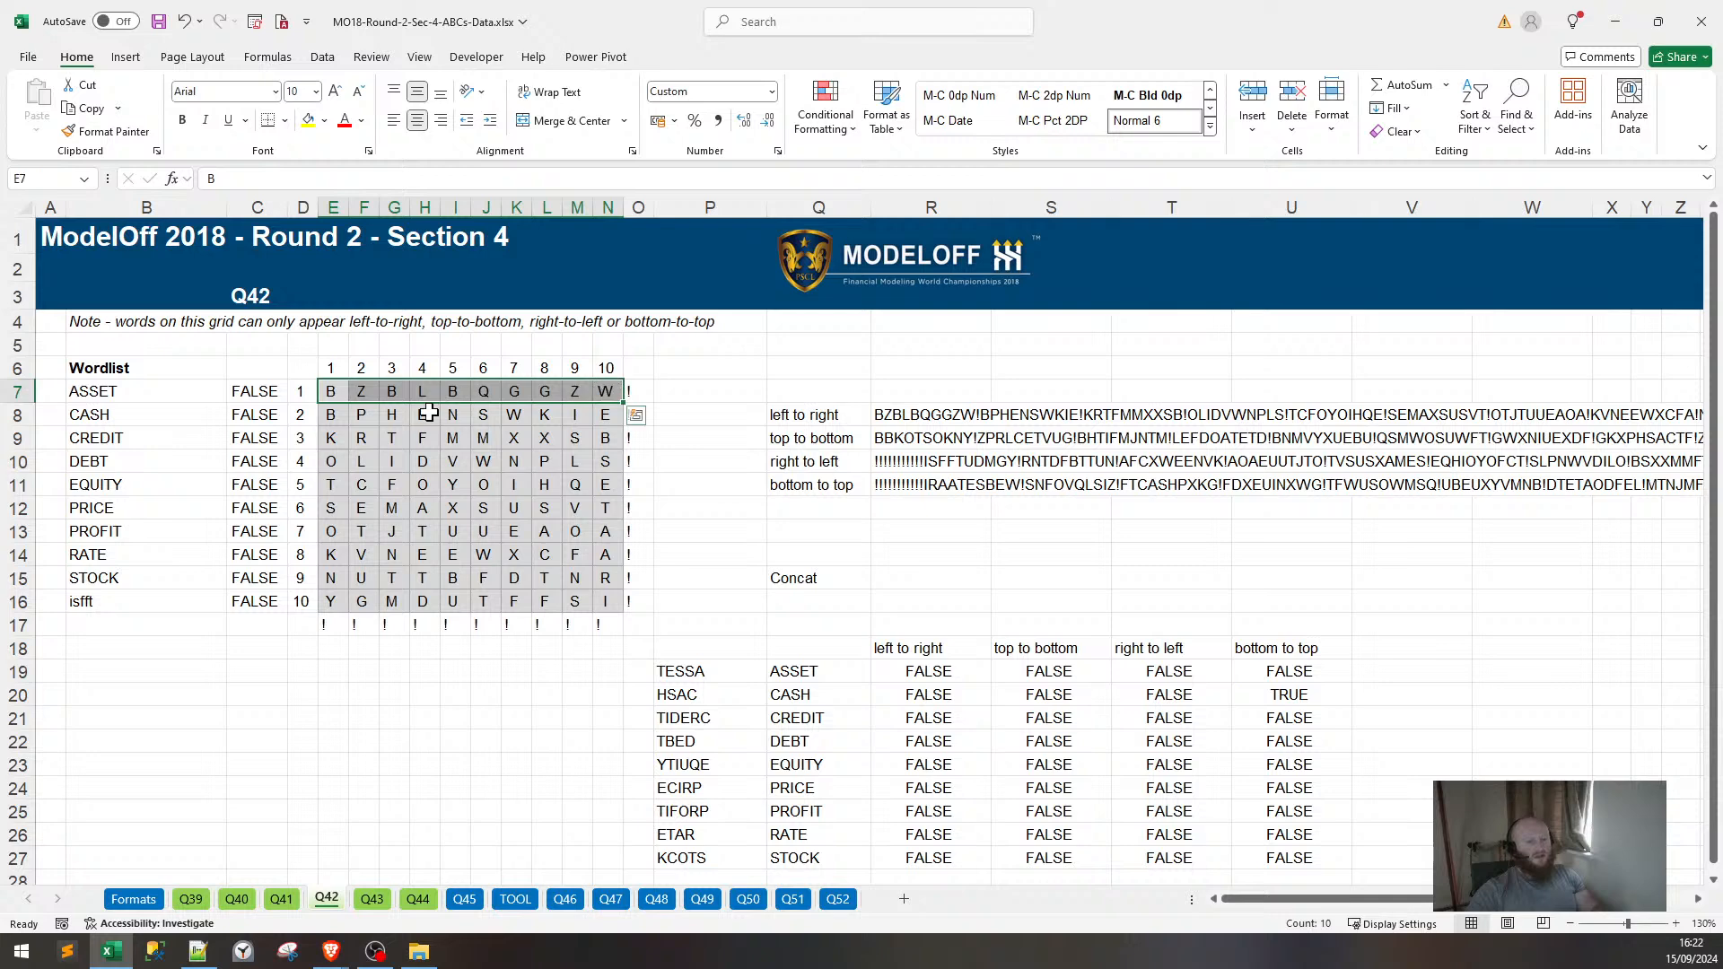
{"action": "left_click", "coordinate": [888, 437]}
{"action": "left_click", "coordinate": [904, 483]}
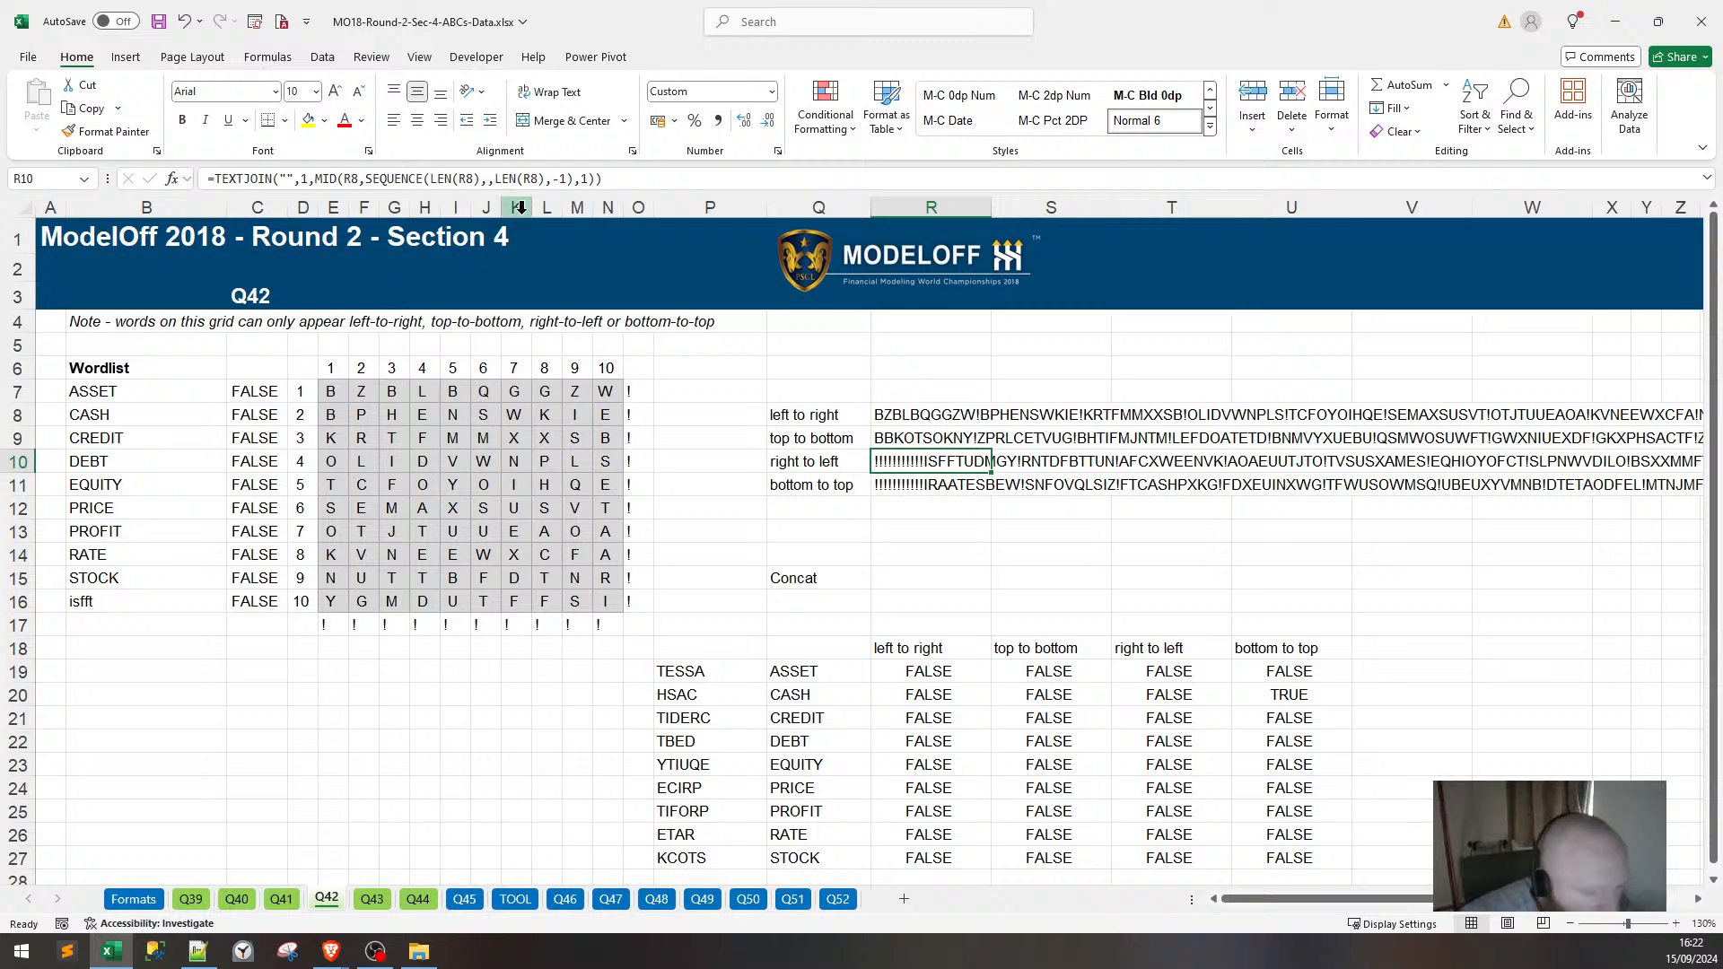
Move on through the Q43 and Q44 sheets.
{"action": "mouse_move", "coordinate": [331, 951]}
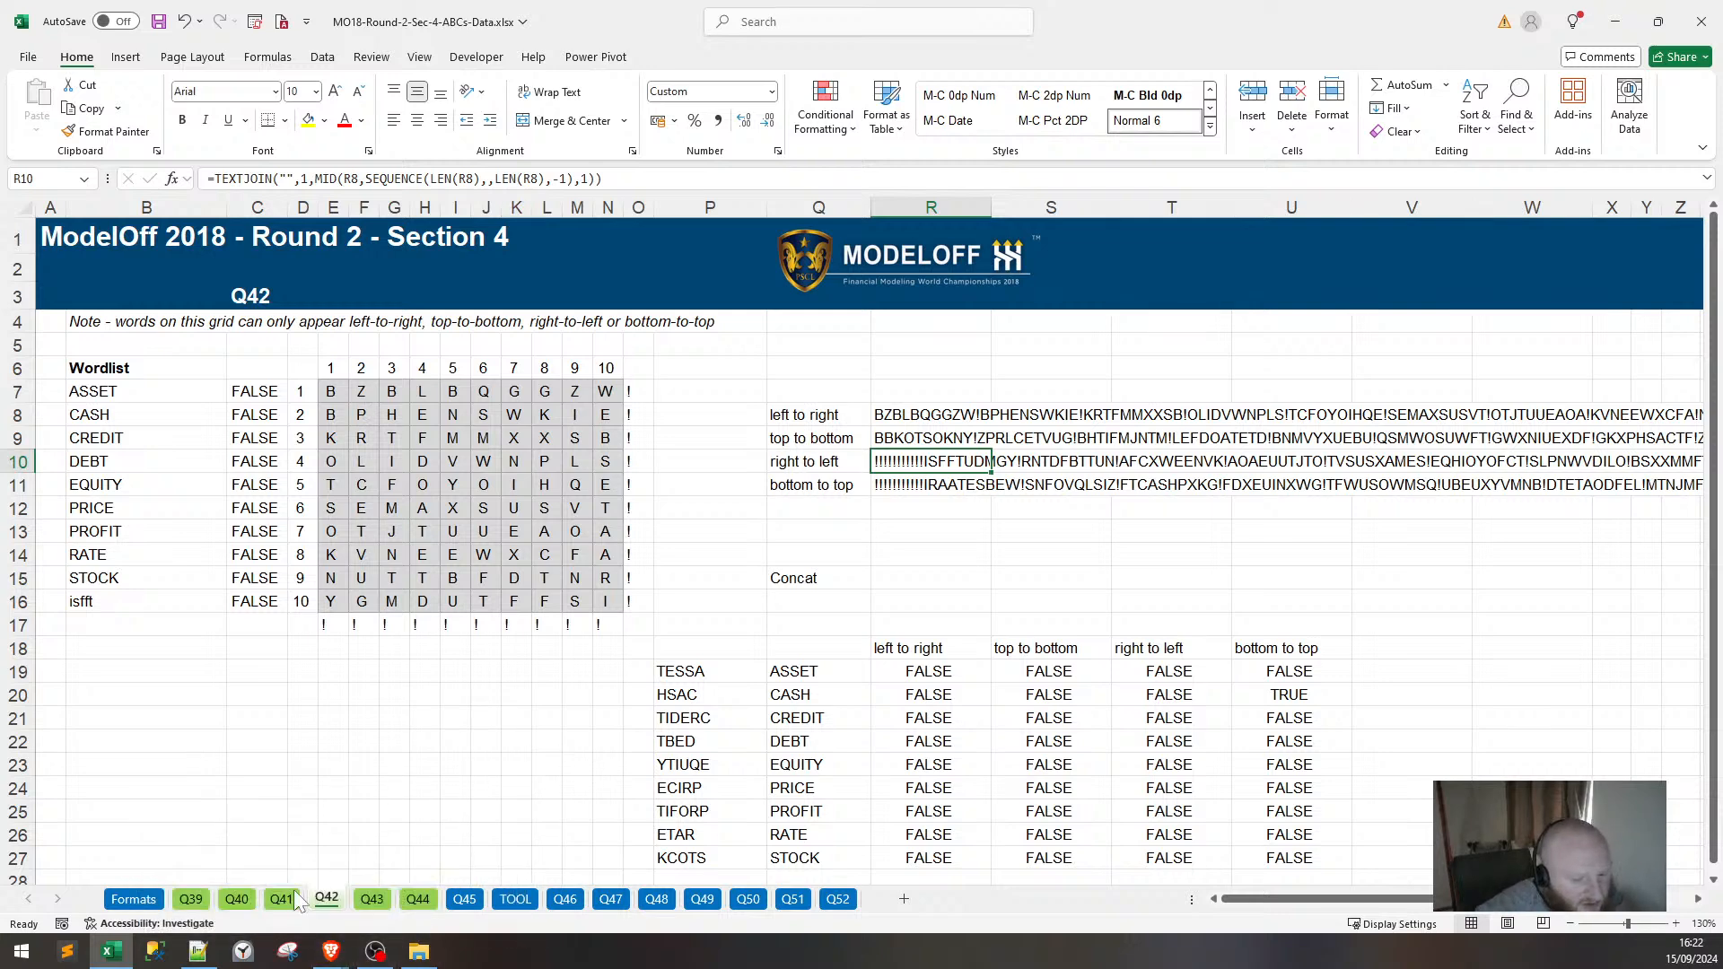
{"action": "left_click", "coordinate": [378, 902]}
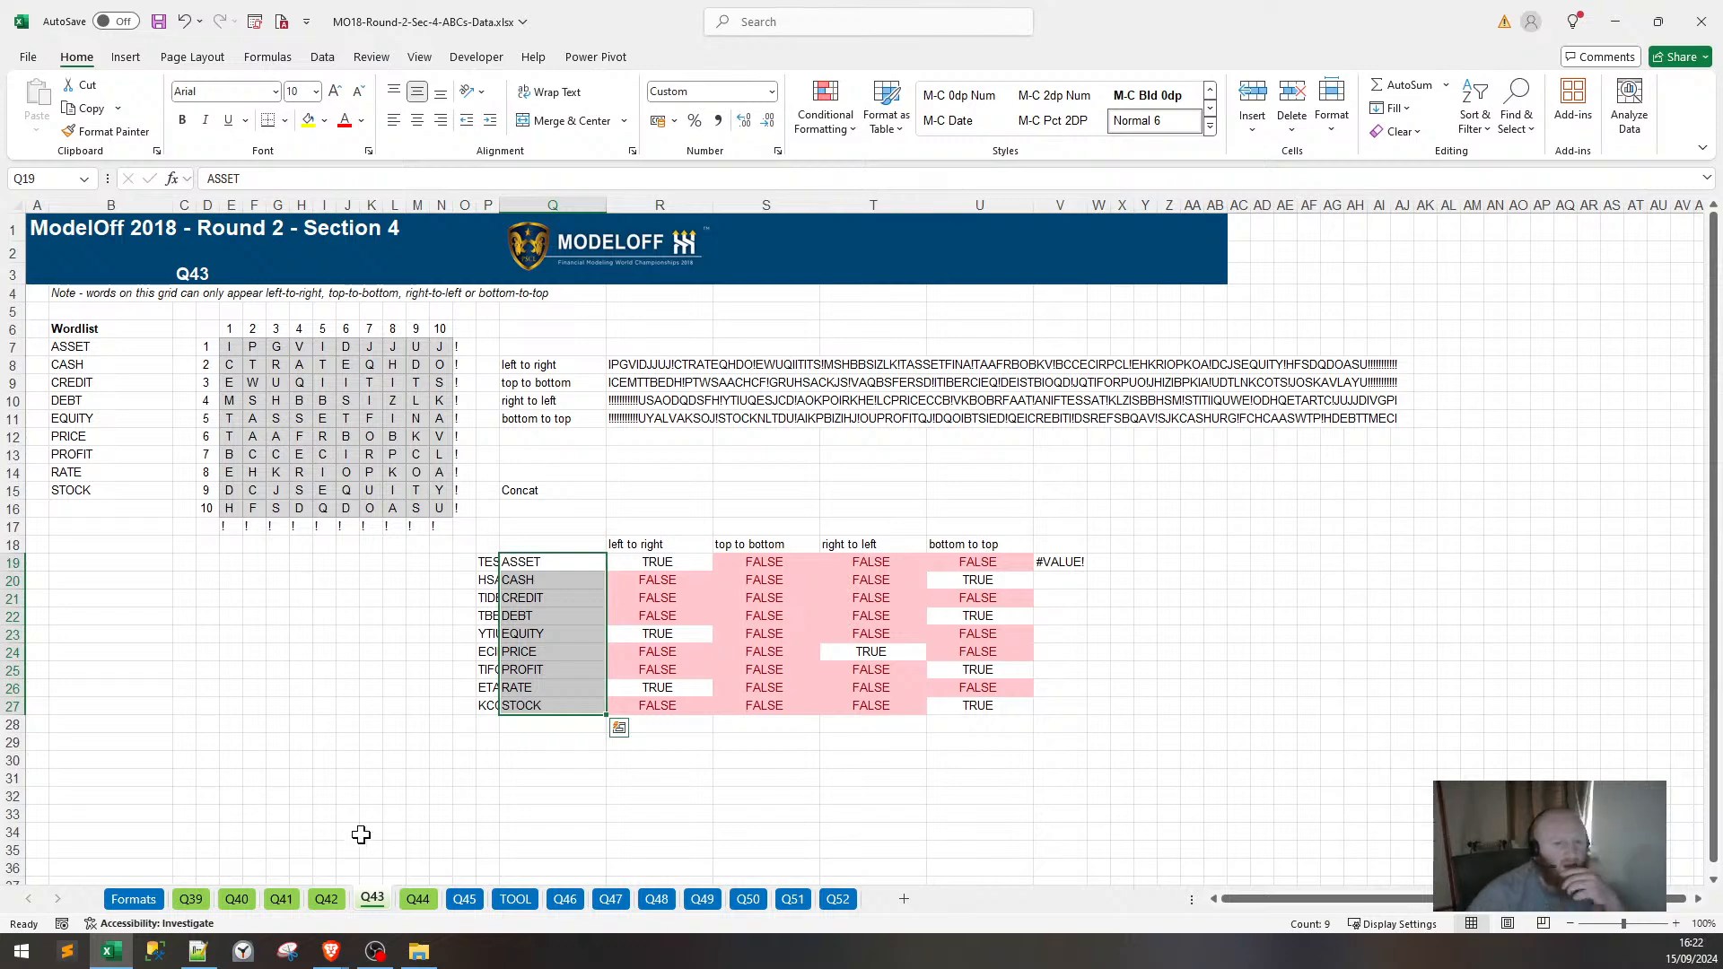
{"action": "left_click", "coordinate": [419, 901]}
Open Q45, zoom over its letter grid, and check R8's =CONCAT(E7:O17) formula.
{"action": "left_click", "coordinate": [463, 901]}
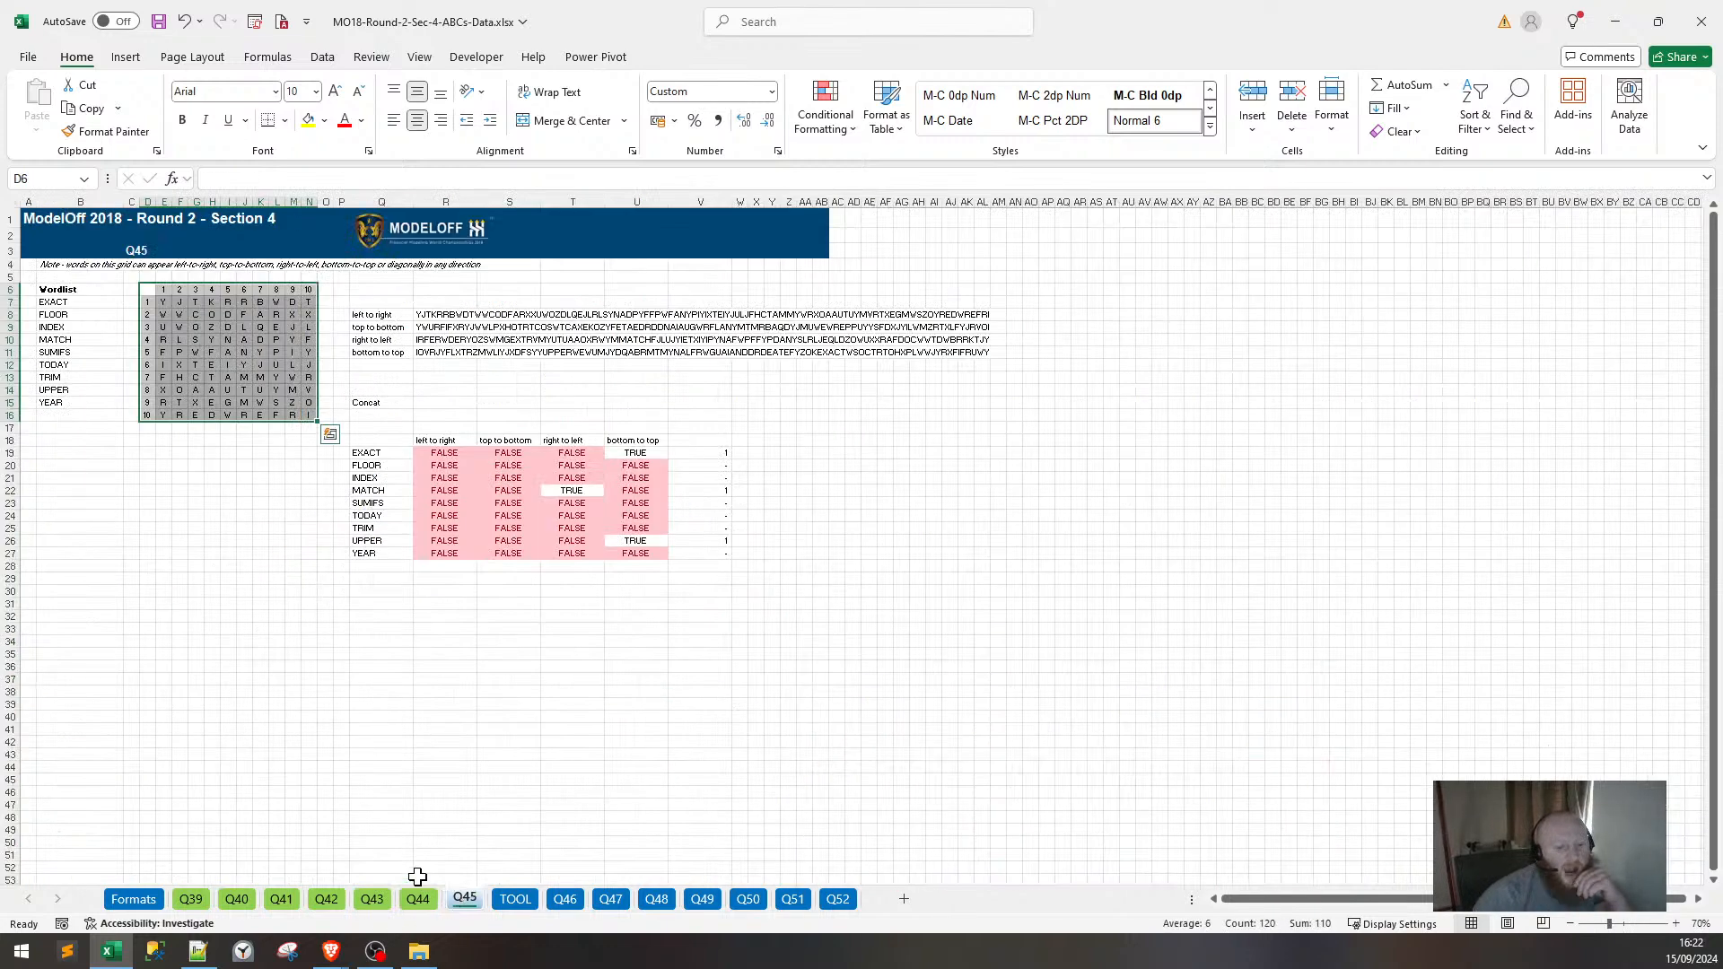
{"action": "scroll", "coordinate": [209, 384], "scroll_direction": "up", "scroll_amount": 2}
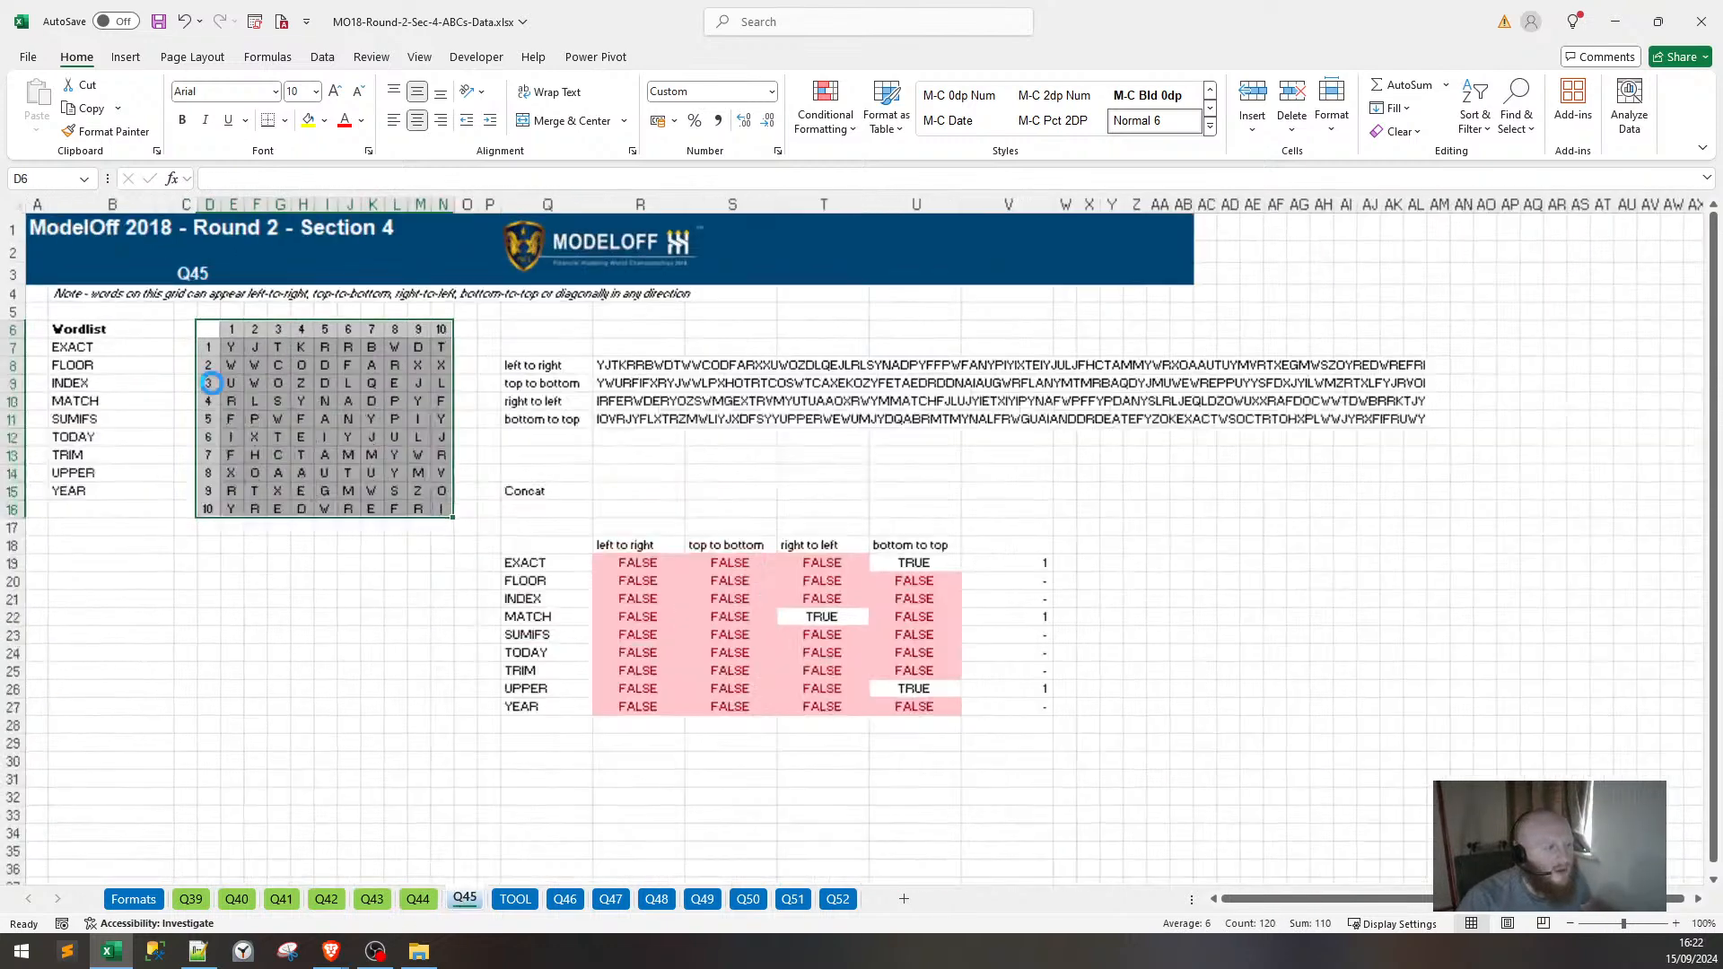
{"action": "scroll", "coordinate": [209, 383], "scroll_direction": "up", "scroll_amount": 5}
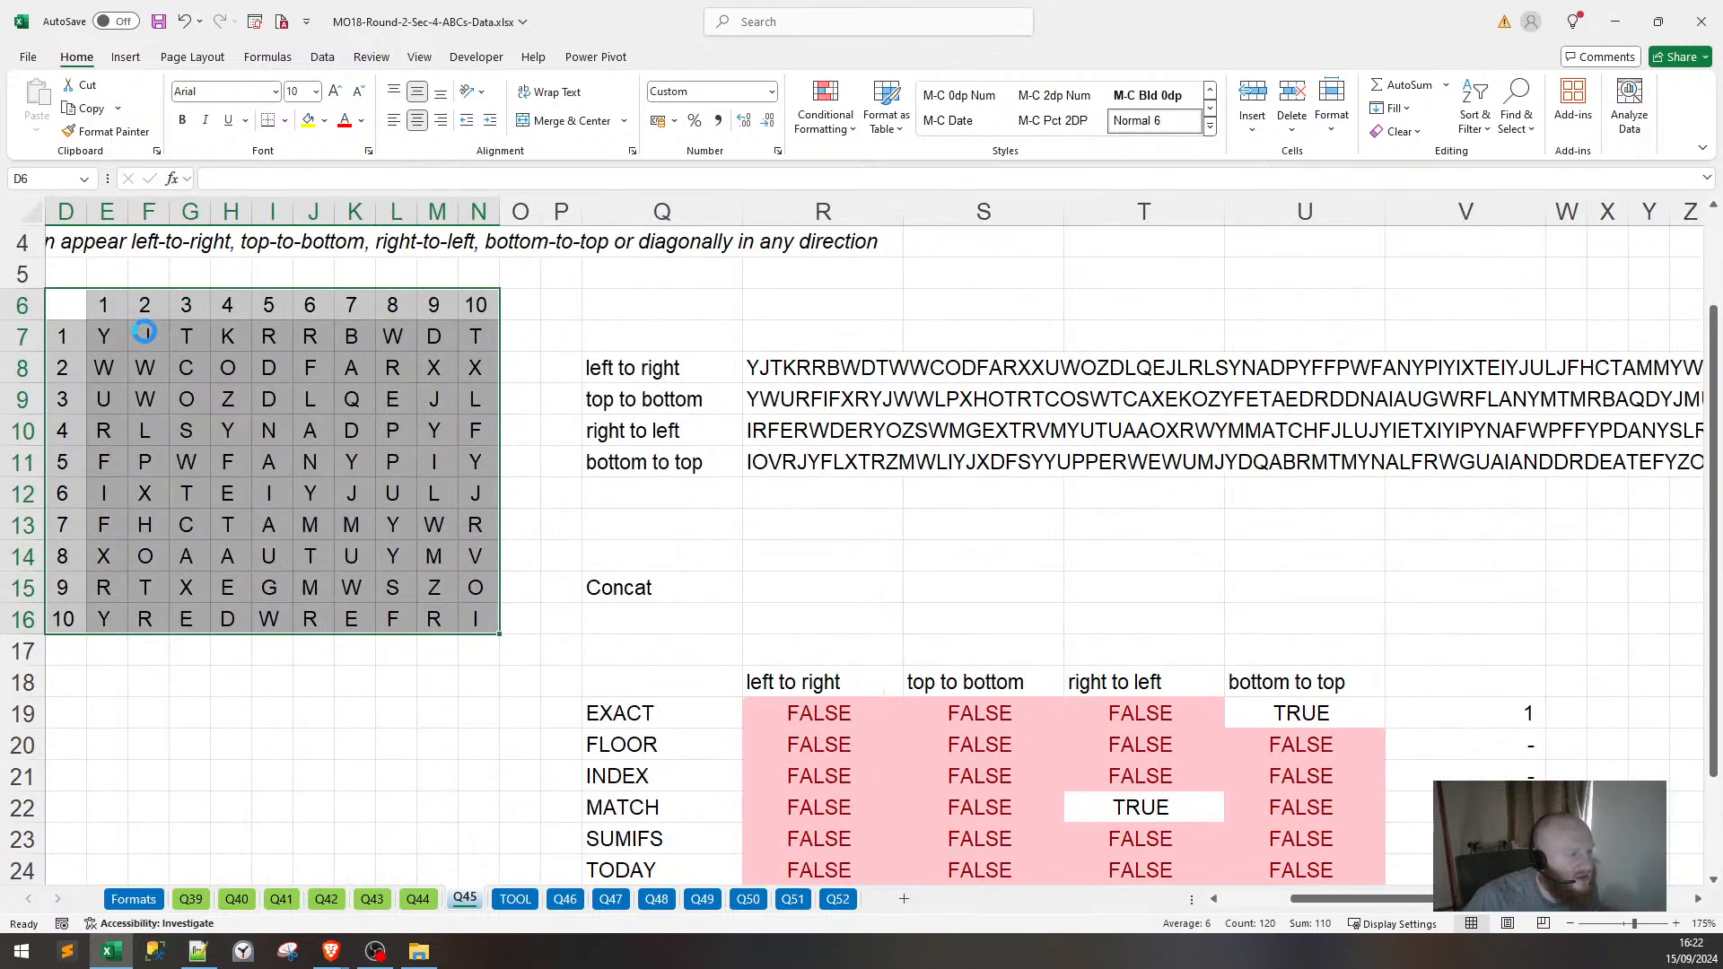
{"action": "scroll", "coordinate": [139, 422], "scroll_direction": "up", "scroll_amount": 5}
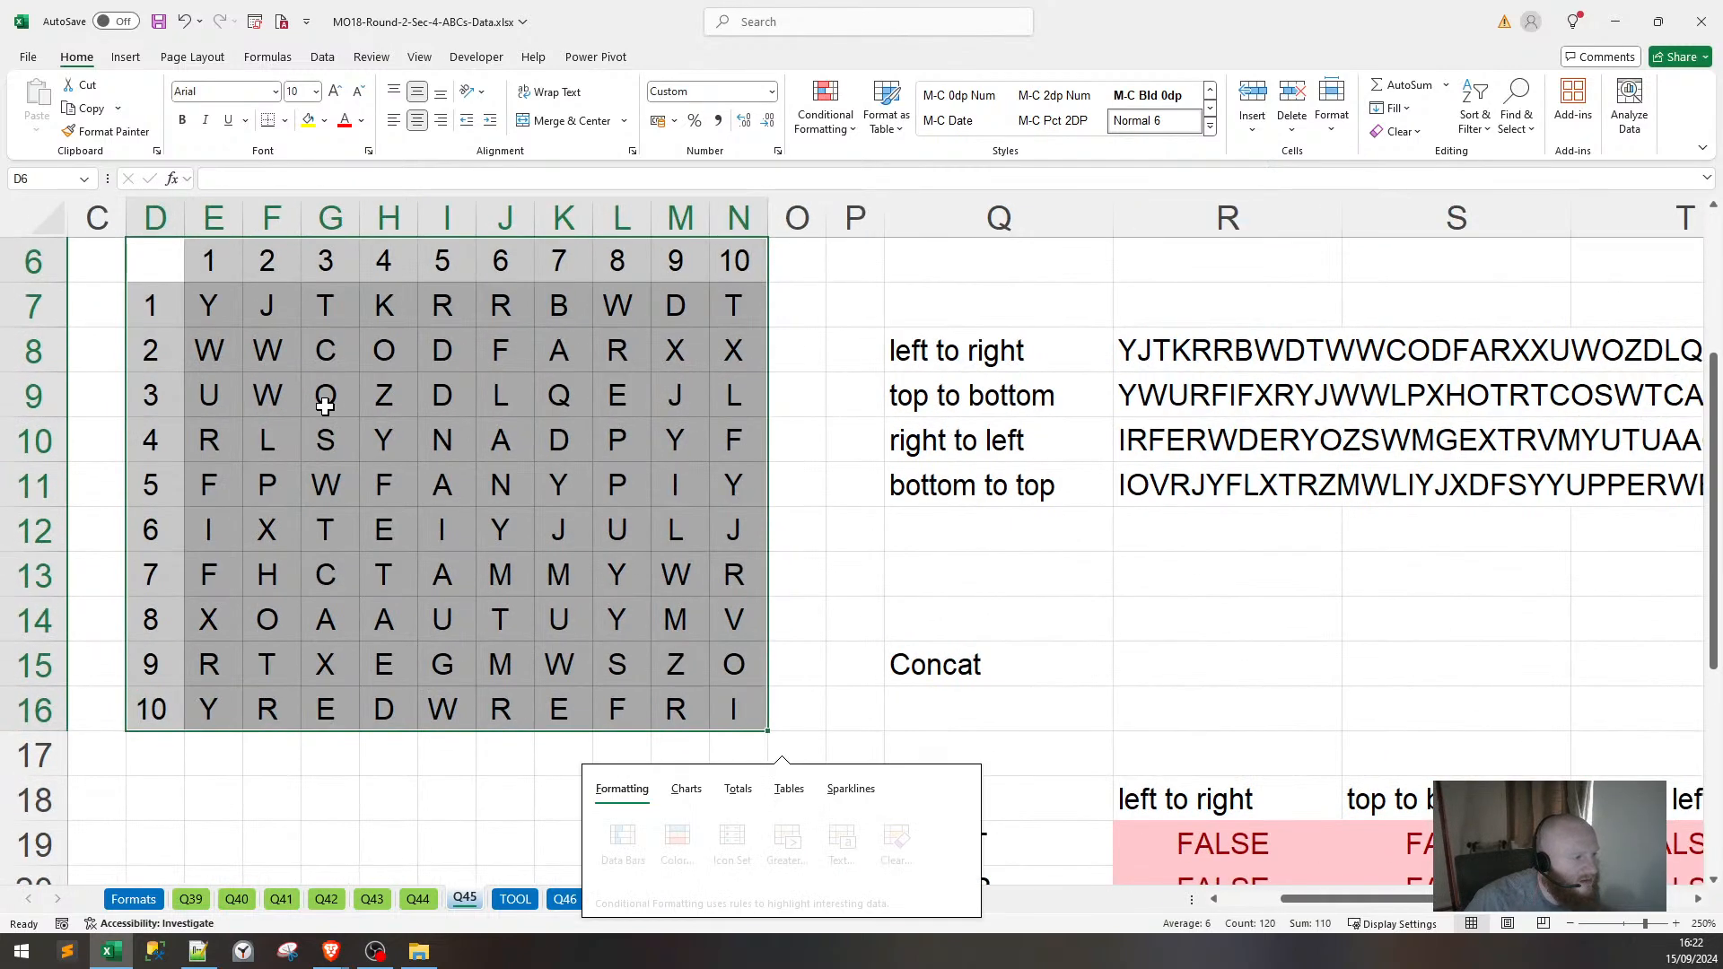
{"action": "scroll", "coordinate": [325, 406], "scroll_direction": "up", "scroll_amount": 2}
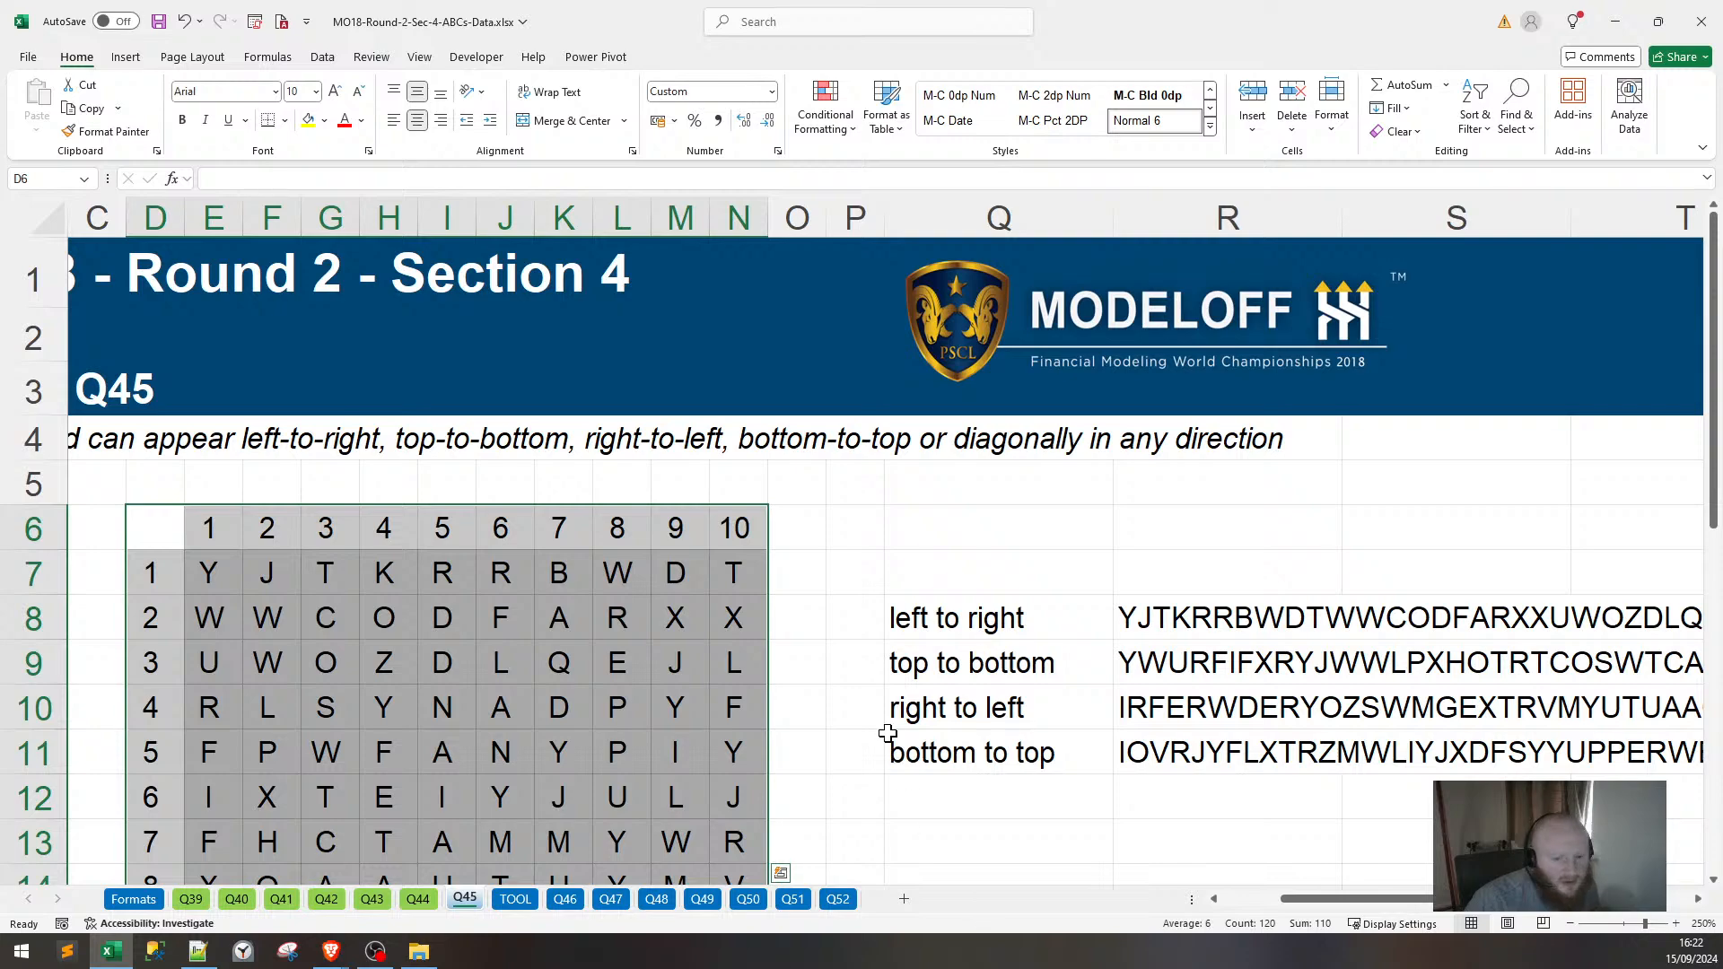
{"action": "scroll", "coordinate": [886, 733], "scroll_direction": "down", "scroll_amount": 3}
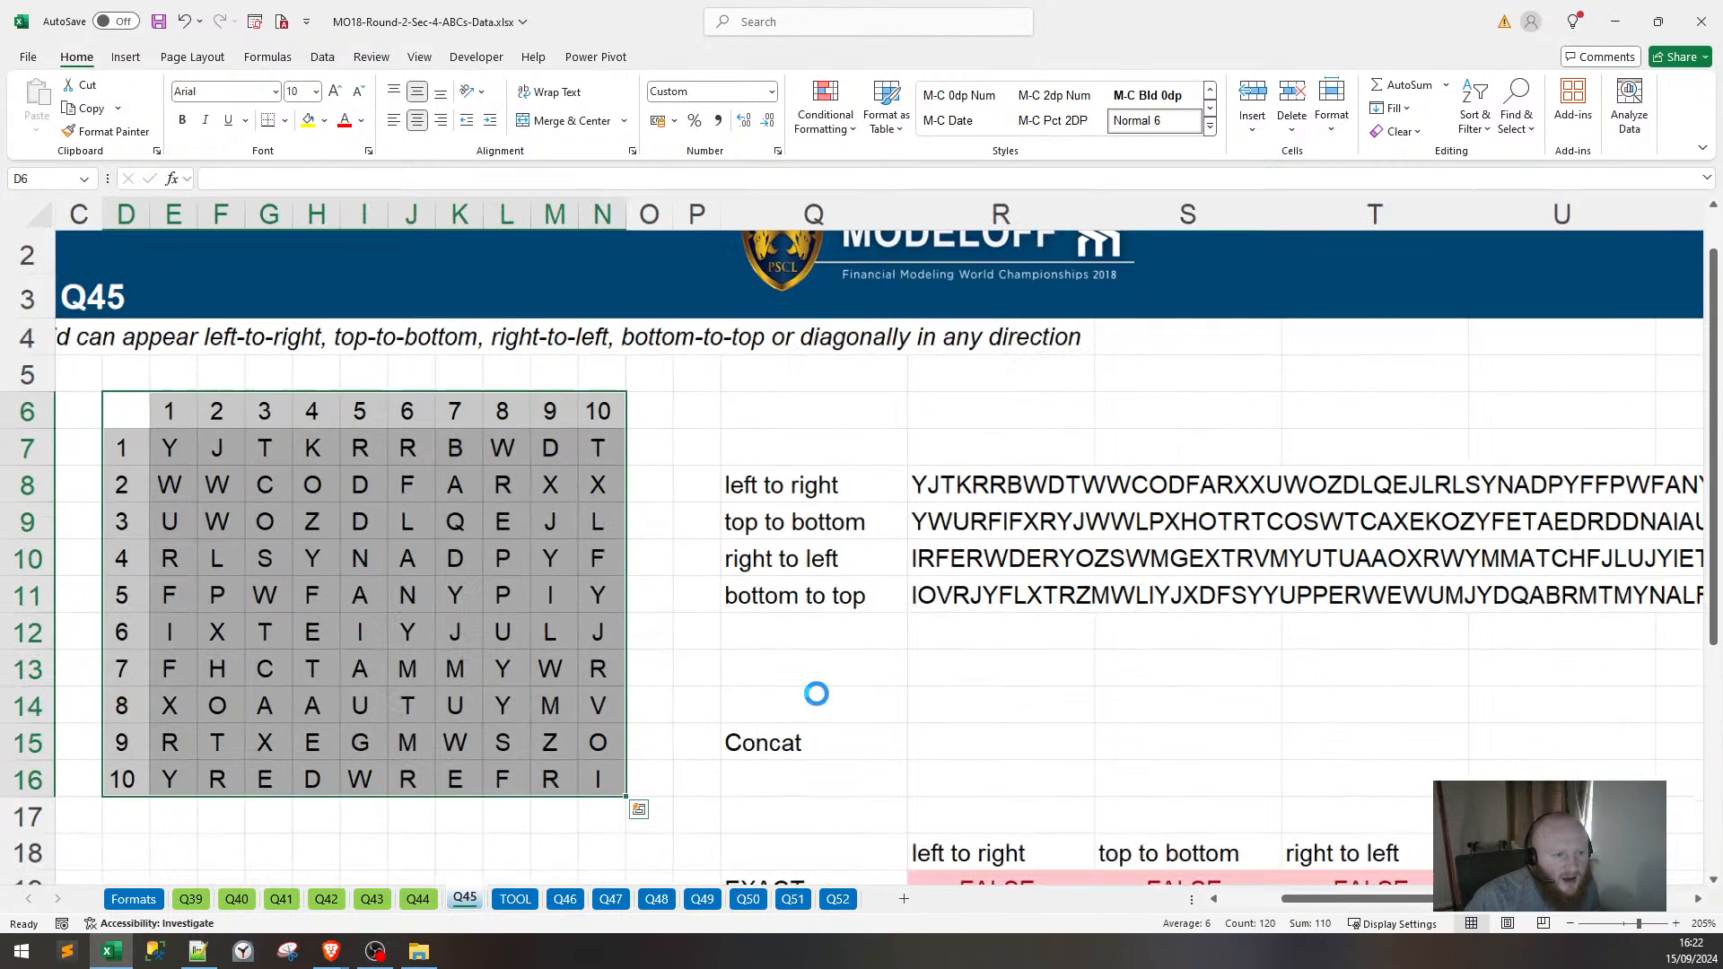
{"action": "scroll", "coordinate": [816, 693], "scroll_direction": "down", "scroll_amount": 1}
{"action": "left_click_drag", "start_coordinate": [1292, 899], "coordinate": [1171, 915]}
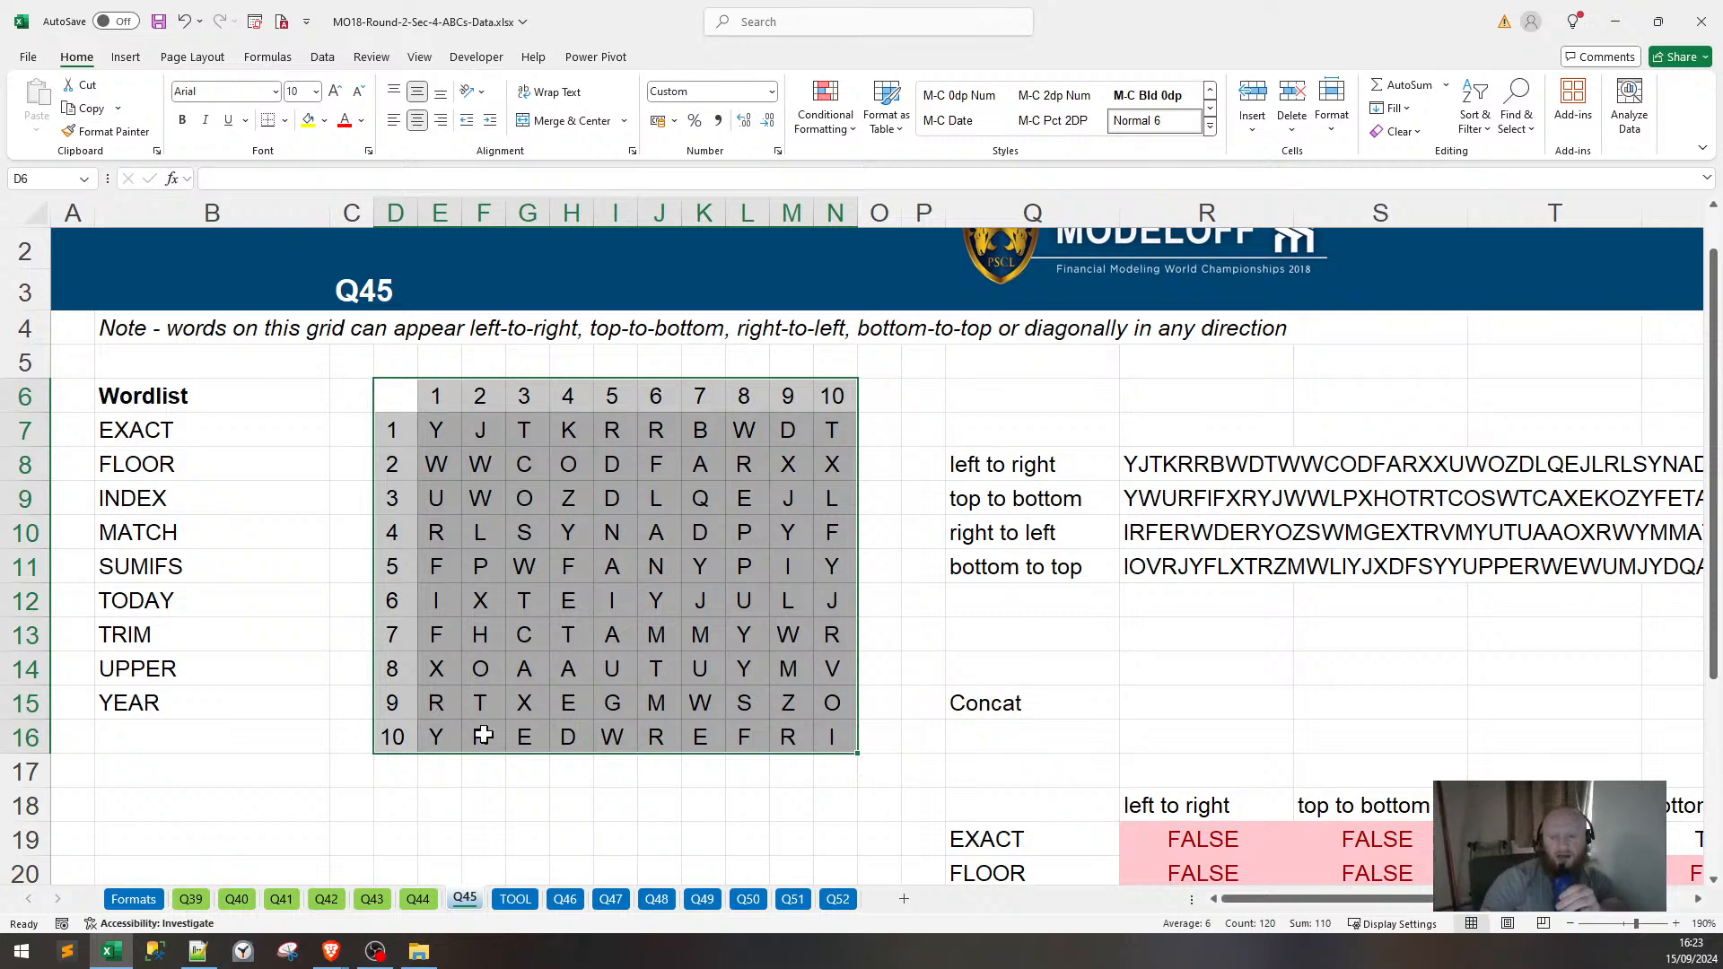
{"action": "left_click", "coordinate": [1177, 464]}
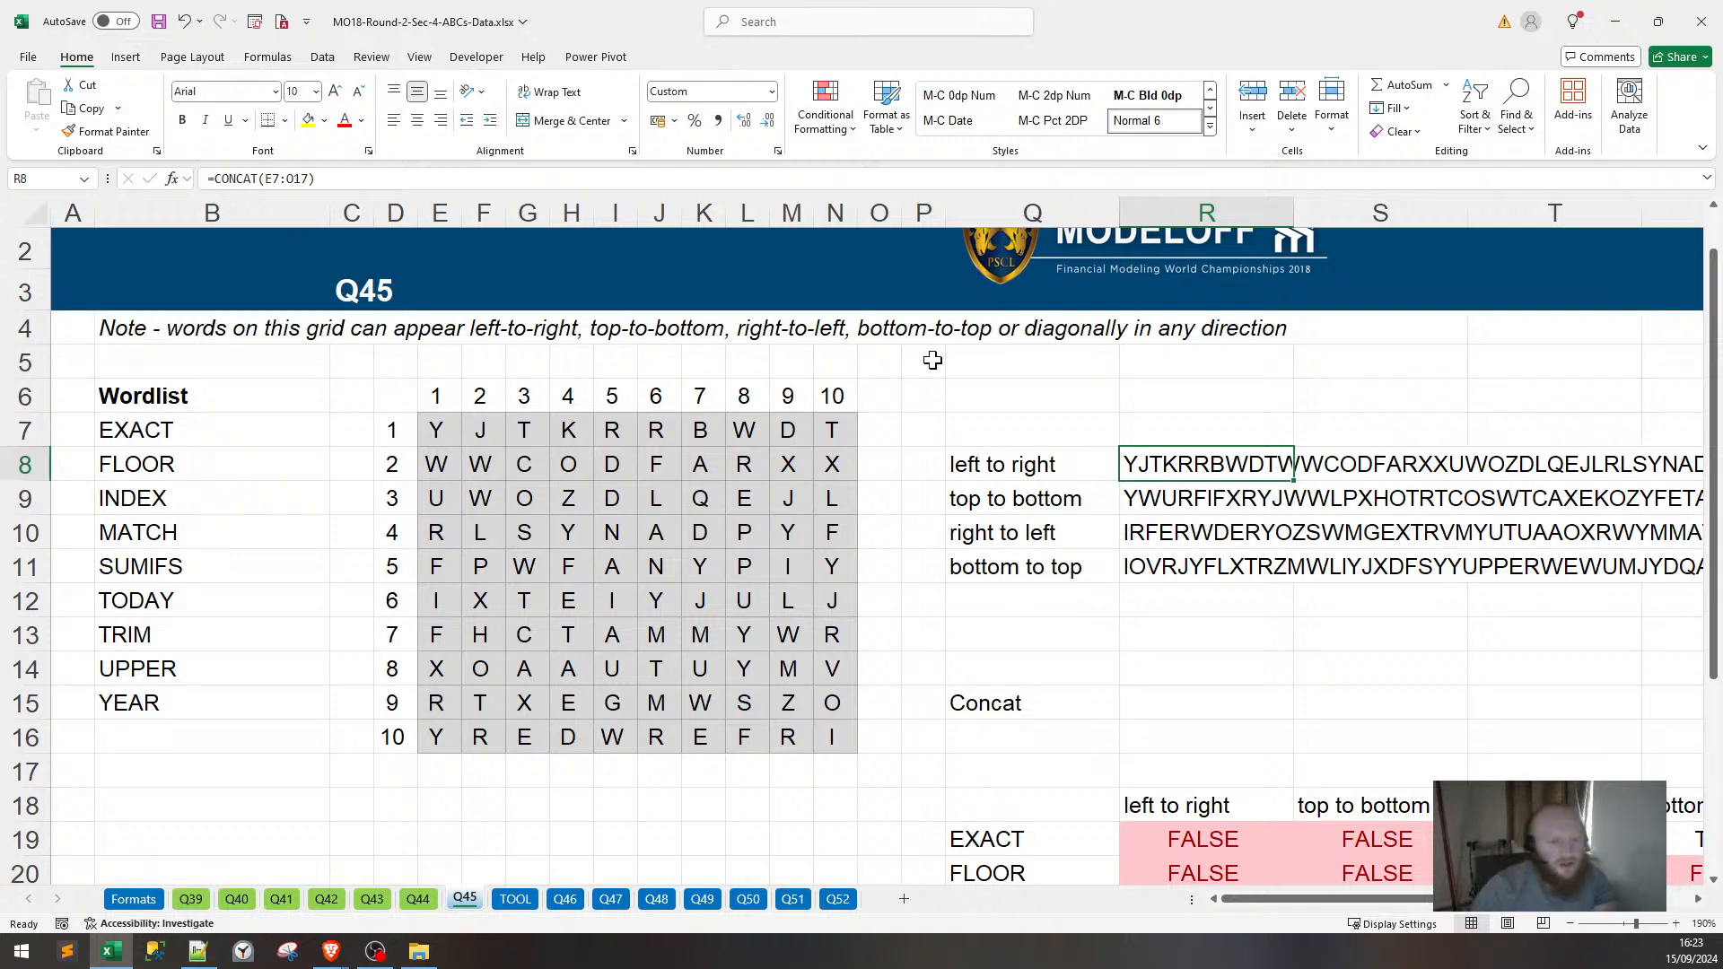
Copy the Q45 letter grid D6:N16 and paste it at C3 on a new sheet.
{"action": "left_click_drag", "start_coordinate": [402, 389], "coordinate": [824, 738]}
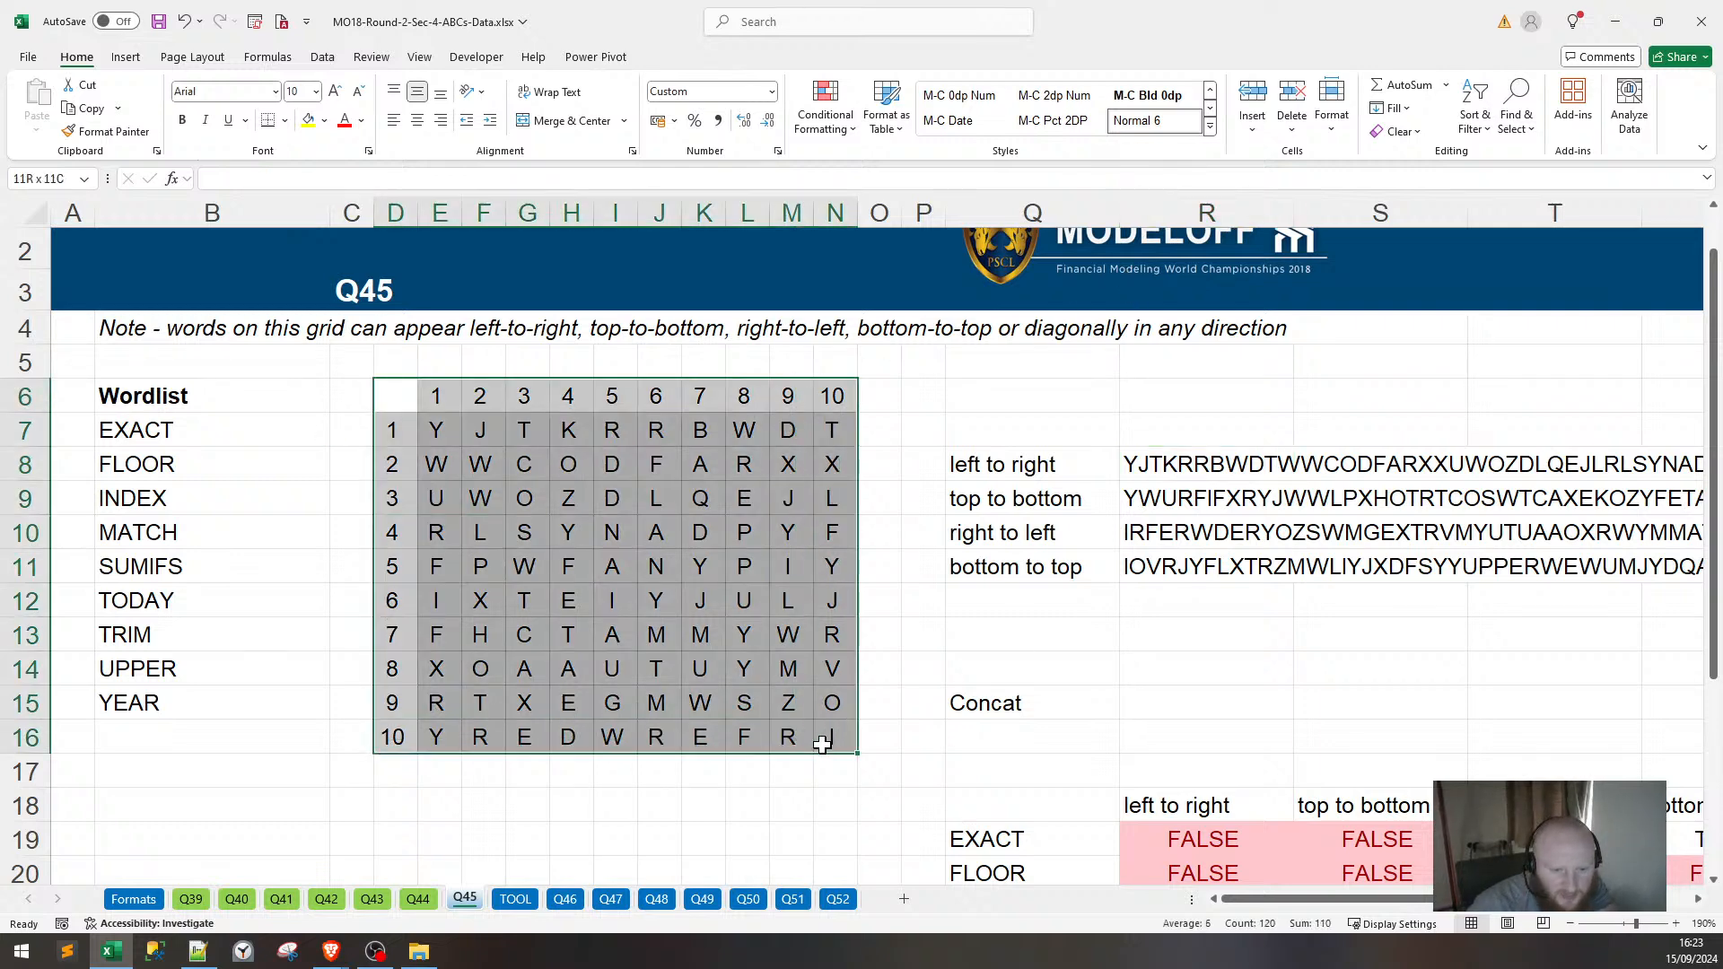
{"action": "key", "text": "ctrl+c"}
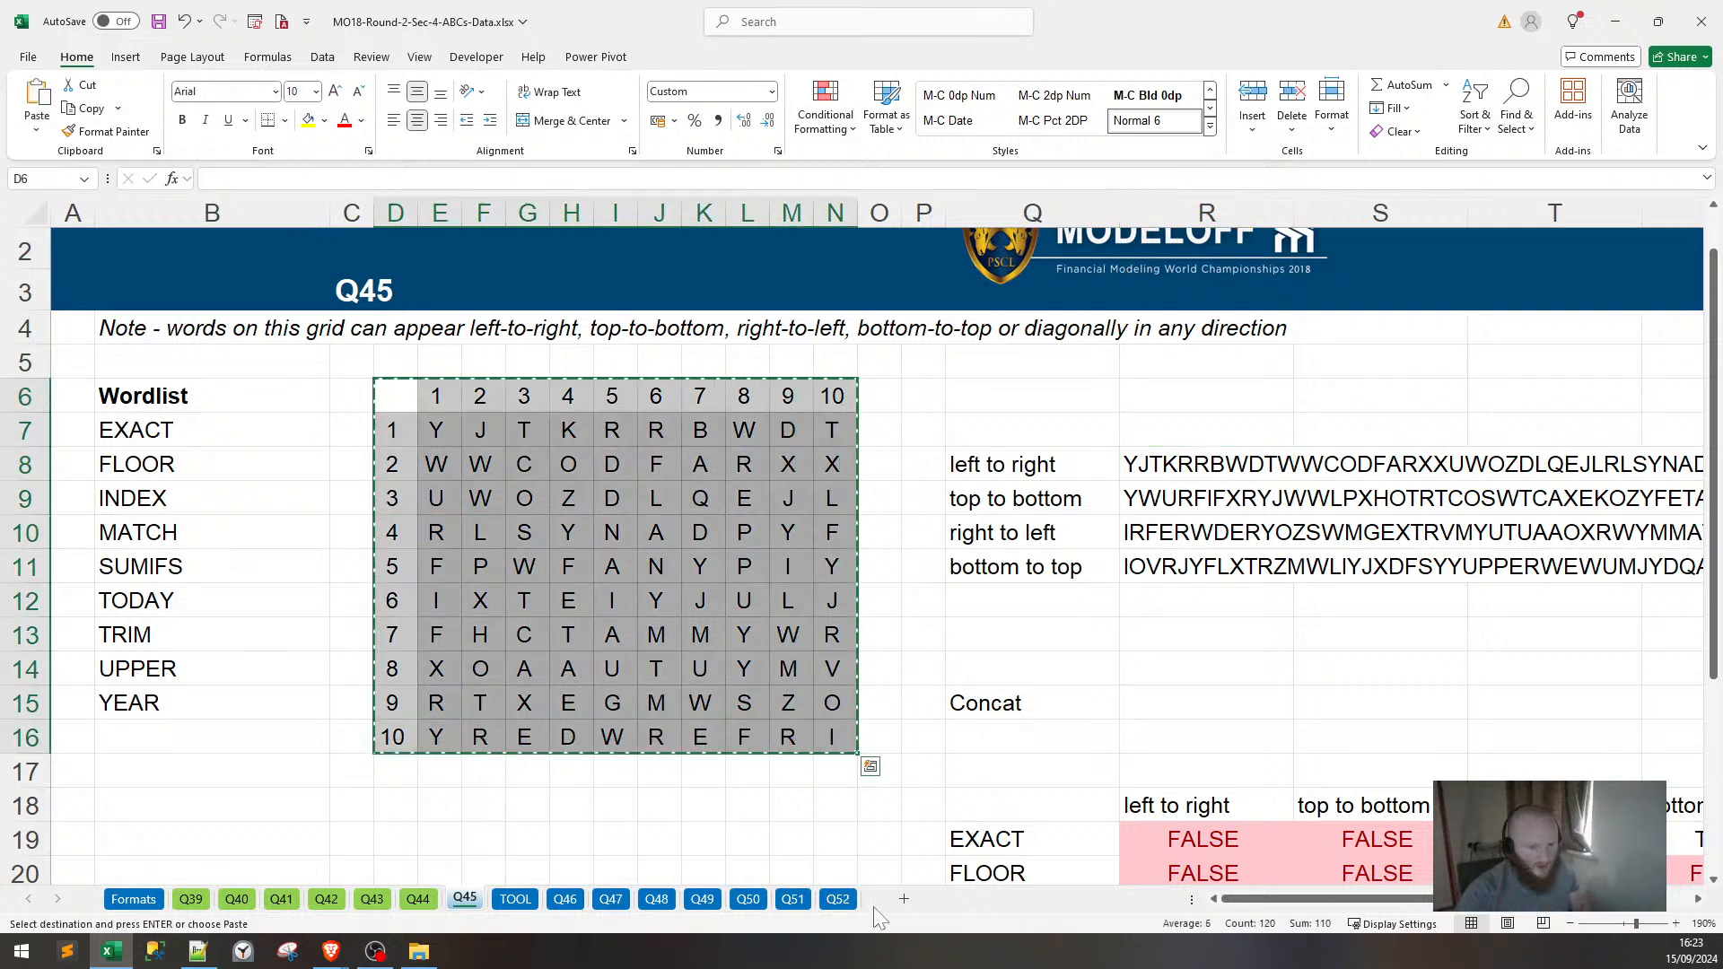
{"action": "left_click", "coordinate": [903, 898]}
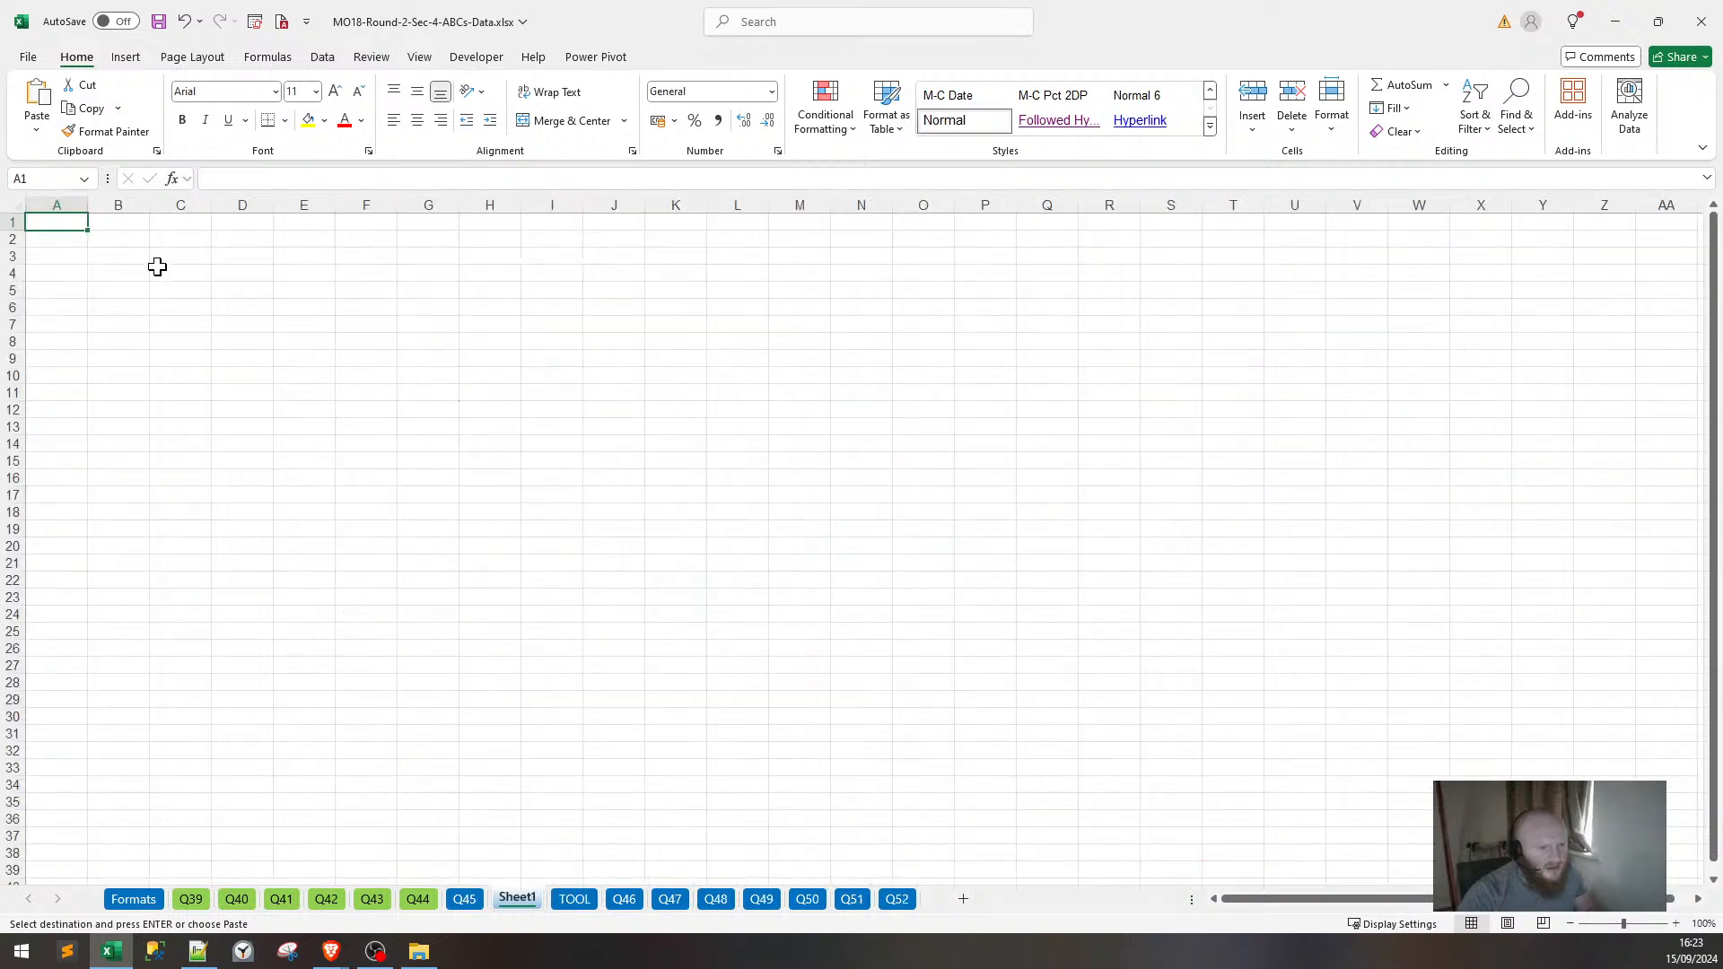
{"action": "left_click", "coordinate": [157, 267]}
{"action": "key", "text": "ctrl+v"}
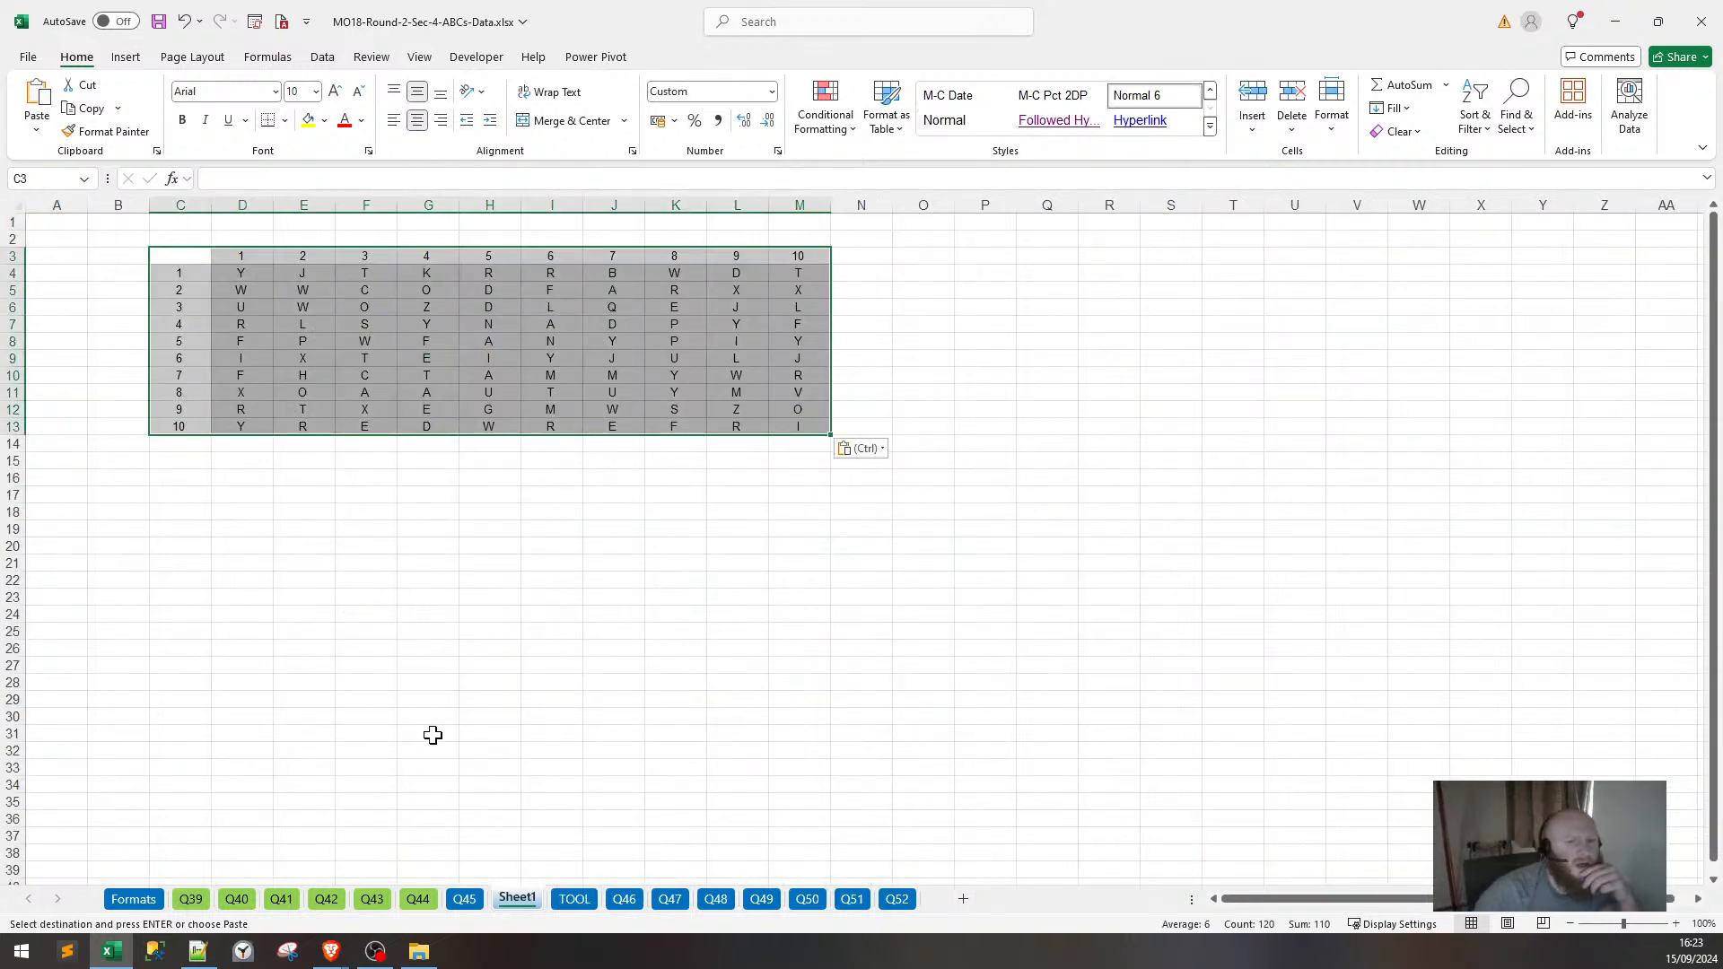
Rename the new sheet to TESTER and select cell Q4.
{"action": "double_click", "coordinate": [517, 898]}
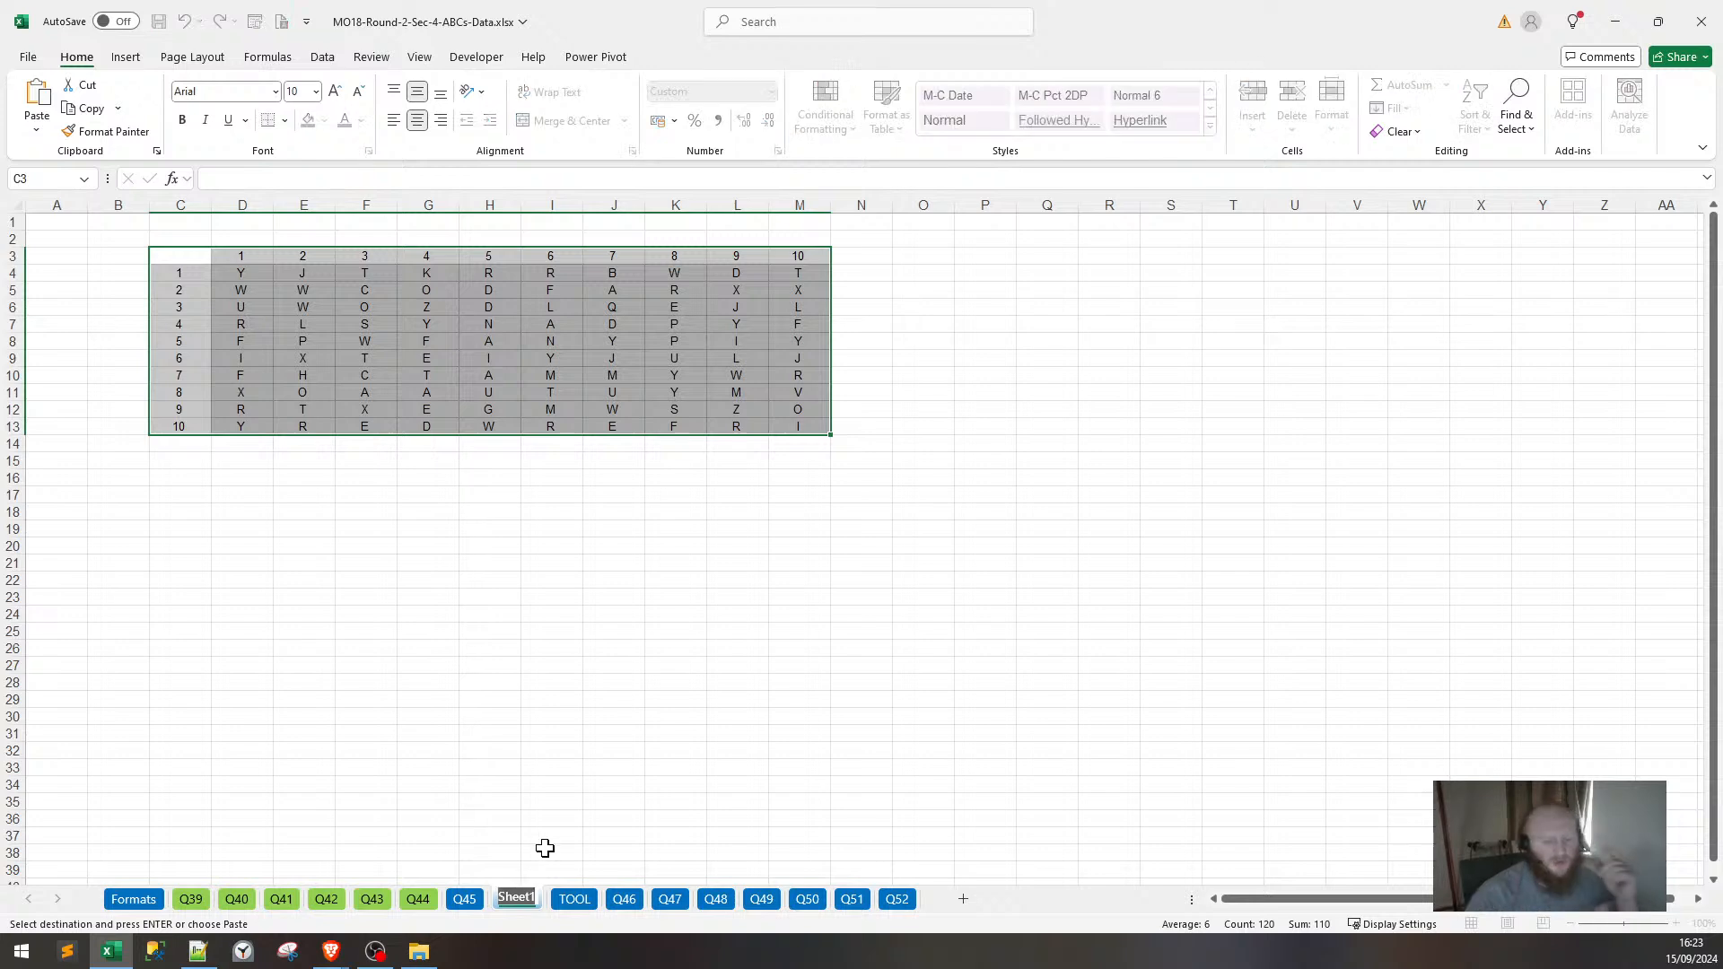
{"action": "key", "text": "BackSpace"}
{"action": "type", "text": "TESTER"}
{"action": "key", "text": "Return"}
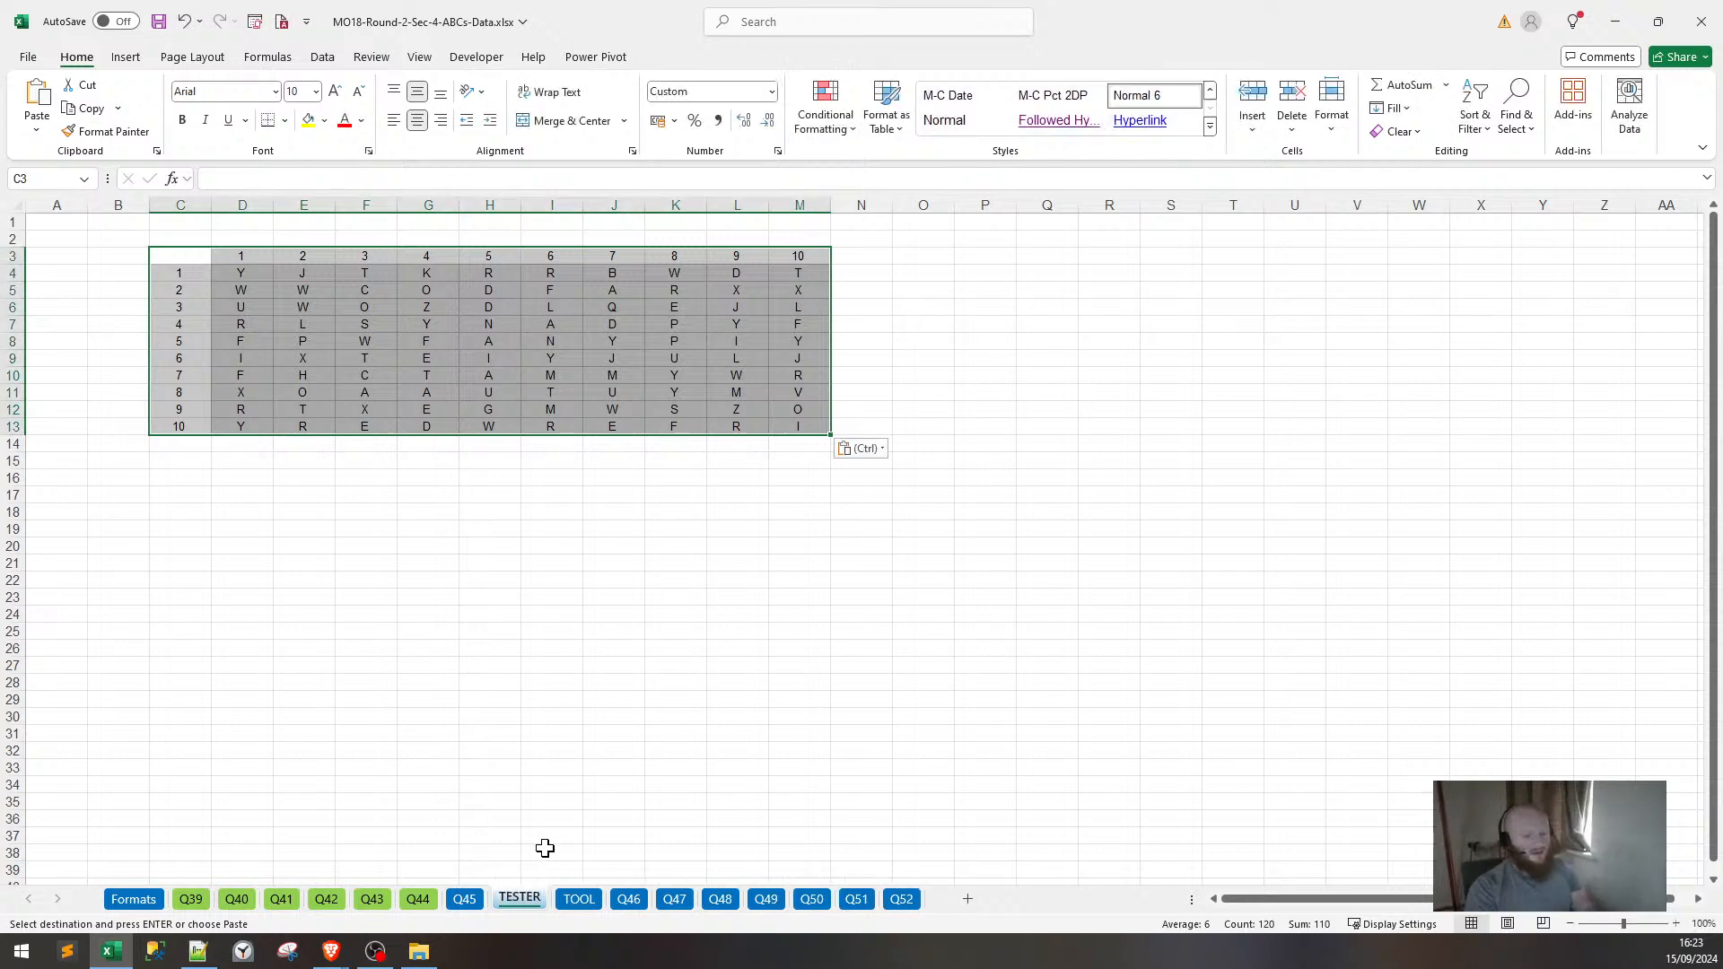
{"action": "left_click", "coordinate": [688, 611]}
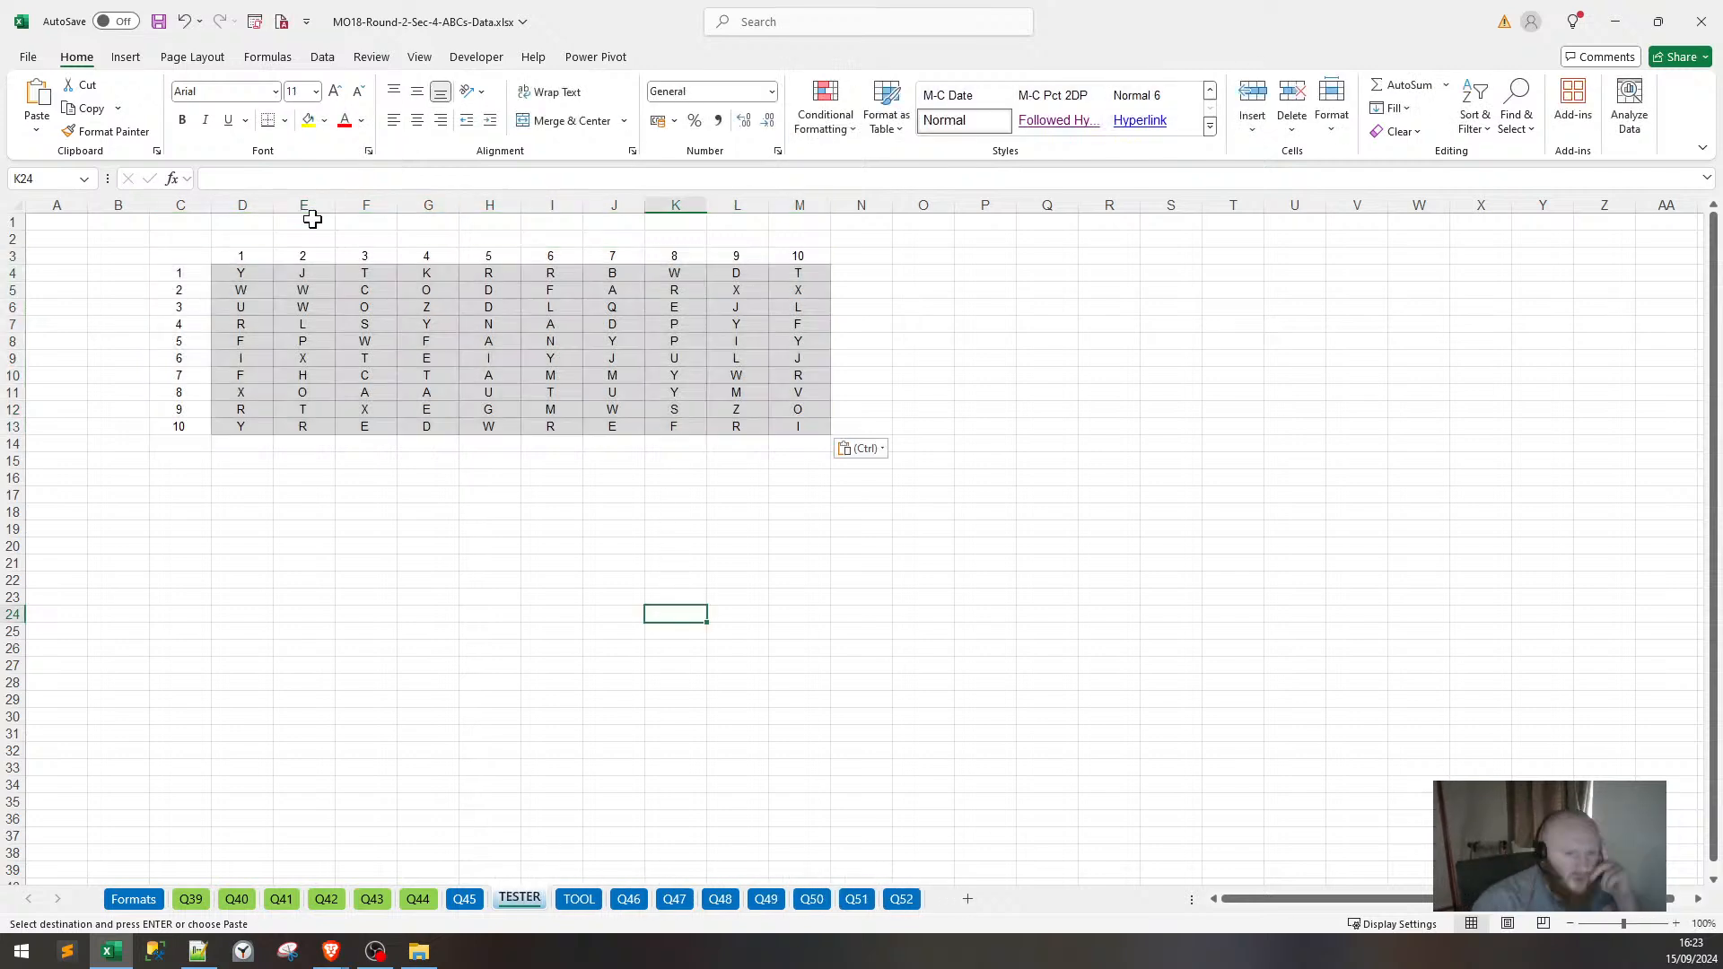
{"action": "left_click", "coordinate": [1029, 269]}
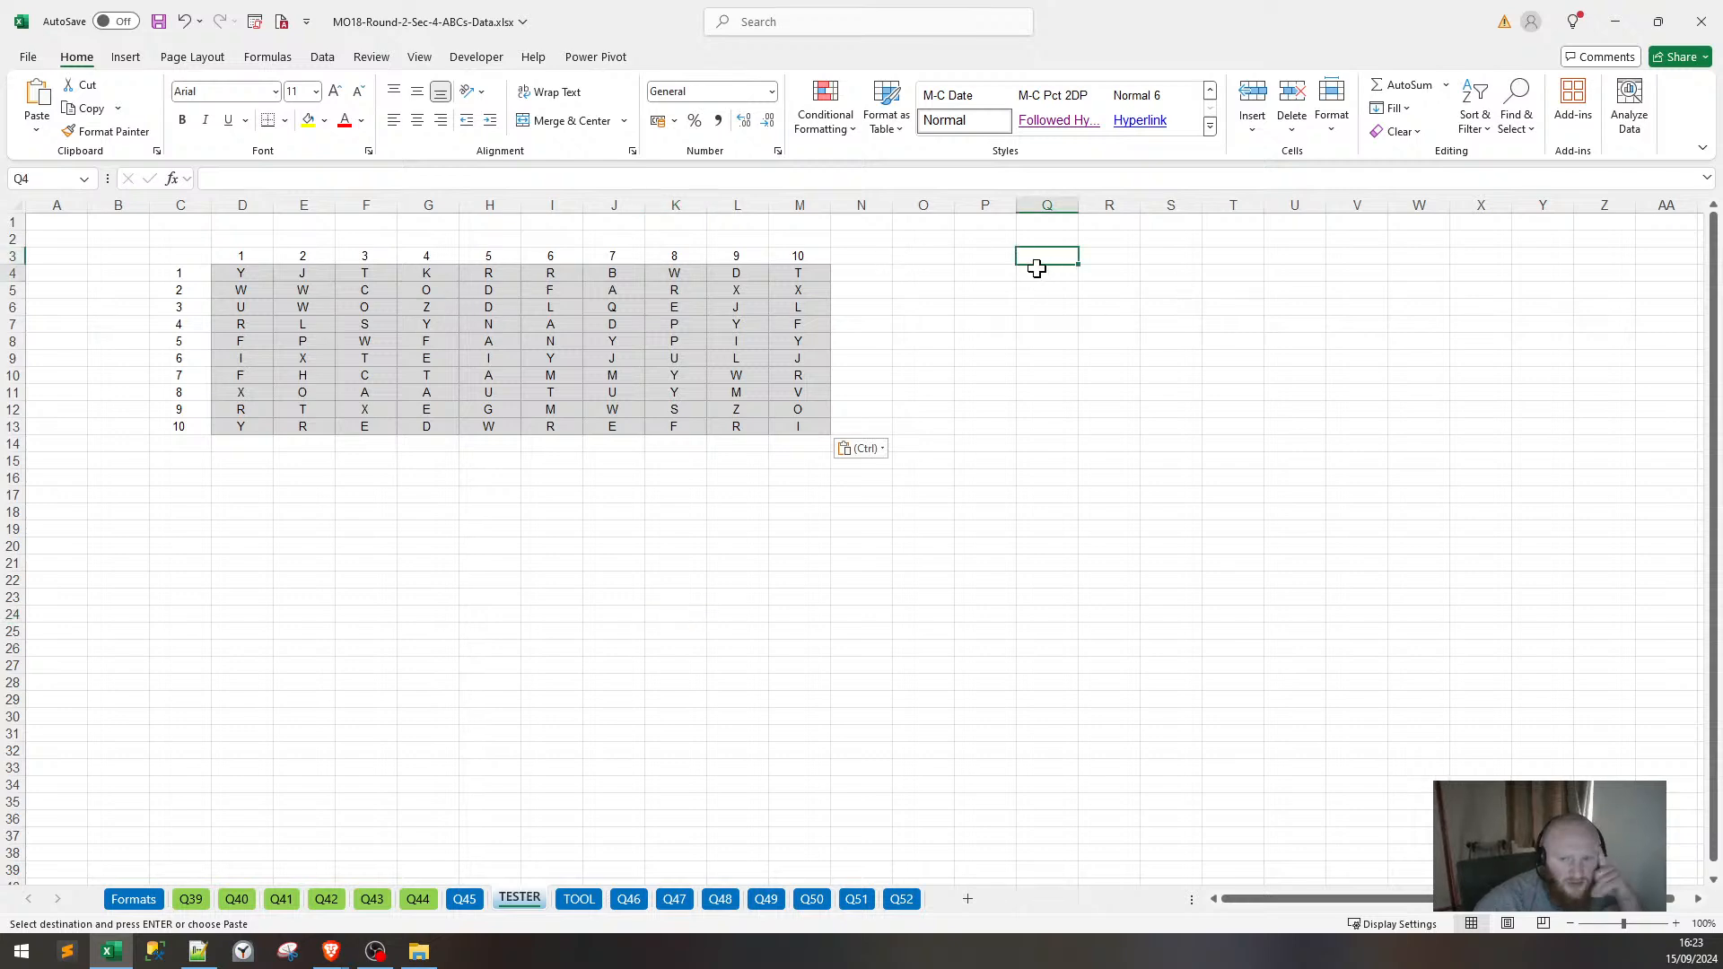
Enter =CONCAT(D4:M13) in Q4 to join the grid's letters.
{"action": "type", "text": "="}
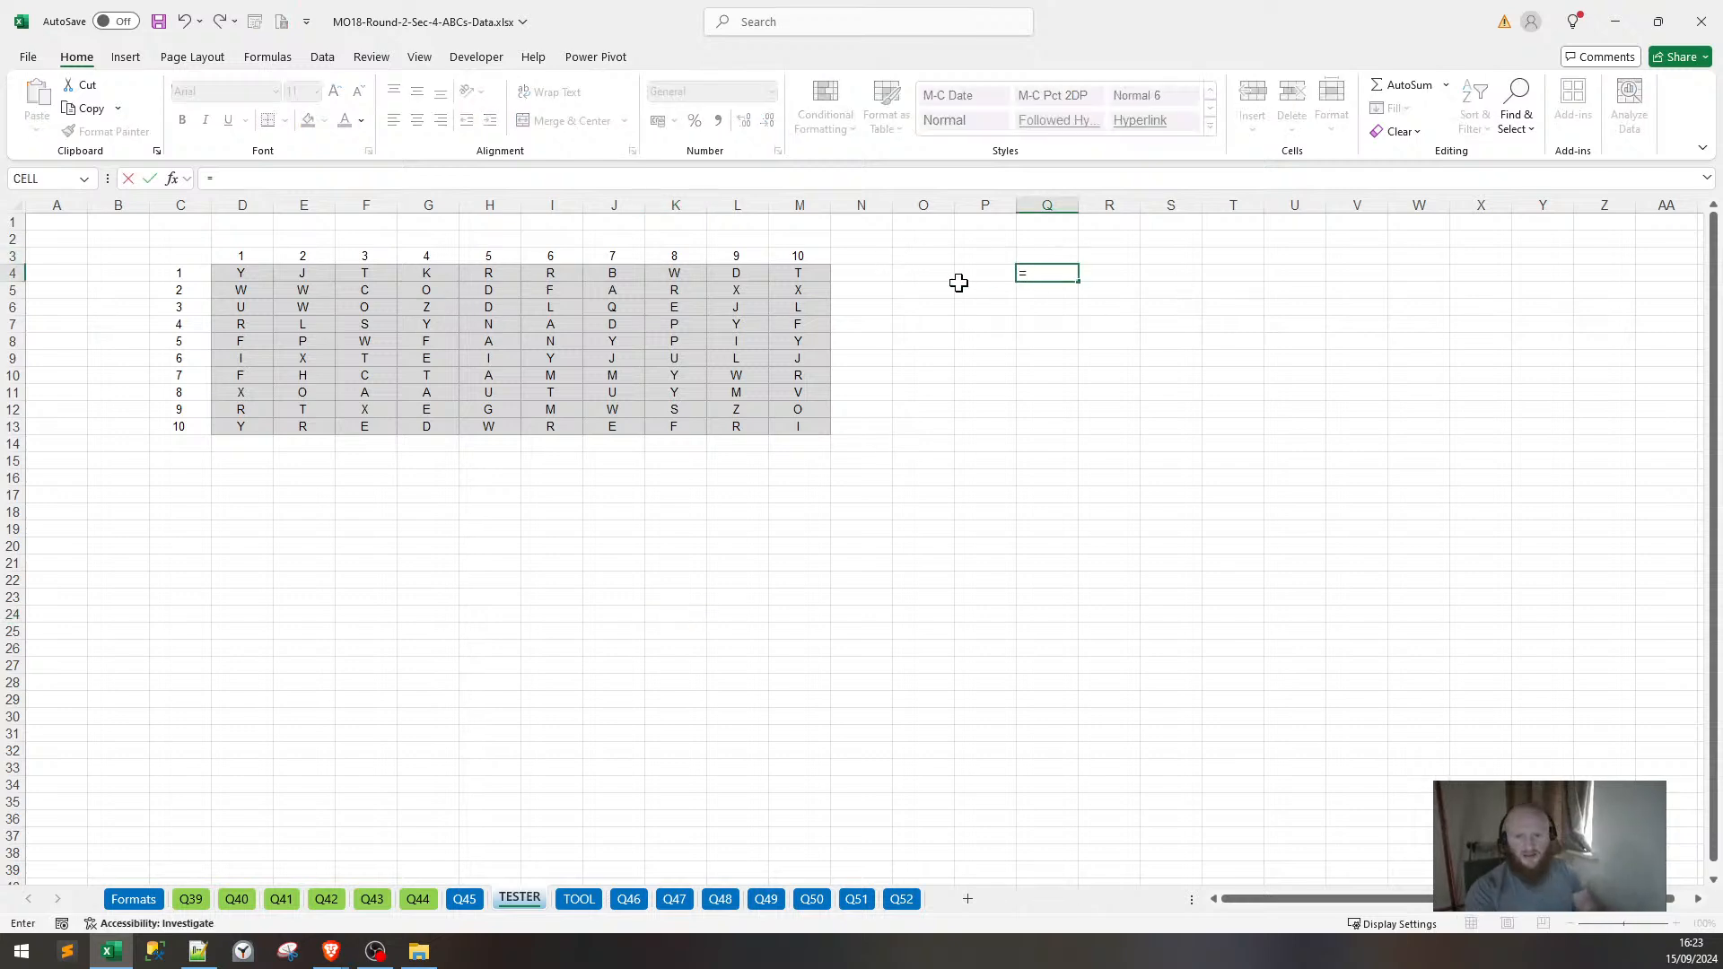
{"action": "type", "text": "CONCAT"}
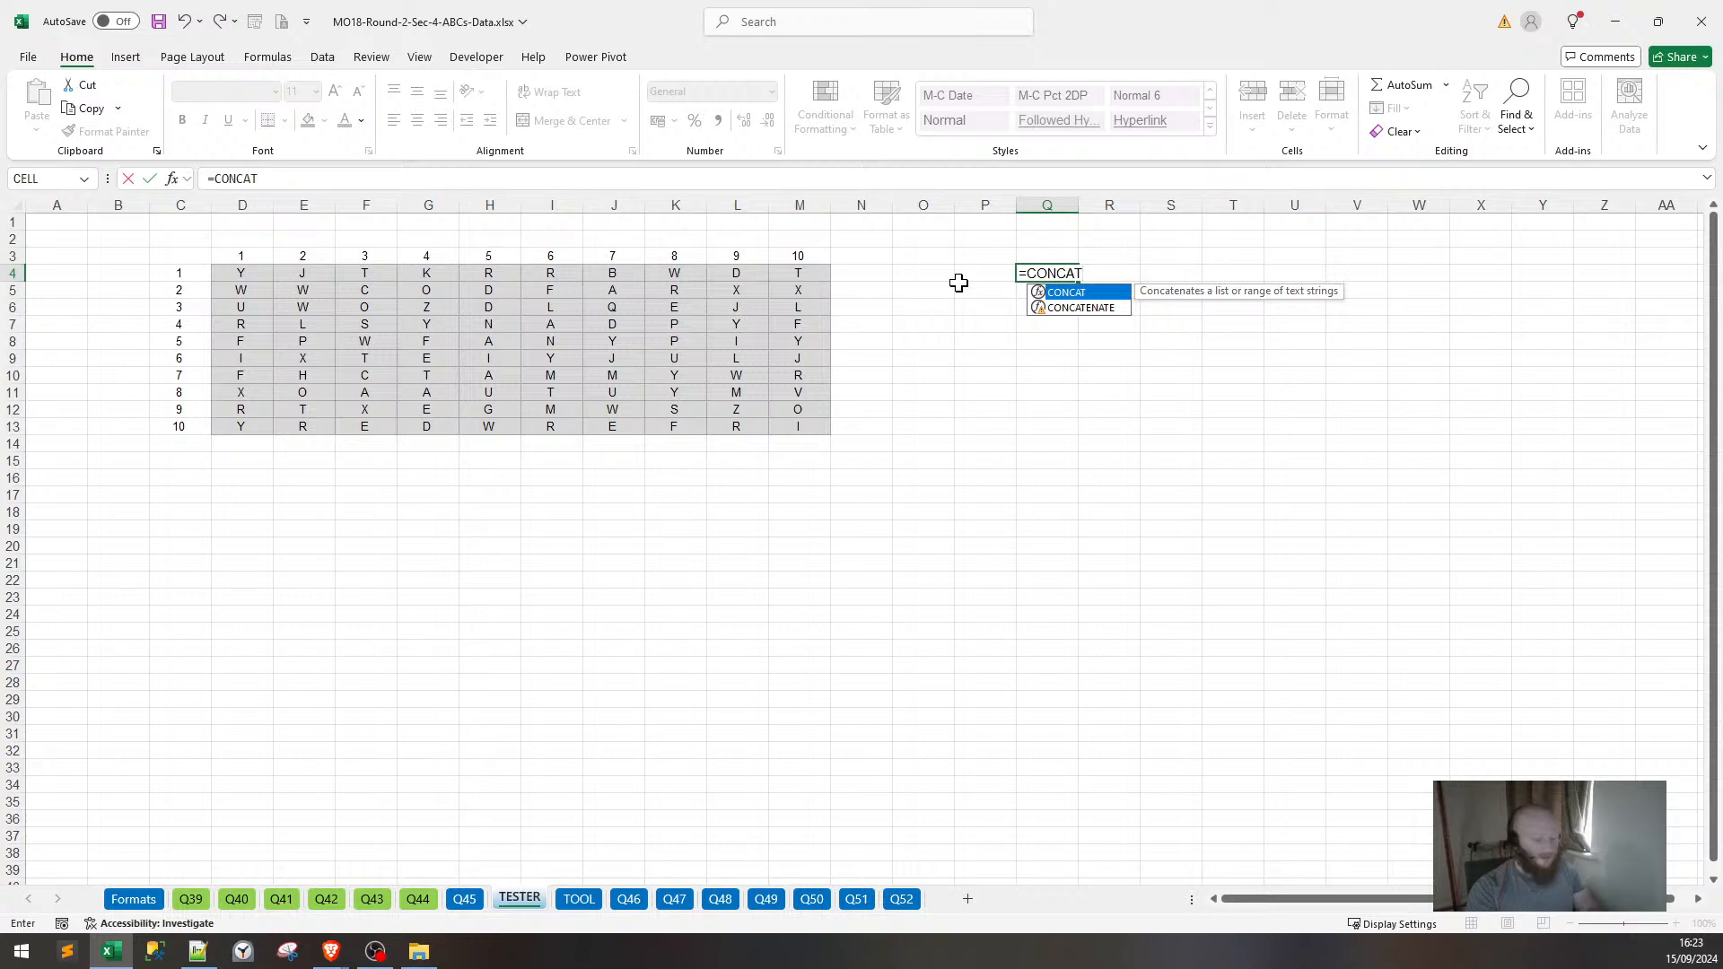
{"action": "type", "text": "("}
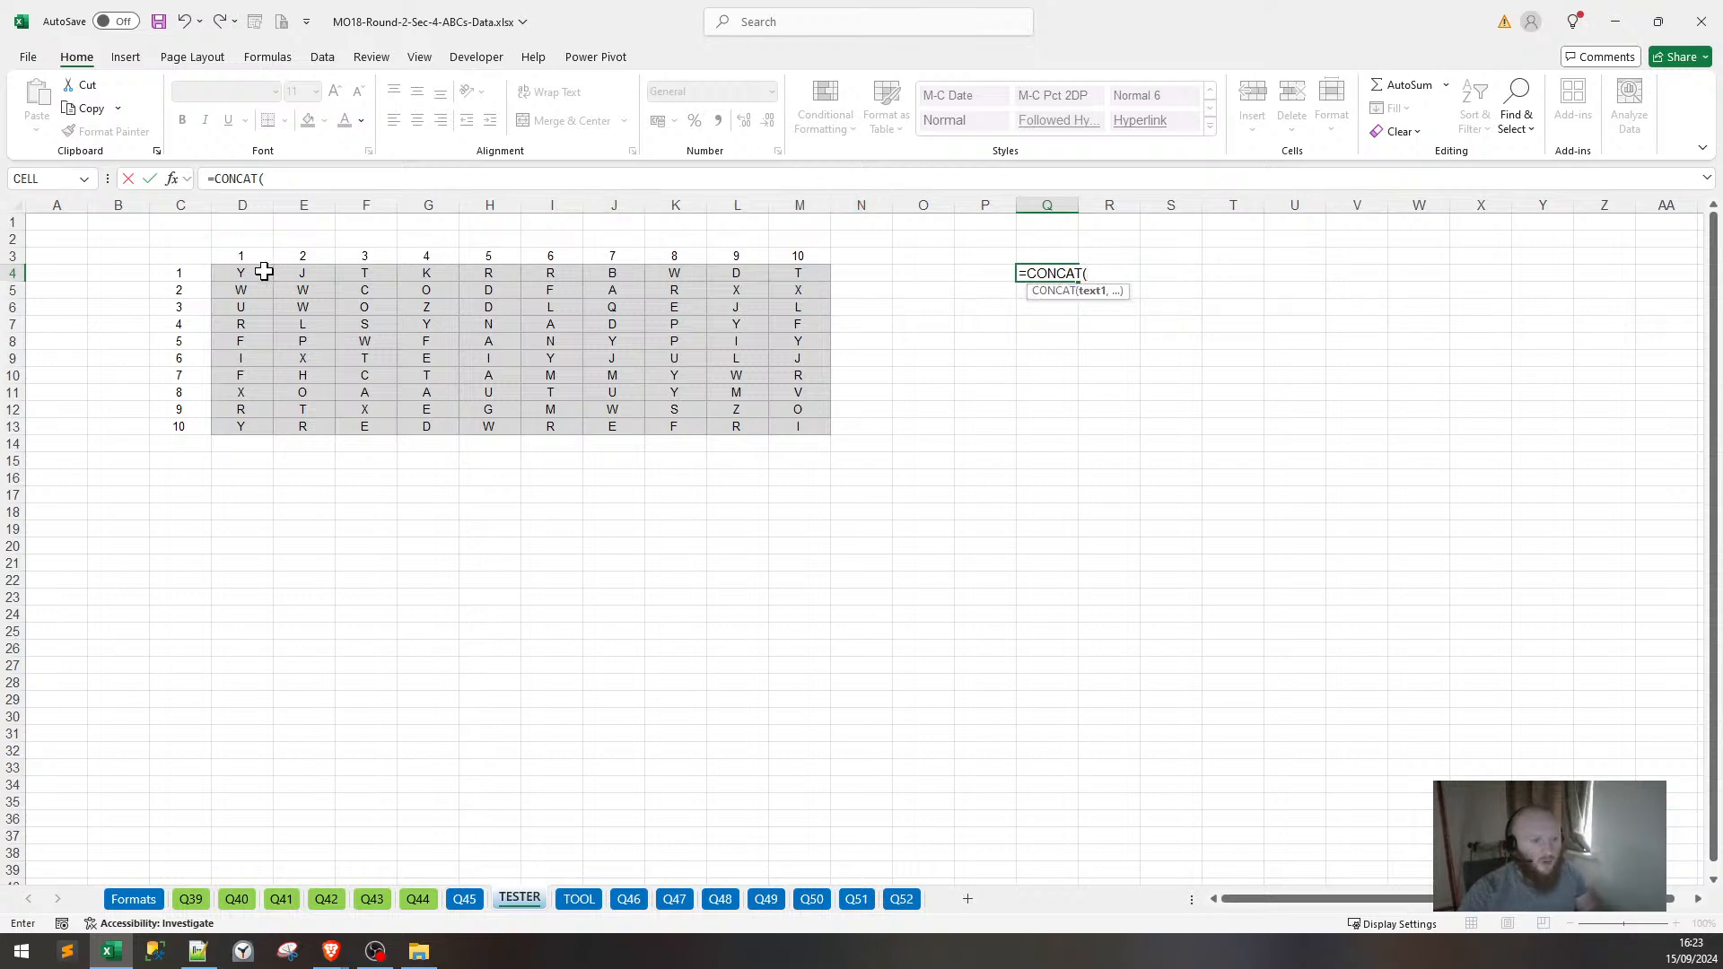
{"action": "left_click_drag", "start_coordinate": [264, 271], "coordinate": [798, 425]}
{"action": "key", "text": "Return"}
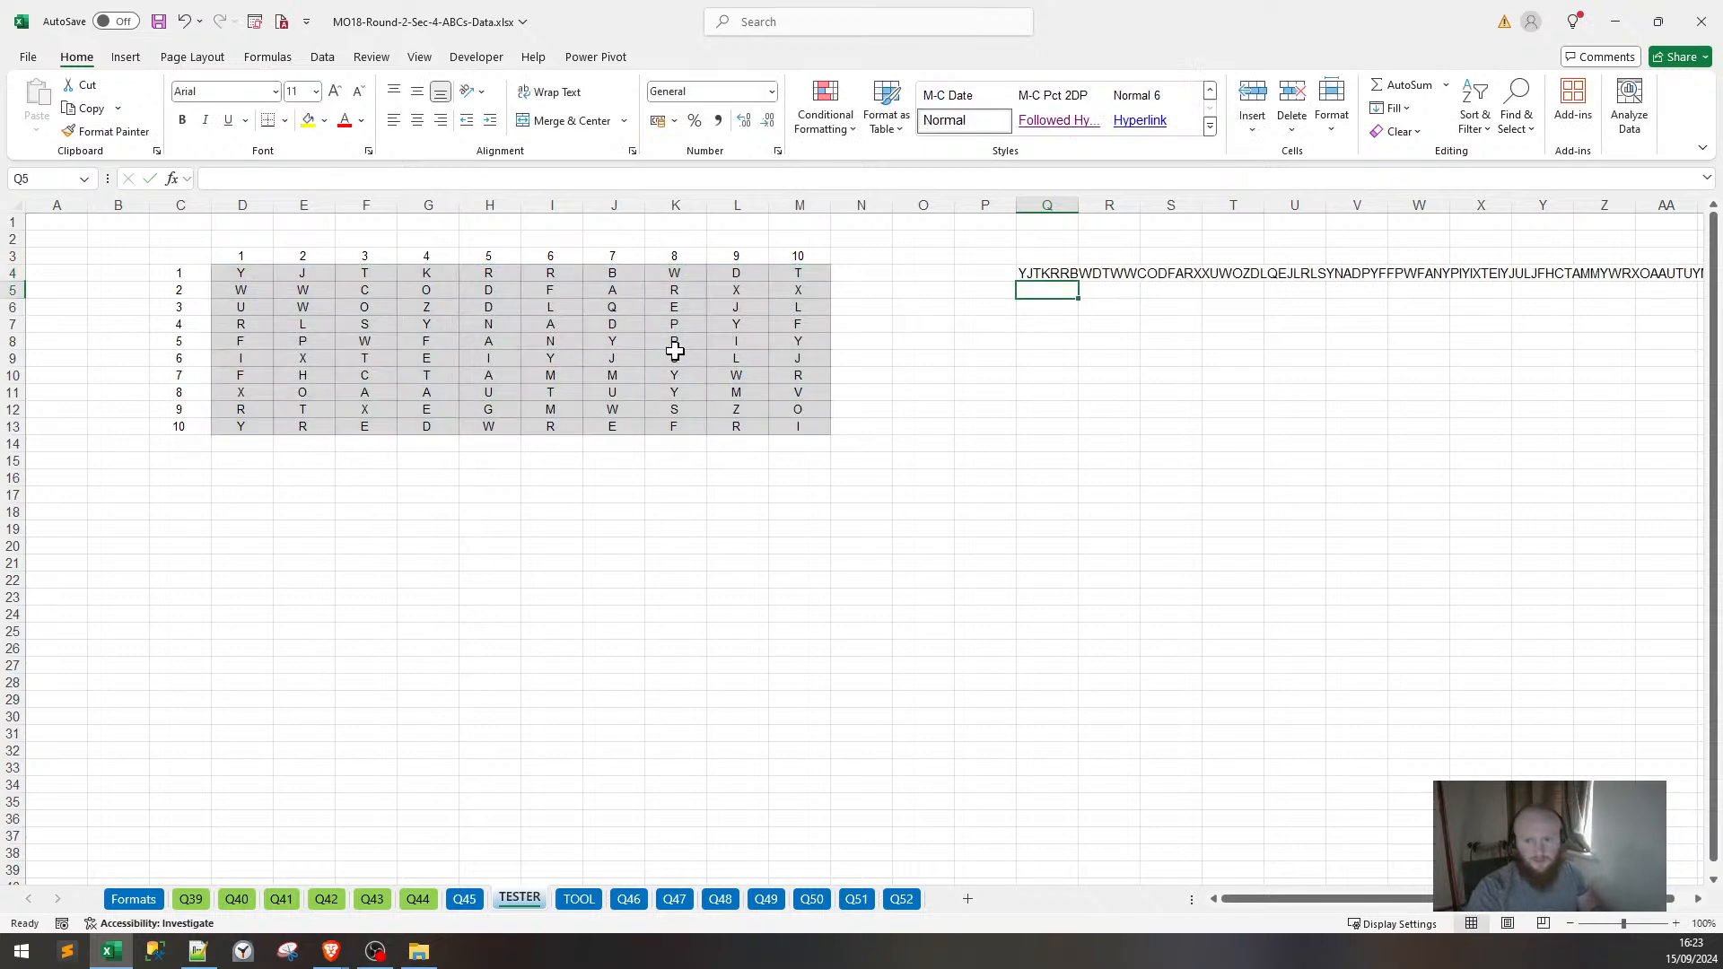
Fill column 10 cells M4:M13 with "!" in one go.
{"action": "left_click_drag", "start_coordinate": [240, 264], "coordinate": [797, 273]}
{"action": "left_click_drag", "start_coordinate": [254, 289], "coordinate": [812, 420]}
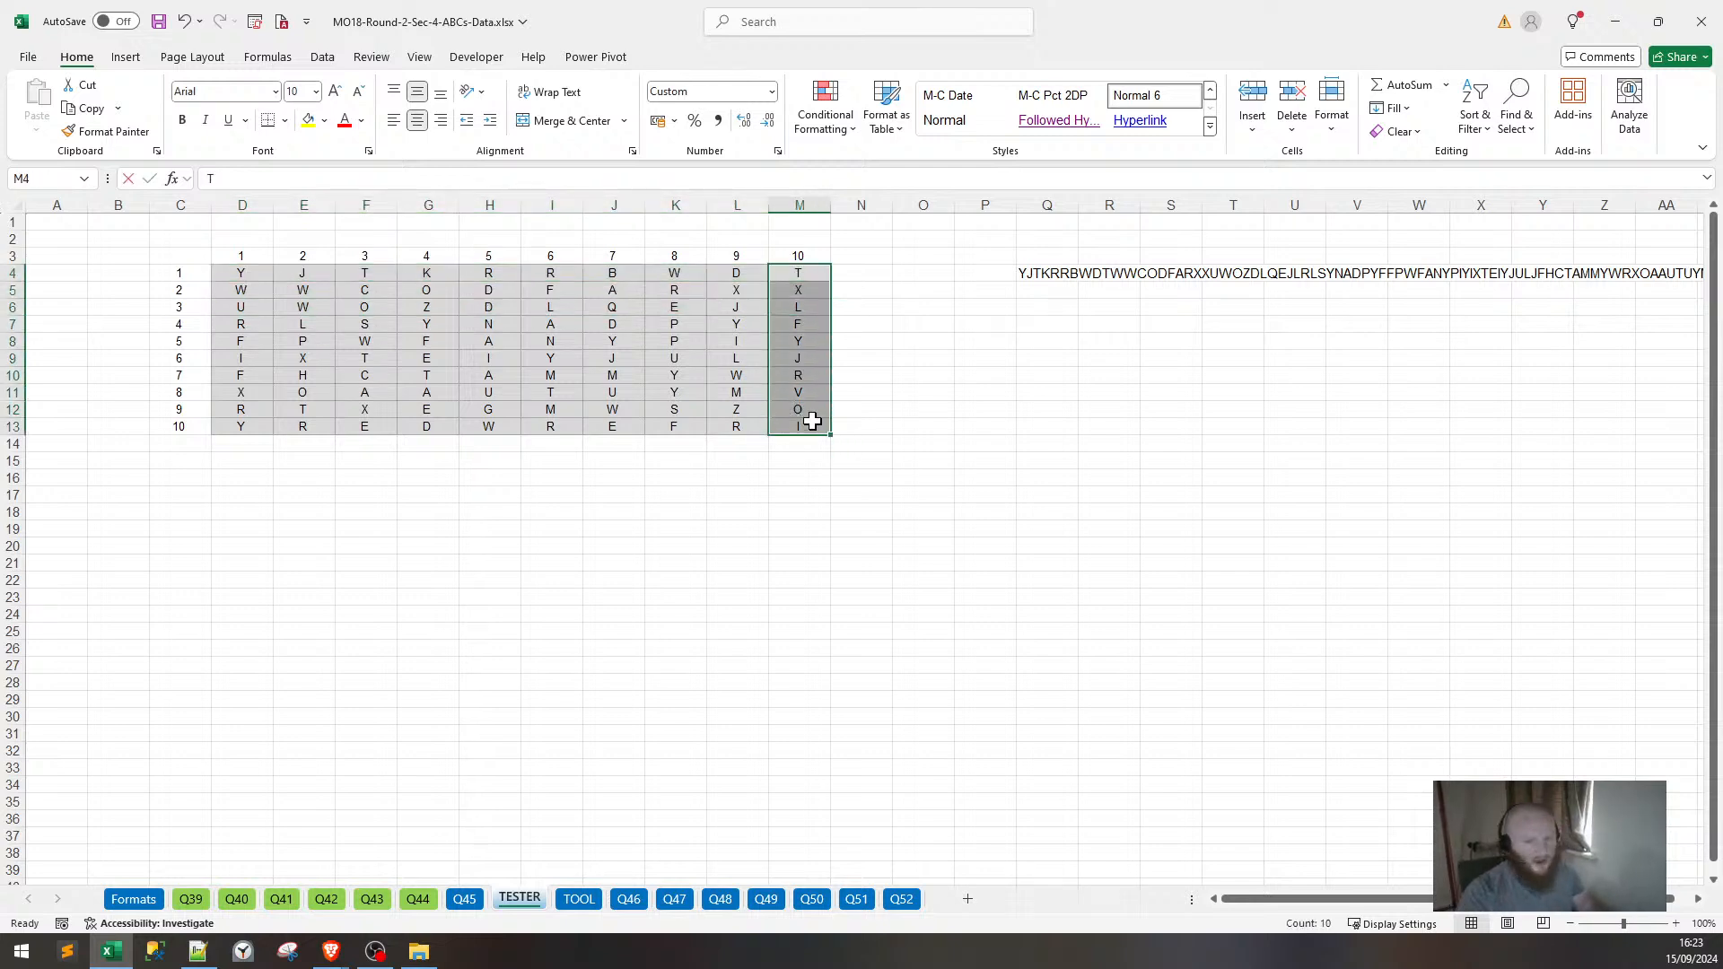
{"action": "type", "text": "!"}
{"action": "key", "text": "ctrl+Return"}
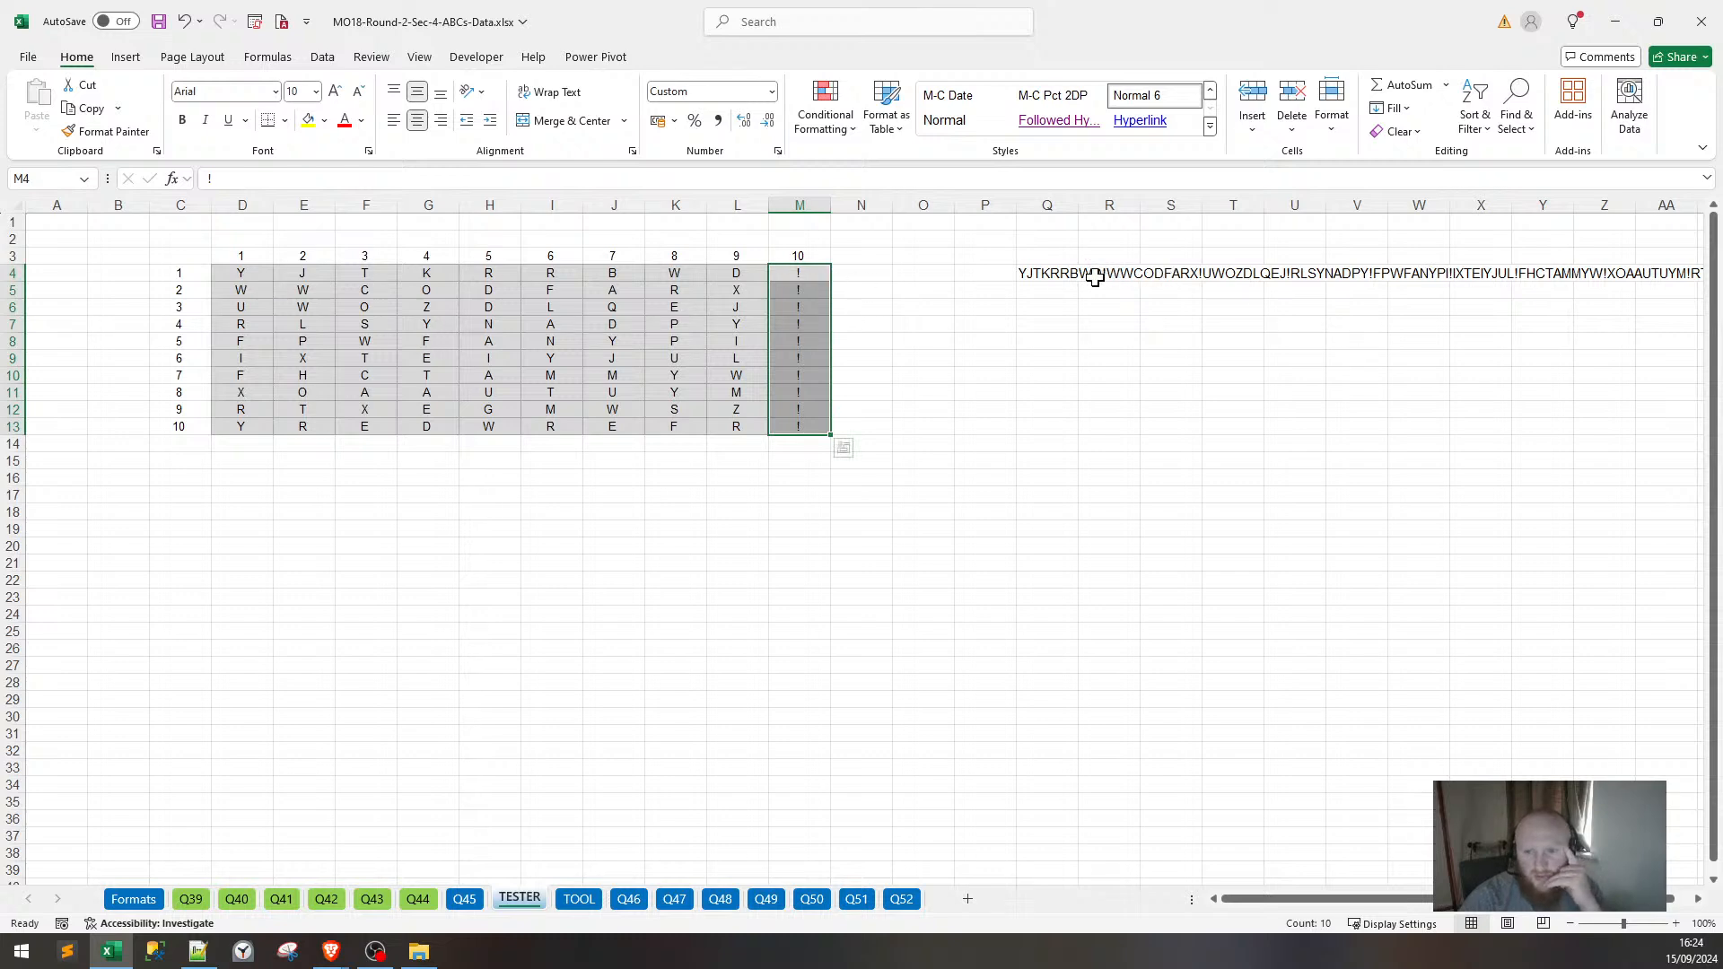
{"action": "left_click", "coordinate": [870, 322]}
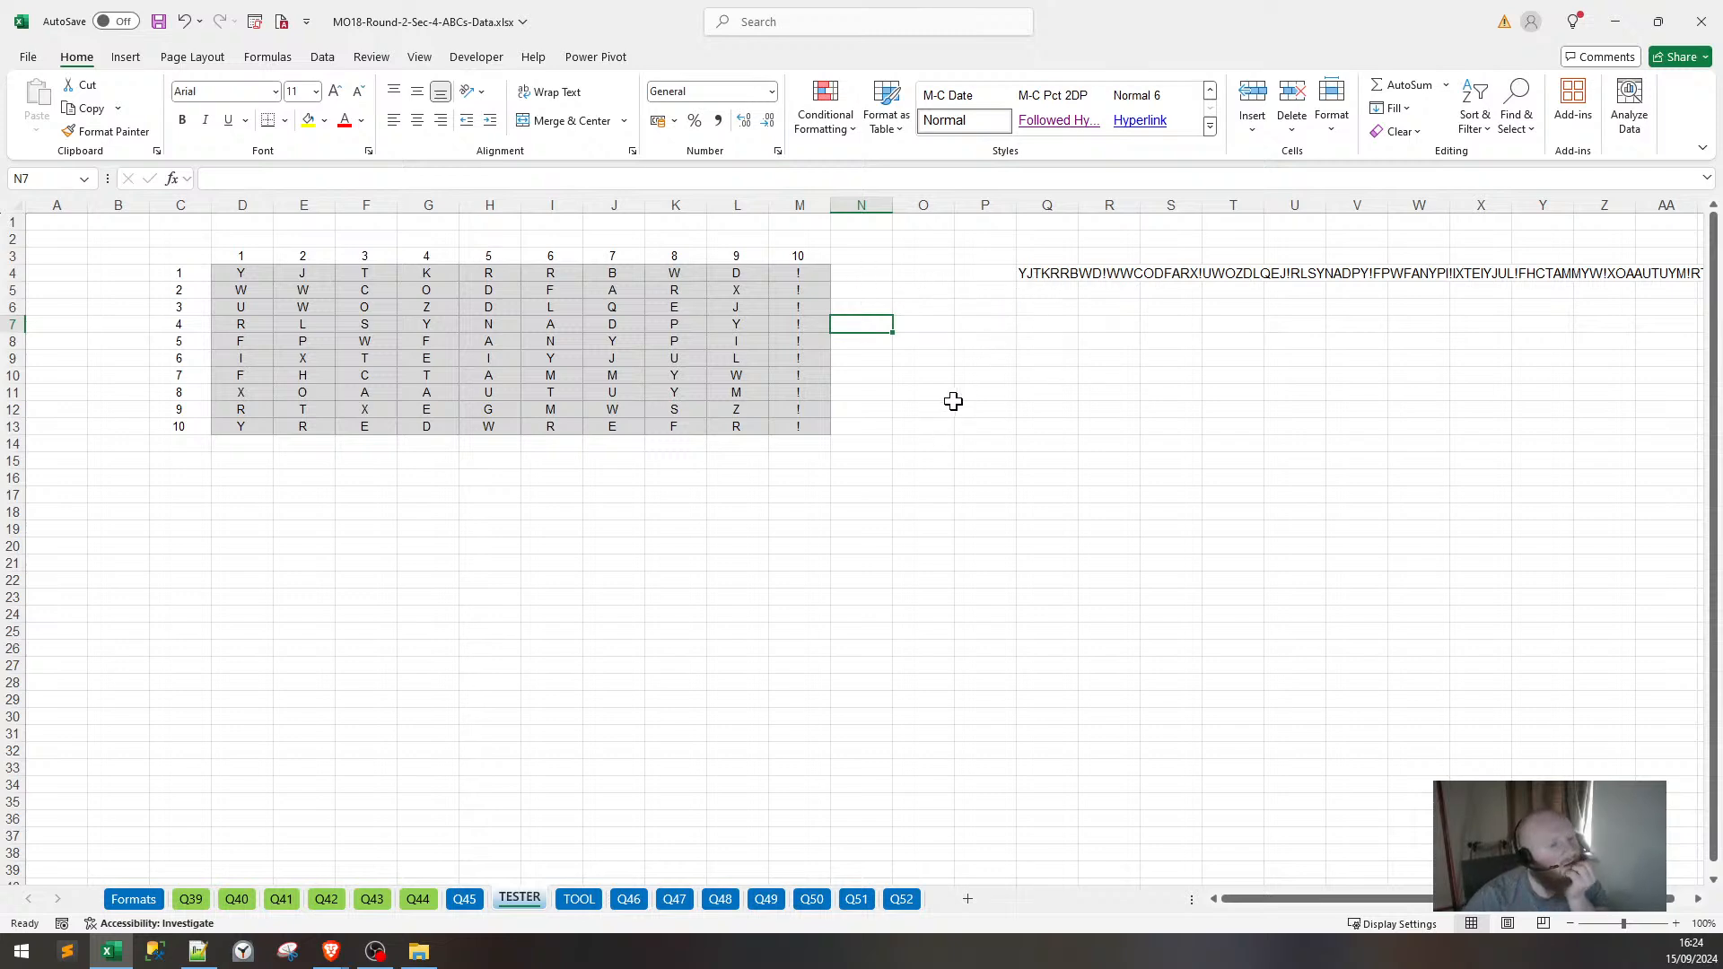
Review Q4's CONCAT formula and step through the letters of row 5.
{"action": "left_click", "coordinate": [1046, 311]}
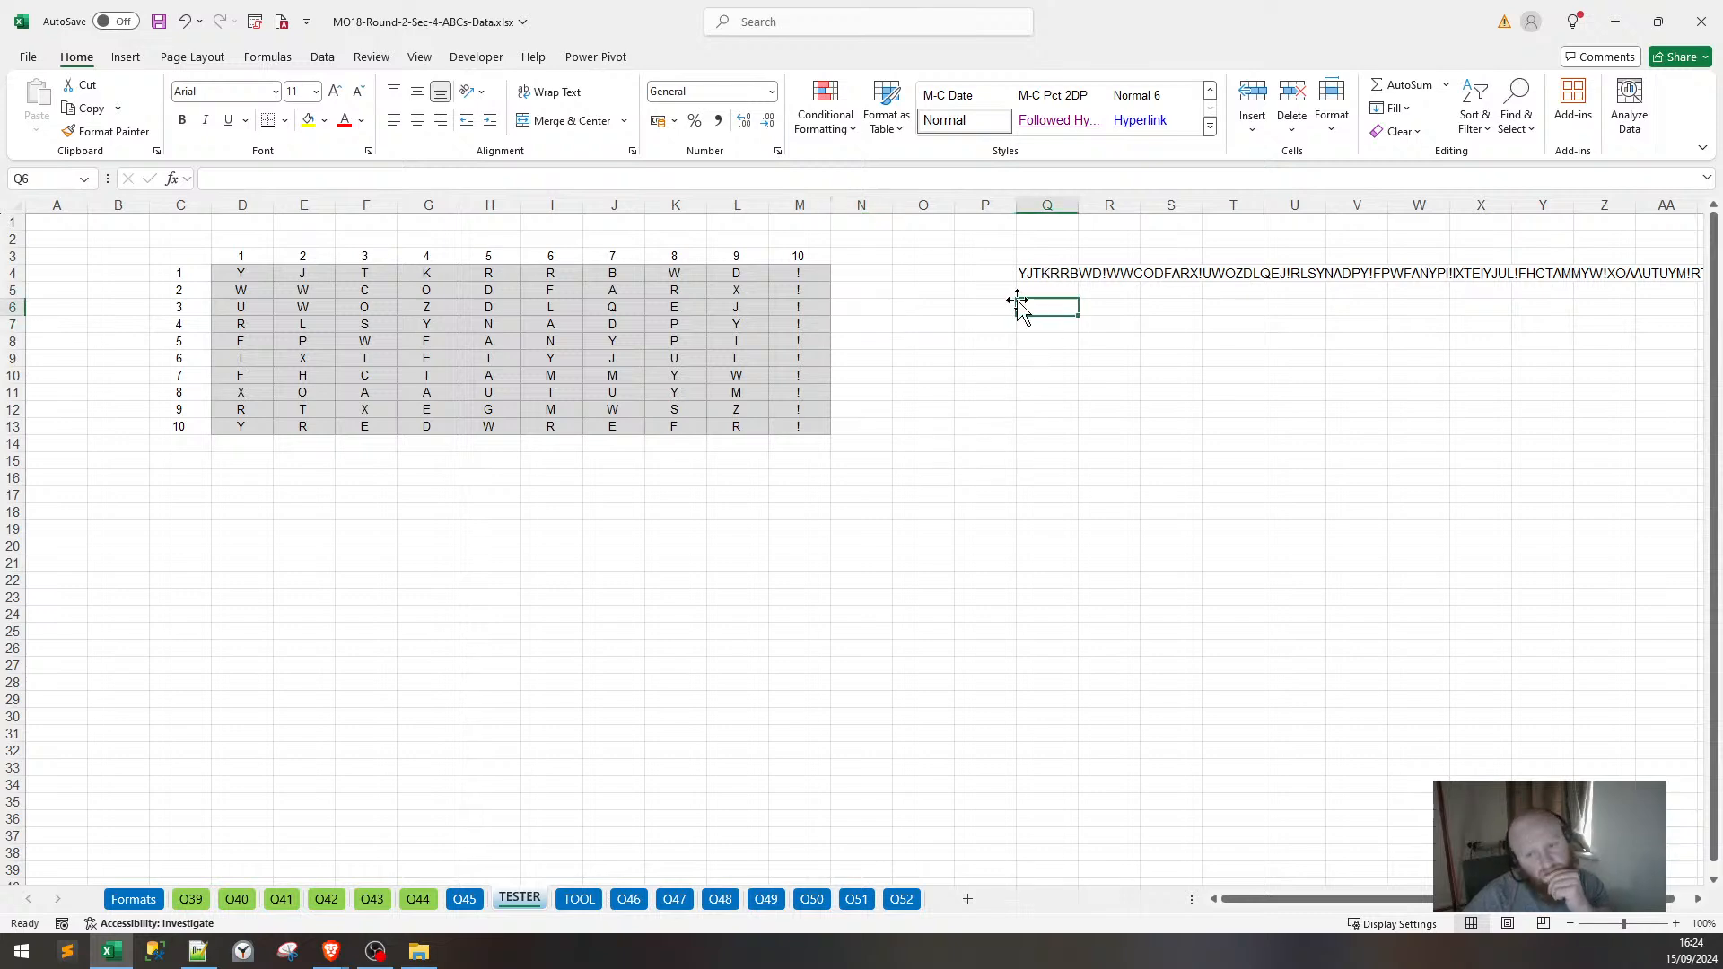
{"action": "left_click", "coordinate": [1024, 275]}
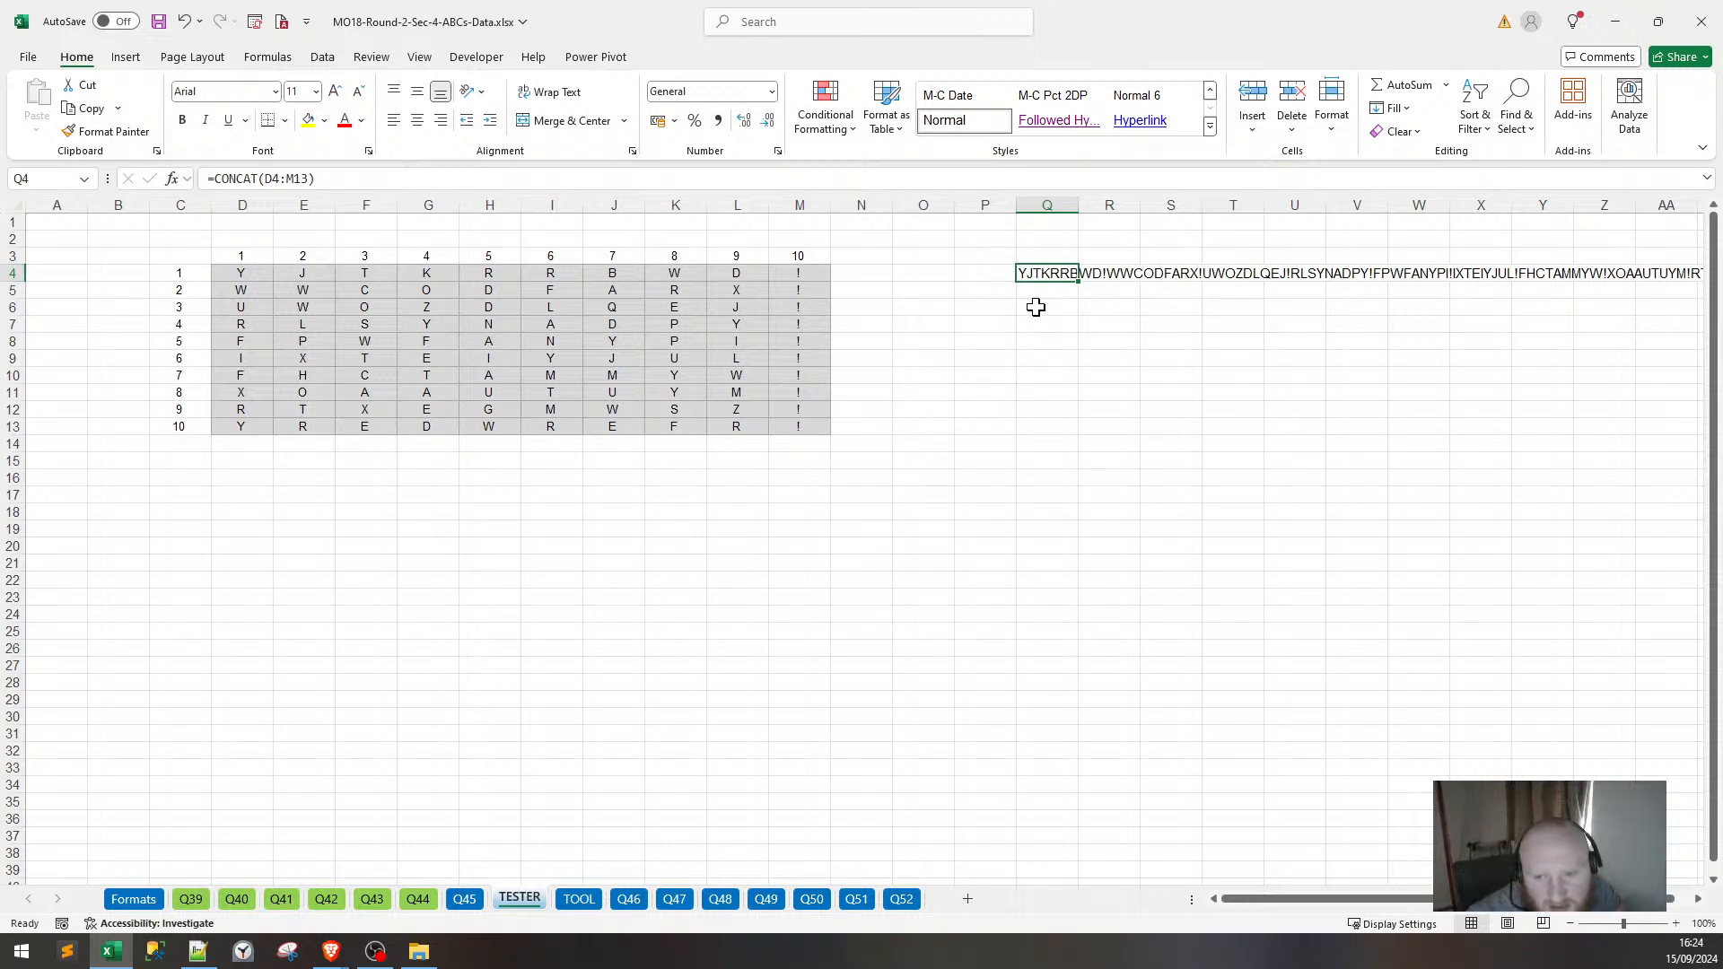
{"action": "left_click", "coordinate": [235, 291]}
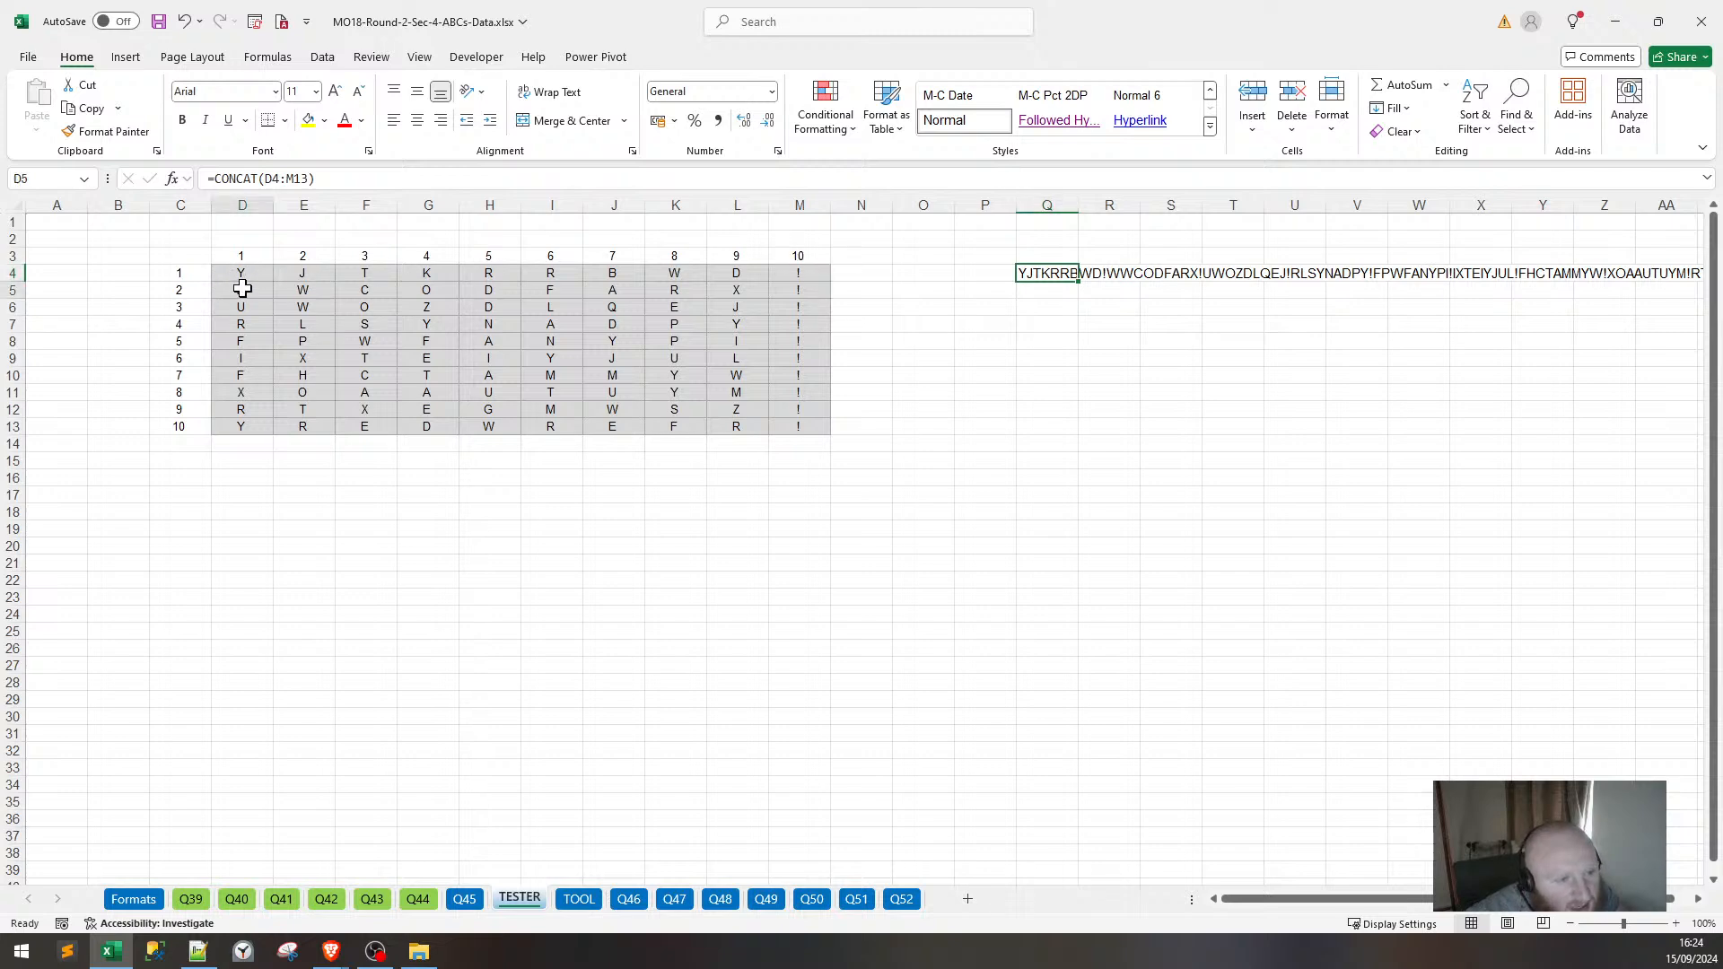
{"action": "left_click", "coordinate": [330, 288]}
{"action": "left_click", "coordinate": [364, 287]}
{"action": "left_click", "coordinate": [432, 287]}
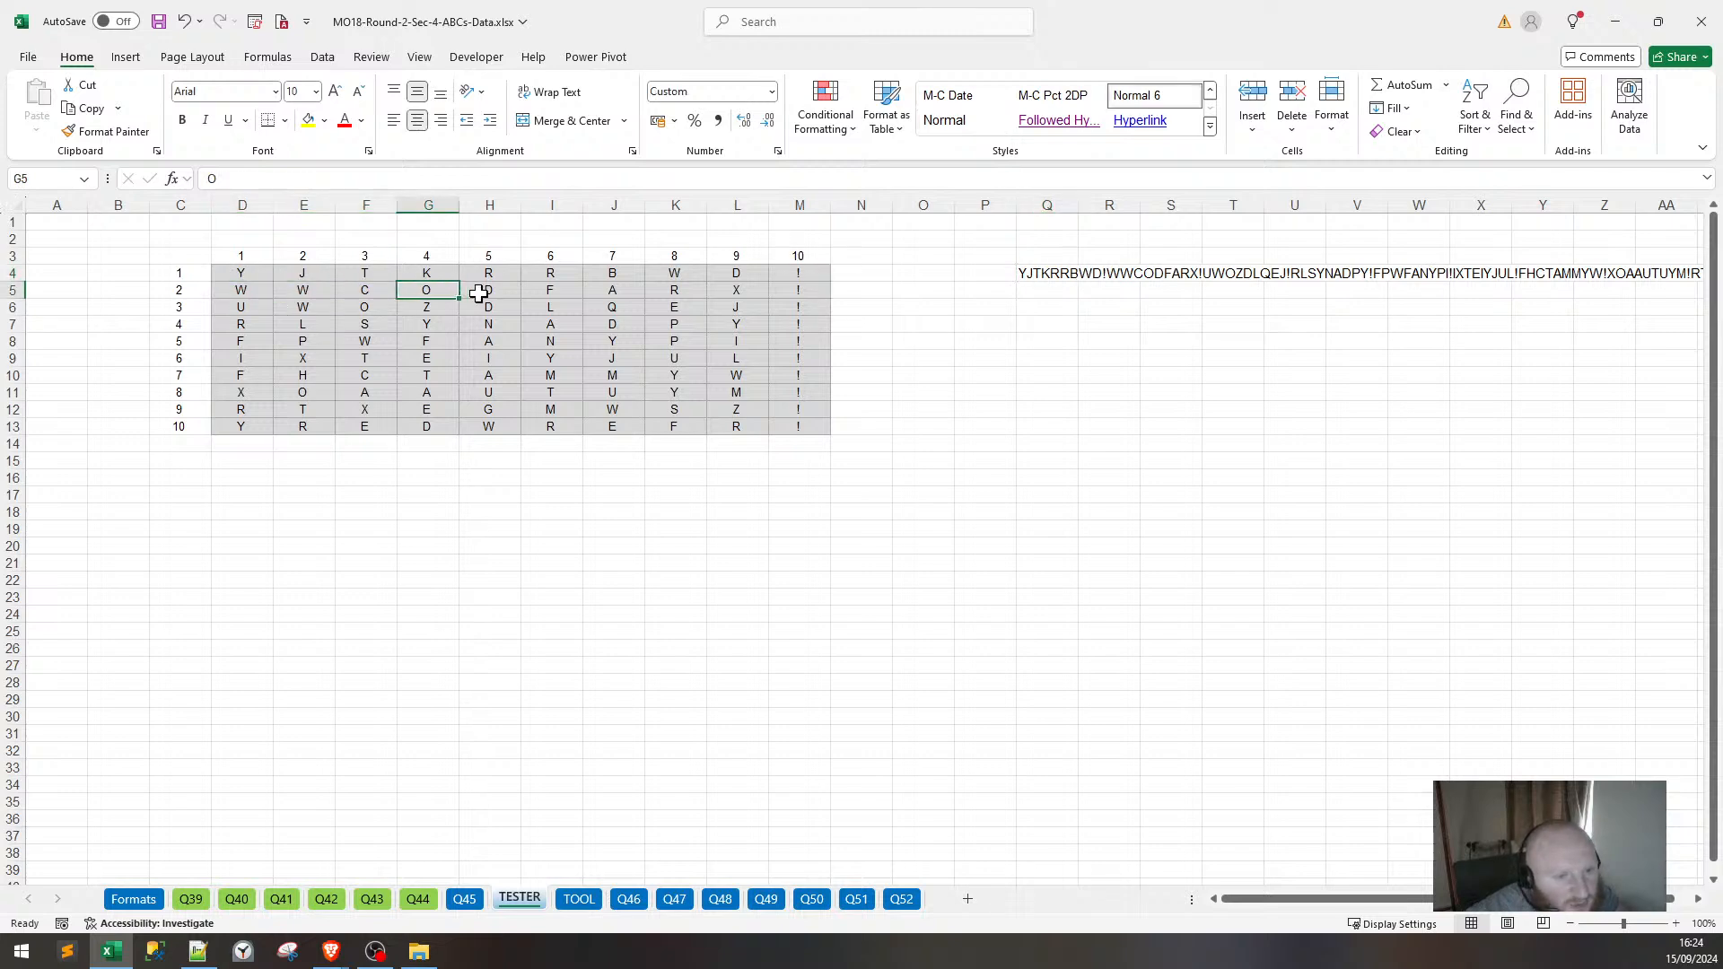
{"action": "left_click", "coordinate": [480, 288]}
{"action": "left_click", "coordinate": [1086, 343]}
Enter =MID(Q4,11,1) in Q6.
{"action": "left_click", "coordinate": [1046, 308]}
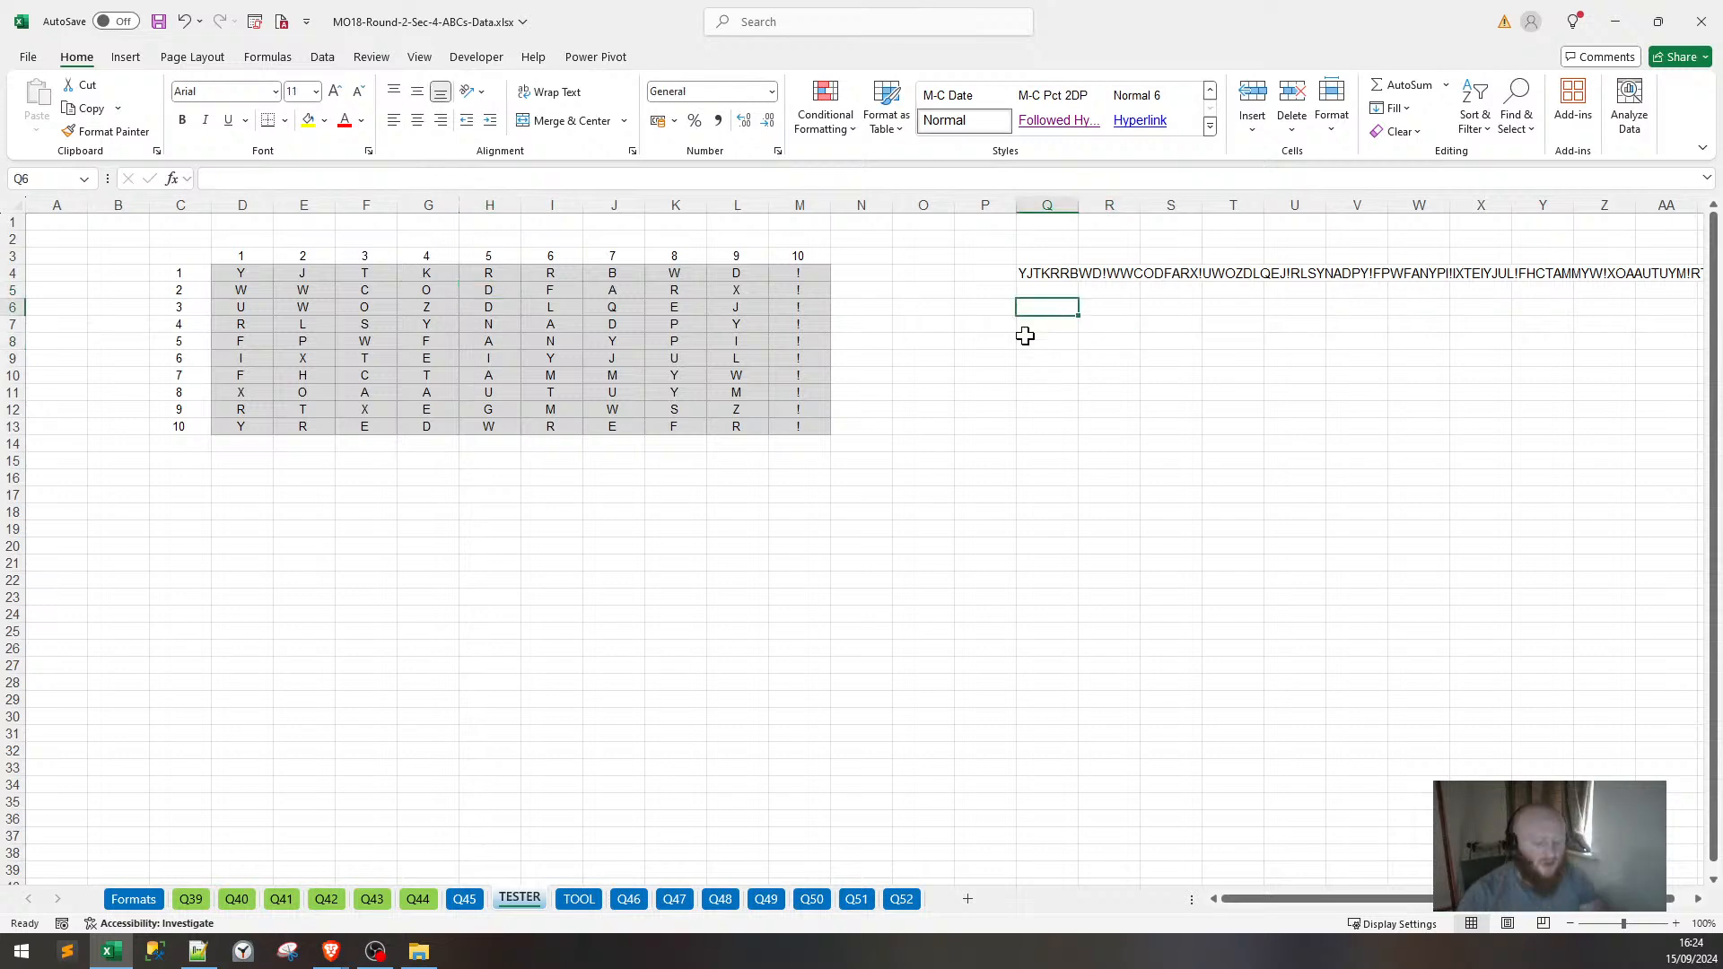
{"action": "type", "text": "="}
{"action": "type", "text": "MID"}
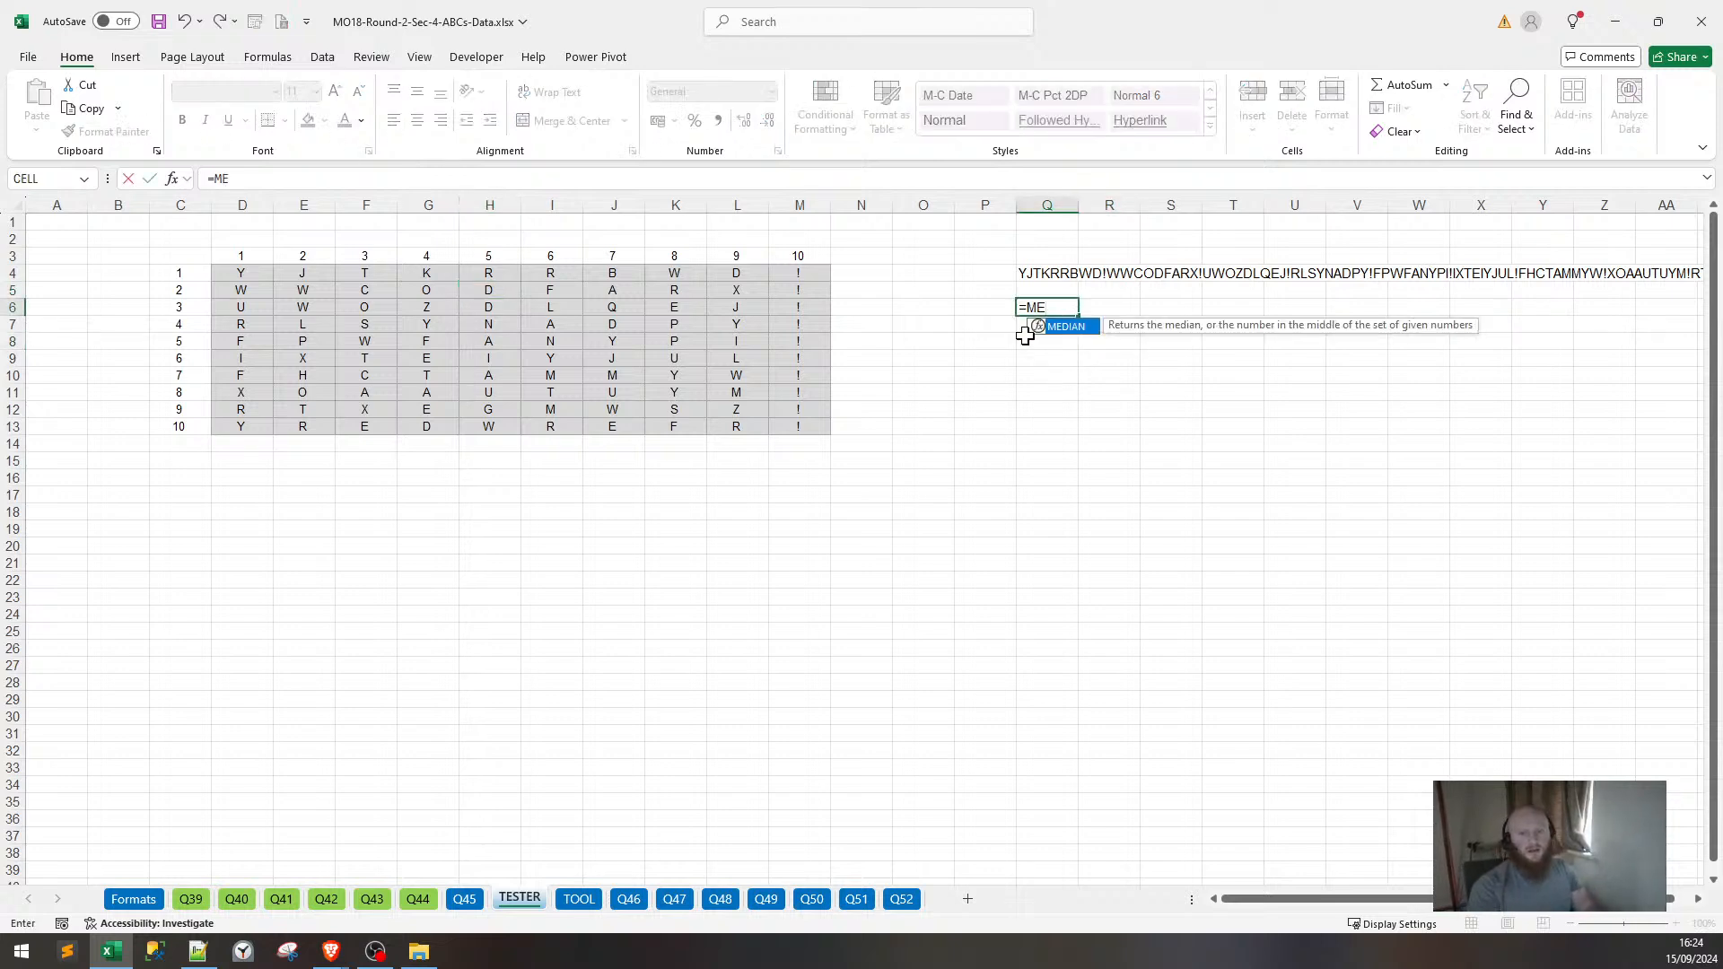
{"action": "type", "text": "("}
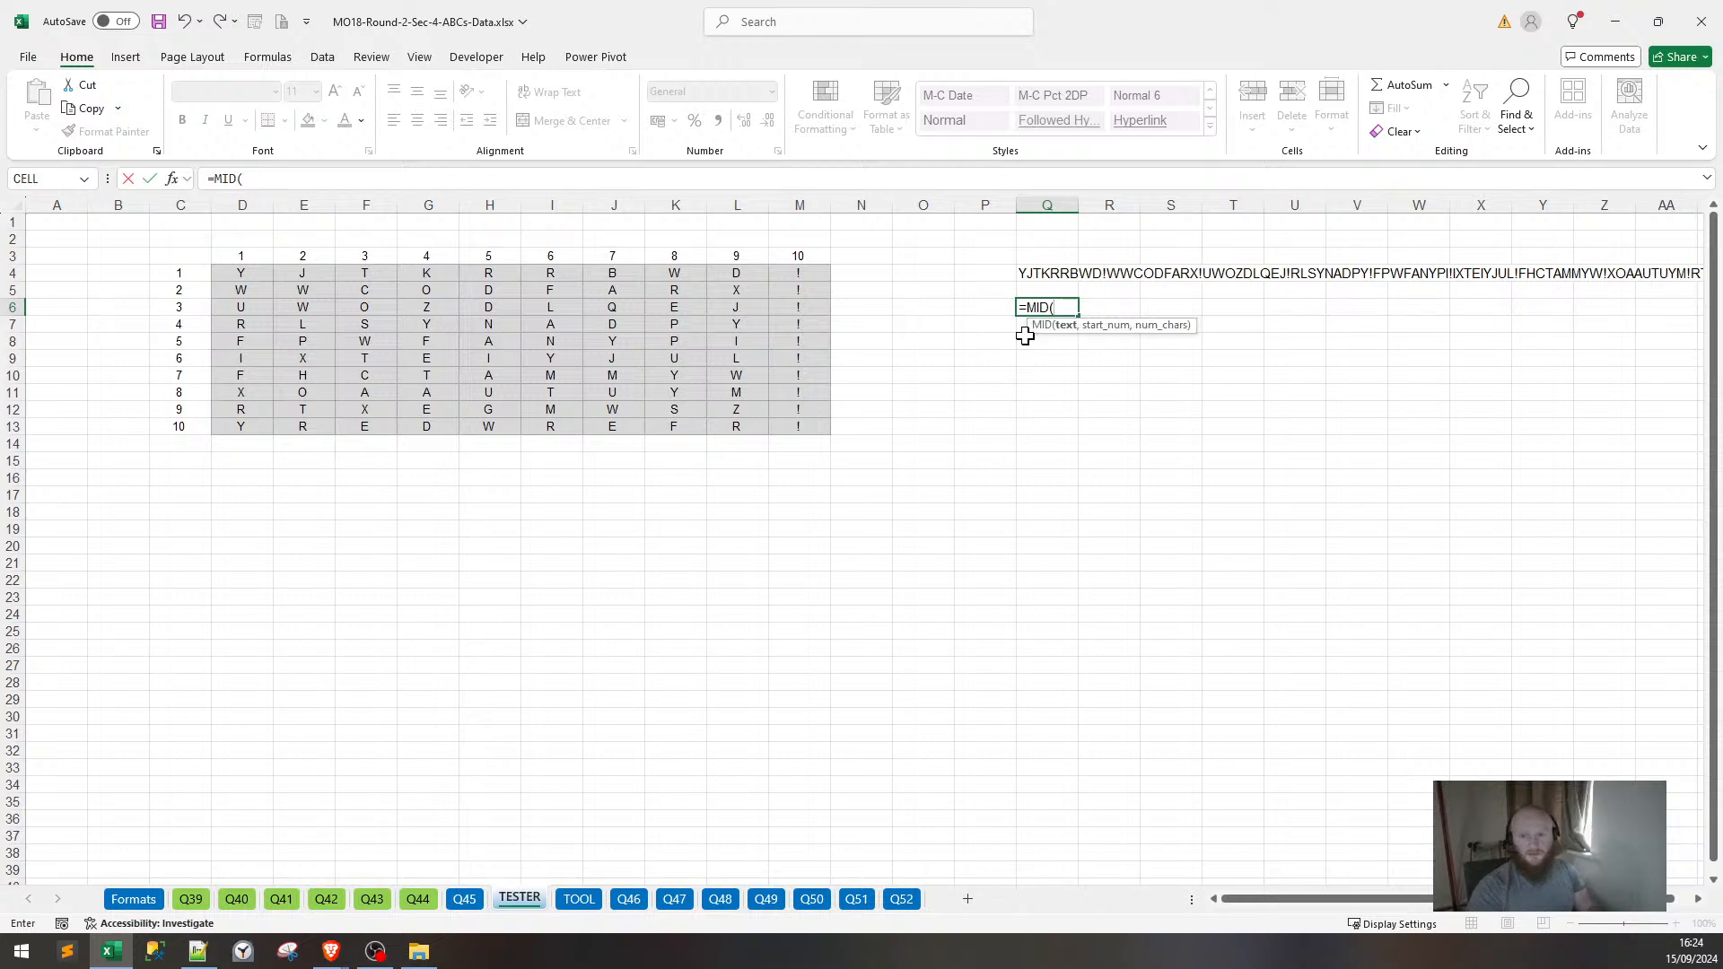
{"action": "key", "text": "Left"}
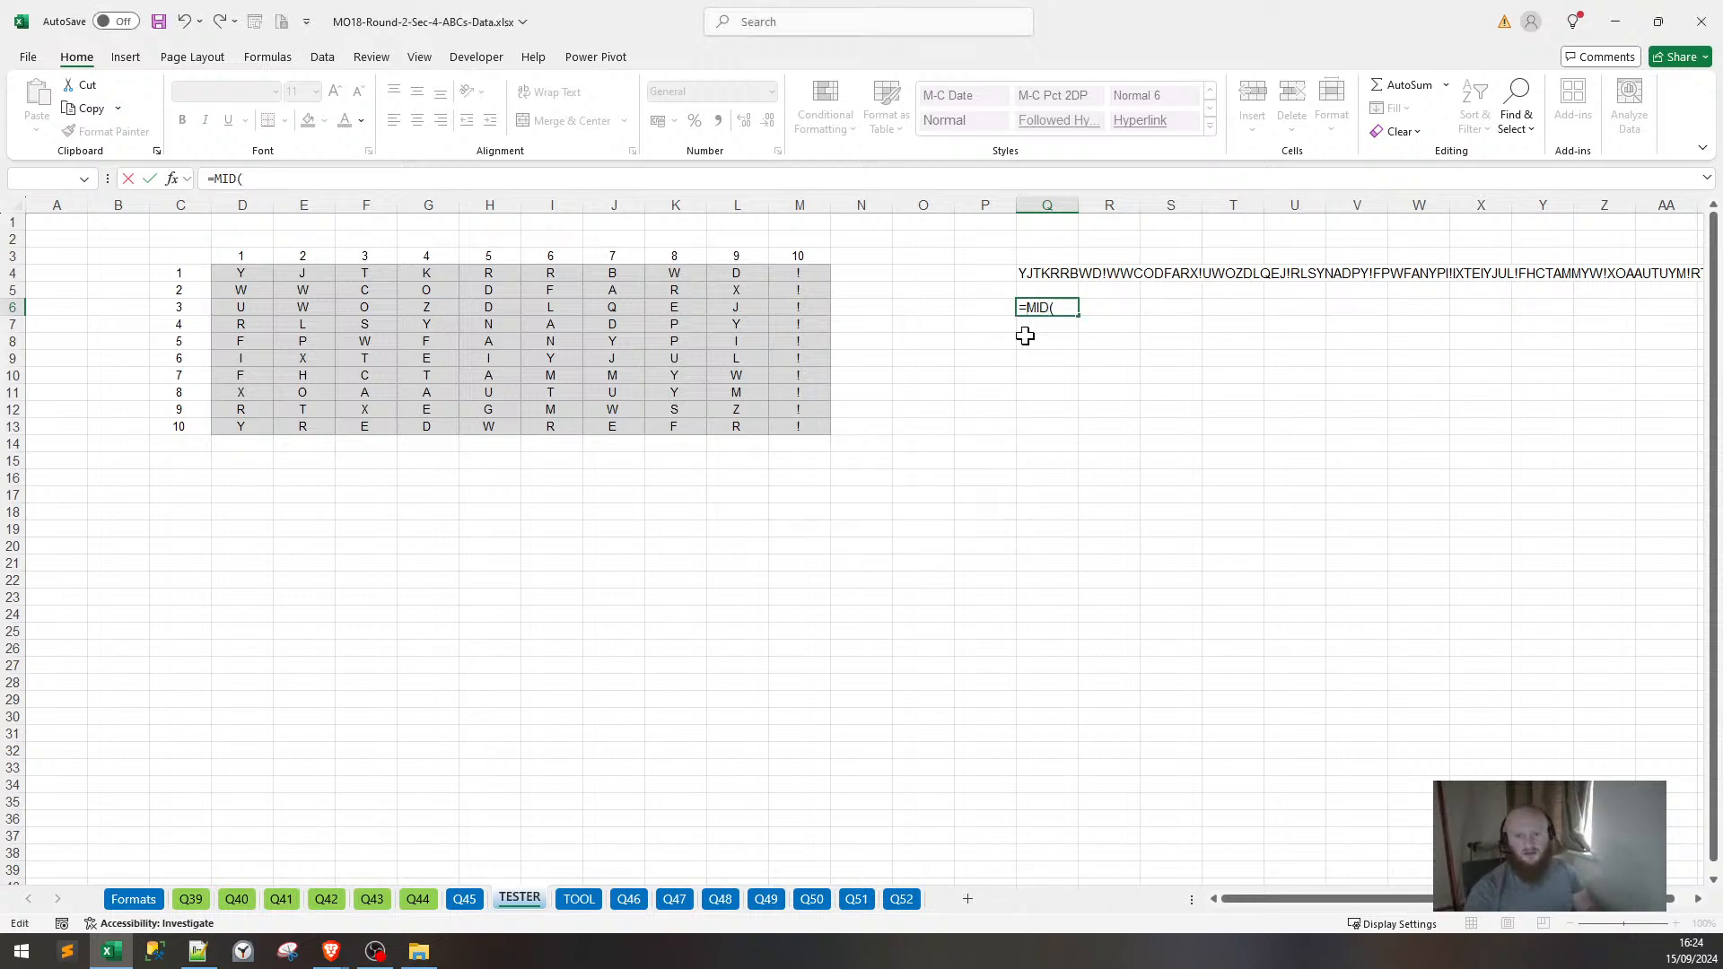
{"action": "left_click", "coordinate": [308, 179]}
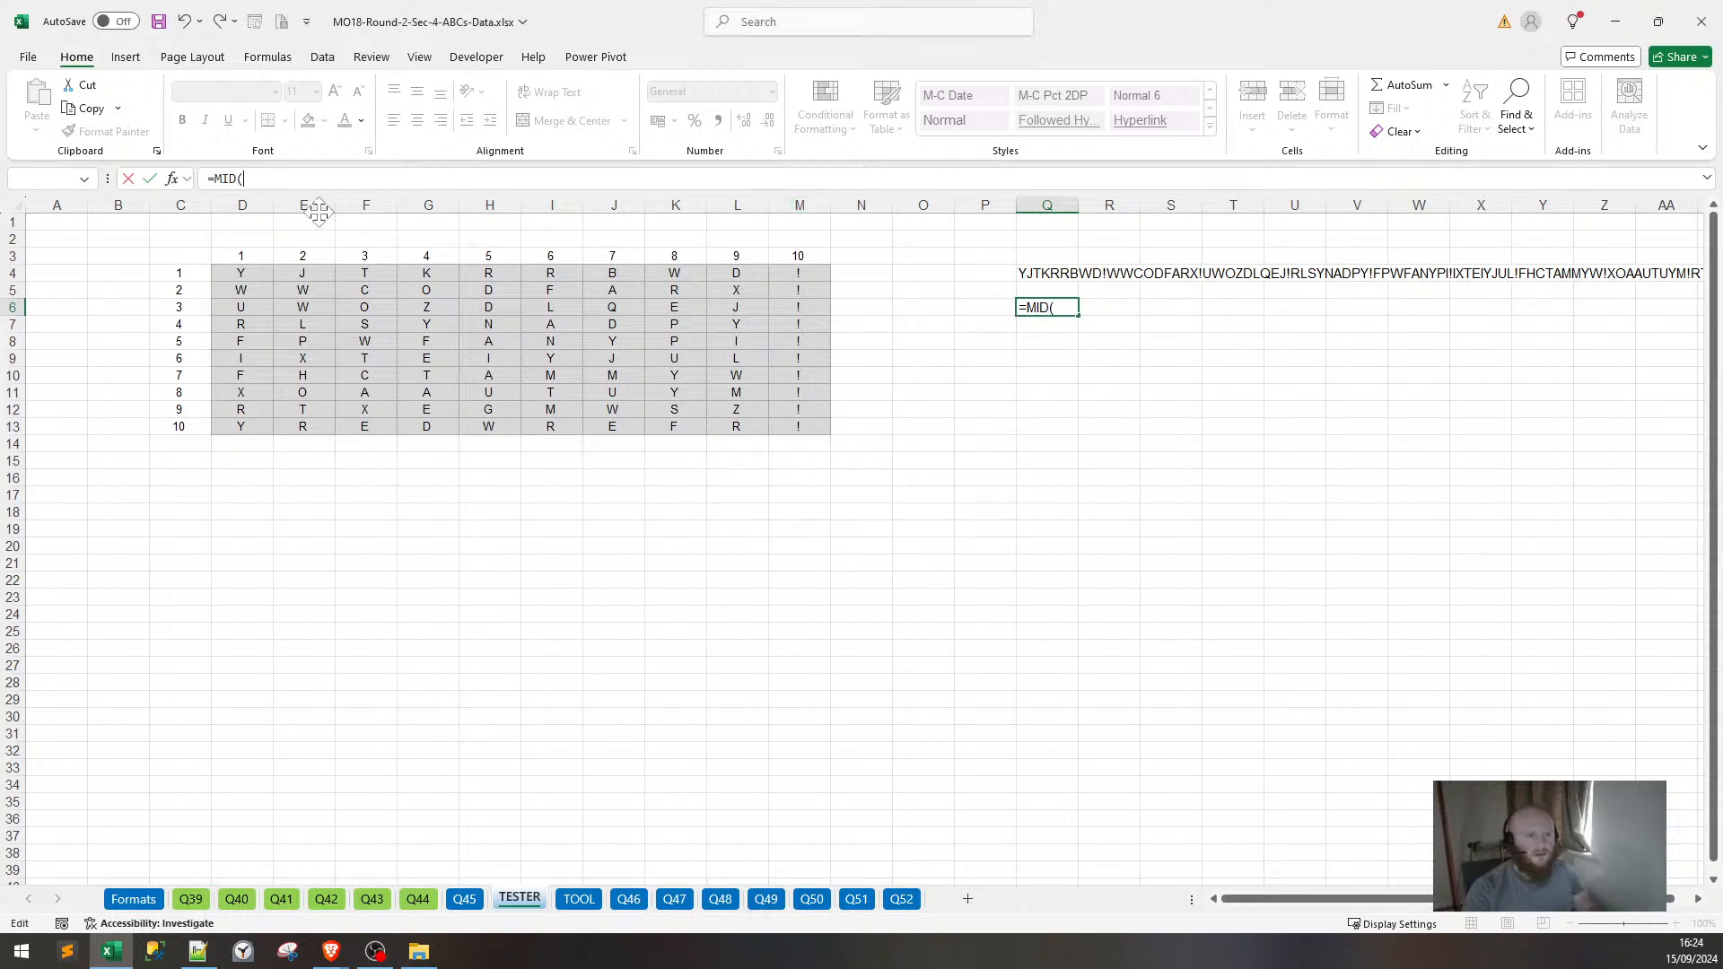
{"action": "left_click", "coordinate": [1046, 273]}
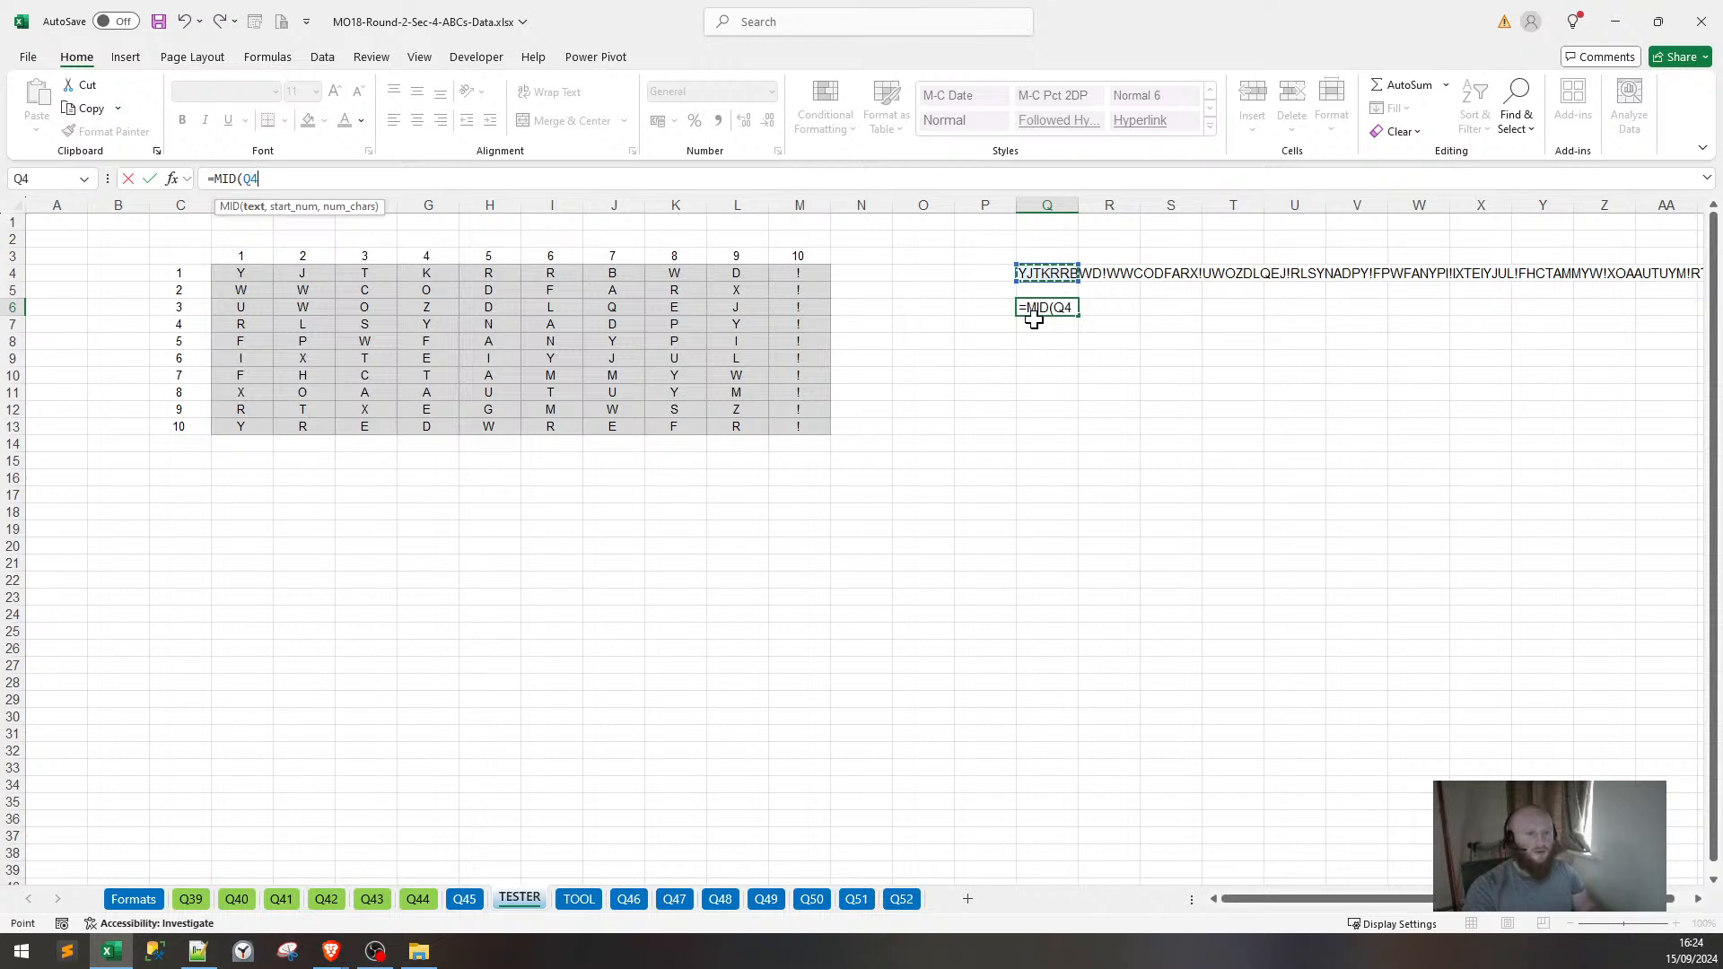
{"action": "type", "text": ",11,"}
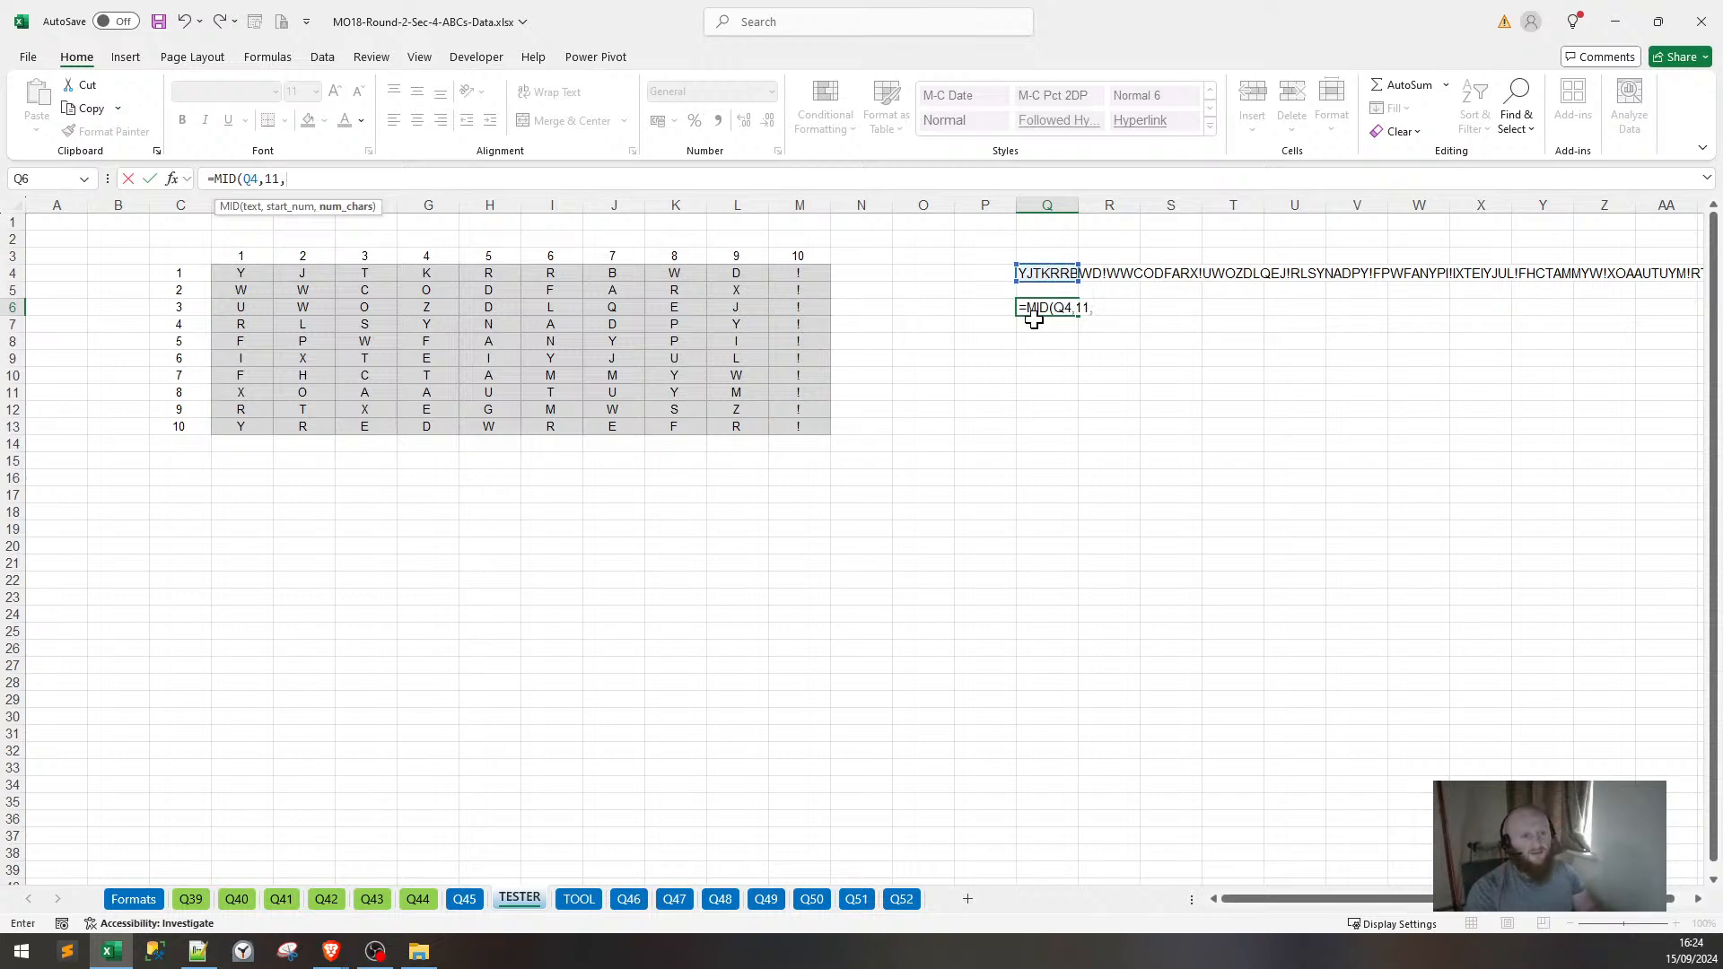
{"action": "type", "text": "1"}
{"action": "key", "text": "Return"}
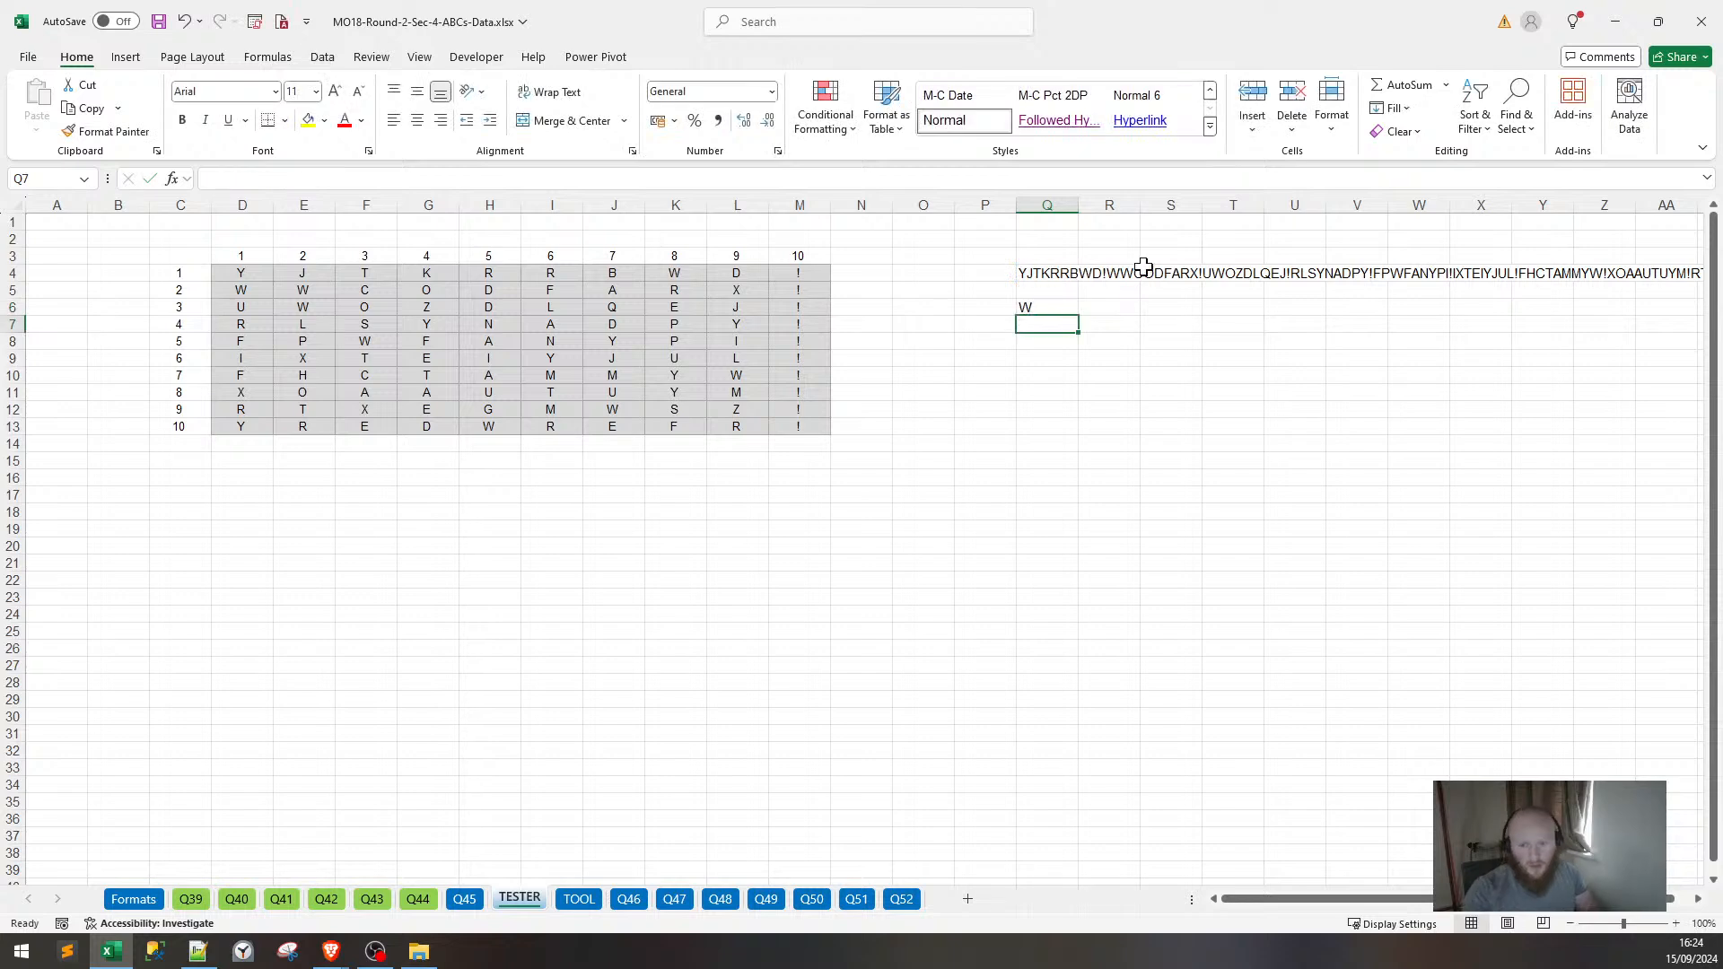
Revise Q6 to =MID(Q4,13,1) so it returns C.
{"action": "left_click", "coordinate": [237, 289]}
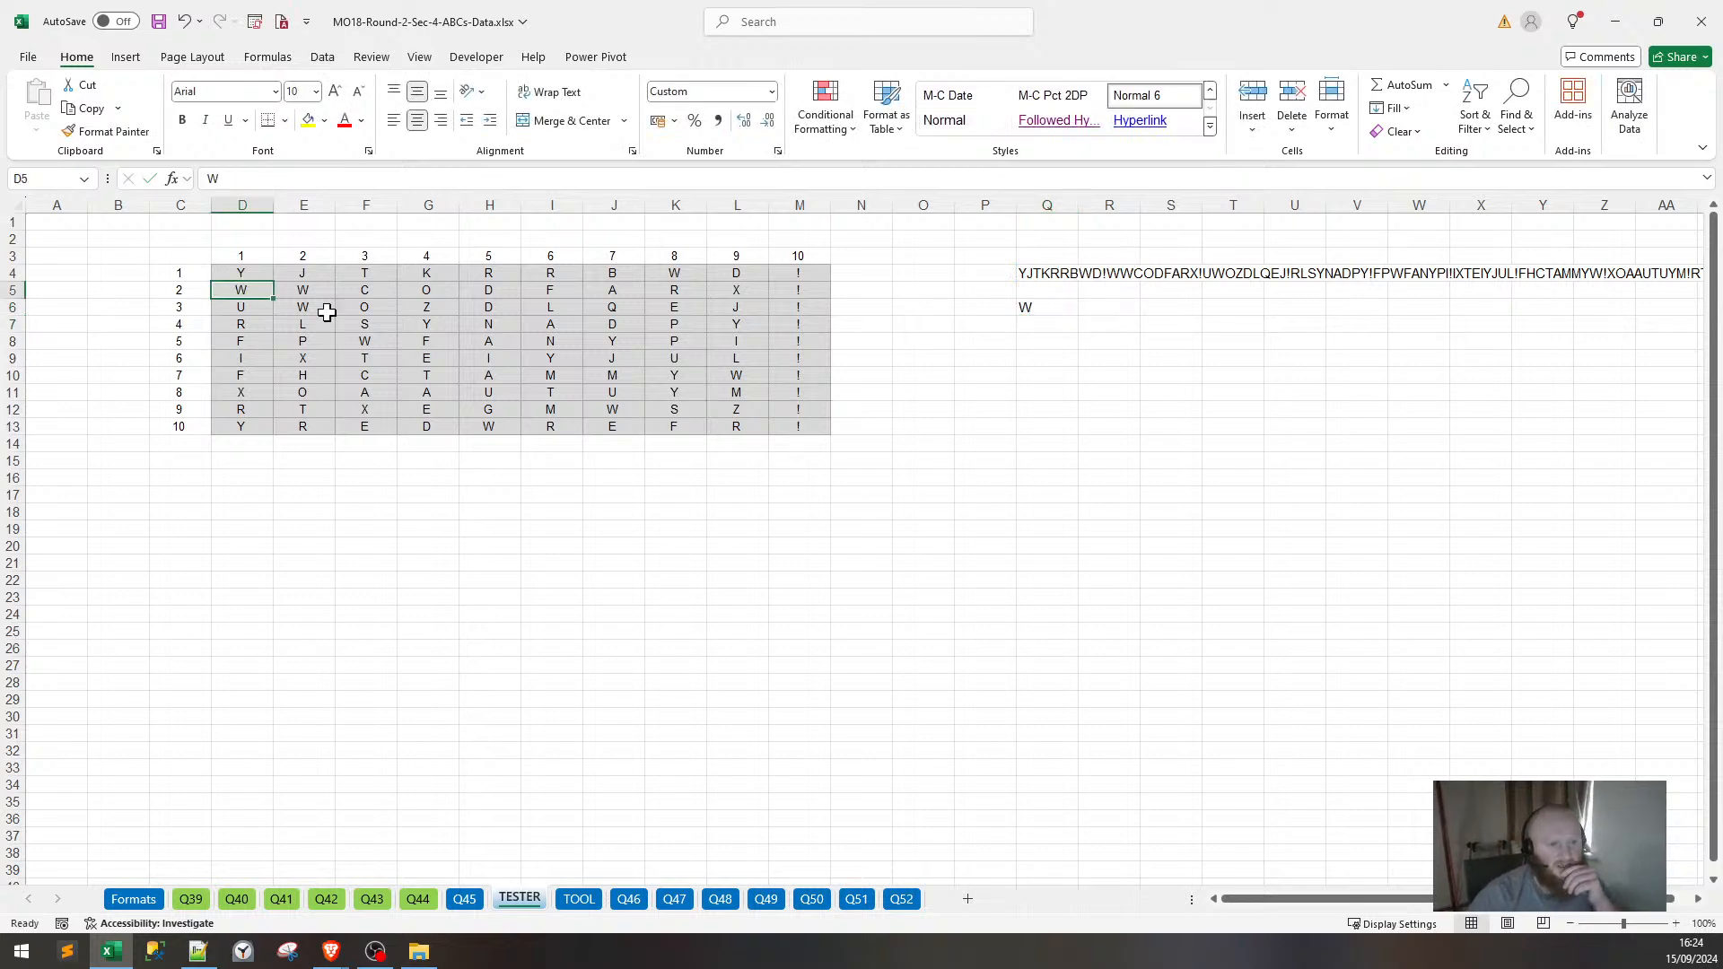
{"action": "left_click", "coordinate": [1028, 306]}
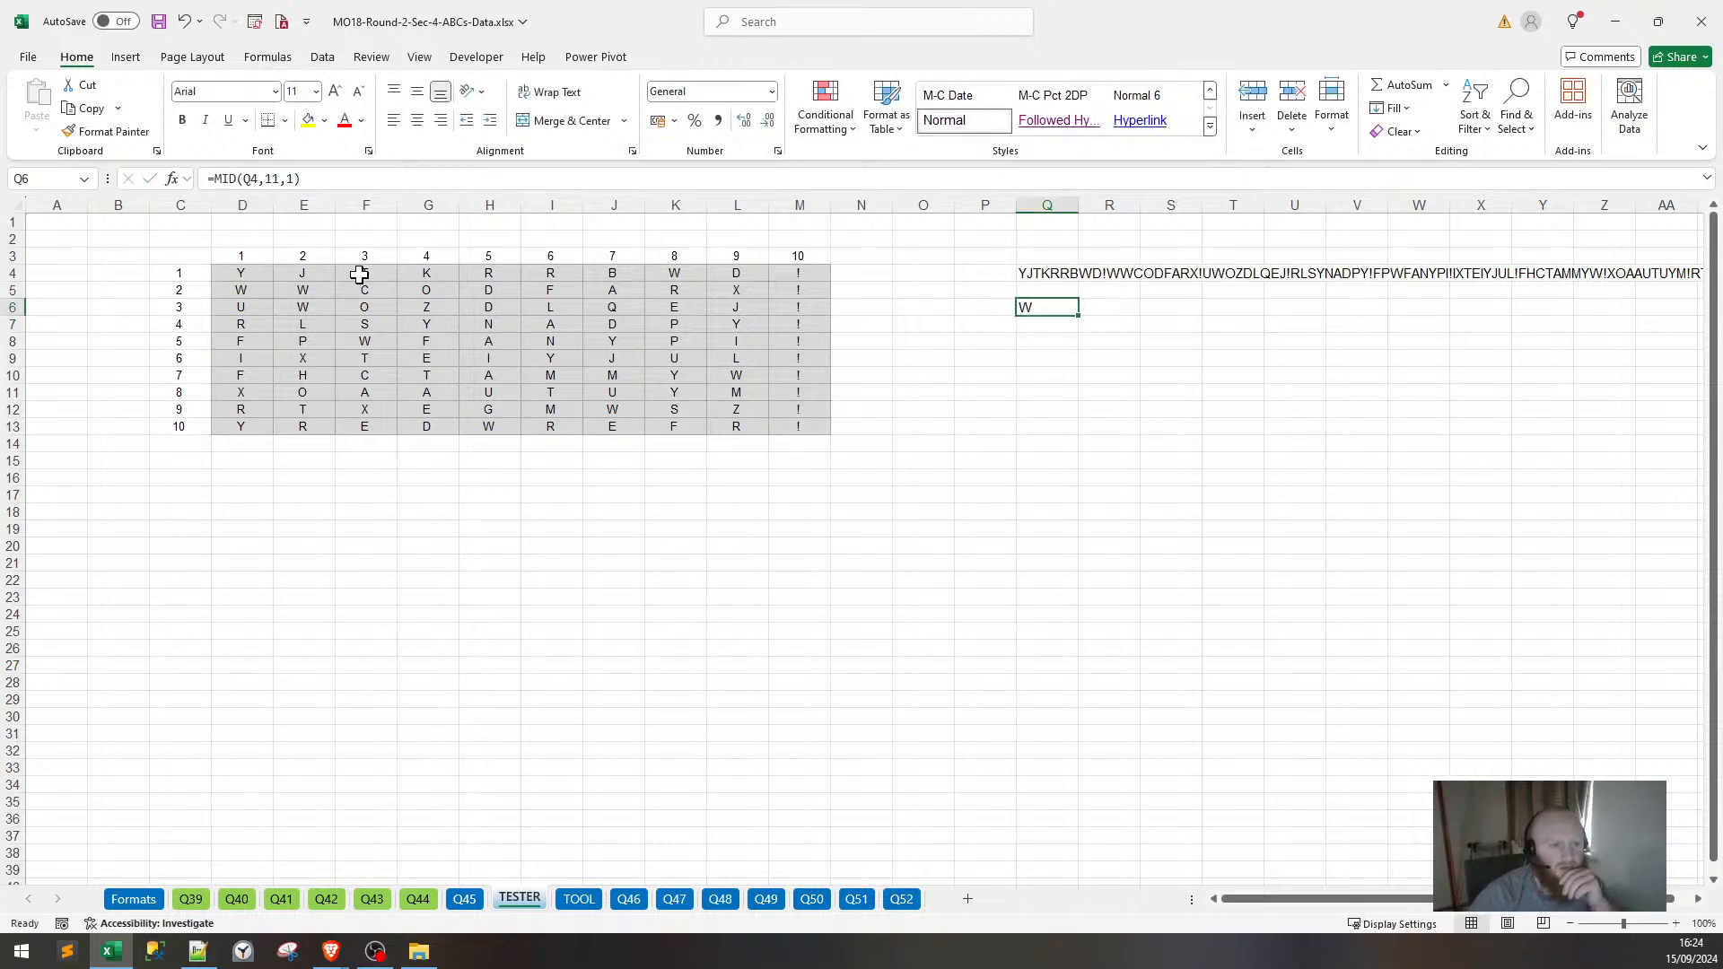
{"action": "left_click", "coordinate": [270, 179]}
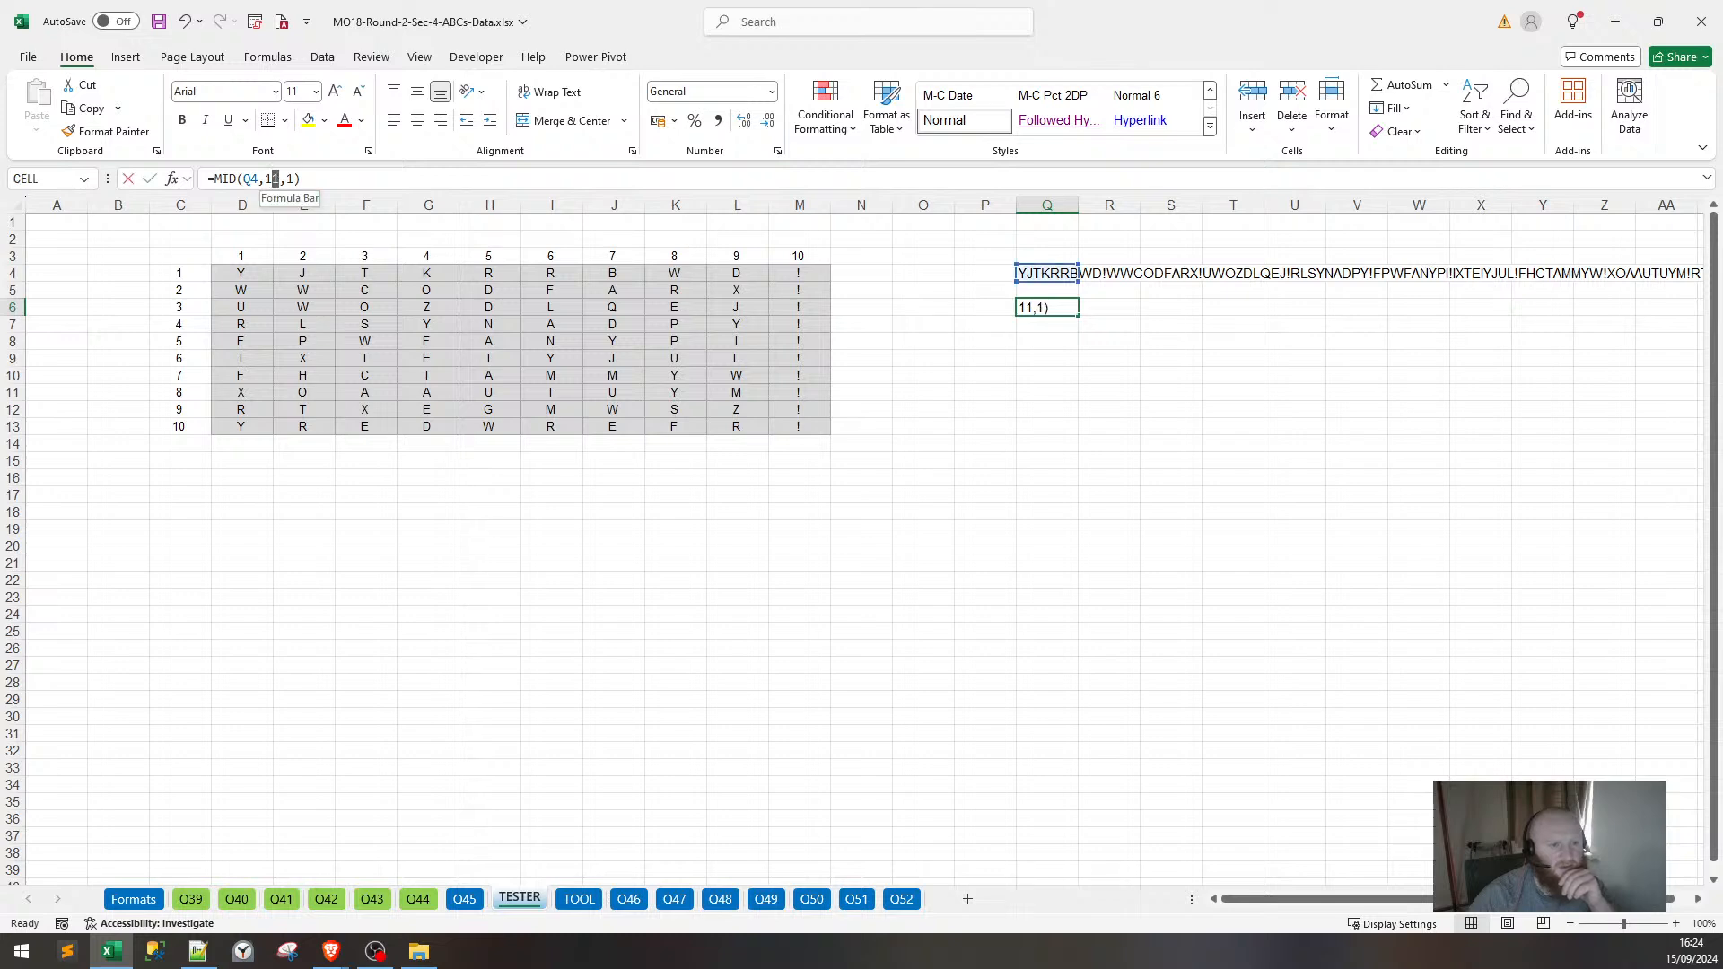
{"action": "key", "text": "BackSpace"}
{"action": "key", "text": "Return"}
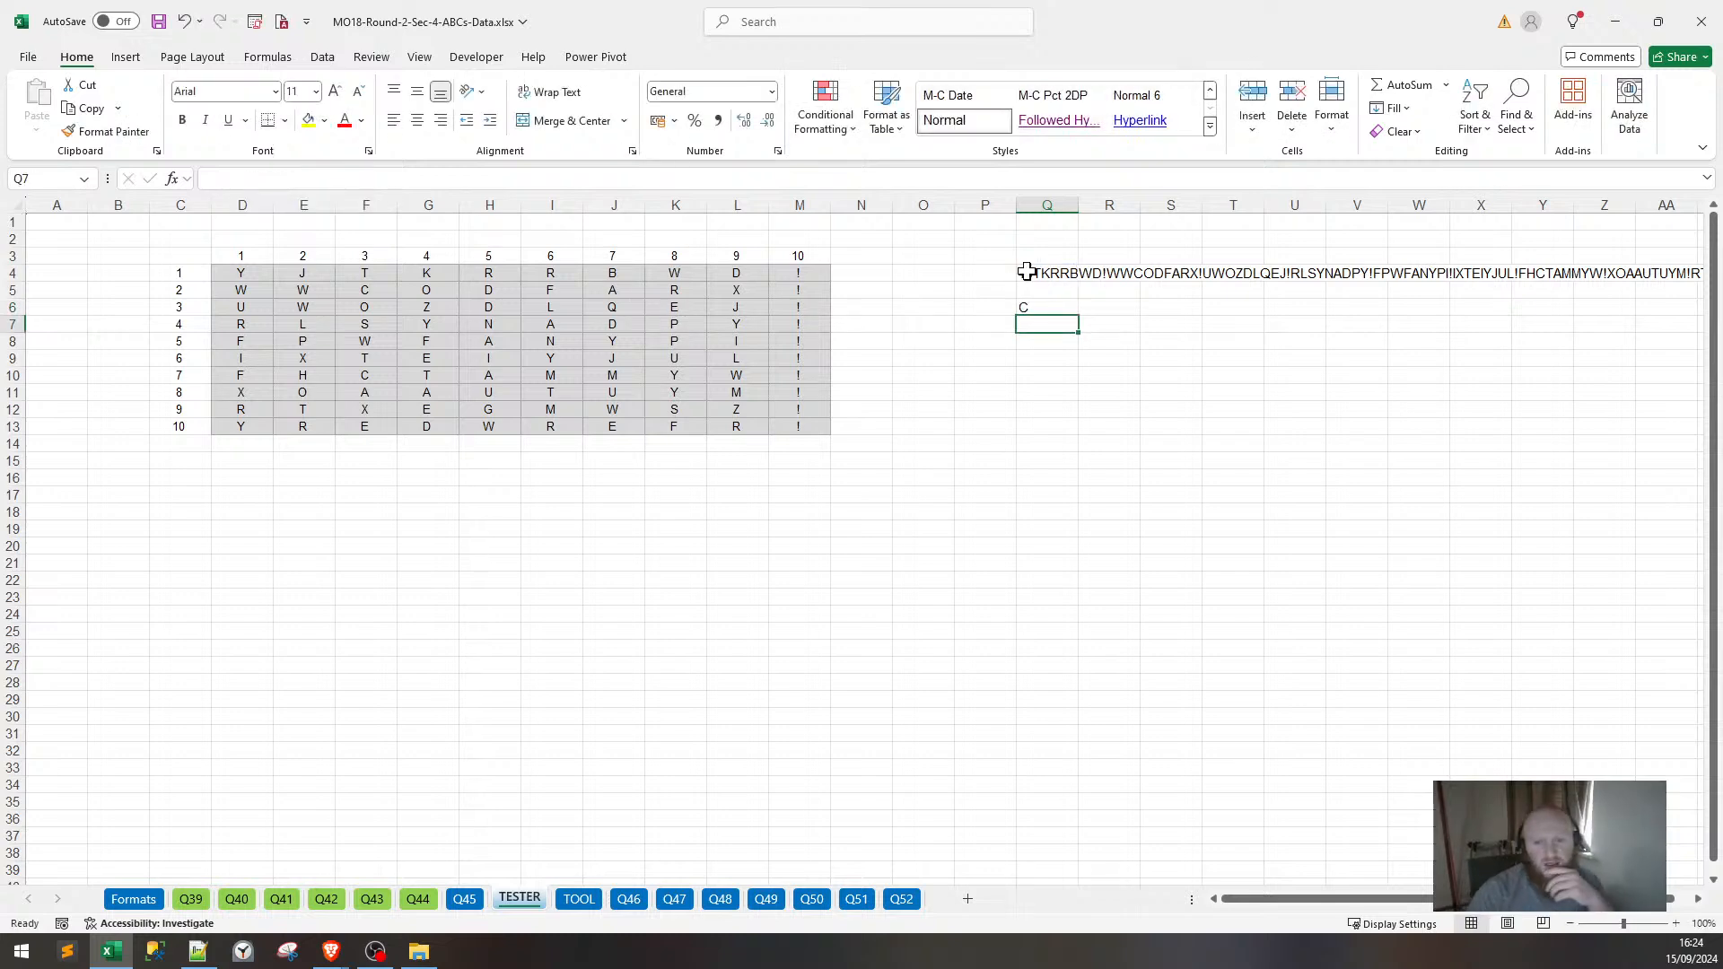
{"action": "left_click", "coordinate": [1060, 308]}
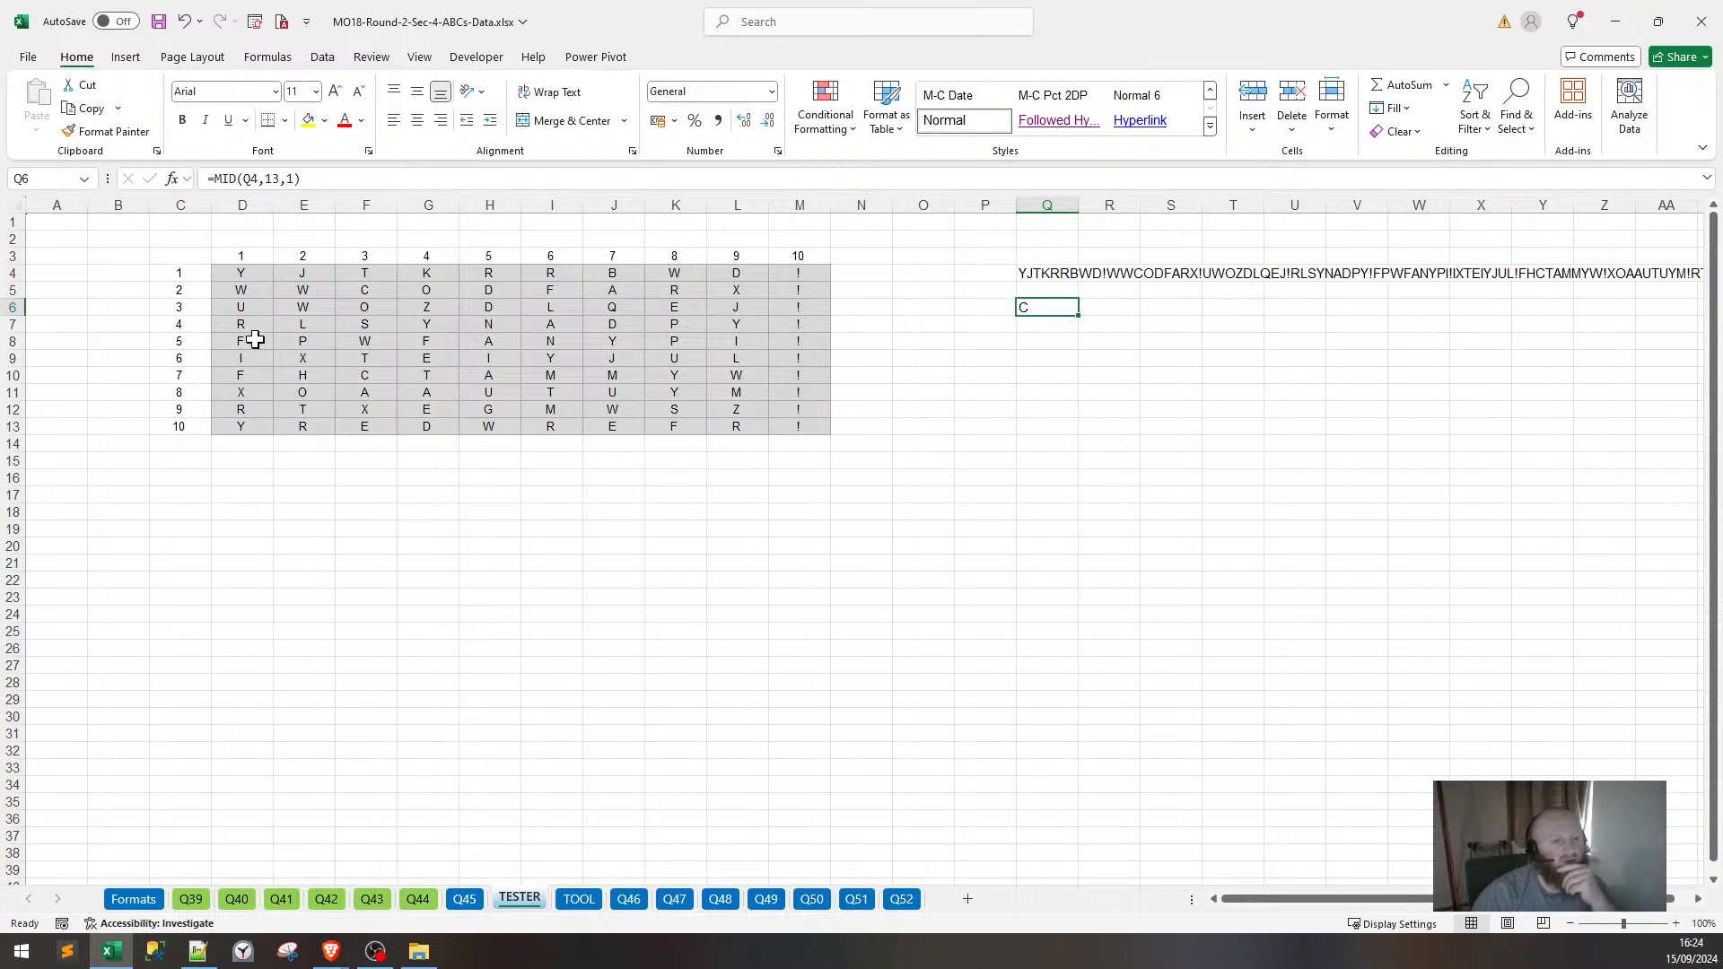
{"action": "left_click_drag", "start_coordinate": [241, 273], "coordinate": [749, 421]}
{"action": "left_click_drag", "start_coordinate": [260, 273], "coordinate": [803, 424]}
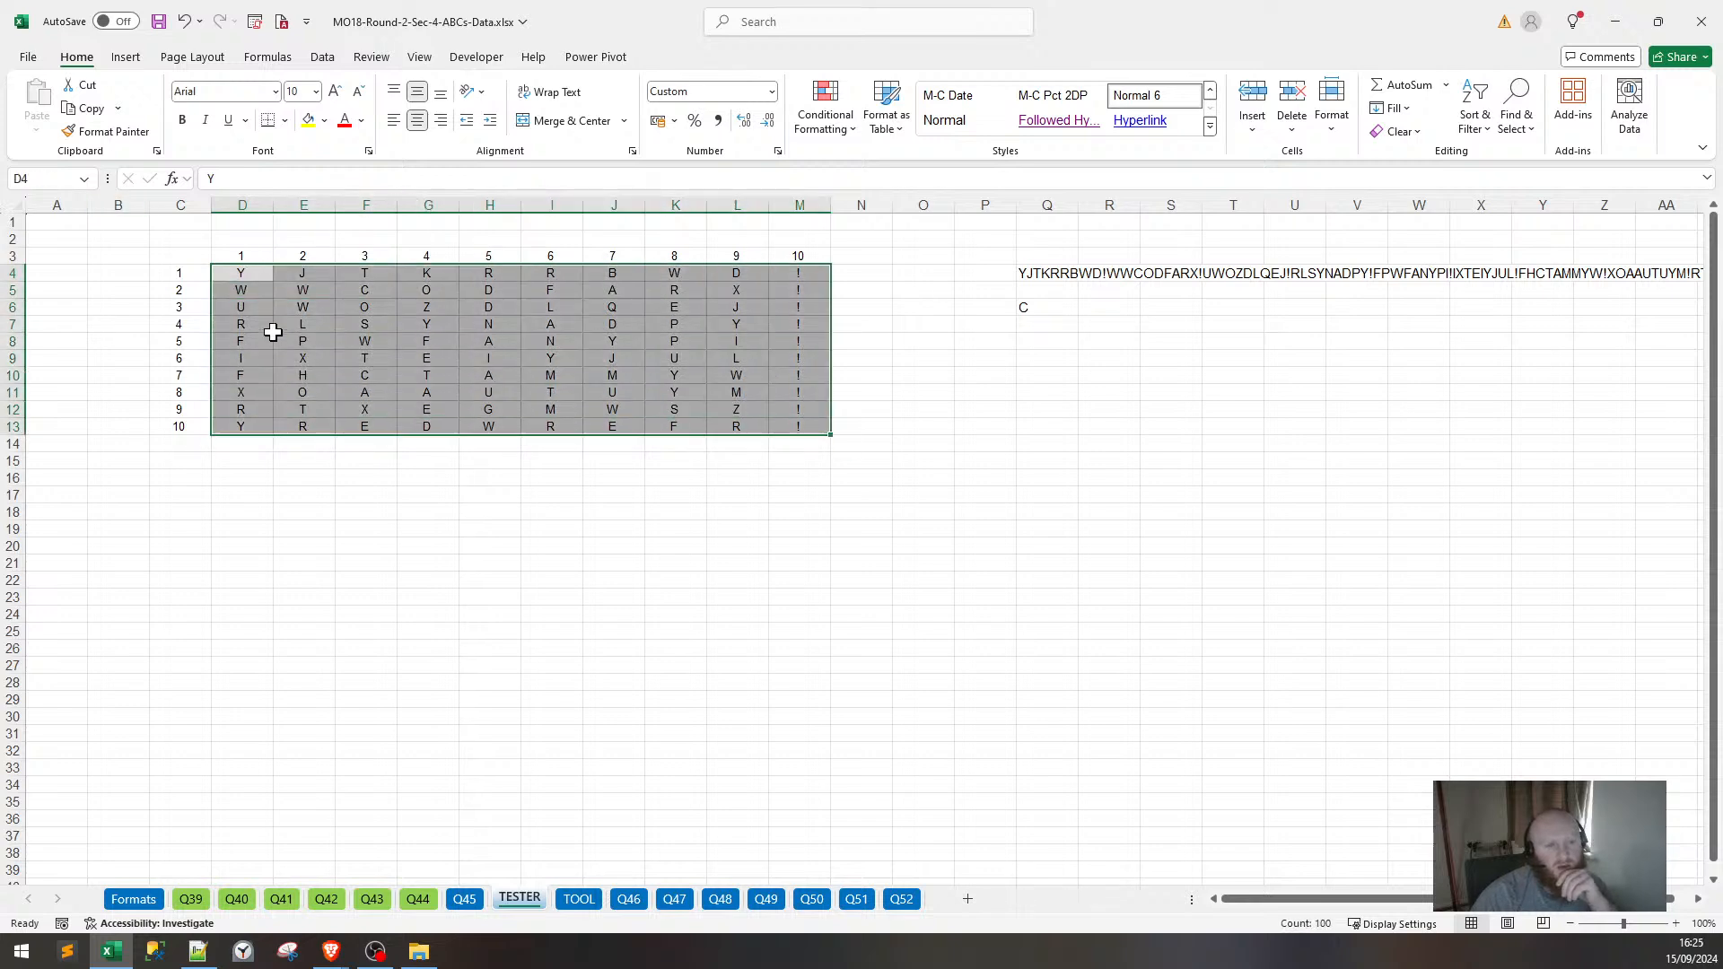
{"action": "left_click", "coordinate": [238, 273]}
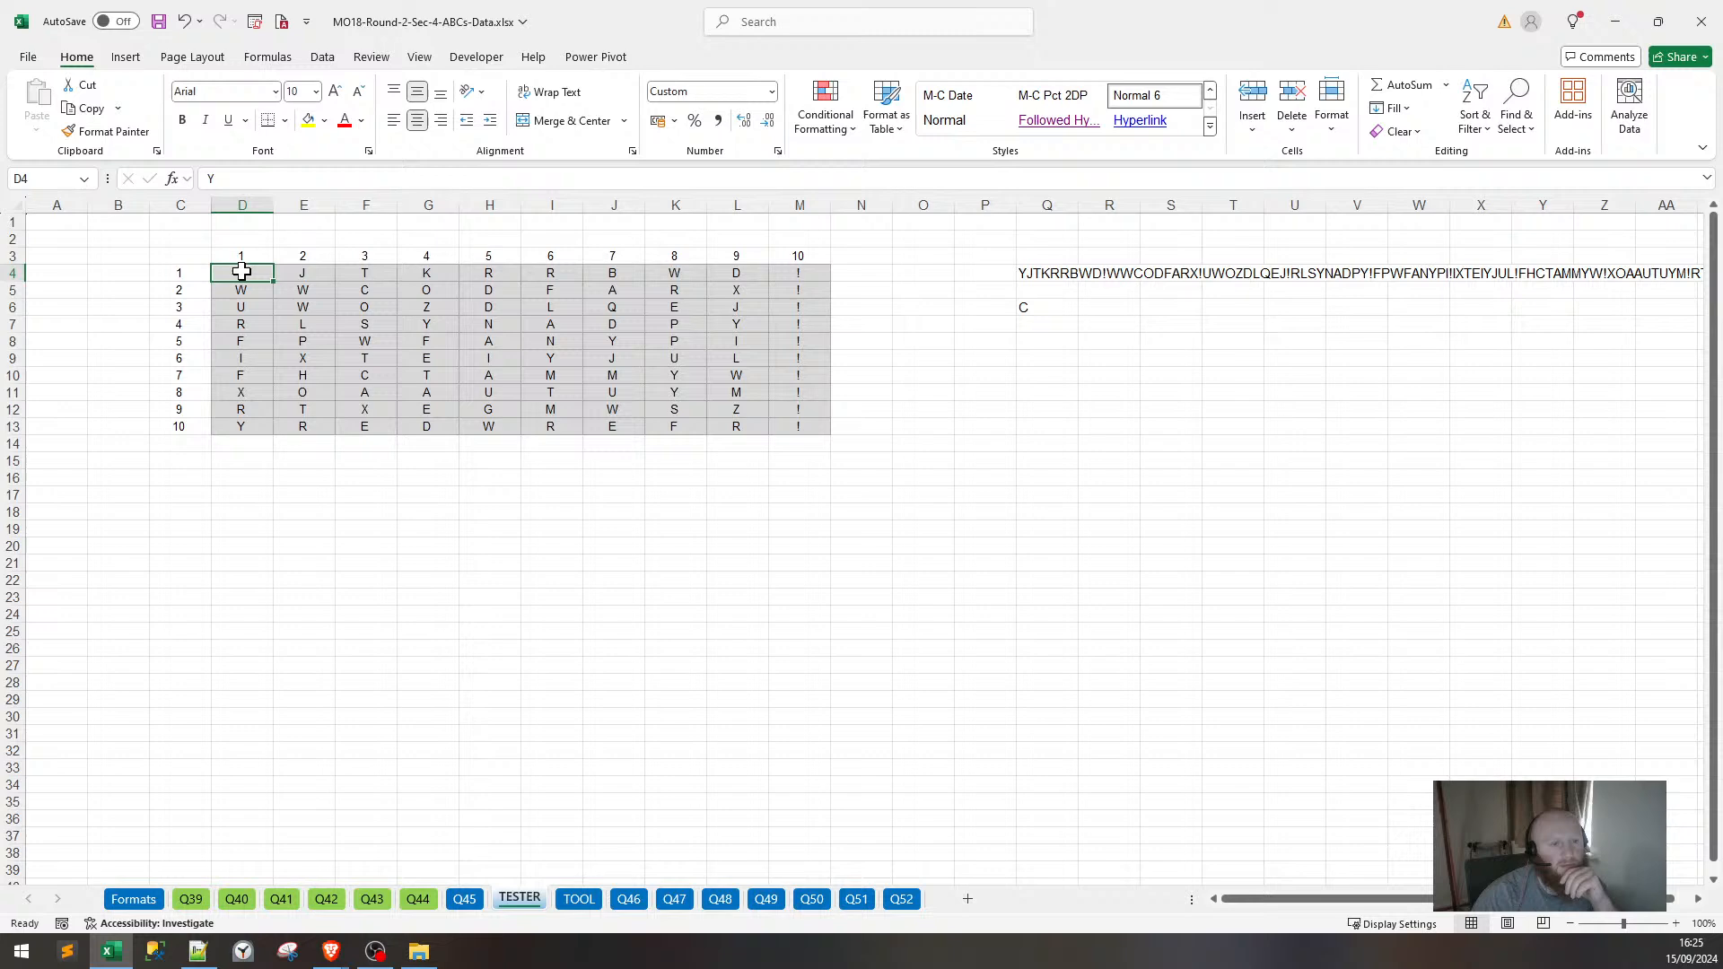
{"action": "left_click", "coordinate": [299, 273]}
{"action": "left_click", "coordinate": [252, 293]}
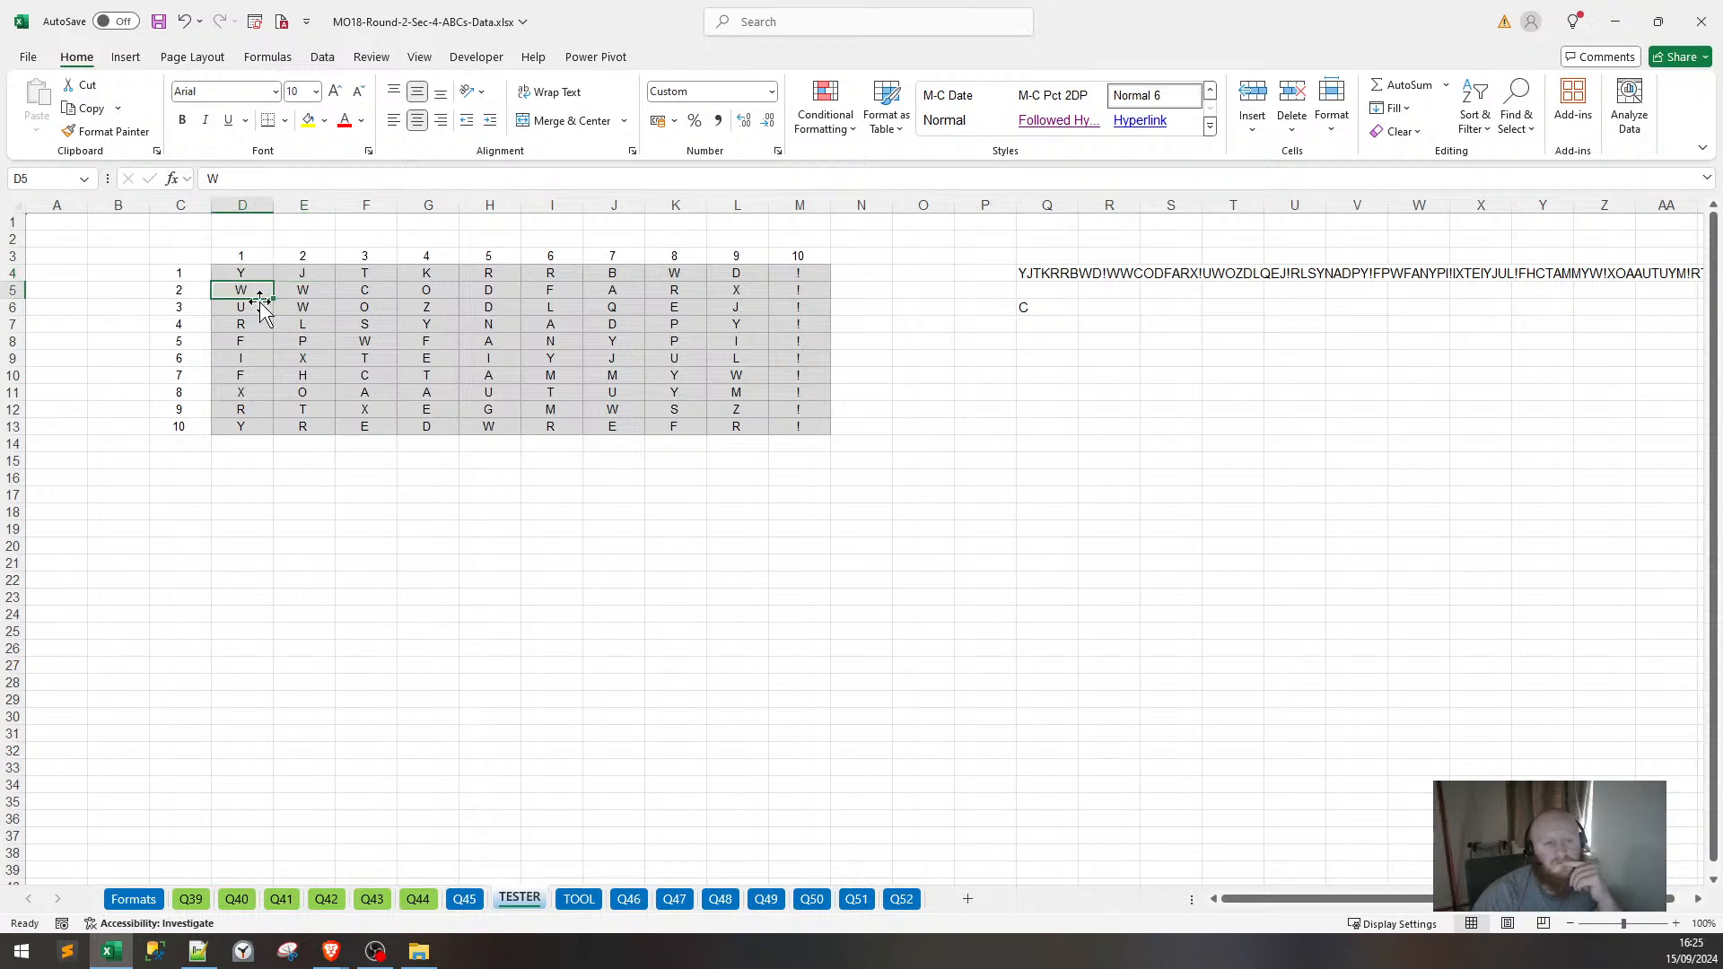
{"action": "left_click", "coordinate": [367, 273]}
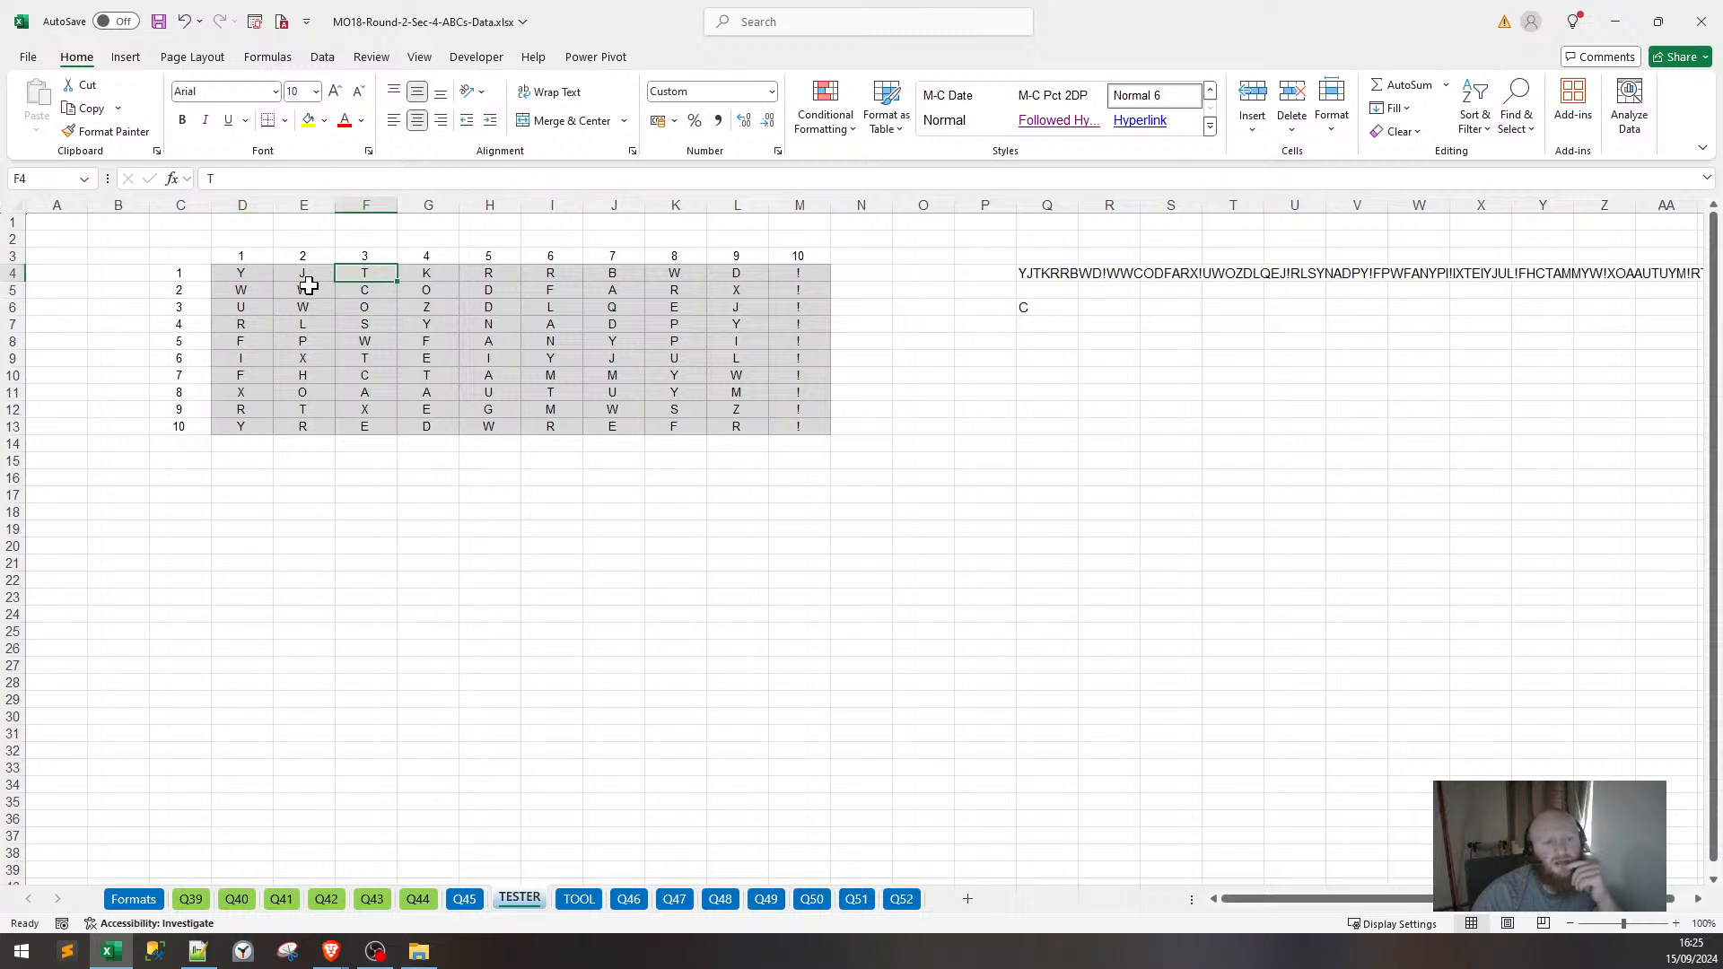
{"action": "left_click", "coordinate": [308, 287]}
{"action": "left_click", "coordinate": [261, 307]}
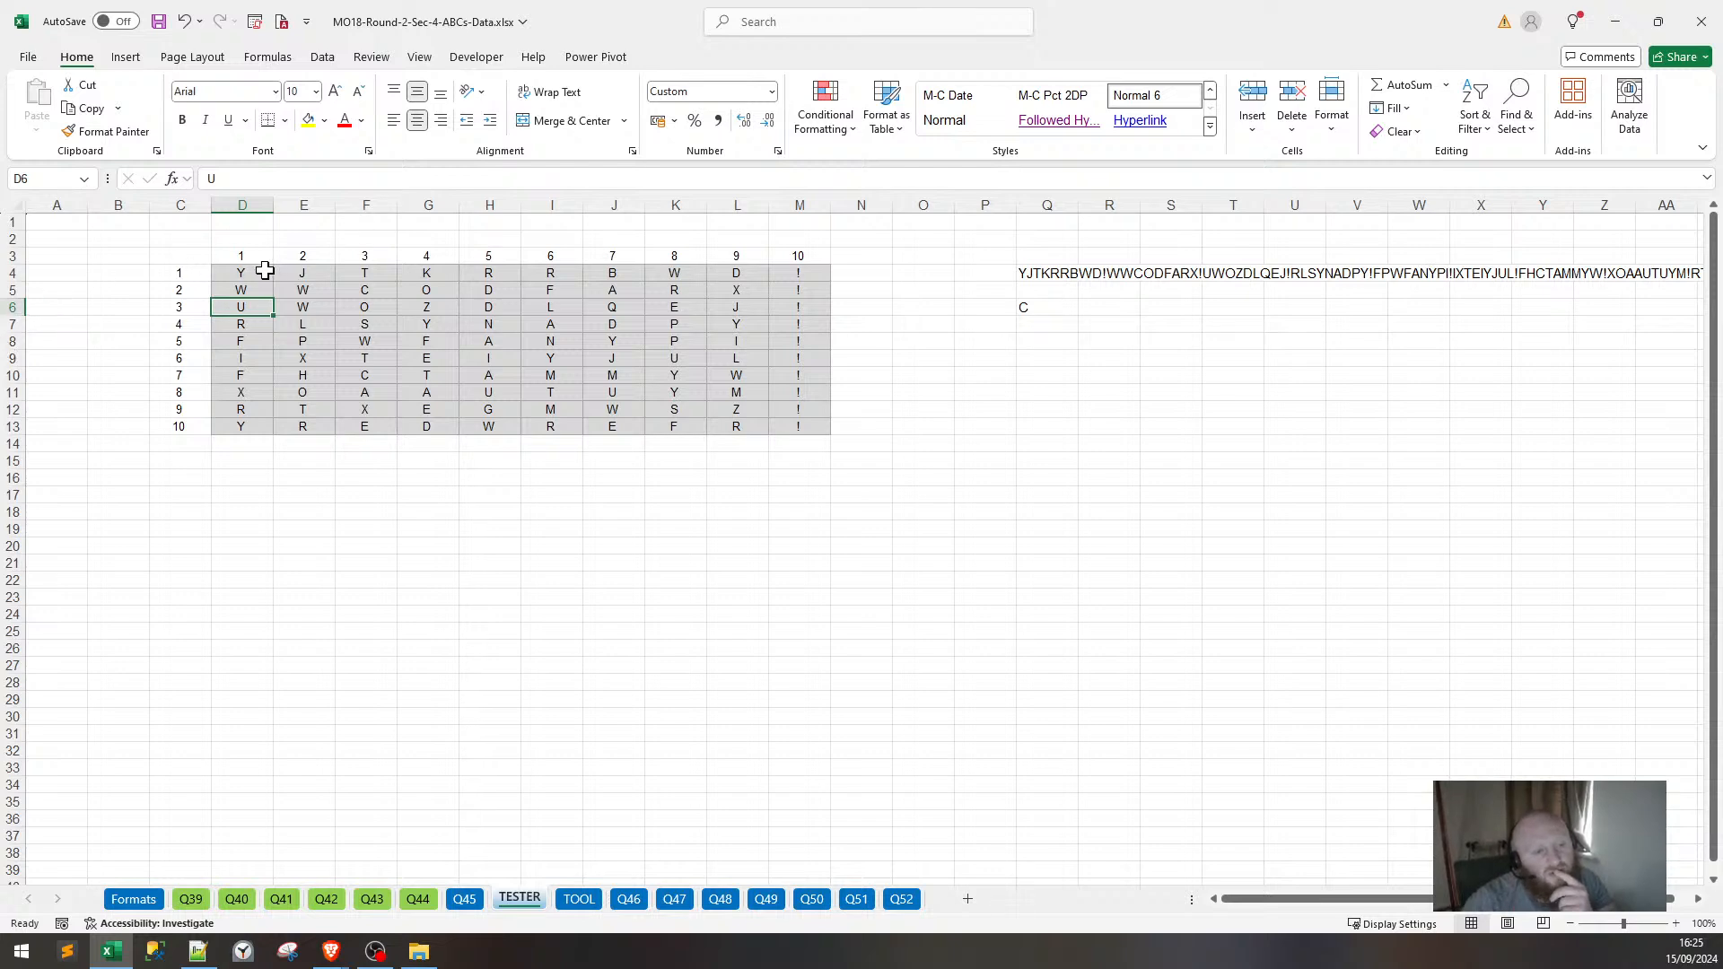
{"action": "left_click_drag", "start_coordinate": [264, 271], "coordinate": [794, 424]}
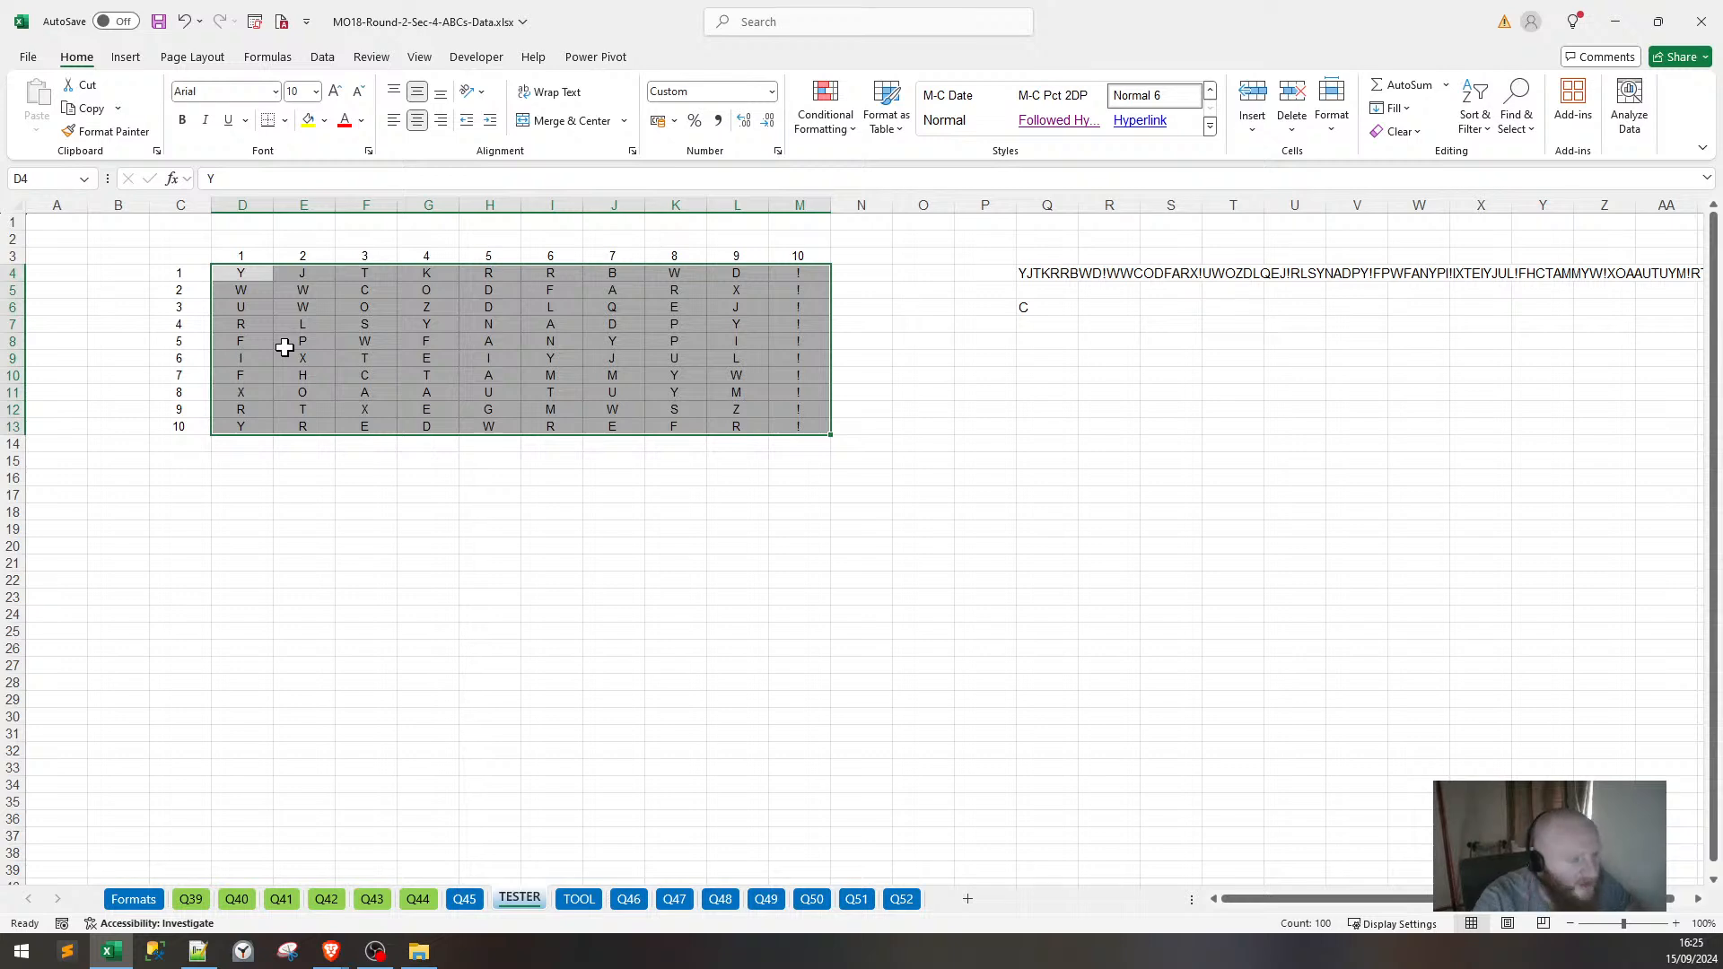
Type the axis label Y in B4 and X in D2.
{"action": "left_click", "coordinate": [377, 542]}
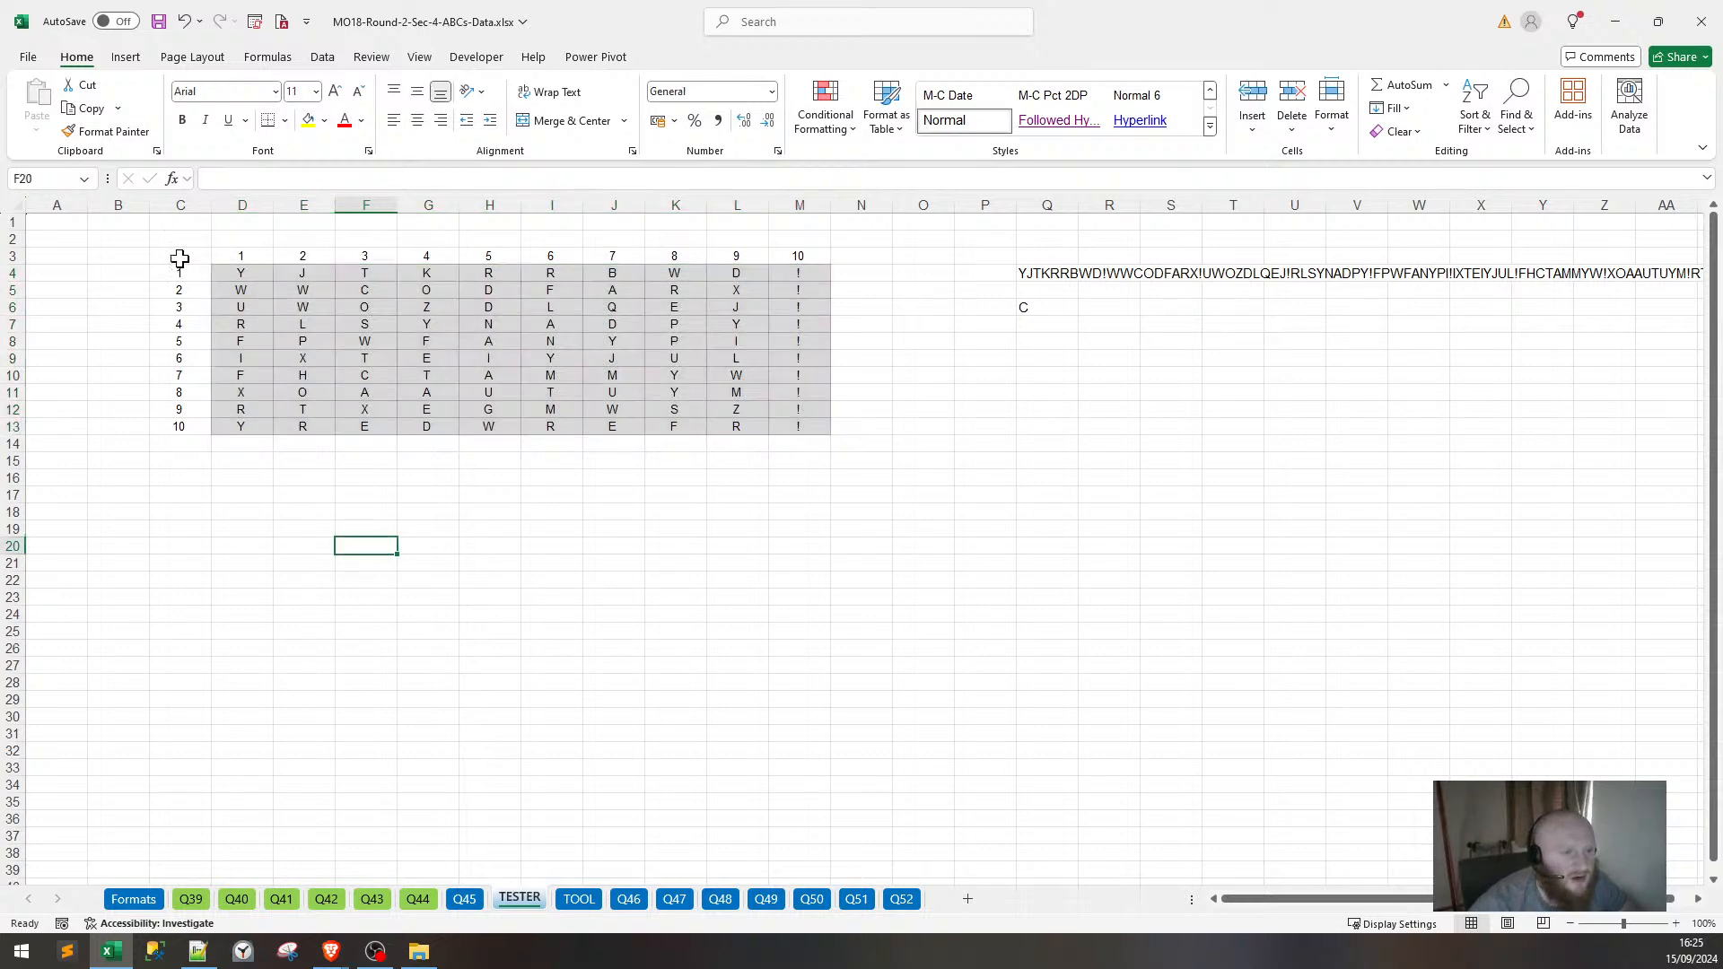
{"action": "left_click", "coordinate": [141, 269]}
{"action": "type", "text": "Y"}
{"action": "key", "text": "Right"}
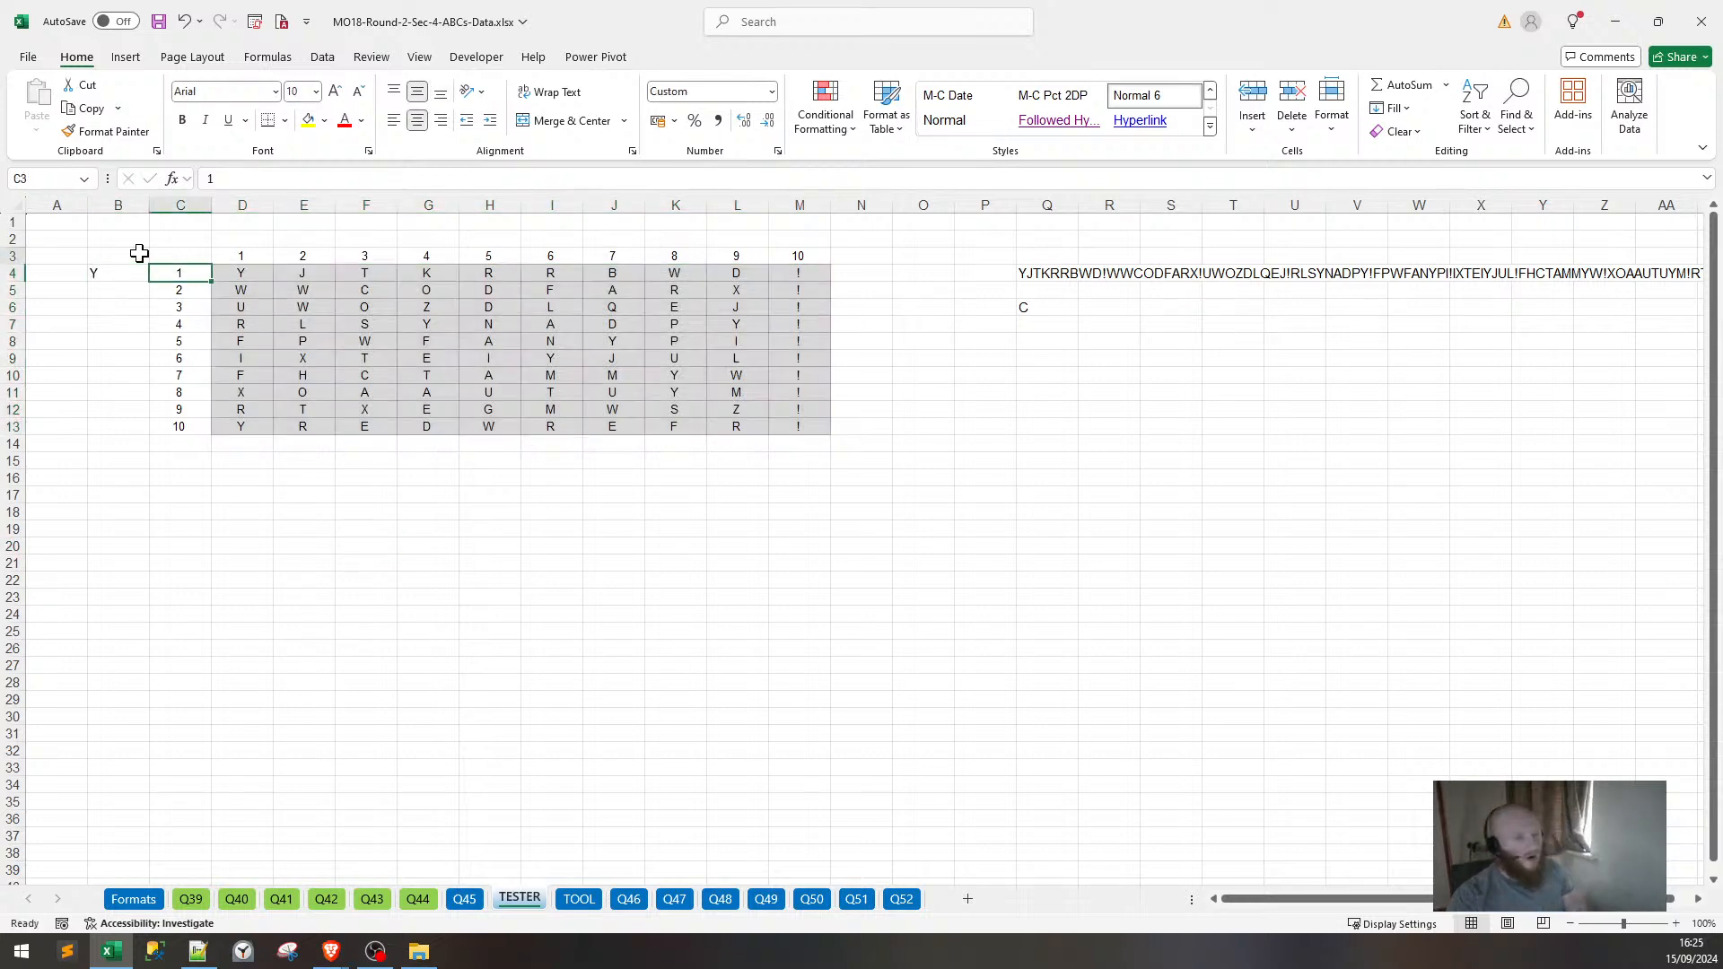
{"action": "key", "text": "Up"}
{"action": "key", "text": "Up"}
{"action": "key", "text": "Right"}
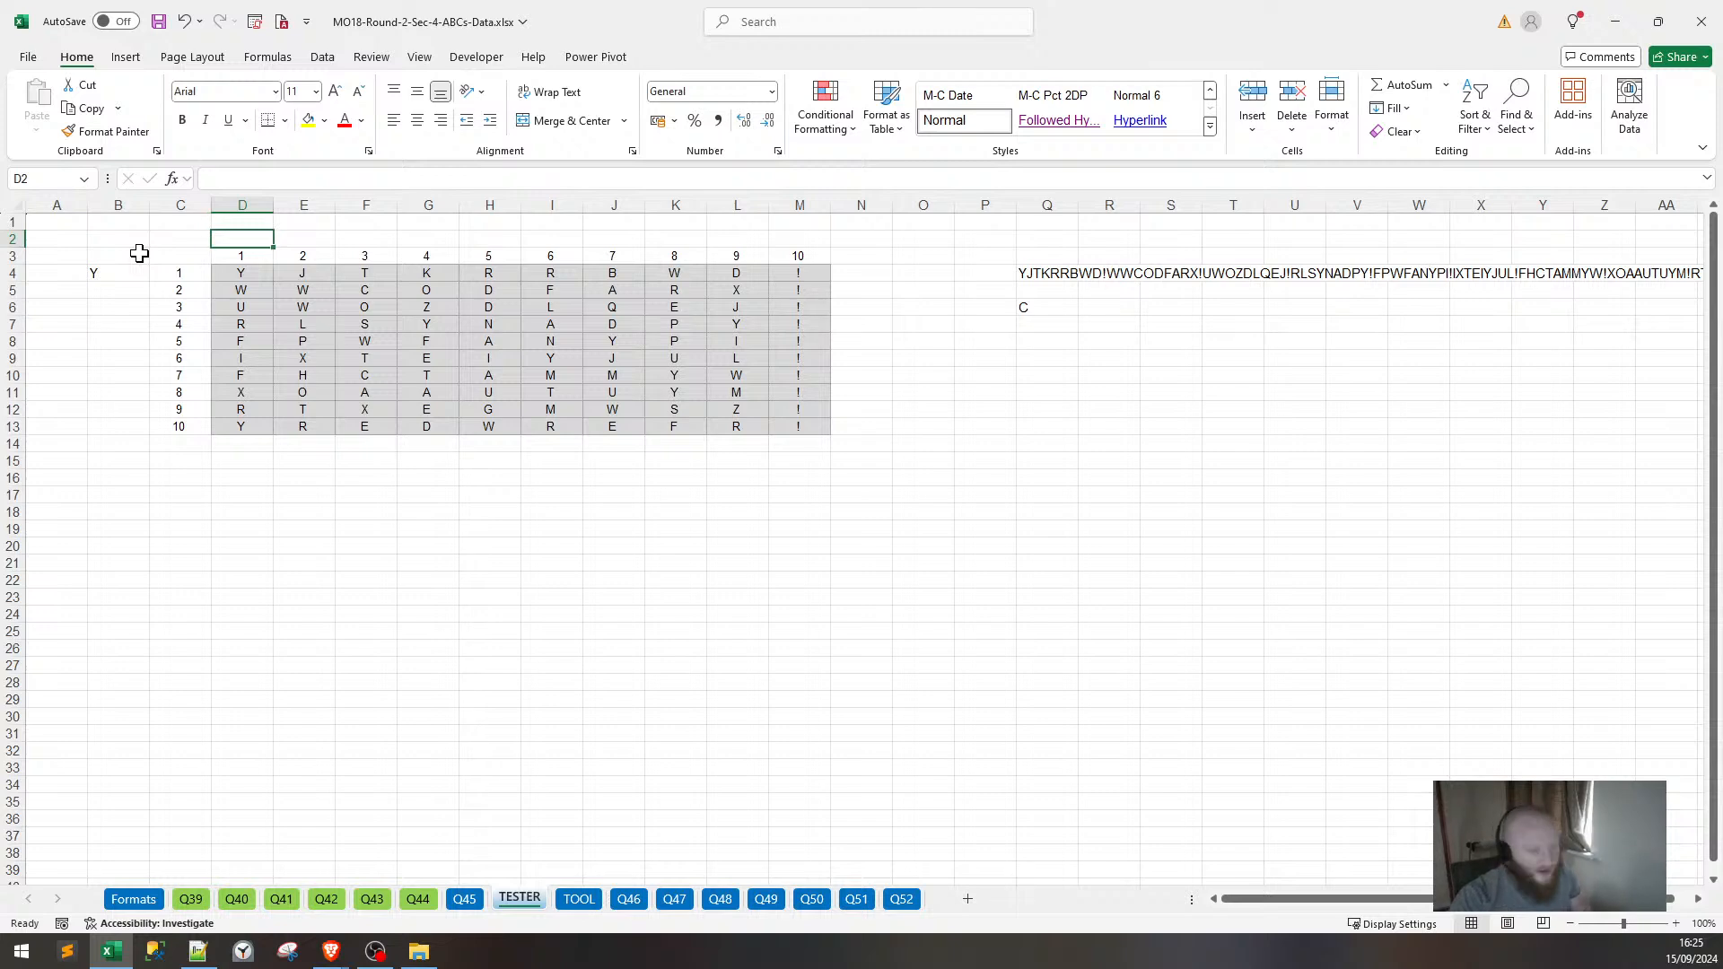
{"action": "type", "text": "X"}
{"action": "key", "text": "Down"}
{"action": "key", "text": "Down"}
{"action": "key", "text": "Down"}
{"action": "key", "text": "Down"}
{"action": "key", "text": "Down"}
{"action": "key", "text": "Down"}
{"action": "key", "text": "Down"}
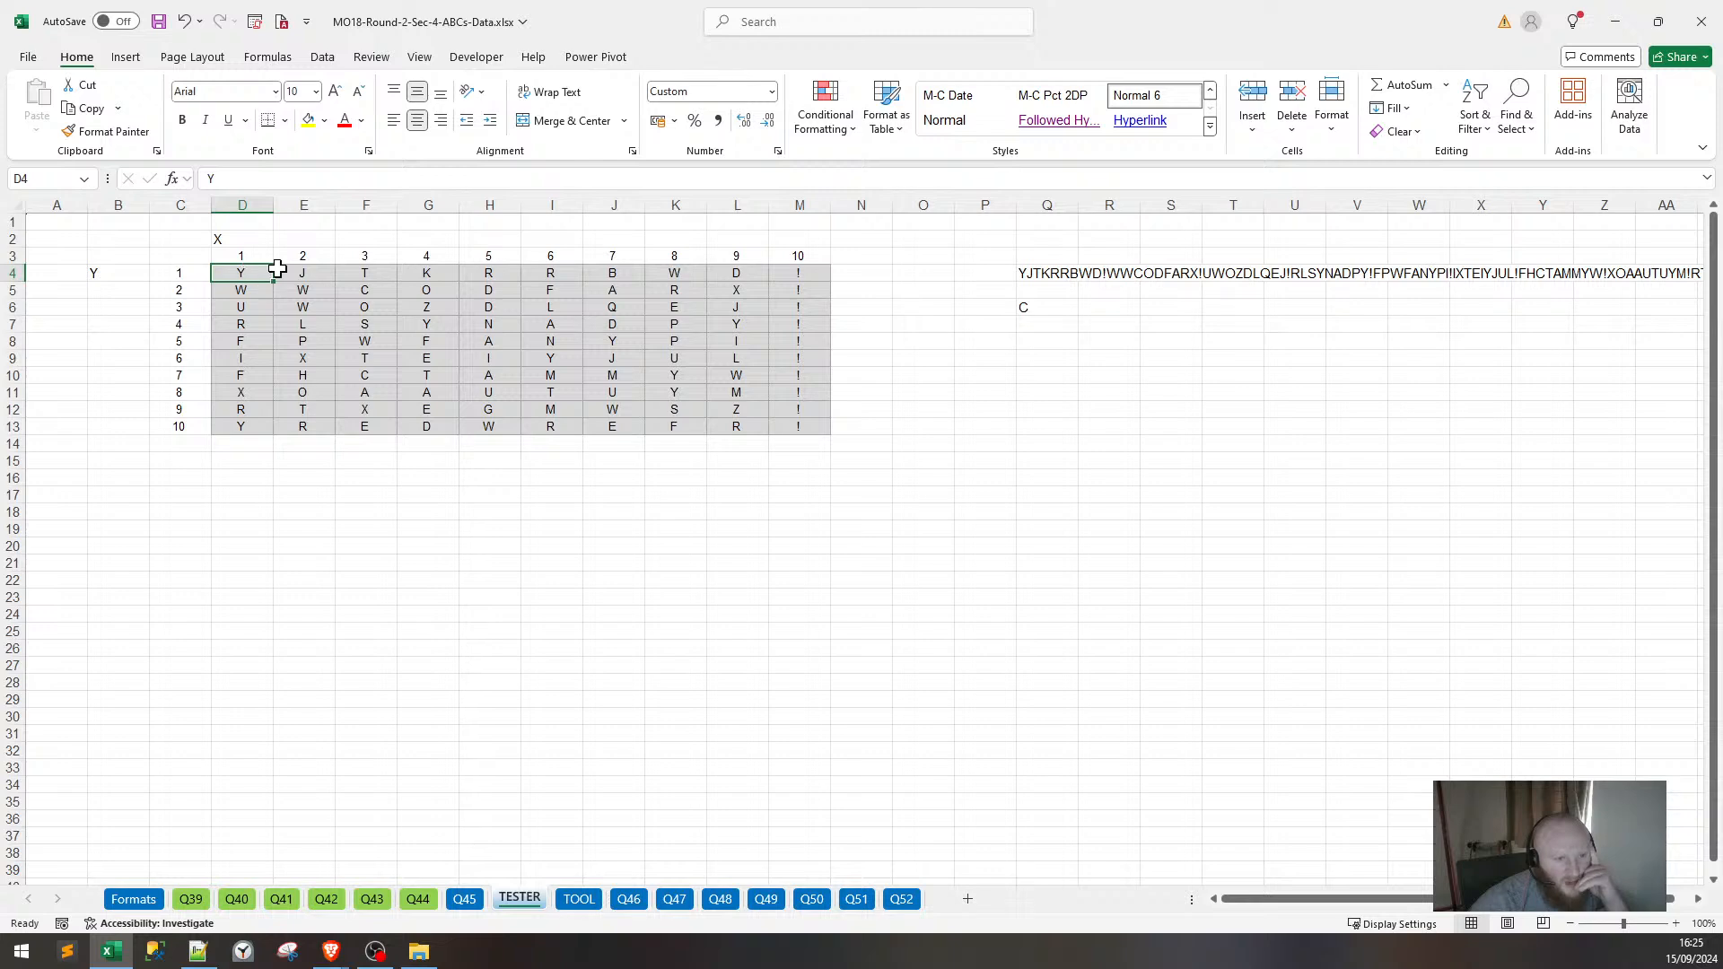
Check grid letters, the column-10 number formula, the "!" column and Q4's CONCAT string.
{"action": "left_click", "coordinate": [251, 290]}
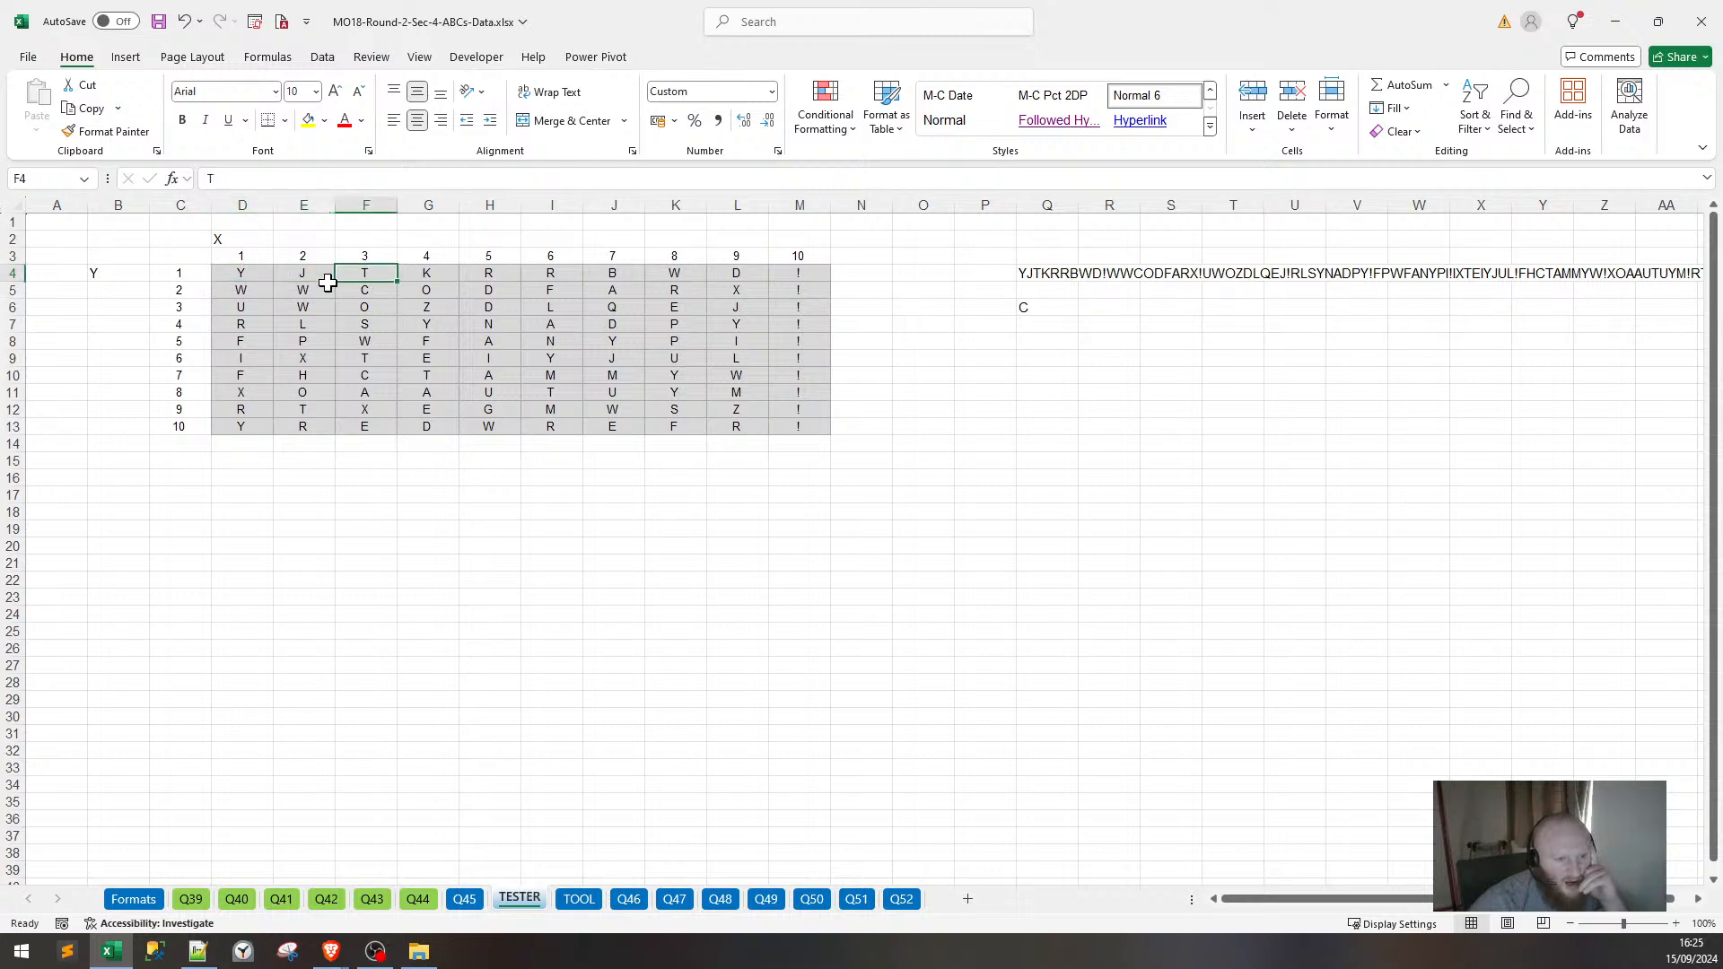
{"action": "left_click", "coordinate": [321, 289]}
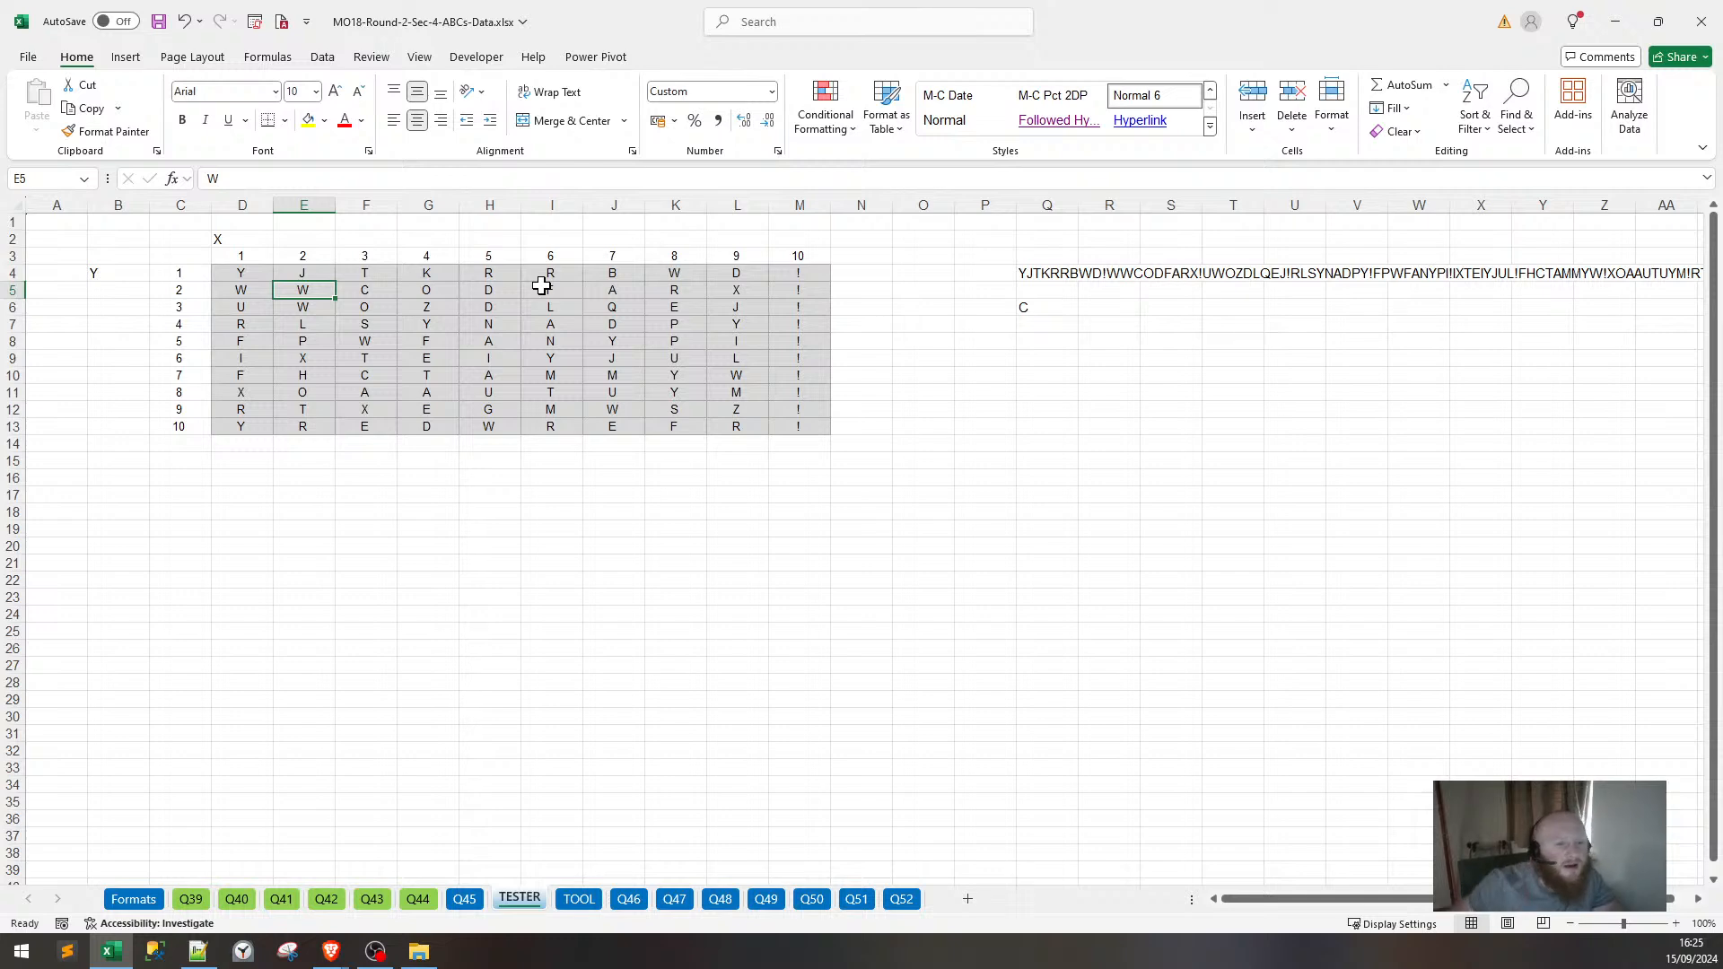
{"action": "left_click", "coordinate": [799, 256]}
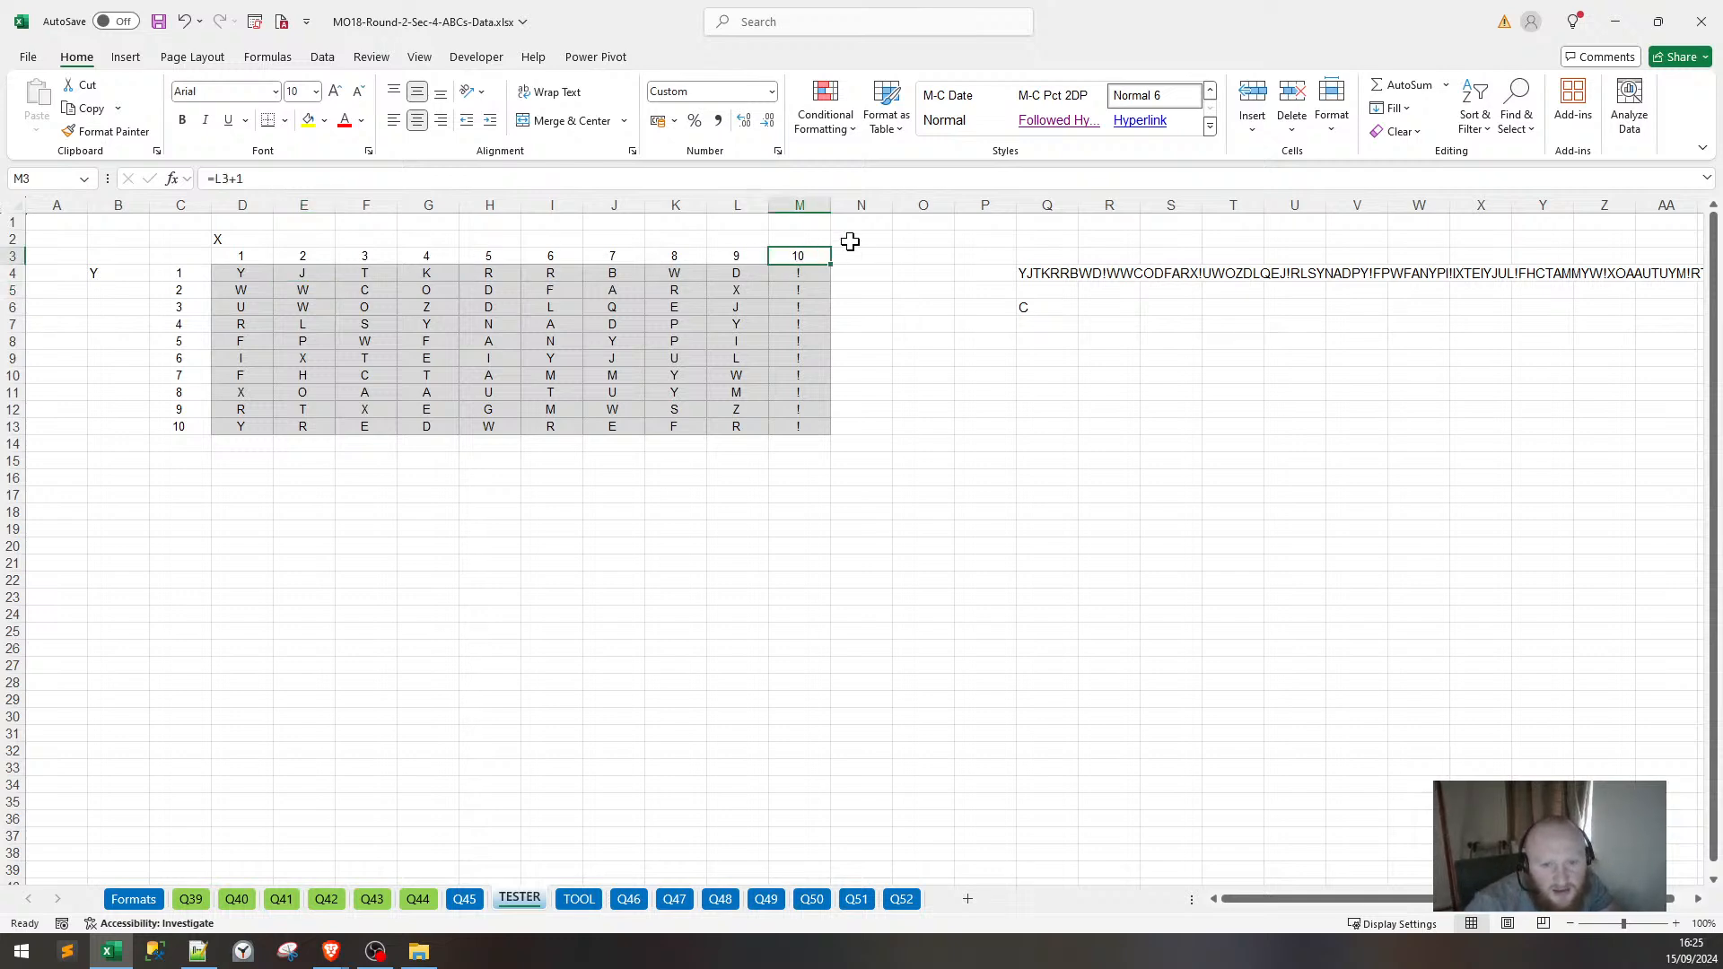
{"action": "left_click", "coordinate": [801, 195]}
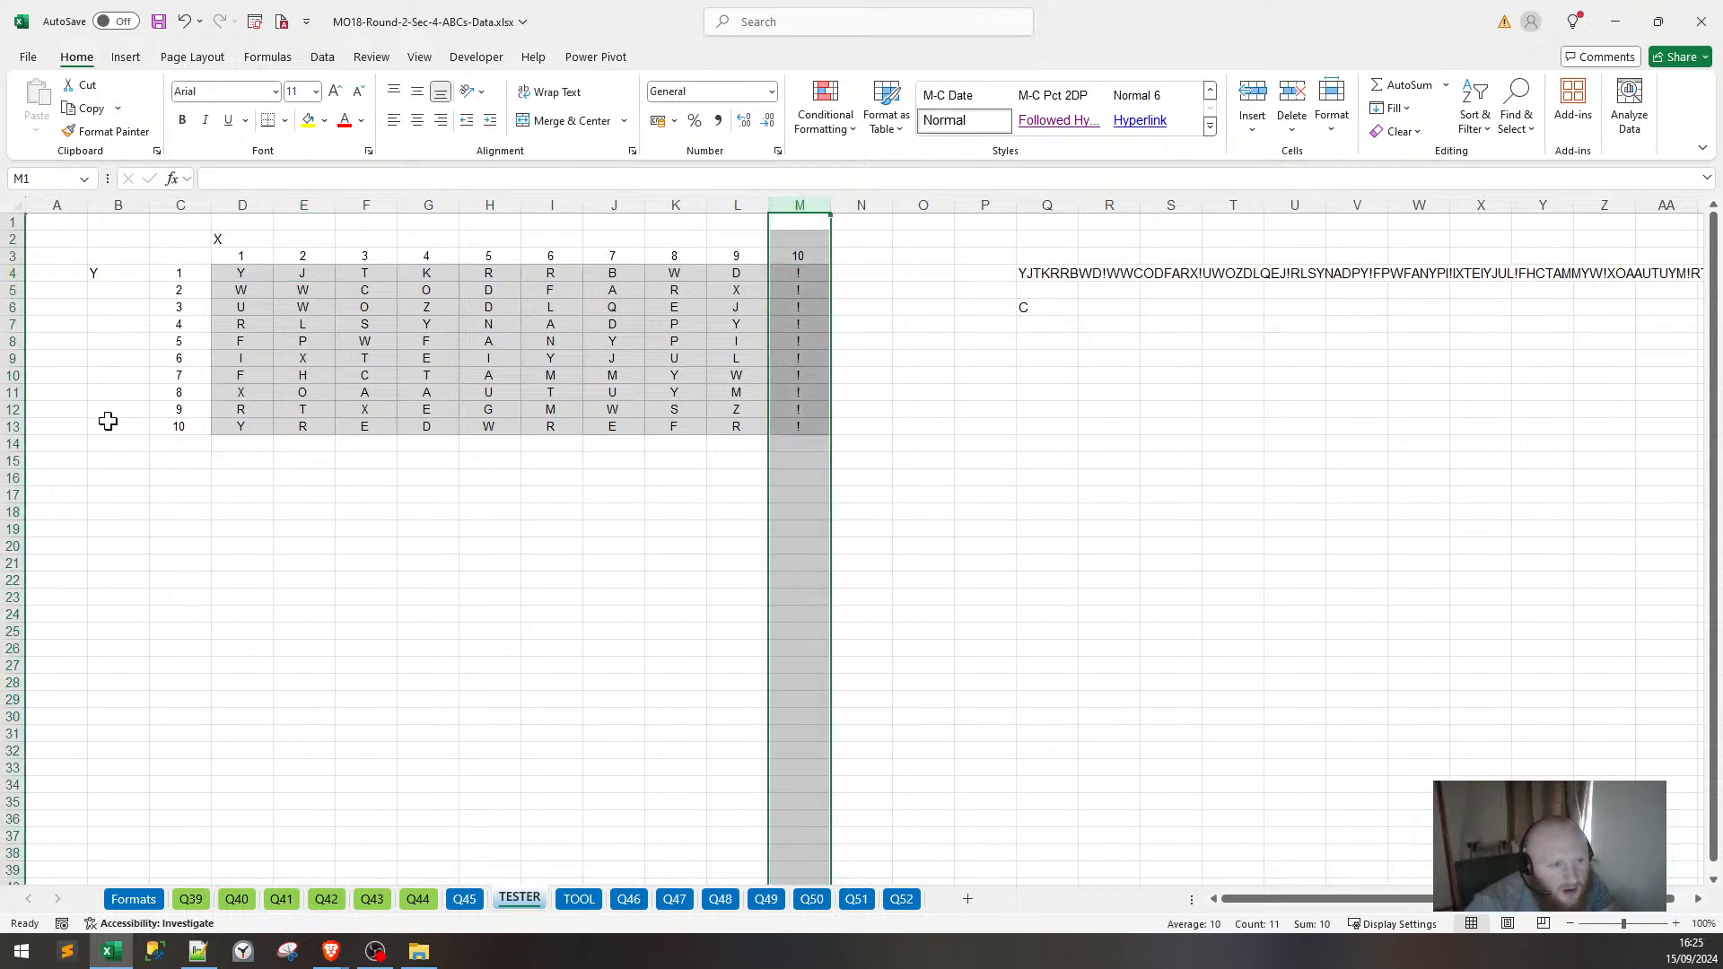
{"action": "left_click", "coordinate": [350, 459]}
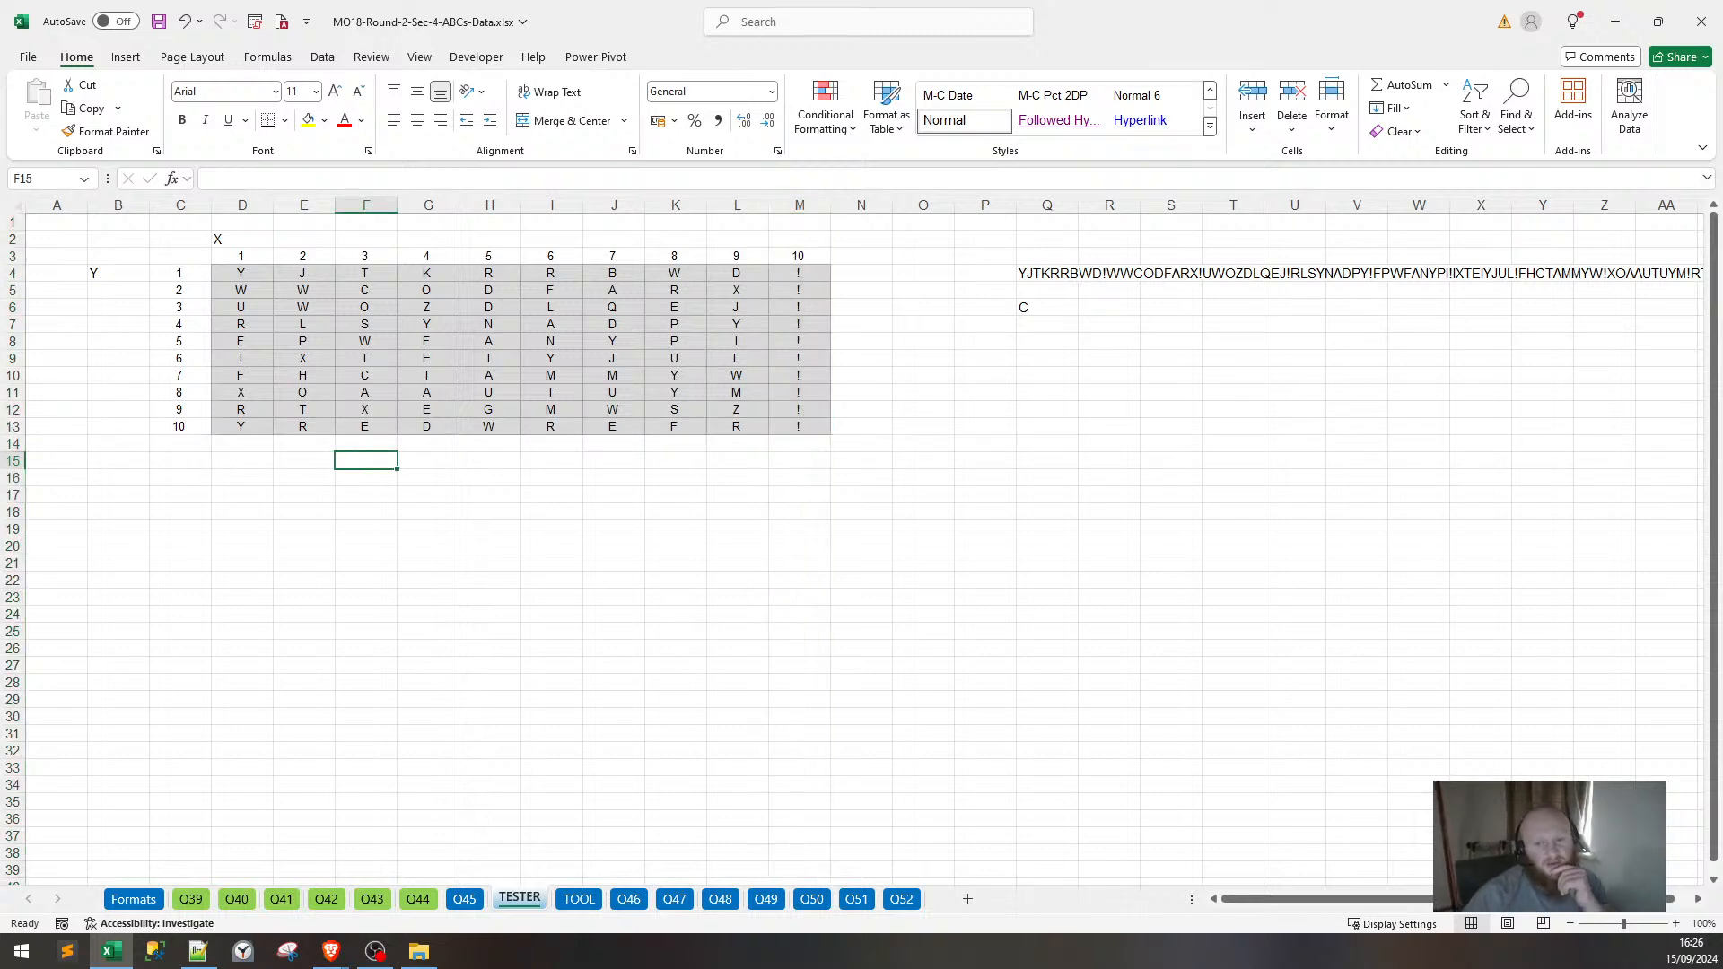
{"action": "left_click", "coordinate": [1029, 274]}
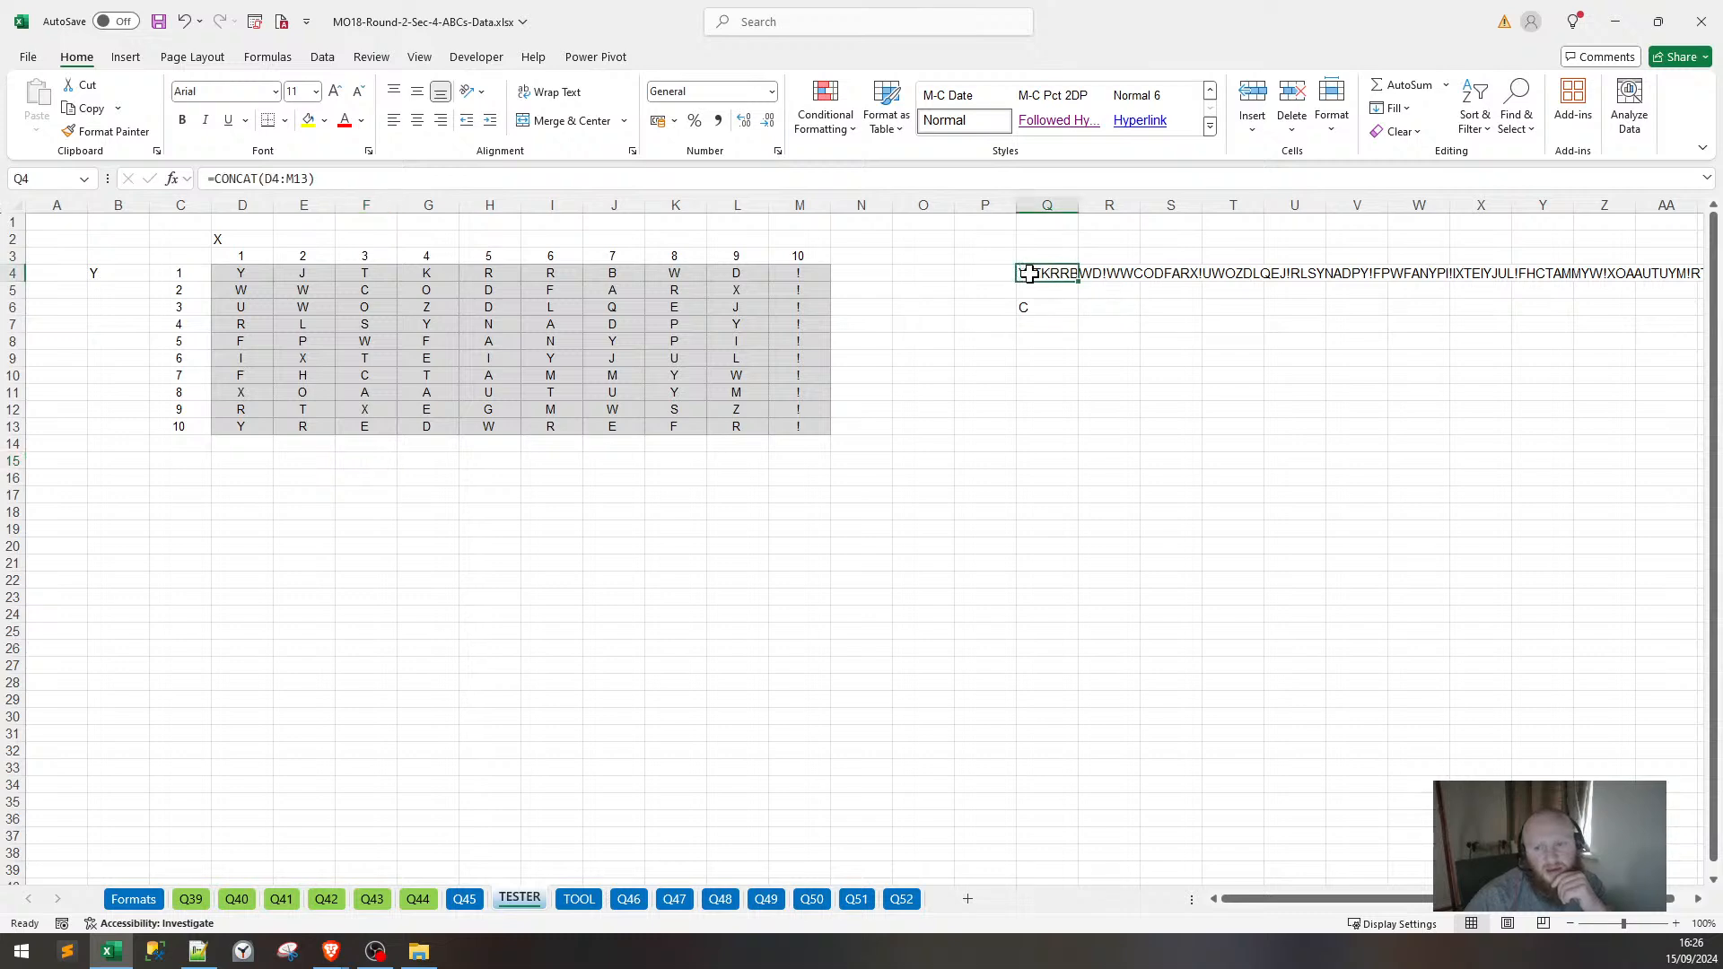
{"action": "left_click", "coordinate": [384, 545]}
{"action": "left_click", "coordinate": [258, 474]}
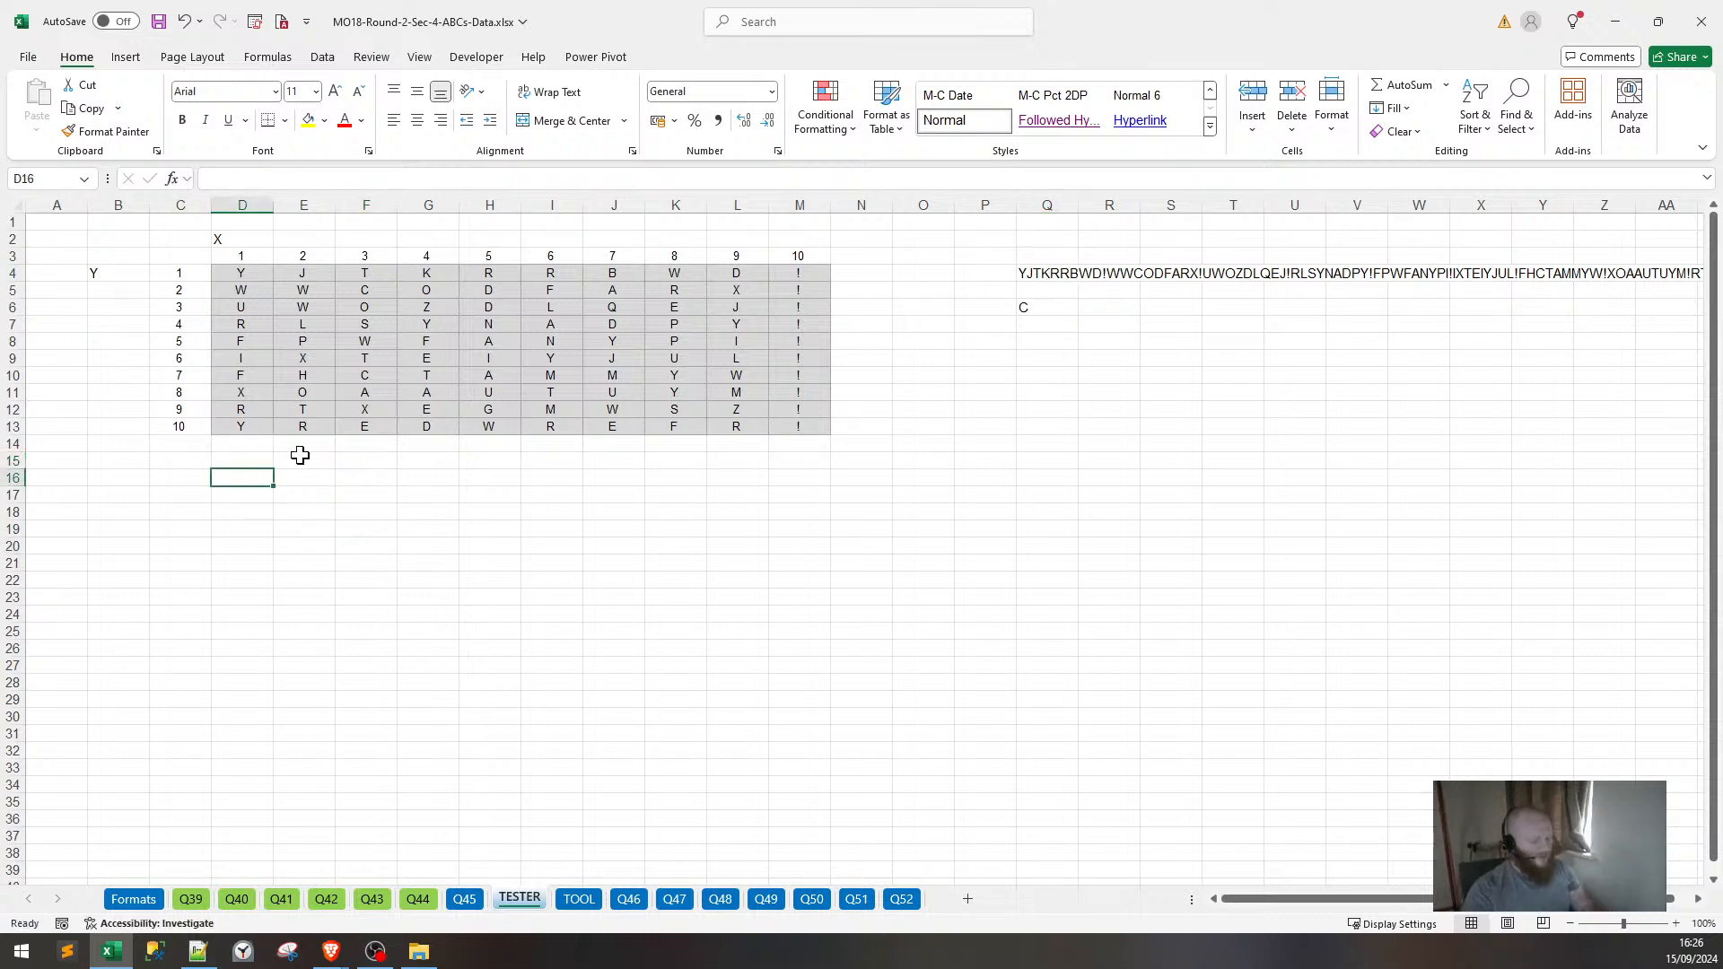
Enter the X and Y headers for the coordinate list.
{"action": "type", "text": "X"}
{"action": "key", "text": "Right"}
{"action": "type", "text": "Y"}
{"action": "key", "text": "Down"}
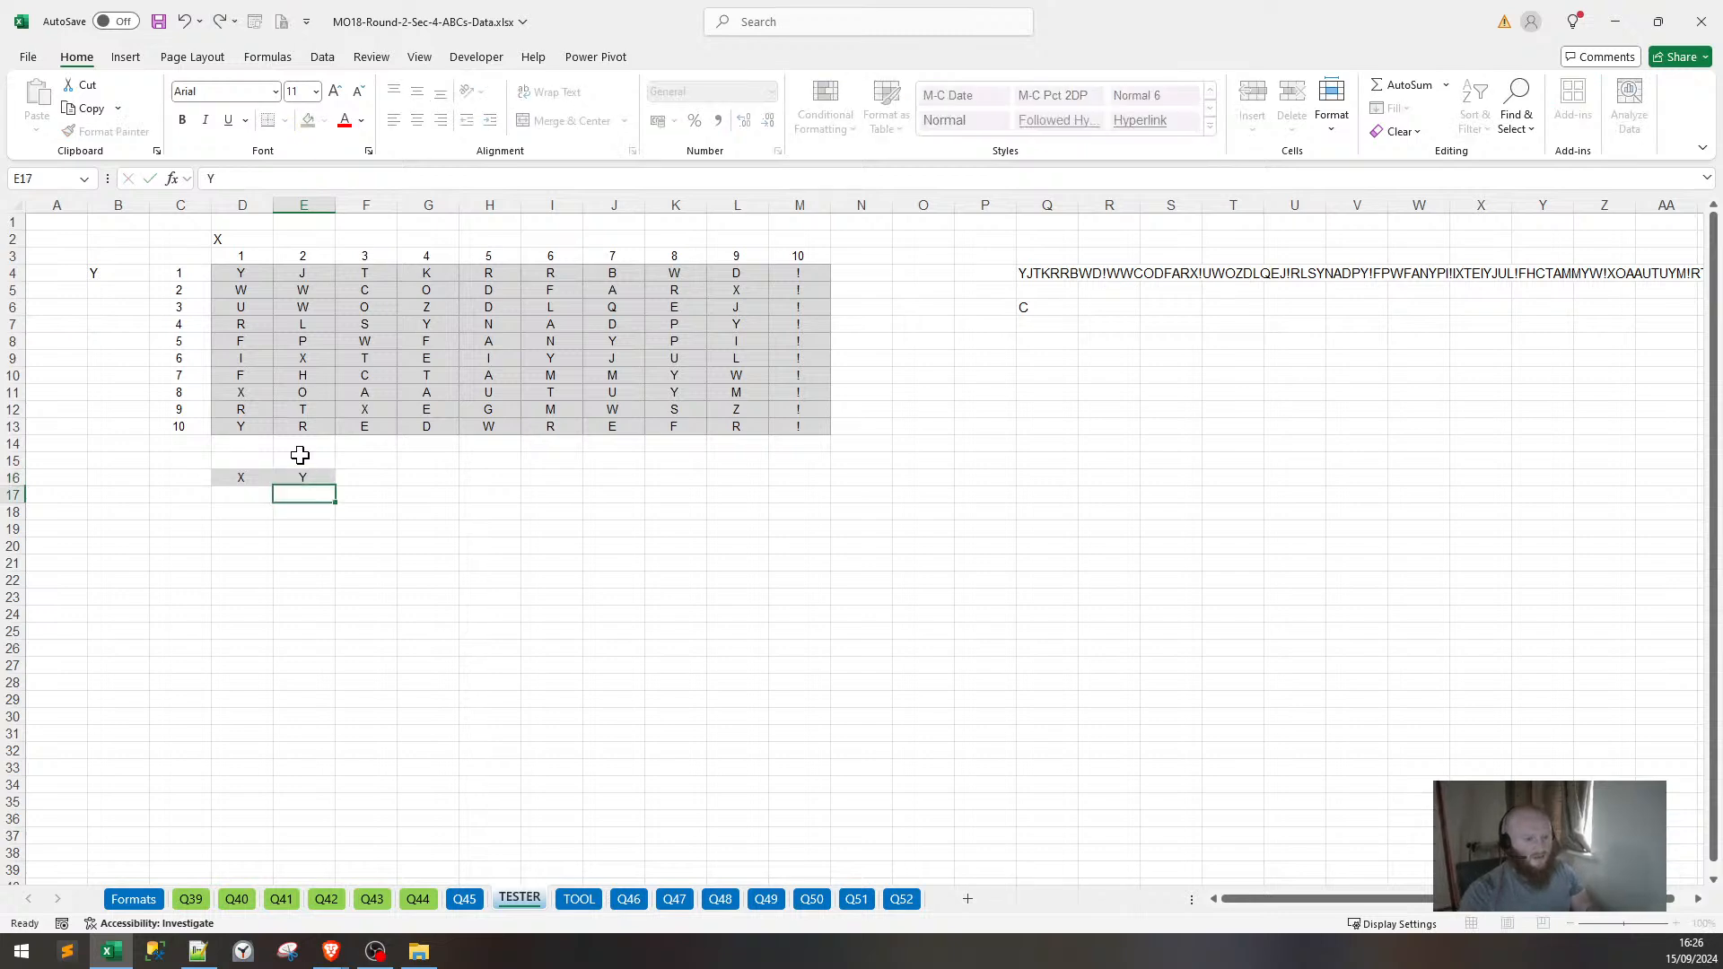
{"action": "key", "text": "Down"}
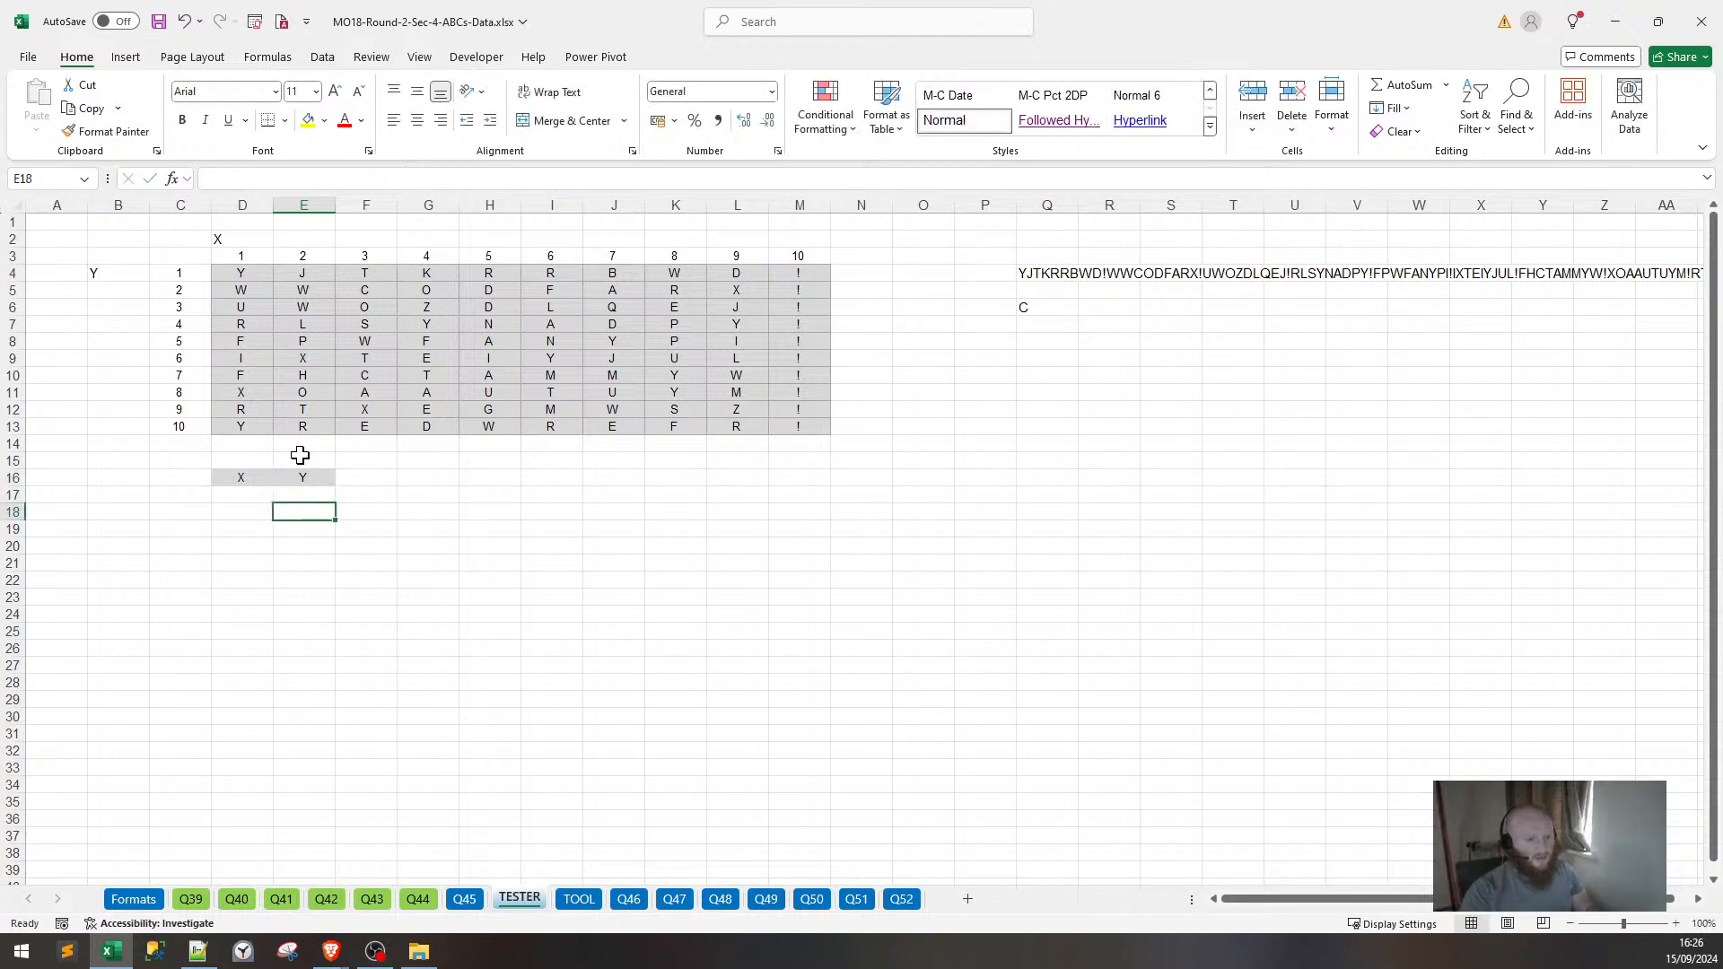
Check the grid letters and enter the coordinate pairs 1,1 and 2,1.
{"action": "left_click", "coordinate": [229, 275]}
{"action": "left_click", "coordinate": [260, 497]}
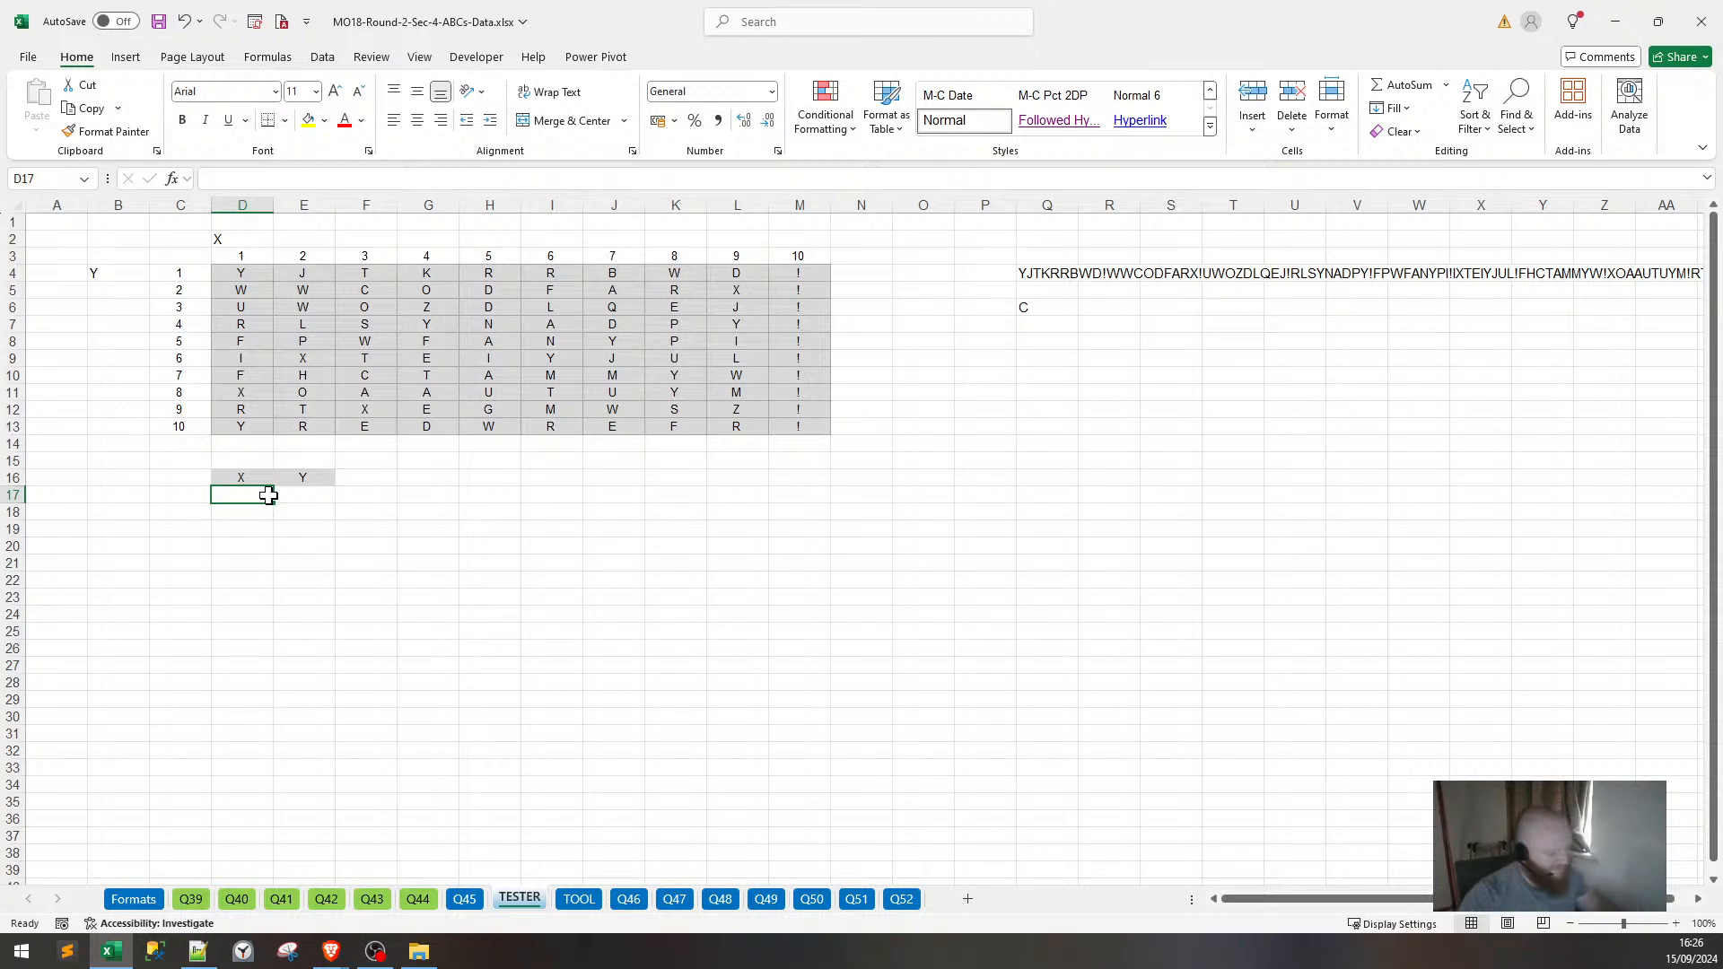
{"action": "key", "text": "Tab"}
{"action": "type", "text": "1"}
{"action": "key", "text": "Return"}
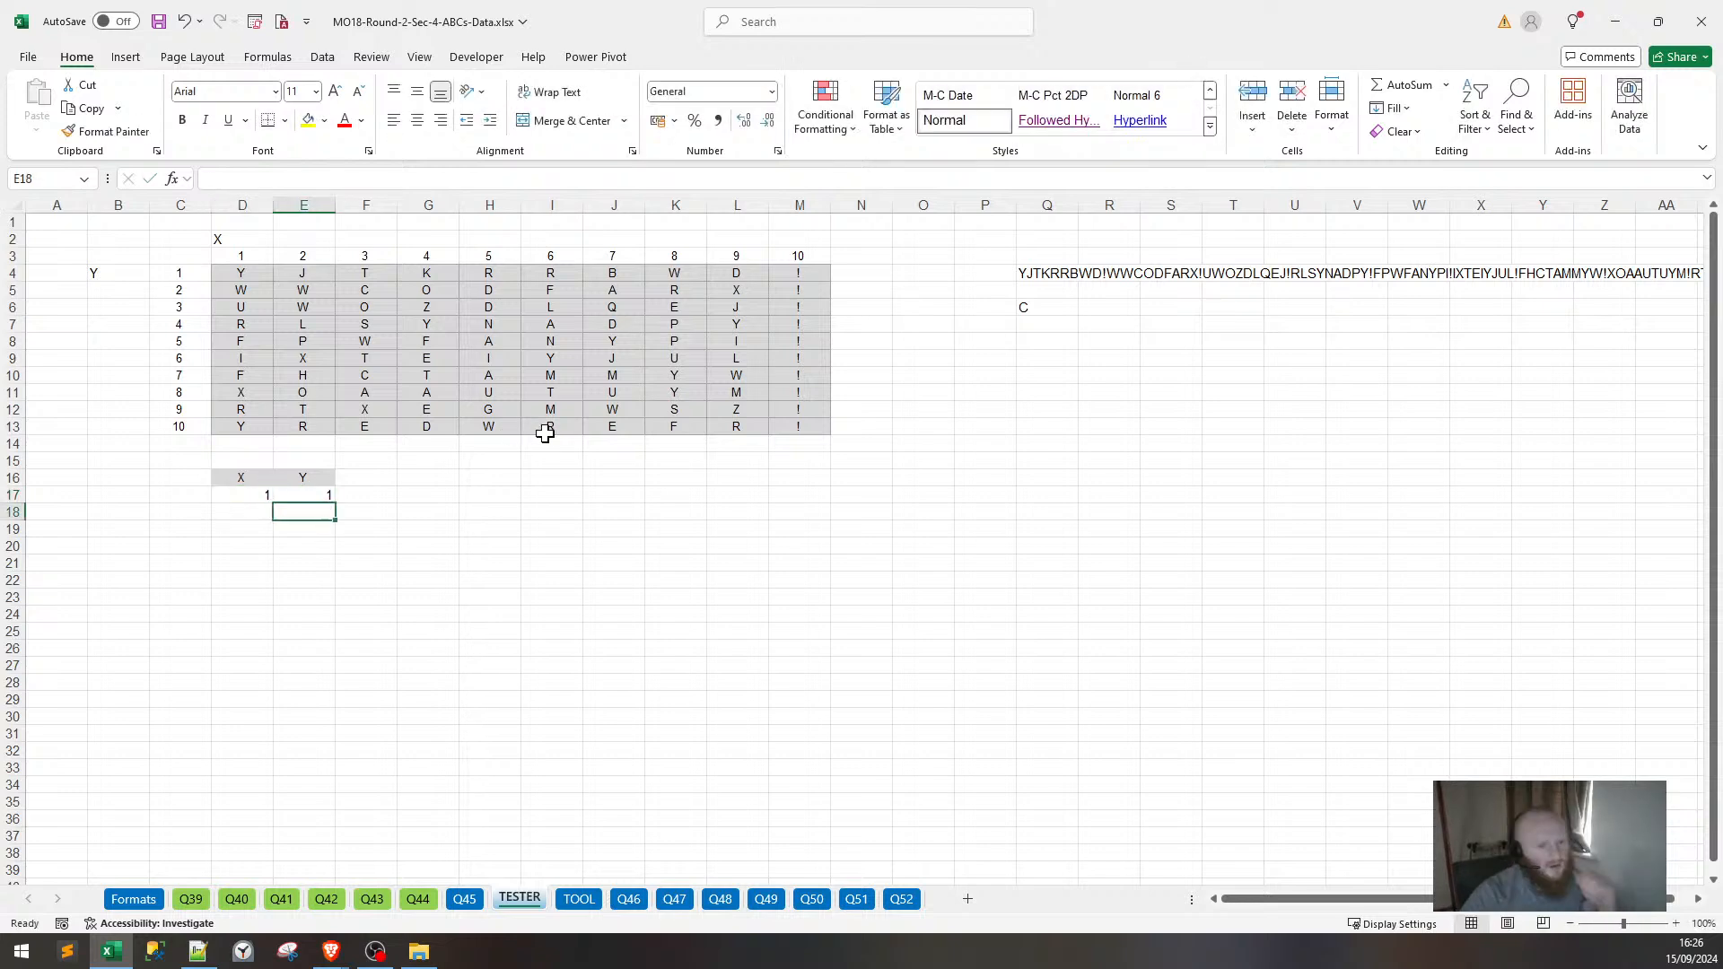
{"action": "left_click", "coordinate": [315, 271]}
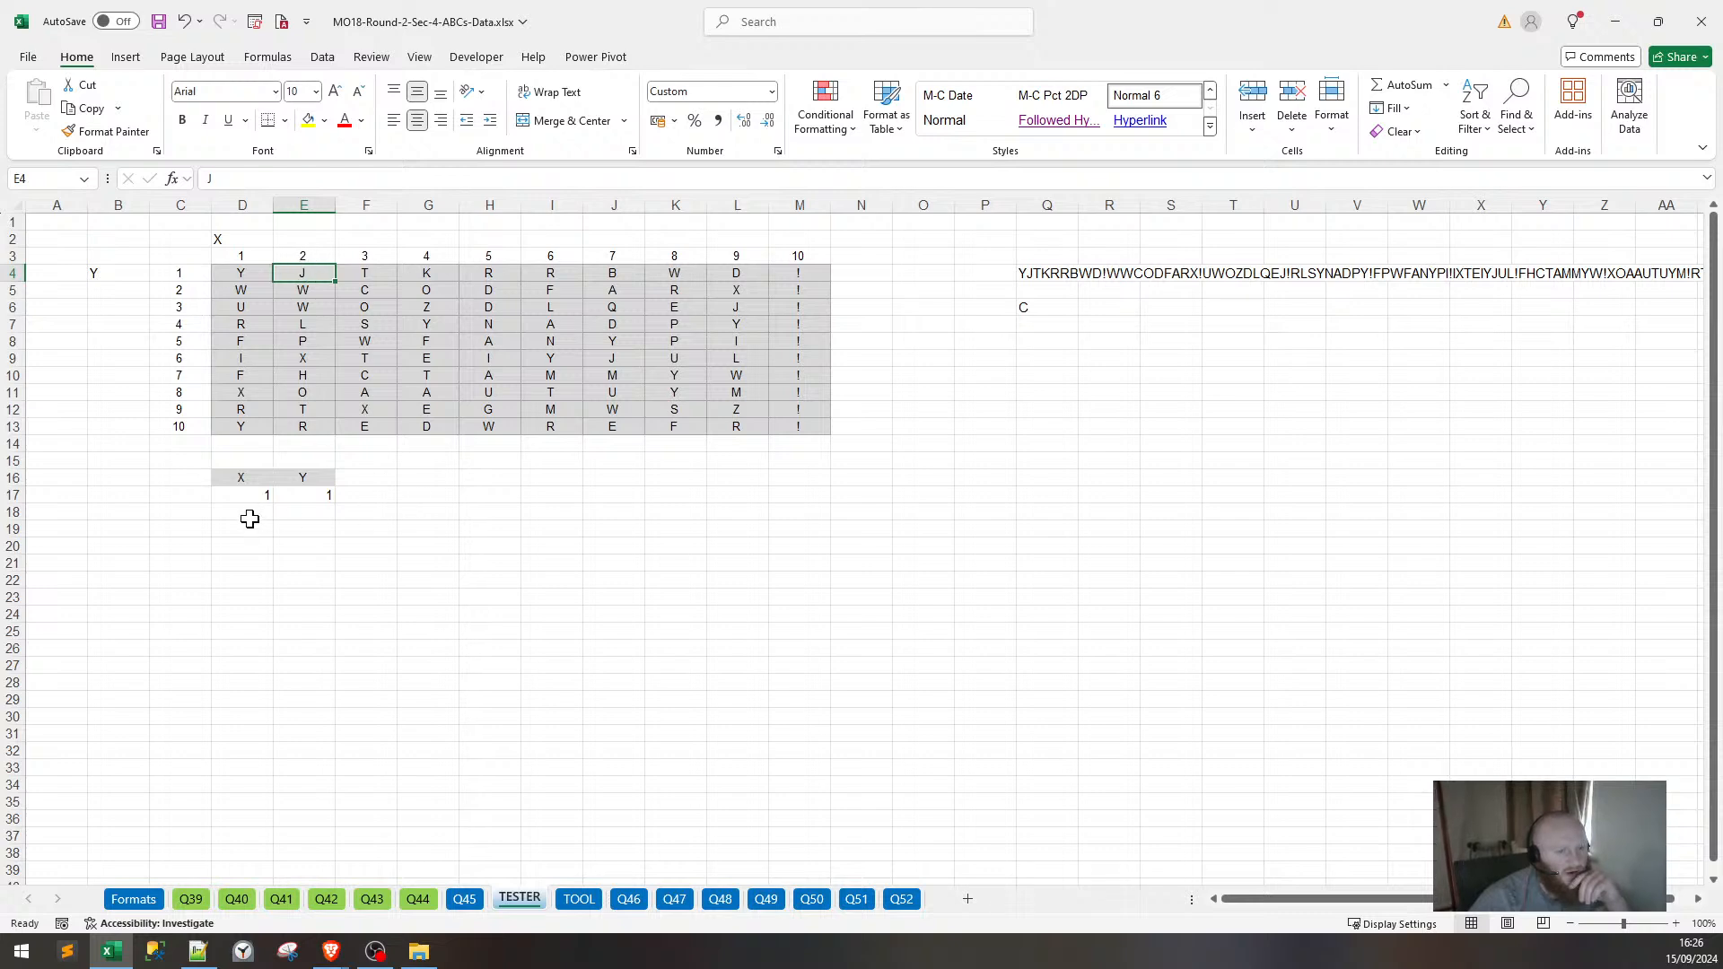
{"action": "left_click", "coordinate": [250, 518]}
{"action": "key", "text": "Tab"}
{"action": "type", "text": "1"}
{"action": "key", "text": "Tab"}
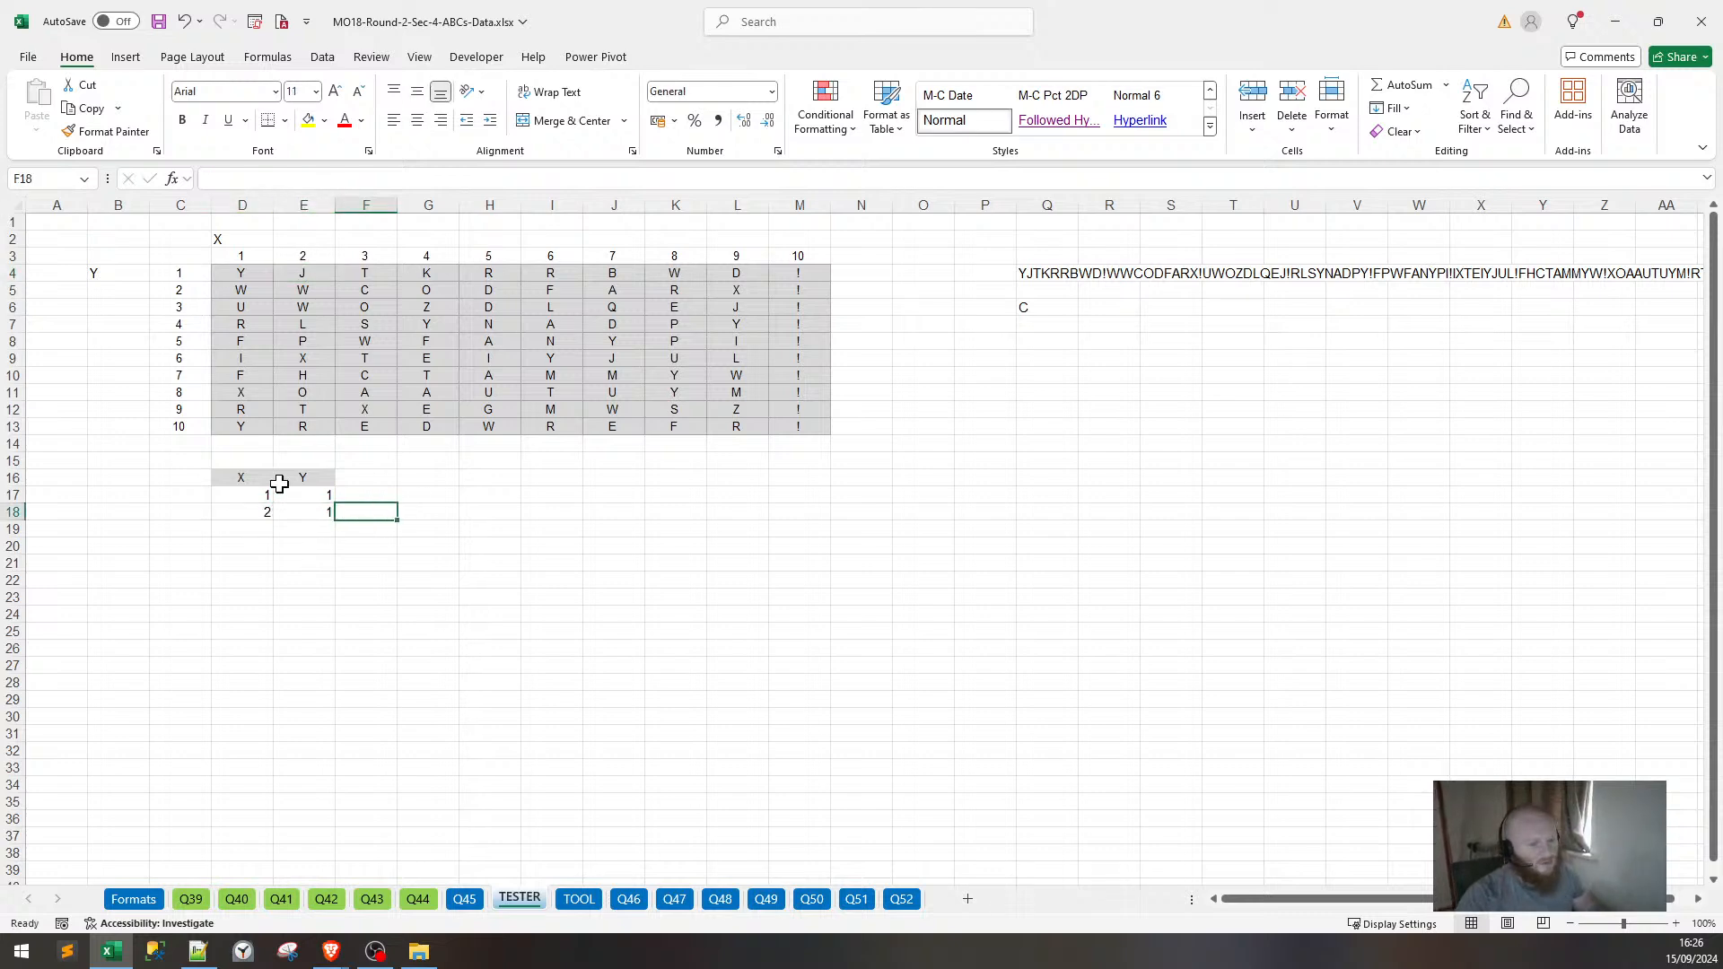
Add the third coordinate pair 1,2 after checking its grid letter.
{"action": "left_click", "coordinate": [260, 296]}
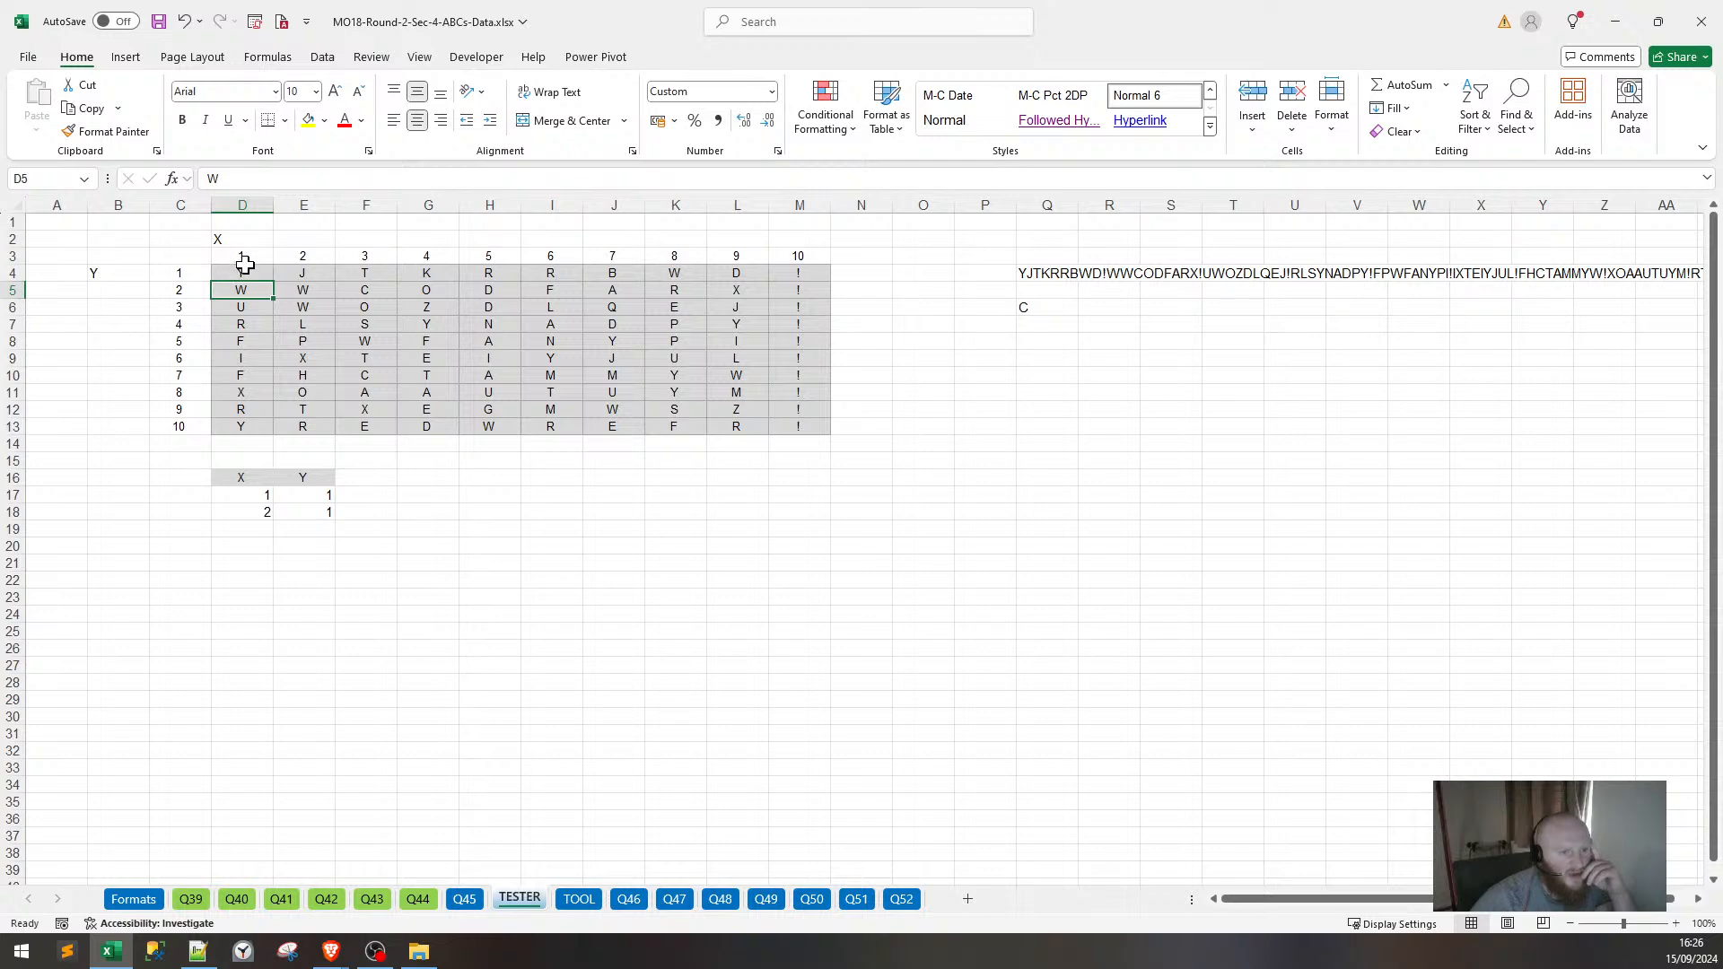
{"action": "left_click", "coordinate": [267, 529]}
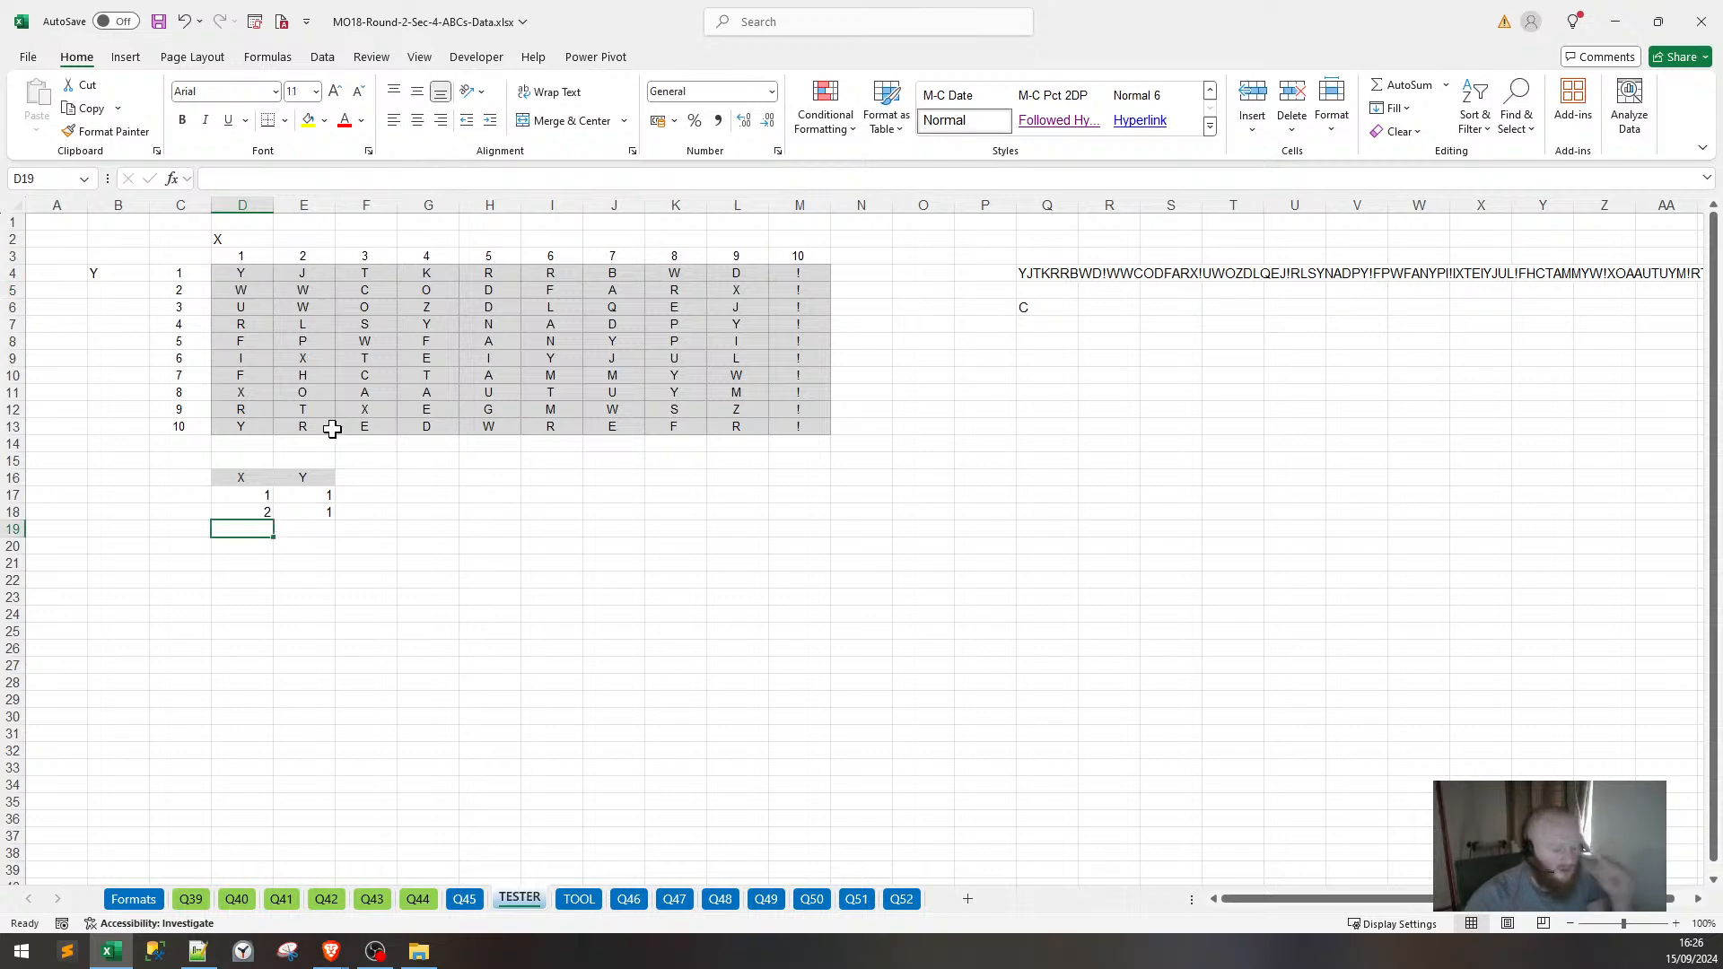
{"action": "type", "text": "1"}
{"action": "key", "text": "Tab"}
{"action": "type", "text": "2"}
{"action": "key", "text": "Tab"}
{"action": "left_click", "coordinate": [517, 634]}
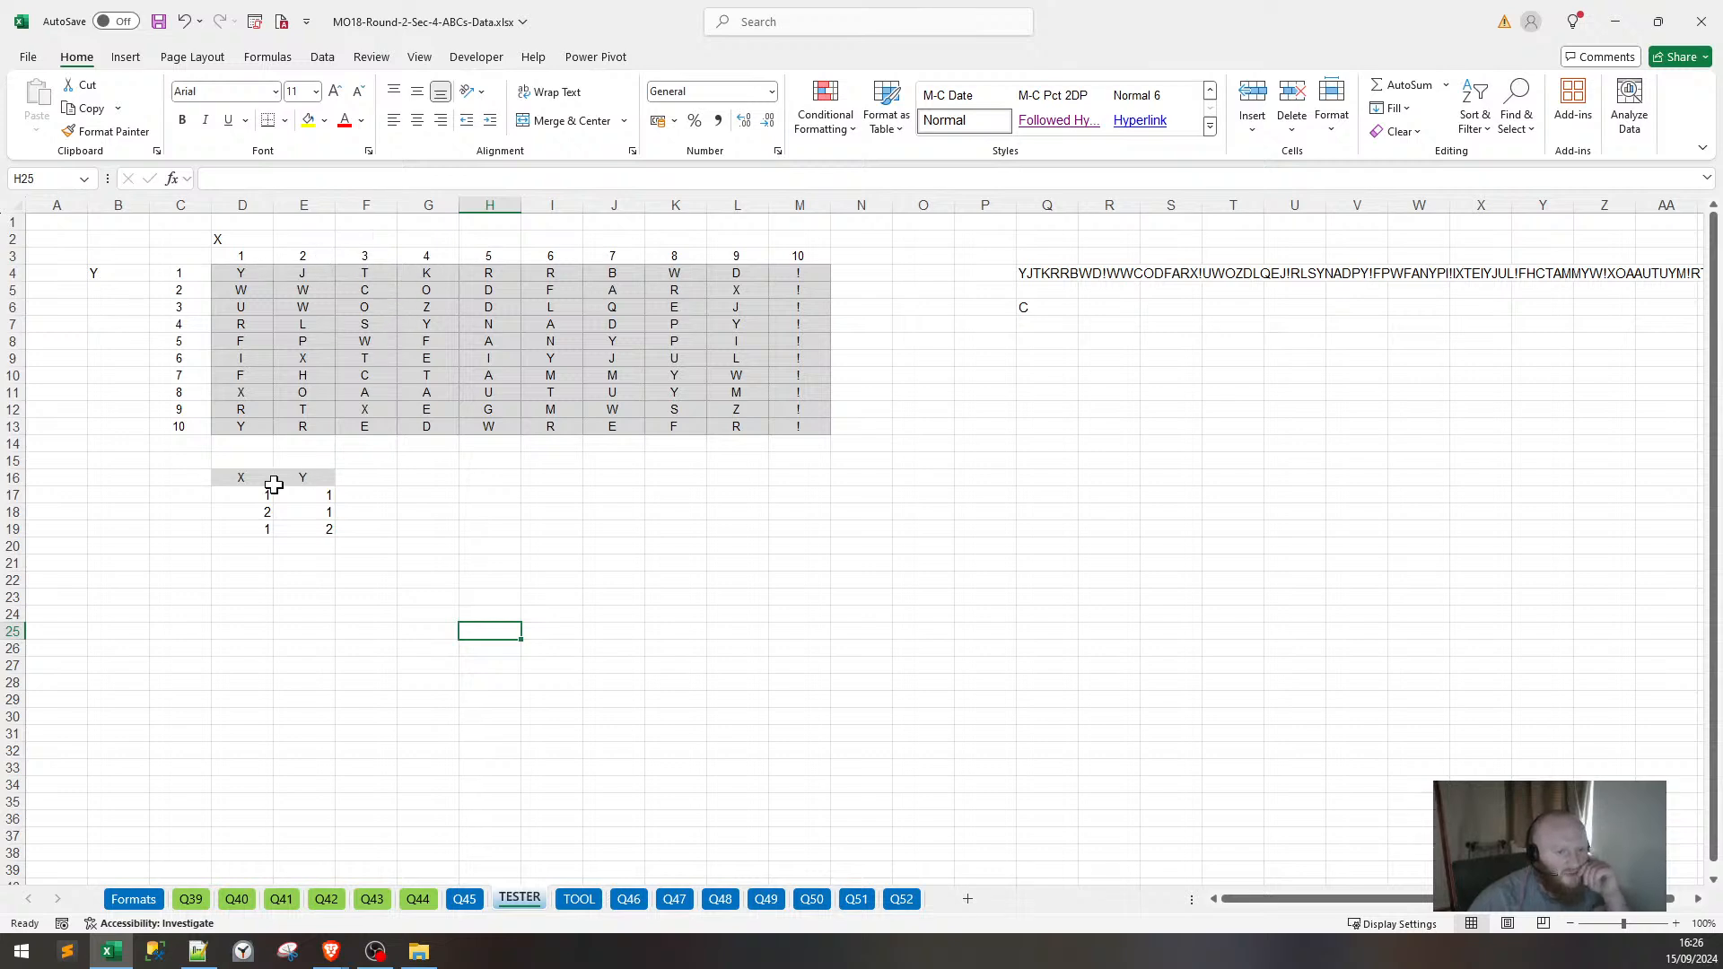
Inspect grid cells at column 1 row 2 and column 3 row 1, including the column-number formula.
{"action": "left_click", "coordinate": [265, 549]}
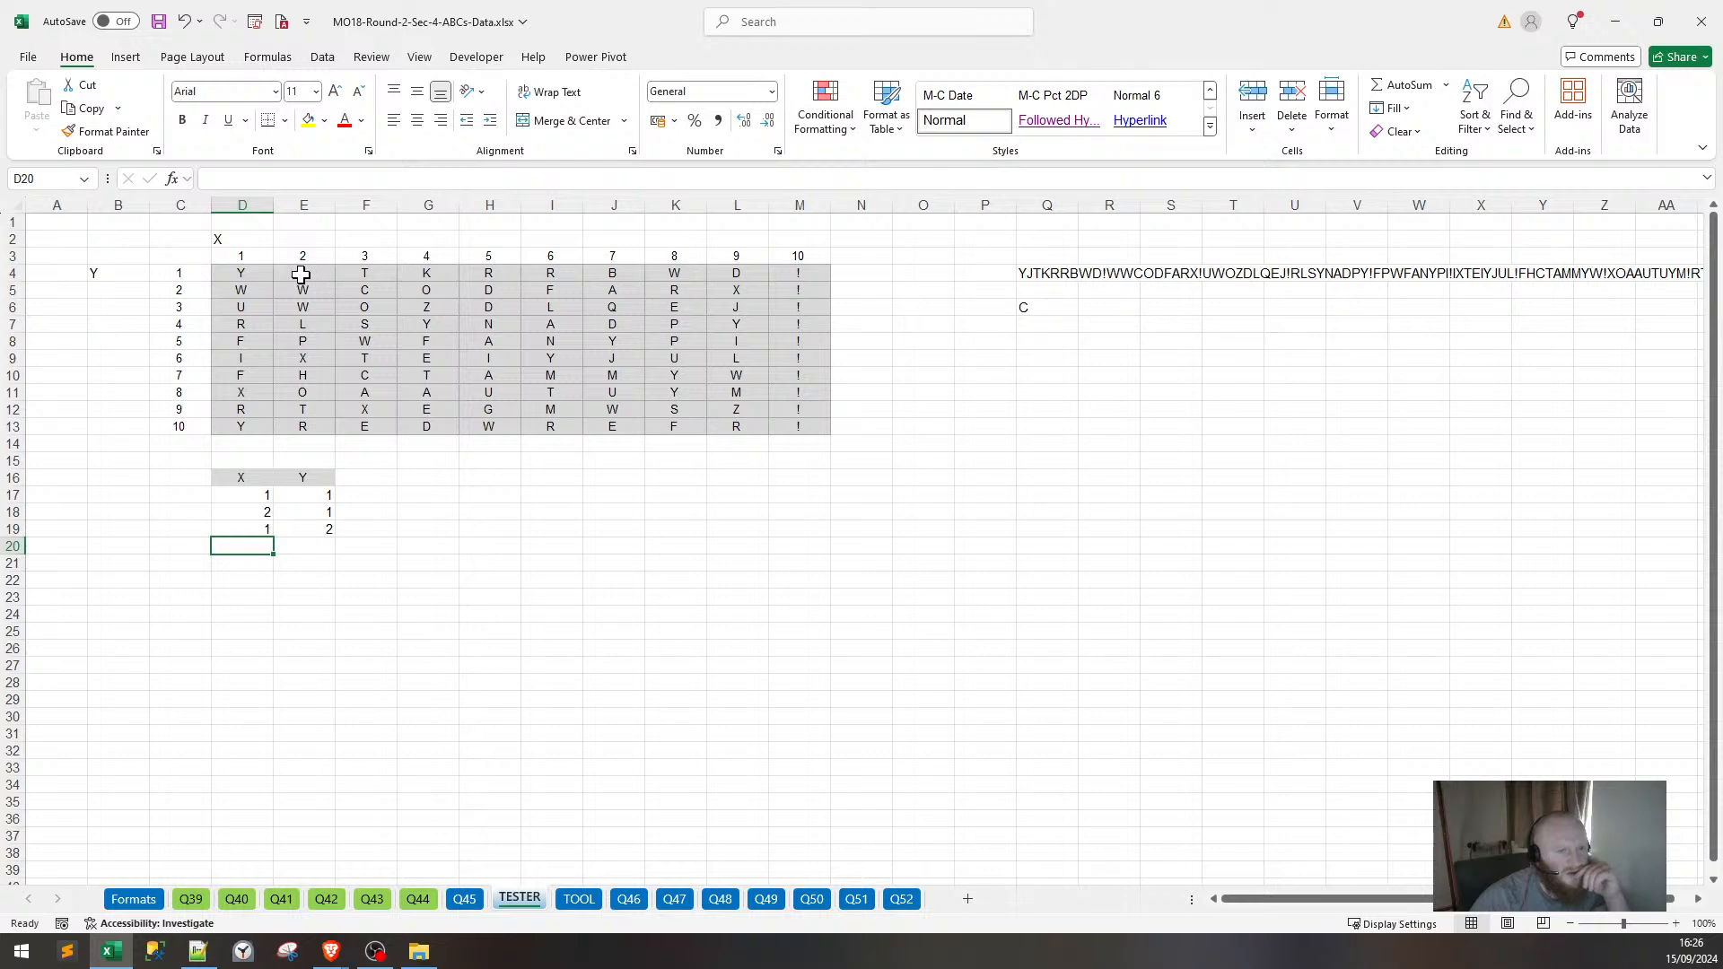
{"action": "left_click", "coordinate": [263, 290]}
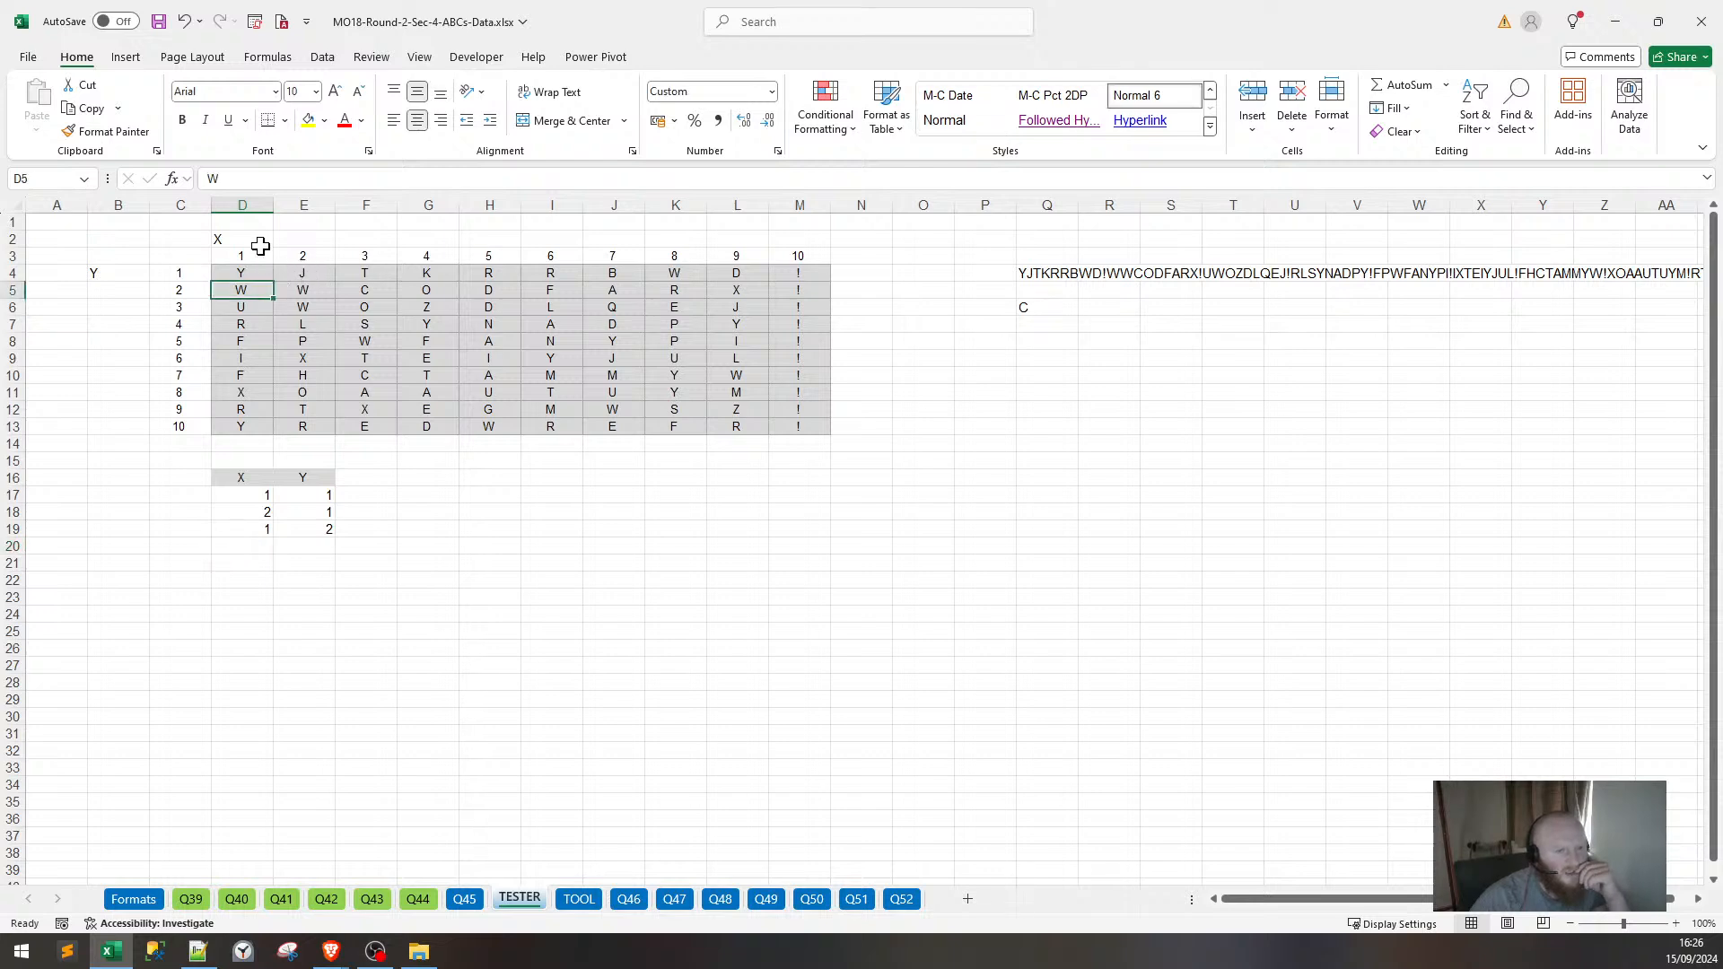
{"action": "left_click", "coordinate": [377, 262]}
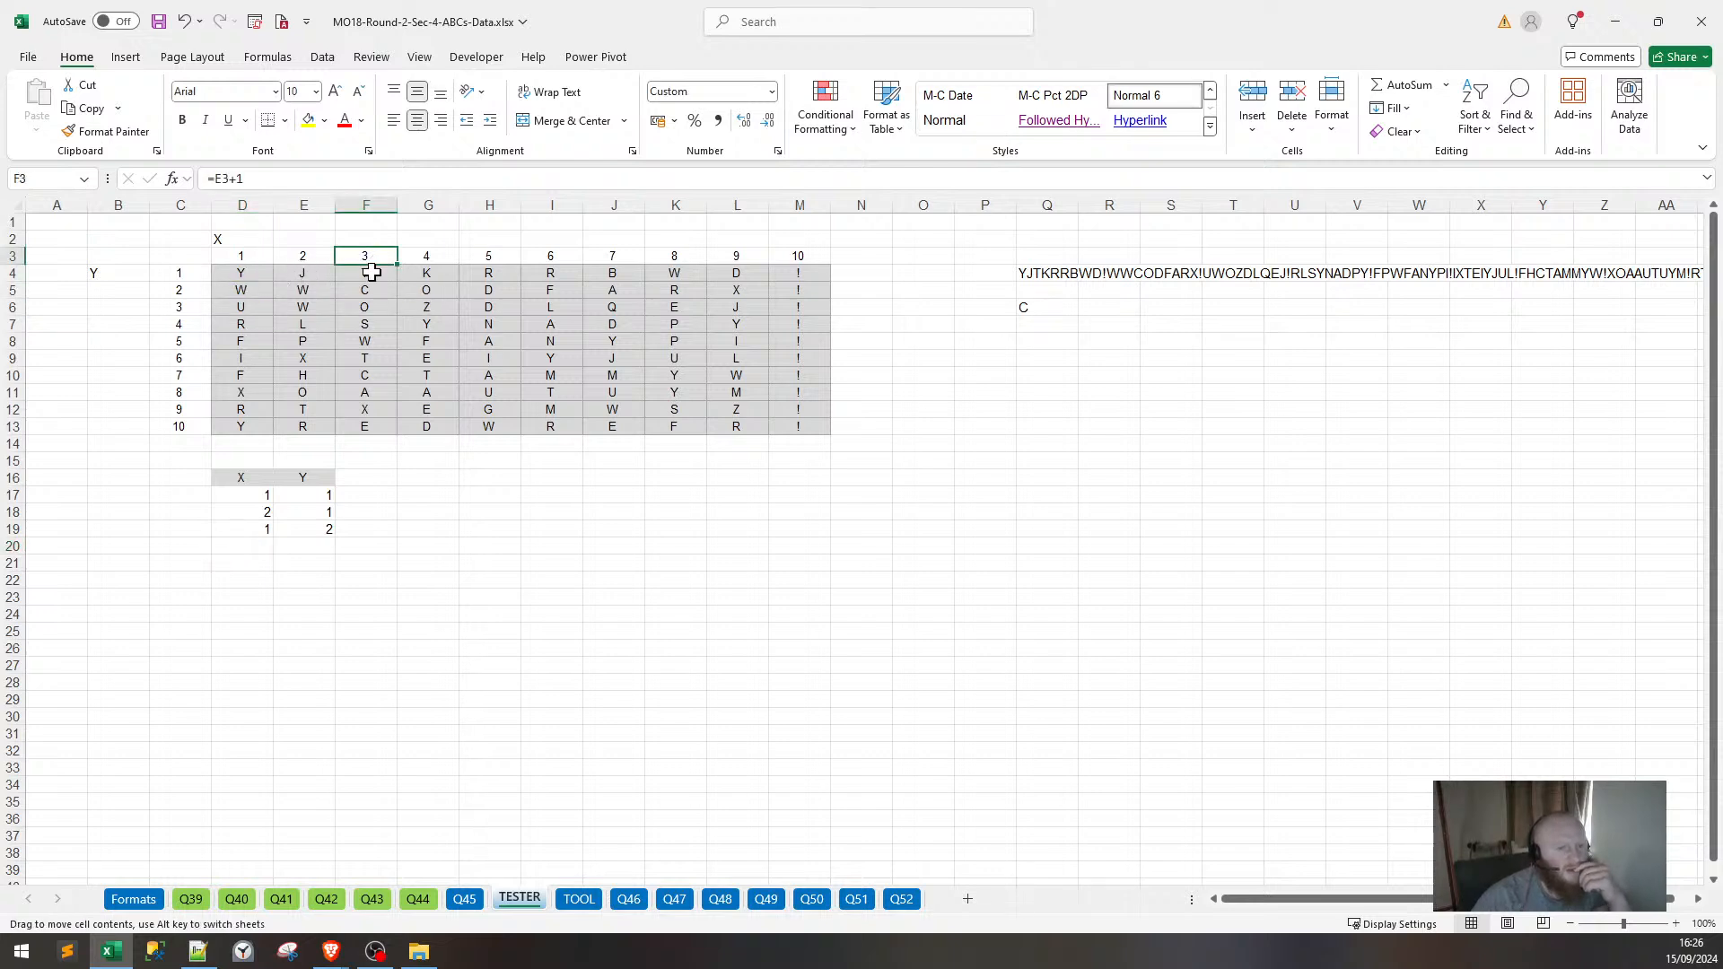
{"action": "key", "text": "Down"}
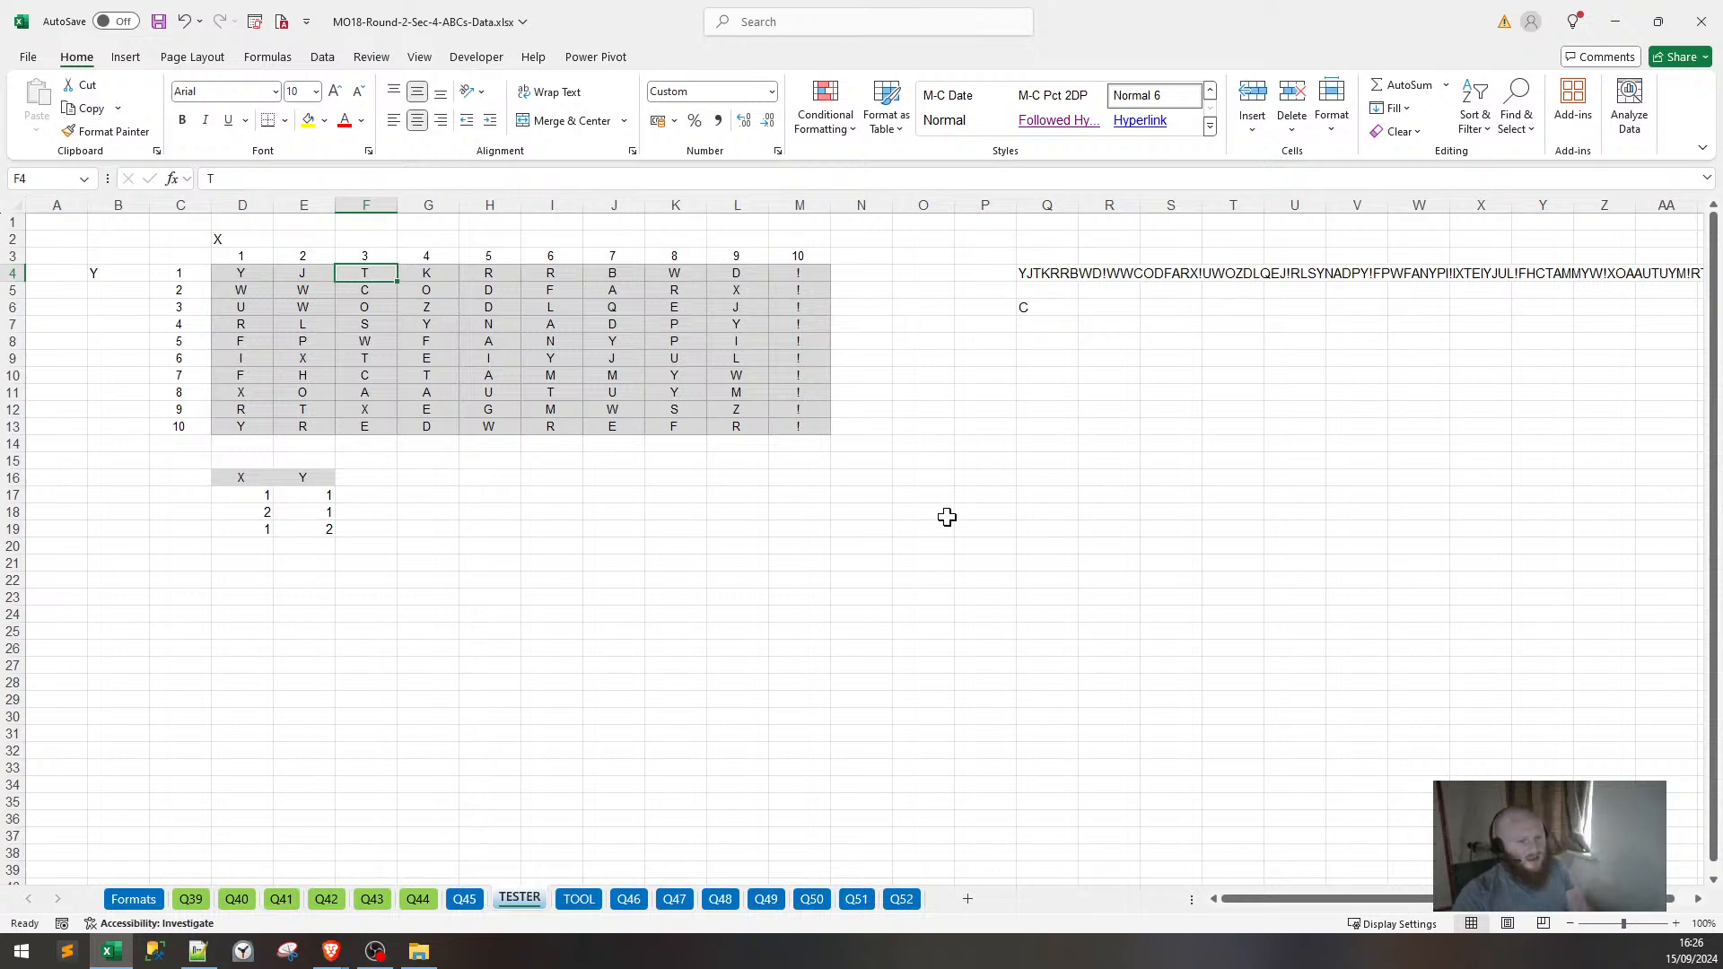
{"action": "left_click", "coordinate": [239, 549]}
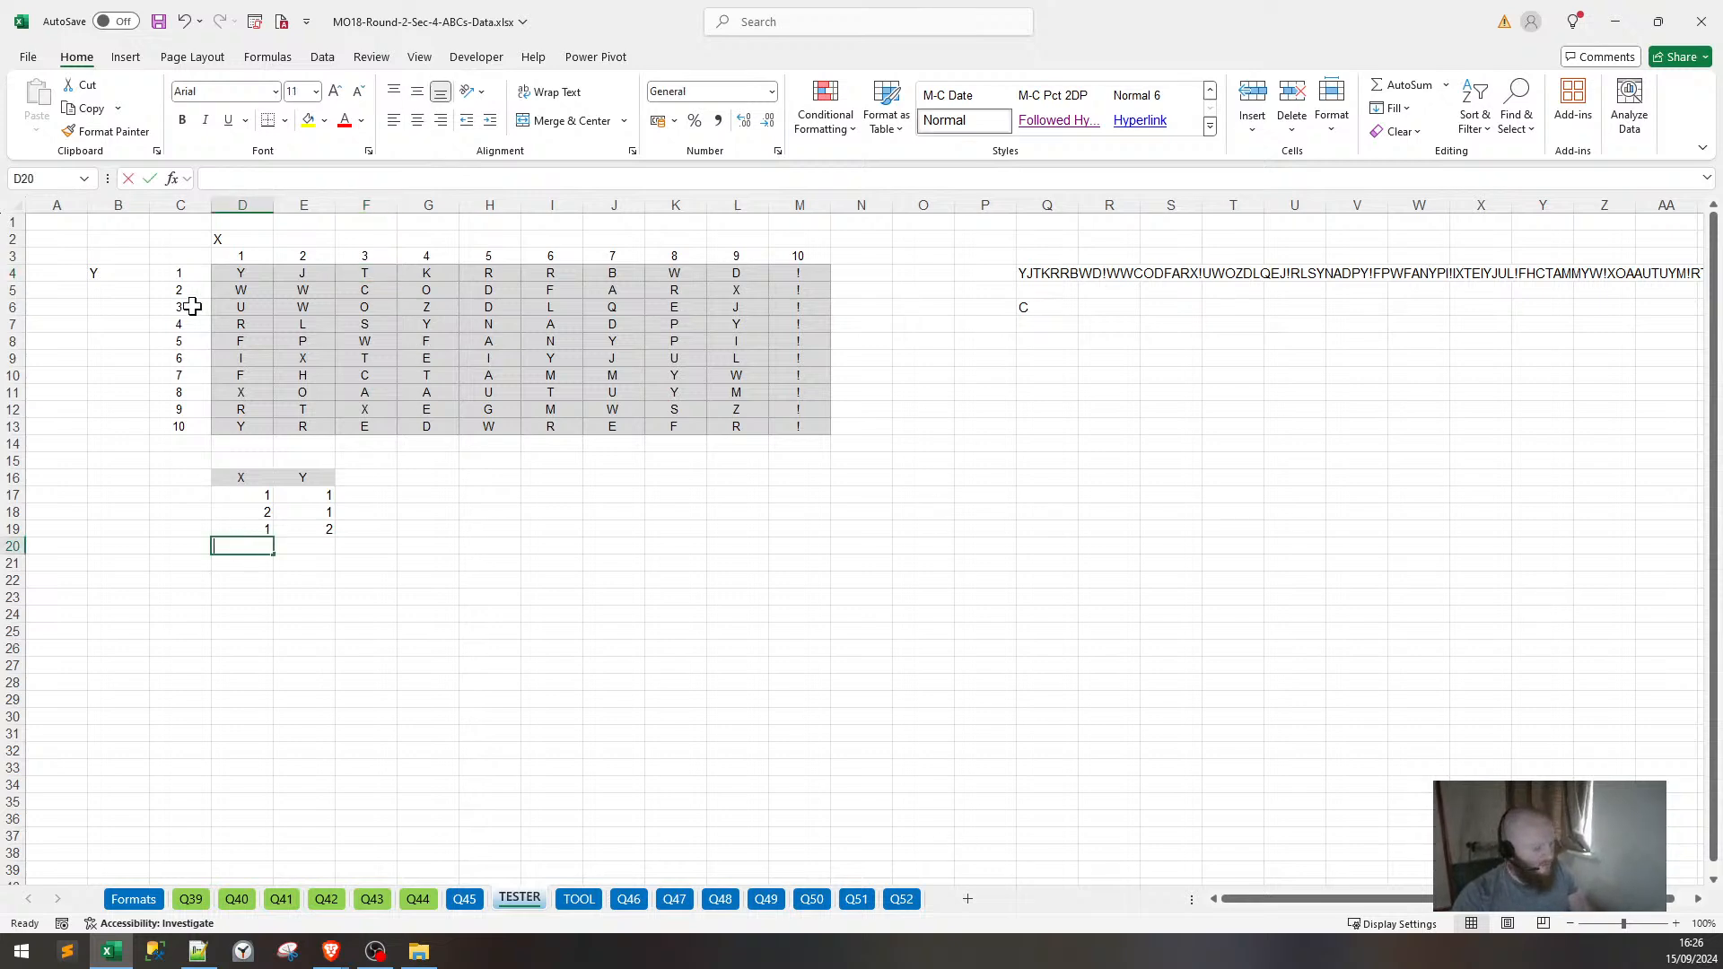
Enter the pairs 3,1 and 2,2 in rows 20 and 21.
{"action": "type", "text": "3"}
{"action": "key", "text": "Tab"}
{"action": "type", "text": "1"}
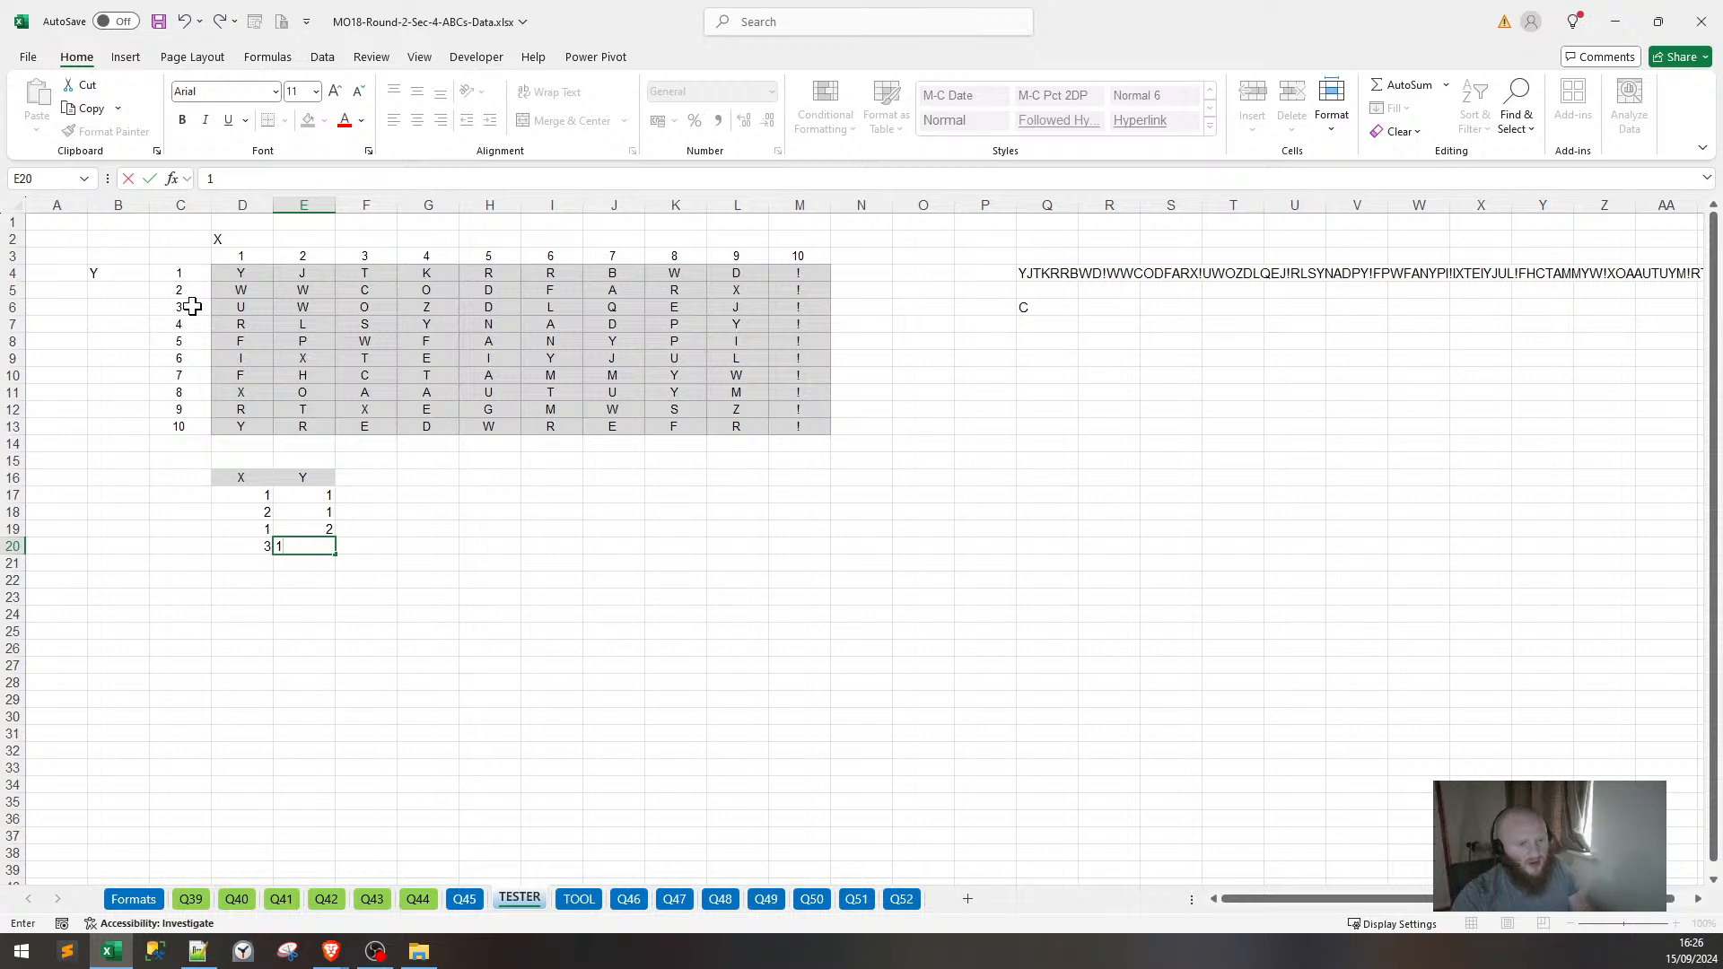
{"action": "key", "text": "Down"}
{"action": "key", "text": "Left"}
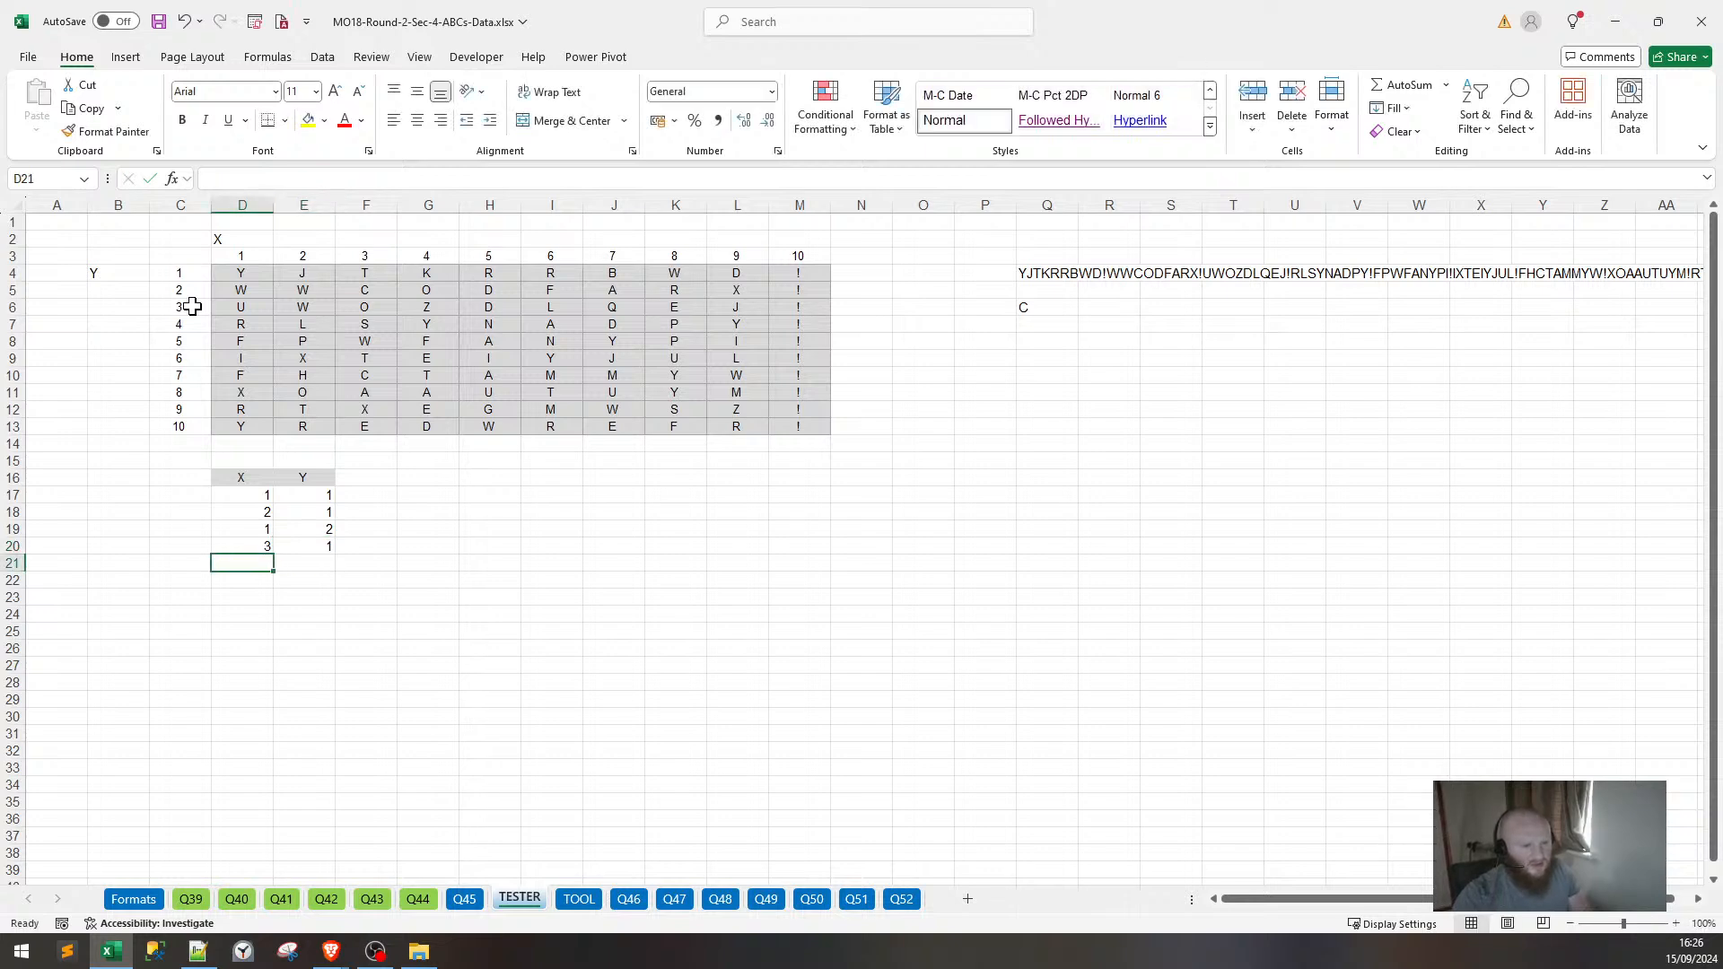
{"action": "type", "text": "2"}
{"action": "key", "text": "Right"}
{"action": "type", "text": "2"}
{"action": "key", "text": "Down"}
{"action": "key", "text": "Left"}
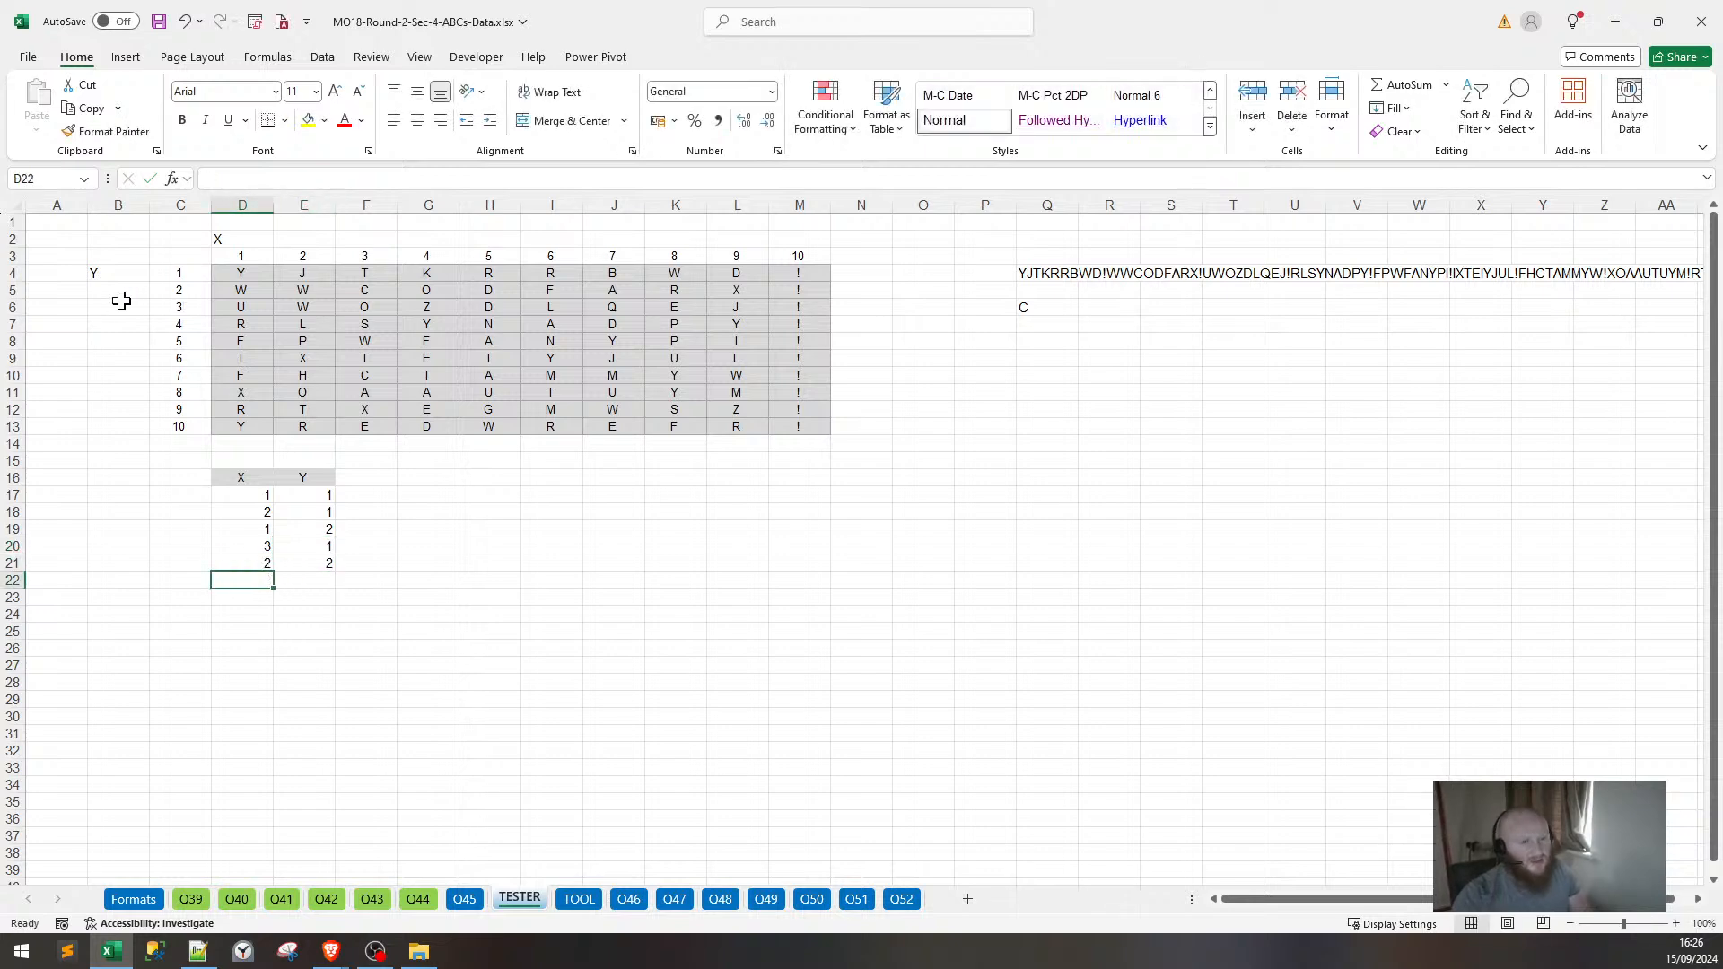
Add the pair 1,3 in row 22 of the X/Y list.
{"action": "left_click", "coordinate": [307, 286]}
{"action": "left_click", "coordinate": [259, 288]}
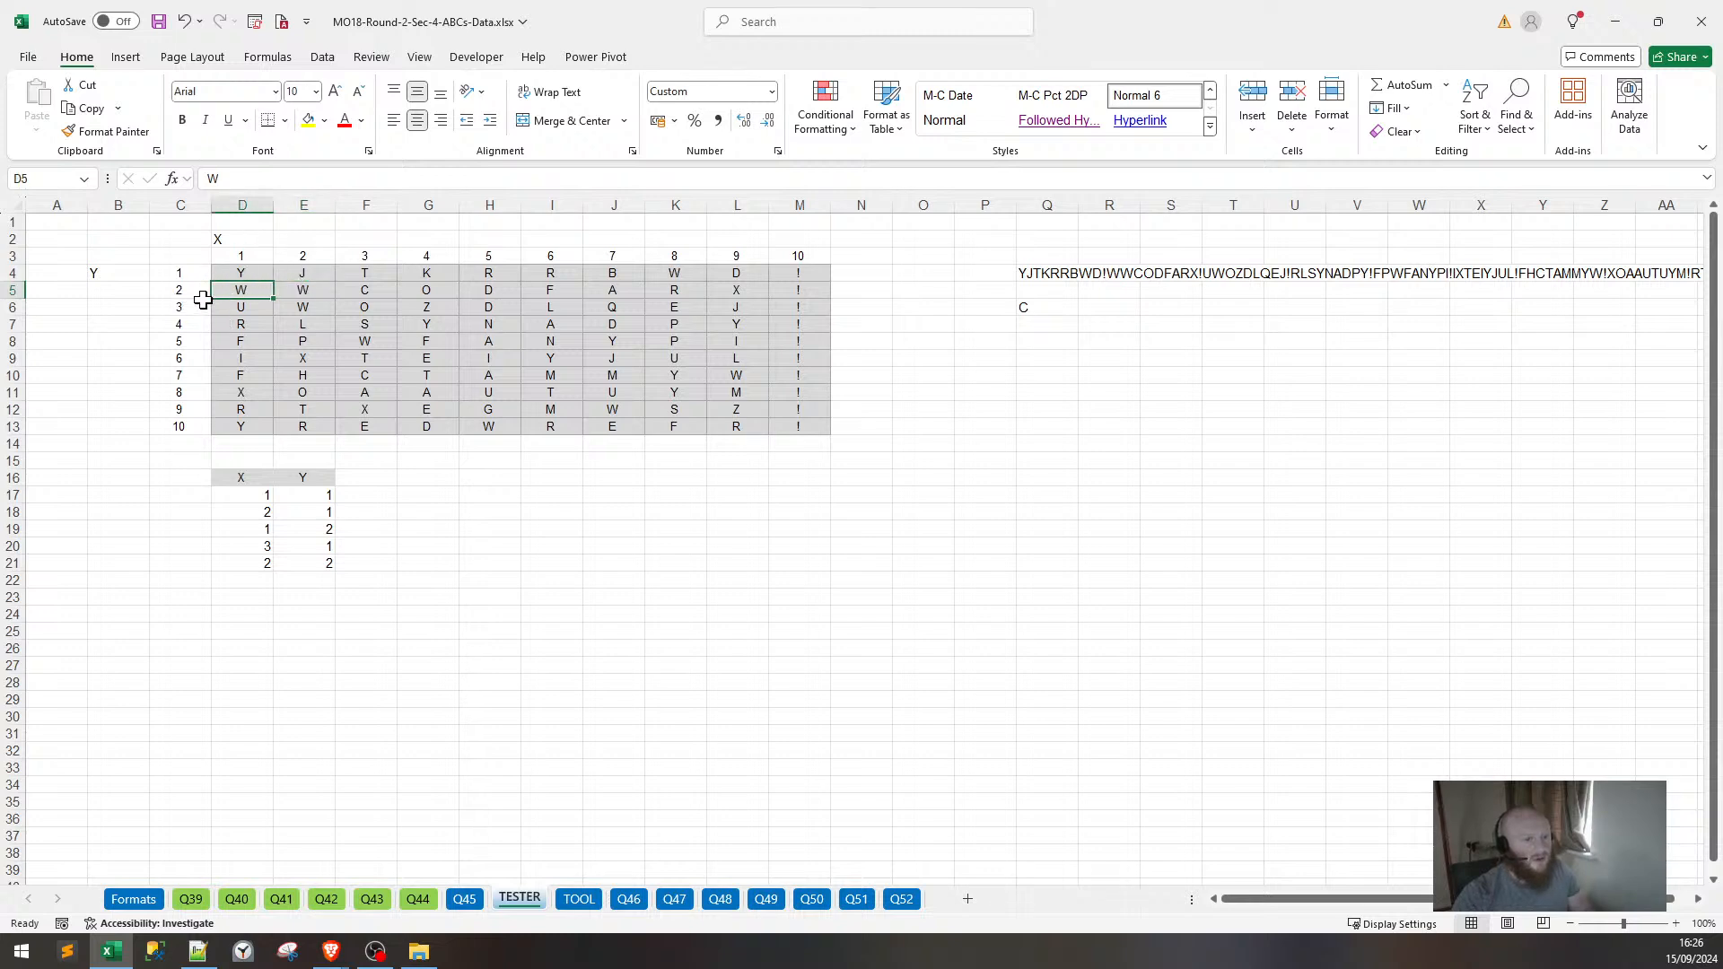
{"action": "left_click_drag", "start_coordinate": [278, 580], "coordinate": [263, 584]}
{"action": "left_click", "coordinate": [259, 581]}
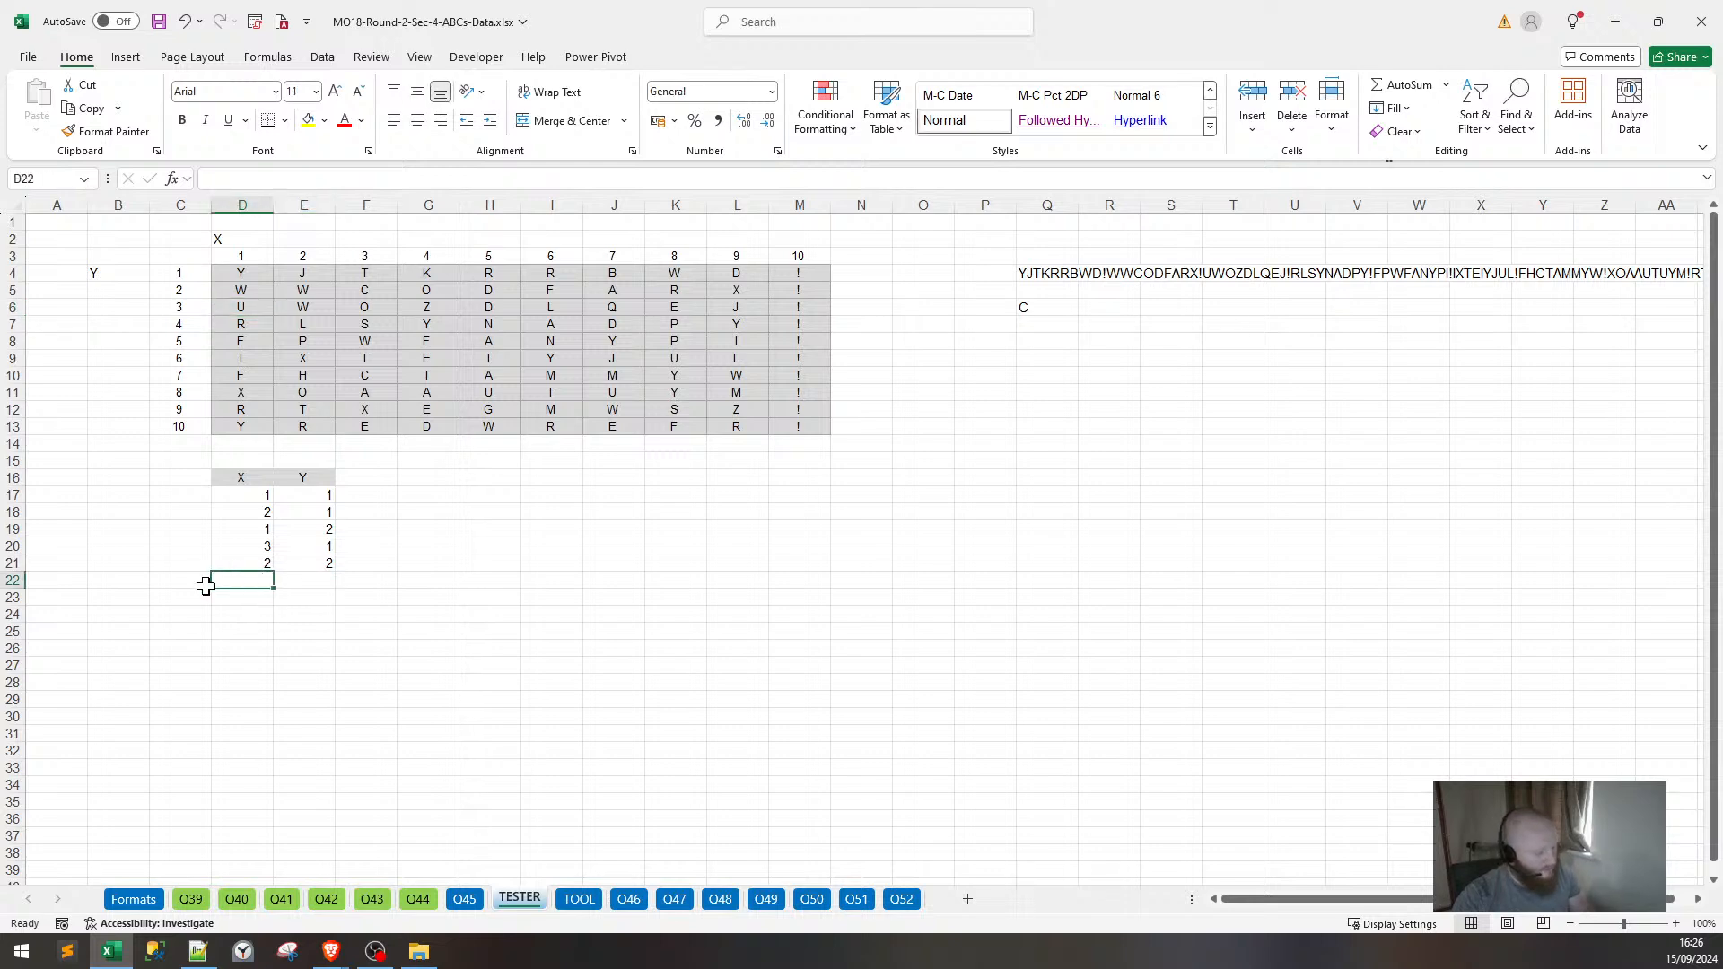
{"action": "type", "text": "1"}
{"action": "key", "text": "Tab"}
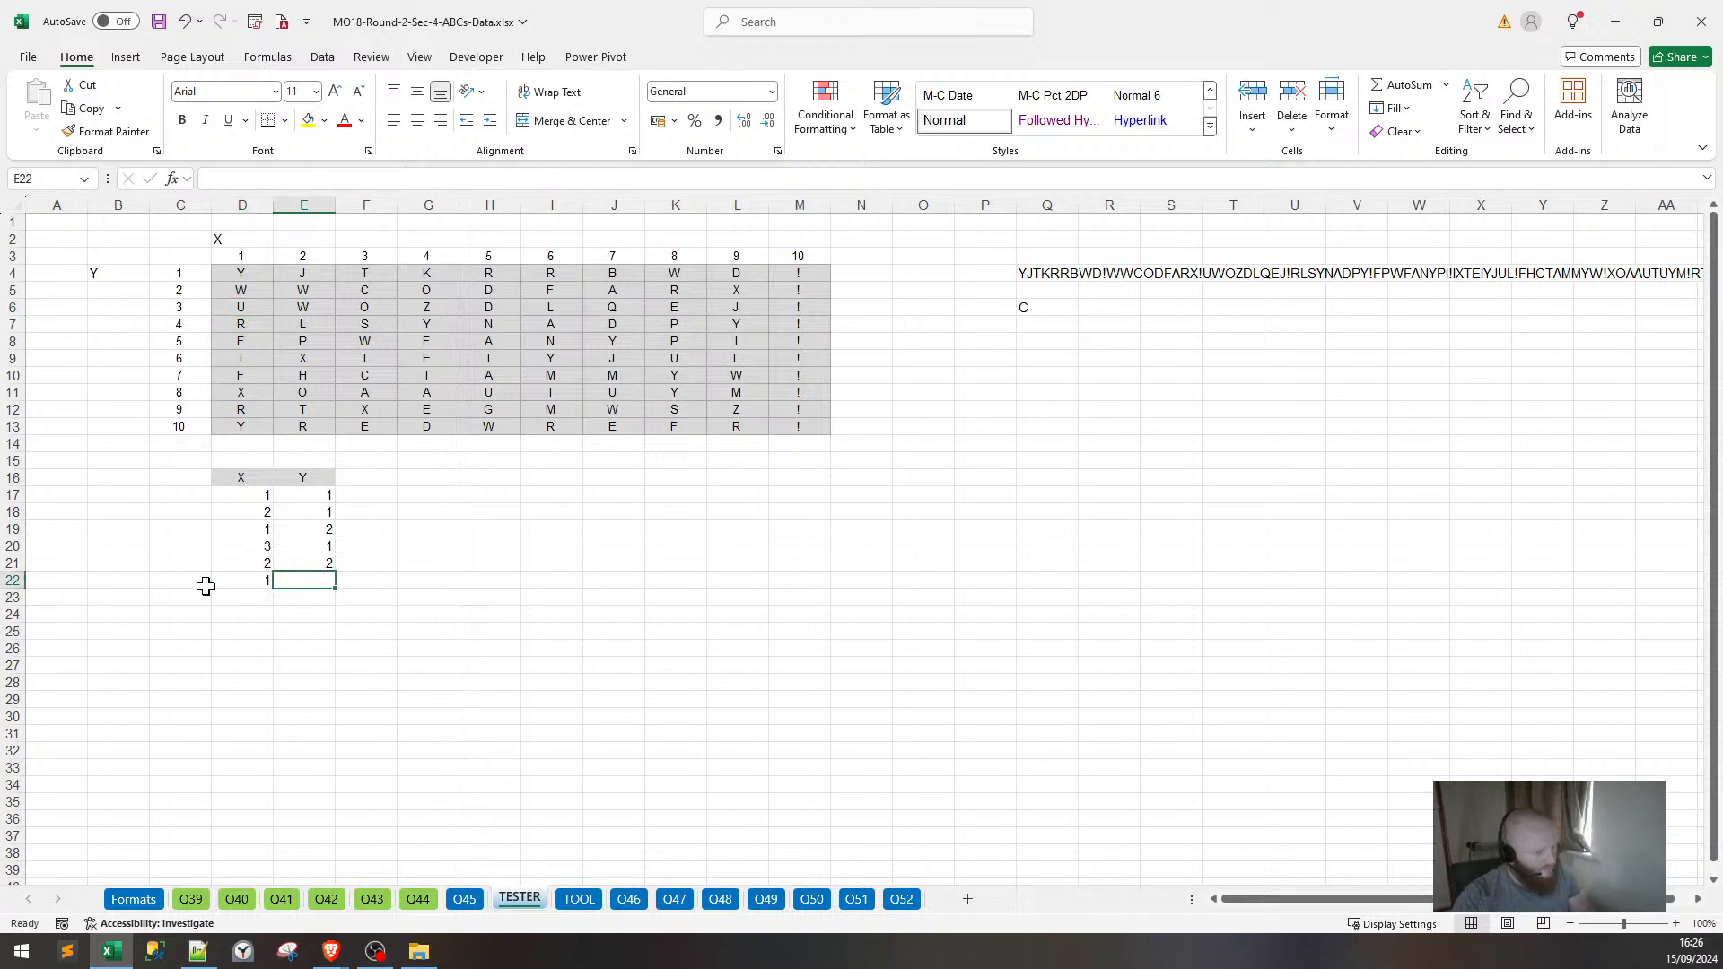
{"action": "type", "text": "2"}
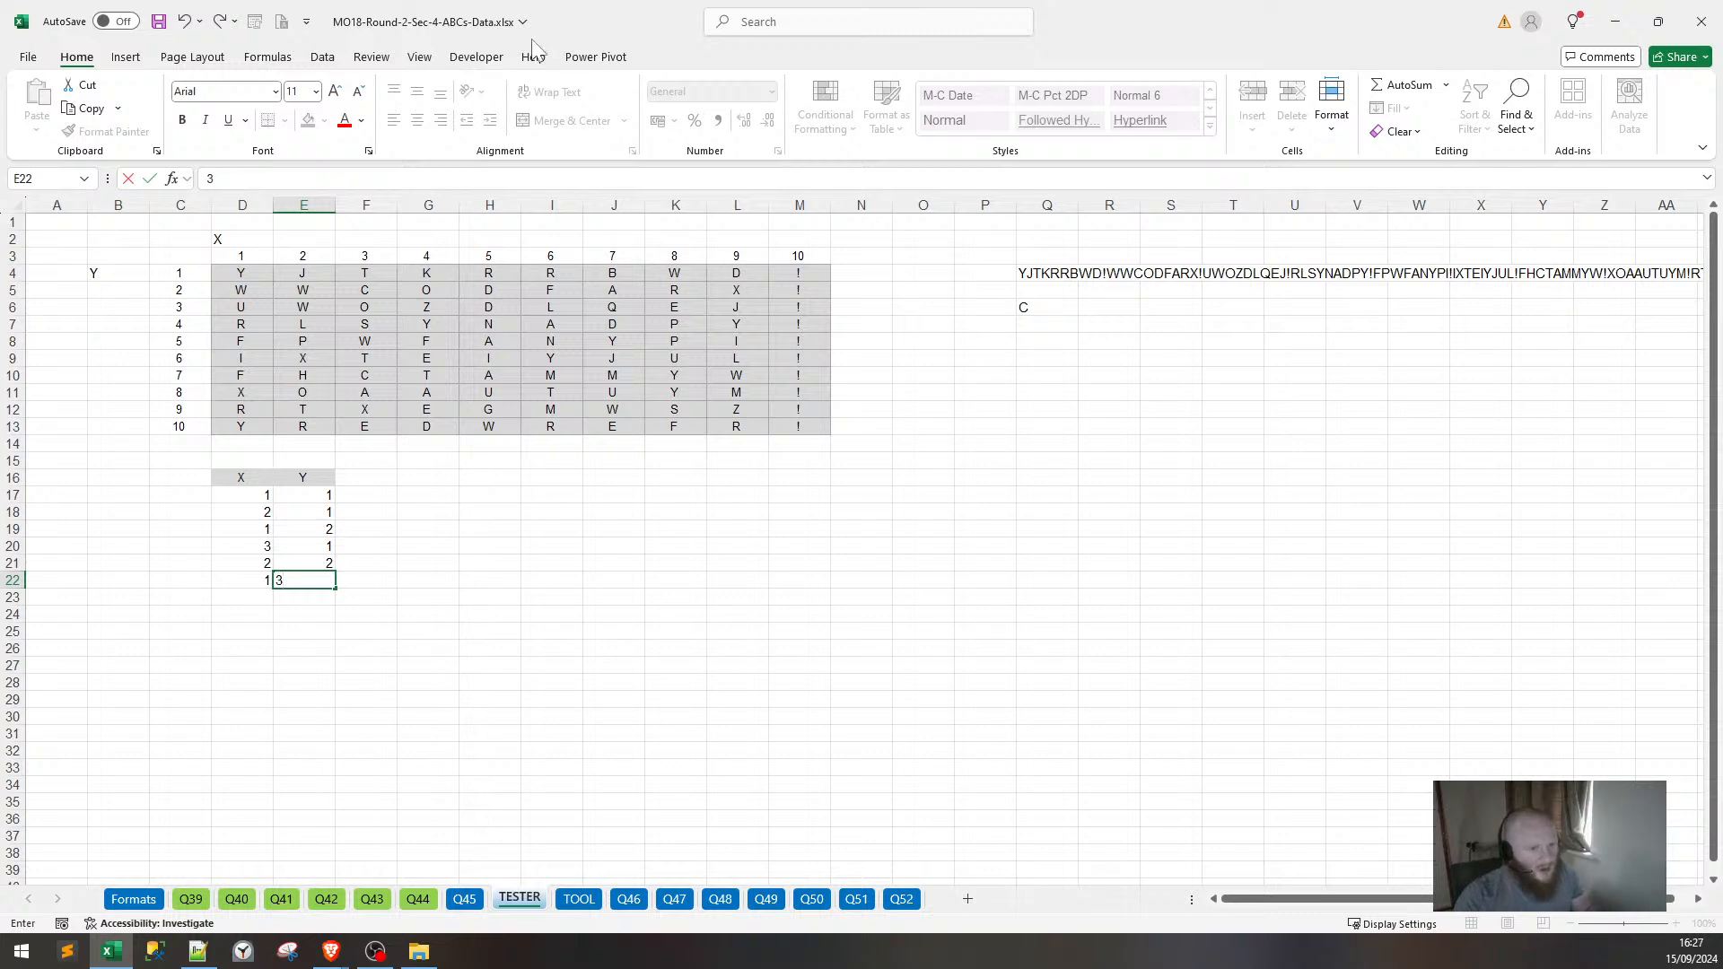
{"action": "left_click", "coordinate": [246, 287]}
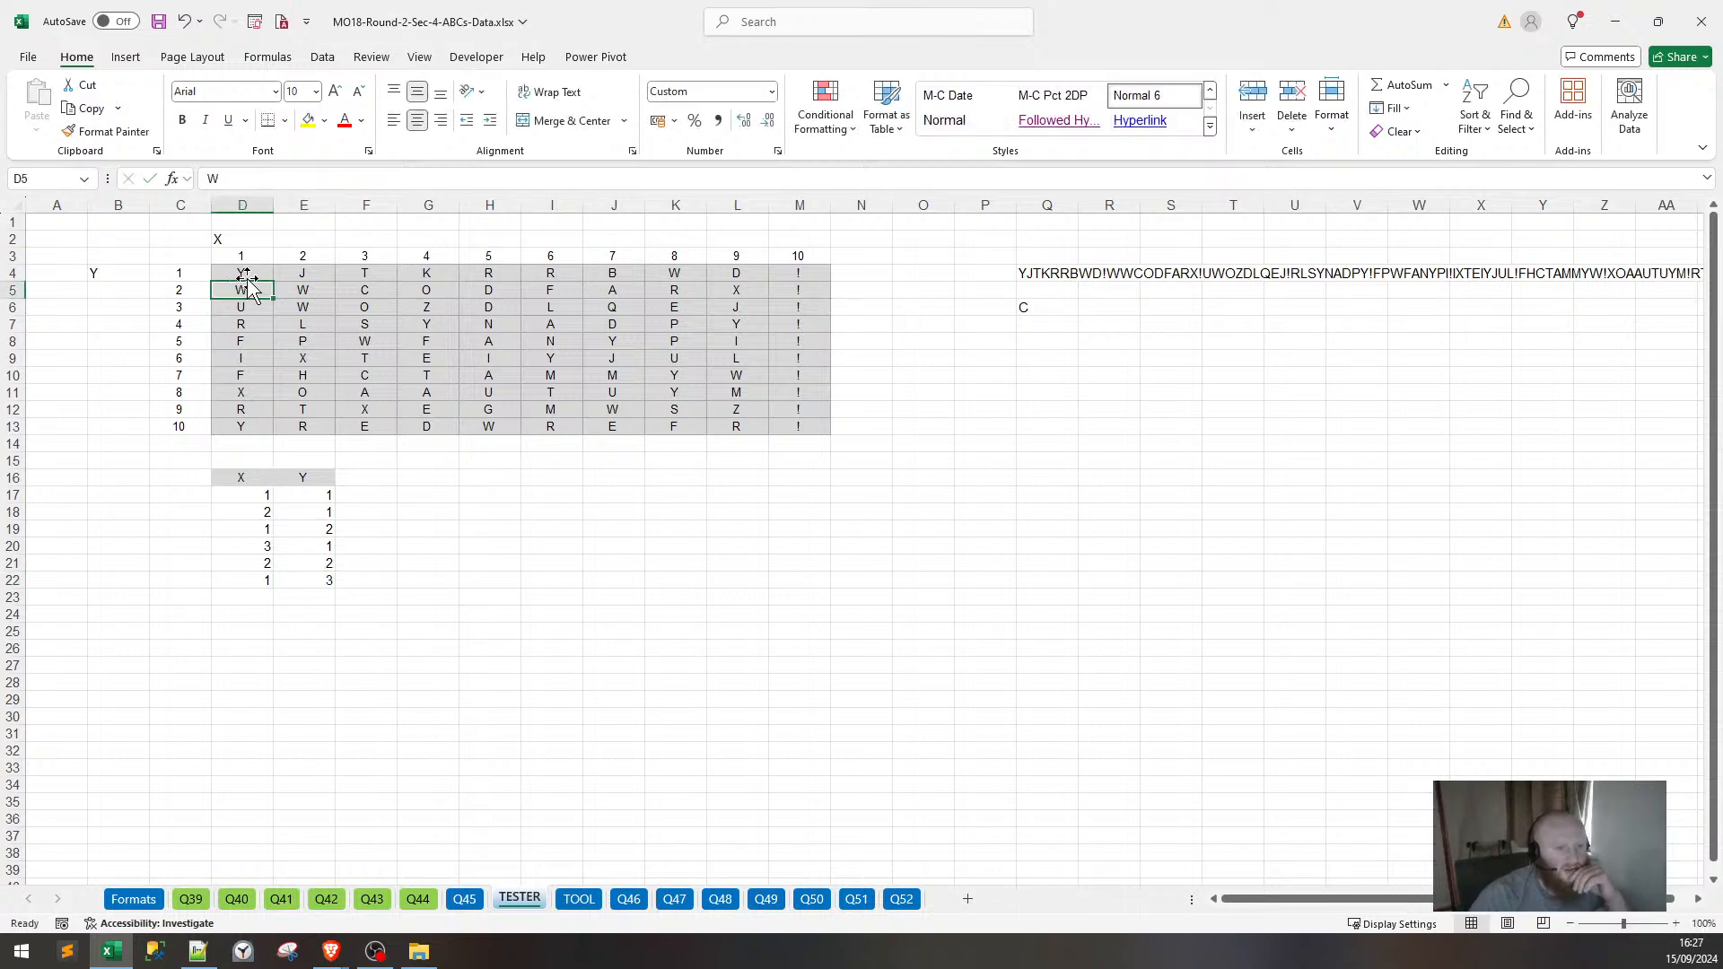
{"action": "left_click", "coordinate": [242, 273]}
Enter =D$3&" - "&$C4 in D4 to build the coordinate label.
{"action": "type", "text": "="}
{"action": "key", "text": "Up"}
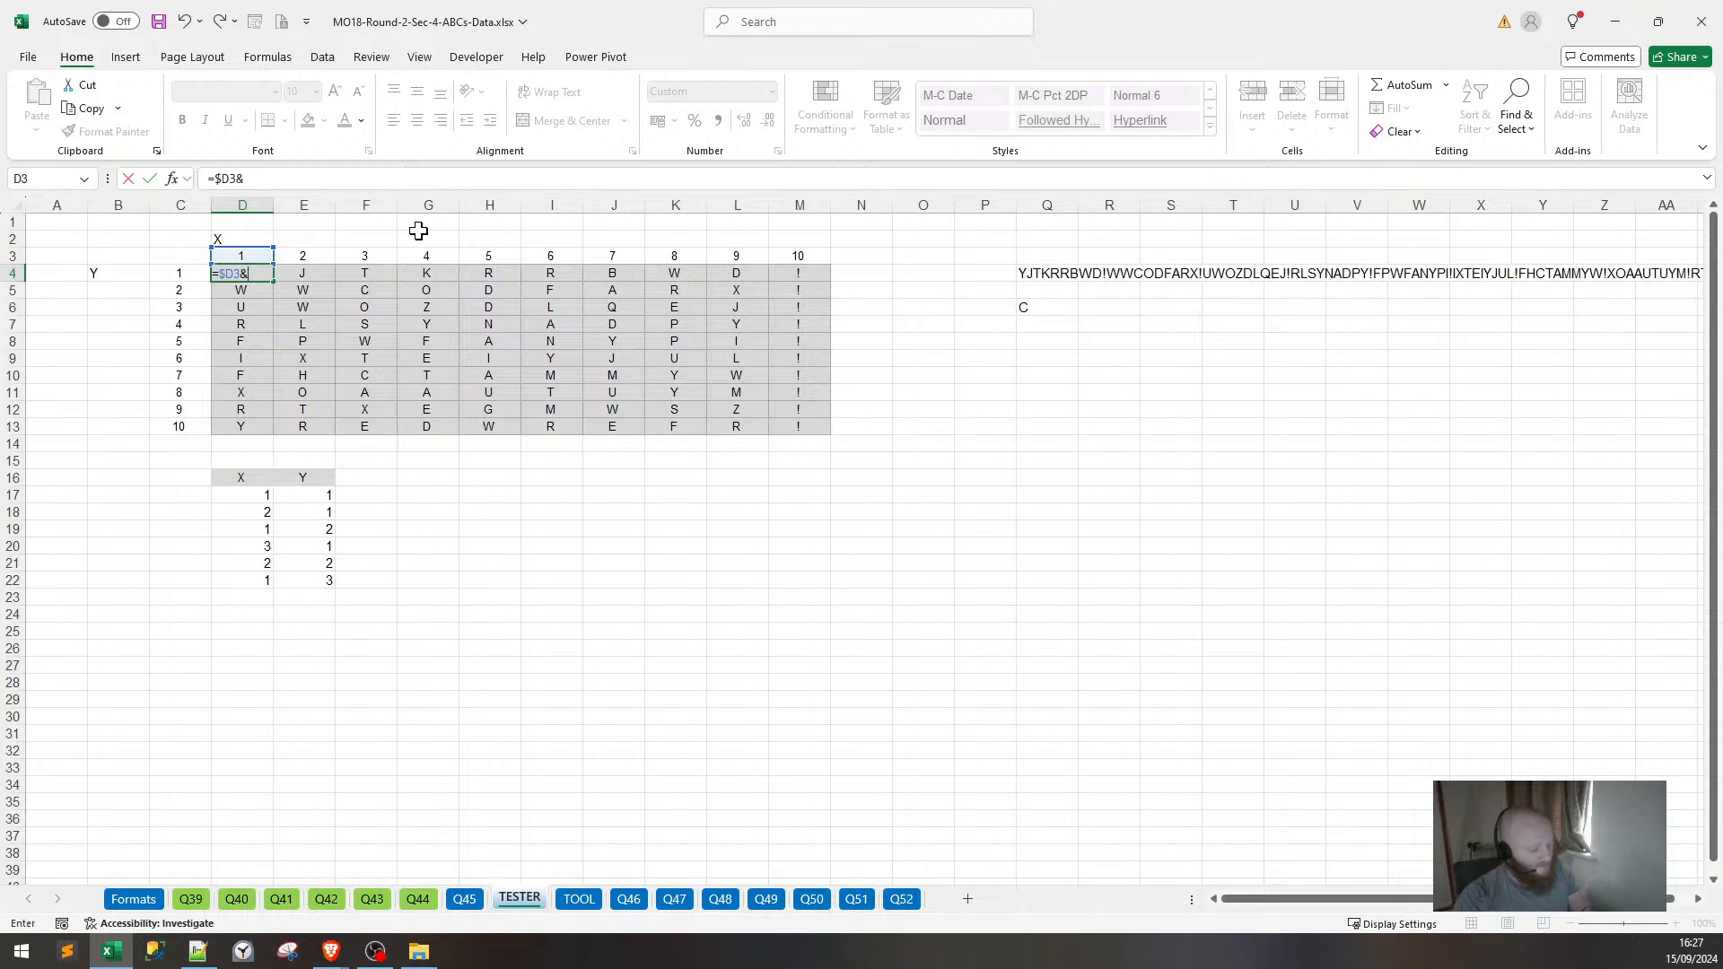
{"action": "key", "text": "BackSpace"}
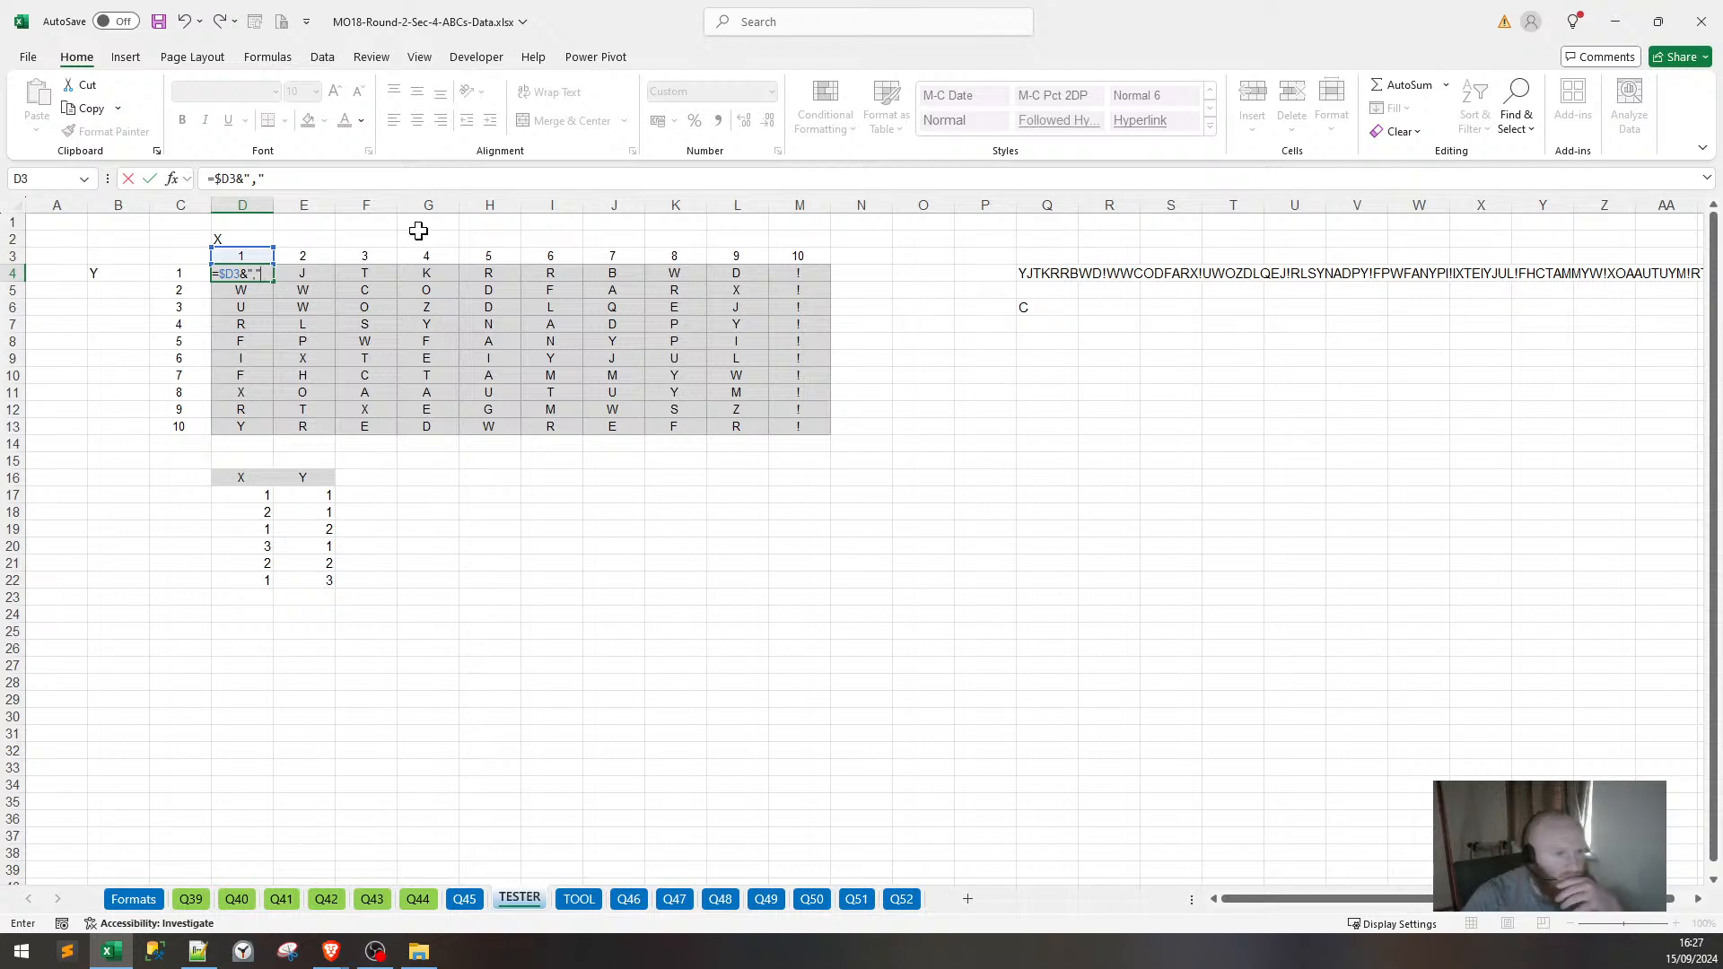
{"action": "key", "text": "BackSpace"}
{"action": "key", "text": "BackSpace"}
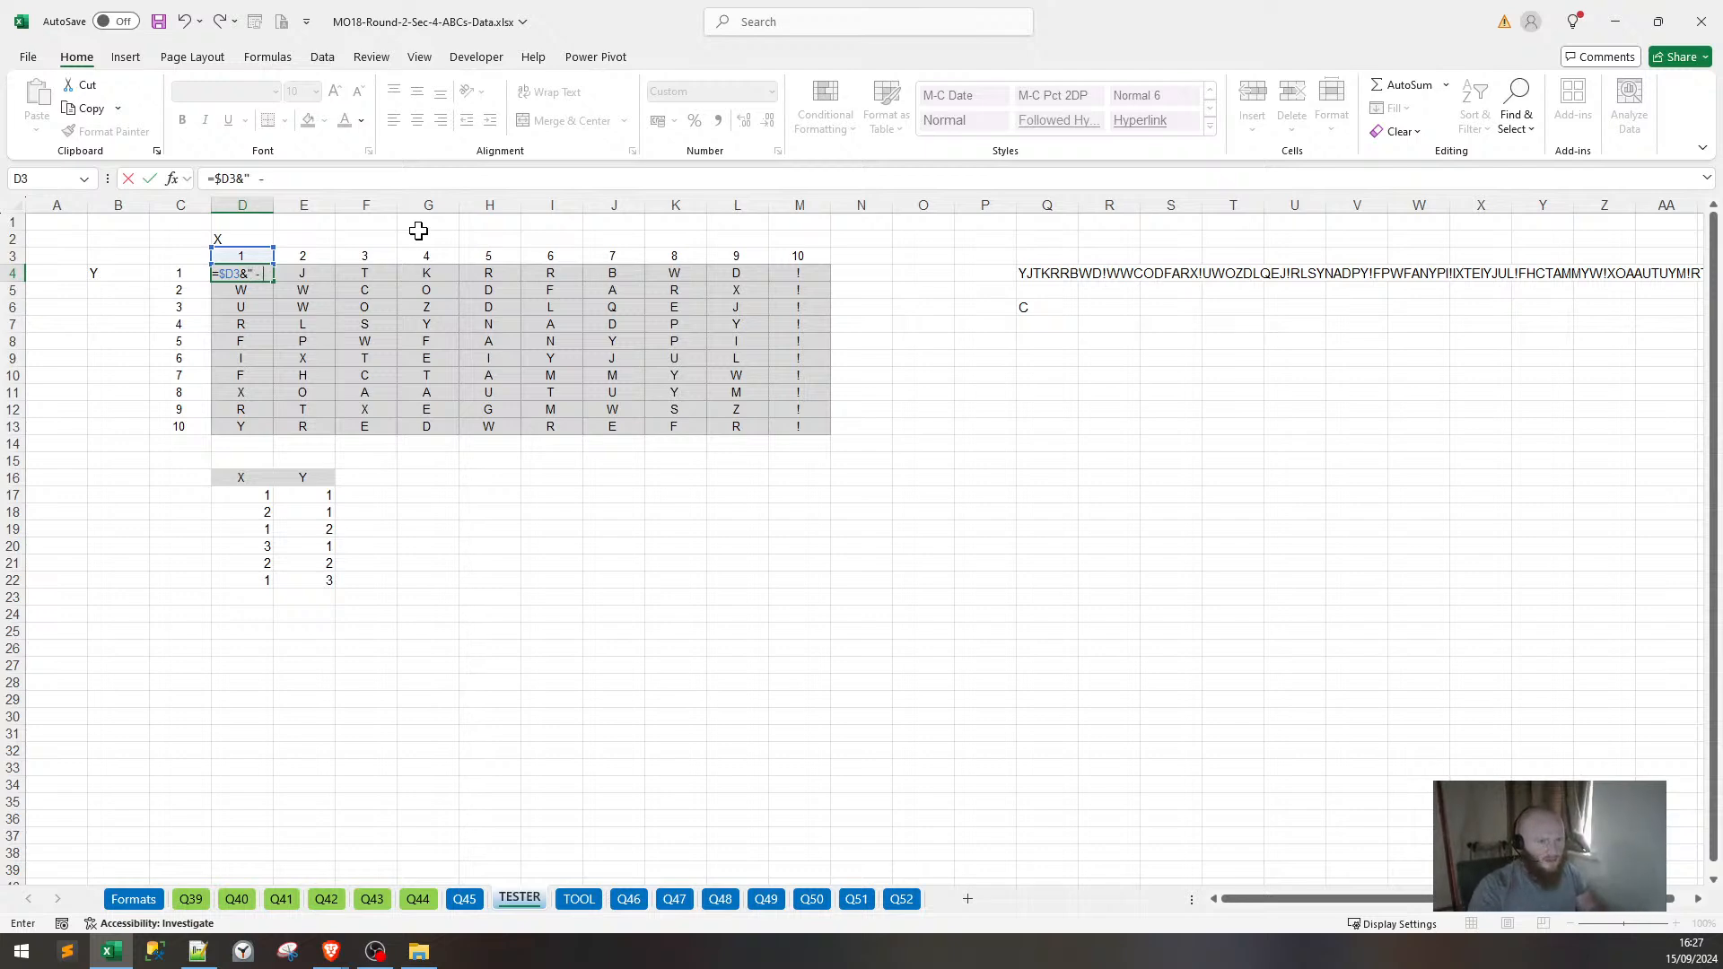
{"action": "type", "text": "\" - \"&"}
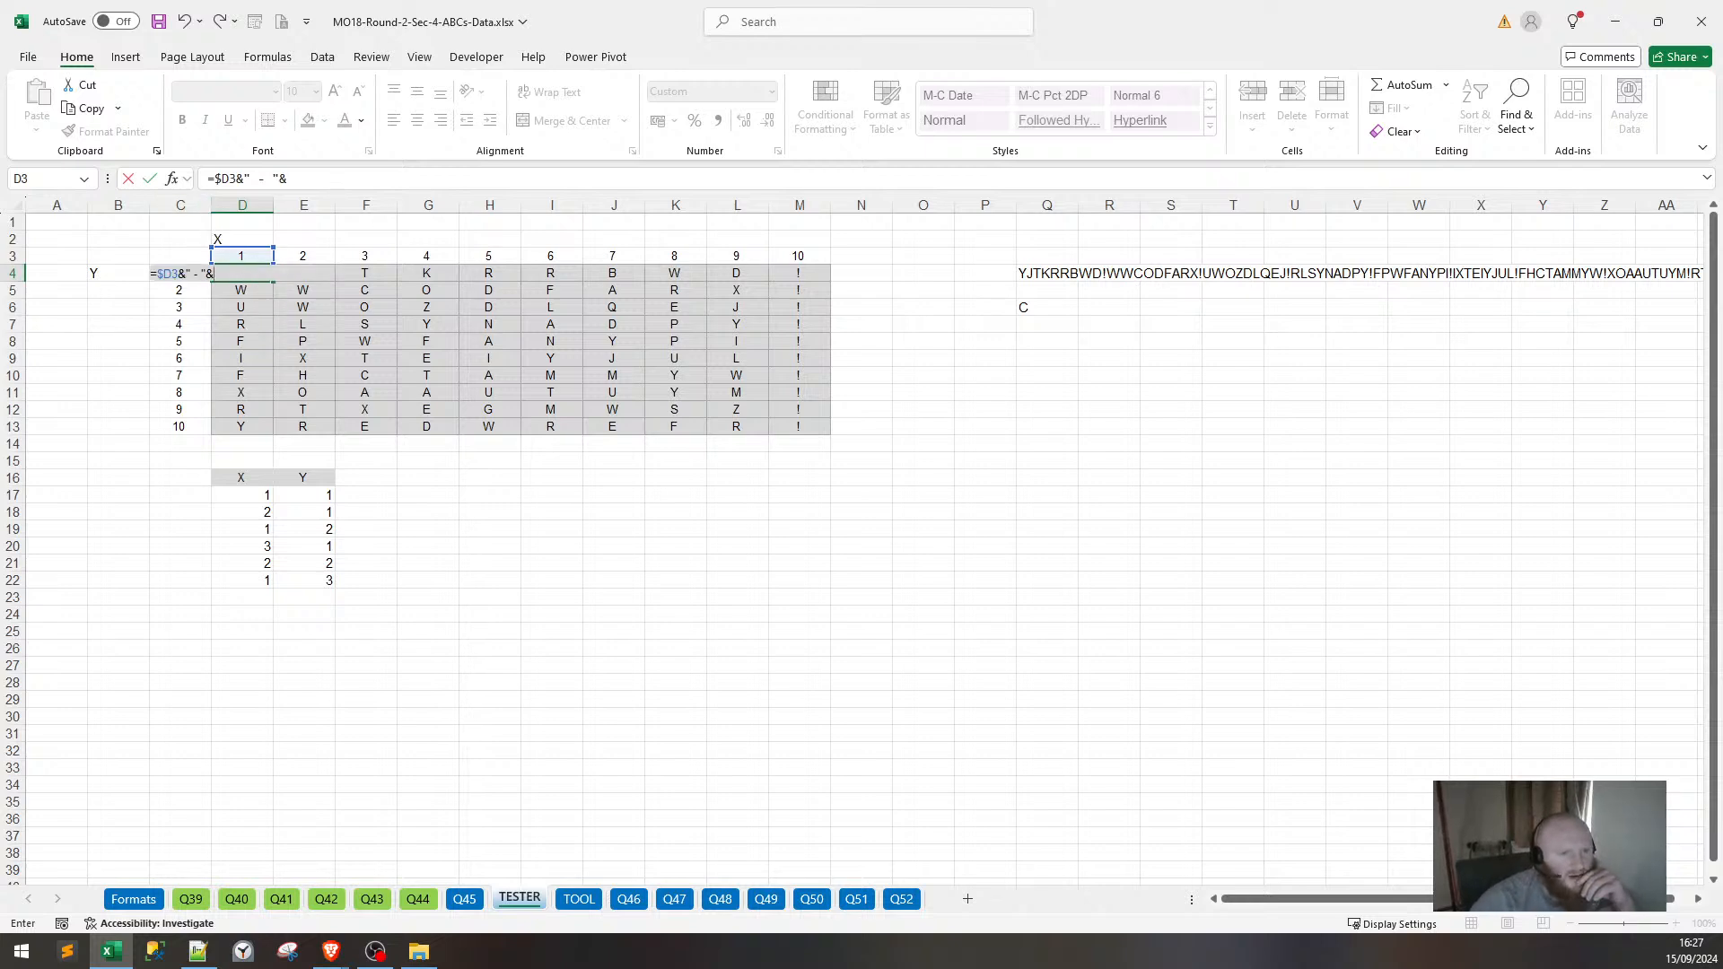
{"action": "left_click", "coordinate": [176, 287]}
{"action": "key", "text": "Up"}
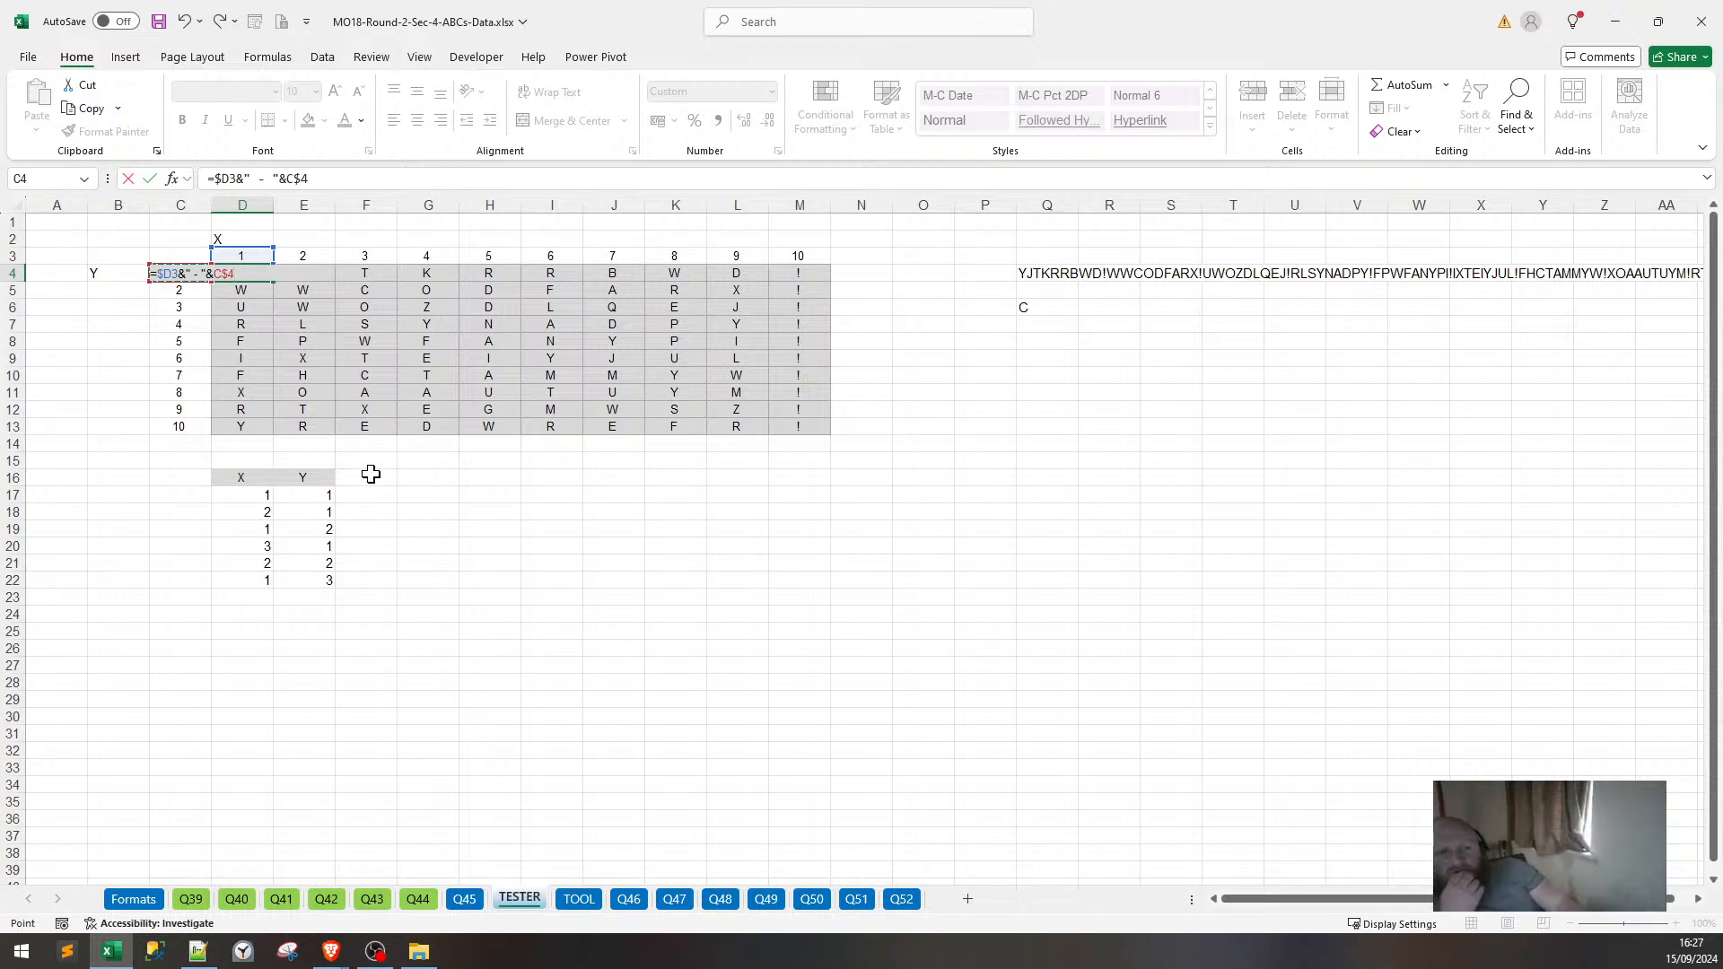
{"action": "key", "text": "F4"}
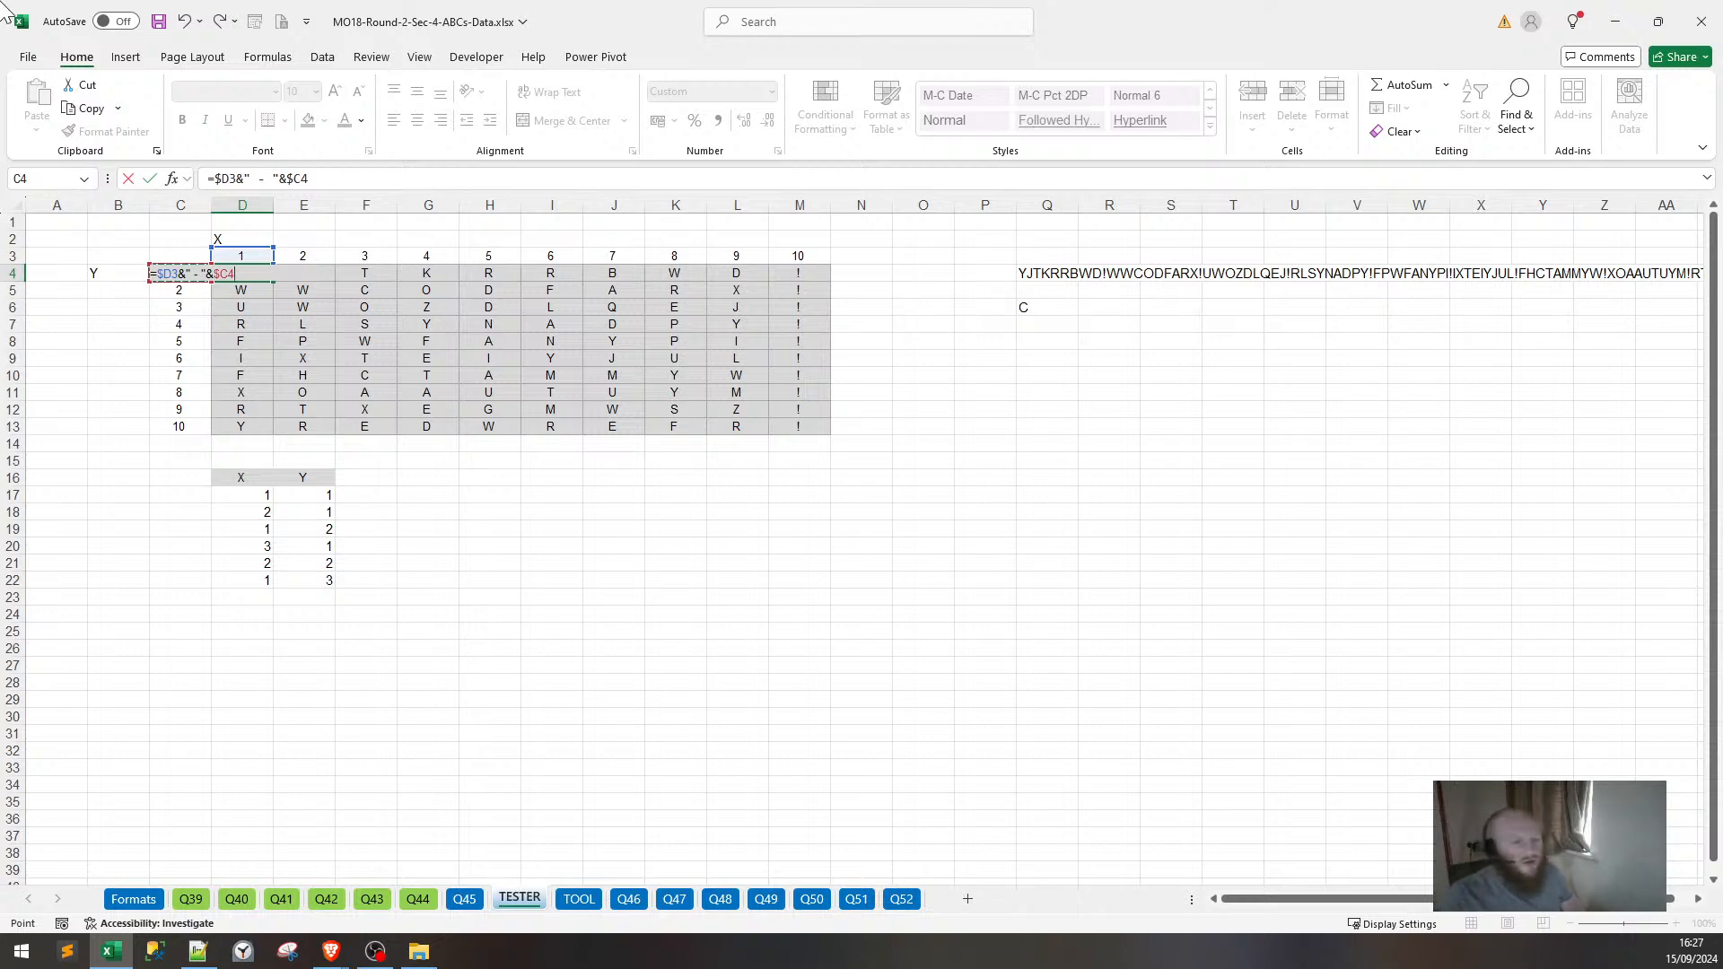
{"action": "left_click", "coordinate": [226, 179]}
{"action": "key", "text": "F4"}
{"action": "key", "text": "F4"}
{"action": "key", "text": "F4"}
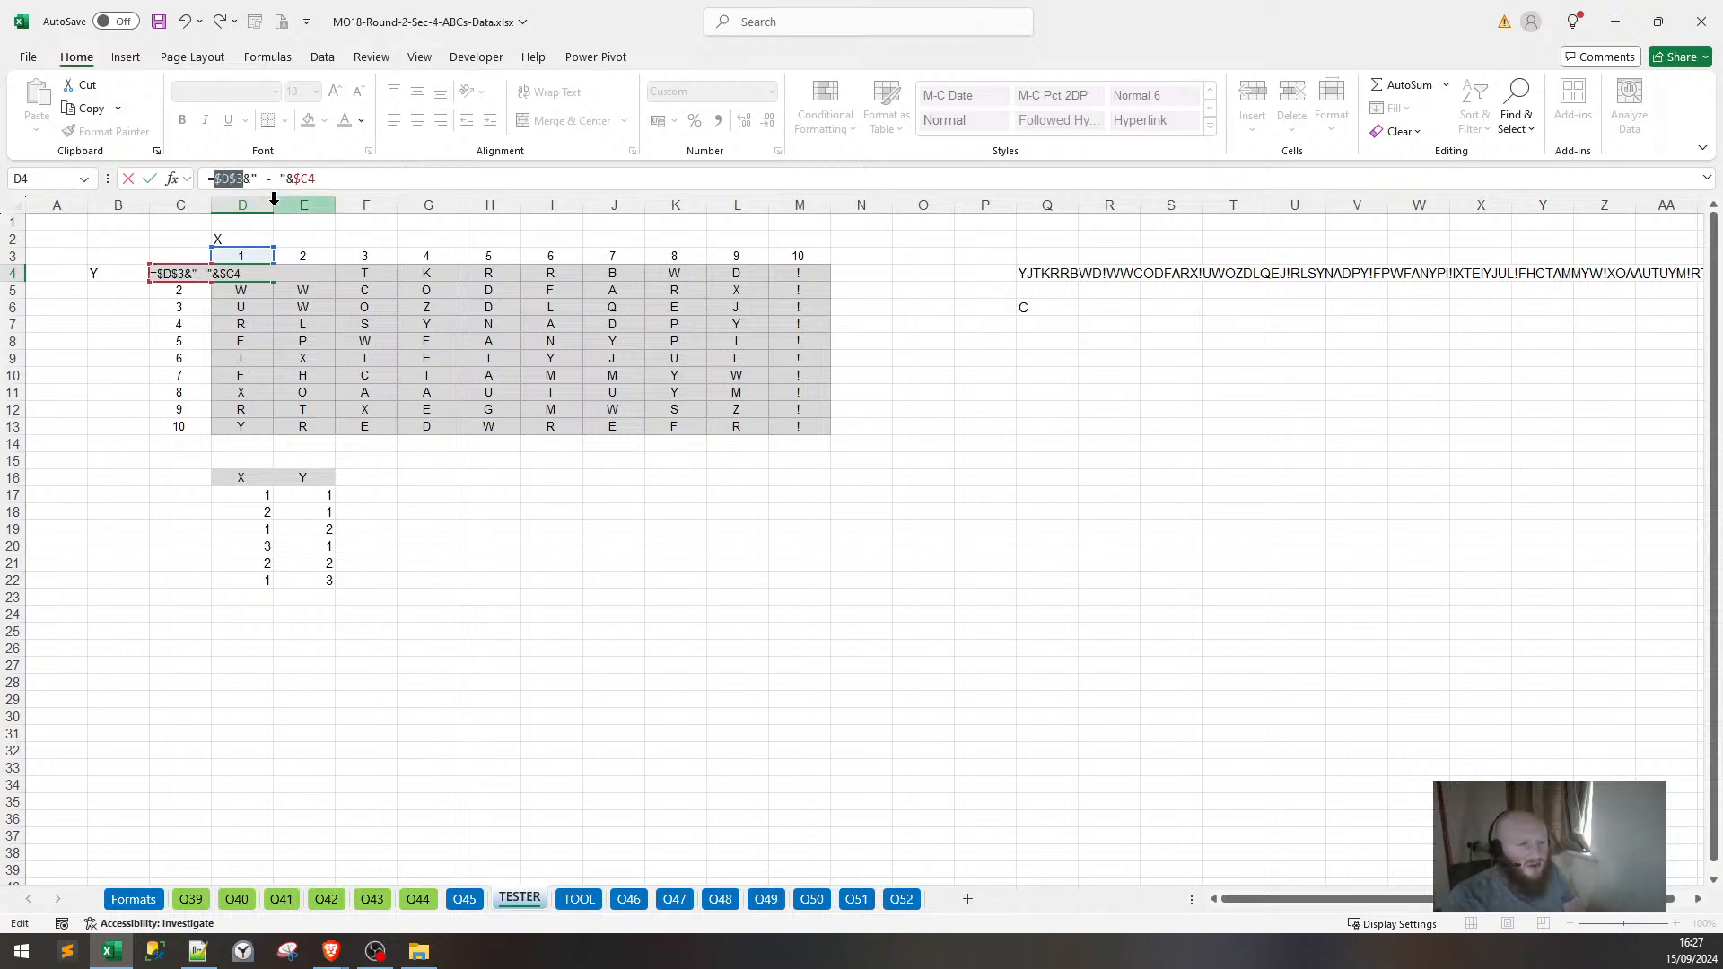
{"action": "key", "text": "Return"}
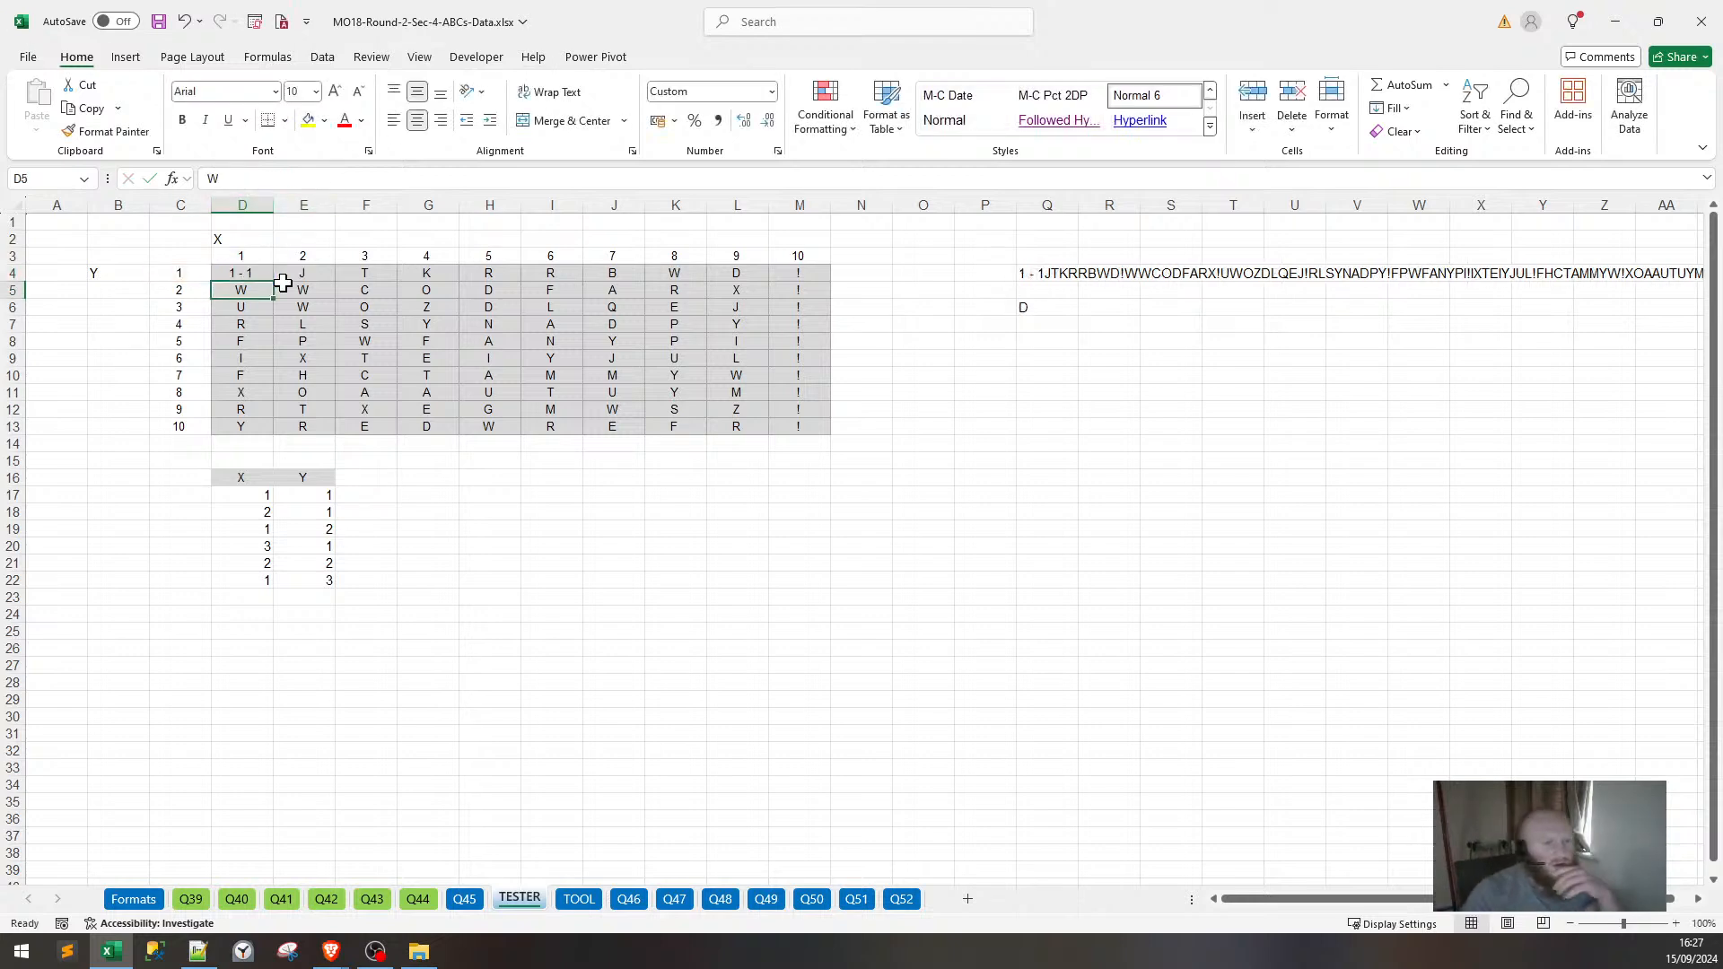
Fill the D4 formula across to M4 and down to row 13, then spot-check the labels.
{"action": "left_click", "coordinate": [257, 271]}
{"action": "left_click_drag", "start_coordinate": [272, 281], "coordinate": [803, 277]}
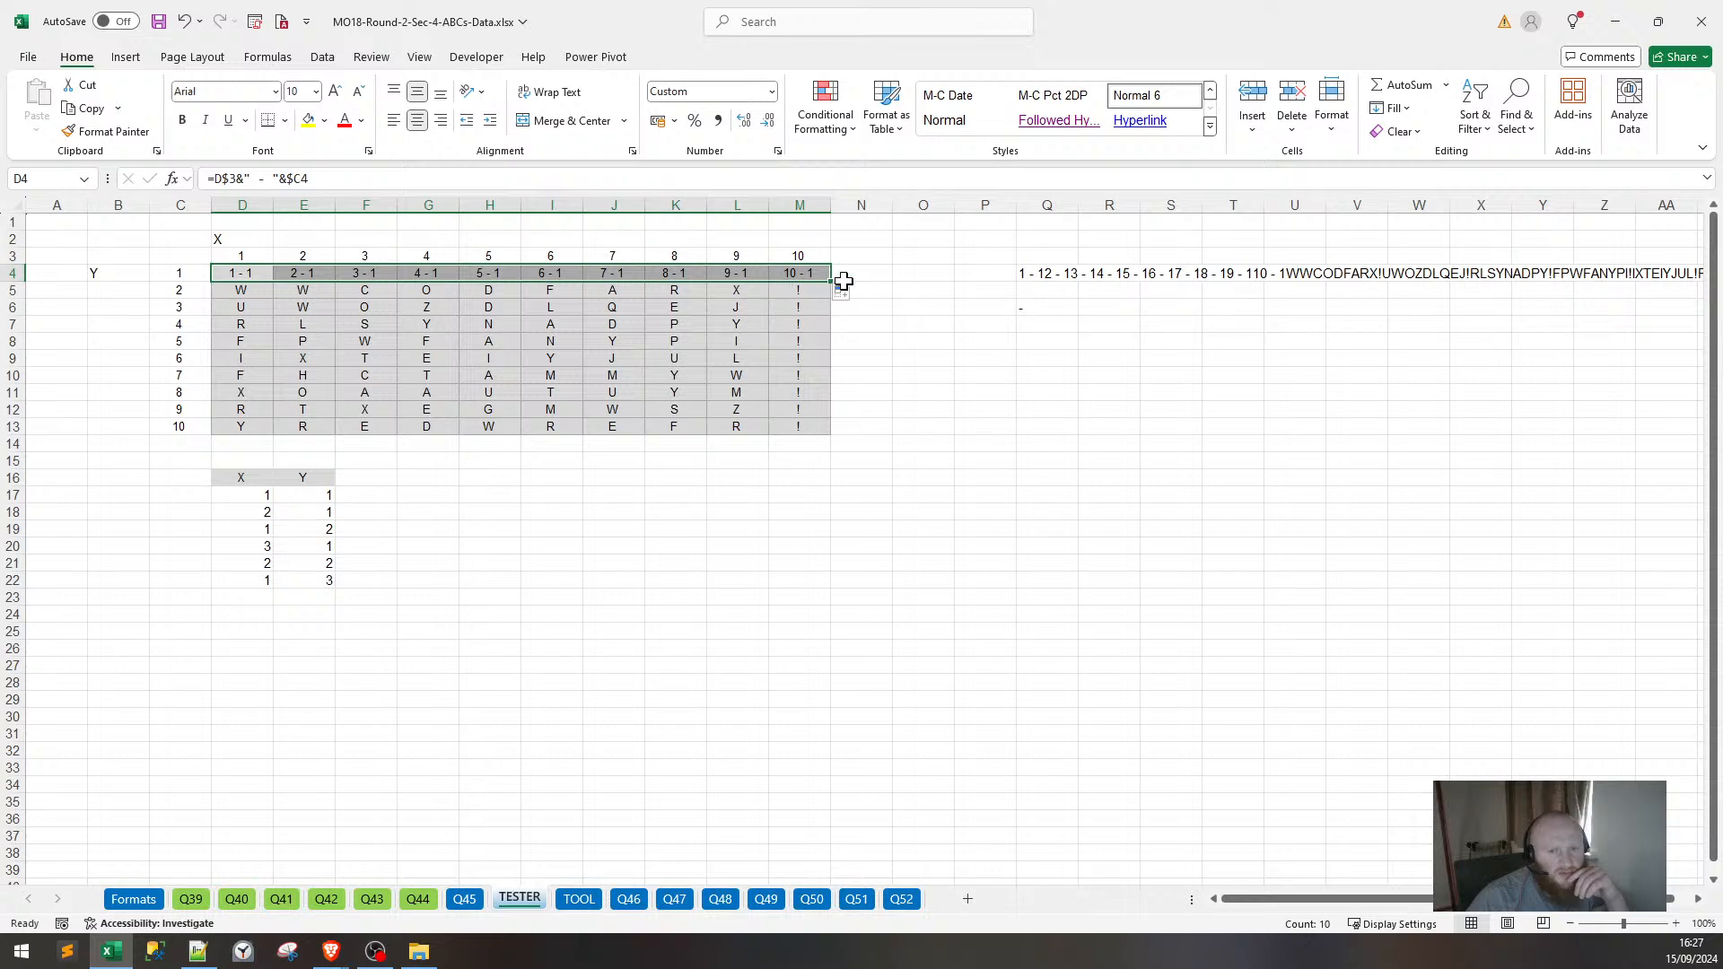
{"action": "left_click_drag", "start_coordinate": [831, 283], "coordinate": [815, 431]}
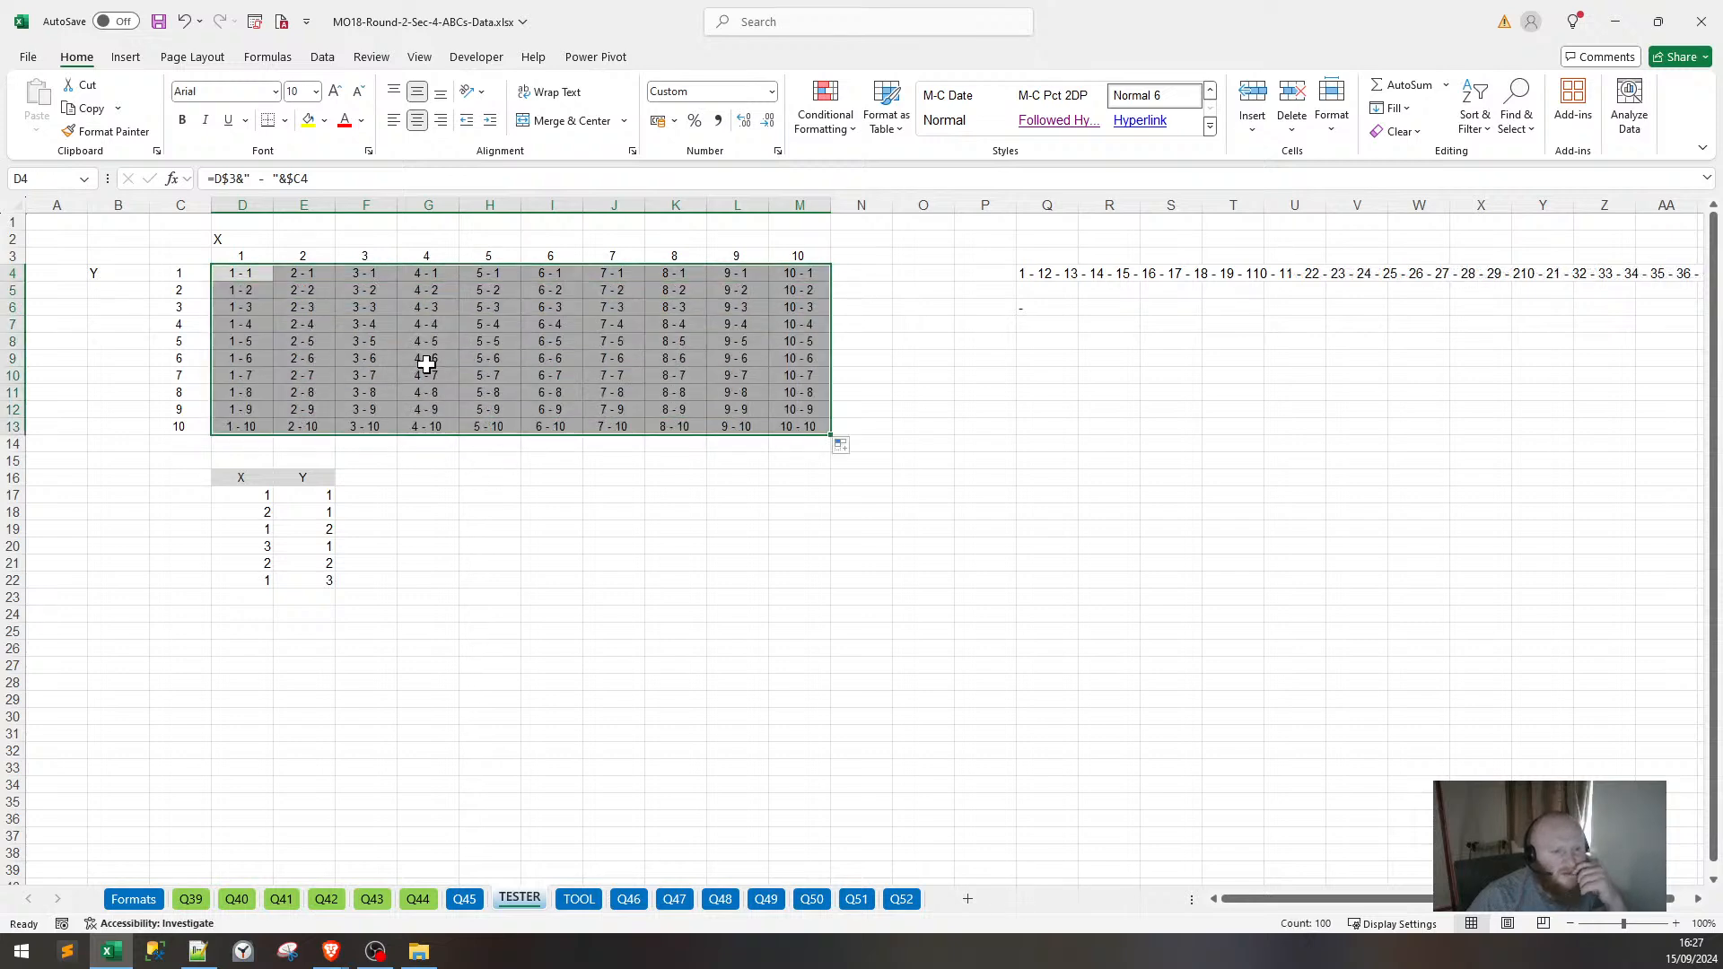
{"action": "left_click", "coordinate": [242, 296]}
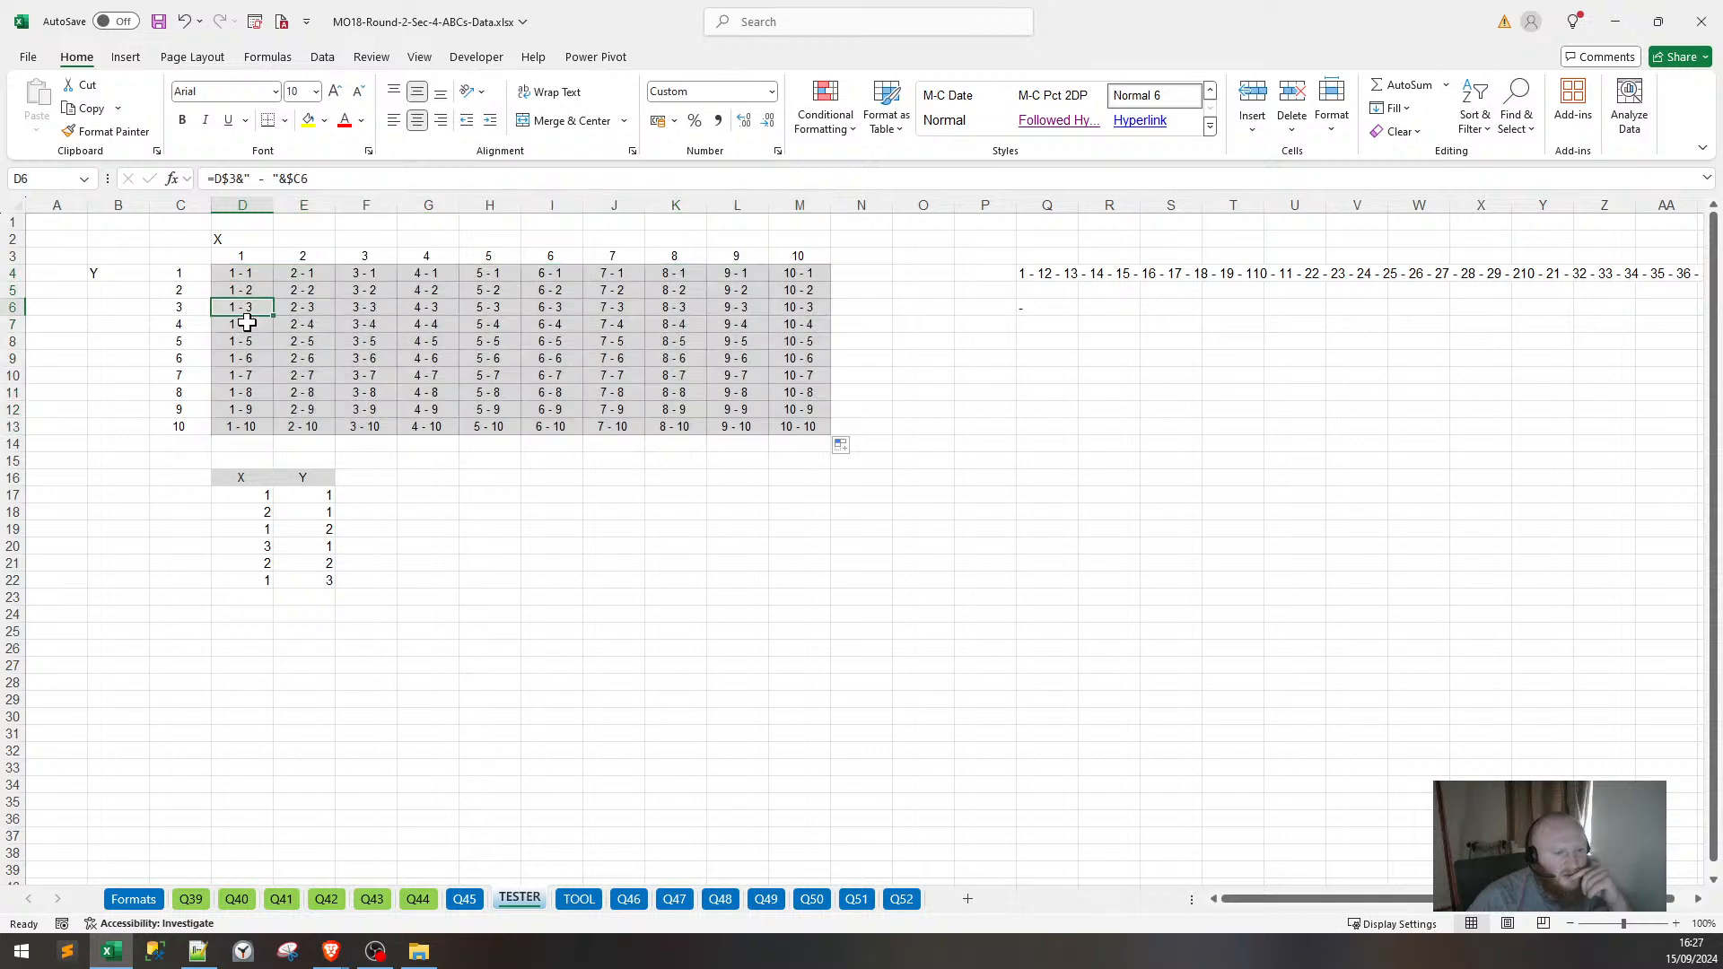
{"action": "left_click_drag", "start_coordinate": [242, 324], "coordinate": [244, 375]}
{"action": "left_click", "coordinate": [818, 357]}
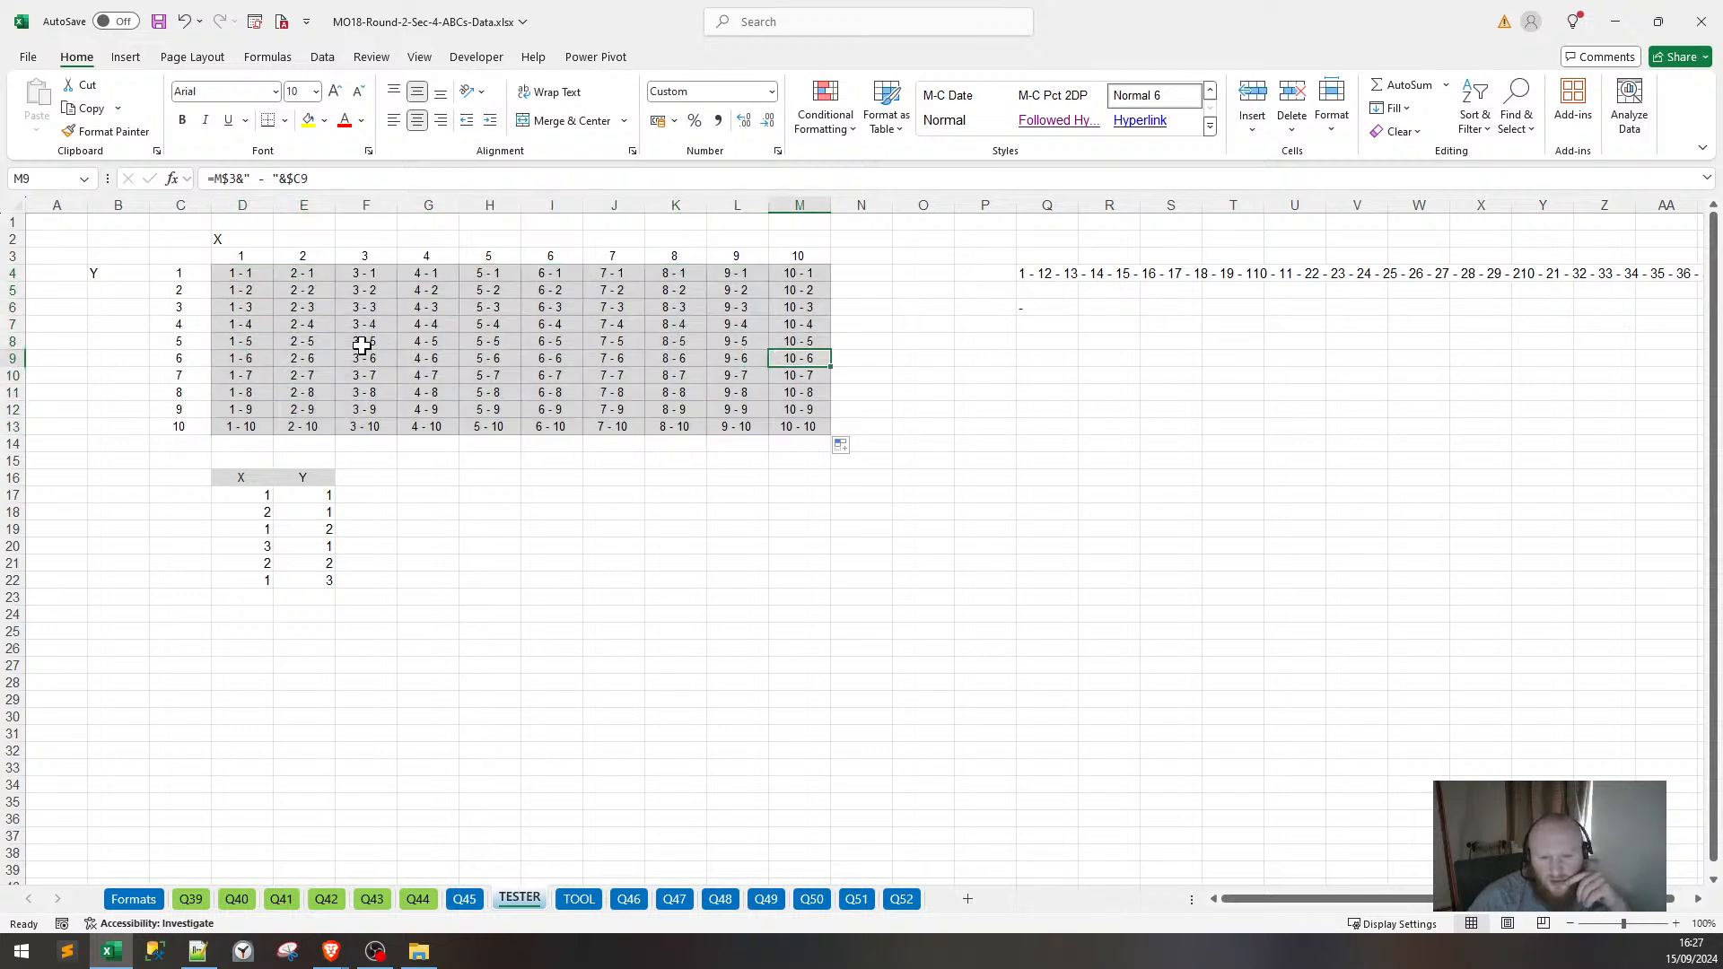
{"action": "left_click", "coordinate": [248, 271]}
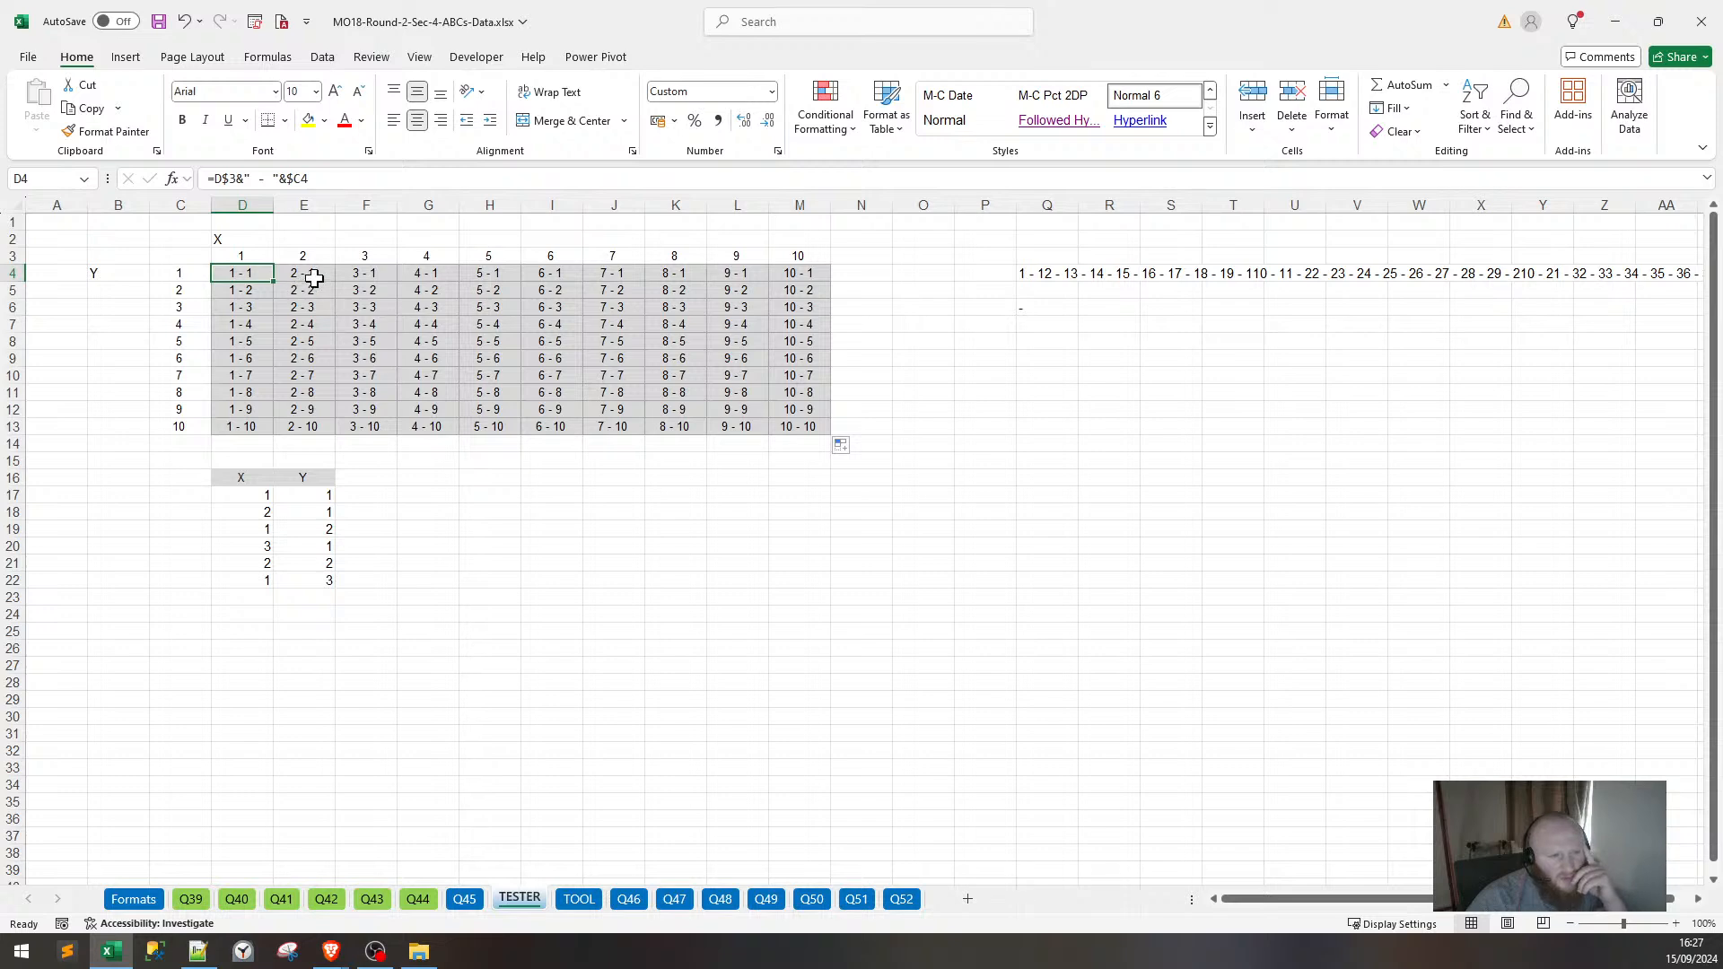
{"action": "left_click", "coordinate": [242, 292]}
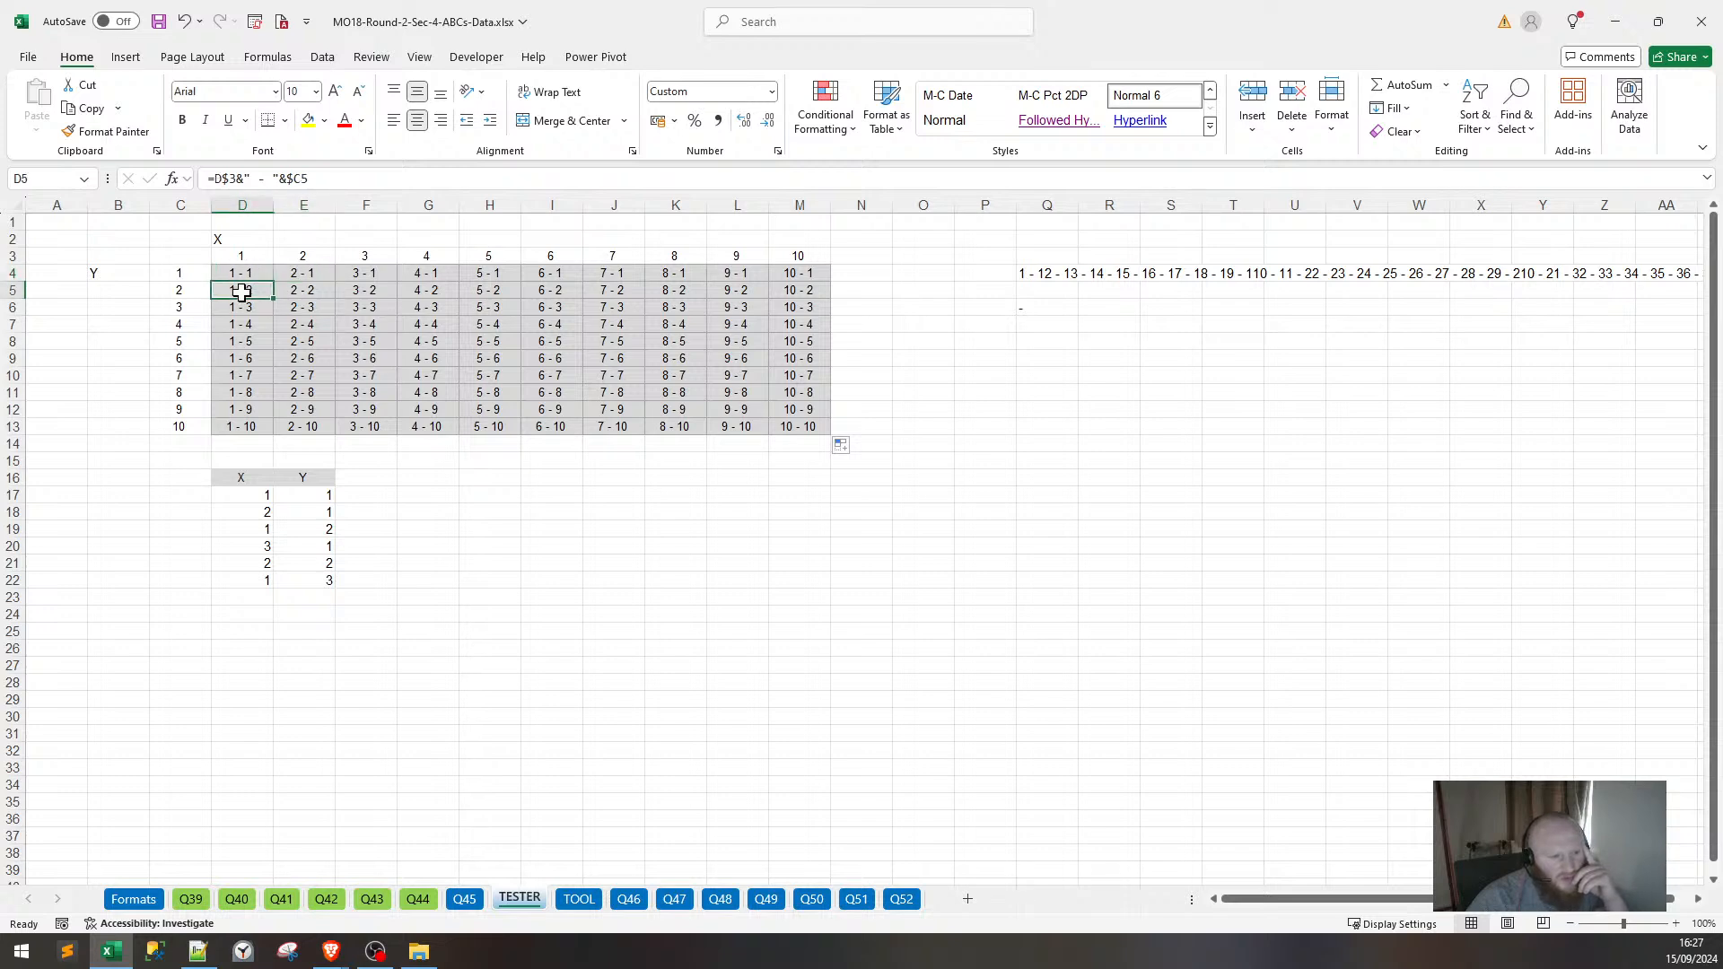
{"action": "left_click", "coordinate": [354, 277]}
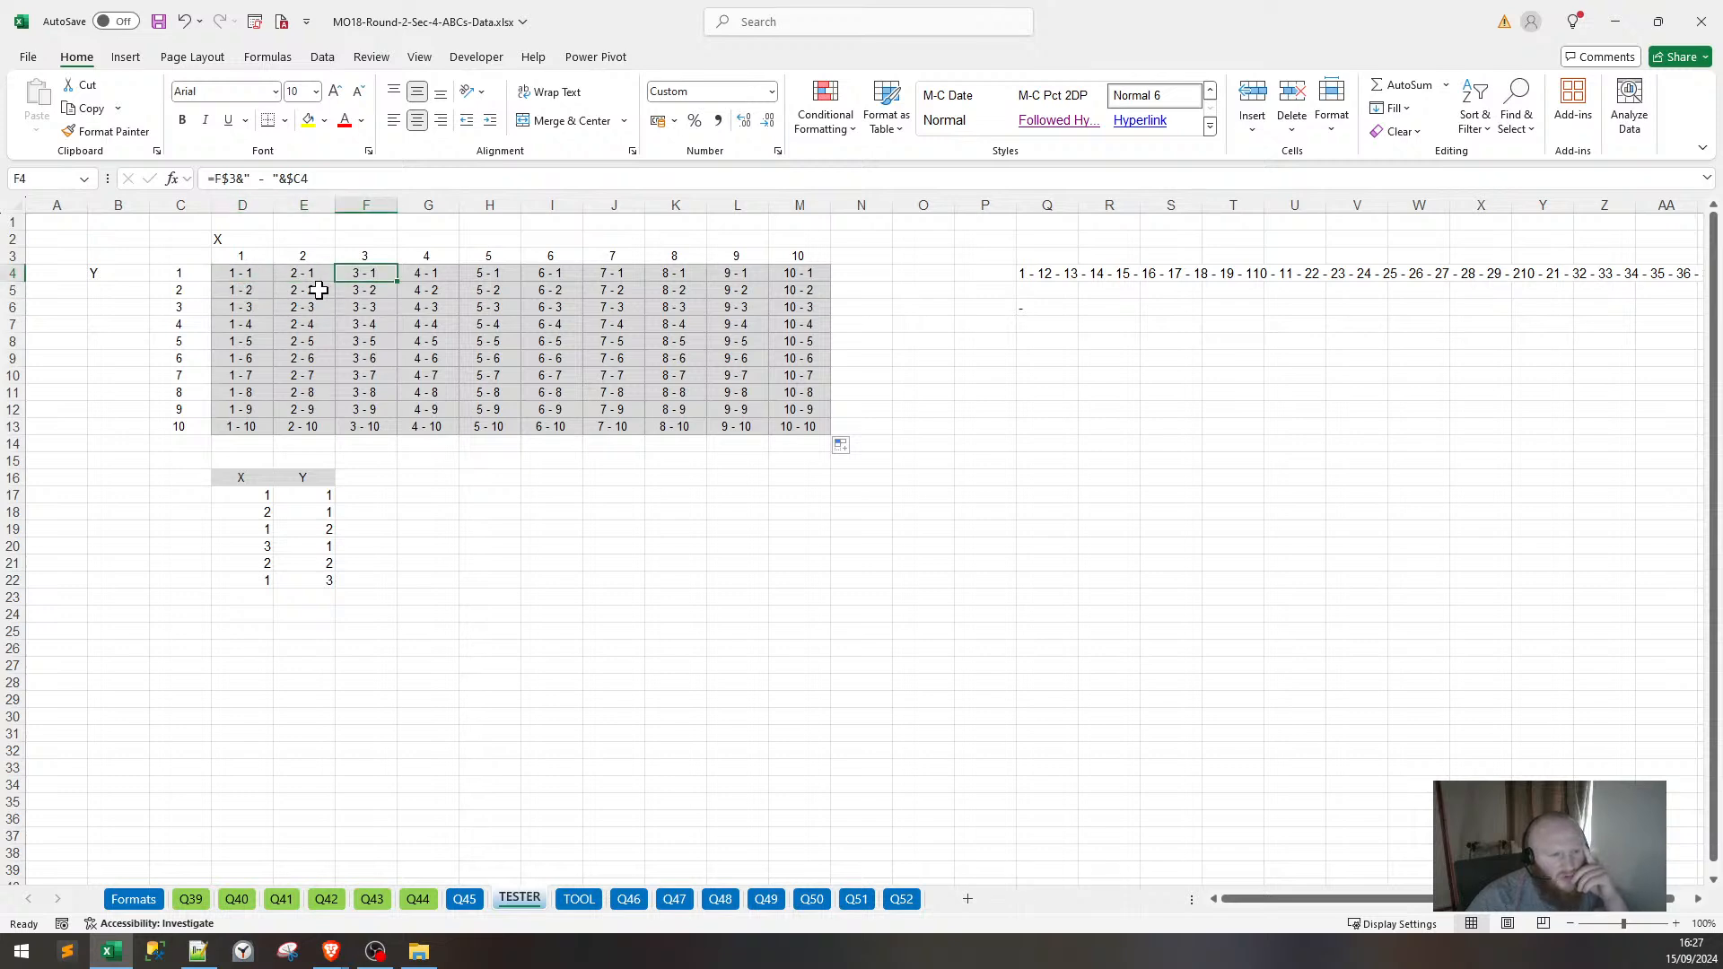
{"action": "left_click", "coordinate": [318, 289]}
{"action": "left_click", "coordinate": [258, 307]}
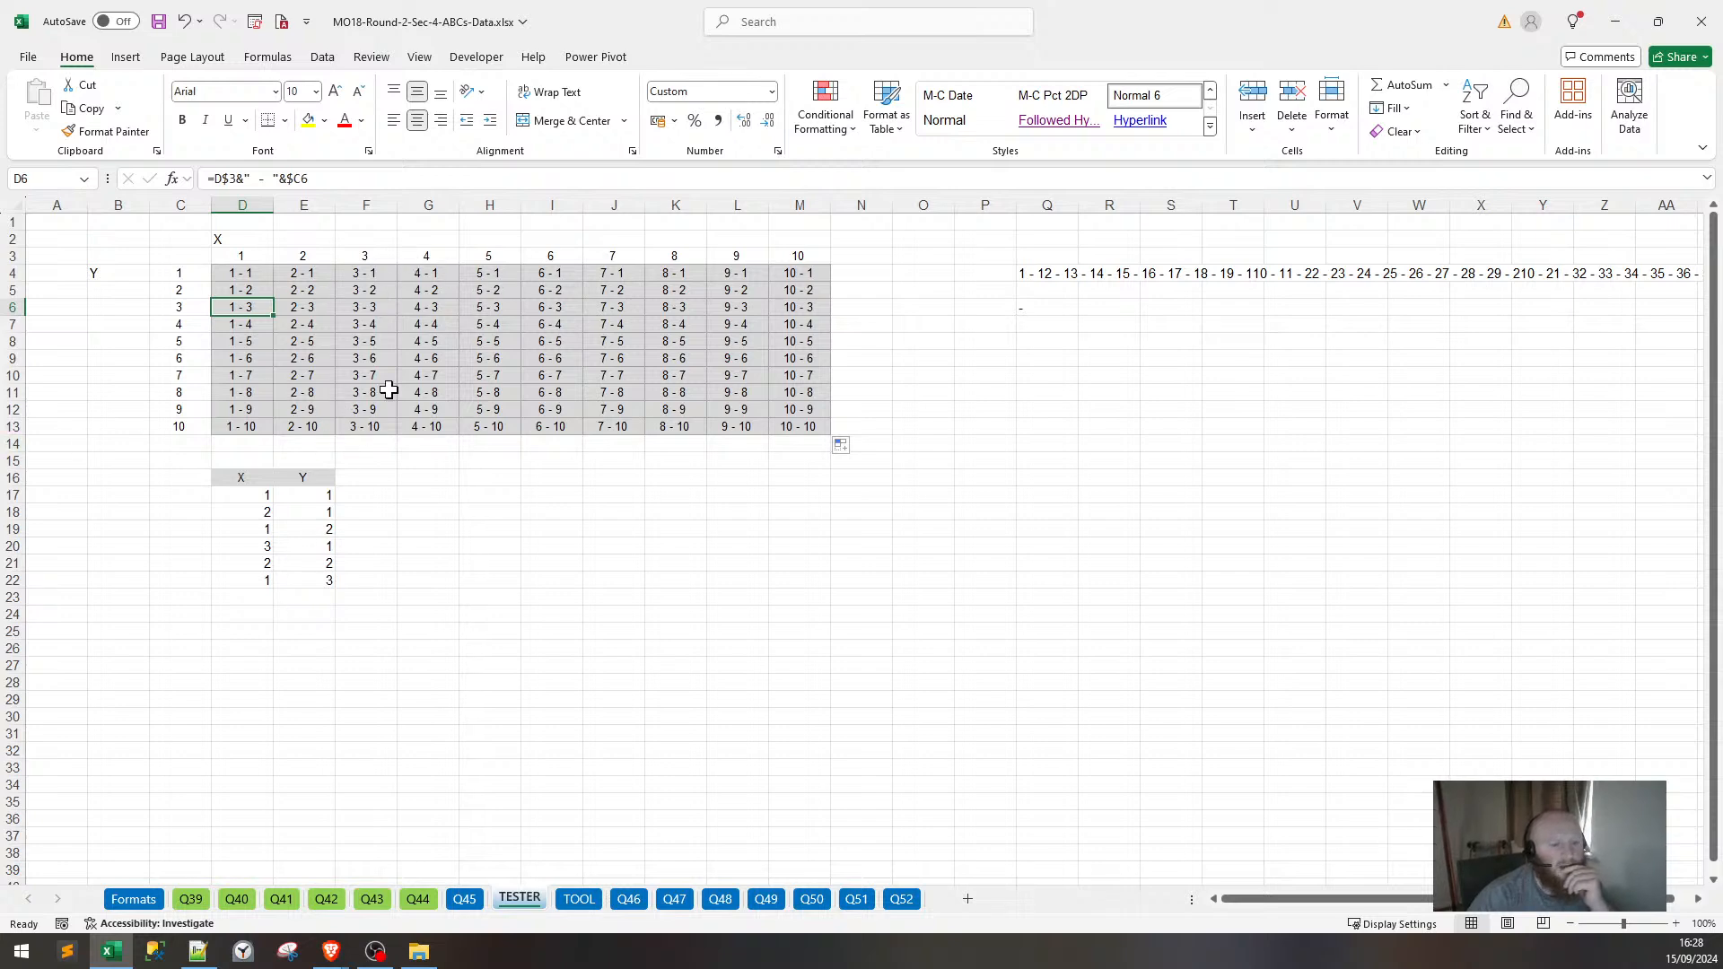
{"action": "left_click", "coordinate": [437, 276]}
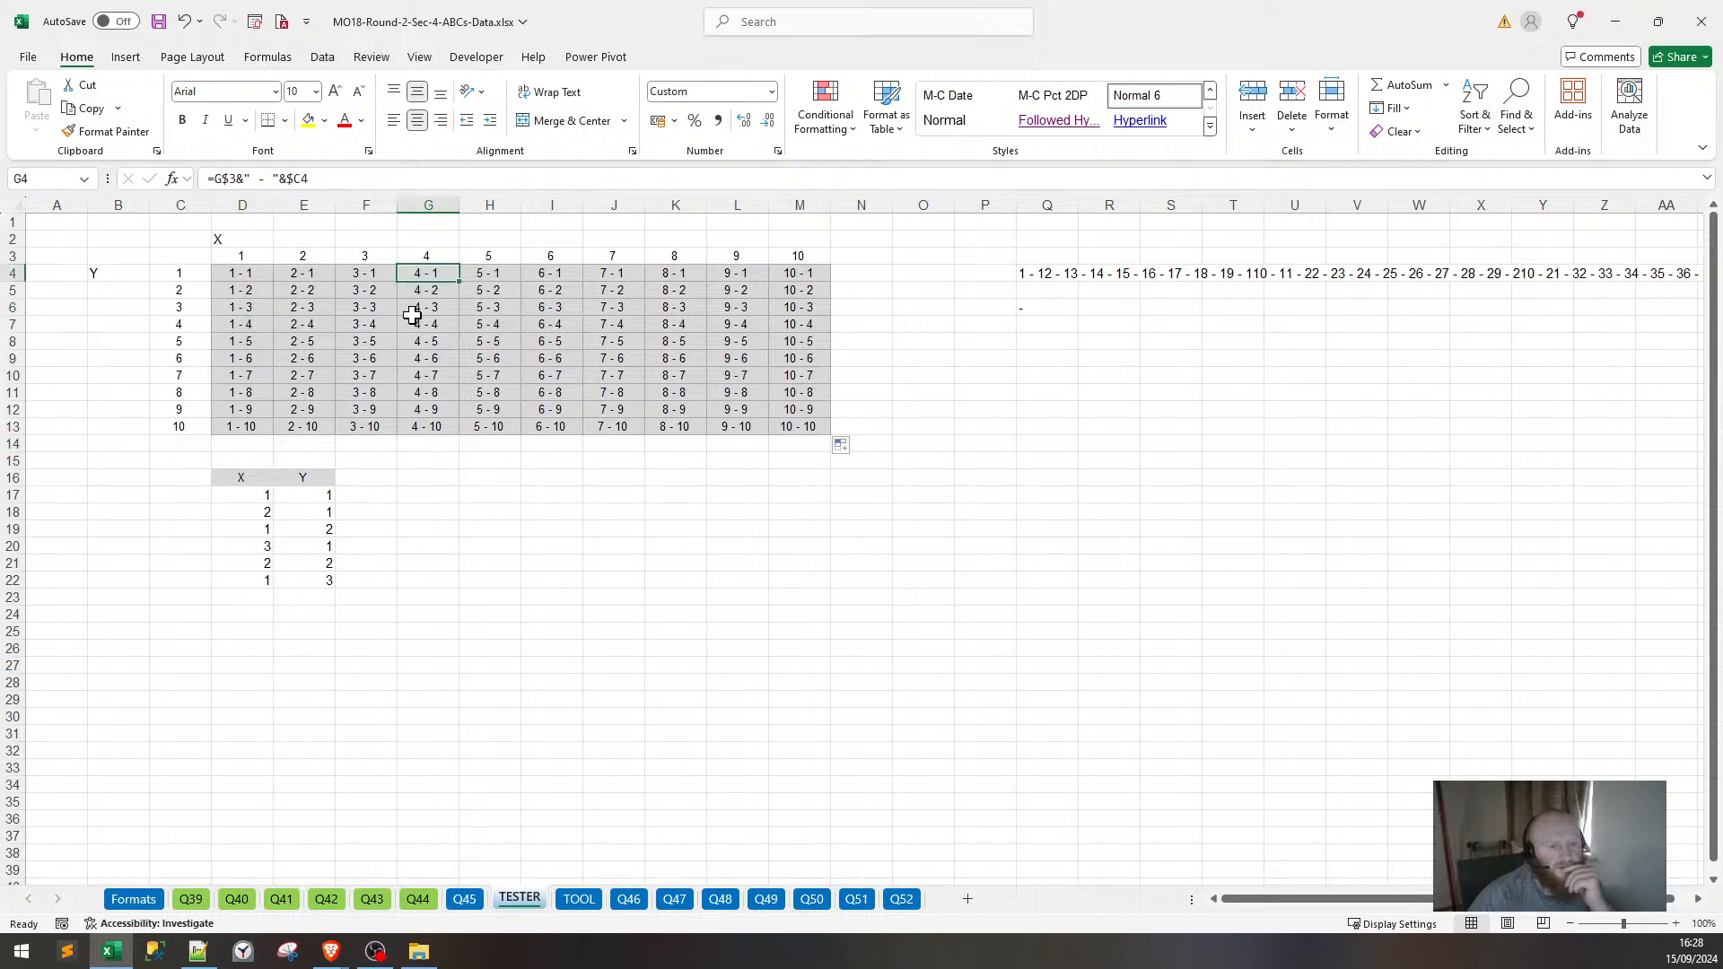
Paste the labels 4 - 1 and 3 - 2 as values into D23 and D24.
{"action": "key", "text": "ctrl+c"}
{"action": "left_click", "coordinate": [263, 596]}
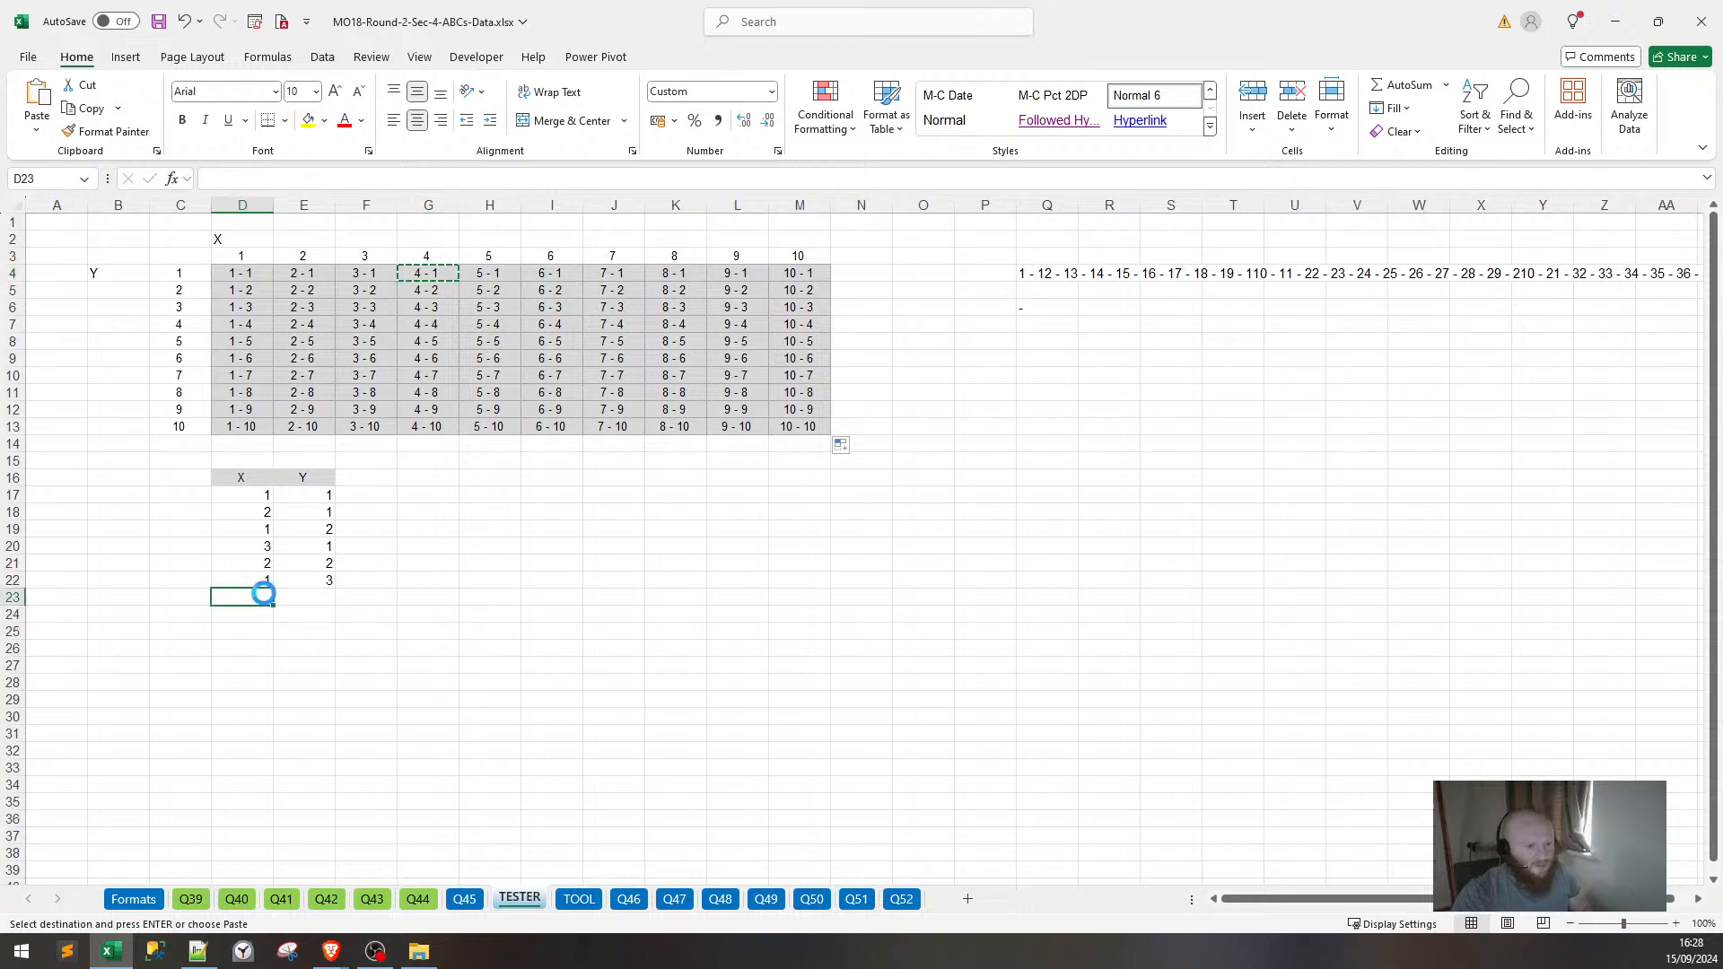
{"action": "key", "text": "ctrl+v"}
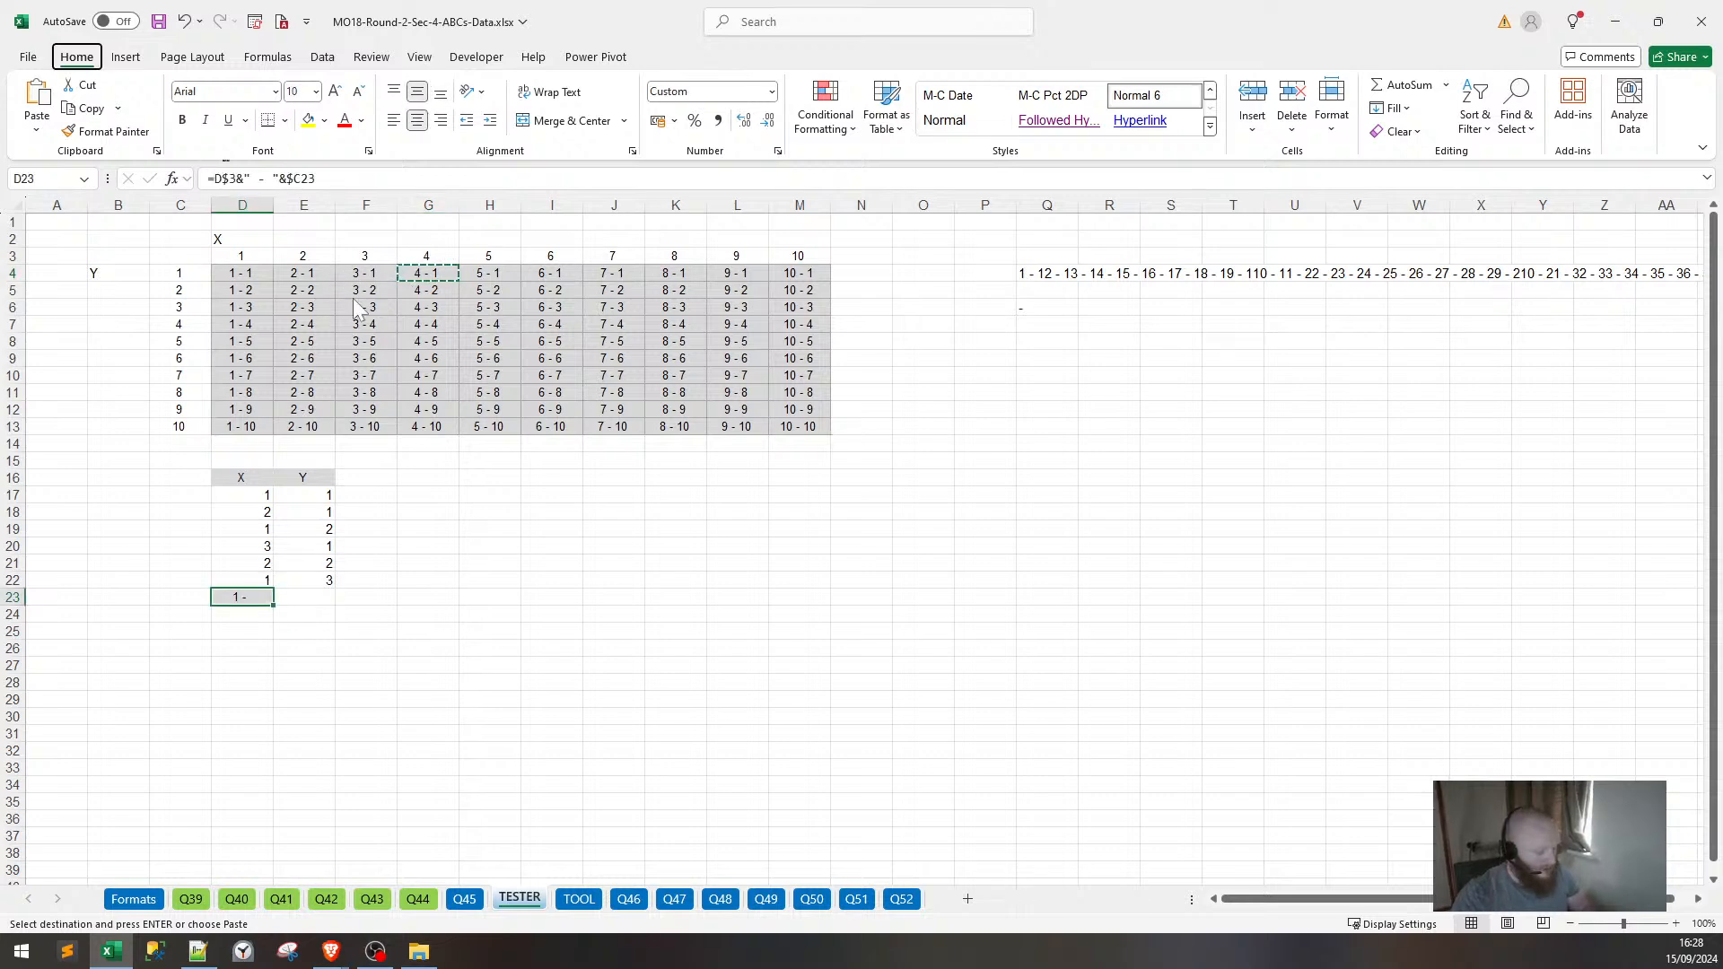
{"action": "key", "text": "ctrl+shift+v"}
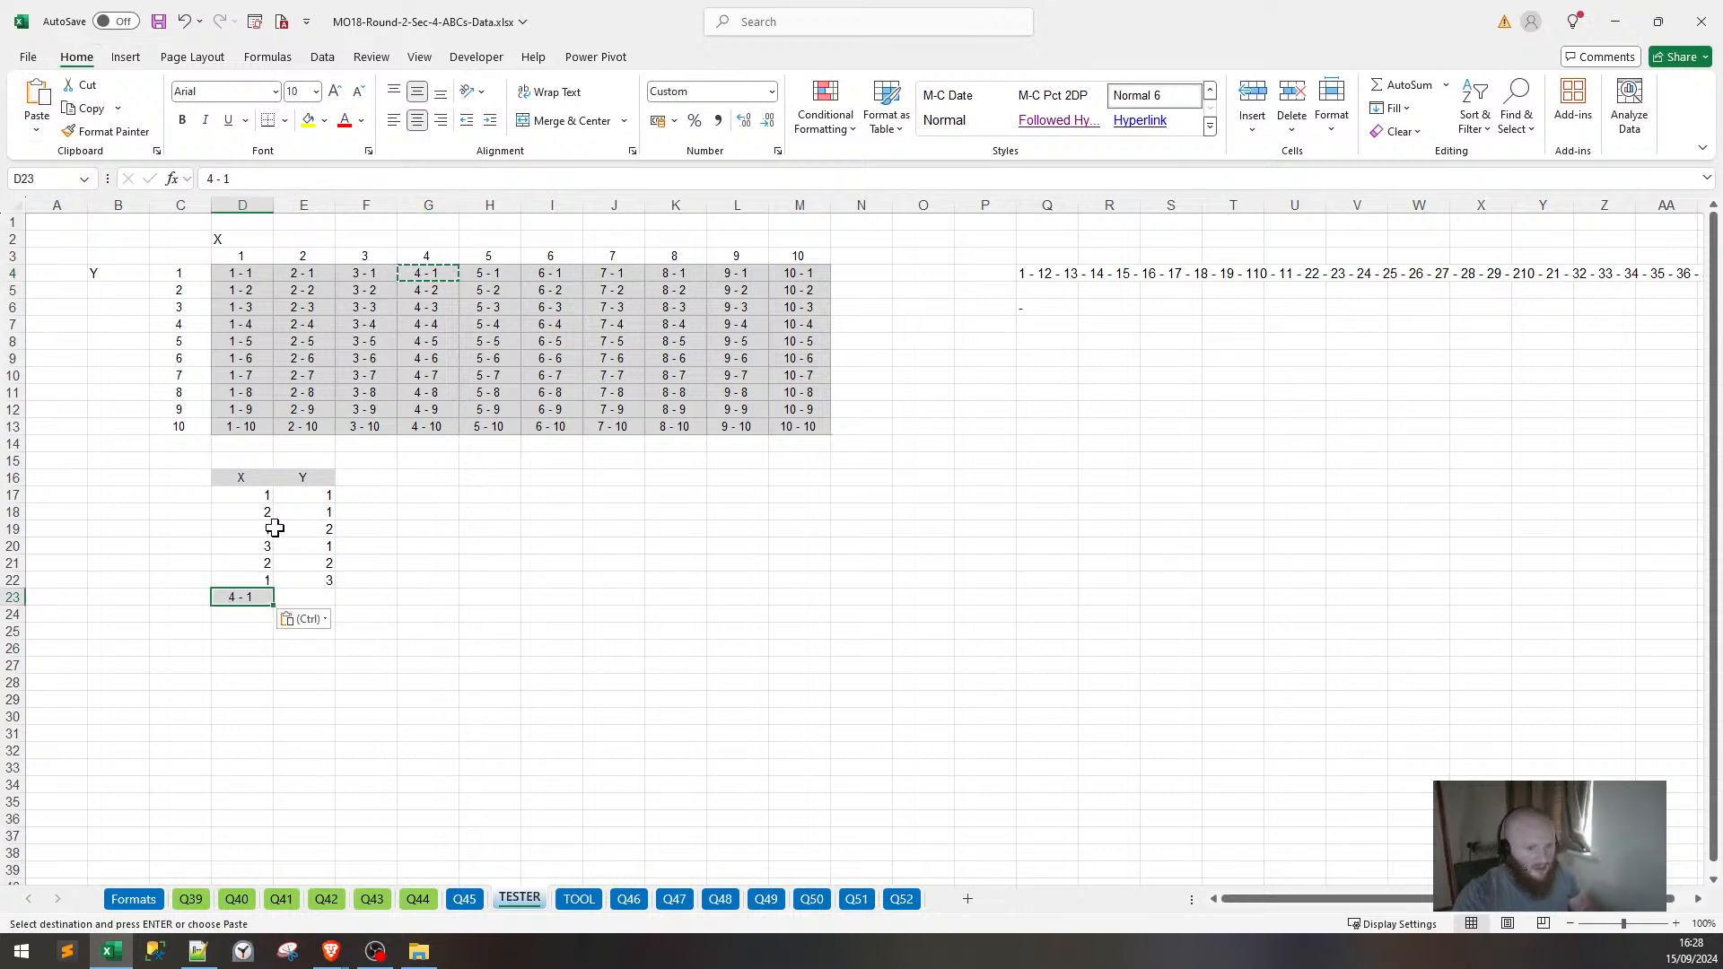
{"action": "left_click", "coordinate": [362, 290]}
{"action": "key", "text": "ctrl+c"}
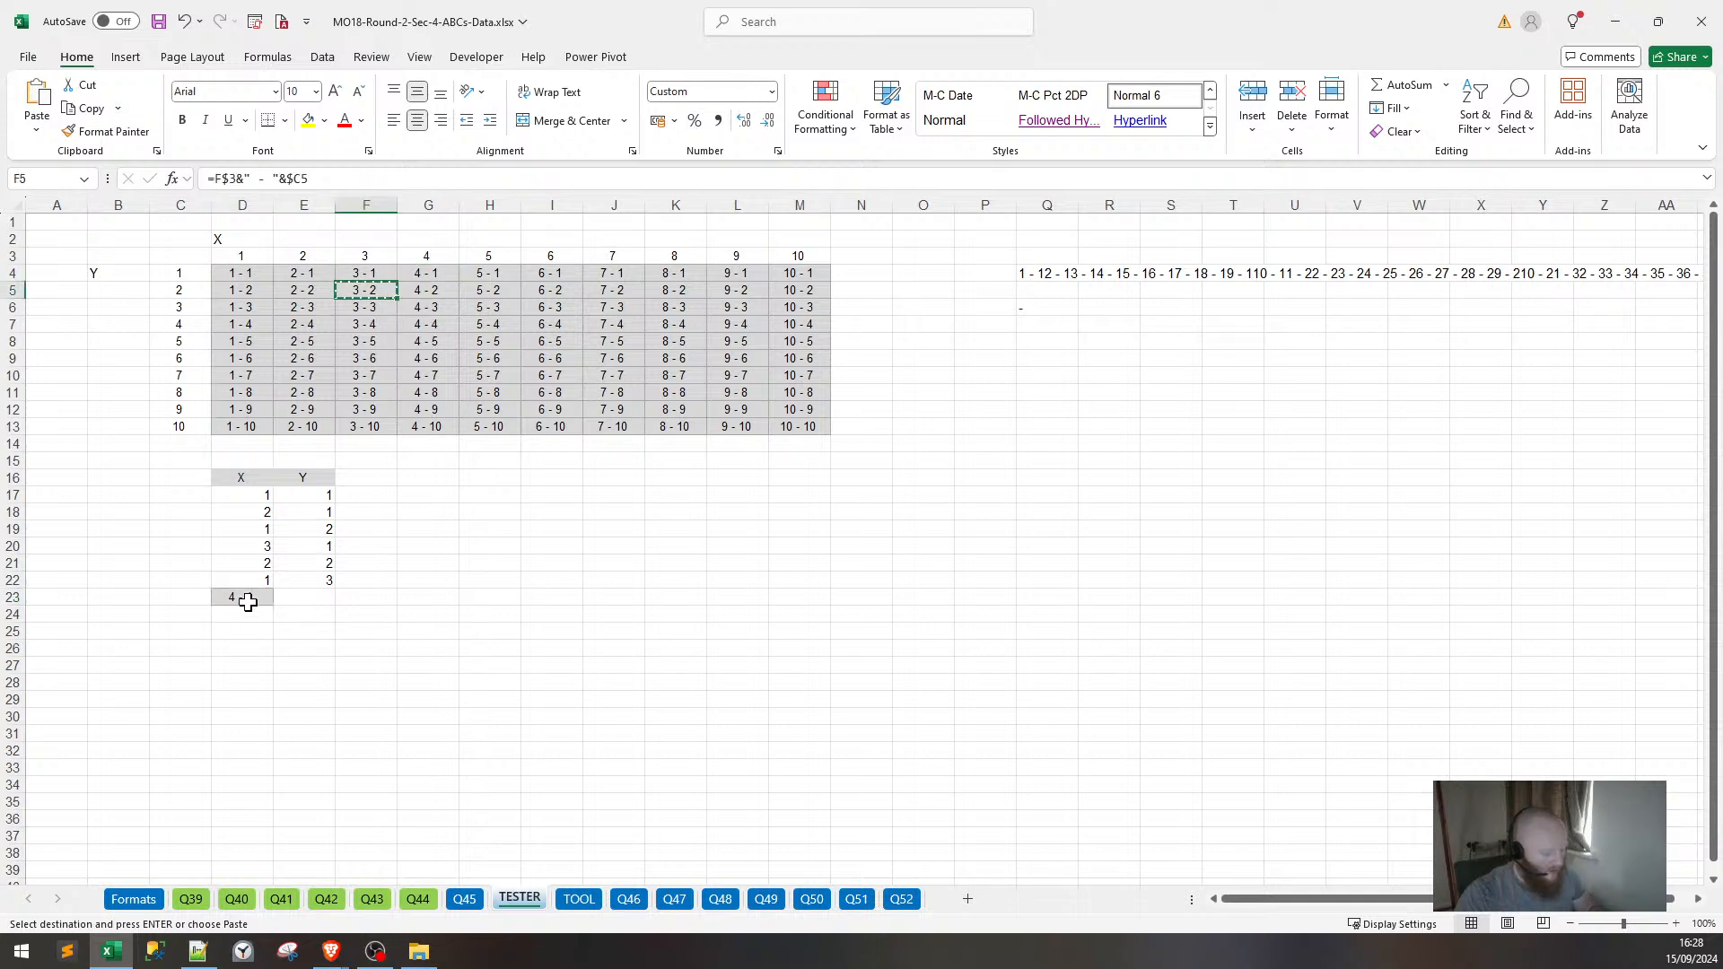
{"action": "left_click", "coordinate": [240, 614]}
{"action": "key", "text": "ctrl+shift+v"}
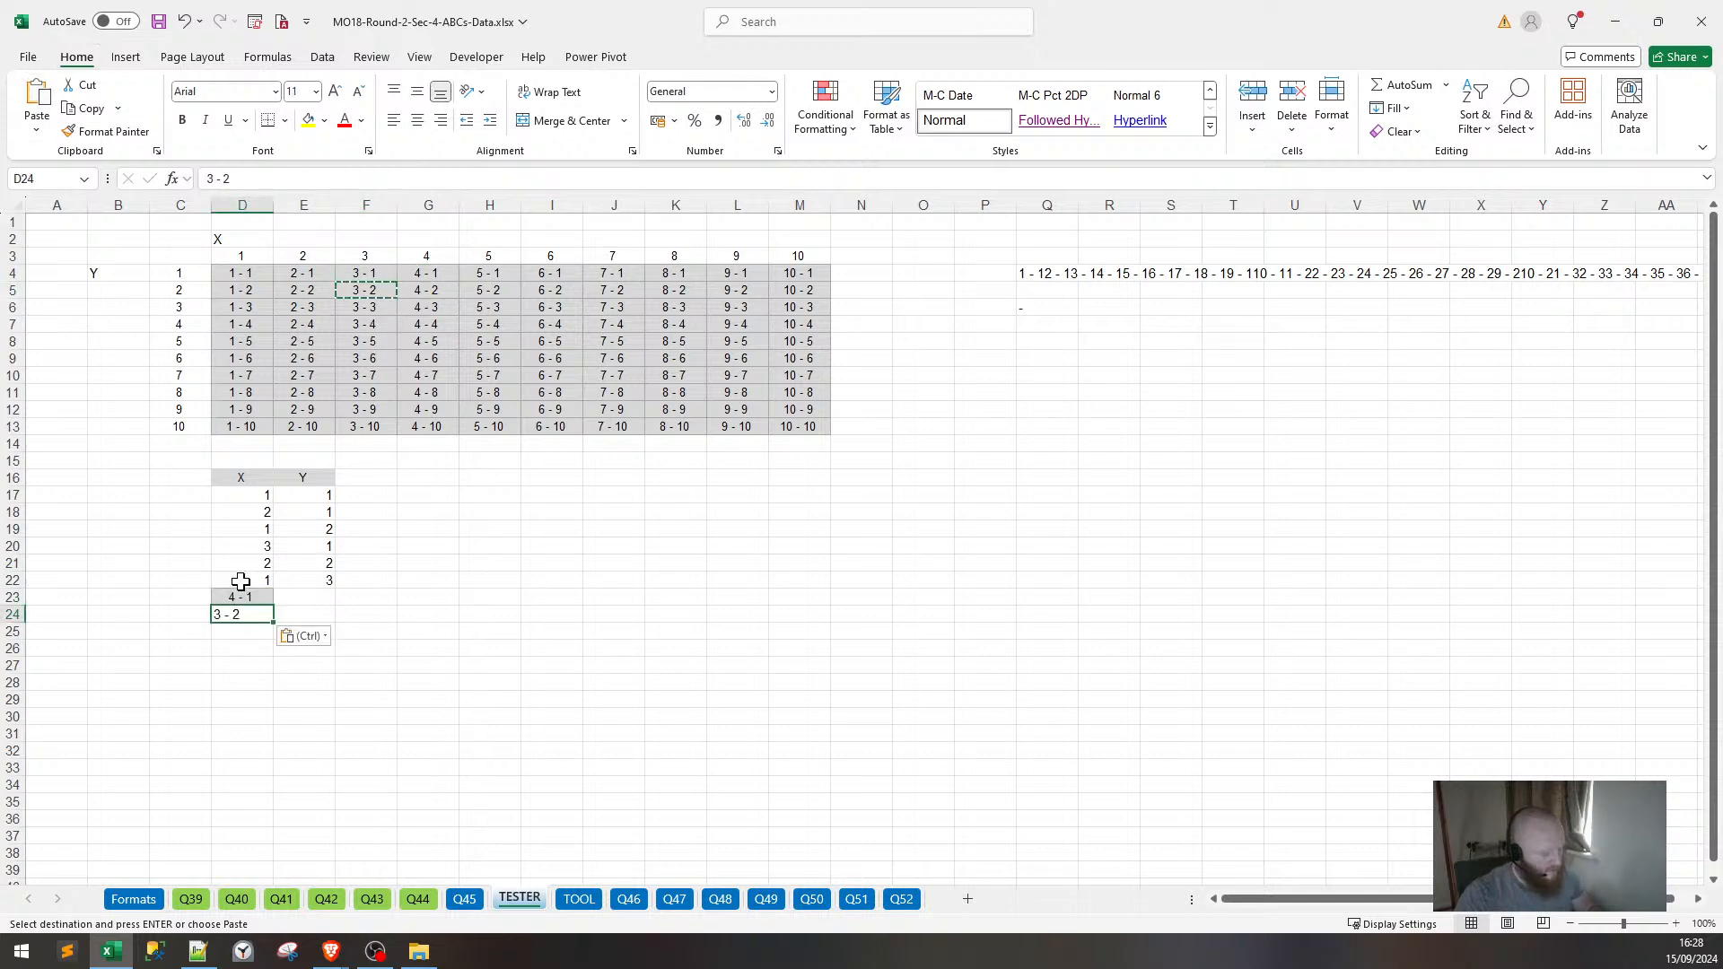
Paste the labels 2 - 3 and 1 - 4 into D25 and D26, then select D23:D26.
{"action": "left_click", "coordinate": [303, 311]}
{"action": "key", "text": "ctrl+c"}
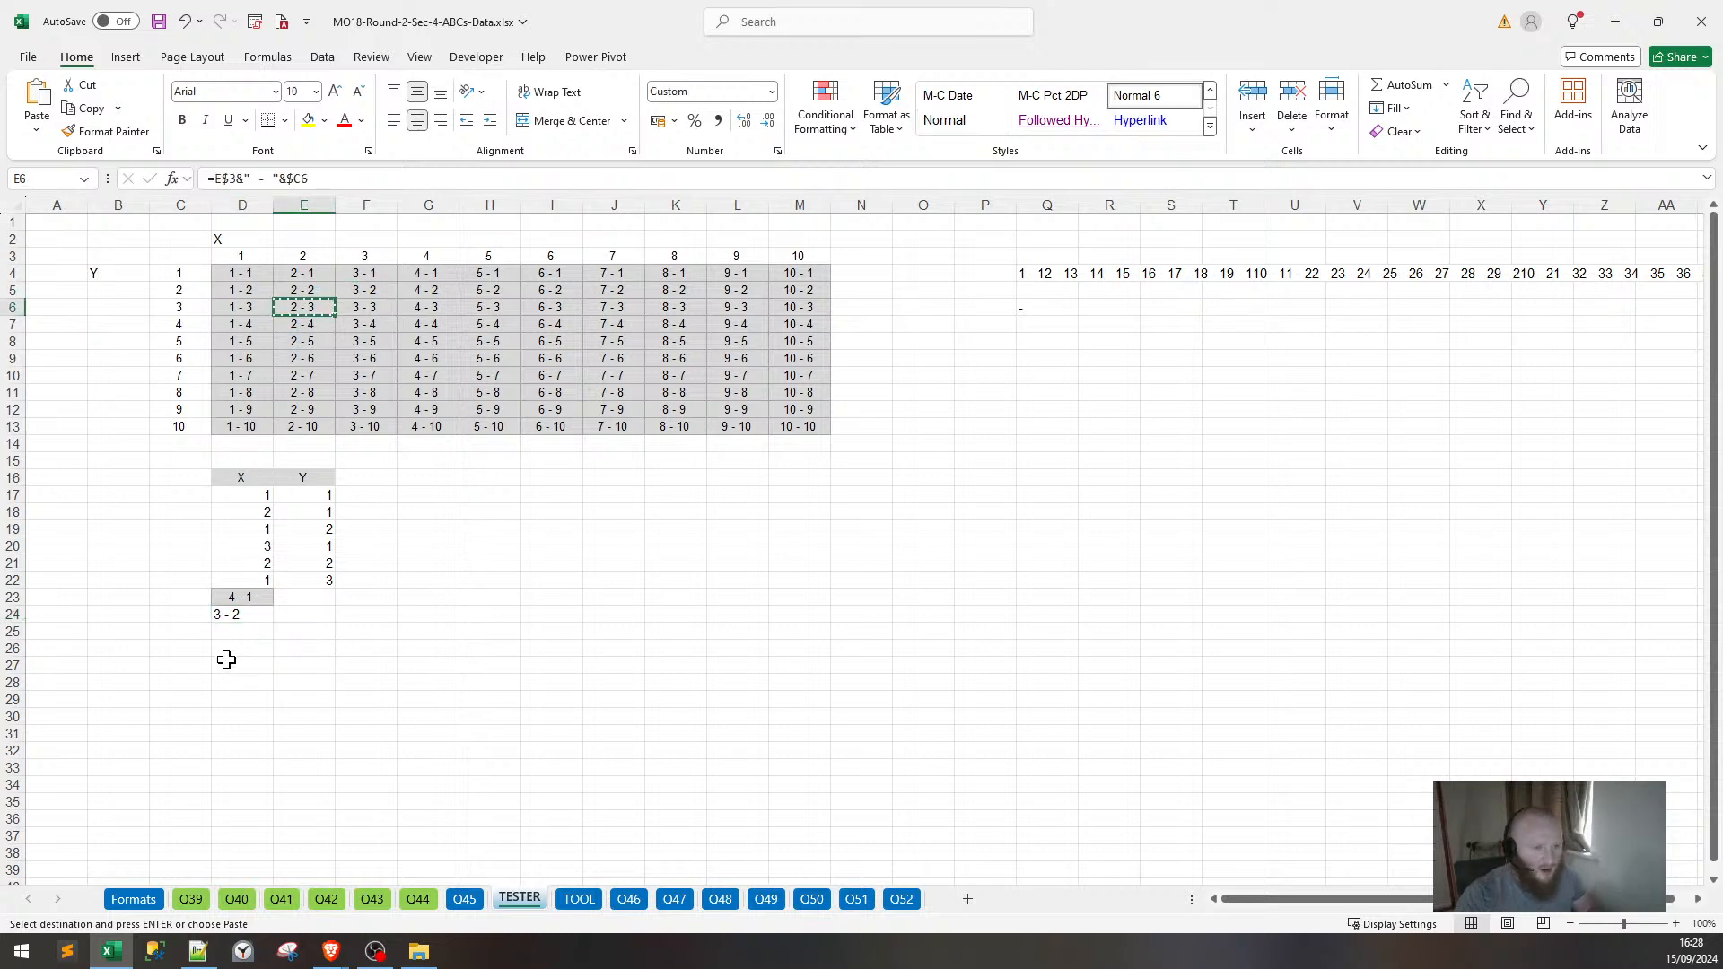
{"action": "left_click", "coordinate": [242, 627]}
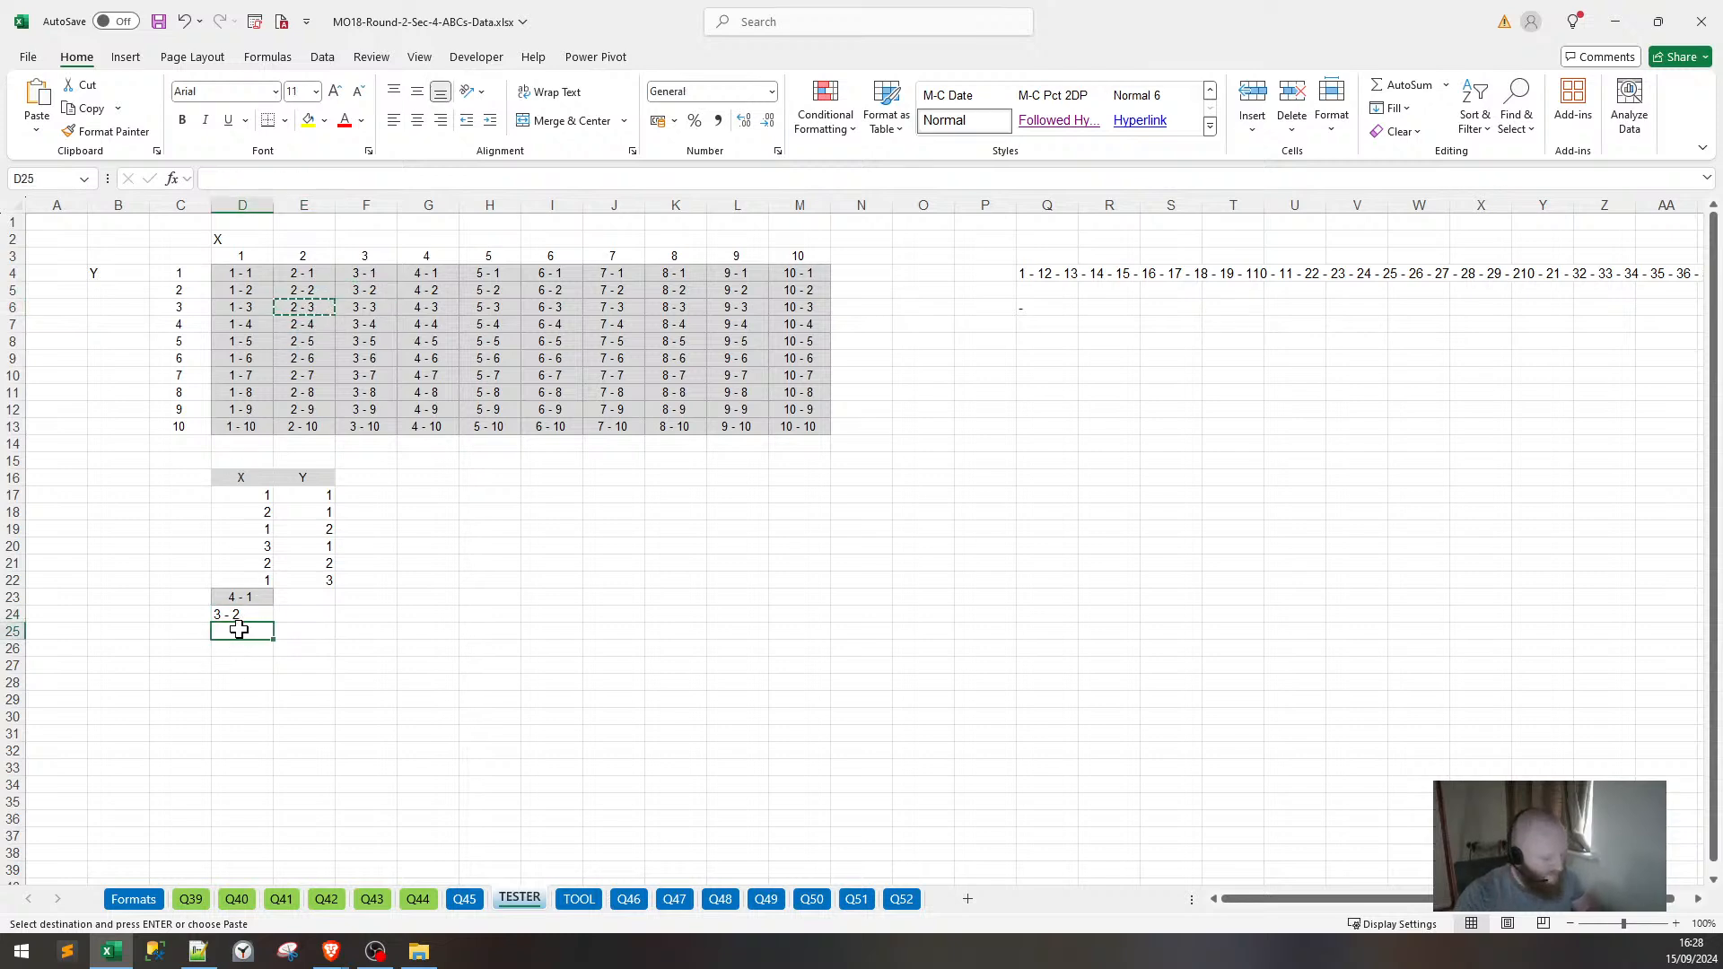
{"action": "key", "text": "alt"}
{"action": "key", "text": "h"}
{"action": "key", "text": "v"}
{"action": "key", "text": "v"}
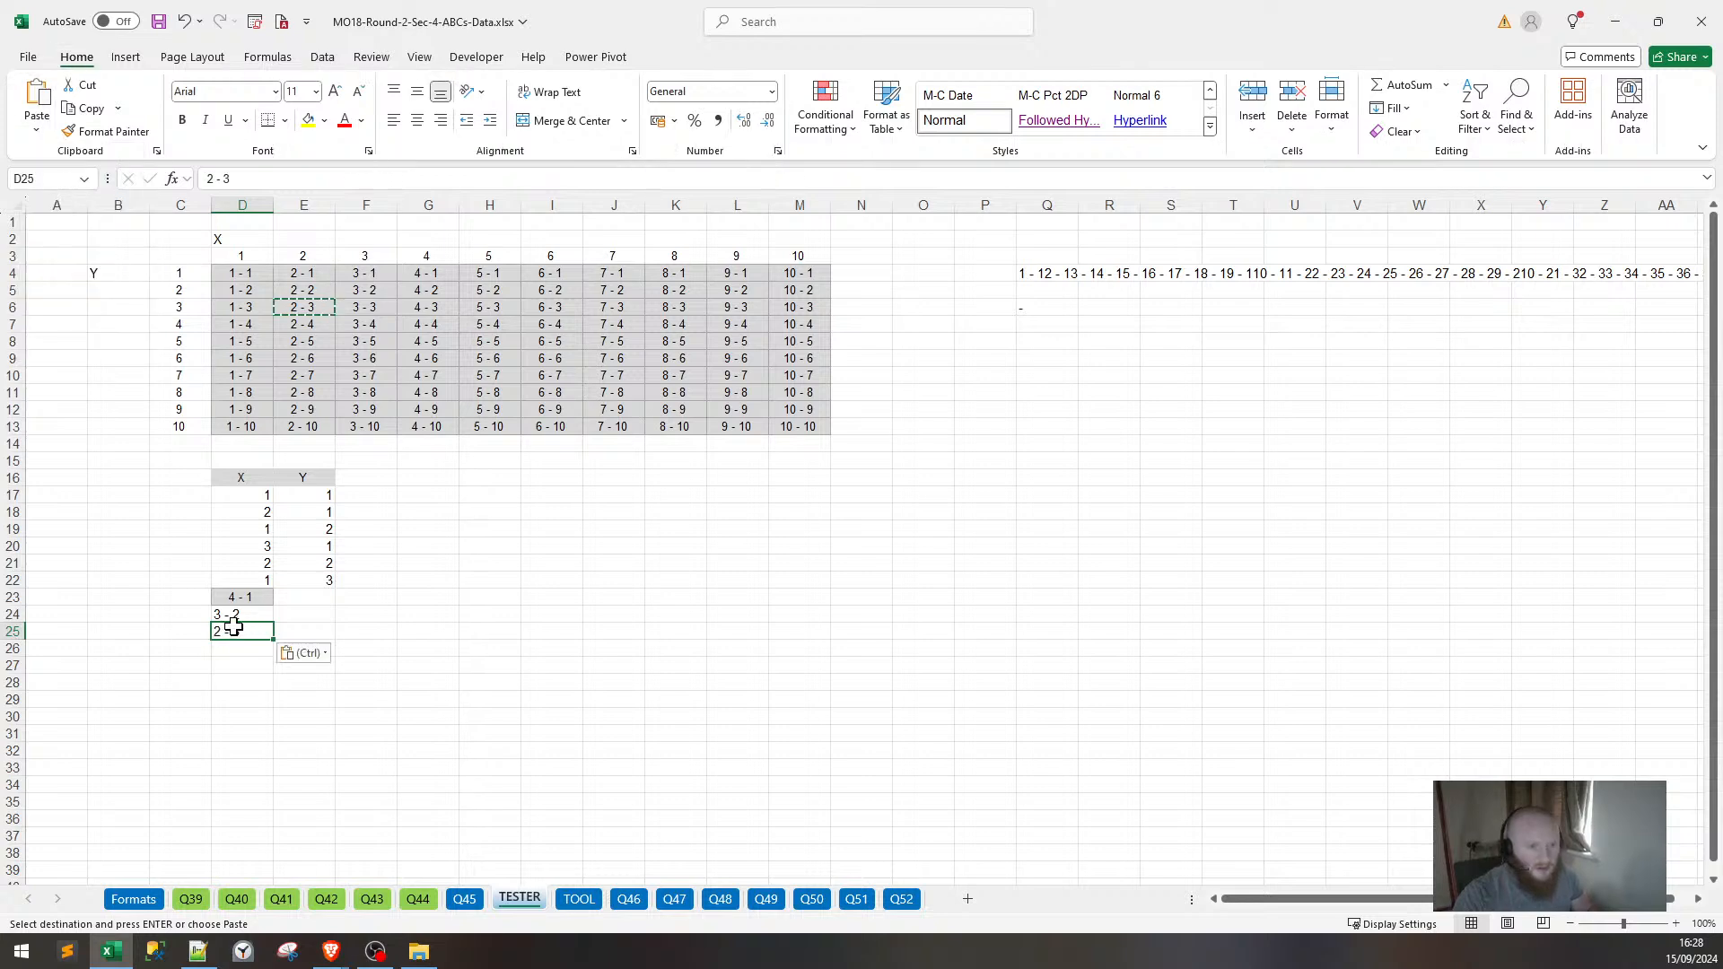
{"action": "left_click", "coordinate": [239, 324]}
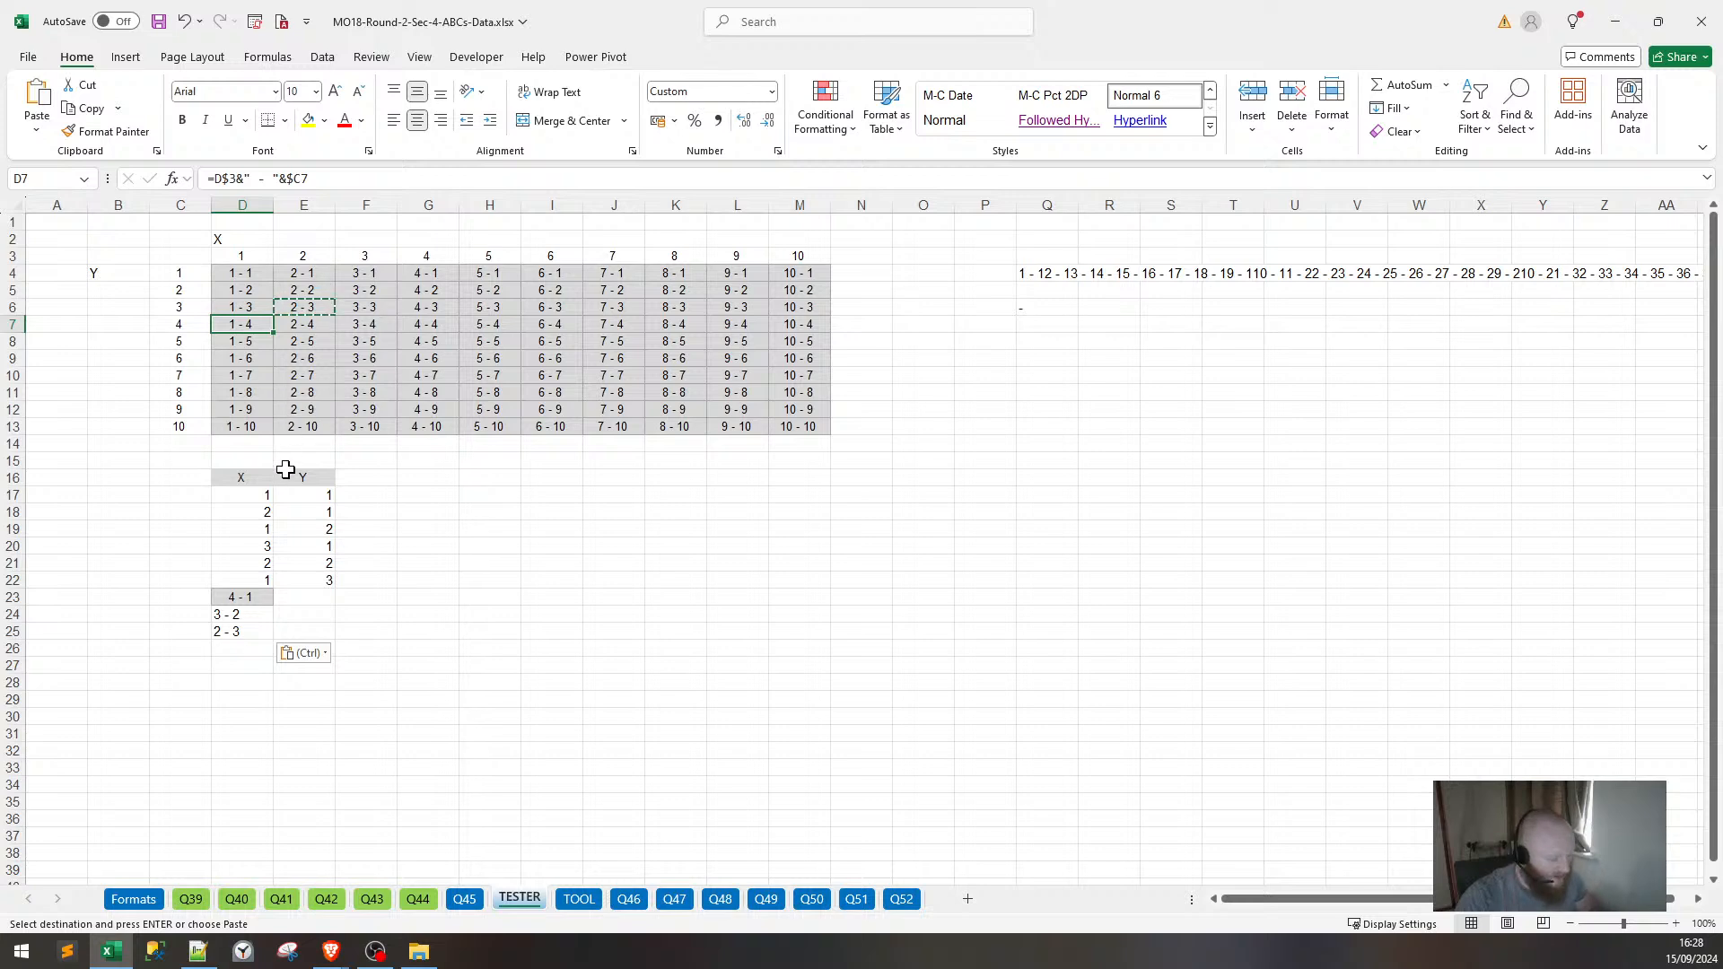
{"action": "key", "text": "ctrl+c"}
{"action": "left_click", "coordinate": [240, 633]}
{"action": "left_click", "coordinate": [245, 650]}
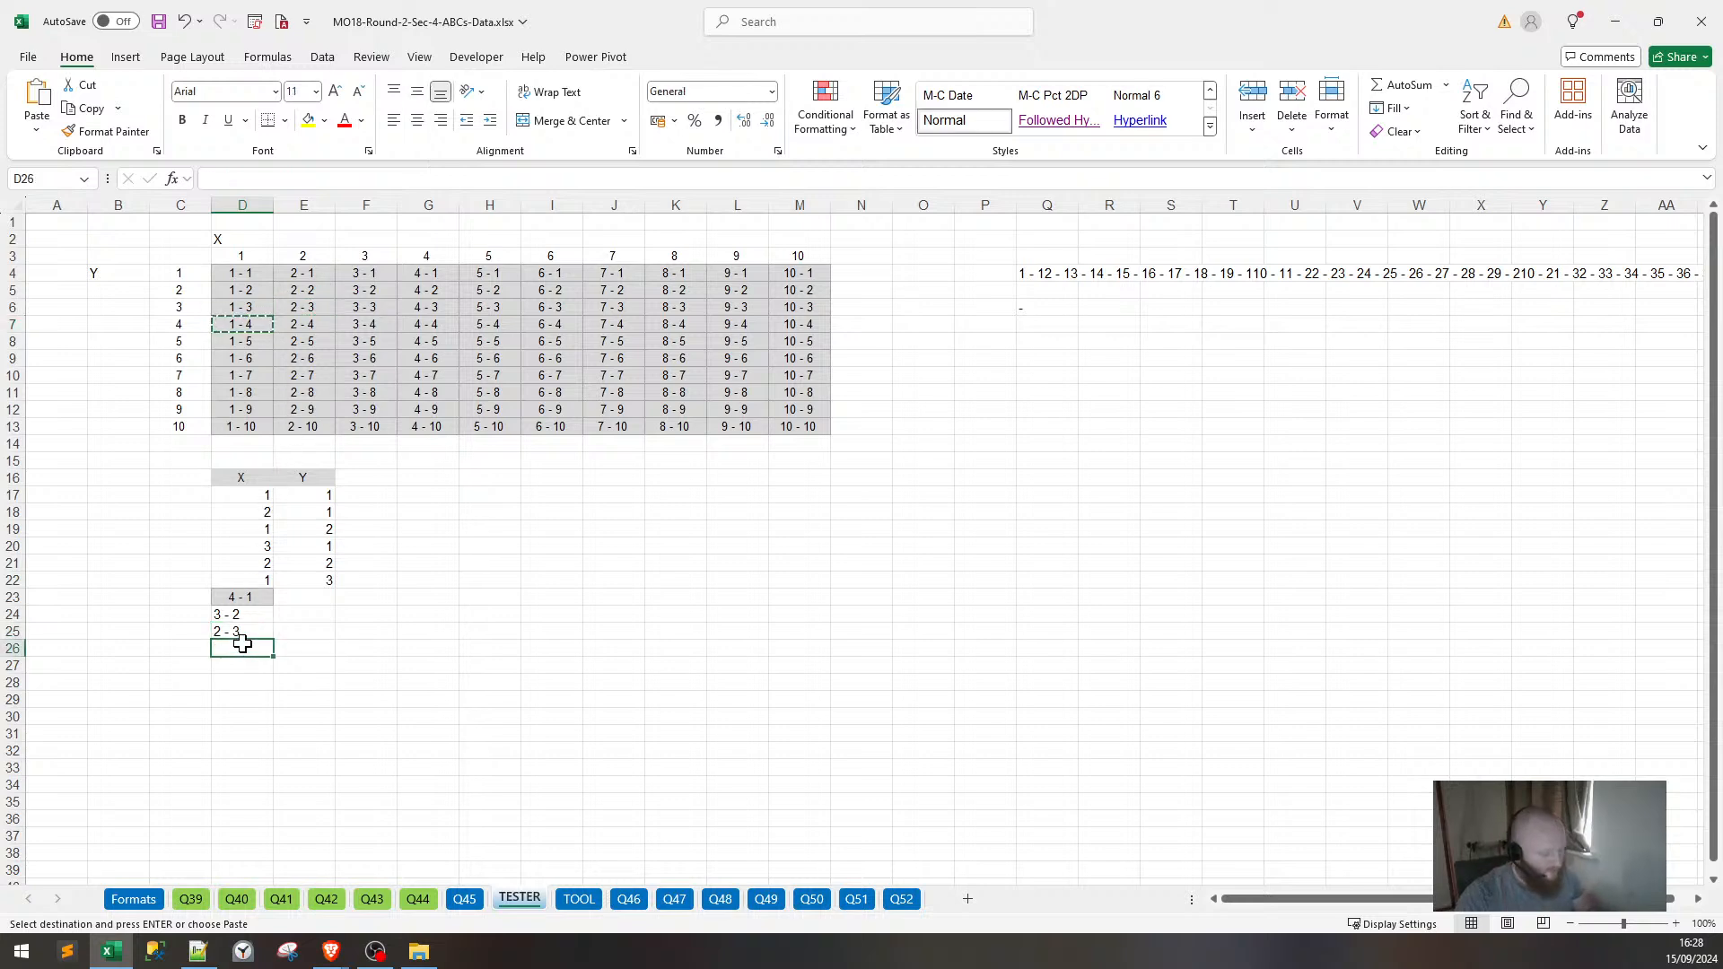
{"action": "key", "text": "ctrl+v"}
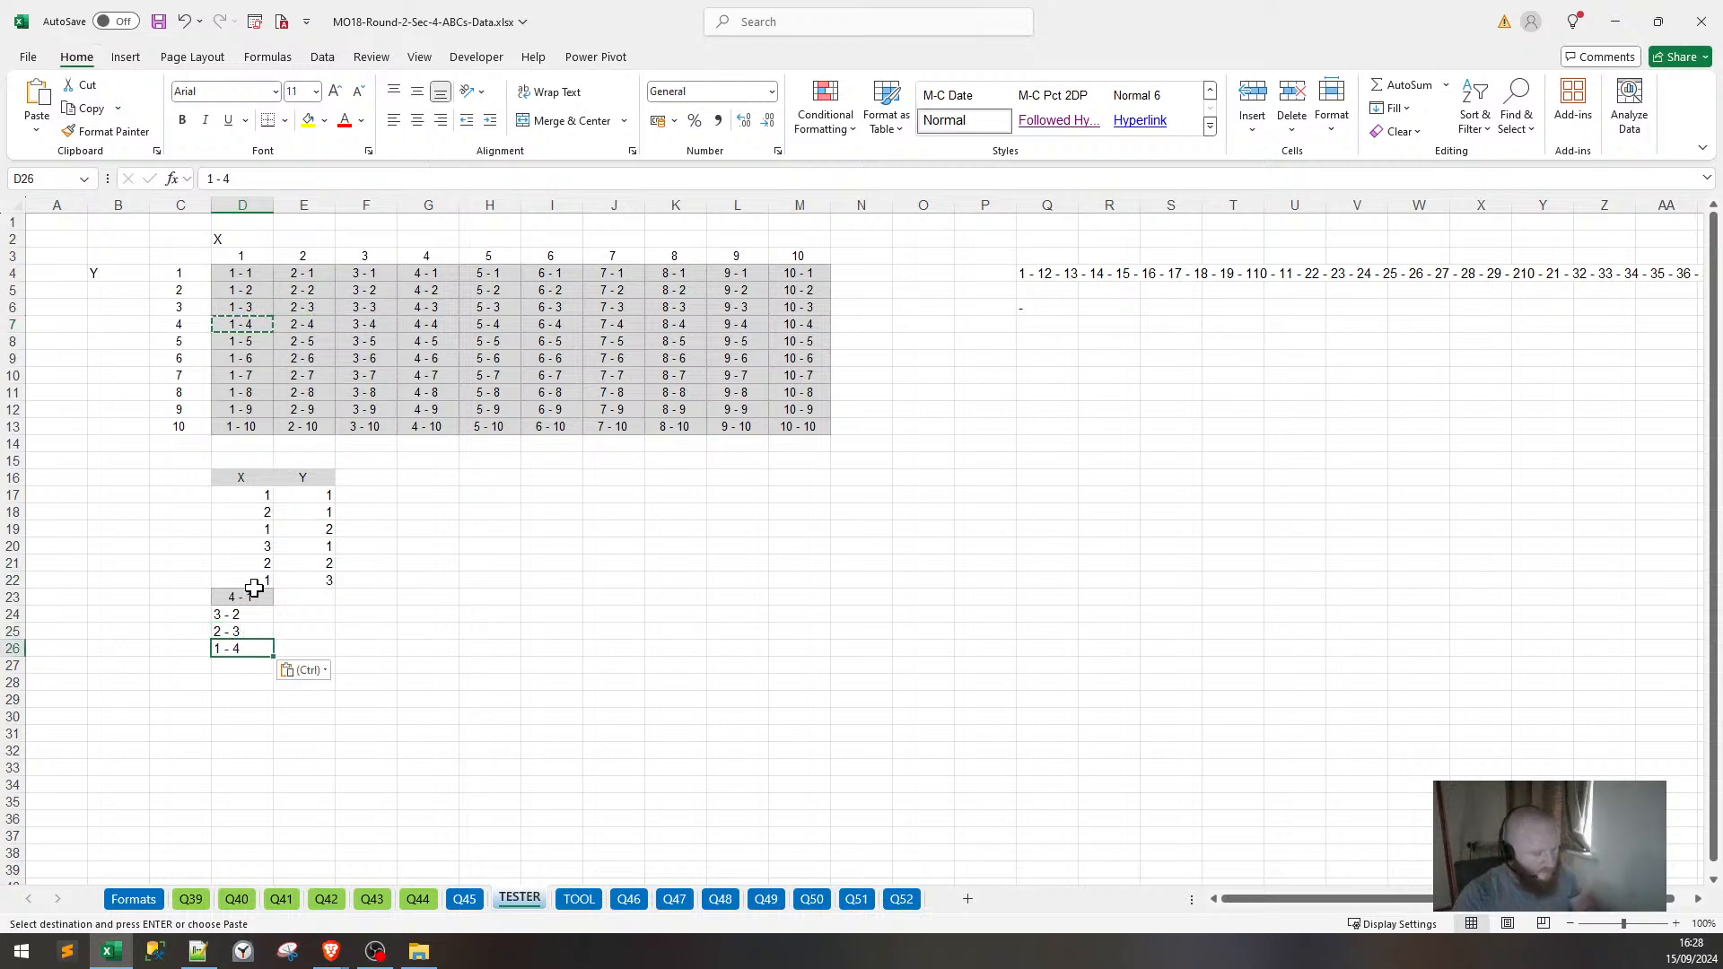
{"action": "left_click_drag", "start_coordinate": [254, 590], "coordinate": [244, 649]}
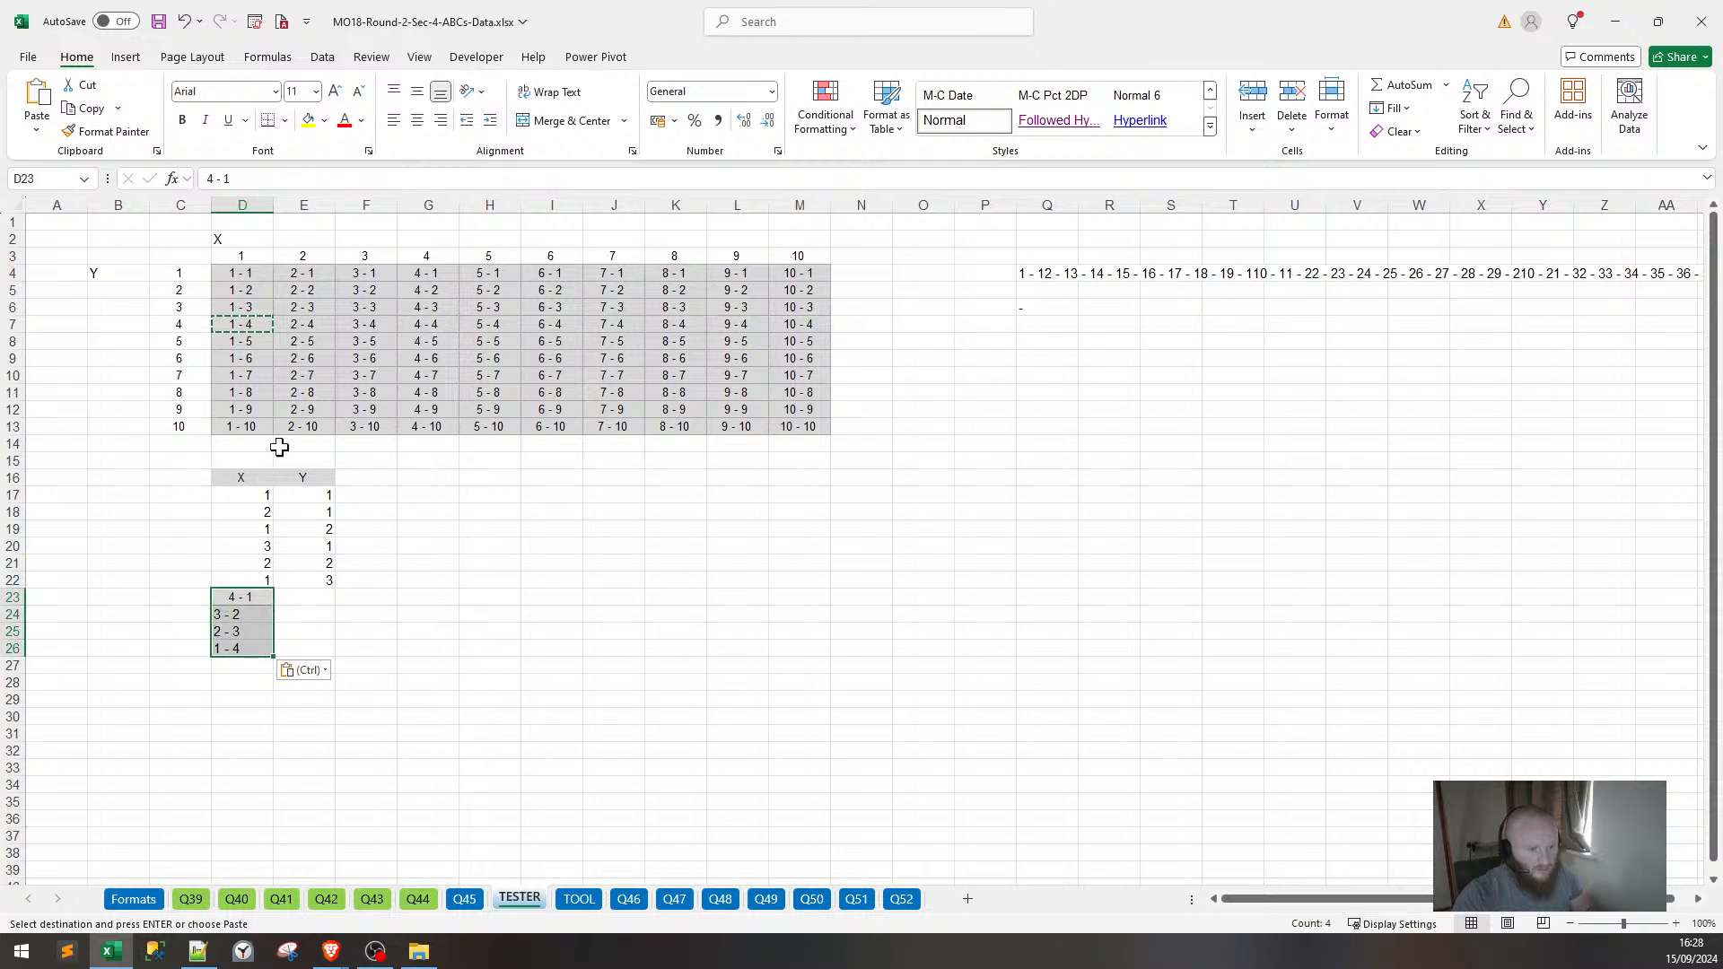
Split D23:D26 with Text to Columns, delimited on spaces.
{"action": "left_click", "coordinate": [322, 57]}
{"action": "left_click", "coordinate": [1007, 107]}
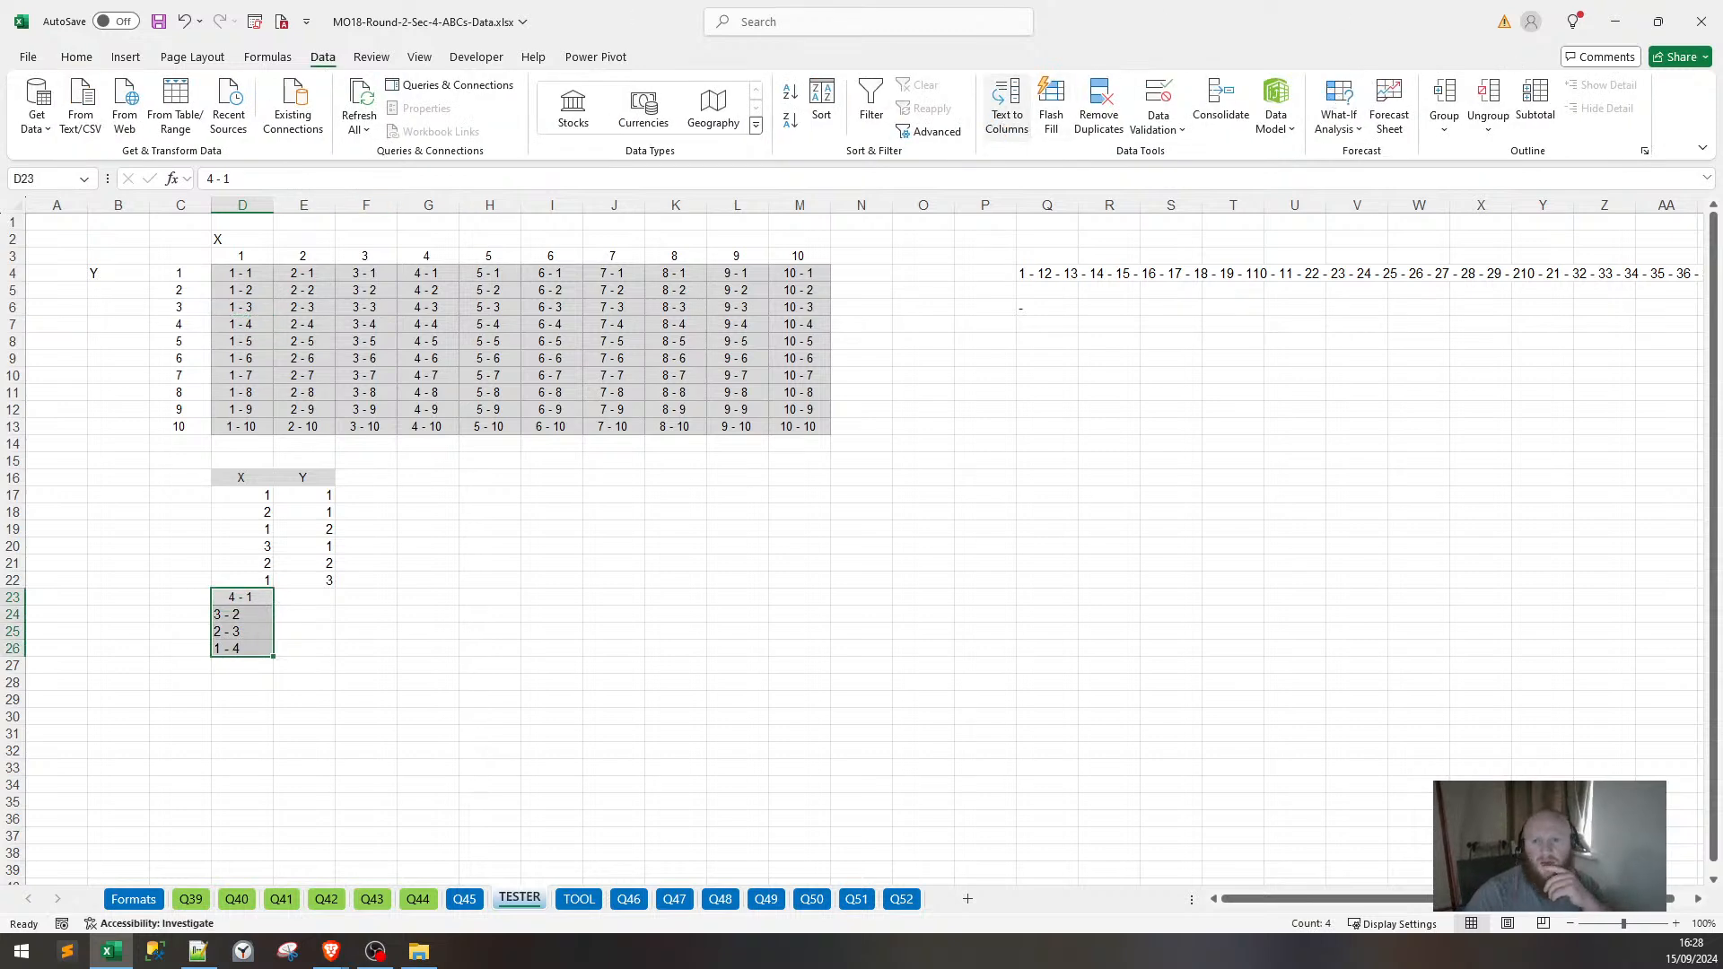
{"action": "left_click", "coordinate": [563, 799]}
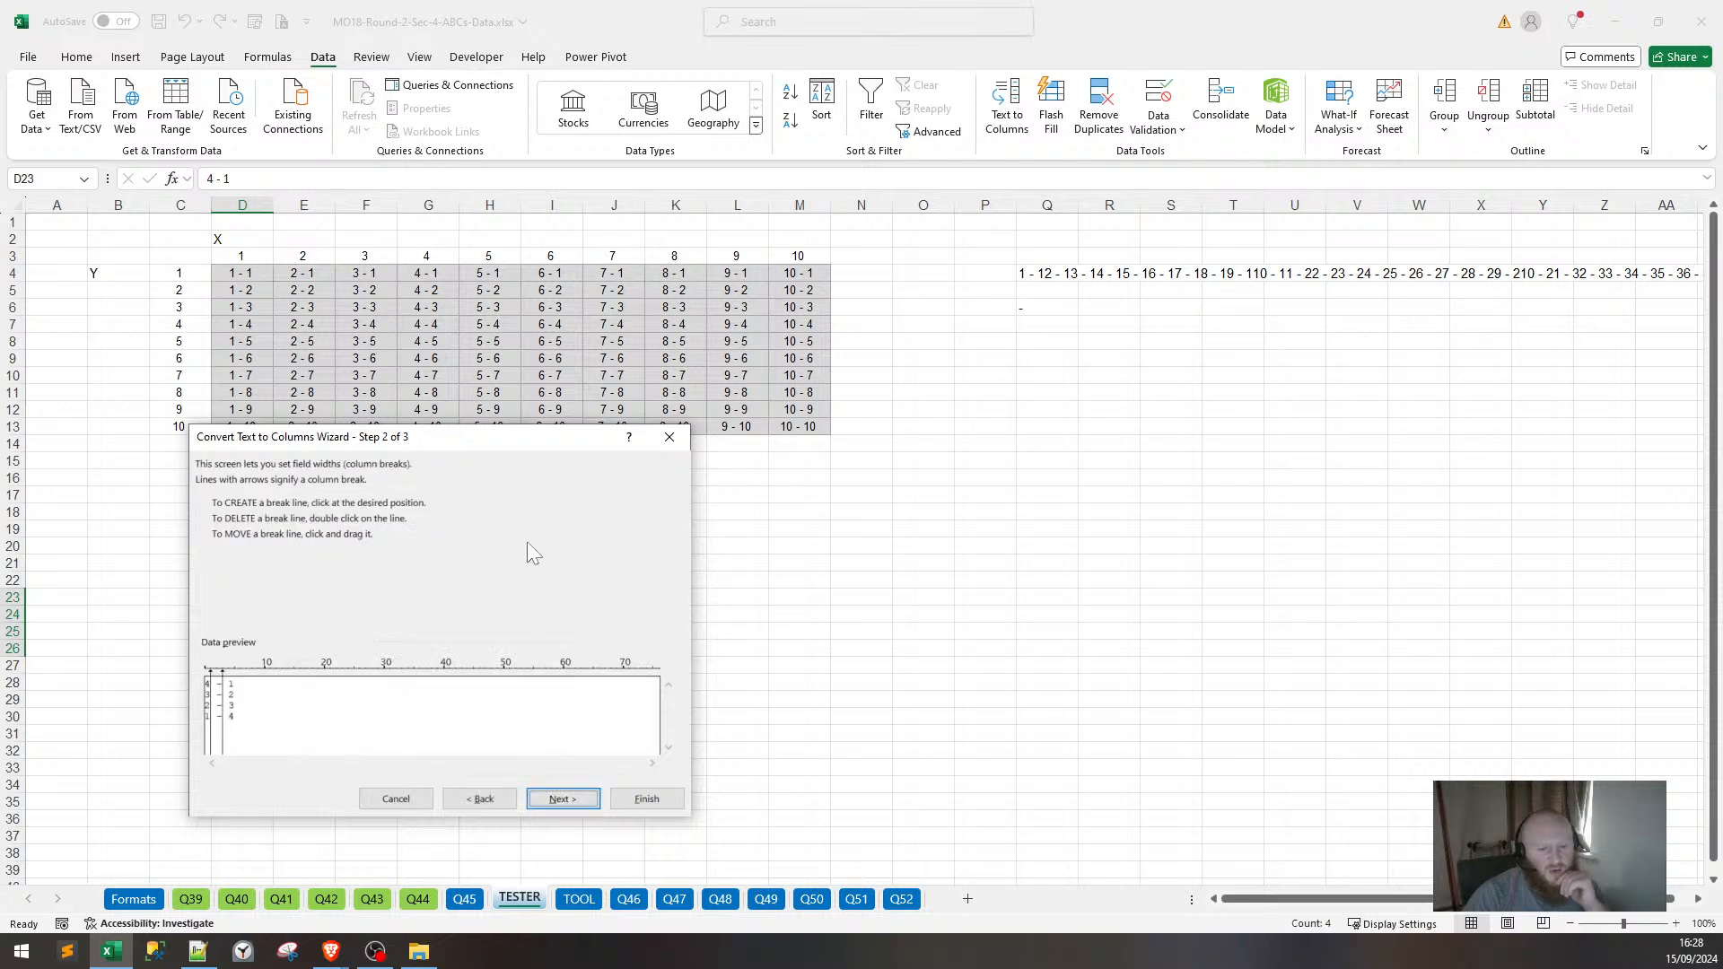
{"action": "left_click_drag", "start_coordinate": [557, 440], "coordinate": [1254, 300]}
{"action": "left_click", "coordinate": [1155, 658]}
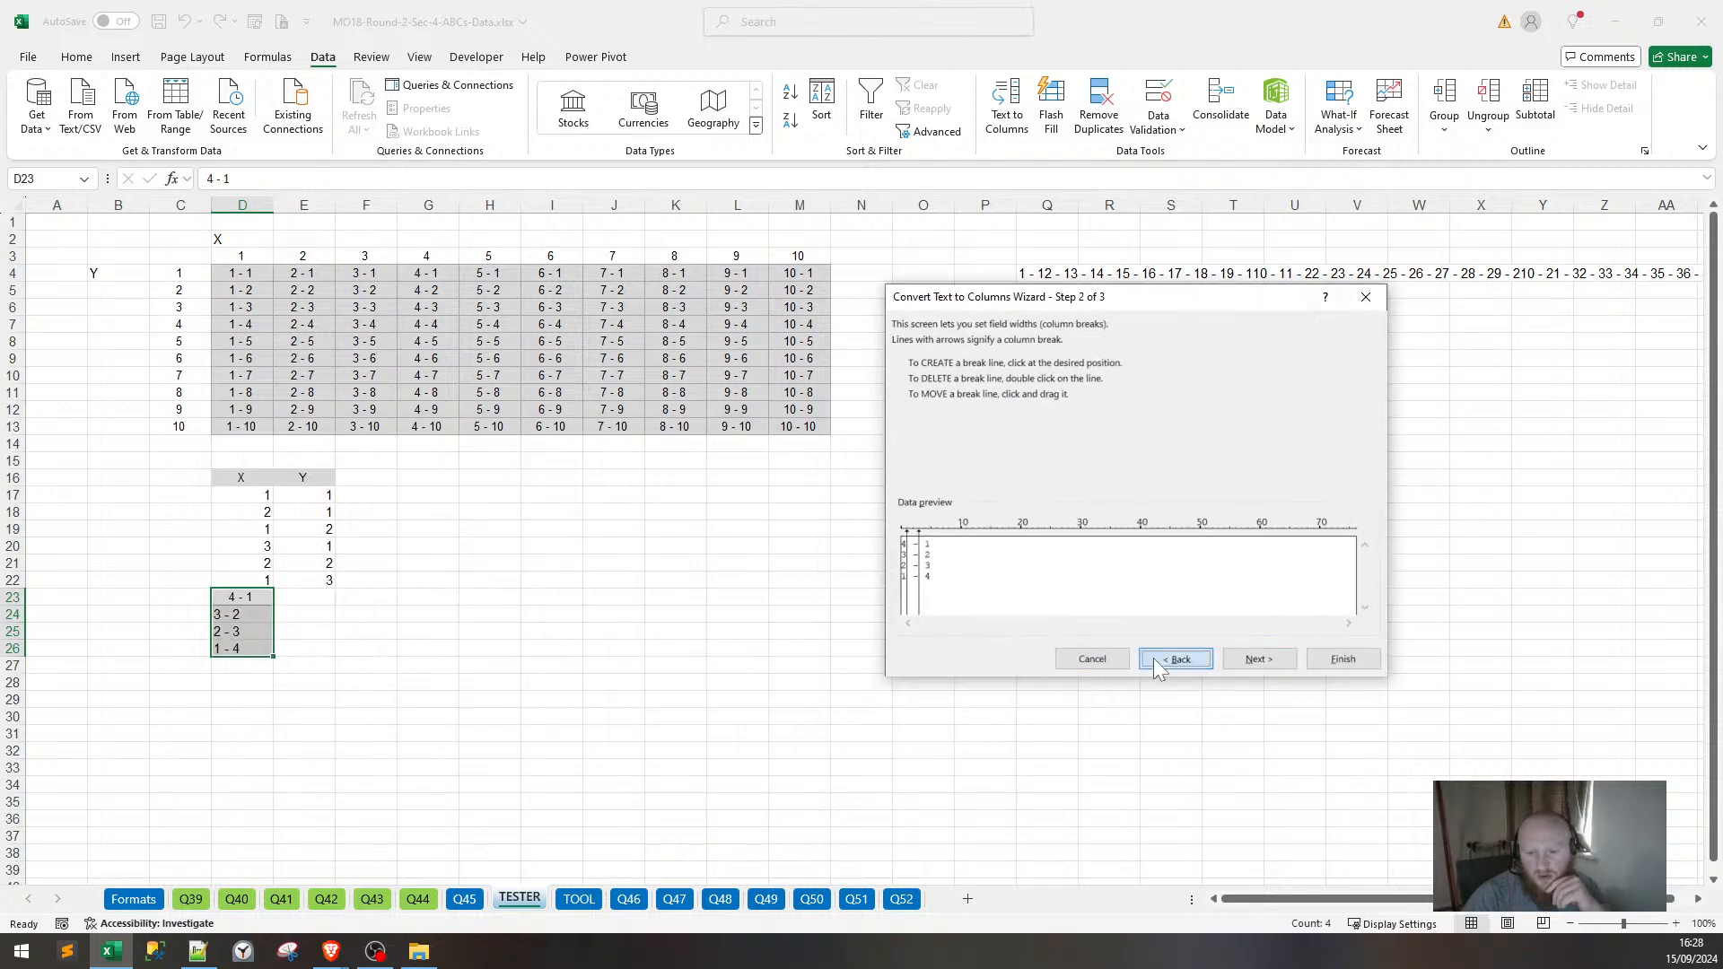
{"action": "left_click", "coordinate": [924, 401]}
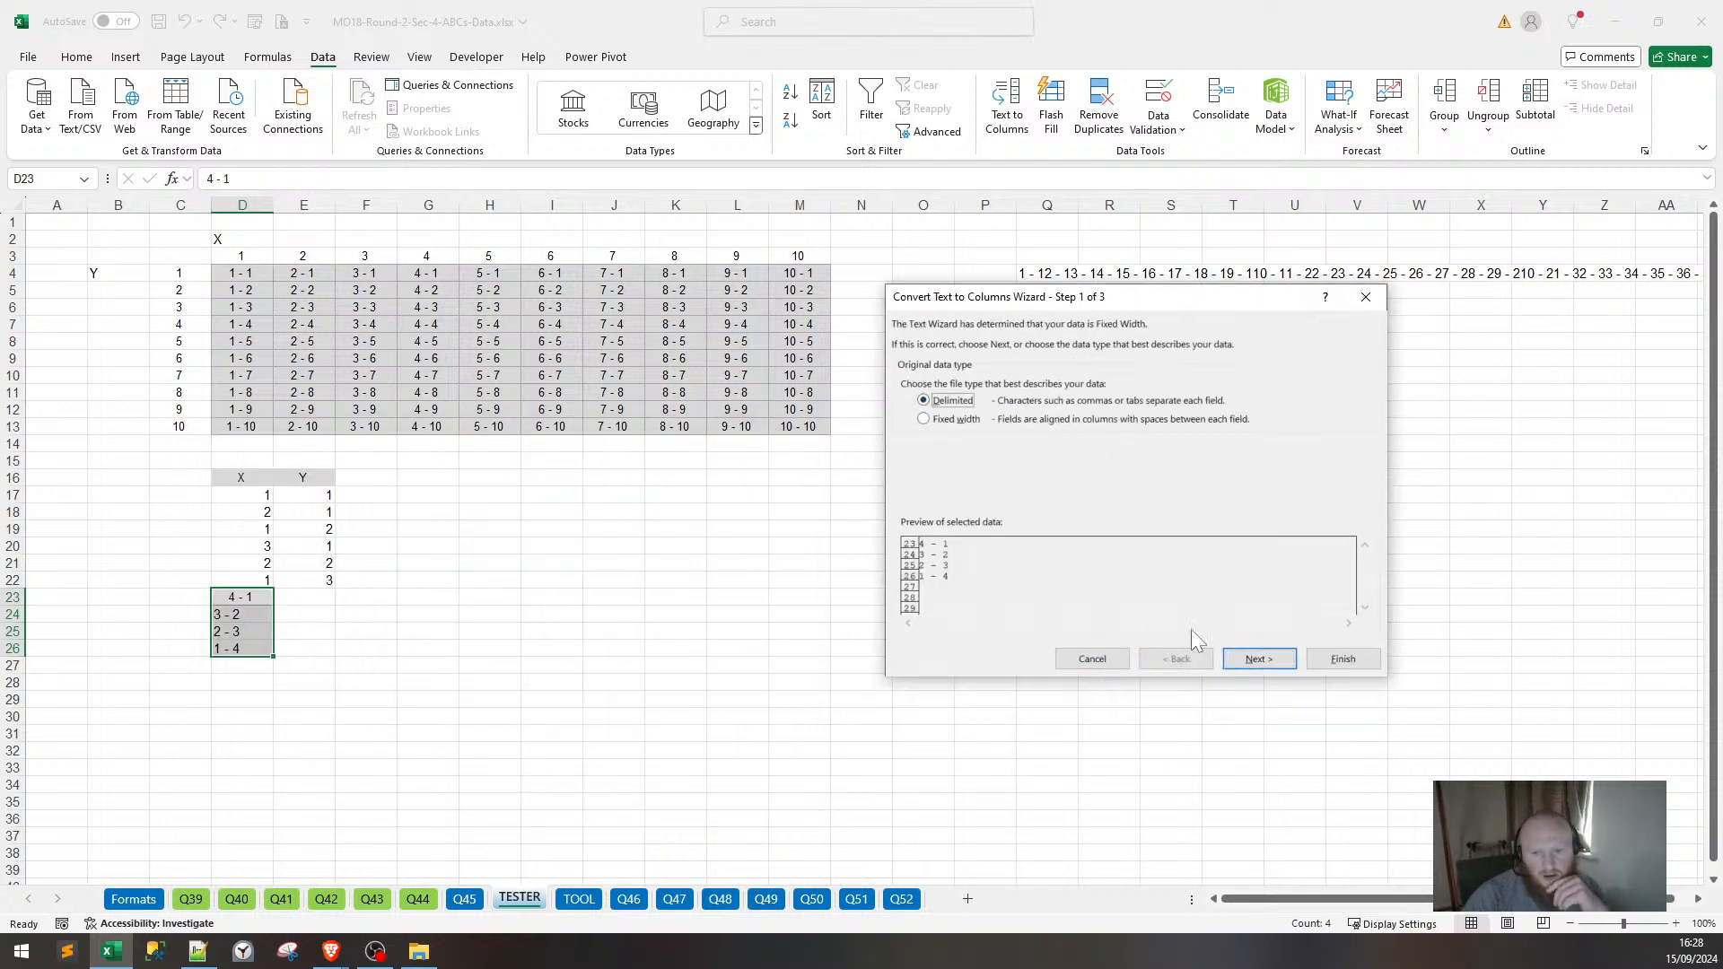
{"action": "left_click", "coordinate": [1248, 665]}
{"action": "left_click", "coordinate": [971, 444]}
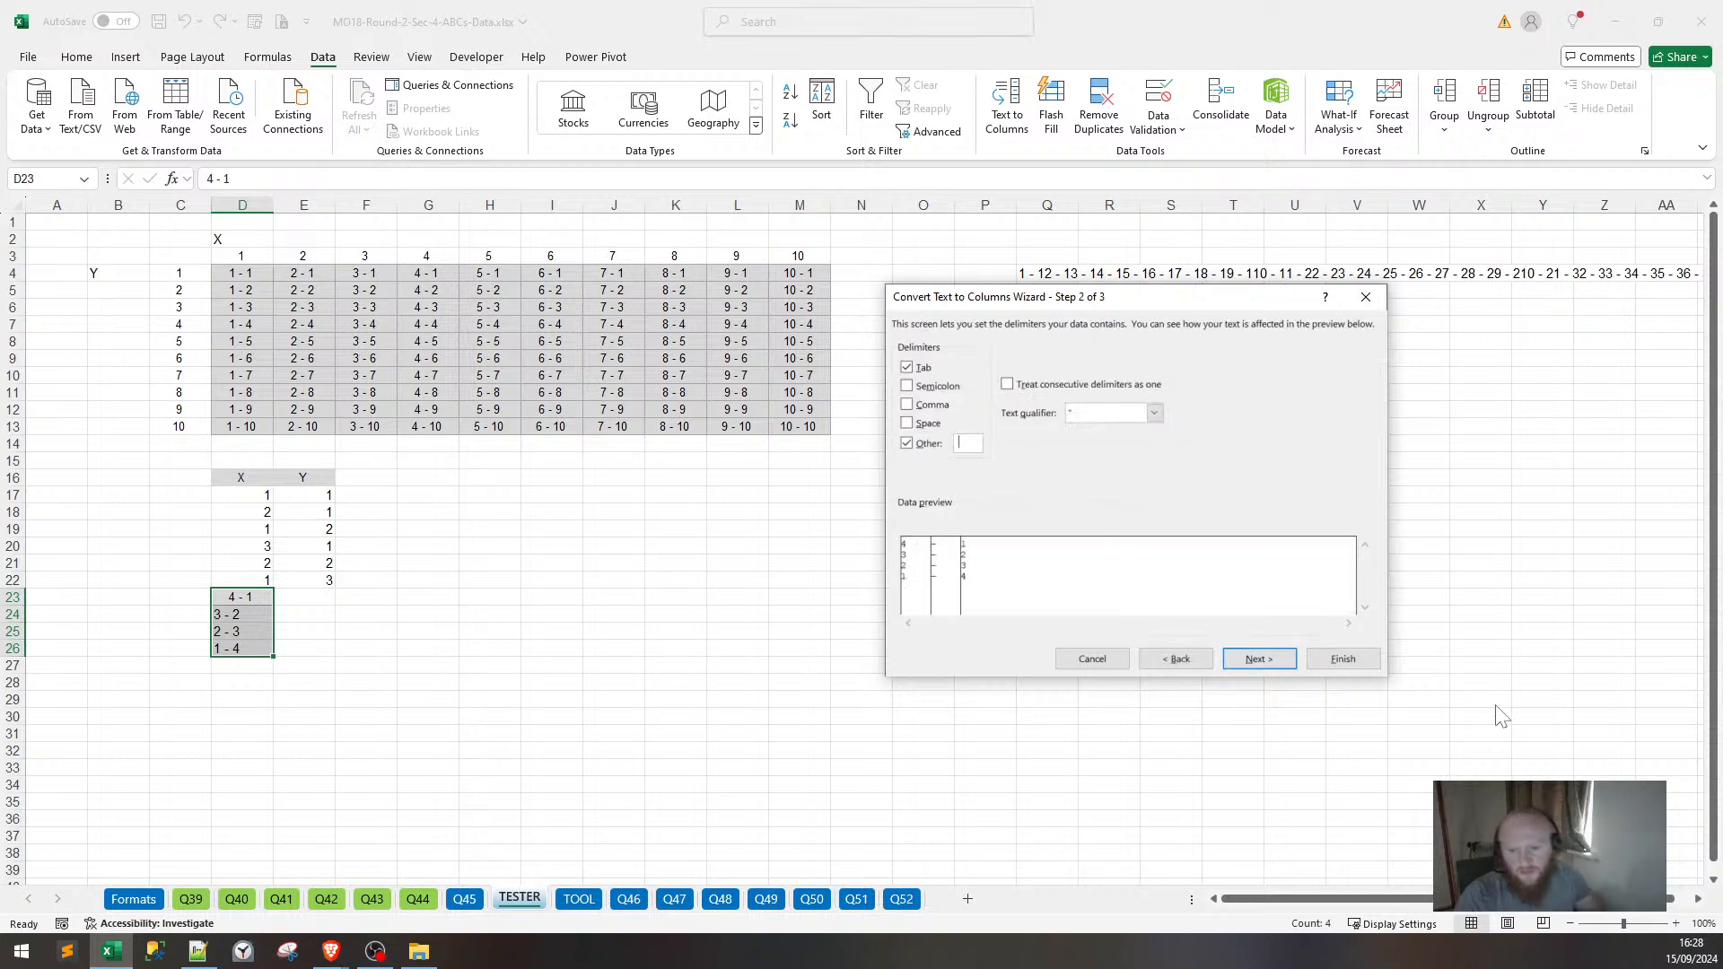
{"action": "left_click", "coordinate": [1343, 658]}
Copy the split Y numbers from F23:F26 into E23:E26.
{"action": "left_click_drag", "start_coordinate": [613, 700], "coordinate": [614, 683]}
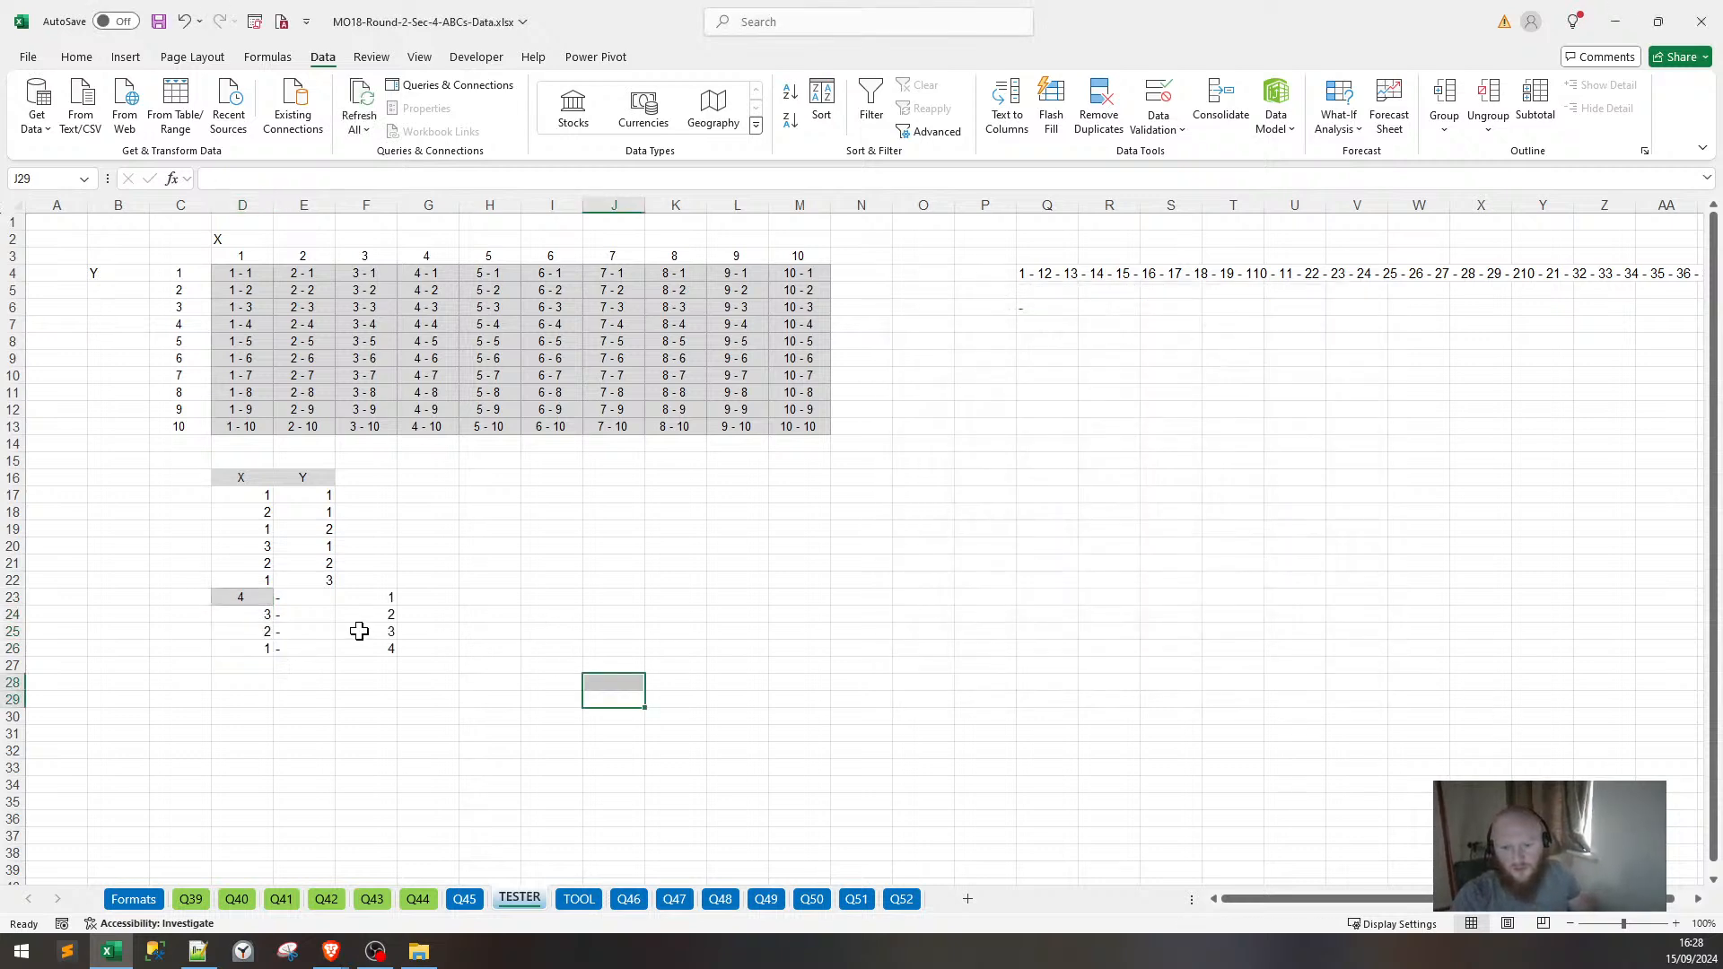
{"action": "left_click_drag", "start_coordinate": [362, 597], "coordinate": [366, 648]}
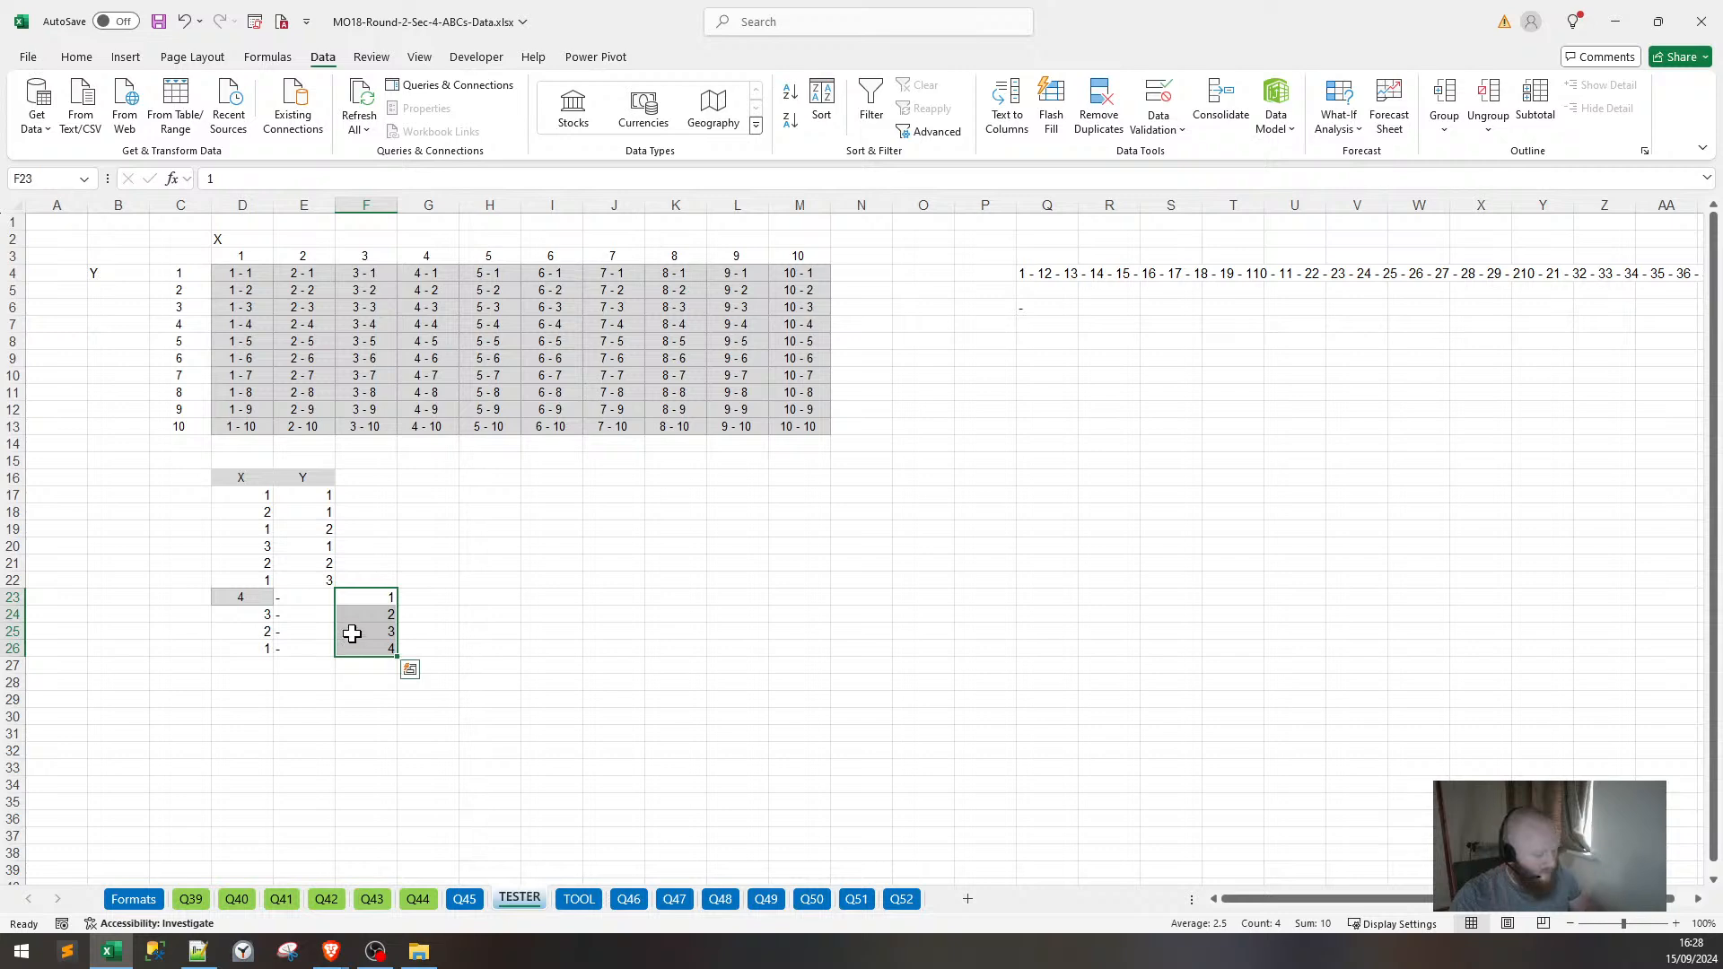
{"action": "key", "text": "ctrl+c"}
{"action": "left_click", "coordinate": [307, 606]}
{"action": "key", "text": "ctrl+v"}
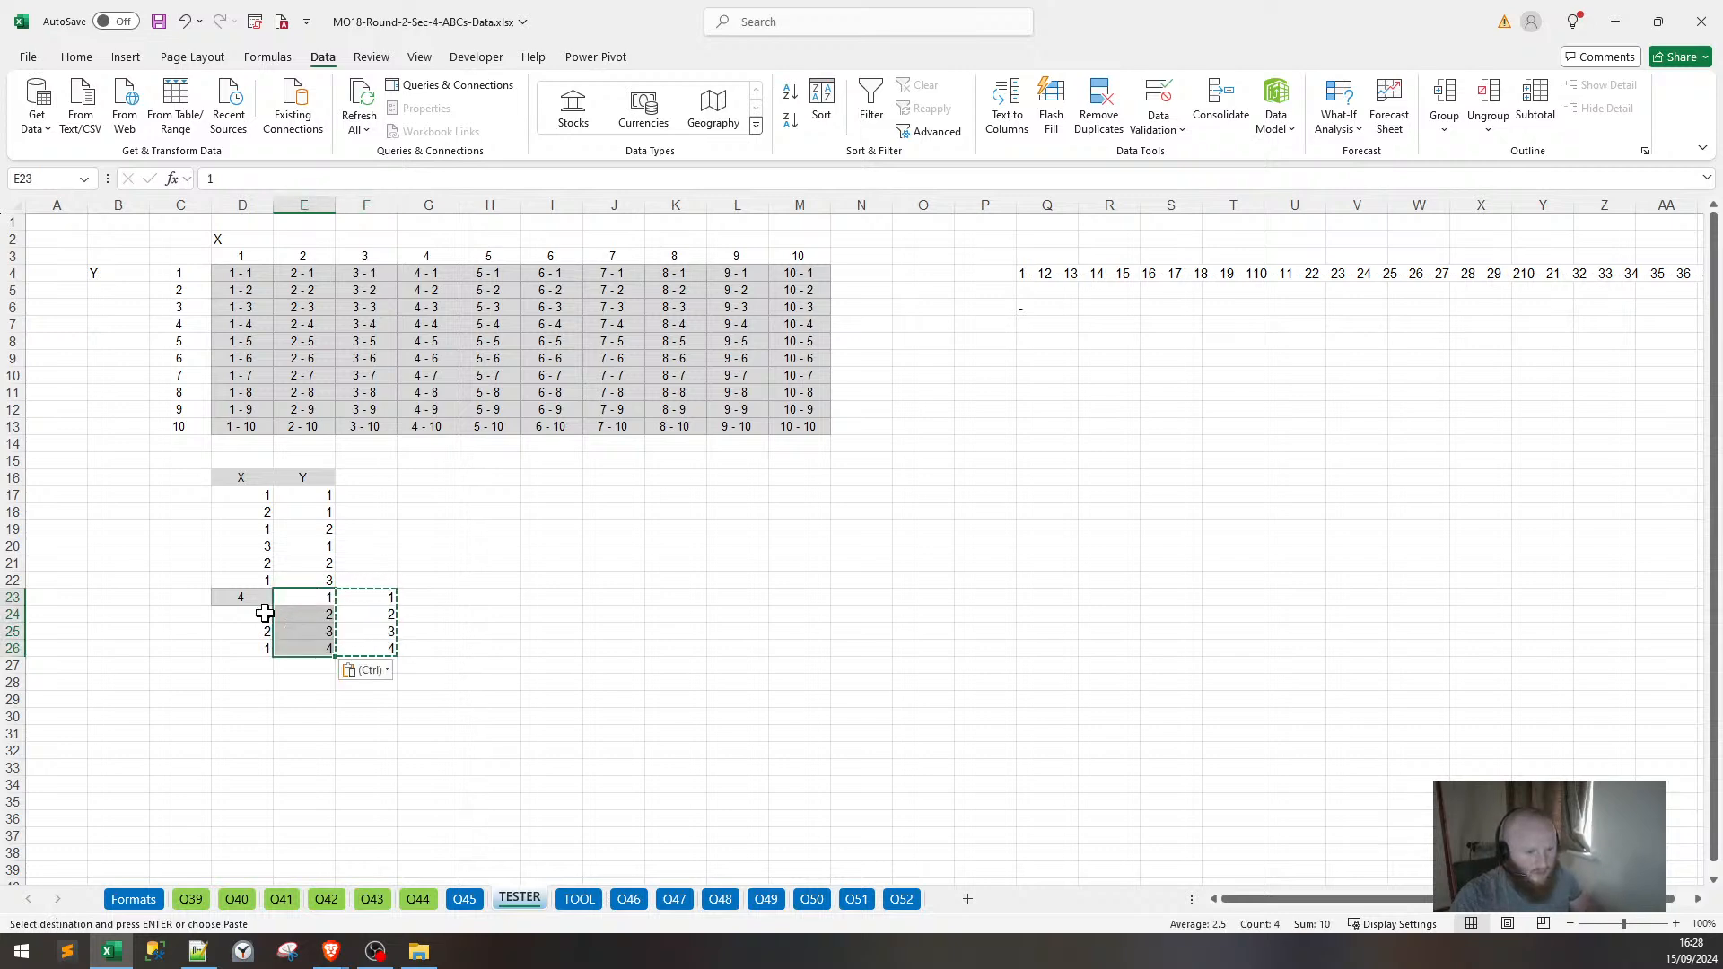
Clear the leftover label formatting from D23.
{"action": "left_click", "coordinate": [256, 613]}
{"action": "key", "text": "alt"}
{"action": "key", "text": "h"}
{"action": "key", "text": "e"}
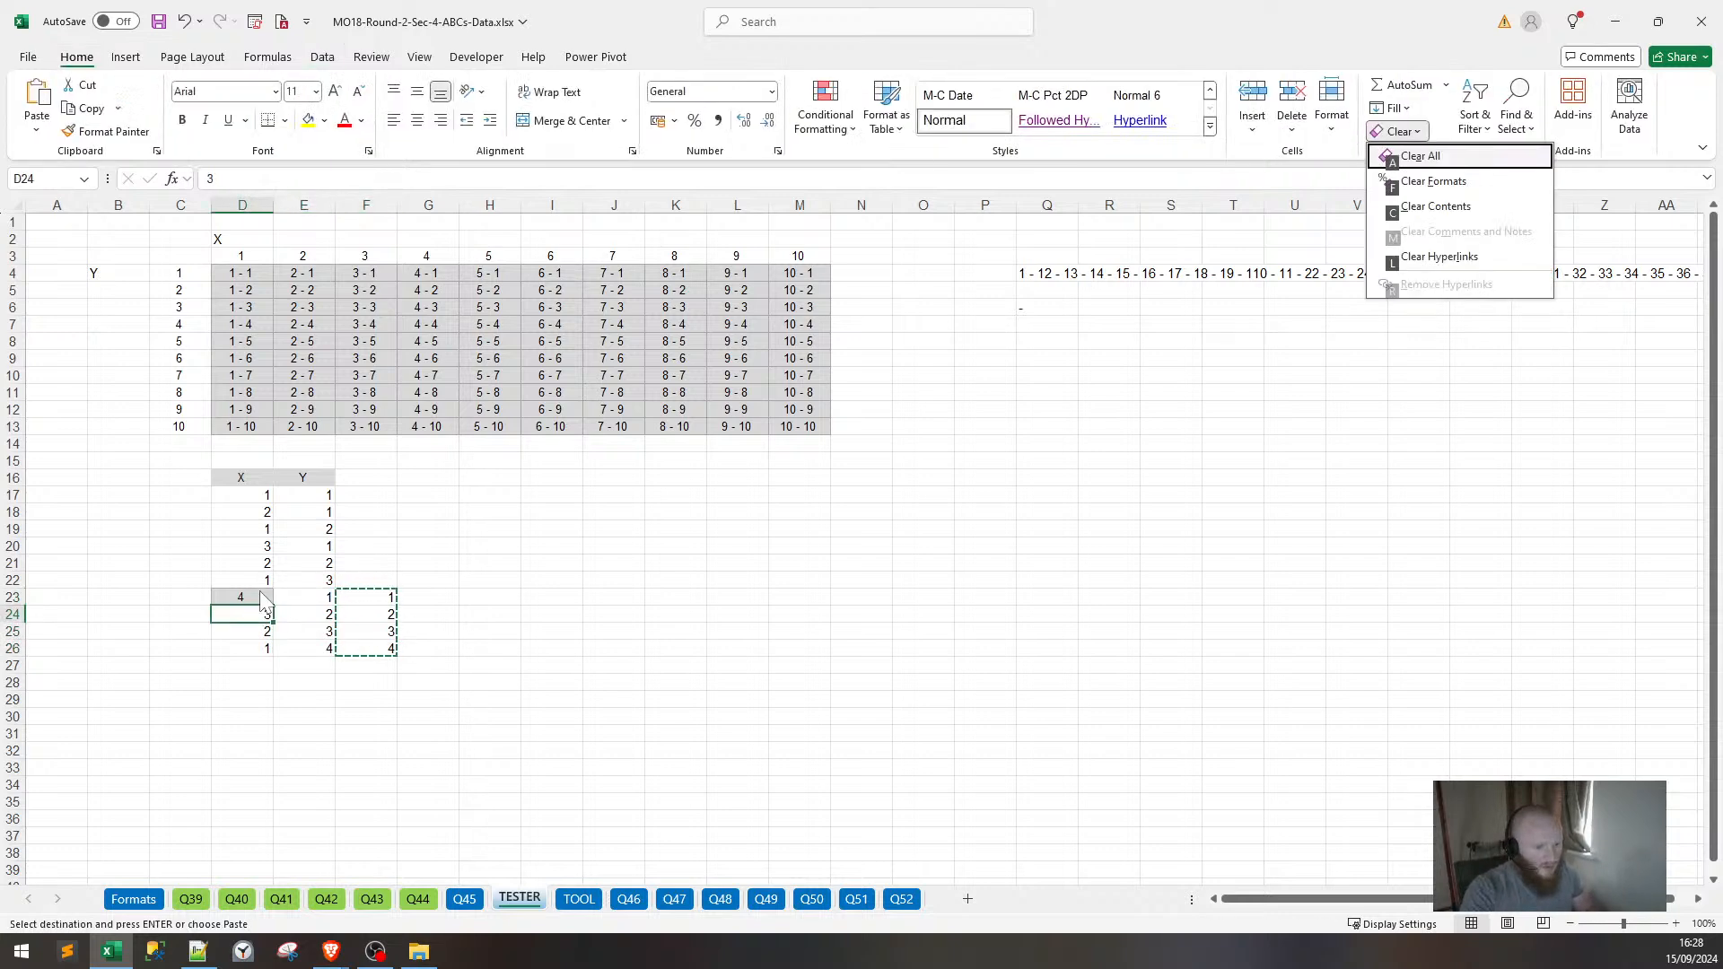
{"action": "key", "text": "Escape"}
{"action": "left_click", "coordinate": [259, 592]}
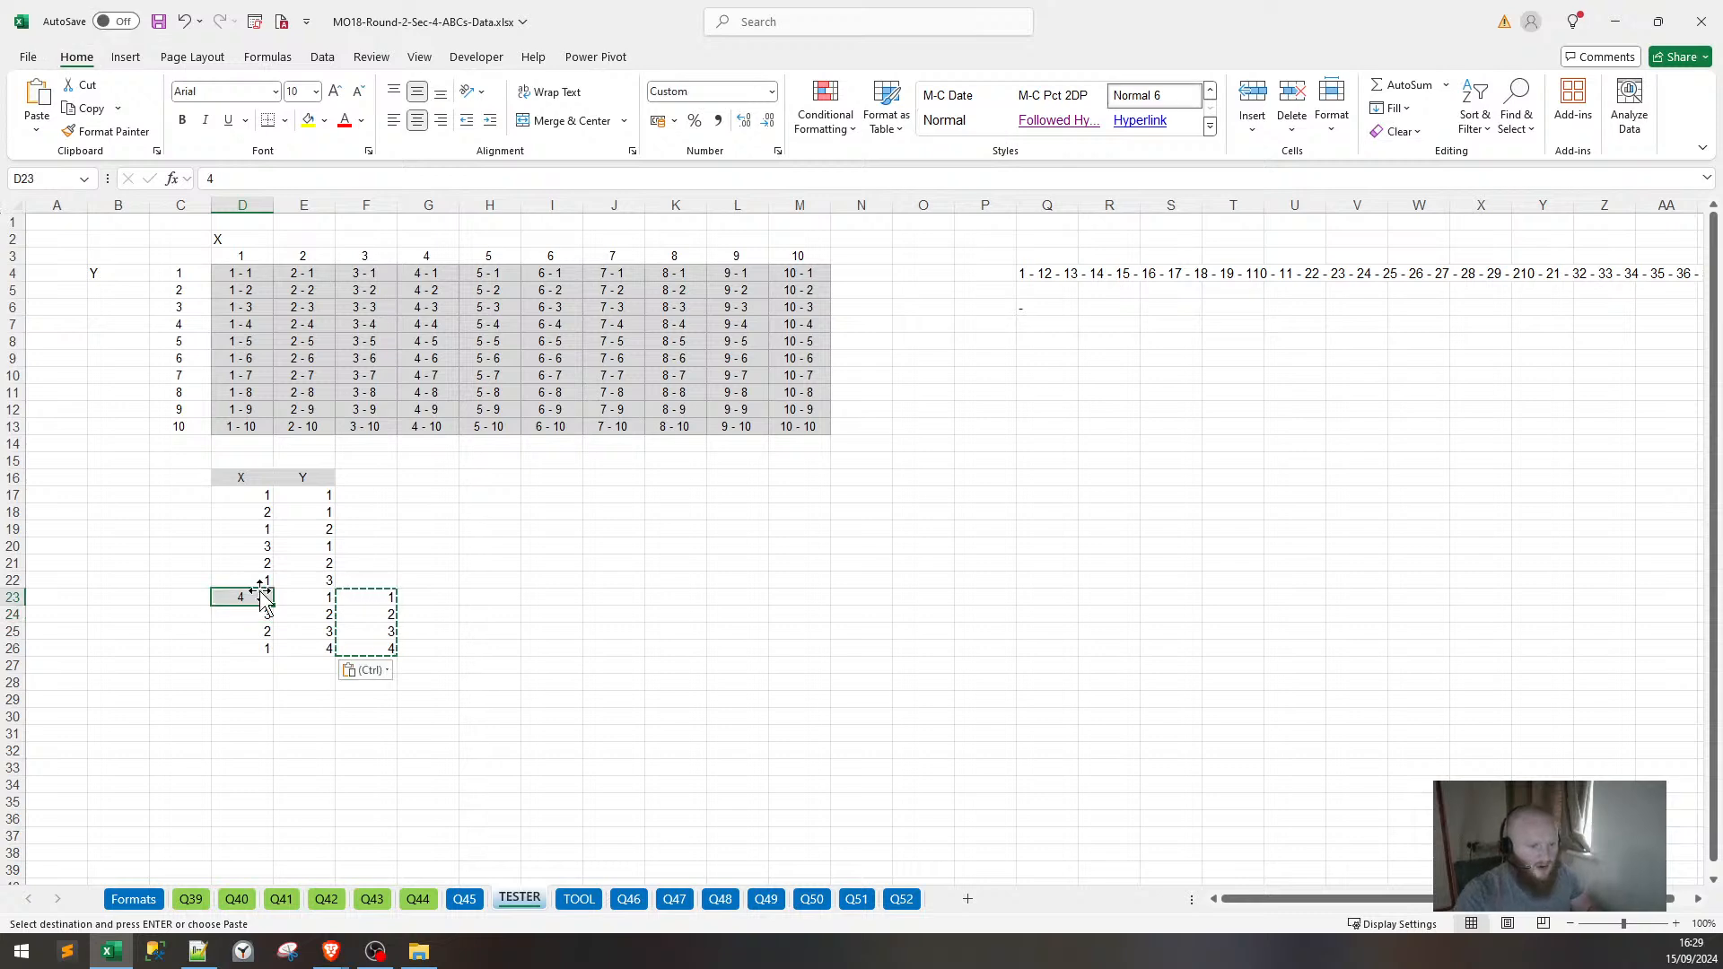
{"action": "key", "text": "alt"}
{"action": "key", "text": "h"}
{"action": "key", "text": "e"}
{"action": "key", "text": "f"}
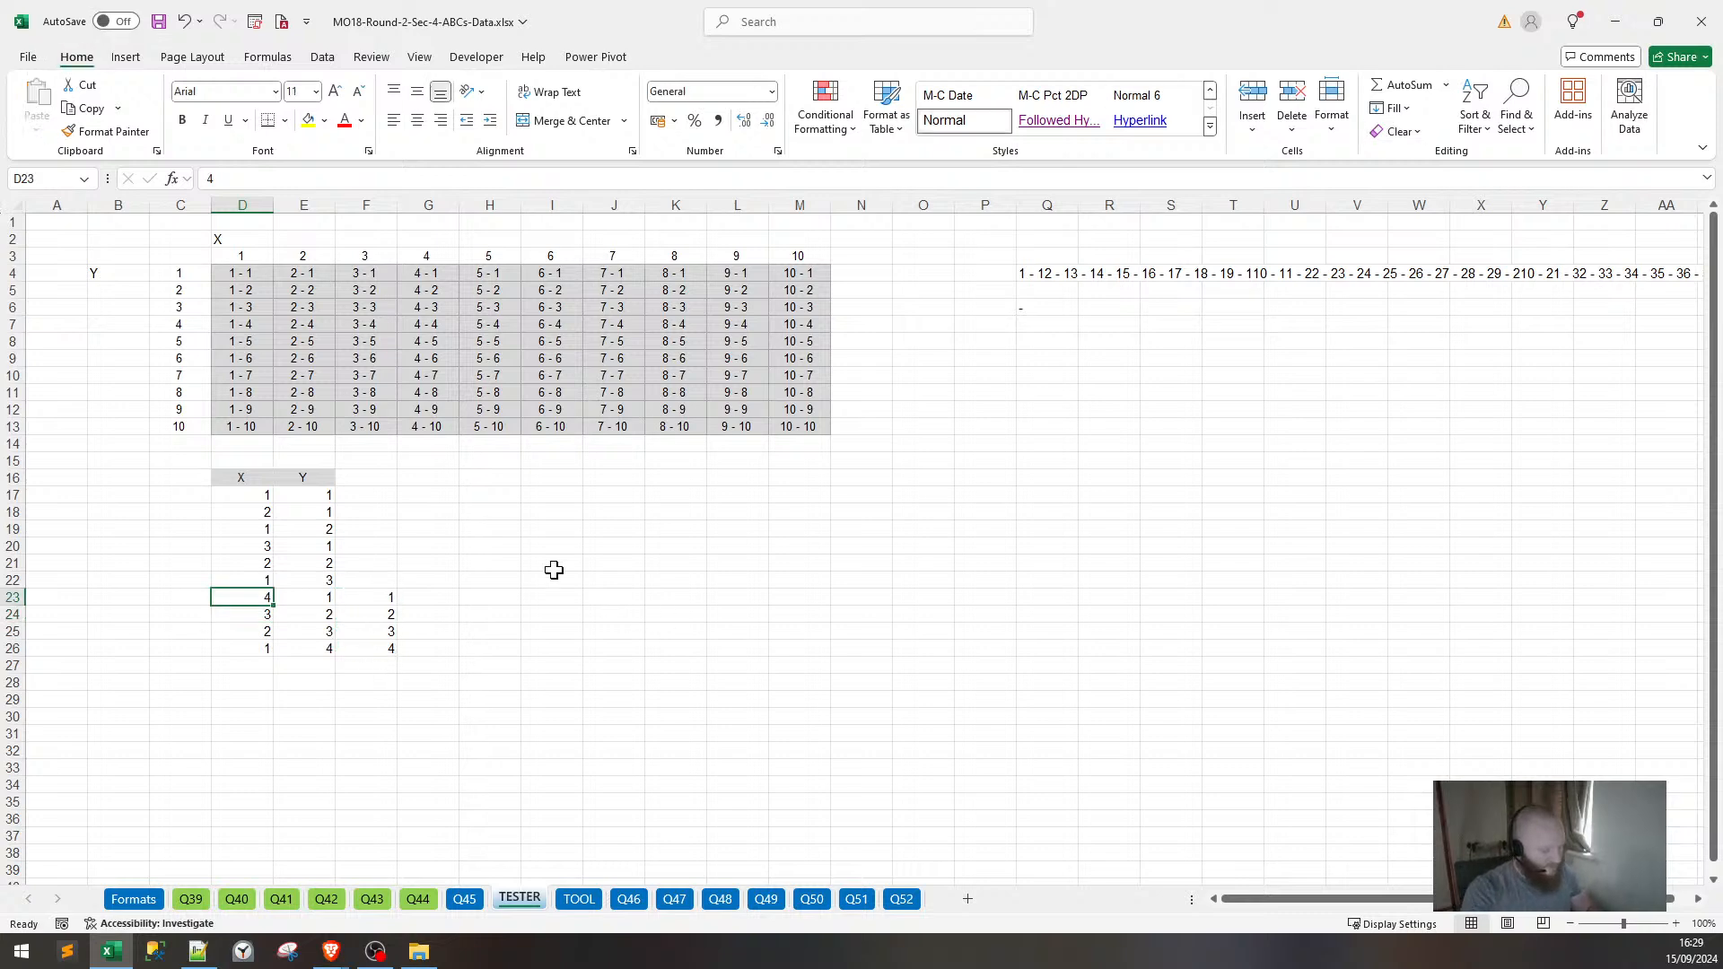
{"action": "left_click", "coordinate": [552, 563]}
Delete the leftover numbers in F23:F26 and mark out empty cells for a SEQUENCE test.
{"action": "left_click_drag", "start_coordinate": [372, 583], "coordinate": [360, 662]}
{"action": "key", "text": "Delete"}
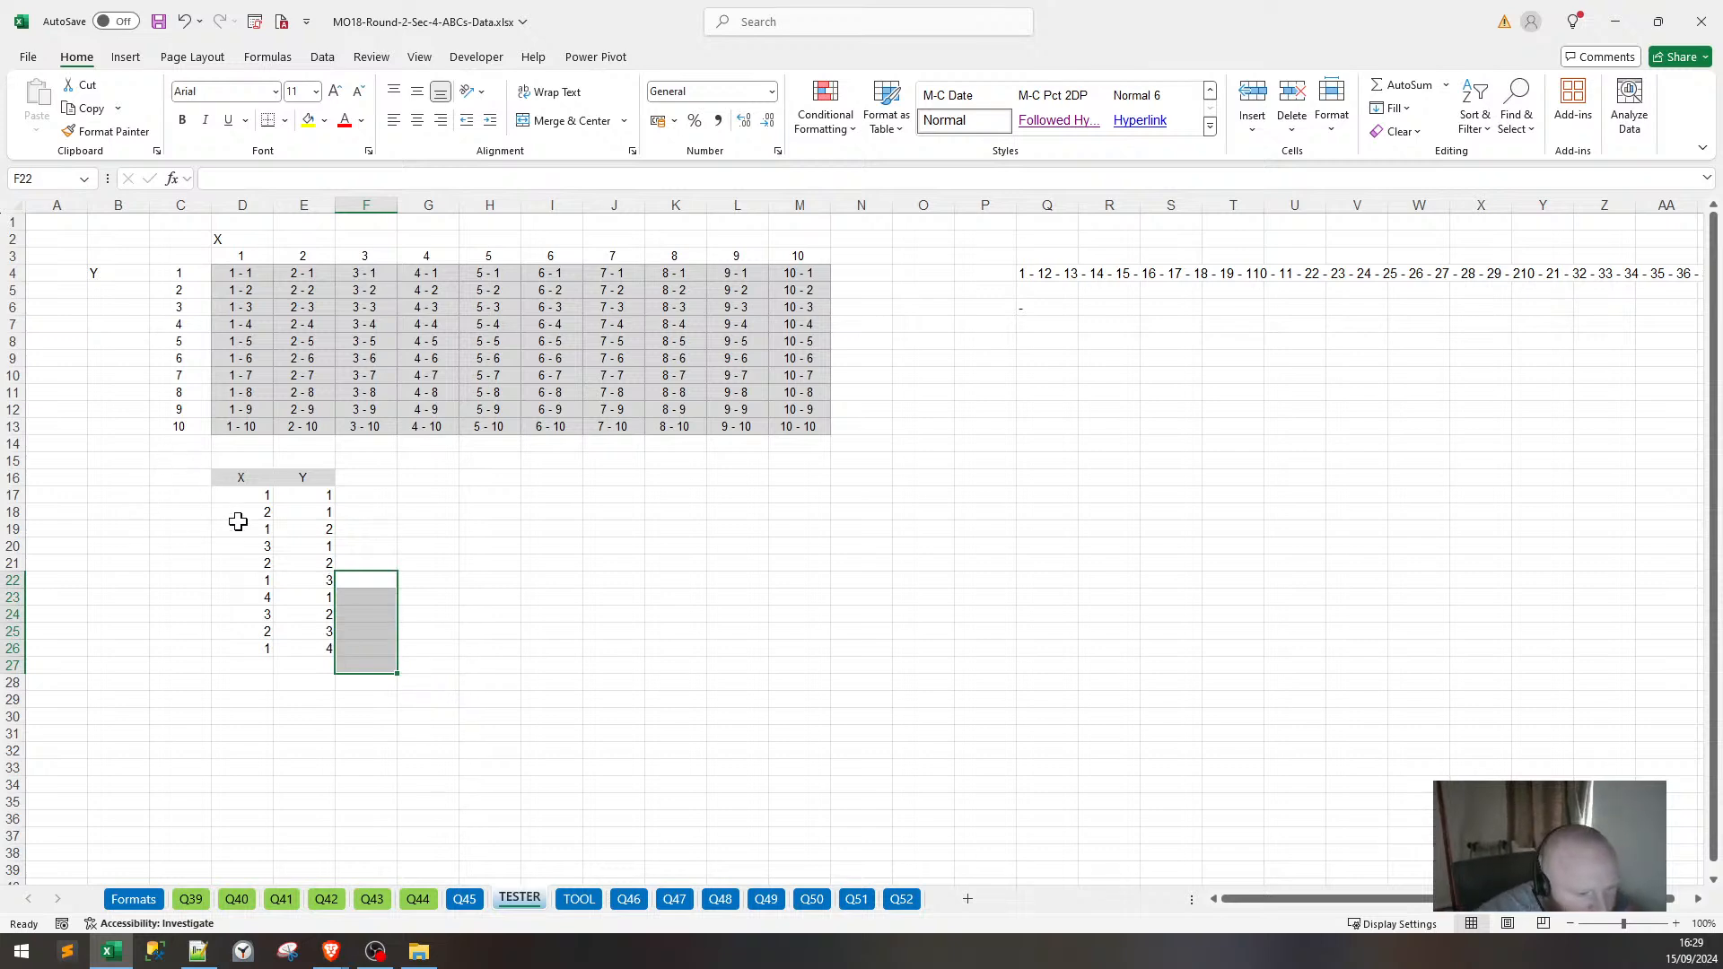
{"action": "left_click_drag", "start_coordinate": [244, 499], "coordinate": [220, 649]}
{"action": "left_click", "coordinate": [203, 496]}
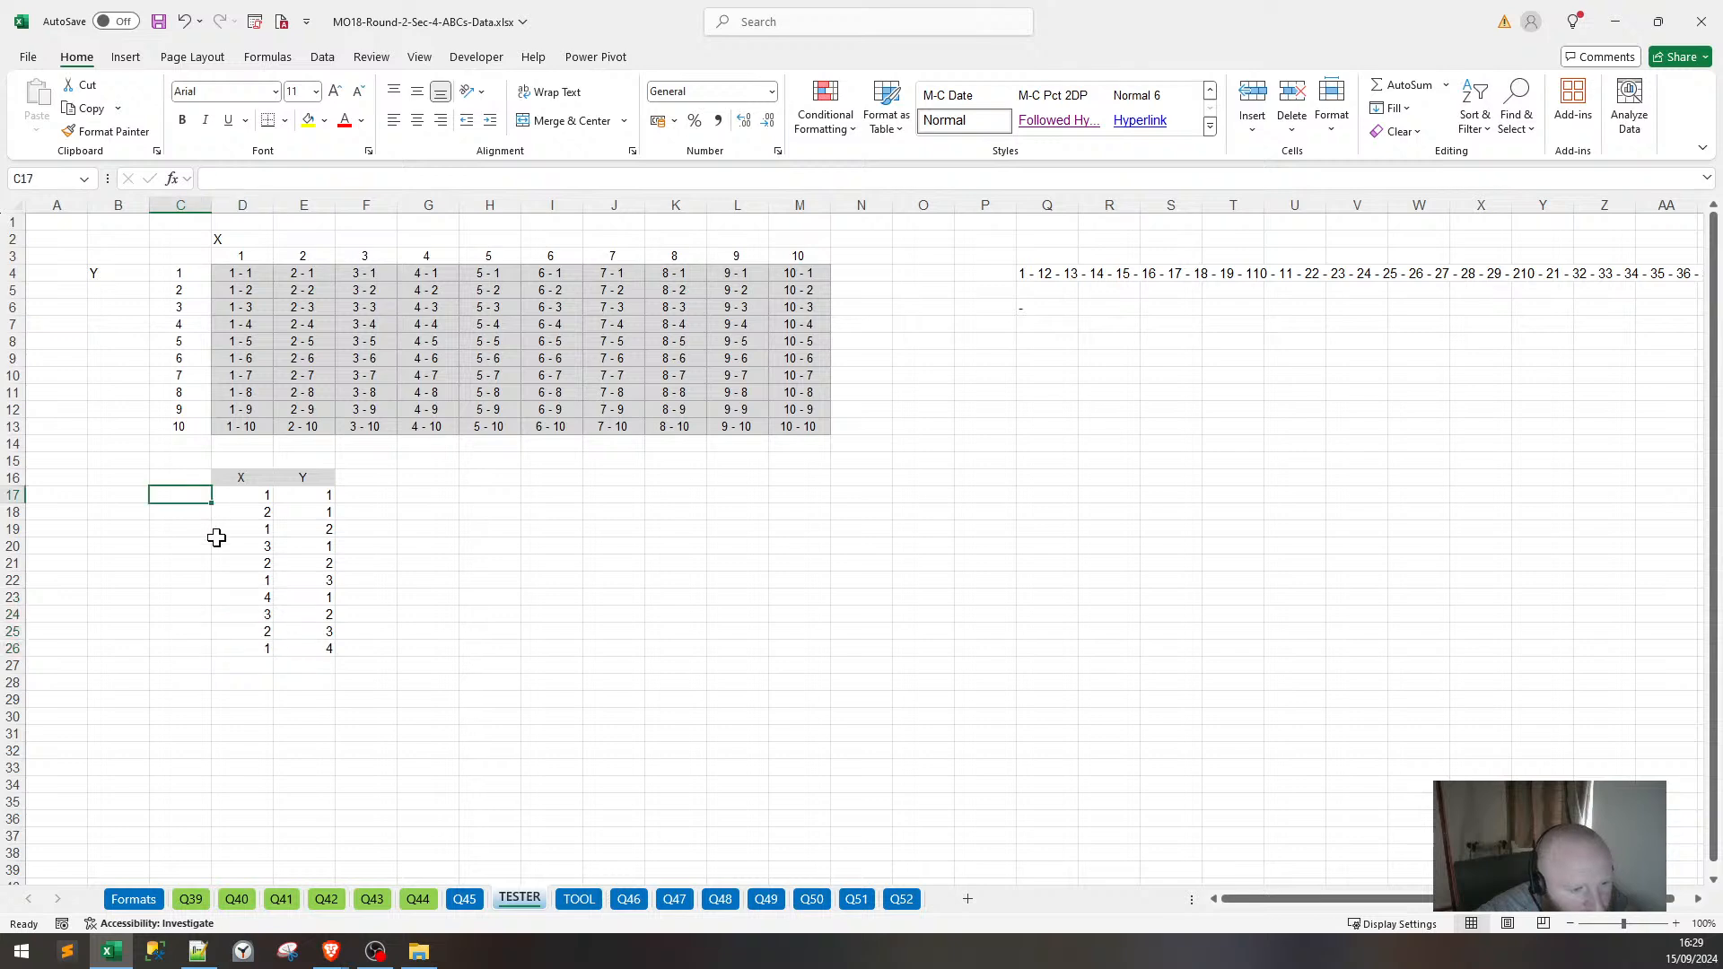
{"action": "left_click_drag", "start_coordinate": [596, 492], "coordinate": [615, 634]}
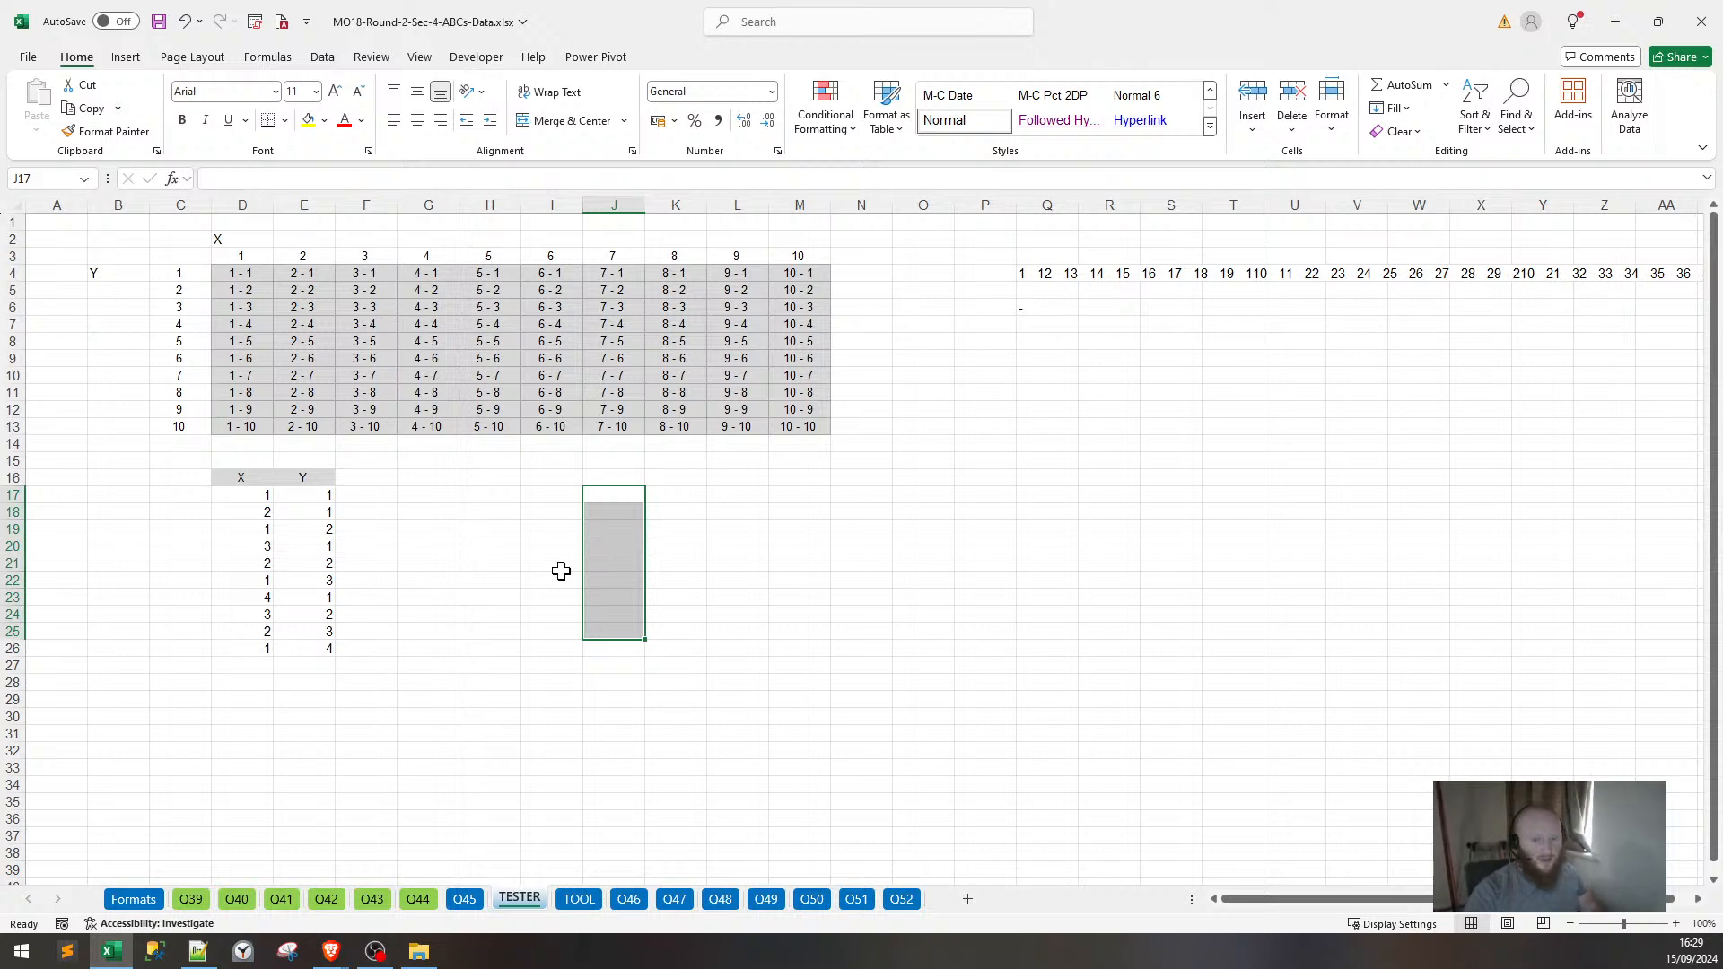
Enter =SEQUENCE() in J17 so it spills the numbers 1 to 4 down column J.
{"action": "left_click", "coordinate": [618, 496]}
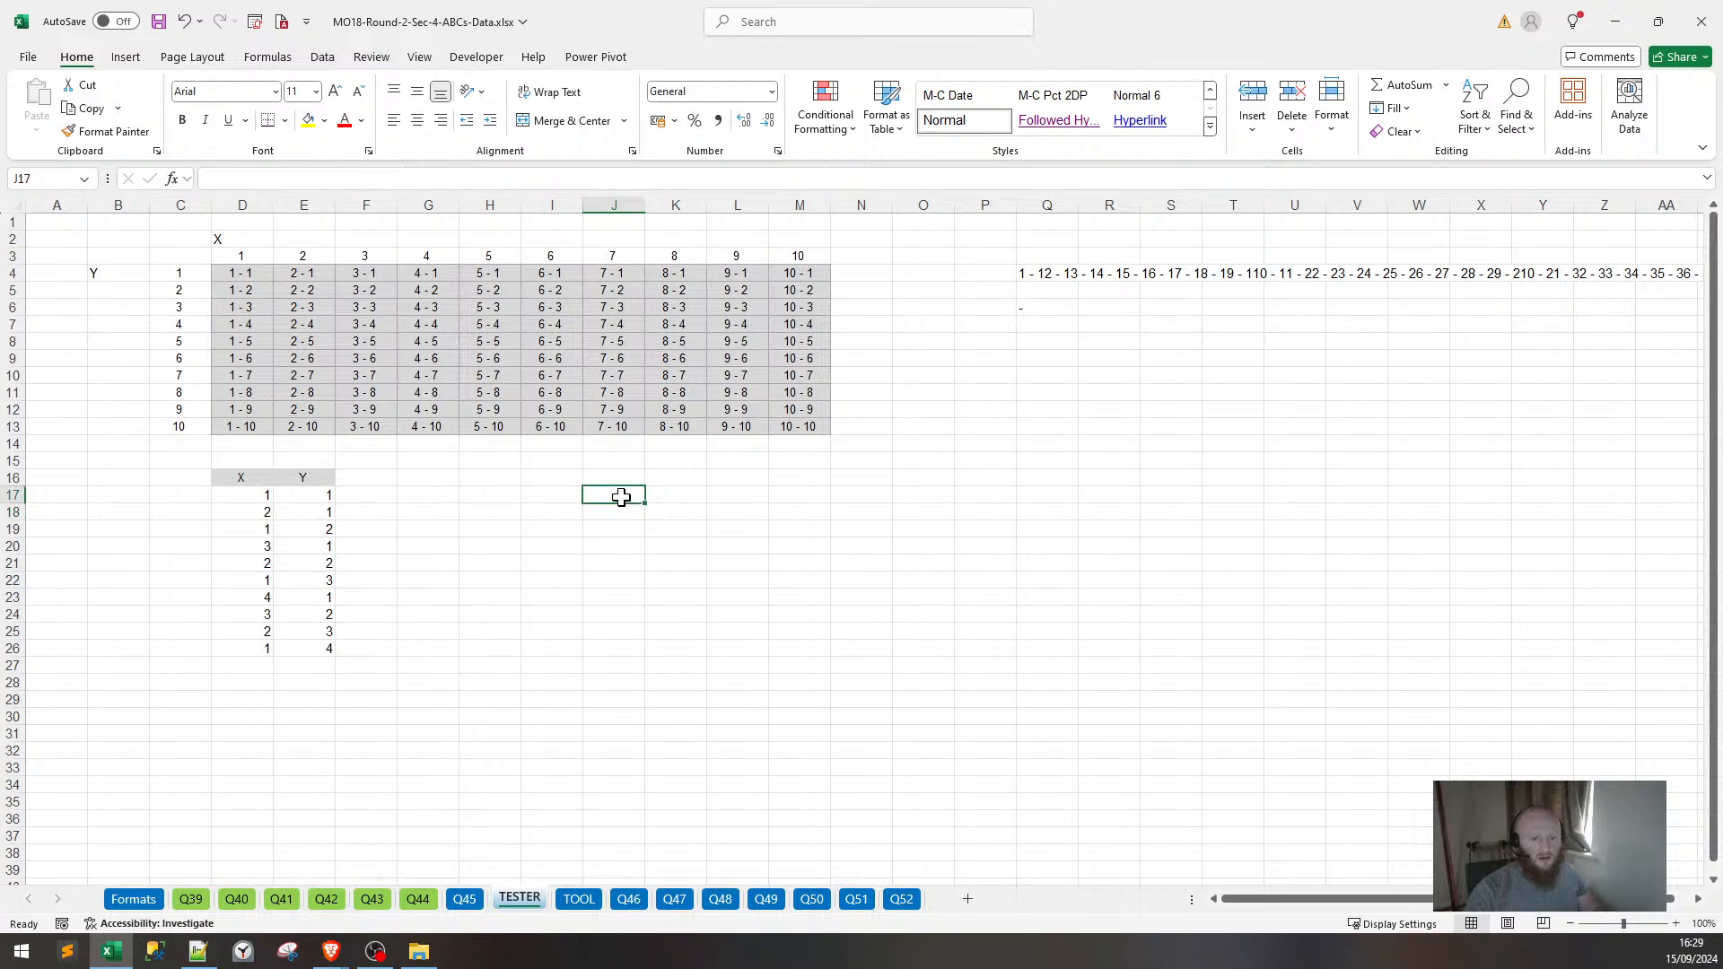
{"action": "type", "text": "=SEQUE"}
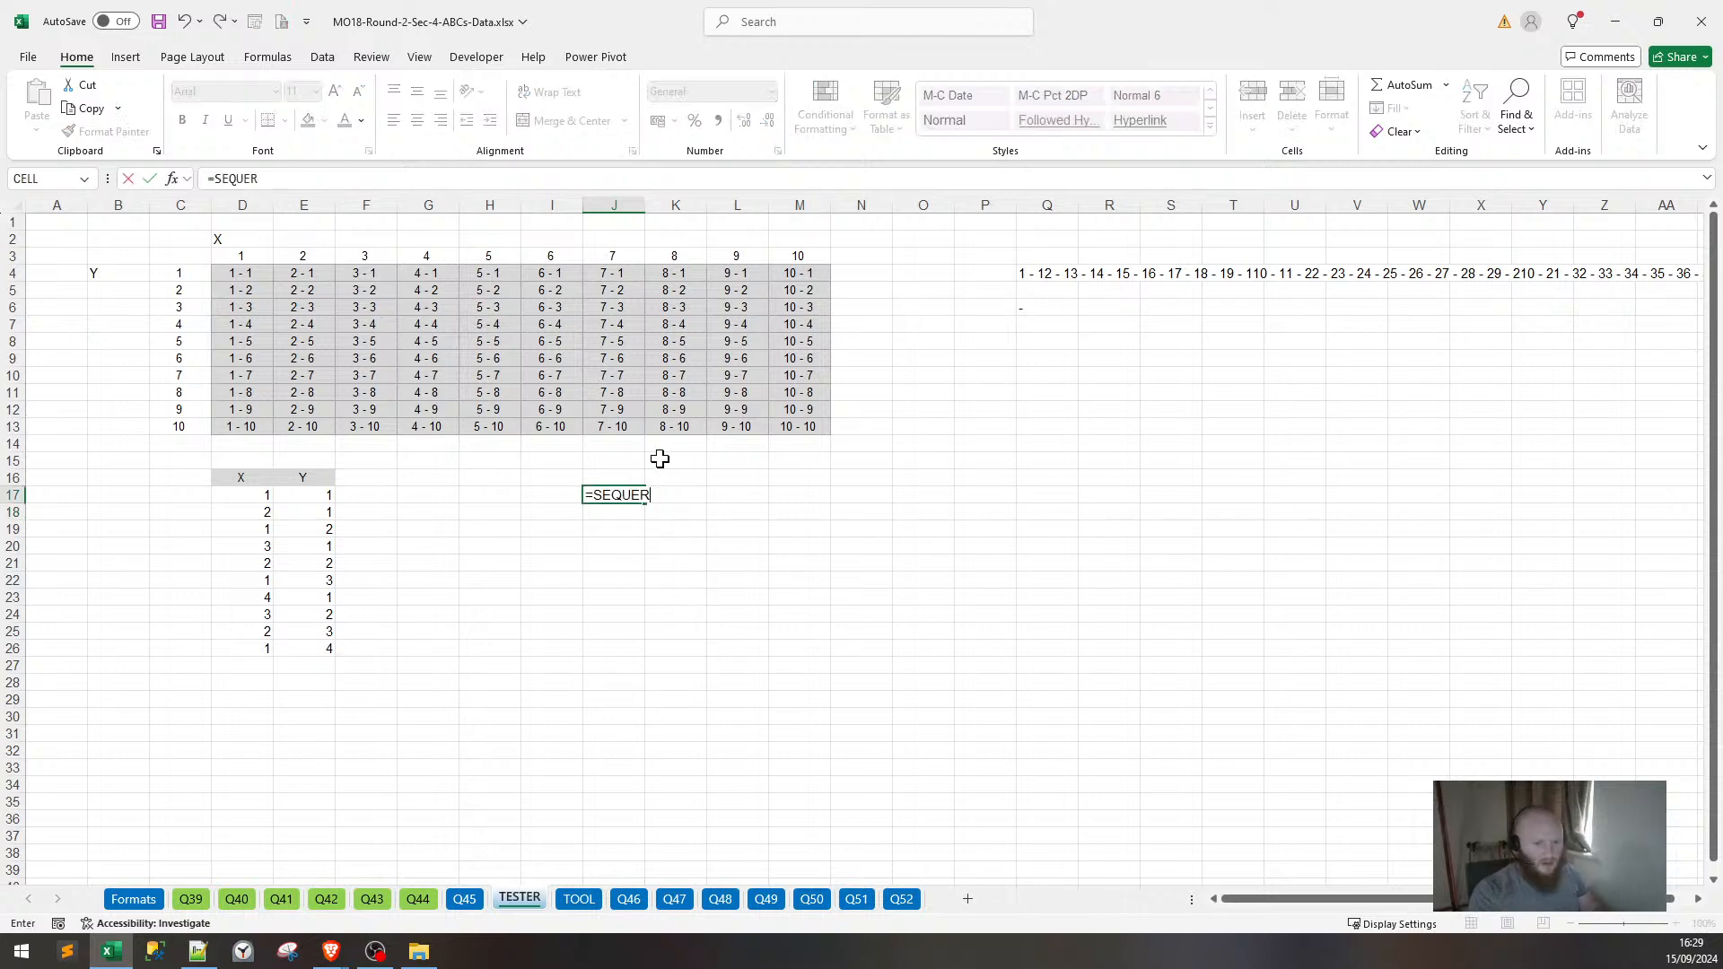
{"action": "type", "text": "NCE(4"}
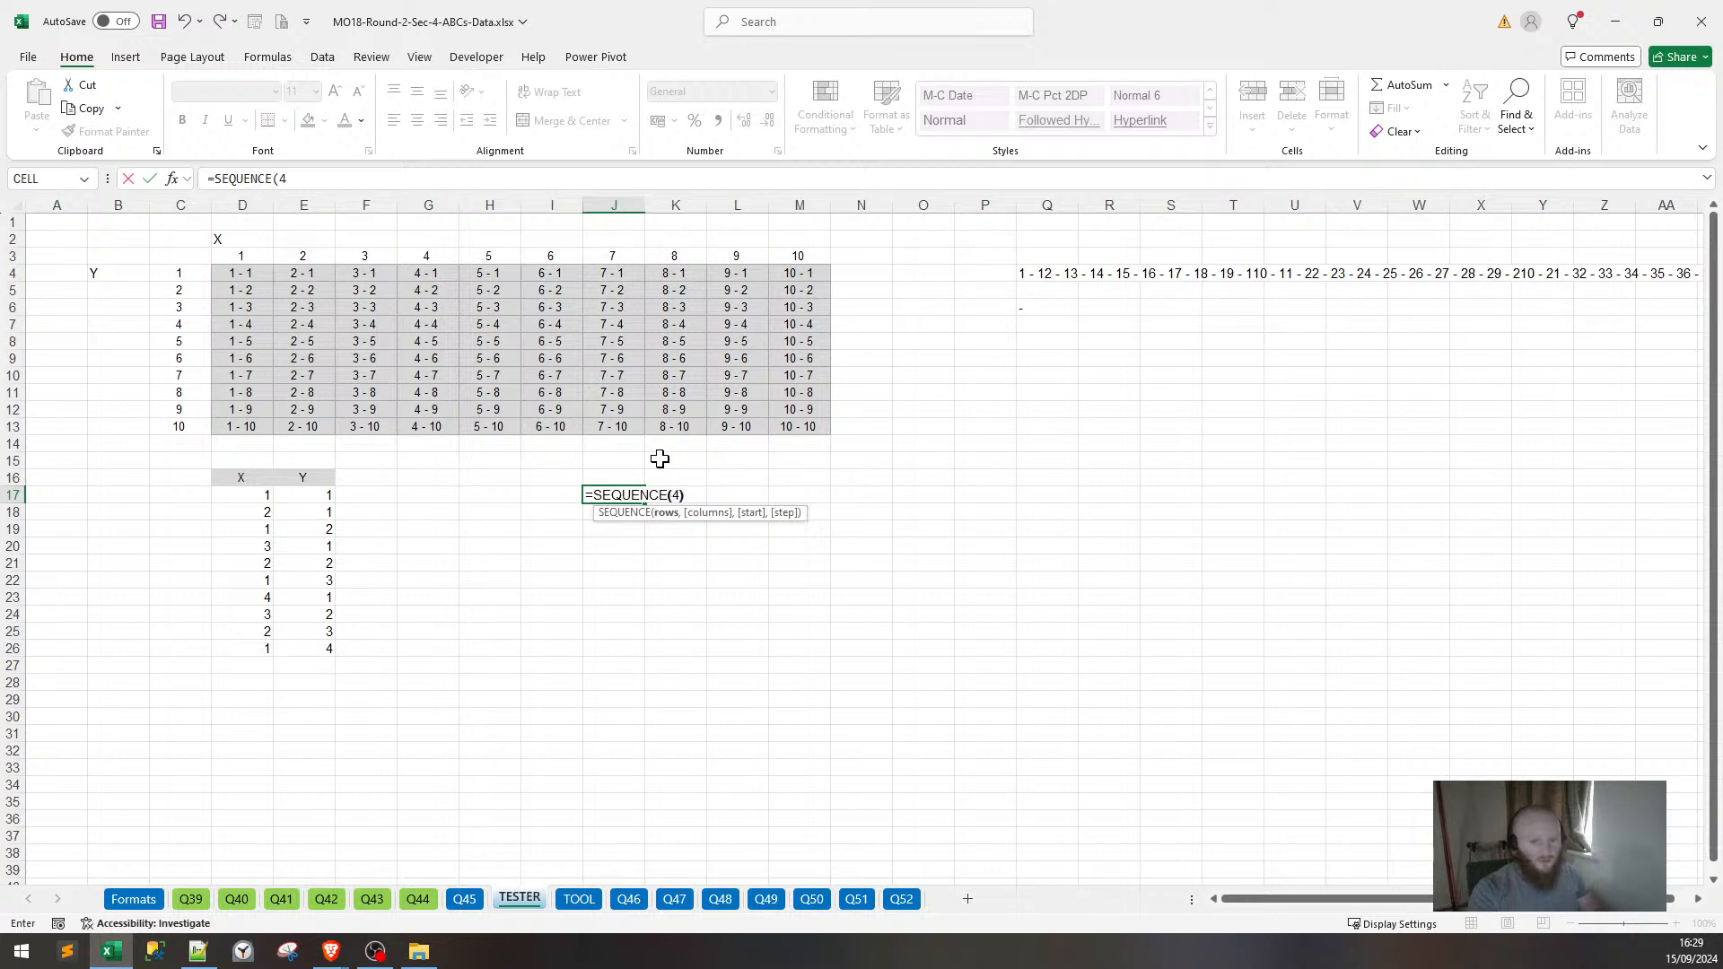
{"action": "key", "text": "Return"}
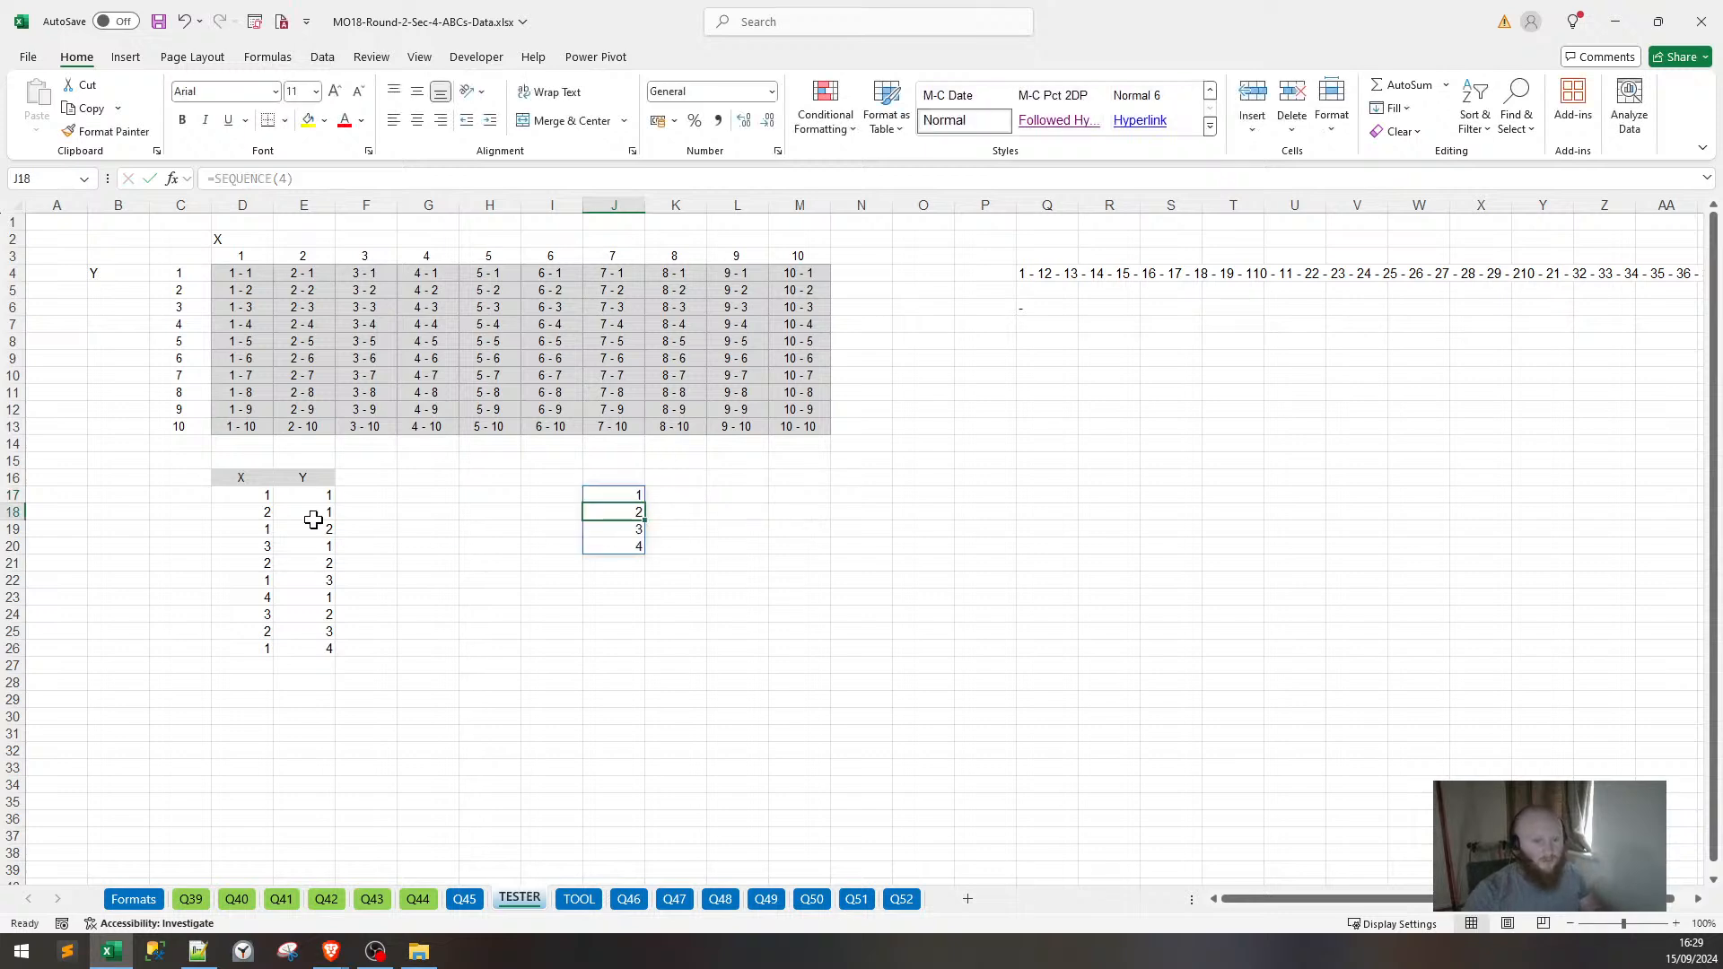
{"action": "left_click", "coordinate": [677, 524]}
{"action": "left_click", "coordinate": [661, 545]}
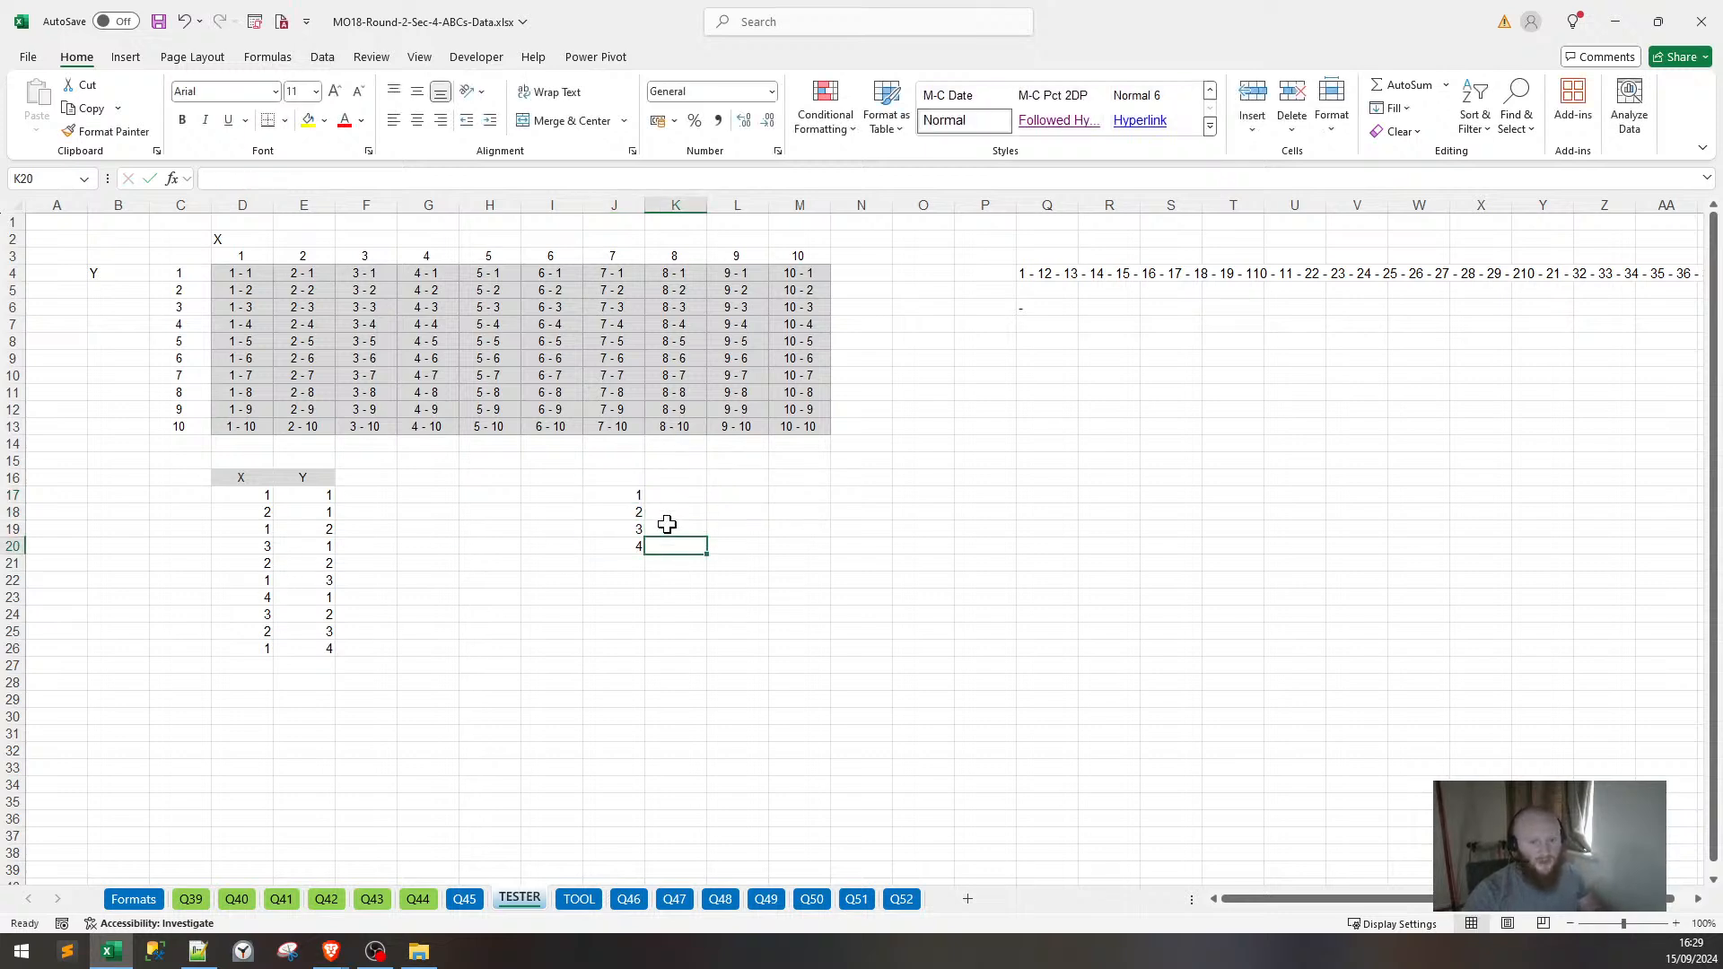
Put =TRANSPOSE(SEQUENCE(J17)) in K17, accept Excel's correction, and fill it down to K20.
{"action": "left_click", "coordinate": [671, 493]}
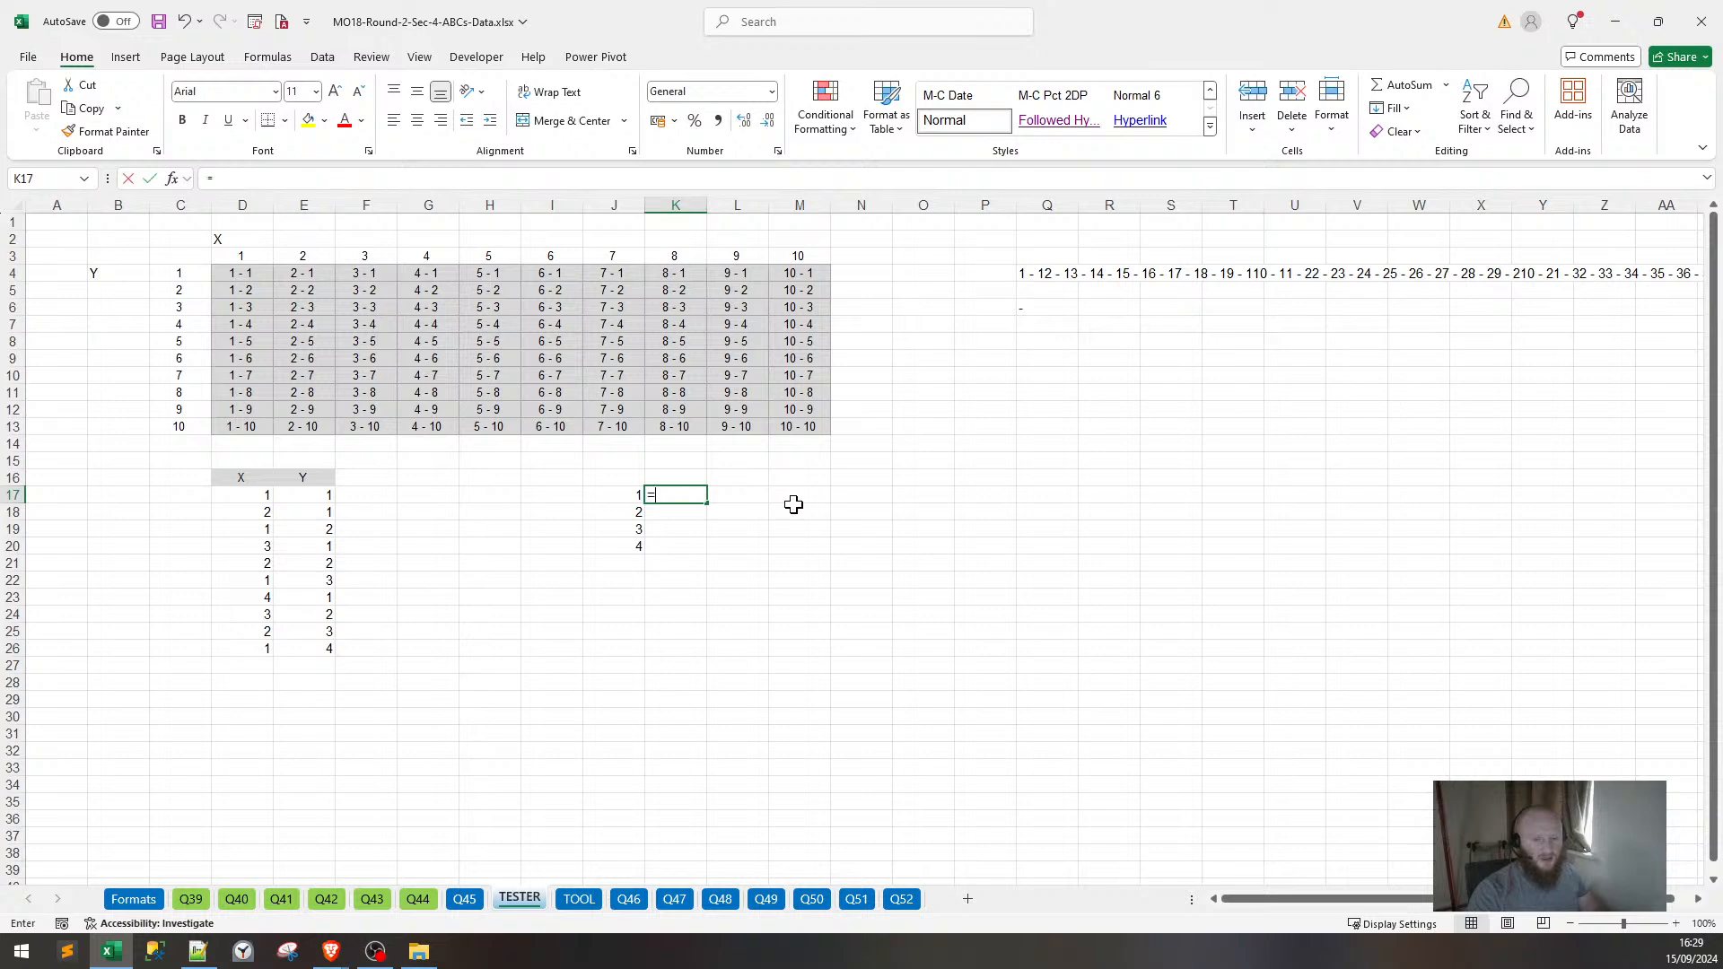
{"action": "type", "text": "TAN"}
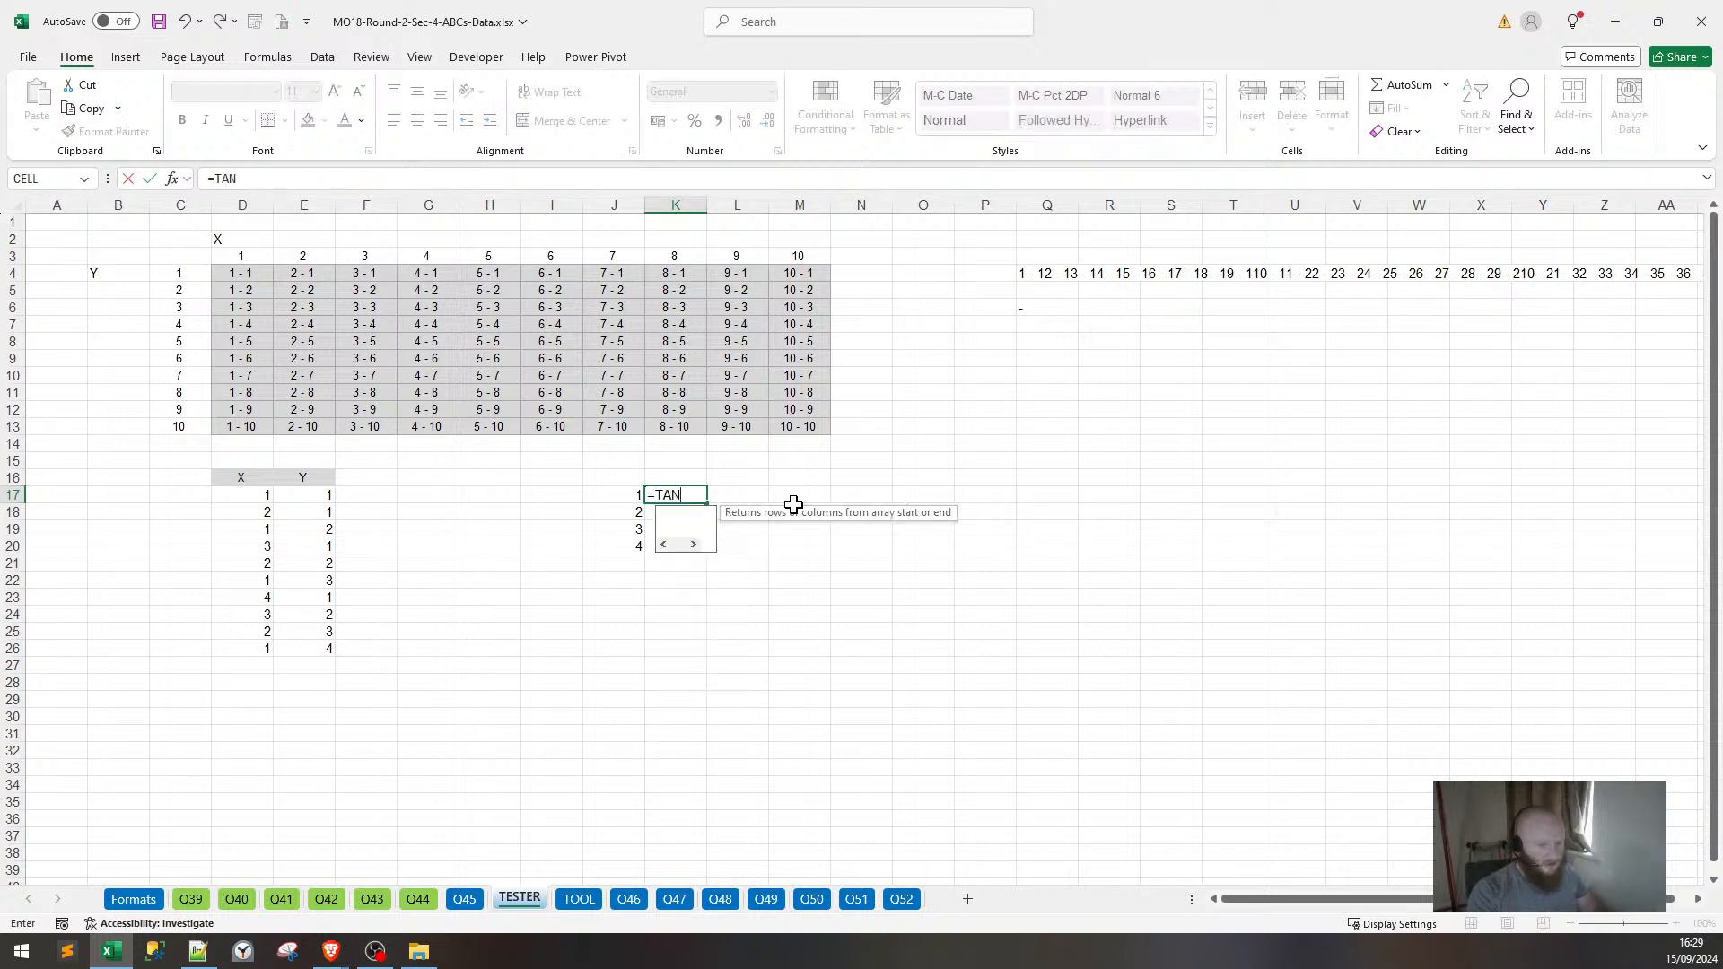
{"action": "key", "text": "BackSpace"}
{"action": "key", "text": "BackSpace"}
{"action": "key", "text": "BackSpace"}
{"action": "type", "text": "TR"}
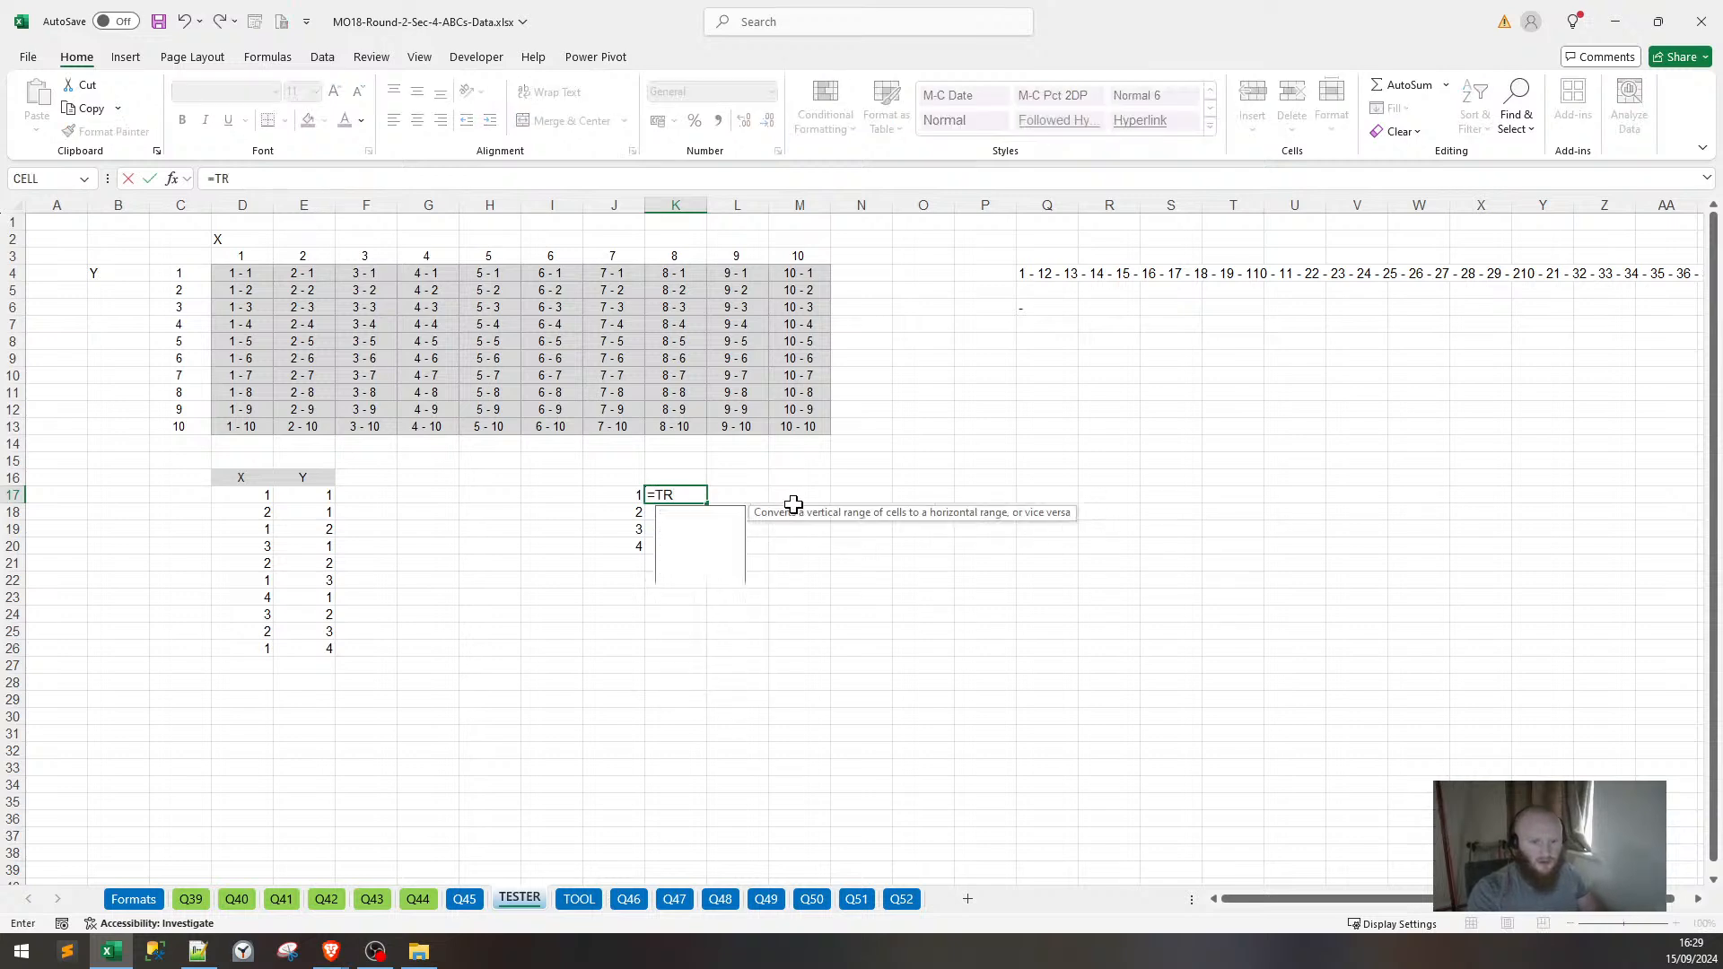
{"action": "type", "text": "ANSPOSE("}
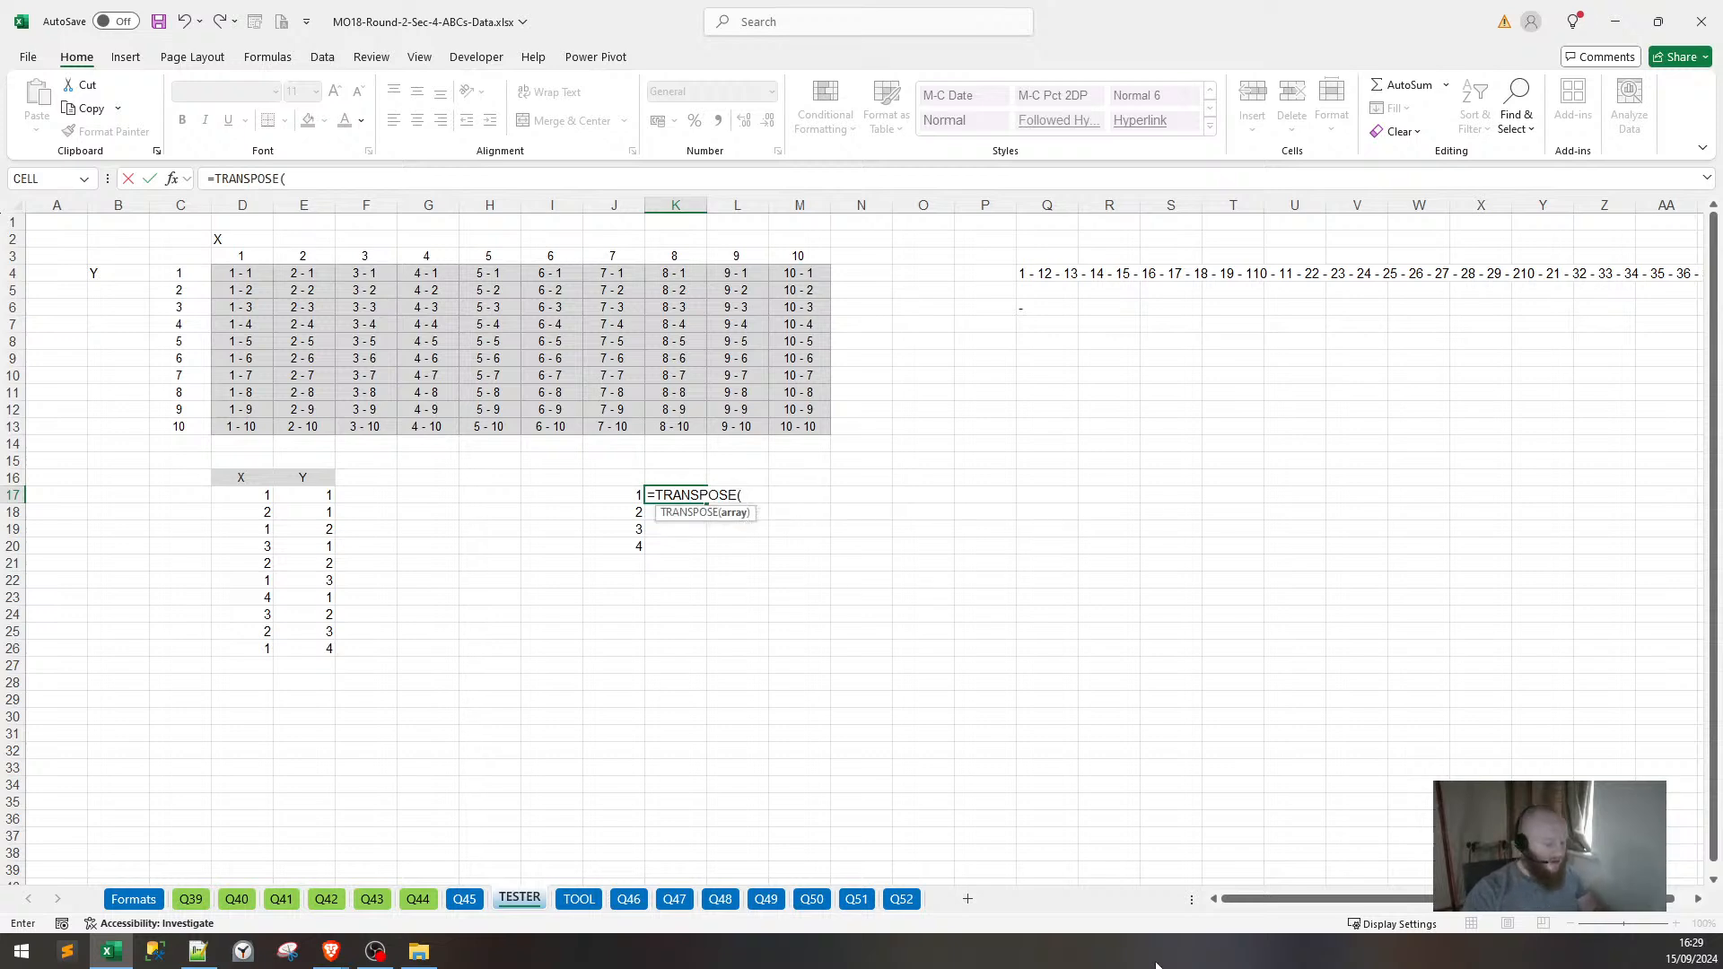
{"action": "type", "text": "SEQUENCE"}
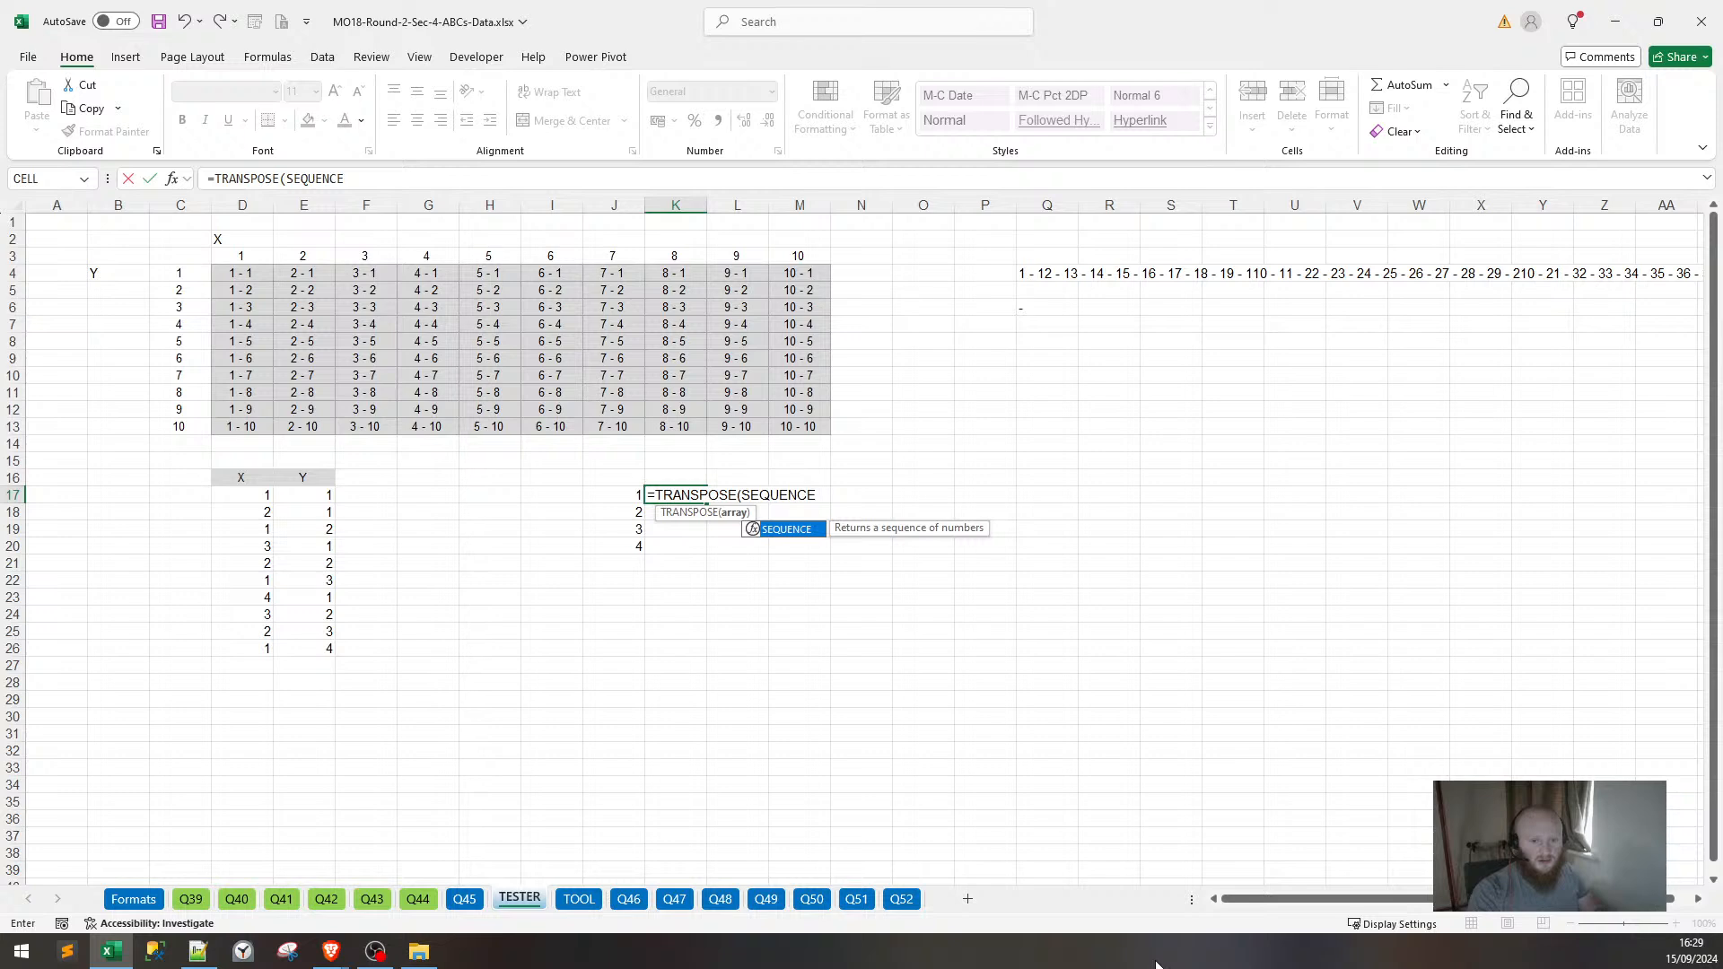
{"action": "type", "text": "("}
{"action": "key", "text": "Left"}
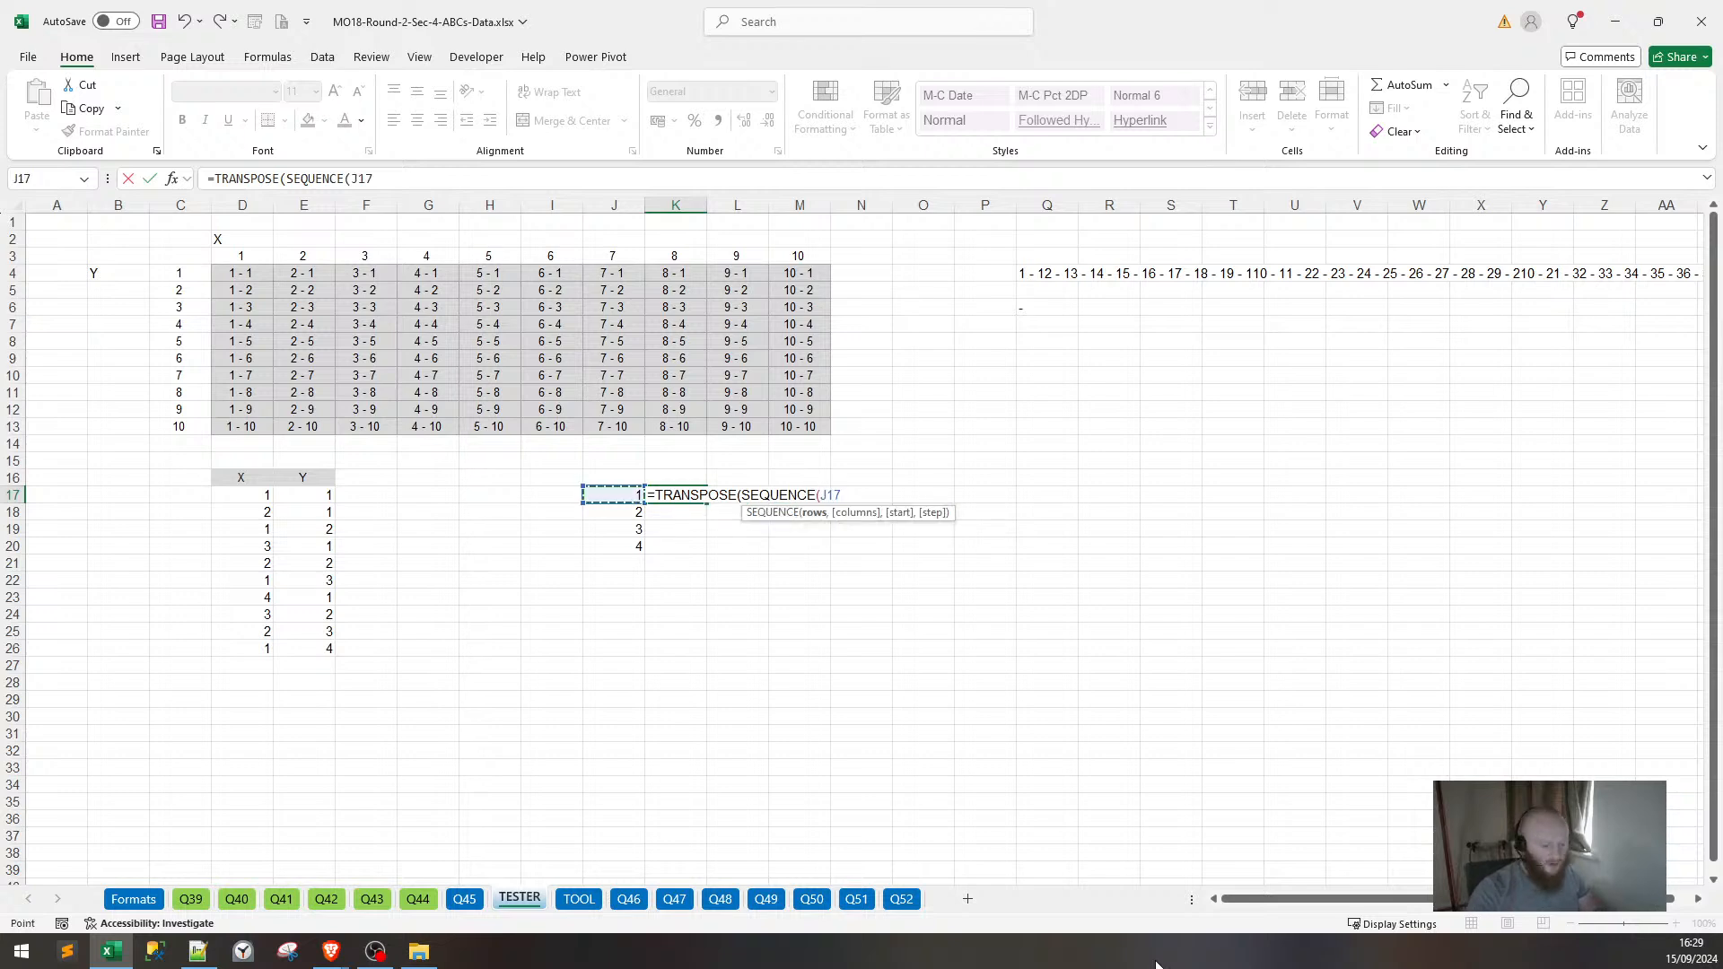
{"action": "type", "text": ")"}
{"action": "key", "text": "Return"}
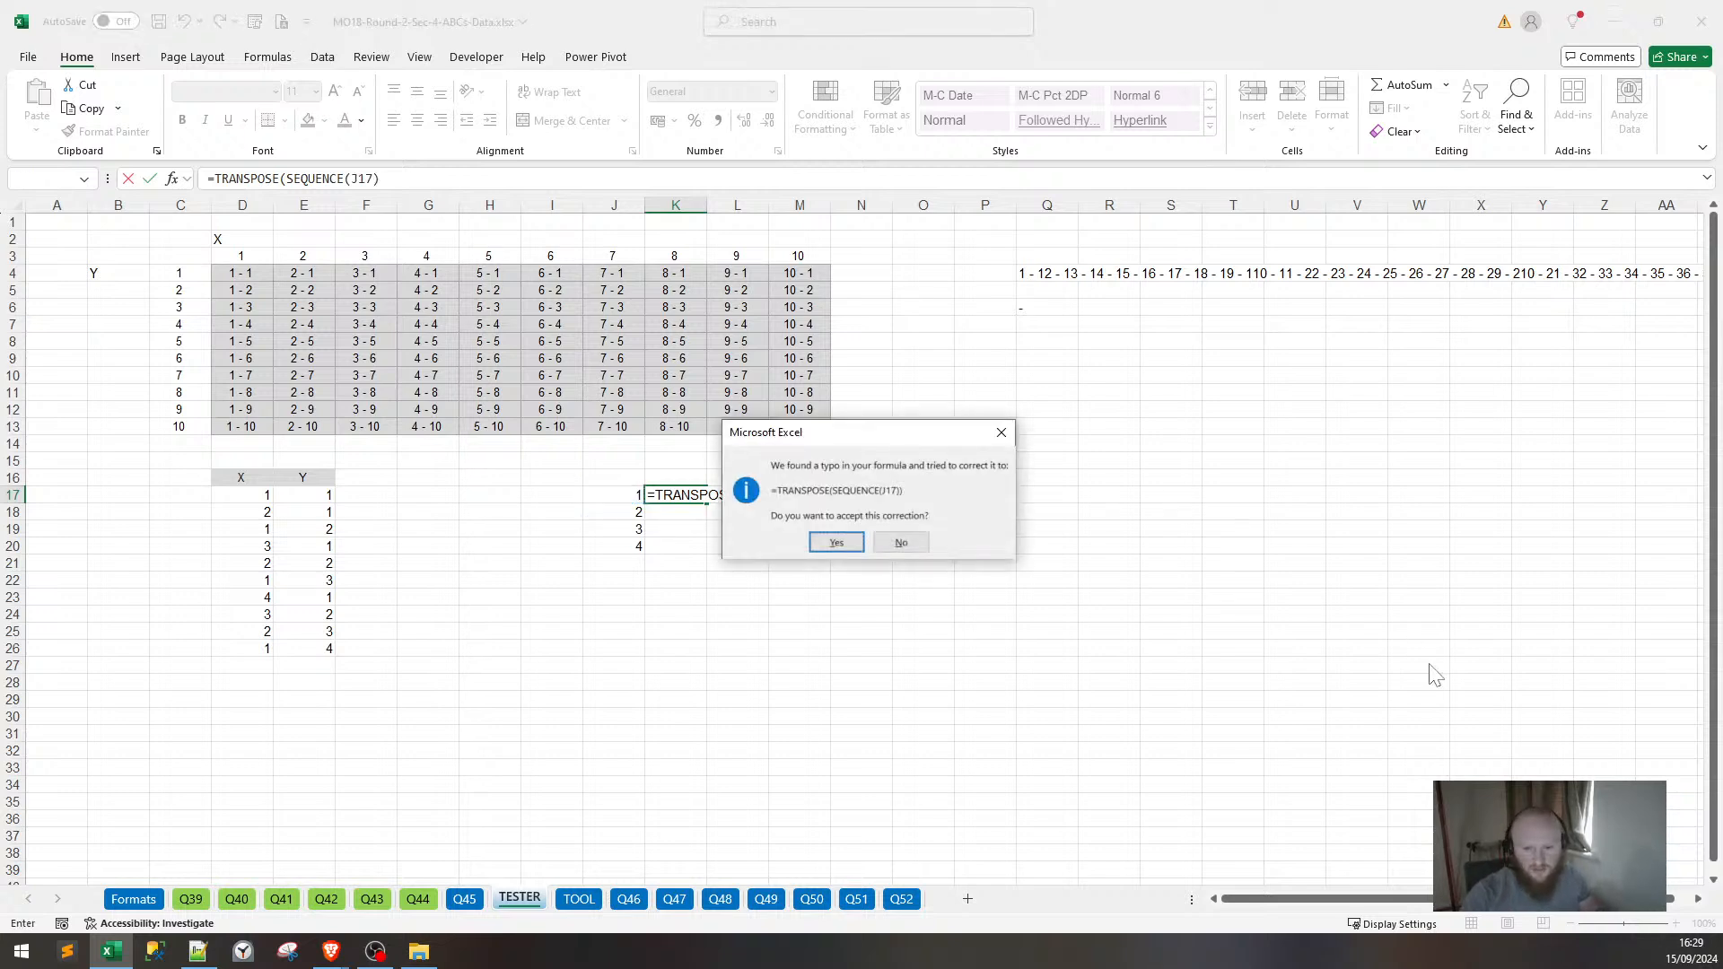
{"action": "key", "text": "Return"}
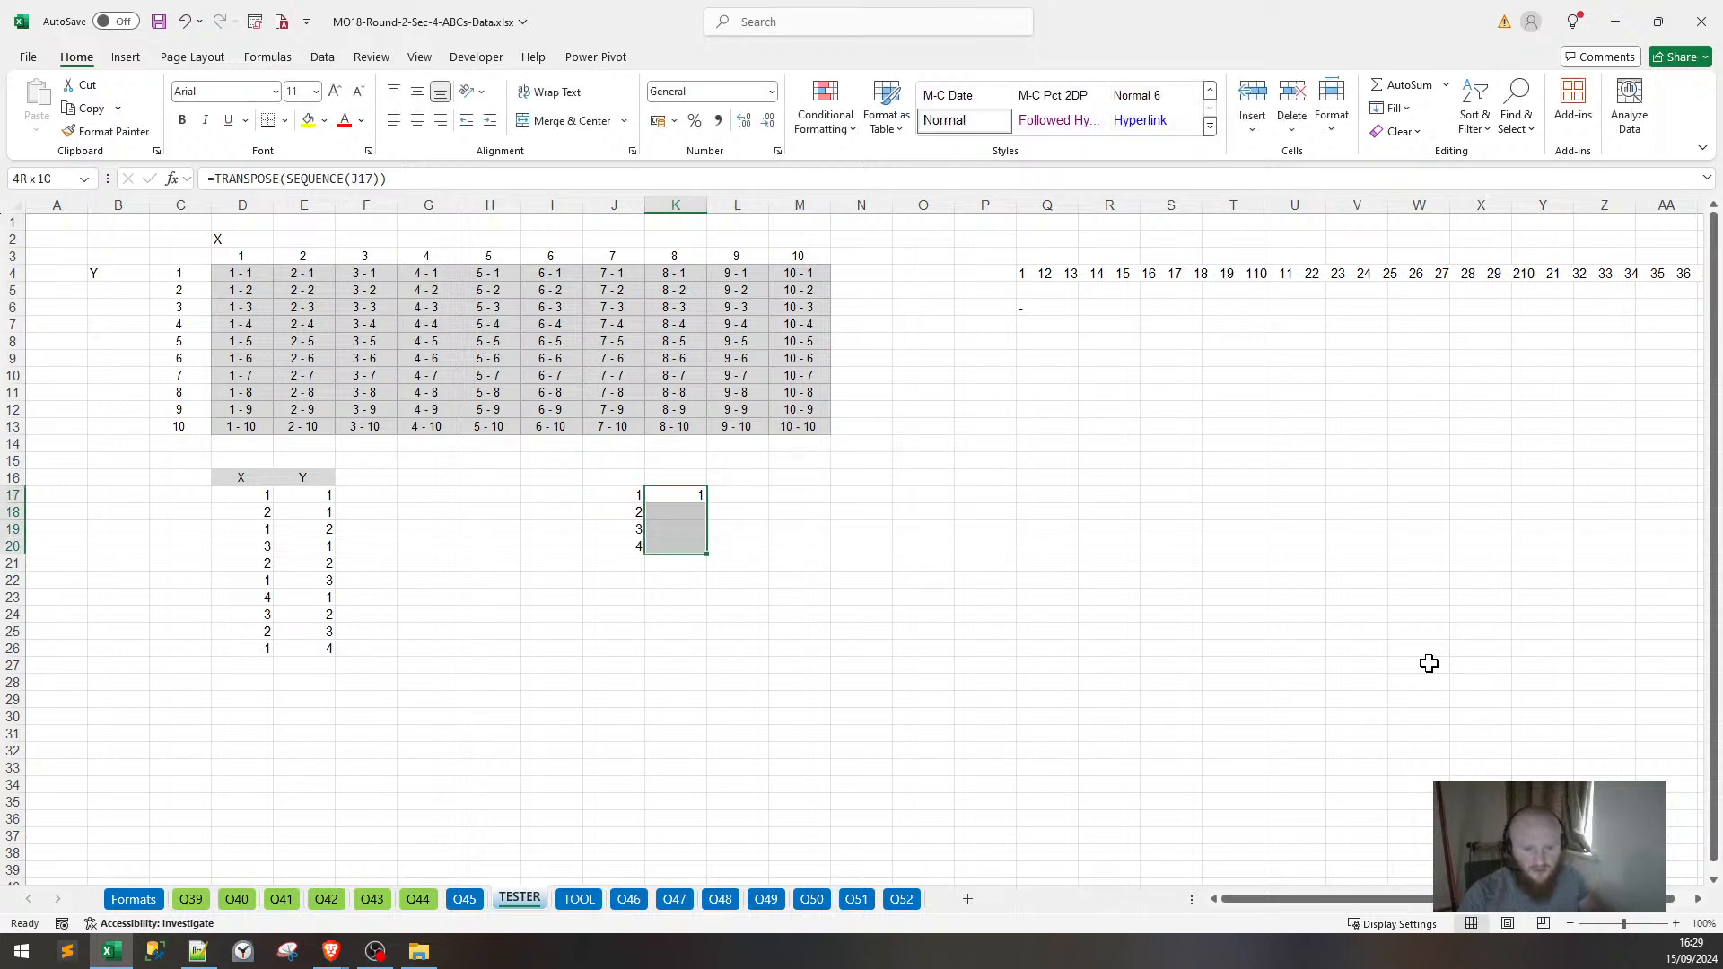
{"action": "key", "text": "ctrl+d"}
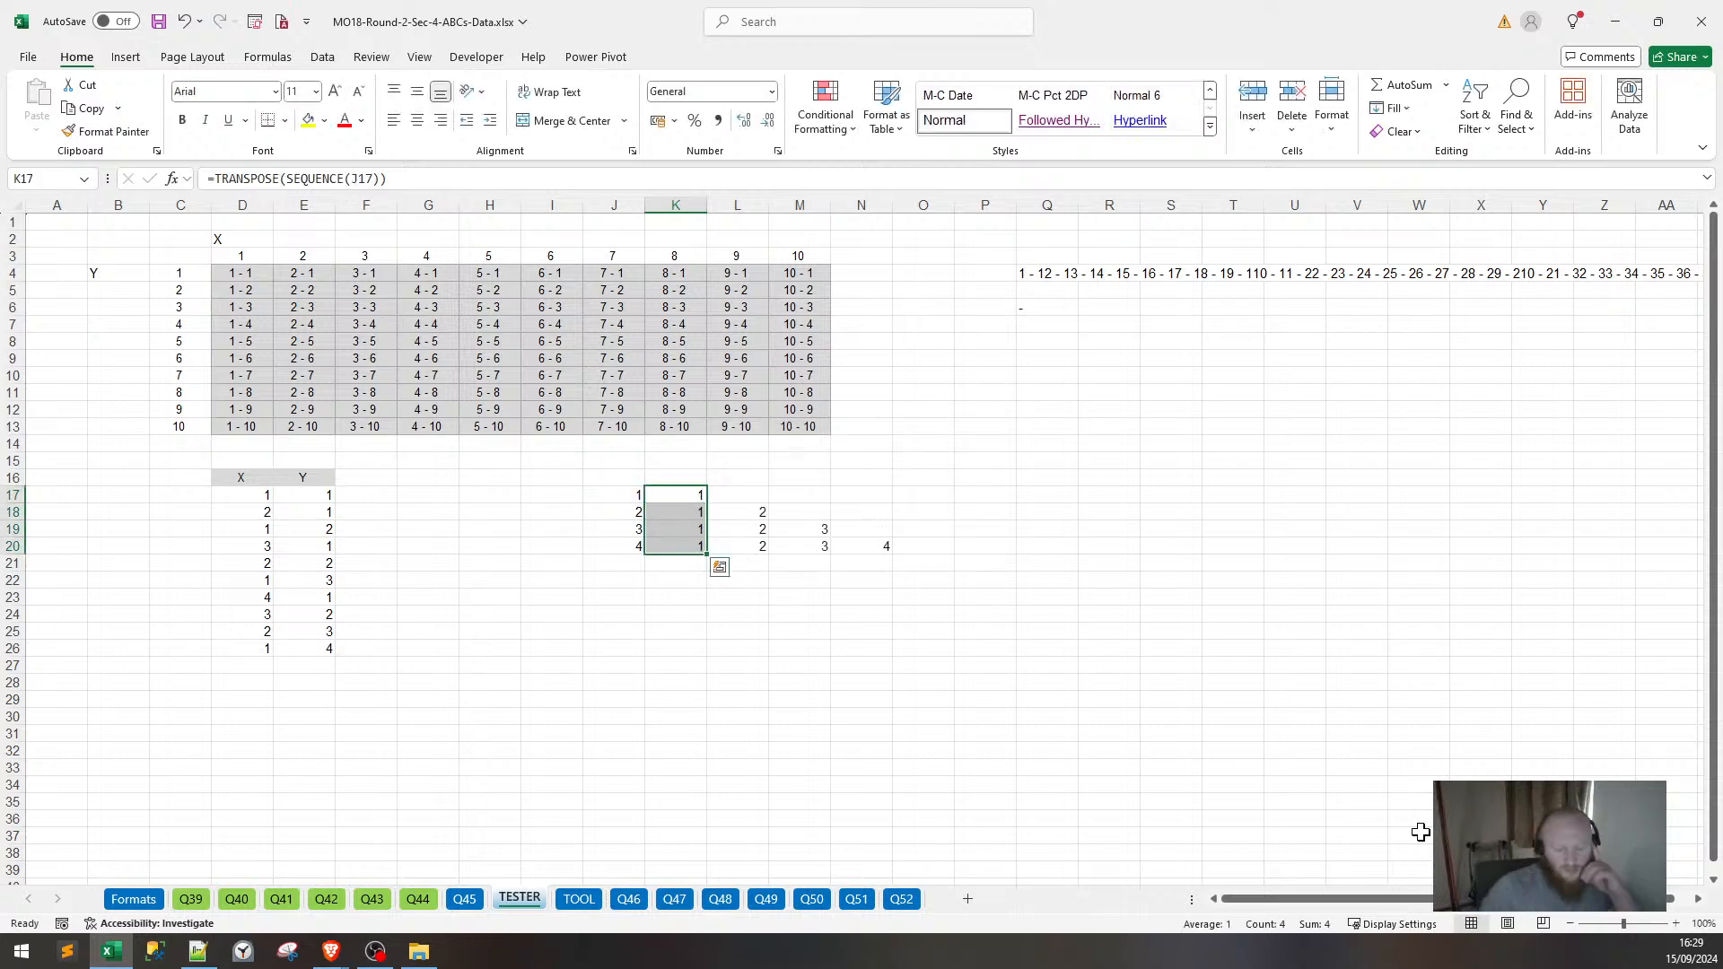
{"action": "left_click", "coordinate": [779, 633]}
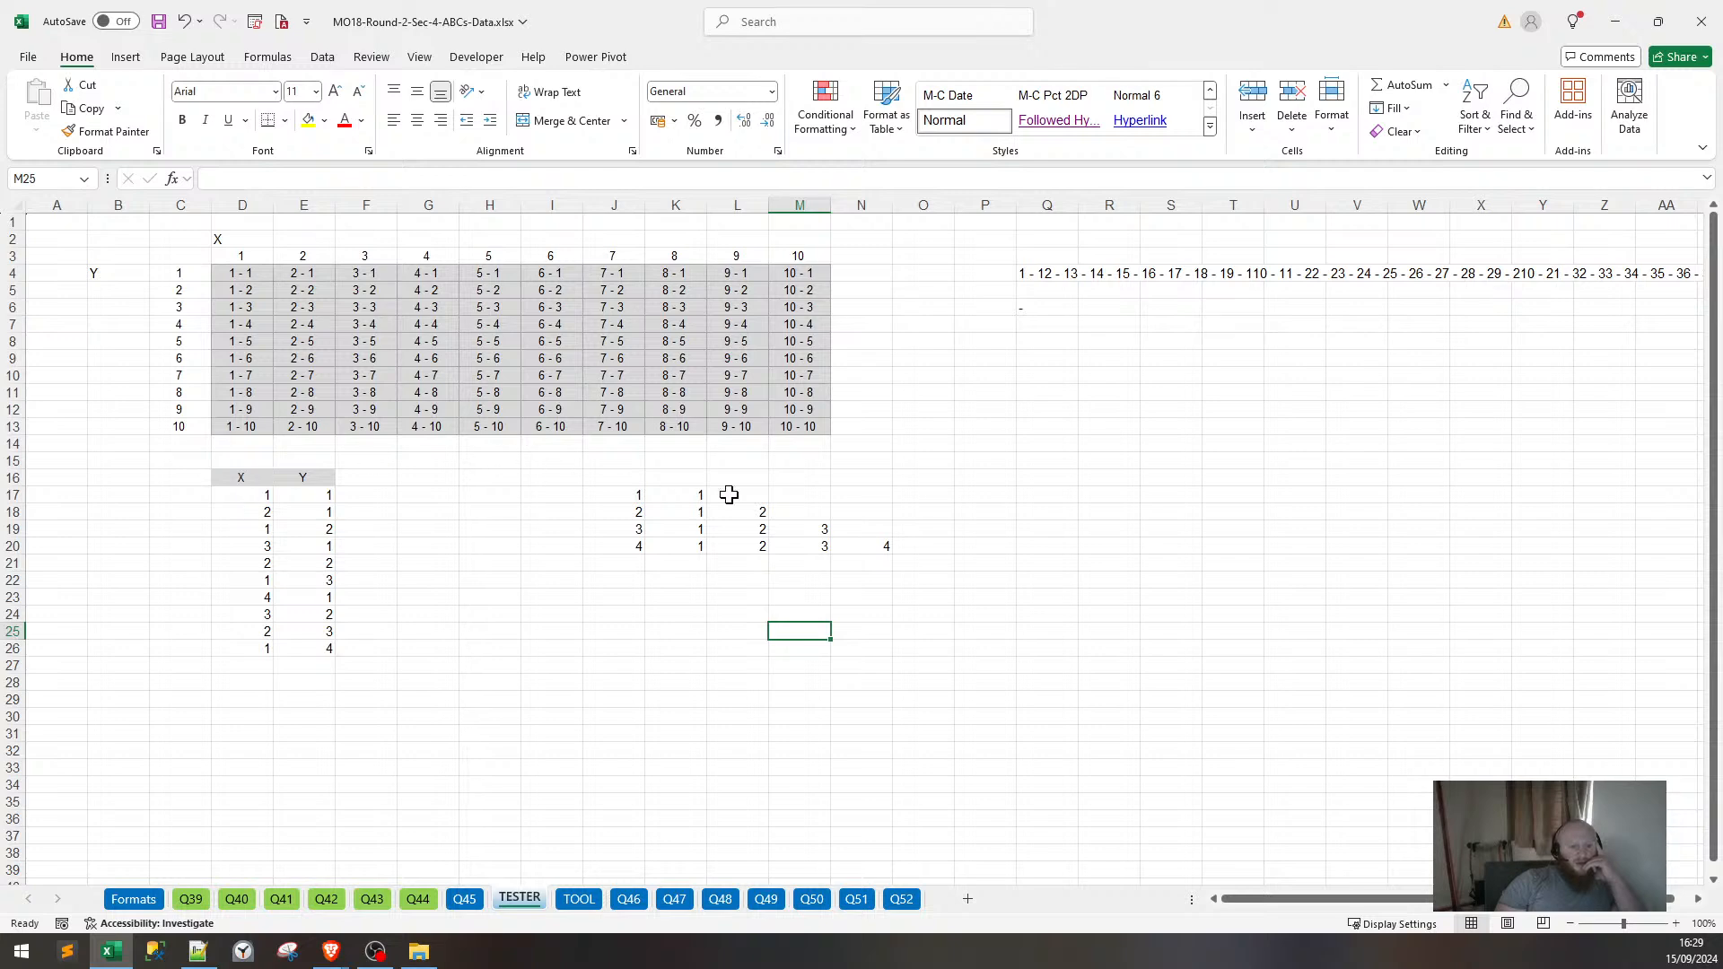
Make the 1–4 list in J17:J20 bold.
{"action": "left_click", "coordinate": [685, 494]}
{"action": "left_click_drag", "start_coordinate": [627, 495], "coordinate": [630, 542]}
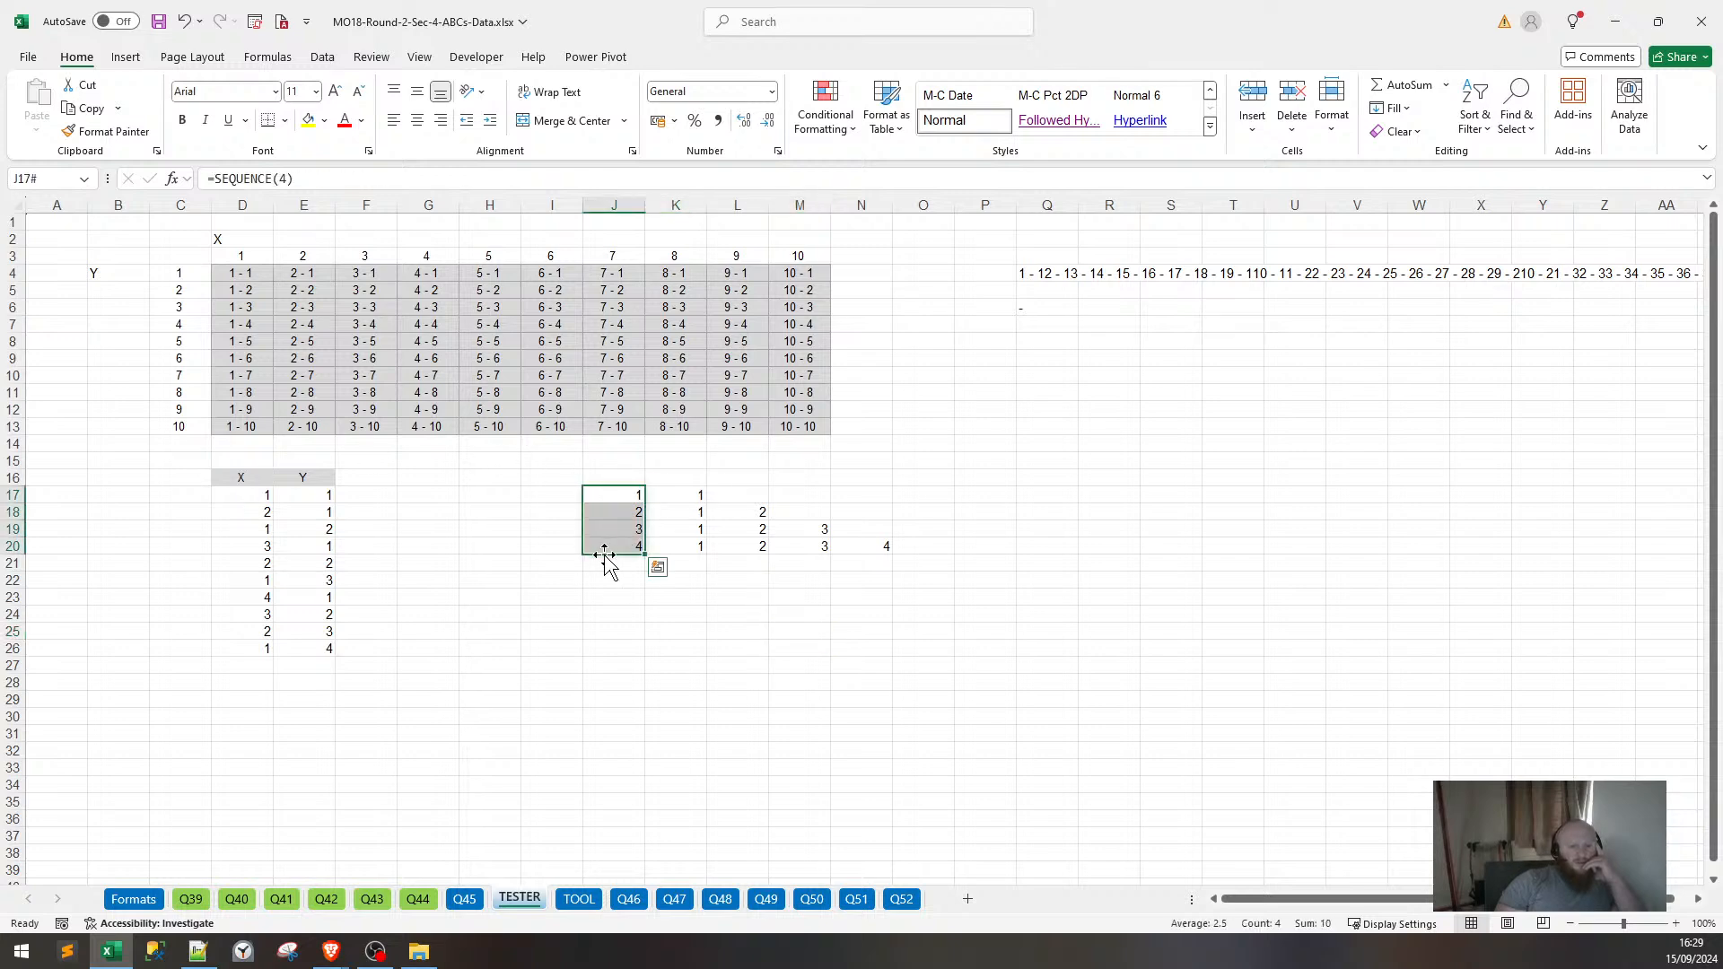
{"action": "key", "text": "ctrl+b"}
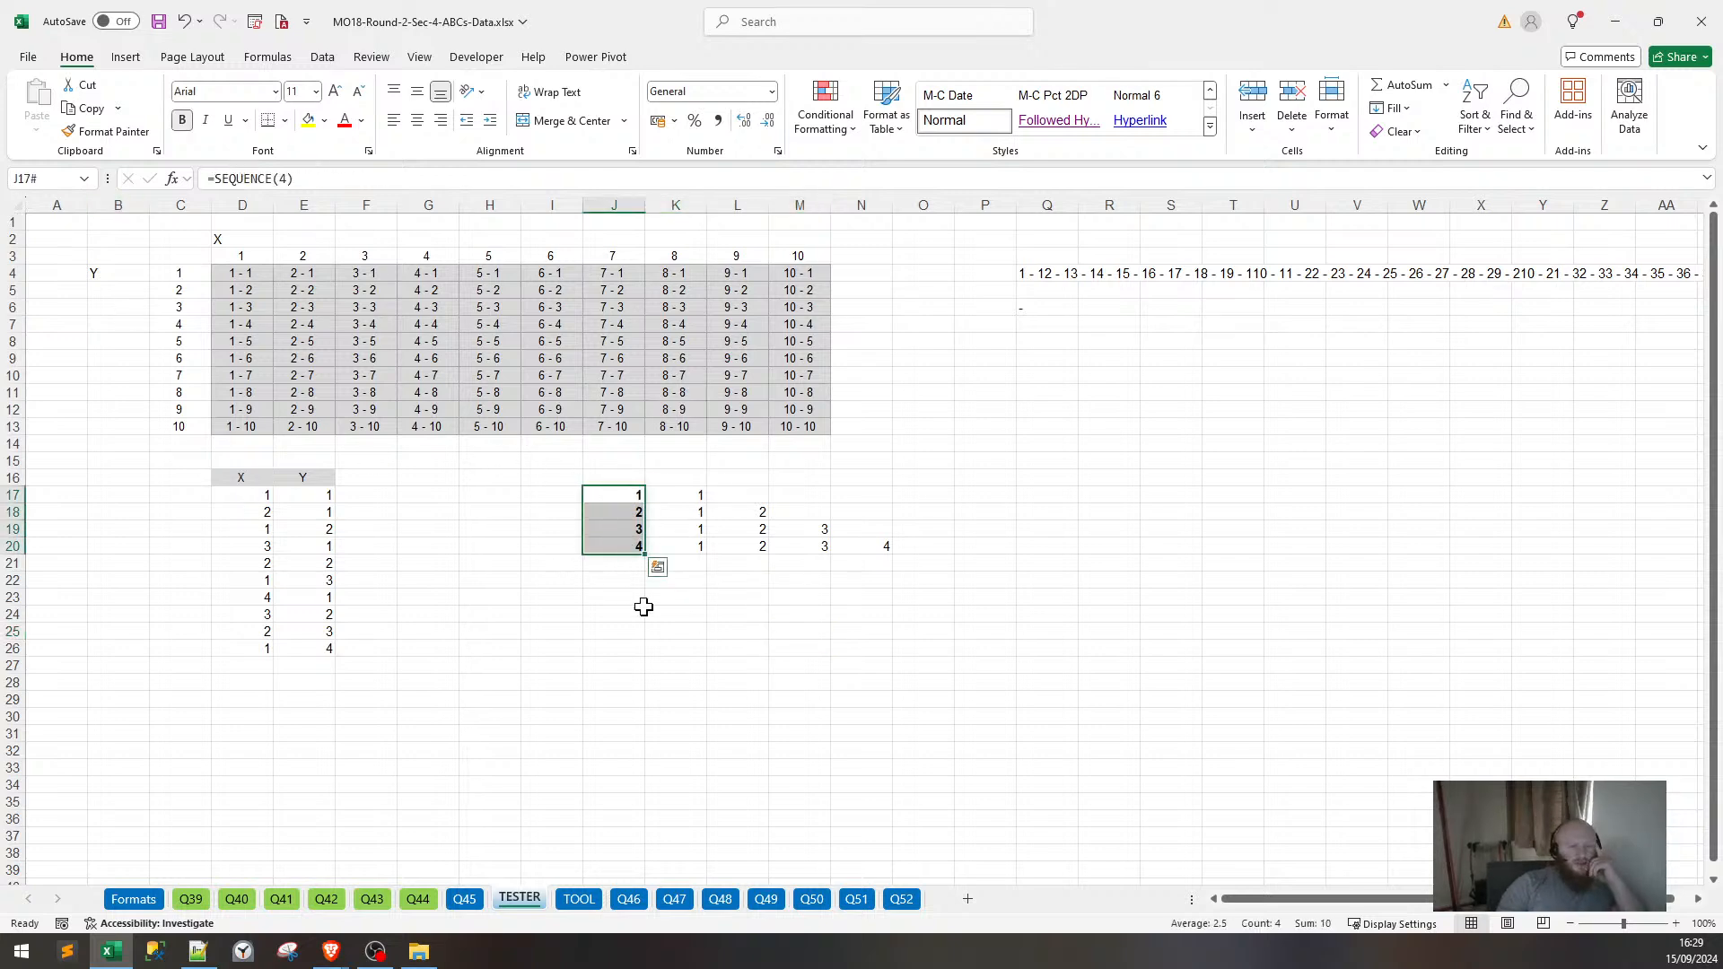
{"action": "left_click_drag", "start_coordinate": [734, 647], "coordinate": [729, 634]}
Check the TRANSPOSE formulas in K17:K20 and their spilled horizontal sequences.
{"action": "left_click", "coordinate": [699, 497]}
{"action": "left_click", "coordinate": [749, 509]}
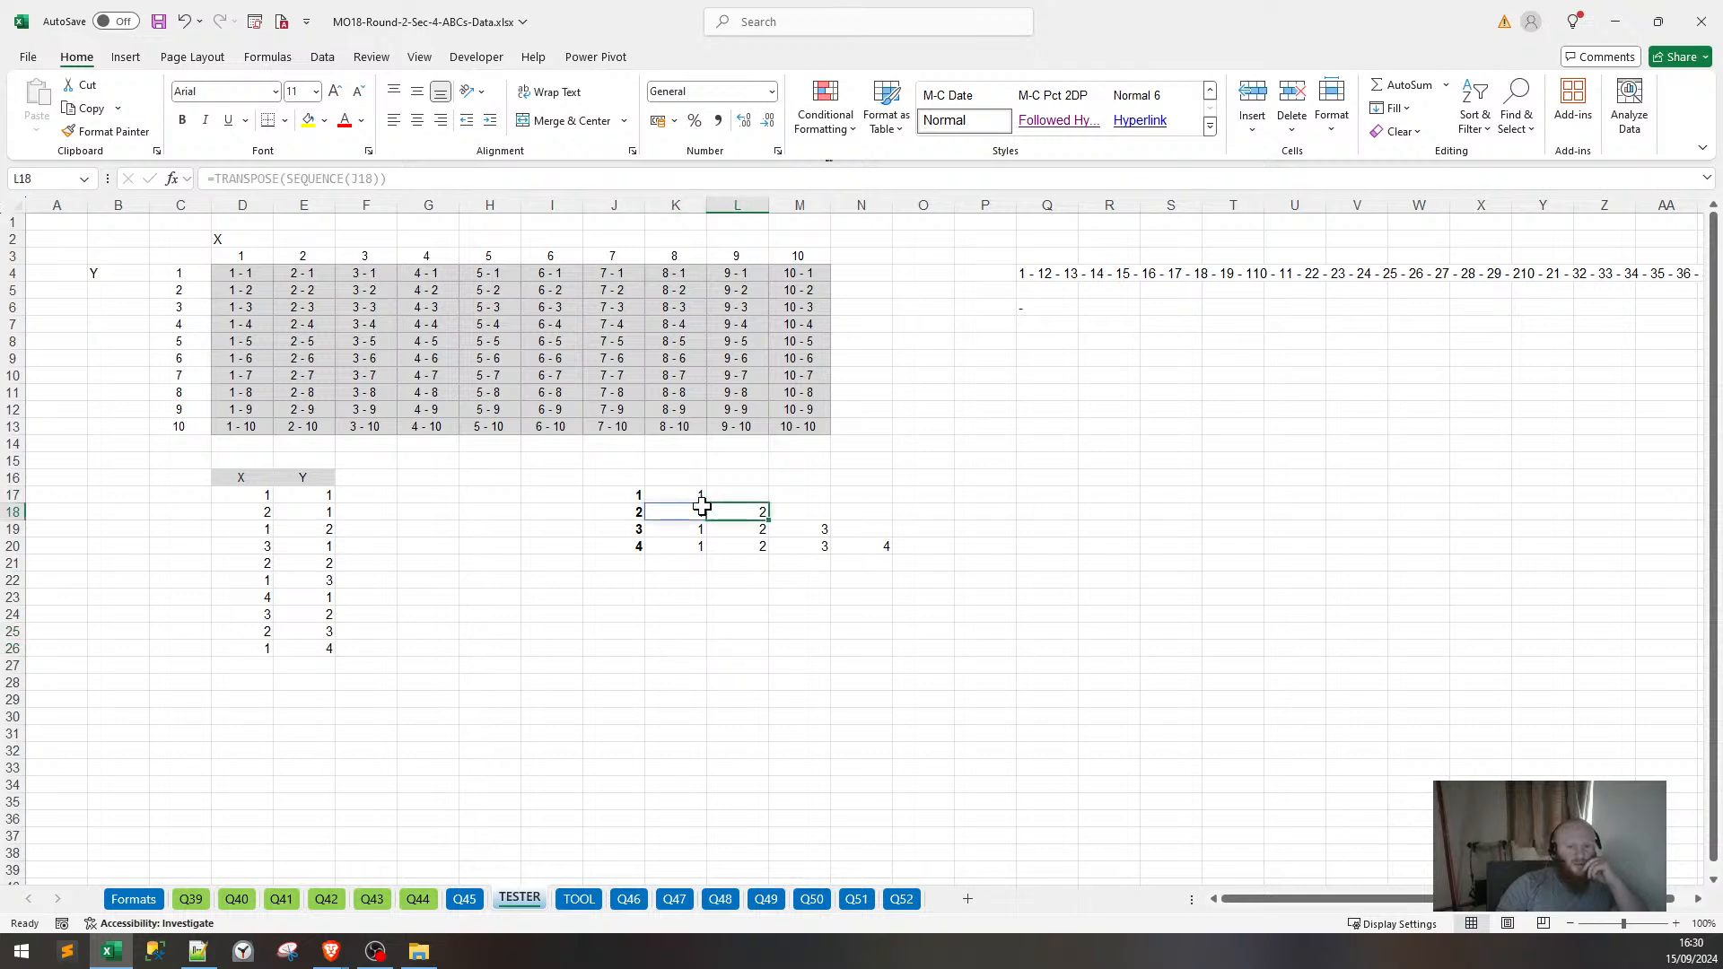
{"action": "left_click", "coordinate": [701, 506]}
{"action": "left_click", "coordinate": [691, 528]}
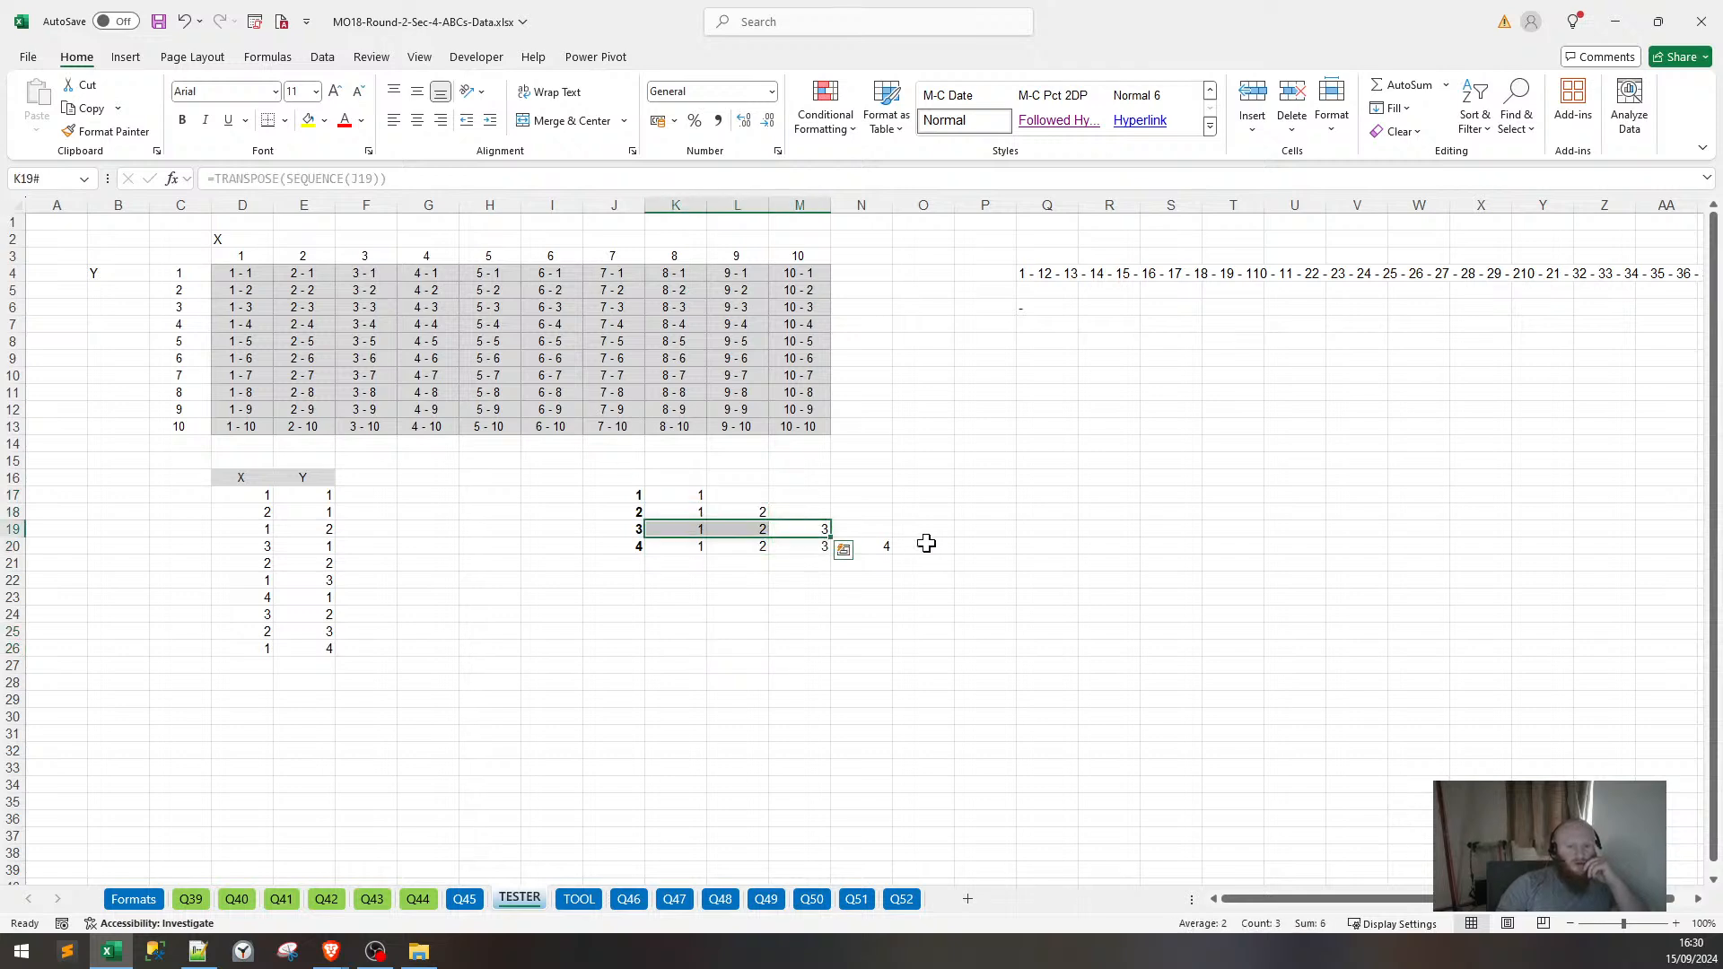
{"action": "left_click", "coordinate": [662, 543]}
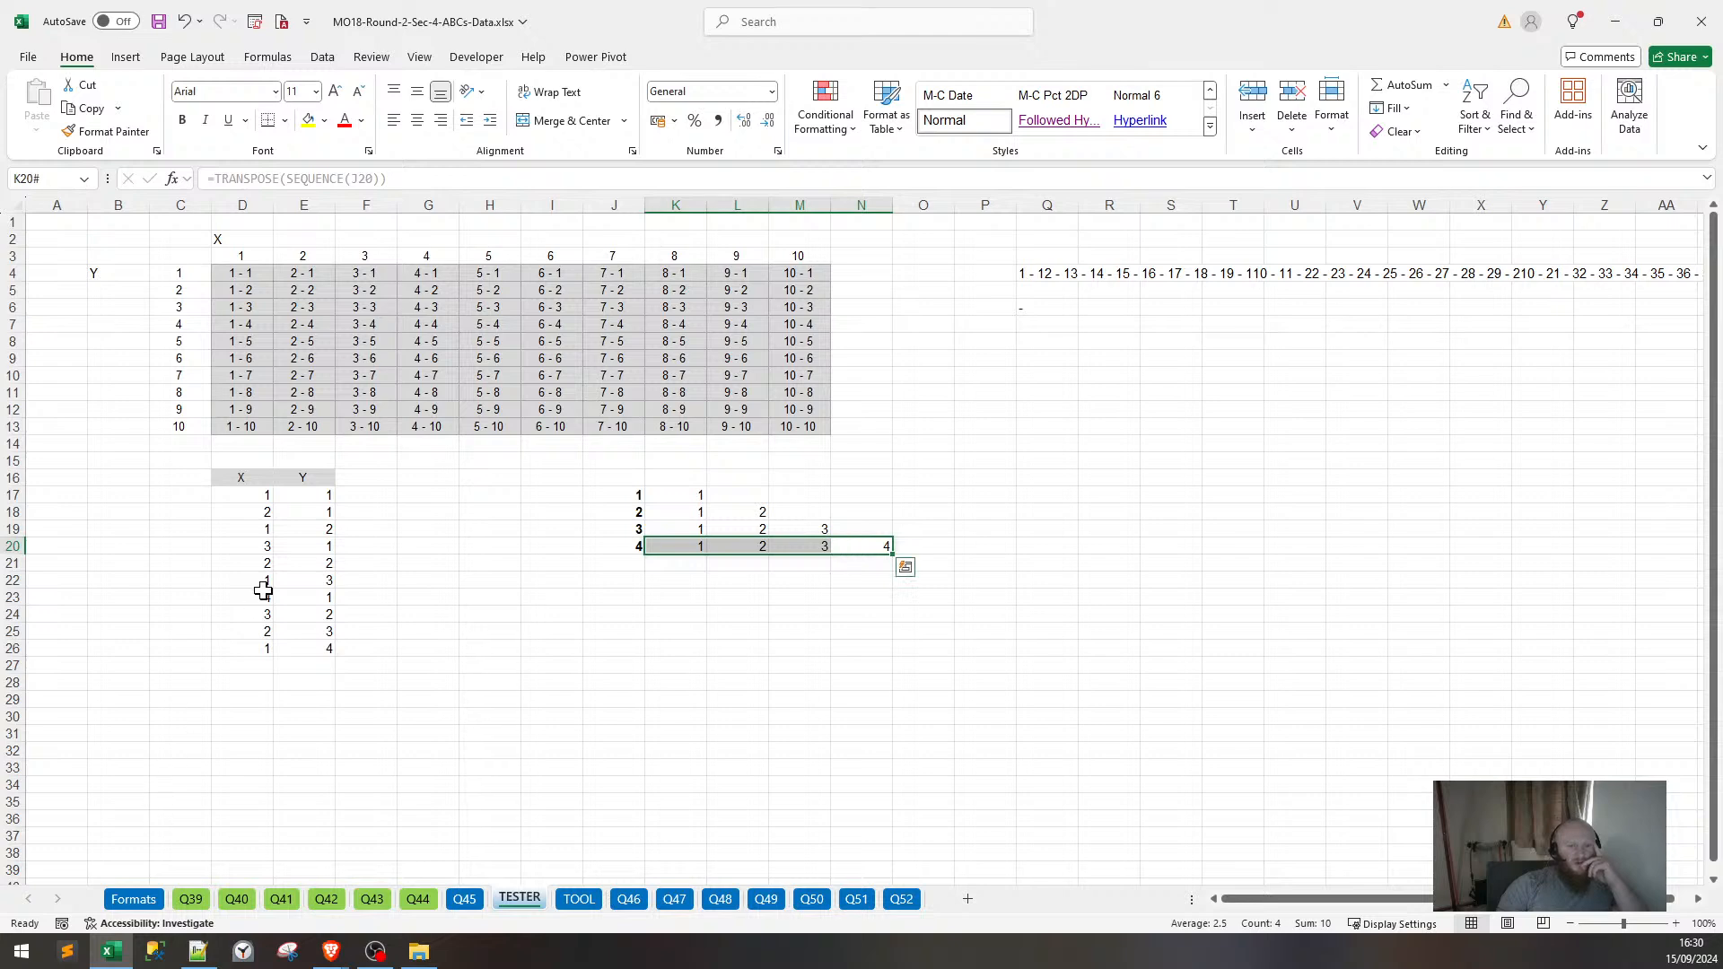
{"action": "left_click", "coordinate": [353, 616]}
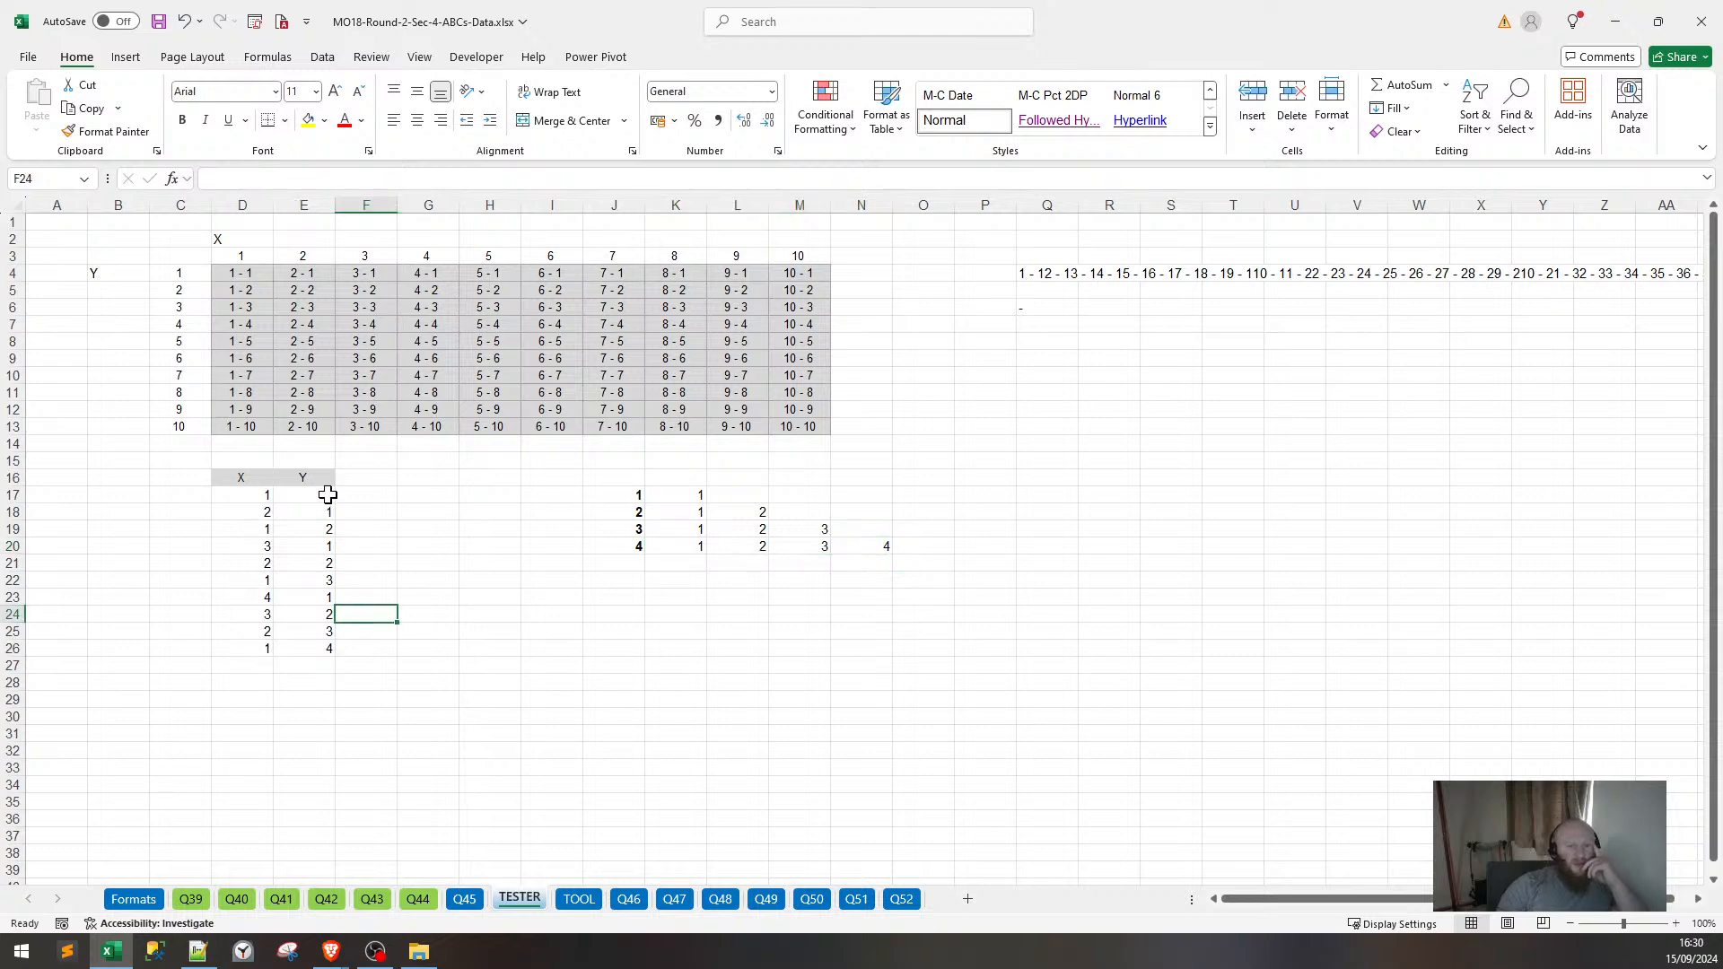
{"action": "left_click", "coordinate": [328, 495]}
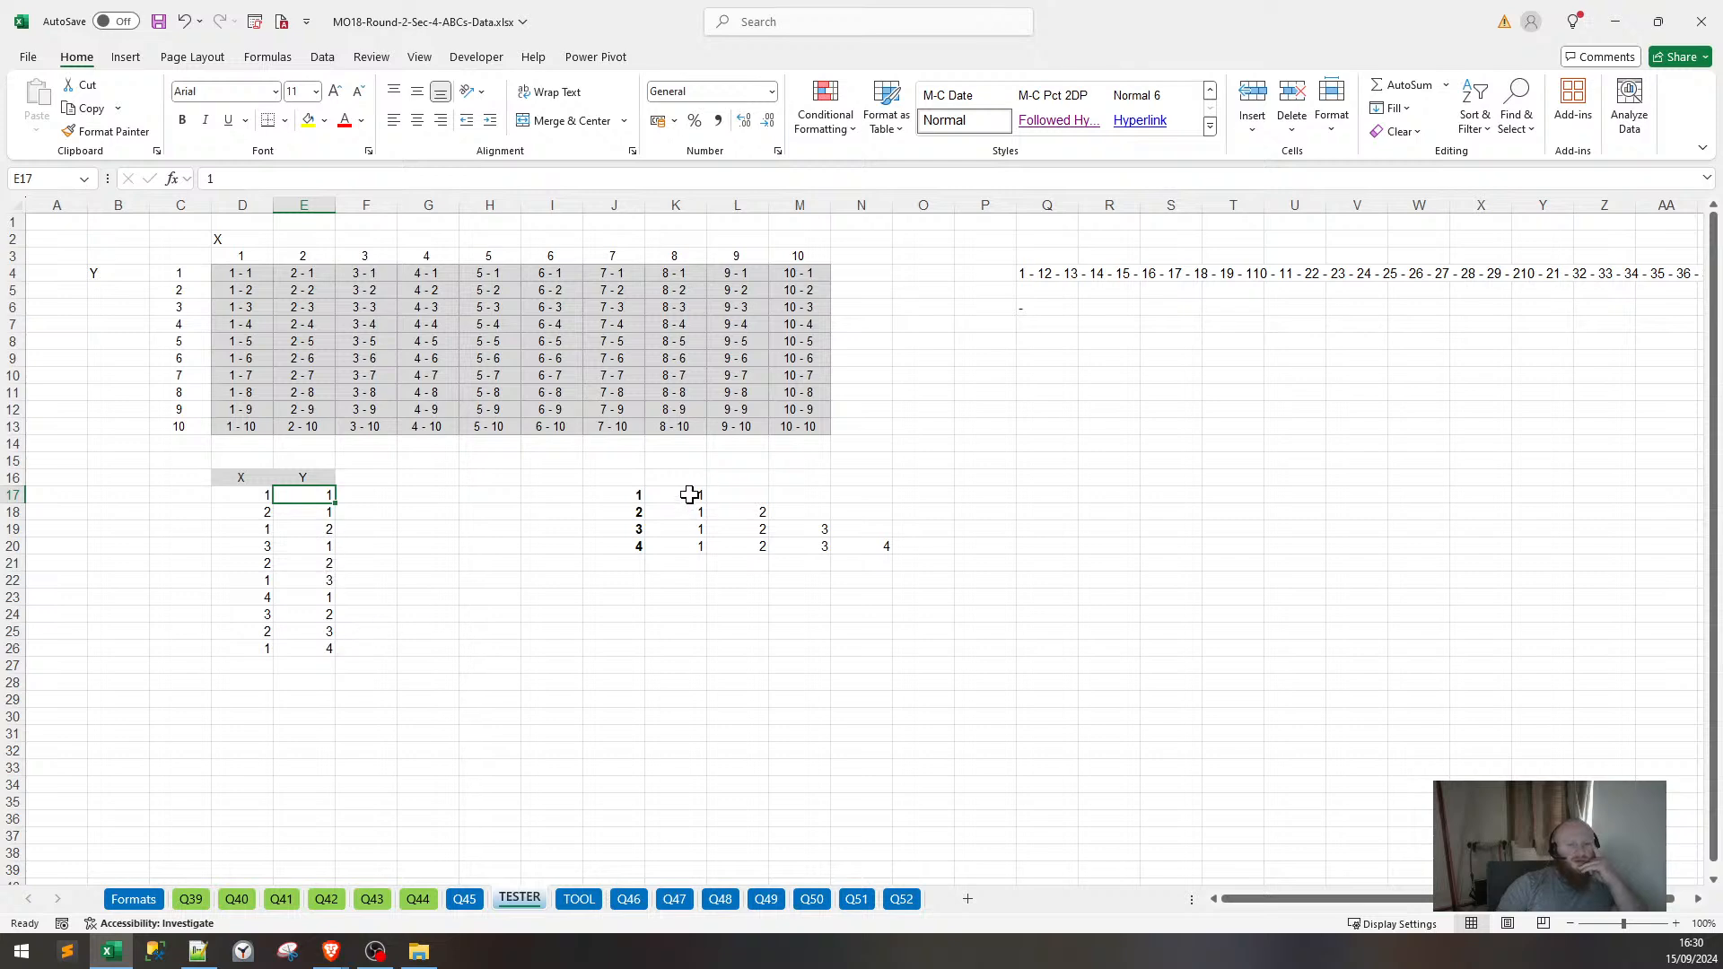
{"action": "left_click", "coordinate": [689, 495]}
{"action": "left_click", "coordinate": [692, 512]}
{"action": "left_click_drag", "start_coordinate": [731, 529], "coordinate": [812, 529]}
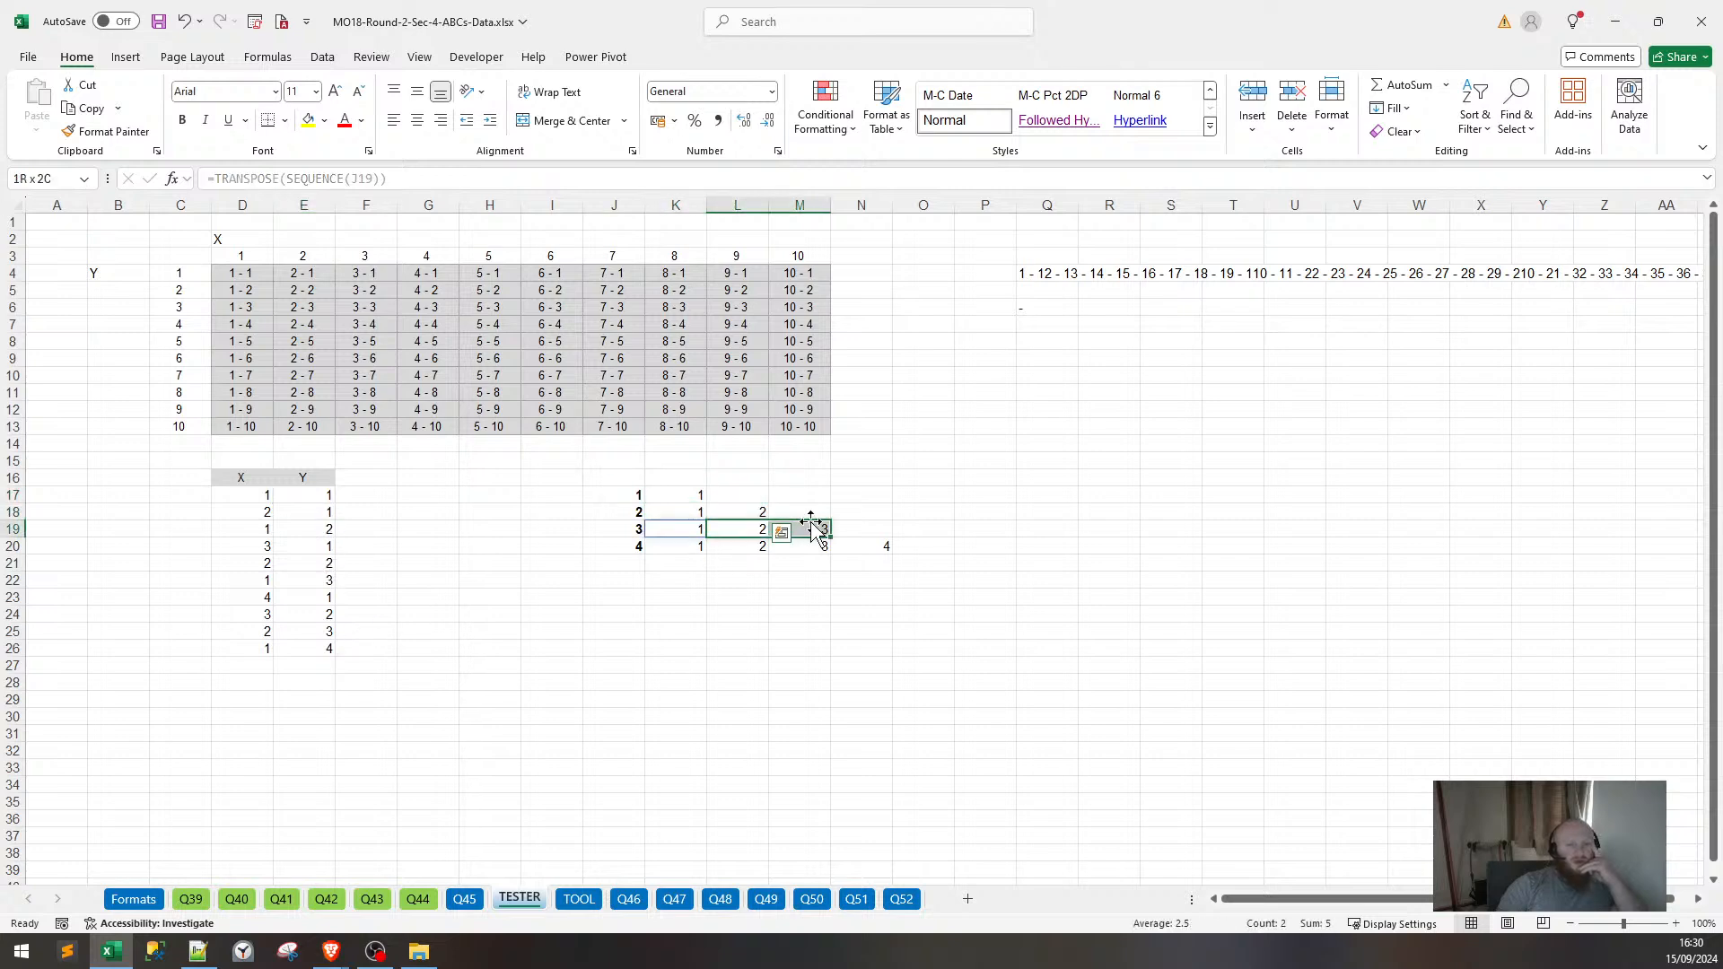
{"action": "left_click_drag", "start_coordinate": [704, 541], "coordinate": [880, 545]}
{"action": "left_click", "coordinate": [789, 618]}
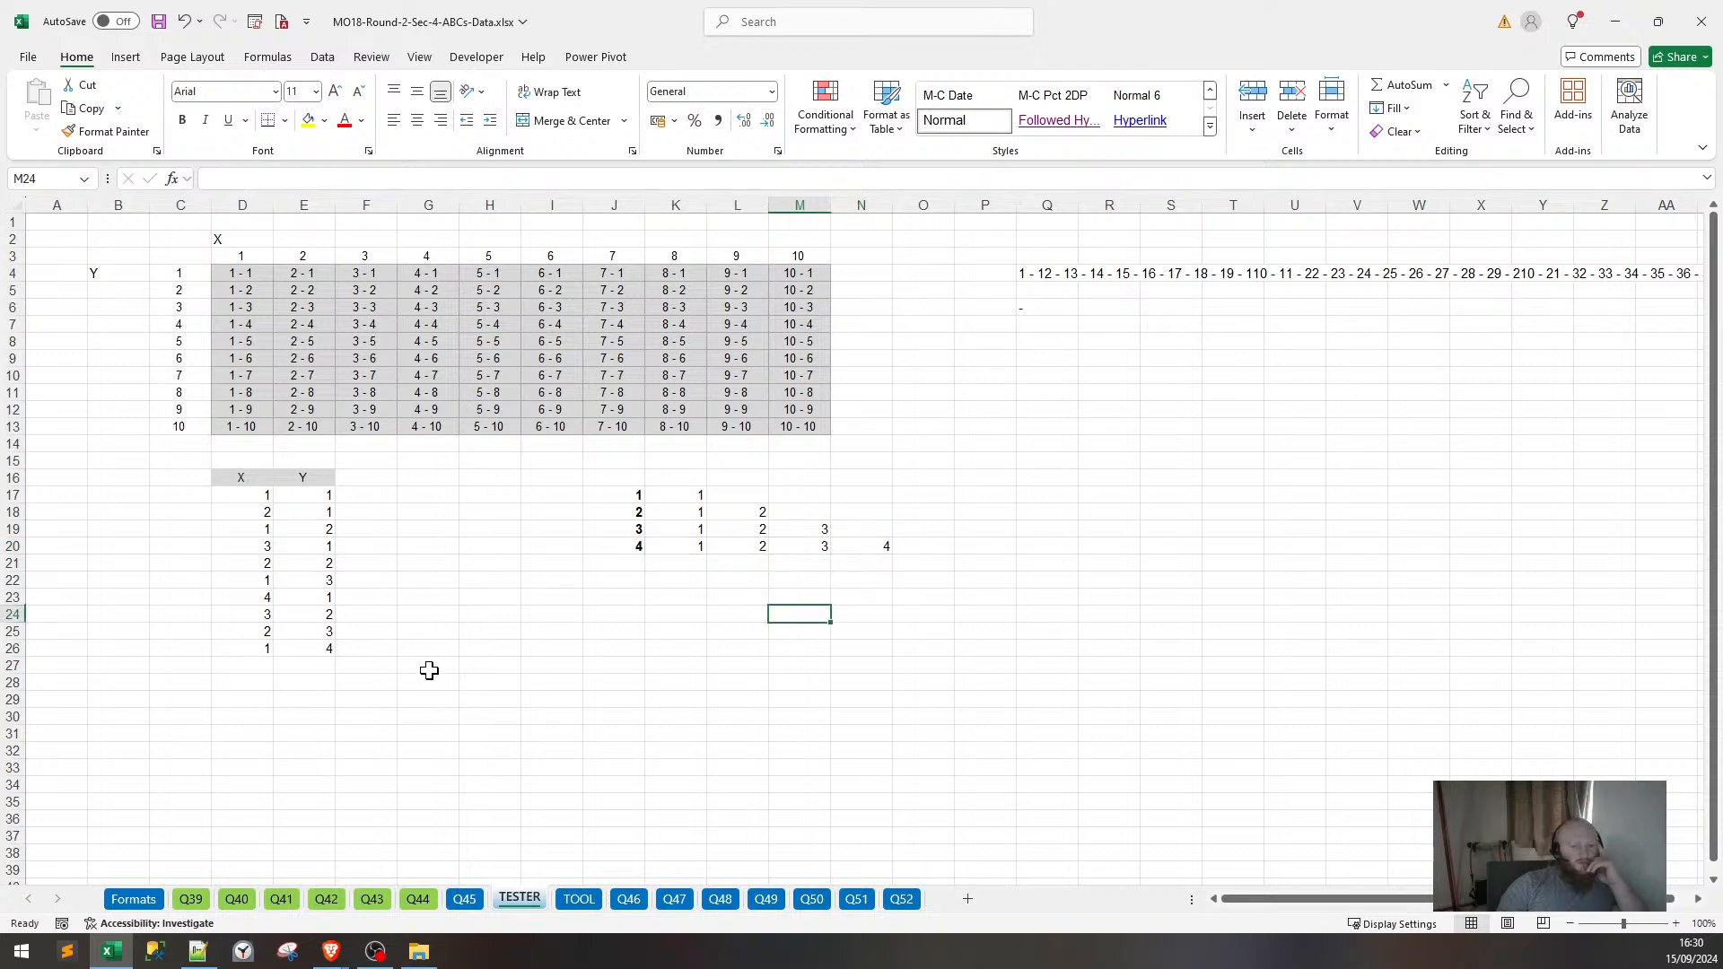
Review the SEQUENCE formula in J17 and the J–M number block beside the X/Y list.
{"action": "left_click", "coordinate": [599, 494]}
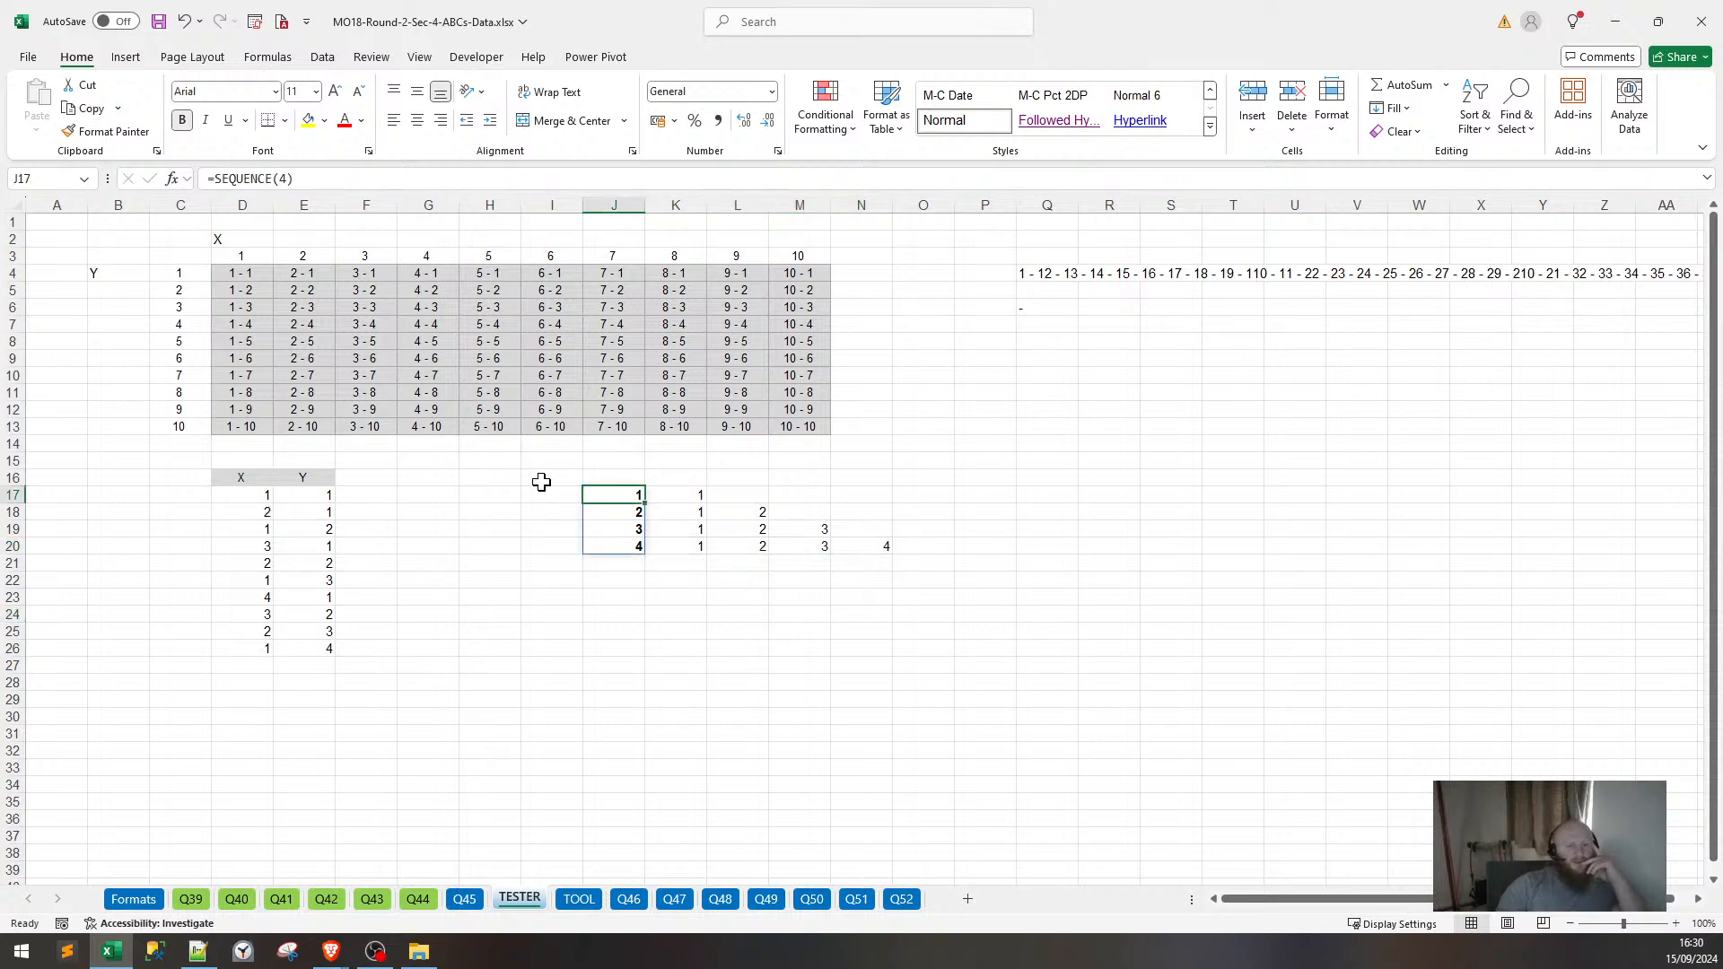
{"action": "left_click_drag", "start_coordinate": [541, 481], "coordinate": [550, 567]}
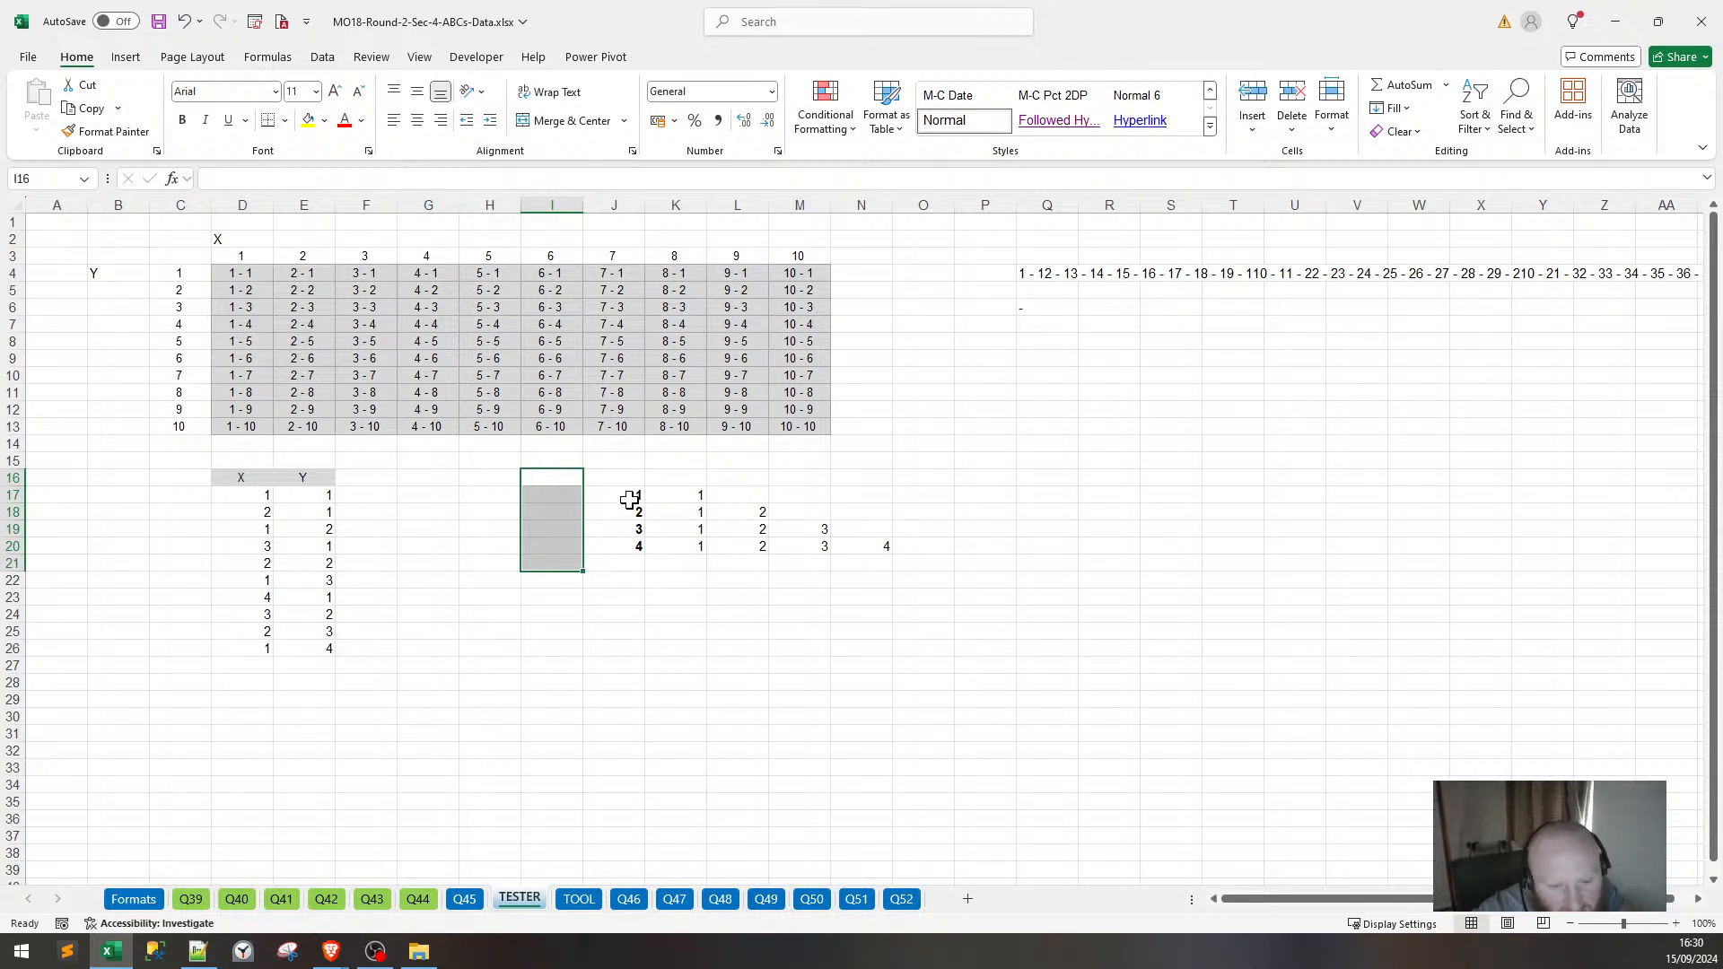
{"action": "left_click_drag", "start_coordinate": [630, 498], "coordinate": [895, 547]}
{"action": "left_click", "coordinate": [881, 546]}
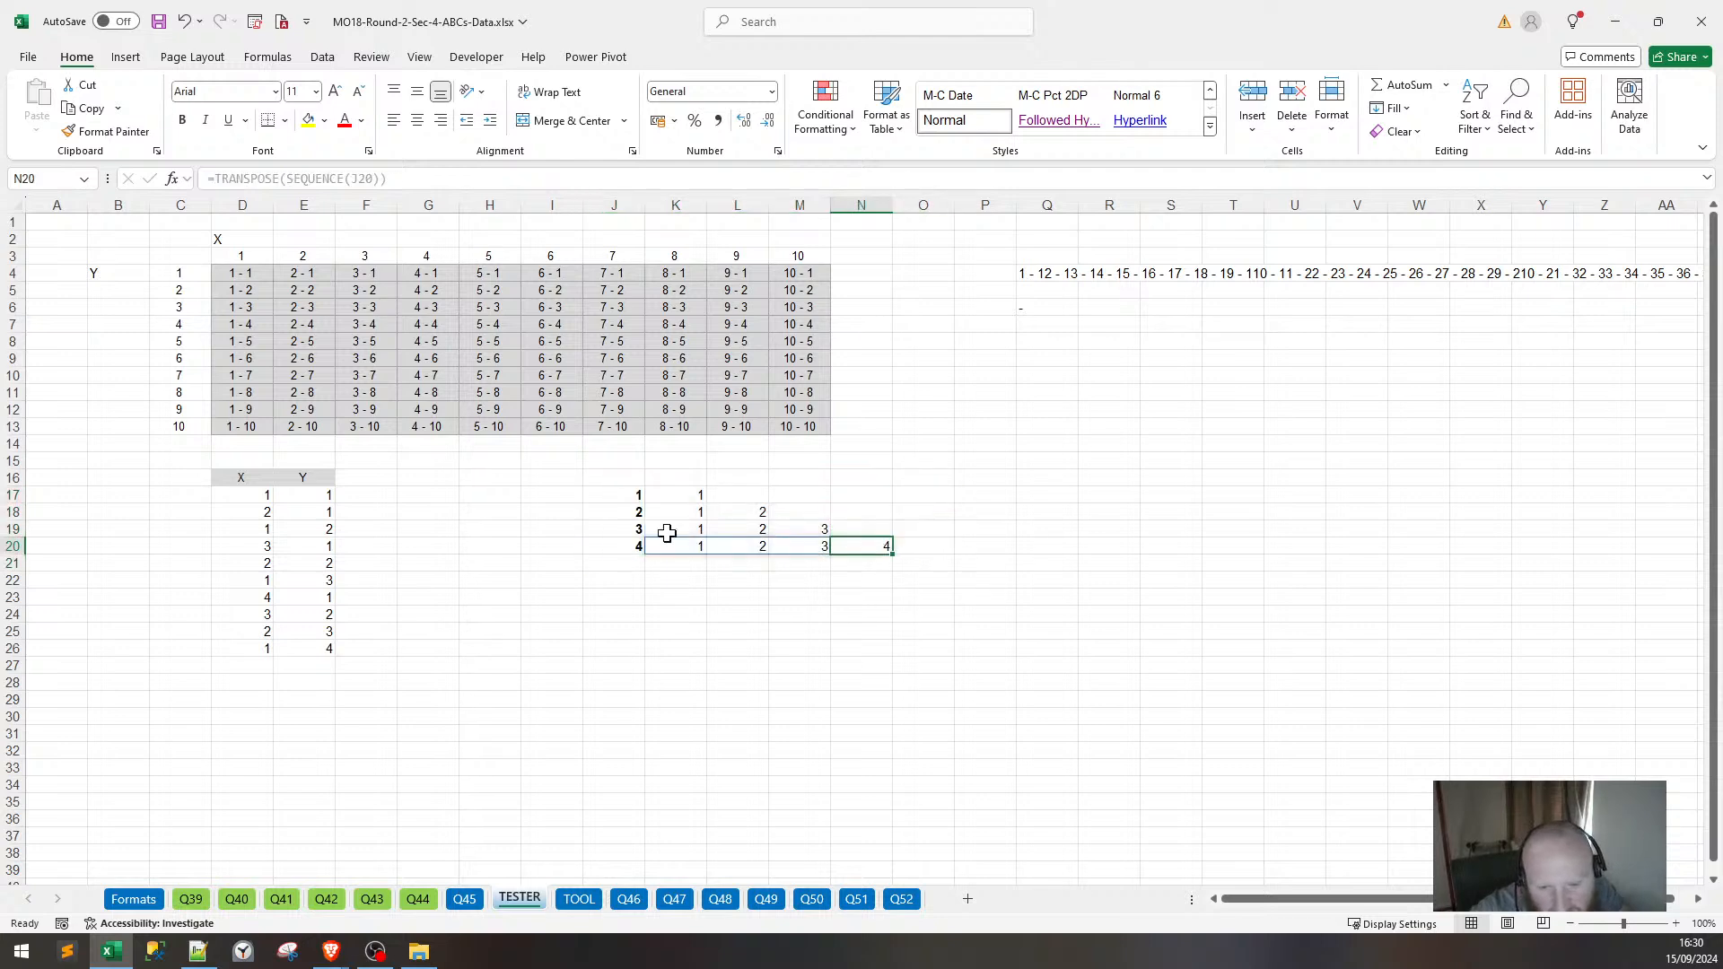
{"action": "left_click_drag", "start_coordinate": [603, 498], "coordinate": [803, 547]}
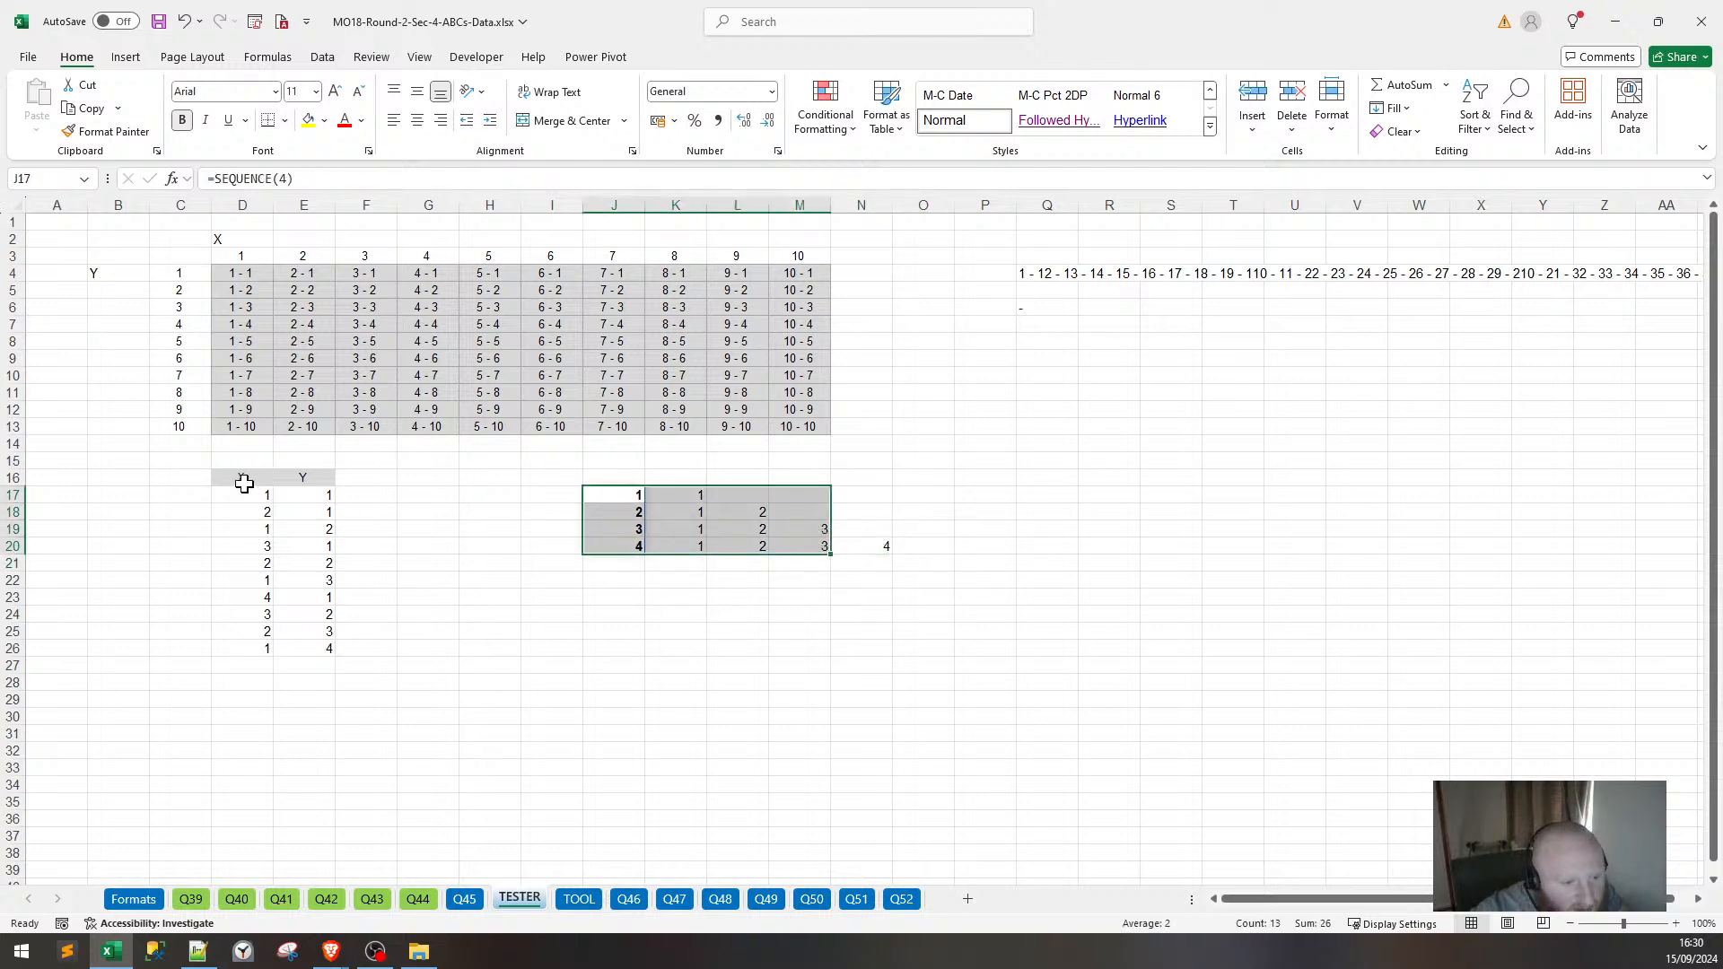
{"action": "left_click_drag", "start_coordinate": [242, 481], "coordinate": [384, 638]}
{"action": "left_click", "coordinate": [463, 900]}
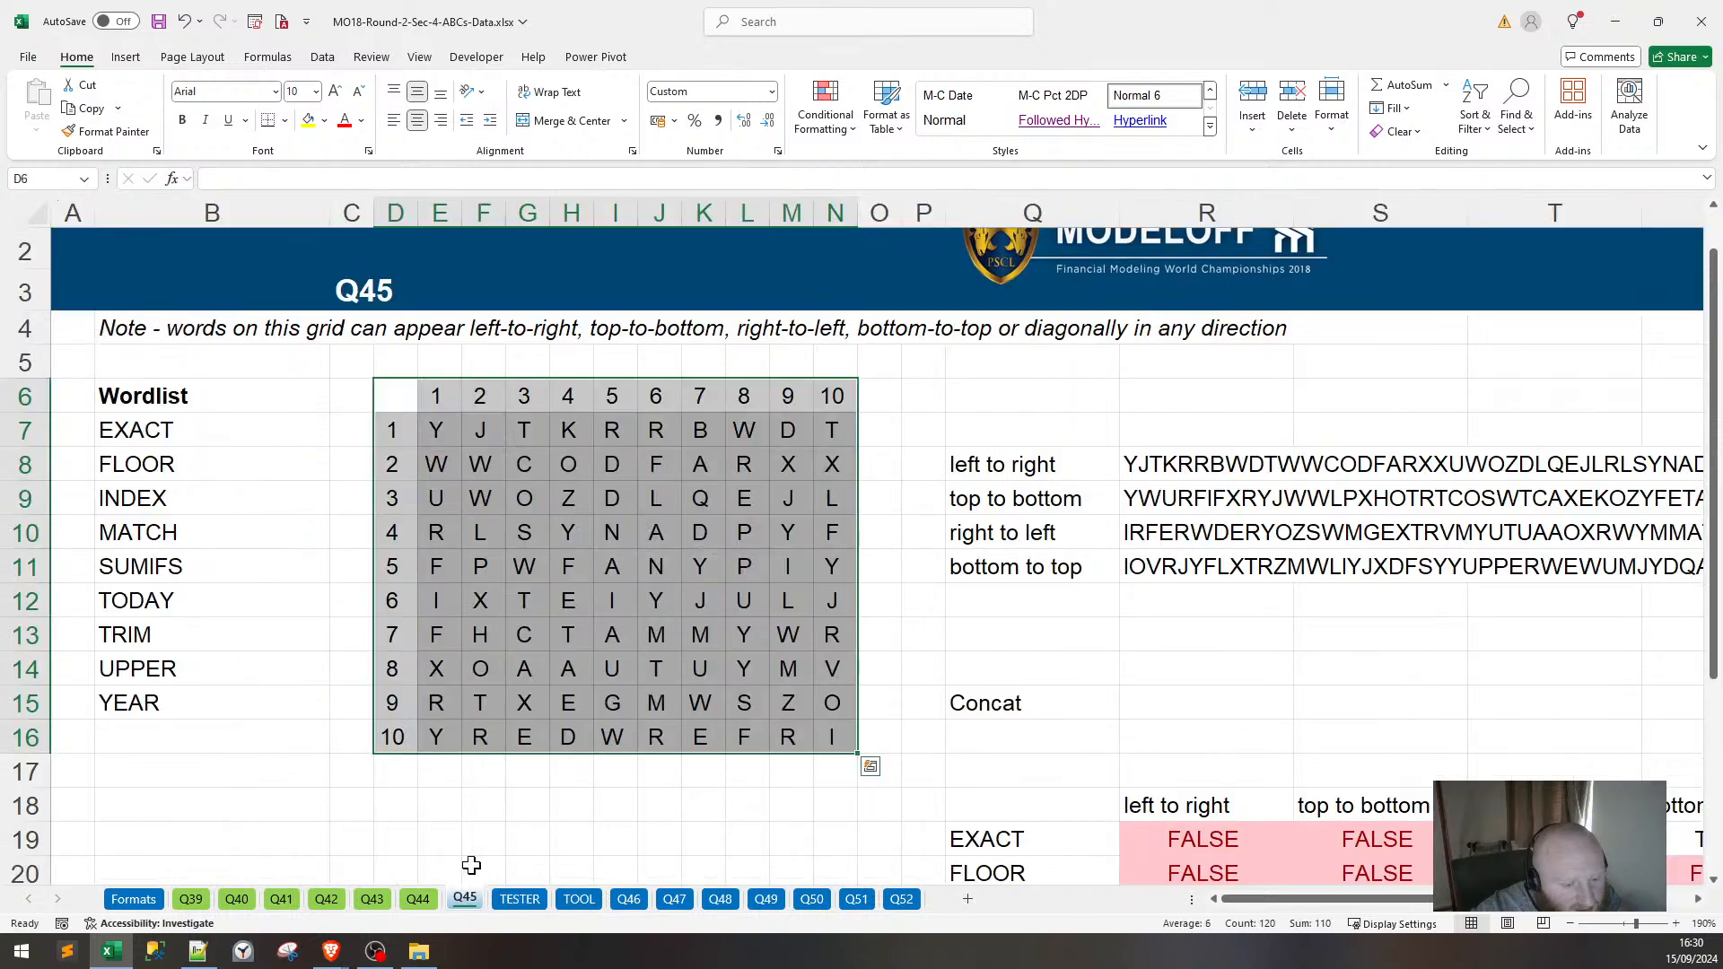
{"action": "scroll", "coordinate": [1068, 608], "scroll_direction": "down", "scroll_amount": 1}
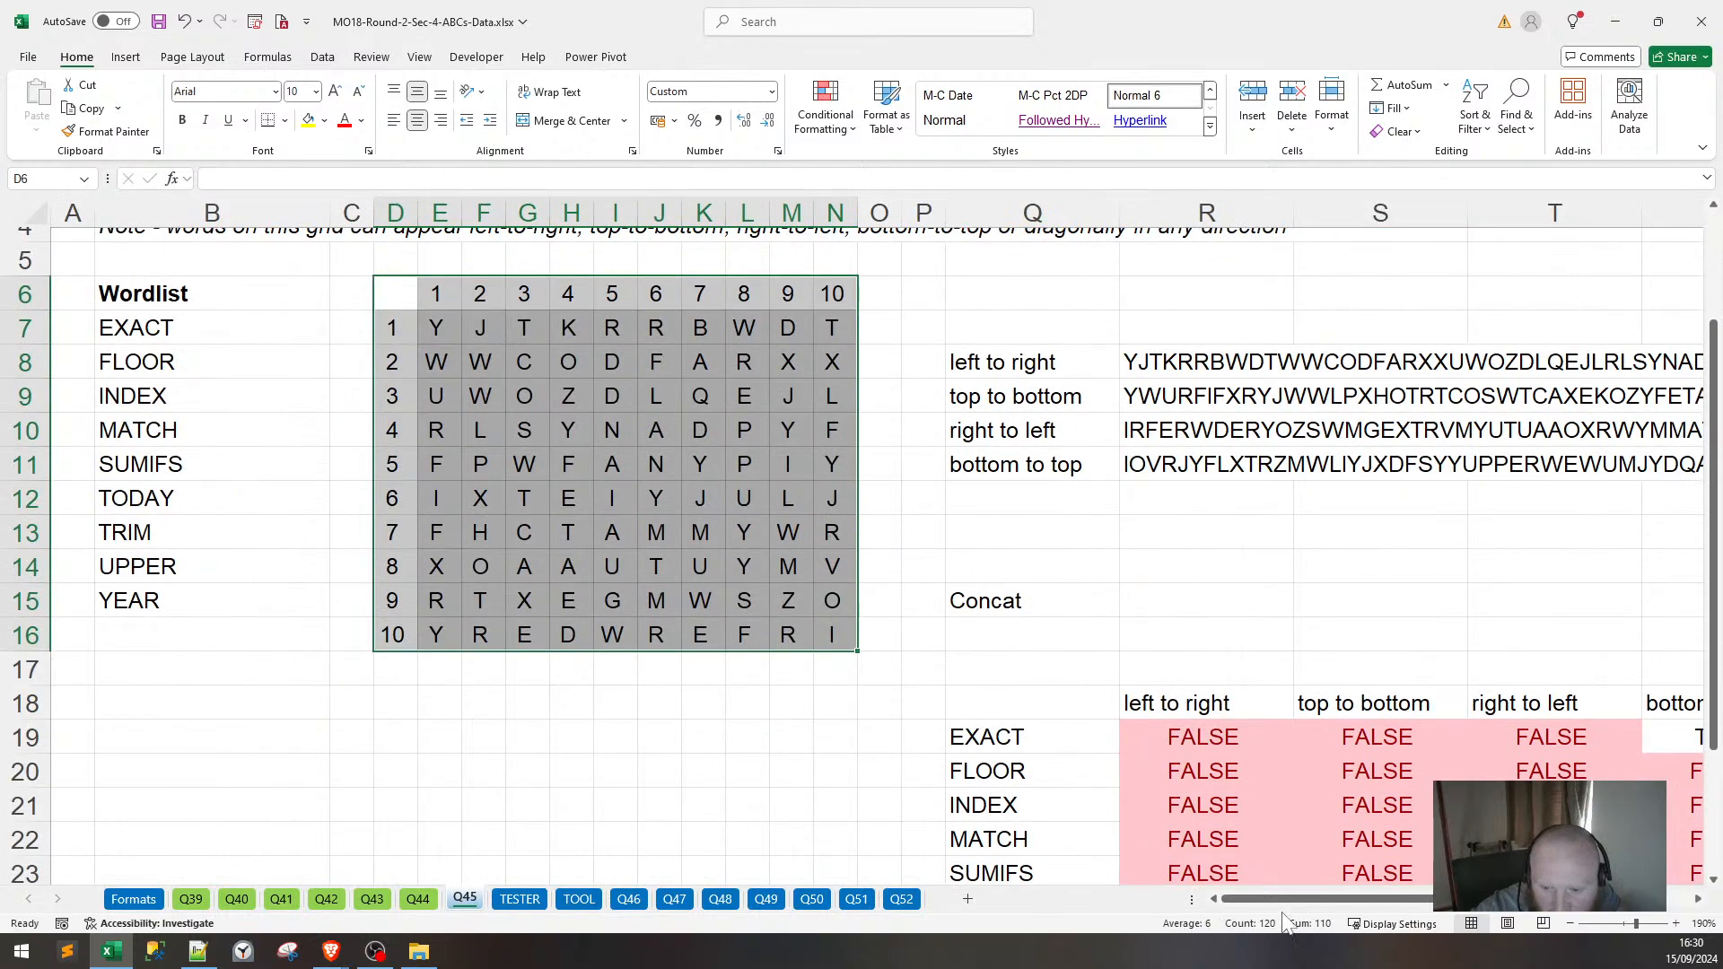
{"action": "left_click_drag", "start_coordinate": [1292, 898], "coordinate": [942, 649]}
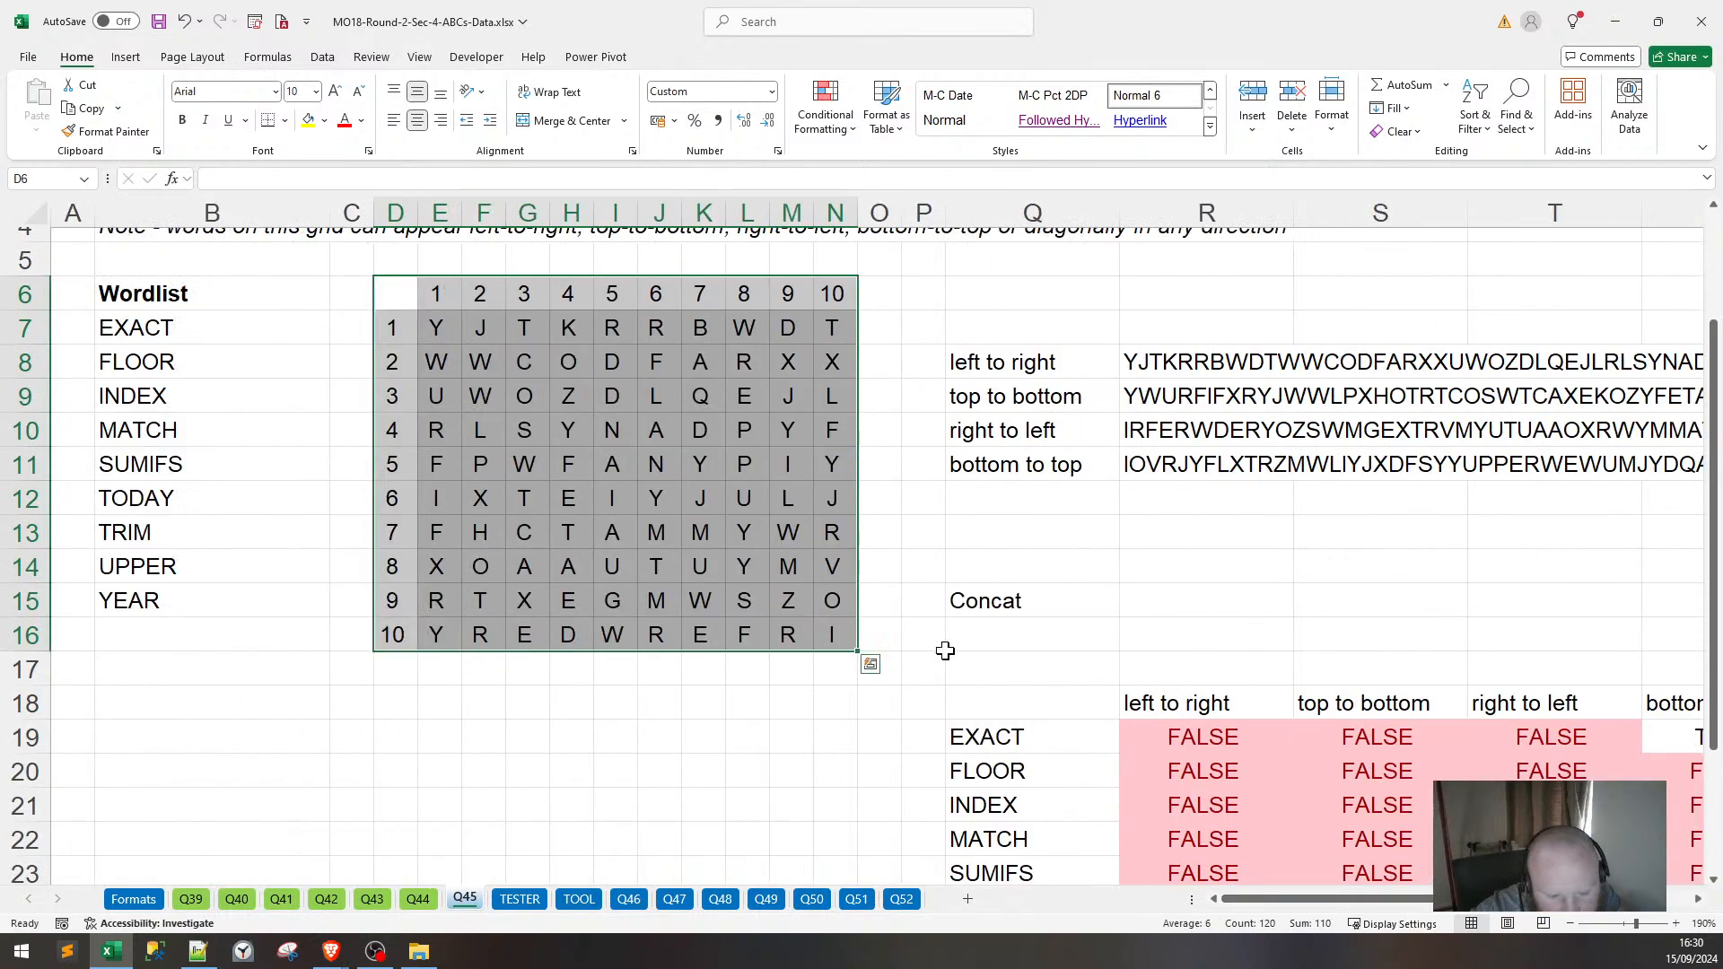
{"action": "scroll", "coordinate": [942, 650], "scroll_direction": "up", "scroll_amount": 1}
{"action": "left_click", "coordinate": [1096, 377]}
{"action": "scroll", "coordinate": [1099, 377], "scroll_direction": "down", "scroll_amount": 2}
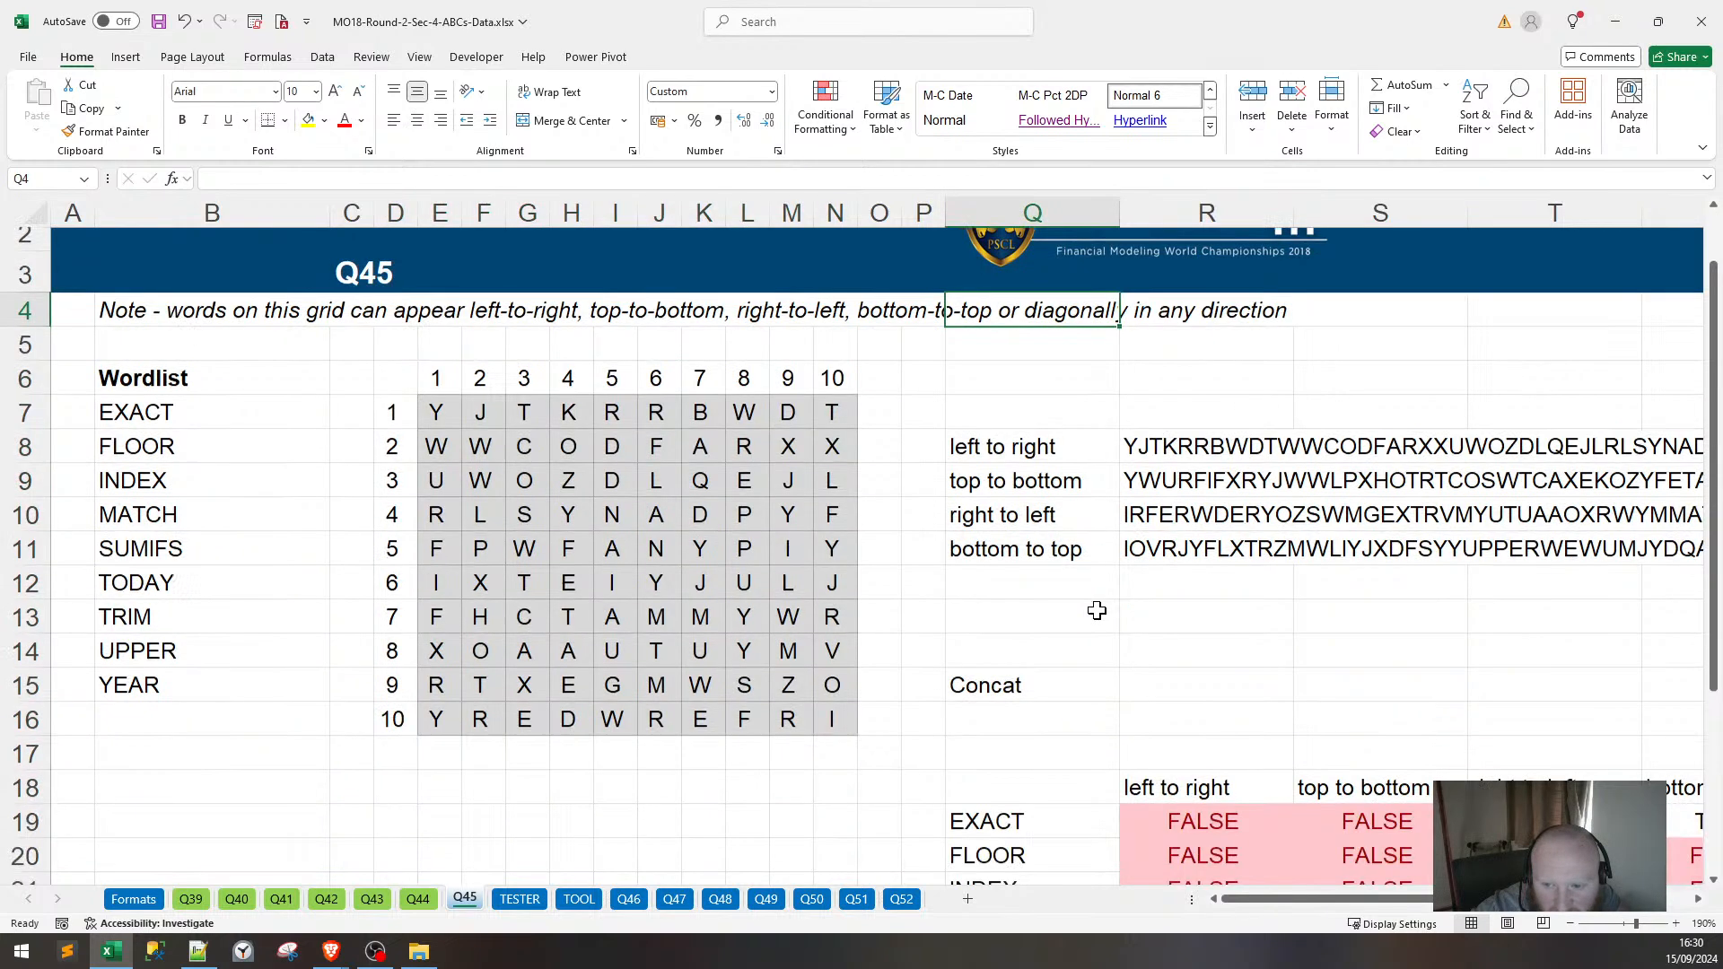
{"action": "left_click", "coordinate": [1051, 465]}
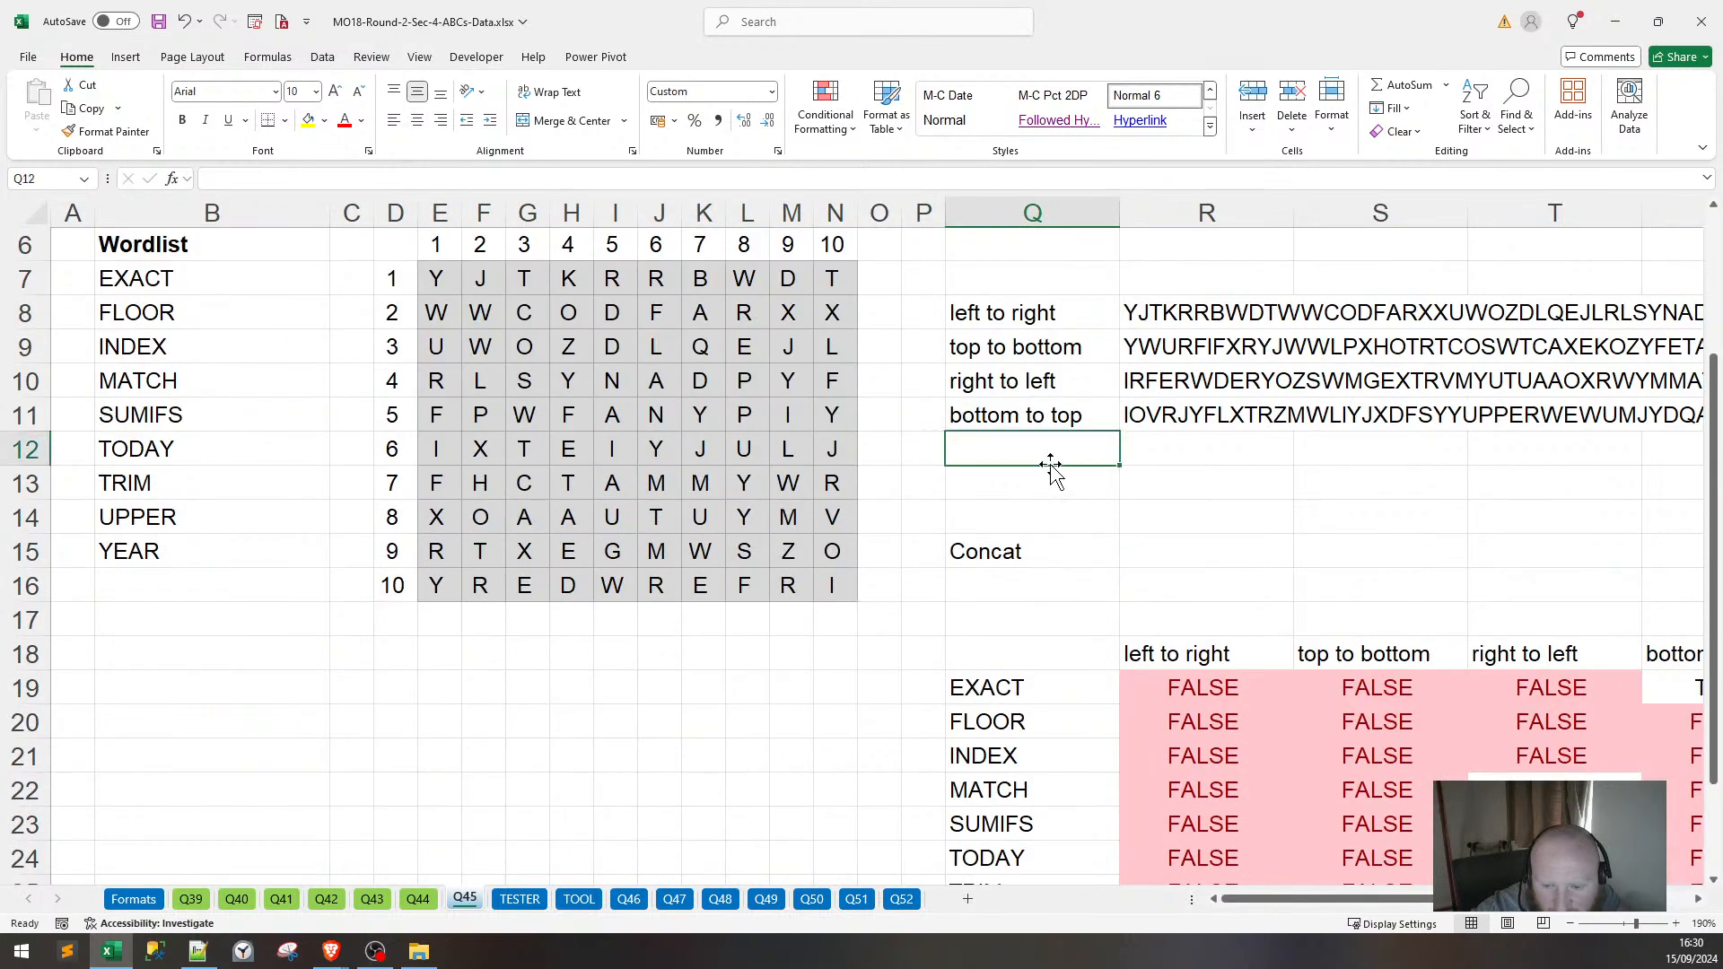
{"action": "left_click", "coordinate": [964, 484]}
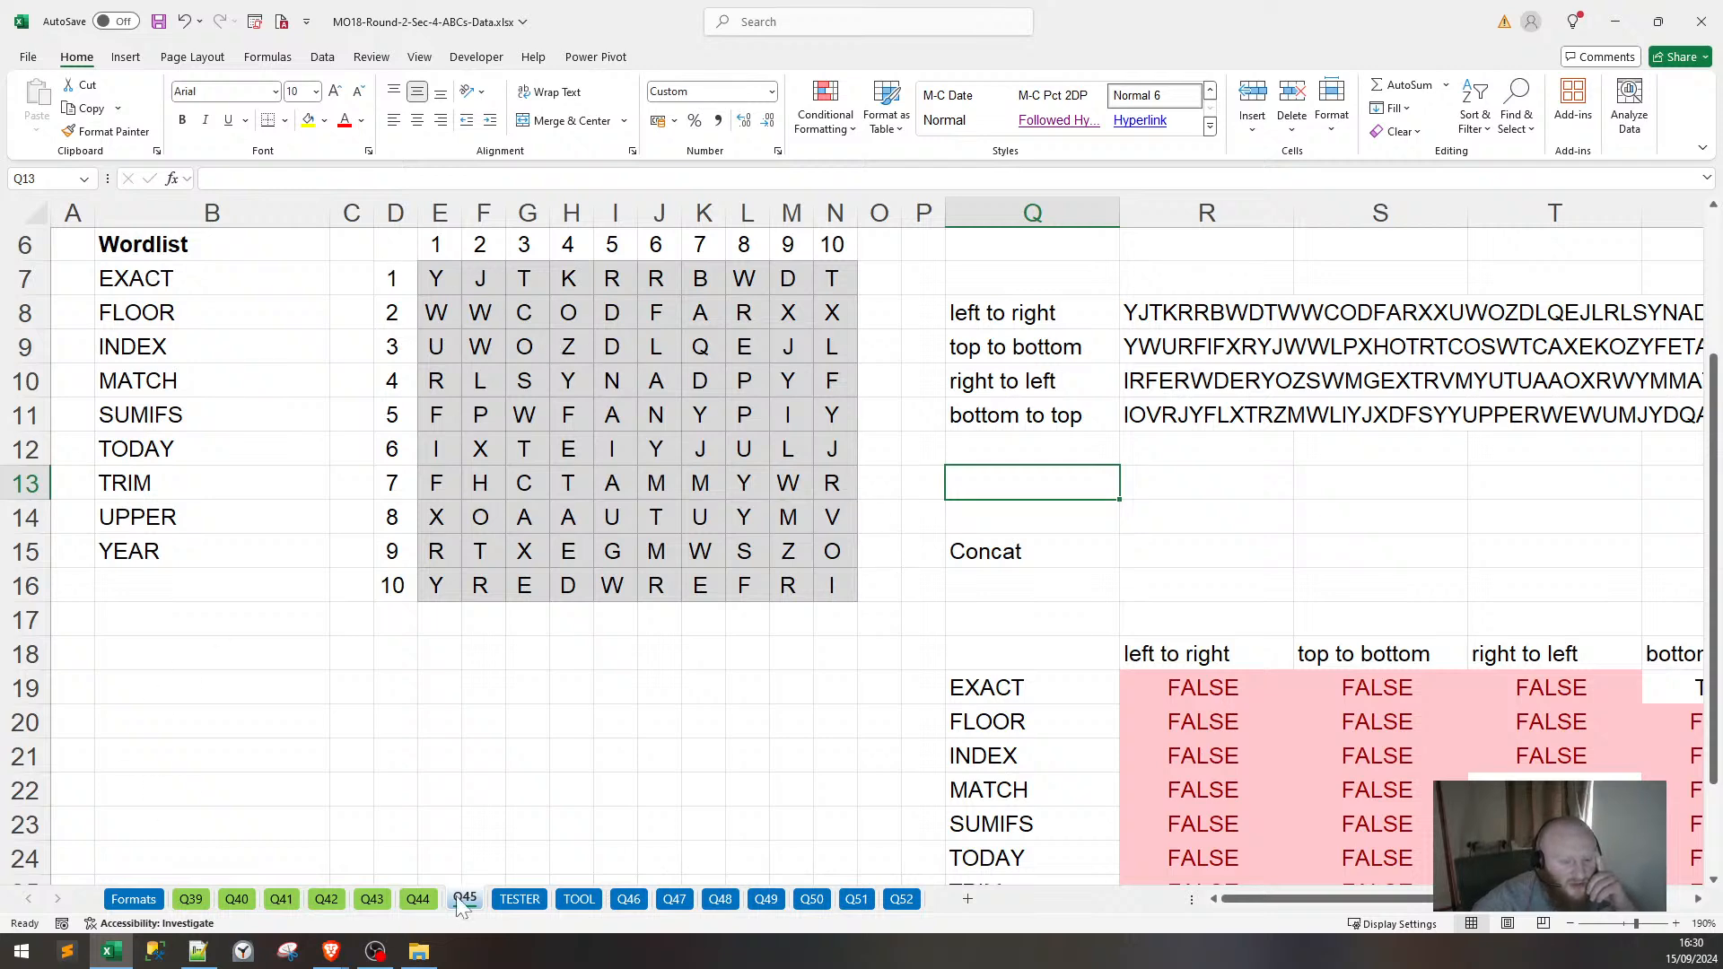
{"action": "left_click", "coordinate": [528, 899]}
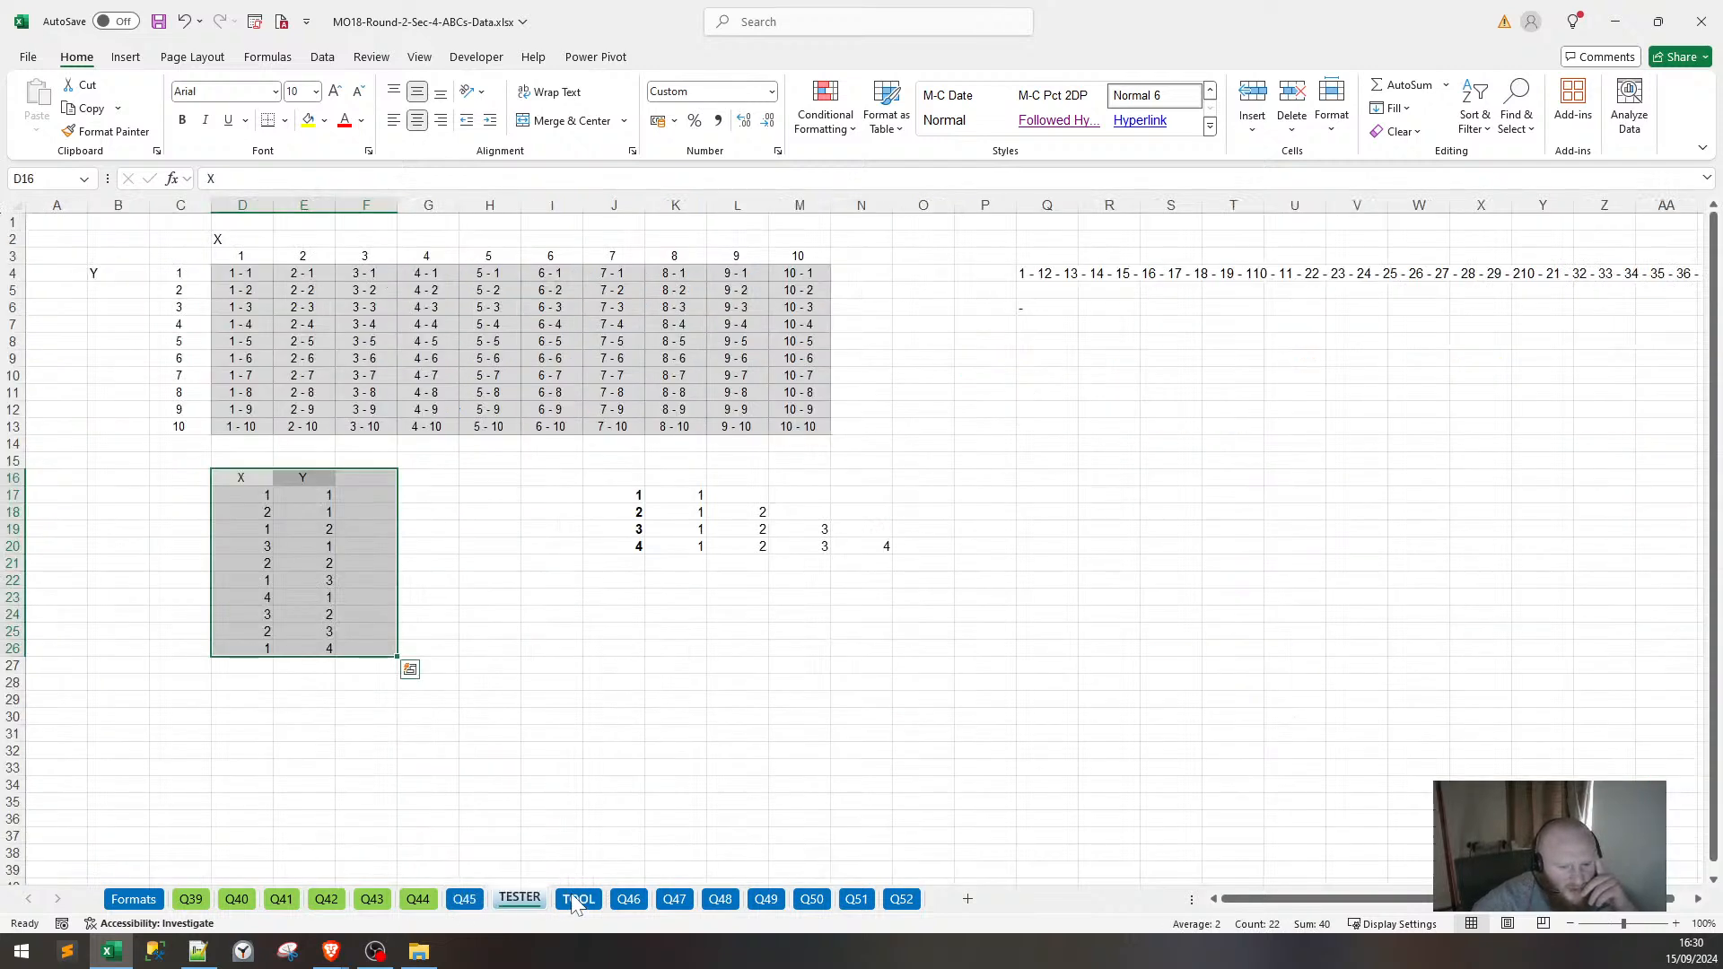
Glance over the TOOL sheet, then return to the TESTER sheet.
{"action": "left_click", "coordinate": [577, 899]}
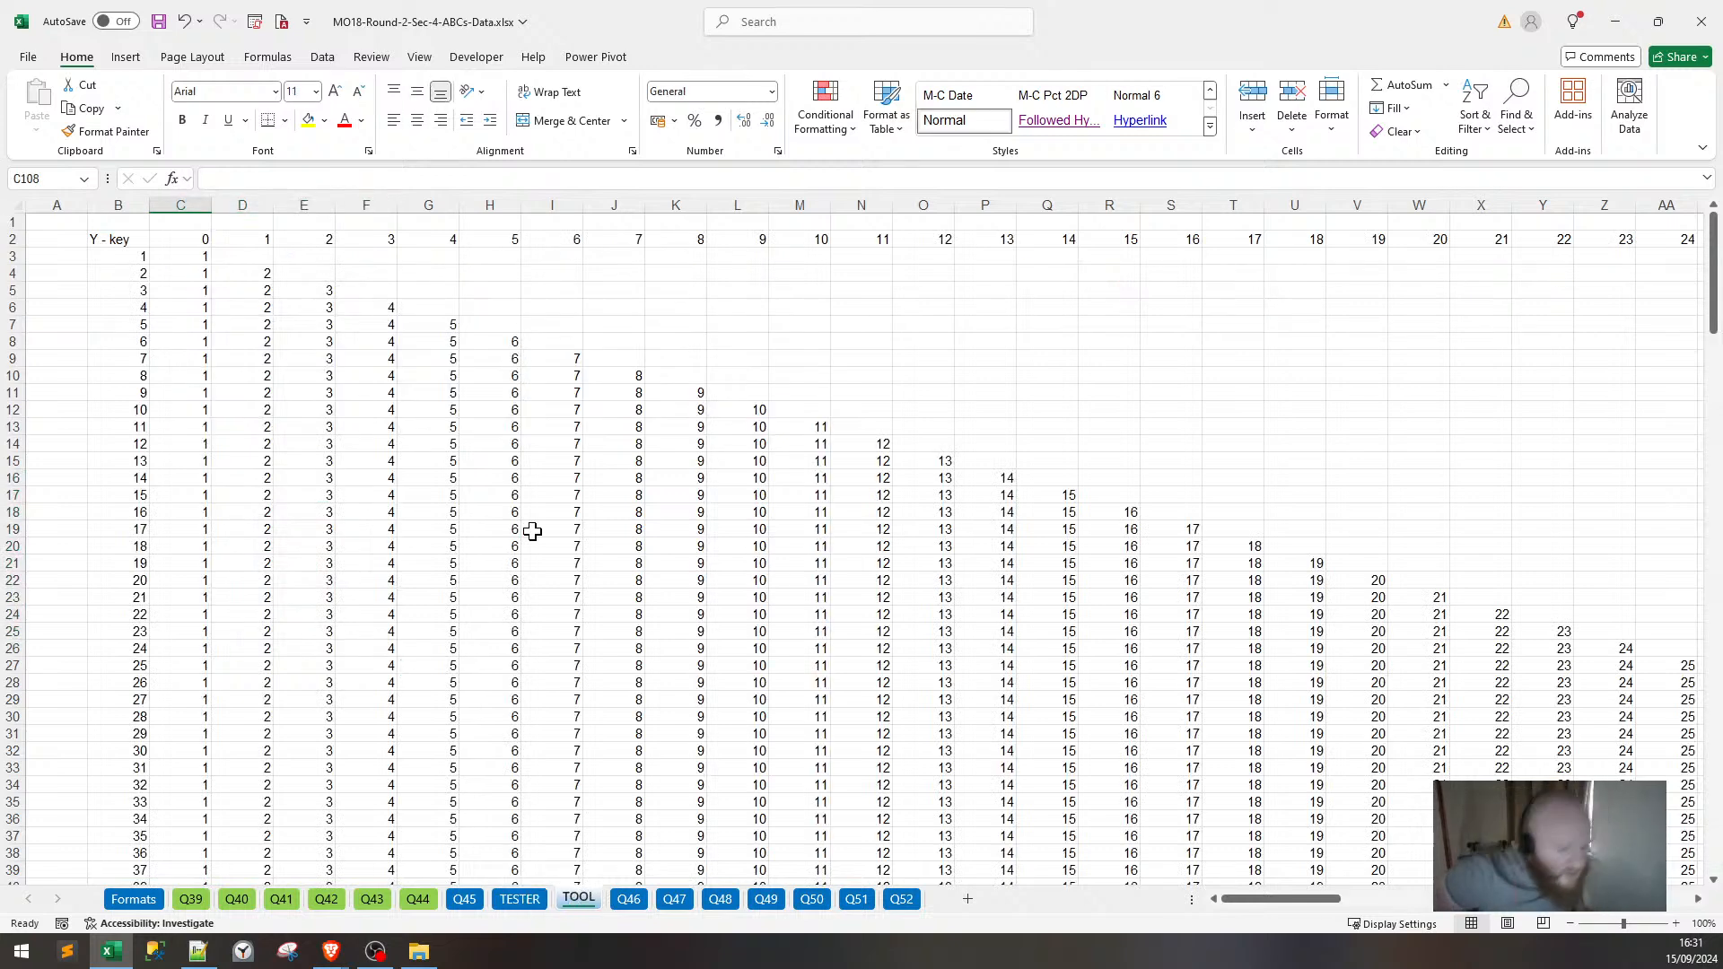
{"action": "scroll", "coordinate": [532, 531], "scroll_direction": "down", "scroll_amount": 3}
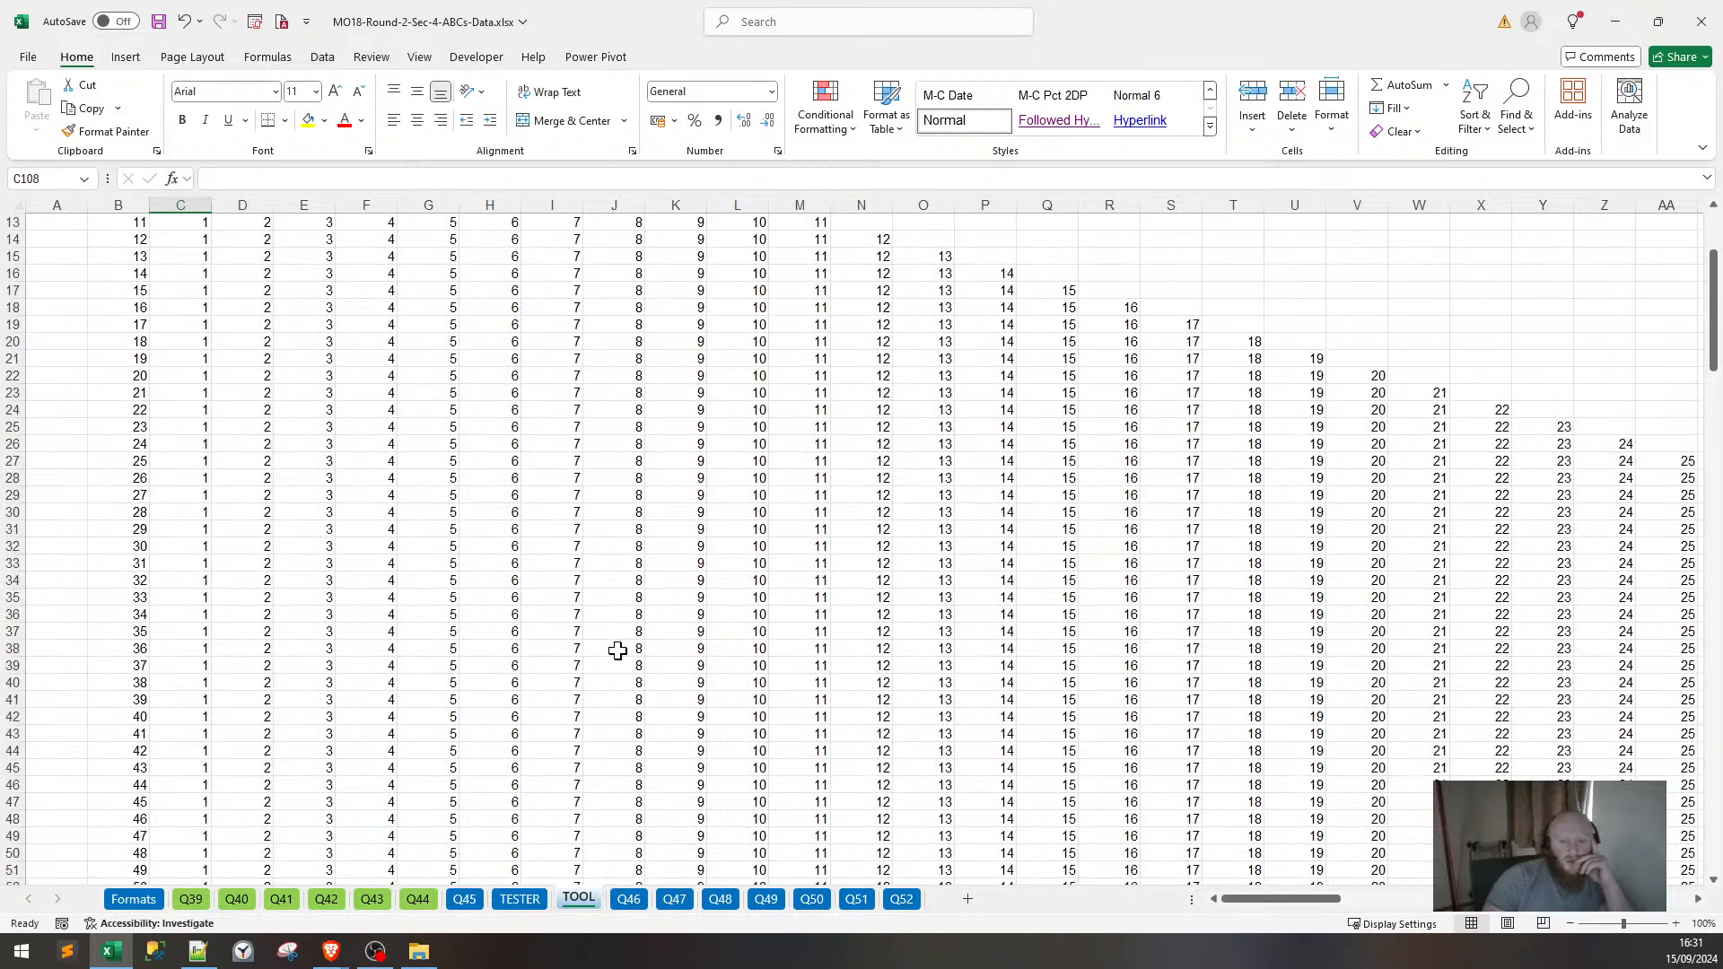
{"action": "scroll", "coordinate": [616, 646], "scroll_direction": "up", "scroll_amount": 4}
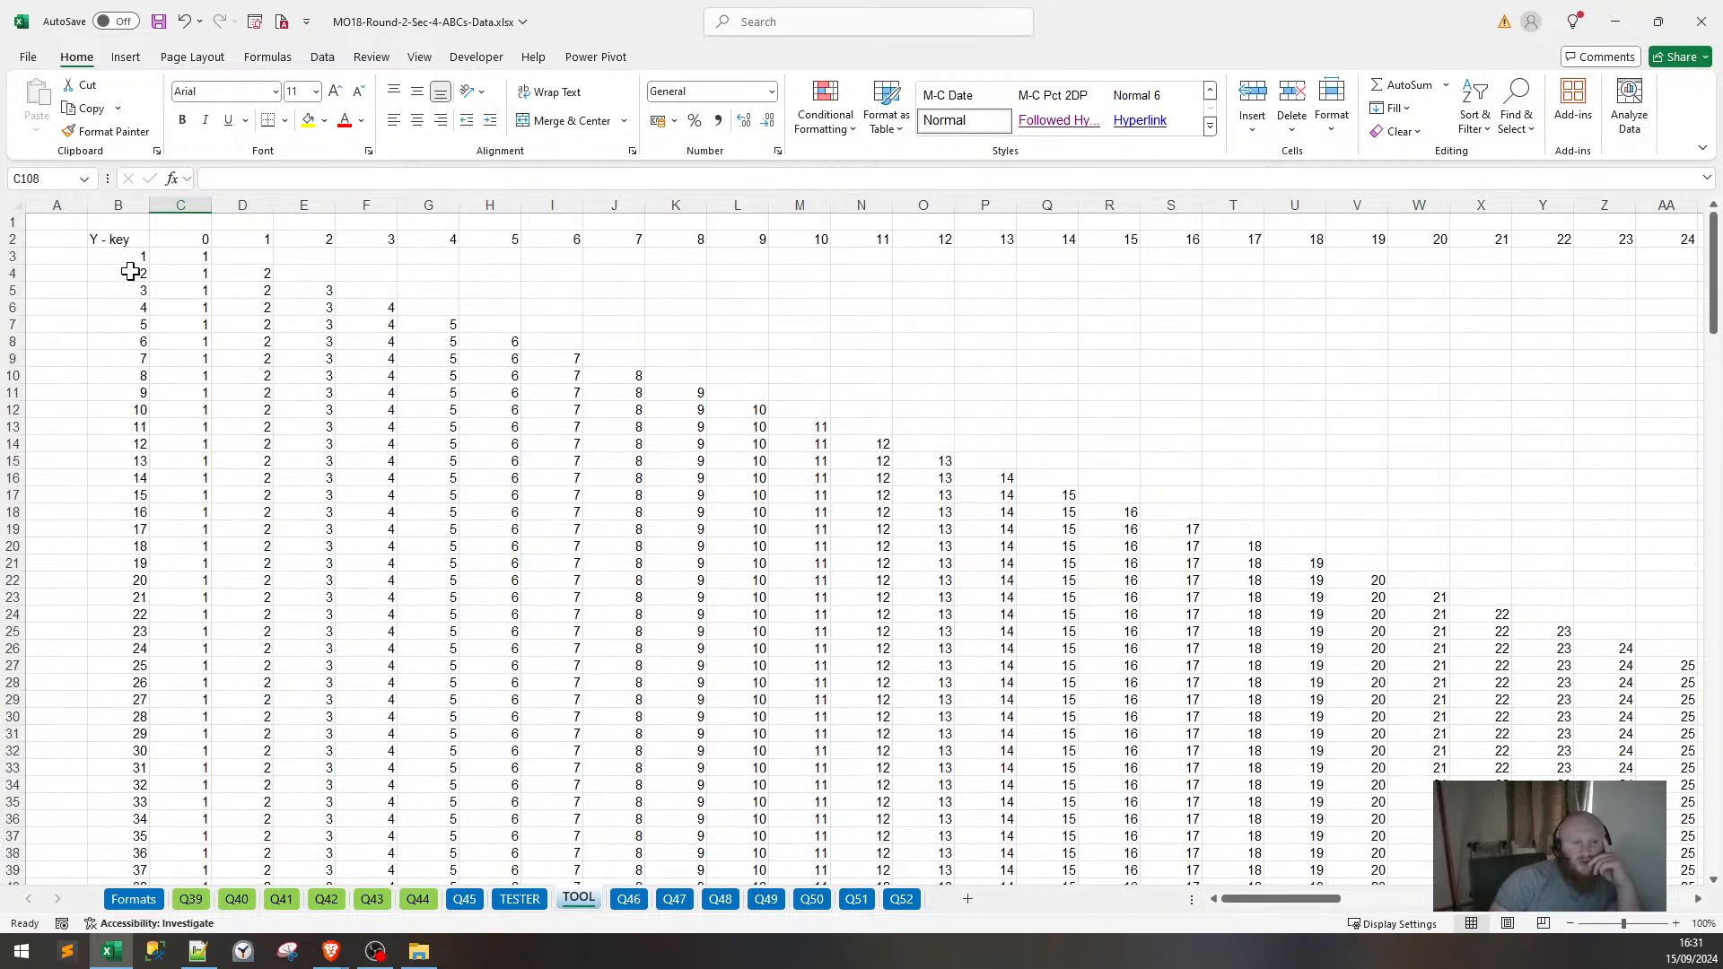
{"action": "left_click_drag", "start_coordinate": [126, 241], "coordinate": [319, 443]}
{"action": "scroll", "coordinate": [712, 454], "scroll_direction": "down", "scroll_amount": 4}
{"action": "scroll", "coordinate": [982, 565], "scroll_direction": "up", "scroll_amount": 4}
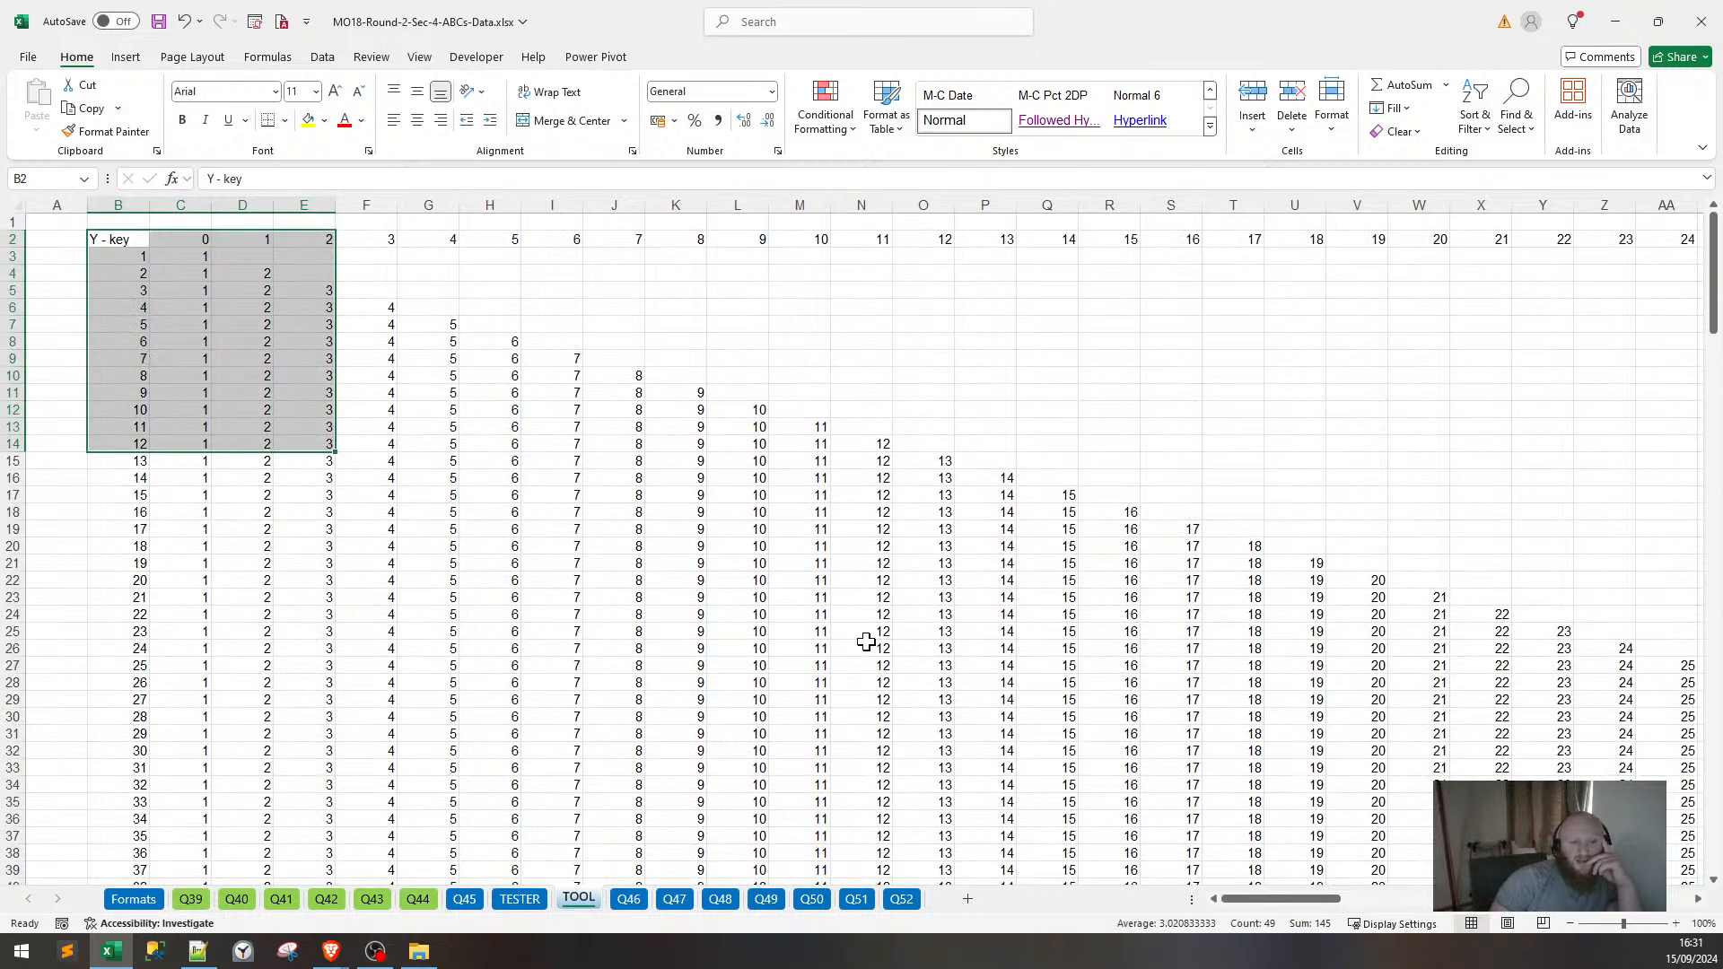
{"action": "left_click", "coordinate": [519, 899]}
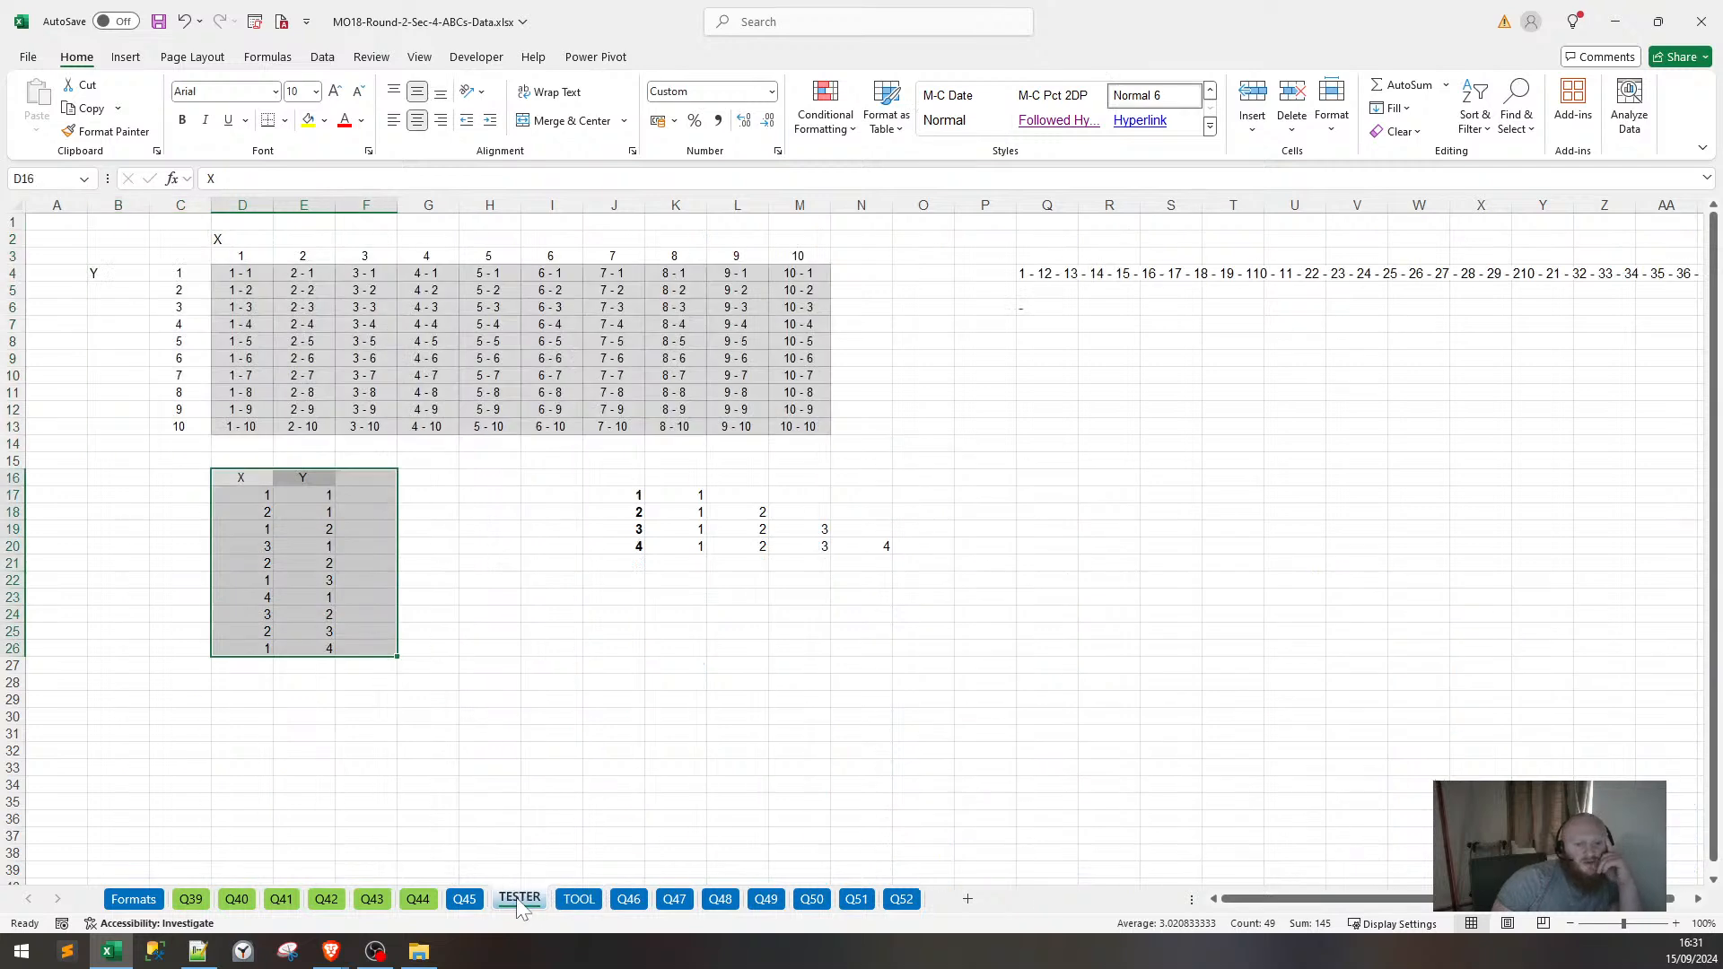
Enter 10 in cell F16 beside the X and Y headers.
{"action": "left_click", "coordinate": [722, 575]}
{"action": "left_click", "coordinate": [385, 494]}
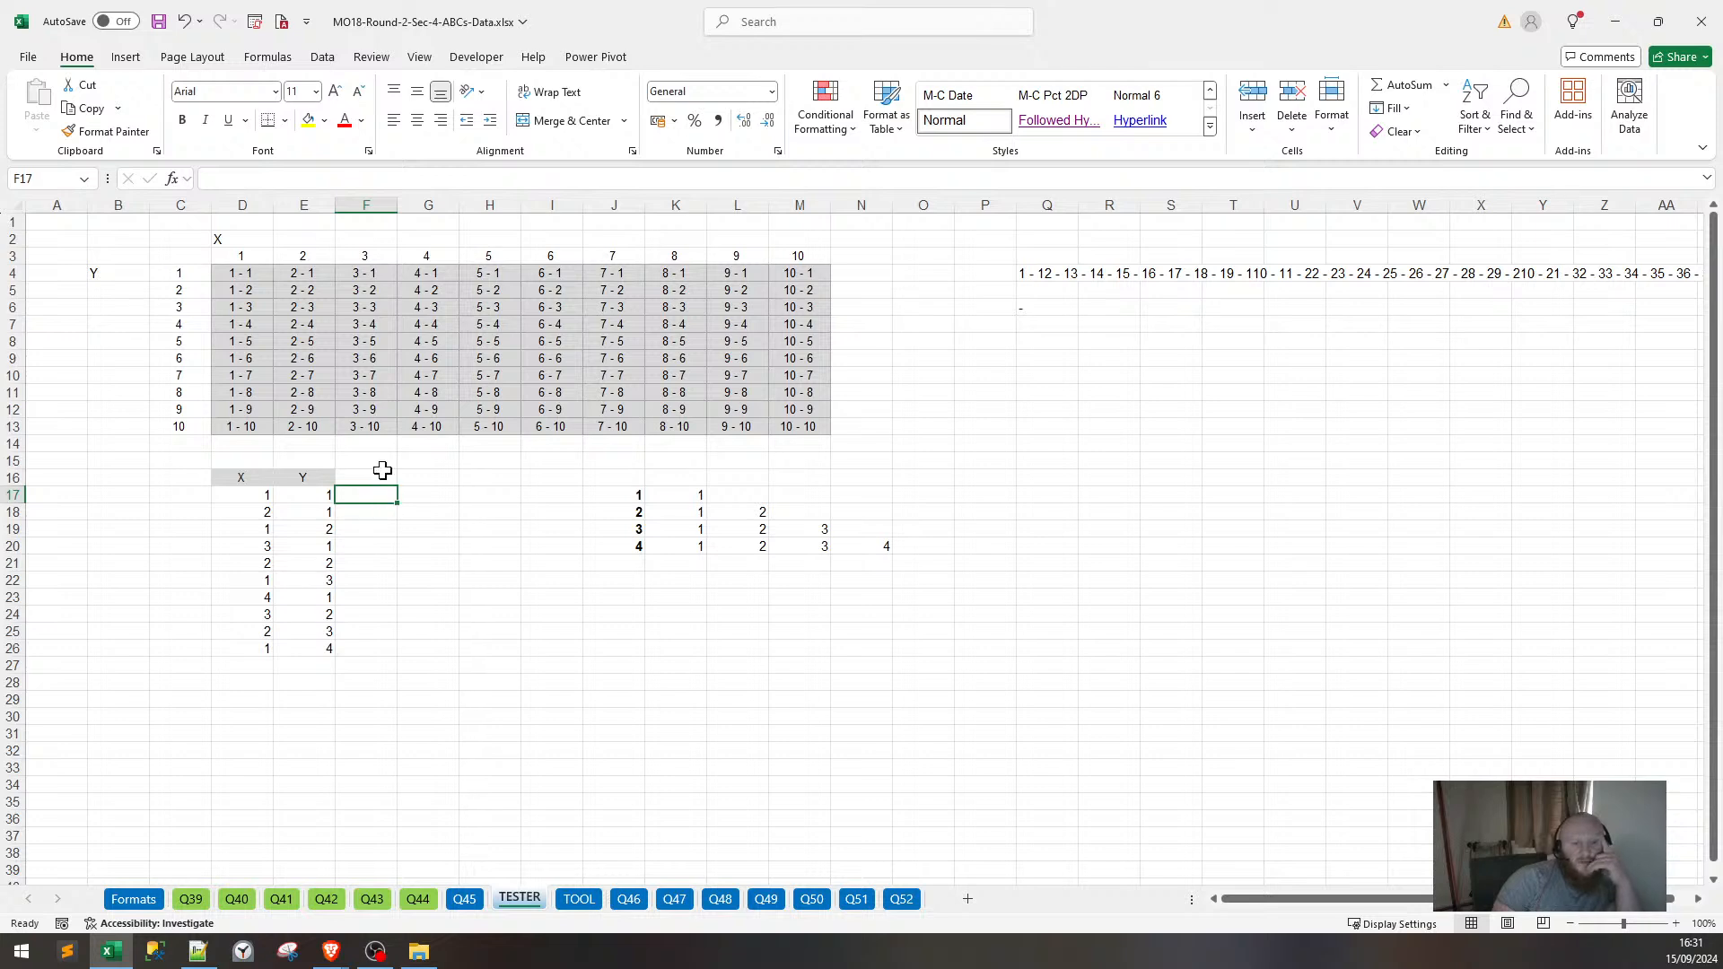
{"action": "left_click", "coordinate": [388, 479]}
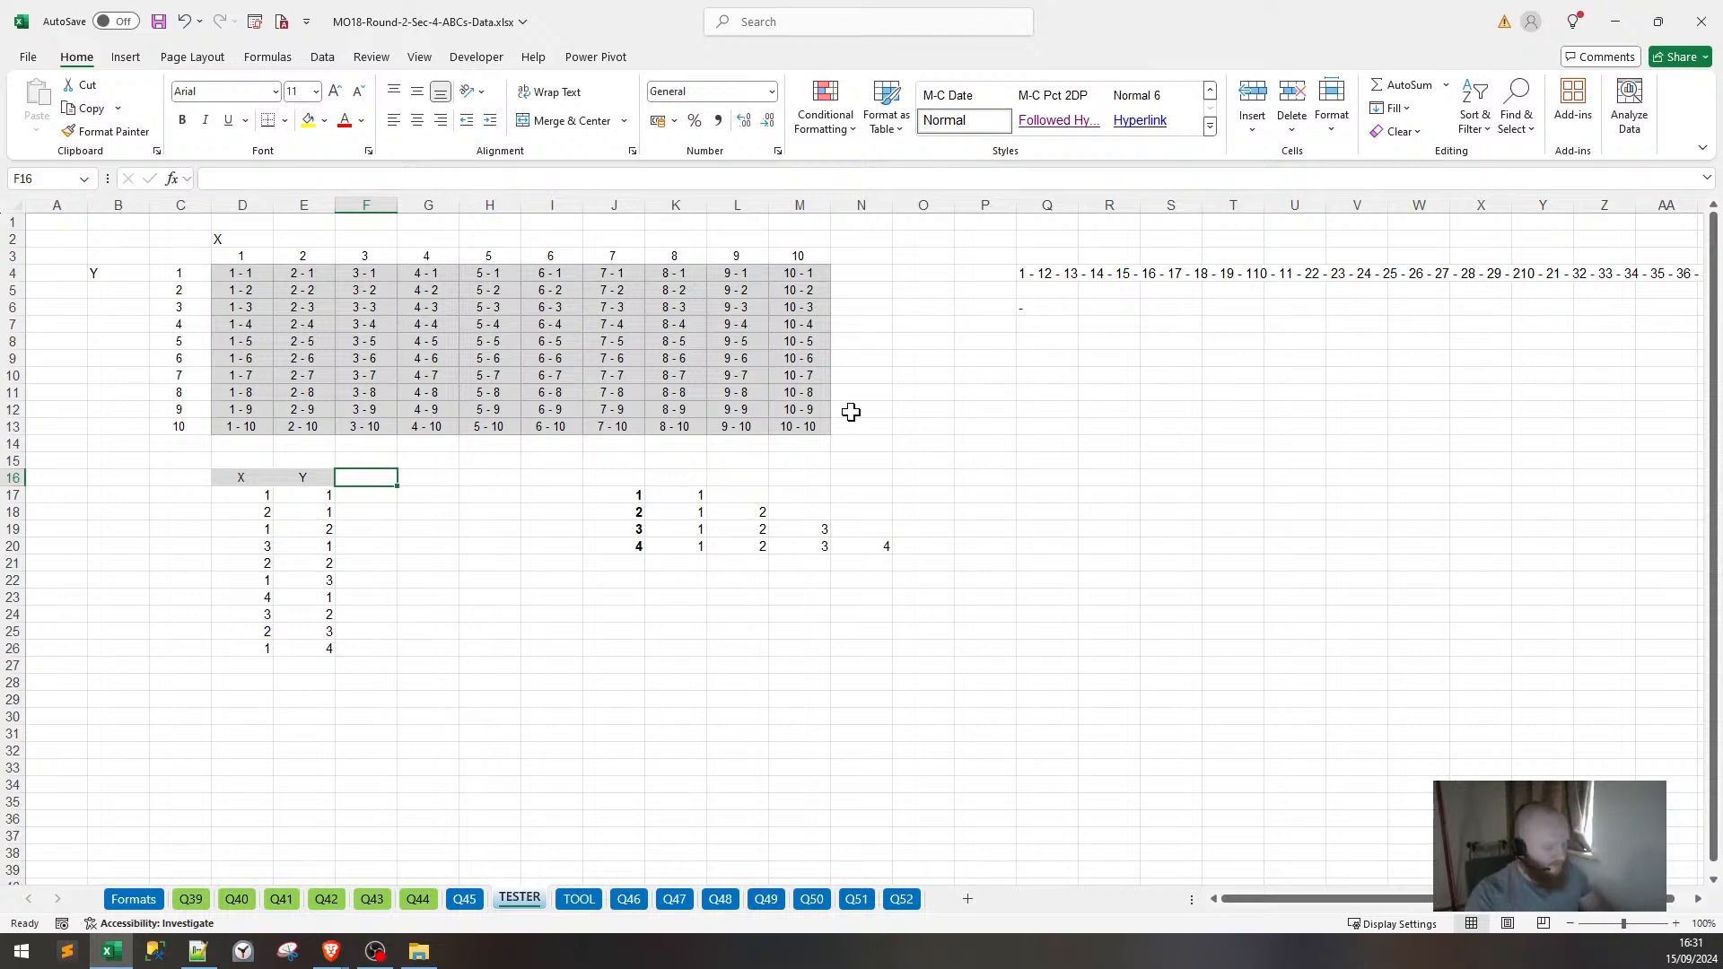
{"action": "type", "text": "10"}
{"action": "key", "text": "Return"}
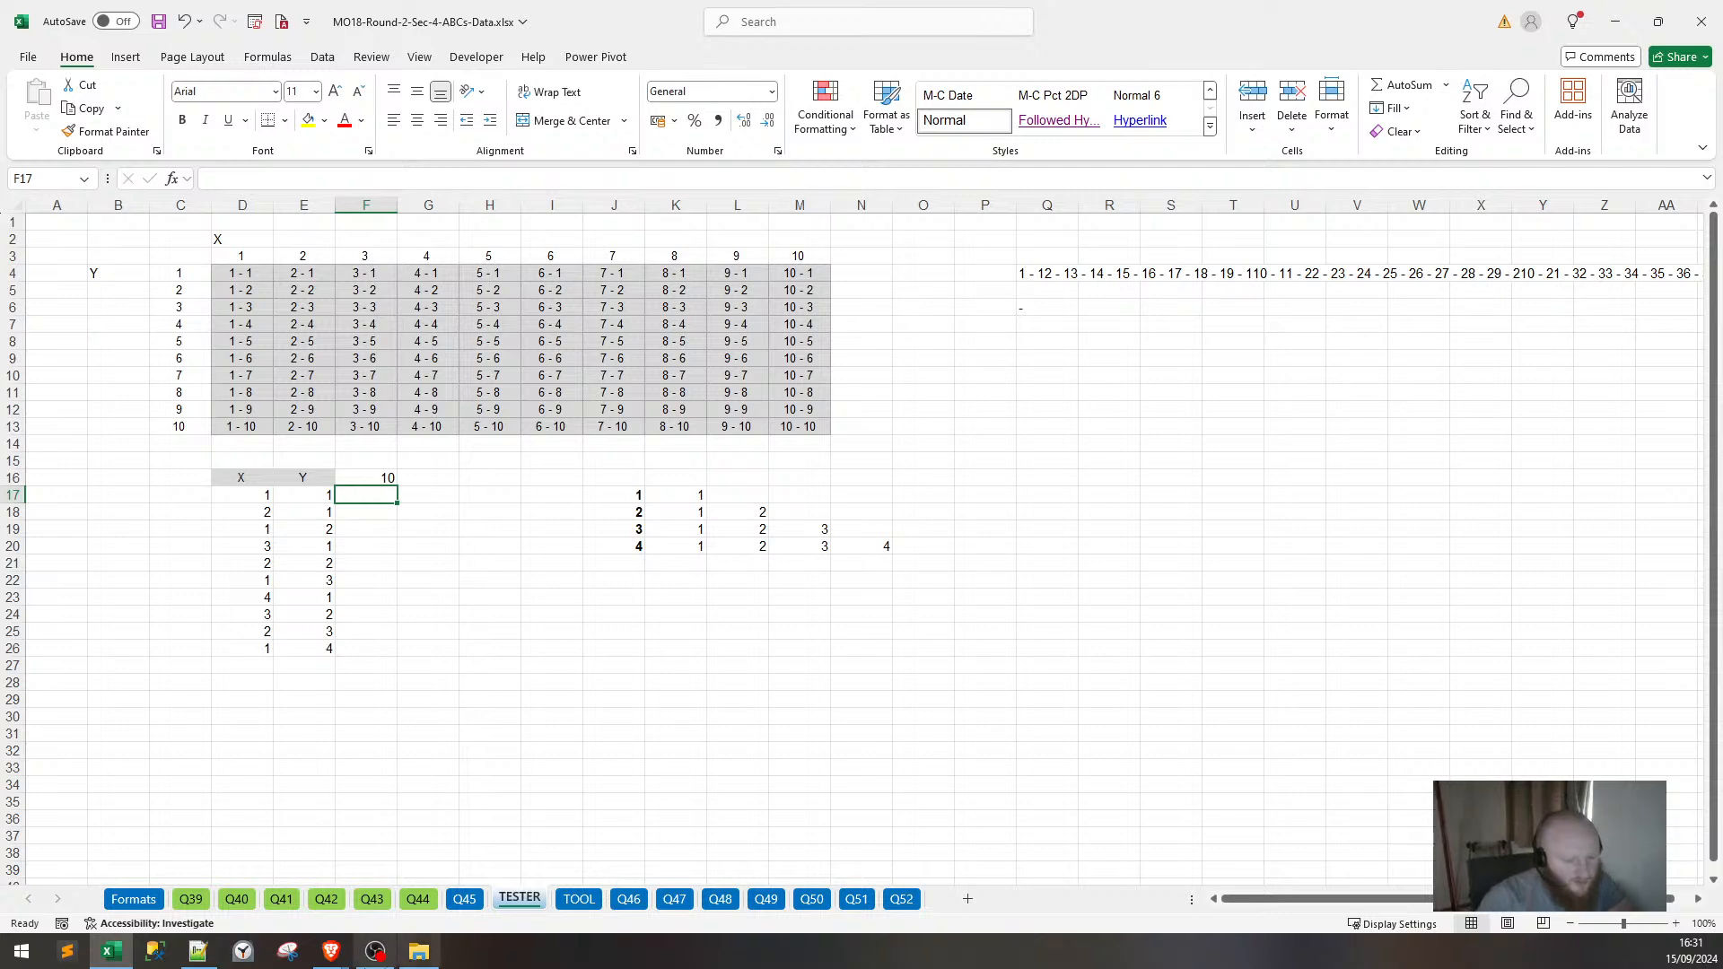
Look at the ModelOff case study PDF in Brave, then minimise it.
{"action": "left_click", "coordinate": [348, 957]}
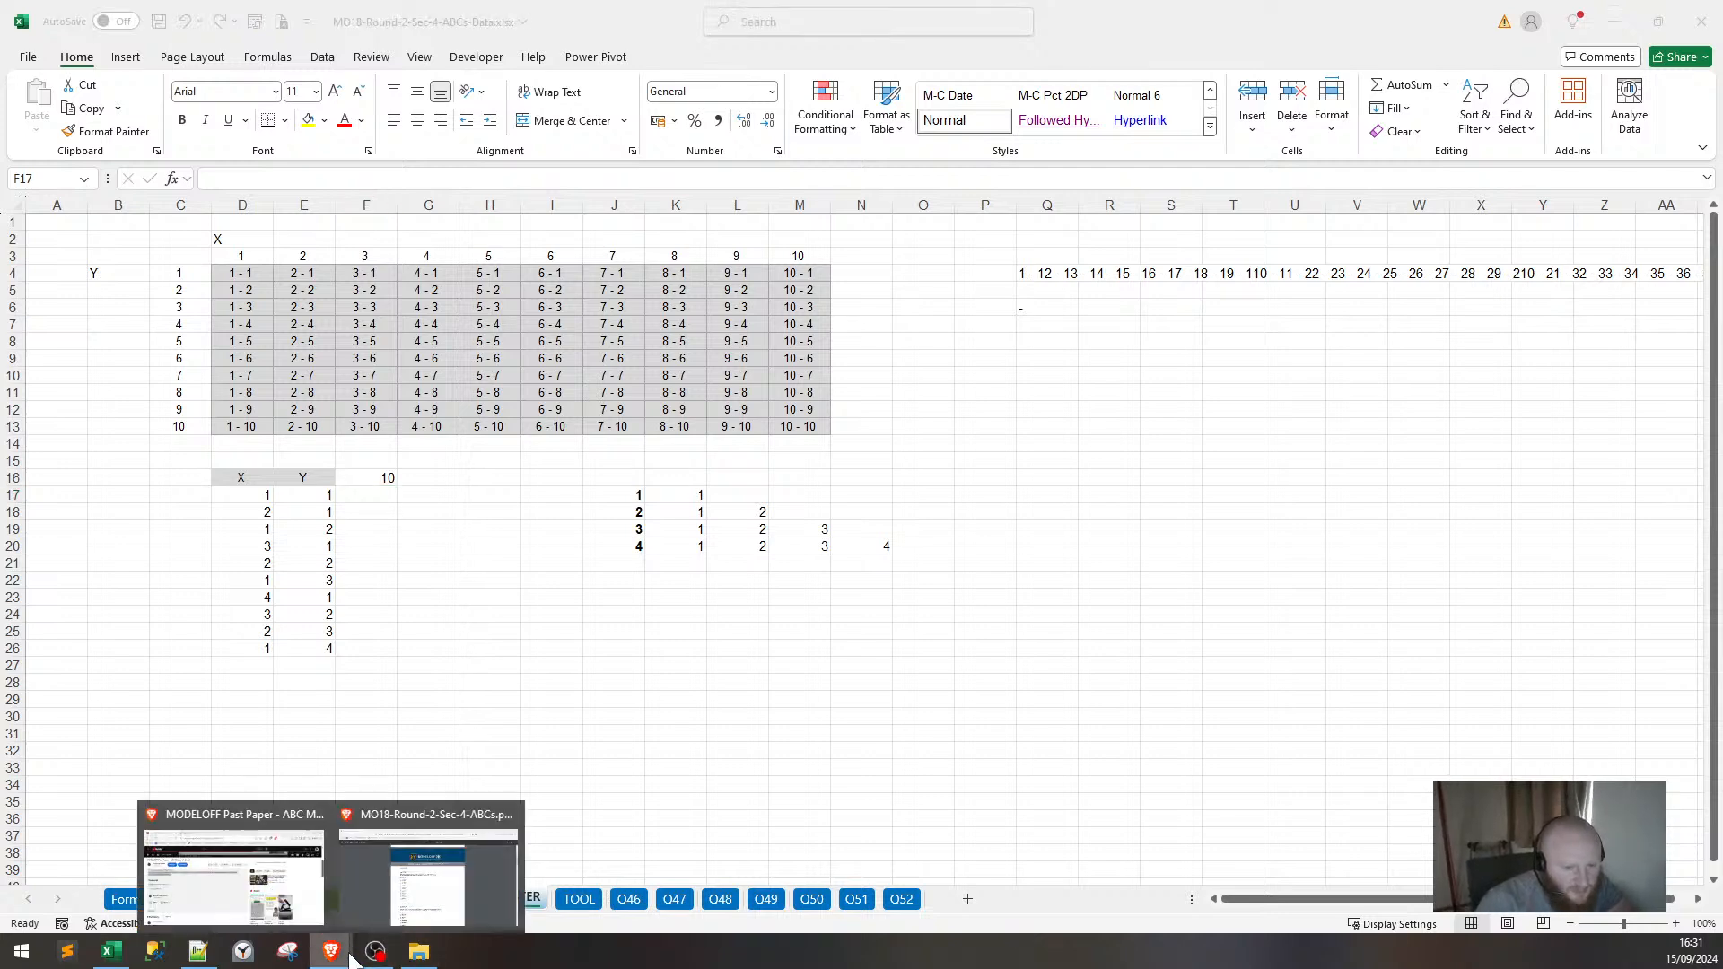
{"action": "left_click", "coordinate": [449, 881]}
{"action": "scroll", "coordinate": [788, 695], "scroll_direction": "up", "scroll_amount": 10}
{"action": "scroll", "coordinate": [787, 696], "scroll_direction": "up", "scroll_amount": 2}
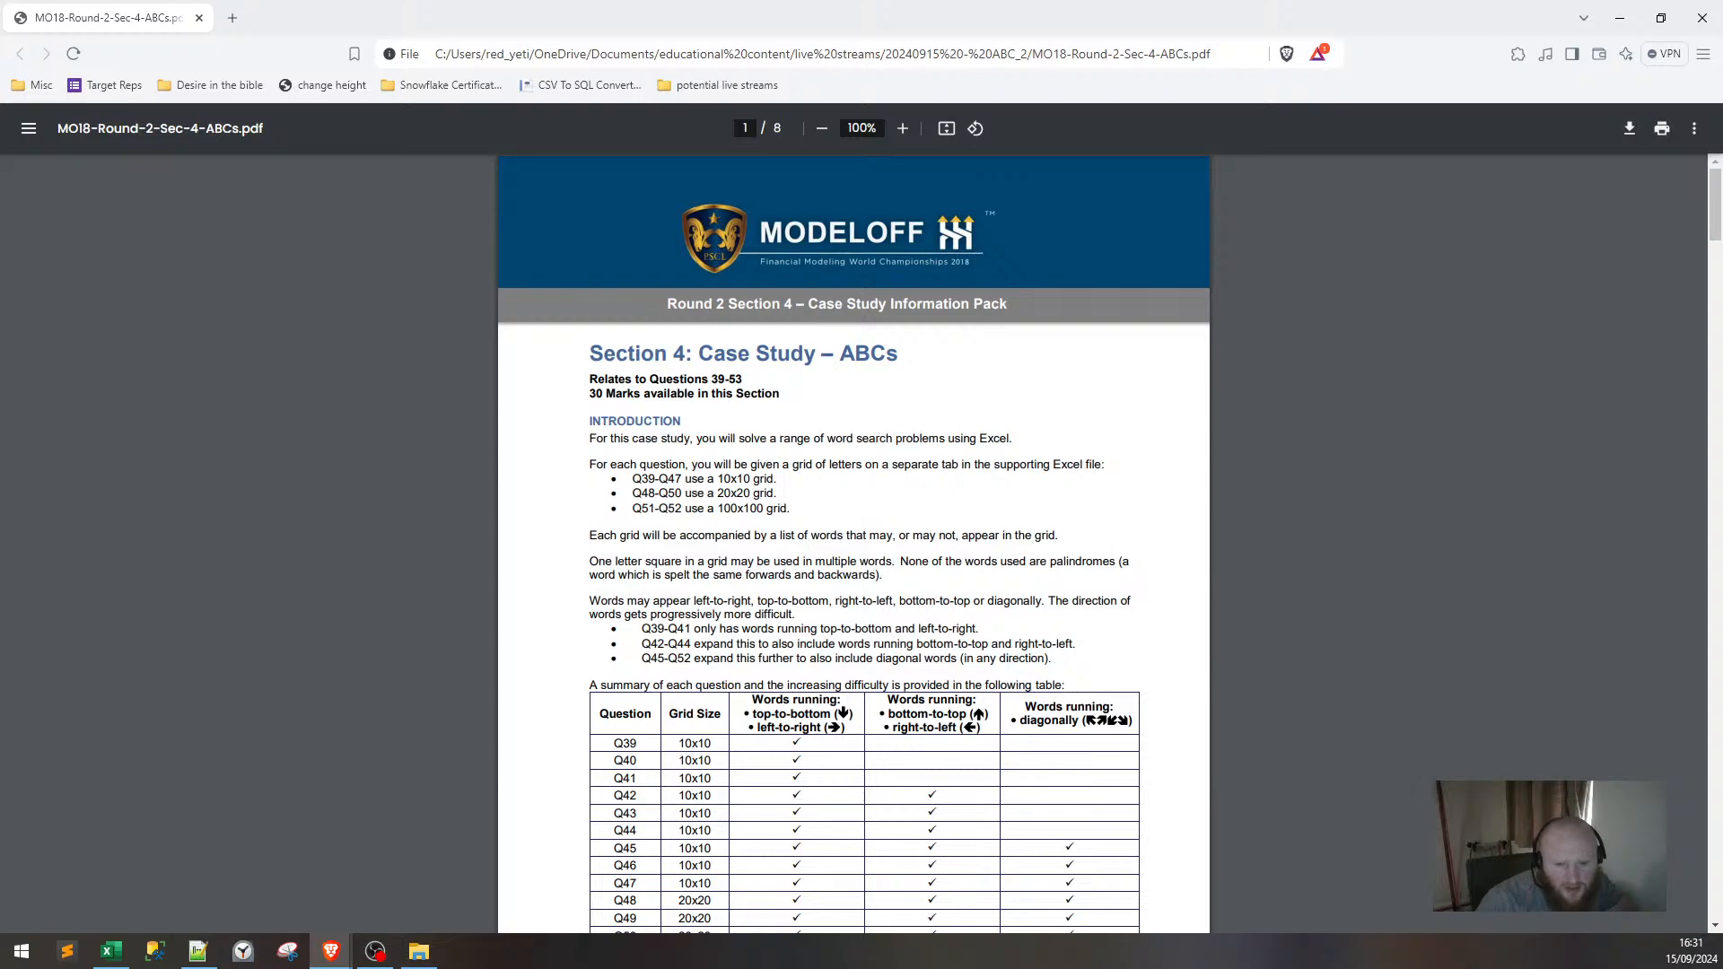
{"action": "left_click", "coordinate": [1620, 18]}
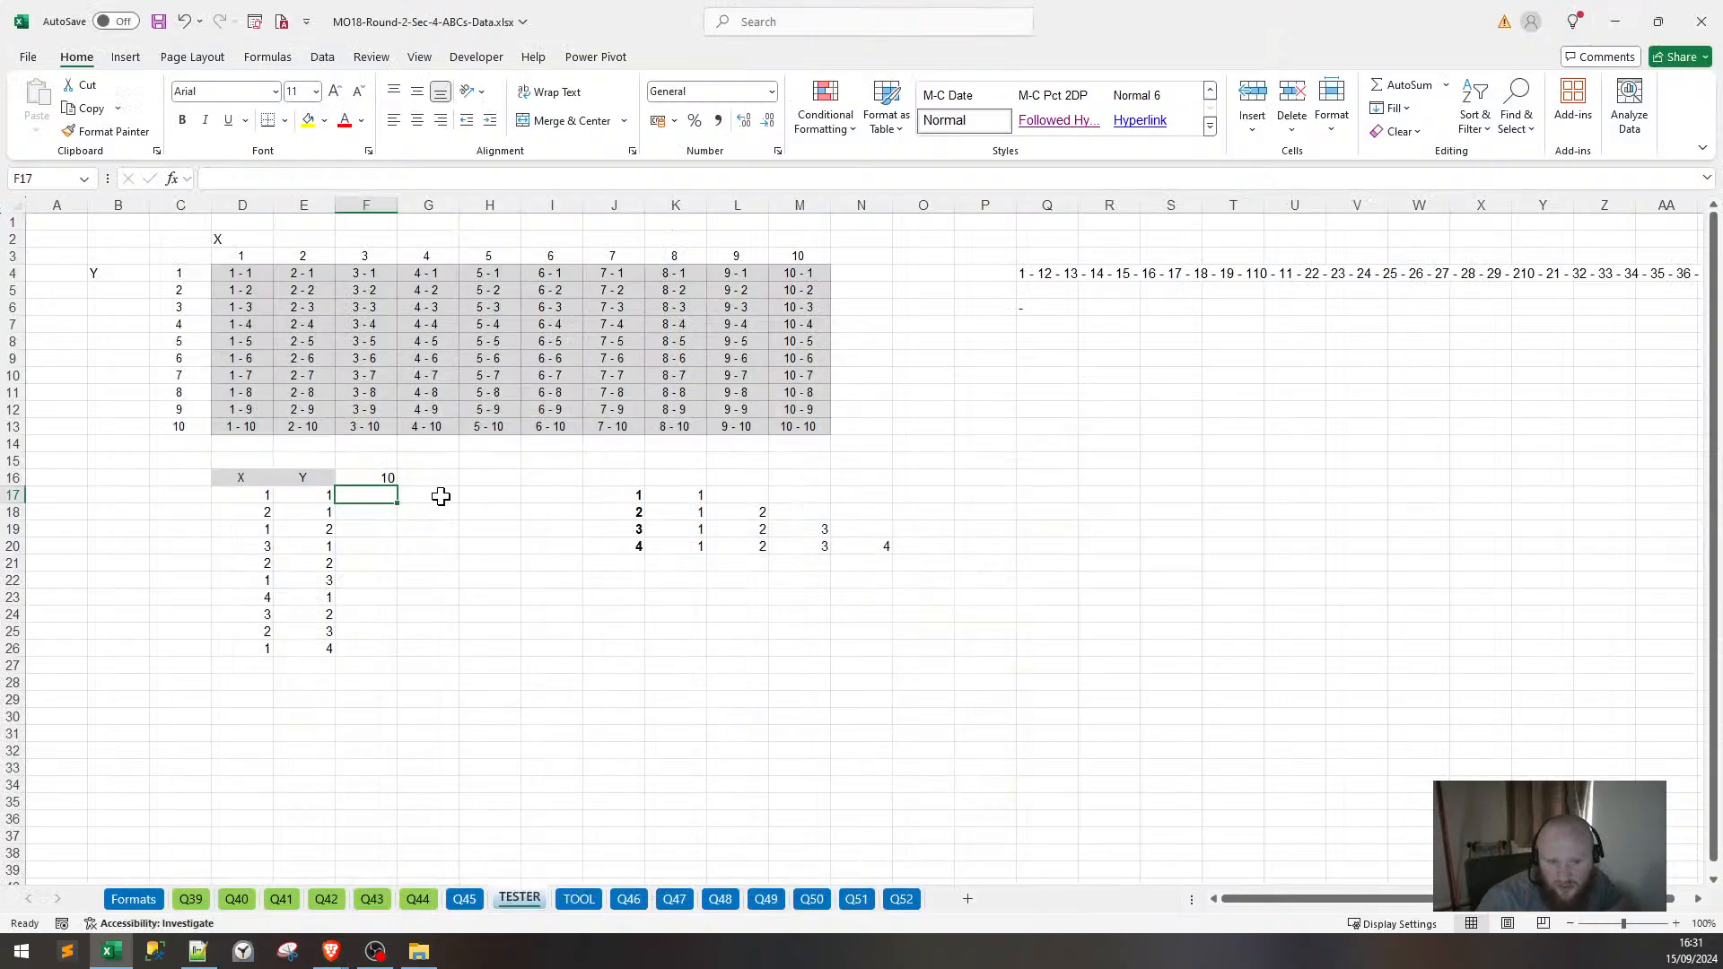
Label F16 'N' and fill F17:F26 with 10 in one go using Ctrl+Enter.
{"action": "left_click", "coordinate": [386, 478]}
{"action": "type", "text": "N"}
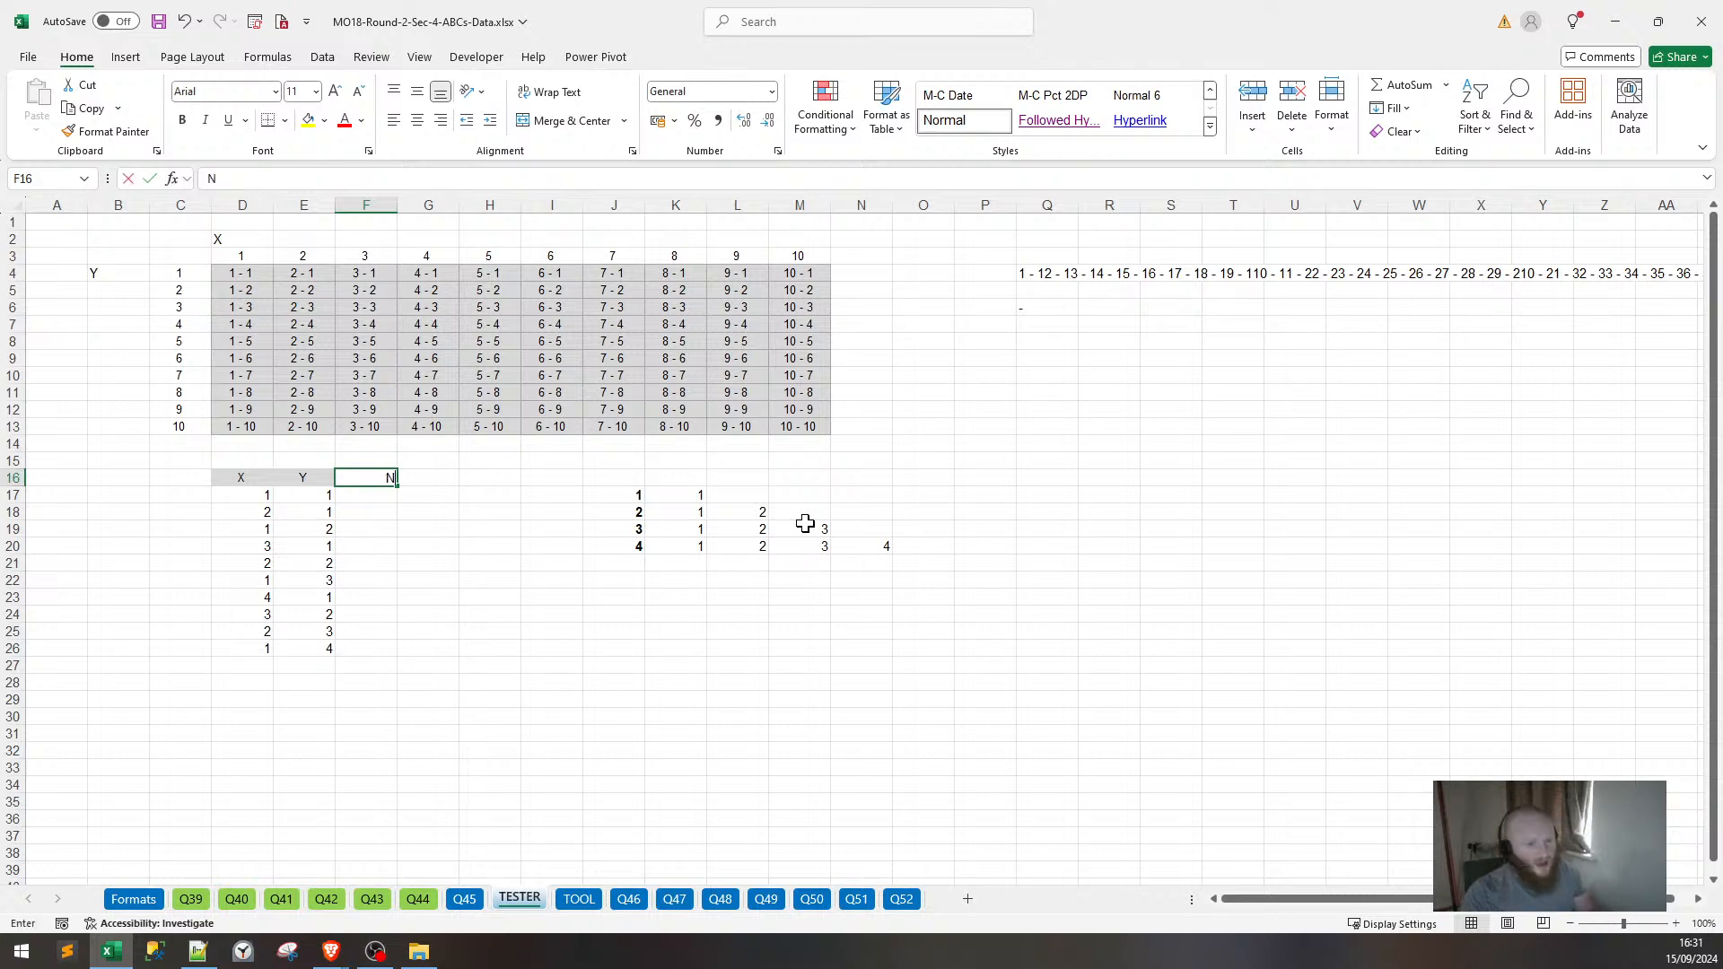
{"action": "key", "text": "Return"}
{"action": "key", "text": "shift+Down"}
{"action": "key", "text": "shift+Down"}
{"action": "key", "text": "shift+Down"}
{"action": "key", "text": "shift+Down"}
{"action": "key", "text": "shift+Down"}
{"action": "key", "text": "shift+Down"}
{"action": "key", "text": "shift+Down"}
{"action": "key", "text": "shift+Down"}
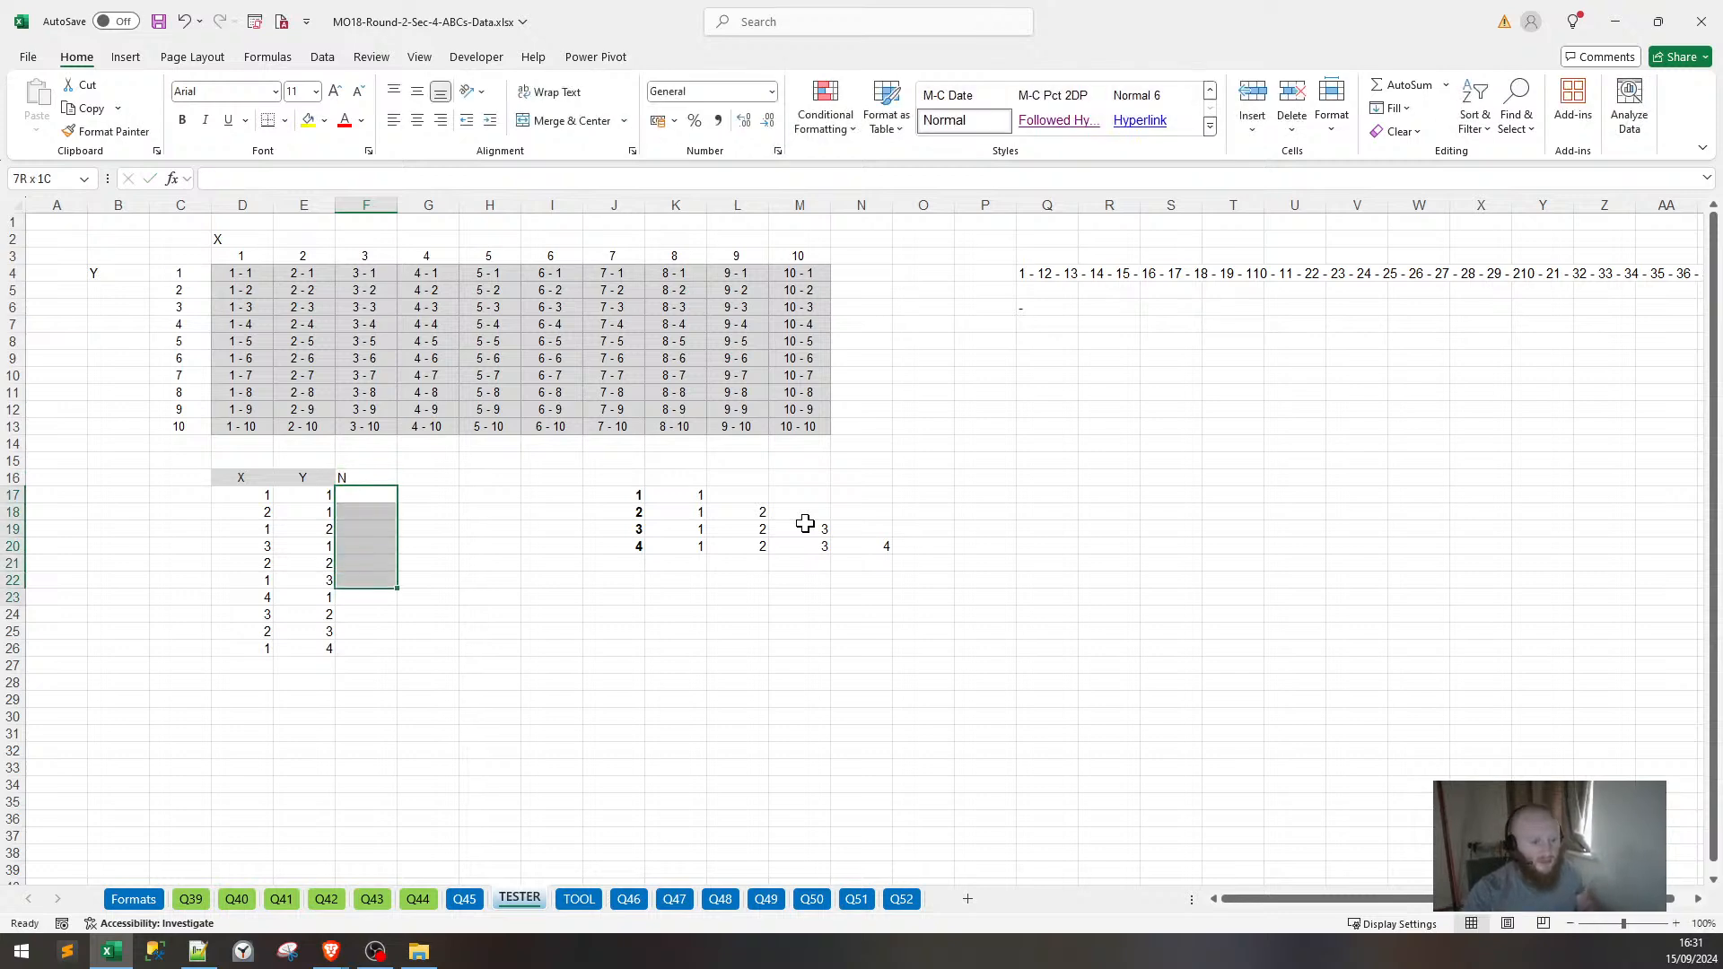
{"action": "key", "text": "shift+Down"}
{"action": "type", "text": "1`0"}
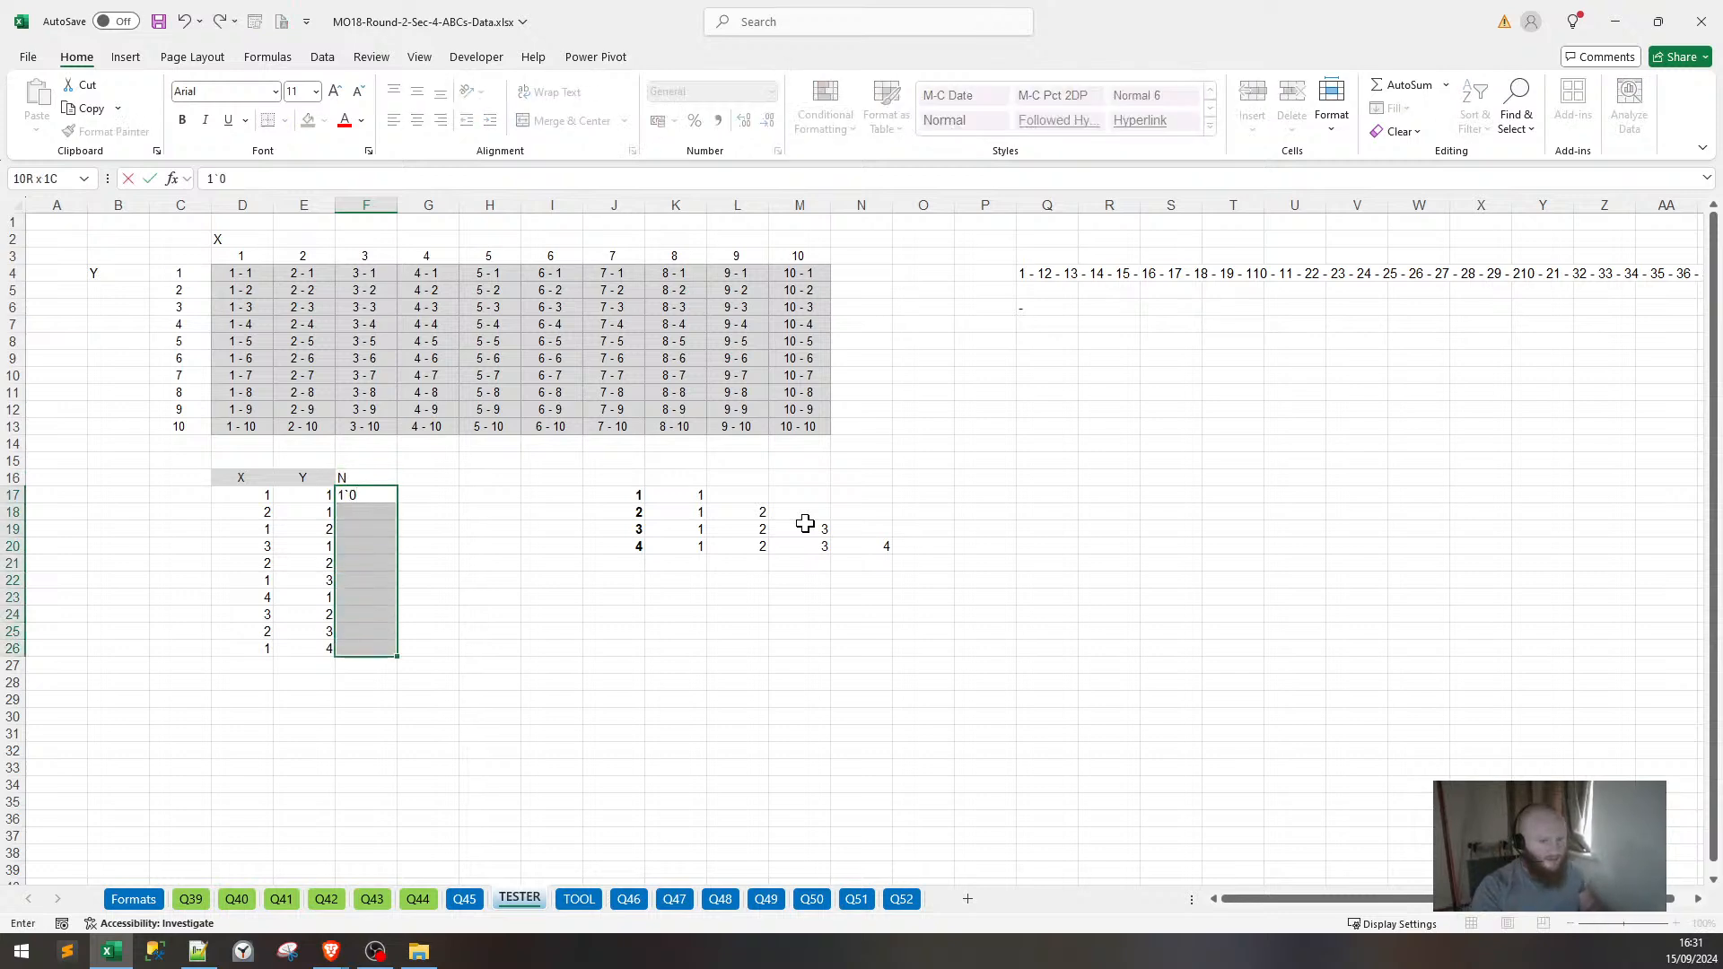
{"action": "key", "text": "ctrl+Return"}
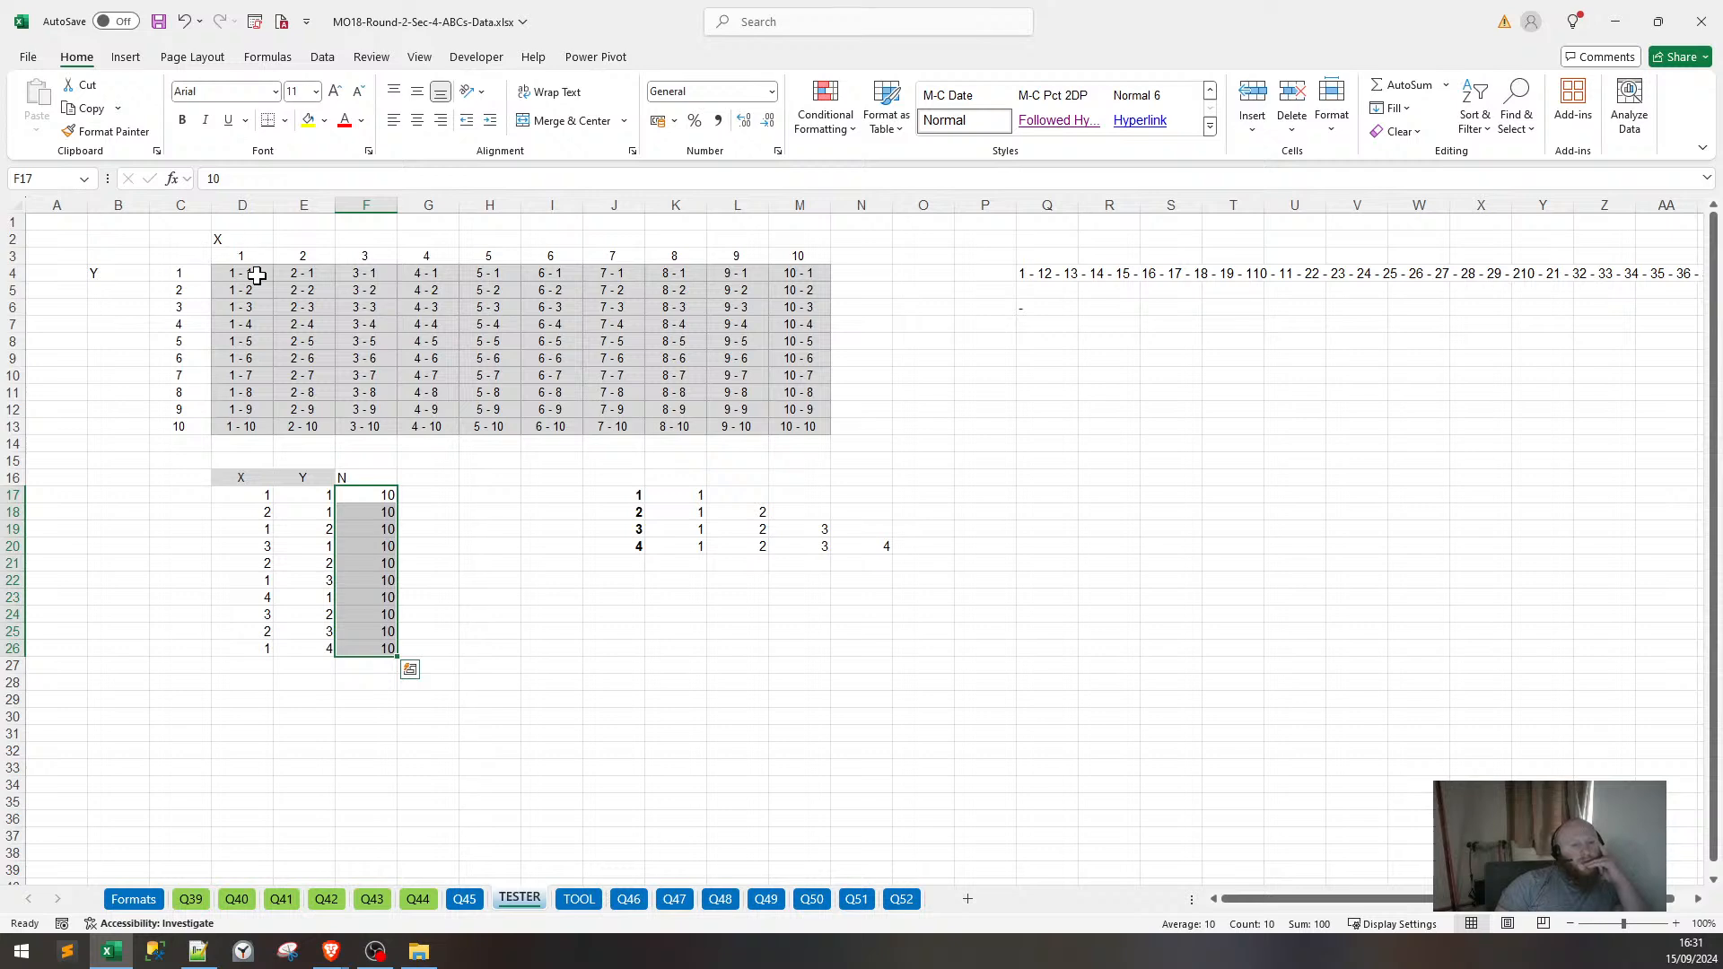
{"action": "left_click", "coordinate": [265, 494]}
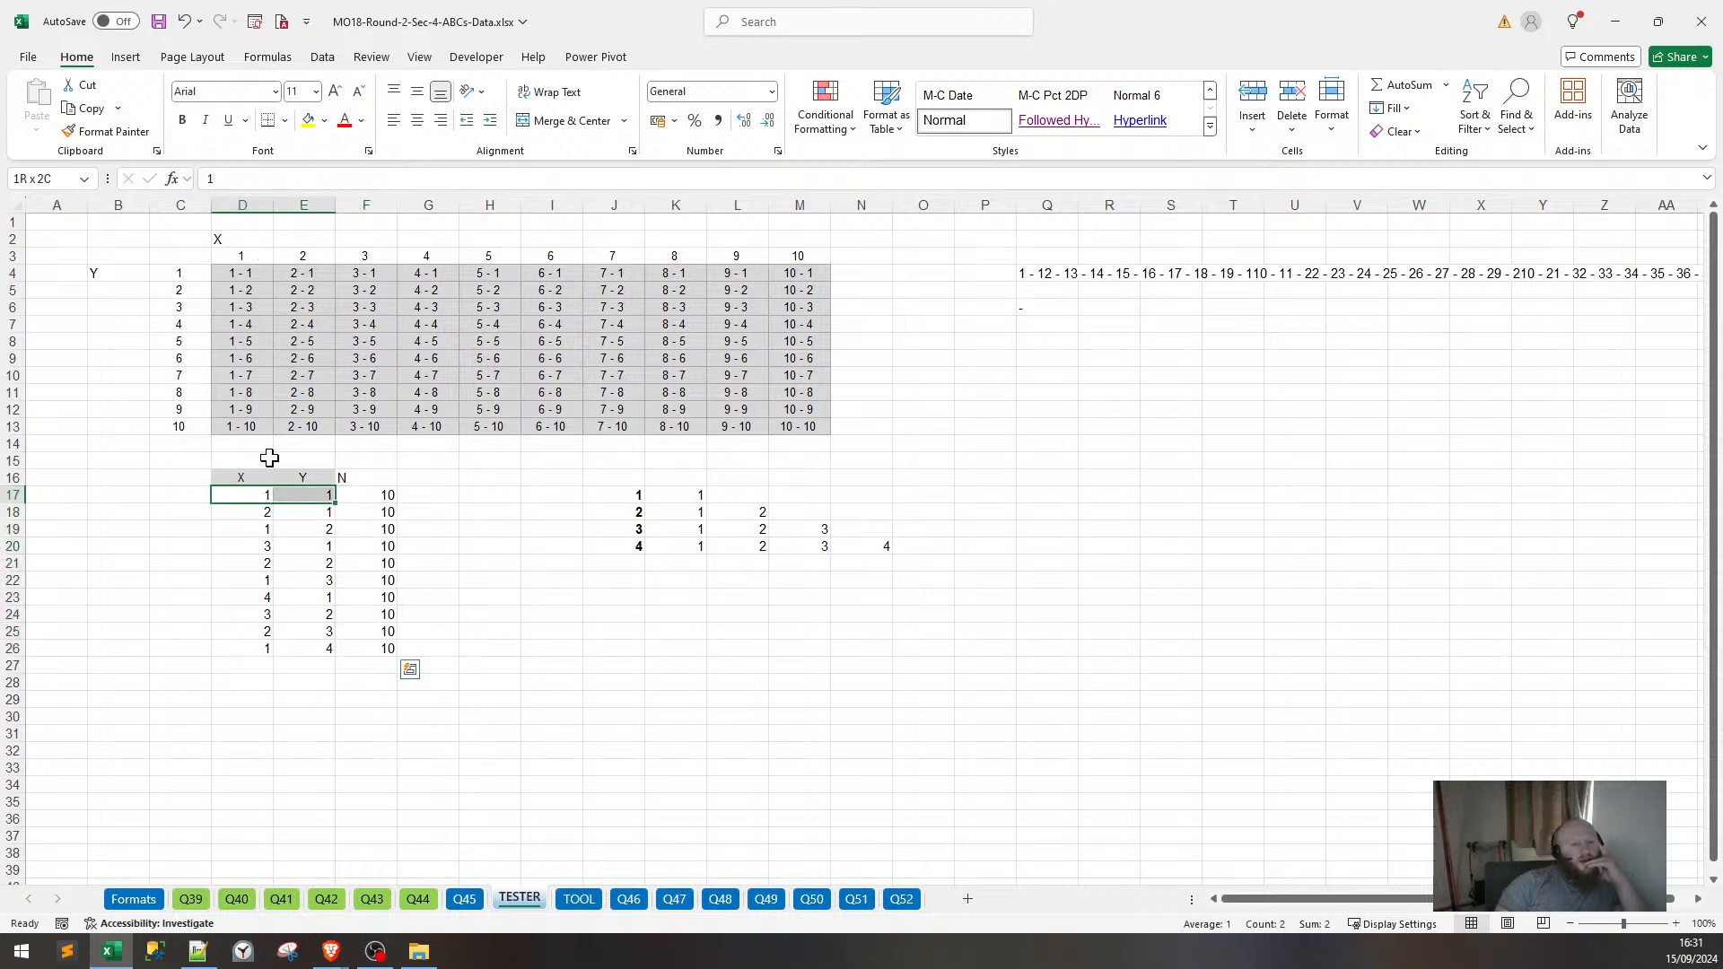
{"action": "left_click", "coordinate": [239, 275]}
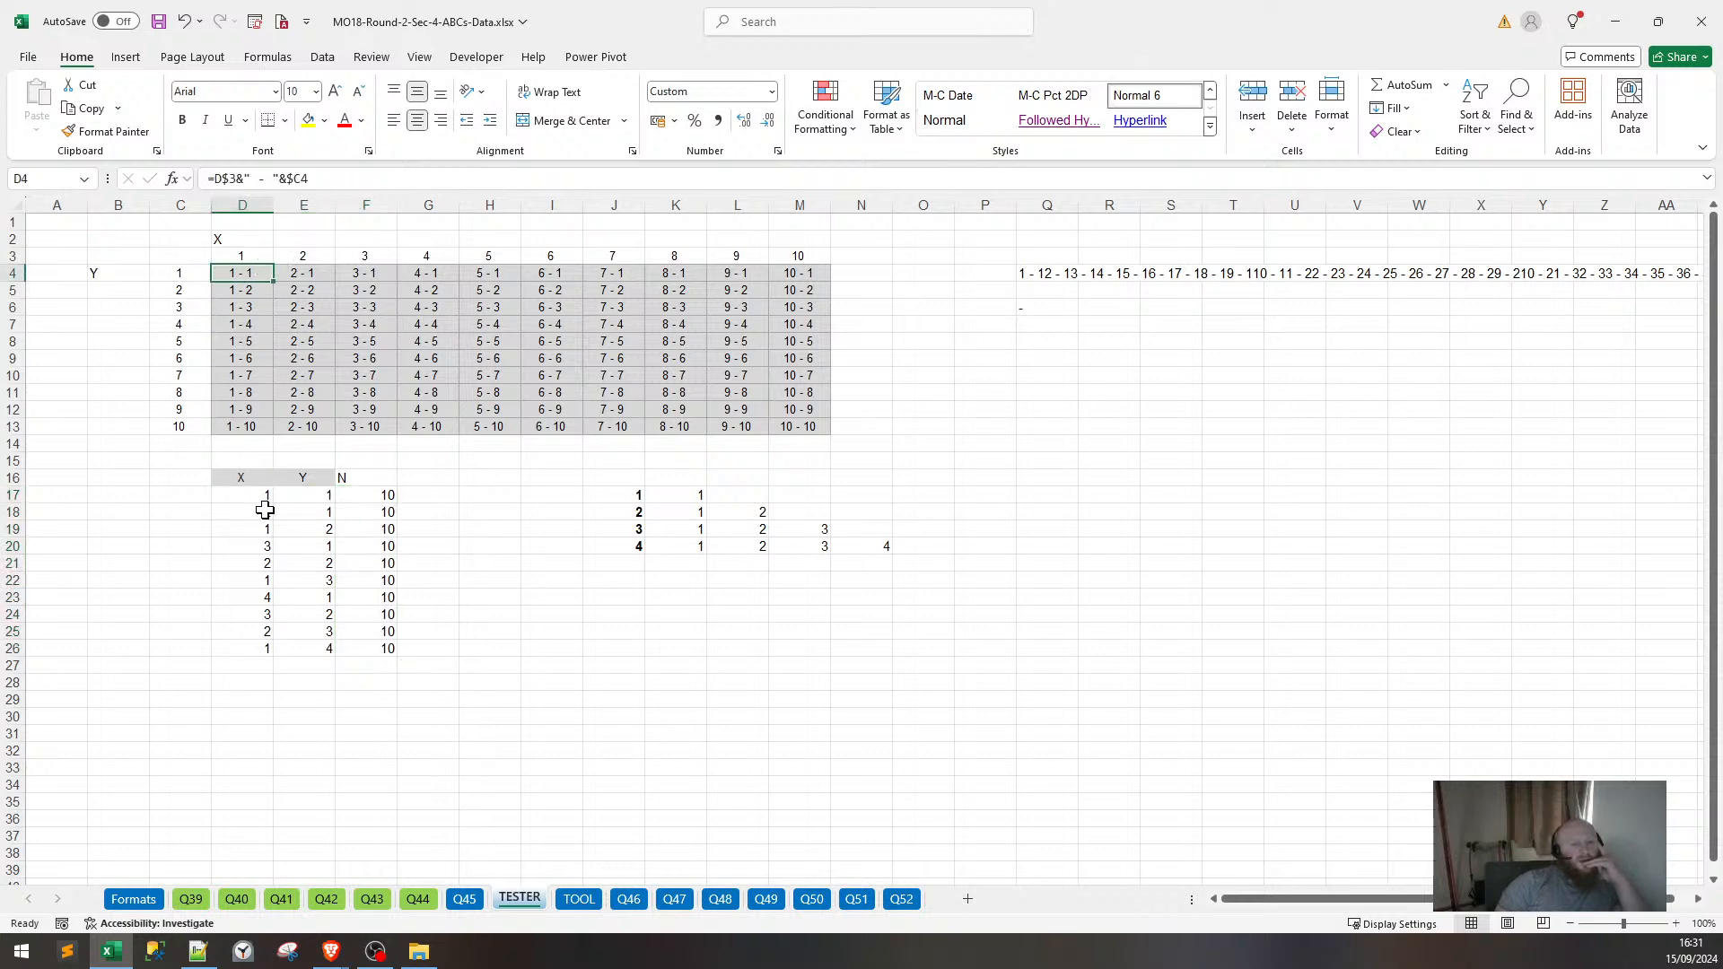
{"action": "left_click_drag", "start_coordinate": [265, 510], "coordinate": [350, 528]}
{"action": "left_click", "coordinate": [293, 272]}
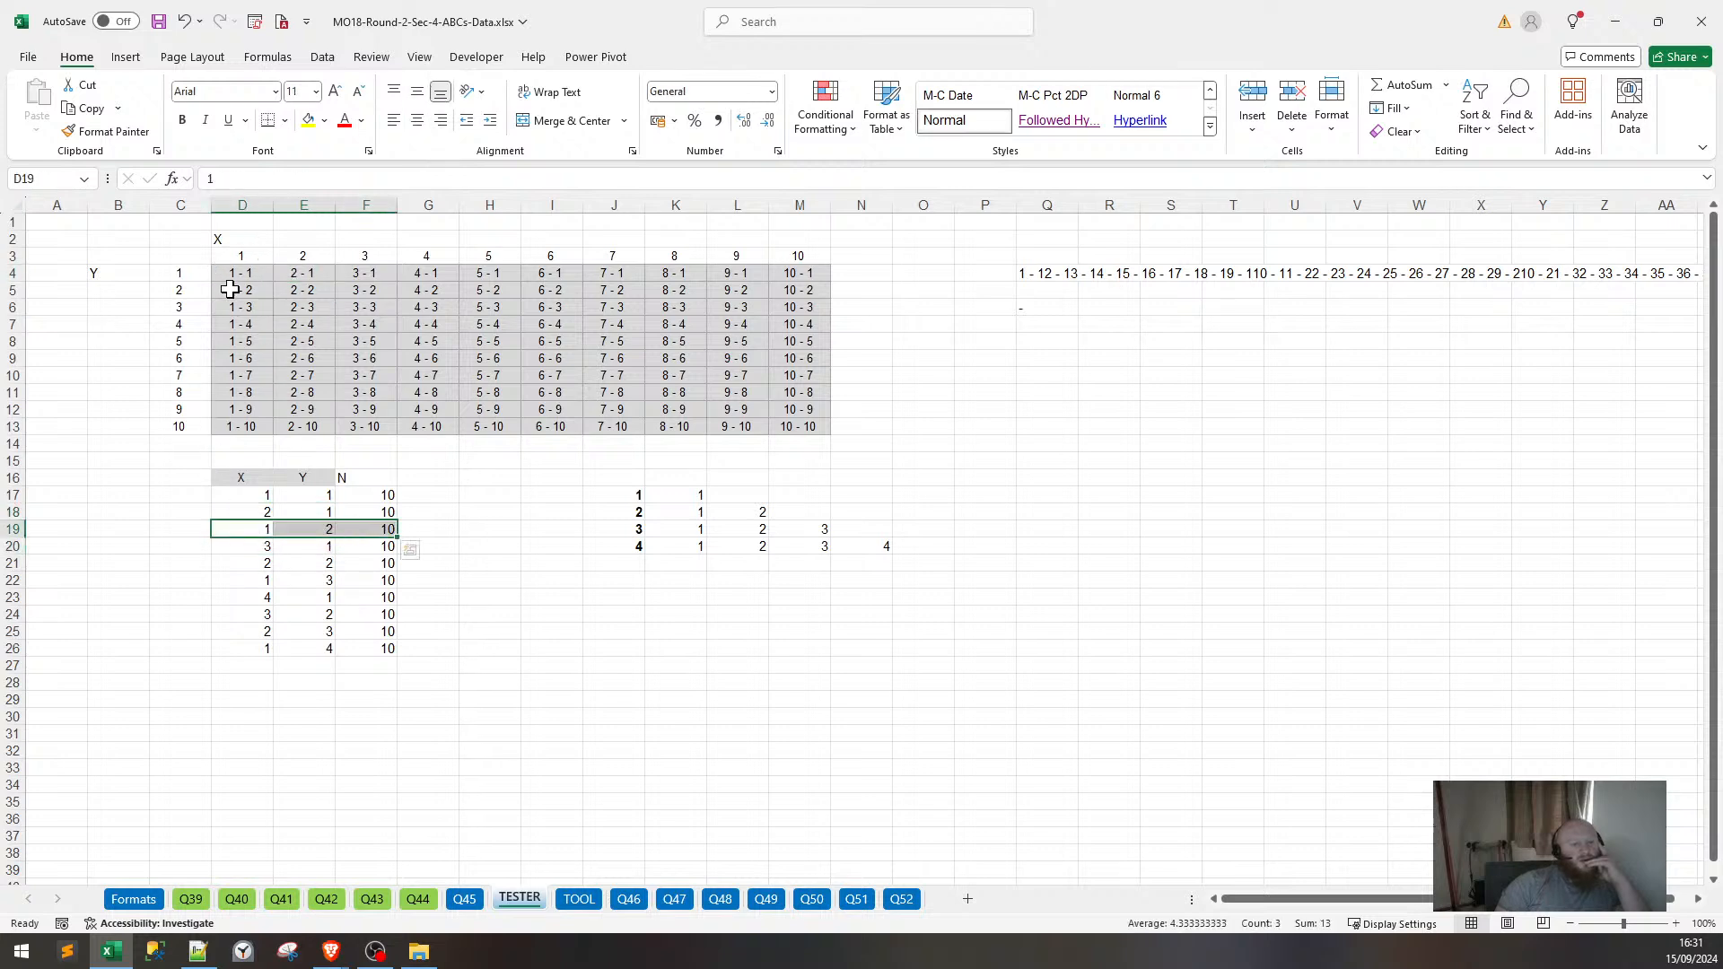
{"action": "left_click", "coordinate": [231, 291]}
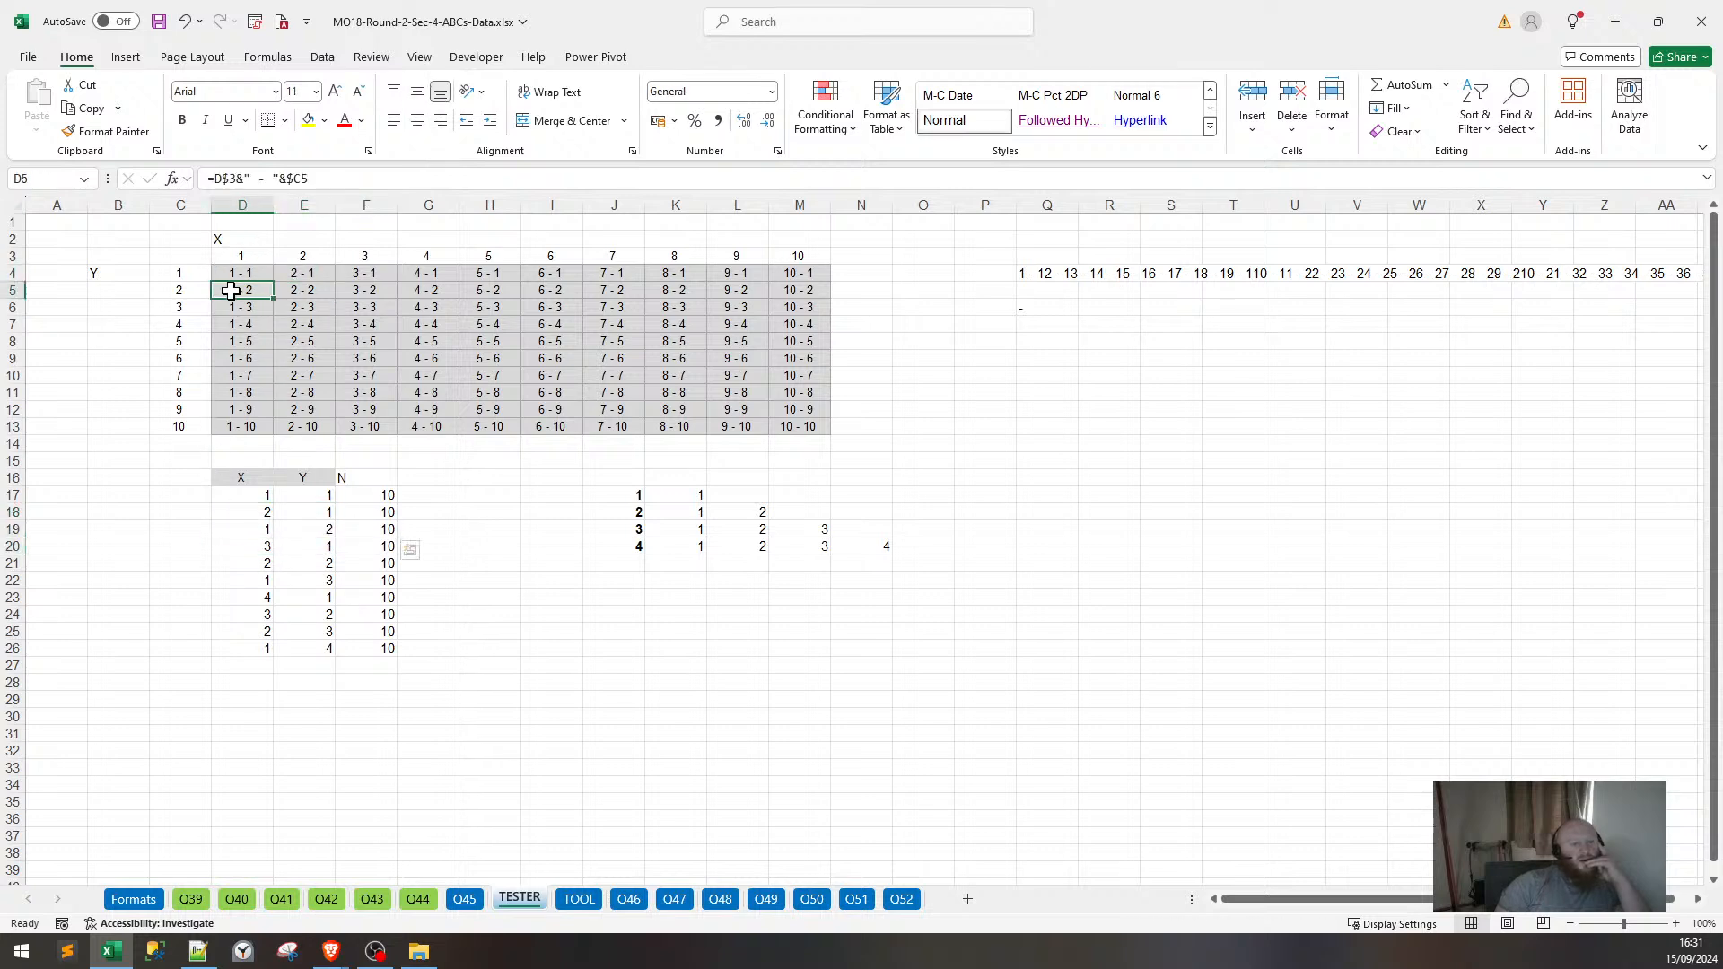
{"action": "left_click", "coordinate": [458, 483]}
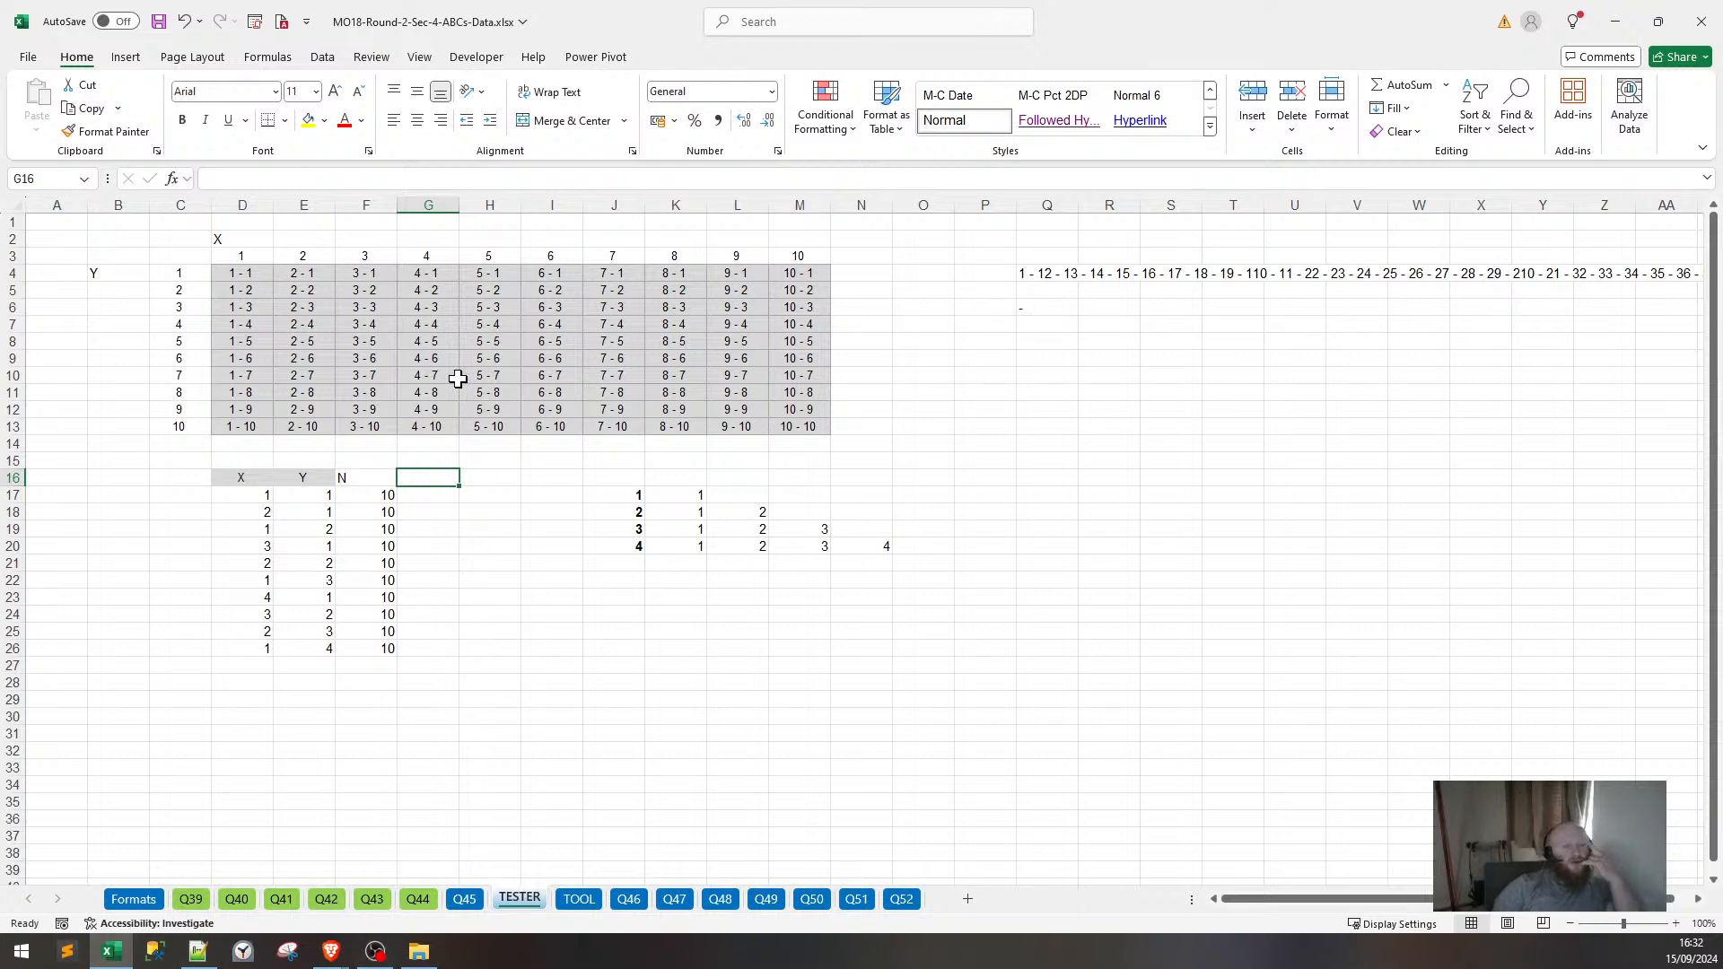
{"action": "left_click_drag", "start_coordinate": [231, 277], "coordinate": [819, 433]}
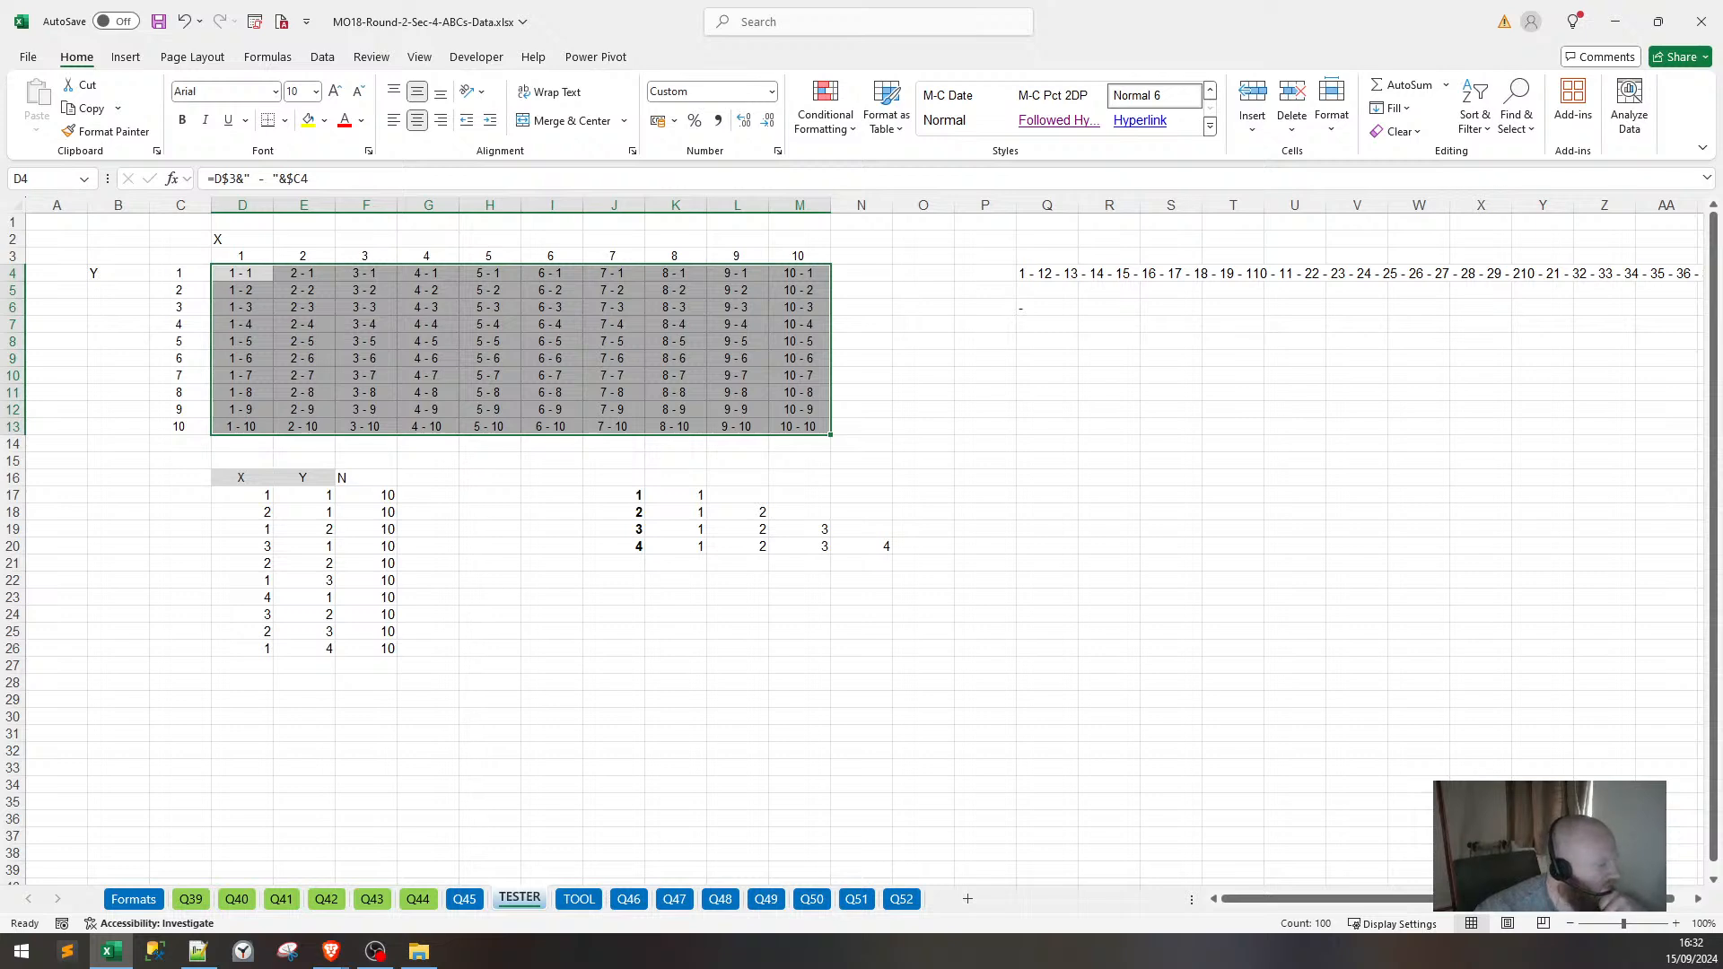
{"action": "key", "text": "alt+Tab"}
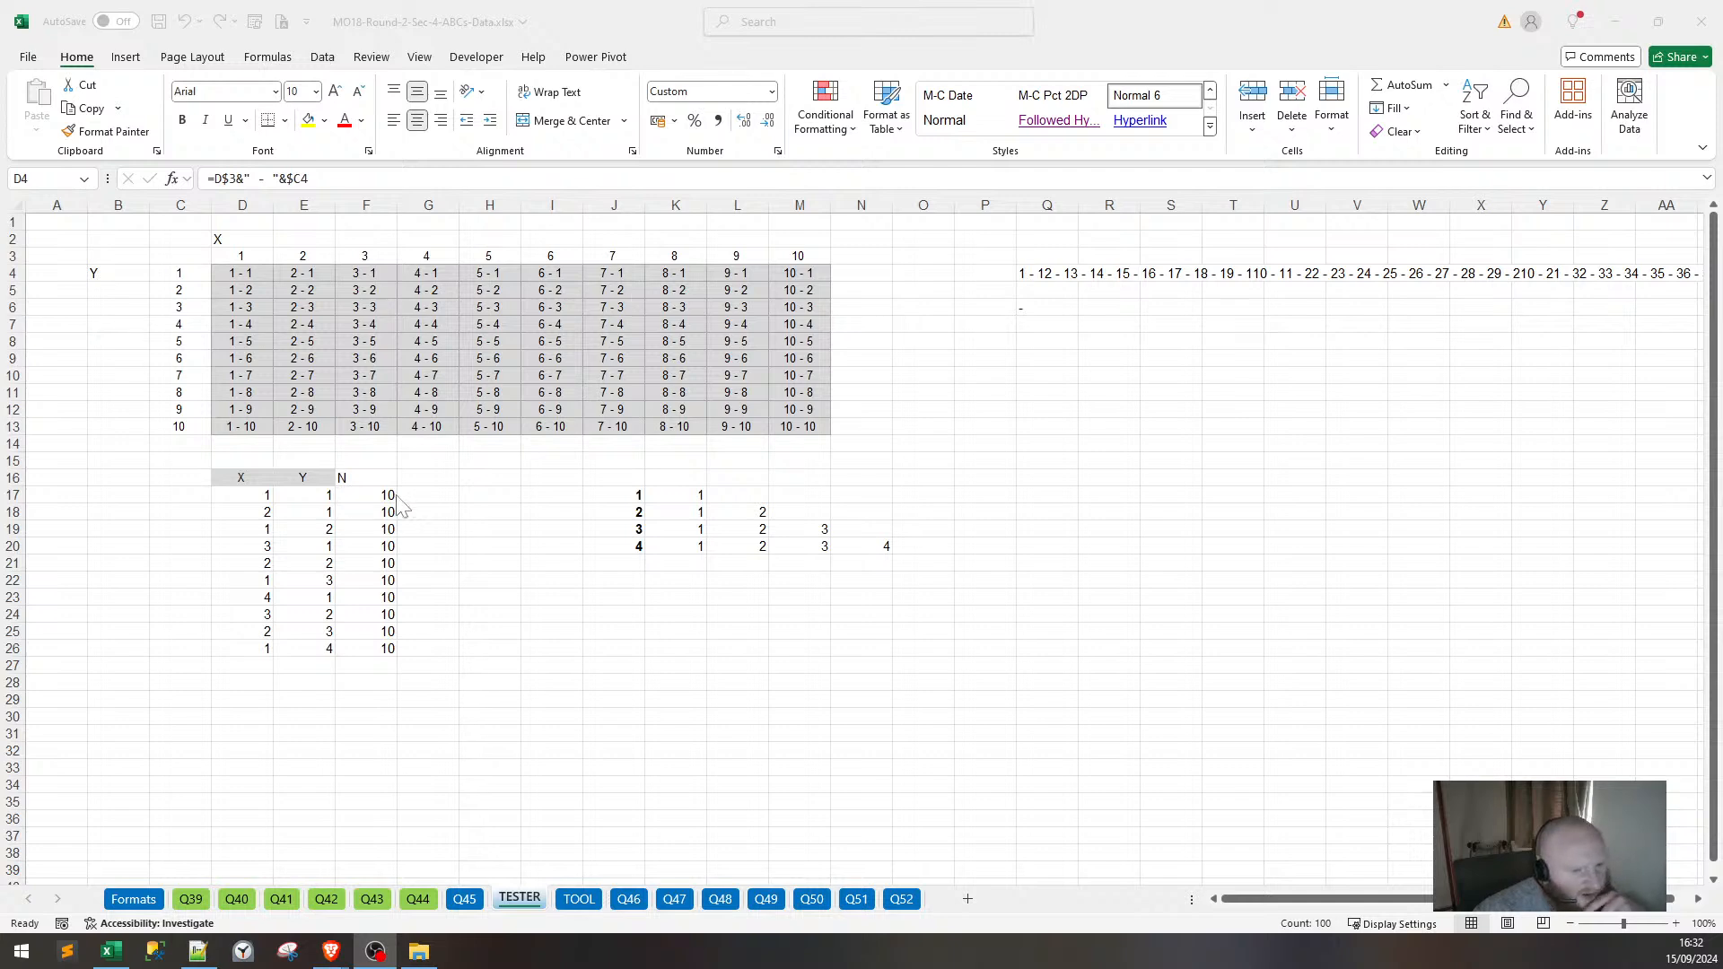
{"action": "key", "text": "alt+Tab"}
{"action": "left_click", "coordinate": [442, 491]}
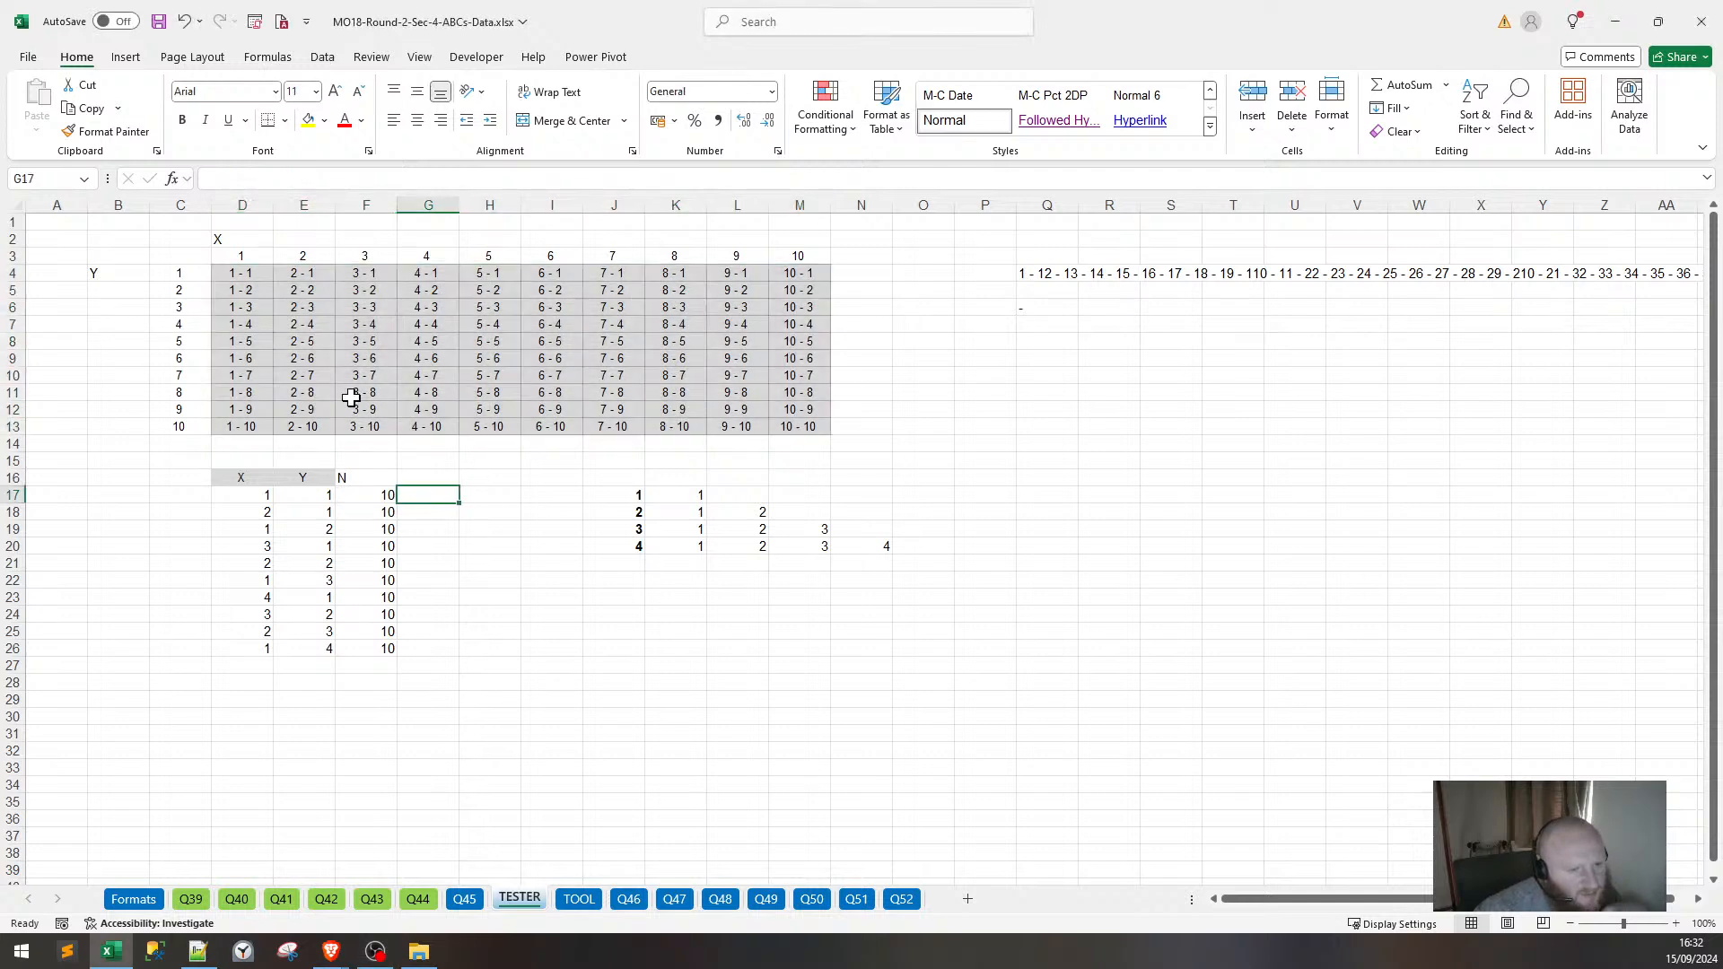
{"action": "left_click_drag", "start_coordinate": [79, 273], "coordinate": [447, 411]}
{"action": "left_click_drag", "start_coordinate": [195, 269], "coordinate": [817, 274]}
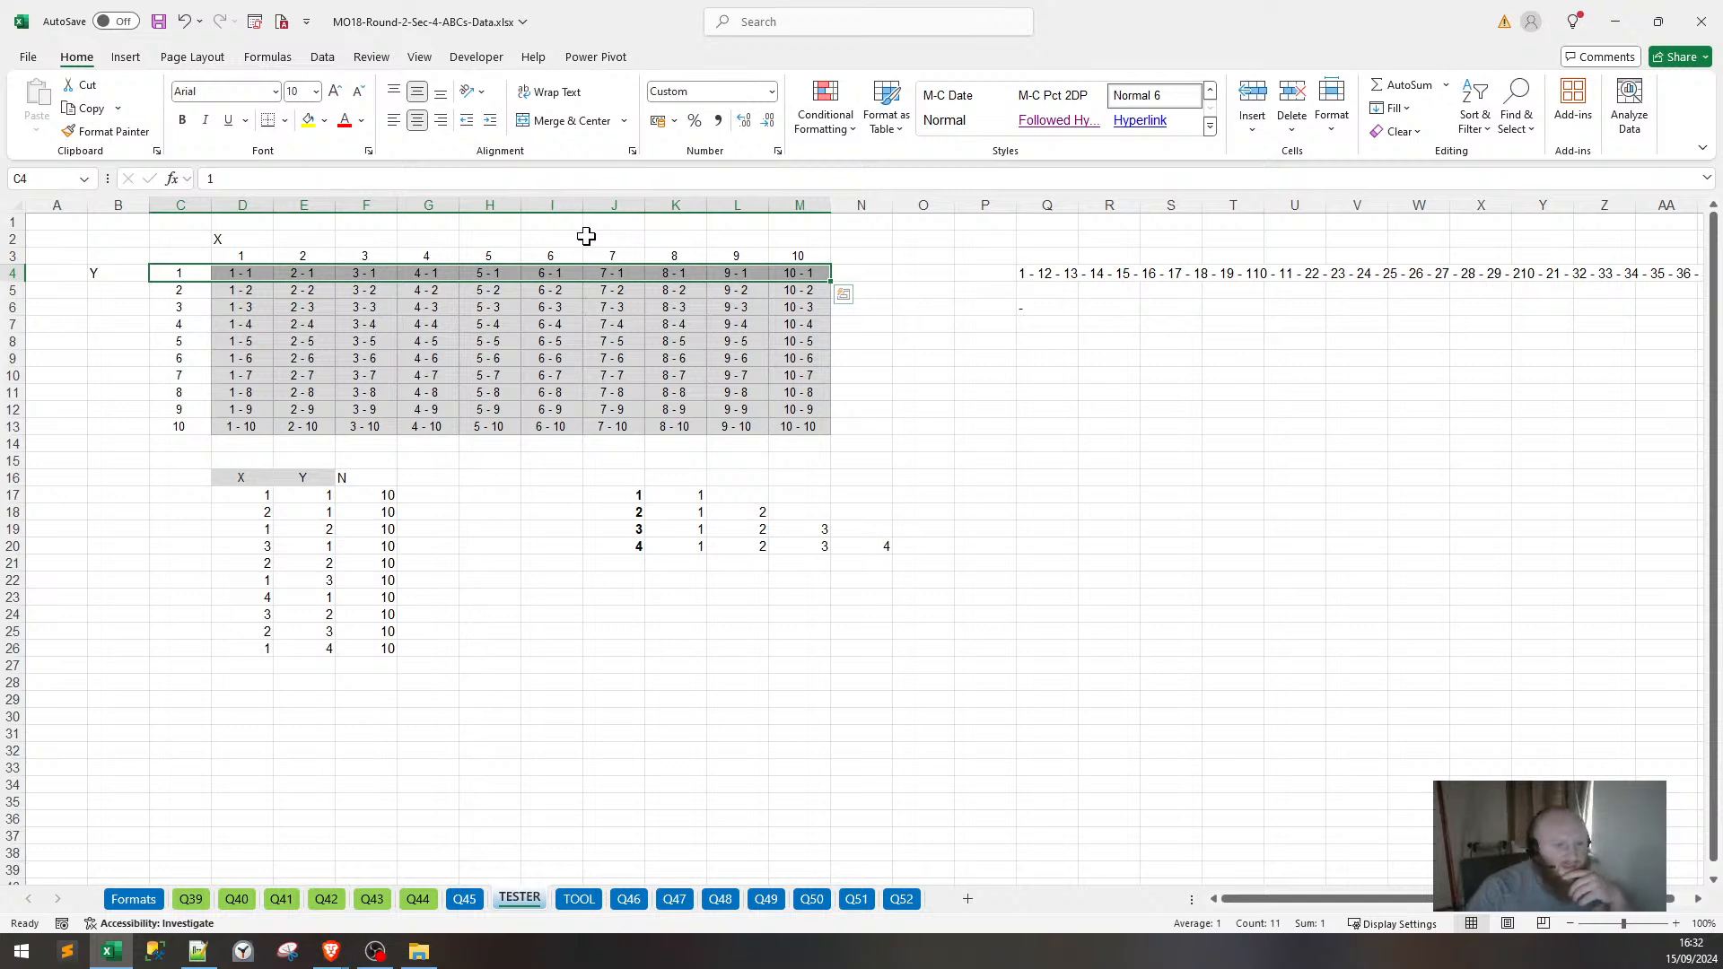
{"action": "left_click", "coordinate": [453, 499]}
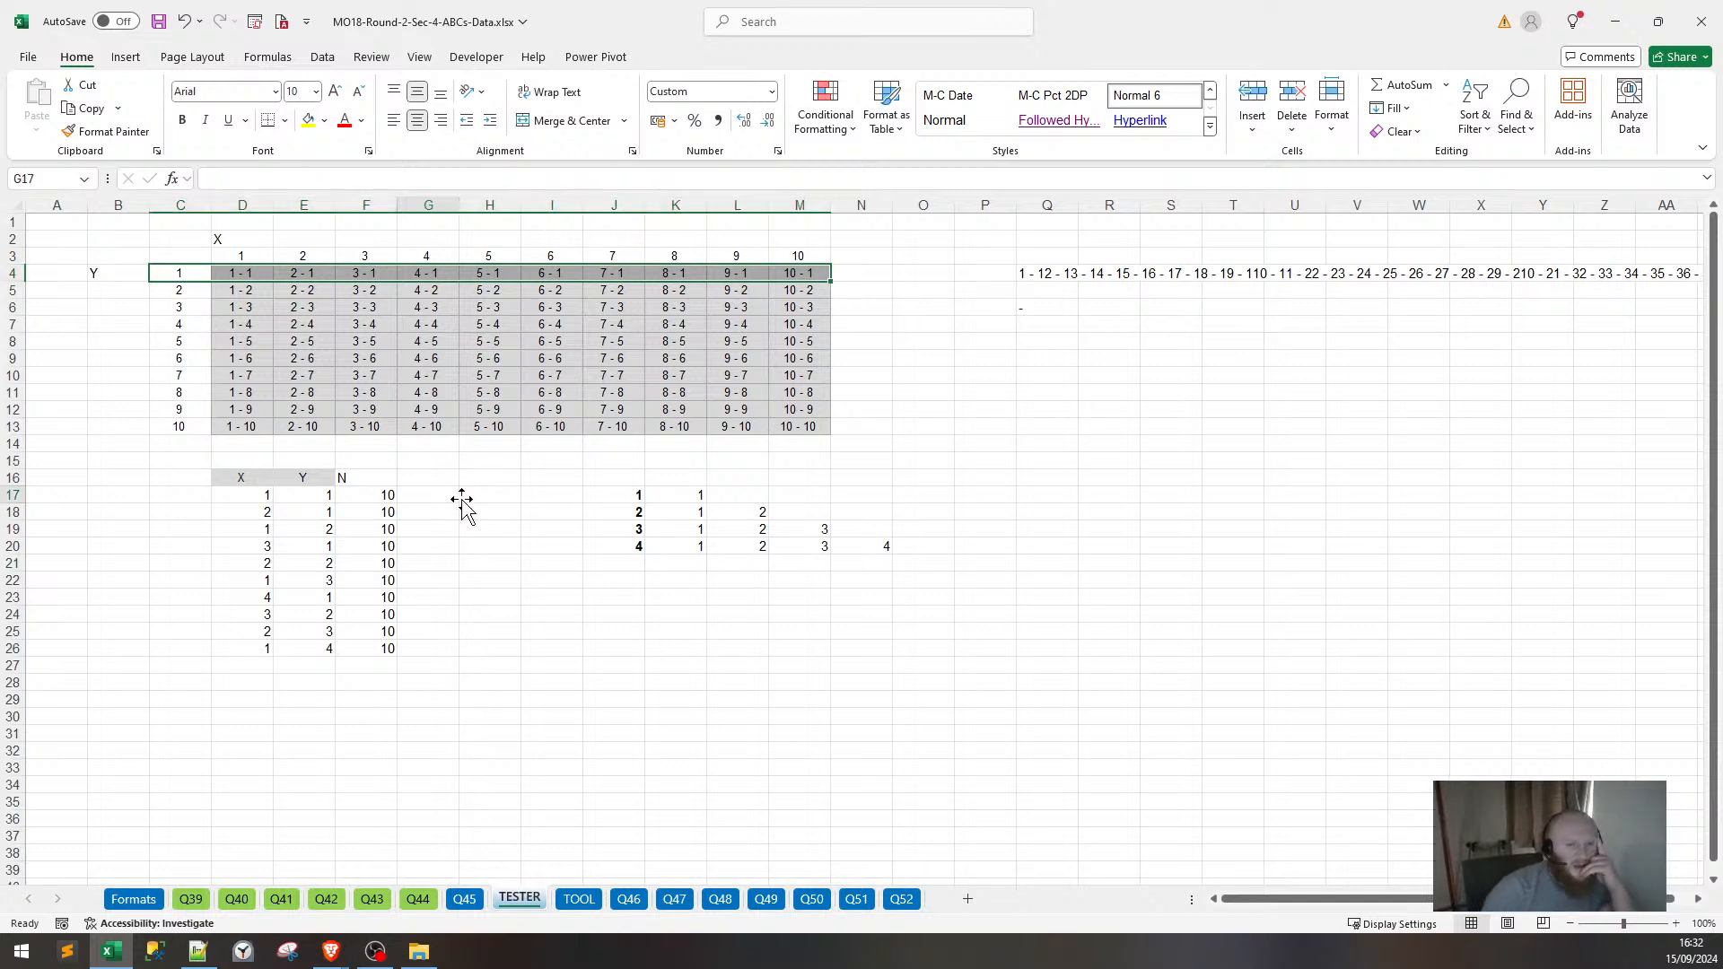
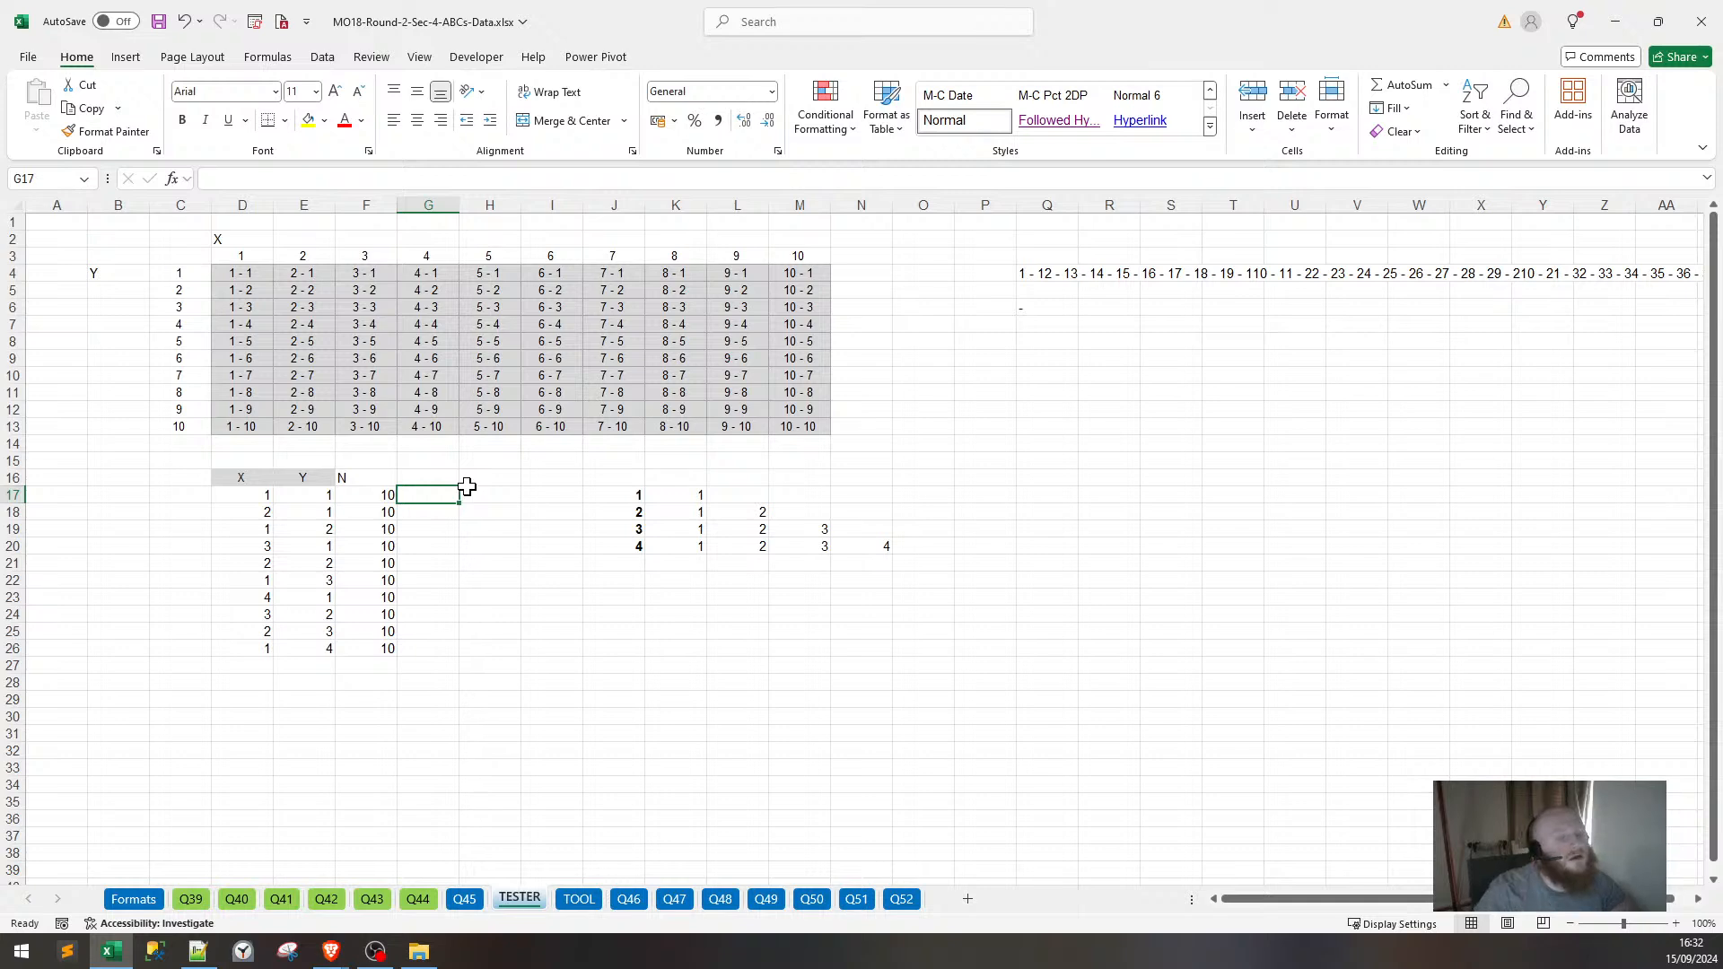
Inspect the label formulas behind the first grid cells, such as D5.
{"action": "left_click_drag", "start_coordinate": [236, 276], "coordinate": [235, 285]}
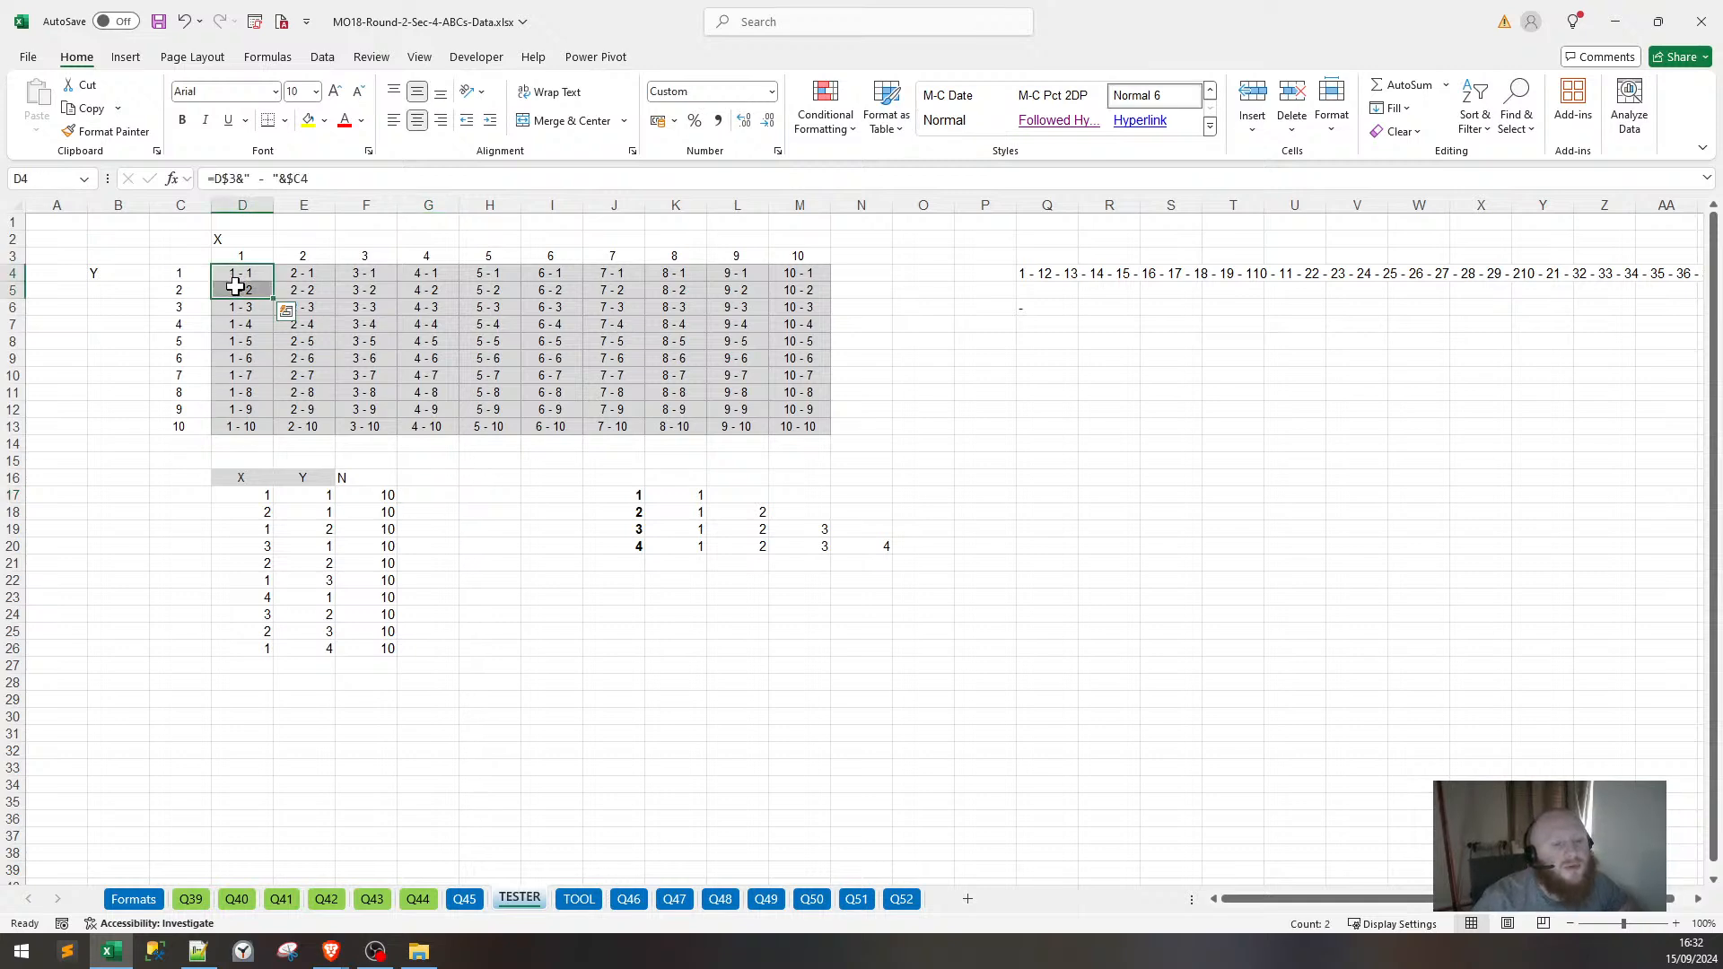
{"action": "left_click", "coordinate": [235, 289]}
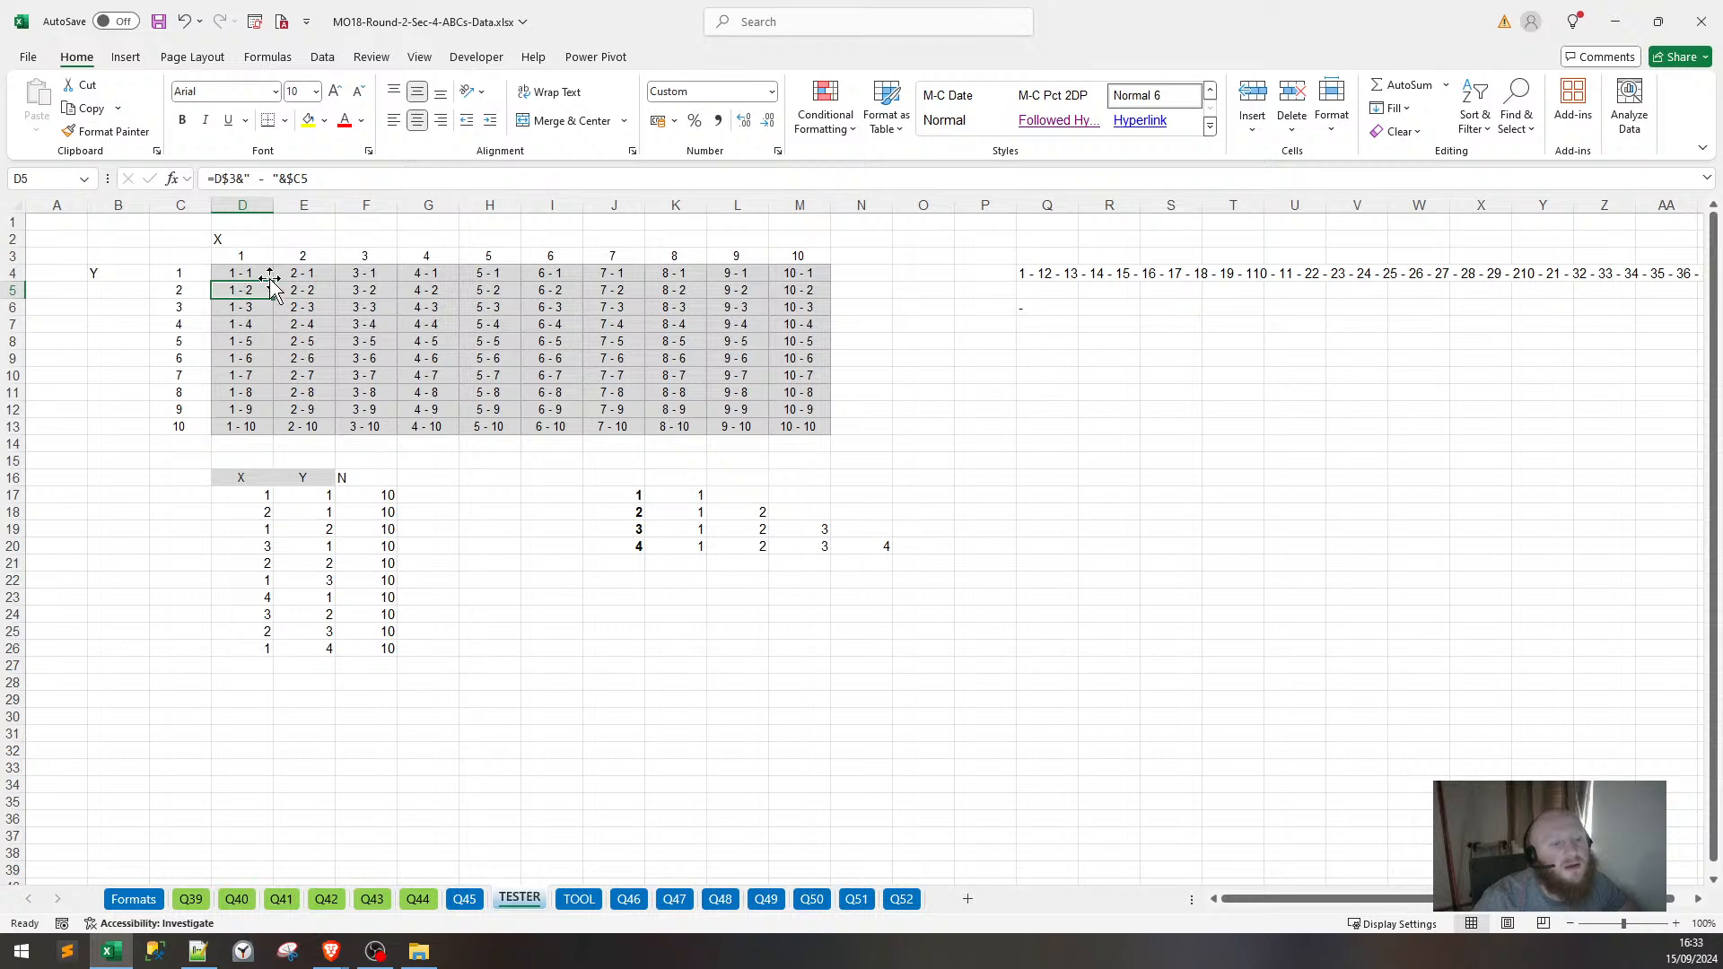
{"action": "mouse_move", "coordinate": [795, 272]}
{"action": "left_mouse_down"}
{"action": "mouse_move", "coordinate": [231, 281]}
{"action": "mouse_move", "coordinate": [806, 284]}
{"action": "left_mouse_up"}
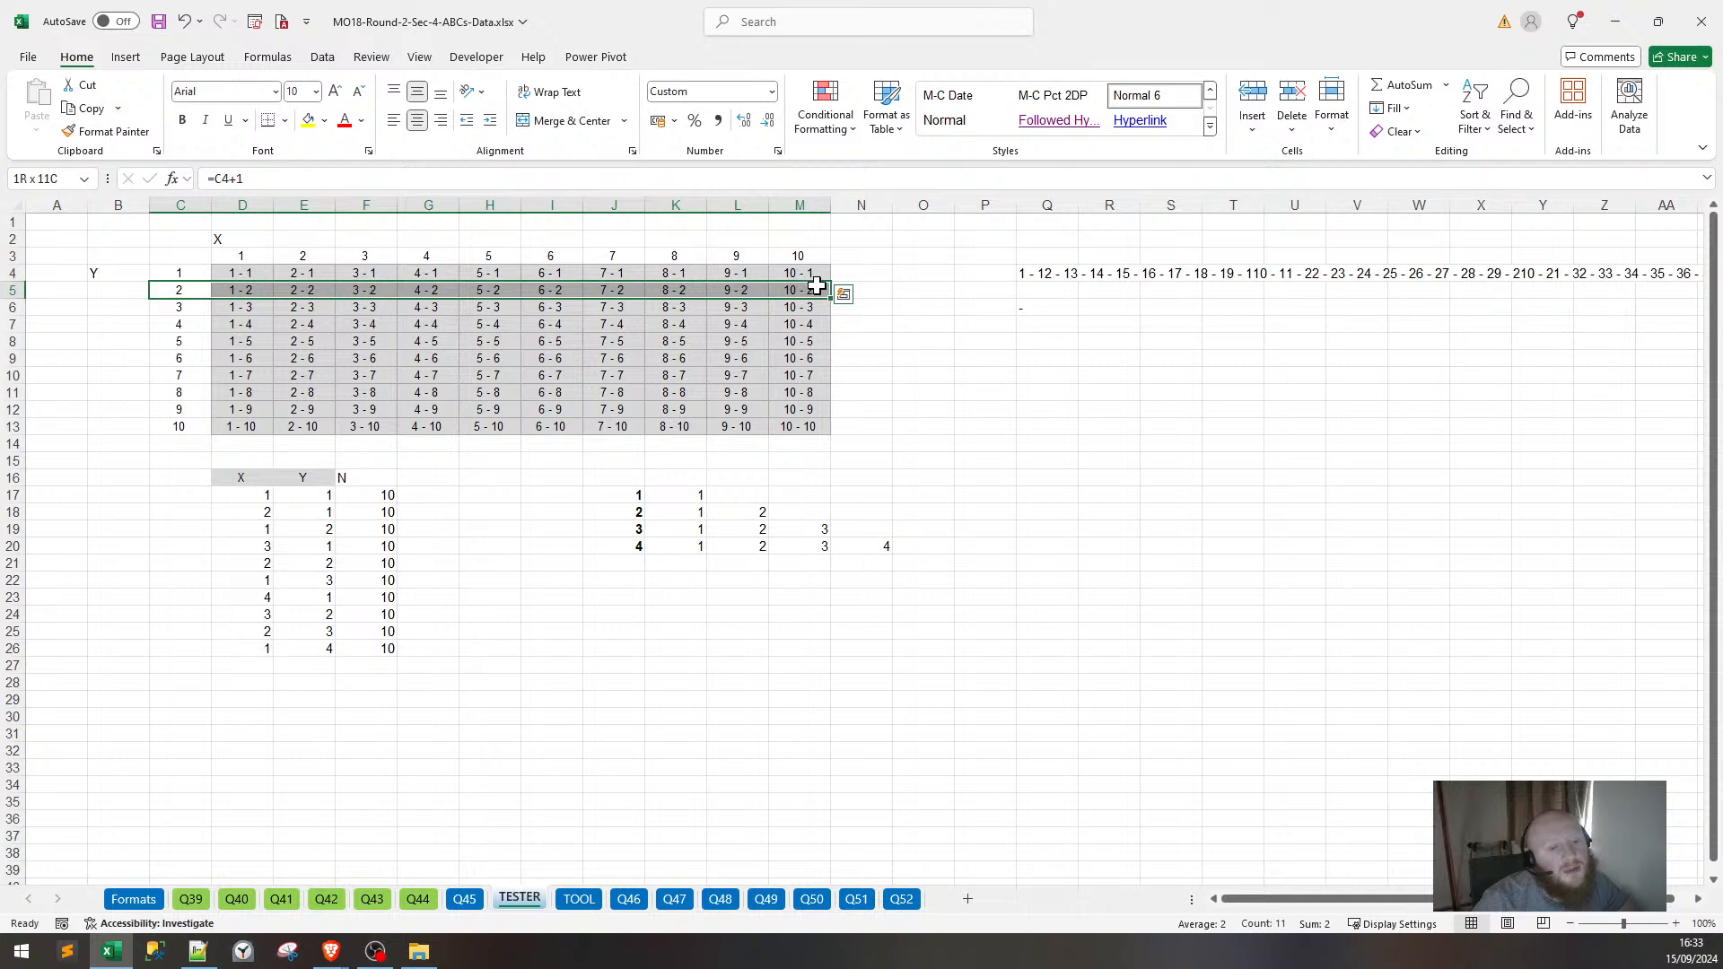
{"action": "left_click", "coordinate": [987, 307]}
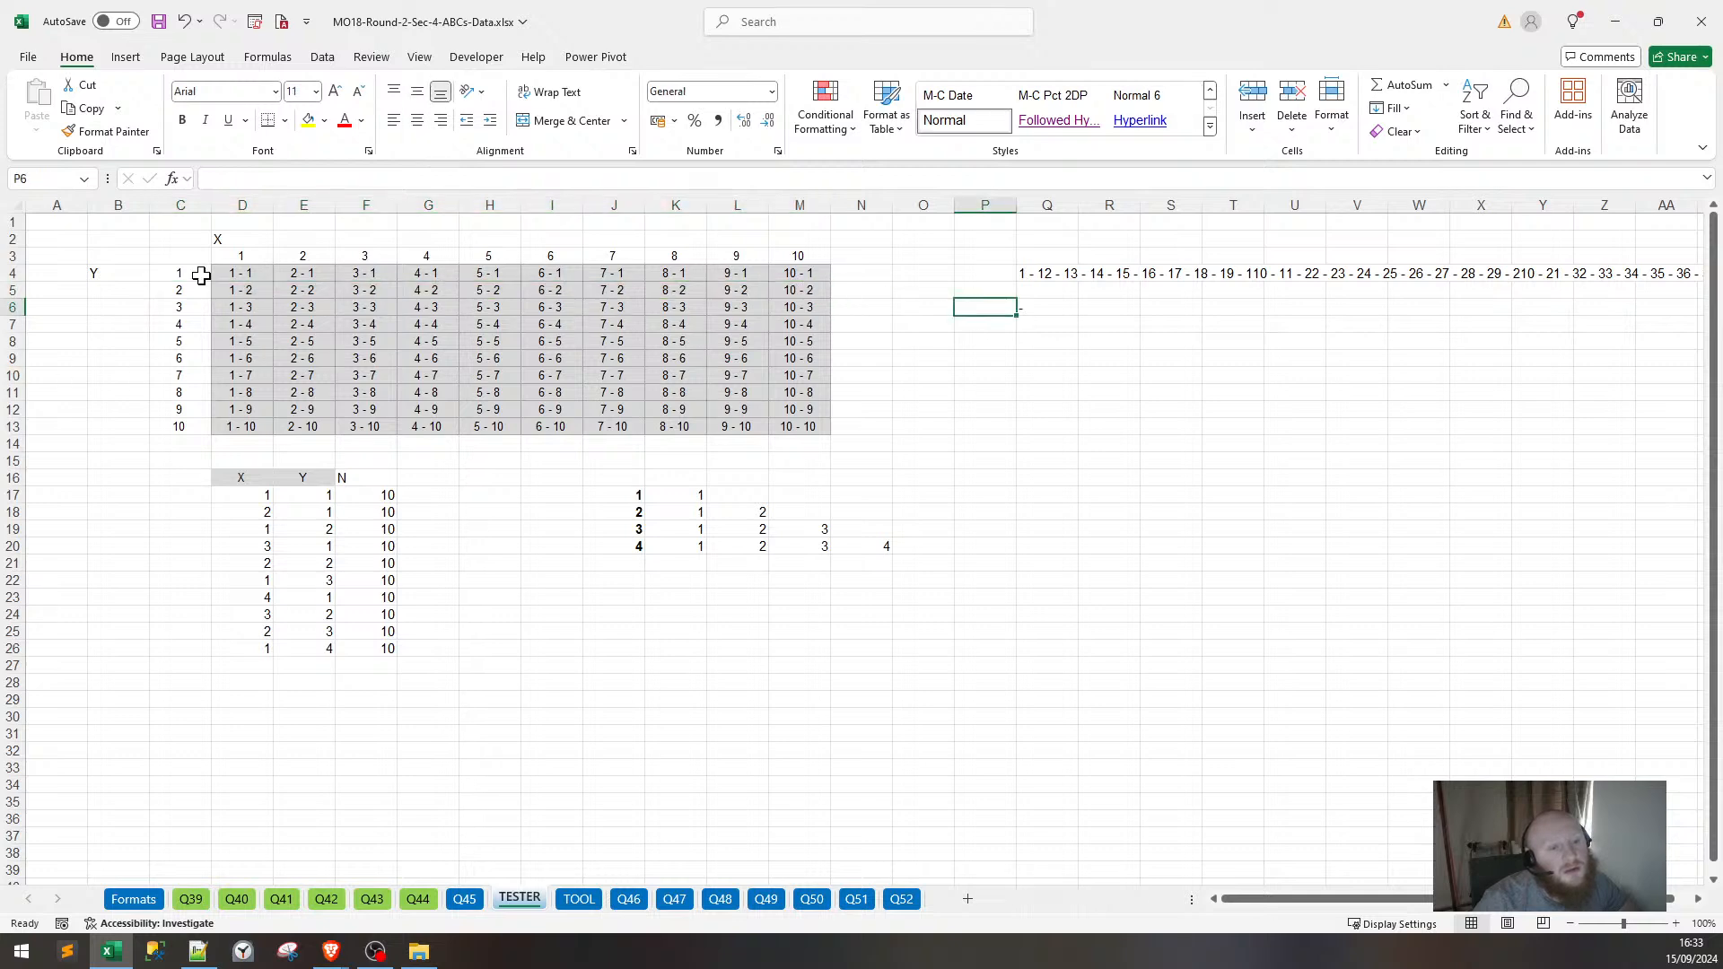
Start the index formula in G17 as =(E17-1)*F17.
{"action": "left_click", "coordinate": [432, 496]}
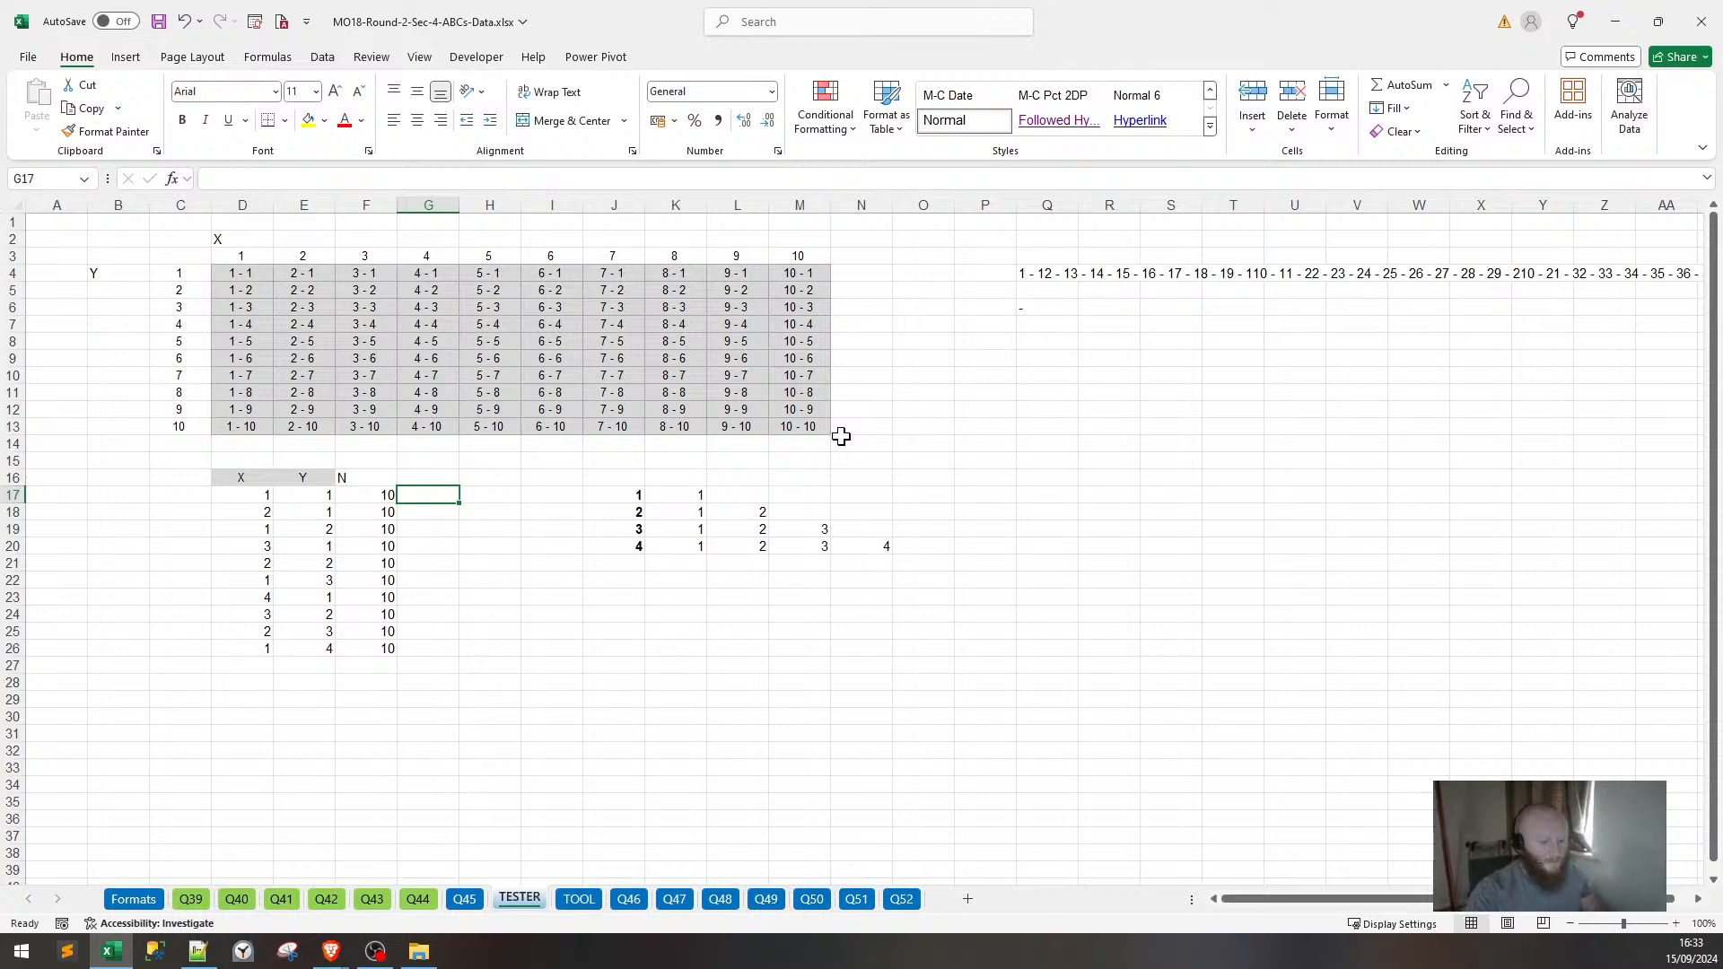
{"action": "type", "text": "="}
{"action": "key", "text": "Left"}
{"action": "key", "text": "Left"}
{"action": "type", "text": "("}
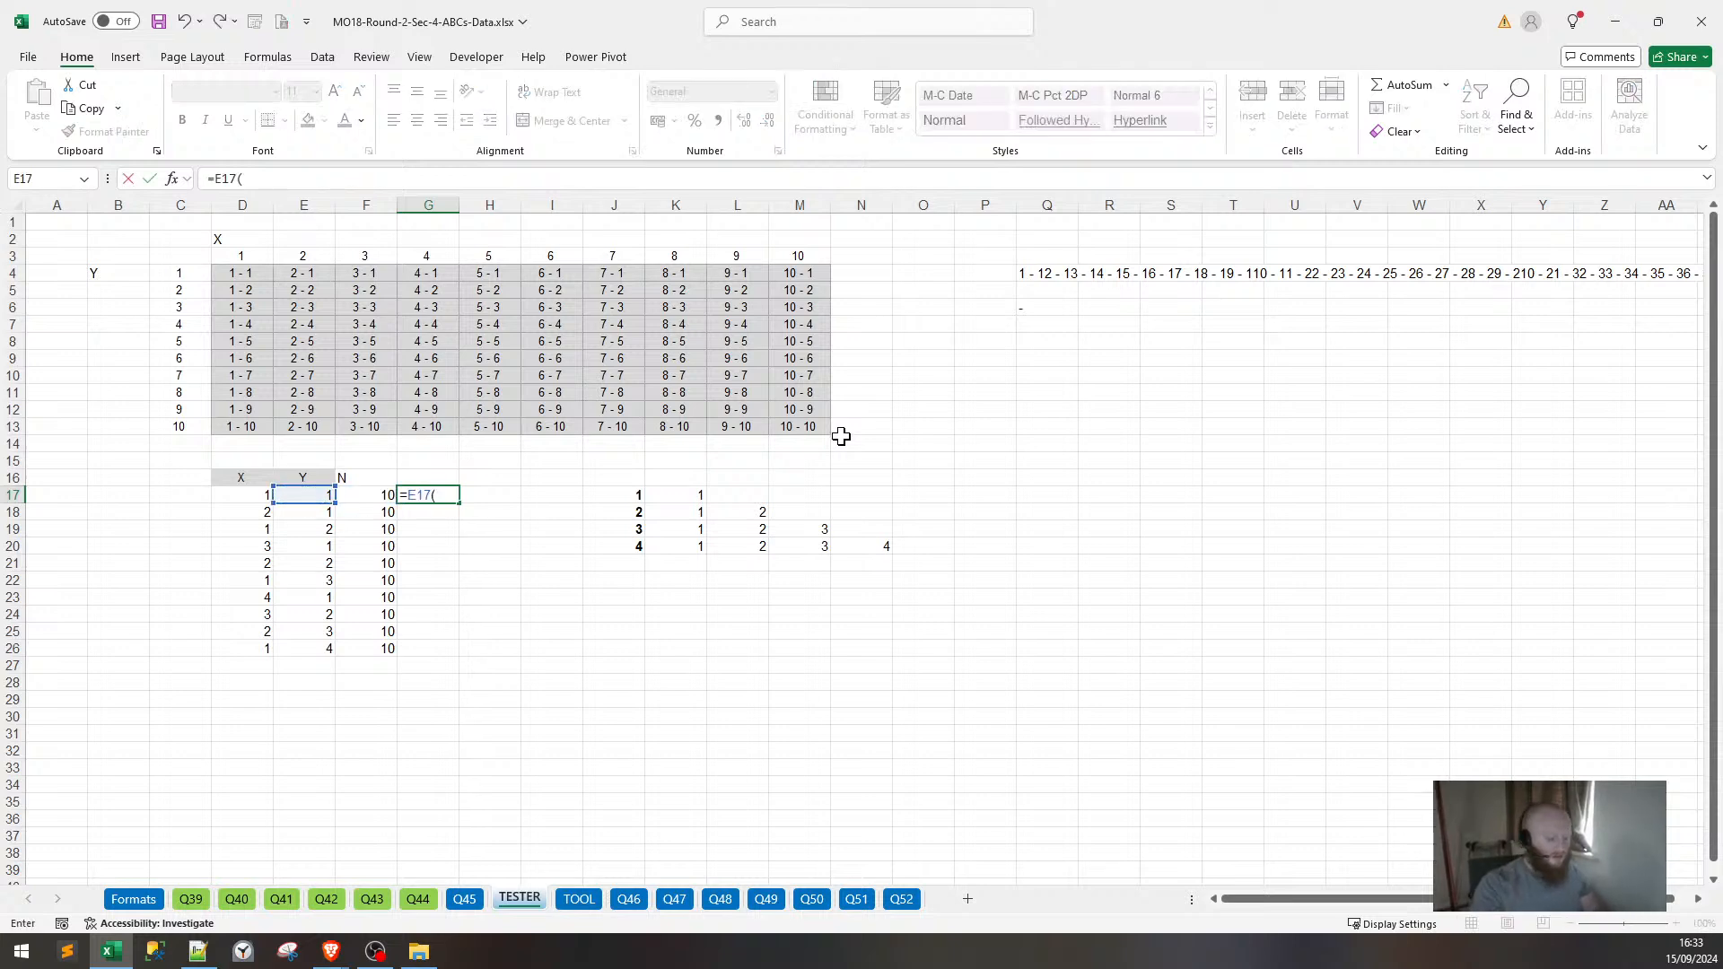
{"action": "key", "text": "BackSpace"}
{"action": "key", "text": "BackSpace"}
{"action": "key", "text": "BackSpace"}
{"action": "key", "text": "BackSpace"}
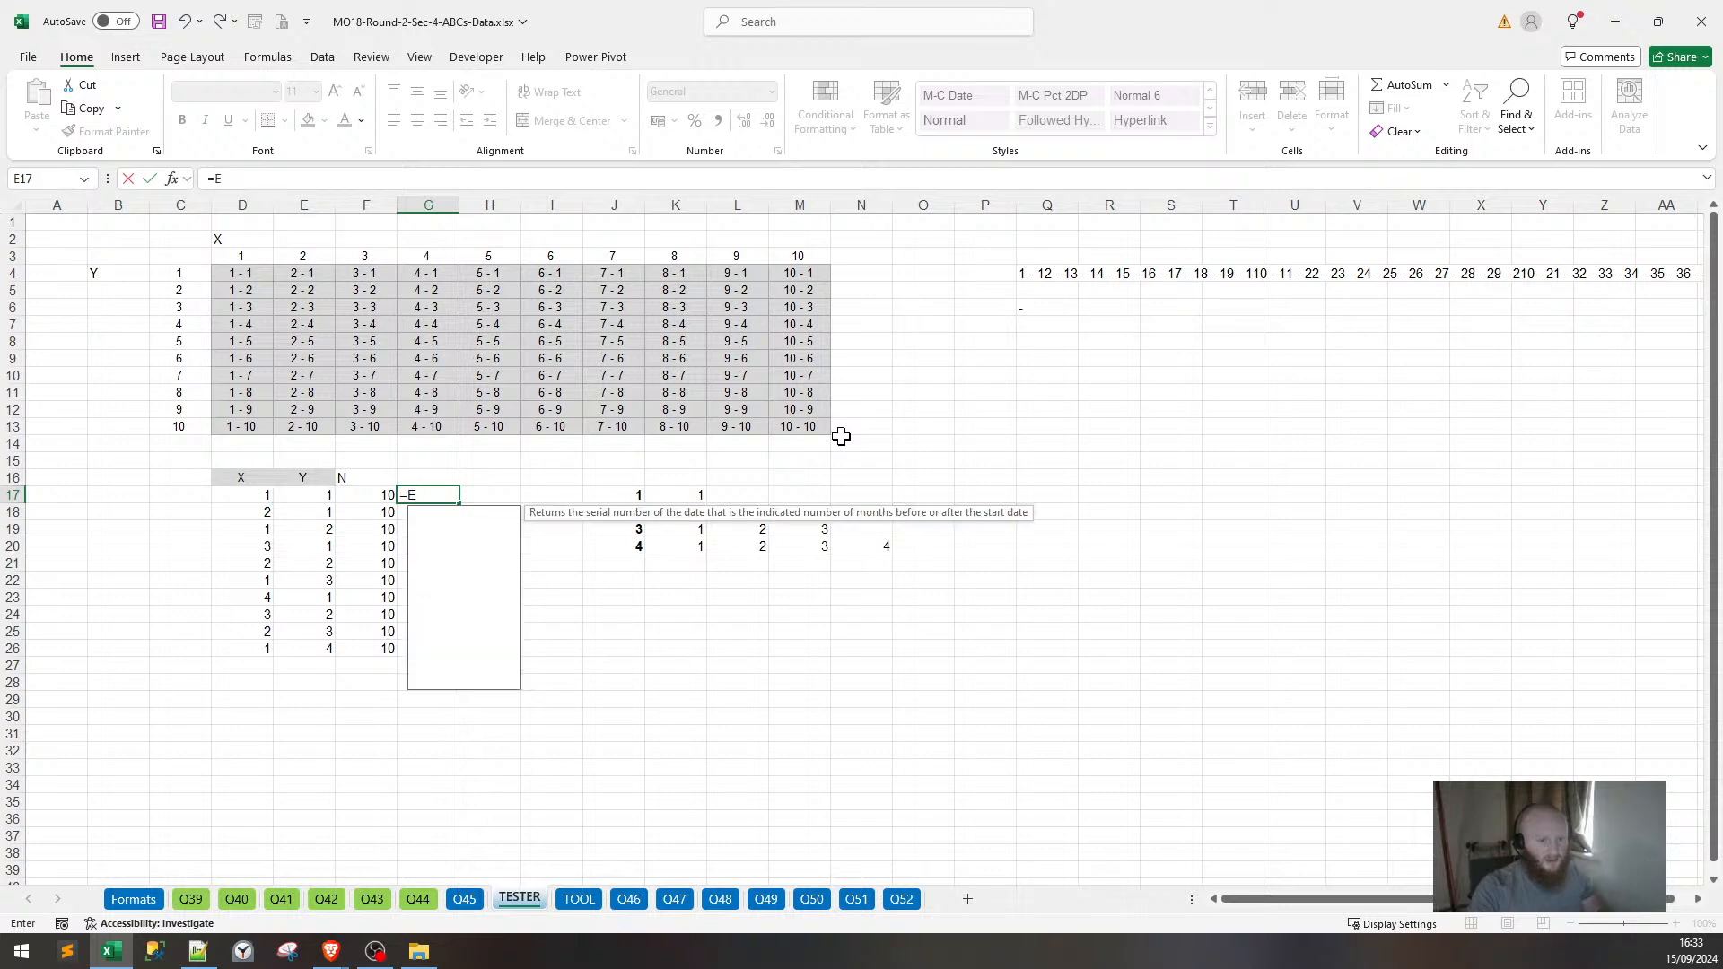
{"action": "type", "text": "("}
{"action": "key", "text": "Left"}
{"action": "key", "text": "Left"}
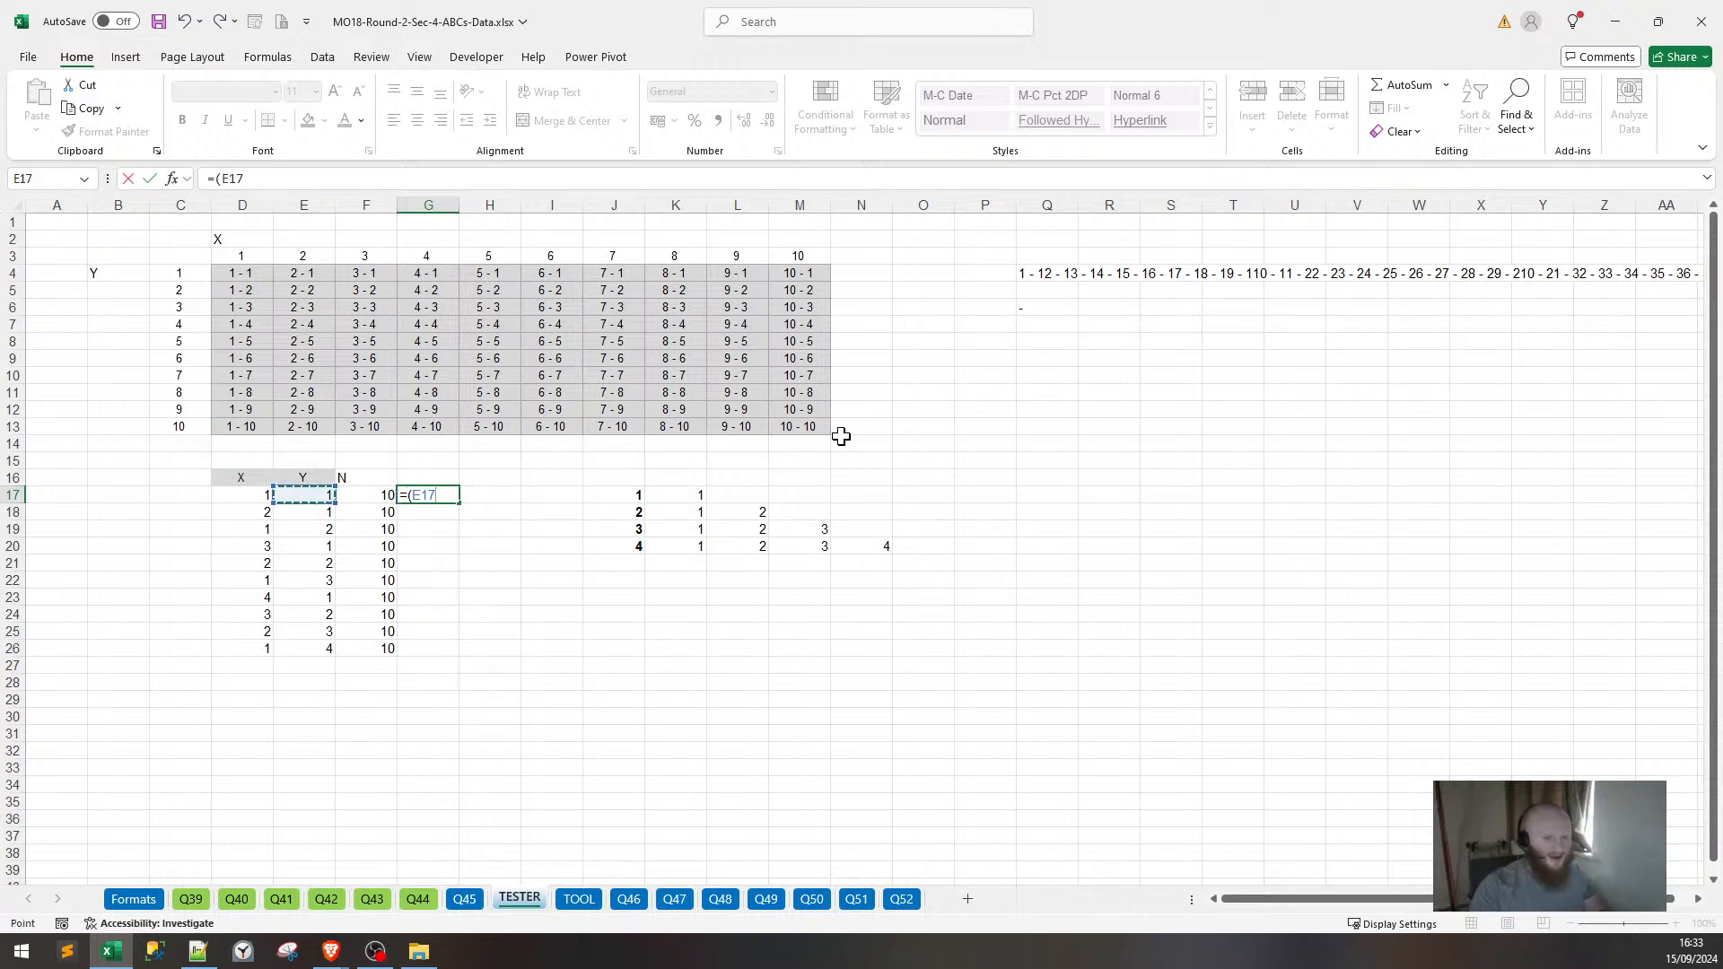
{"action": "type", "text": "-"}
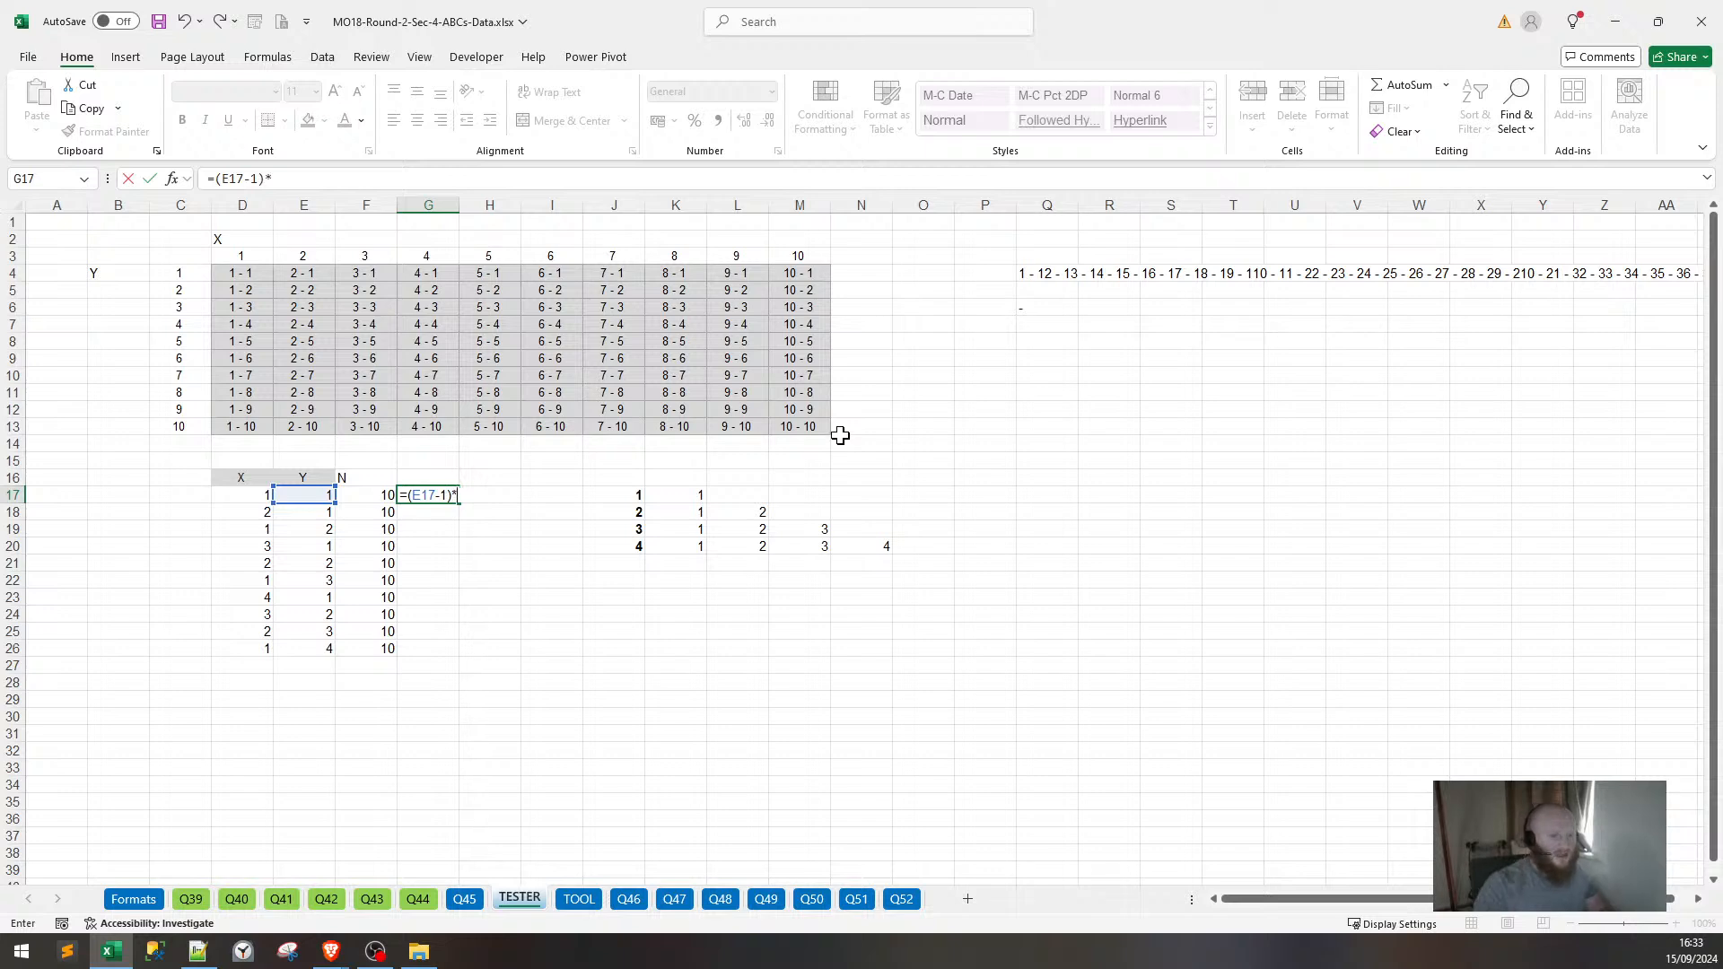
{"action": "type", "text": "1)*"}
{"action": "key", "text": "Left"}
{"action": "key", "text": "Return"}
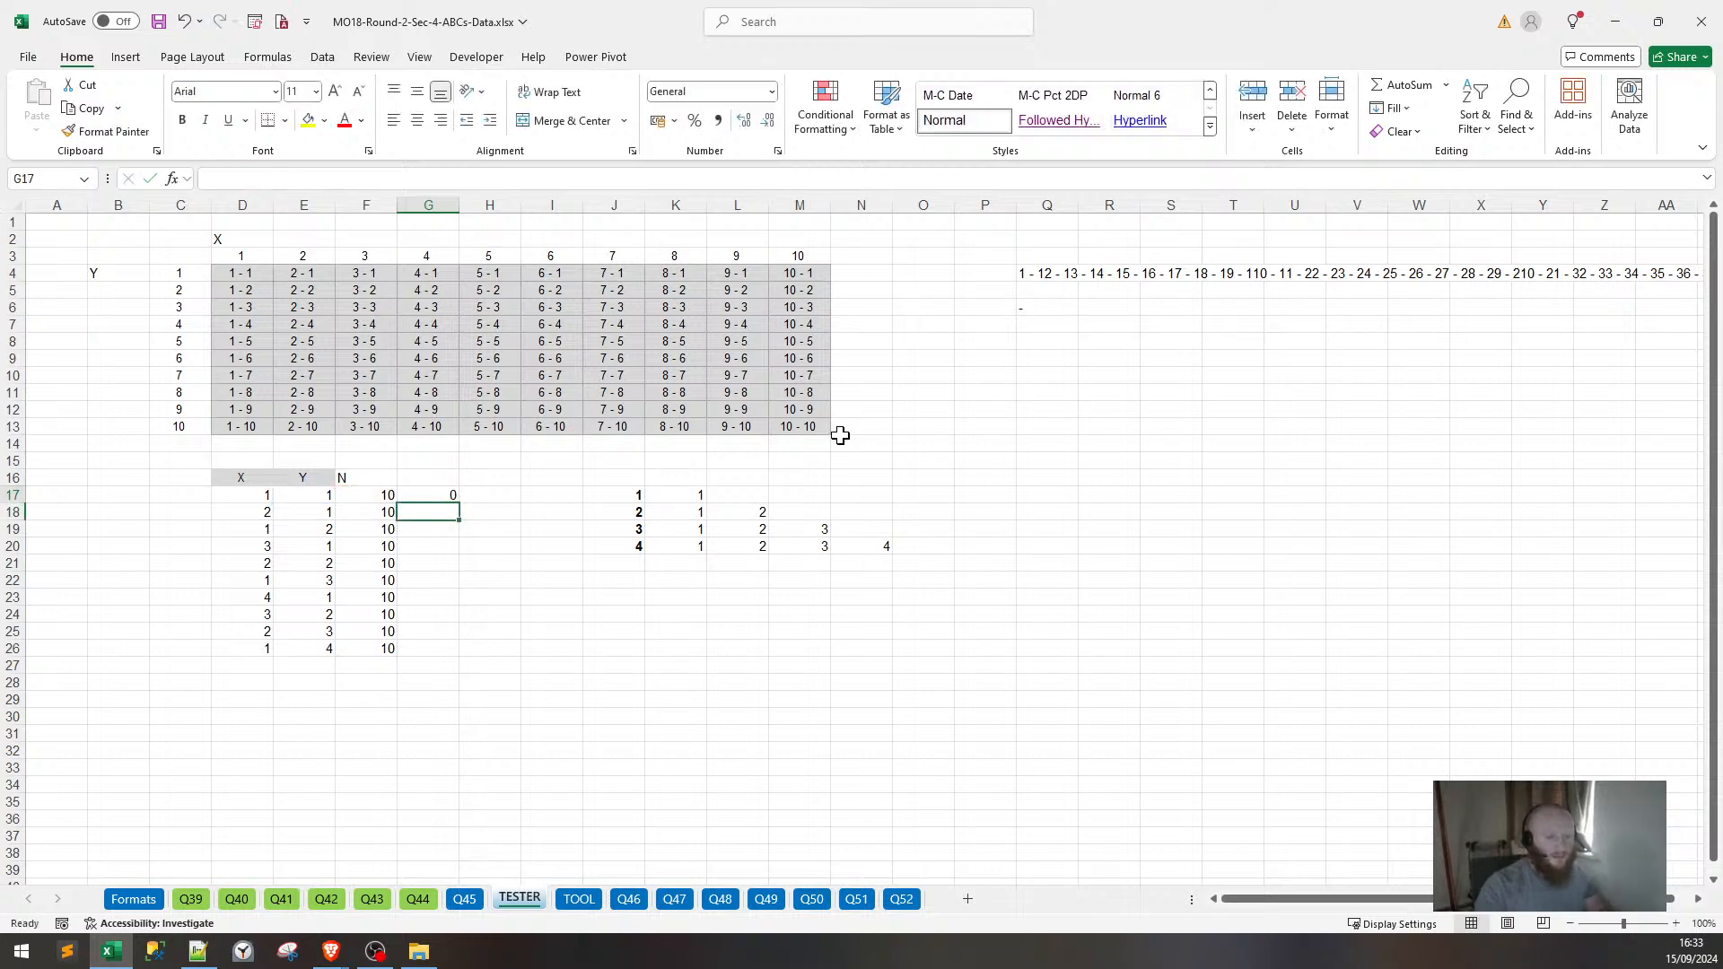
Complete G17 by adding D17, making it =(E17-1)*F17+D17.
{"action": "key", "text": "Up"}
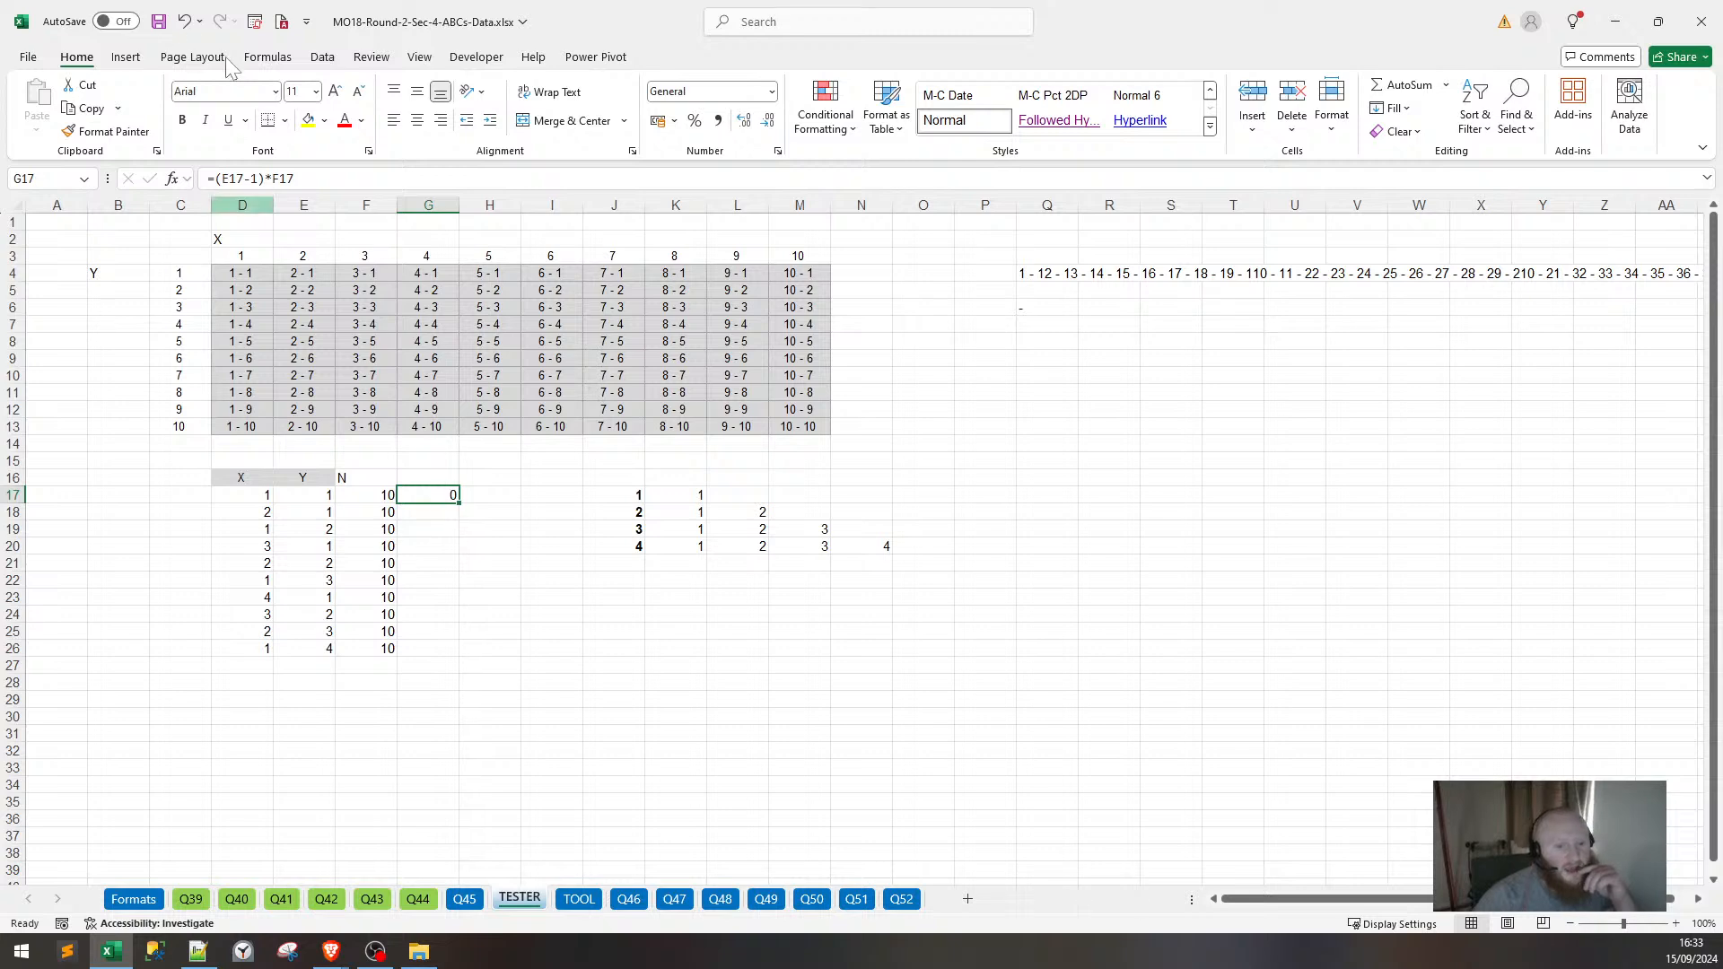
{"action": "key", "text": "F2"}
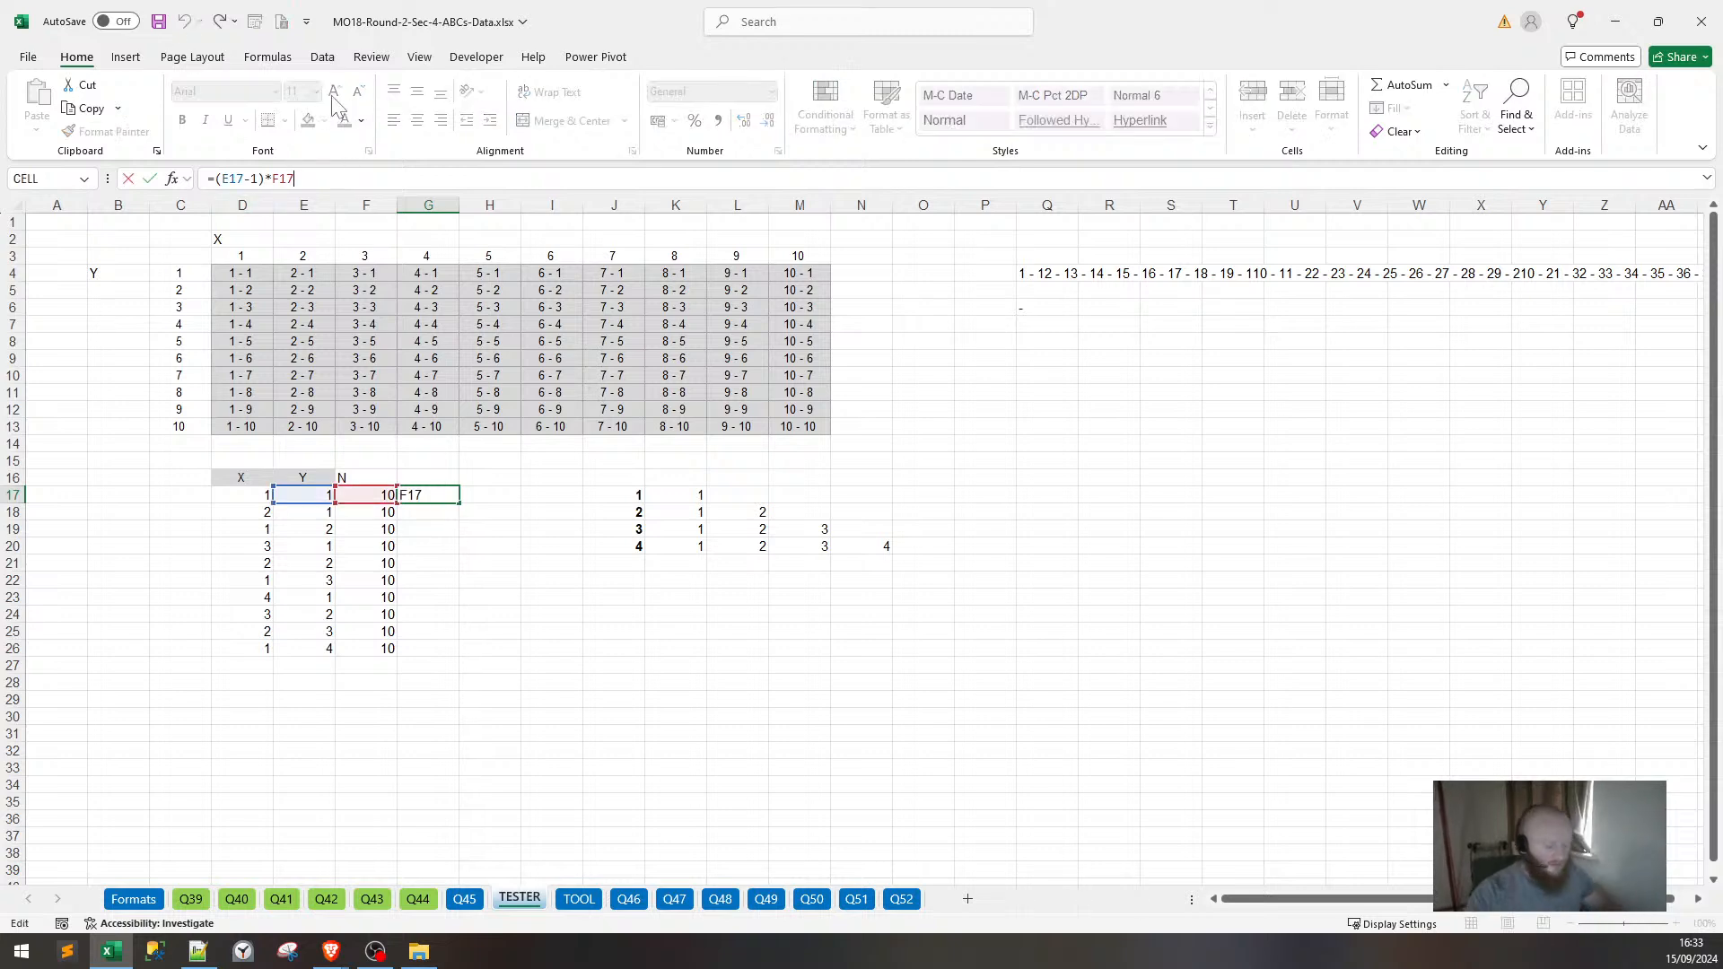
{"action": "type", "text": "+"}
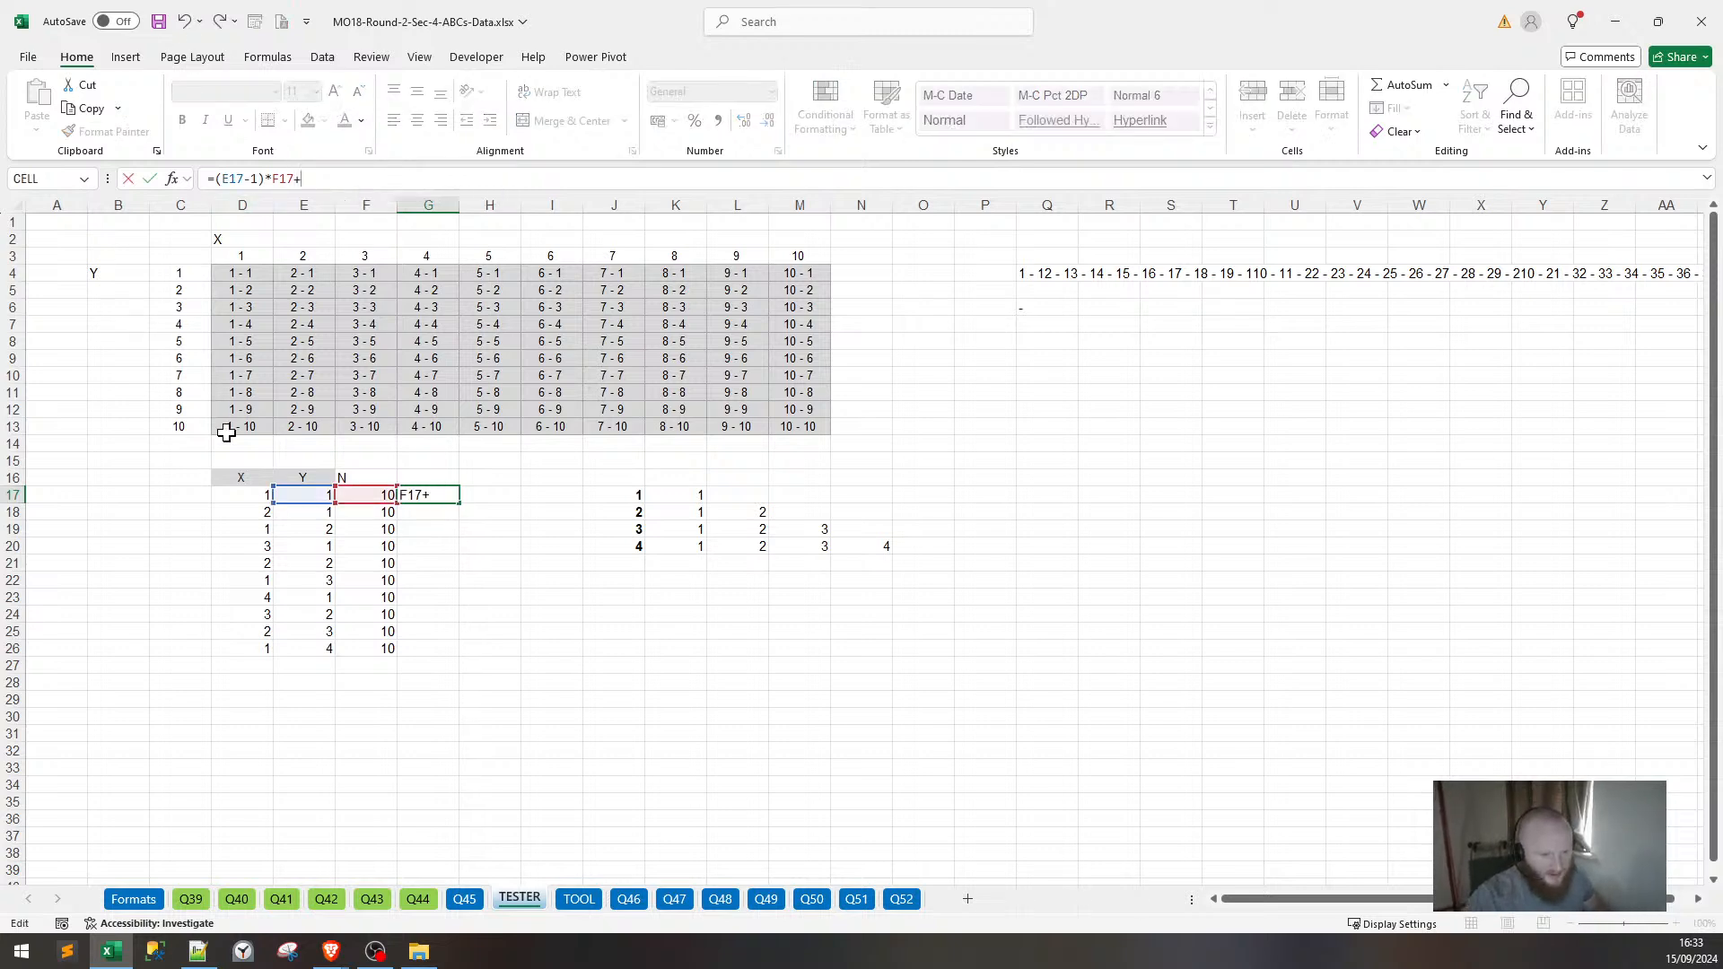
{"action": "left_click", "coordinate": [239, 499]}
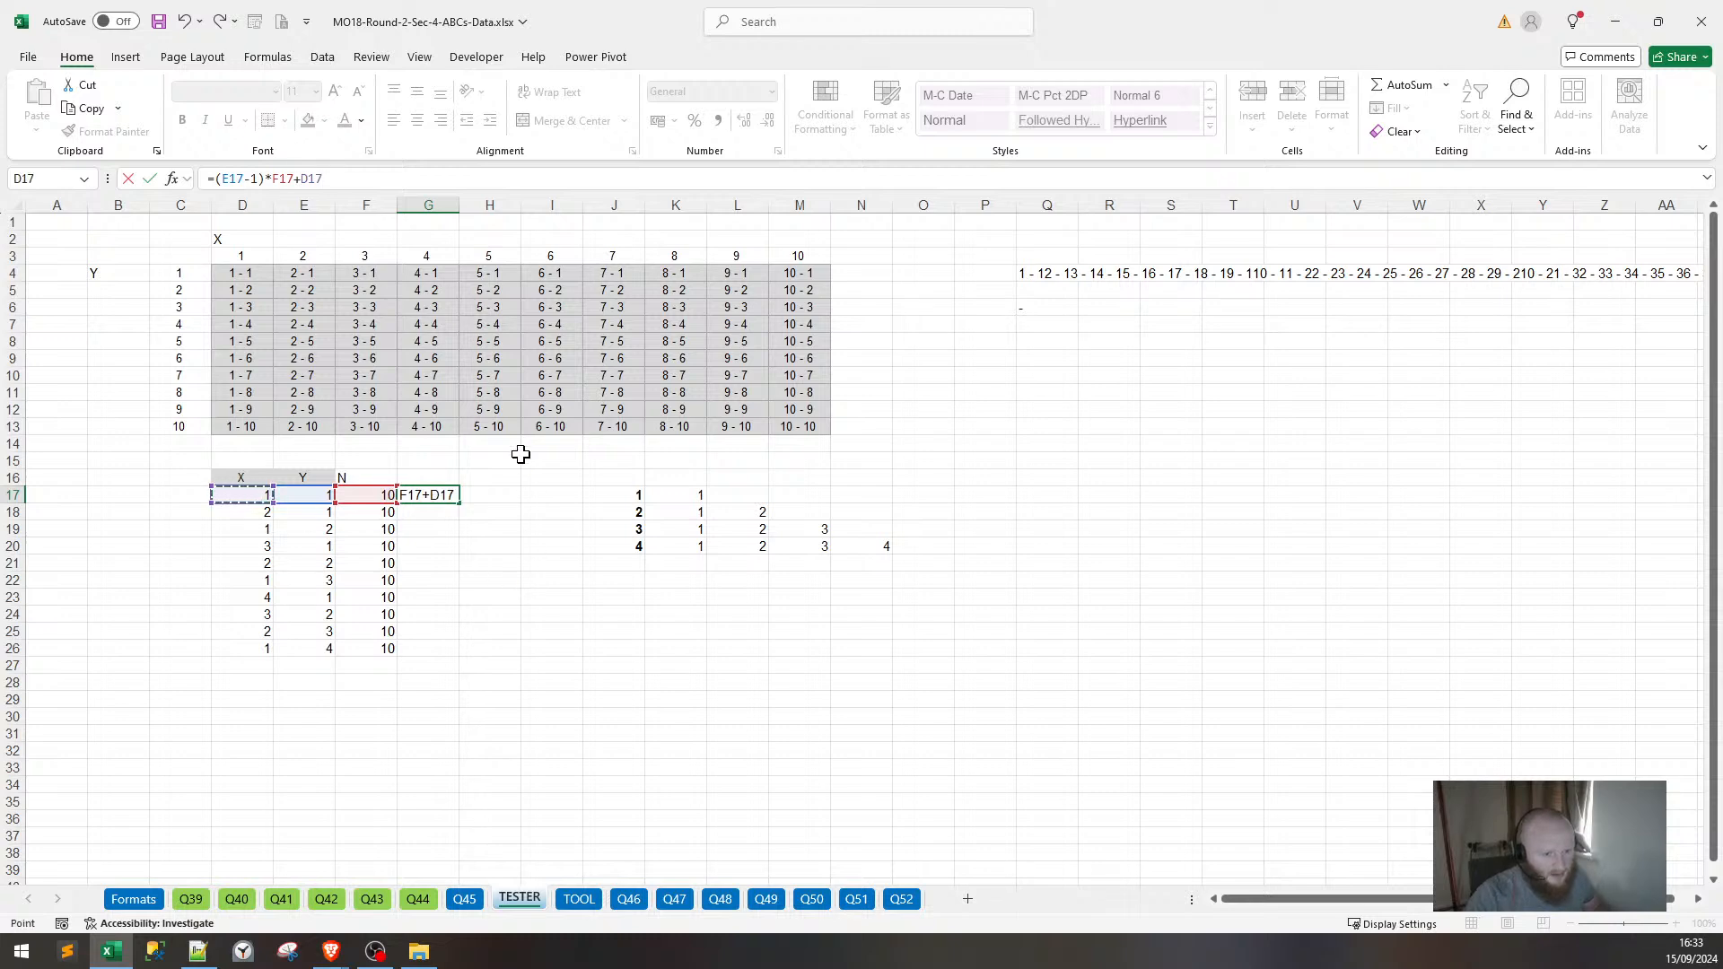
{"action": "key", "text": "ctrl+Return"}
Fill the G17 formula down to G26 and check the results in G18 and G19.
{"action": "key", "text": "shift+Down"}
{"action": "key", "text": "shift+Down"}
{"action": "key", "text": "shift+Down"}
{"action": "key", "text": "shift+Down"}
{"action": "key", "text": "shift+Down"}
{"action": "key", "text": "shift+Down"}
{"action": "key", "text": "shift+Down"}
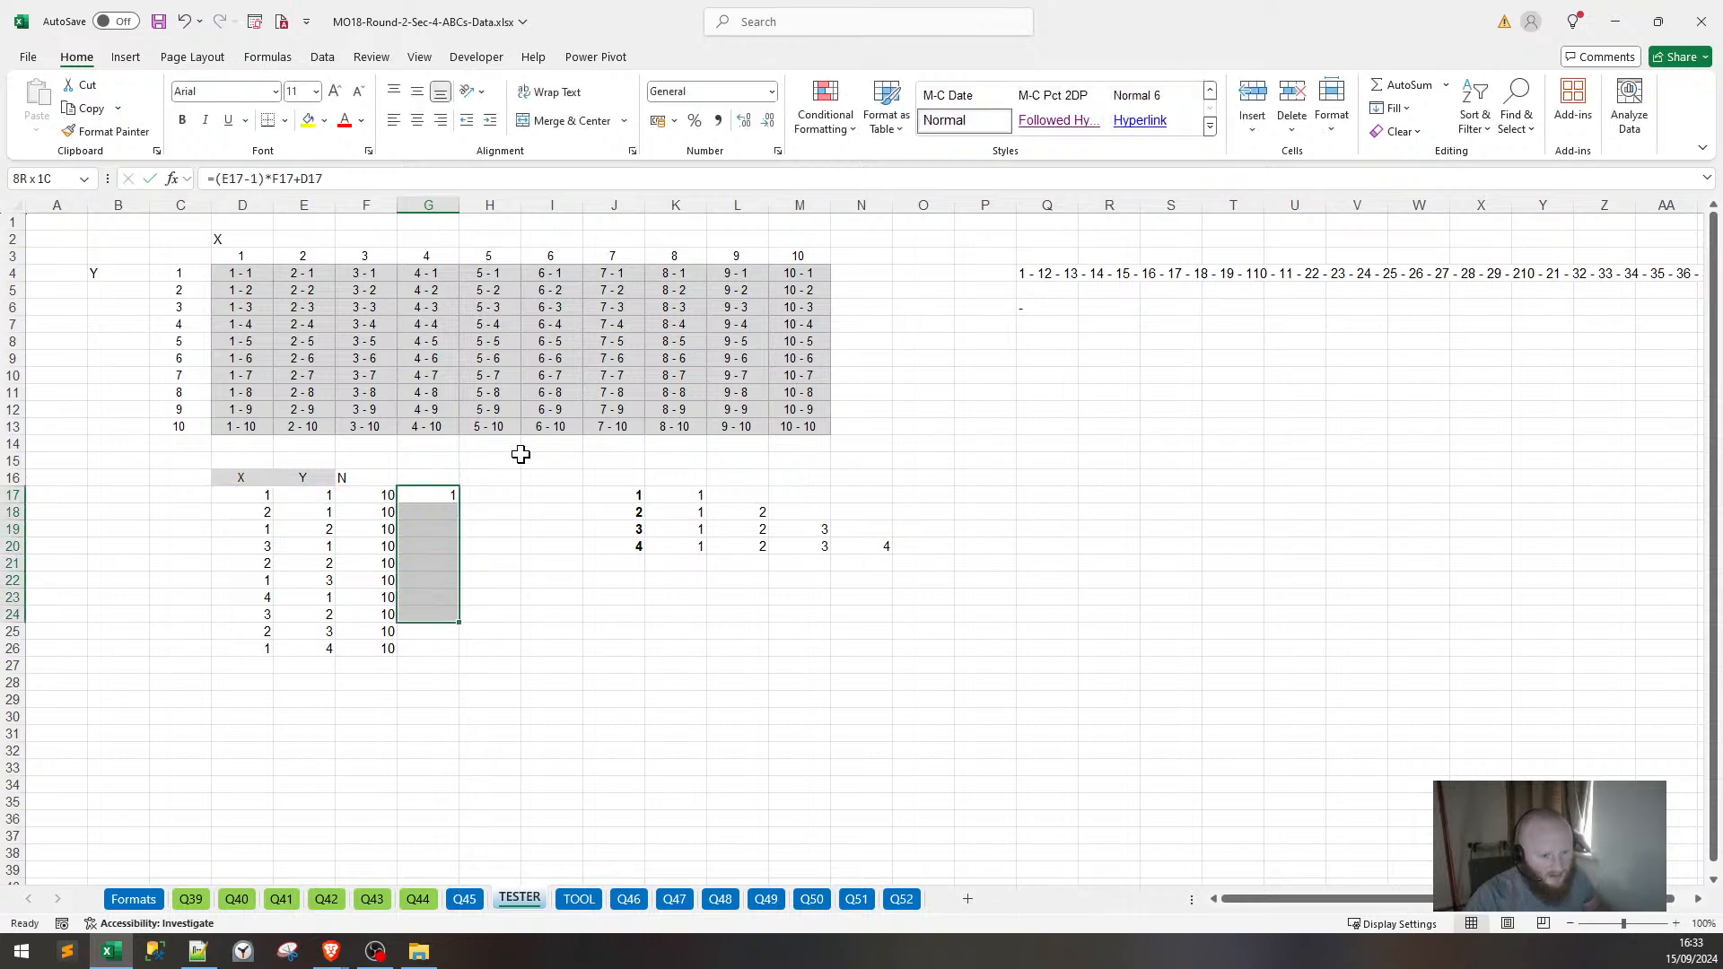
{"action": "key", "text": "shift+Down"}
{"action": "key", "text": "shift+Down"}
{"action": "key", "text": "ctrl+d"}
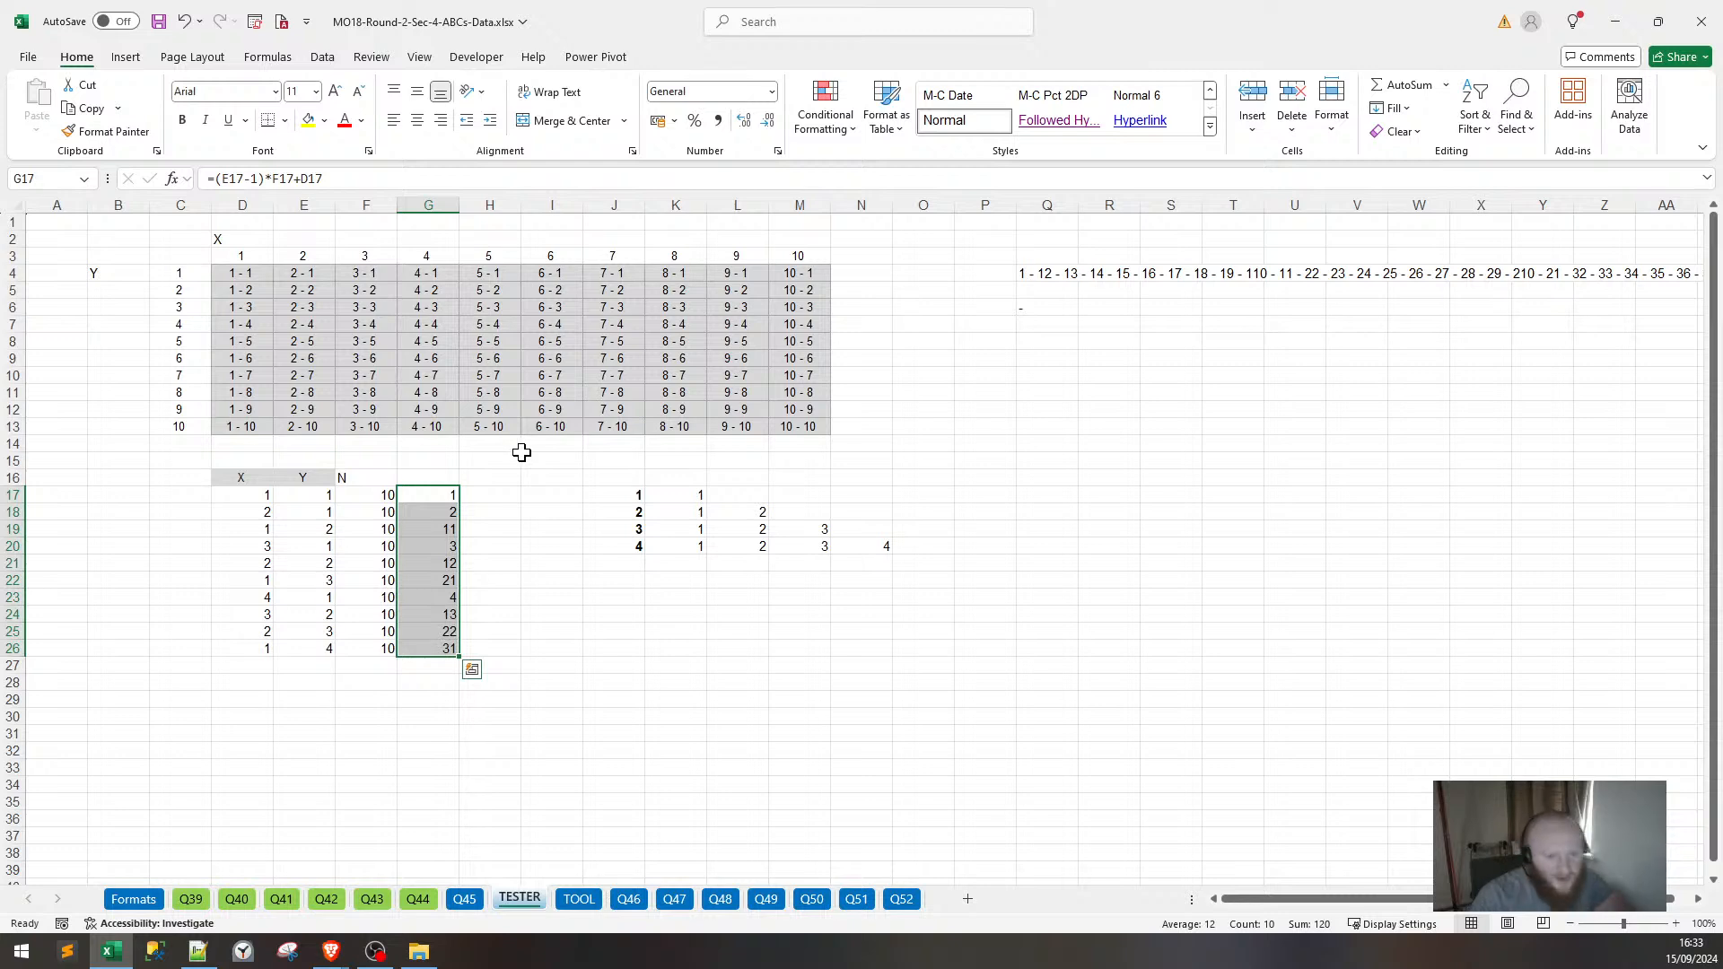
{"action": "left_click", "coordinate": [442, 495]}
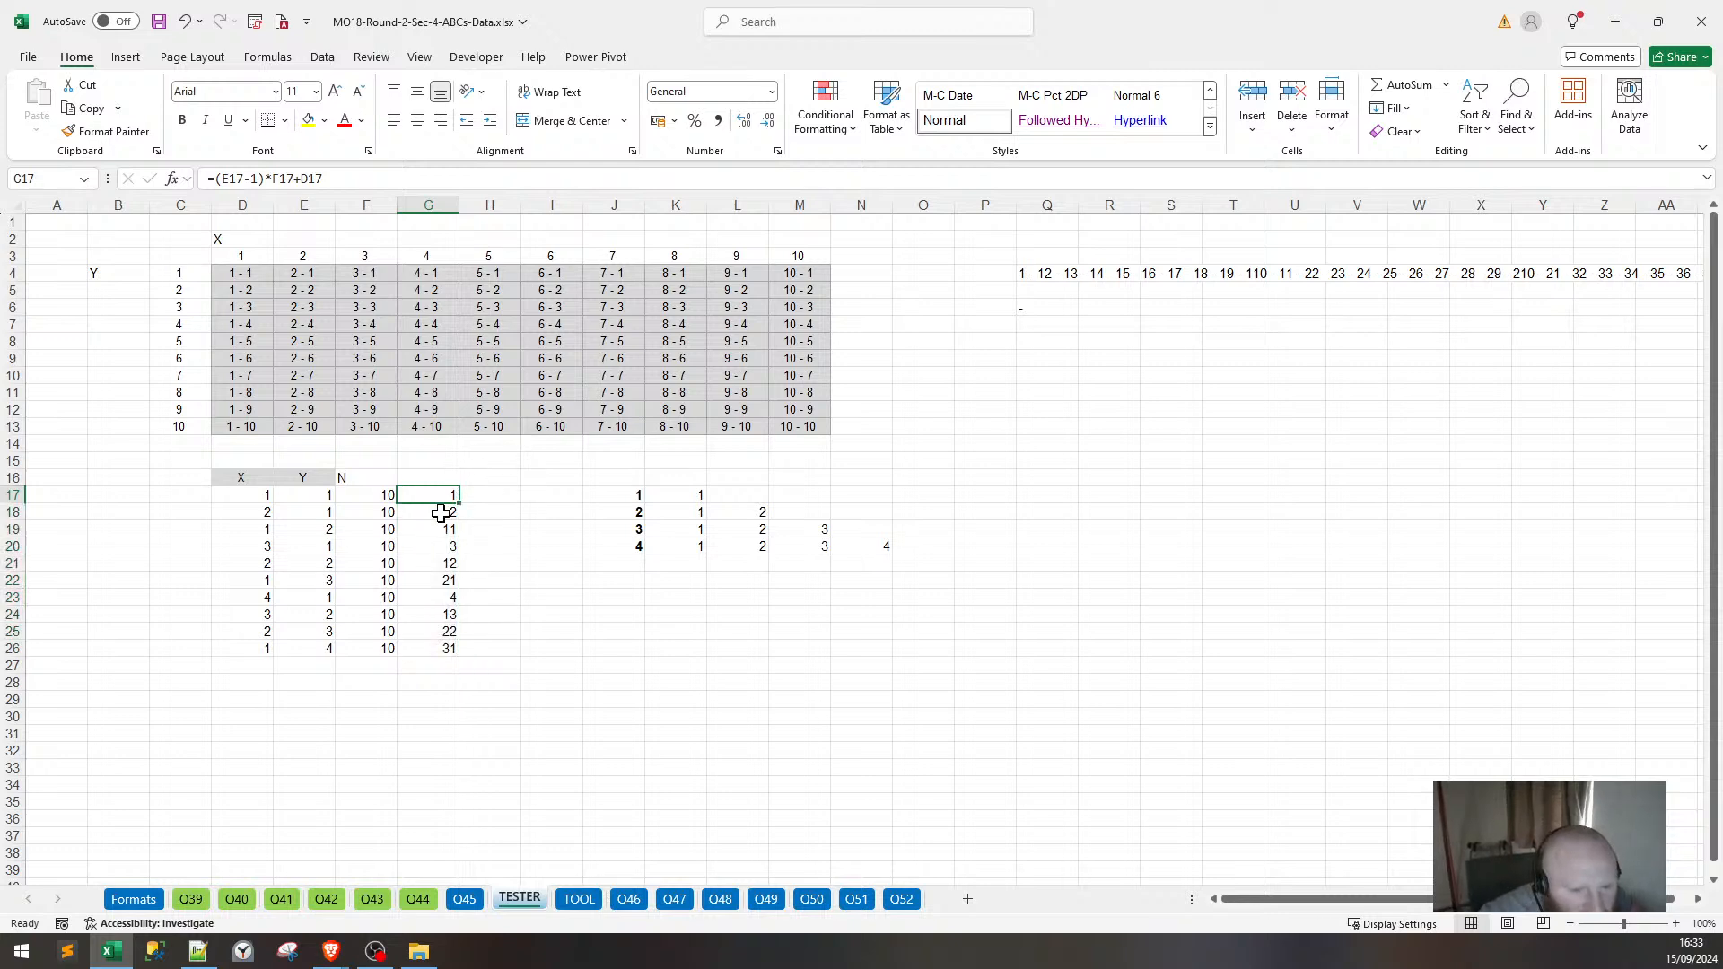
{"action": "left_click", "coordinate": [440, 512]}
{"action": "left_click", "coordinate": [442, 530]}
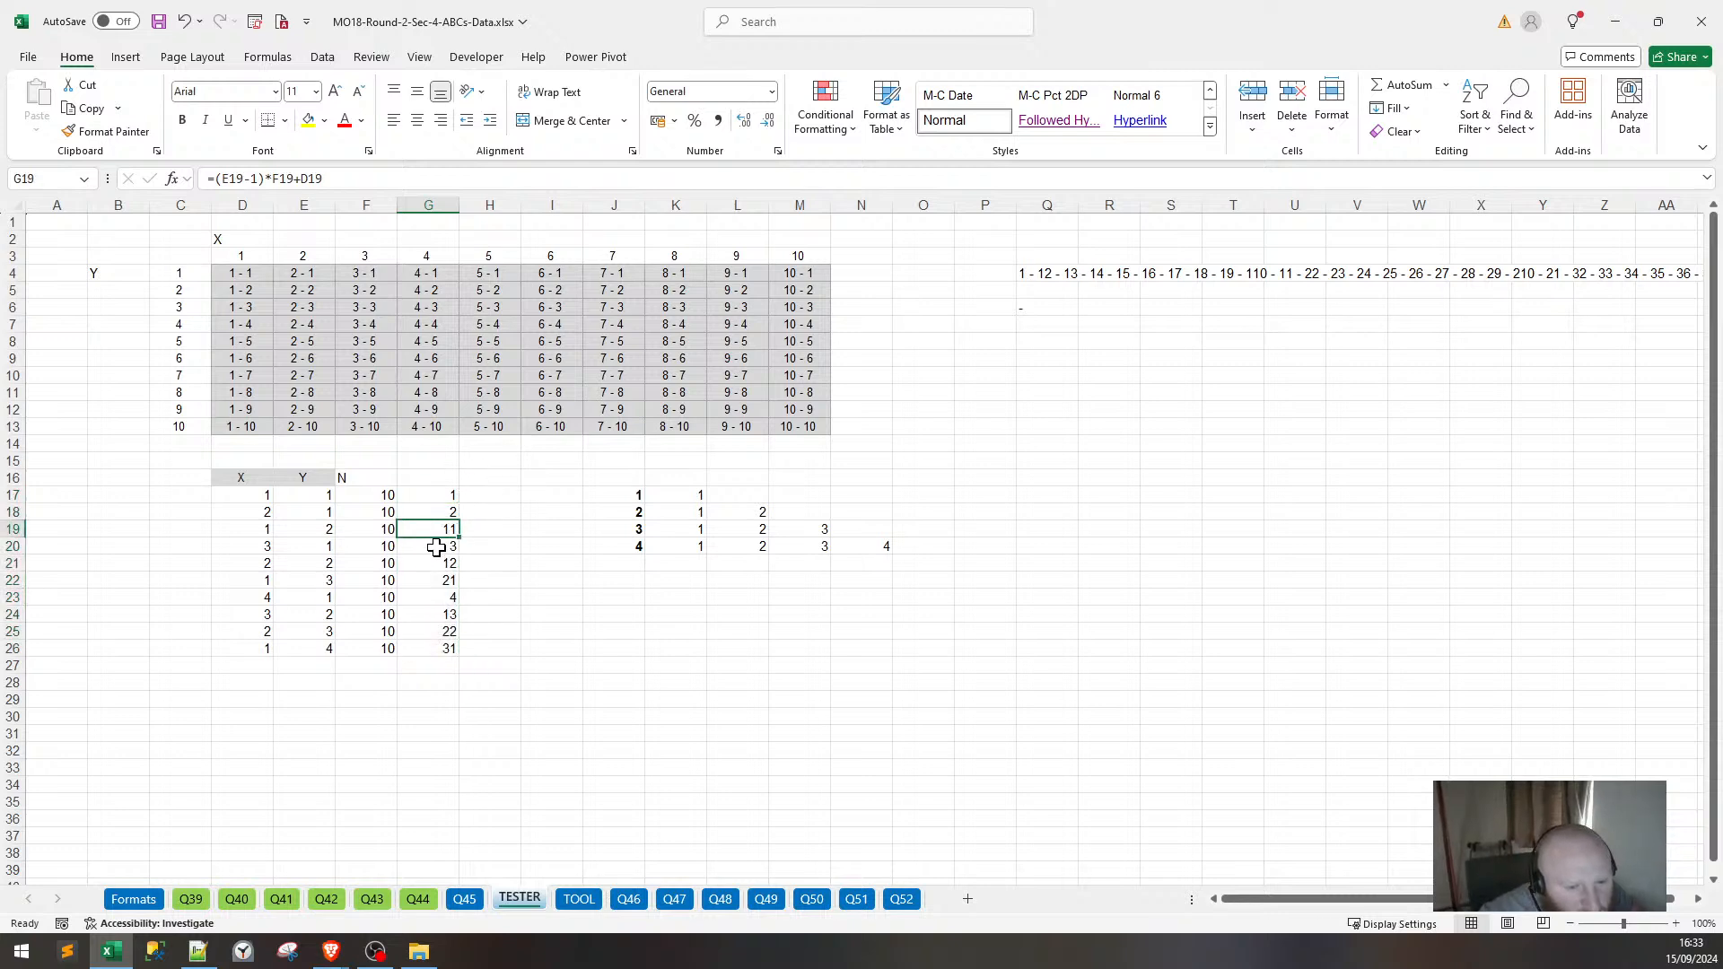
Inspect the label formulas in the first row of the grid.
{"action": "left_click", "coordinate": [247, 277]}
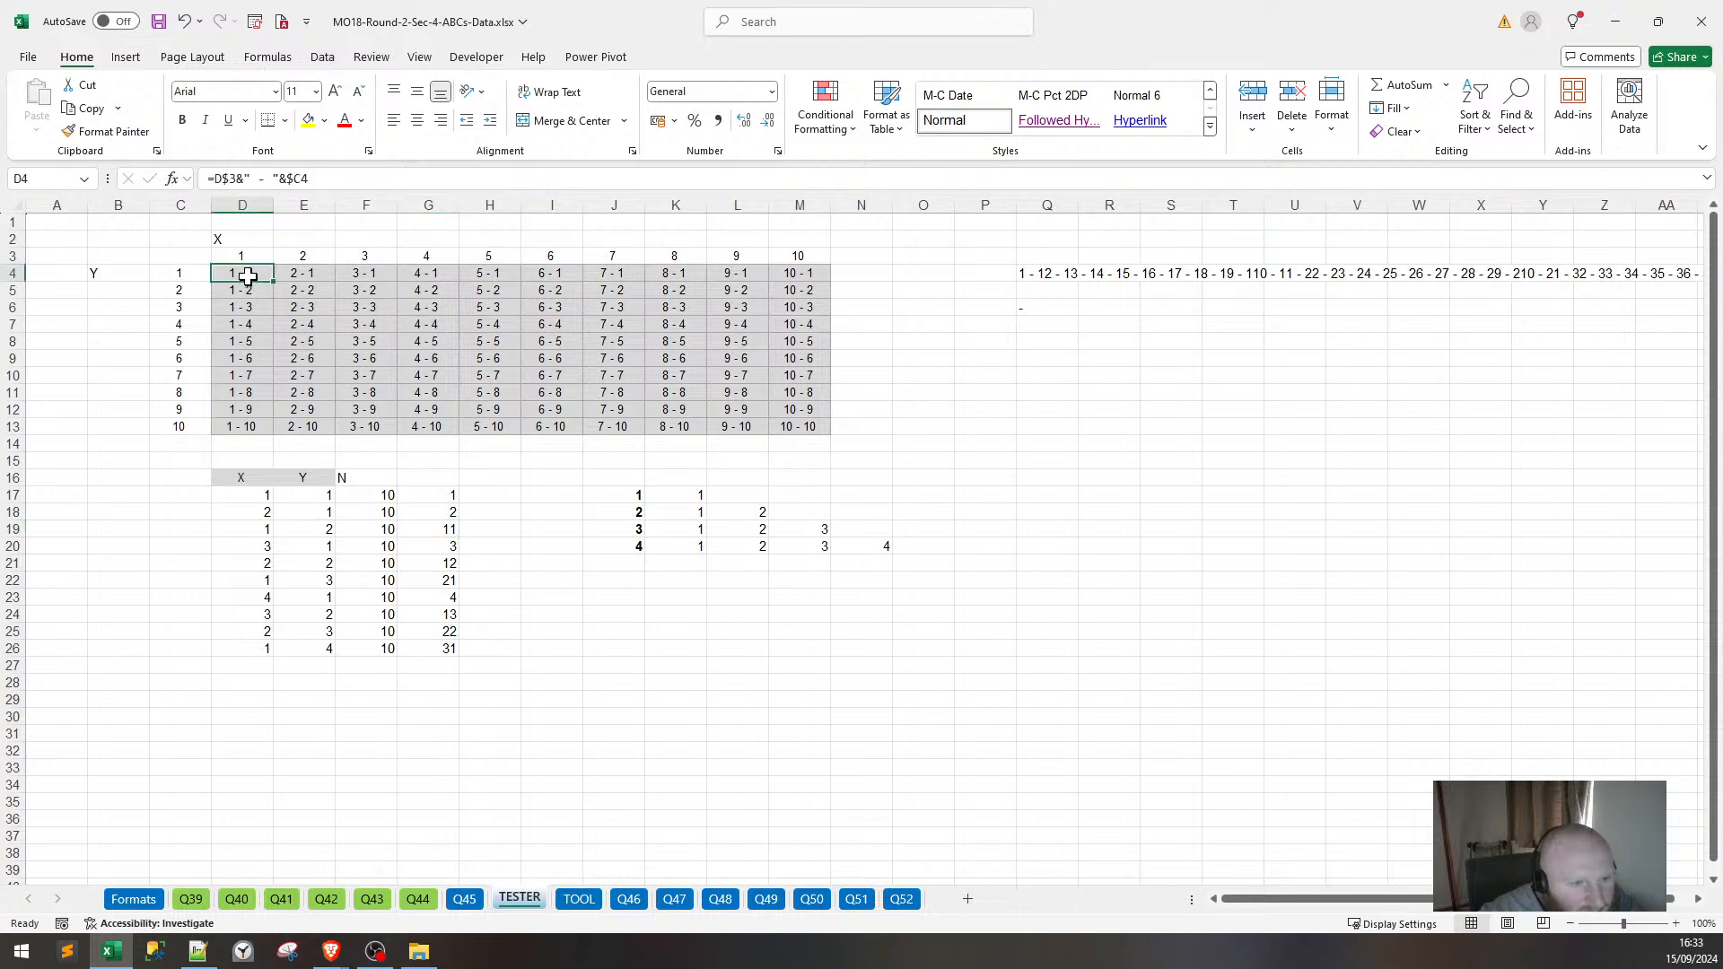
{"action": "left_click_drag", "start_coordinate": [248, 276], "coordinate": [814, 279]}
{"action": "left_click", "coordinate": [987, 341]}
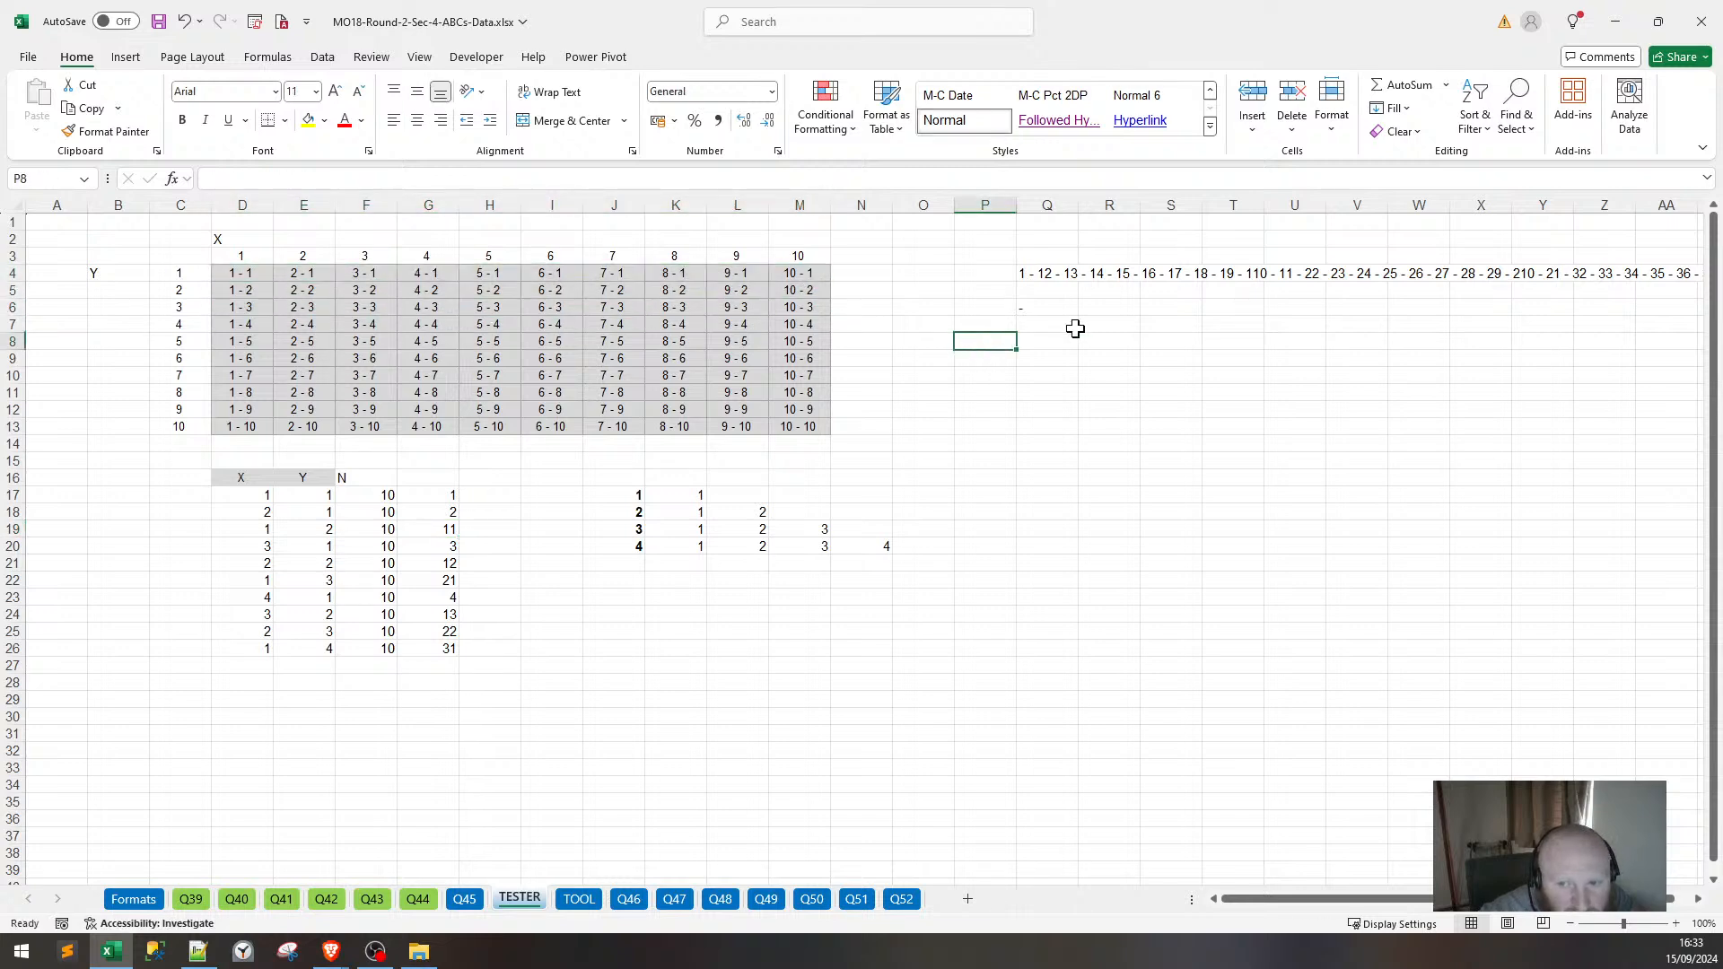
{"action": "left_click_drag", "start_coordinate": [1075, 328], "coordinate": [1102, 342]}
{"action": "left_click", "coordinate": [248, 274], "text": "ctrl"}
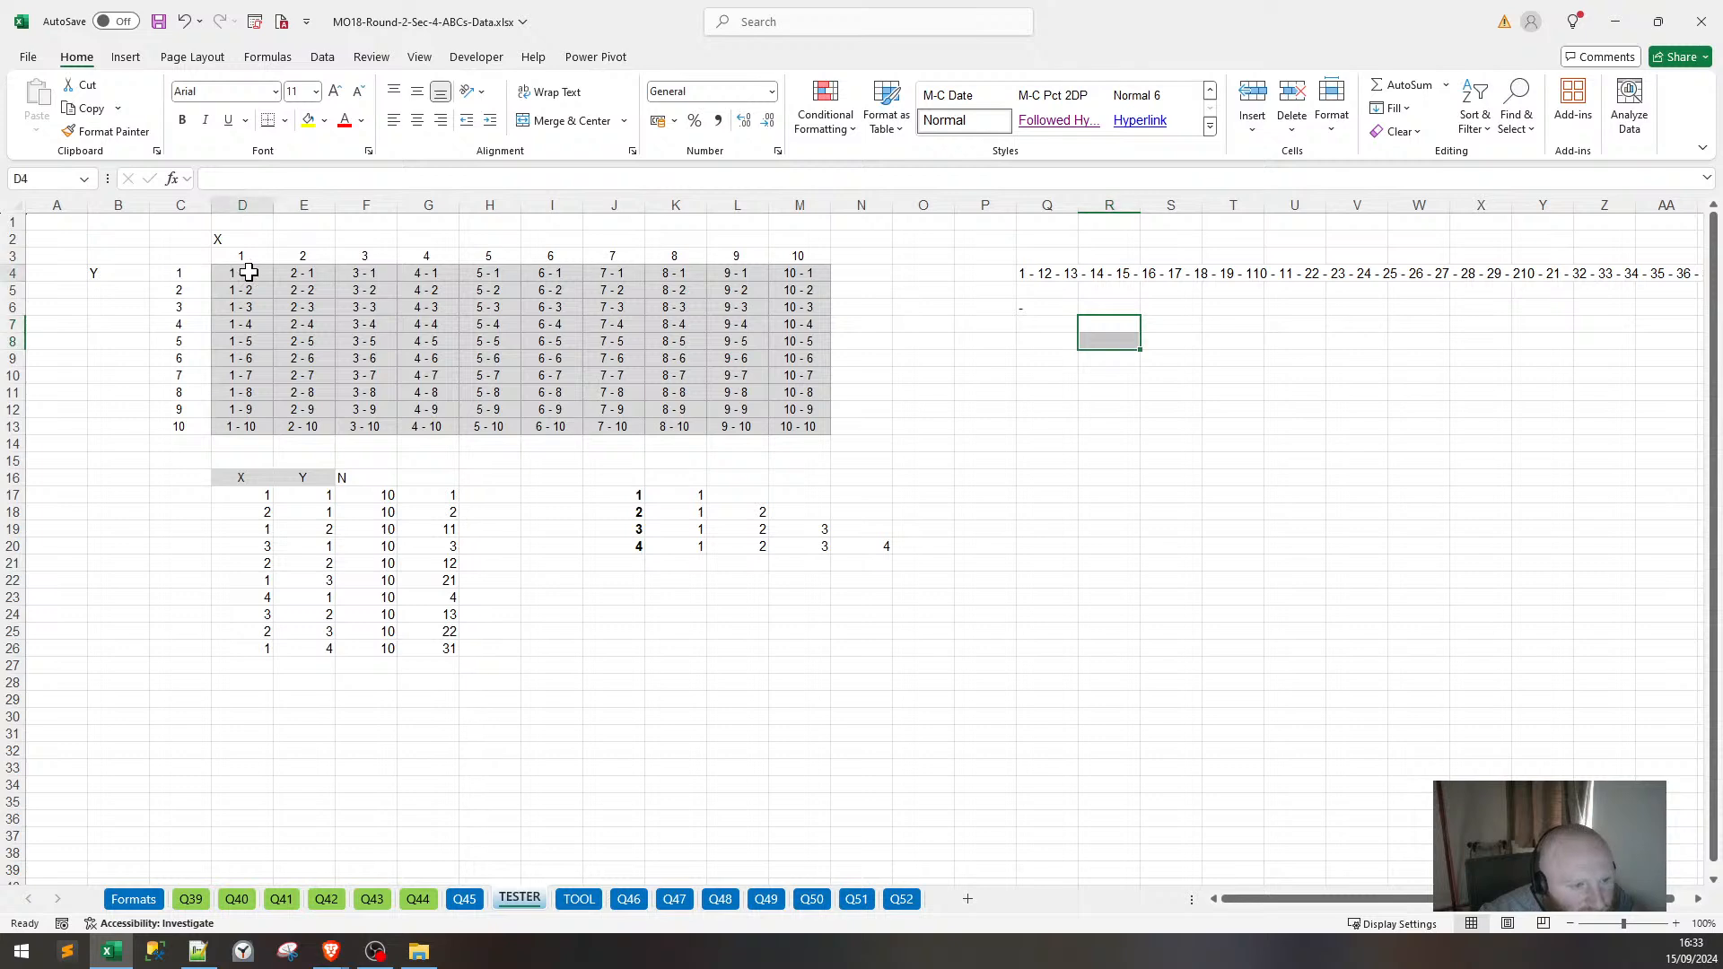
{"action": "left_click_drag", "start_coordinate": [248, 271], "coordinate": [799, 273]}
{"action": "left_click", "coordinate": [367, 306]}
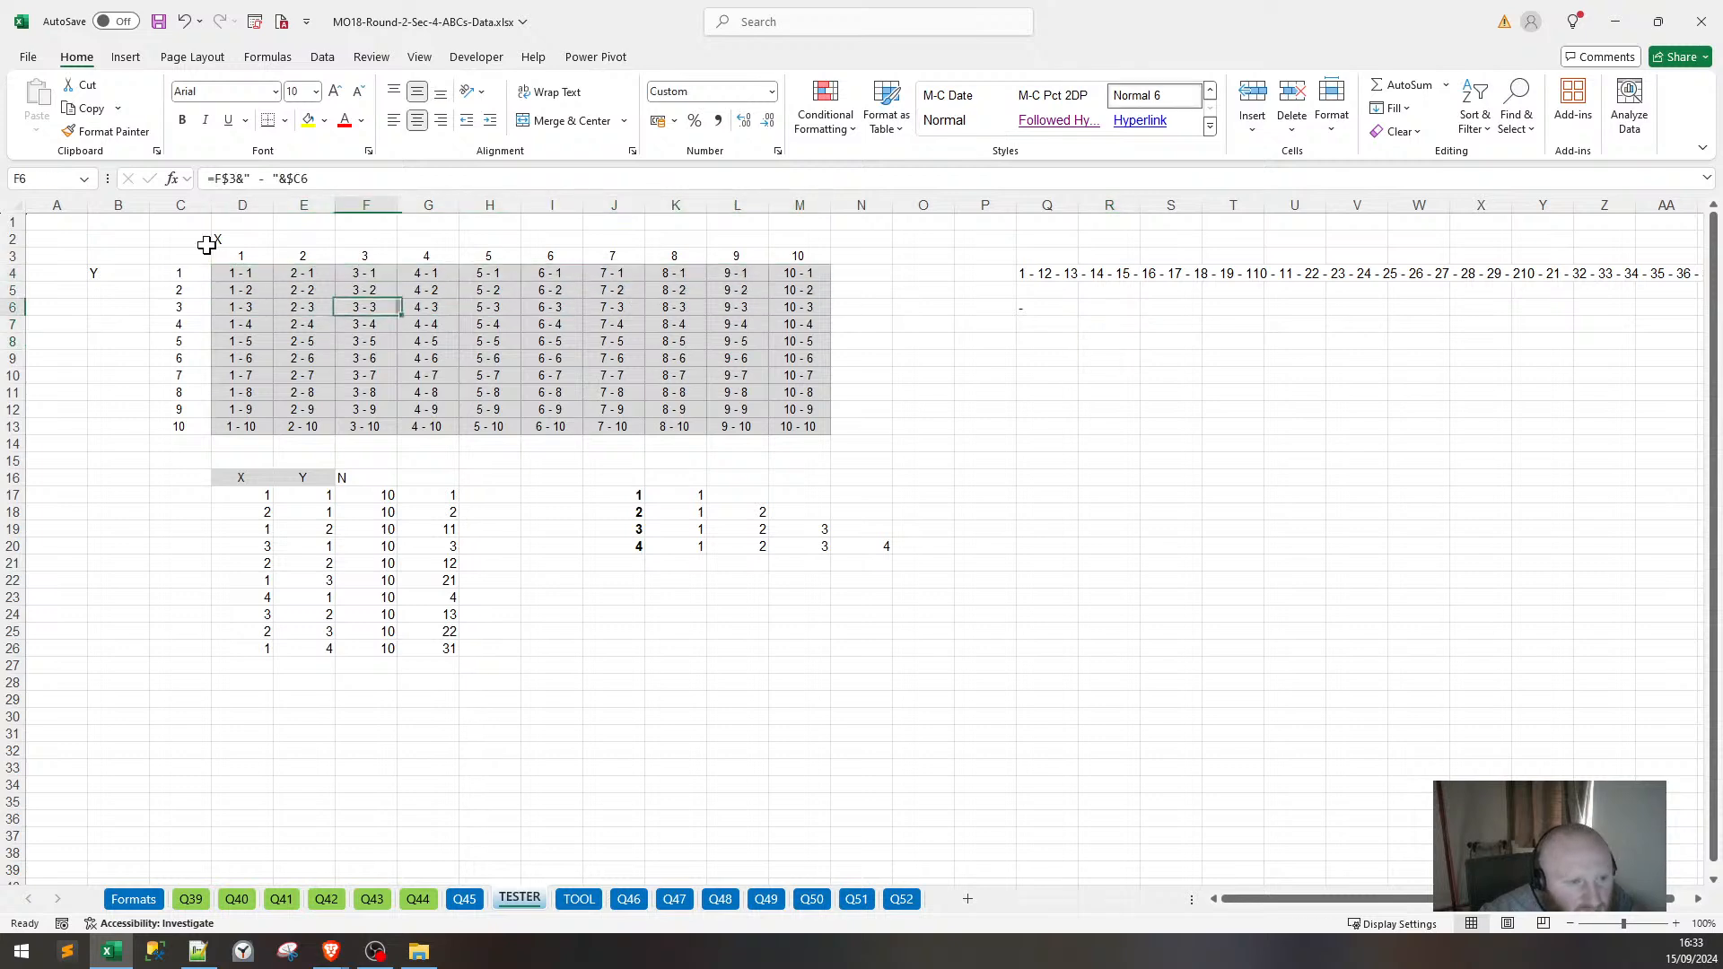
Enter the row starts 1, 11, 21, 31, 41, 51, 61, 71, 81, 91 in D4:D13.
{"action": "left_click", "coordinate": [250, 272]}
{"action": "type", "text": "1"}
{"action": "key", "text": "Return"}
{"action": "type", "text": "11"}
{"action": "key", "text": "Return"}
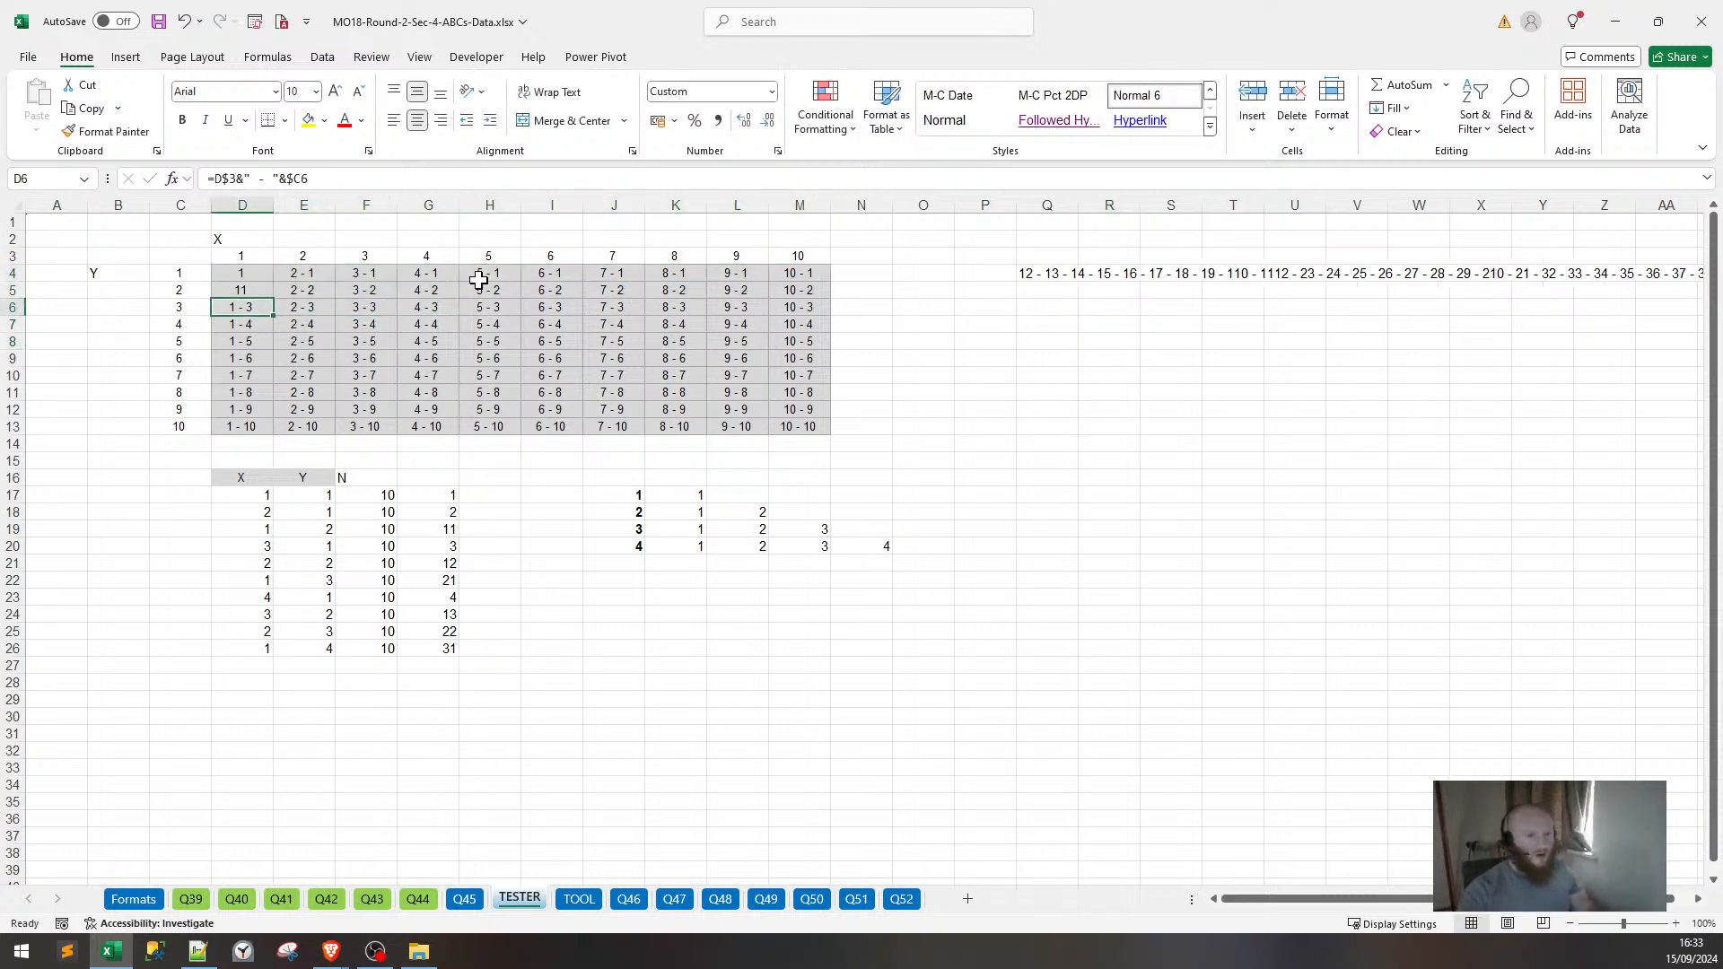
{"action": "type", "text": "21"}
{"action": "key", "text": "Return"}
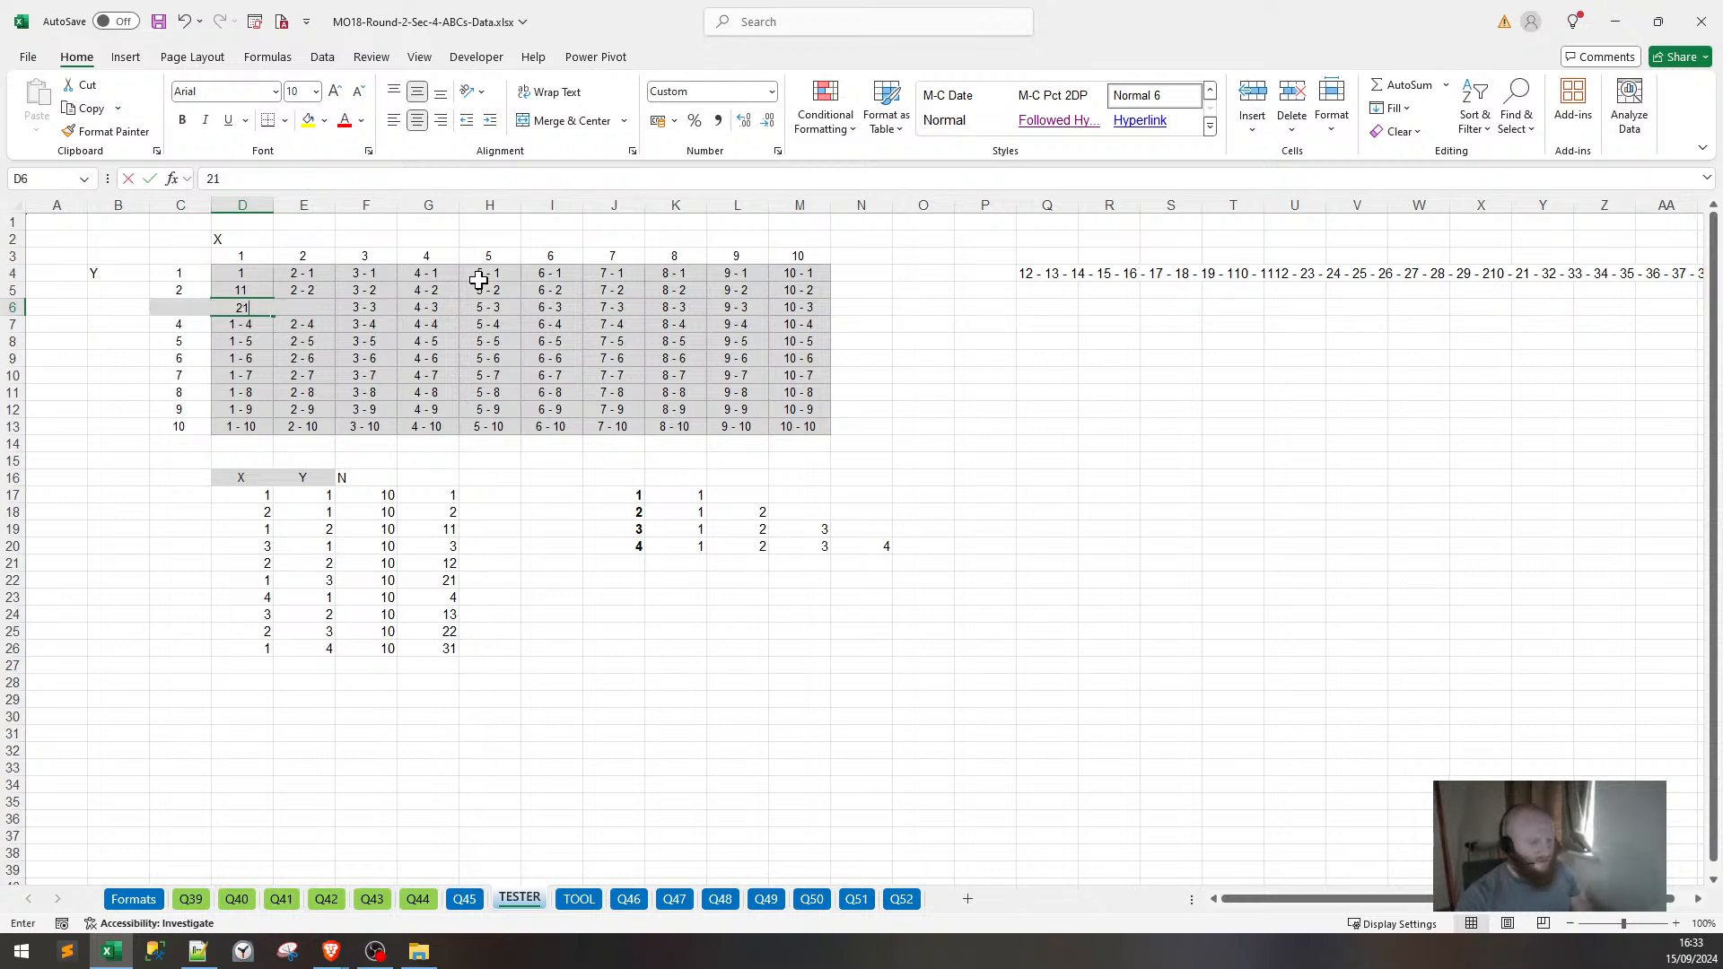
{"action": "type", "text": "31"}
{"action": "key", "text": "Return"}
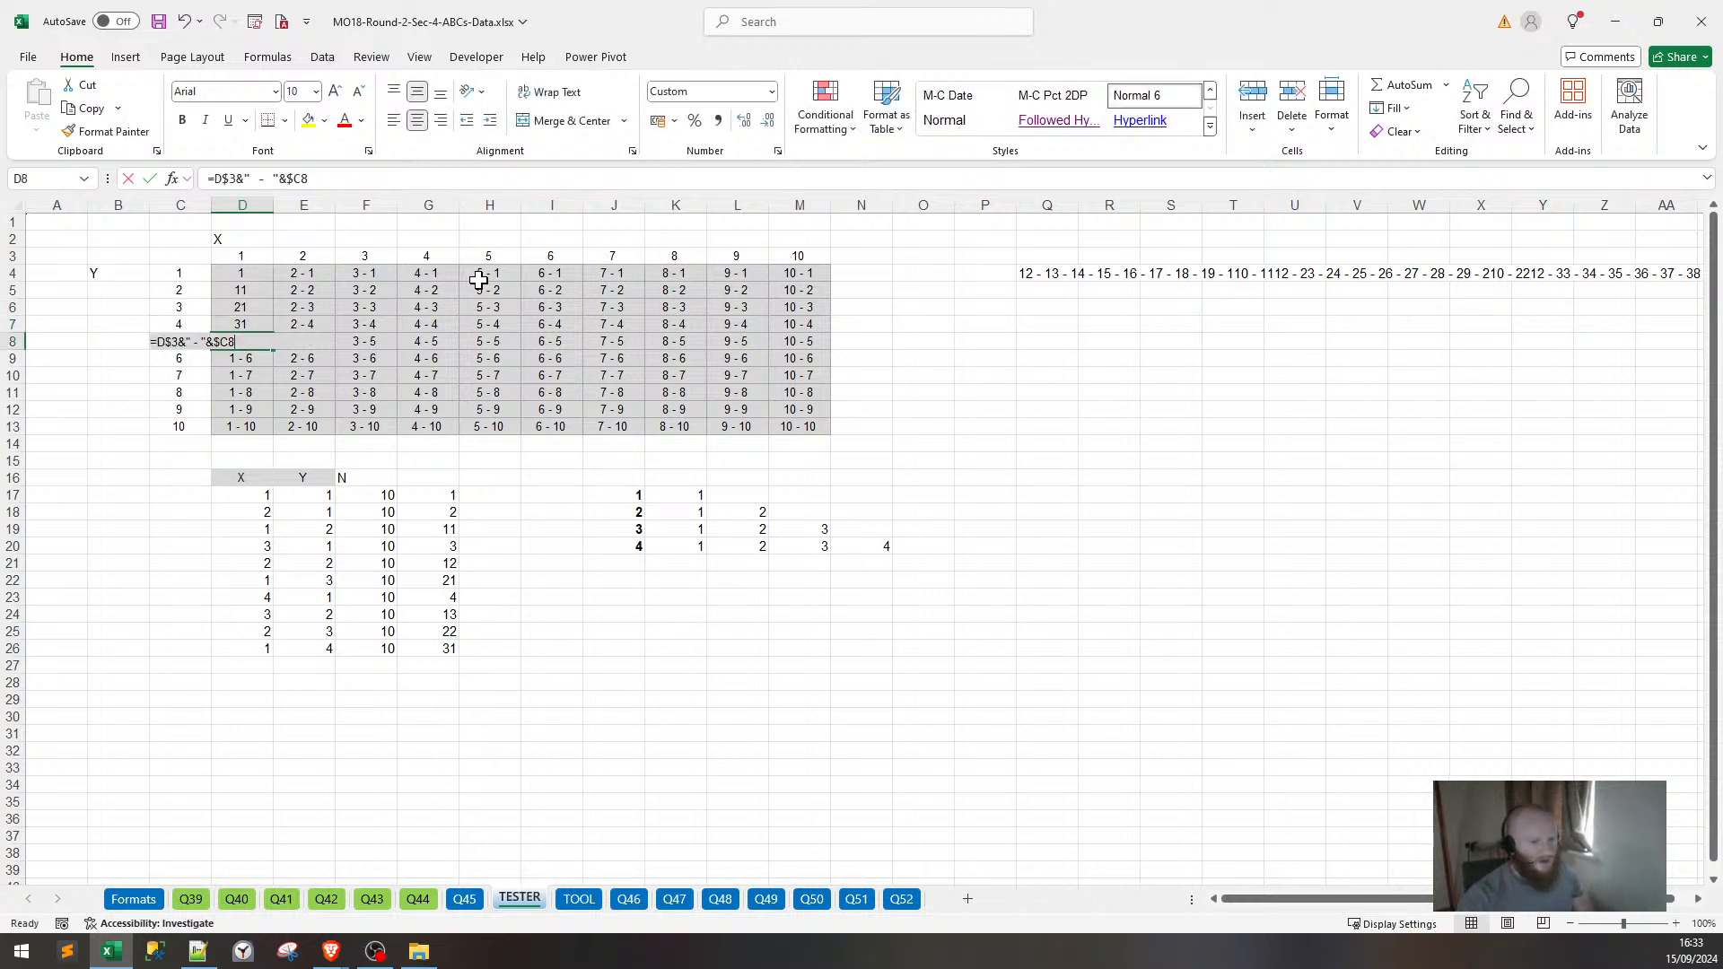
{"action": "type", "text": "41"}
{"action": "key", "text": "Return"}
{"action": "type", "text": "51"}
{"action": "key", "text": "Return"}
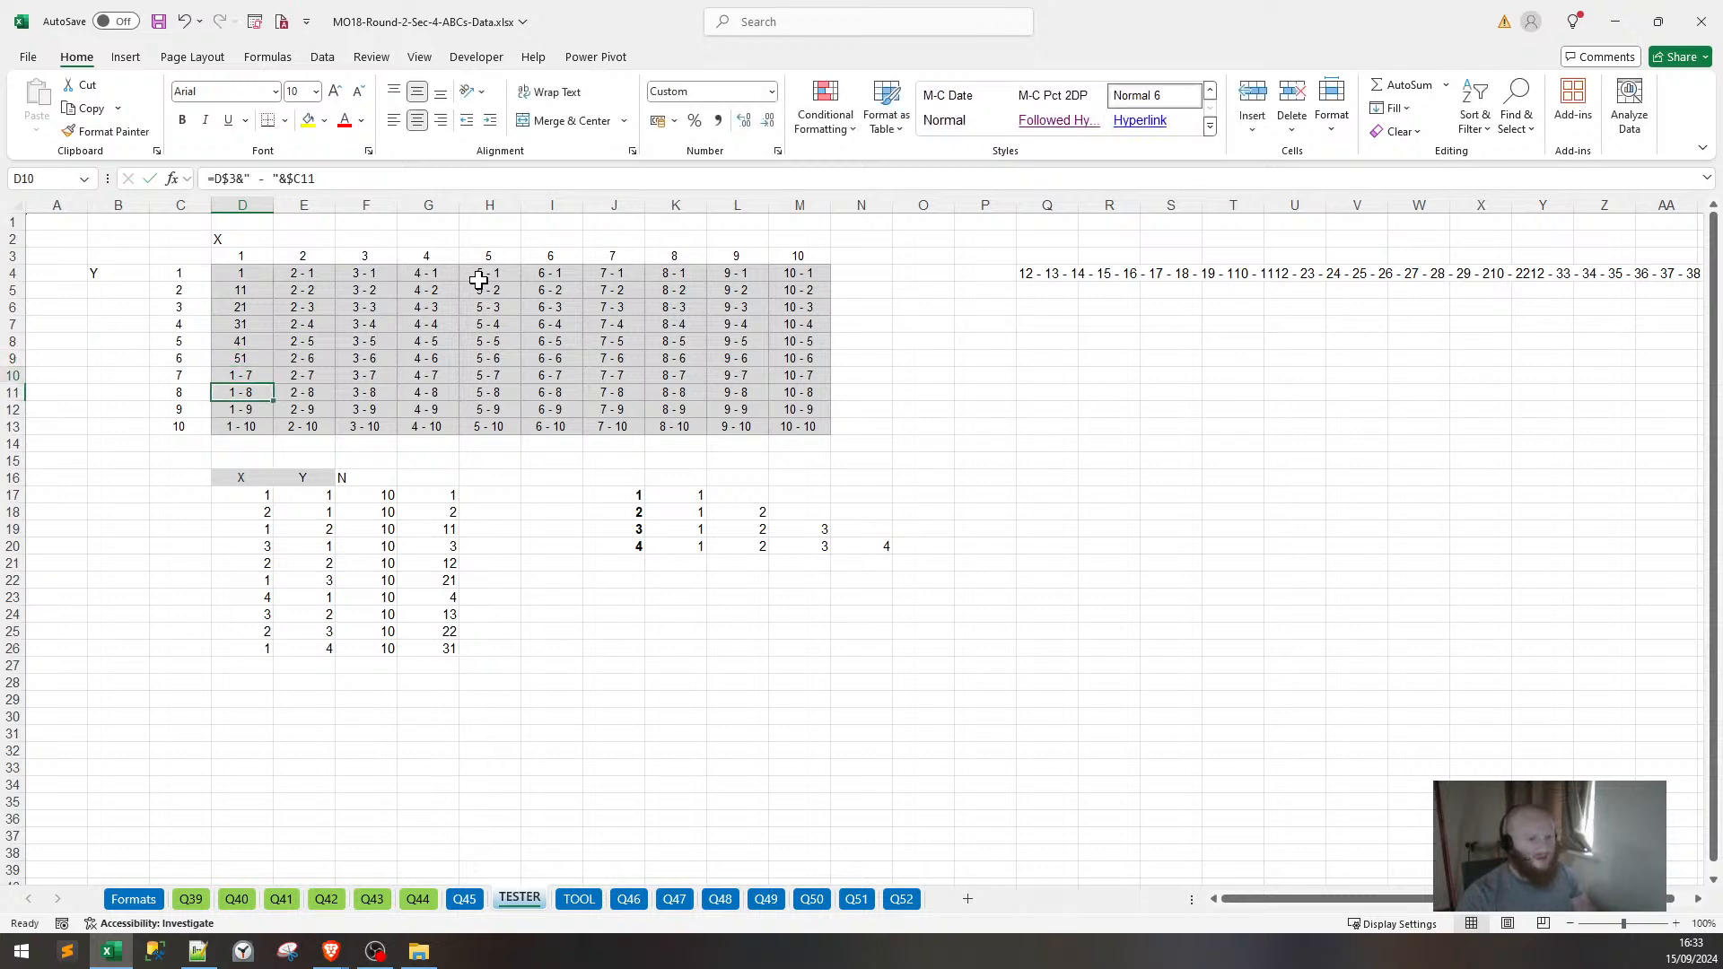
{"action": "type", "text": "61"}
{"action": "key", "text": "Return"}
{"action": "type", "text": "71"}
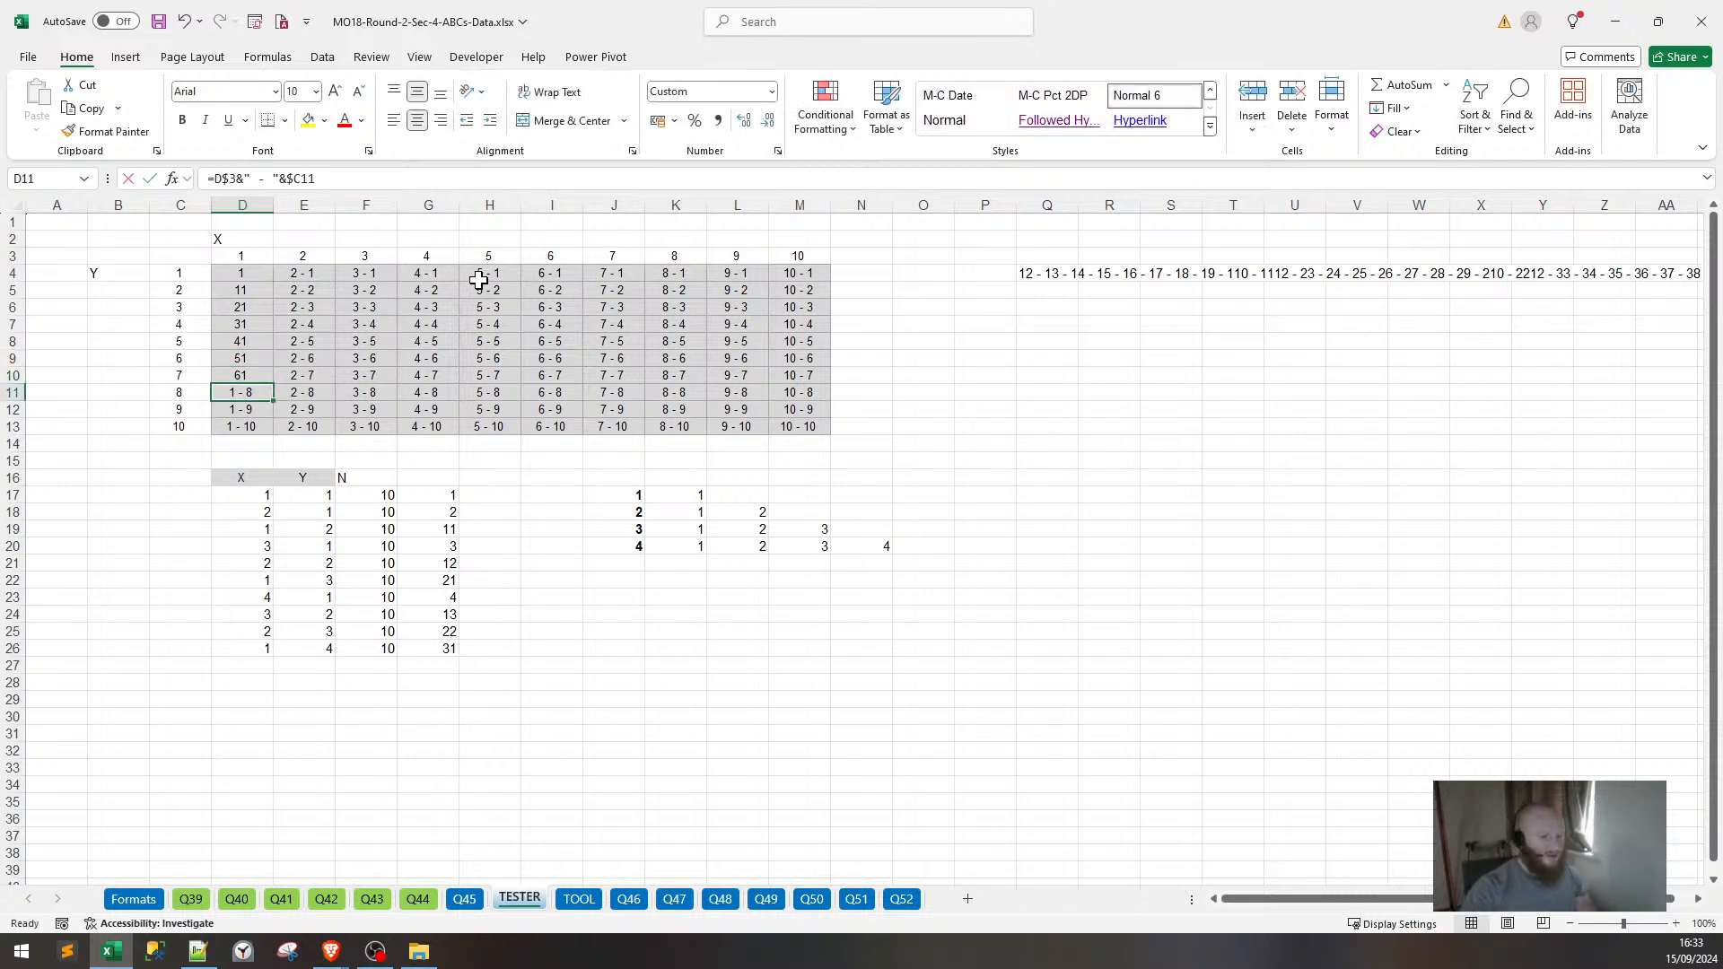
{"action": "key", "text": "Return"}
{"action": "type", "text": "81"}
{"action": "key", "text": "Return"}
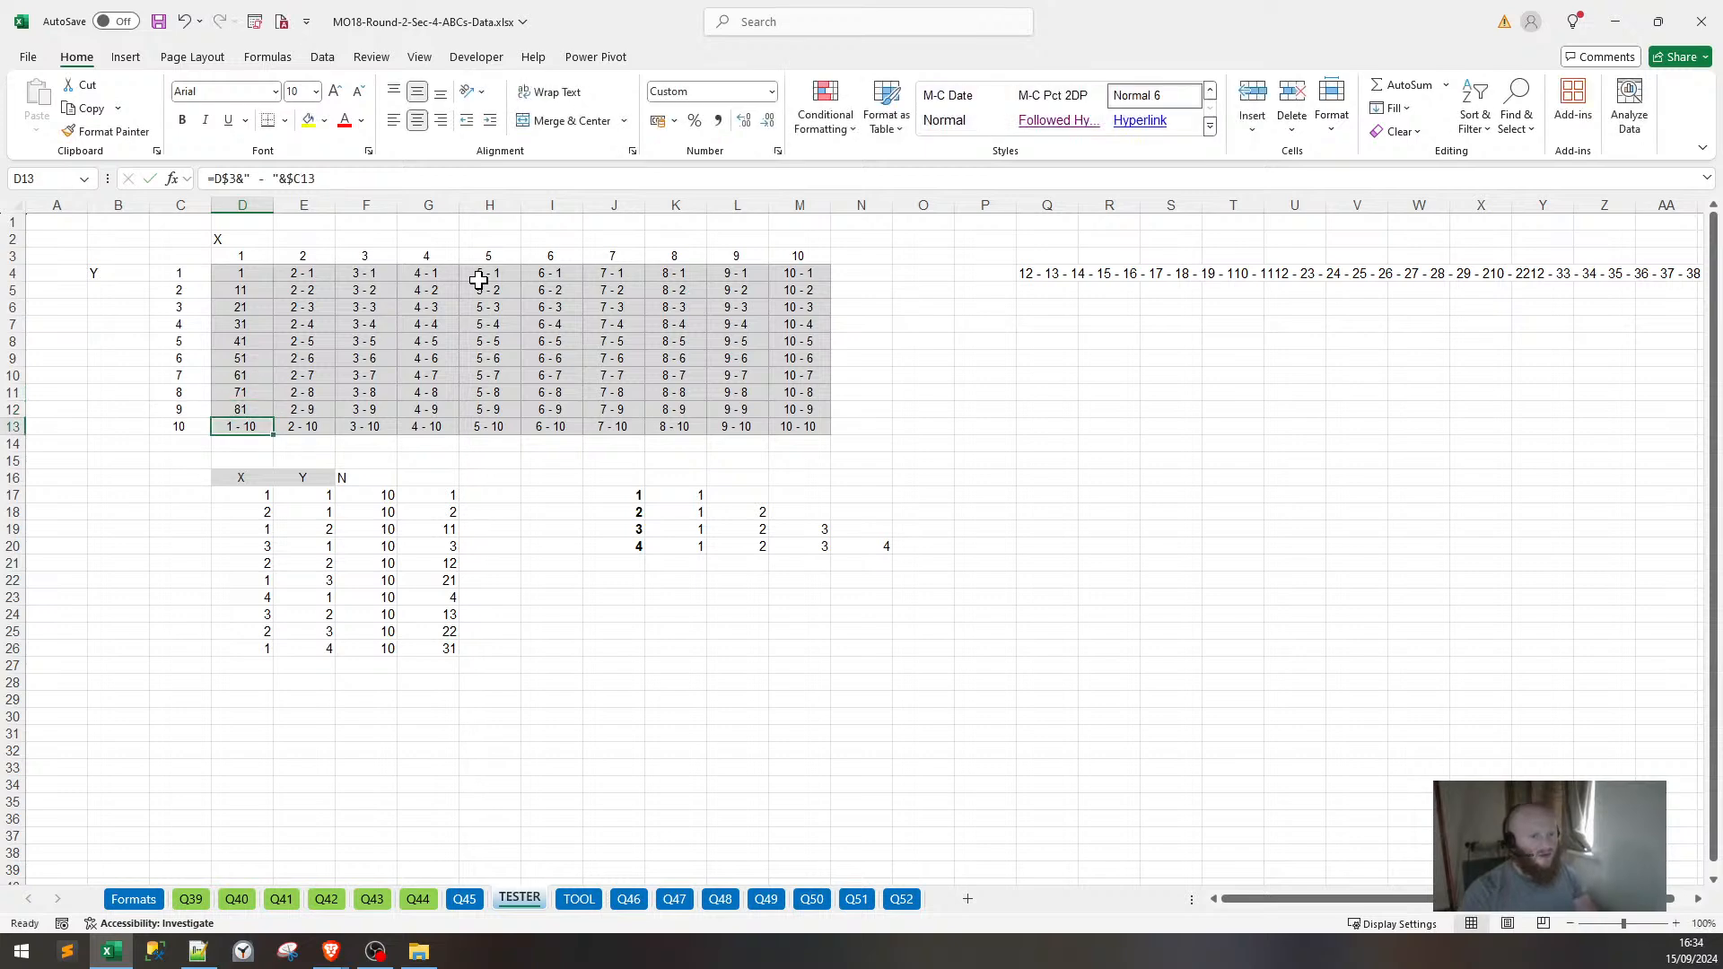
{"action": "type", "text": "91"}
{"action": "key", "text": "ctrl+Return"}
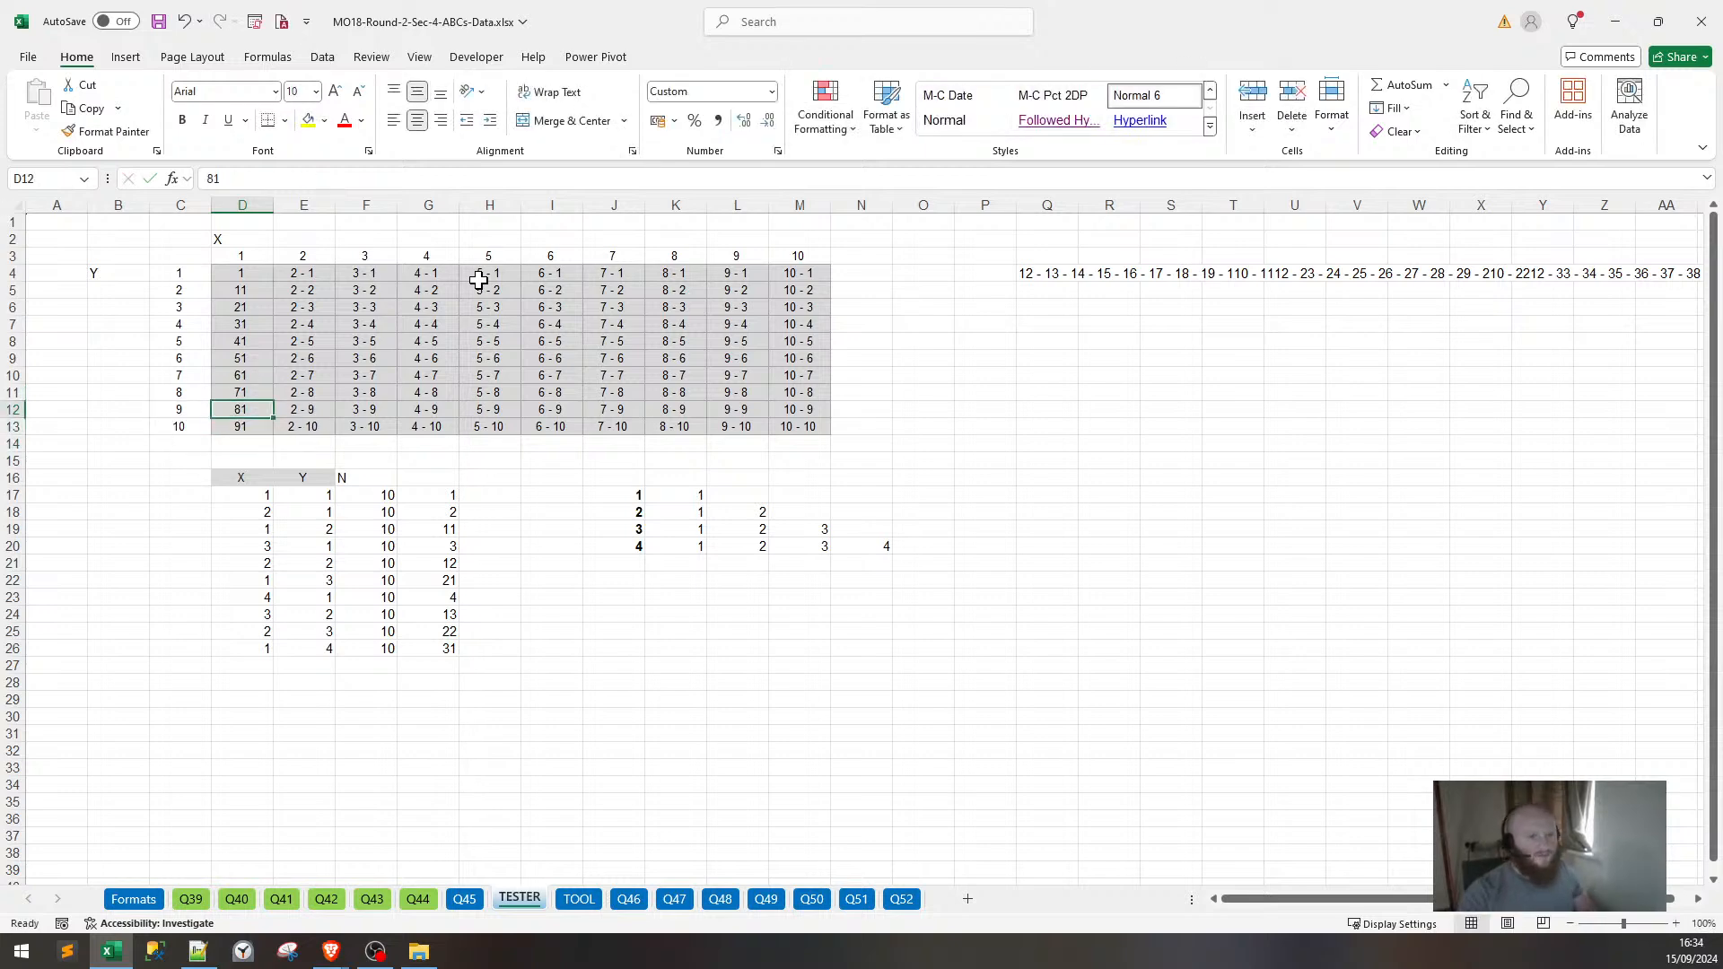
Enter a formula in E4 that adds 1 to the cell on its left.
{"action": "key", "text": "Up"}
{"action": "key", "text": "Up"}
{"action": "key", "text": "Up"}
{"action": "key", "text": "Up"}
{"action": "key", "text": "Up"}
{"action": "key", "text": "Up"}
{"action": "key", "text": "Up"}
{"action": "key", "text": "Up"}
{"action": "key", "text": "Up"}
{"action": "key", "text": "Up"}
{"action": "key", "text": "Right"}
{"action": "key", "text": "Down"}
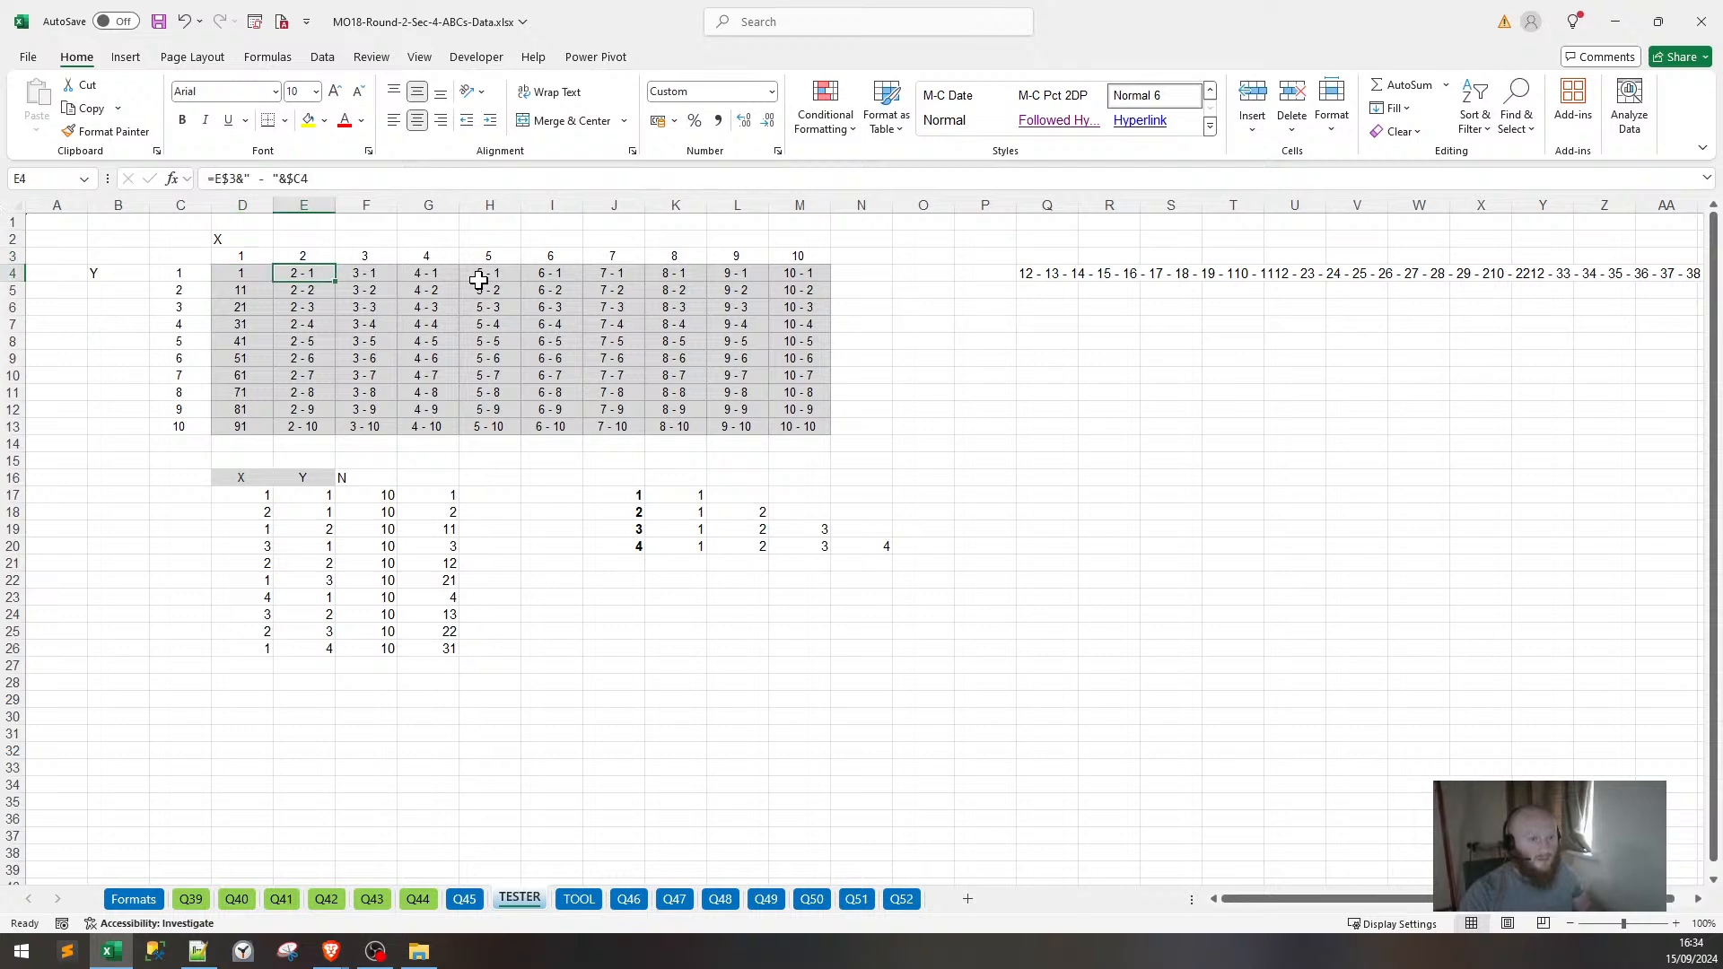
{"action": "type", "text": "=E3"}
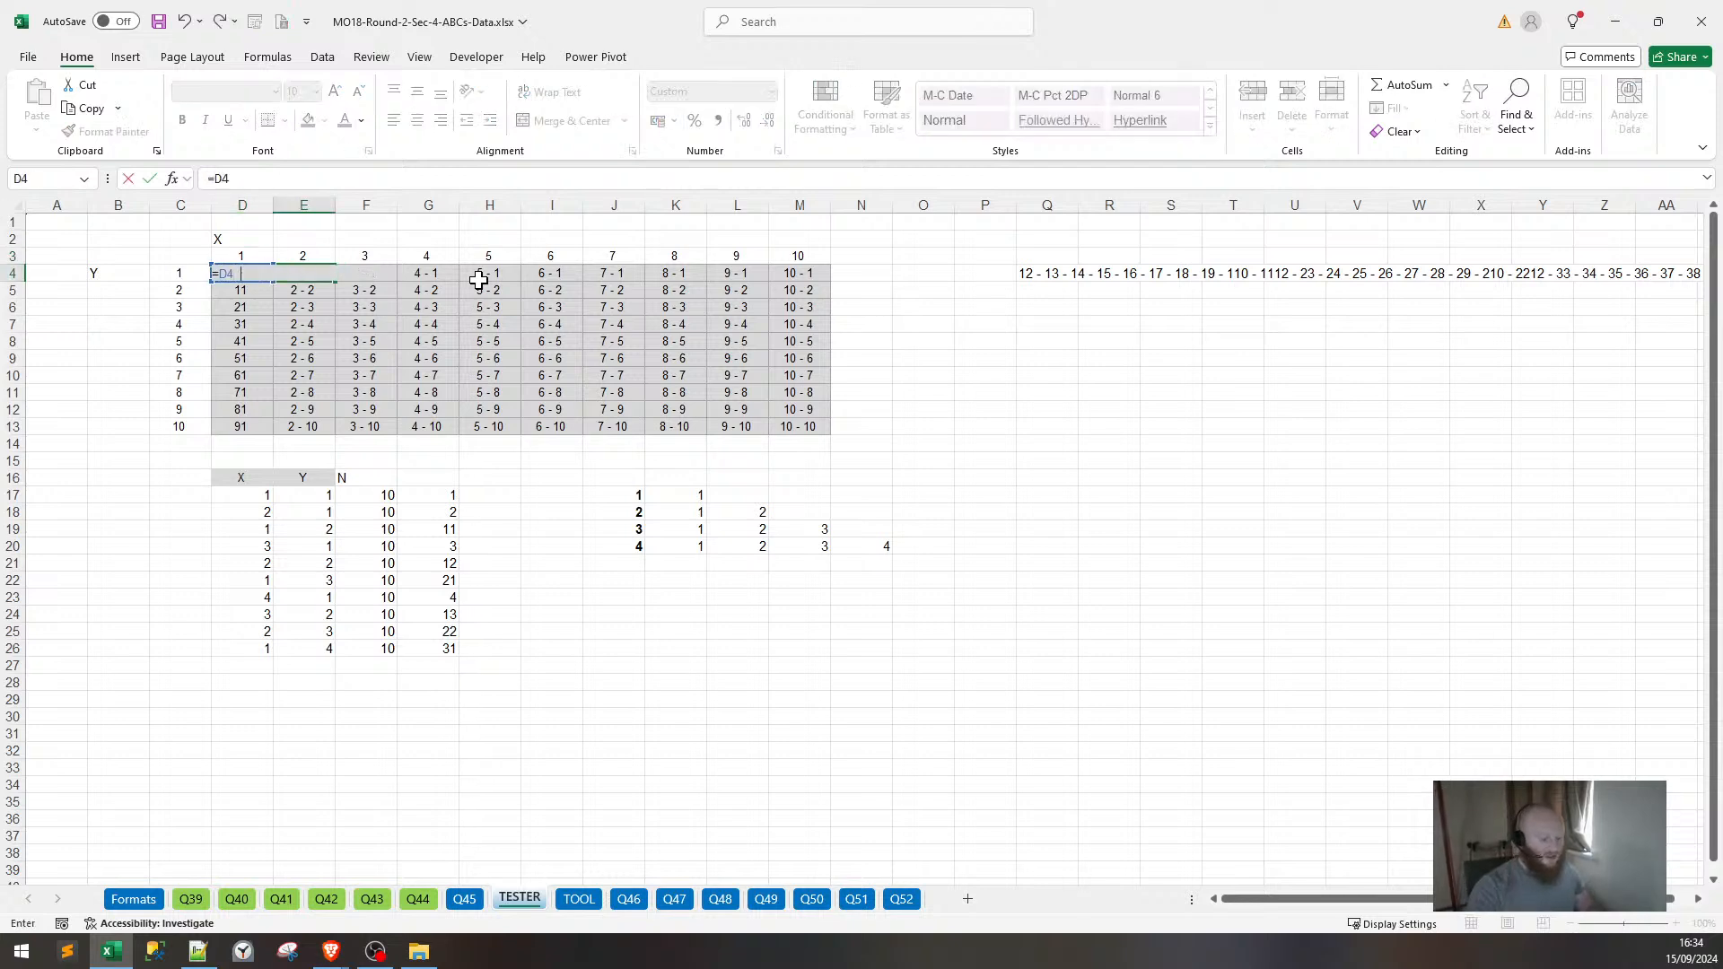
{"action": "key", "text": "Return"}
Copy the E4 formula and paste it across E4:M13.
{"action": "key", "text": "Up"}
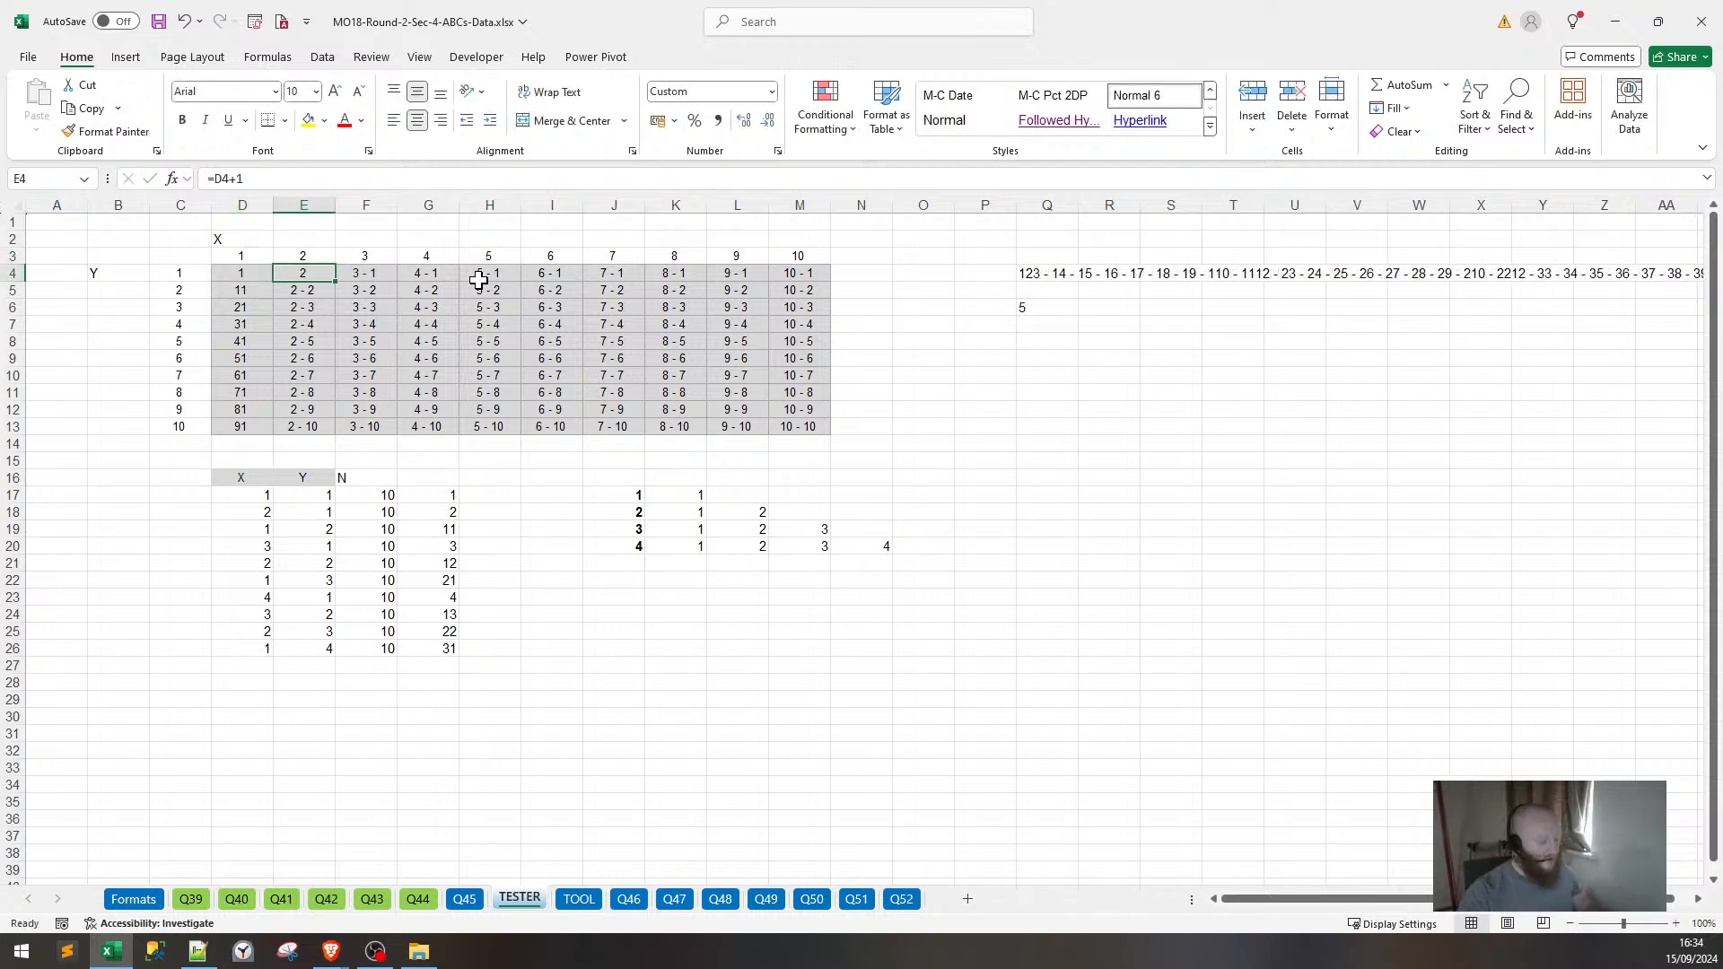
{"action": "key", "text": "ctrl+c"}
{"action": "key", "text": "ctrl+shift+Right"}
{"action": "key", "text": "ctrl+shift+Down"}
{"action": "key", "text": "ctrl+v"}
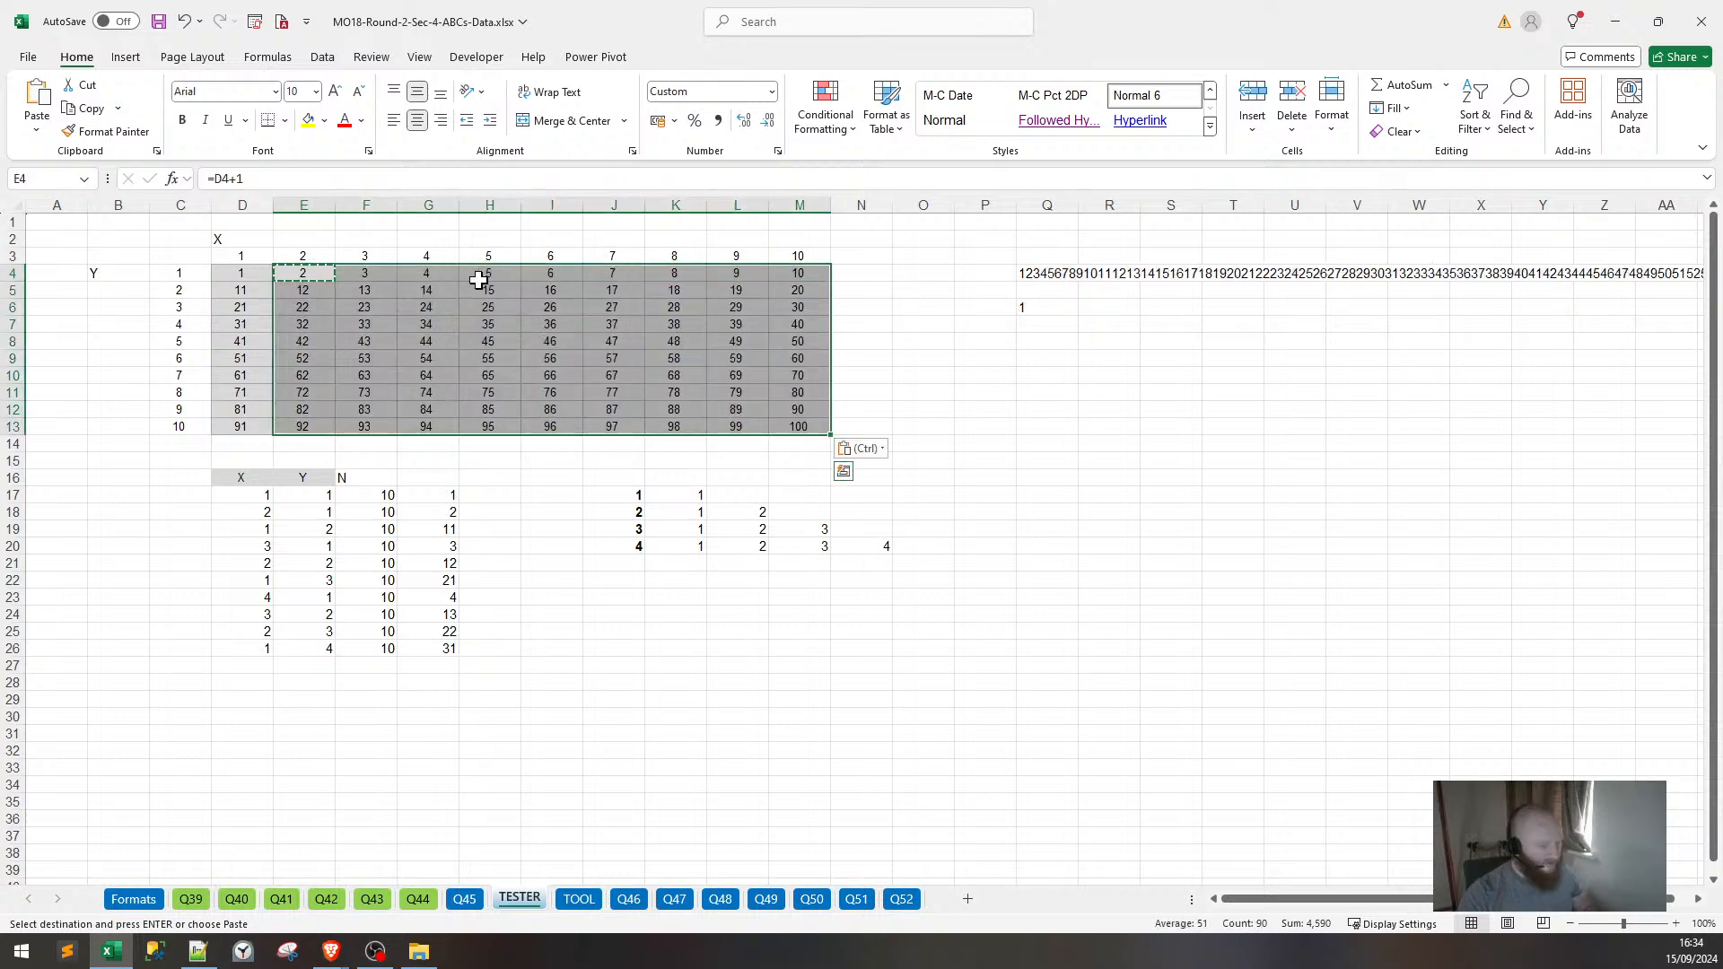
{"action": "left_click", "coordinate": [1041, 427]}
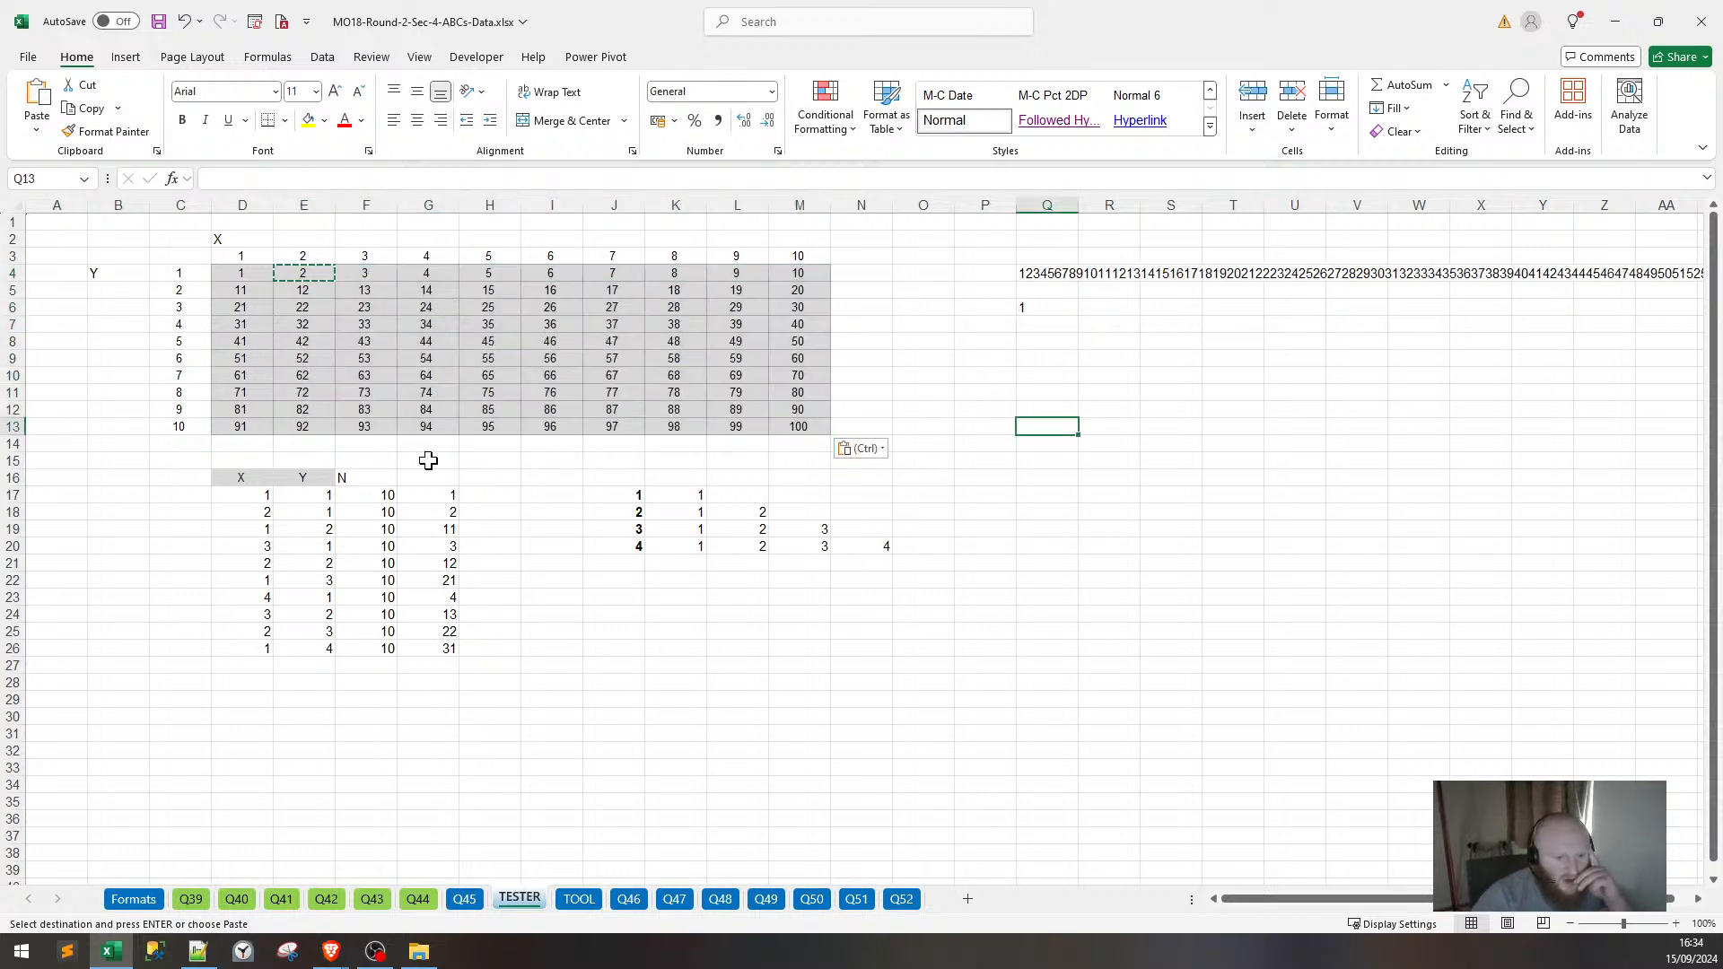
Enter =MID($Q$4,G17,1) in H17 to pull one character from Q4.
{"action": "left_click", "coordinate": [493, 495]}
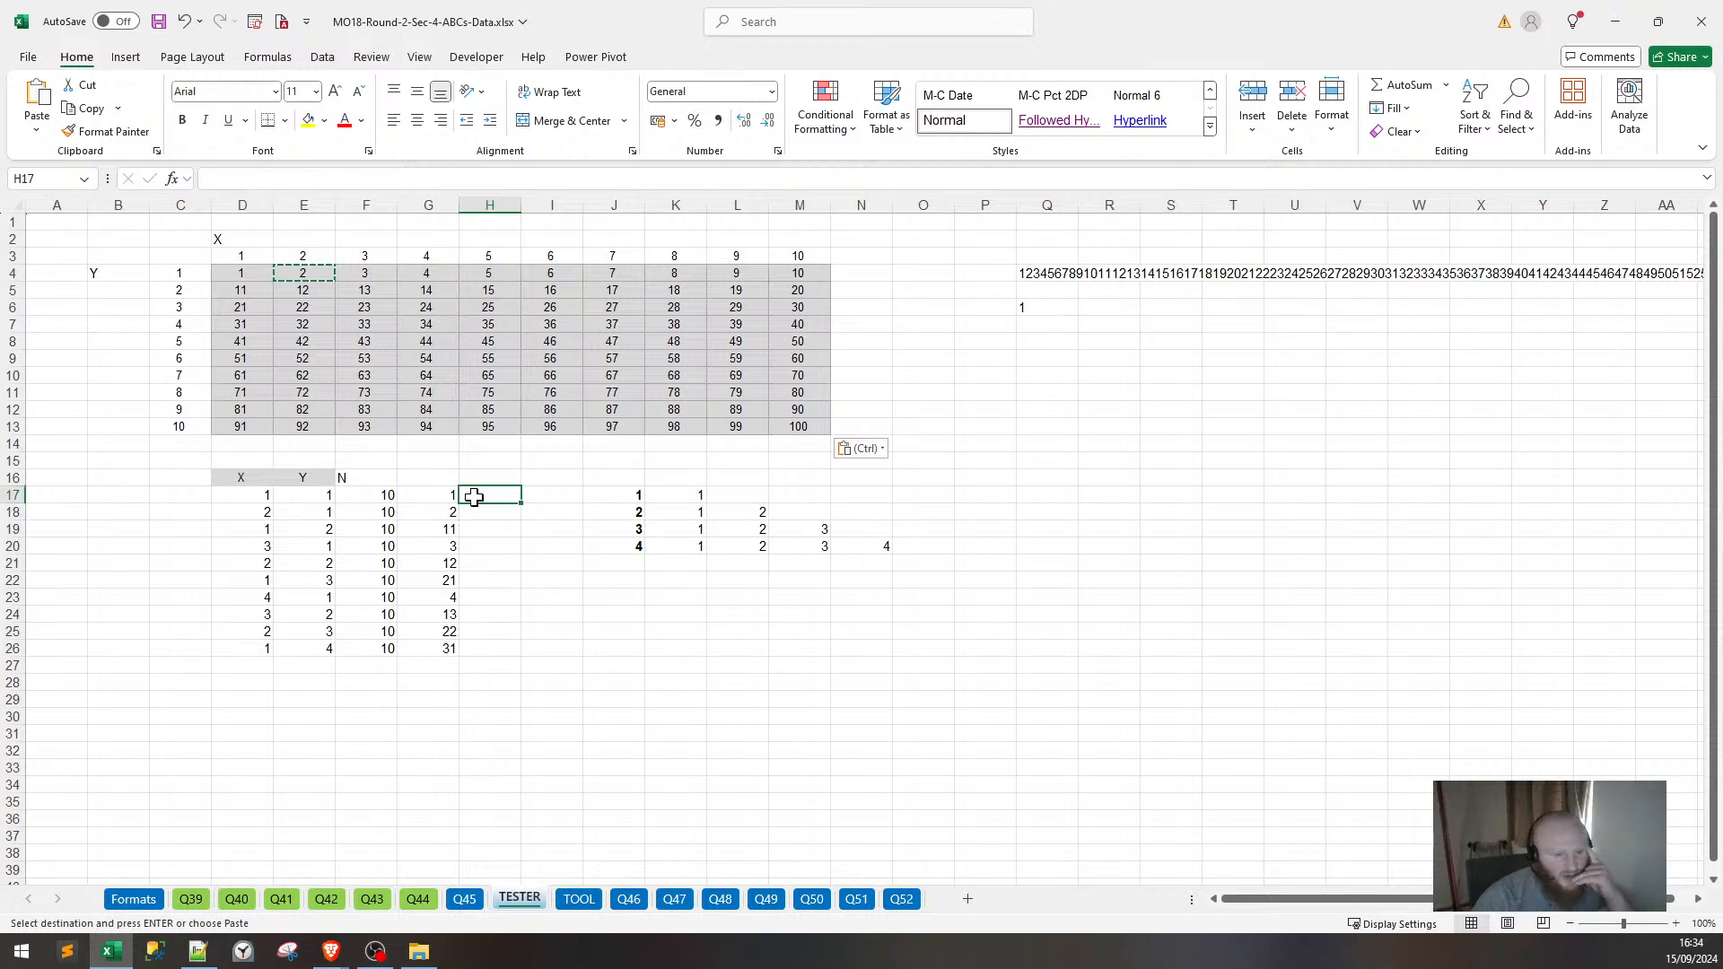
{"action": "type", "text": "="}
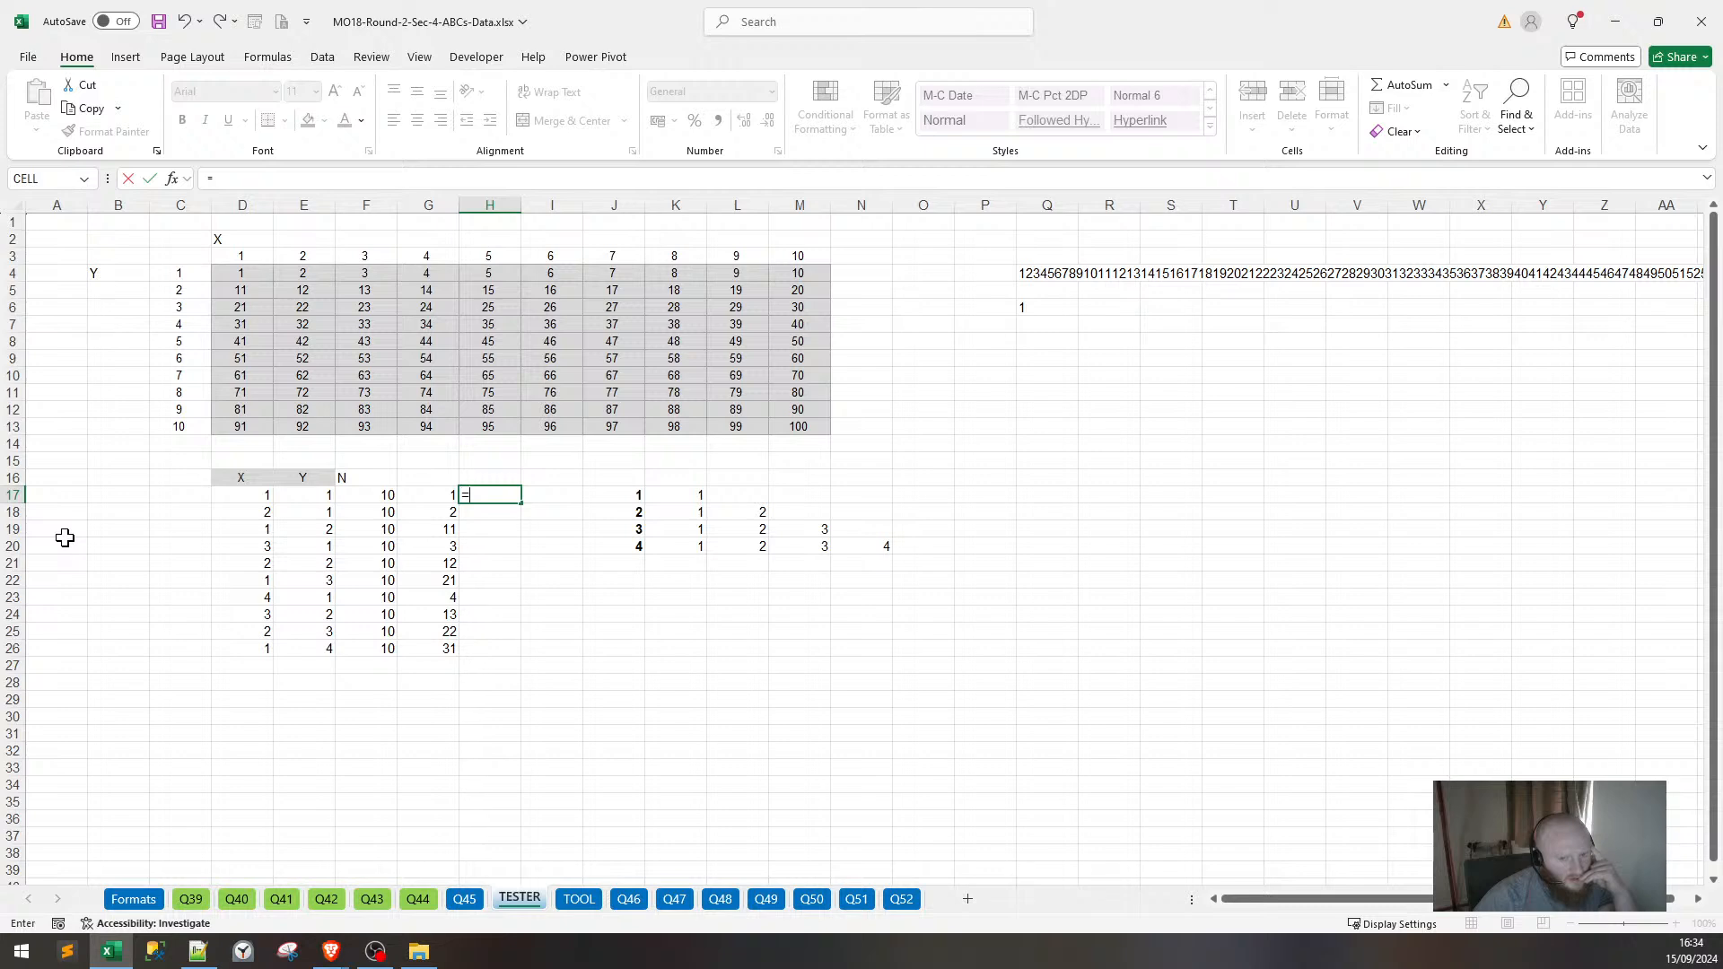
{"action": "type", "text": "MID("}
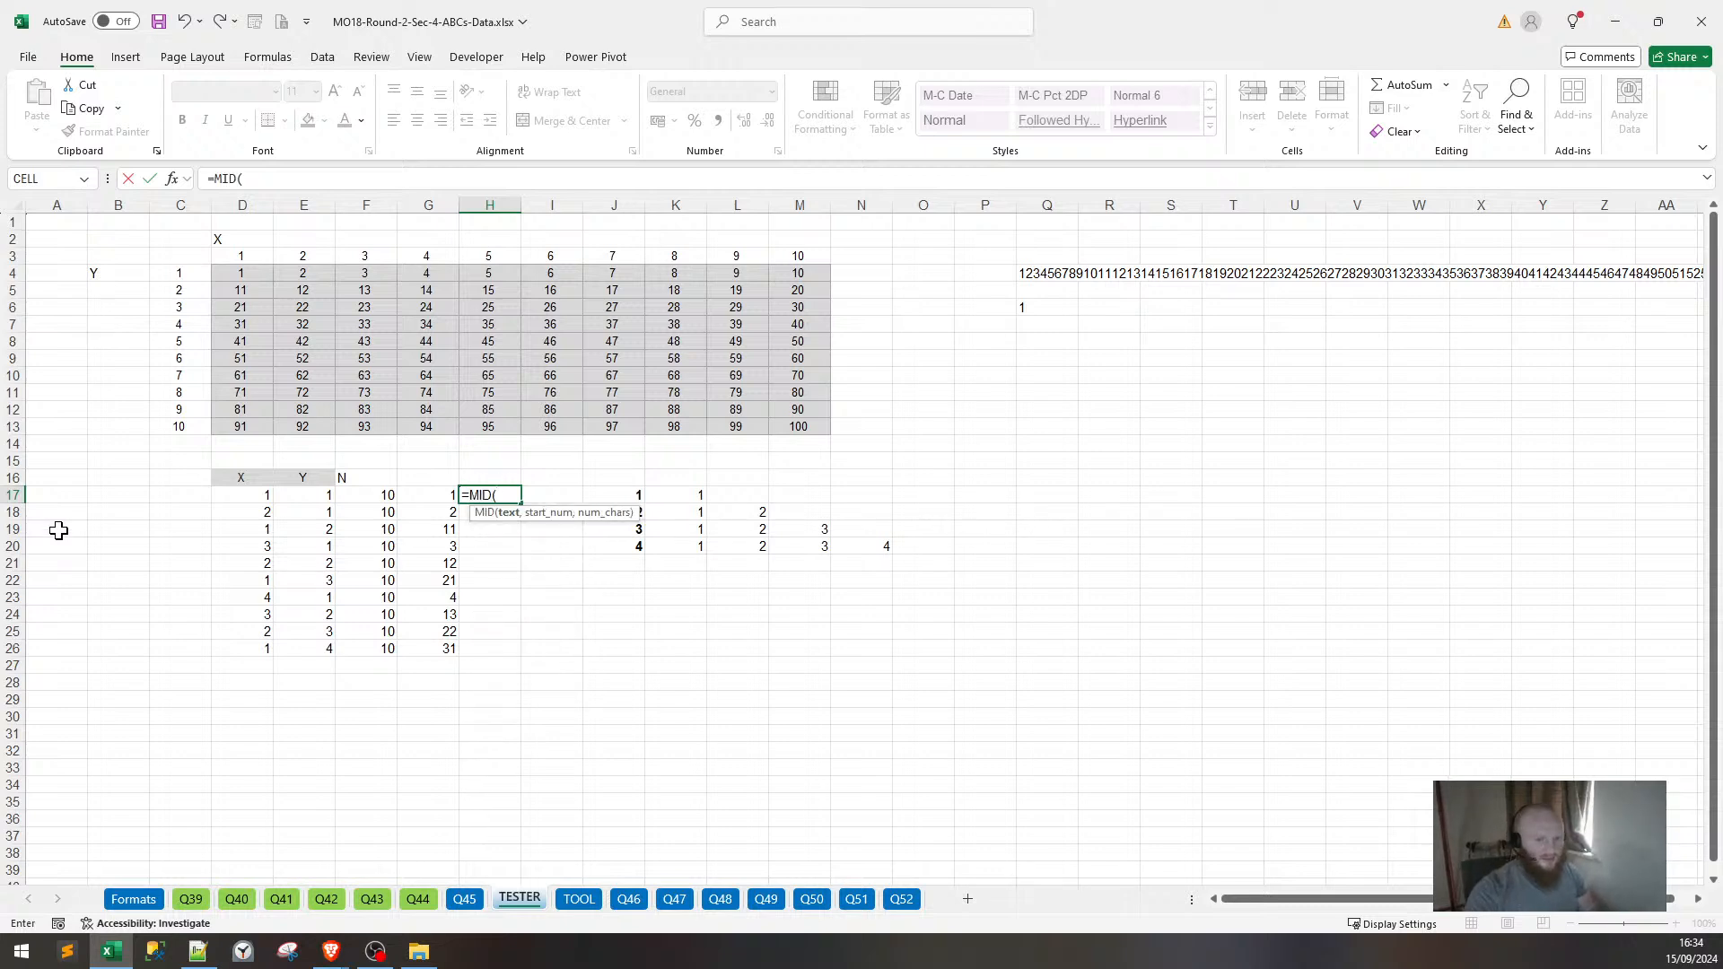
{"action": "left_click", "coordinate": [1023, 274]}
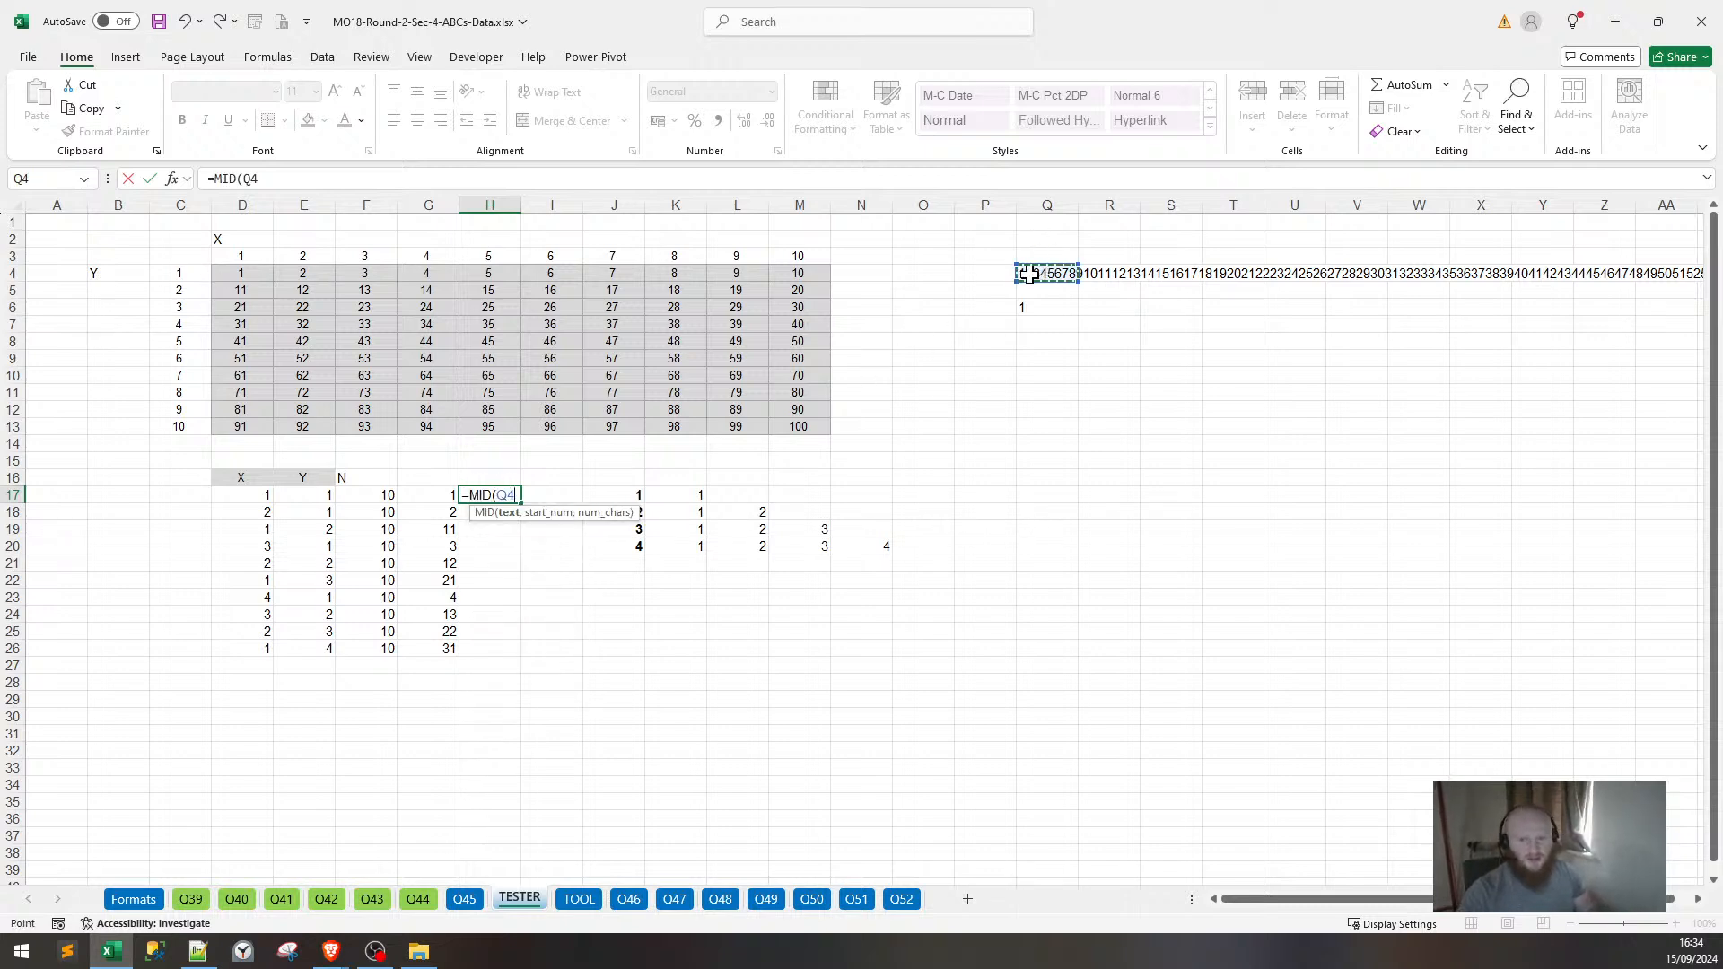
{"action": "key", "text": "F4"}
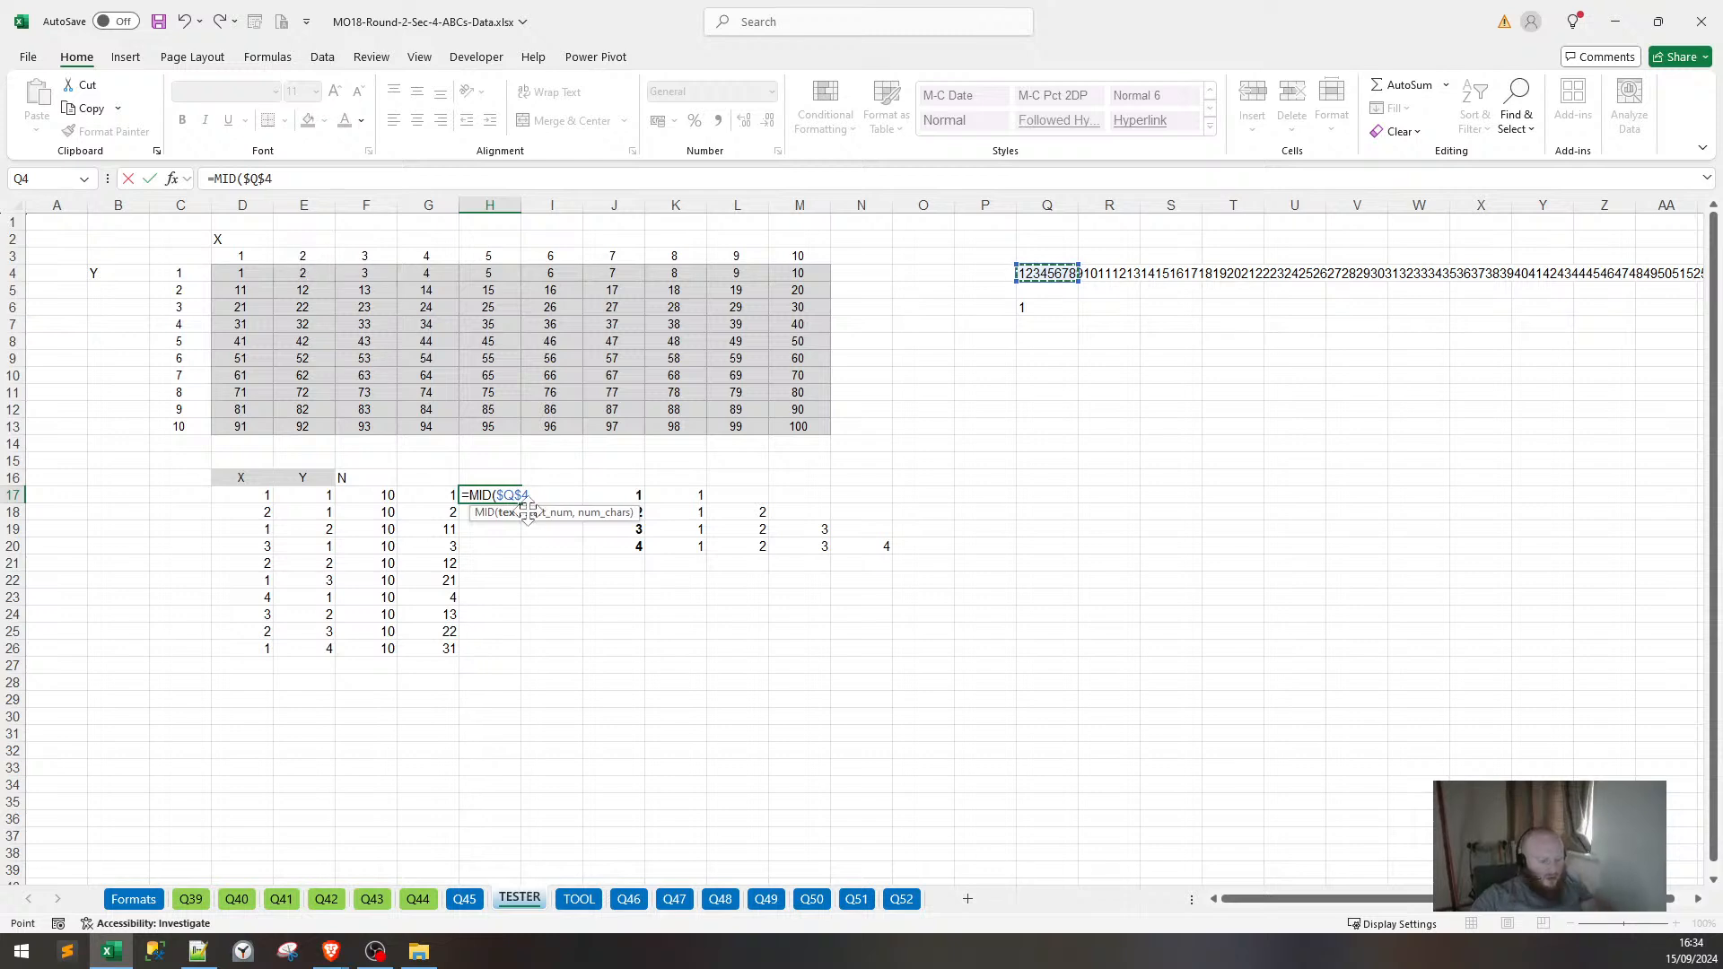
{"action": "type", "text": ","}
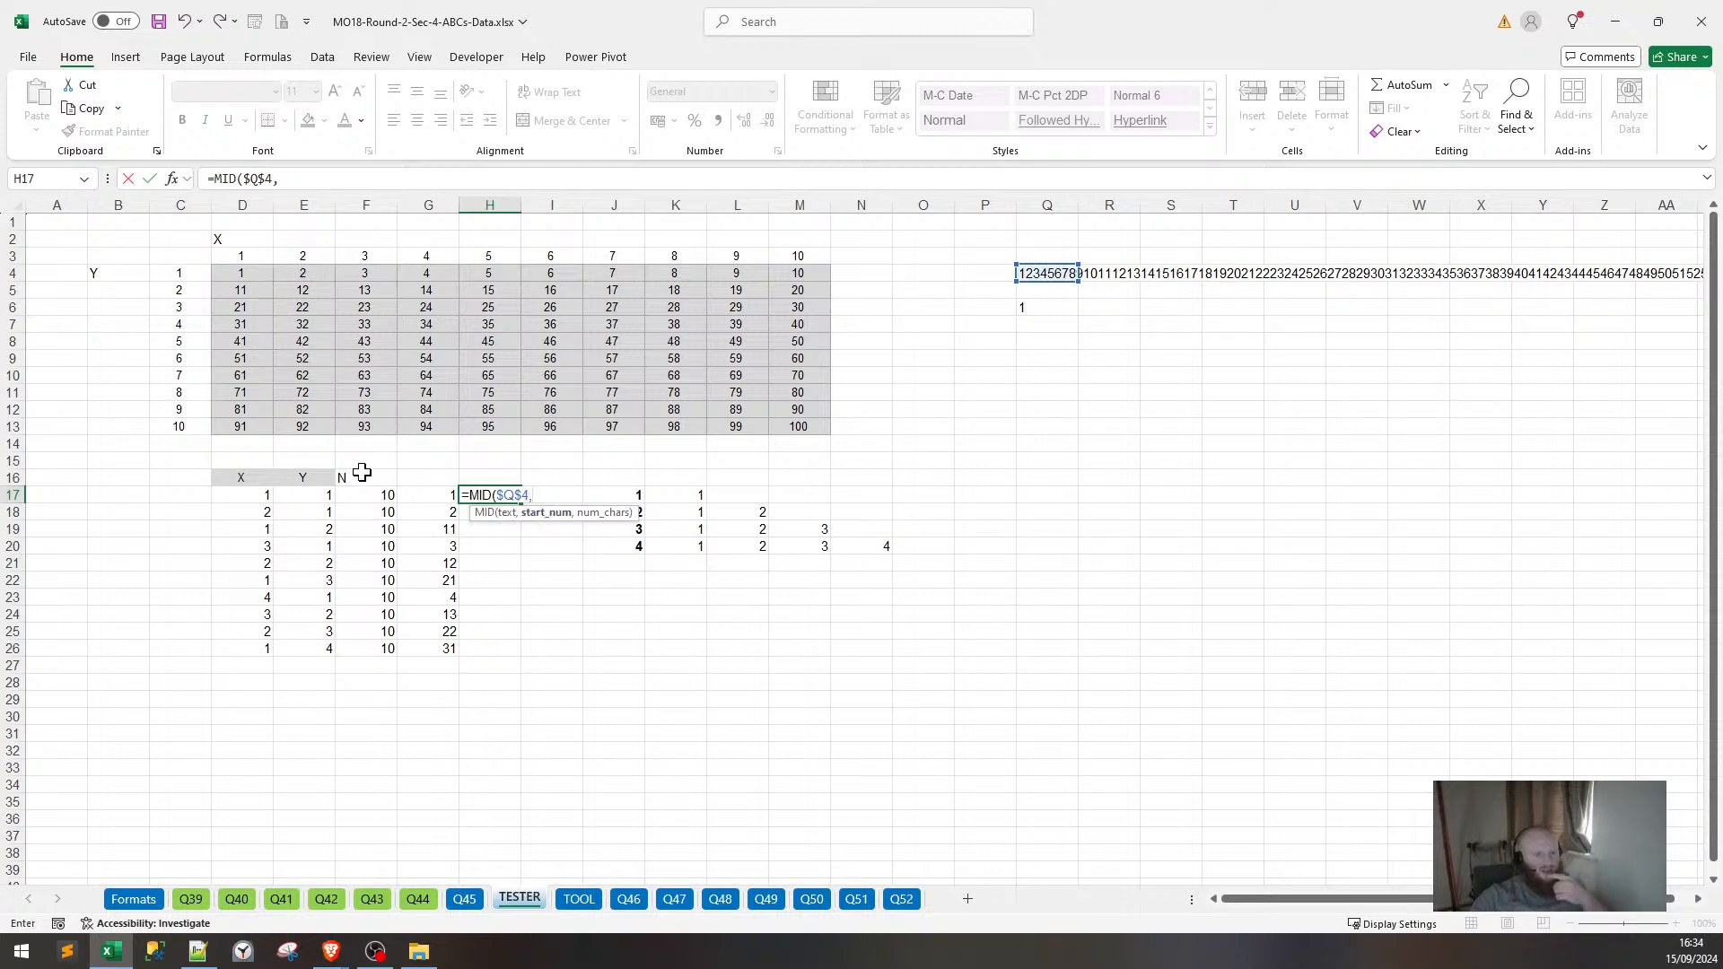
{"action": "left_click", "coordinate": [415, 498]}
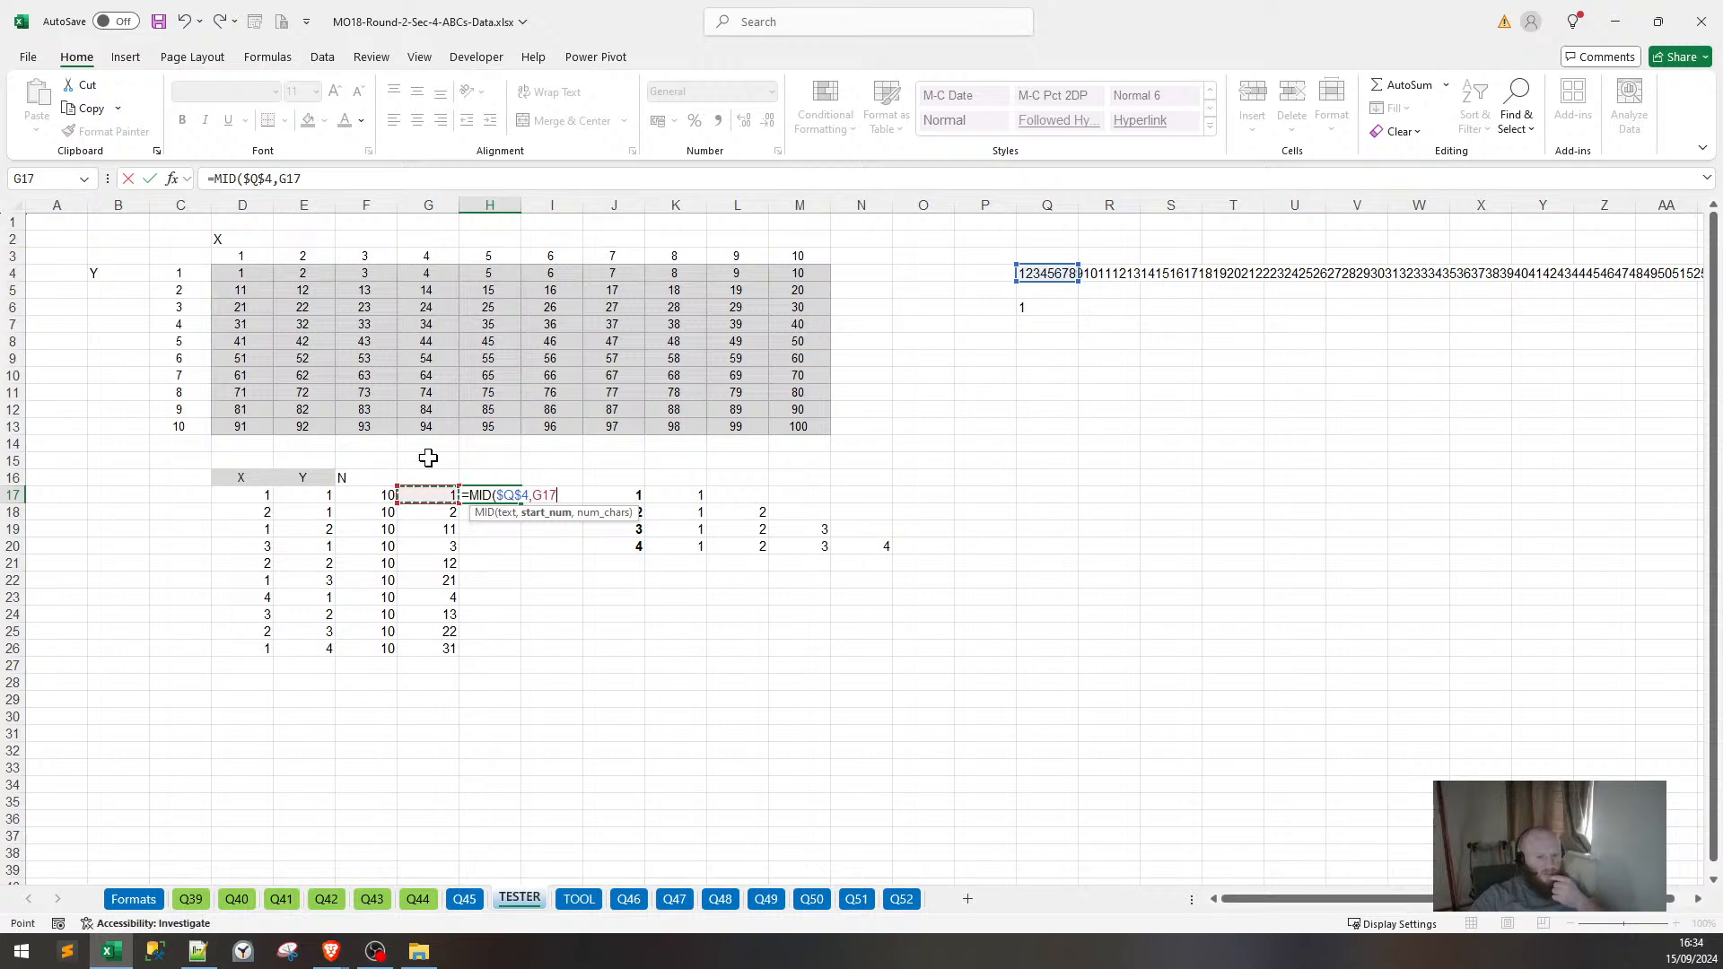
{"action": "type", "text": ",1"}
{"action": "key", "text": "ctrl+Return"}
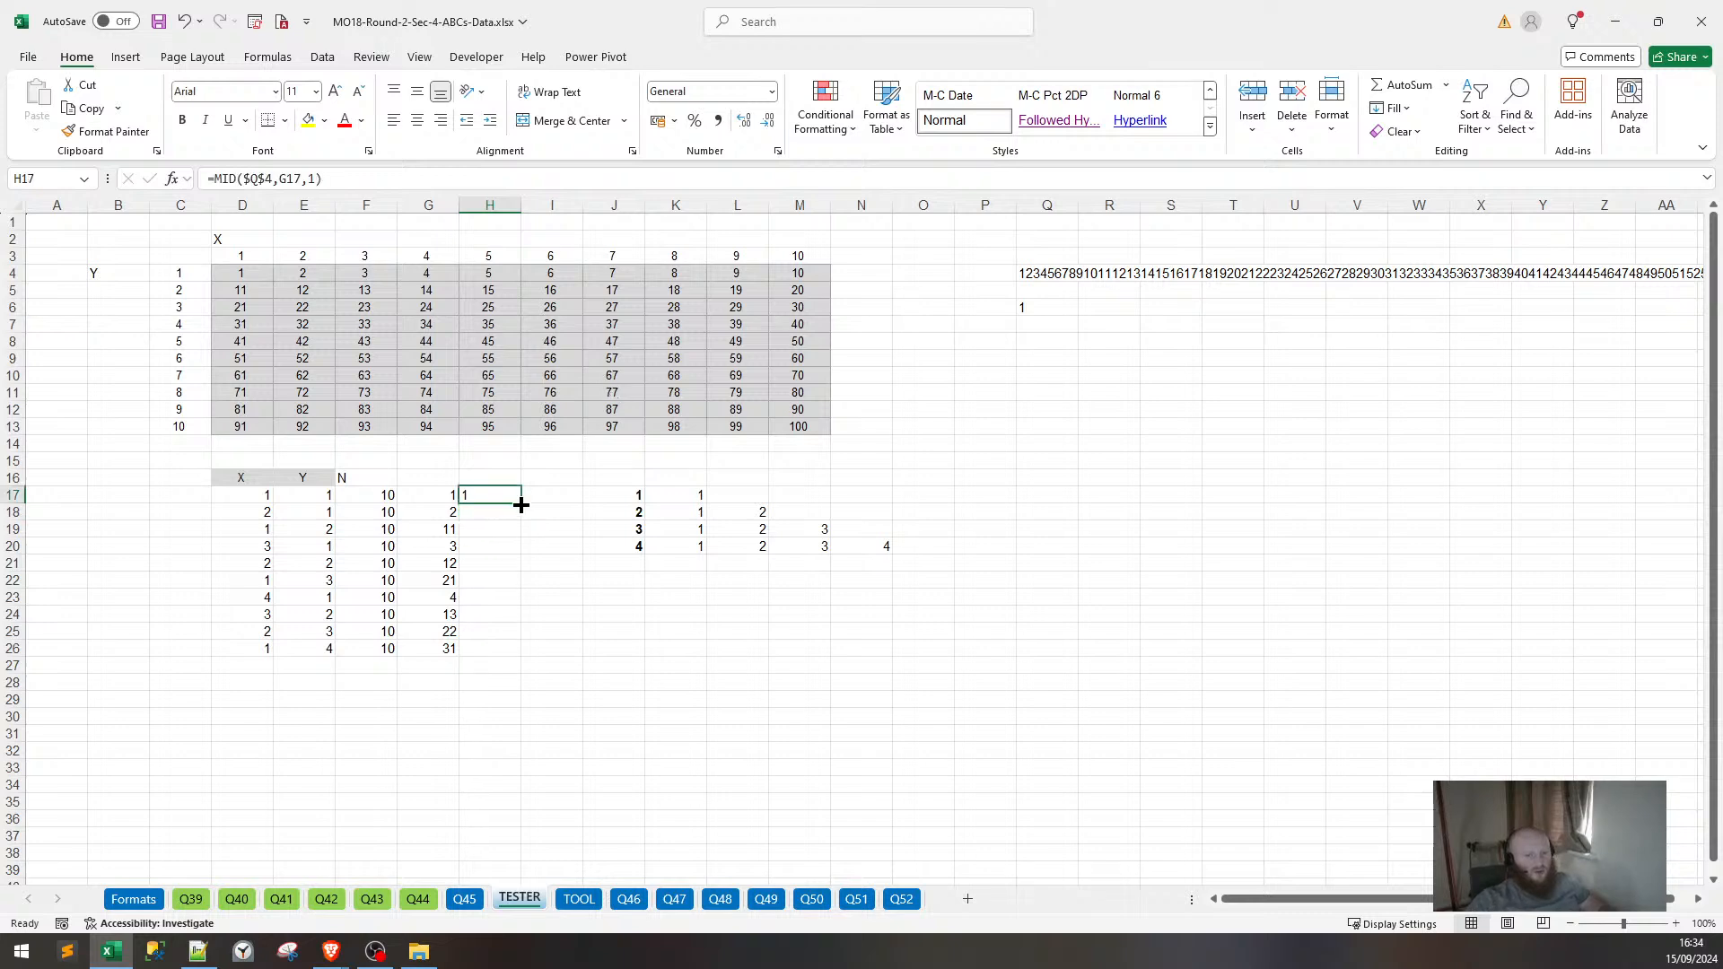
Copy the MID formula down to H19 and change H19 to take 2 characters.
{"action": "left_click_drag", "start_coordinate": [521, 505], "coordinate": [520, 536]}
{"action": "left_click", "coordinate": [487, 528]}
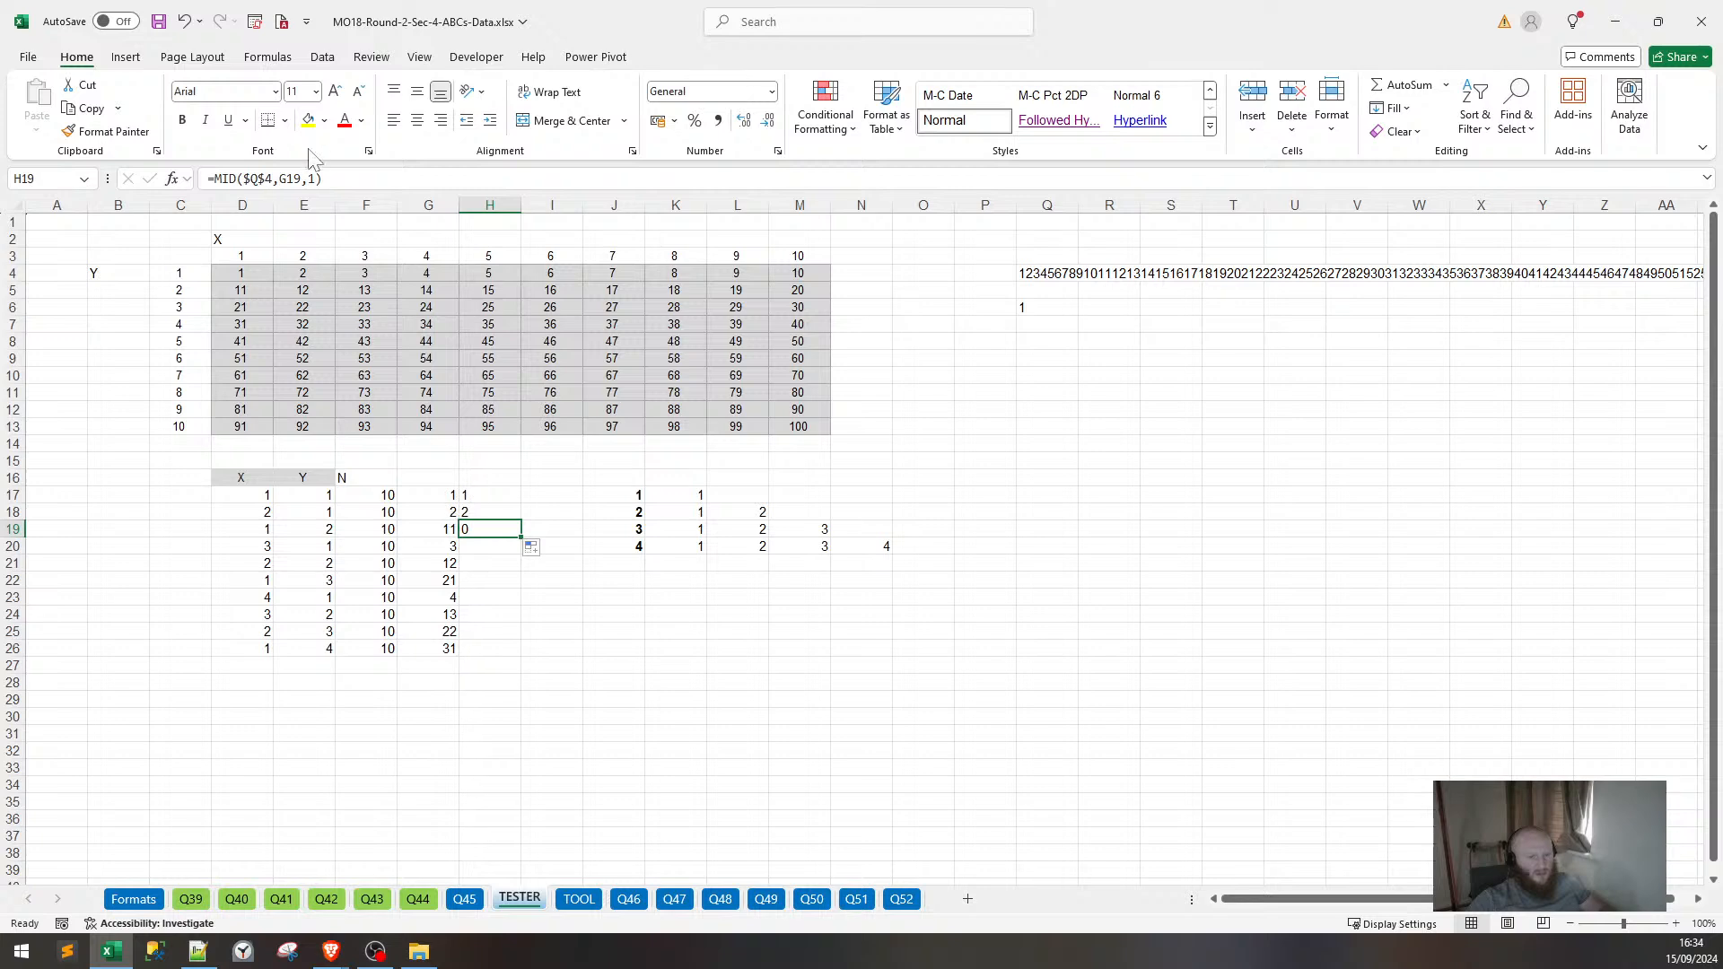
{"action": "key", "text": "F2"}
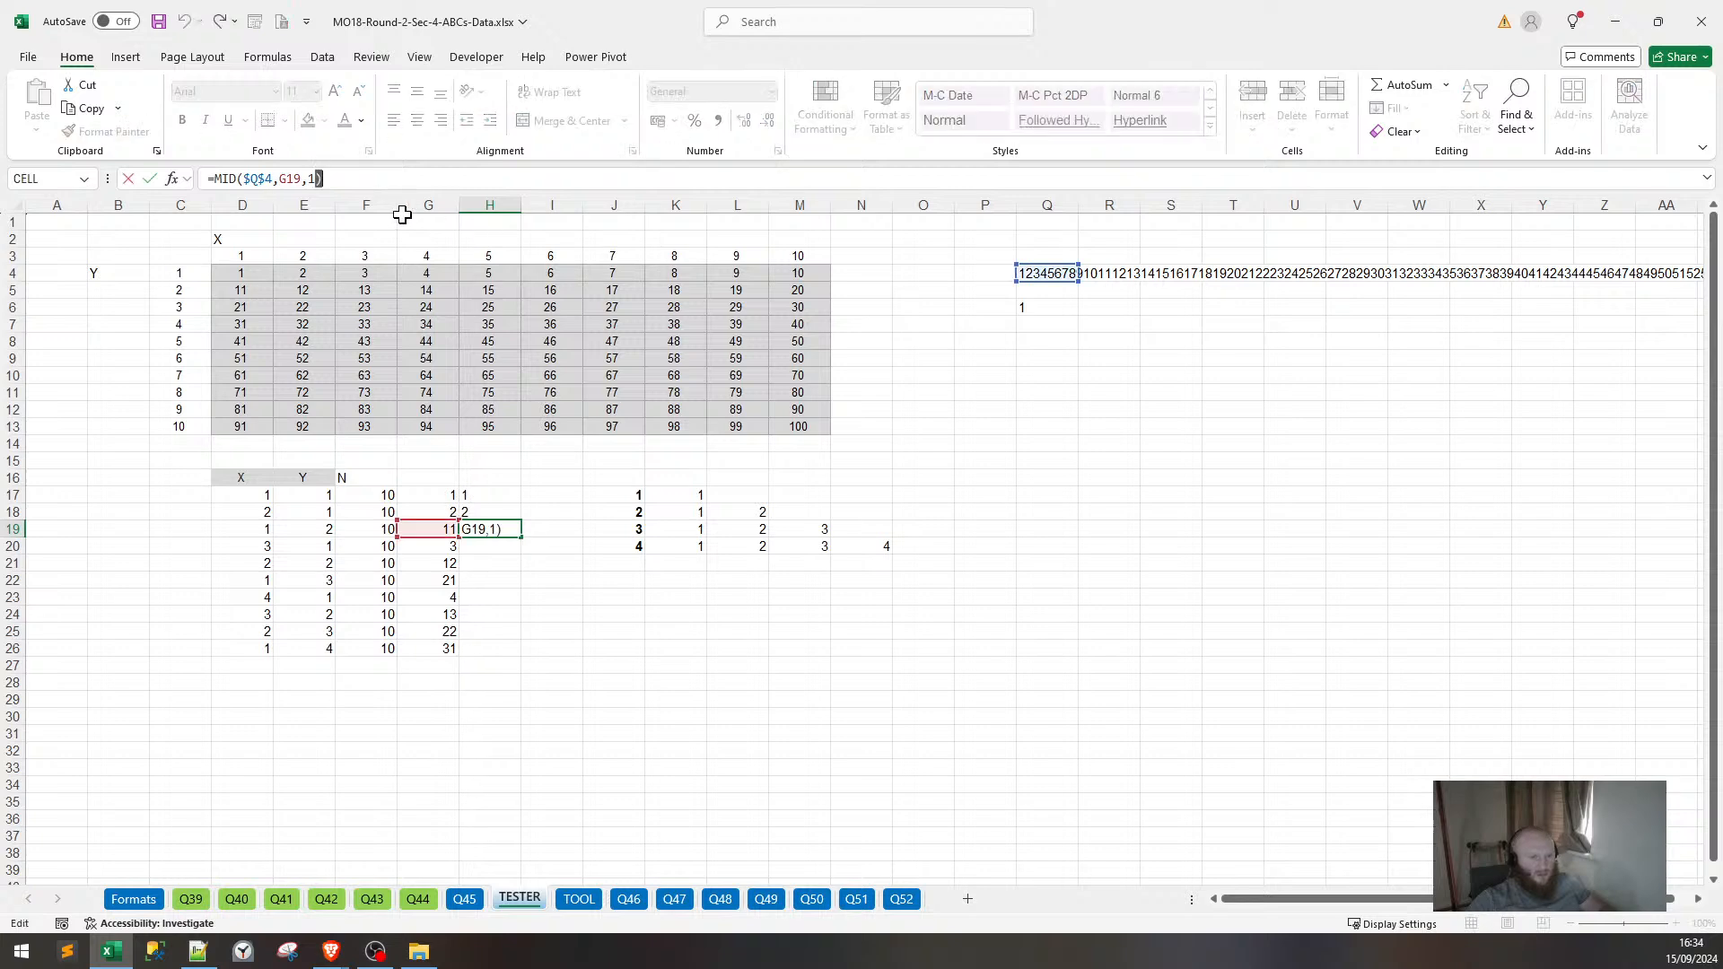
{"action": "key", "text": "Left"}
{"action": "type", "text": "2"}
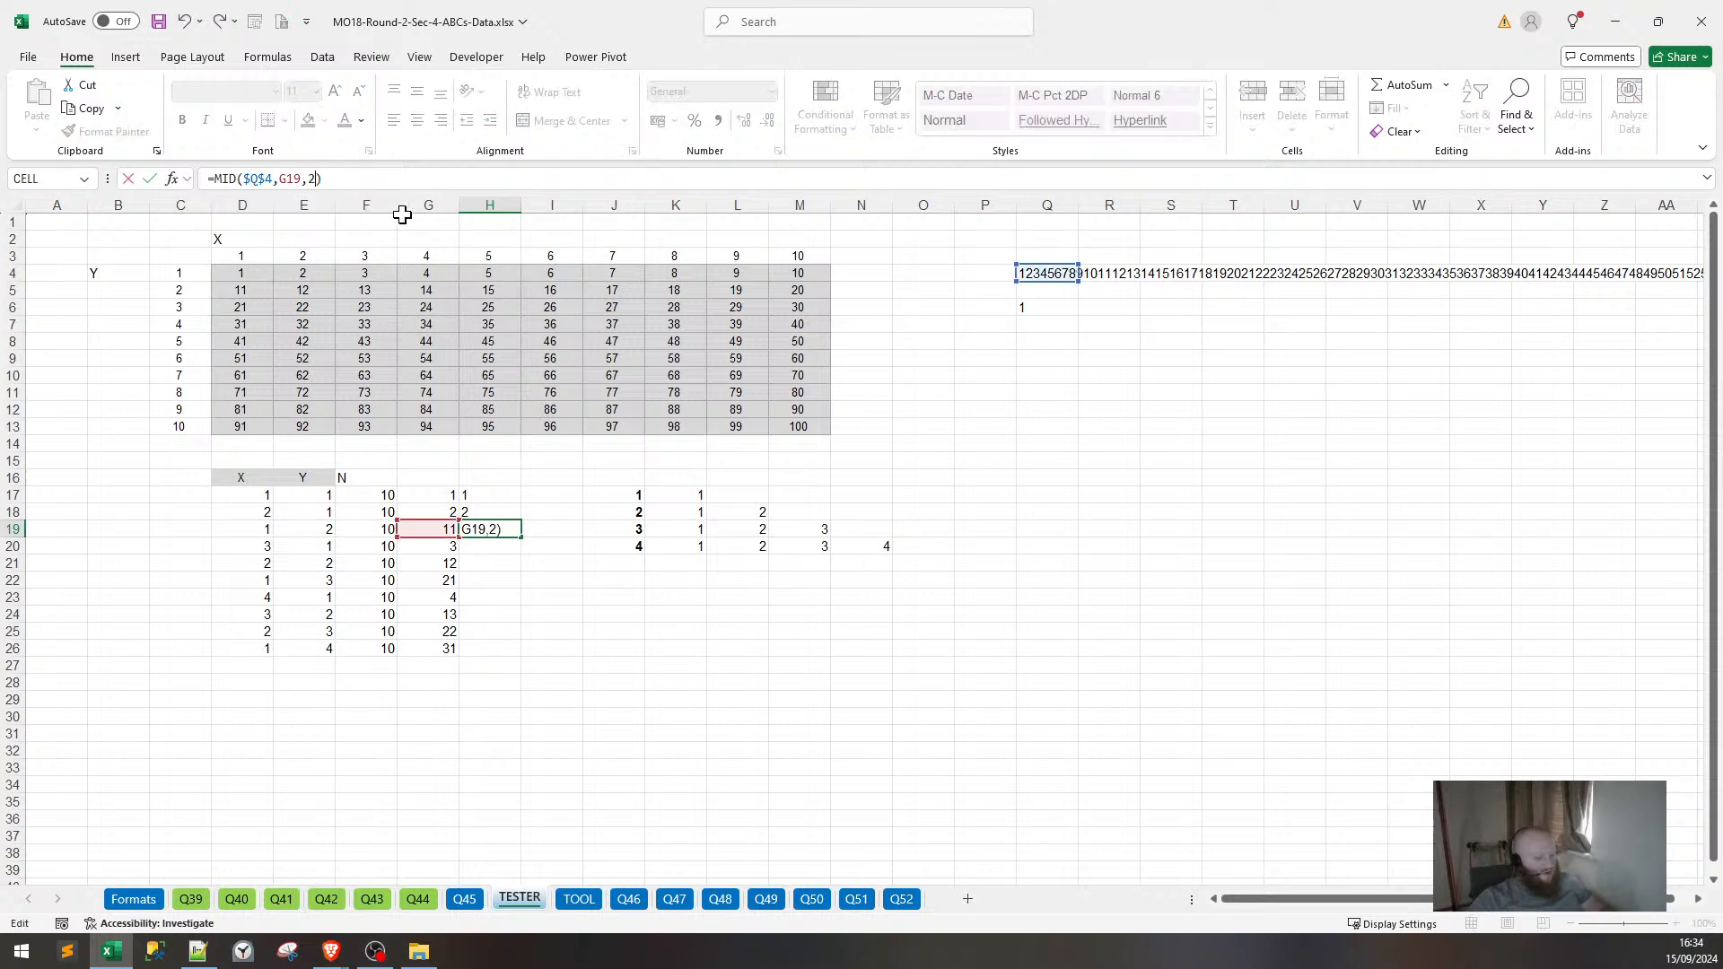
{"action": "key", "text": "Return"}
{"action": "left_click", "coordinate": [490, 528]}
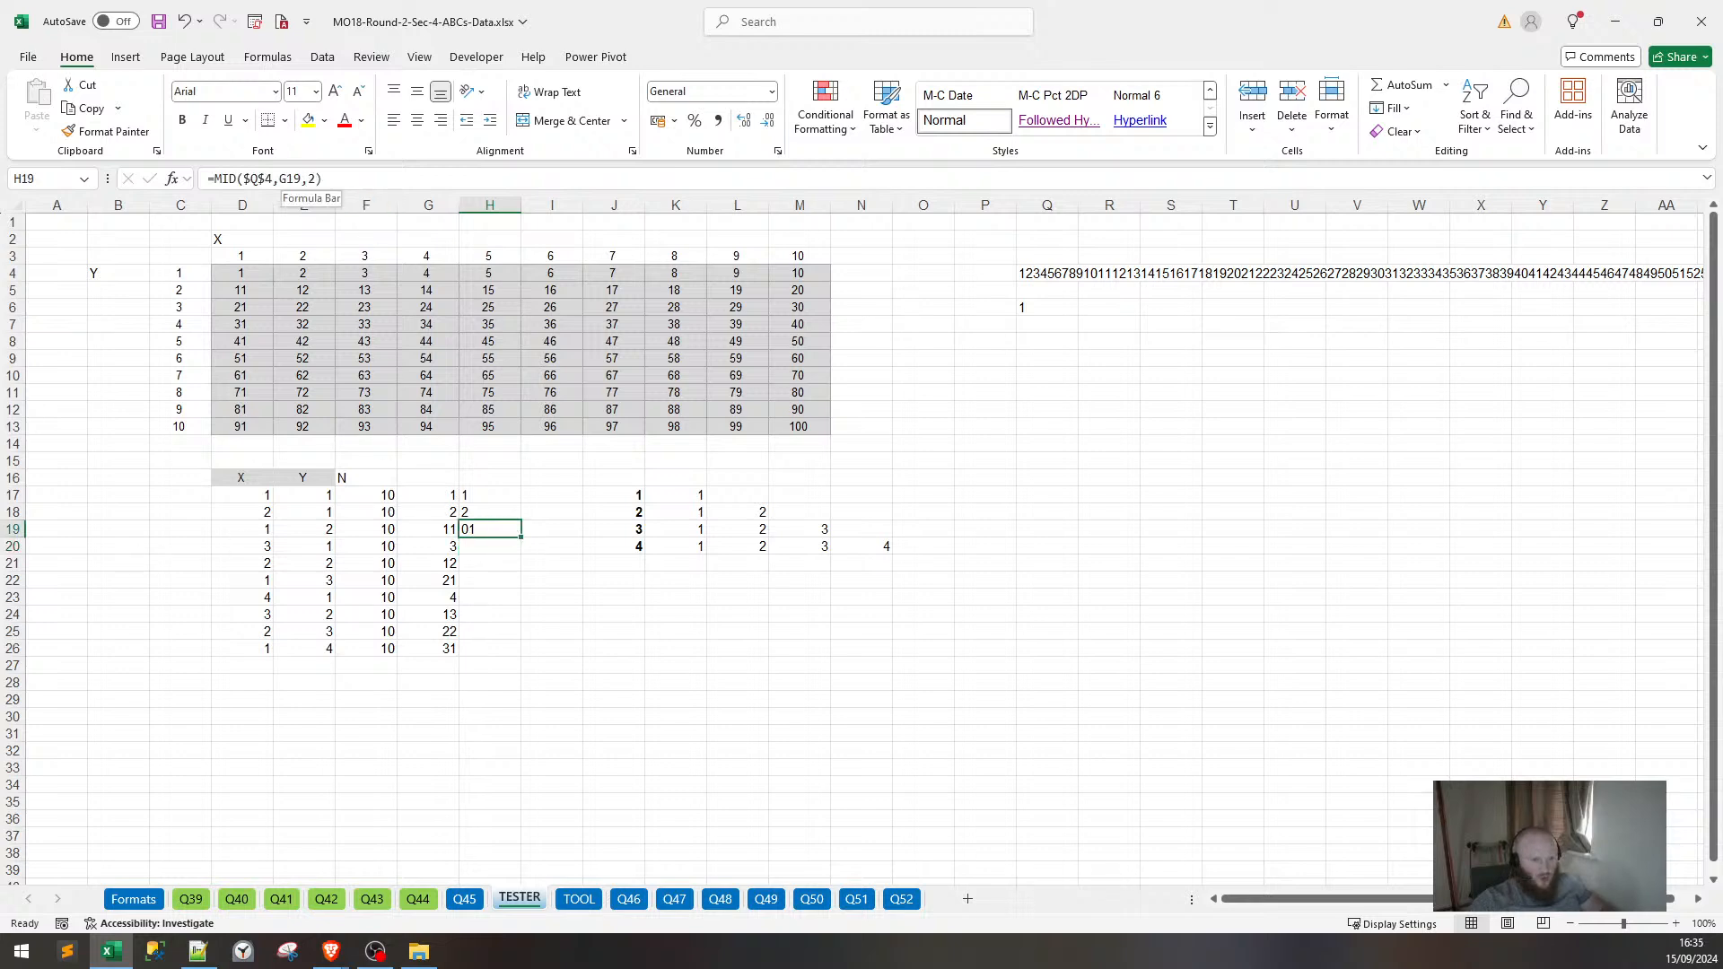
{"action": "left_click", "coordinate": [292, 178]}
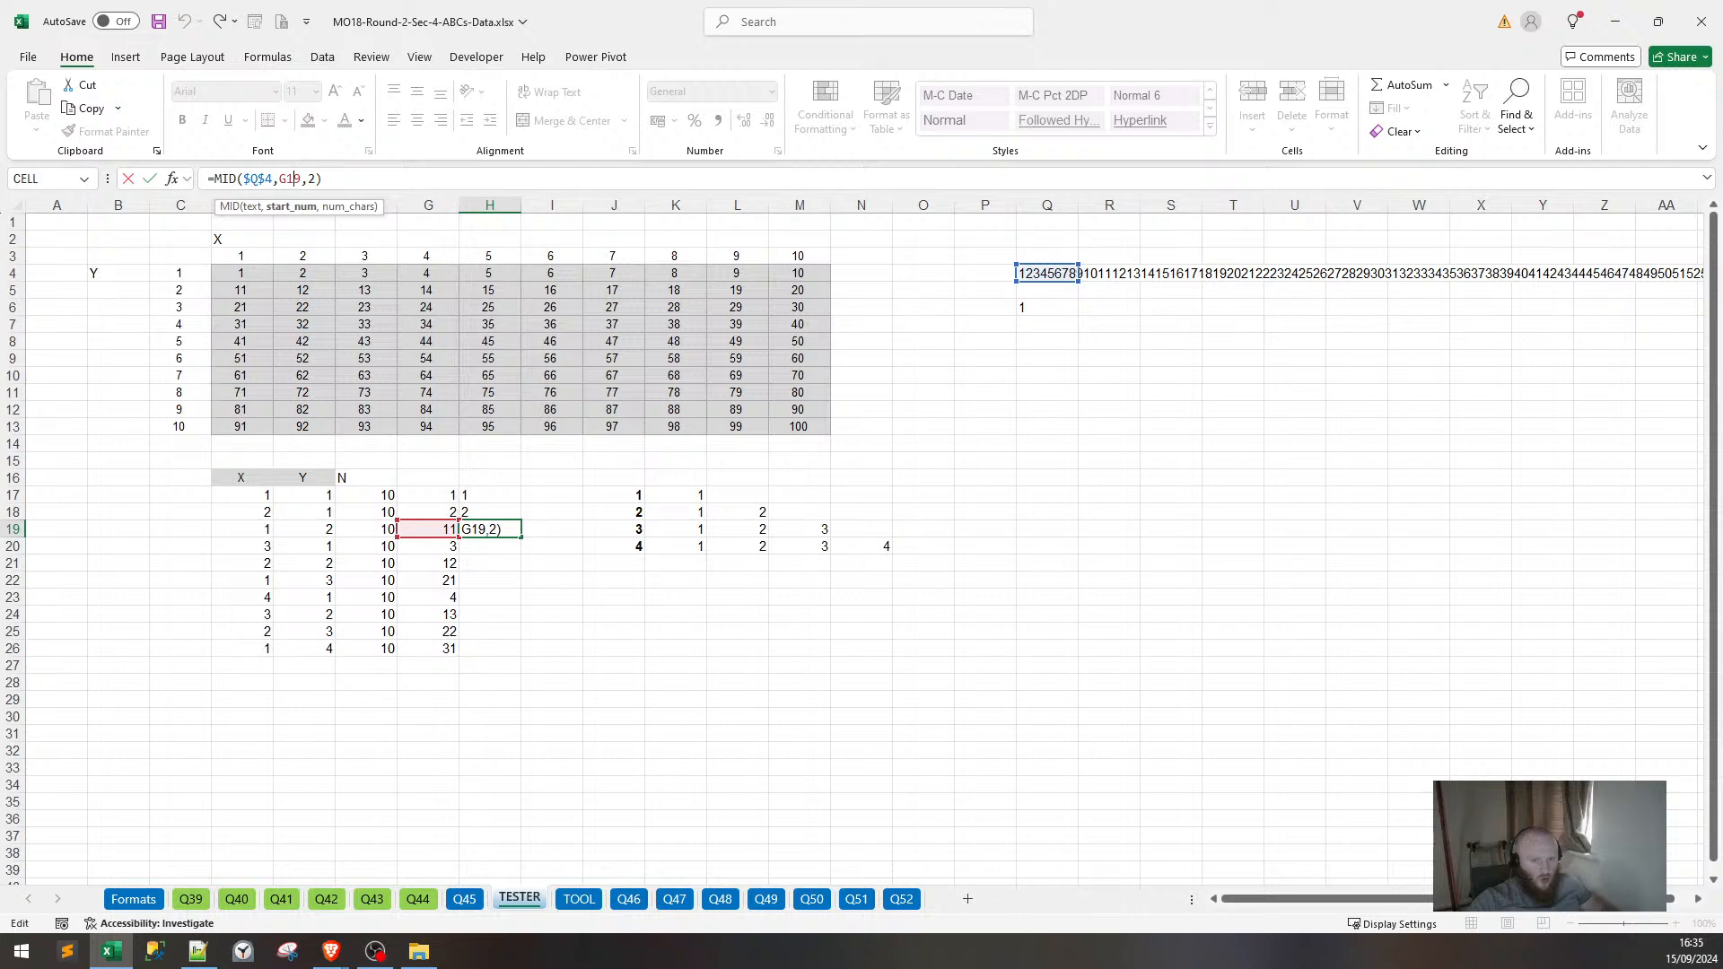
{"action": "key", "text": "Return"}
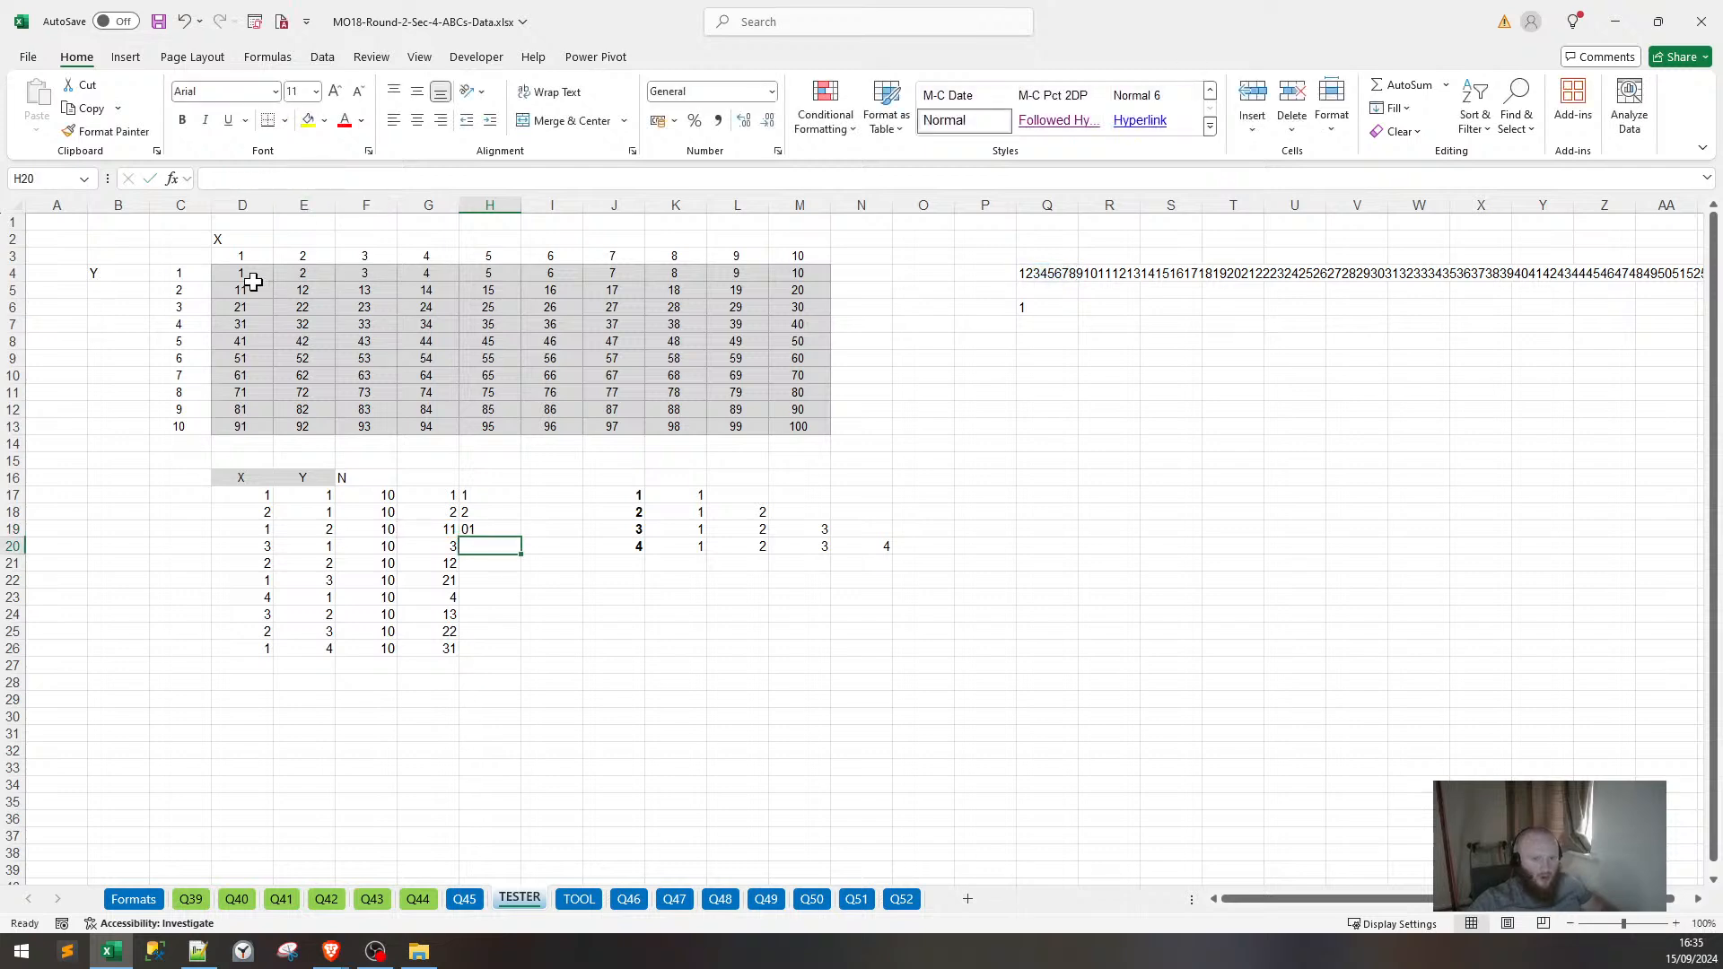
Check the grid values across rows 4 and 5, starting from D4.
{"action": "left_click", "coordinate": [244, 274]}
{"action": "key", "text": "Right"}
{"action": "key", "text": "Right"}
{"action": "key", "text": "Right"}
{"action": "key", "text": "Right"}
{"action": "key", "text": "Right"}
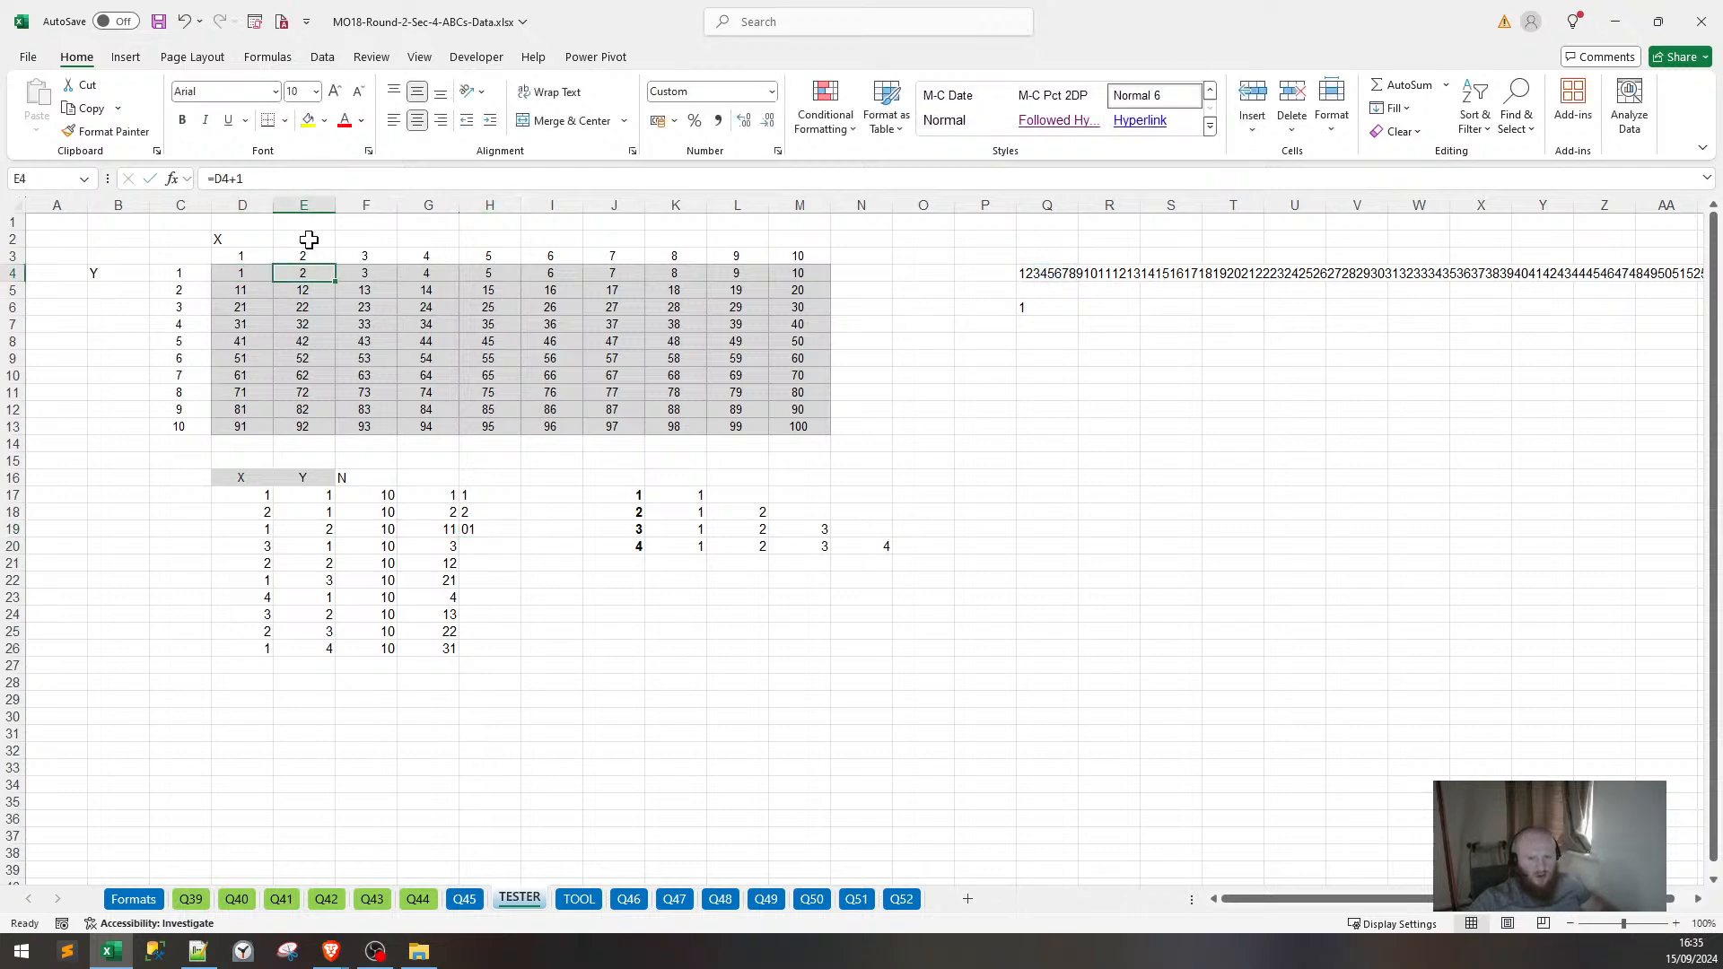
{"action": "key", "text": "Right"}
{"action": "key", "text": "Right"}
{"action": "key", "text": "Right"}
{"action": "key", "text": "Right"}
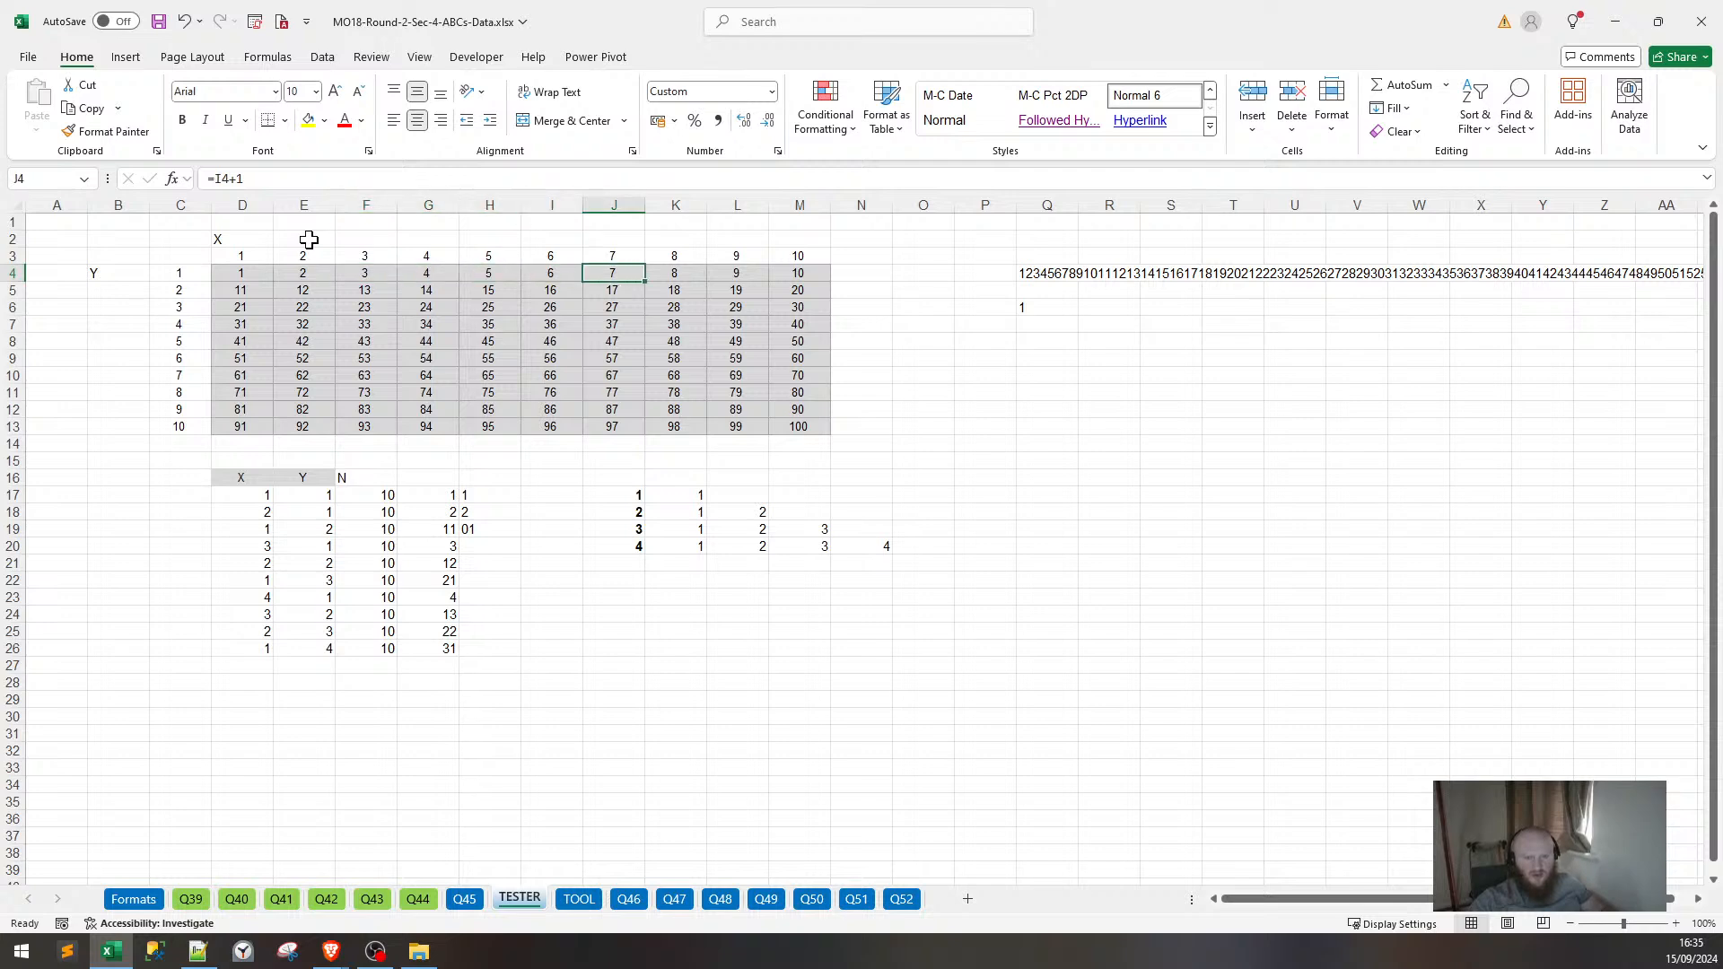
{"action": "key", "text": "Down"}
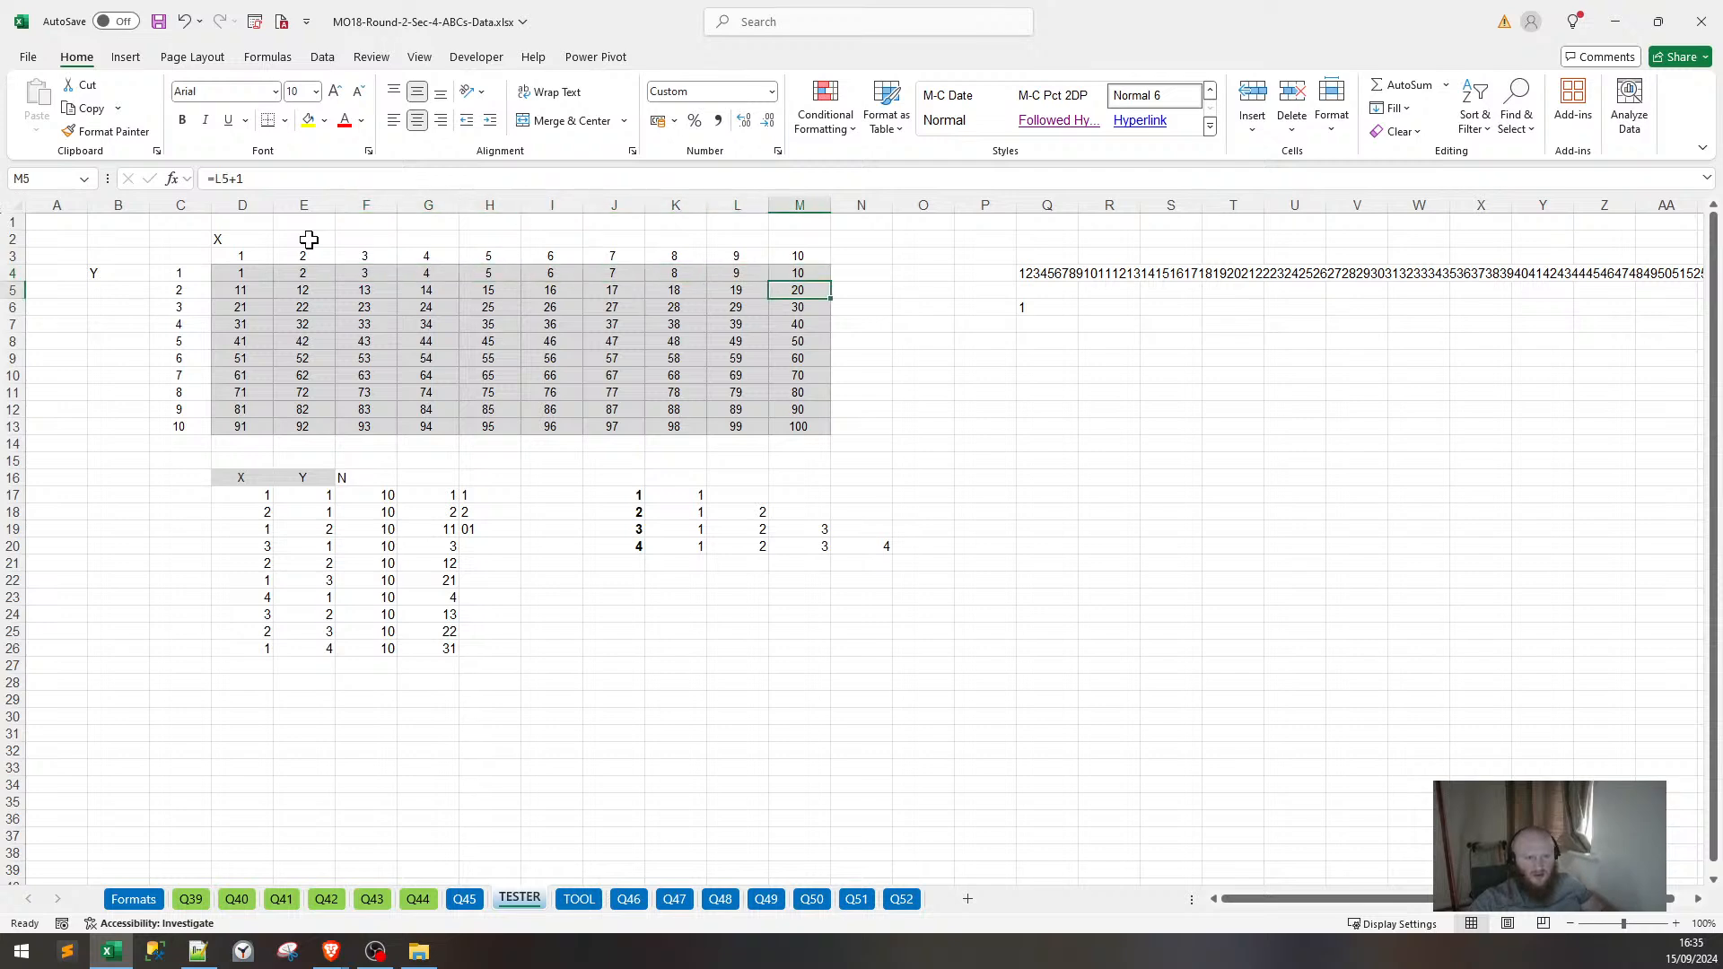
{"action": "key", "text": "ctrl+Left"}
{"action": "key", "text": "Right"}
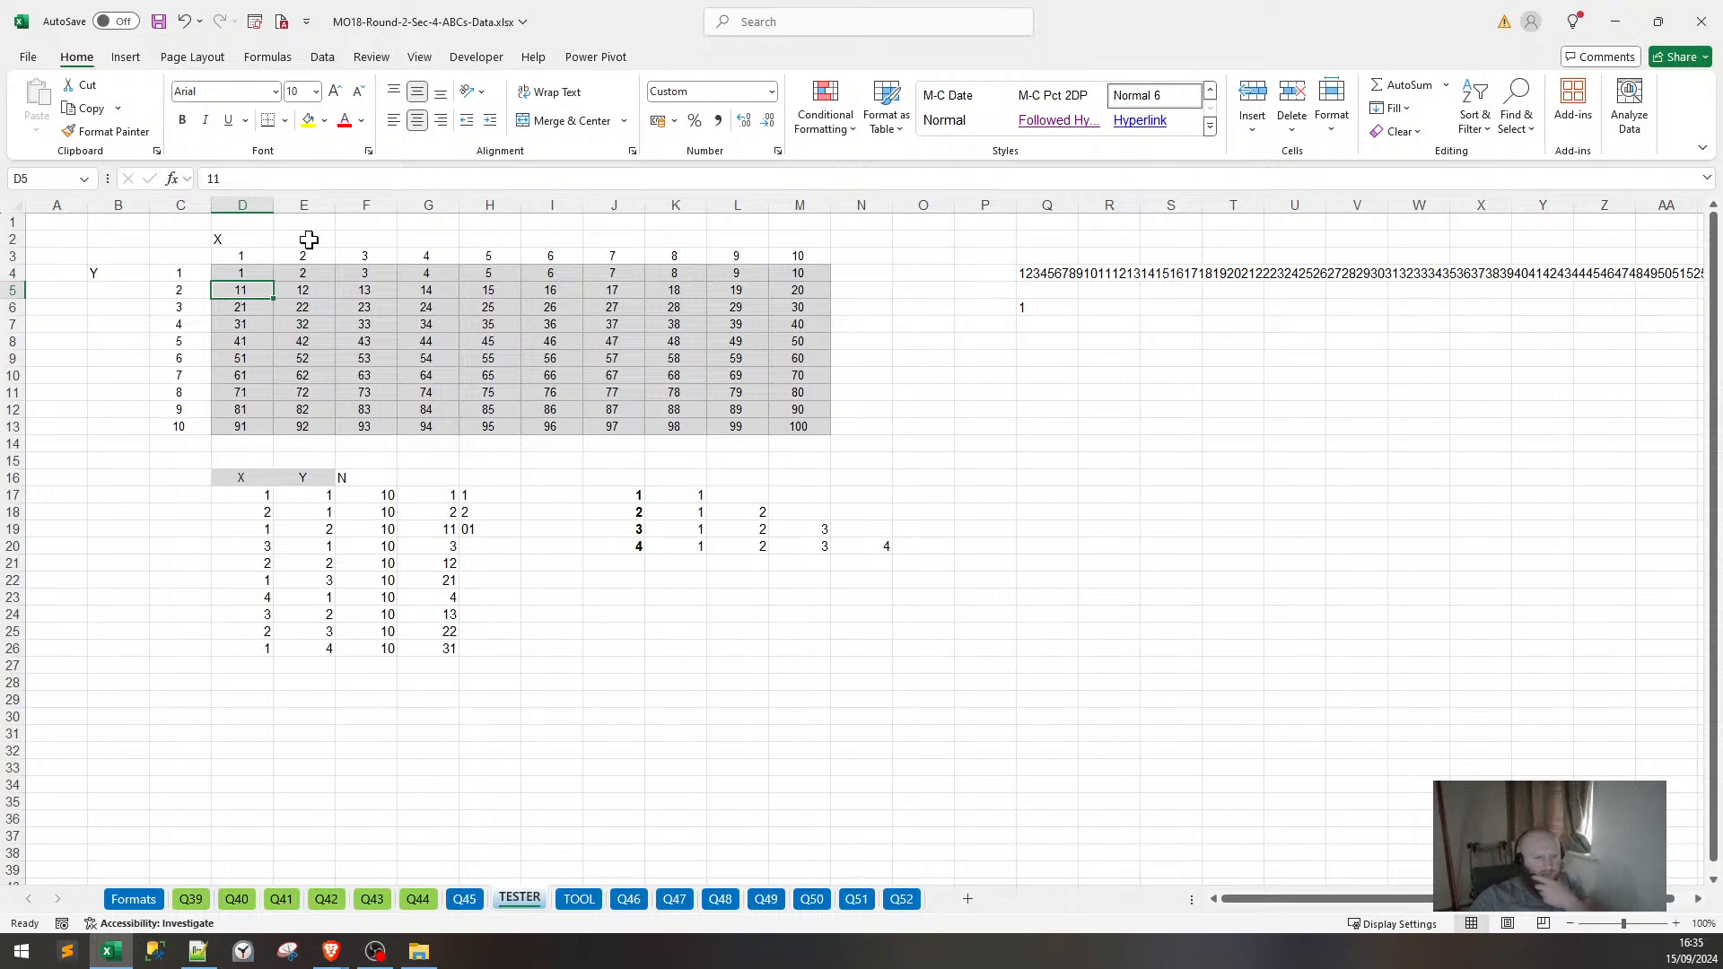
Recommit the H19 formula and the CONCAT formula in Q4.
{"action": "left_click", "coordinate": [473, 529]}
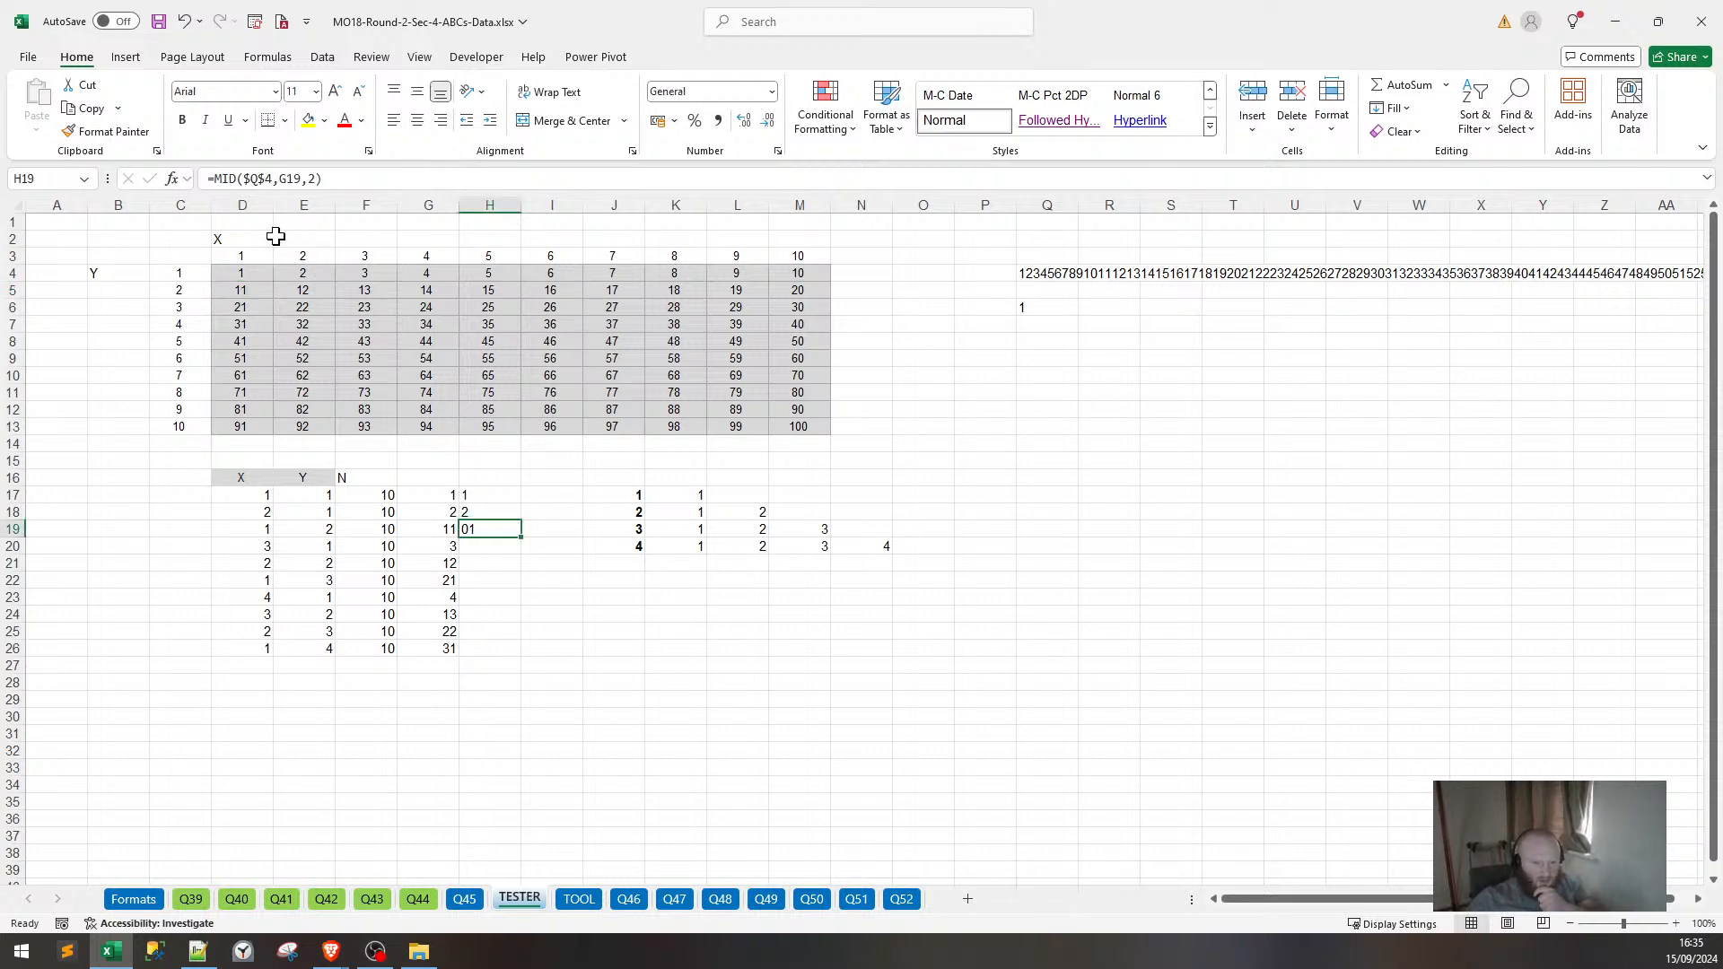
{"action": "key", "text": "F2"}
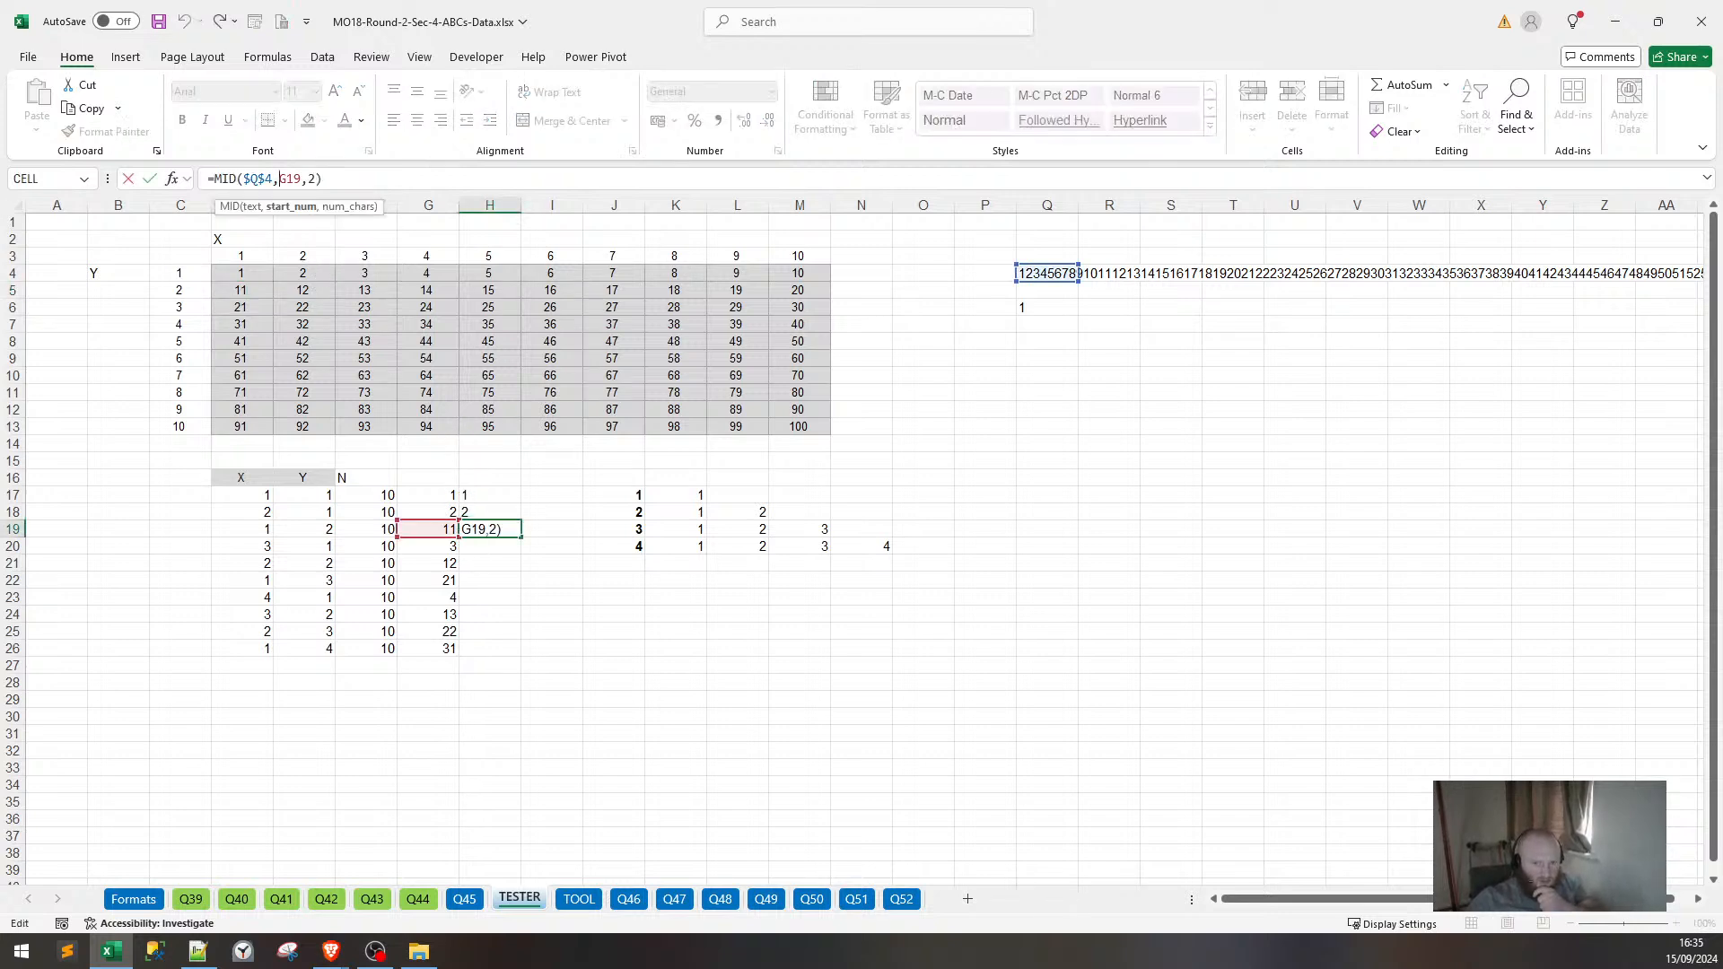
{"action": "key", "text": "Return"}
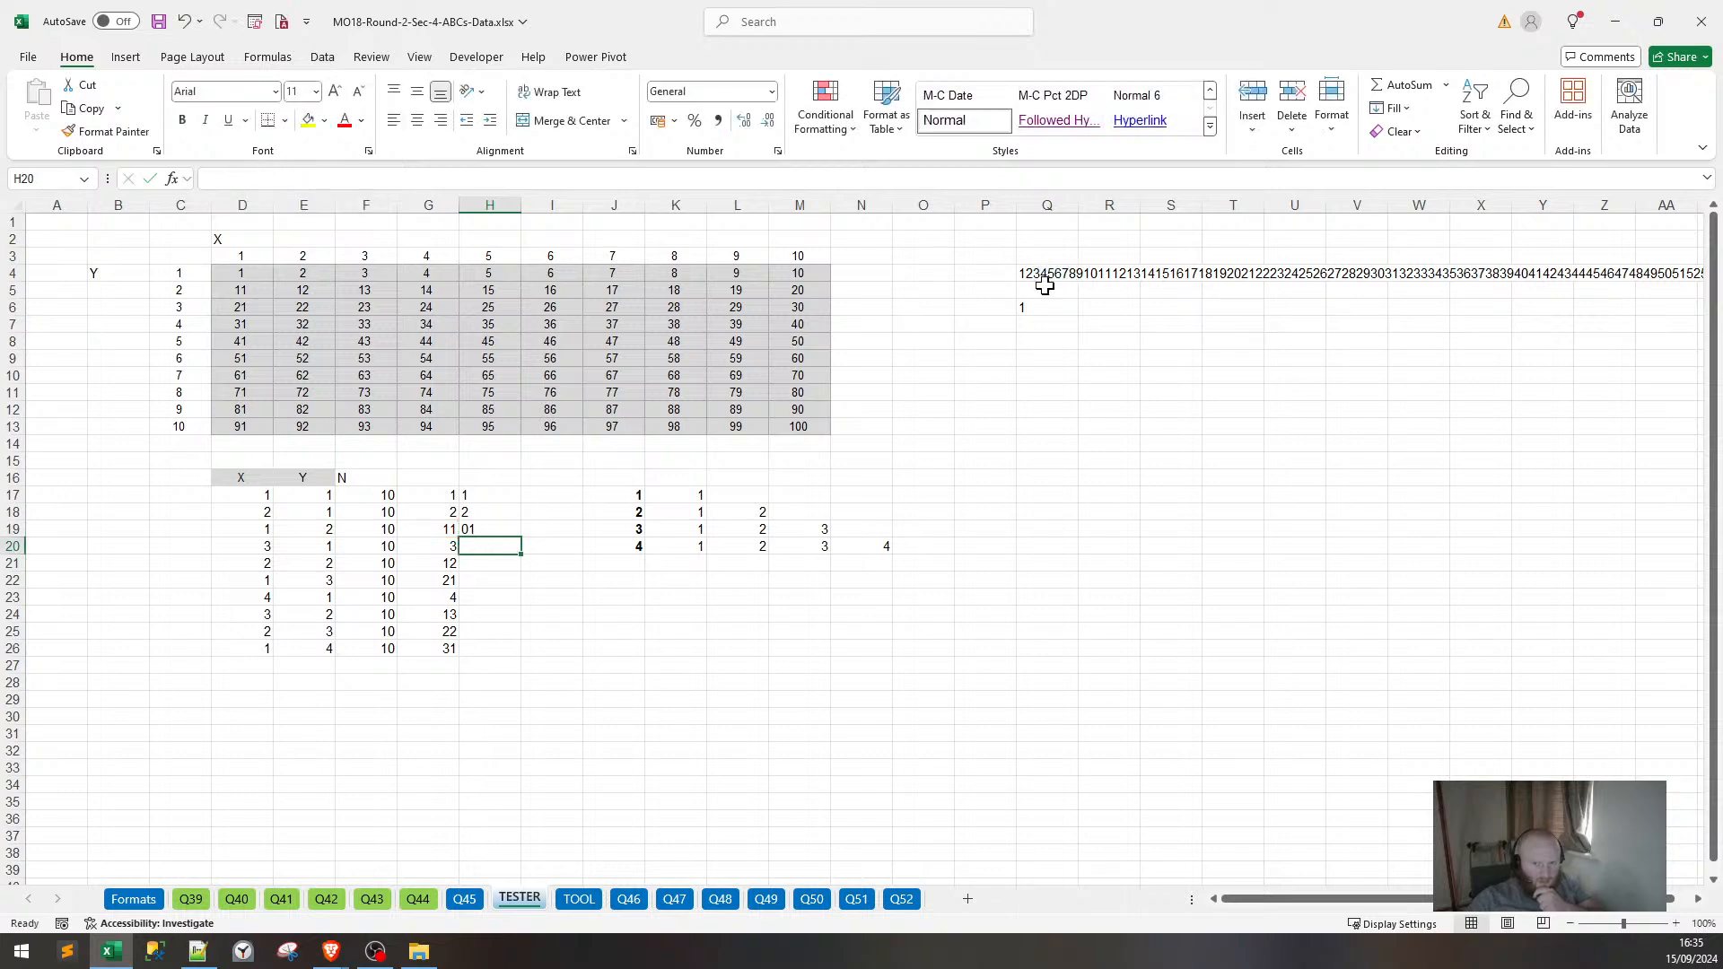
{"action": "left_click", "coordinate": [1045, 284]}
{"action": "left_click", "coordinate": [1045, 276]}
{"action": "left_click", "coordinate": [310, 178]}
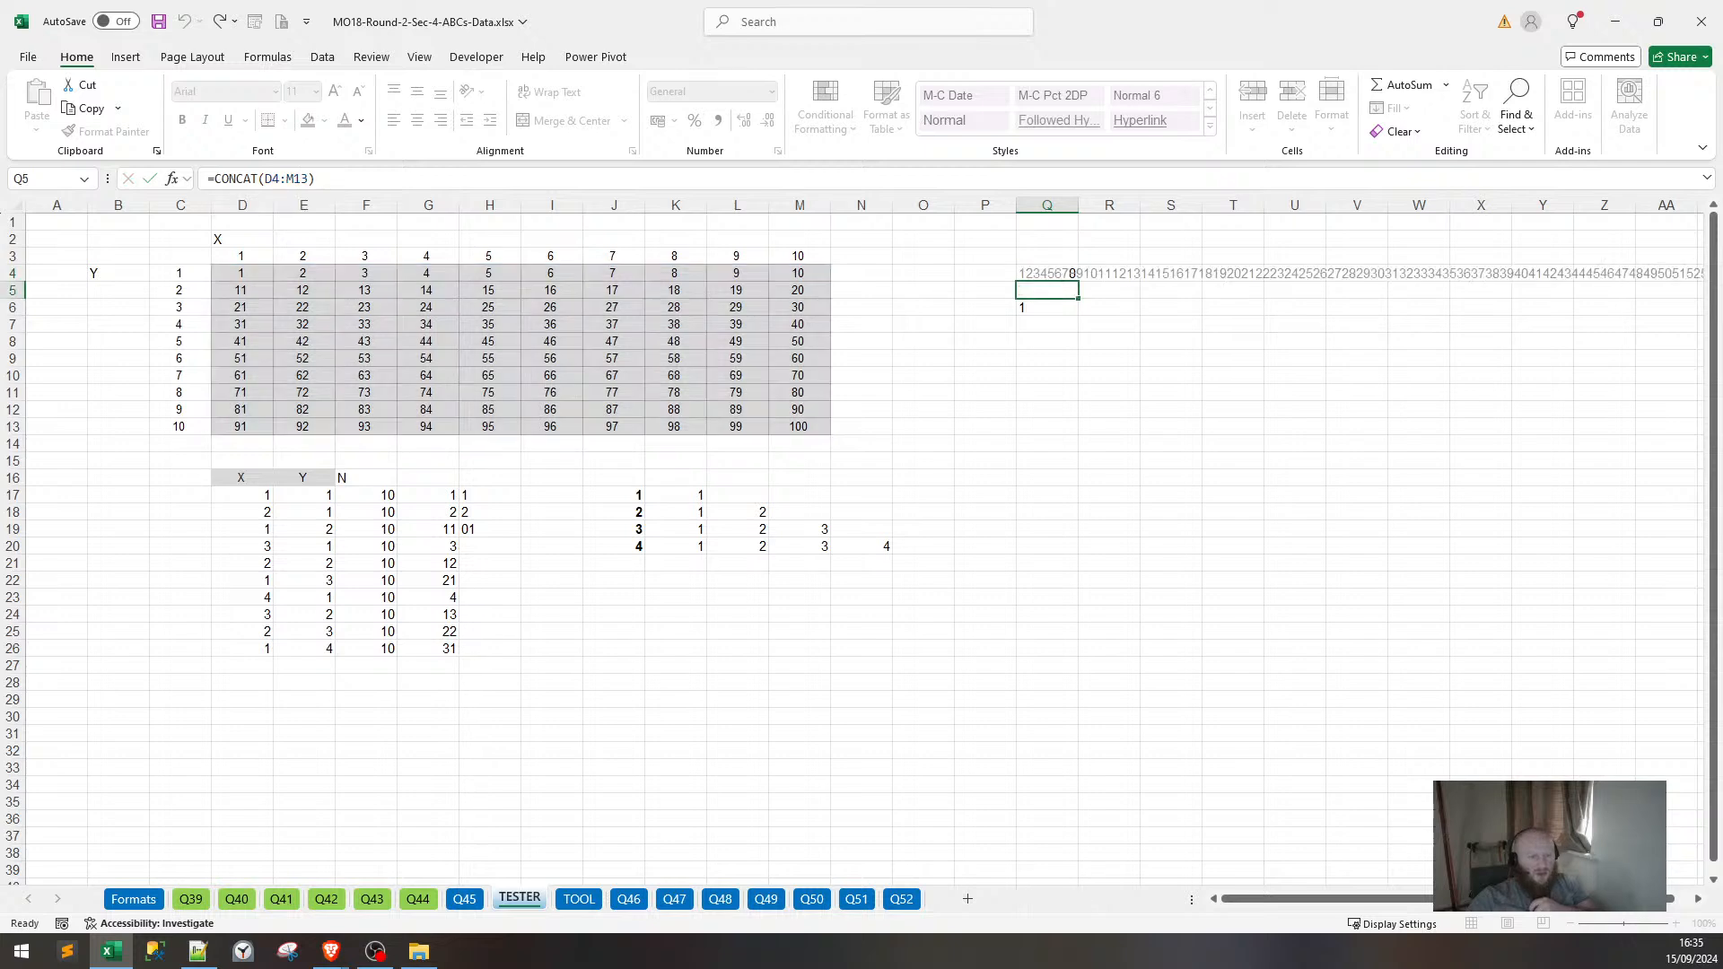
{"action": "key", "text": "Return"}
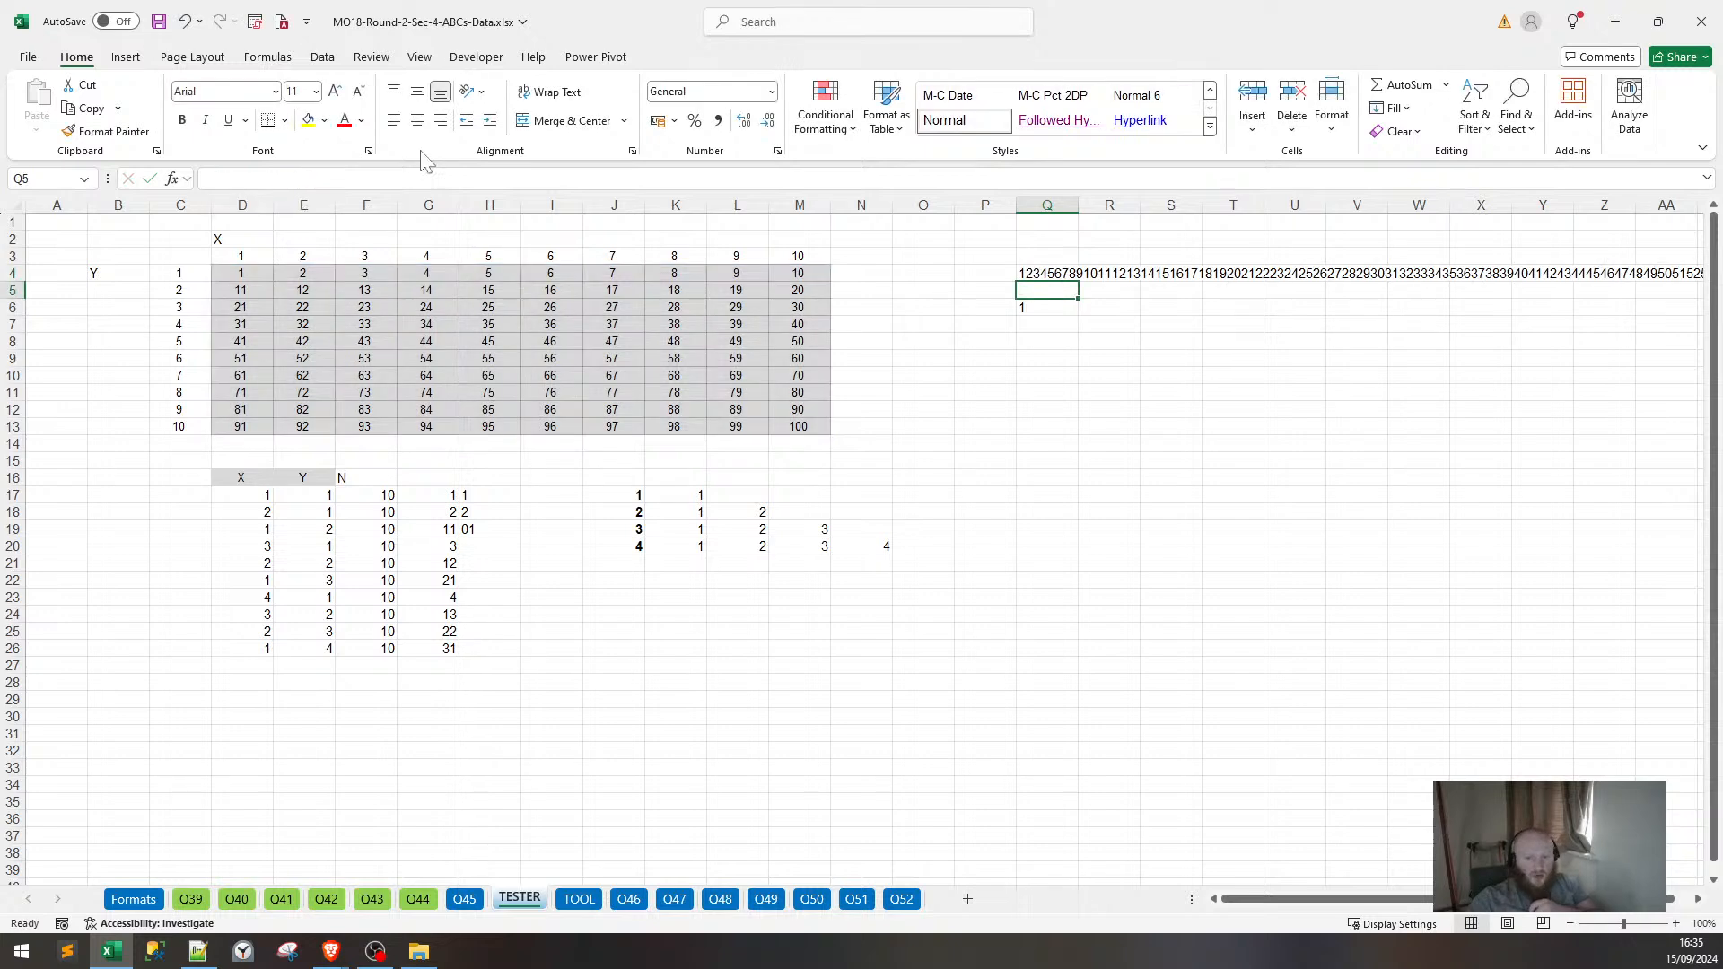
Review the Q4 string and M4, then select the old results in H17:H24.
{"action": "left_click", "coordinate": [1106, 273]}
{"action": "left_click", "coordinate": [1022, 273]}
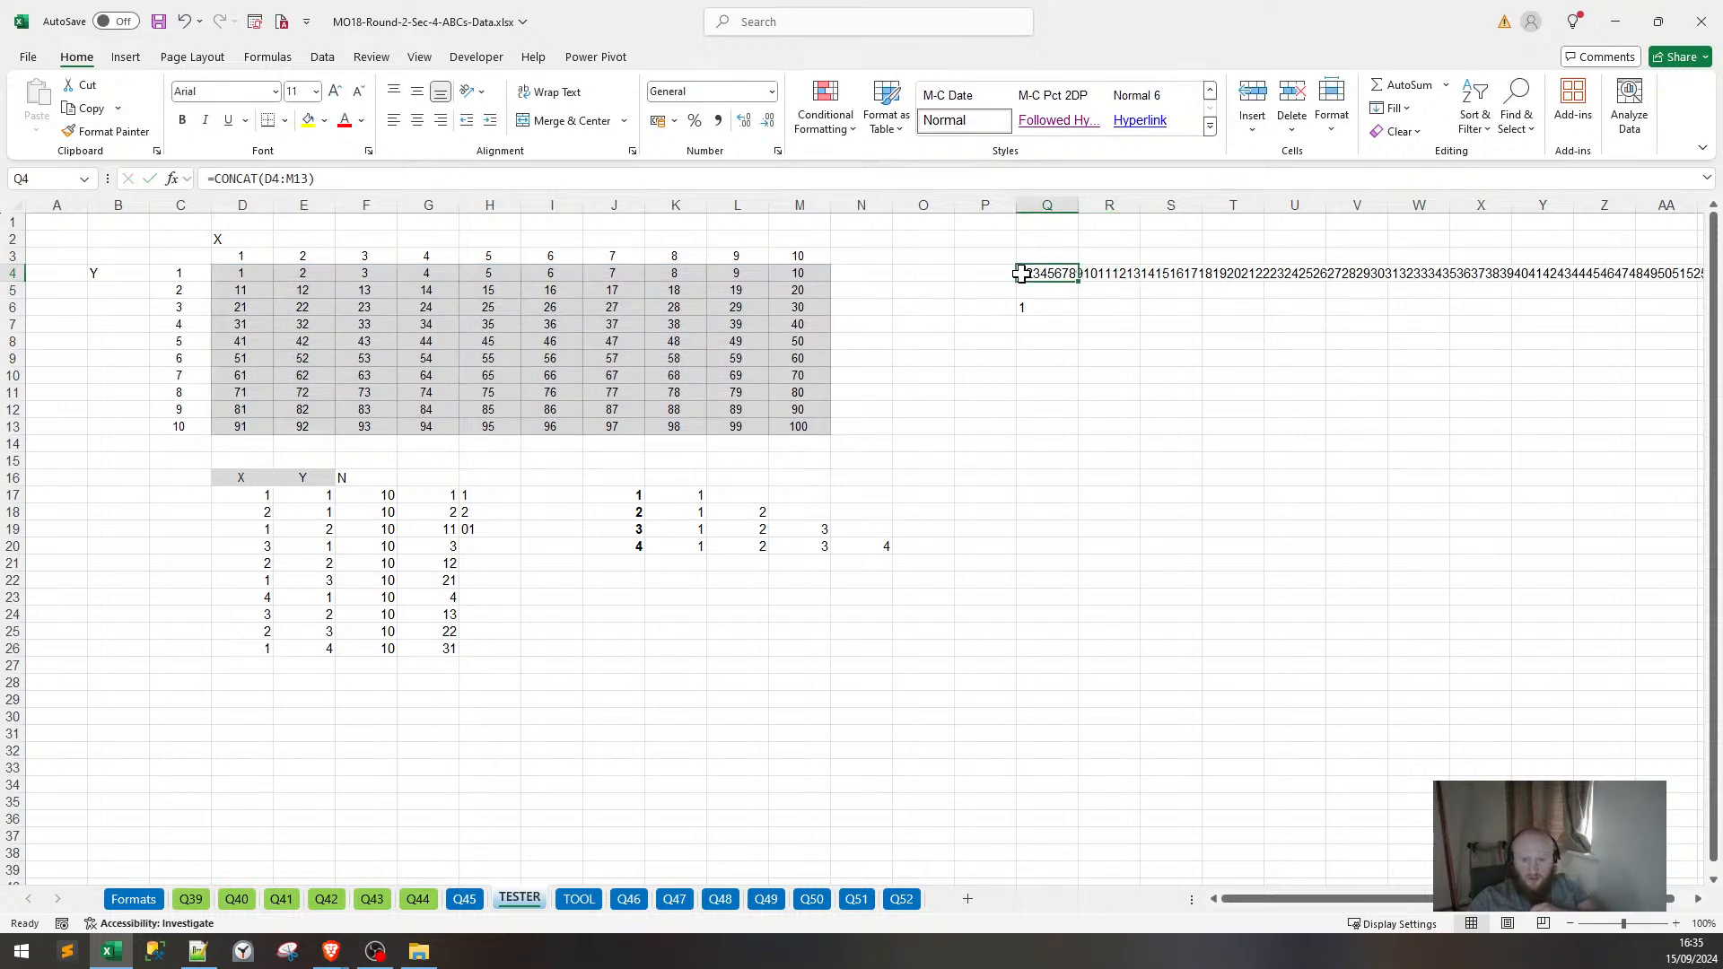
{"action": "left_click", "coordinate": [819, 273]}
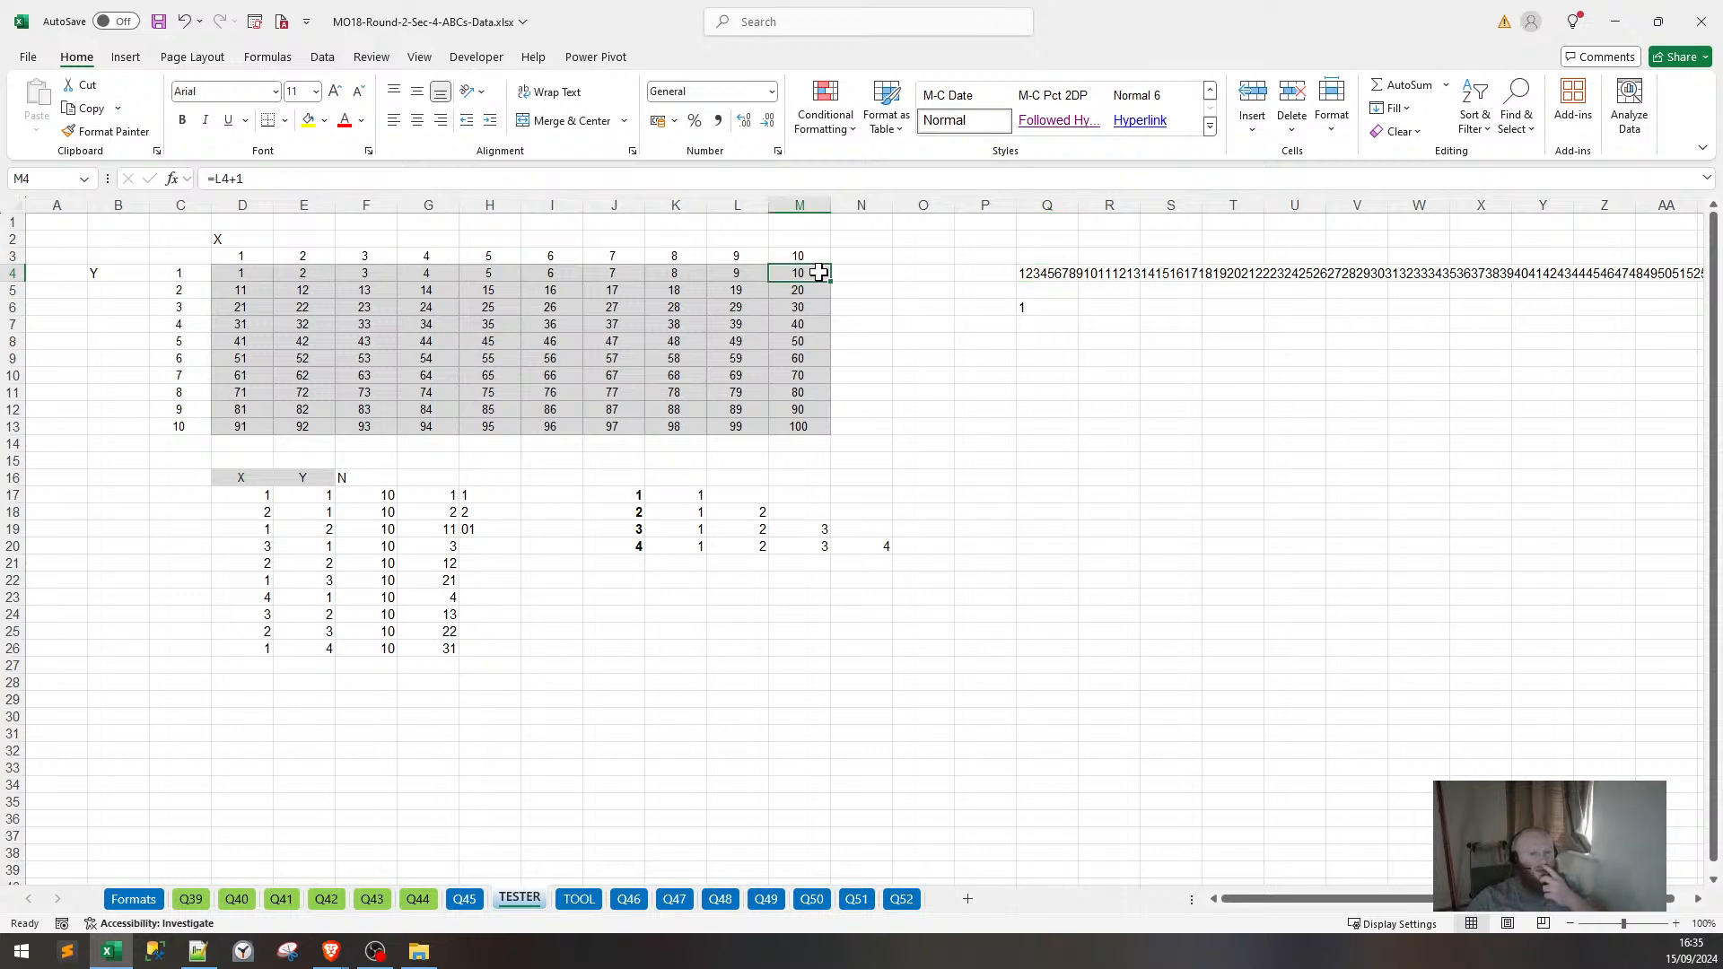
{"action": "left_click", "coordinate": [498, 534]}
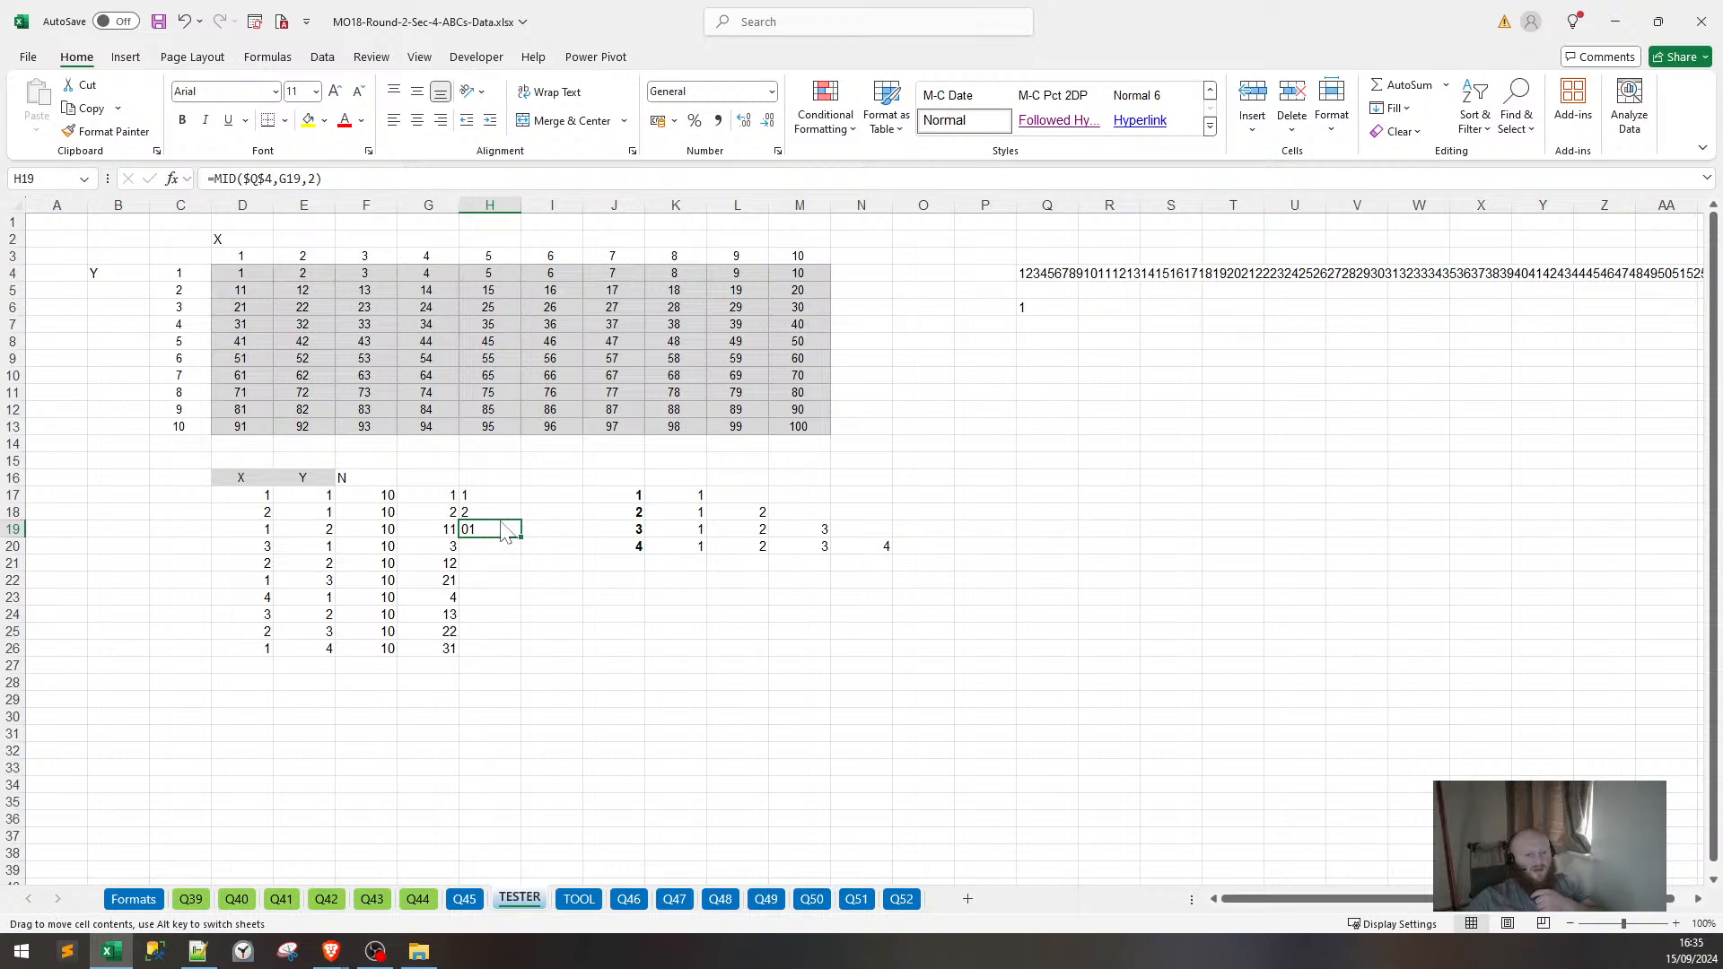
{"action": "left_click_drag", "start_coordinate": [260, 510], "coordinate": [507, 633]}
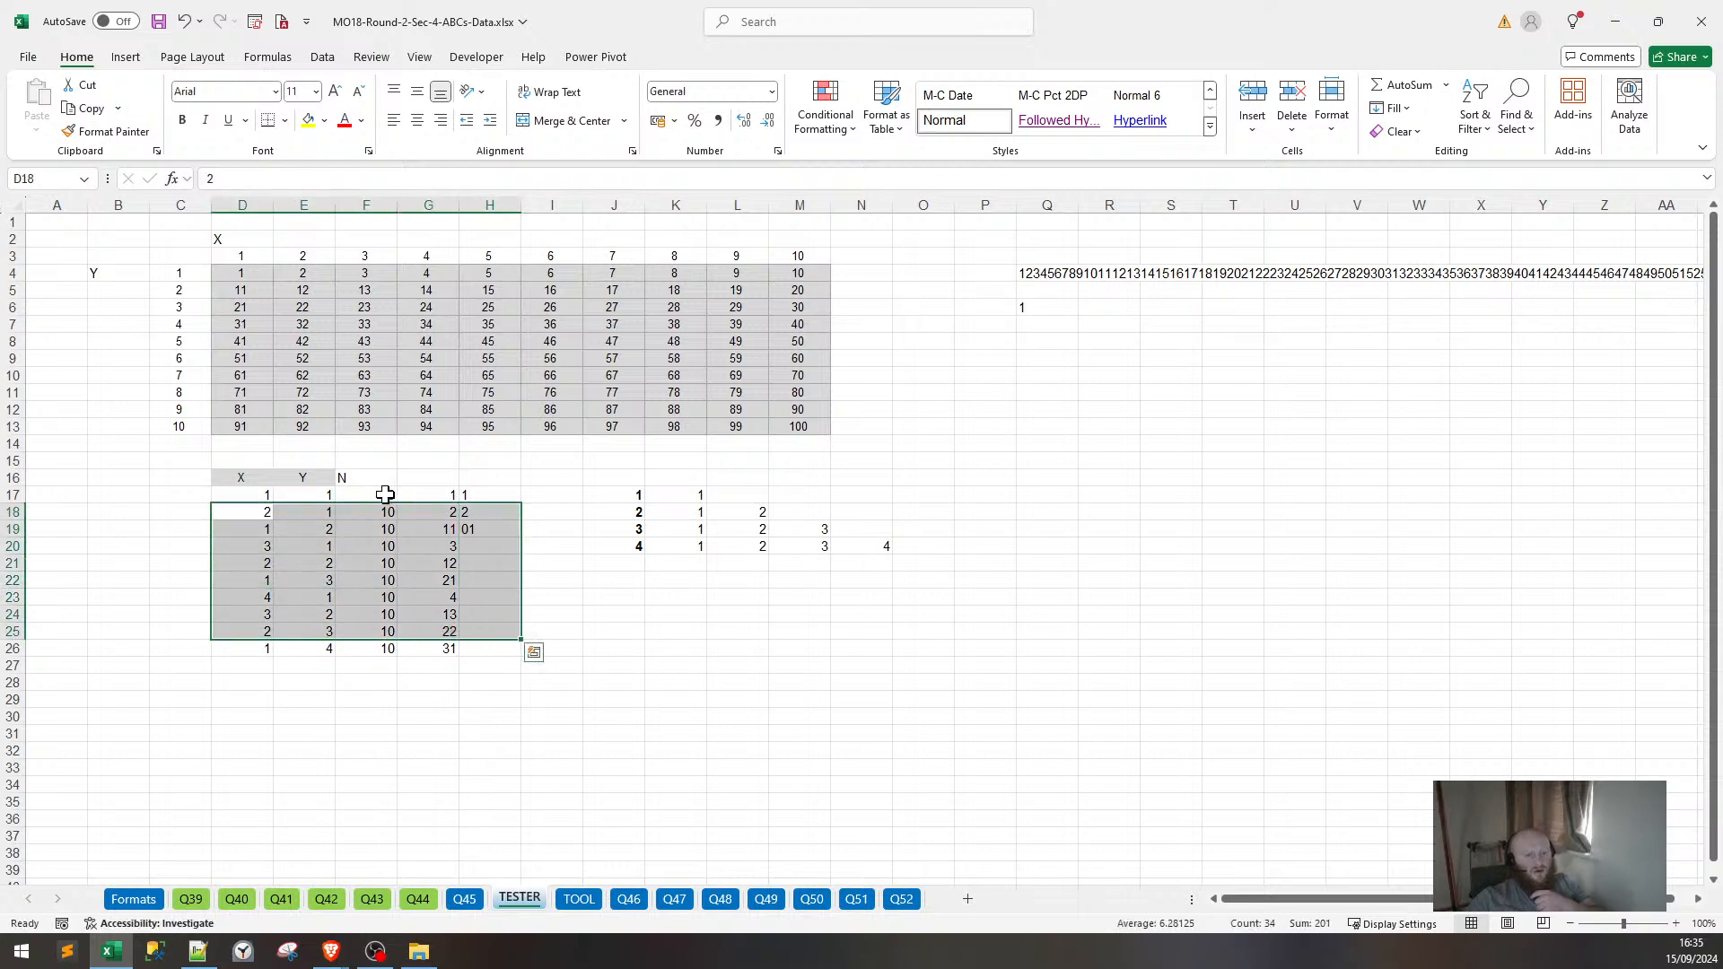
{"action": "left_click_drag", "start_coordinate": [495, 495], "coordinate": [477, 613]}
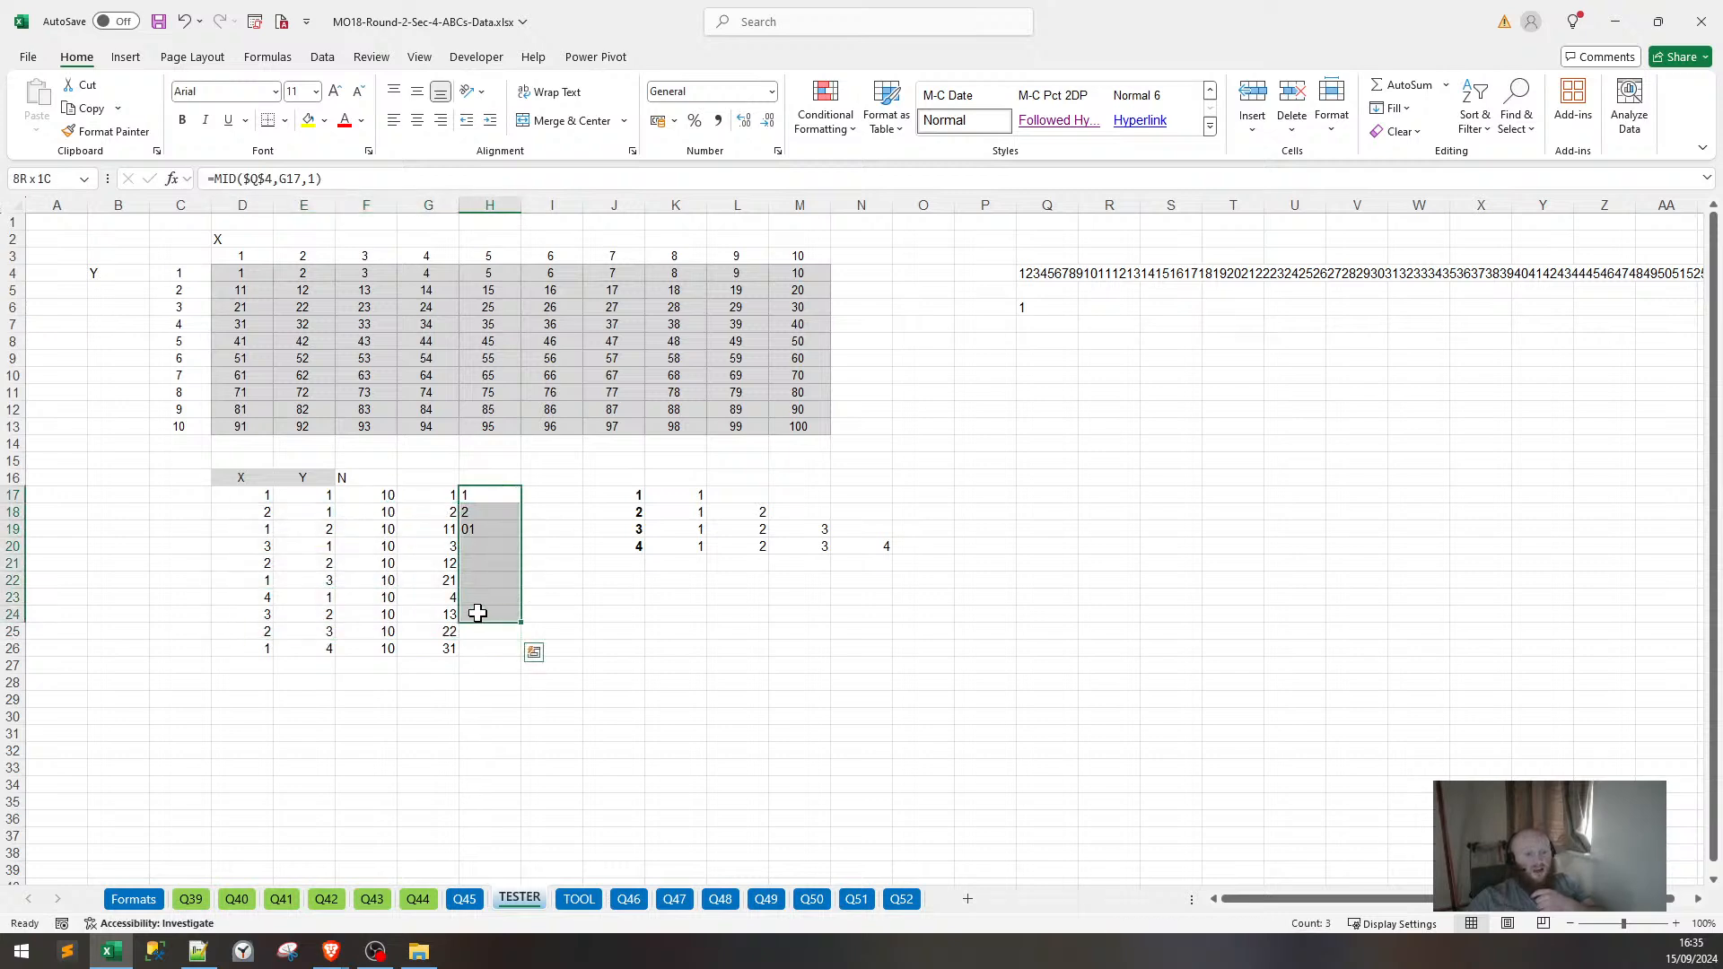
Clear the old results in H17:H24 and review the index formulas in G21 and G22.
{"action": "key", "text": "Delete"}
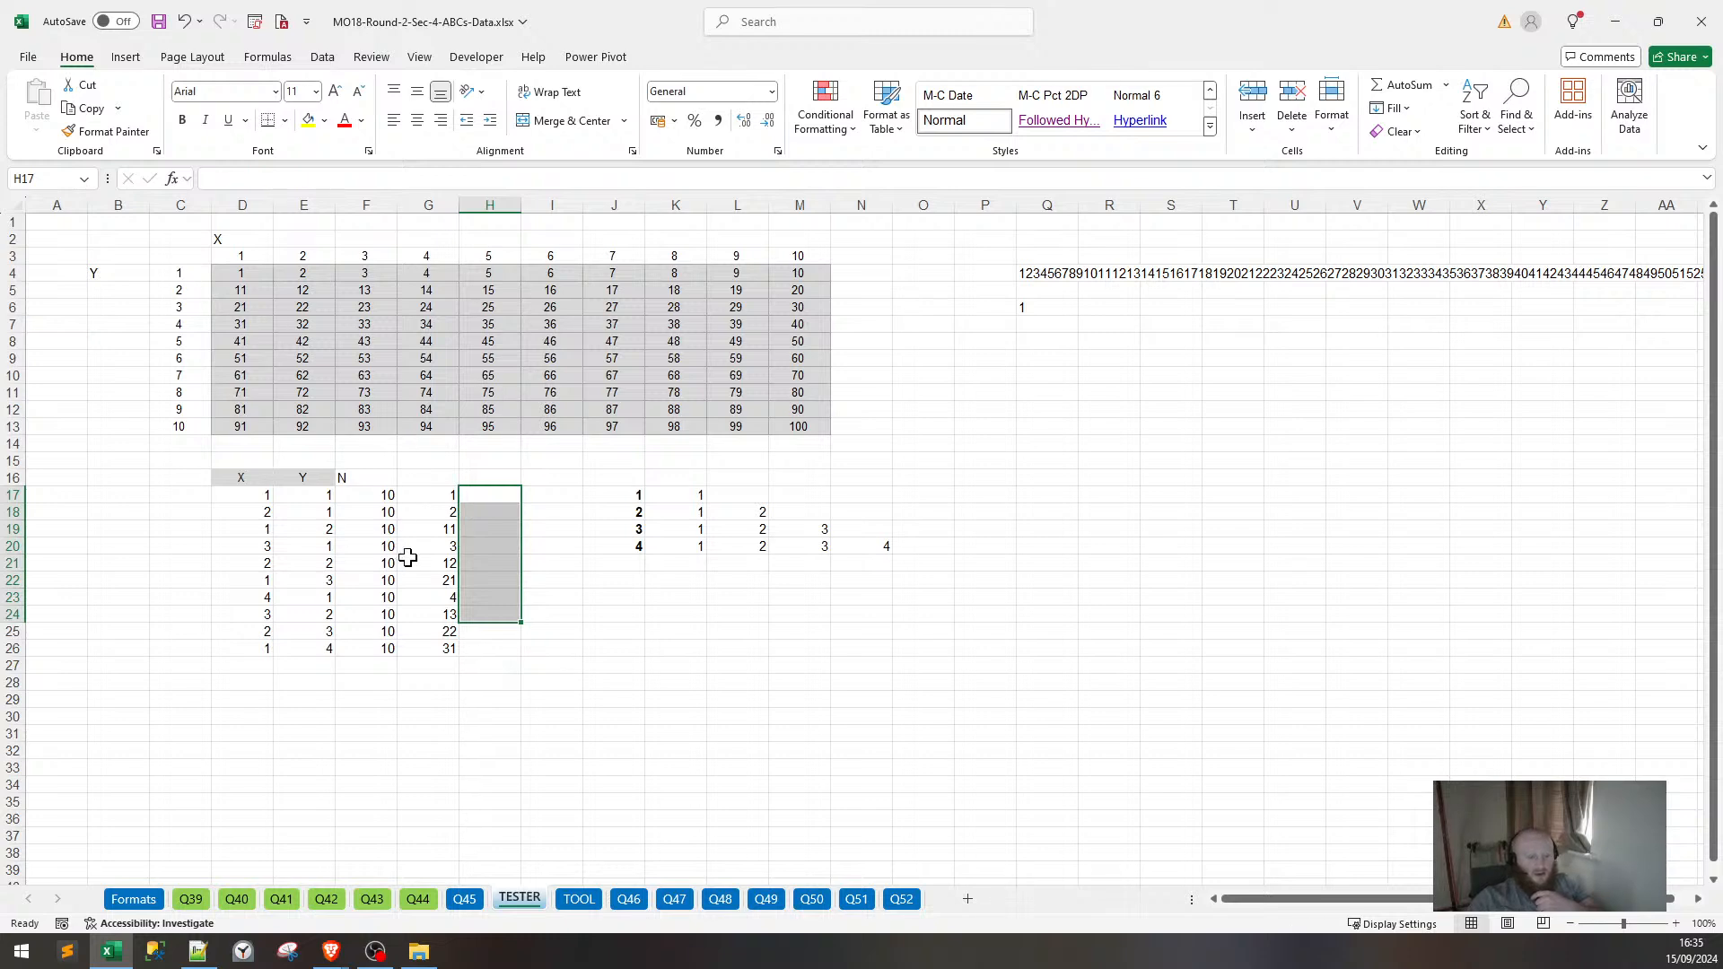
{"action": "left_click", "coordinate": [410, 558]}
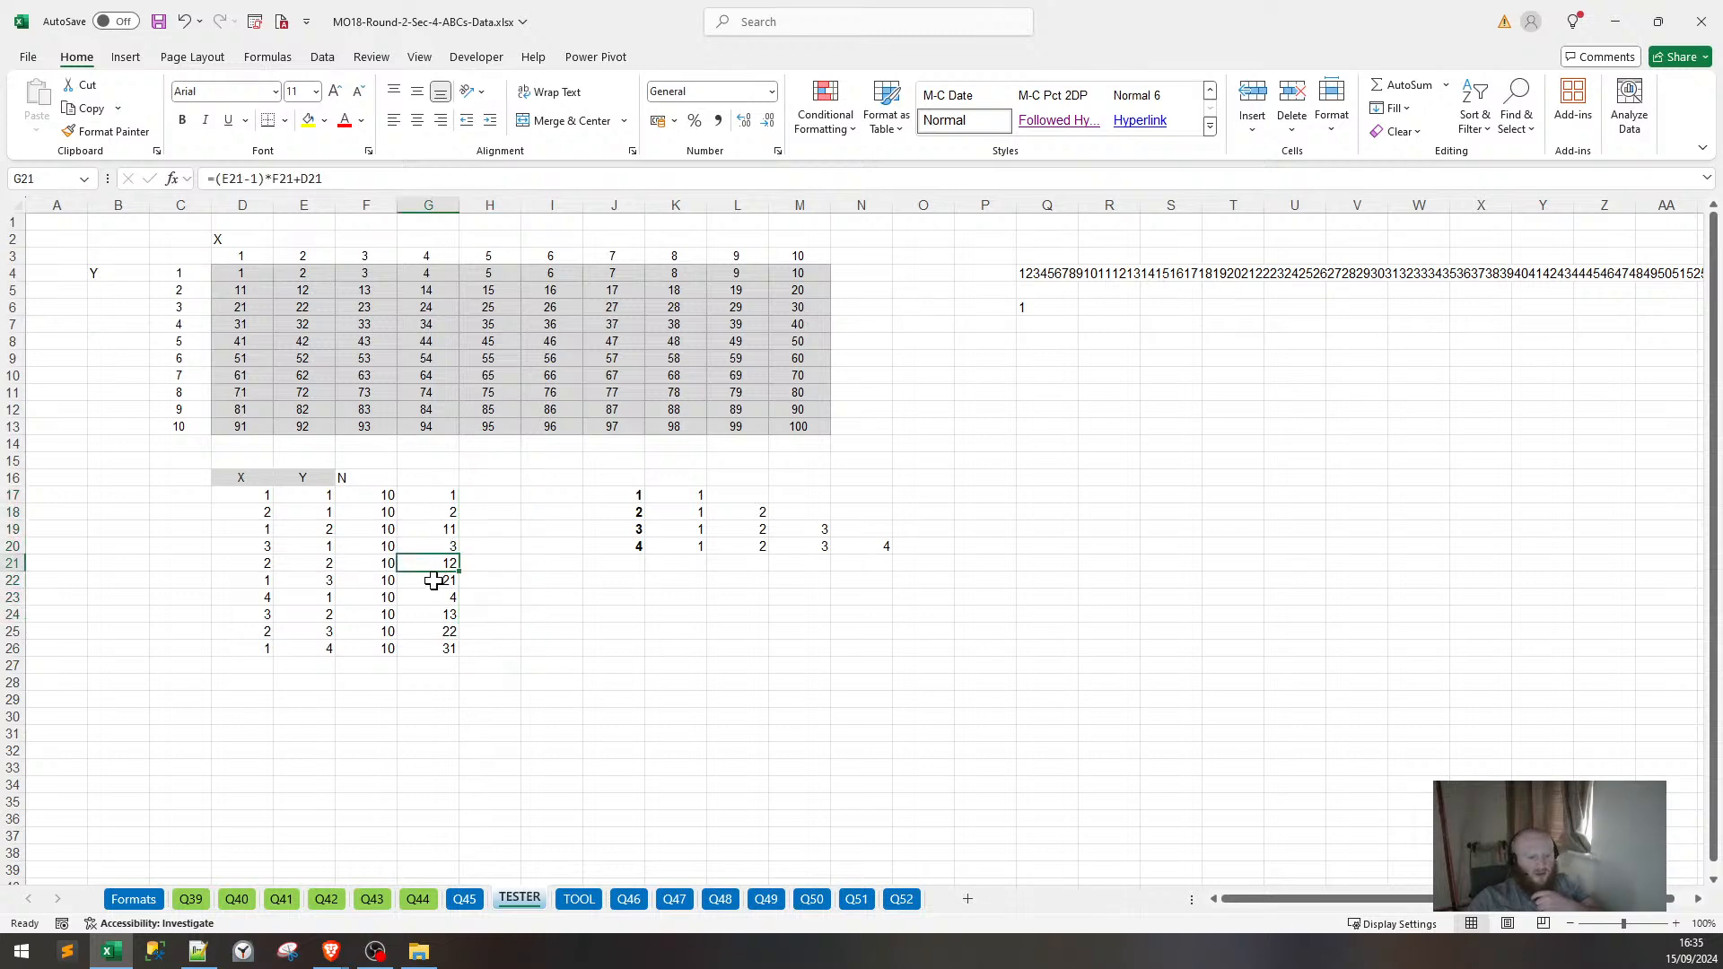
{"action": "left_click", "coordinate": [433, 582]}
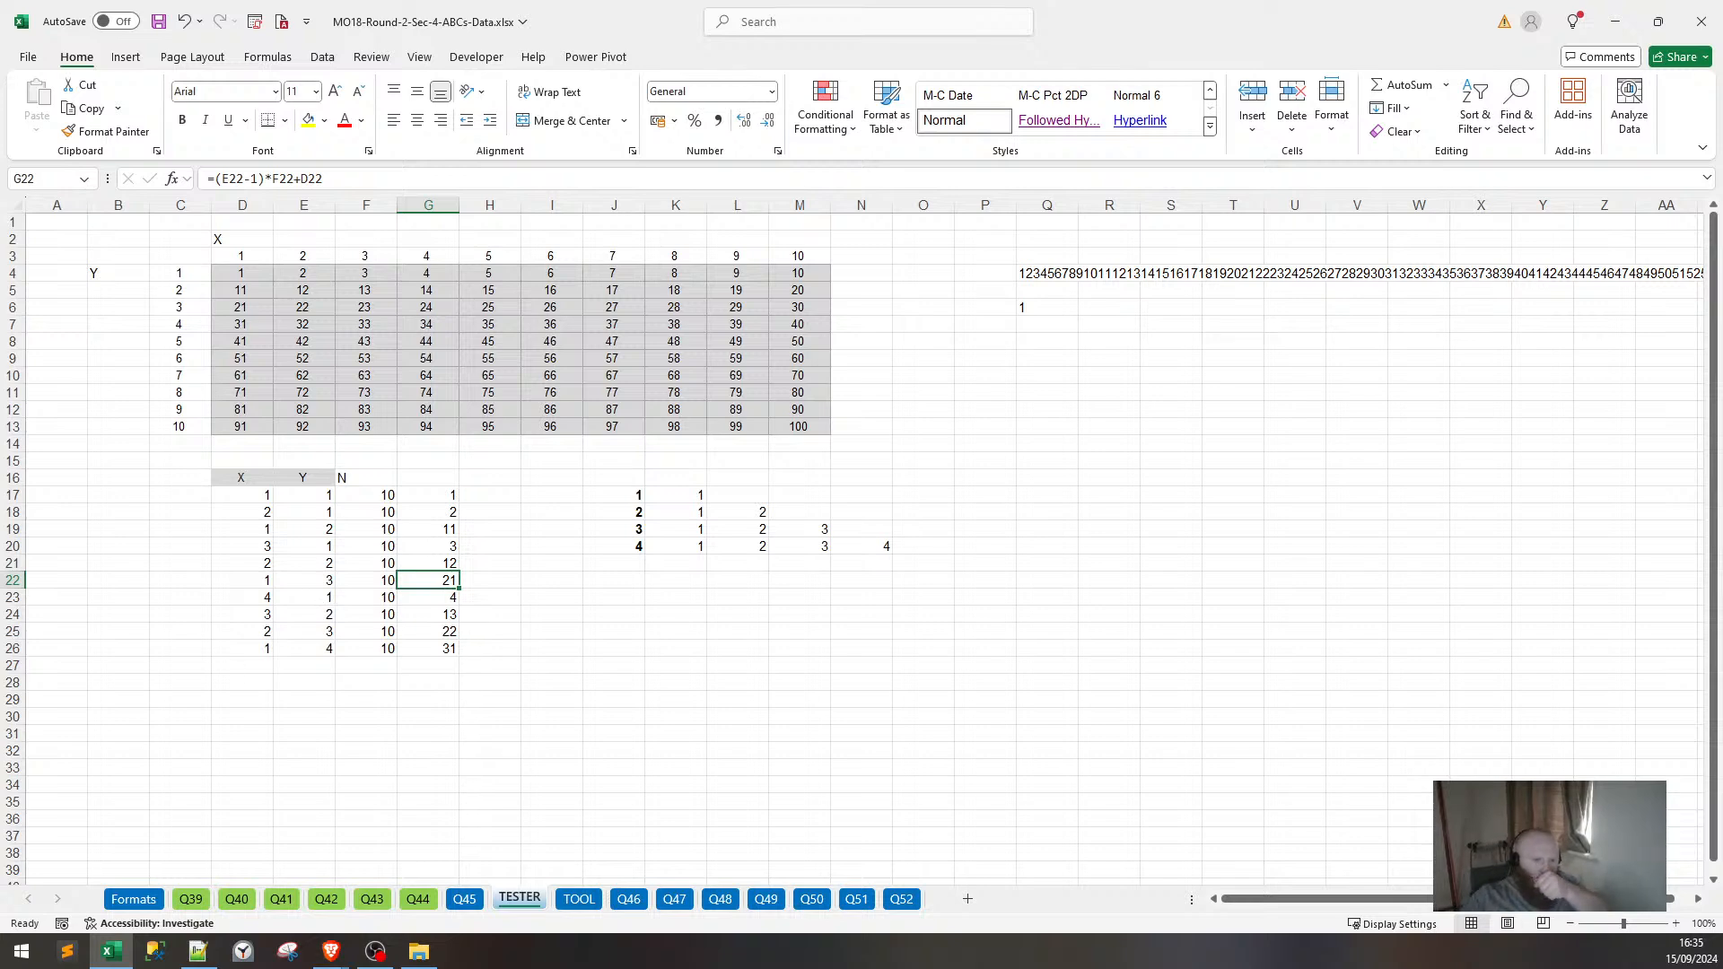
Enter =(E17-1)&D17 in H17 so it shows 01.
{"action": "left_click", "coordinate": [492, 495]}
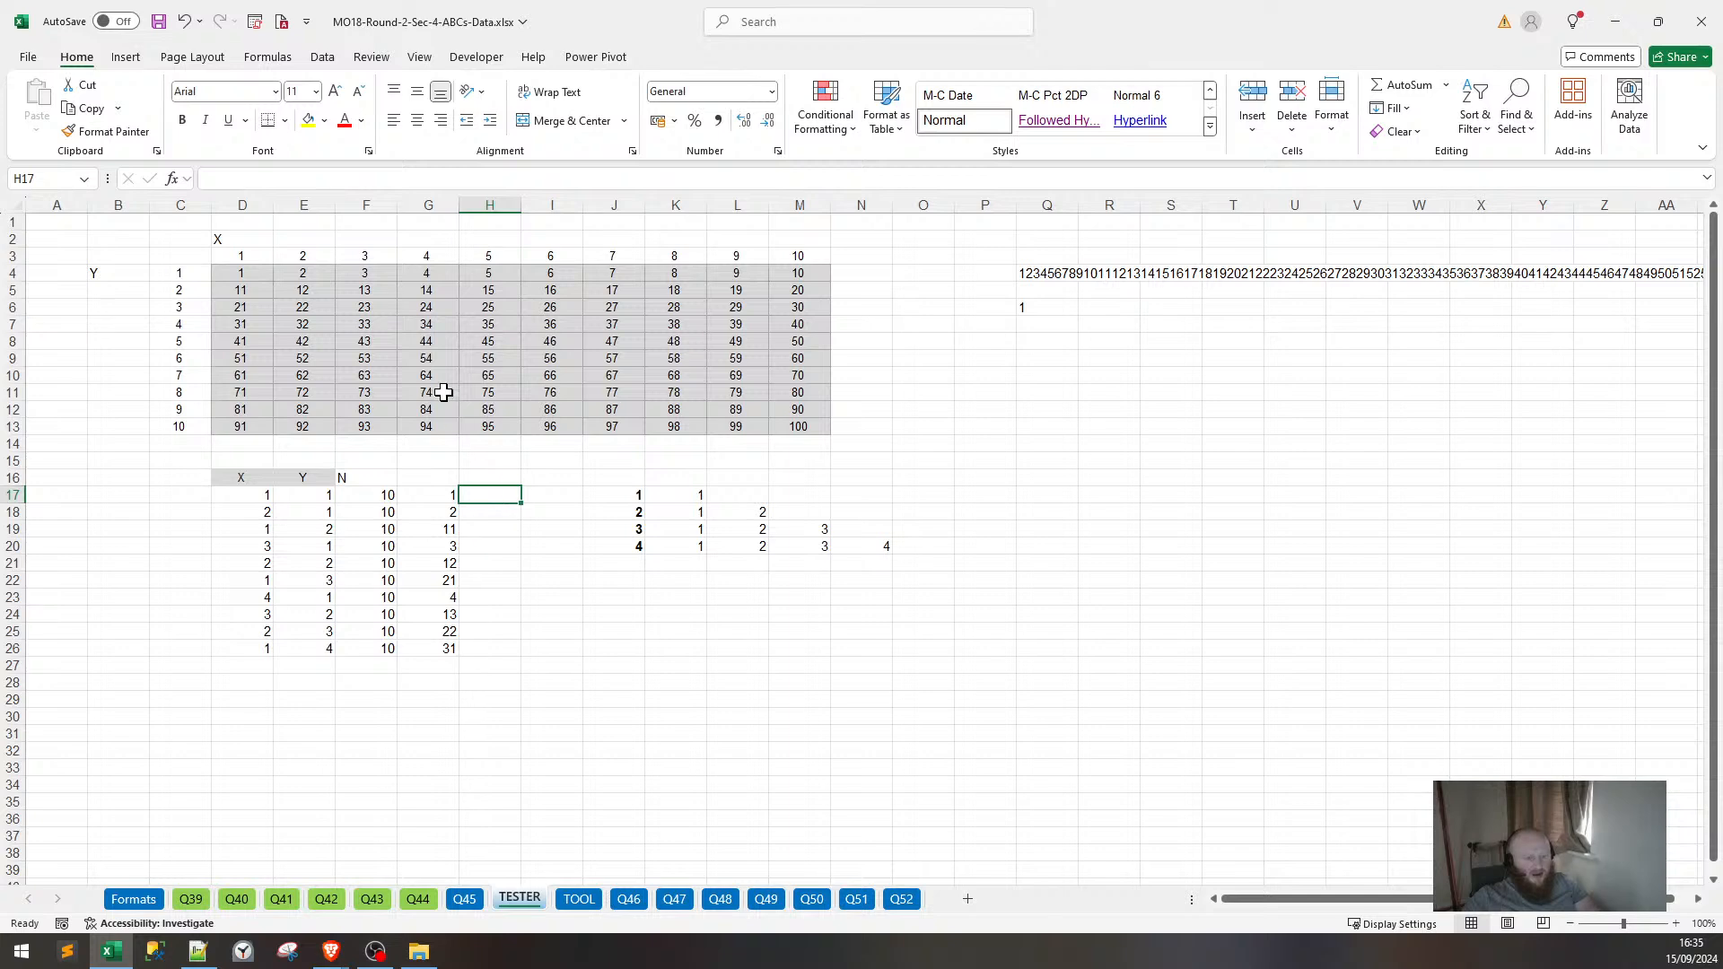
{"action": "type", "text": "="}
{"action": "key", "text": "Left"}
{"action": "key", "text": "Left"}
{"action": "key", "text": "Left"}
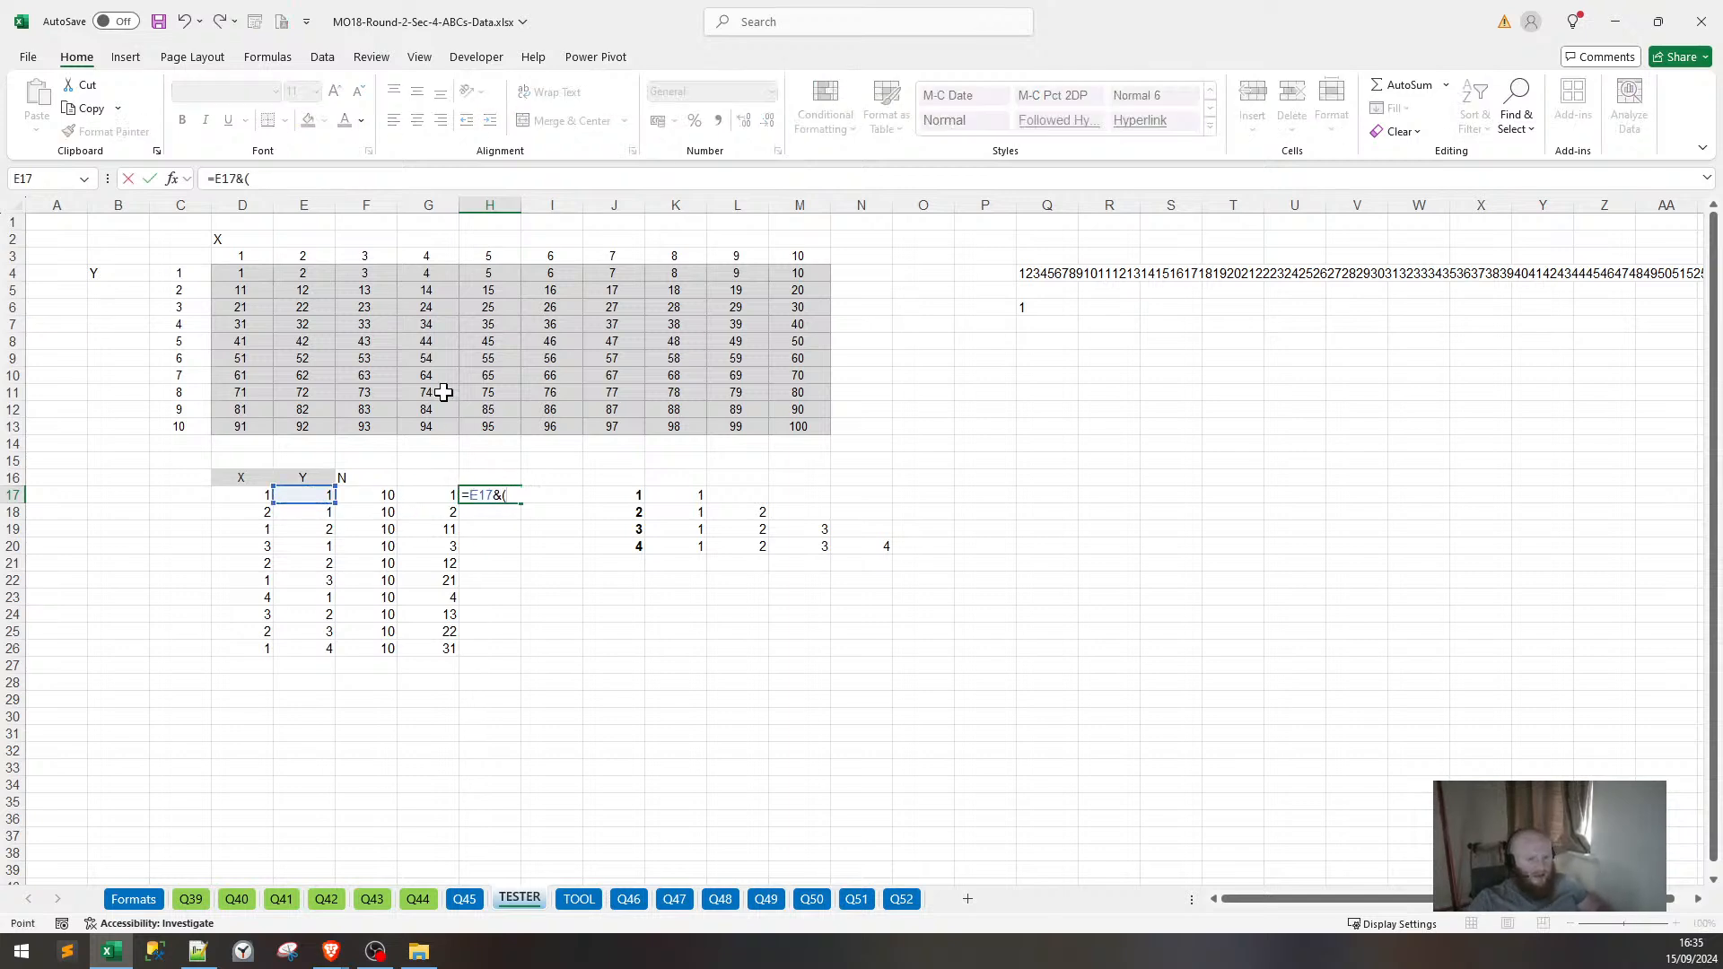
{"action": "key", "text": "Left"}
{"action": "key", "text": "Left"}
{"action": "key", "text": "Left"}
{"action": "key", "text": "Escape"}
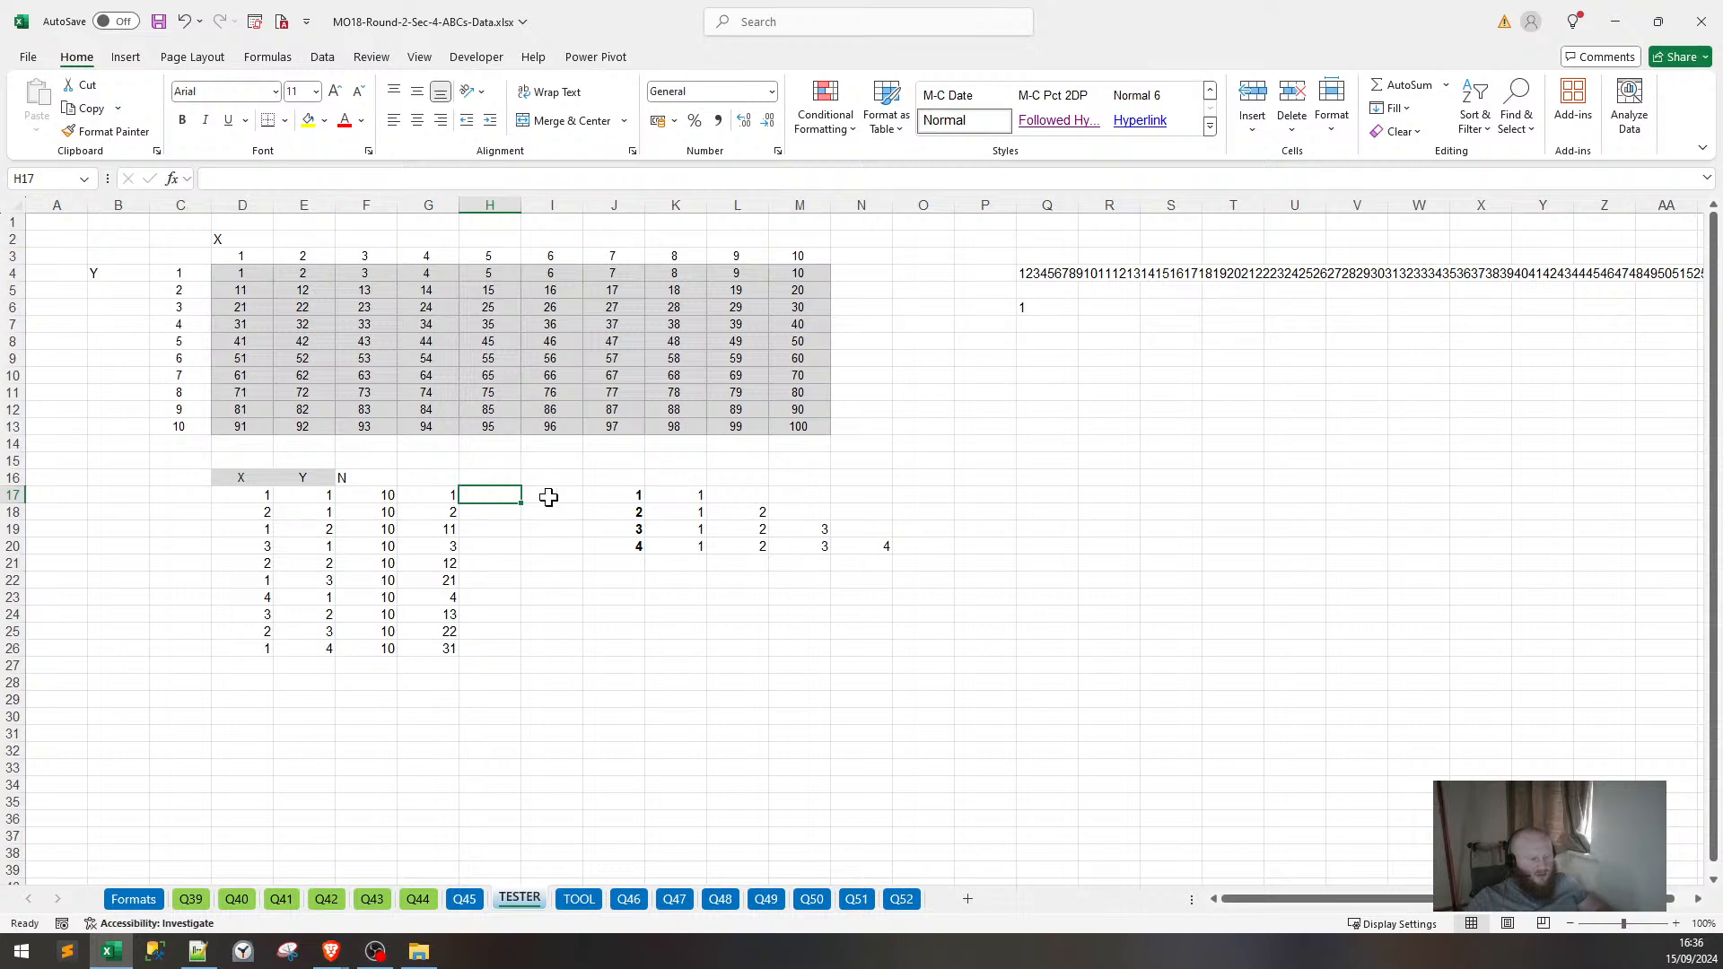
{"action": "type", "text": "=("}
{"action": "key", "text": "Left"}
{"action": "key", "text": "Left"}
{"action": "key", "text": "Left"}
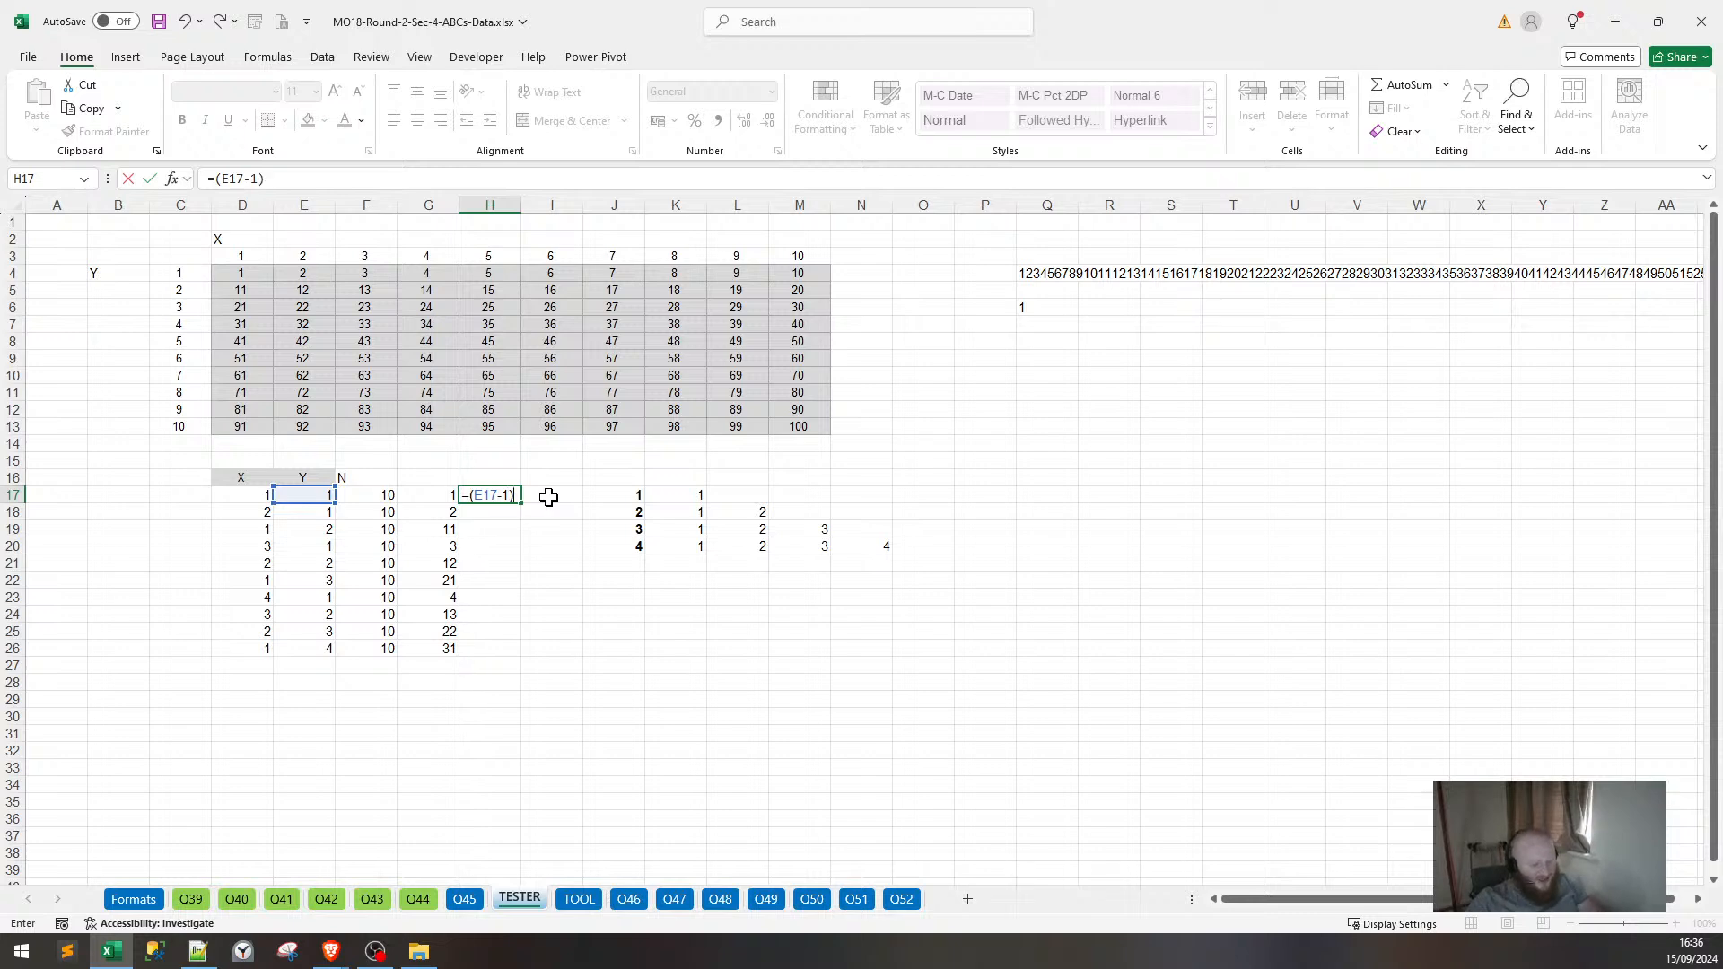
{"action": "key", "text": "Left"}
{"action": "key", "text": "Left"}
{"action": "key", "text": "Left"}
{"action": "key", "text": "Left"}
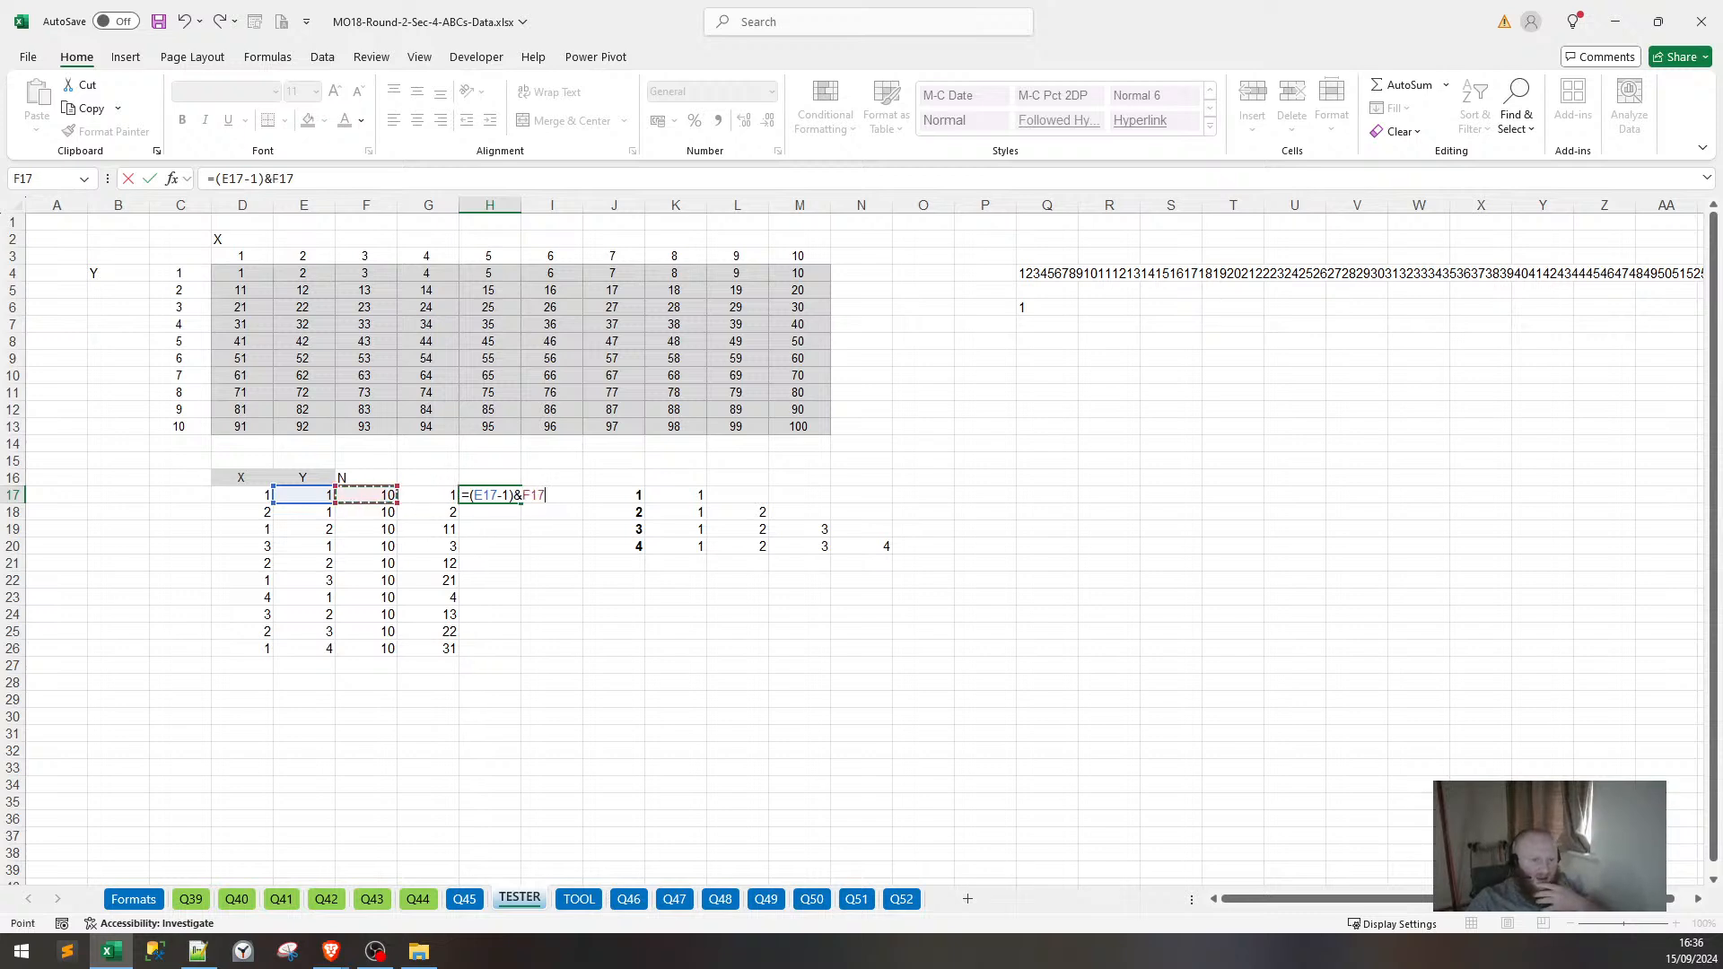
{"action": "key", "text": "Return"}
Fill the H17 code formula down to H26 and check H22 and H18.
{"action": "key", "text": "Up"}
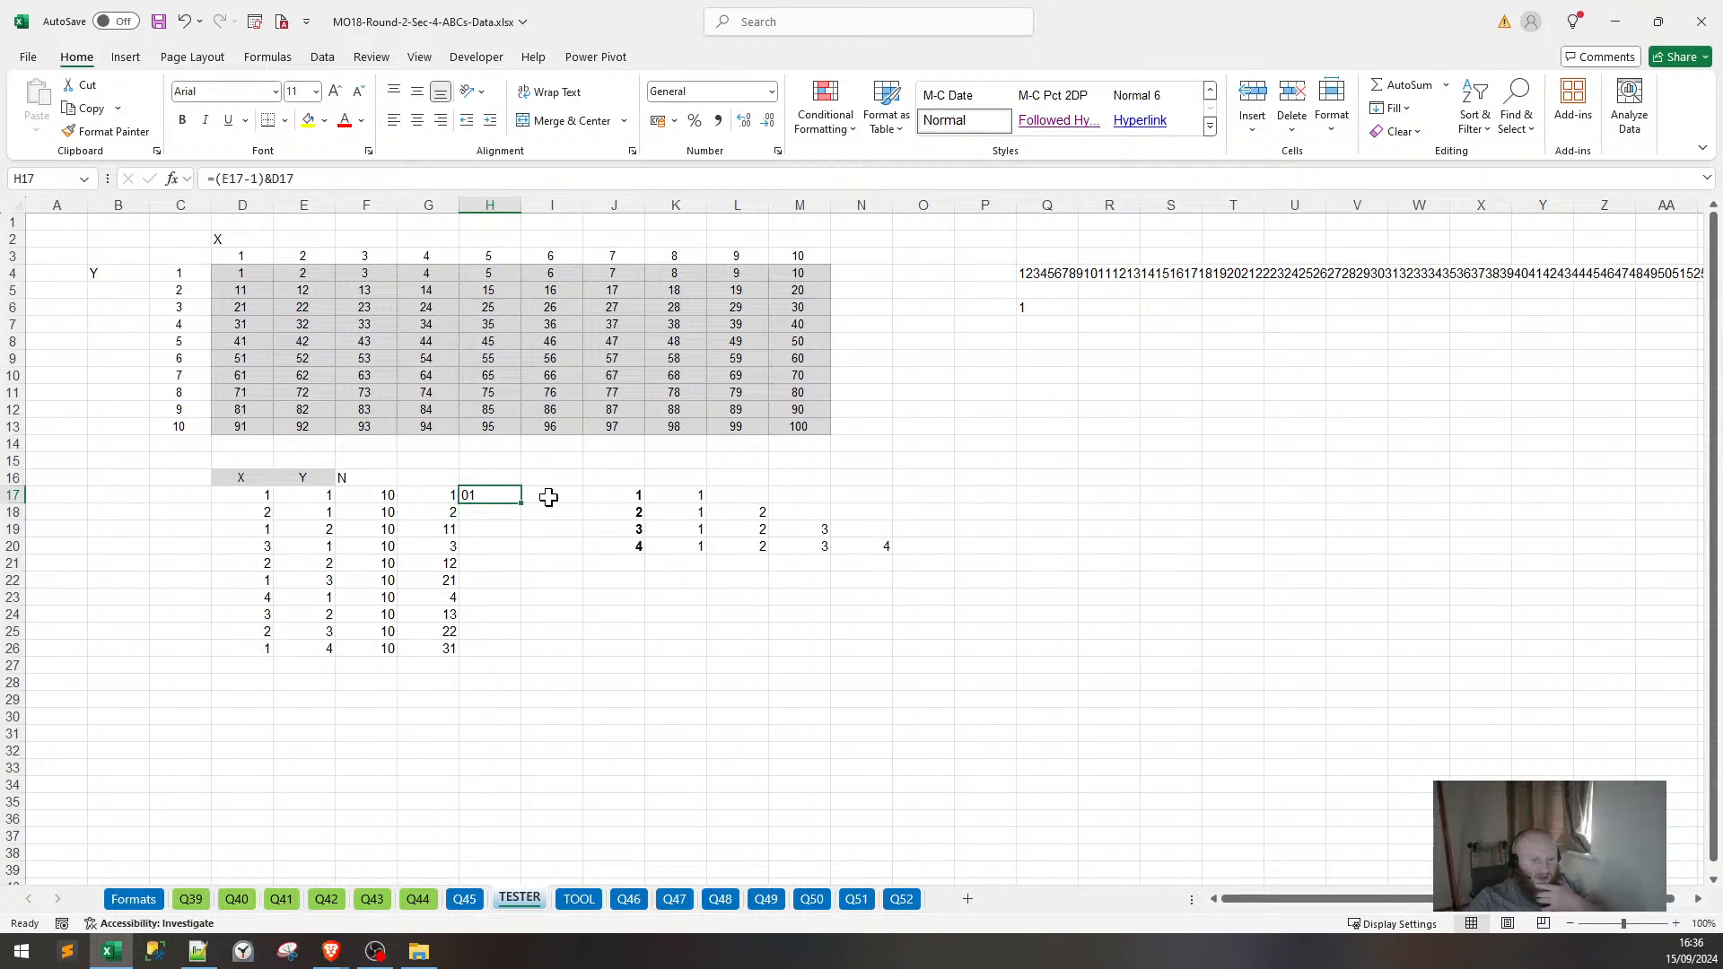
{"action": "key", "text": "shift+Down"}
{"action": "key", "text": "shift+Down"}
{"action": "key", "text": "shift+Down"}
{"action": "key", "text": "shift+Down"}
{"action": "key", "text": "shift+Down"}
{"action": "key", "text": "shift+Down"}
{"action": "key", "text": "shift+Down"}
{"action": "key", "text": "shift+Down"}
{"action": "key", "text": "shift+Down"}
{"action": "key", "text": "shift+Down"}
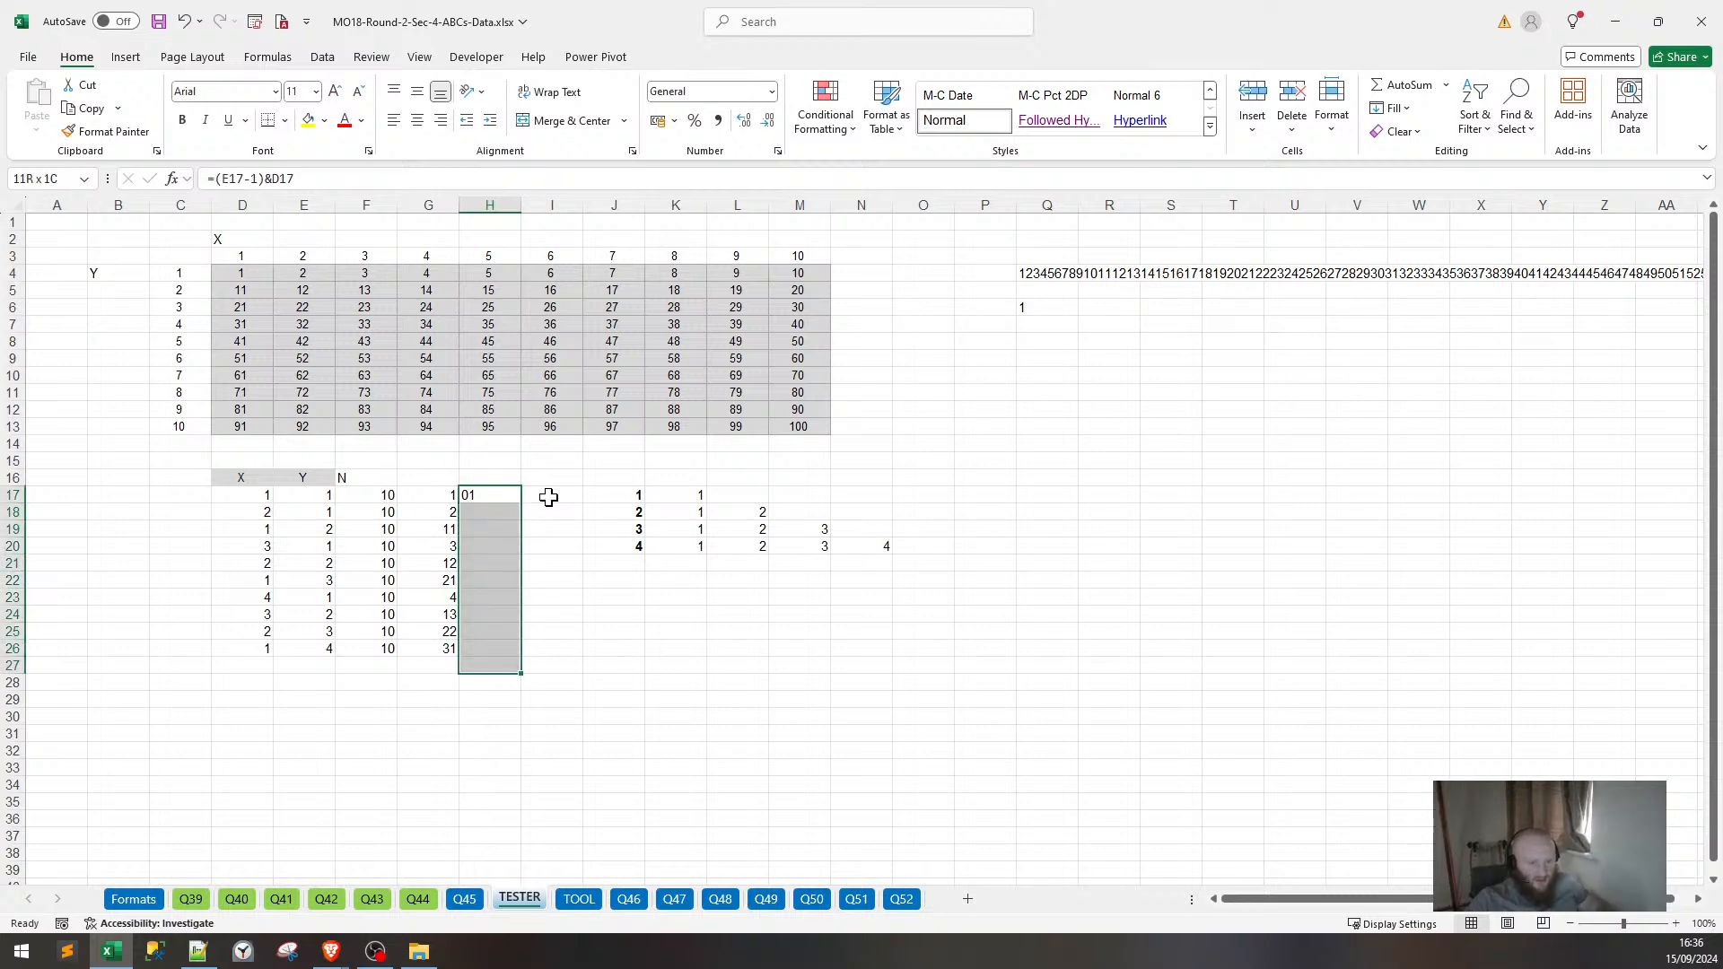
{"action": "key", "text": "shift+Up"}
{"action": "key", "text": "ctrl+d"}
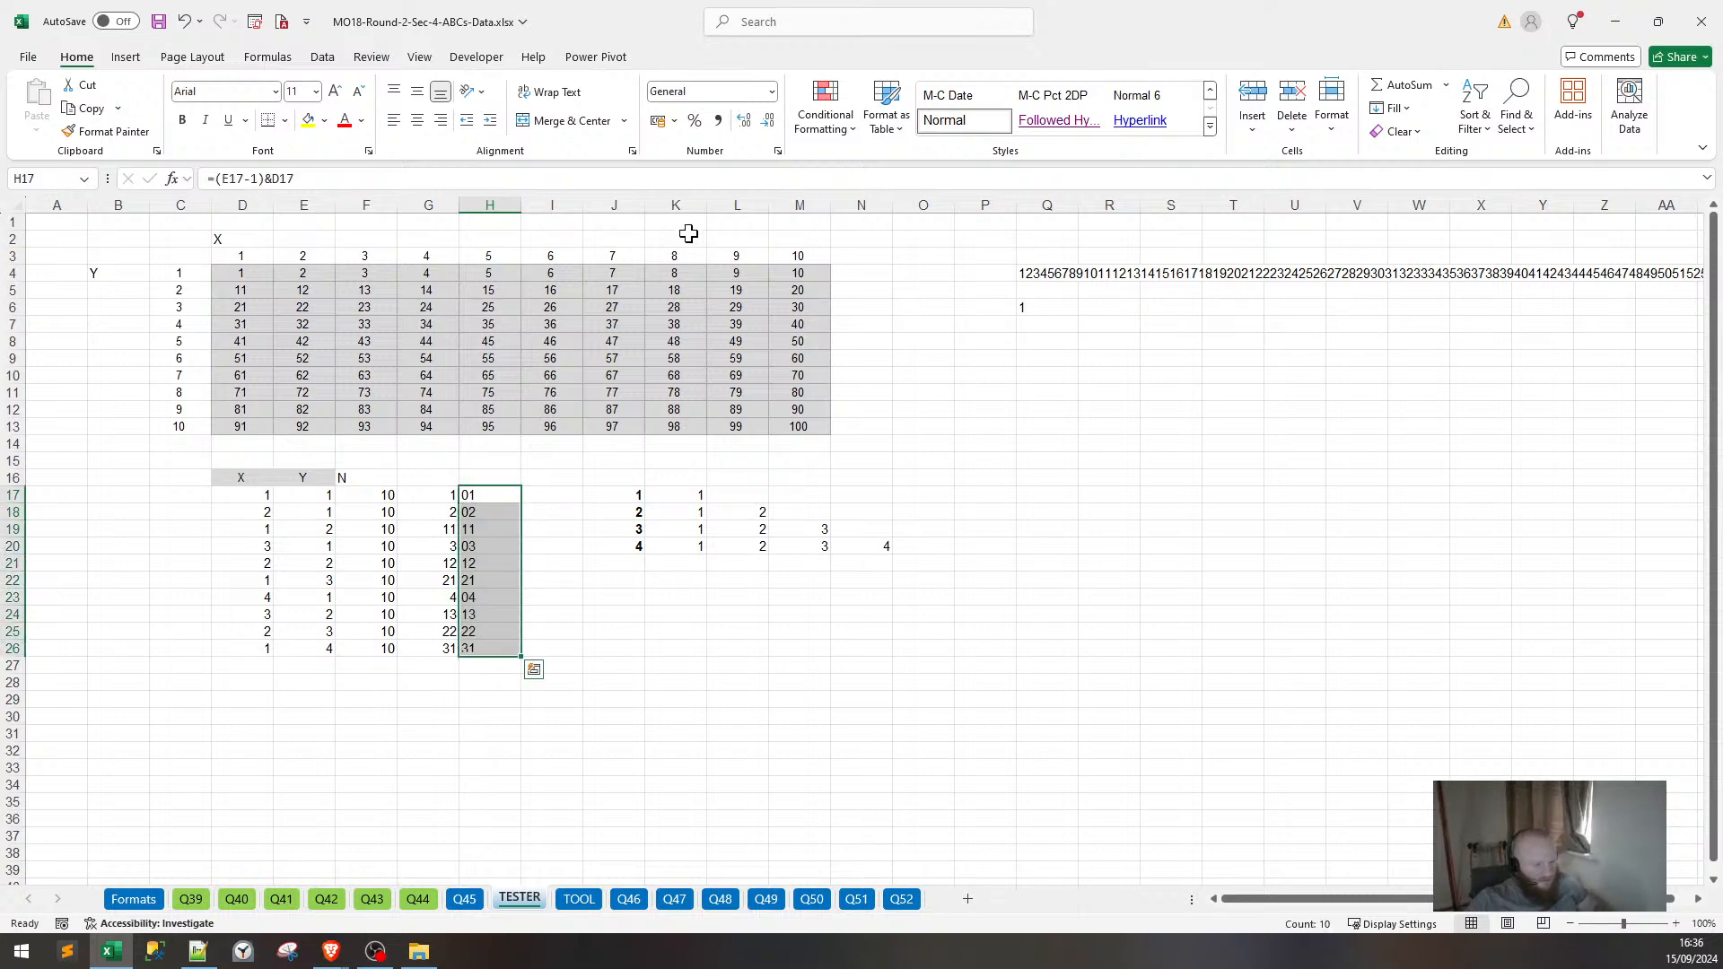
{"action": "left_click", "coordinate": [500, 583]}
{"action": "left_click", "coordinate": [498, 510]}
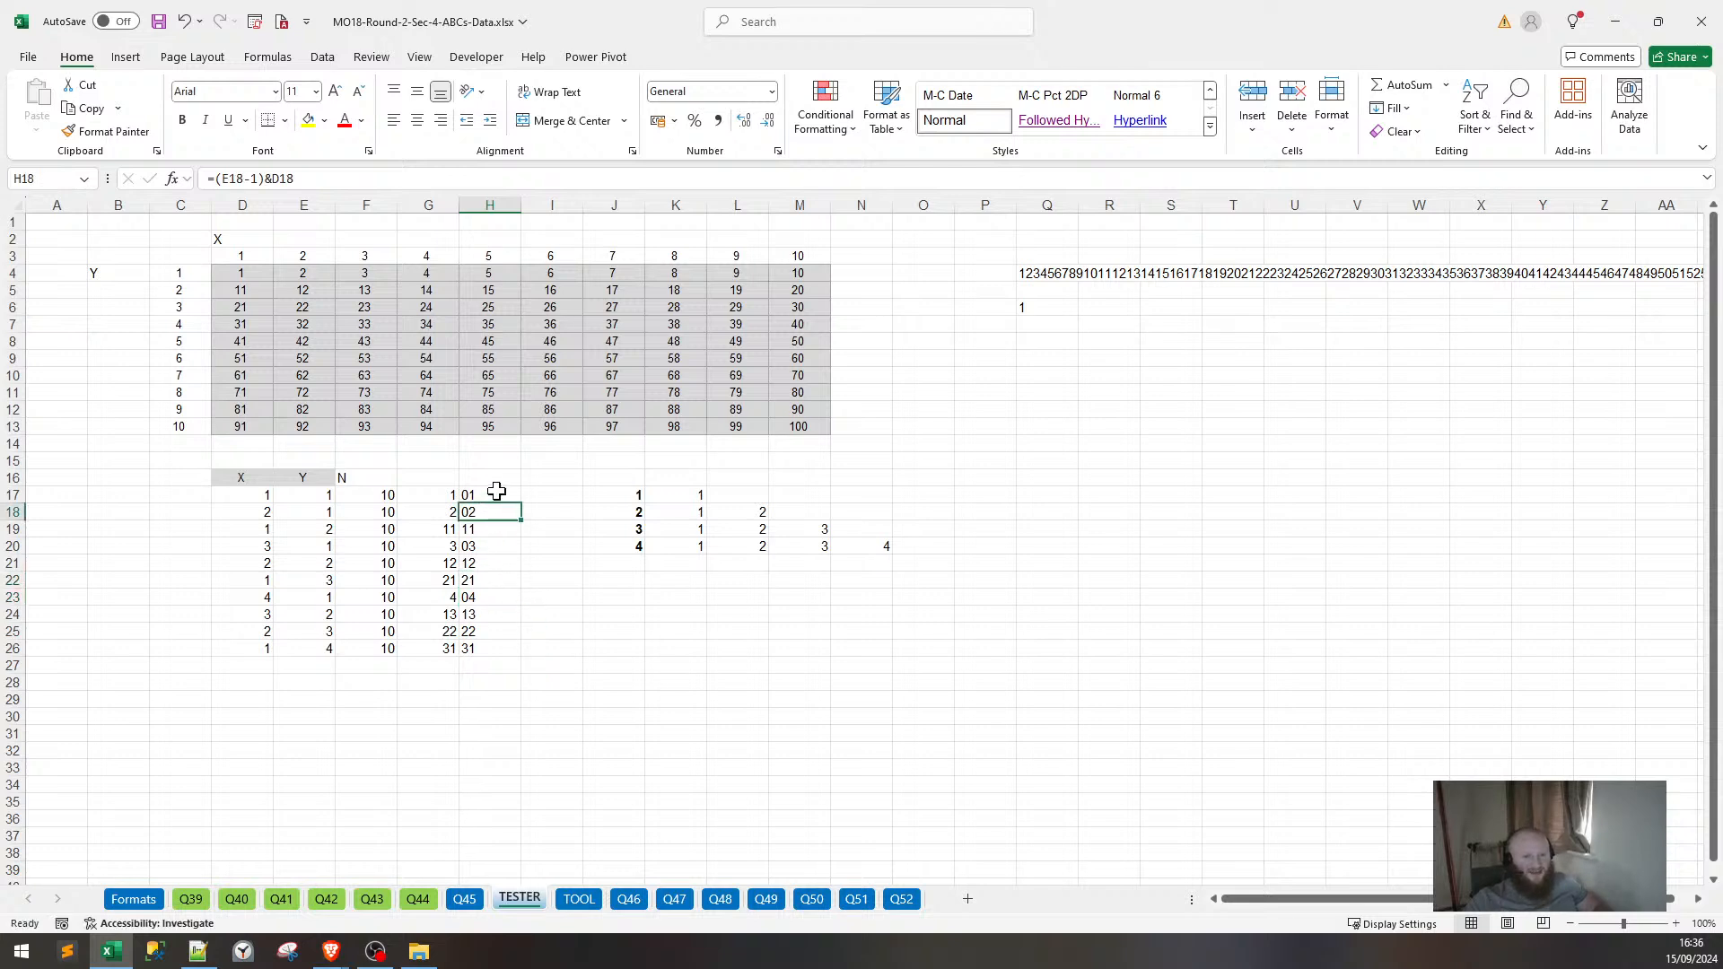
{"action": "left_click", "coordinate": [499, 493]}
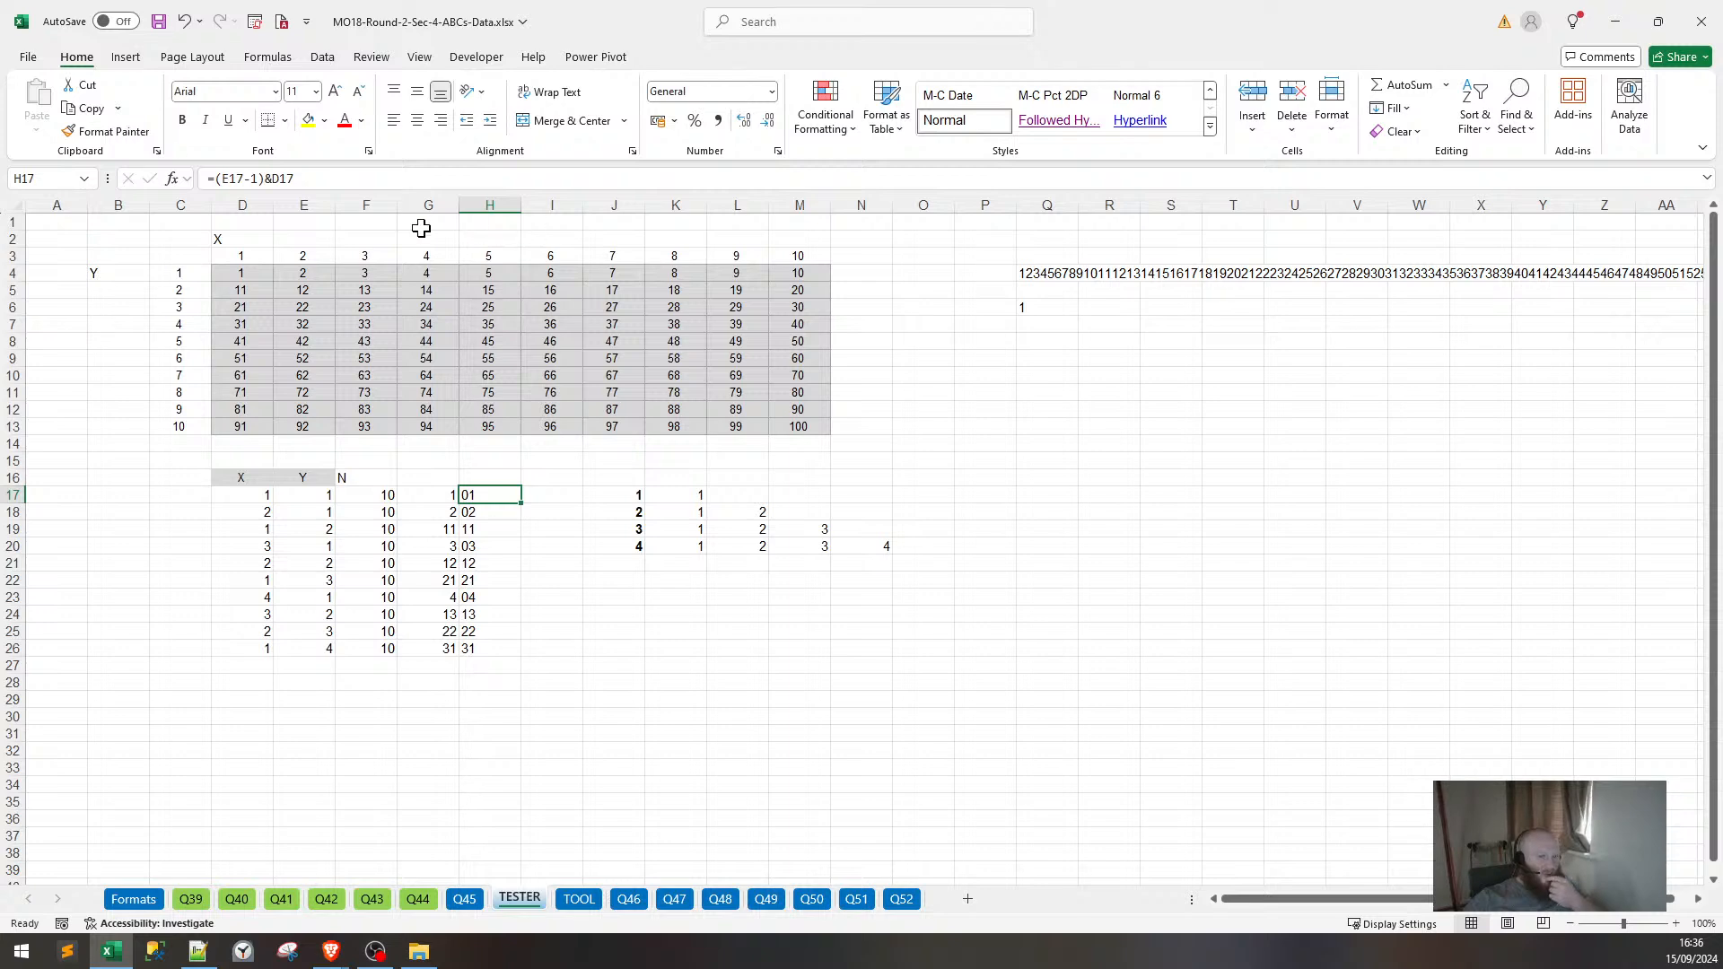
{"action": "left_click", "coordinate": [446, 494]}
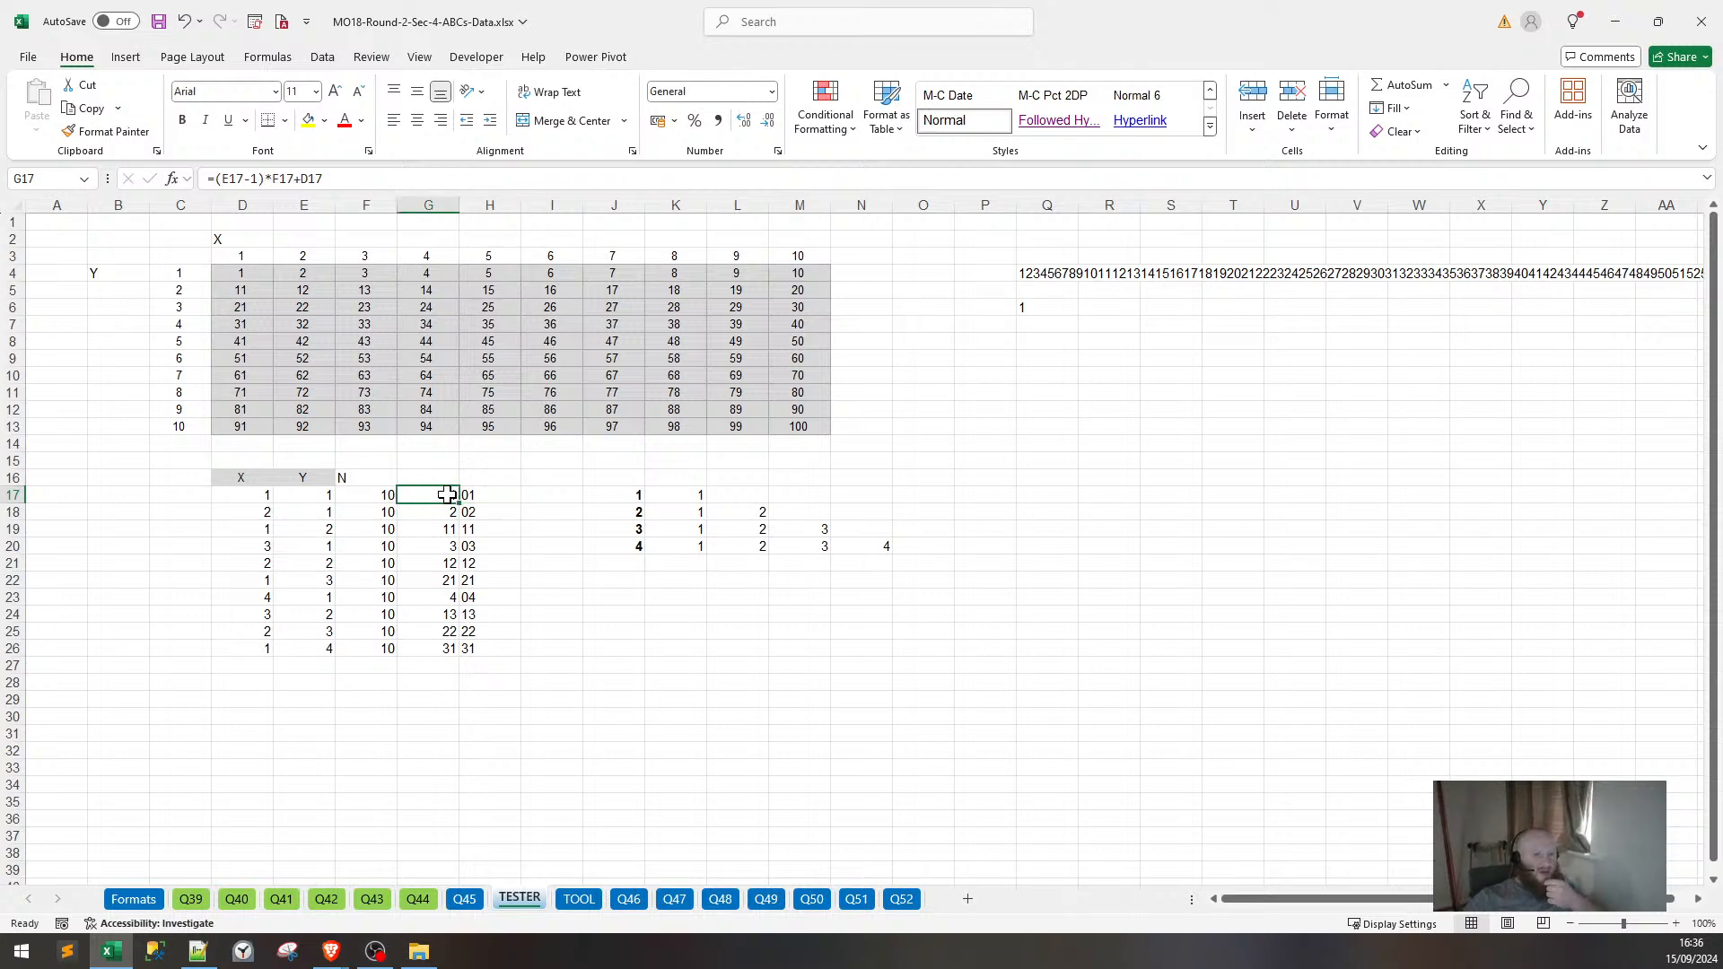
{"action": "left_click", "coordinate": [488, 494]}
{"action": "left_click", "coordinate": [427, 481]}
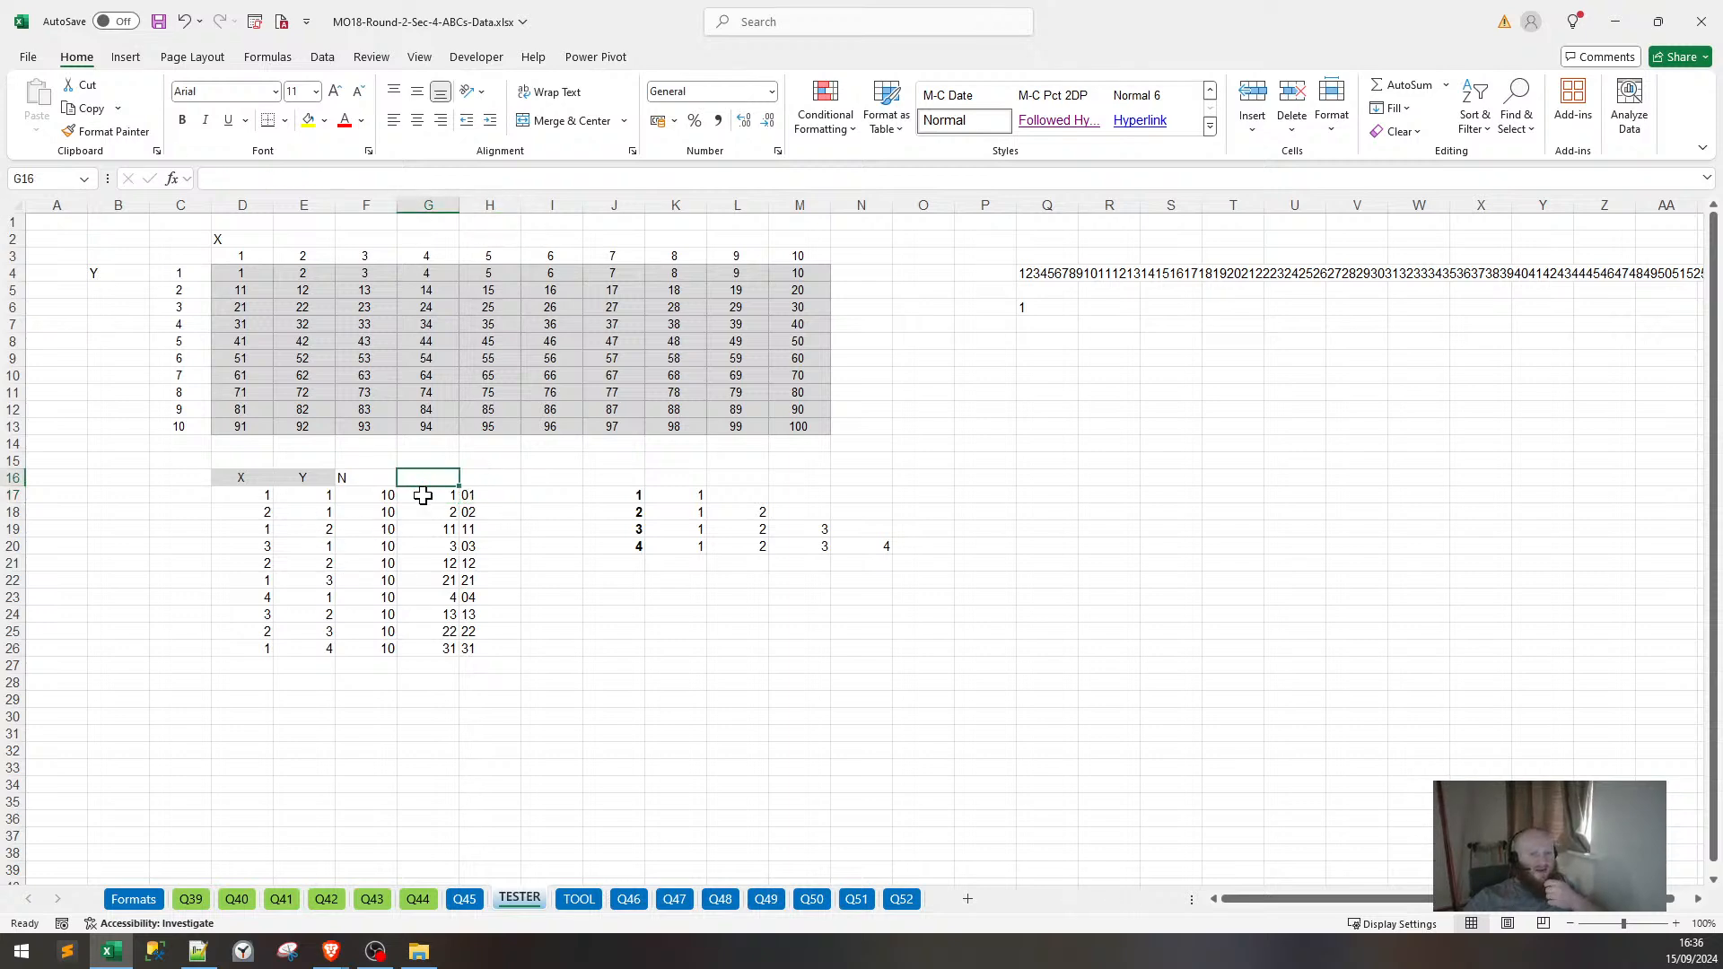
{"action": "left_click", "coordinate": [481, 496]}
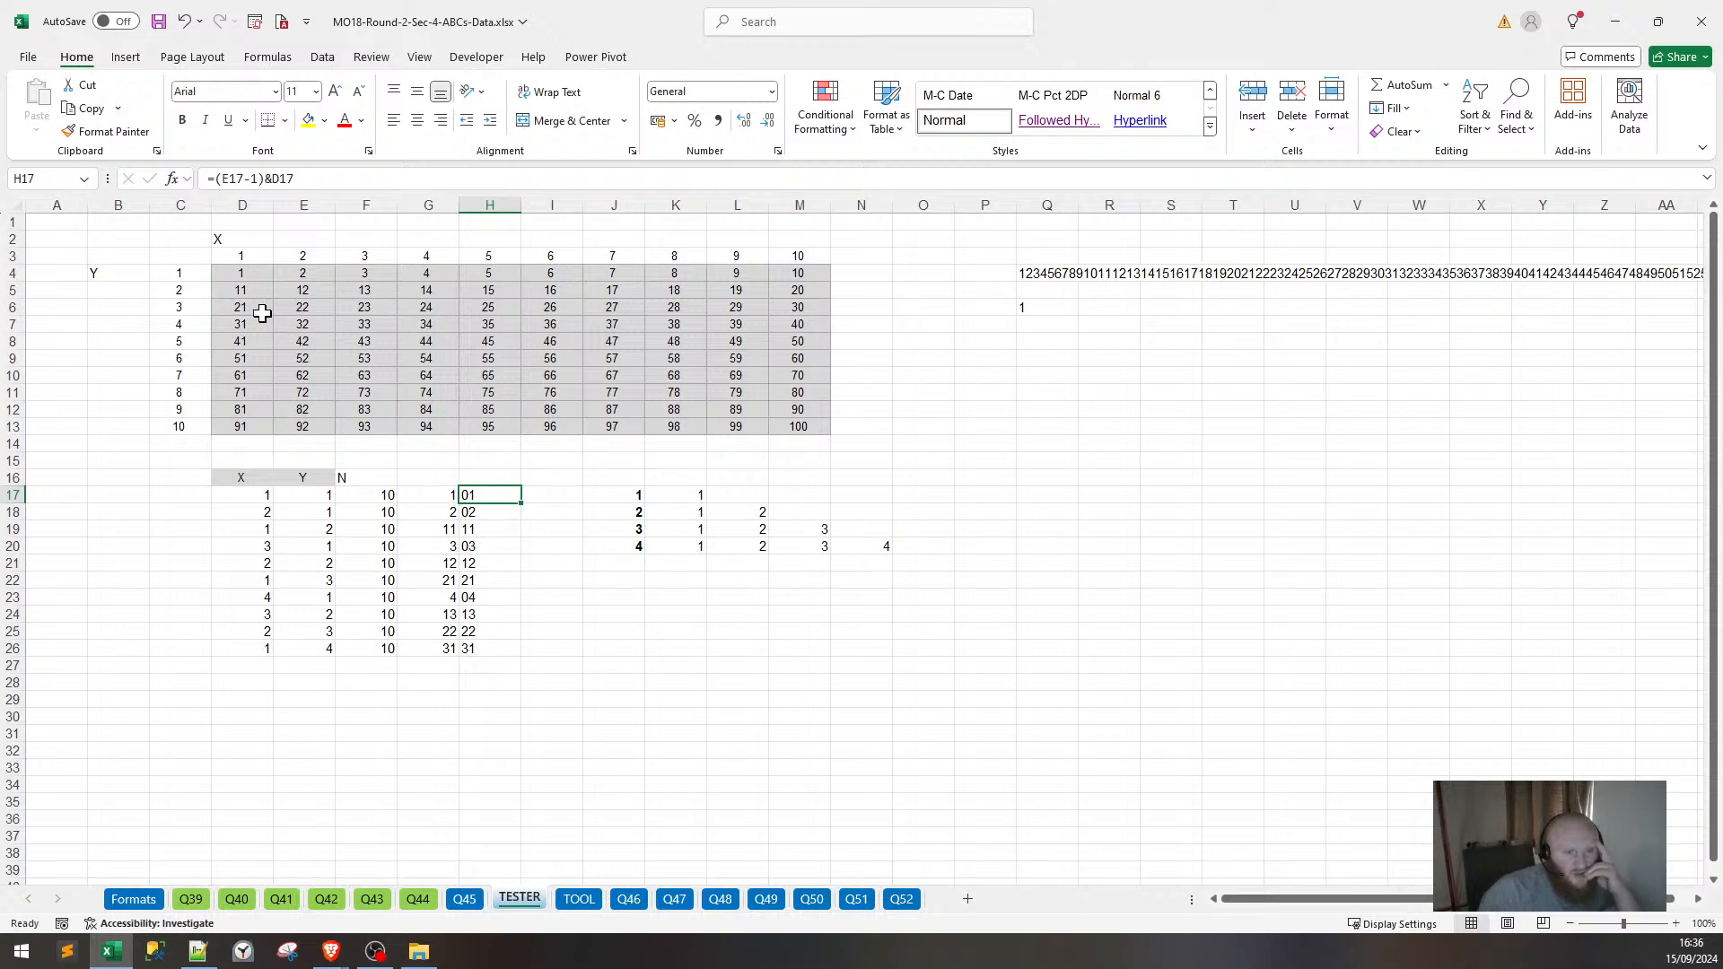
{"action": "left_click_drag", "start_coordinate": [235, 277], "coordinate": [797, 422]}
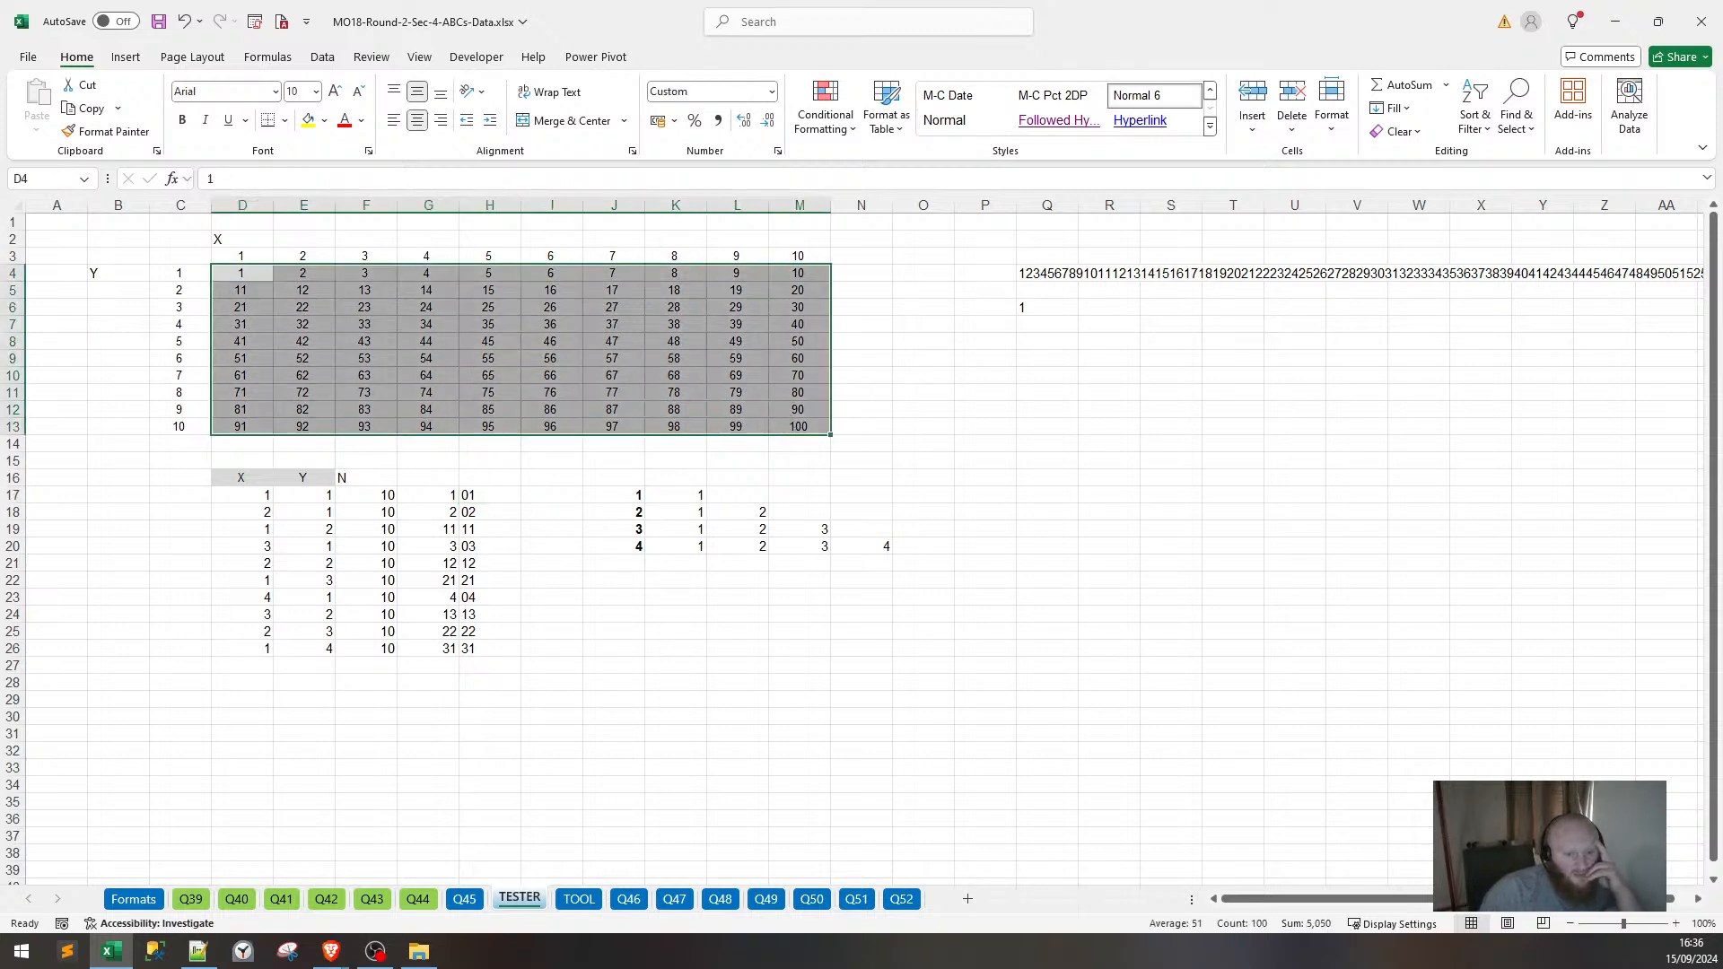
Look over the exclamation-mark cells on the Q44 sheet, then browse Q45 and TESTER.
{"action": "left_click", "coordinate": [431, 903]}
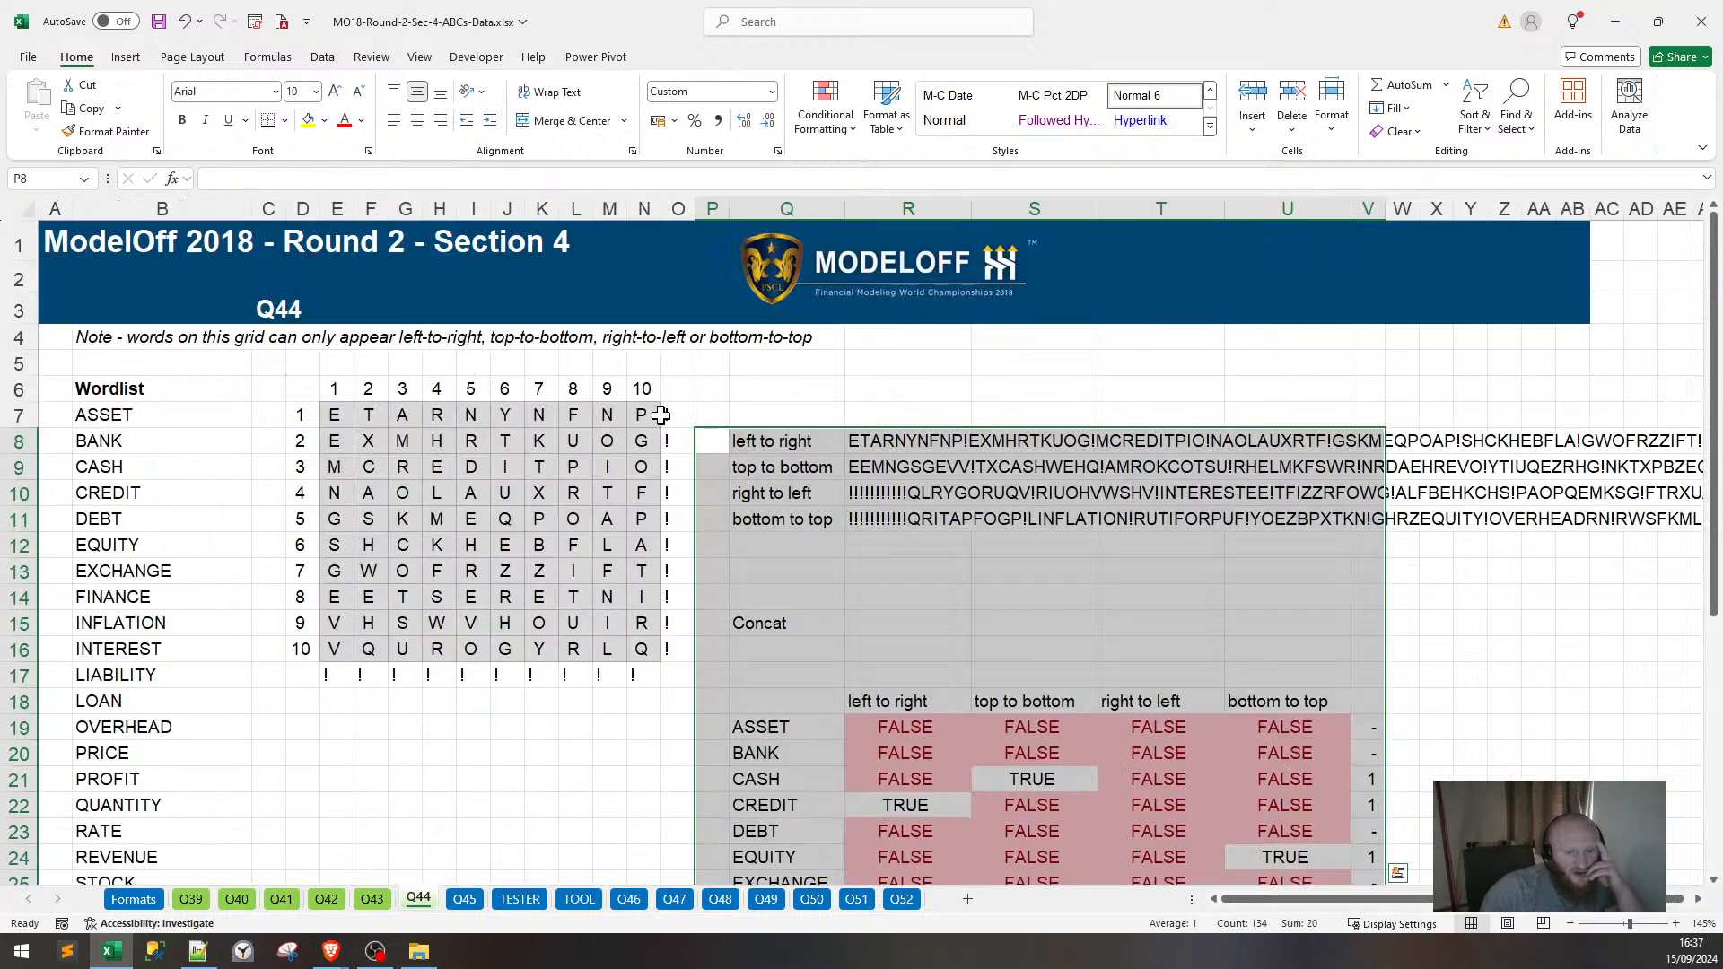
{"action": "left_click_drag", "start_coordinate": [666, 414], "coordinate": [345, 677]}
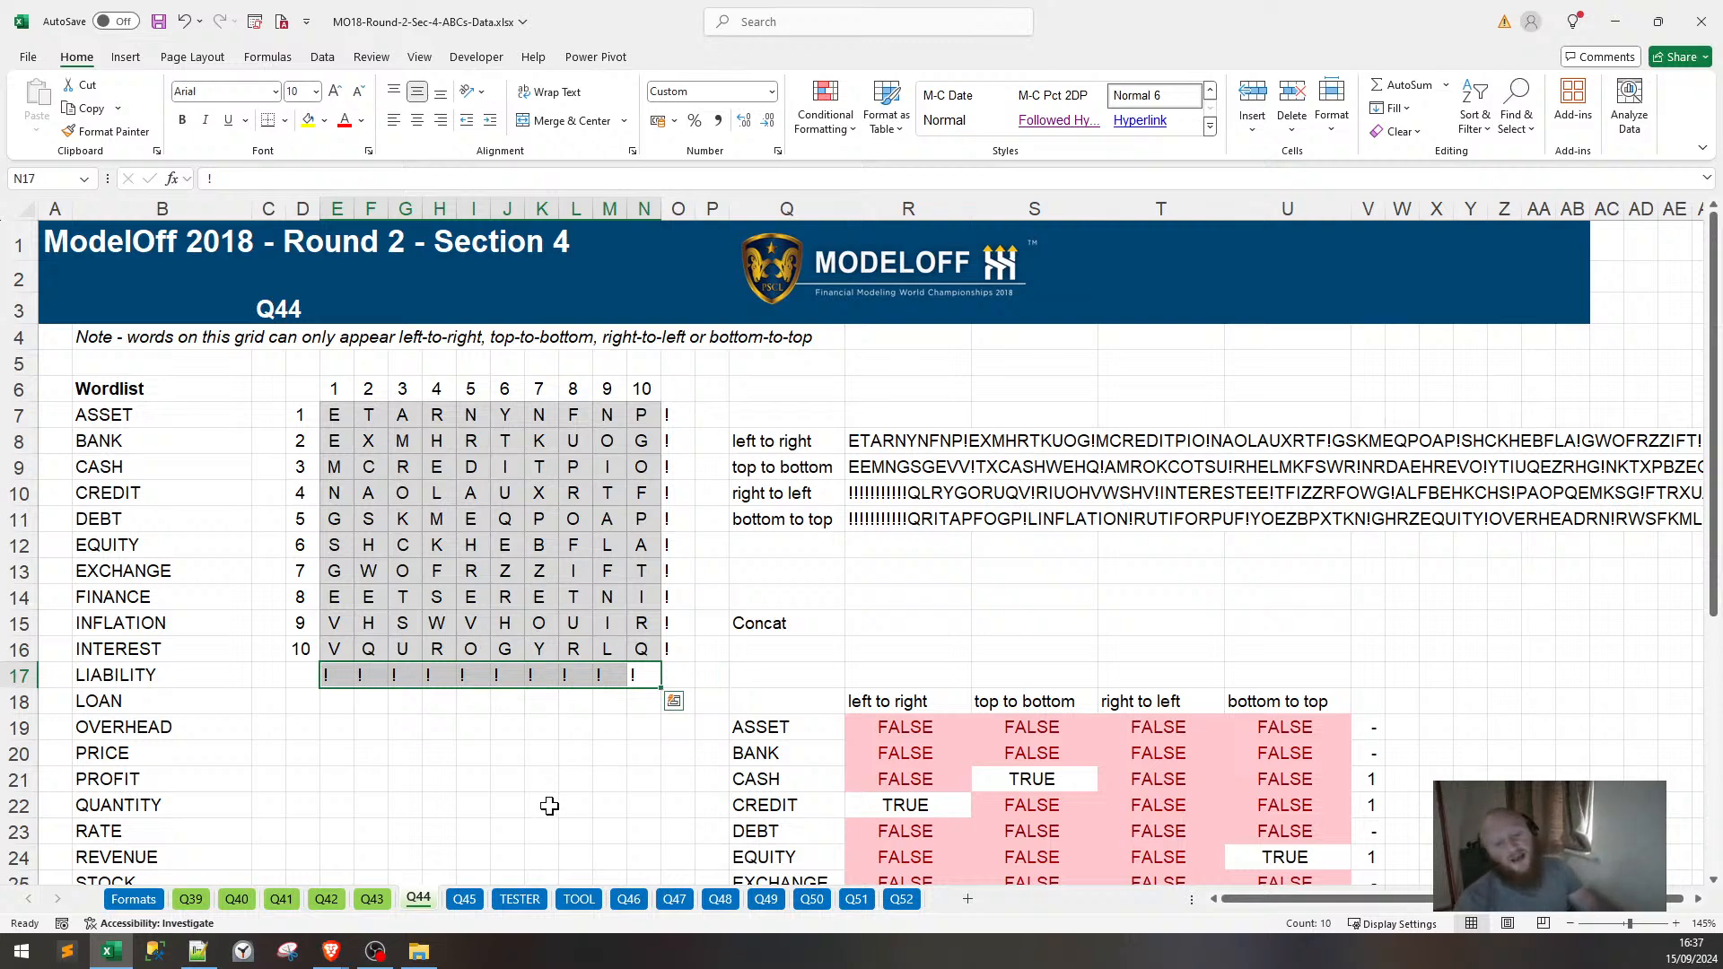
{"action": "left_click_drag", "start_coordinate": [684, 415], "coordinate": [668, 655]}
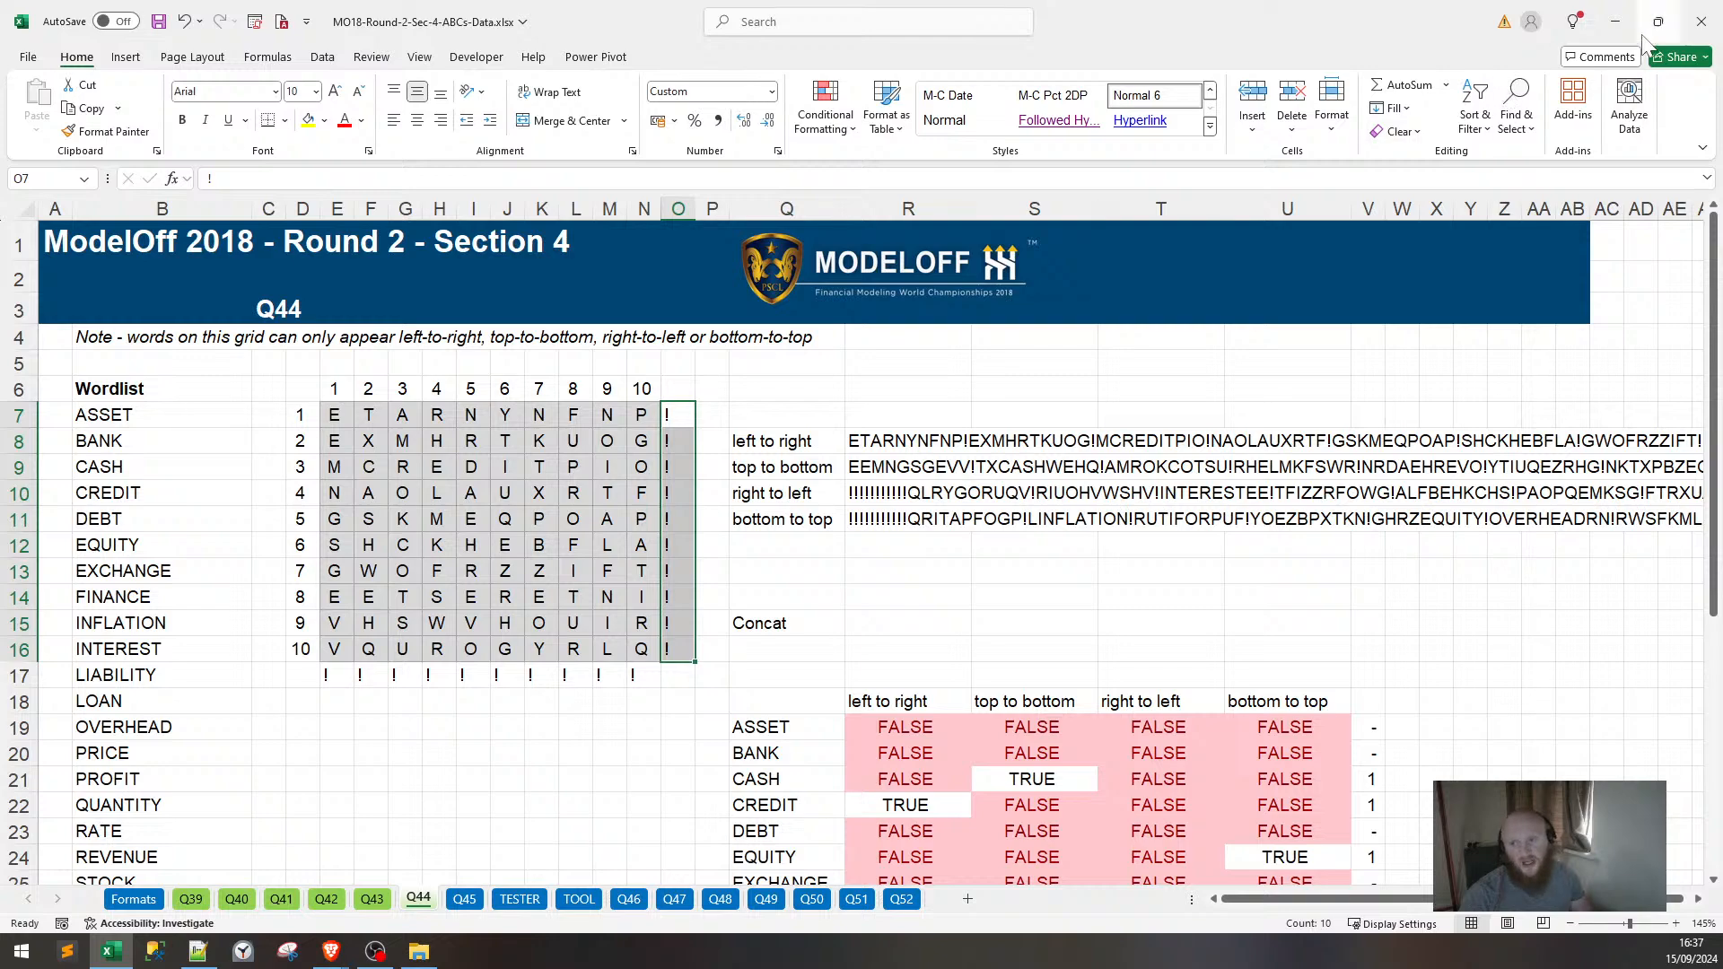
{"action": "left_click", "coordinate": [1614, 21]}
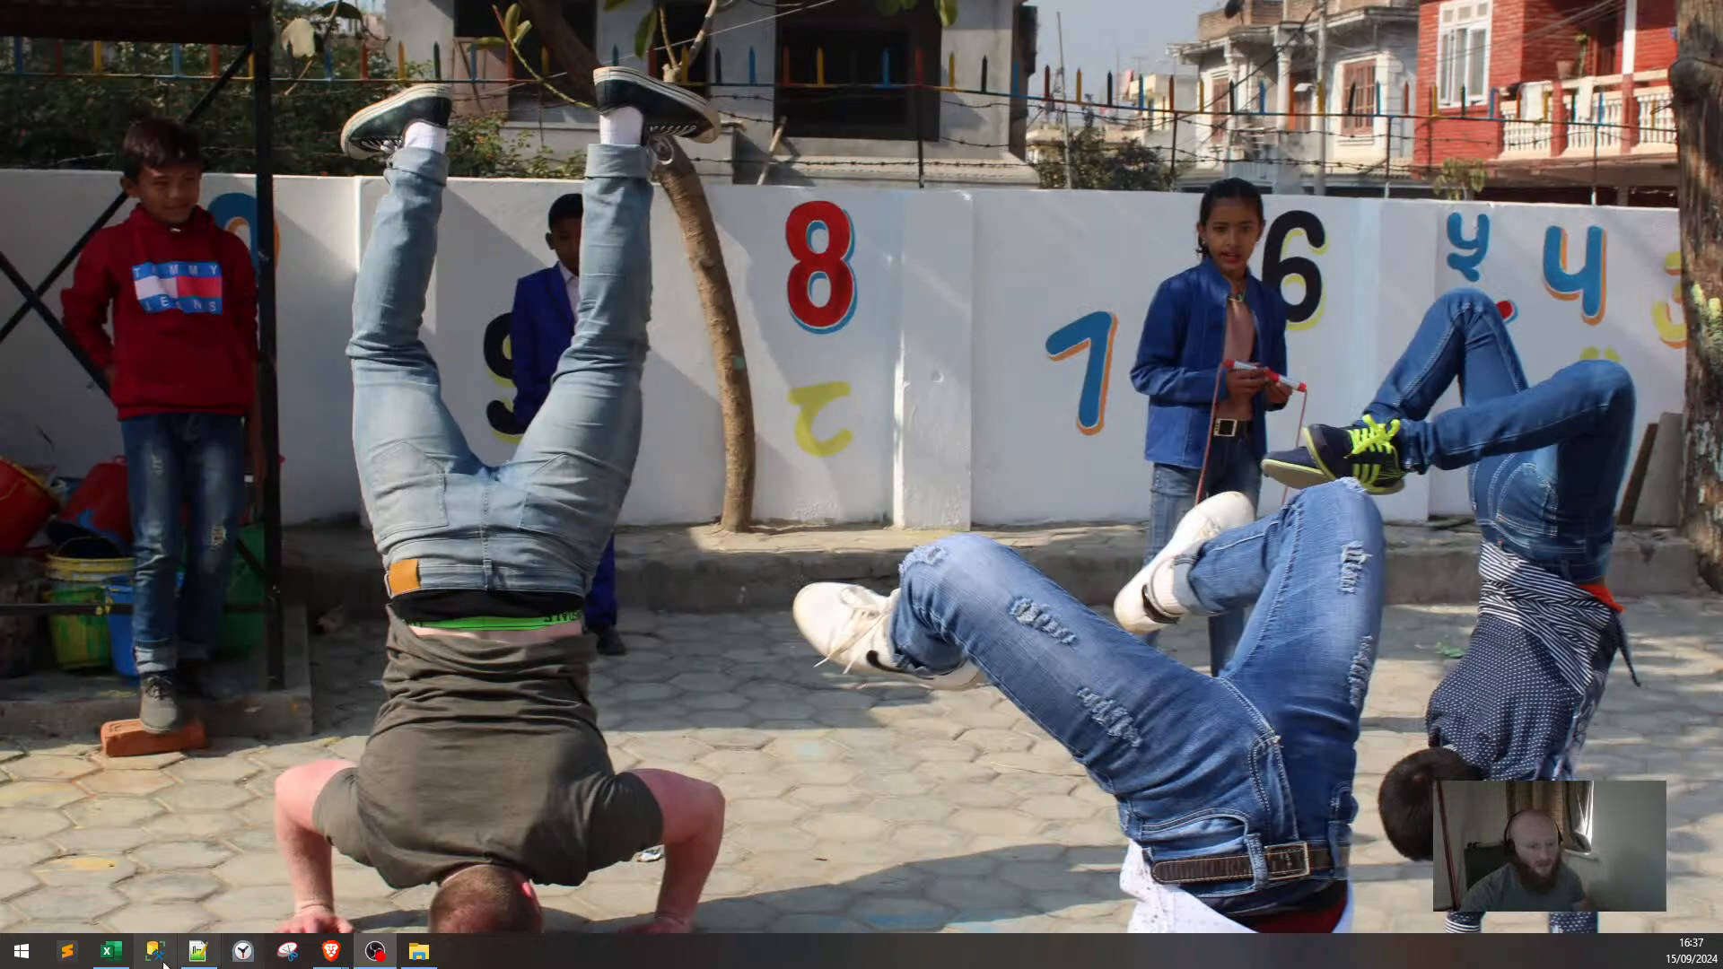
{"action": "left_click", "coordinate": [111, 951]}
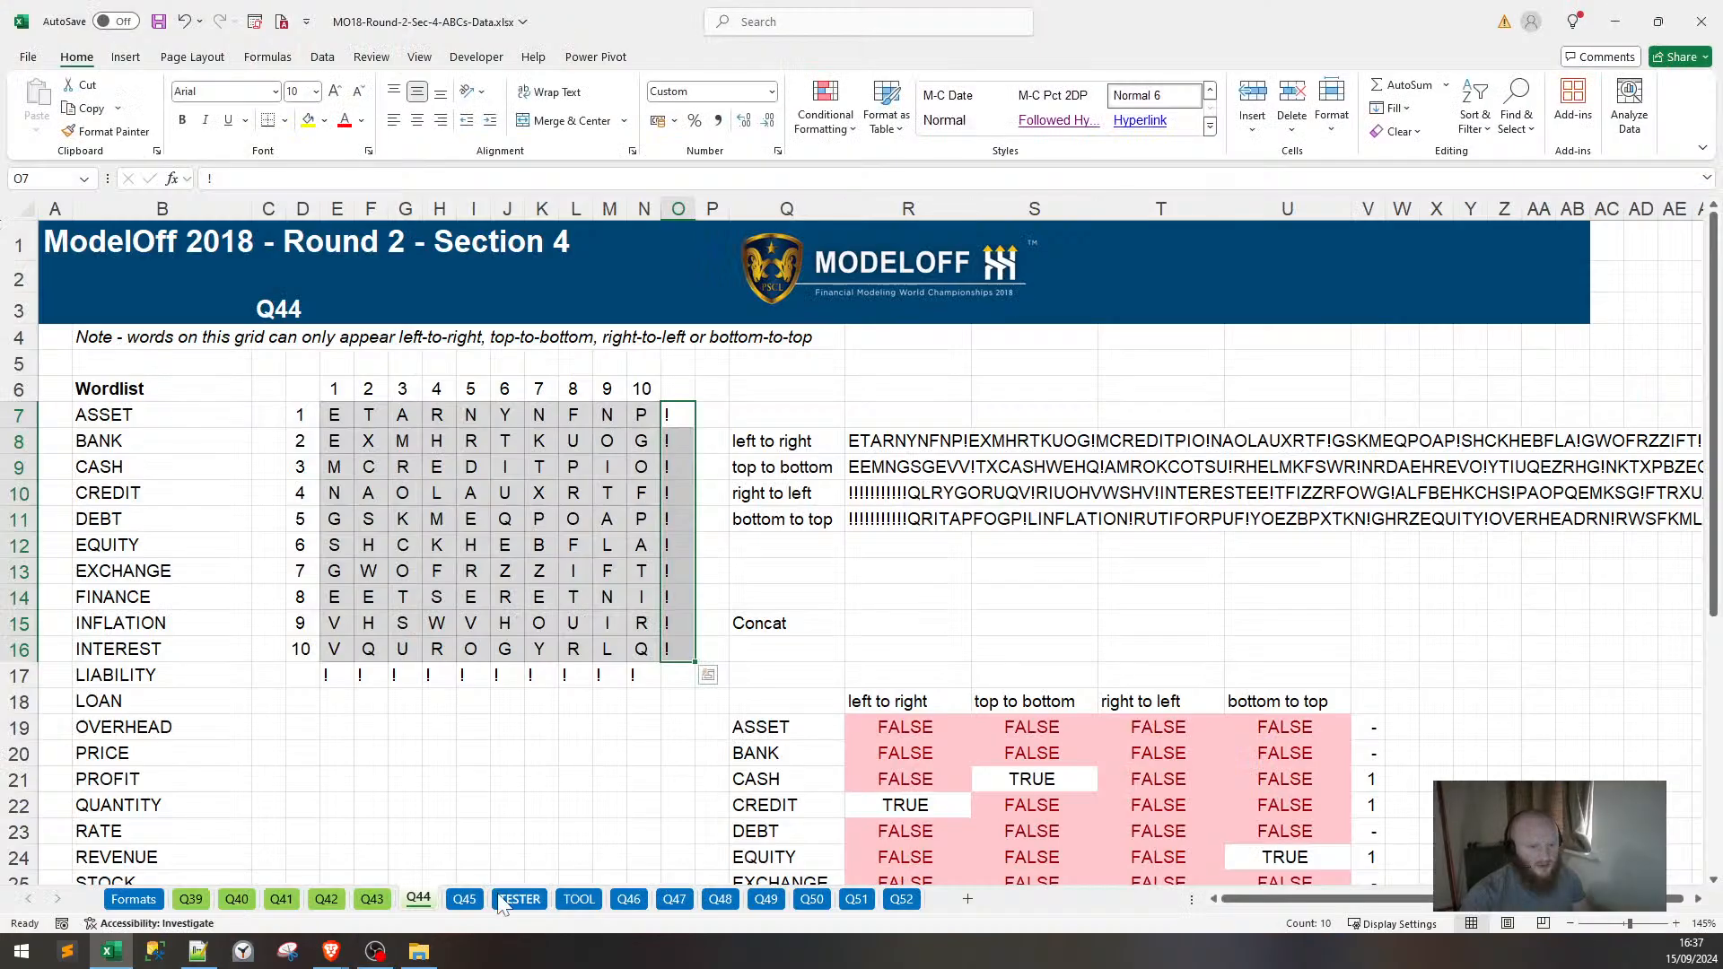
{"action": "left_click", "coordinate": [464, 899]}
{"action": "left_click", "coordinate": [520, 899]}
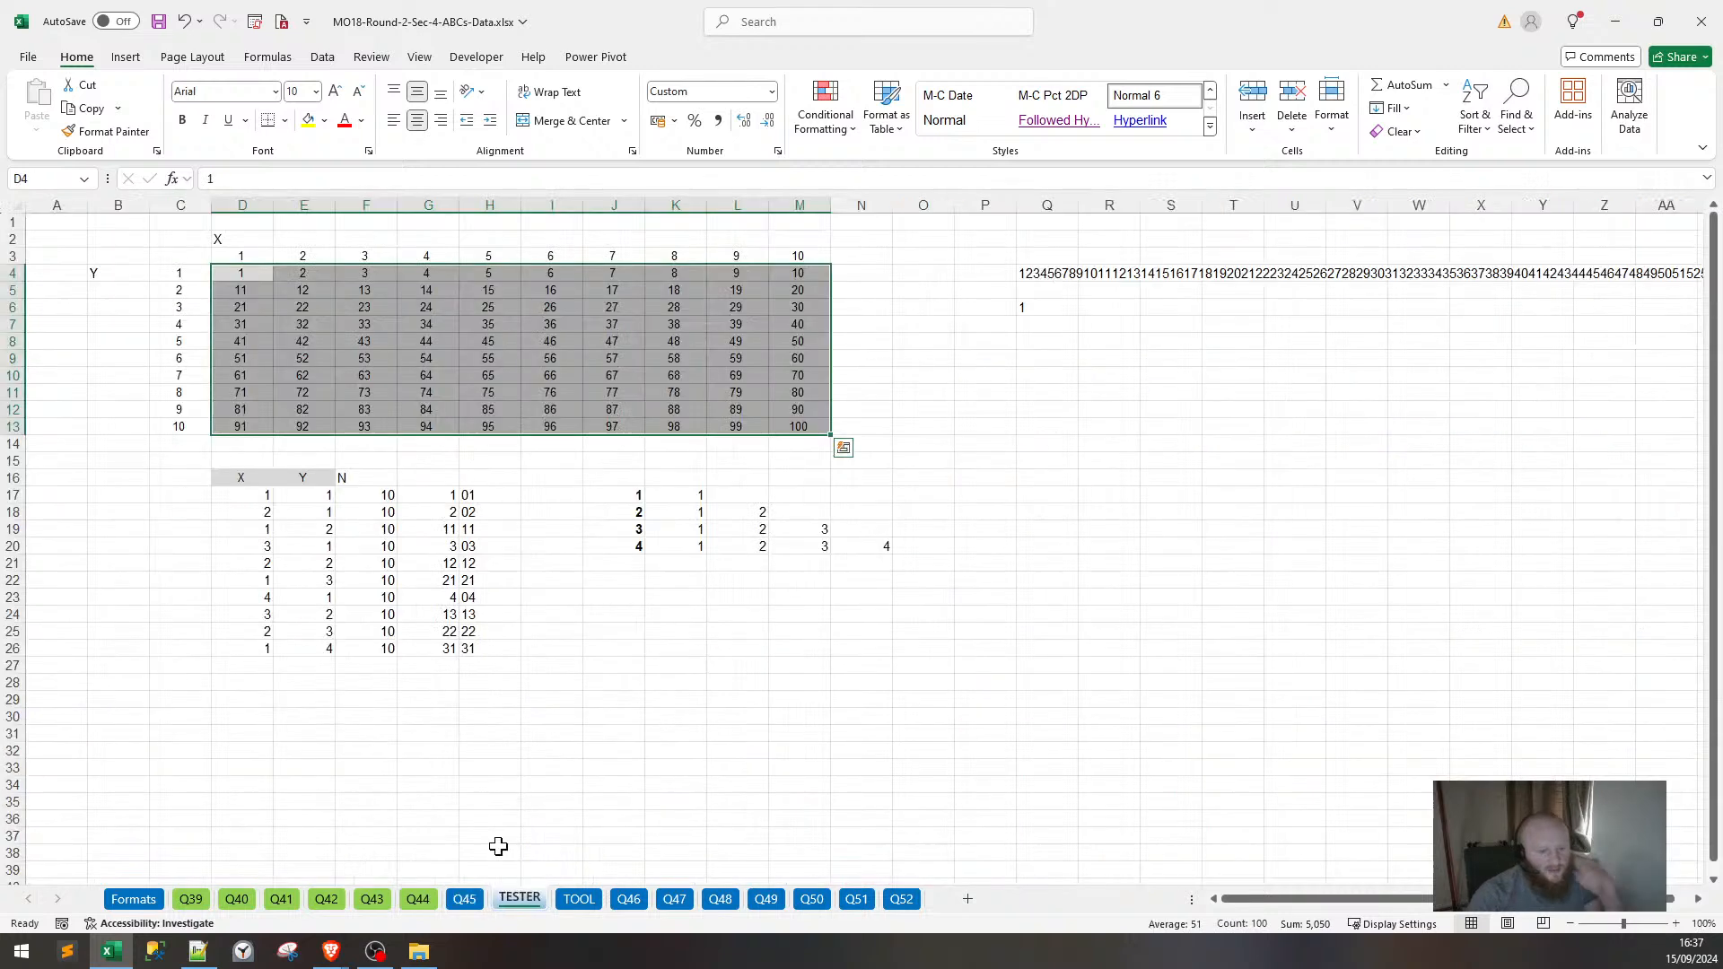
{"action": "left_click", "coordinate": [853, 644]}
{"action": "left_click", "coordinate": [1031, 493]}
Delete the TOOL sheet, confirm the prompt, and switch back to TESTER.
{"action": "left_click", "coordinate": [578, 899]}
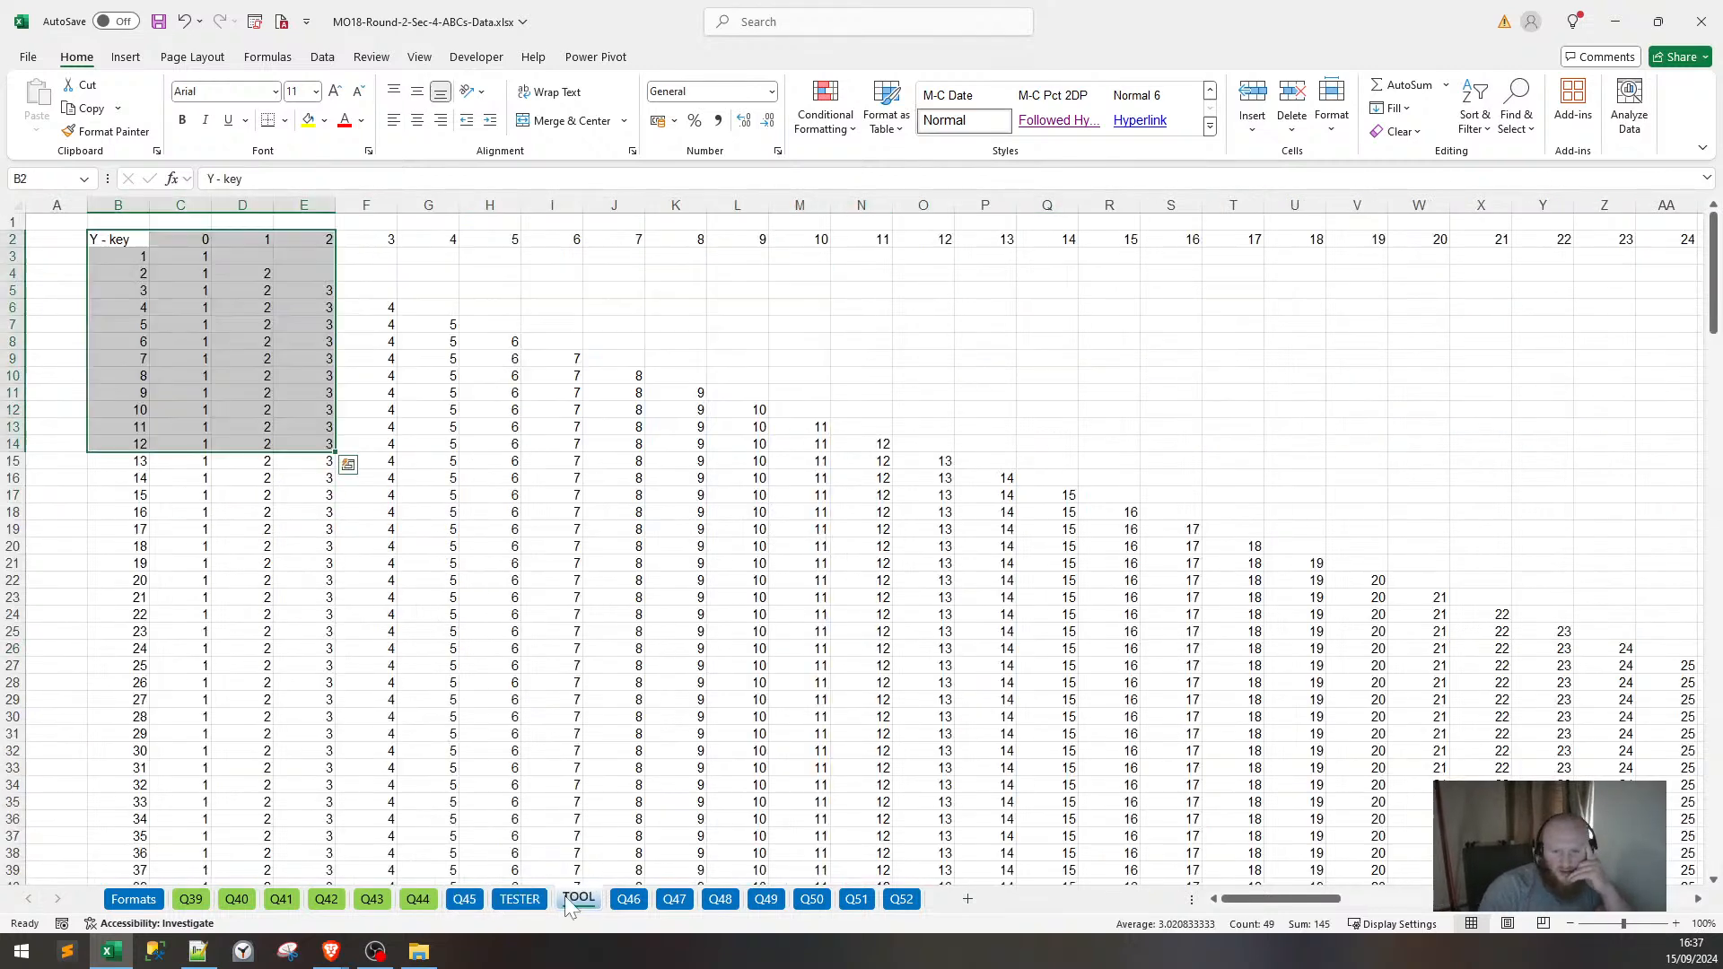
{"action": "right_click", "coordinate": [564, 895]}
{"action": "left_click", "coordinate": [583, 646]}
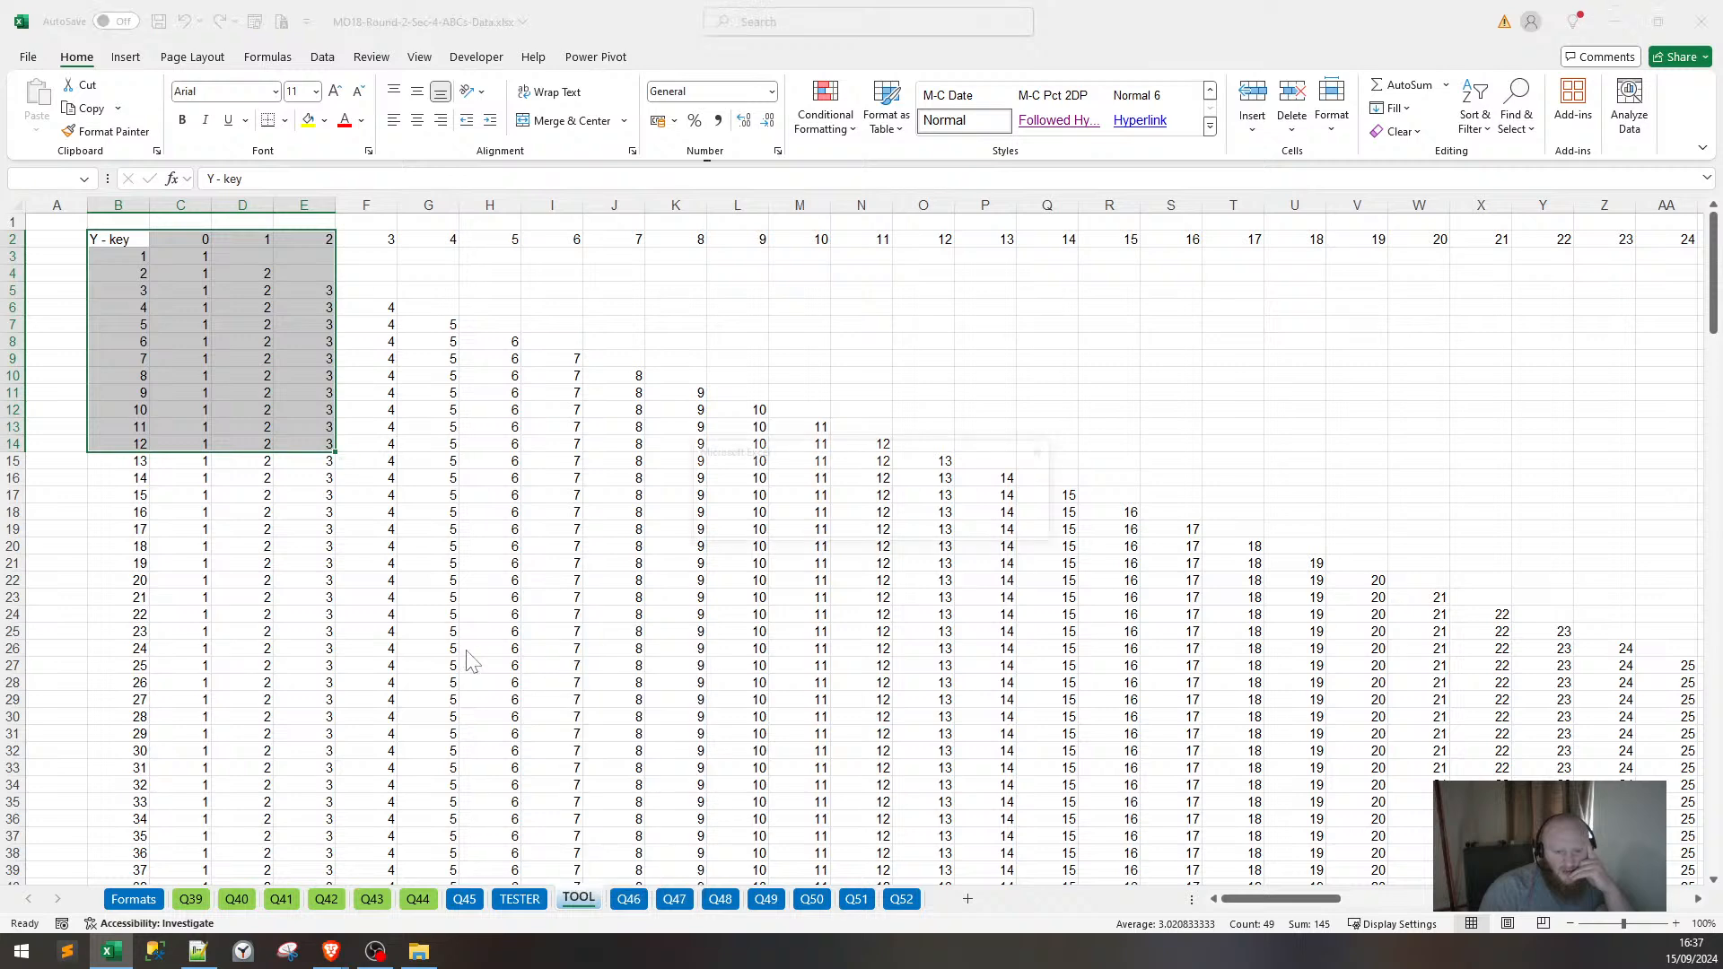
{"action": "key", "text": "Return"}
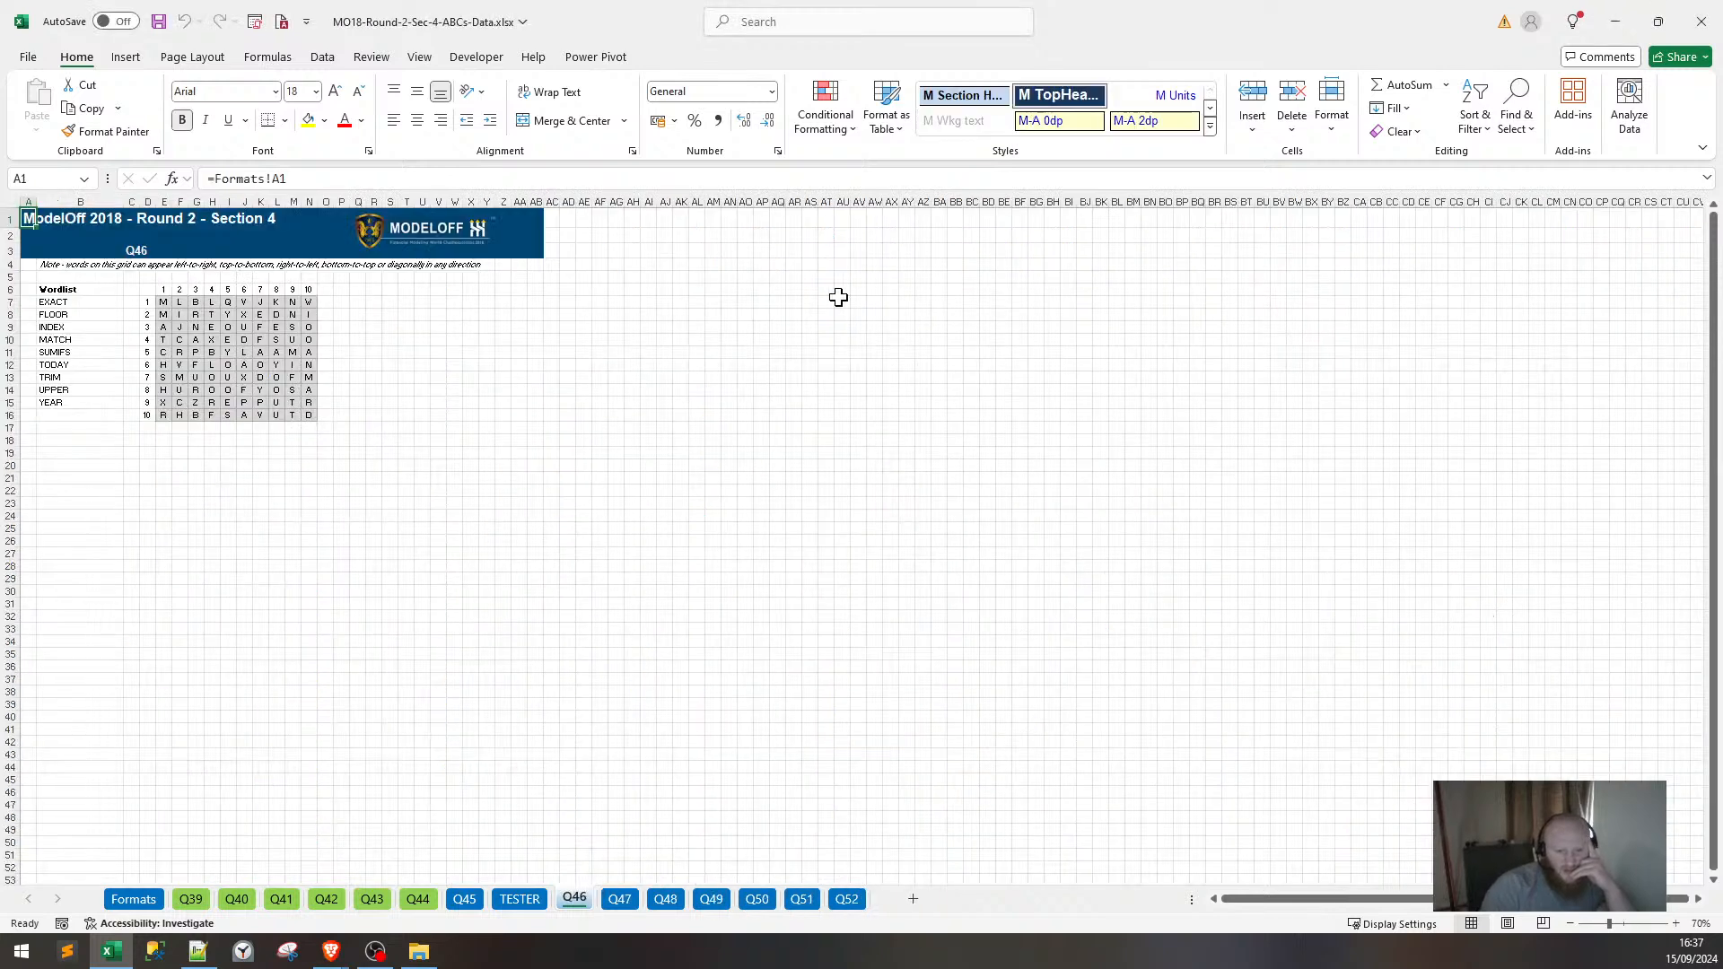
{"action": "left_click", "coordinate": [520, 899]}
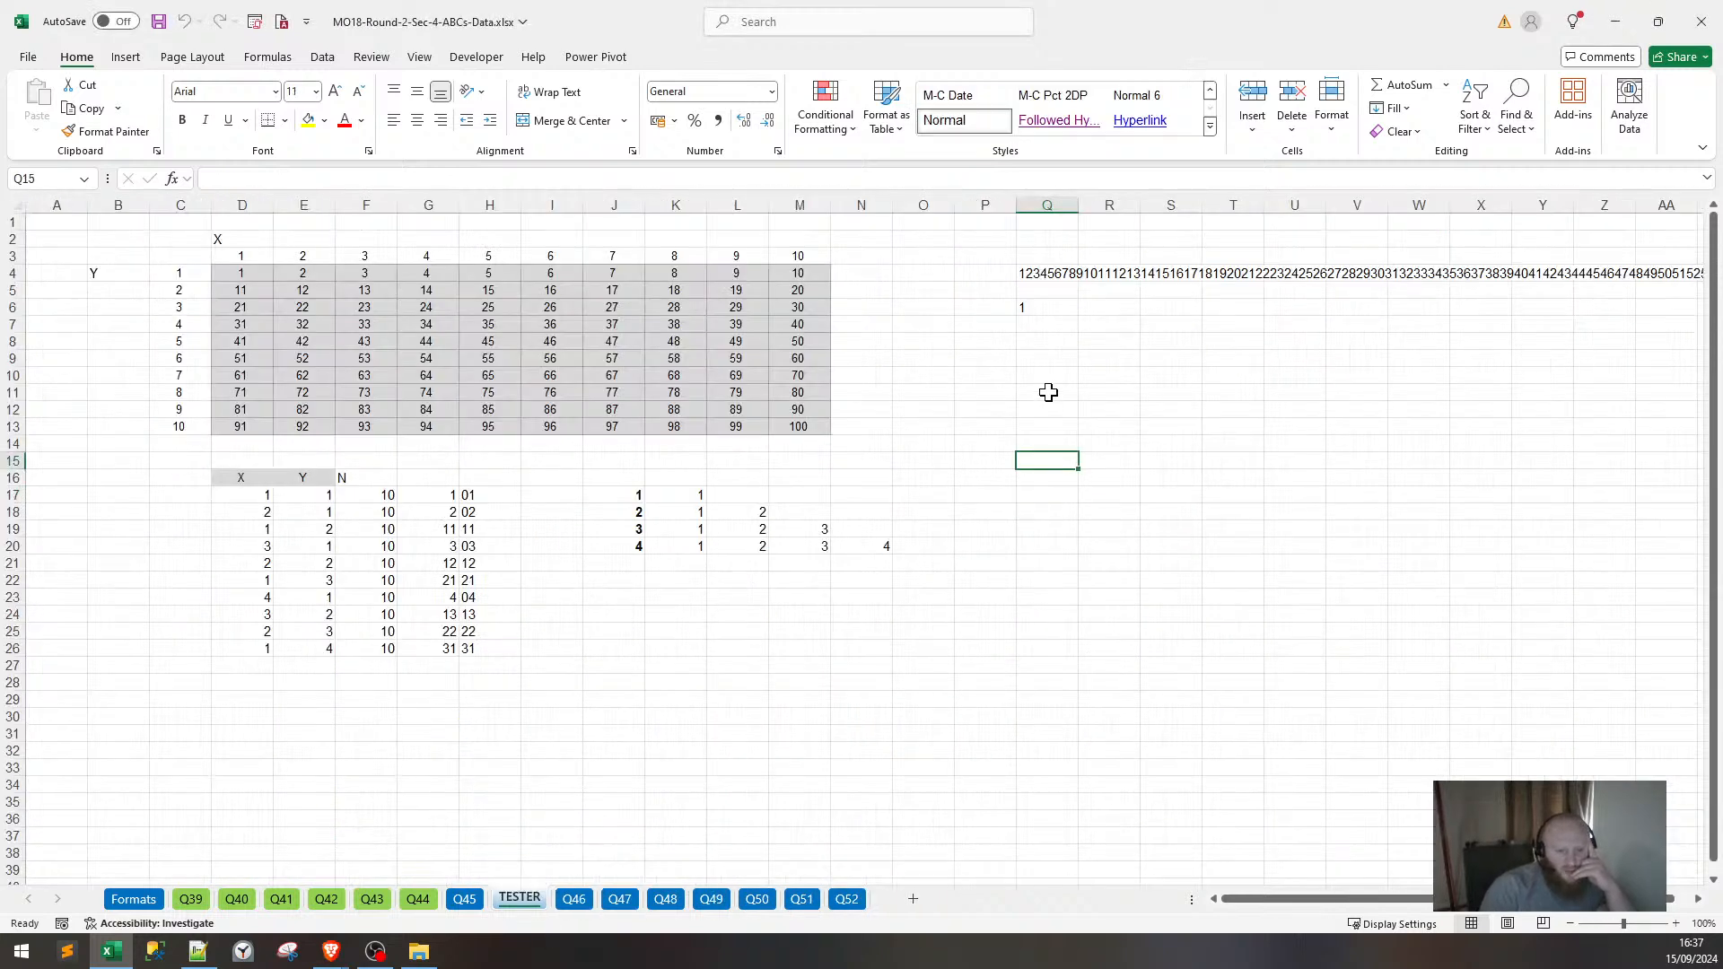
Inspect the SEQUENCE formula in J17 and the TRANSPOSE formula in K17.
{"action": "left_click_drag", "start_coordinate": [631, 471], "coordinate": [876, 546]}
{"action": "left_click", "coordinate": [616, 494]}
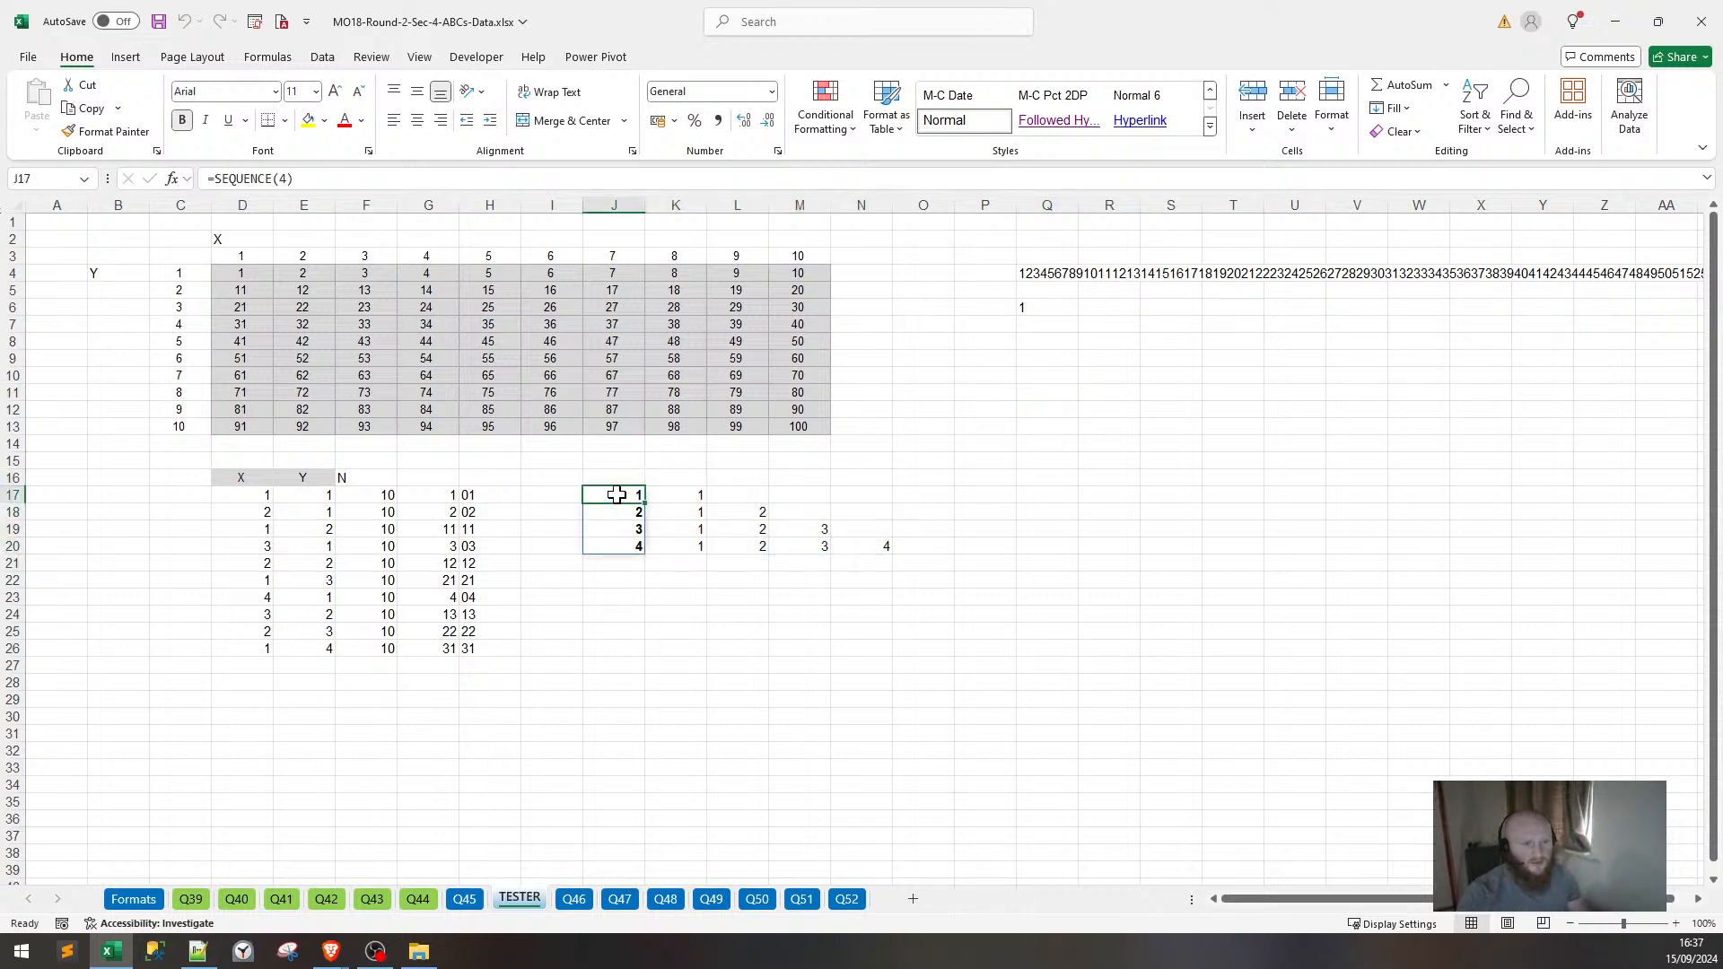
{"action": "left_click_drag", "start_coordinate": [298, 178], "coordinate": [228, 178]}
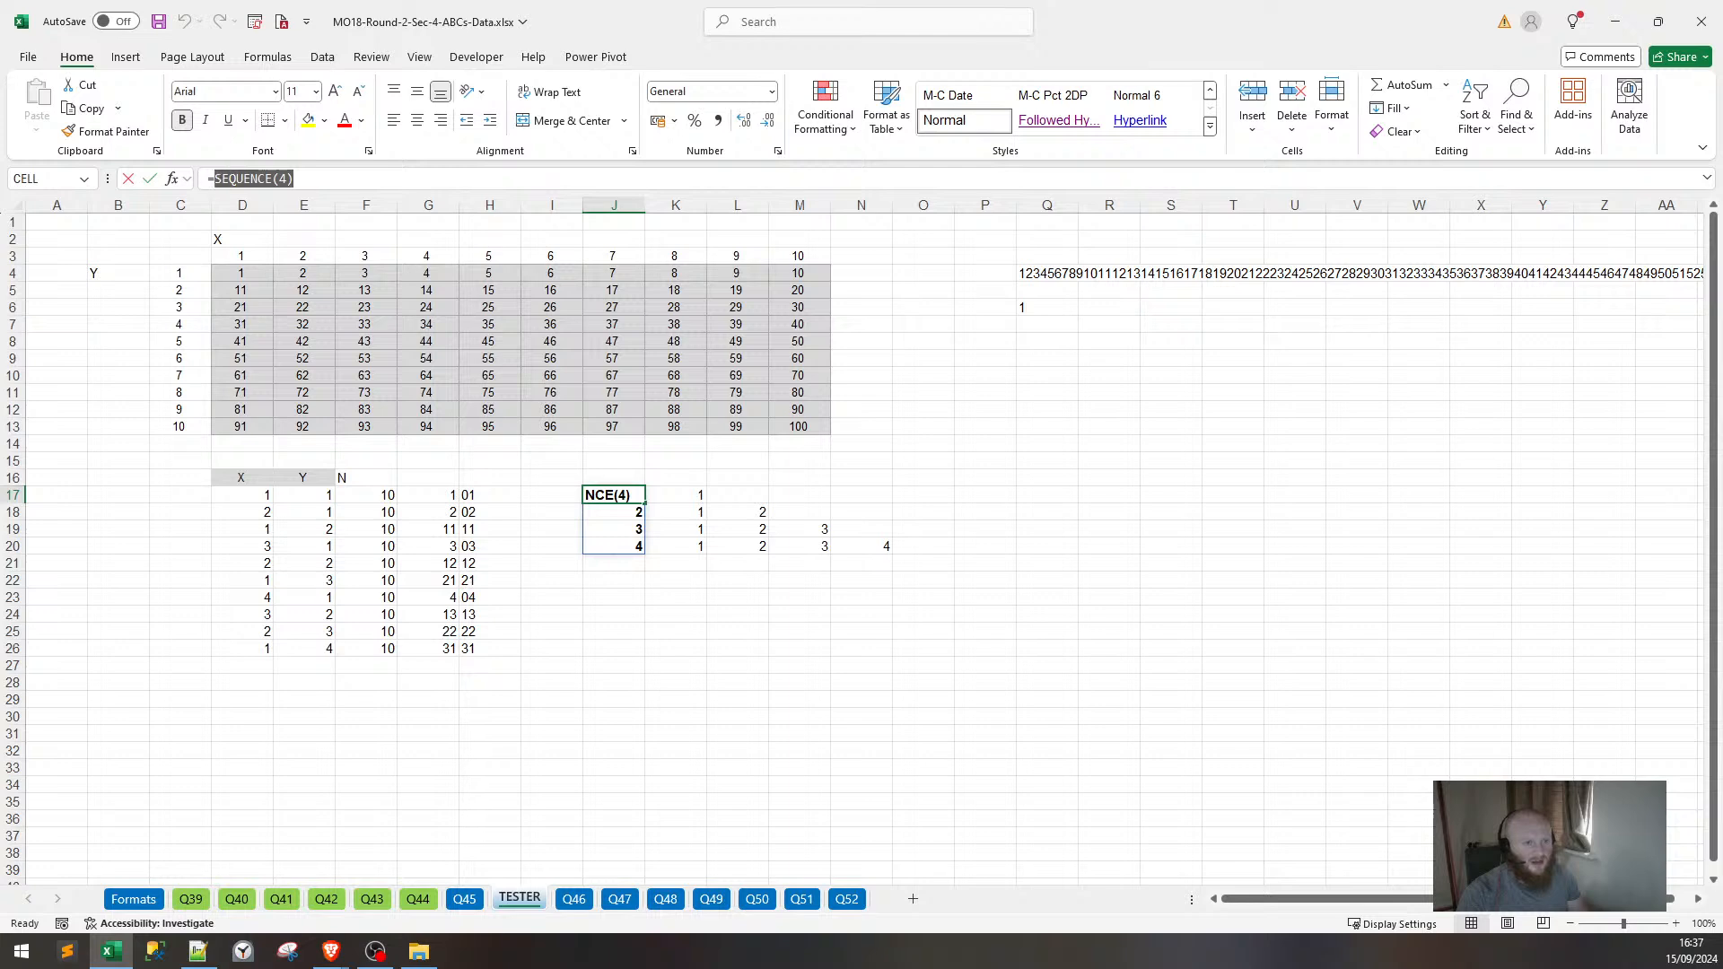
{"action": "key", "text": "Escape"}
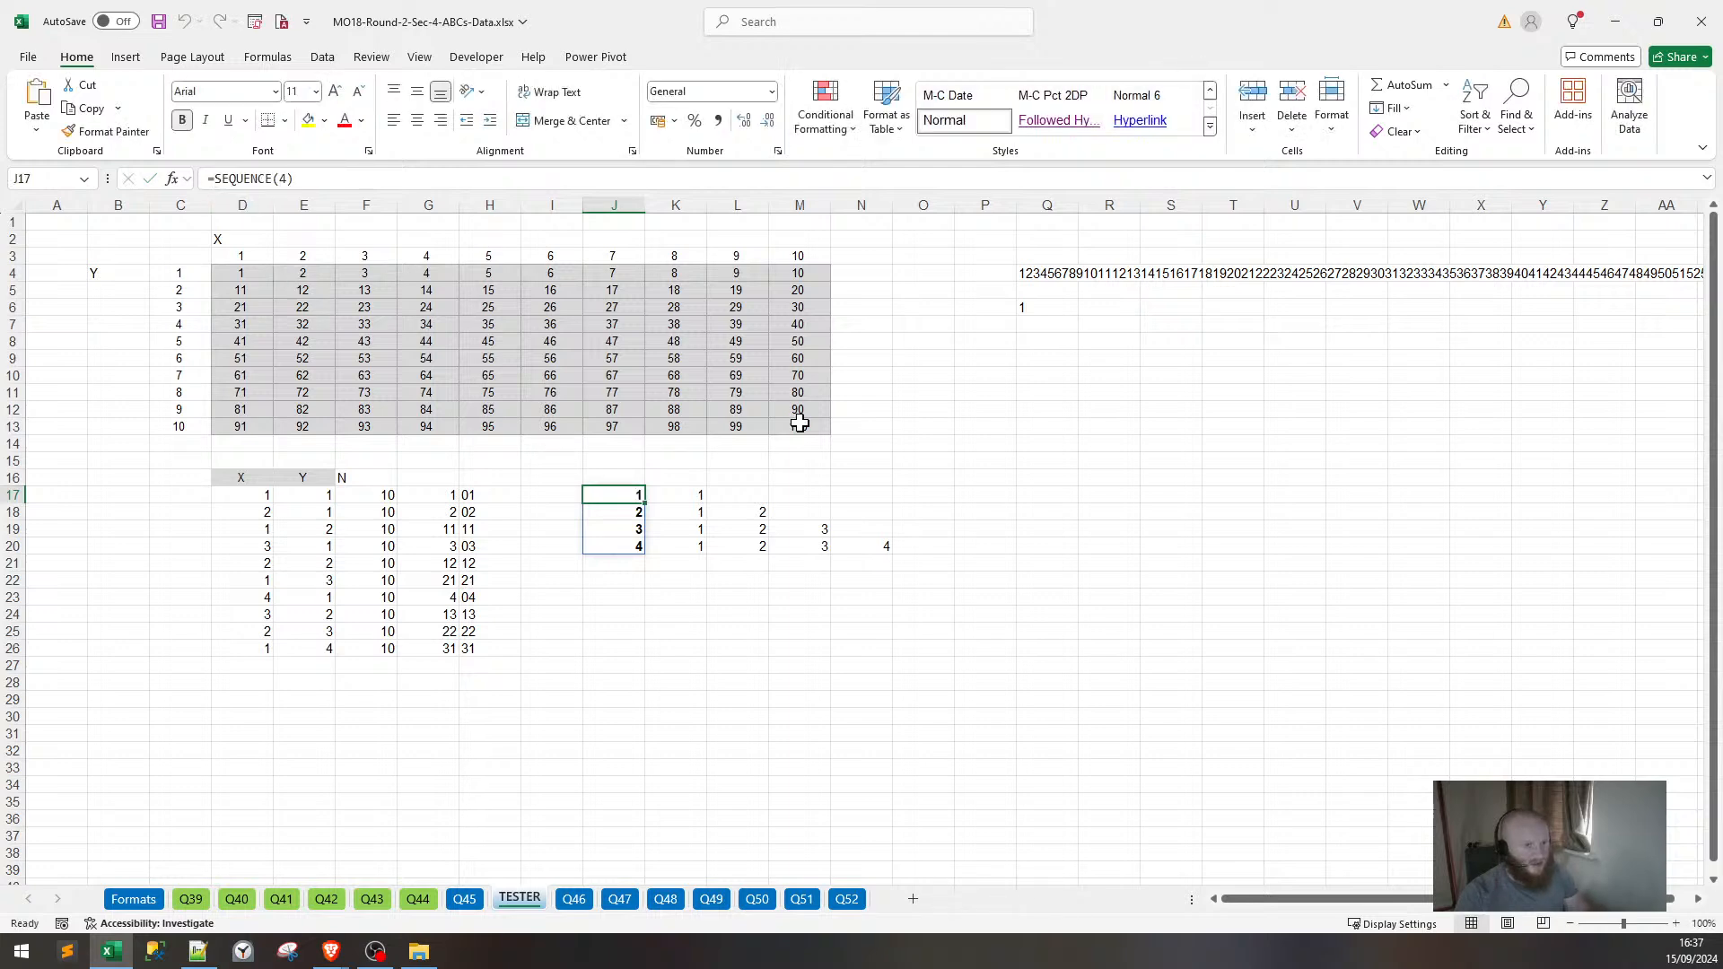
{"action": "left_click", "coordinate": [693, 495]}
Replace the J17 reference in K17's TRANSPOSE formula with SEQUENCE(4) from clipboard history.
{"action": "left_click", "coordinate": [351, 179]}
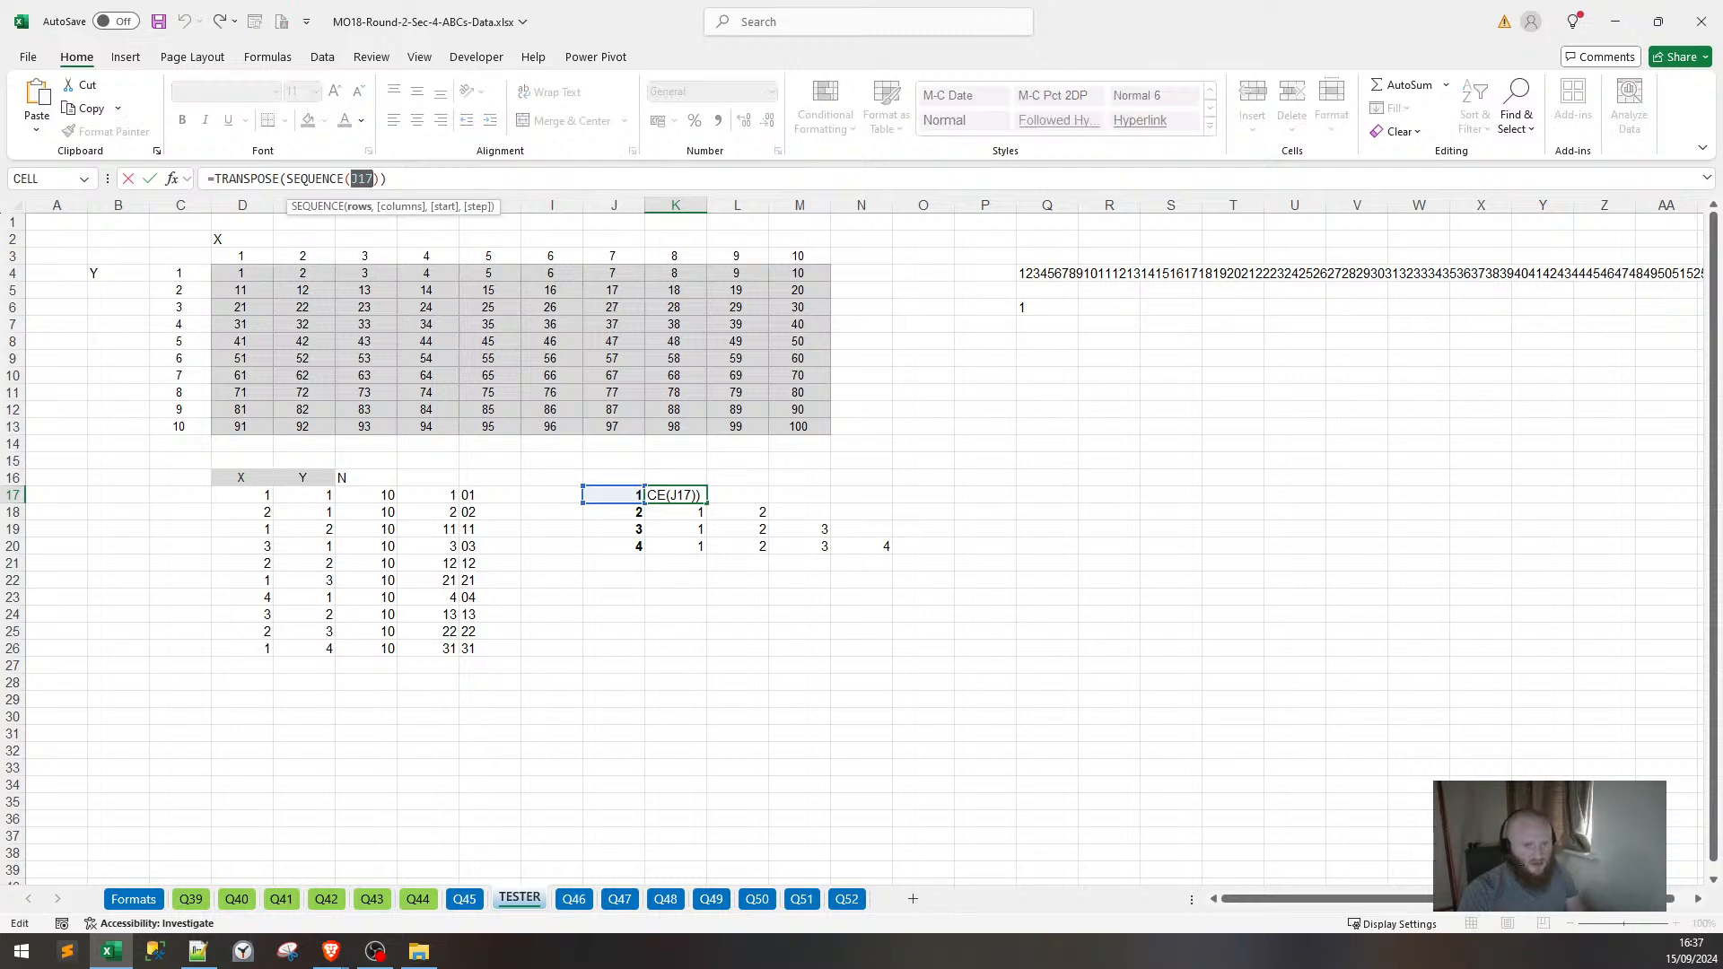
{"action": "left_click", "coordinate": [373, 178]}
{"action": "key", "text": "BackSpace"}
{"action": "key", "text": "BackSpace"}
{"action": "key", "text": "BackSpace"}
{"action": "key", "text": "super+v"}
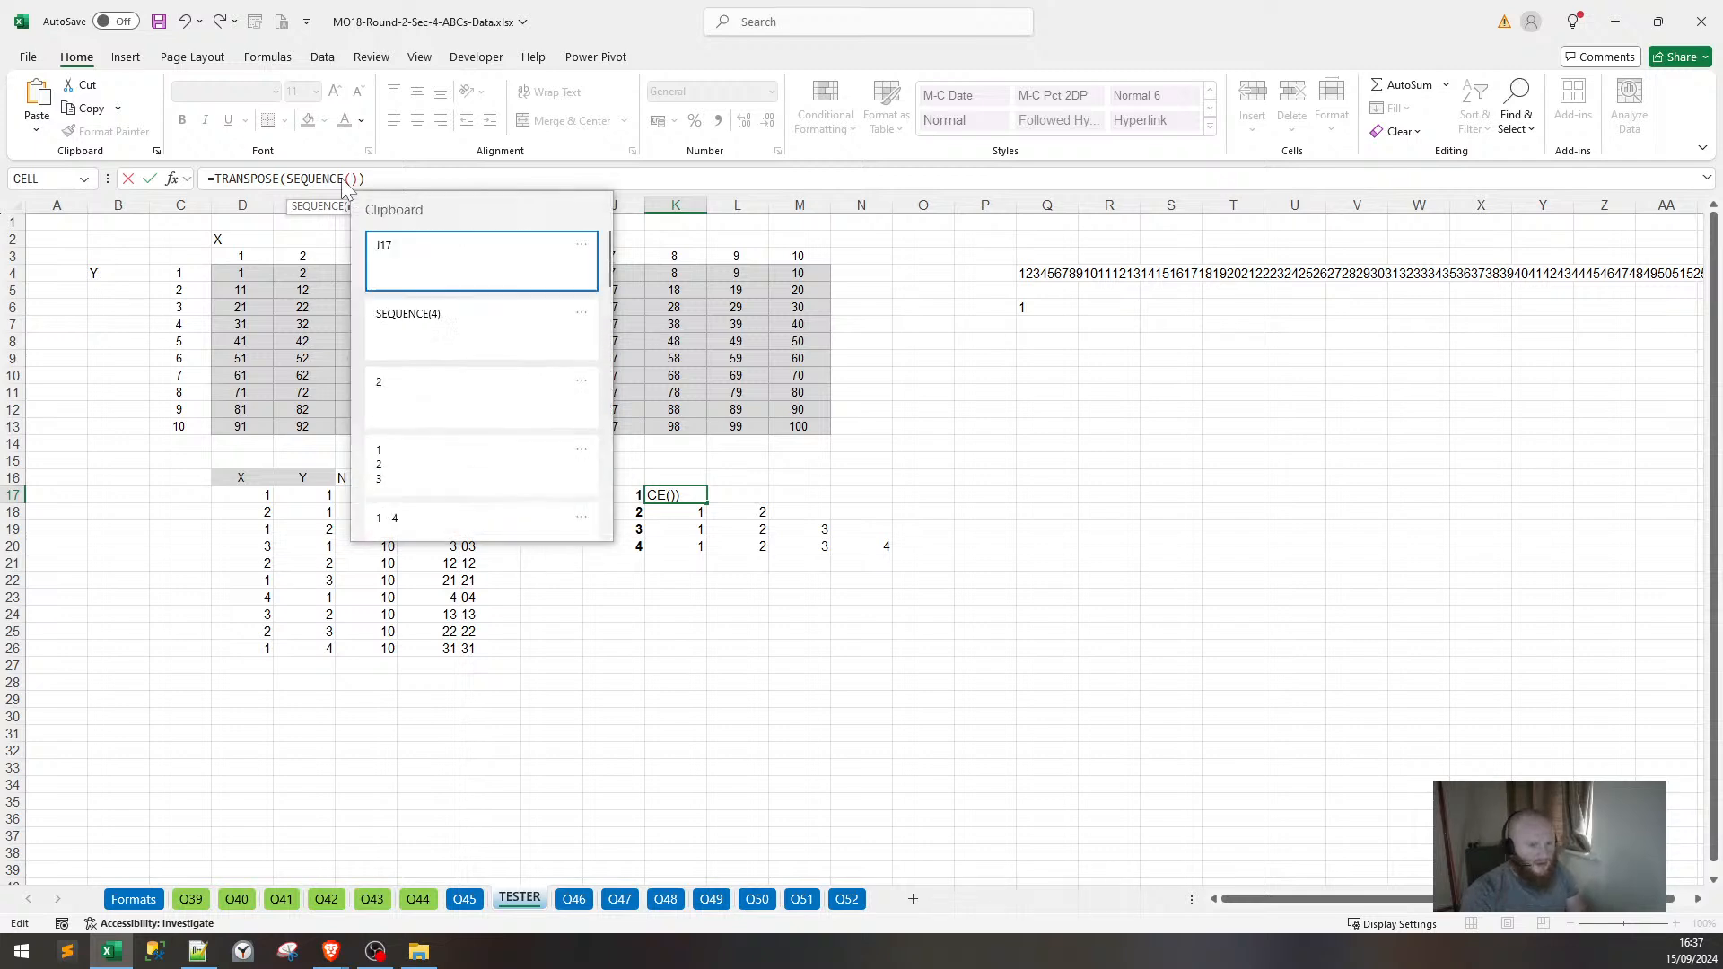
{"action": "key", "text": "Down"}
{"action": "key", "text": "Return"}
{"action": "key", "text": "Return"}
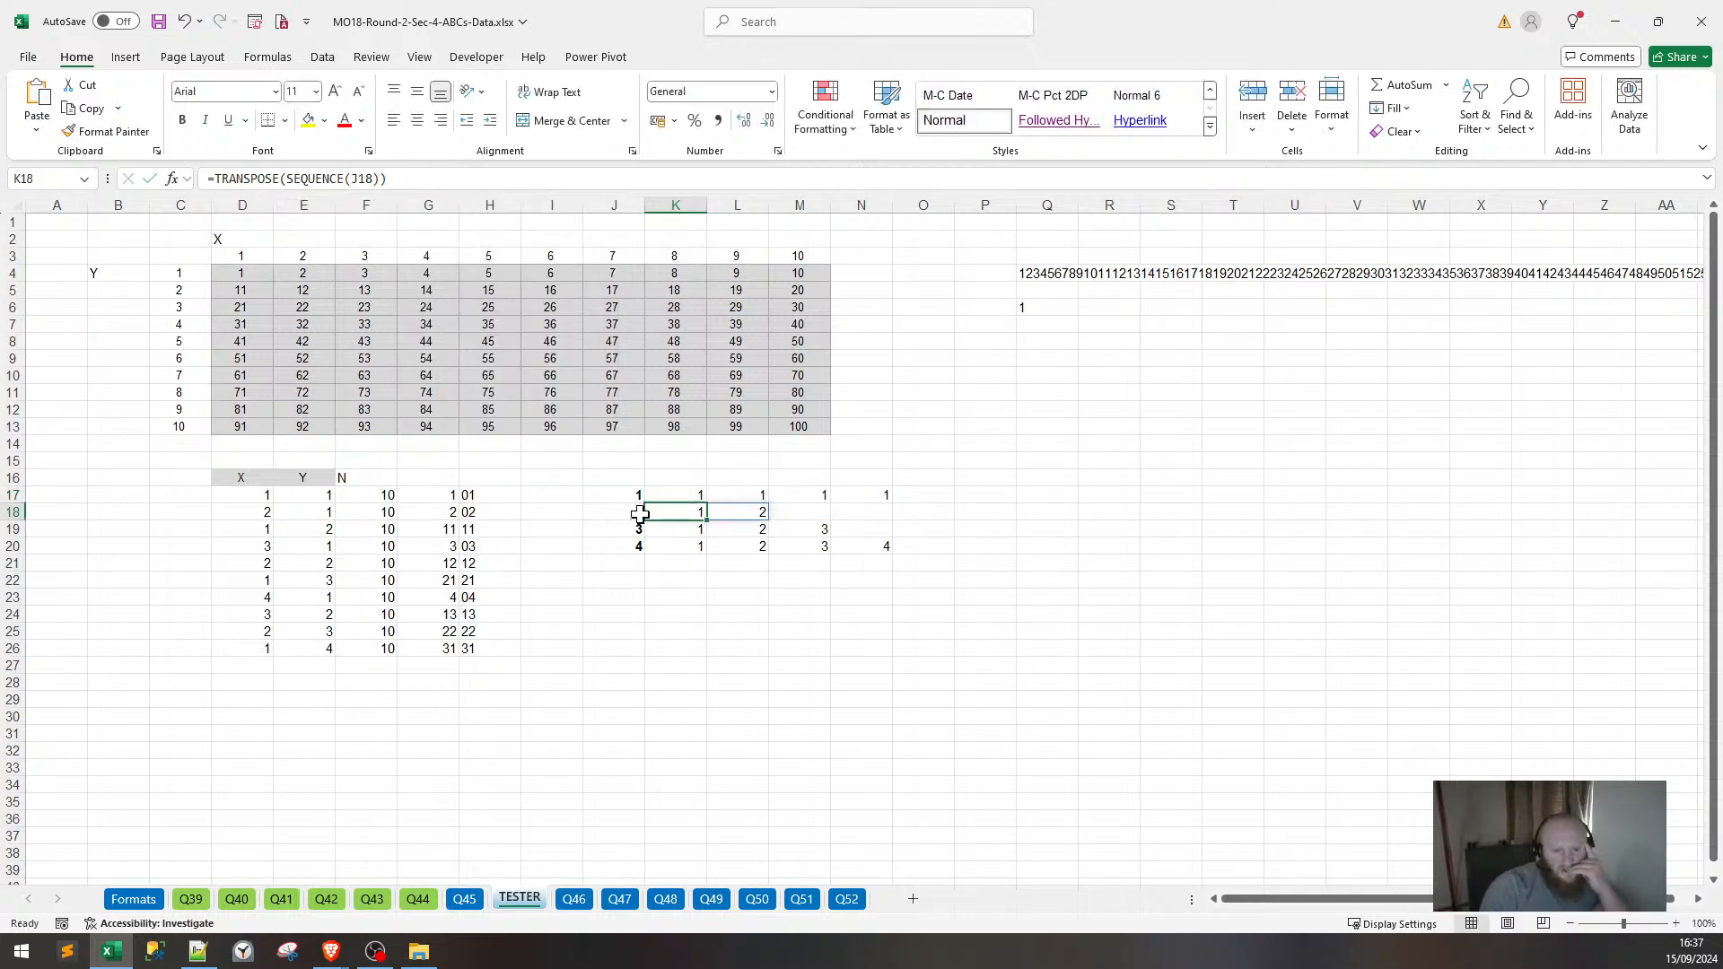
Clear the leftover number grid and the J17 helper, then select K17's formula text.
{"action": "left_click_drag", "start_coordinate": [642, 508], "coordinate": [915, 557]}
{"action": "key", "text": "ctrl+z"}
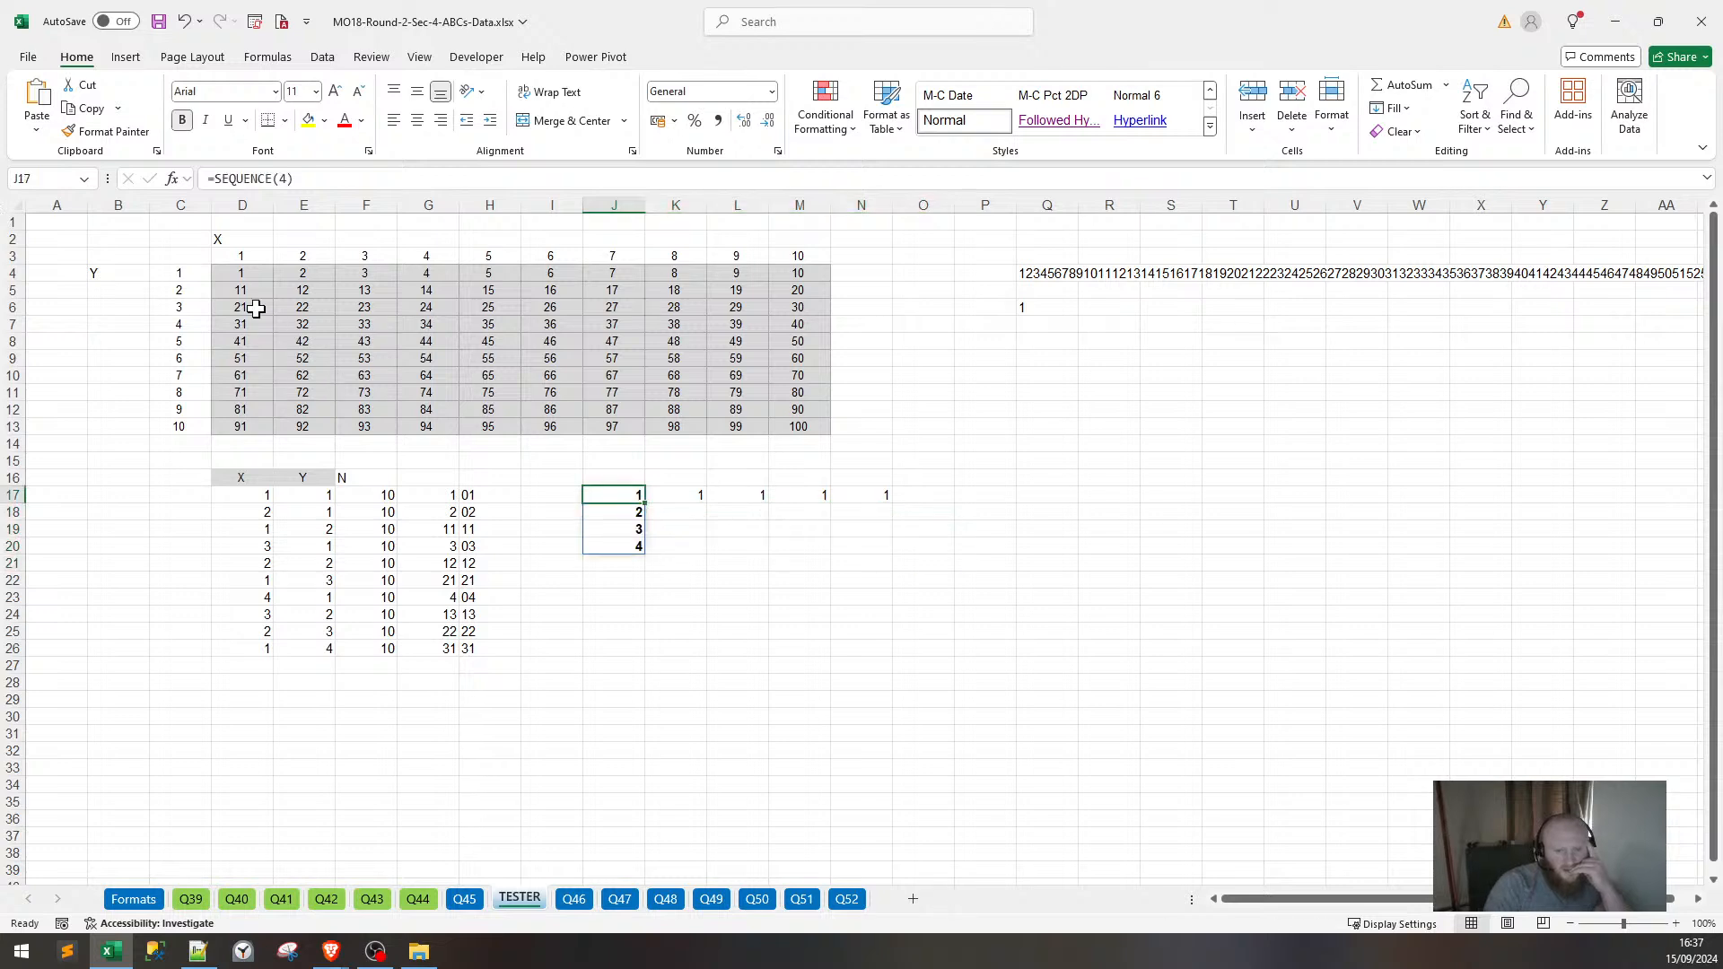
{"action": "key", "text": "ctrl+z"}
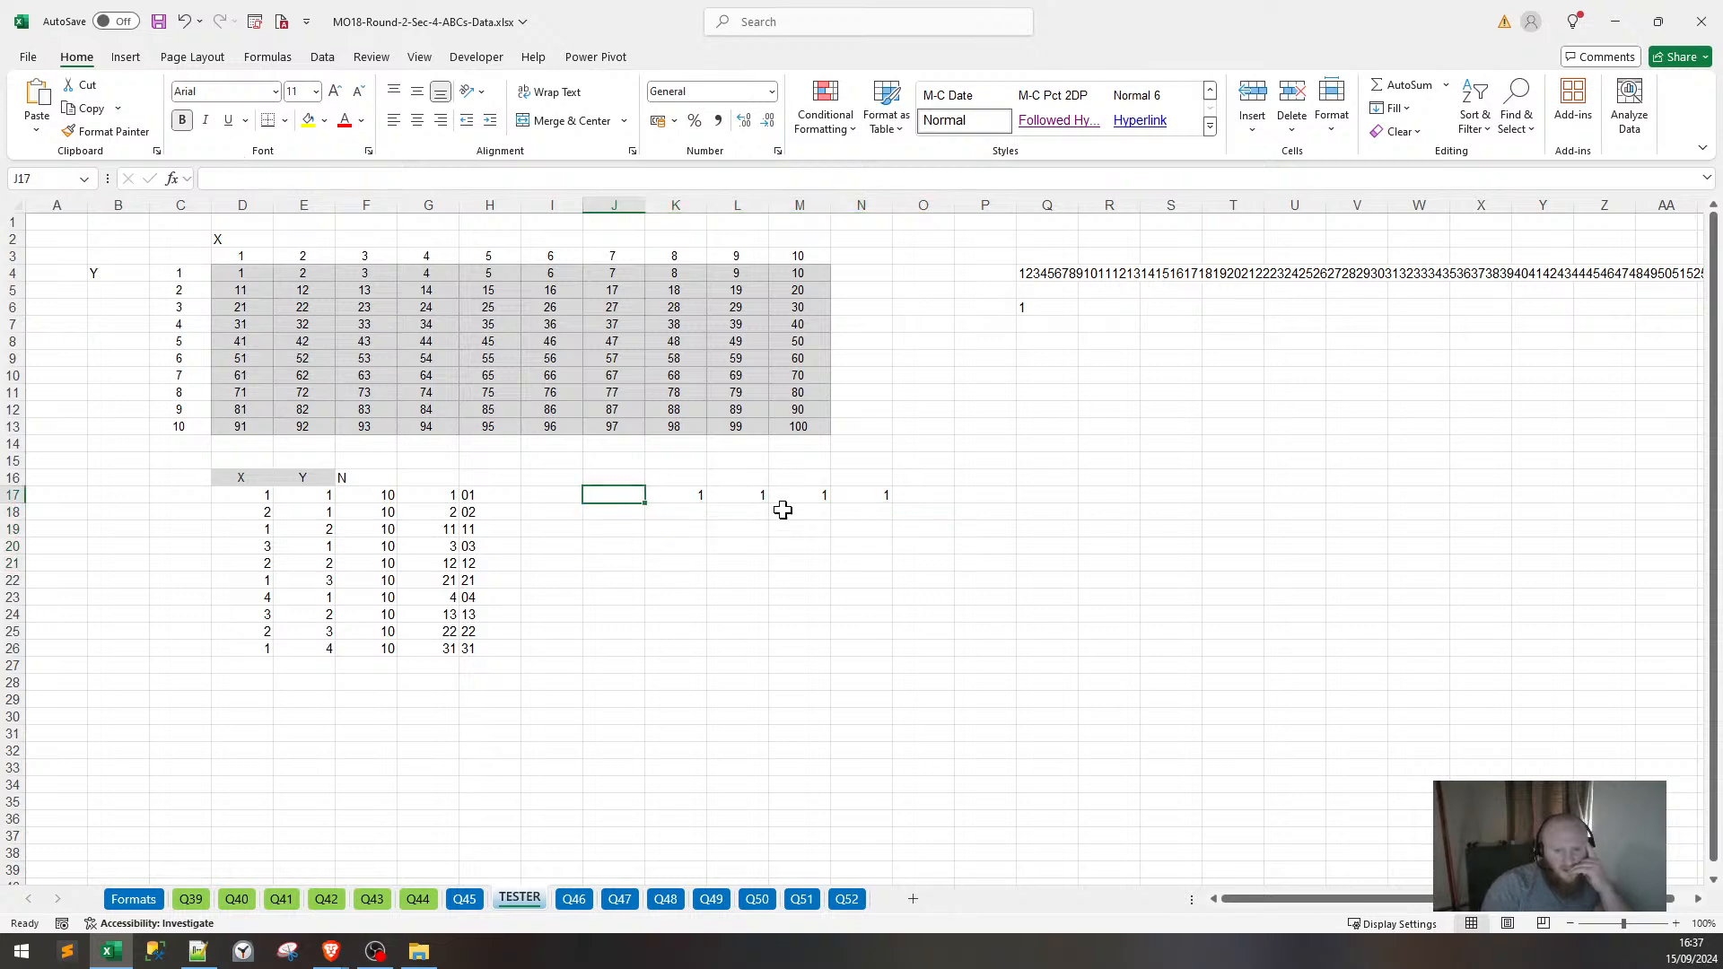
{"action": "left_click", "coordinate": [695, 495]}
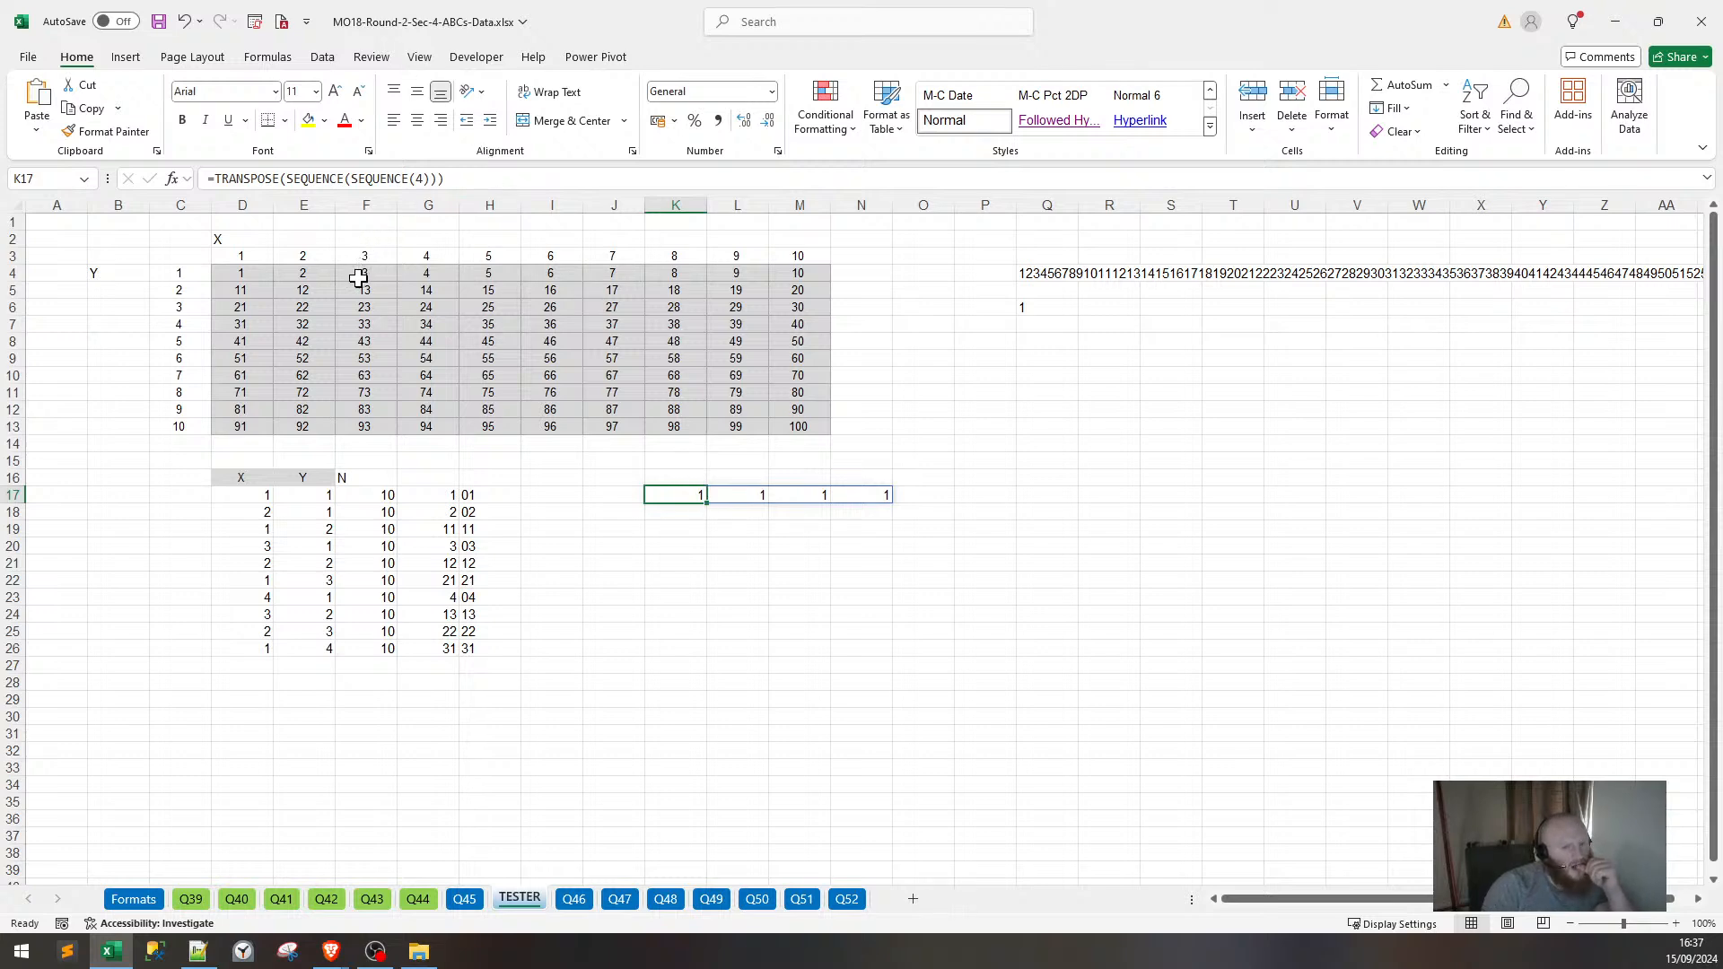
{"action": "left_click_drag", "start_coordinate": [460, 178], "coordinate": [207, 179]}
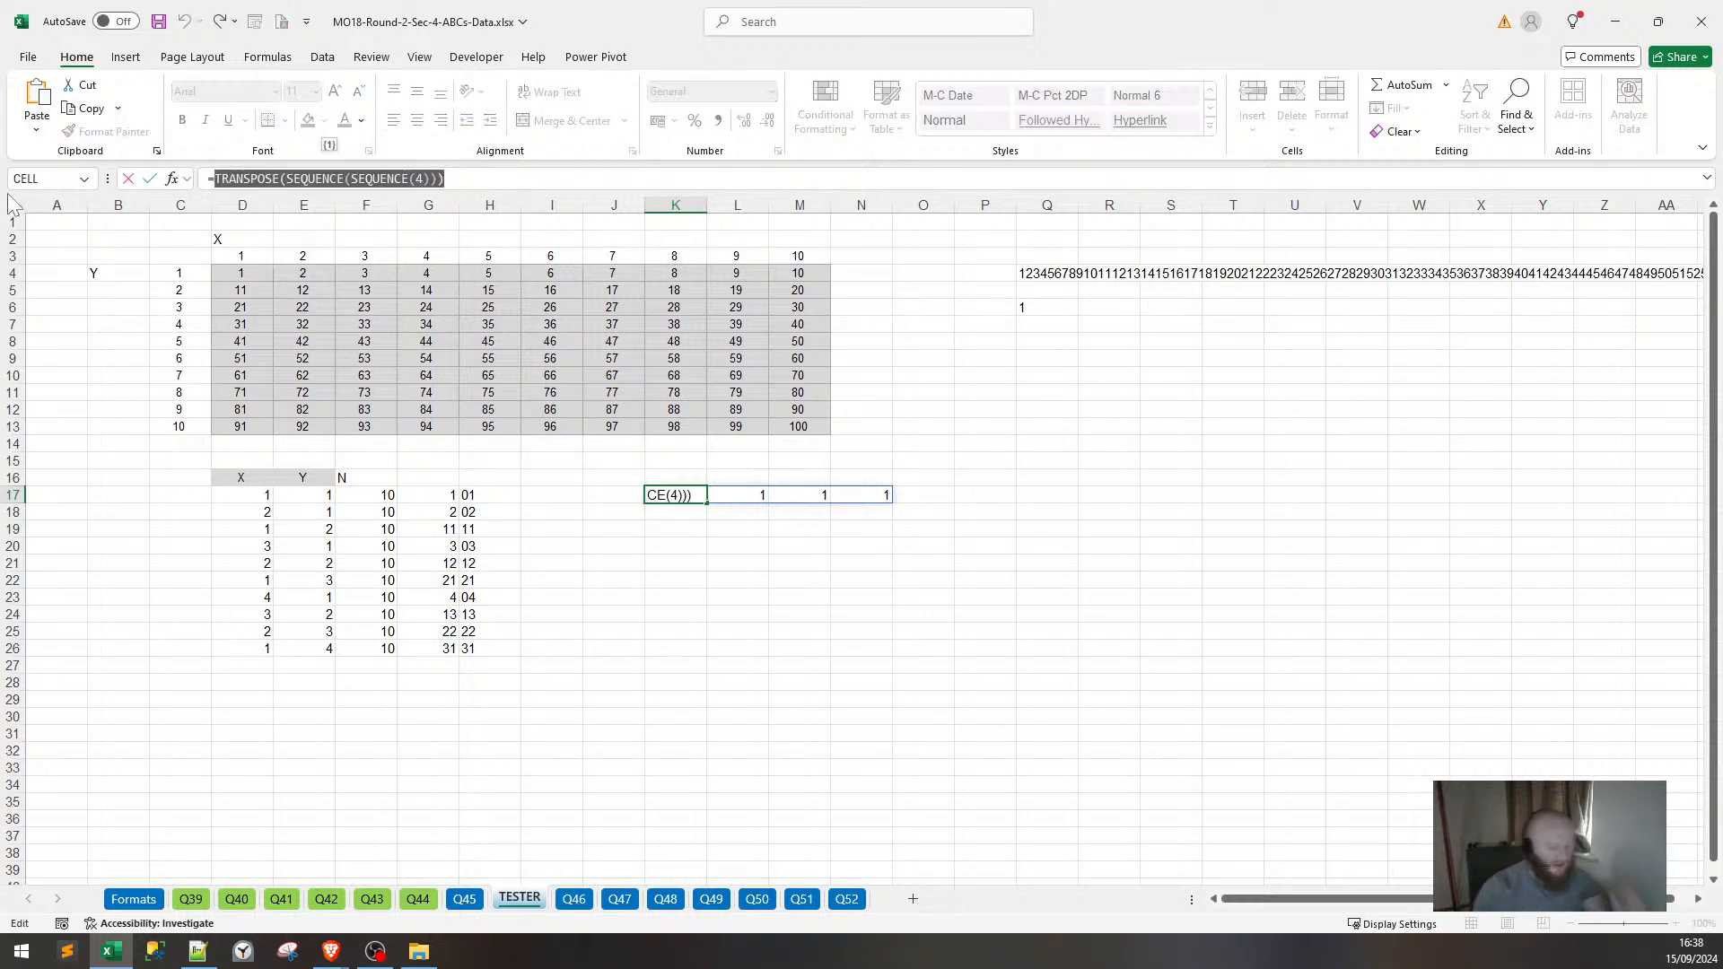
Enter =SEQUENCE(4) in K17 and inspect its spilled values in K18.
{"action": "type", "text": "SEQU"}
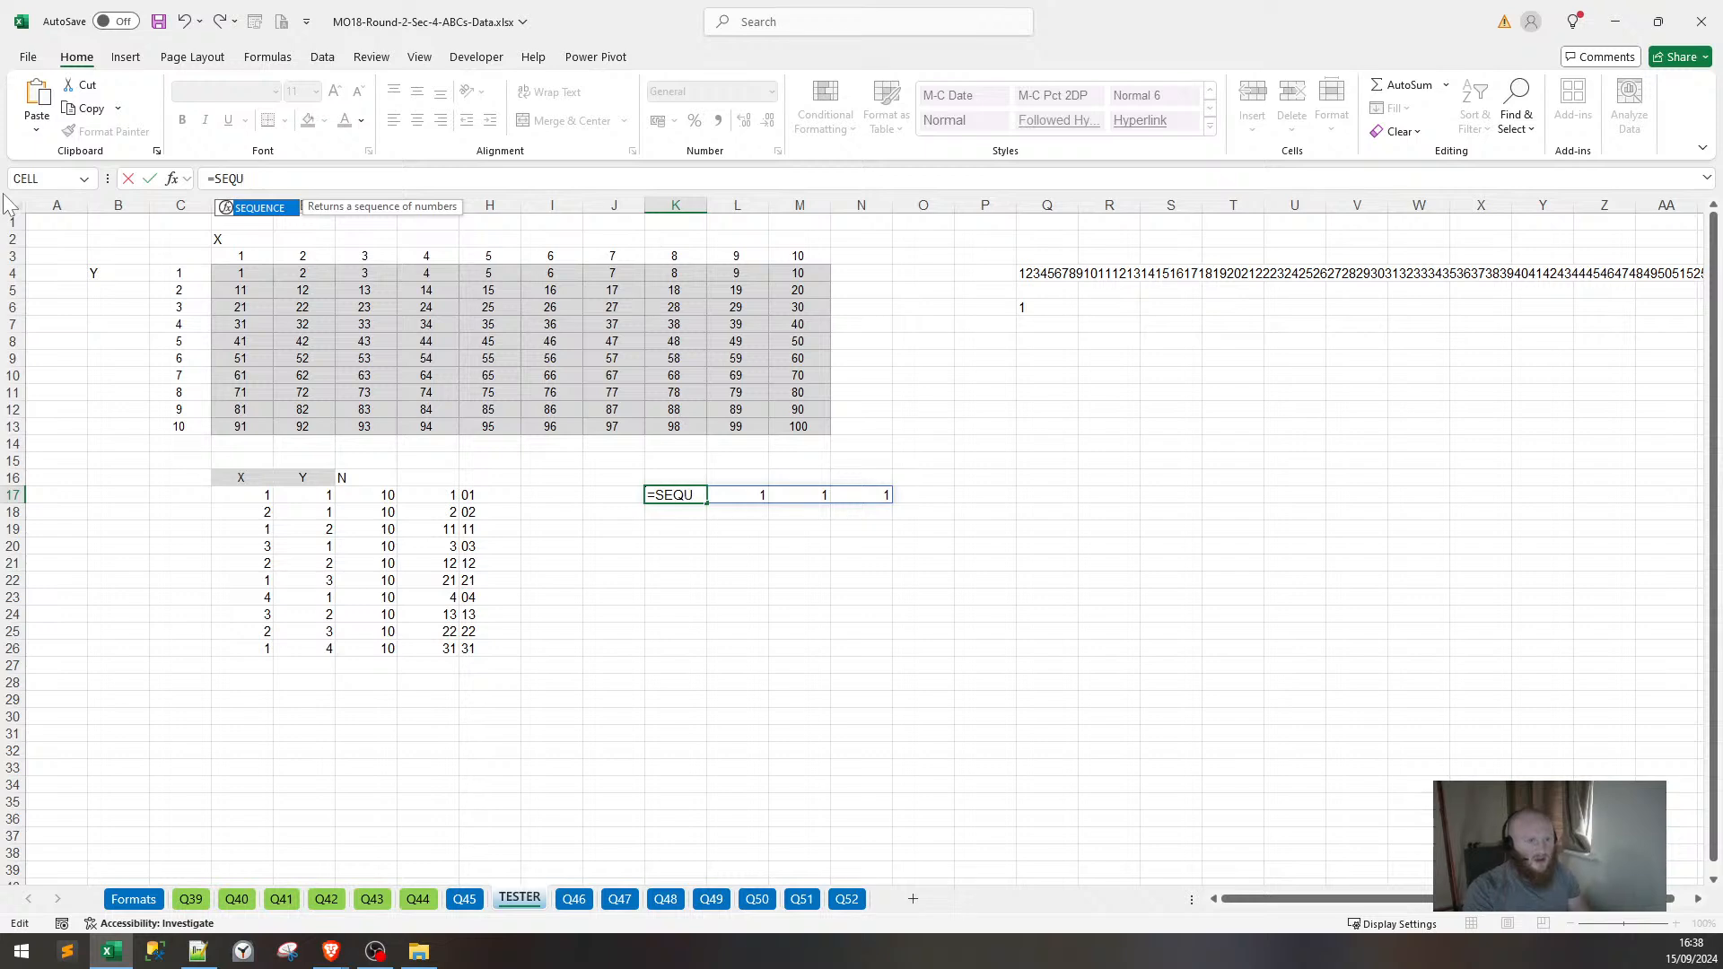
{"action": "type", "text": "ENCE(4"}
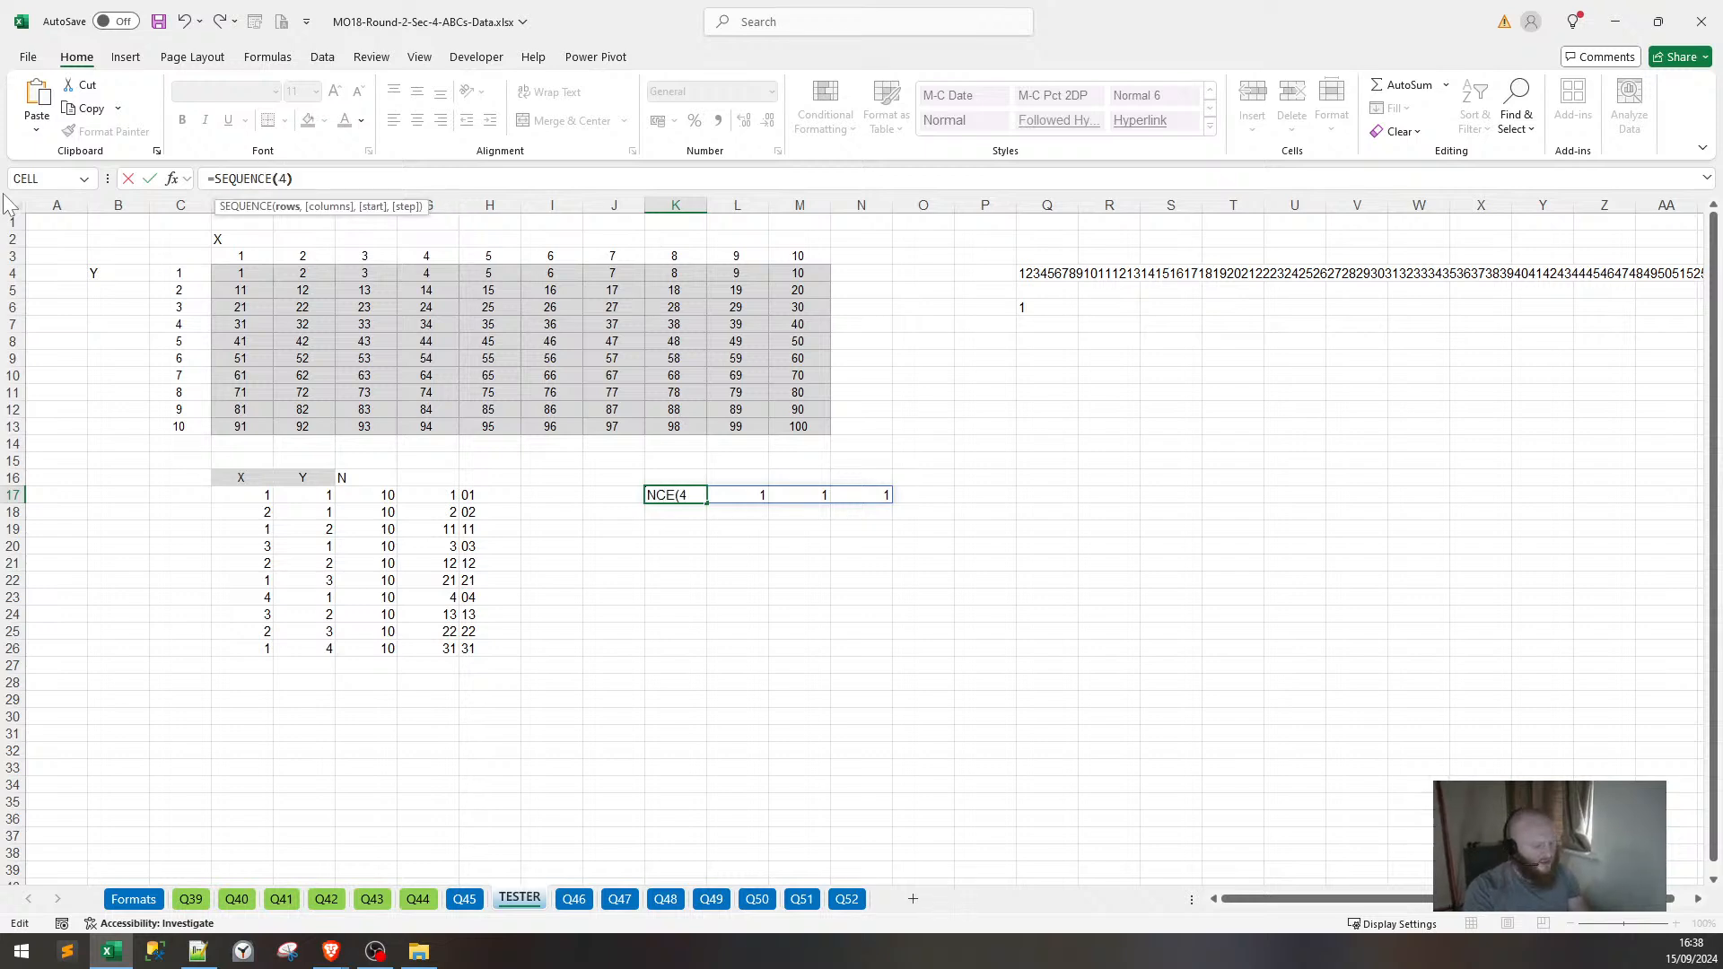
{"action": "key", "text": "Return"}
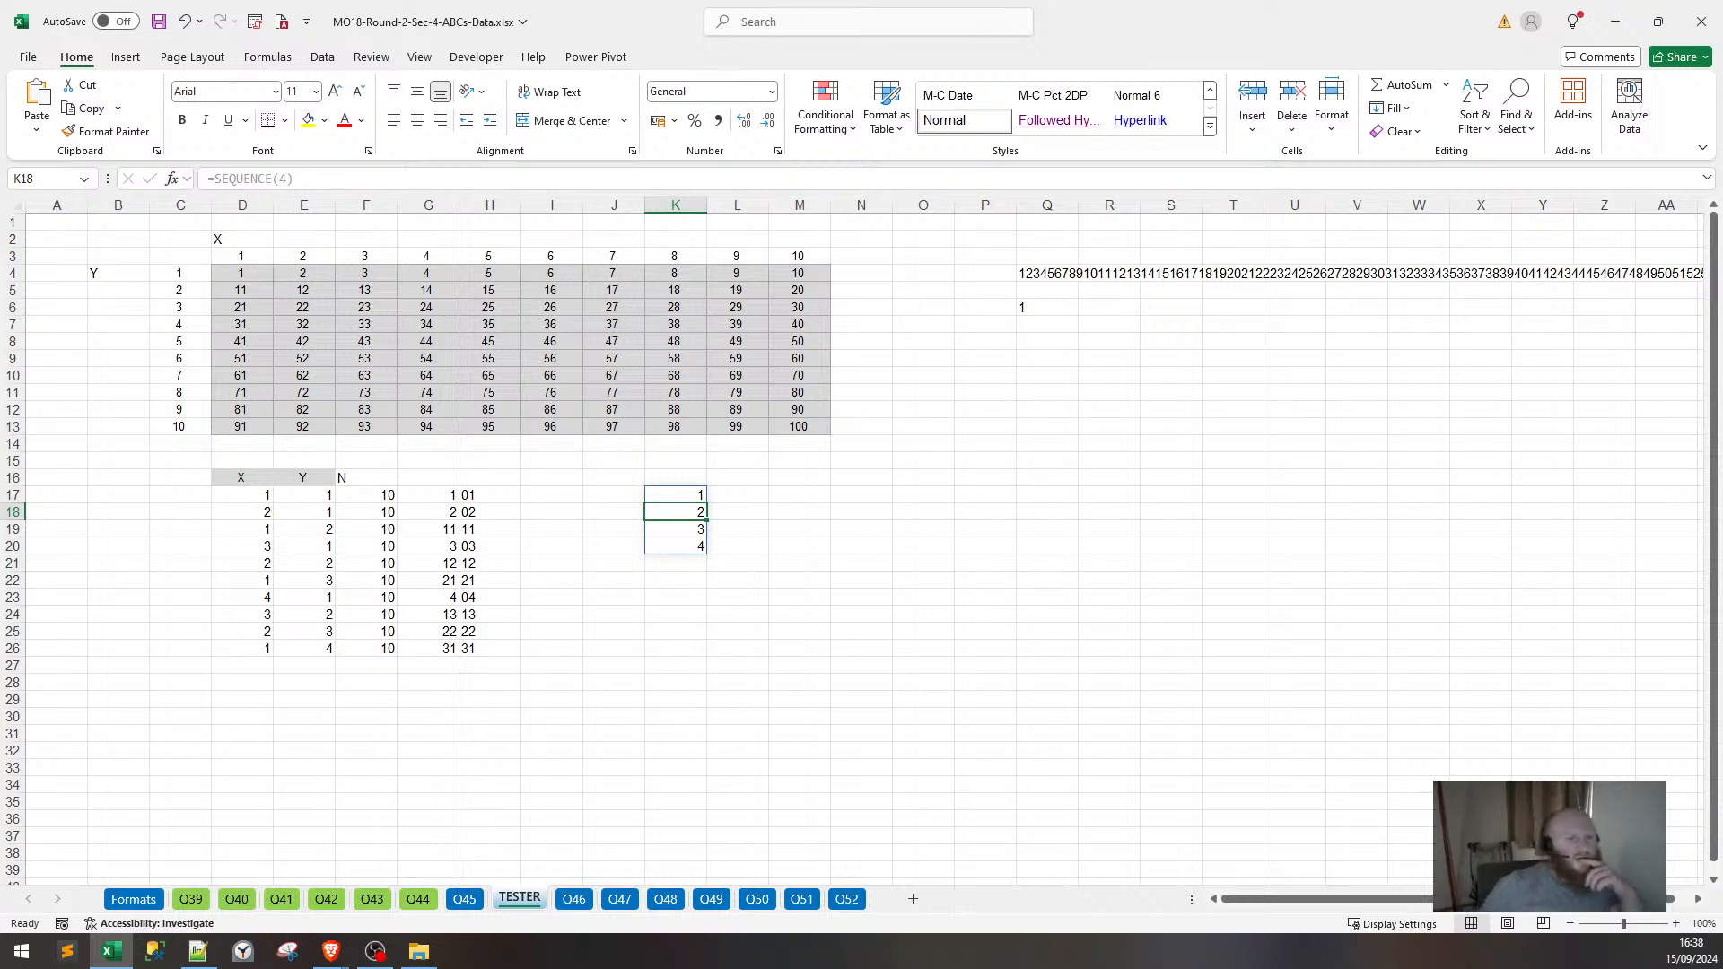
{"action": "key", "text": "BackSpace"}
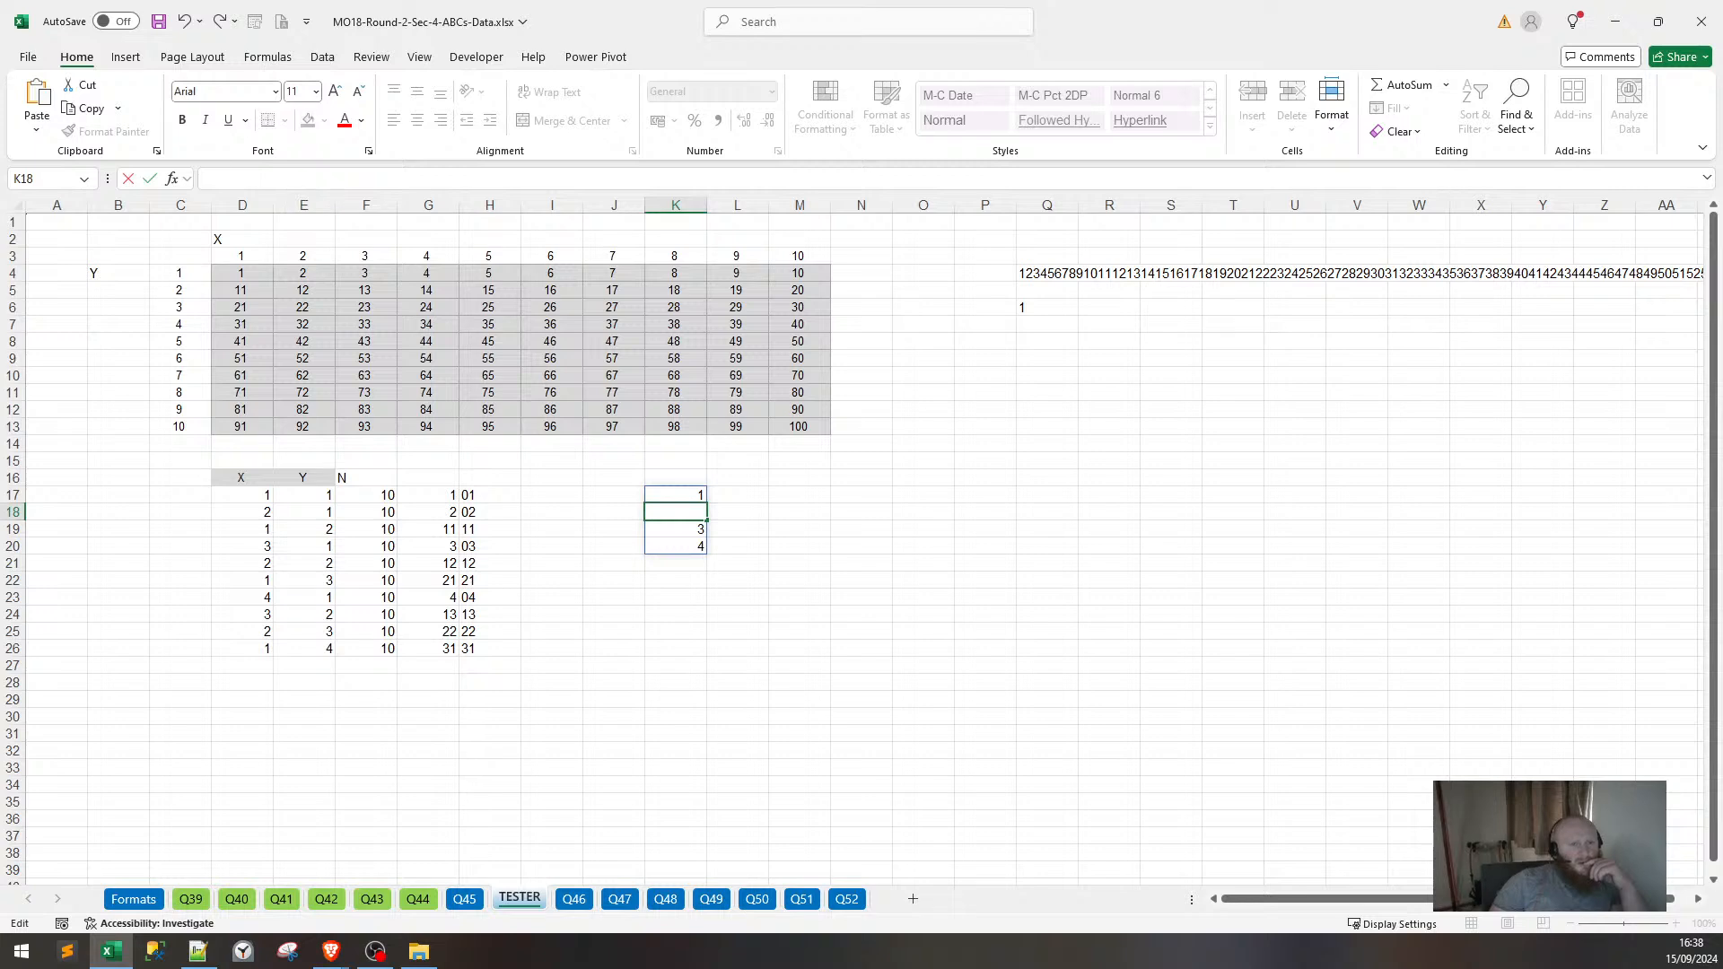
{"action": "key", "text": "Escape"}
{"action": "left_click", "coordinate": [956, 854]}
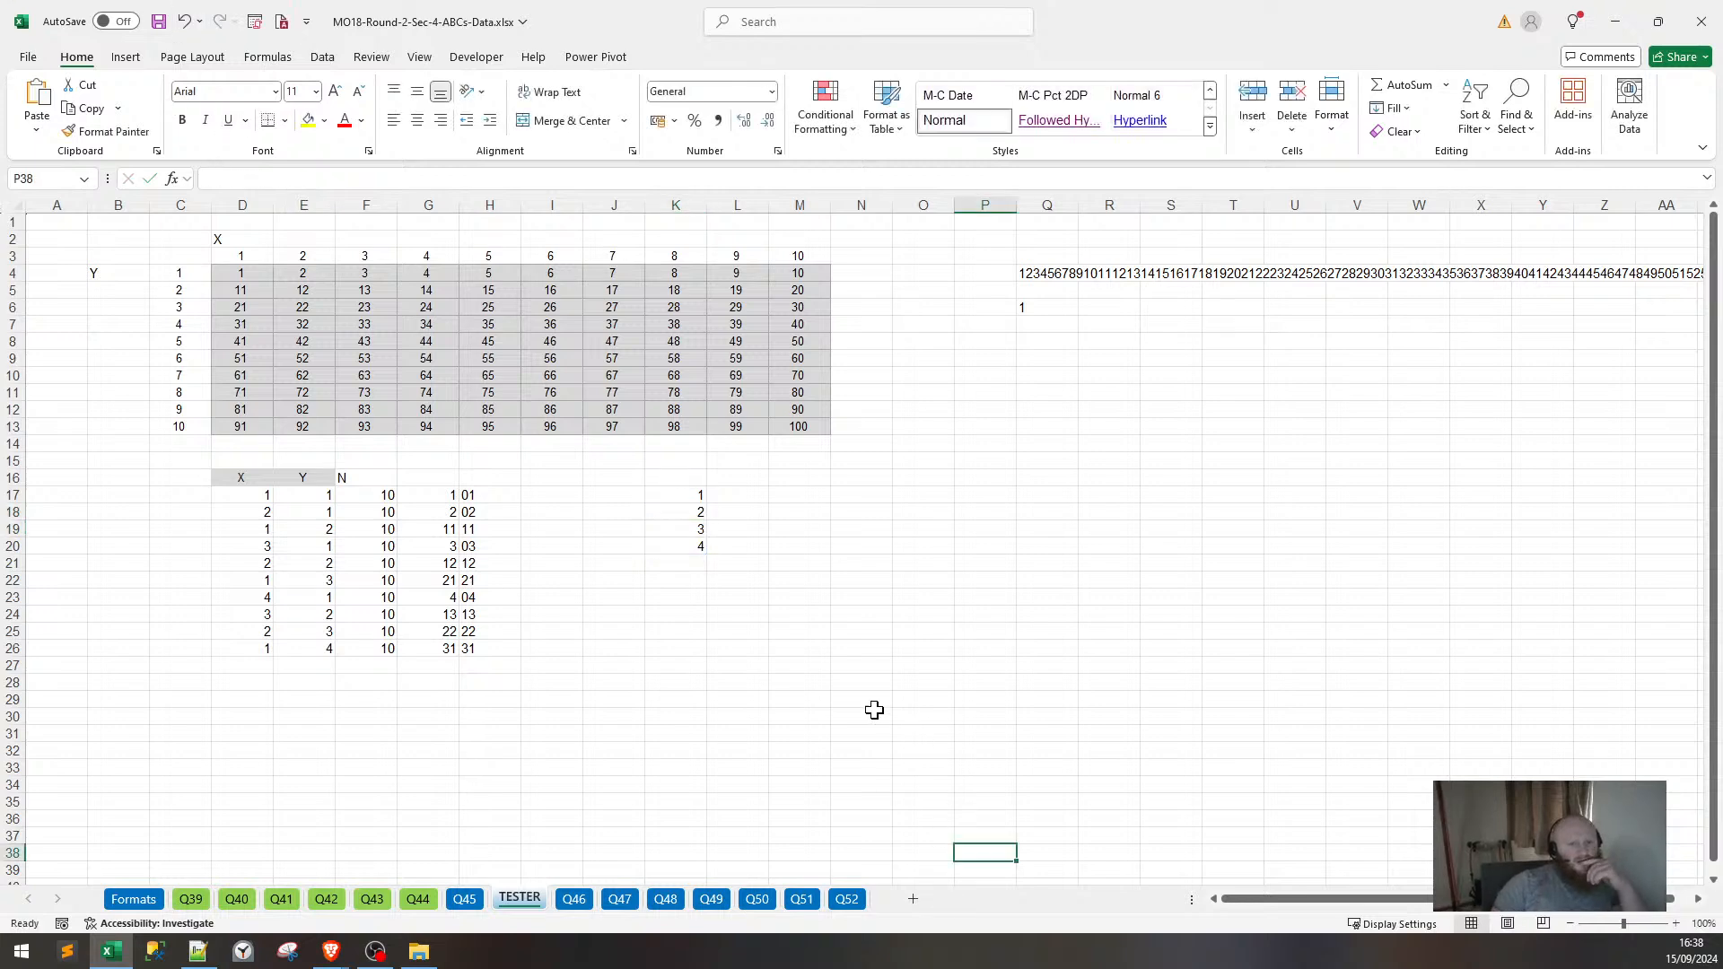
{"action": "left_click", "coordinate": [692, 493]}
{"action": "left_click", "coordinate": [690, 509]}
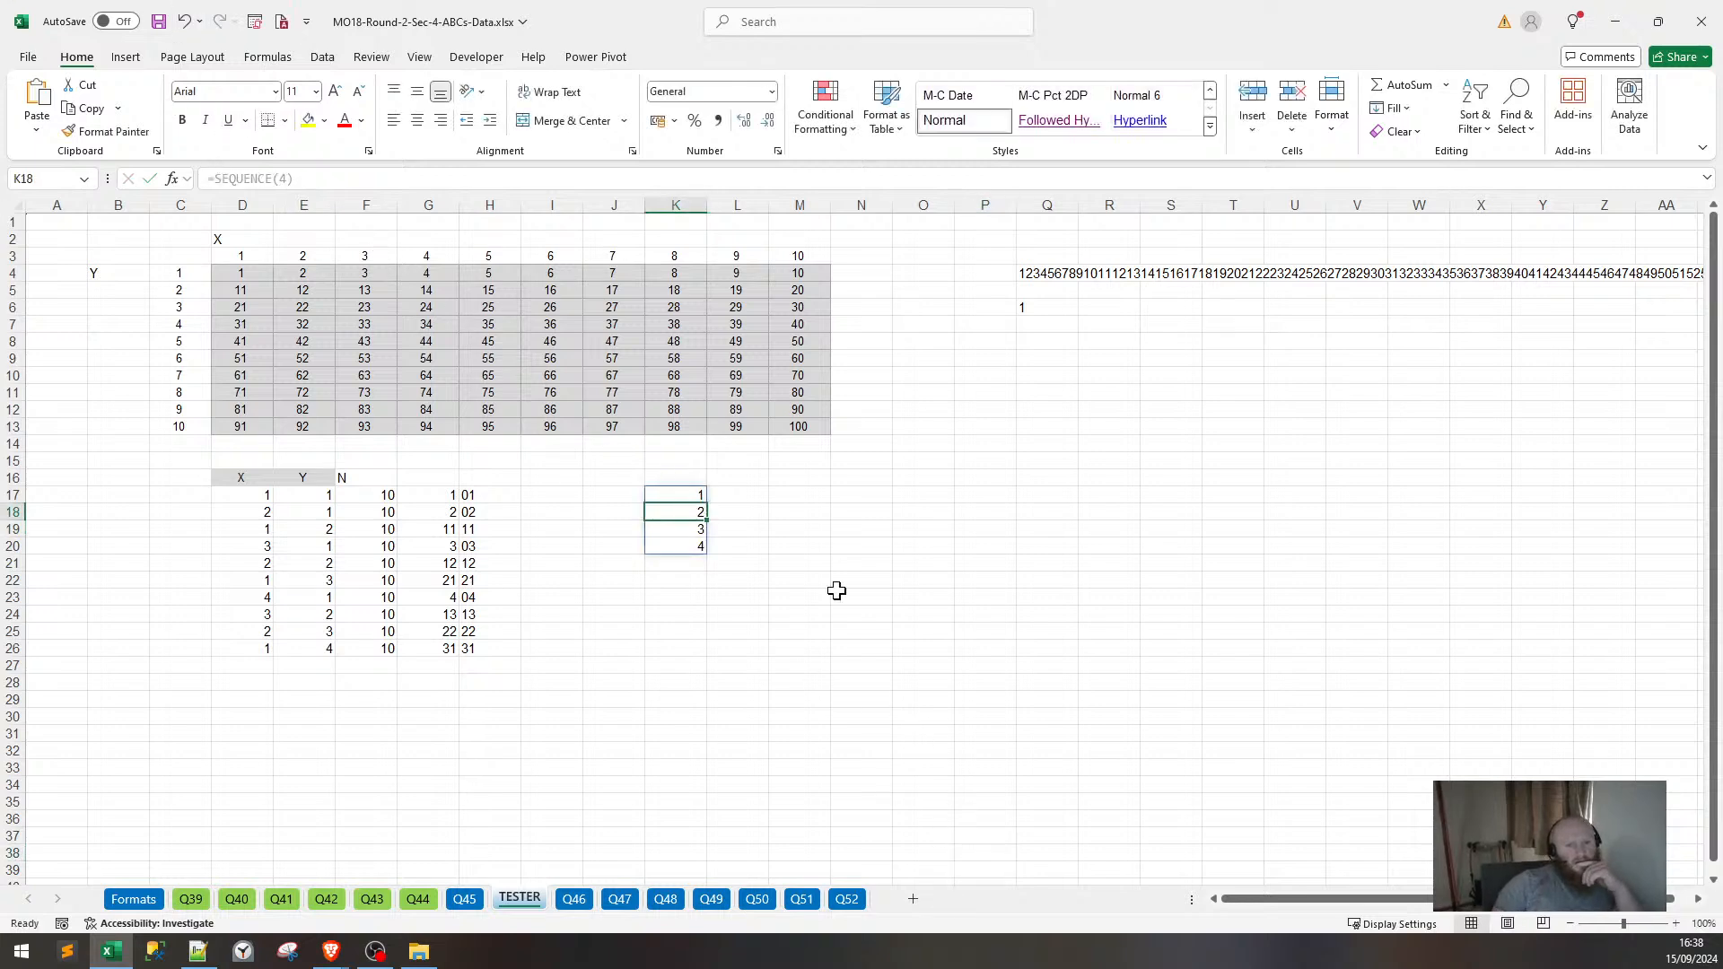
{"action": "left_click", "coordinate": [207, 179]}
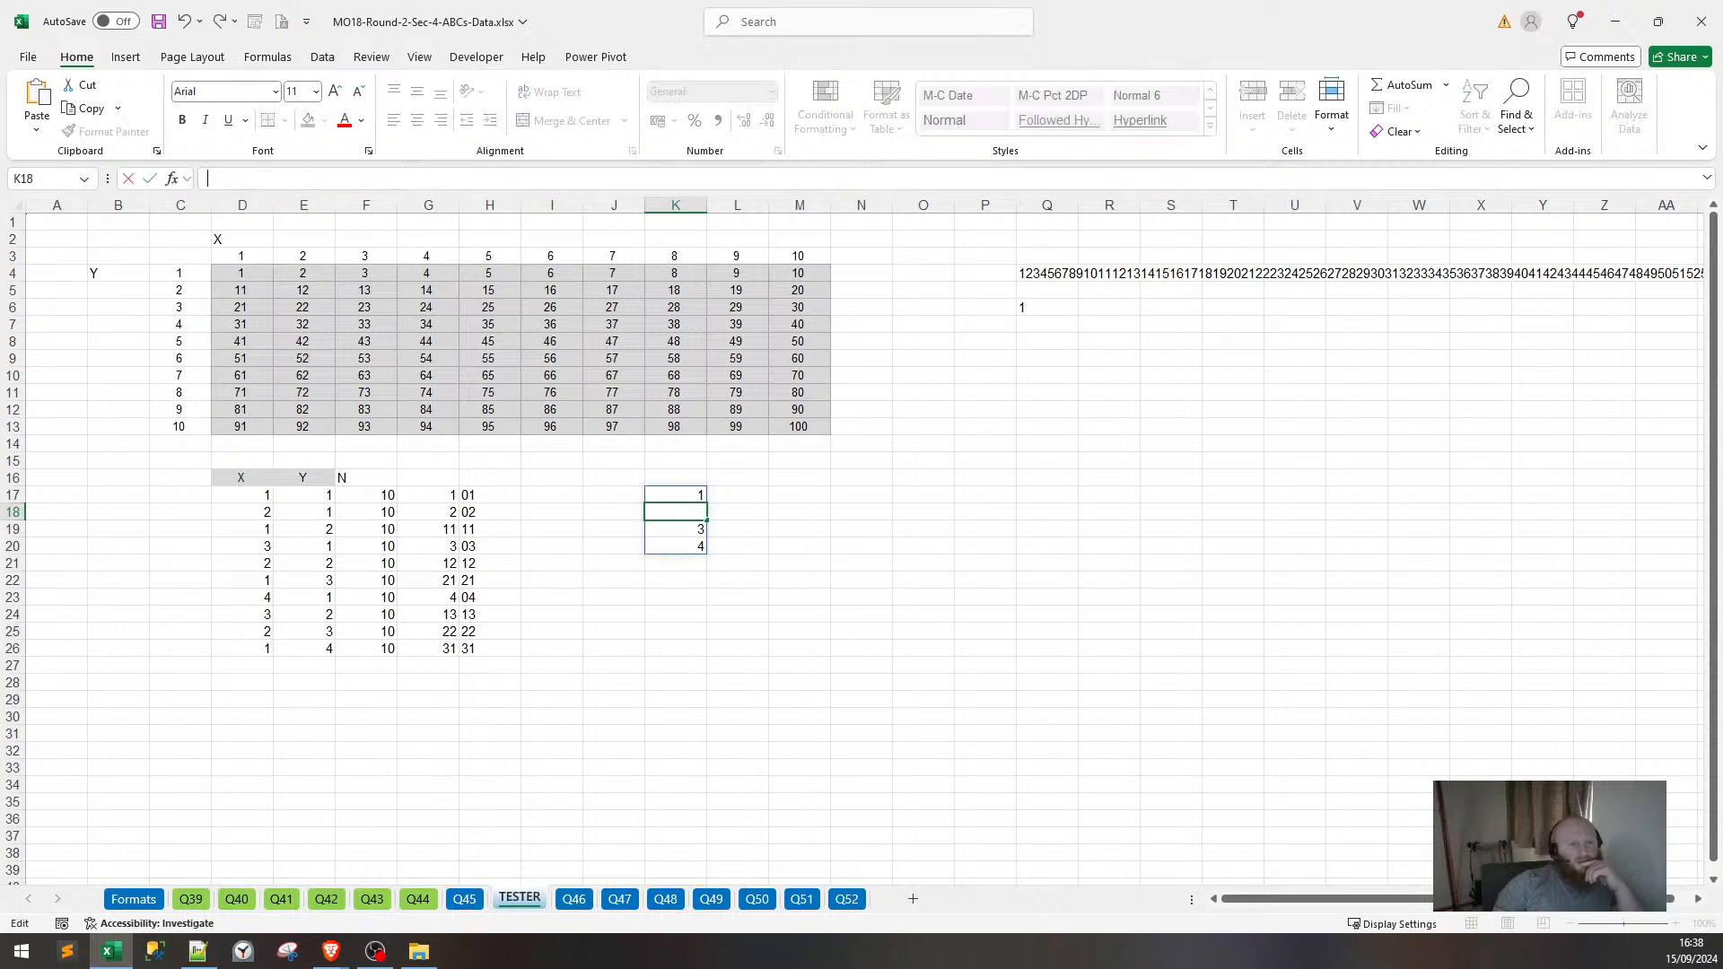
{"action": "key", "text": "Escape"}
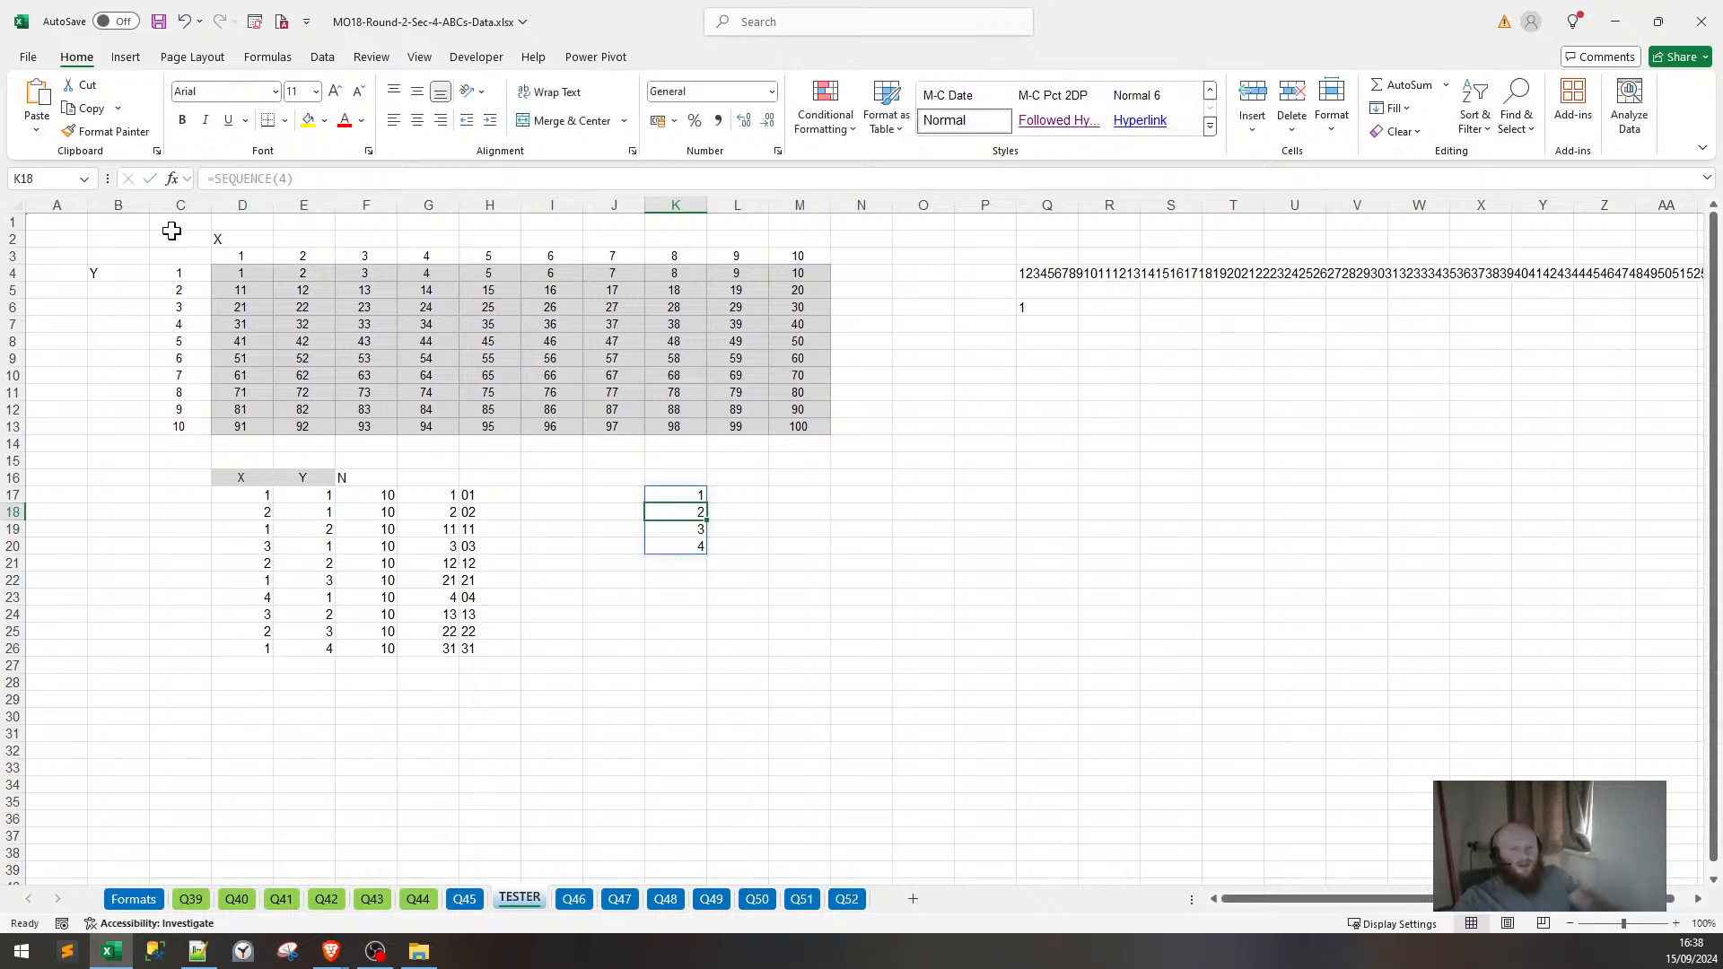
Change K17's formula to the nested =SEQUENCE(SEQUENCE(4)).
{"action": "key", "text": "Up"}
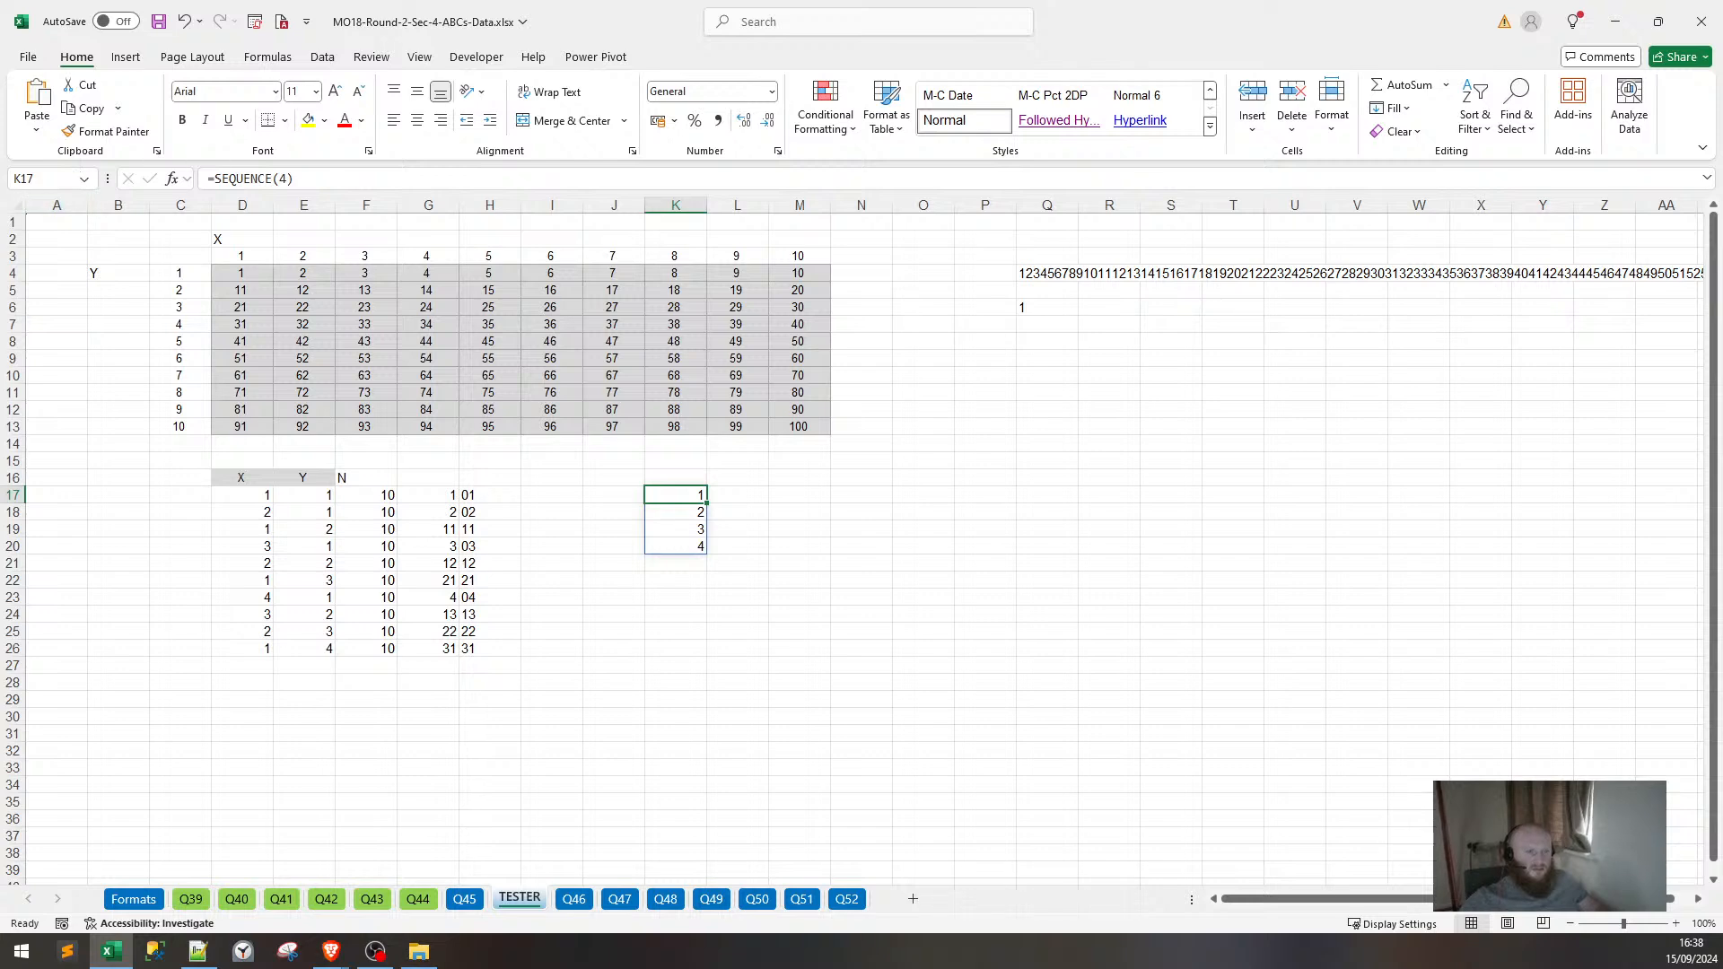
{"action": "key", "text": "F2"}
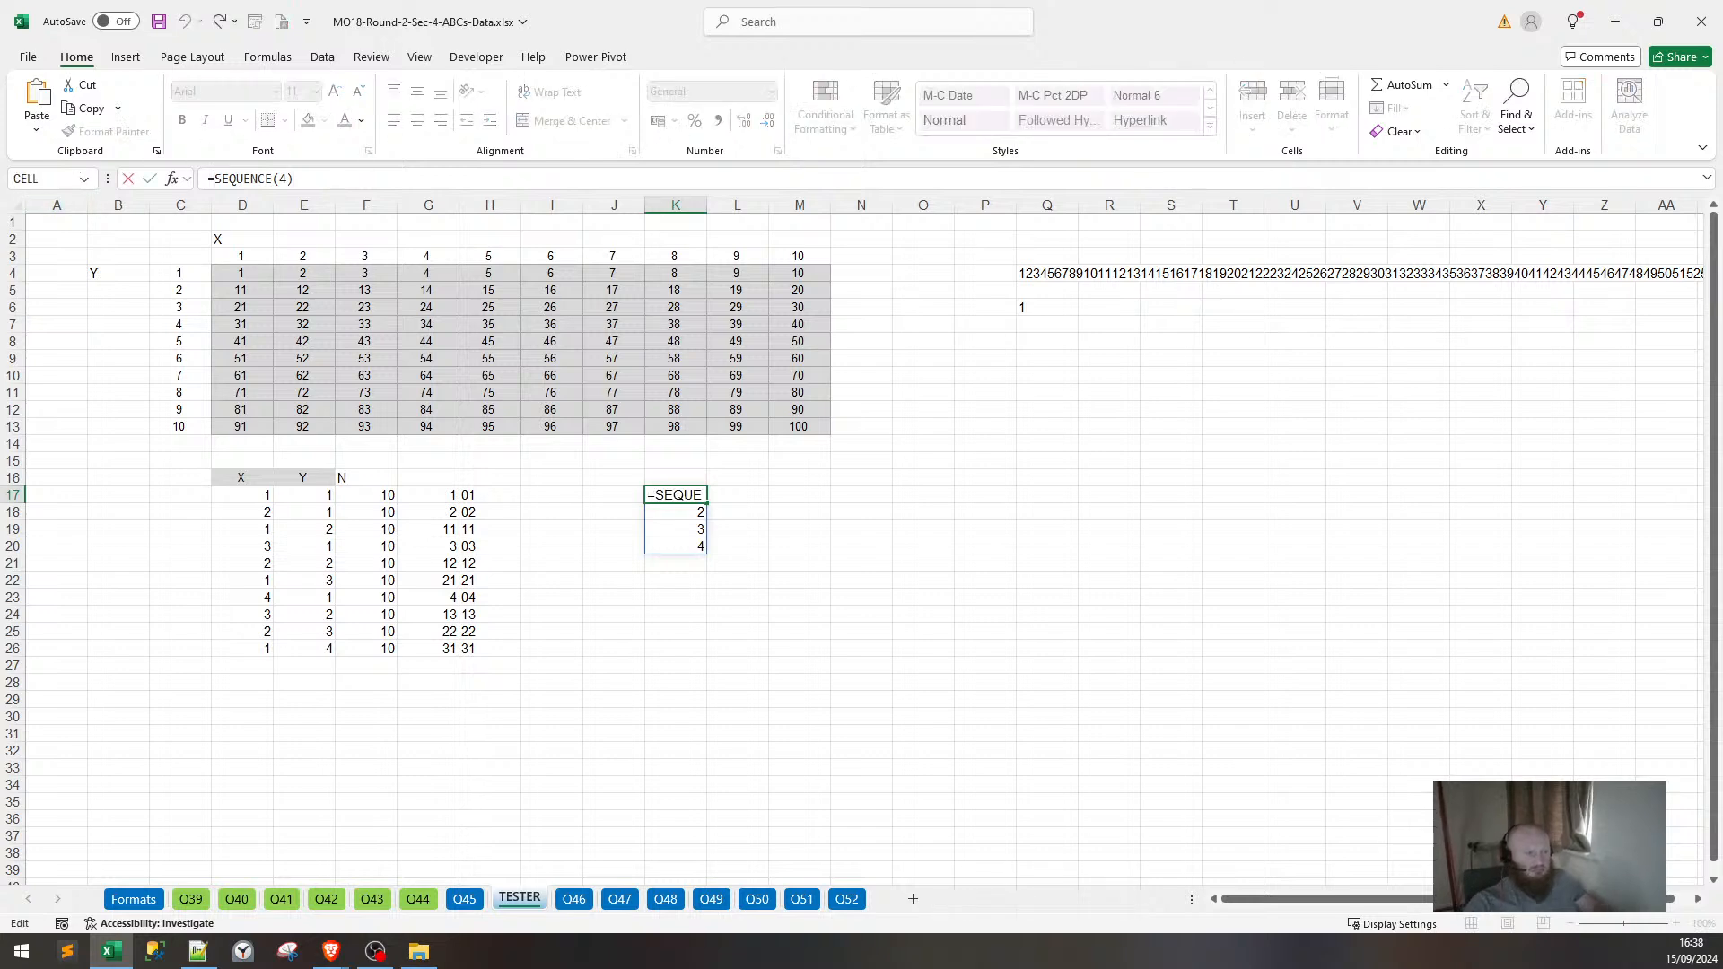
{"action": "type", "text": "w"}
{"action": "key", "text": "BackSpace"}
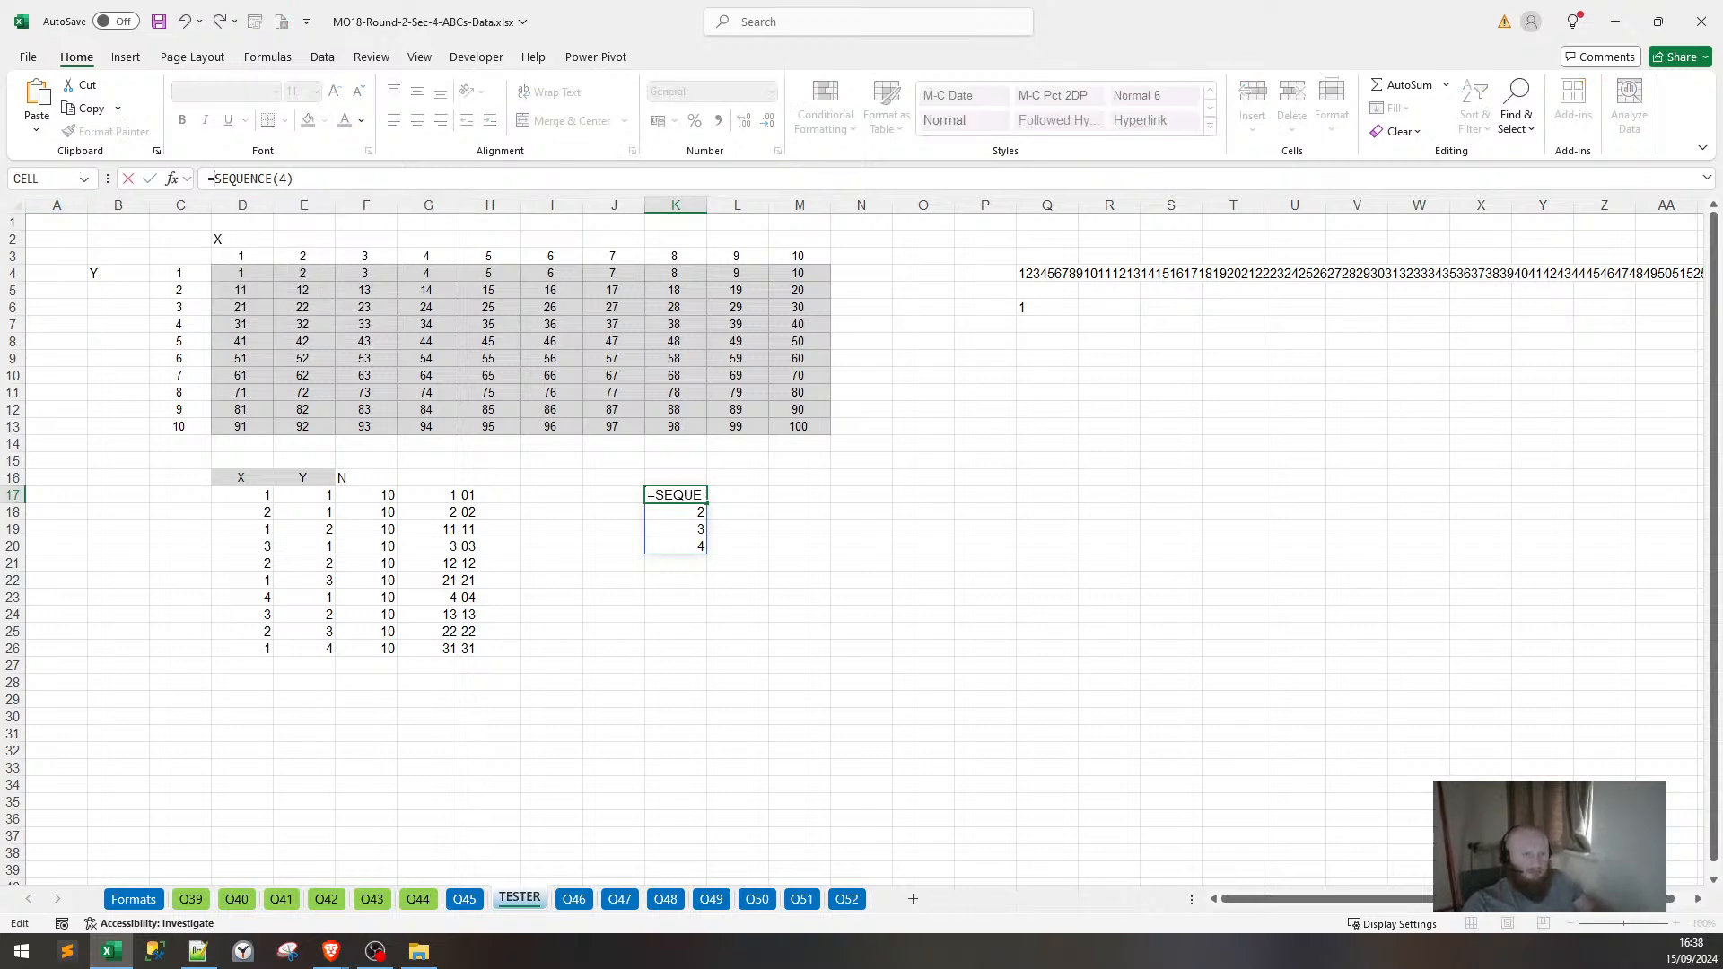
{"action": "type", "text": "SQ"}
{"action": "key", "text": "BackSpace"}
{"action": "type", "text": "E"}
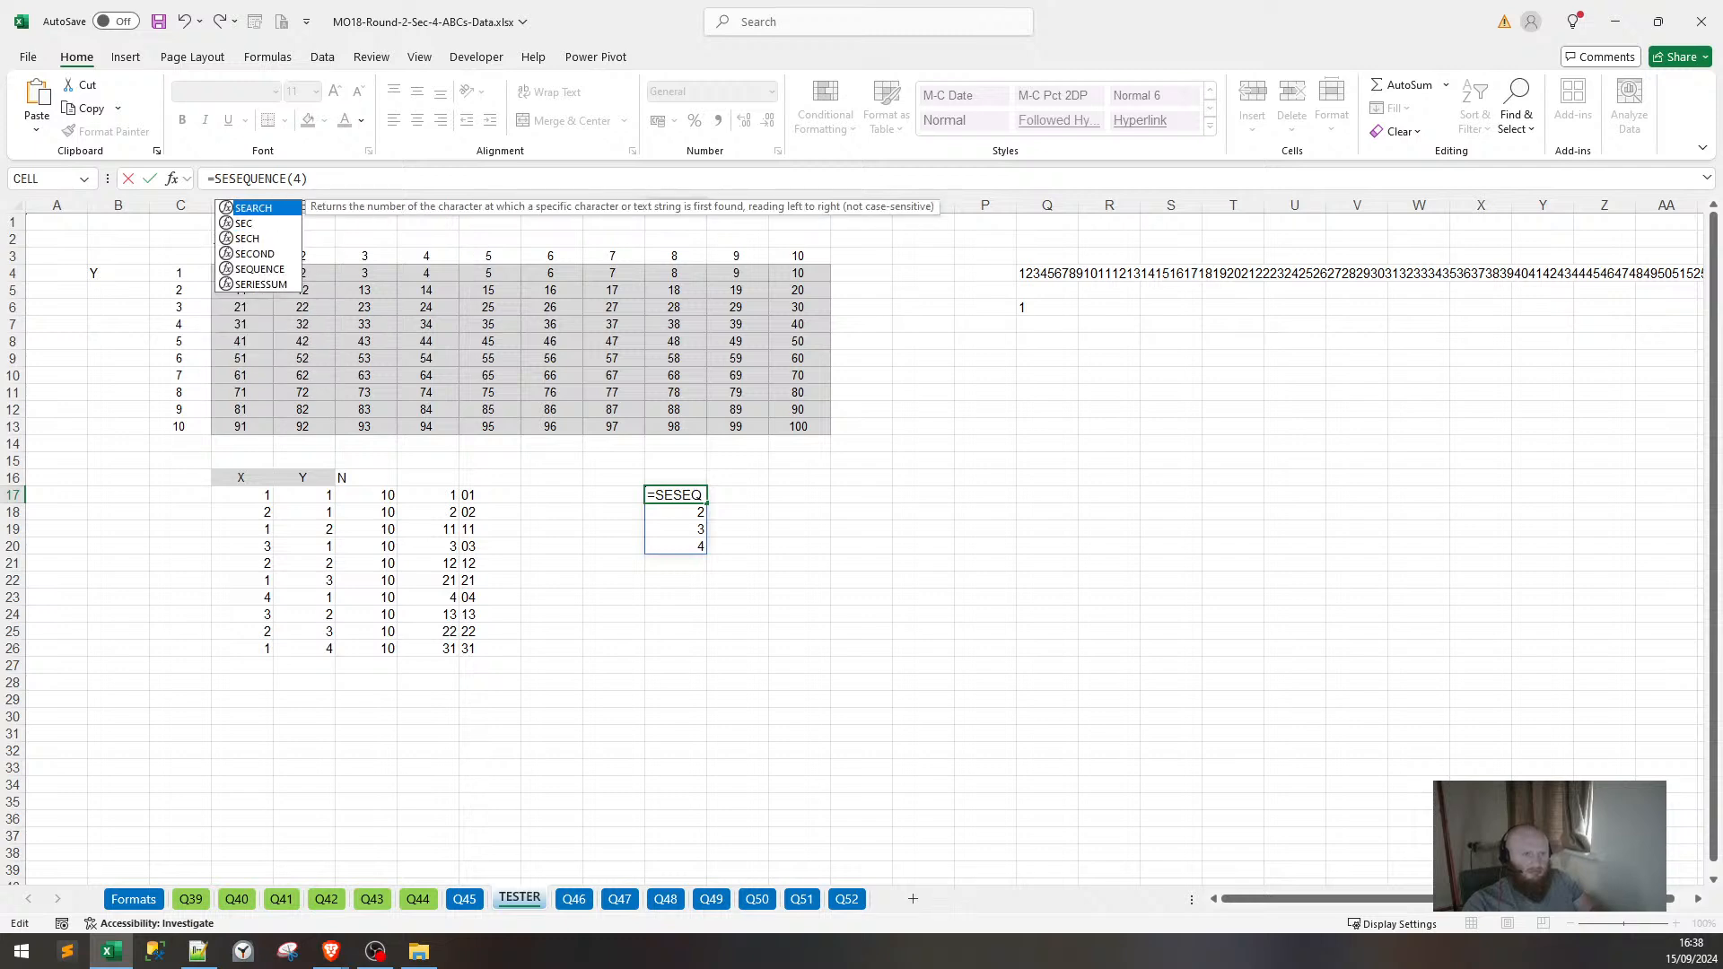
{"action": "type", "text": "QUENCE"}
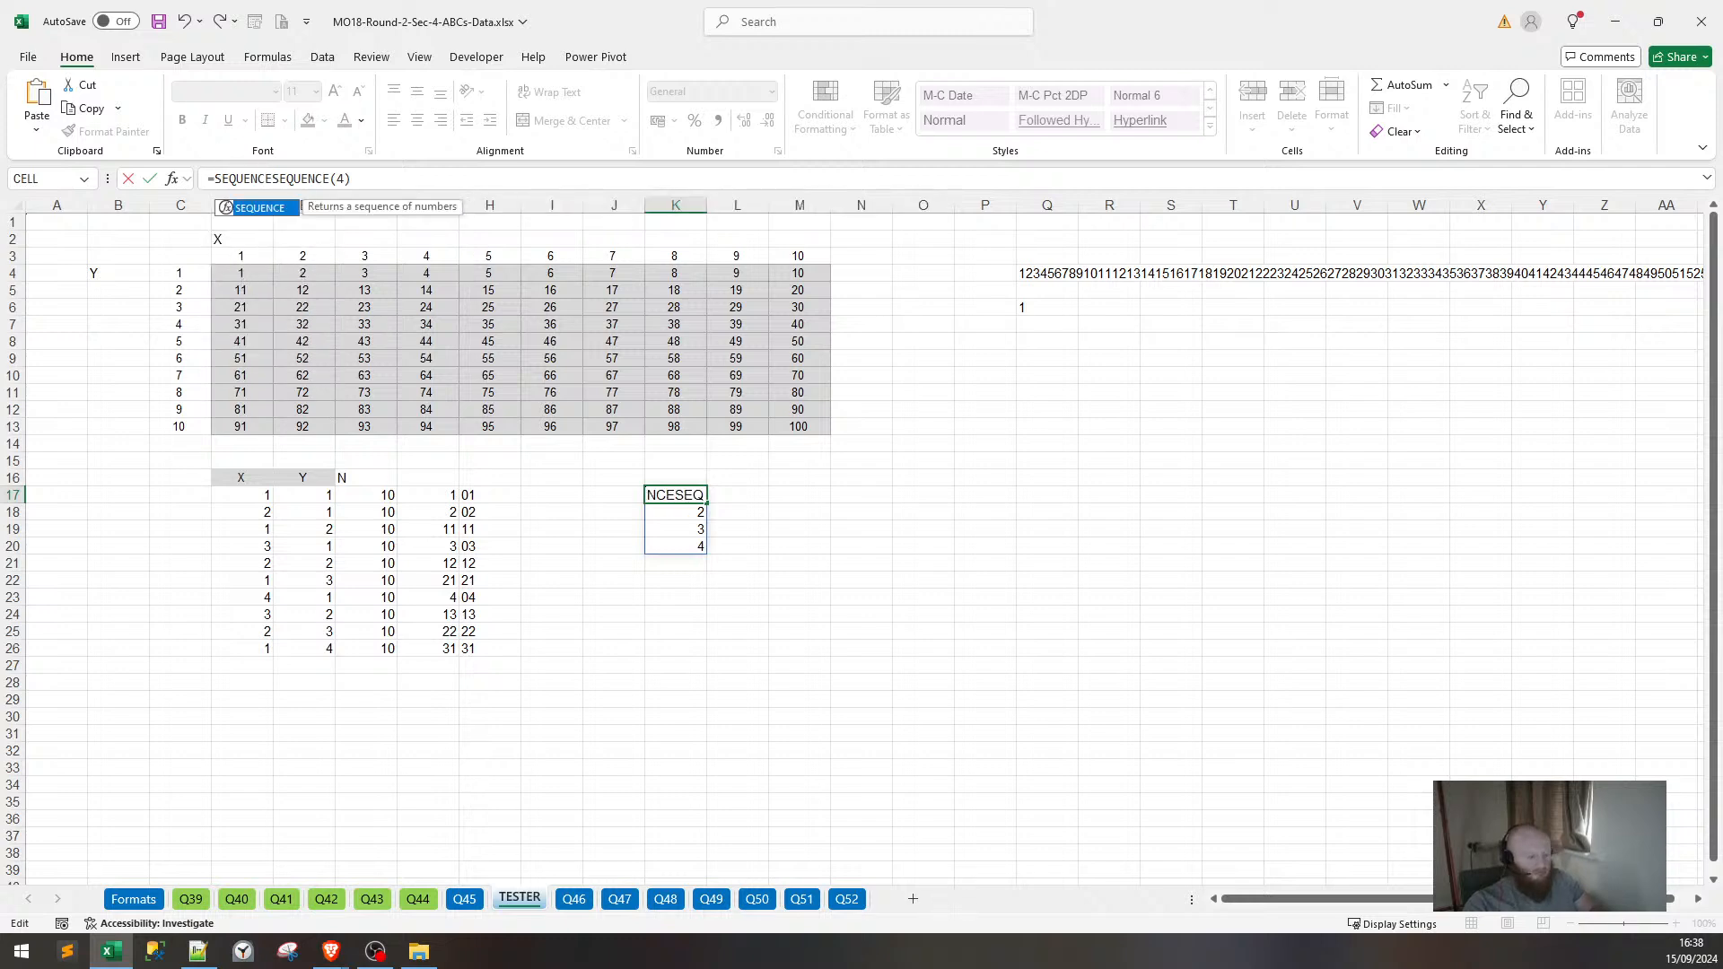
{"action": "type", "text": "(4)"}
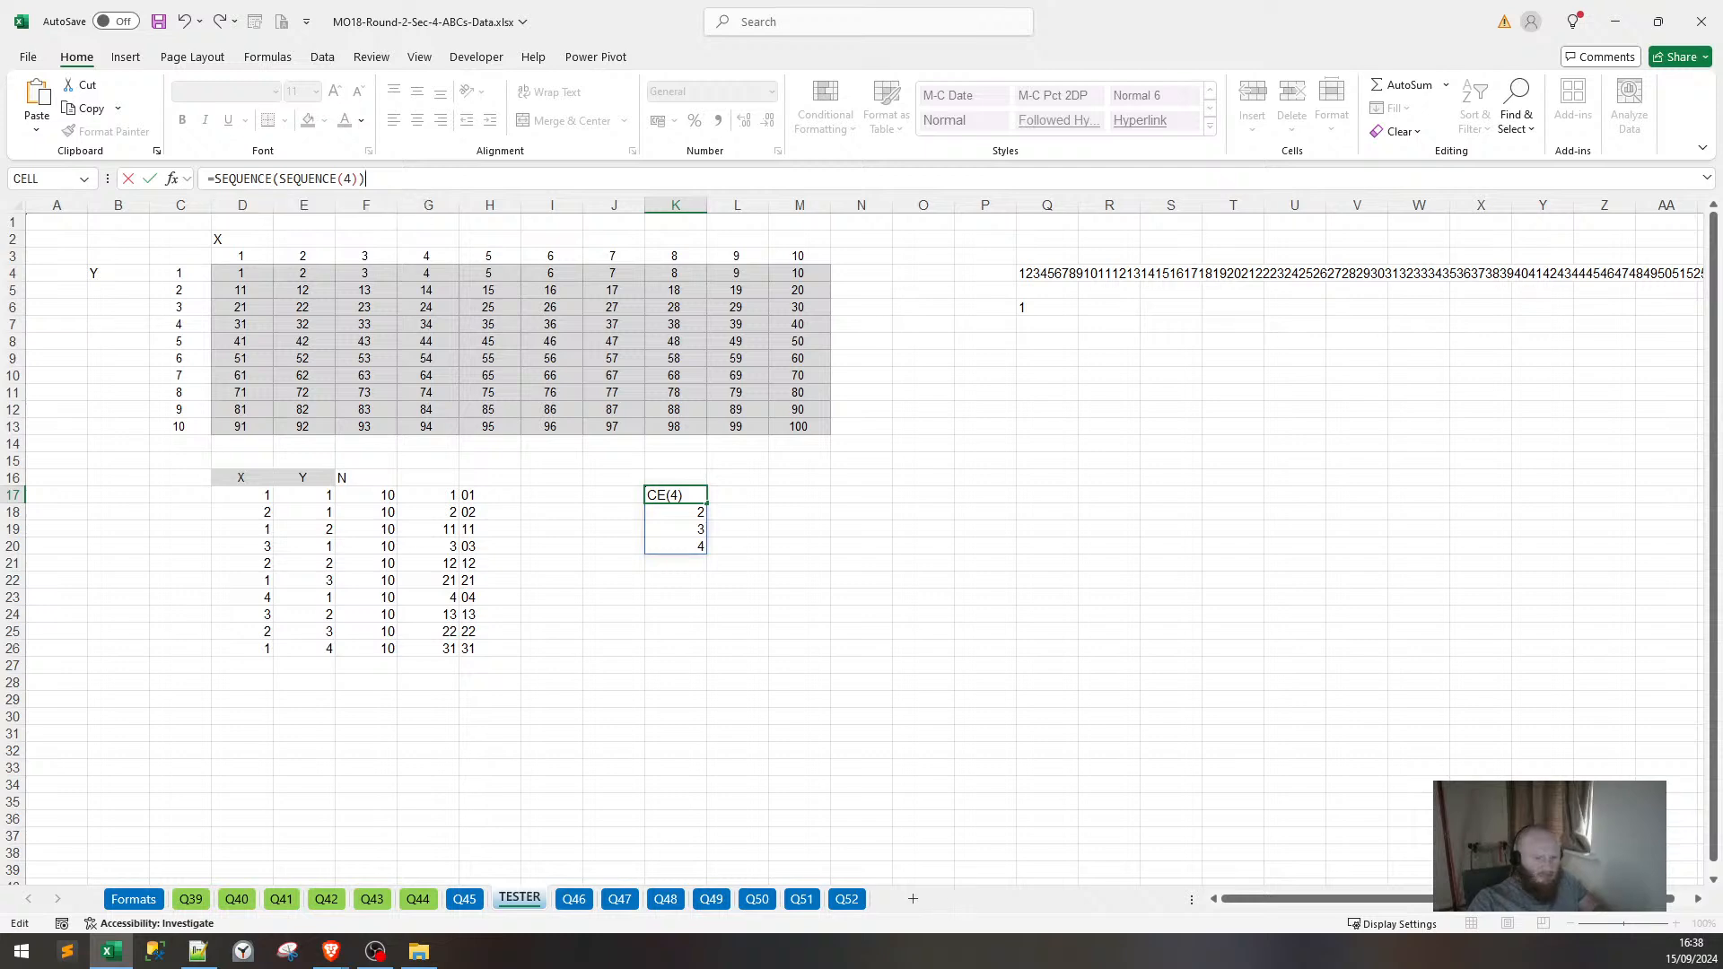
{"action": "key", "text": "Return"}
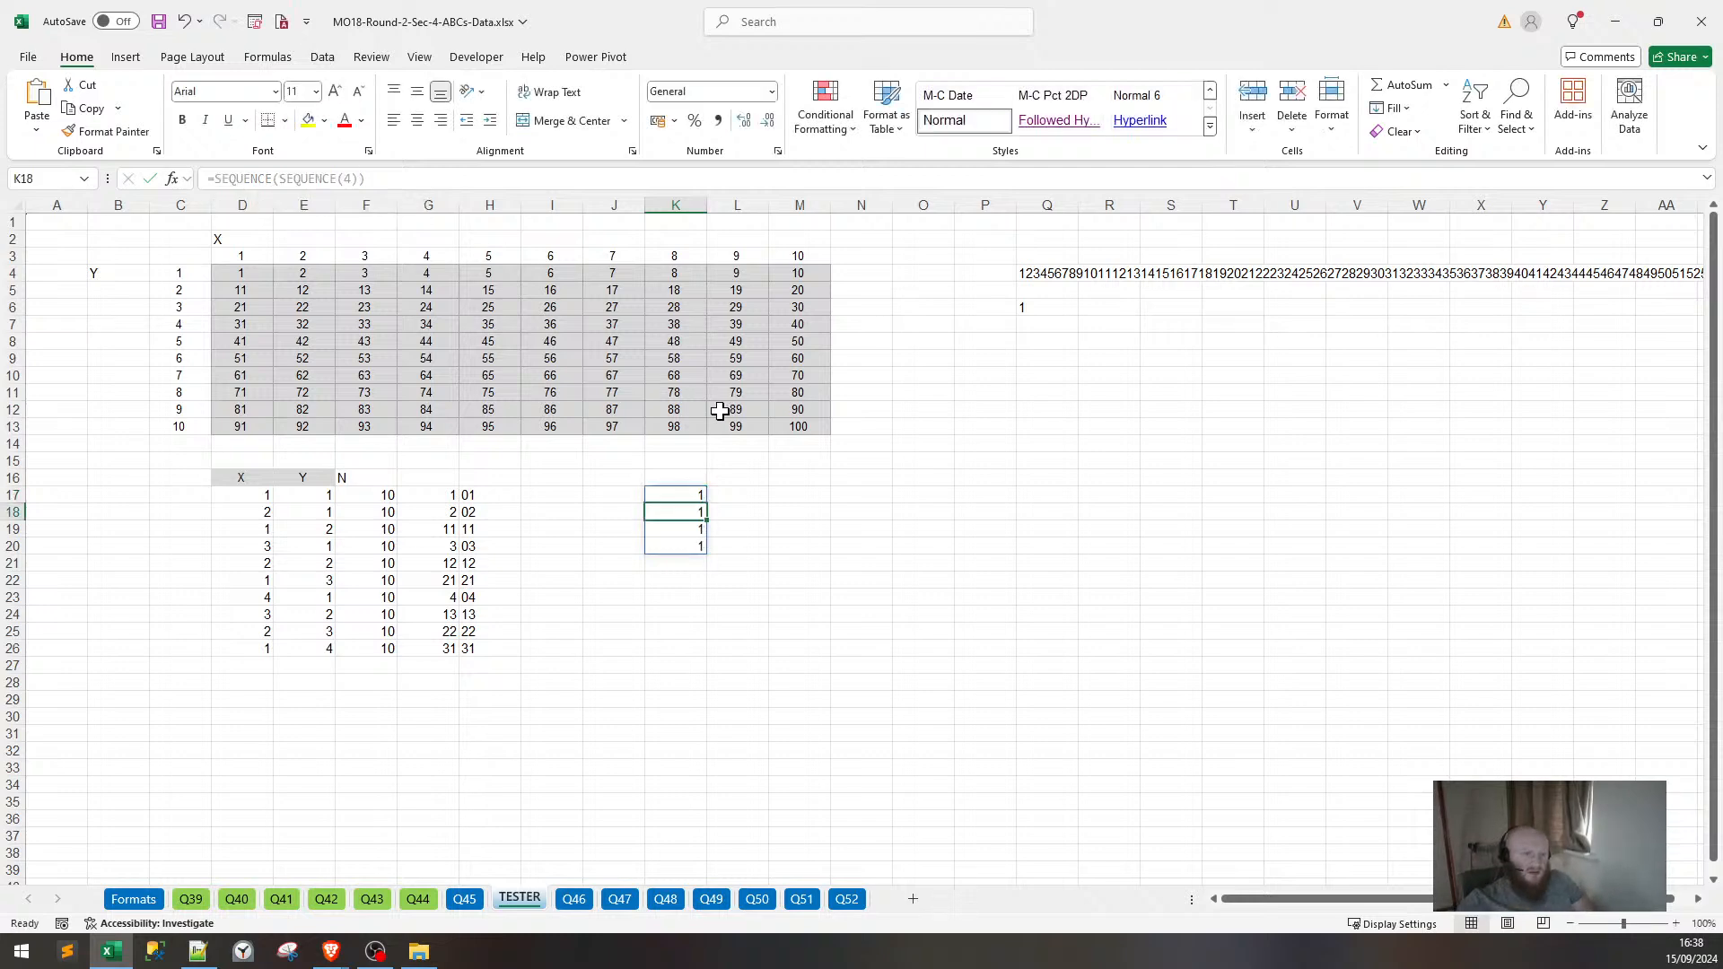
Check the nested spill, then delete the formula from K17.
{"action": "key", "text": "BackSpace"}
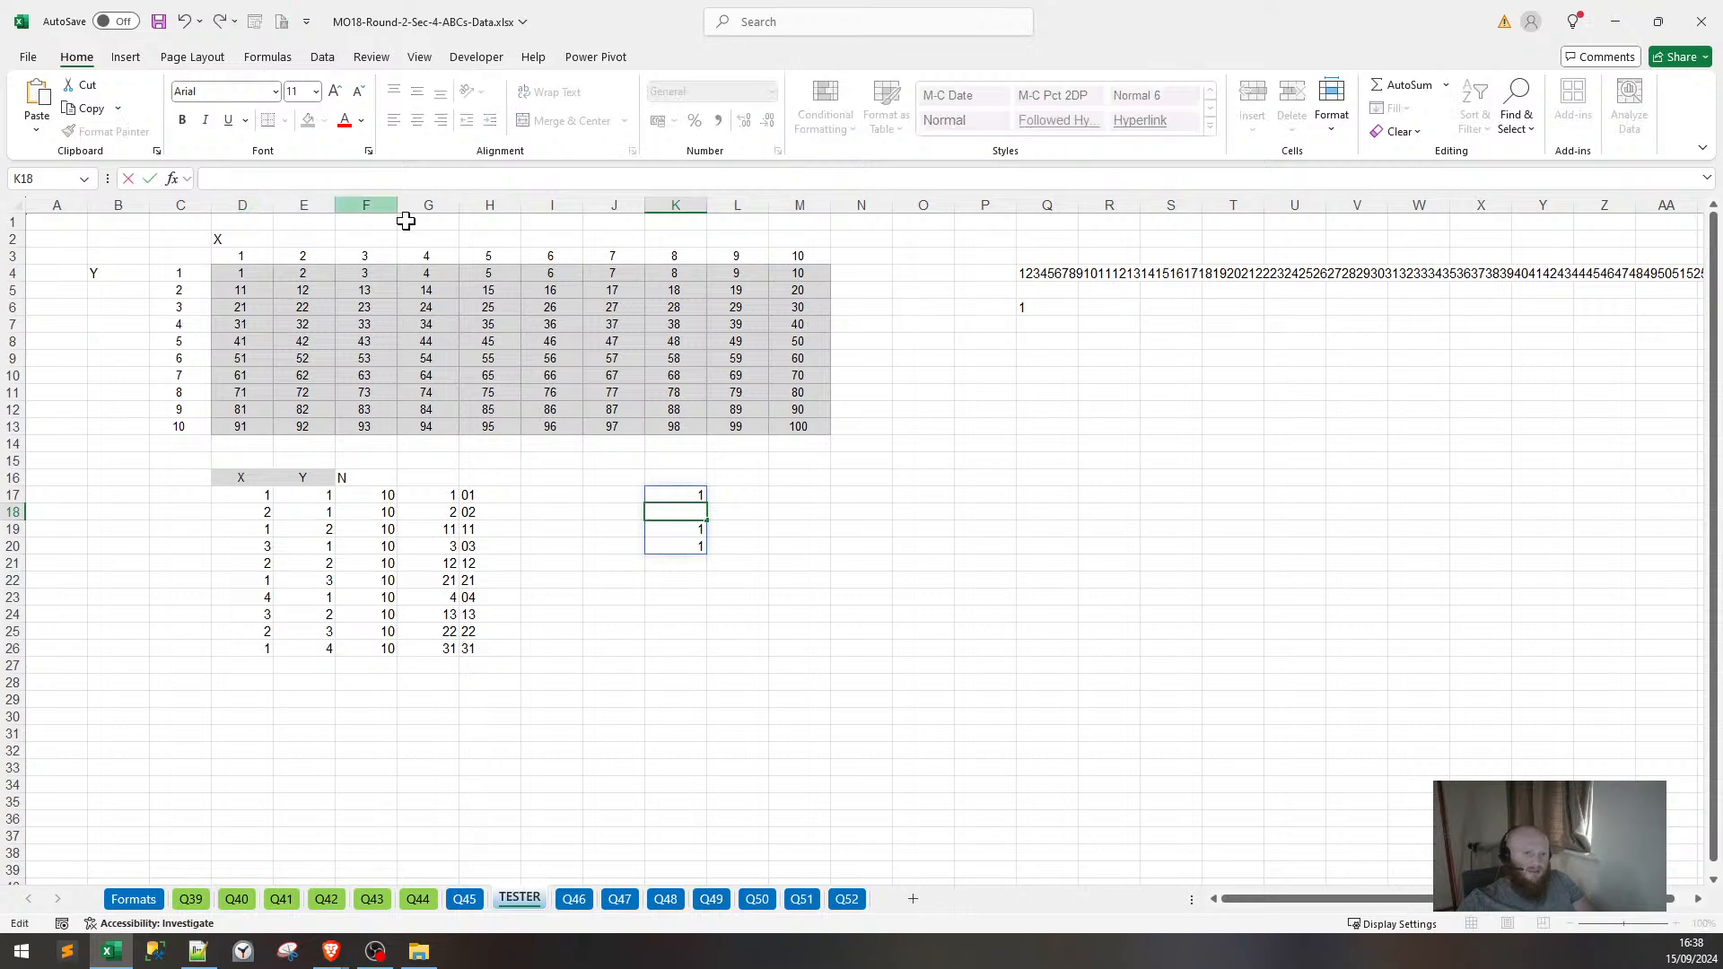
{"action": "key", "text": "Return"}
{"action": "key", "text": "Down"}
{"action": "key", "text": "Down"}
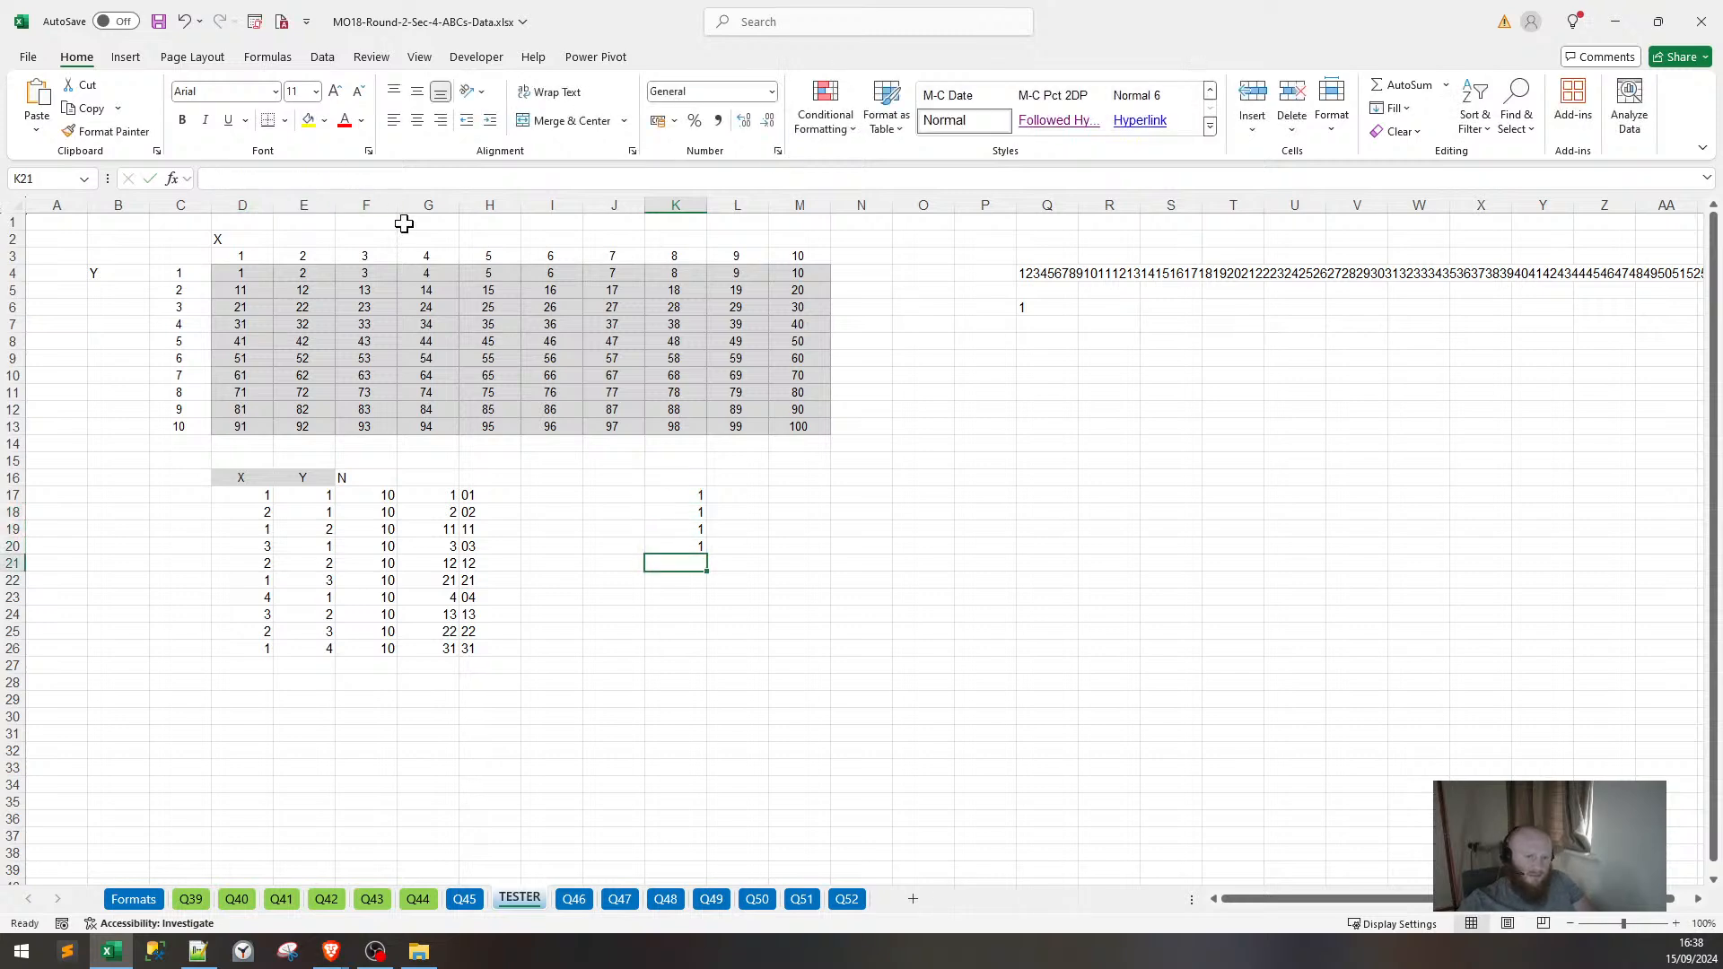
{"action": "key", "text": "Up"}
{"action": "key", "text": "Up"}
{"action": "key", "text": "Up"}
{"action": "key", "text": "Up"}
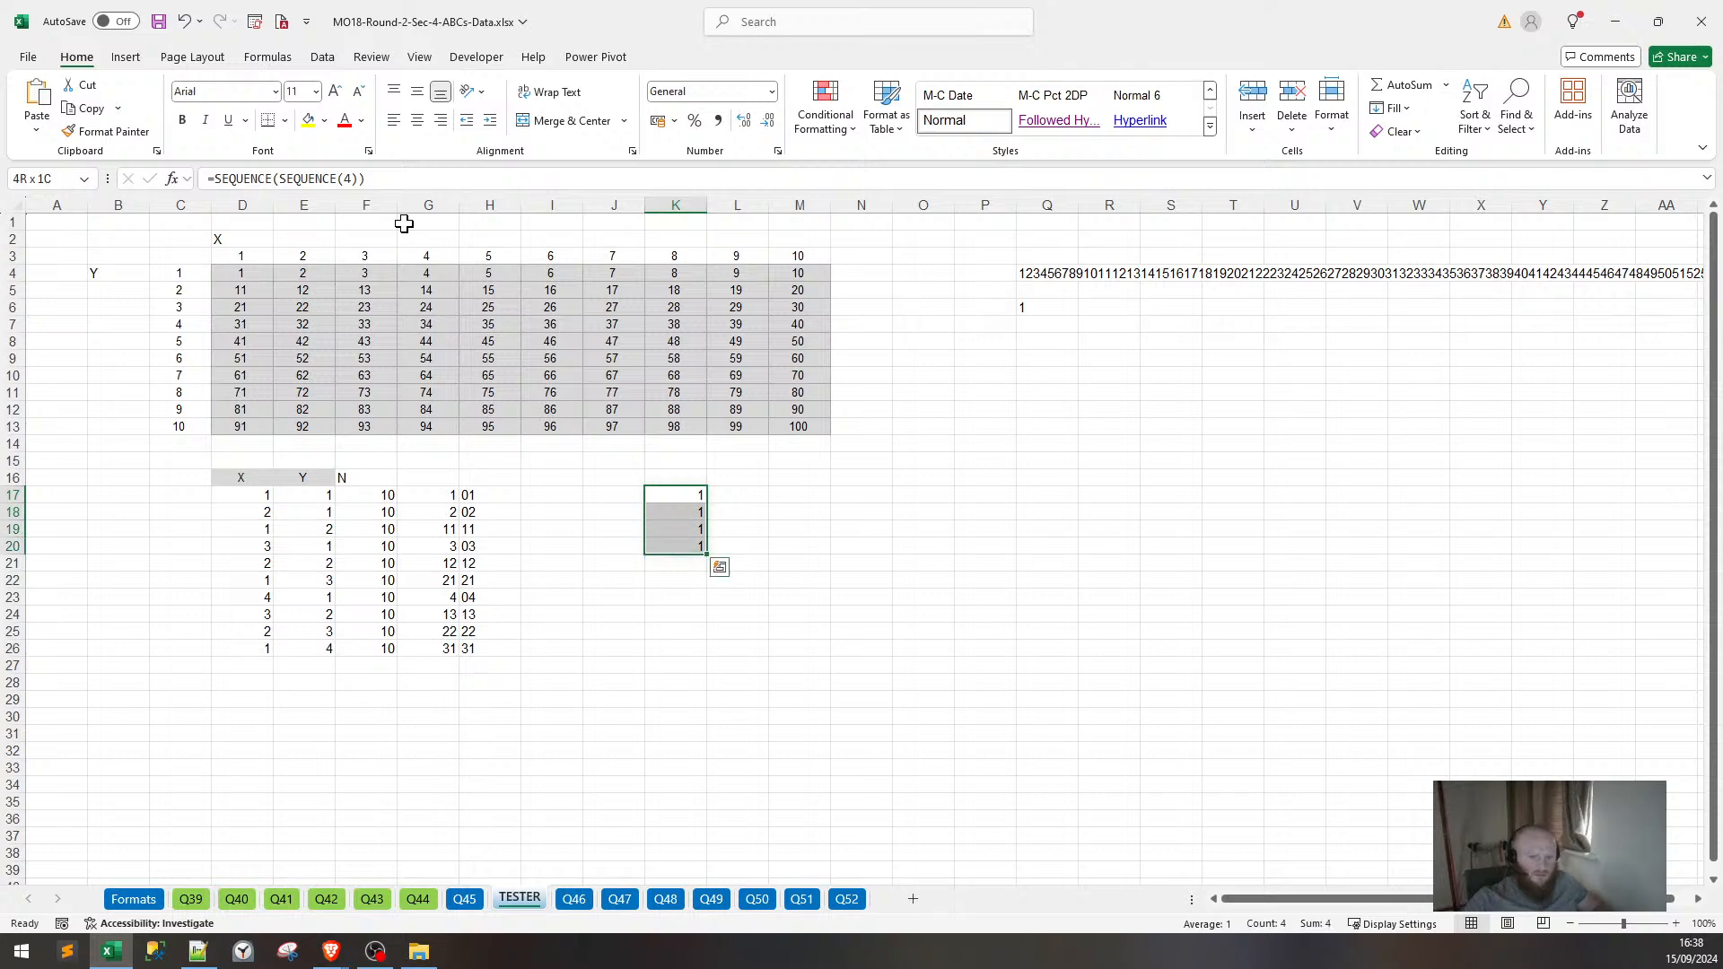
{"action": "key", "text": "Delete"}
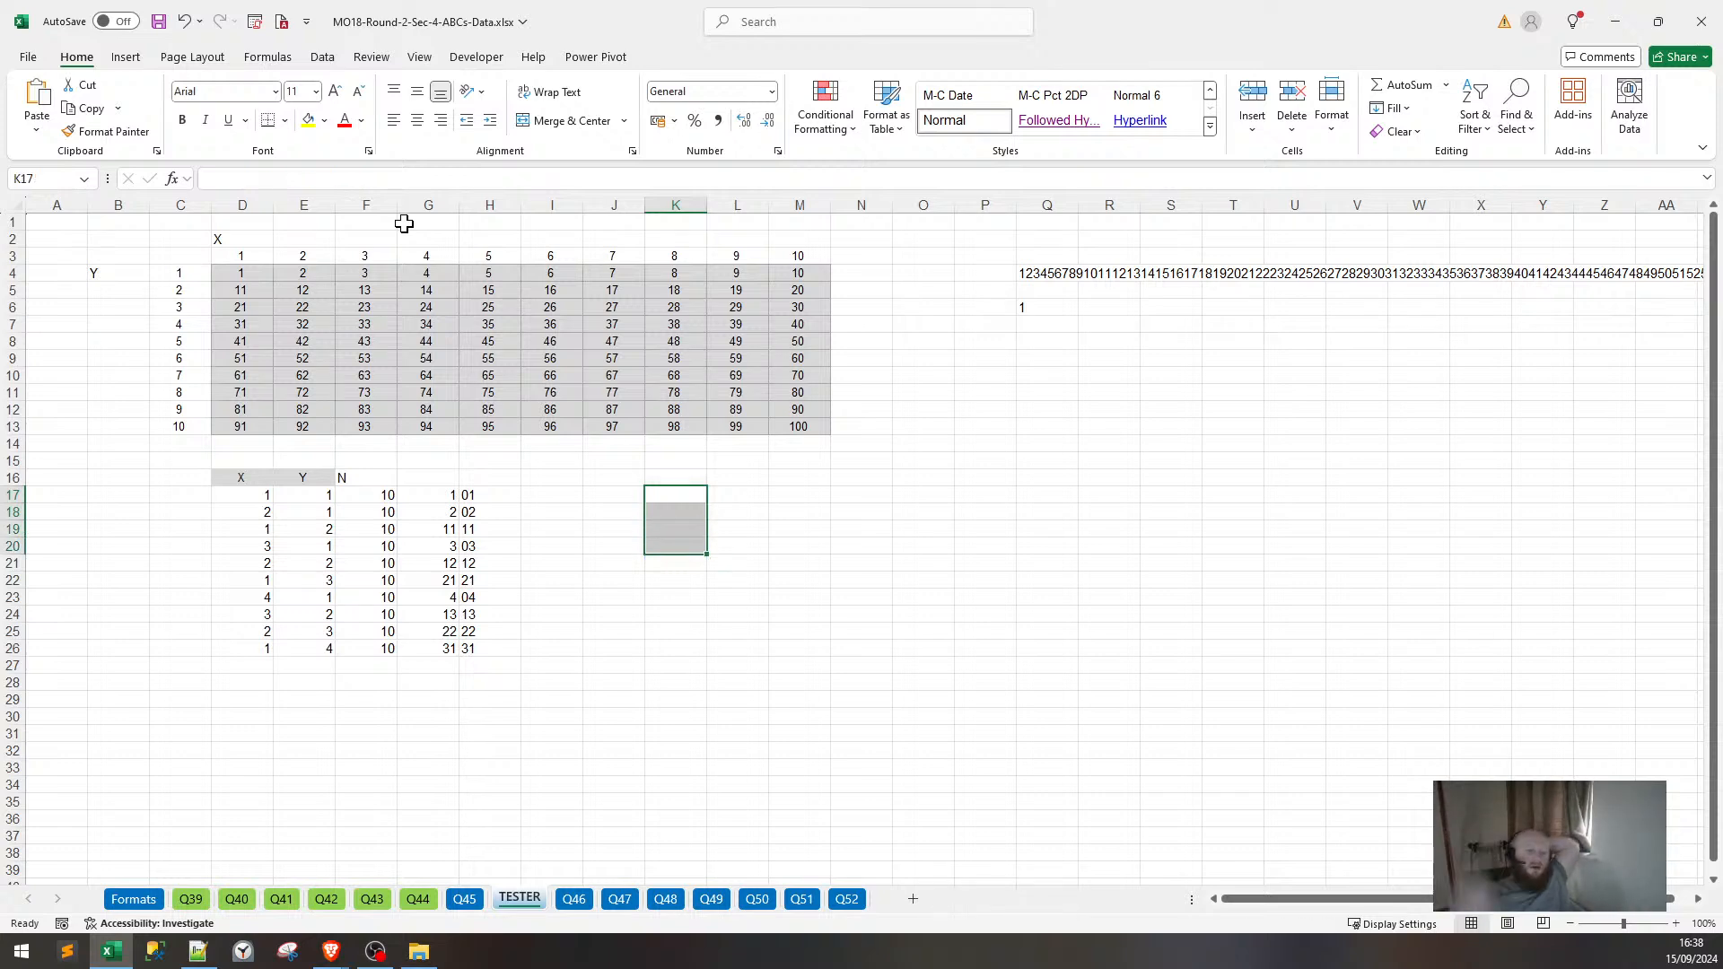
Relabel the N header in F16 as R.
{"action": "left_click", "coordinate": [256, 512]}
{"action": "left_click_drag", "start_coordinate": [254, 562], "coordinate": [262, 633]}
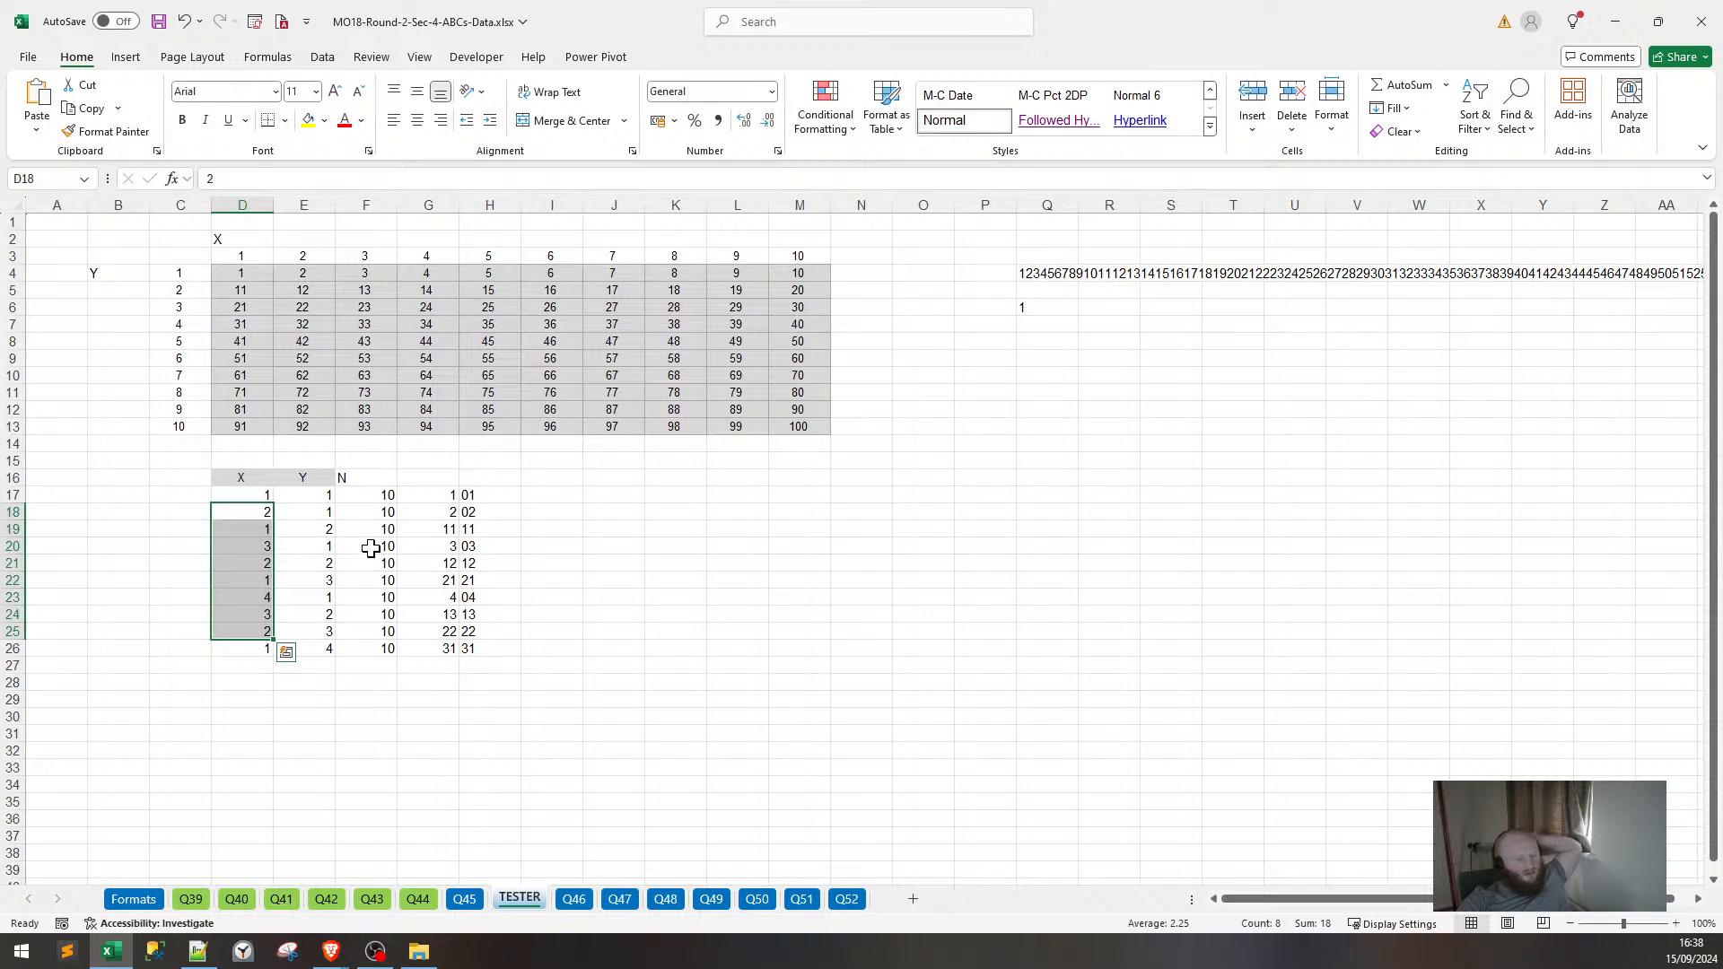
{"action": "left_click", "coordinate": [180, 512]}
{"action": "left_click", "coordinate": [215, 529]}
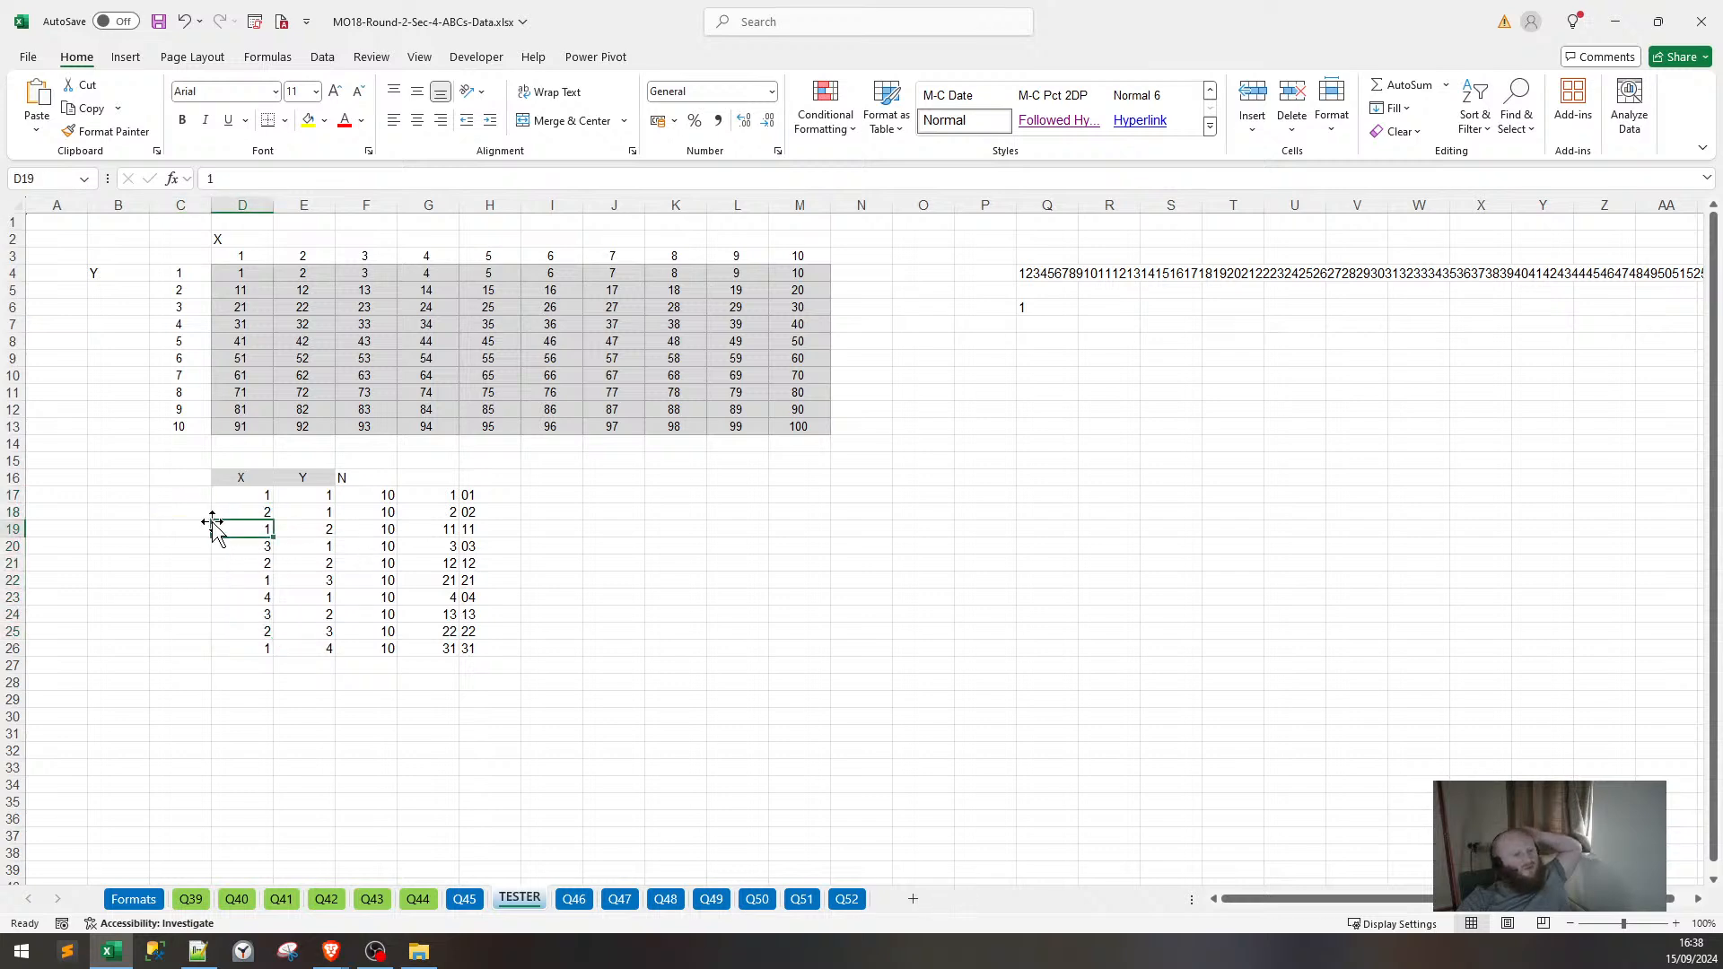
{"action": "left_click", "coordinate": [199, 509]}
{"action": "left_click", "coordinate": [202, 499]}
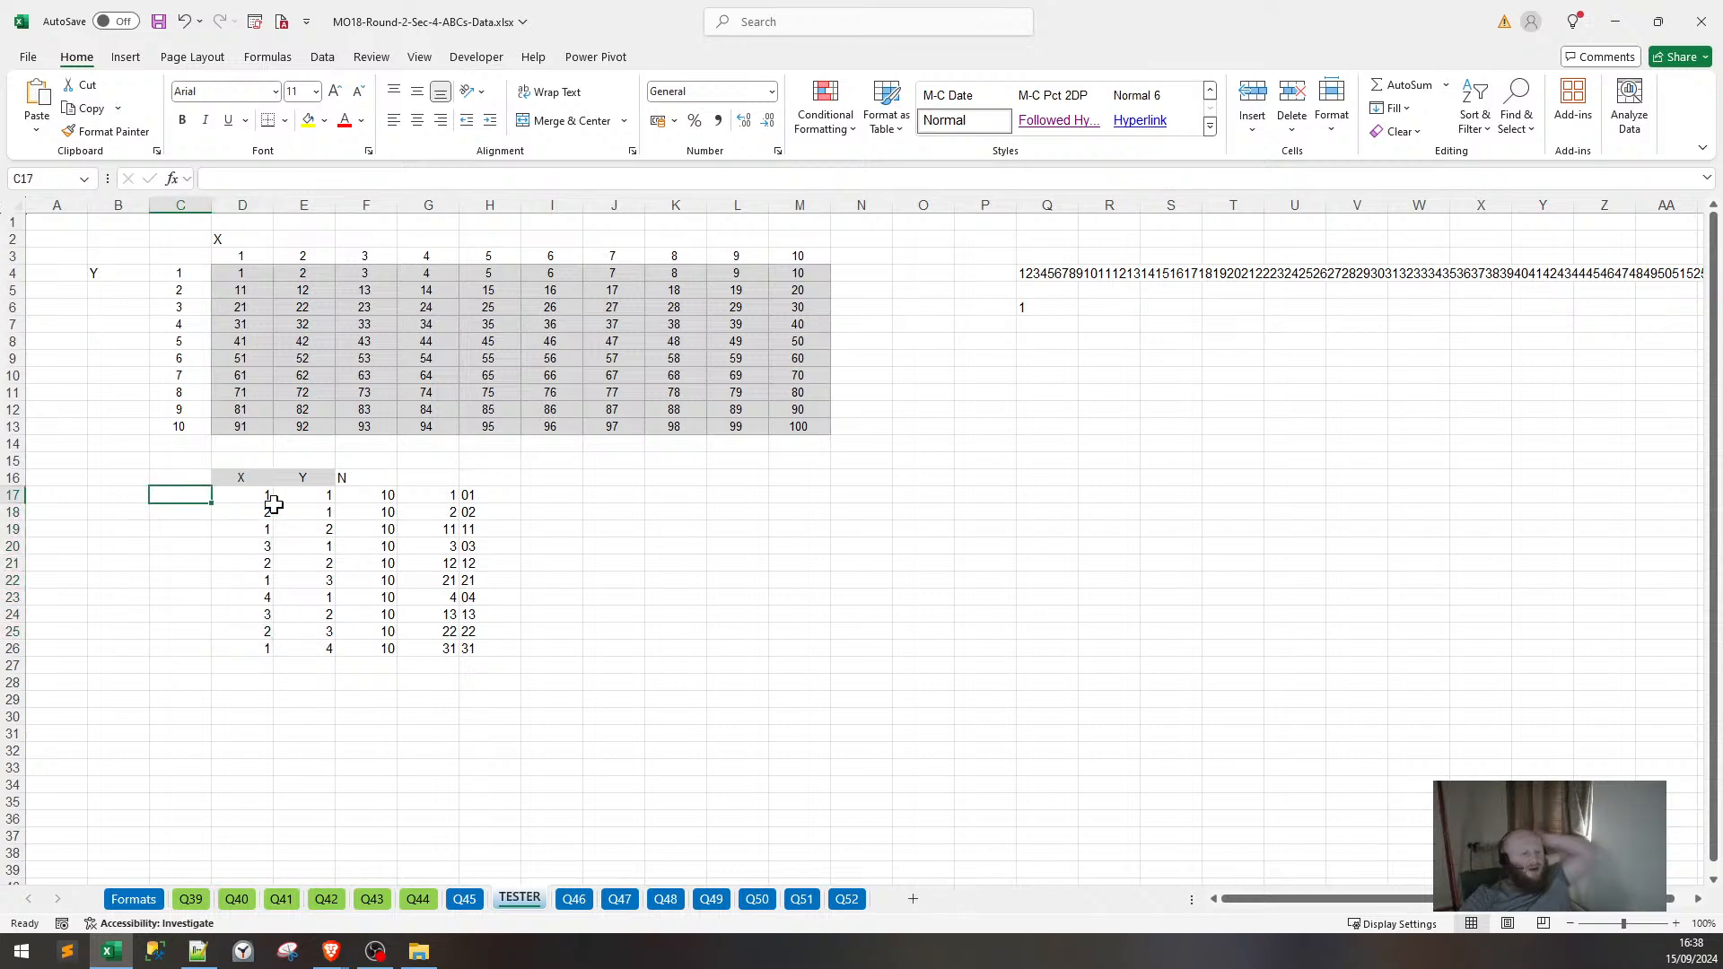
{"action": "key", "text": "Right"}
{"action": "key", "text": "Up"}
{"action": "key", "text": "Right"}
{"action": "key", "text": "Right"}
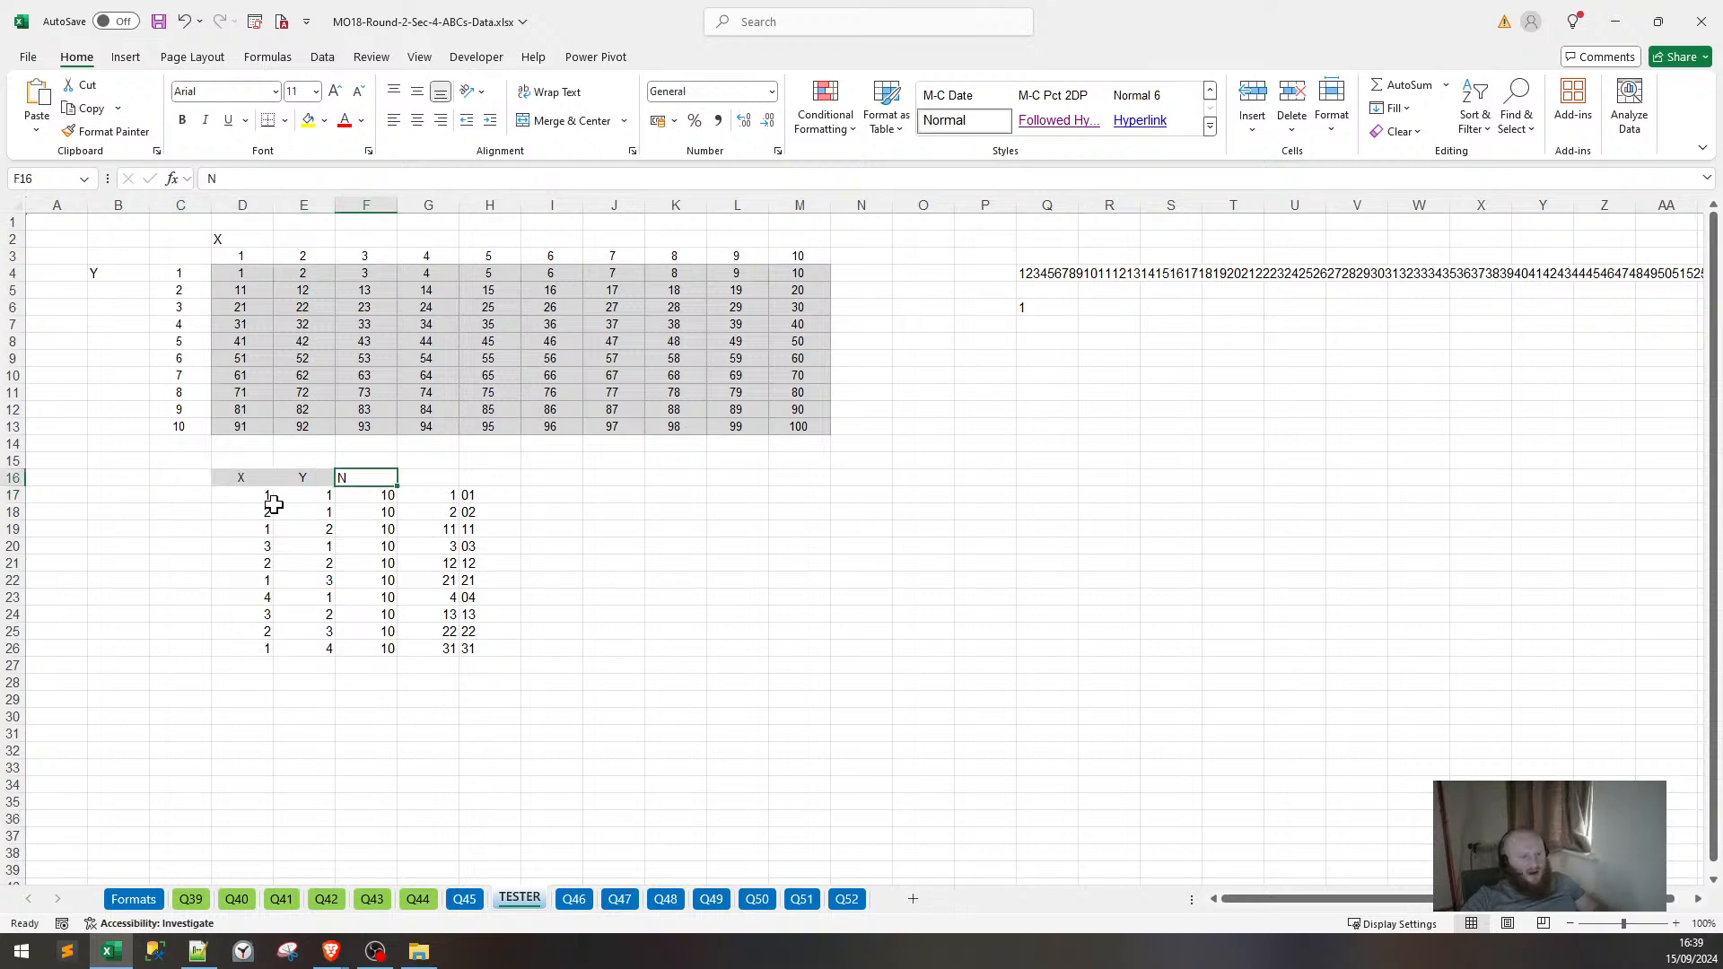
{"action": "type", "text": "R"}
{"action": "key", "text": "Left"}
{"action": "key", "text": "Left"}
{"action": "key", "text": "Left"}
{"action": "key", "text": "Left"}
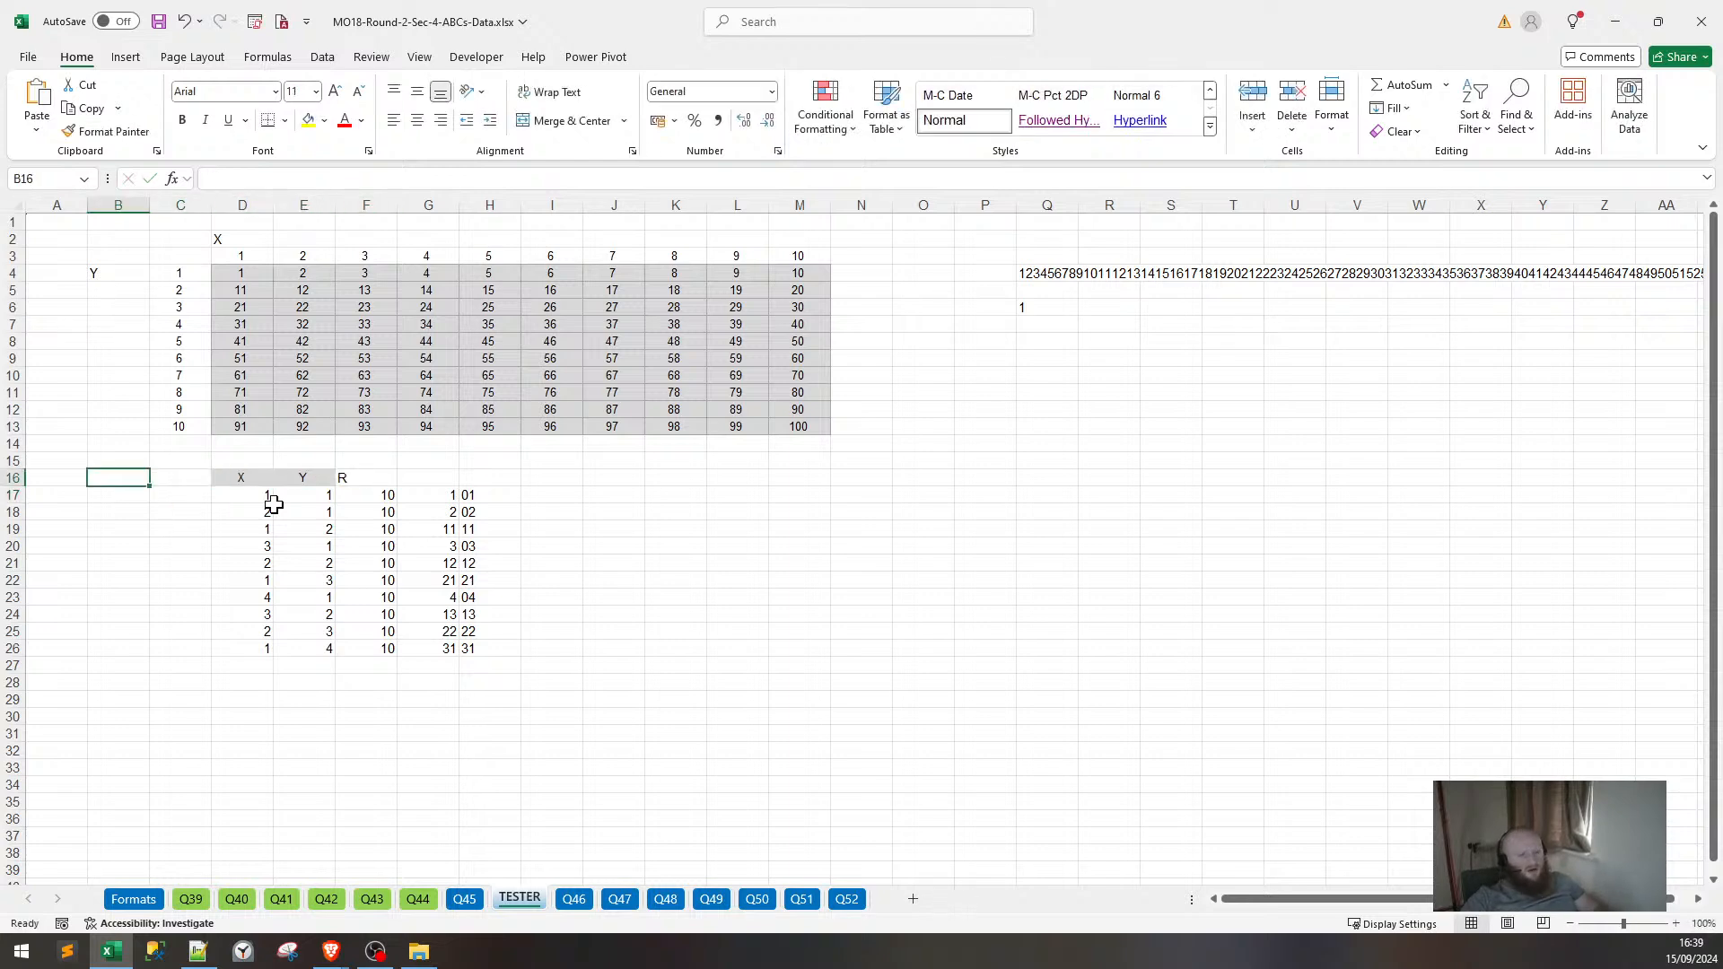
{"action": "key", "text": "Right"}
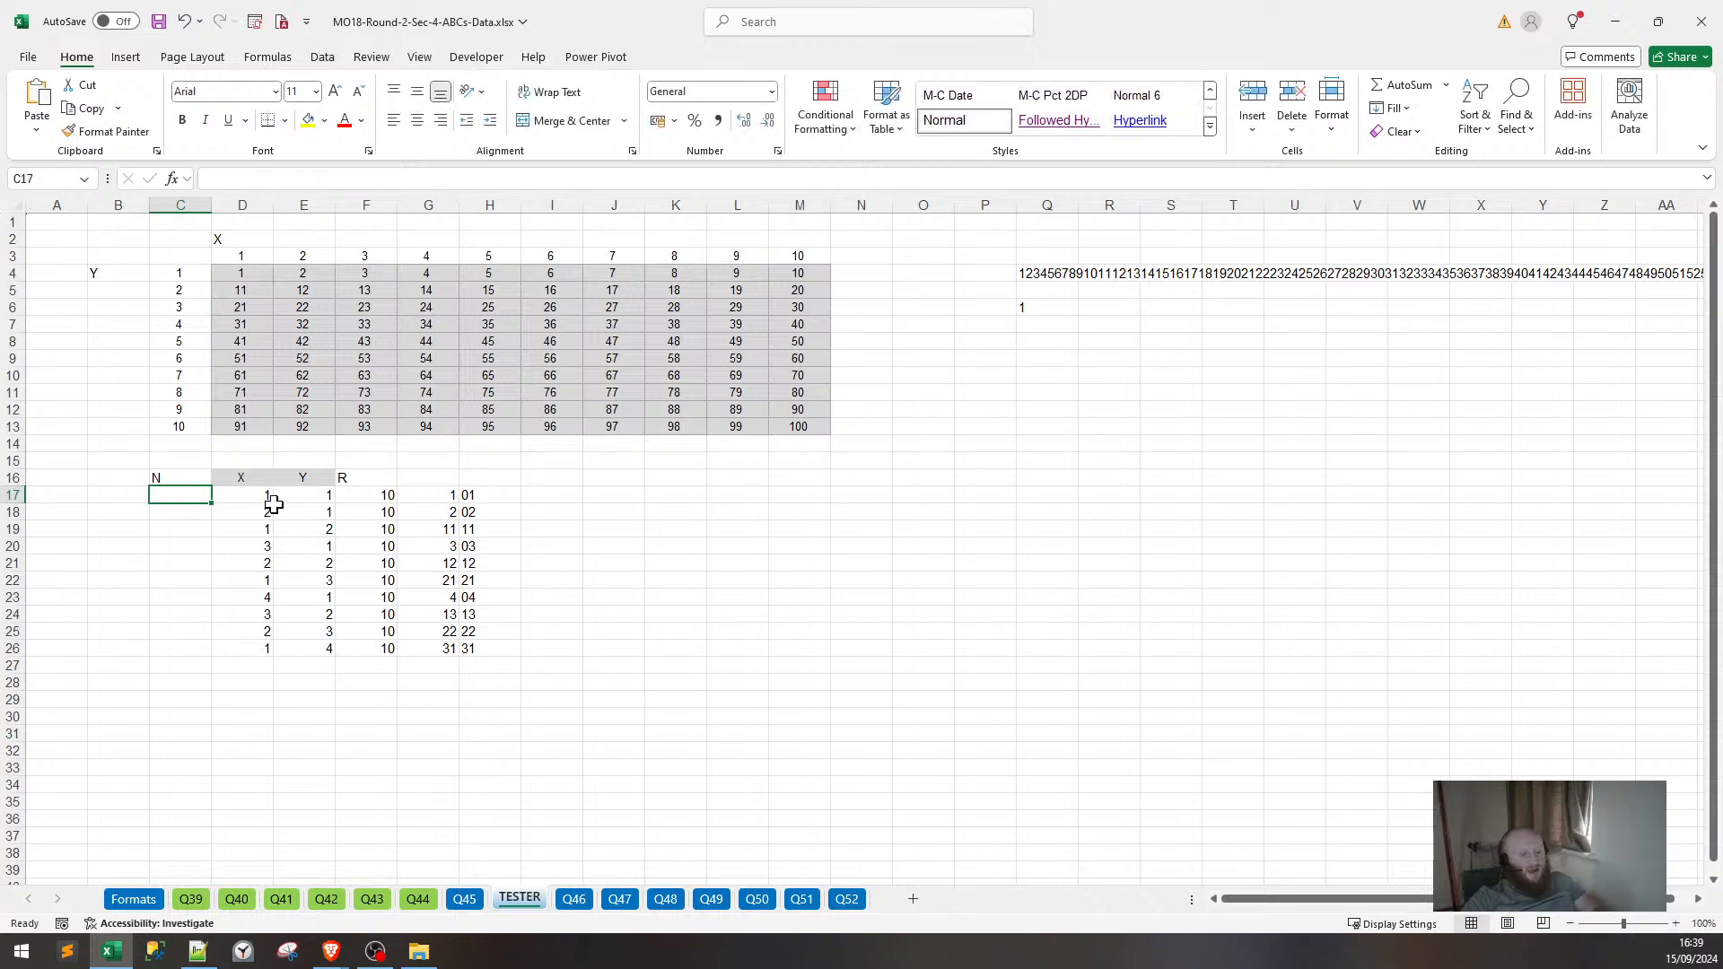
Enter sequential row numbers 1, 2, 3… down column C starting at C17.
{"action": "type", "text": "1"}
{"action": "key", "text": "Return"}
{"action": "type", "text": "2"}
{"action": "key", "text": "Return"}
{"action": "type", "text": "3"}
{"action": "key", "text": "Return"}
{"action": "type", "text": "4"}
{"action": "key", "text": "Return"}
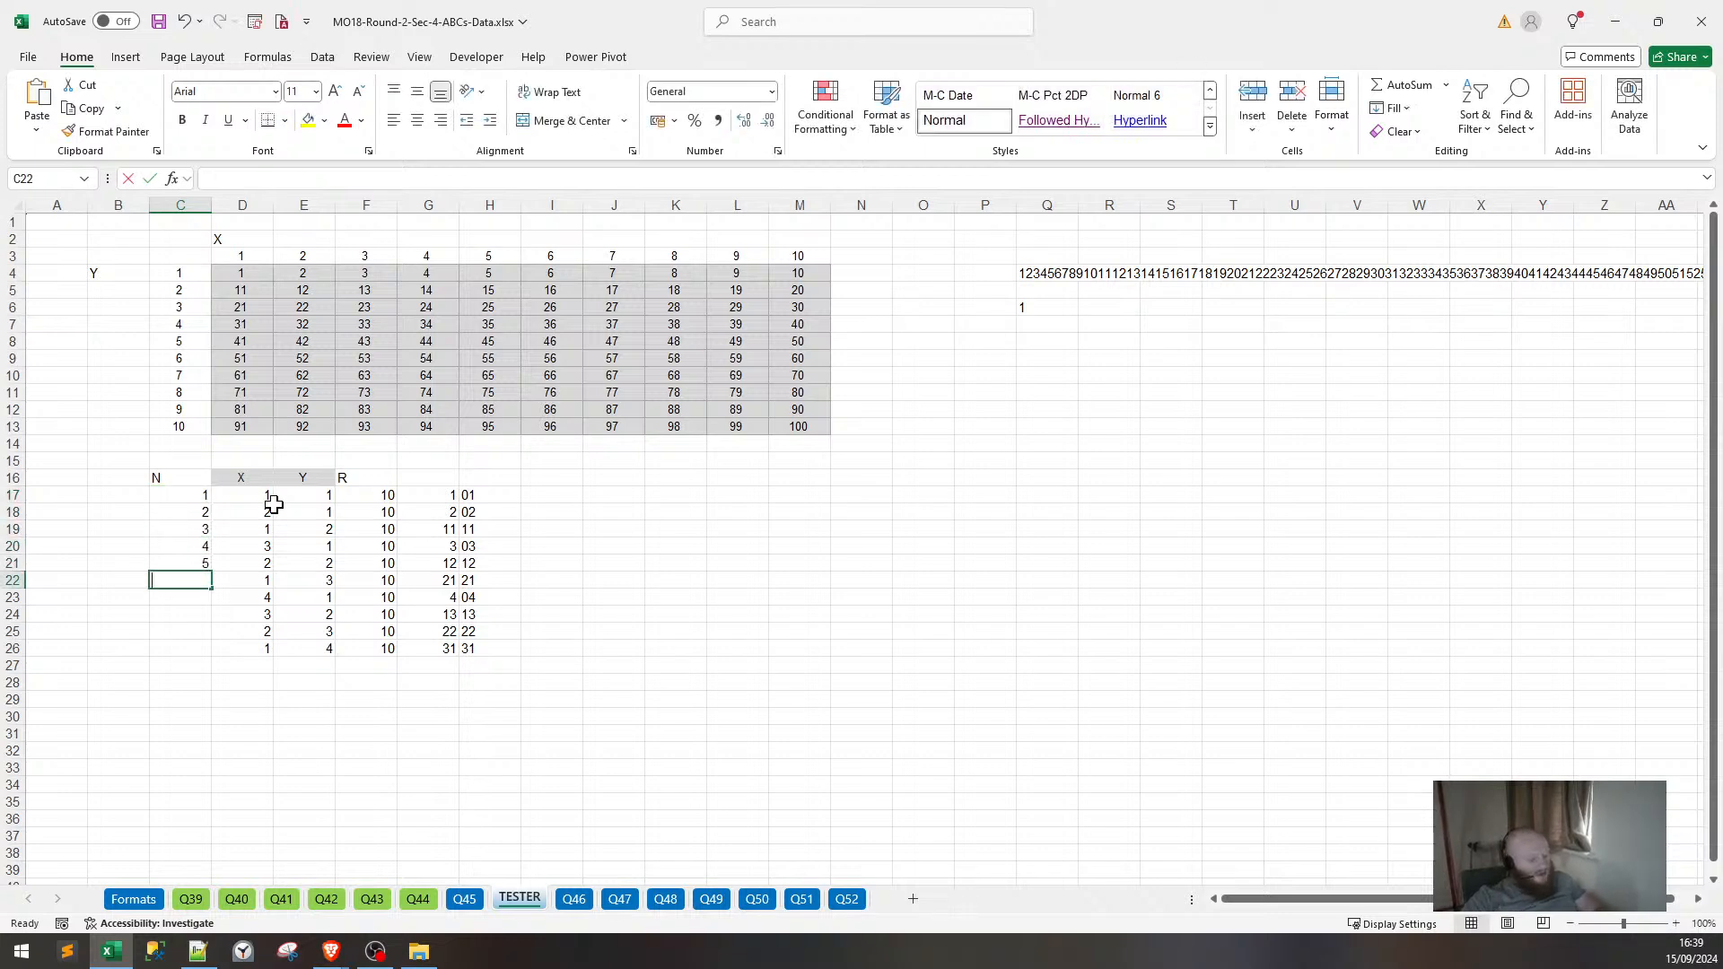
{"action": "type", "text": "8"}
{"action": "key", "text": "Return"}
{"action": "type", "text": "9"}
{"action": "key", "text": "Return"}
{"action": "type", "text": "0"}
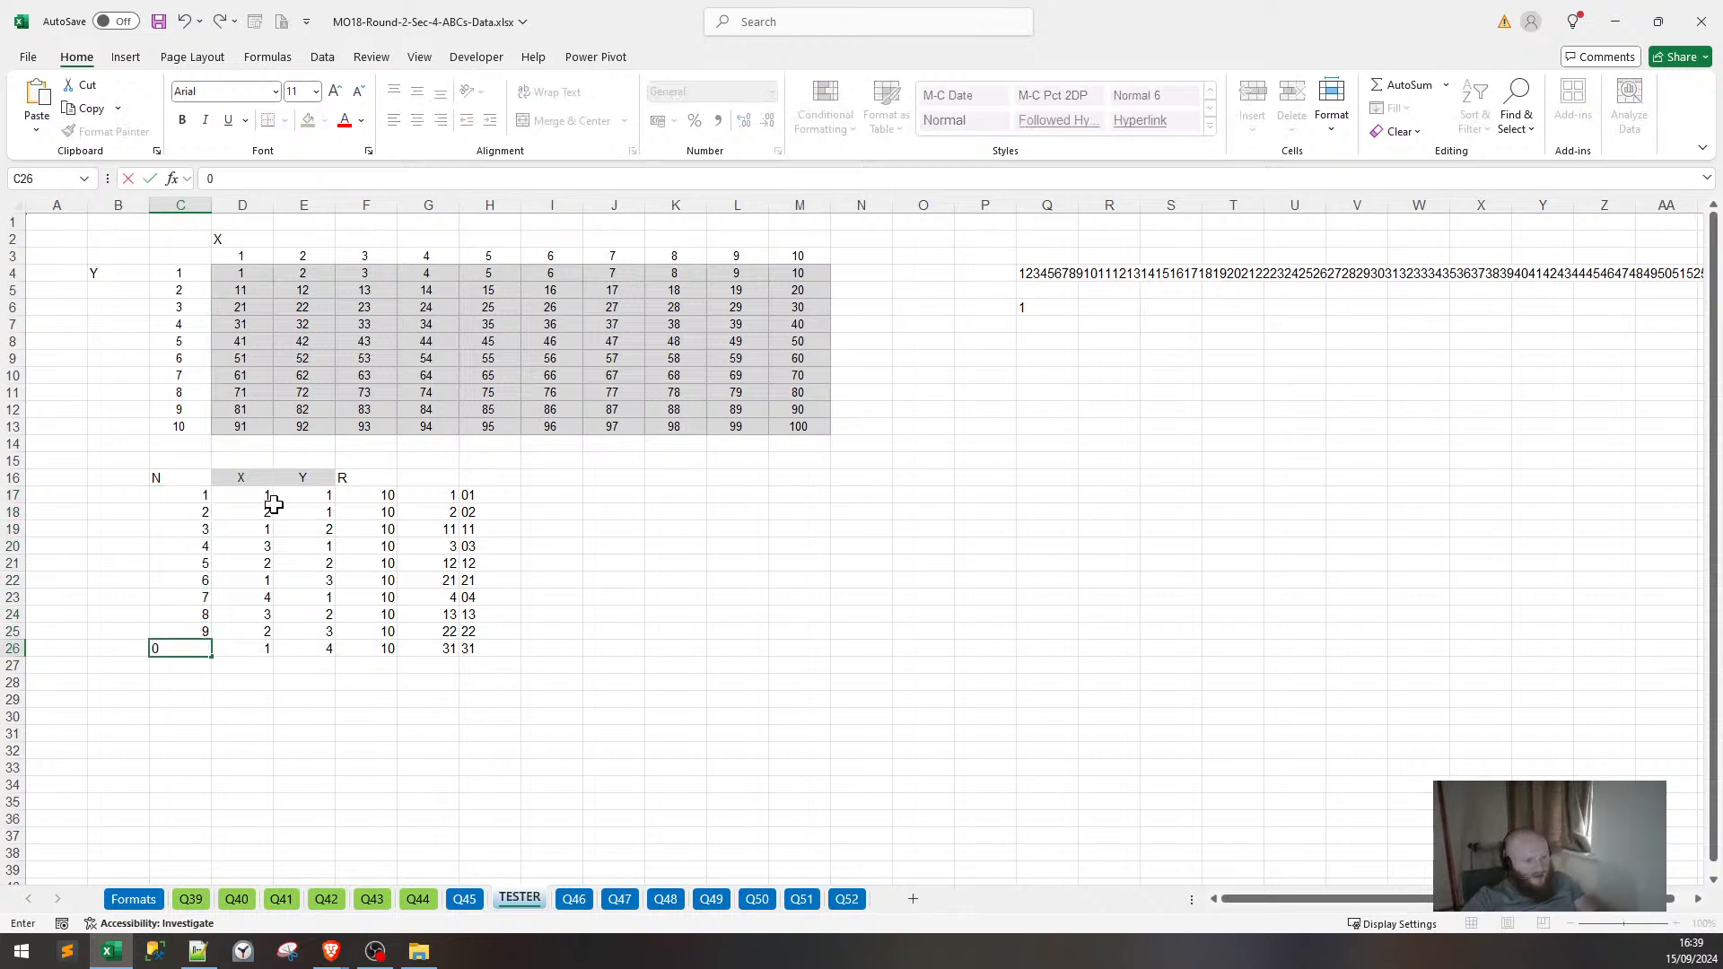
{"action": "key", "text": "Return"}
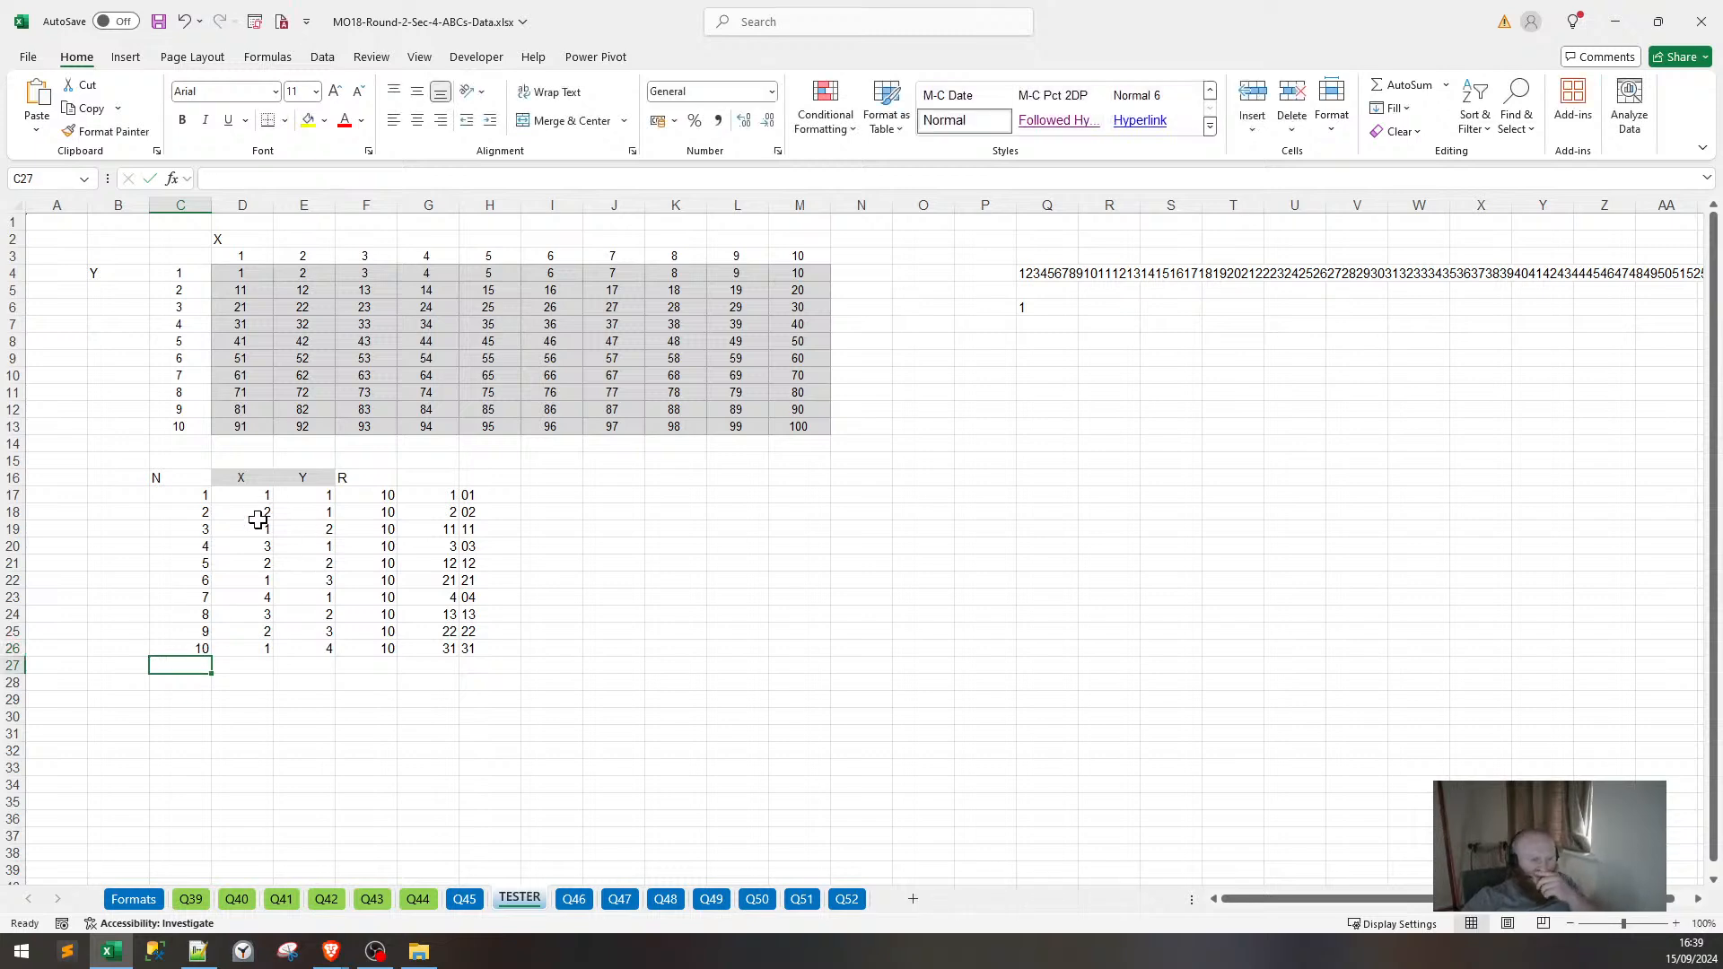
{"action": "left_click_drag", "start_coordinate": [181, 495], "coordinate": [238, 529]}
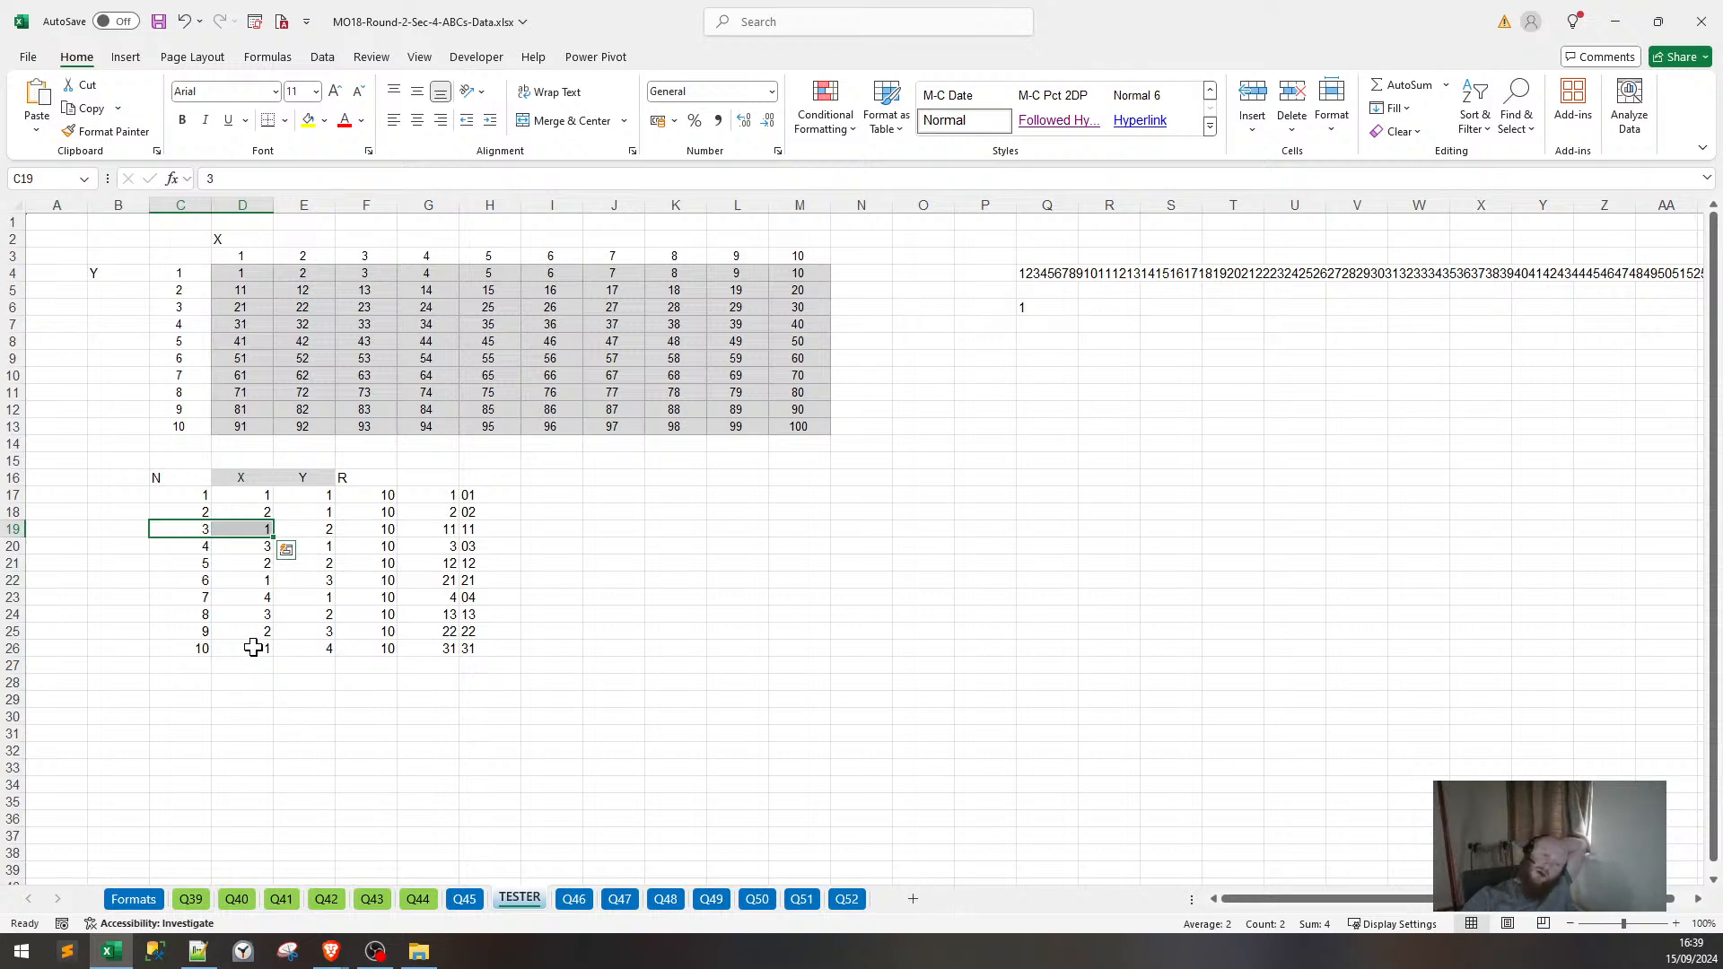
{"action": "left_click", "coordinate": [144, 499]}
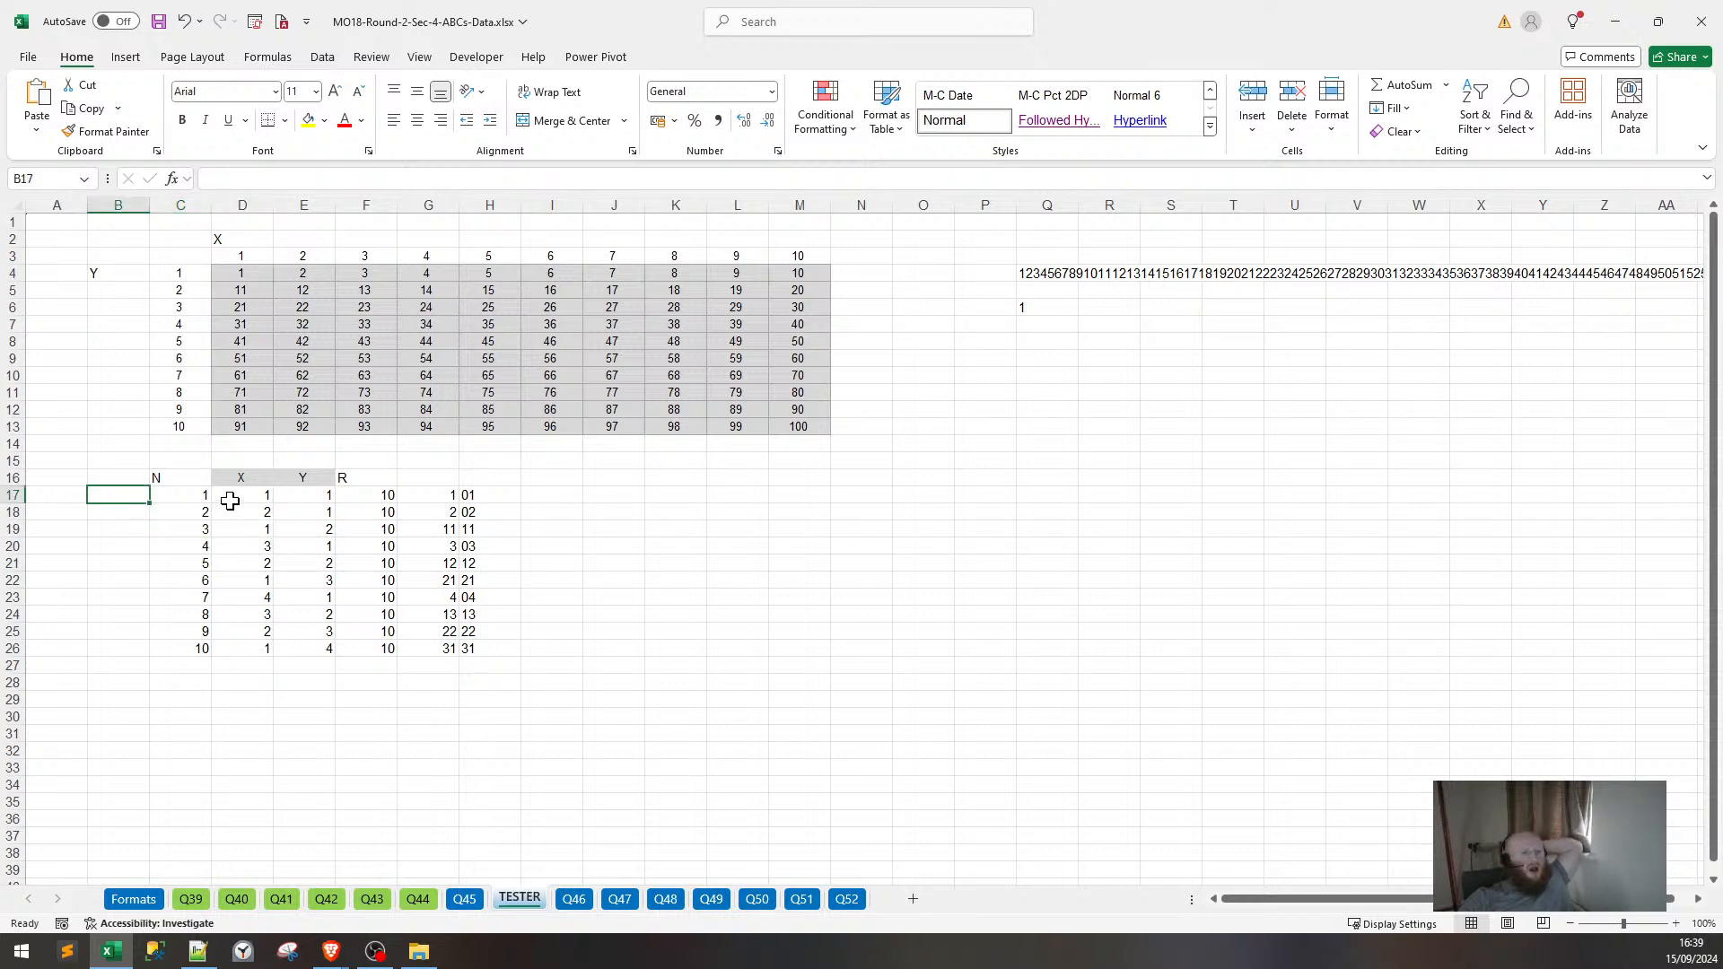
{"action": "left_click", "coordinate": [184, 491]}
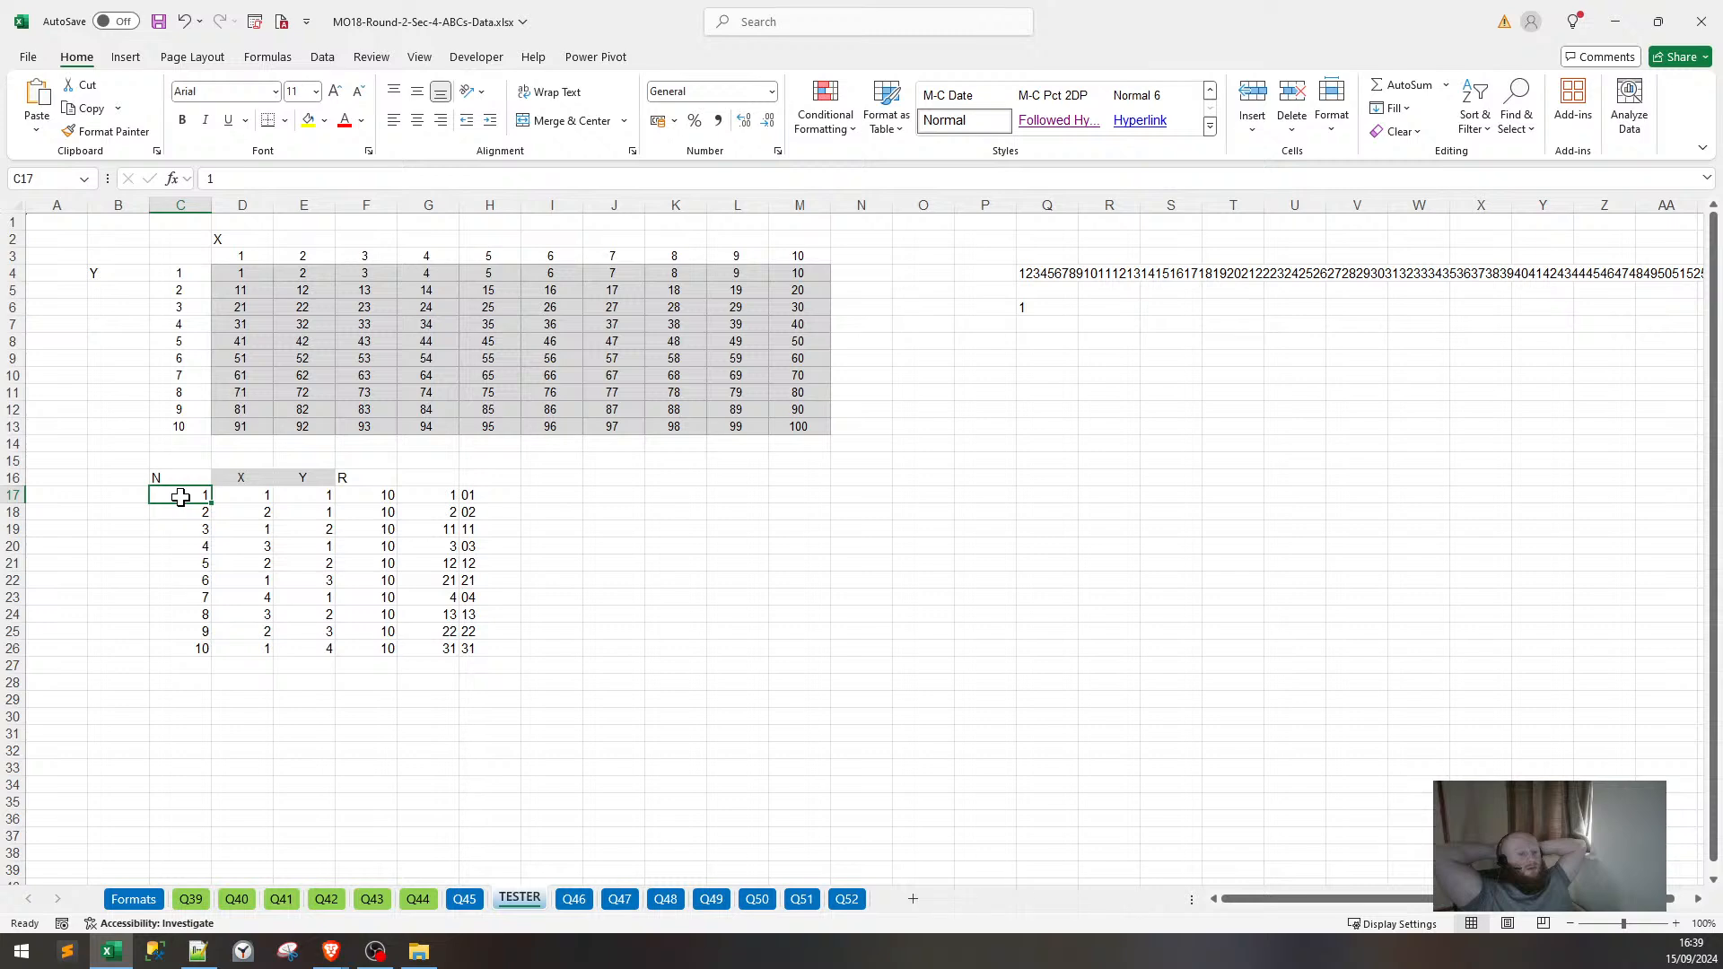
{"action": "left_click", "coordinate": [290, 507]}
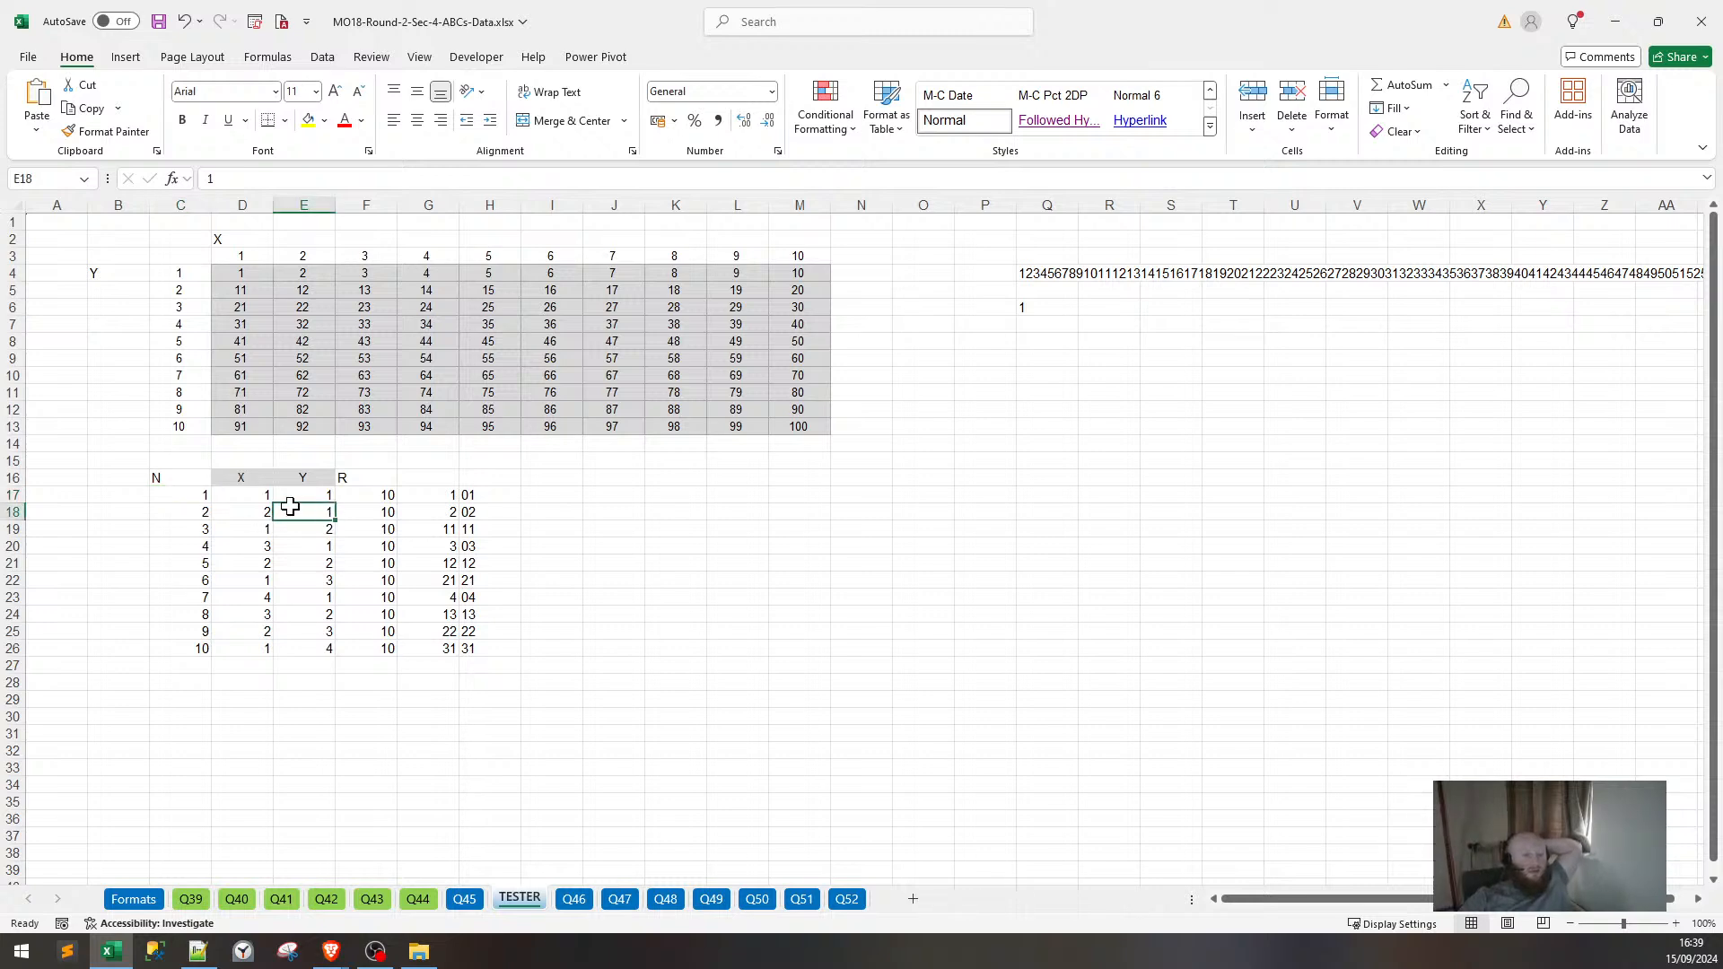
{"action": "left_click_drag", "start_coordinate": [290, 507], "coordinate": [265, 508]}
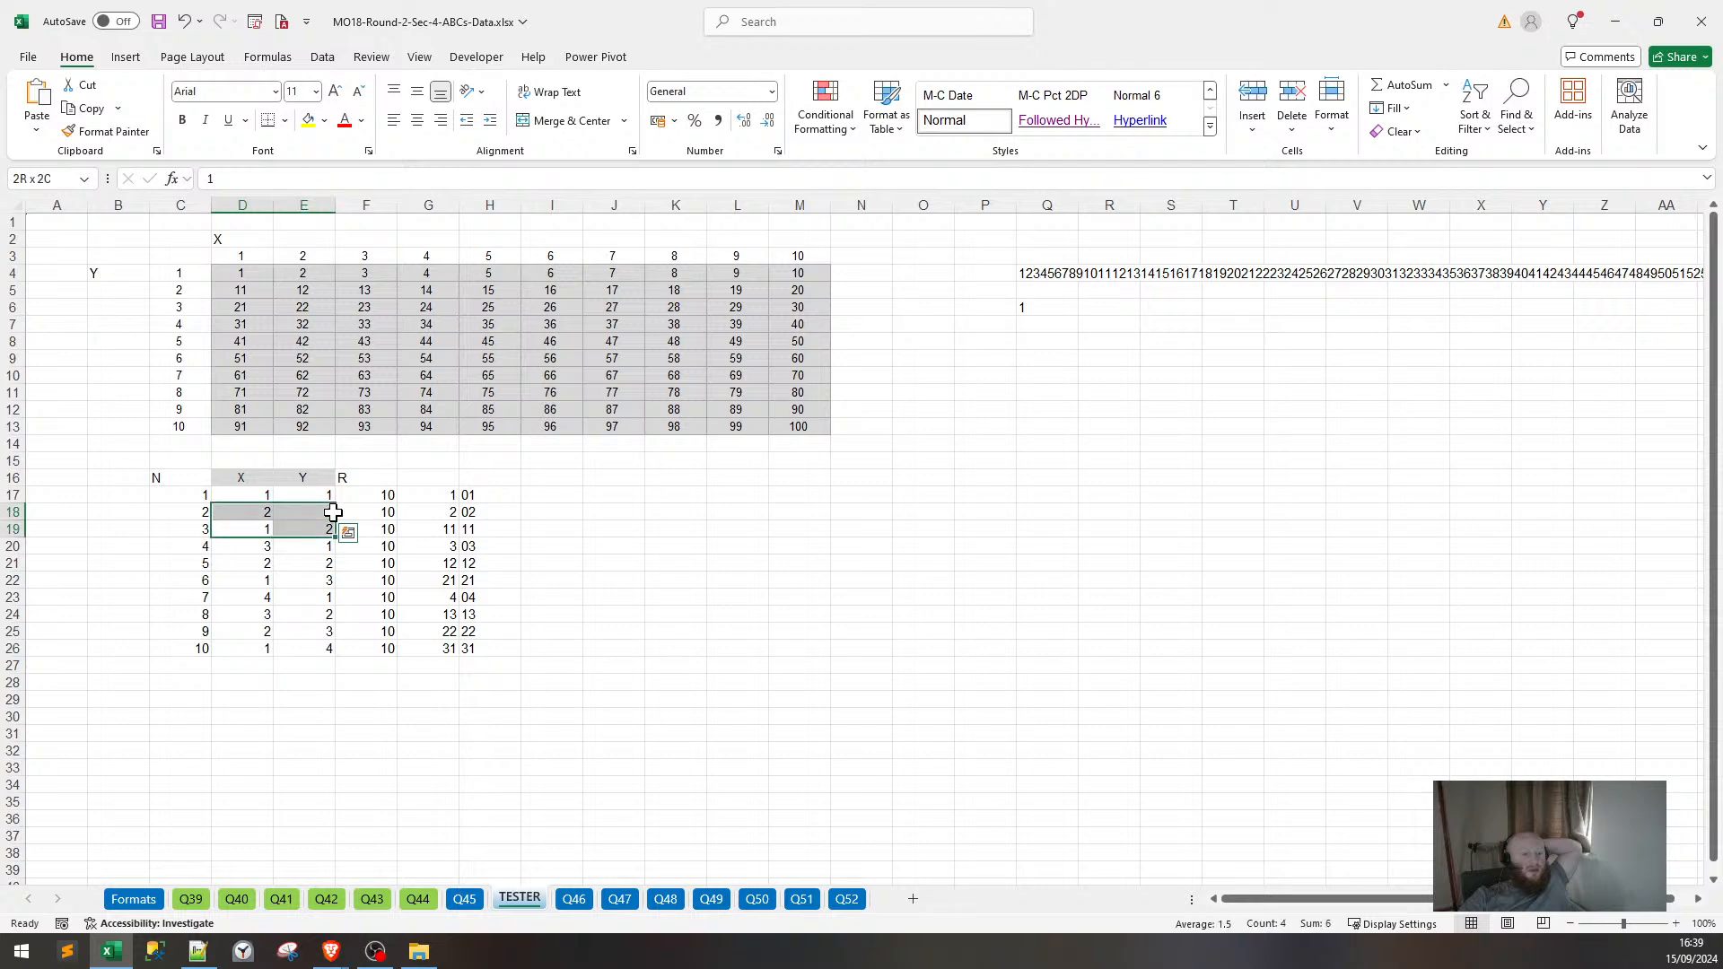
{"action": "left_click", "coordinate": [141, 514]}
{"action": "left_click", "coordinate": [134, 494]}
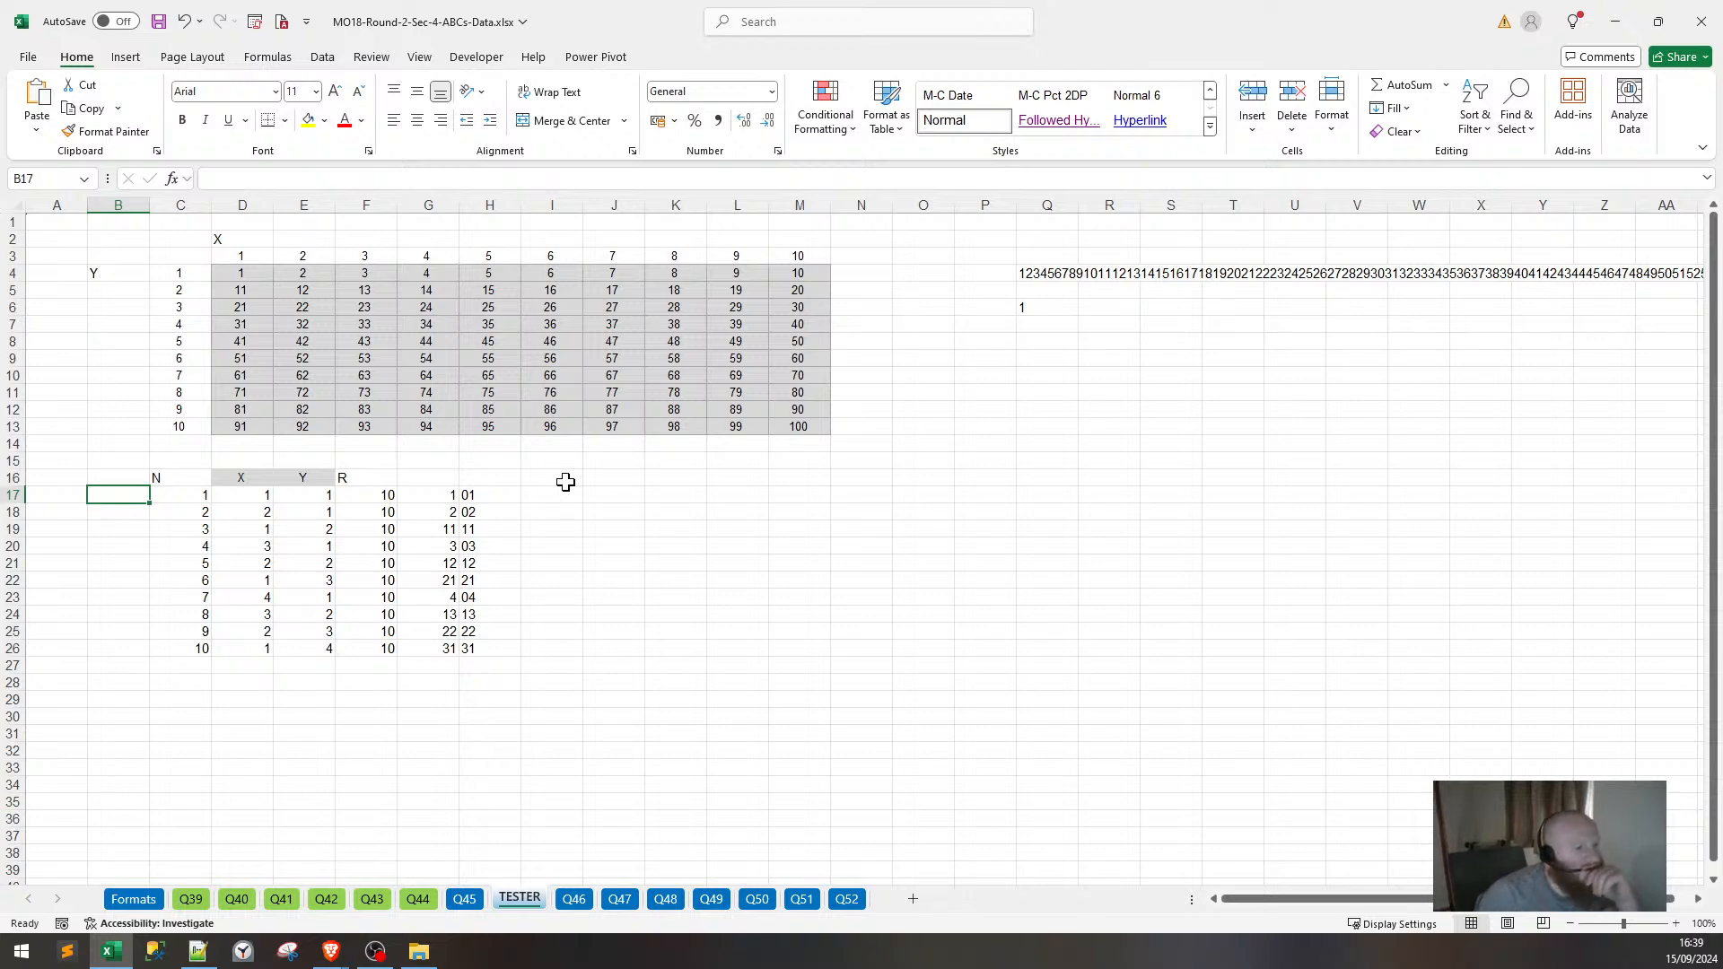
{"action": "left_click_drag", "start_coordinate": [826, 489], "coordinate": [1203, 705]}
{"action": "left_click_drag", "start_coordinate": [466, 501], "coordinate": [449, 646]}
{"action": "left_click", "coordinate": [878, 491]}
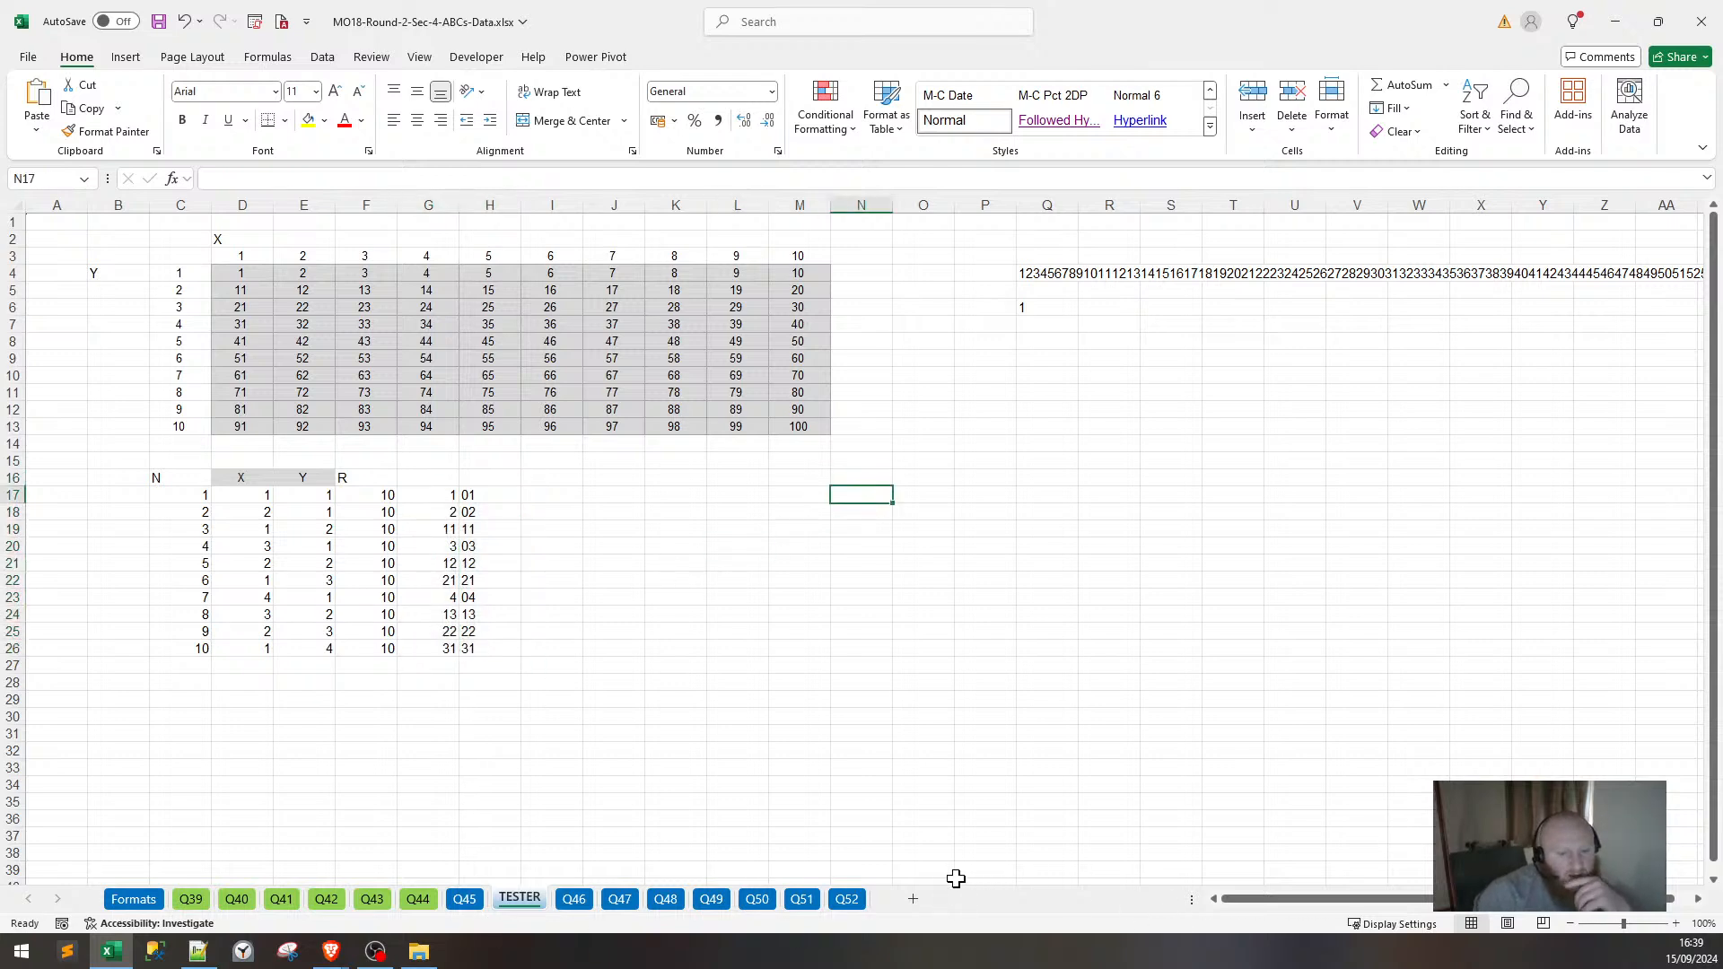
Insert a new worksheet named TOOL.
{"action": "left_click", "coordinate": [913, 898]}
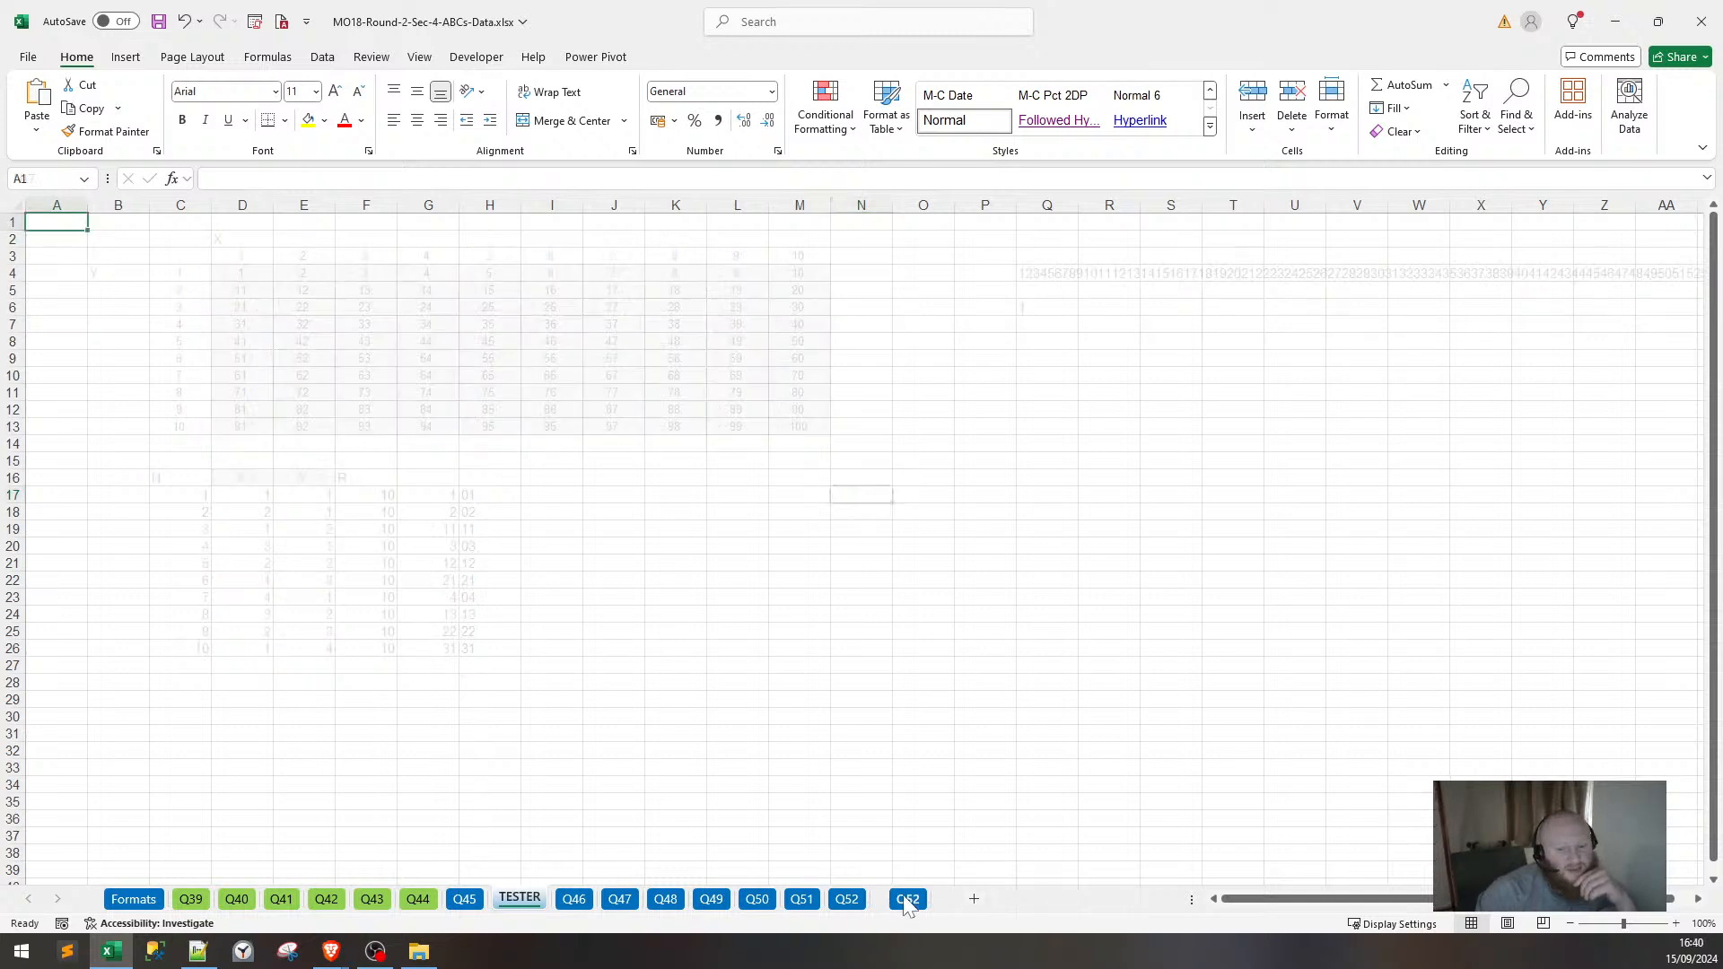
{"action": "double_click", "coordinate": [579, 900]}
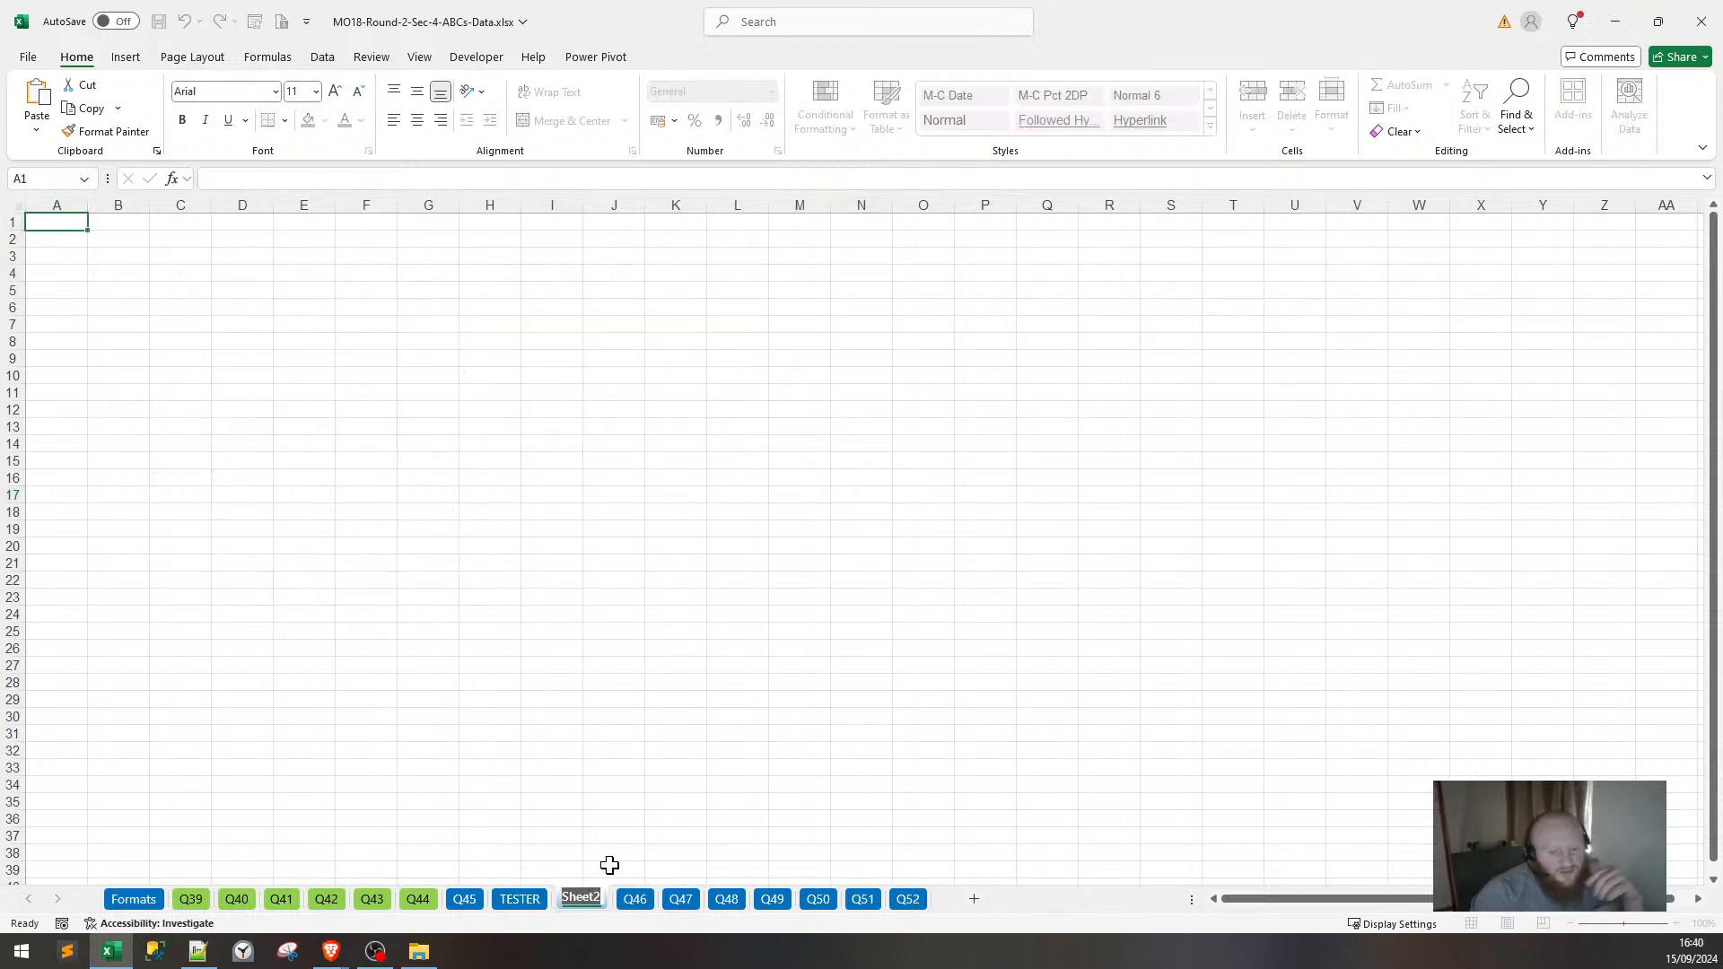
{"action": "type", "text": "TOOL"}
{"action": "key", "text": "Return"}
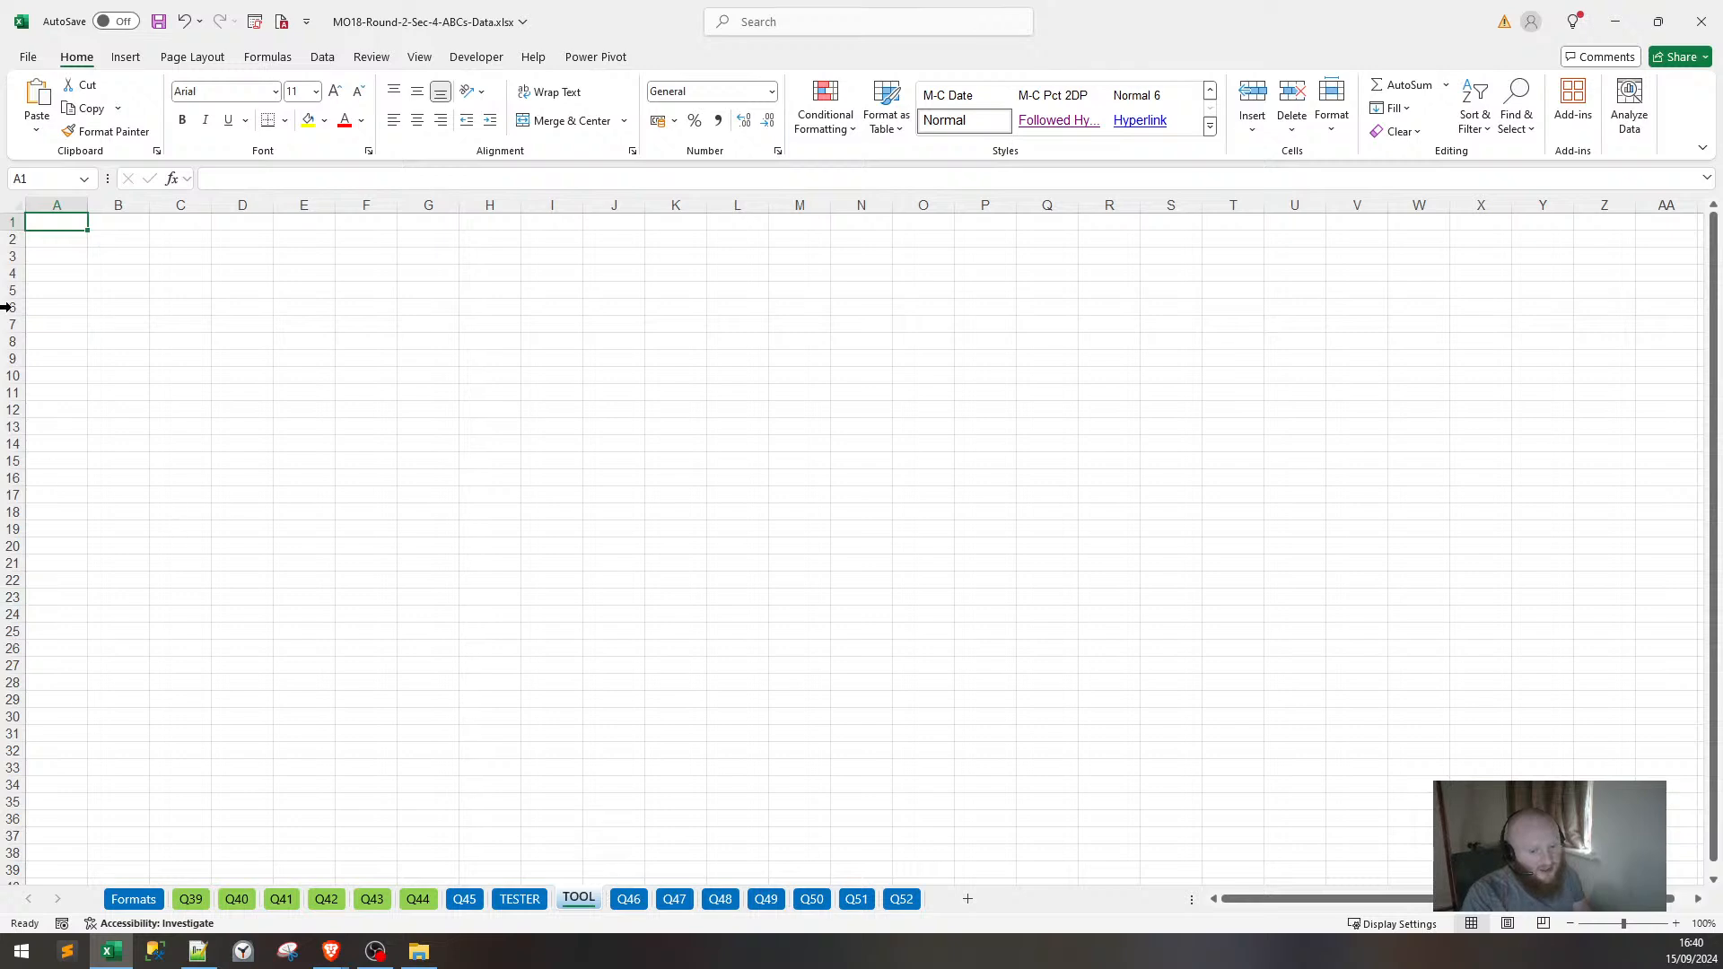
Put header X in A1 and a SEQUENCE formula spilling 1–100 in A2.
{"action": "left_click", "coordinate": [57, 241]}
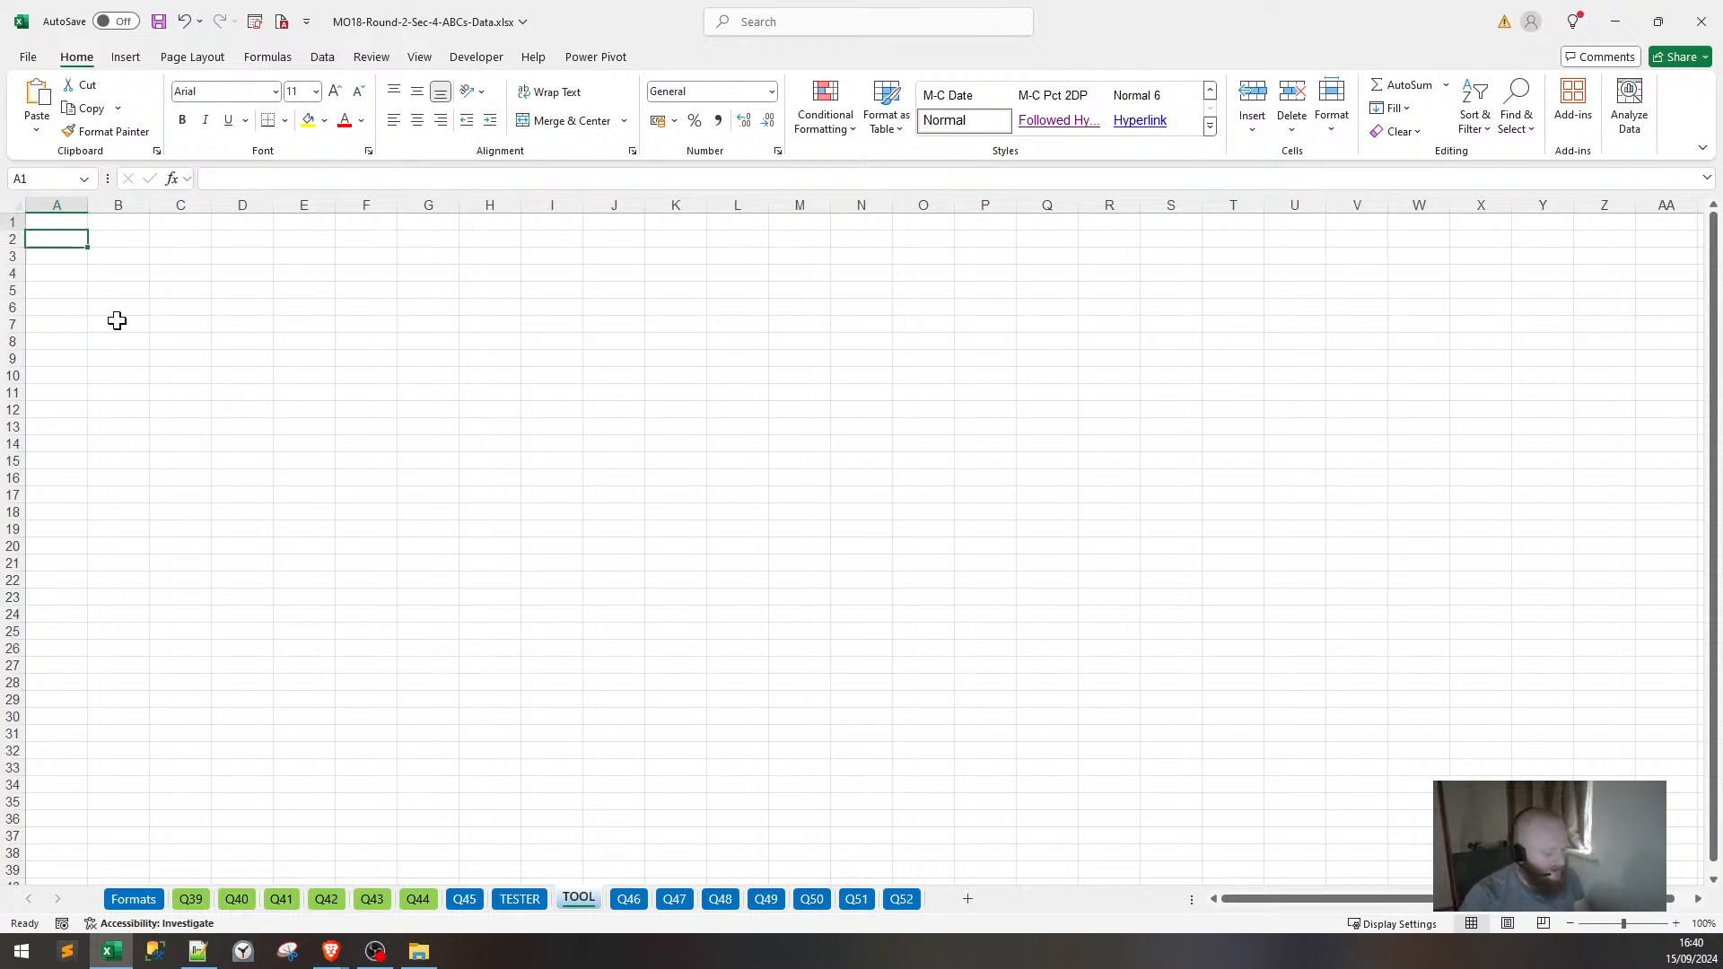
{"action": "type", "text": "X"}
{"action": "key", "text": "Return"}
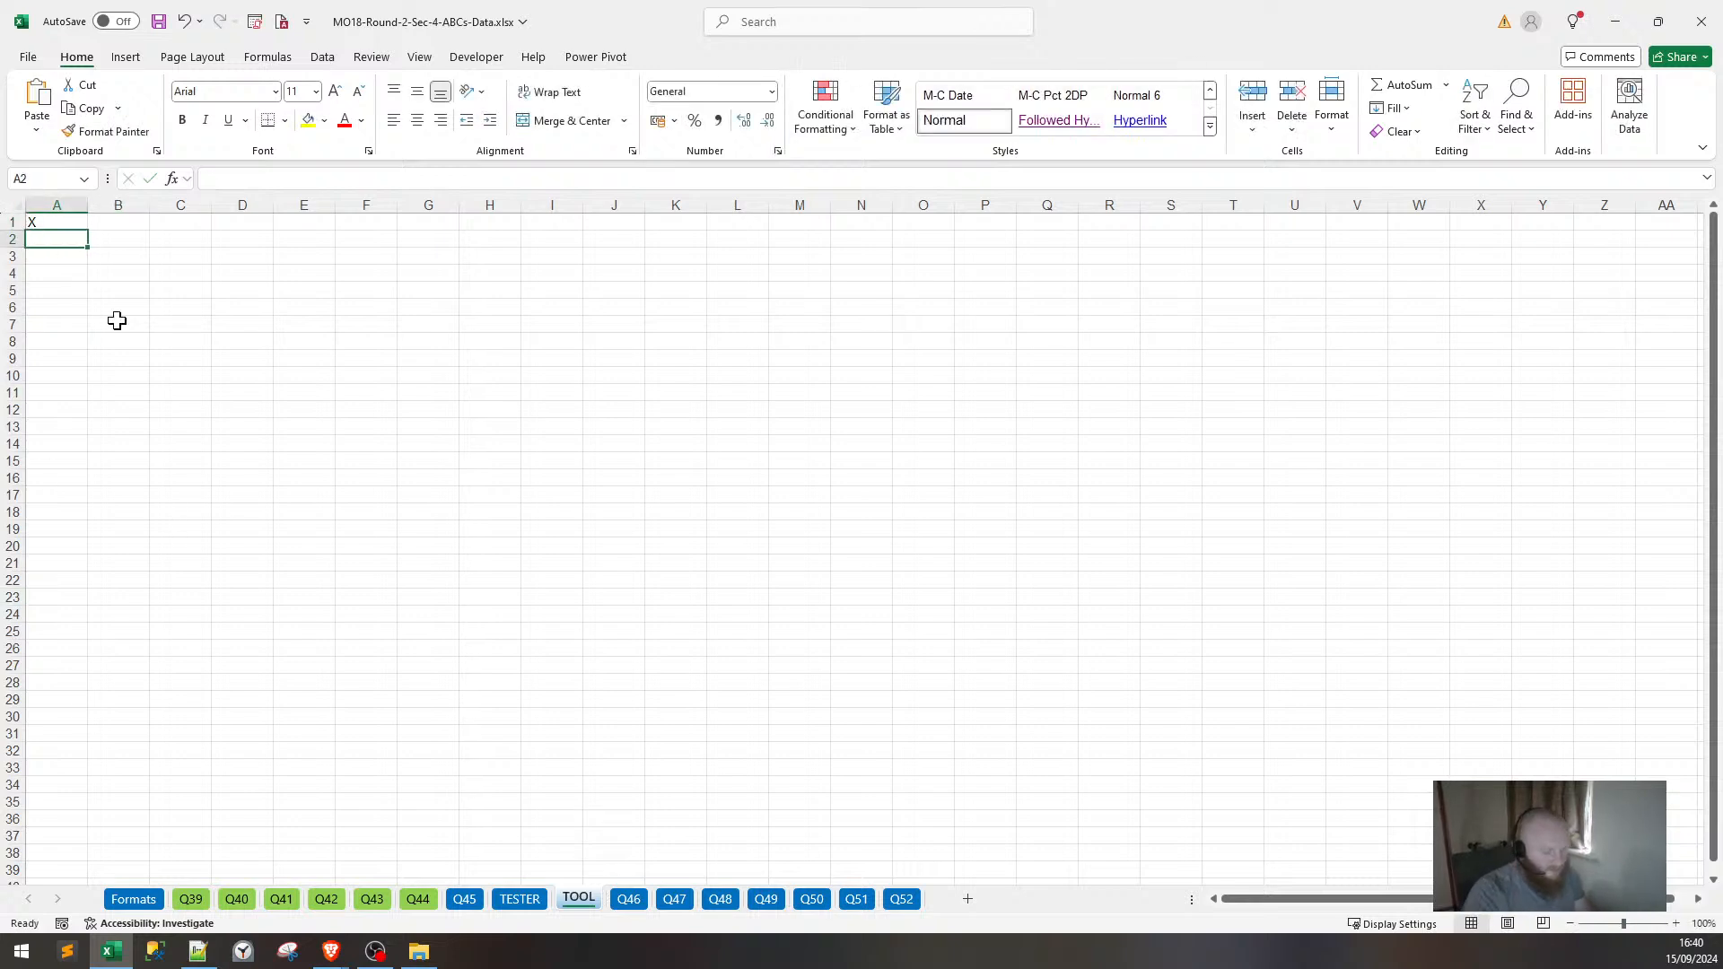
{"action": "type", "text": "=SE"}
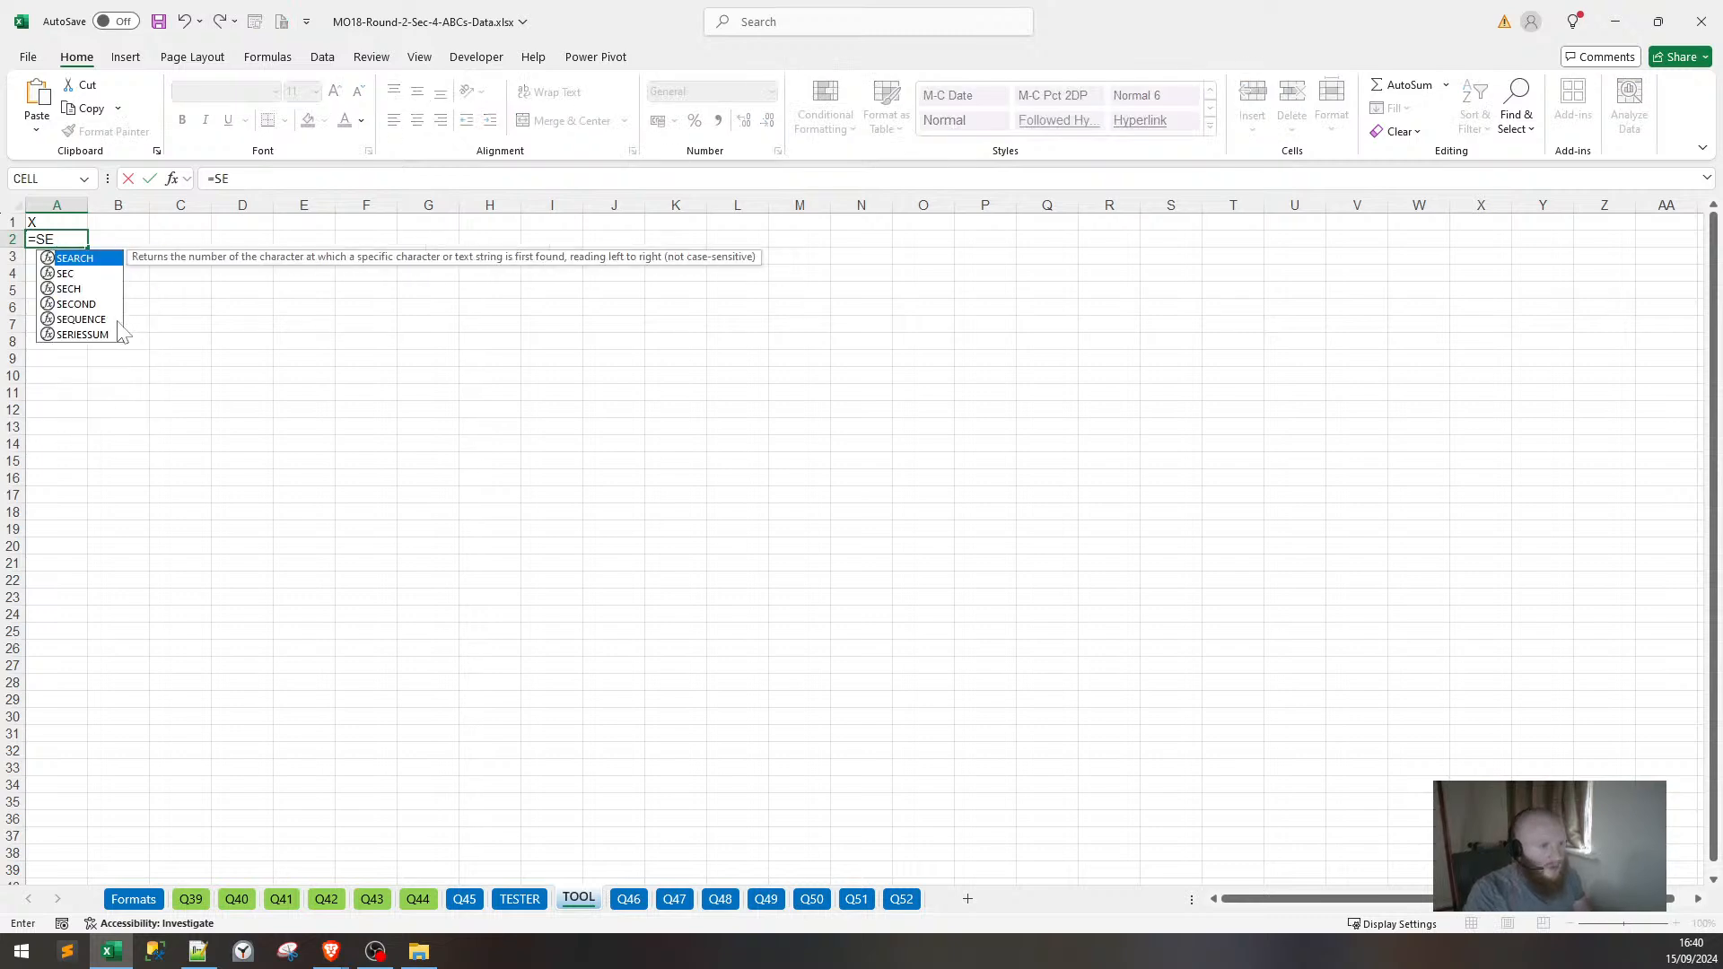
{"action": "type", "text": "QUENCE(100"}
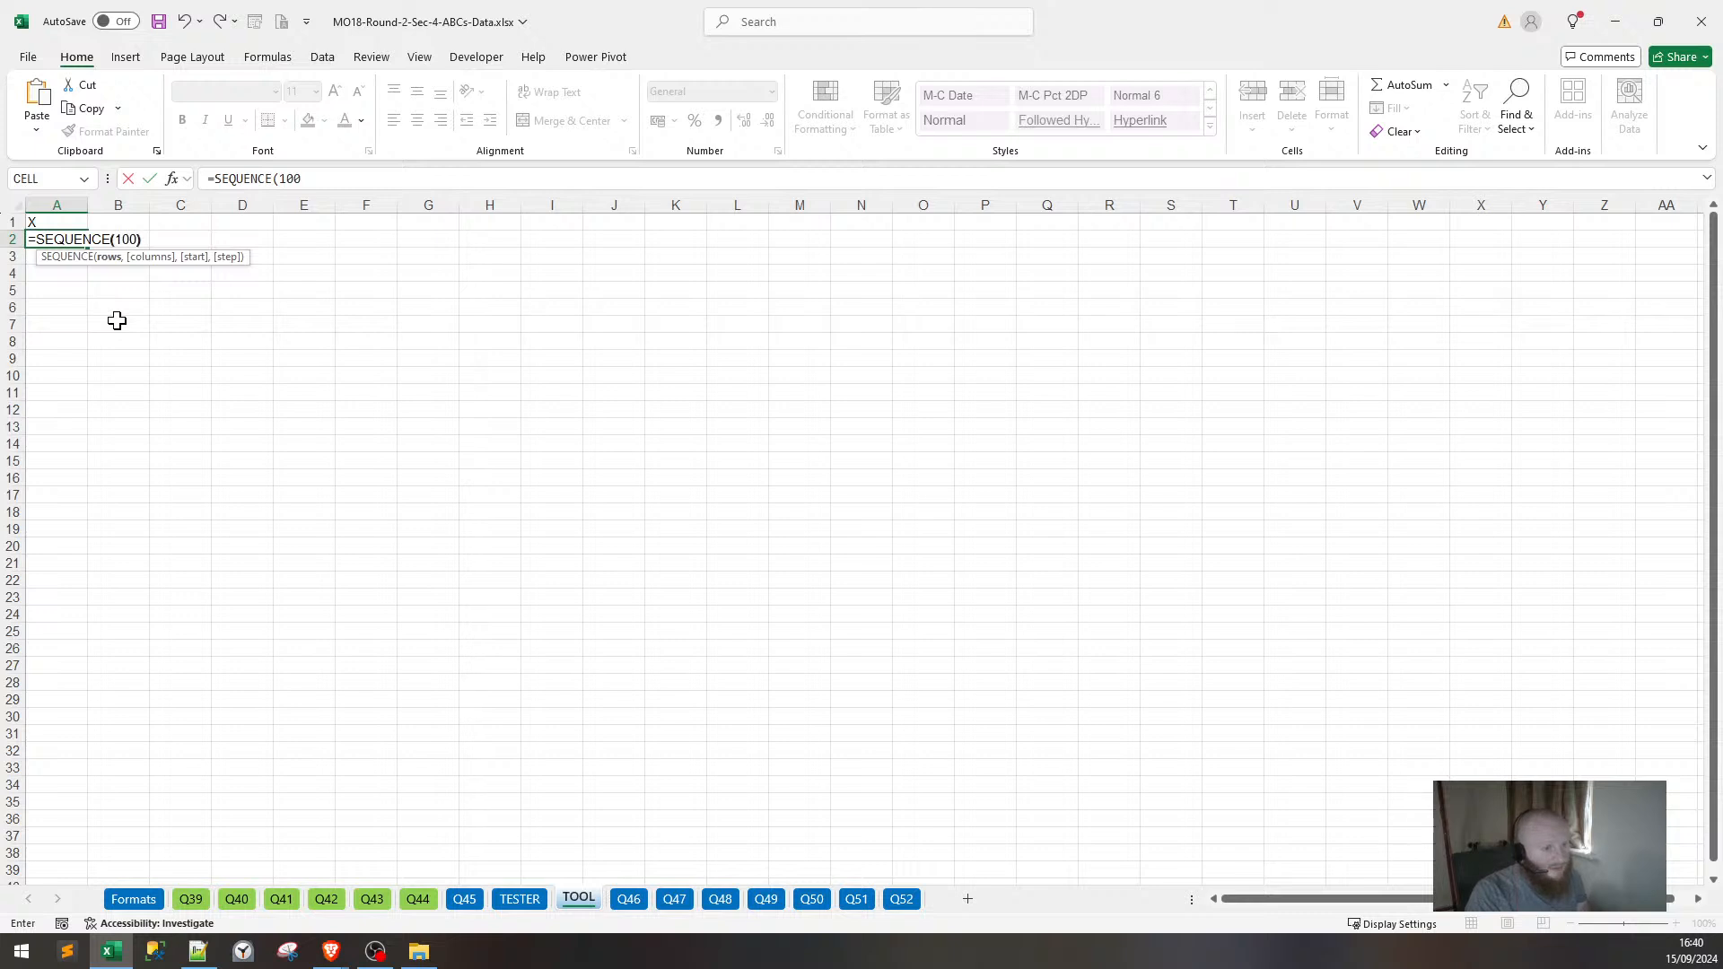
{"action": "key", "text": "Return"}
Enter =SEQUENCE(A2) in B2 and fill it down column B.
{"action": "left_click", "coordinate": [140, 238]}
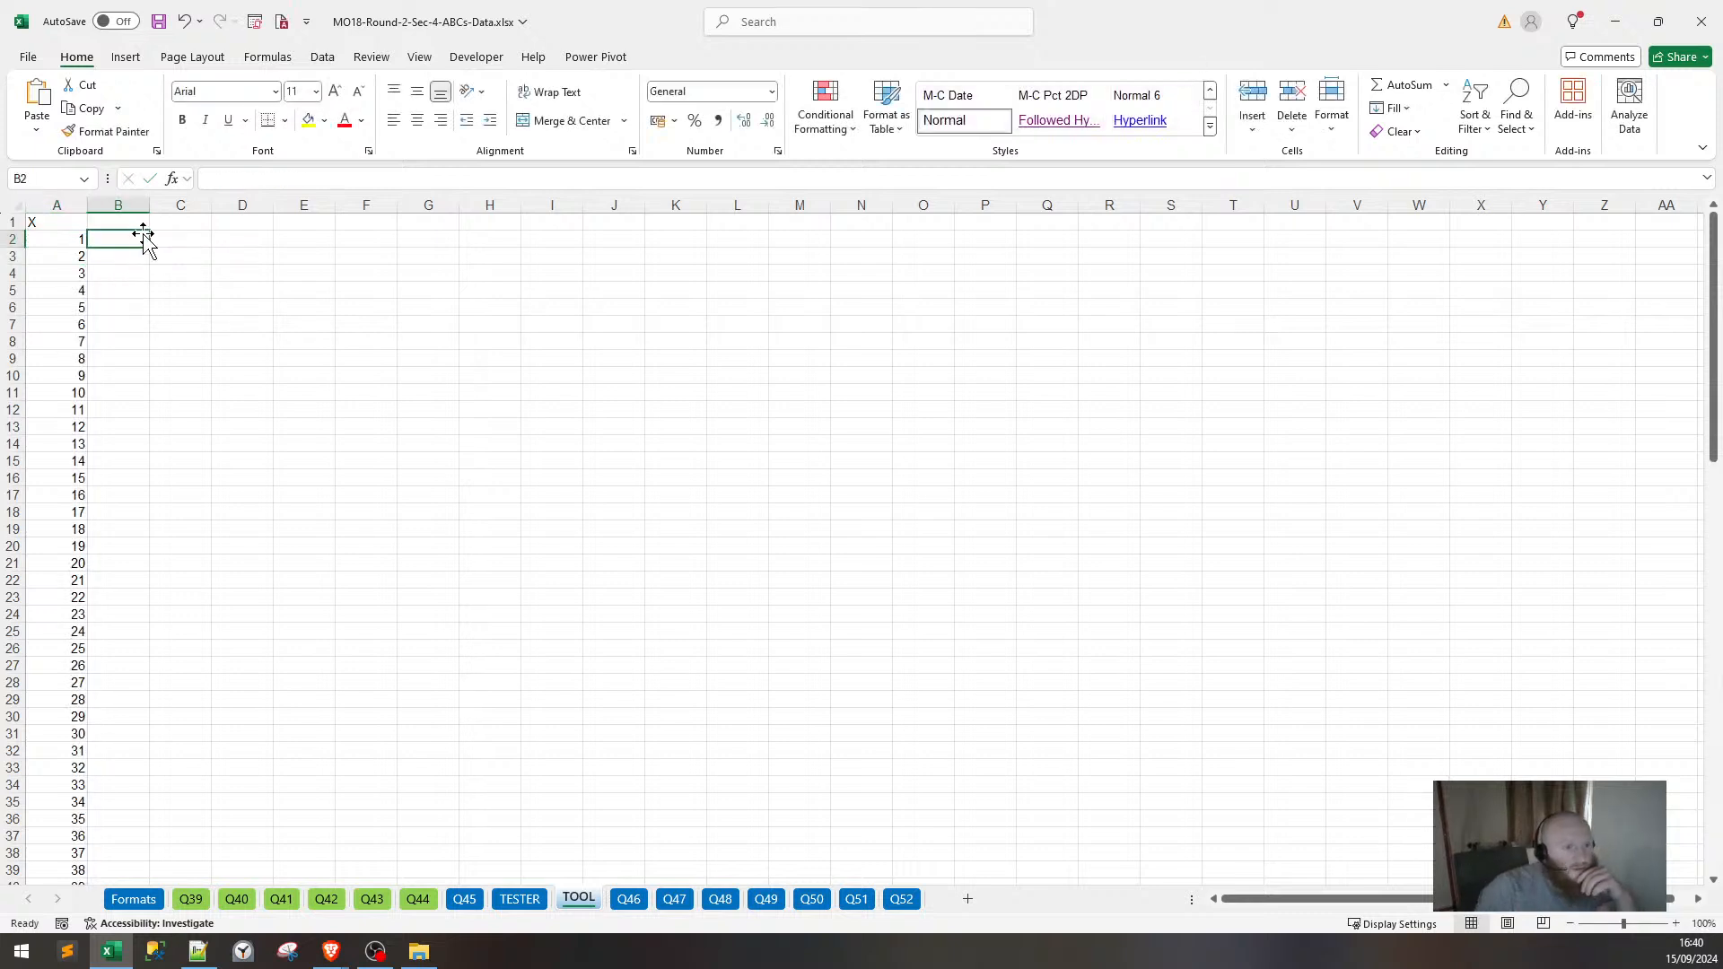
{"action": "type", "text": "="}
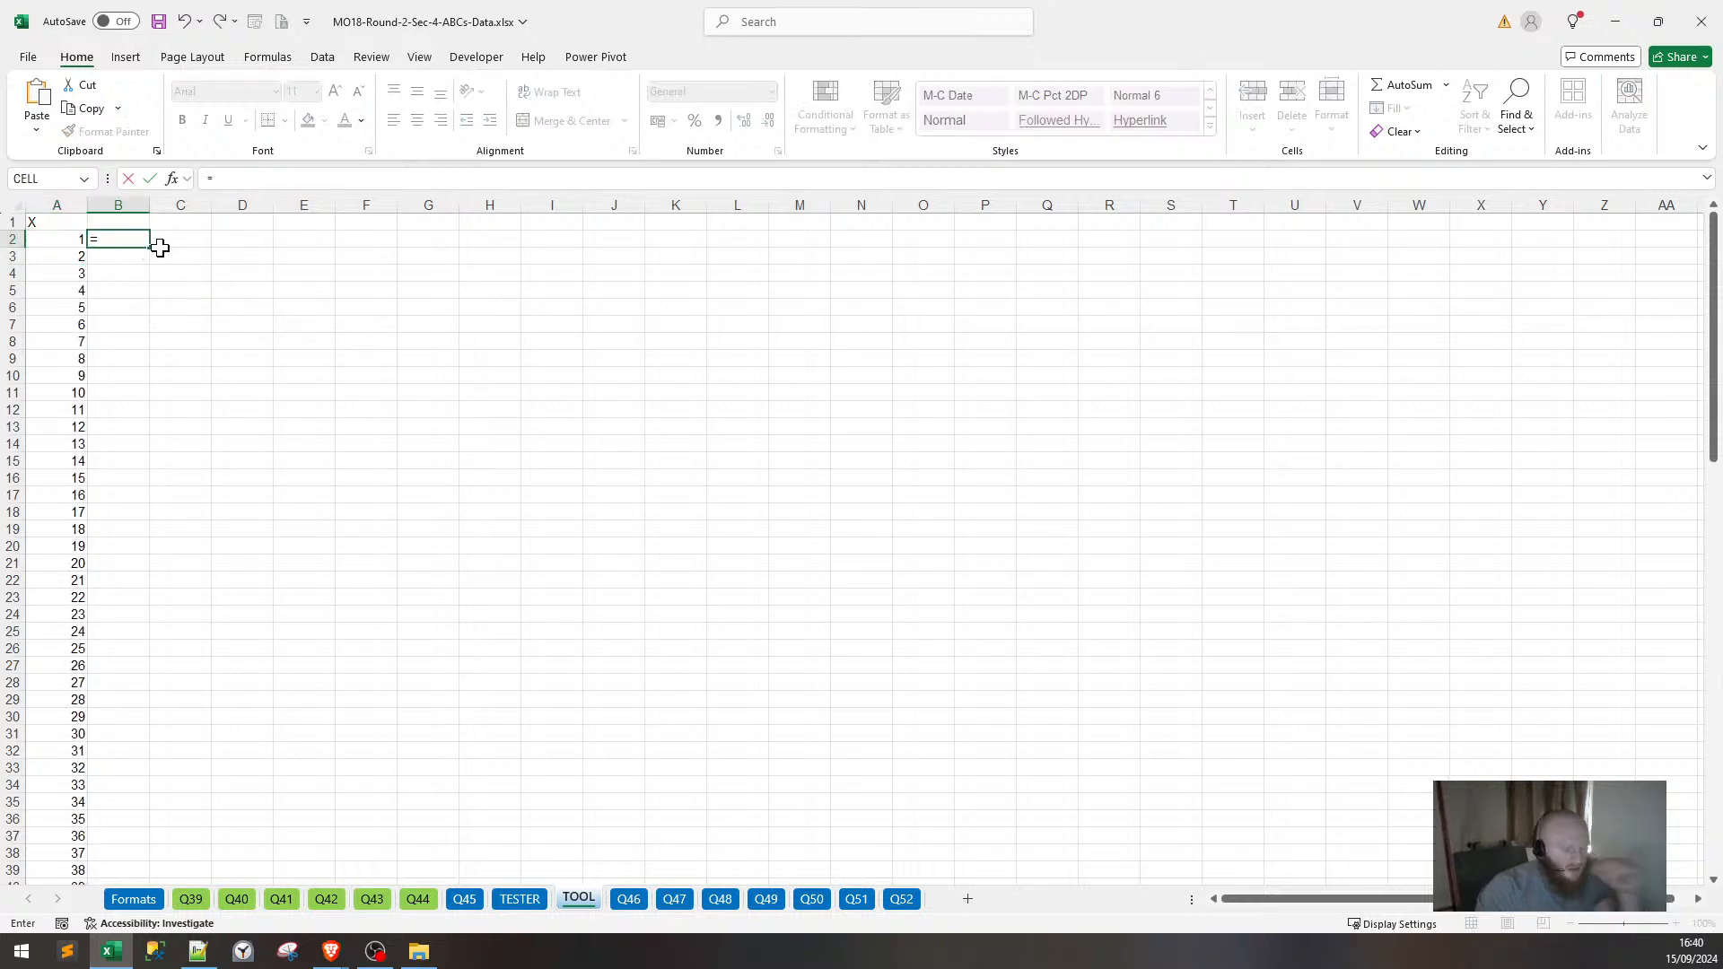
{"action": "type", "text": "SEQUE"}
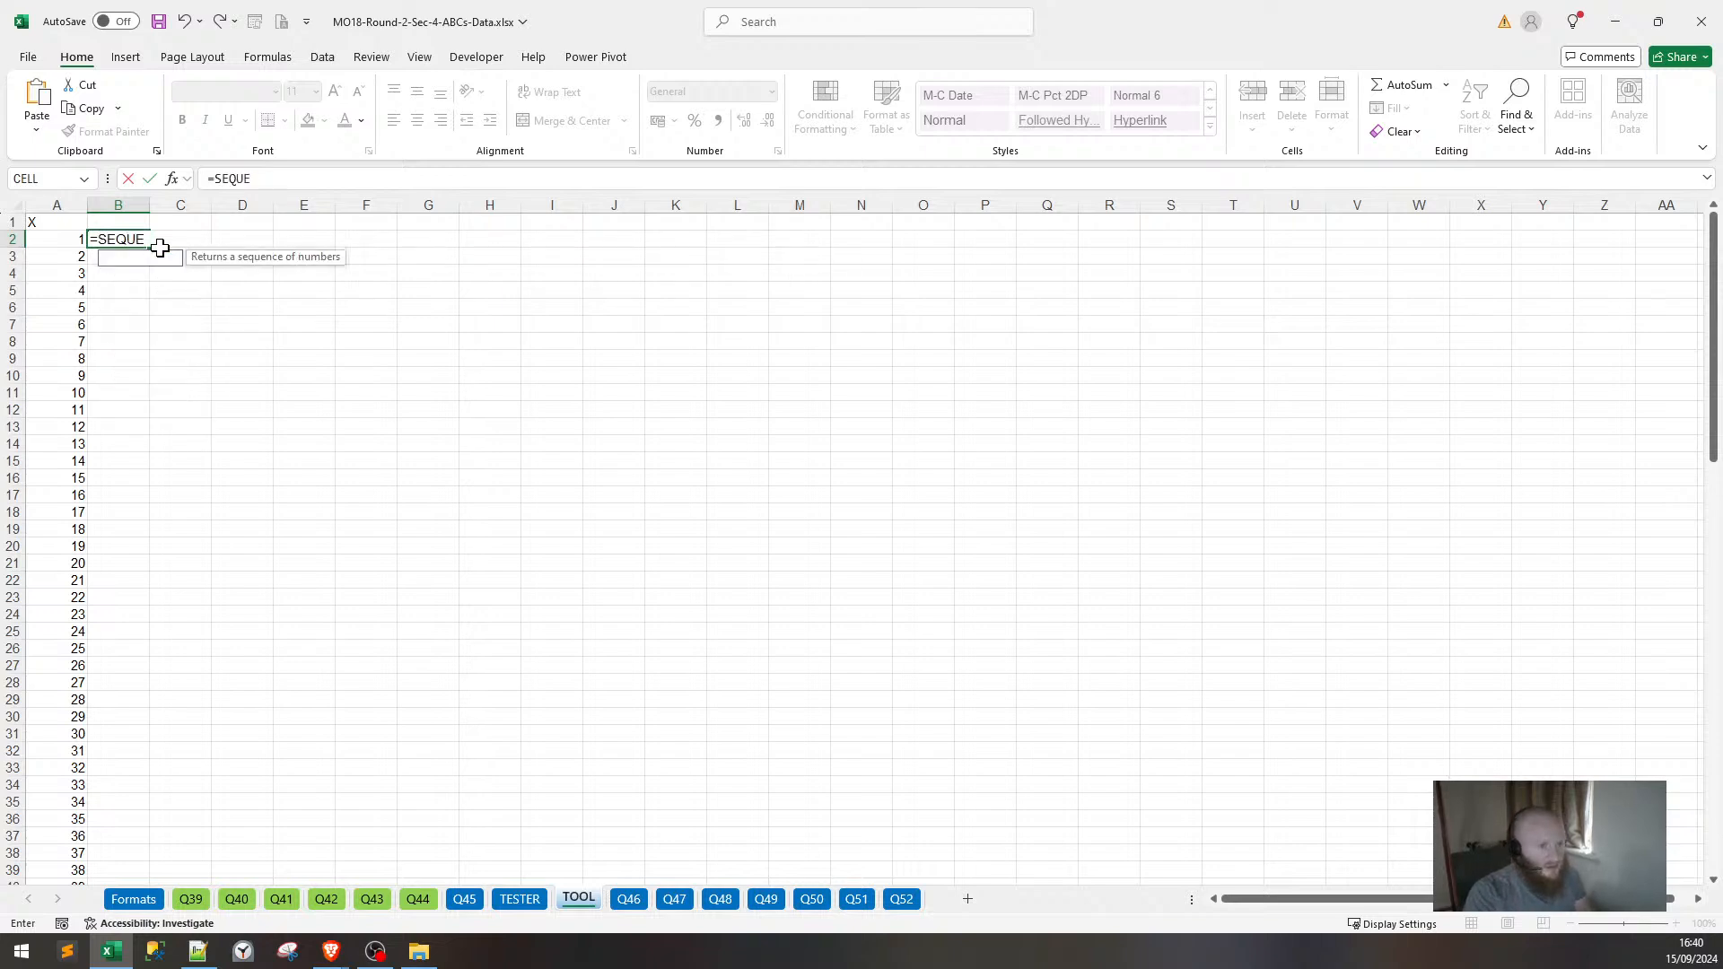
{"action": "type", "text": "NCE*"}
{"action": "key", "text": "BackSpace"}
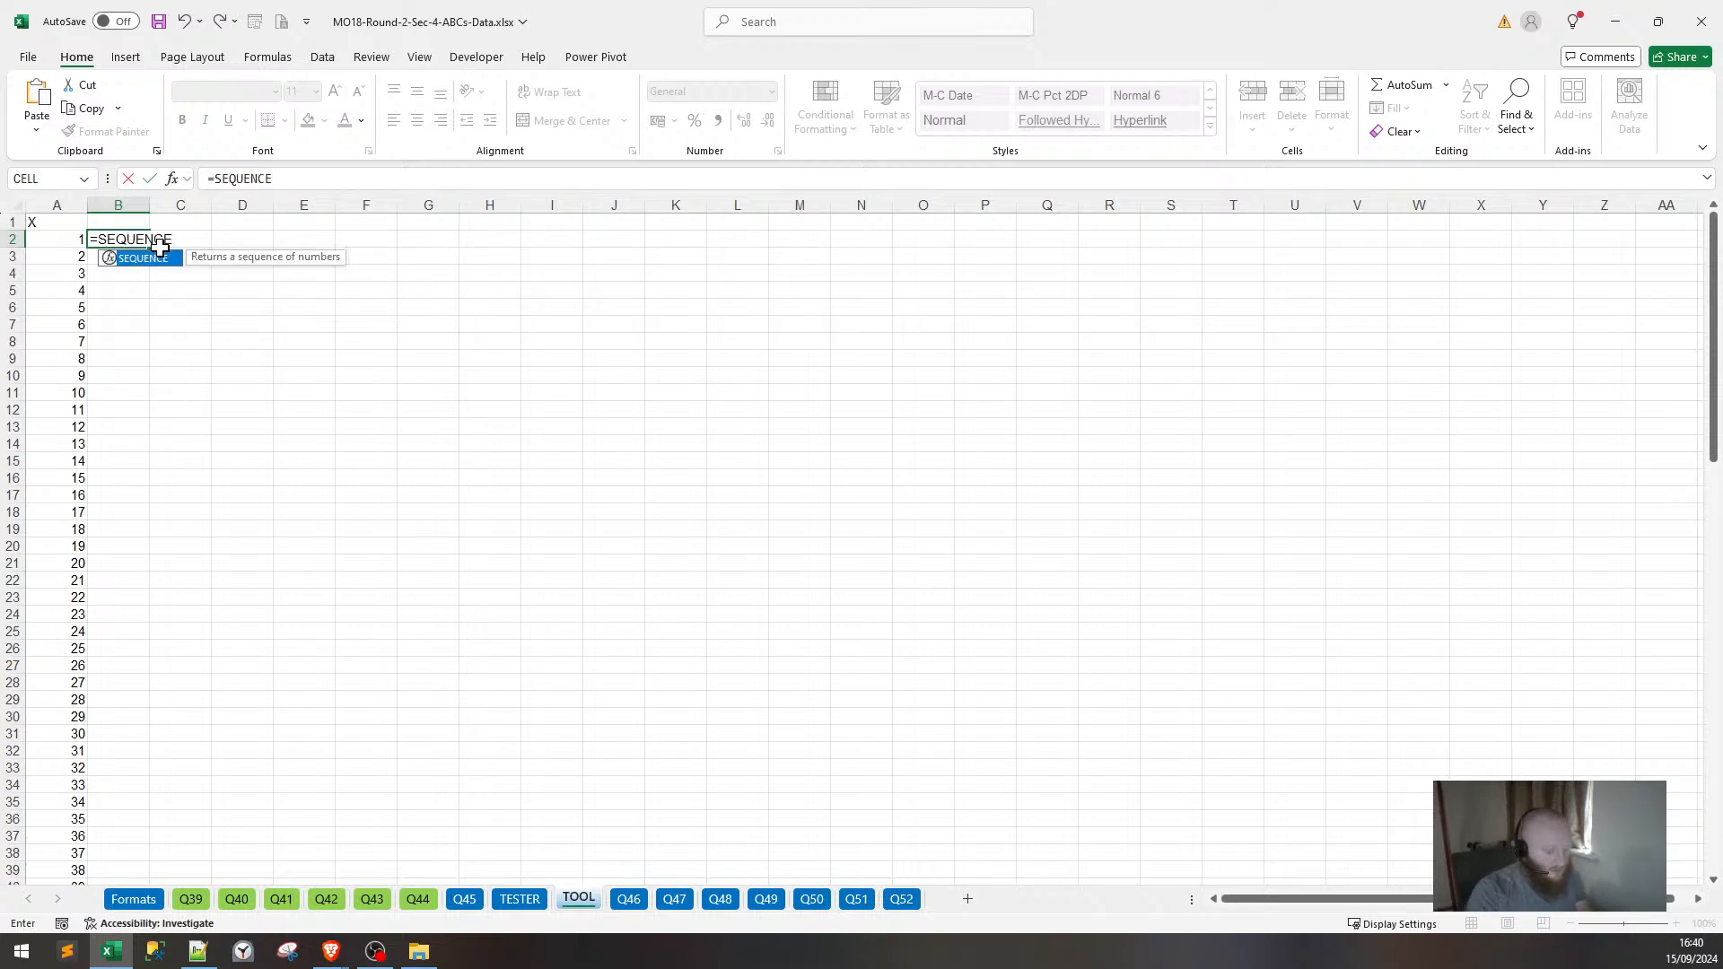
{"action": "type", "text": "("}
{"action": "key", "text": "Left"}
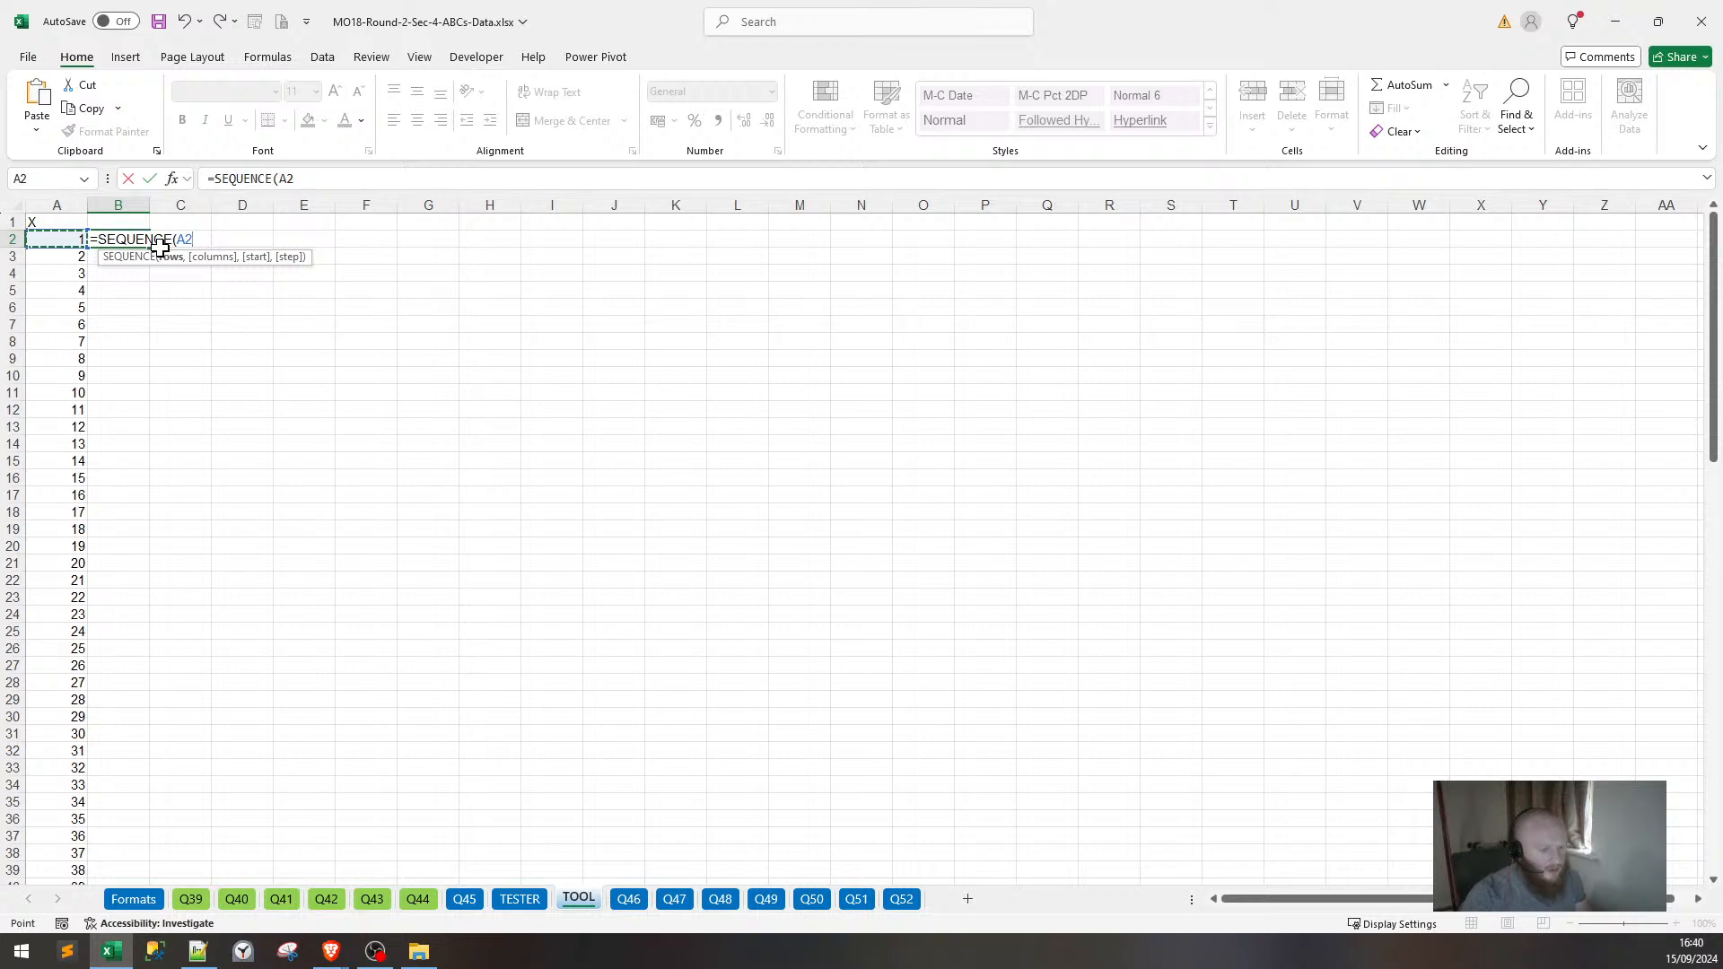
{"action": "key", "text": "ctrl+Return"}
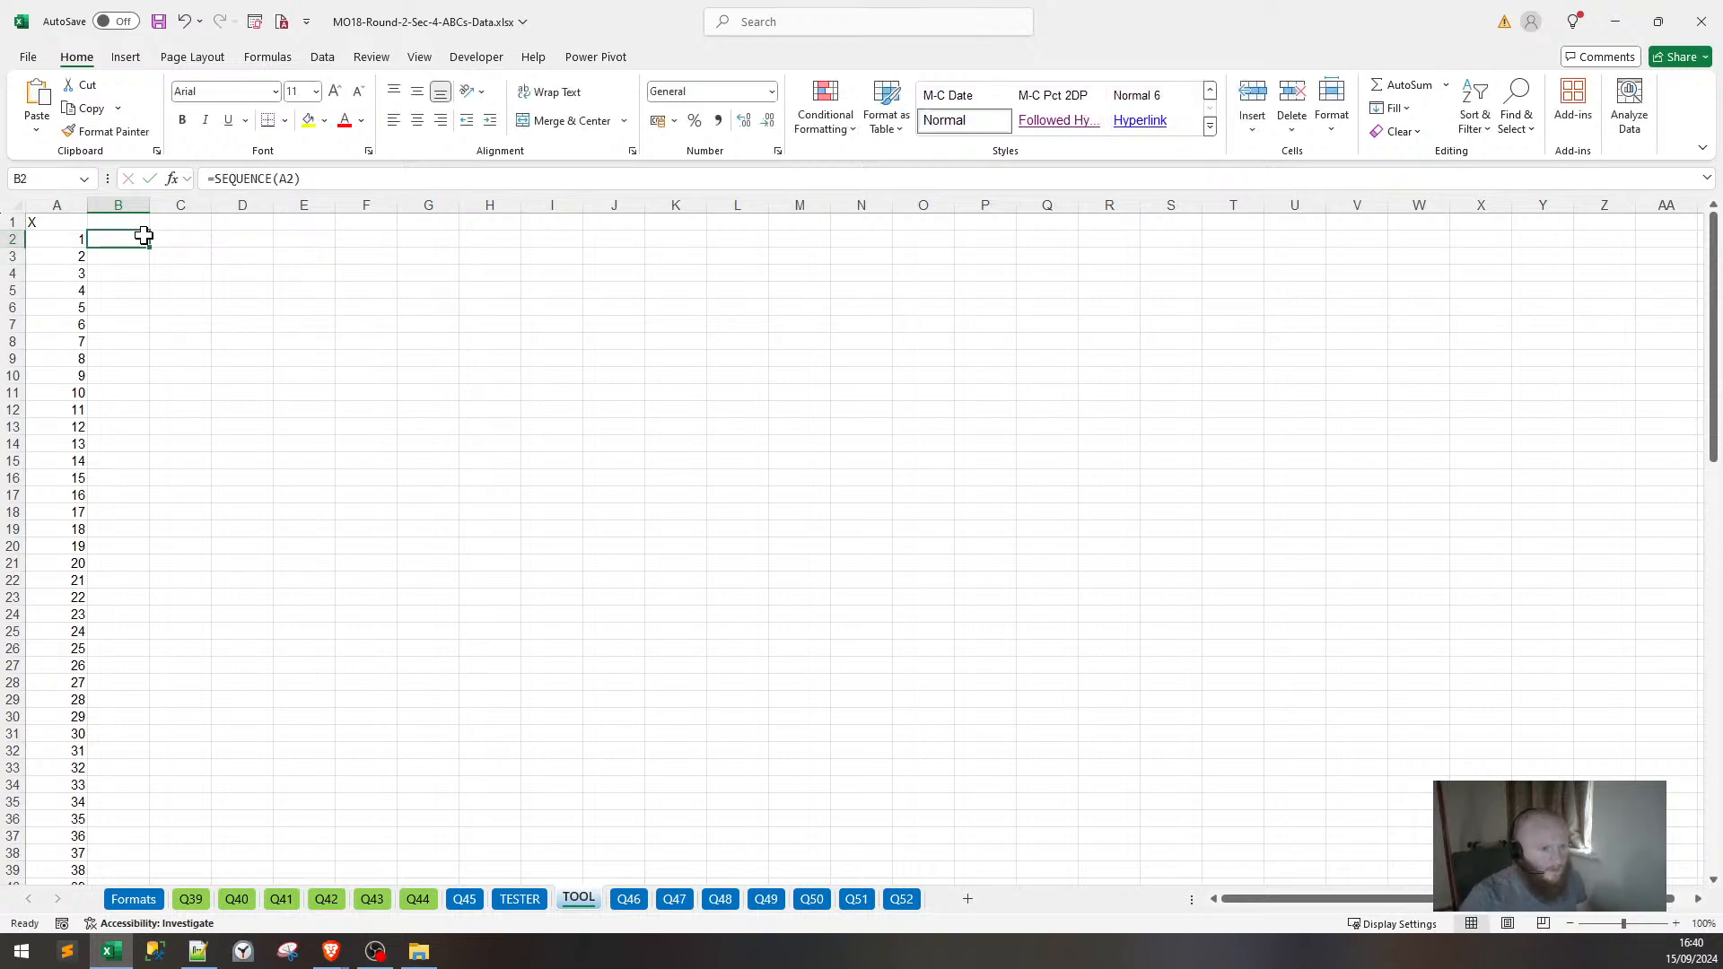
{"action": "double_click", "coordinate": [151, 247]}
{"action": "left_click", "coordinate": [54, 392]}
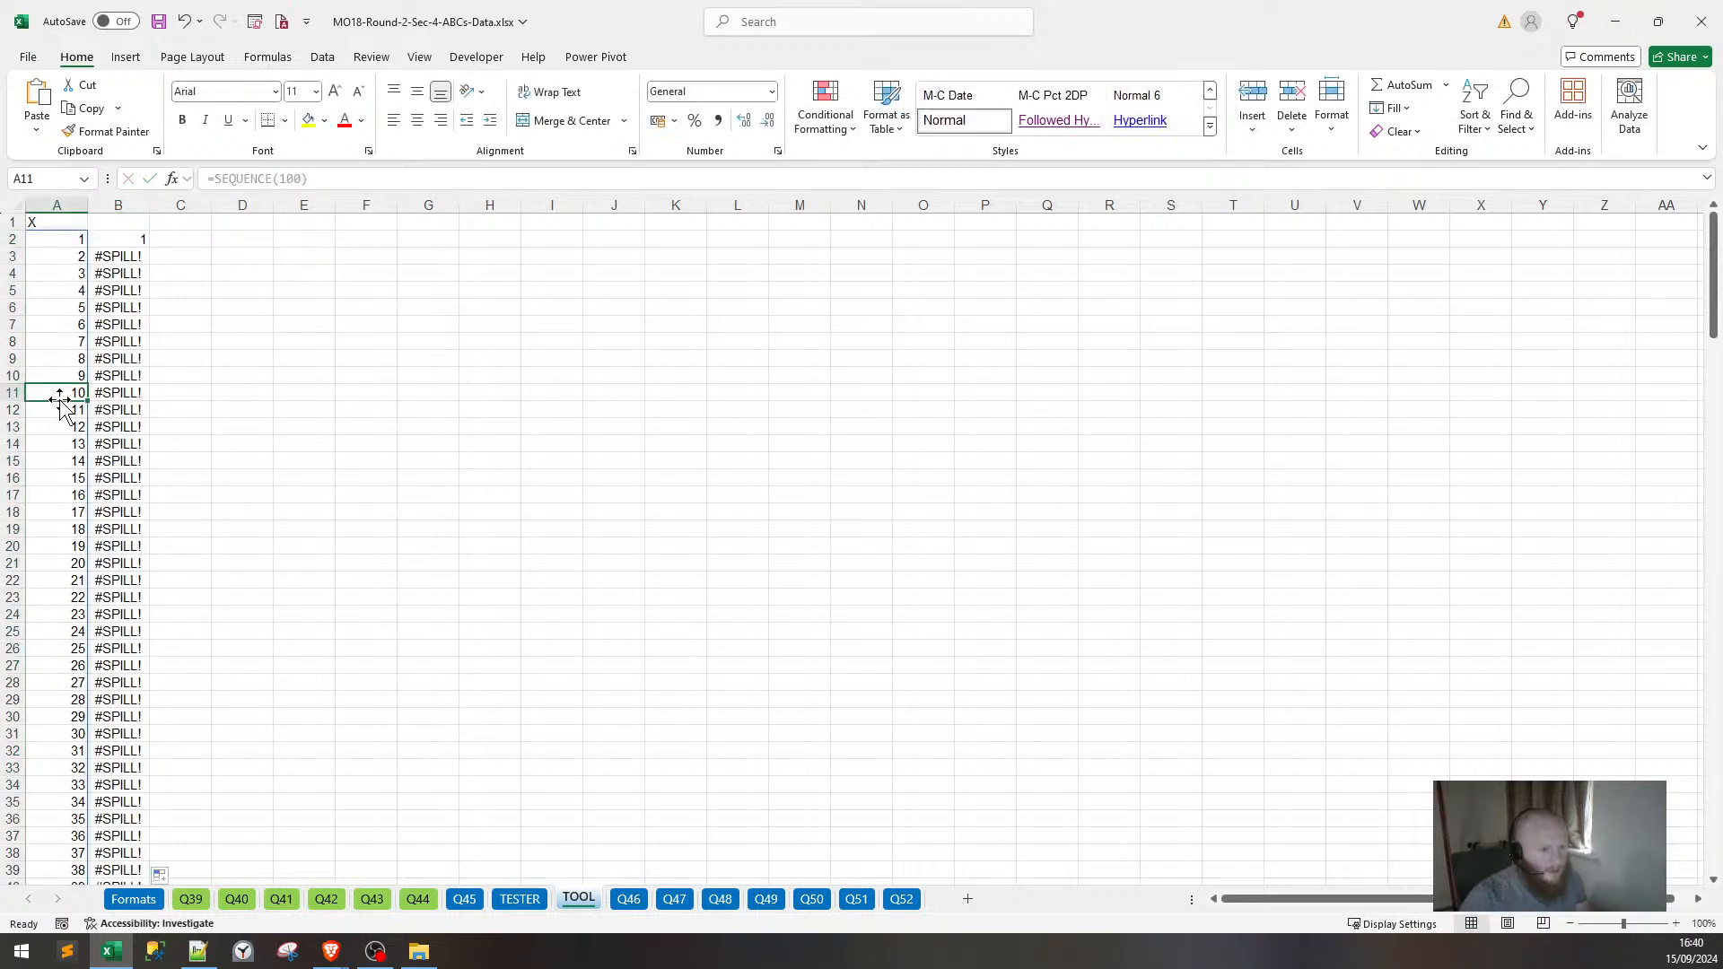
Wrap B2's formula as =TRANSPOSE(SEQUENCE(A2)) and fill it down column B.
{"action": "left_click", "coordinate": [136, 237]}
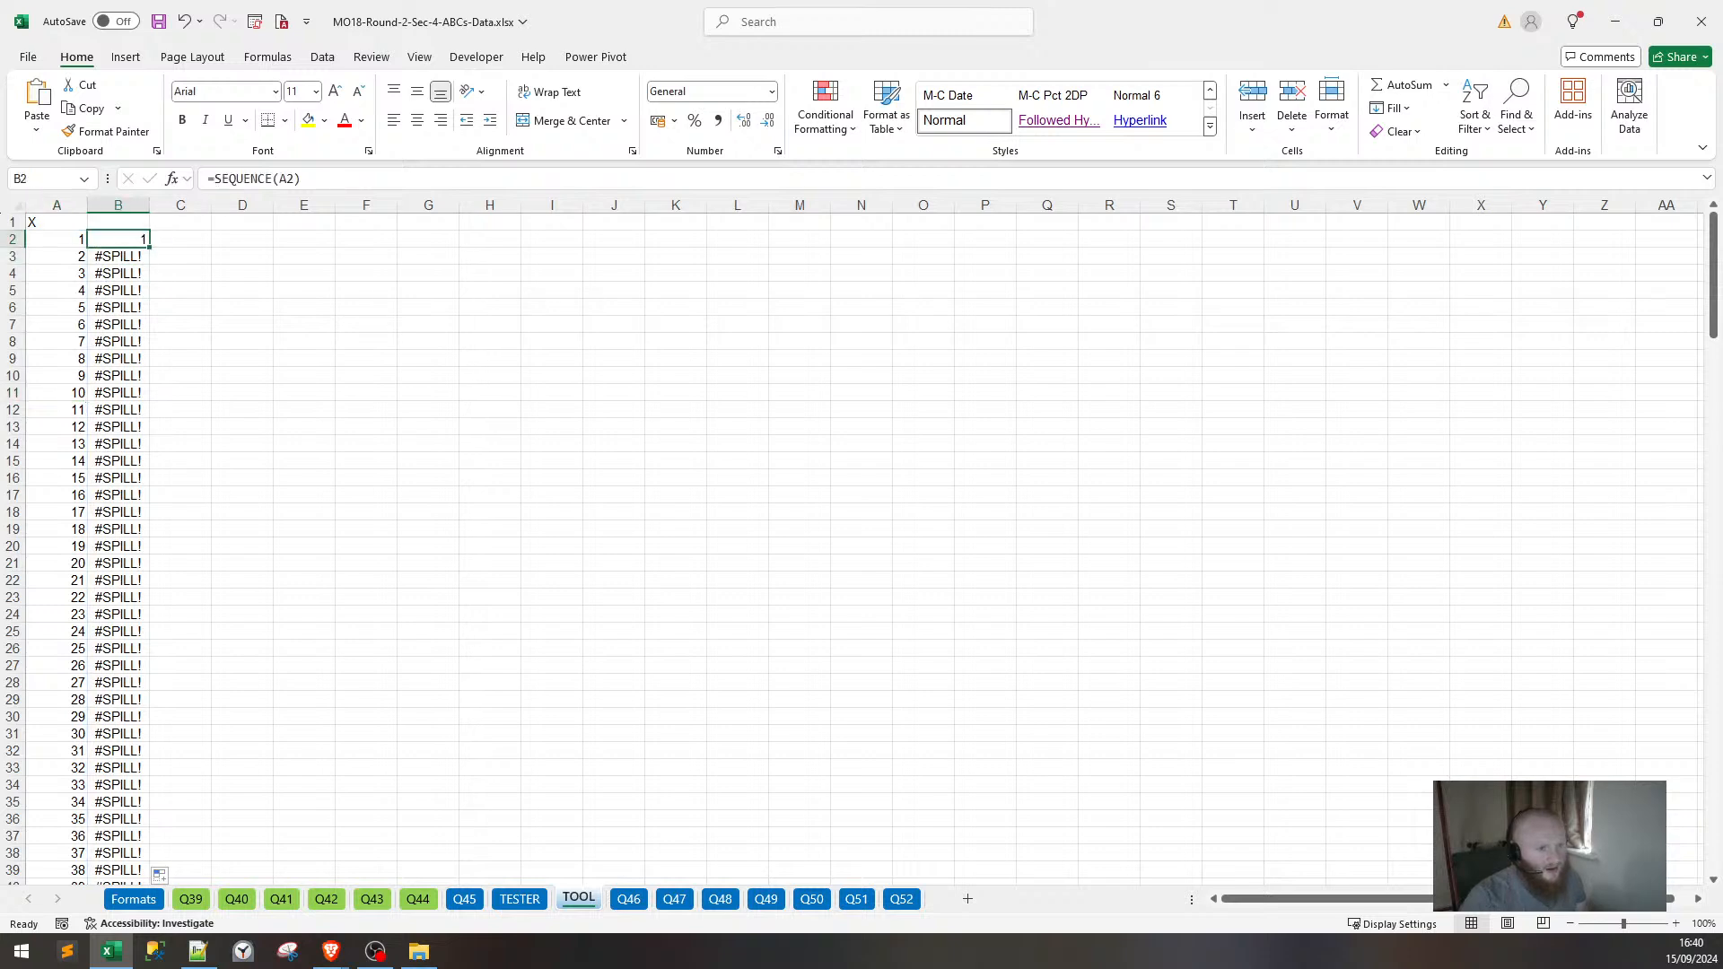
{"action": "left_click", "coordinate": [212, 178]}
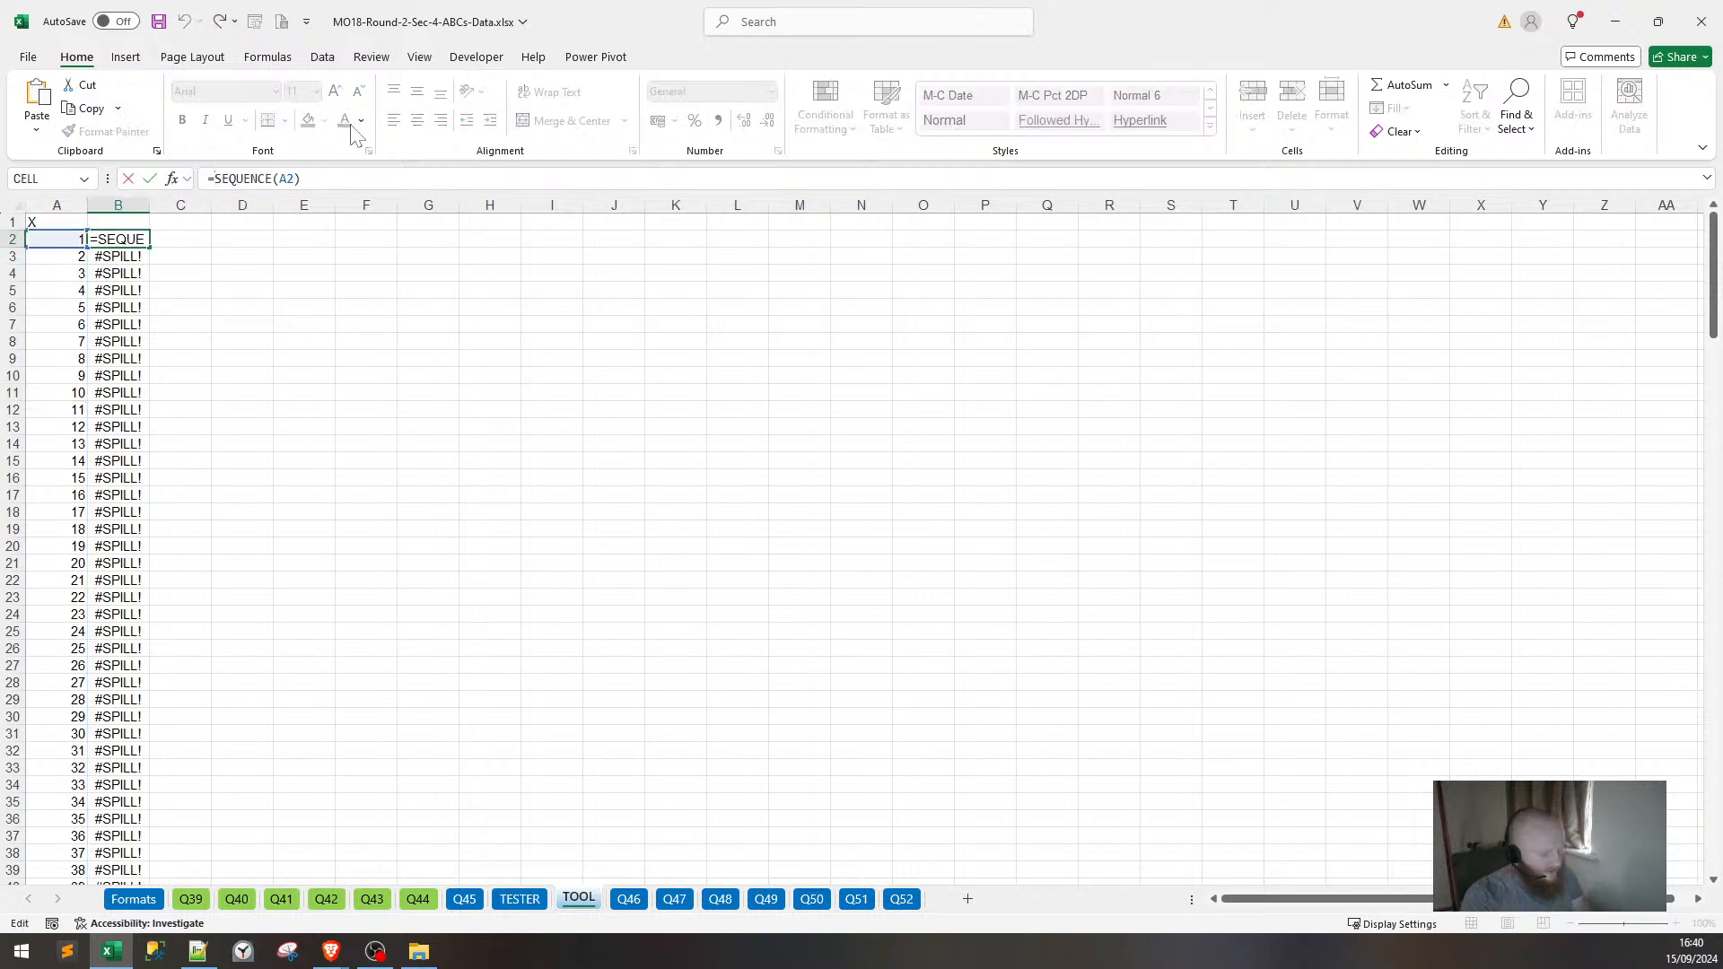
{"action": "type", "text": "TRANSPOSE("}
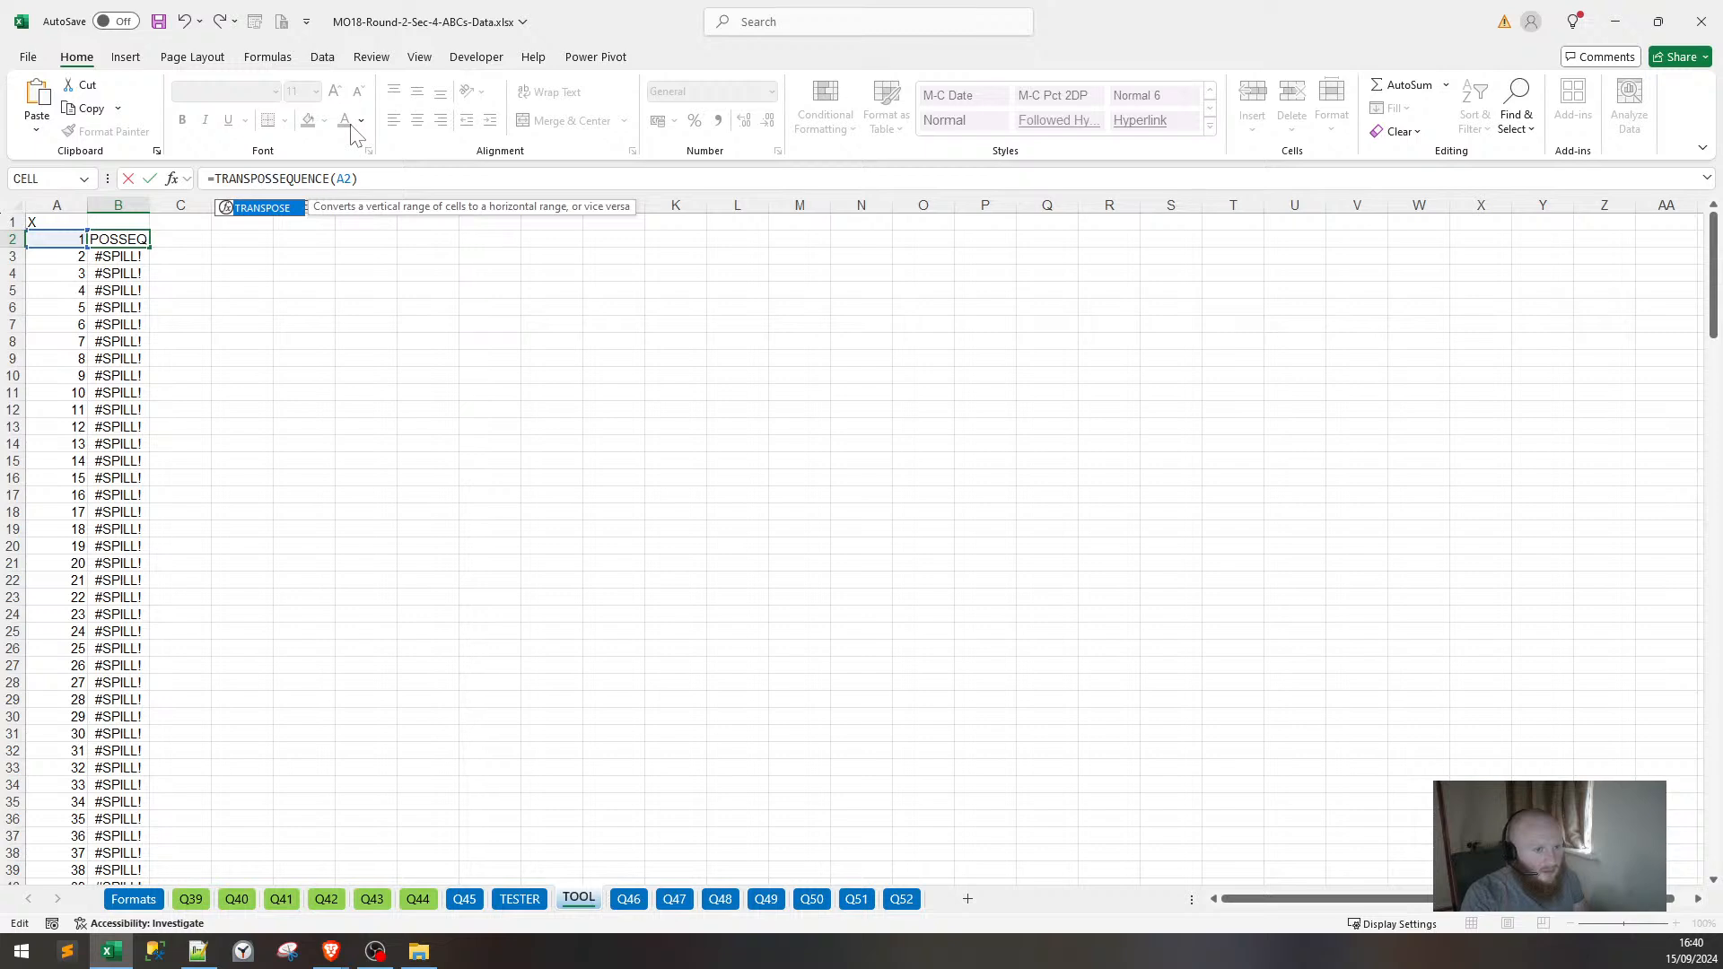
{"action": "key", "text": "End"}
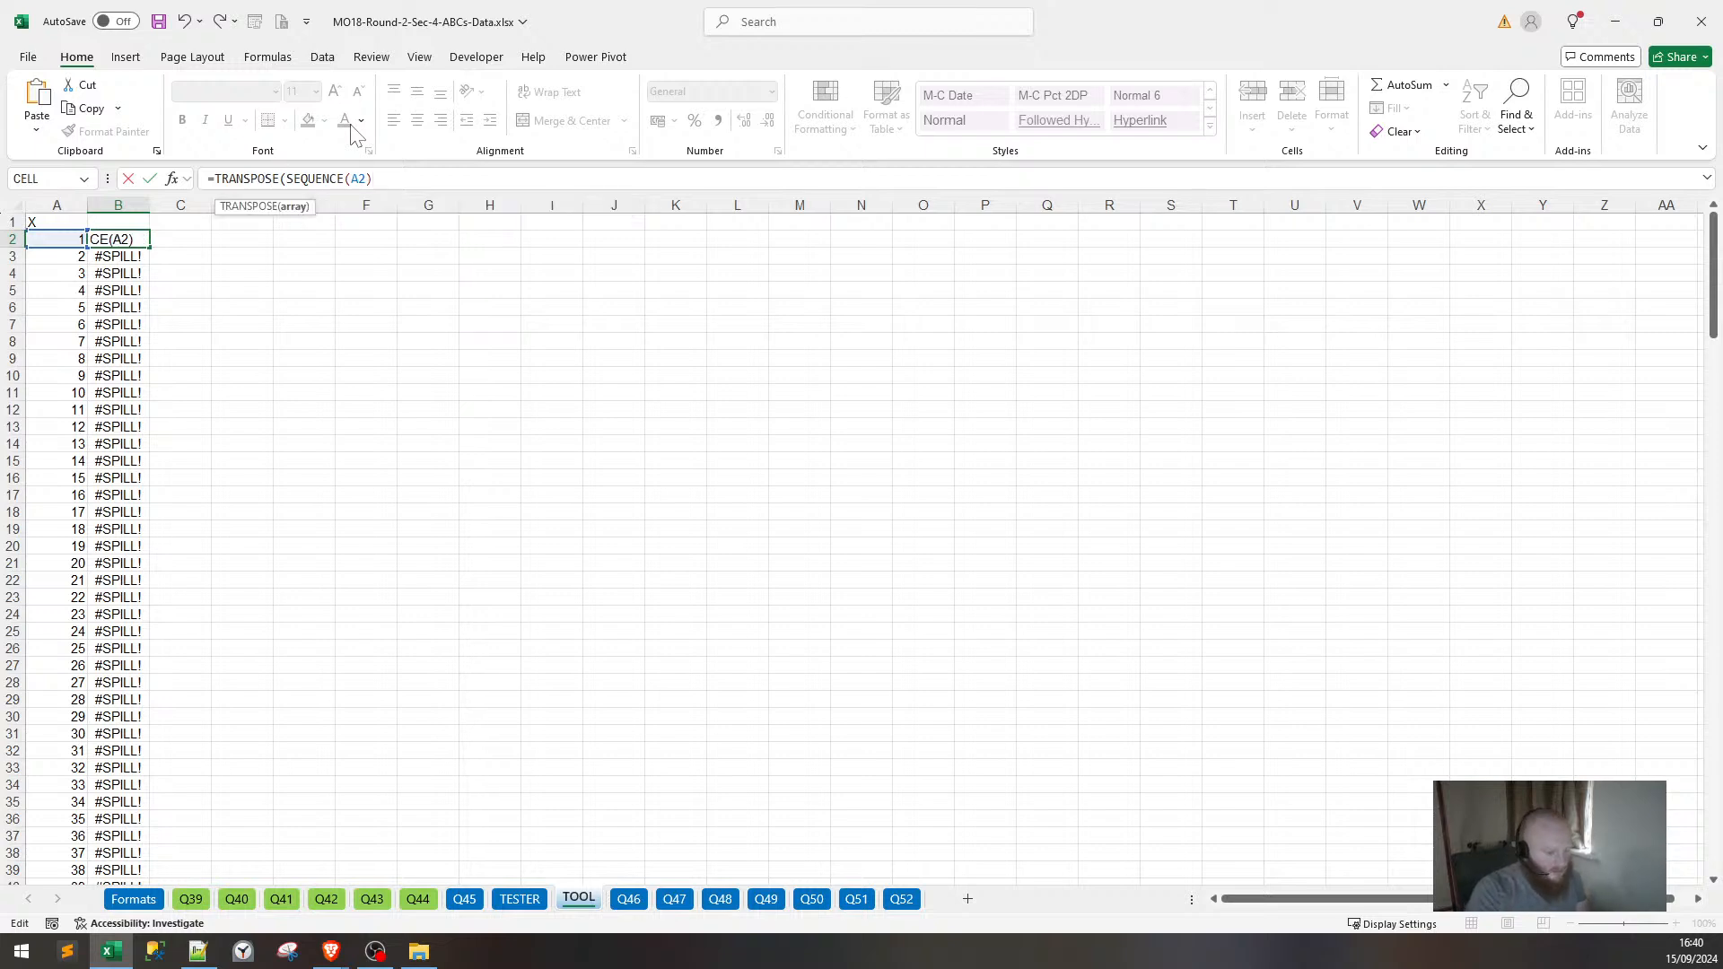
{"action": "type", "text": ")"}
{"action": "key", "text": "Return"}
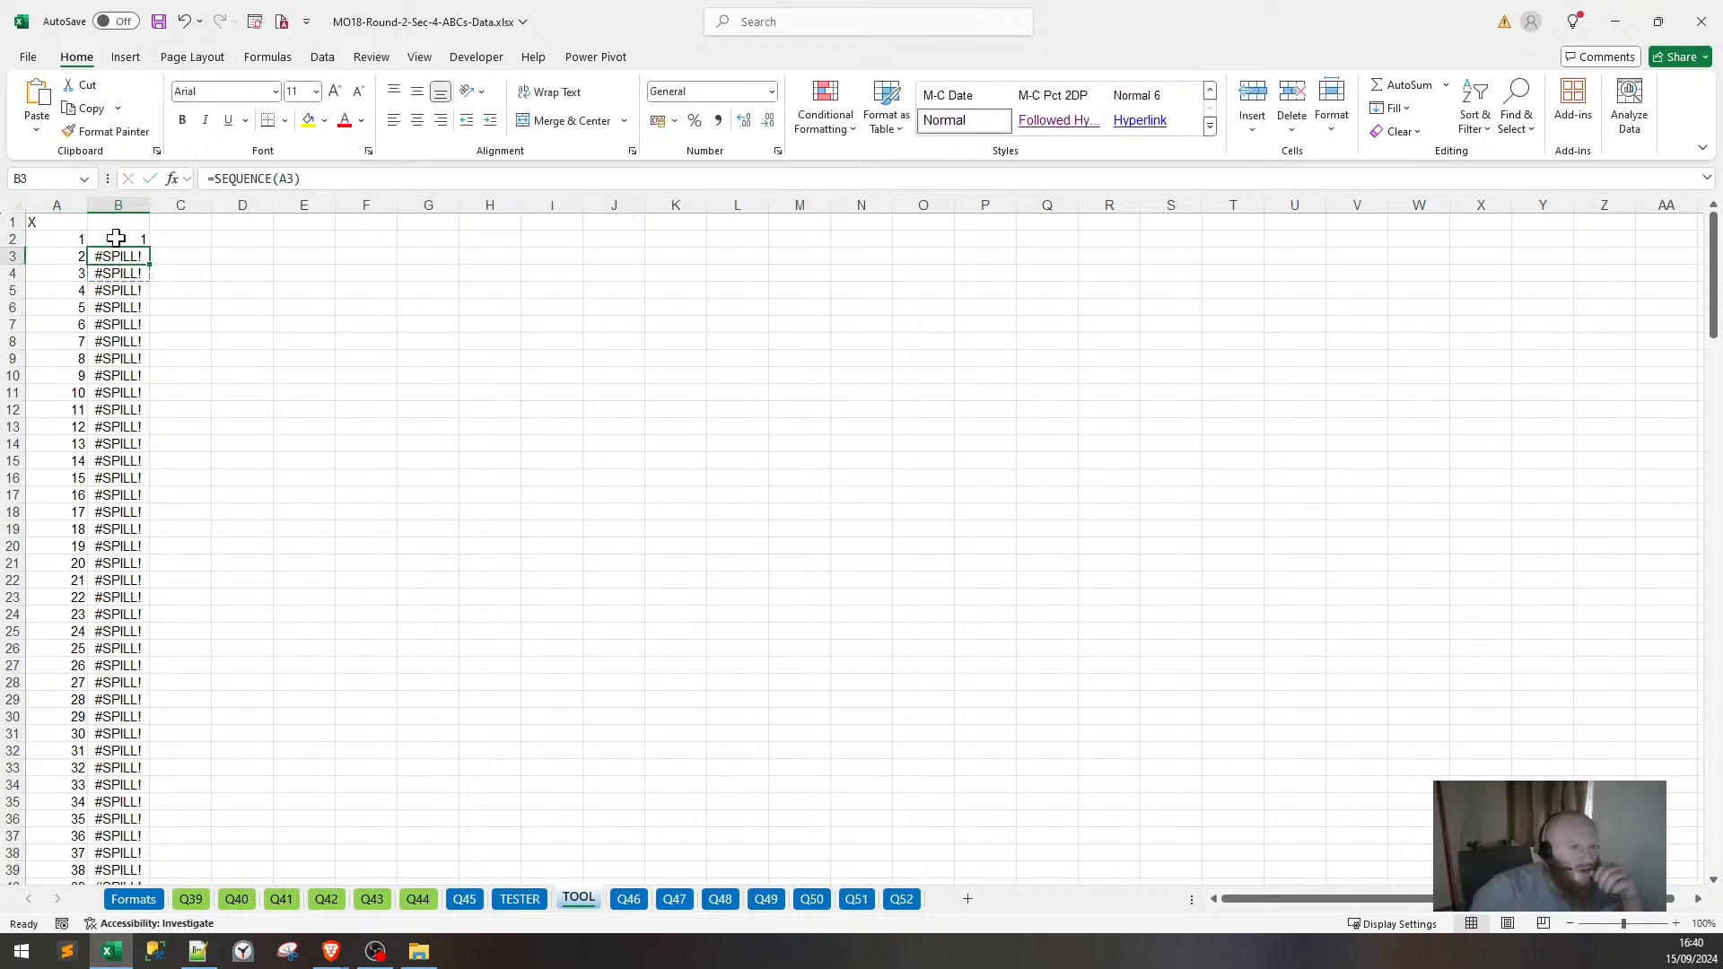
{"action": "left_click", "coordinate": [116, 237]}
{"action": "double_click", "coordinate": [150, 247]}
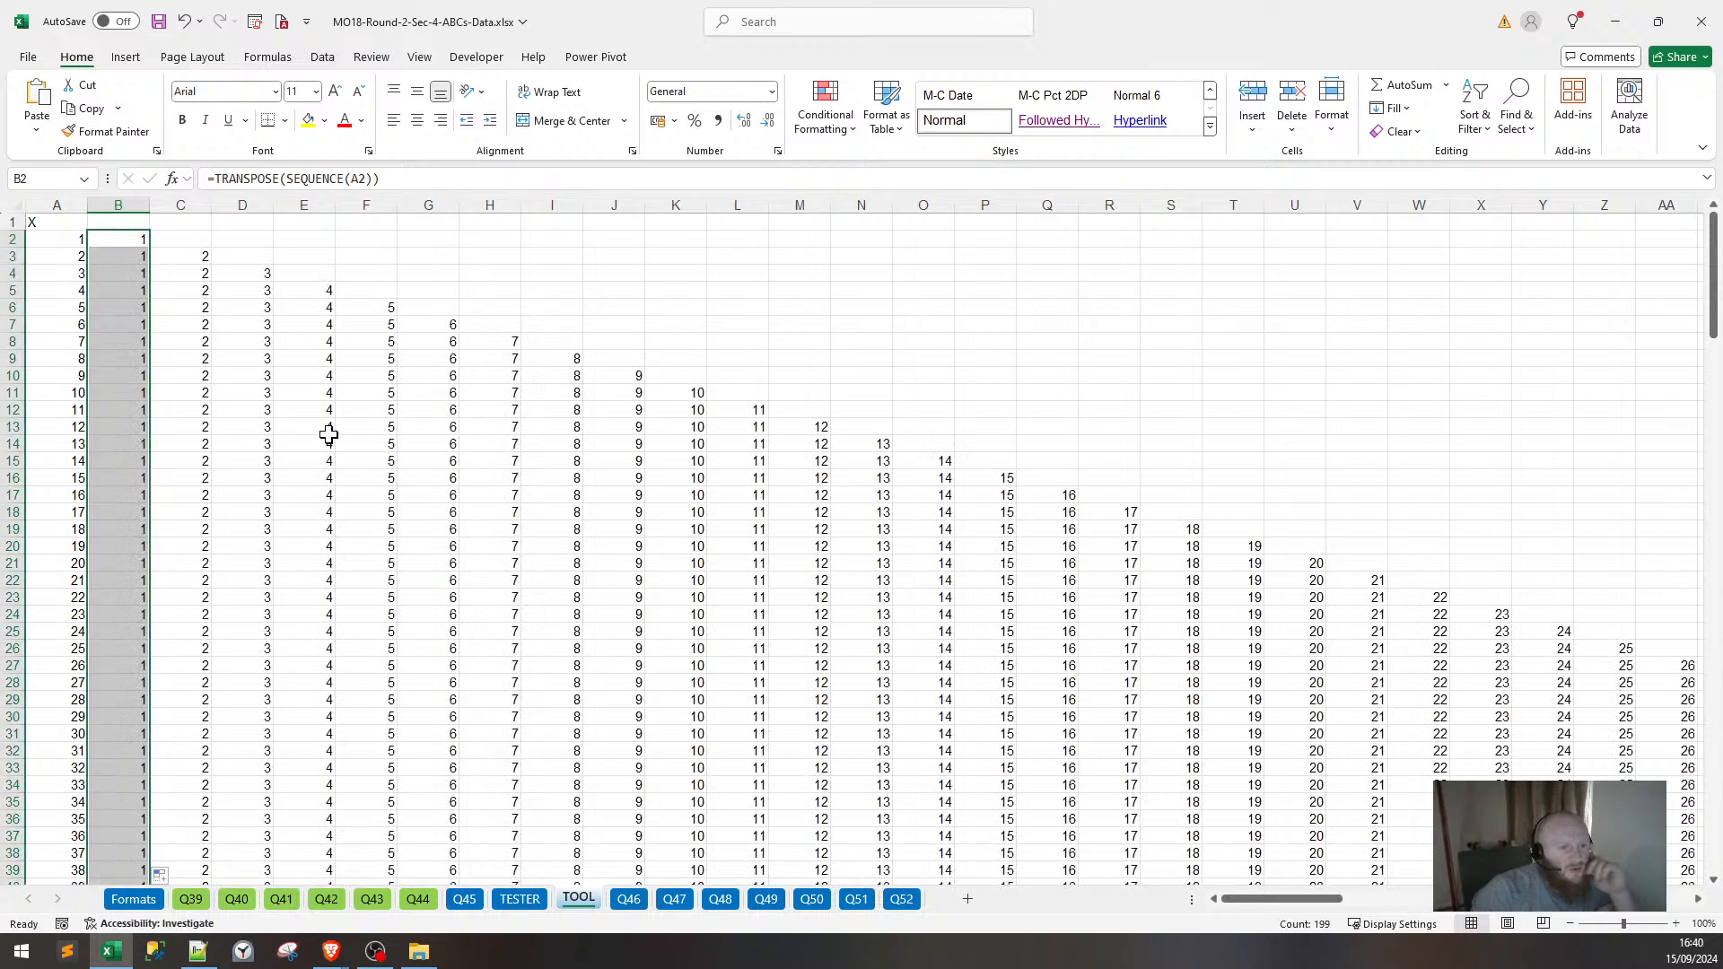
On the TESTER sheet, enter =TRANSPOSE(SEQUENCE({SEQUENCE(4)})) in N17.
{"action": "left_click", "coordinate": [520, 898]}
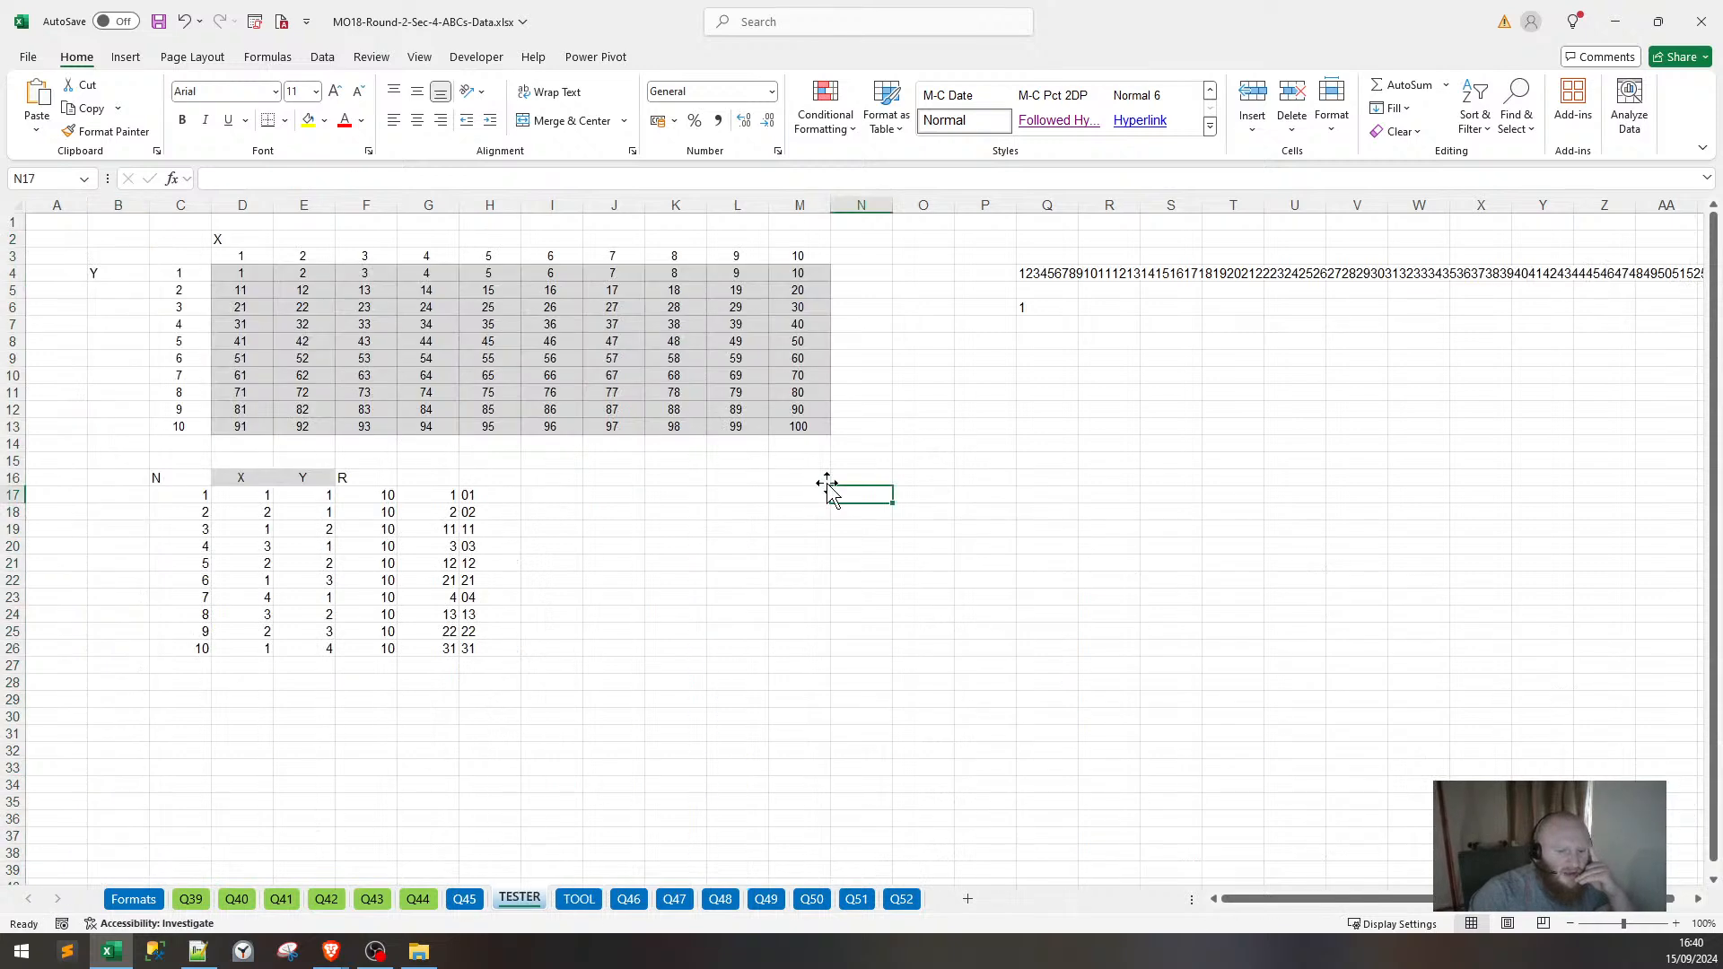
{"action": "type", "text": "="}
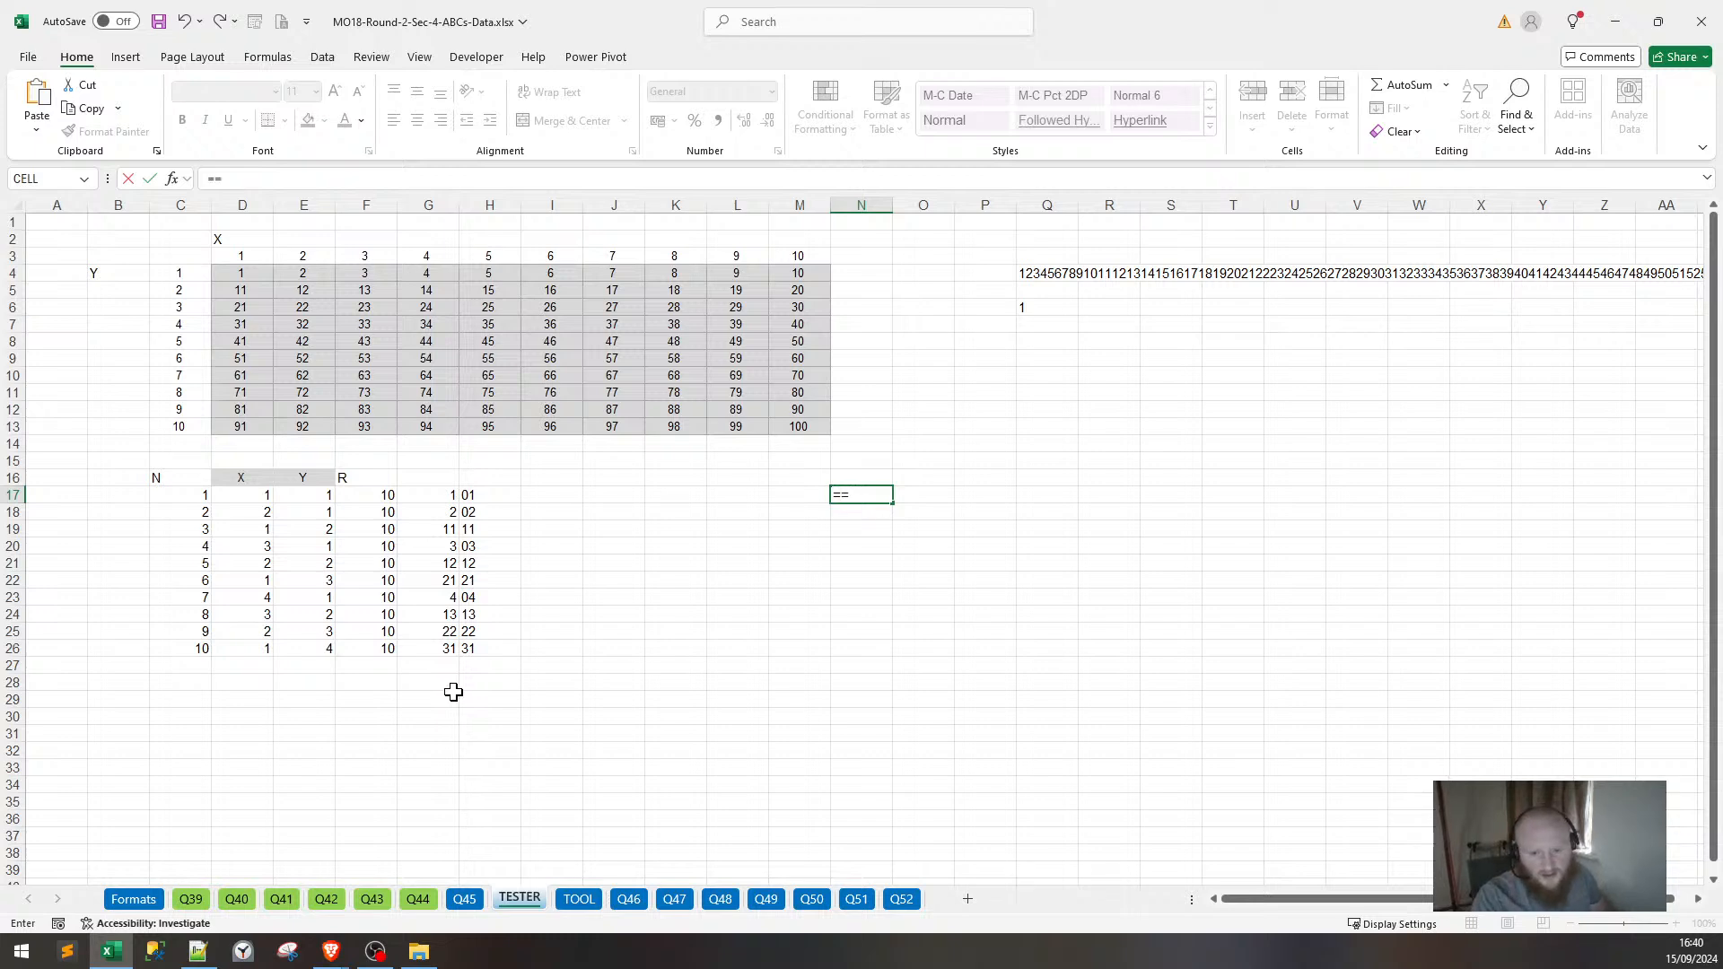
{"action": "type", "text": "TR"}
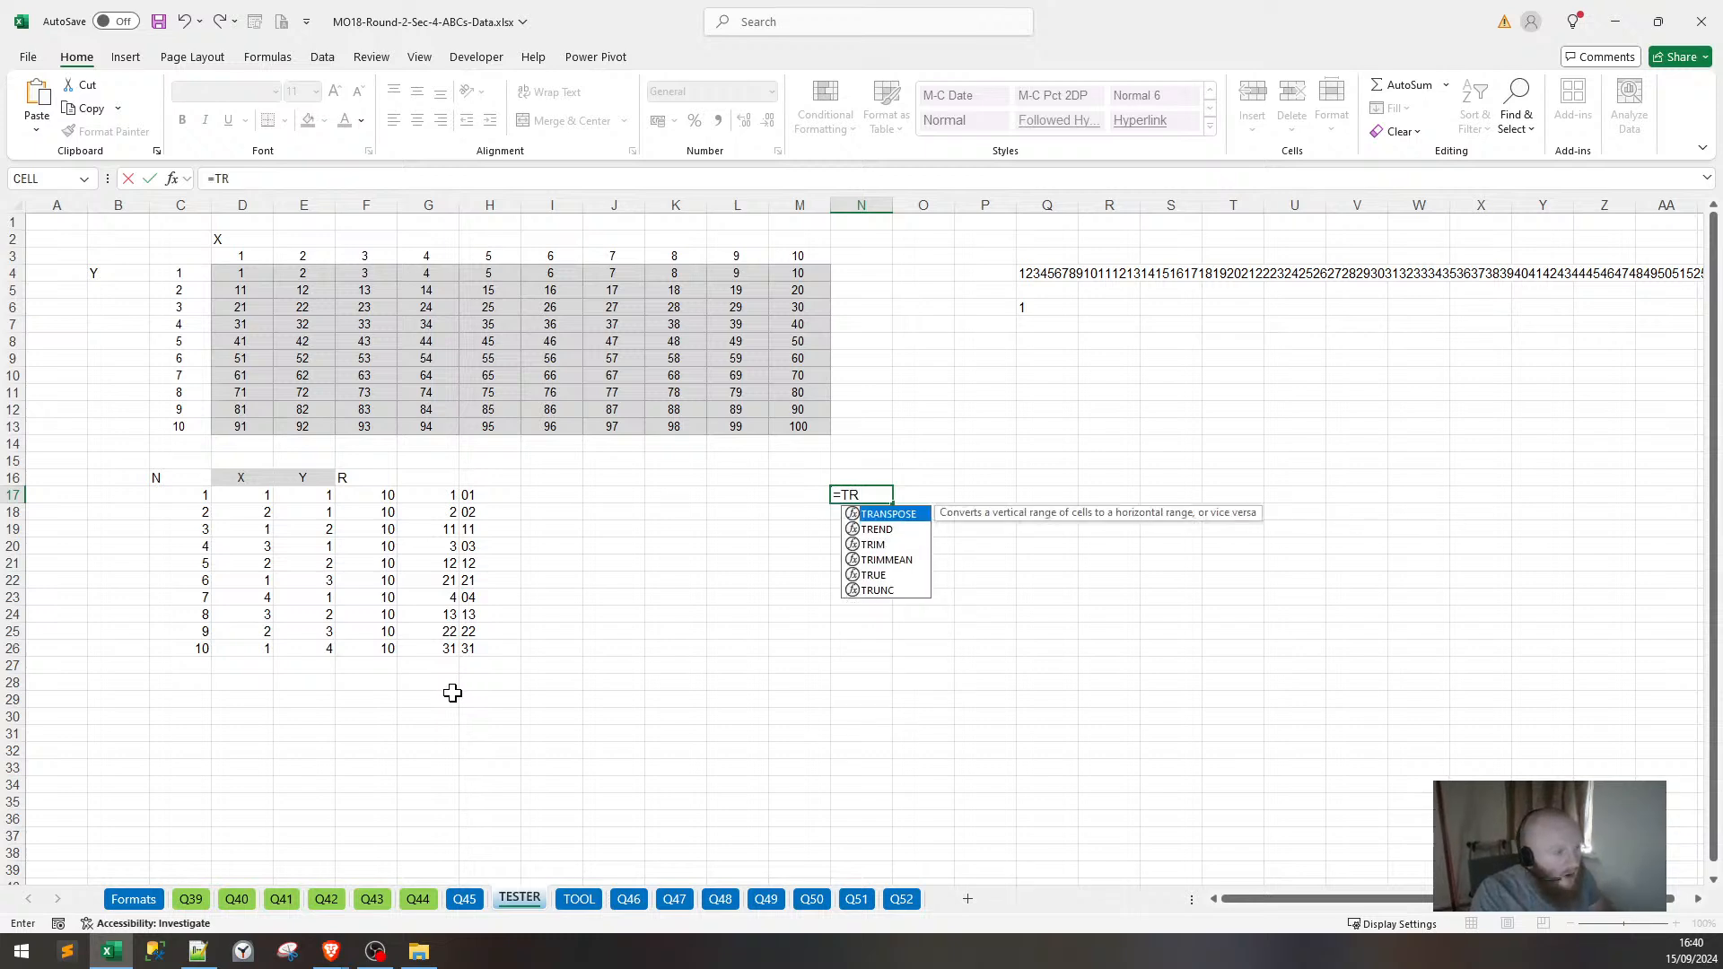
{"action": "type", "text": "ANSPOSE("}
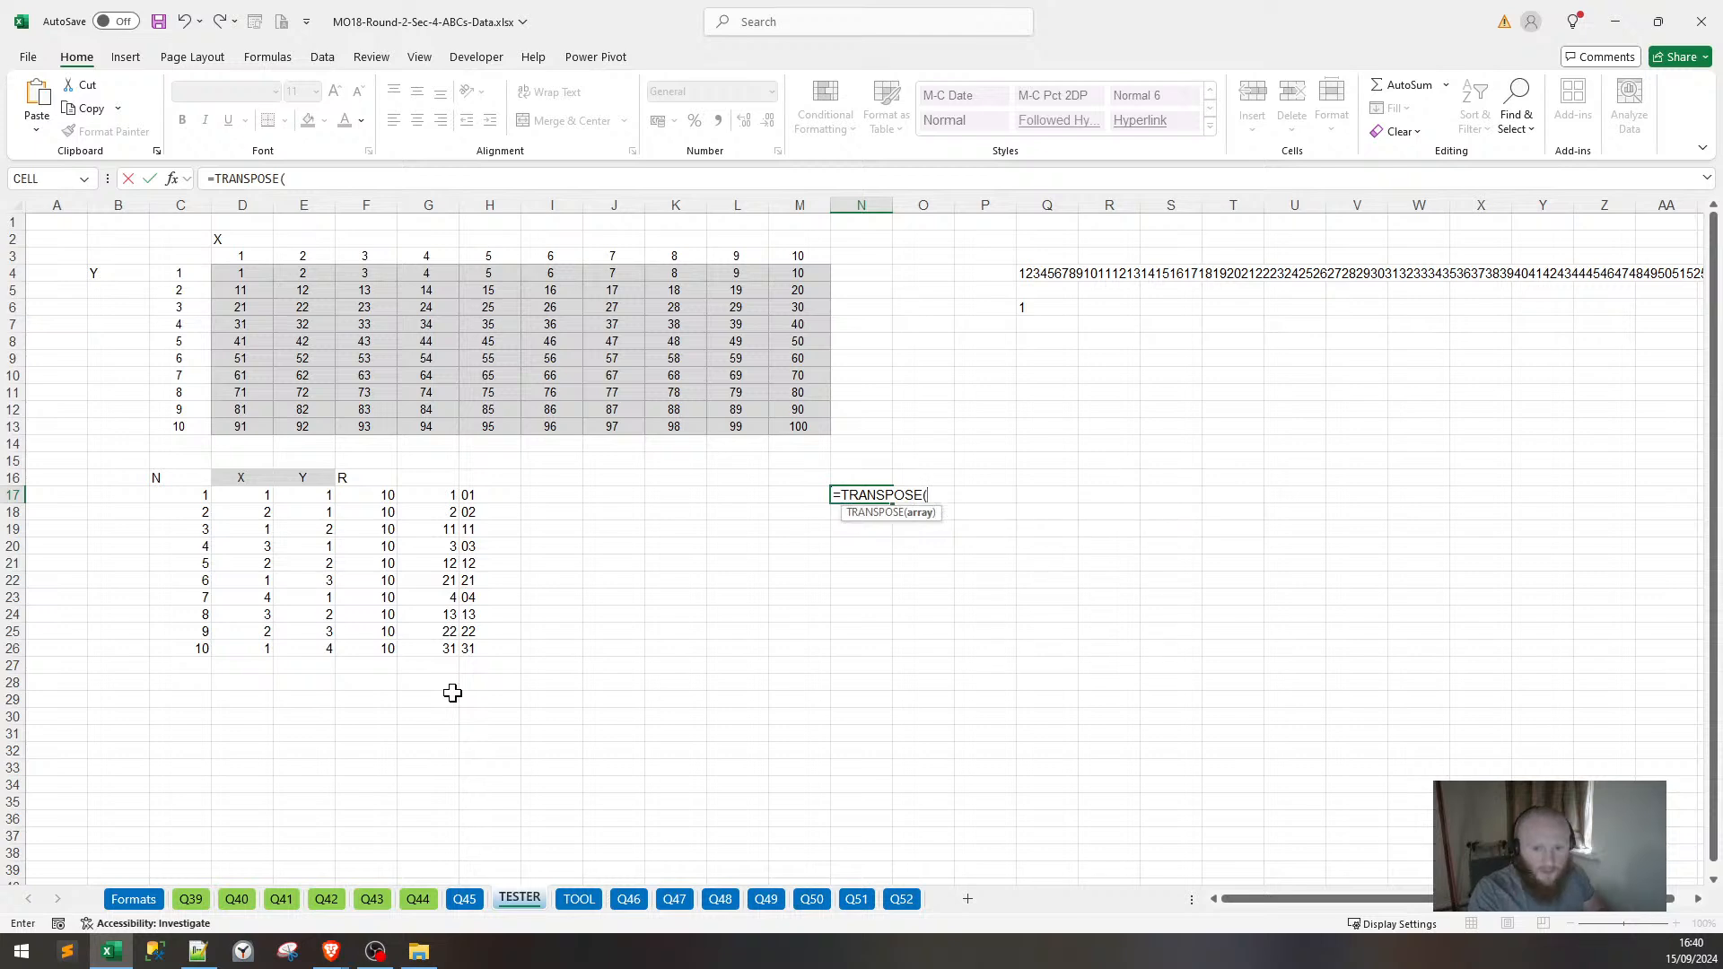
{"action": "type", "text": "SEQU"}
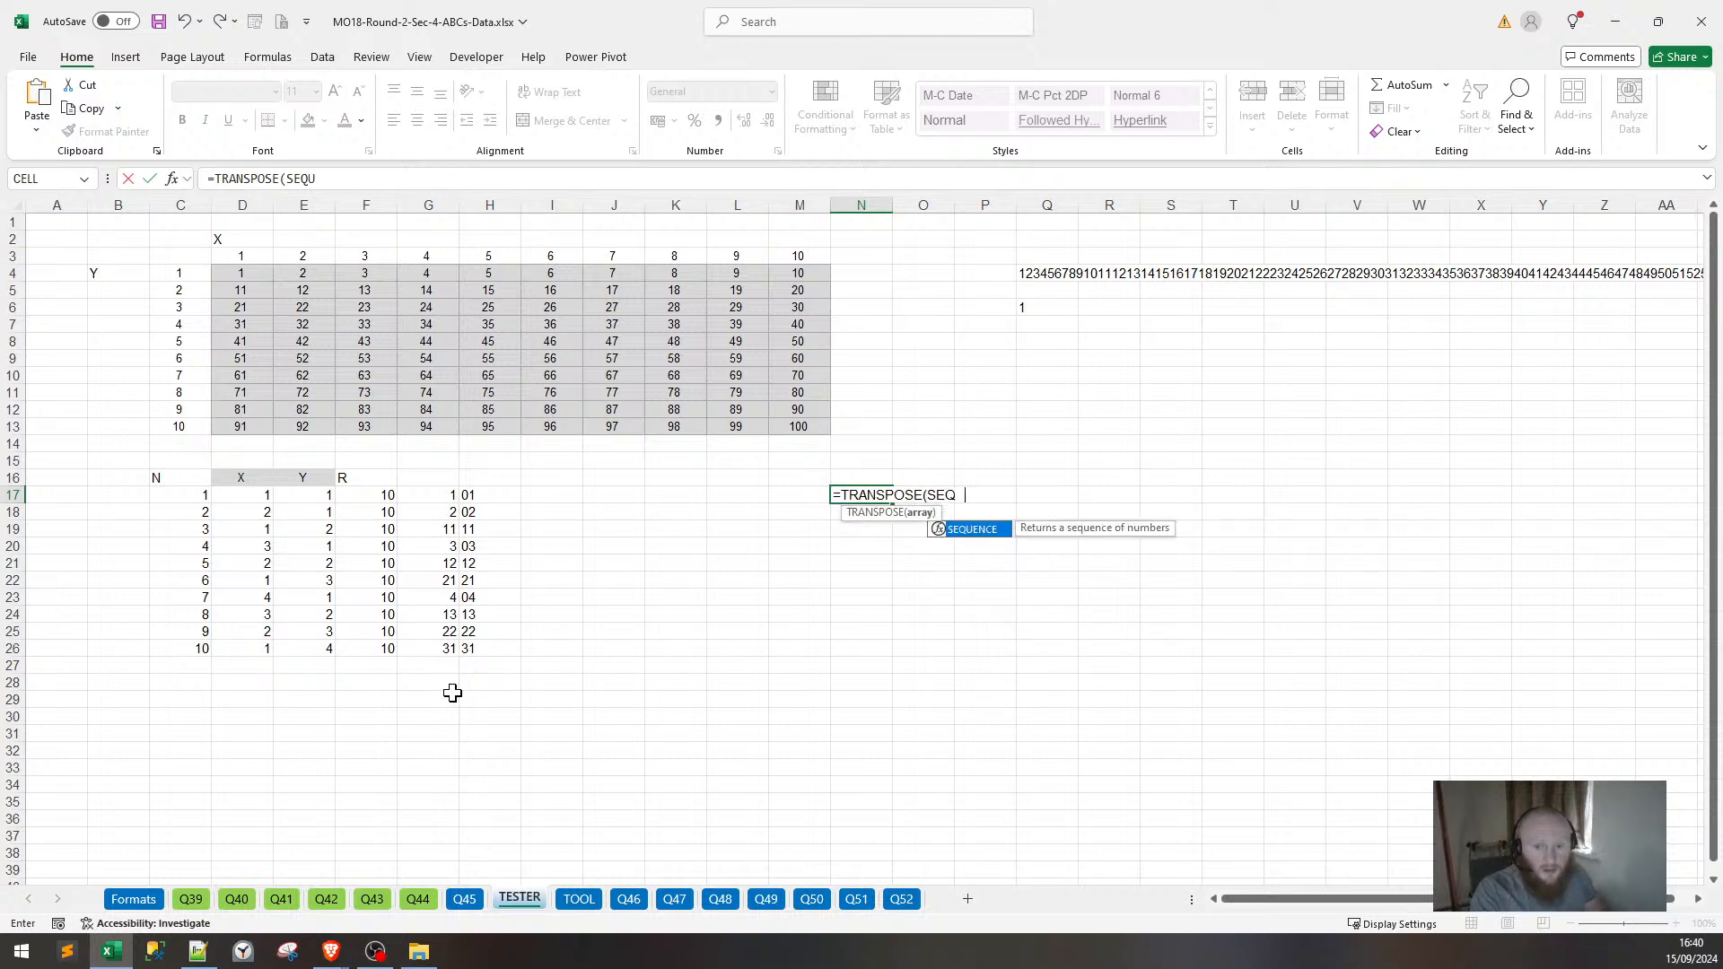
{"action": "type", "text": "ENCE({SEQUEN"}
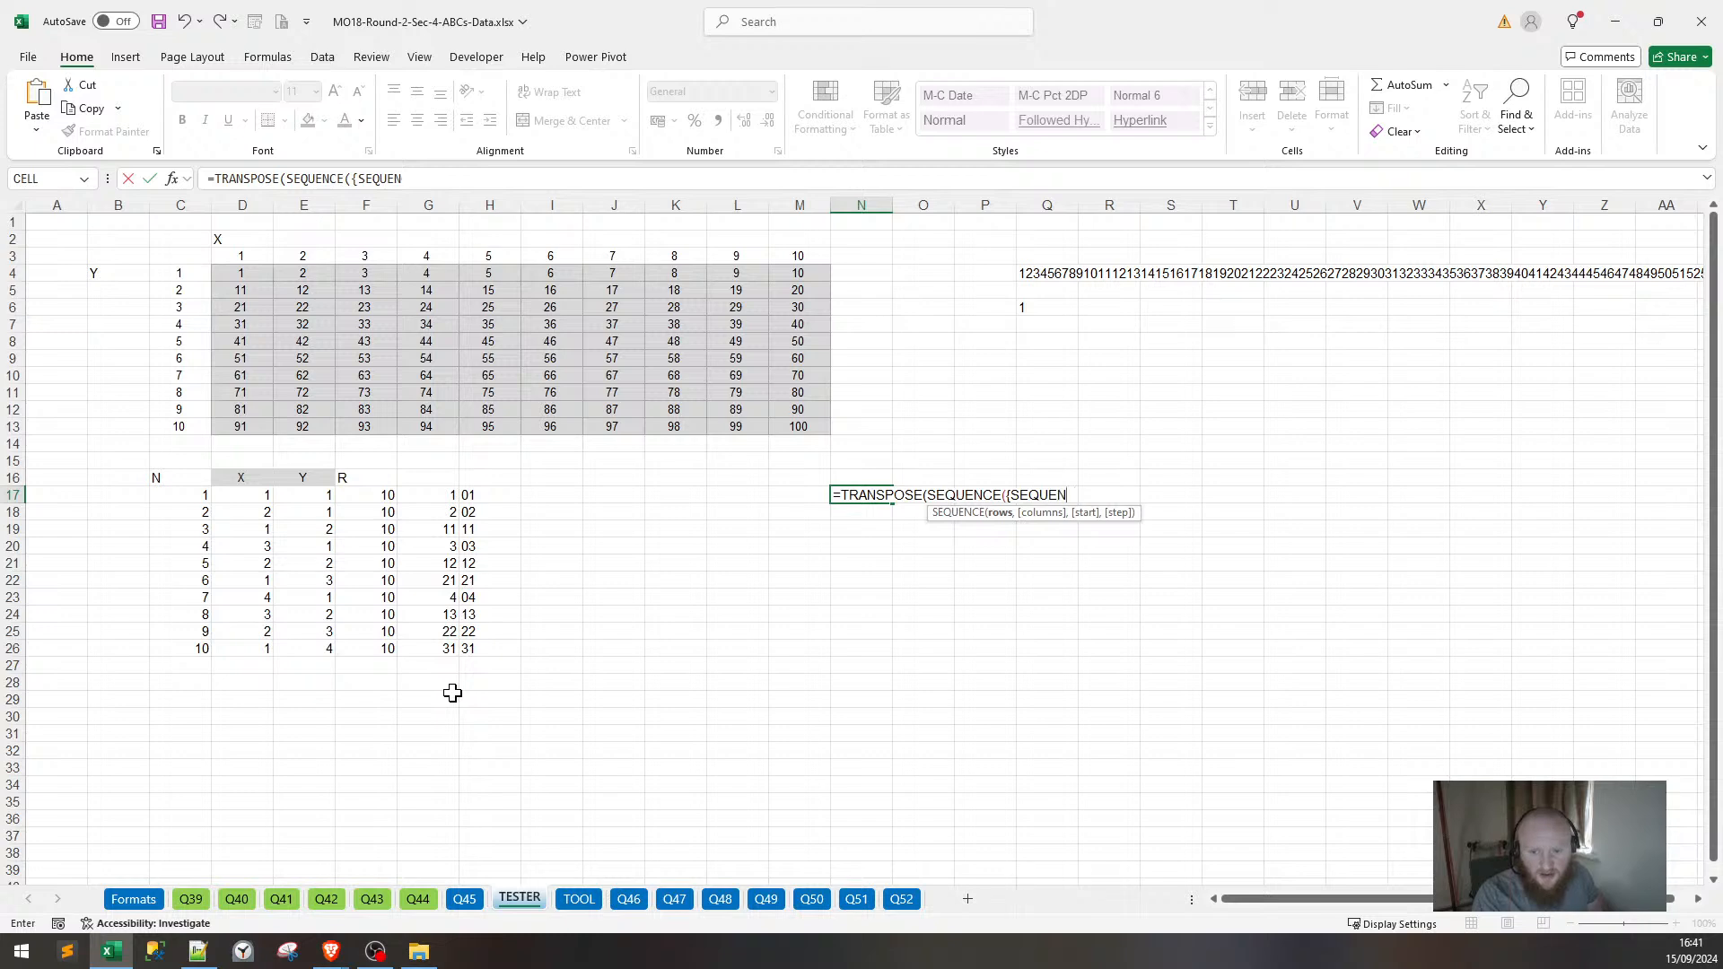
{"action": "type", "text": "CE("}
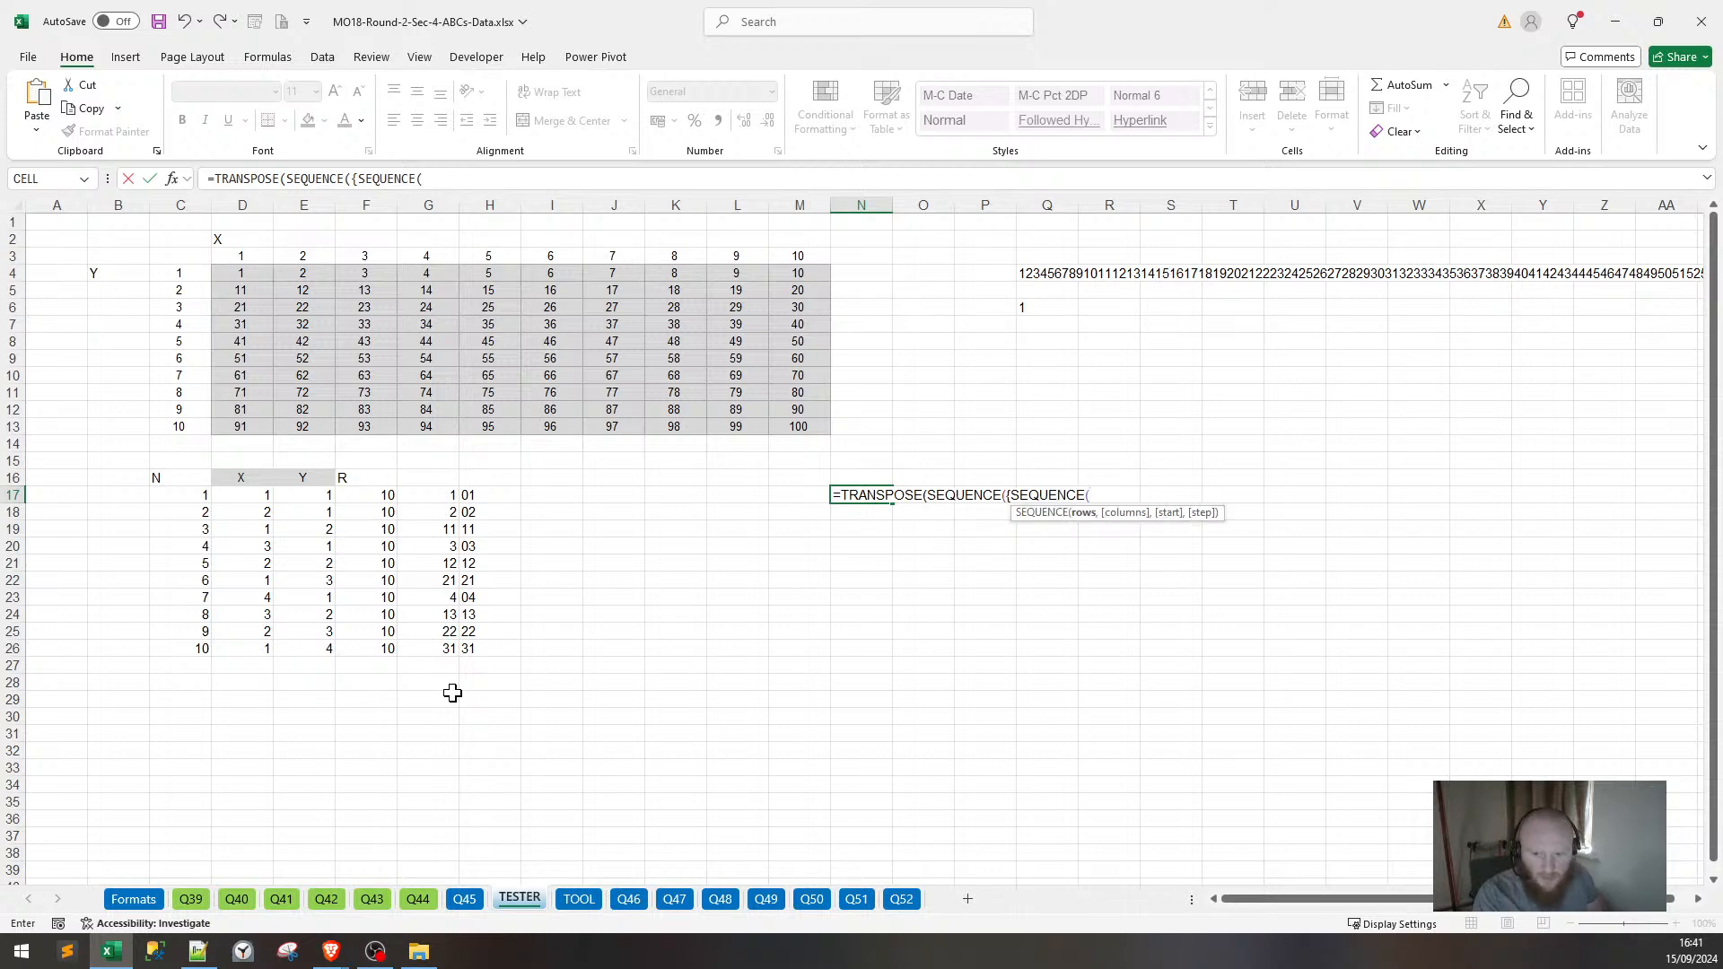
{"action": "type", "text": "4)"}
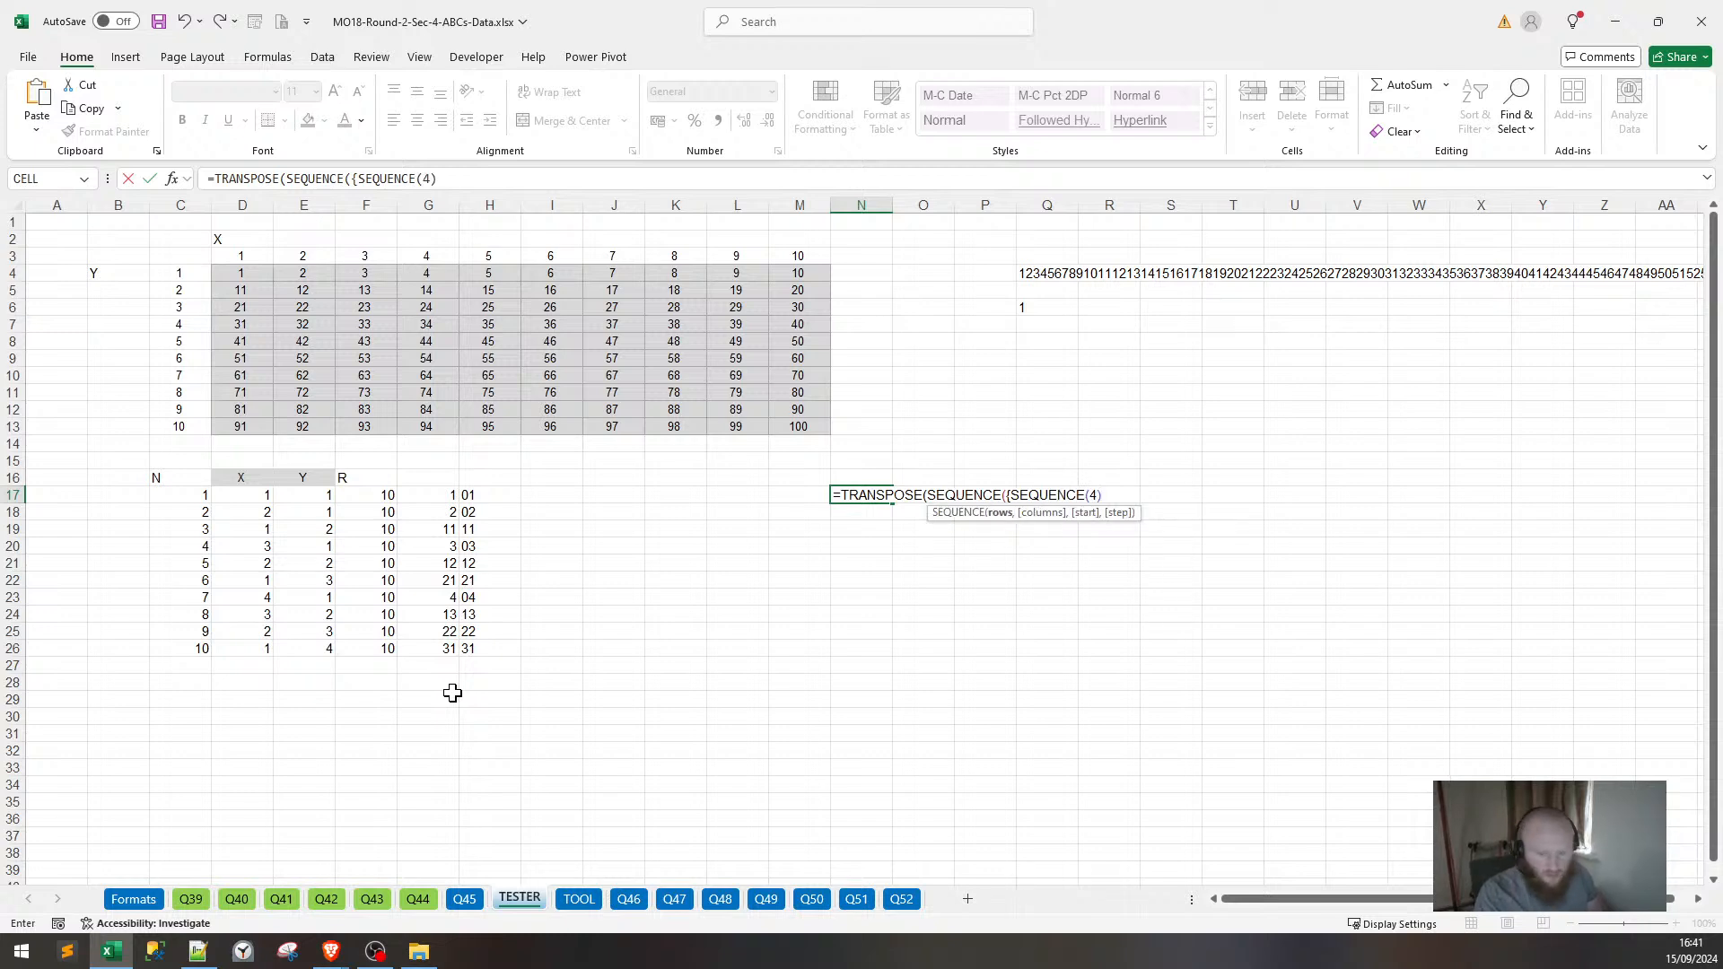
{"action": "type", "text": "})"}
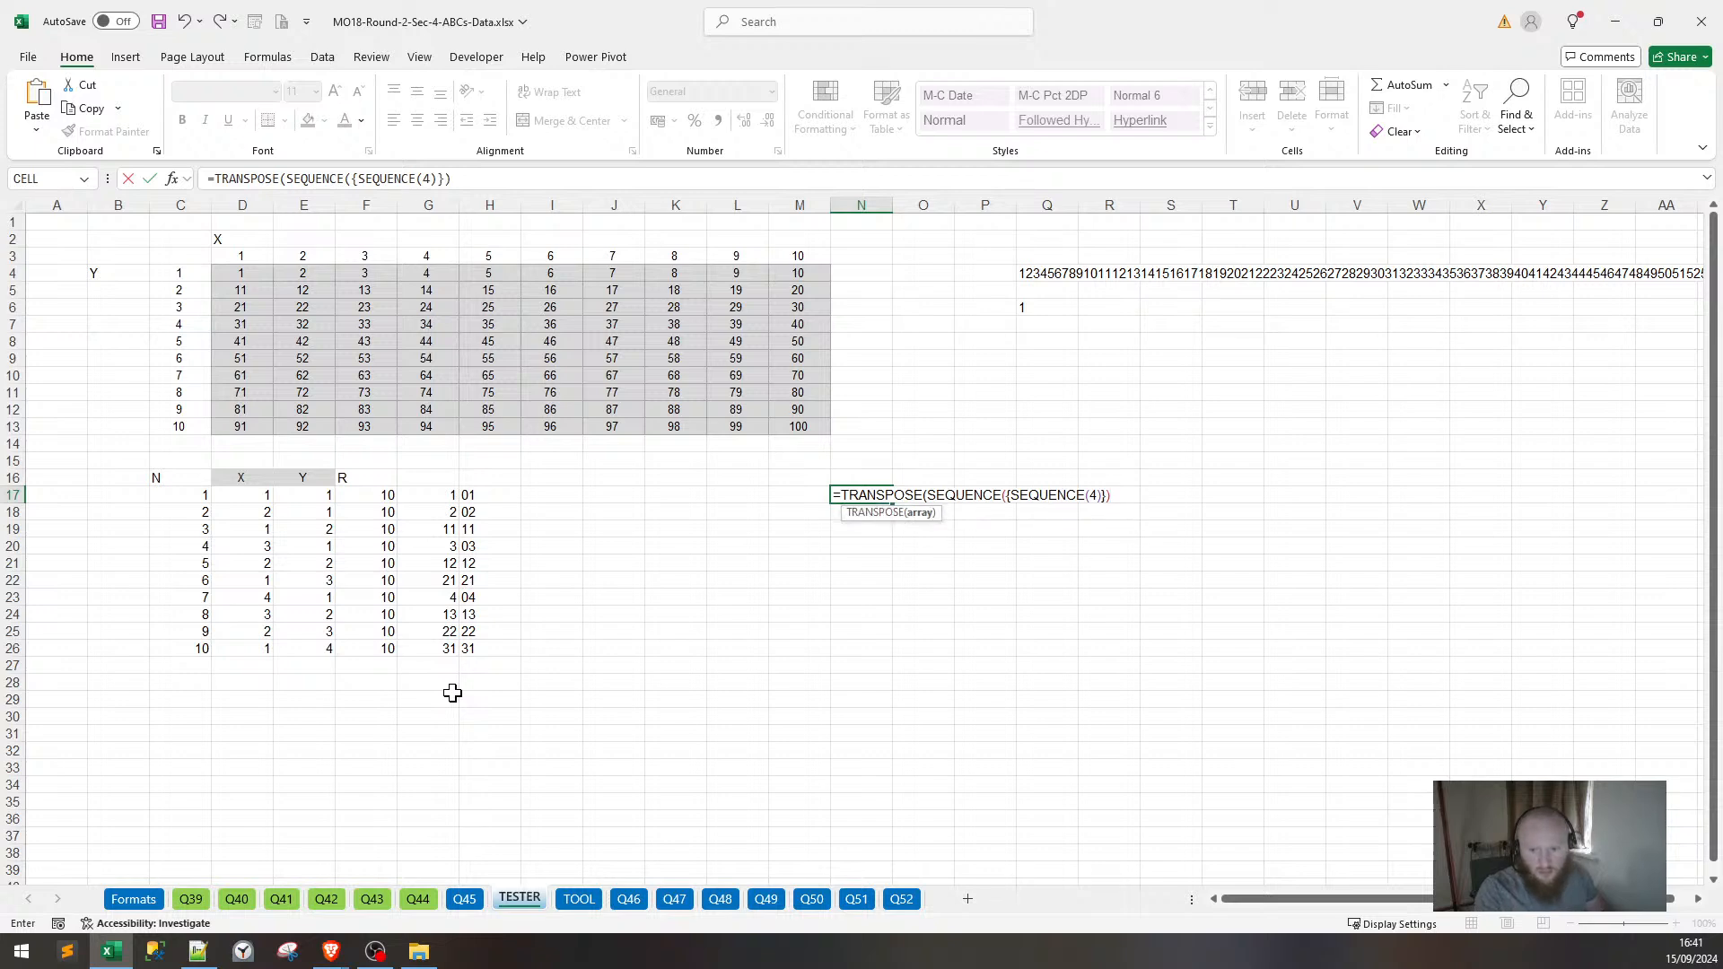
{"action": "type", "text": ")"}
{"action": "key", "text": "Return"}
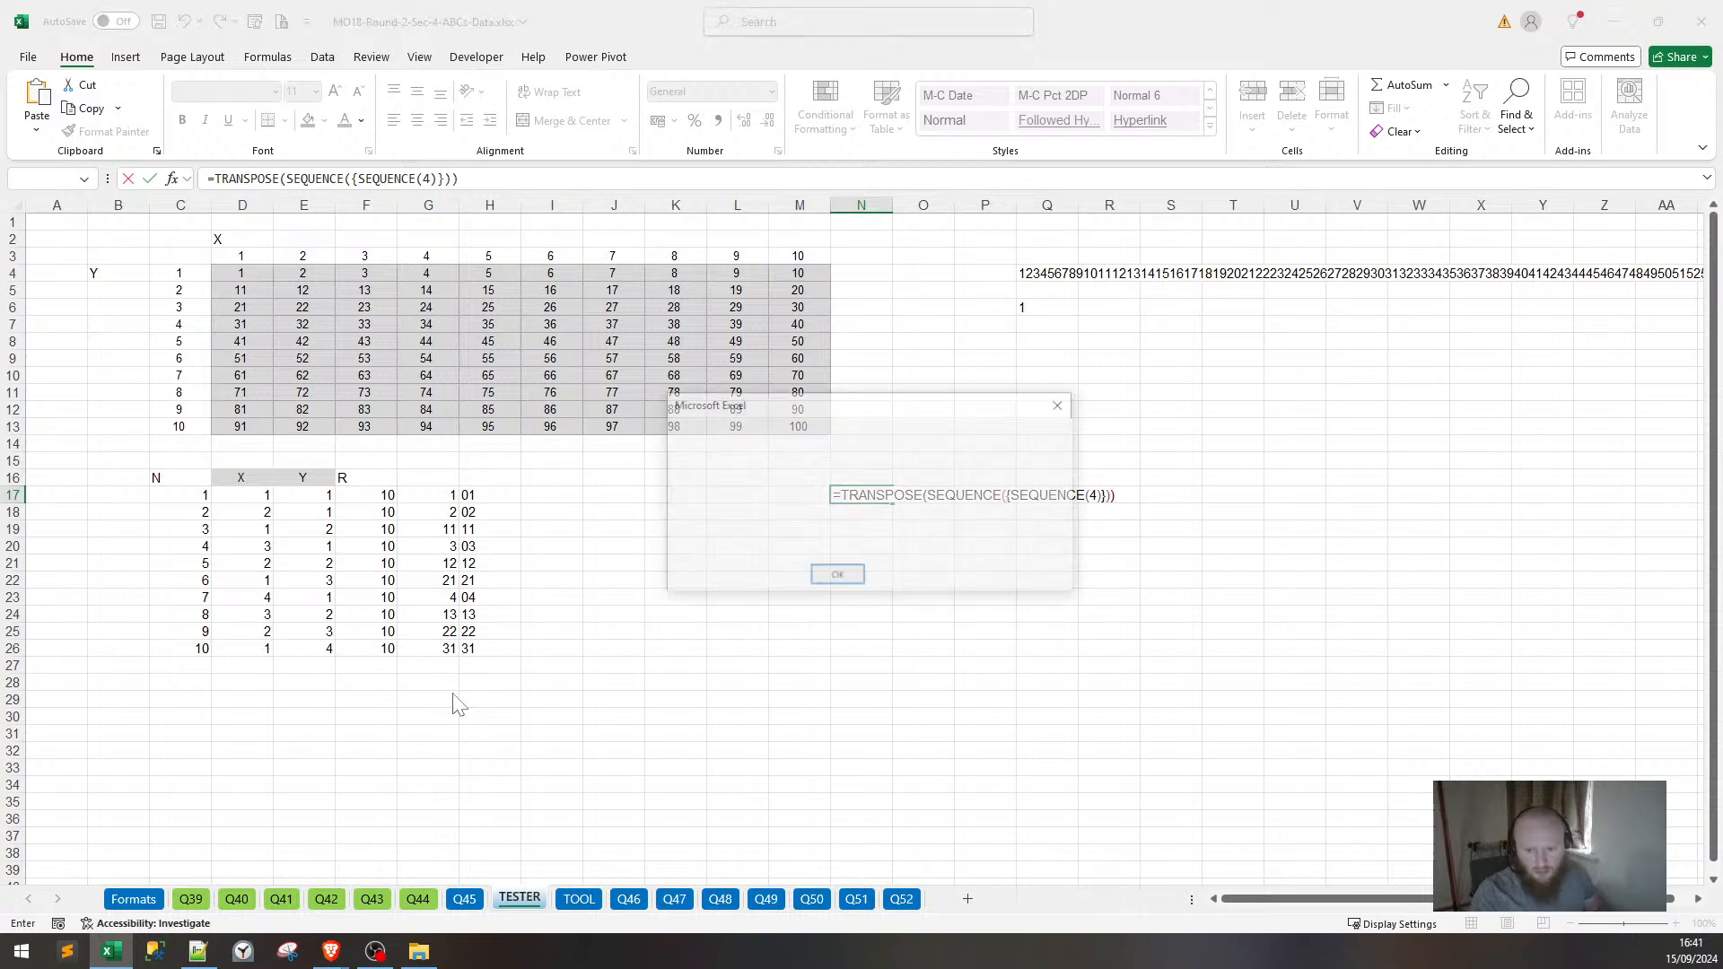
Dismiss the formula error message and the help page it opened.
{"action": "key", "text": "Return"}
{"action": "key", "text": "Return"}
{"action": "key", "text": "Return"}
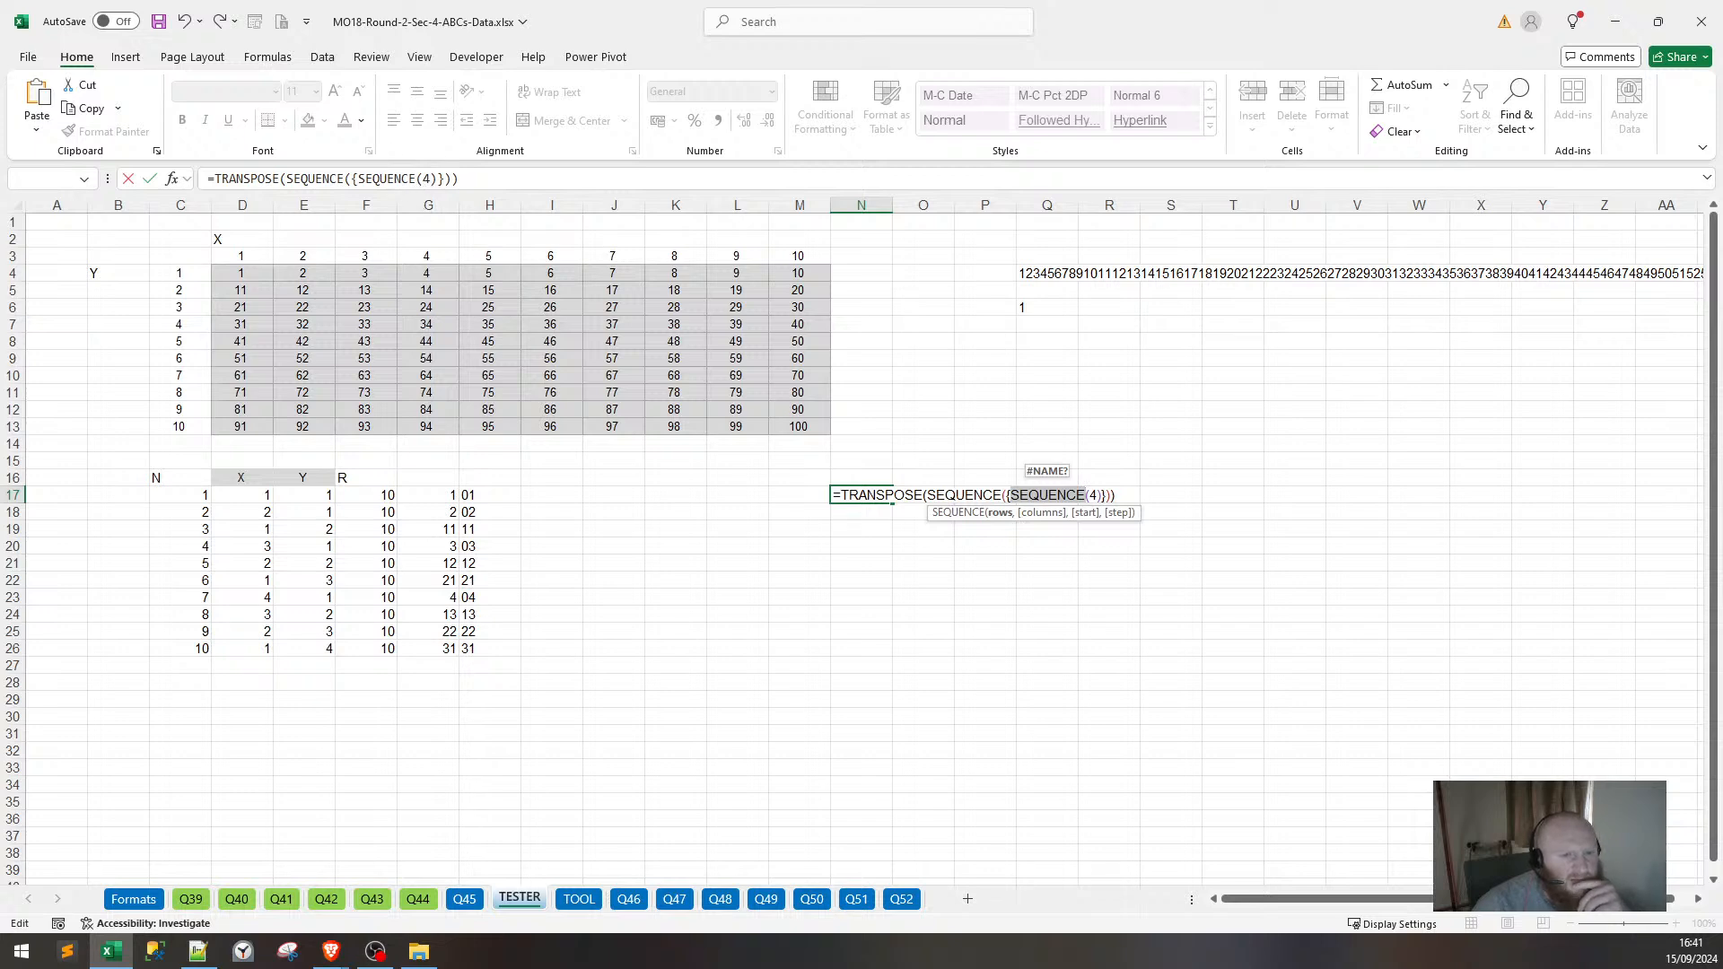
{"action": "key", "text": "Return"}
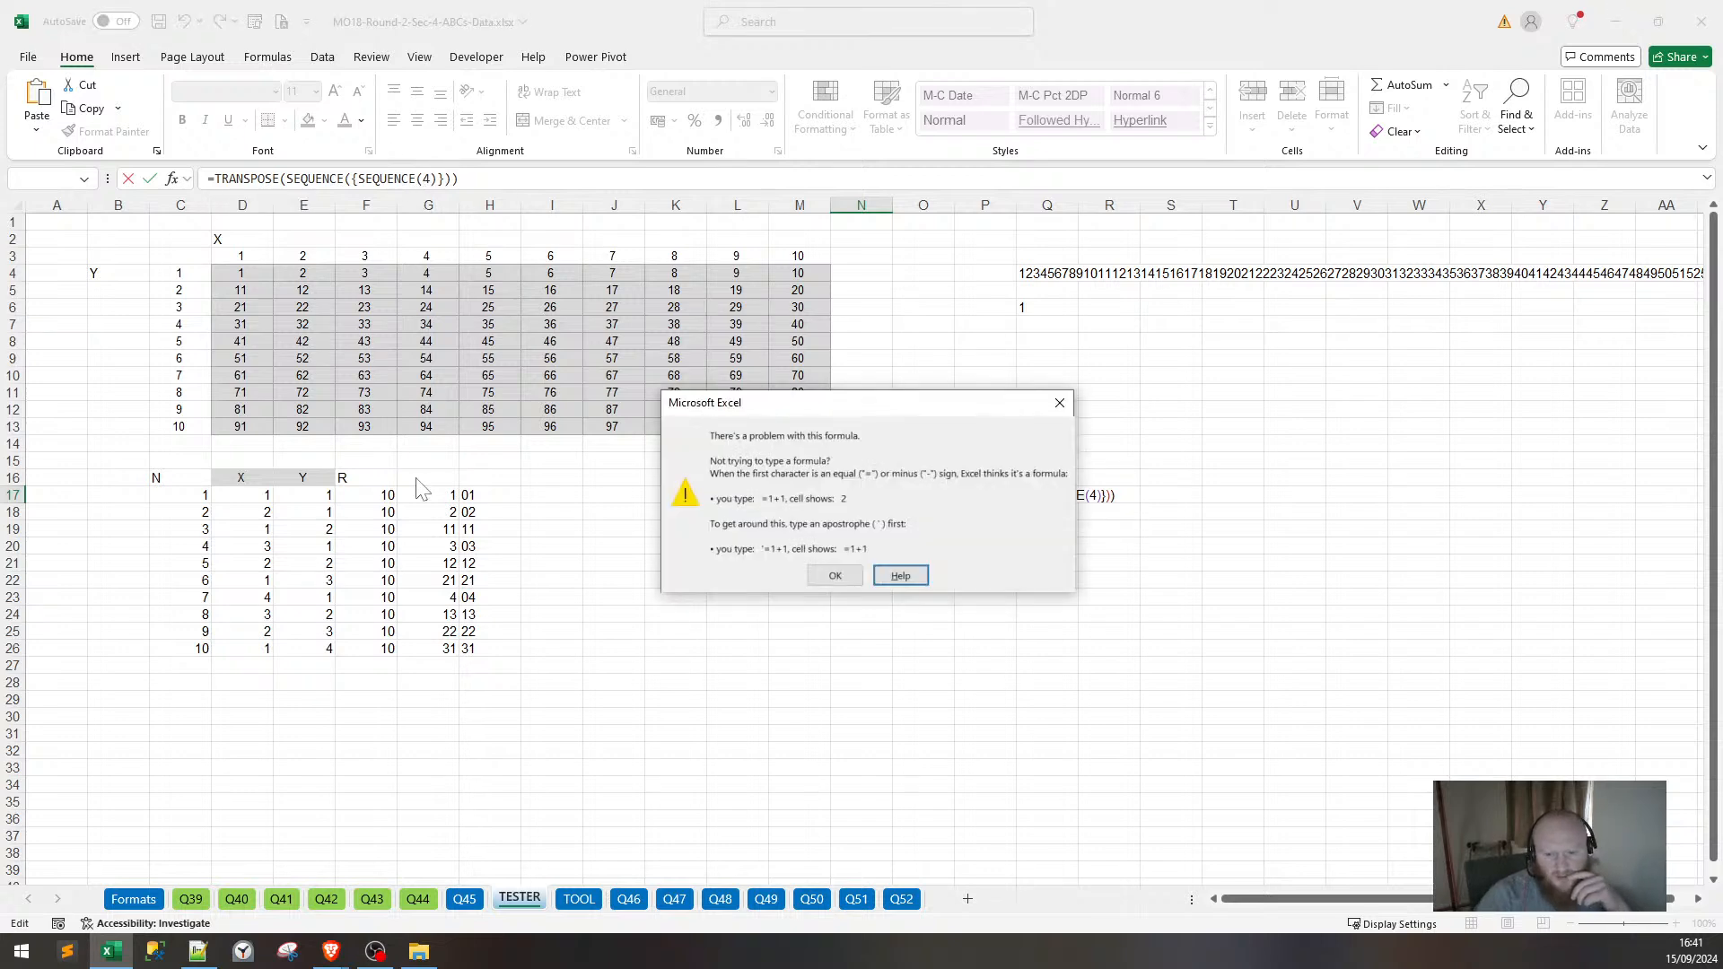
{"action": "key", "text": "Return"}
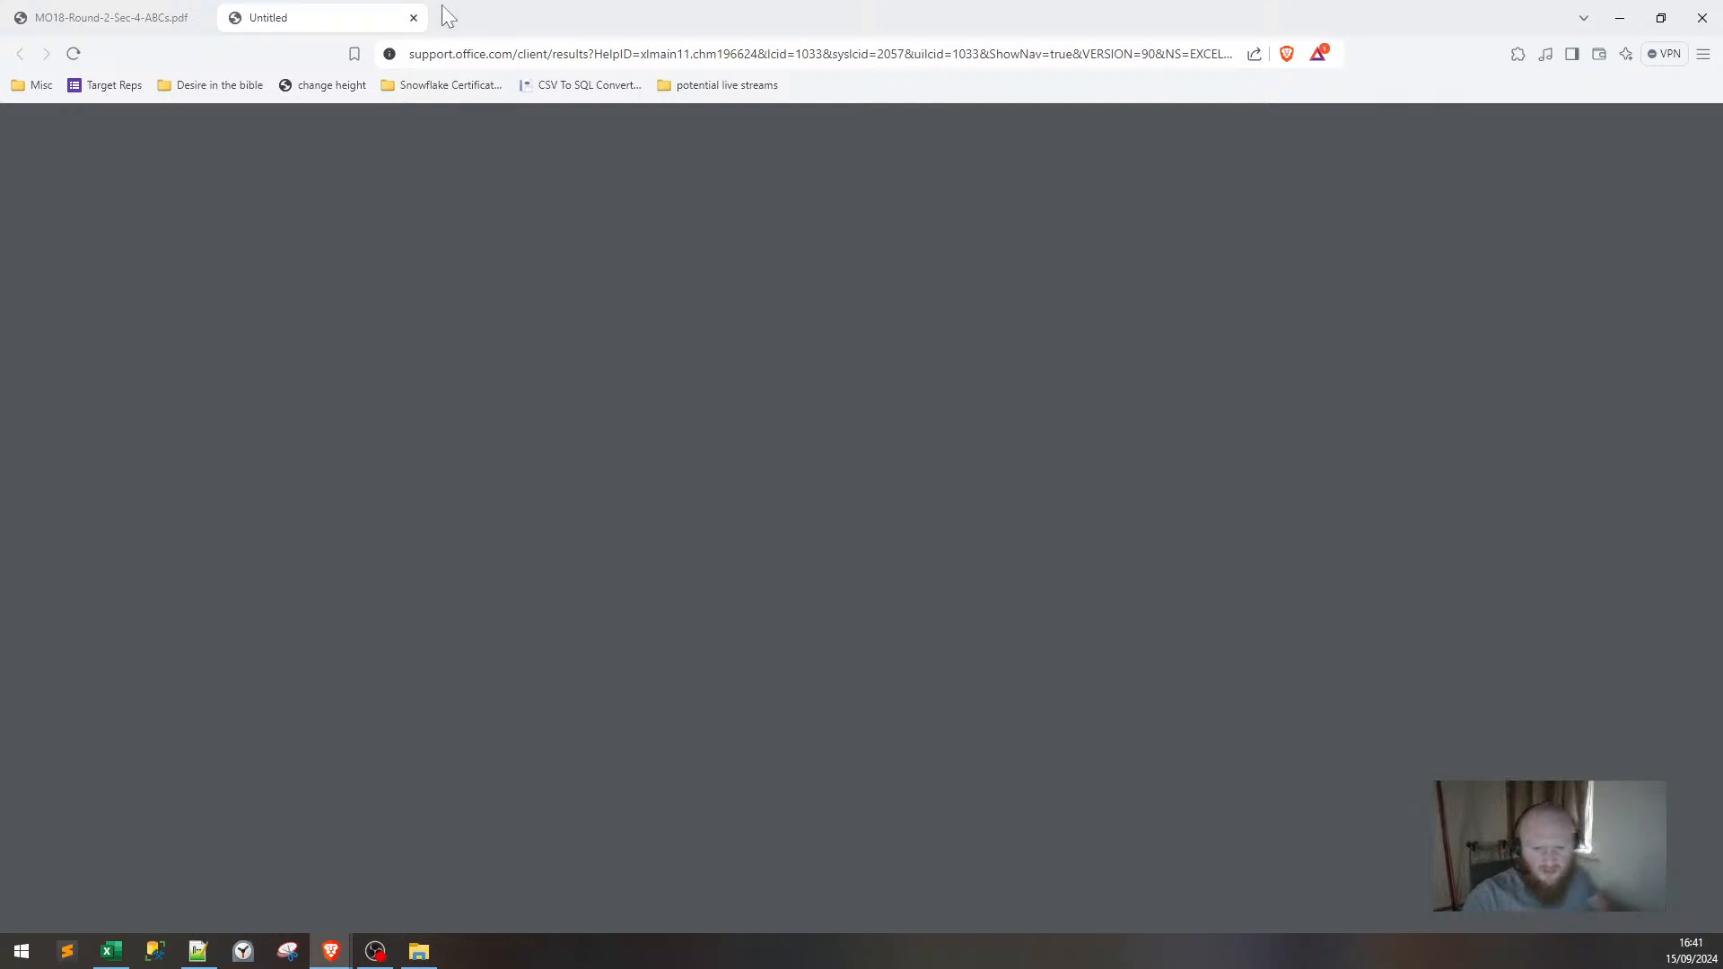
{"action": "left_click", "coordinate": [414, 17]}
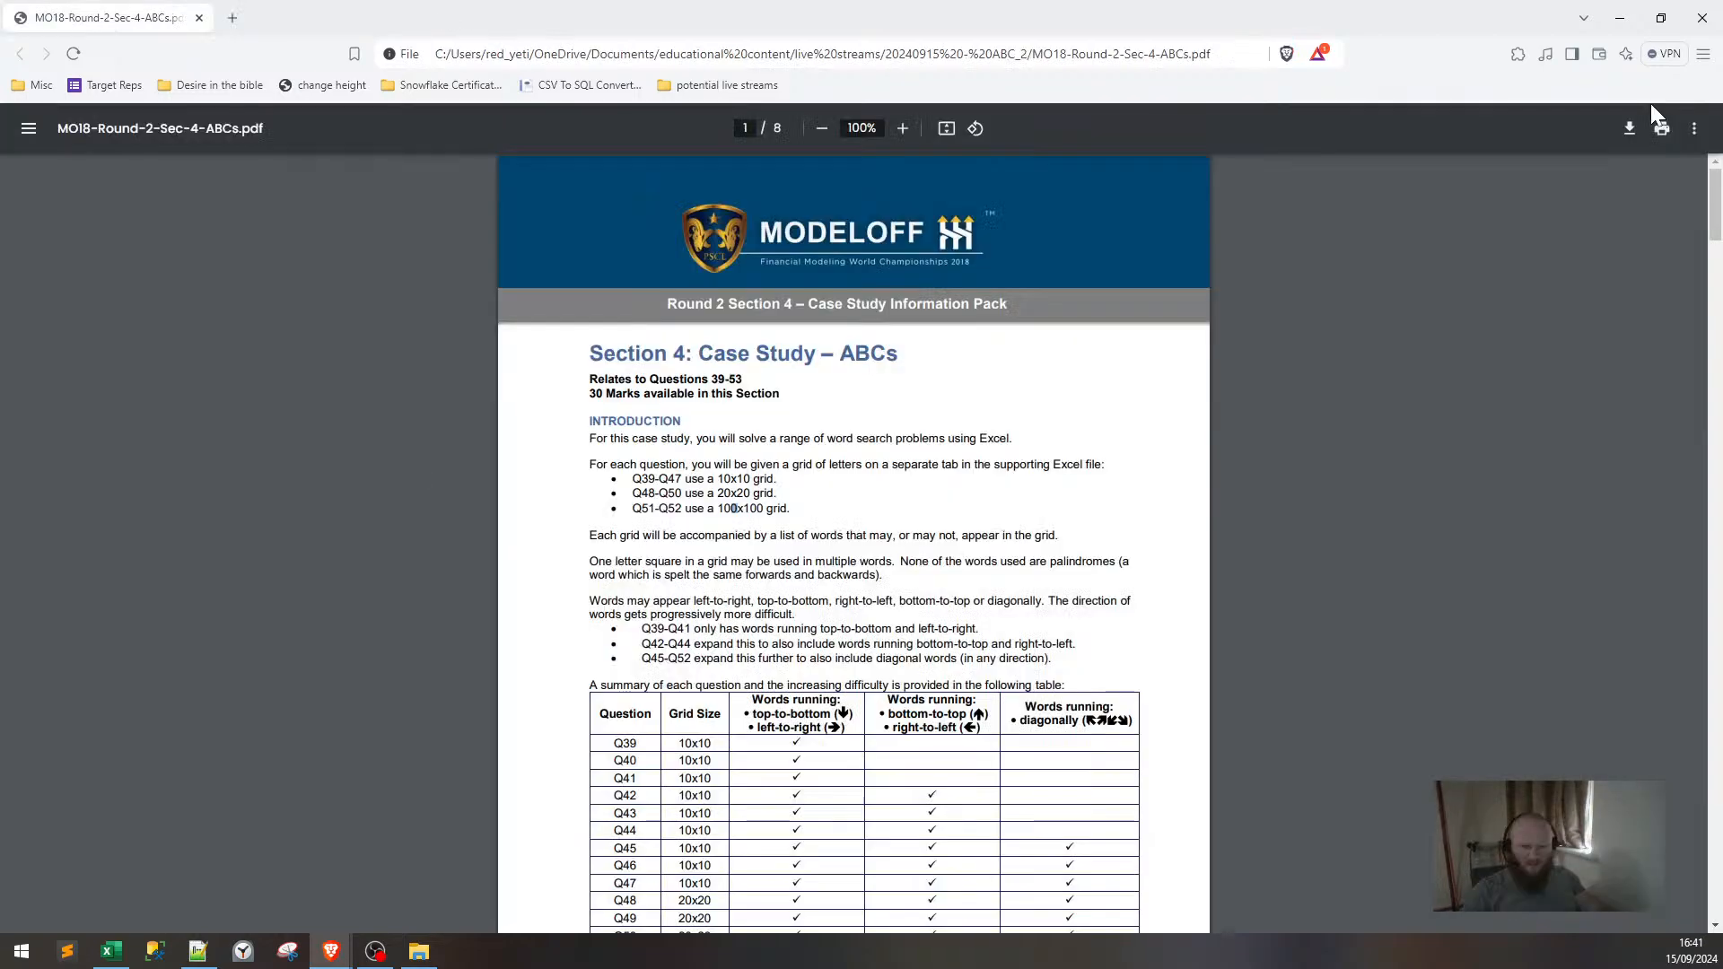
{"action": "left_click", "coordinate": [1620, 19]}
{"action": "left_click", "coordinate": [834, 575]}
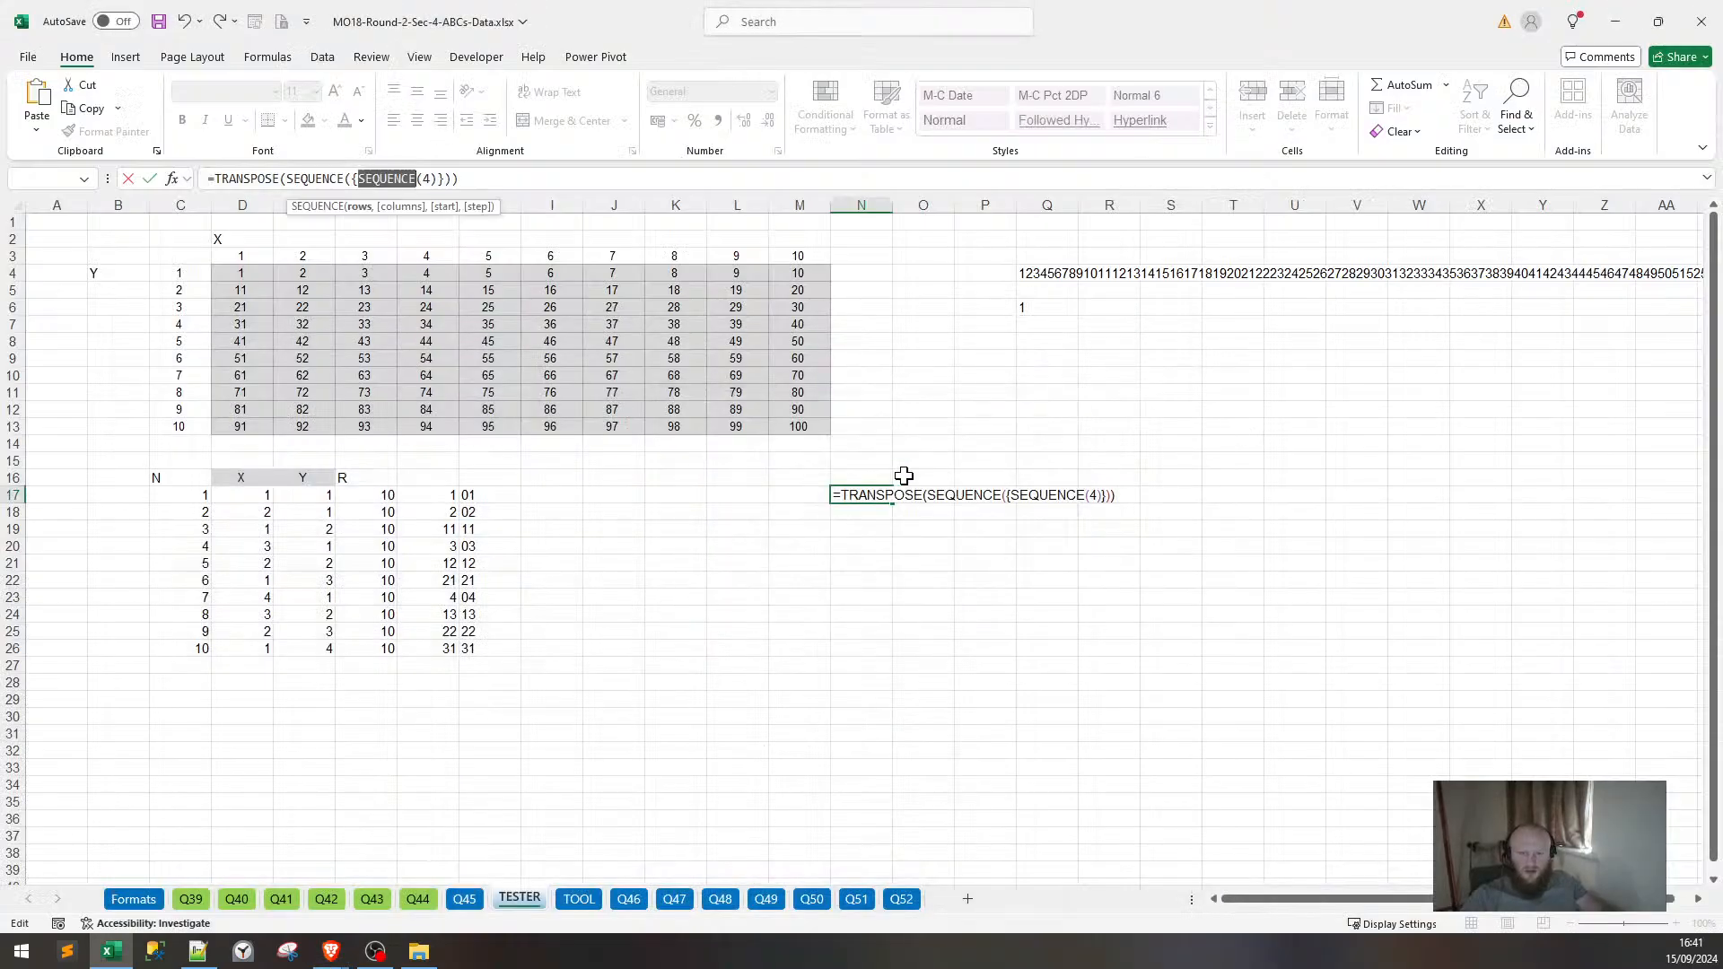
Discard the N17 draft and clear the #CALC! cells from B102 down on TOOL.
{"action": "key", "text": "Return"}
{"action": "key", "text": "Escape"}
{"action": "key", "text": "Escape"}
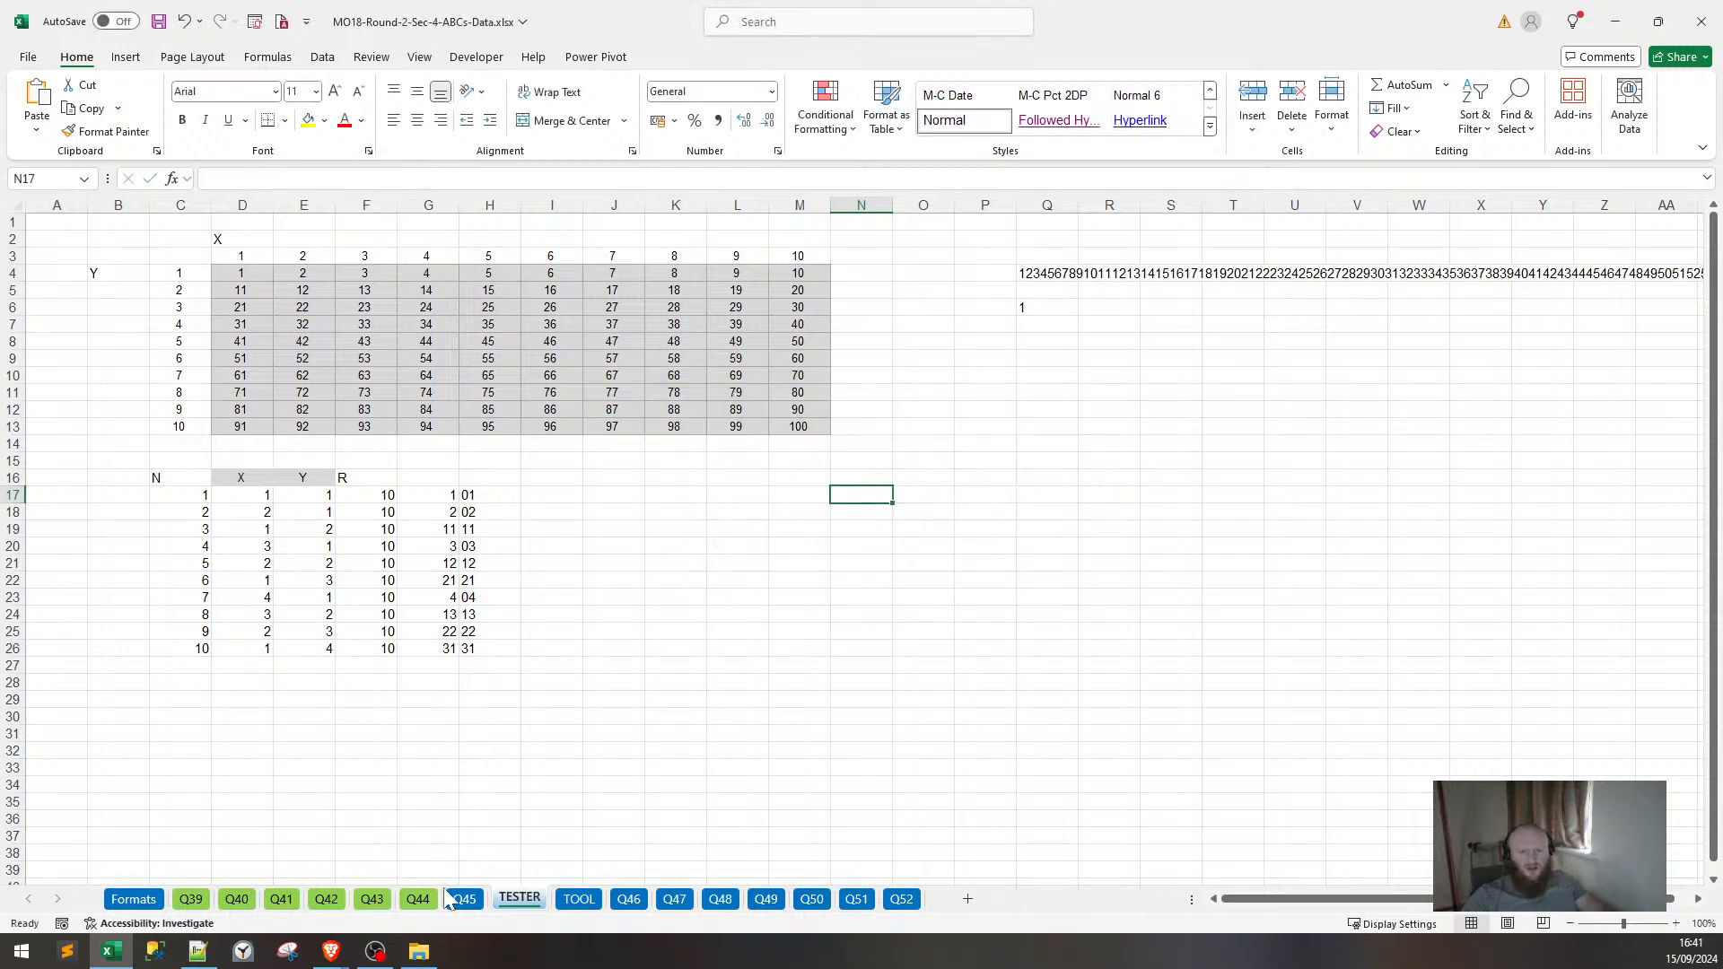
{"action": "left_click", "coordinate": [578, 898]}
{"action": "scroll", "coordinate": [592, 902], "scroll_direction": "down", "scroll_amount": 20}
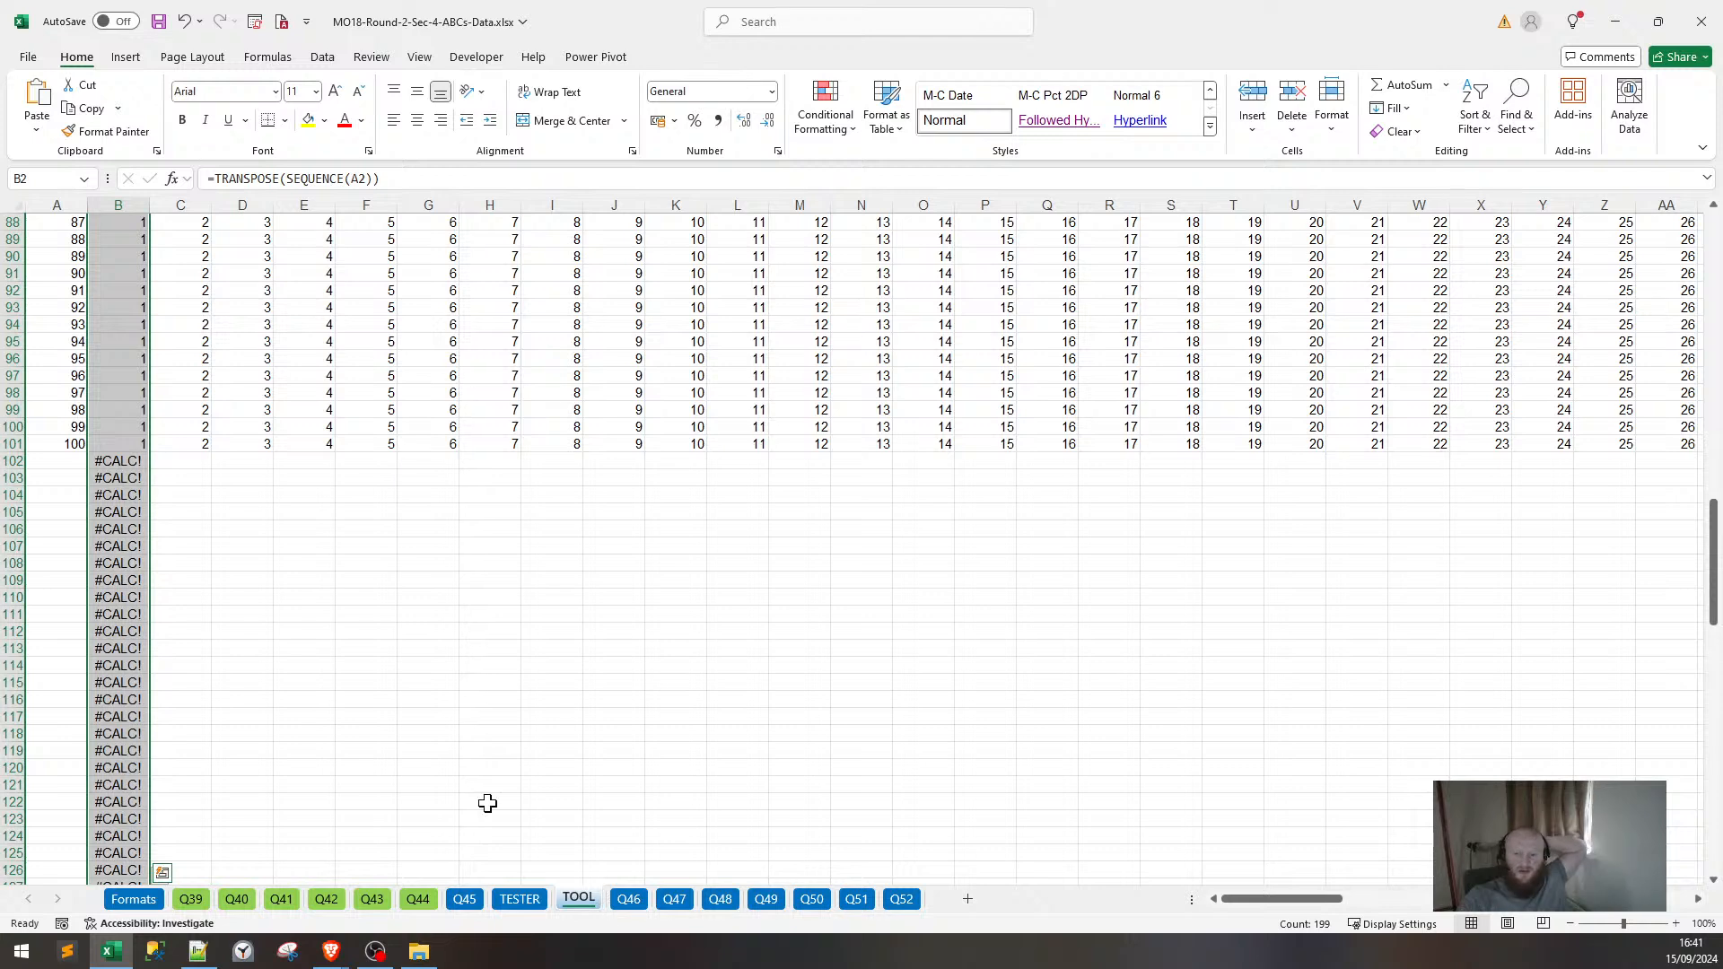
{"action": "scroll", "coordinate": [488, 799], "scroll_direction": "down", "scroll_amount": 3}
{"action": "left_click", "coordinate": [428, 767]}
{"action": "left_click", "coordinate": [128, 462]}
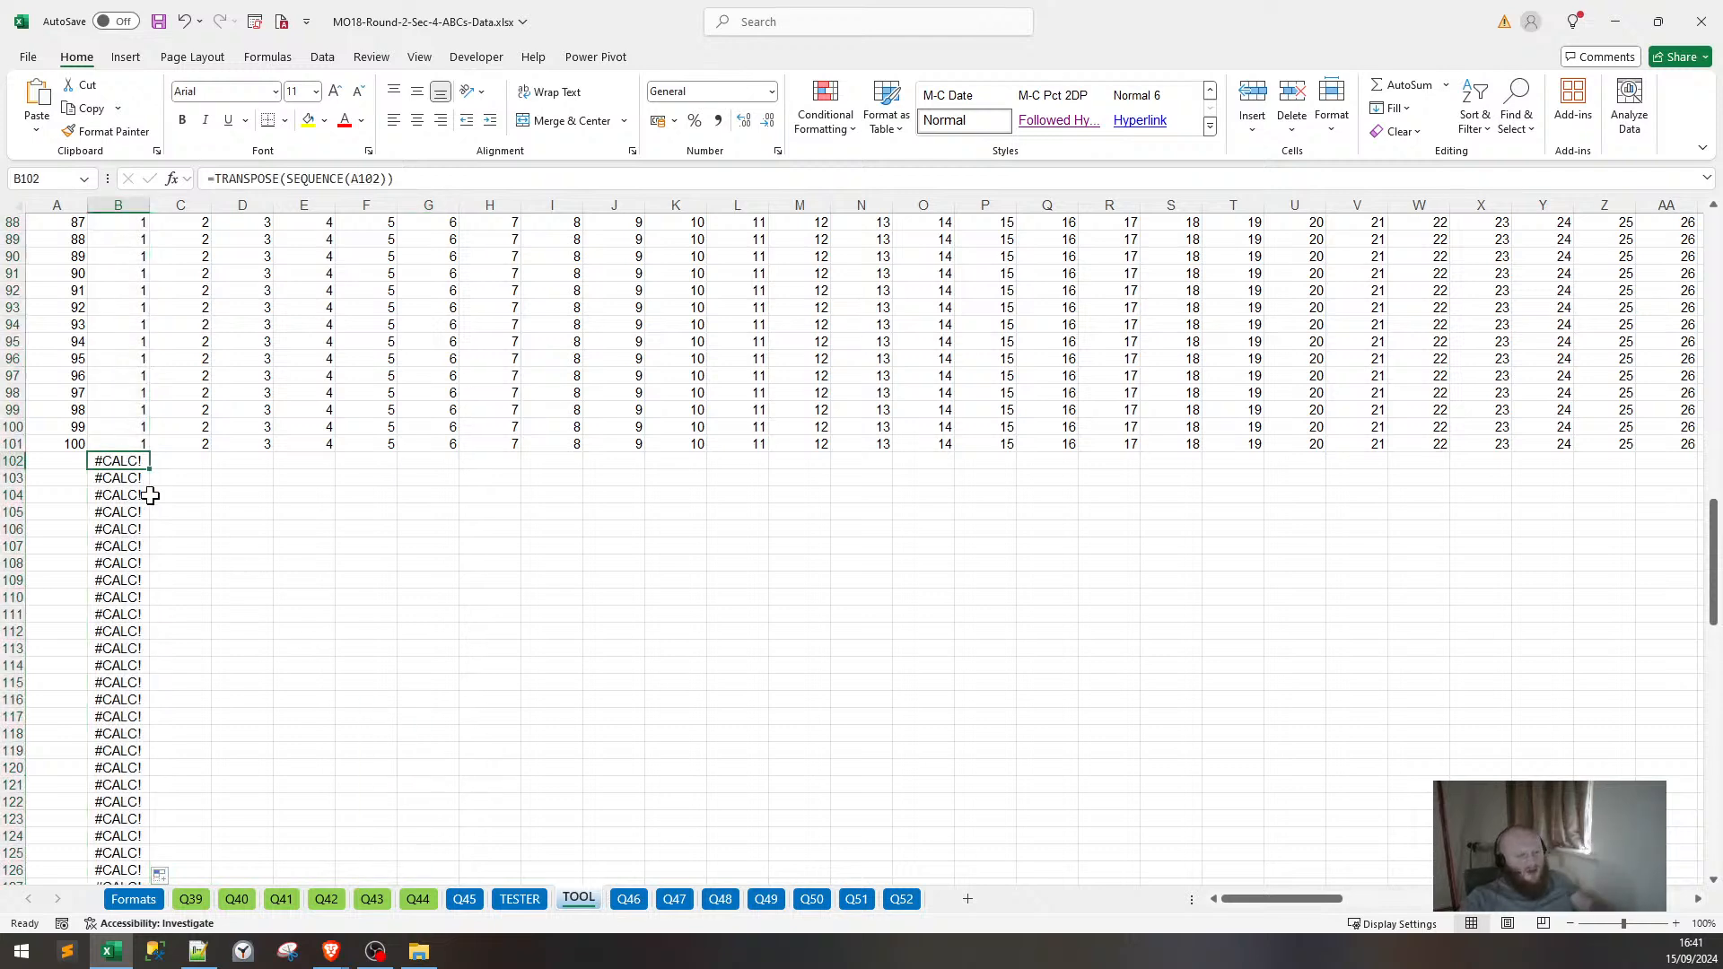
{"action": "key", "text": "ctrl+shift+Down"}
{"action": "key", "text": "Delete"}
Return to the top of the TOOL sheet and select empty cell B1.
{"action": "key", "text": "Left"}
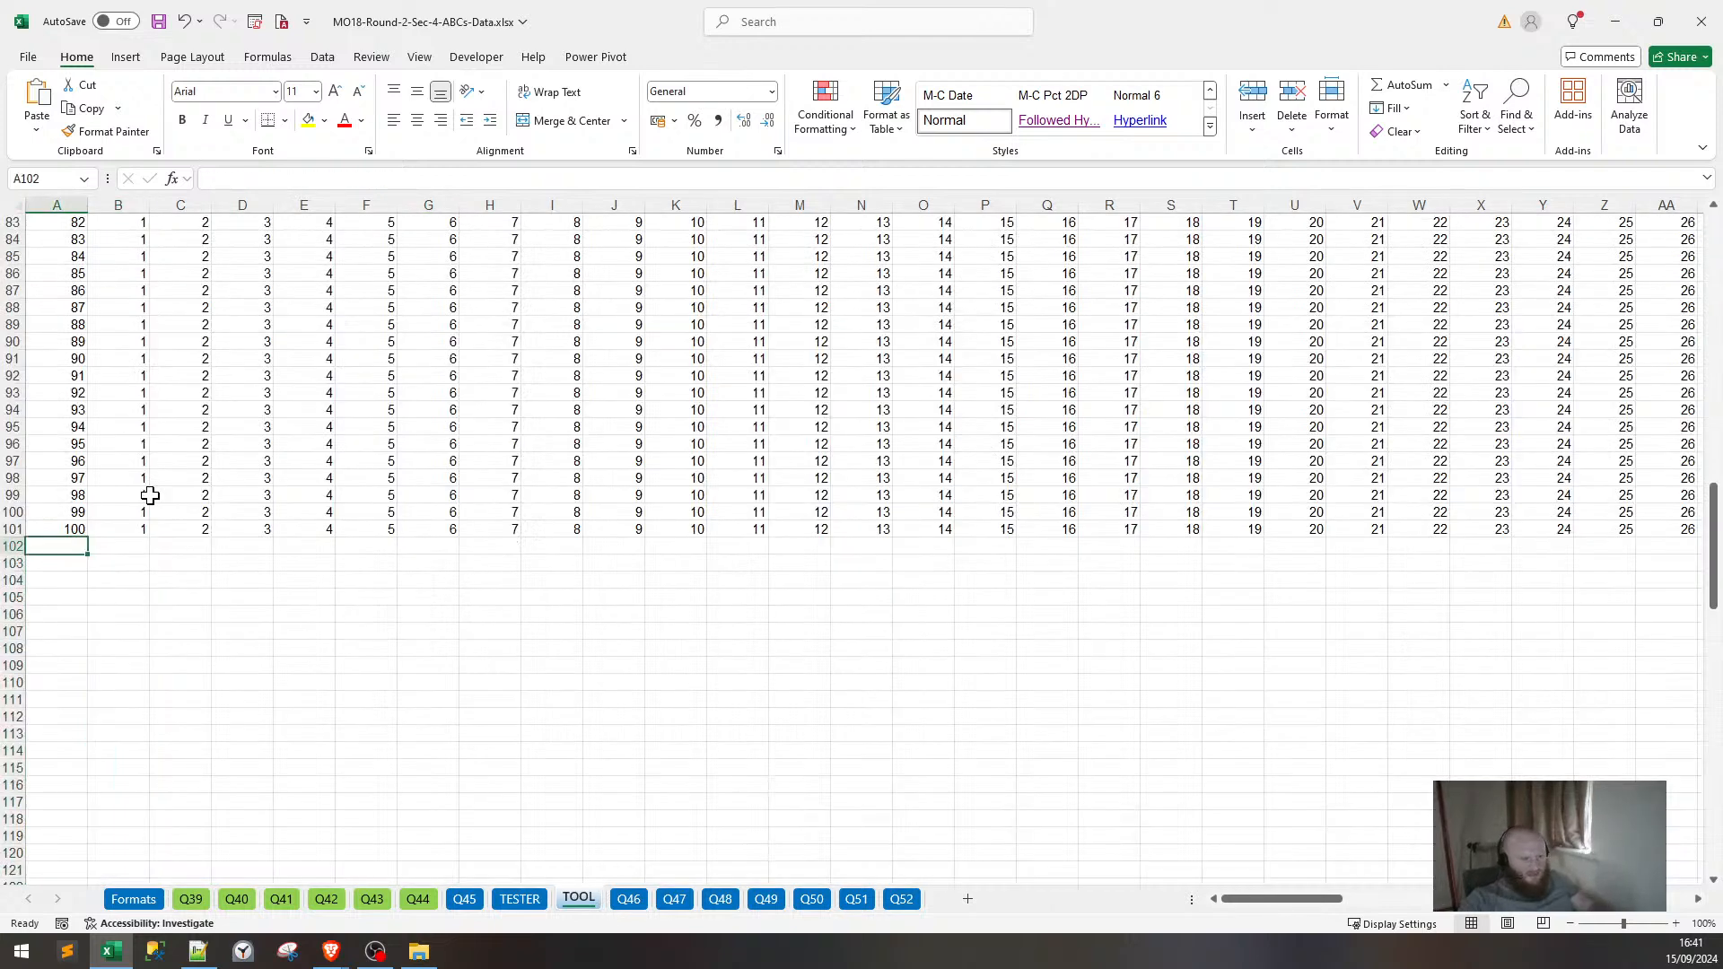
{"action": "key", "text": "Up"}
{"action": "key", "text": "Up"}
{"action": "key", "text": "Up"}
{"action": "key", "text": "Up"}
{"action": "key", "text": "Up"}
{"action": "key", "text": "Up"}
{"action": "key", "text": "Up"}
{"action": "key", "text": "Up"}
{"action": "key", "text": "Up"}
{"action": "key", "text": "Up"}
{"action": "key", "text": "Up"}
{"action": "key", "text": "Up"}
{"action": "key", "text": "Up"}
{"action": "key", "text": "Up"}
{"action": "key", "text": "Up"}
{"action": "key", "text": "Up"}
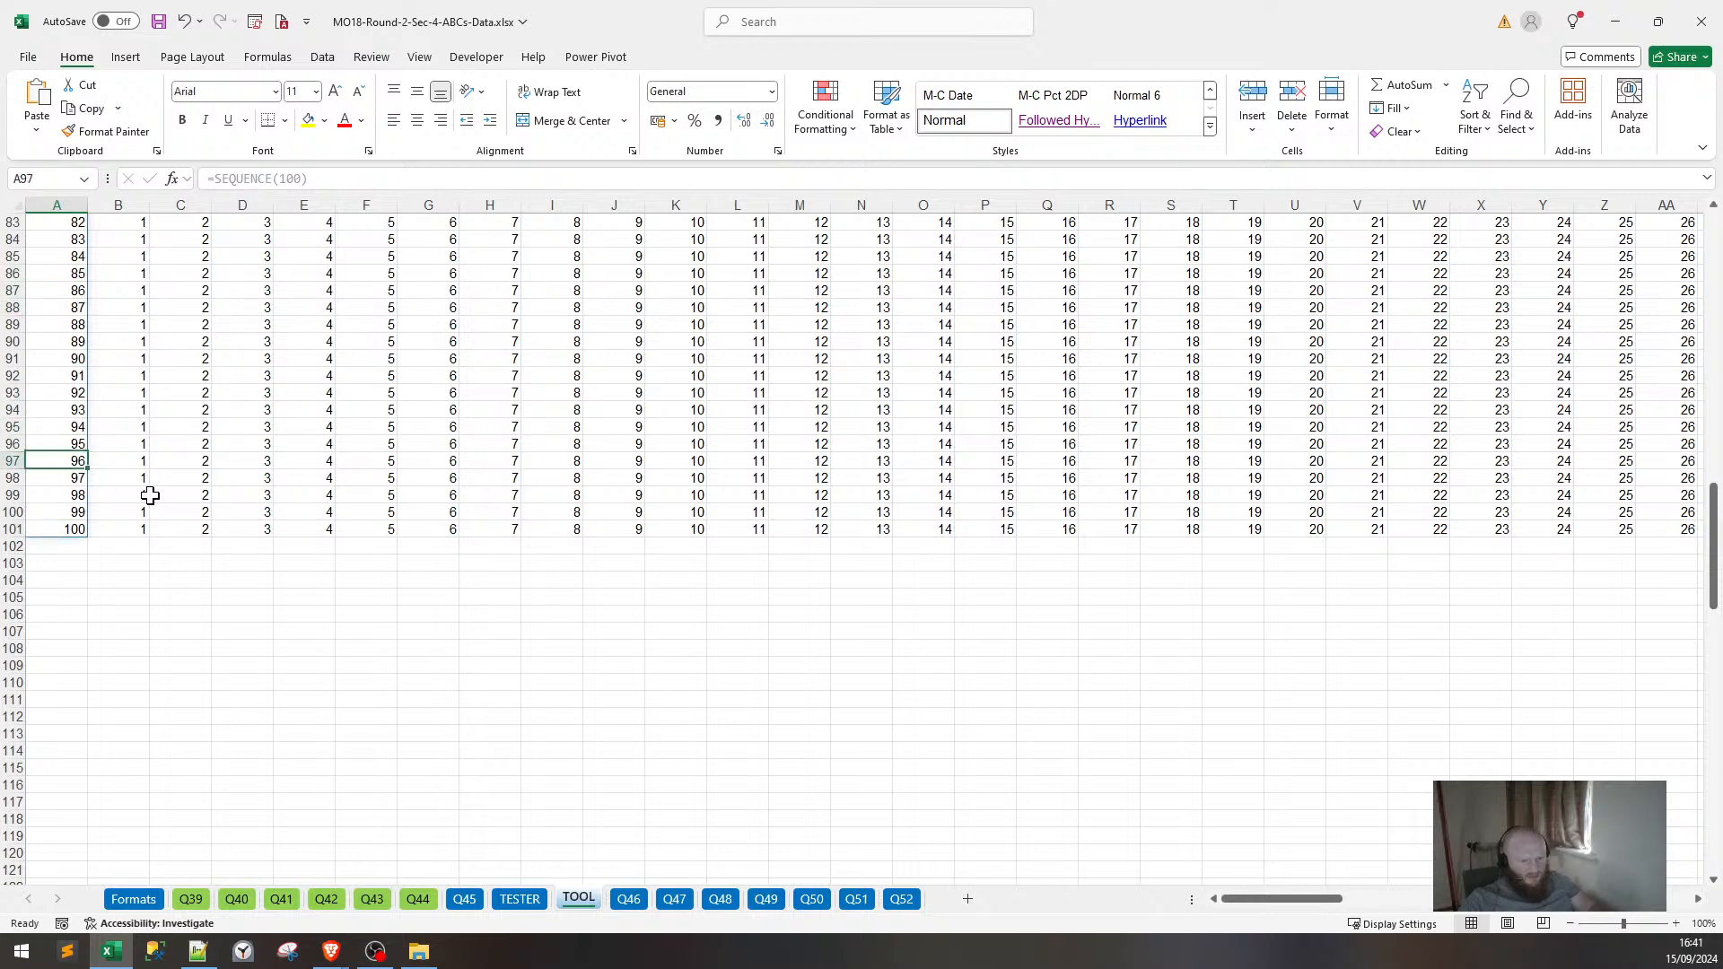
{"action": "key", "text": "ctrl+Up"}
{"action": "key", "text": "Right"}
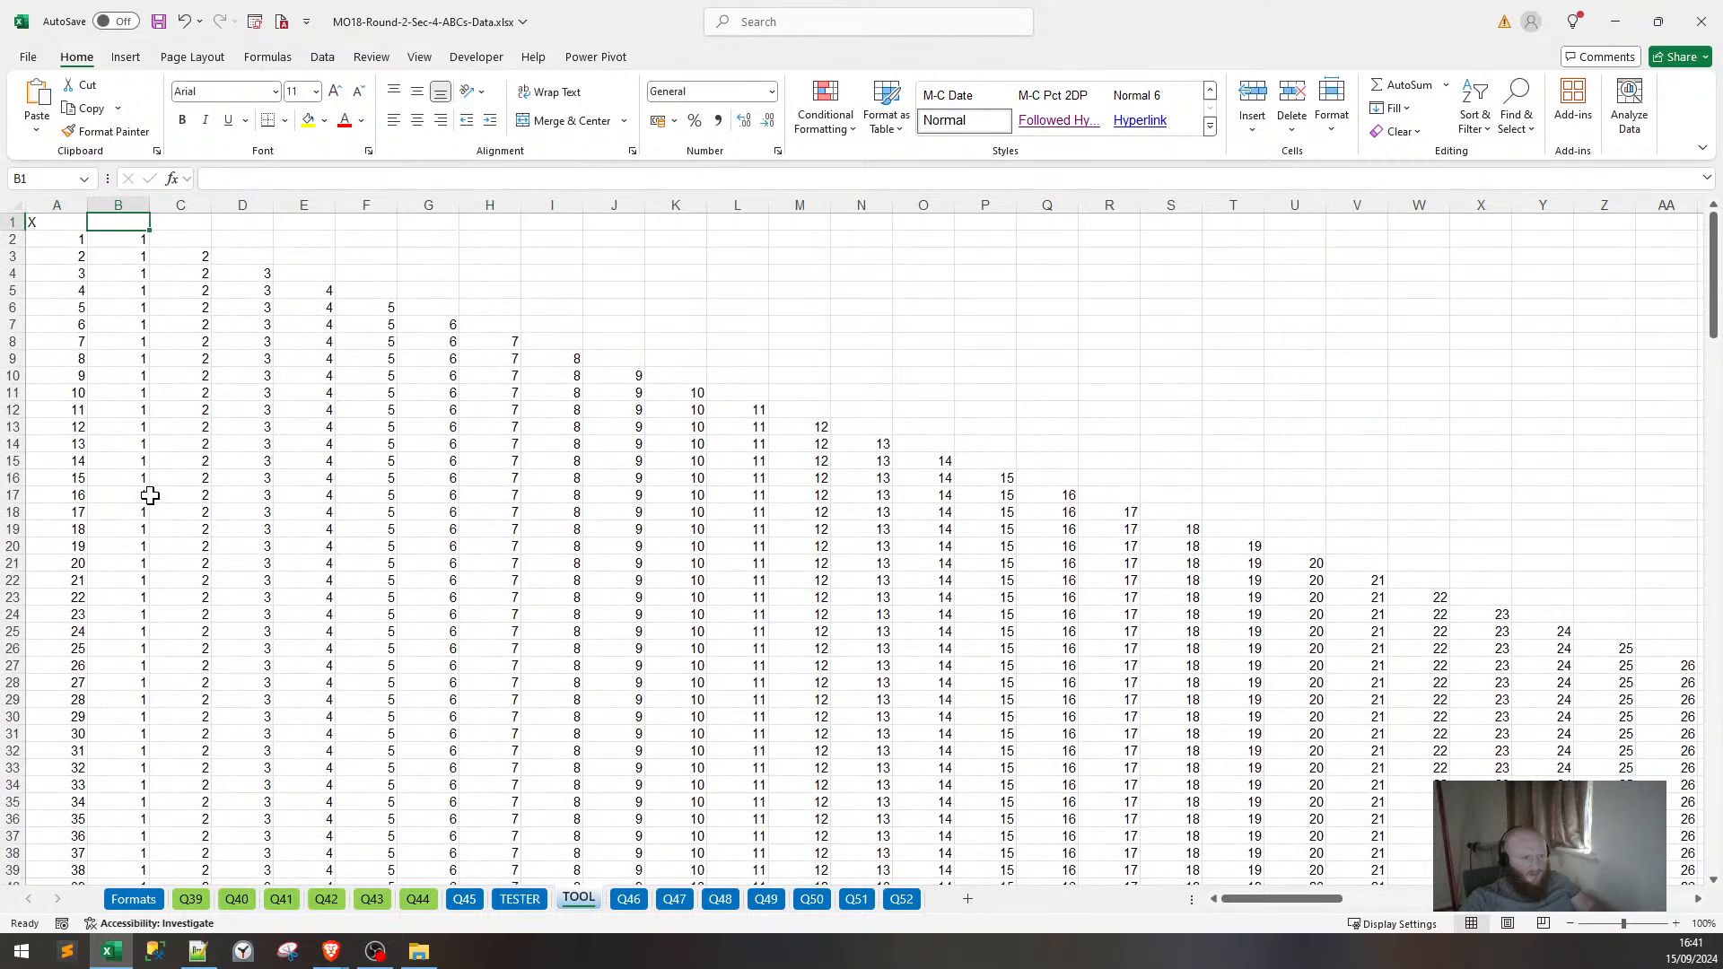
Start a TEXTJOIN in B1 referencing the range B2:CW101.
{"action": "type", "text": "=TEXT"}
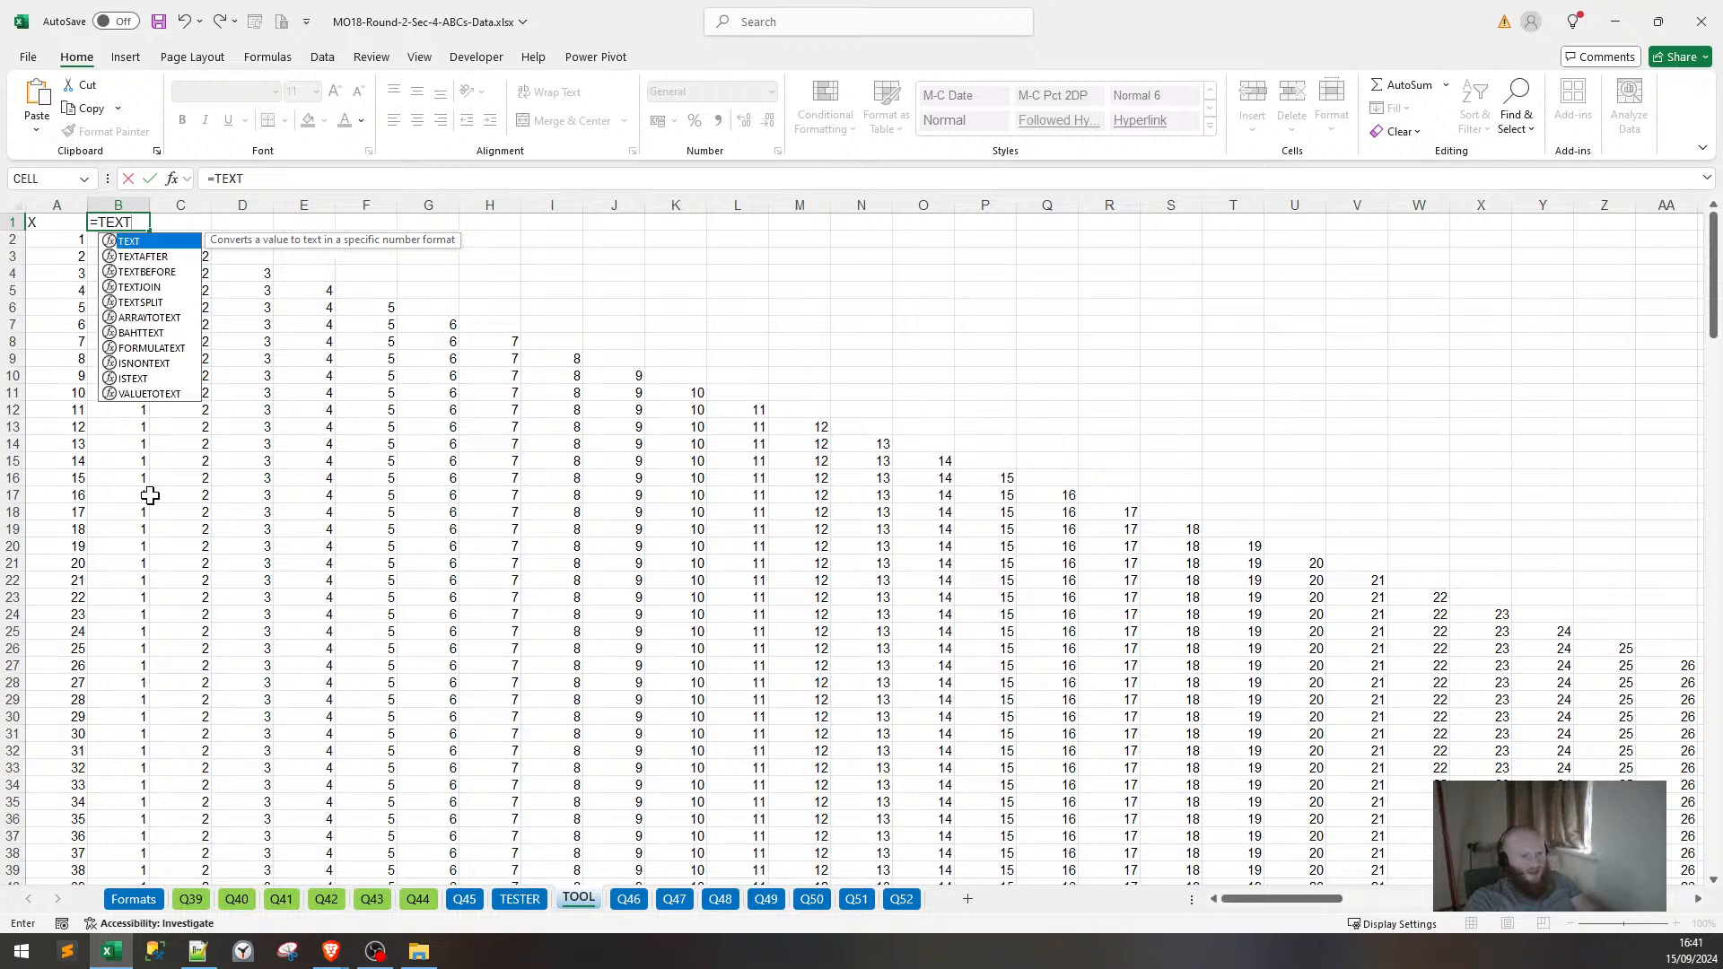
{"action": "type", "text": "JOIN("}
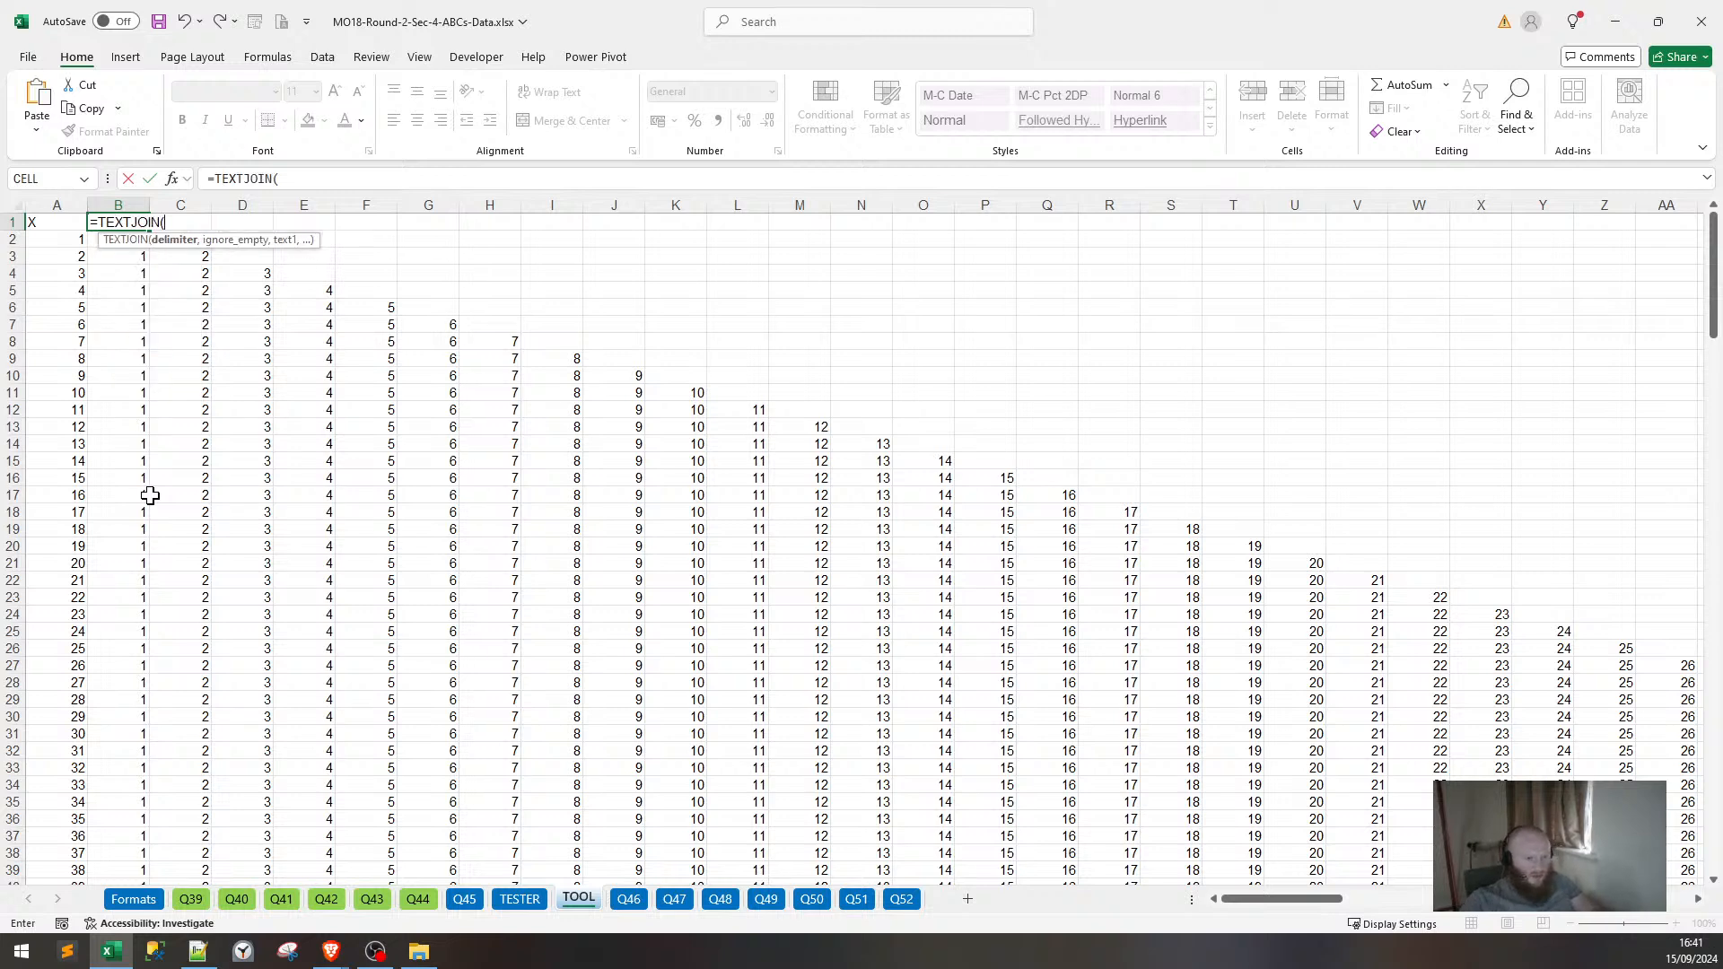
{"action": "key", "text": "Down"}
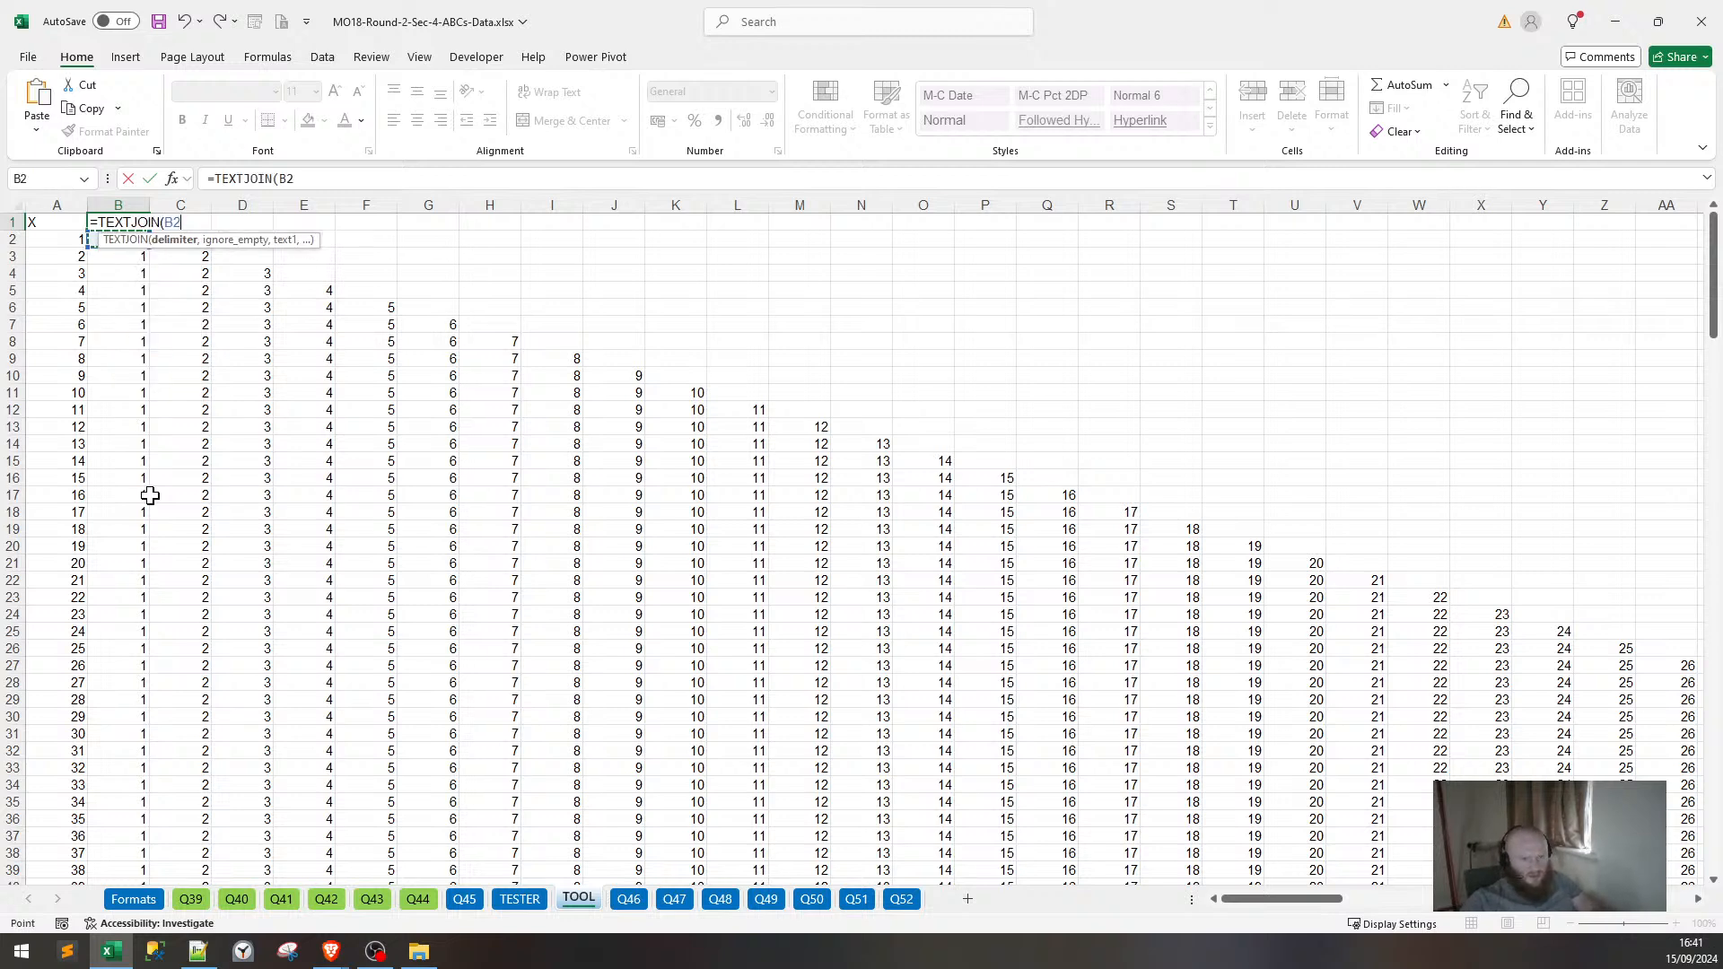
{"action": "key", "text": "ctrl+shift+Down"}
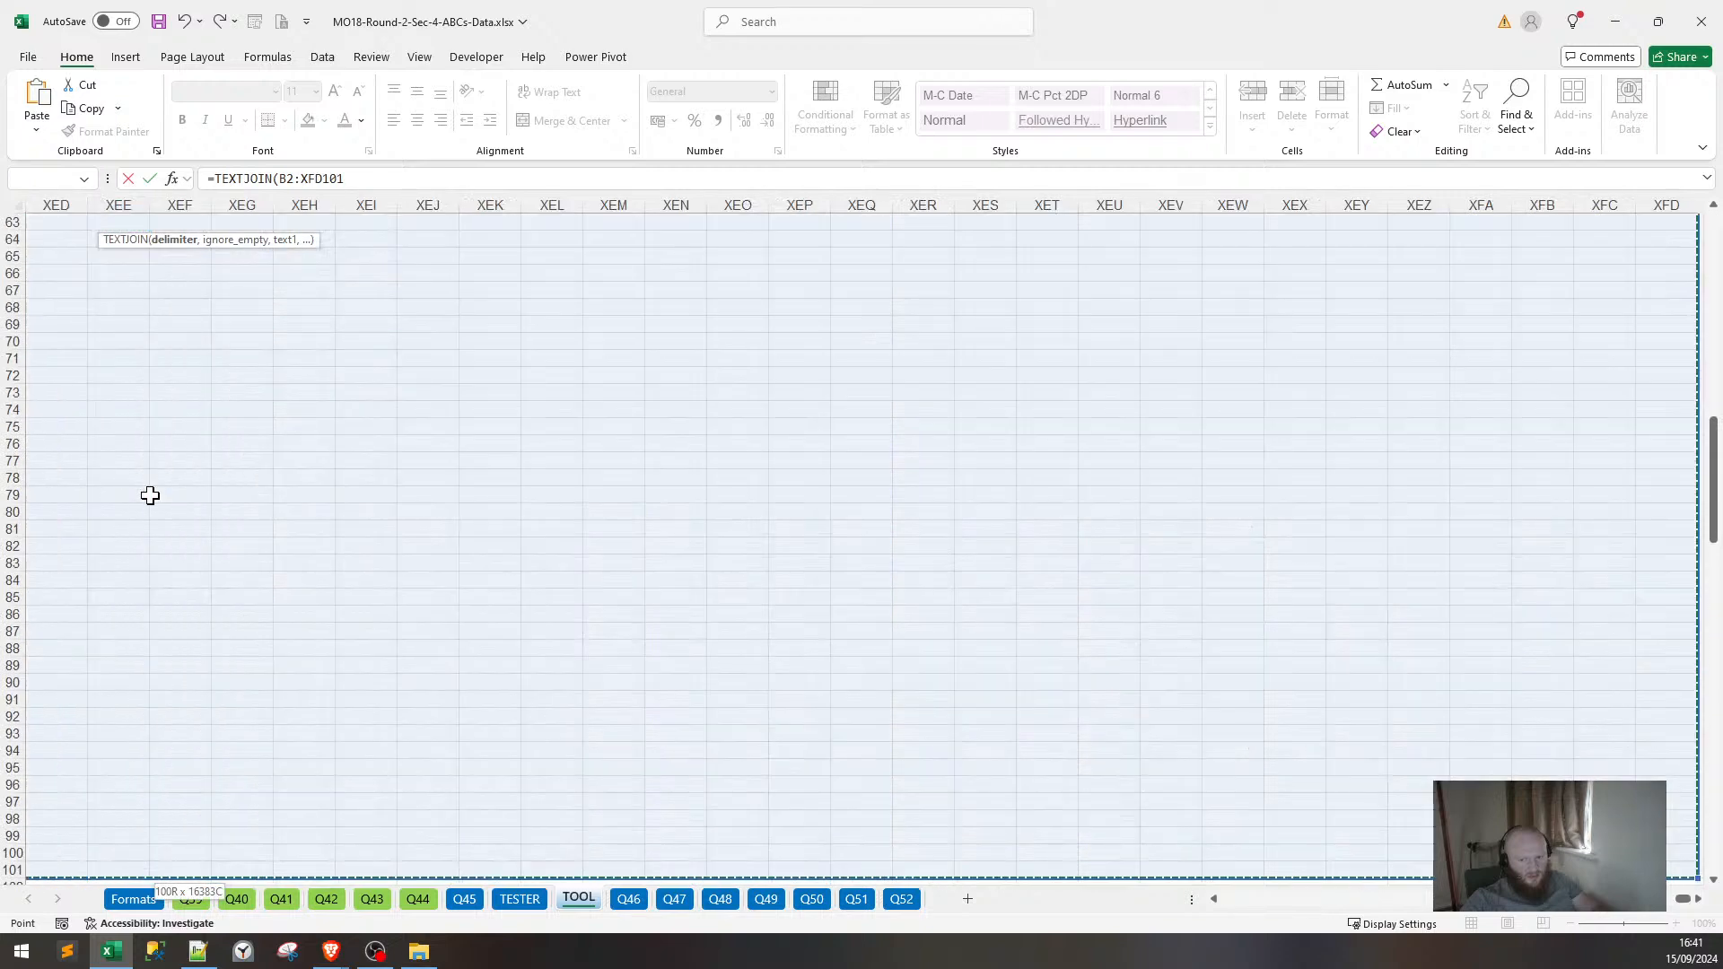
{"action": "key", "text": "Right"}
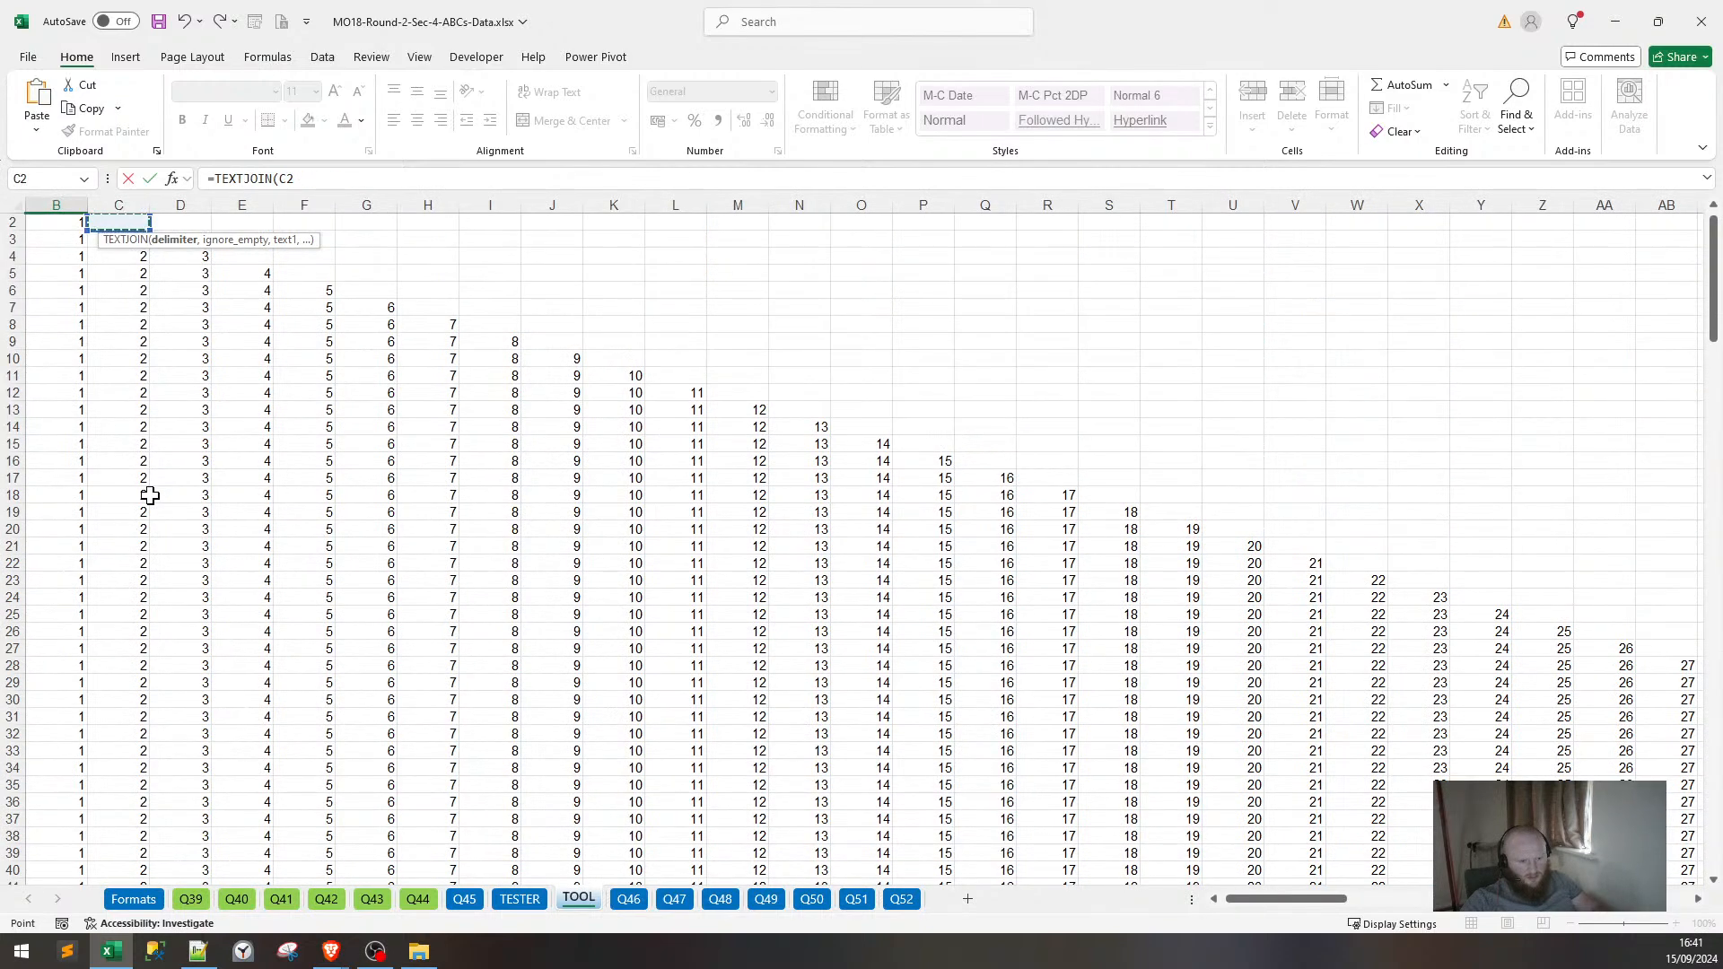
{"action": "key", "text": "ctrl+Down"}
{"action": "key", "text": "ctrl+Down"}
{"action": "key", "text": "Down"}
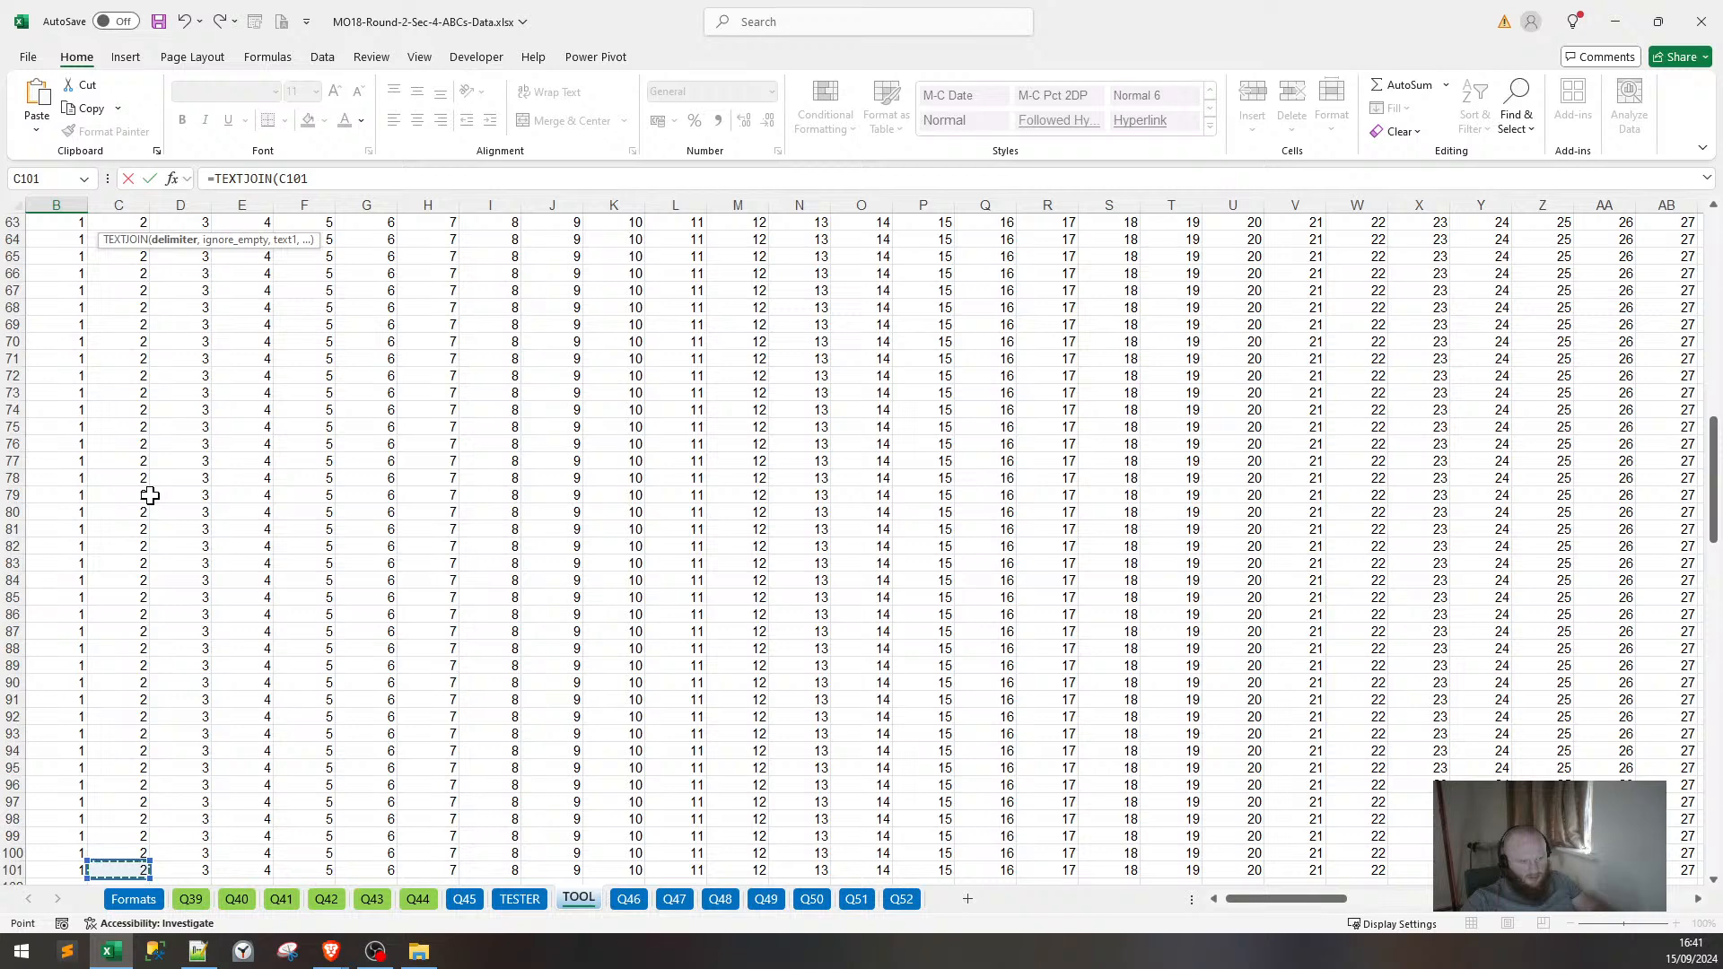
{"action": "key", "text": "Up"}
{"action": "key", "text": "Left"}
{"action": "key", "text": "Left"}
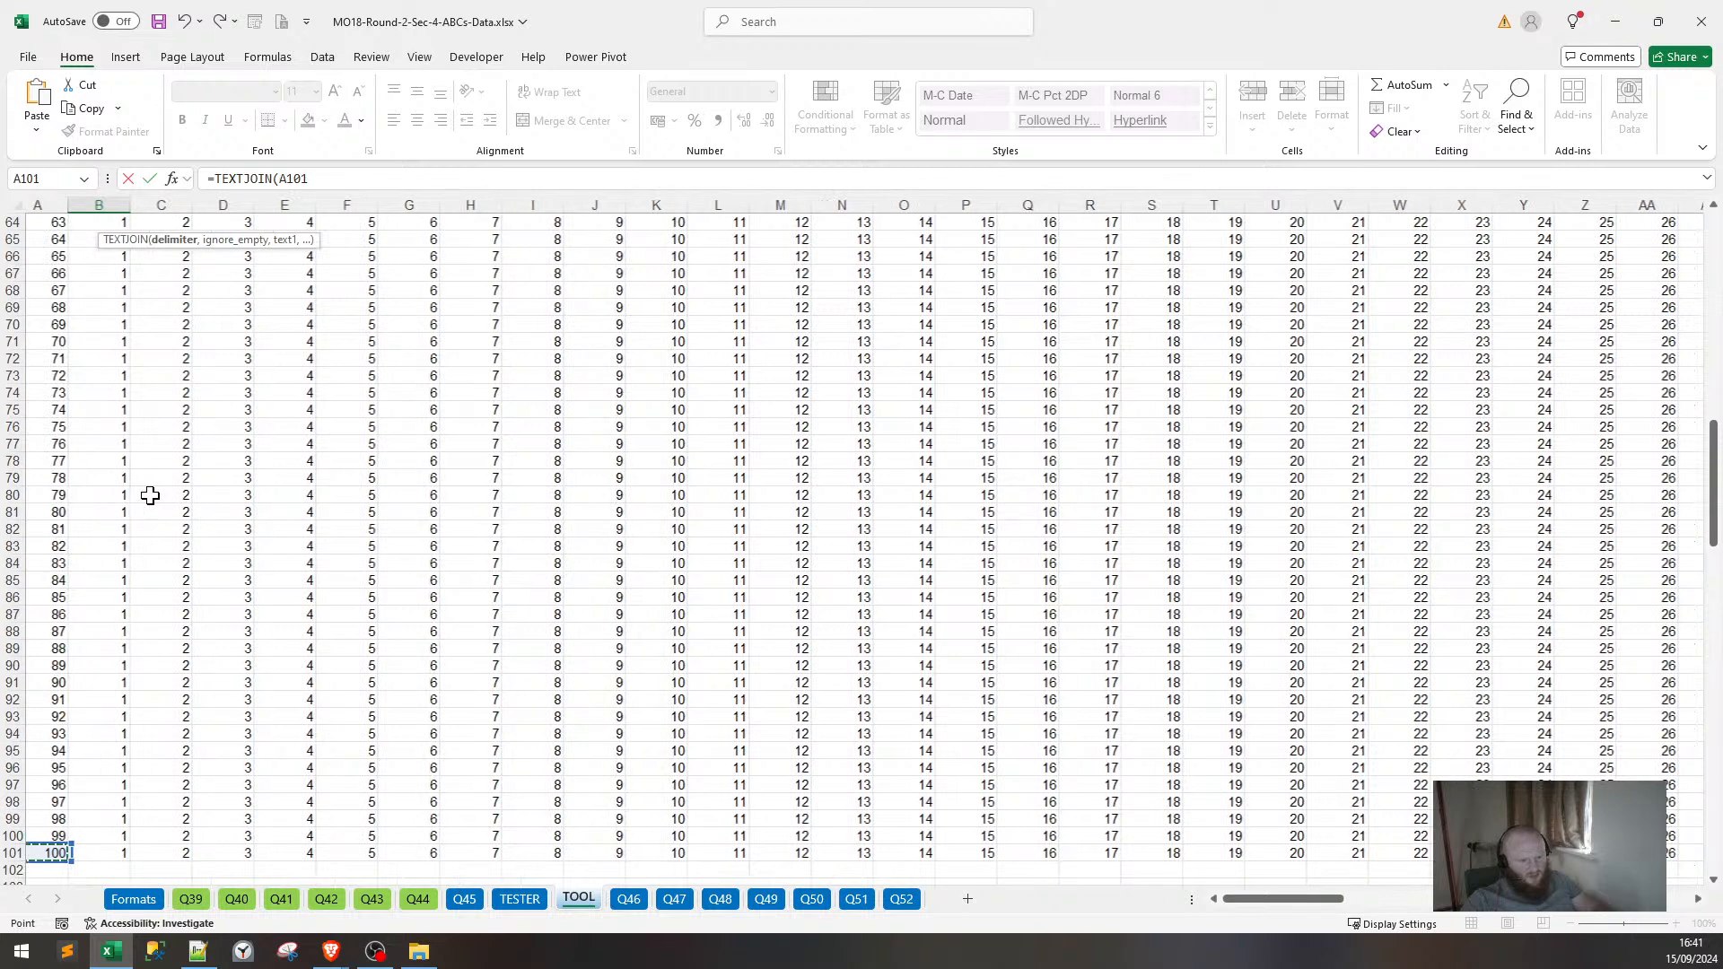
{"action": "key", "text": "Right"}
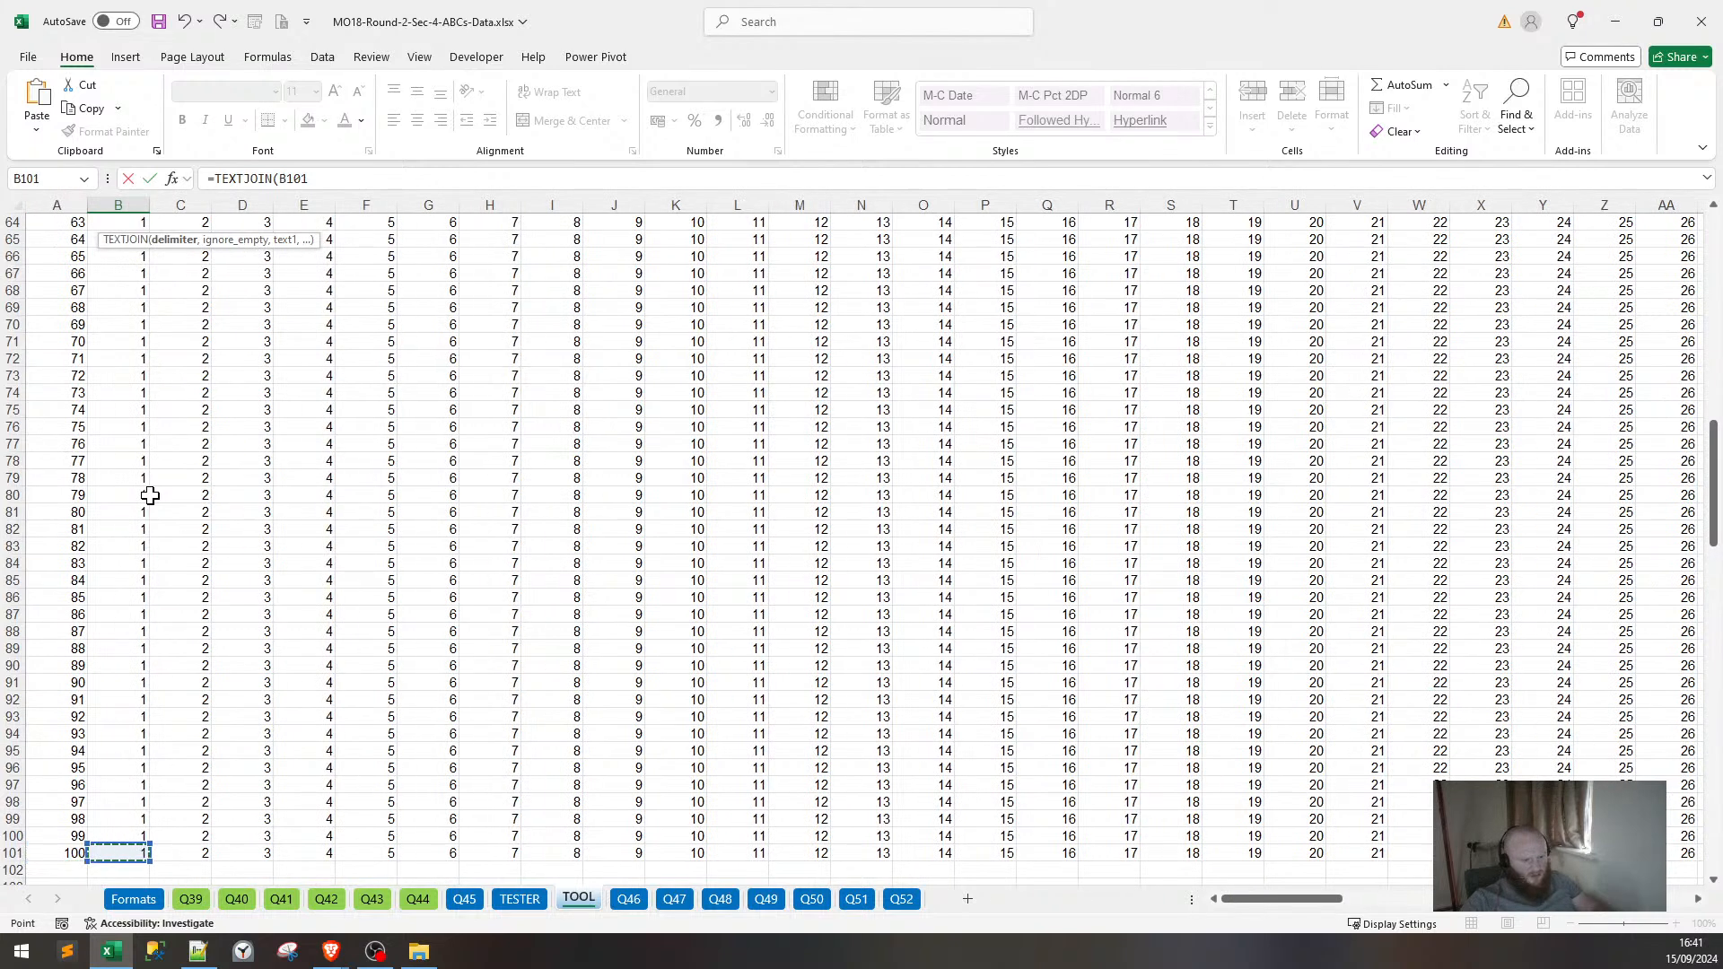
{"action": "key", "text": "ctrl+shift+Right"}
{"action": "key", "text": "ctrl+shift+Up"}
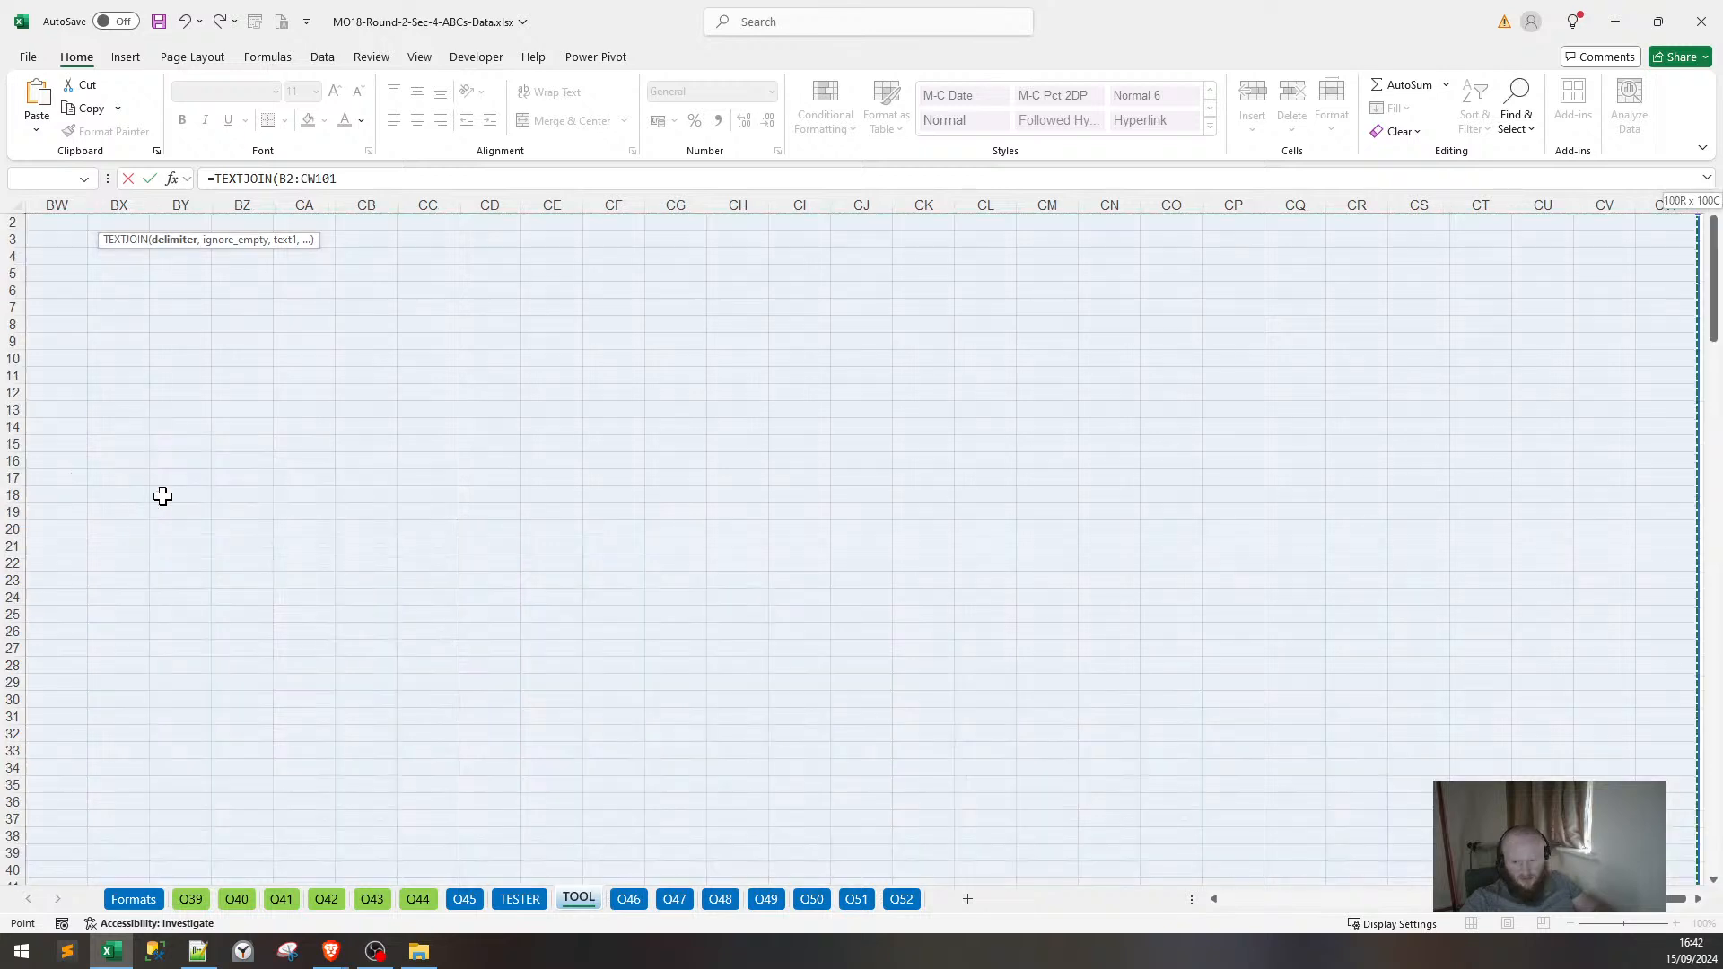
{"action": "left_click_drag", "start_coordinate": [1584, 895], "coordinate": [1103, 870]}
{"action": "scroll", "coordinate": [735, 574], "scroll_direction": "up", "scroll_amount": 2}
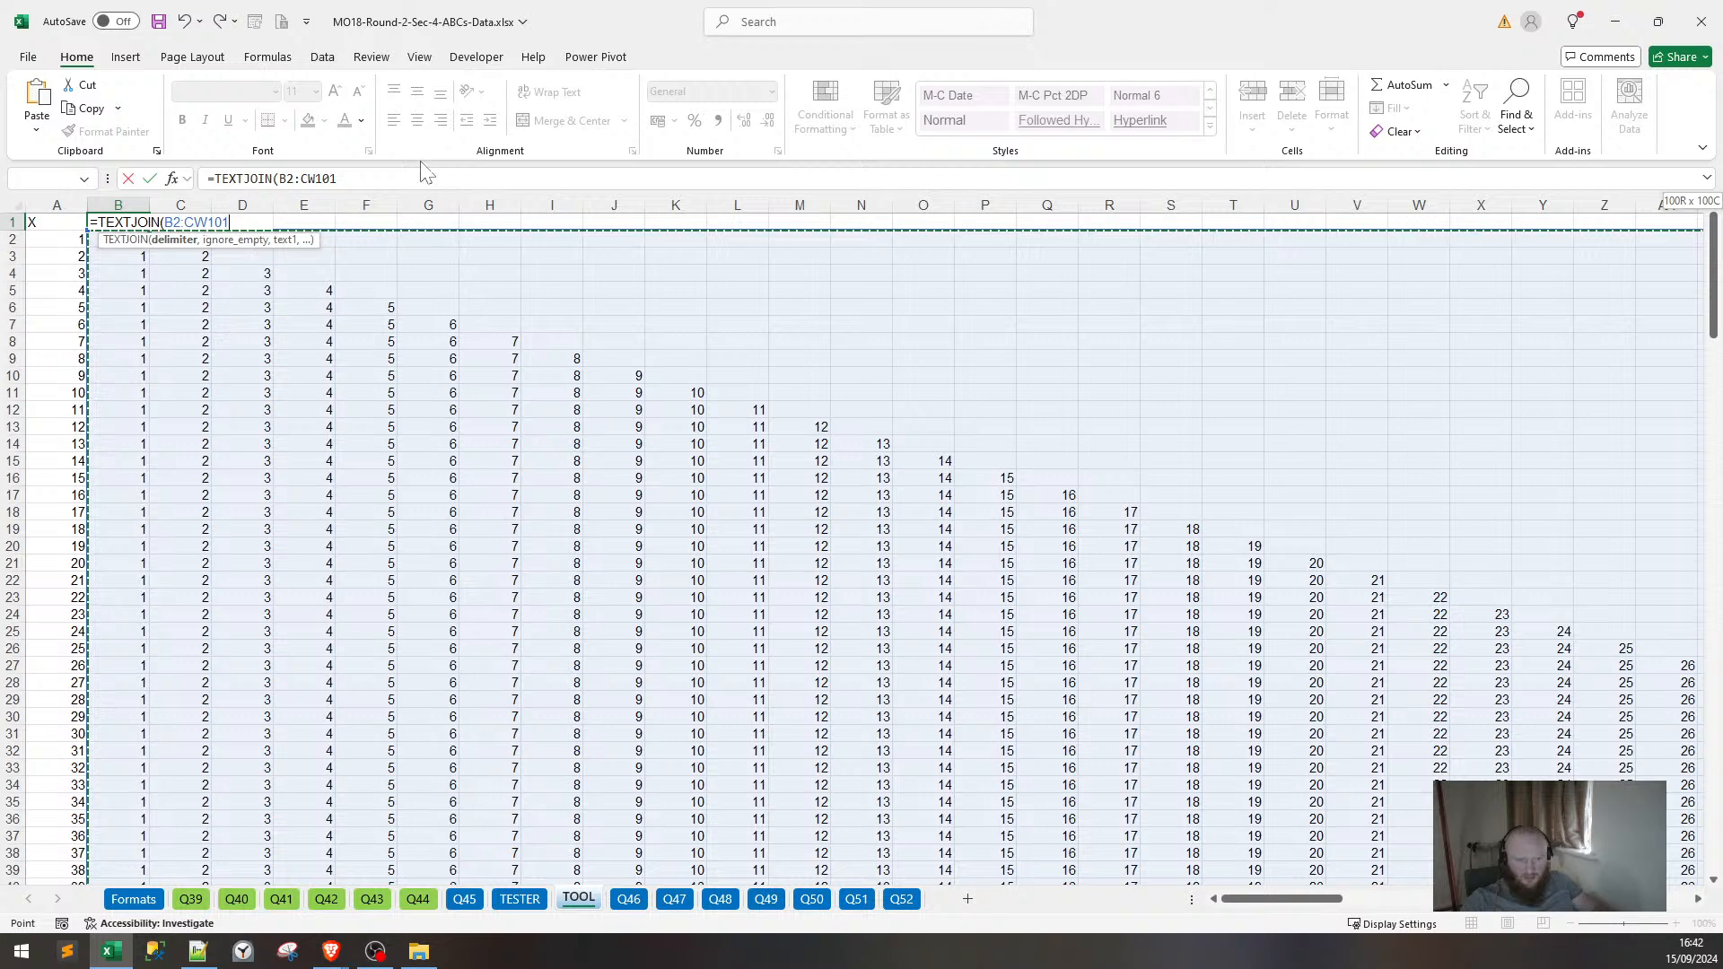
Complete B1 as =TEXTJOIN(",",TRUE,B2:CW101) and copy the joined list.
{"action": "left_click", "coordinate": [279, 179]}
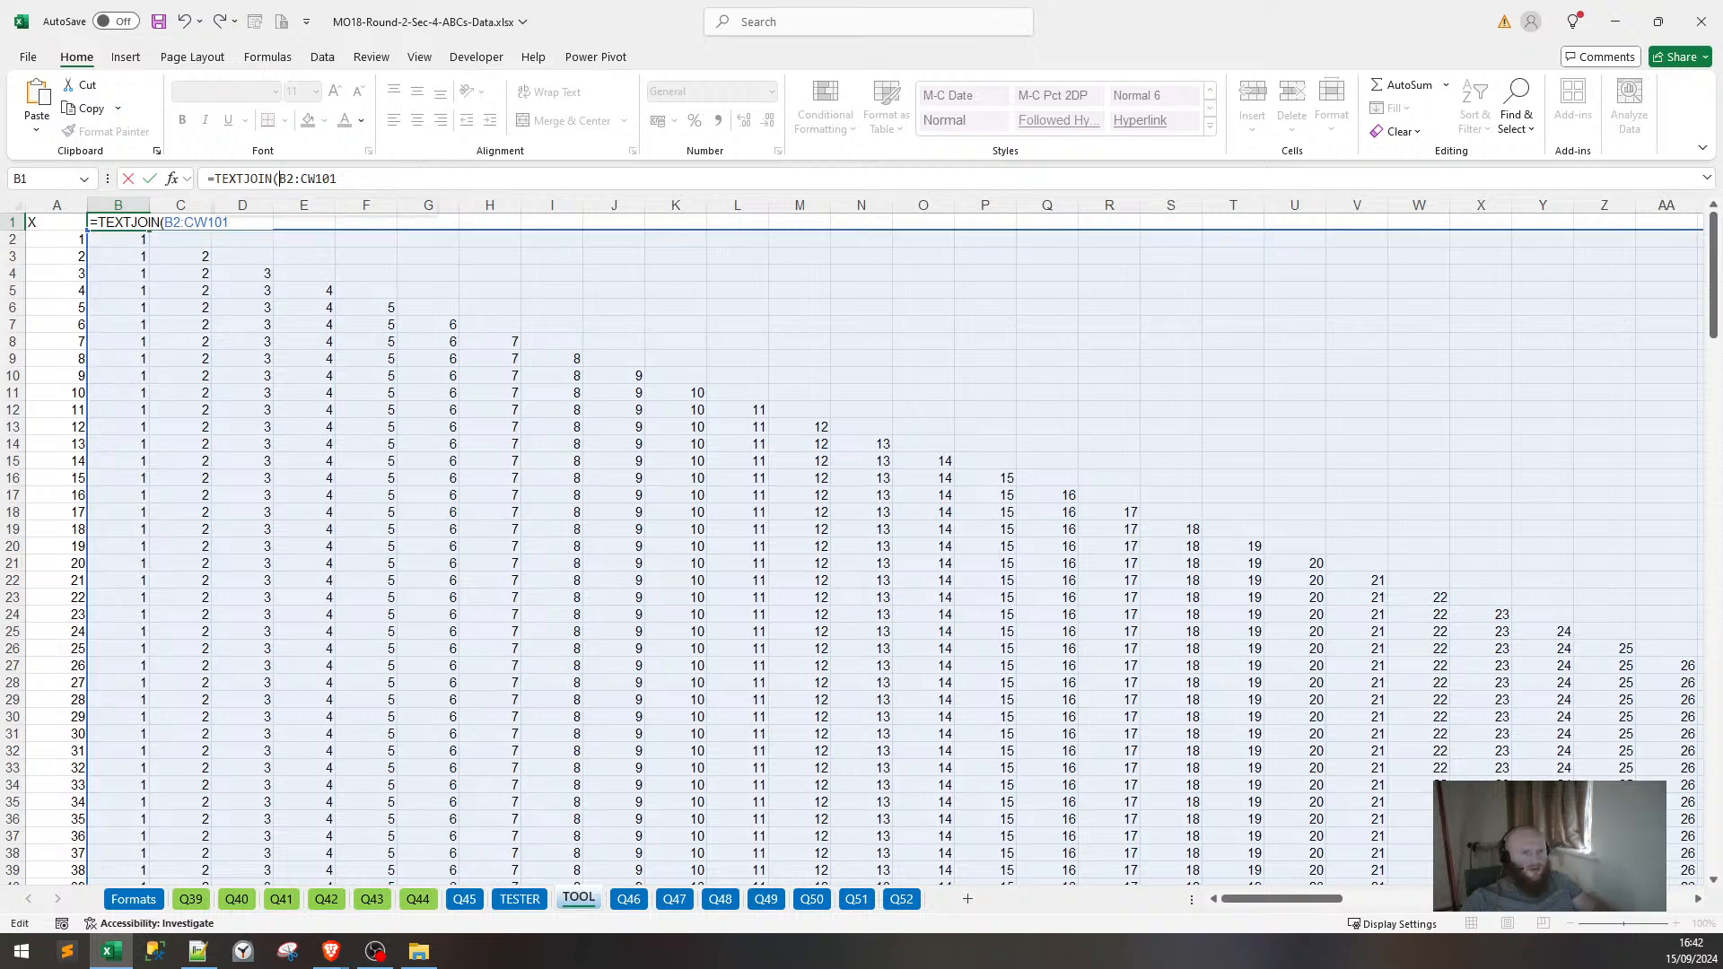
{"action": "type", "text": "\",\""}
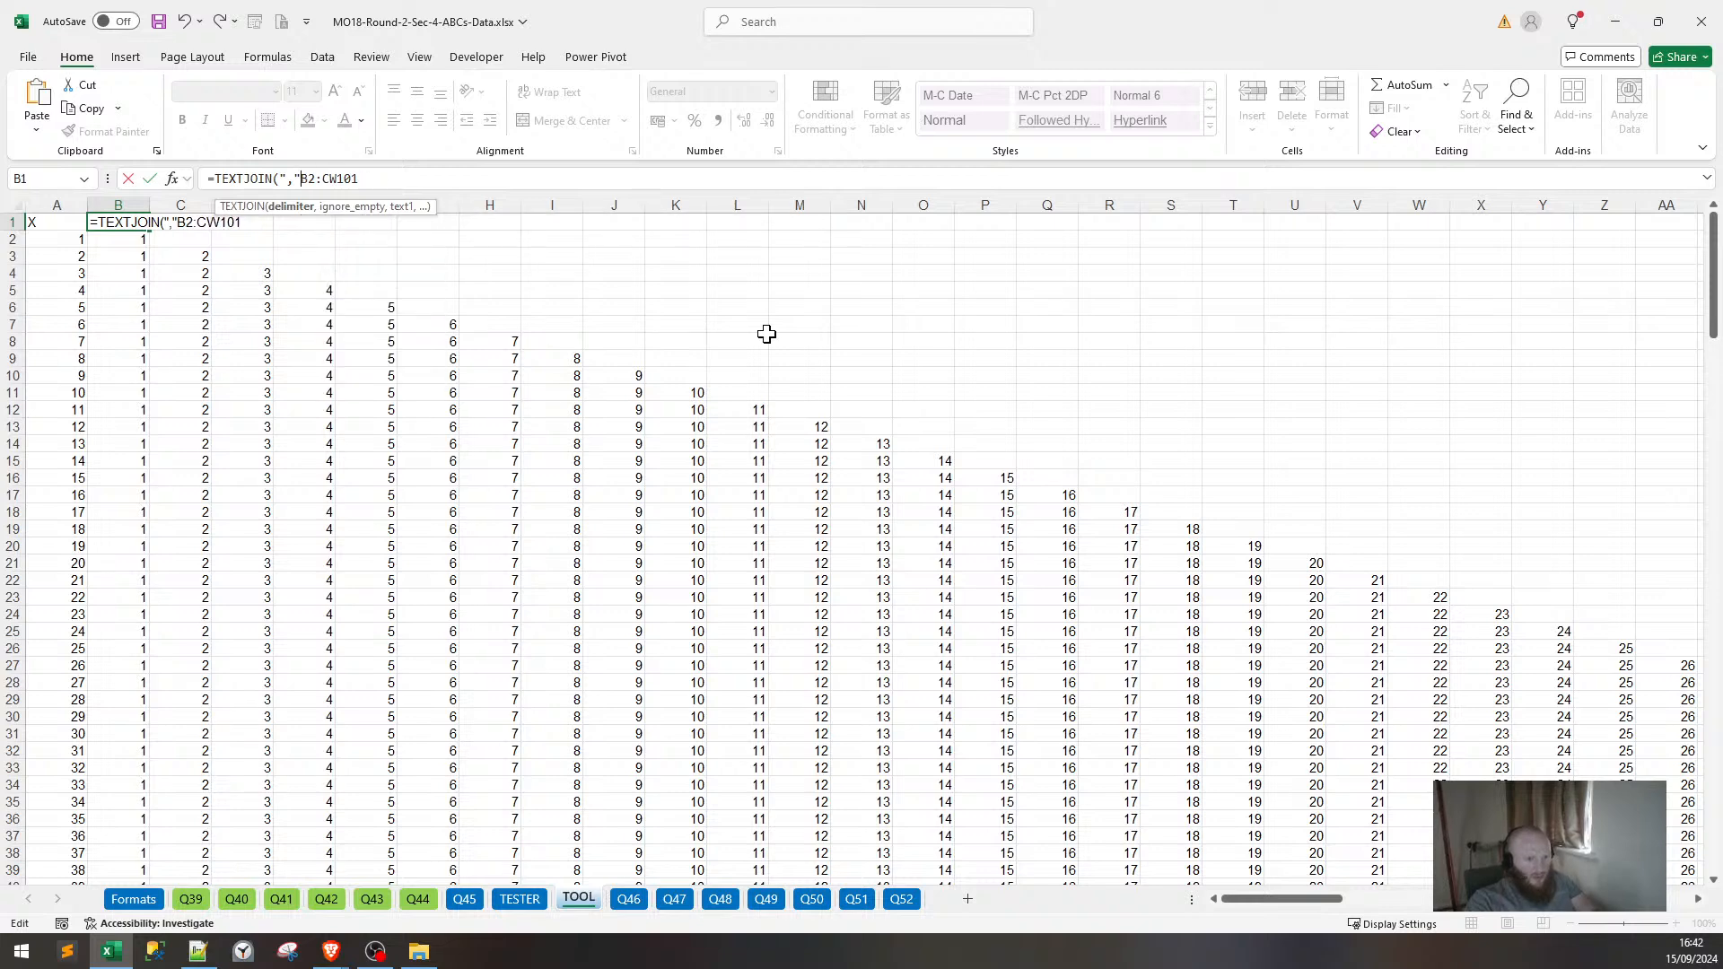
{"action": "type", "text": ","}
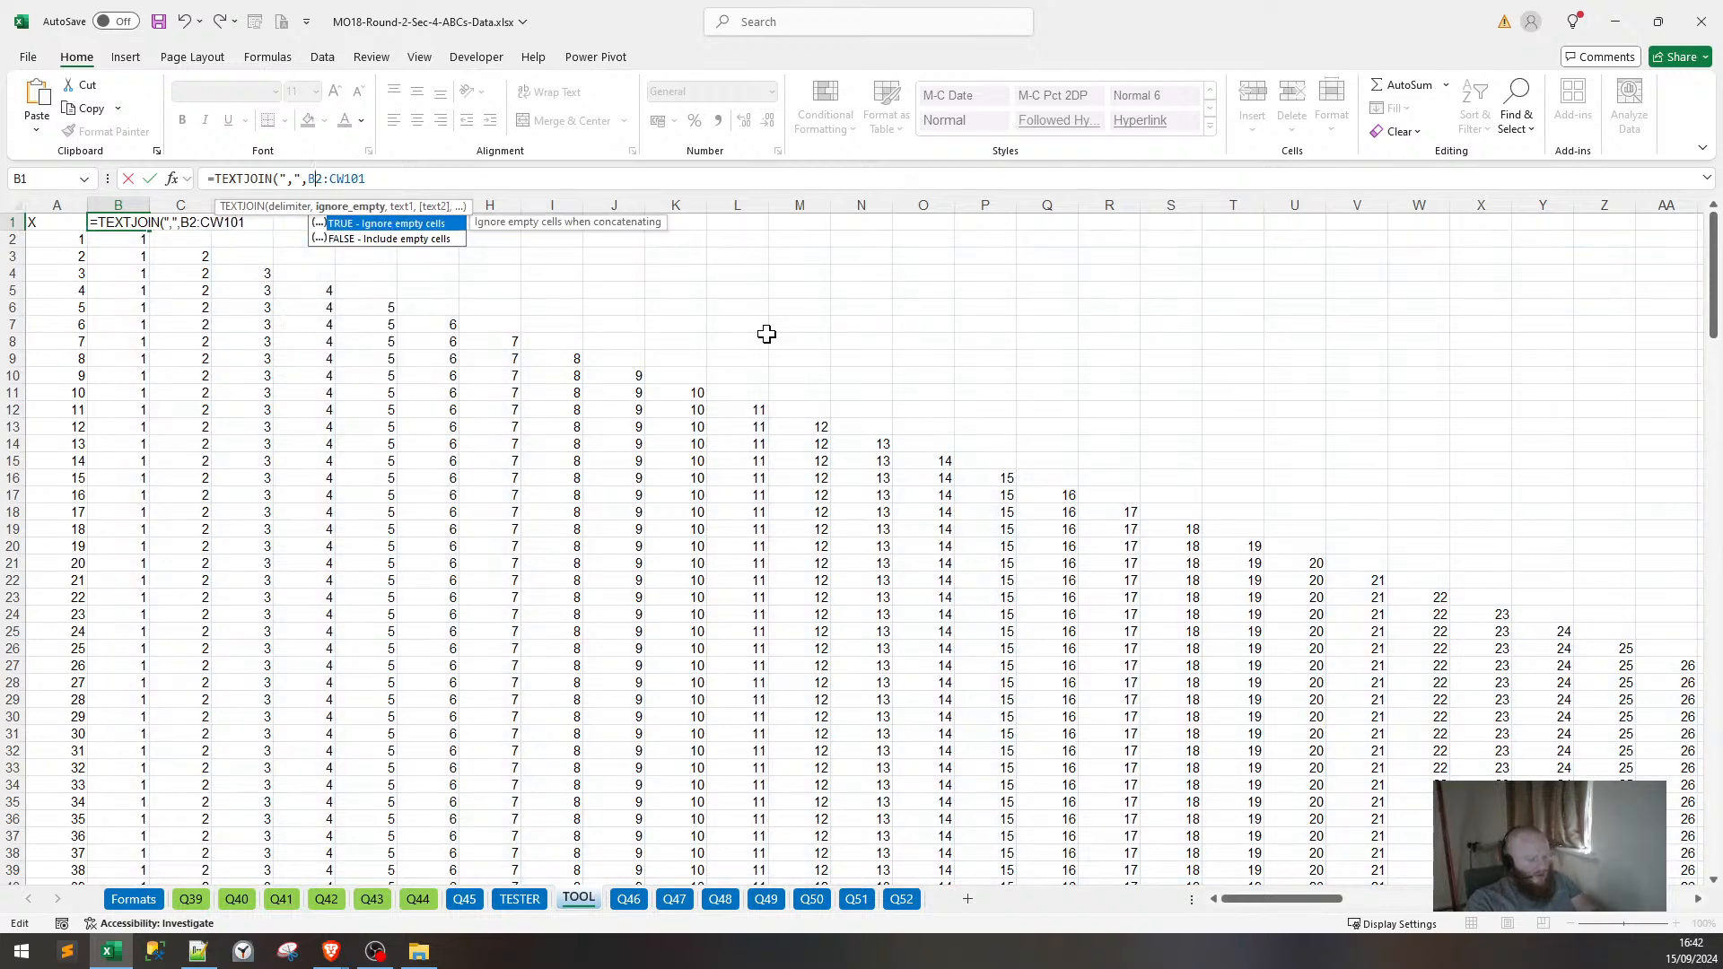
{"action": "type", "text": "TURE"}
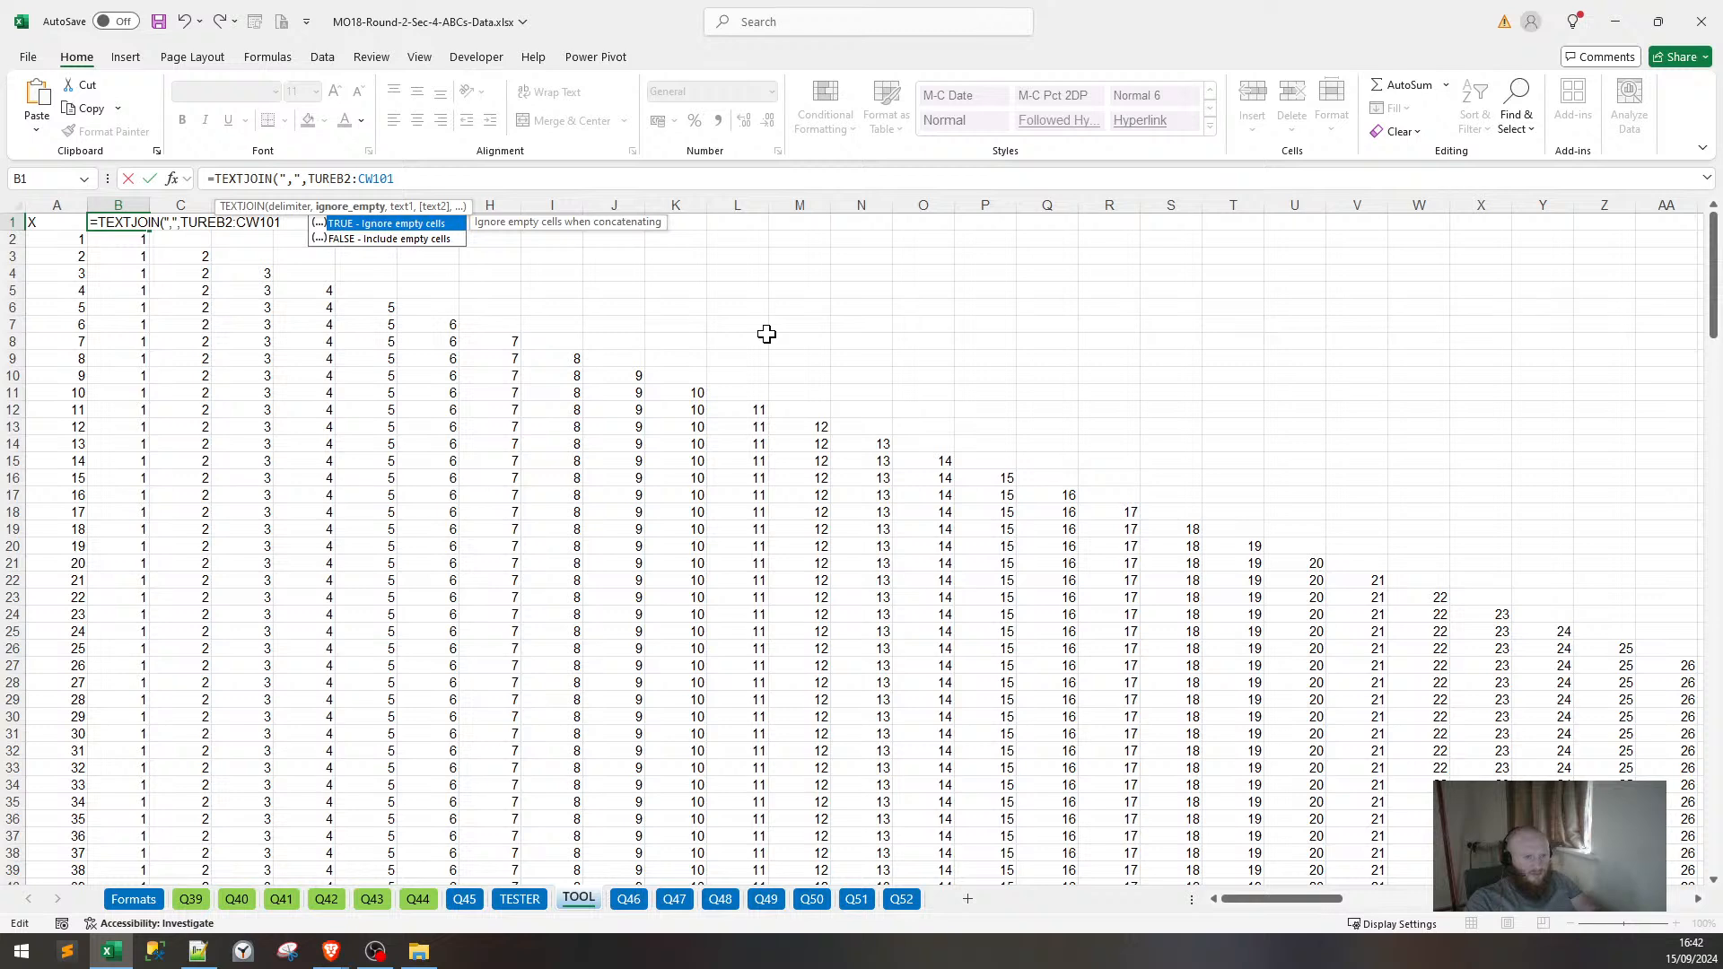
{"action": "key", "text": "BackSpace"}
{"action": "key", "text": "BackSpace"}
{"action": "key", "text": "BackSpace"}
{"action": "key", "text": "Tab"}
{"action": "type", "text": ","}
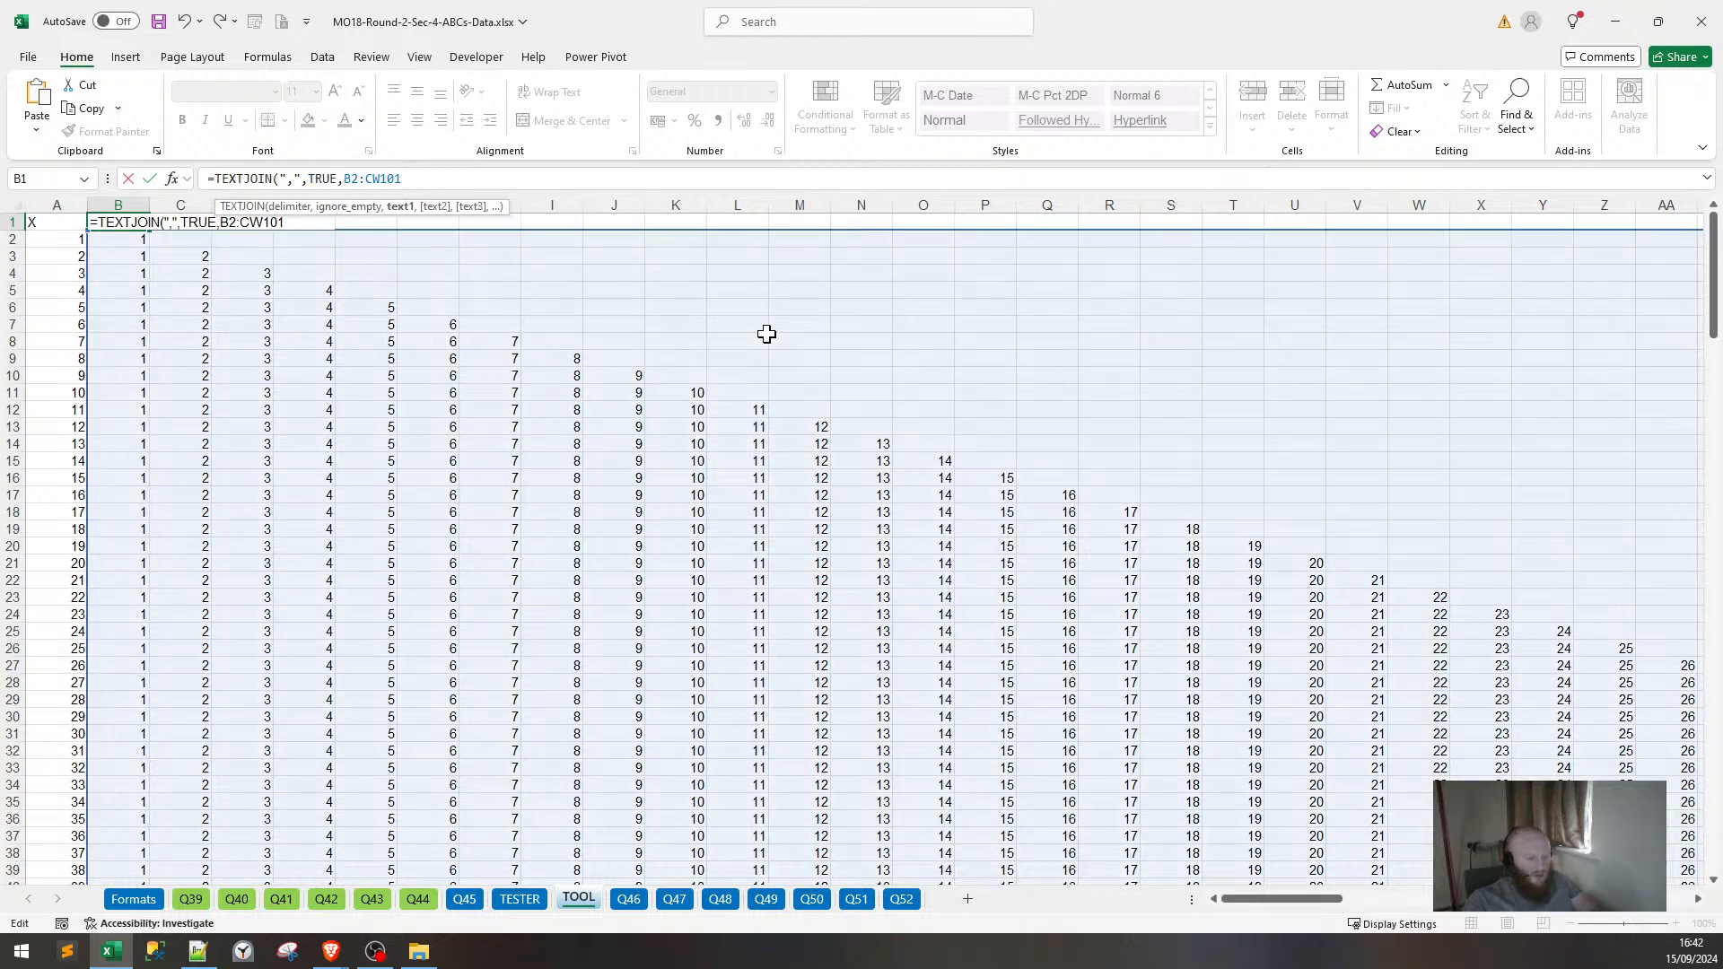
{"action": "type", "text": ")"}
{"action": "key", "text": "Return"}
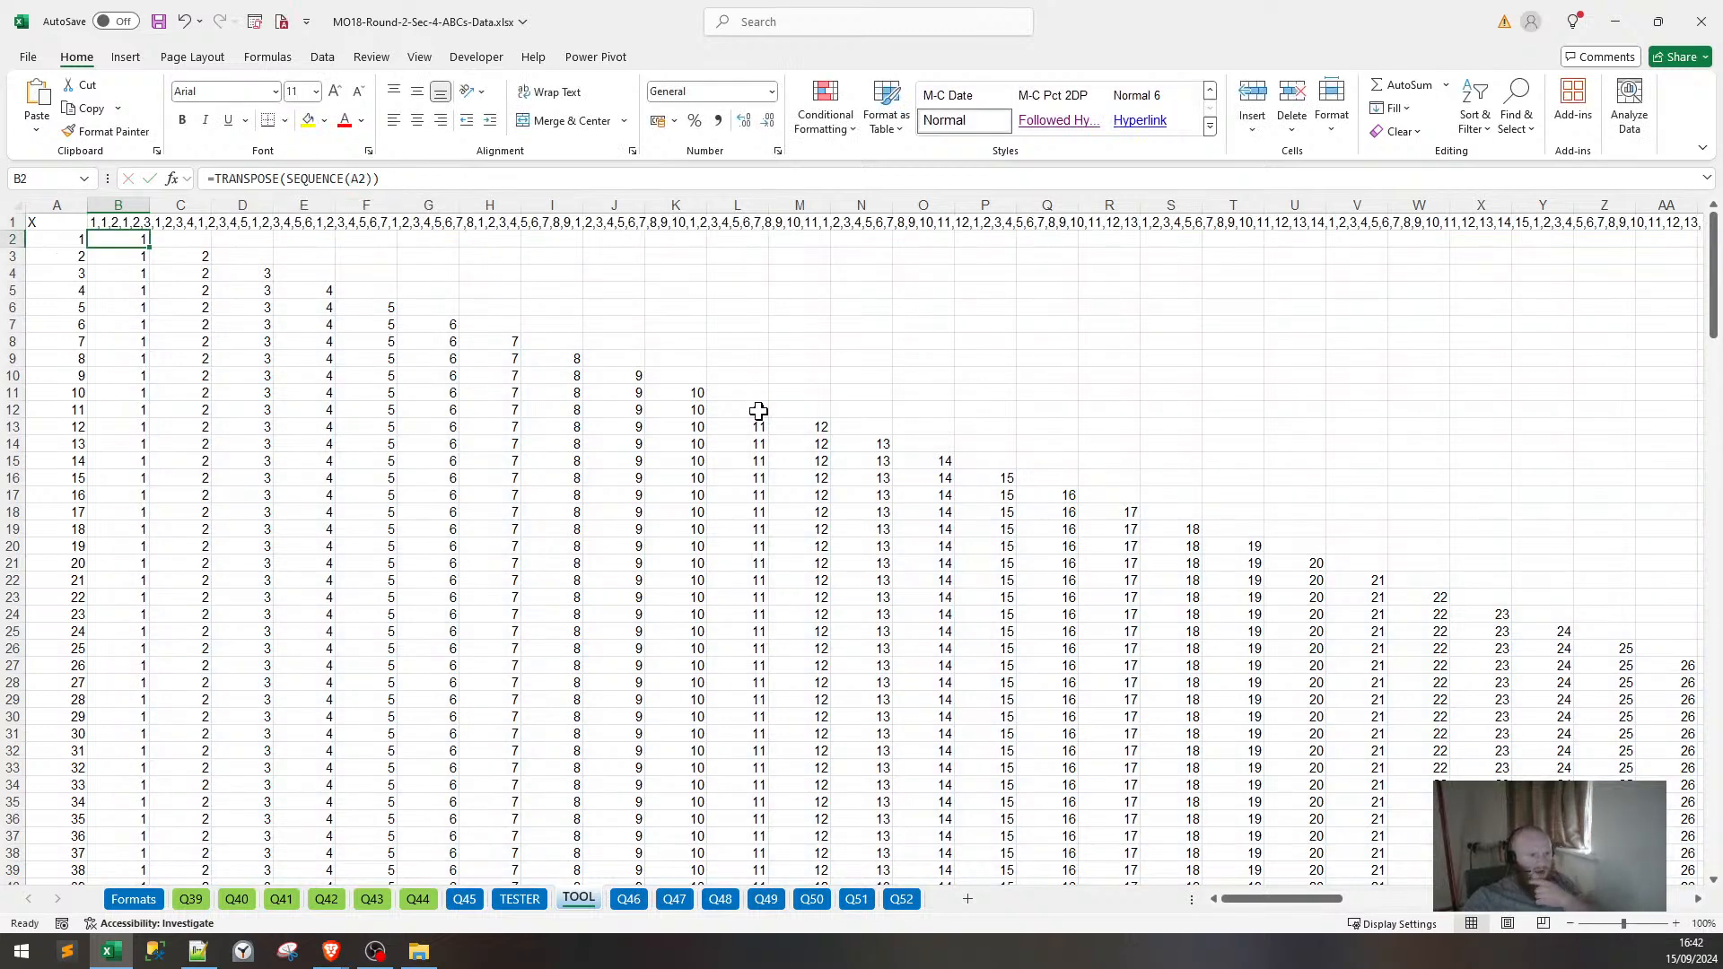
{"action": "left_click", "coordinate": [135, 225]}
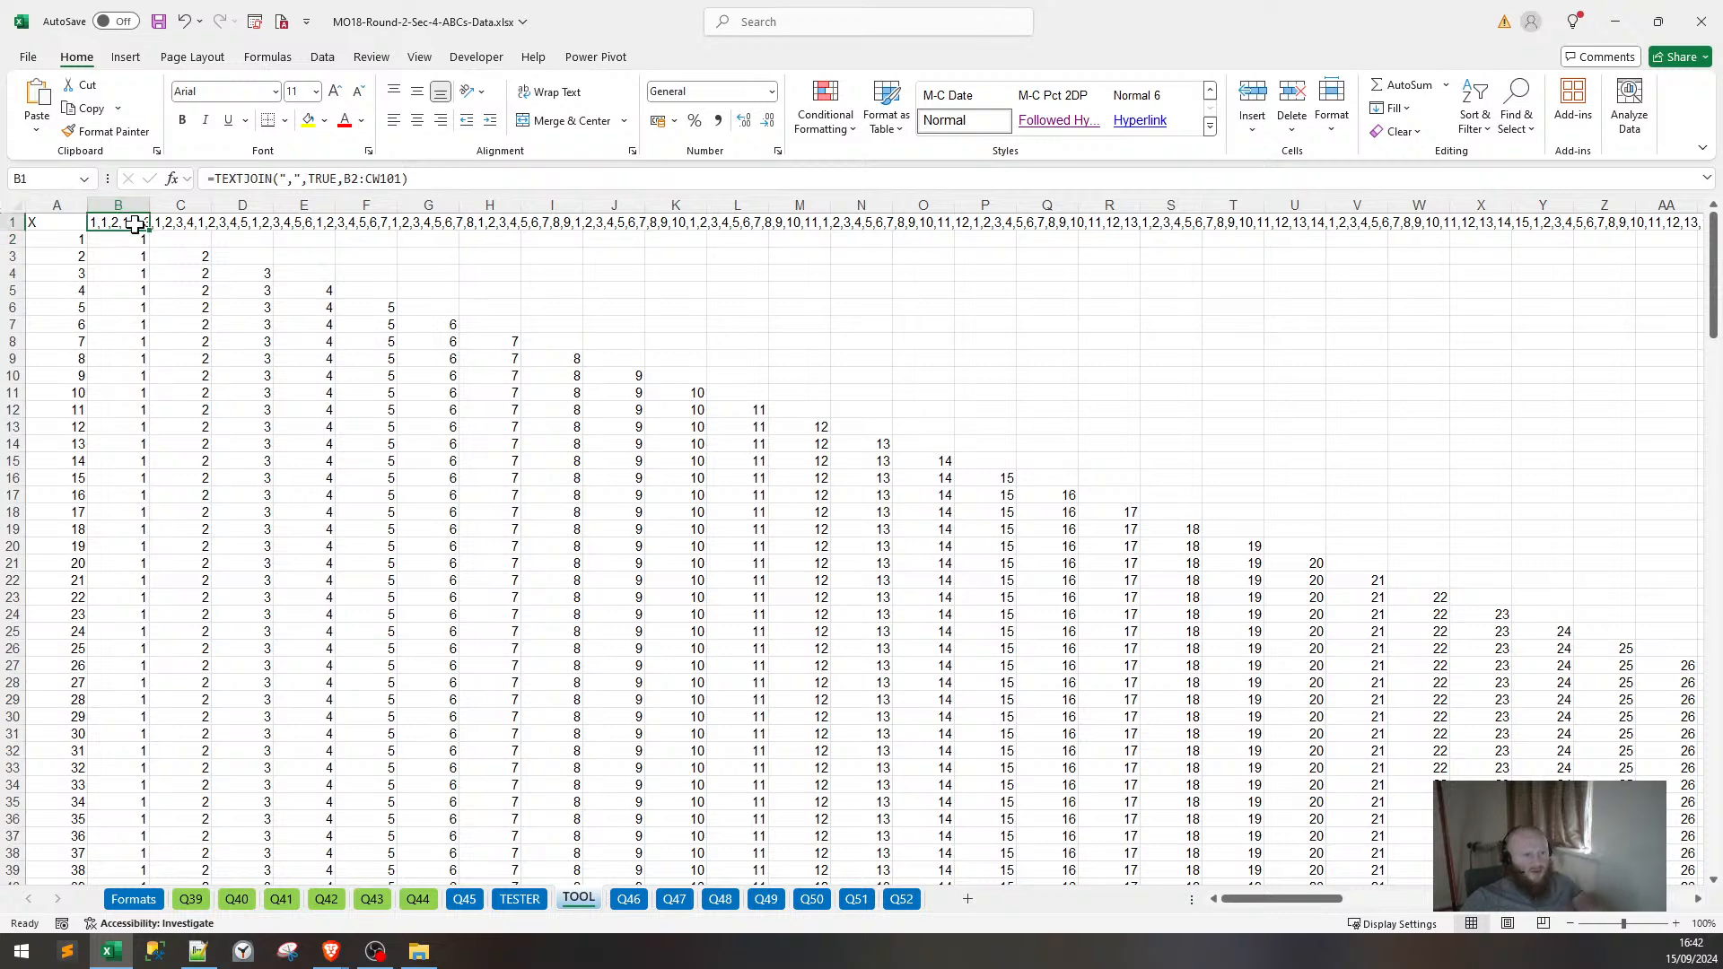
{"action": "key", "text": "ctrl+c"}
Replace the Notepad++ text with the copied number list, confirm it ends in 99,100, and return to Excel.
{"action": "left_click", "coordinate": [198, 951]}
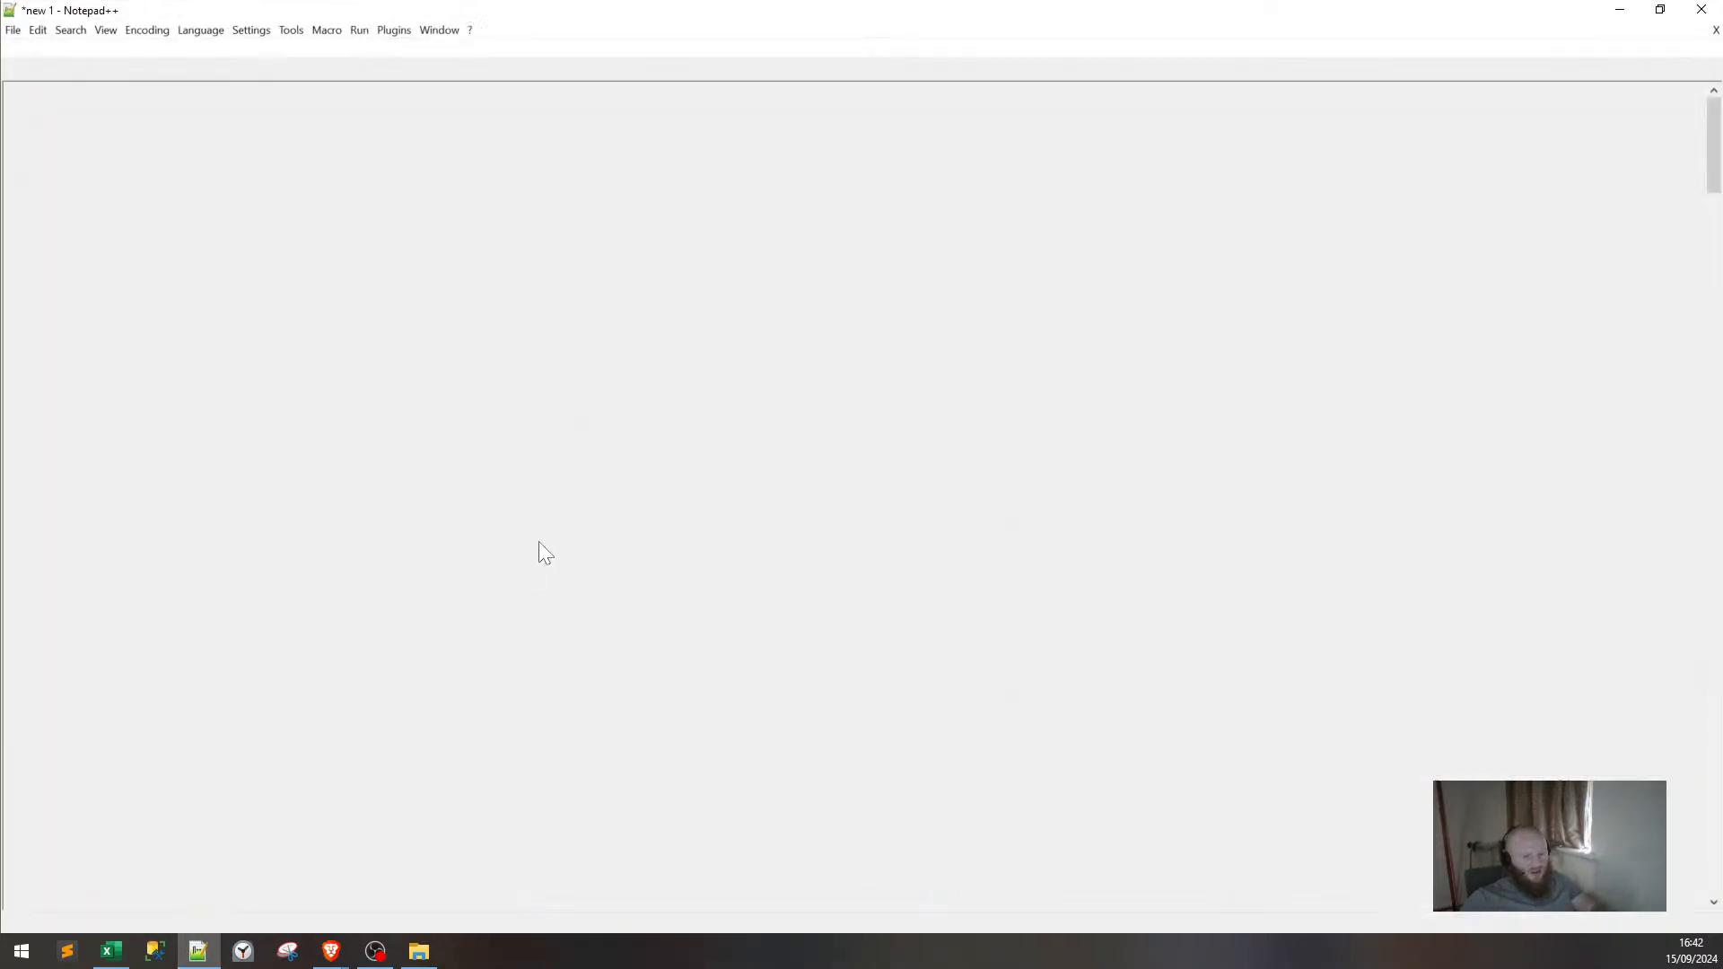
{"action": "key", "text": "ctrl+a"}
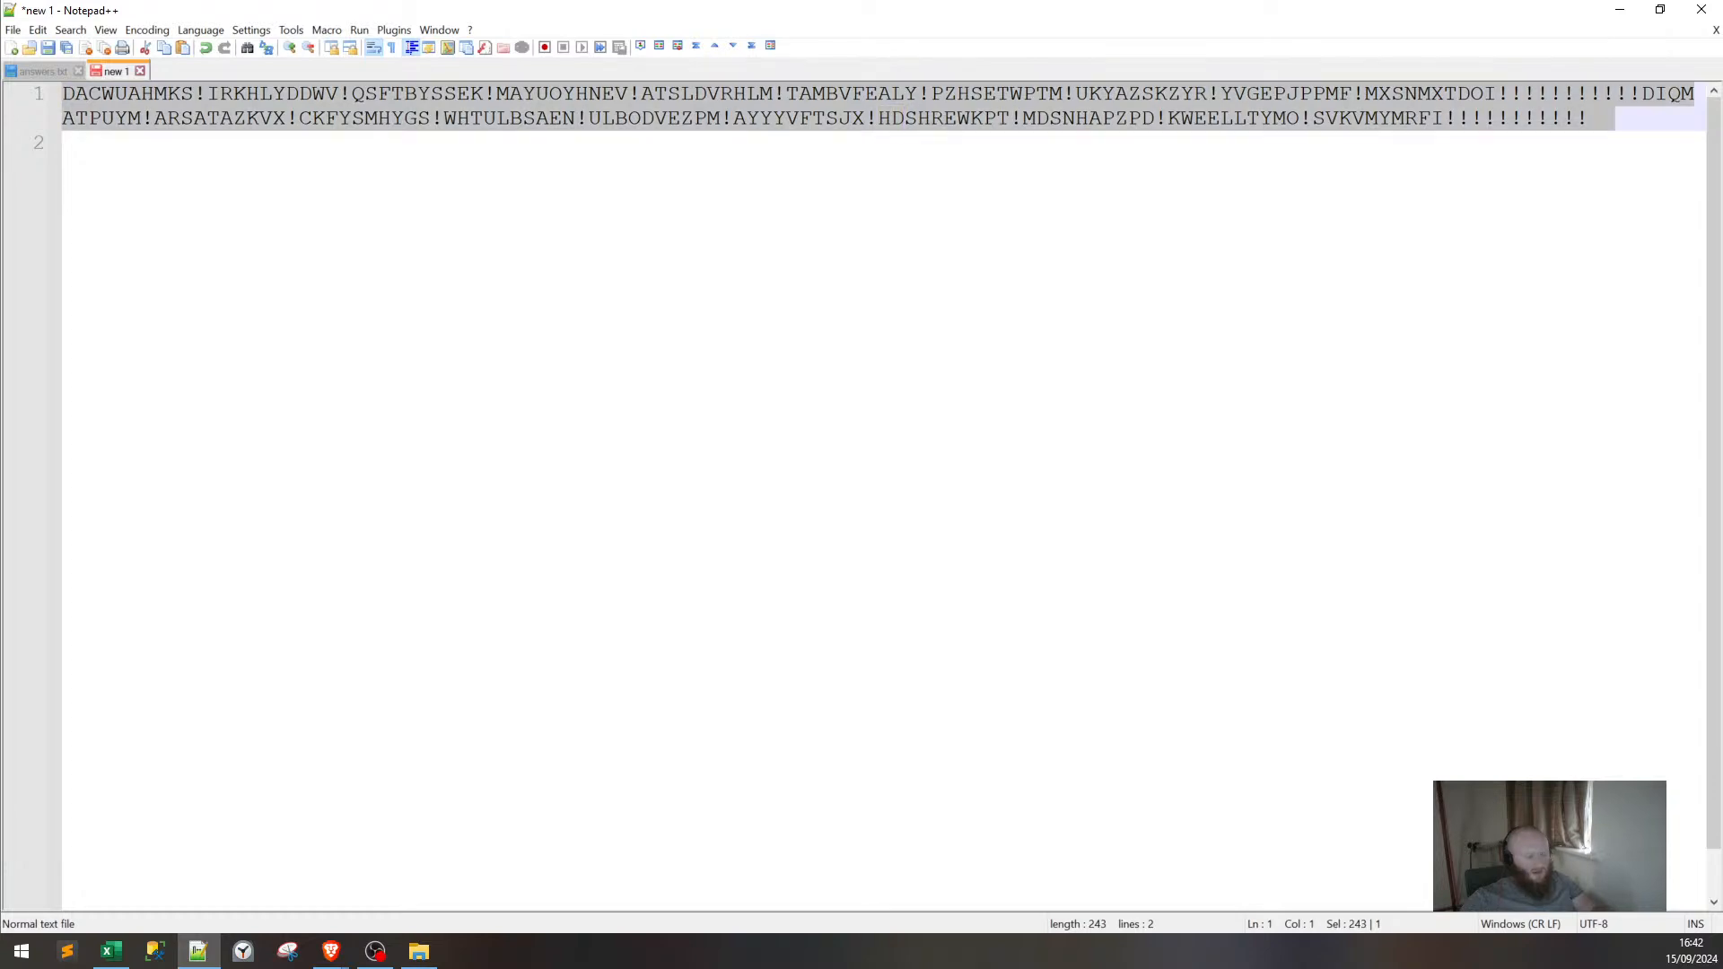
{"action": "key", "text": "ctrl+v"}
{"action": "left_click_drag", "start_coordinate": [1715, 235], "coordinate": [1714, 684]}
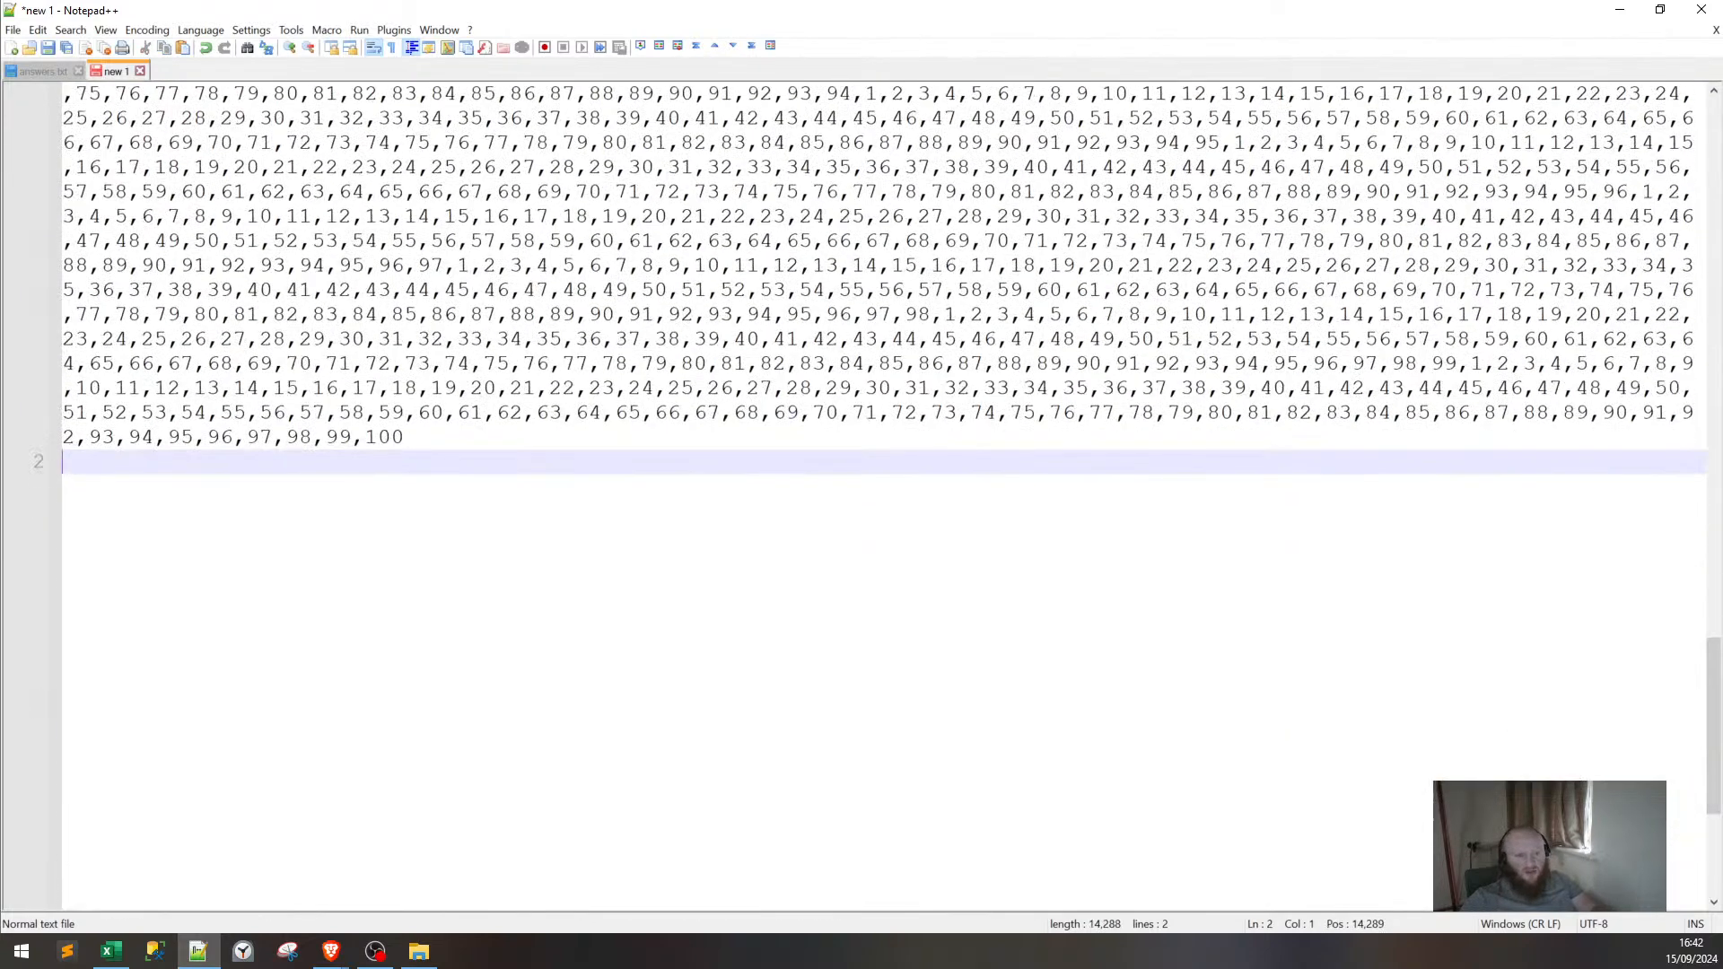
{"action": "key", "text": "Left"}
{"action": "key", "text": "ctrl+shift+Left"}
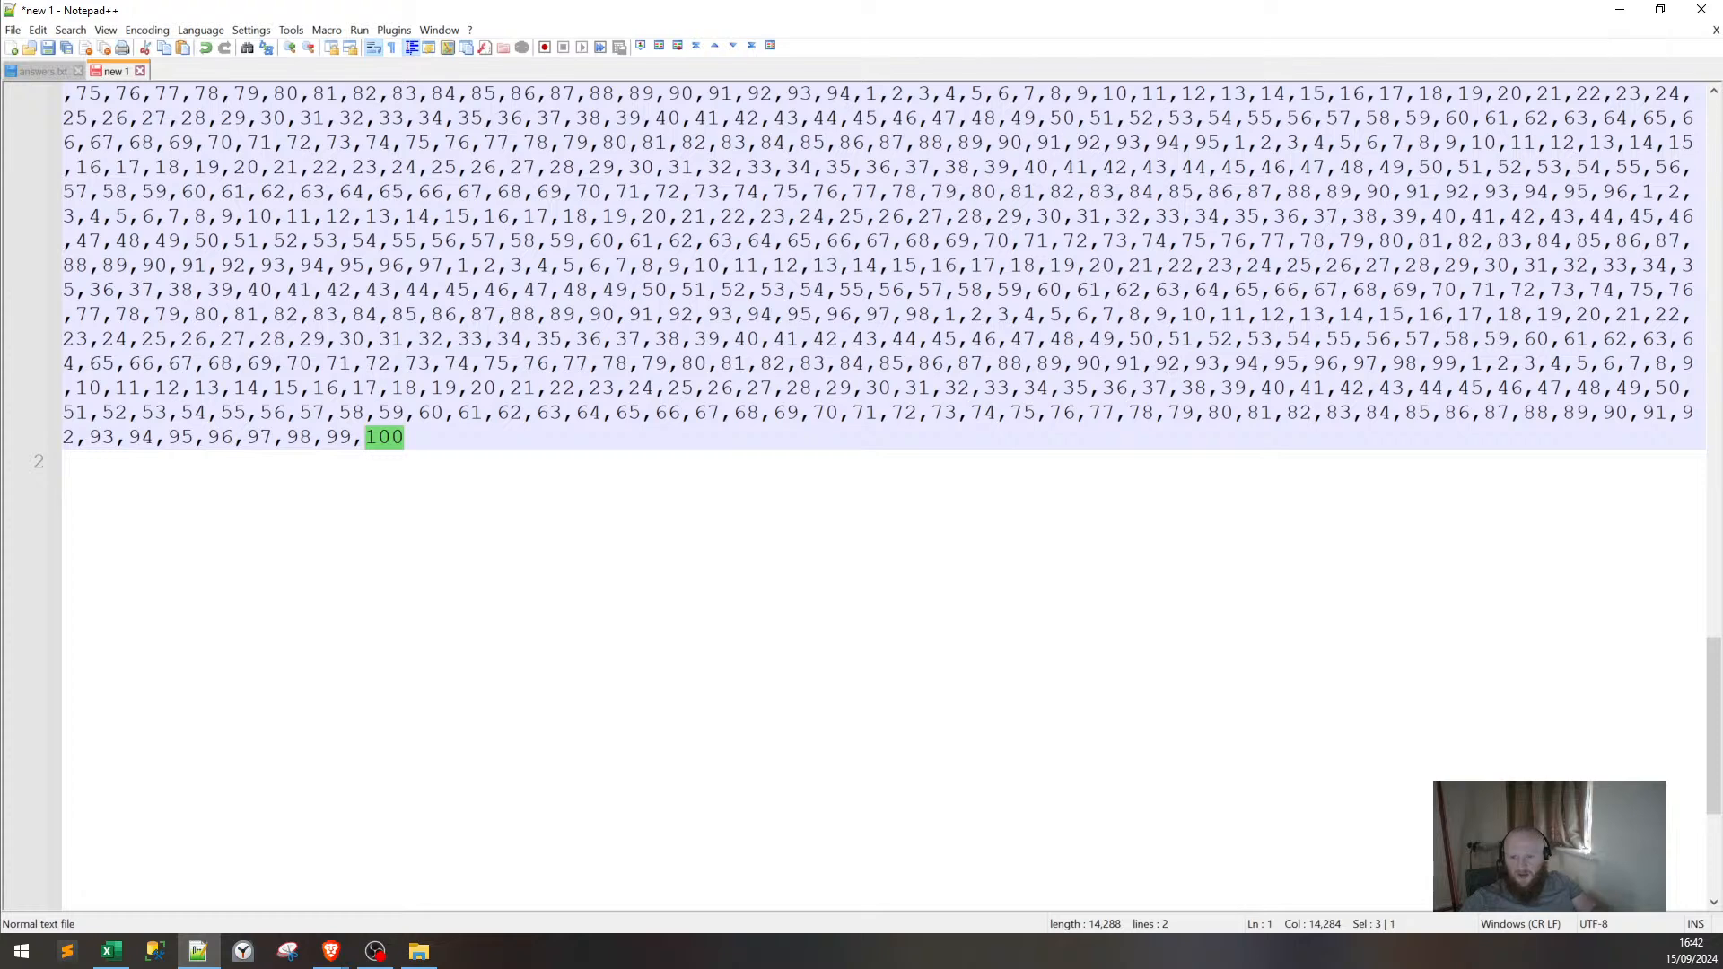
{"action": "left_click_drag", "start_coordinate": [1445, 363], "coordinate": [1456, 364]}
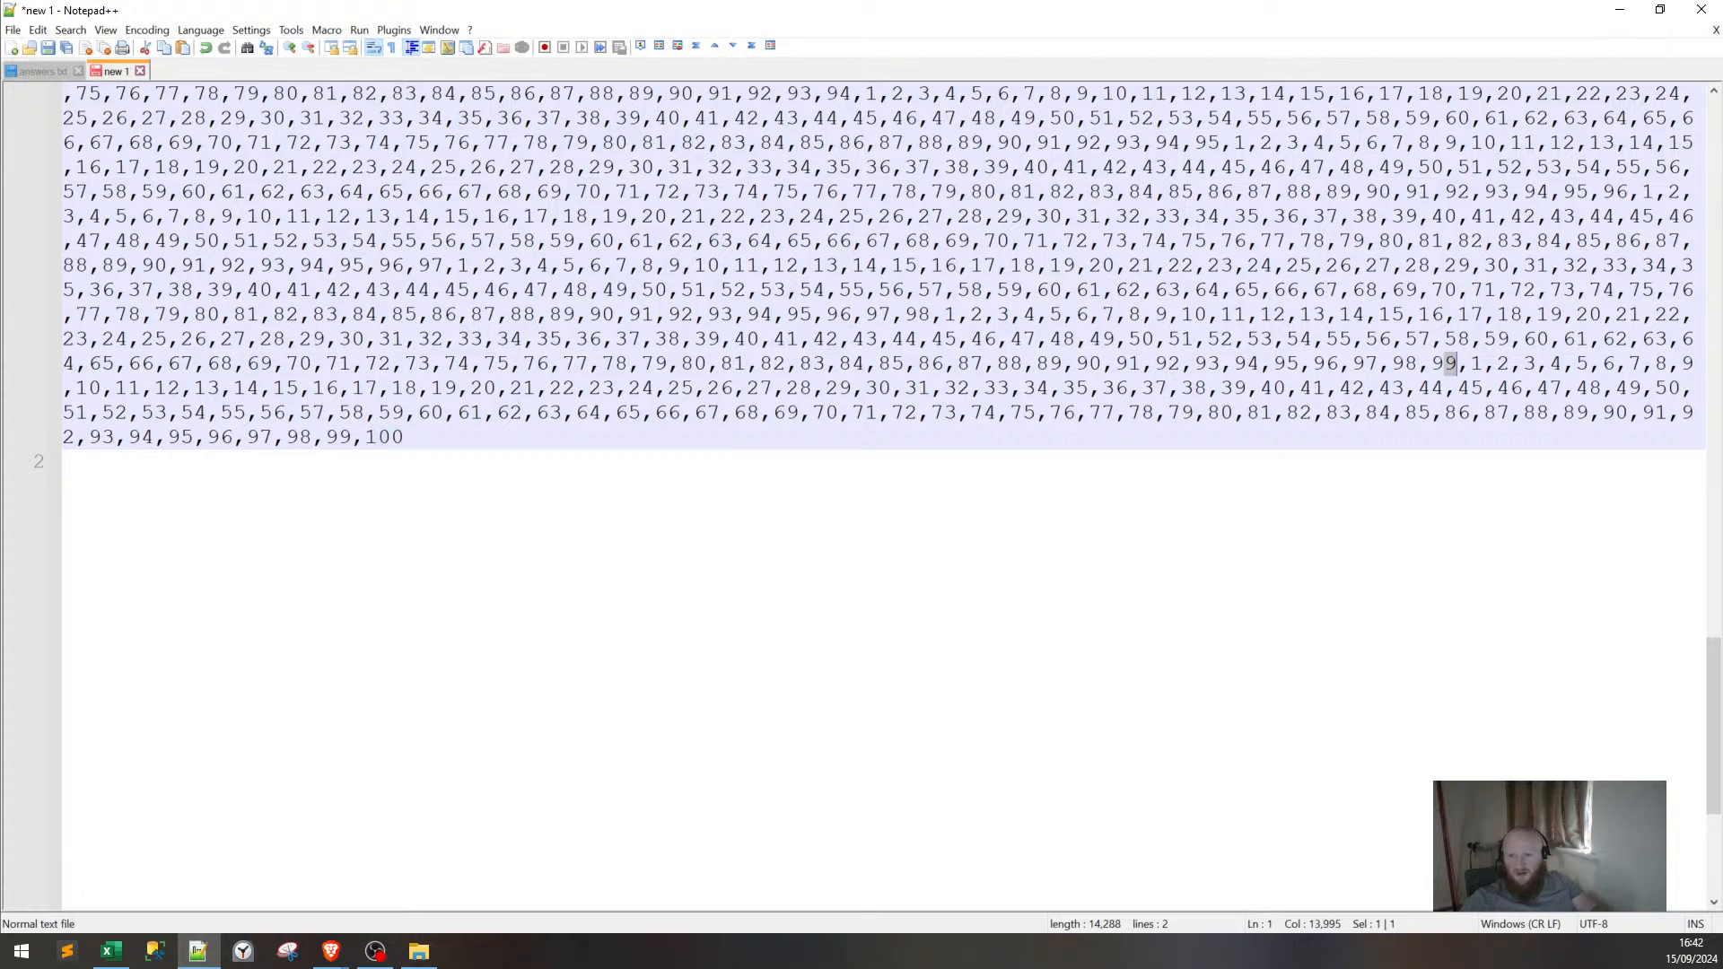
{"action": "left_click", "coordinate": [1619, 9]}
{"action": "scroll", "coordinate": [556, 448], "scroll_direction": "down", "scroll_amount": 2}
{"action": "scroll", "coordinate": [589, 419], "scroll_direction": "up", "scroll_amount": 2}
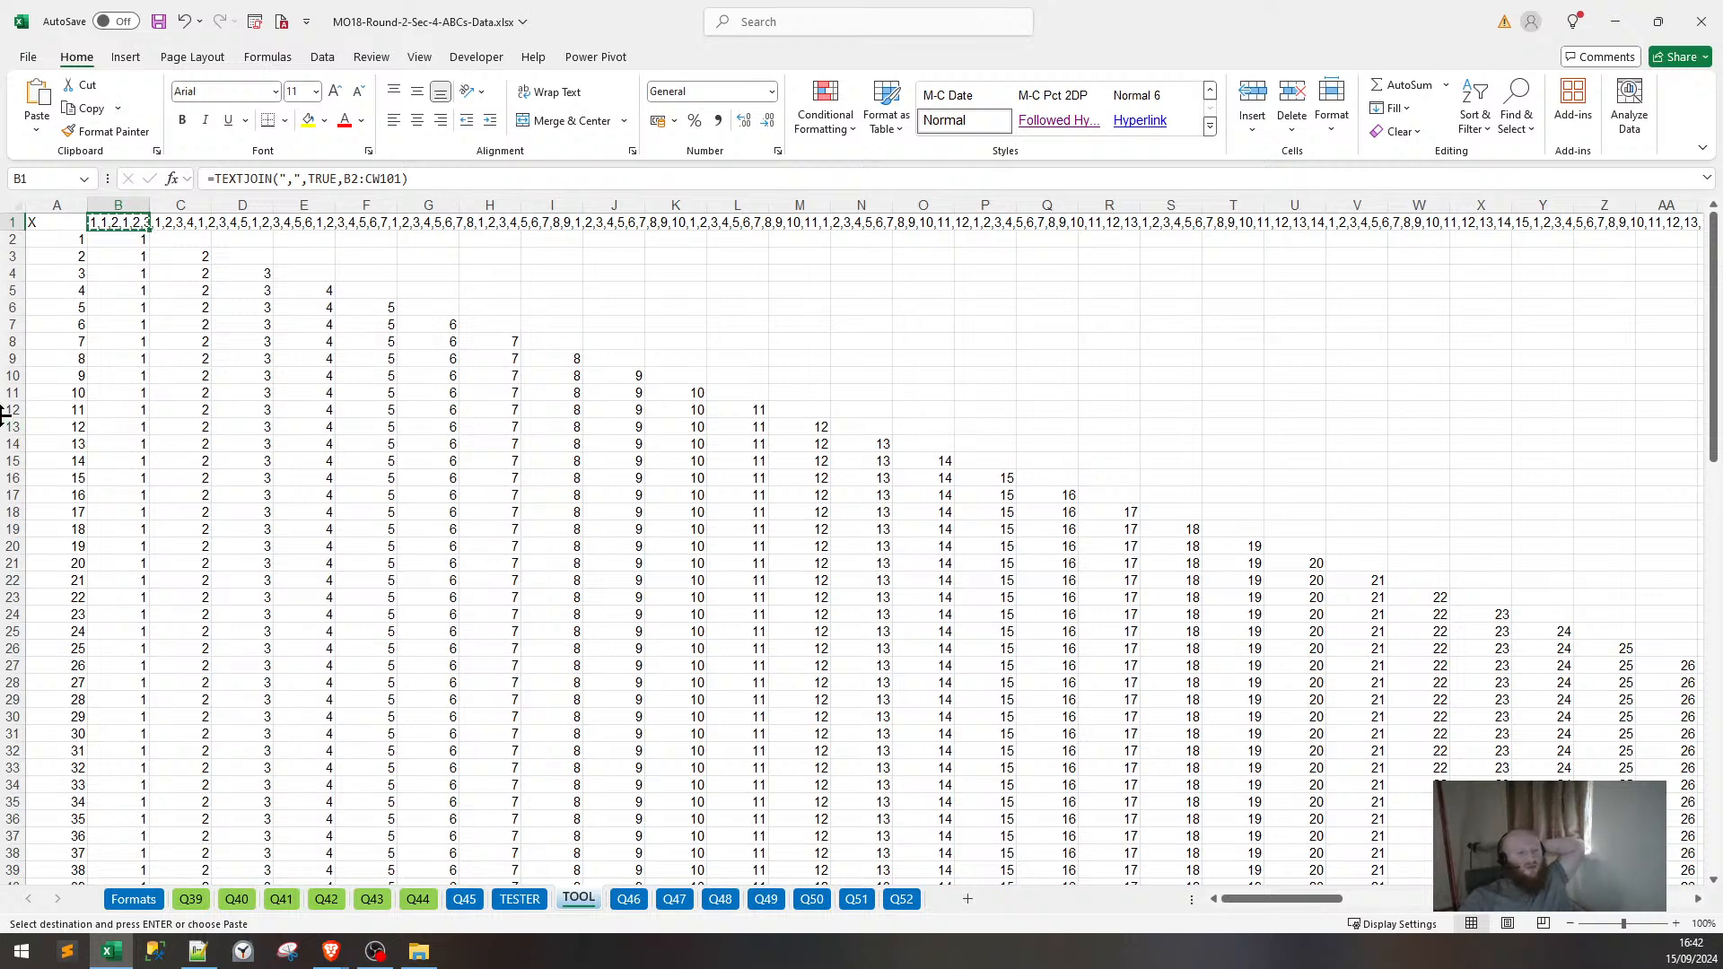
{"action": "scroll", "coordinate": [1095, 461], "scroll_direction": "down", "scroll_amount": 20}
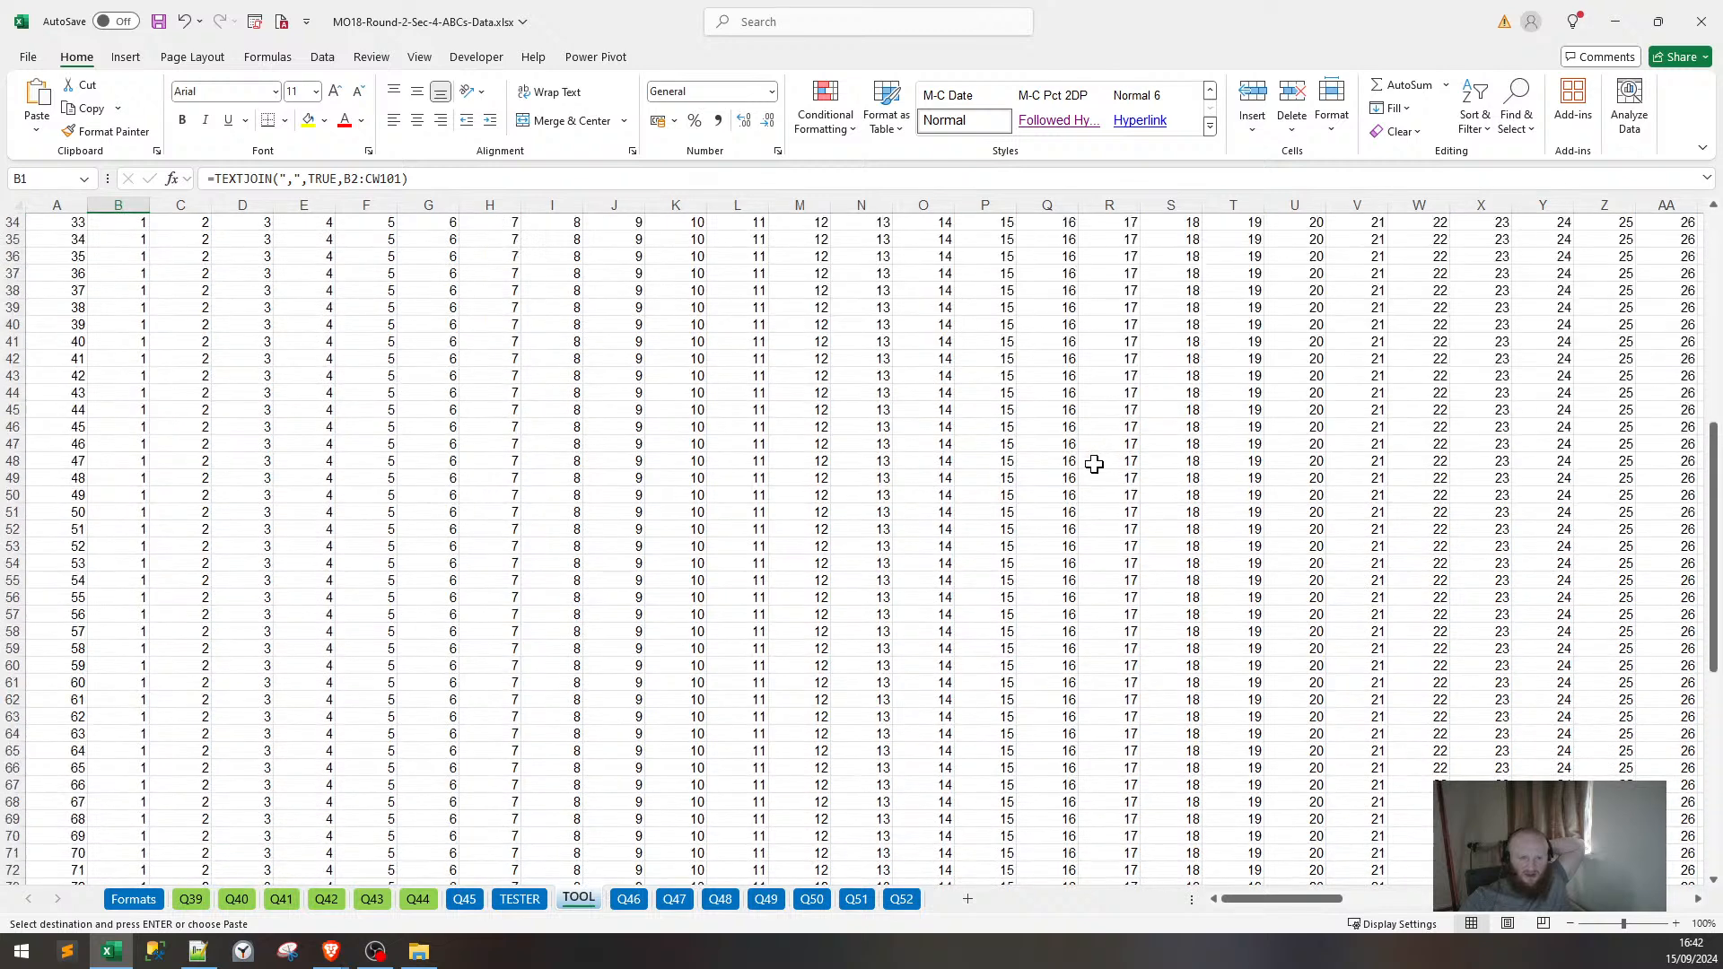
{"action": "scroll", "coordinate": [1054, 489], "scroll_direction": "down", "scroll_amount": 2}
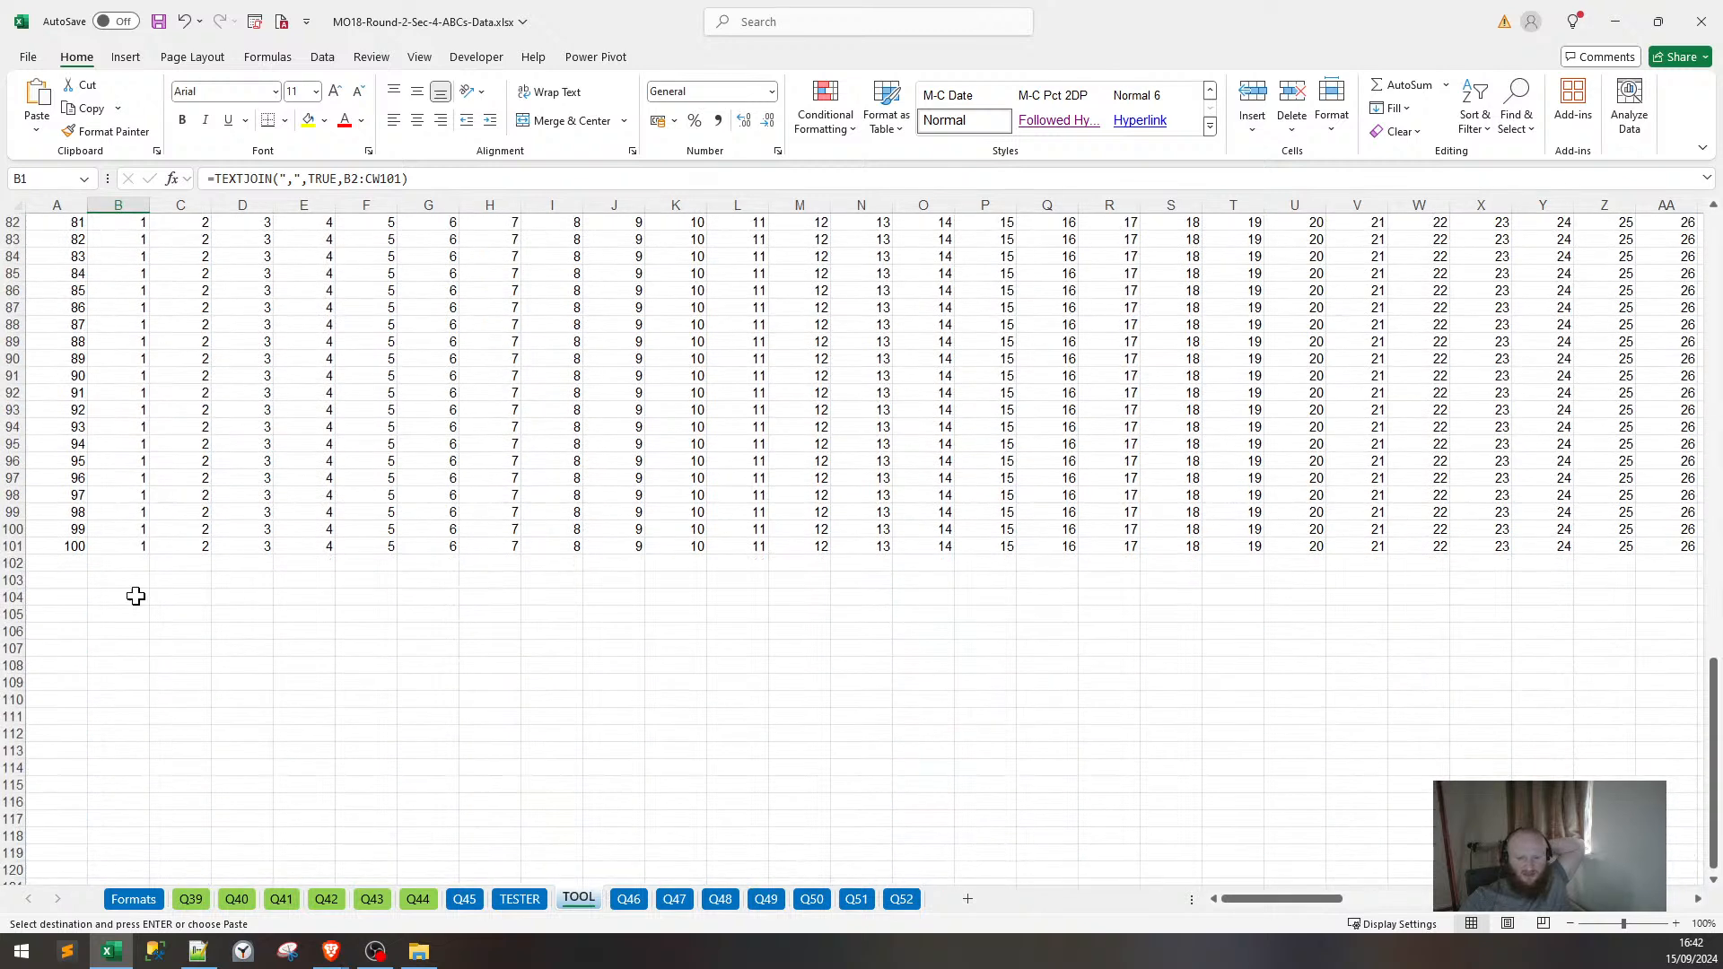
{"action": "left_click", "coordinate": [72, 547]}
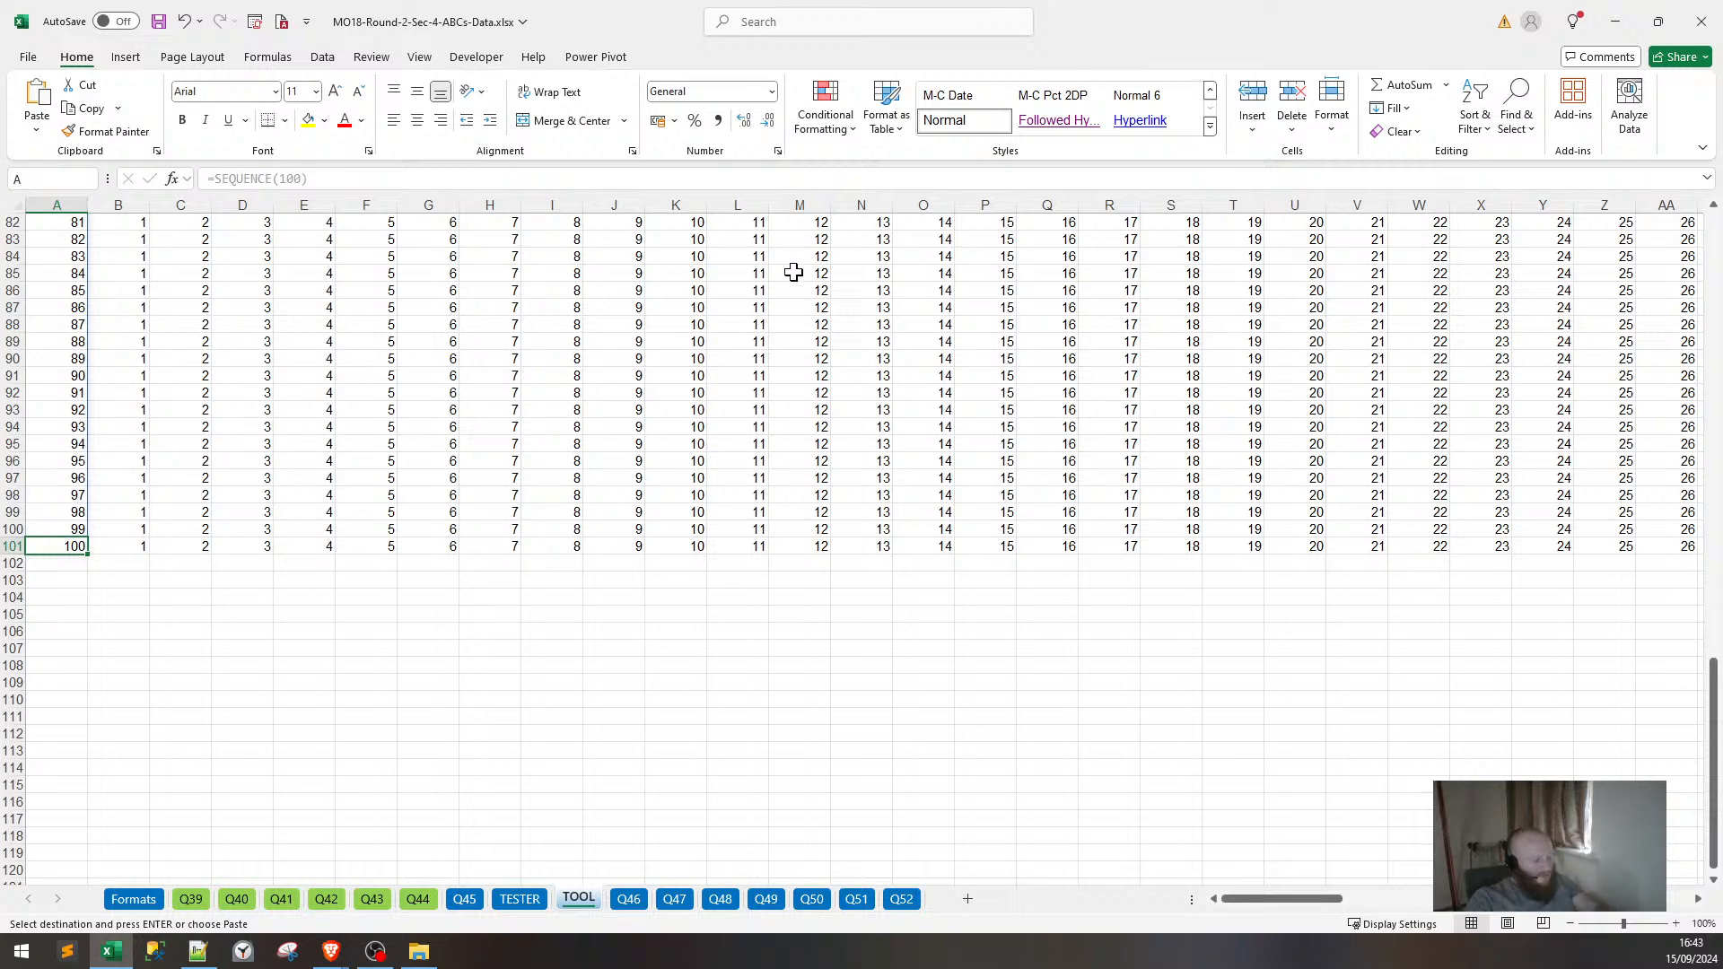
{"action": "type", "text": "A301"}
{"action": "key", "text": "Return"}
{"action": "key", "text": "ctrl+shift+Up"}
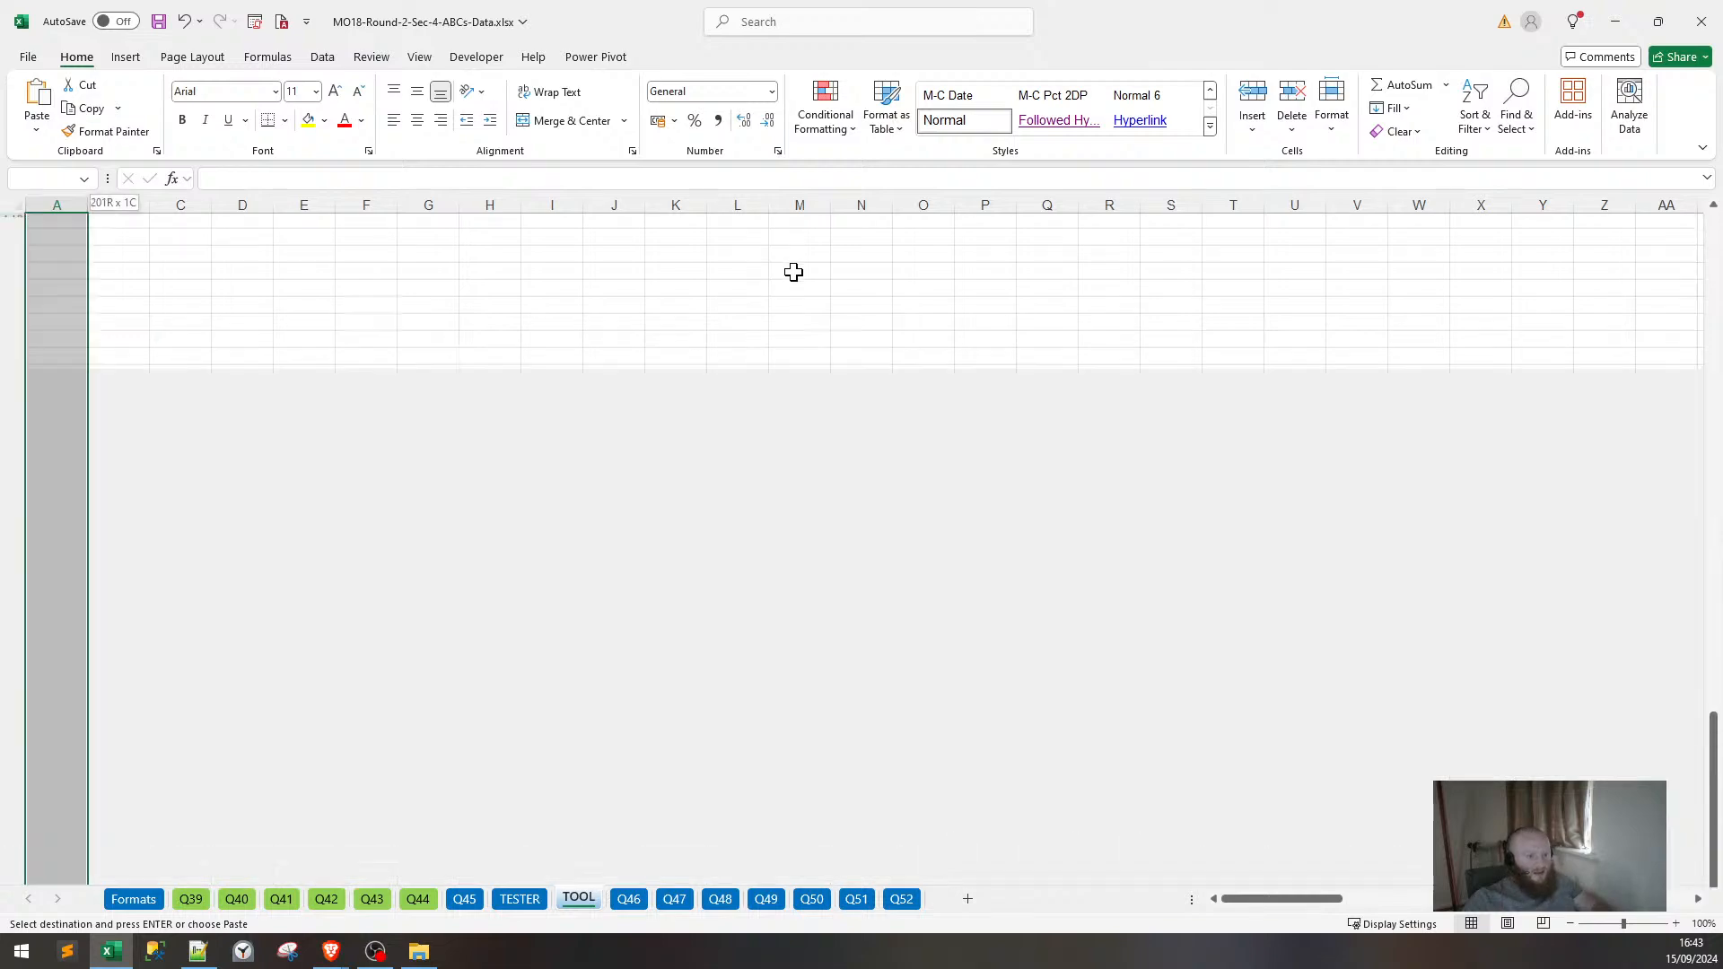
{"action": "key", "text": "ctrl+v"}
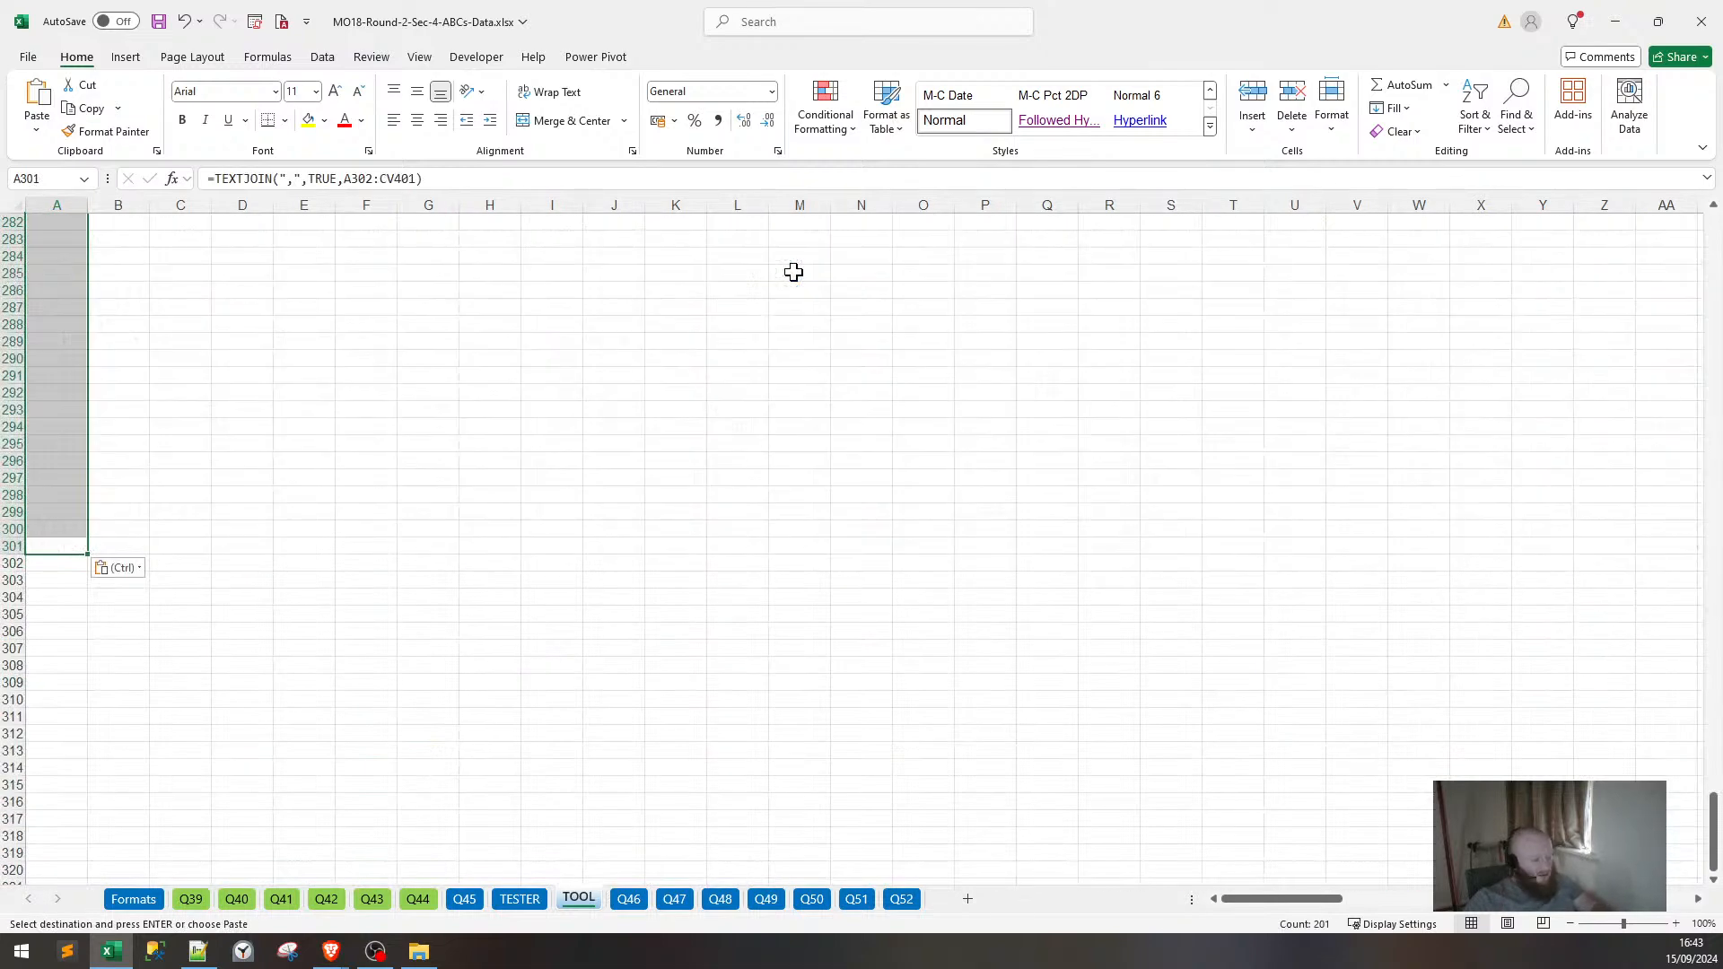
{"action": "key", "text": "Escape"}
{"action": "key", "text": "ctrl+Up"}
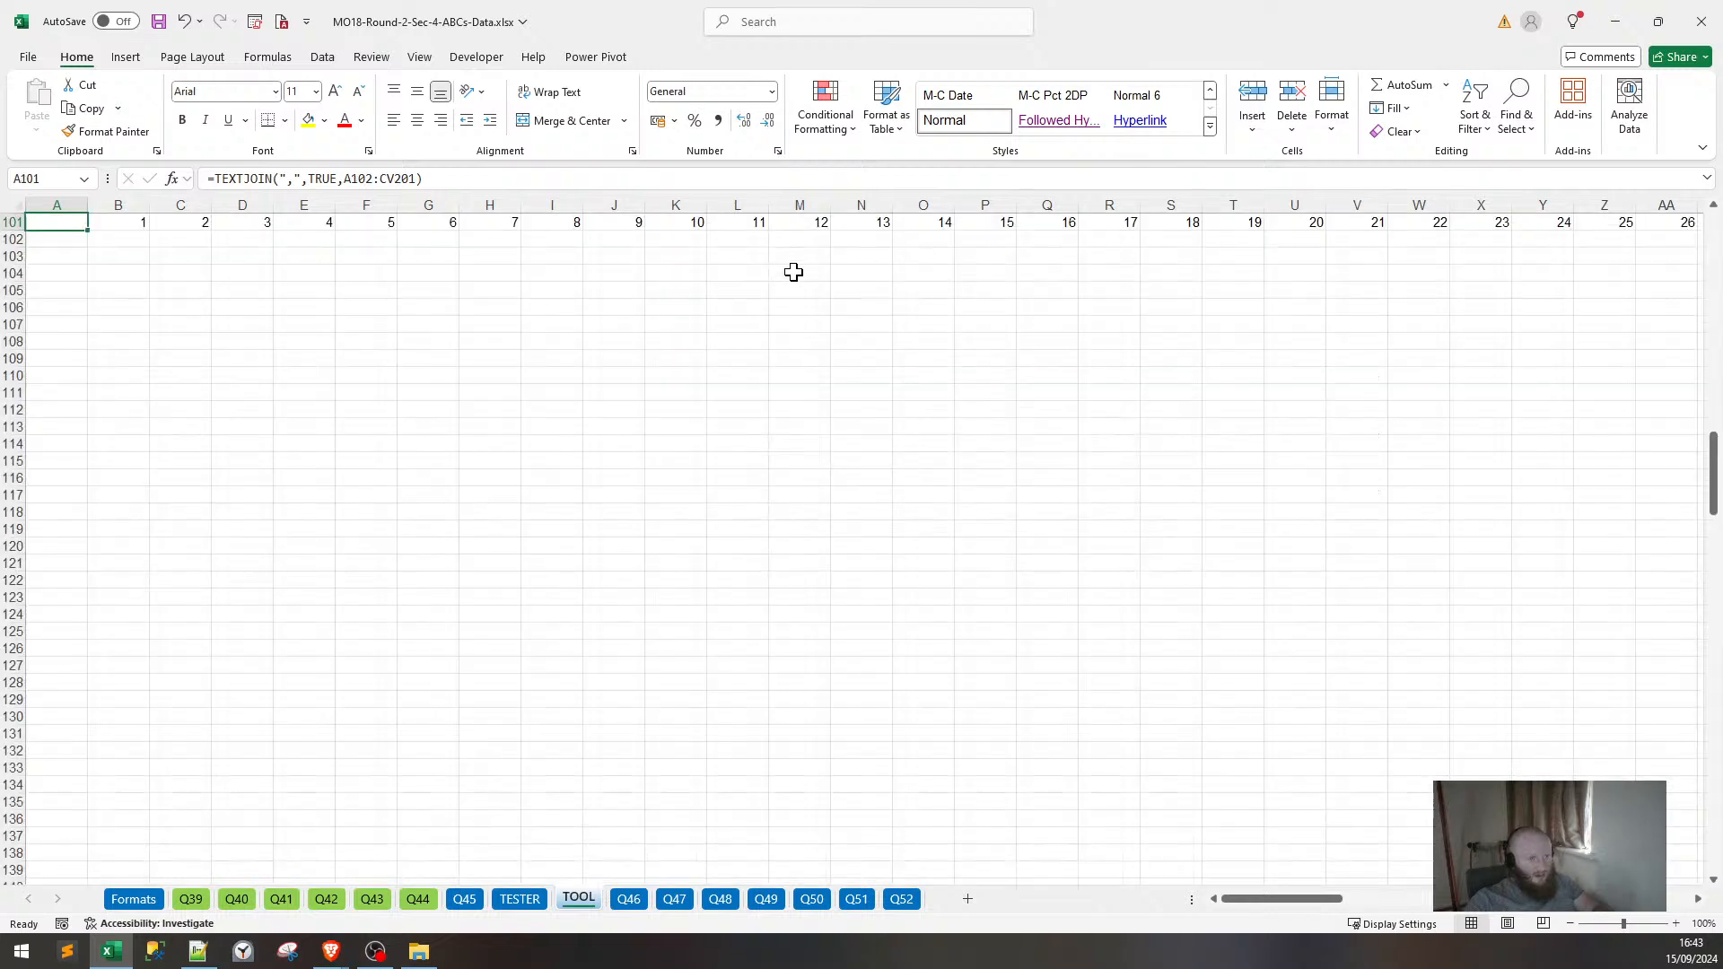
{"action": "key", "text": "Up"}
{"action": "key", "text": "Up"}
{"action": "key", "text": "Up"}
{"action": "key", "text": "Up"}
{"action": "key", "text": "Up"}
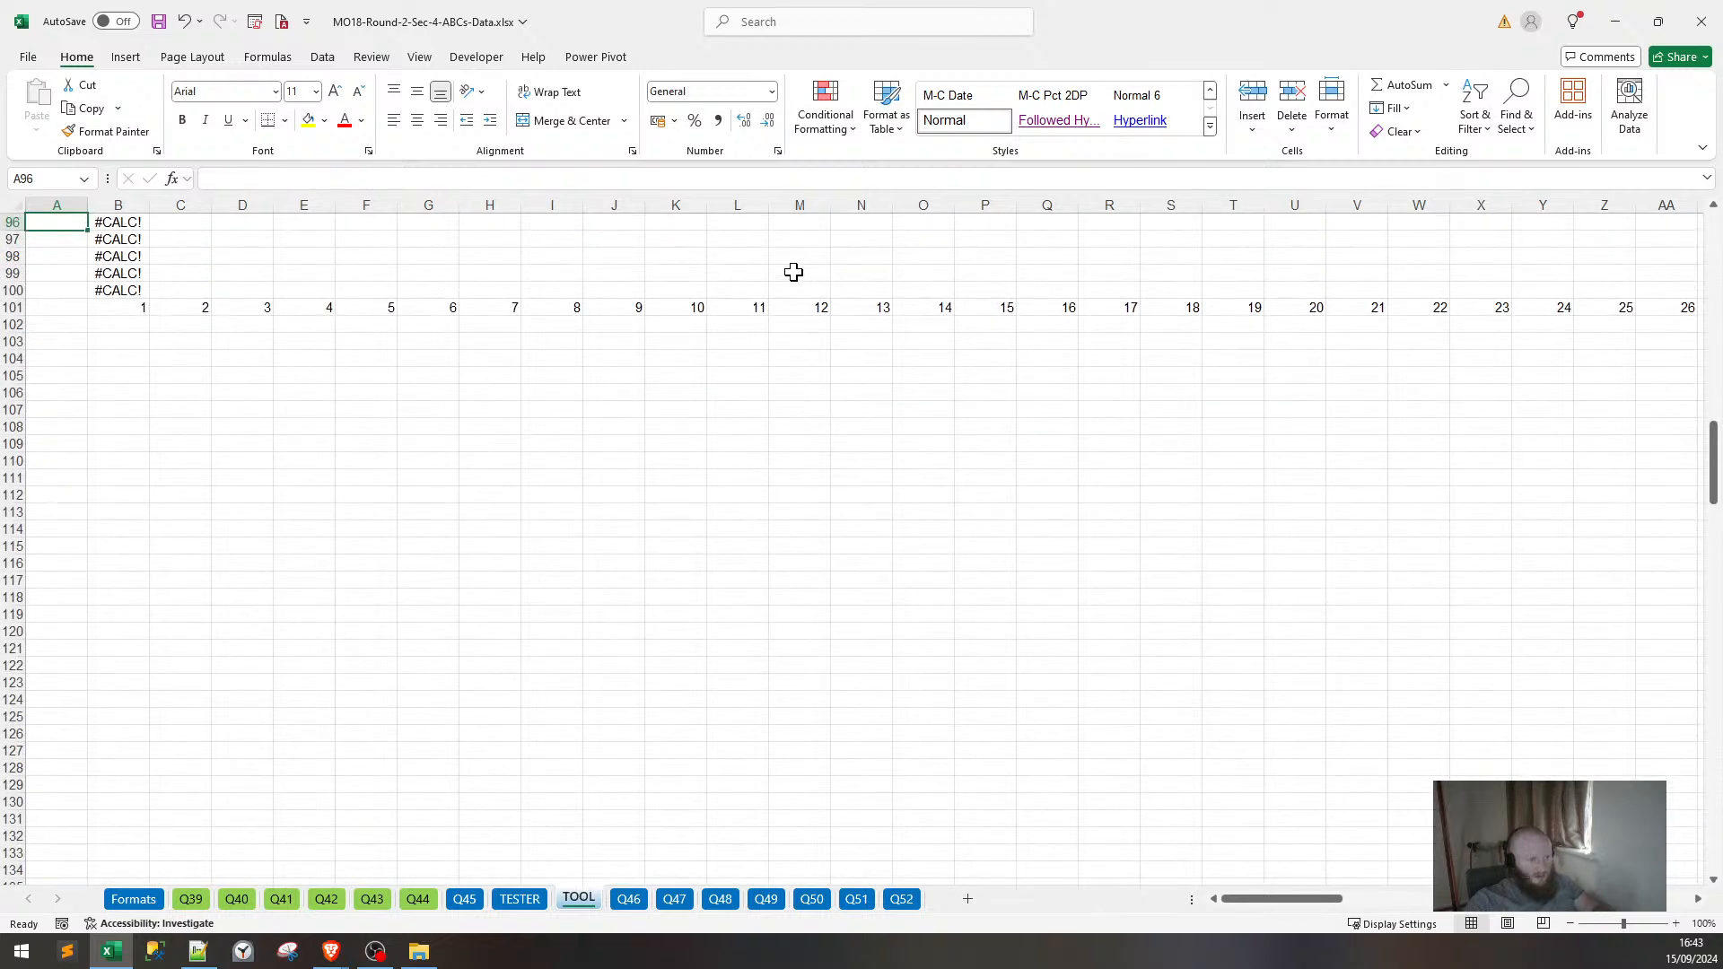
{"action": "key", "text": "ctrl+z"}
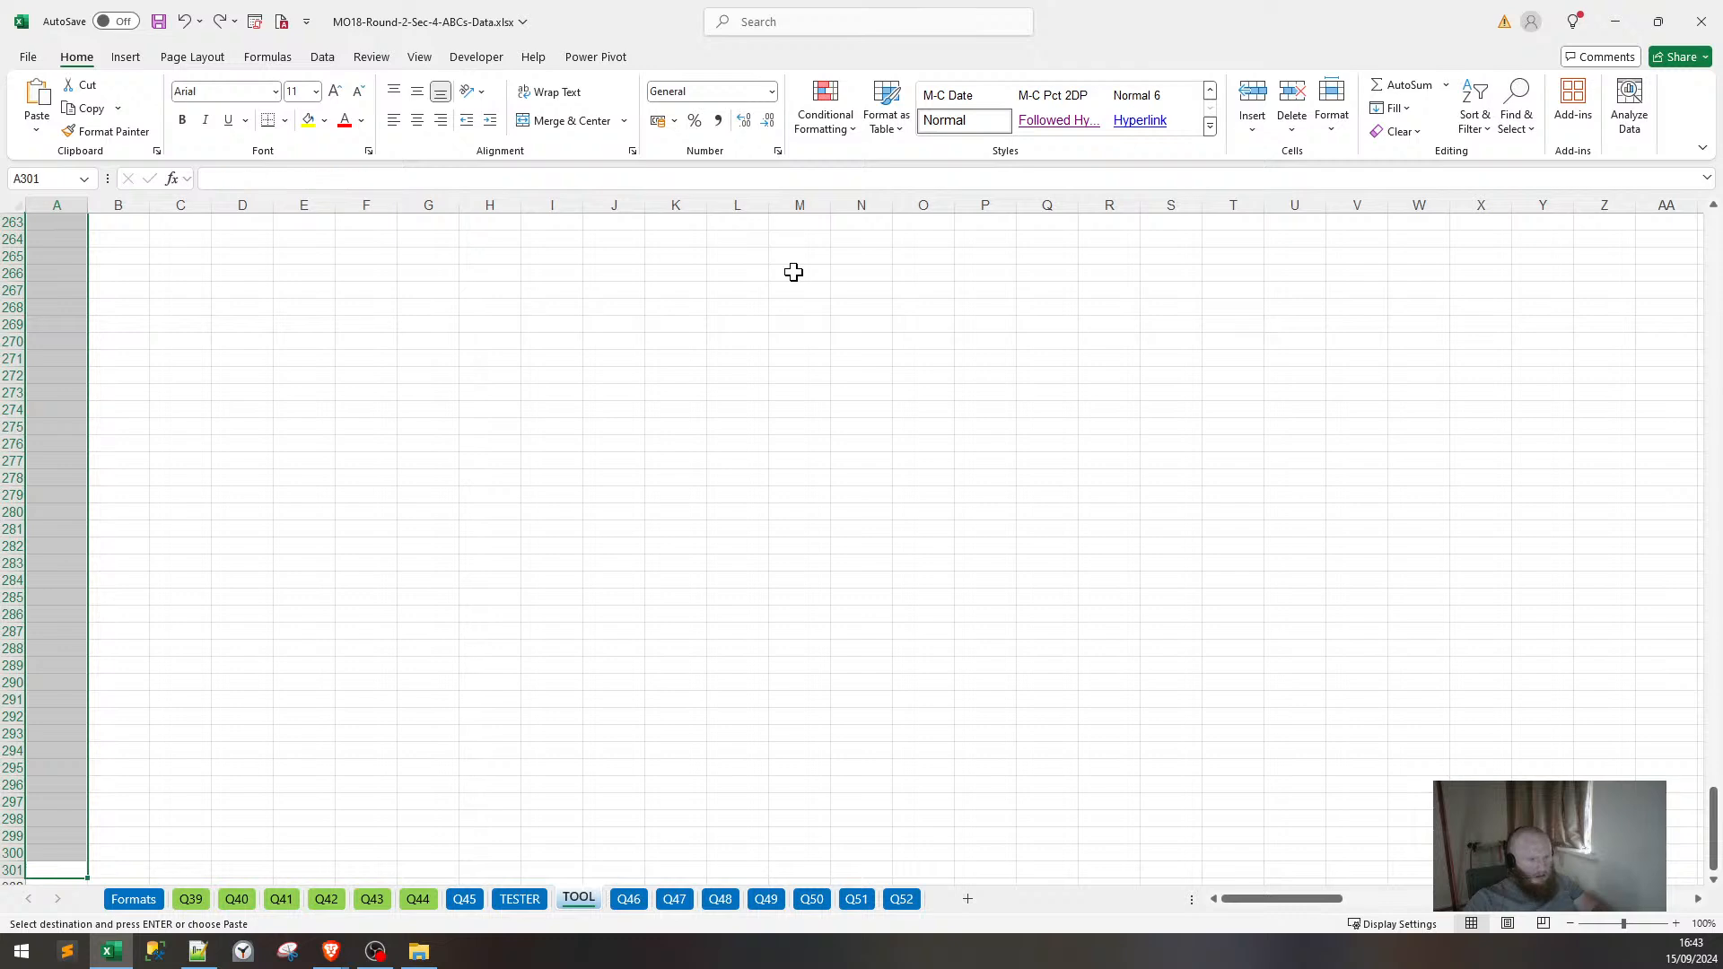
{"action": "key", "text": "Up"}
{"action": "key", "text": "shift+Up"}
{"action": "key", "text": "shift+Up"}
{"action": "key", "text": "ctrl+Up"}
{"action": "key", "text": "Up"}
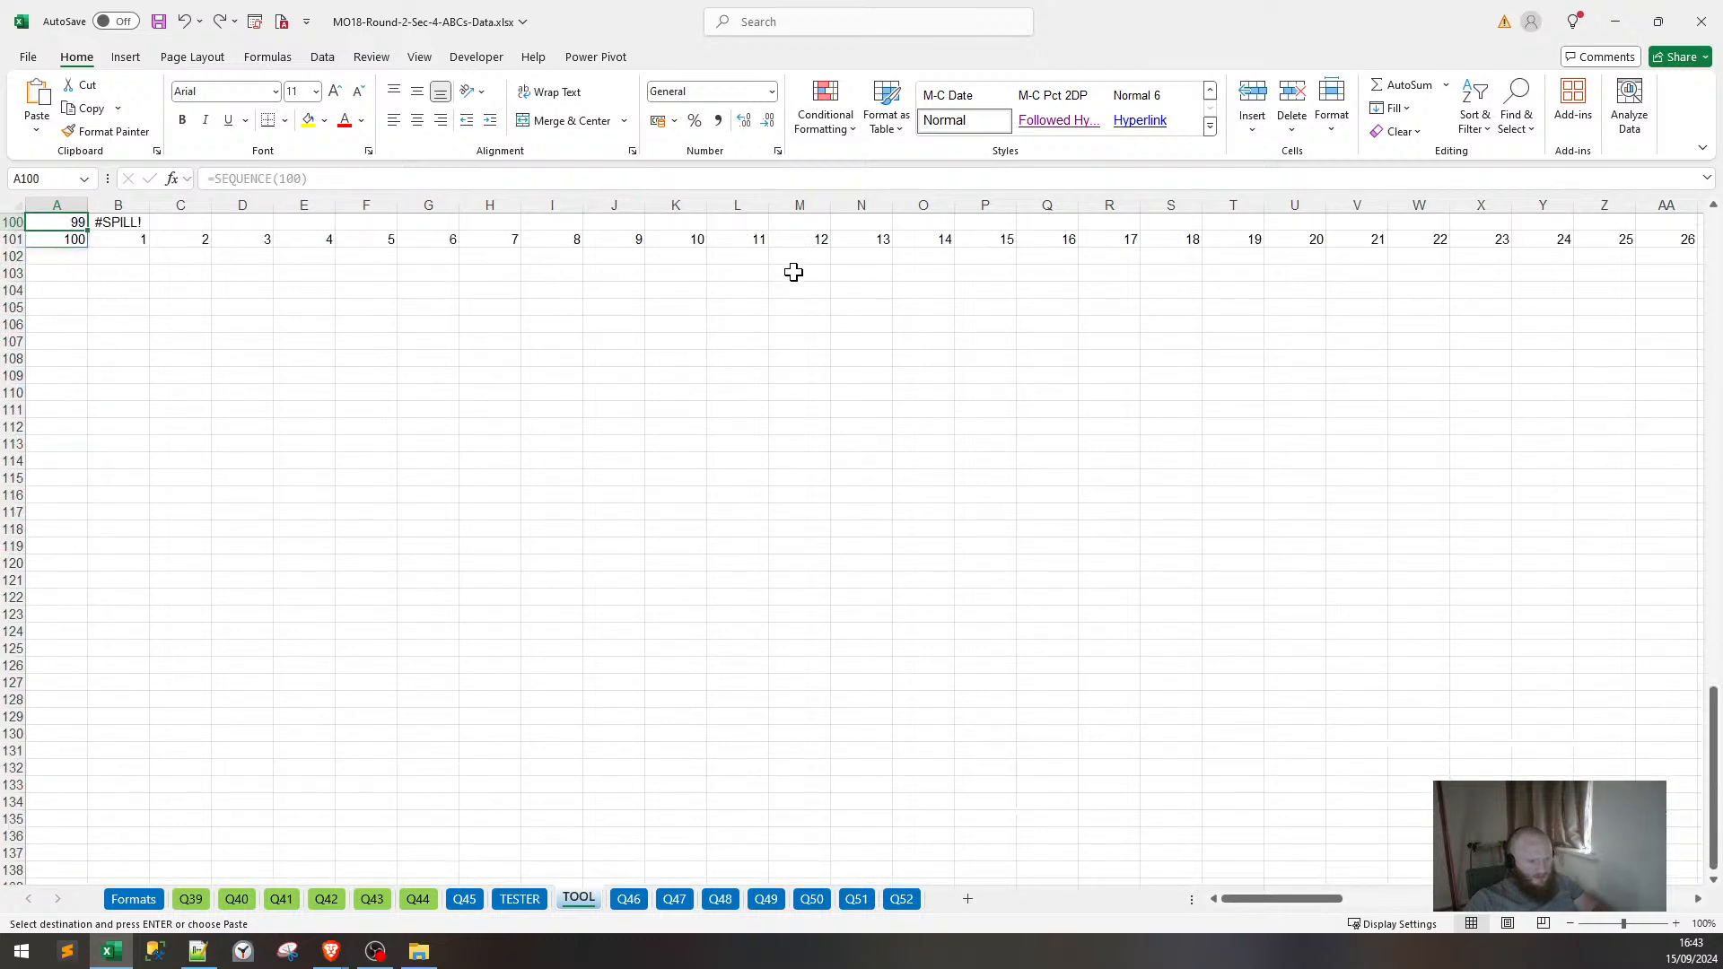
{"action": "key", "text": "ctrl+c"}
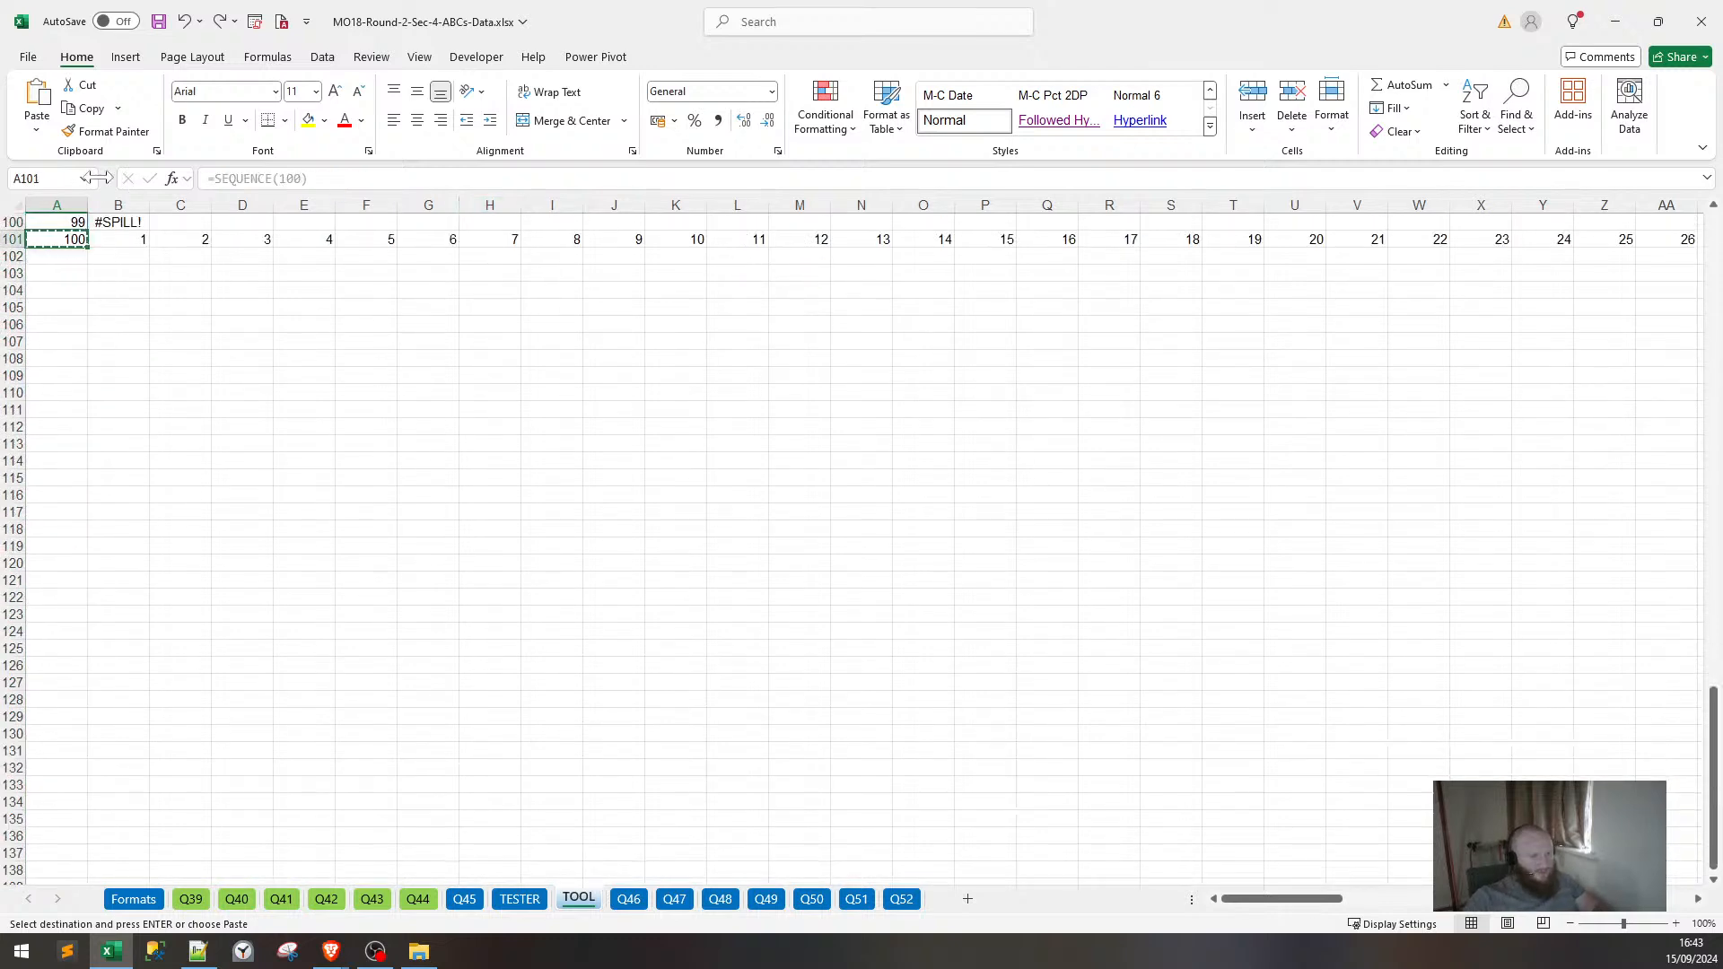
{"action": "key", "text": "alt+F3"}
{"action": "type", "text": "A"}
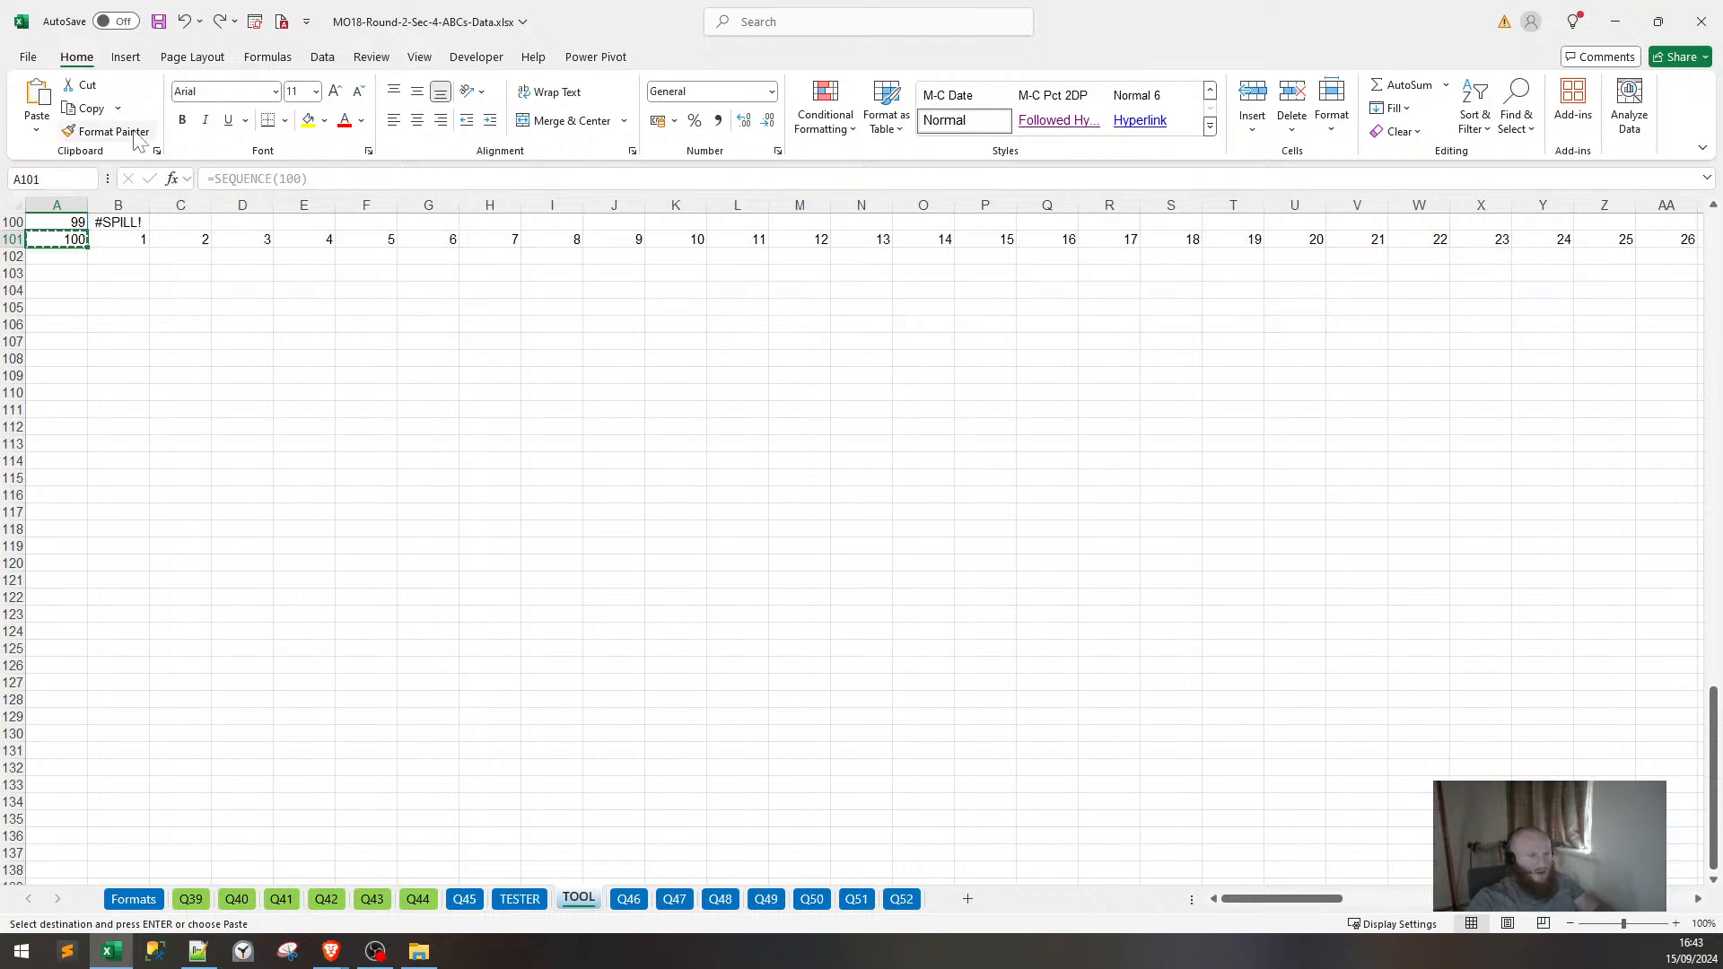
{"action": "type", "text": "300"}
{"action": "key", "text": "Return"}
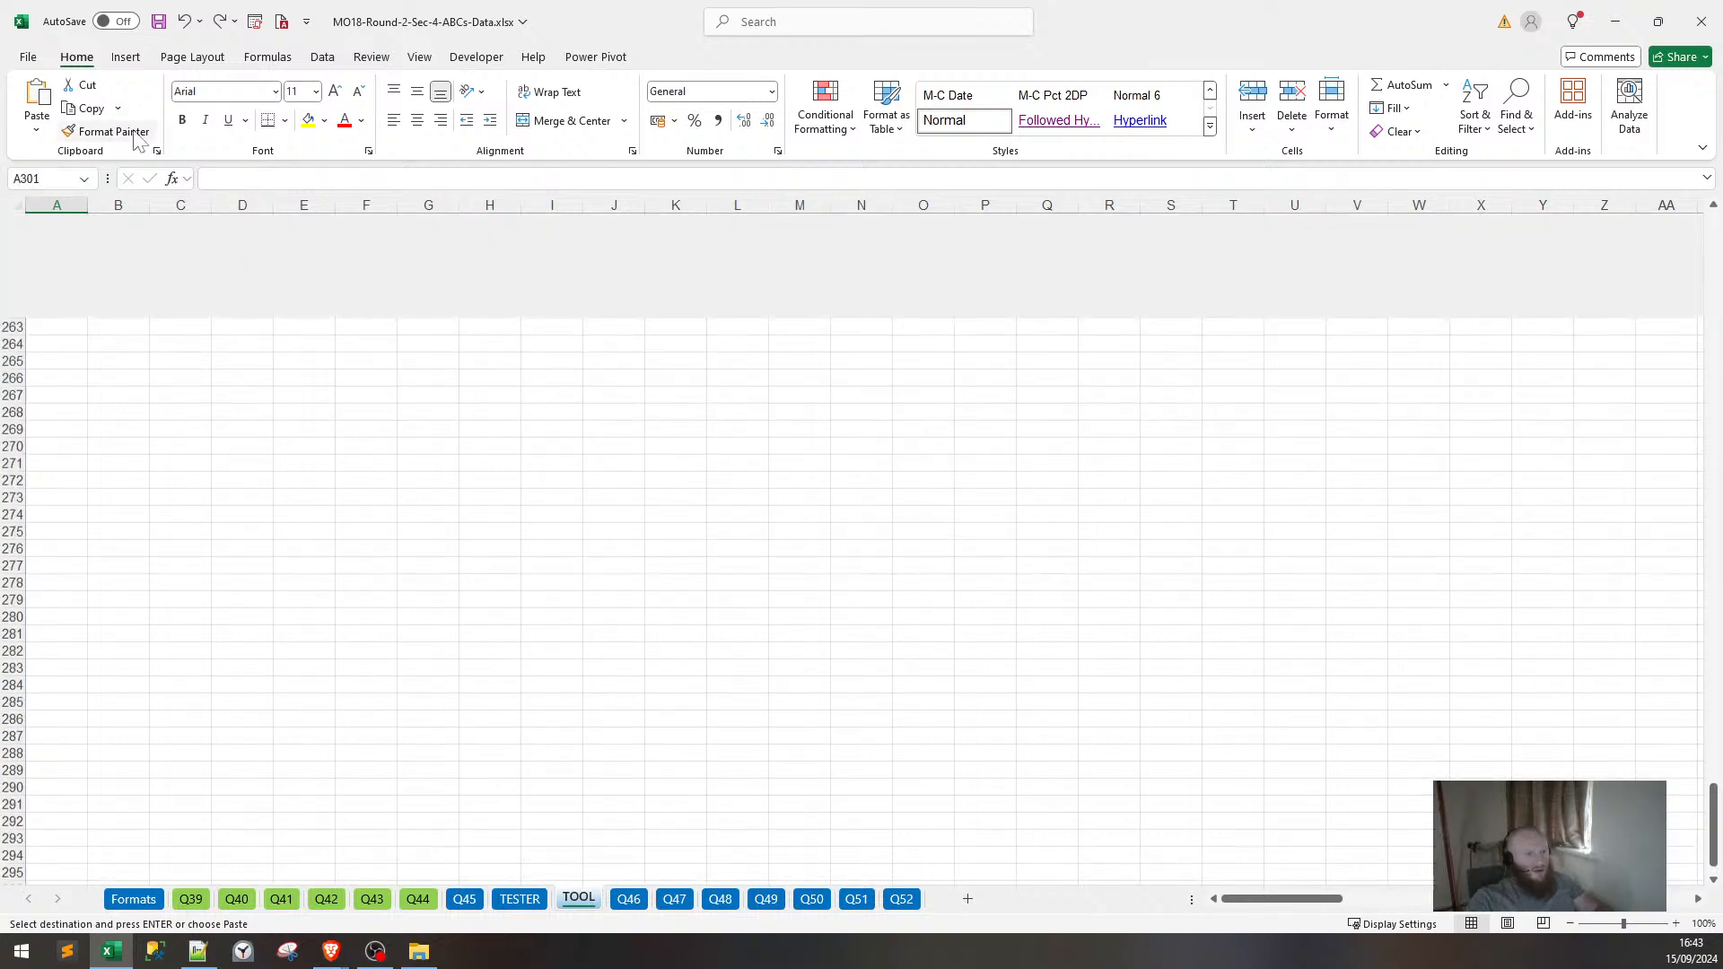
{"action": "key", "text": "ctrl+shift+Up"}
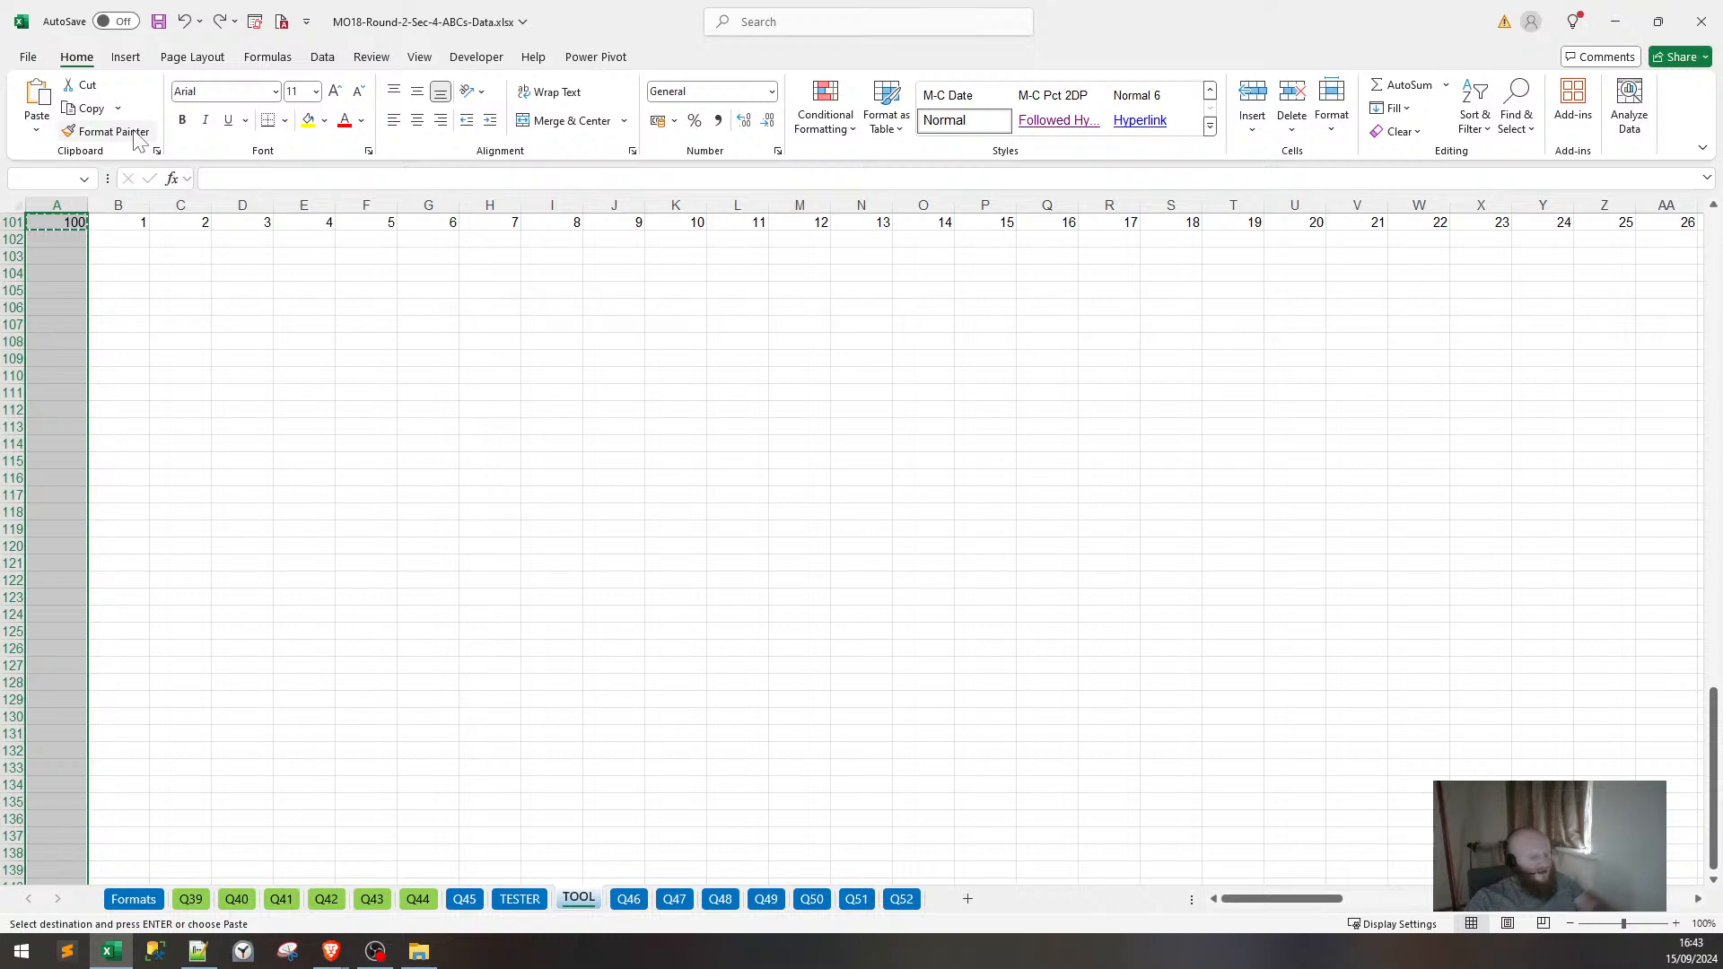
{"action": "key", "text": "Return"}
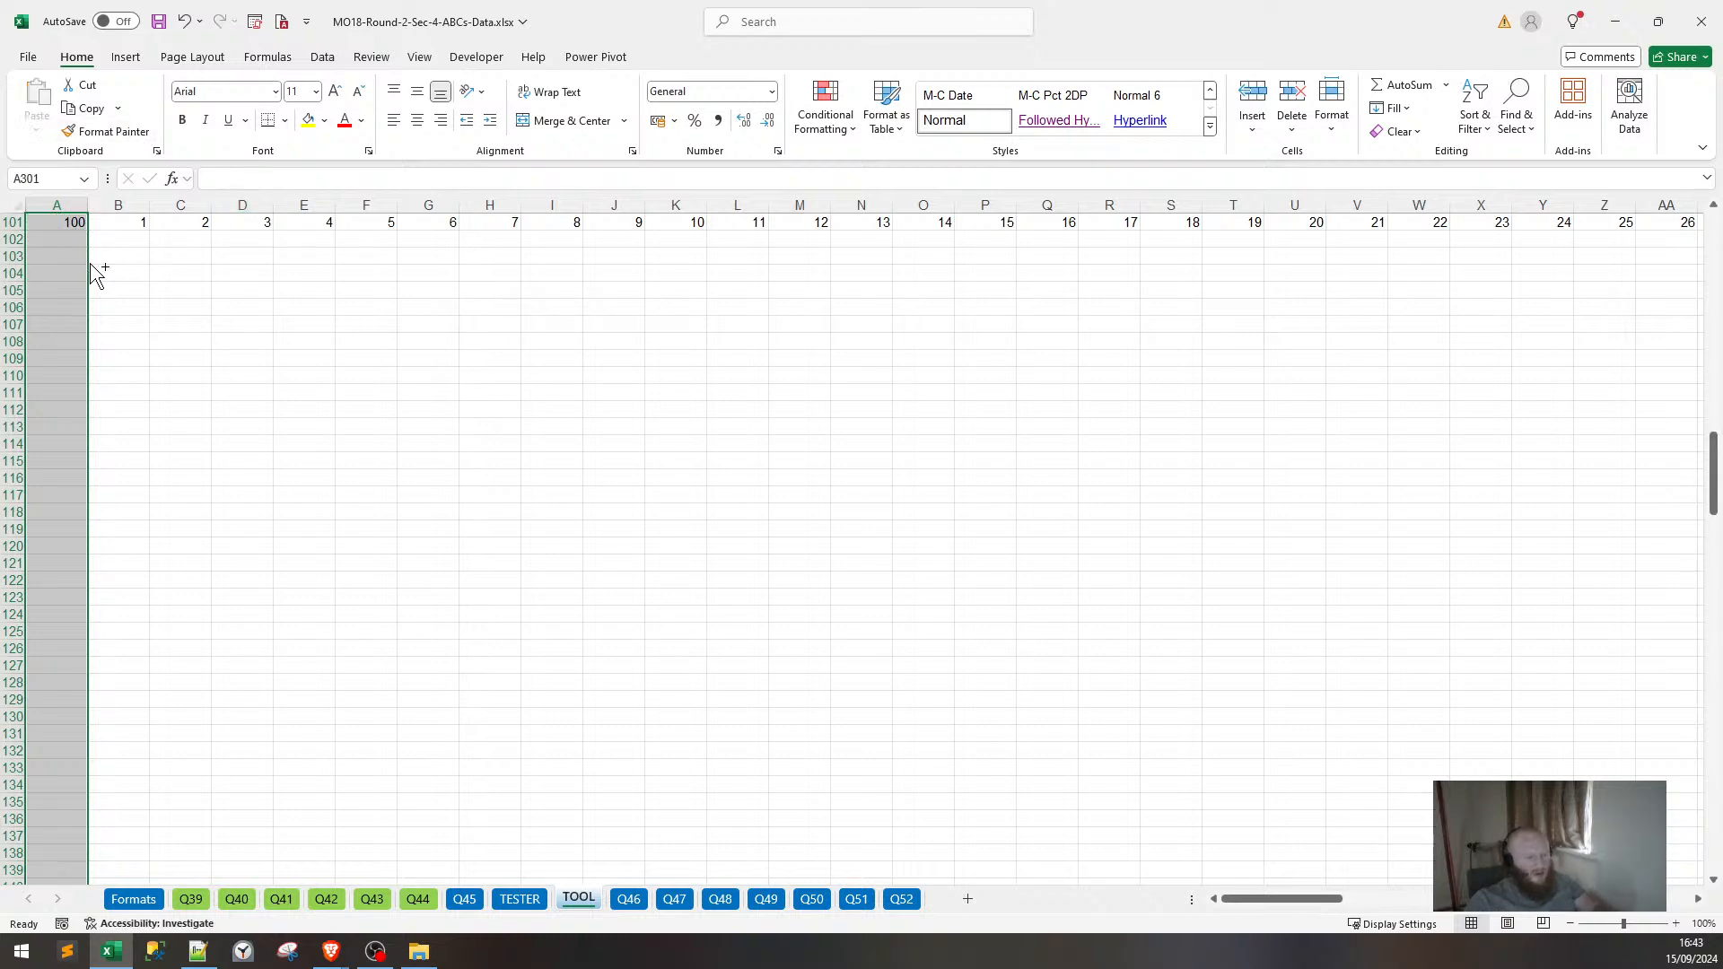
Fill the column A range down, inspect the SEQUENCE formula in A2, then undo the fill.
{"action": "scroll", "coordinate": [96, 276], "scroll_direction": "up", "scroll_amount": 20}
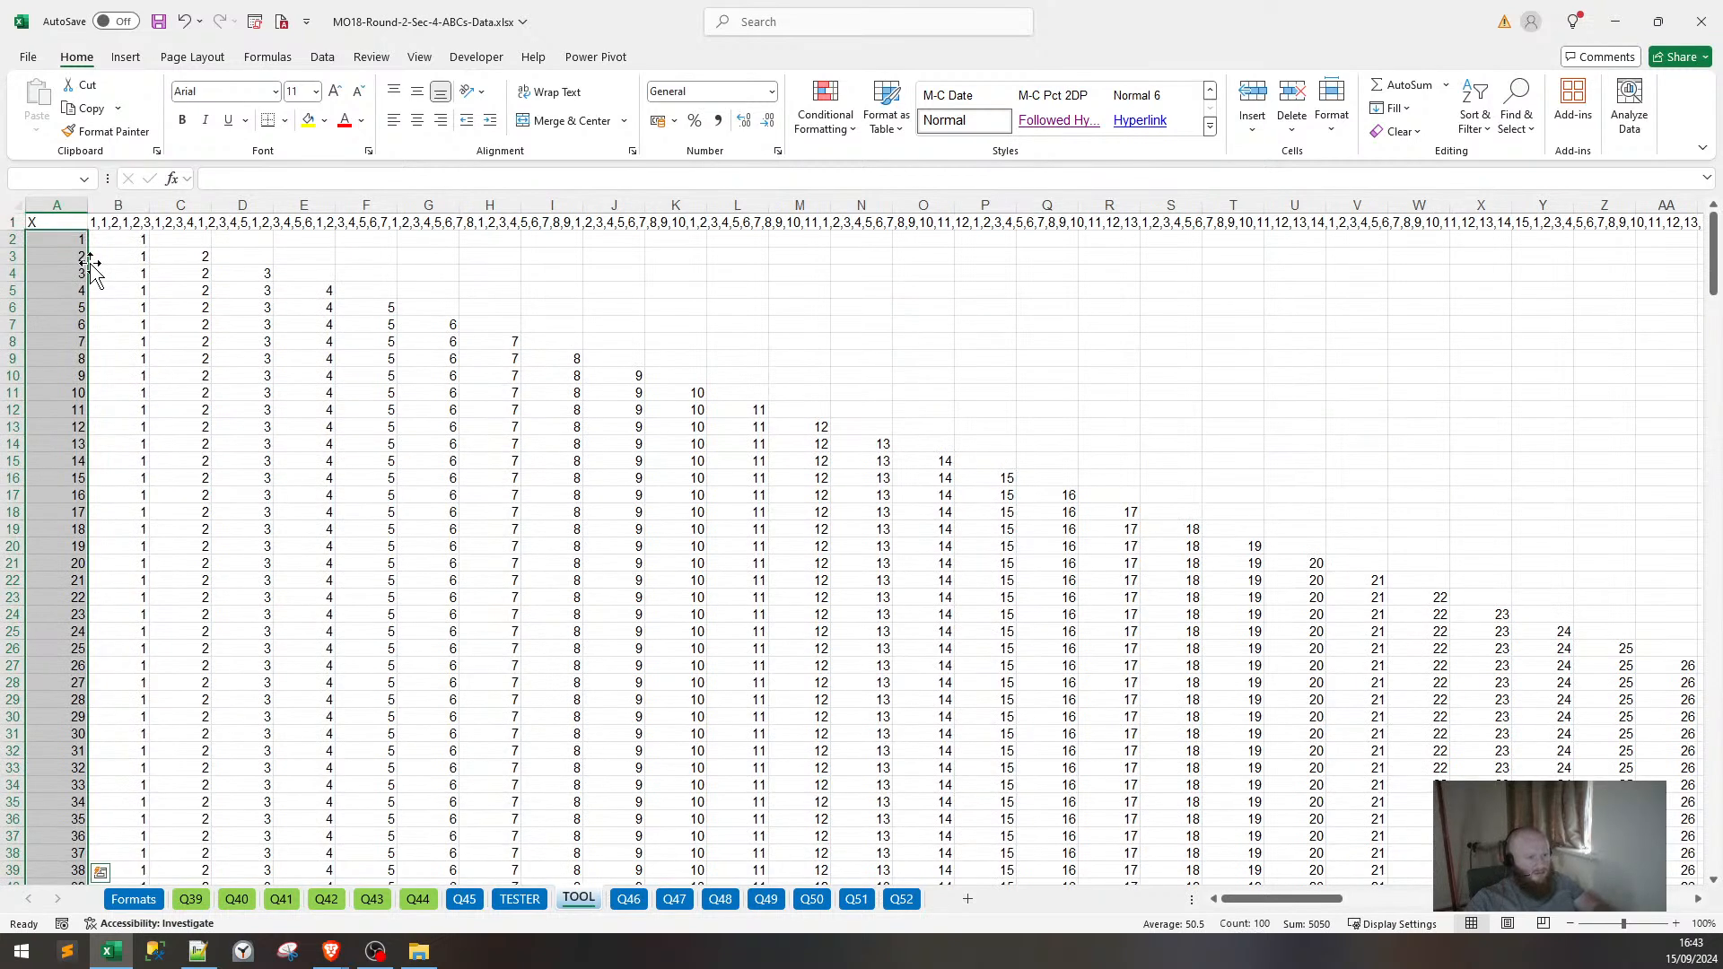
{"action": "key", "text": "ctrl+d"}
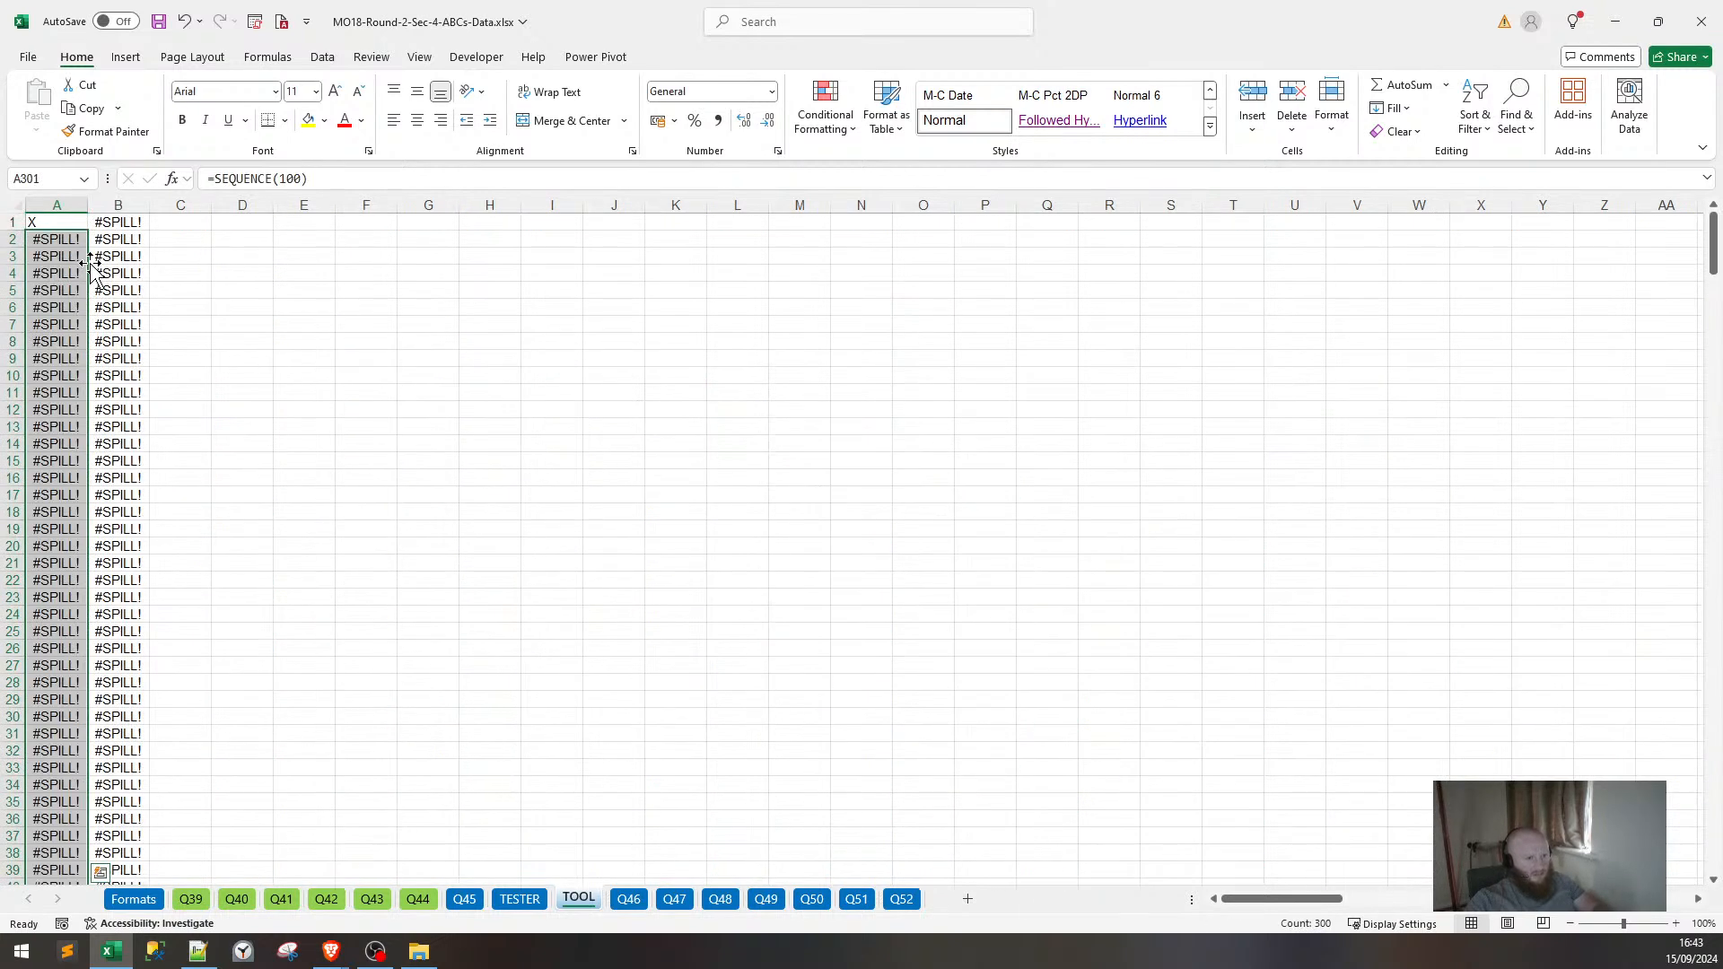
{"action": "key", "text": "Down"}
{"action": "key", "text": "ctrl+Down"}
{"action": "key", "text": "ctrl+Down"}
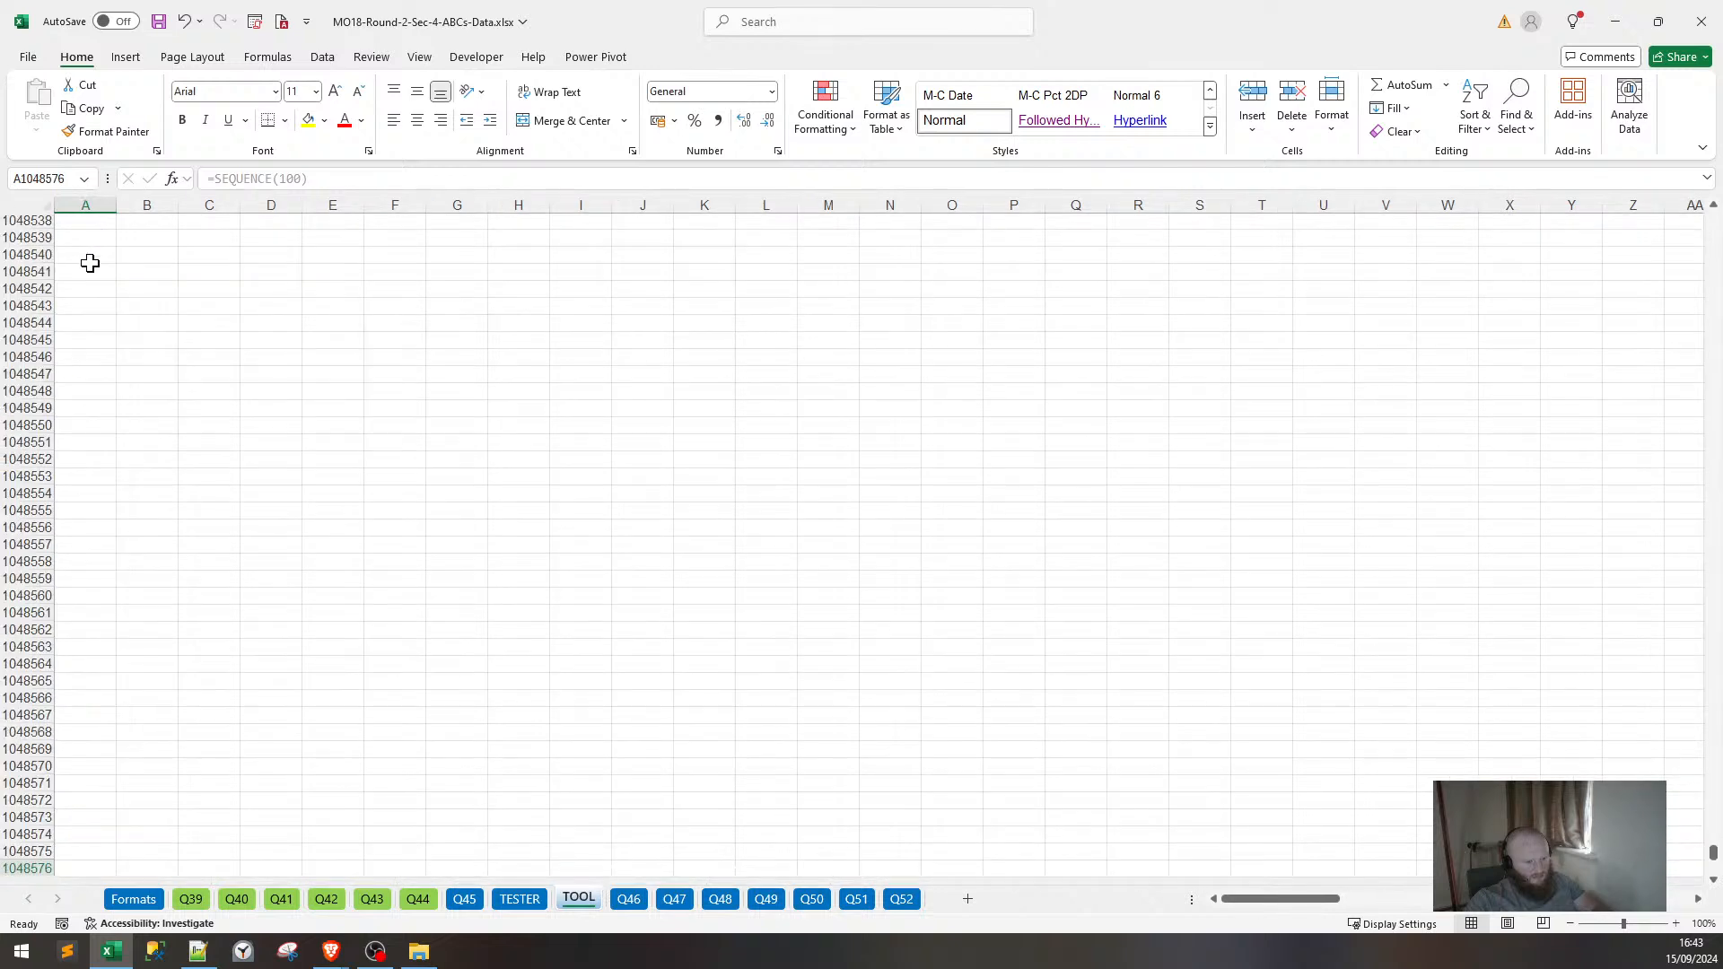
{"action": "key", "text": "ctrl+Up"}
{"action": "key", "text": "ctrl+Home"}
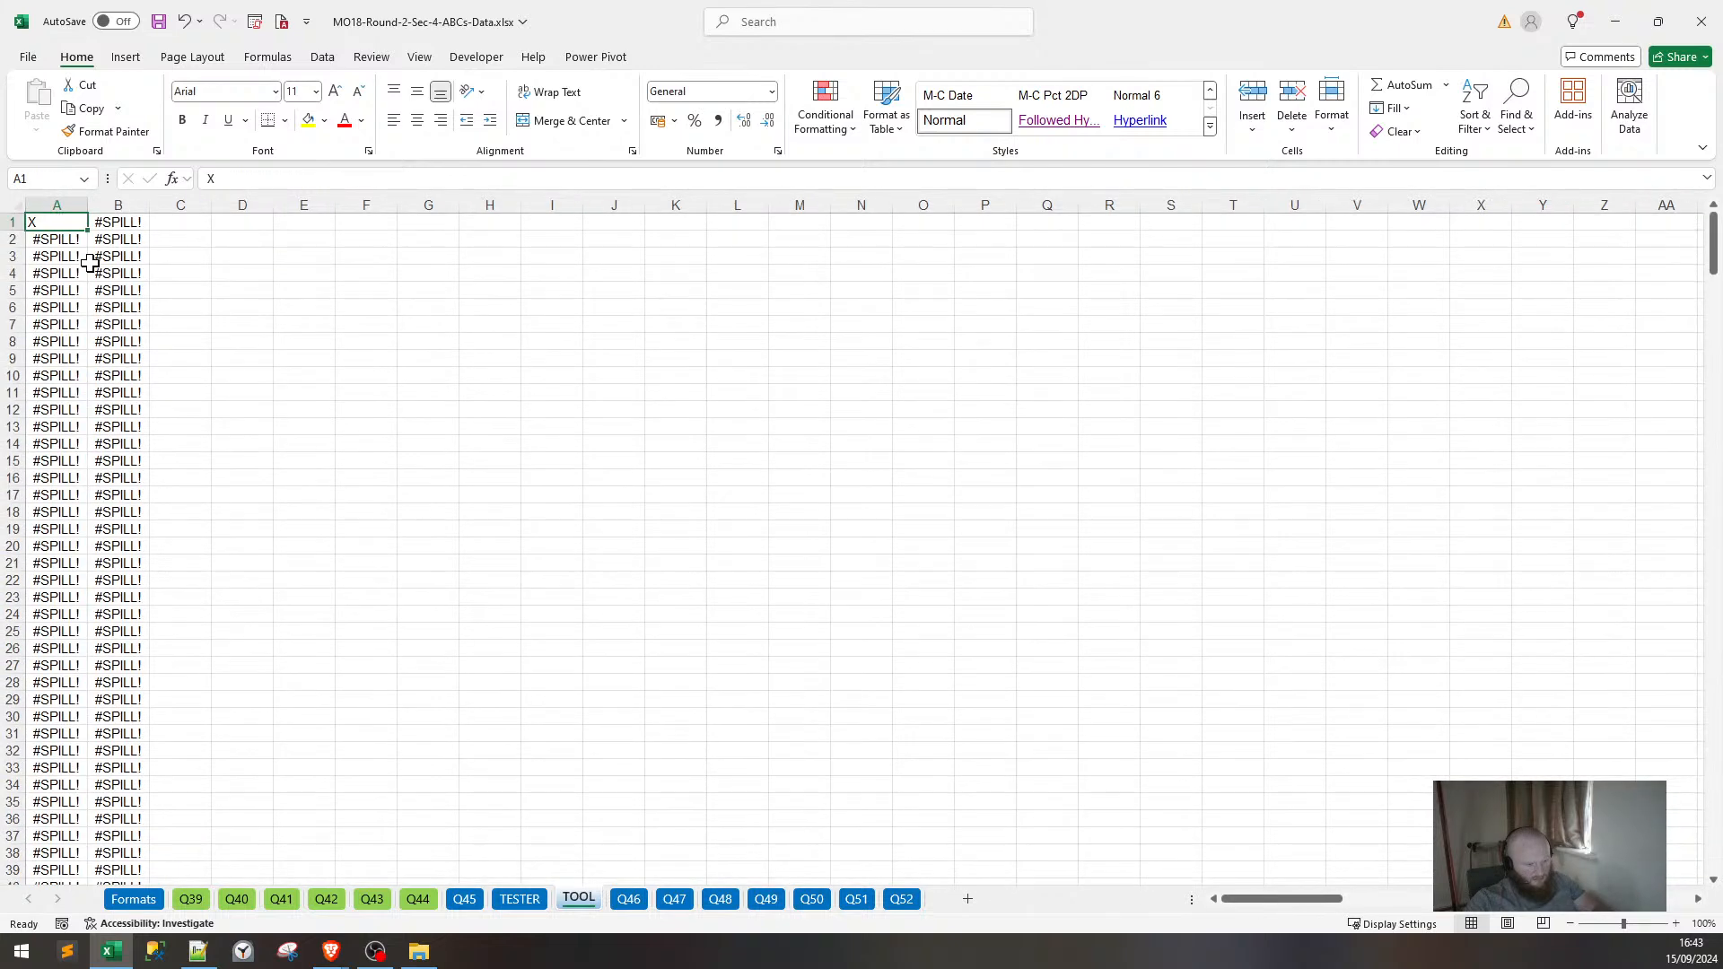
{"action": "key", "text": "Down"}
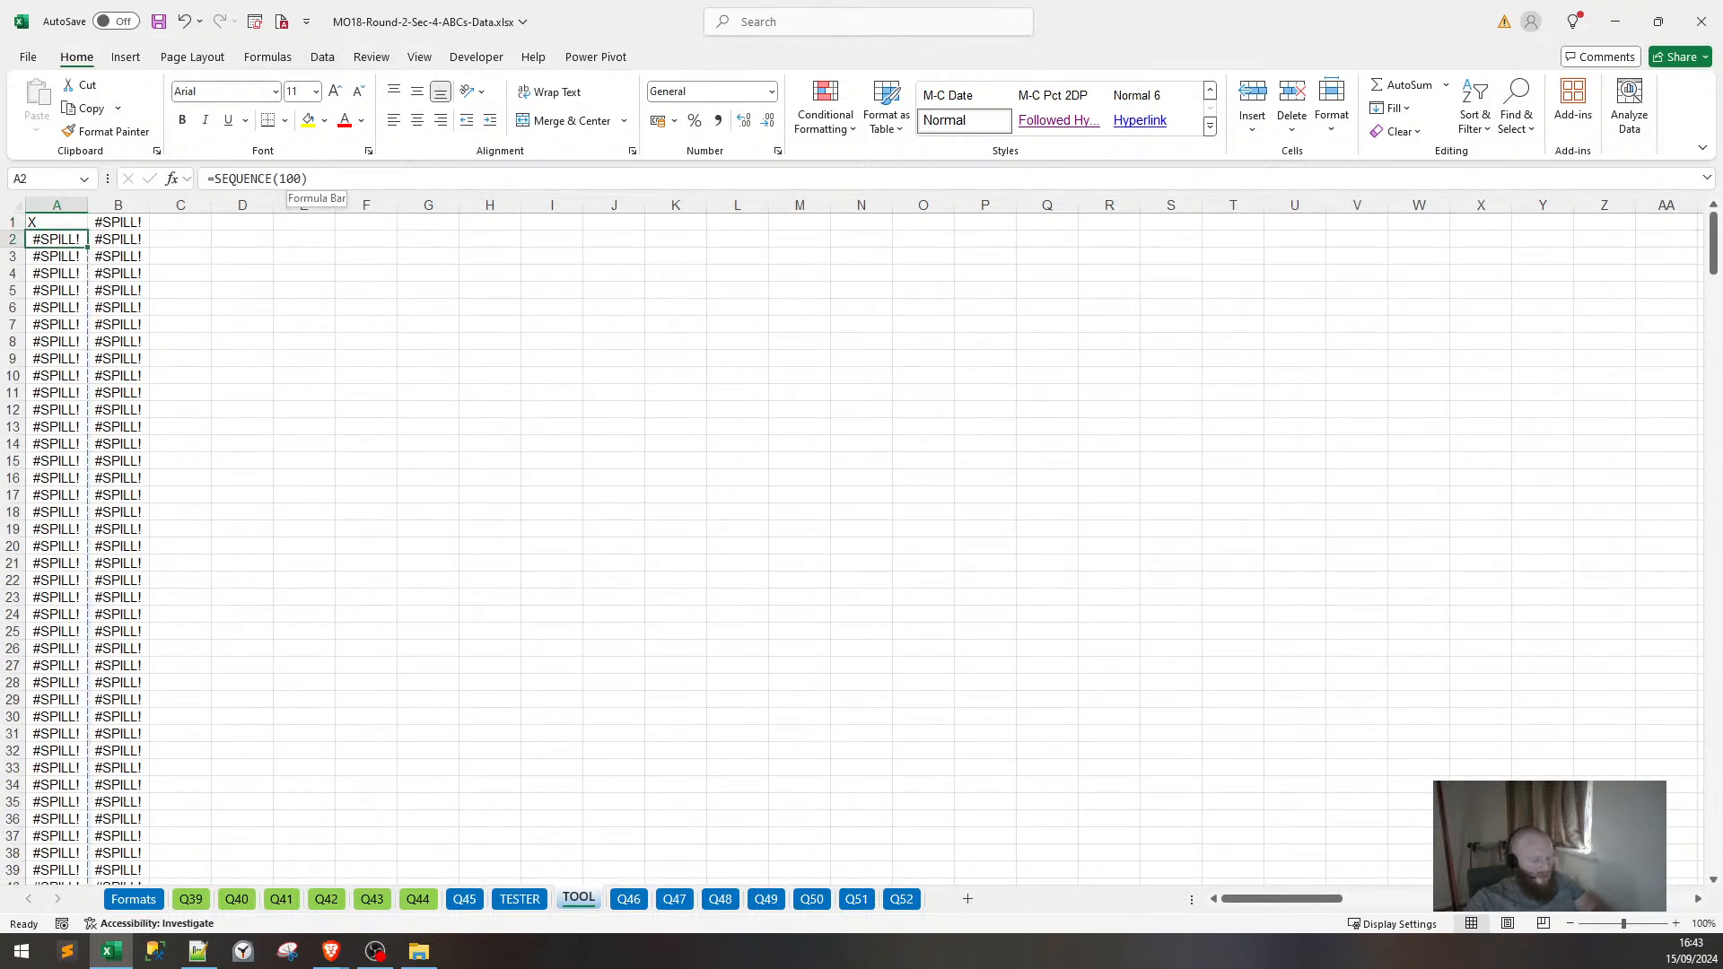
{"action": "key", "text": "ctrl+z"}
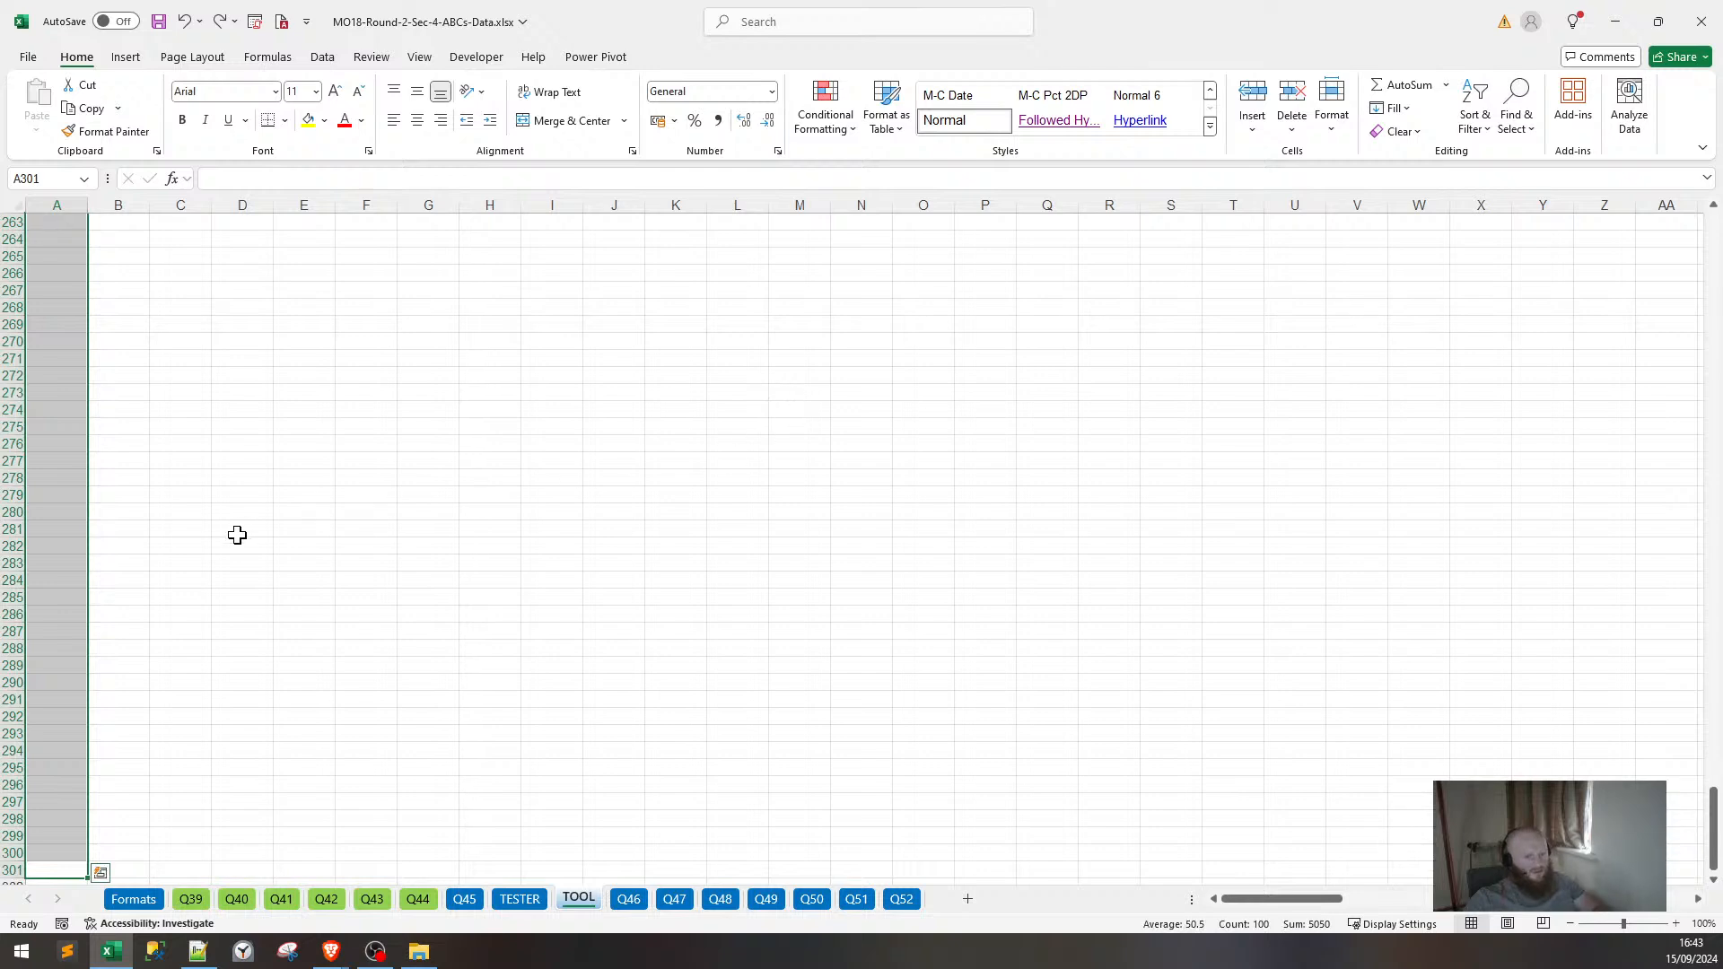
Undo back to the single B2 formula, then redo its fill down column B.
{"action": "left_click", "coordinate": [77, 530]}
{"action": "key", "text": "ctrl+Up"}
{"action": "key", "text": "Up"}
{"action": "key", "text": "ctrl+Up"}
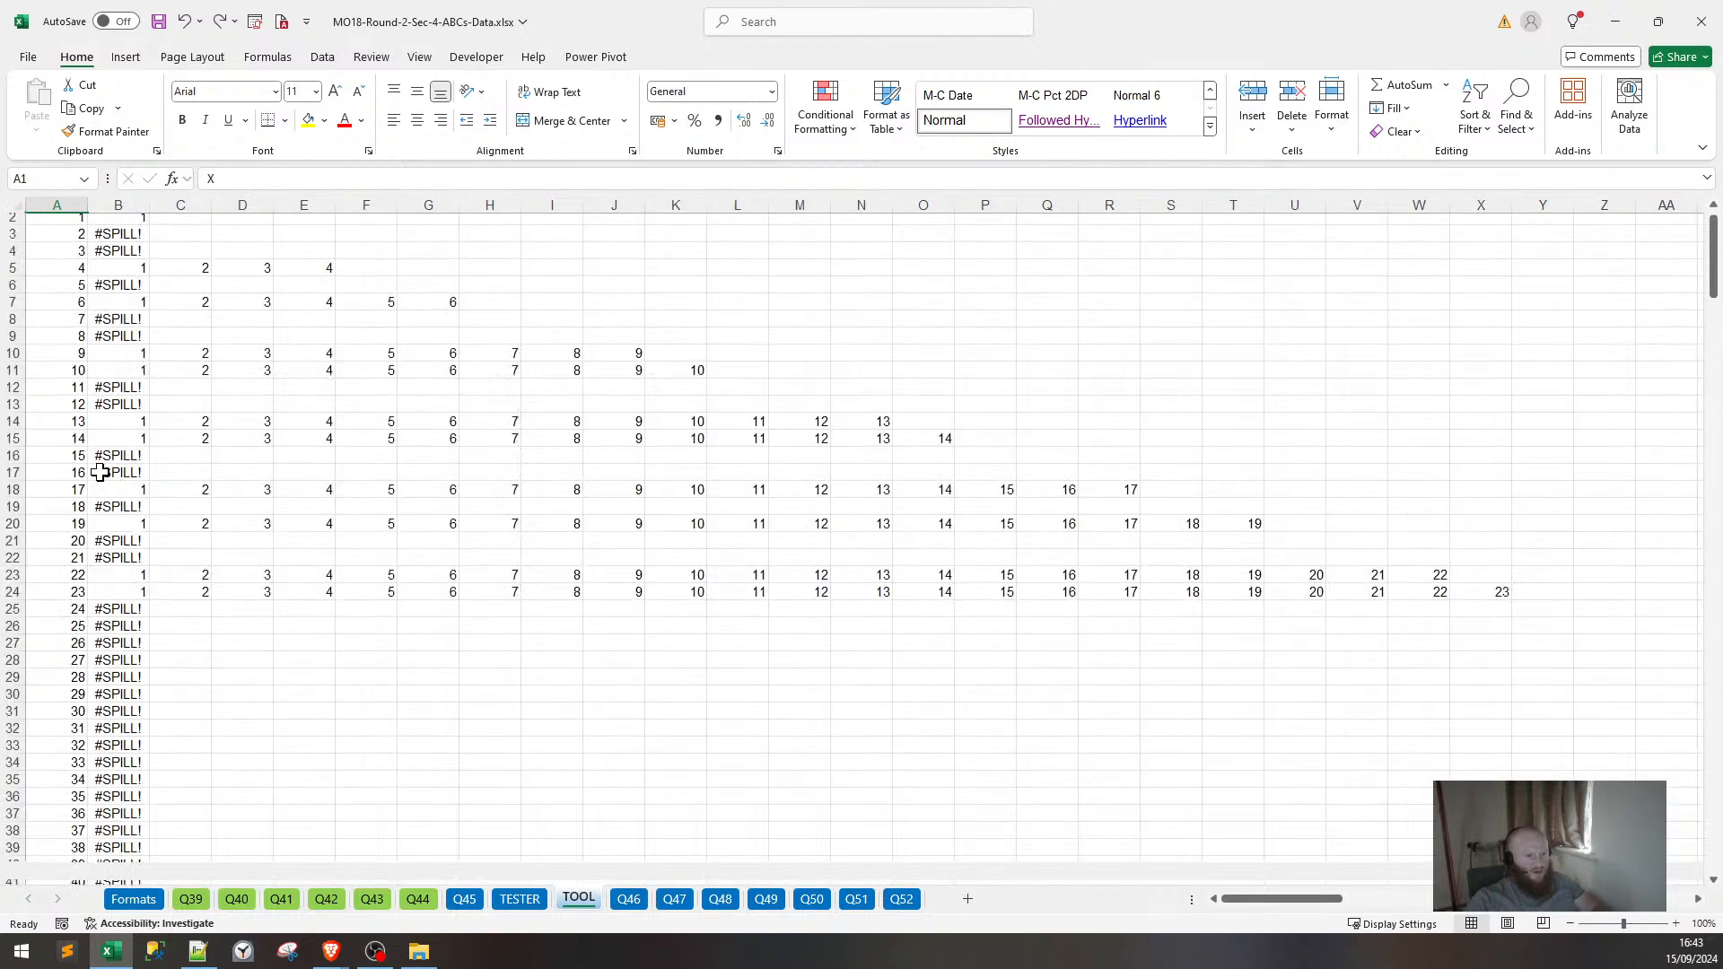
{"action": "key", "text": "ctrl+z"}
{"action": "scroll", "coordinate": [114, 375], "scroll_direction": "up", "scroll_amount": 6}
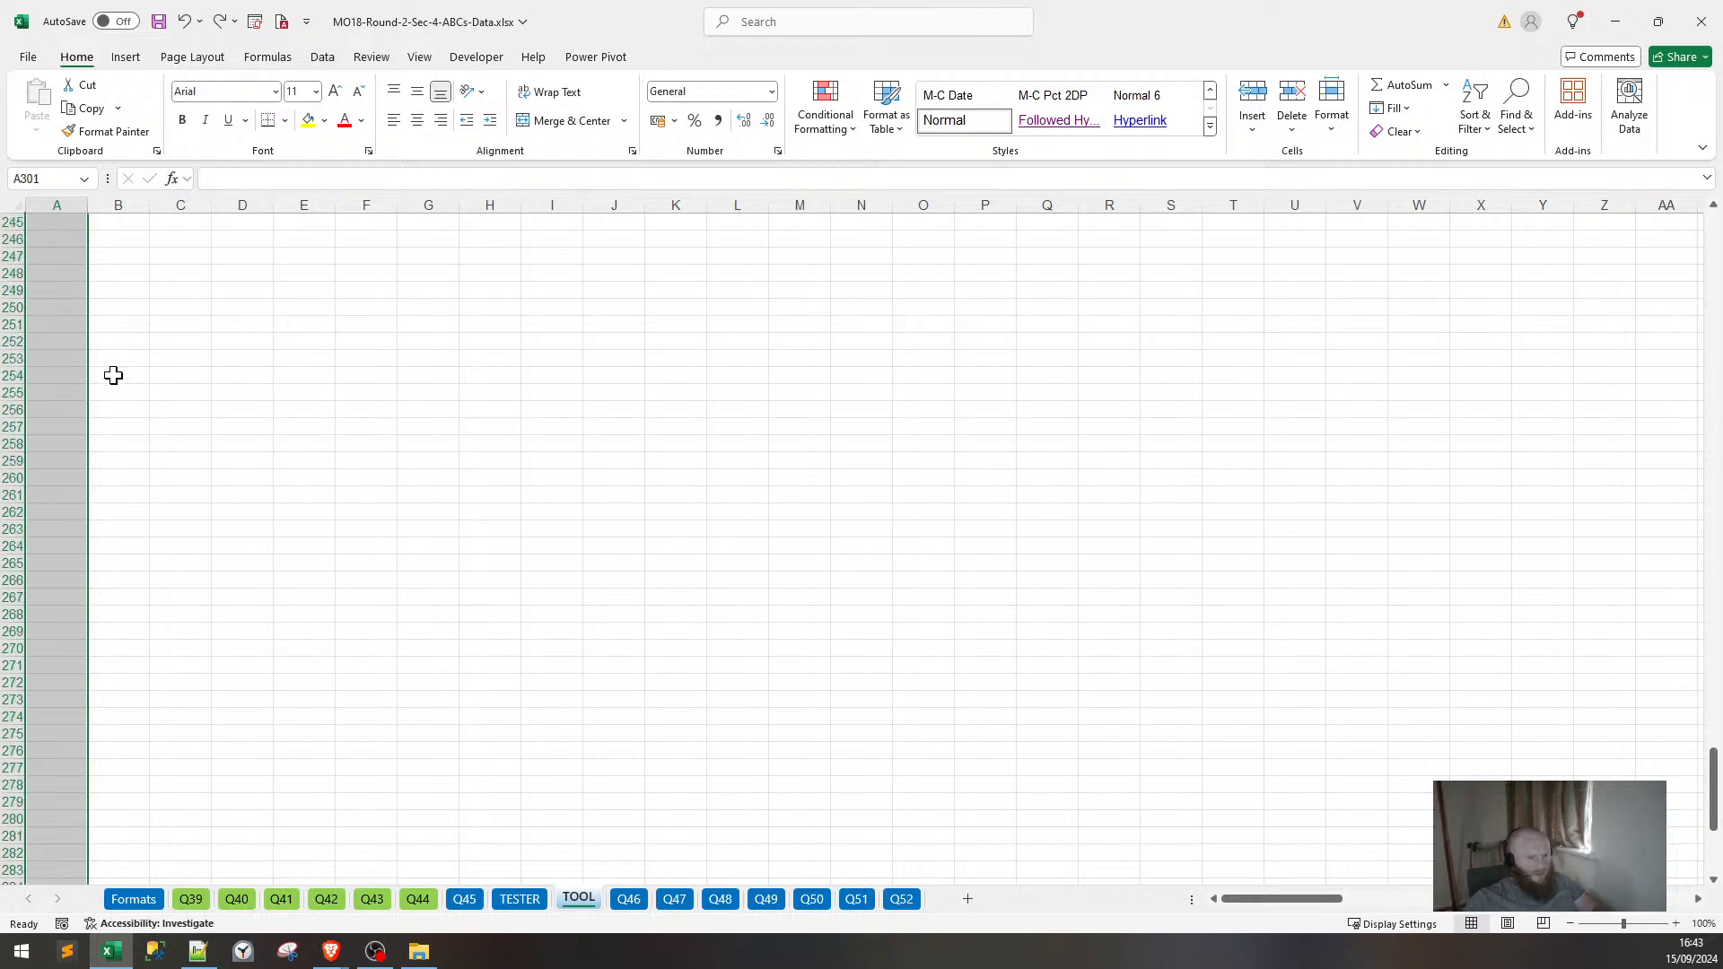
{"action": "key", "text": "ctrl+Up"}
{"action": "key", "text": "ctrl+Up"}
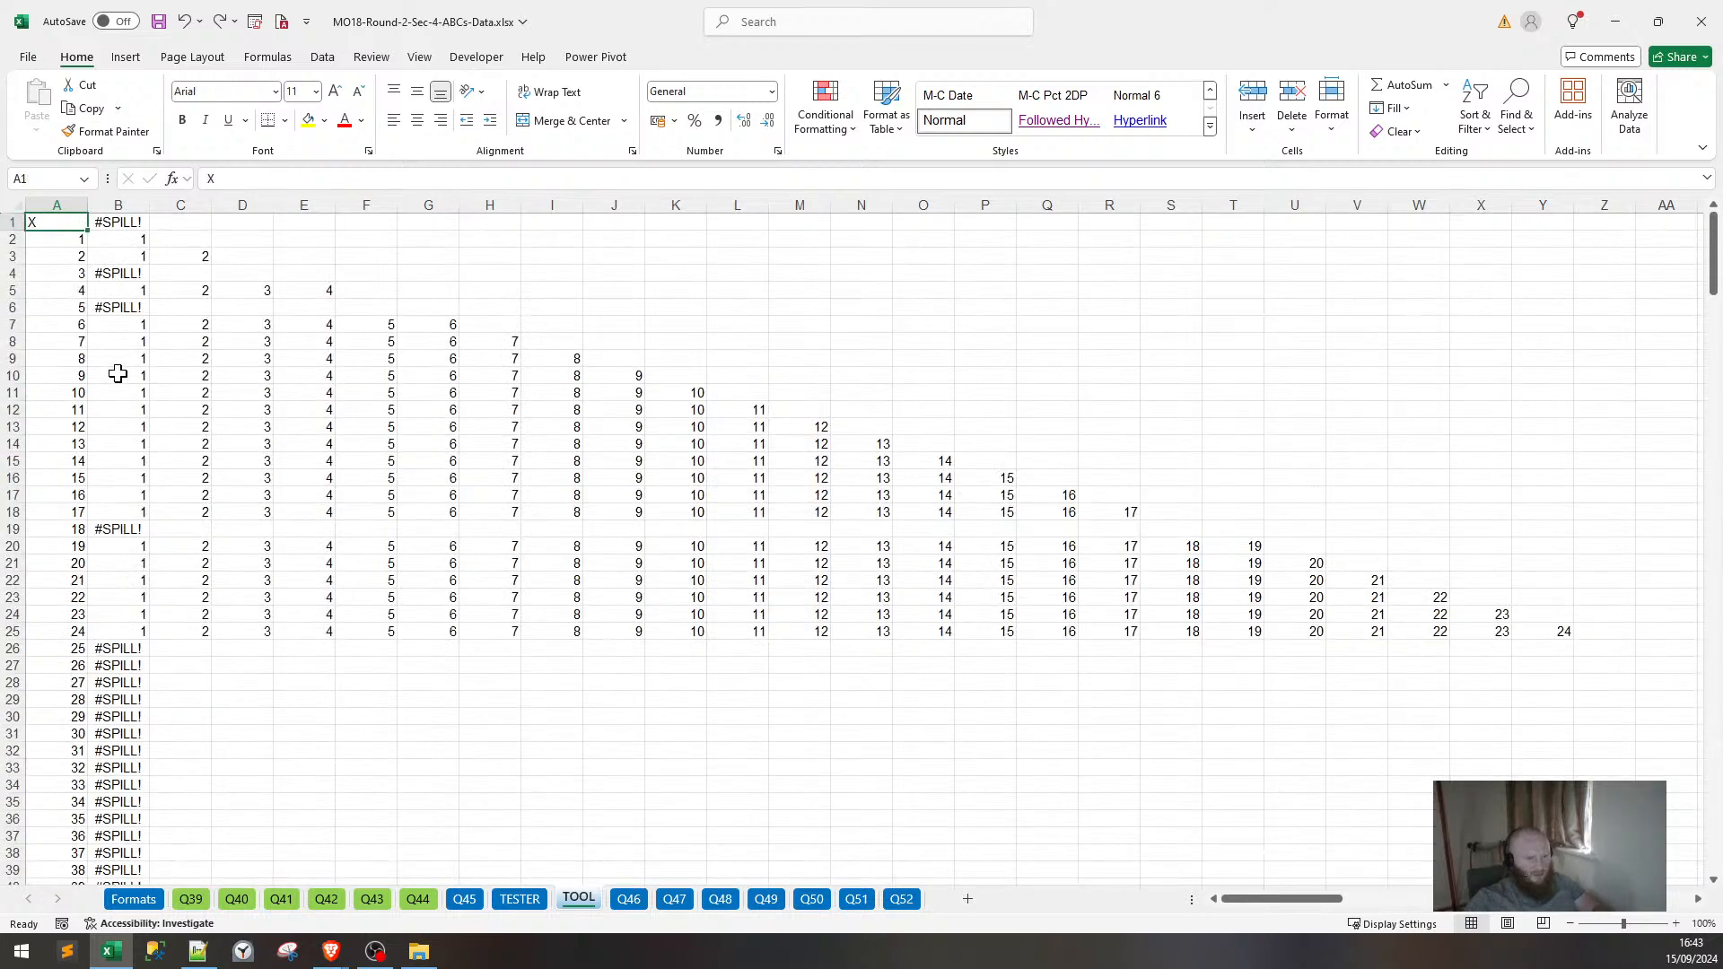
{"action": "key", "text": "ctrl+z"}
{"action": "key", "text": "ctrl+z"}
{"action": "key", "text": "ctrl+z"}
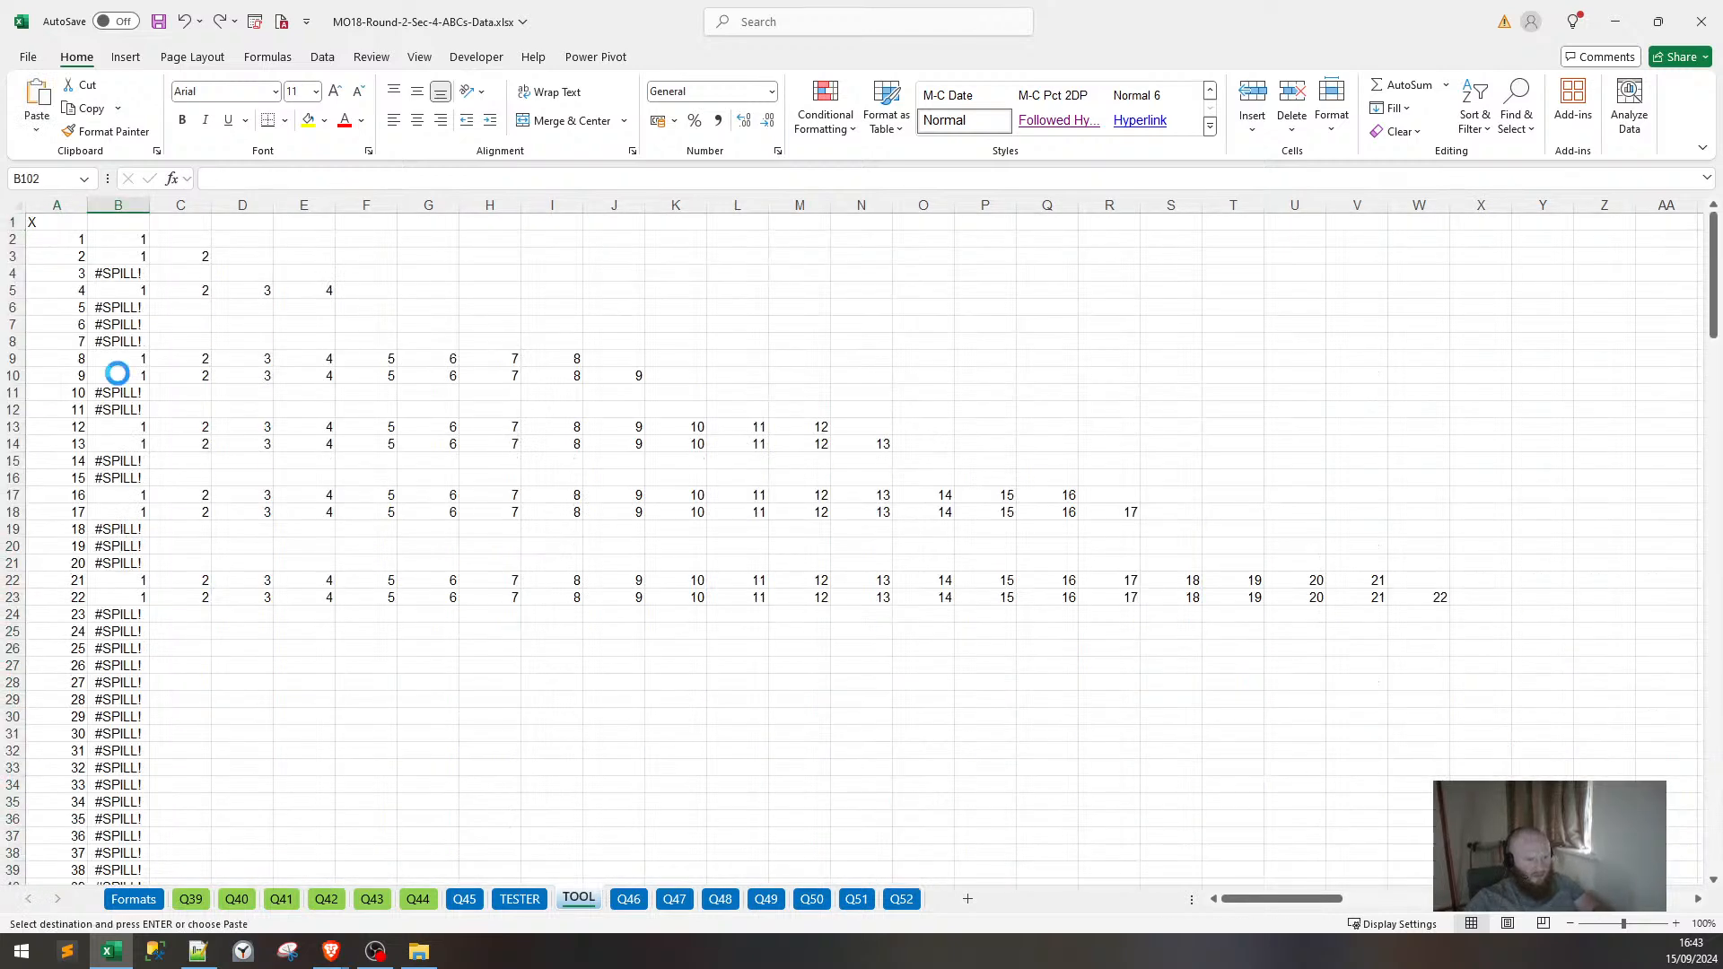
{"action": "key", "text": "ctrl+z"}
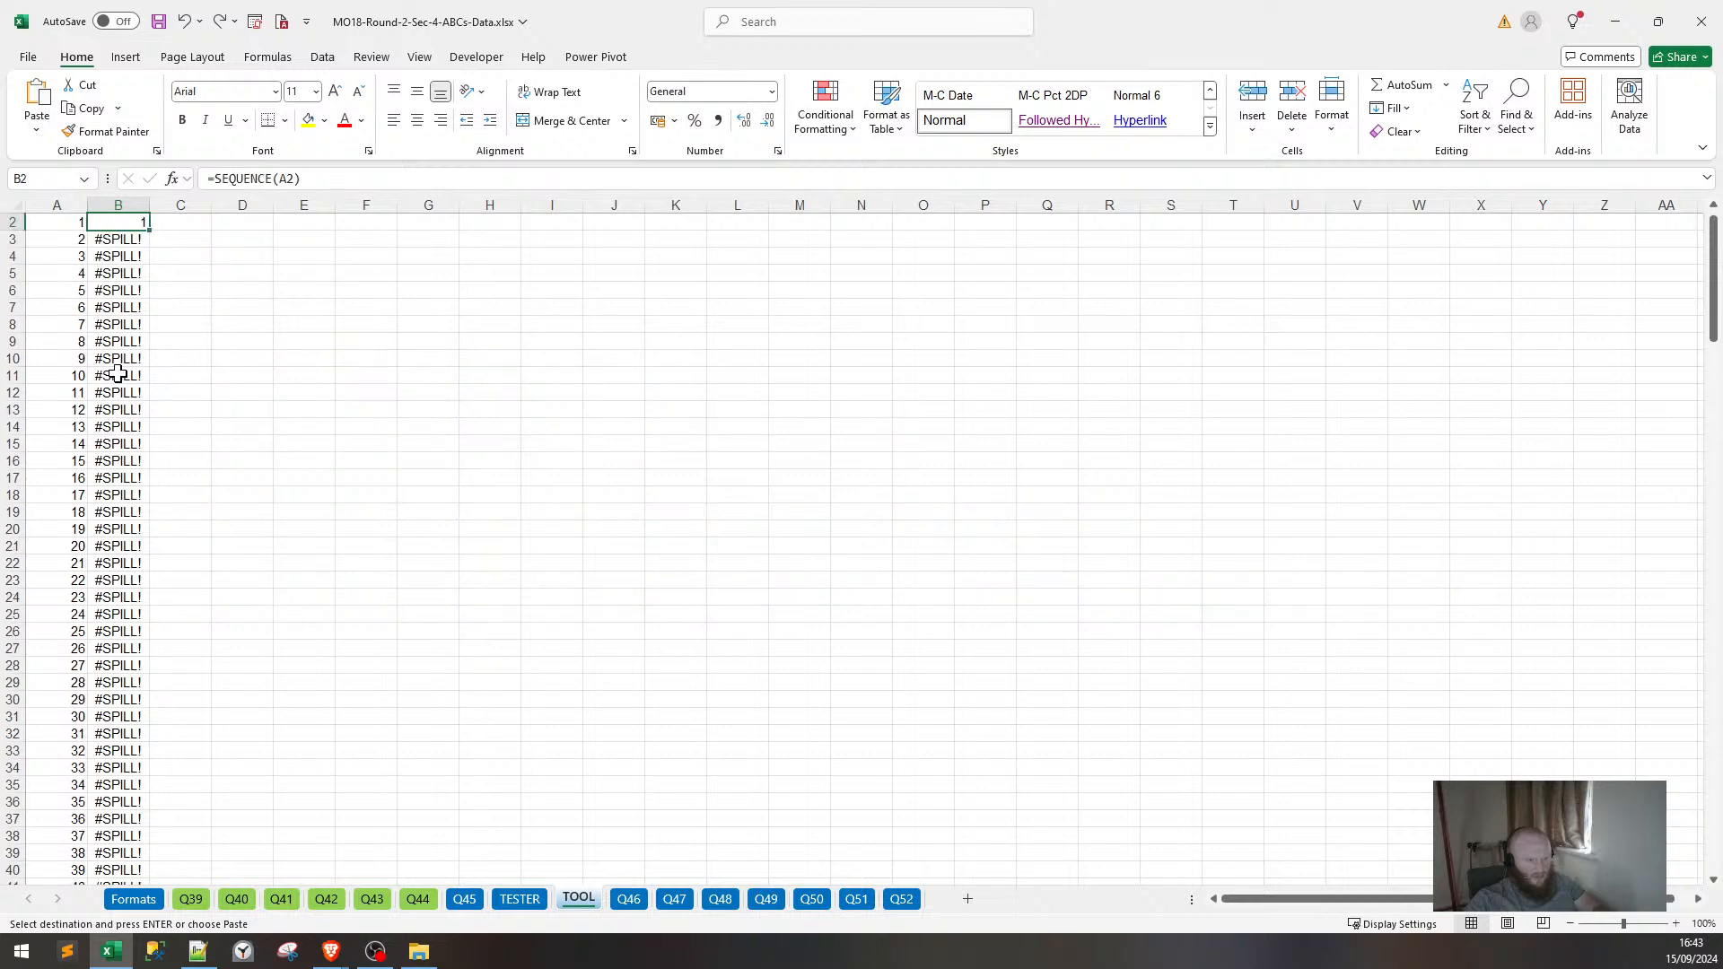
{"action": "key", "text": "ctrl+z"}
{"action": "key", "text": "ctrl+z"}
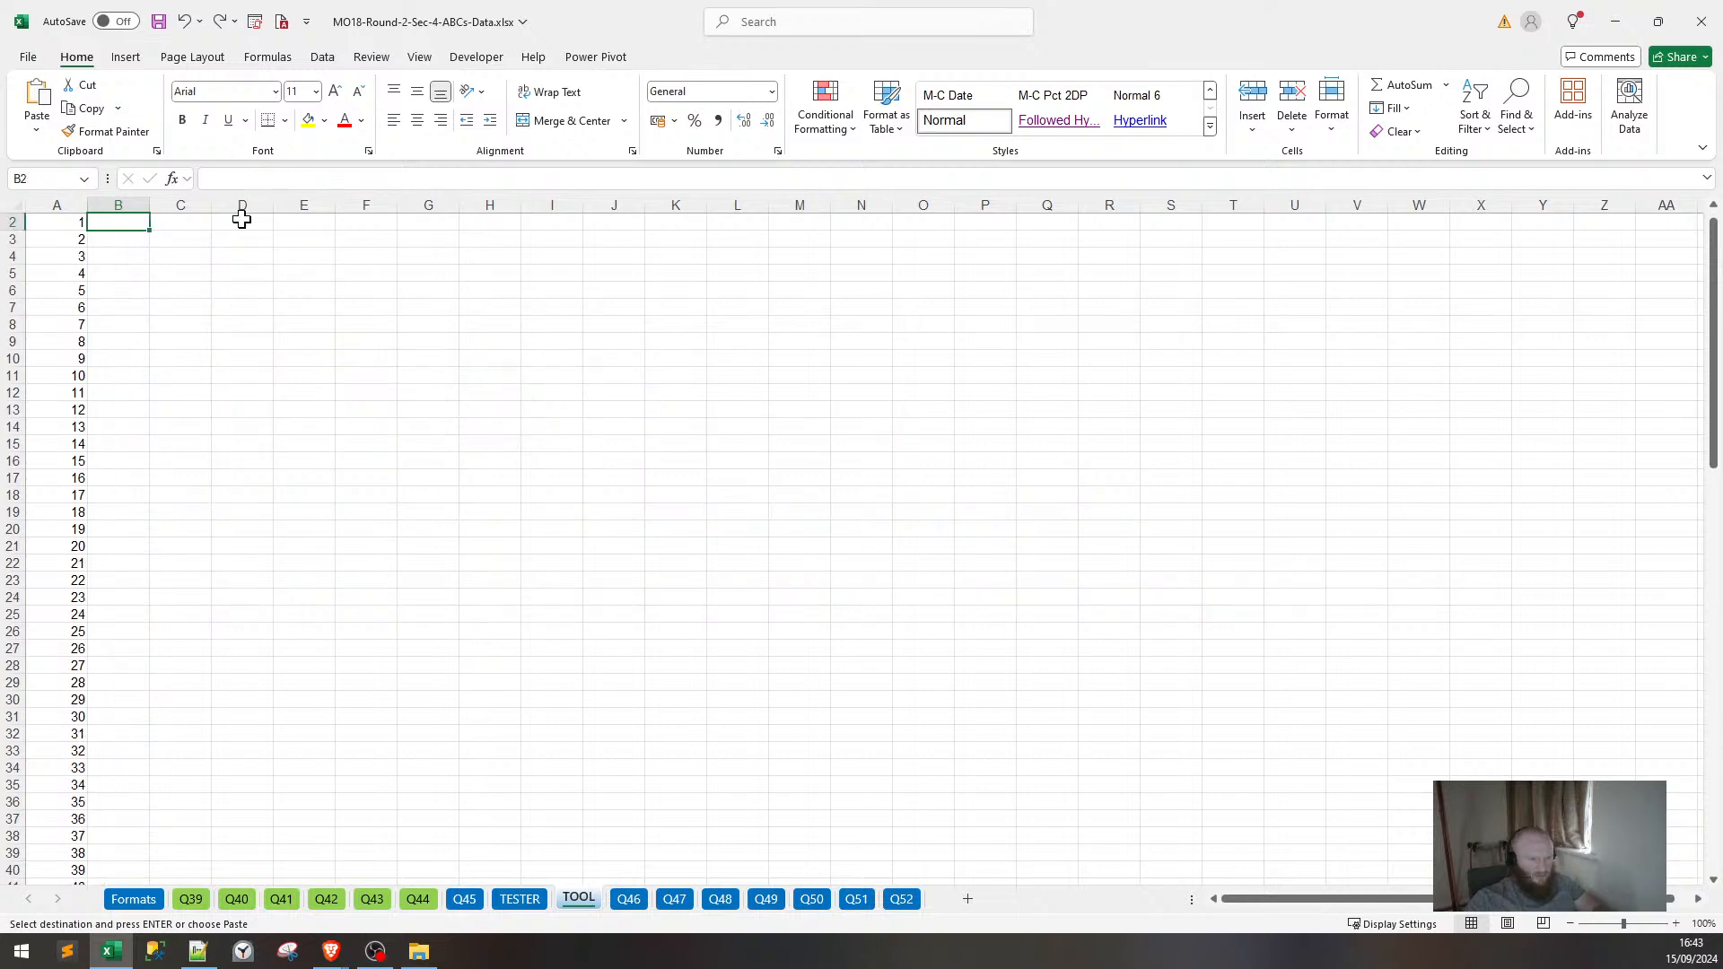
{"action": "key", "text": "ctrl+y"}
{"action": "key", "text": "ctrl+y"}
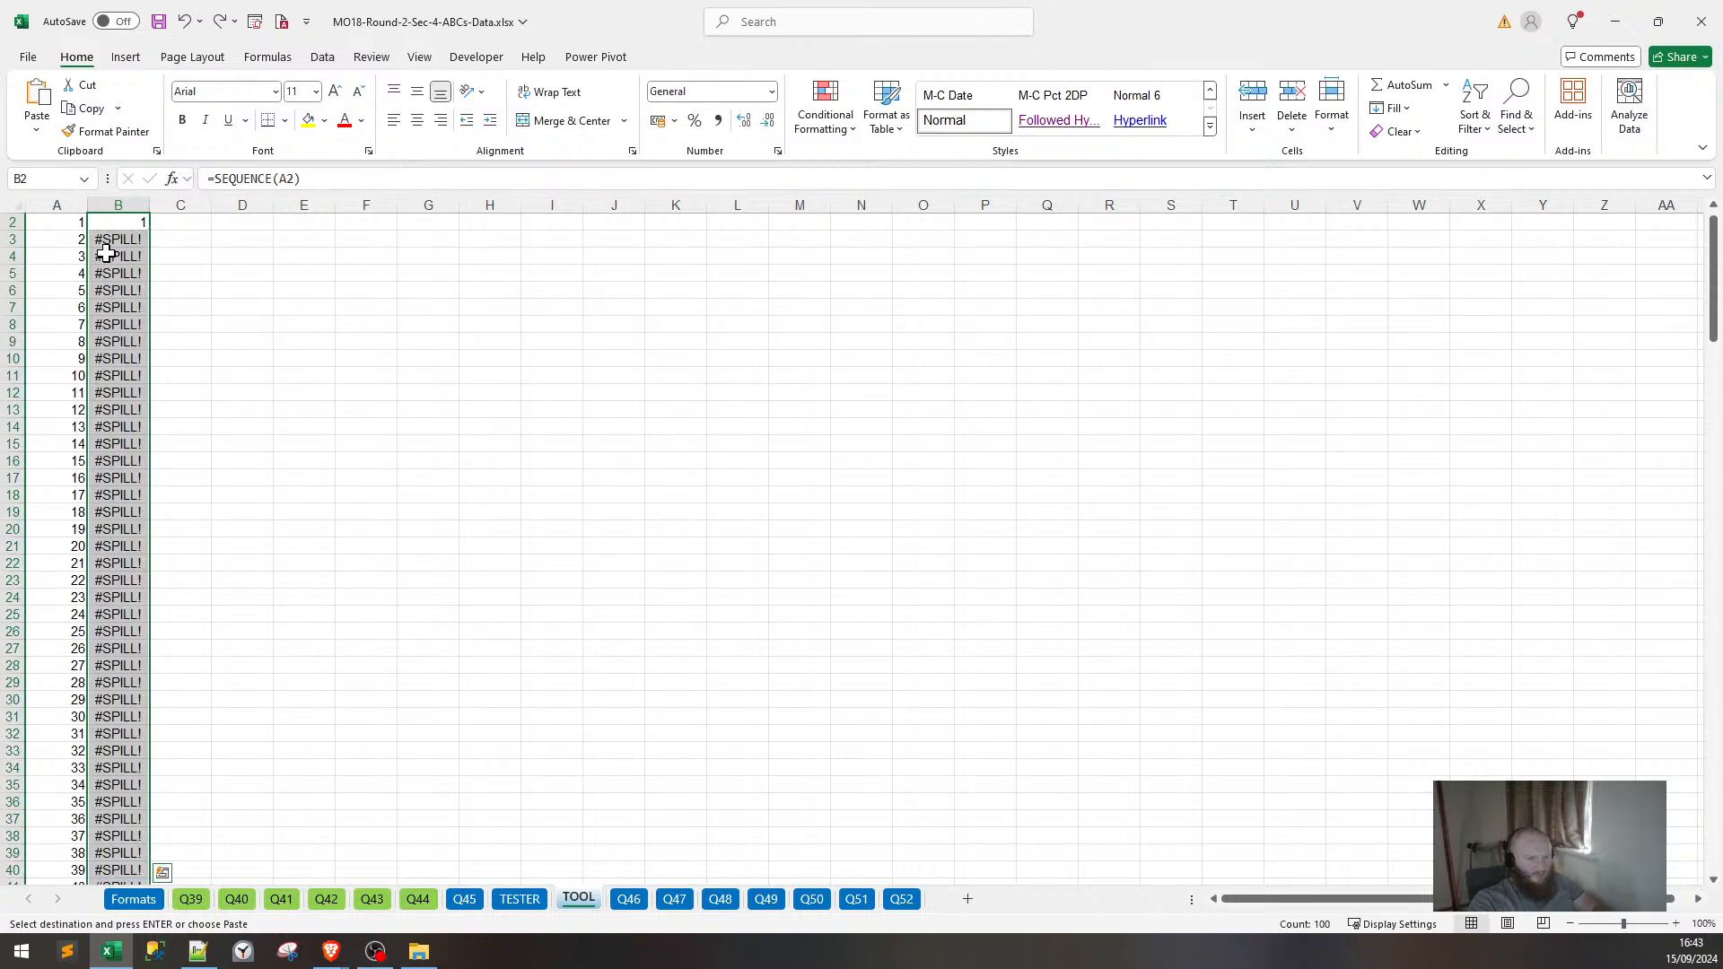
{"action": "key", "text": "ctrl+y"}
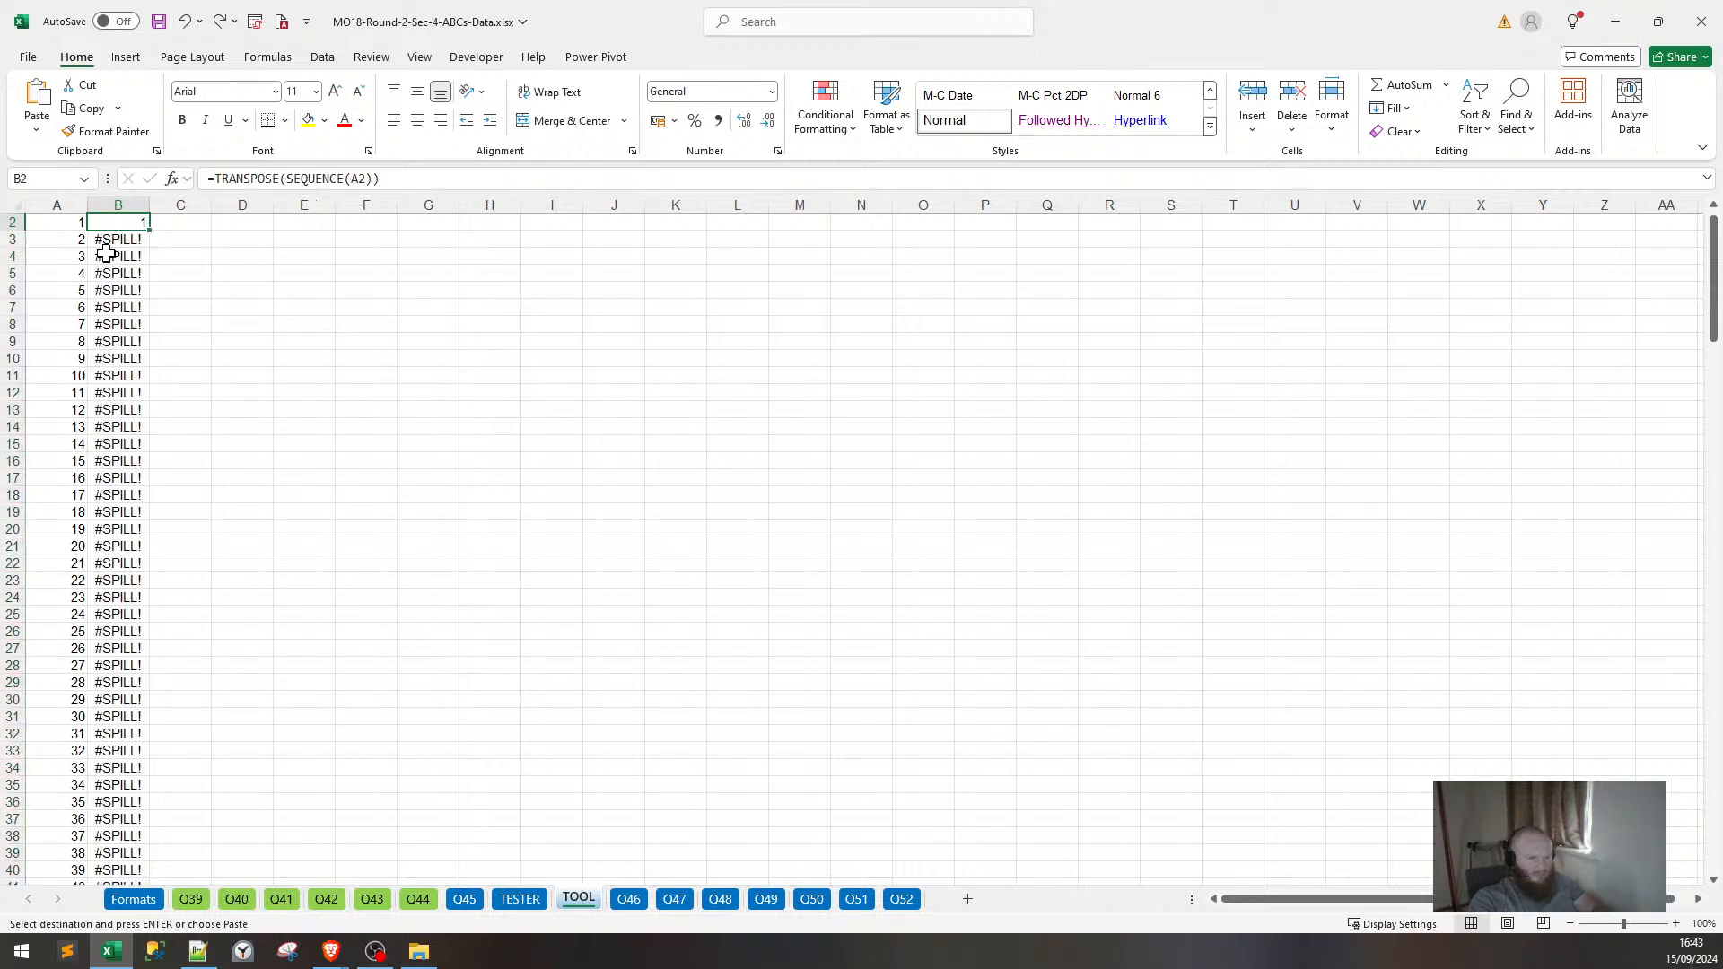
Copy the B2 formula down column B and clear the #CALC! error cells below the list.
{"action": "double_click", "coordinate": [151, 233]}
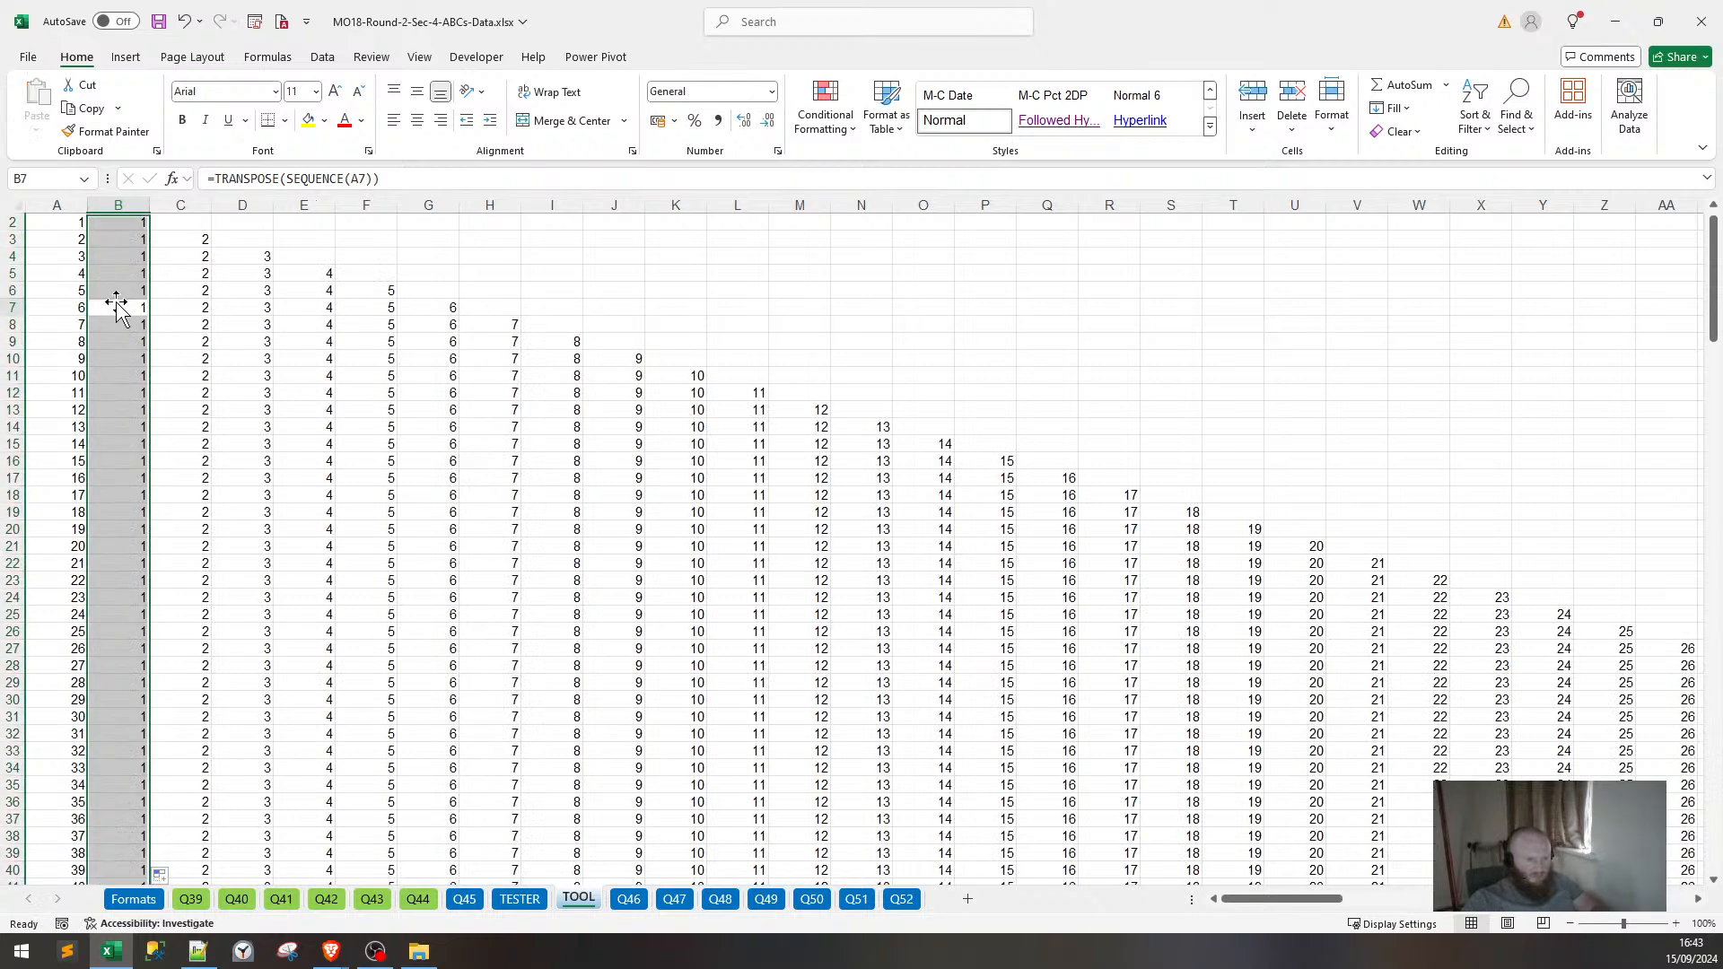
{"action": "left_click", "coordinate": [84, 261]}
{"action": "key", "text": "ctrl+Down"}
{"action": "key", "text": "Right"}
{"action": "key", "text": "Down"}
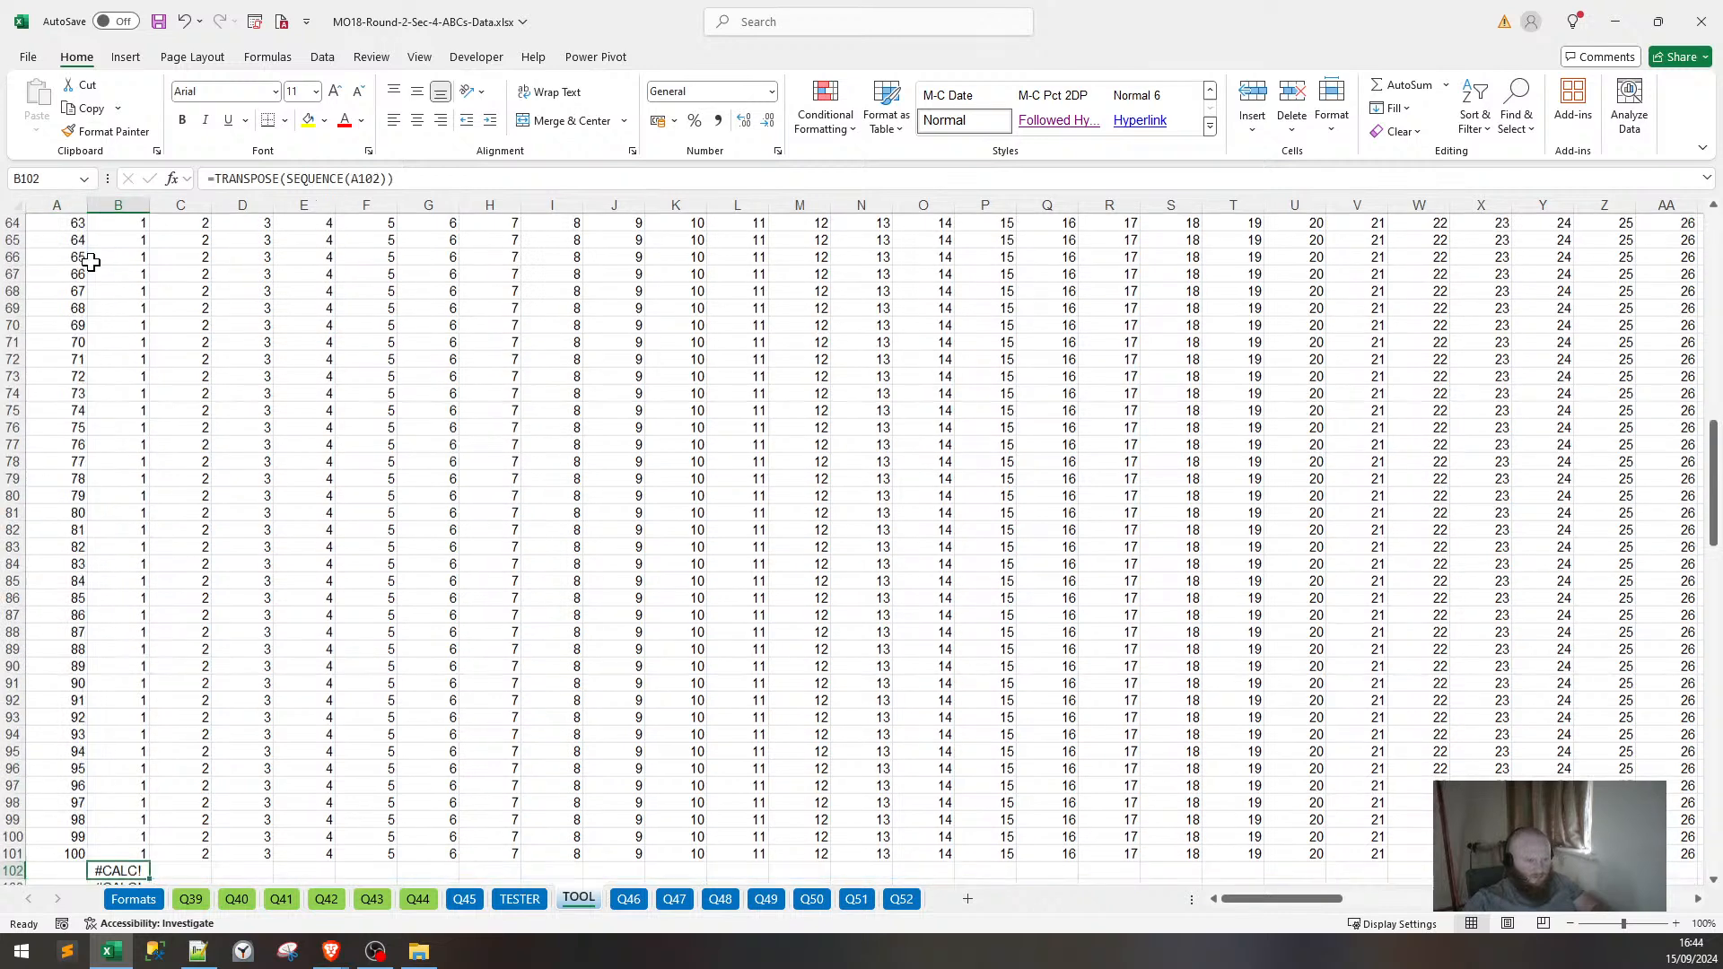
{"action": "key", "text": "ctrl+shift+Down"}
{"action": "key", "text": "Delete"}
{"action": "key", "text": "Left"}
{"action": "key", "text": "Up"}
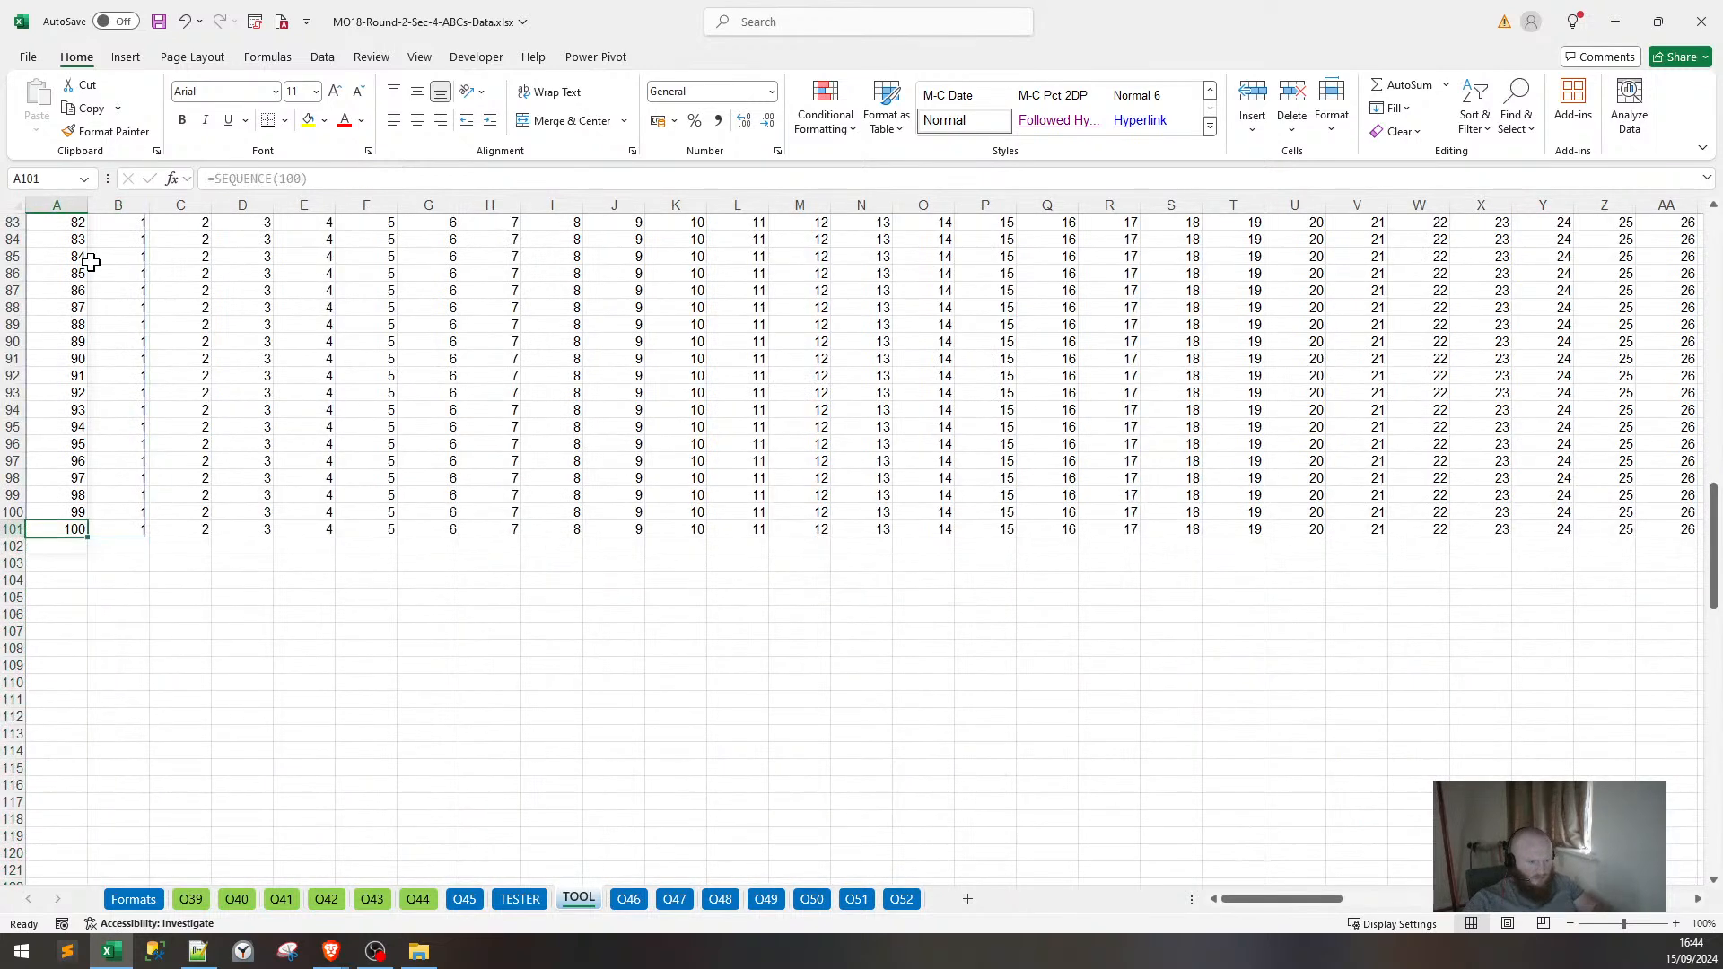
{"action": "key", "text": "ctrl+Up"}
Change A2 to =SEQUENCE(300) and re-enter the =TRANSPOSE(SEQUENCE(A2)) formula in B2.
{"action": "left_click", "coordinate": [43, 238]}
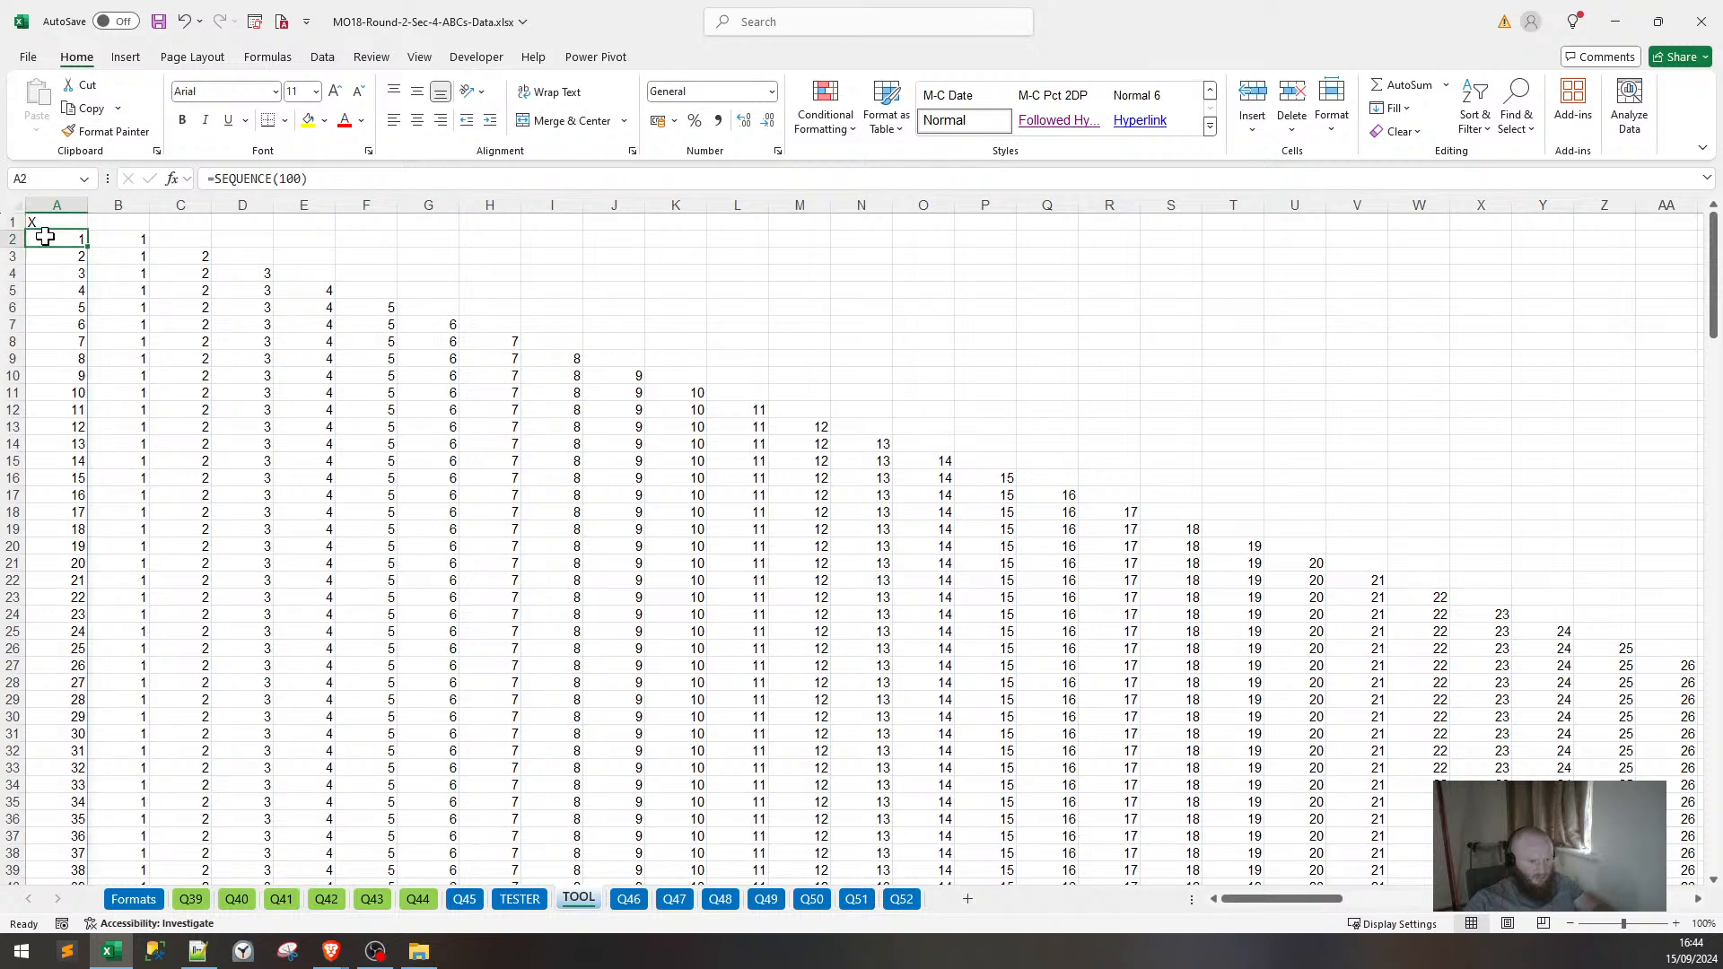
{"action": "left_click", "coordinate": [275, 179]}
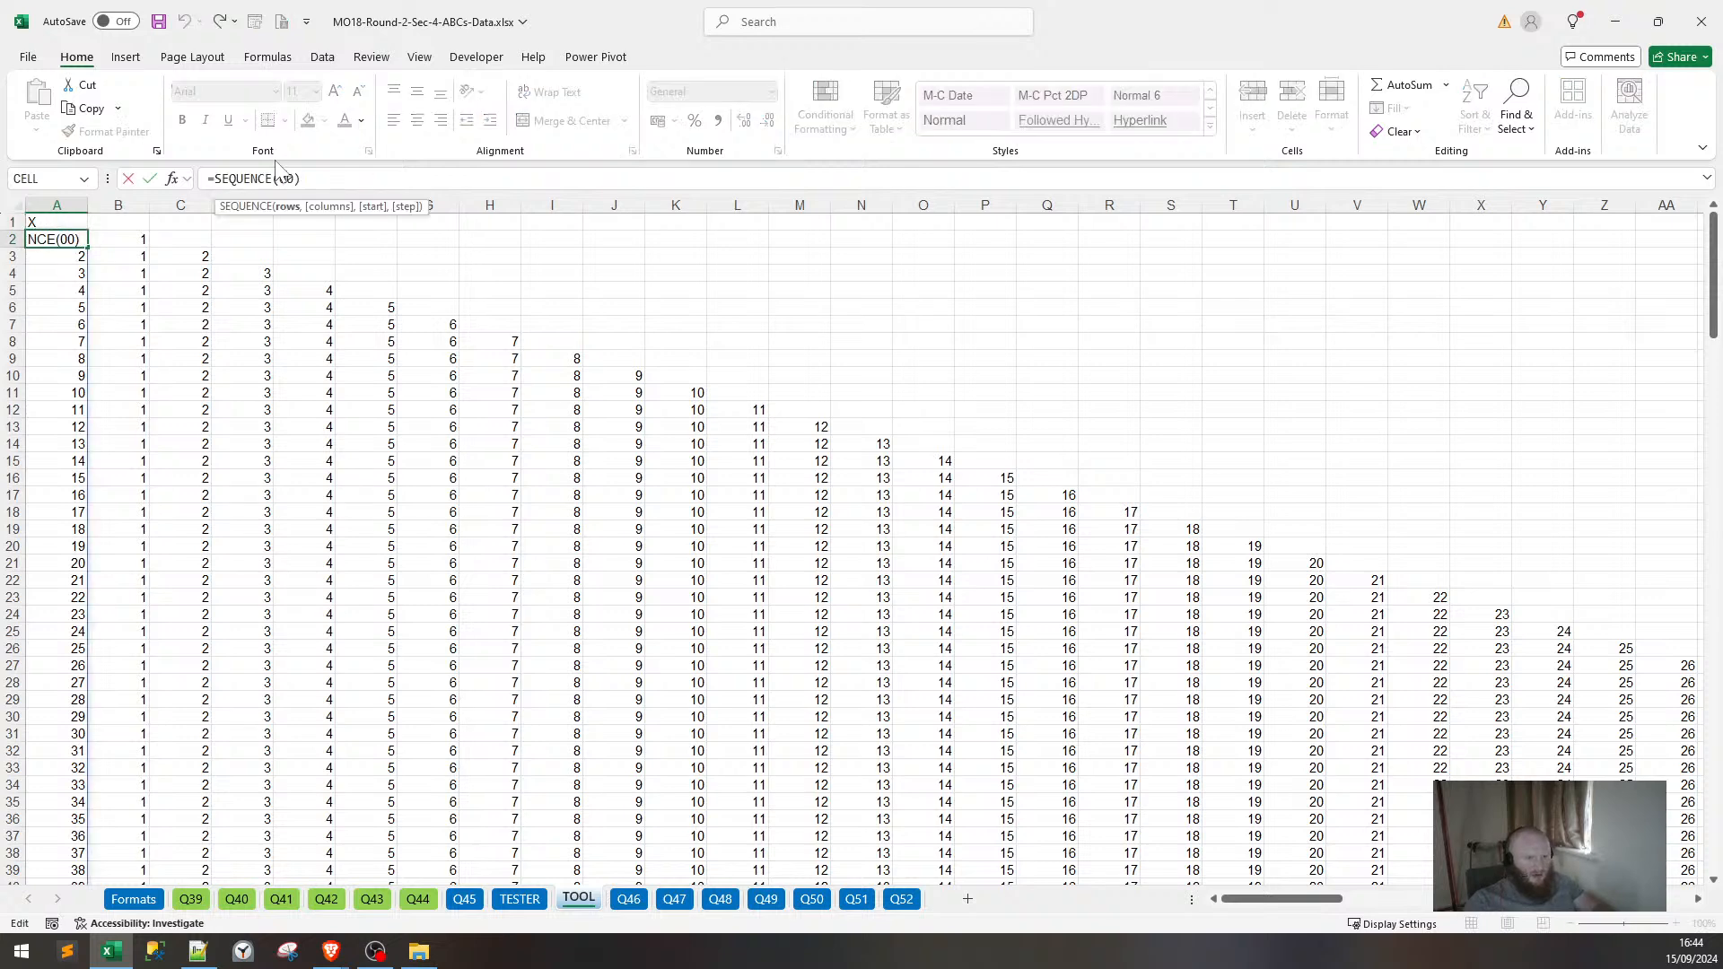
{"action": "type", "text": "3"}
{"action": "key", "text": "Return"}
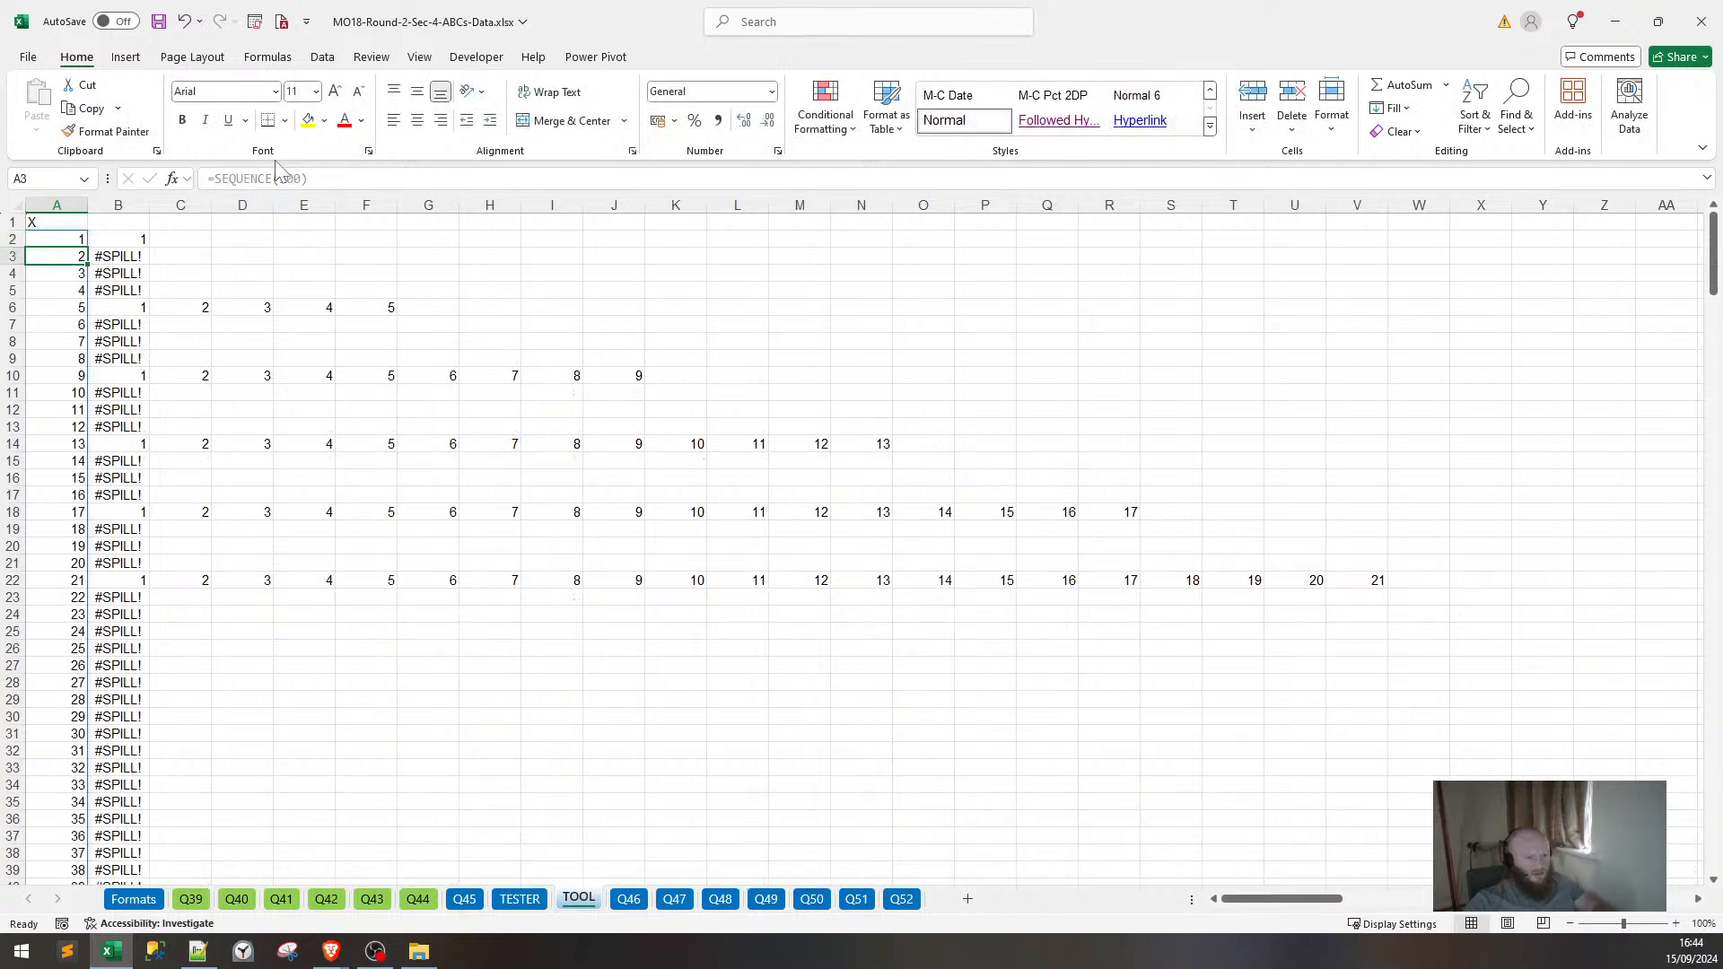
{"action": "key", "text": "Up"}
{"action": "key", "text": "Right"}
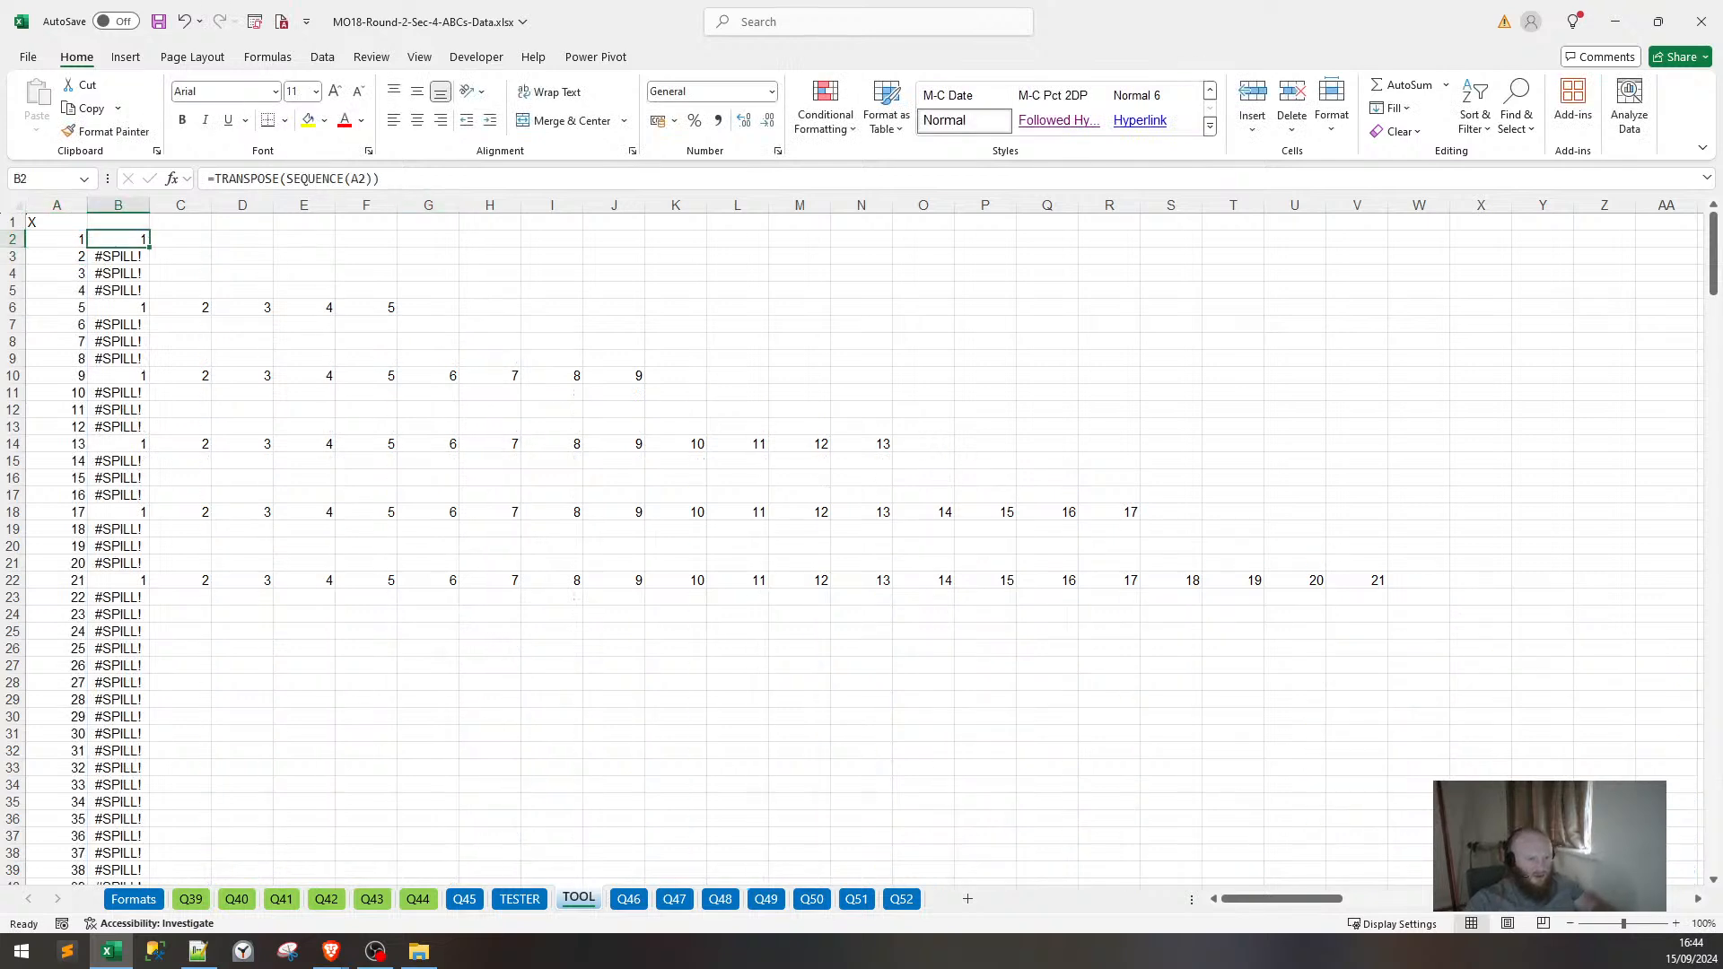
{"action": "left_click", "coordinate": [368, 178]}
{"action": "key", "text": "Return"}
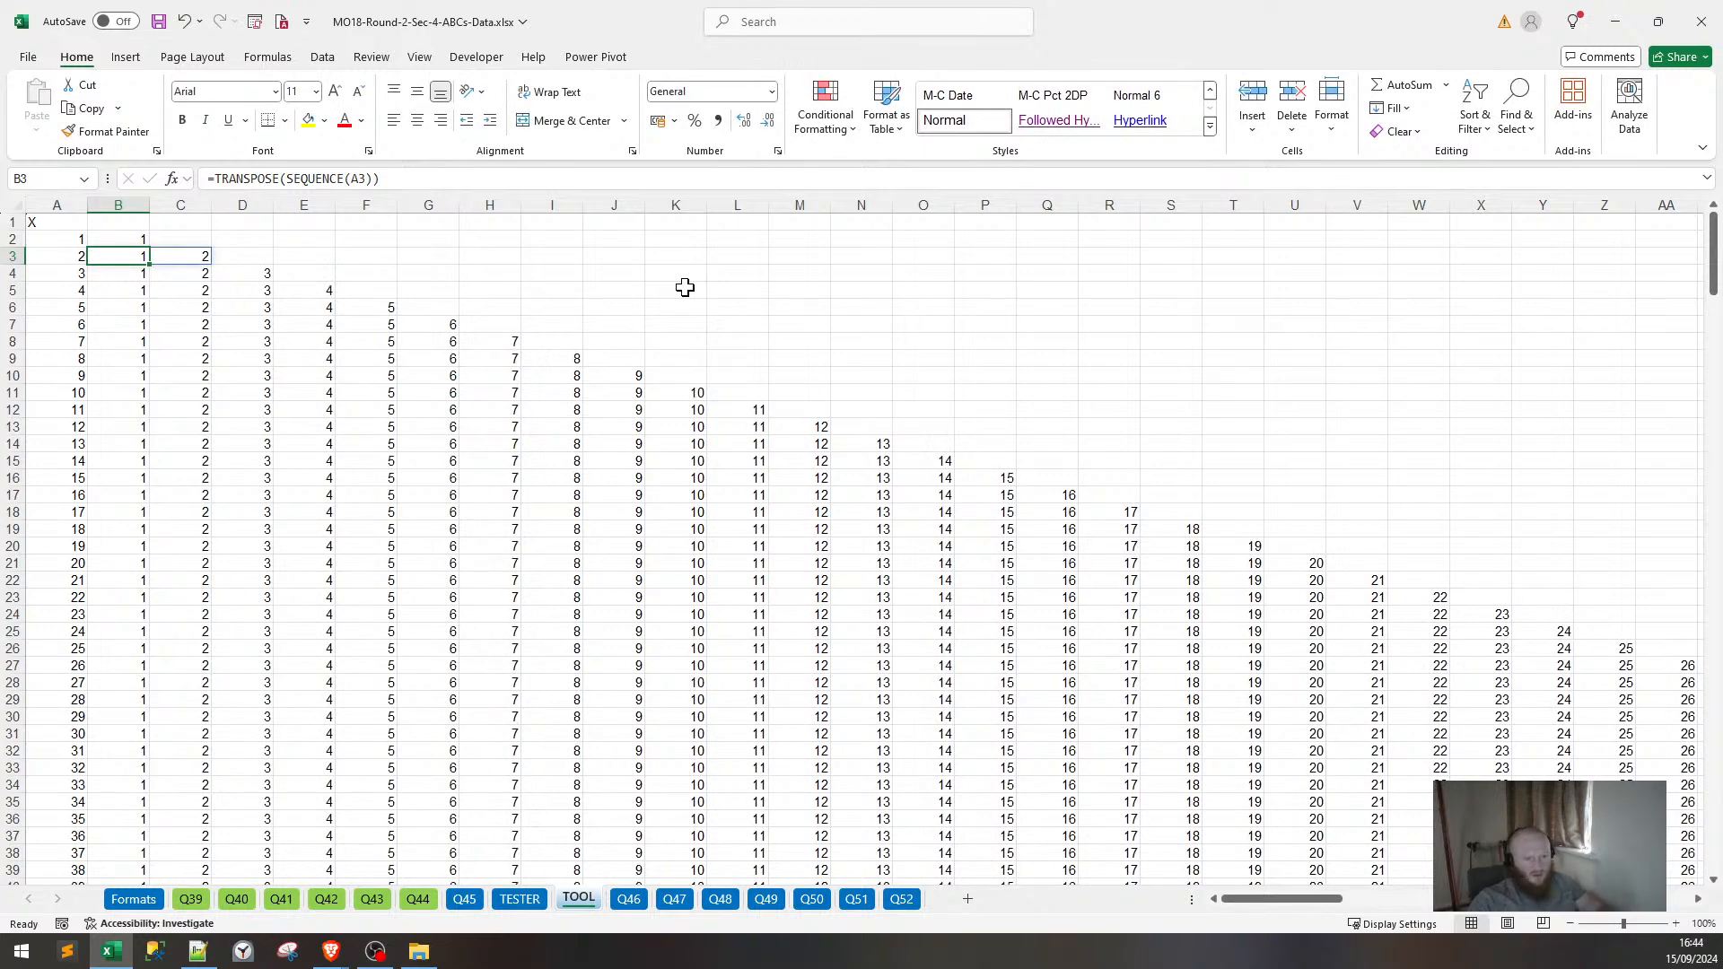
Select B2 down to B301 and check the row formula in B301 beside the final number 300.
{"action": "key", "text": "ctrl+shift+Down"}
{"action": "key", "text": "Up"}
{"action": "key", "text": "ctrl+shift+Down"}
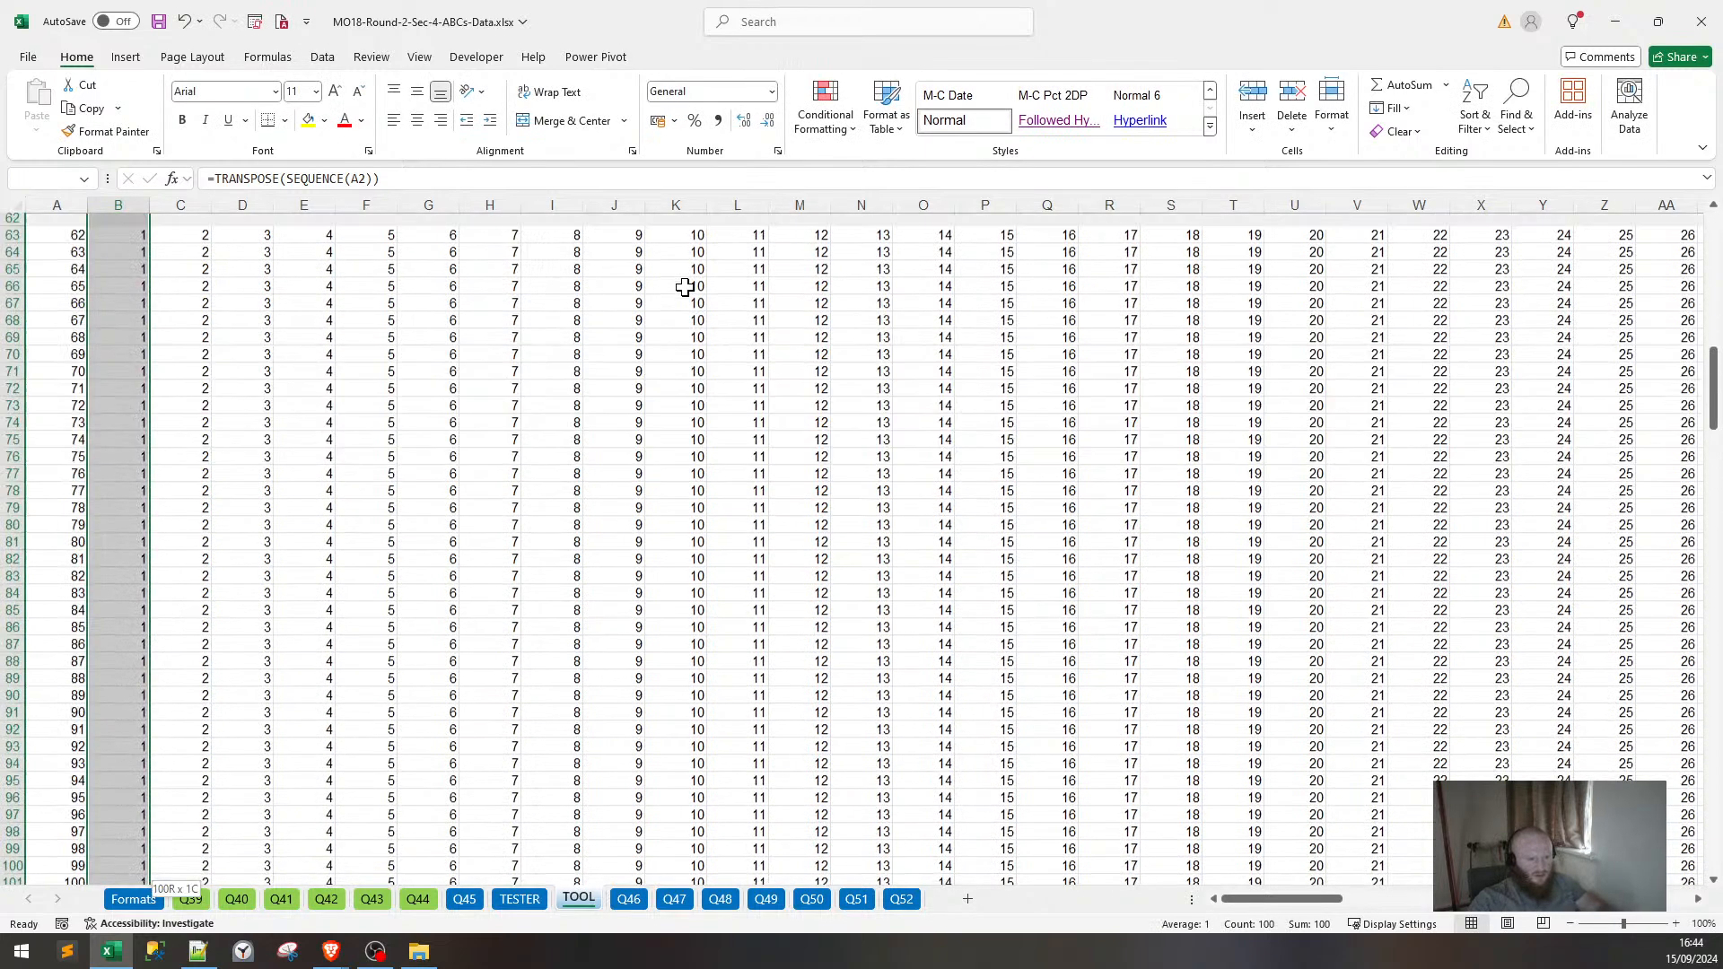
{"action": "key", "text": "shift+Down"}
{"action": "key", "text": "shift+Down"}
{"action": "key", "text": "shift+Down"}
{"action": "key", "text": "shift+Down"}
{"action": "key", "text": "shift+Down"}
{"action": "key", "text": "shift+Down"}
{"action": "key", "text": "shift+Down"}
{"action": "key", "text": "shift+Down"}
{"action": "key", "text": "shift+Down"}
{"action": "key", "text": "shift+Down"}
{"action": "key", "text": "shift+Down"}
{"action": "key", "text": "shift+Down"}
{"action": "key", "text": "shift+Down"}
{"action": "key", "text": "shift+Down"}
{"action": "key", "text": "shift+Down"}
{"action": "key", "text": "shift+Down"}
{"action": "key", "text": "shift+Down"}
{"action": "key", "text": "shift+Down"}
{"action": "key", "text": "shift+Down"}
{"action": "key", "text": "shift+Down"}
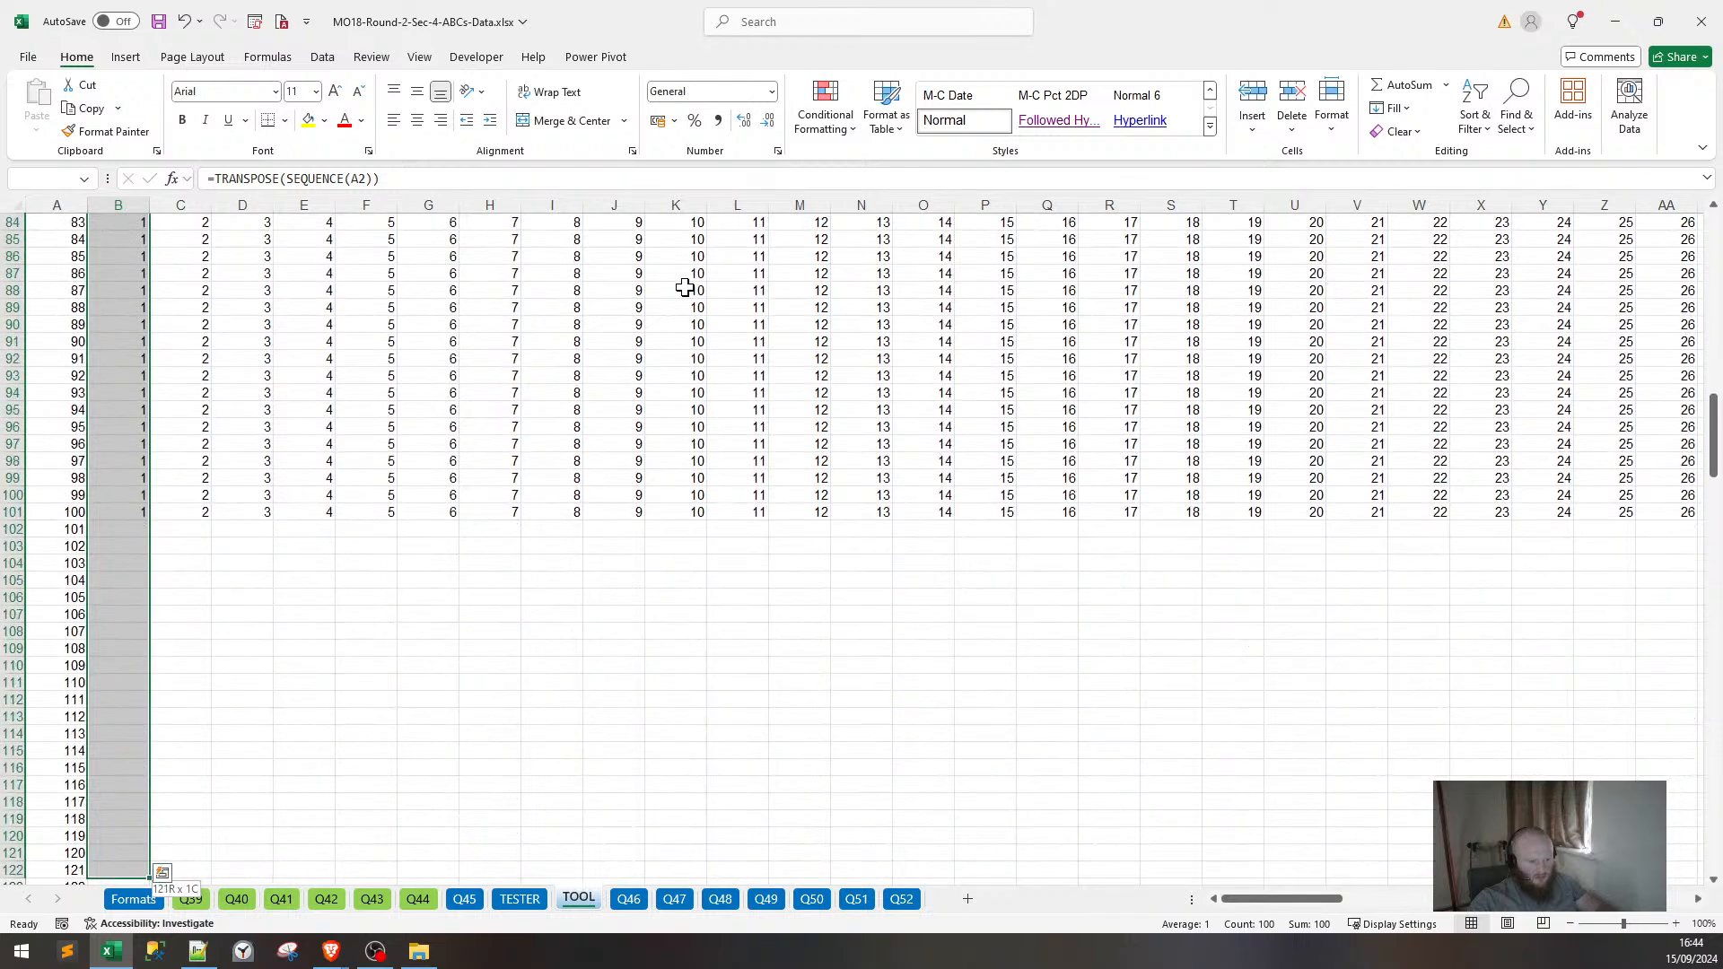
{"action": "key", "text": "shift+Page_Down"}
{"action": "key", "text": "shift+Page_Down"}
{"action": "key", "text": "shift+Page_Down"}
{"action": "key", "text": "shift+Page_Down"}
{"action": "key", "text": "shift+Page_Down"}
{"action": "key", "text": "shift+Page_Down"}
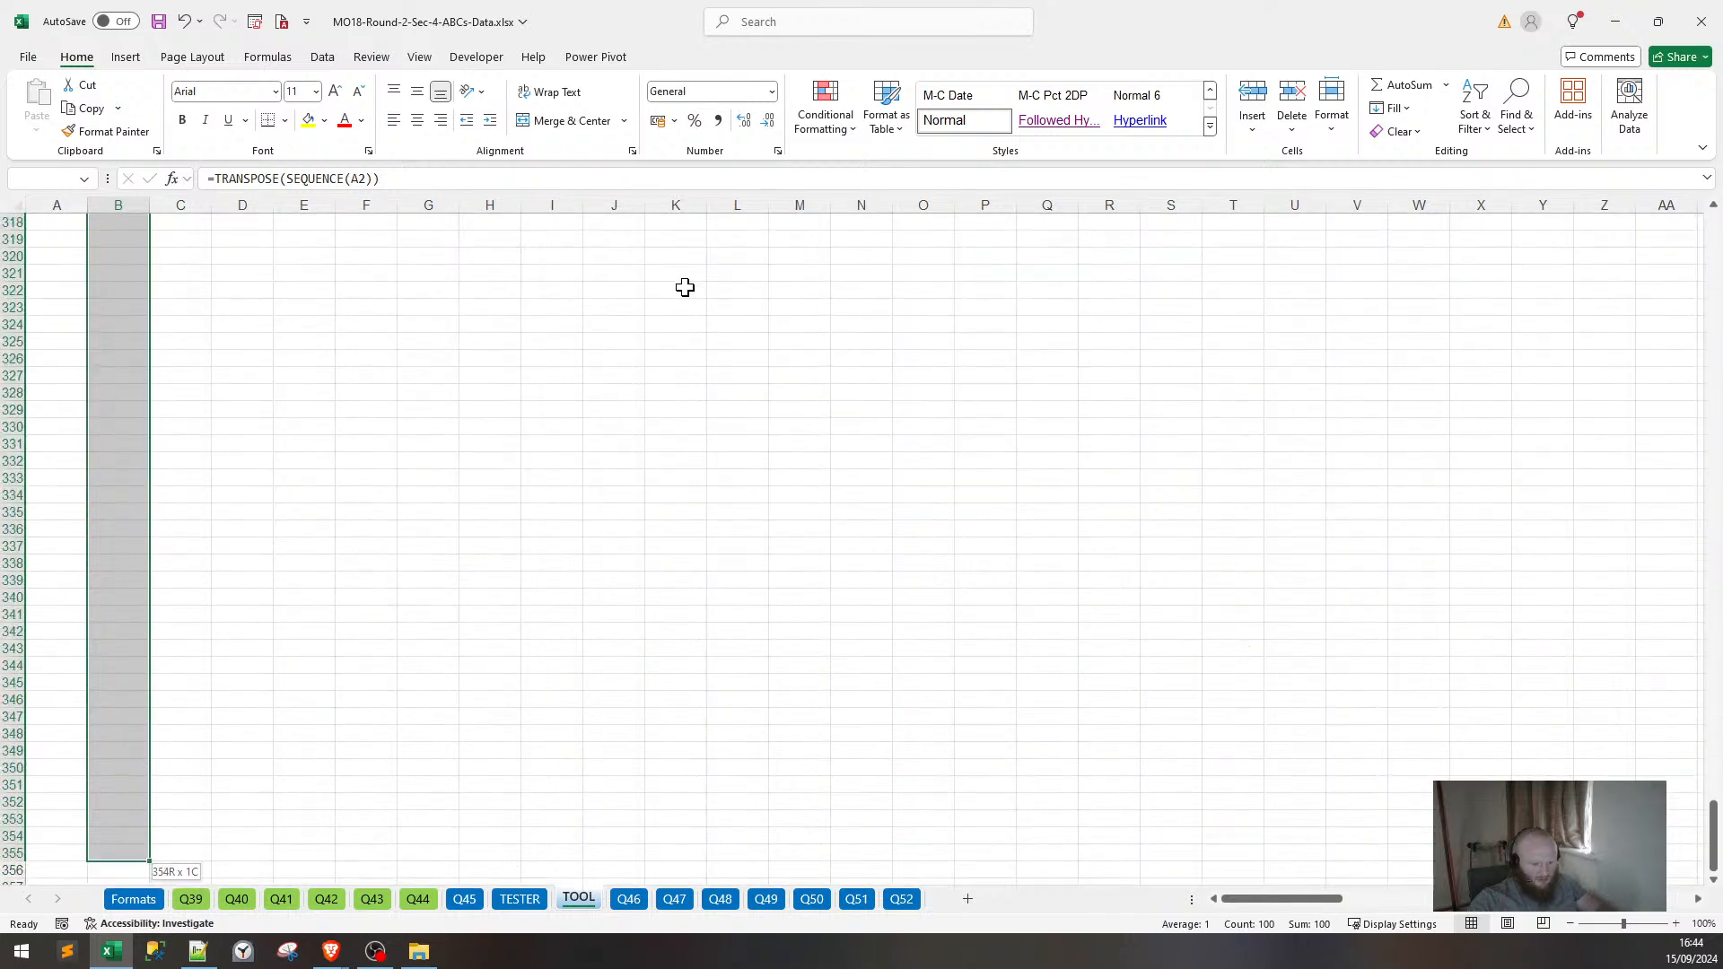
{"action": "key", "text": "shift+Up"}
{"action": "key", "text": "shift+Up"}
{"action": "key", "text": "shift+Up"}
{"action": "key", "text": "shift+Up"}
{"action": "key", "text": "shift+Up"}
{"action": "key", "text": "shift+Up"}
{"action": "key", "text": "shift+Up"}
{"action": "key", "text": "shift+Up"}
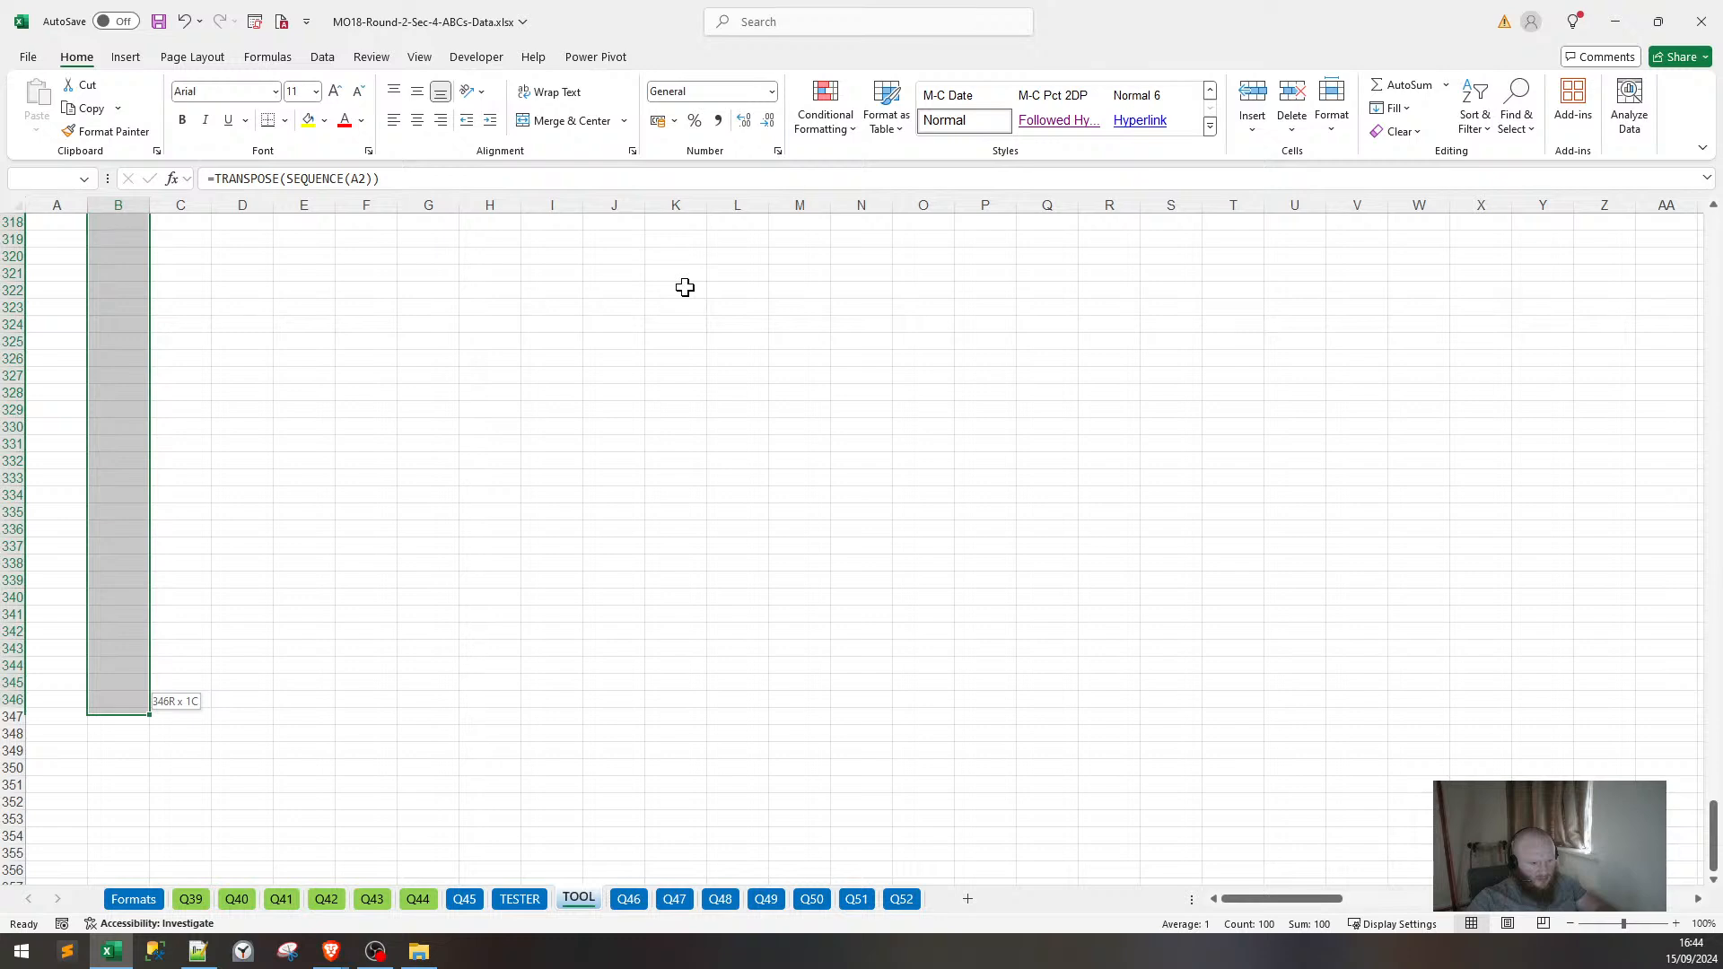
{"action": "key", "text": "shift+Up"}
{"action": "key", "text": "shift+Up"}
{"action": "key", "text": "shift+Up"}
{"action": "key", "text": "shift+Up"}
{"action": "key", "text": "shift+Up"}
{"action": "key", "text": "shift+Up"}
{"action": "key", "text": "shift+Up"}
{"action": "key", "text": "shift+Up"}
{"action": "key", "text": "shift+Up"}
{"action": "key", "text": "shift+Up"}
{"action": "key", "text": "shift+Up"}
{"action": "key", "text": "shift+Up"}
{"action": "key", "text": "shift+Up"}
{"action": "key", "text": "shift+Up"}
{"action": "key", "text": "shift+Up"}
{"action": "key", "text": "shift+Up"}
{"action": "key", "text": "shift+Up"}
{"action": "key", "text": "shift+Up"}
{"action": "key", "text": "shift+Up"}
{"action": "key", "text": "shift+Up"}
{"action": "key", "text": "shift+Up"}
{"action": "key", "text": "shift+Up"}
{"action": "key", "text": "shift+Up"}
{"action": "key", "text": "shift+Up"}
{"action": "key", "text": "shift+Up"}
{"action": "key", "text": "shift+Up"}
{"action": "key", "text": "shift+Up"}
{"action": "key", "text": "shift+Up"}
{"action": "key", "text": "shift+Up"}
{"action": "key", "text": "shift+Up"}
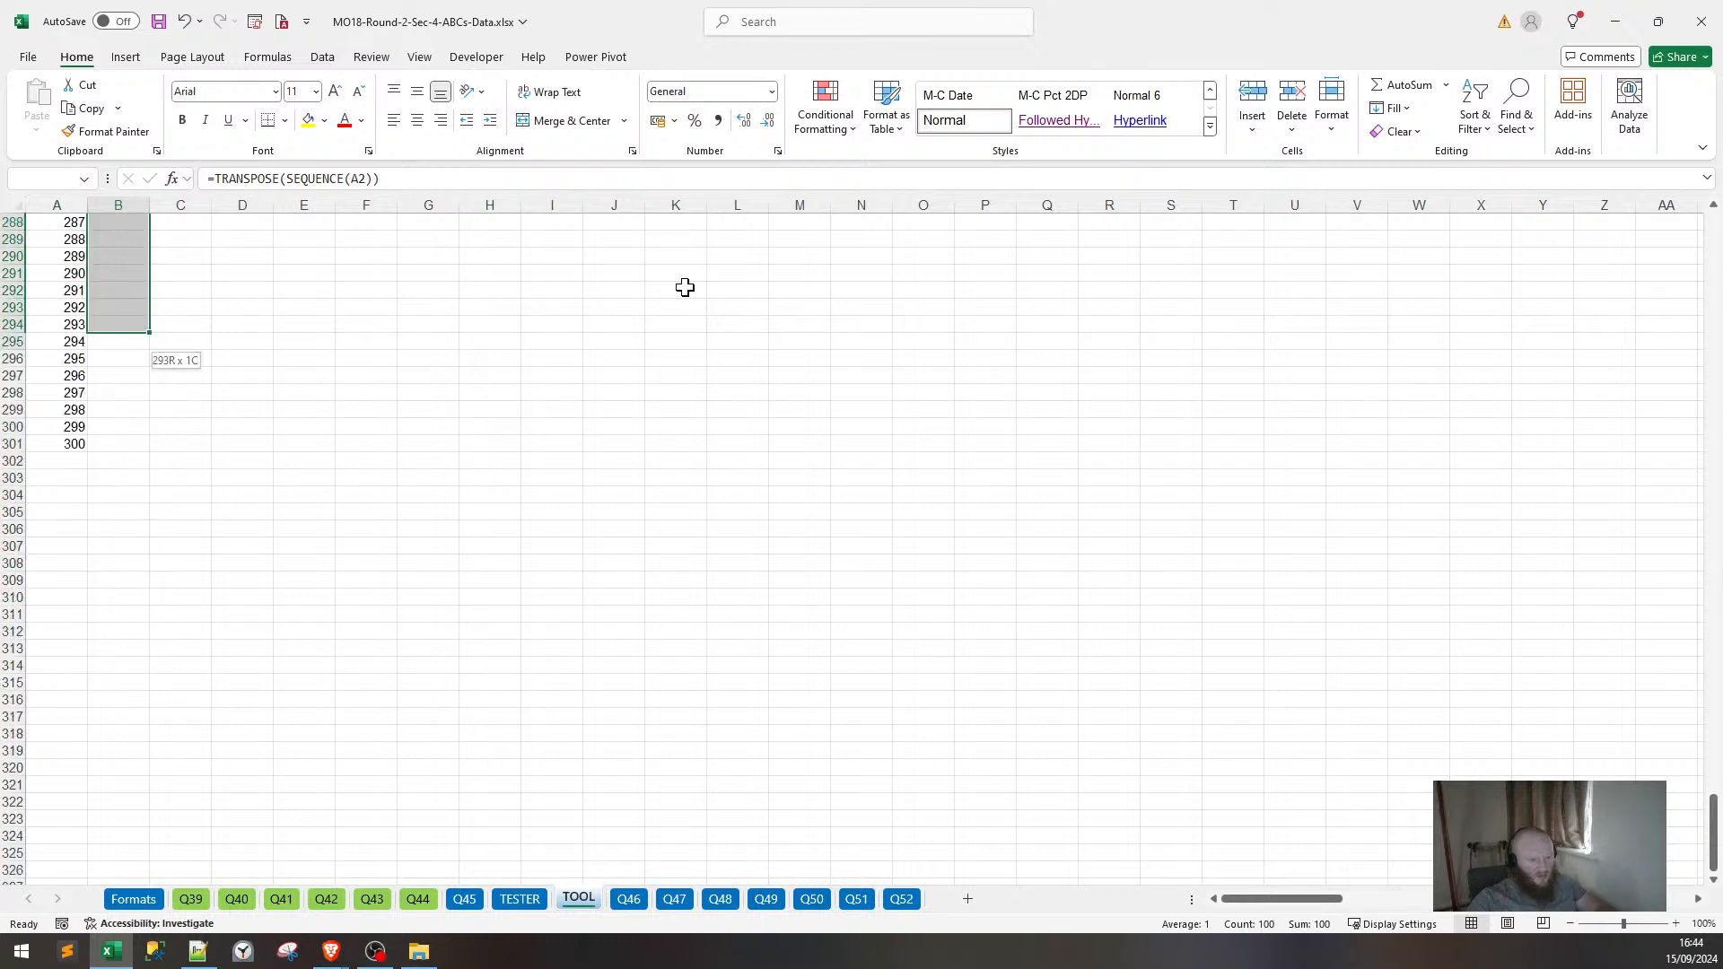
{"action": "key", "text": "shift+Down"}
{"action": "key", "text": "shift+Down"}
{"action": "key", "text": "shift+Down"}
{"action": "key", "text": "shift+Down"}
{"action": "key", "text": "shift+Down"}
{"action": "key", "text": "shift+Down"}
{"action": "key", "text": "shift+Down"}
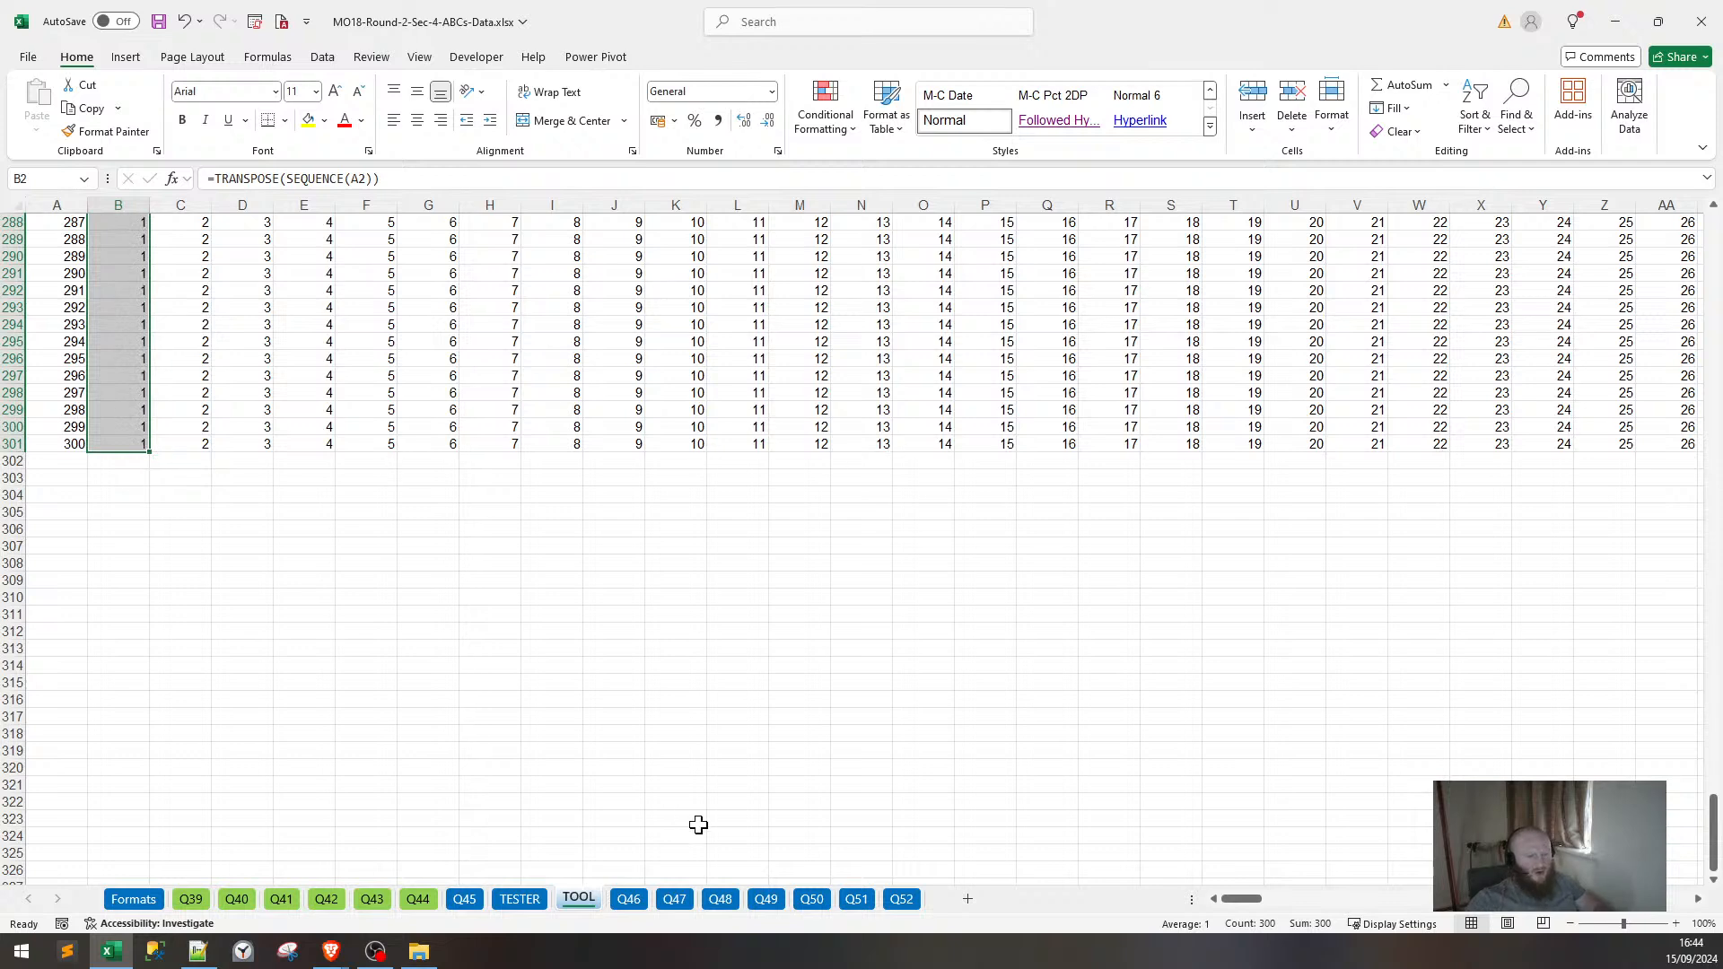
{"action": "scroll", "coordinate": [765, 831], "scroll_direction": "up", "scroll_amount": 5}
{"action": "left_click", "coordinate": [49, 702]}
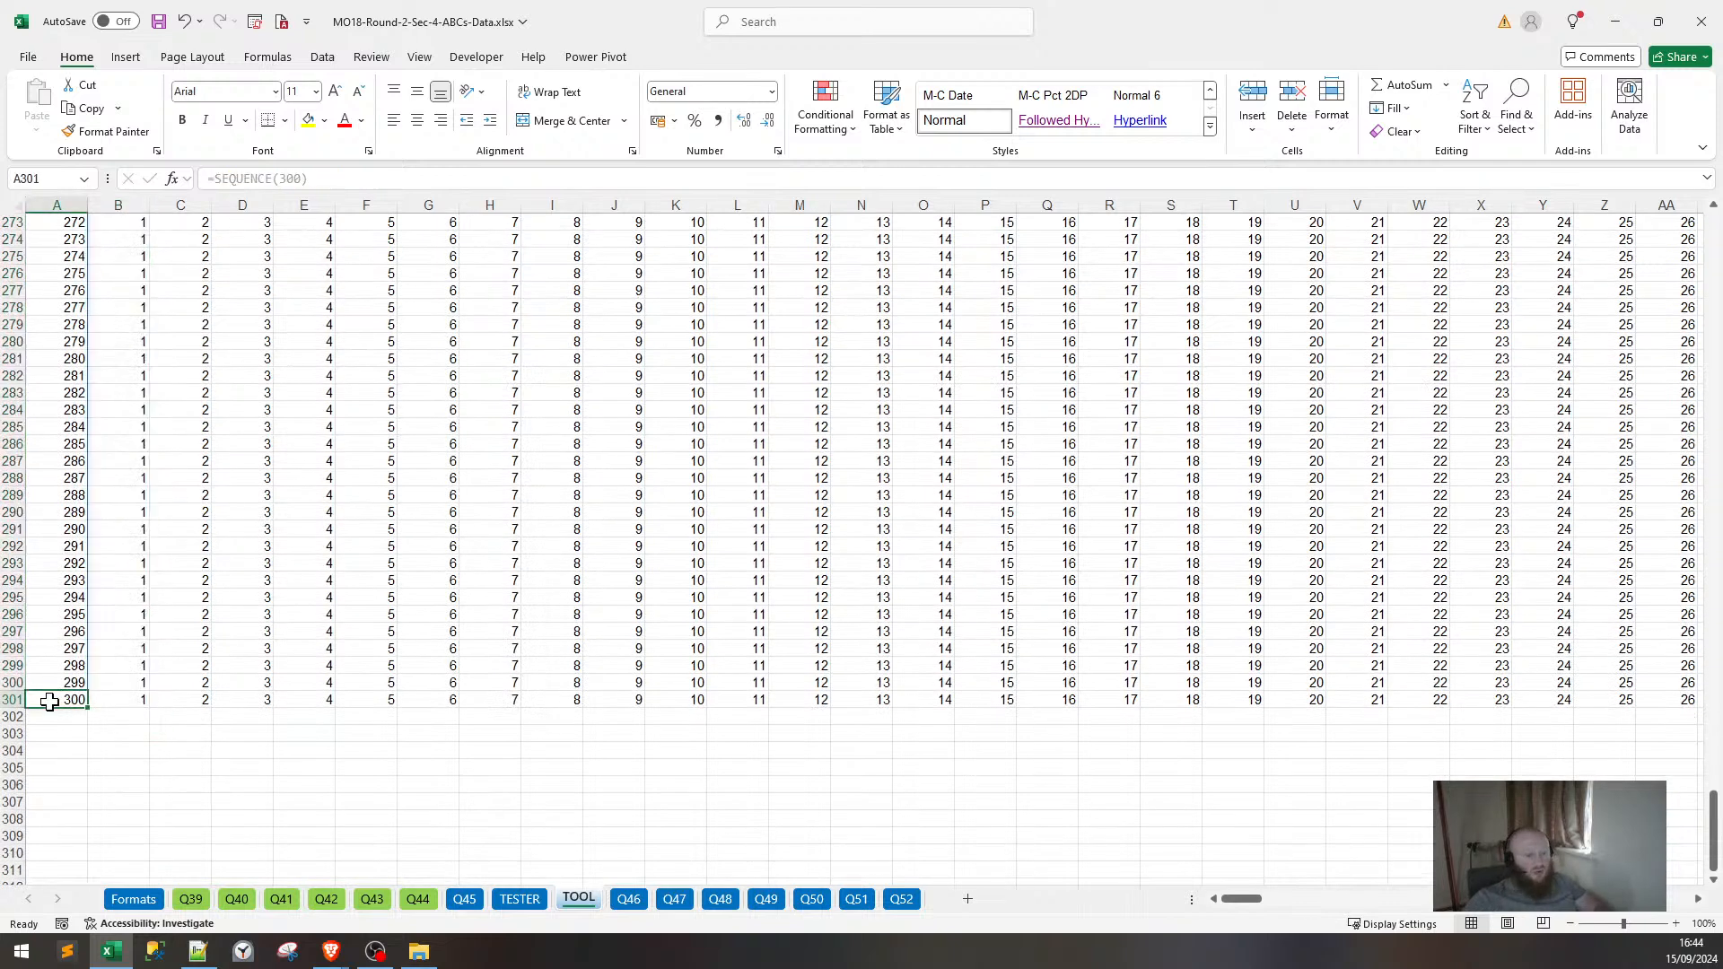
{"action": "left_click", "coordinate": [109, 699]}
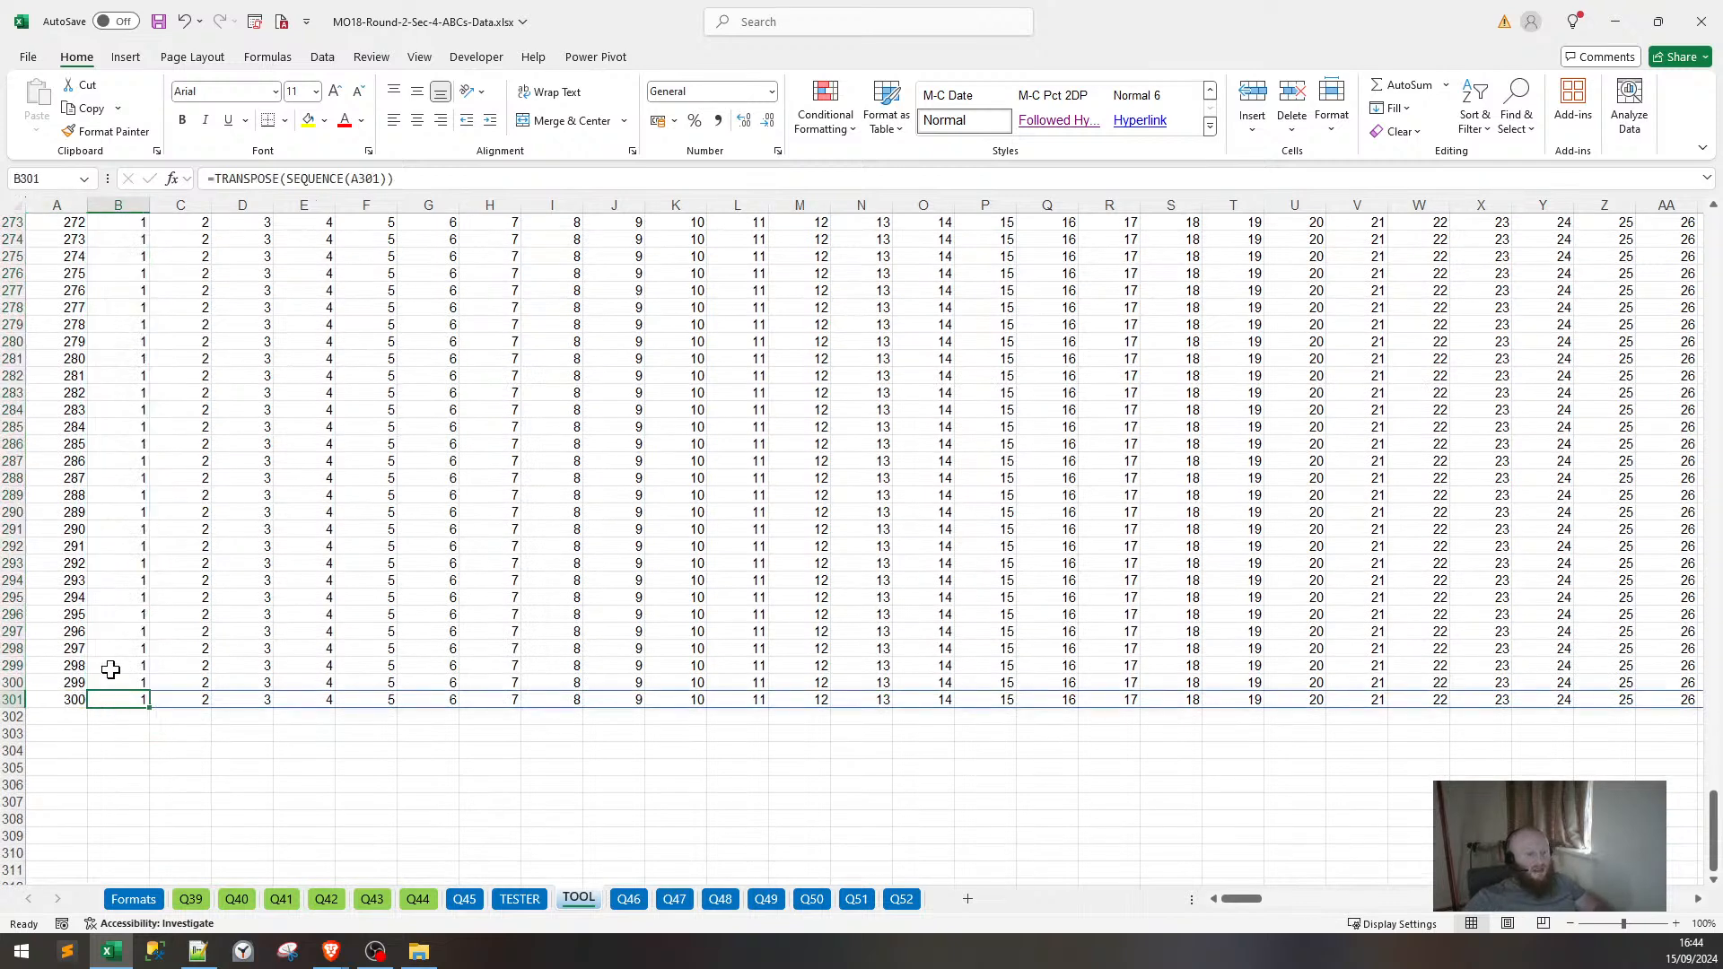
Insert a new empty column A before the data.
{"action": "left_click", "coordinate": [68, 207]}
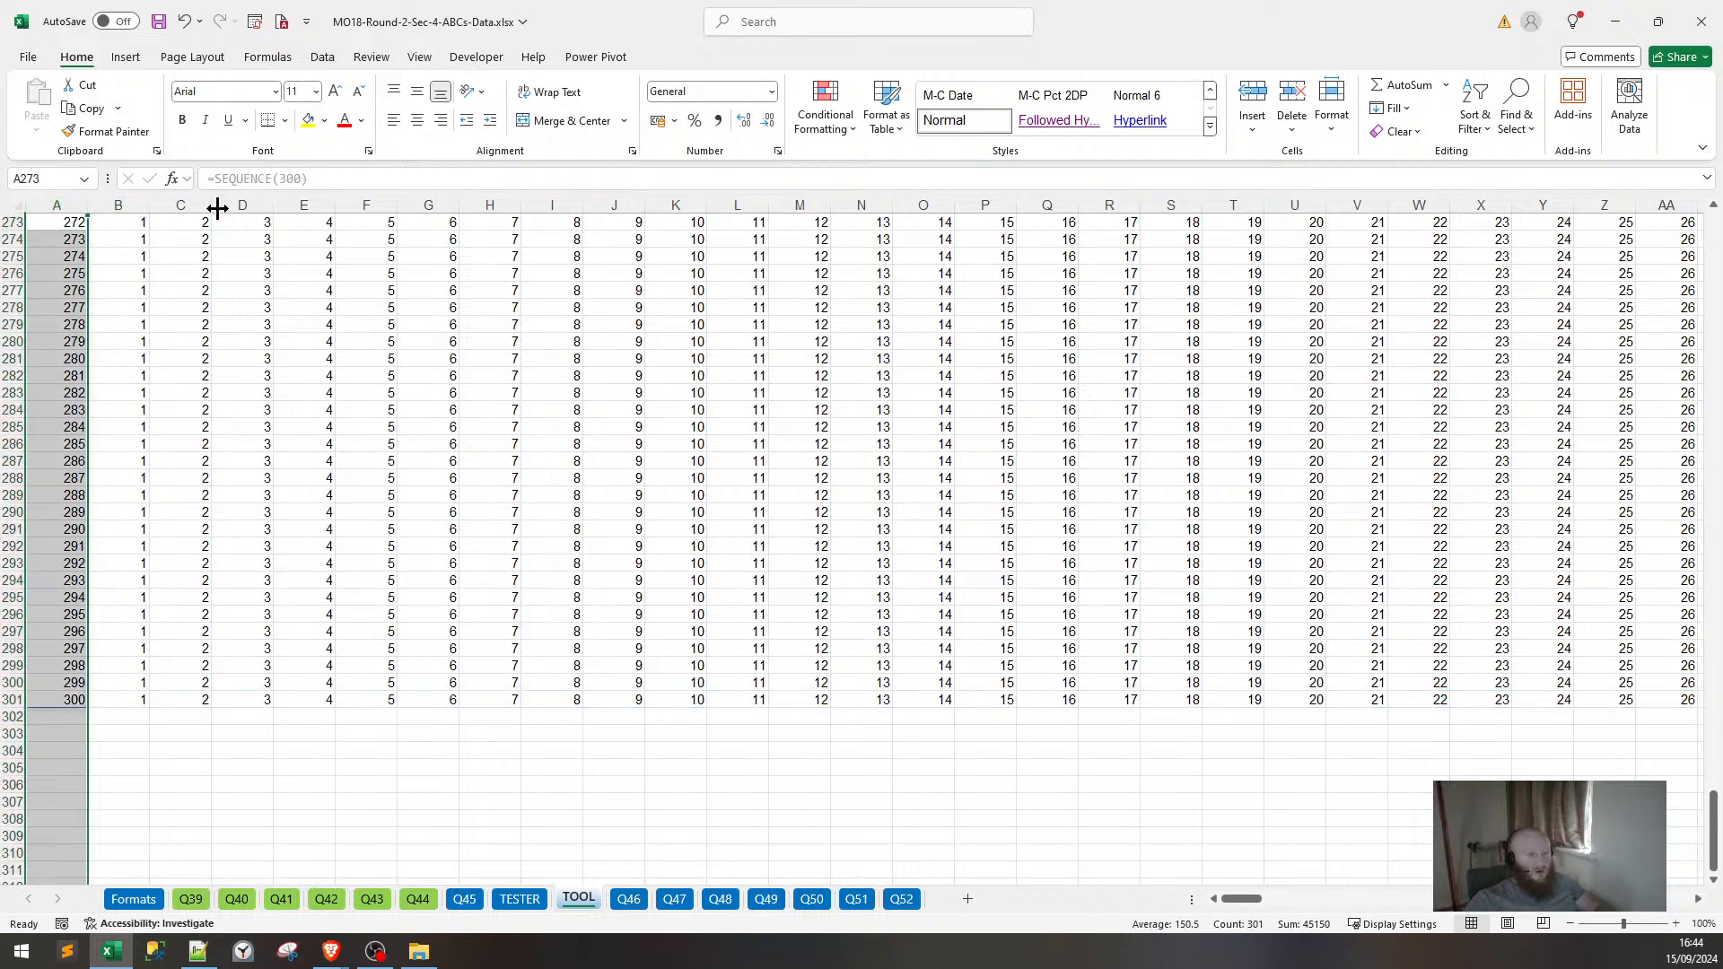
{"action": "key", "text": "ctrl+shift+plus"}
{"action": "scroll", "coordinate": [99, 369], "scroll_direction": "up", "scroll_amount": 5}
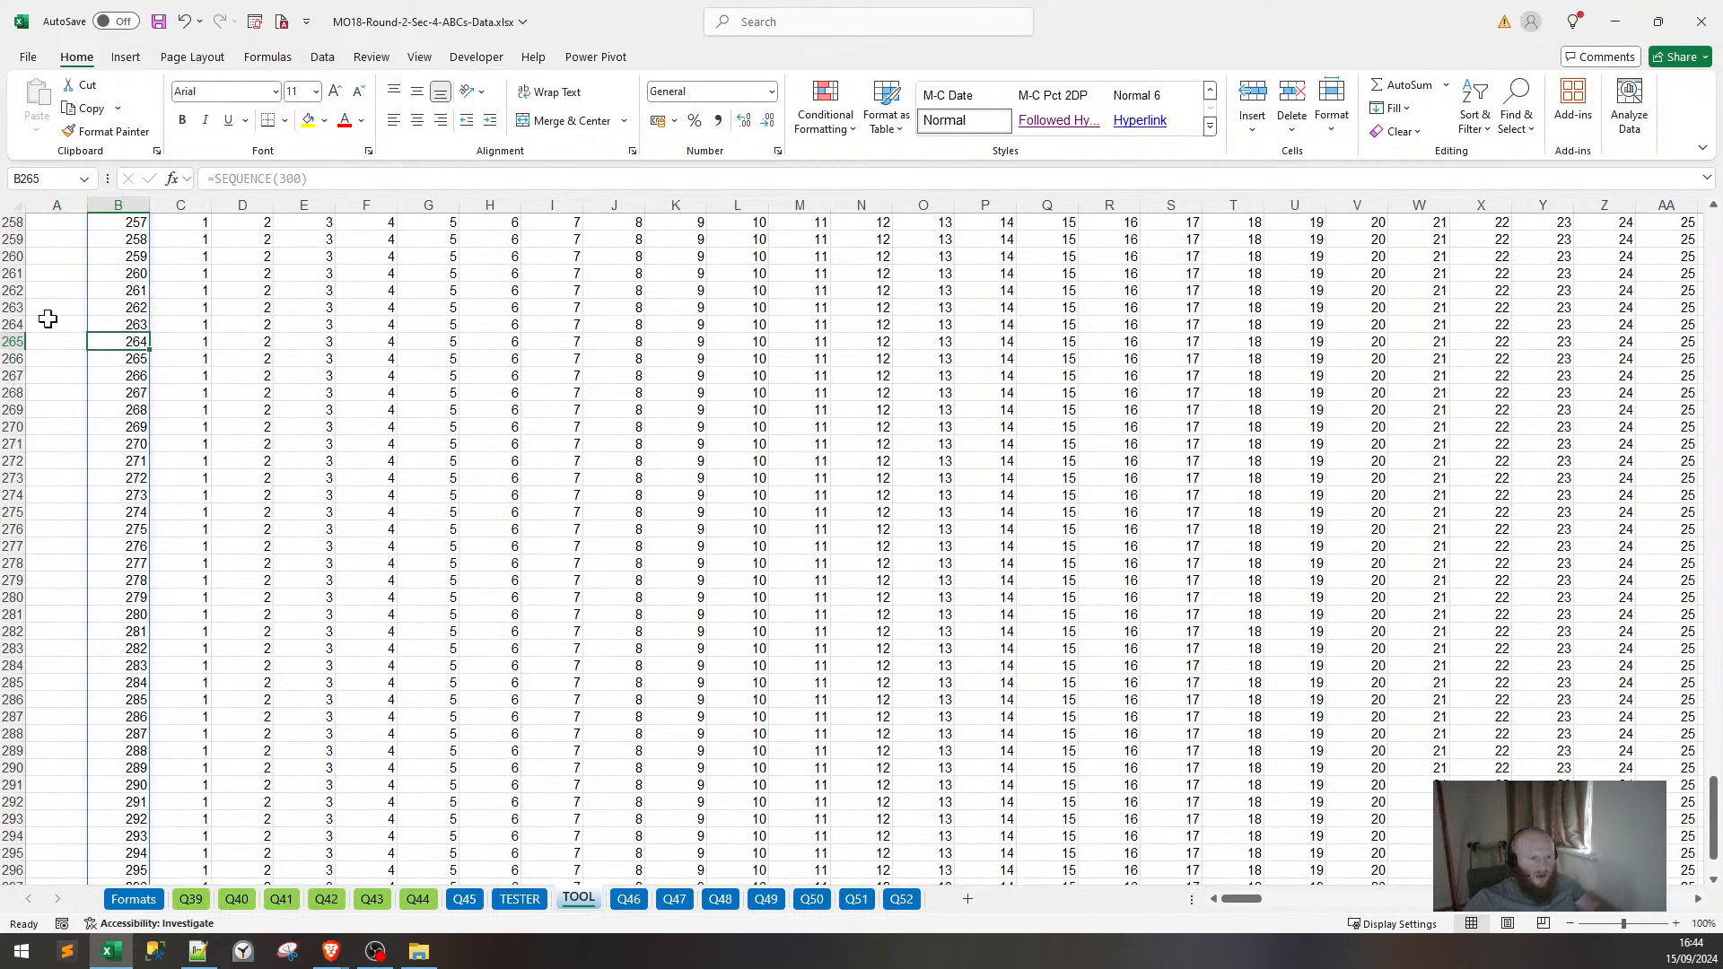
Enter a draft =CONCAT formula in A2 joining row 2 from C2 to the end.
{"action": "left_click", "coordinate": [49, 339]}
{"action": "key", "text": "ctrl+Up"}
{"action": "key", "text": "Down"}
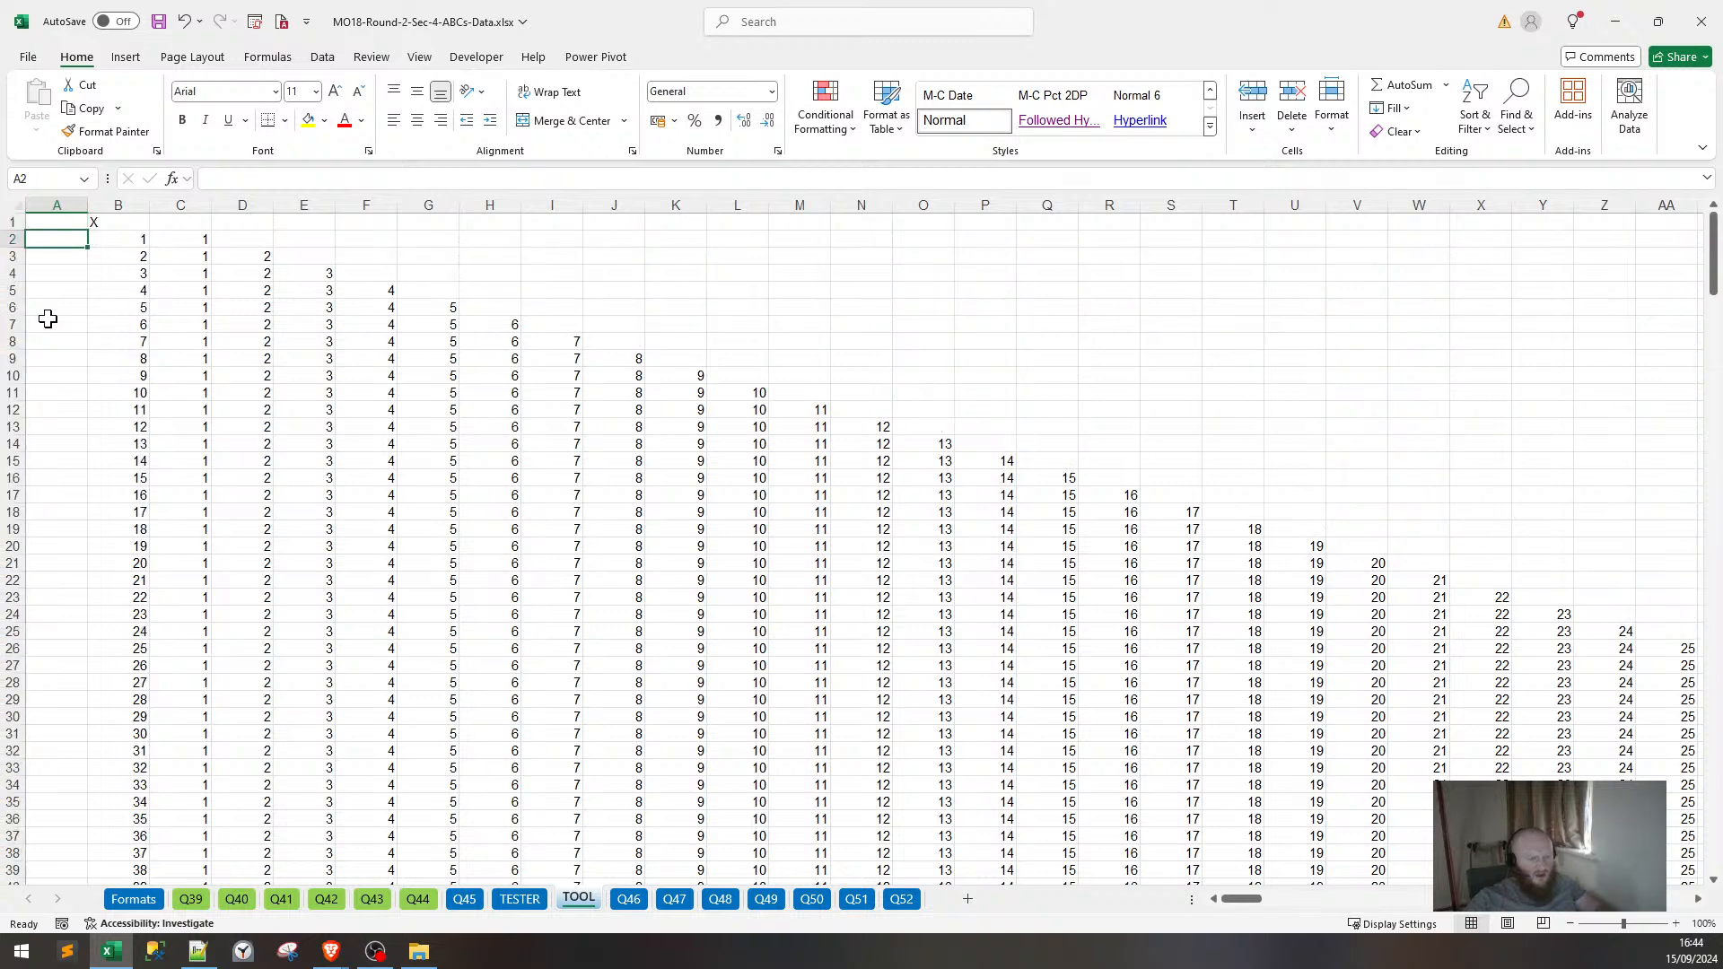
{"action": "type", "text": "=TE"}
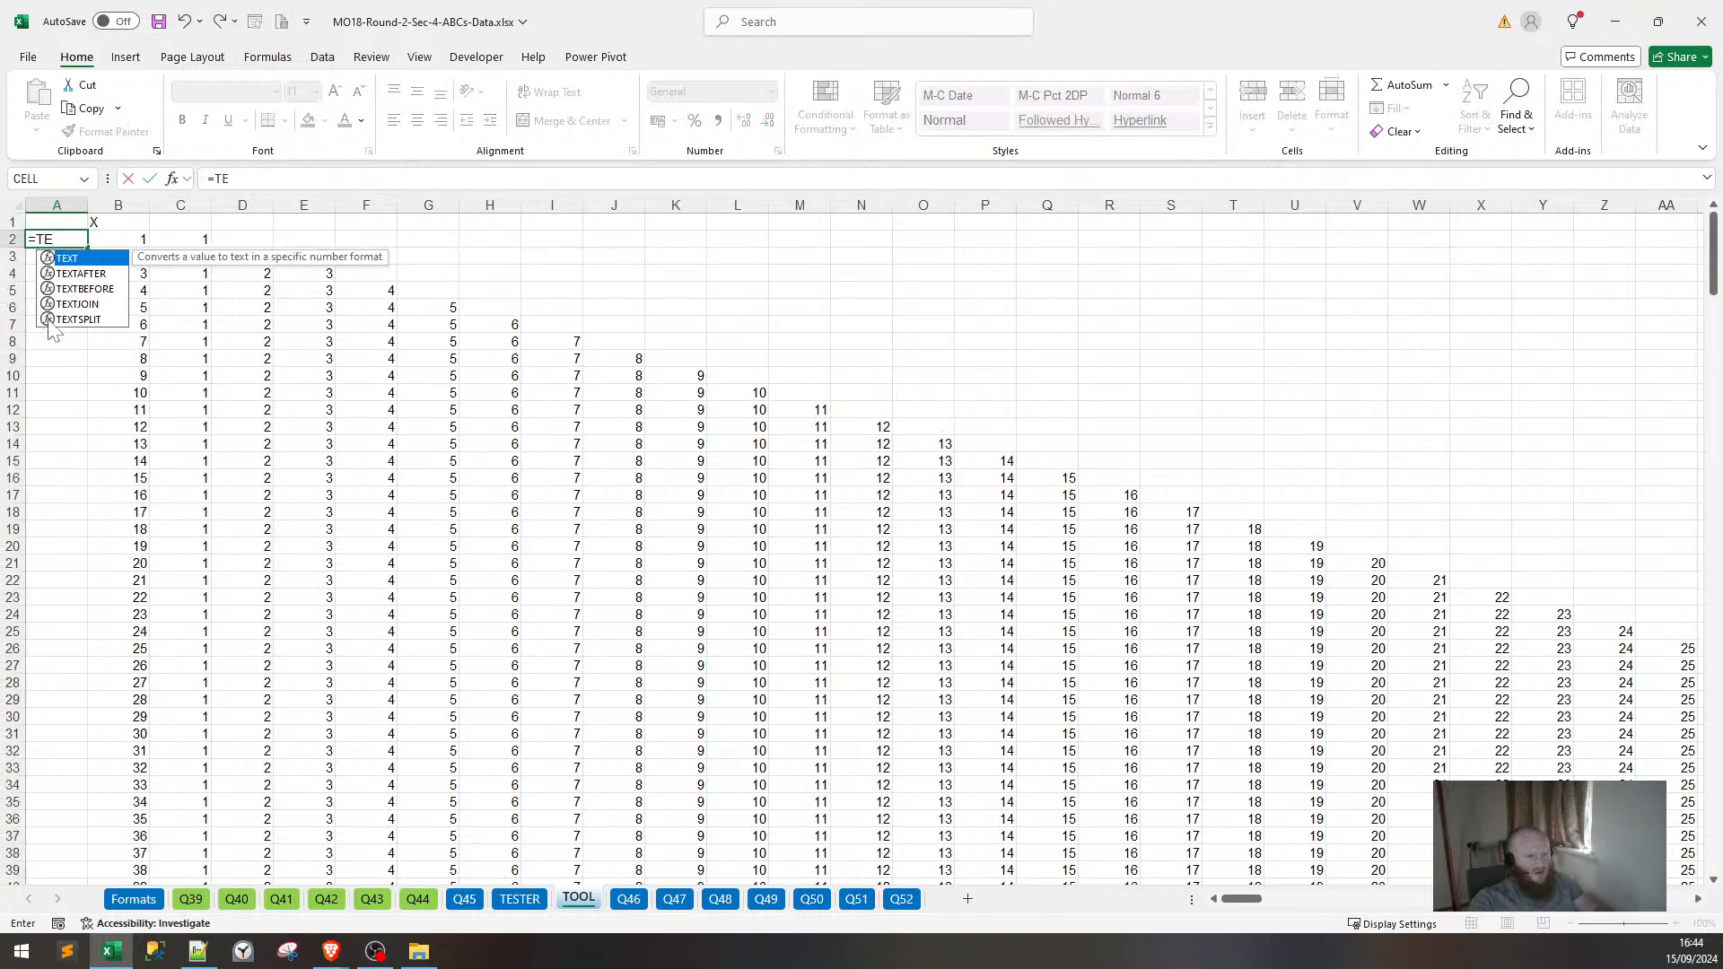
{"action": "key", "text": "BackSpace"}
{"action": "type", "text": "RIM"}
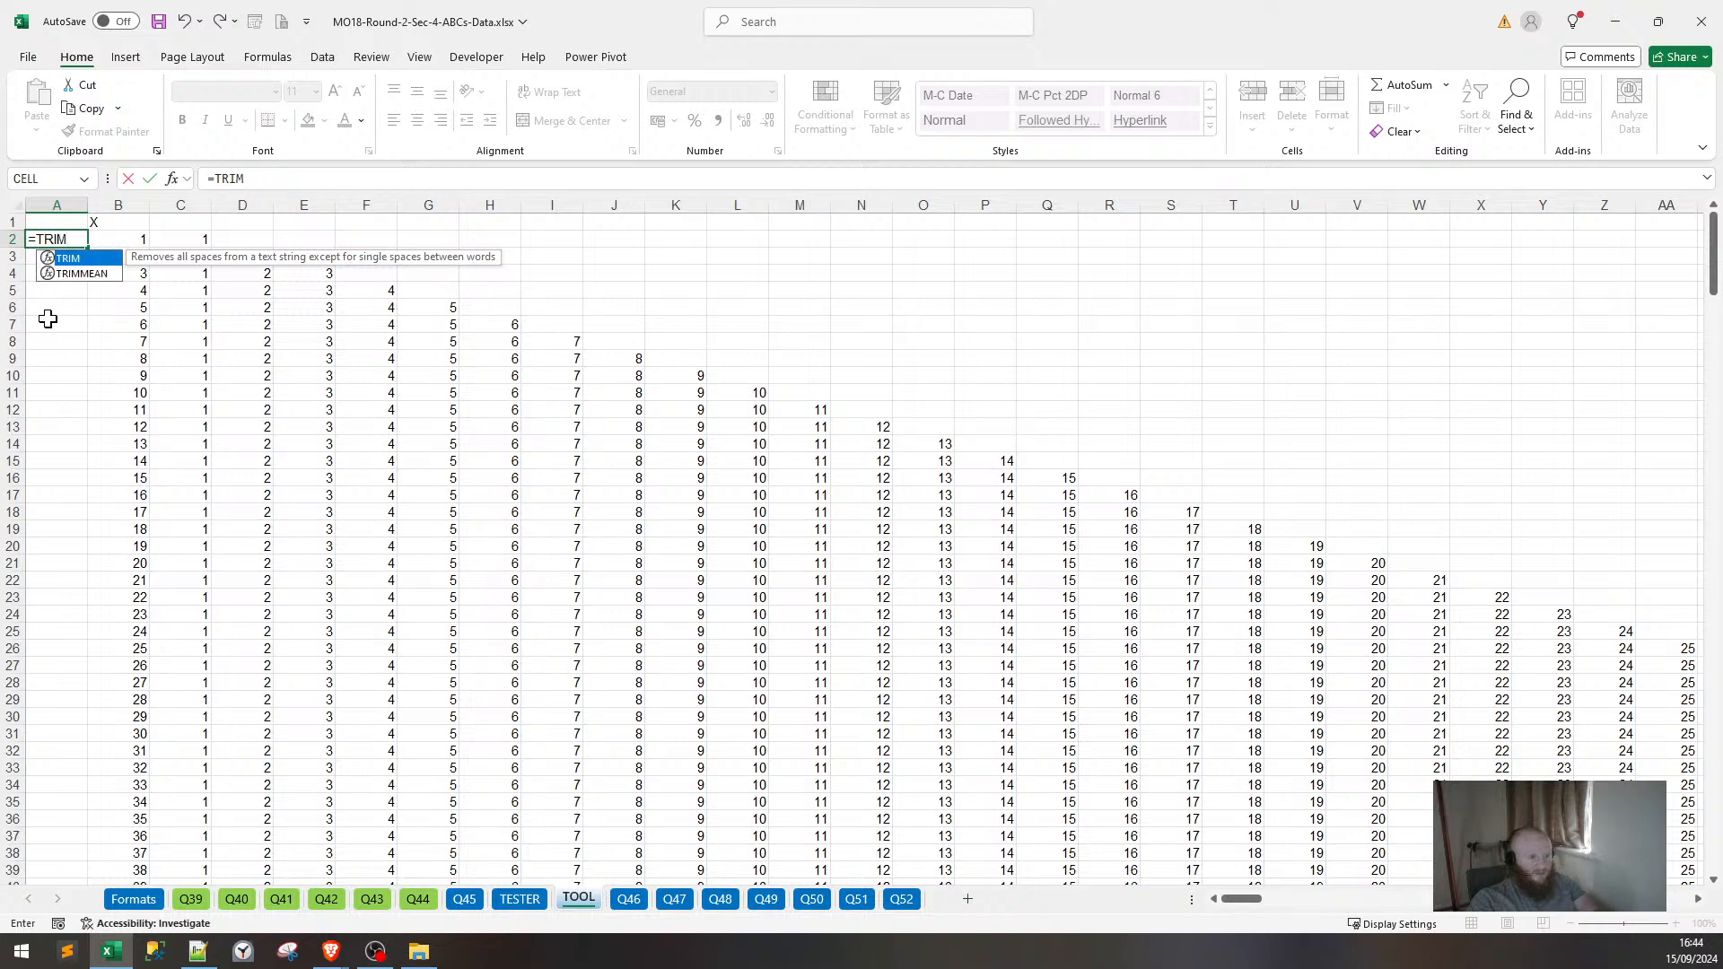
{"action": "type", "text": "(("}
{"action": "type", "text": "CONCAT"}
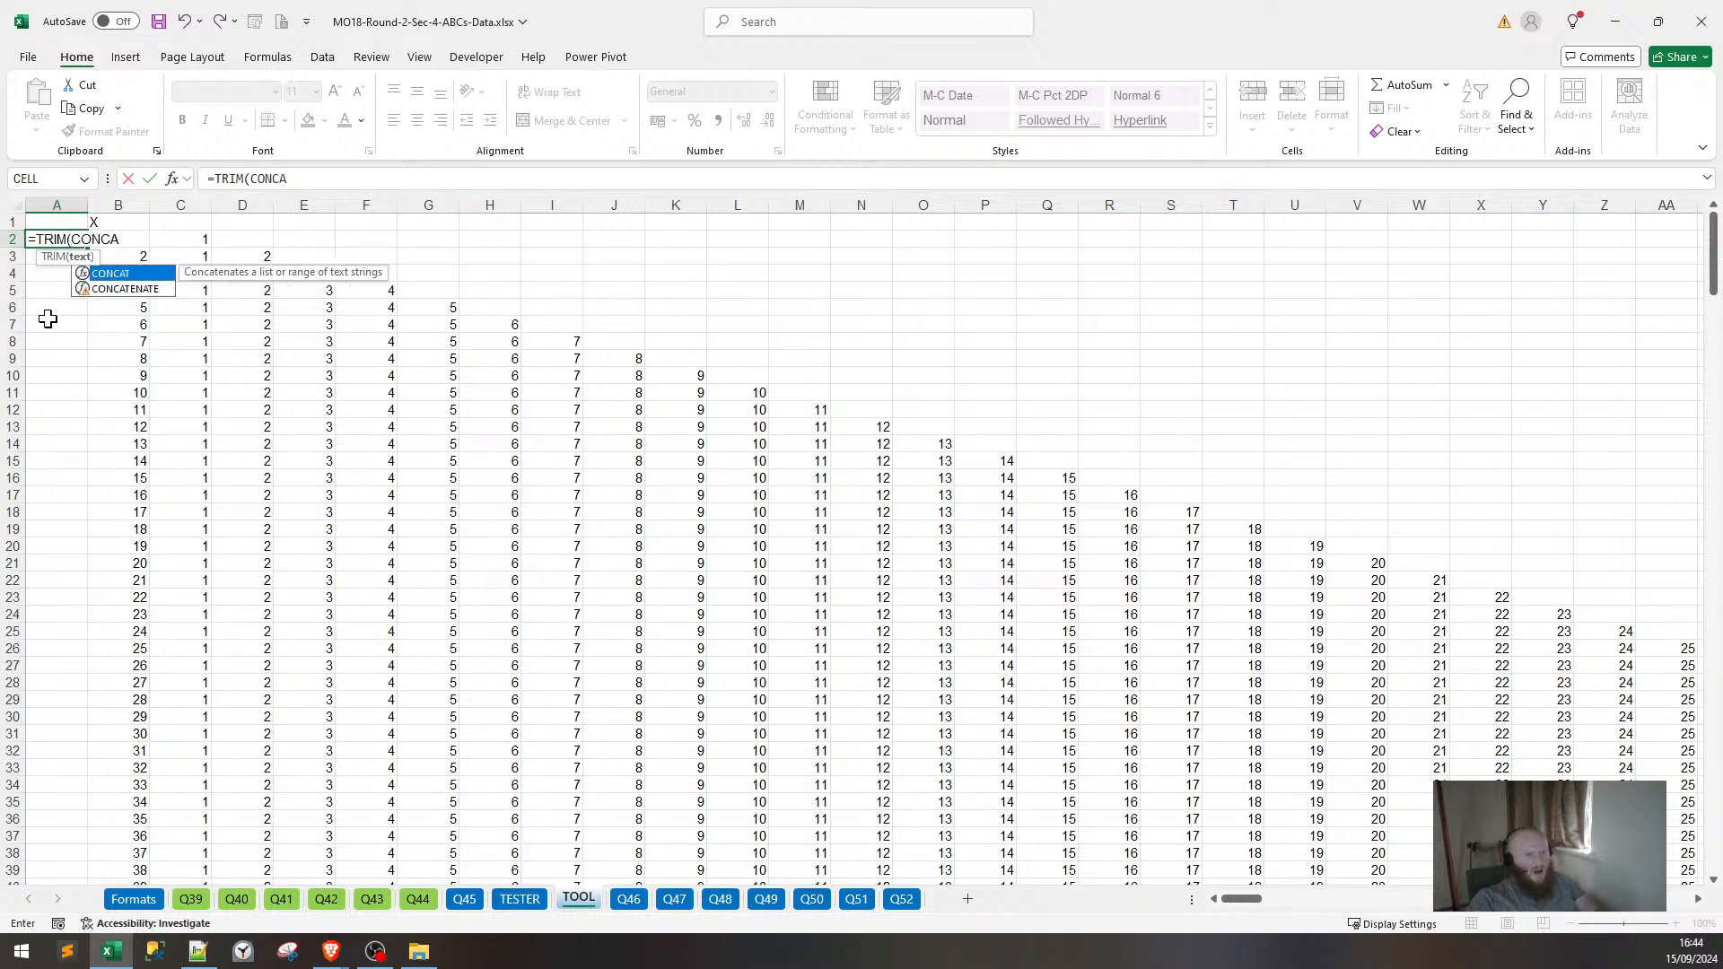
{"action": "key", "text": "BackSpace"}
{"action": "key", "text": "BackSpace"}
{"action": "key", "text": "BackSpace"}
{"action": "key", "text": "BackSpace"}
{"action": "key", "text": "BackSpace"}
{"action": "key", "text": "BackSpace"}
{"action": "key", "text": "BackSpace"}
{"action": "key", "text": "BackSpace"}
{"action": "key", "text": "BackSpace"}
{"action": "key", "text": "BackSpace"}
{"action": "type", "text": "C"}
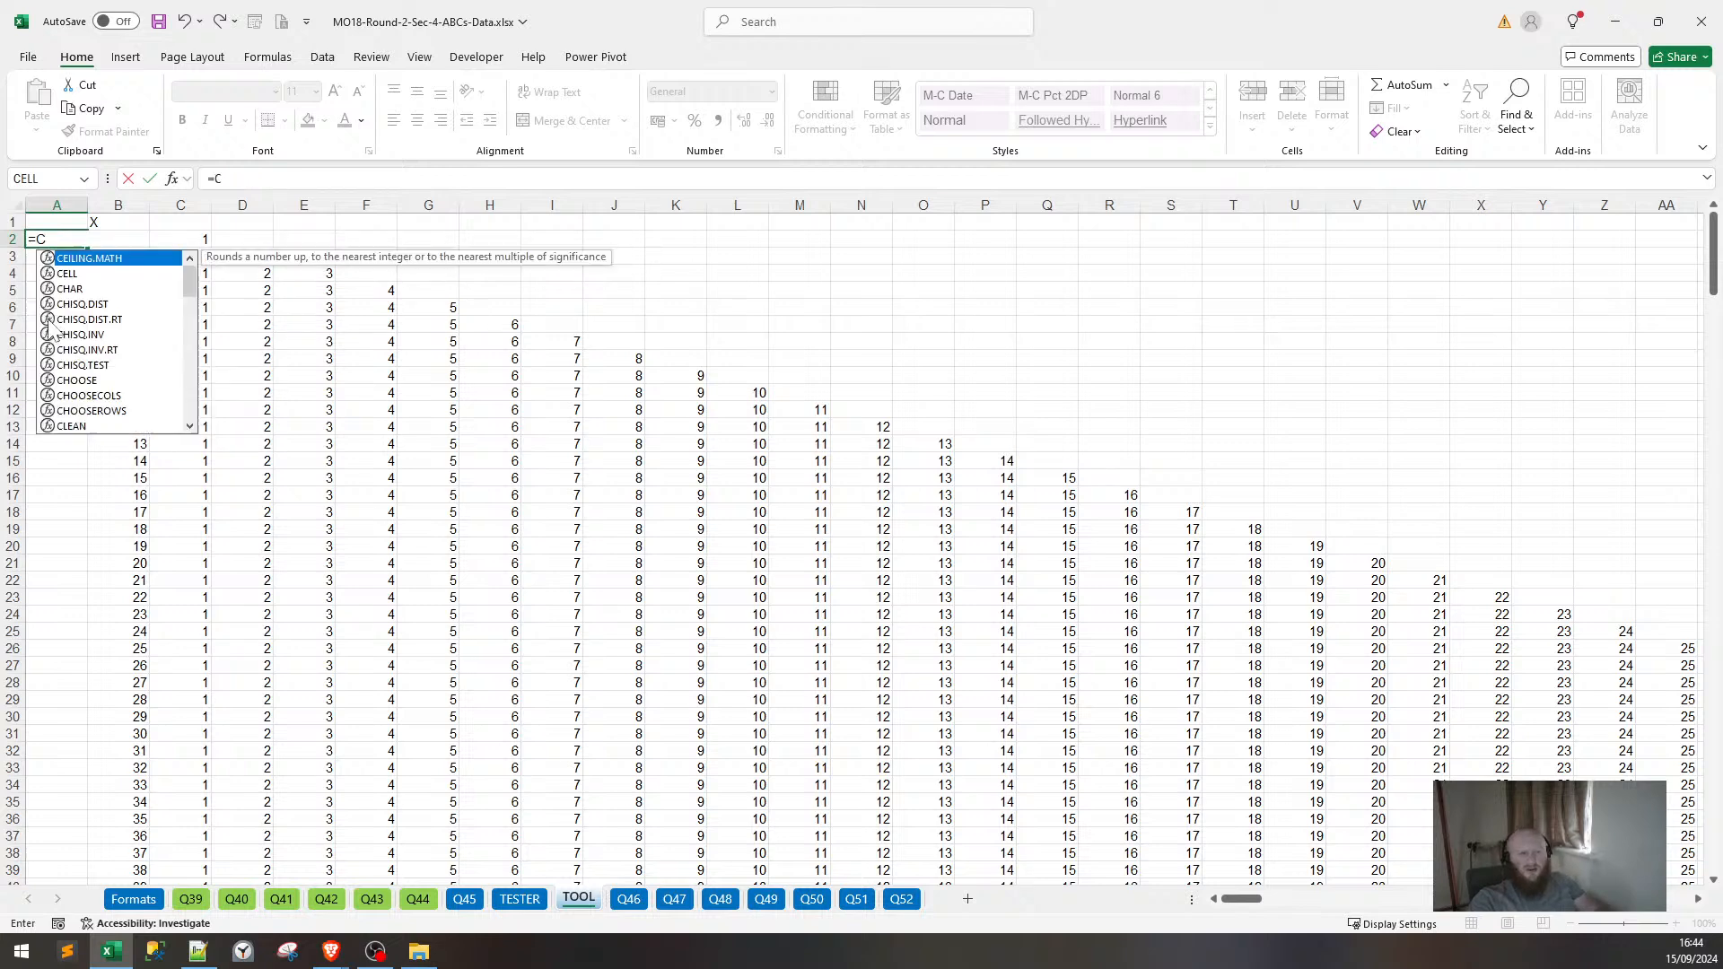
{"action": "type", "text": "ONCAT("}
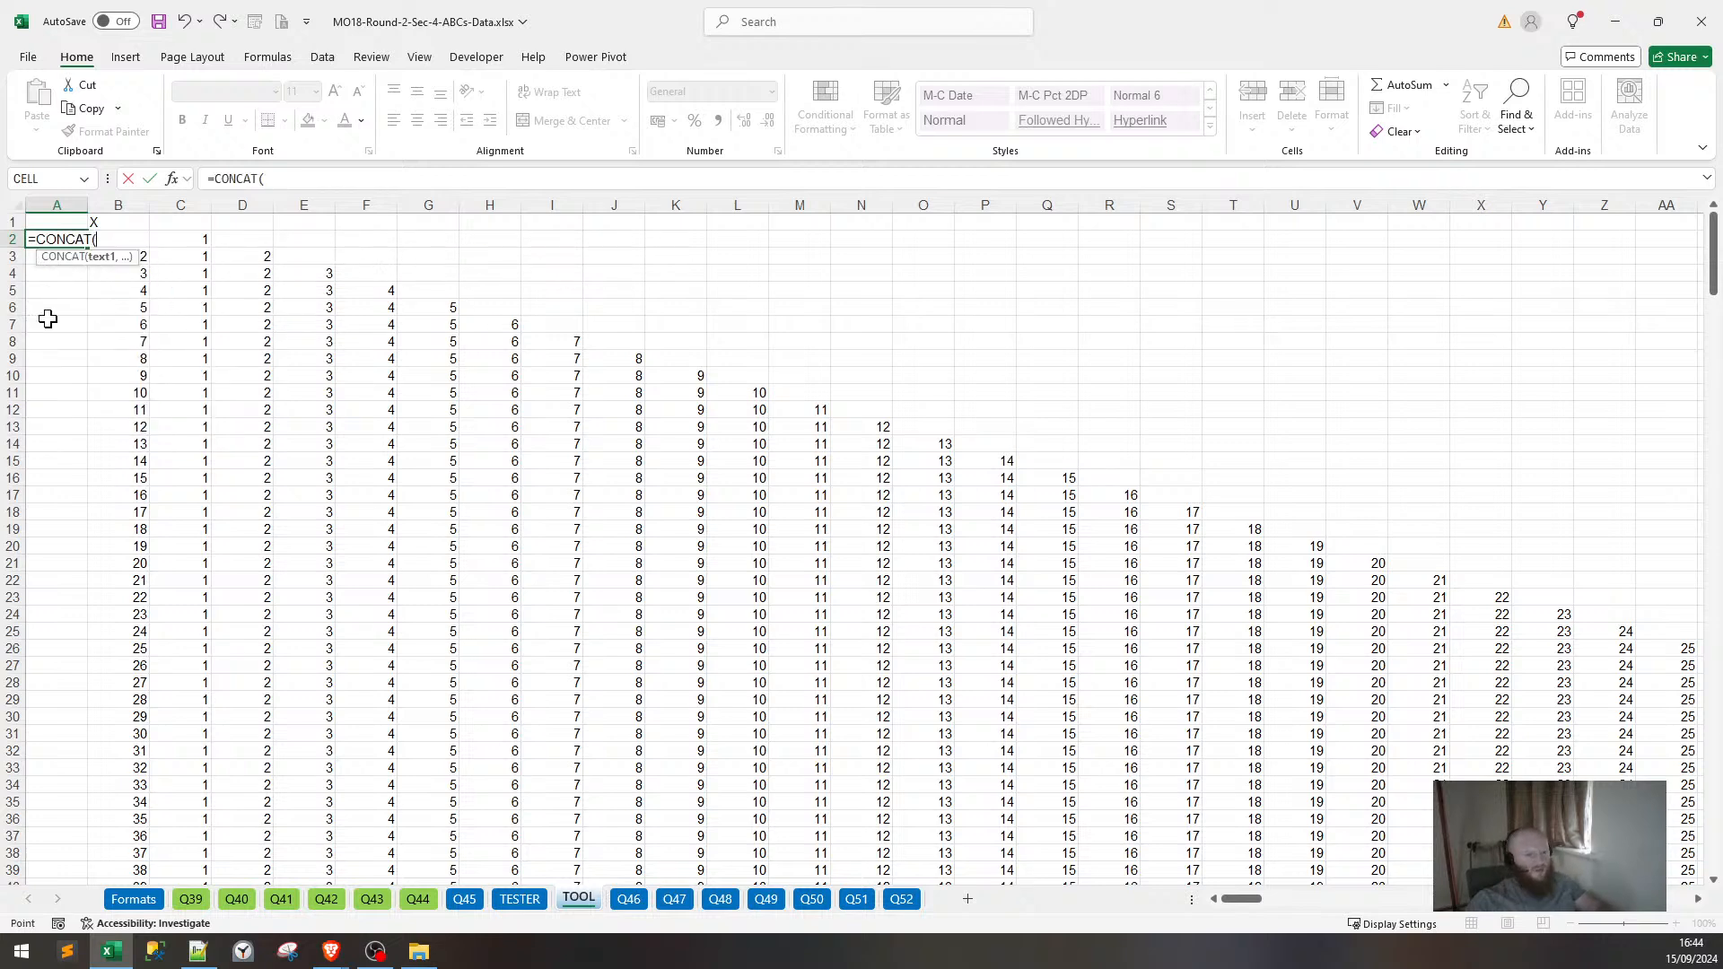
{"action": "key", "text": "Right"}
{"action": "key", "text": "Right"}
{"action": "key", "text": "ctrl+shift+Right"}
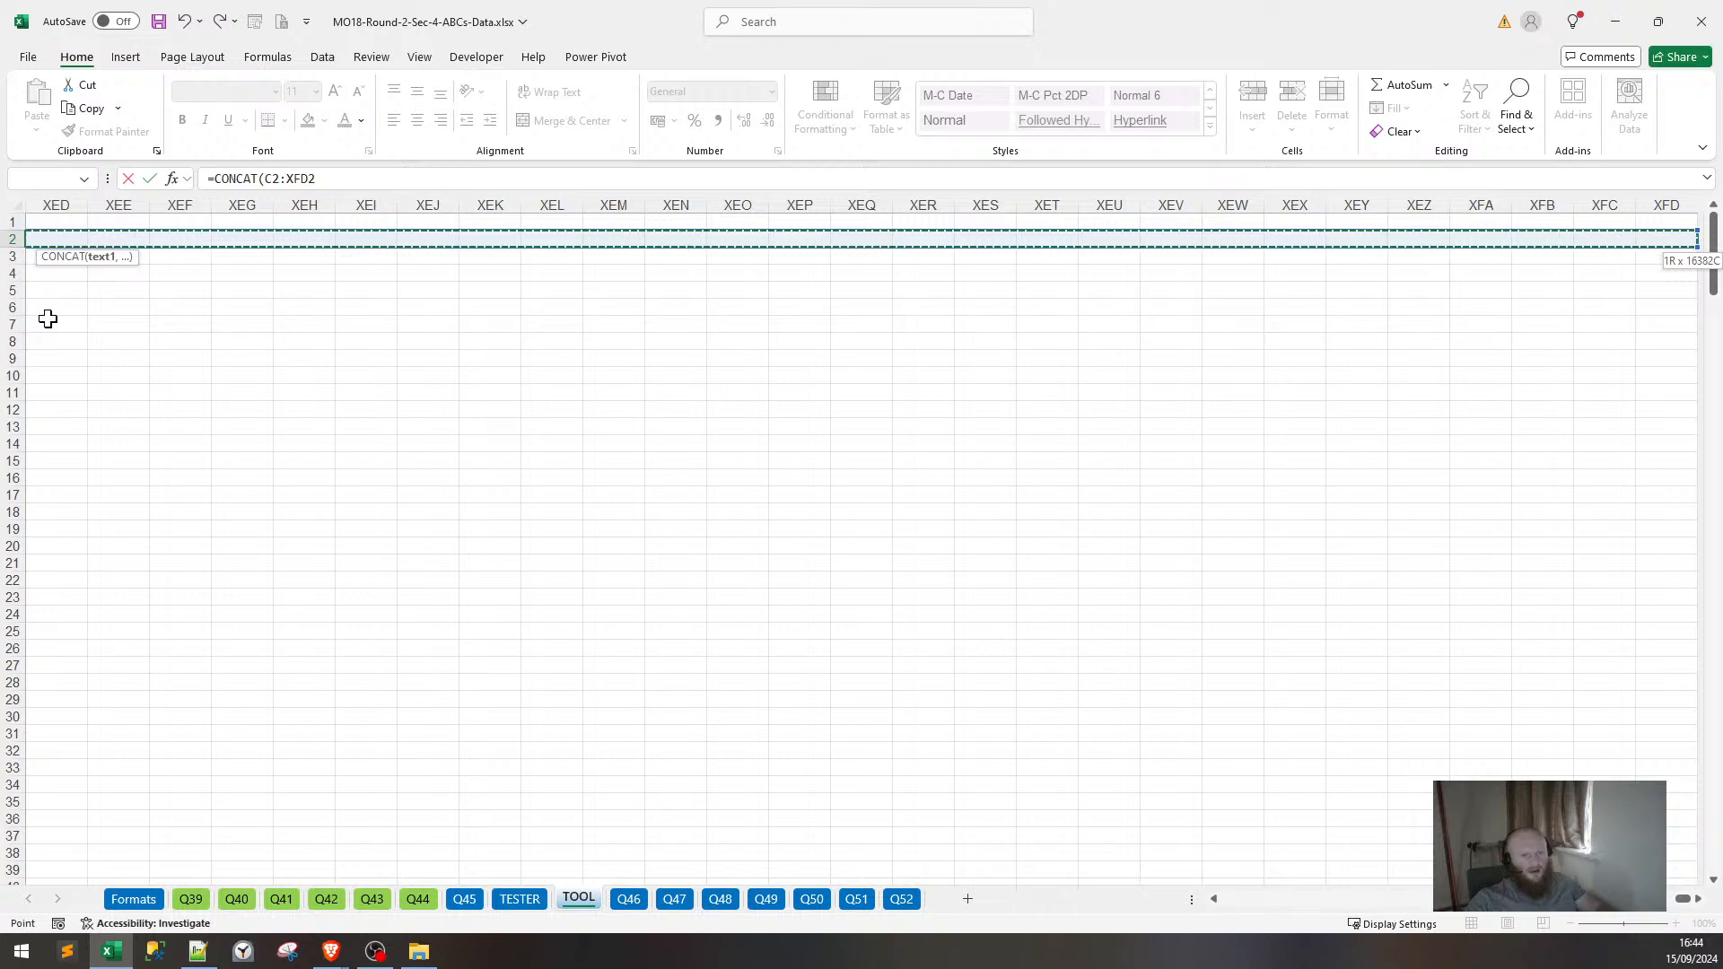
{"action": "key", "text": "Return"}
Rewrite A2 as =TEXTJOIN(",",TRUE,C2:XFD2) to comma-join row 2's numbers.
{"action": "key", "text": "Up"}
{"action": "key", "text": "ctrl+shift+Down"}
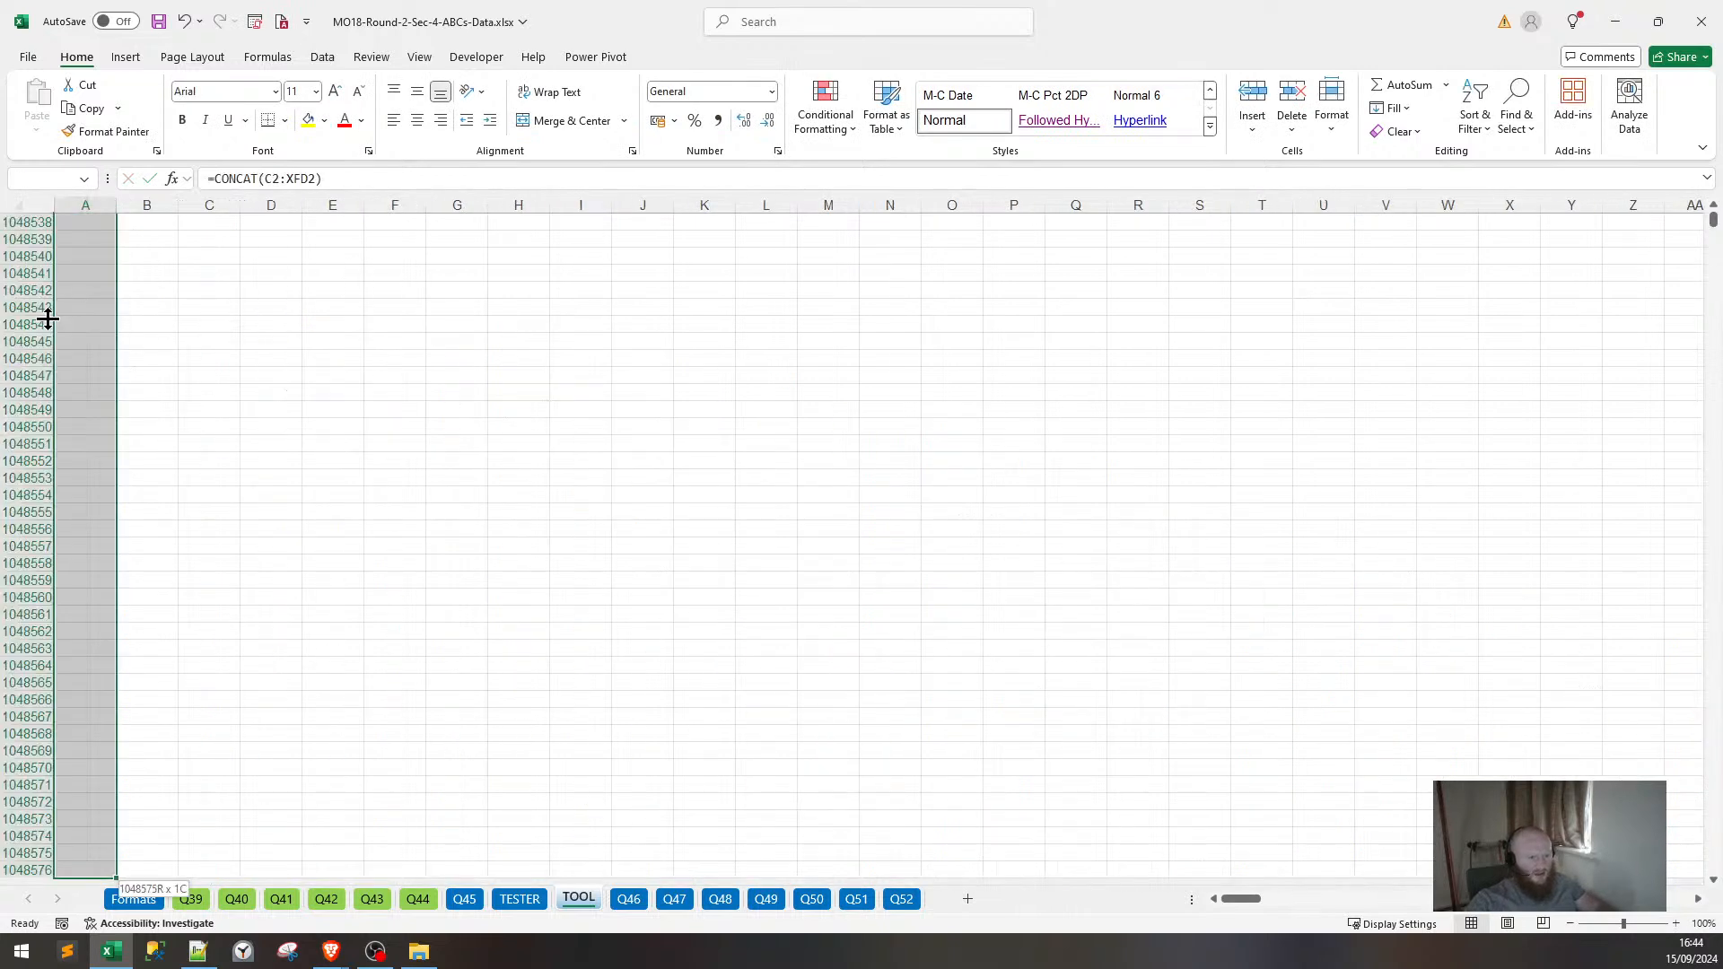
{"action": "key", "text": "ctrl+Home"}
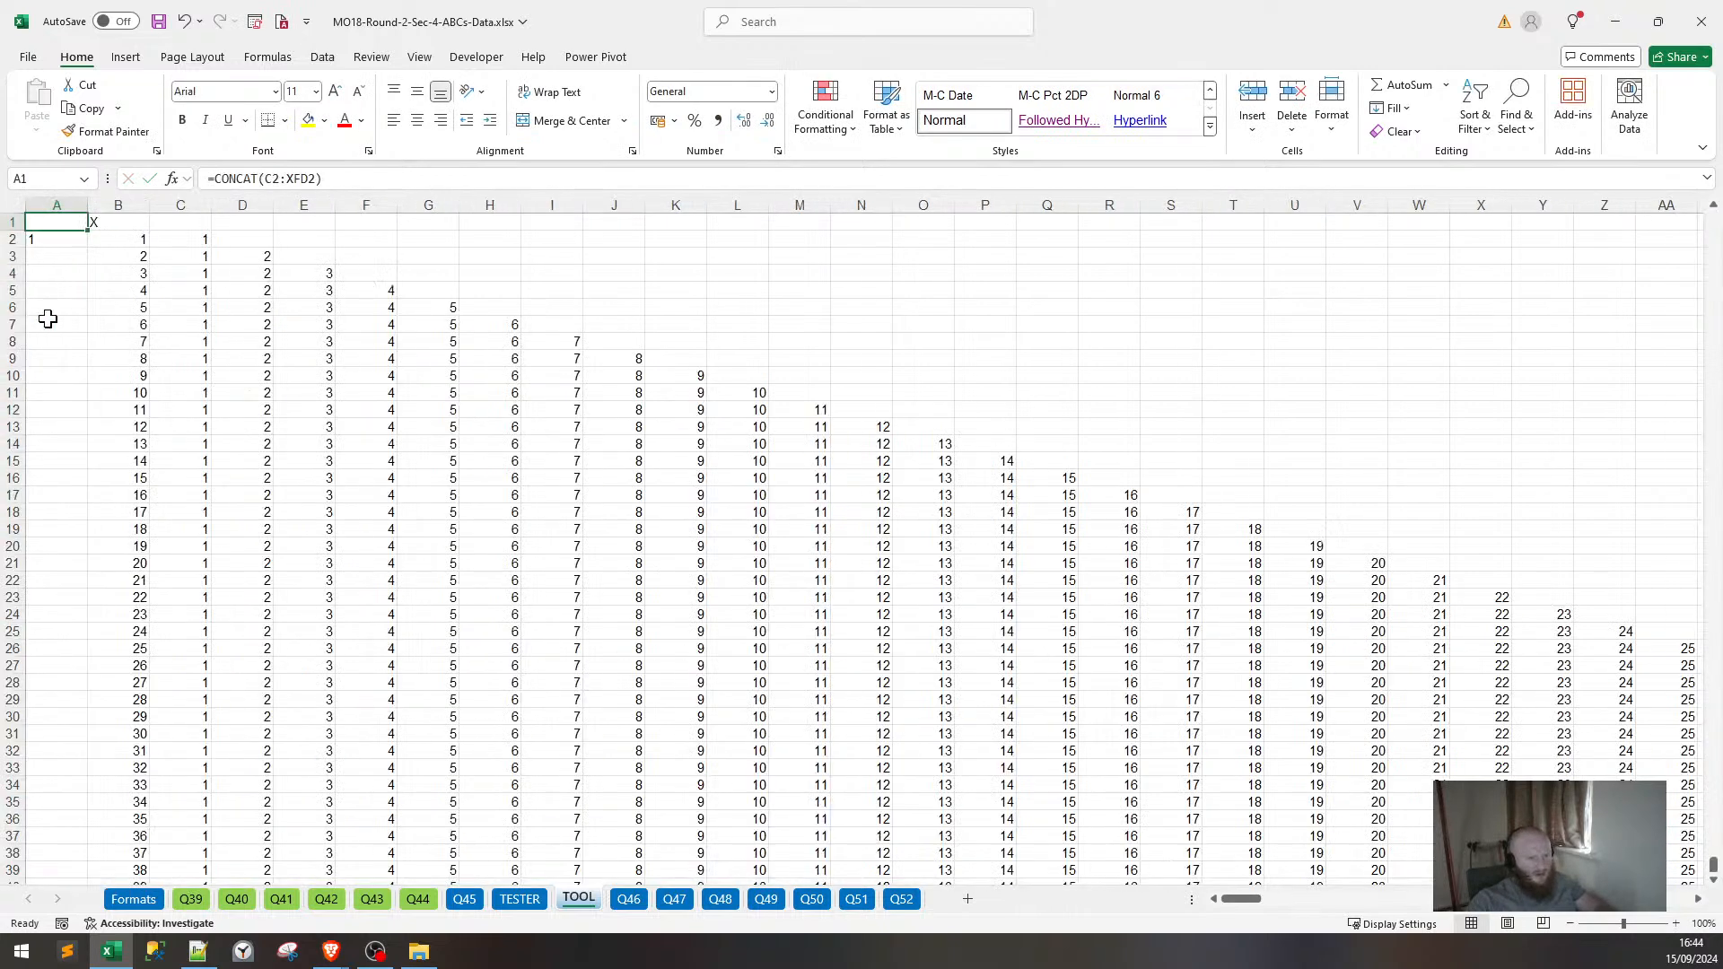
{"action": "key", "text": "Down"}
{"action": "type", "text": "=T"}
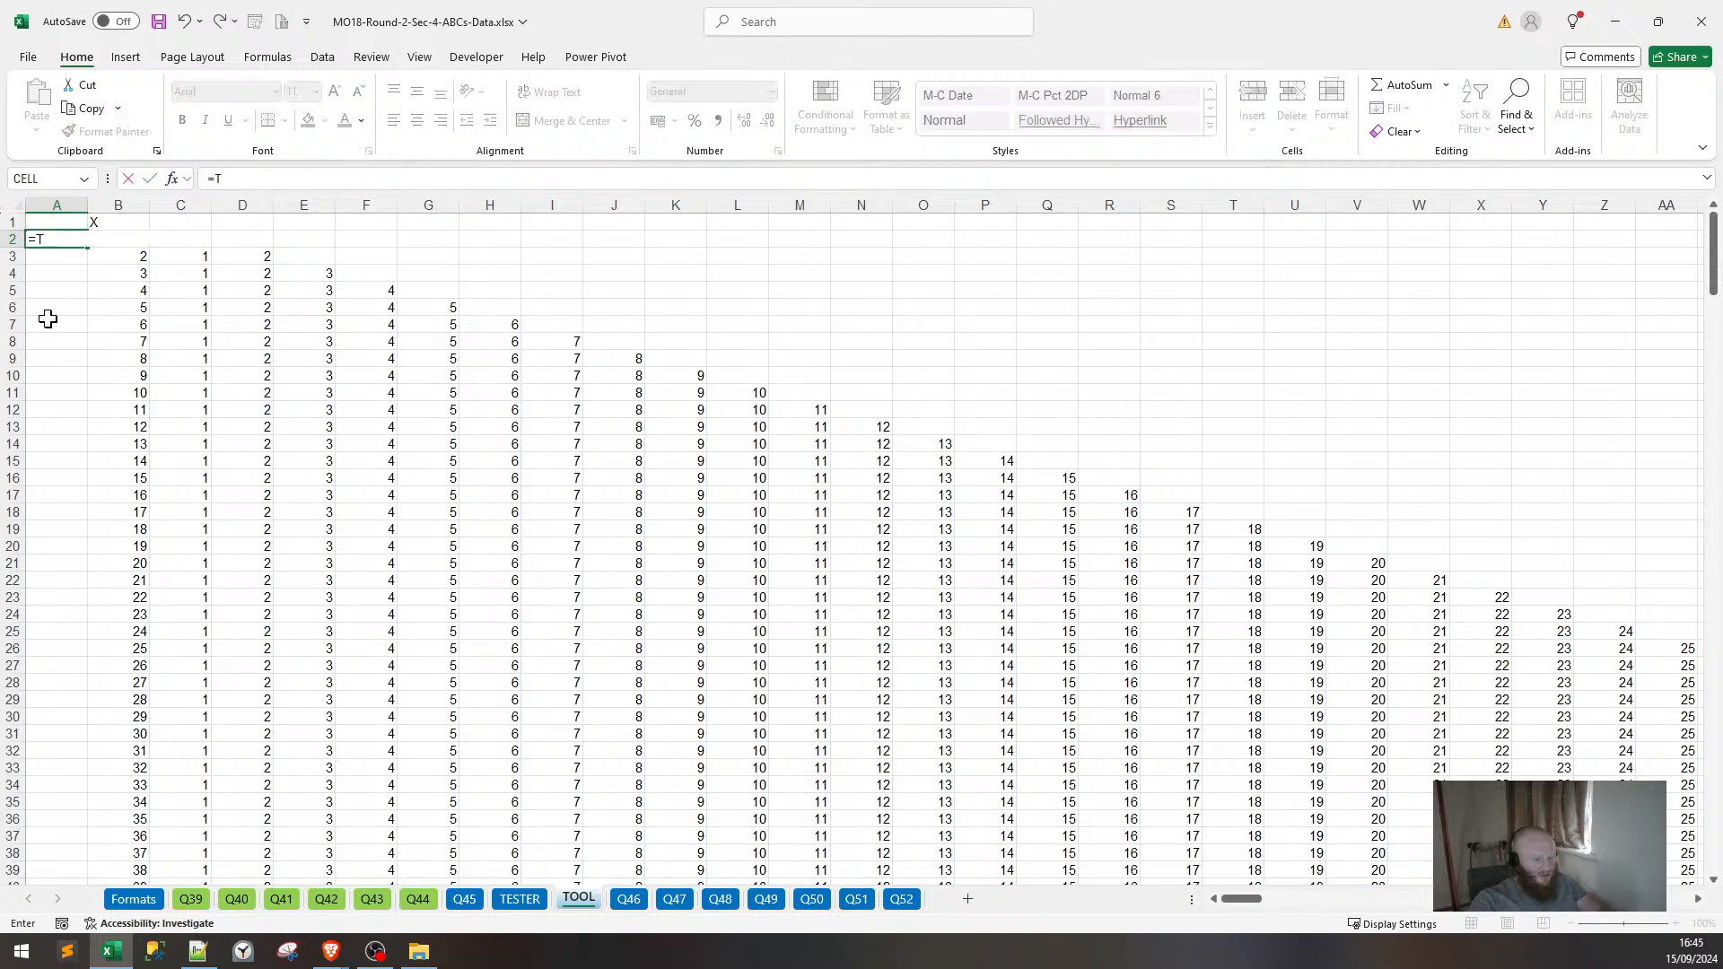
{"action": "type", "text": "EXT"}
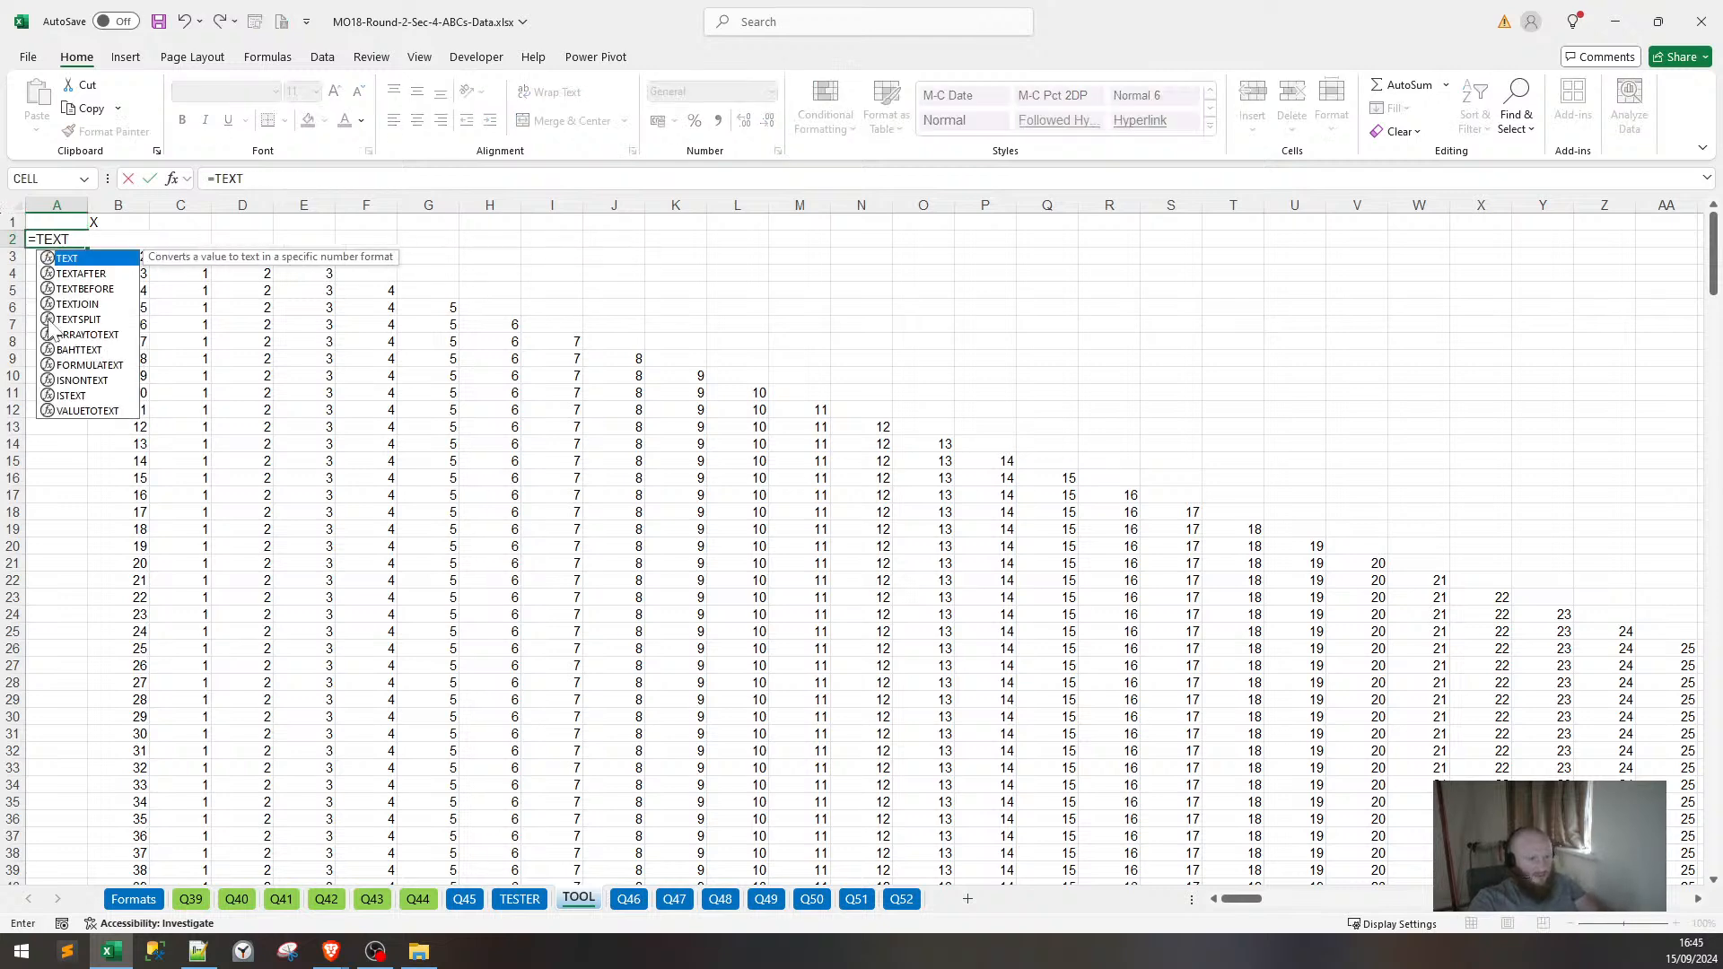
{"action": "type", "text": "JOIN(\","}
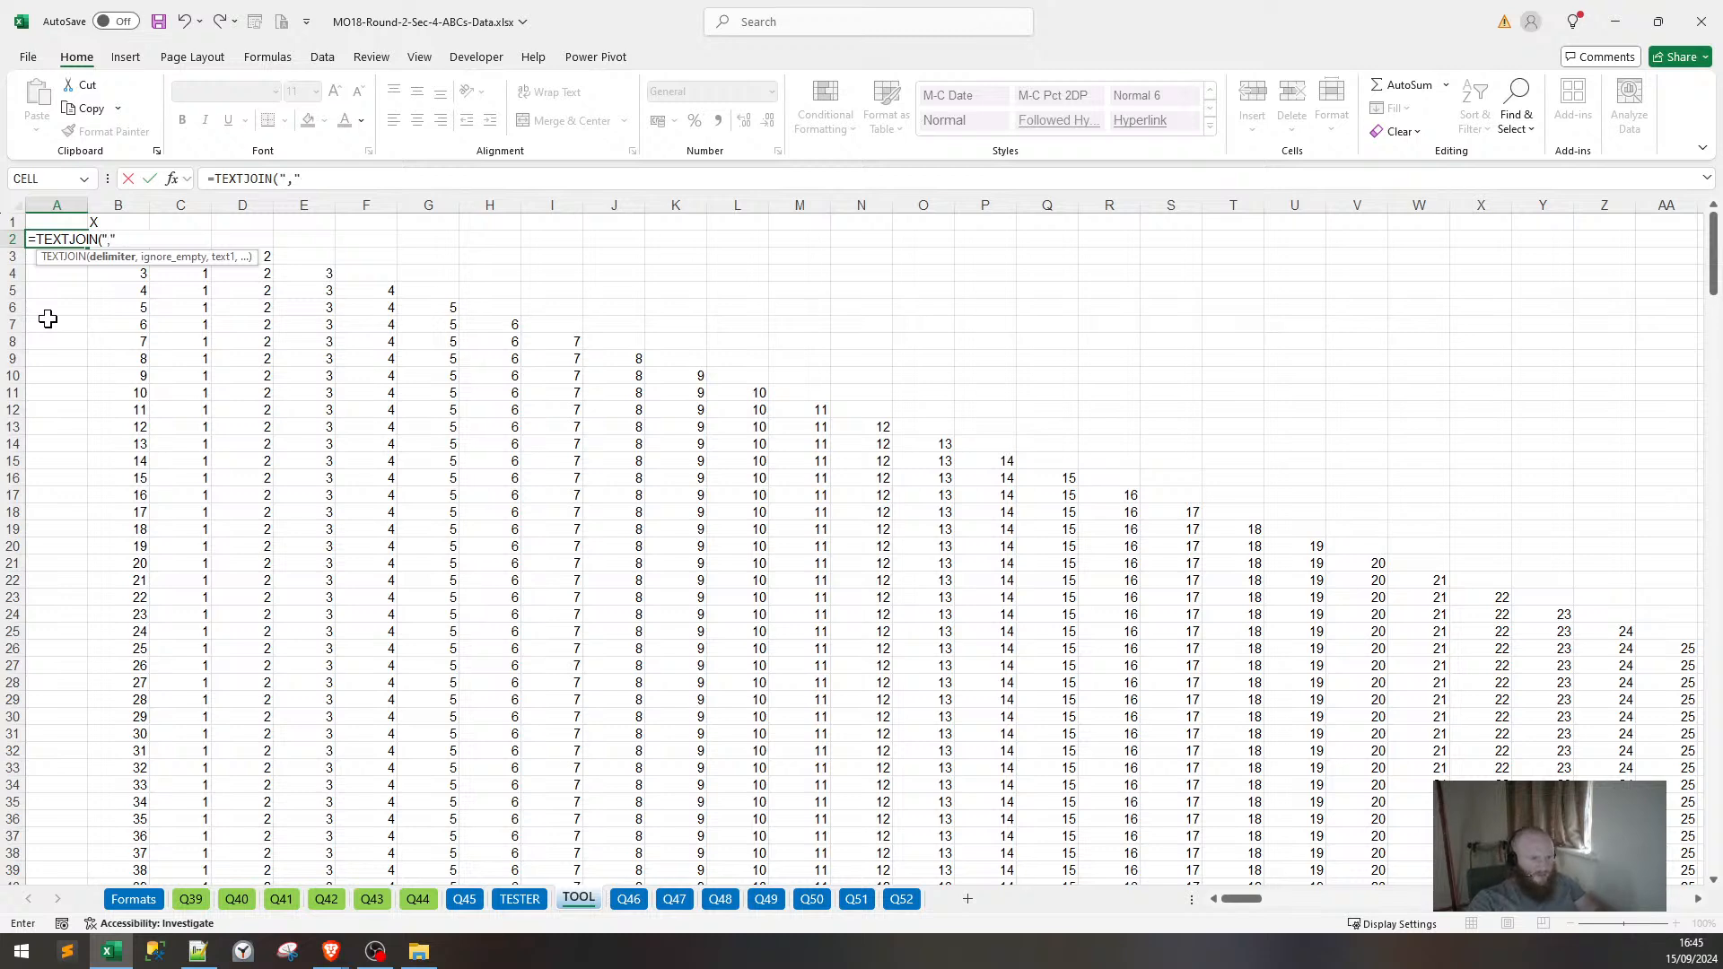
{"action": "type", "text": "\","}
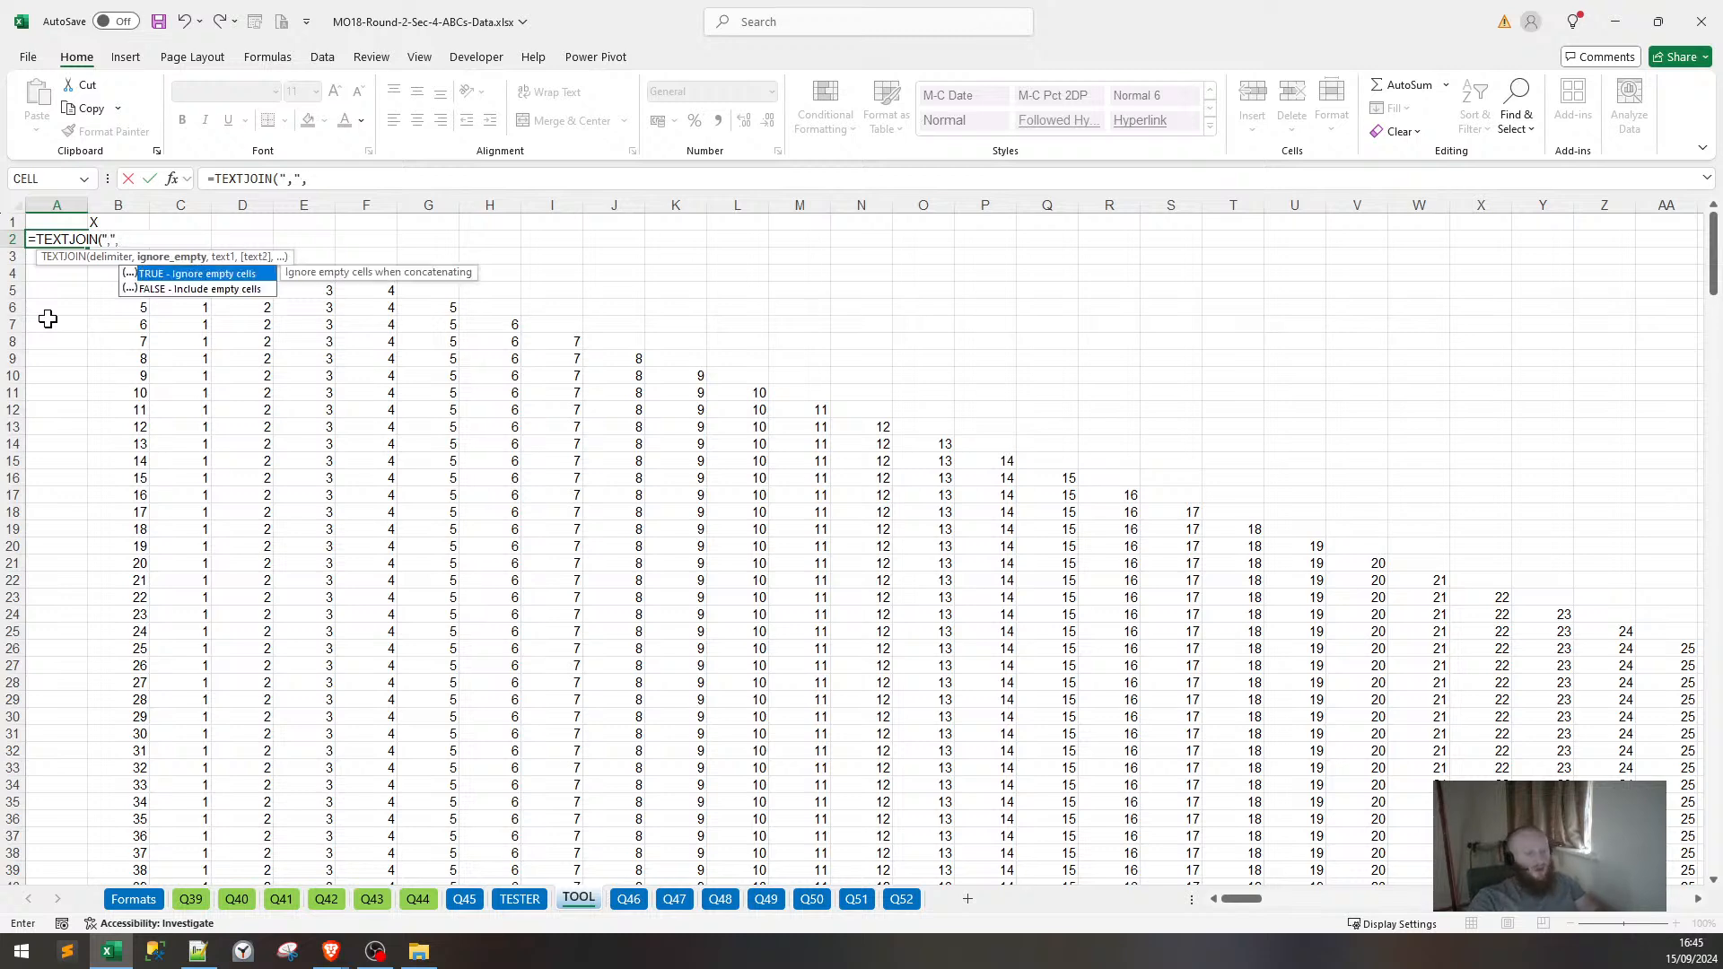
{"action": "type", "text": "TRUE,"}
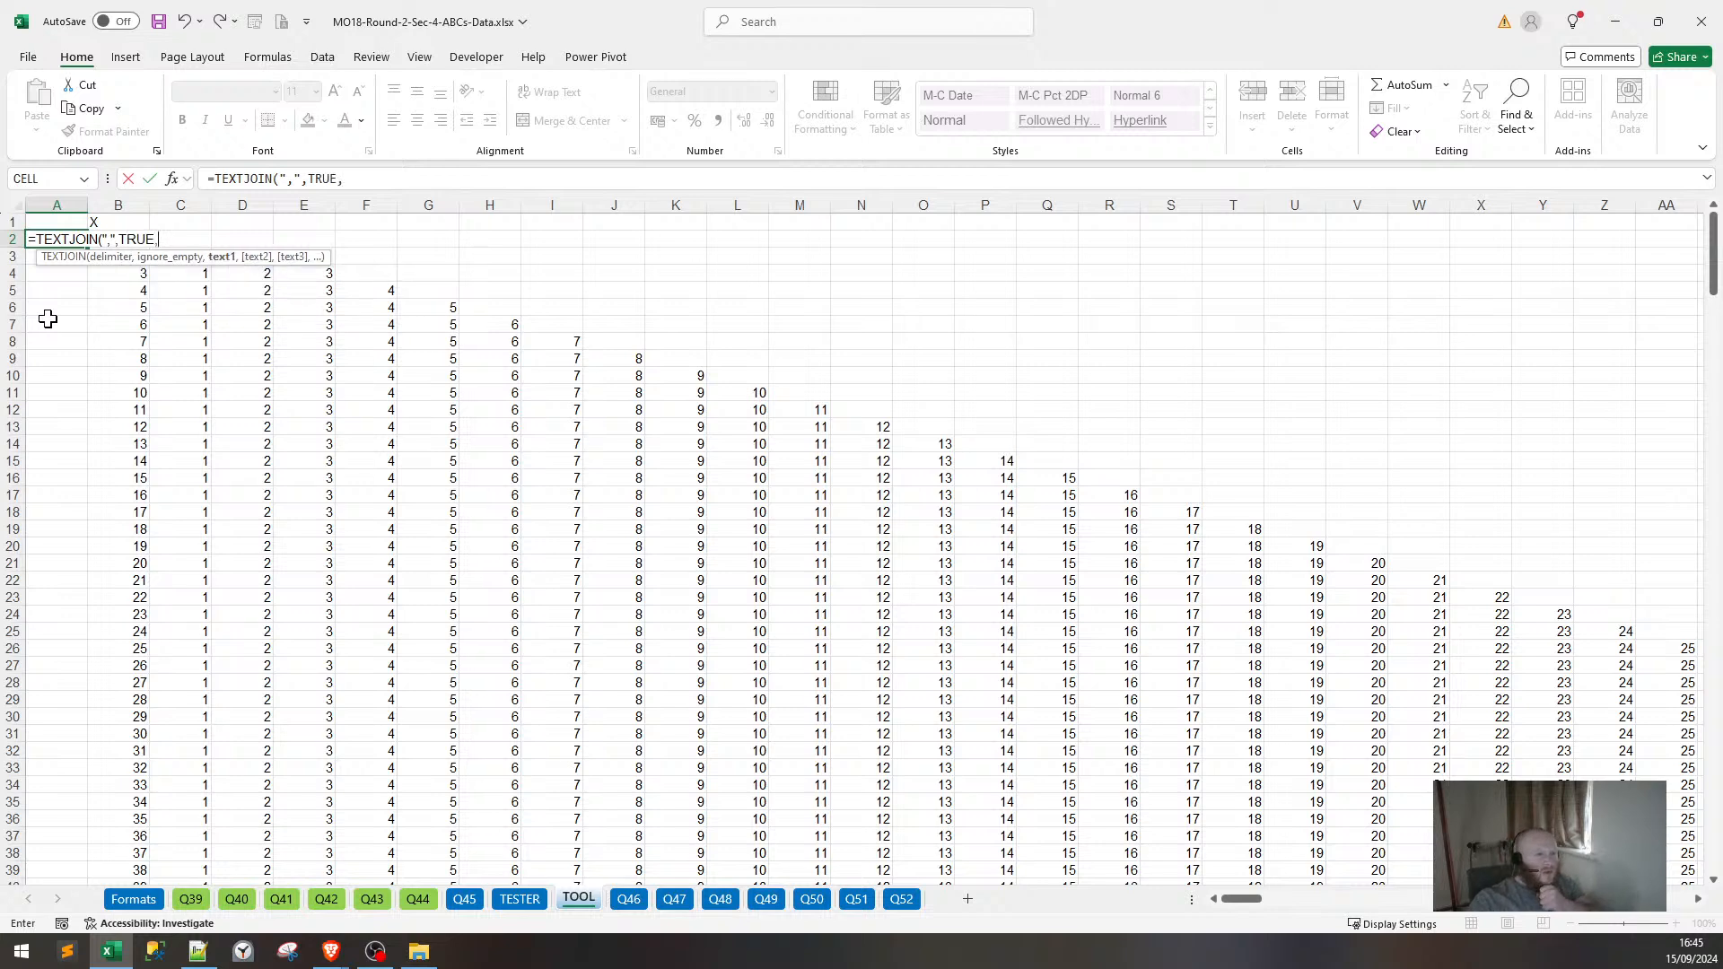
{"action": "key", "text": "Right"}
{"action": "key", "text": "Right"}
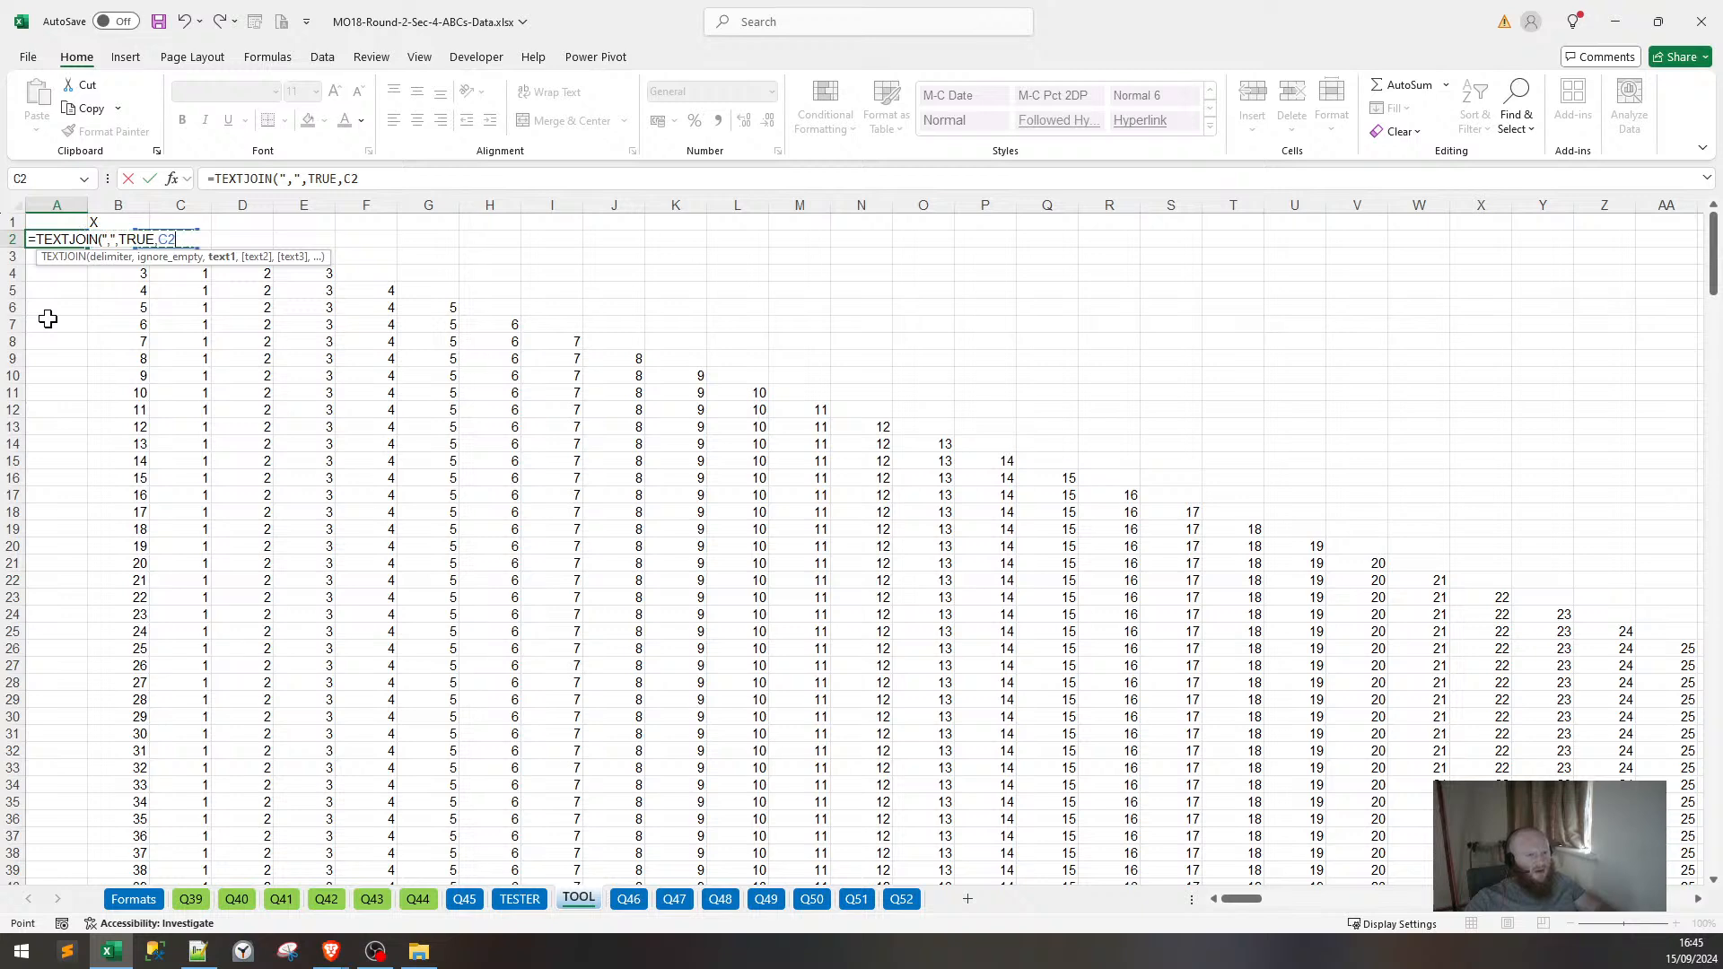
{"action": "key", "text": "ctrl+shift+Right"}
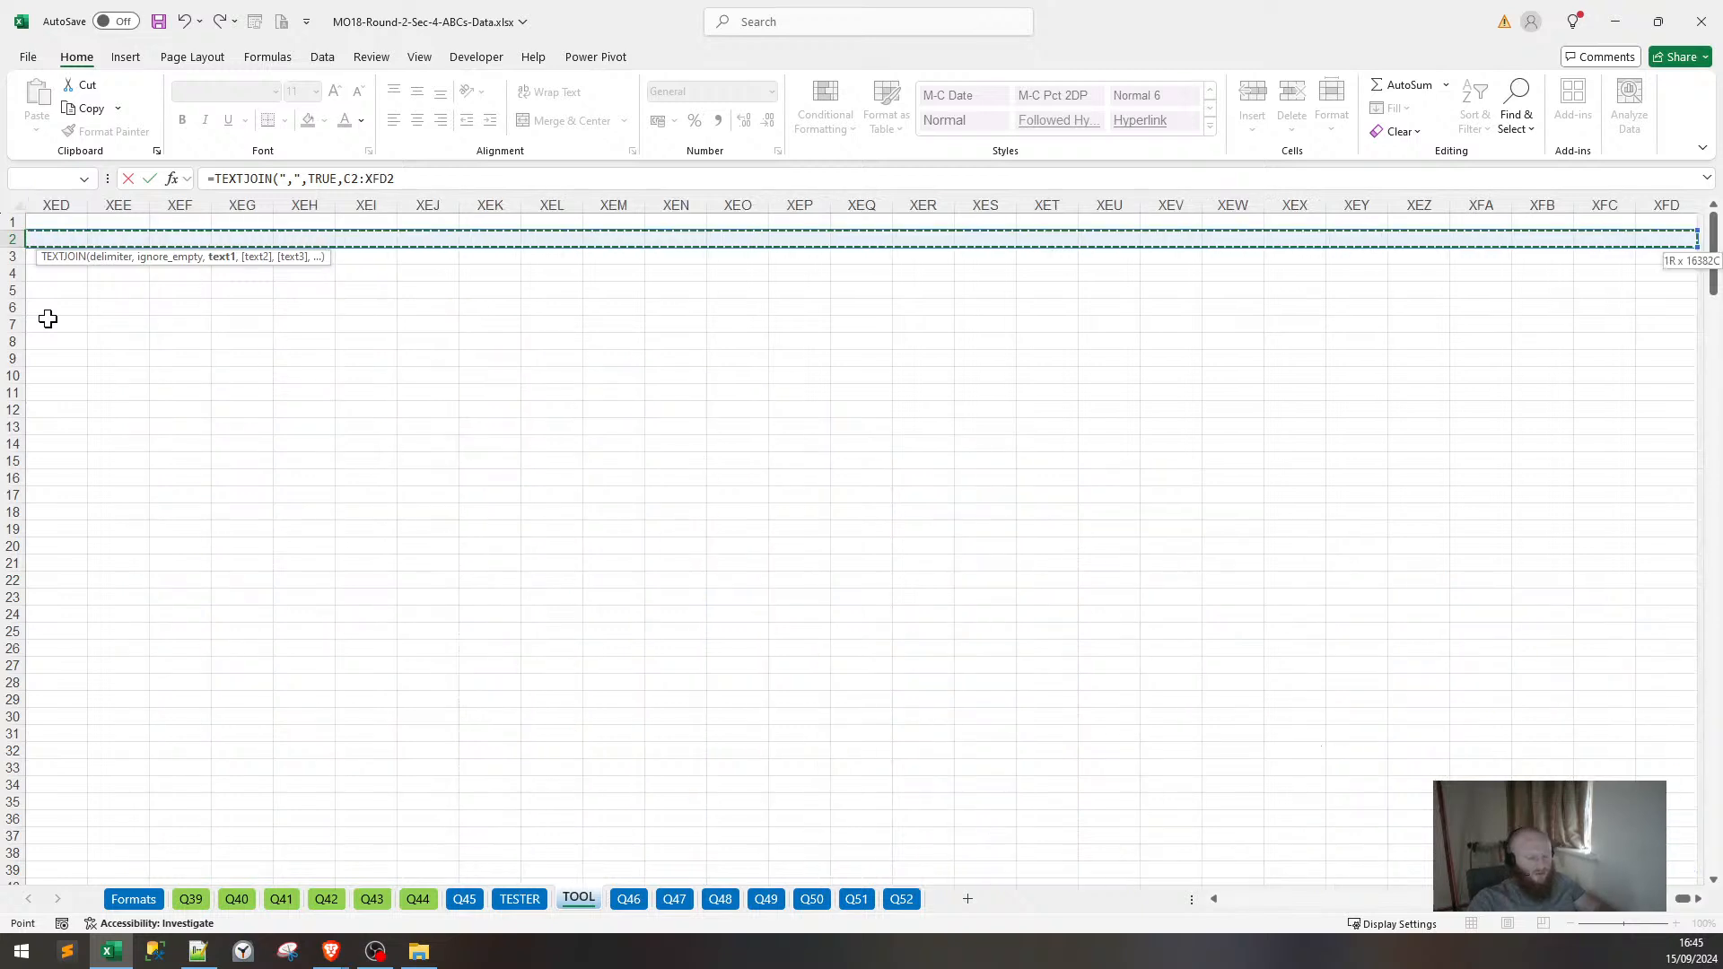
{"action": "key", "text": "Return"}
Fill the TEXTJOIN formula from A2 down to A301.
{"action": "key", "text": "ctrl+Home"}
{"action": "key", "text": "Down"}
{"action": "key", "text": "Right"}
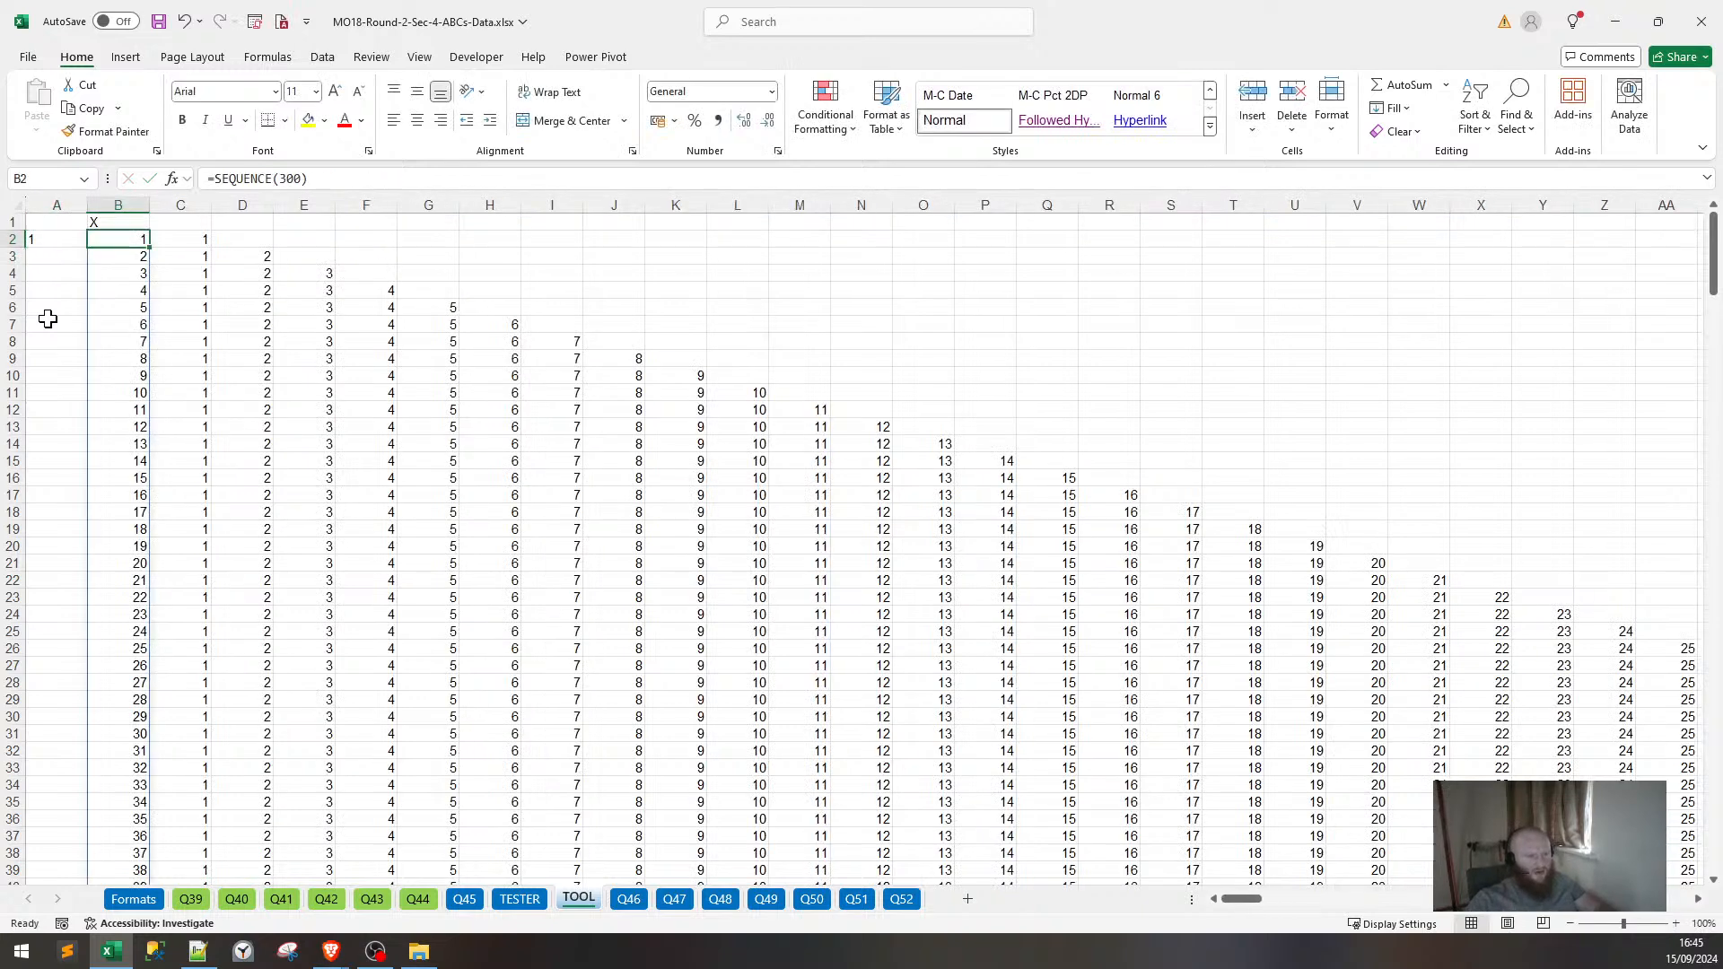
{"action": "key", "text": "ctrl+Down"}
{"action": "key", "text": "Left"}
{"action": "key", "text": "ctrl+shift+Up"}
{"action": "key", "text": "ctrl+d"}
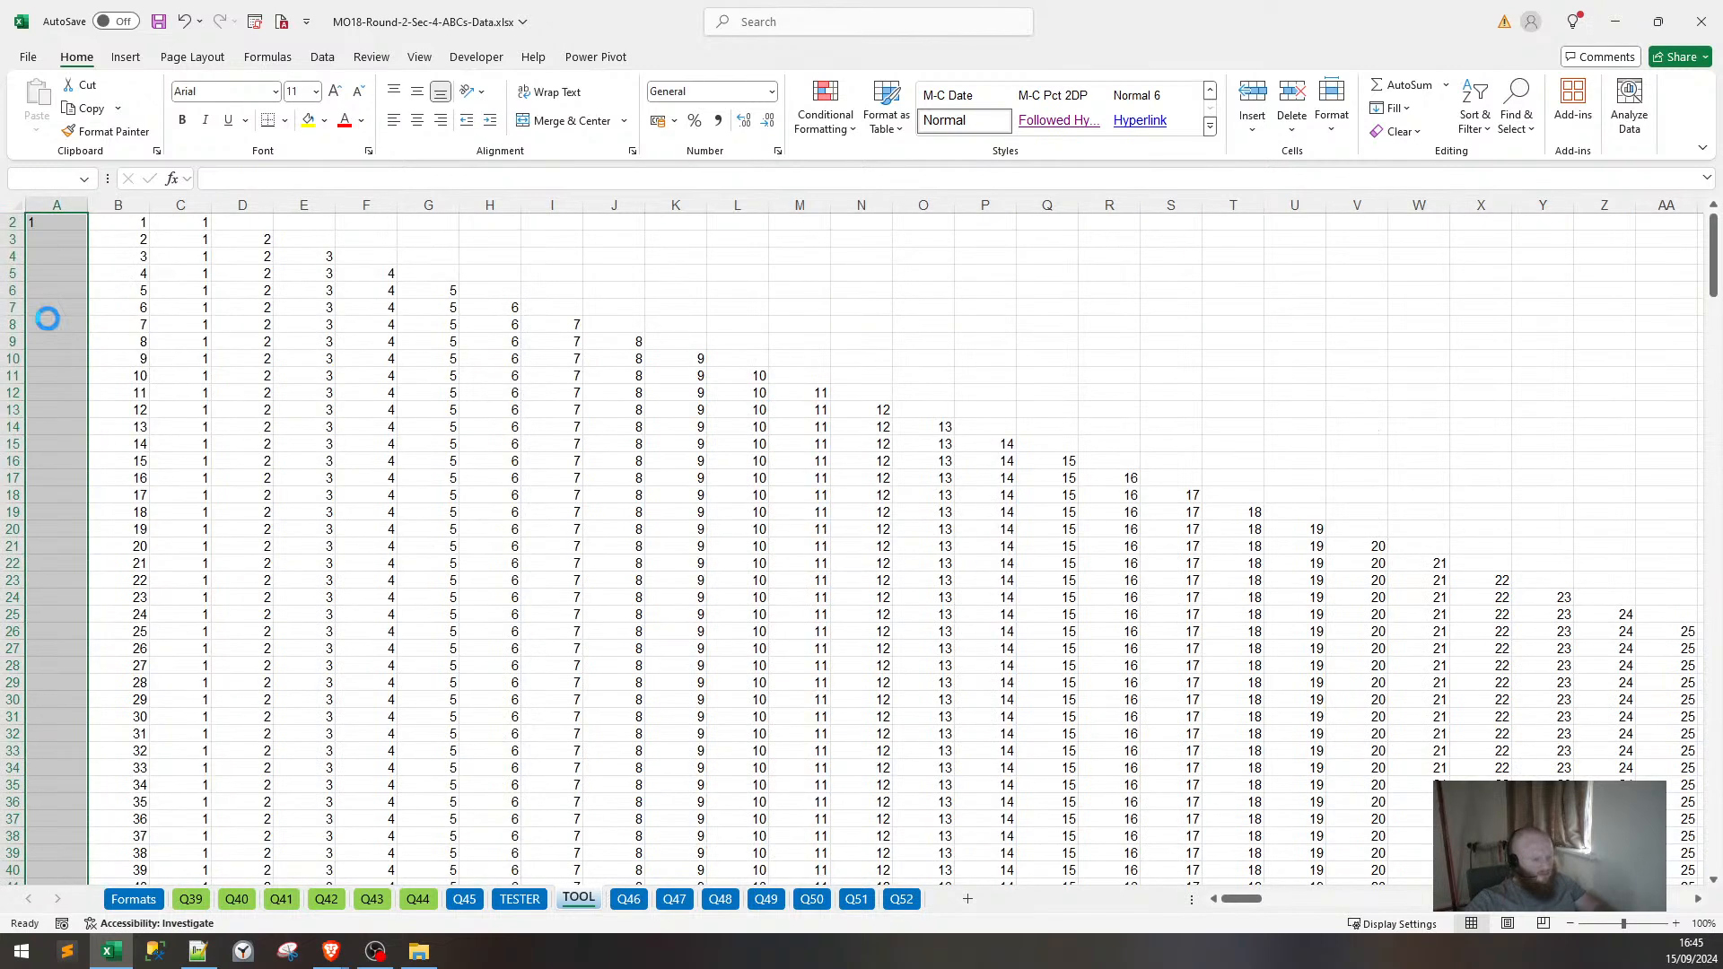
{"action": "key", "text": "ctrl+Down"}
{"action": "key", "text": "ctrl+Up"}
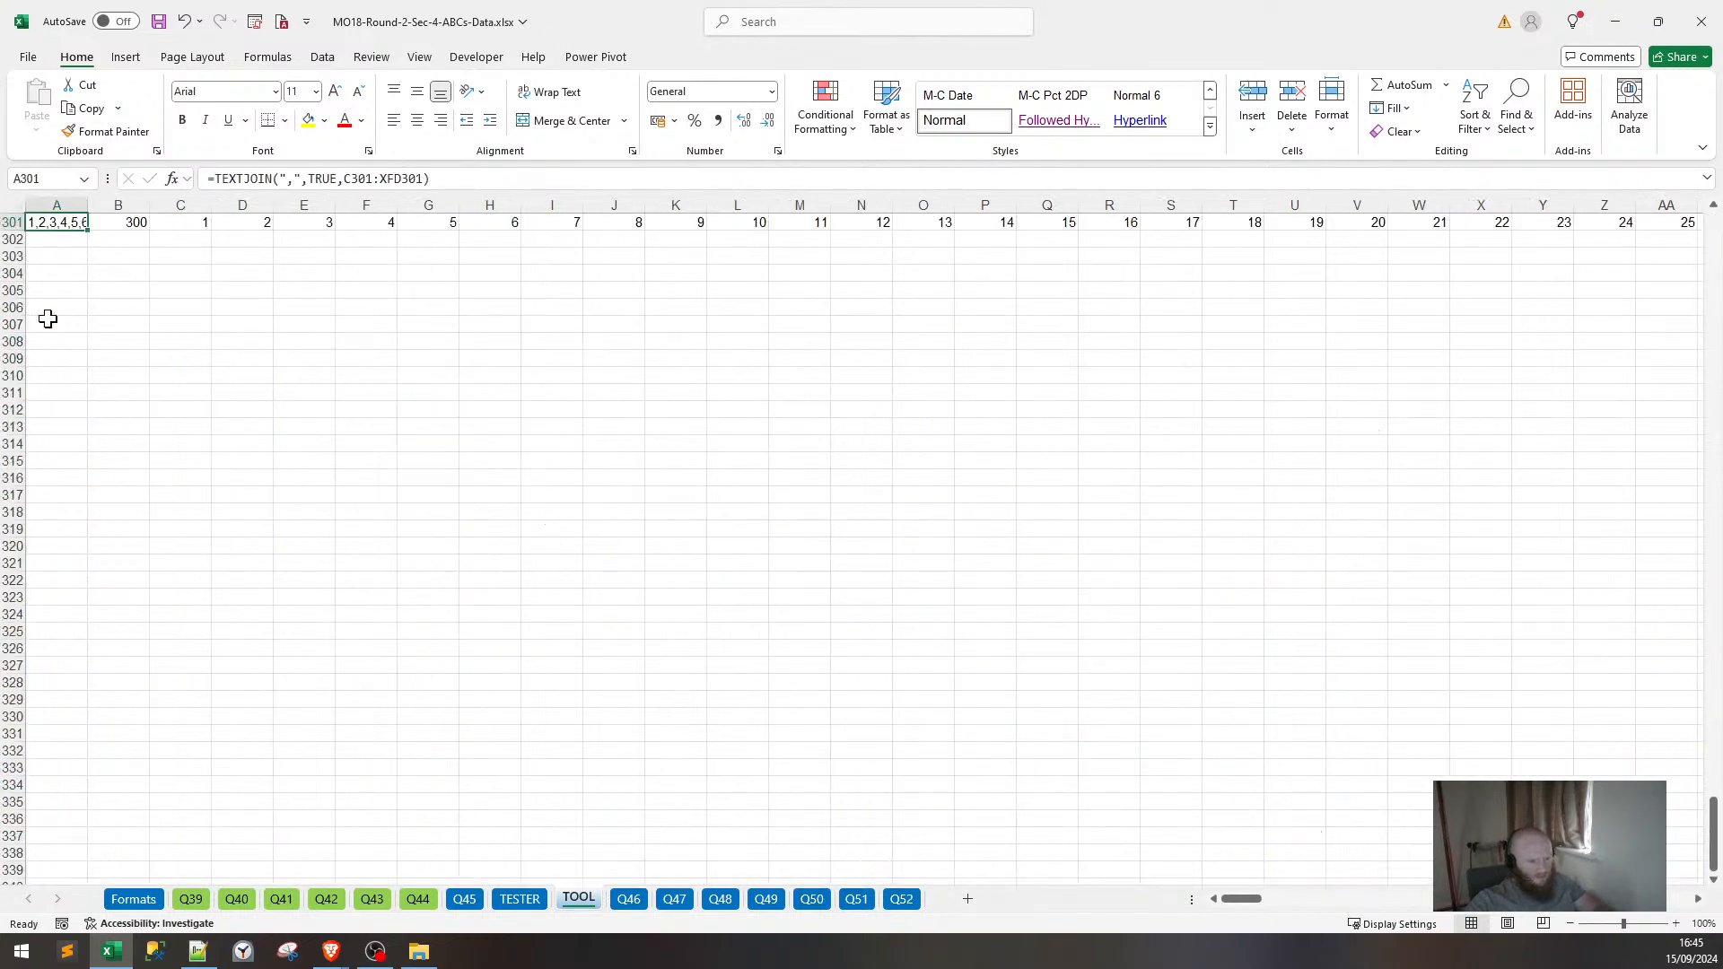
Paste A301's joined string into Notepad++ over the old list to verify 1–300, then return to Excel.
{"action": "key", "text": "ctrl+c"}
{"action": "key", "text": "alt+Tab"}
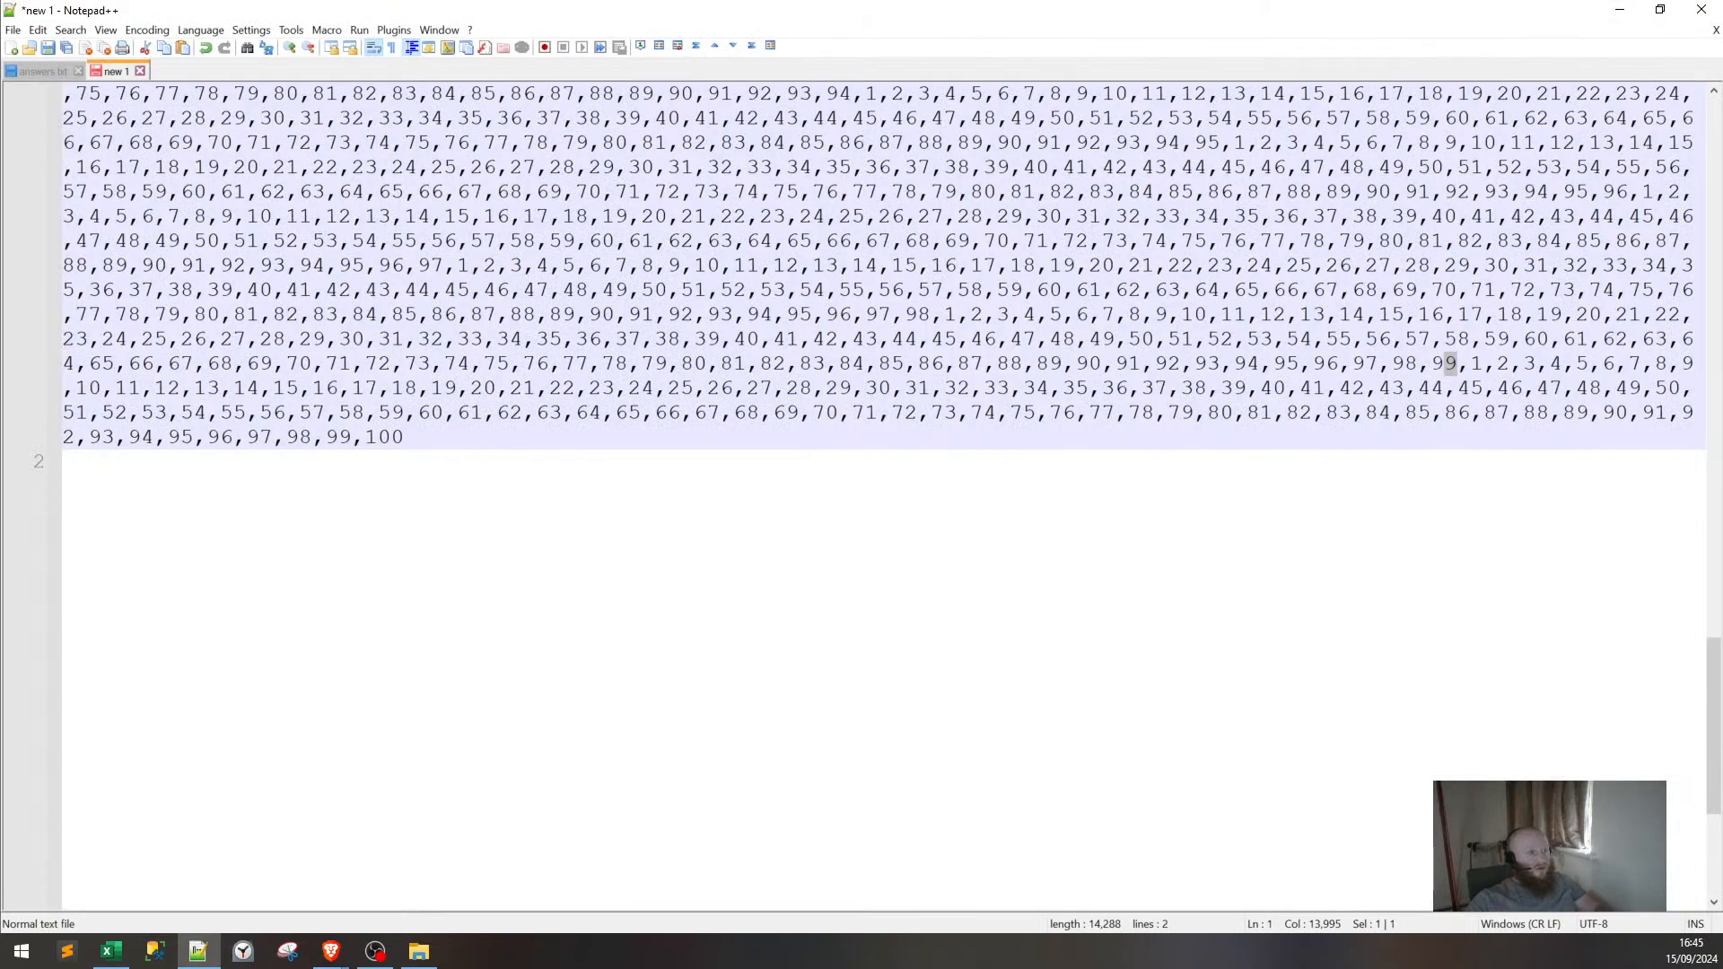
{"action": "key", "text": "ctrl+a"}
{"action": "key", "text": "ctrl+v"}
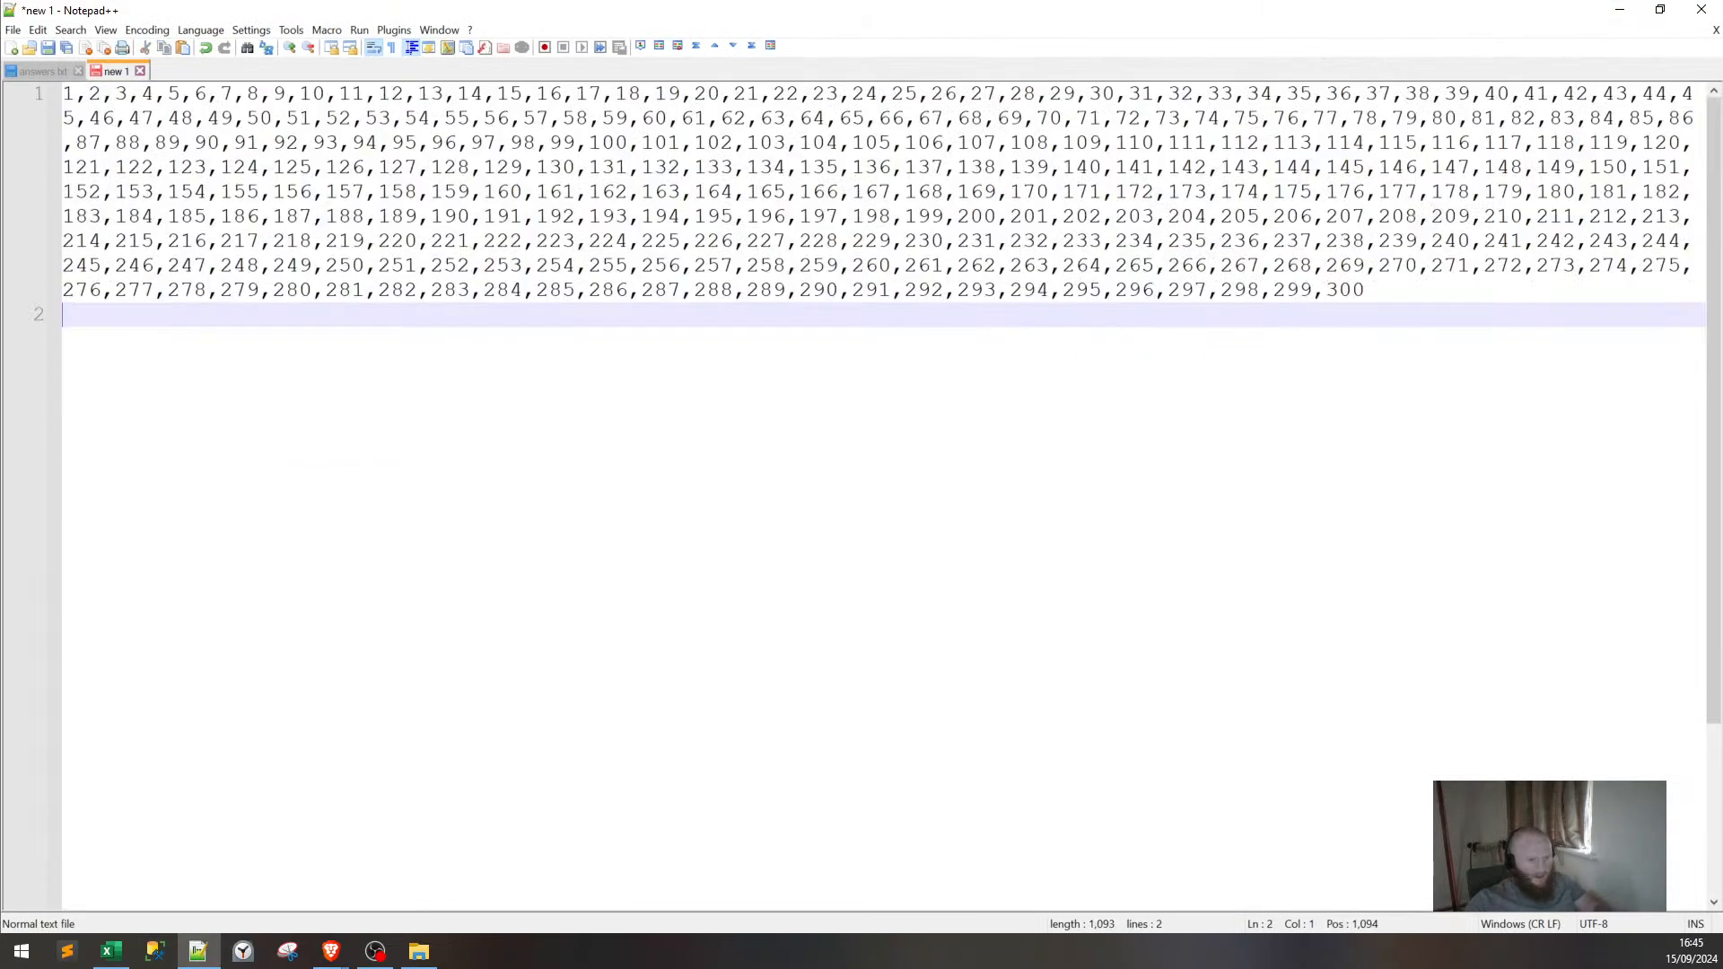
{"action": "key", "text": "Left"}
{"action": "key", "text": "ctrl+shift+Home"}
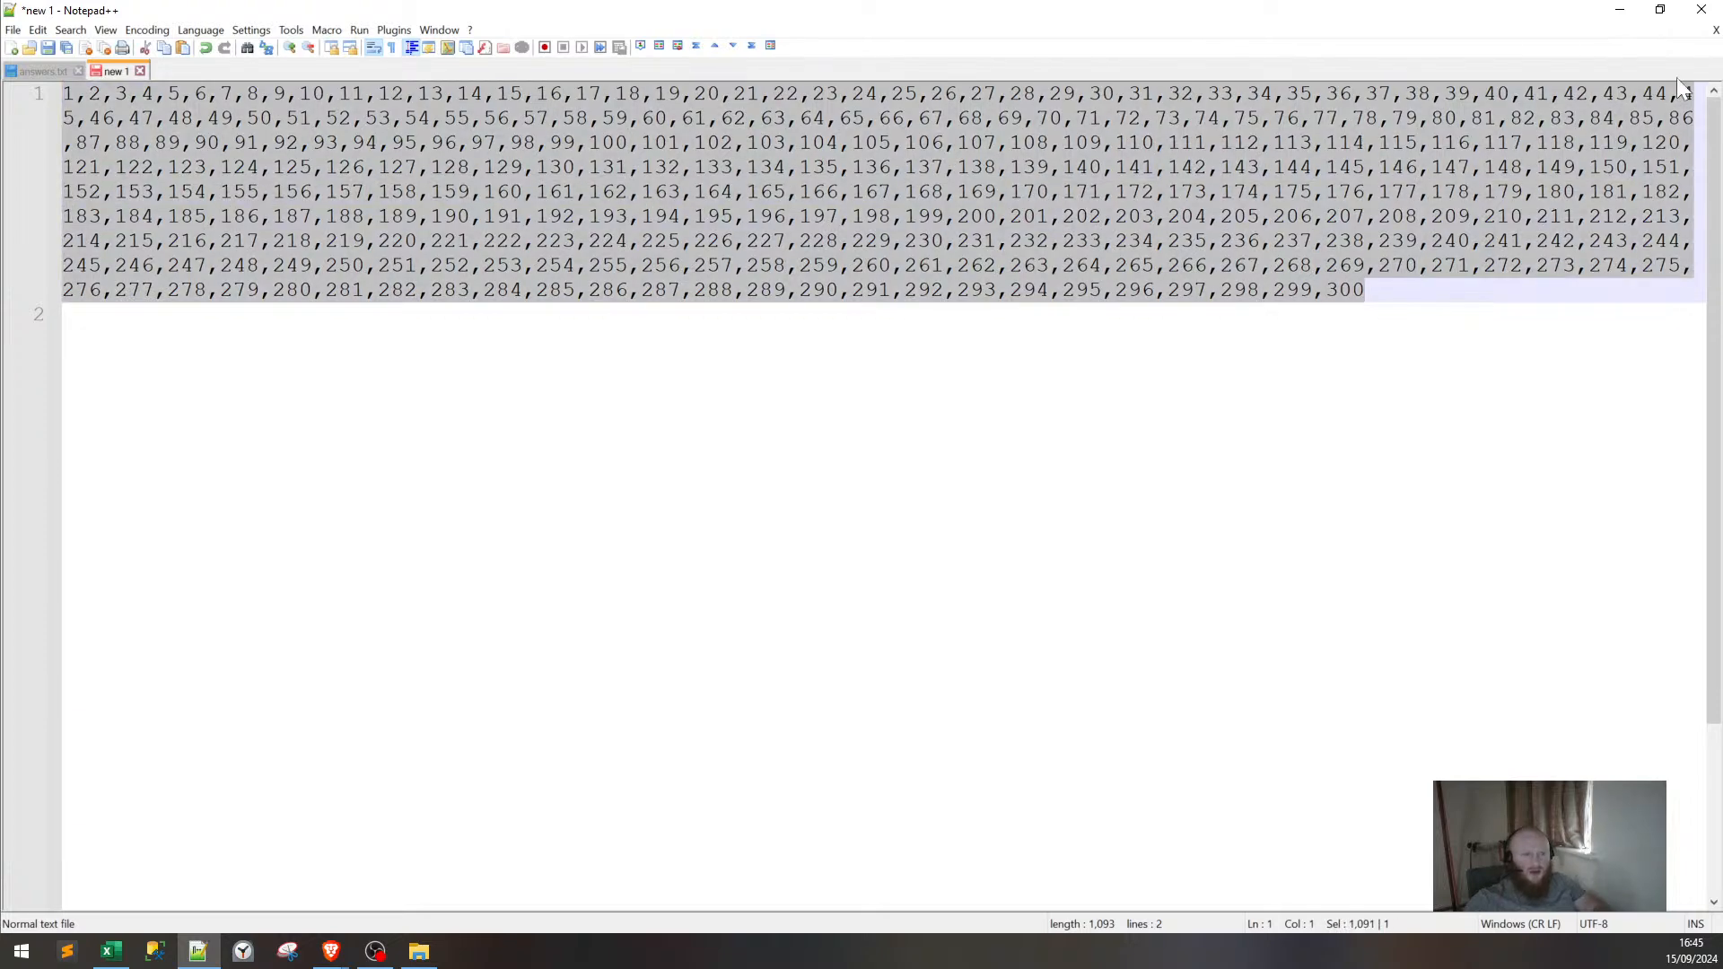
{"action": "left_click", "coordinate": [1620, 9]}
{"action": "scroll", "coordinate": [135, 411], "scroll_direction": "up", "scroll_amount": 19}
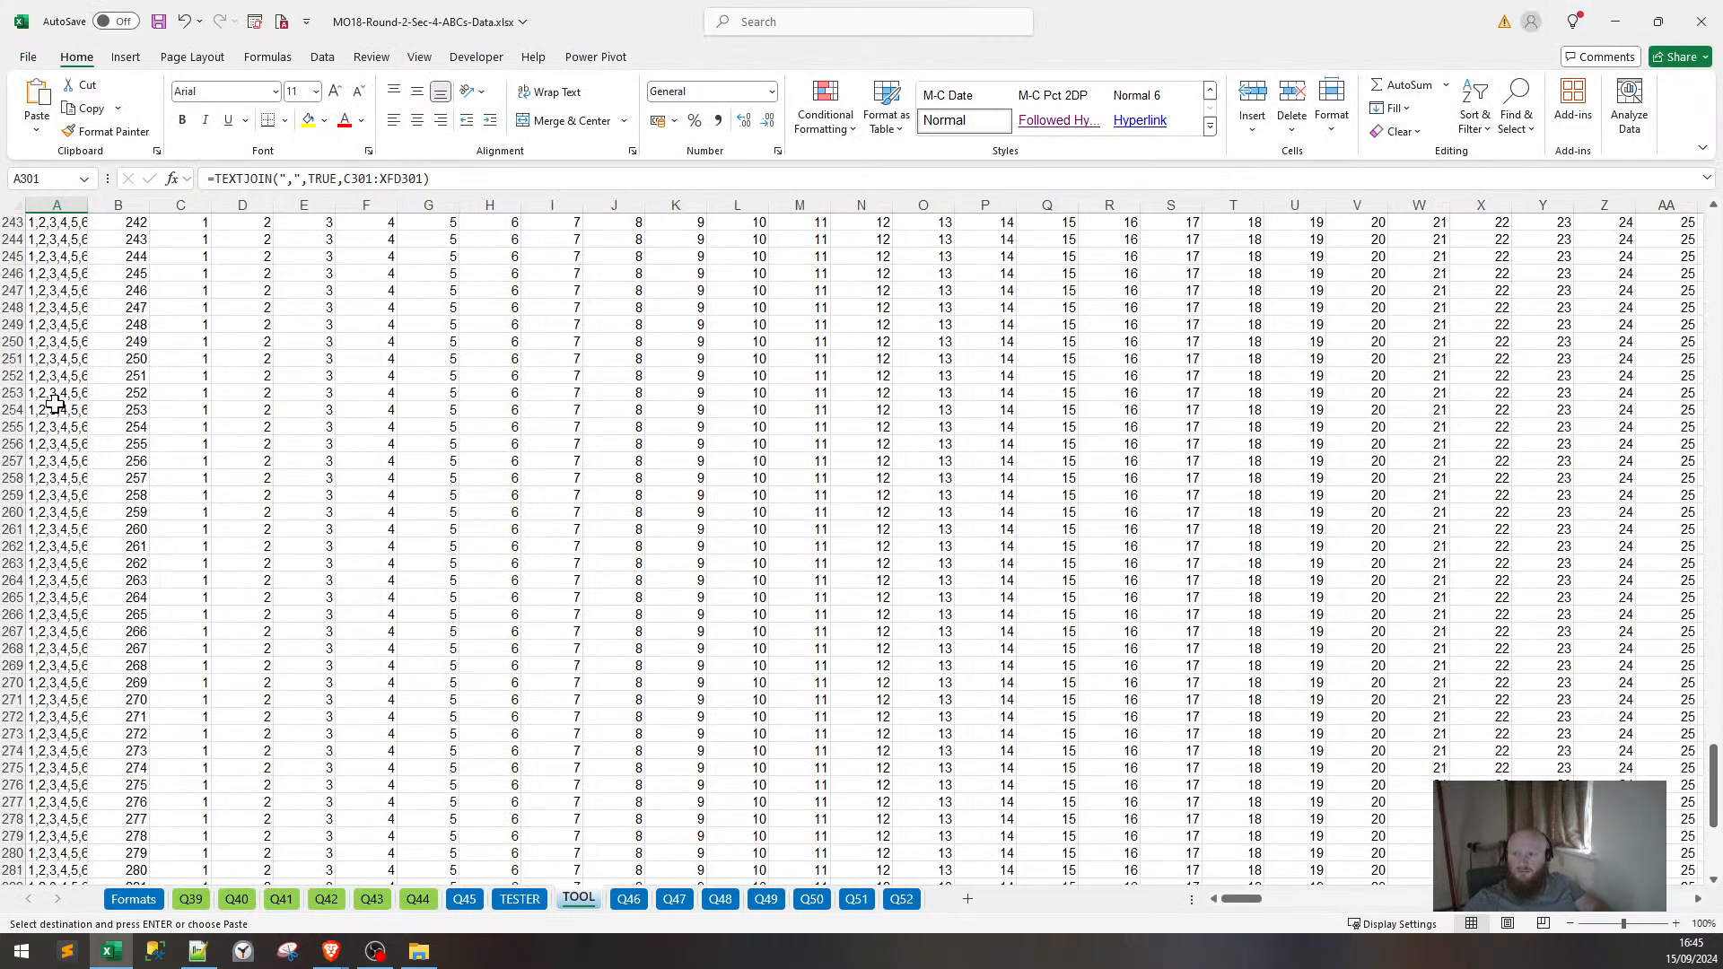
Enter =TEXTJOIN(",",FALSE(A2:A301) in A1 to join all 300 row strings.
{"action": "scroll", "coordinate": [55, 406], "scroll_direction": "up", "scroll_amount": 7}
{"action": "left_click", "coordinate": [72, 289]}
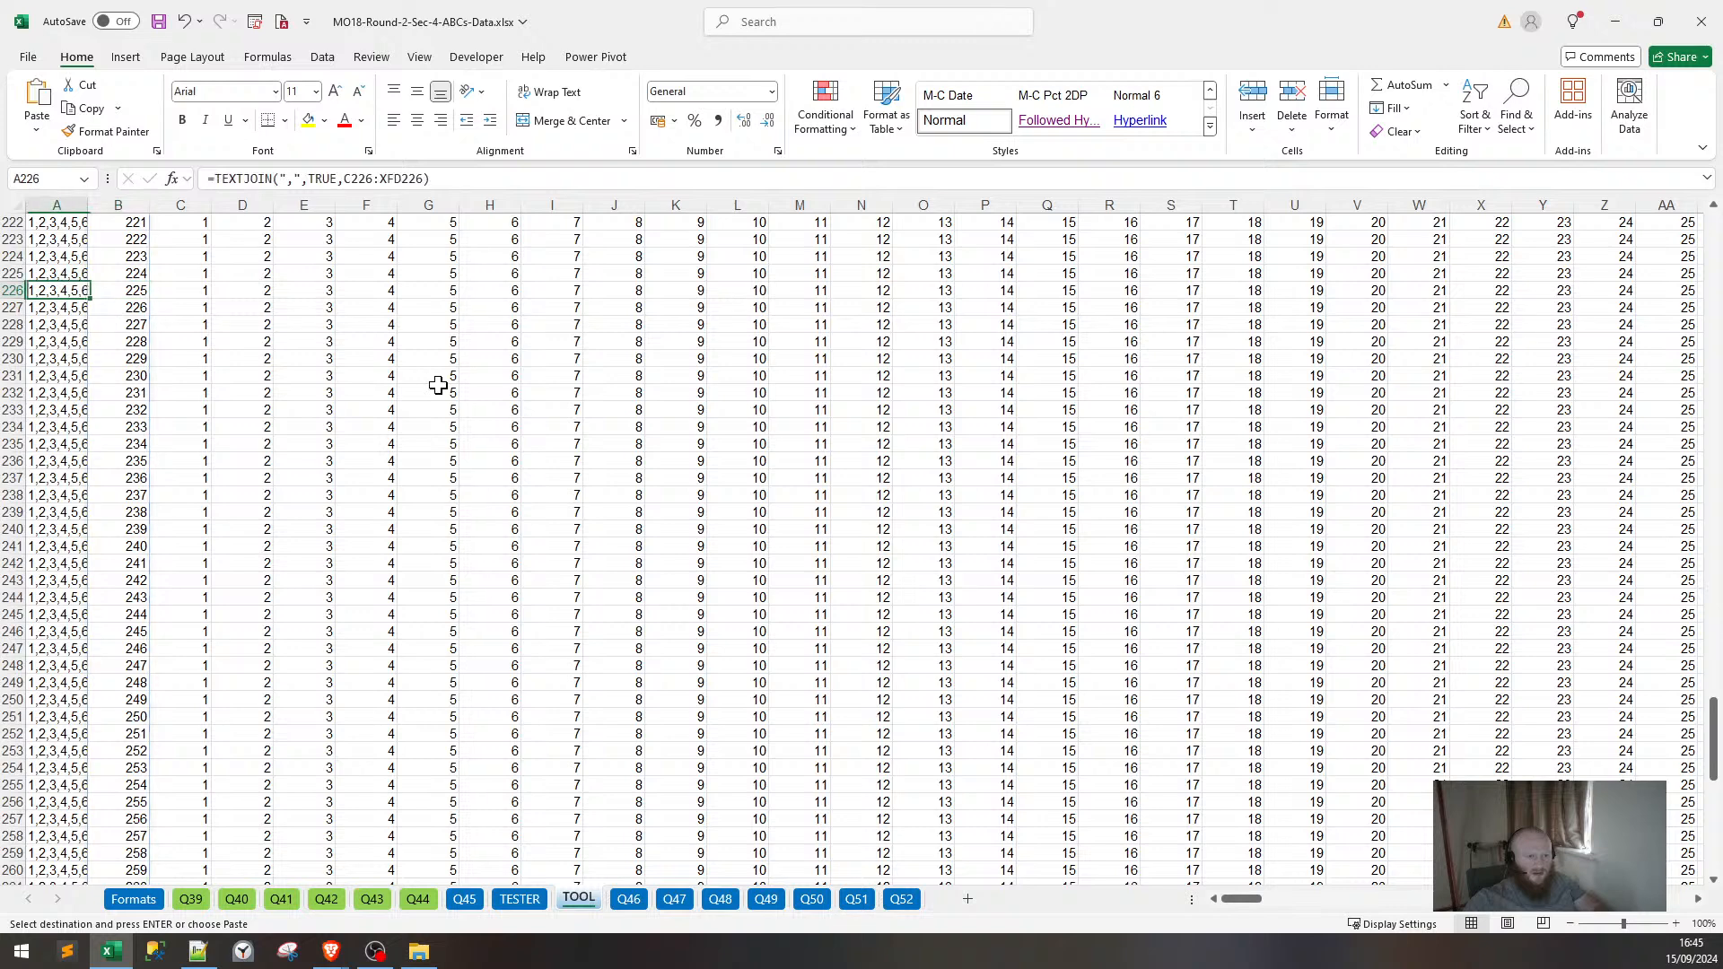
{"action": "key", "text": "ctrl+Home"}
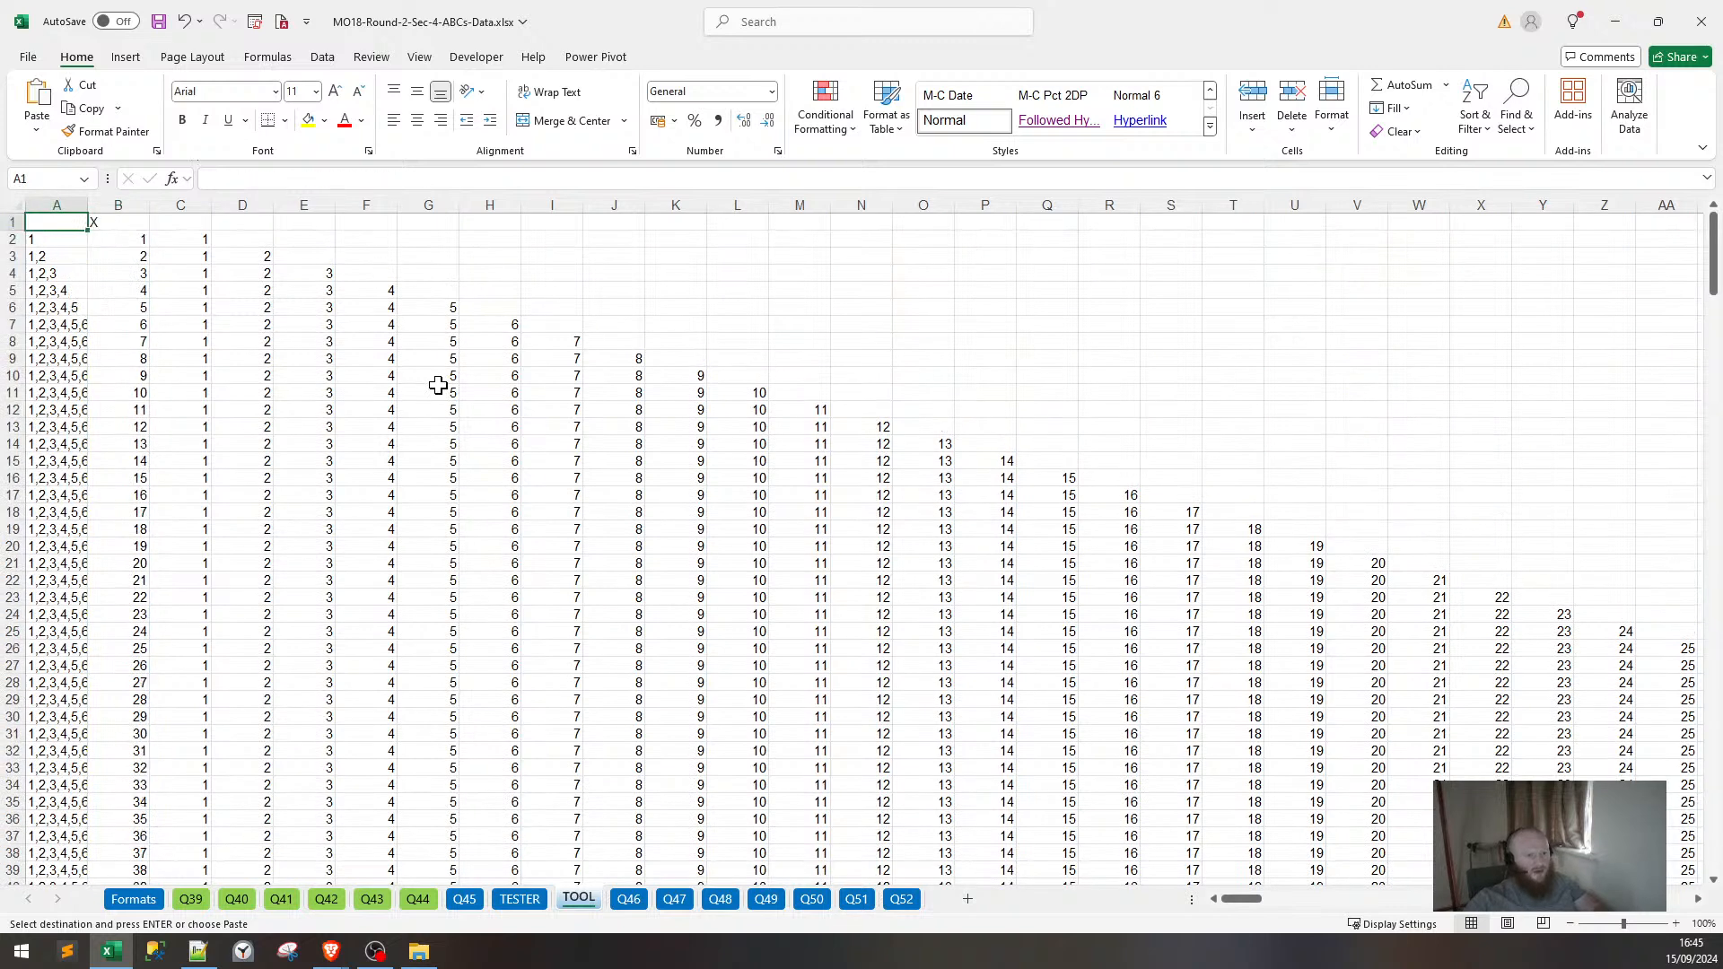
{"action": "type", "text": "=TEXTJOINJ"}
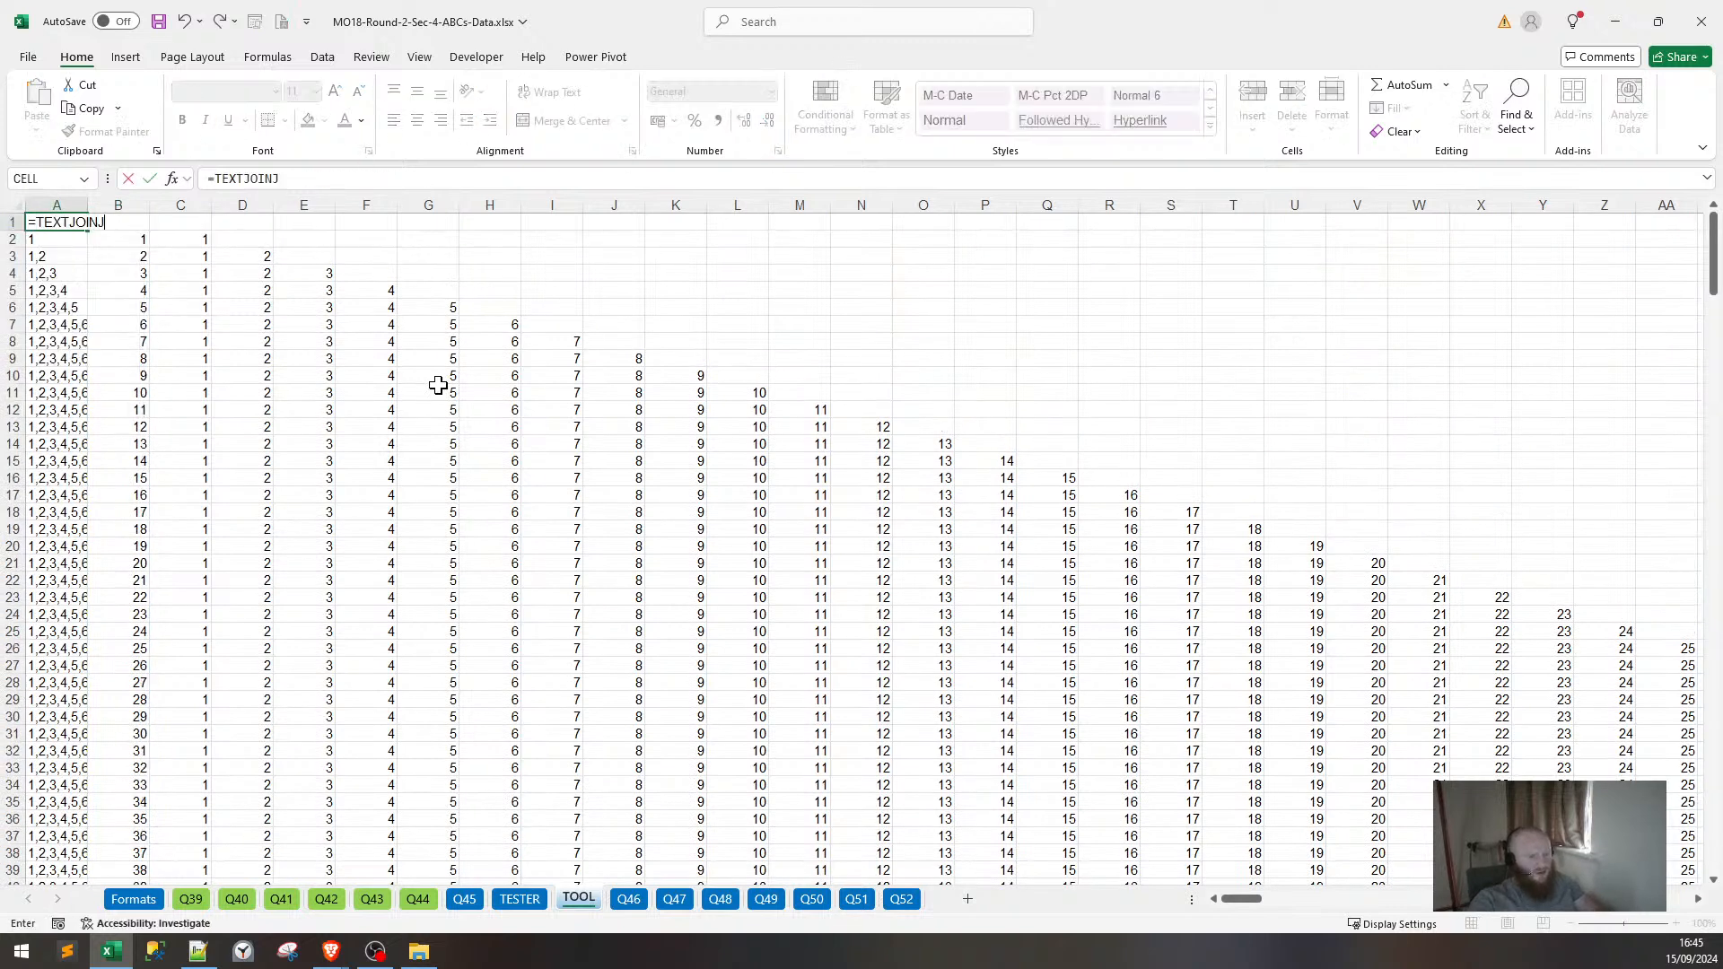
{"action": "key", "text": "BackSpace"}
{"action": "type", "text": "("}
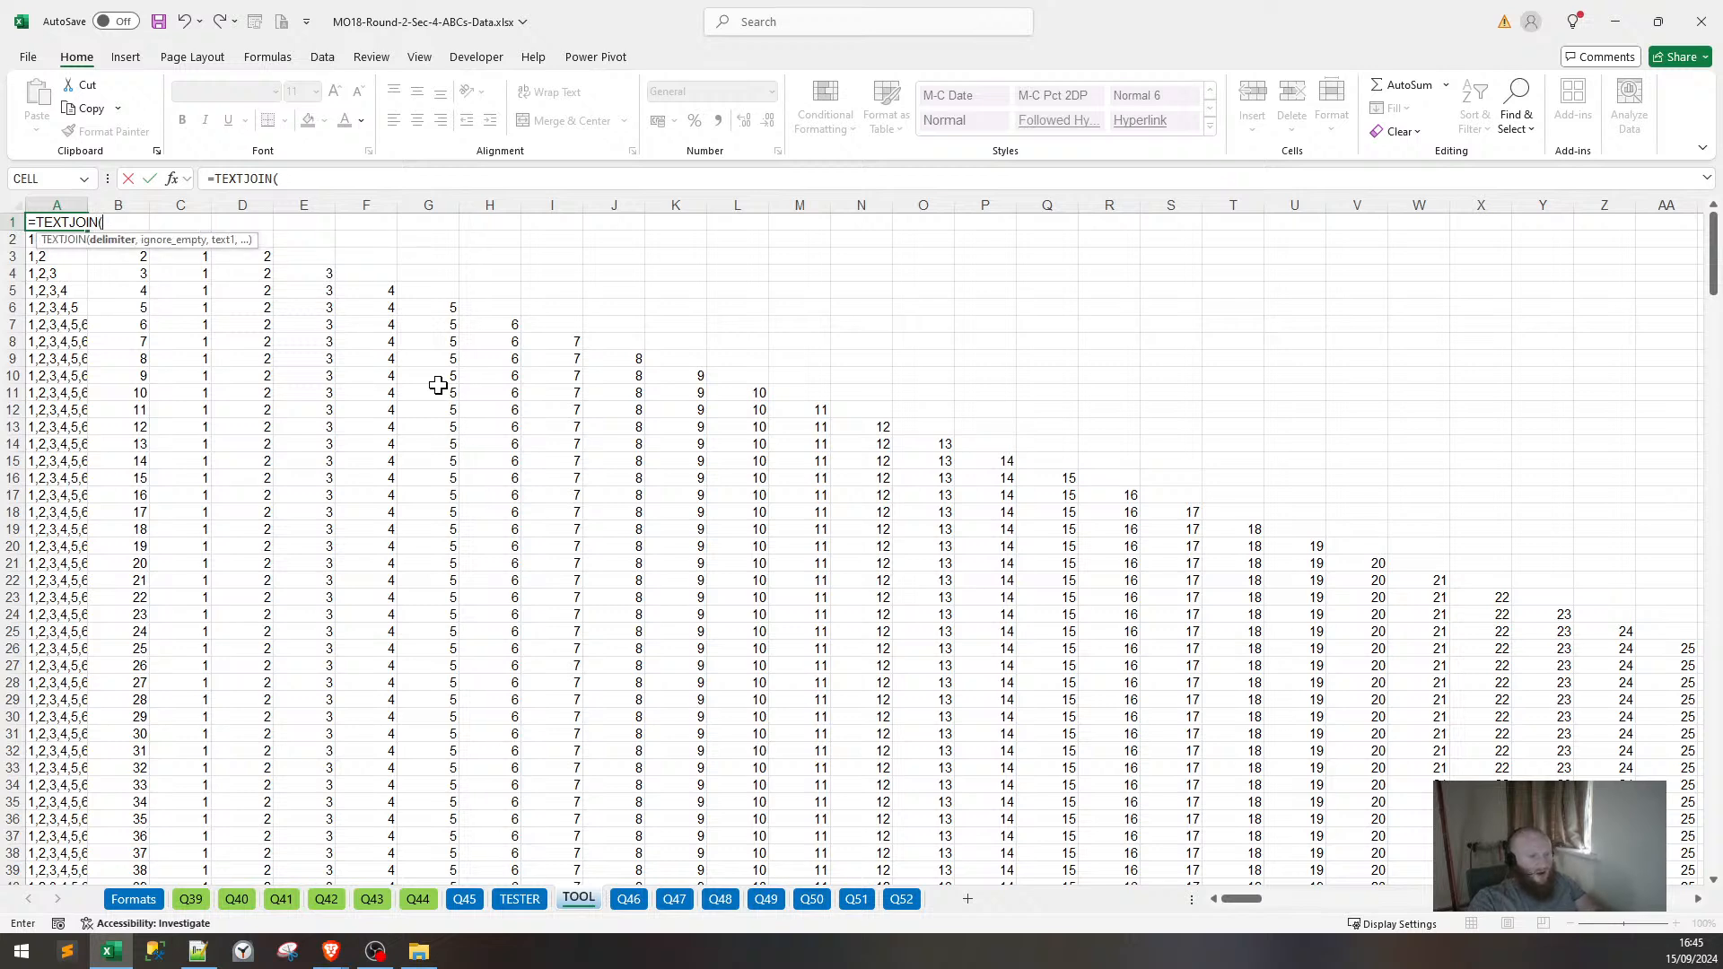
{"action": "type", "text": "\",\","}
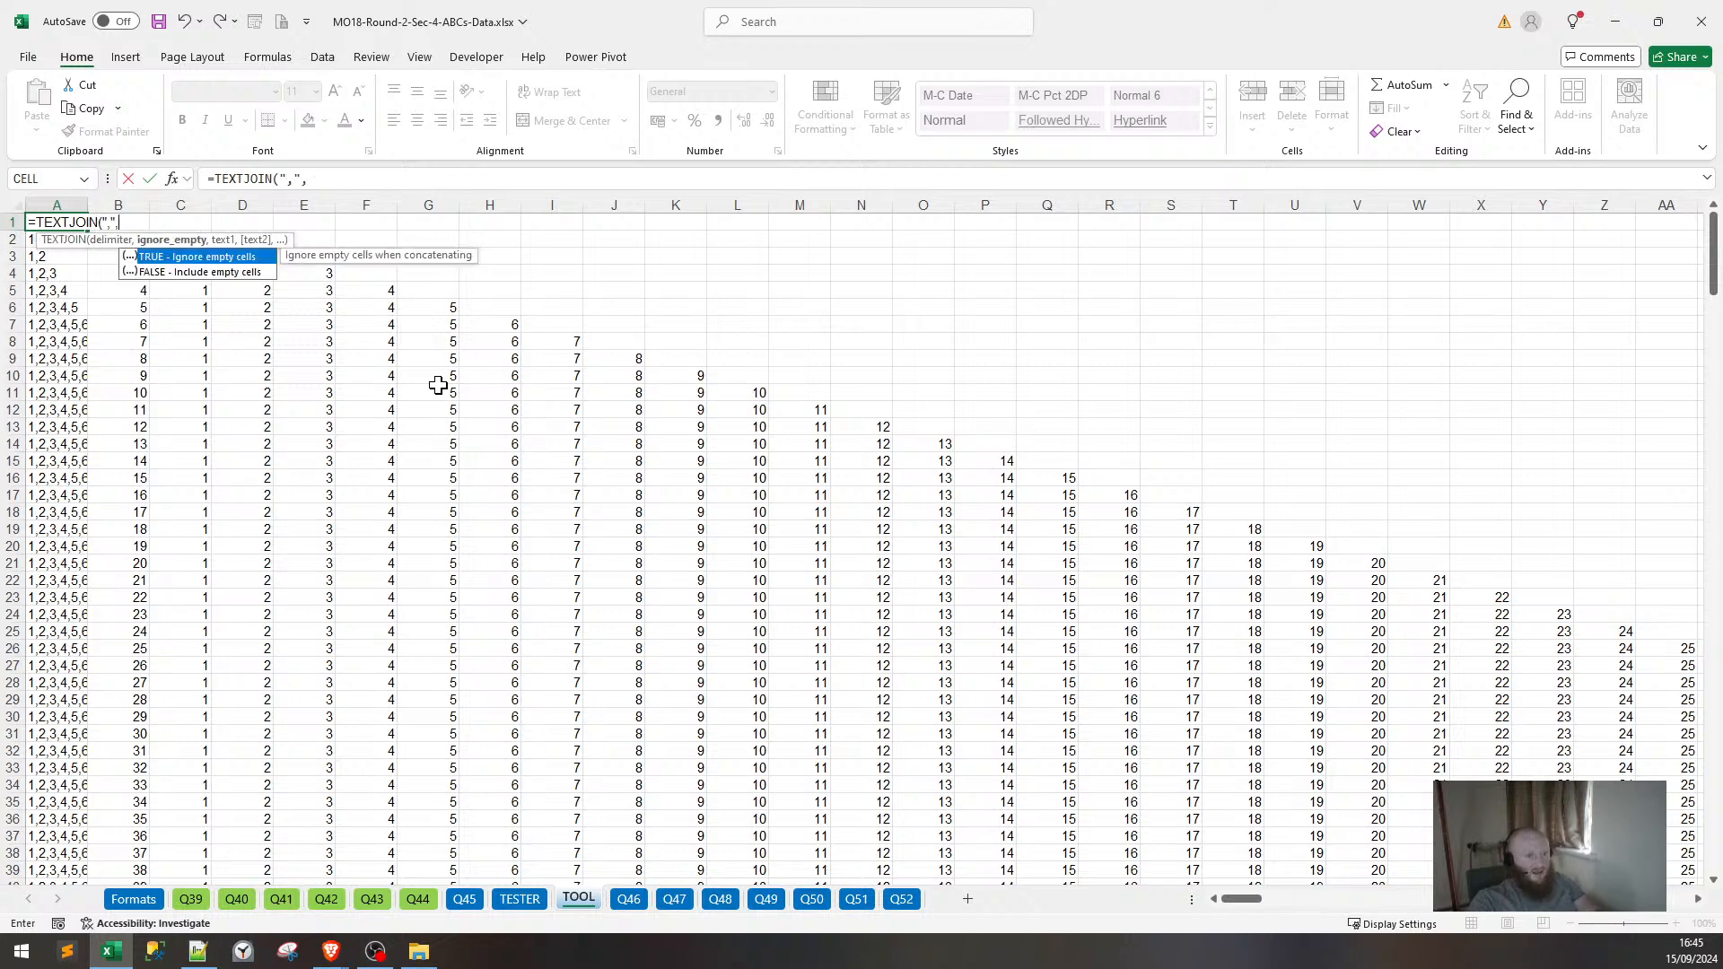
{"action": "type", "text": "FLAS"}
{"action": "type", "text": "ALSE("}
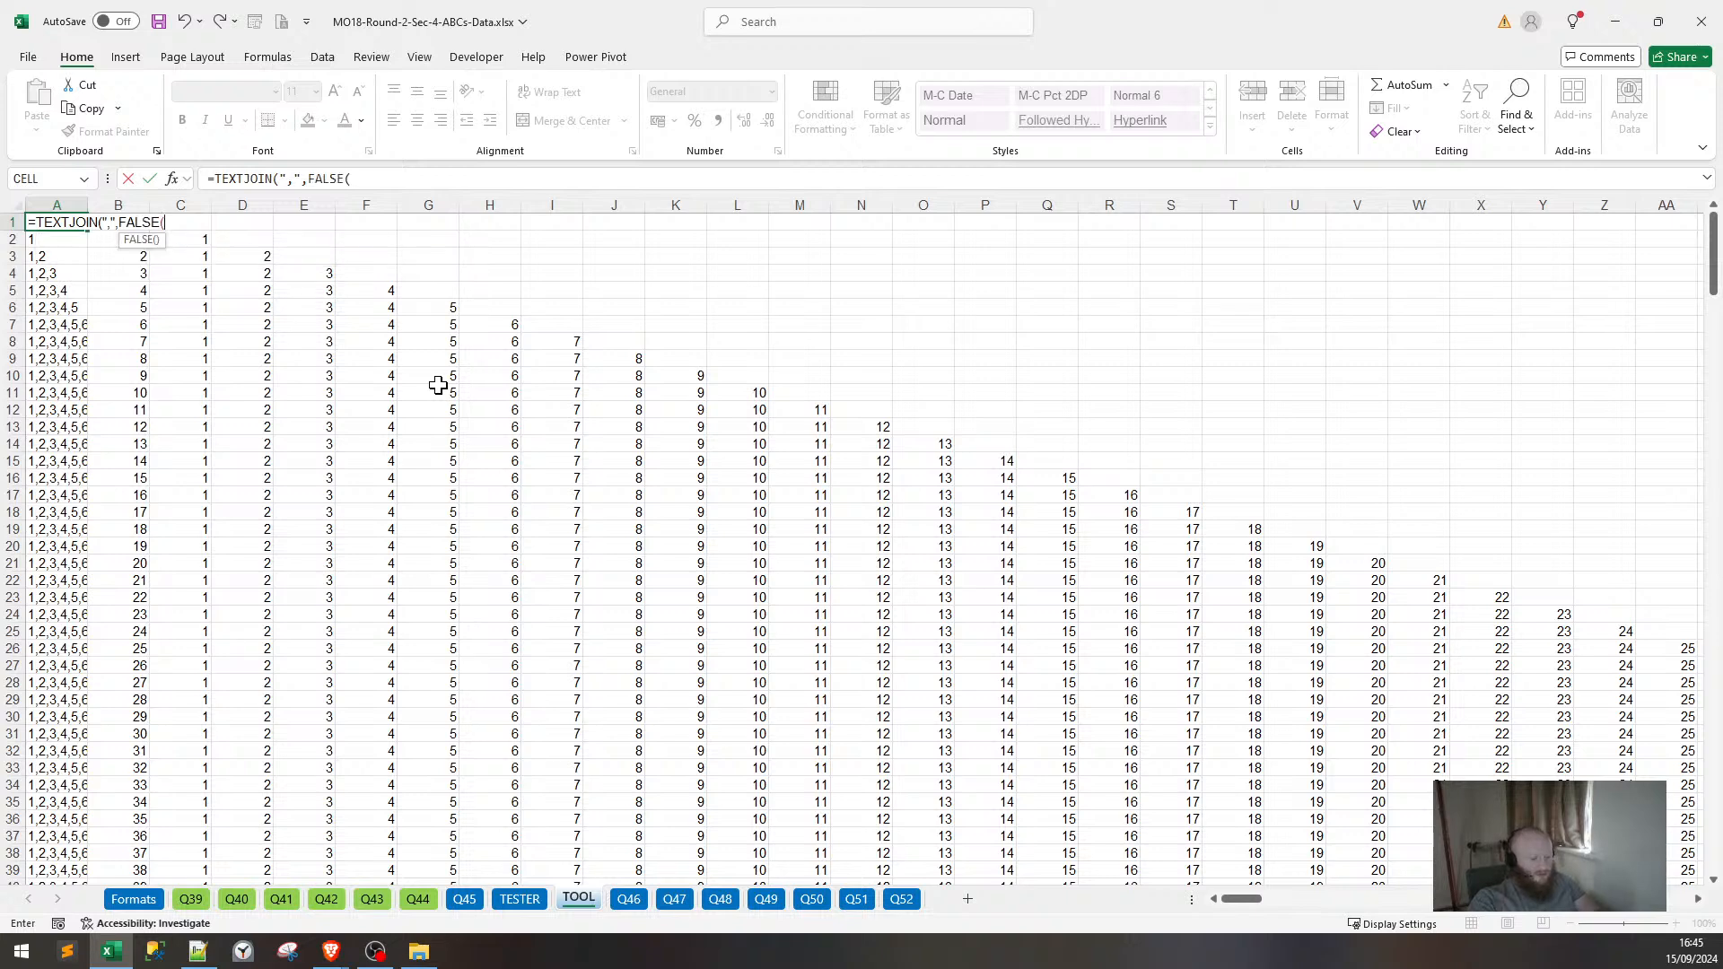
{"action": "key", "text": "Down"}
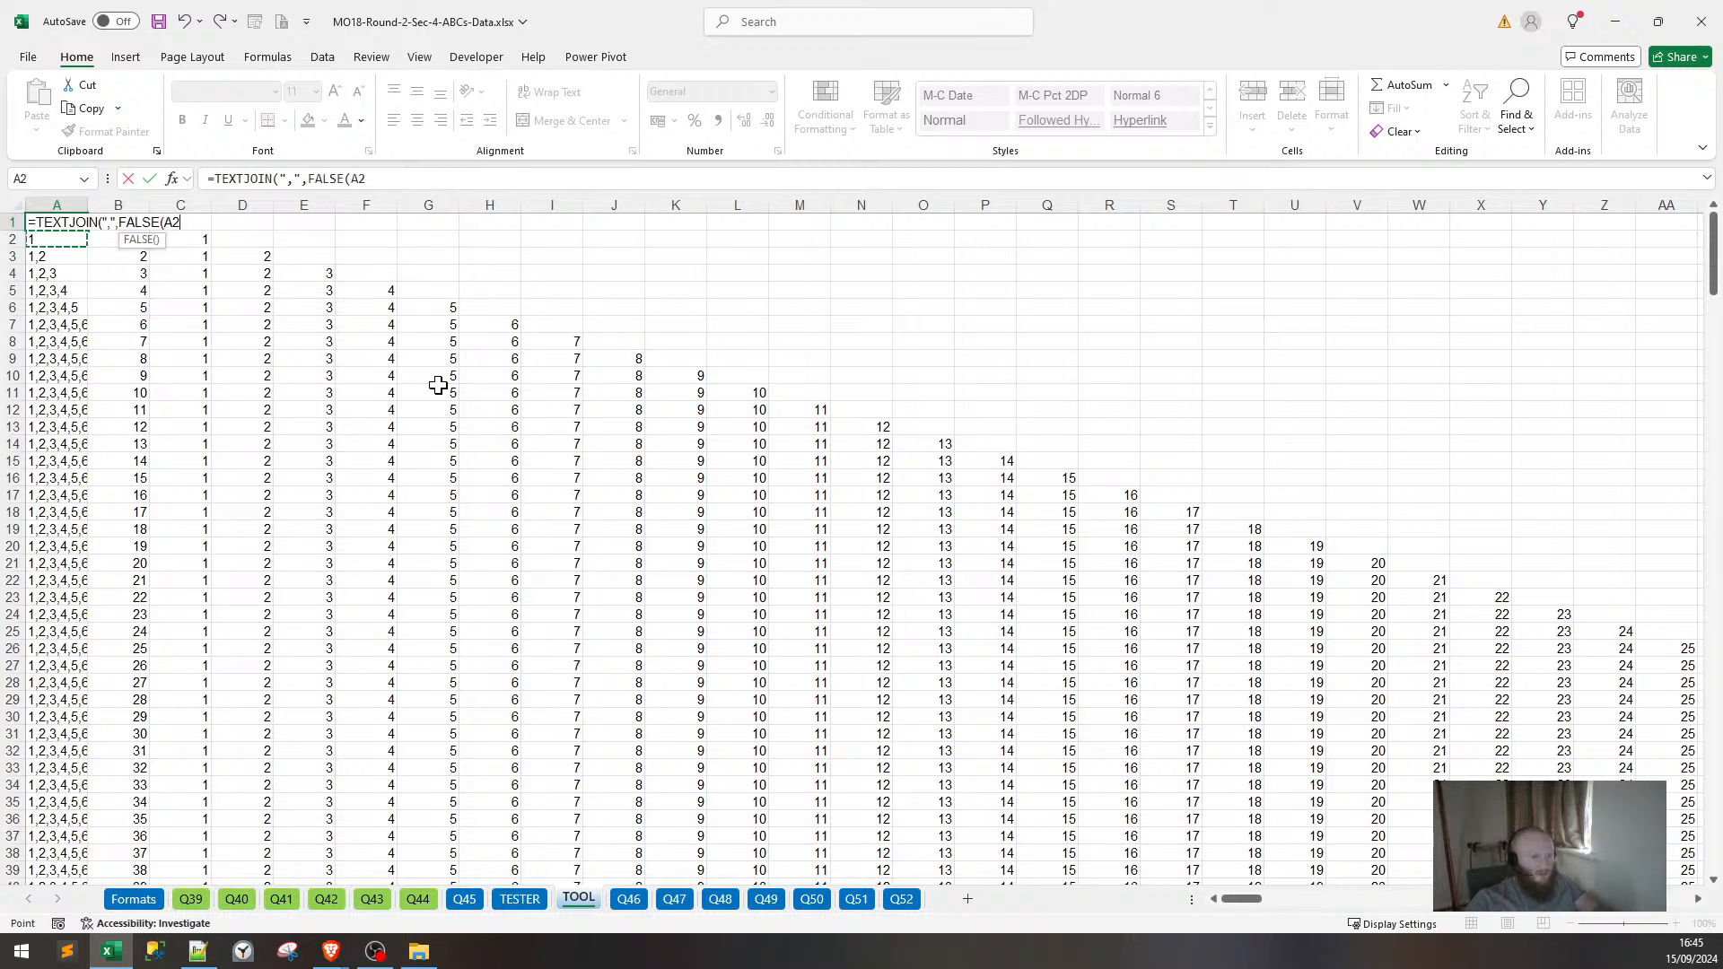
{"action": "key", "text": "ctrl+shift+Down"}
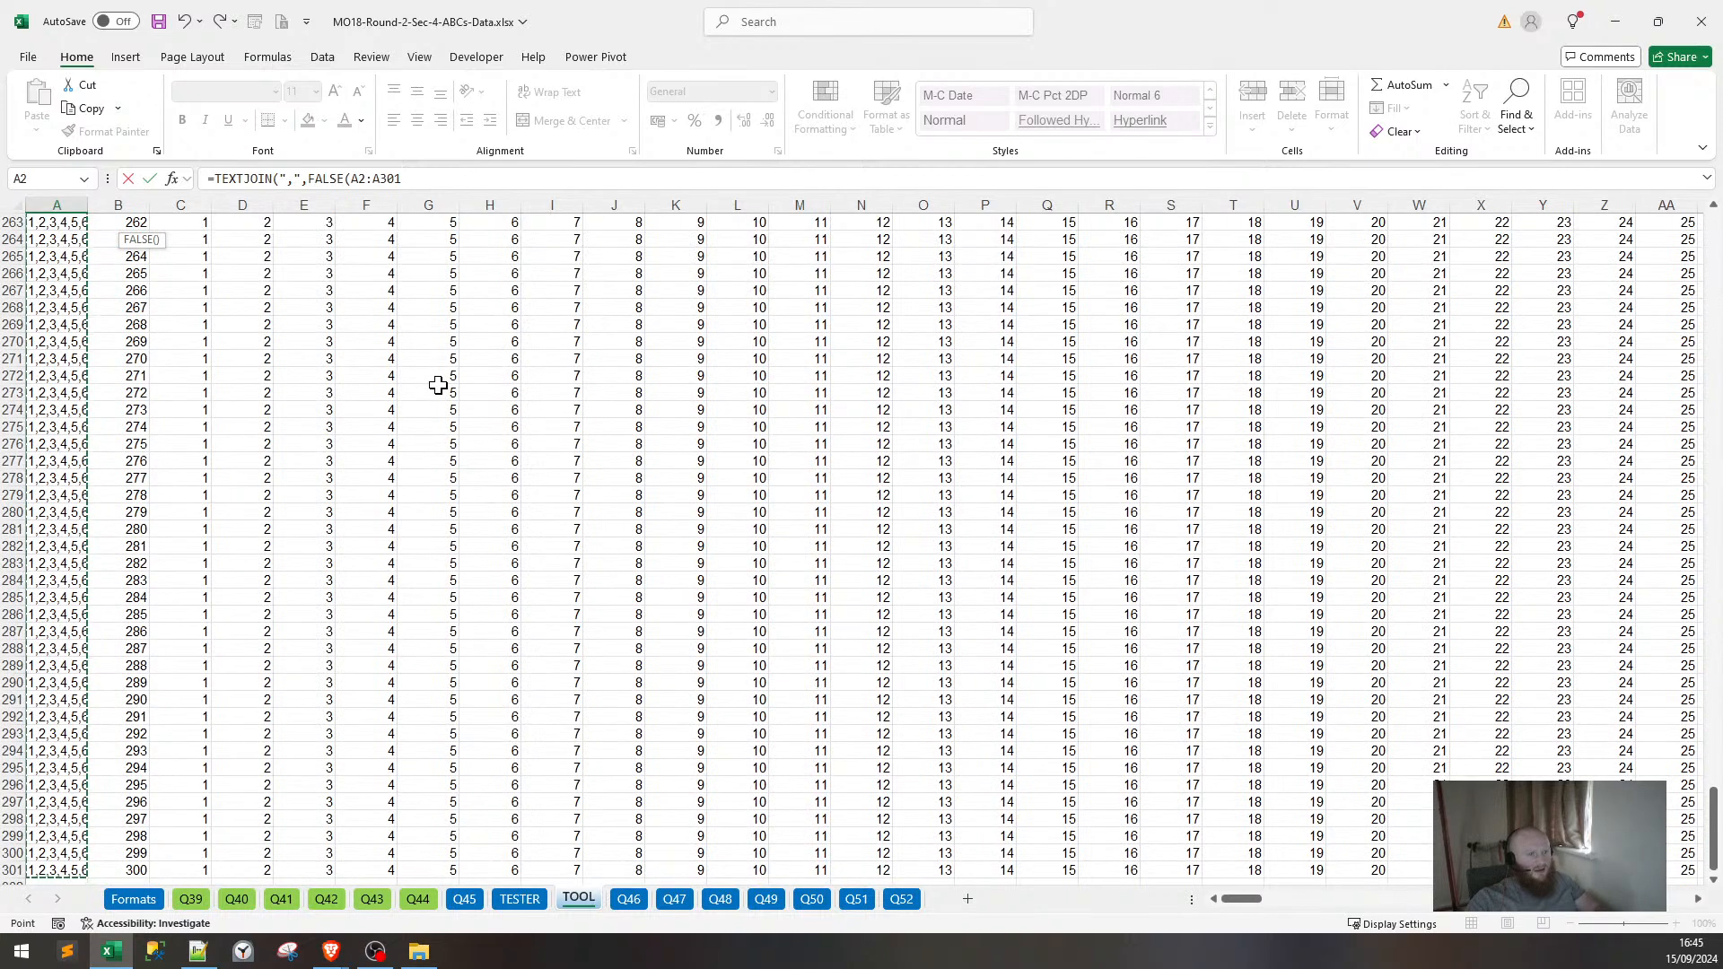
{"action": "type", "text": ")"}
{"action": "key", "text": "Return"}
{"action": "key", "text": "Return"}
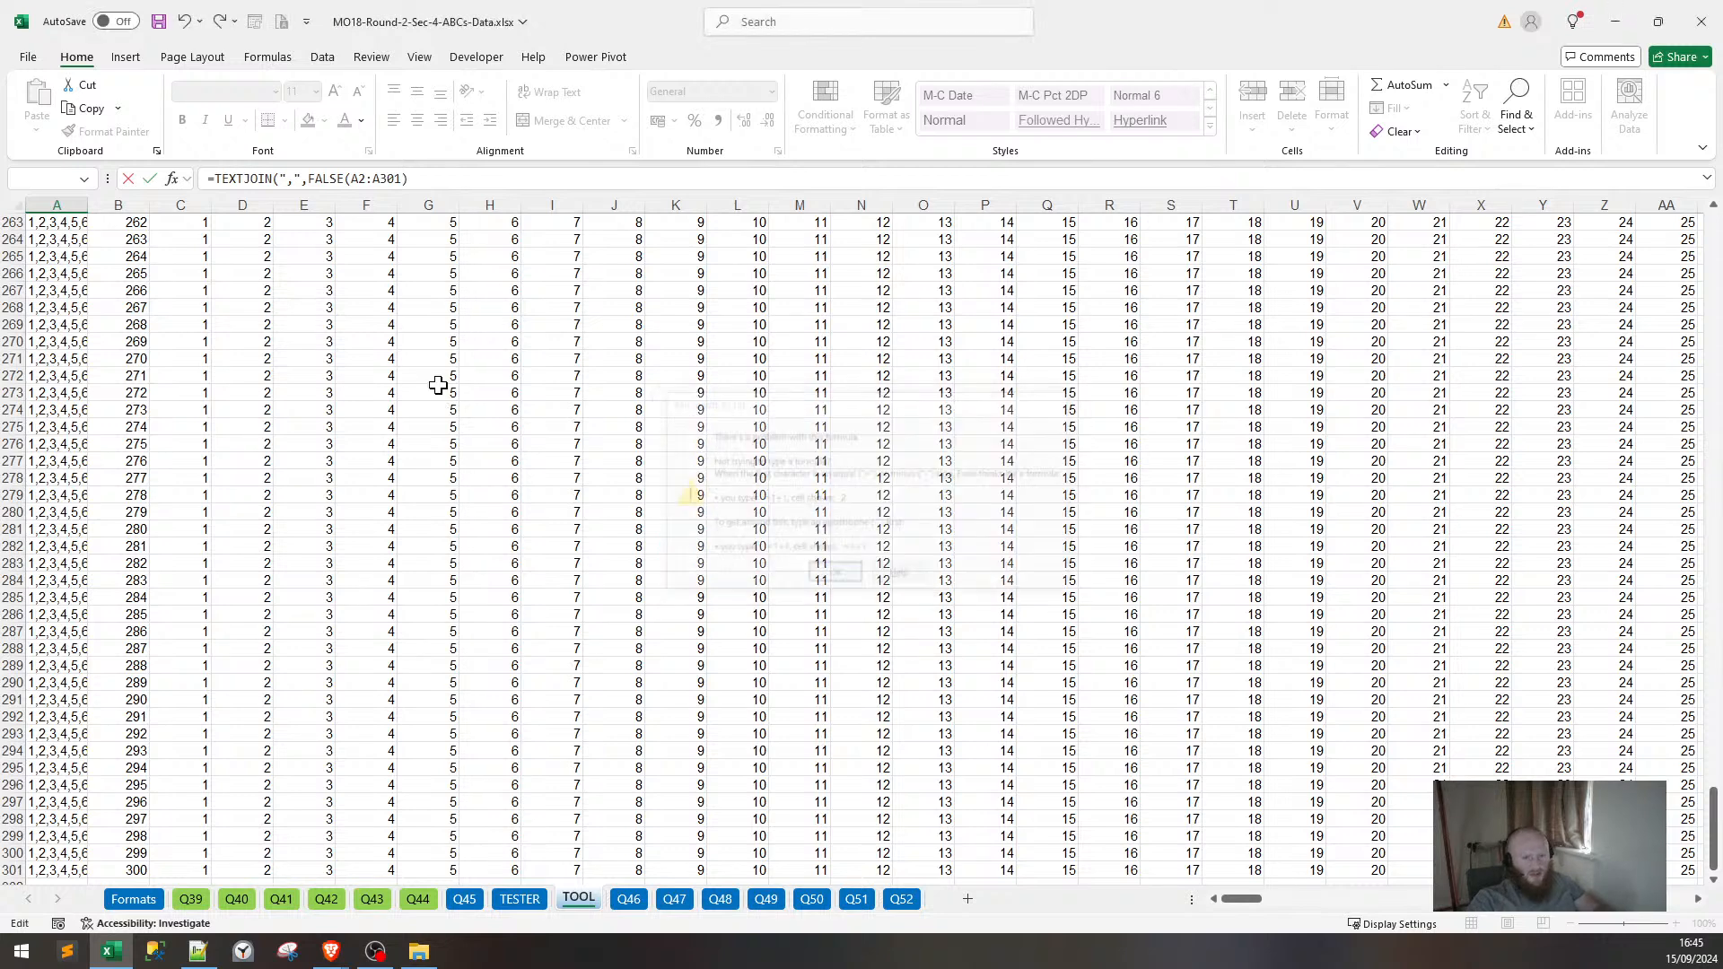
{"action": "scroll", "coordinate": [197, 361], "scroll_direction": "up", "scroll_amount": 5}
{"action": "scroll", "coordinate": [197, 361], "scroll_direction": "up", "scroll_amount": 5}
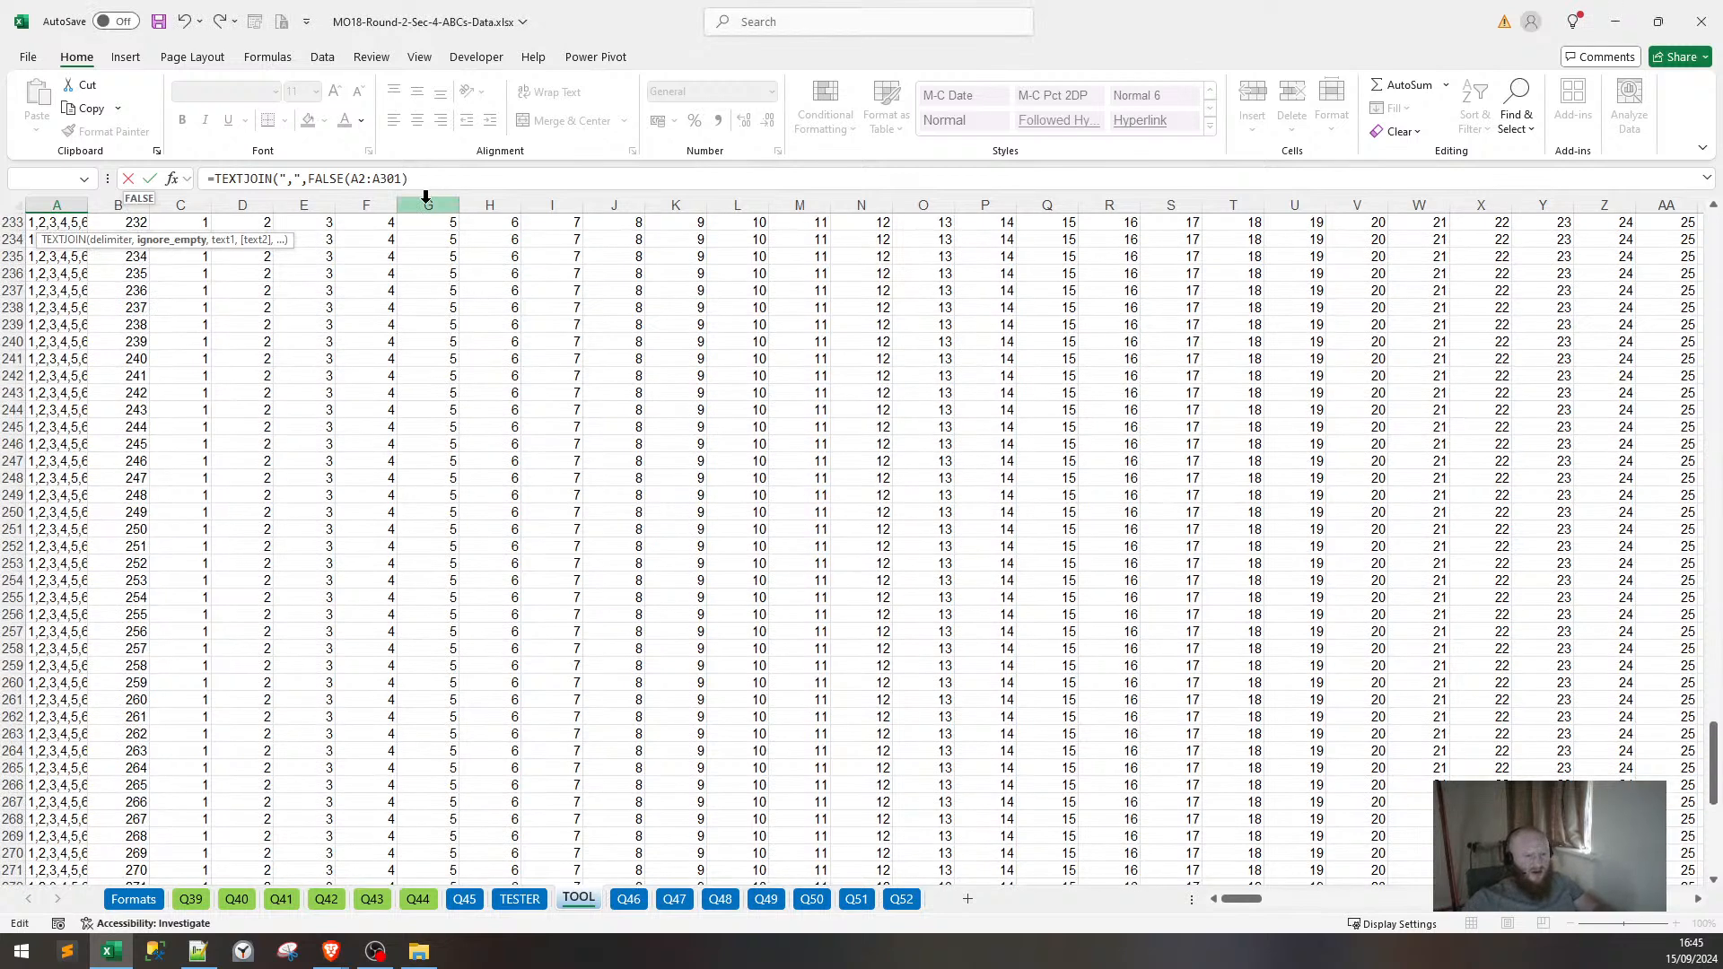
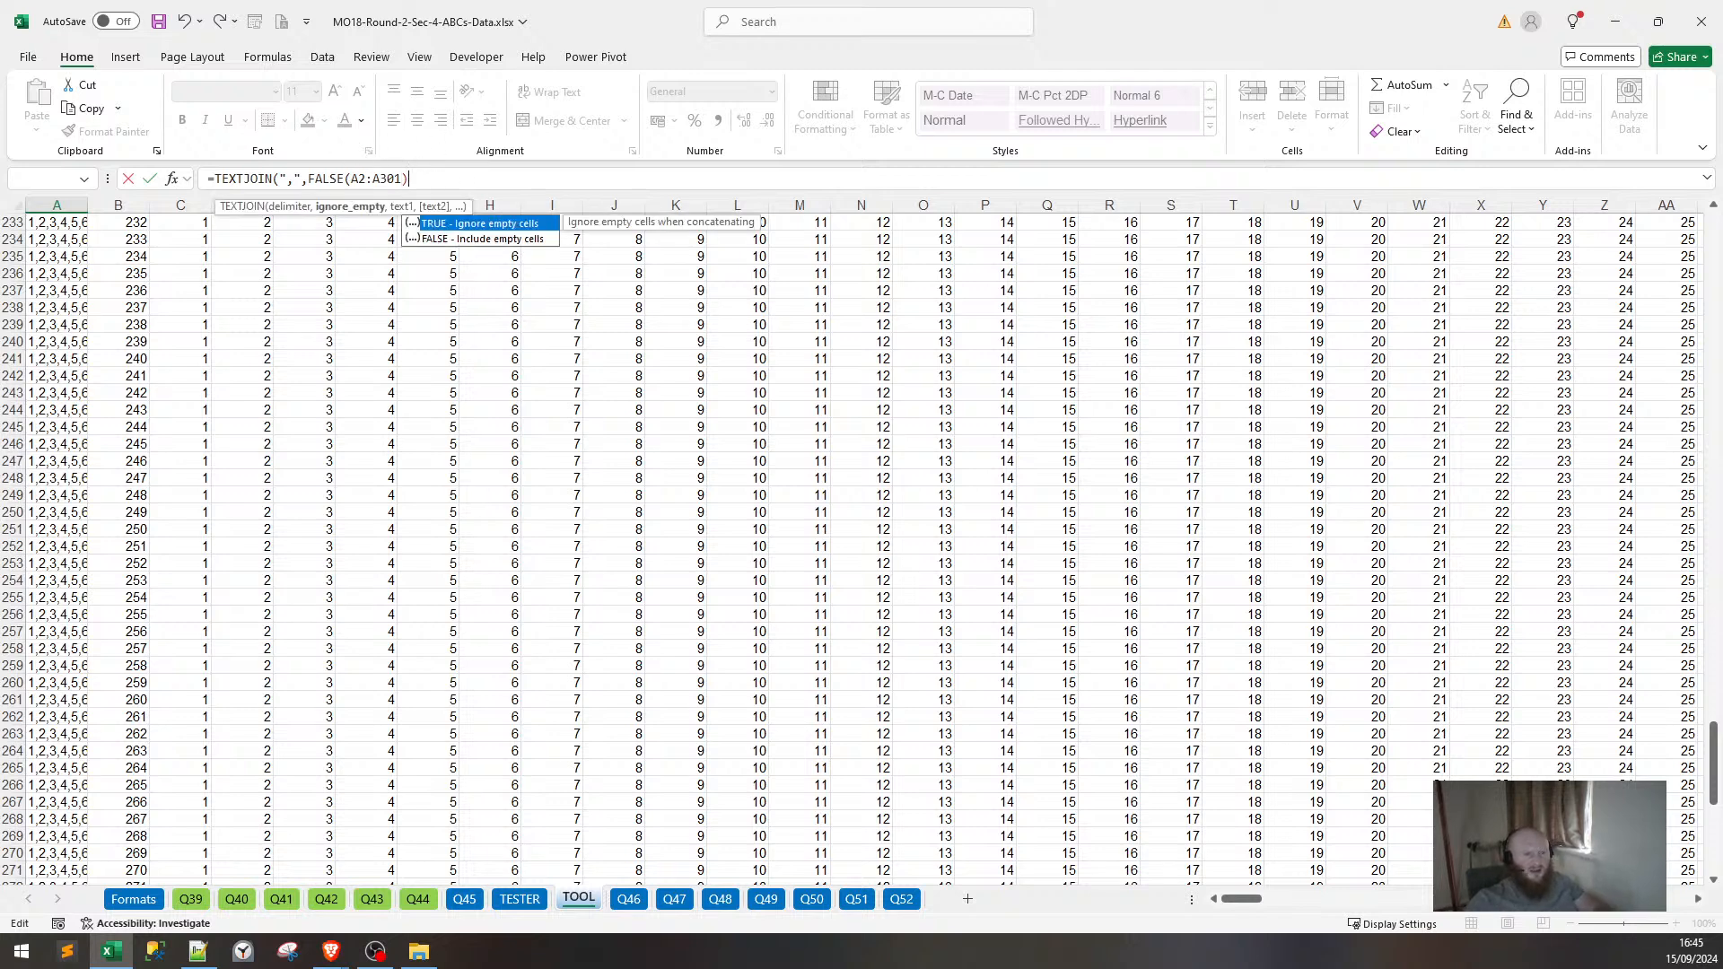
Change A1's formula to =TEXTJOIN(",",TRUE,A2:A301) so empty cells are ignored.
{"action": "left_click", "coordinate": [345, 179]}
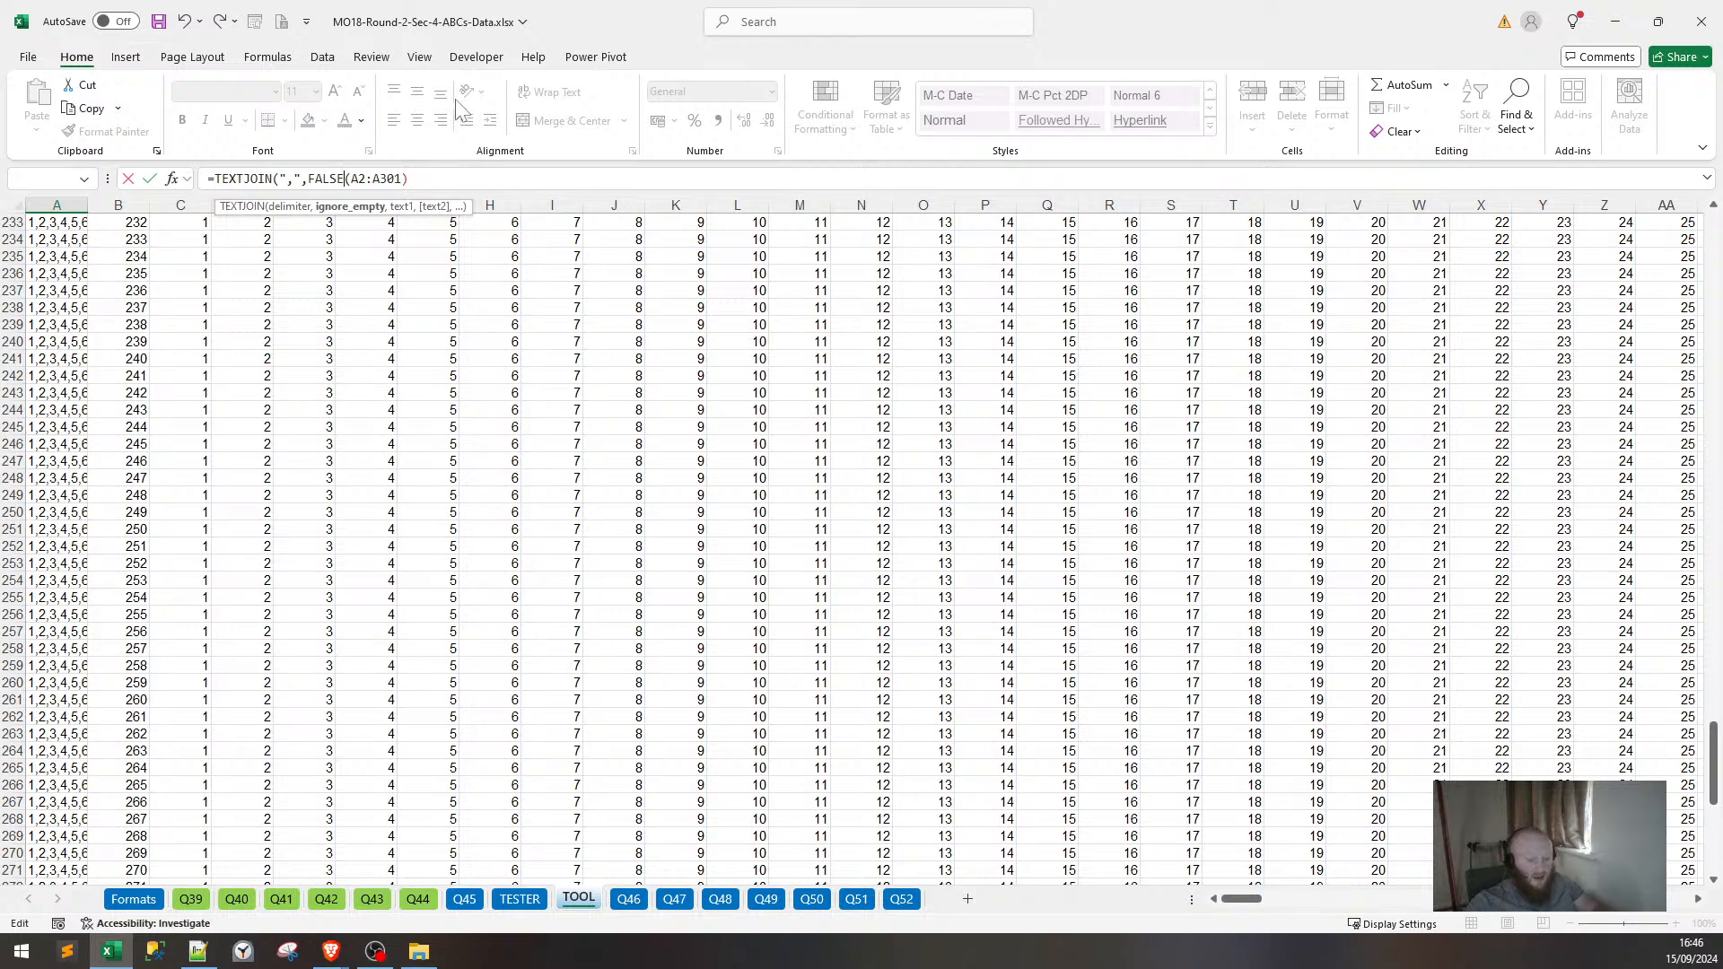
{"action": "key", "text": "Escape"}
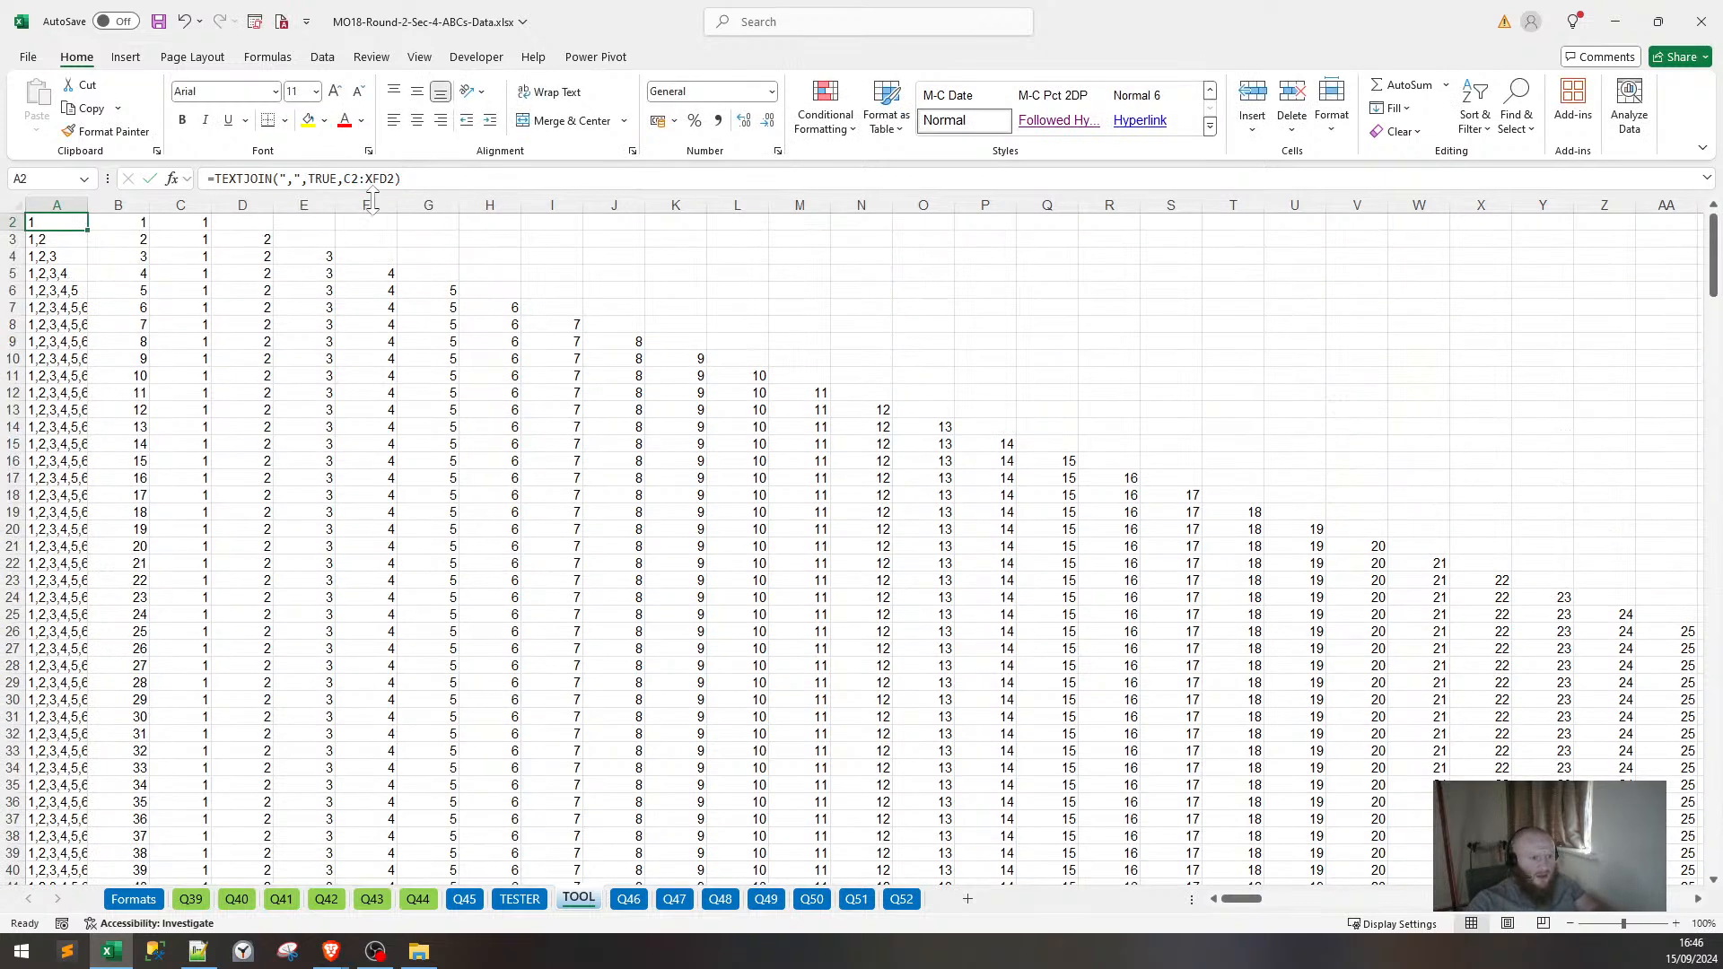
{"action": "scroll", "coordinate": [96, 281], "scroll_direction": "up", "scroll_amount": 1}
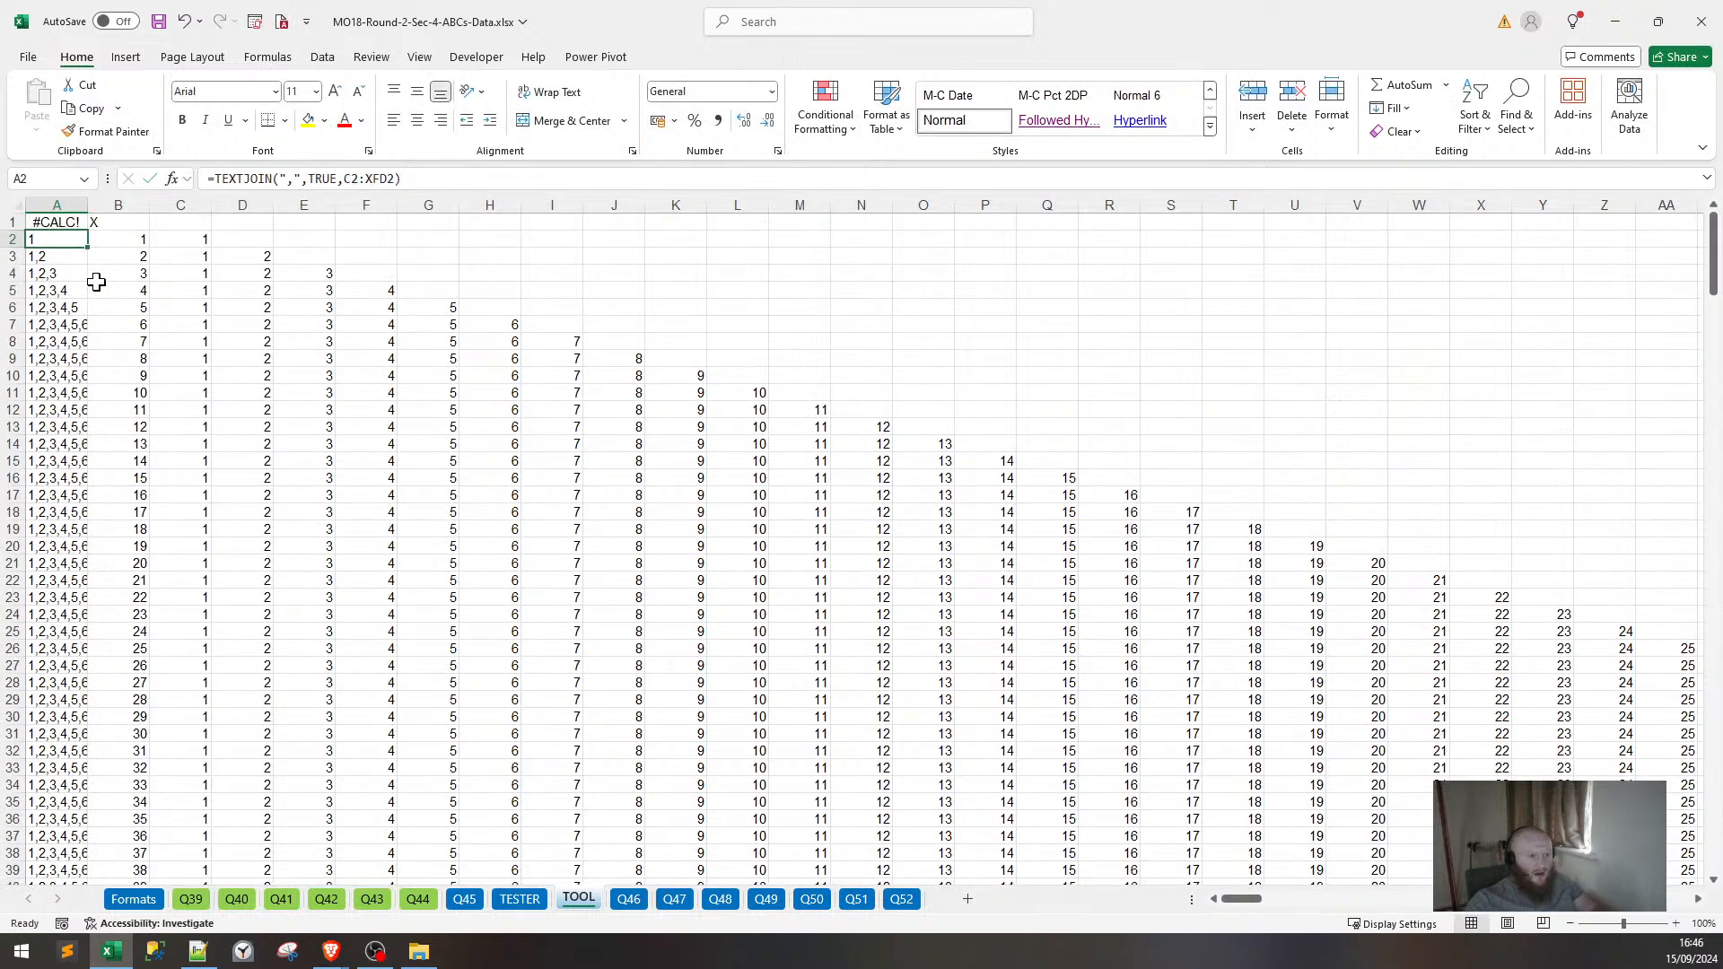
{"action": "left_click", "coordinate": [63, 221]}
{"action": "double_click", "coordinate": [63, 221]}
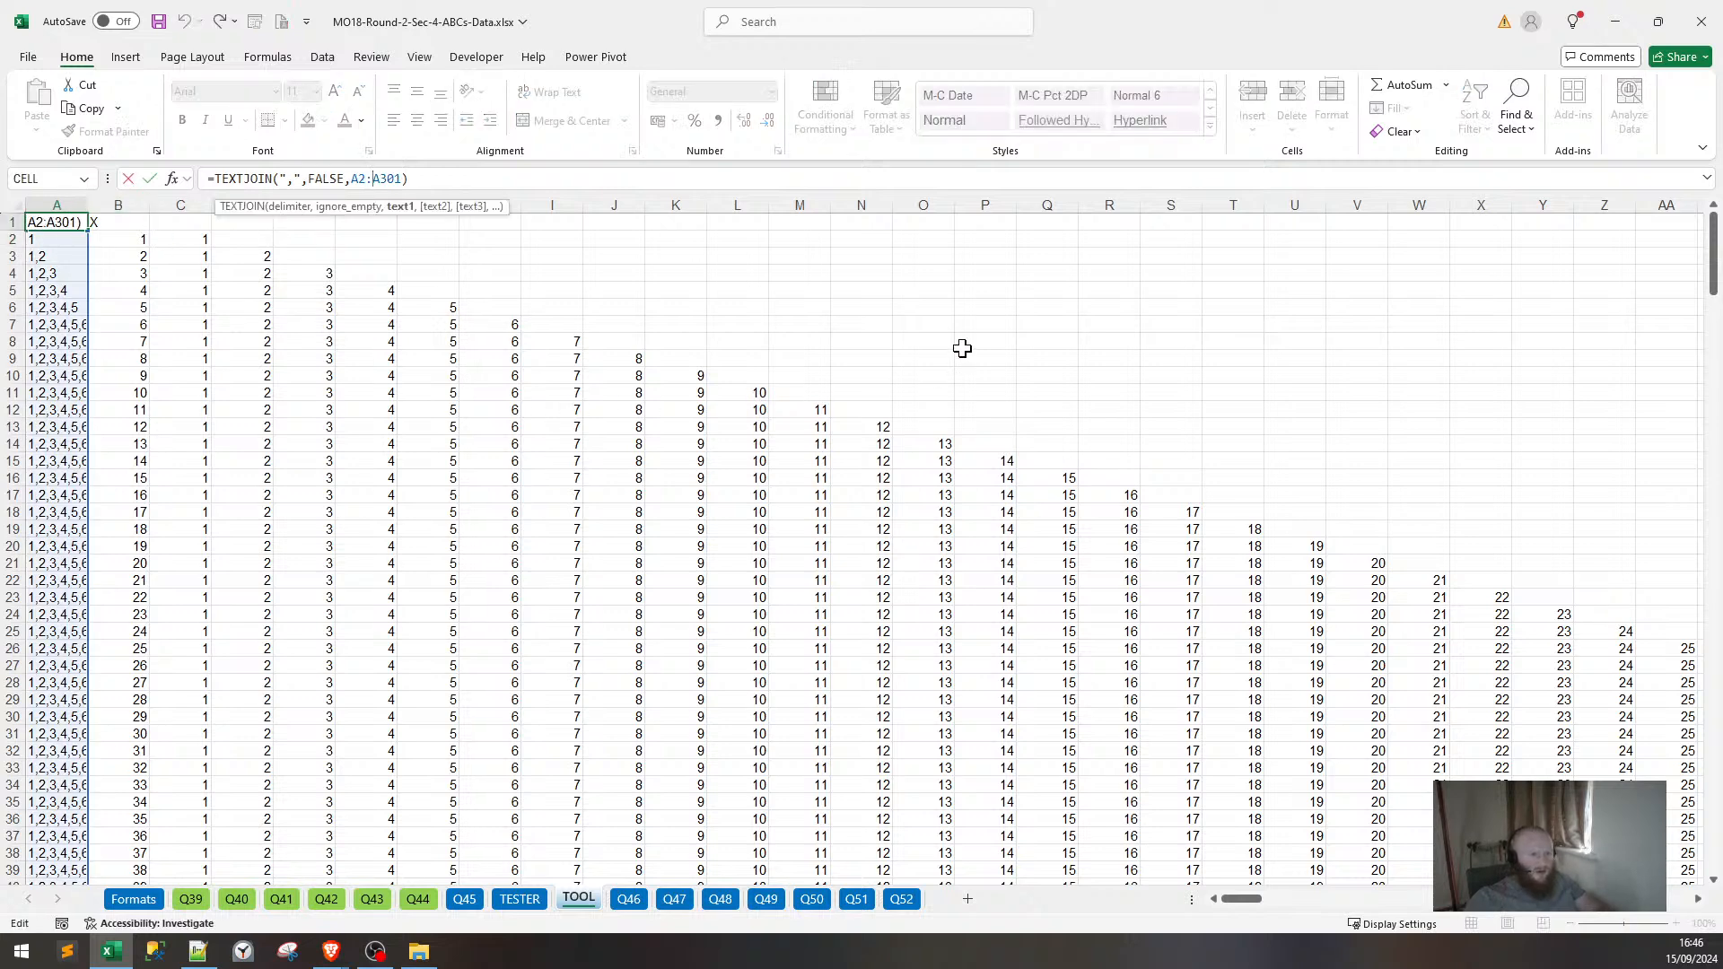
{"action": "left_click", "coordinate": [329, 178]}
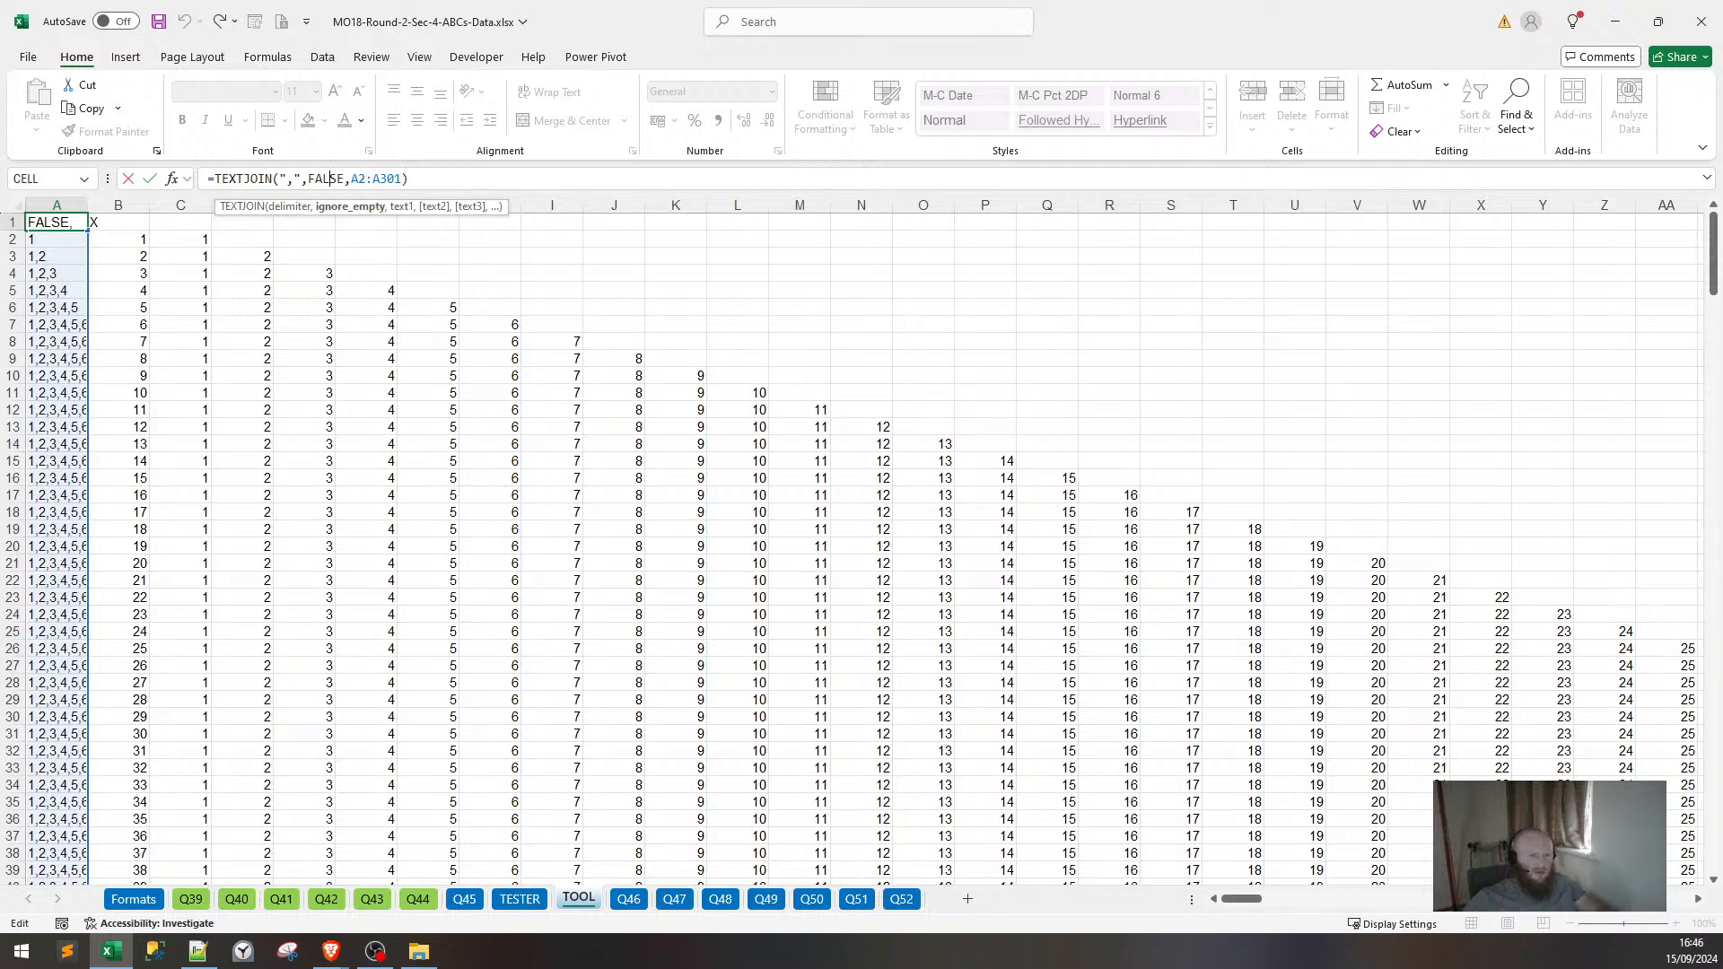
{"action": "double_click", "coordinate": [325, 179]}
{"action": "type", "text": "TRUE"}
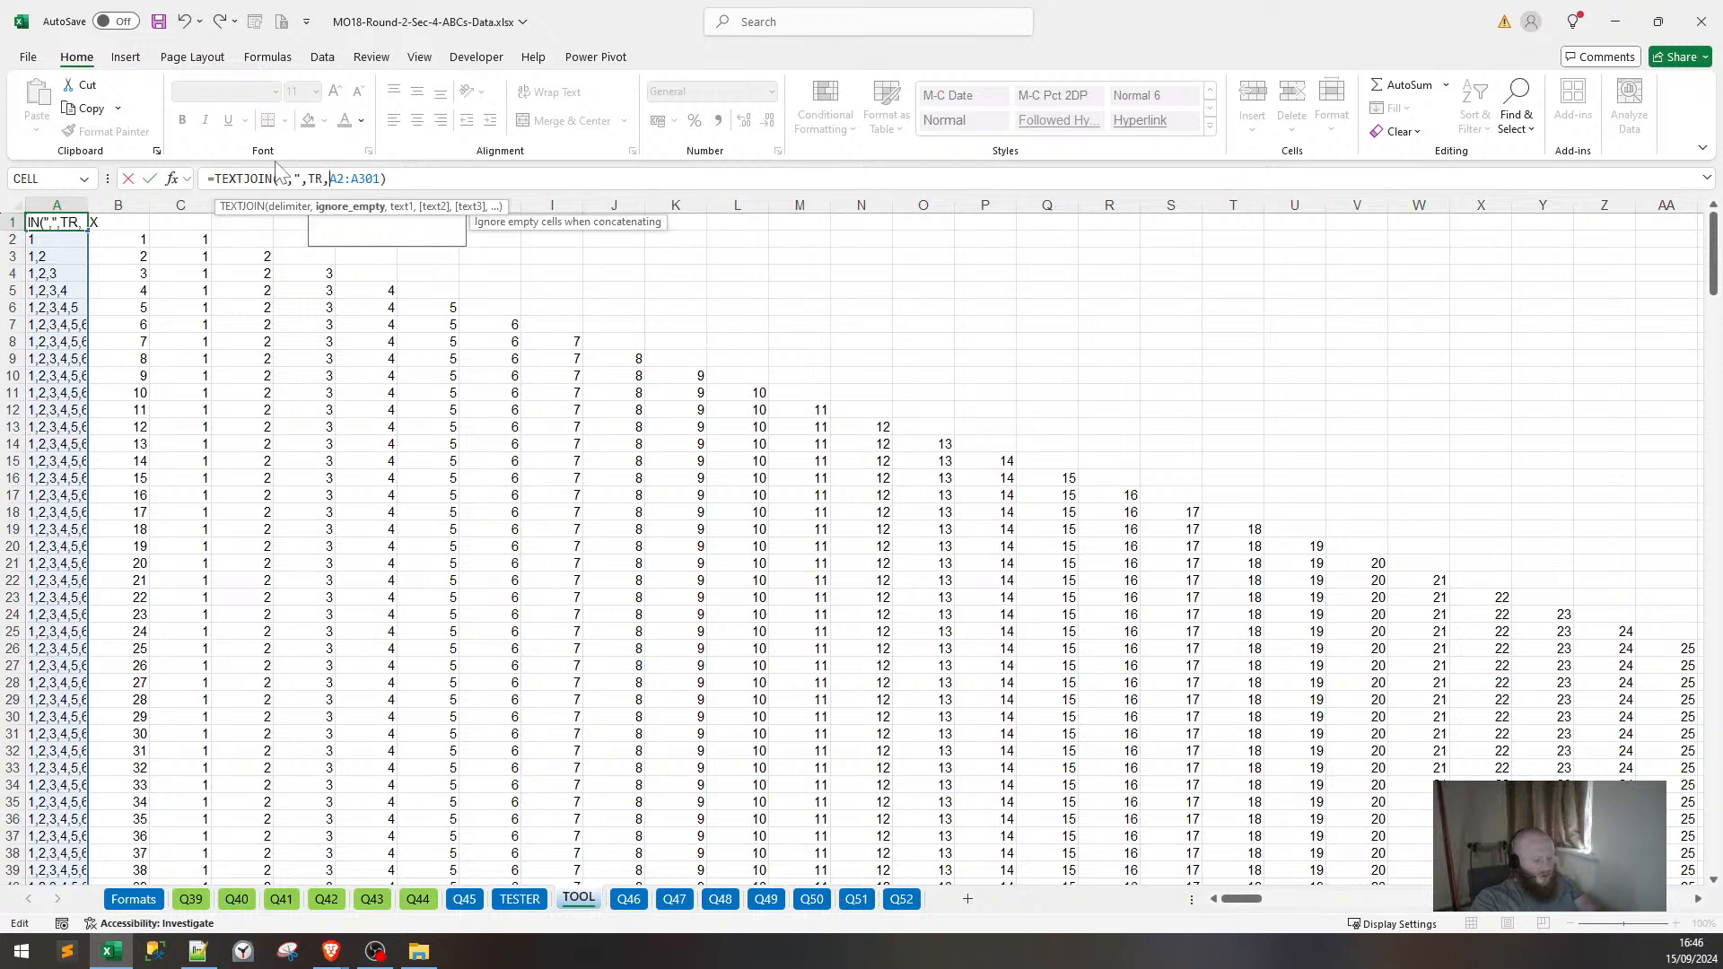
{"action": "left_click", "coordinate": [365, 178]}
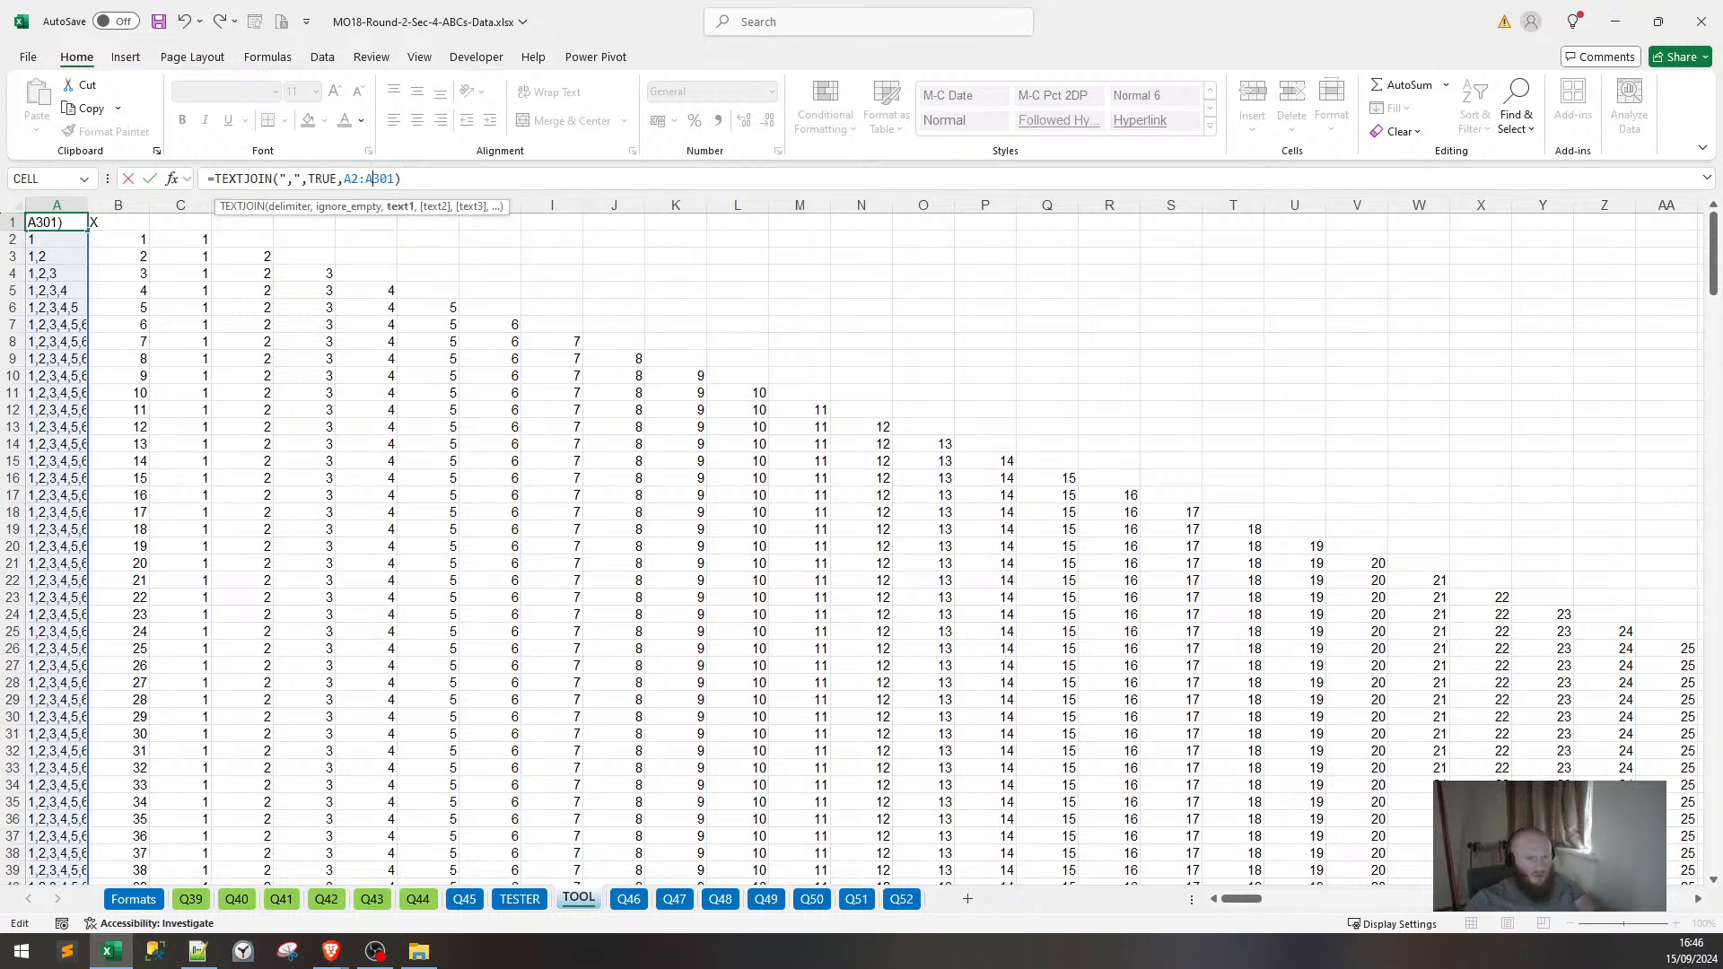
{"action": "left_click", "coordinate": [442, 182]}
{"action": "key", "text": "ctrl+Return"}
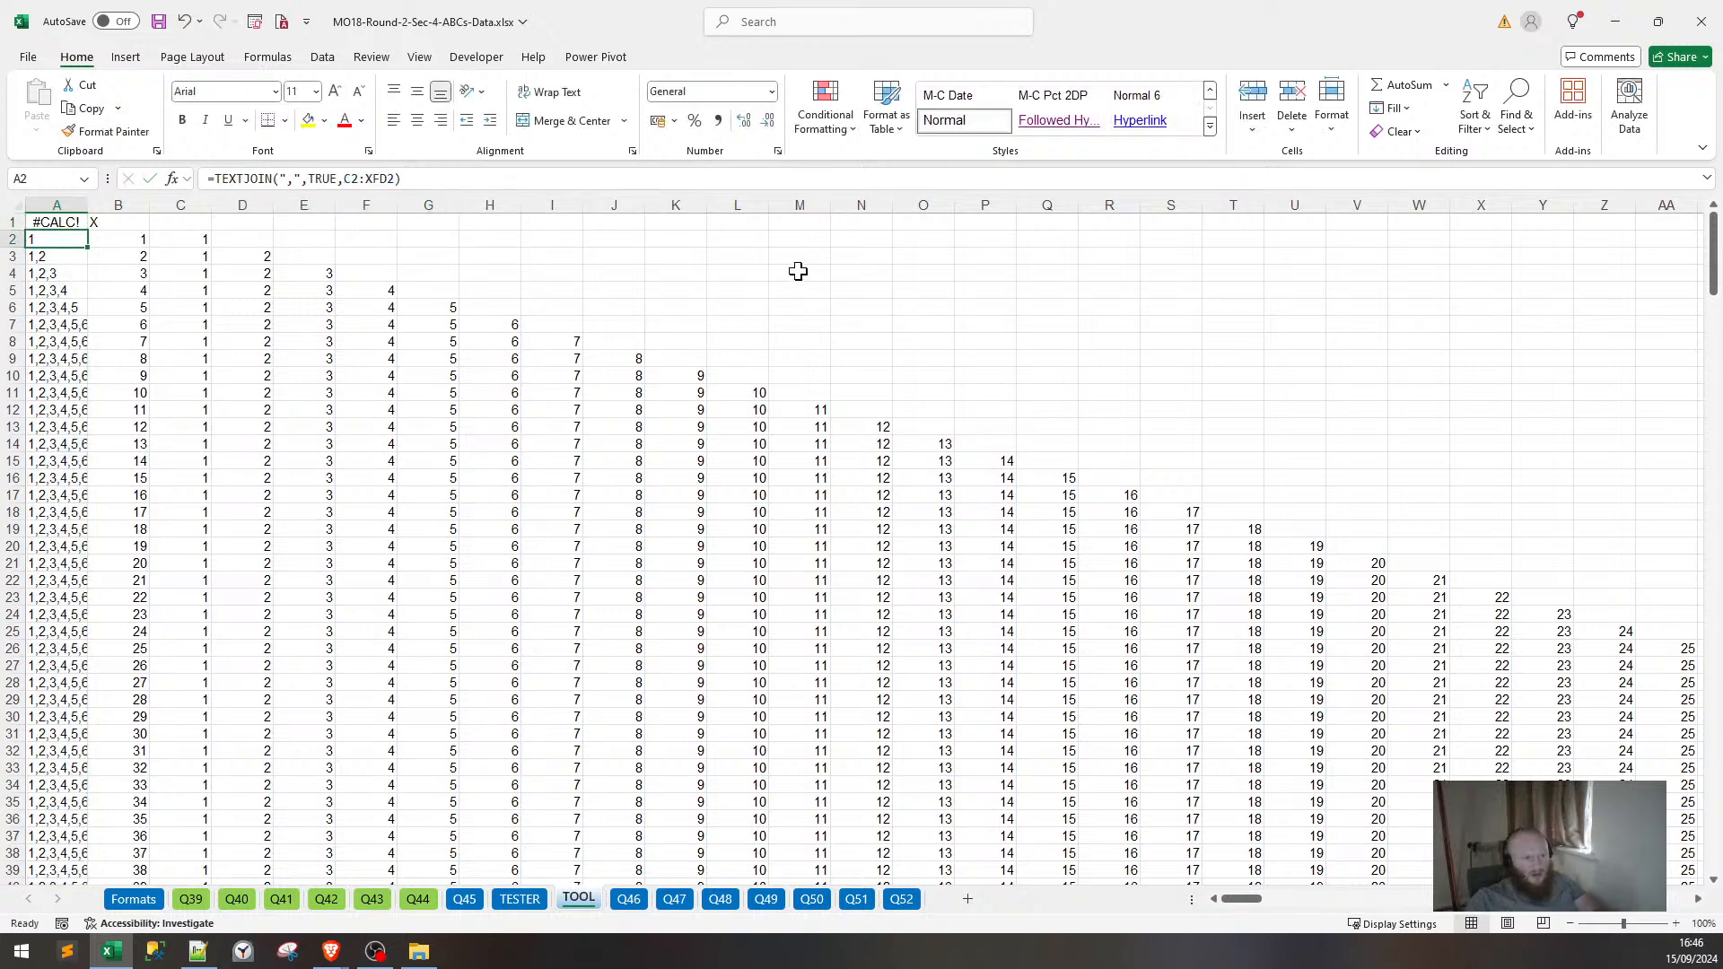
Inspect A2's C2:XFD2 join formula, then re-enter A1's TEXTJOIN formula, still #CALC!
{"action": "left_click", "coordinate": [137, 228]}
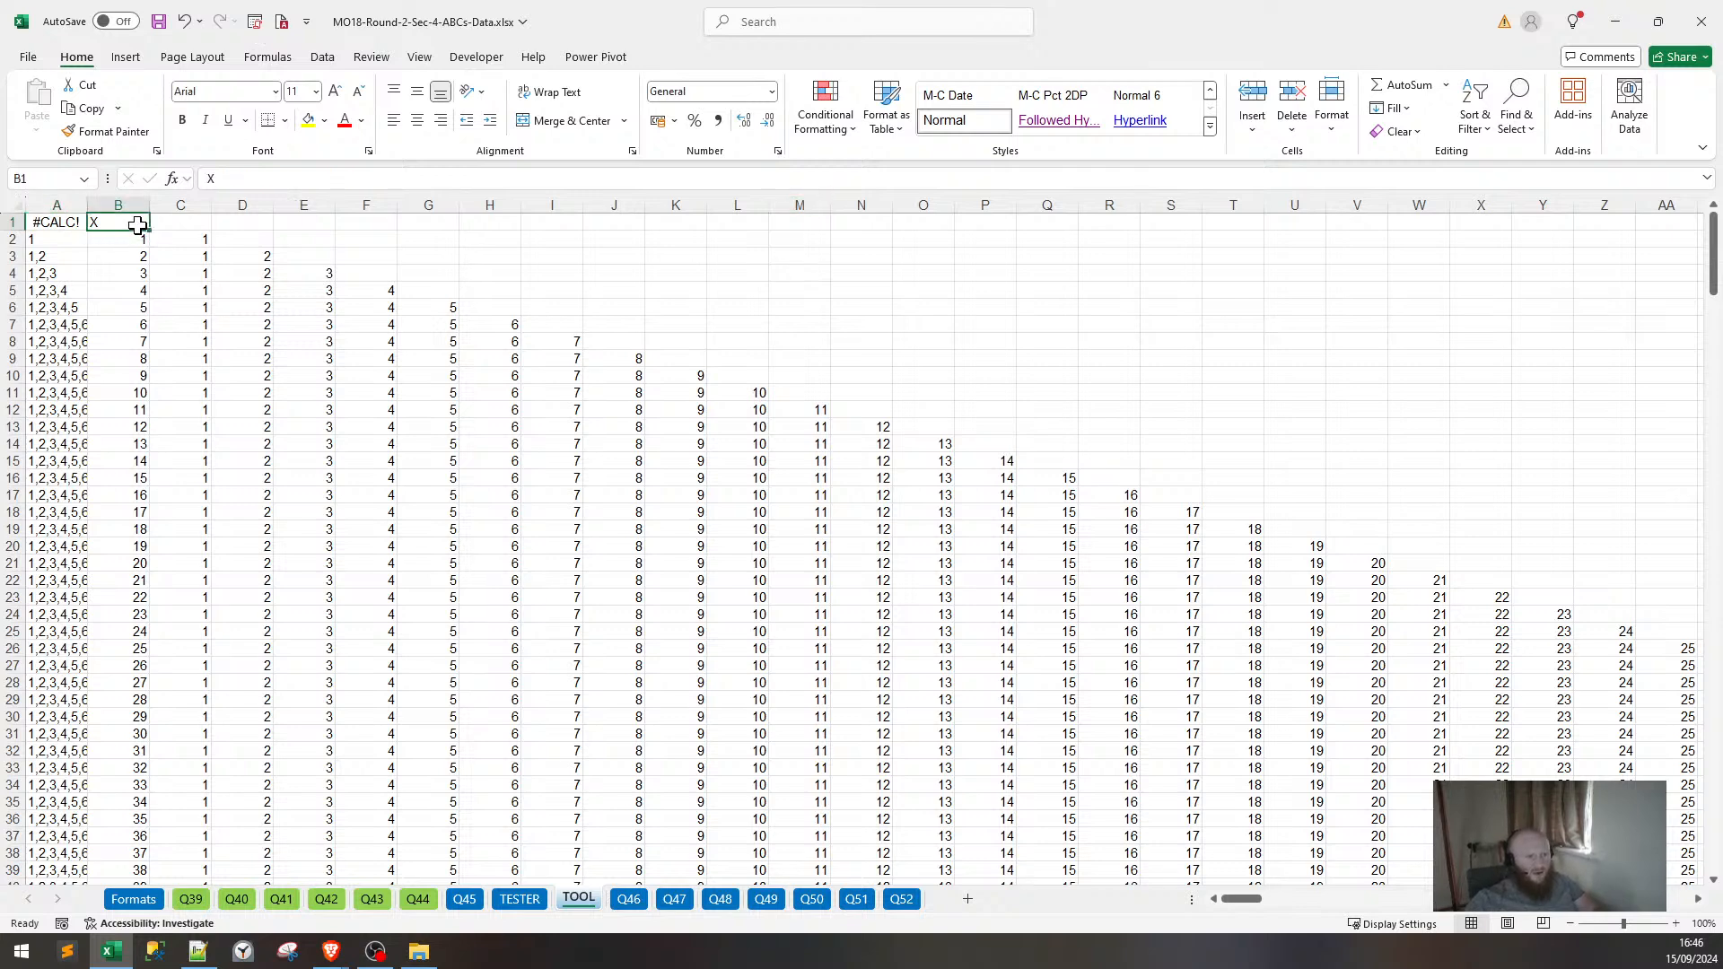
{"action": "left_click", "coordinate": [69, 225]}
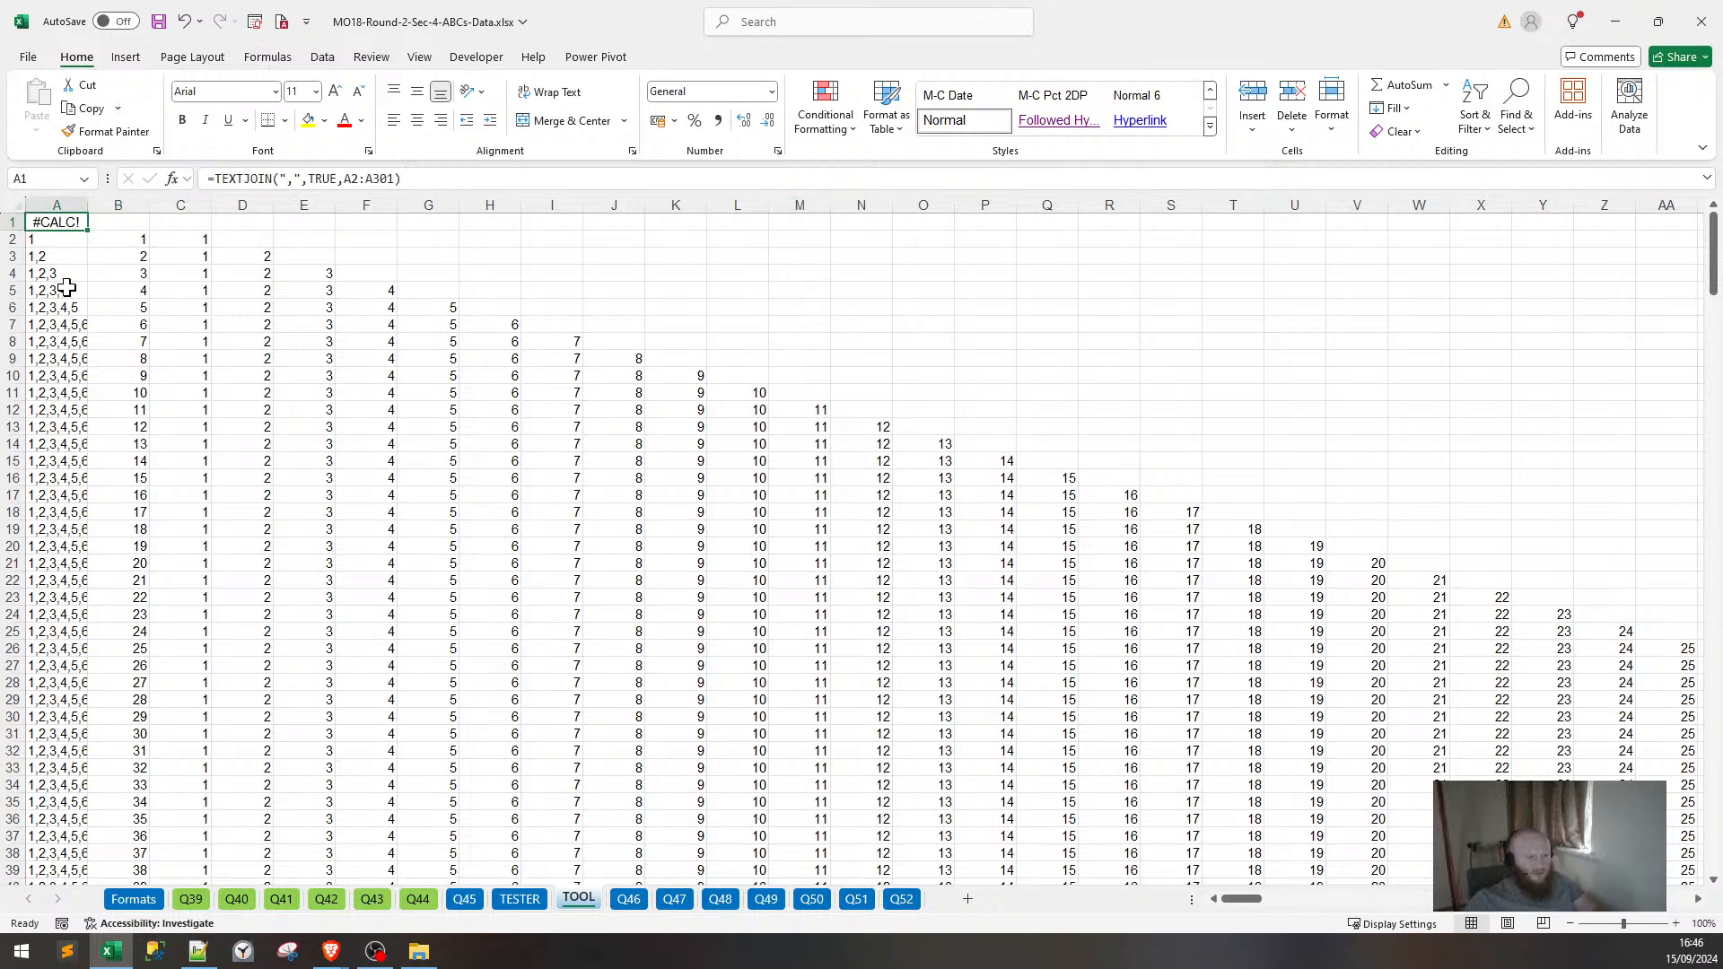
{"action": "left_click", "coordinate": [67, 289]}
{"action": "left_click", "coordinate": [60, 236]}
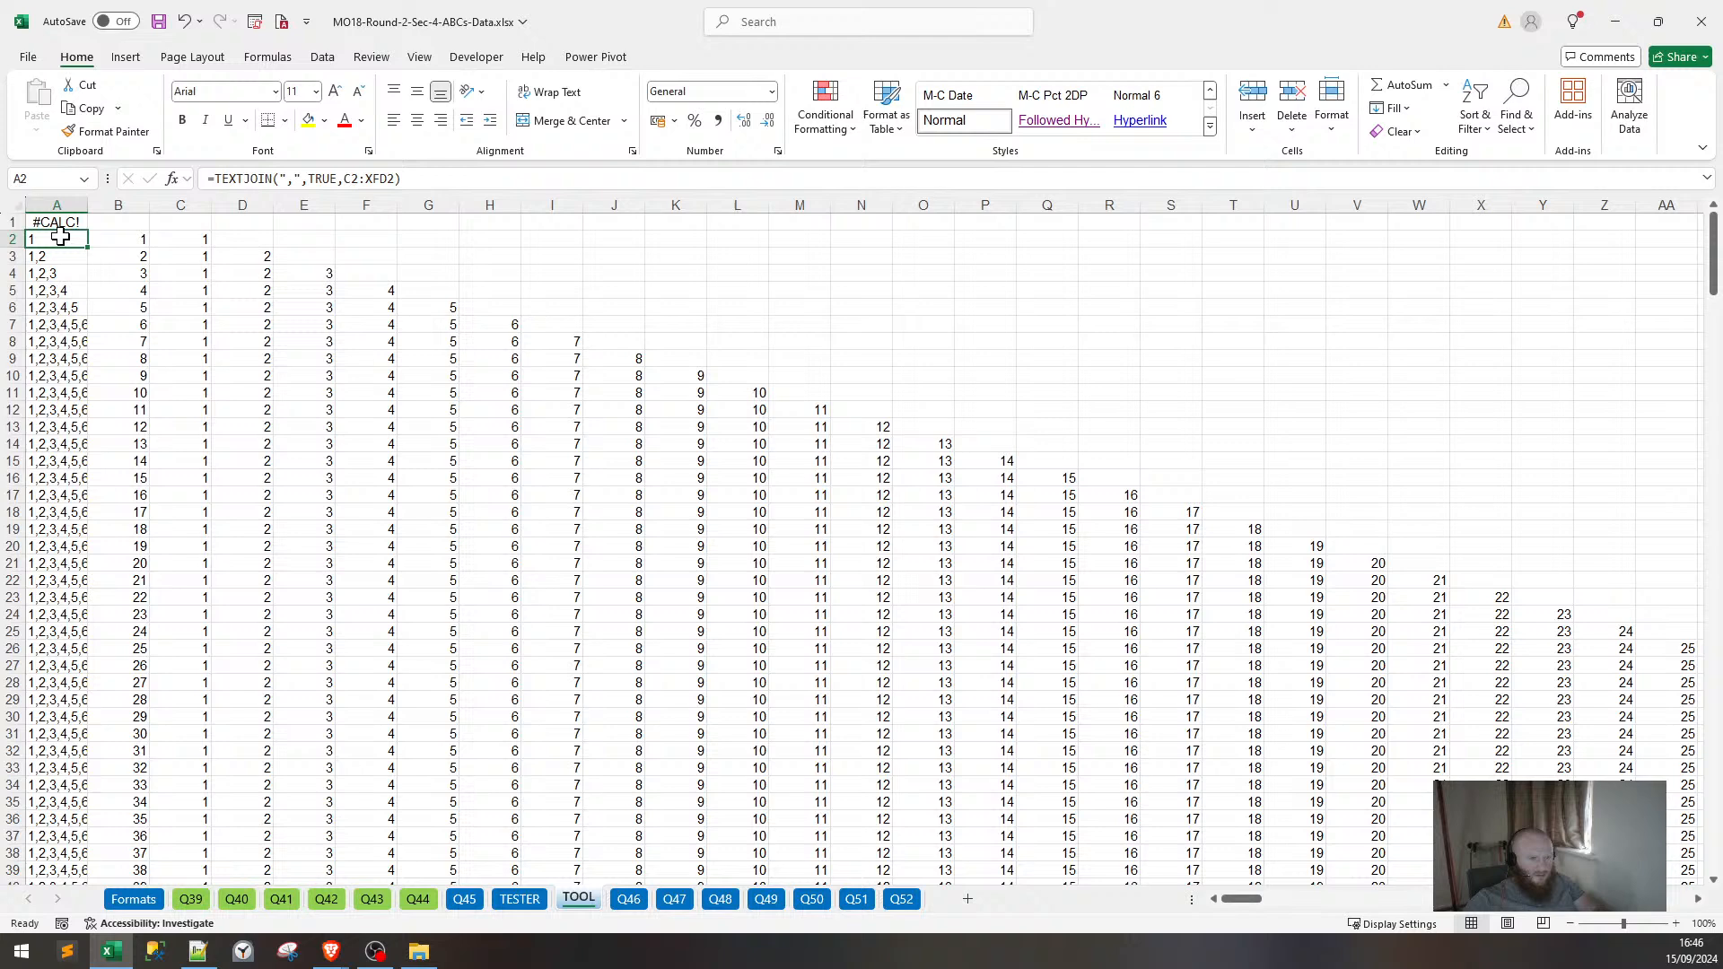
{"action": "left_click", "coordinate": [283, 178]}
{"action": "key", "text": "Right"}
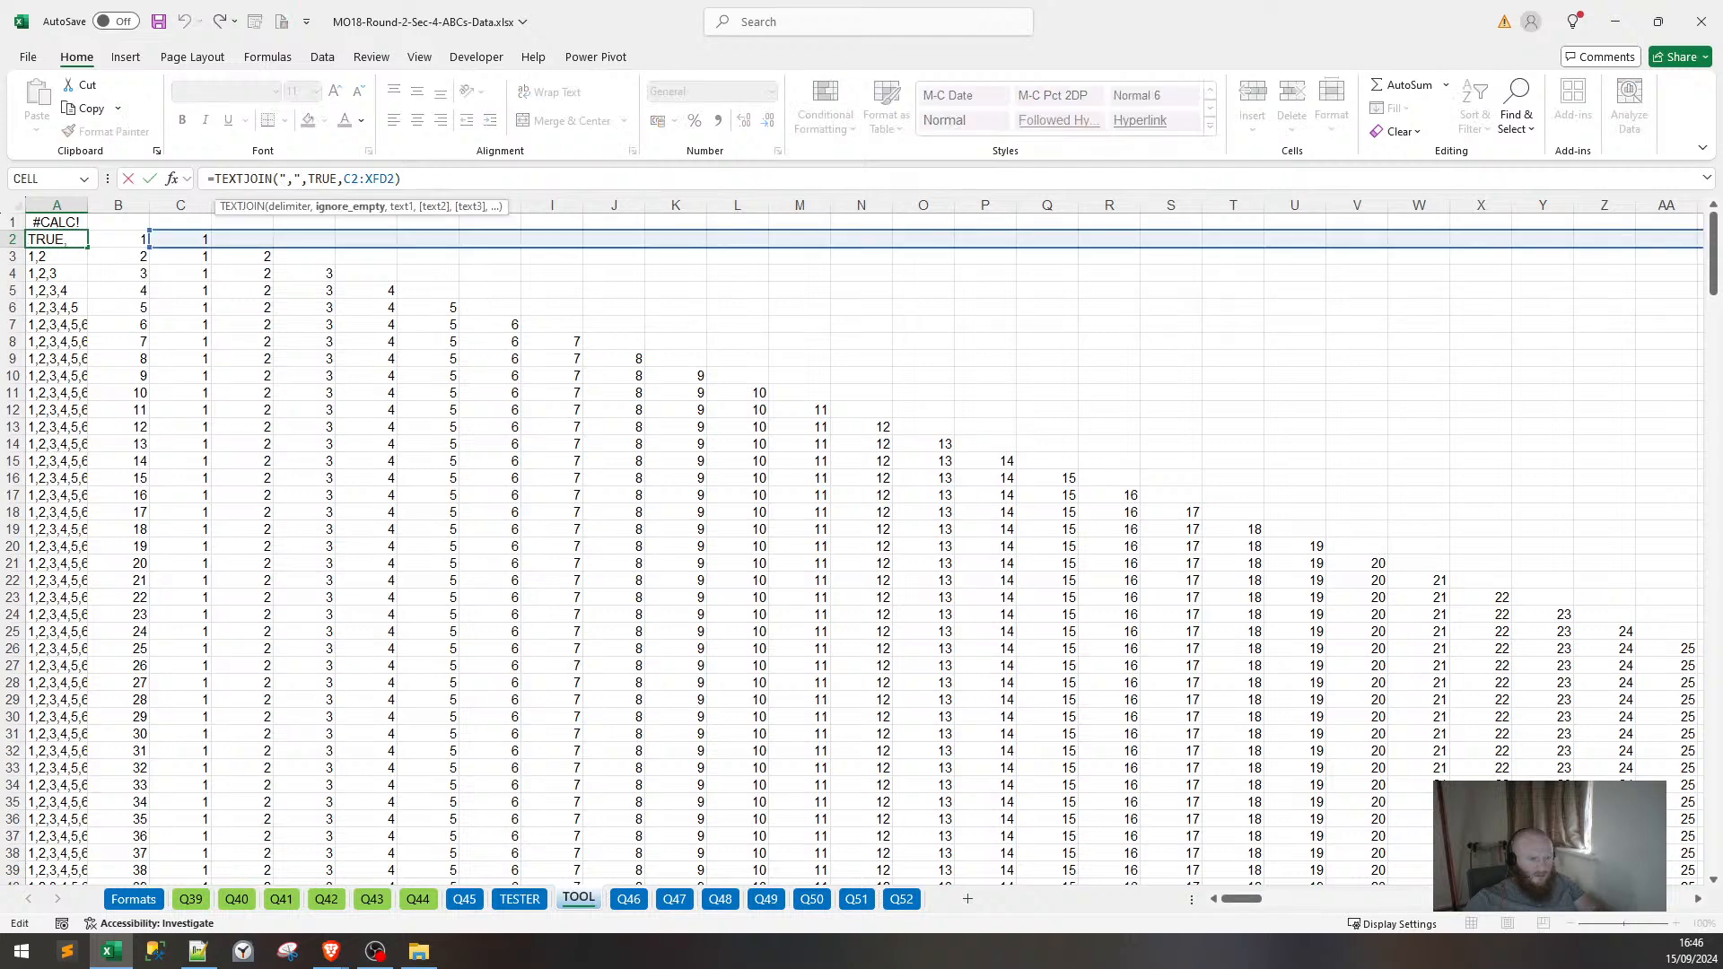
{"action": "key", "text": "Right"}
{"action": "key", "text": "Right"}
{"action": "key", "text": "Right"}
{"action": "key", "text": "Right"}
{"action": "key", "text": "Right"}
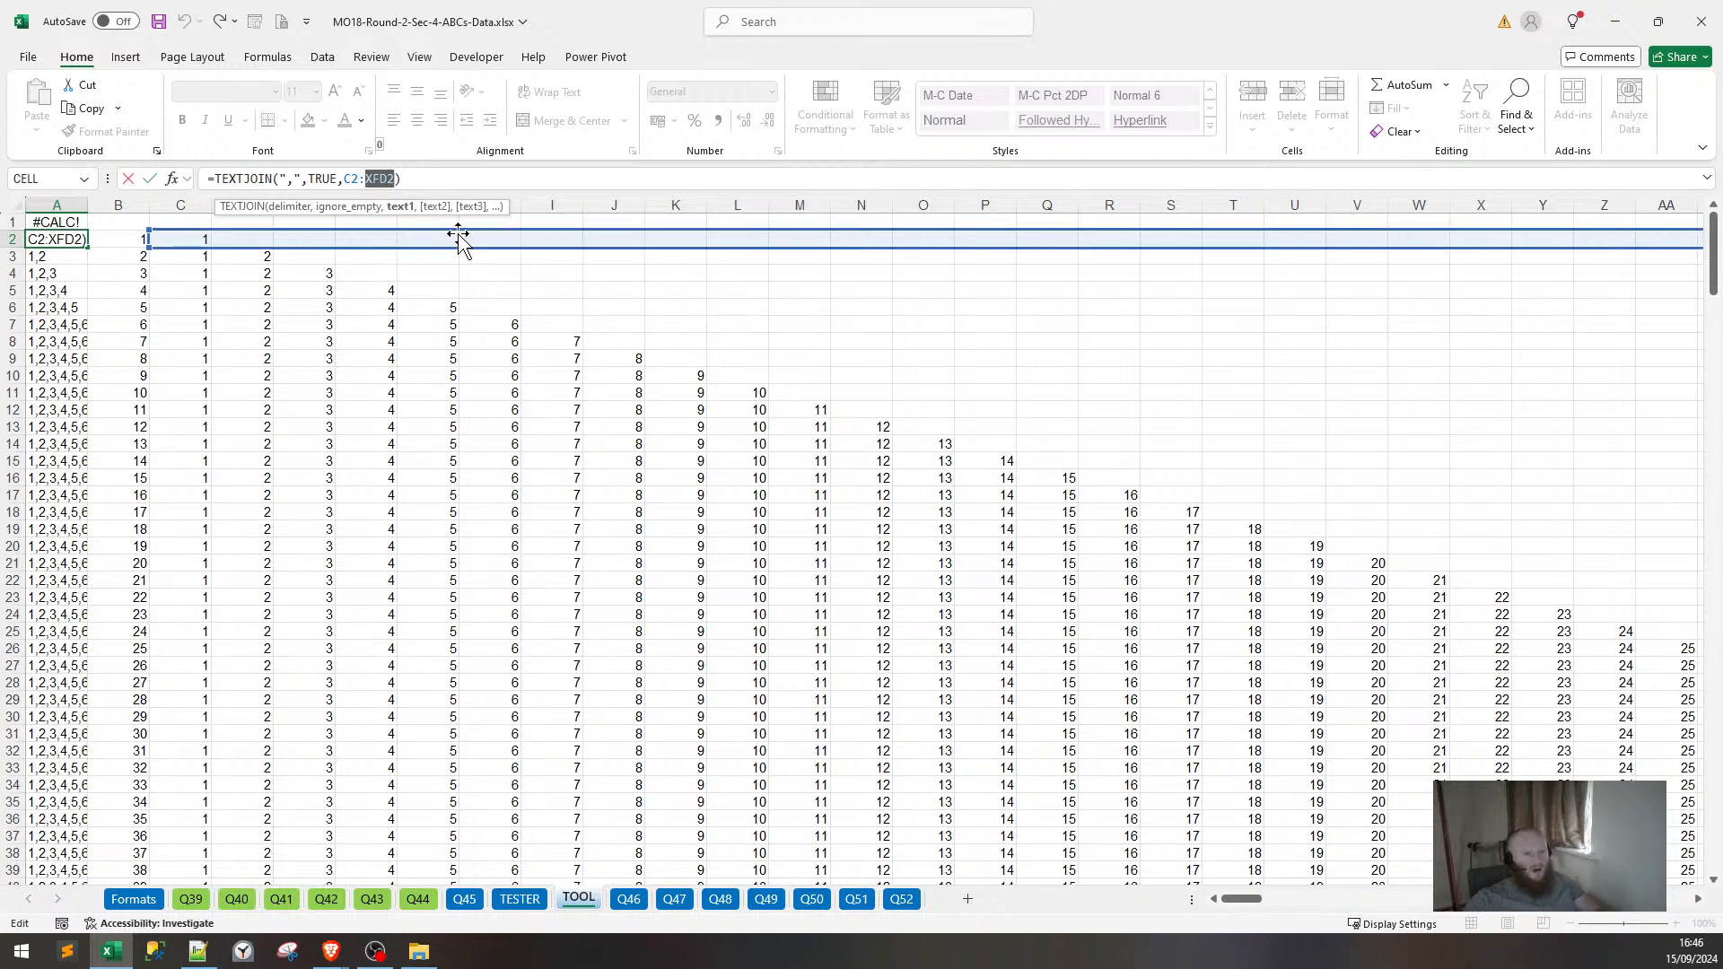
{"action": "key", "text": "Escape"}
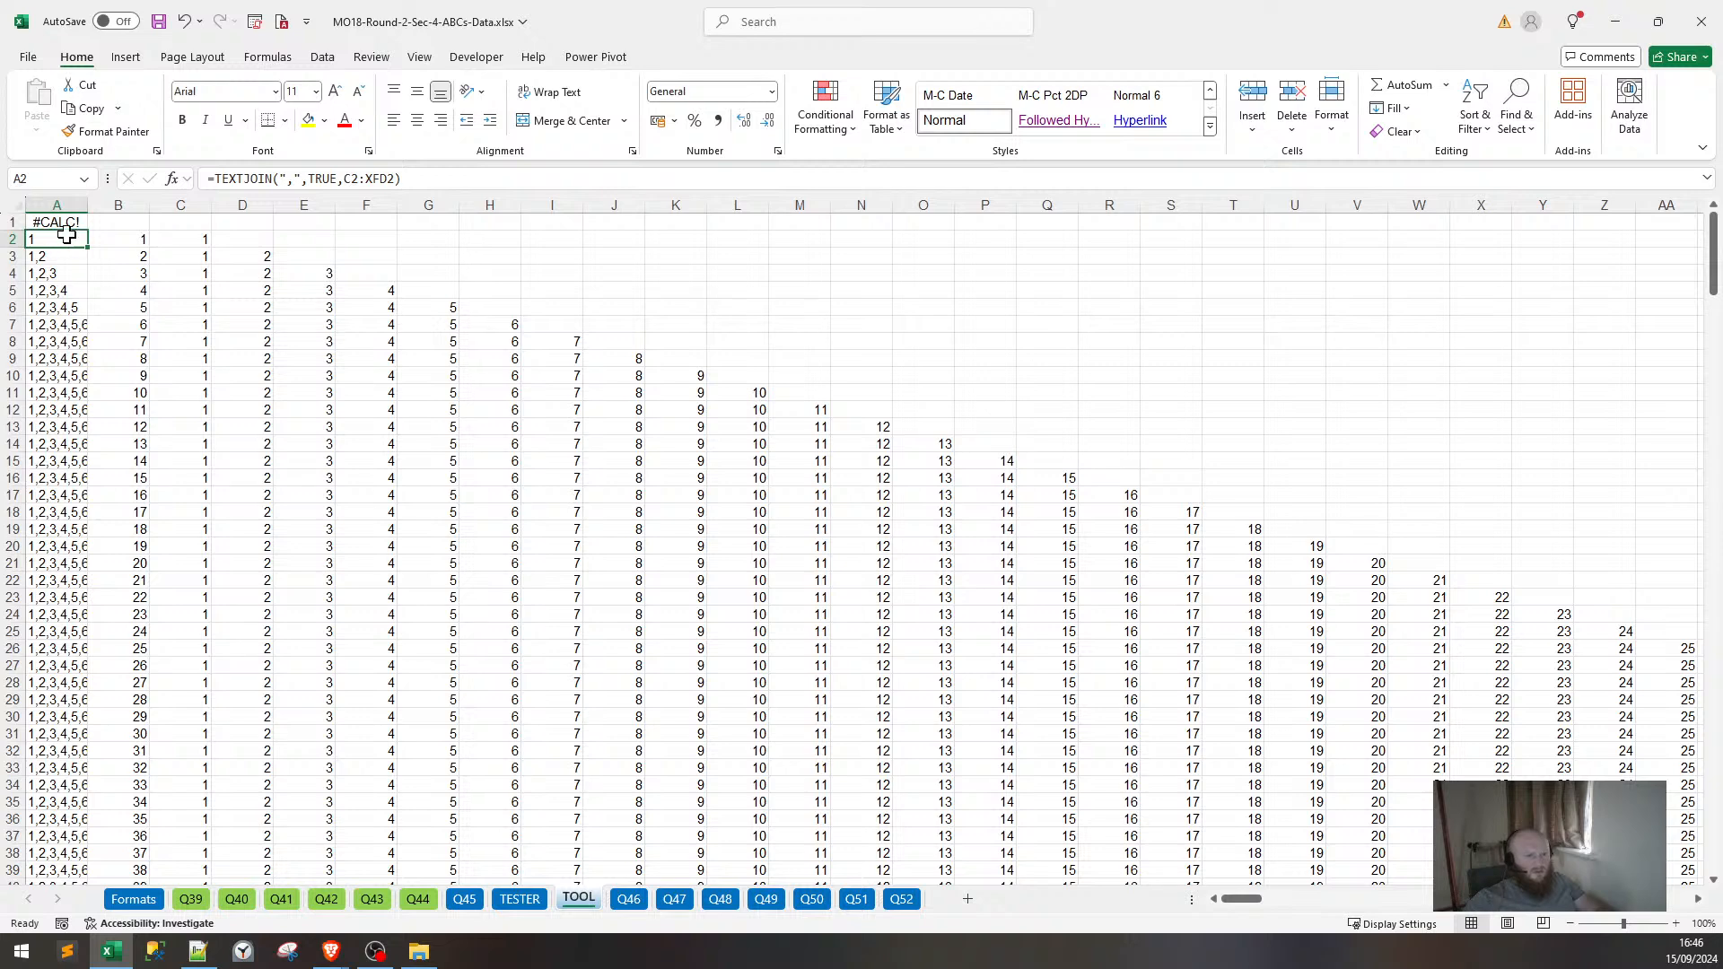
{"action": "left_click", "coordinate": [65, 222]}
{"action": "key", "text": "F2"}
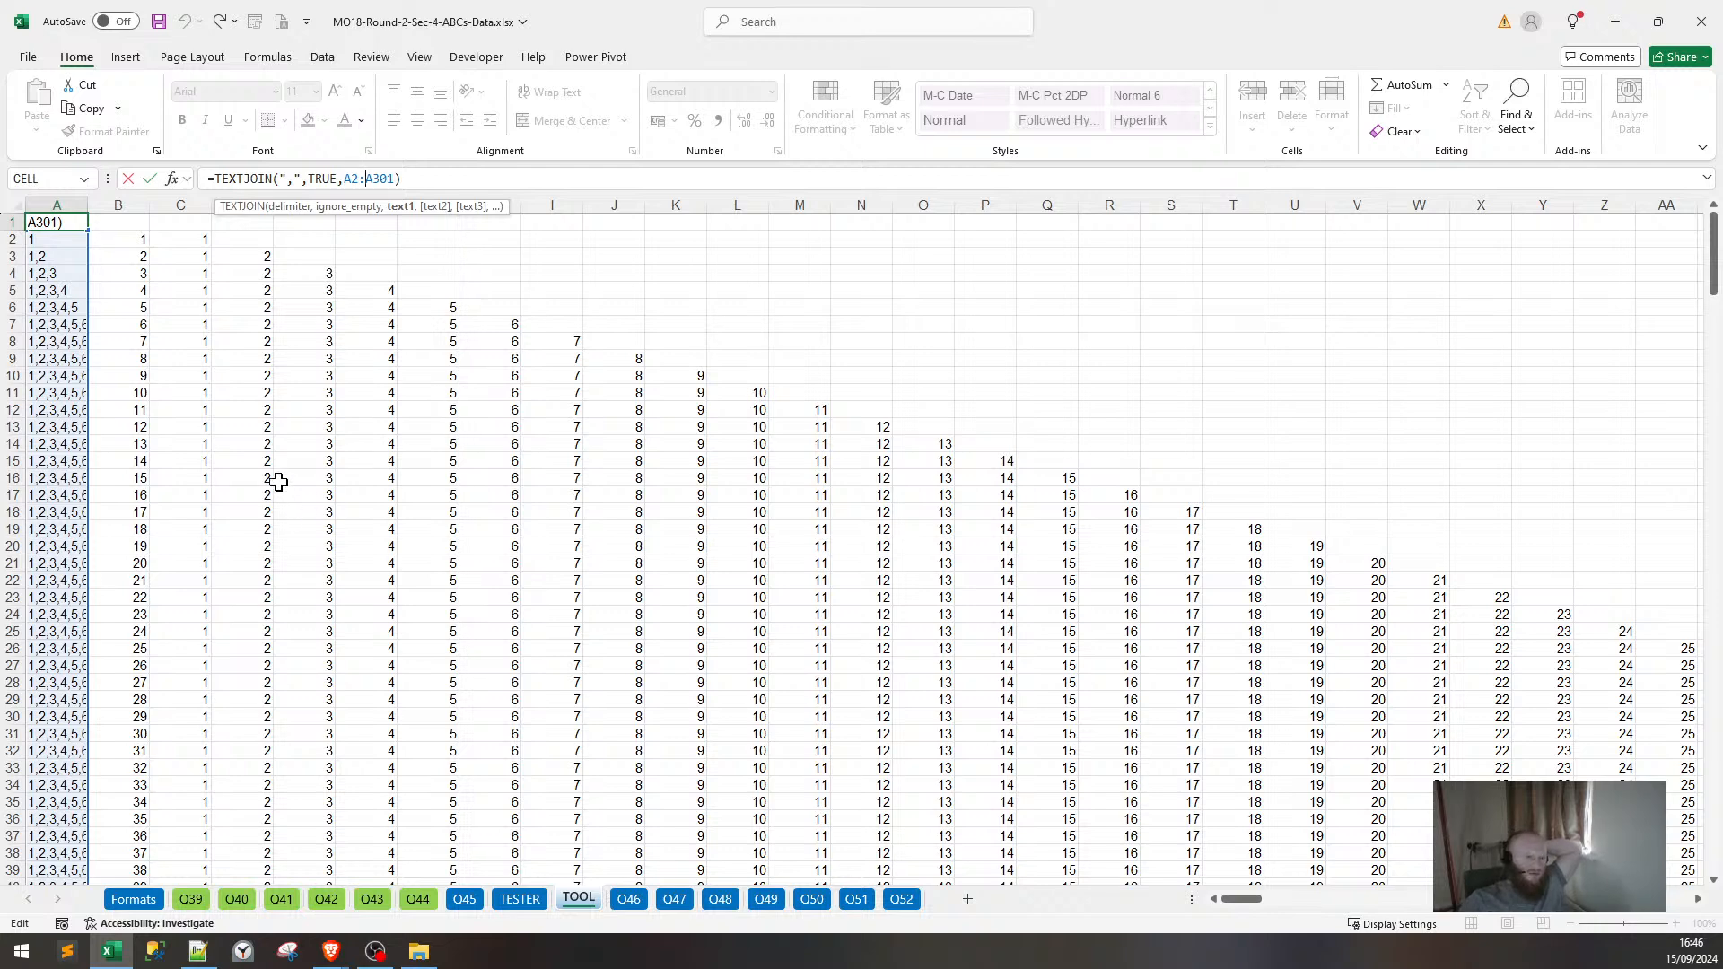
{"action": "left_click", "coordinate": [321, 178]}
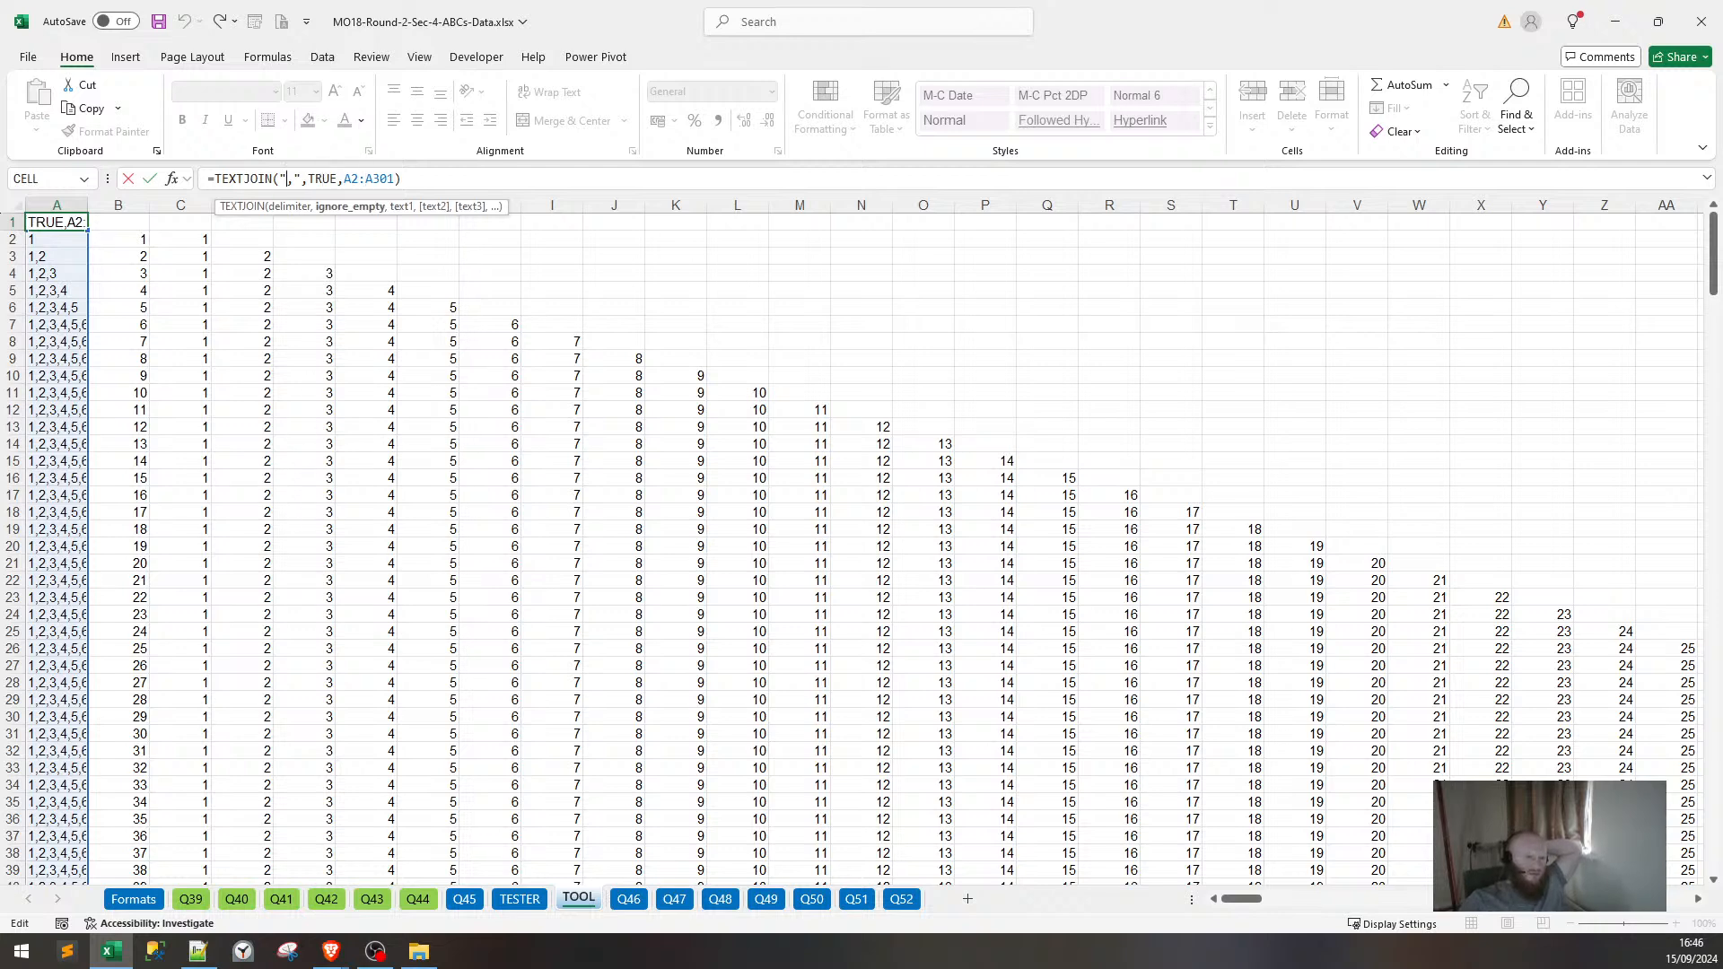
{"action": "key", "text": "Left"}
{"action": "key", "text": "Left"}
{"action": "key", "text": "Left"}
{"action": "key", "text": "Left"}
{"action": "key", "text": "Left"}
{"action": "key", "text": "Left"}
{"action": "key", "text": "Left"}
{"action": "key", "text": "Left"}
{"action": "key", "text": "Left"}
{"action": "key", "text": "Left"}
{"action": "key", "text": "Left"}
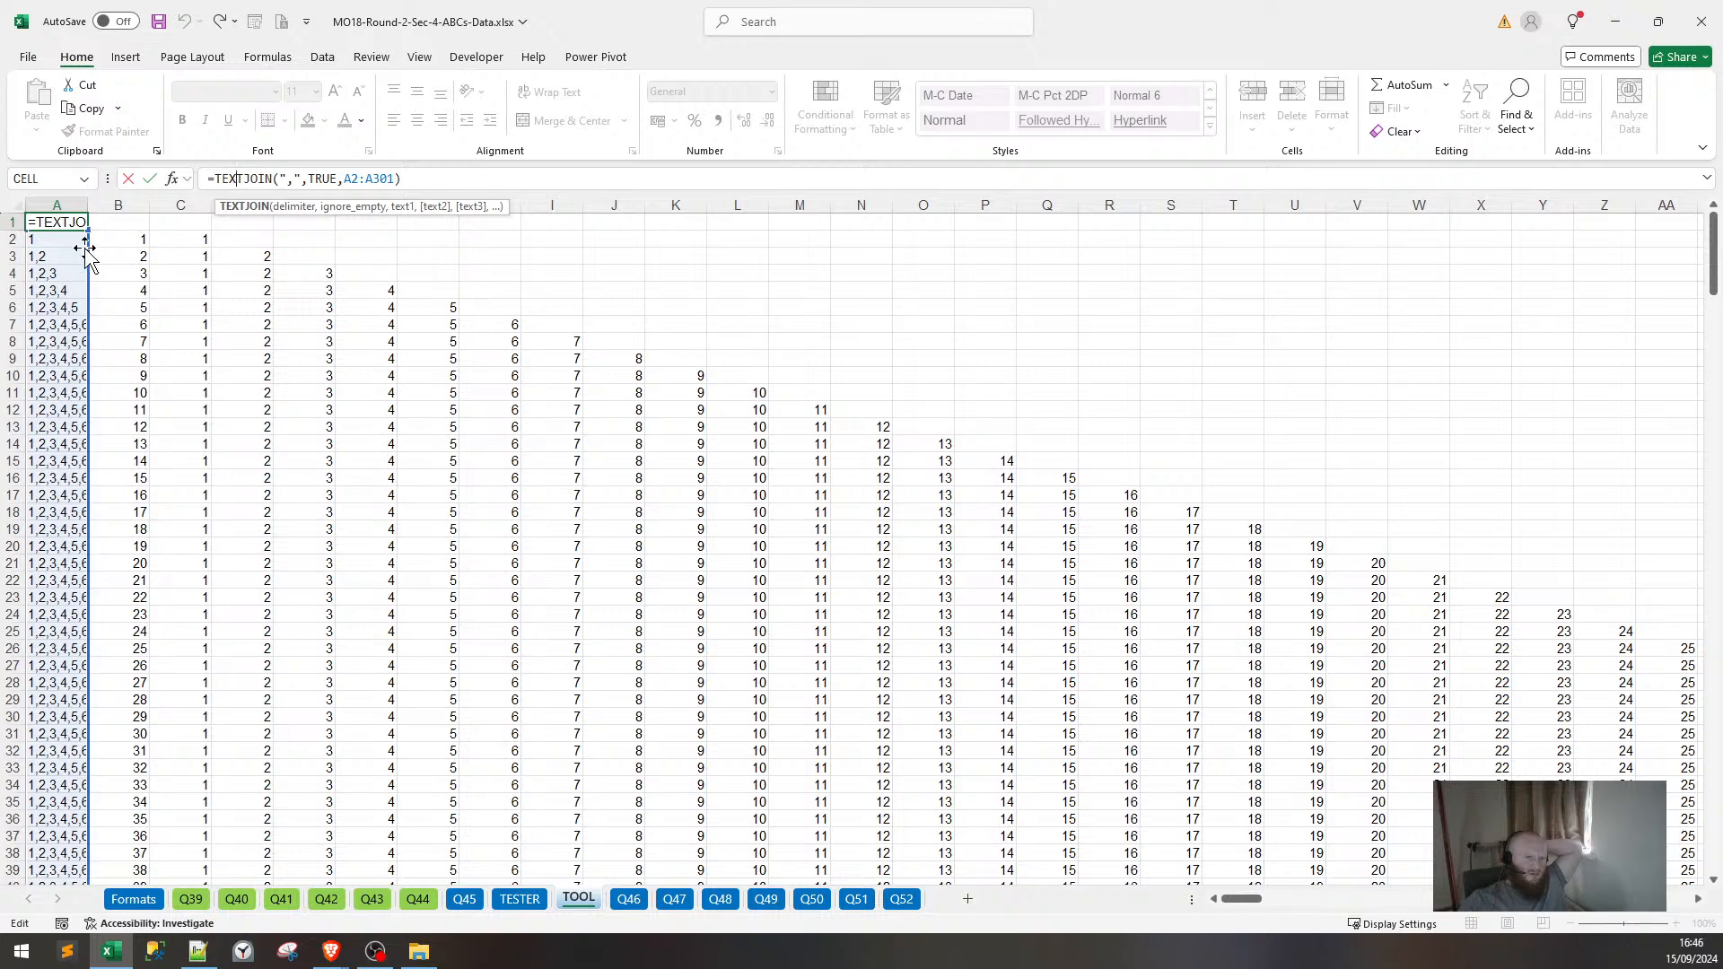
{"action": "key", "text": "ctrl+Return"}
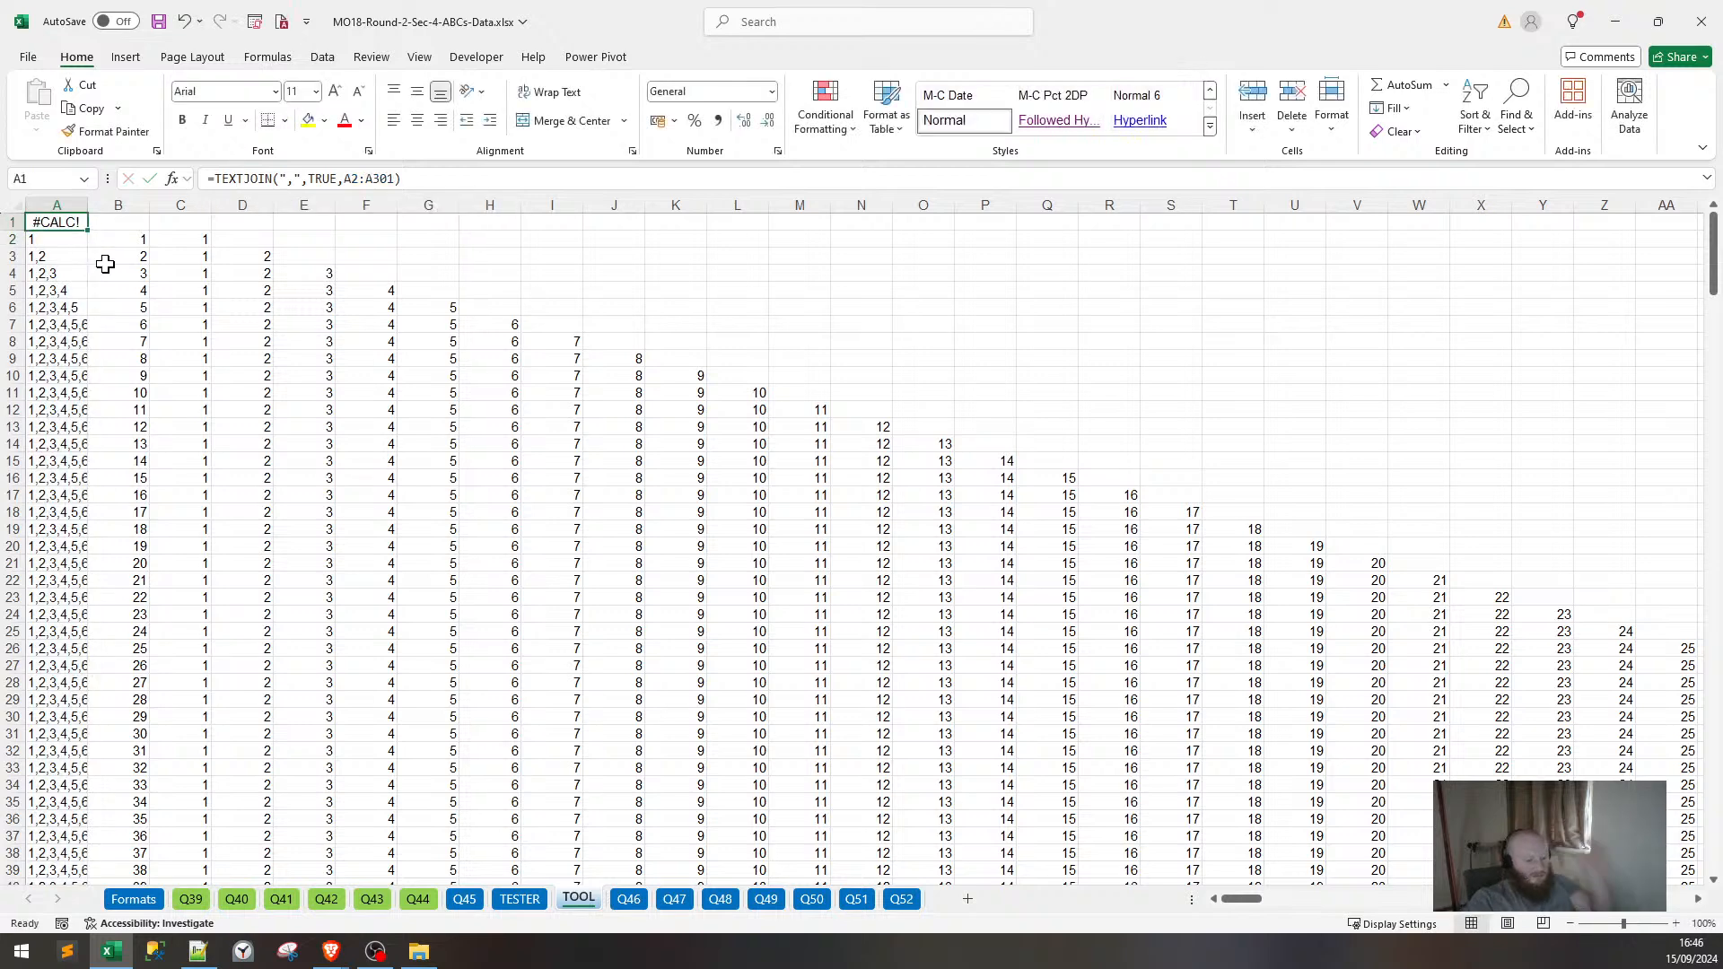
Try replacing A1's formula with =CONCAT(A2:A301), then abandon it.
{"action": "type", "text": "=CONCAT"}
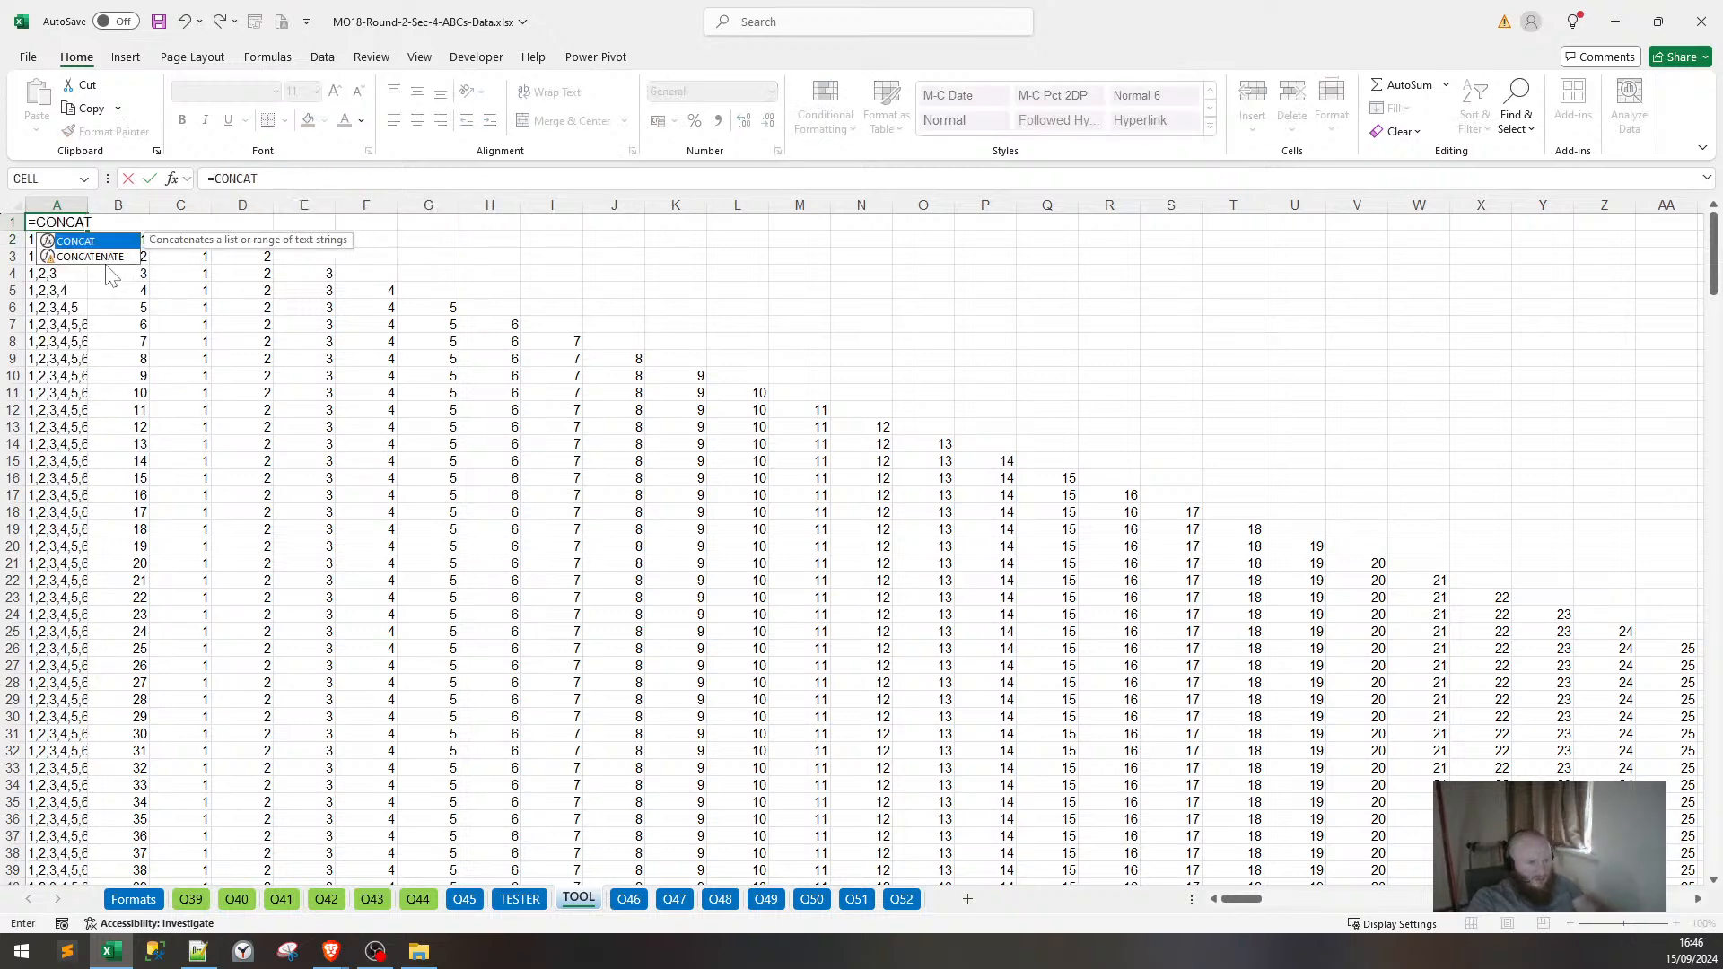
{"action": "type", "text": "("}
{"action": "key", "text": "Escape"}
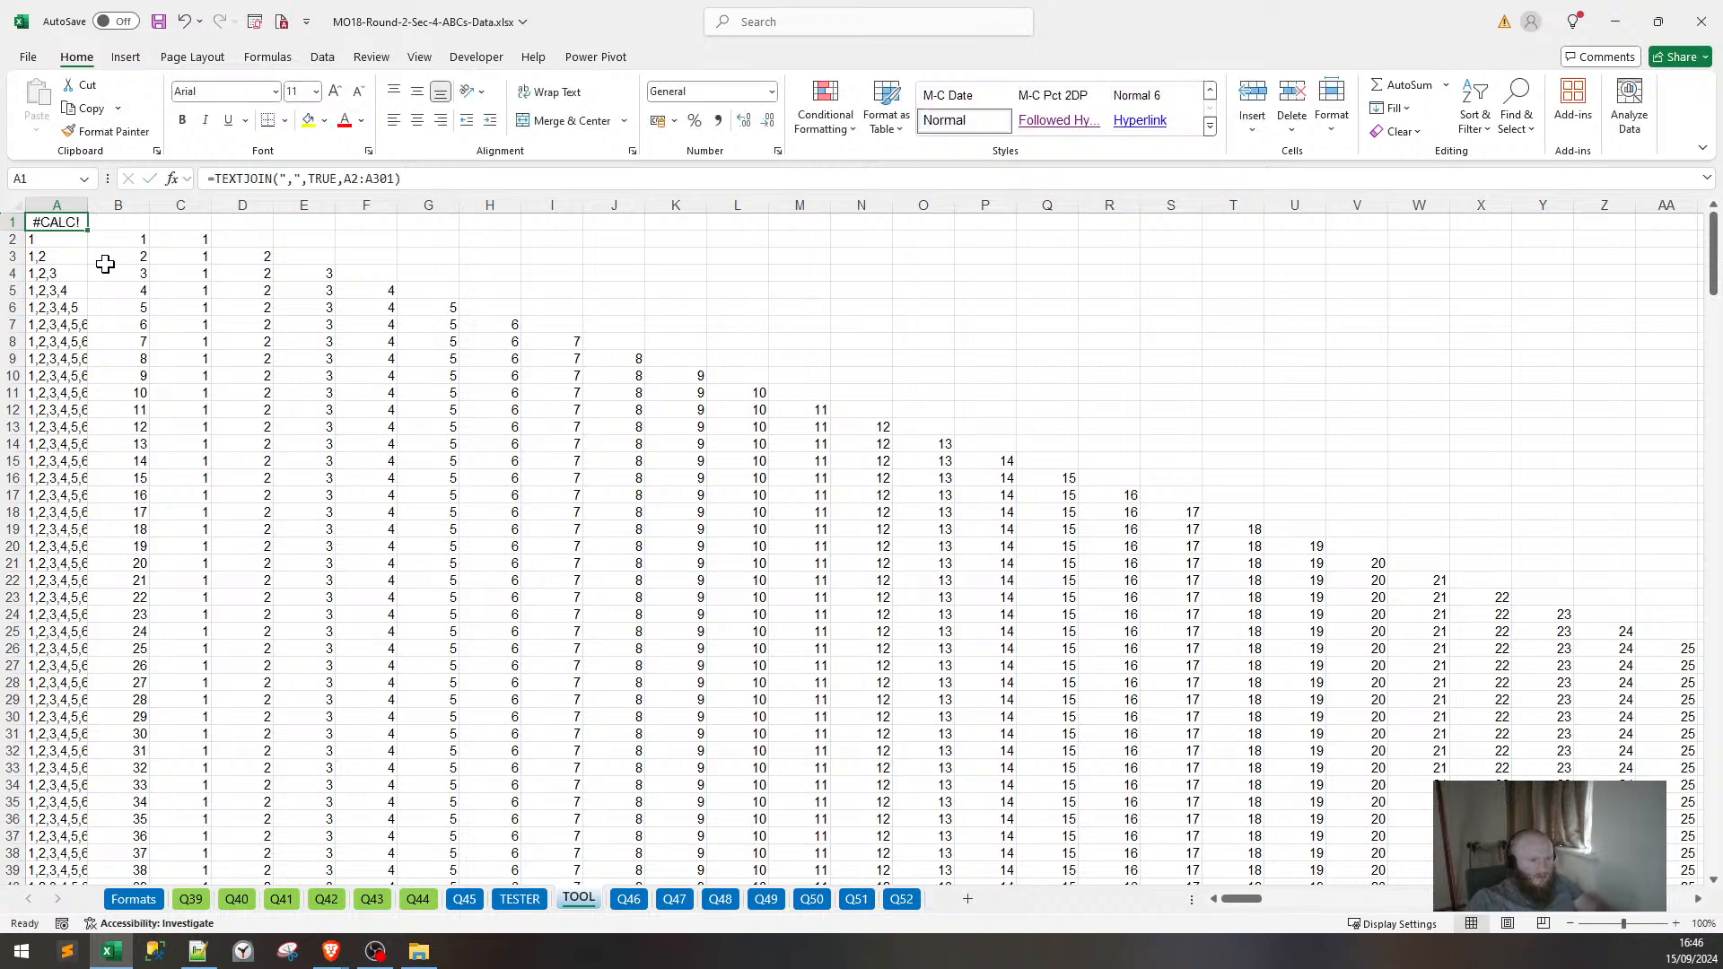
{"action": "type", "text": "=CONCAT"}
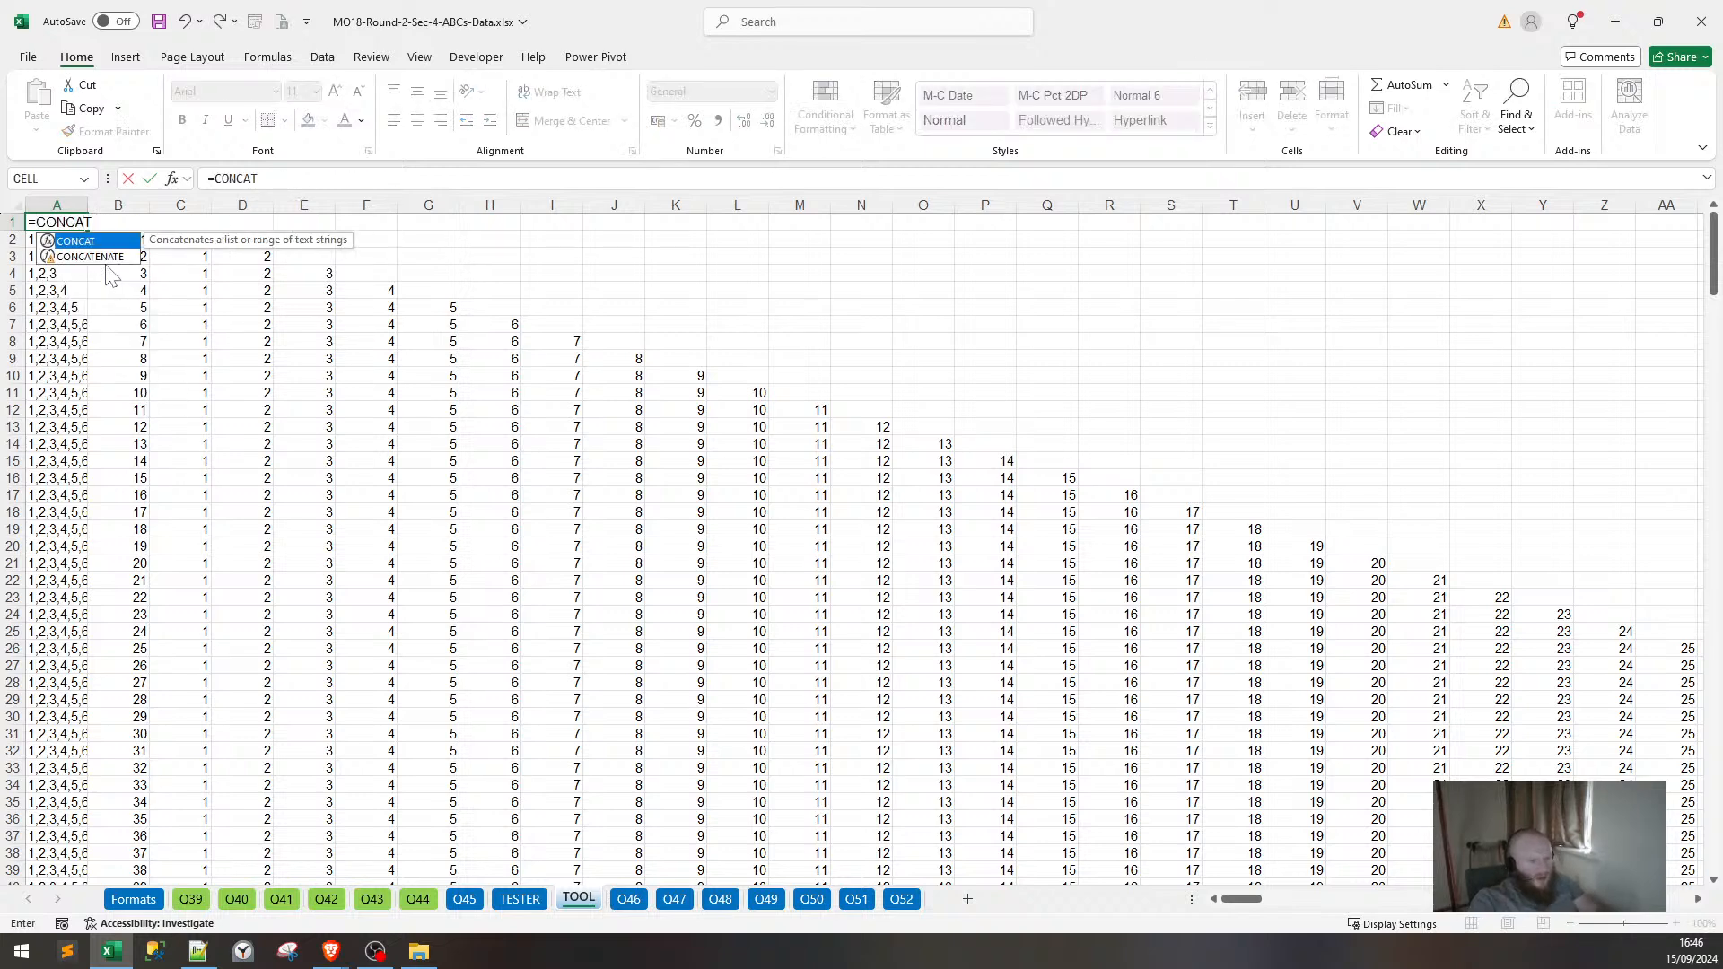
{"action": "type", "text": "("}
{"action": "key", "text": "Down"}
{"action": "key", "text": "ctrl+shift+Down"}
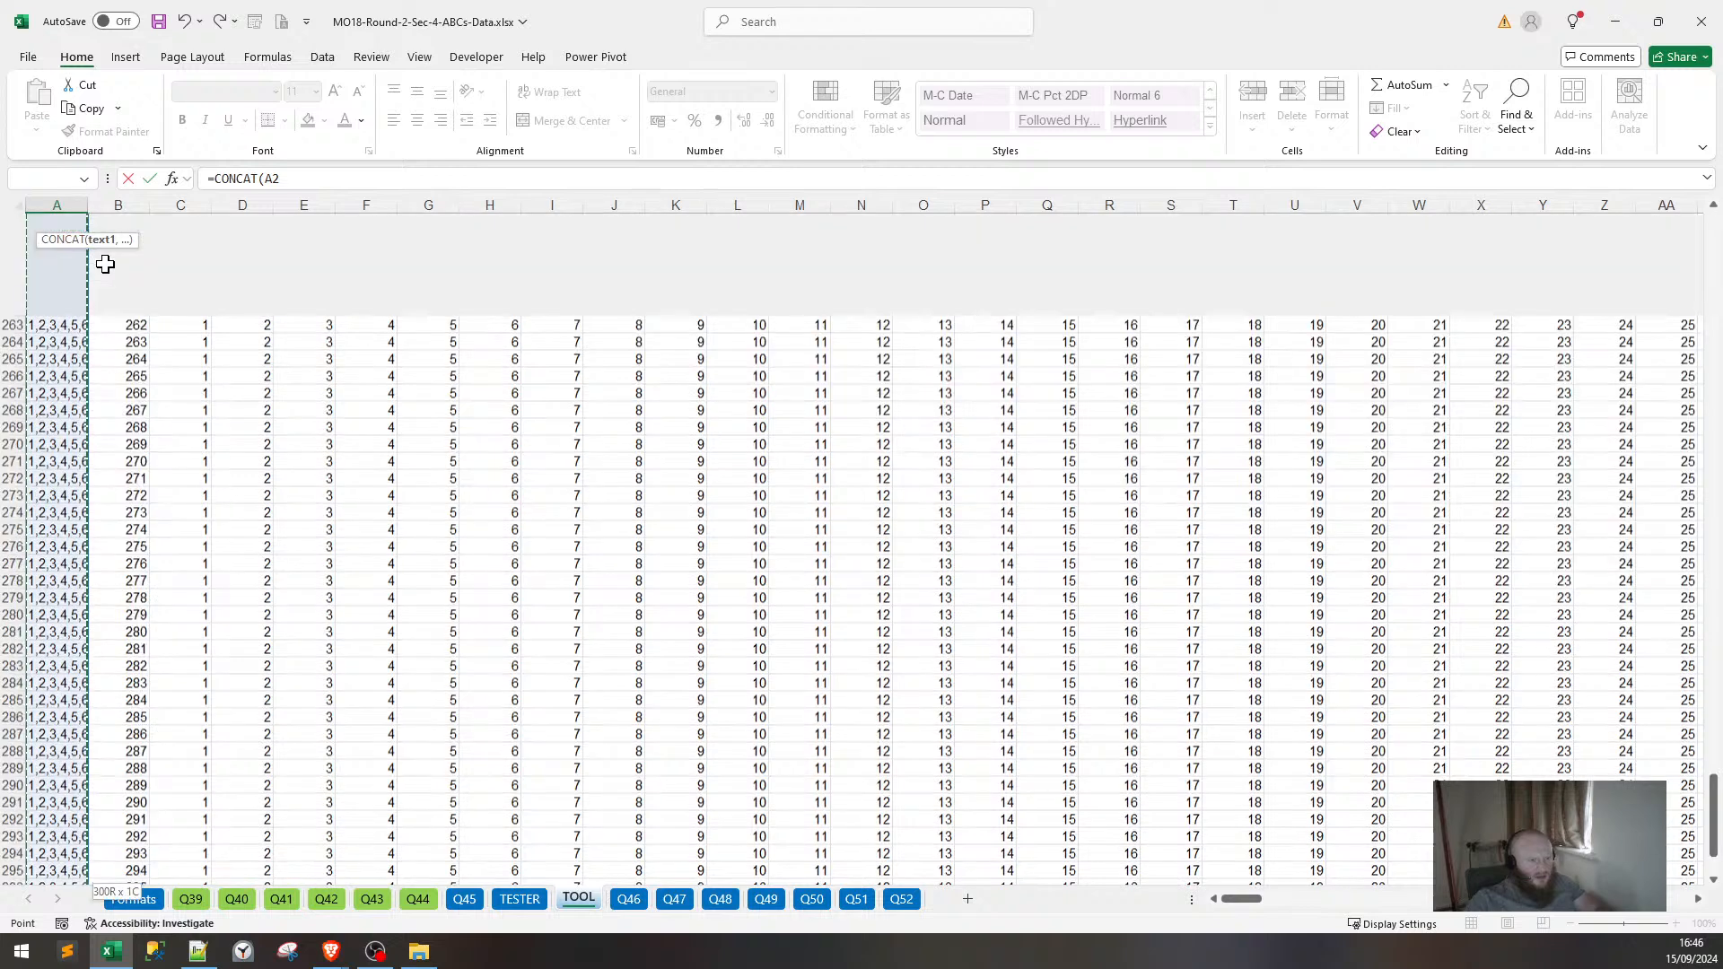
{"action": "key", "text": "Escape"}
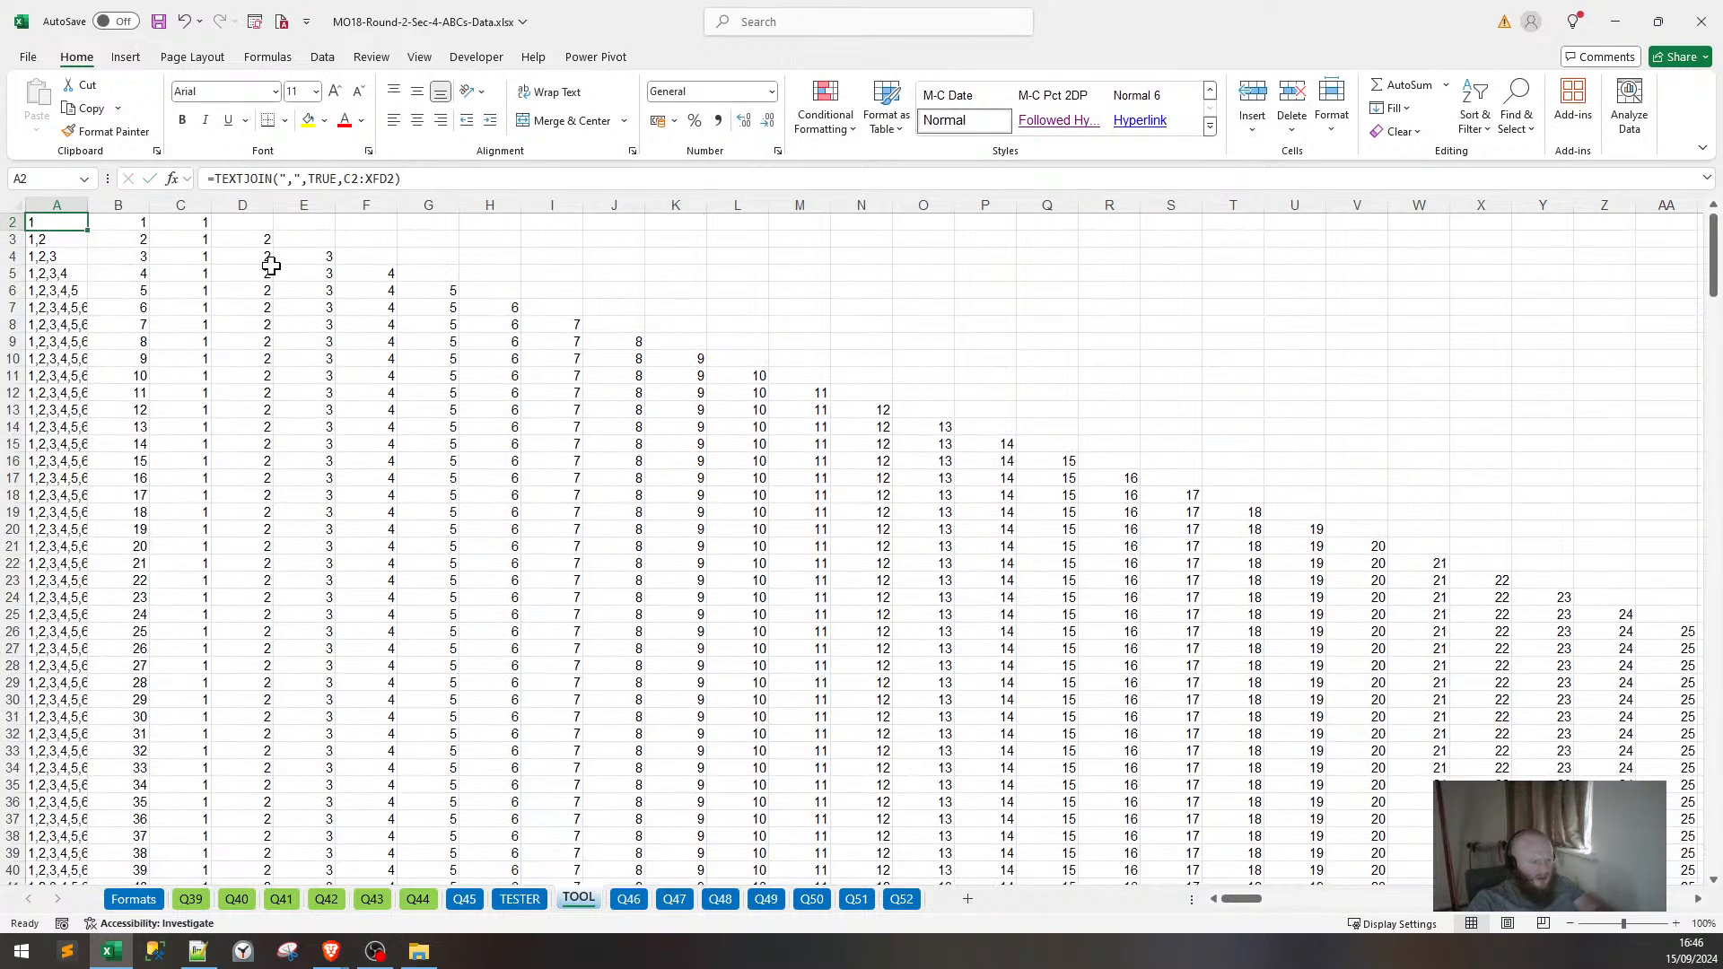
Delete the failing formula from cell A1.
{"action": "scroll", "coordinate": [271, 264], "scroll_direction": "up", "scroll_amount": 1}
{"action": "left_click", "coordinate": [29, 222]}
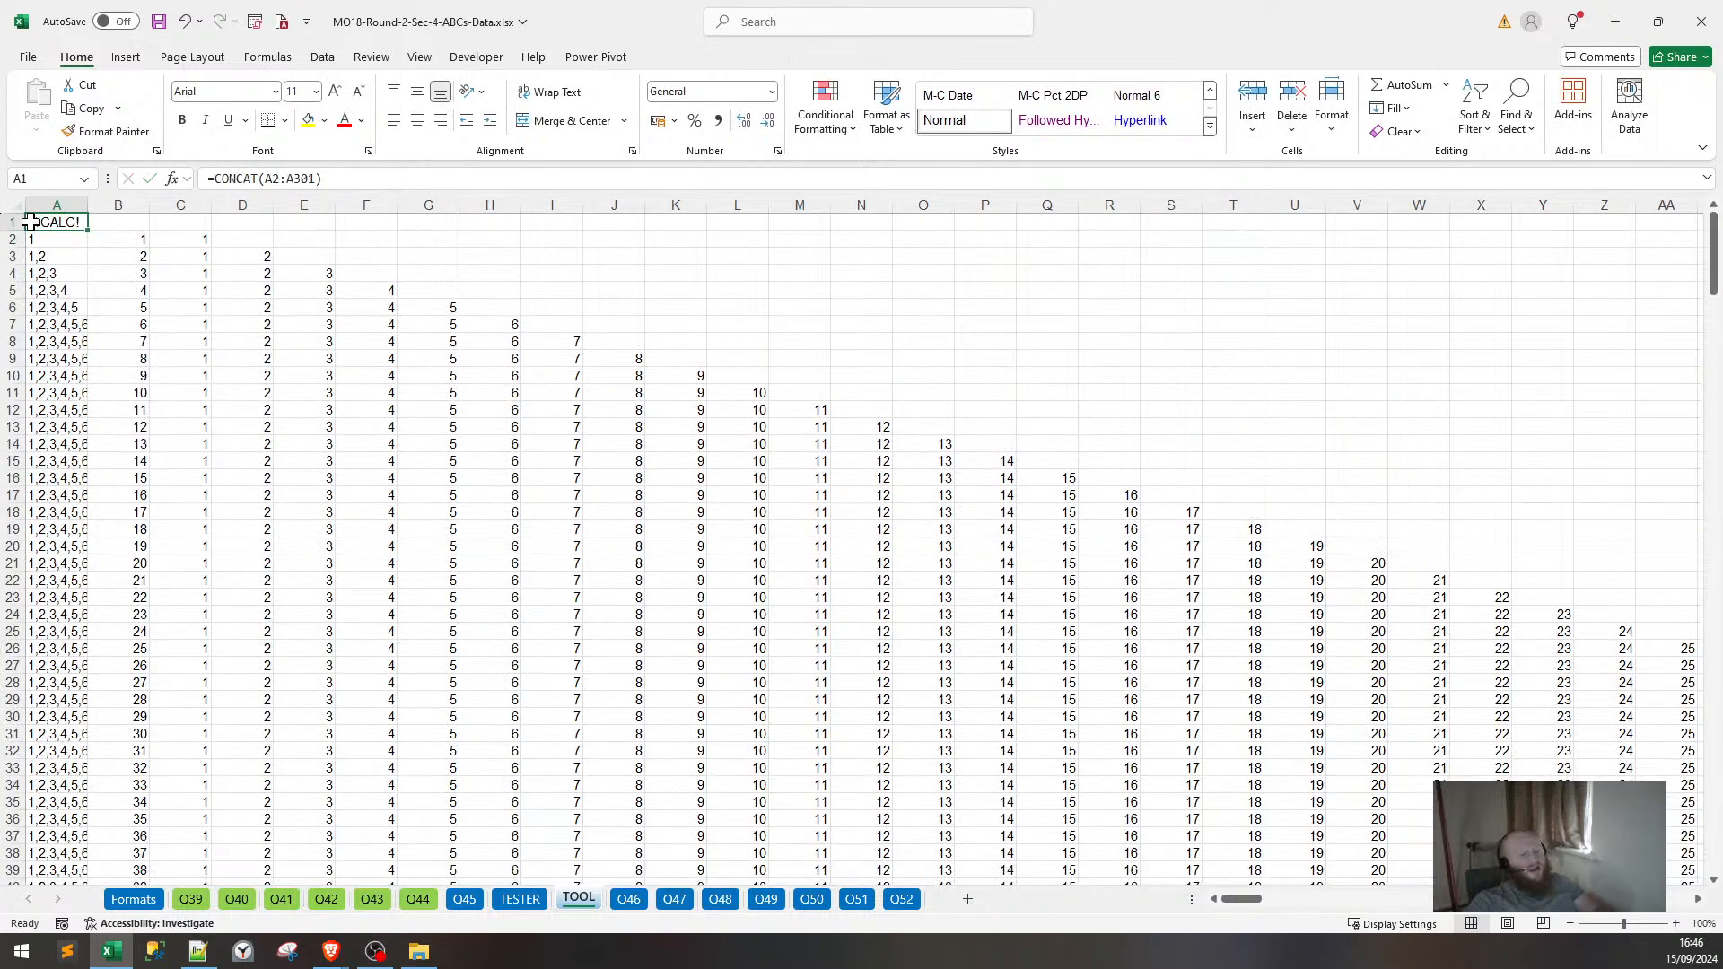
{"action": "key", "text": "Delete"}
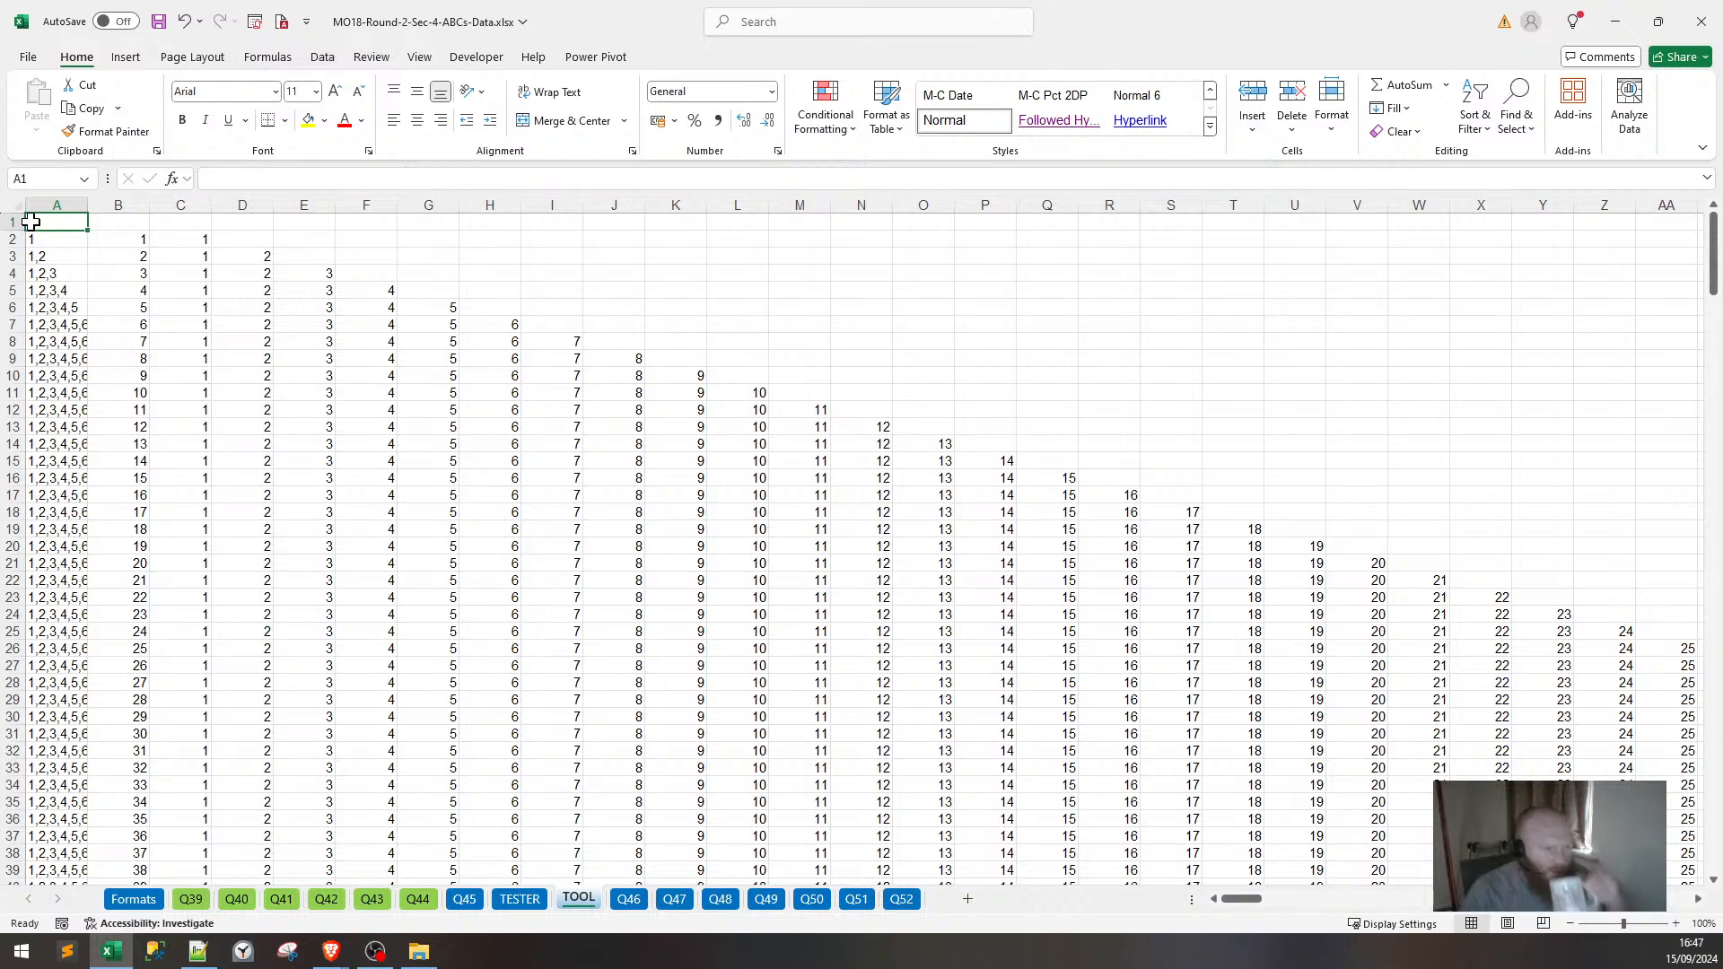
Scroll through the lists and toggle bold on column B.
{"action": "scroll", "coordinate": [261, 412], "scroll_direction": "down", "scroll_amount": 3}
{"action": "scroll", "coordinate": [257, 412], "scroll_direction": "up", "scroll_amount": 3}
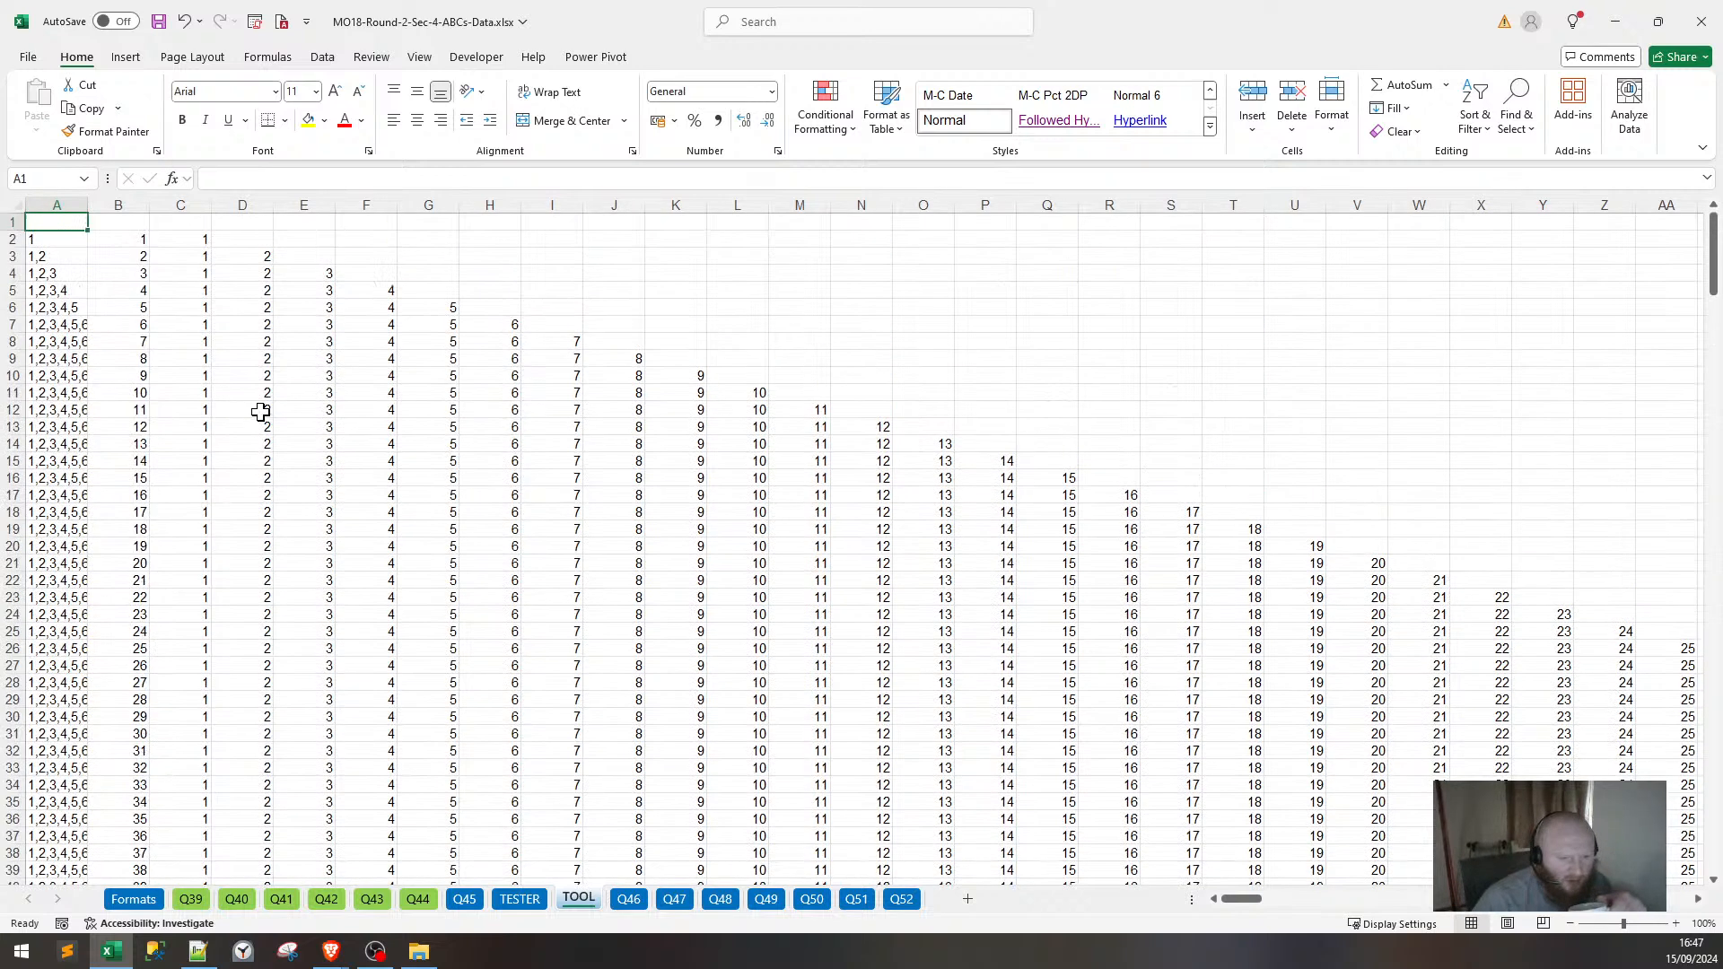
{"action": "scroll", "coordinate": [258, 412], "scroll_direction": "down", "scroll_amount": 6}
{"action": "scroll", "coordinate": [258, 412], "scroll_direction": "down", "scroll_amount": 20}
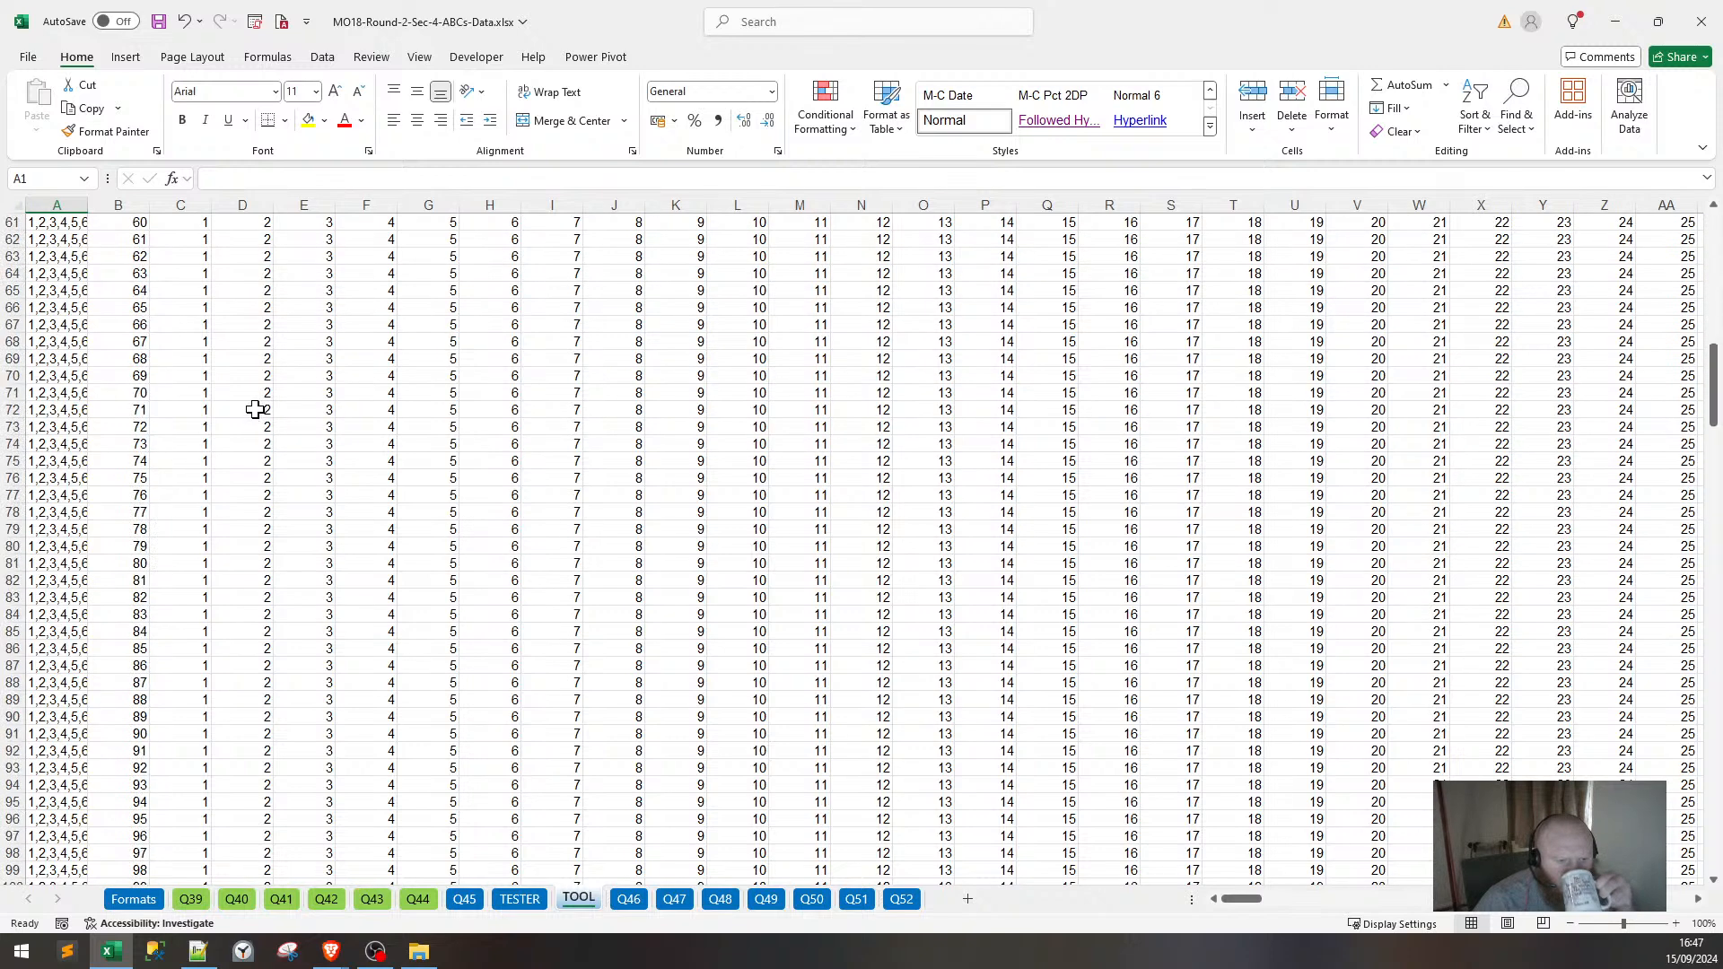
{"action": "scroll", "coordinate": [257, 396], "scroll_direction": "down", "scroll_amount": 5}
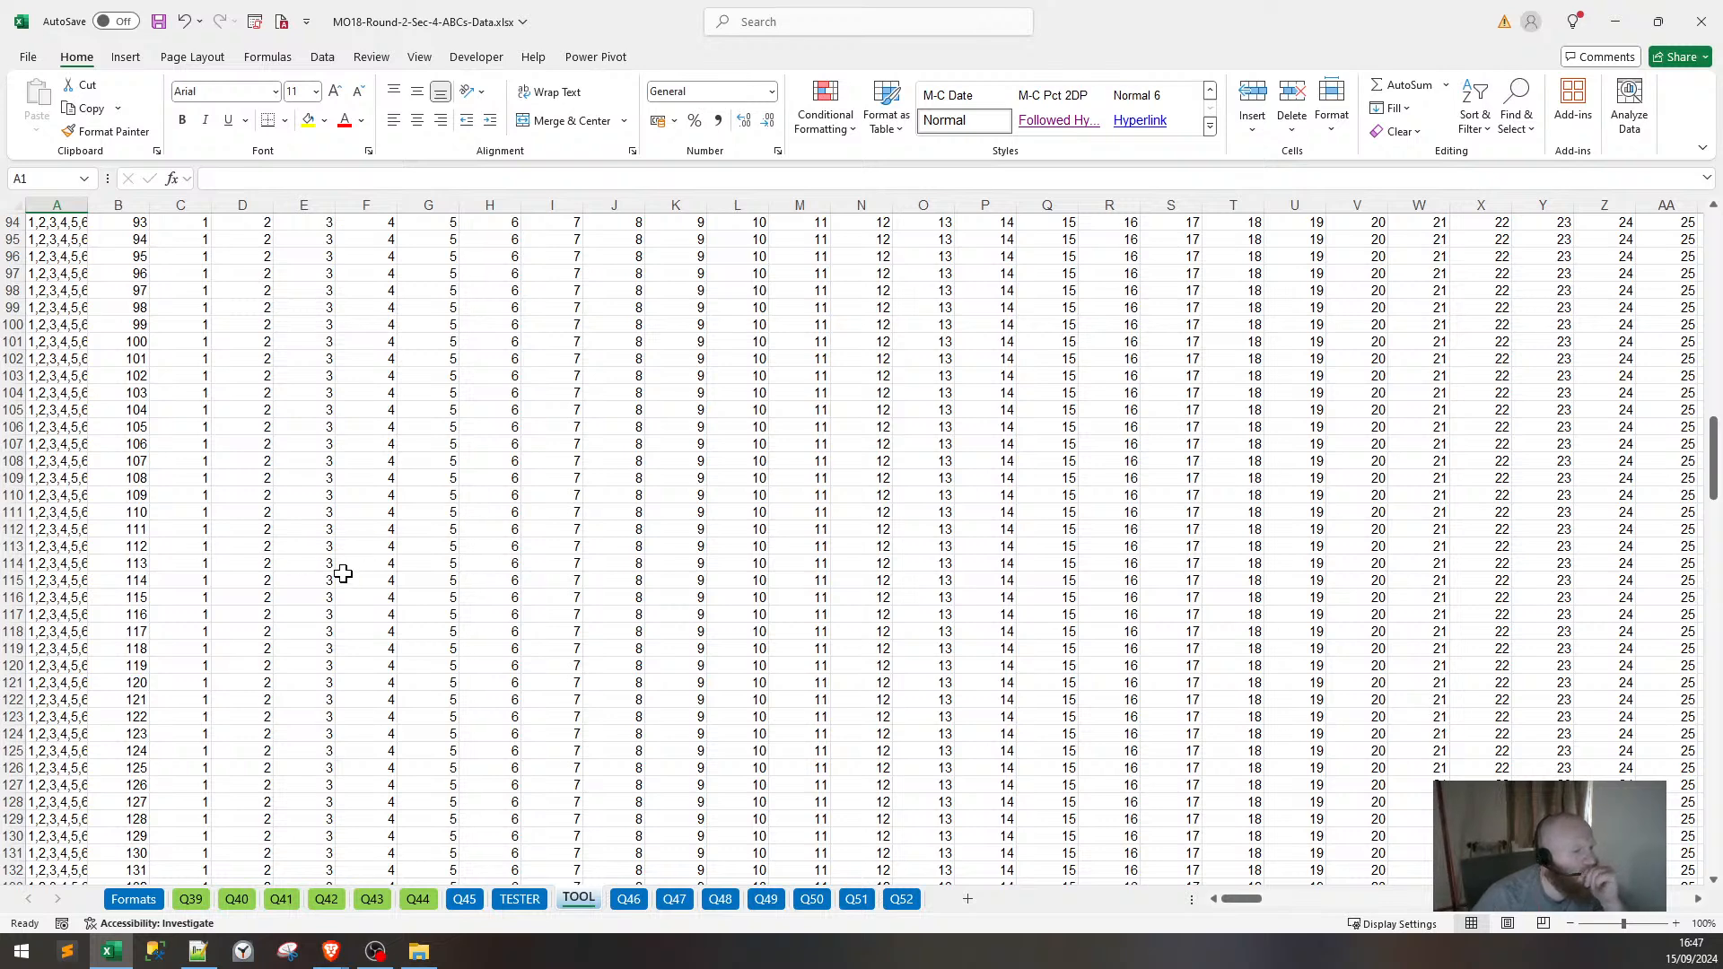
{"action": "scroll", "coordinate": [323, 606], "scroll_direction": "up", "scroll_amount": 20}
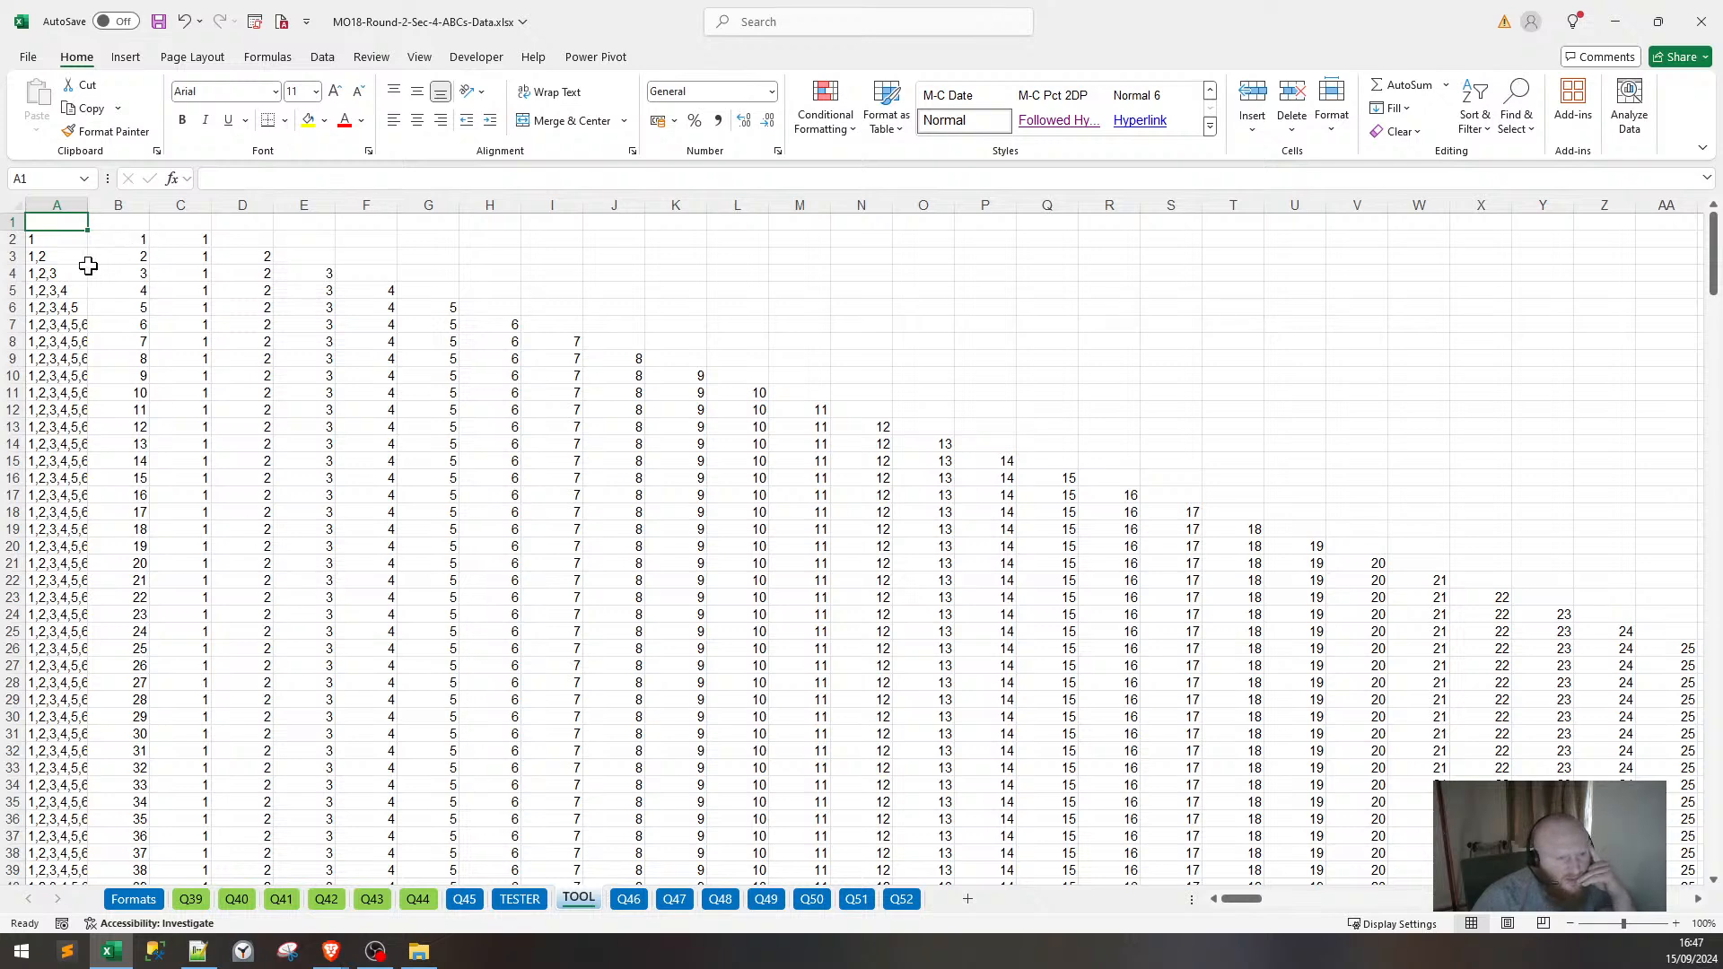
{"action": "left_click", "coordinate": [117, 205]}
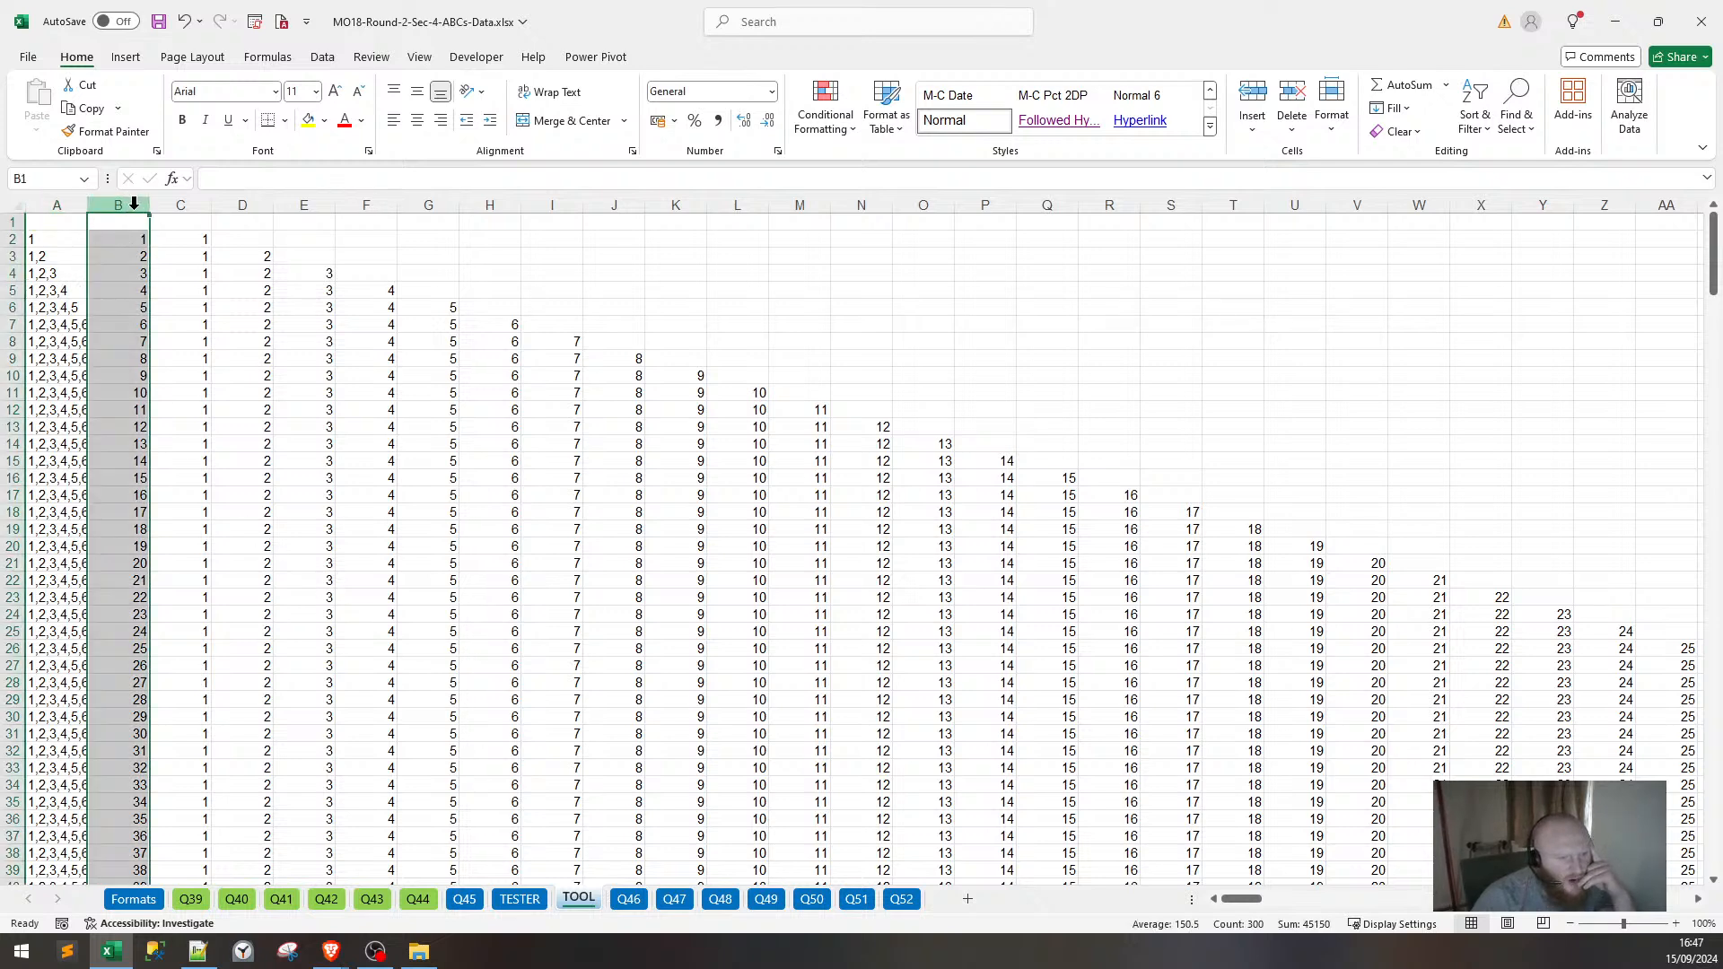
{"action": "key", "text": "ctrl+b"}
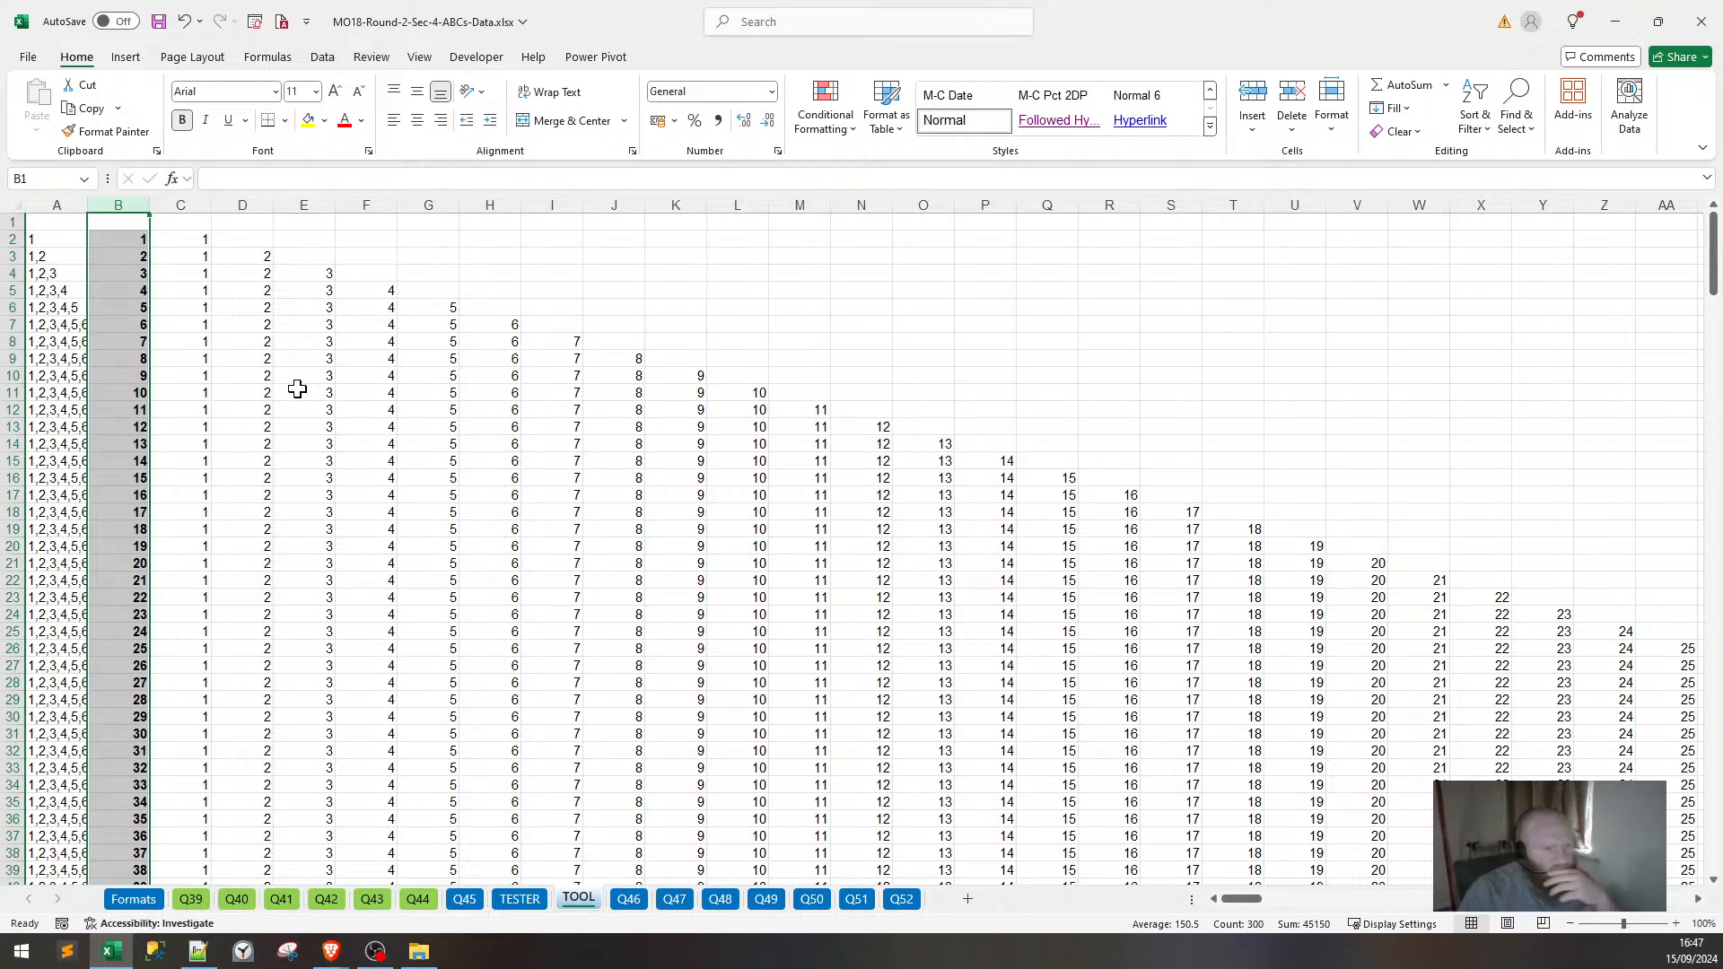
Undo back to the =CONCAT(A2:A301) formula in A1 with column B unbolded.
{"action": "scroll", "coordinate": [277, 481], "scroll_direction": "down", "scroll_amount": 8}
{"action": "scroll", "coordinate": [275, 479], "scroll_direction": "up", "scroll_amount": 8}
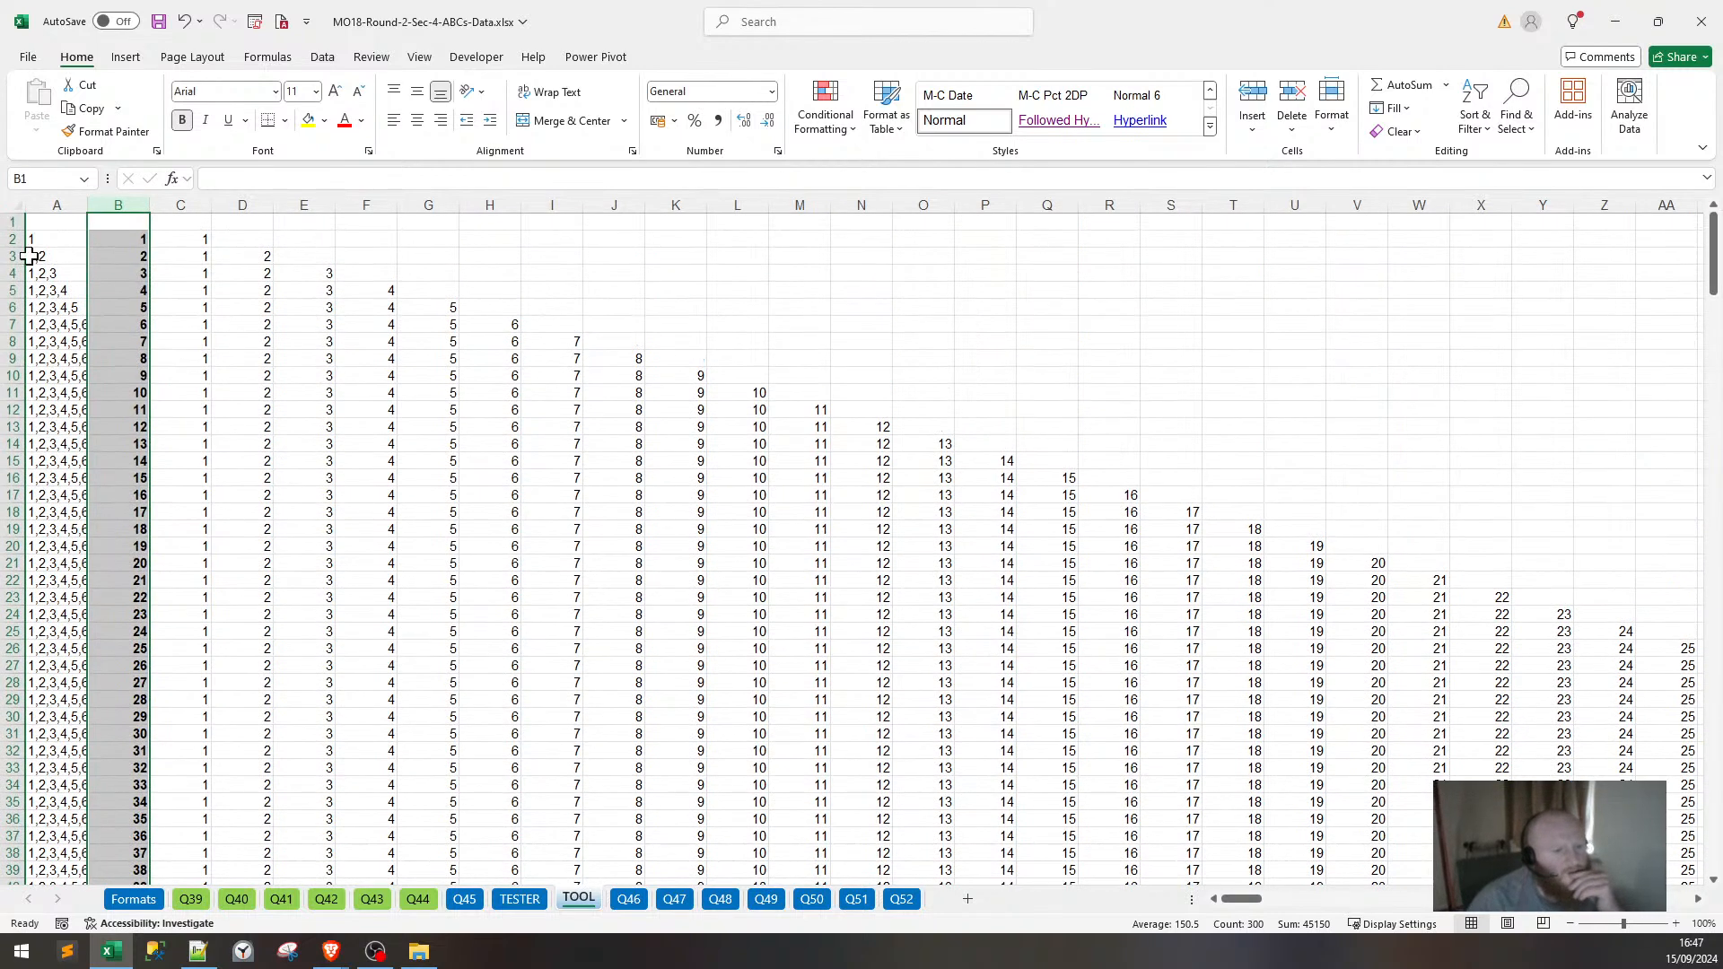
{"action": "left_click", "coordinate": [35, 223]}
{"action": "key", "text": "ctrl+z"}
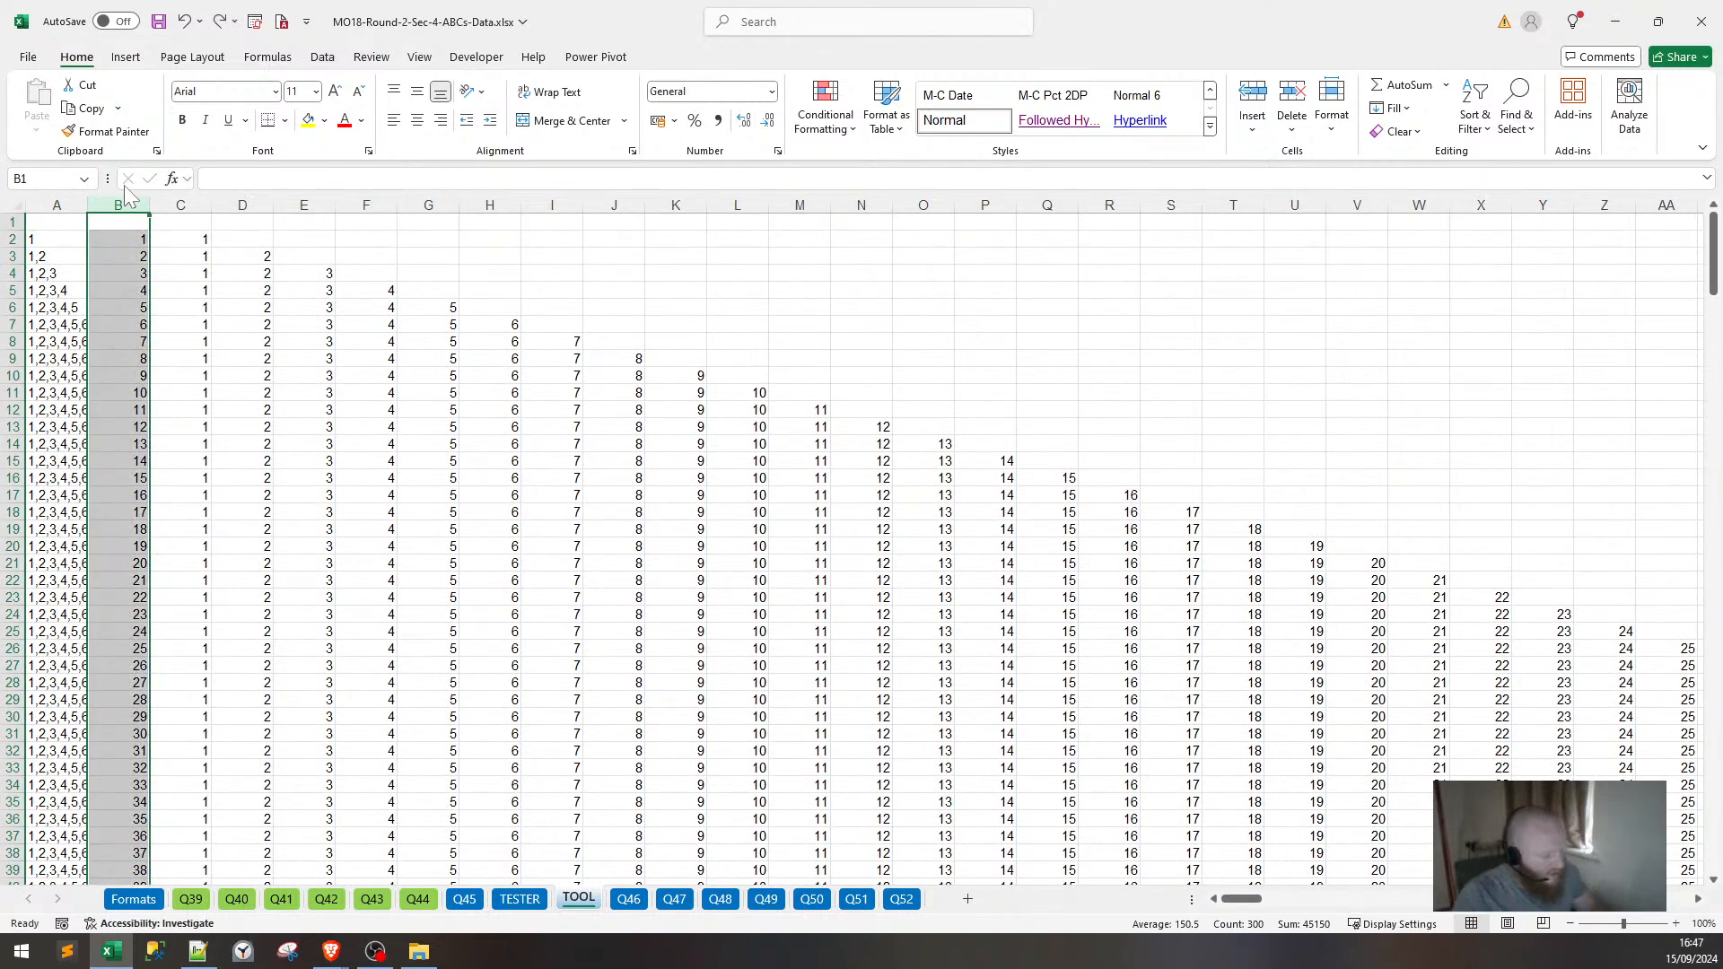
{"action": "key", "text": "ctrl+z"}
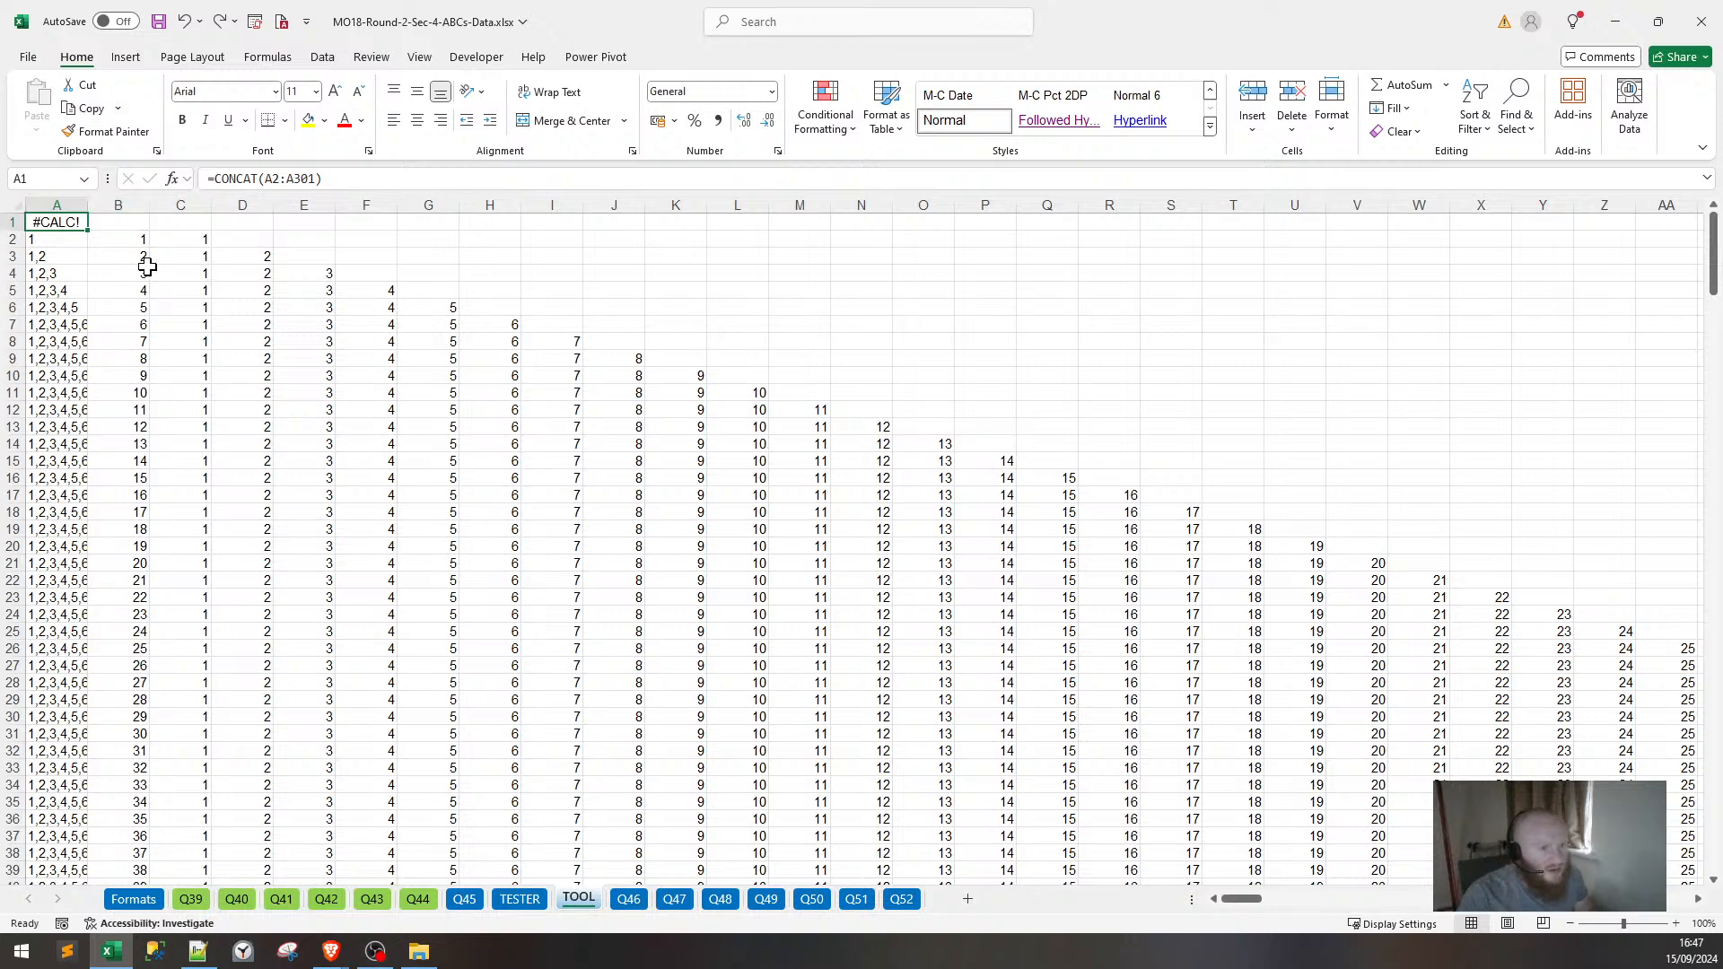
Redo to A1's TEXTJOIN formula and make column B's numbers bold.
{"action": "key", "text": "ctrl+y"}
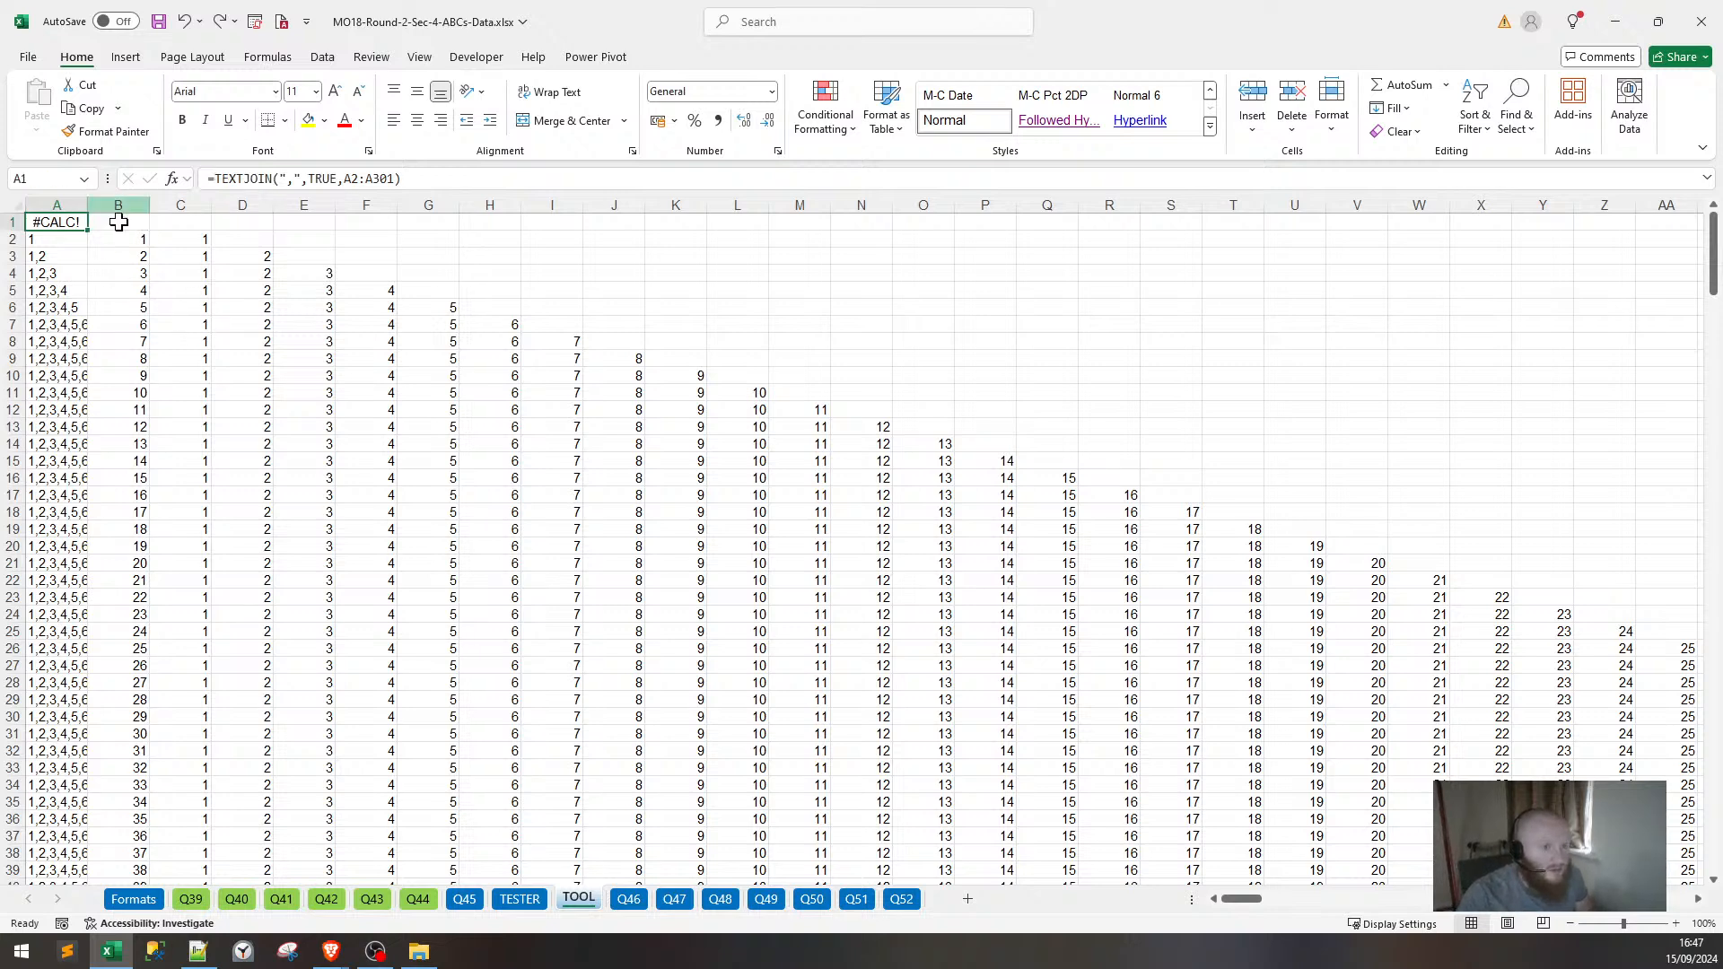
{"action": "left_click", "coordinate": [129, 203]}
{"action": "key", "text": "ctrl+b"}
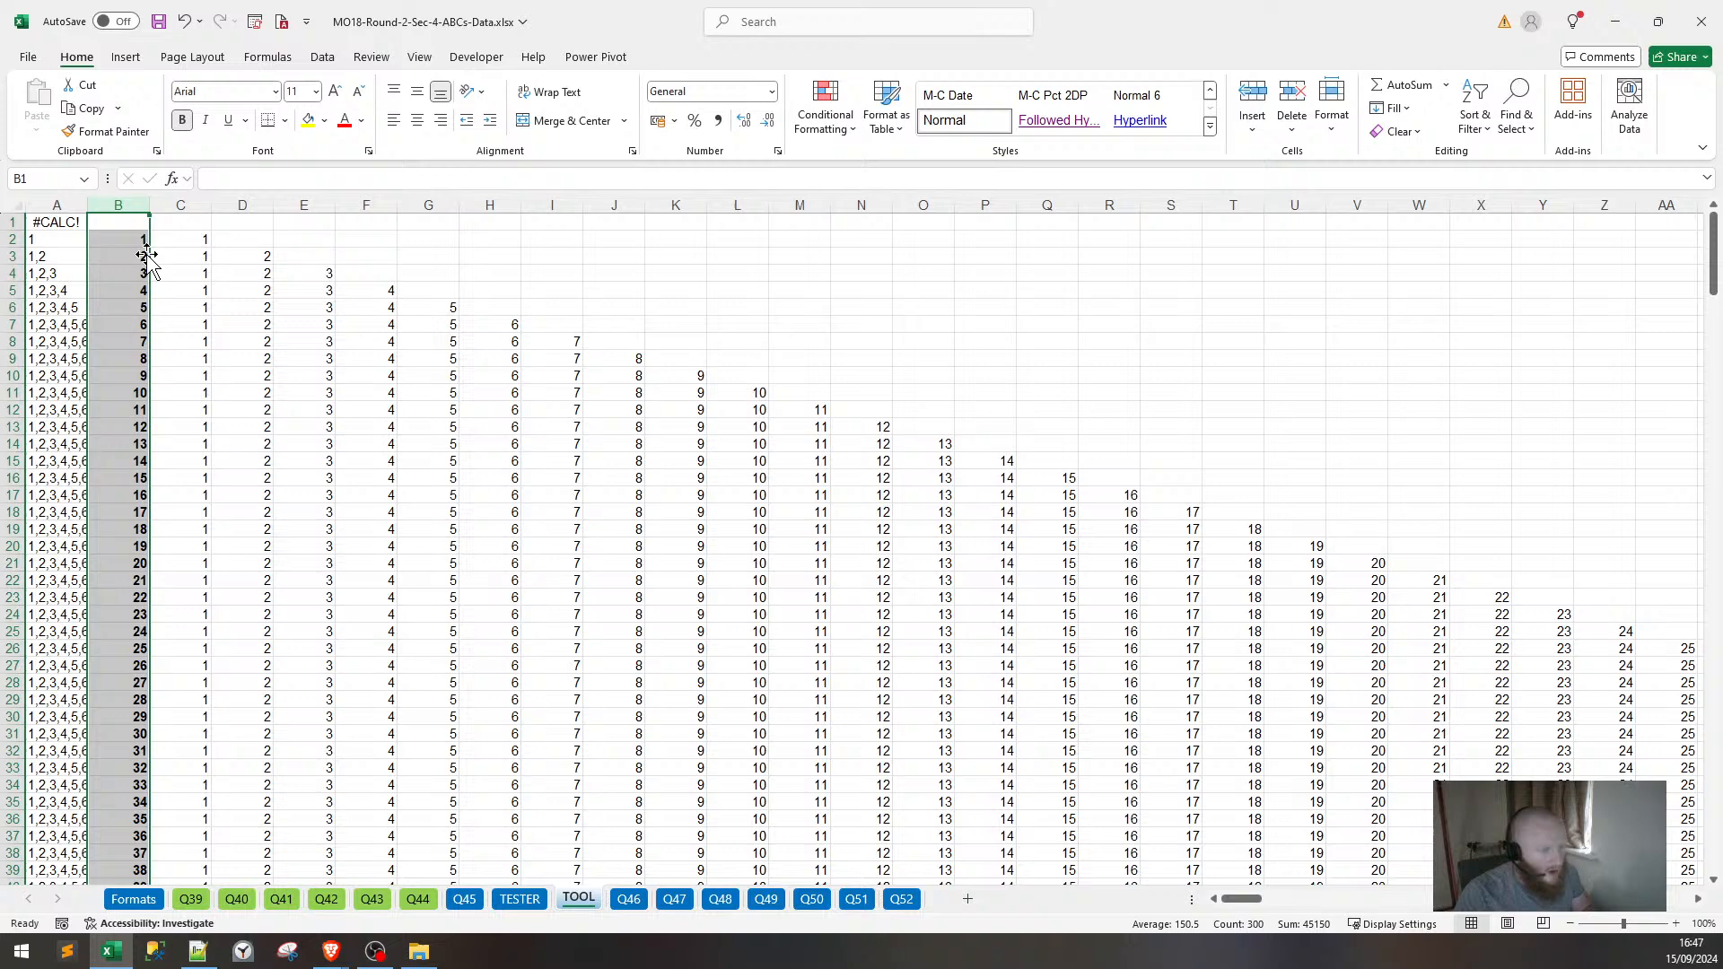
{"action": "left_click", "coordinate": [36, 221]}
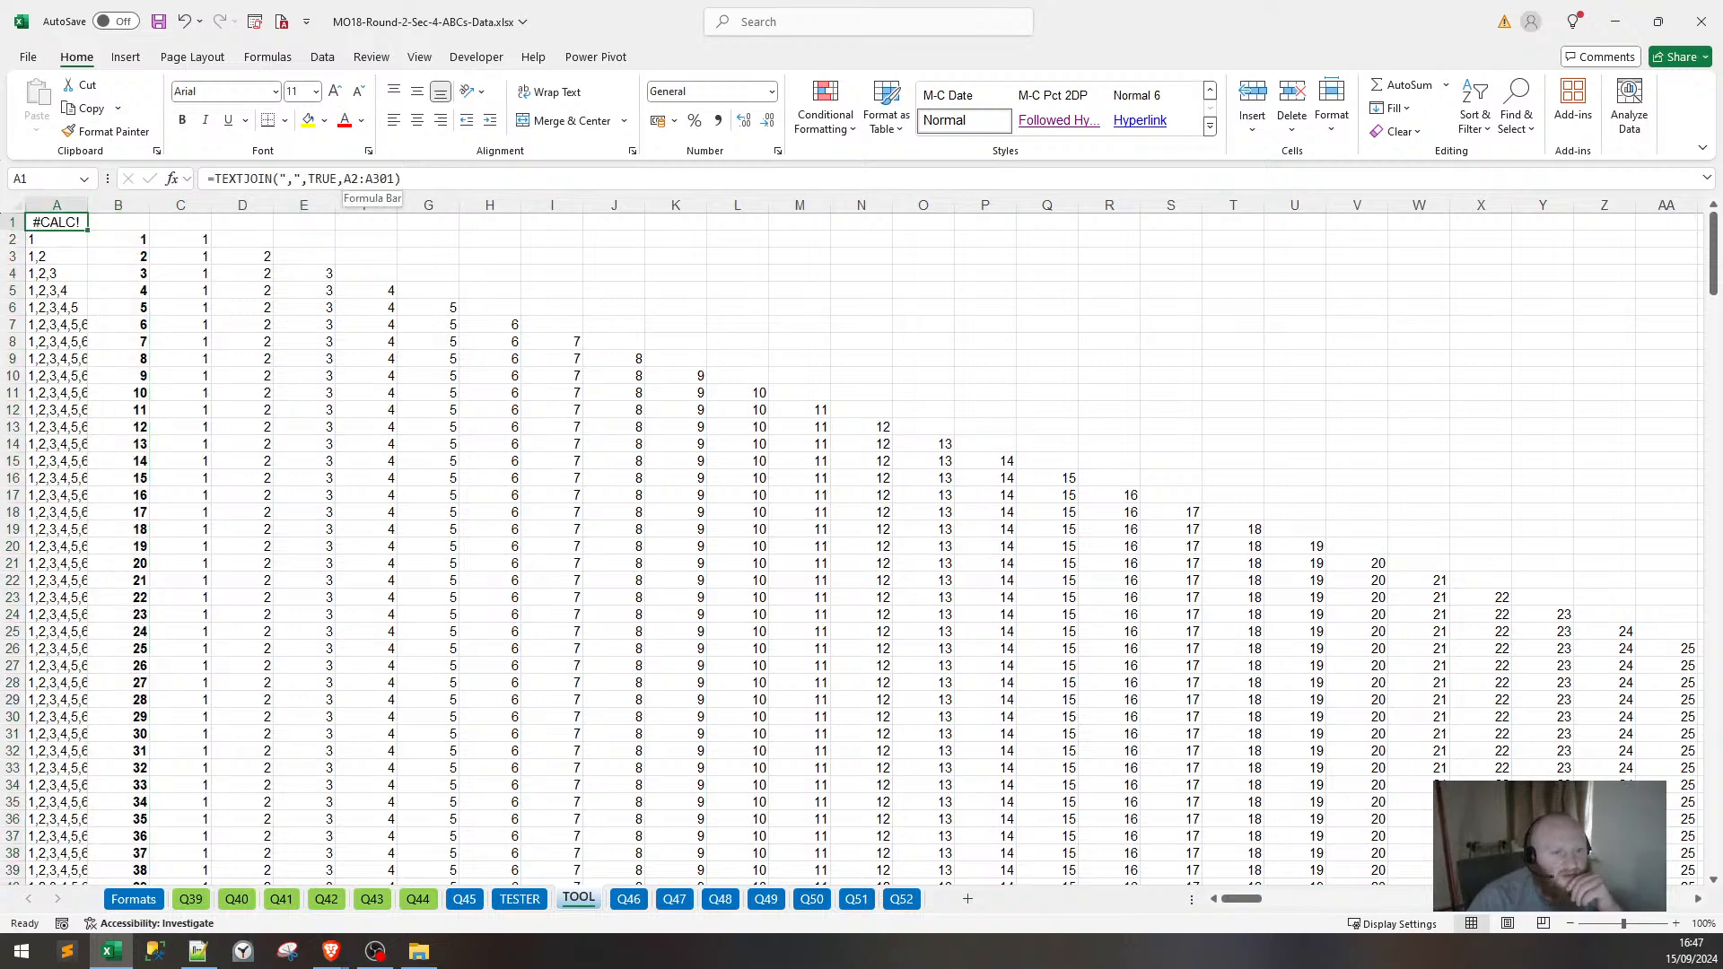
{"action": "key", "text": "Down"}
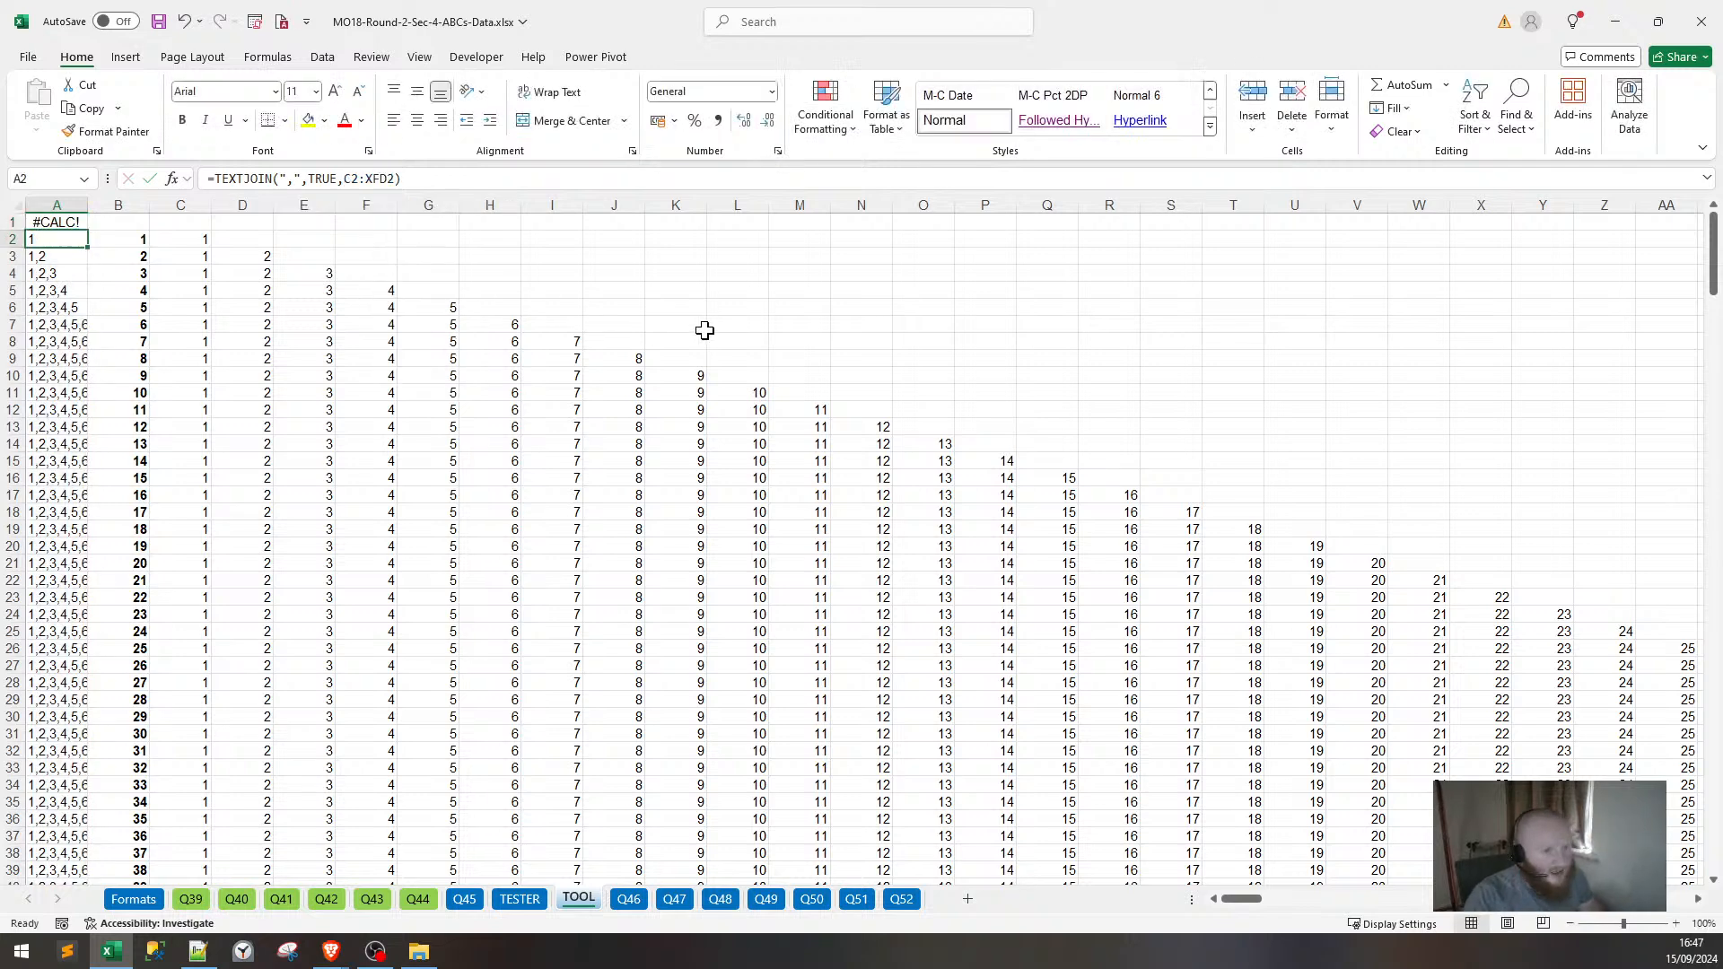
{"action": "key", "text": "Up"}
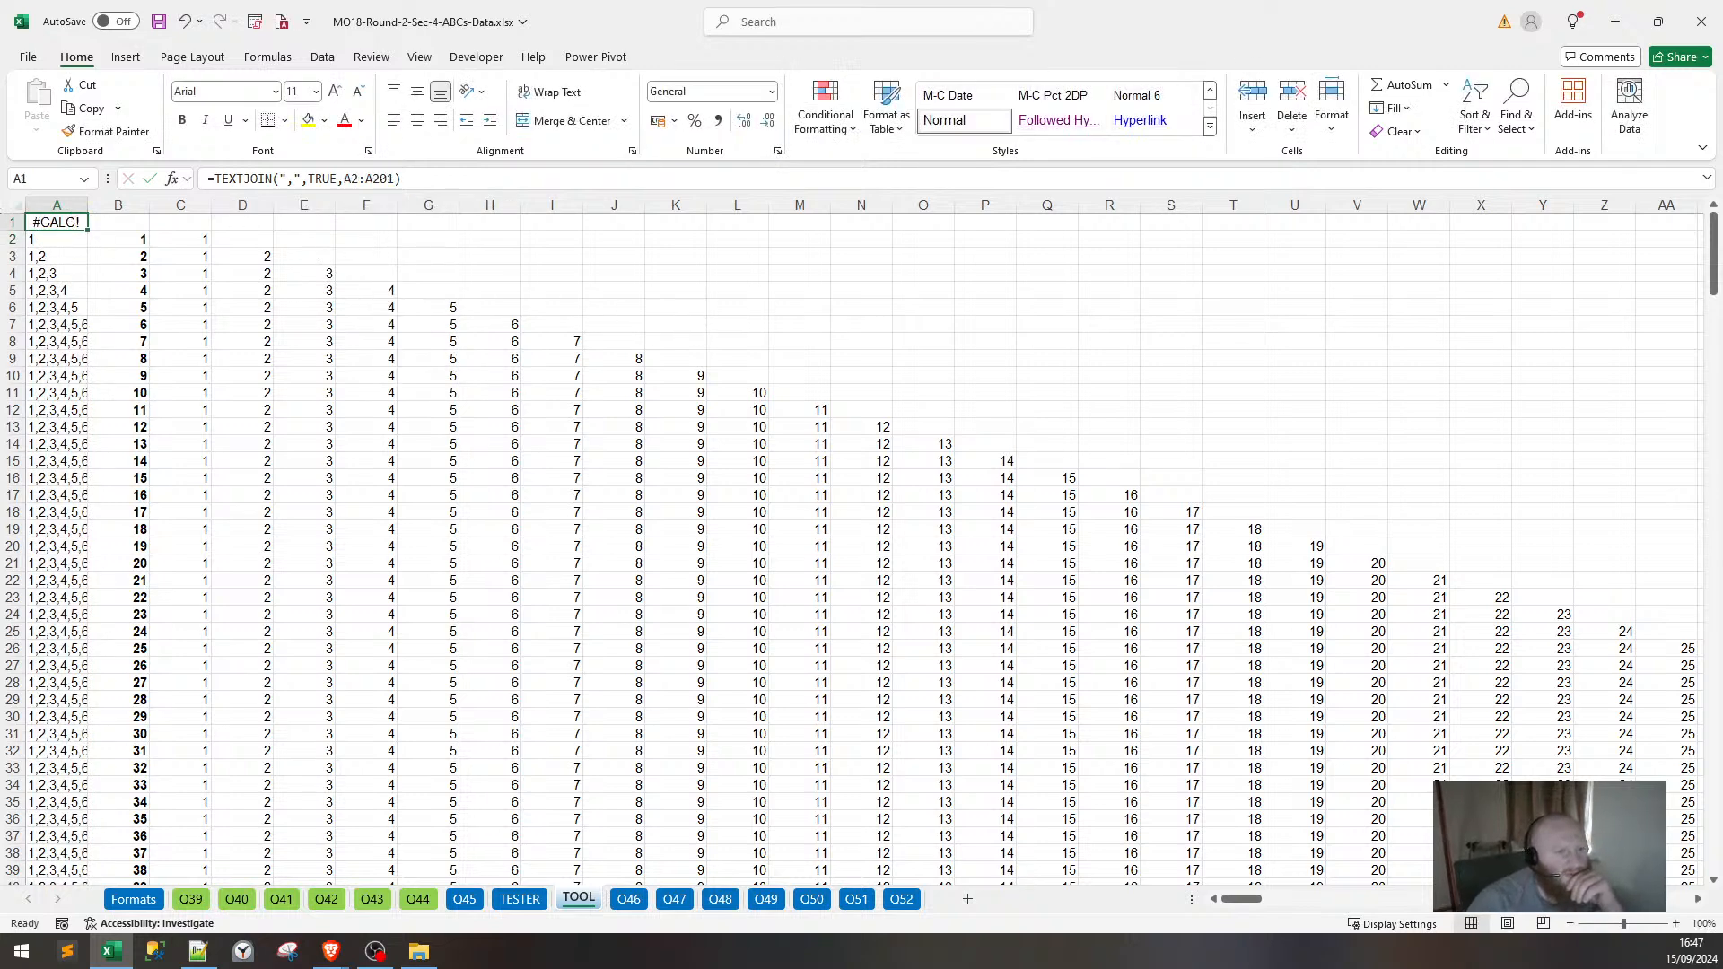
Narrow A1's join to A2:A101 and insert a blank row 2 beneath it.
{"action": "left_click", "coordinate": [378, 178]}
{"action": "key", "text": "Return"}
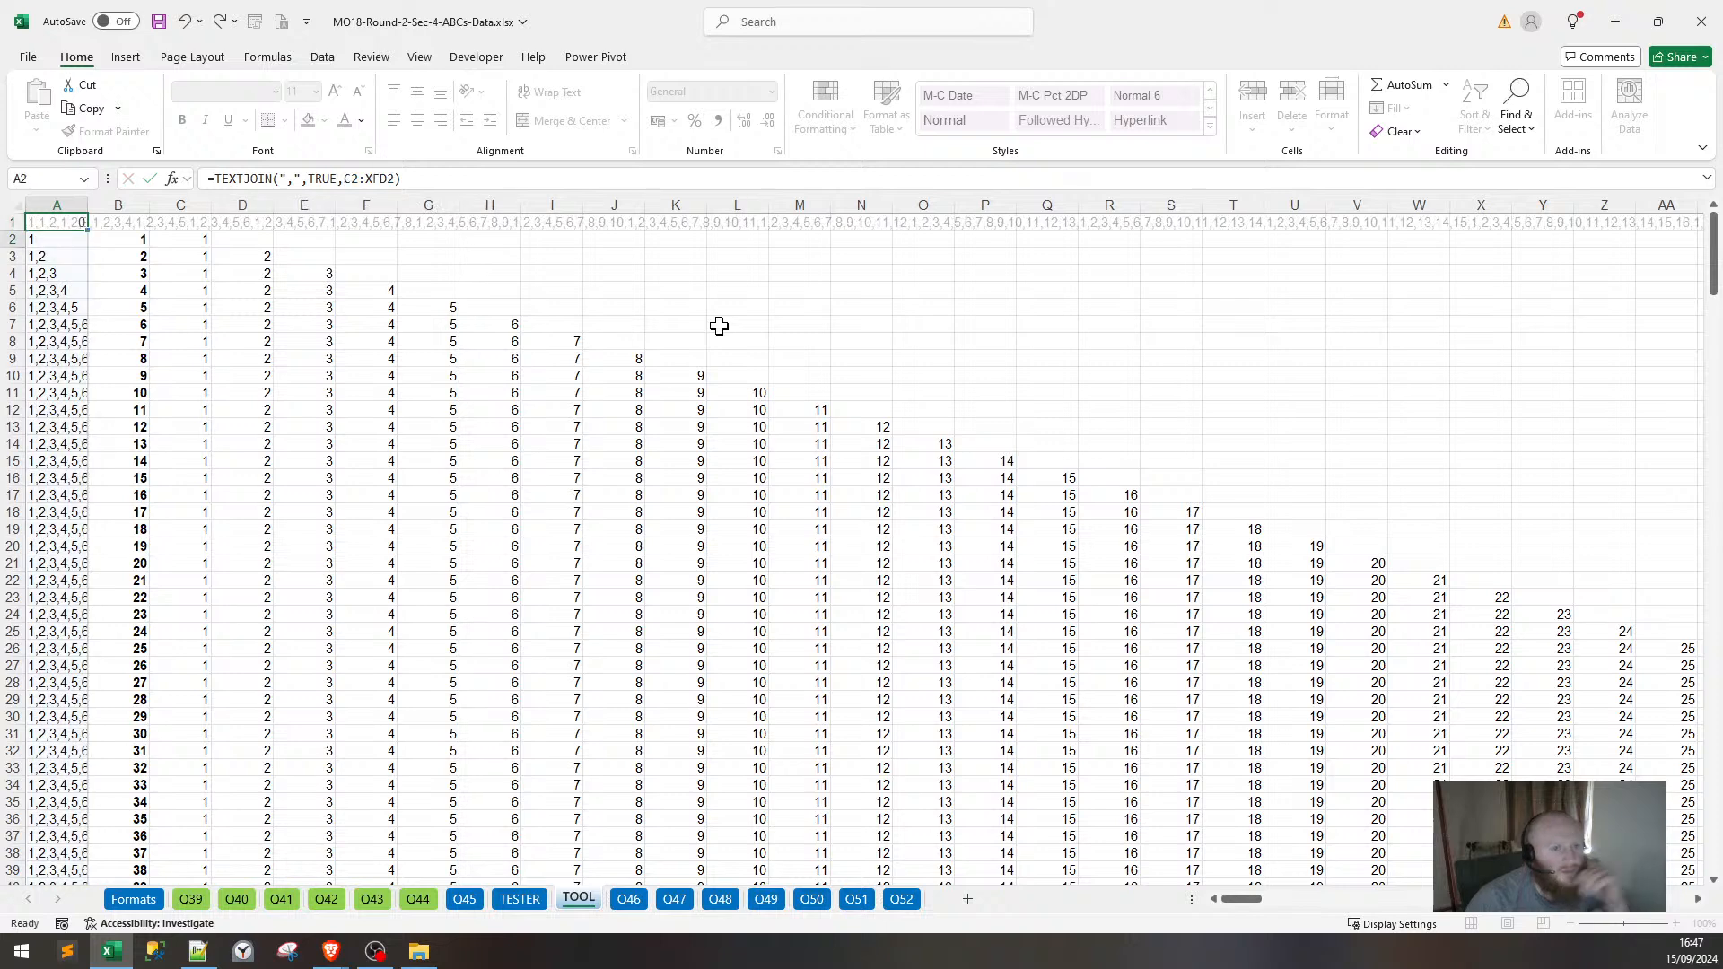
{"action": "key", "text": "Up"}
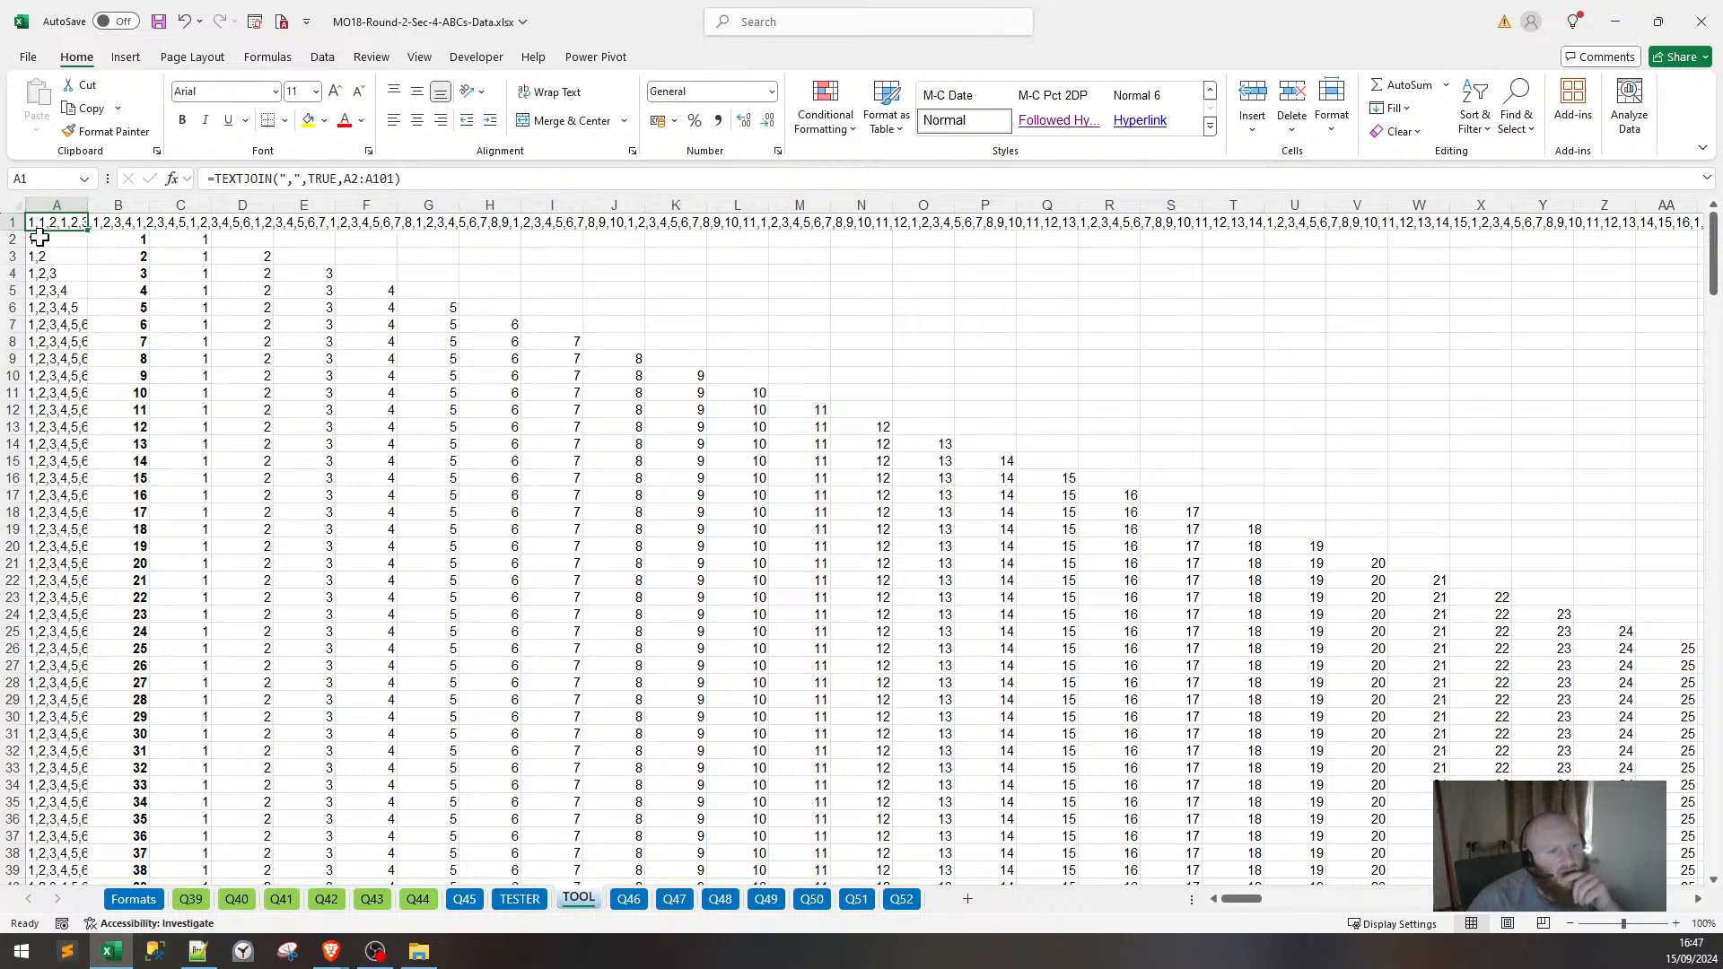
{"action": "left_click", "coordinate": [12, 239]}
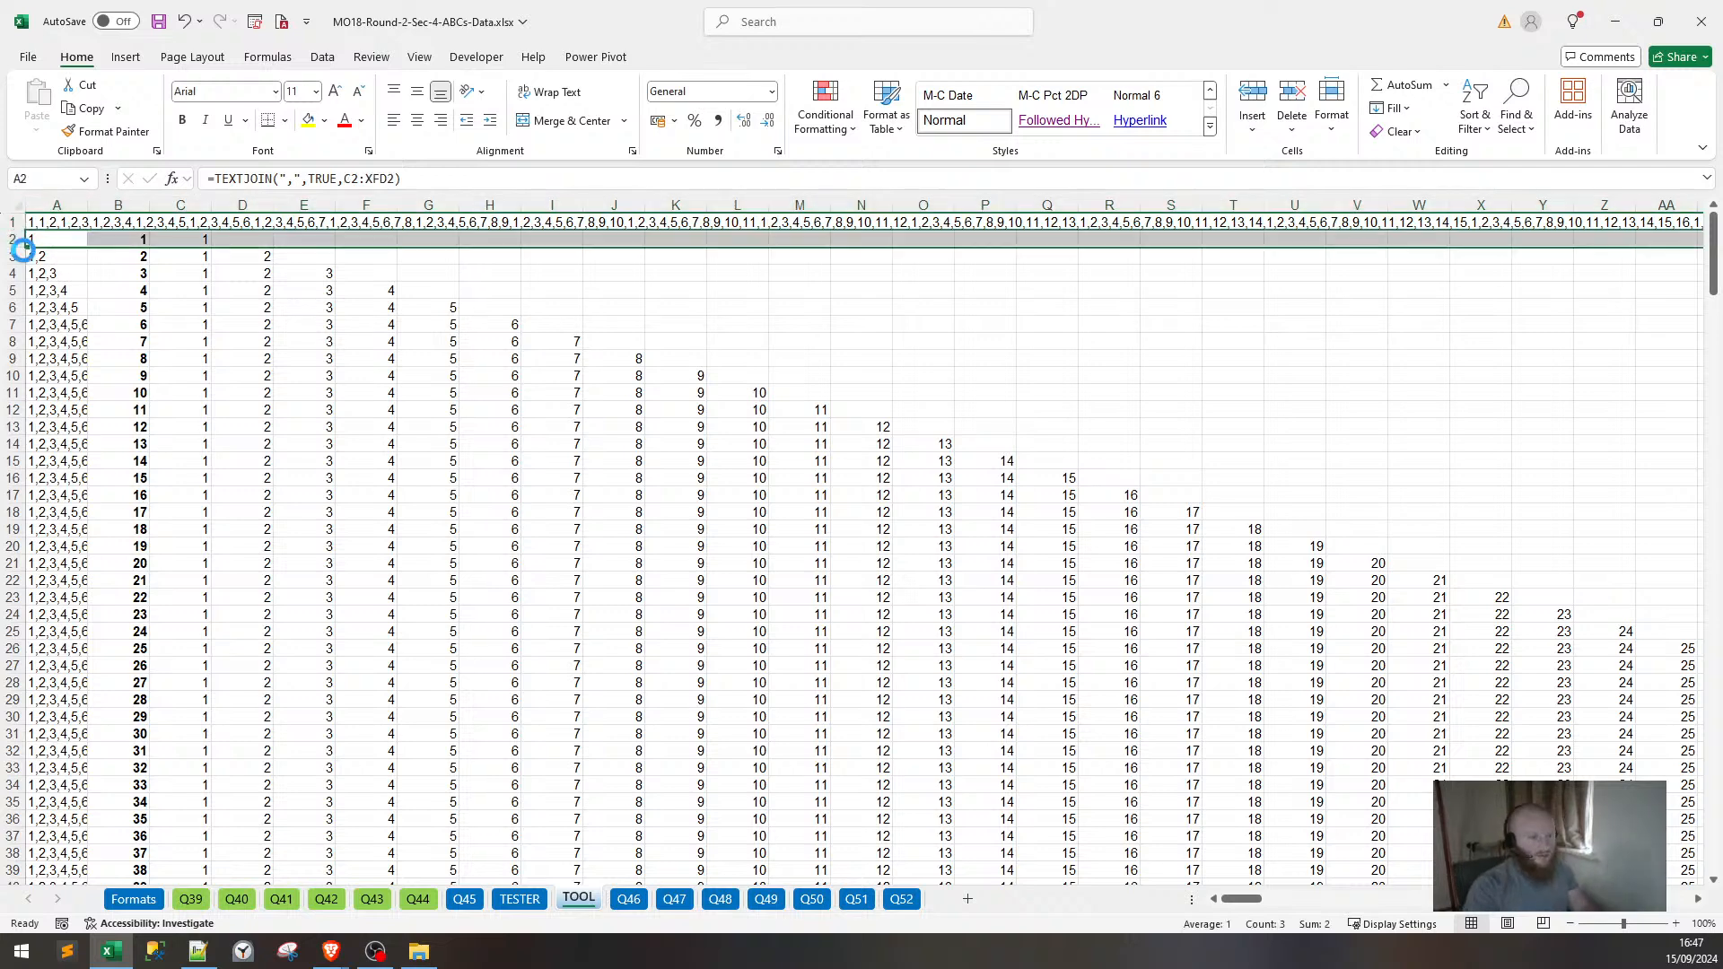
{"action": "key", "text": "Left"}
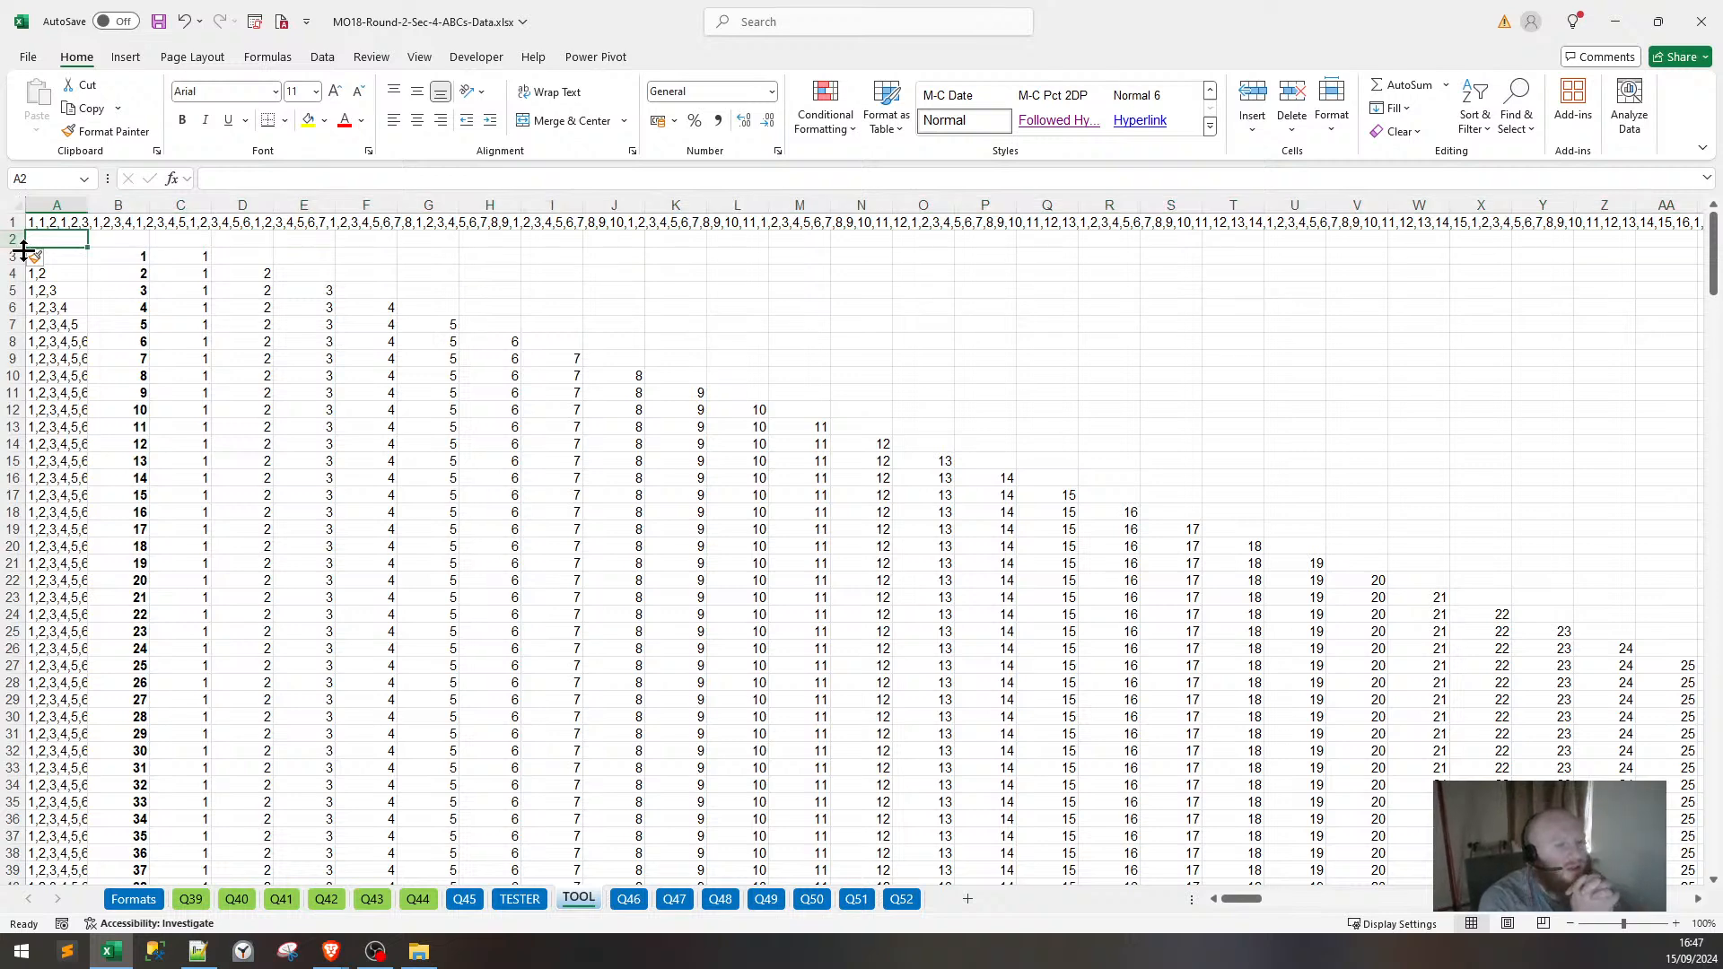
Copy A1's TEXTJOIN formula text into cell B1.
{"action": "left_click", "coordinate": [60, 221]}
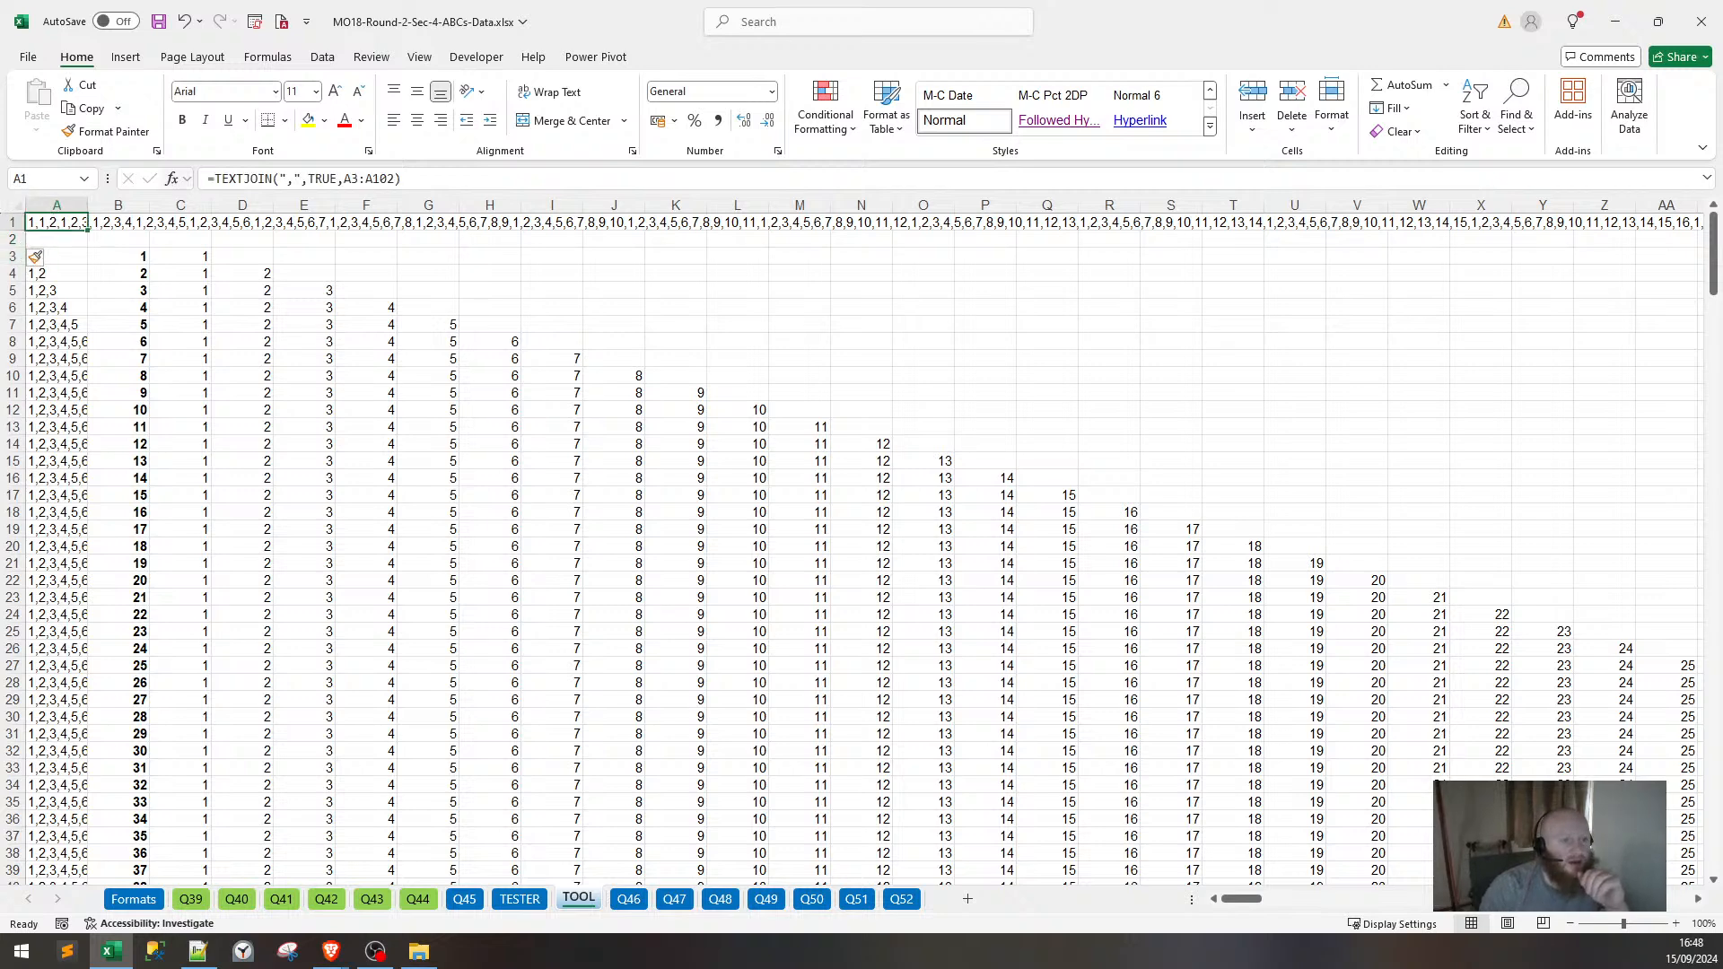
{"action": "left_click_drag", "start_coordinate": [208, 179], "coordinate": [403, 180]}
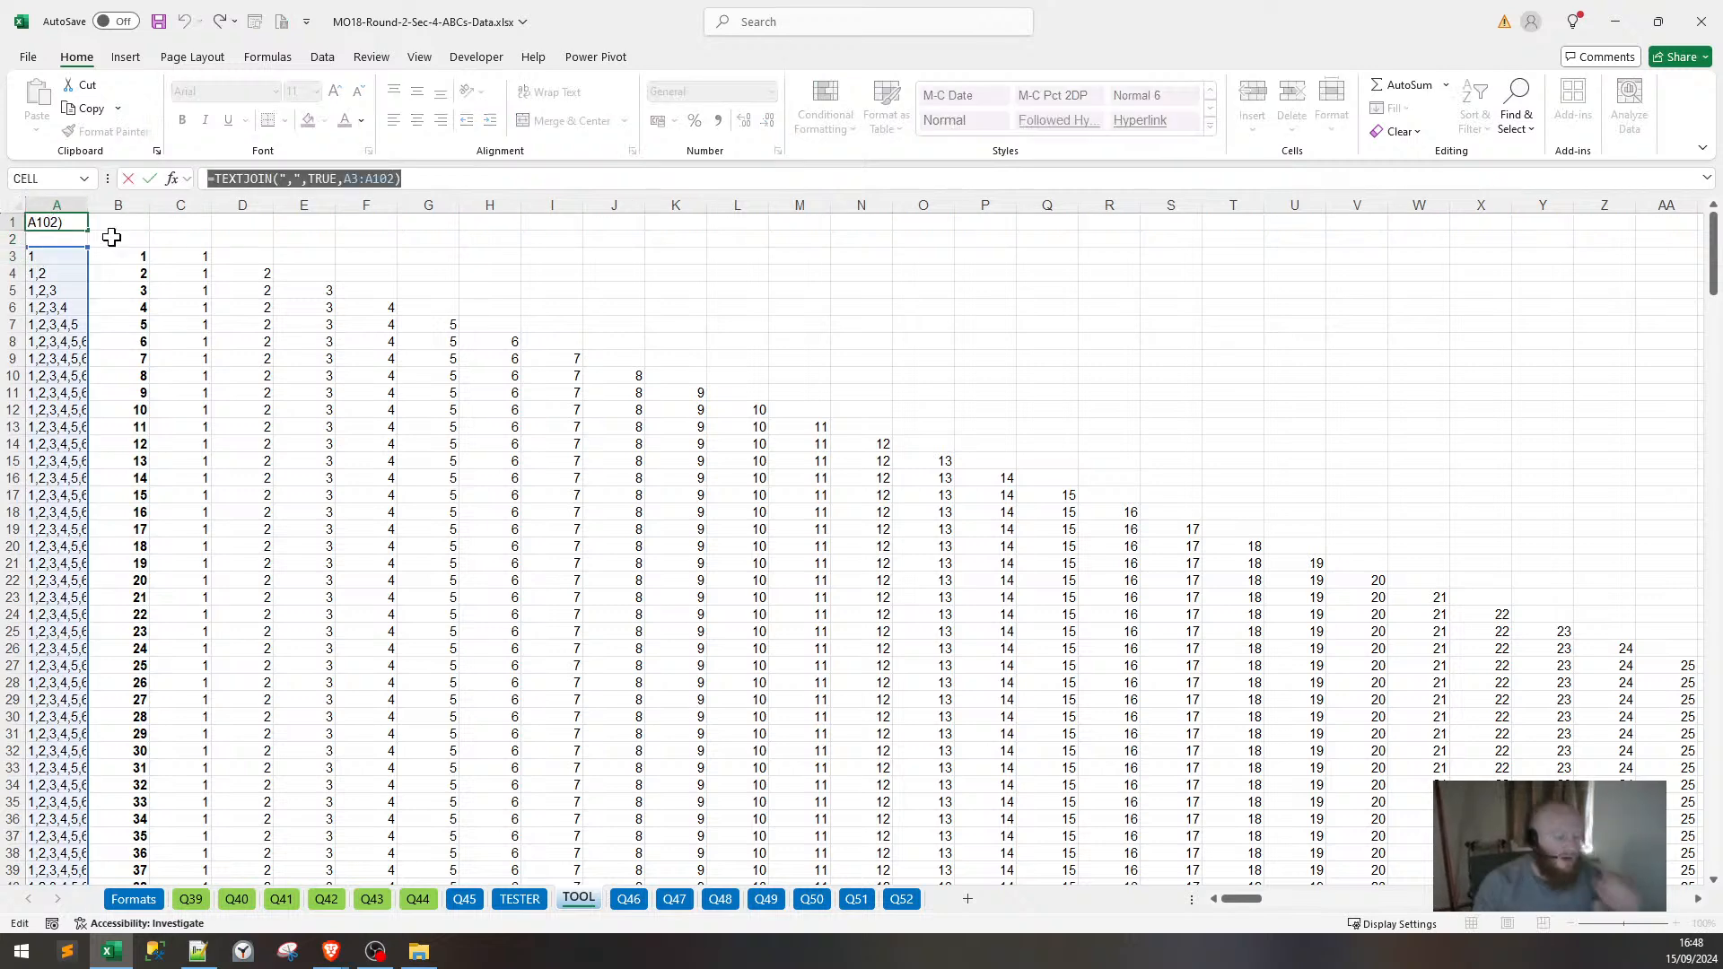
{"action": "key", "text": "ctrl+c"}
{"action": "key", "text": "Tab"}
{"action": "key", "text": "ctrl+v"}
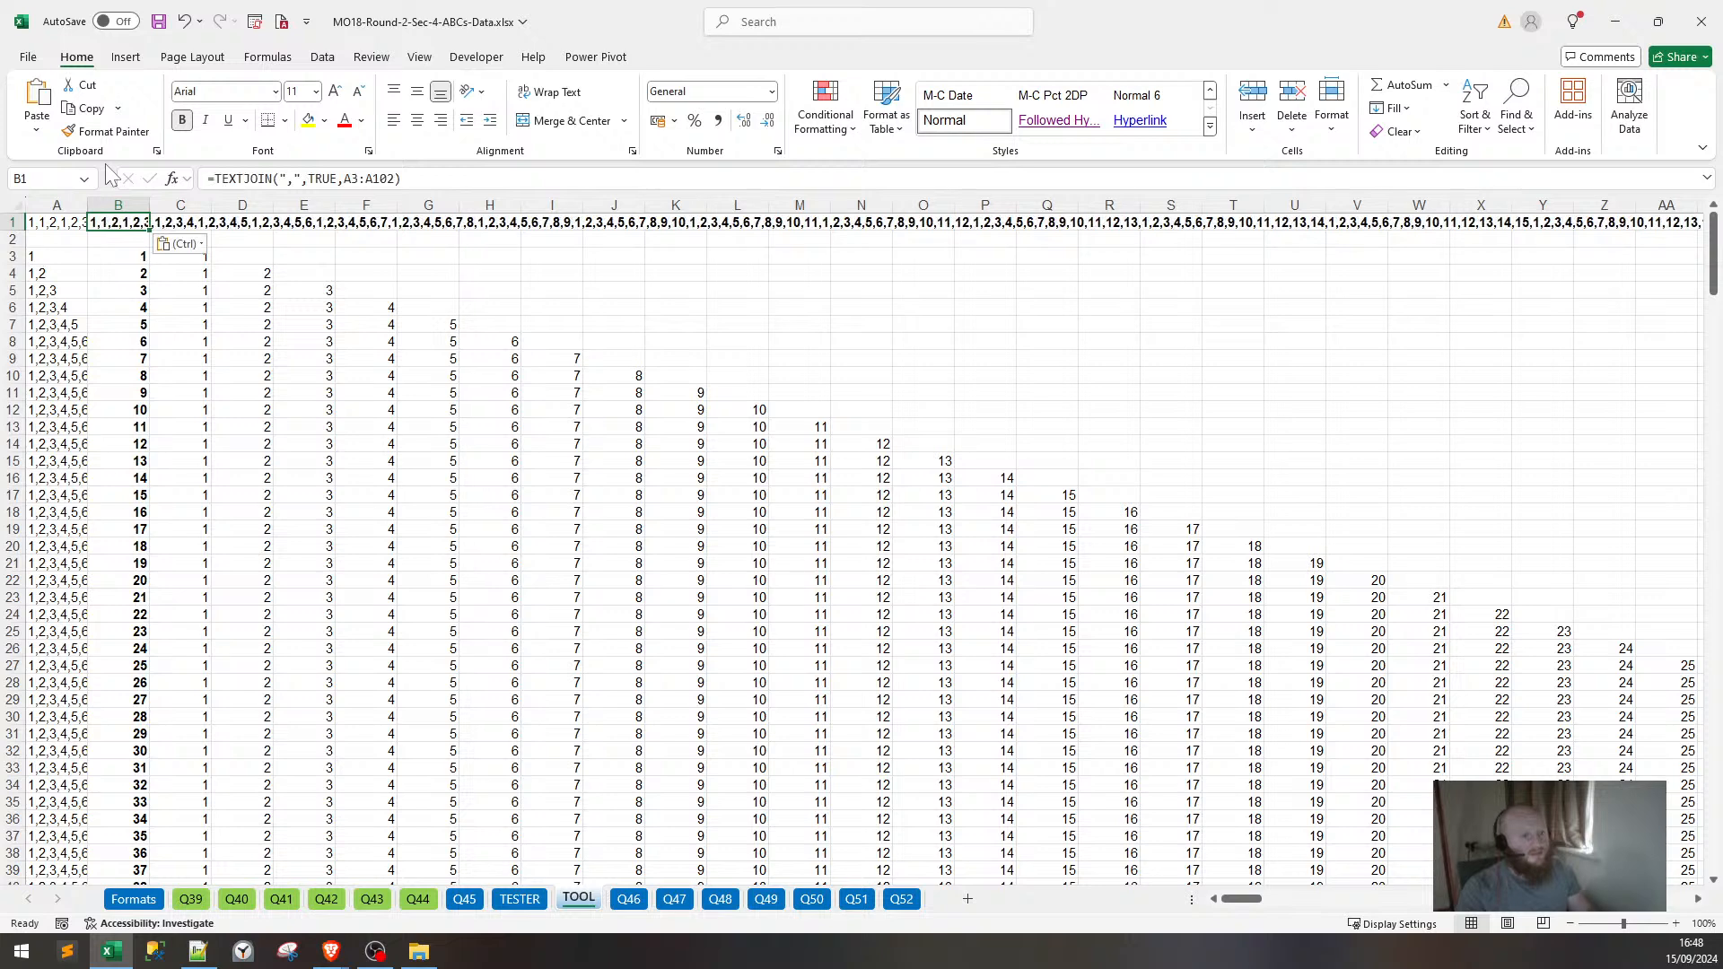
{"action": "key", "text": "Return"}
Clear the old formula from A1, keeping the join in B1.
{"action": "key", "text": "Up"}
{"action": "key", "text": "Left"}
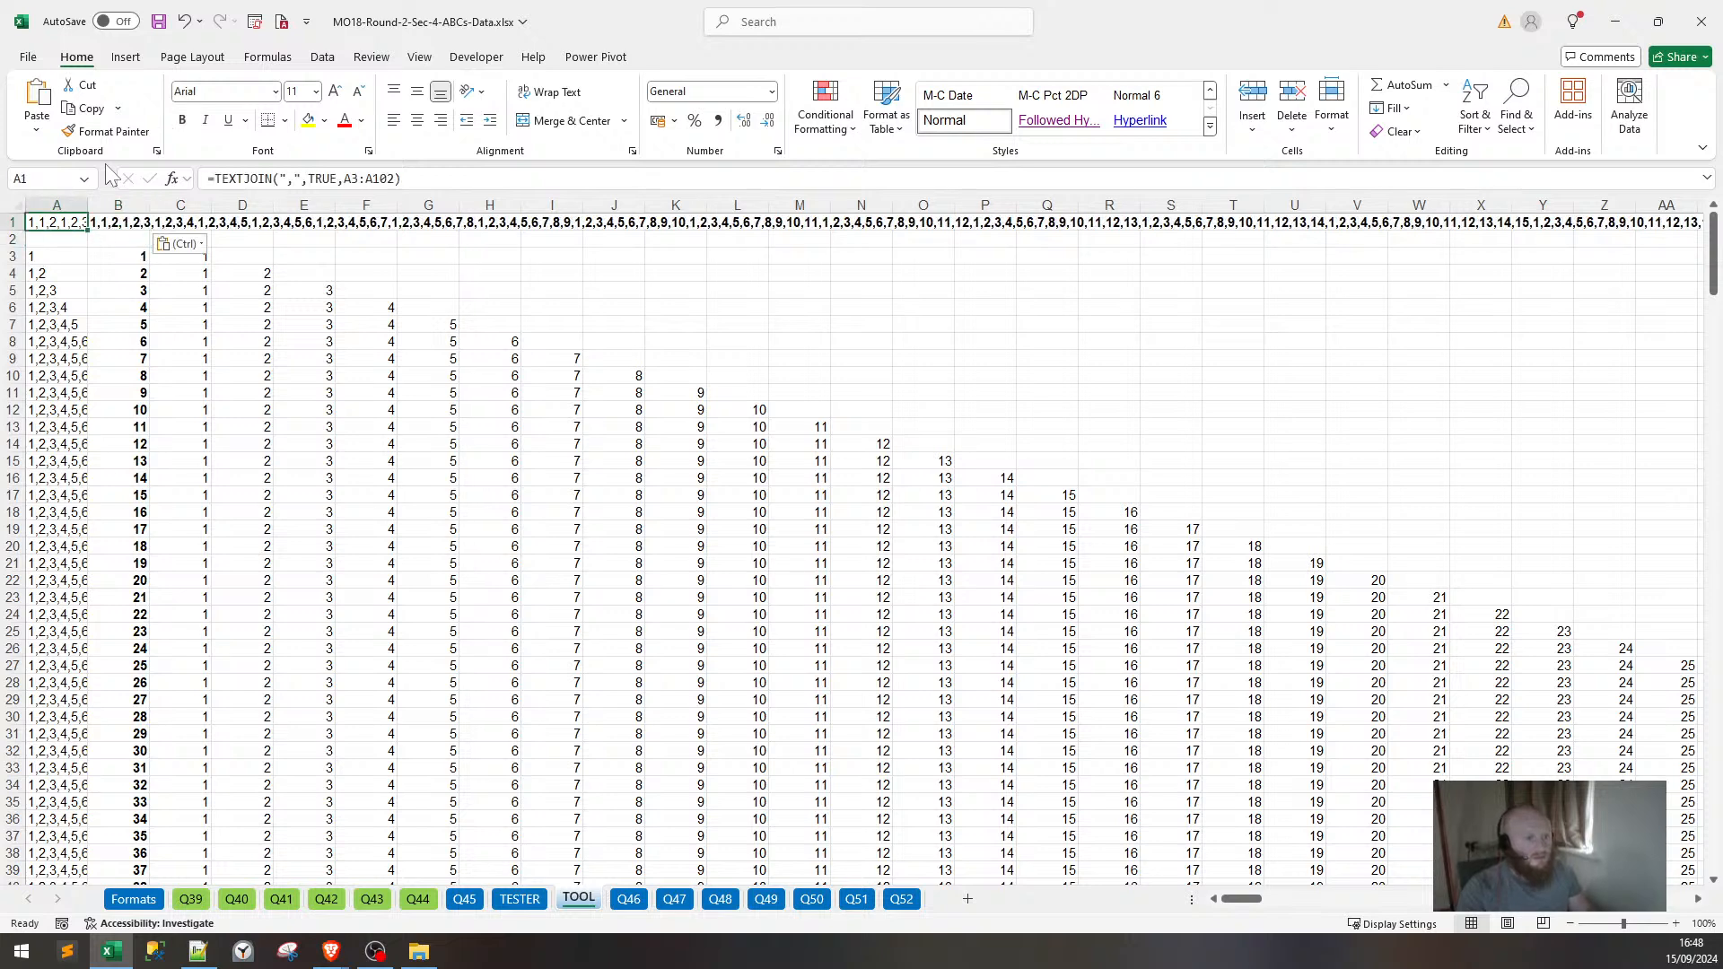
{"action": "key", "text": "Right"}
{"action": "key", "text": "Left"}
{"action": "key", "text": "Delete"}
{"action": "key", "text": "Down"}
{"action": "key", "text": "Right"}
{"action": "key", "text": "Up"}
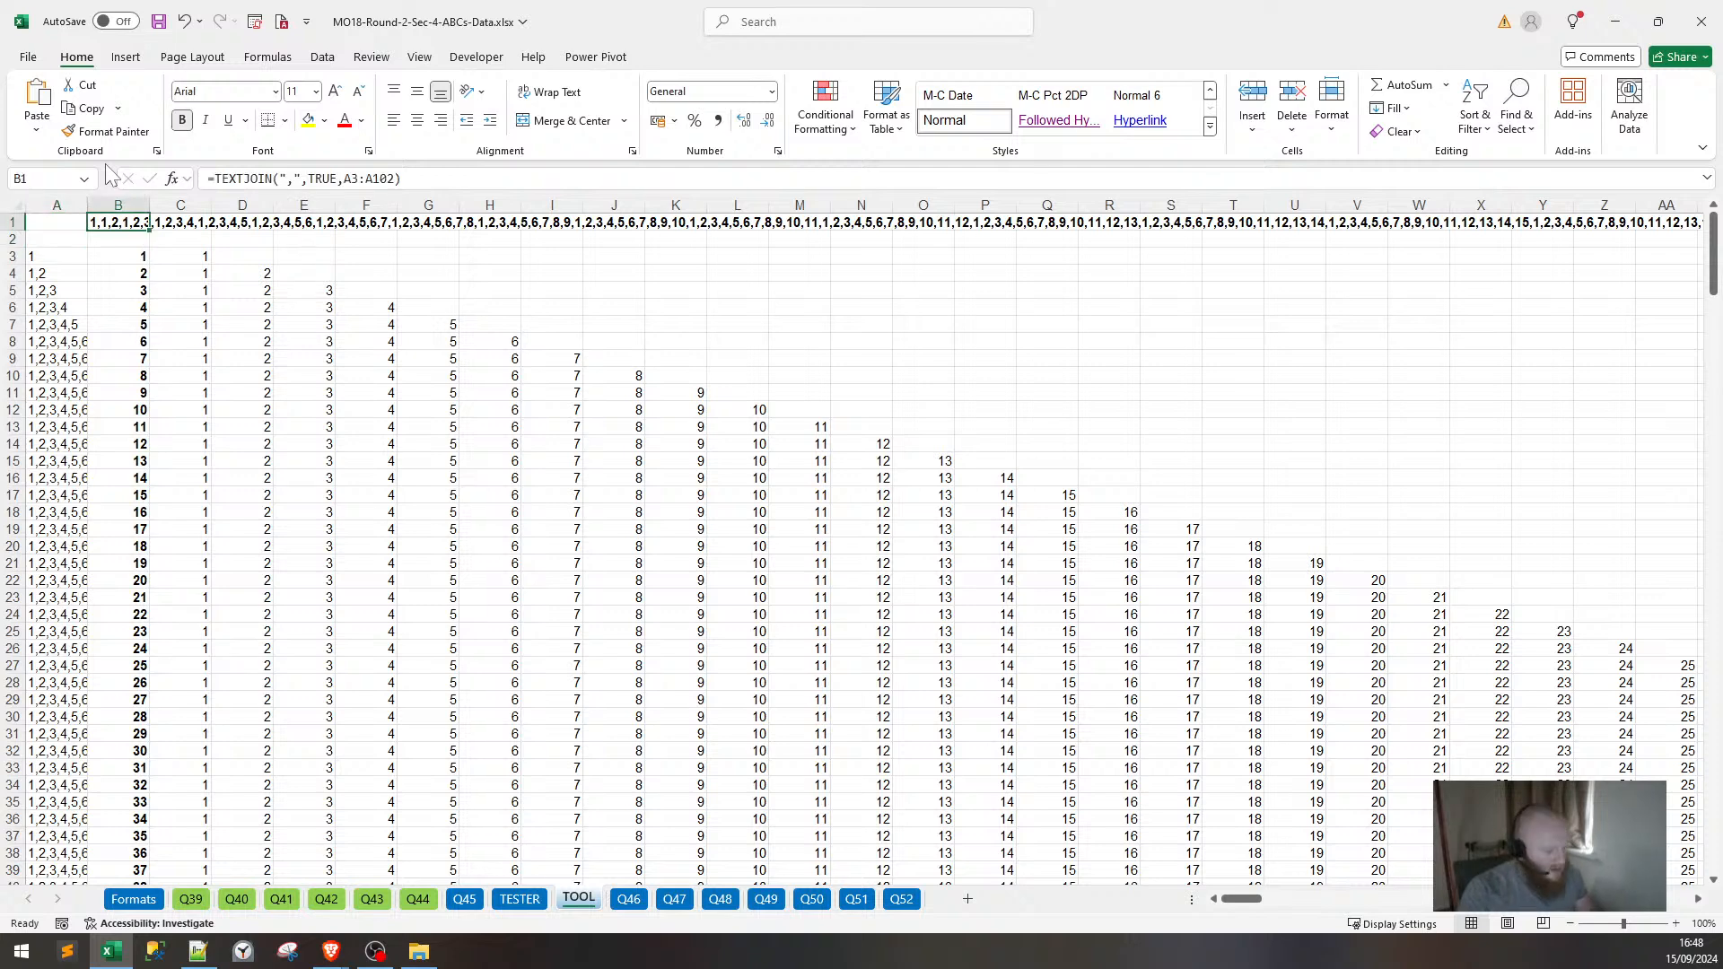
{"action": "key", "text": "Down"}
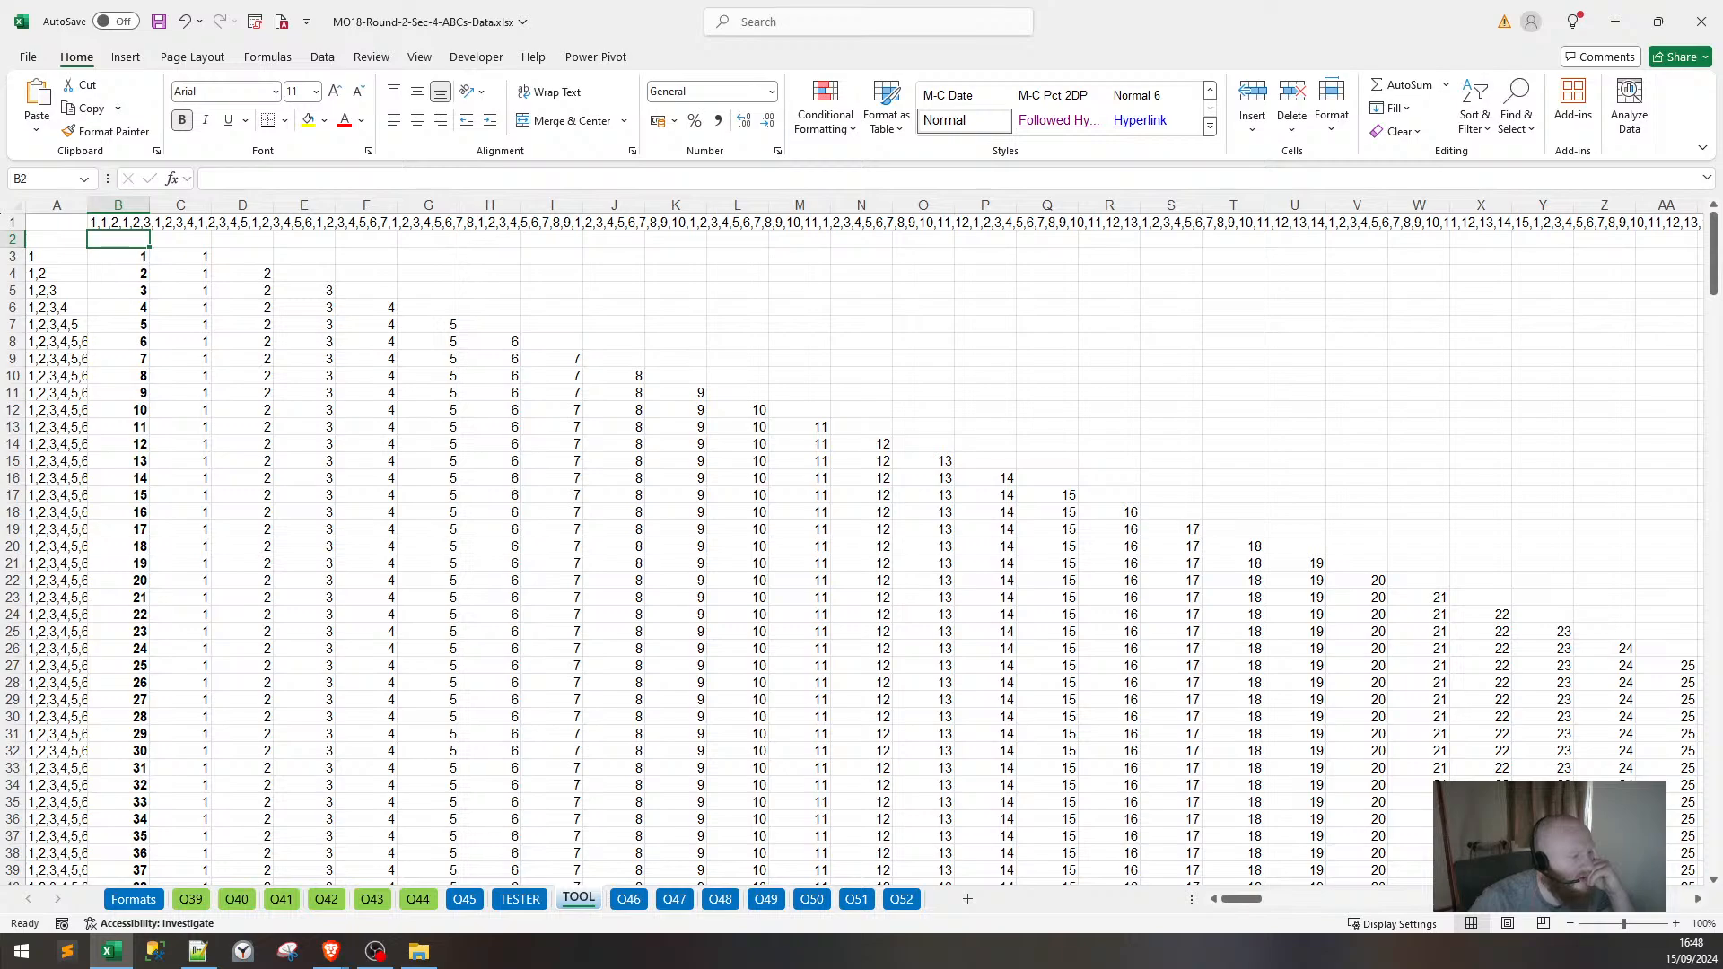
{"action": "key", "text": "super+d"}
{"action": "key", "text": "super+d"}
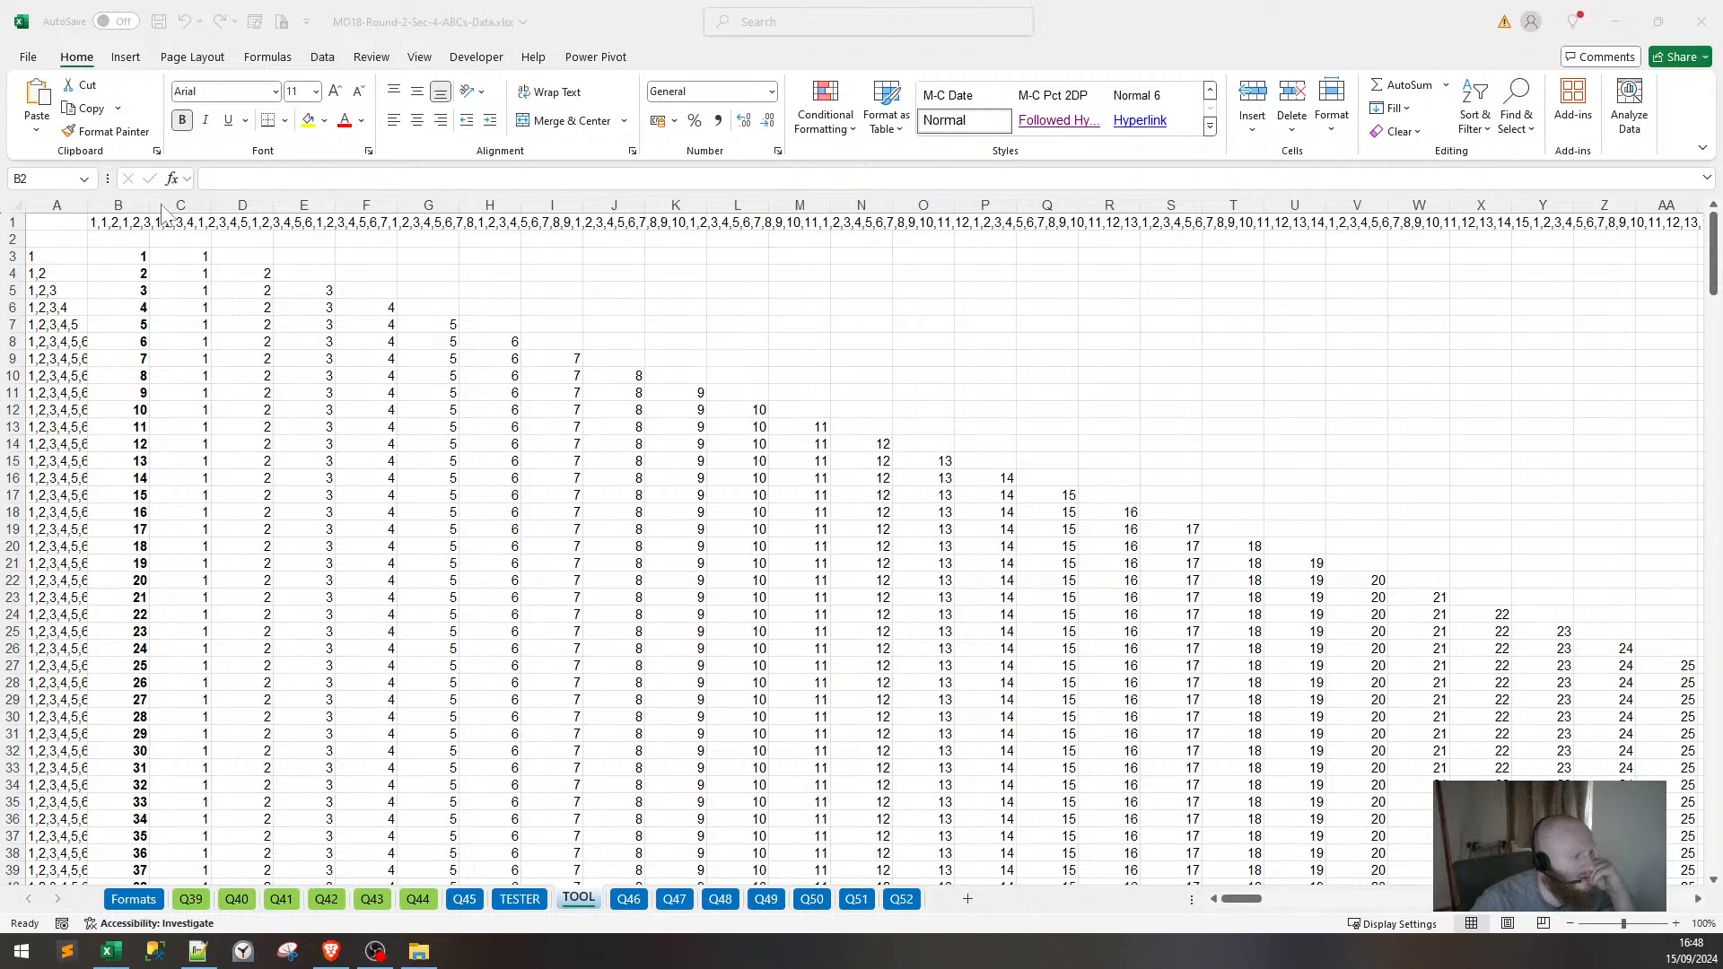
{"action": "left_click", "coordinate": [133, 238]}
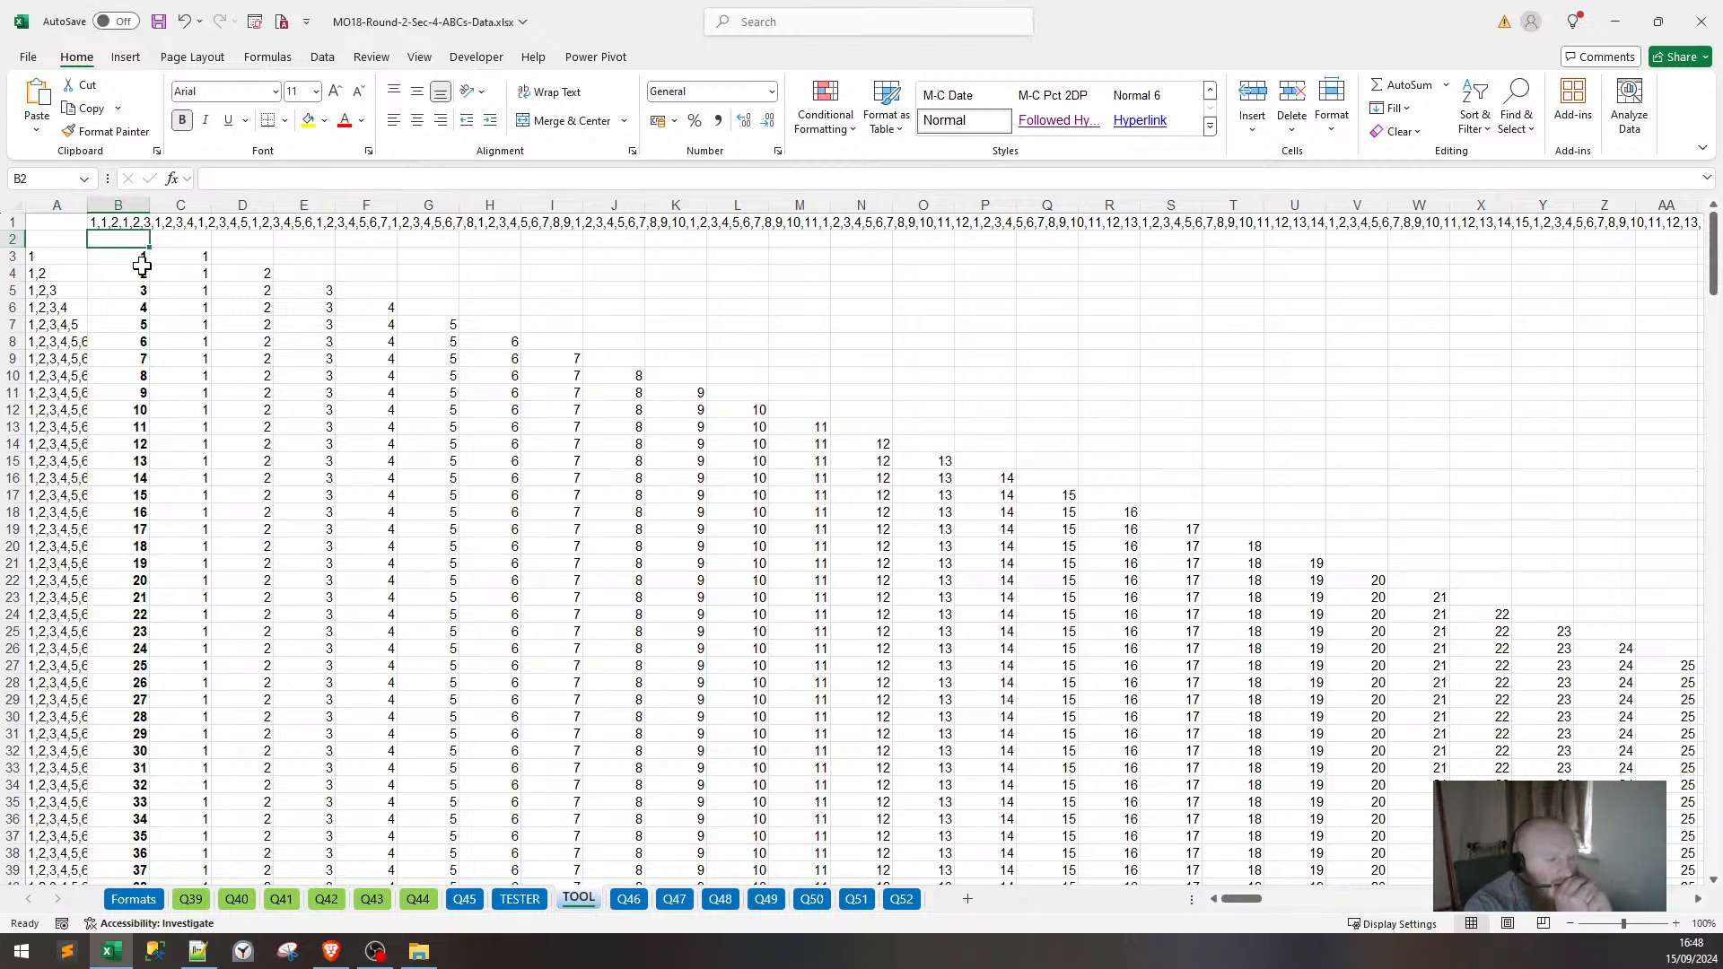
Convert B1's joined string to a static value and view it in the expanded formula bar.
{"action": "key", "text": "Up"}
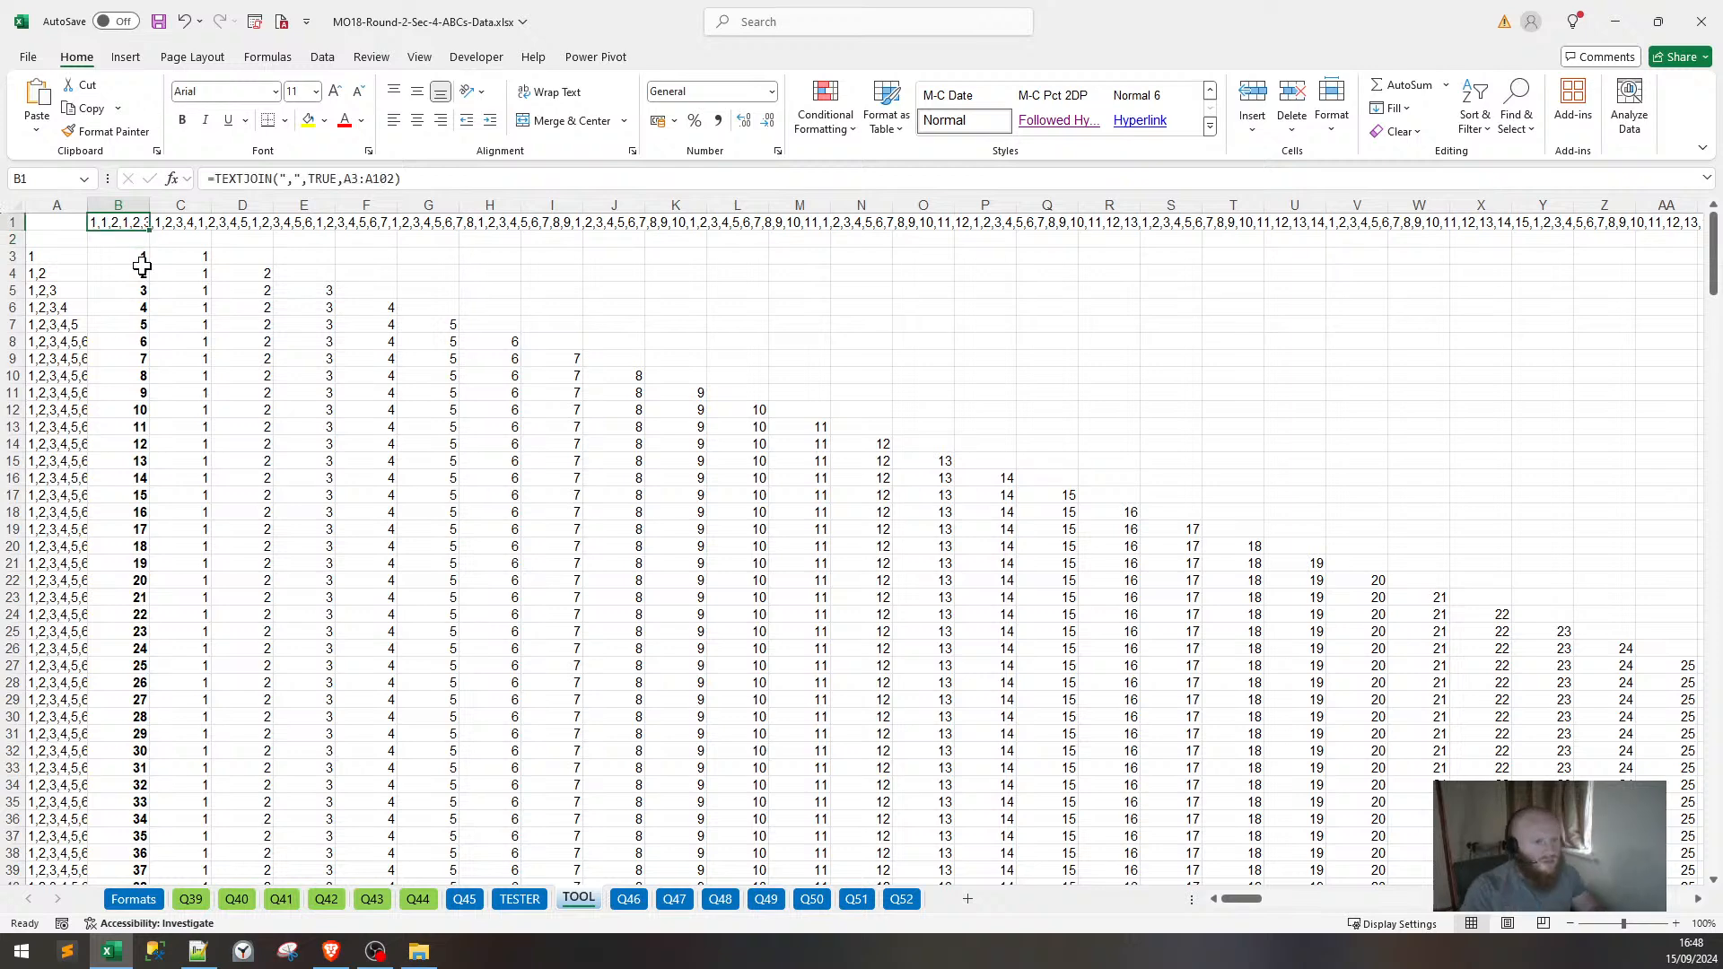
{"action": "key", "text": "ctrl+c"}
{"action": "key", "text": "h"}
{"action": "key", "text": "v"}
{"action": "key", "text": "v"}
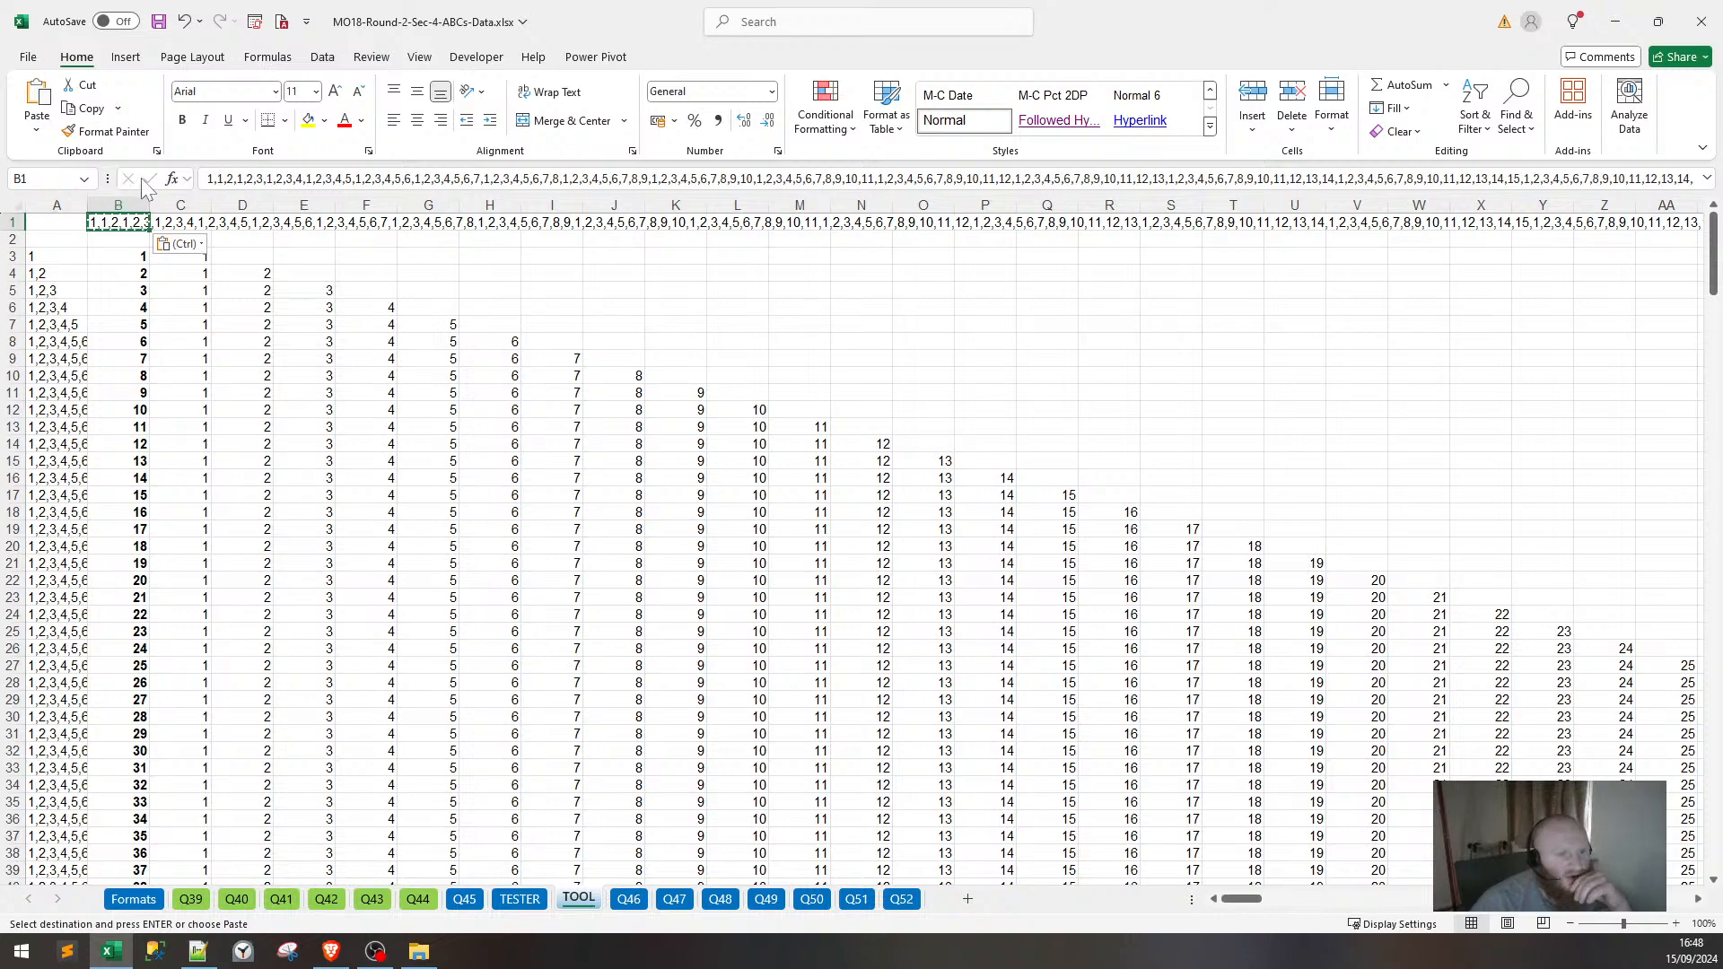
{"action": "left_click_drag", "start_coordinate": [677, 193], "coordinate": [677, 485]}
{"action": "left_click_drag", "start_coordinate": [665, 316], "coordinate": [646, 135]}
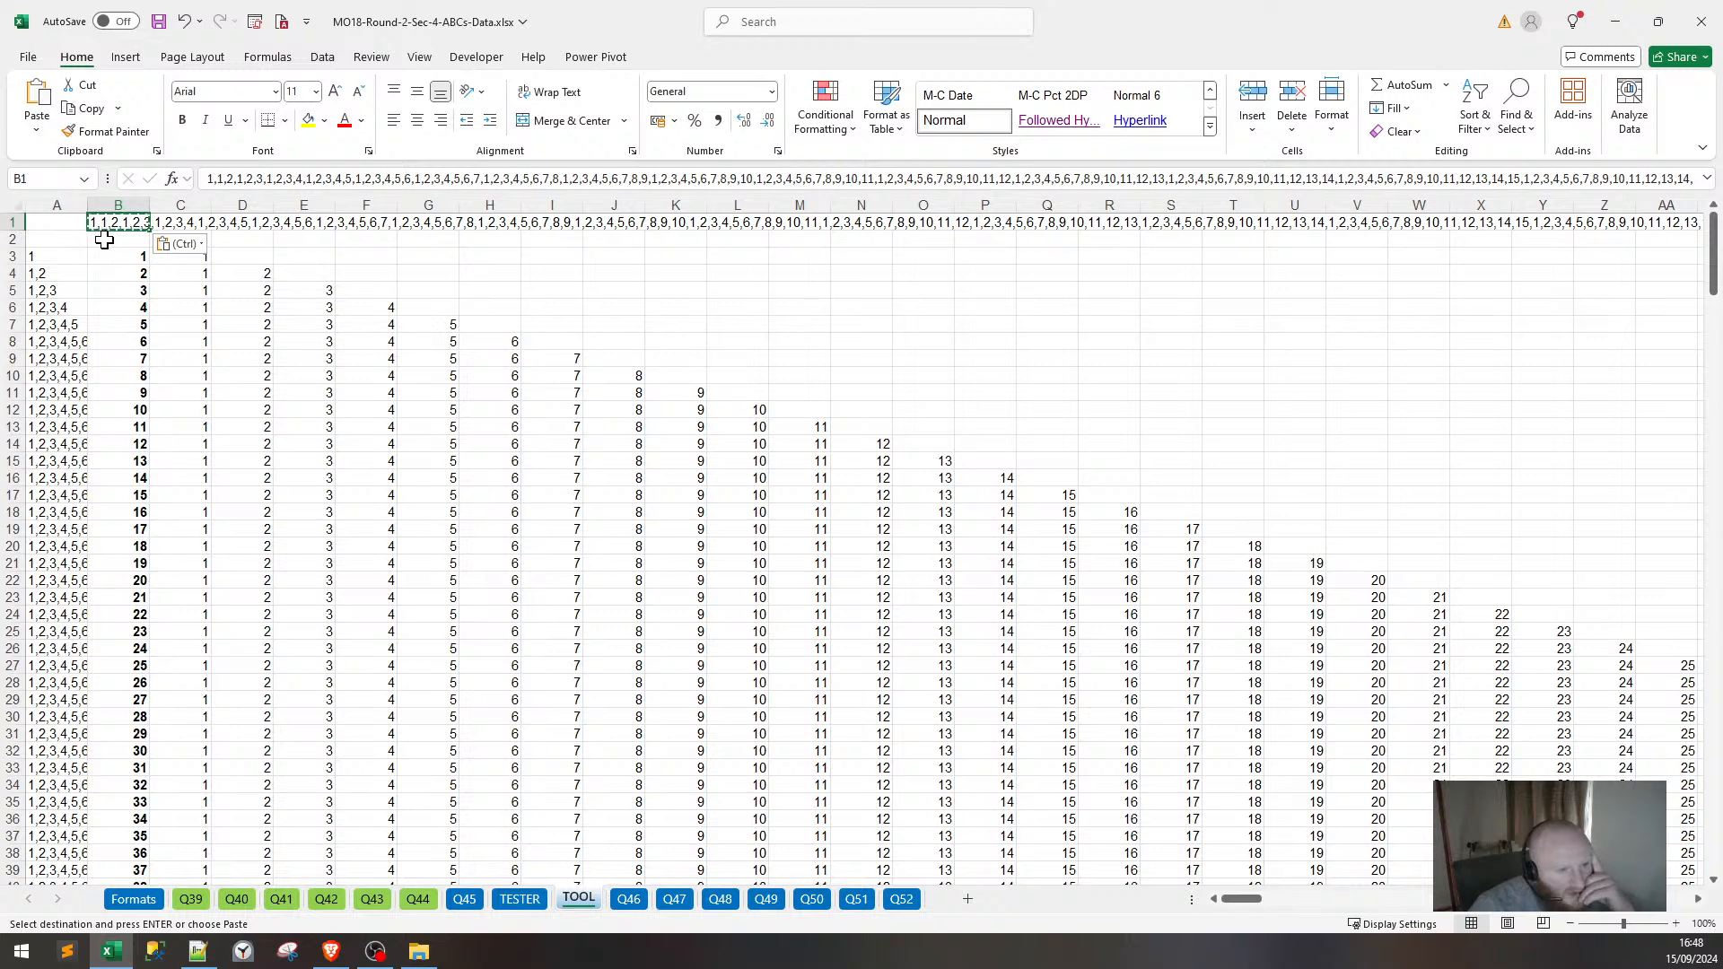
{"action": "left_click", "coordinate": [612, 275]}
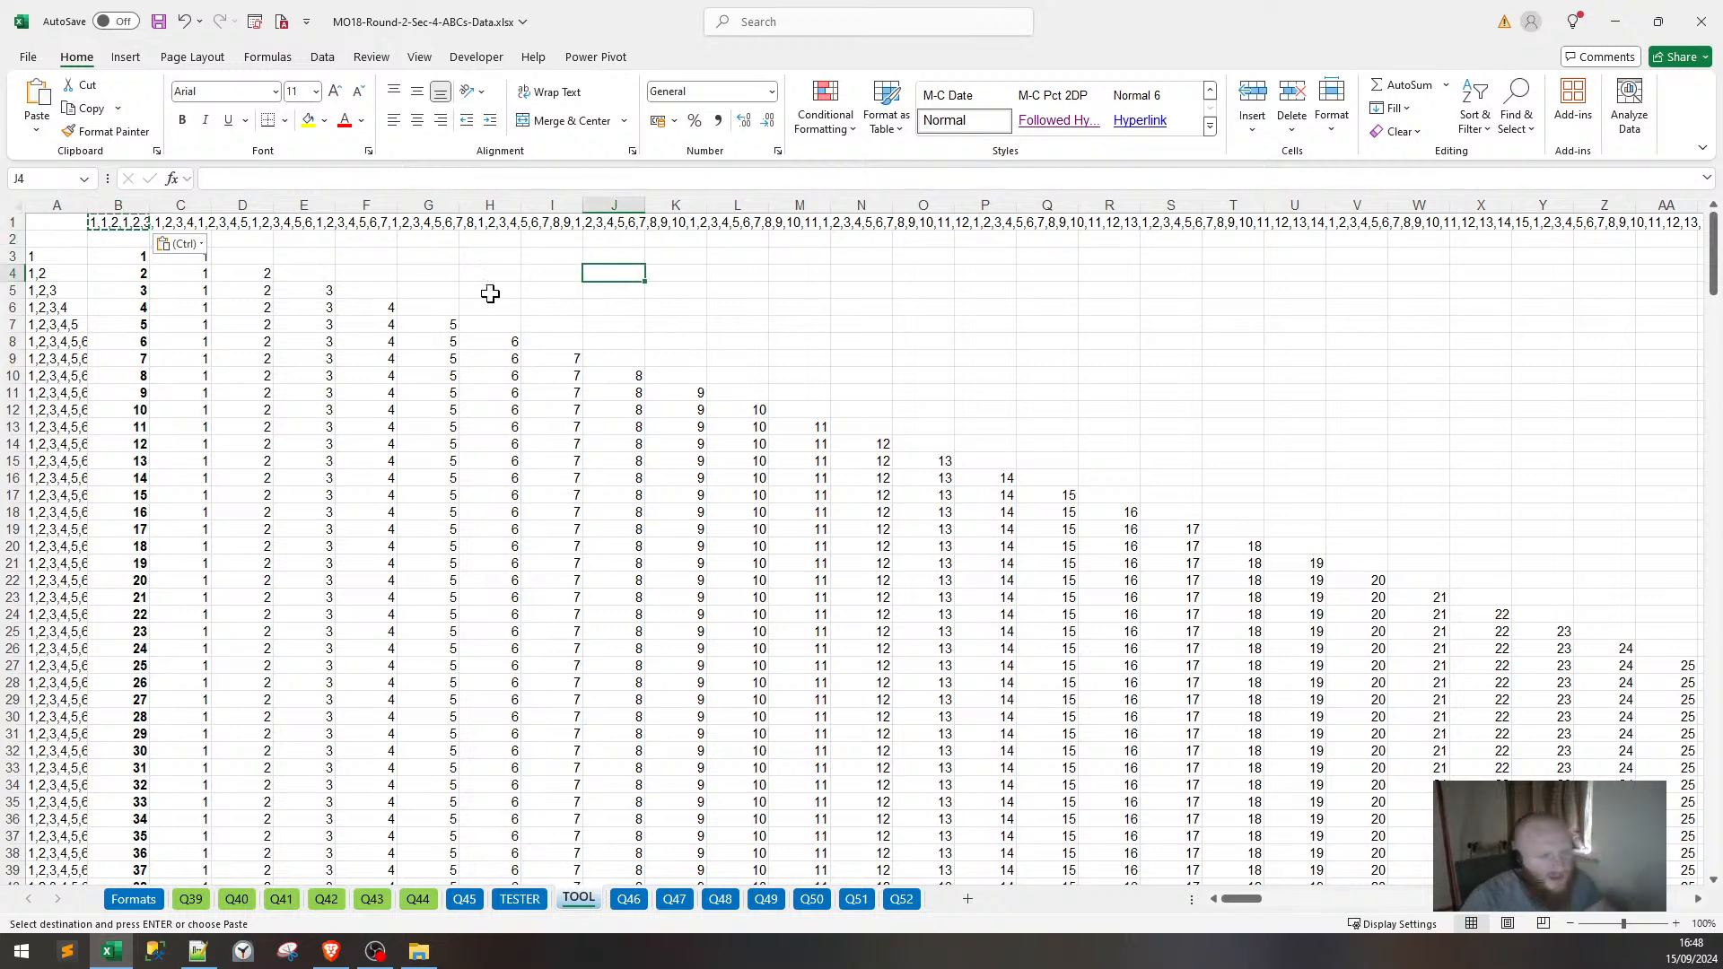
{"action": "key", "text": "Escape"}
Open A3's =TEXTJOIN(",",TRUE,C3:XFD3) row formula to inspect it.
{"action": "left_click", "coordinate": [119, 239]}
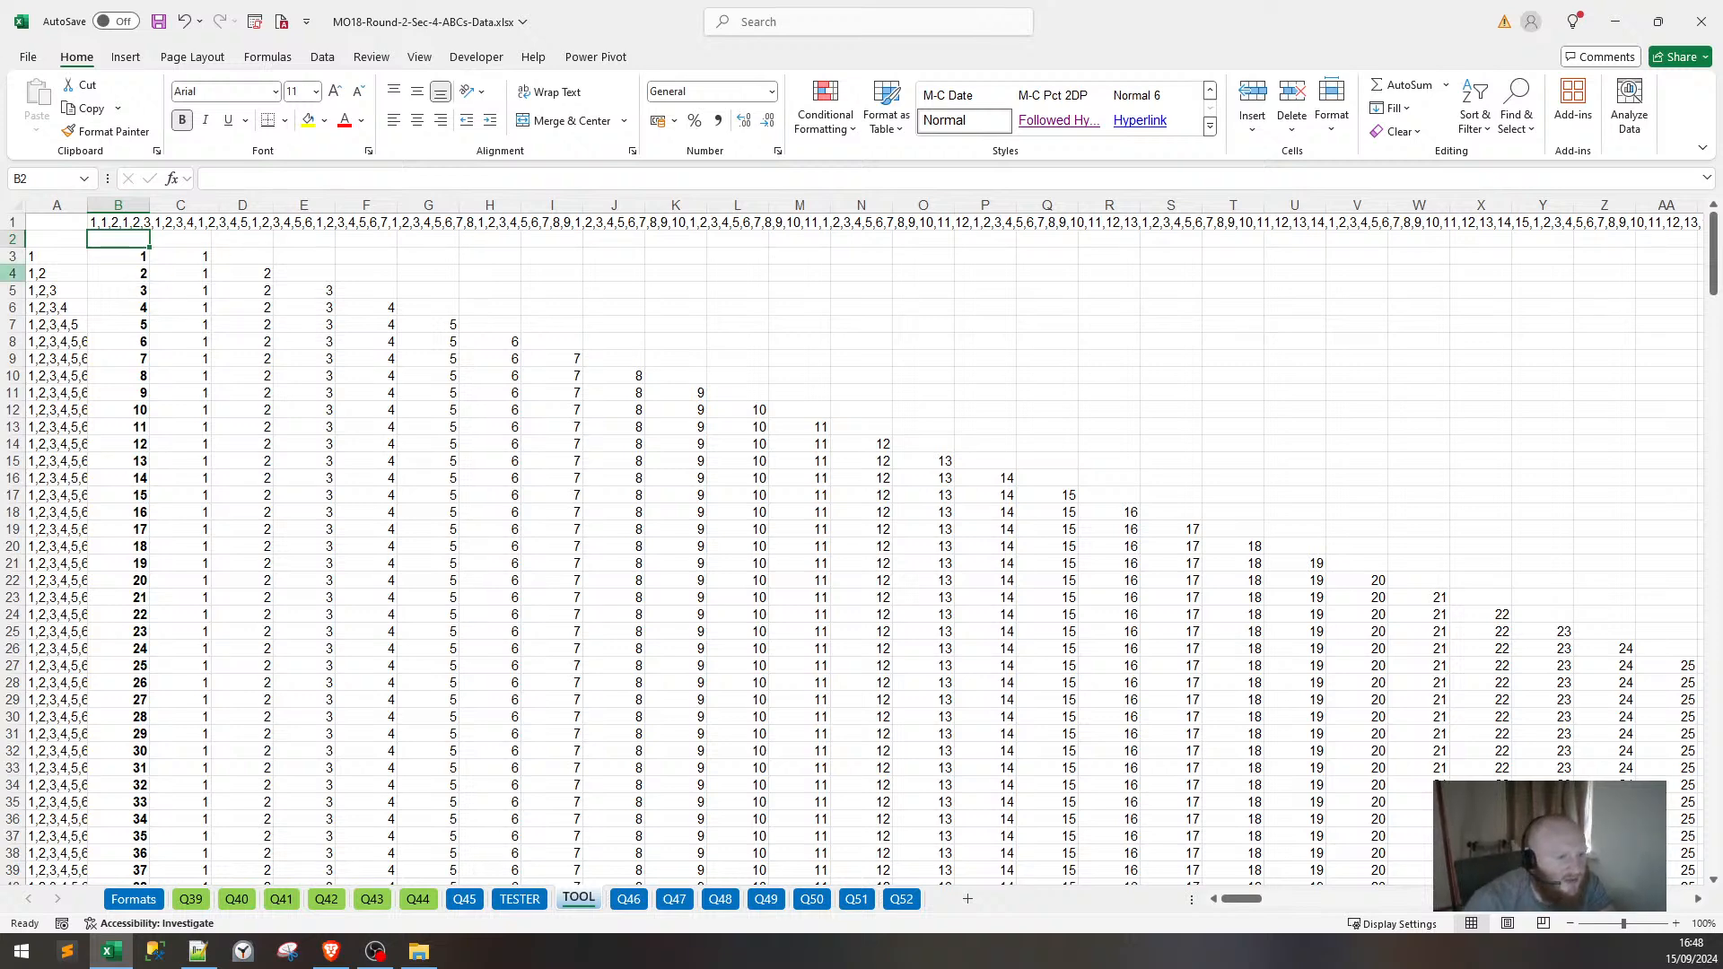
{"action": "left_click", "coordinate": [57, 257]}
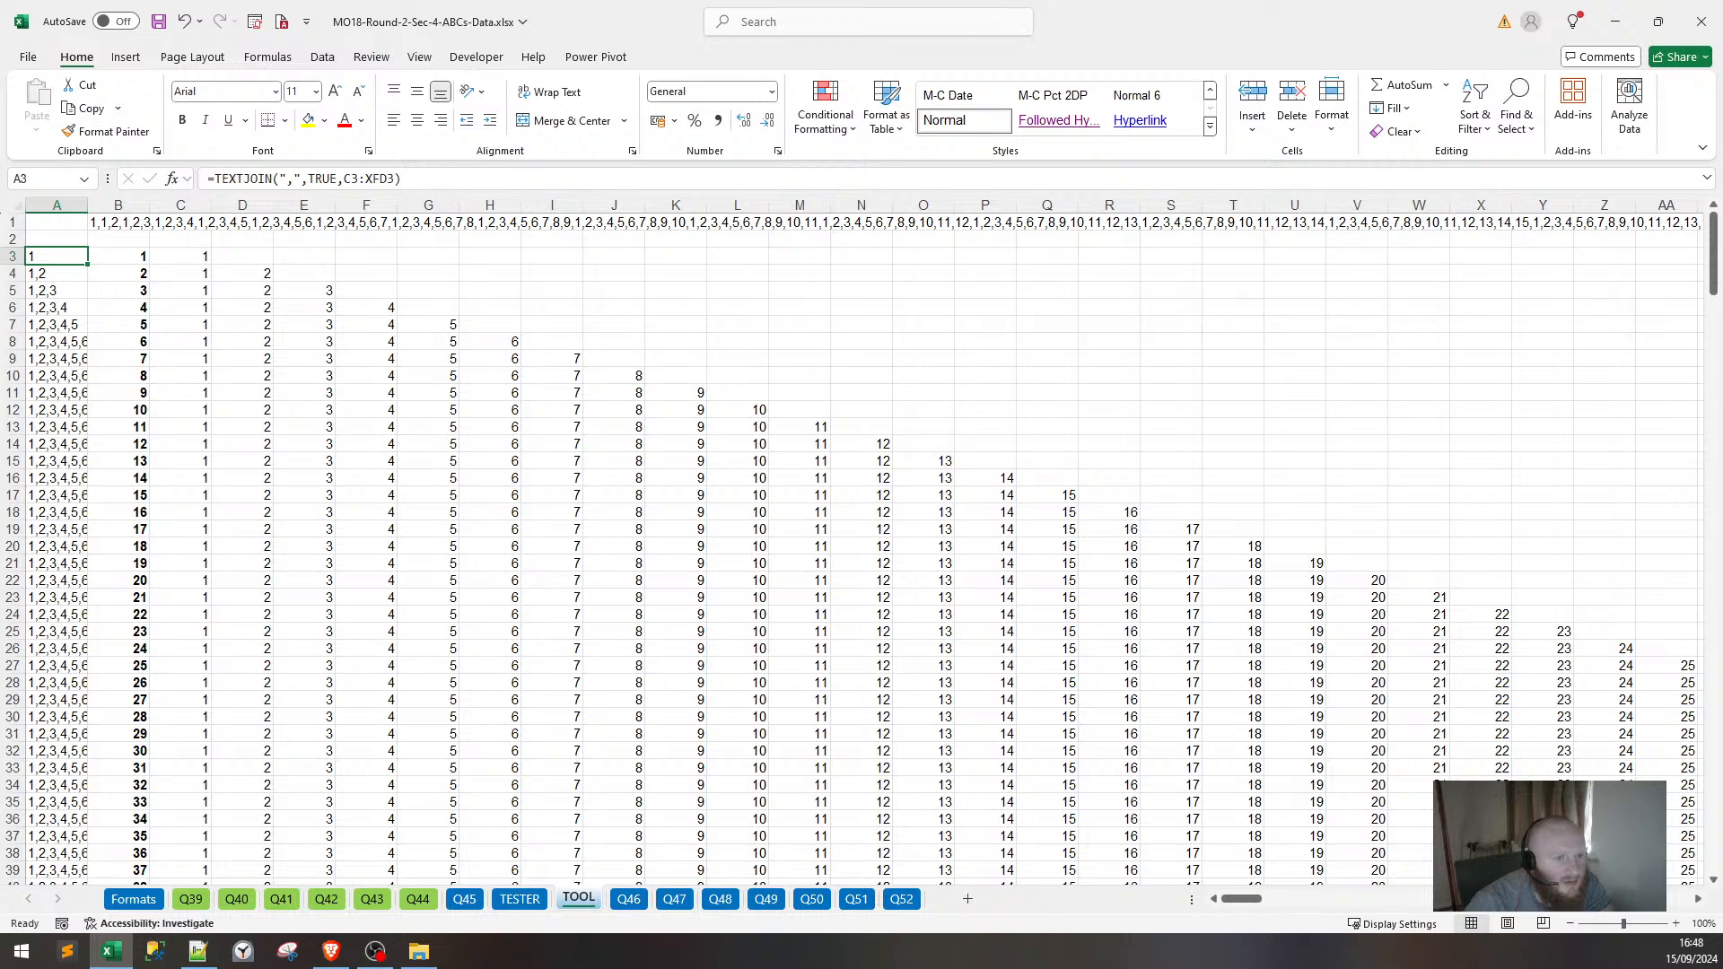
{"action": "key", "text": "F2"}
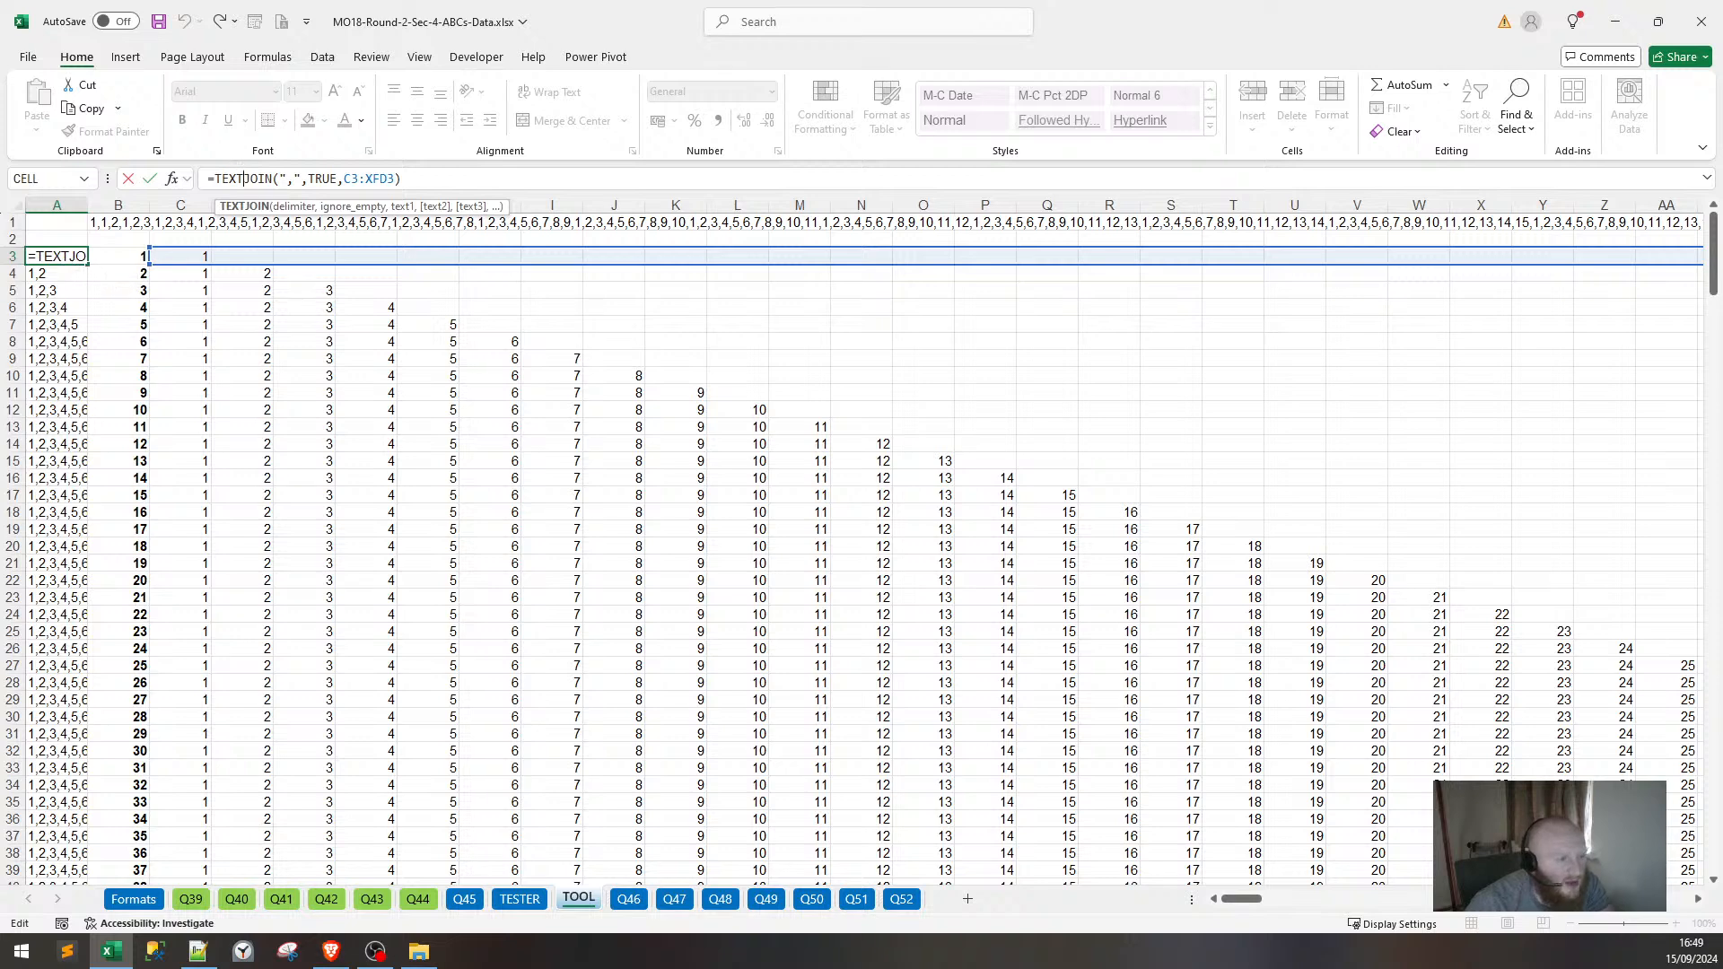
Copy R10's TEXTJOIN/MID/SEQUENCE string-reversing formula on the Q44 sheet.
{"action": "left_click", "coordinate": [509, 900]}
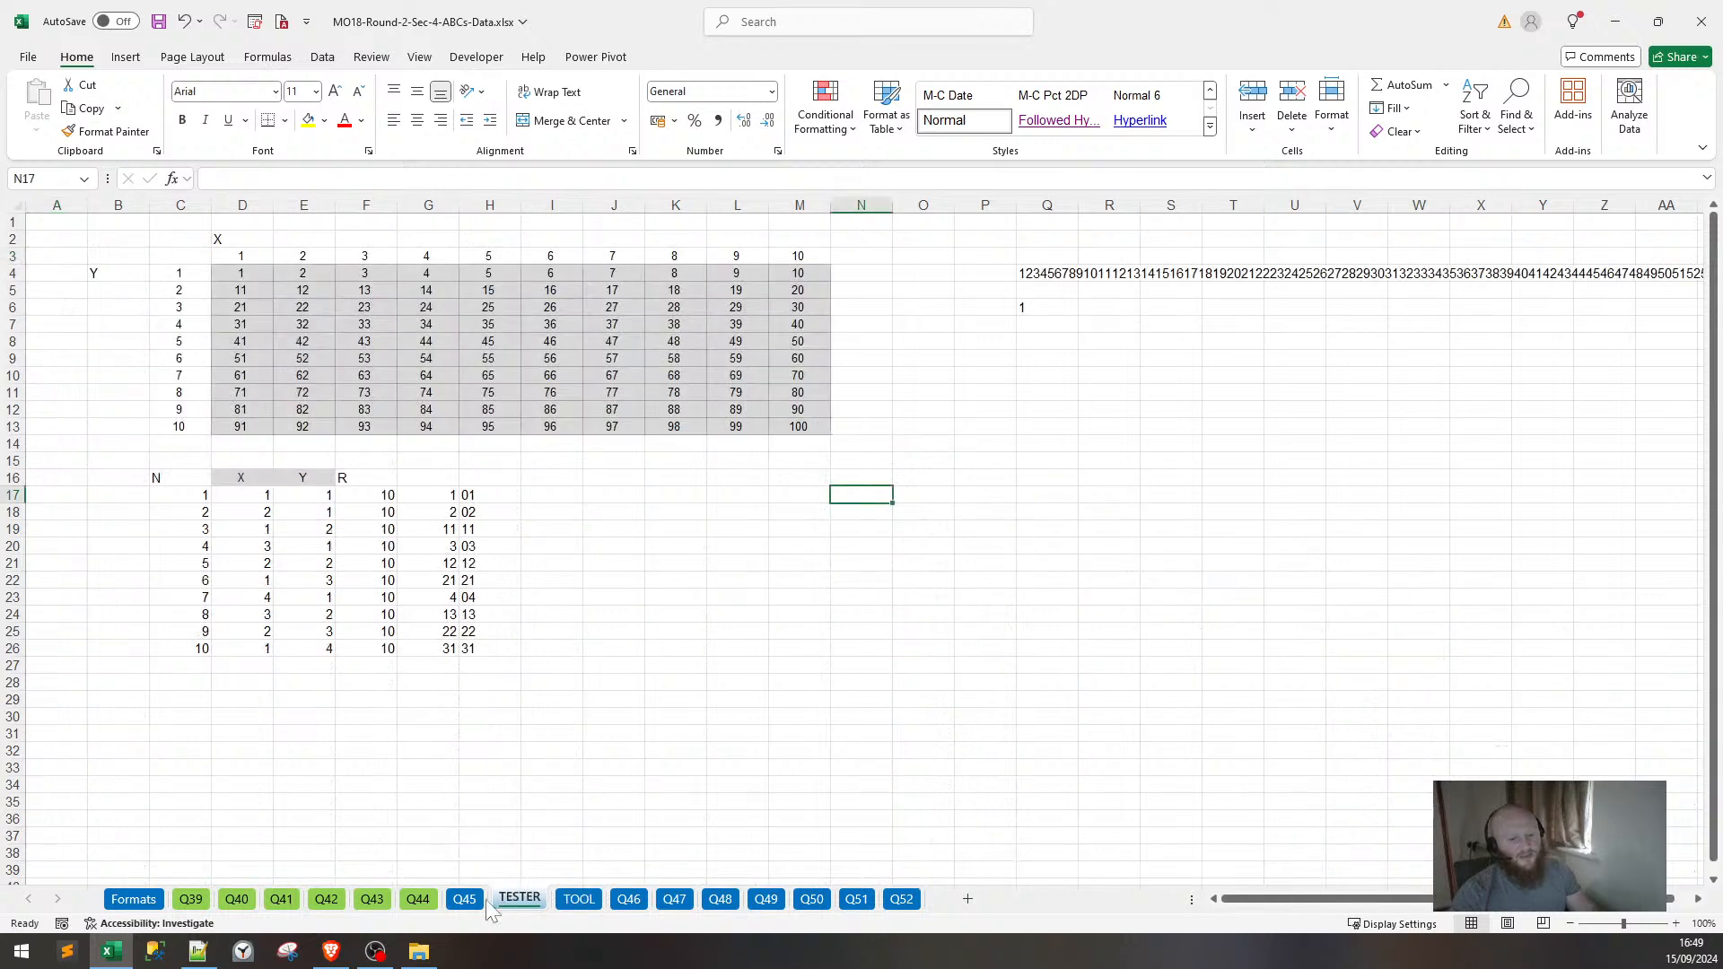
{"action": "left_click", "coordinate": [418, 900]}
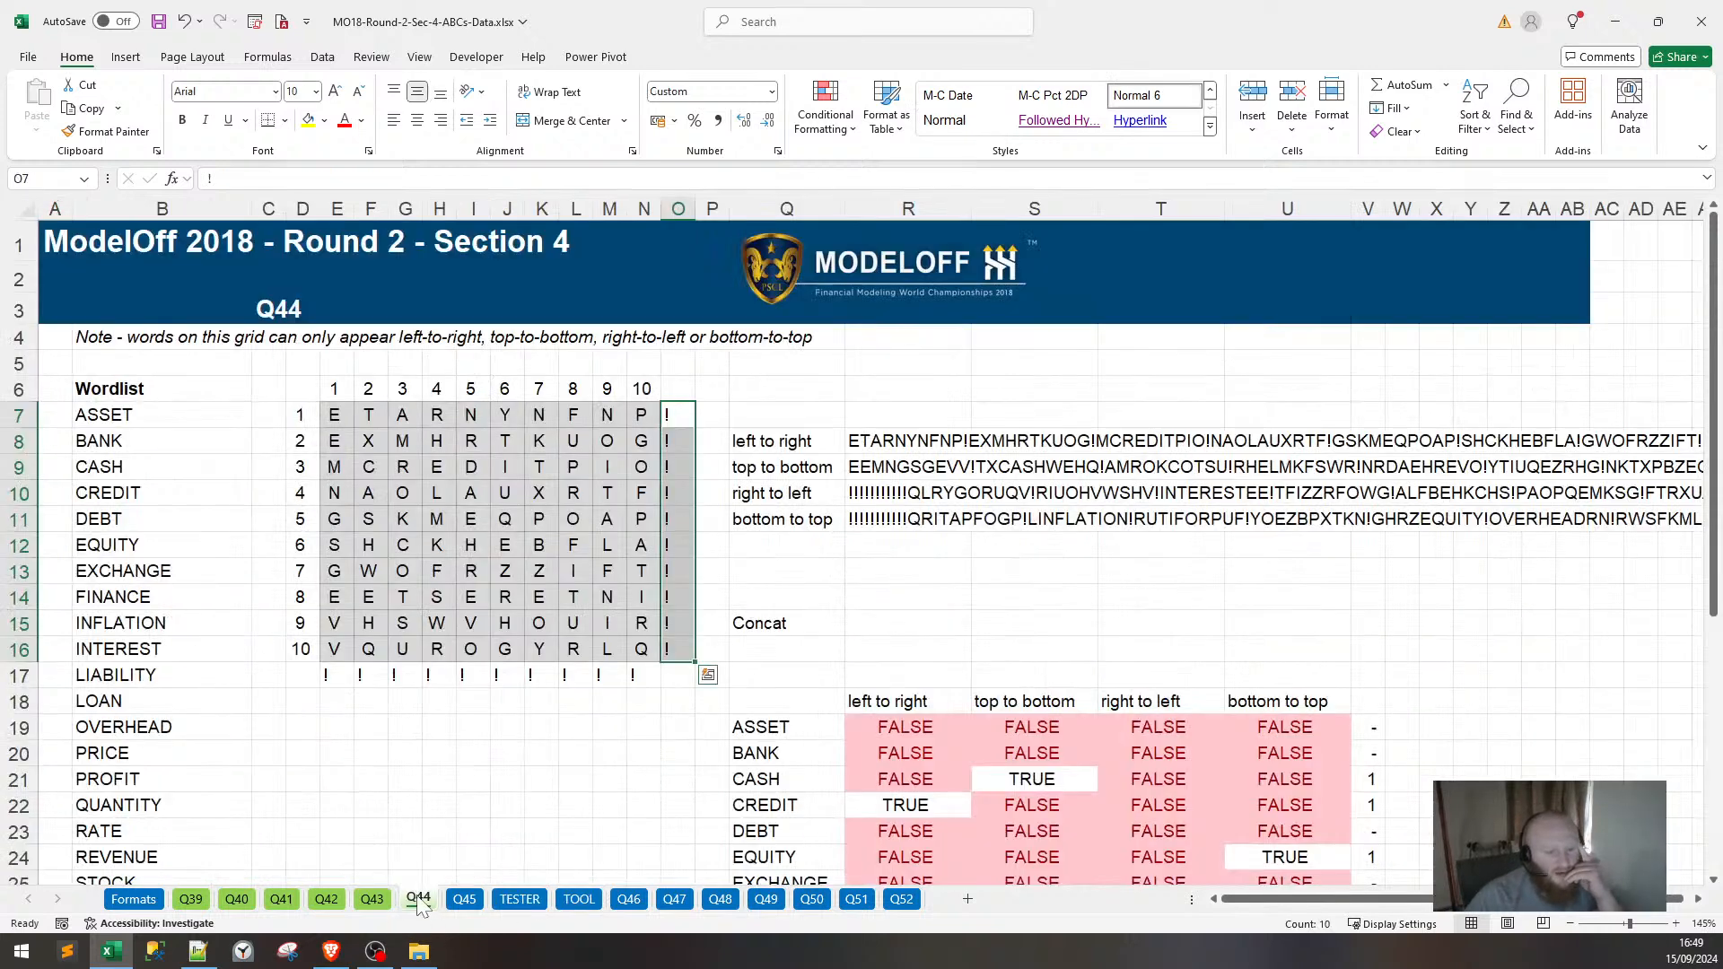
{"action": "left_click", "coordinate": [874, 493]}
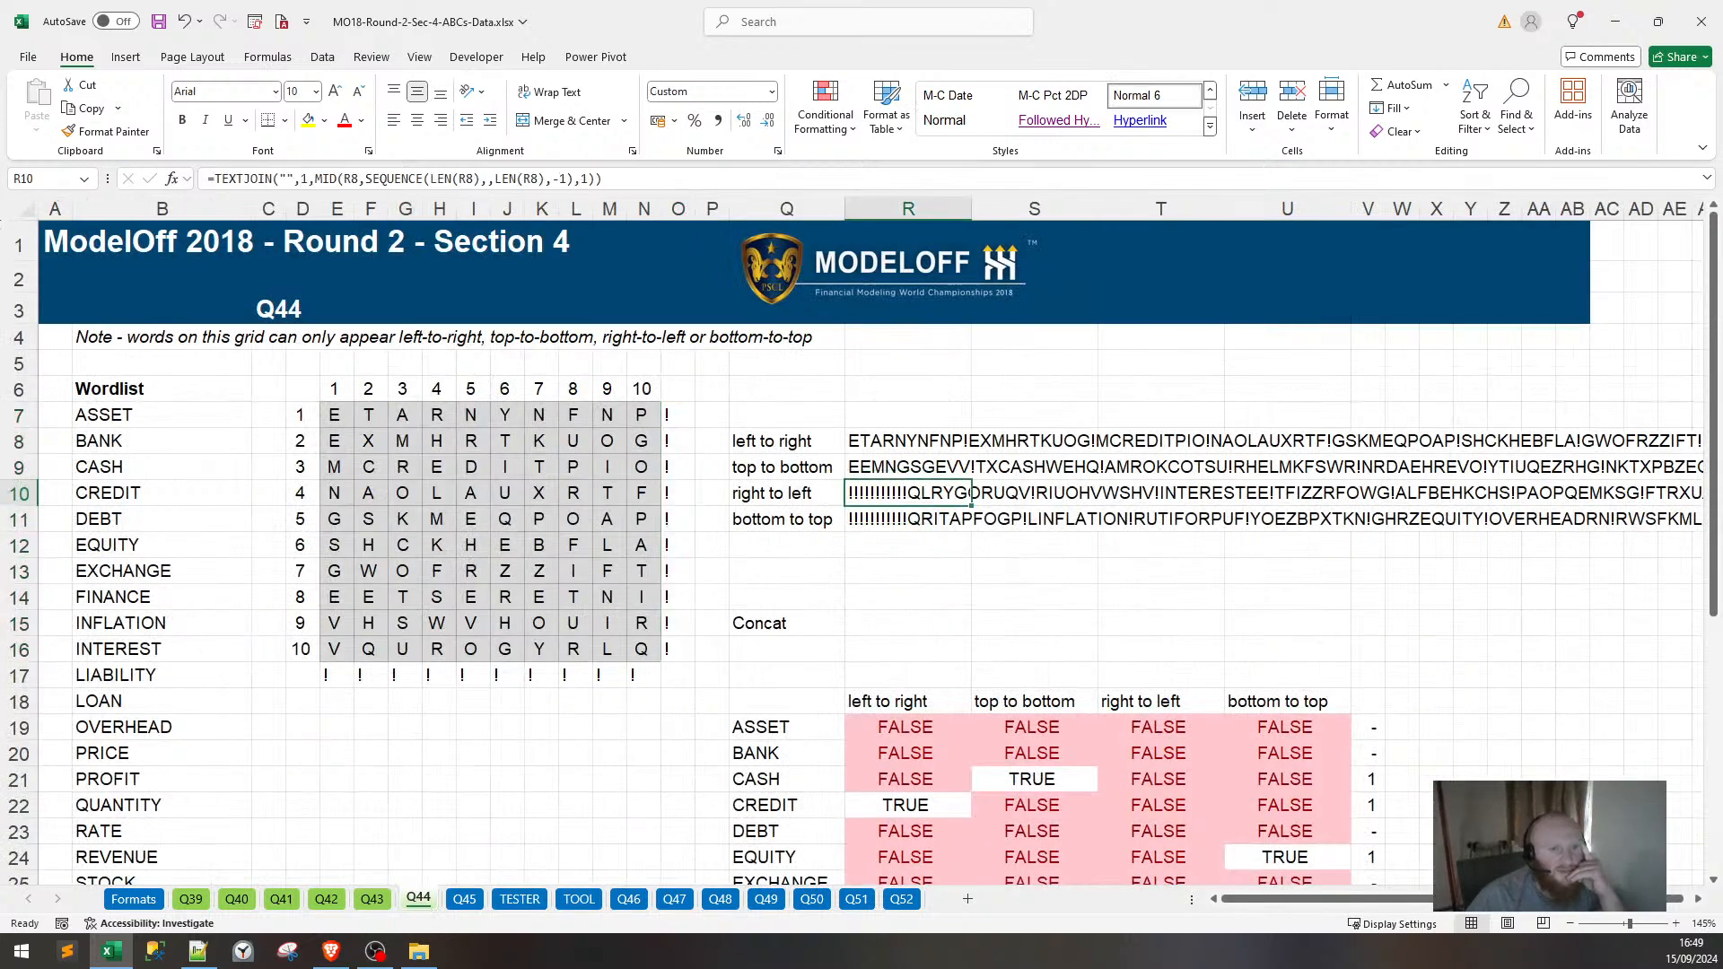
{"action": "left_click_drag", "start_coordinate": [603, 178], "coordinate": [328, 179]}
{"action": "key", "text": "Escape"}
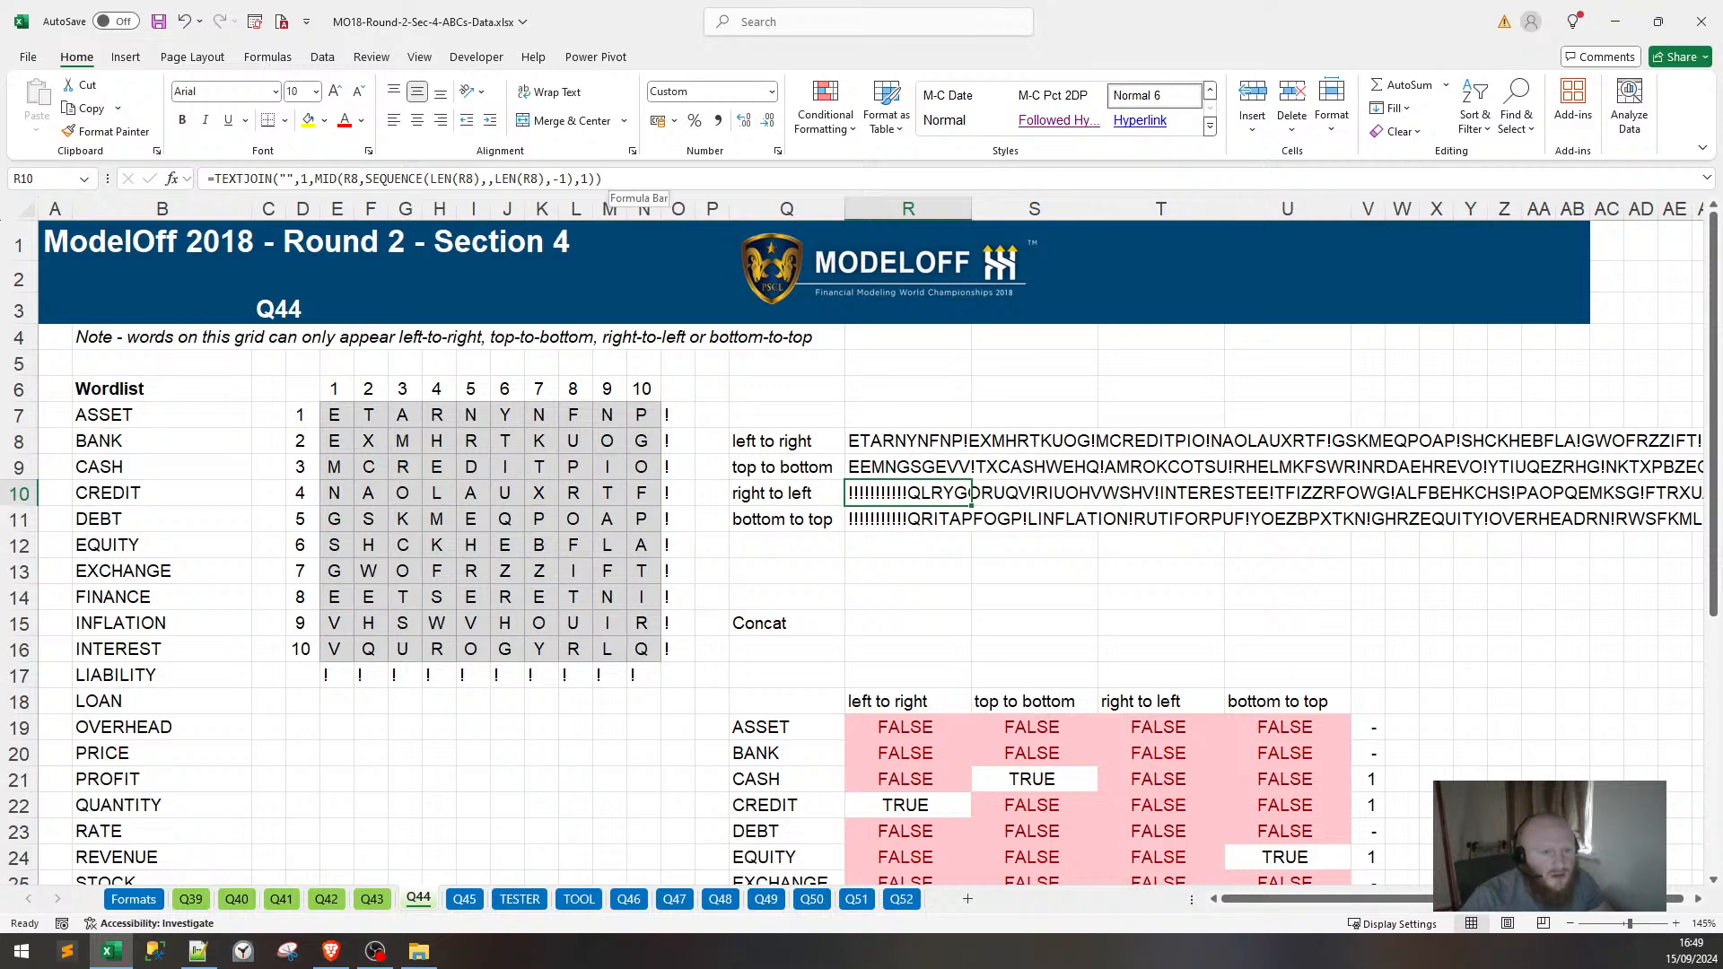
{"action": "left_click_drag", "start_coordinate": [603, 178], "coordinate": [208, 179]}
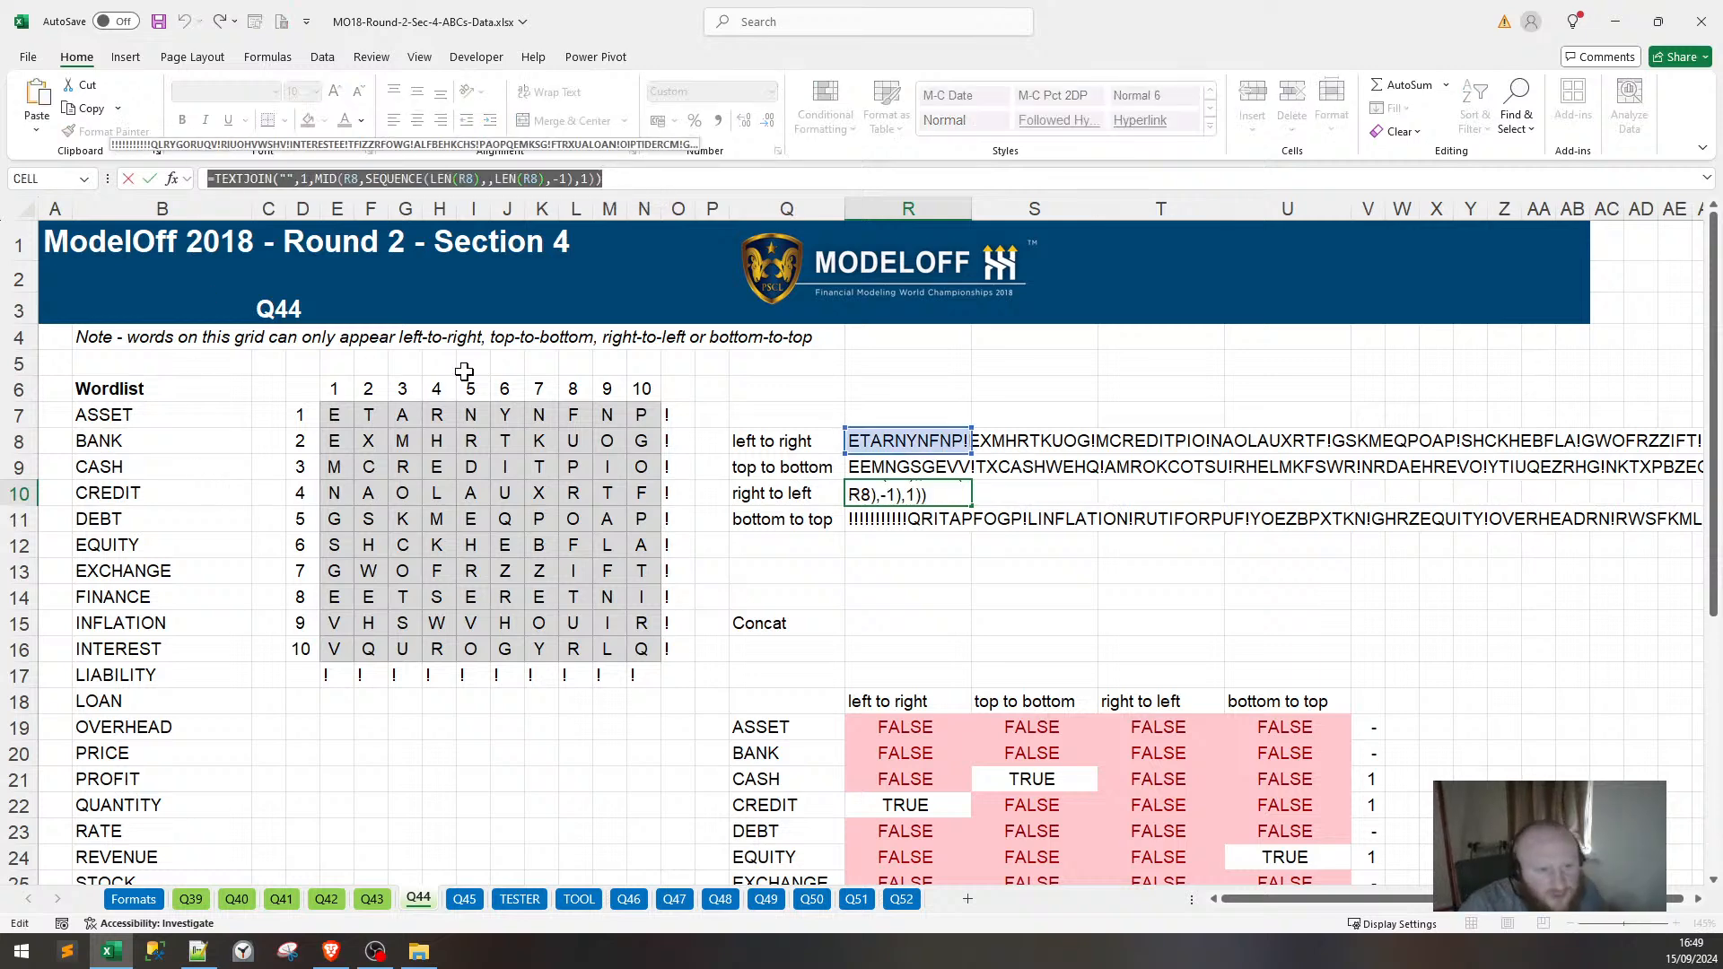
{"action": "key", "text": "Escape"}
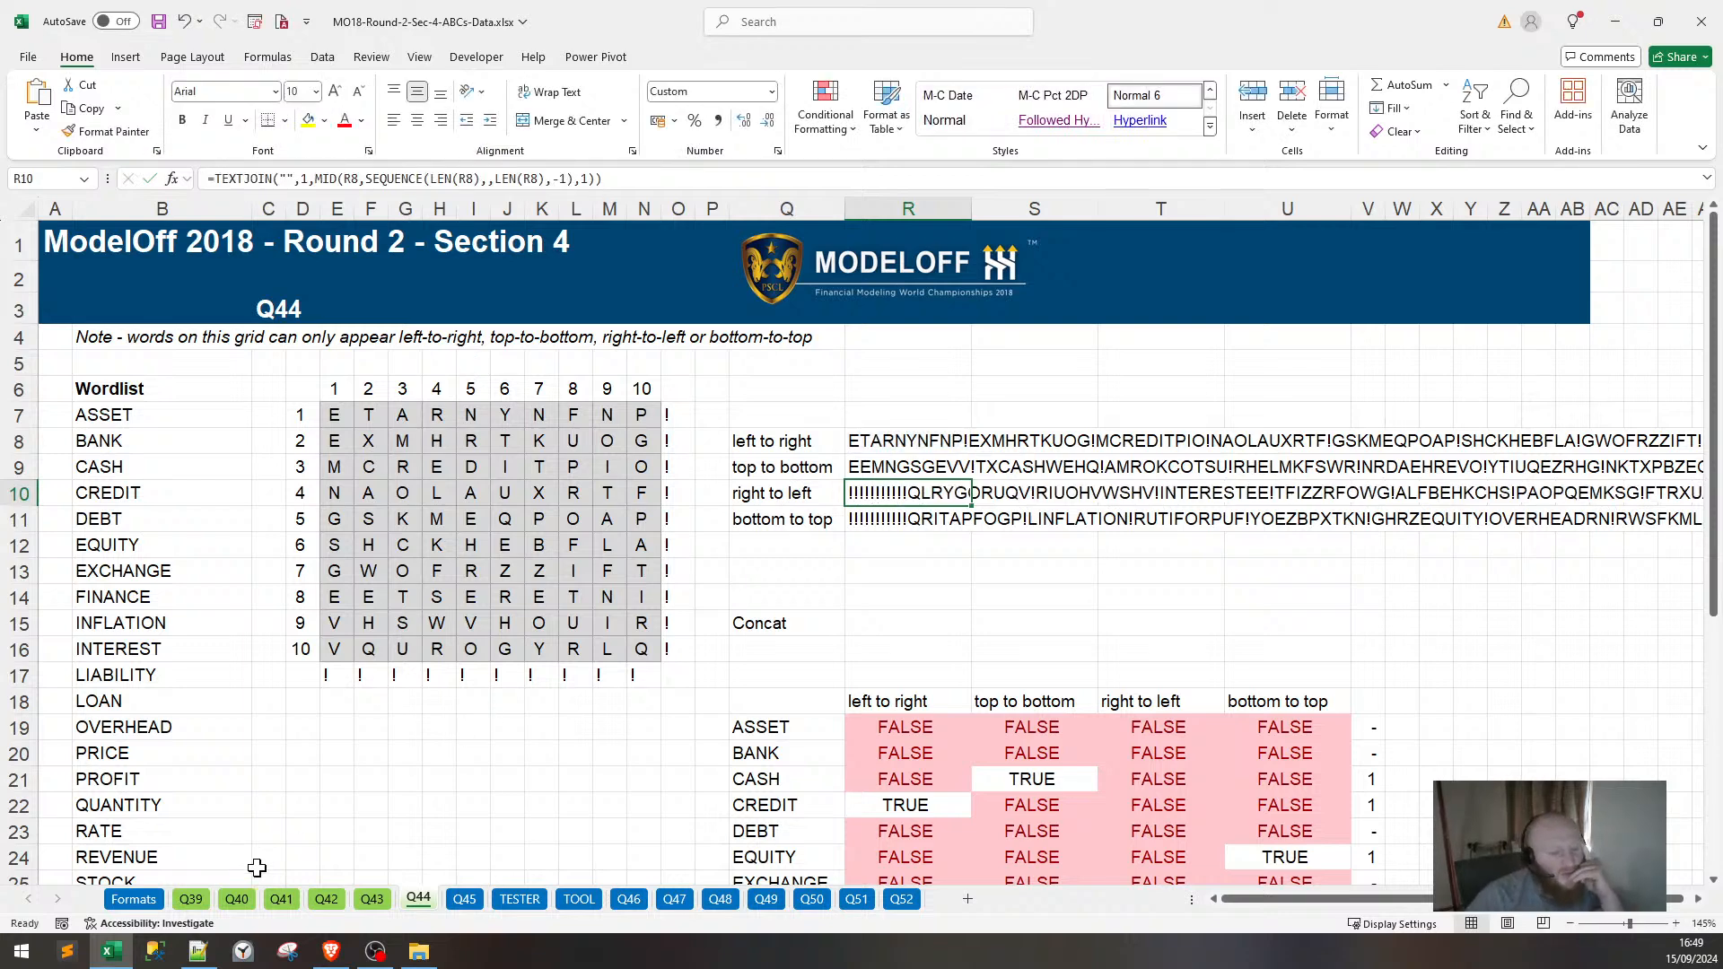
Check the question in the ModelOff PDF, then return to the TOOL sheet.
{"action": "left_click", "coordinate": [331, 951]}
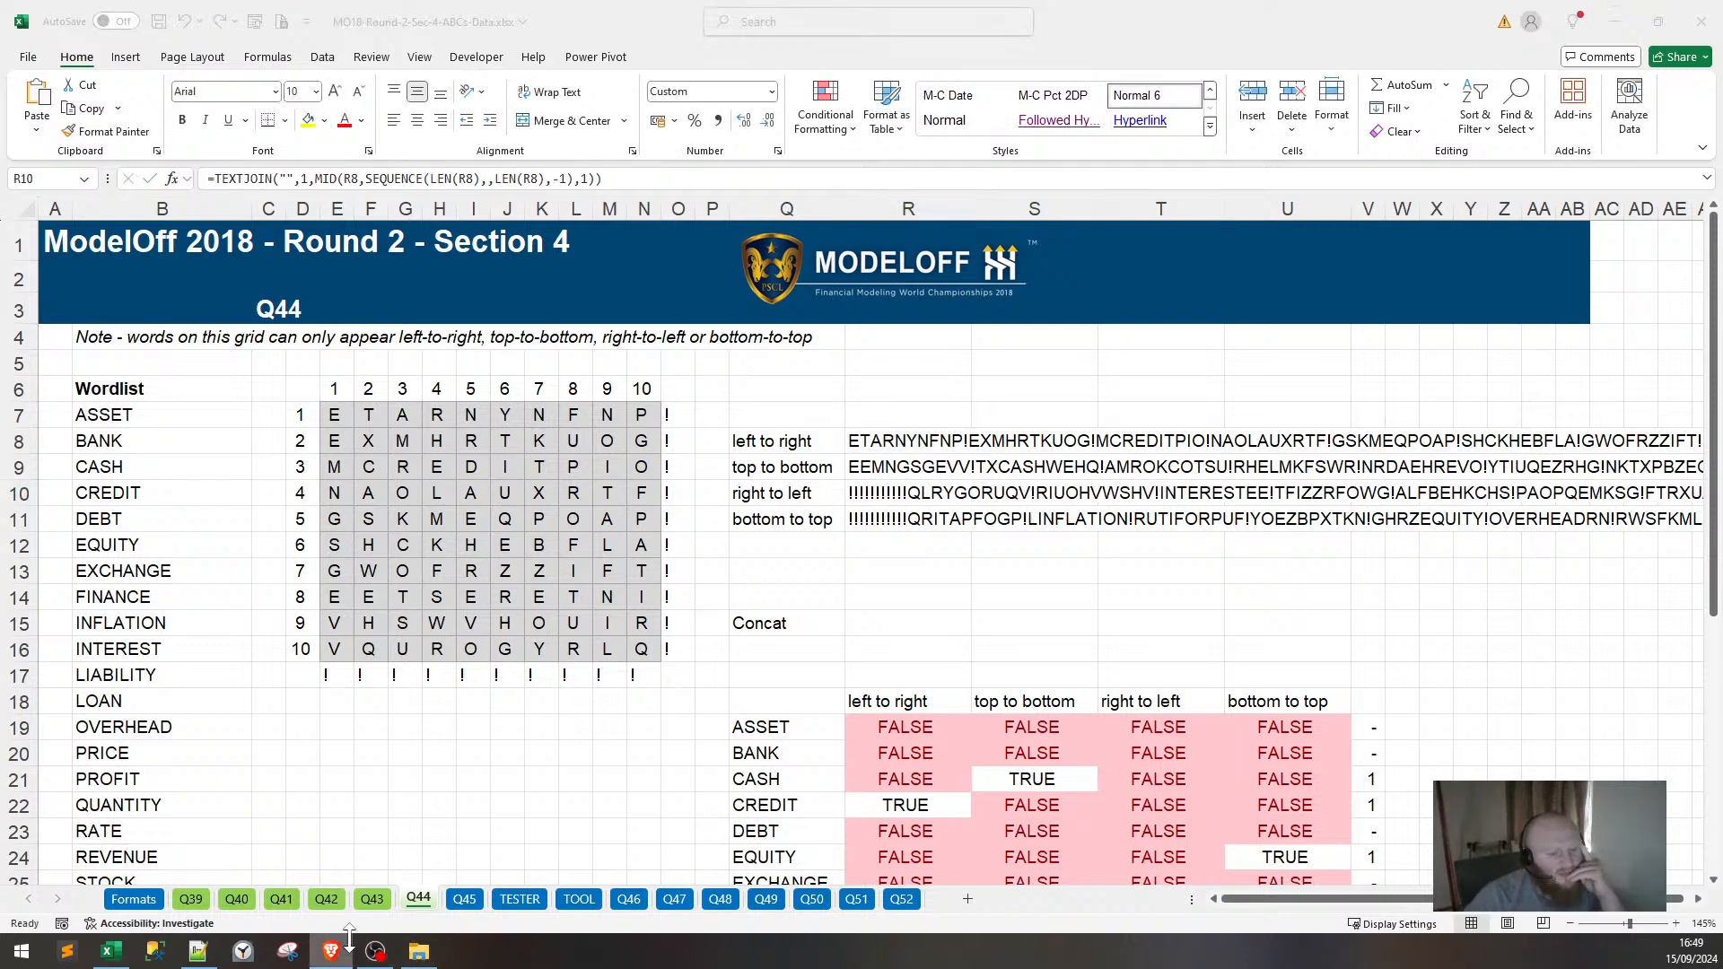
{"action": "key", "text": "alt+Tab"}
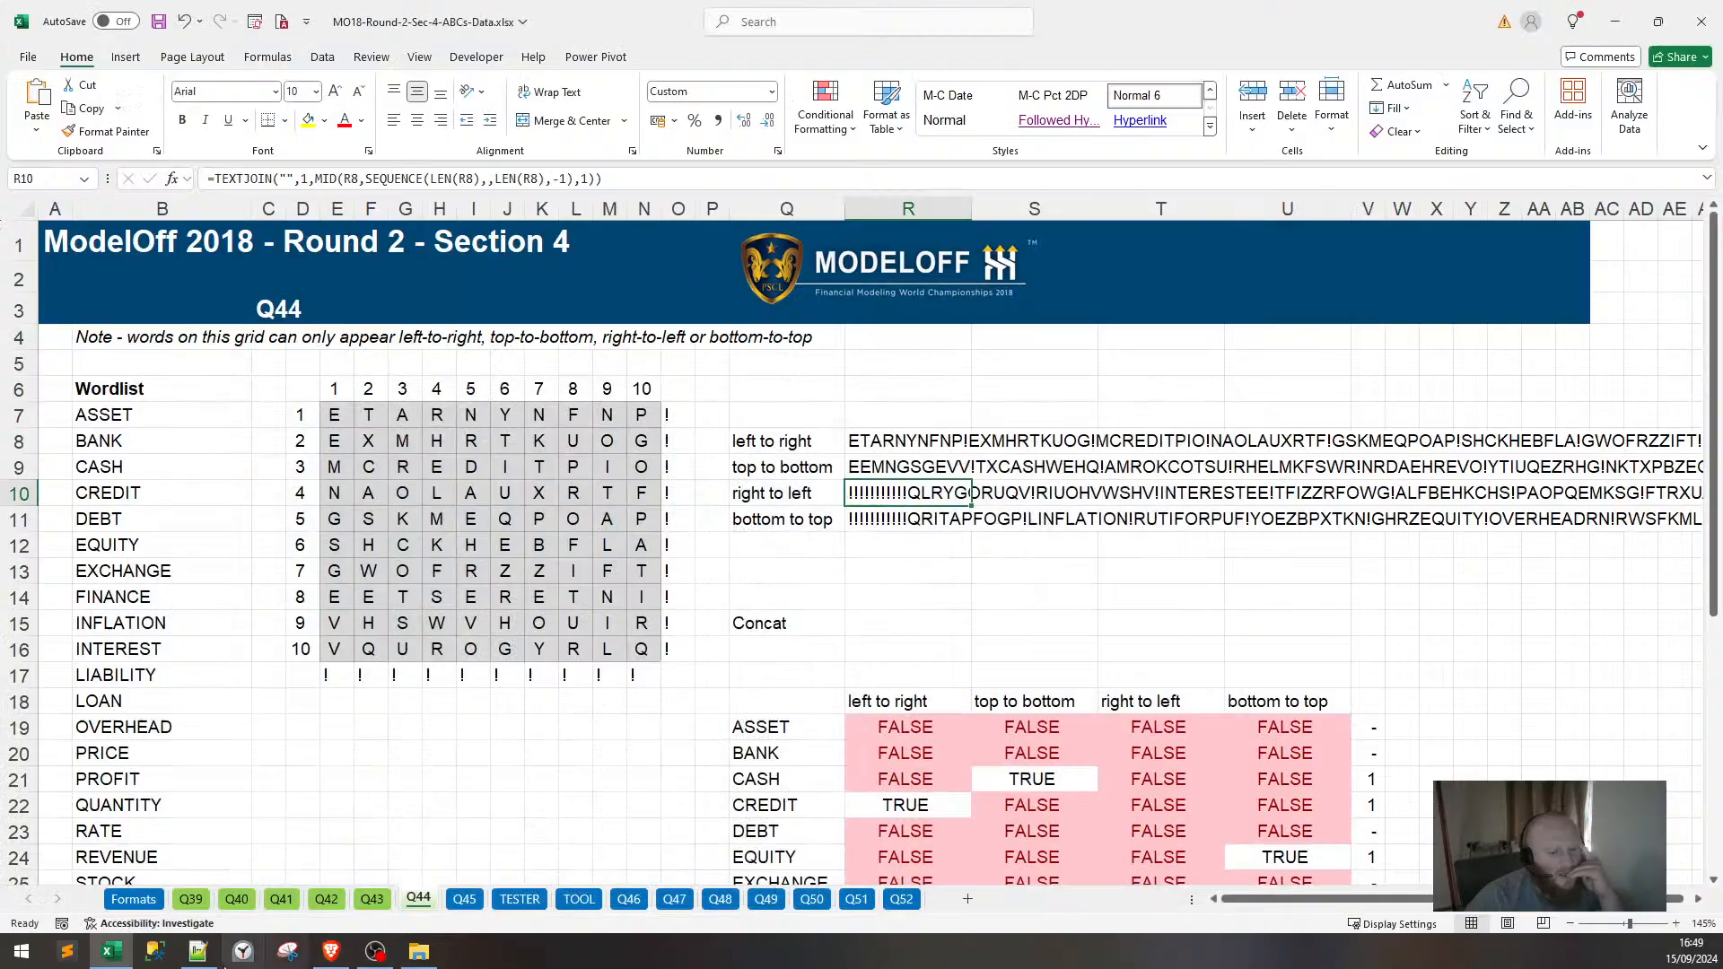
{"action": "left_click", "coordinate": [579, 899]}
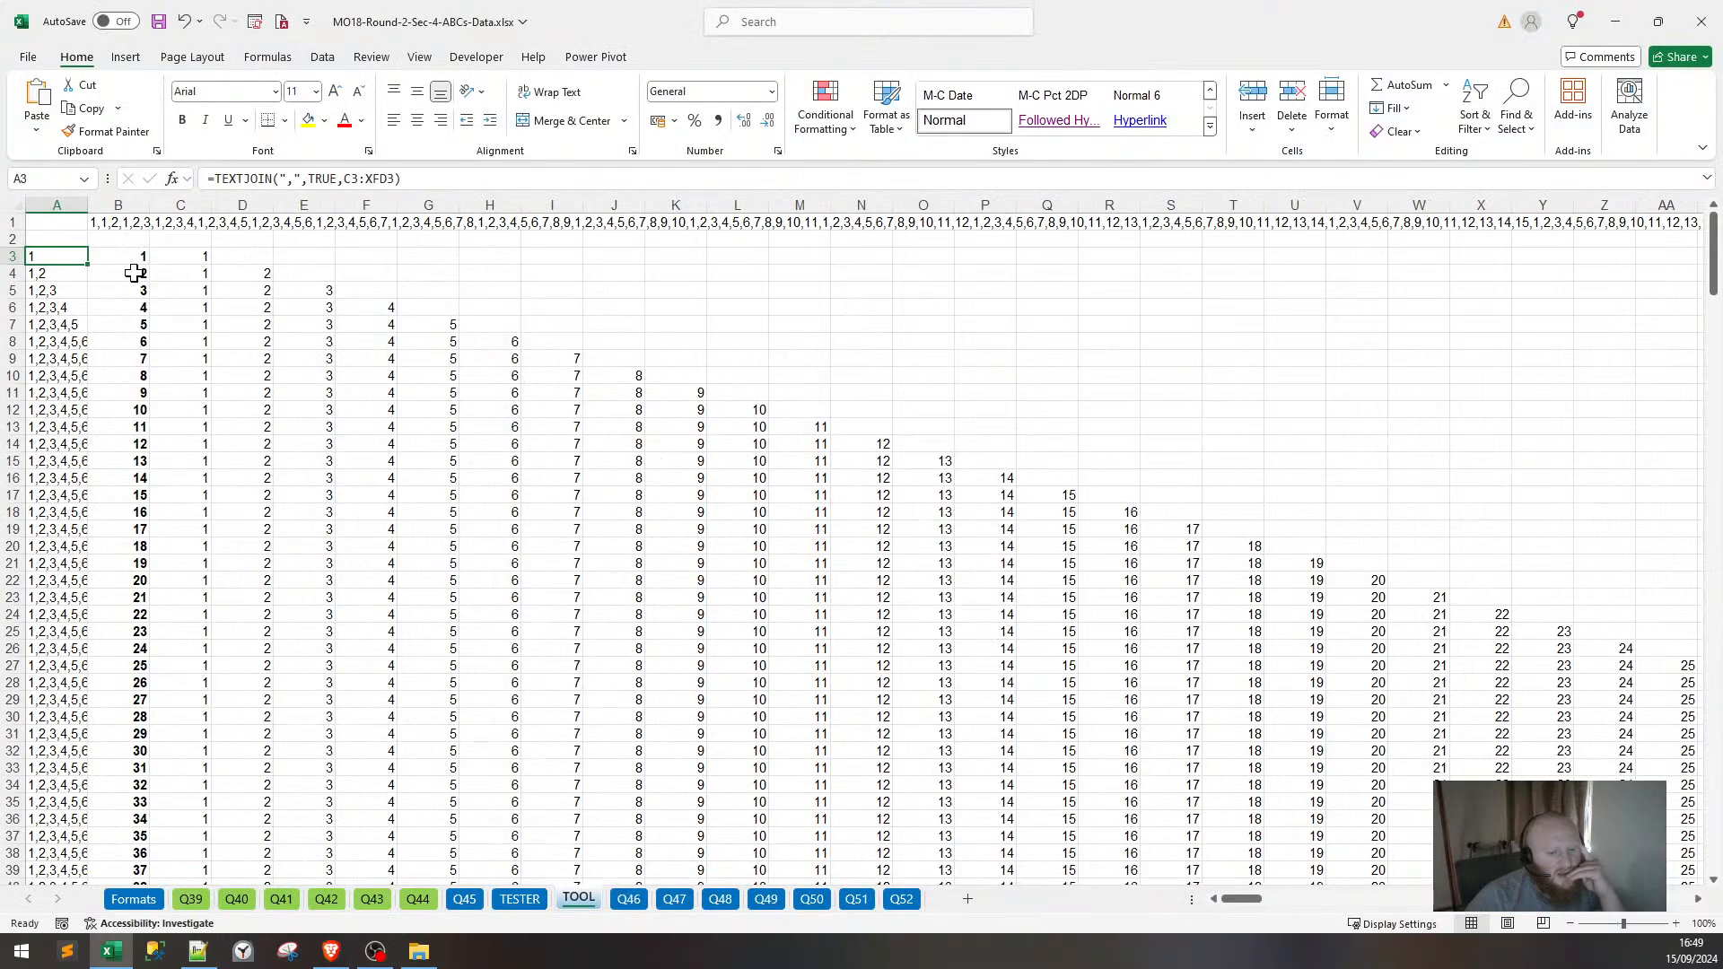
Label the original sequences X, insert a new column A, and label it Y.
{"action": "left_click", "coordinate": [72, 238]}
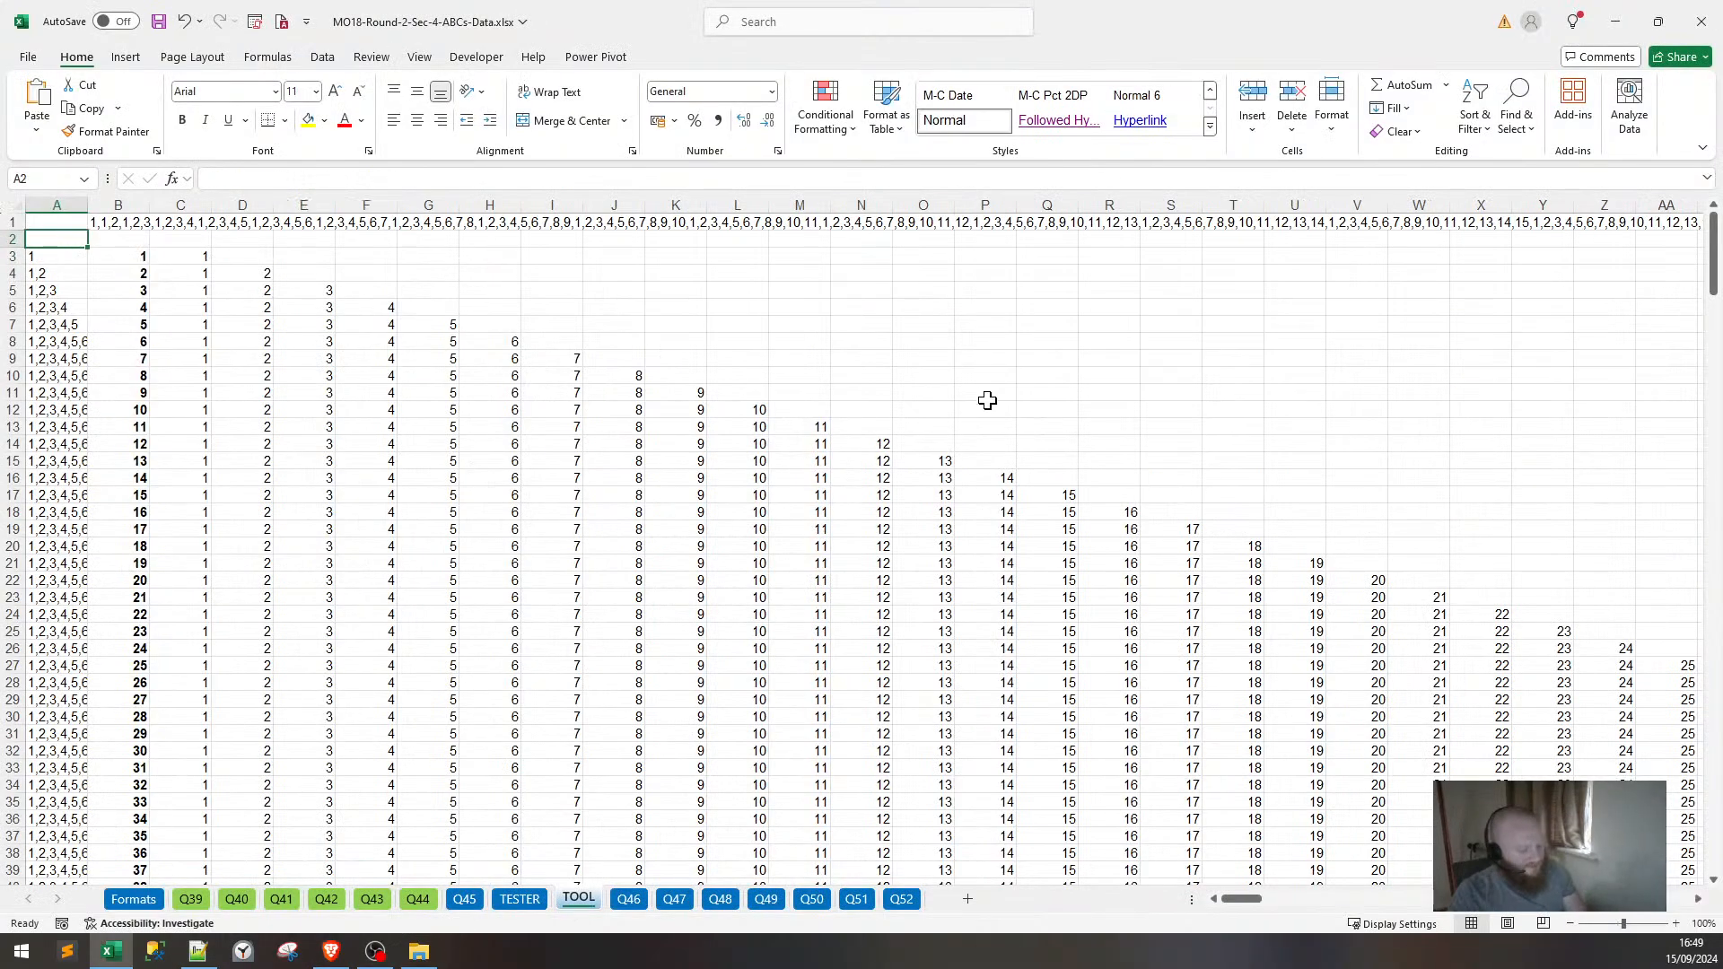
{"action": "type", "text": "X"}
{"action": "left_click", "coordinate": [62, 206]}
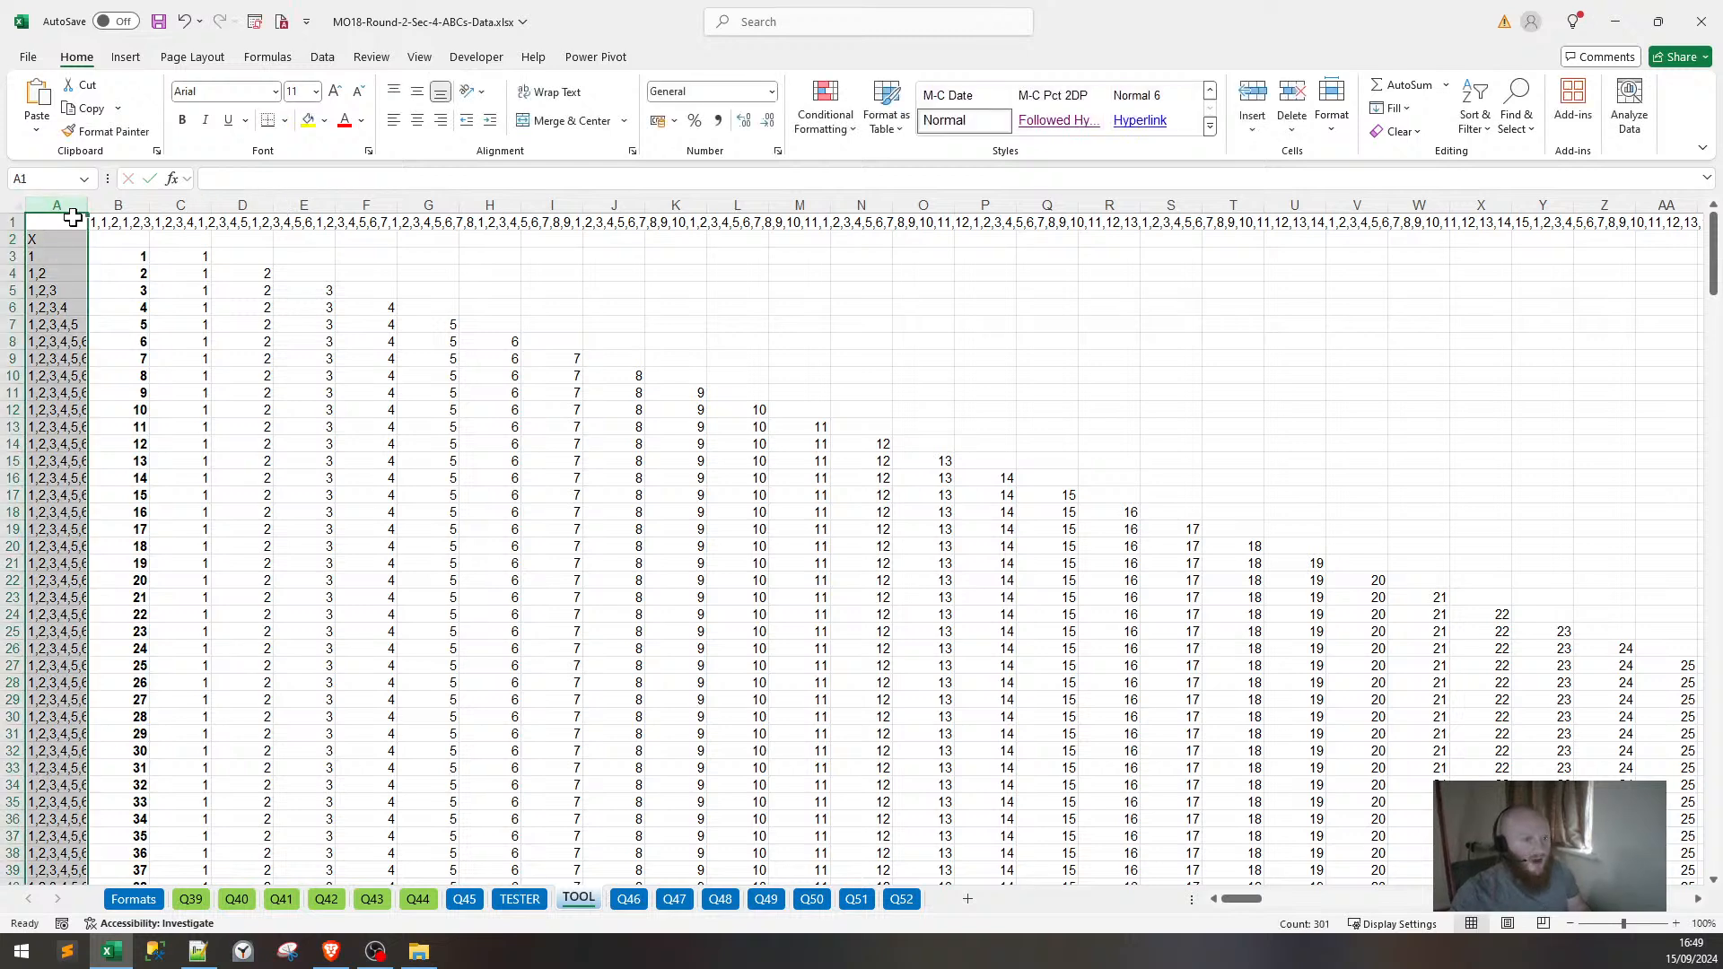
{"action": "key", "text": "ctrl+shift+equal"}
{"action": "key", "text": "Down"}
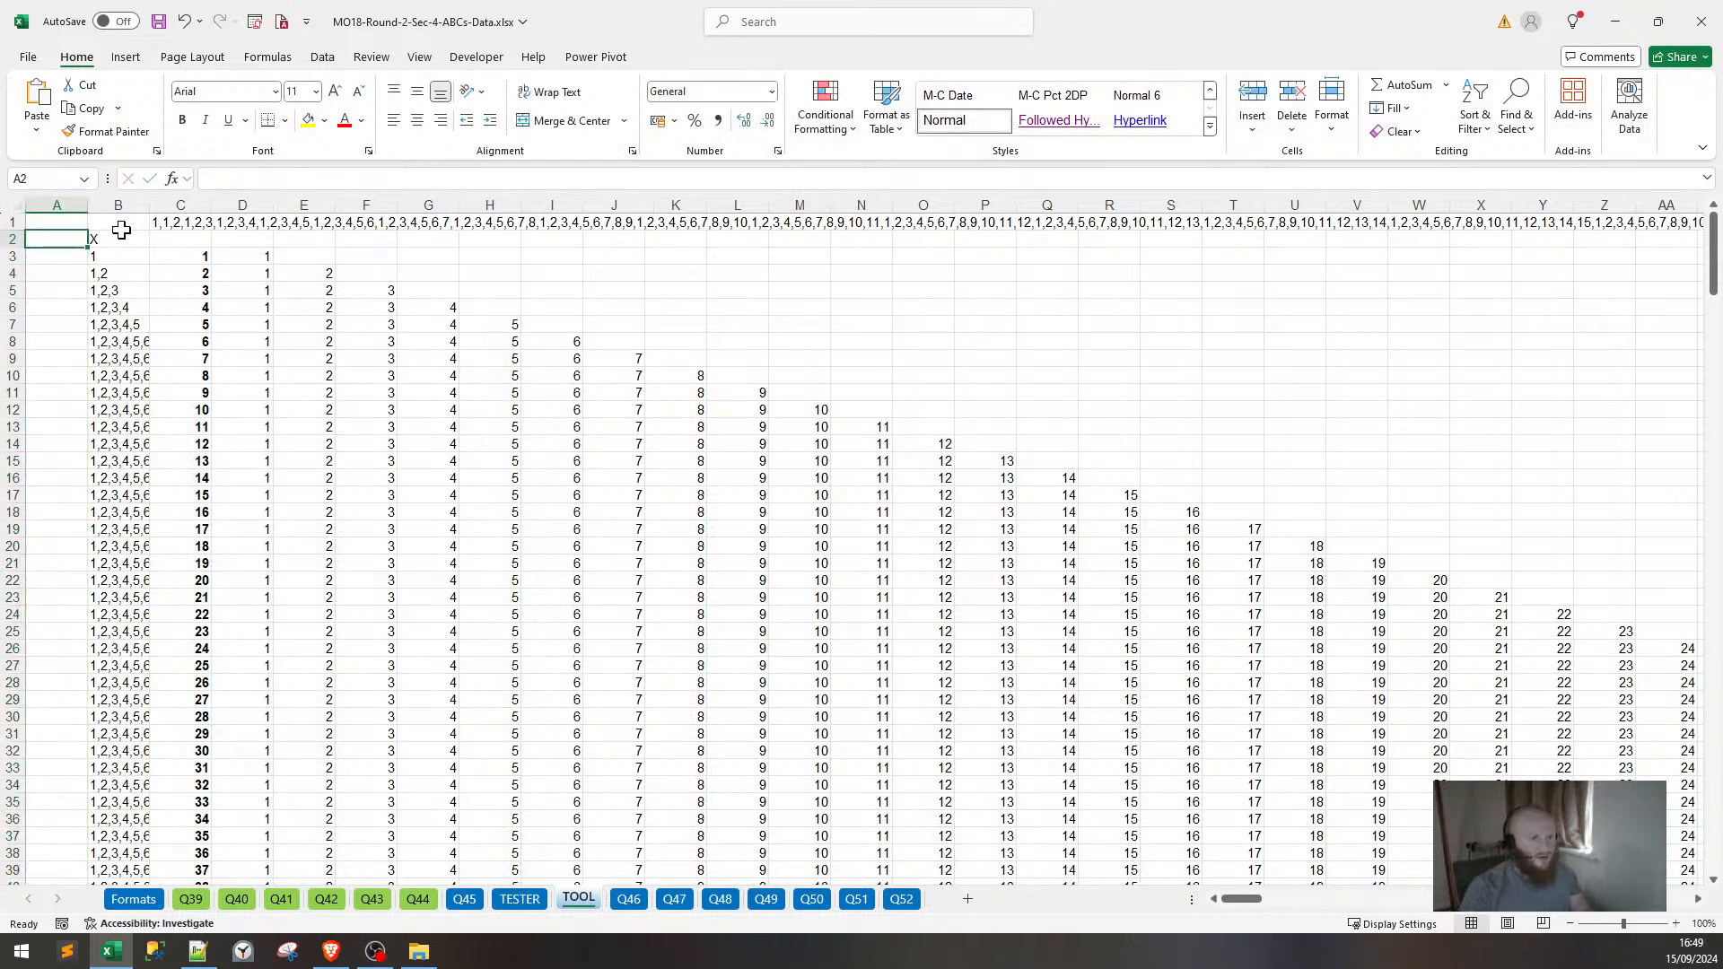
{"action": "type", "text": "Y"}
{"action": "key", "text": "Return"}
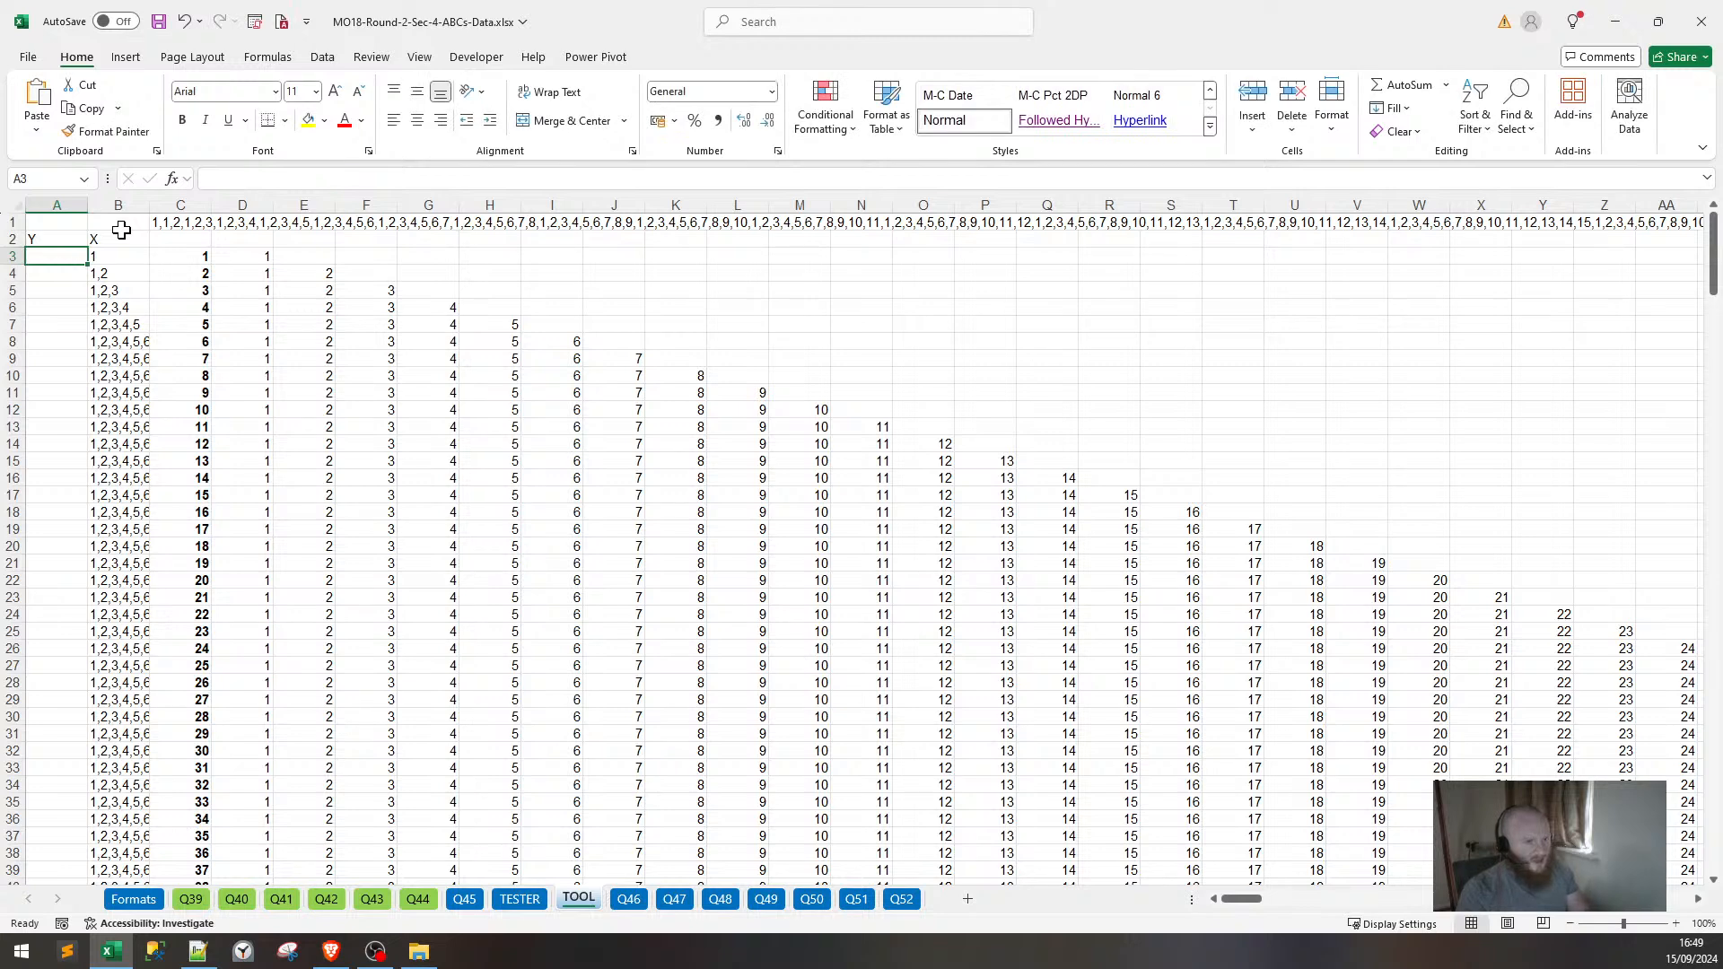
Paste the reversing formula into A3 with every R8 reference changed to B3.
{"action": "key", "text": "ctrl+v"}
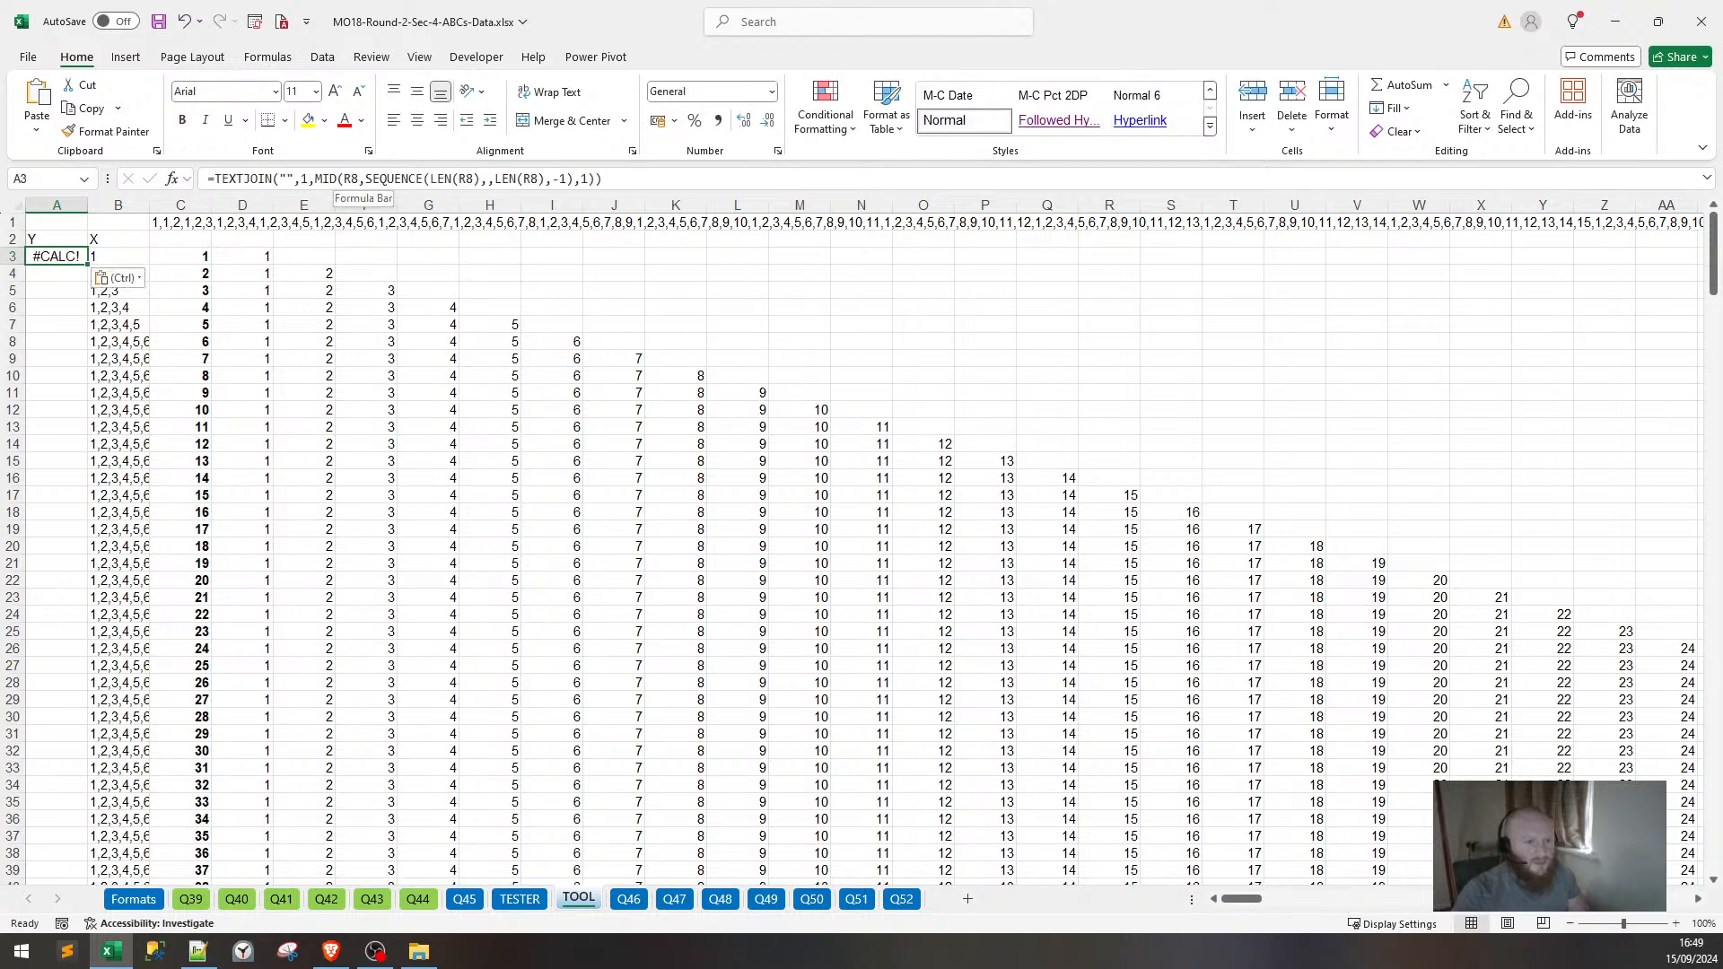
{"action": "left_click", "coordinate": [348, 179]}
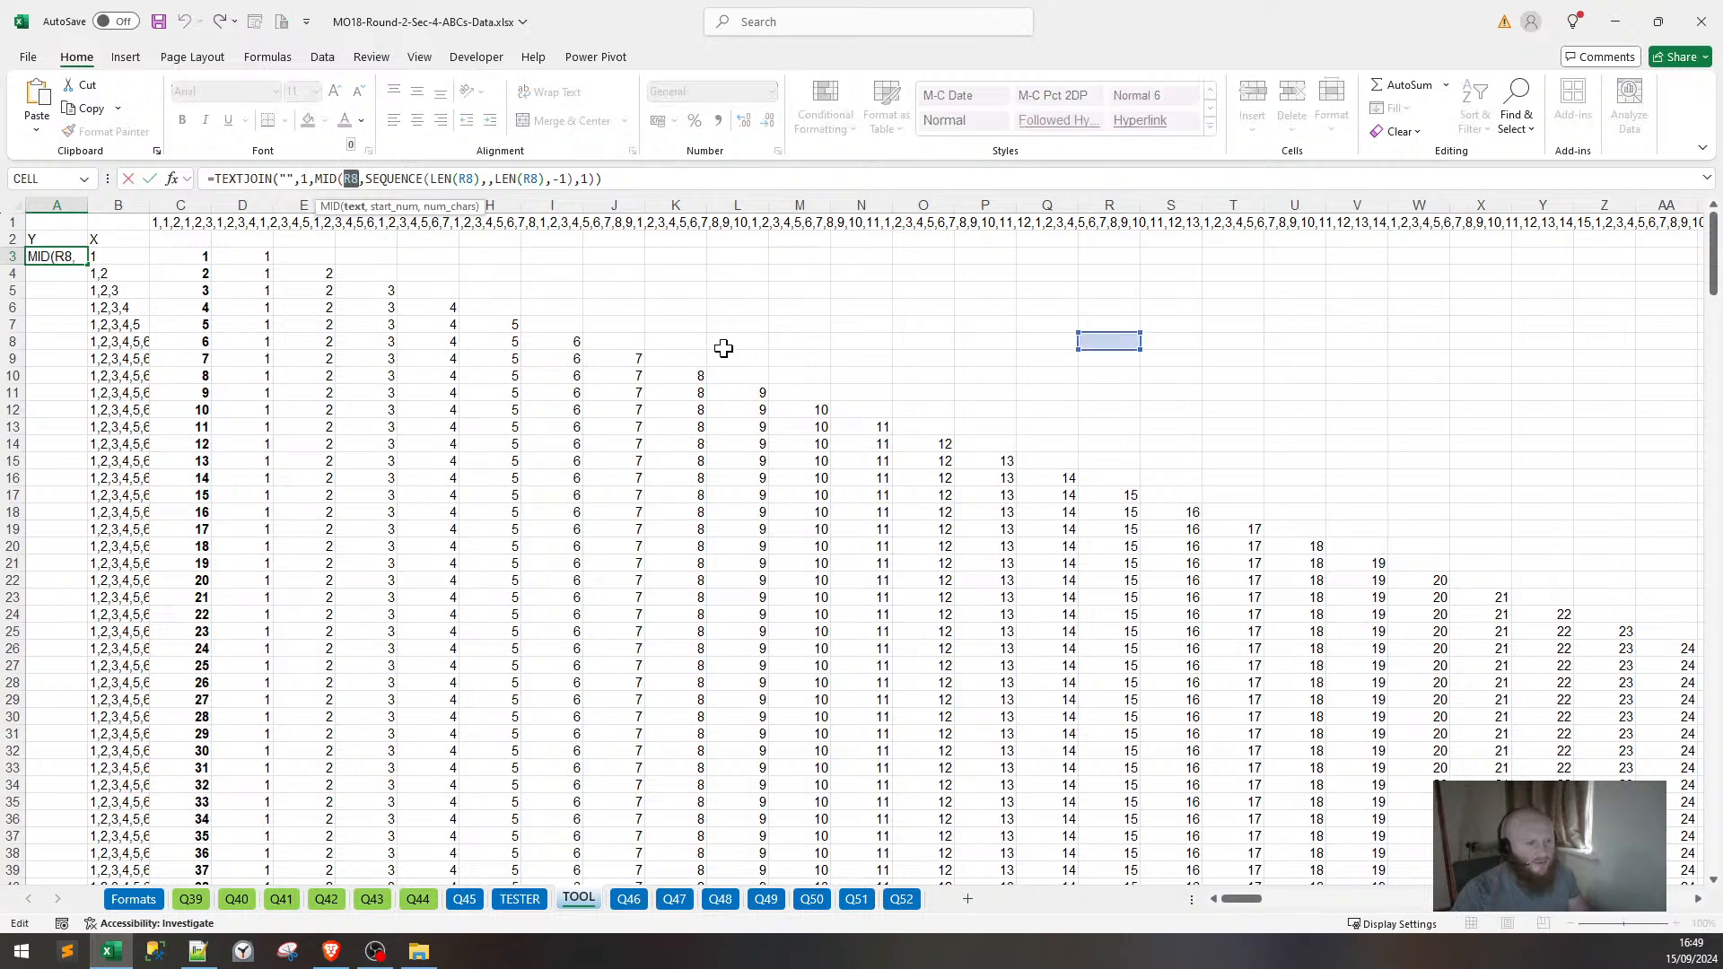
{"action": "type", "text": "B3"}
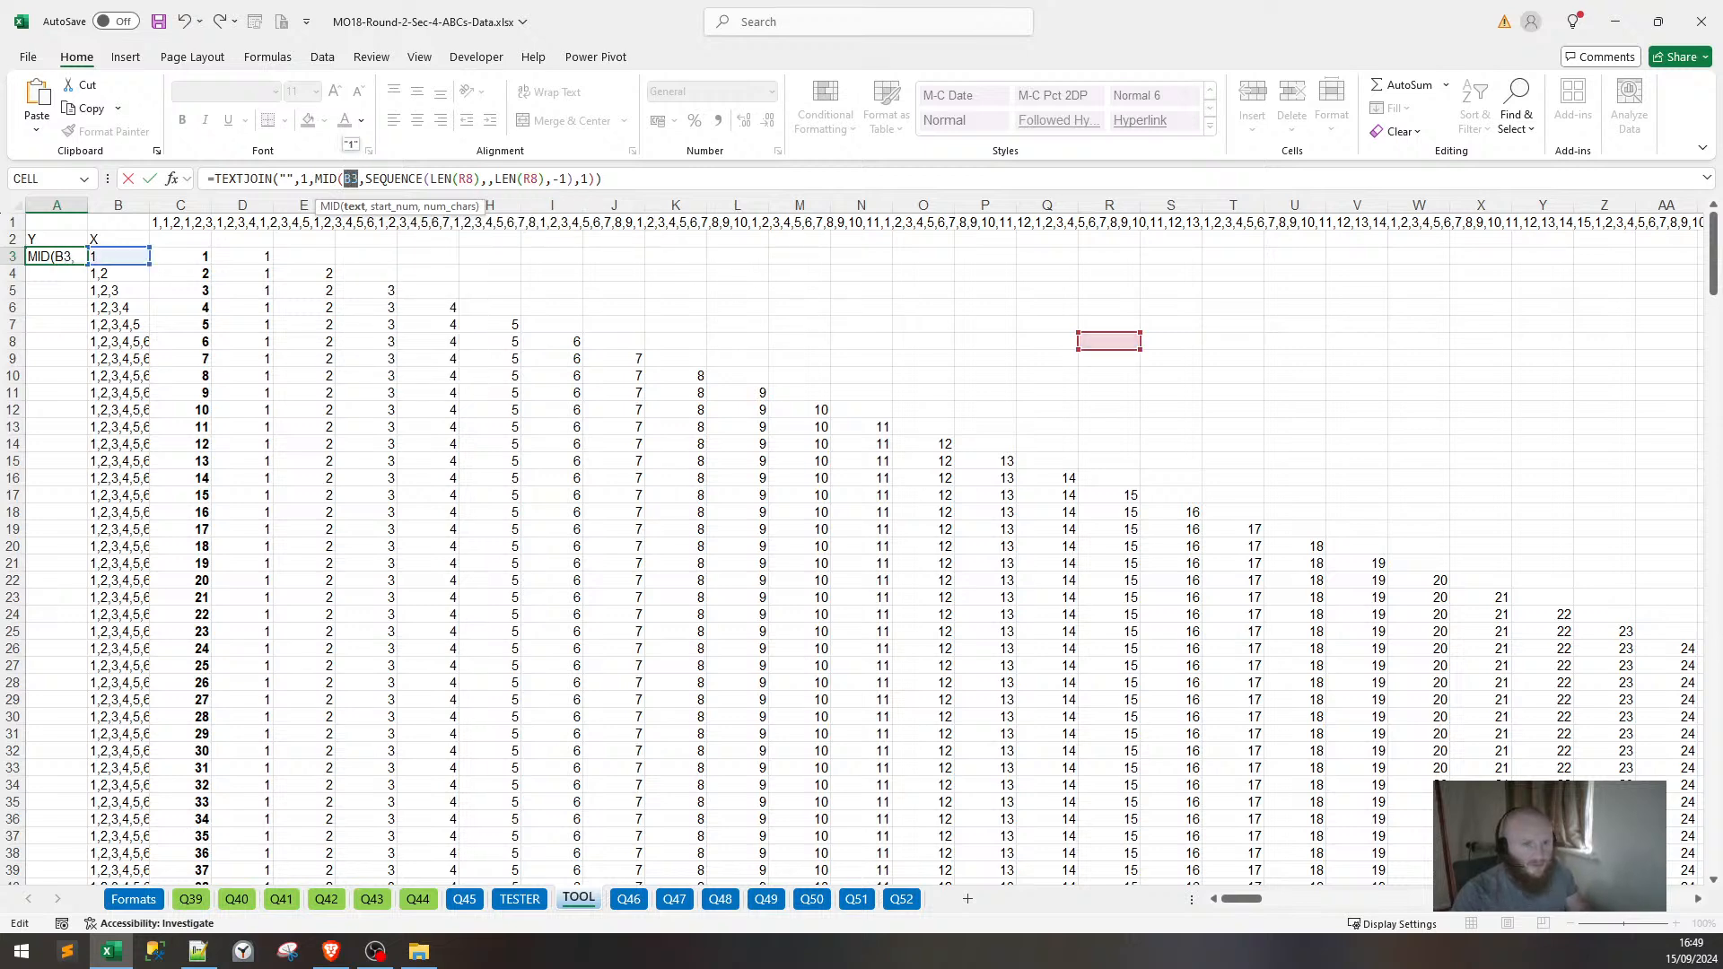
{"action": "double_click", "coordinate": [466, 179]}
{"action": "type", "text": "B3"}
{"action": "double_click", "coordinate": [530, 178]}
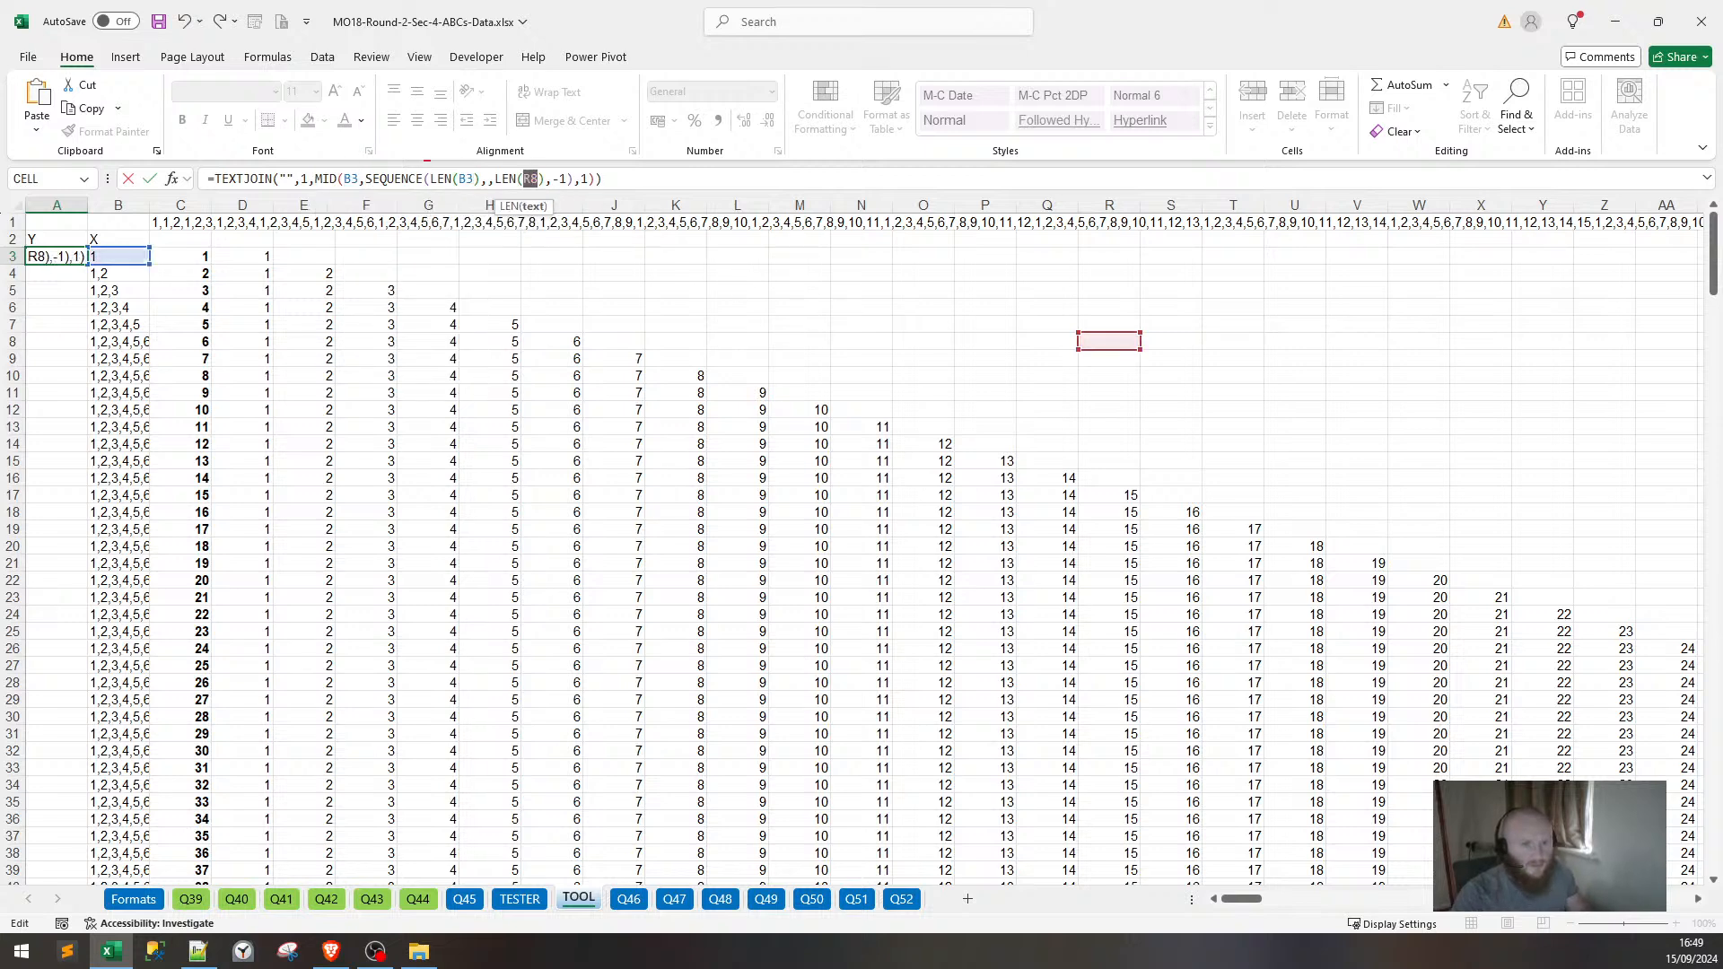
{"action": "type", "text": "B3"}
{"action": "key", "text": "Return"}
Fill the reversing formula down the whole of column A.
{"action": "key", "text": "Up"}
{"action": "key", "text": "shift+Down"}
{"action": "key", "text": "shift+Down"}
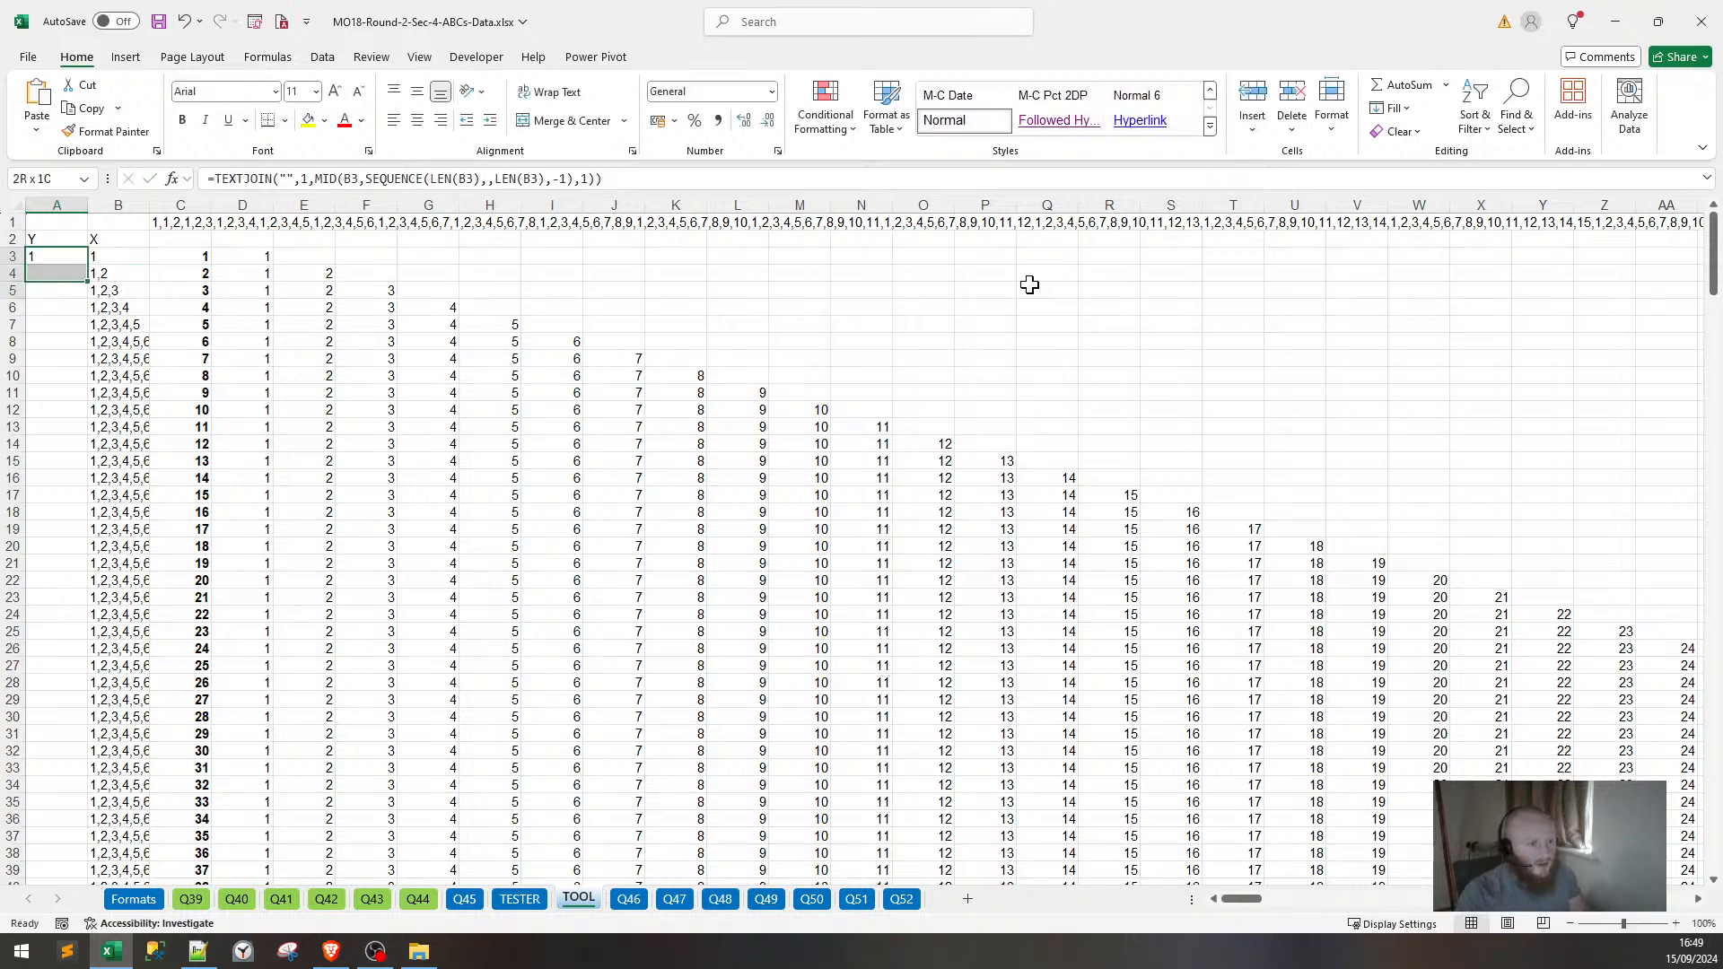
{"action": "key", "text": "ctrl+d"}
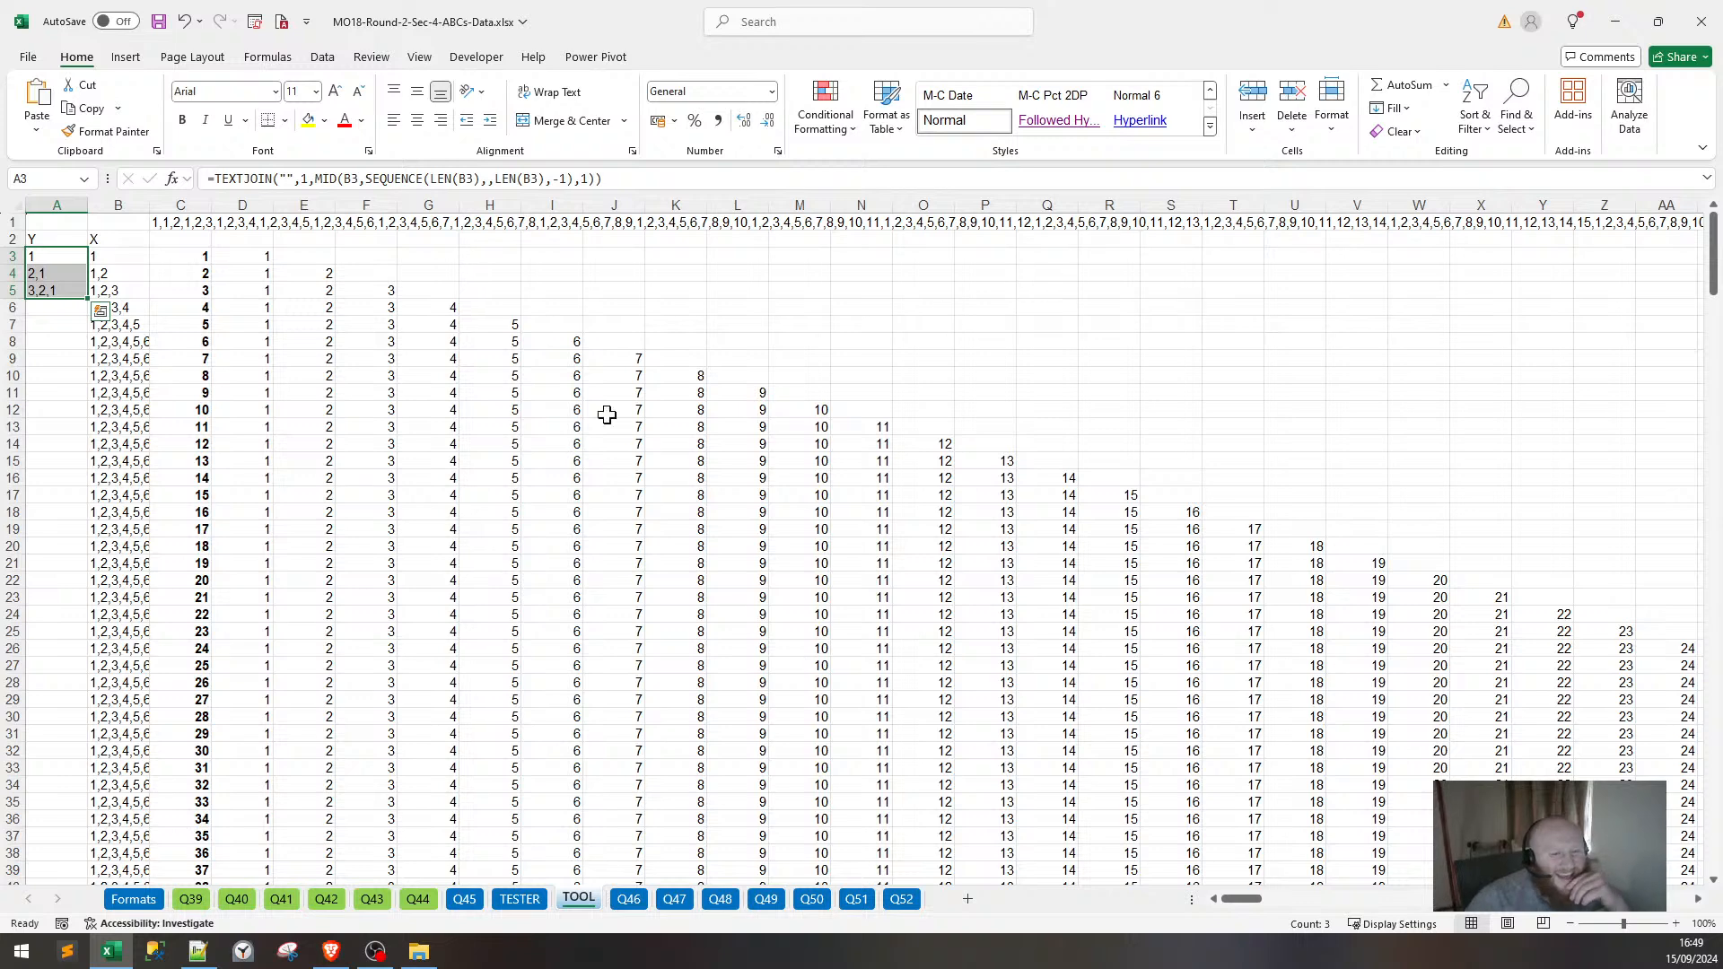
{"action": "double_click", "coordinate": [87, 297]}
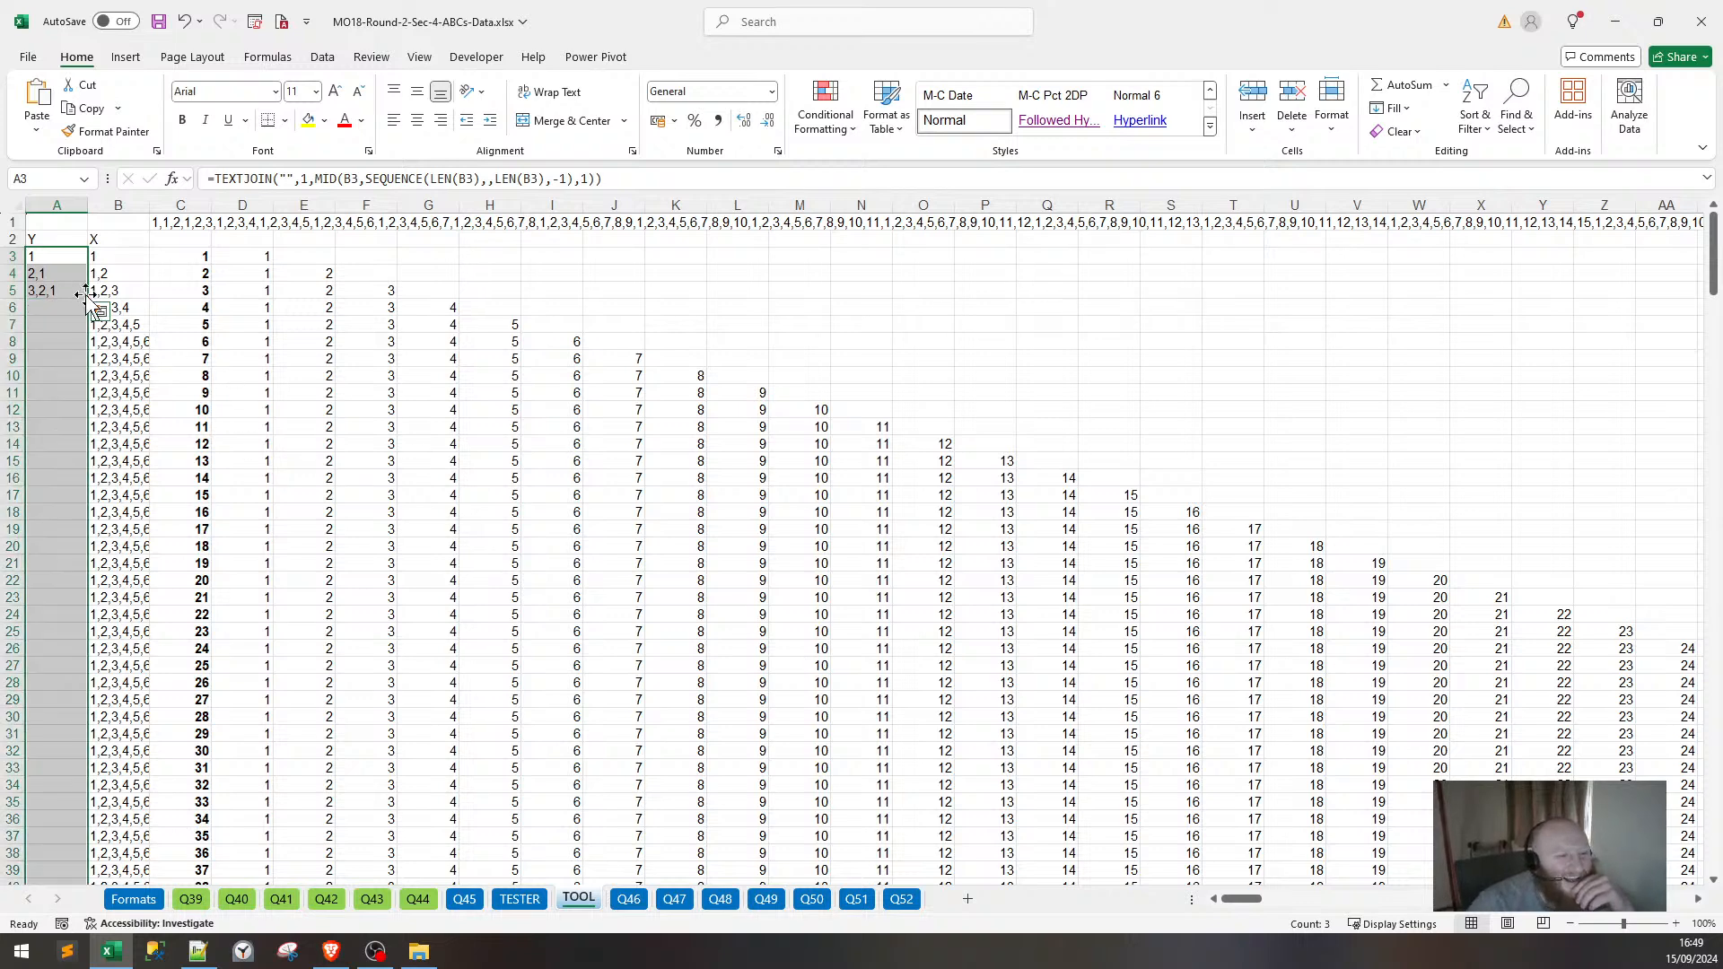
{"action": "left_click", "coordinate": [15, 238]}
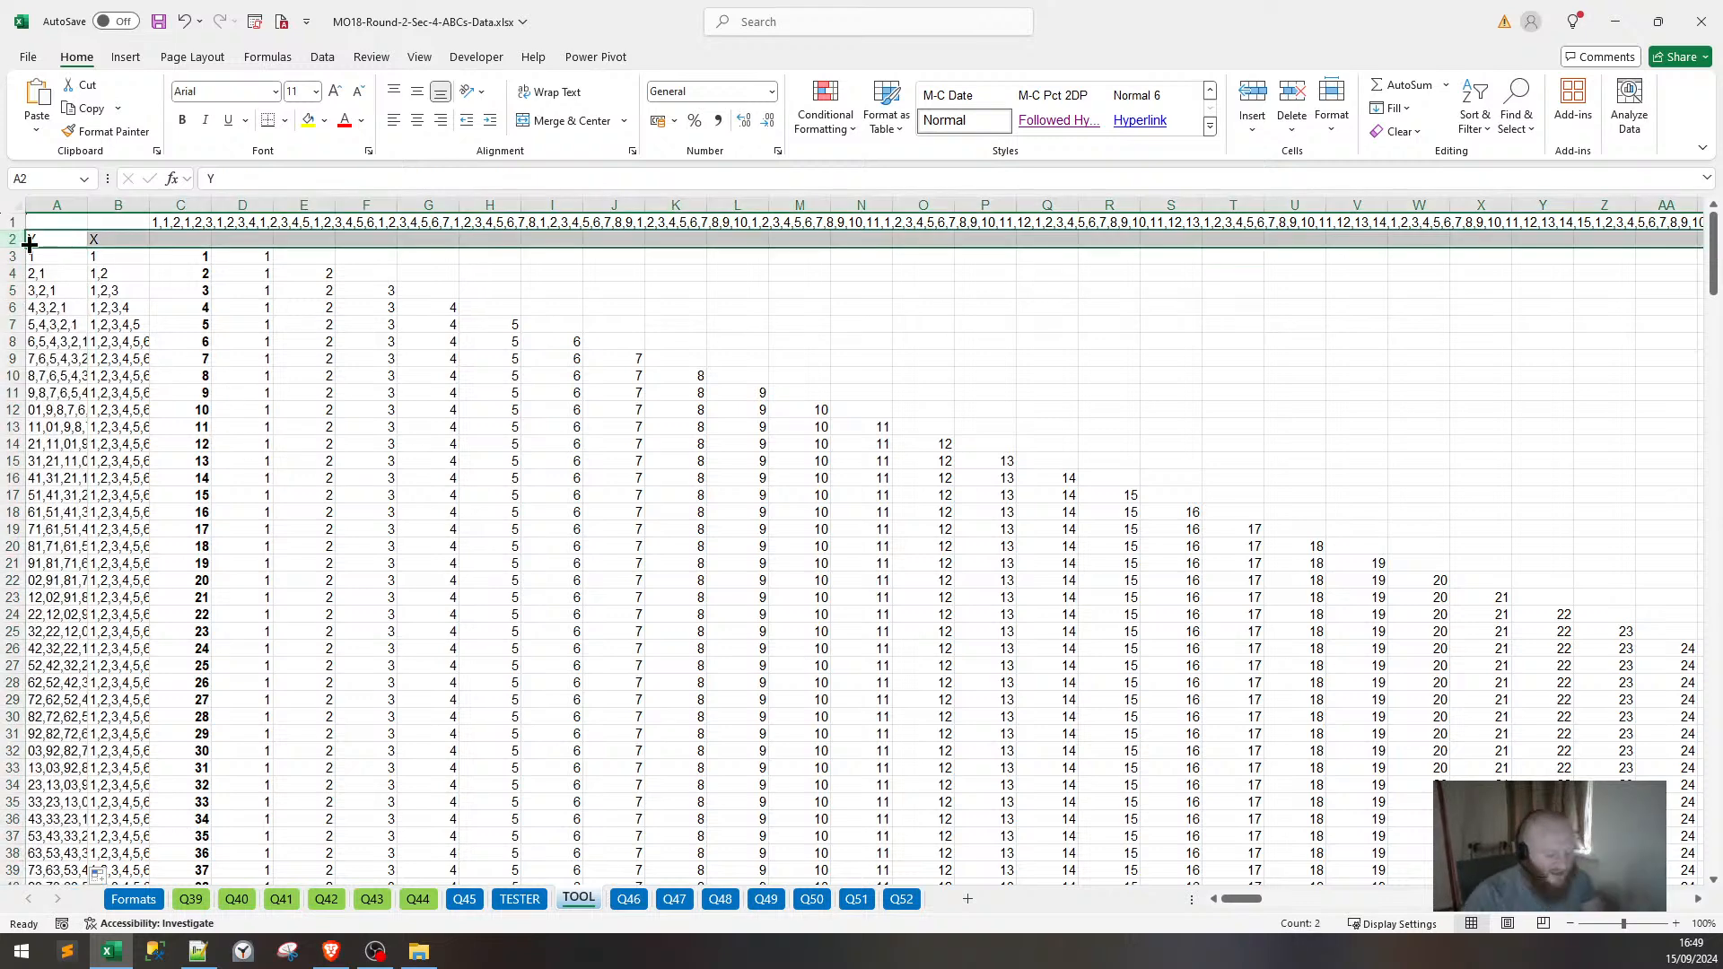
Insert a blank row and enter =TEXTJOIN(",",TRUE,A4,A104) in C2.
{"action": "key", "text": "ctrl+shift+plus"}
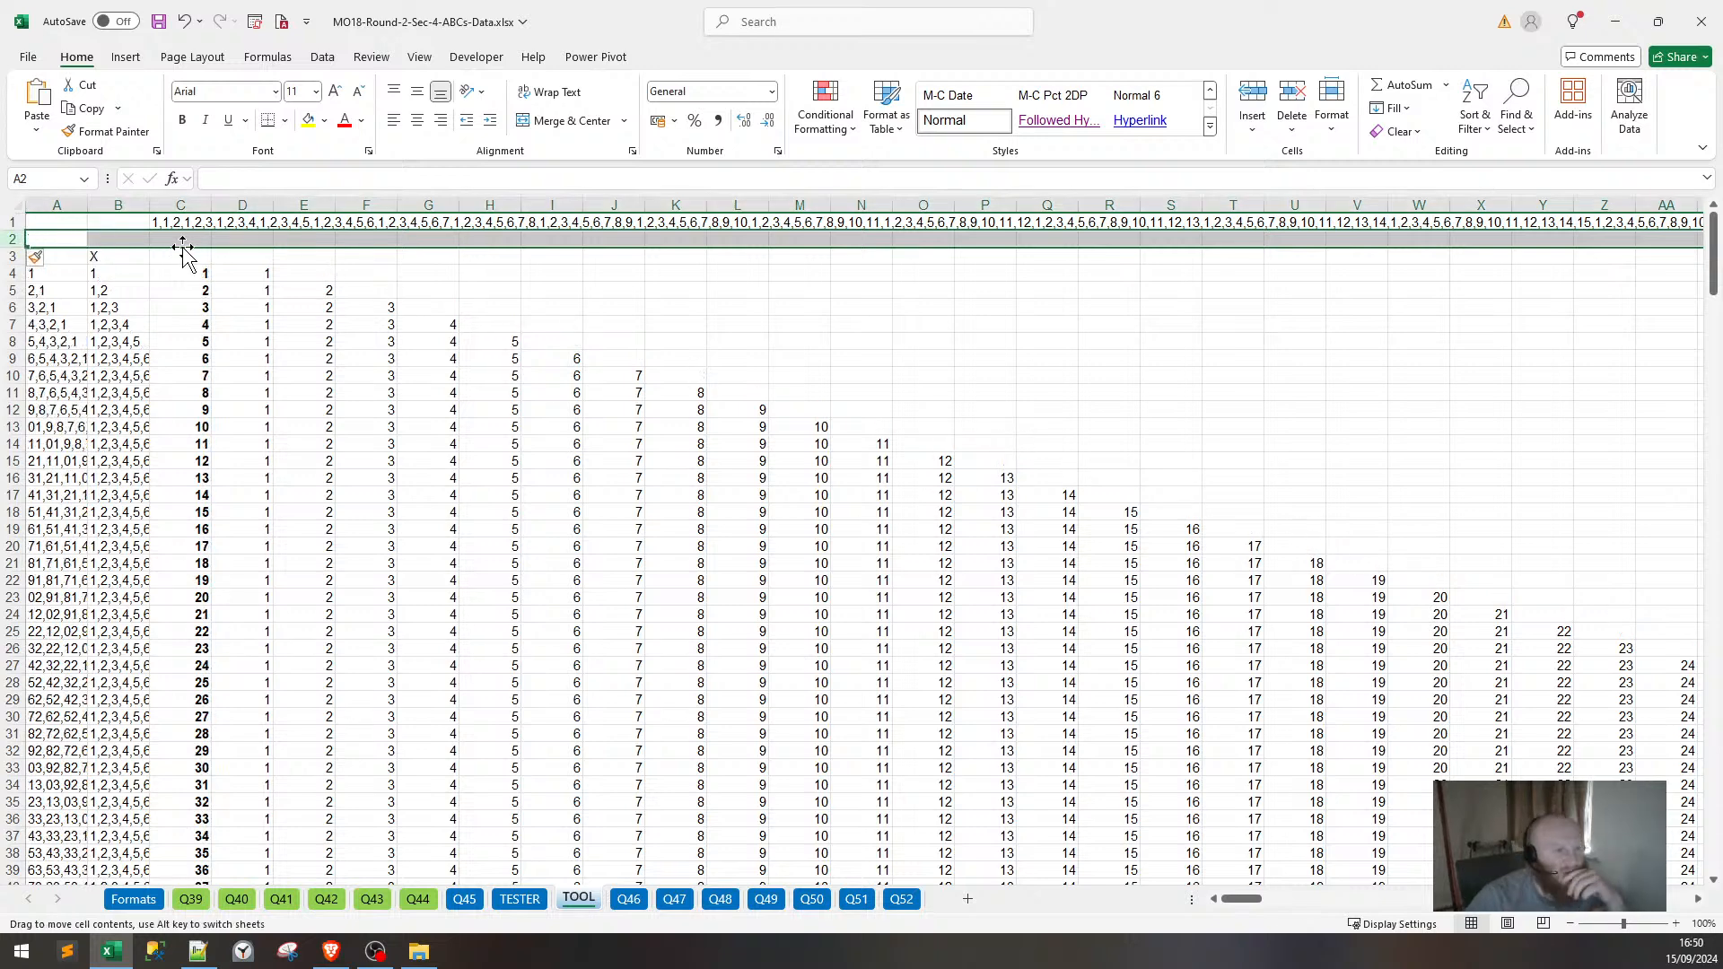
{"action": "left_click", "coordinate": [180, 238]}
{"action": "type", "text": "=T"}
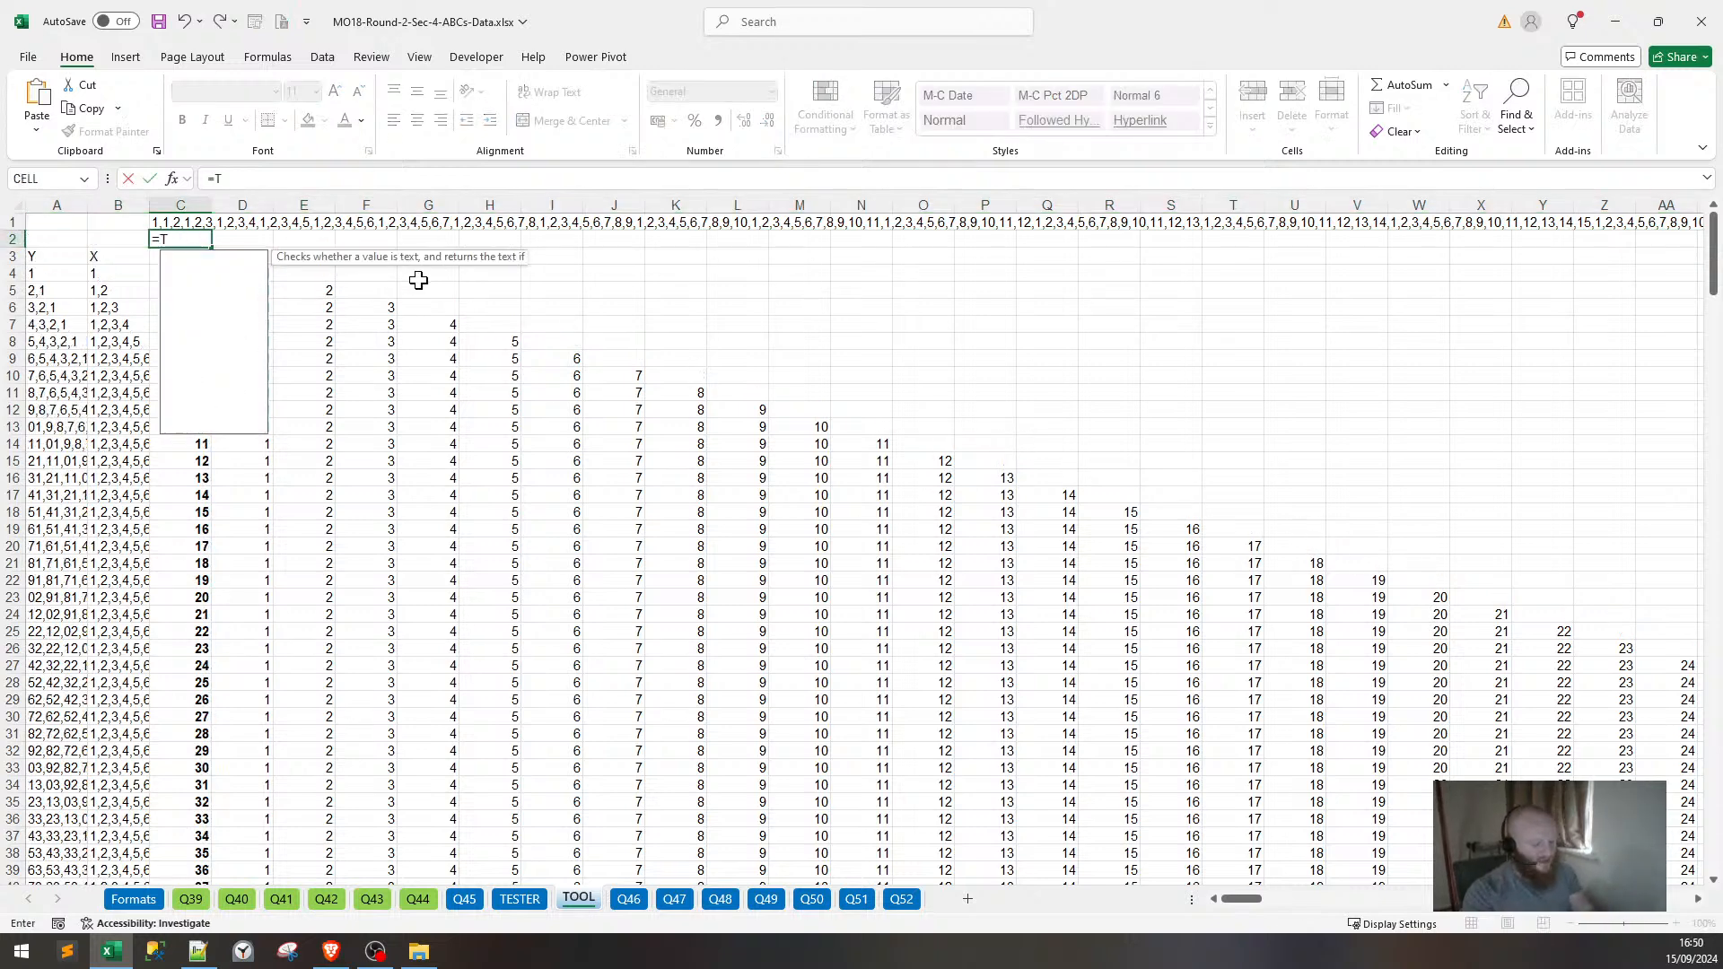
{"action": "type", "text": "EXTJOIN(\","}
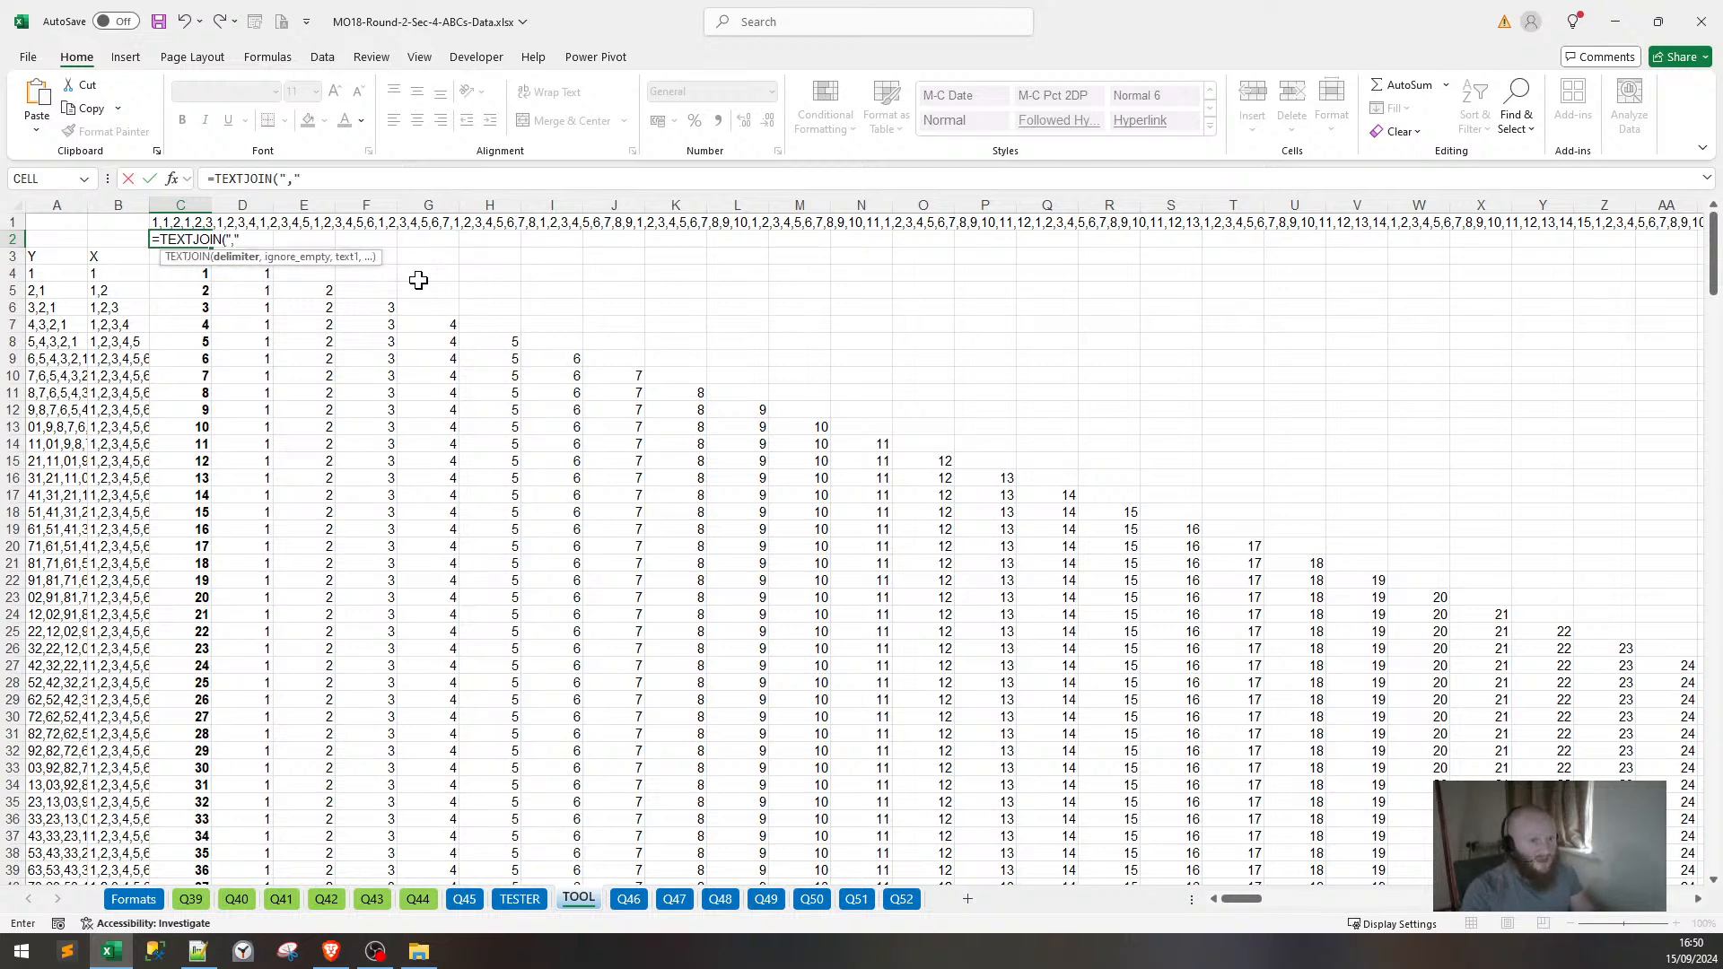
{"action": "type", "text": "\",TRUE,"}
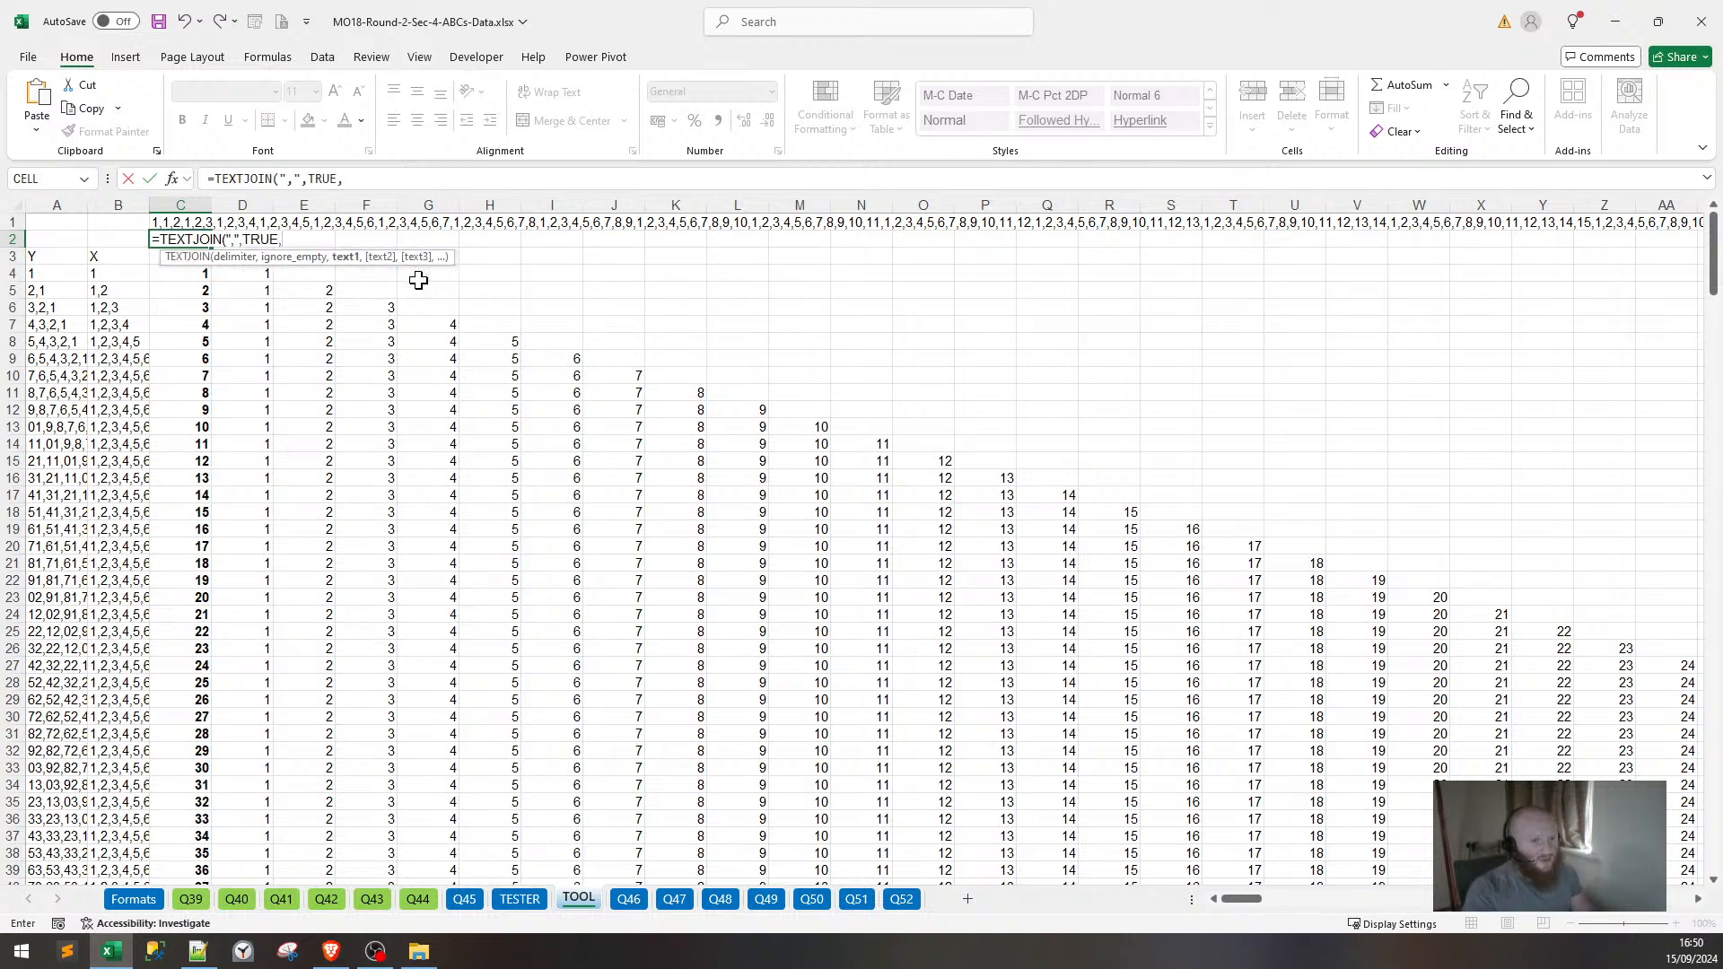
{"action": "left_click", "coordinate": [56, 273]}
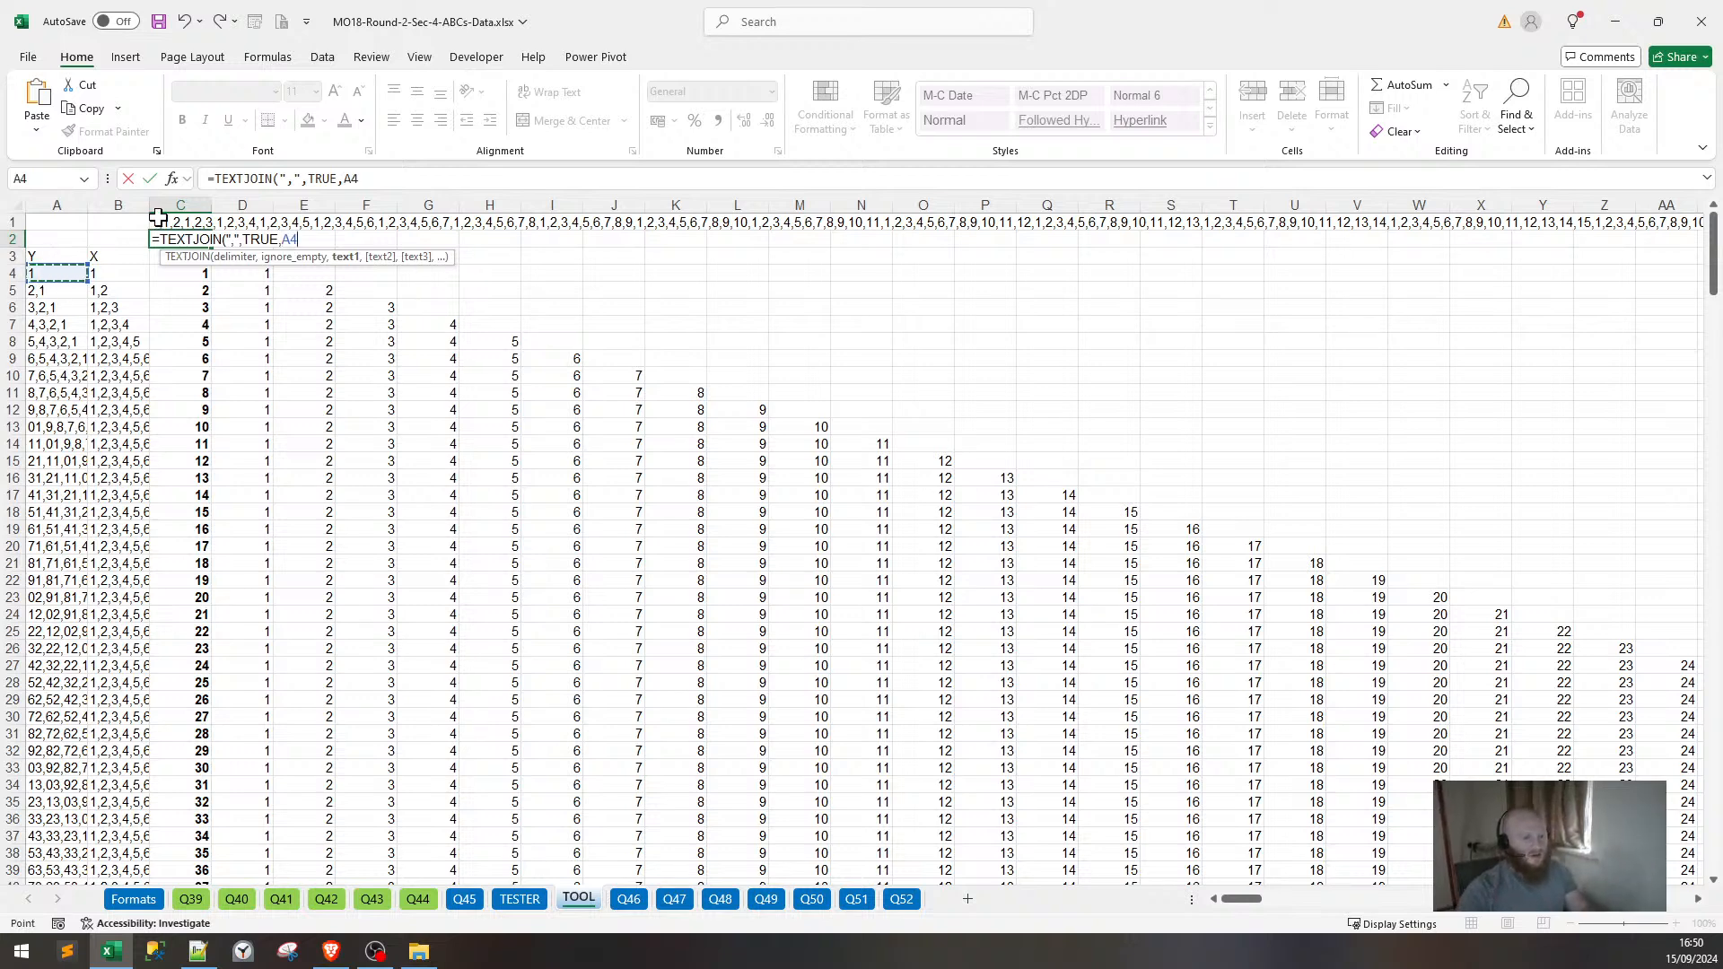
{"action": "type", "text": ","}
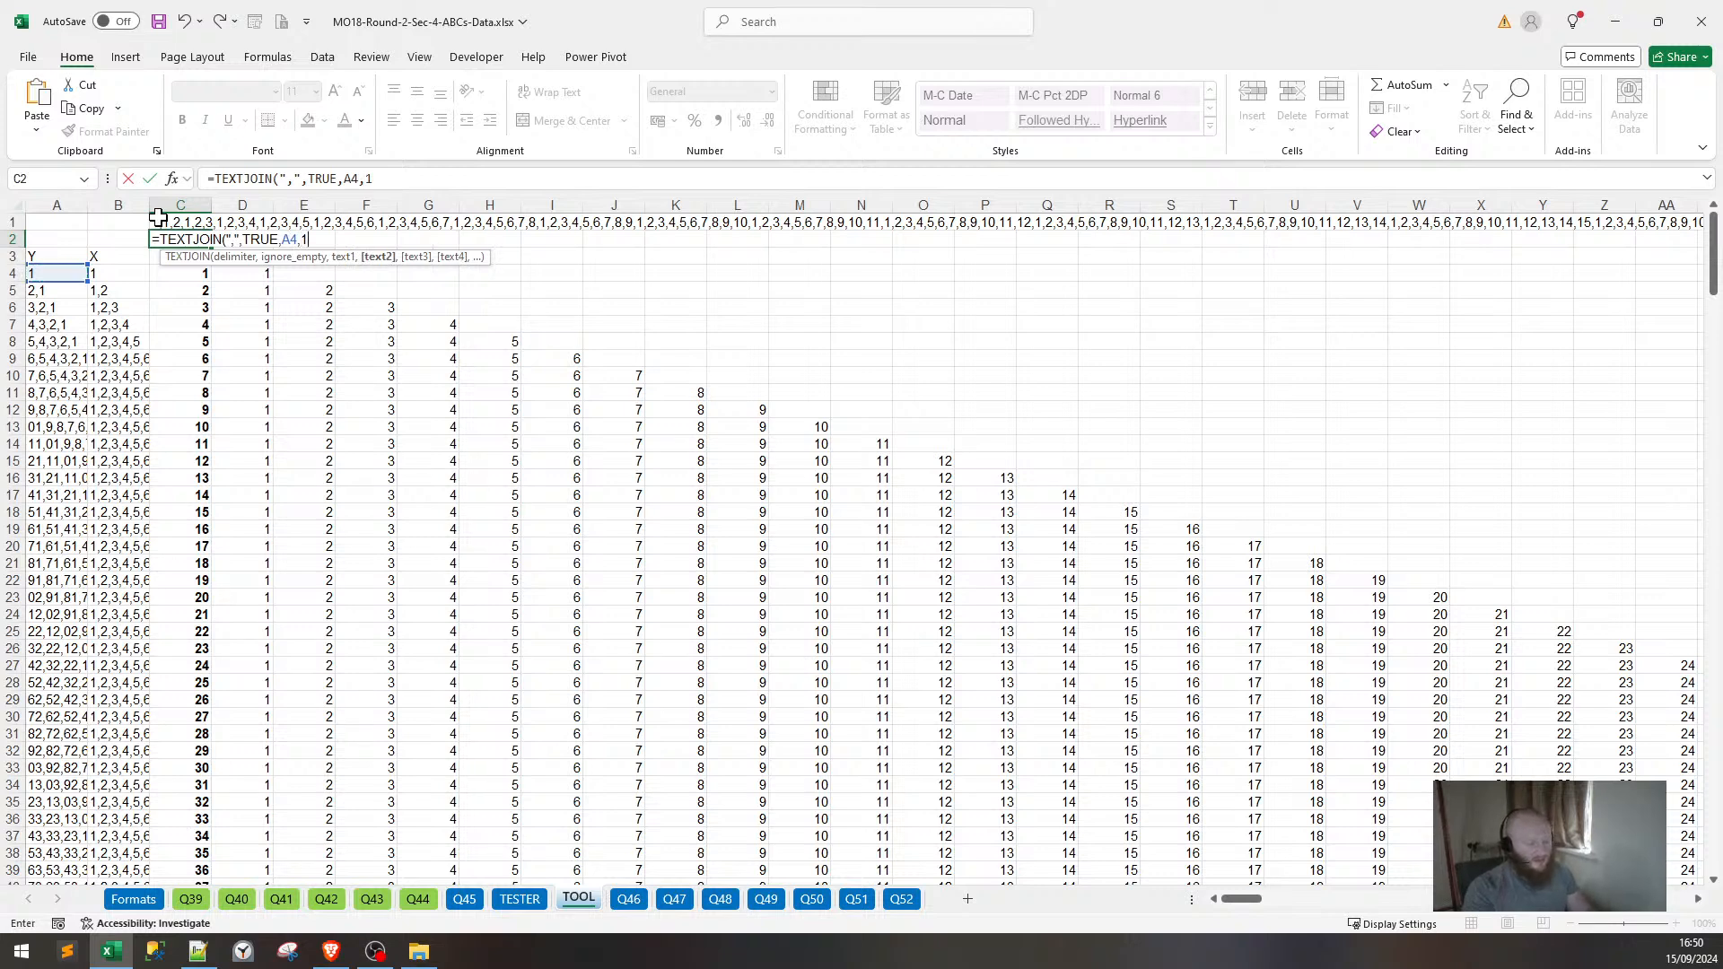
{"action": "type", "text": "A"}
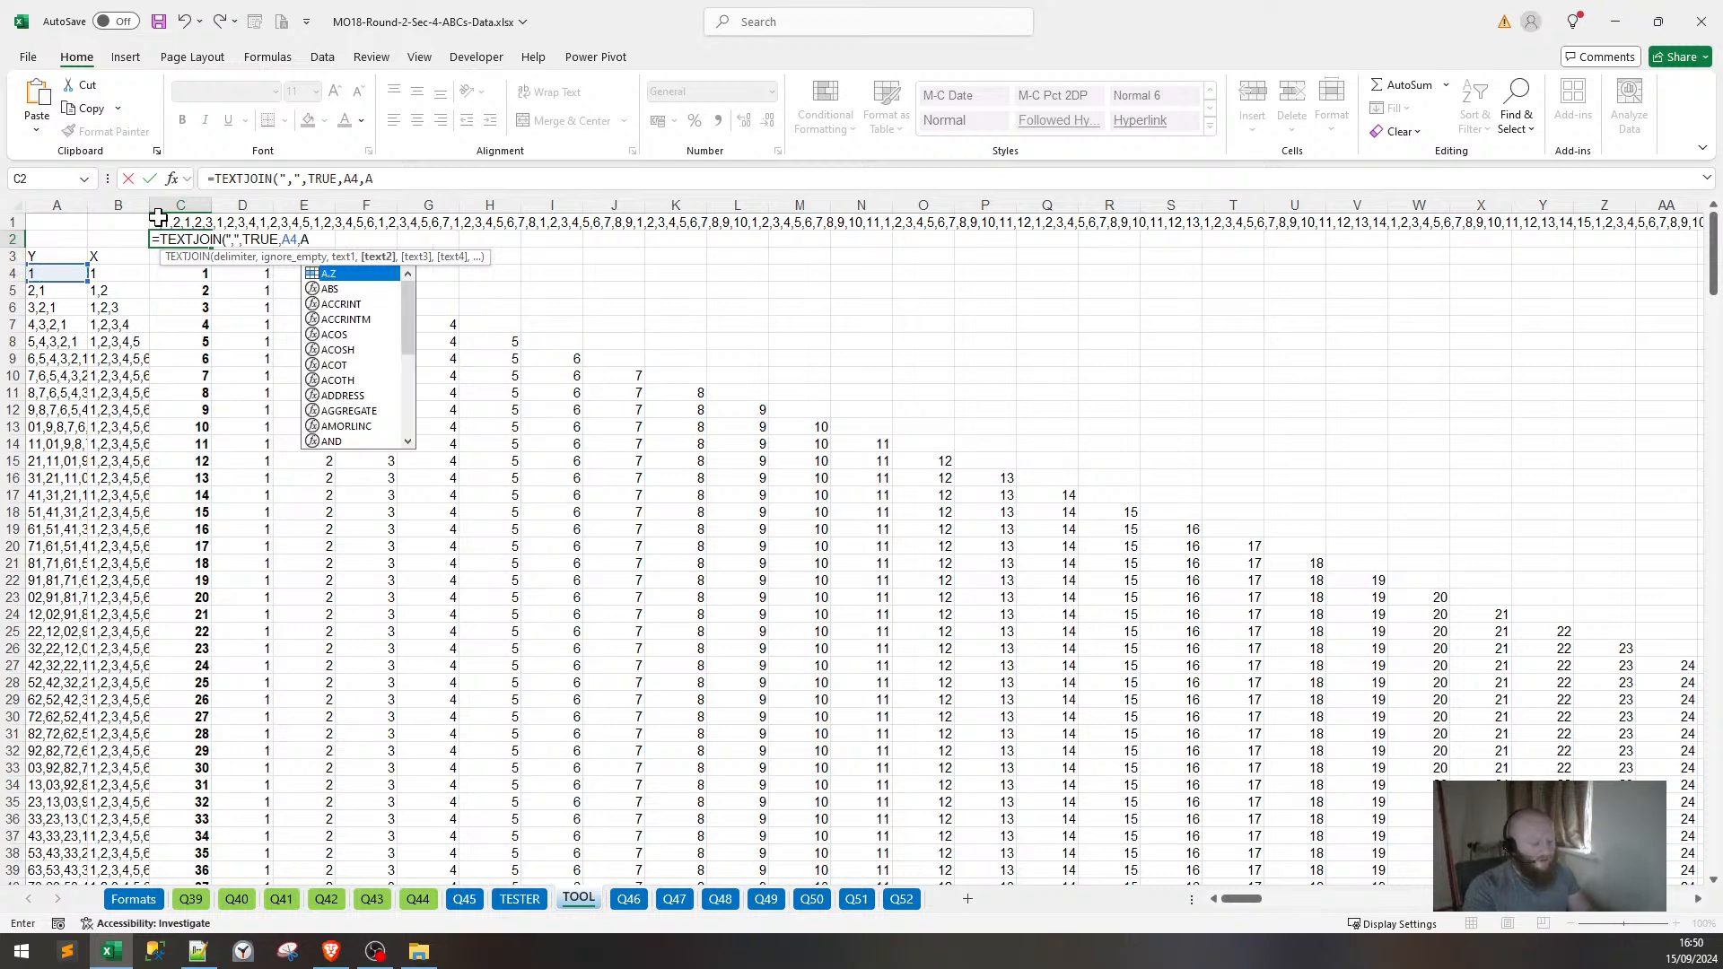
{"action": "type", "text": "104)"}
{"action": "key", "text": "Return"}
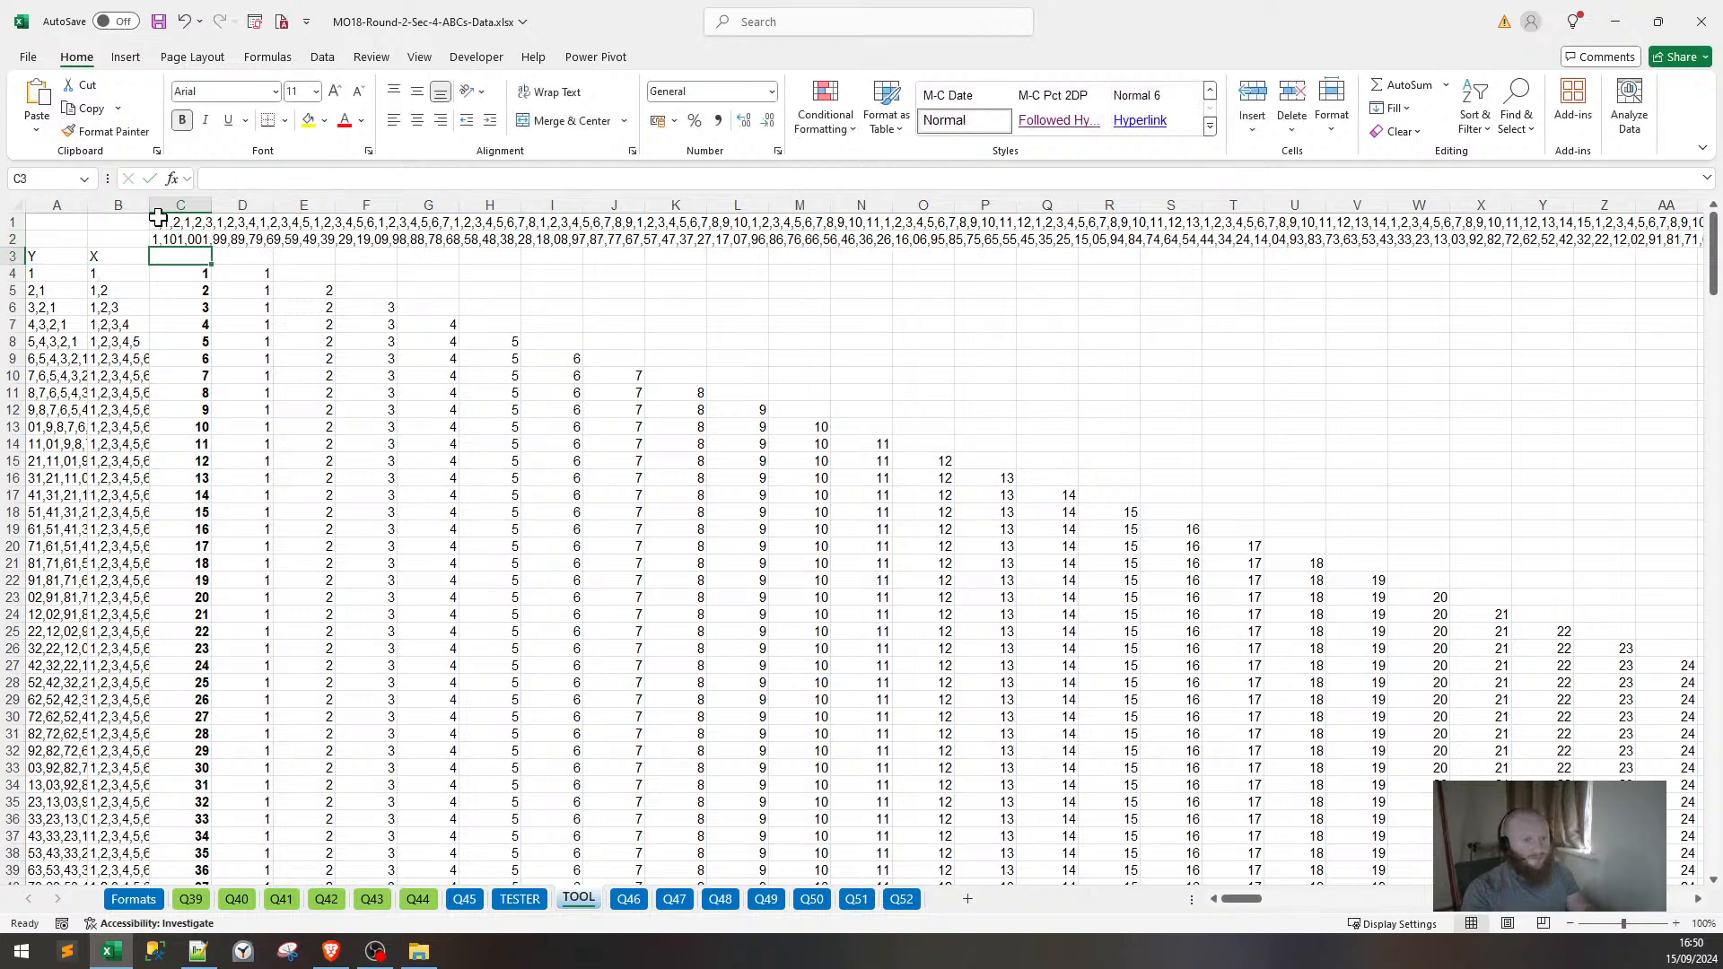
Review C2's formula and the empty C3 without making changes.
{"action": "left_click", "coordinate": [181, 240]}
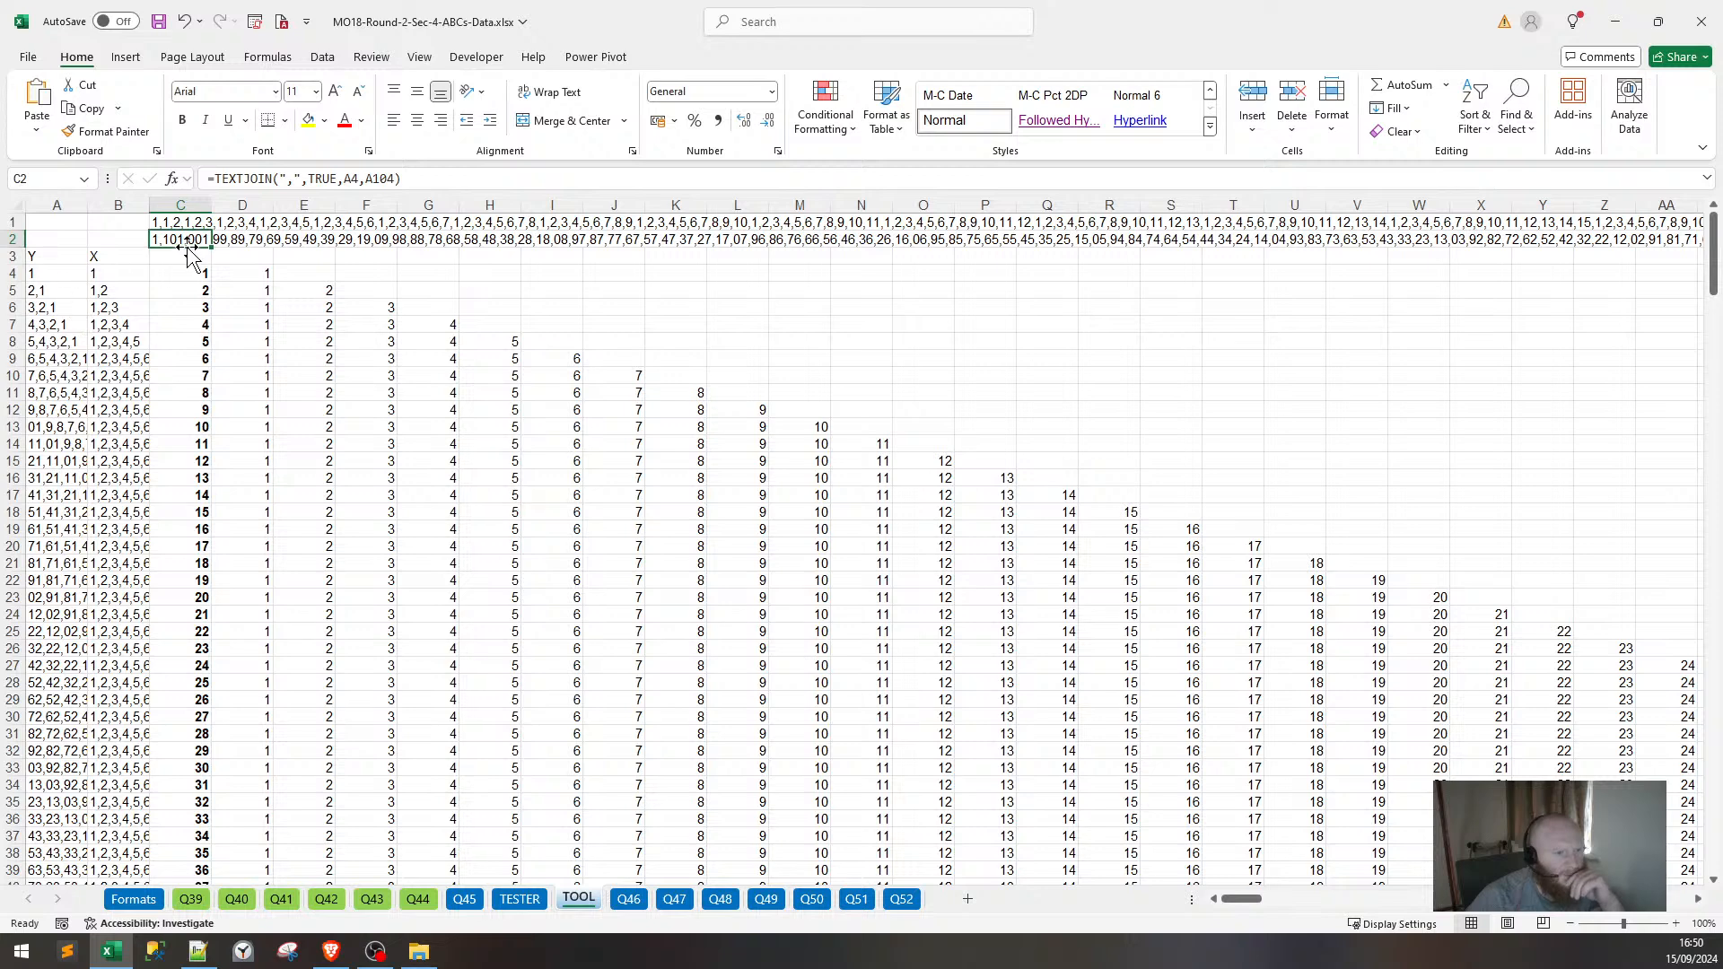
{"action": "left_click", "coordinate": [280, 180]}
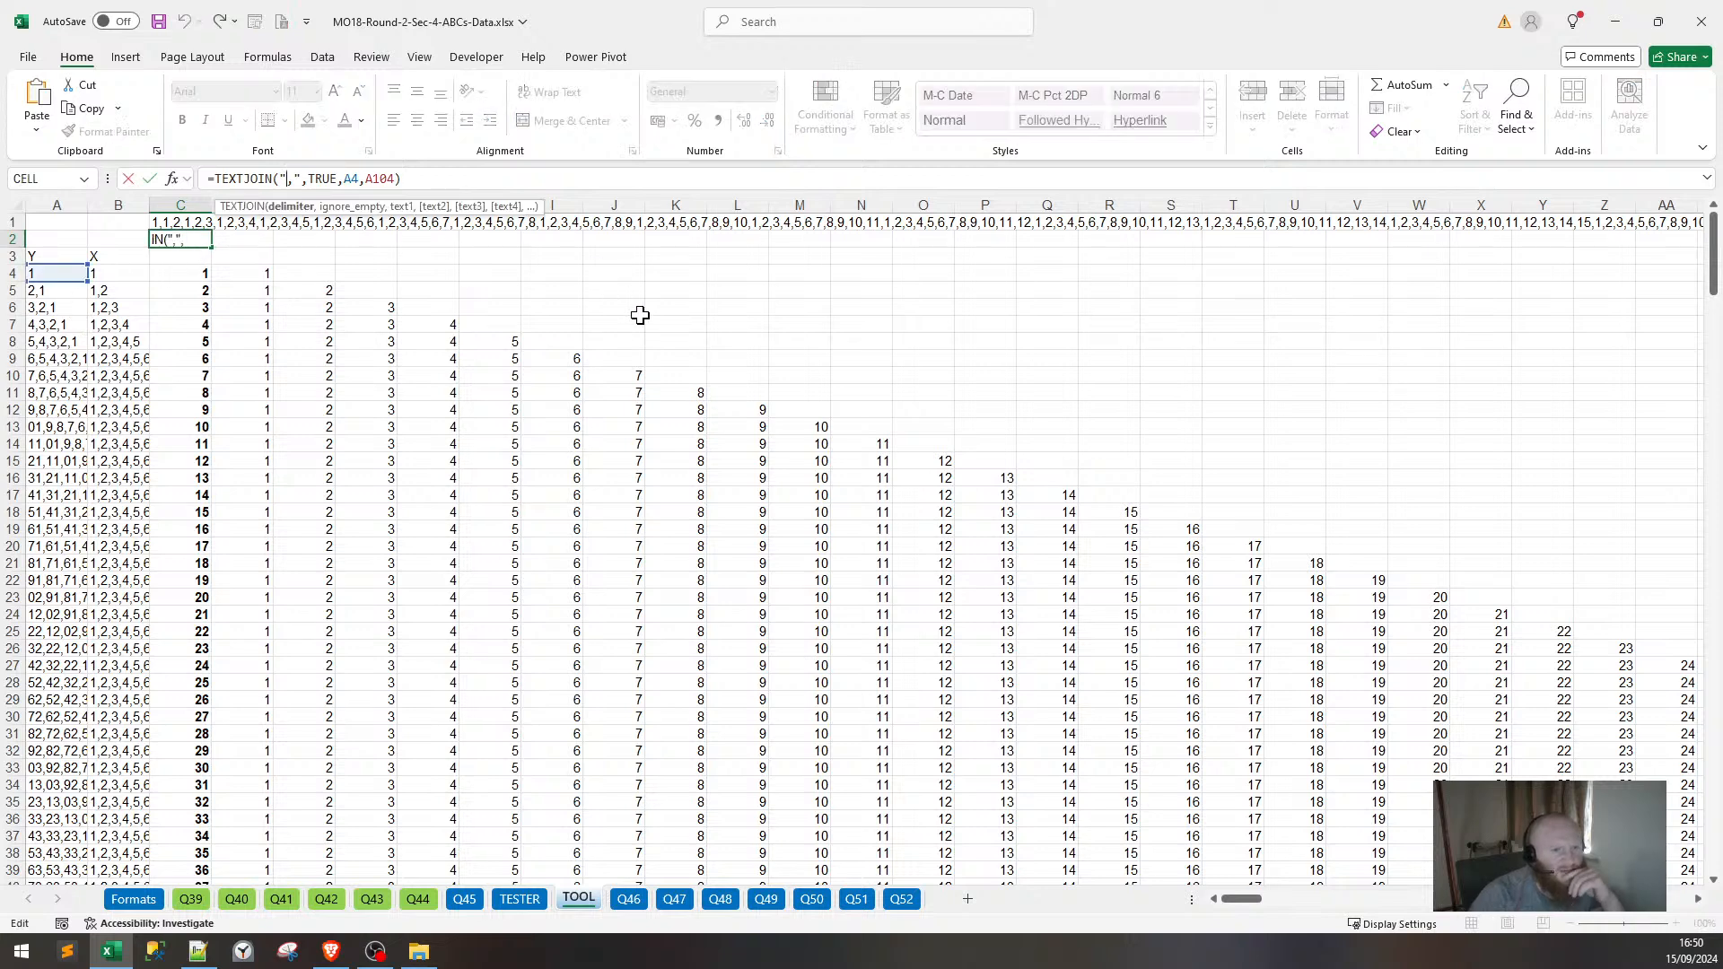
{"action": "key", "text": "Return"}
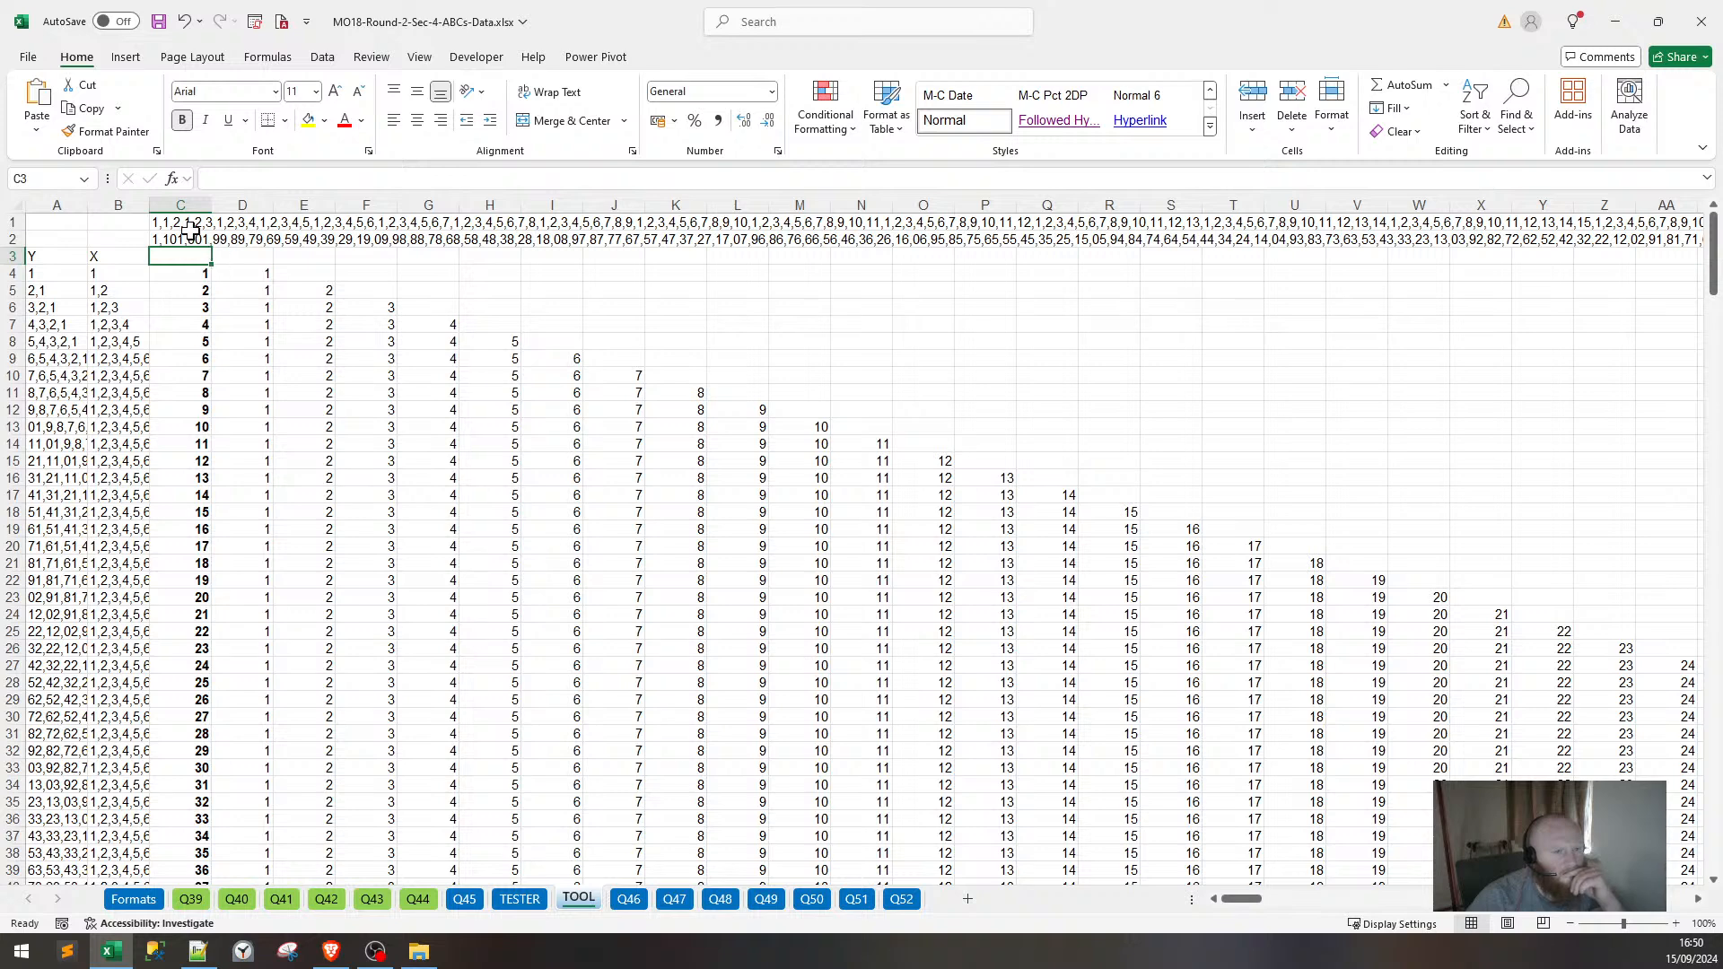
{"action": "key", "text": "F2"}
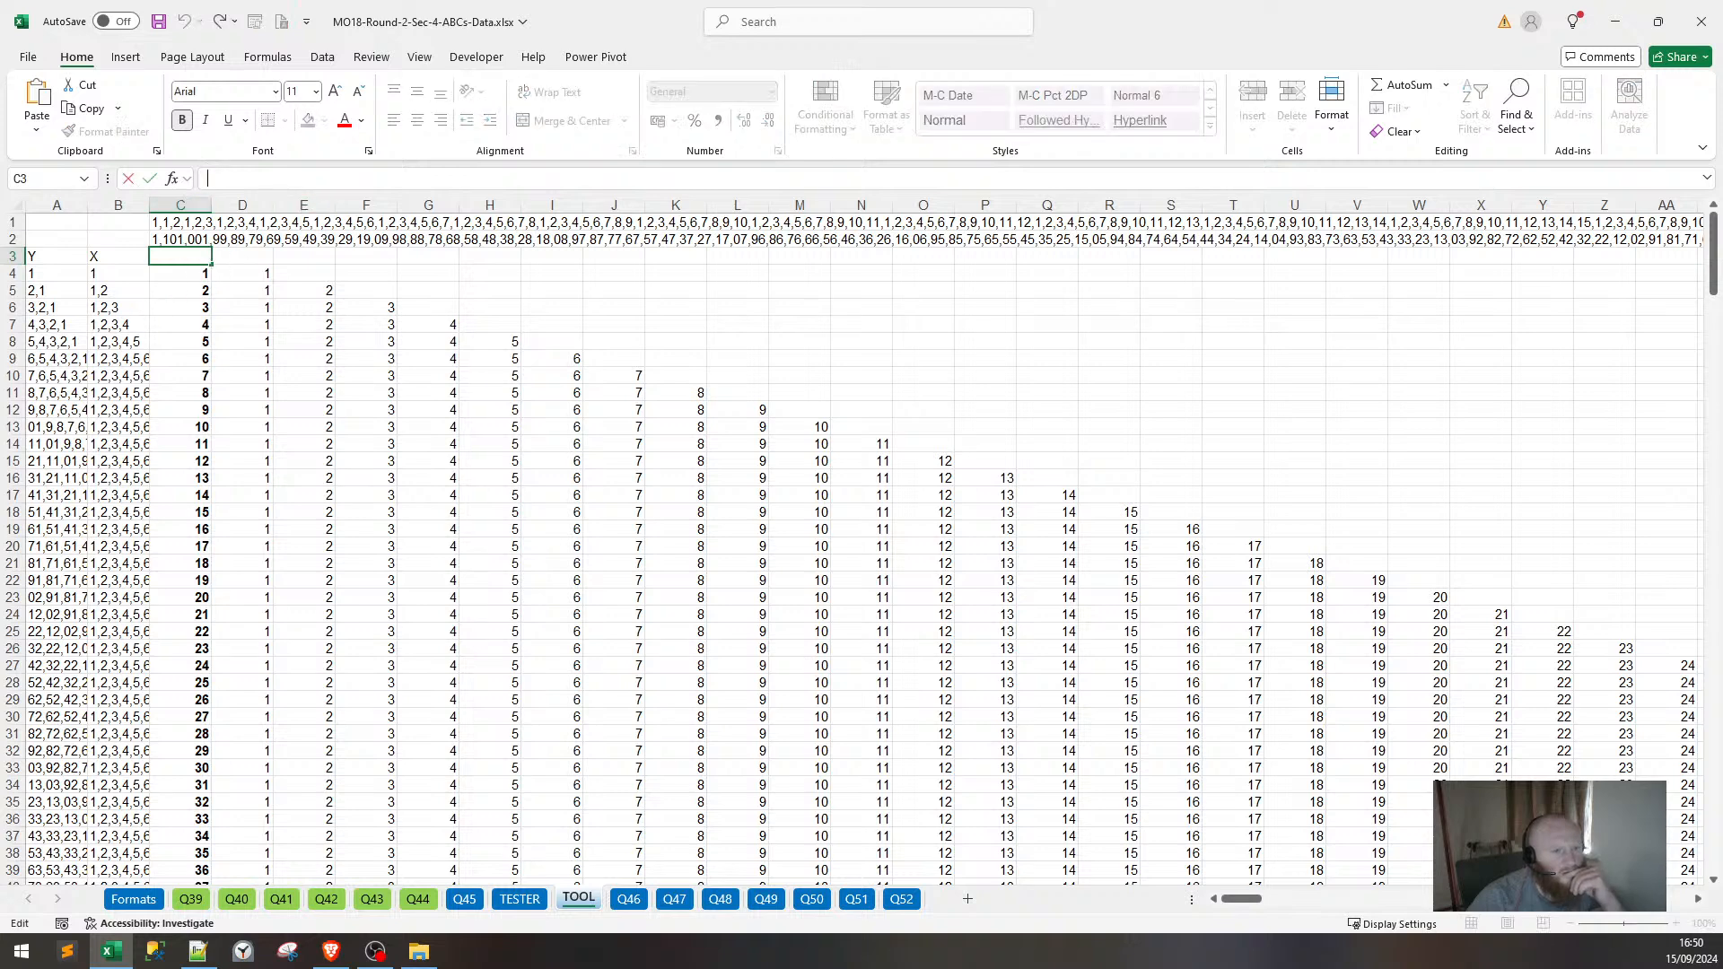
{"action": "key", "text": "Escape"}
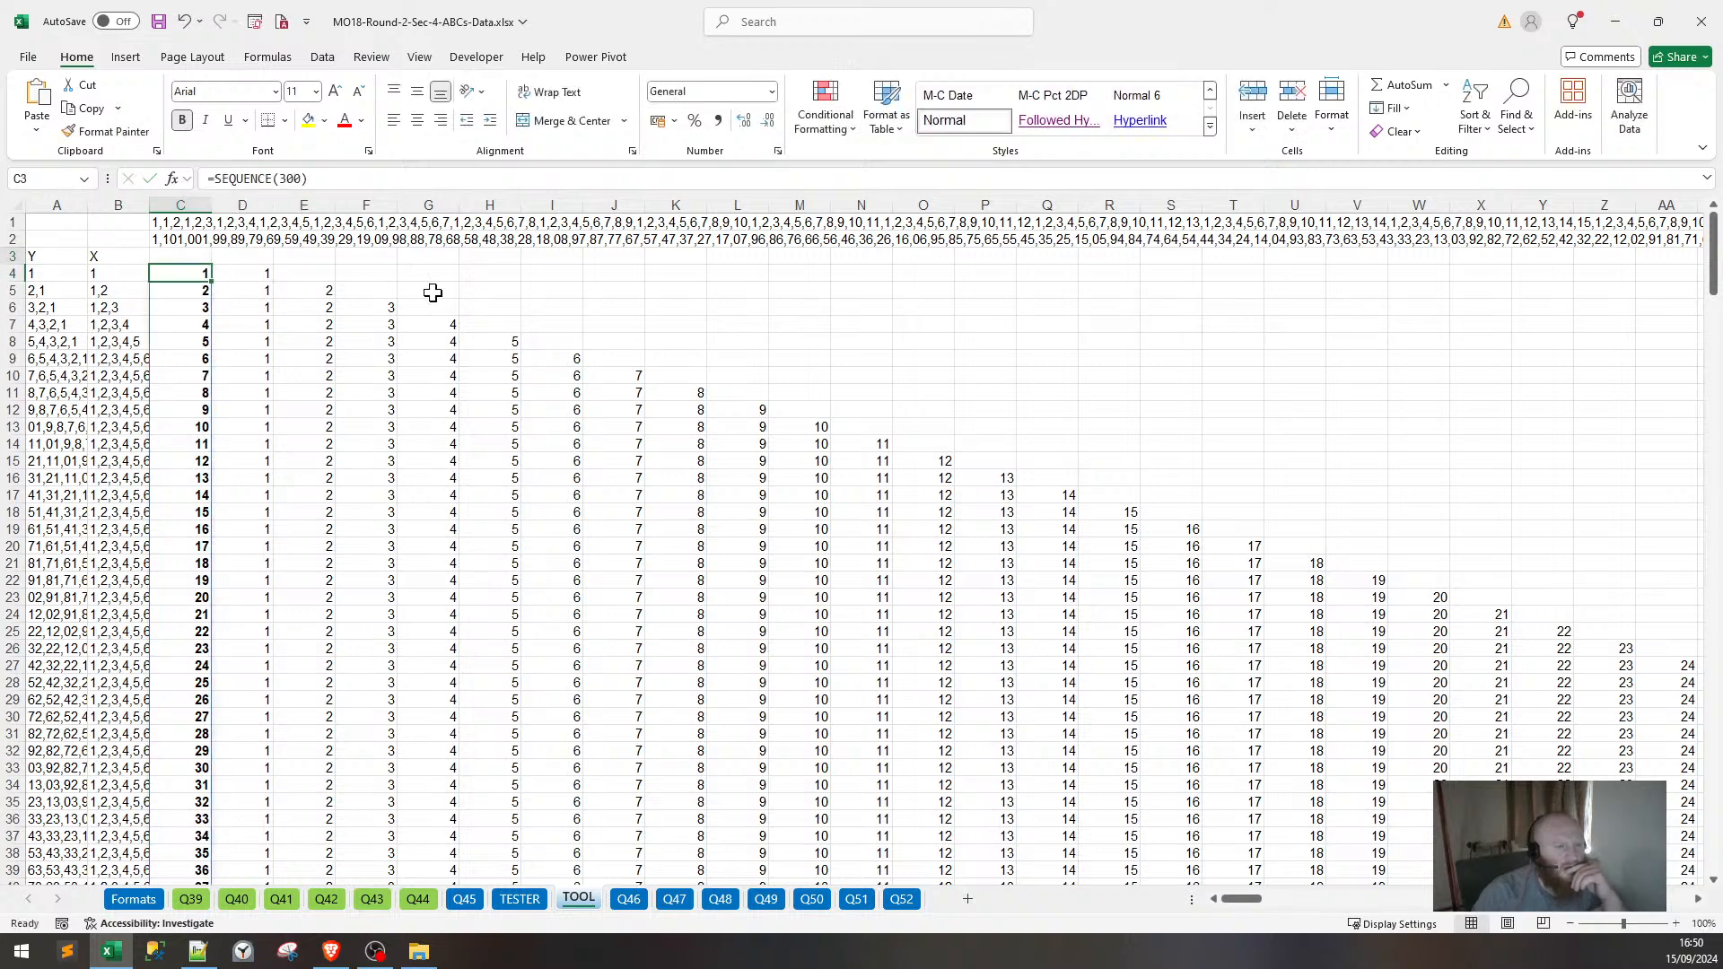
{"action": "key", "text": "Up"}
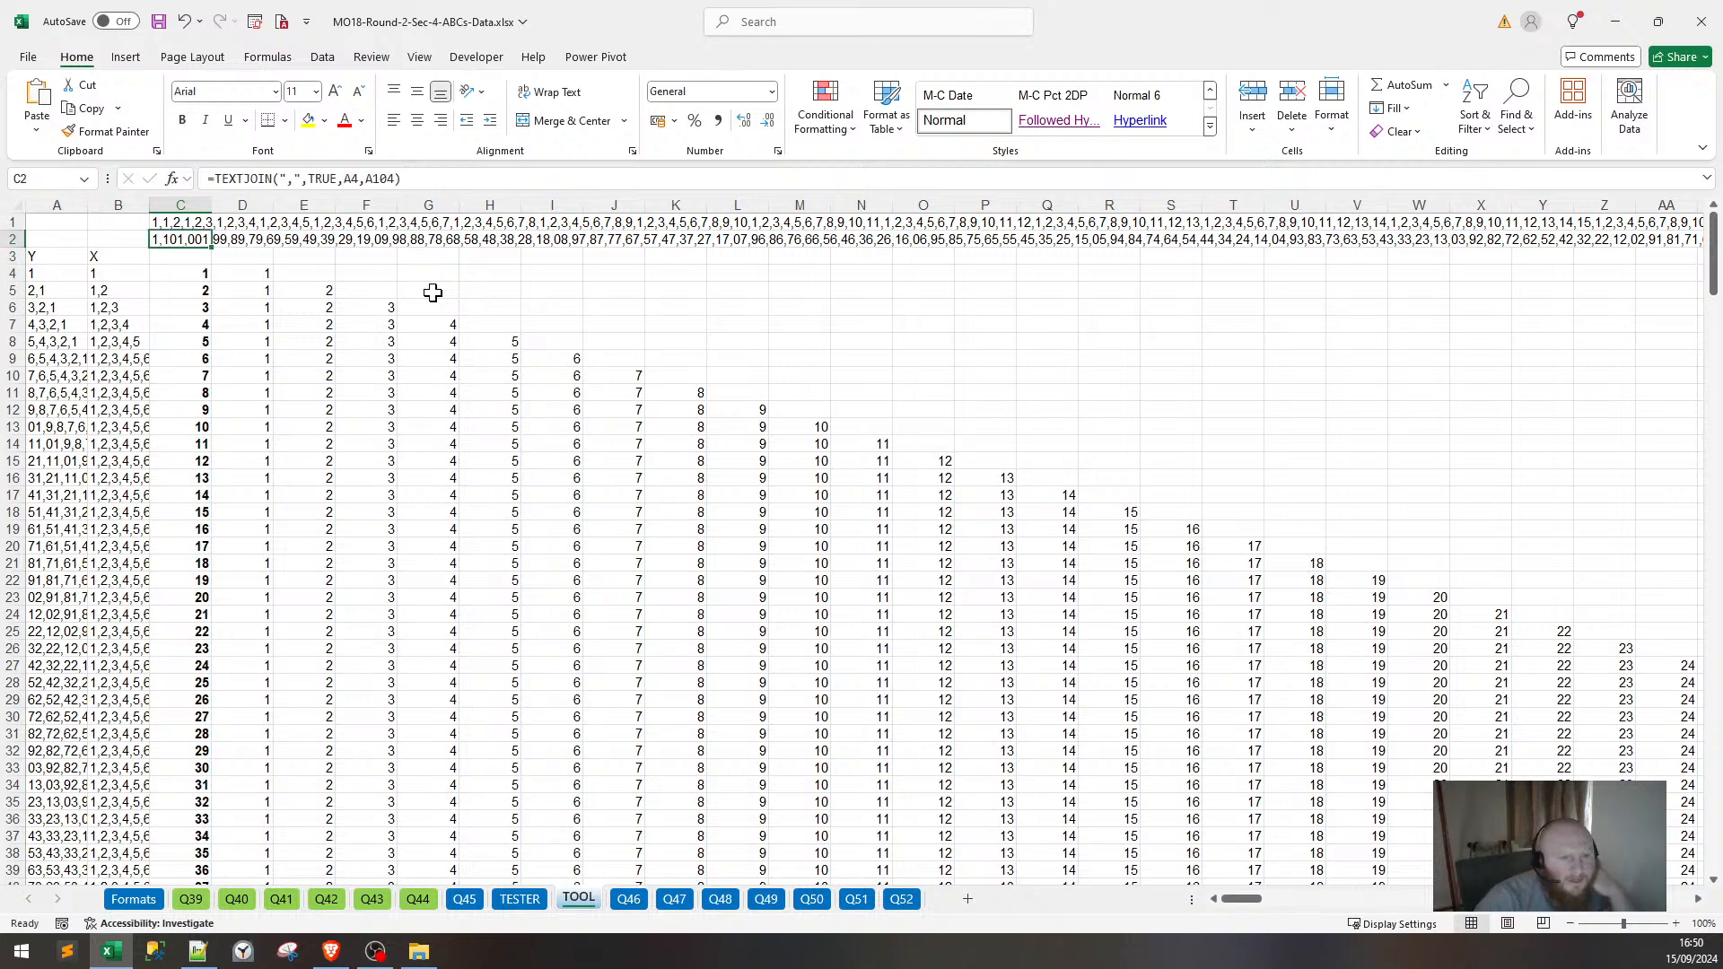
Change C2's arguments to the range A4:A104 and compare the result with C1.
{"action": "left_click", "coordinate": [243, 178]}
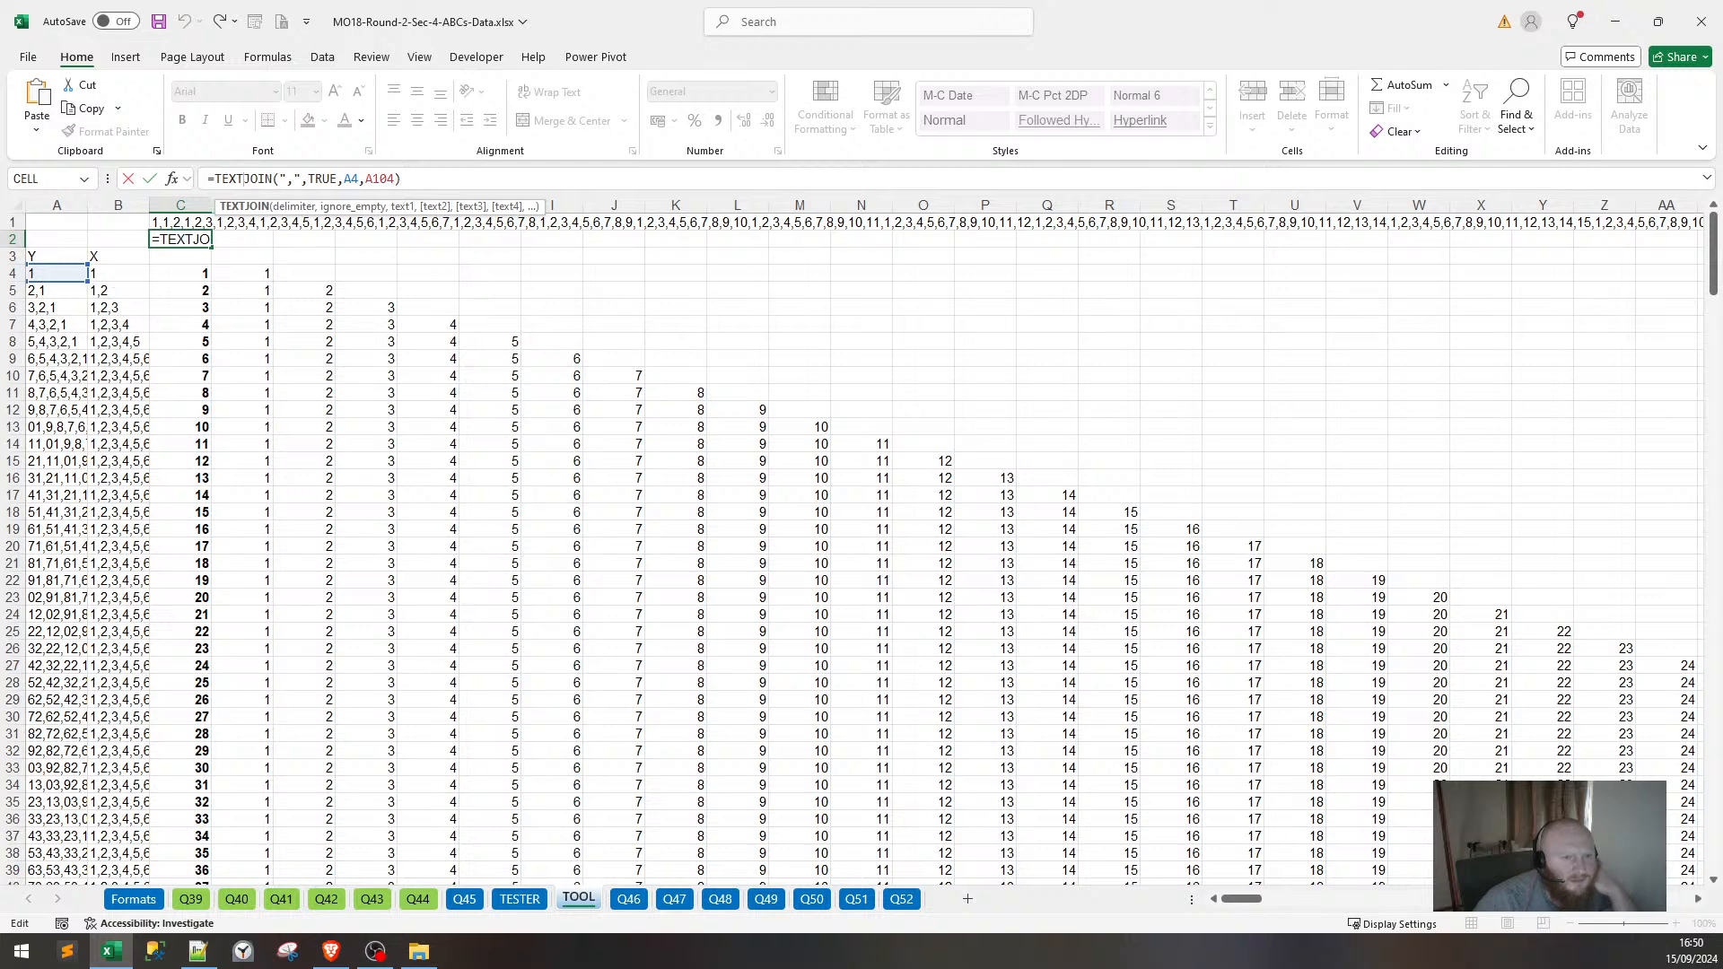
{"action": "left_click", "coordinate": [373, 178]}
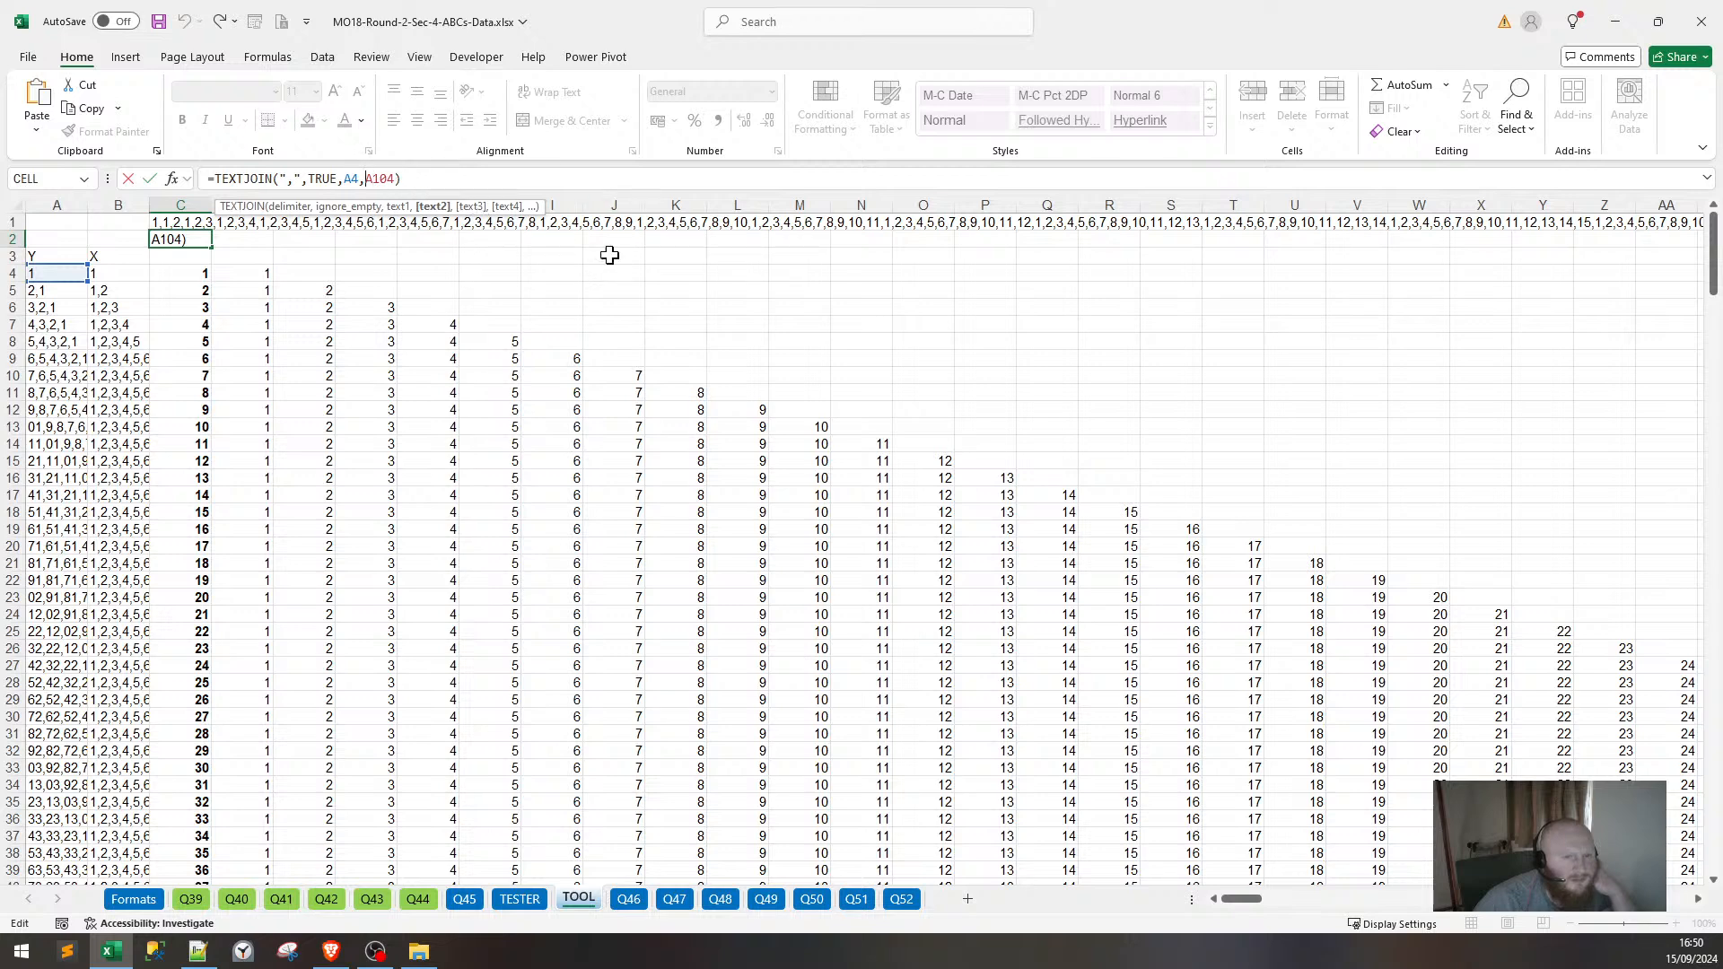
{"action": "key", "text": "BackSpace"}
{"action": "type", "text": ":"}
{"action": "key", "text": "Return"}
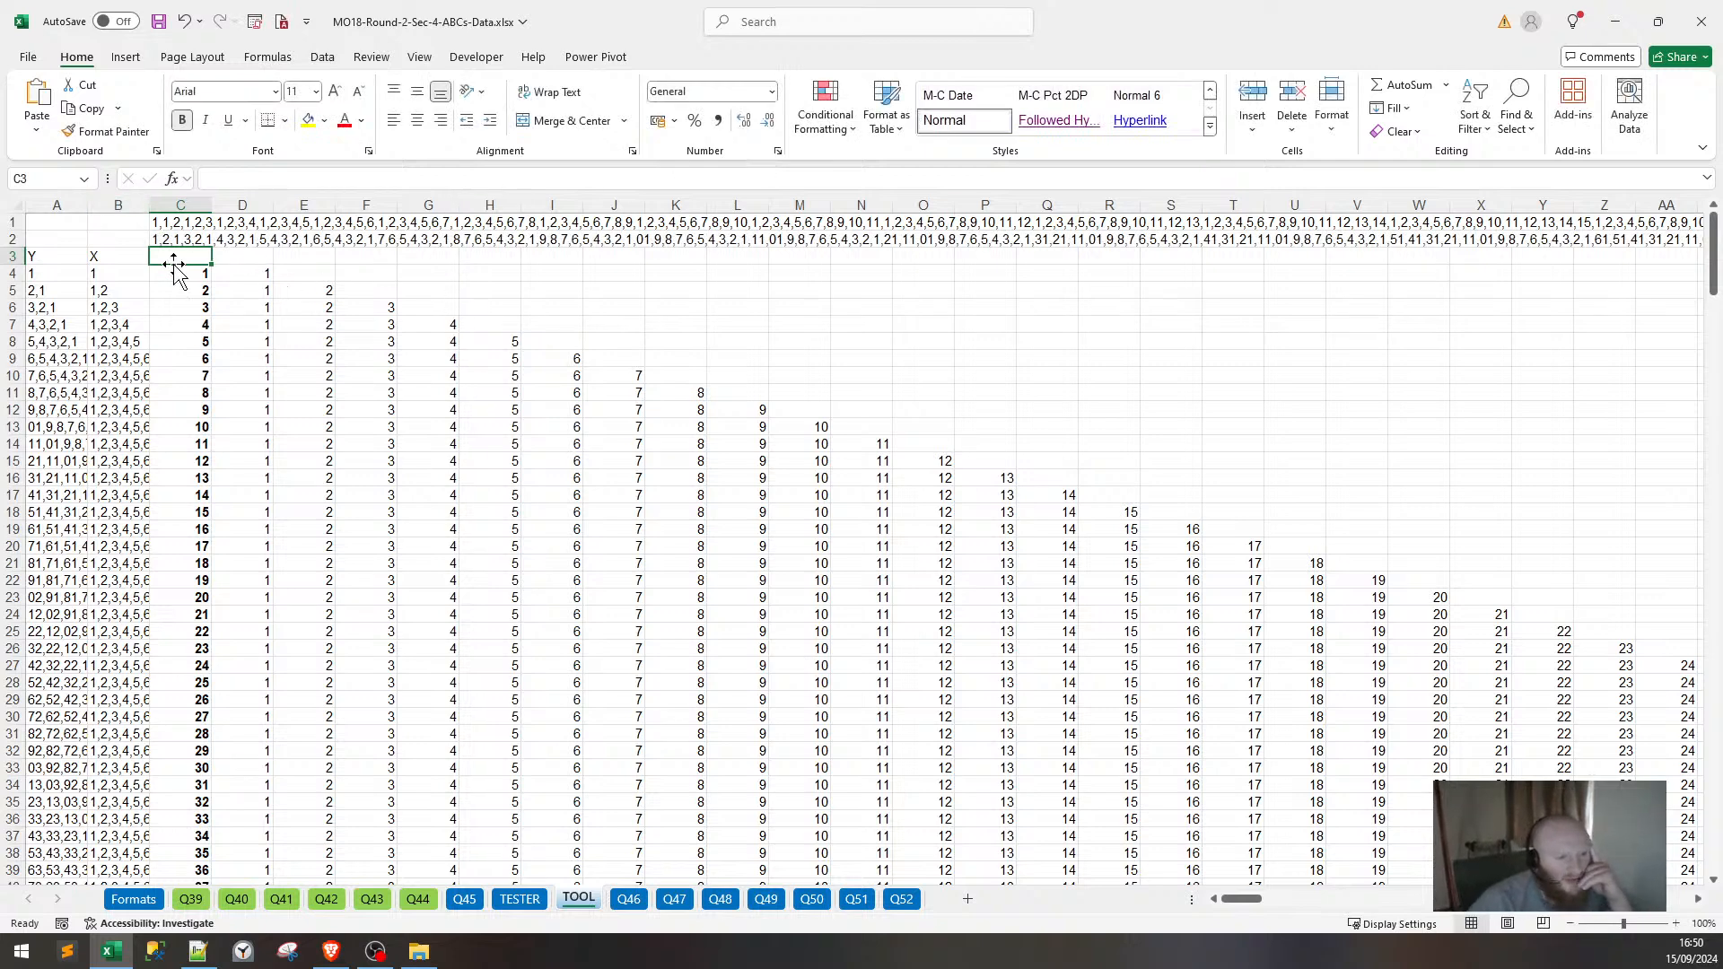
{"action": "key", "text": "Up"}
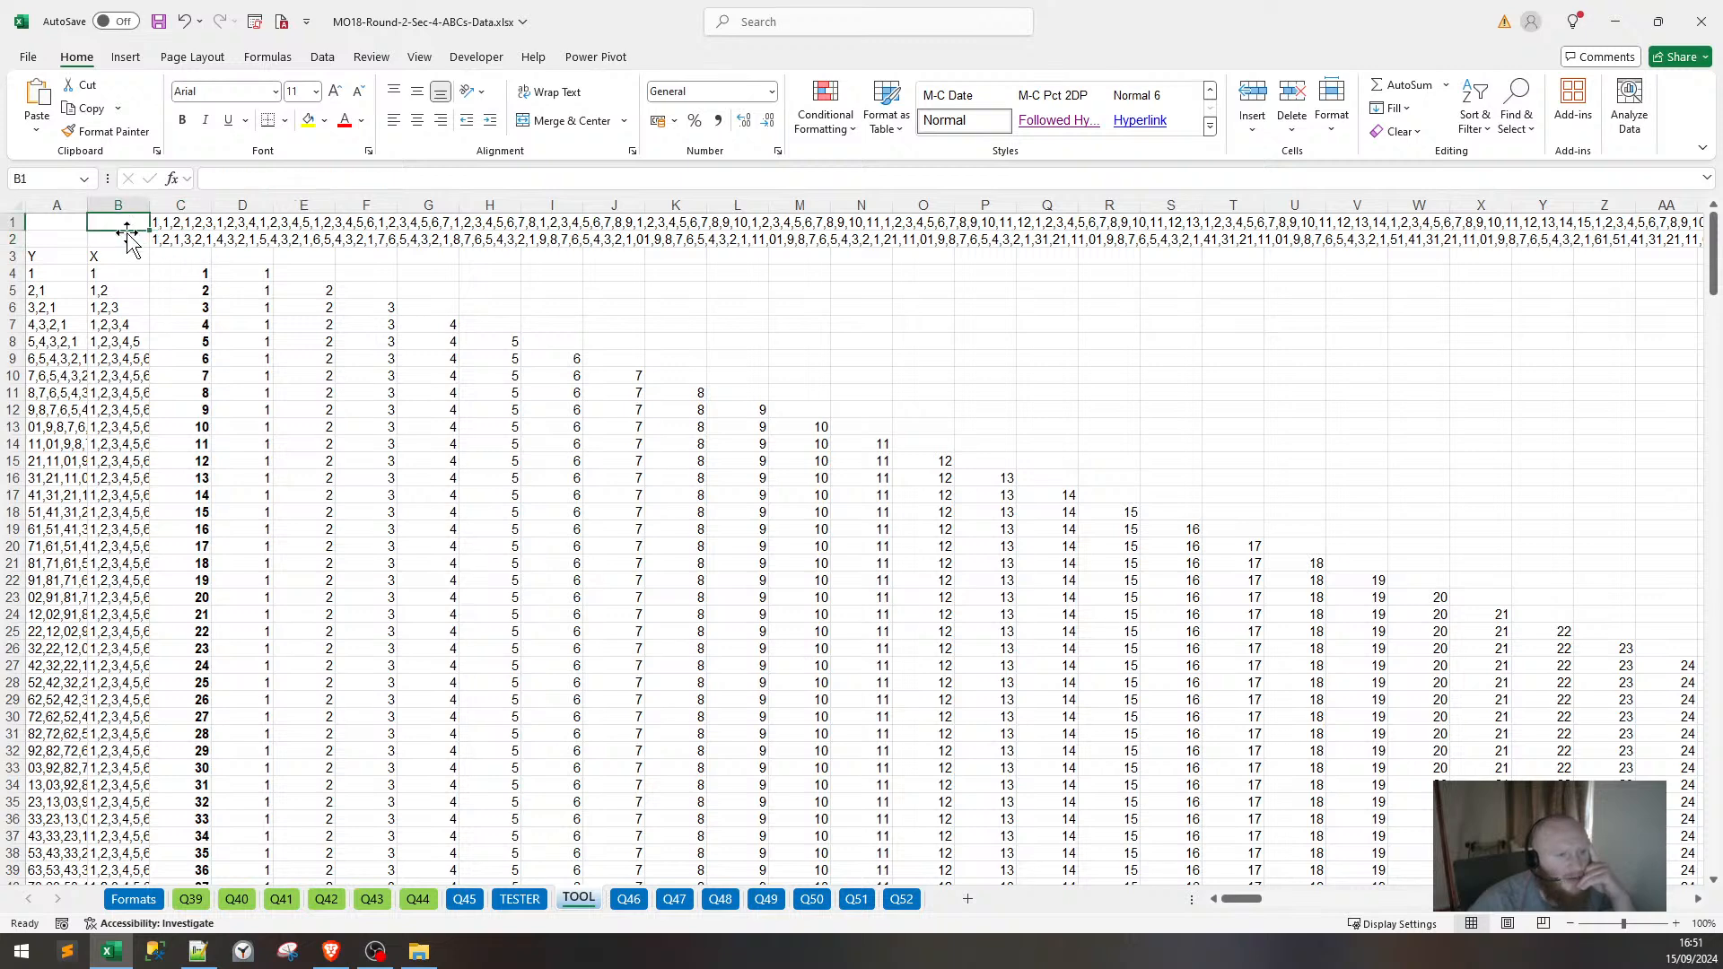
{"action": "key", "text": "Up"}
{"action": "key", "text": "Down"}
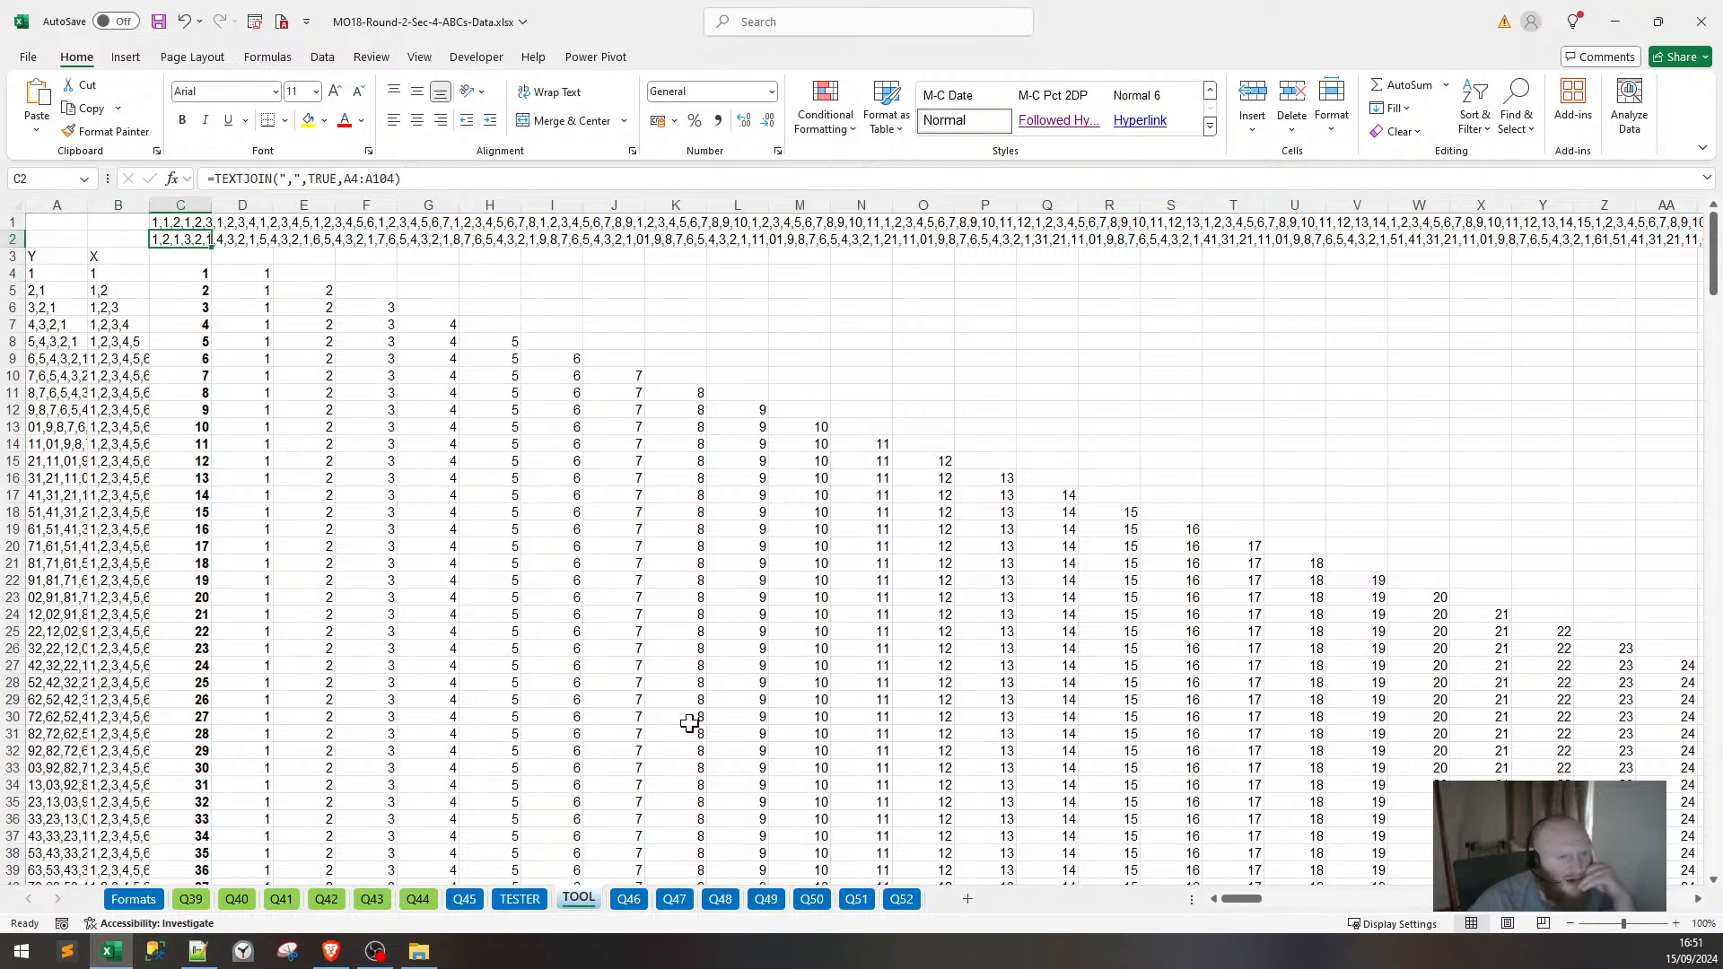
On TESTER, move the X value from D17 down to D19, keeping the existing data.
{"action": "left_click", "coordinate": [506, 900]}
{"action": "left_click", "coordinate": [243, 490]}
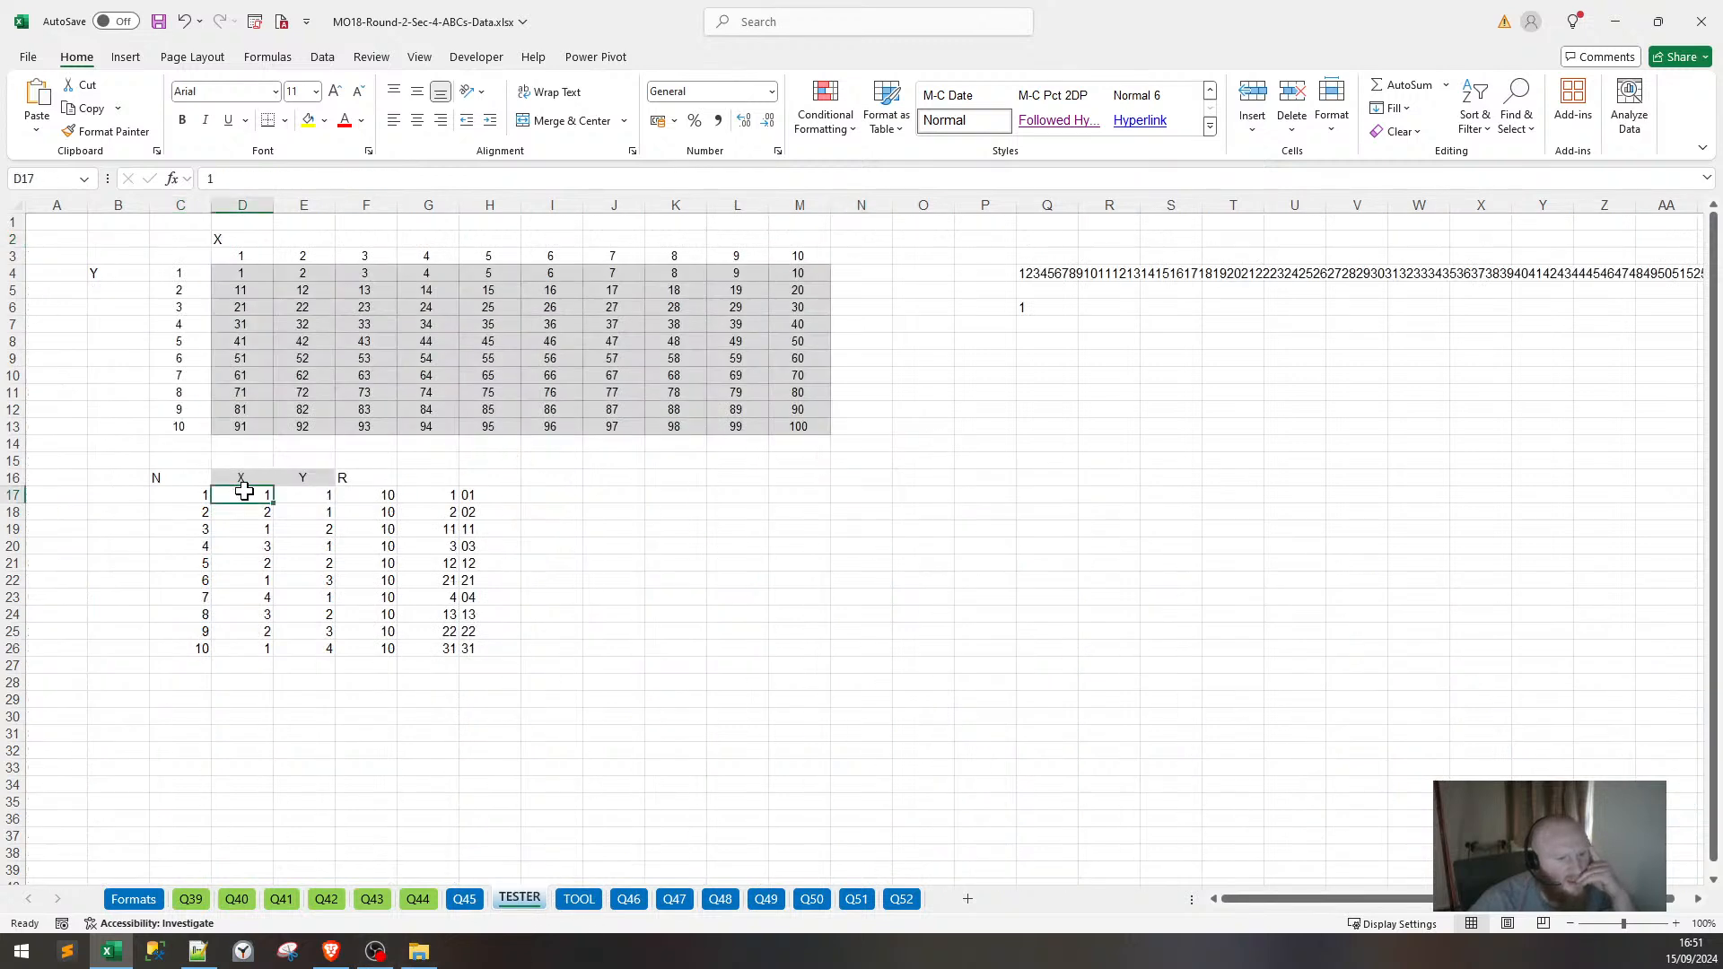
{"action": "left_click_drag", "start_coordinate": [243, 504], "coordinate": [244, 538]}
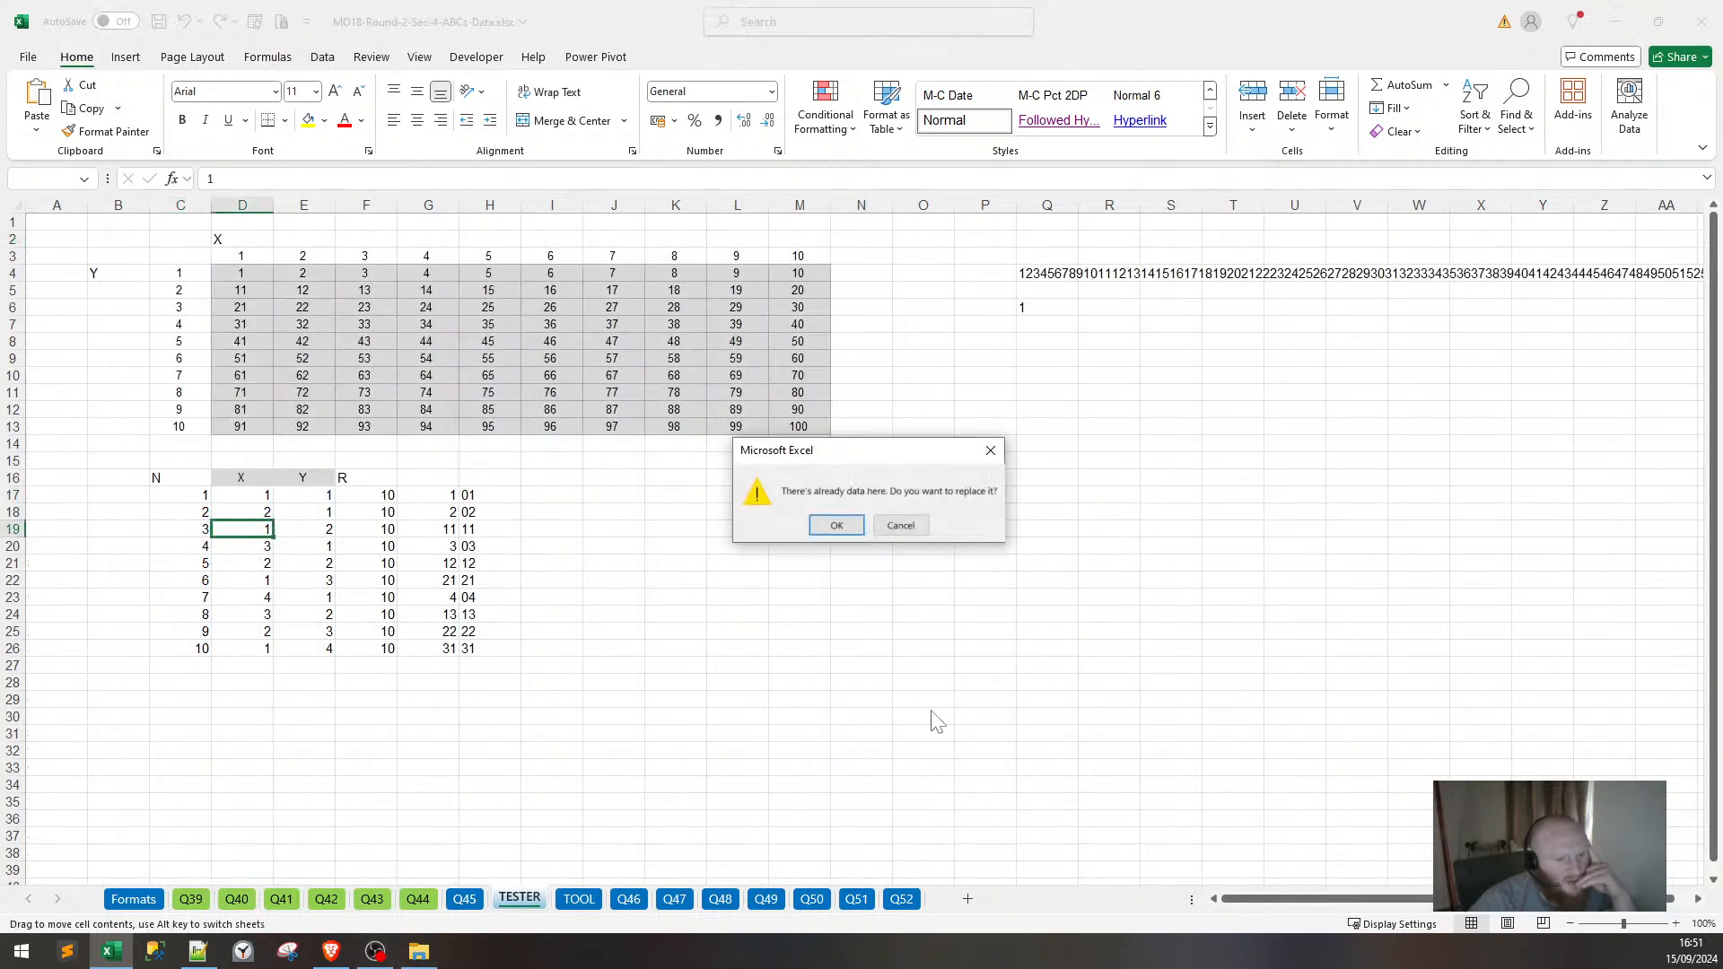
{"action": "left_click", "coordinate": [900, 525]}
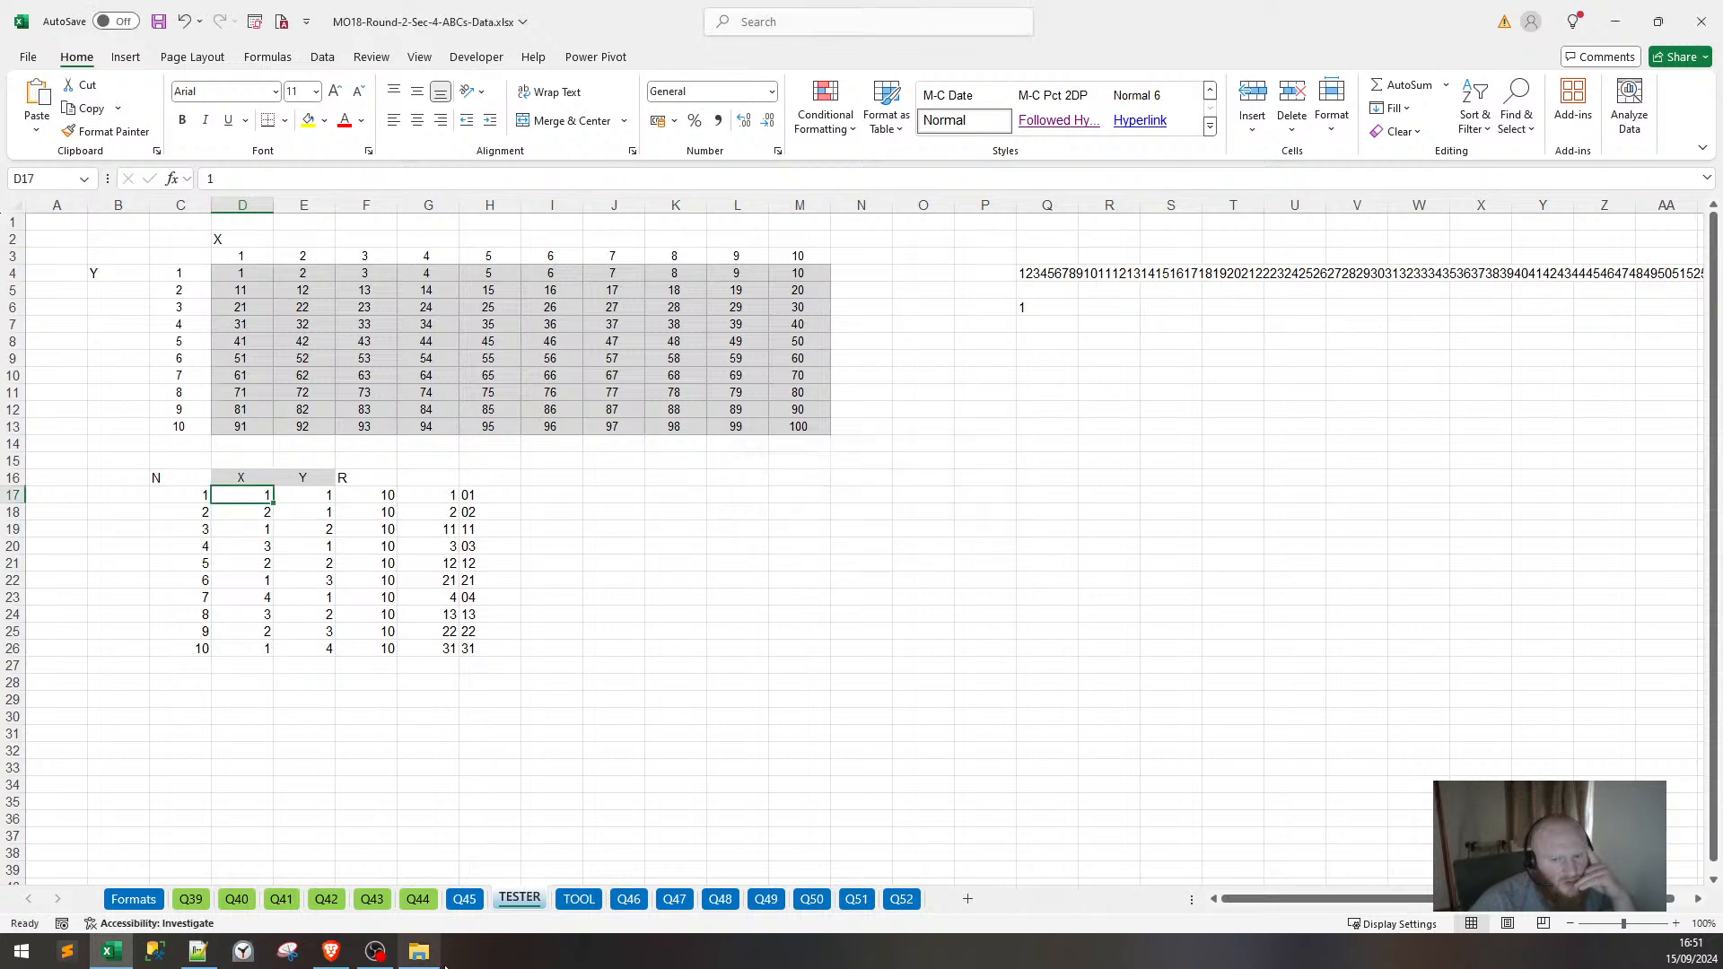
On TOOL, relabel the row 3 headings as X in A3 and Y in B3.
{"action": "left_click", "coordinate": [463, 899]}
{"action": "left_click", "coordinate": [579, 899]}
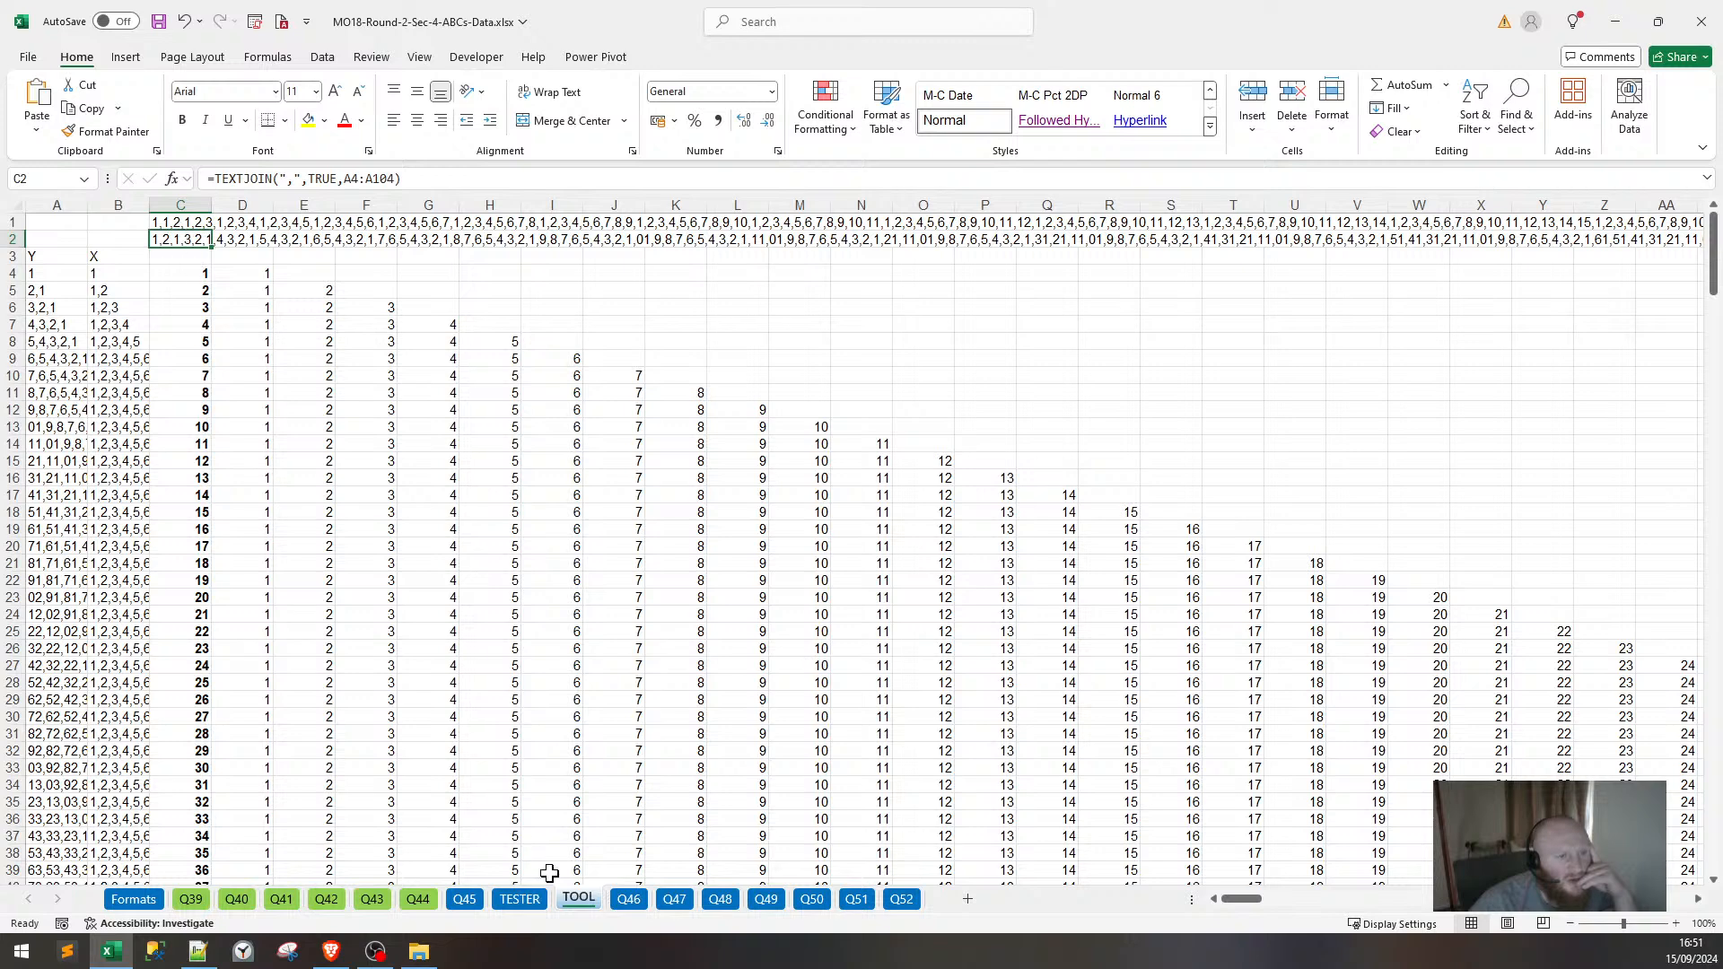
{"action": "left_click", "coordinate": [520, 899]}
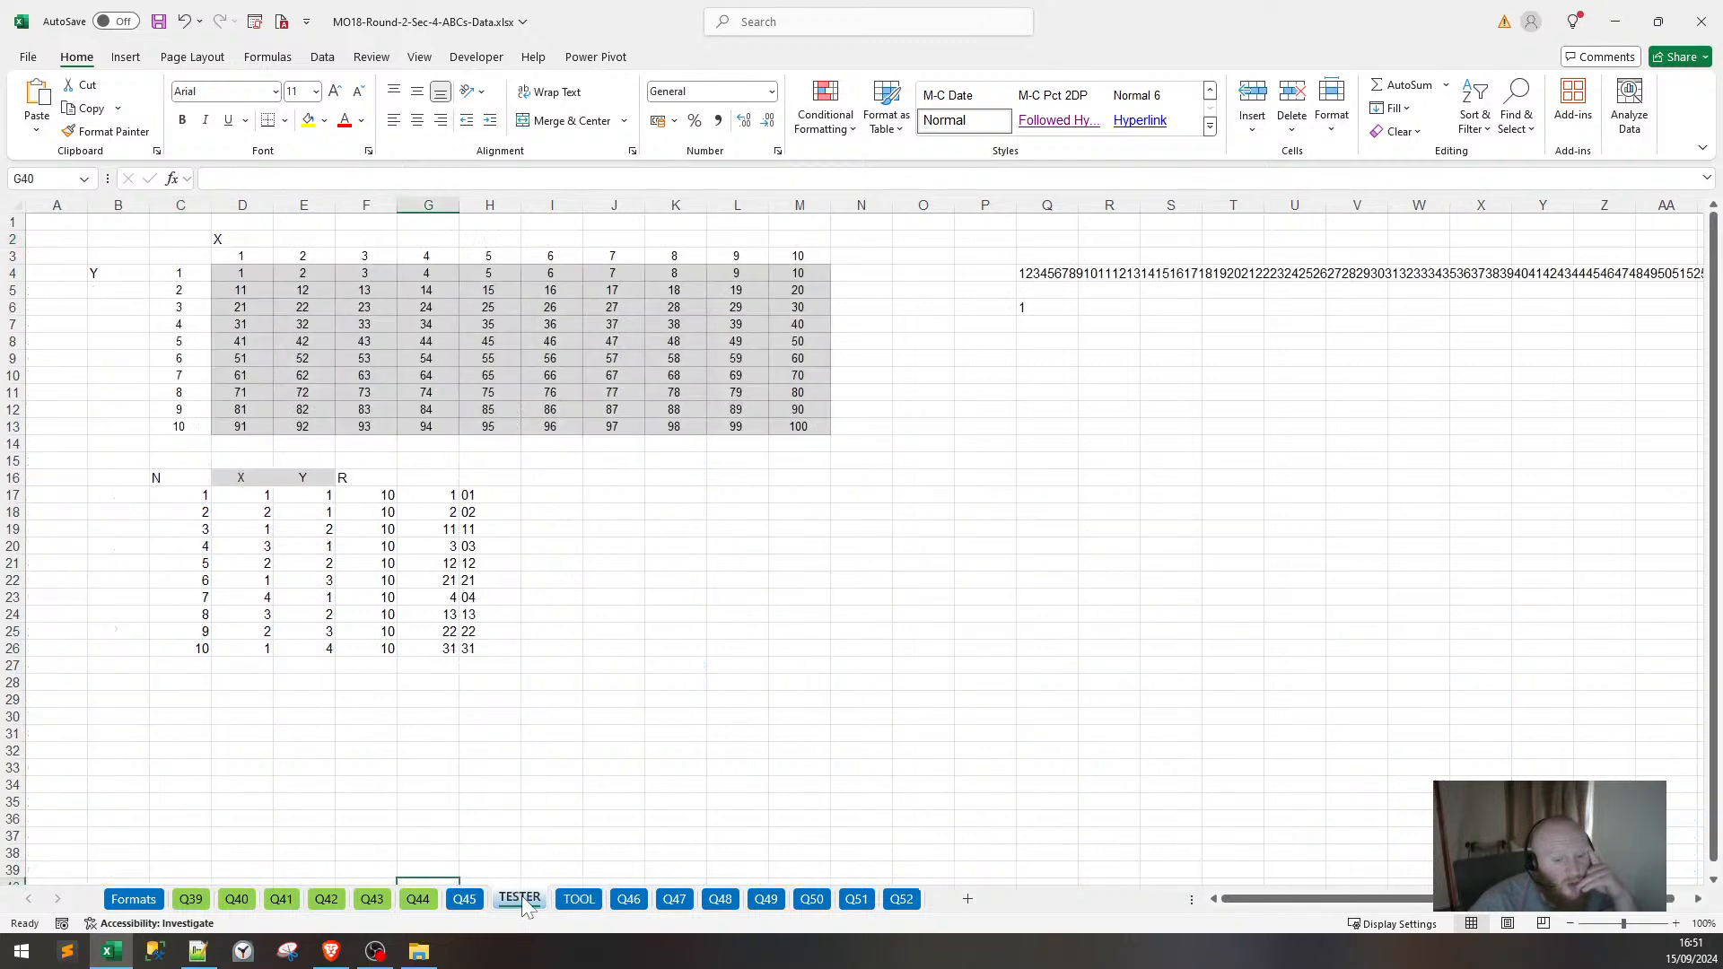
{"action": "left_click", "coordinate": [579, 899]}
{"action": "left_click", "coordinate": [129, 230]}
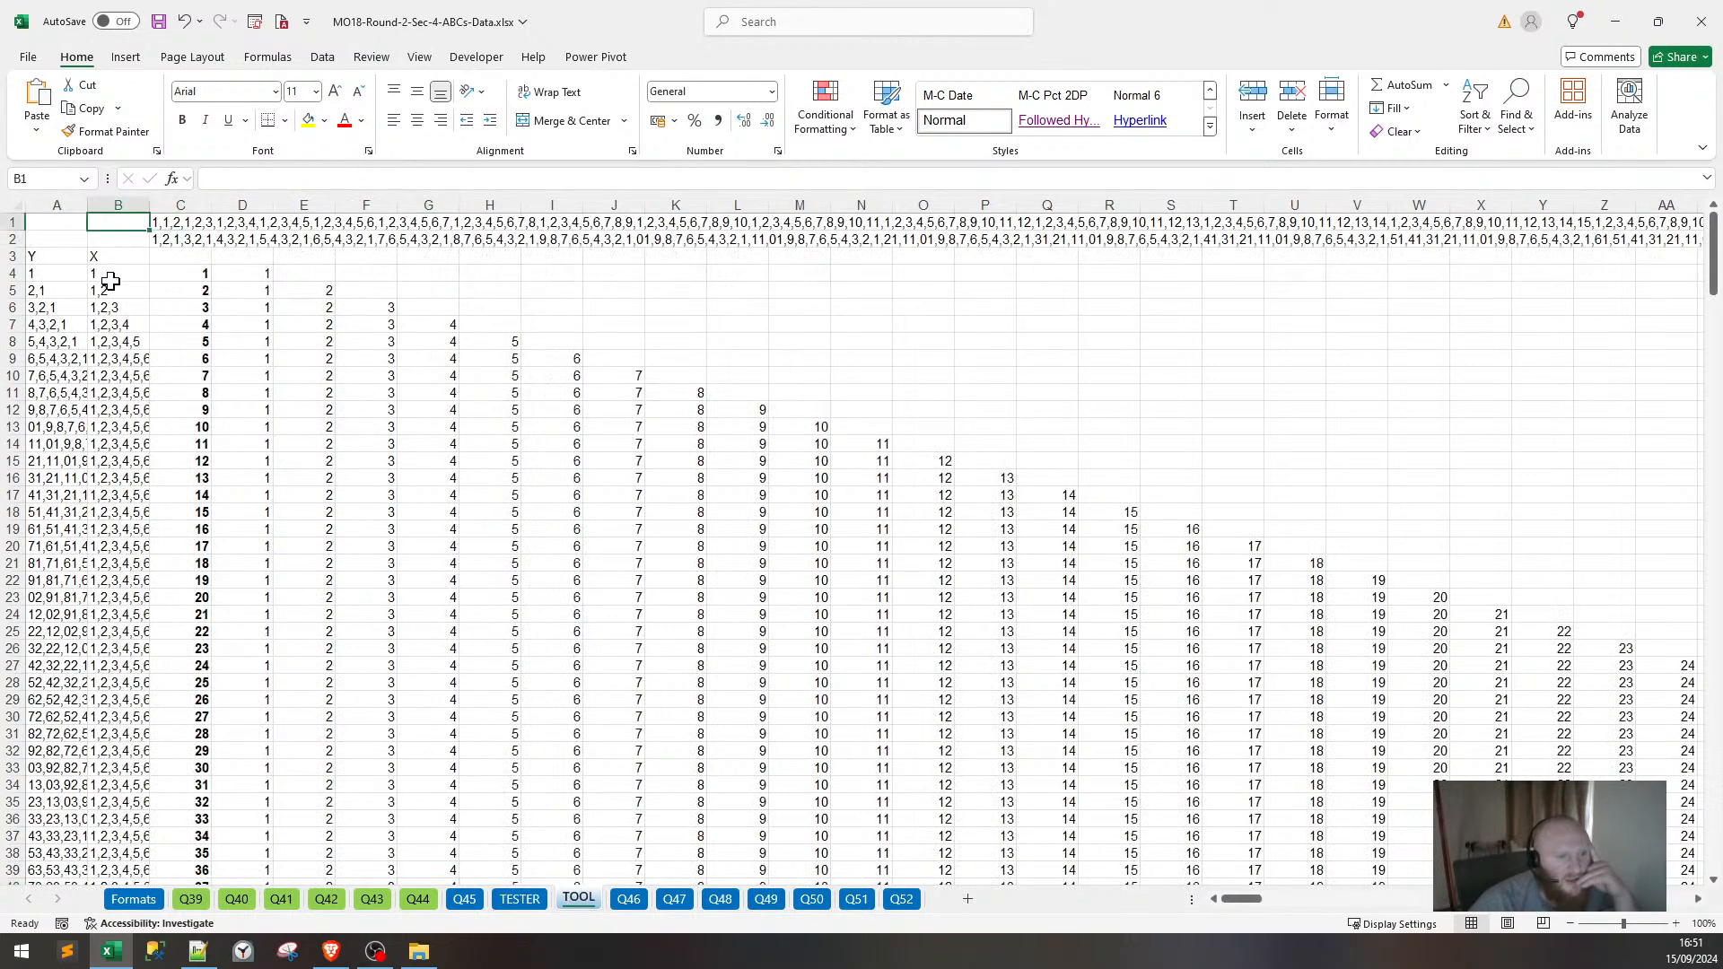
{"action": "left_click", "coordinate": [121, 257]}
{"action": "type", "text": "Y"}
{"action": "key", "text": "Left"}
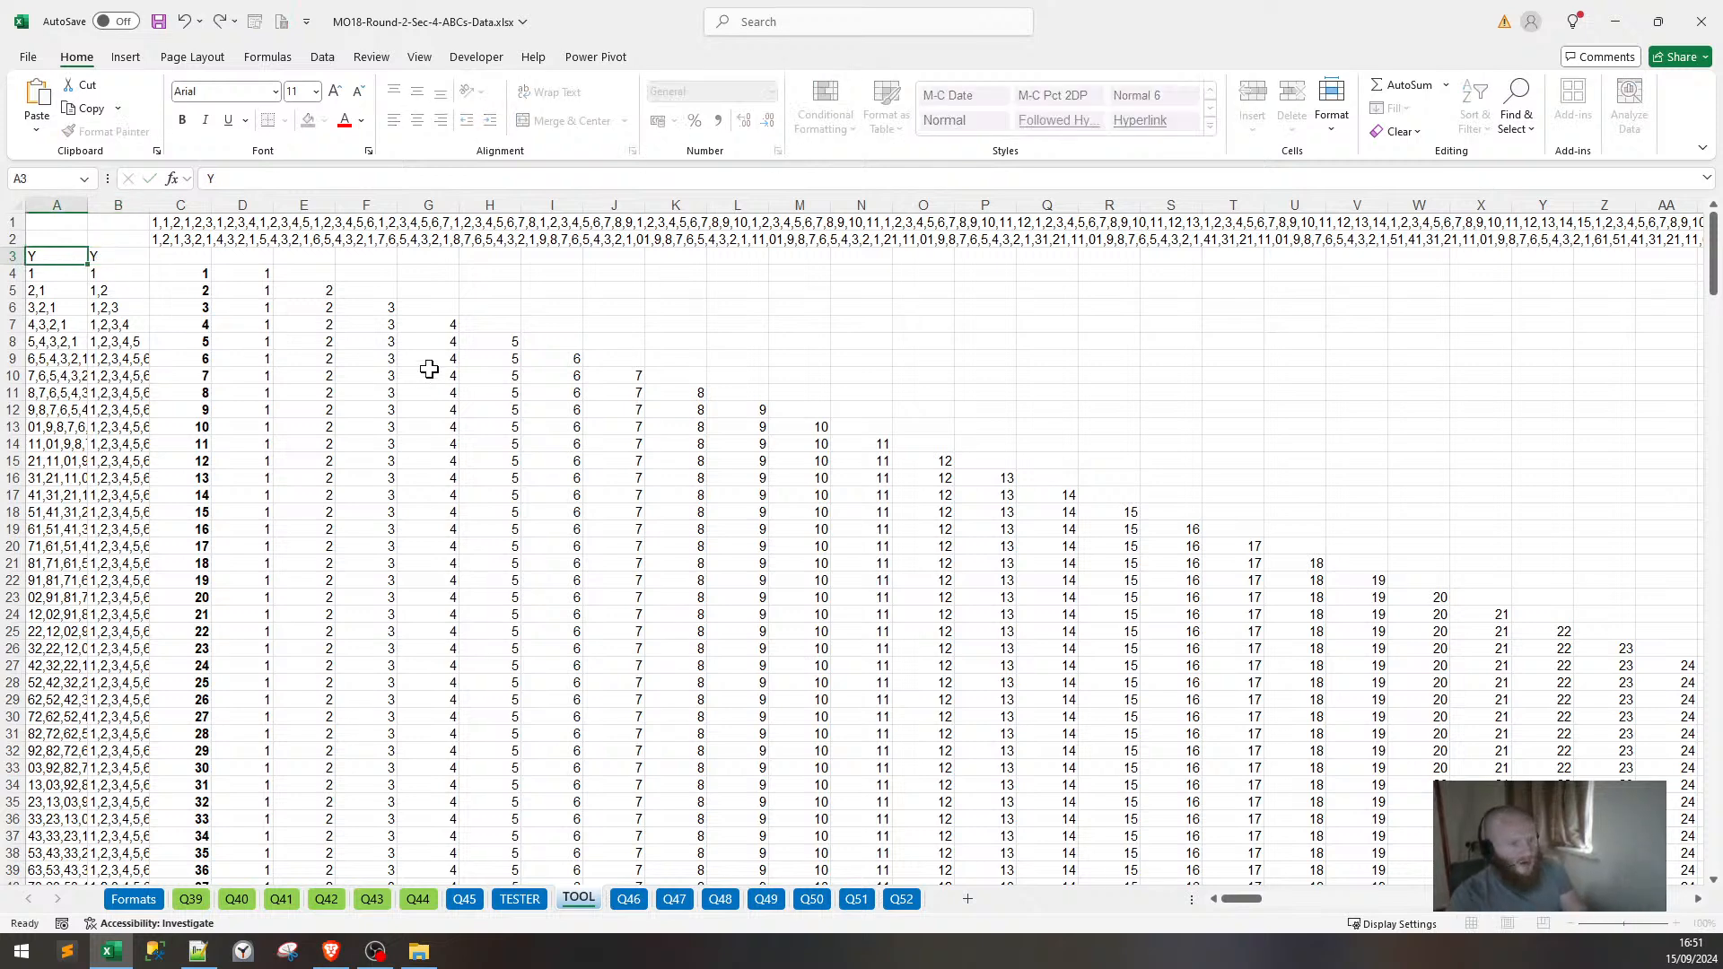
{"action": "type", "text": "X"}
{"action": "key", "text": "Down"}
Convert the joined text in C2 to plain values.
{"action": "key", "text": "Right"}
{"action": "key", "text": "Right"}
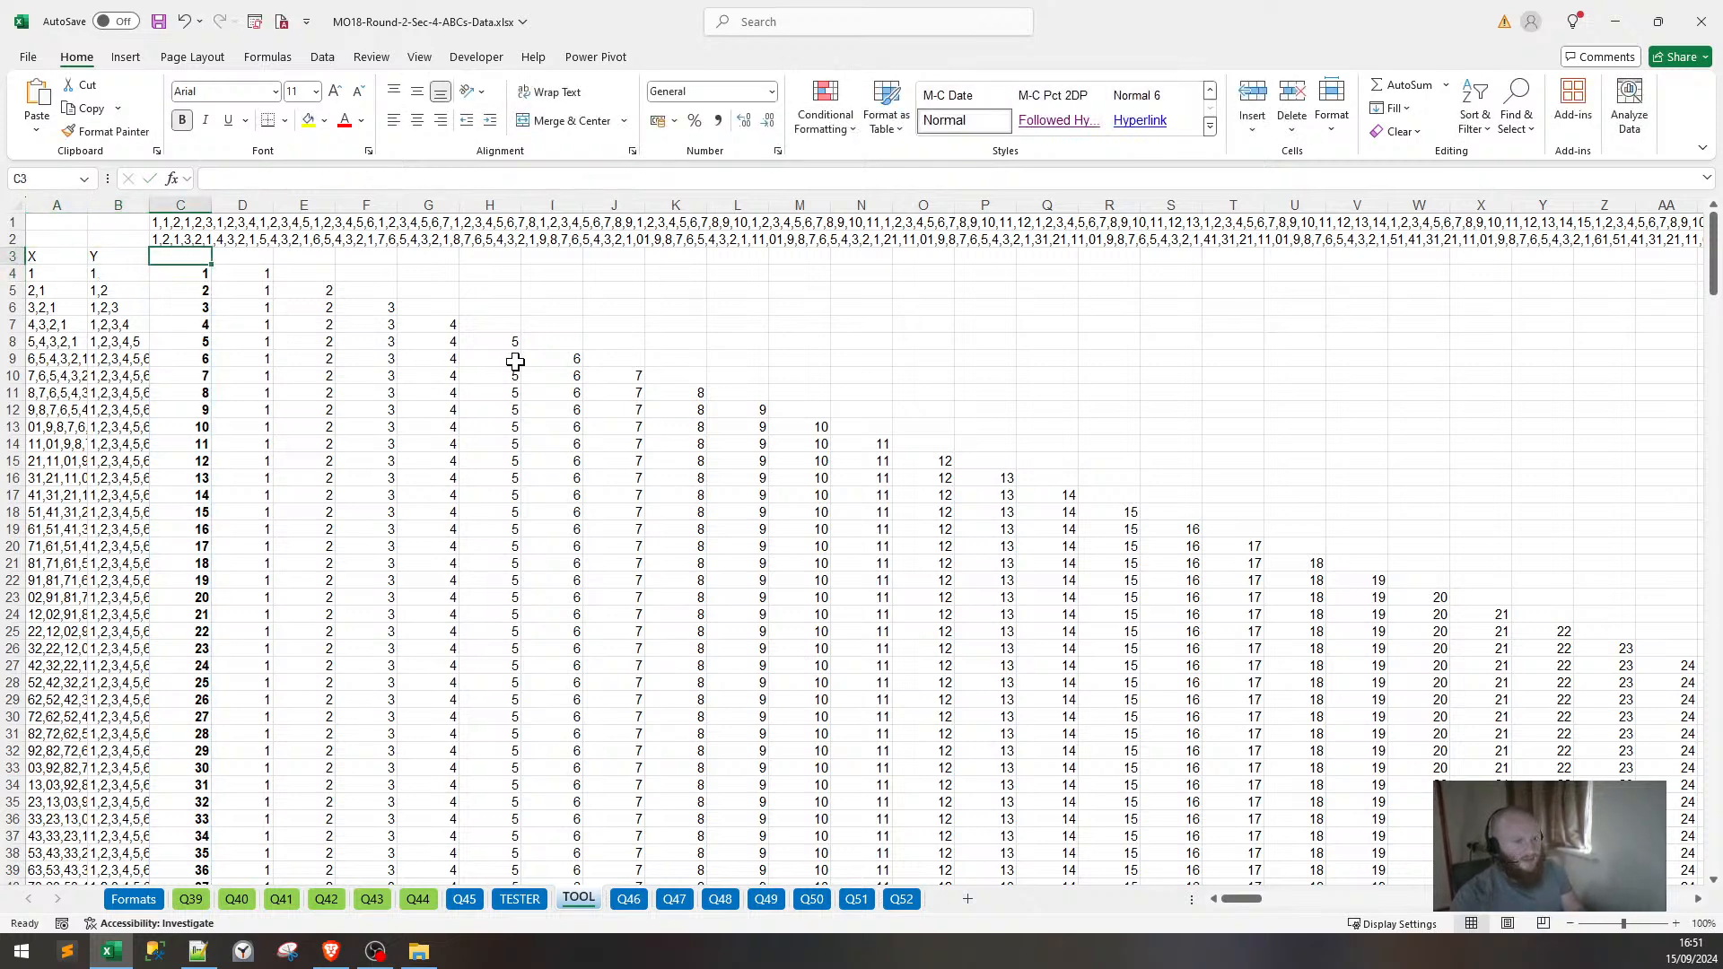
{"action": "key", "text": "Up"}
{"action": "key", "text": "Up"}
{"action": "key", "text": "ctrl+c"}
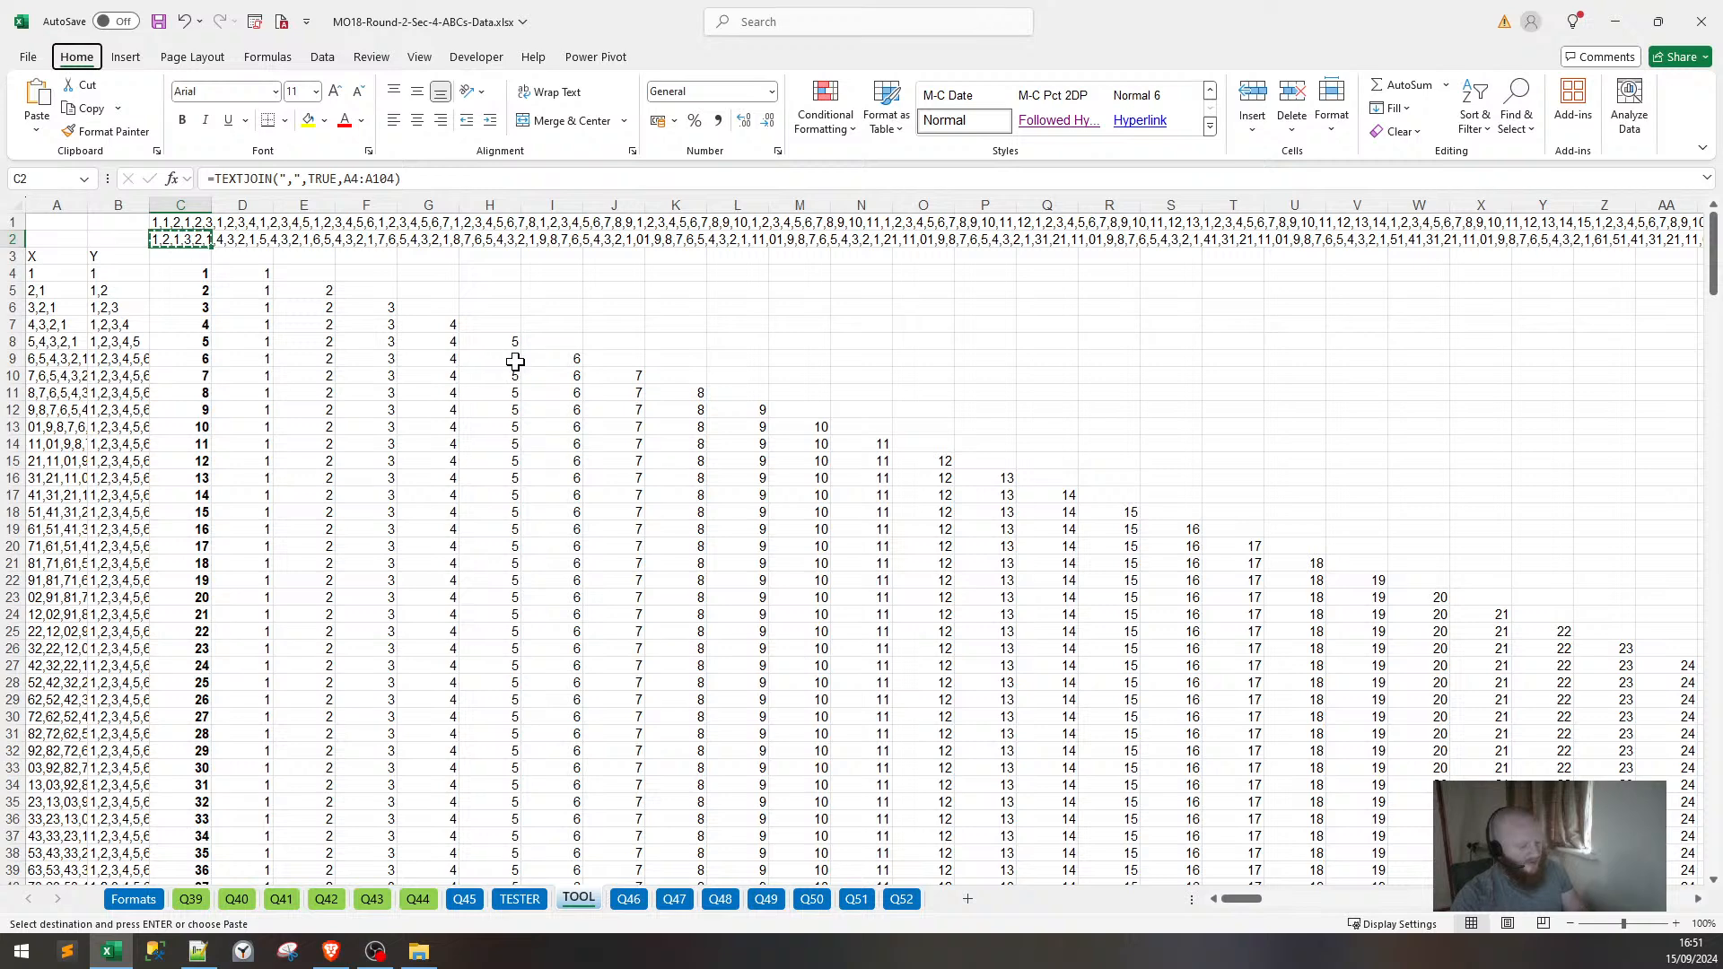
{"action": "key", "text": "ctrl+shift+v"}
Label B1 as Y and B2 as X.
{"action": "left_click", "coordinate": [120, 222]}
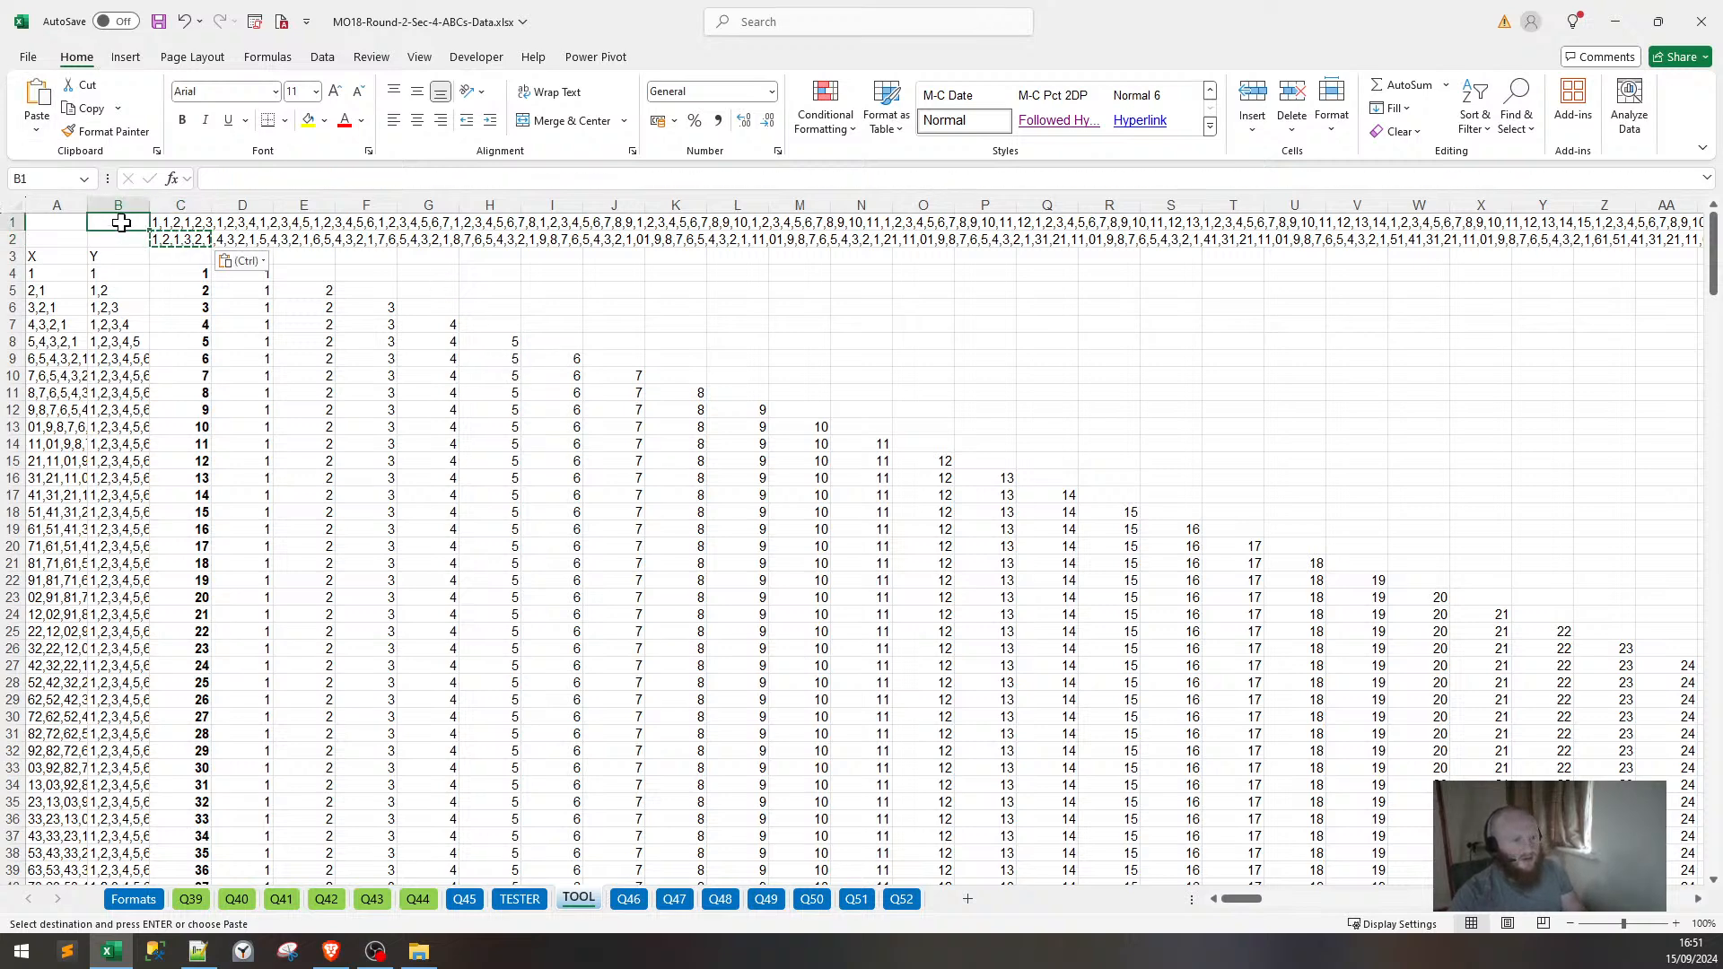
{"action": "type", "text": "Y"}
{"action": "key", "text": "Return"}
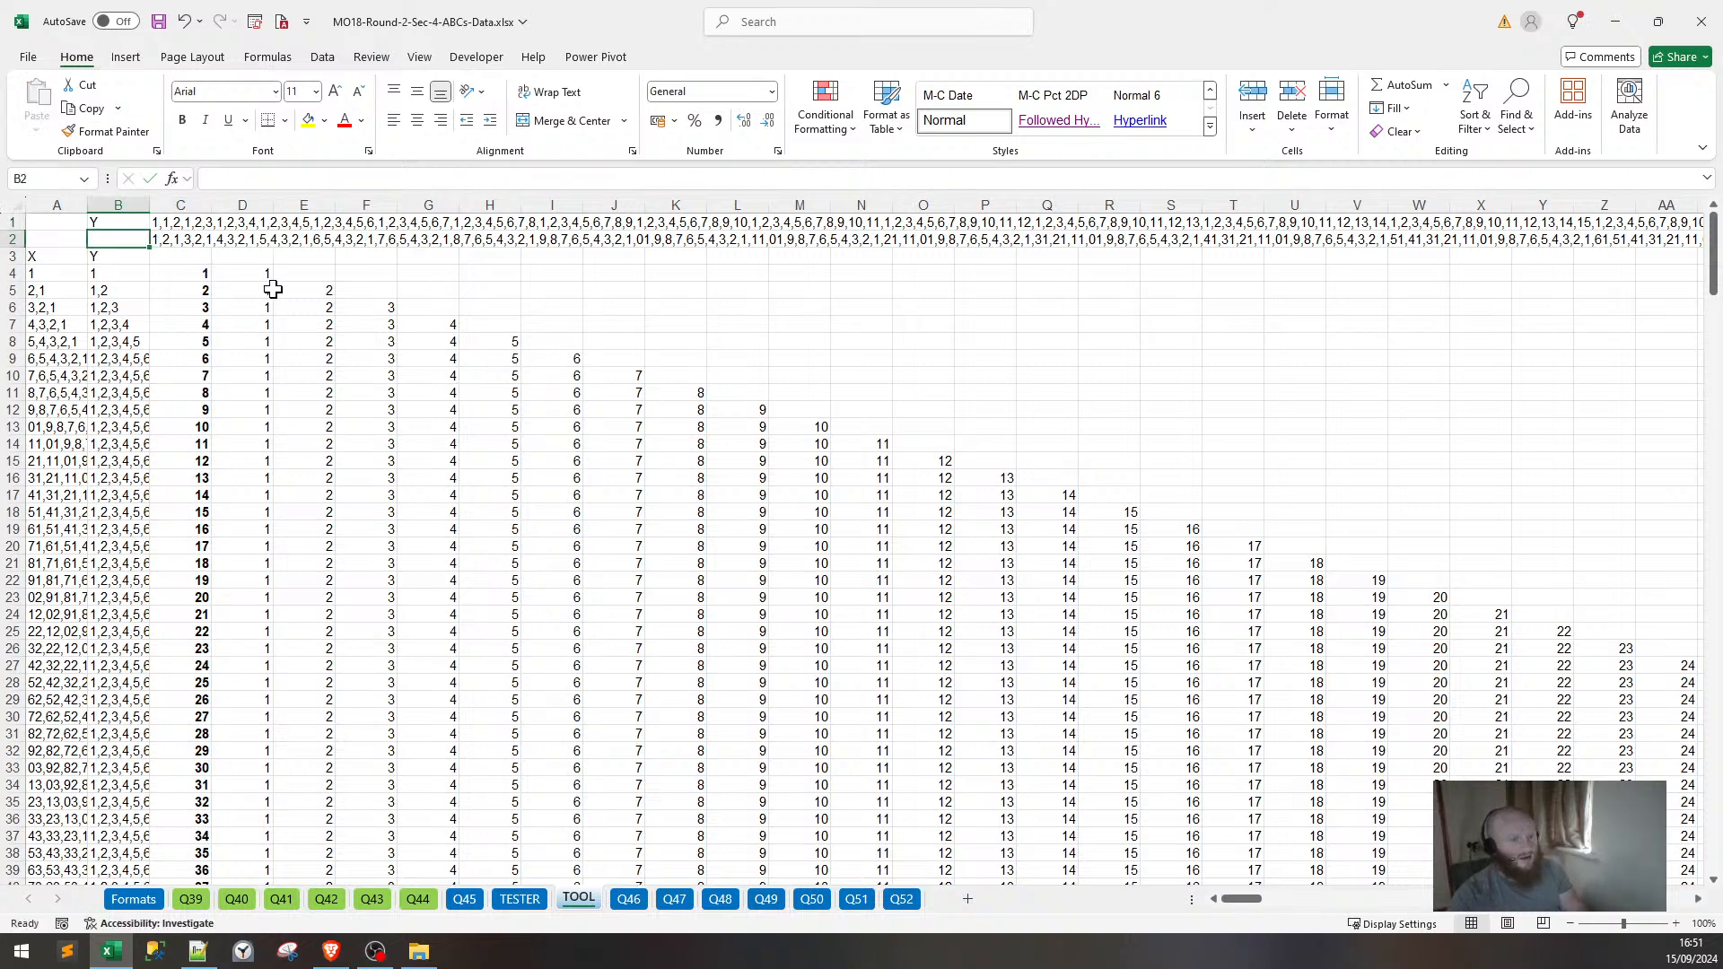
{"action": "type", "text": "X"}
{"action": "key", "text": "Return"}
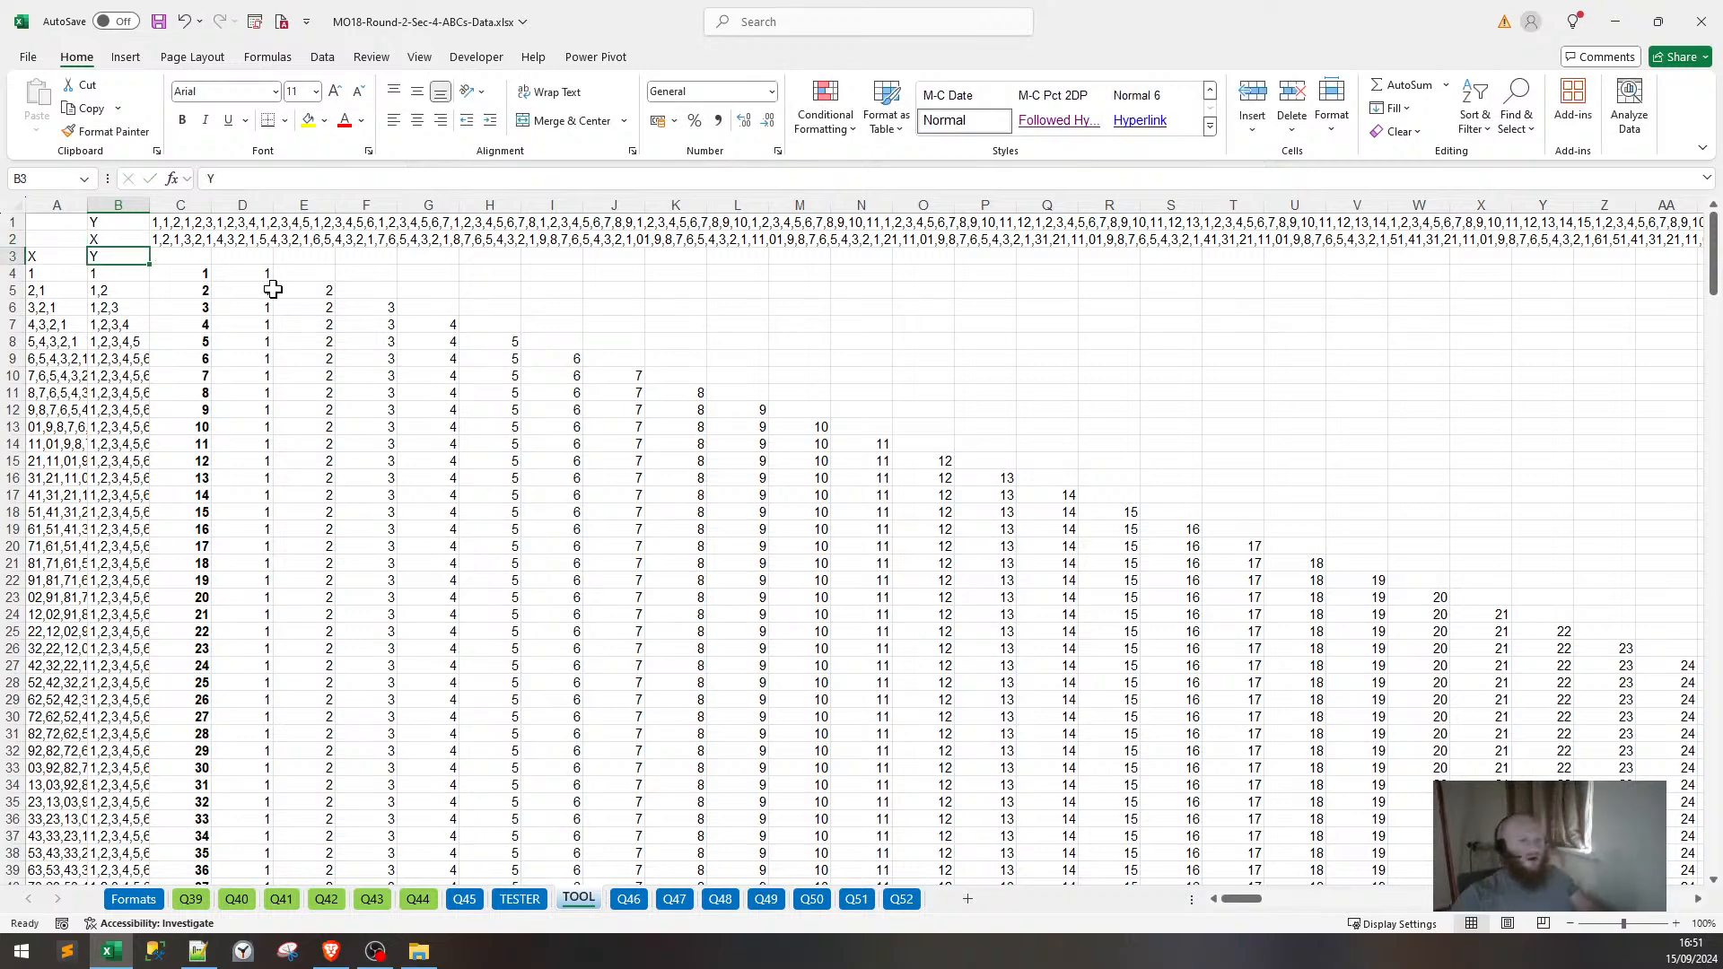
Copy the SEQUENCE number grid from C4, then check B6's TEXTJOIN formula and cancel the copy.
{"action": "left_click", "coordinate": [246, 351]}
{"action": "left_click", "coordinate": [168, 271]}
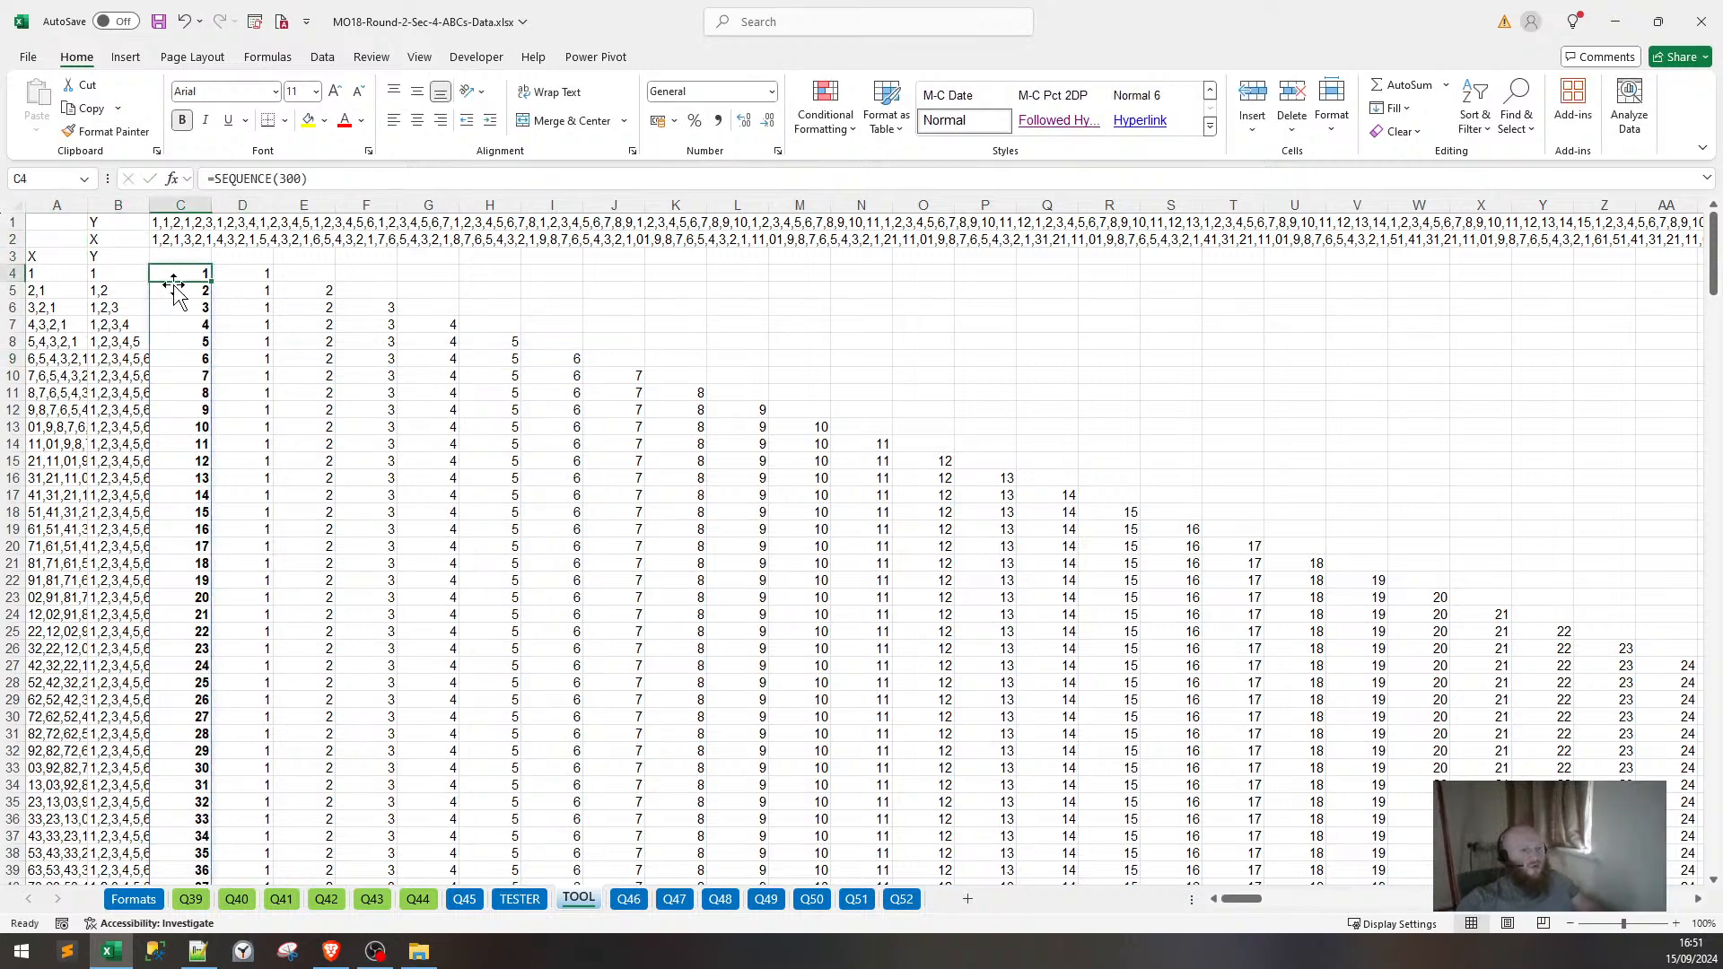
{"action": "key", "text": "ctrl+shift+Down"}
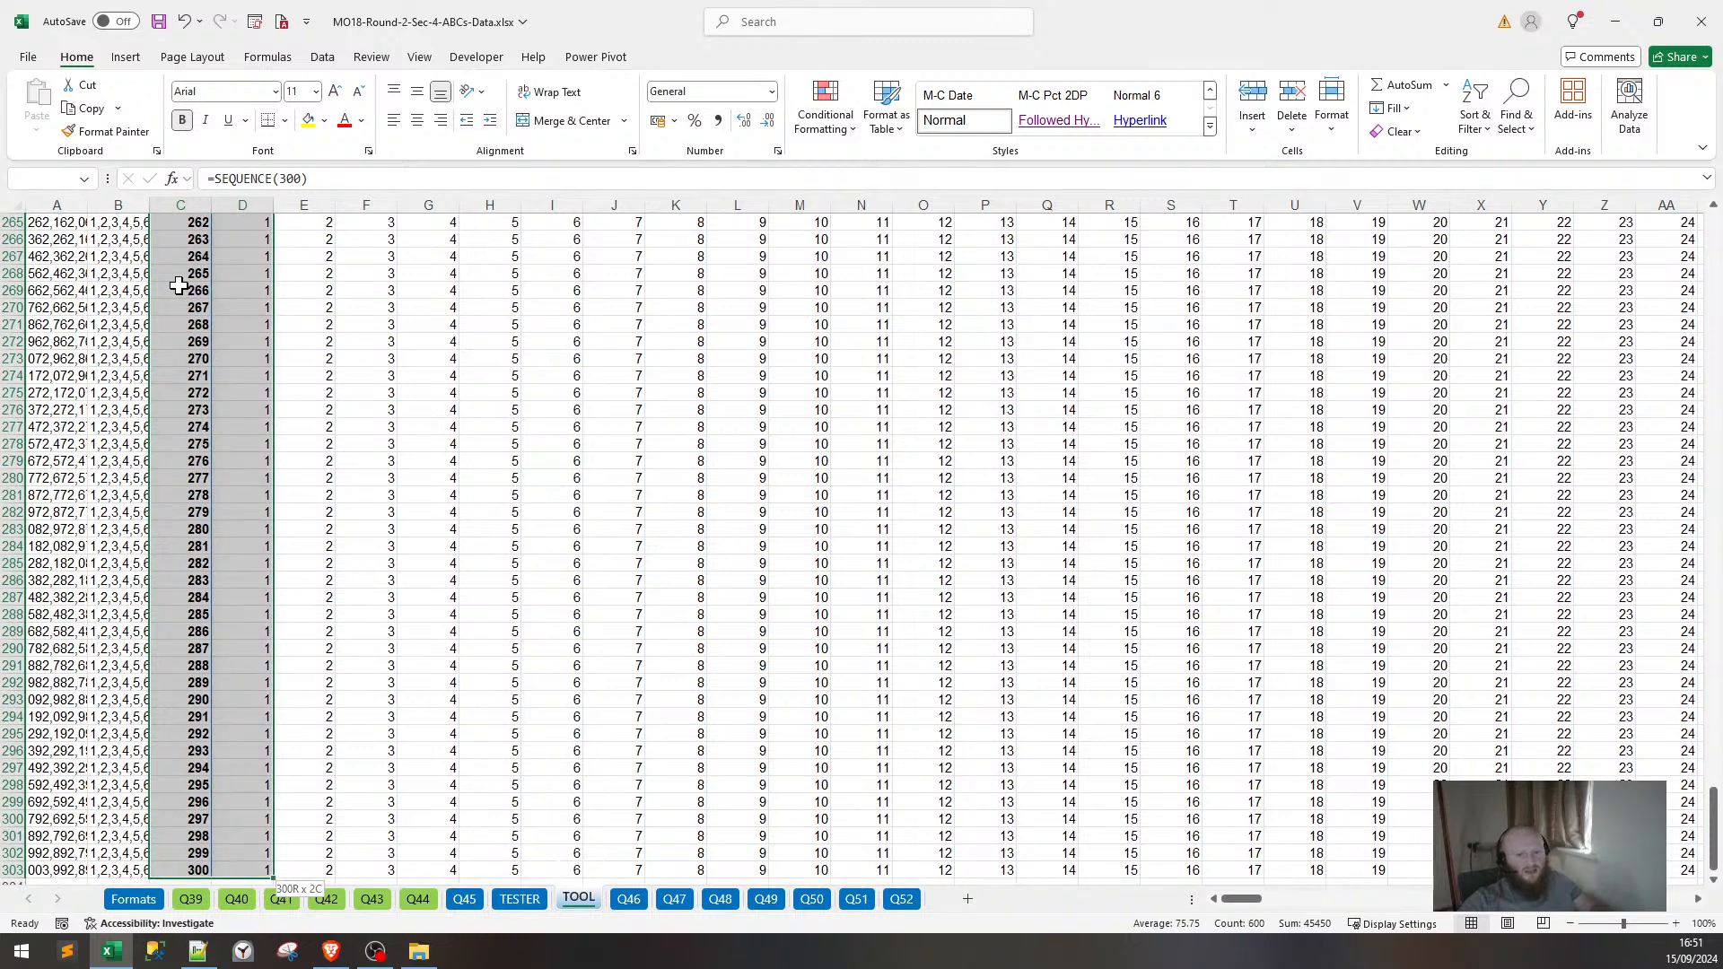
{"action": "key", "text": "ctrl+shift+Right"}
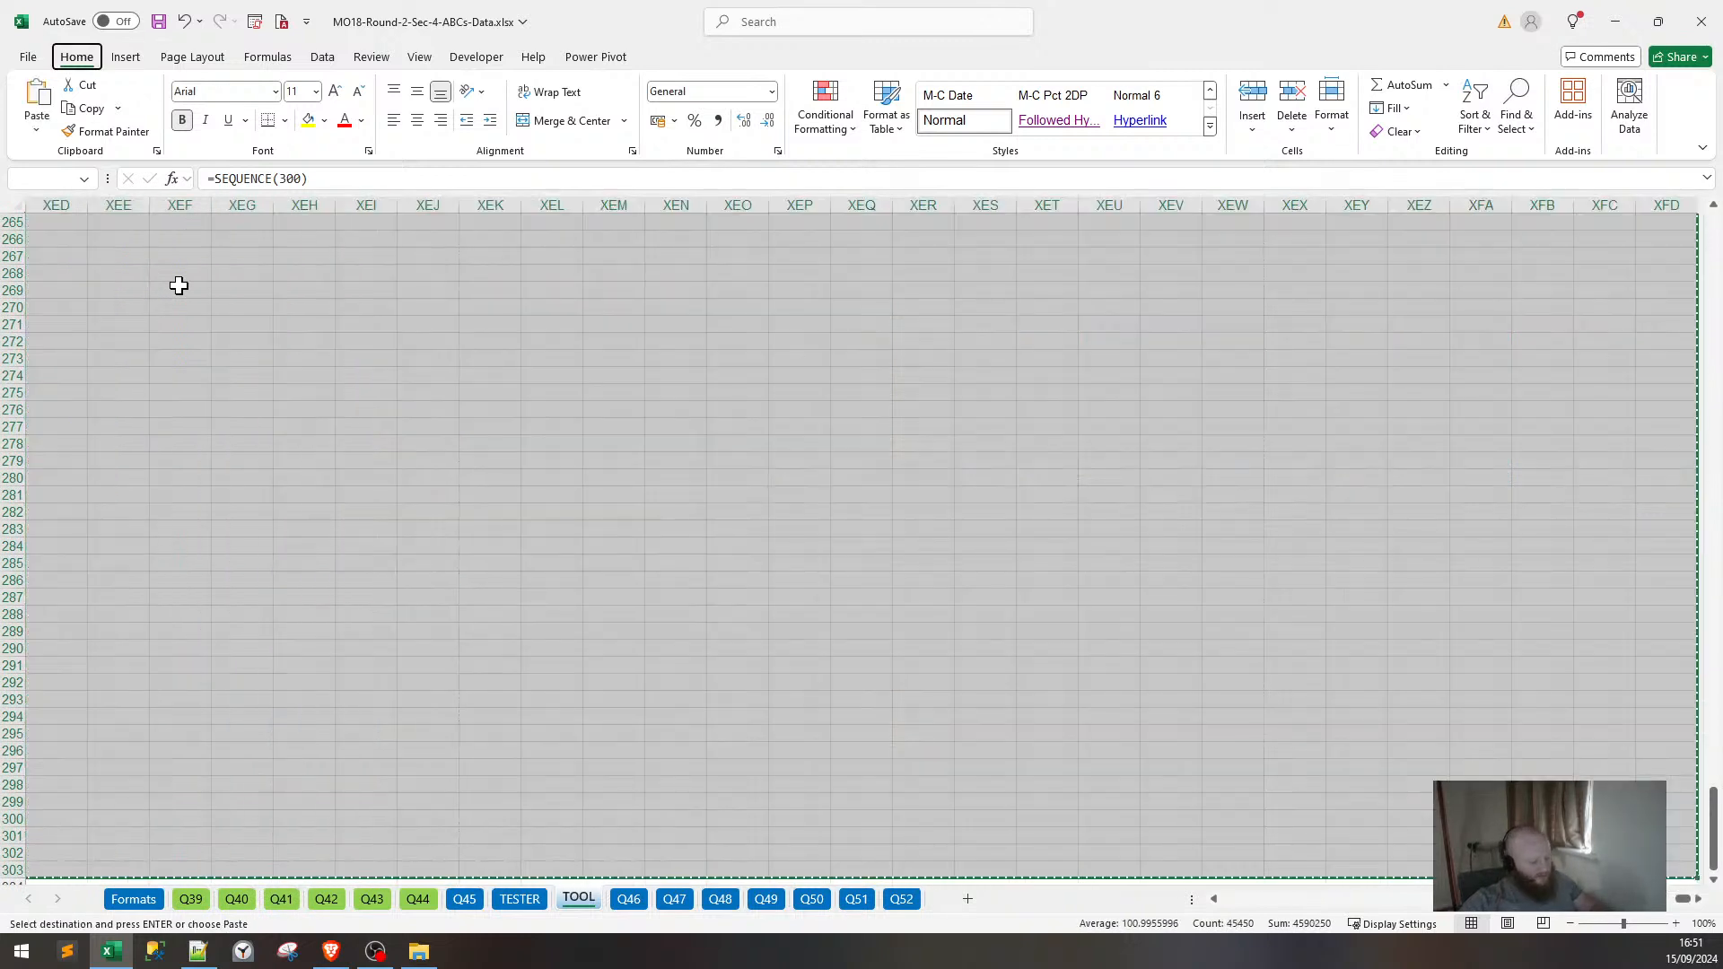
{"action": "key", "text": "ctrl+c"}
{"action": "key", "text": "ctrl+BackSpace"}
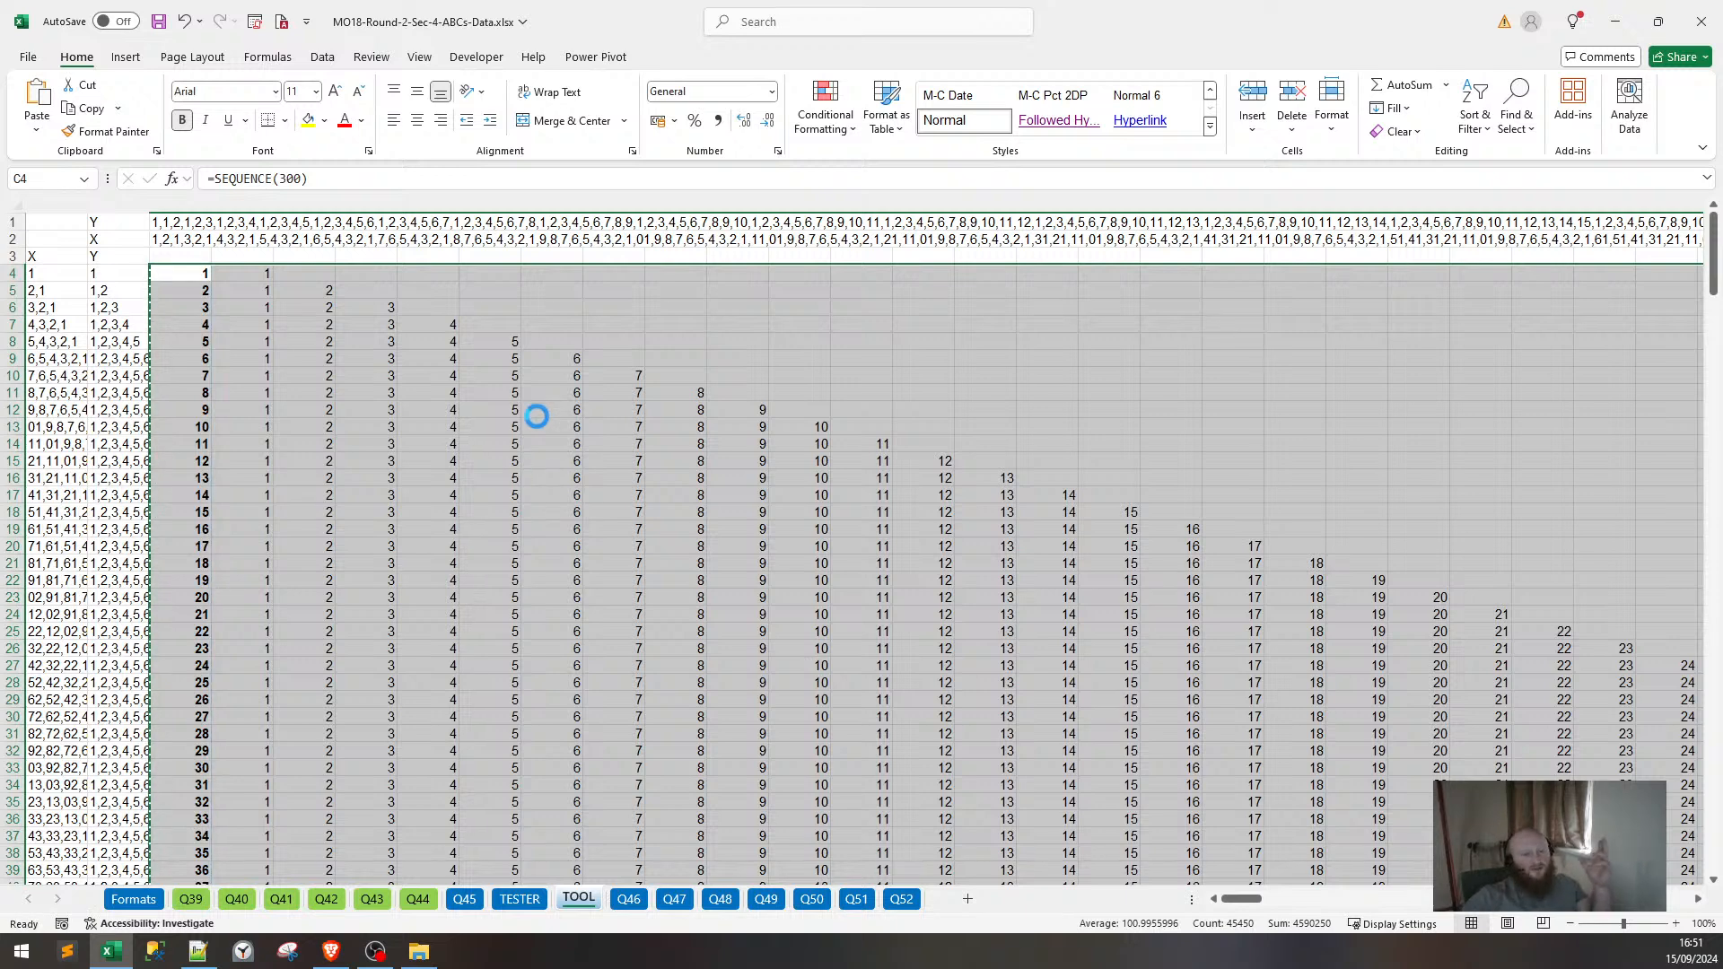
{"action": "left_click", "coordinate": [531, 406]}
{"action": "left_click", "coordinate": [391, 410]}
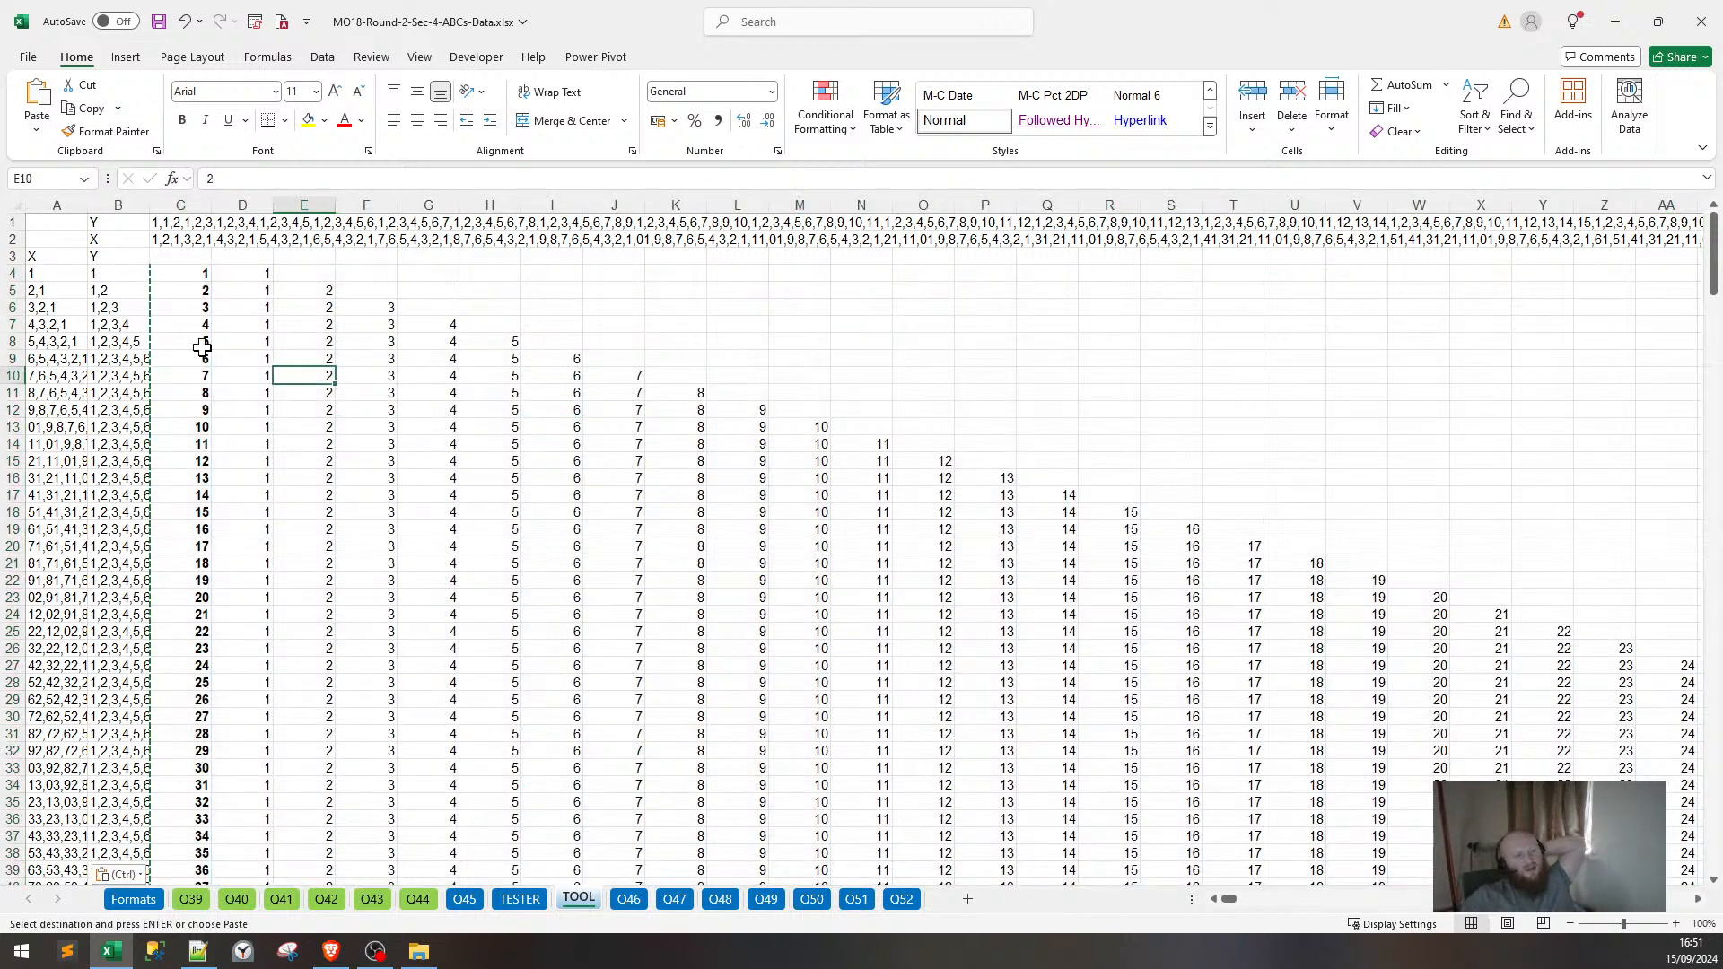
{"action": "left_click", "coordinate": [106, 307]}
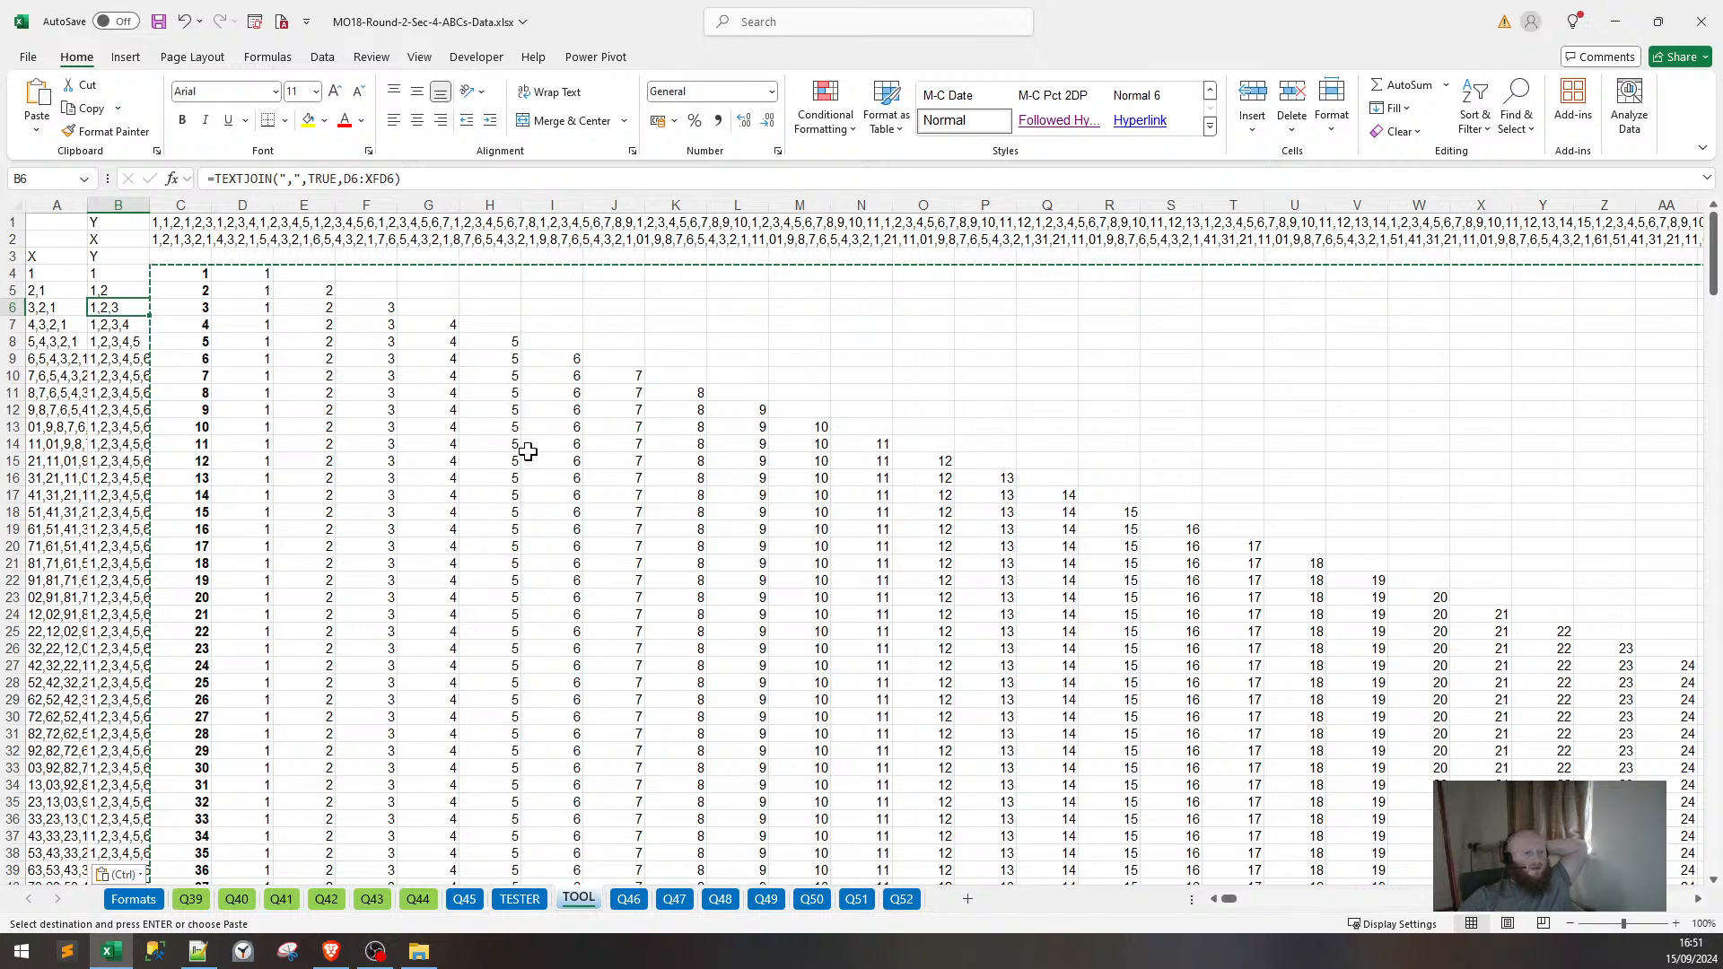
{"action": "key", "text": "Escape"}
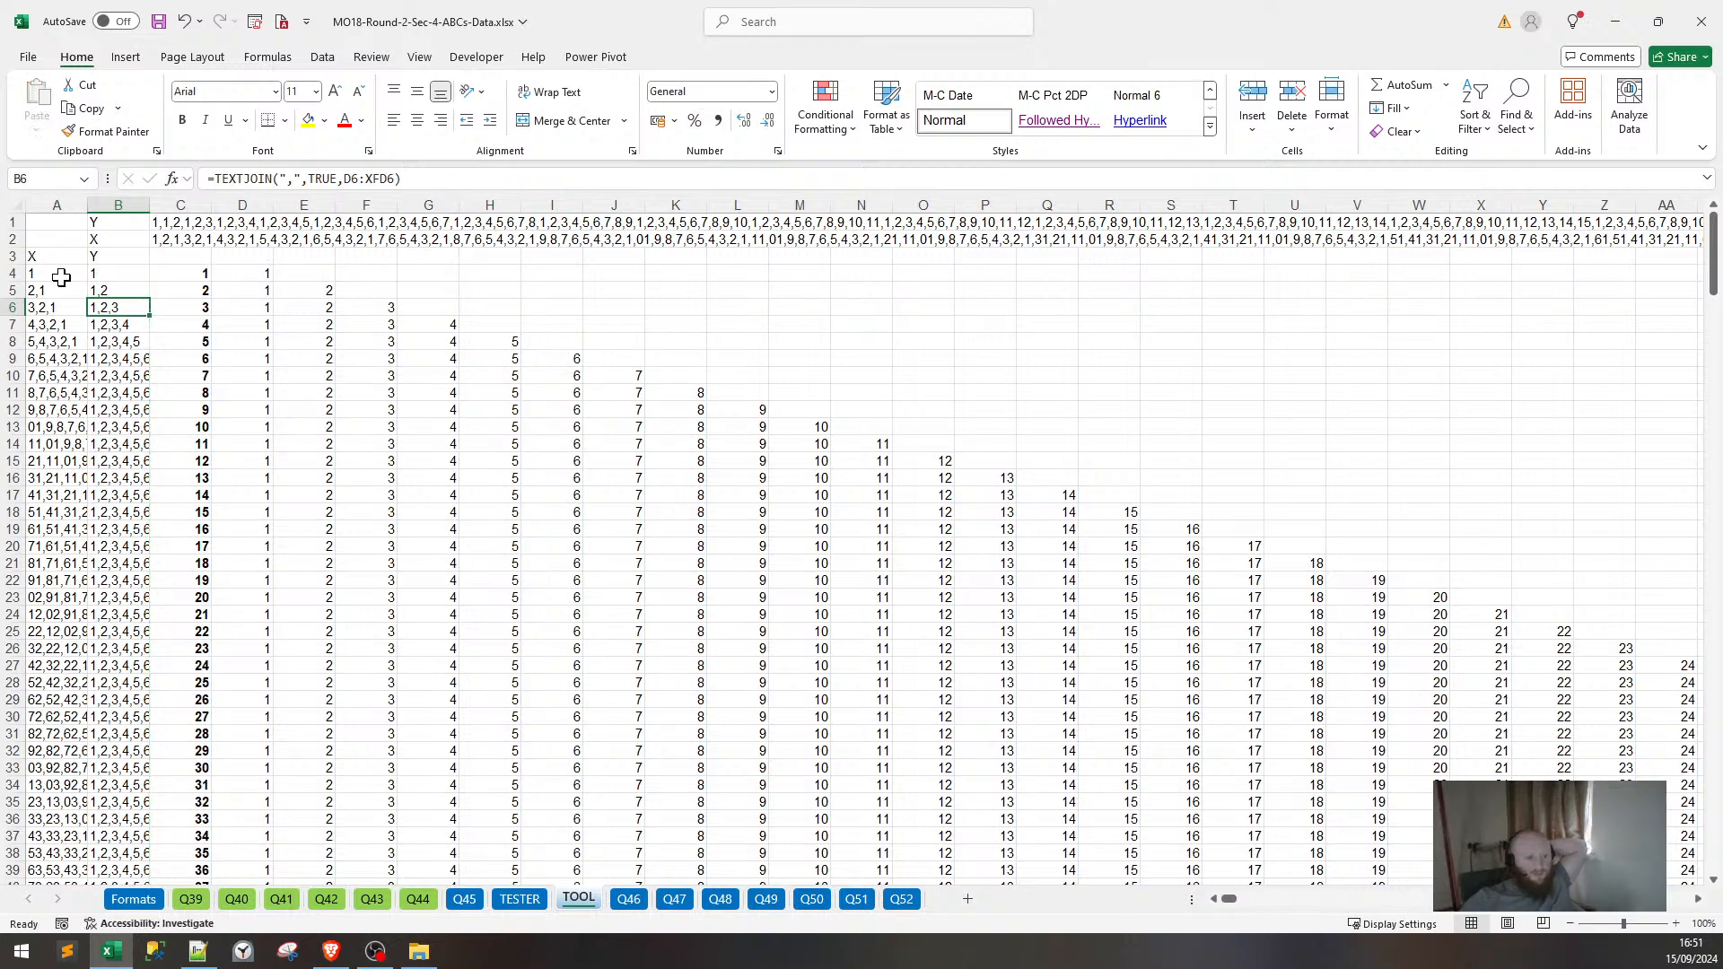
Delete the row 3 labels, bold B1:B2, then select the coordinate strings in C1:C2.
{"action": "left_click_drag", "start_coordinate": [49, 256], "coordinate": [117, 256]}
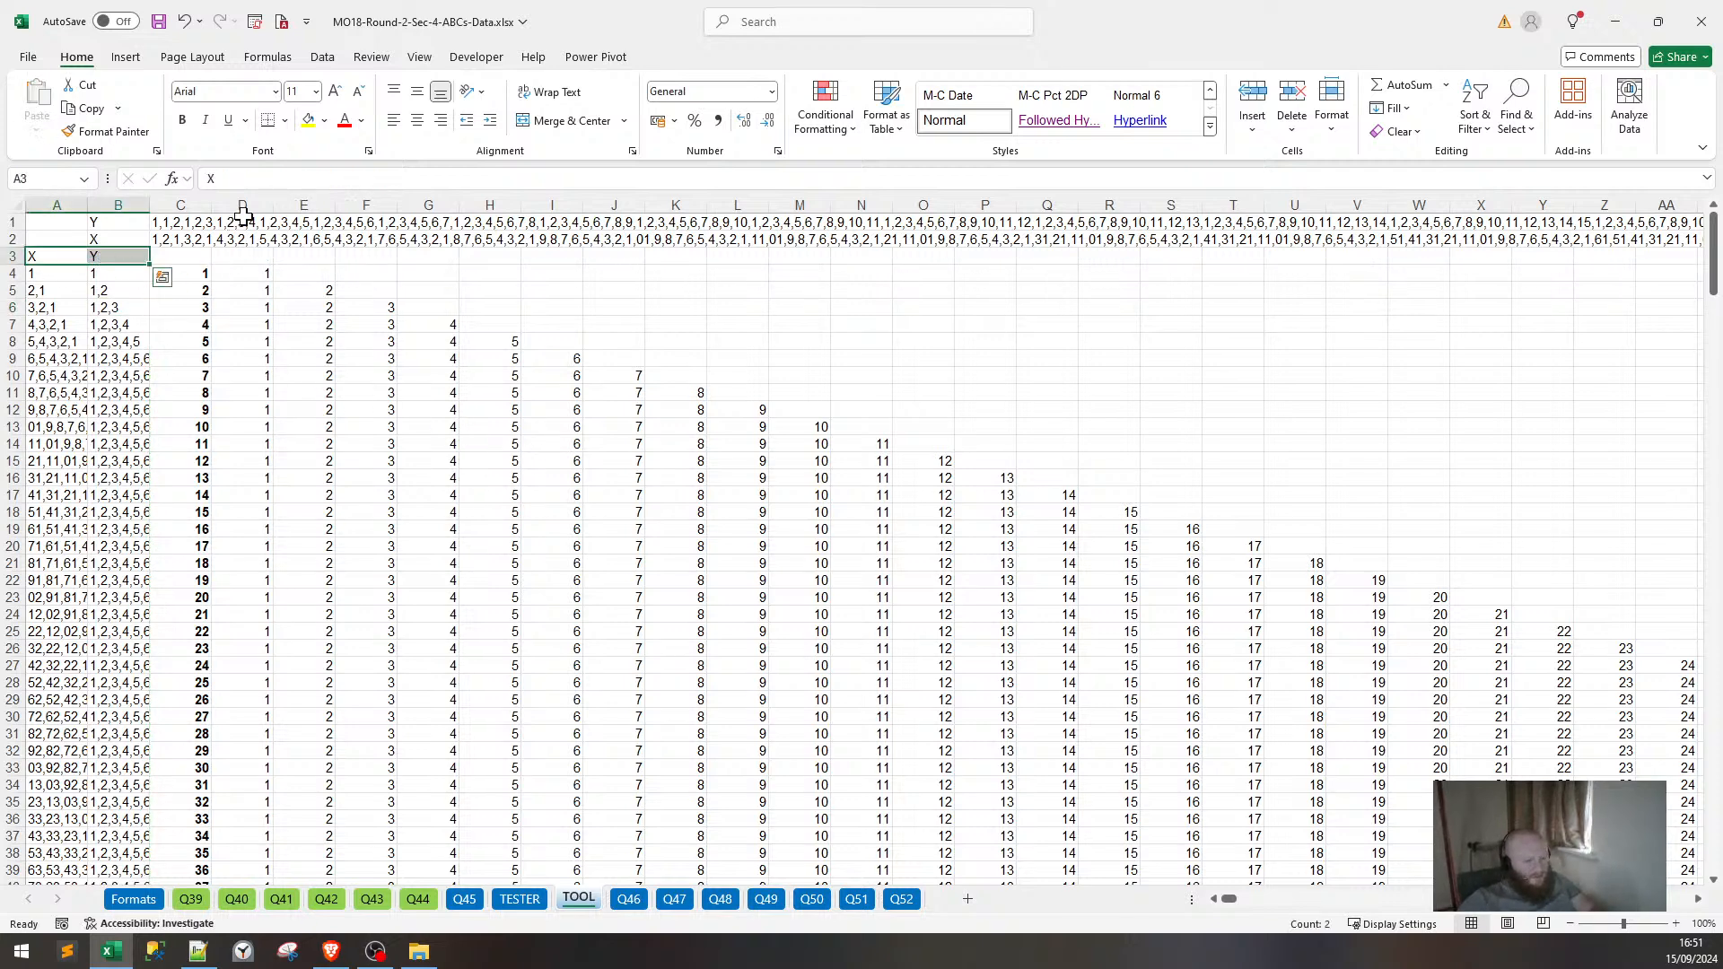
{"action": "key", "text": "Delete"}
{"action": "key", "text": "Right"}
{"action": "key", "text": "Up"}
{"action": "key", "text": "shift+Up"}
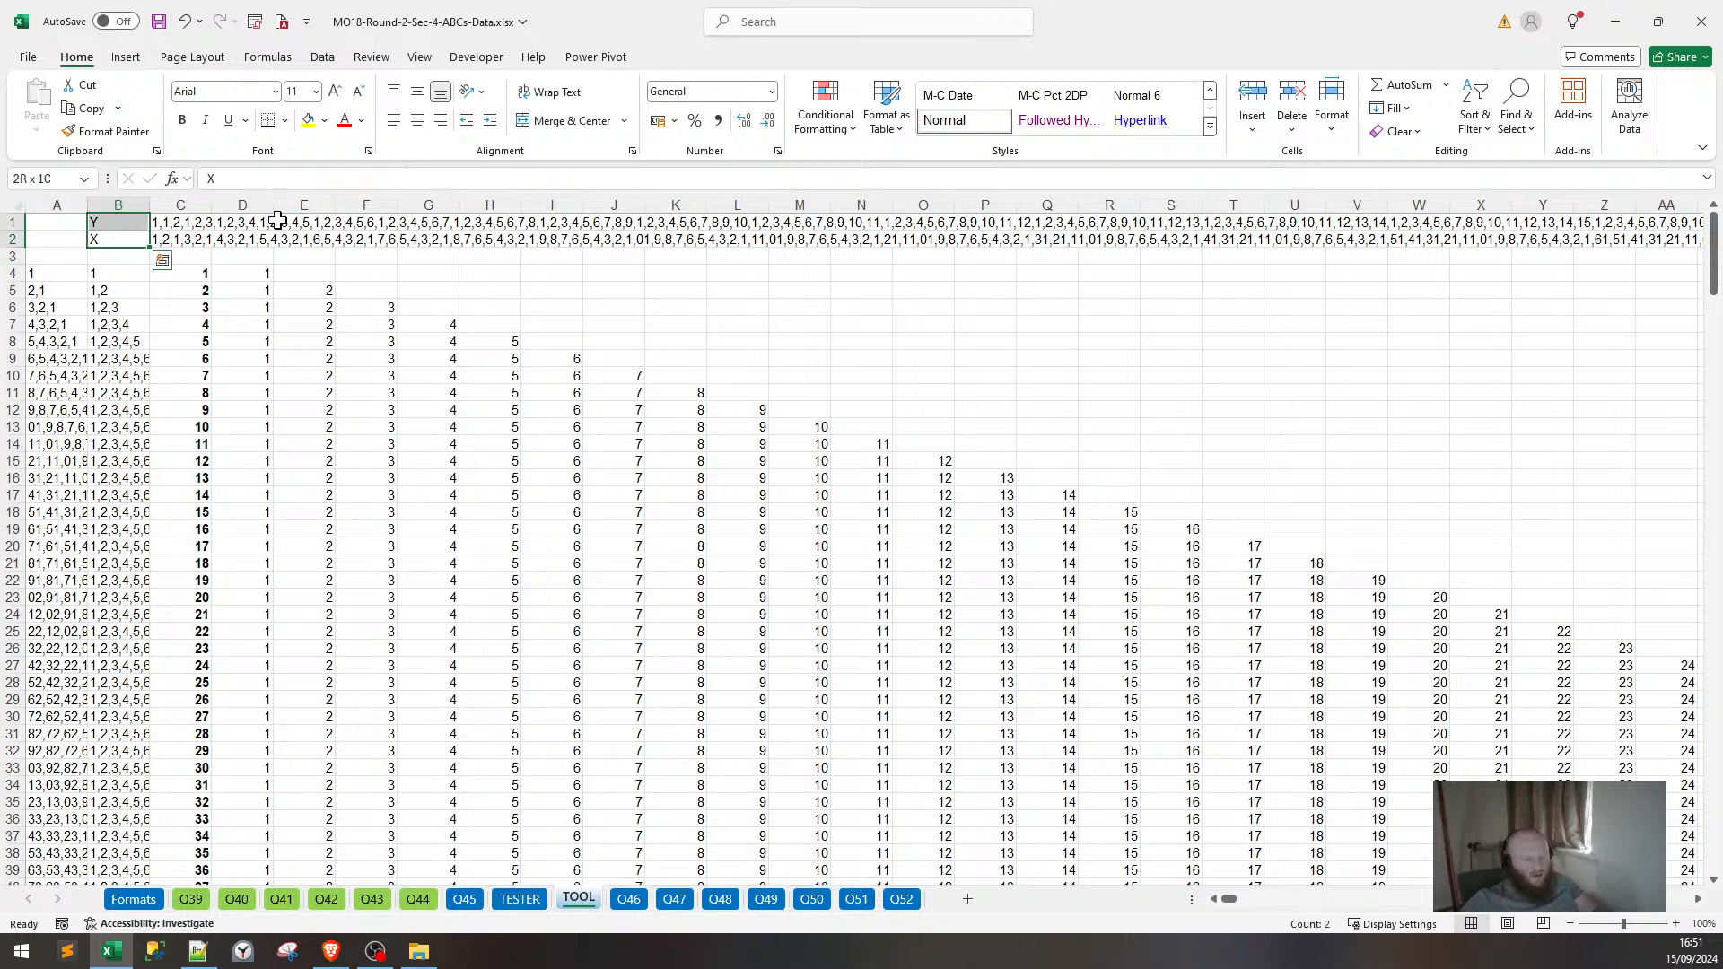
{"action": "key", "text": "ctrl+b"}
{"action": "left_click", "coordinate": [302, 258]}
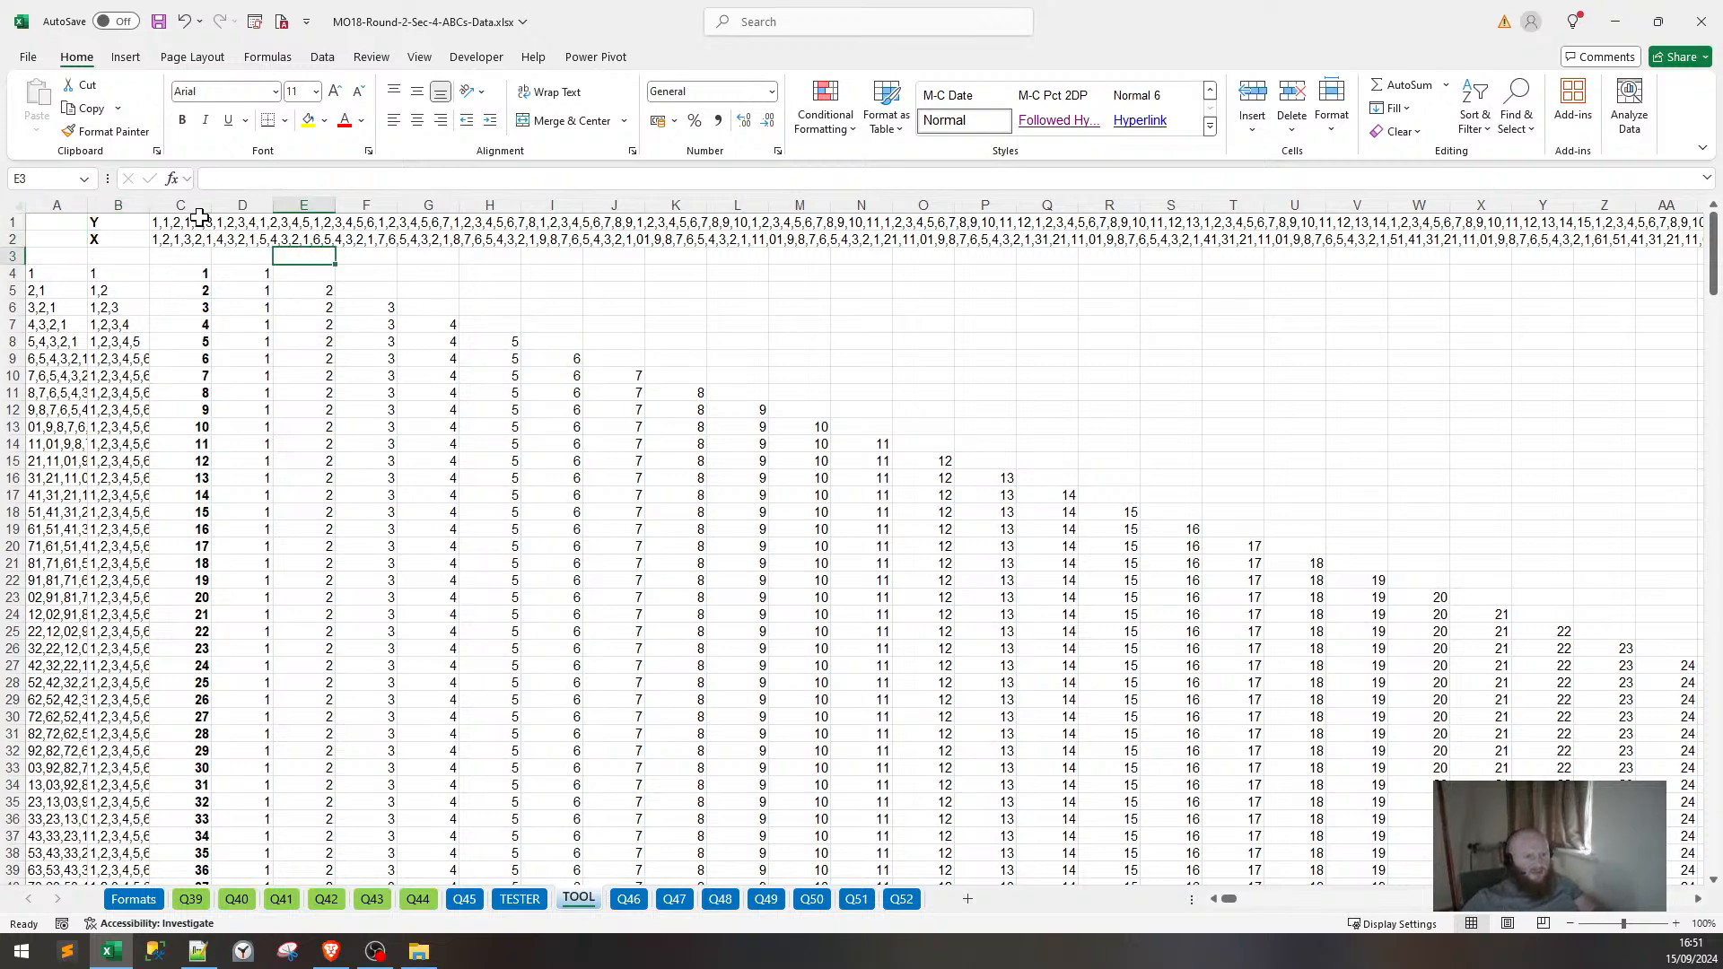
{"action": "left_click", "coordinate": [199, 222]}
{"action": "left_click_drag", "start_coordinate": [199, 231], "coordinate": [200, 238]}
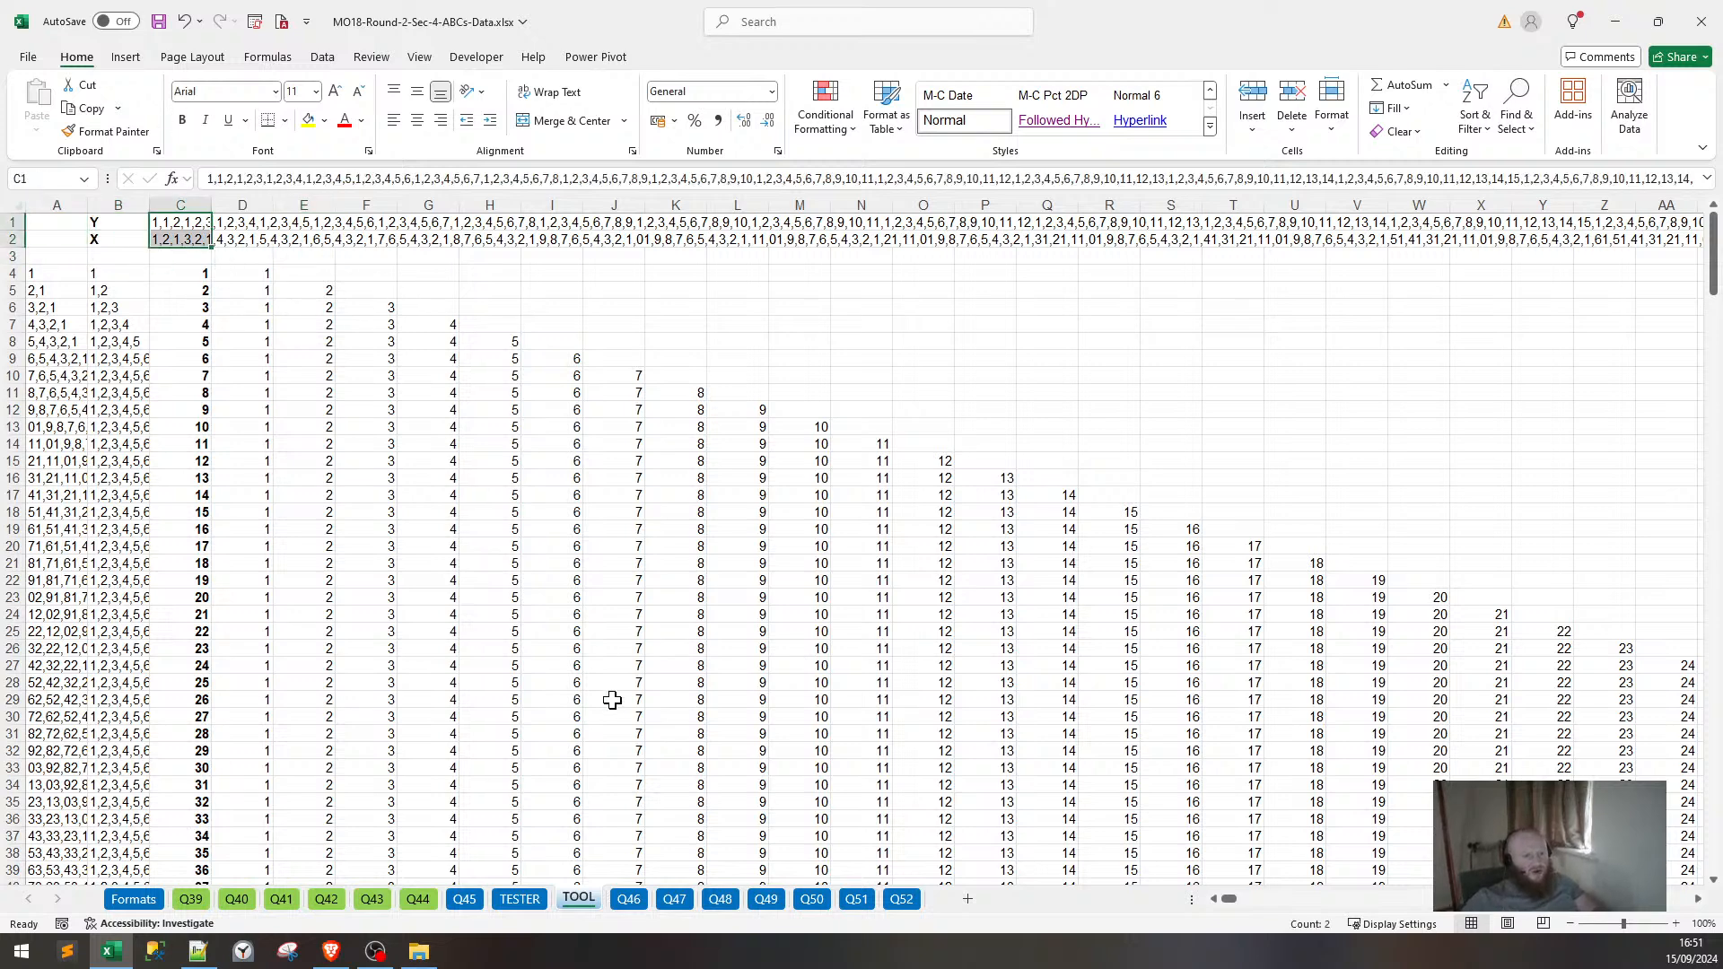
Copy the Q45 sheet as Q45 (2) and delete the TESTER sheet.
{"action": "left_click", "coordinate": [473, 904]}
{"action": "scroll", "coordinate": [988, 616], "scroll_direction": "down", "scroll_amount": 2}
{"action": "scroll", "coordinate": [1004, 646], "scroll_direction": "up", "scroll_amount": 4}
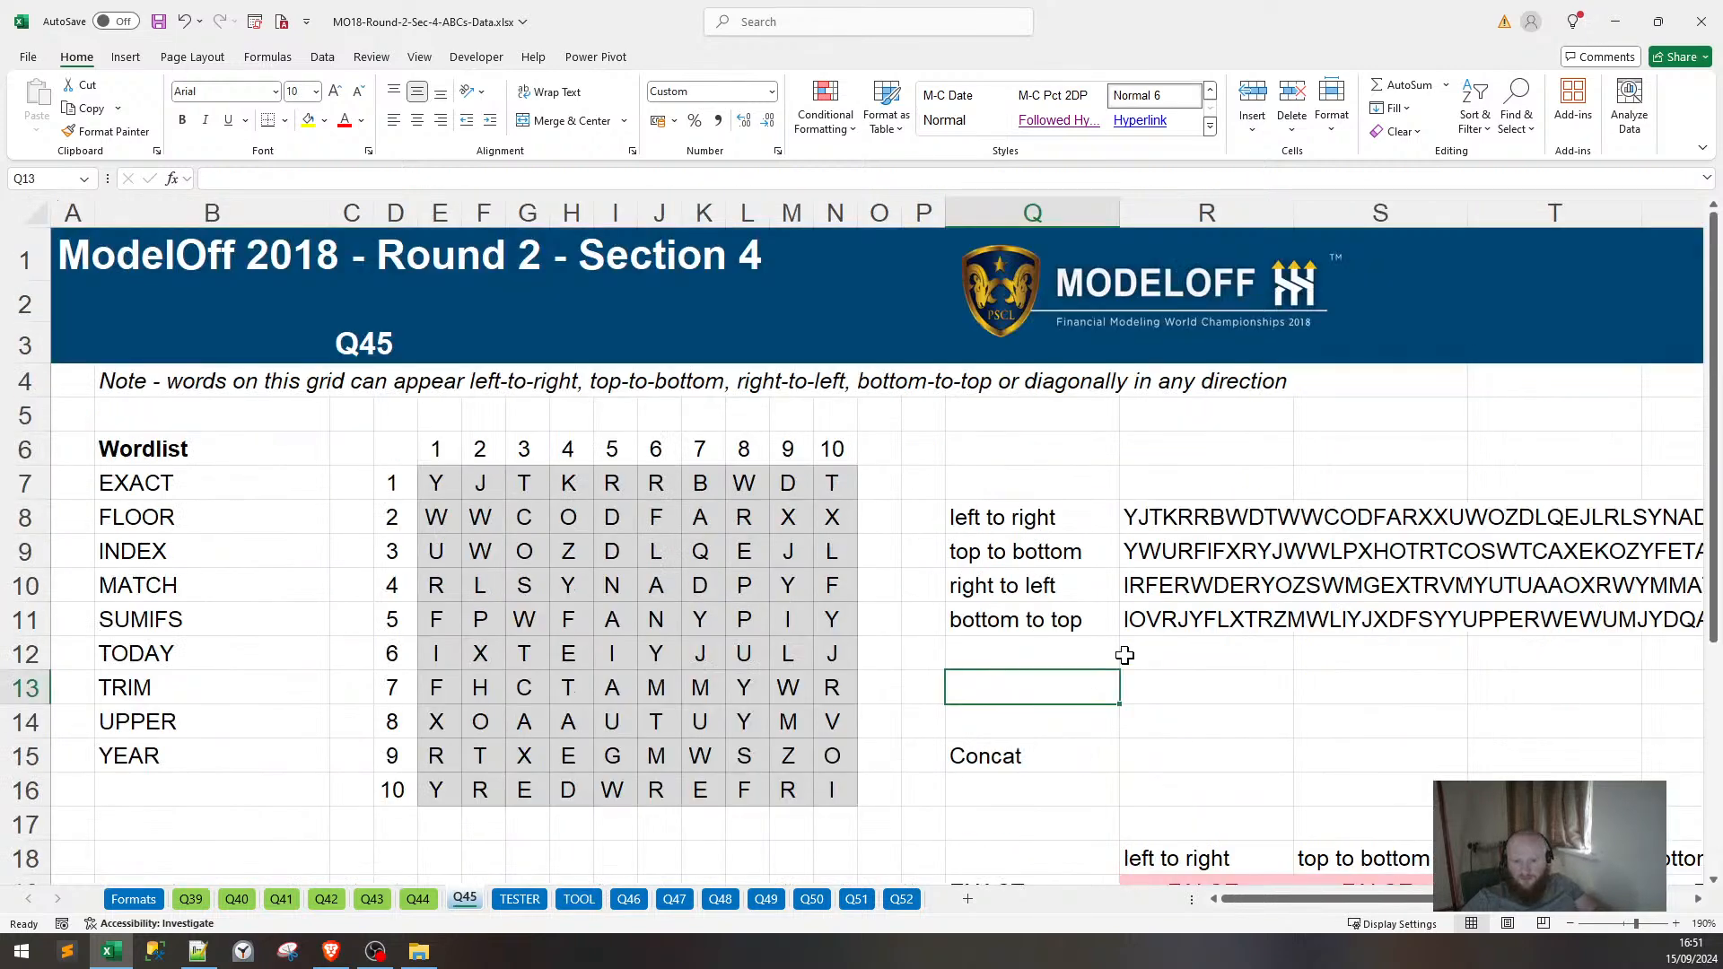
{"action": "scroll", "coordinate": [1124, 654], "scroll_direction": "down", "scroll_amount": 5}
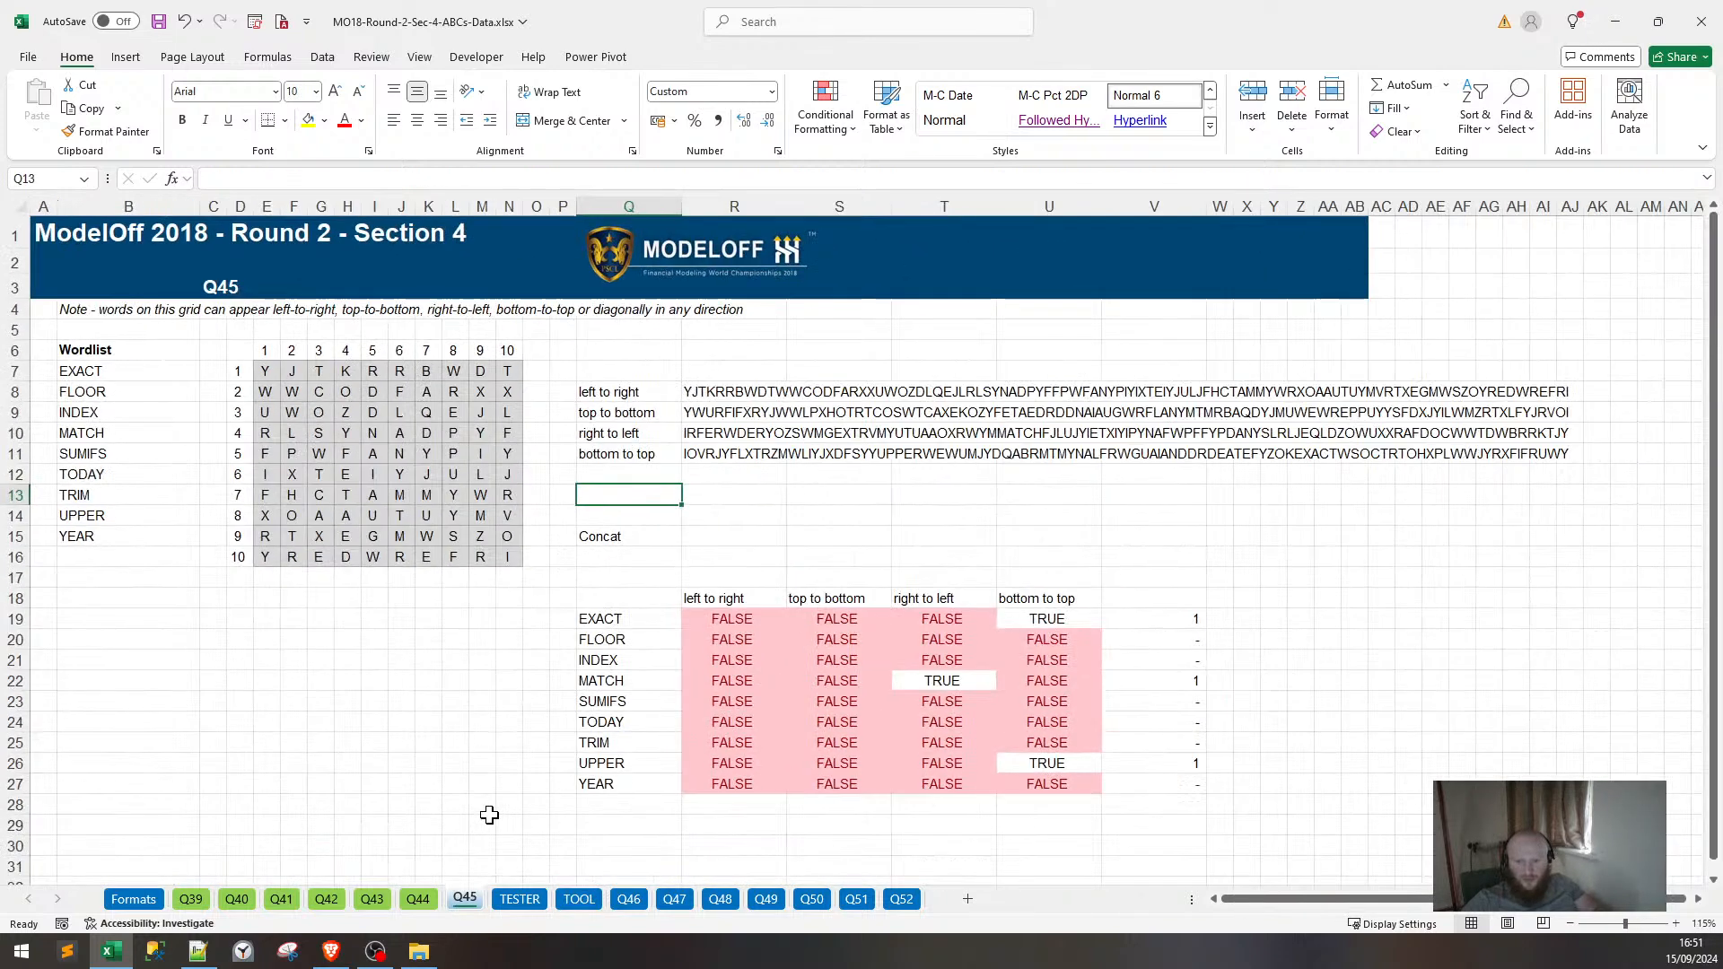
{"action": "left_click_drag", "start_coordinate": [476, 900], "coordinate": [495, 900], "text": "ctrl"}
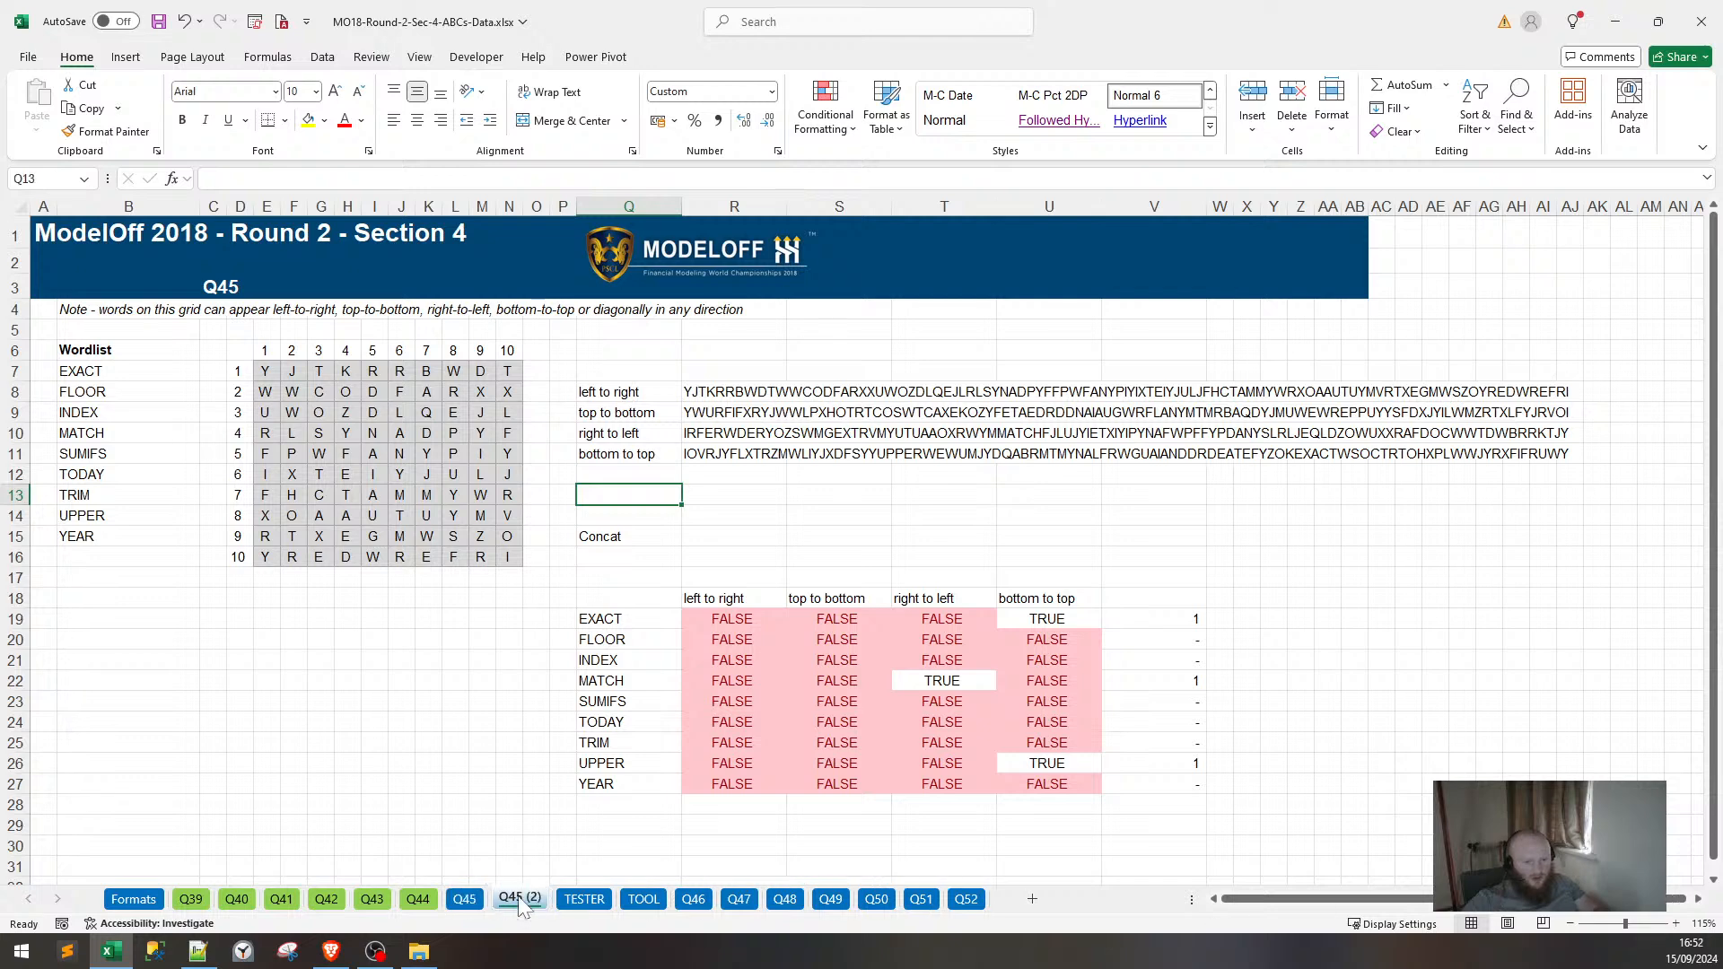
{"action": "right_click", "coordinate": [595, 898]}
{"action": "left_click", "coordinate": [644, 649]}
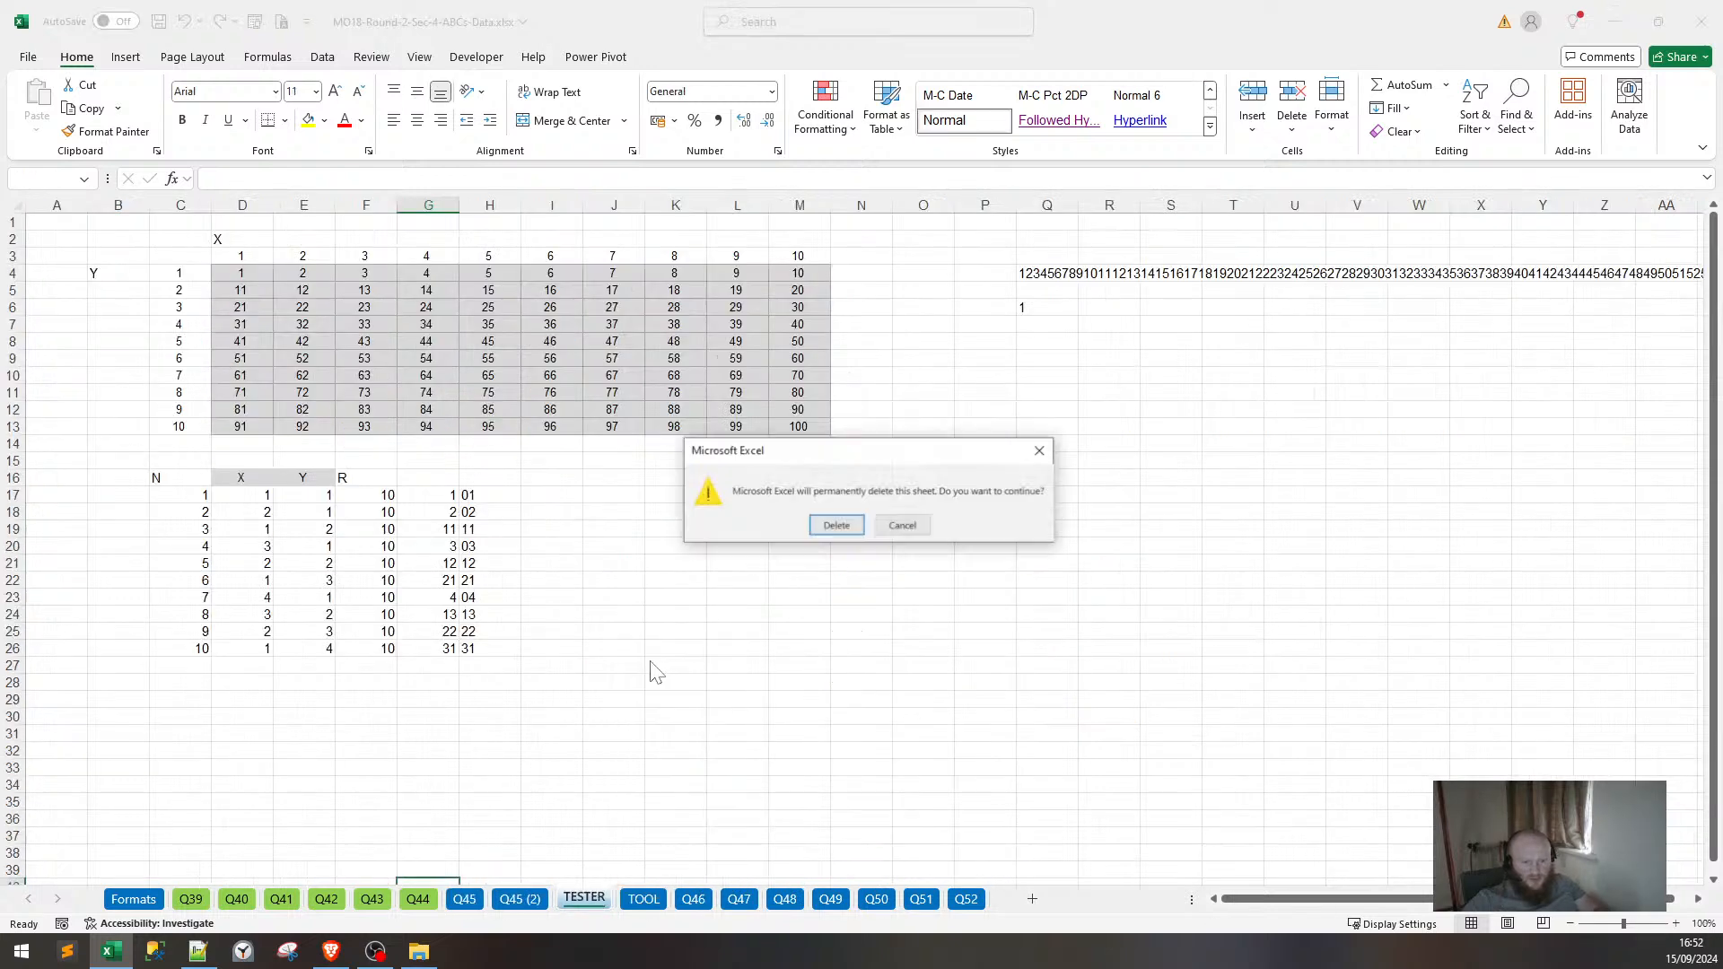
{"action": "key", "text": "Return"}
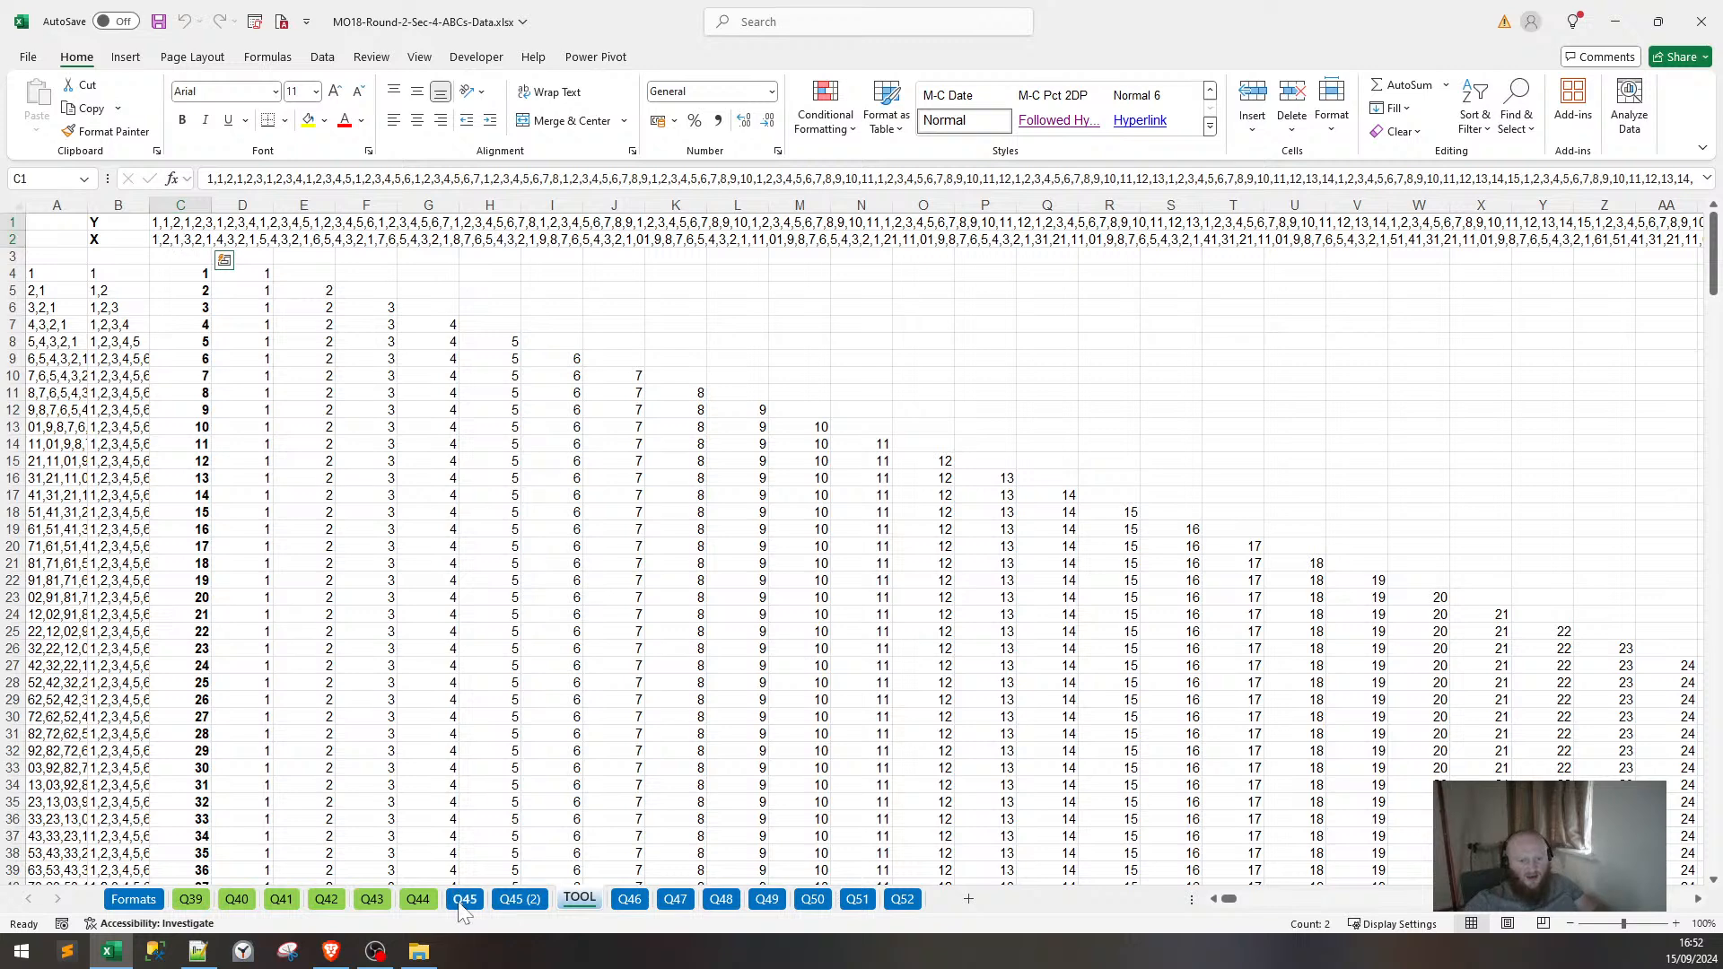
On Q45 (2), clear the contents of Q7:X30 and Clear All on the pink block Q17:U28.
{"action": "left_click", "coordinate": [465, 899]}
{"action": "left_click", "coordinate": [518, 902]}
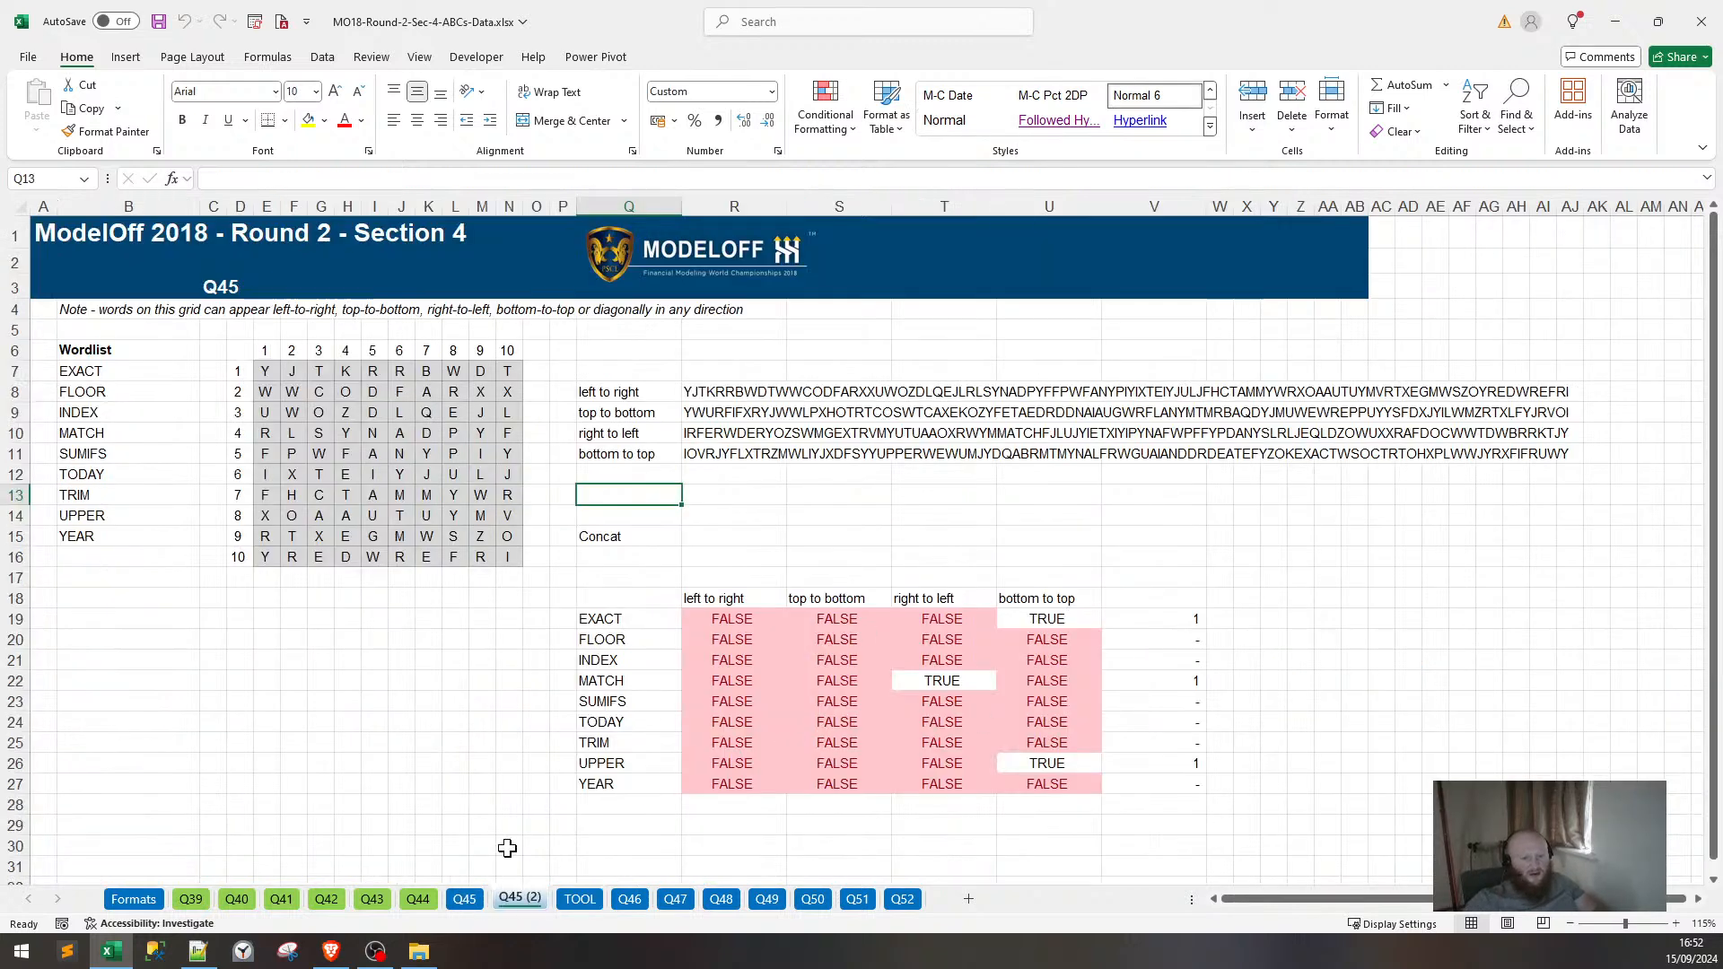
{"action": "mouse_move", "coordinate": [593, 371]}
{"action": "left_mouse_down"}
{"action": "mouse_move", "coordinate": [1127, 796]}
{"action": "mouse_move", "coordinate": [1280, 854]}
{"action": "left_mouse_up"}
{"action": "key", "text": "Delete"}
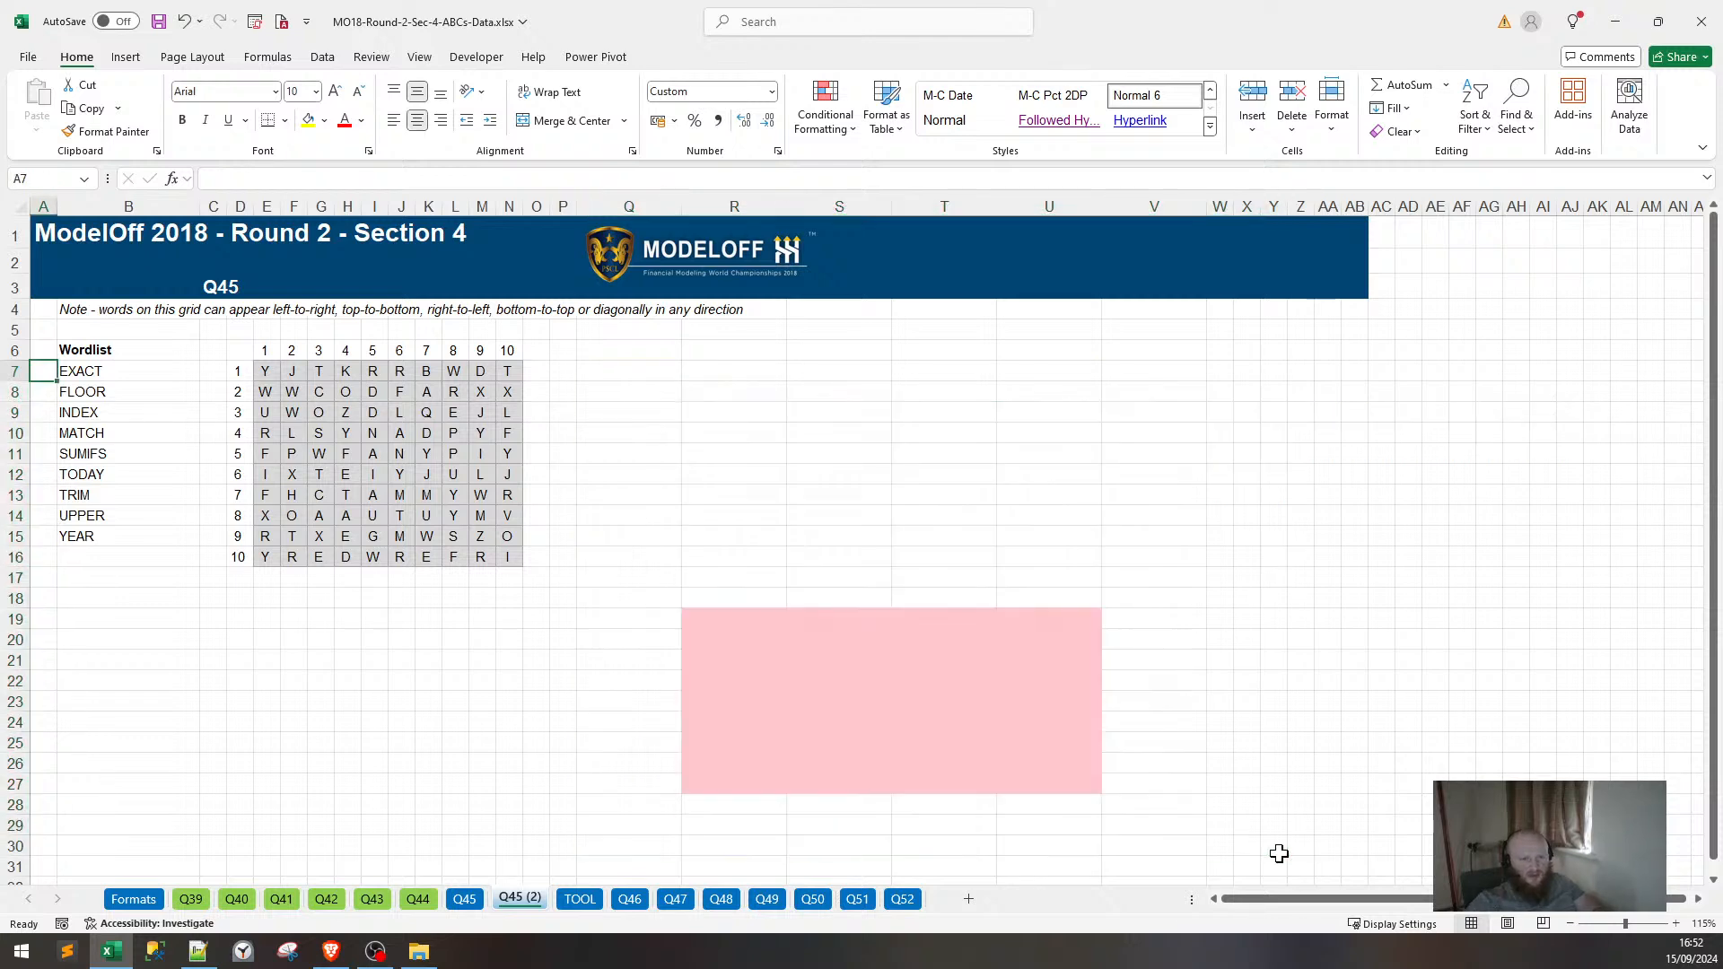
{"action": "key", "text": "ctrl+Left"}
{"action": "key", "text": "ctrl+Left"}
{"action": "key", "text": "ctrl+Left"}
{"action": "left_click_drag", "start_coordinate": [628, 577], "coordinate": [1062, 807]}
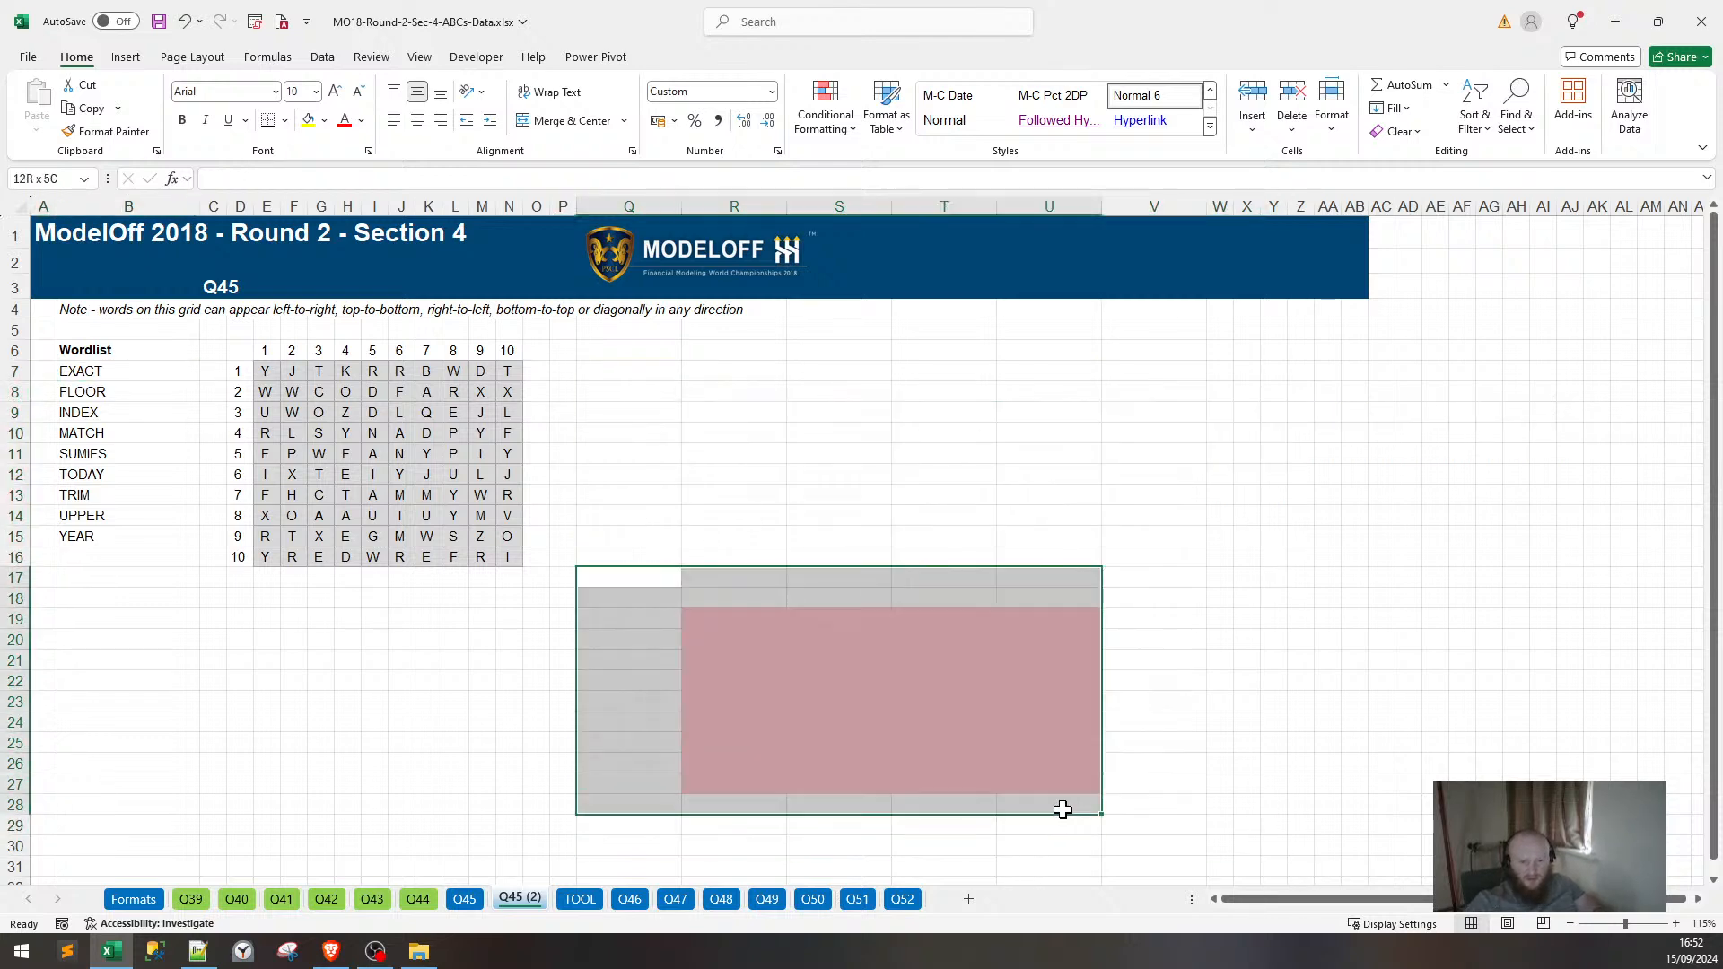
{"action": "key", "text": "alt+h"}
{"action": "key", "text": "e"}
{"action": "key", "text": "a"}
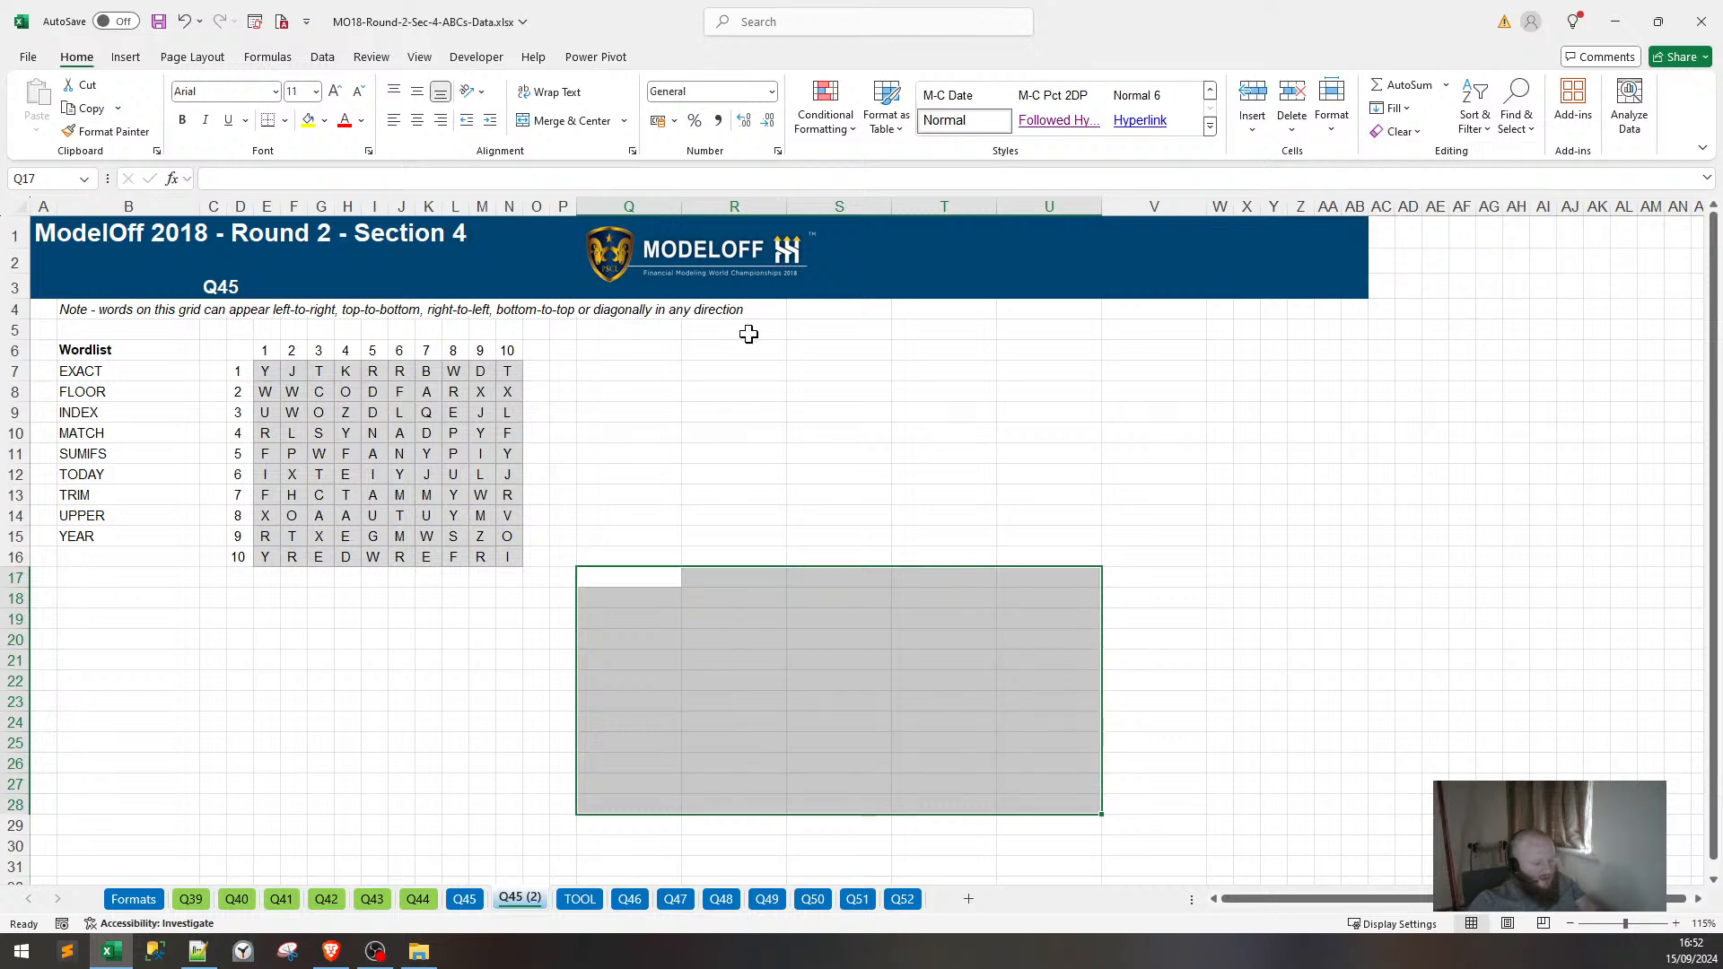
{"action": "left_click", "coordinate": [651, 368]}
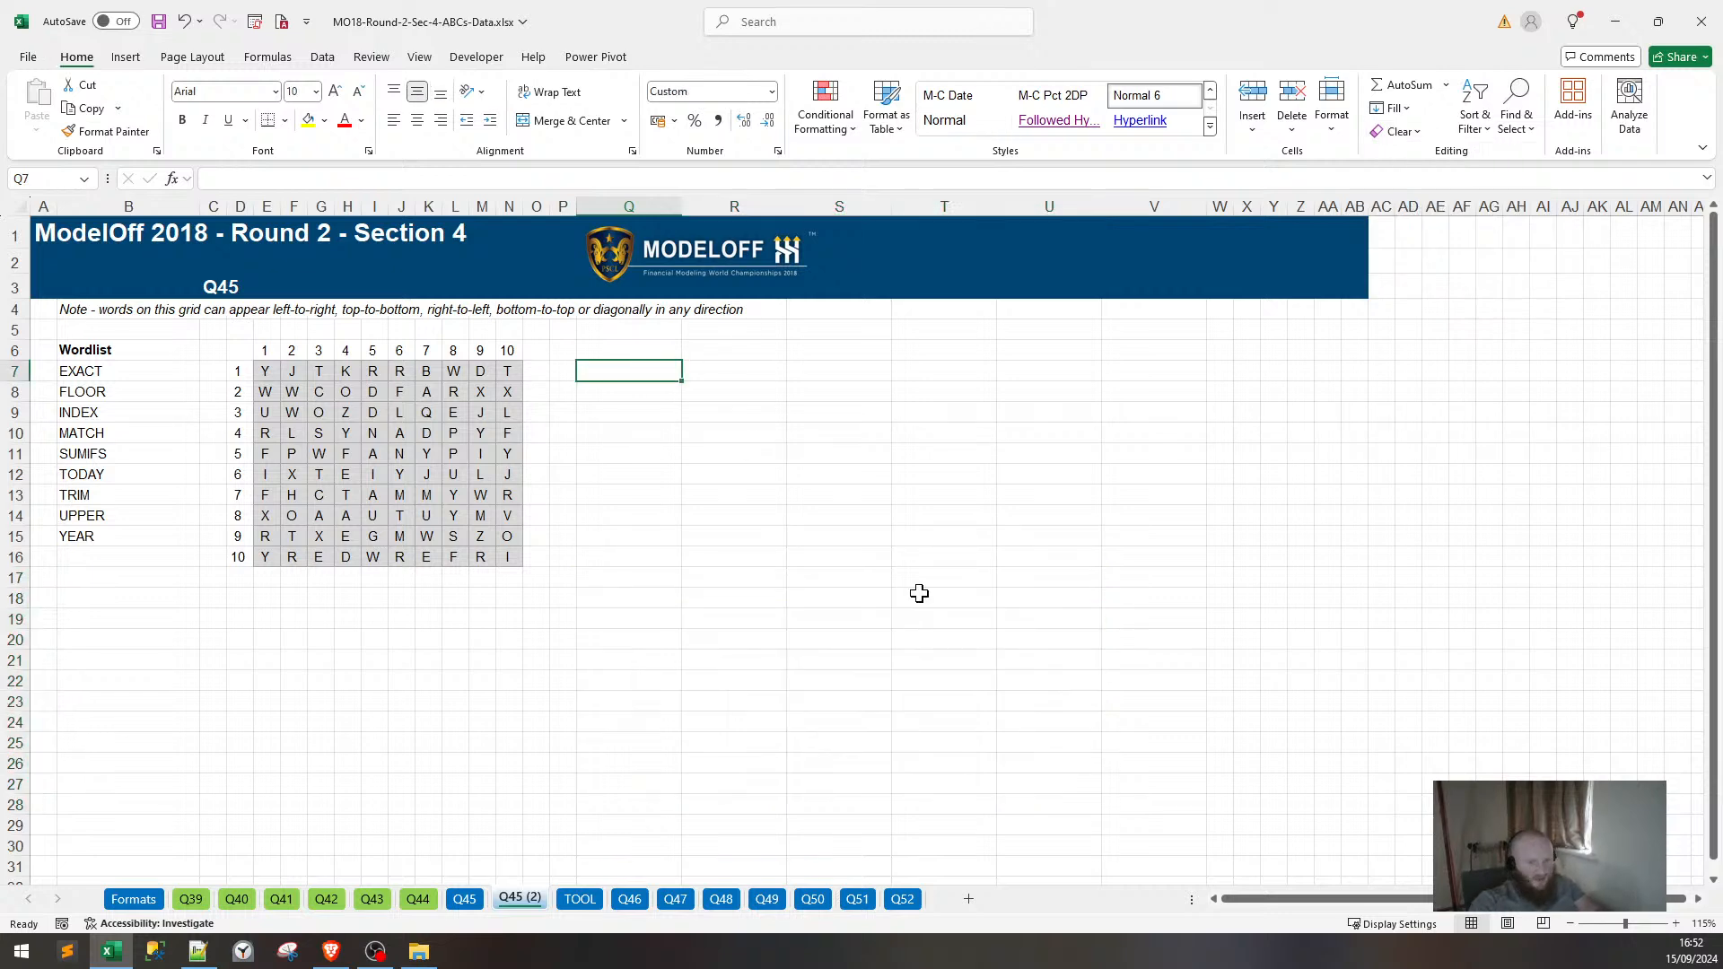
Label Q7 DIAGONAL 1 and put an absolute reference to TOOL!$C$1 in R7.
{"action": "type", "text": "DIA"}
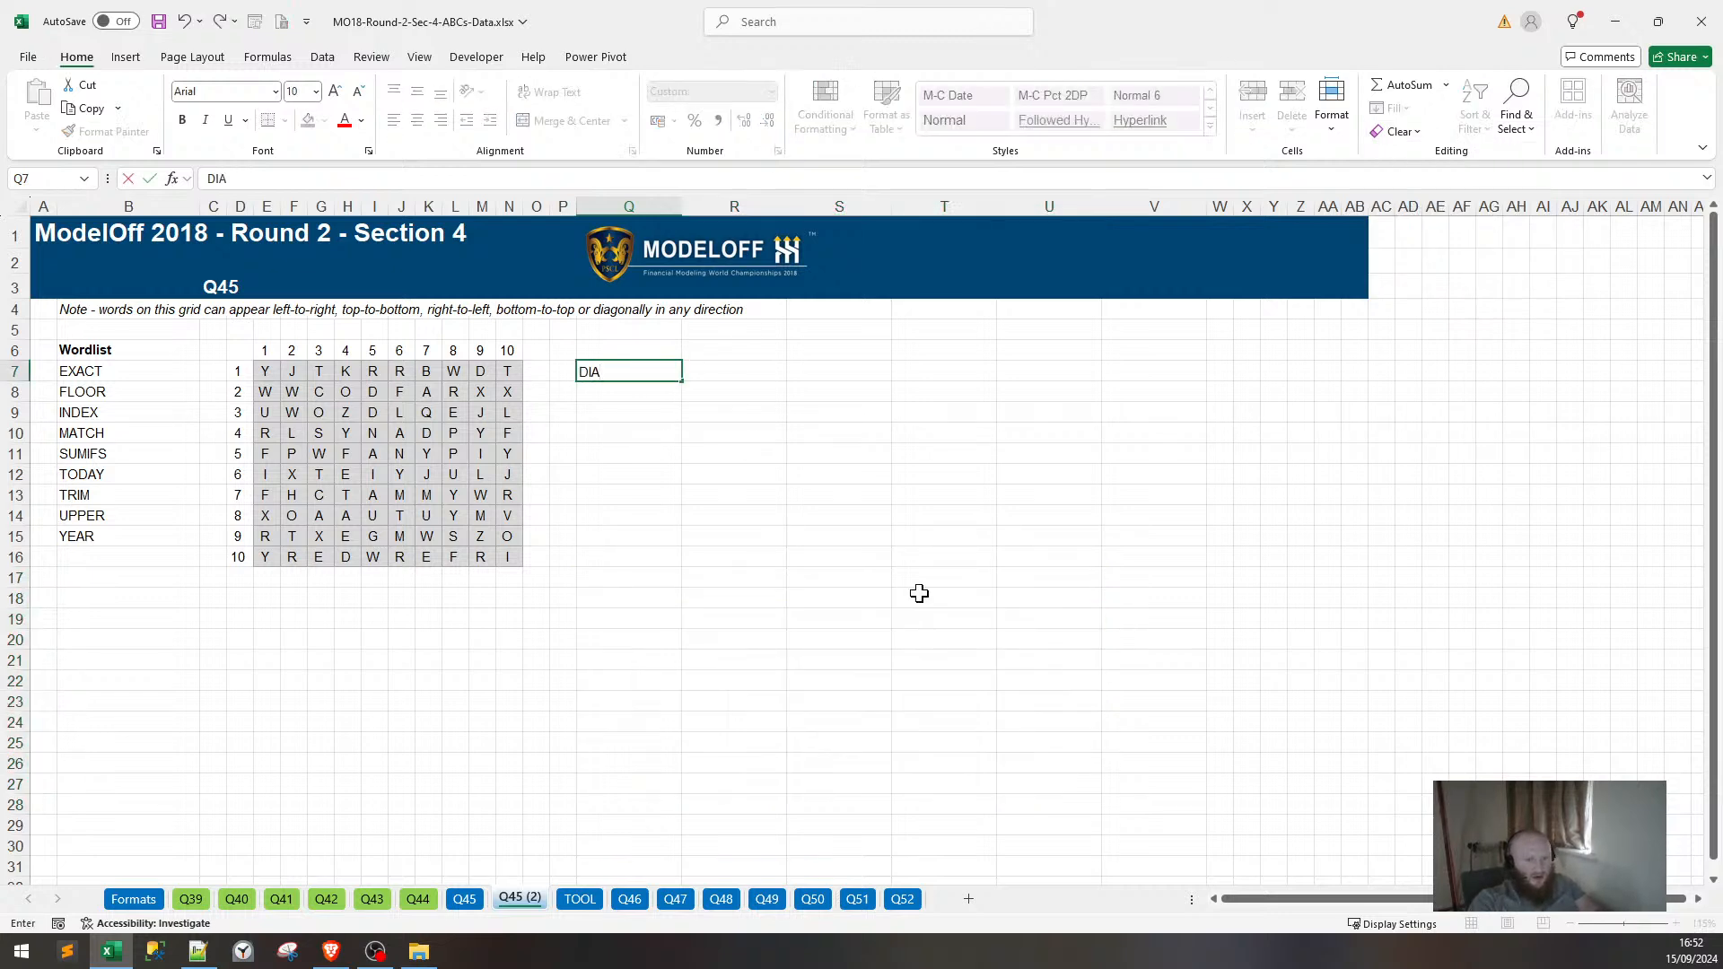
{"action": "type", "text": "GONAM"}
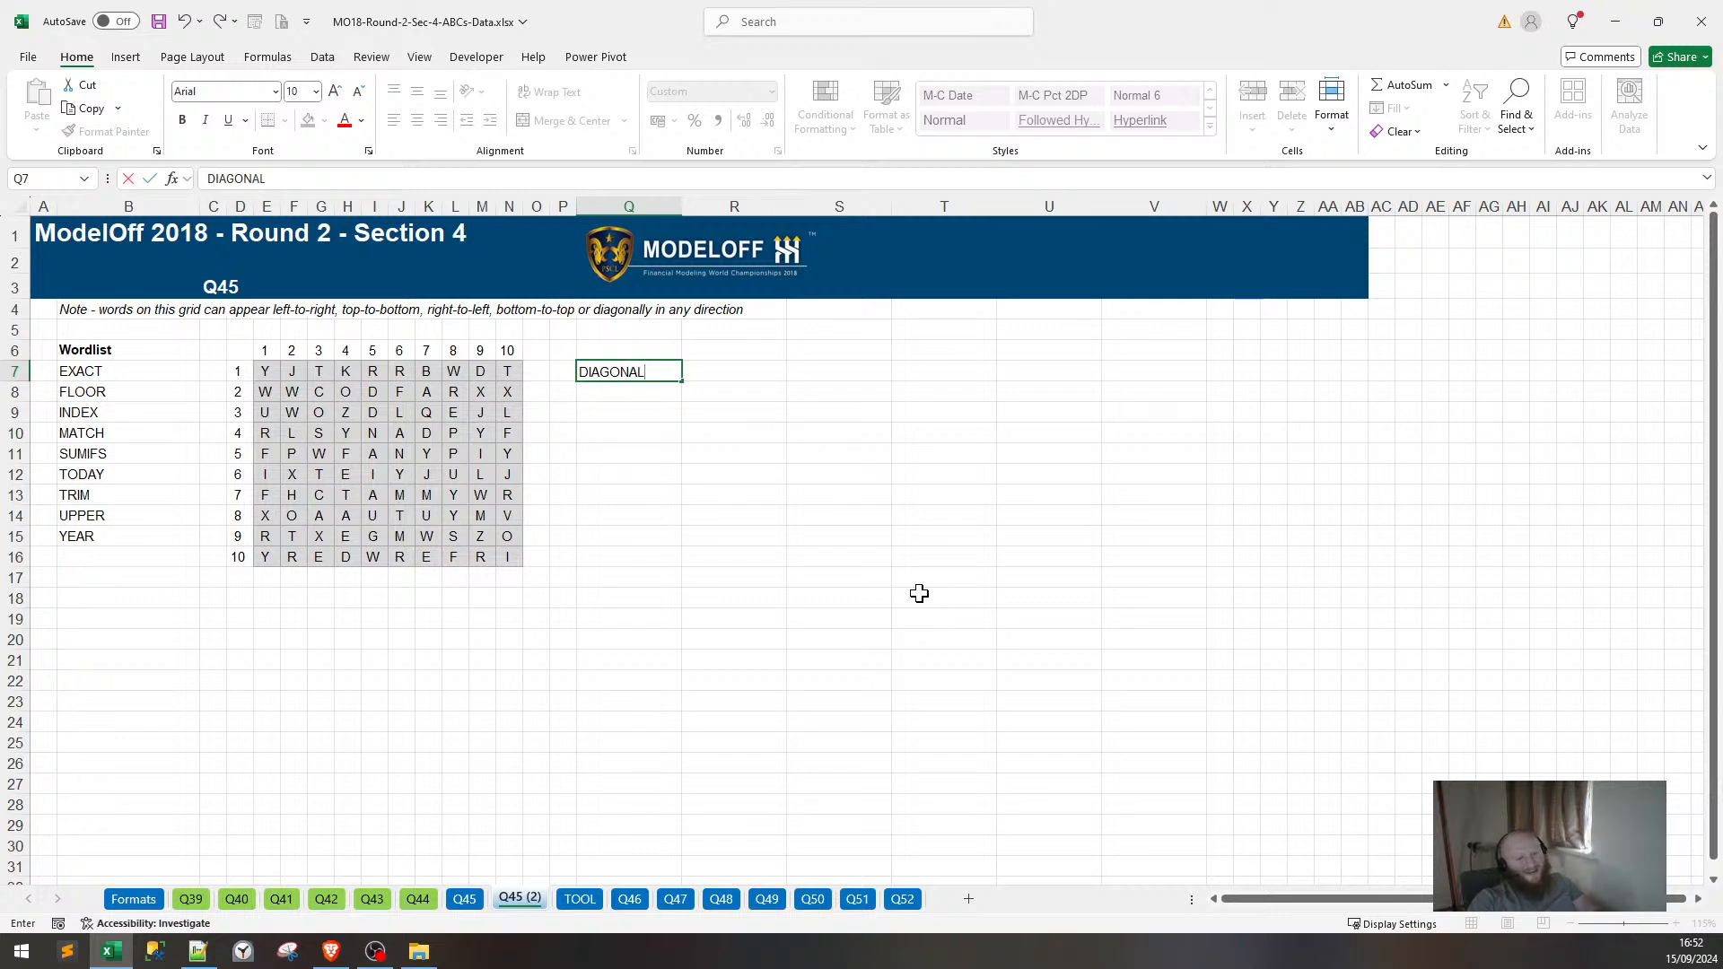
{"action": "left_click", "coordinate": [713, 375]}
{"action": "type", "text": "="}
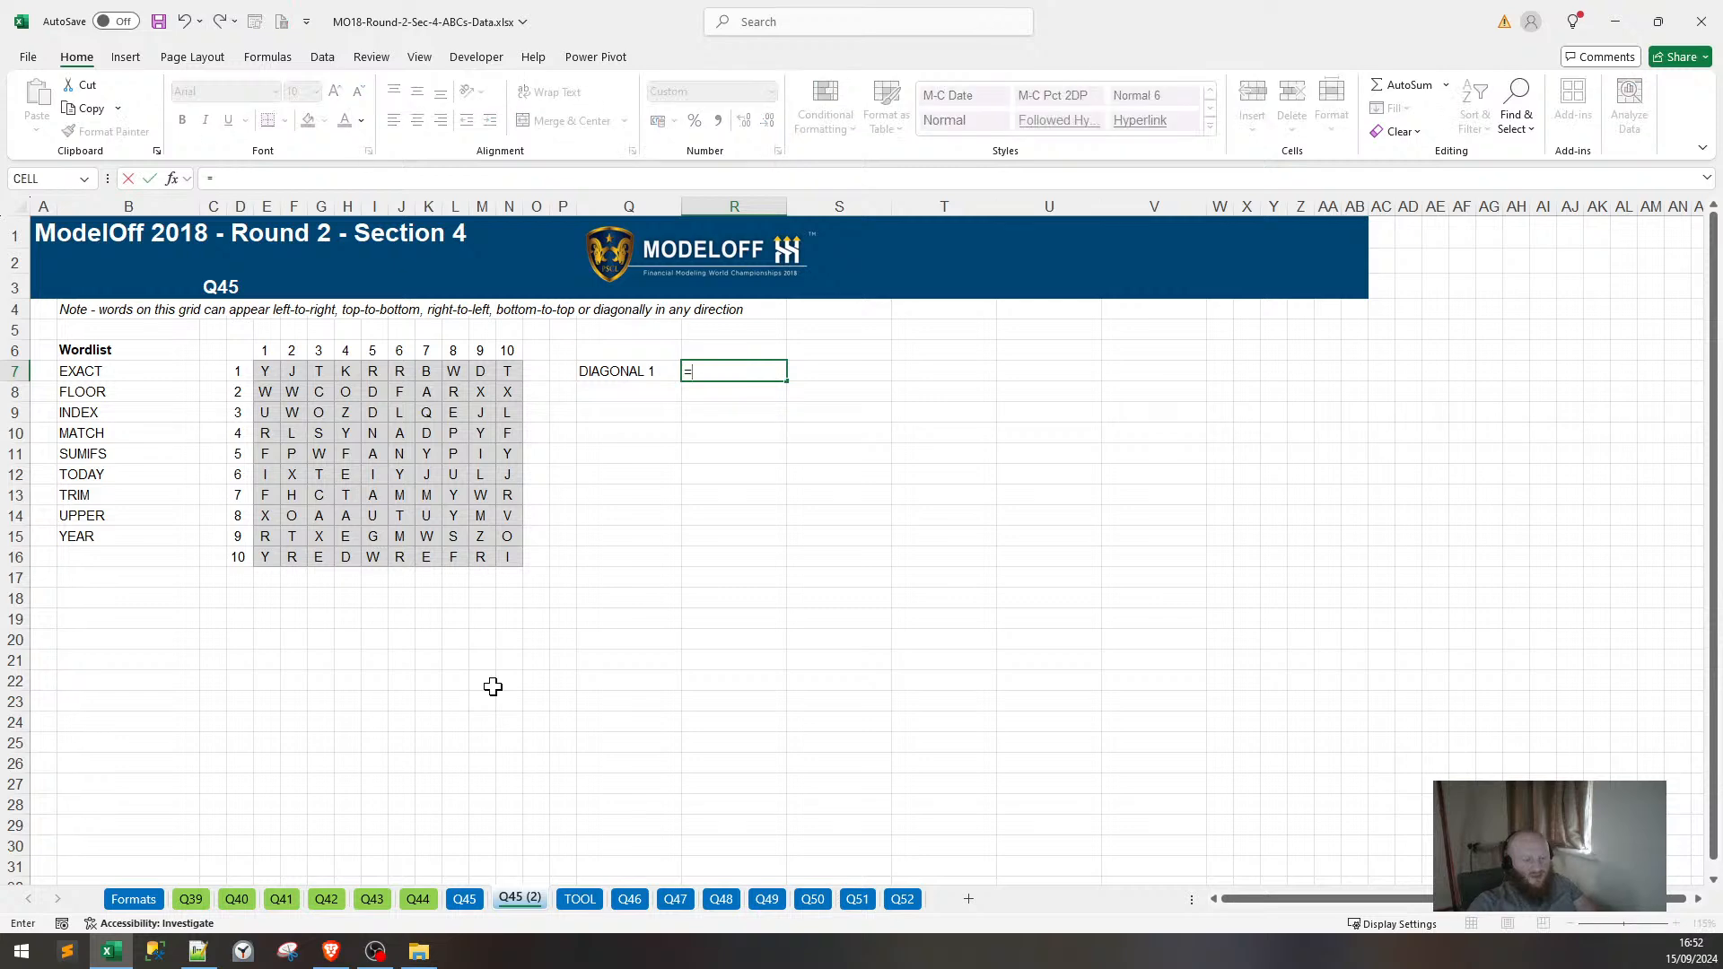
{"action": "left_click", "coordinate": [569, 900]}
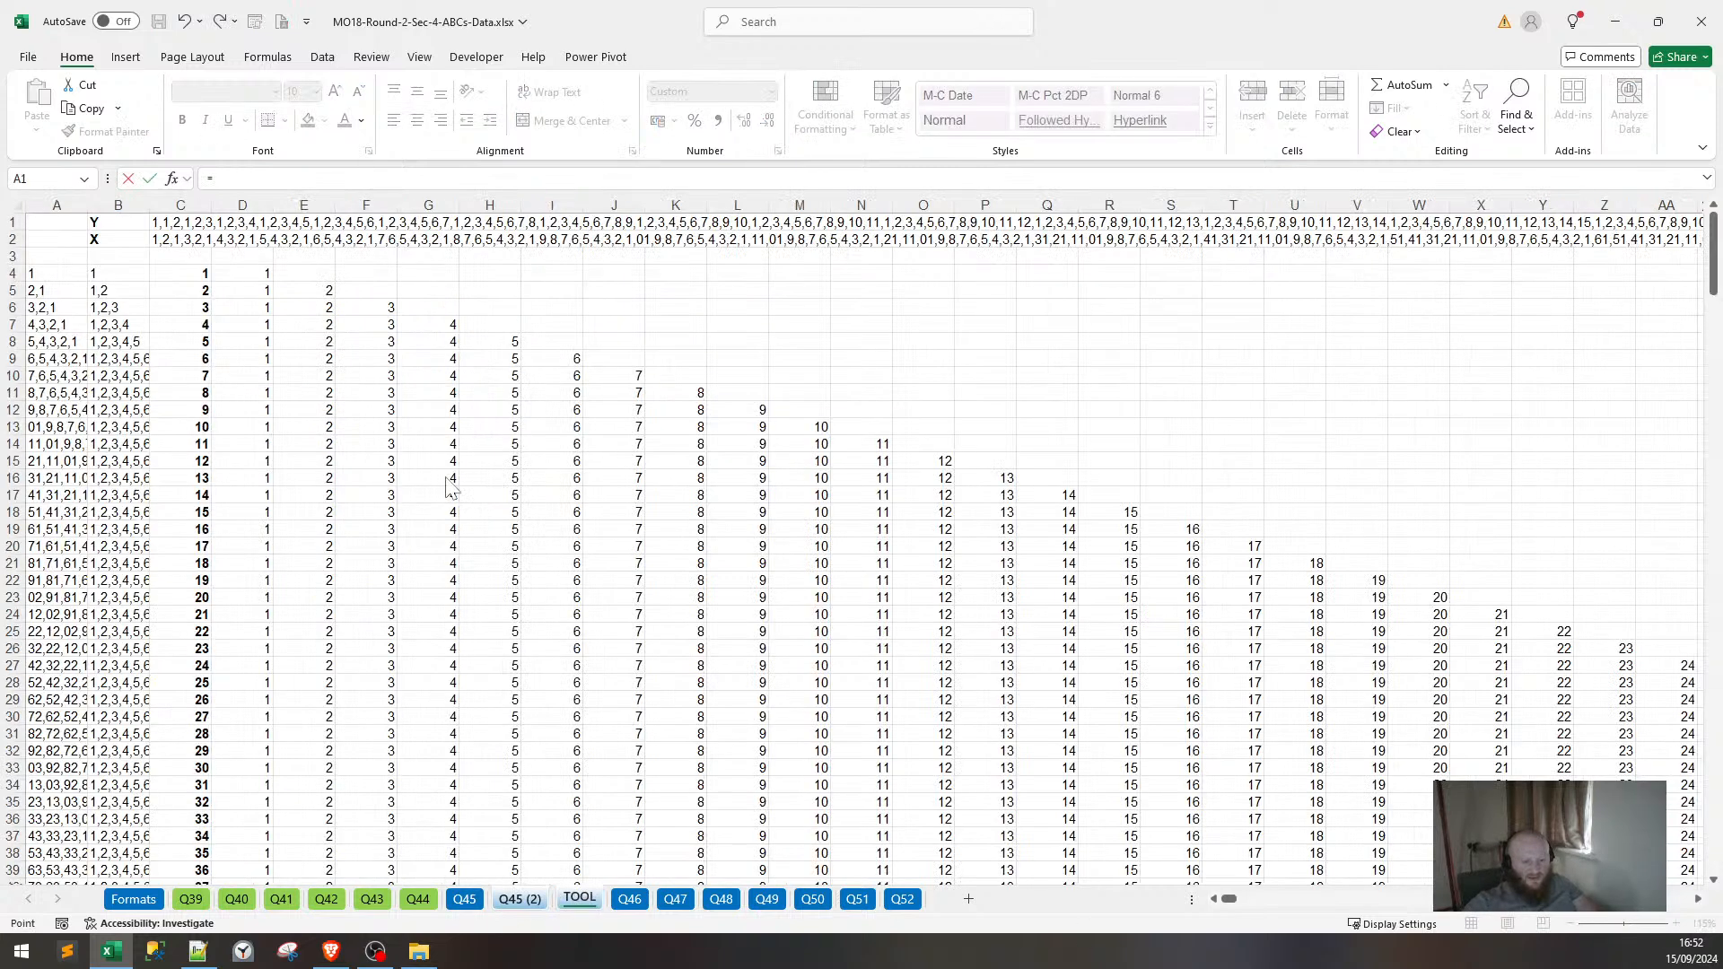
{"action": "left_click", "coordinate": [158, 221]}
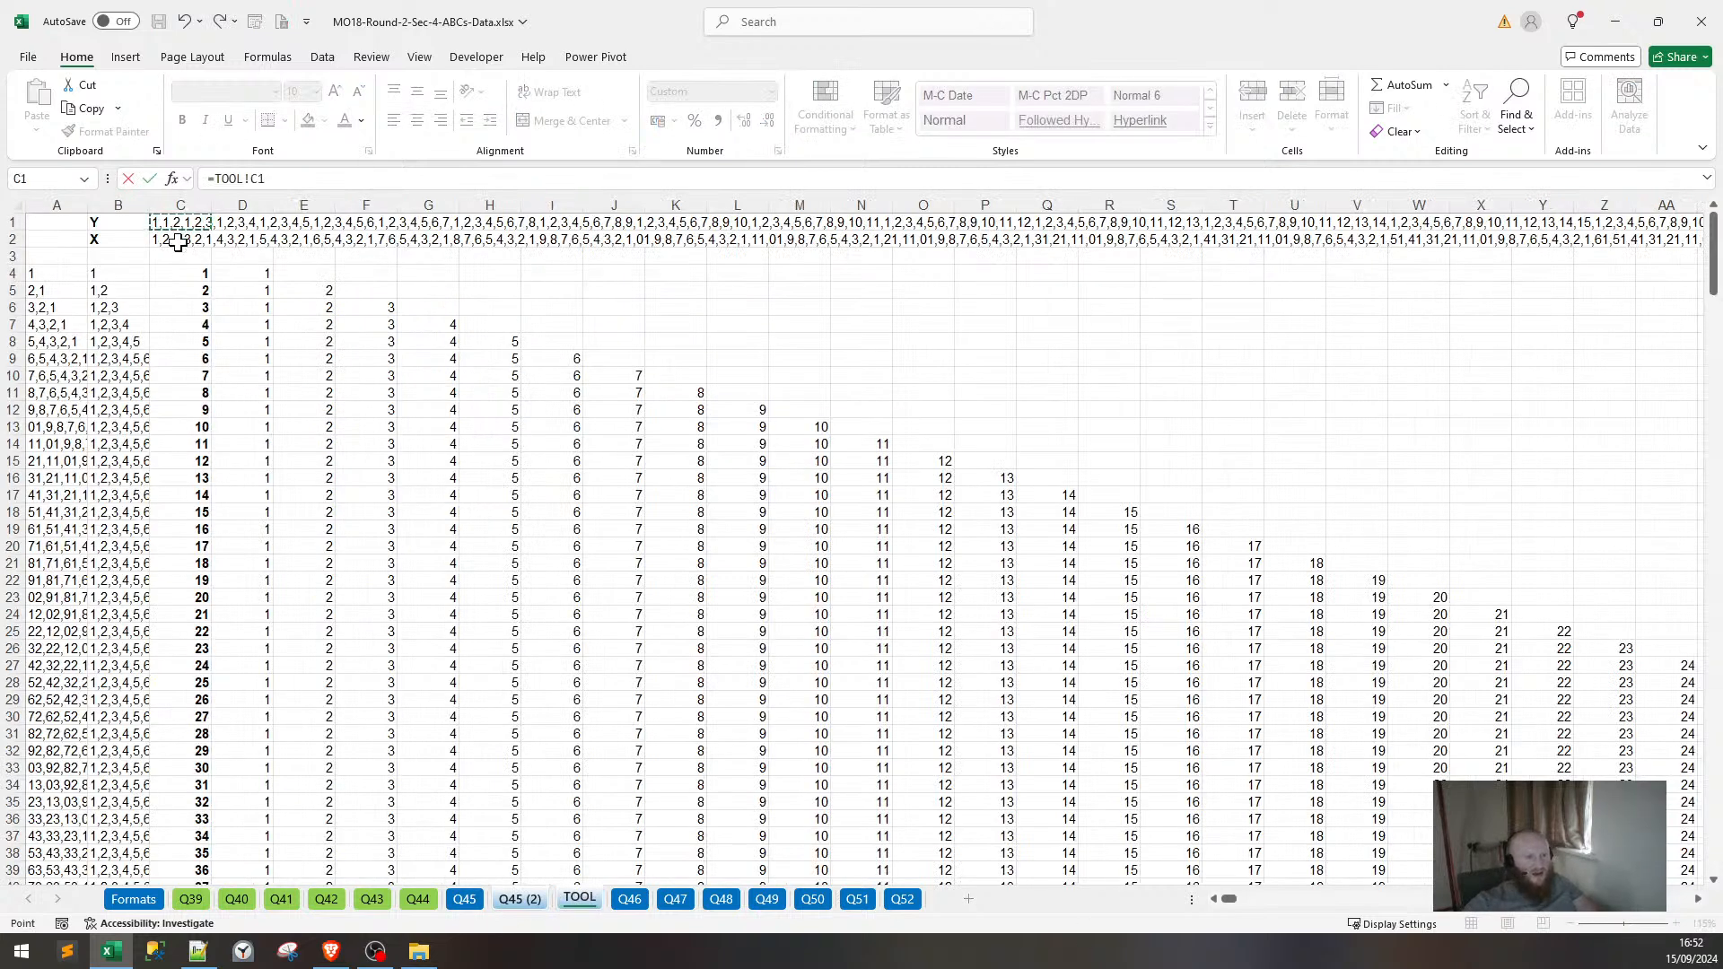
{"action": "key", "text": "F4"}
{"action": "key", "text": "Return"}
Rewrite R7's formula as TEXTSPLIT(TOOL!$C$1,","), retrying after a faulty first edit.
{"action": "left_click", "coordinate": [723, 371]}
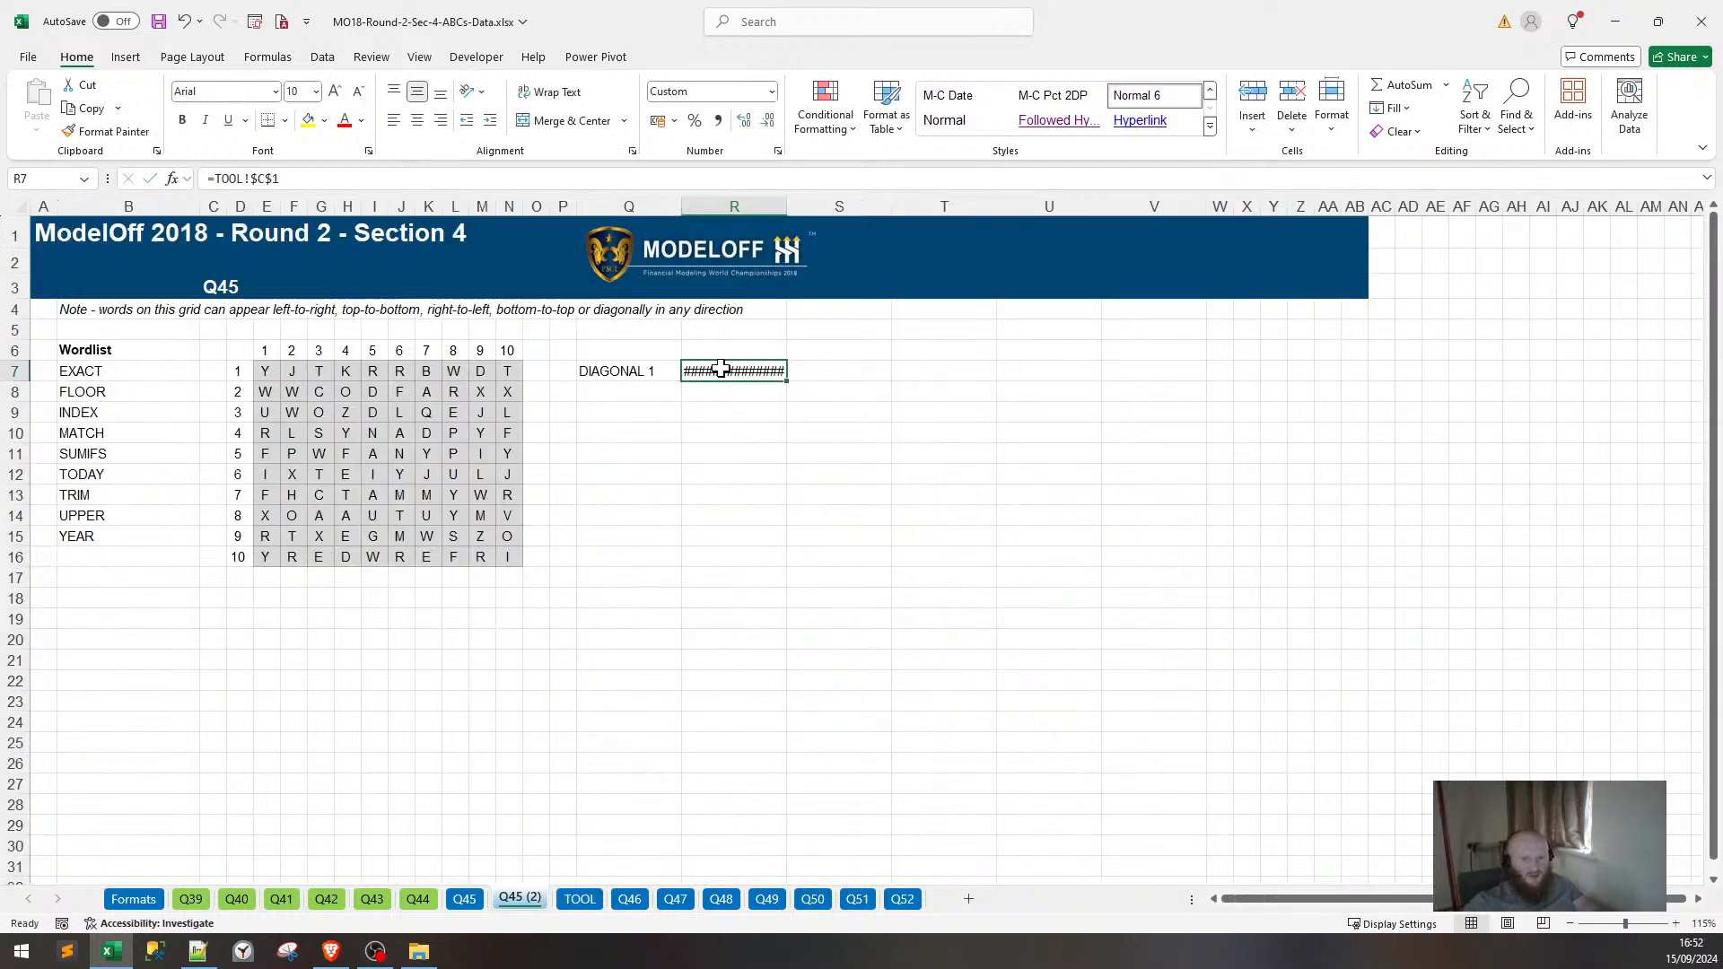
{"action": "left_click", "coordinate": [281, 179]}
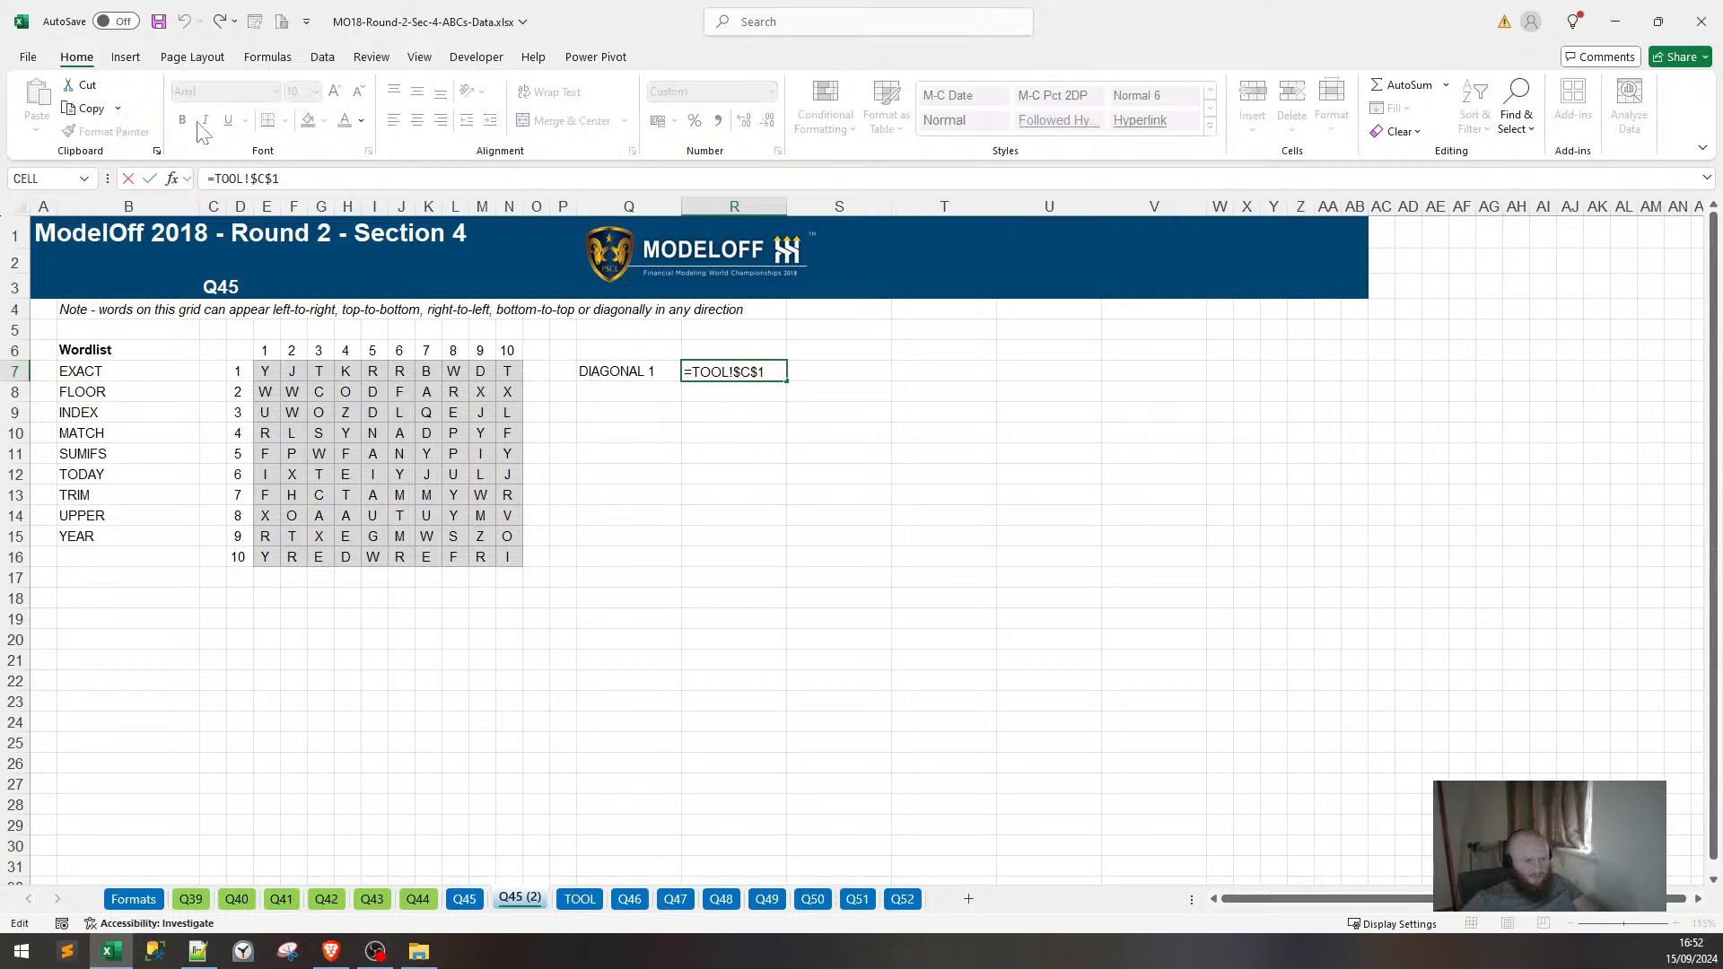
{"action": "type", "text": "TEXTSPLIT"}
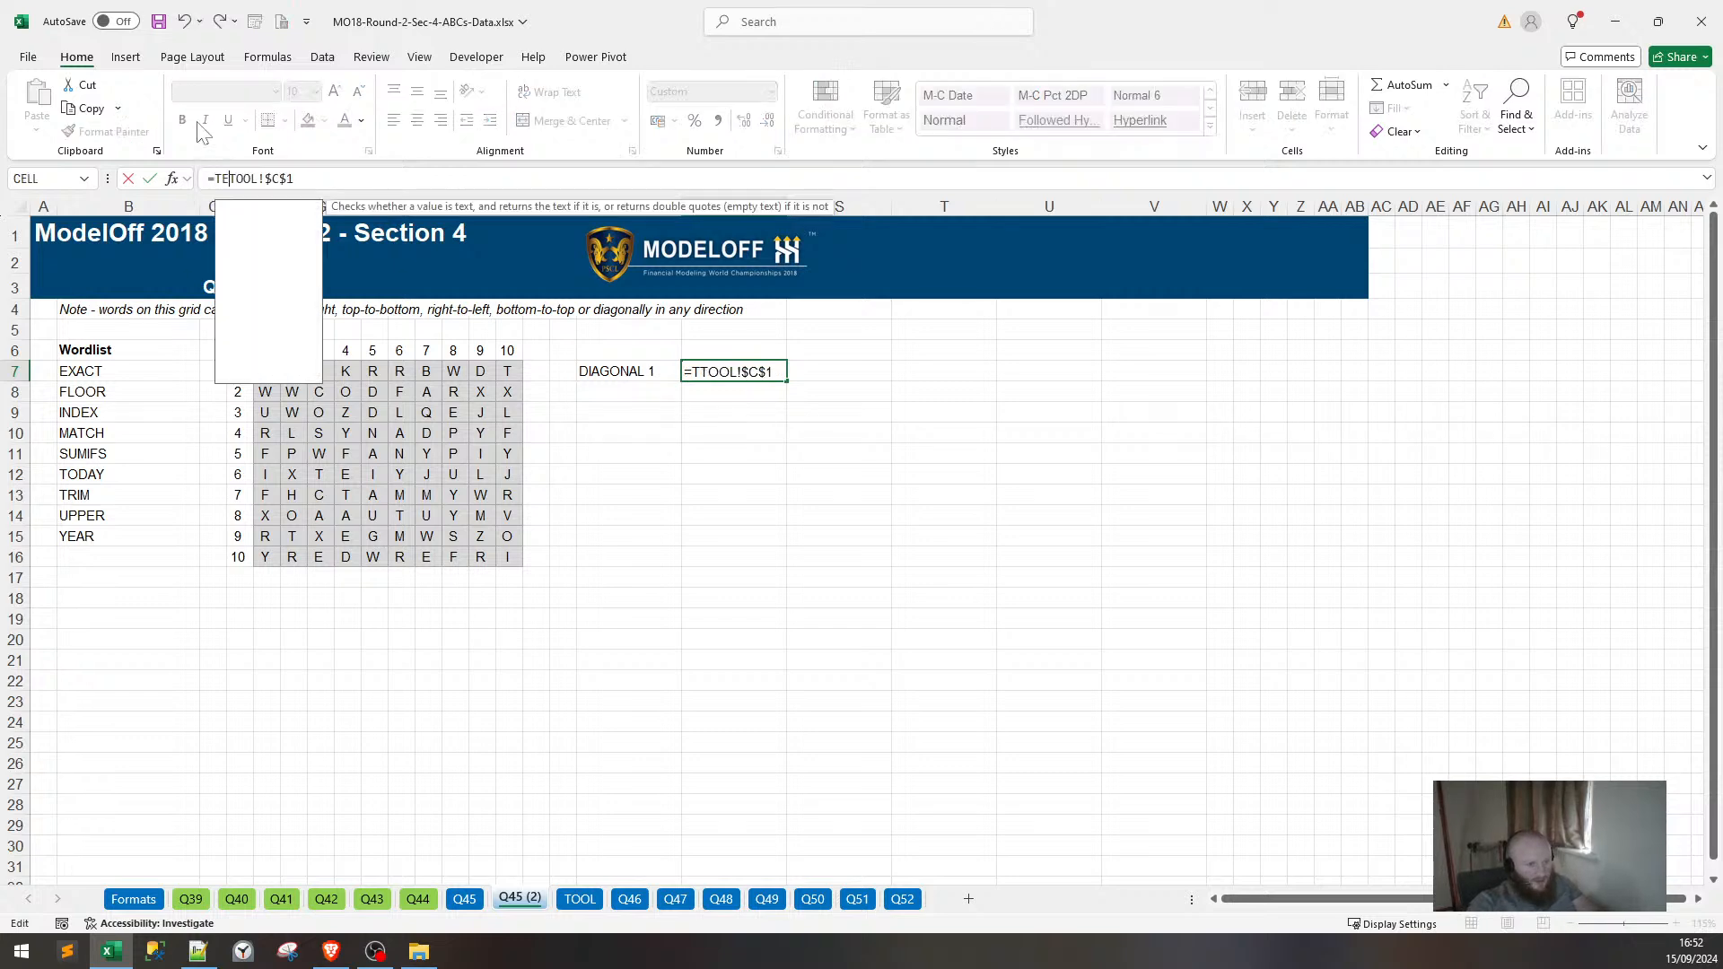
{"action": "type", "text": "(TOOL!$C$1"}
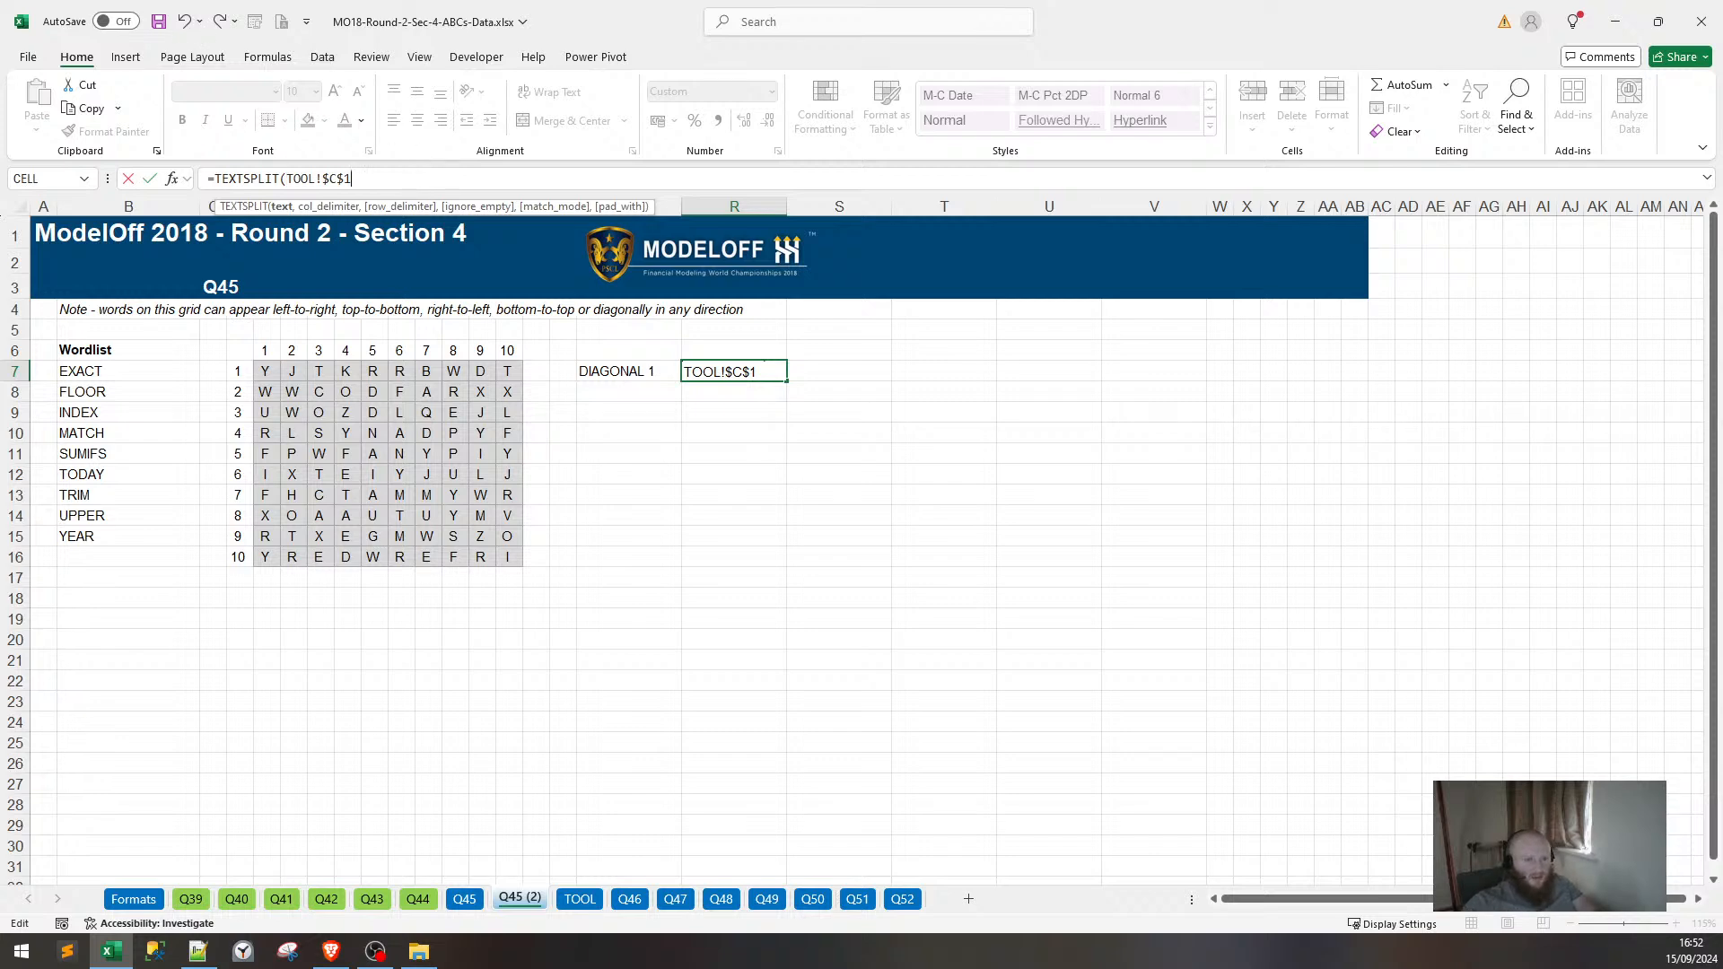
{"action": "type", "text": ",\","}
{"action": "key", "text": "Escape"}
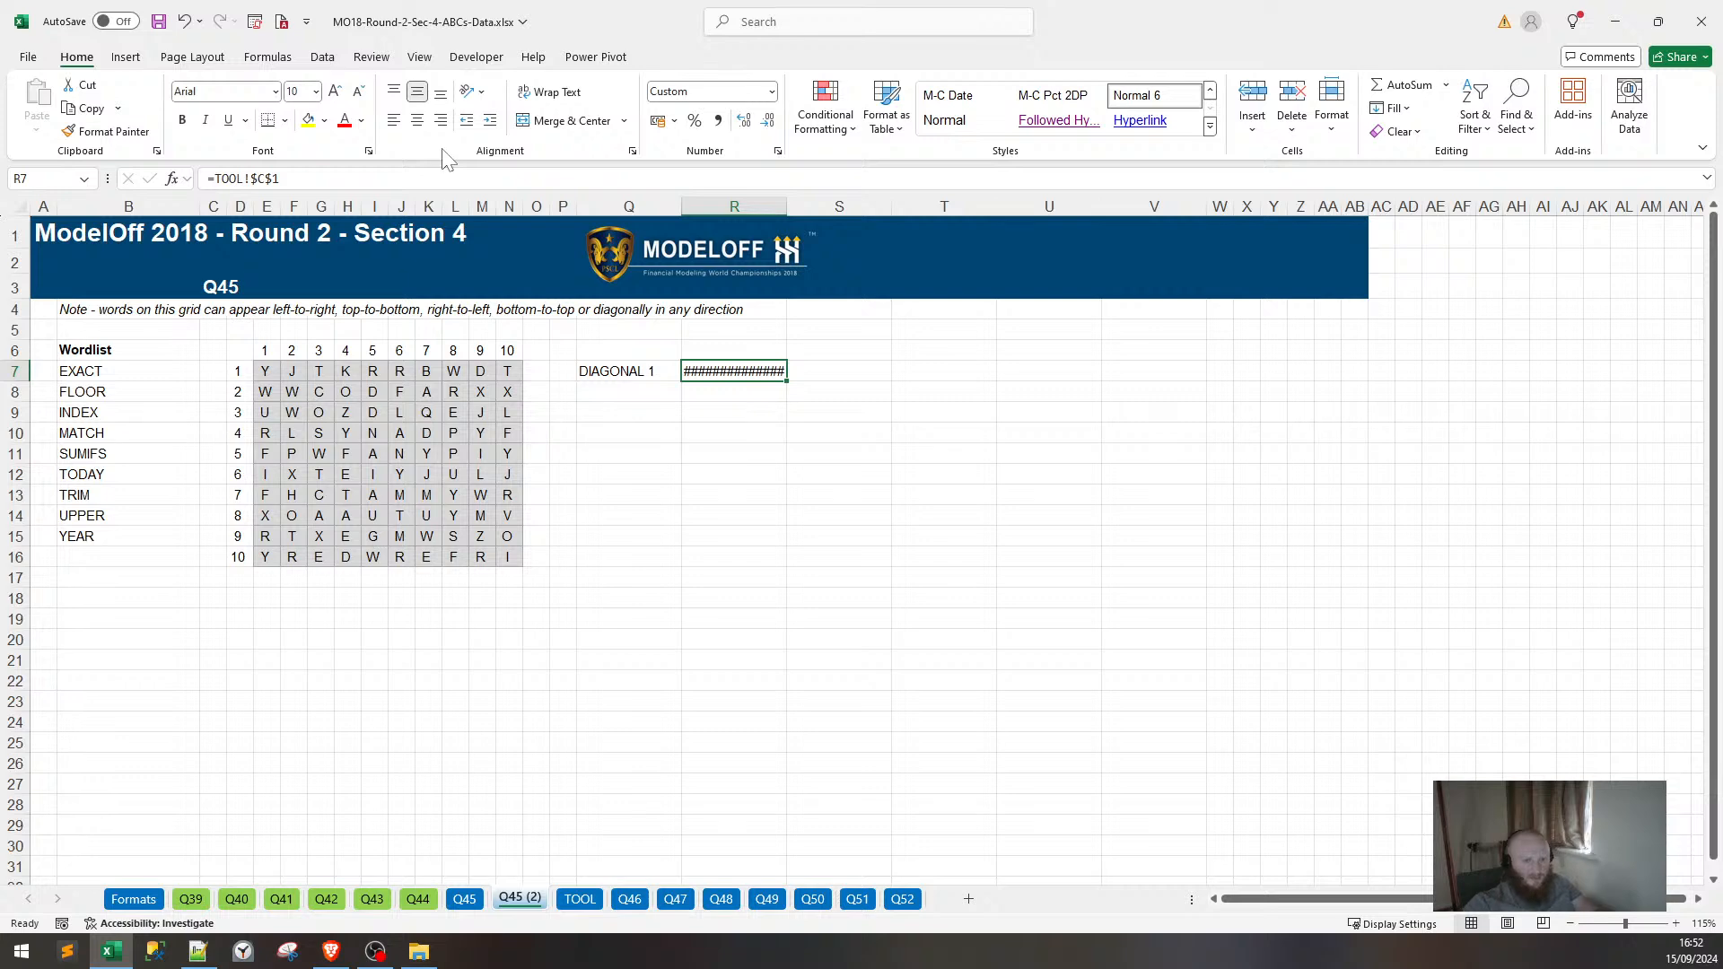
{"action": "left_click", "coordinate": [213, 179]}
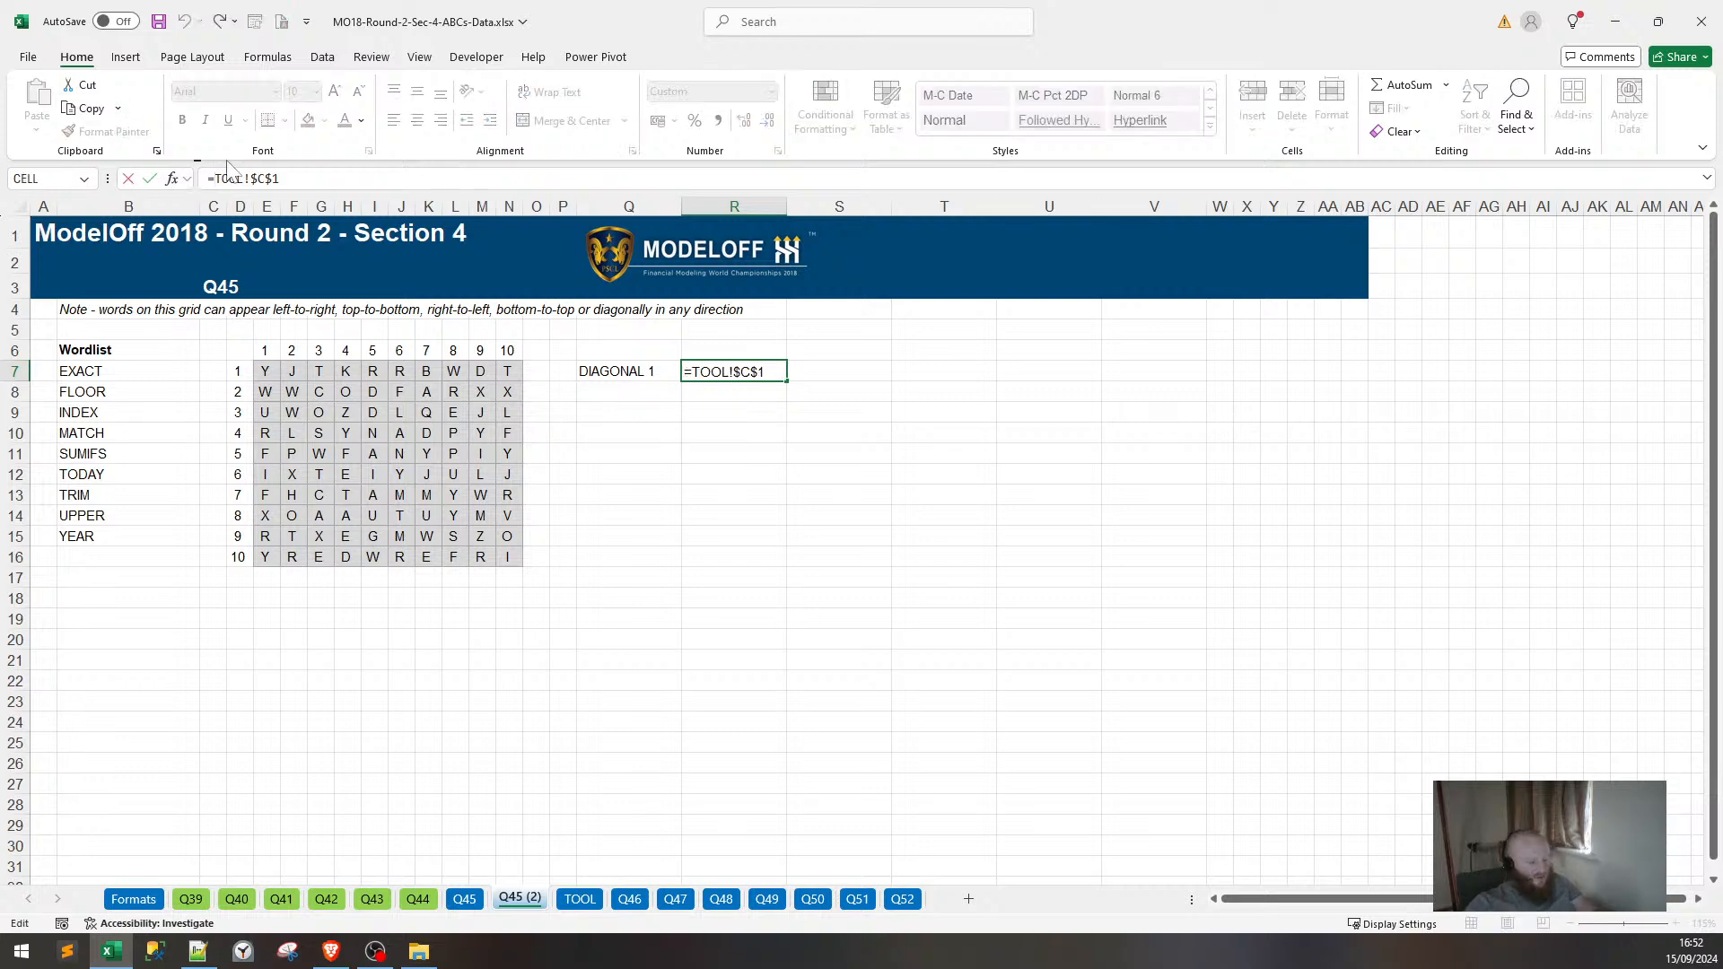
{"action": "type", "text": "TEX"}
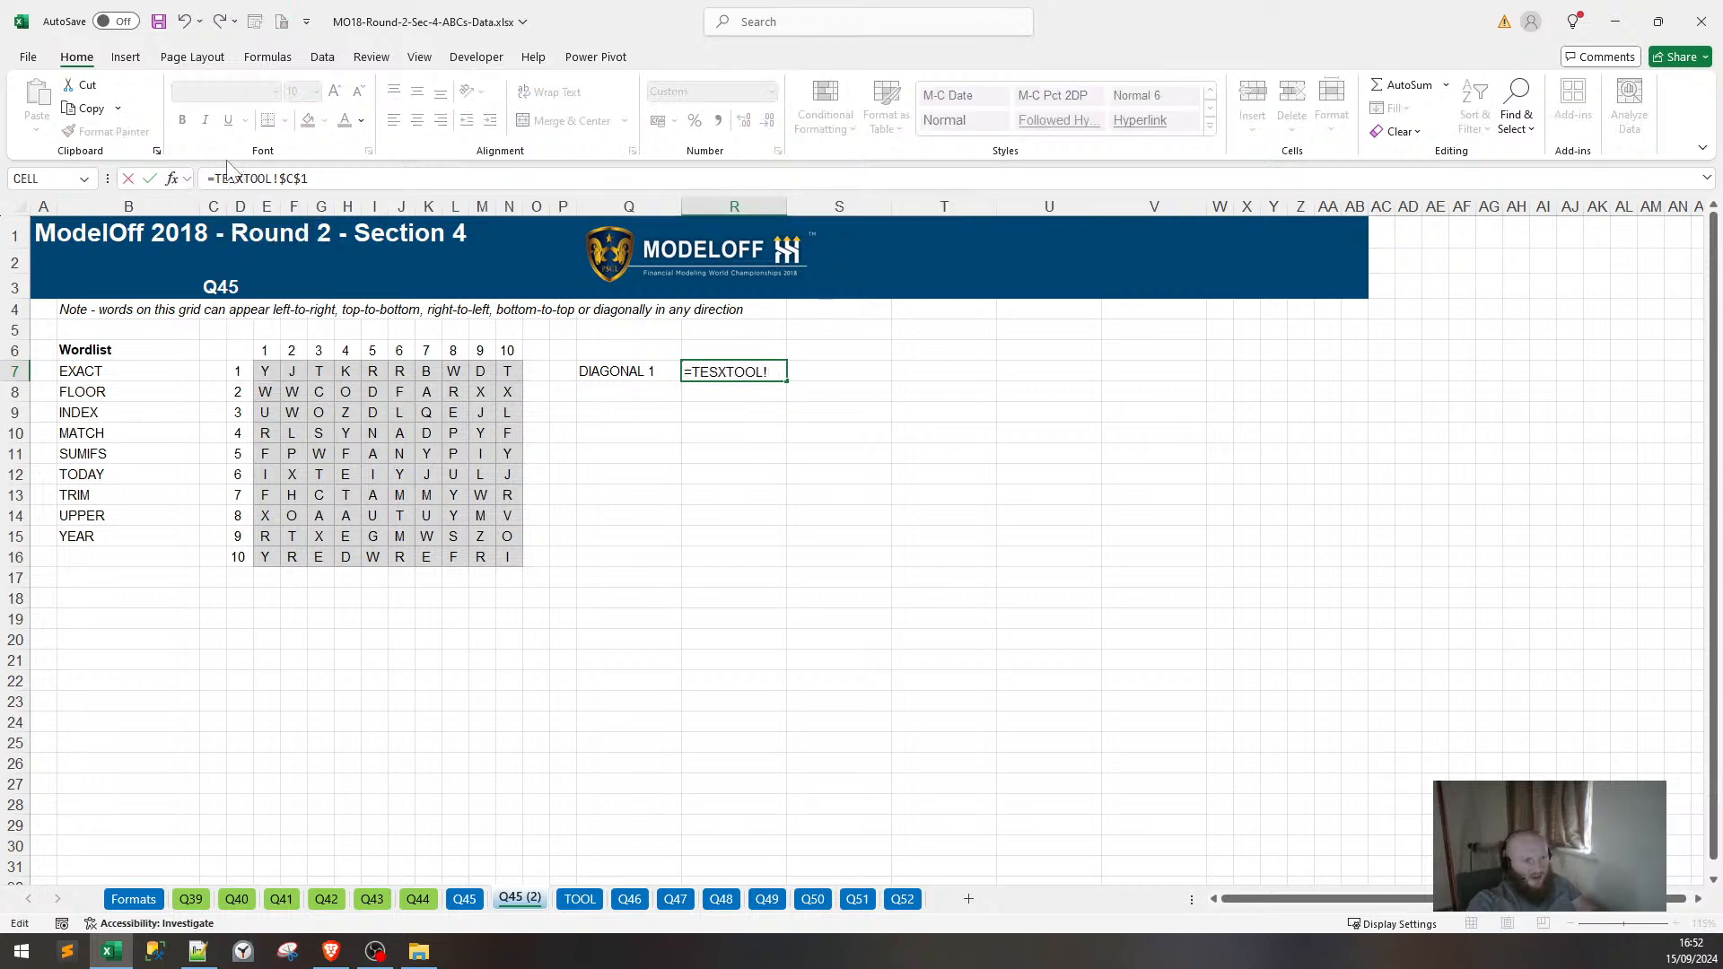
{"action": "type", "text": "TSPLIT"}
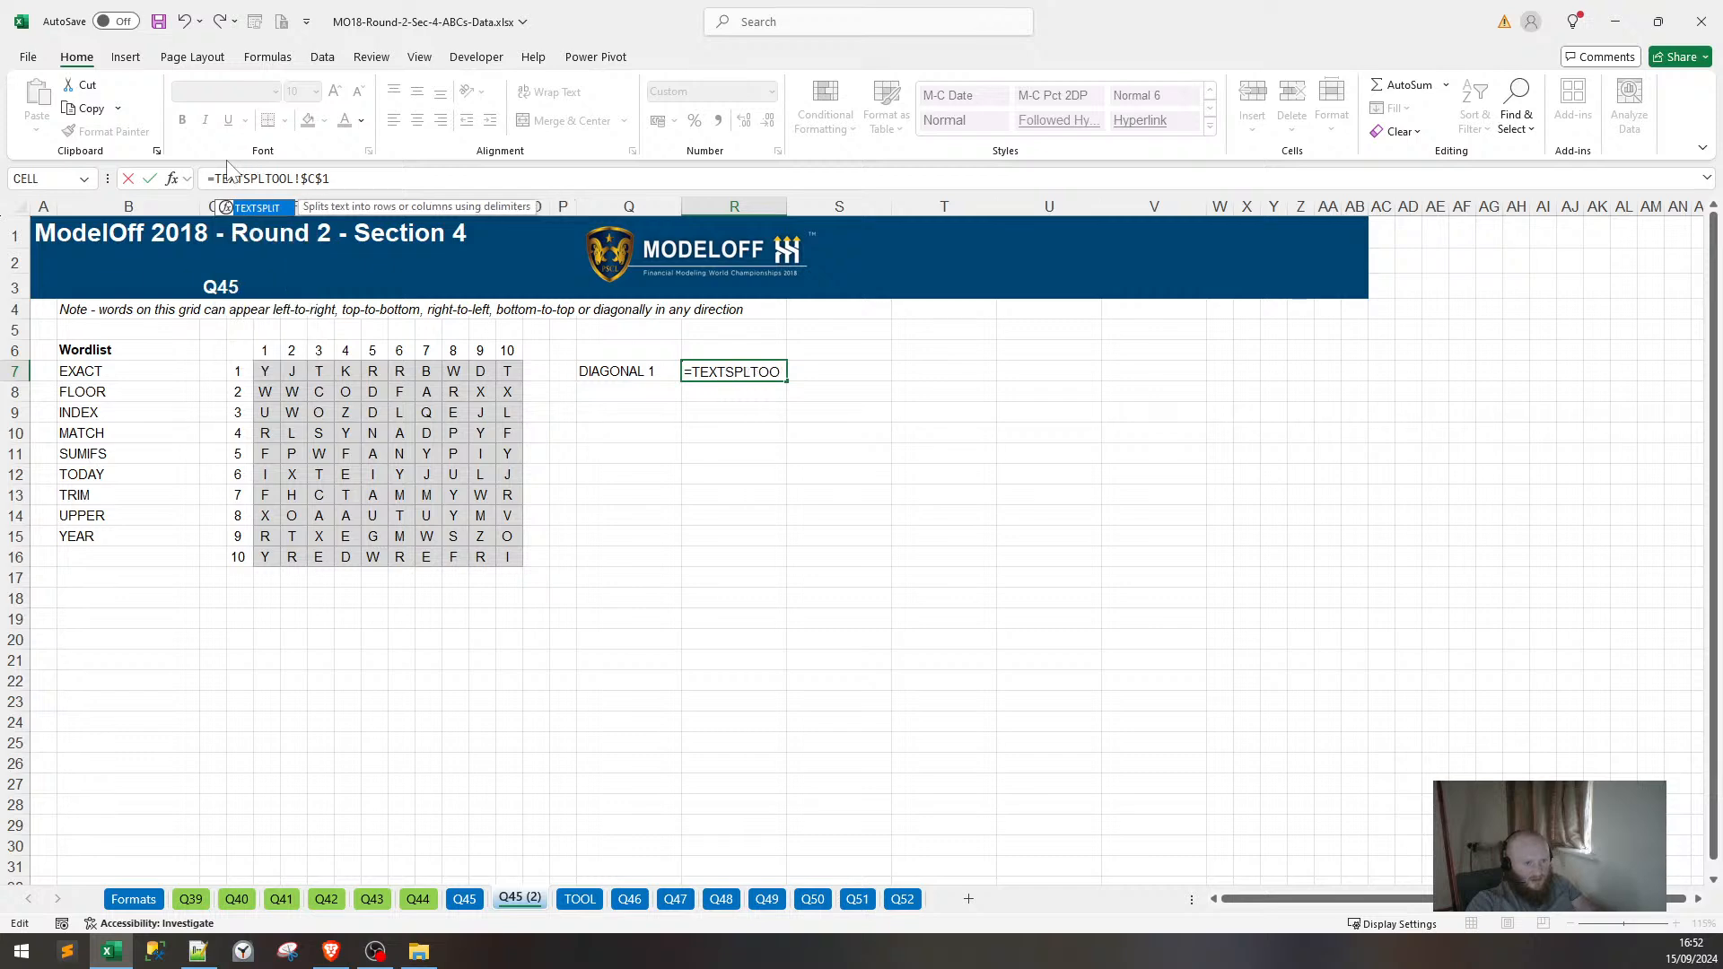
{"action": "type", "text": "(TOOL!$C$1"}
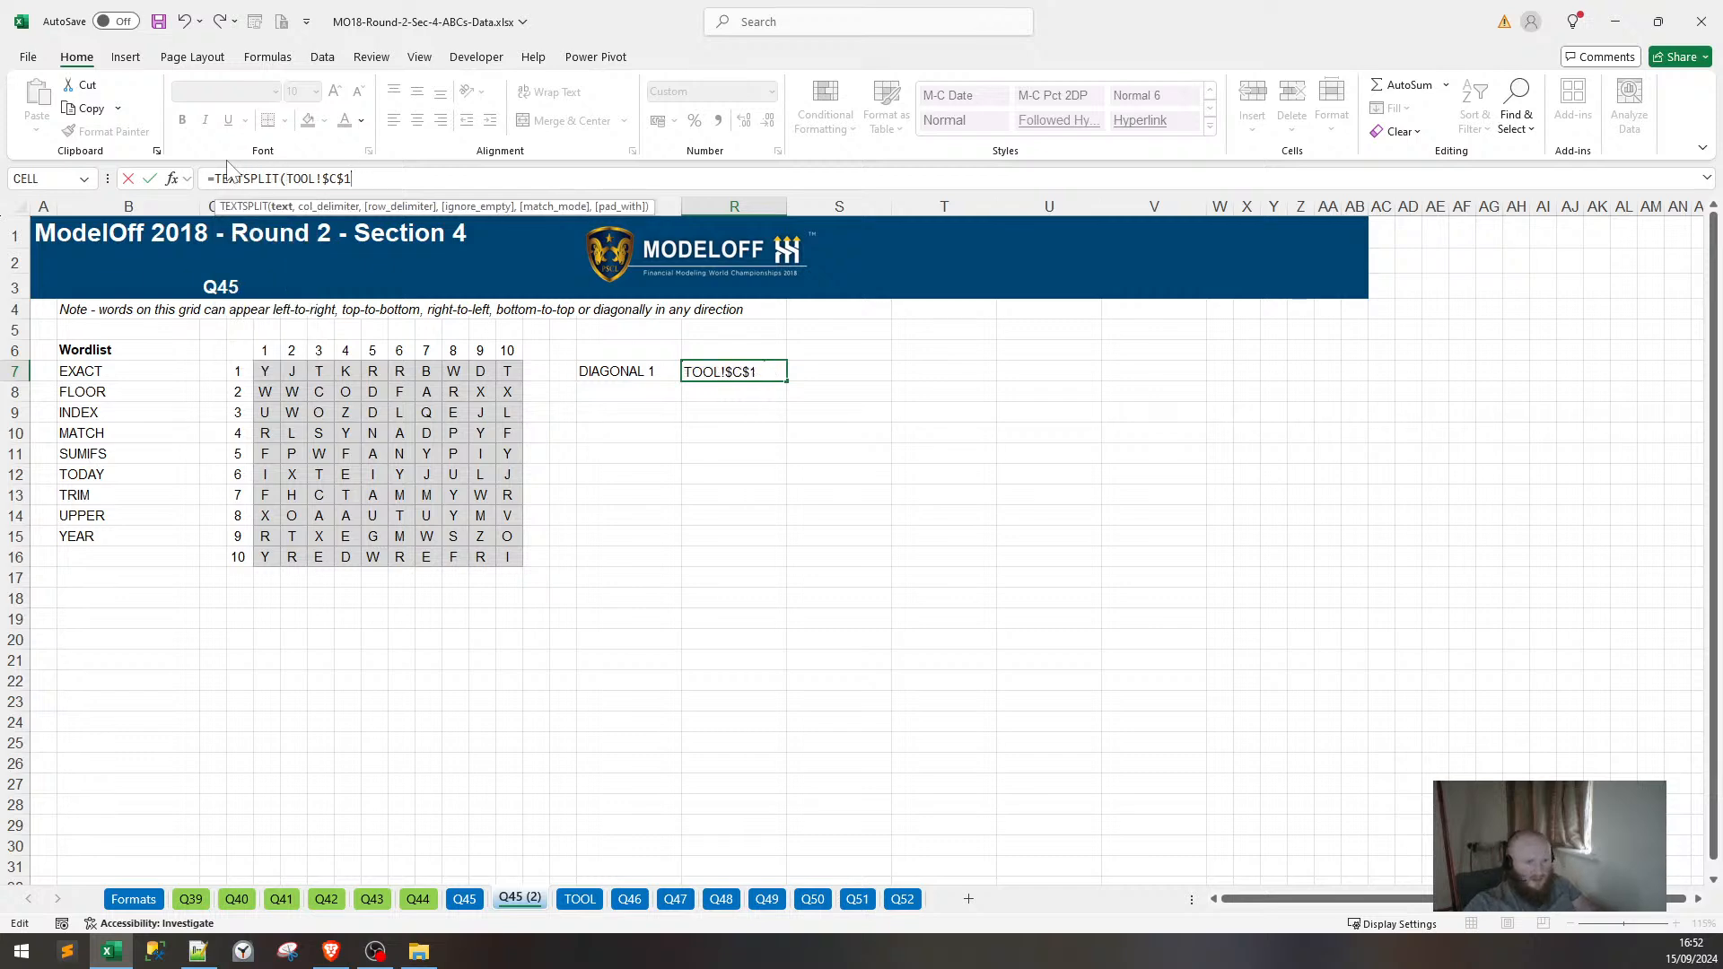
{"action": "type", "text": ",\","}
Commit the TEXTSPLIT formula and move it from R7 to S7.
{"action": "key", "text": "Return"}
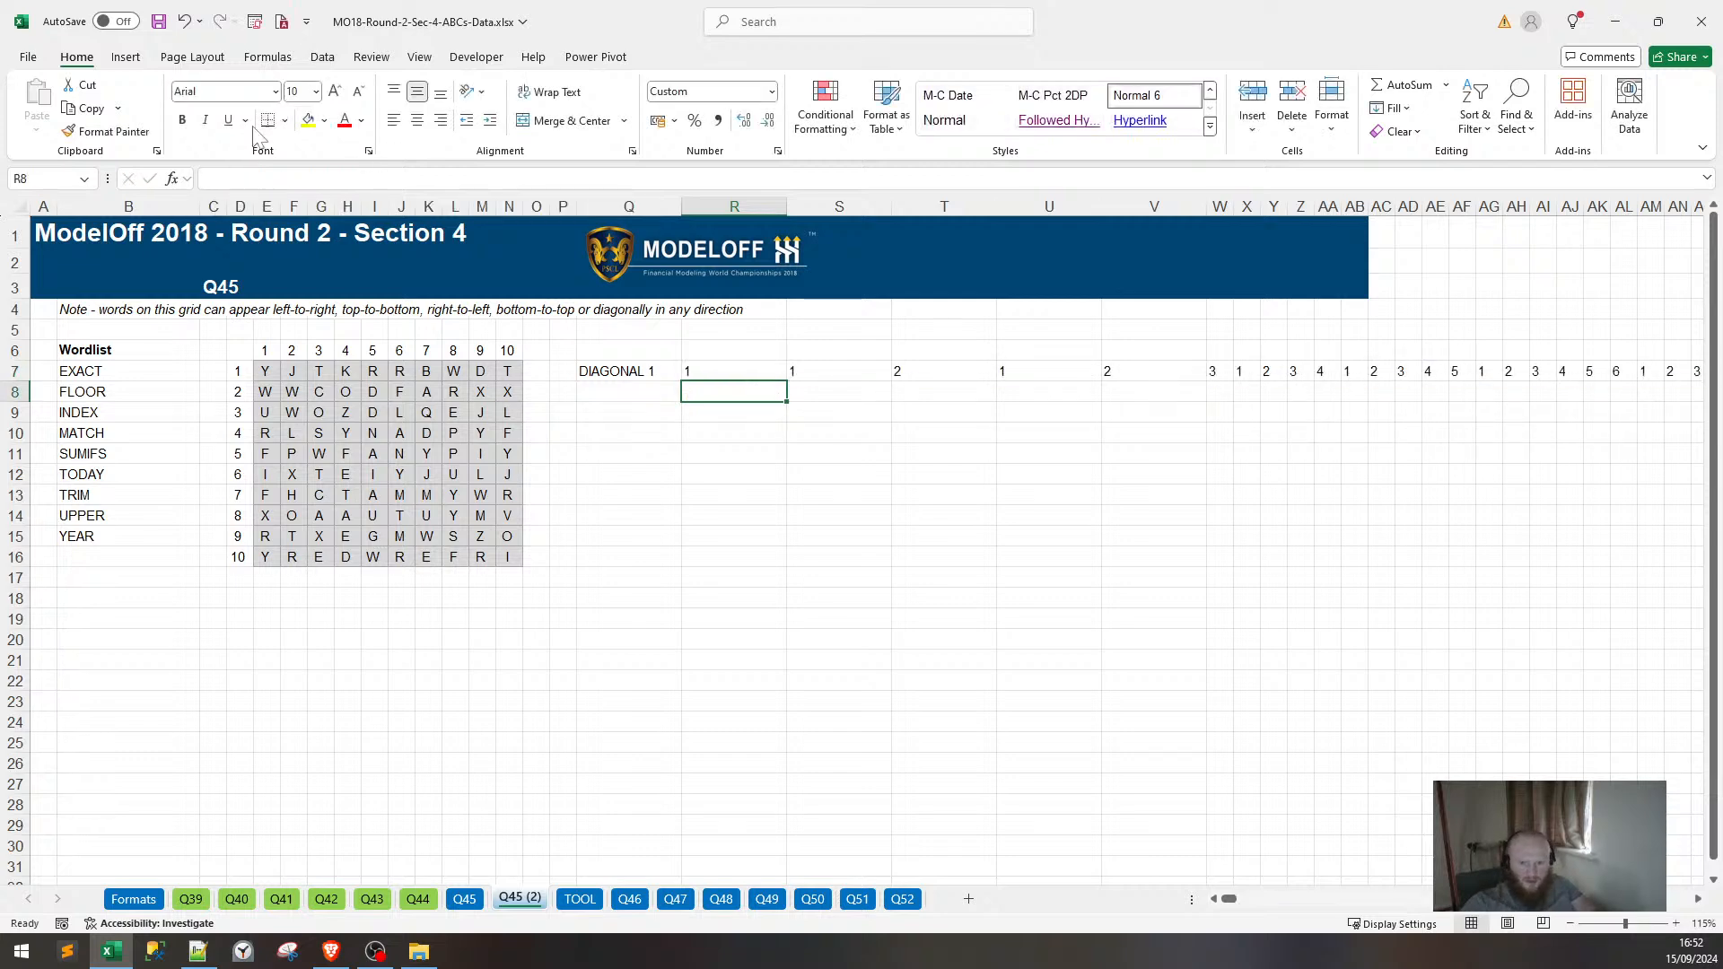
{"action": "left_click", "coordinate": [691, 370]}
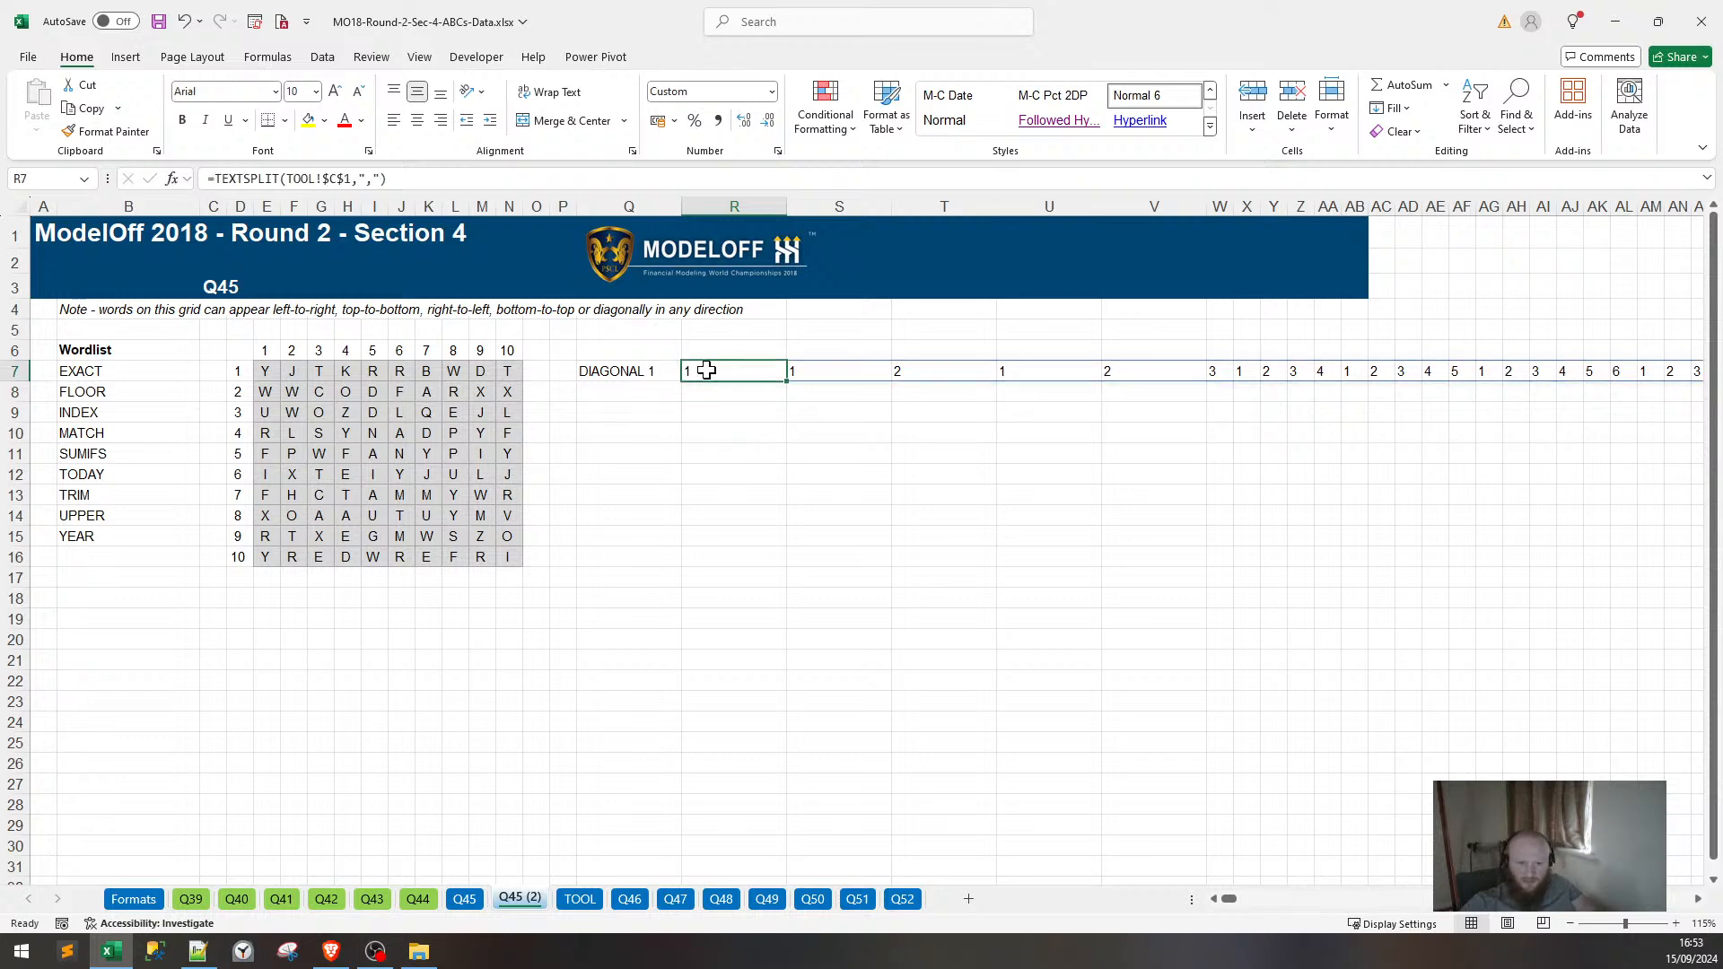
{"action": "left_click_drag", "start_coordinate": [389, 179], "coordinate": [208, 179]}
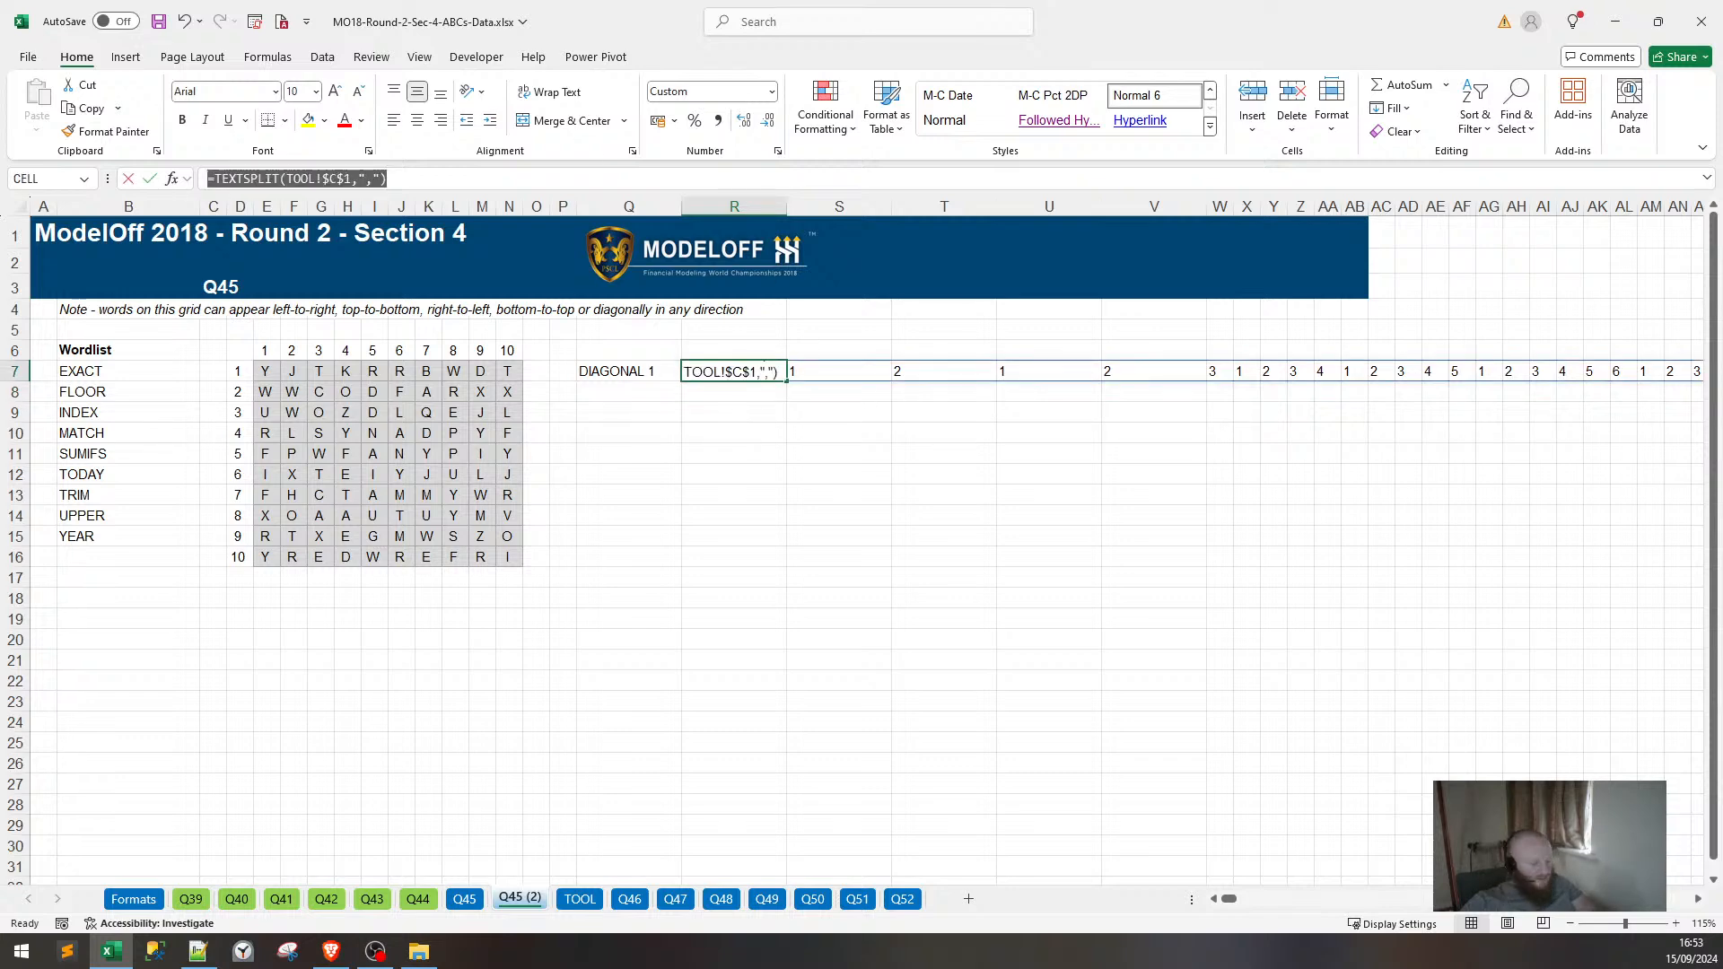
{"action": "key", "text": "Escape"}
{"action": "left_click", "coordinate": [838, 369]}
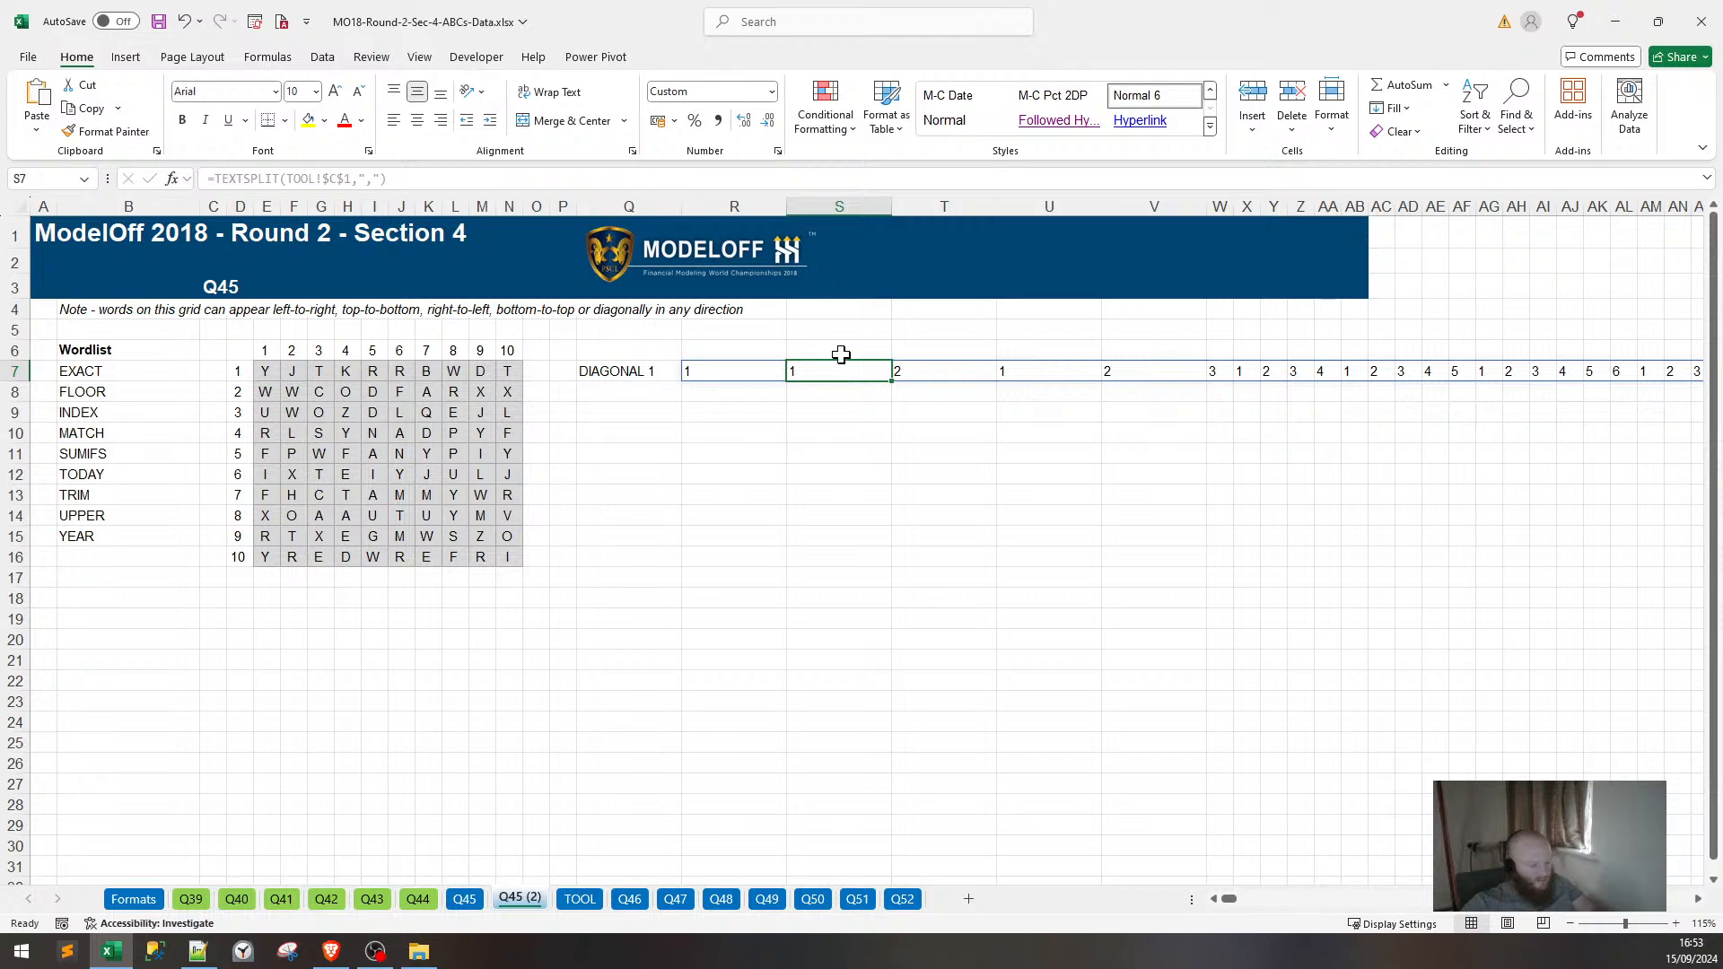
{"action": "key", "text": "ctrl+v"}
{"action": "left_click", "coordinate": [723, 371]}
{"action": "key", "text": "Delete"}
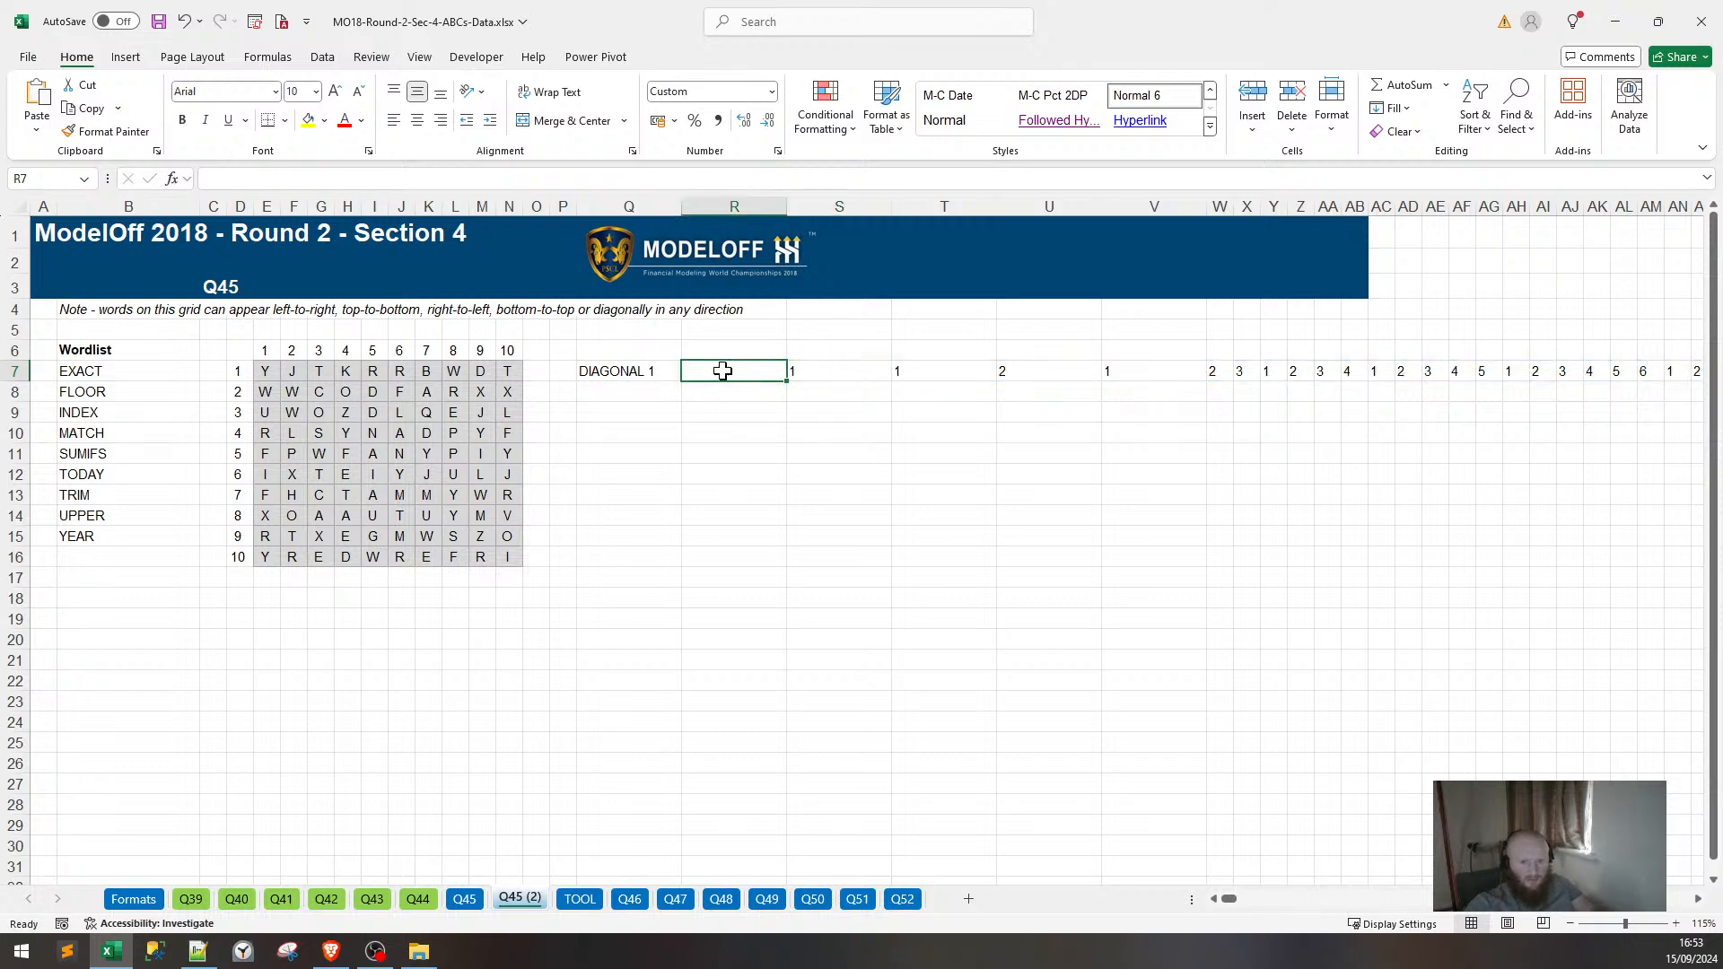
Paste the formula into S8 with TOOL!$C$2, and label R7 Y.
{"action": "key", "text": "Down"}
{"action": "key", "text": "Right"}
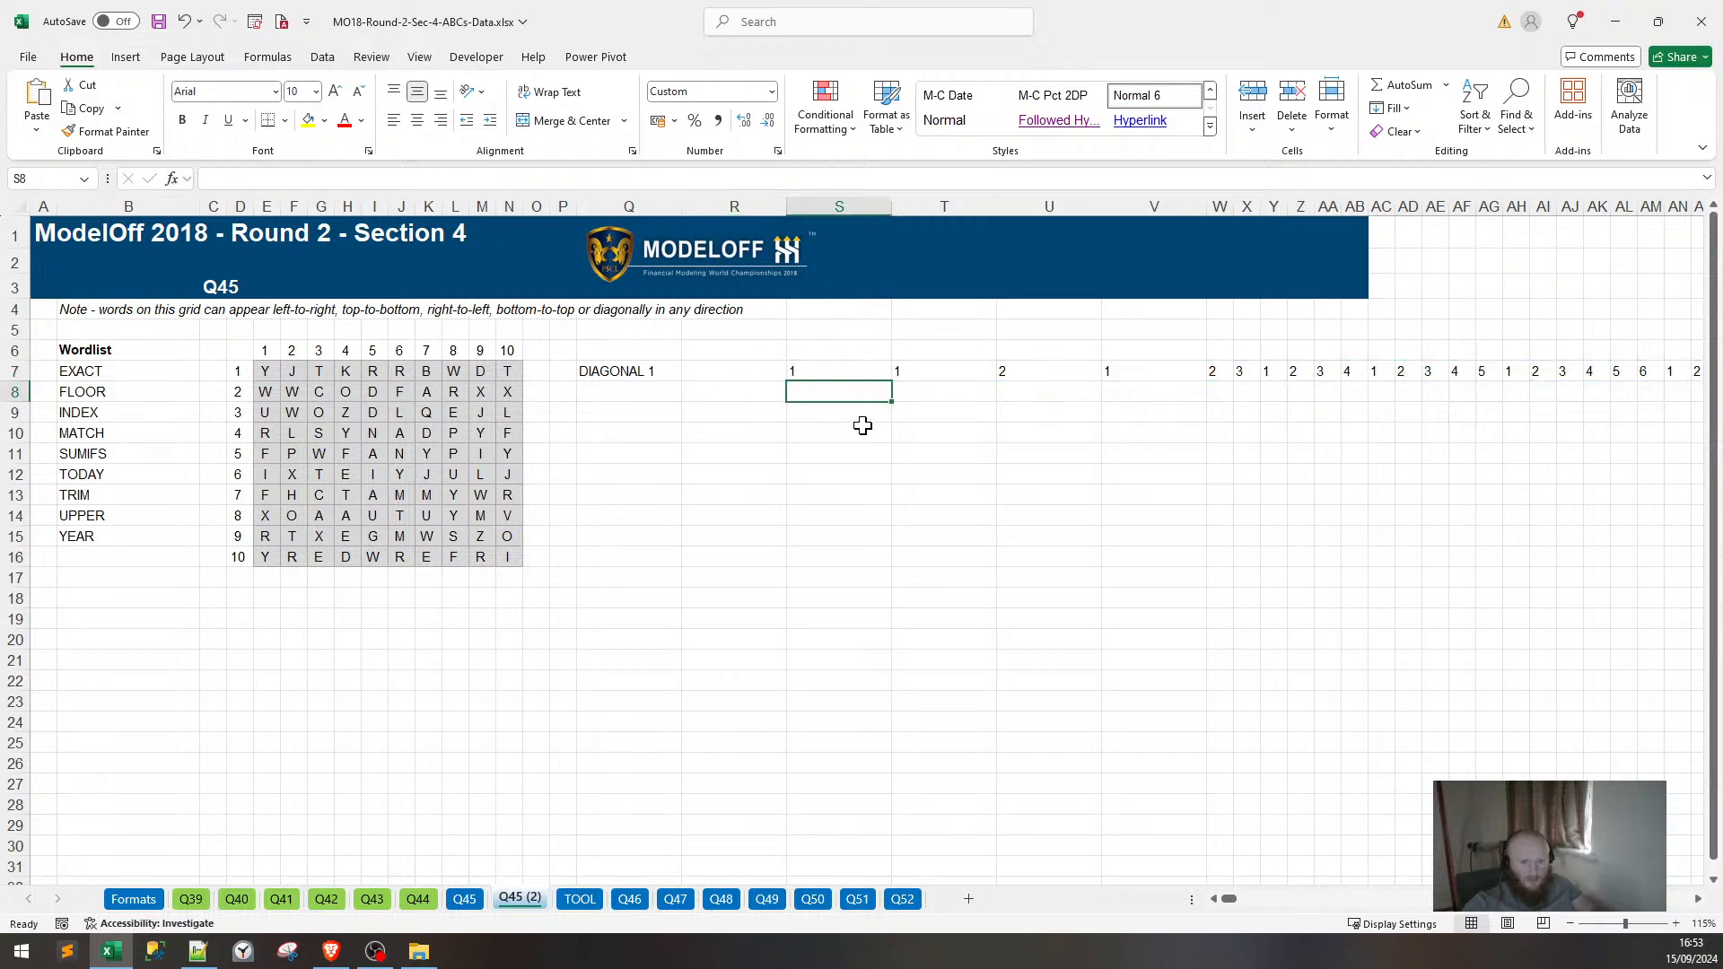
{"action": "key", "text": "ctrl+v"}
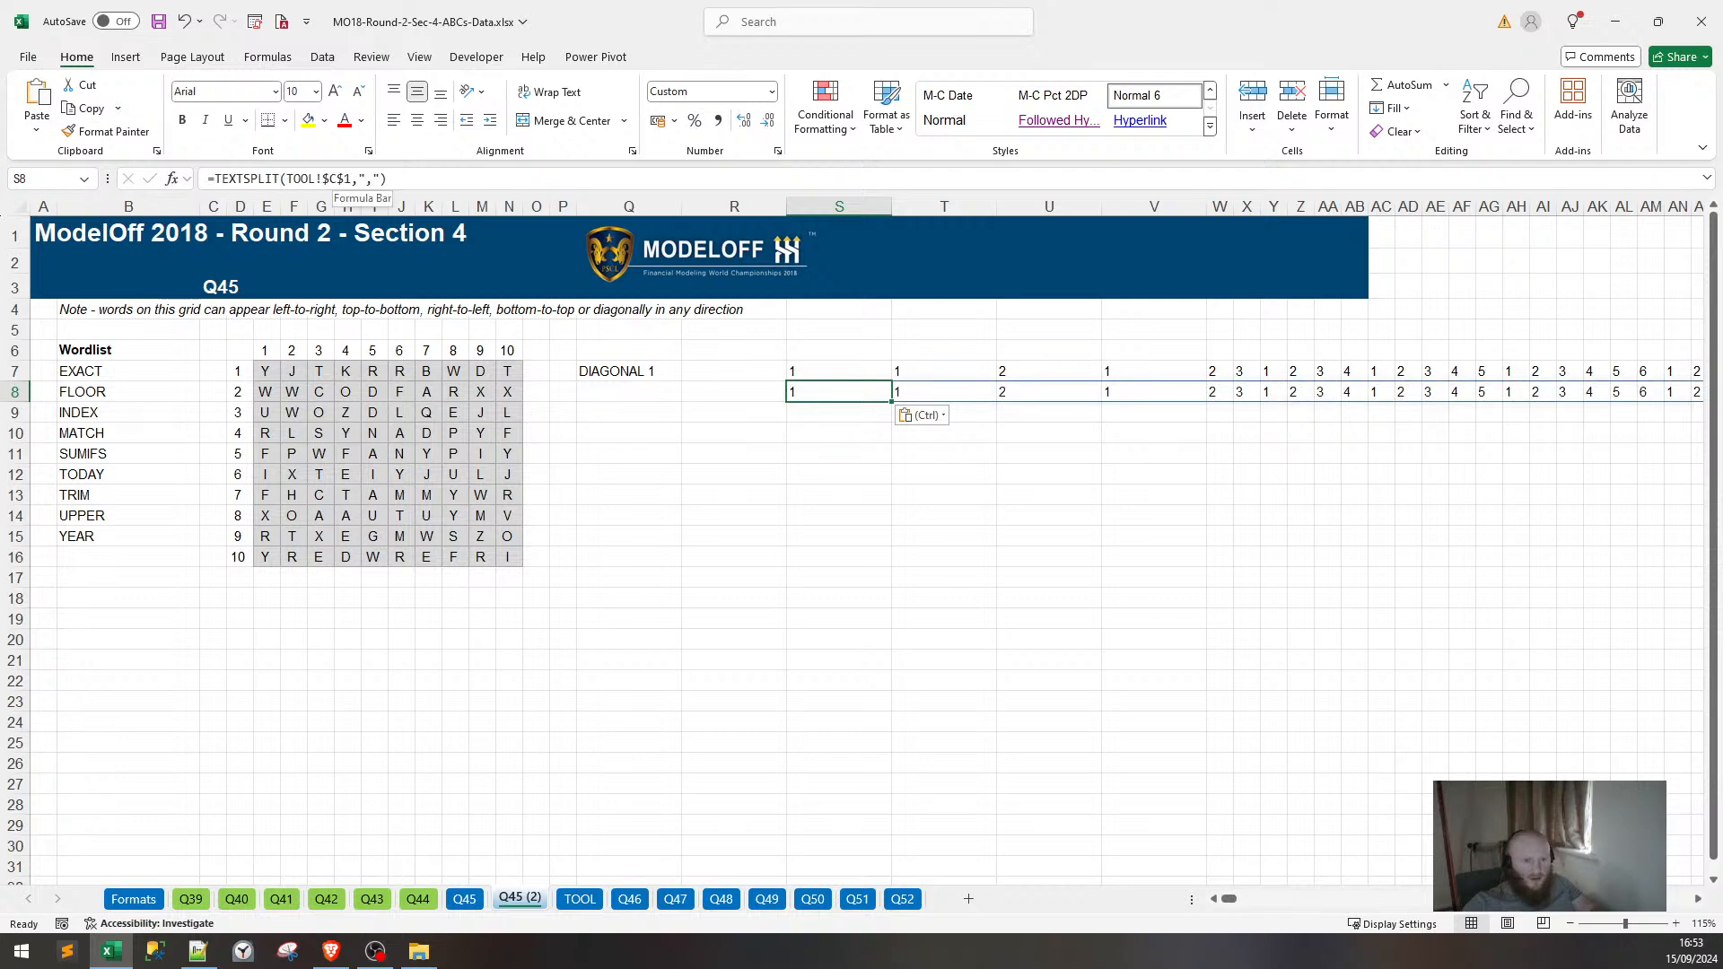
{"action": "left_click", "coordinate": [352, 178]}
{"action": "key", "text": "BackSpace"}
{"action": "type", "text": "2"}
{"action": "key", "text": "Return"}
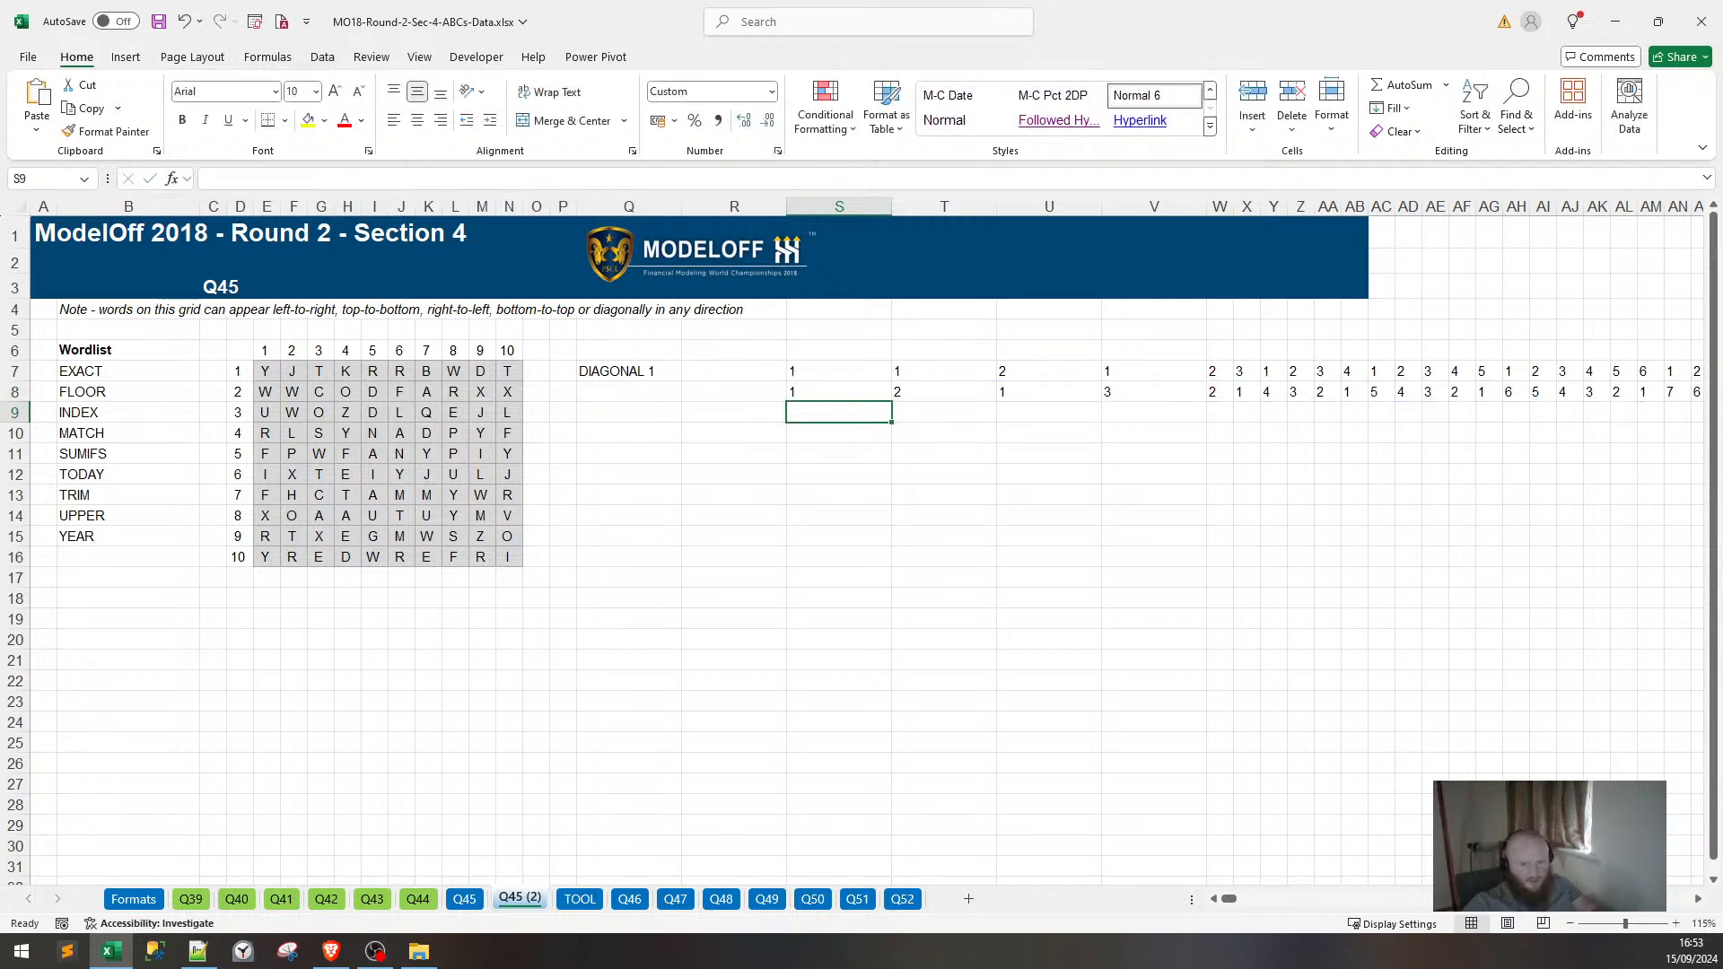
{"action": "left_click", "coordinate": [702, 371]}
{"action": "key", "text": "Return"}
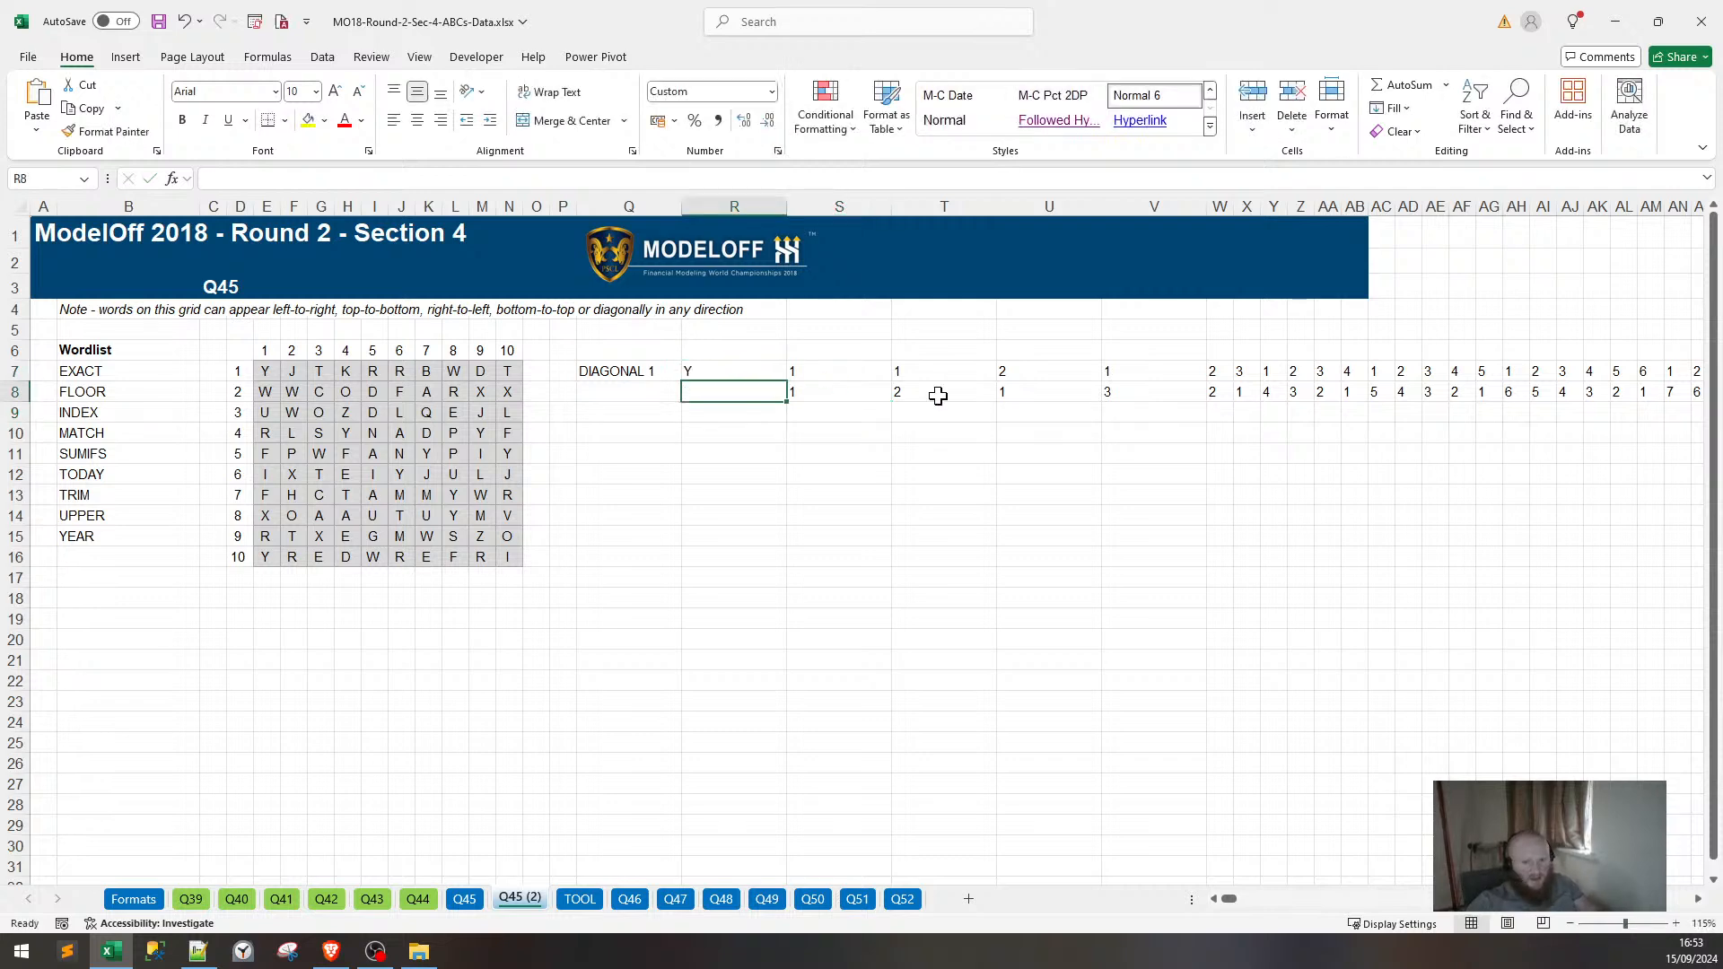
Enter X in R8 under the Y label and review S7's TEXTSPLIT formula unchanged.
{"action": "type", "text": "X"}
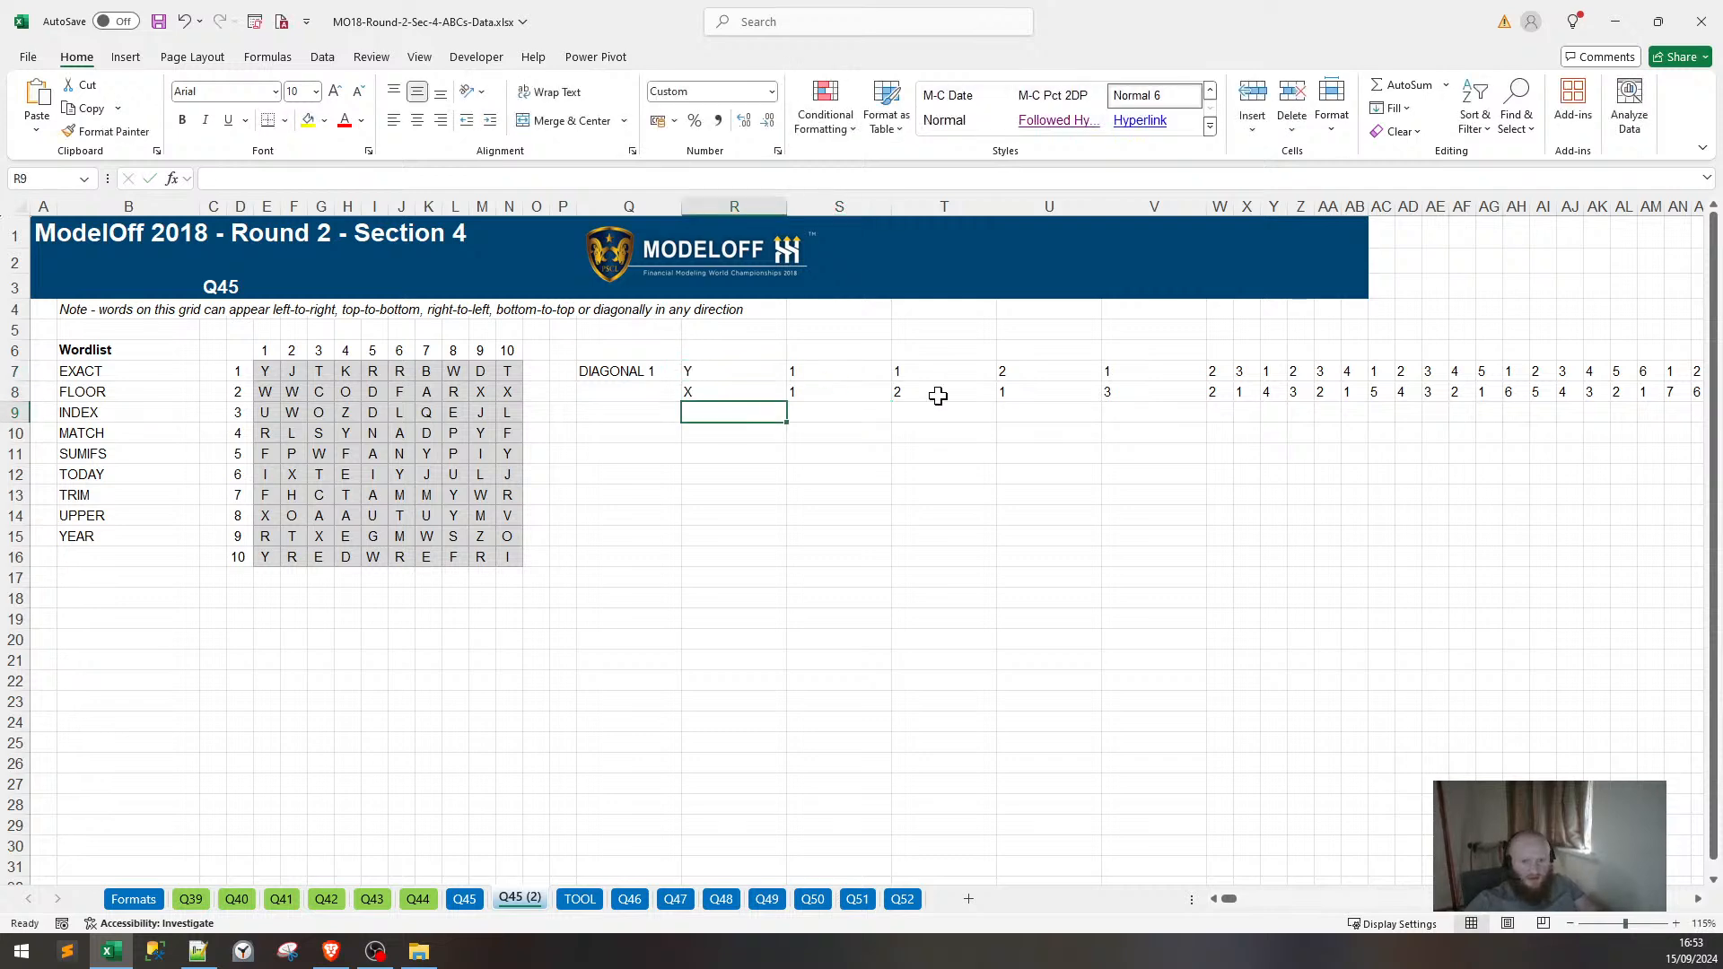
{"action": "key", "text": "Up"}
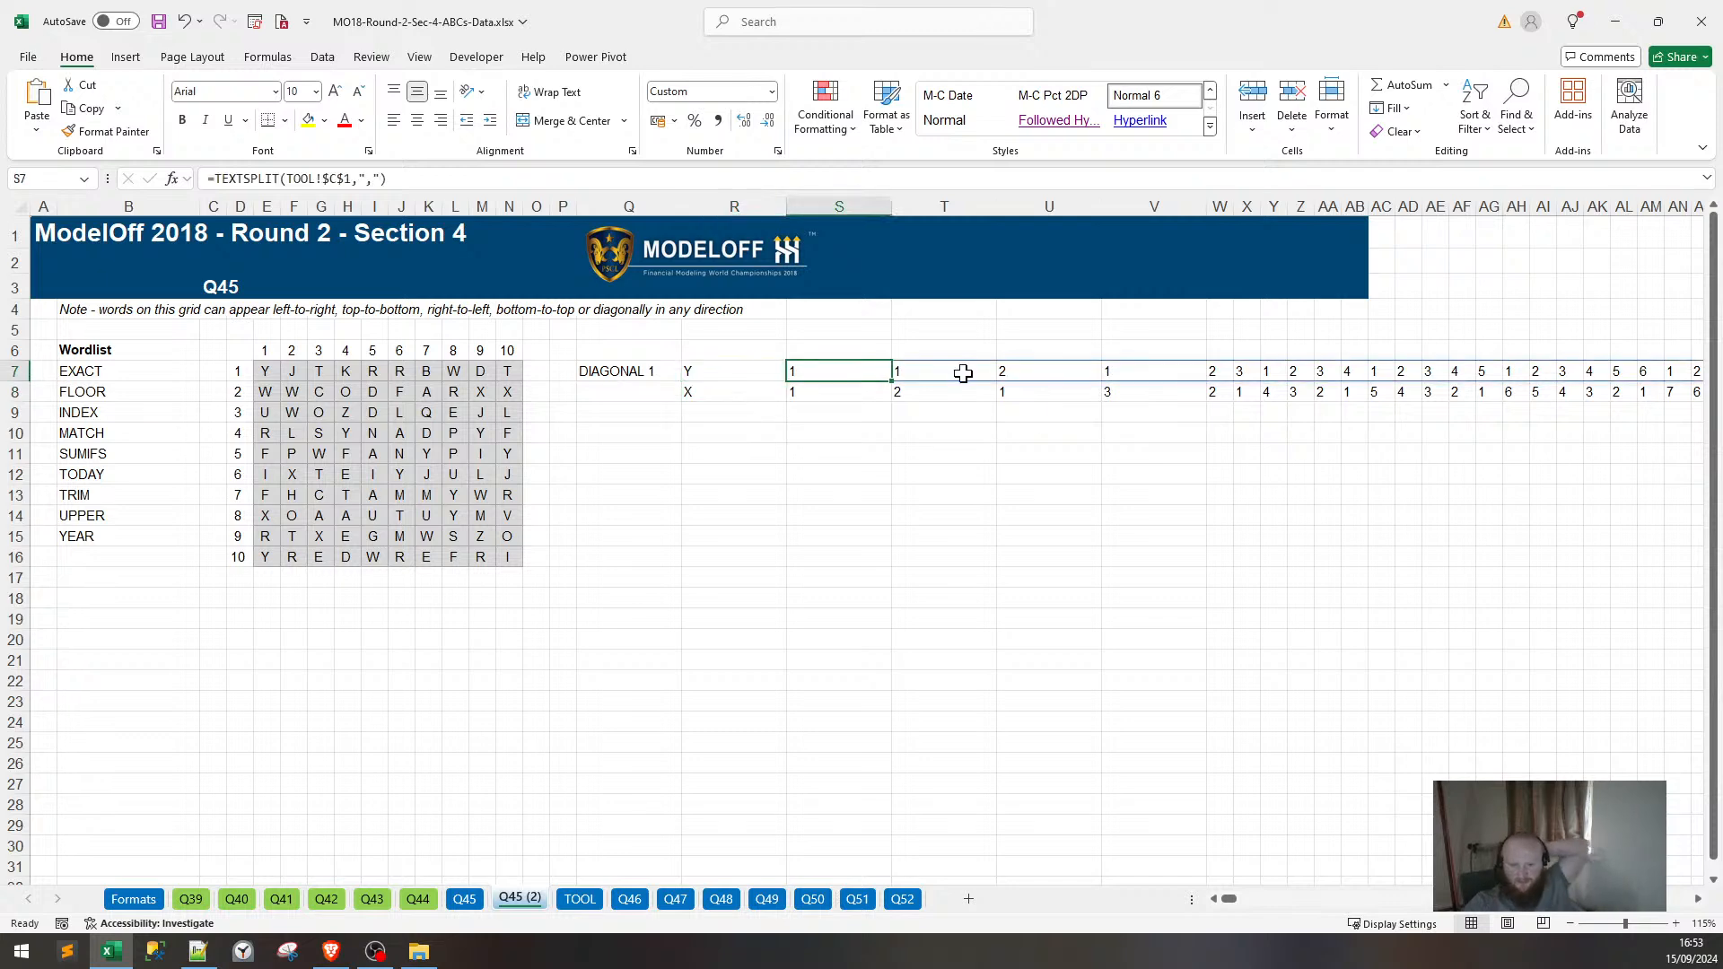
{"action": "left_click", "coordinate": [692, 412]}
{"action": "left_click", "coordinate": [823, 372]}
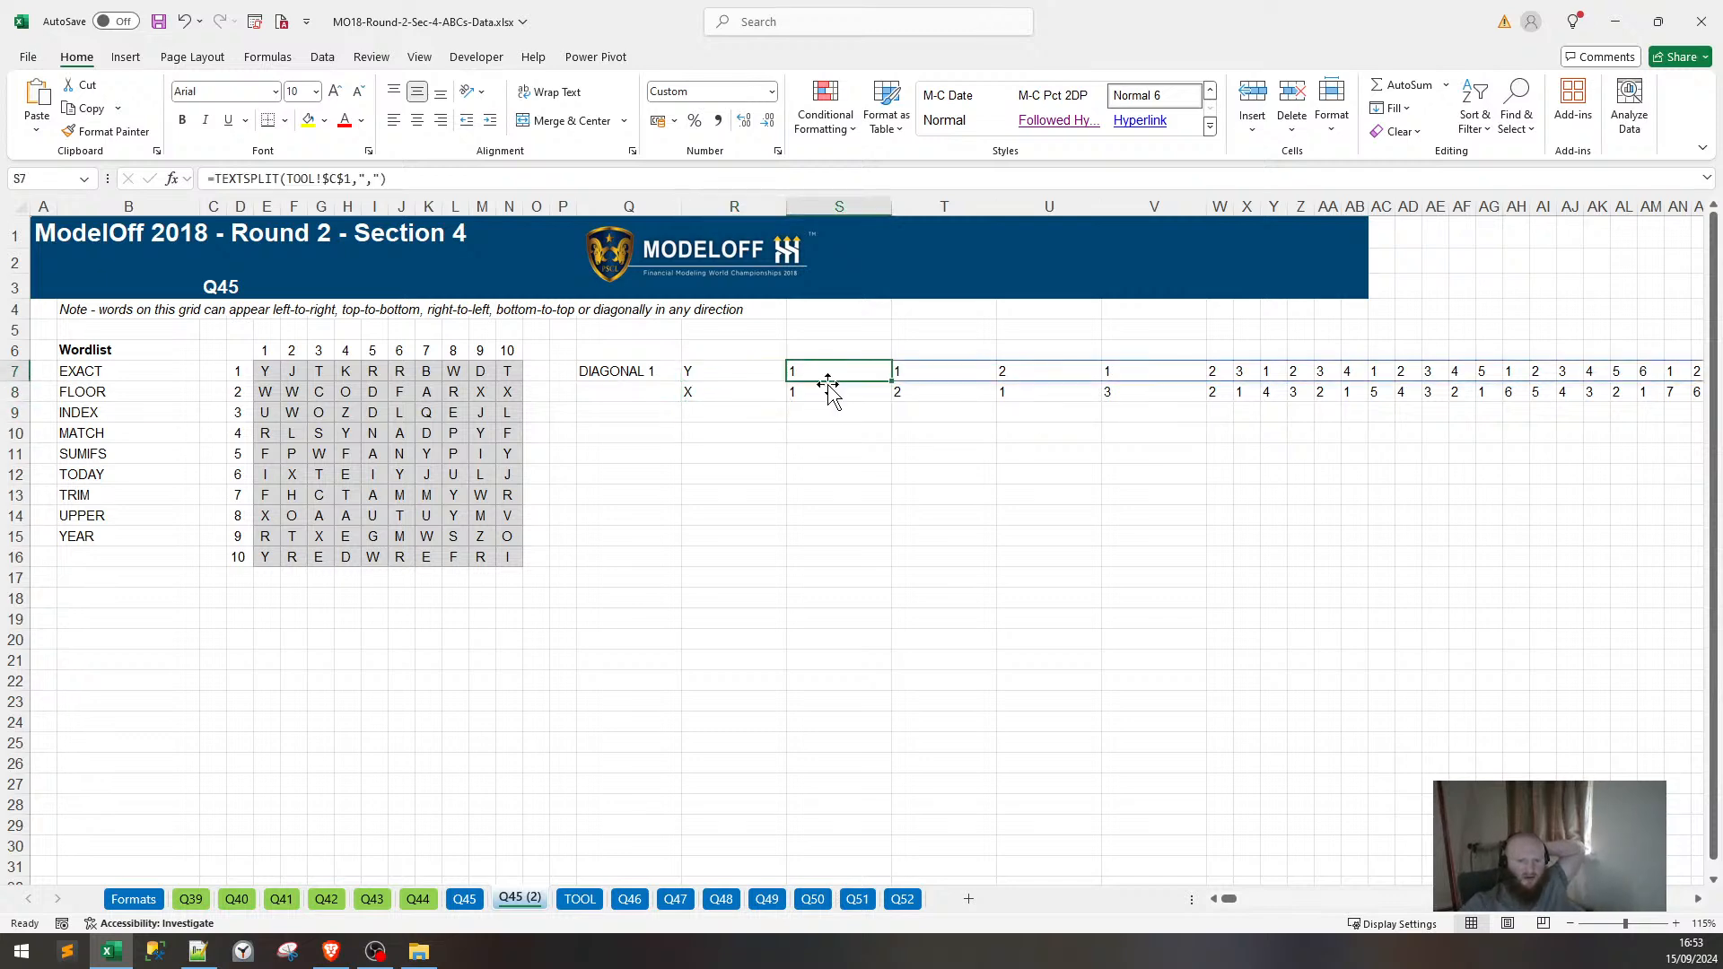
{"action": "left_click_drag", "start_coordinate": [389, 179], "coordinate": [208, 178]}
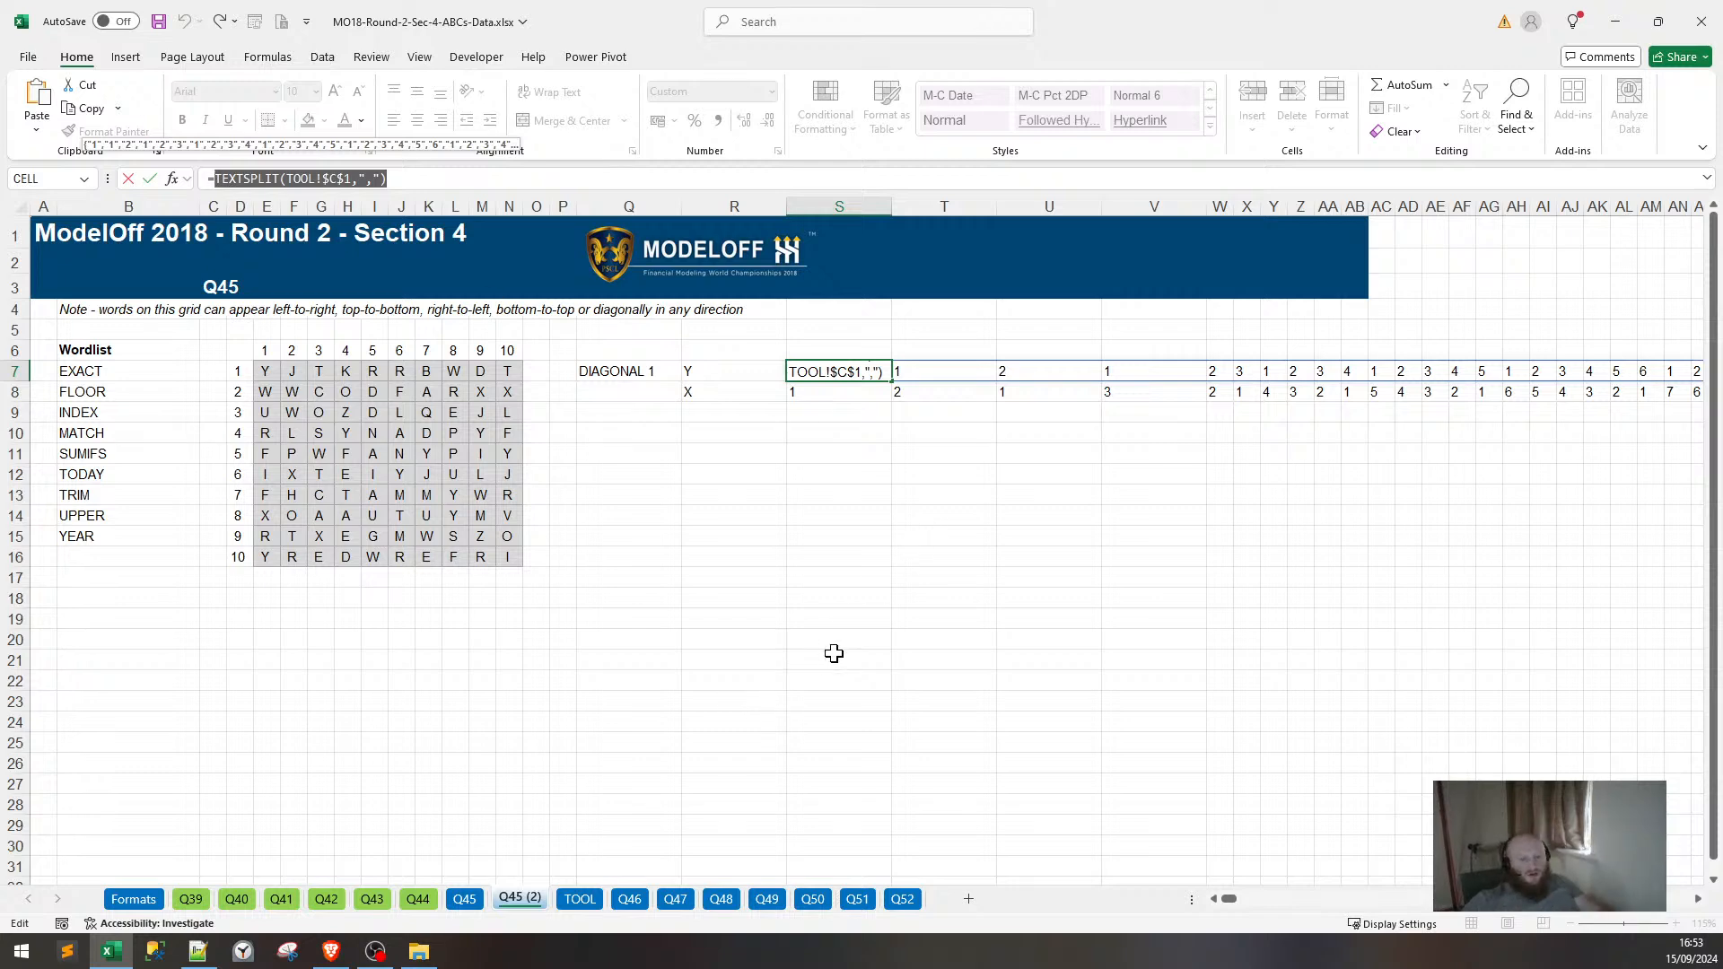
{"action": "key", "text": "Escape"}
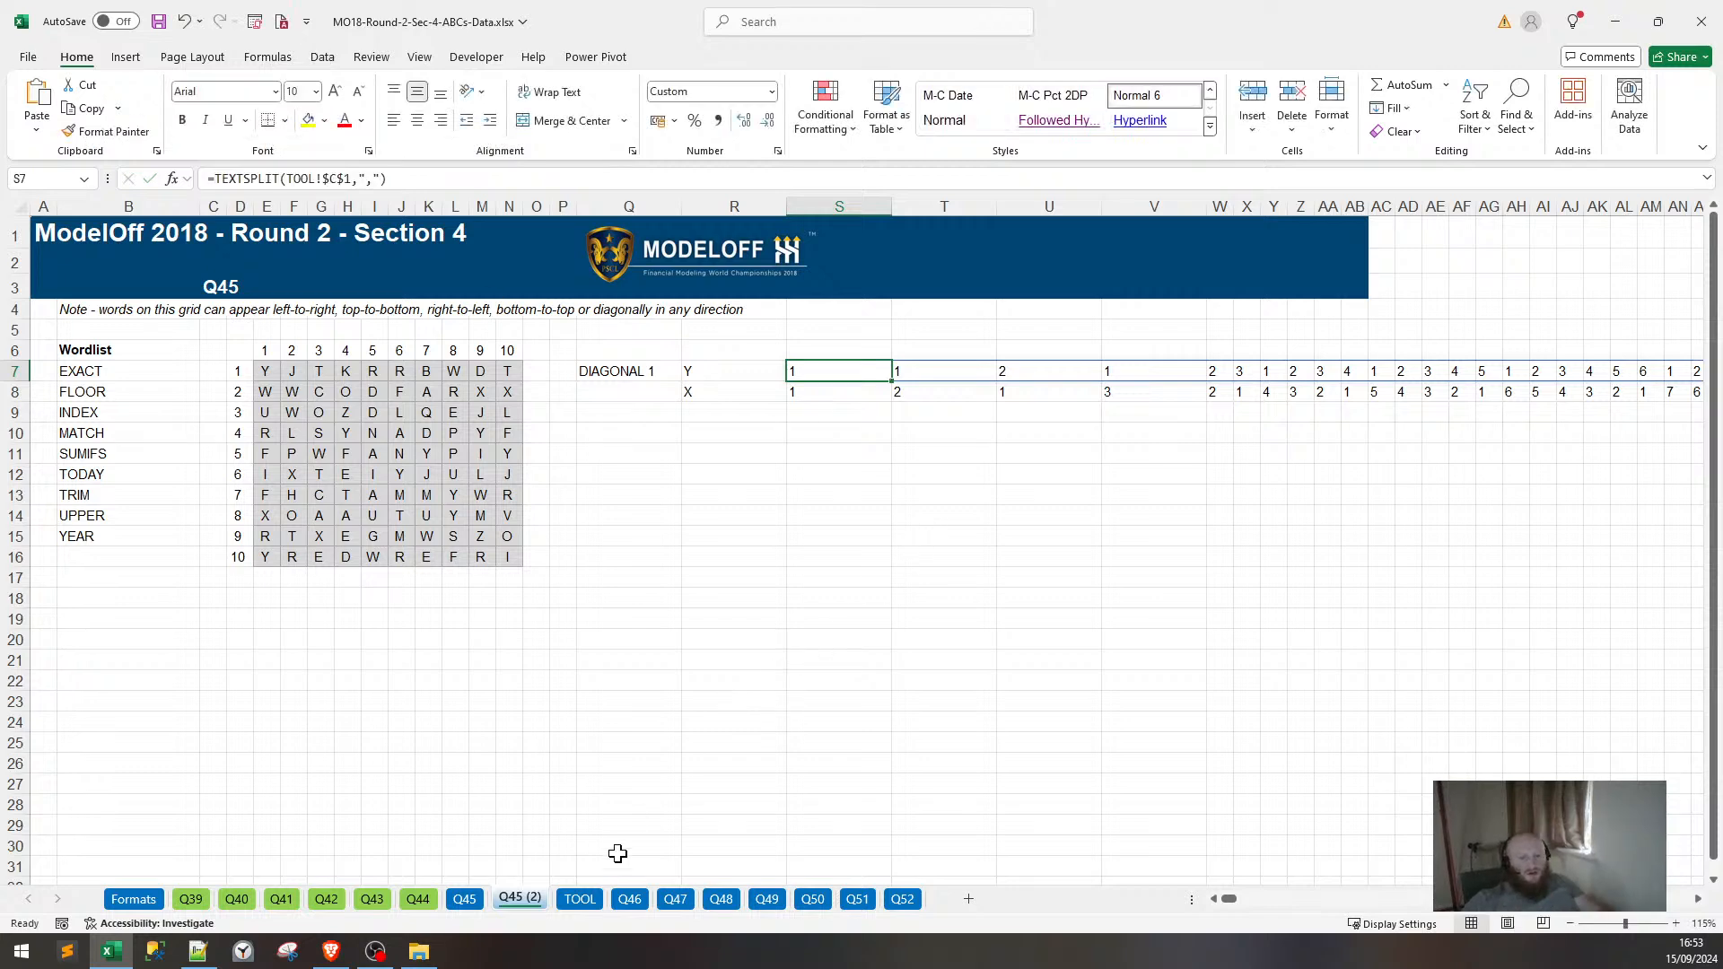
{"action": "left_click", "coordinate": [578, 905]}
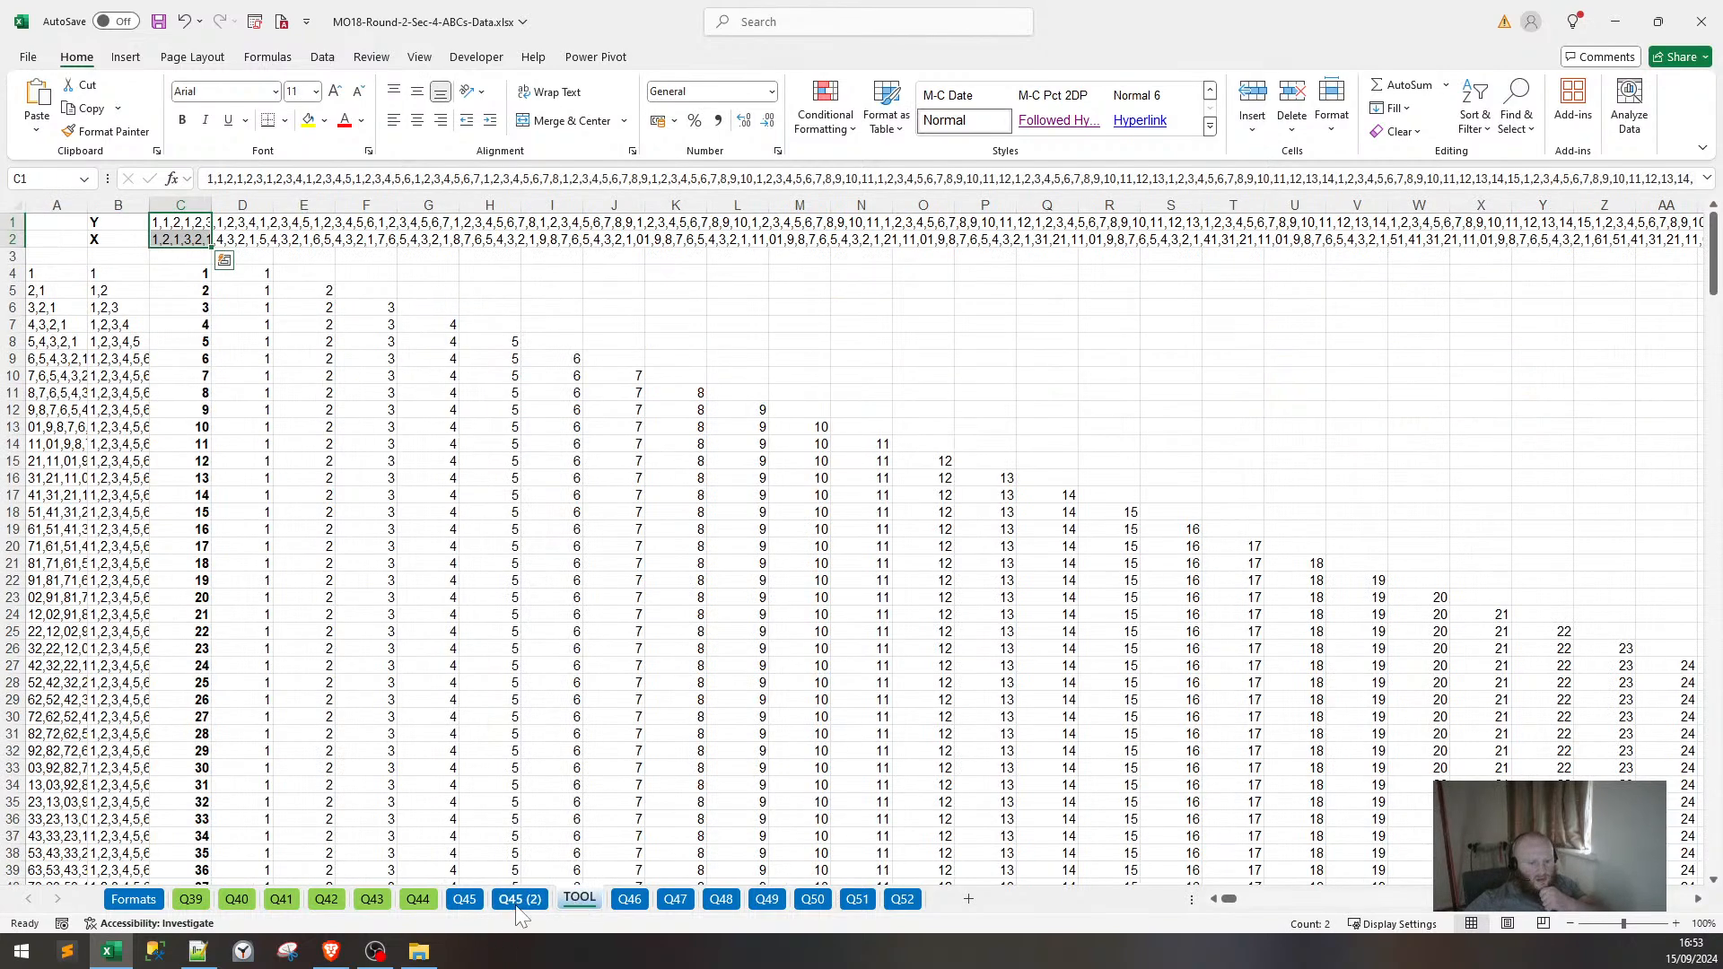
{"action": "left_click", "coordinate": [457, 898]}
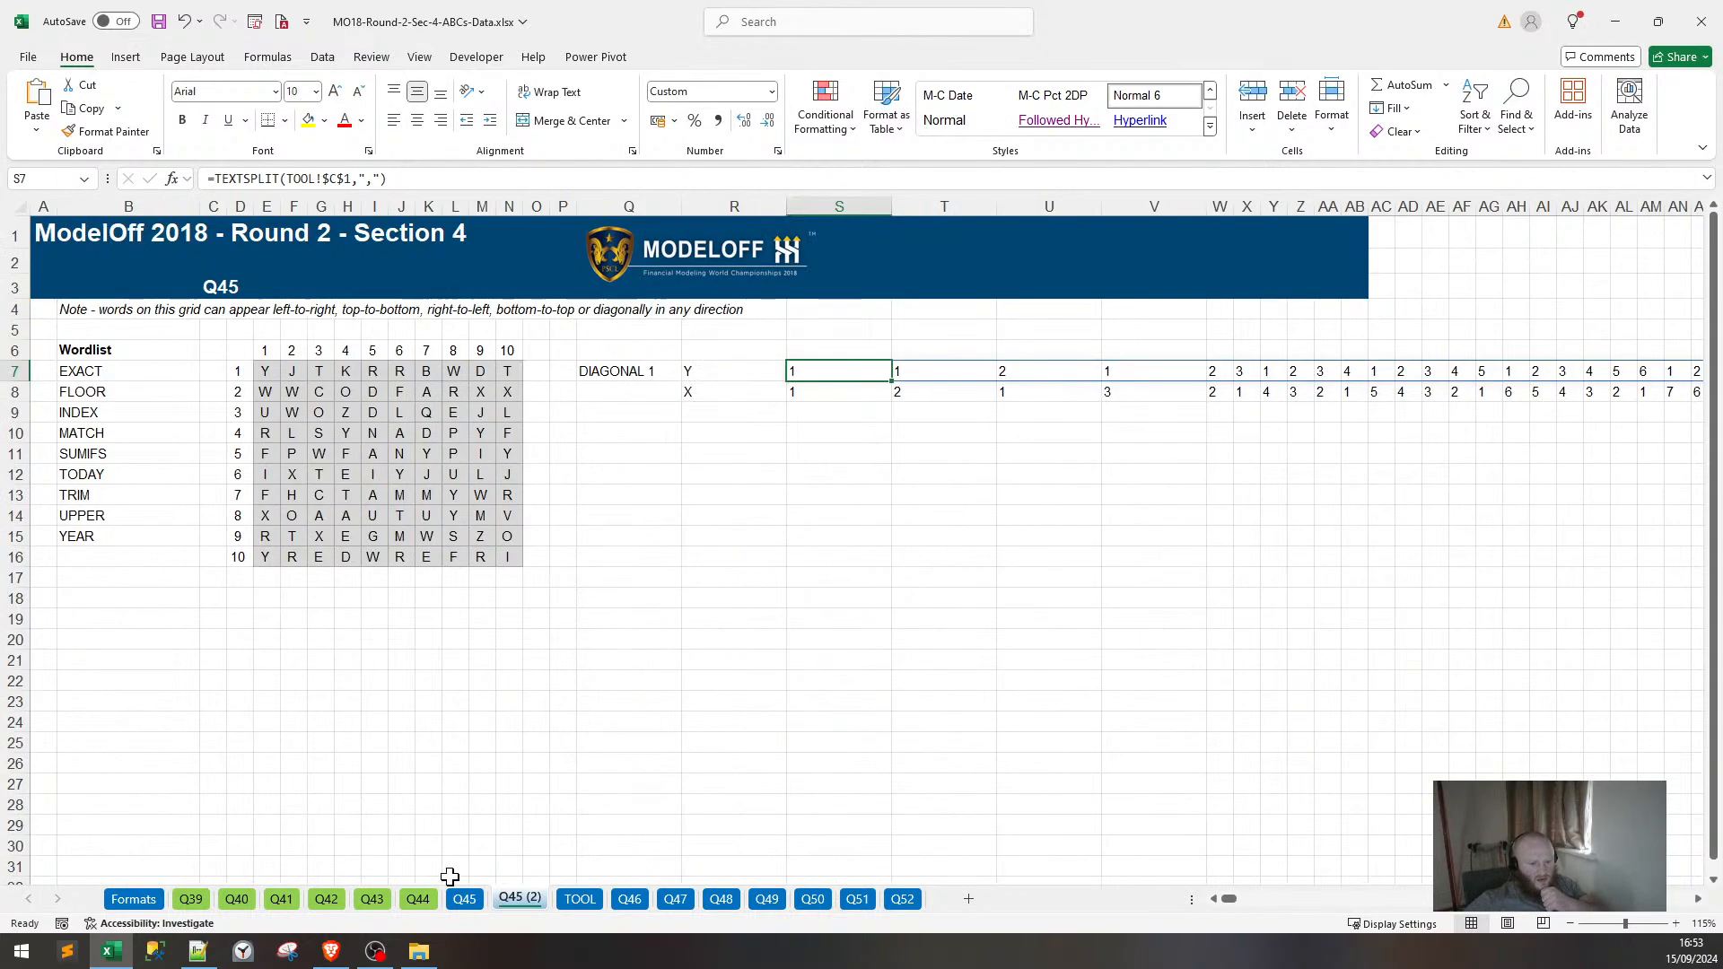
{"action": "left_click", "coordinate": [565, 898]}
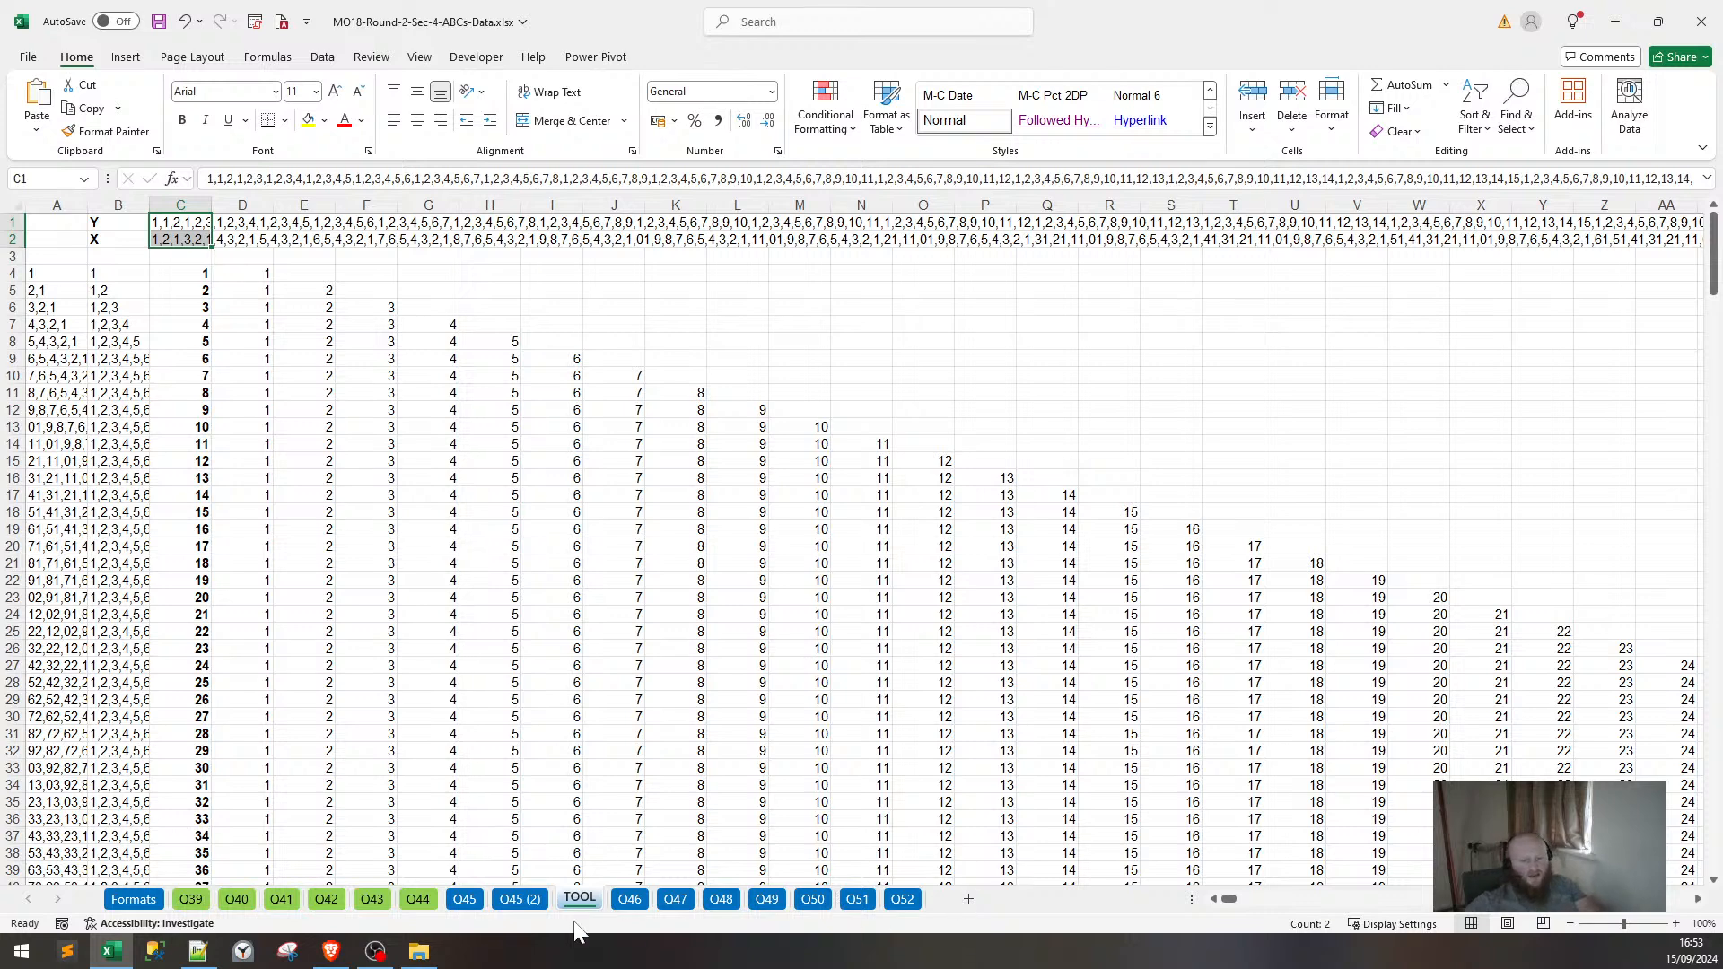
{"action": "left_click", "coordinate": [521, 898]}
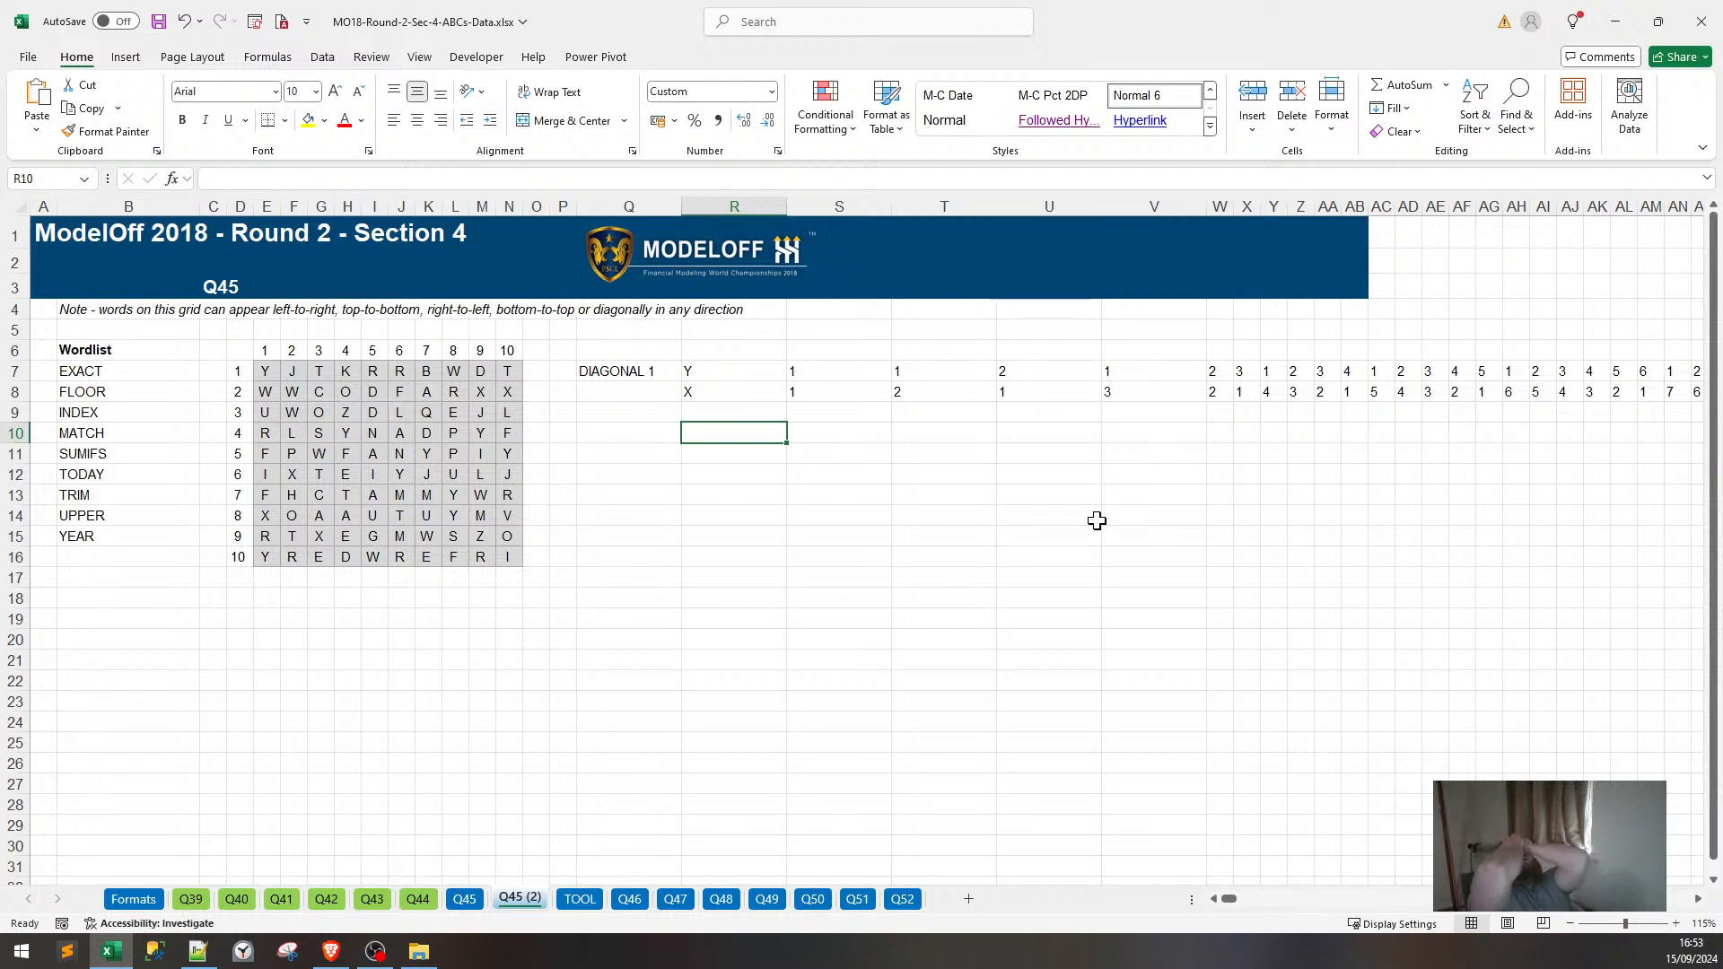
Enter =(S7-1)&S8 in S9, giving the key 01.
{"action": "left_click", "coordinate": [869, 416]}
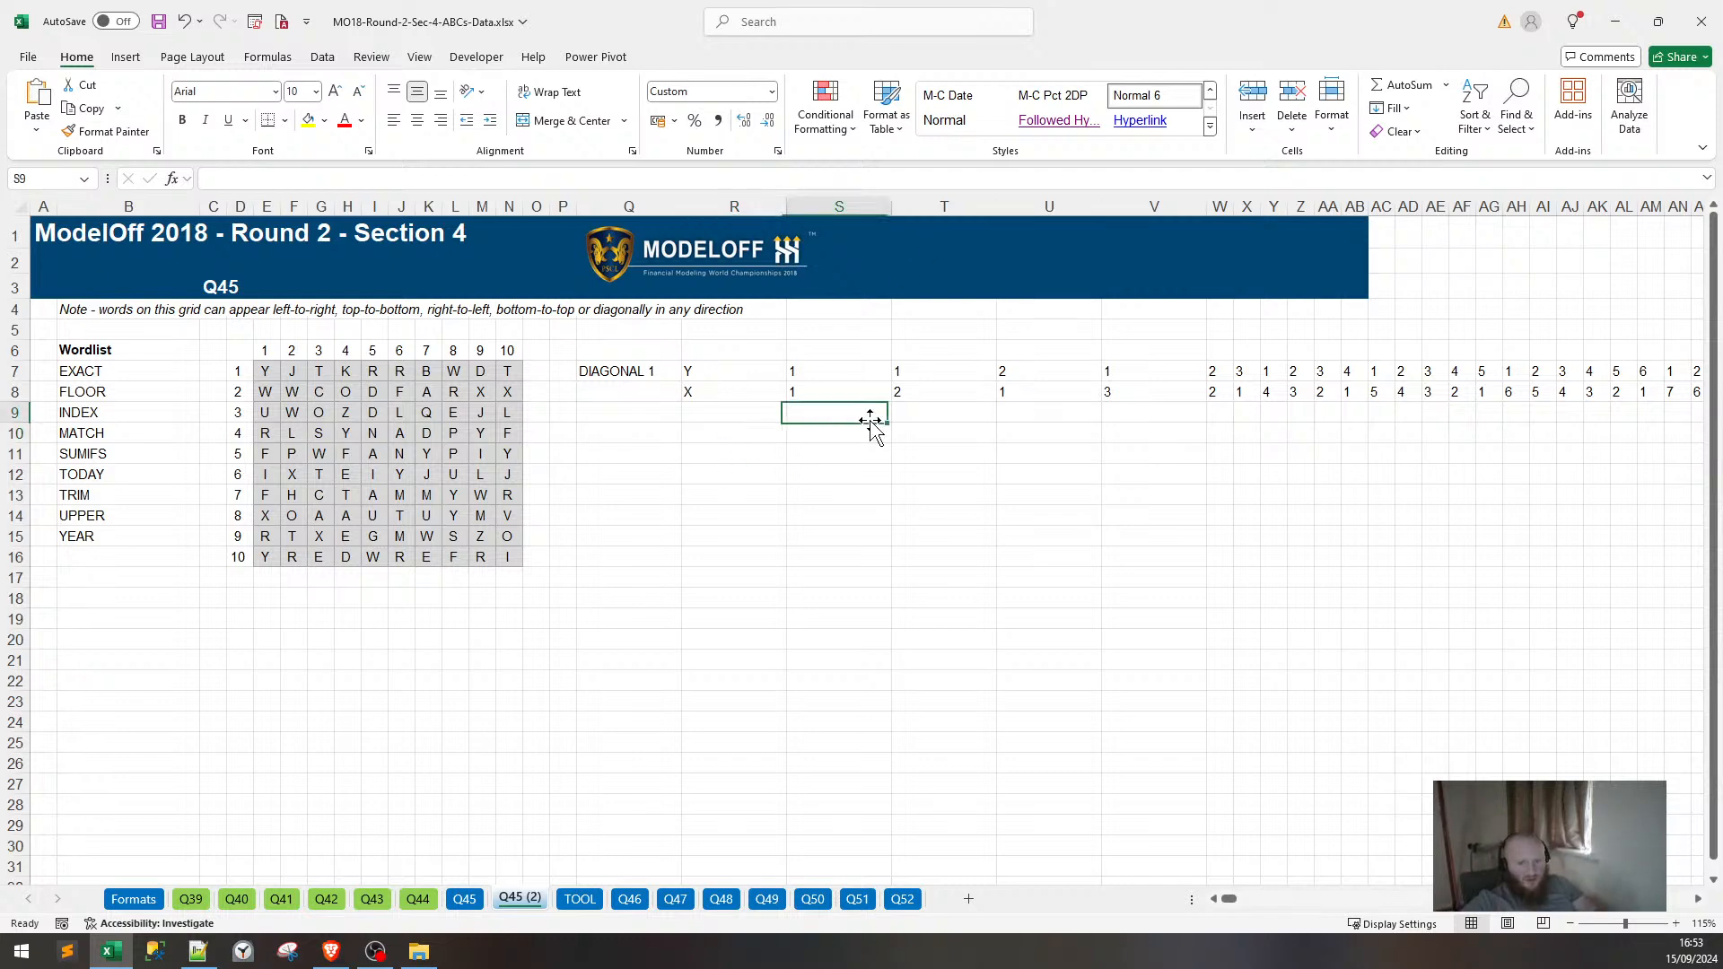
{"action": "type", "text": "="}
{"action": "key", "text": "Up"}
{"action": "key", "text": "Up"}
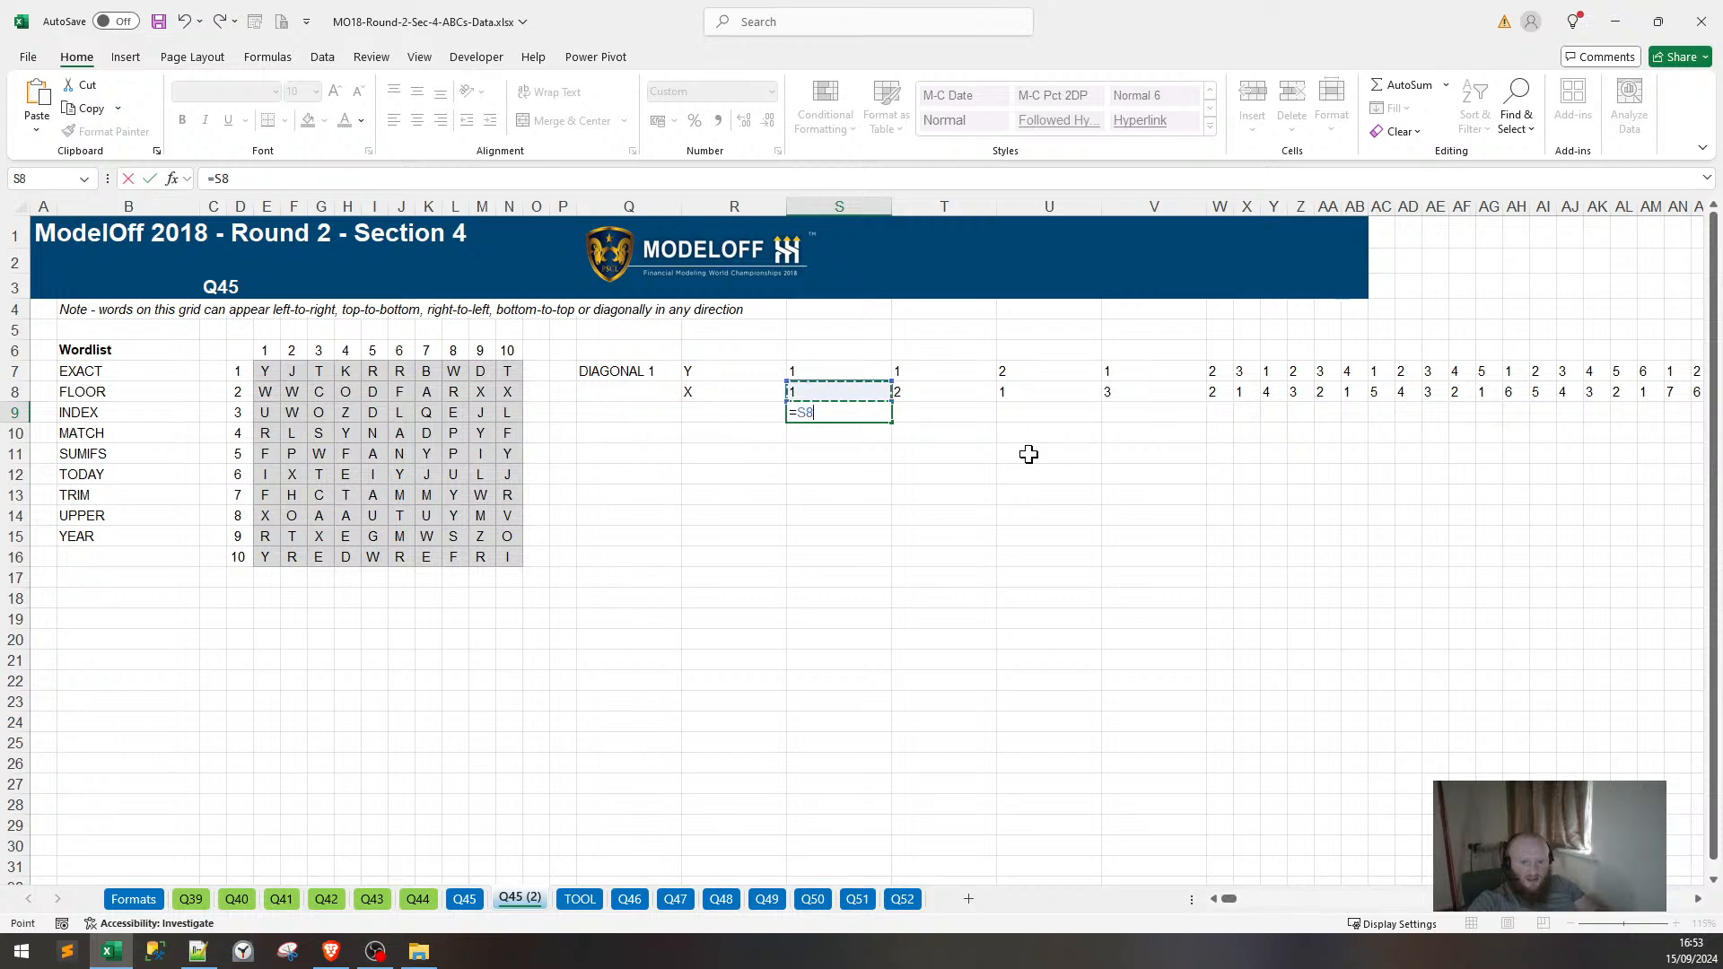
{"action": "type", "text": "-1"}
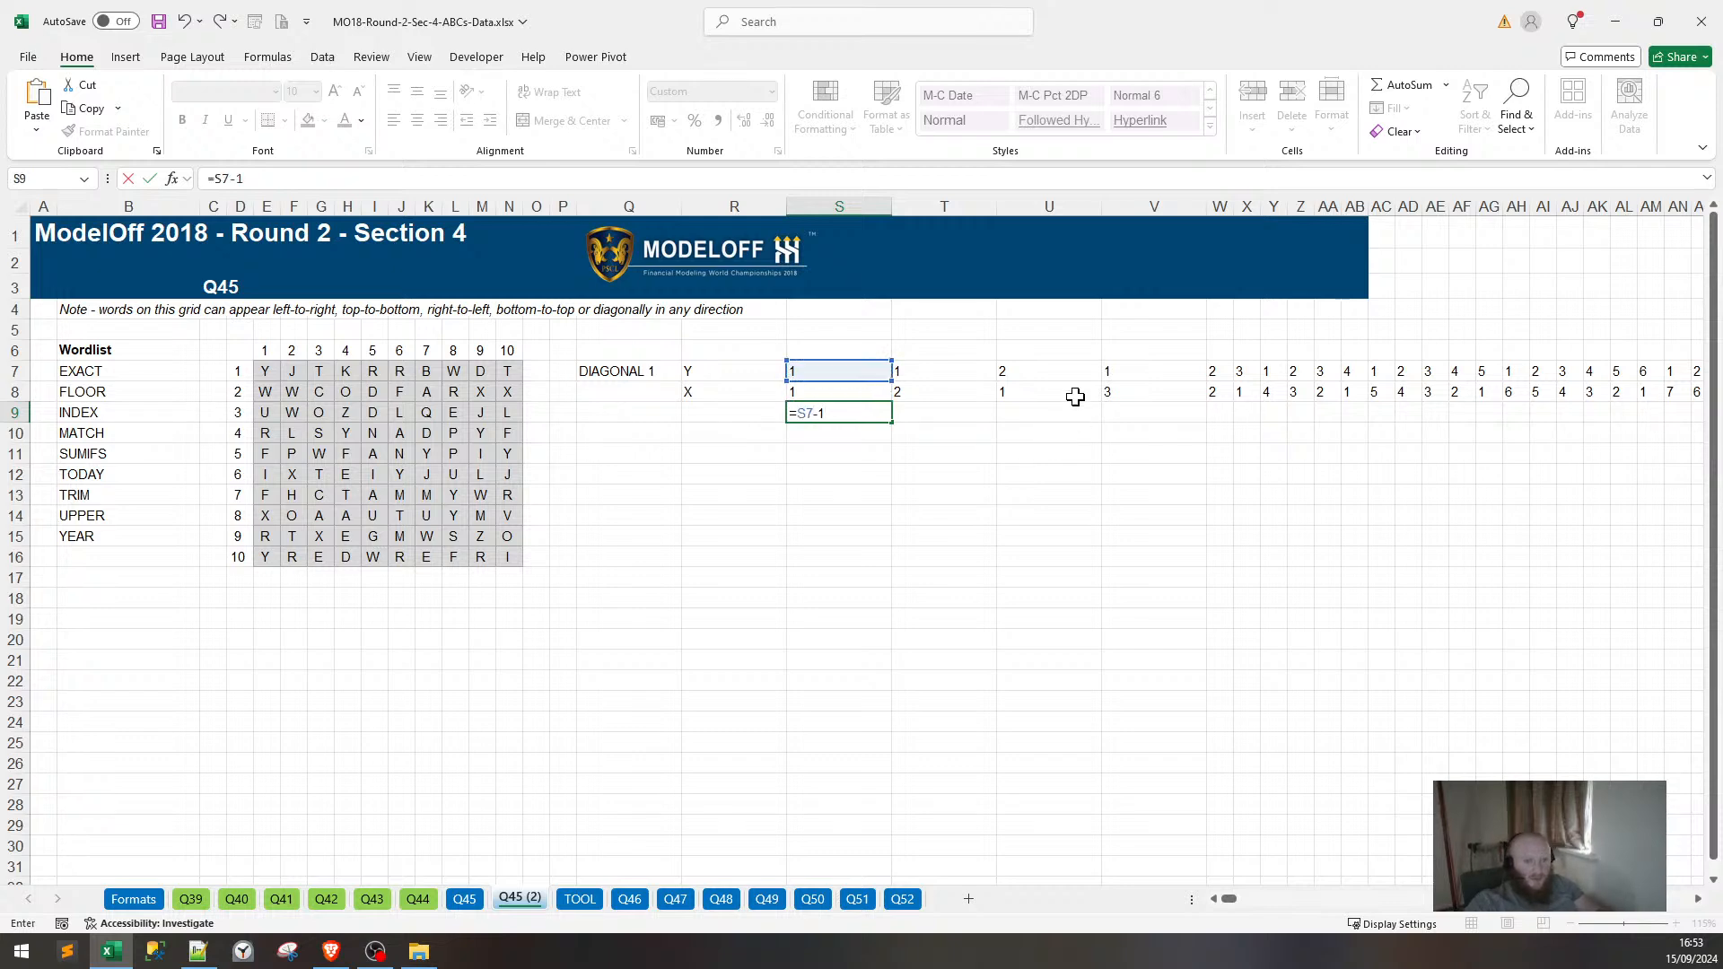
{"action": "left_click", "coordinate": [215, 178]}
{"action": "type", "text": "("}
{"action": "key", "text": "End"}
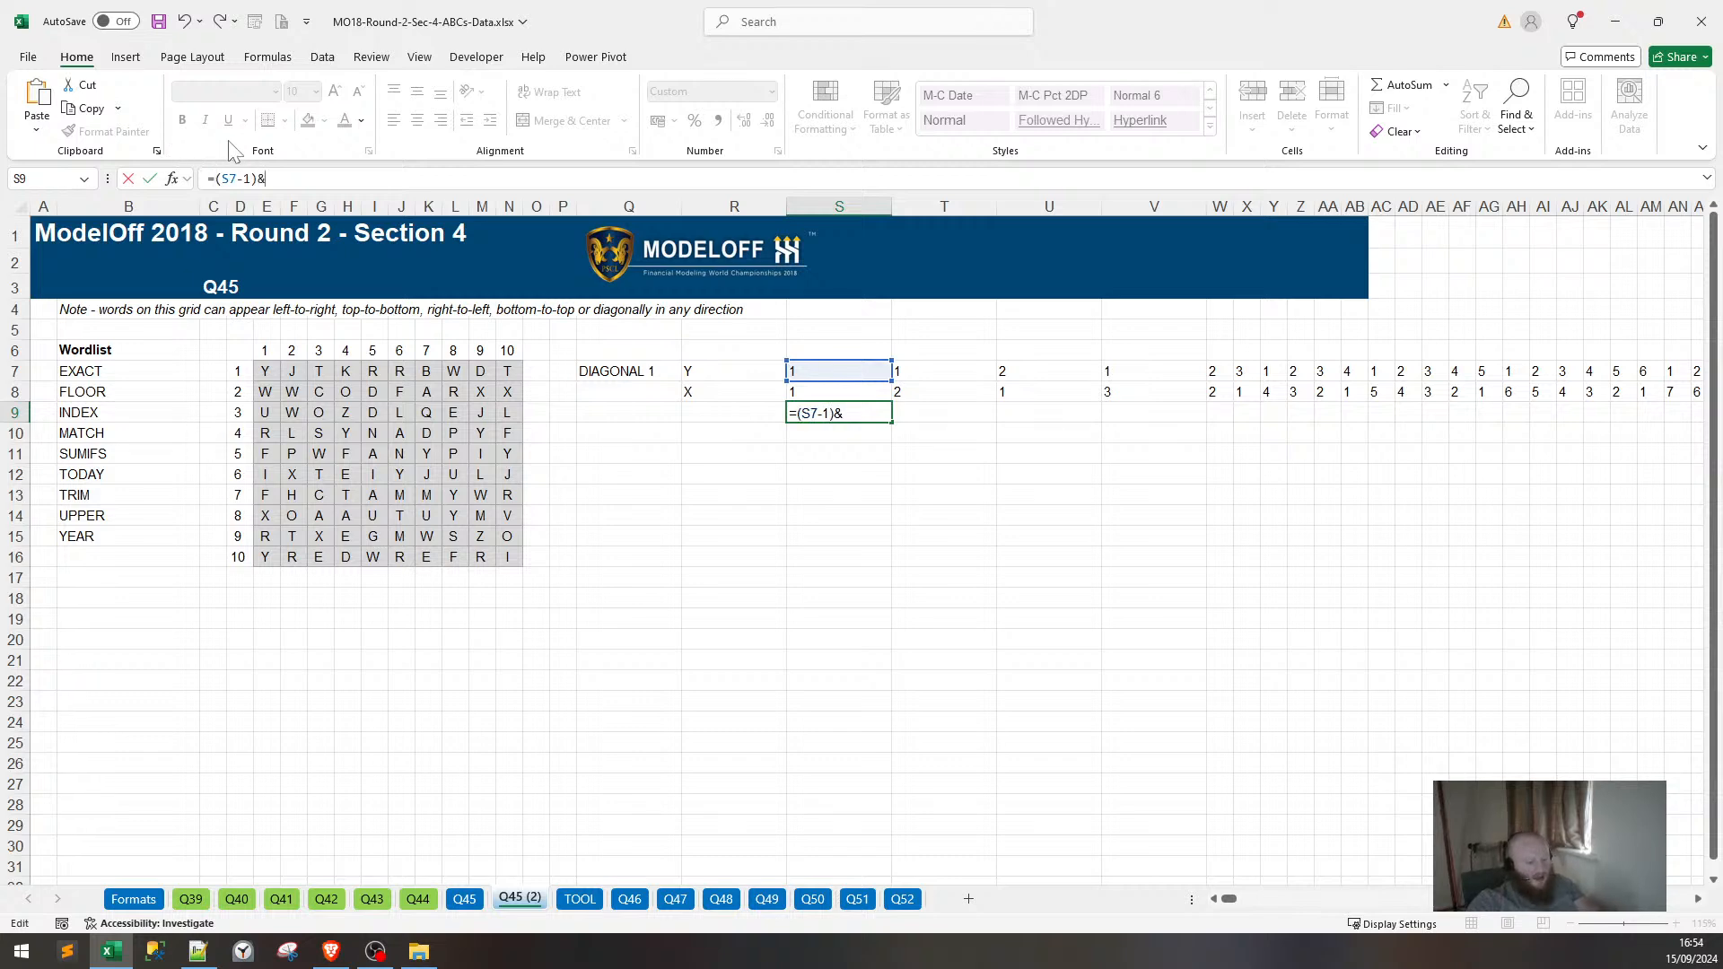
{"action": "type", "text": ")&"}
{"action": "left_click", "coordinate": [826, 393]}
{"action": "key", "text": "Return"}
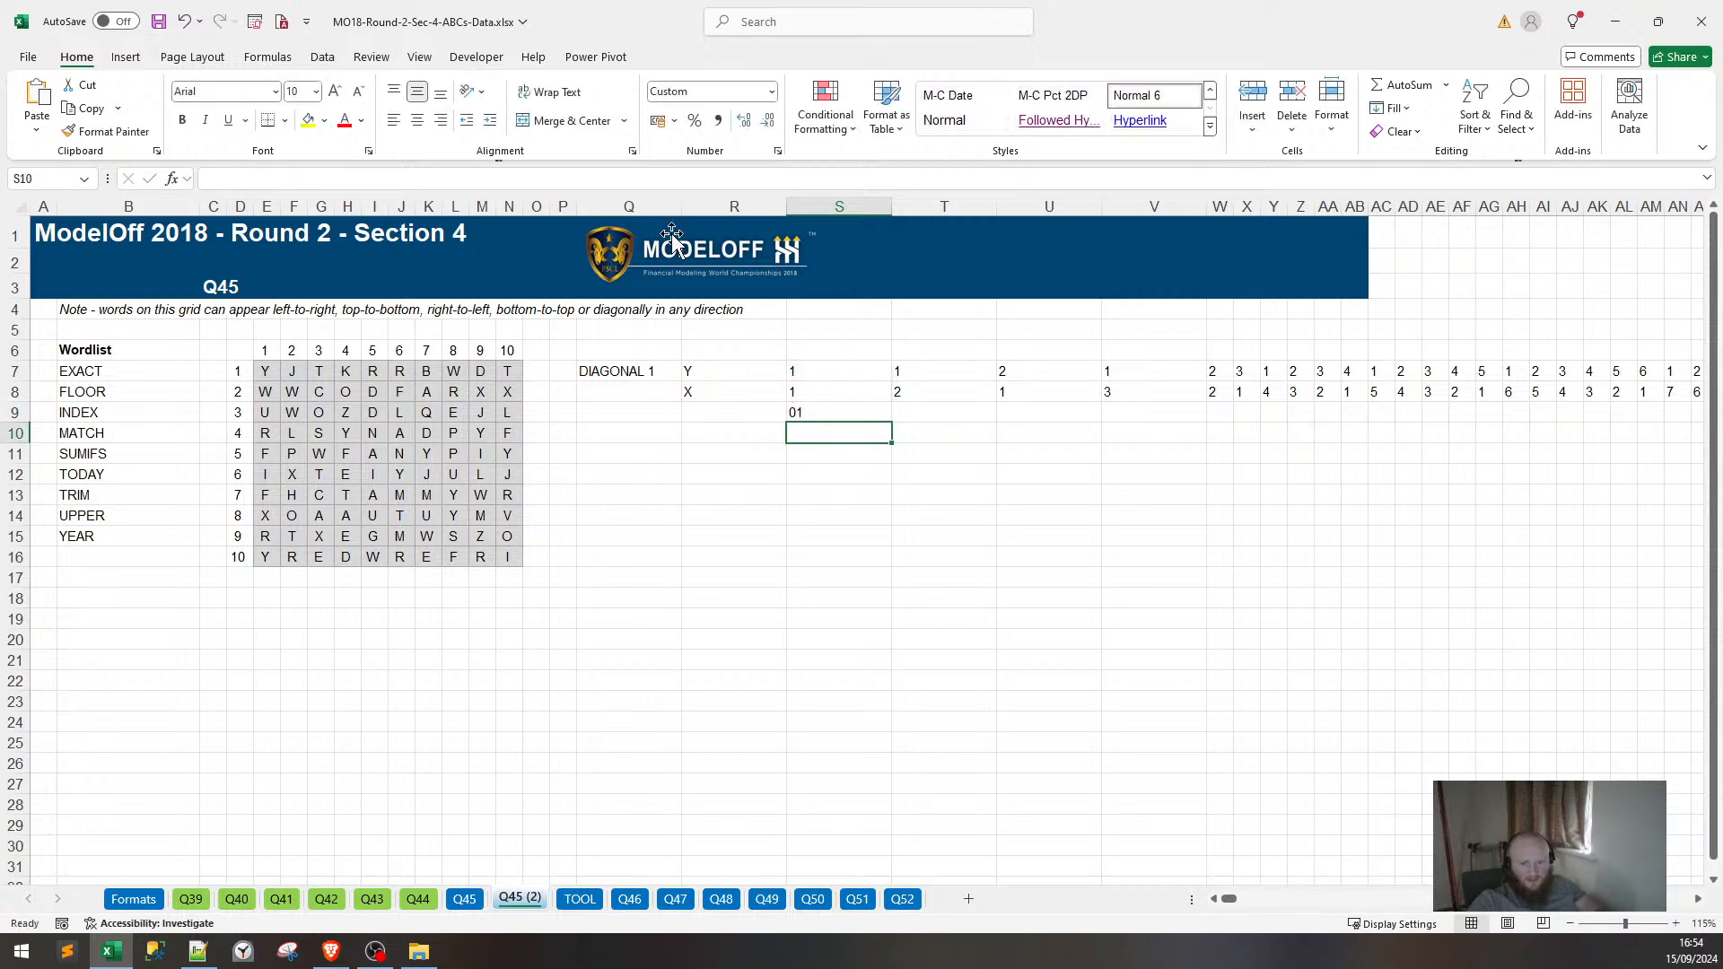
Fill the key formula across S9:Y9 and check the resulting keys 02, 11, 03, 12, 21, 04.
{"action": "left_click", "coordinate": [877, 409]}
{"action": "left_click_drag", "start_coordinate": [892, 421], "coordinate": [1289, 414]}
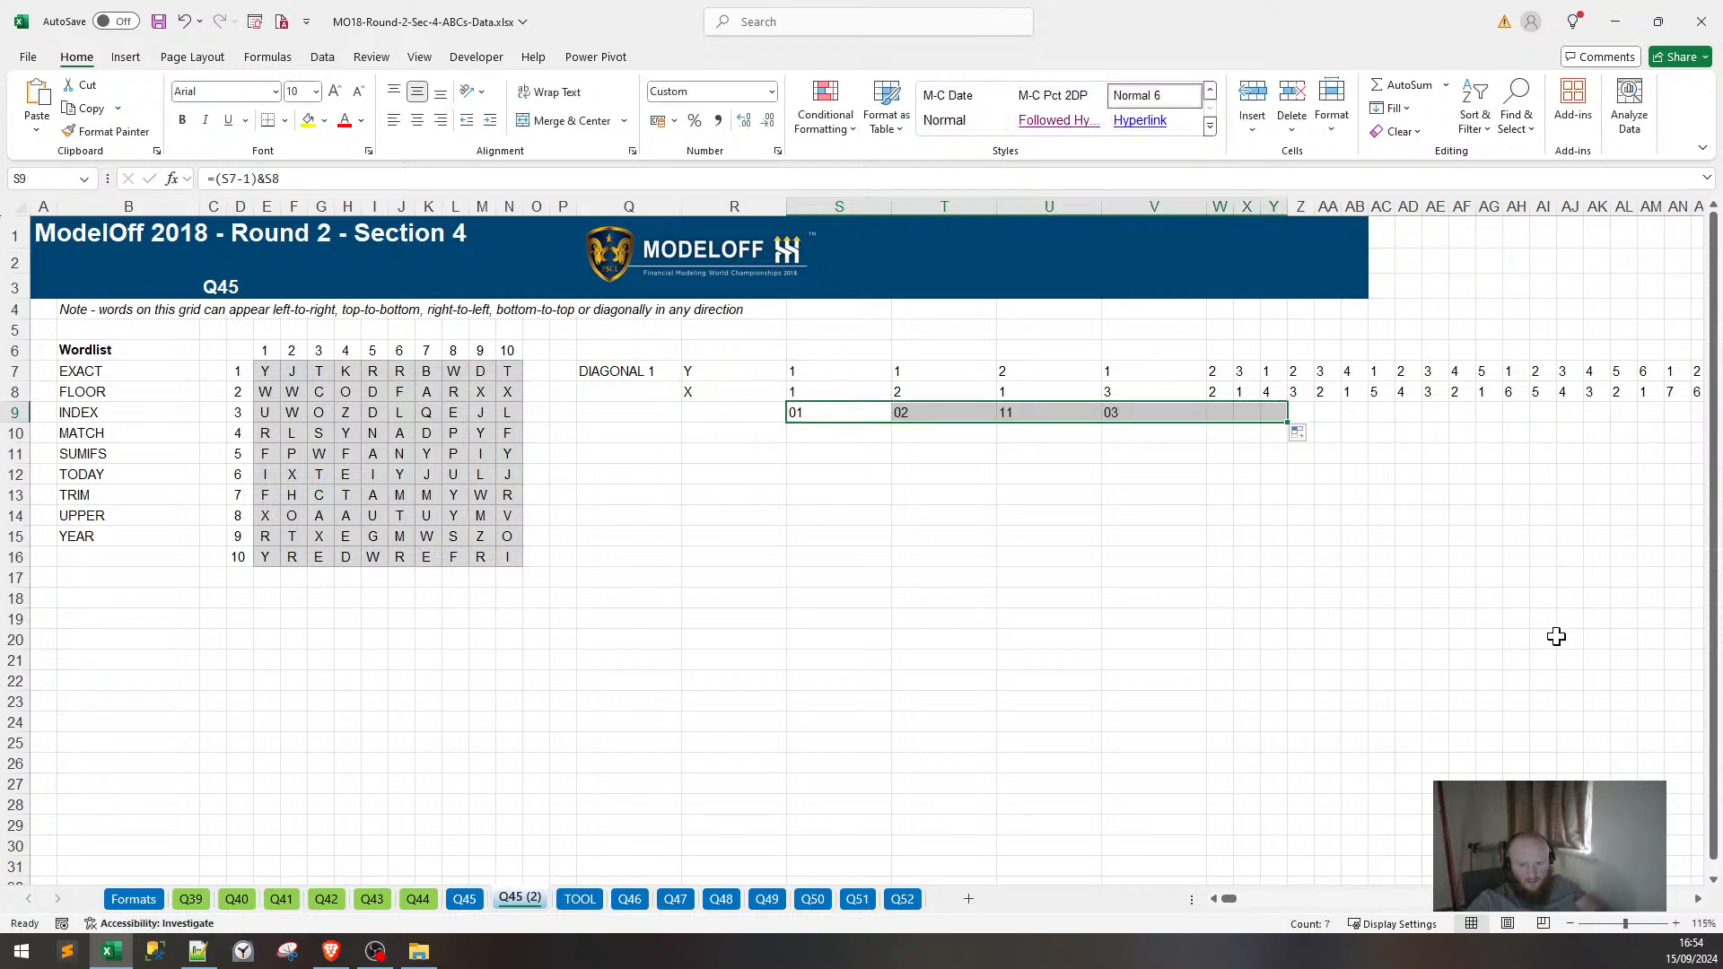
{"action": "left_click", "coordinate": [1156, 435]}
{"action": "left_click", "coordinate": [964, 424]}
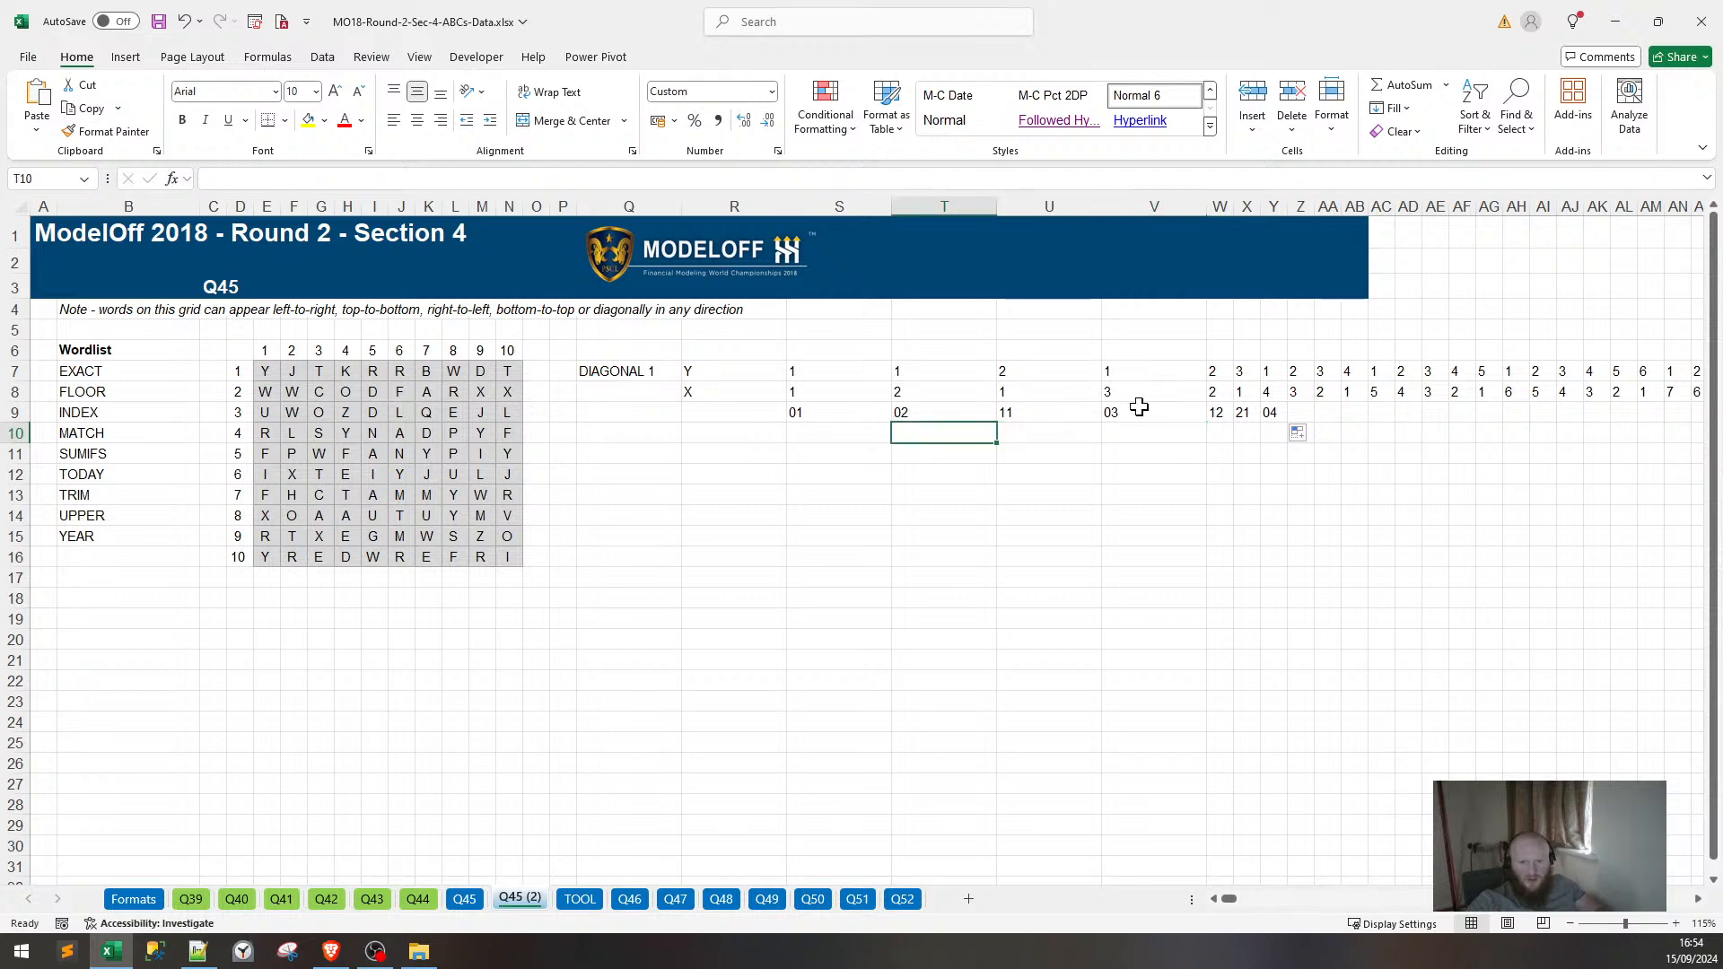
{"action": "left_click_drag", "start_coordinate": [1098, 414], "coordinate": [1150, 411]}
{"action": "left_click", "coordinate": [1221, 412]}
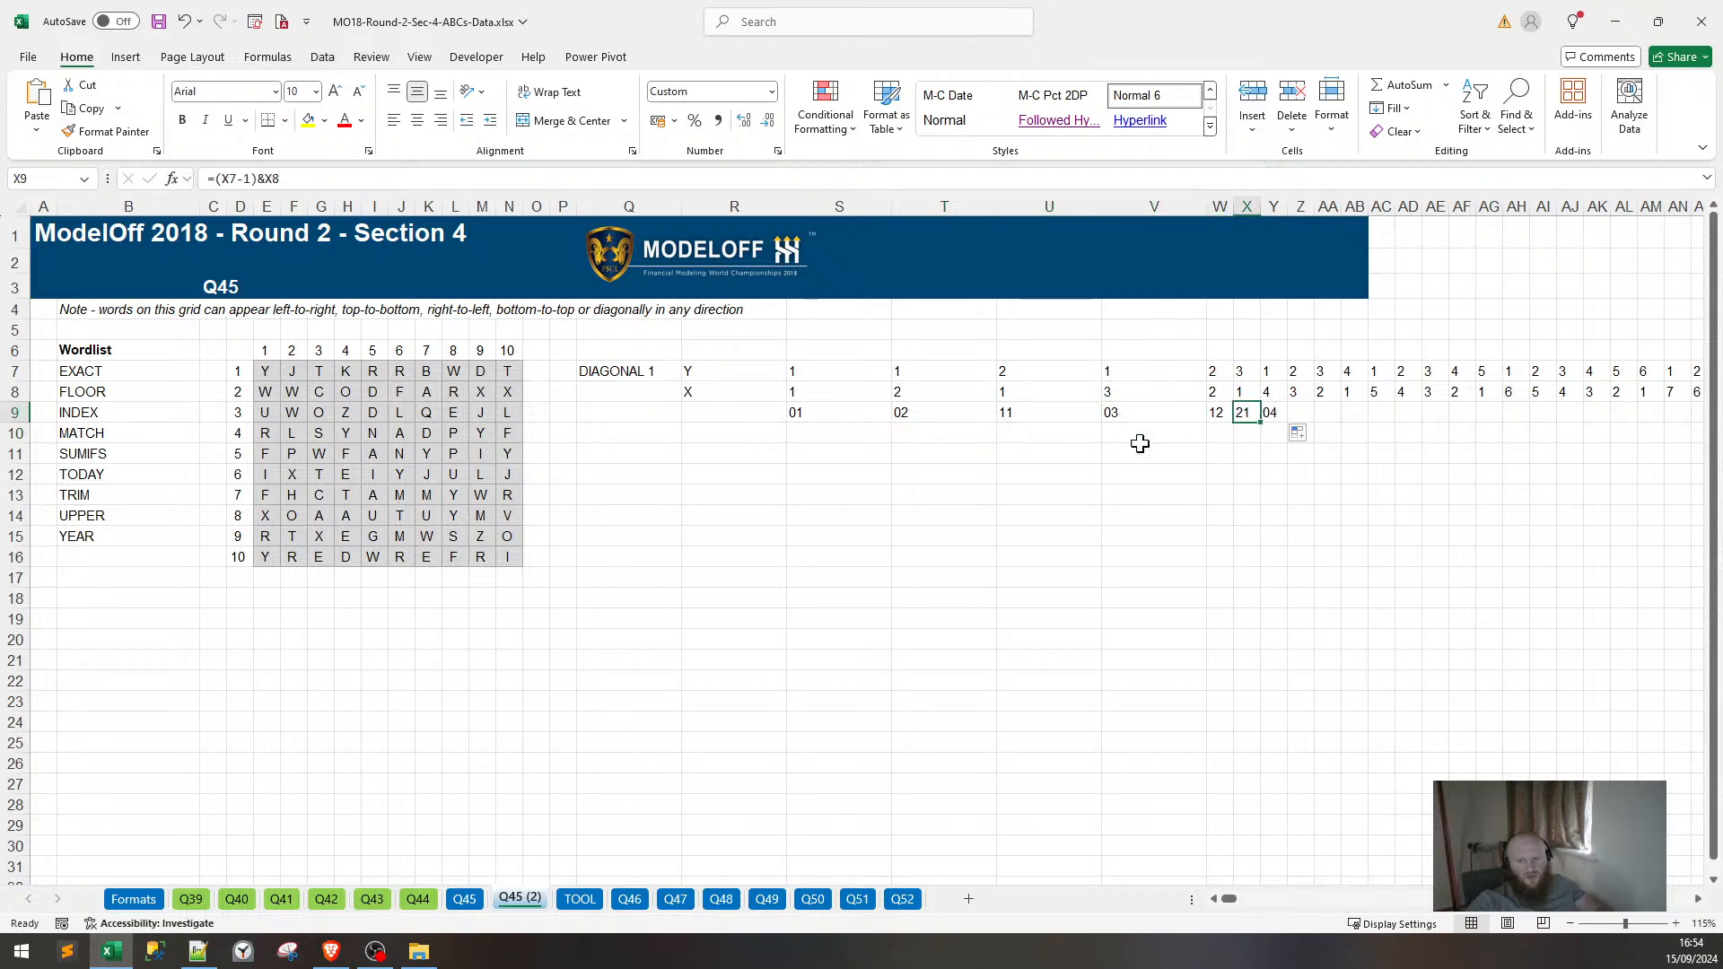
{"action": "left_click", "coordinate": [964, 456]}
Copy the TEXTSPLIT(TOOL!$C$1,",") text from S7's formula.
{"action": "left_click", "coordinate": [820, 412]}
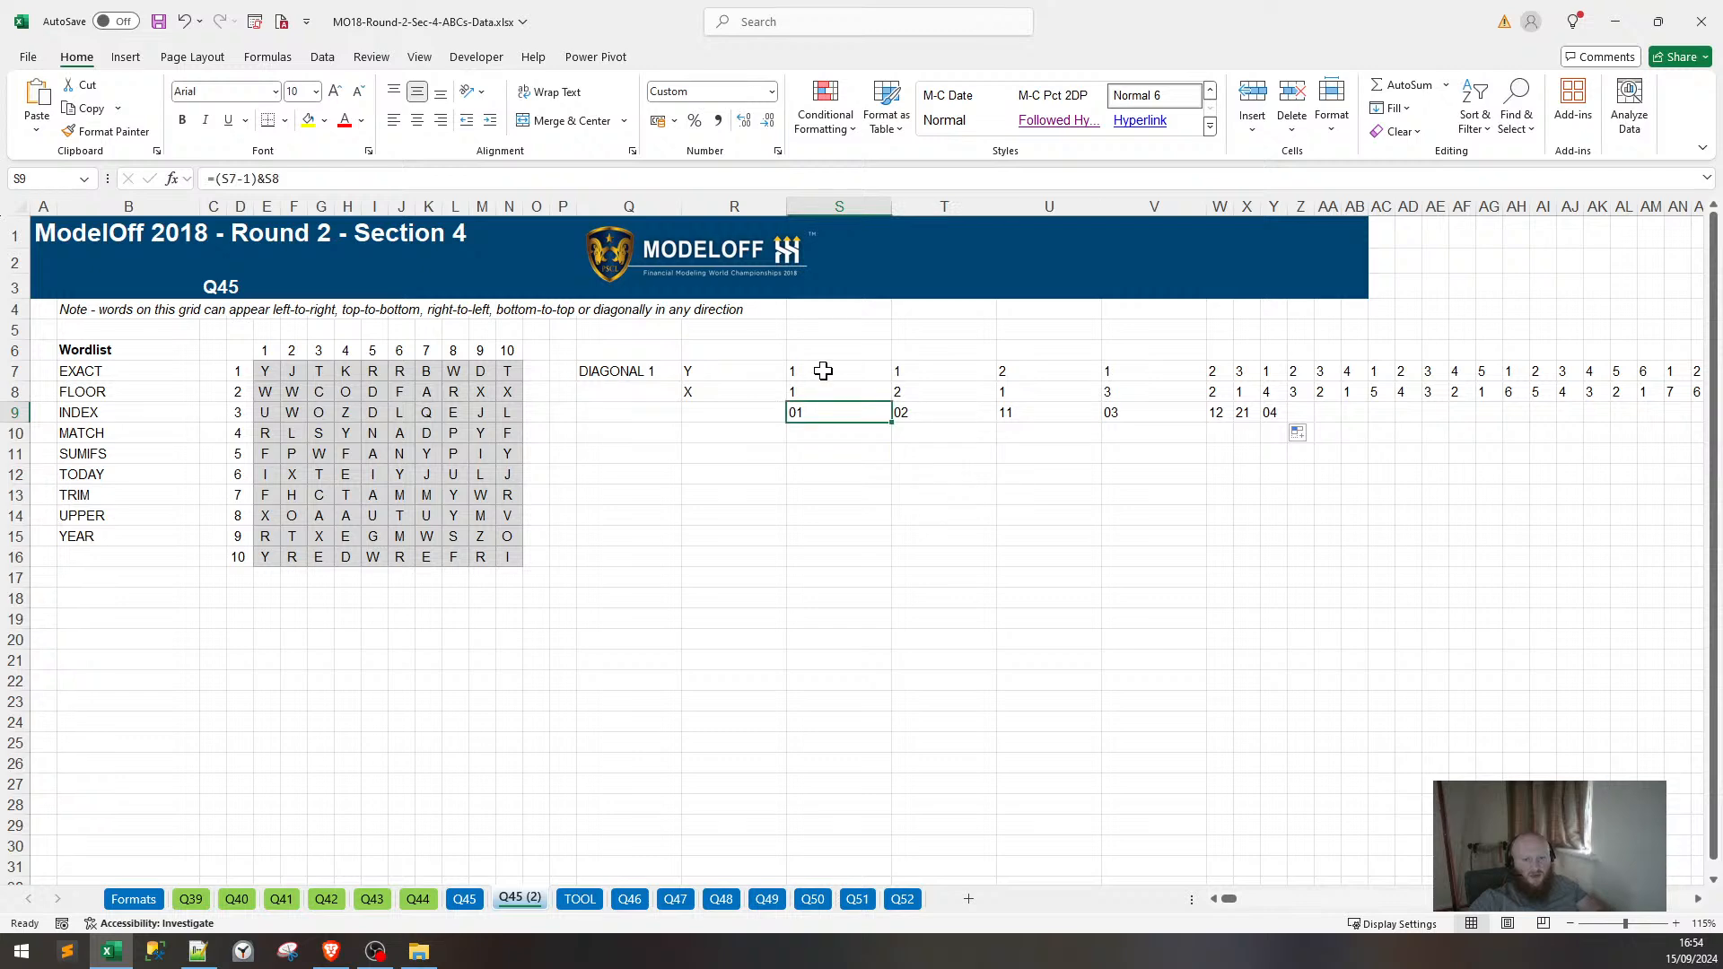
{"action": "left_click", "coordinate": [819, 369]}
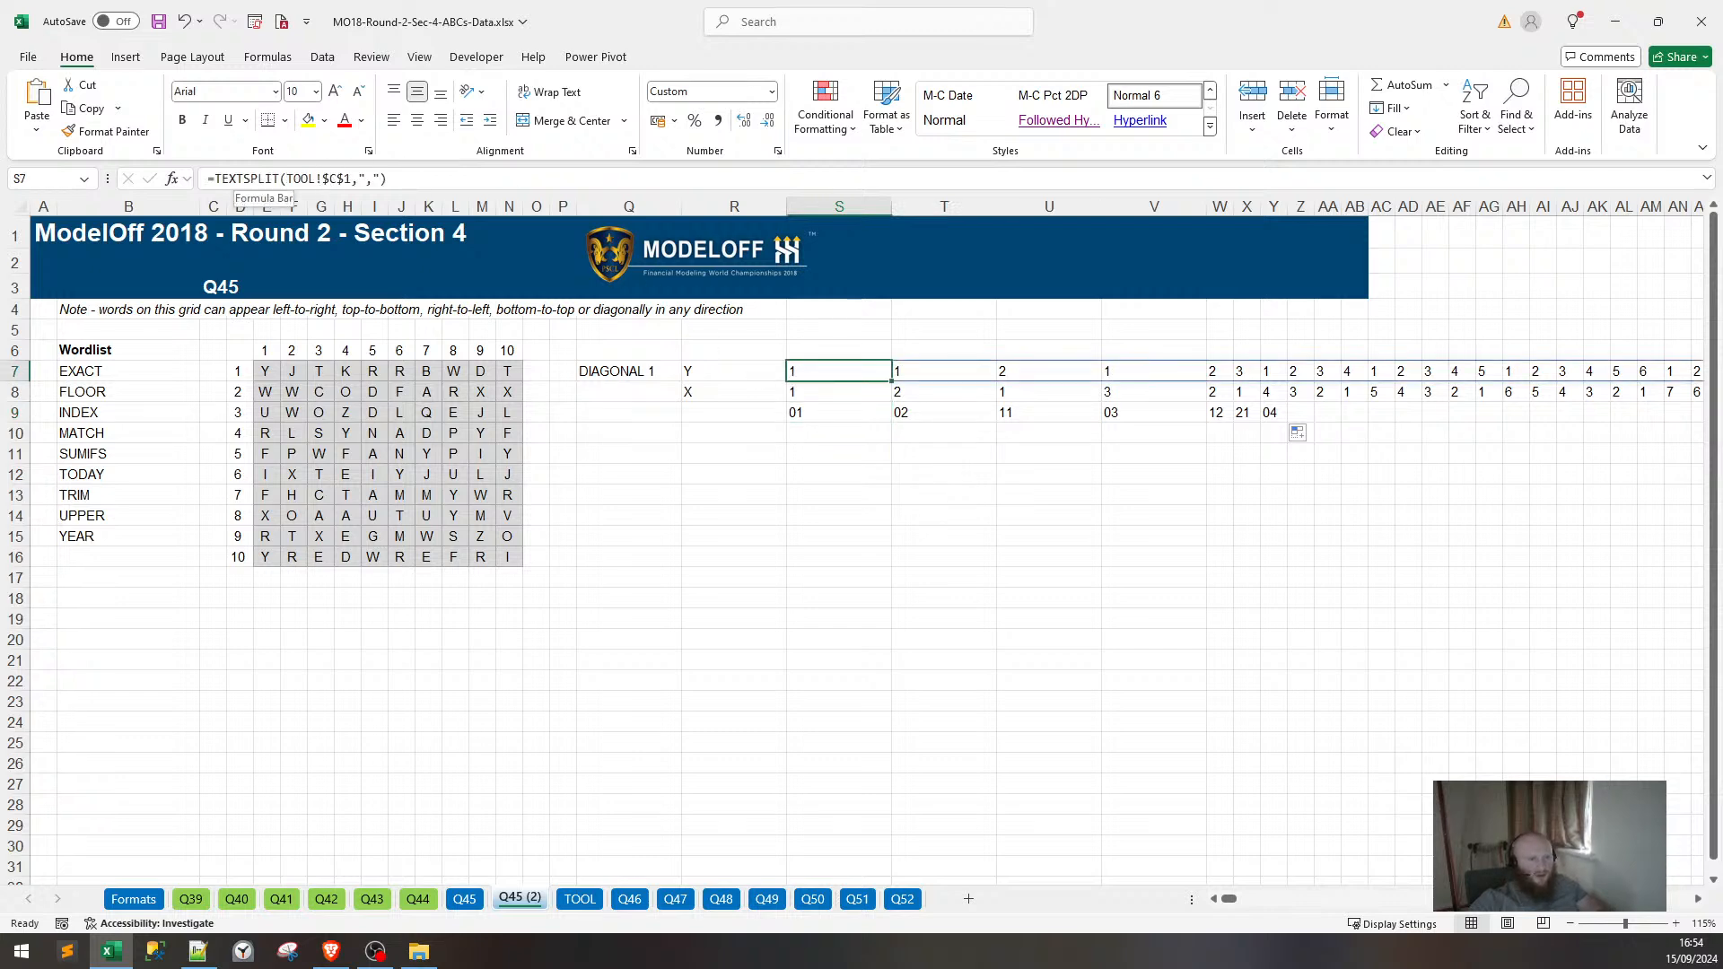
{"action": "left_click", "coordinate": [214, 179]}
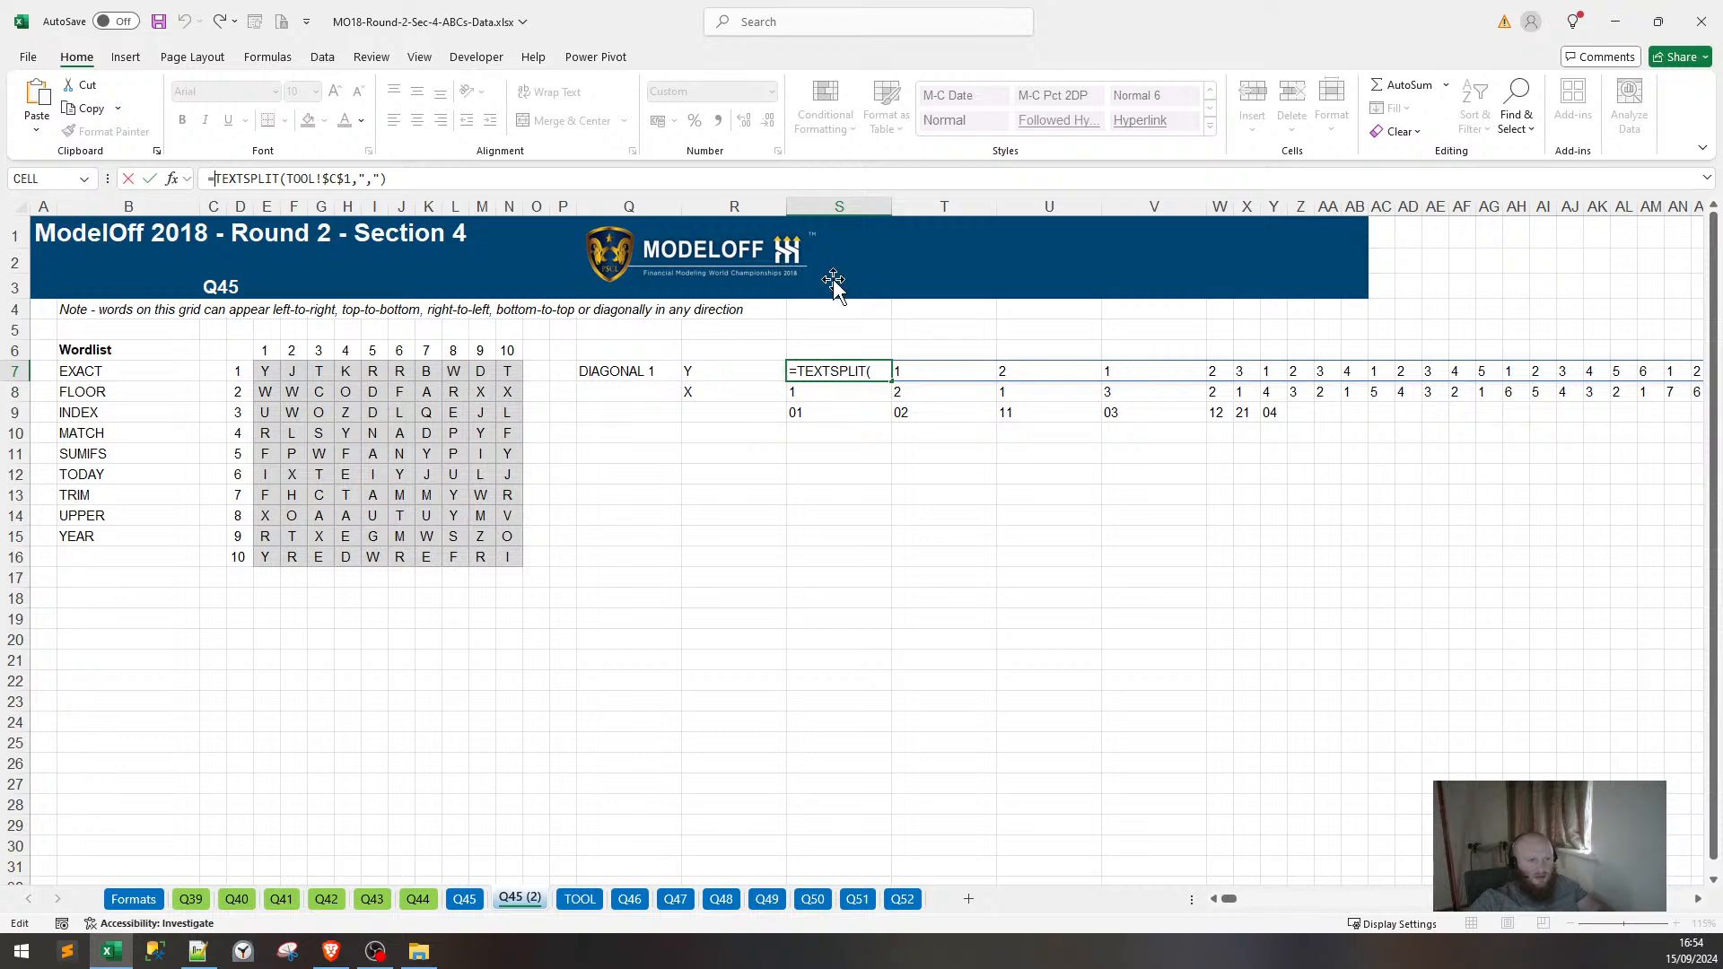
{"action": "left_click_drag", "start_coordinate": [395, 178], "coordinate": [216, 178]}
{"action": "key", "text": "ctrl+c"}
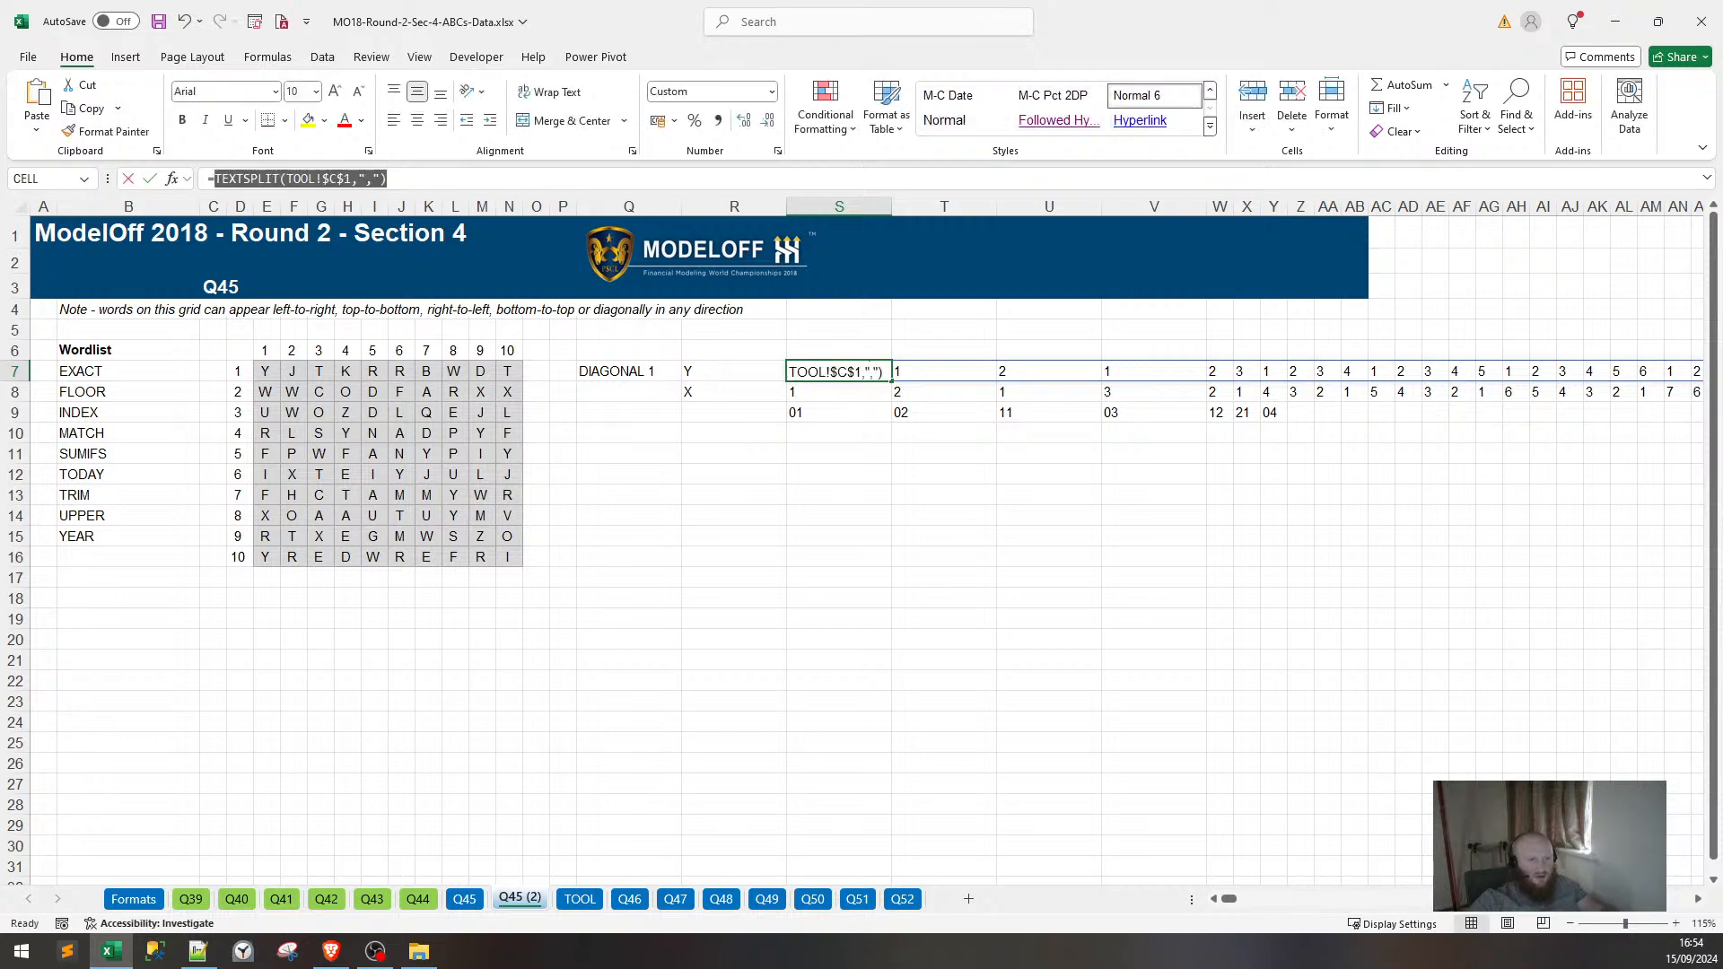
{"action": "key", "text": "Escape"}
Delete the old coordinate codes in S9:Y9.
{"action": "left_click_drag", "start_coordinate": [794, 413], "coordinate": [1254, 401]}
{"action": "key", "text": "Home"}
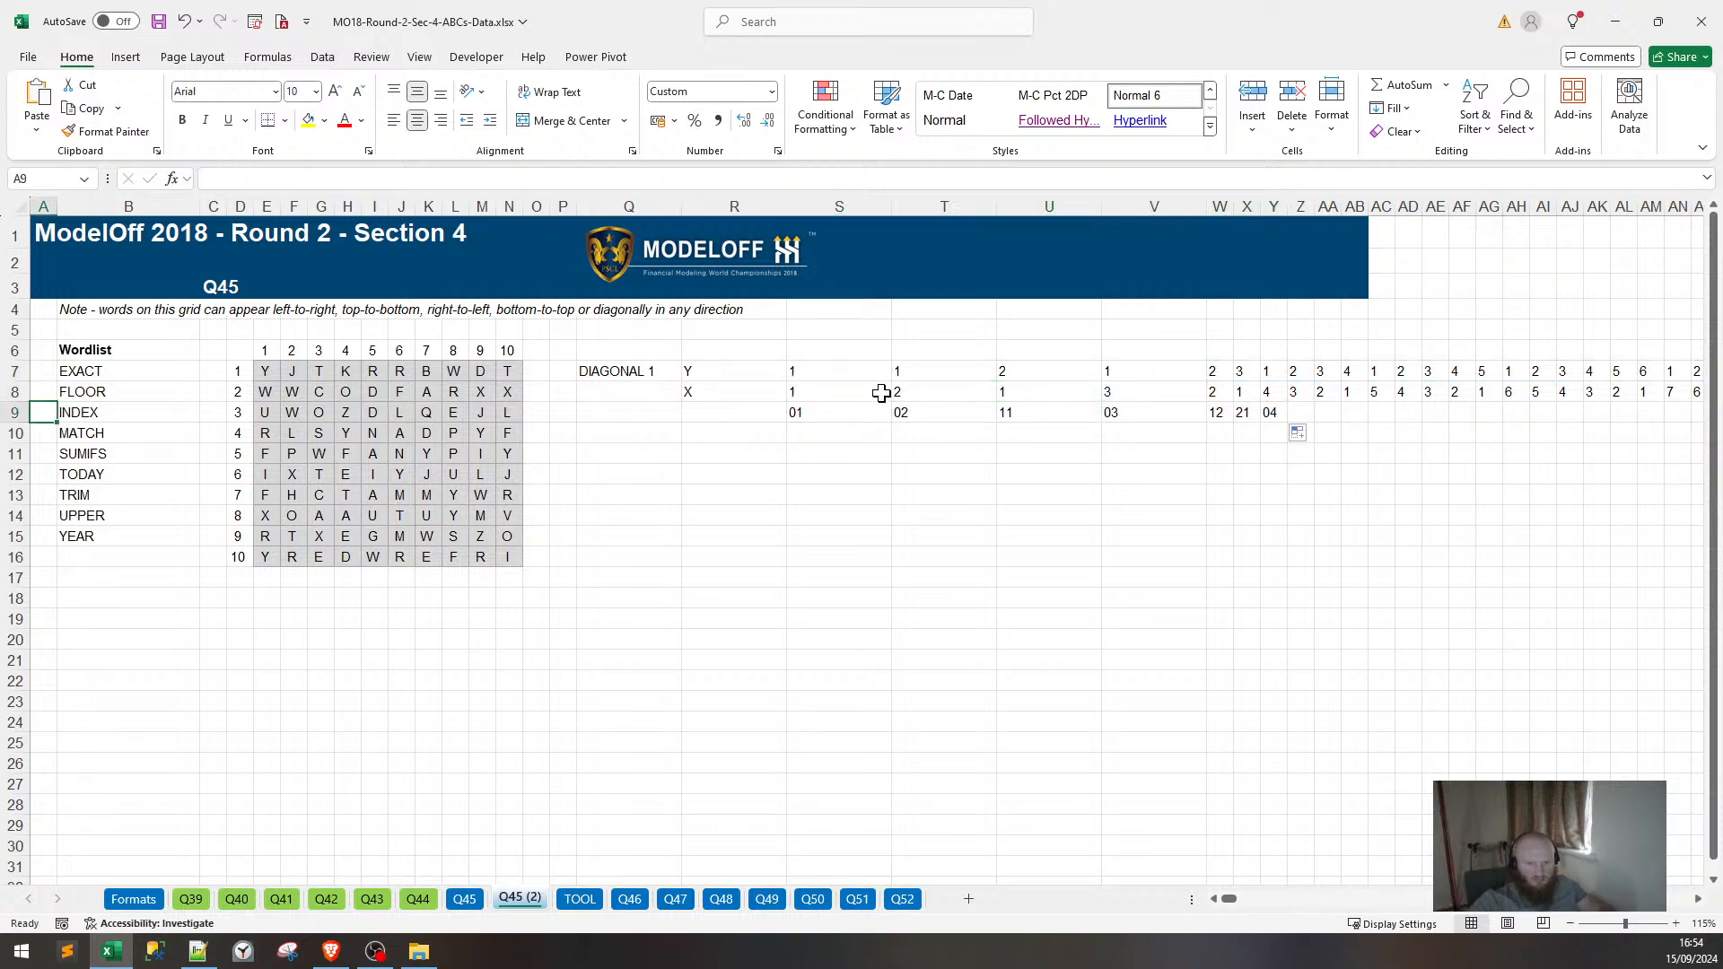
{"action": "left_click_drag", "start_coordinate": [847, 412], "coordinate": [1278, 408]}
{"action": "key", "text": "BackSpace"}
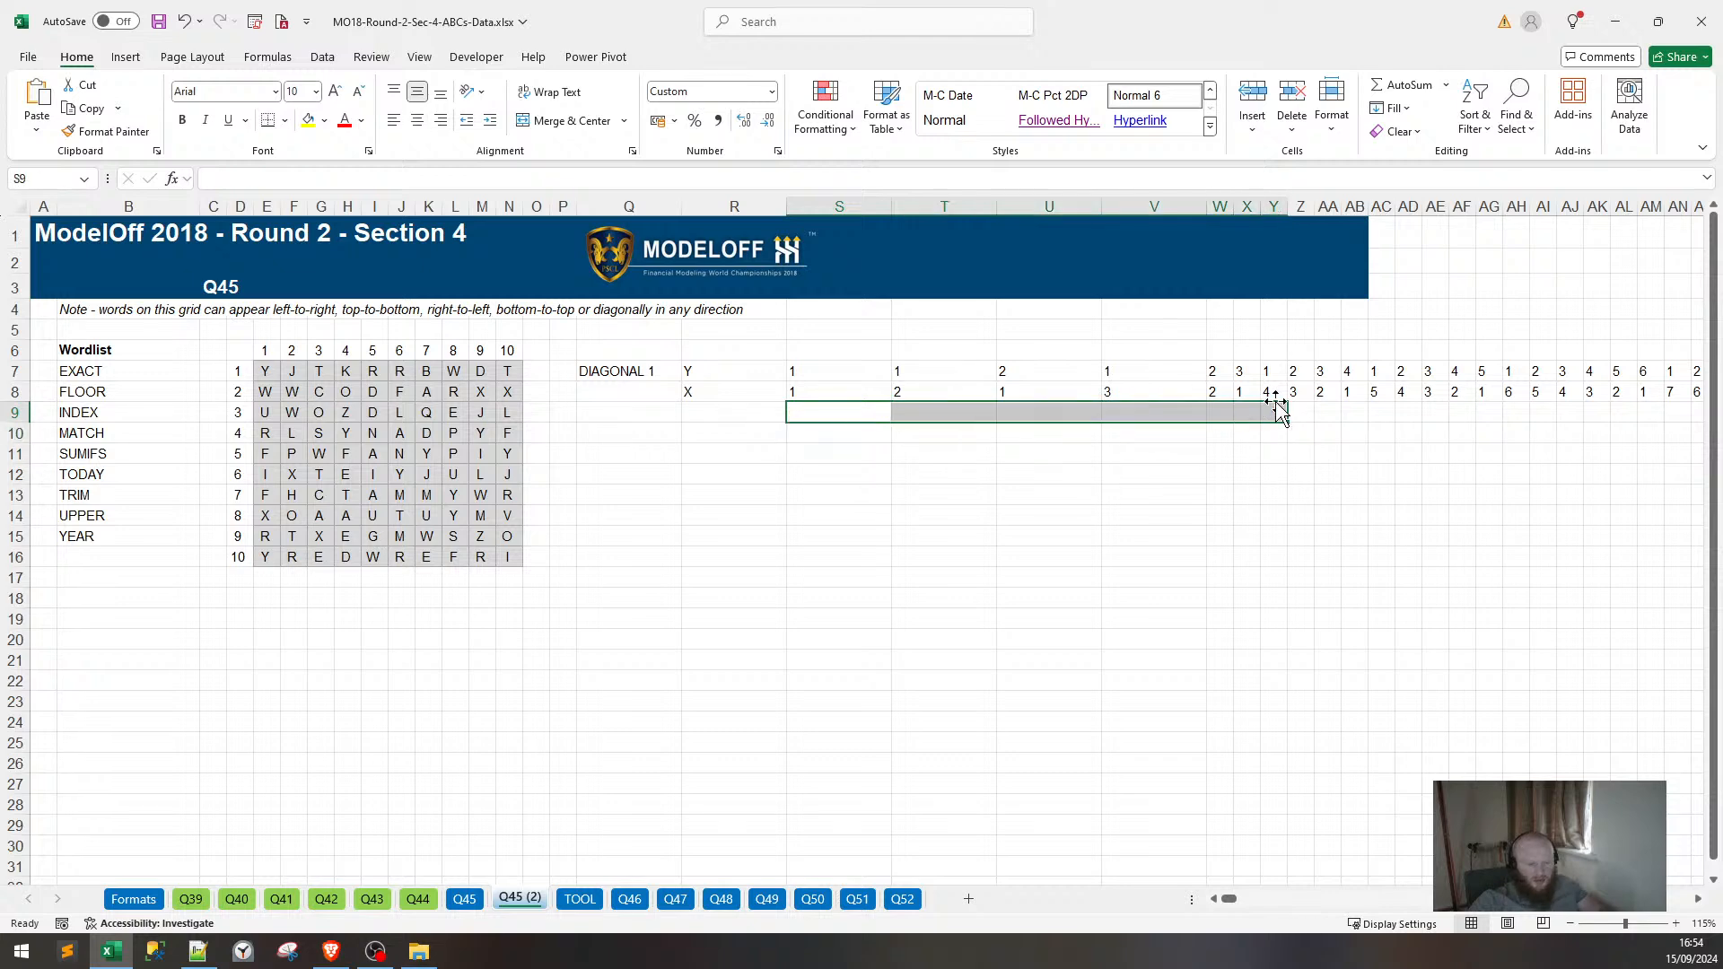
Start S9's formula with an opening bracket and the pasted TEXTSPLIT(TOOL!$C$1,",") expression.
{"action": "key", "text": "Return"}
{"action": "type", "text": "="}
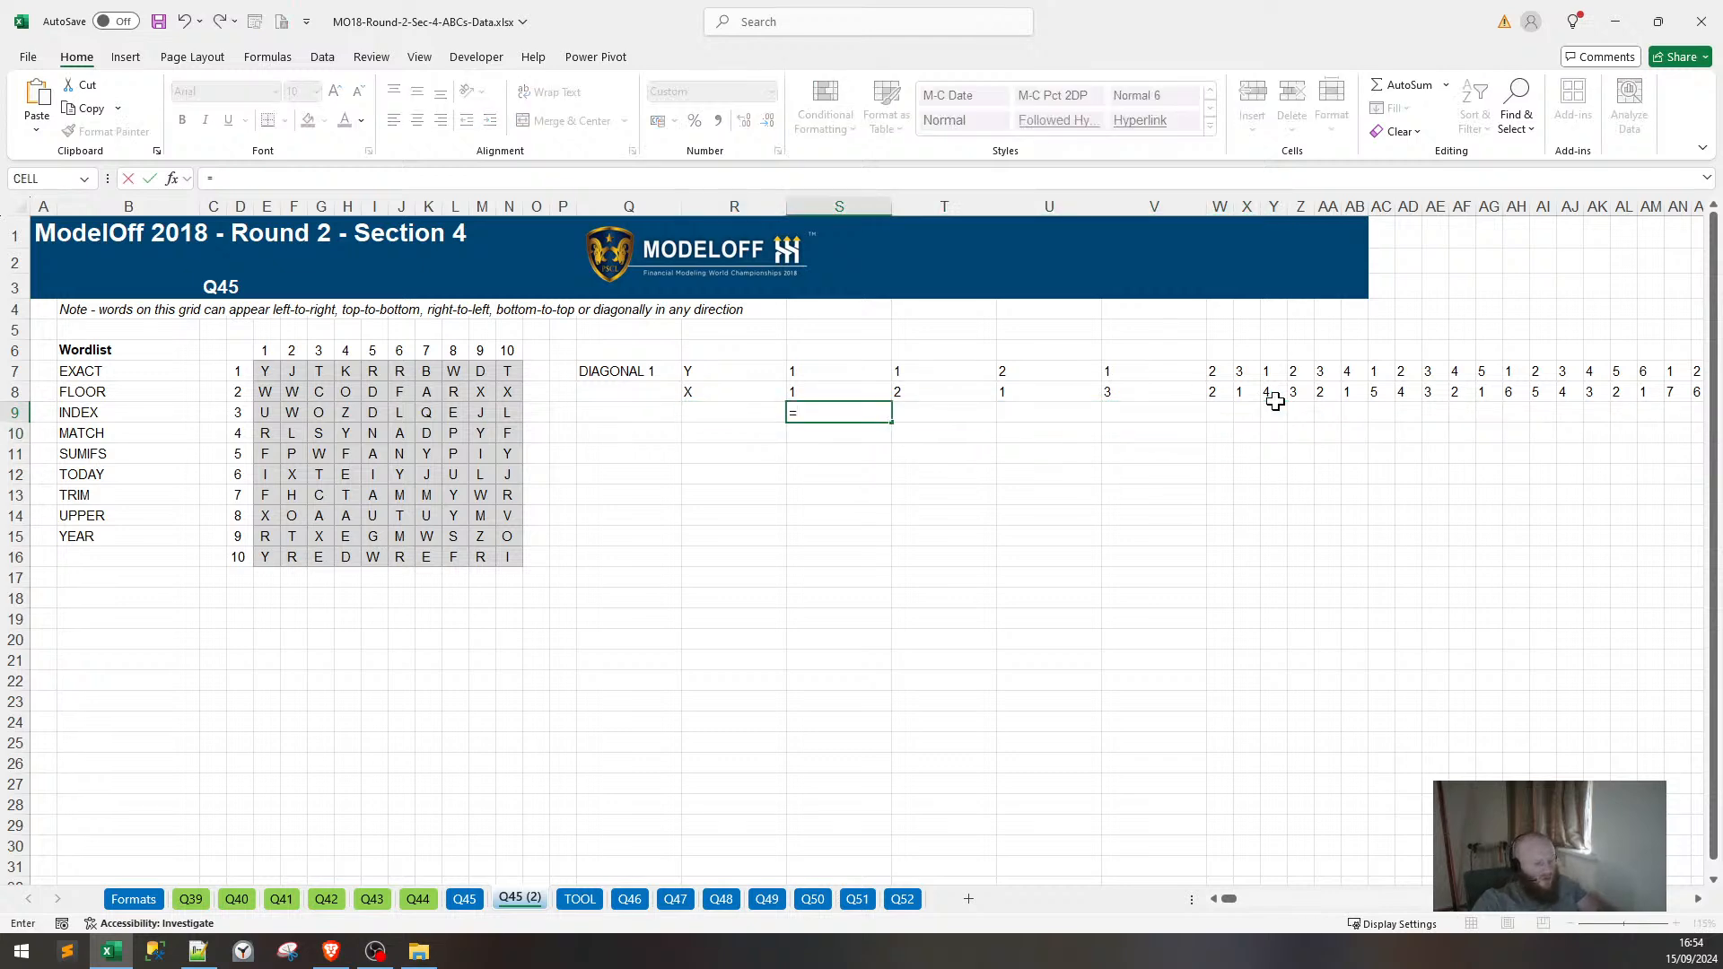
{"action": "type", "text": "=TEXTSPLIT(TOOL!$C$1,\",\")"}
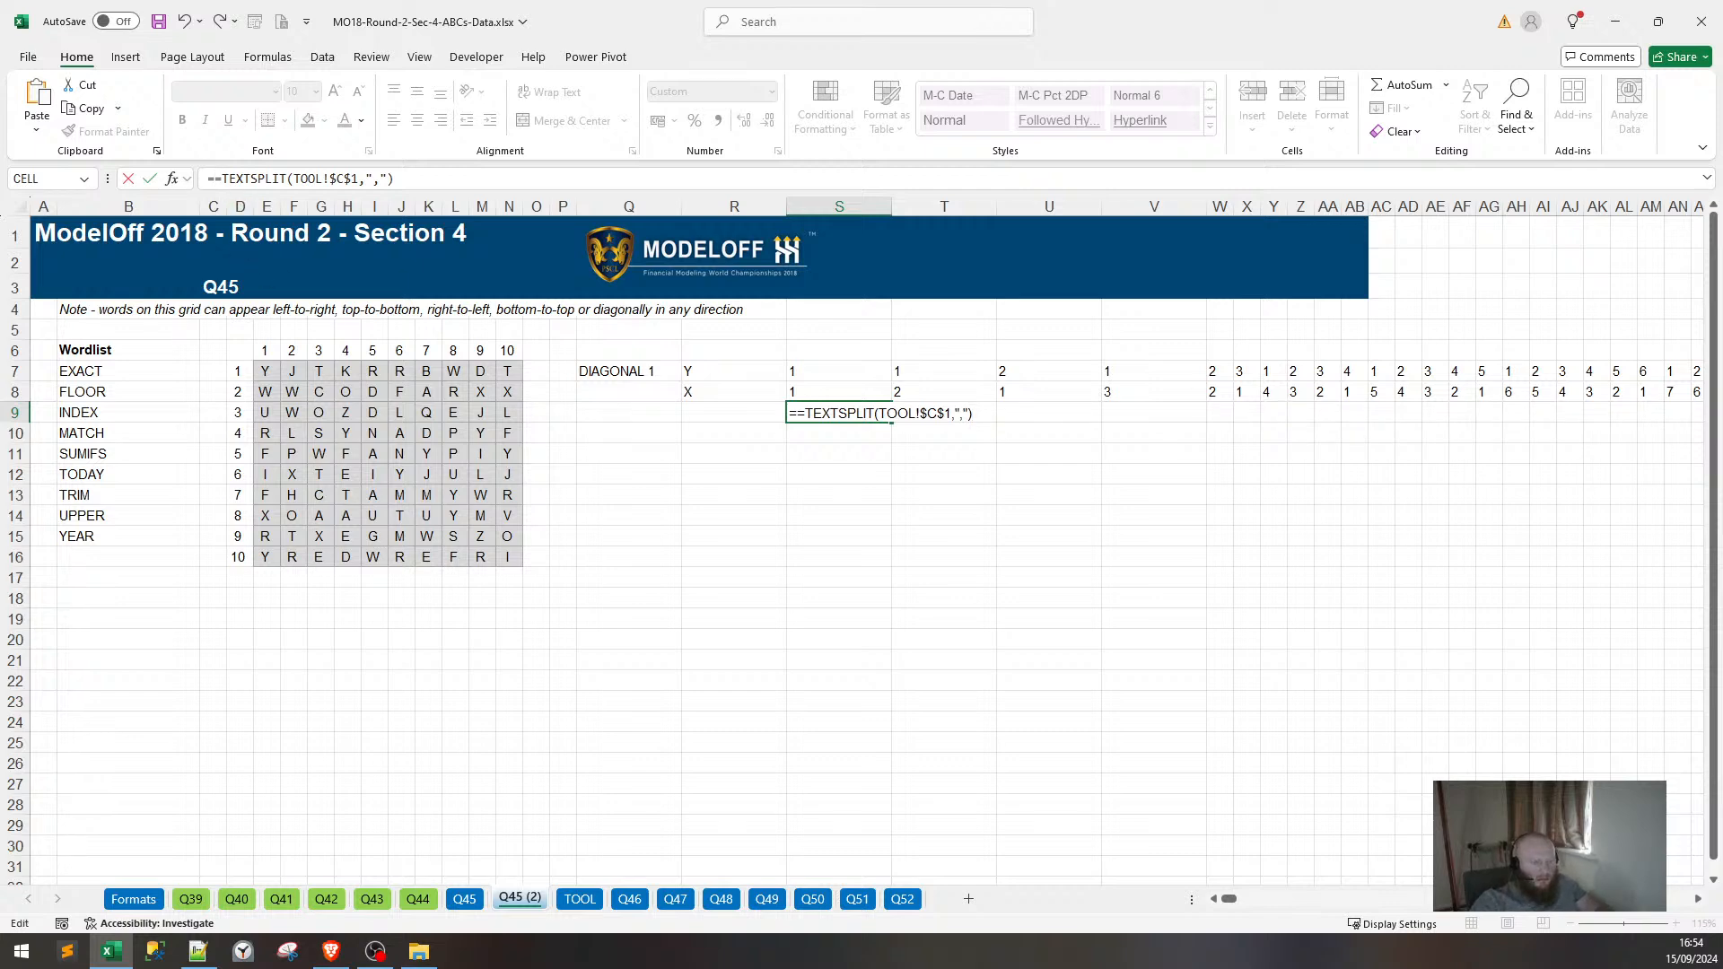
{"action": "key", "text": "Home"}
{"action": "key", "text": "Delete"}
{"action": "type", "text": "("}
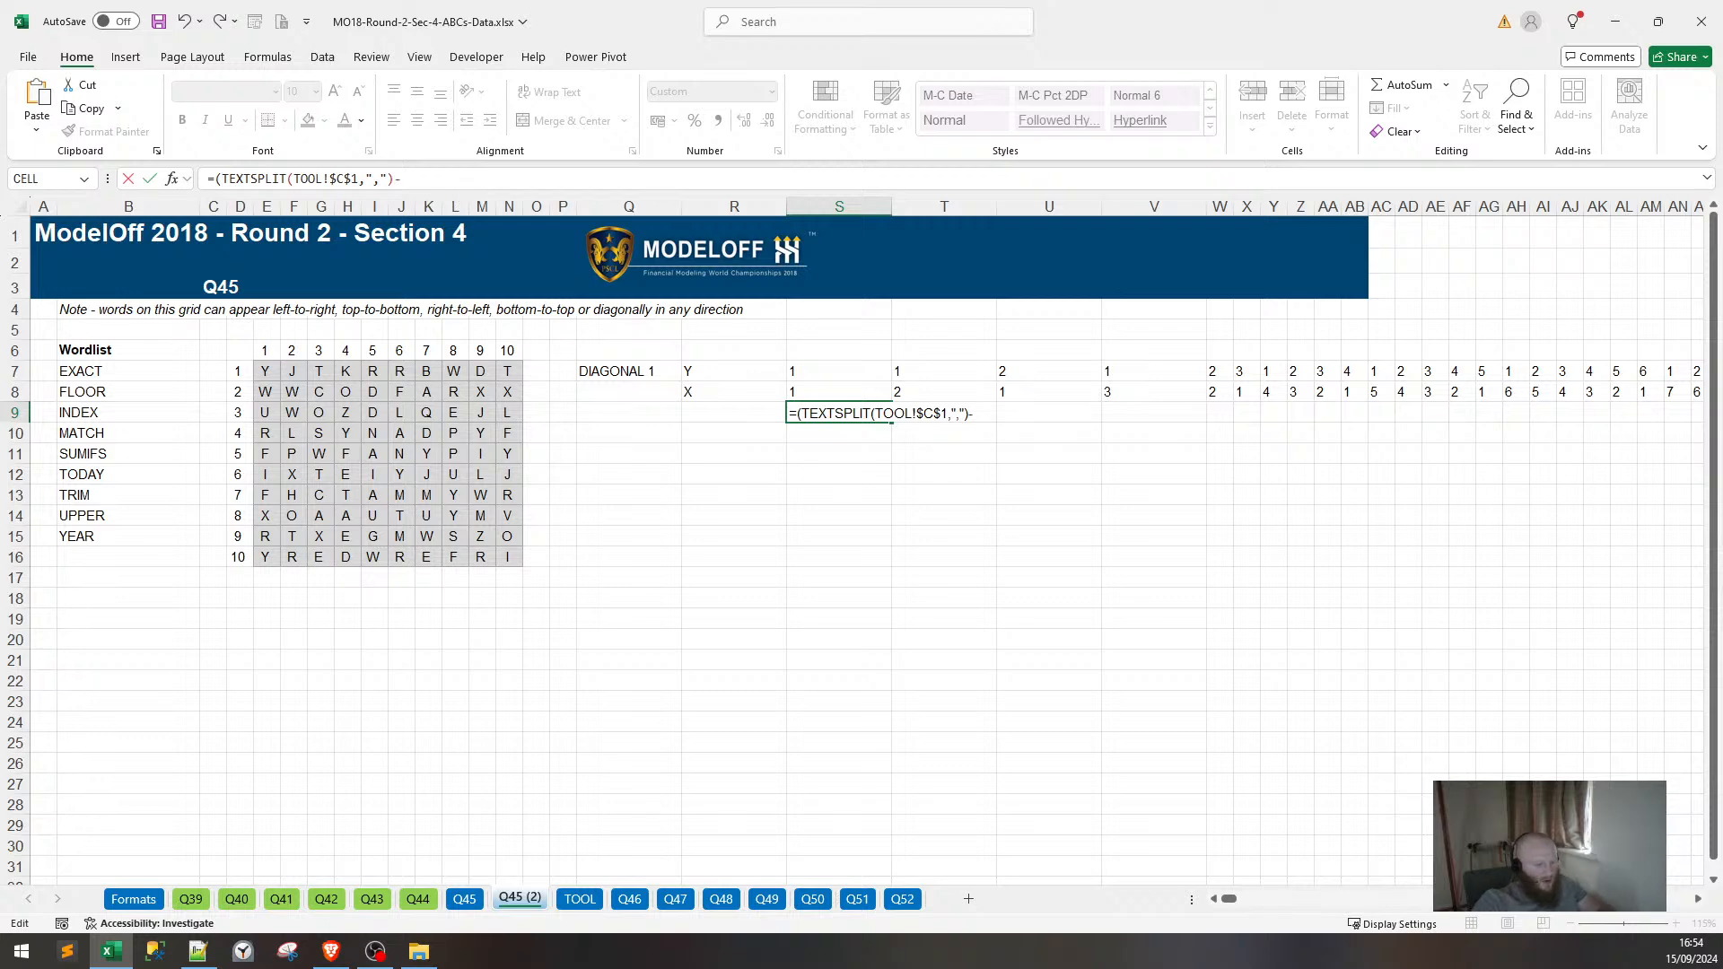
{"action": "key", "text": "Return"}
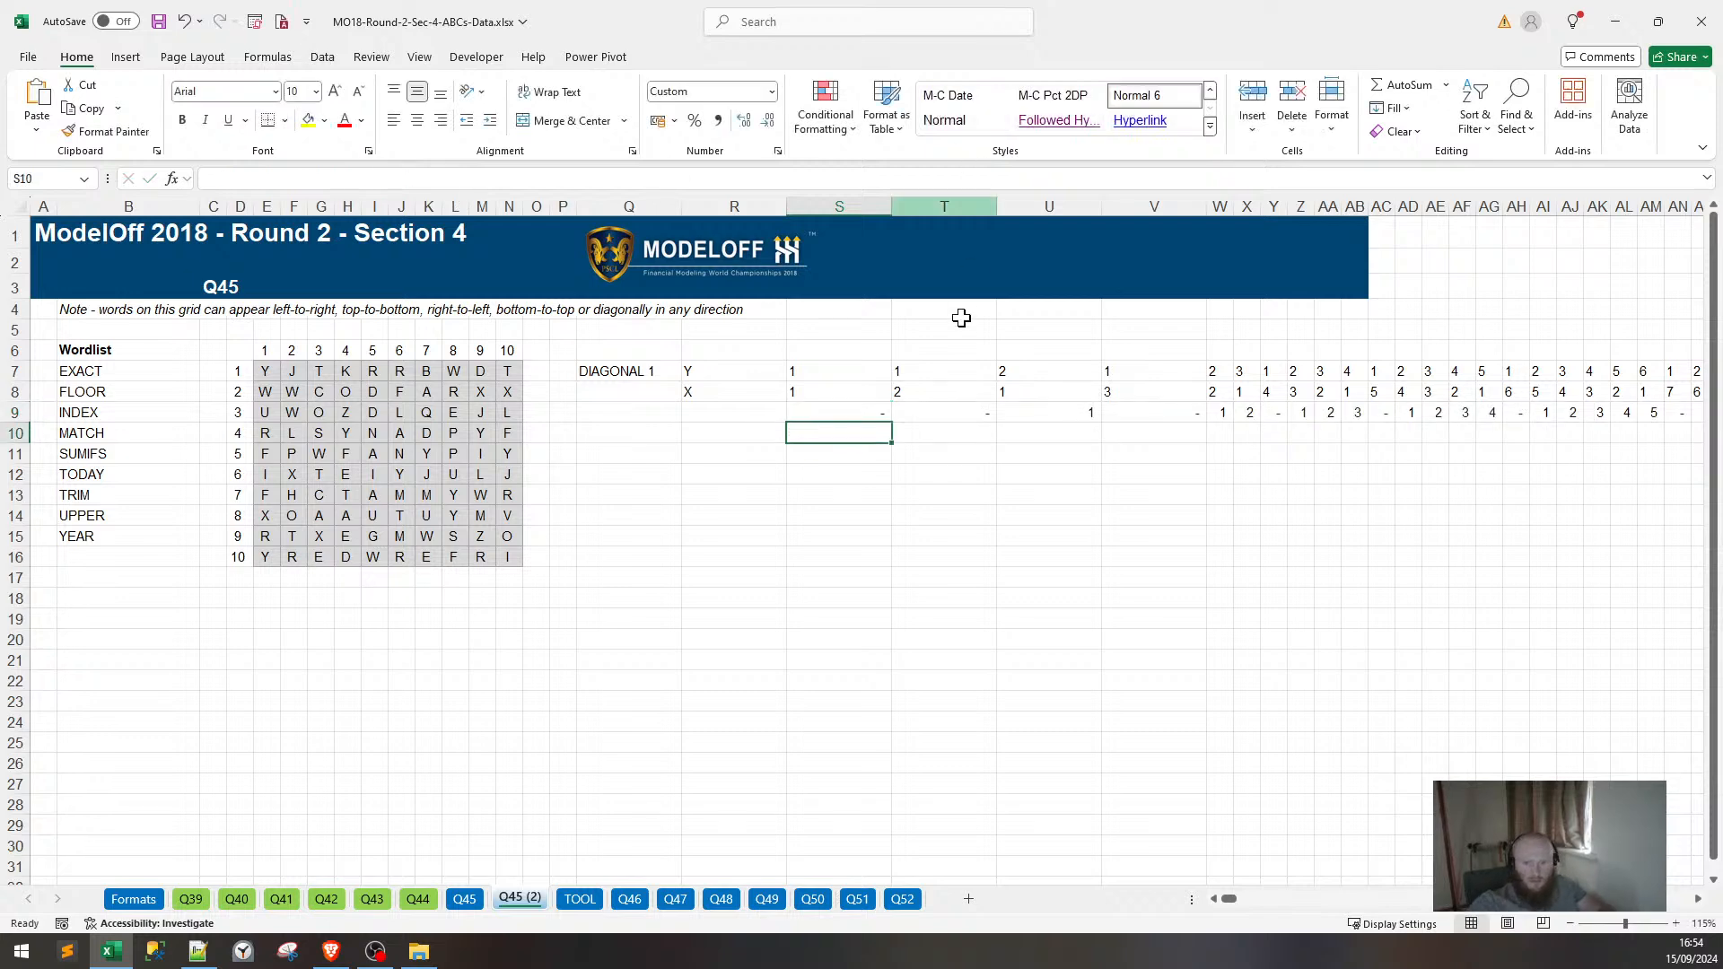
Append &TEXTSPLIT(TOOL!$C$2,",") to S9's formula, changing the pasted C1 reference to C2.
{"action": "left_click", "coordinate": [833, 409]}
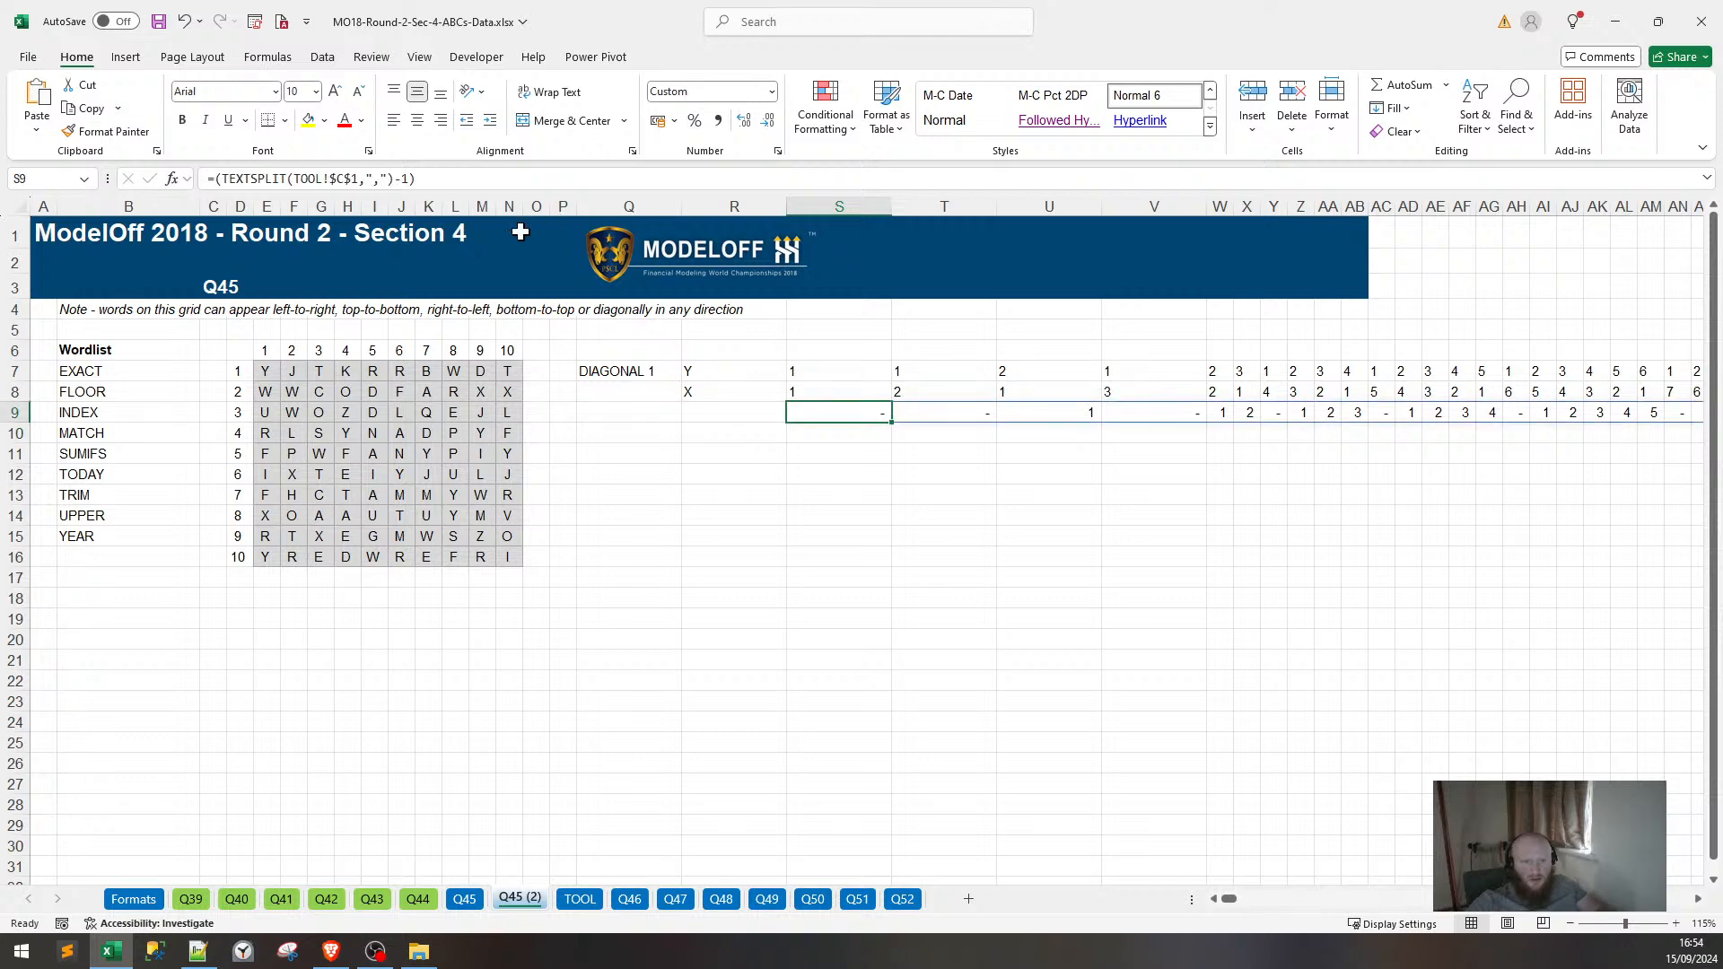
{"action": "key", "text": "F2"}
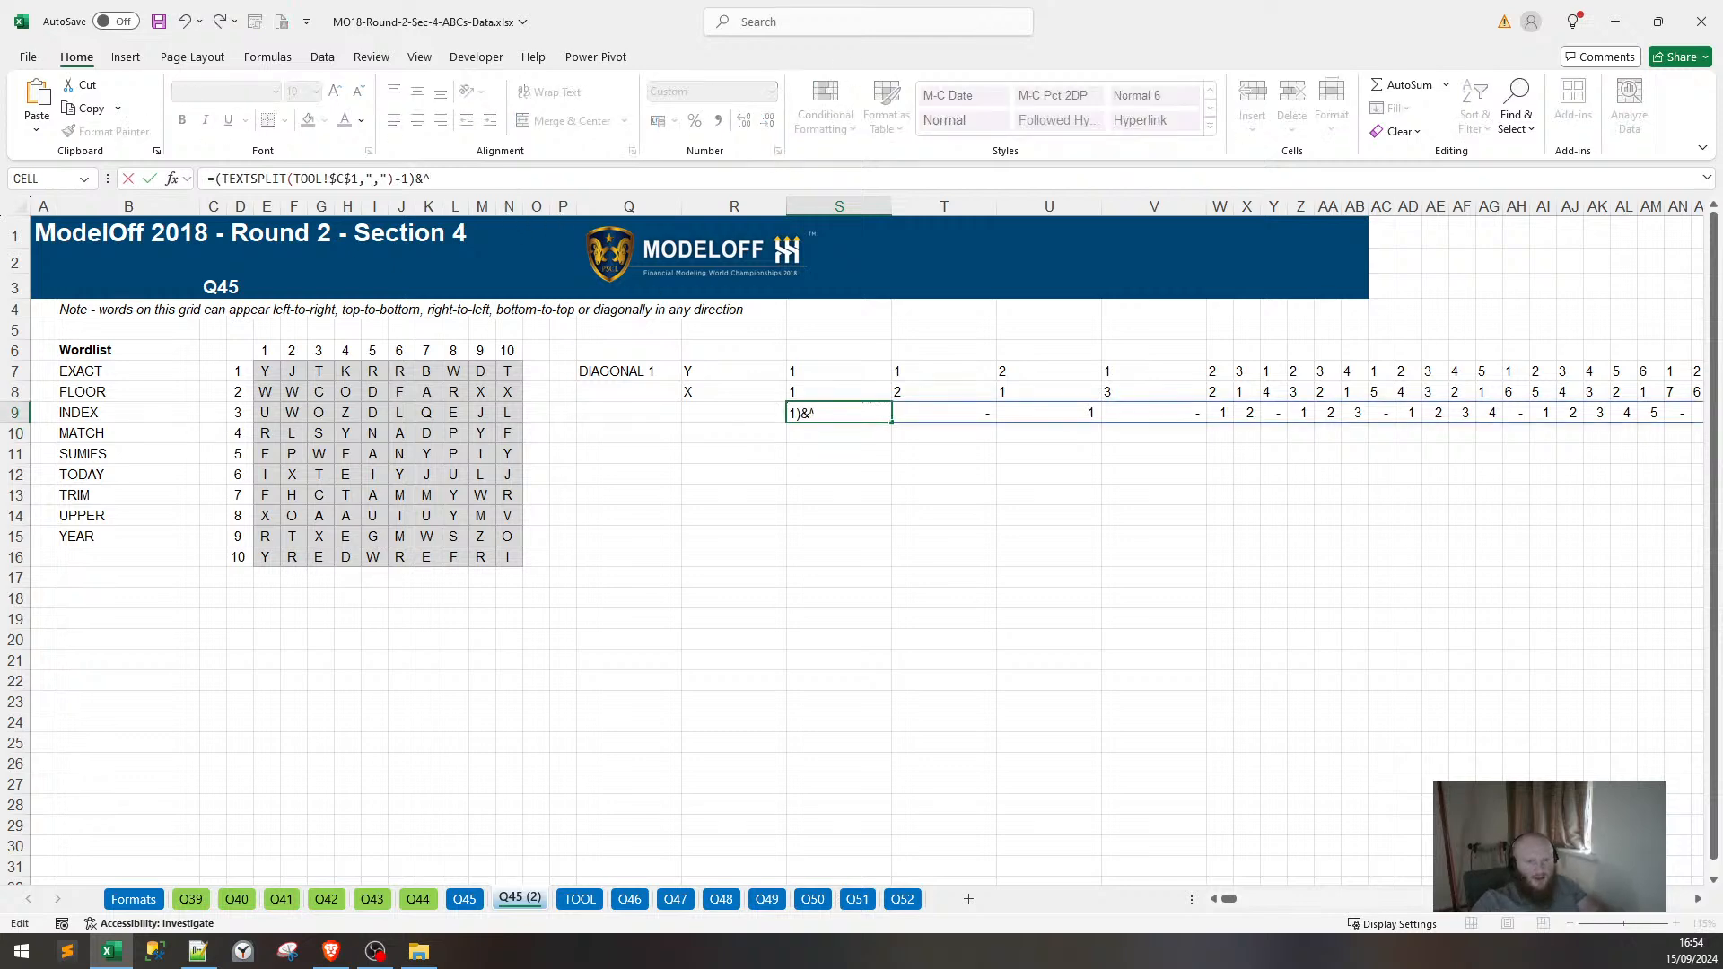
{"action": "type", "text": "&"}
{"action": "left_click", "coordinate": [818, 391]}
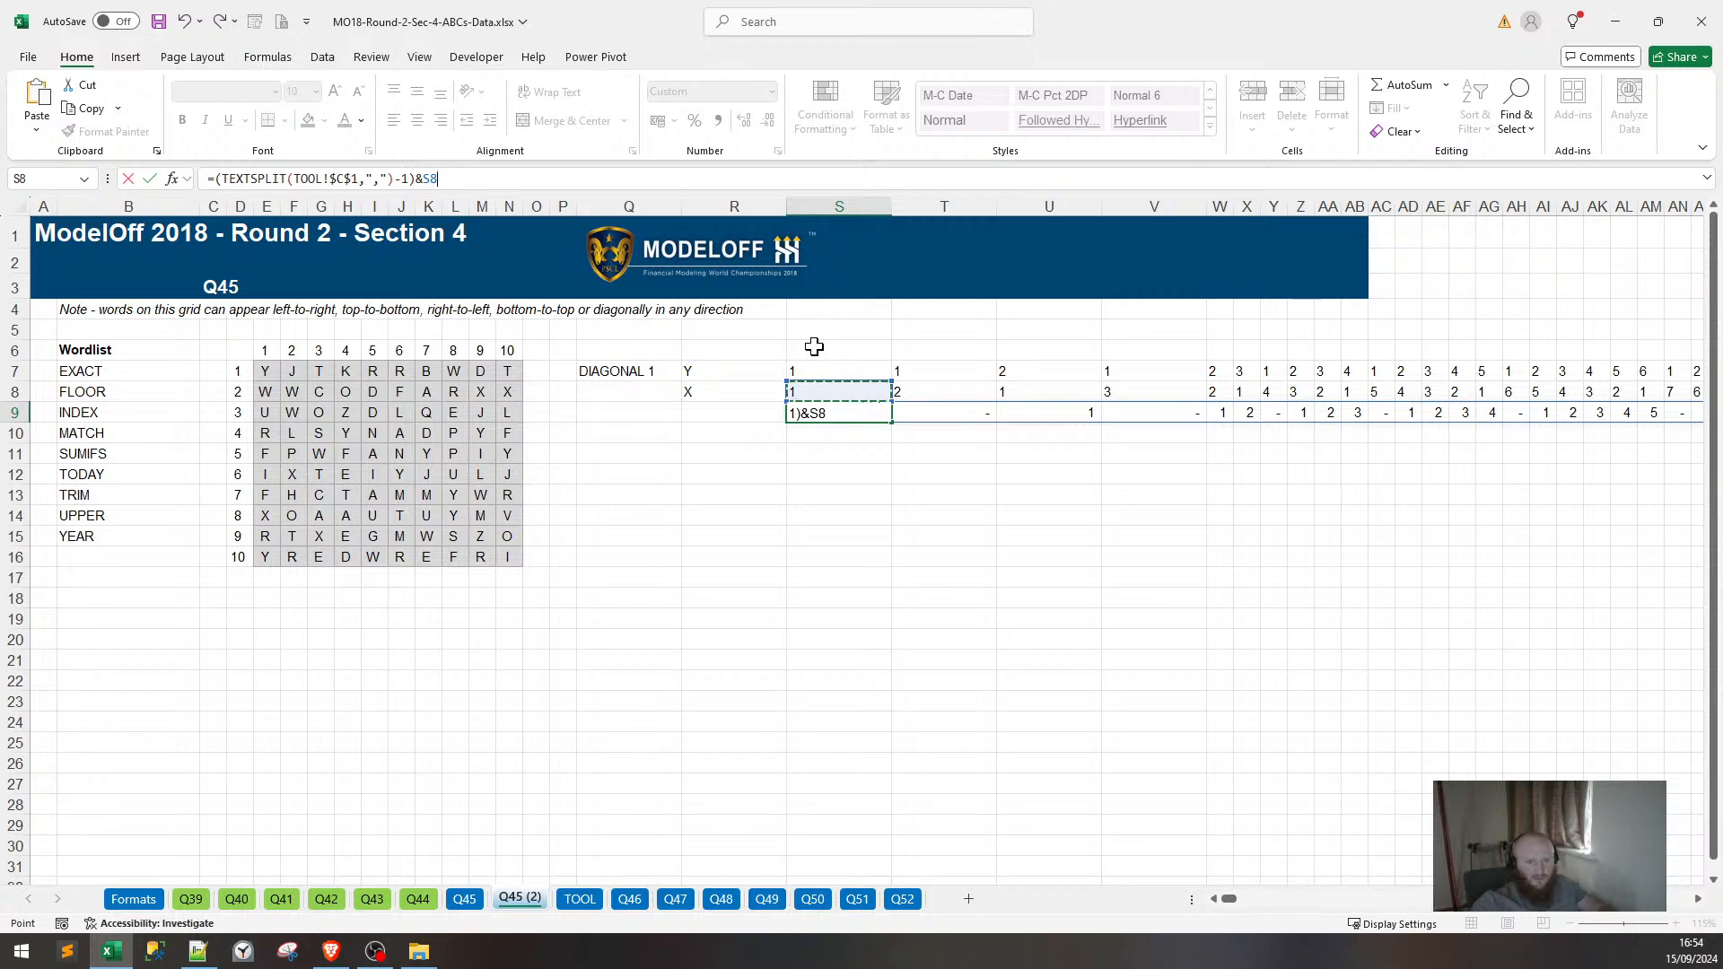
{"action": "key", "text": "BackSpace"}
{"action": "key", "text": "BackSpace"}
{"action": "key", "text": "ctrl+v"}
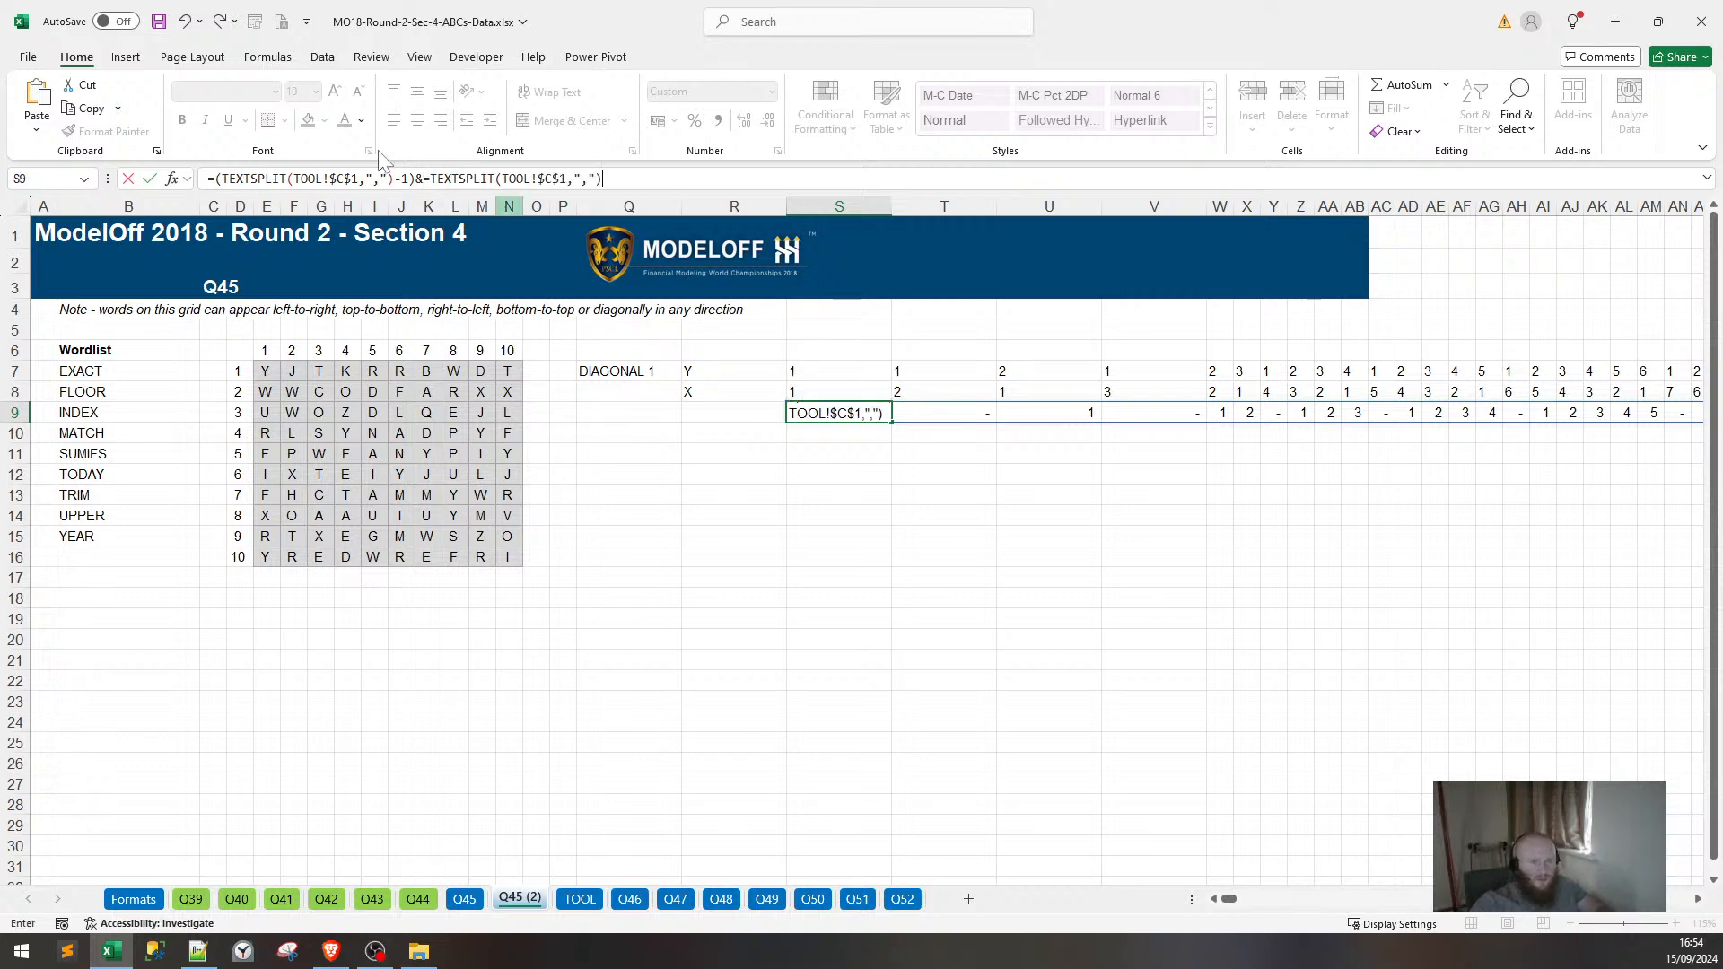
{"action": "key", "text": "F2"}
{"action": "key", "text": "BackSpace"}
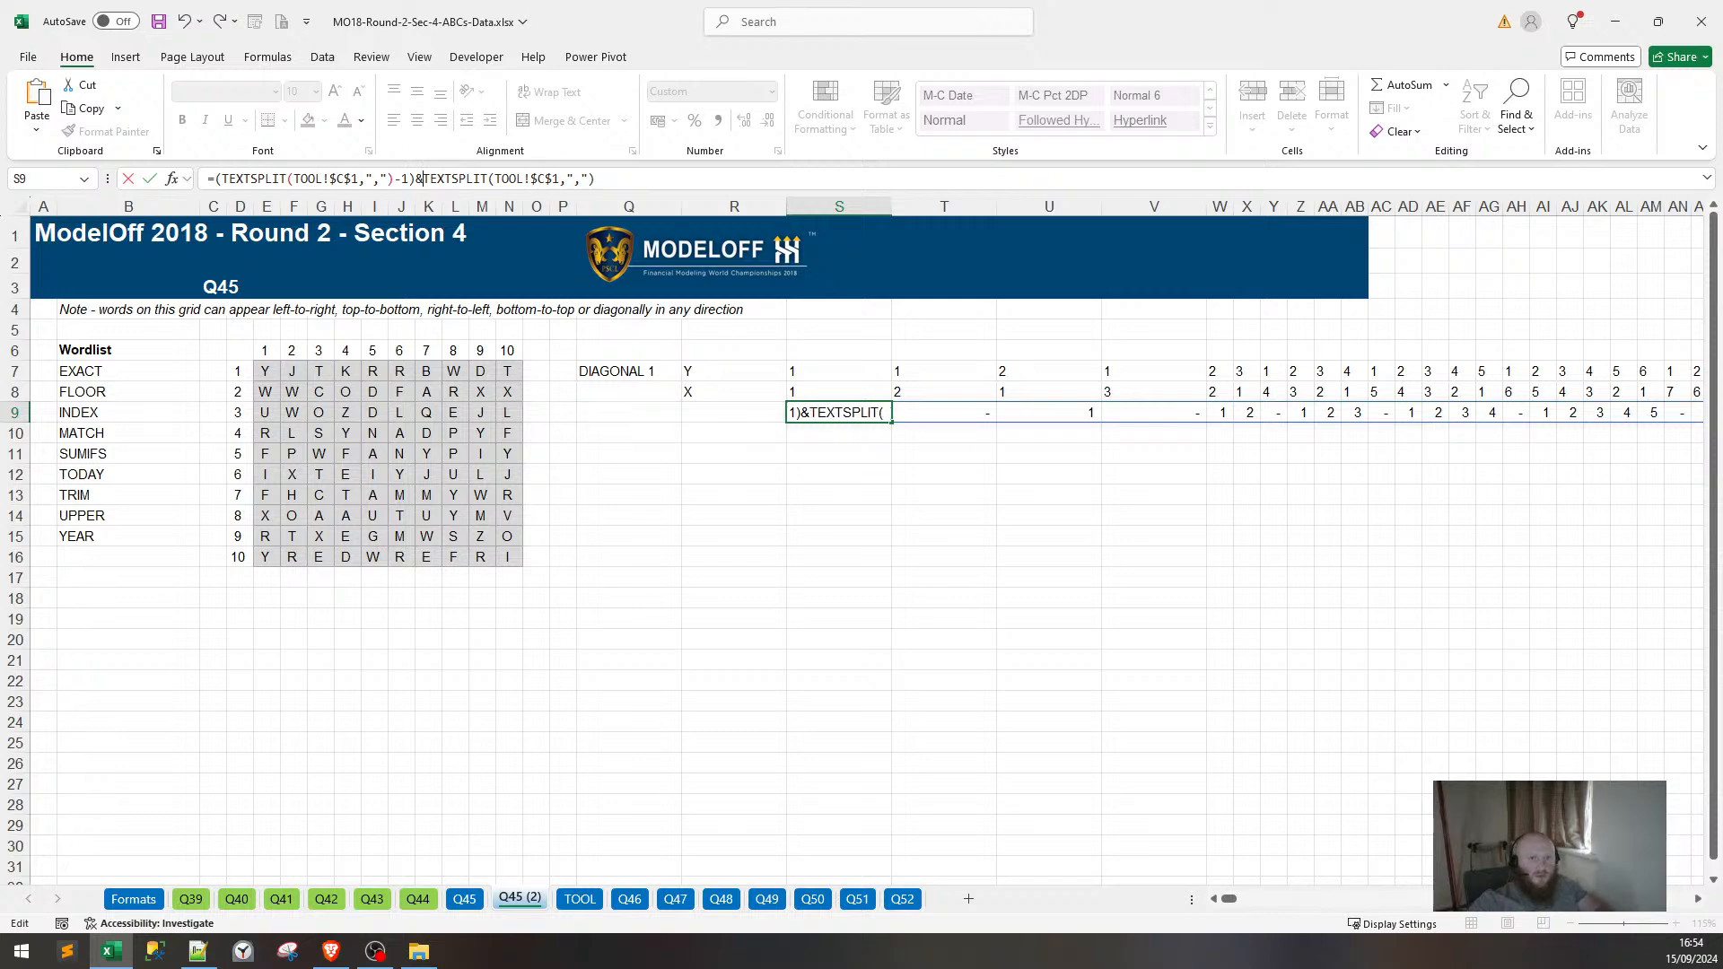
{"action": "double_click", "coordinate": [556, 178]}
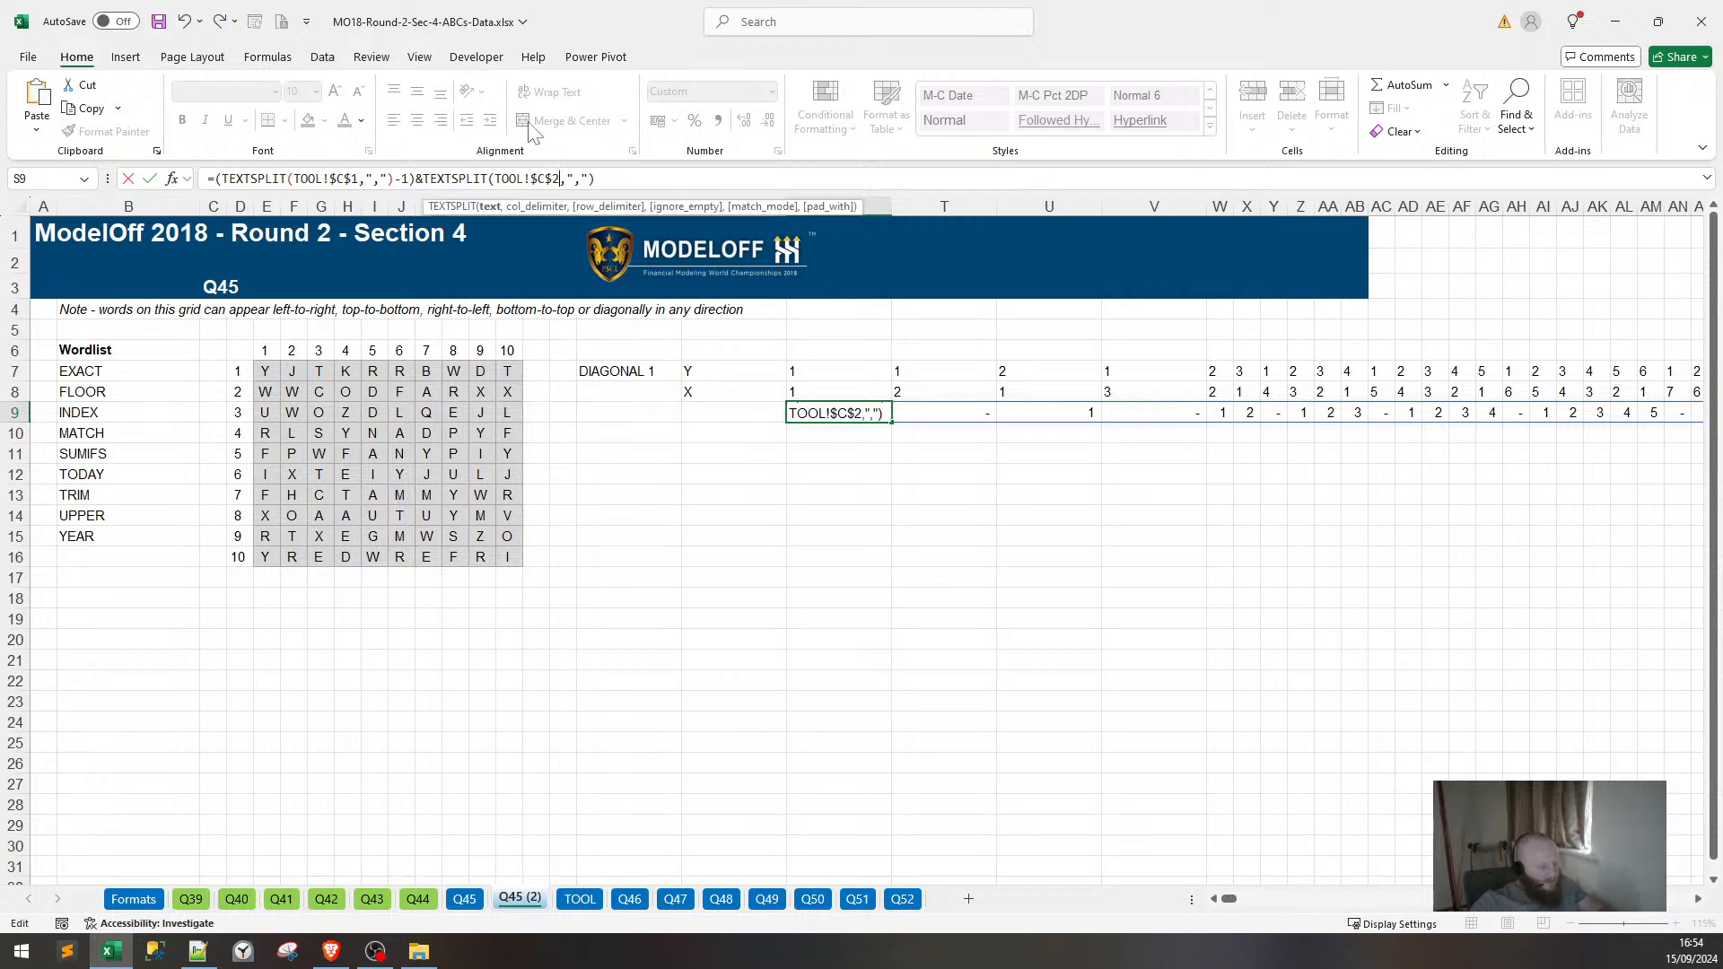
{"action": "type", "text": "2"}
{"action": "key", "text": "Return"}
Multiply the joined codes by 1 and add the missing bracket so S9 spills numeric keys.
{"action": "left_click_drag", "start_coordinate": [844, 413], "coordinate": [1032, 408]}
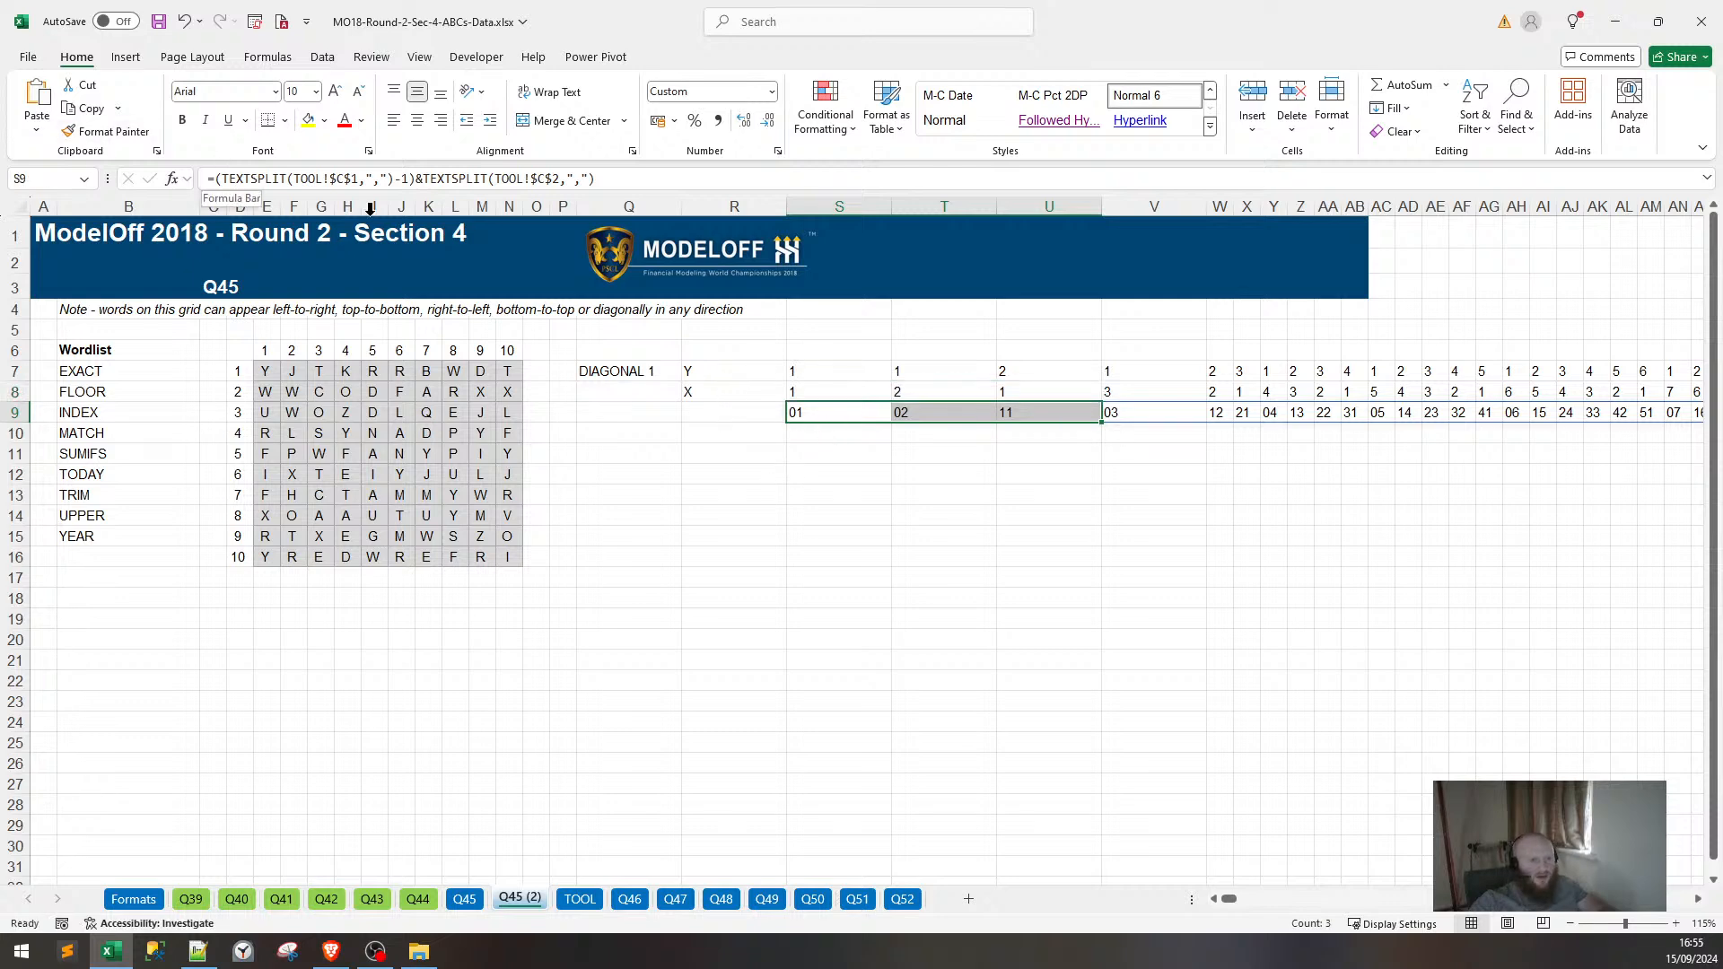
{"action": "key", "text": "F2"}
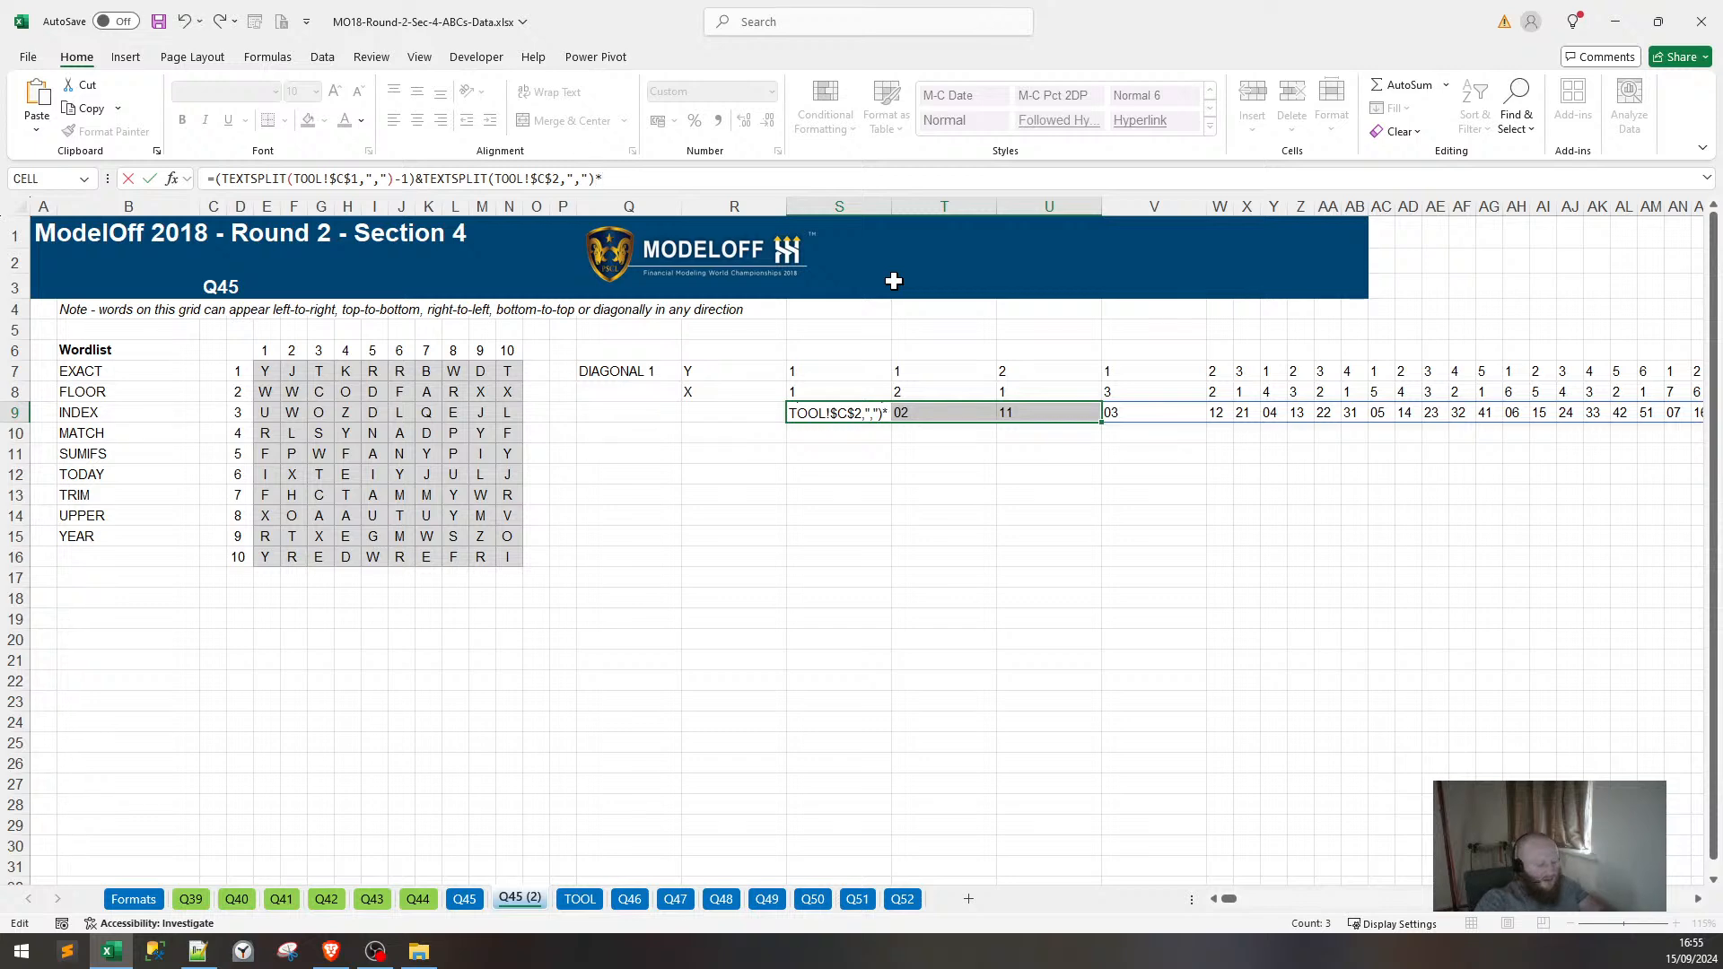
{"action": "type", "text": "*1"}
{"action": "key", "text": "Return"}
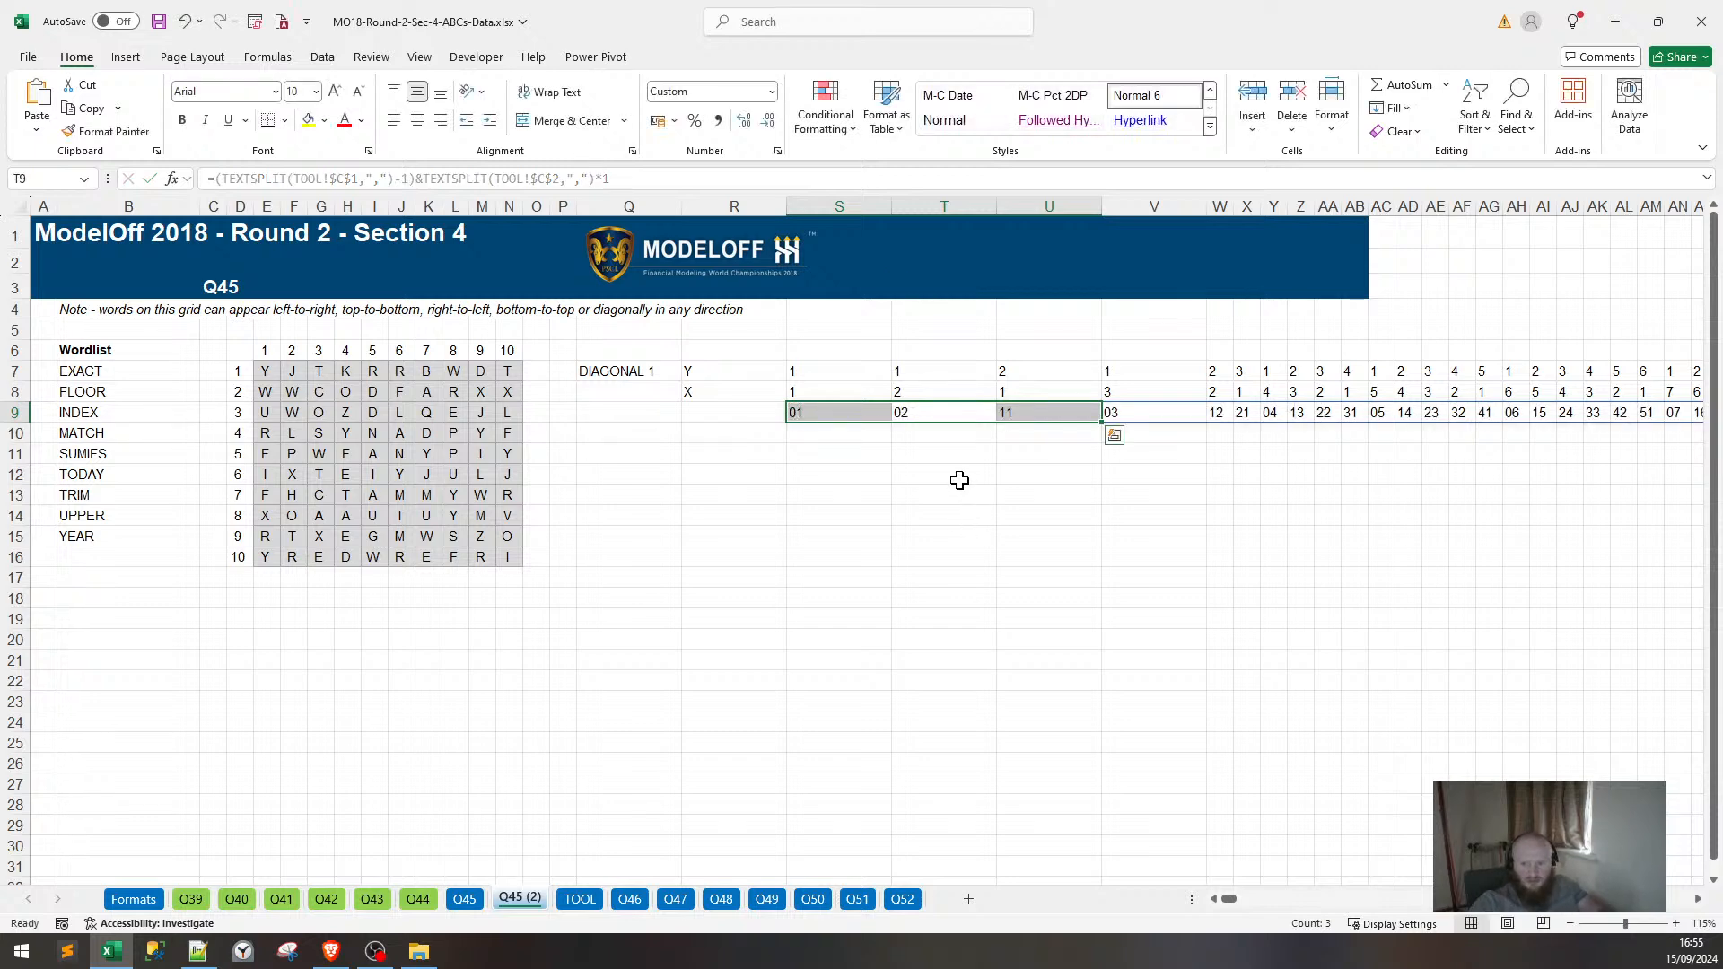
{"action": "key", "text": "Escape"}
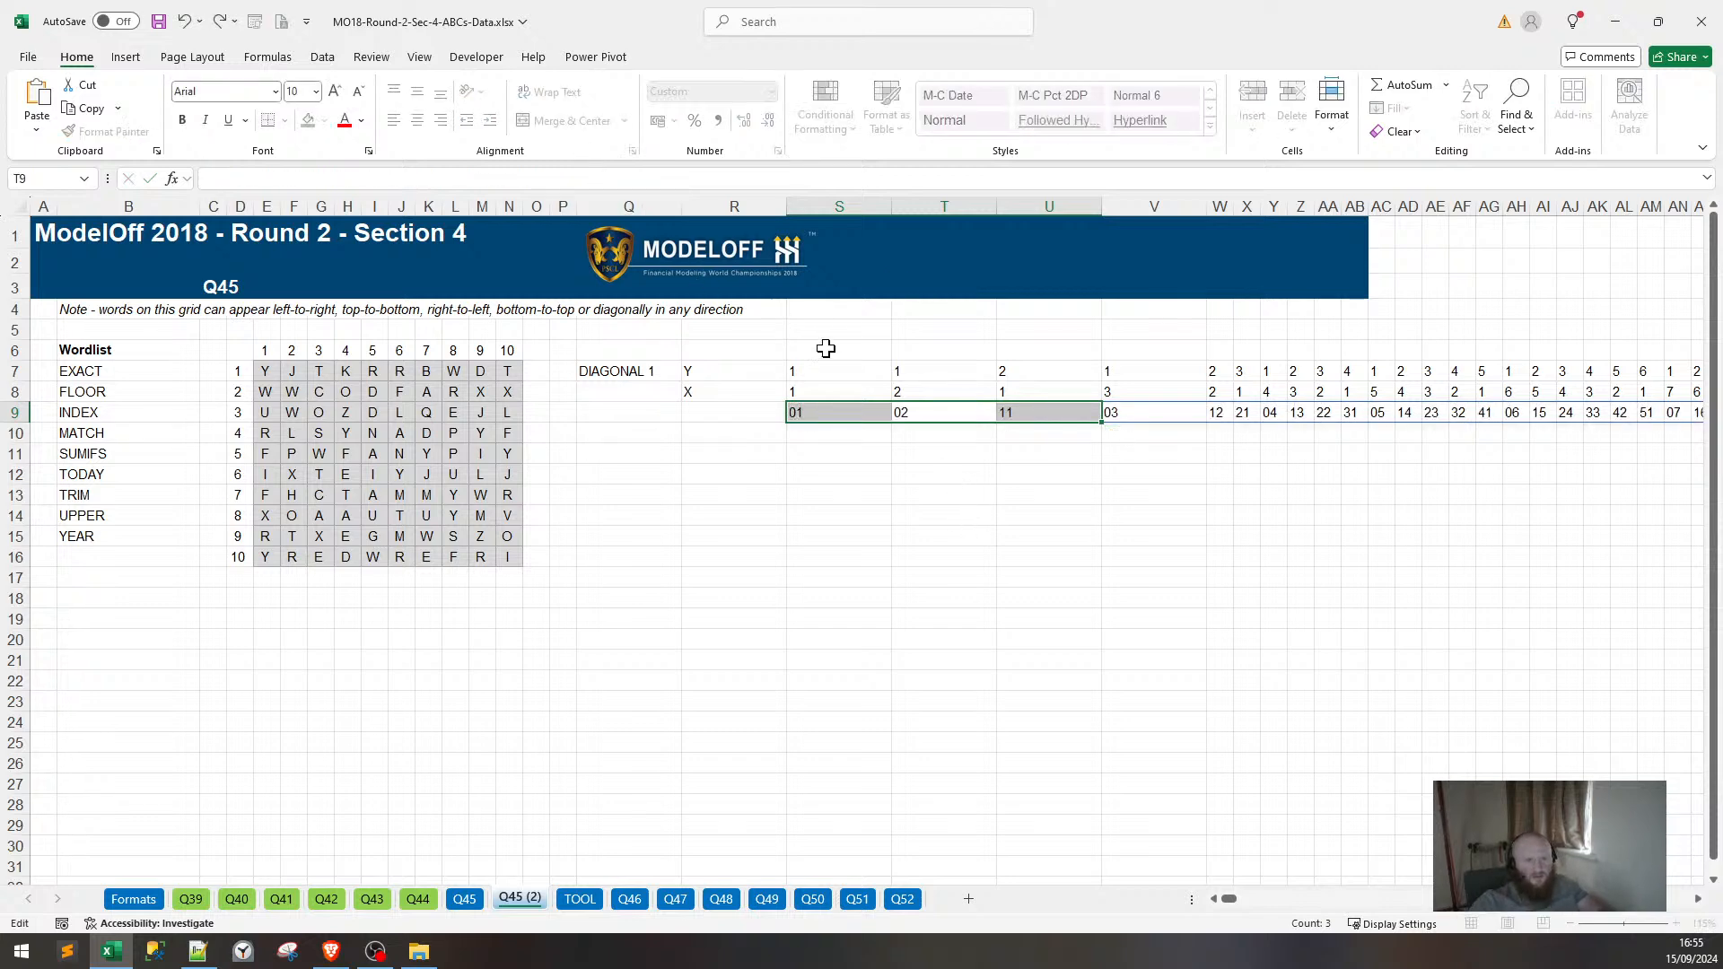
{"action": "left_click", "coordinate": [838, 415]}
{"action": "left_click", "coordinate": [595, 179]}
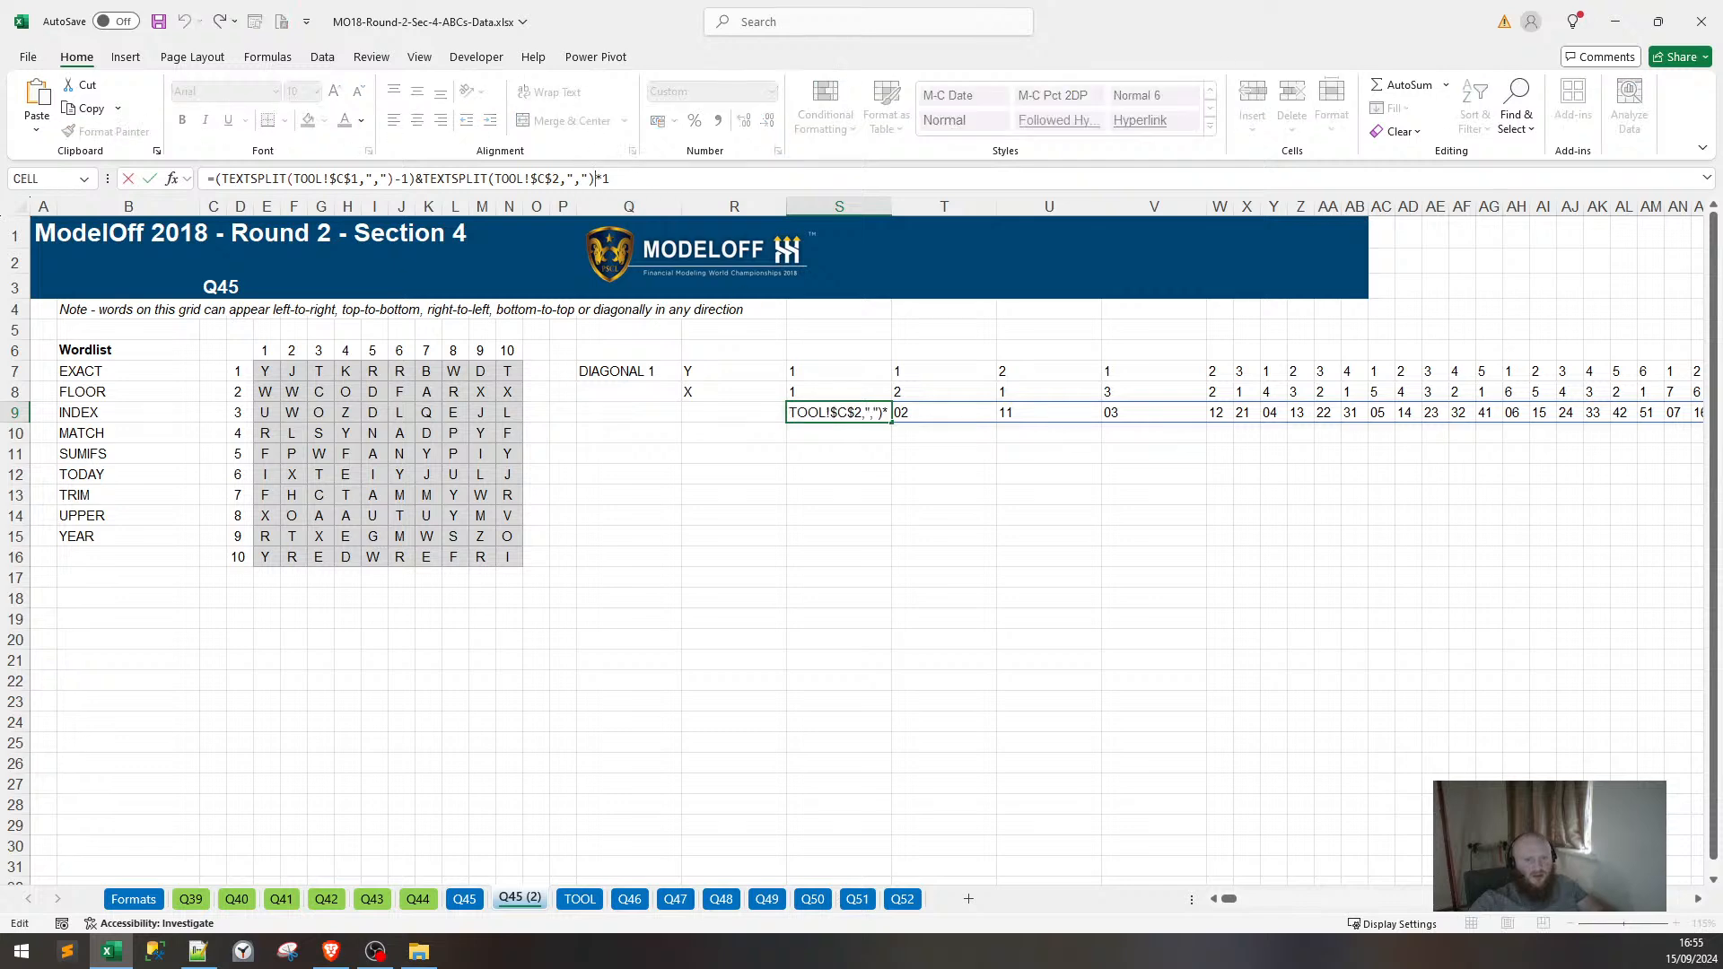
{"action": "type", "text": ")"}
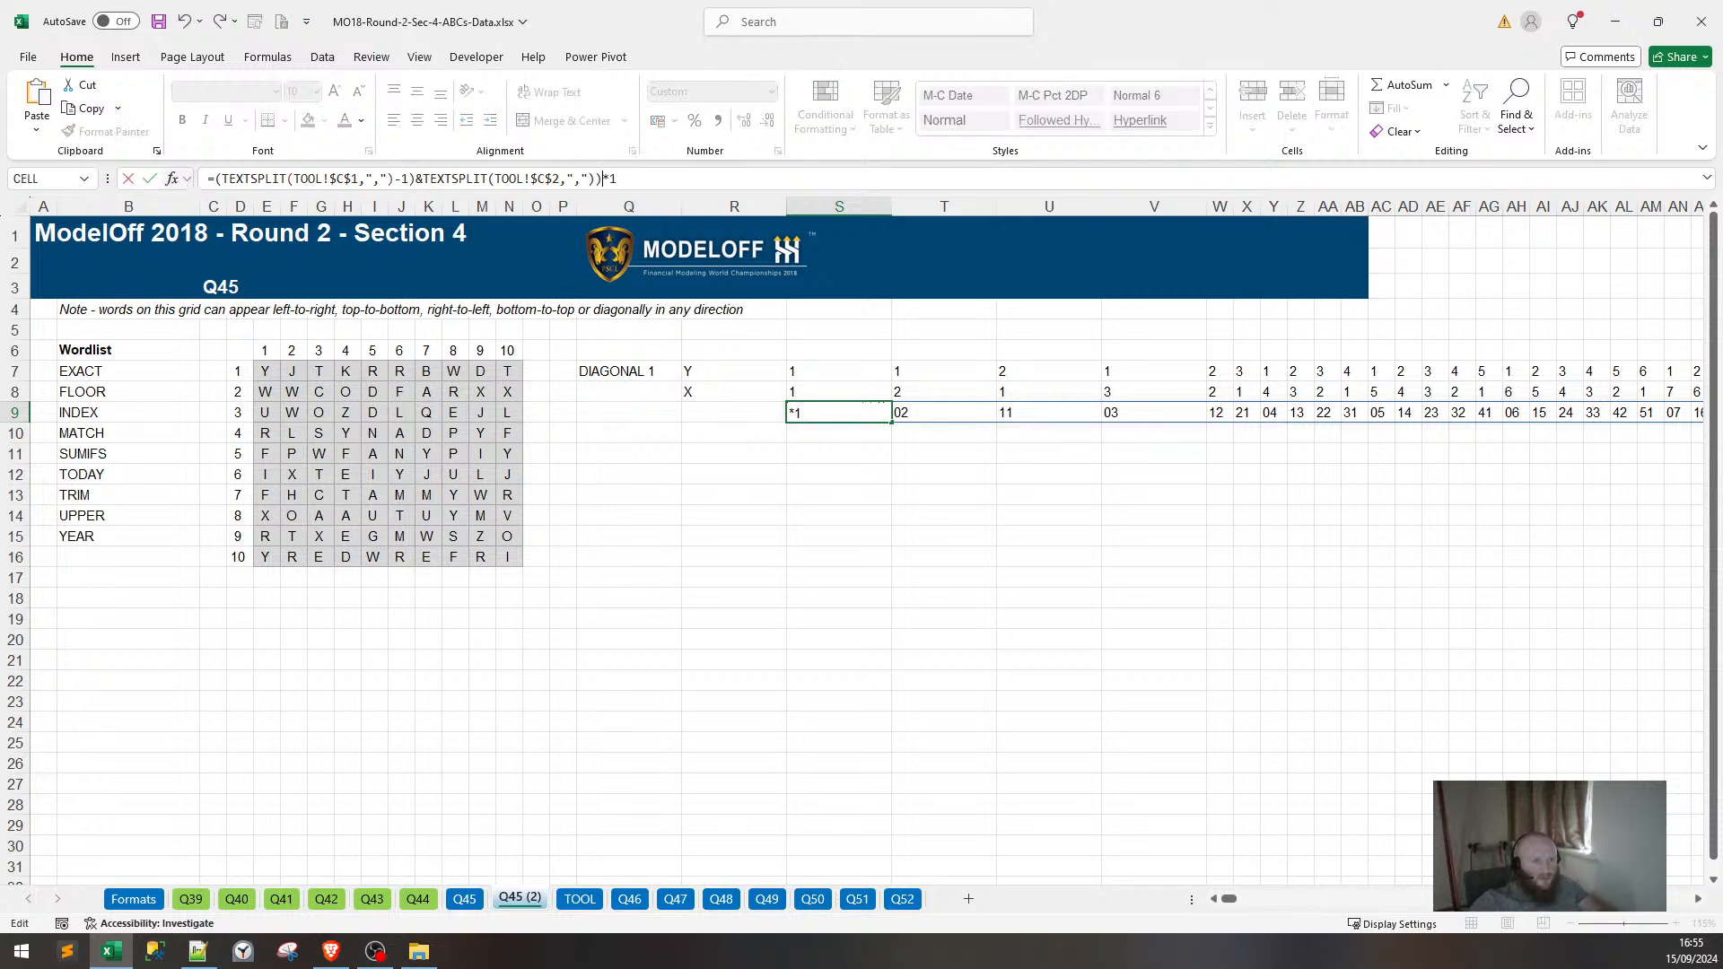
{"action": "left_click", "coordinate": [214, 179]}
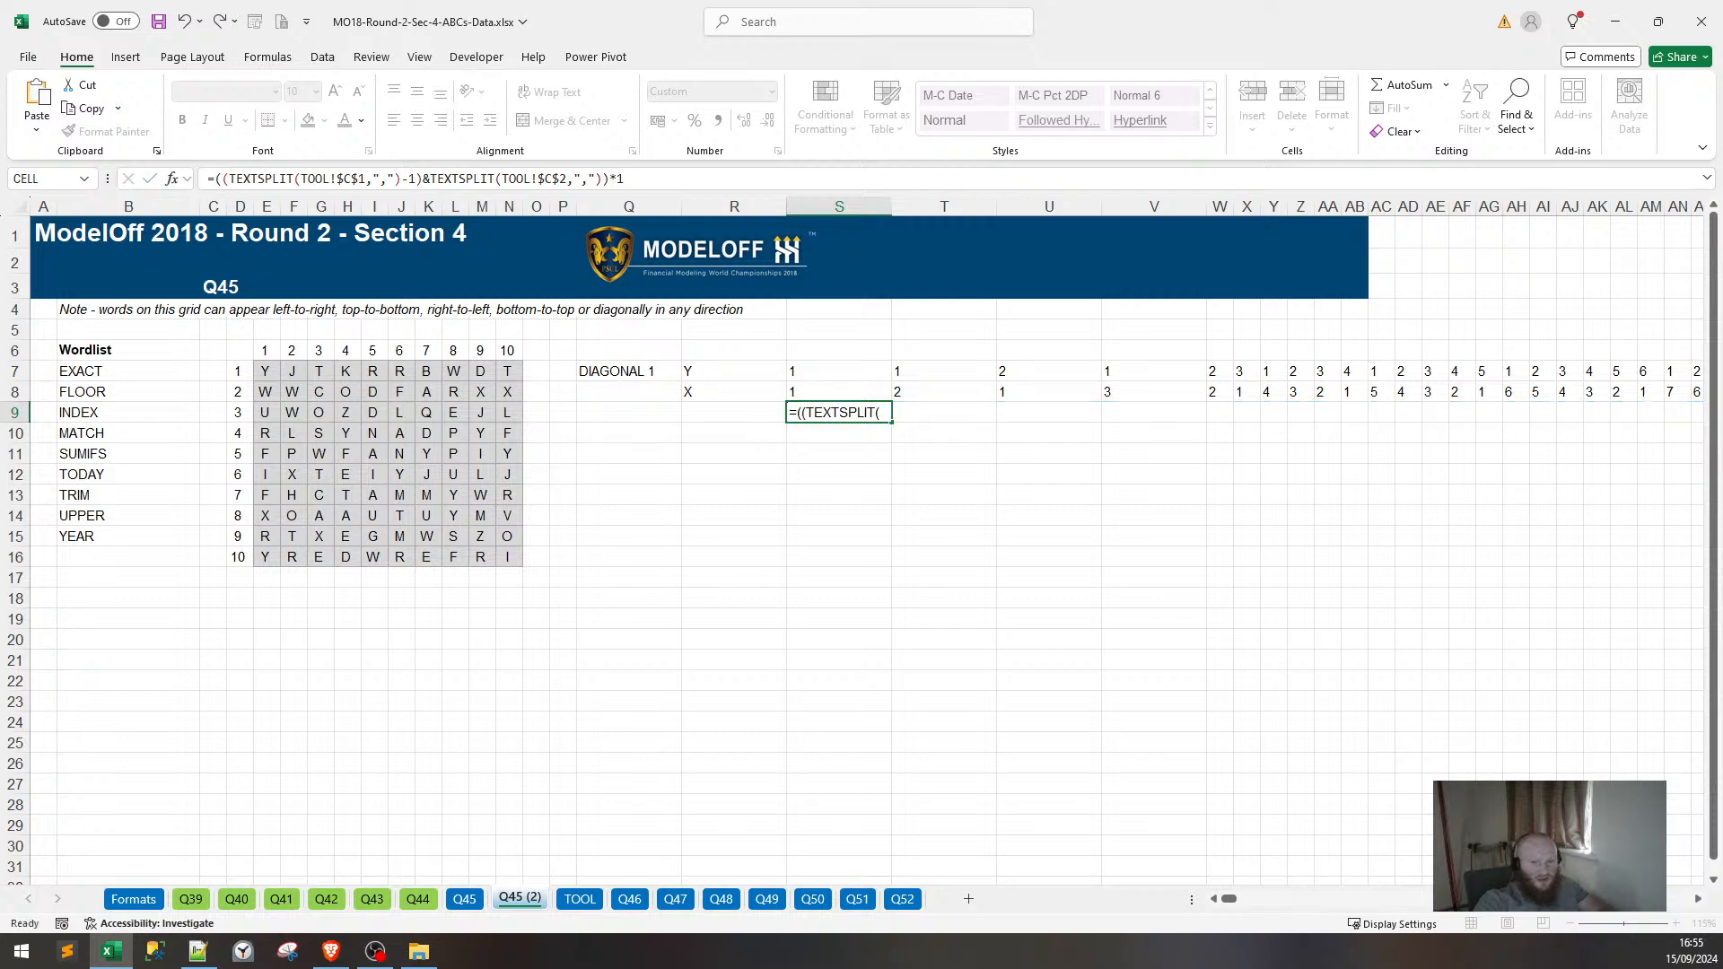
{"action": "key", "text": "Return"}
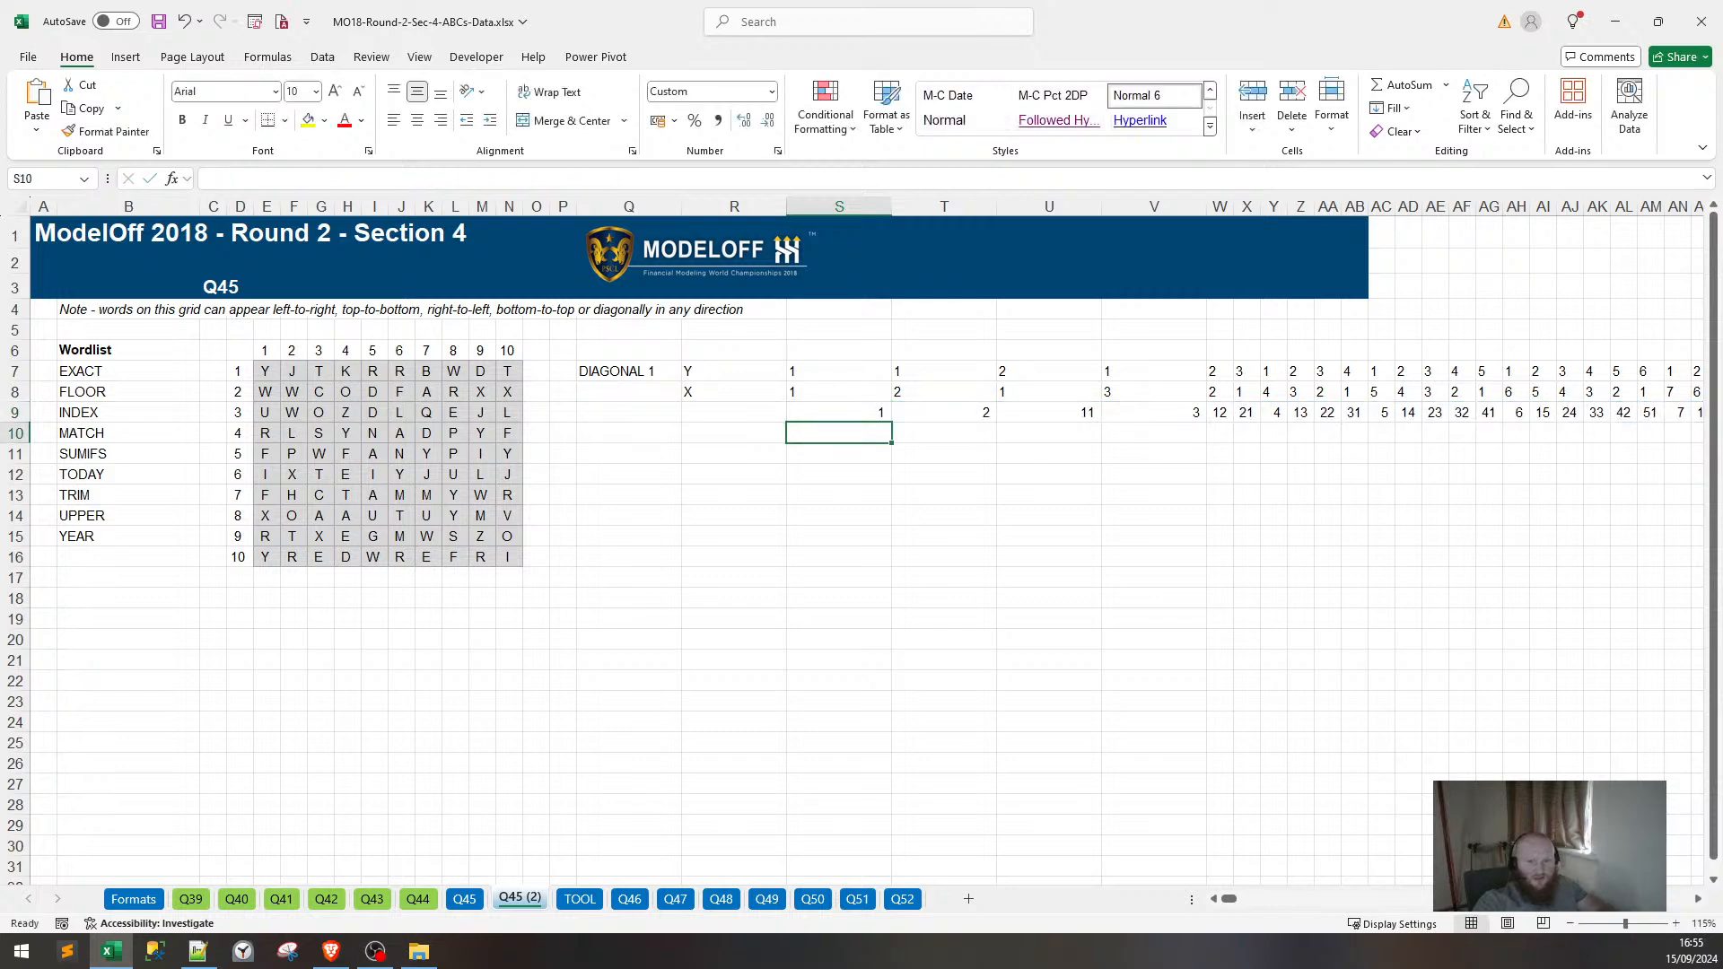
Clear the Y and X coordinate rows in R7:S8.
{"action": "left_click", "coordinate": [843, 412]}
{"action": "left_click_drag", "start_coordinate": [698, 371], "coordinate": [826, 385]}
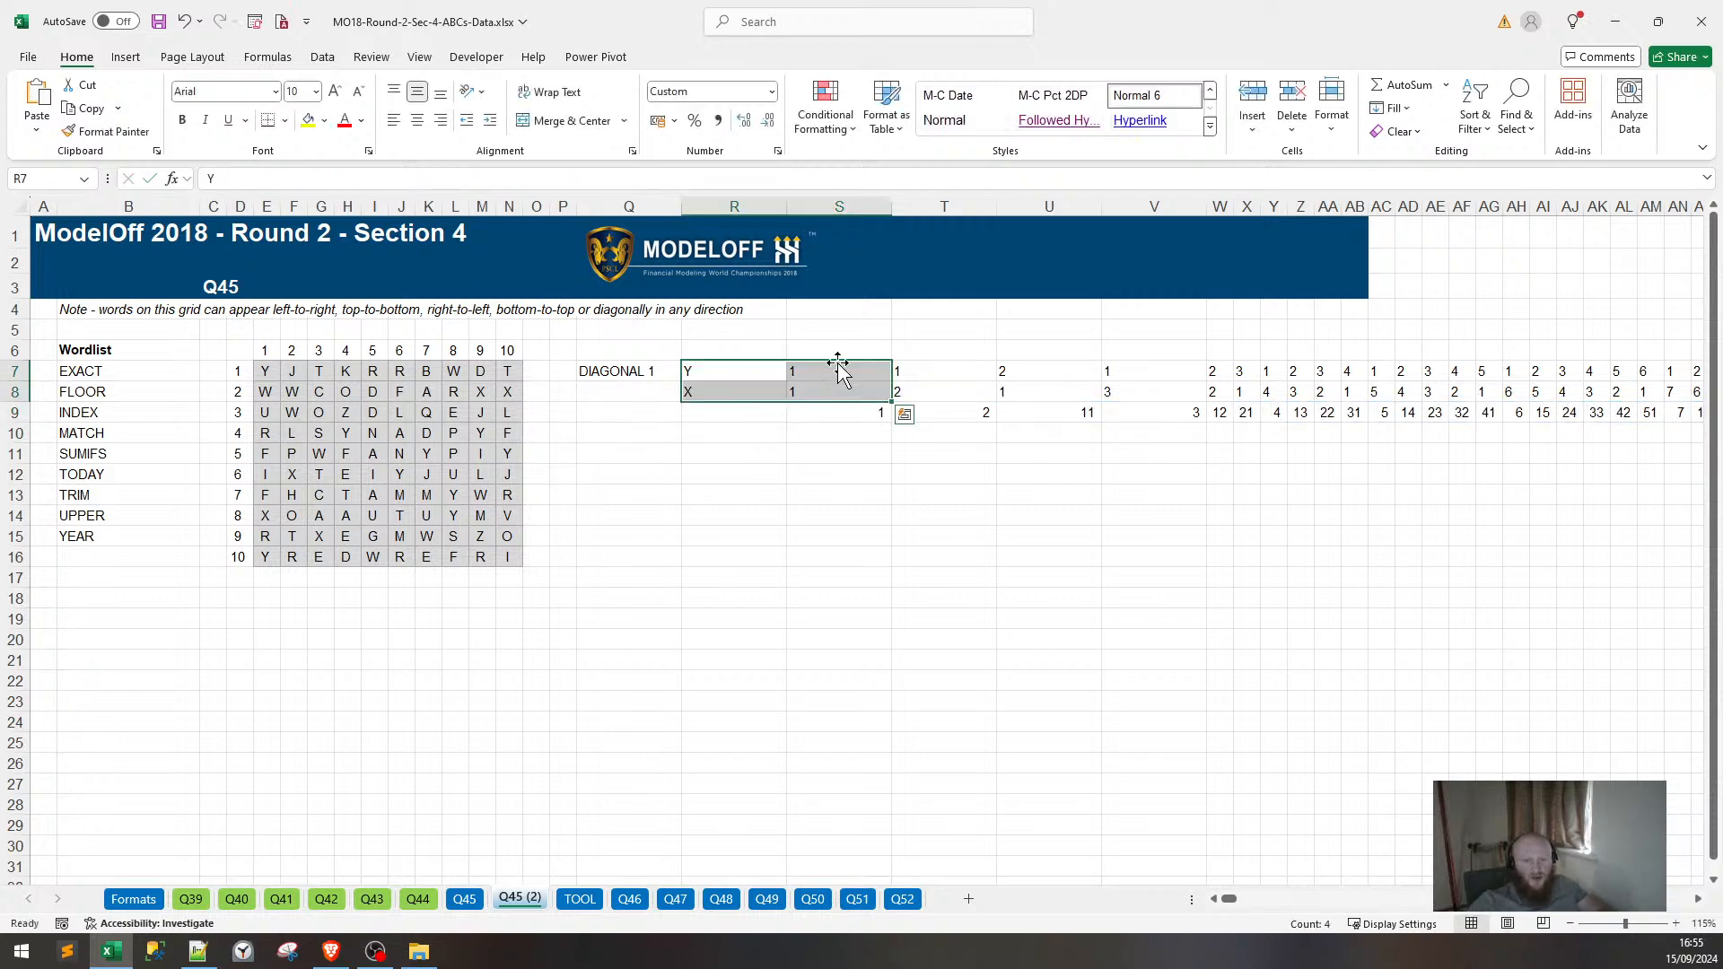
{"action": "key", "text": "Delete"}
{"action": "key", "text": "Home"}
{"action": "key", "text": "BackSpace"}
{"action": "left_click", "coordinate": [828, 432]}
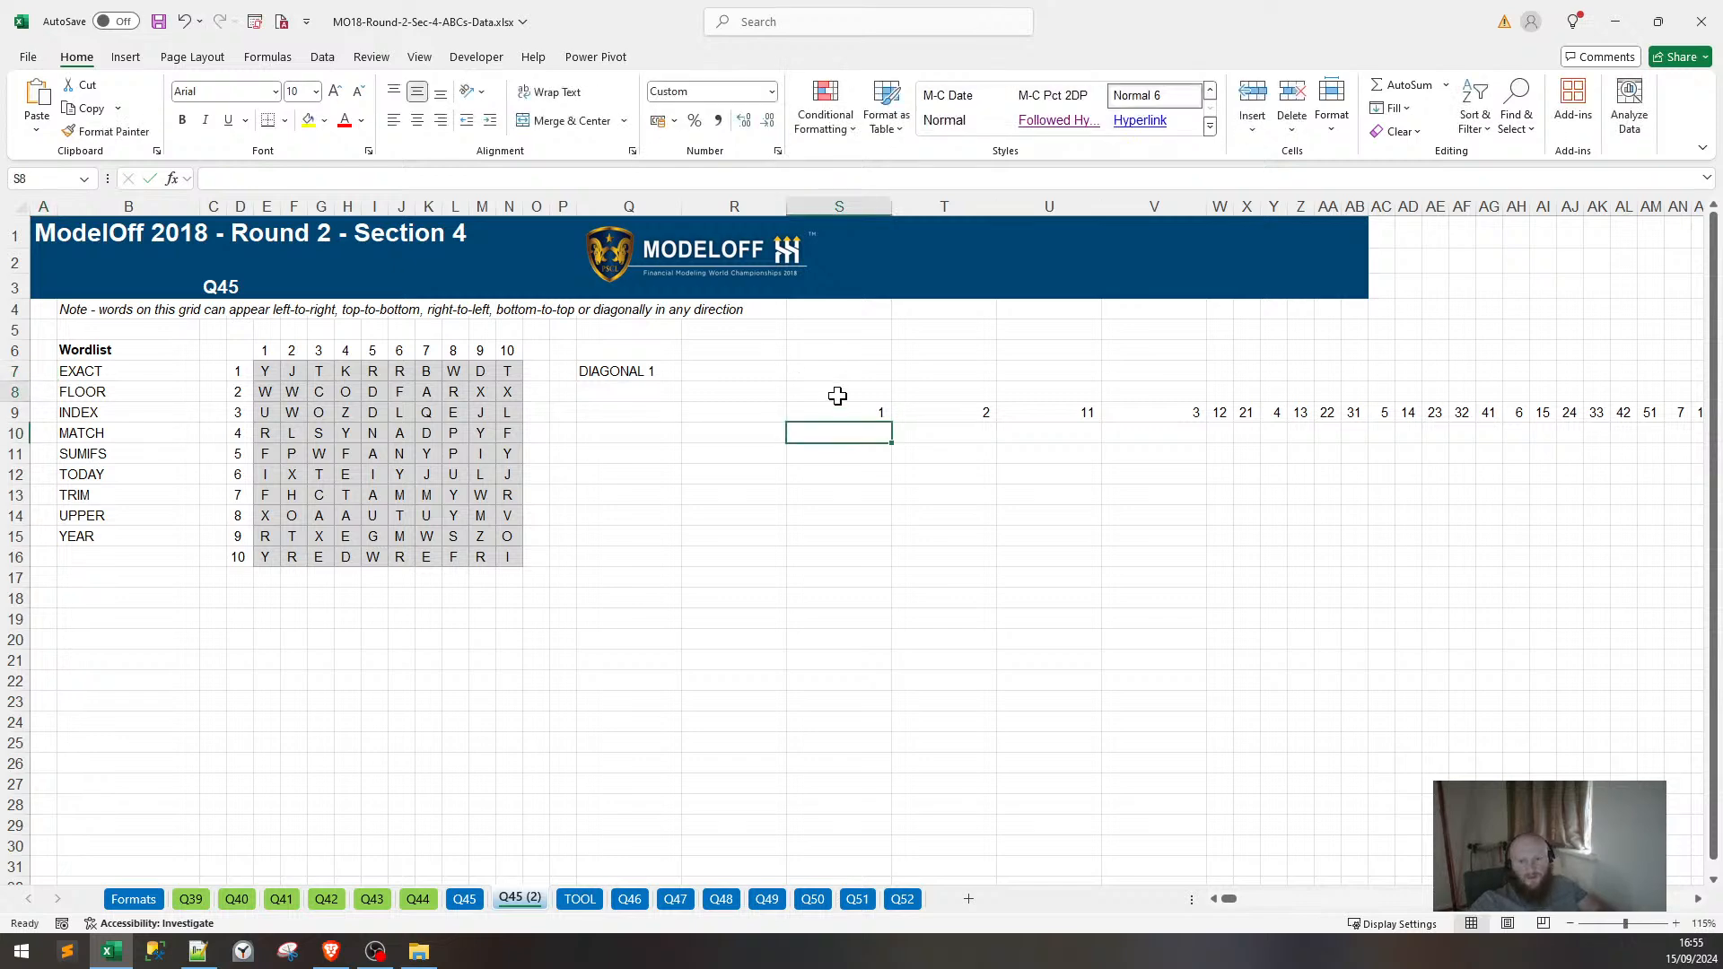
Copy the combined-code formula from S9 into R7 and delete the original in S9.
{"action": "left_click", "coordinate": [836, 409]}
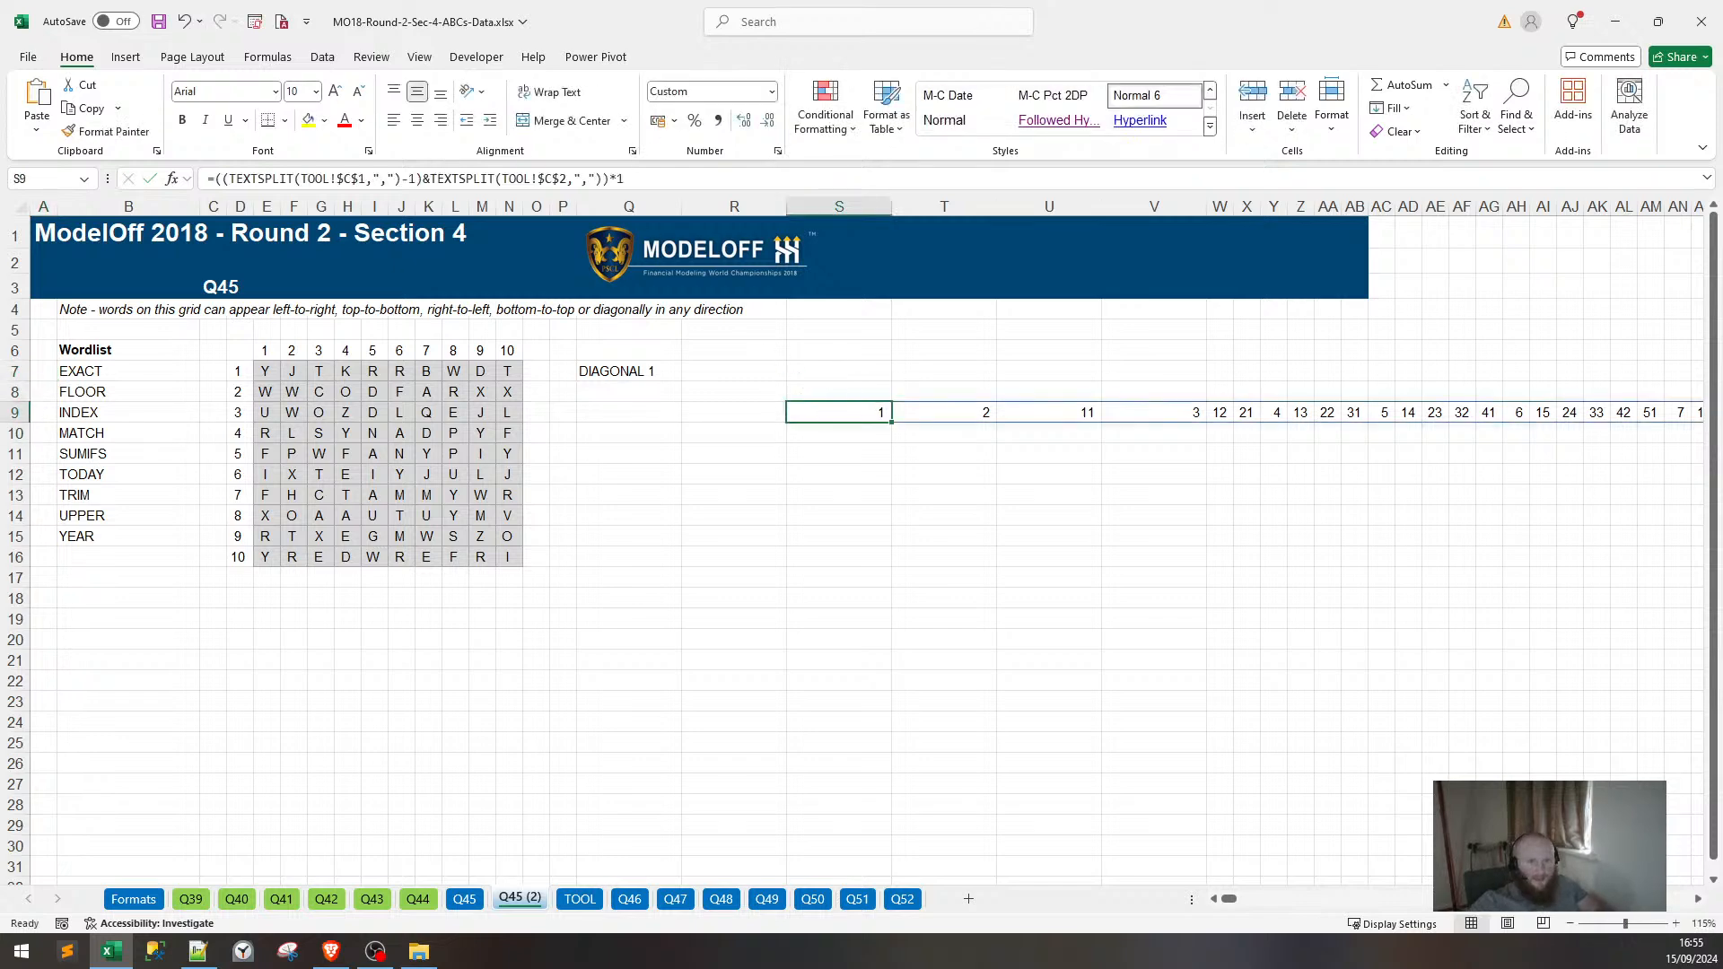
{"action": "key", "text": "ctrl+c"}
{"action": "left_click", "coordinate": [770, 371]}
{"action": "key", "text": "ctrl+v"}
{"action": "left_click", "coordinate": [909, 412]}
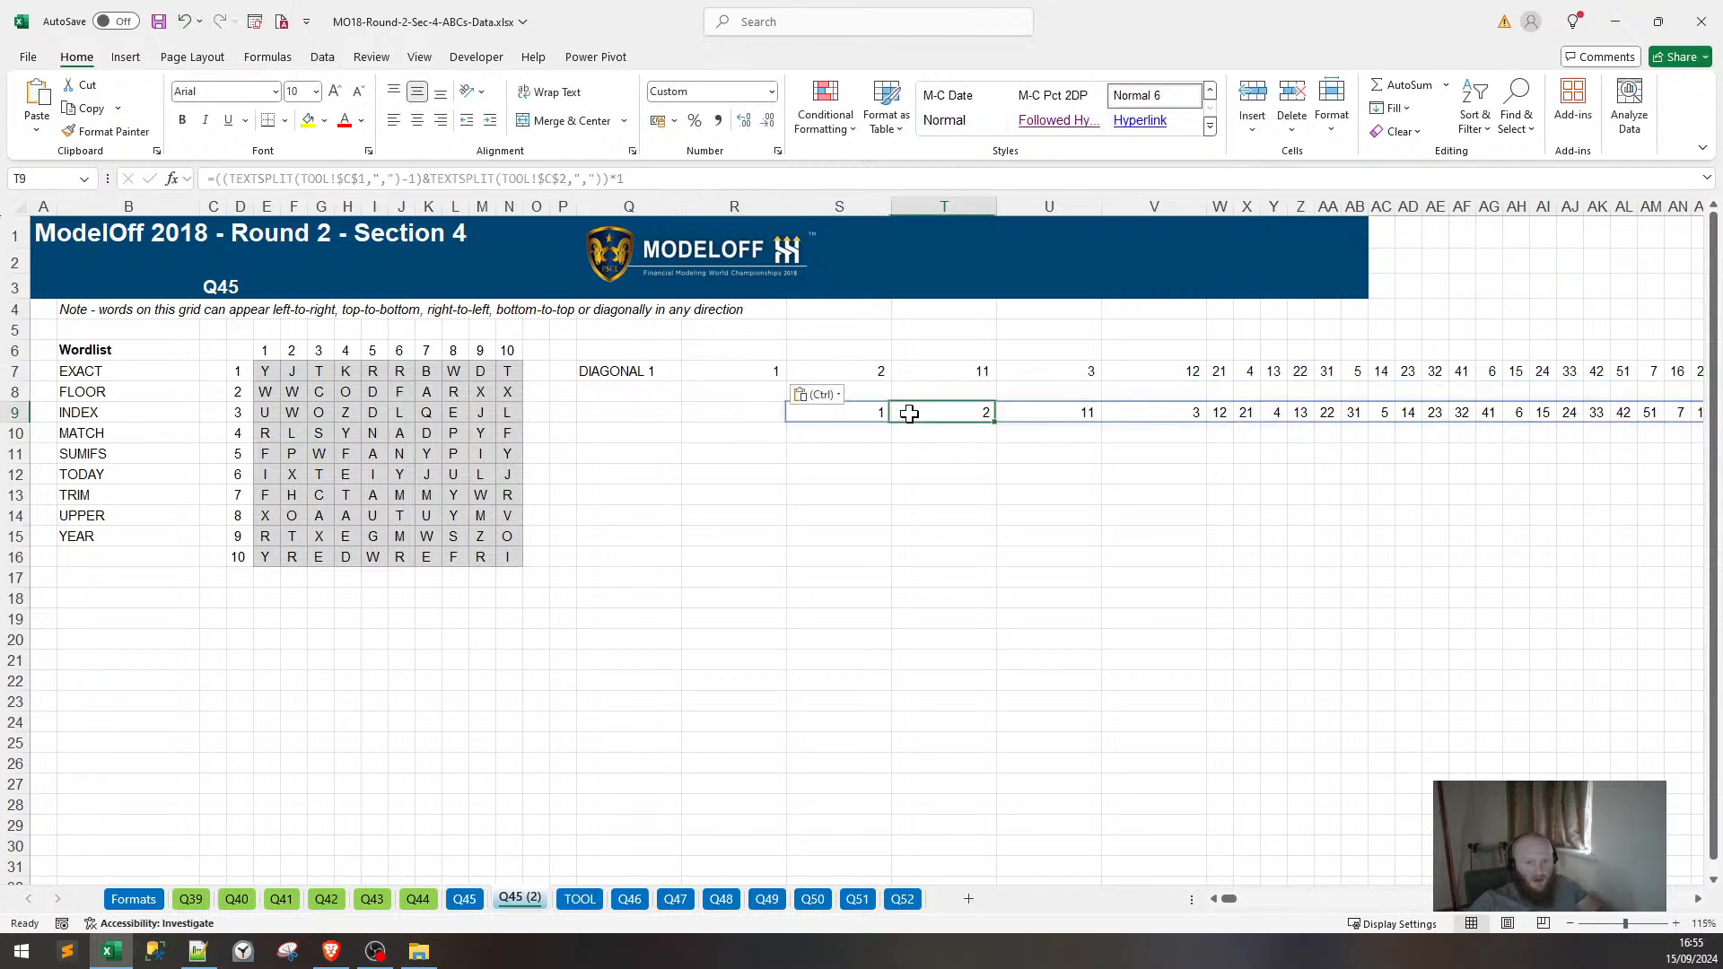
{"action": "left_click", "coordinate": [869, 416]}
{"action": "key", "text": "Delete"}
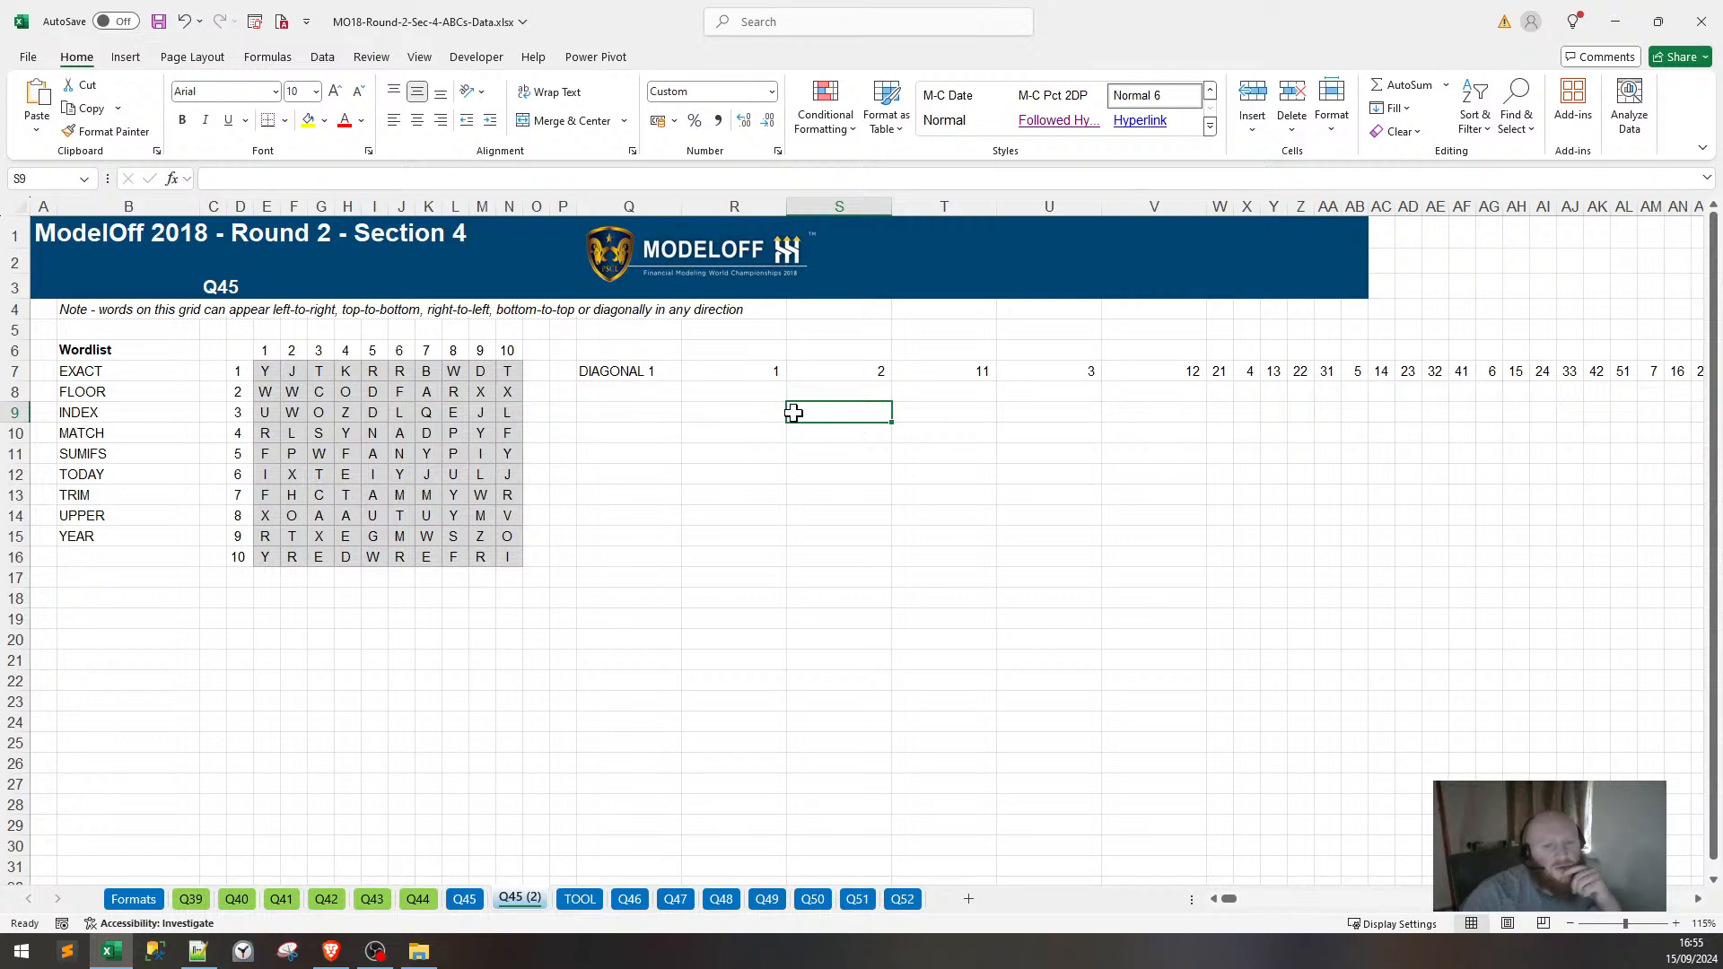
{"action": "left_click", "coordinate": [754, 371]}
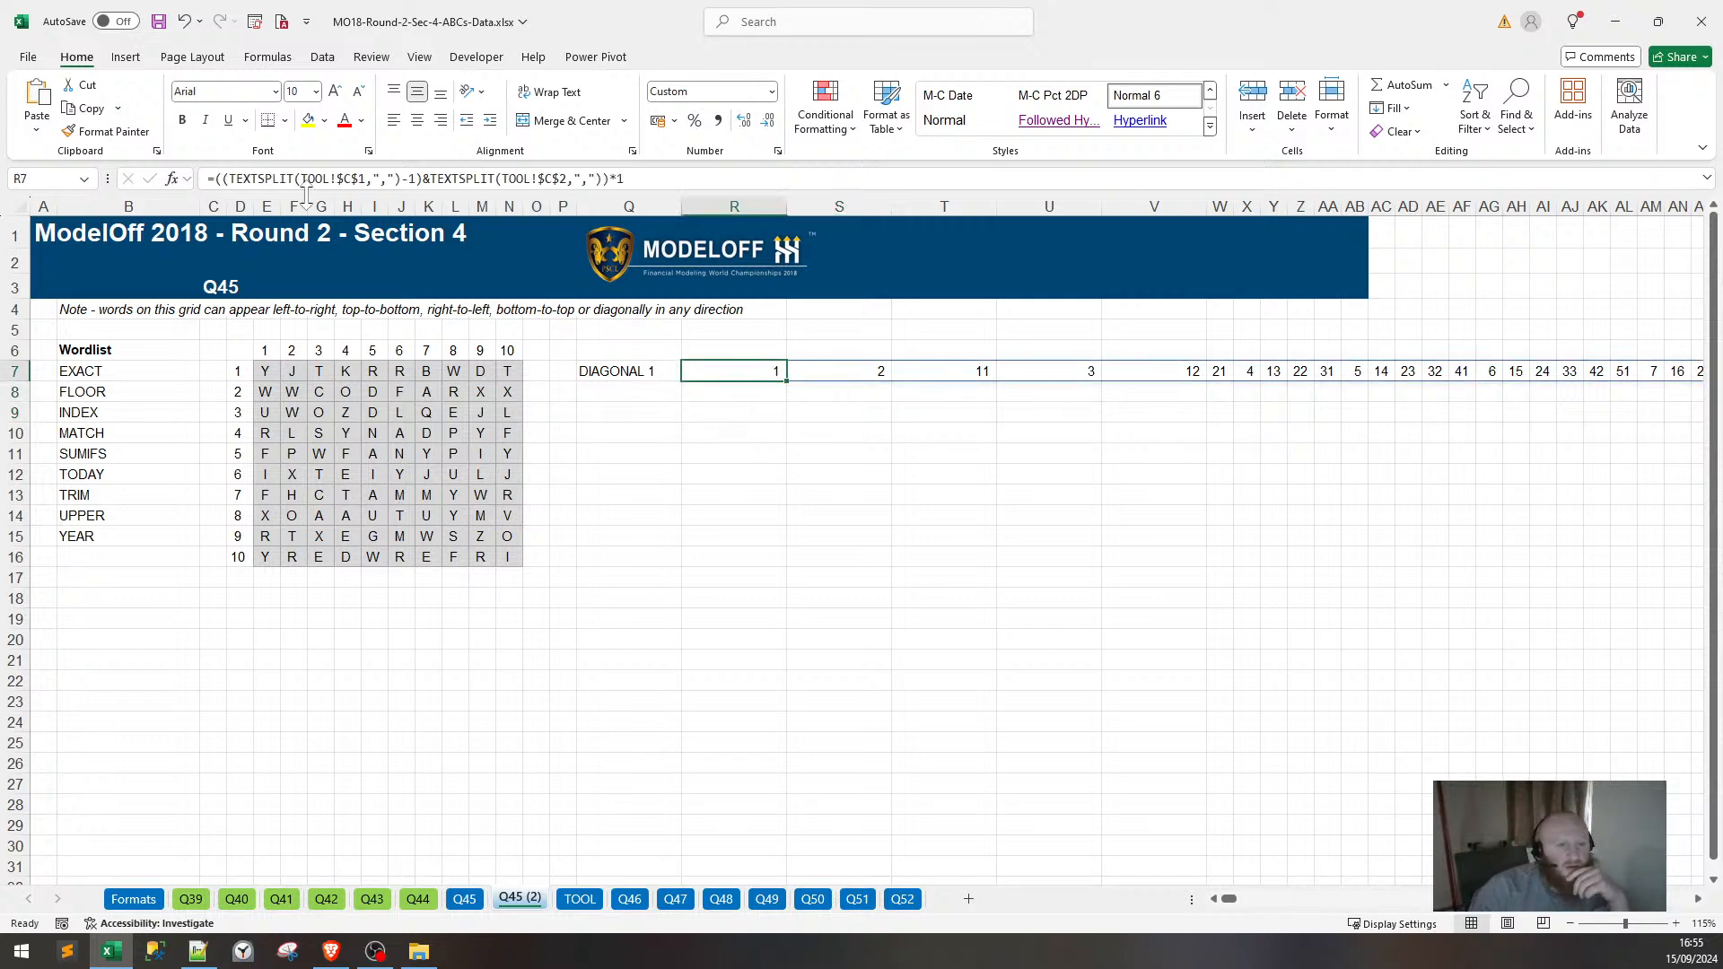
{"action": "left_click", "coordinate": [214, 179]}
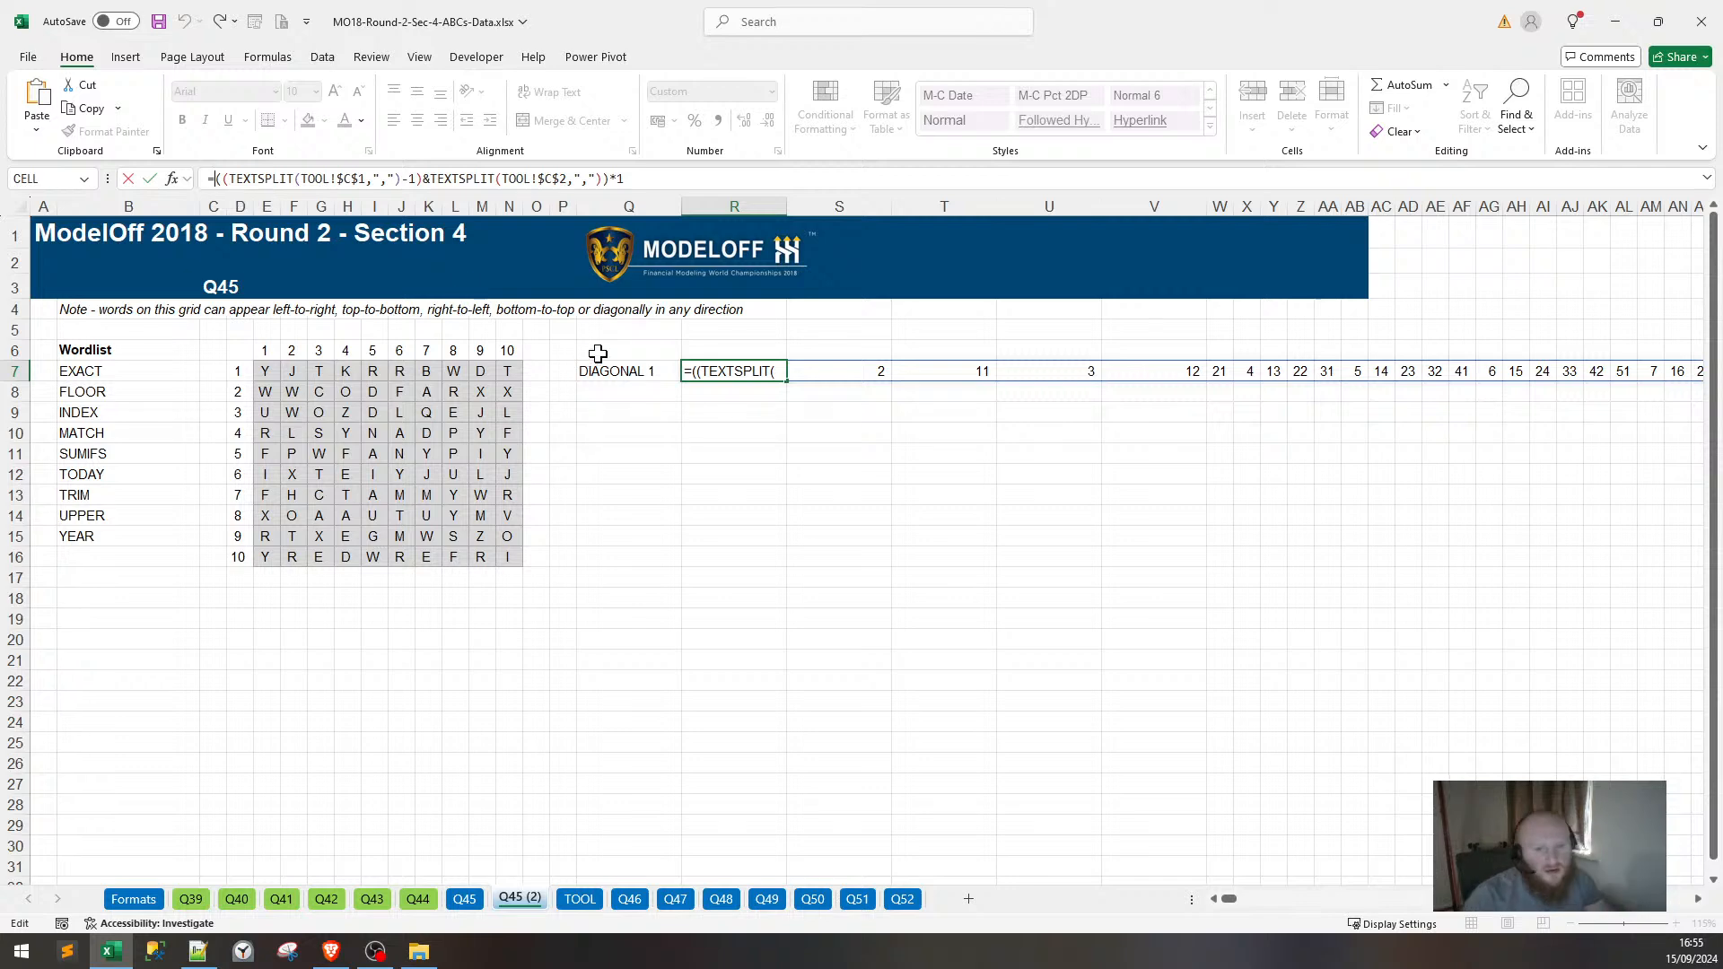
Label Q7 as BASE and Q8 as DIAGONAL 1.
{"action": "key", "text": "Escape"}
{"action": "left_click", "coordinate": [634, 370]}
{"action": "type", "text": "BAS"}
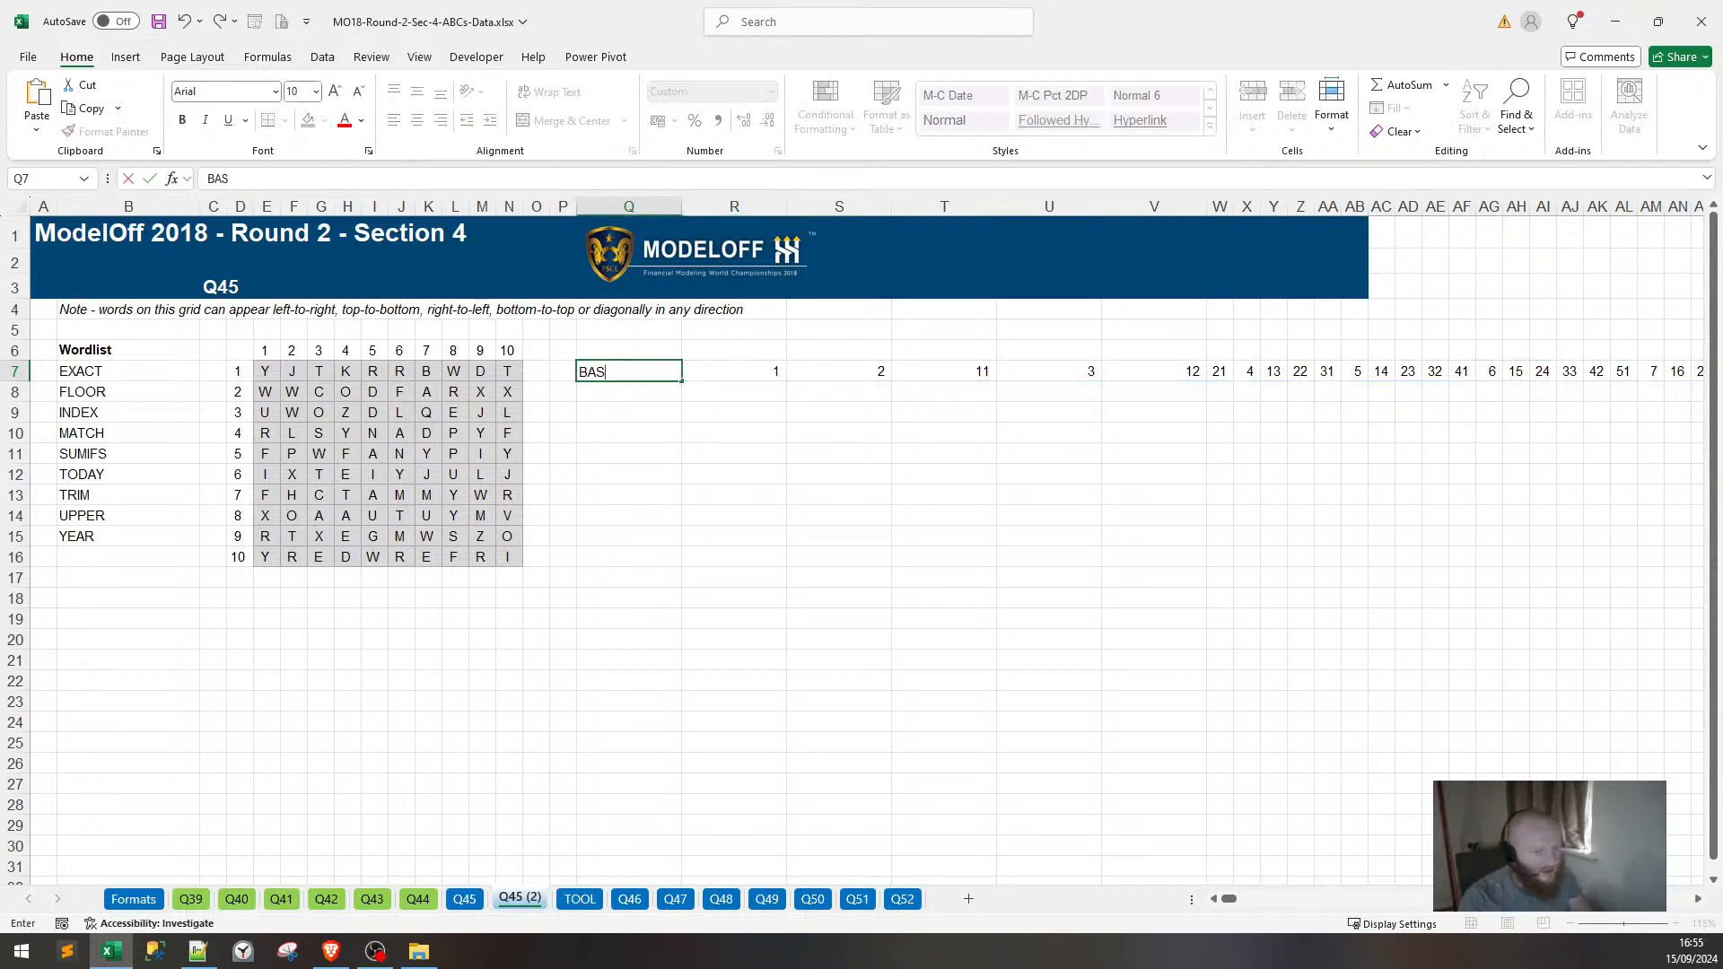
{"action": "type", "text": "E"}
{"action": "key", "text": "Return"}
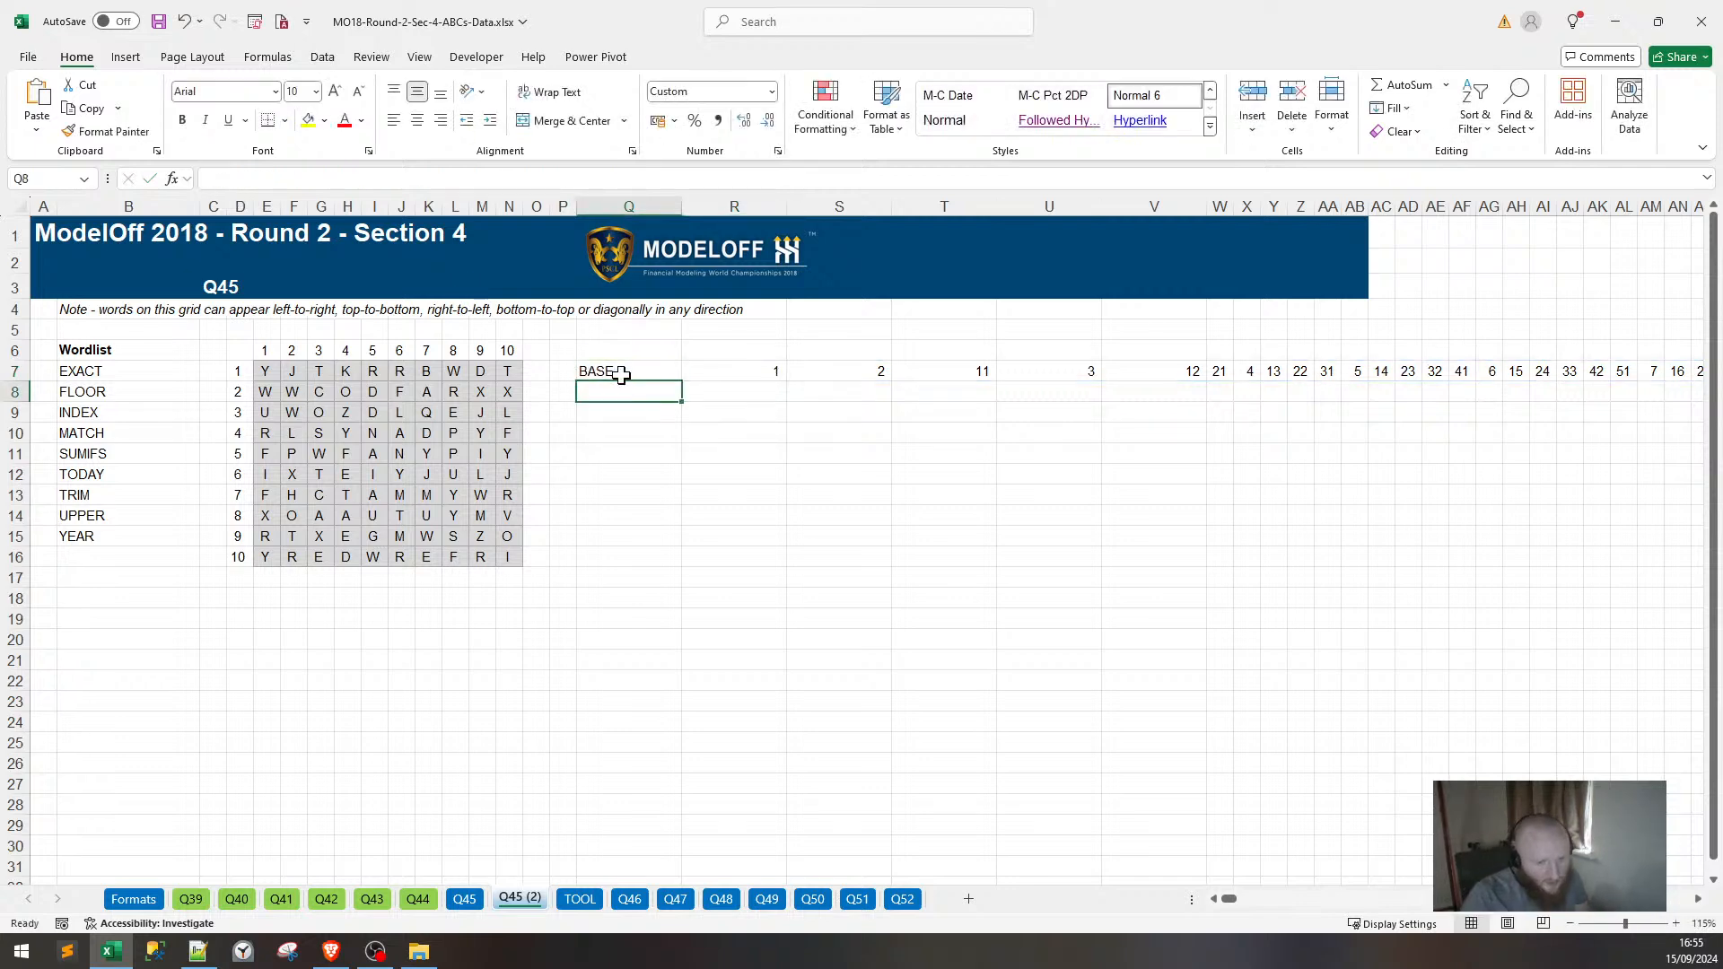
{"action": "type", "text": "DIAGONAL 1"}
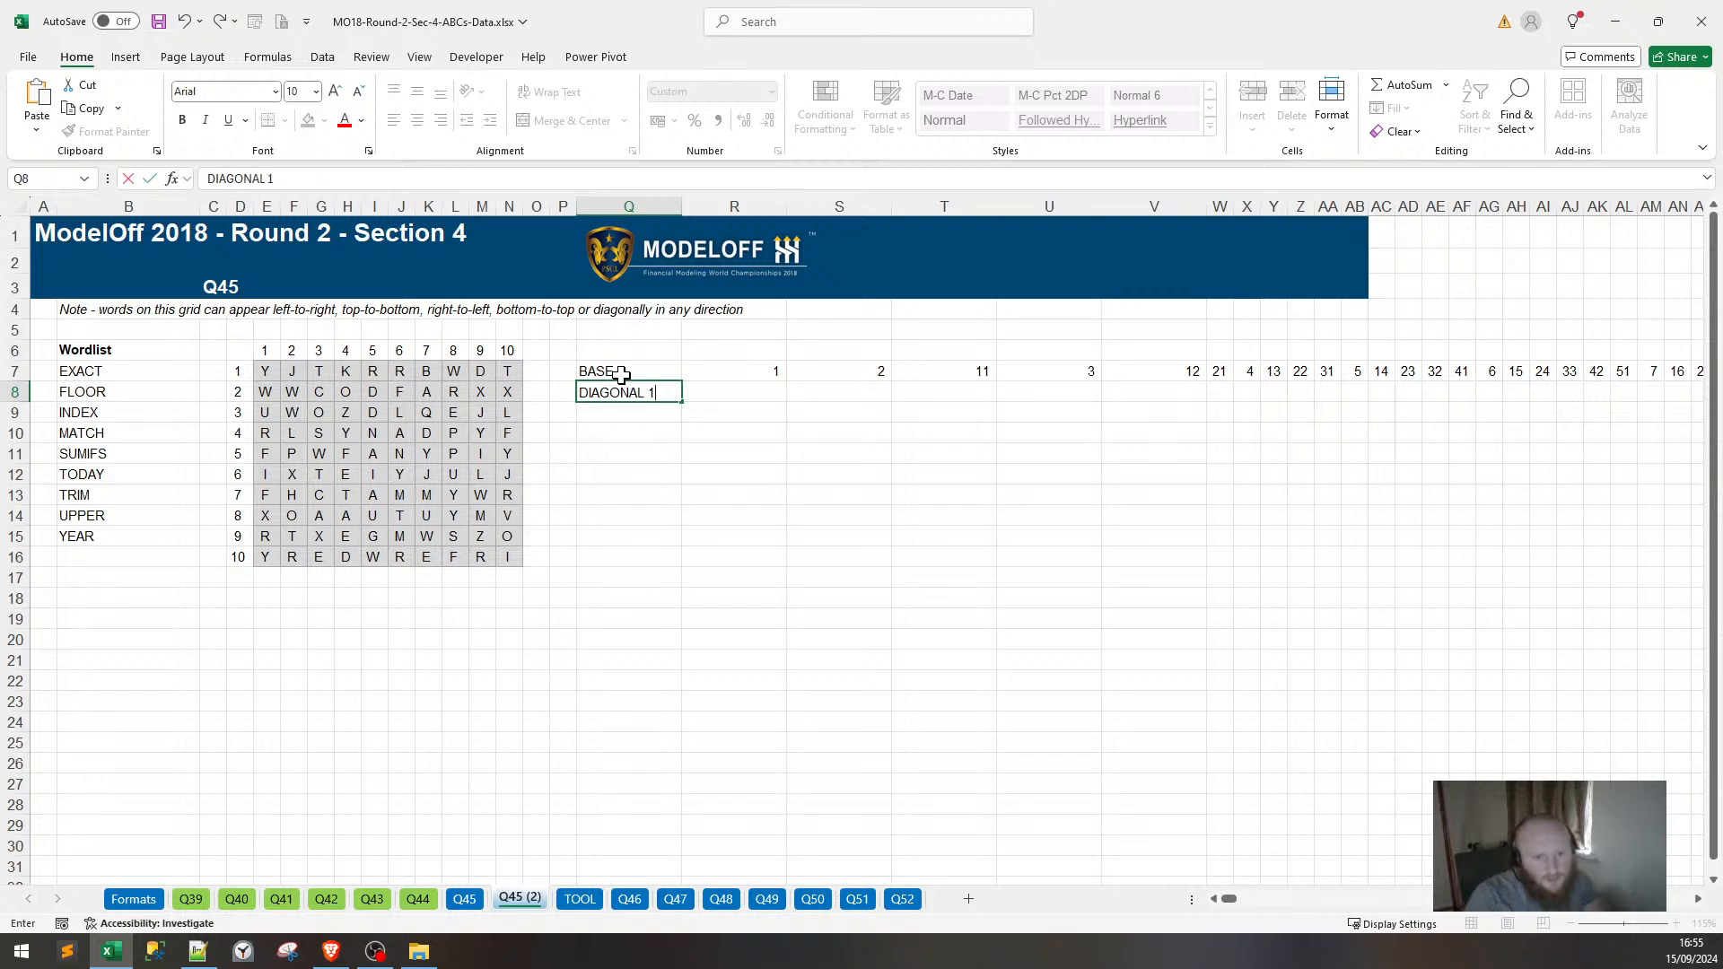
{"action": "key", "text": "Tab"}
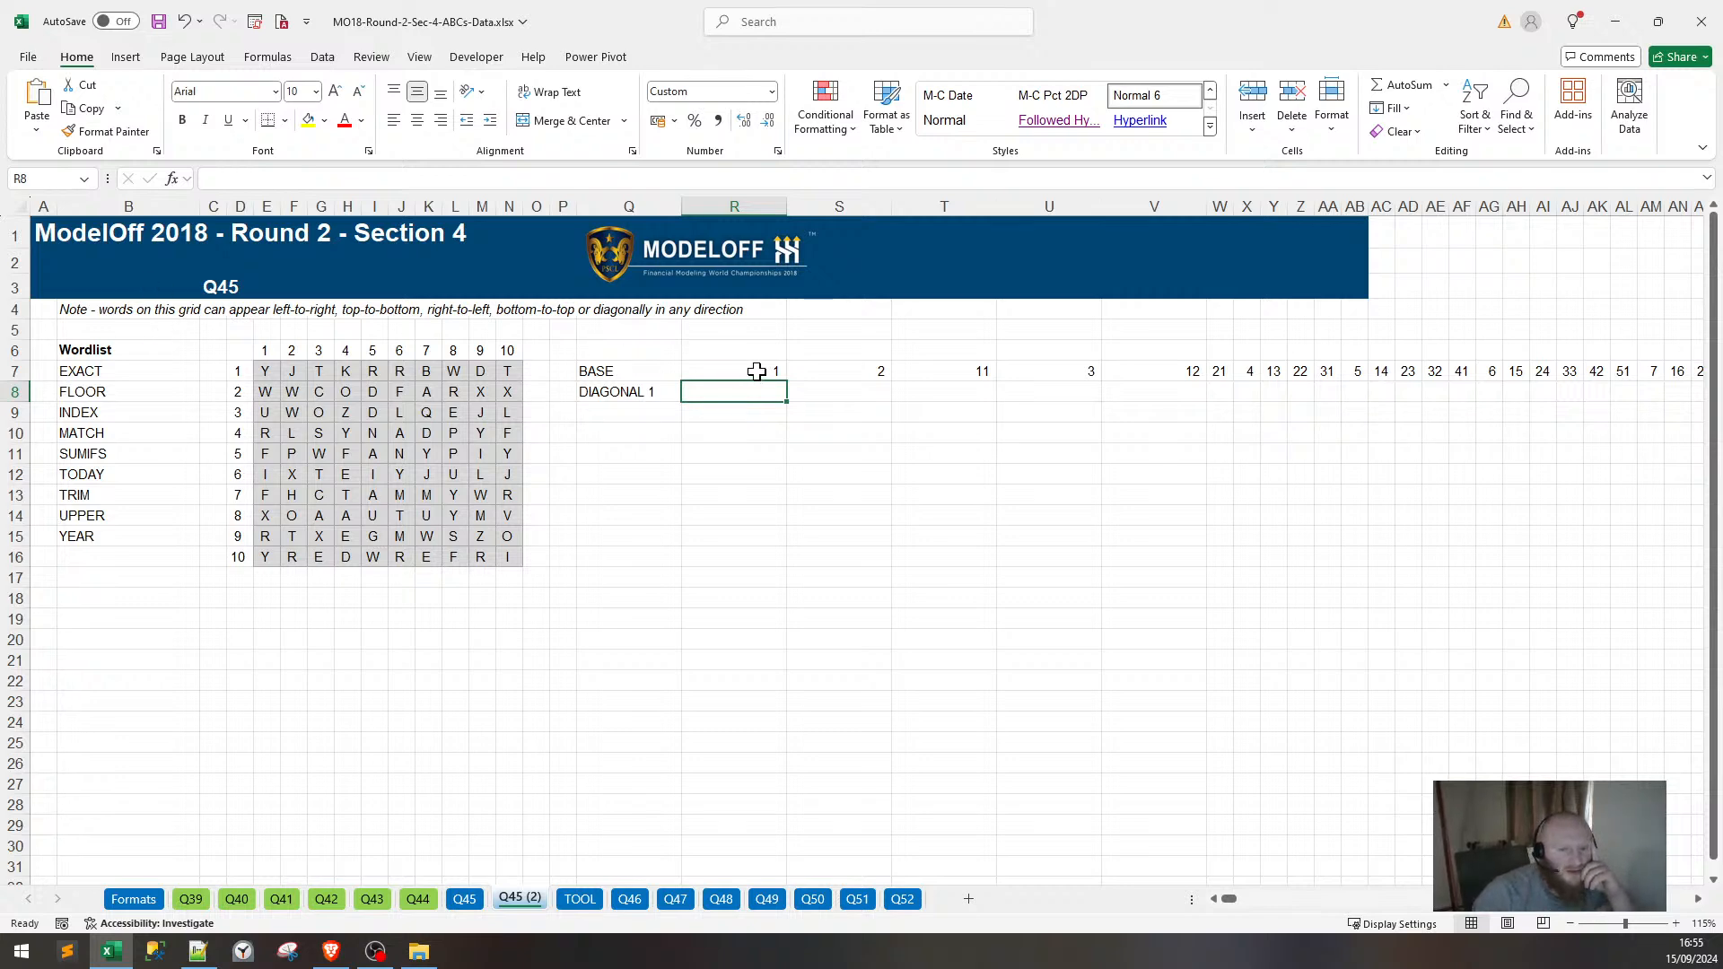
Copy R7's coordinate formula text from the formula bar and switch to Notepad++.
{"action": "left_click", "coordinate": [712, 363]}
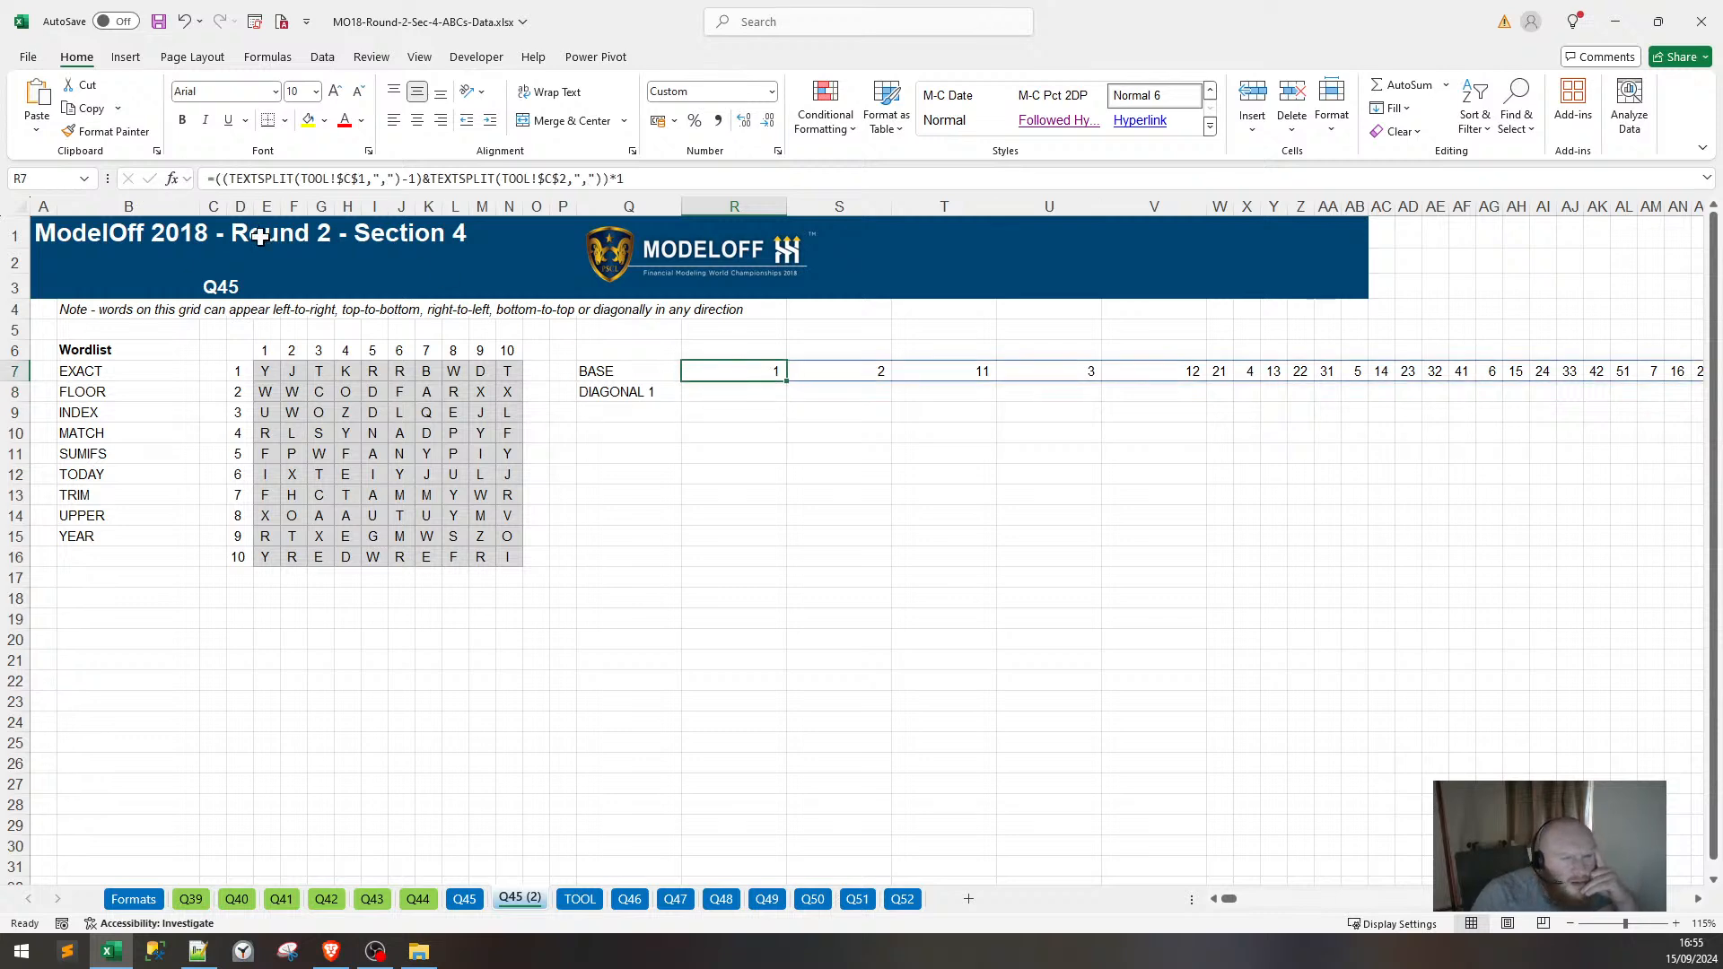
{"action": "left_click_drag", "start_coordinate": [626, 179], "coordinate": [223, 179]}
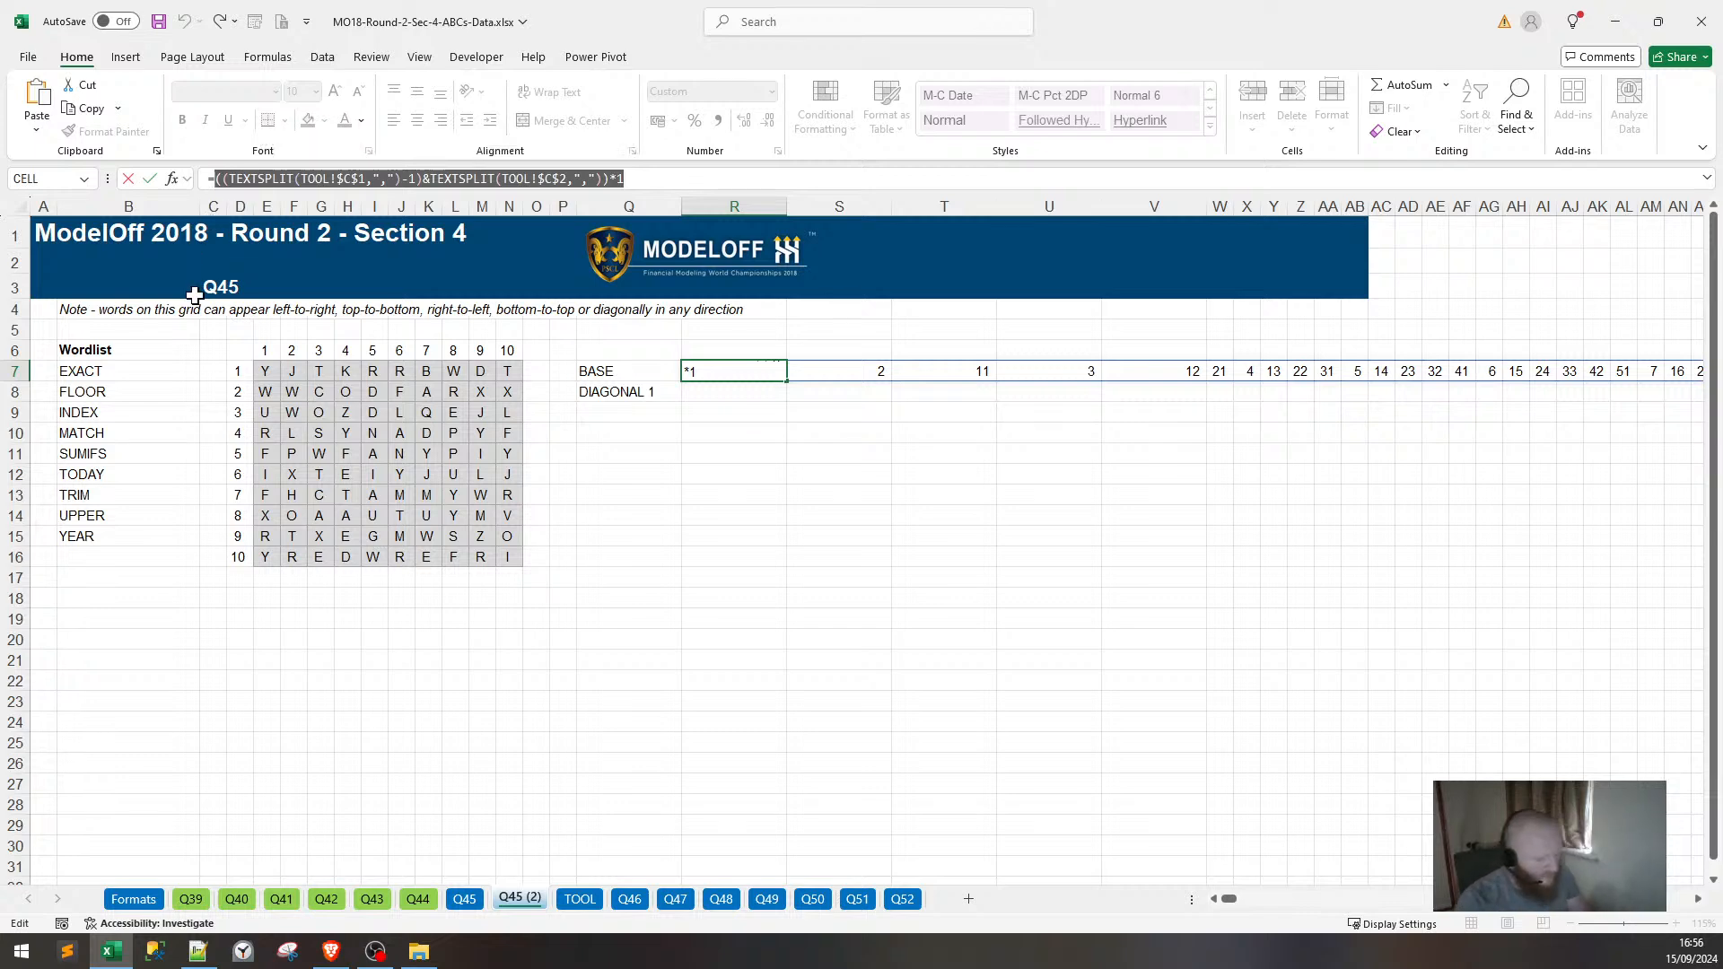
{"action": "key", "text": "alt+Tab"}
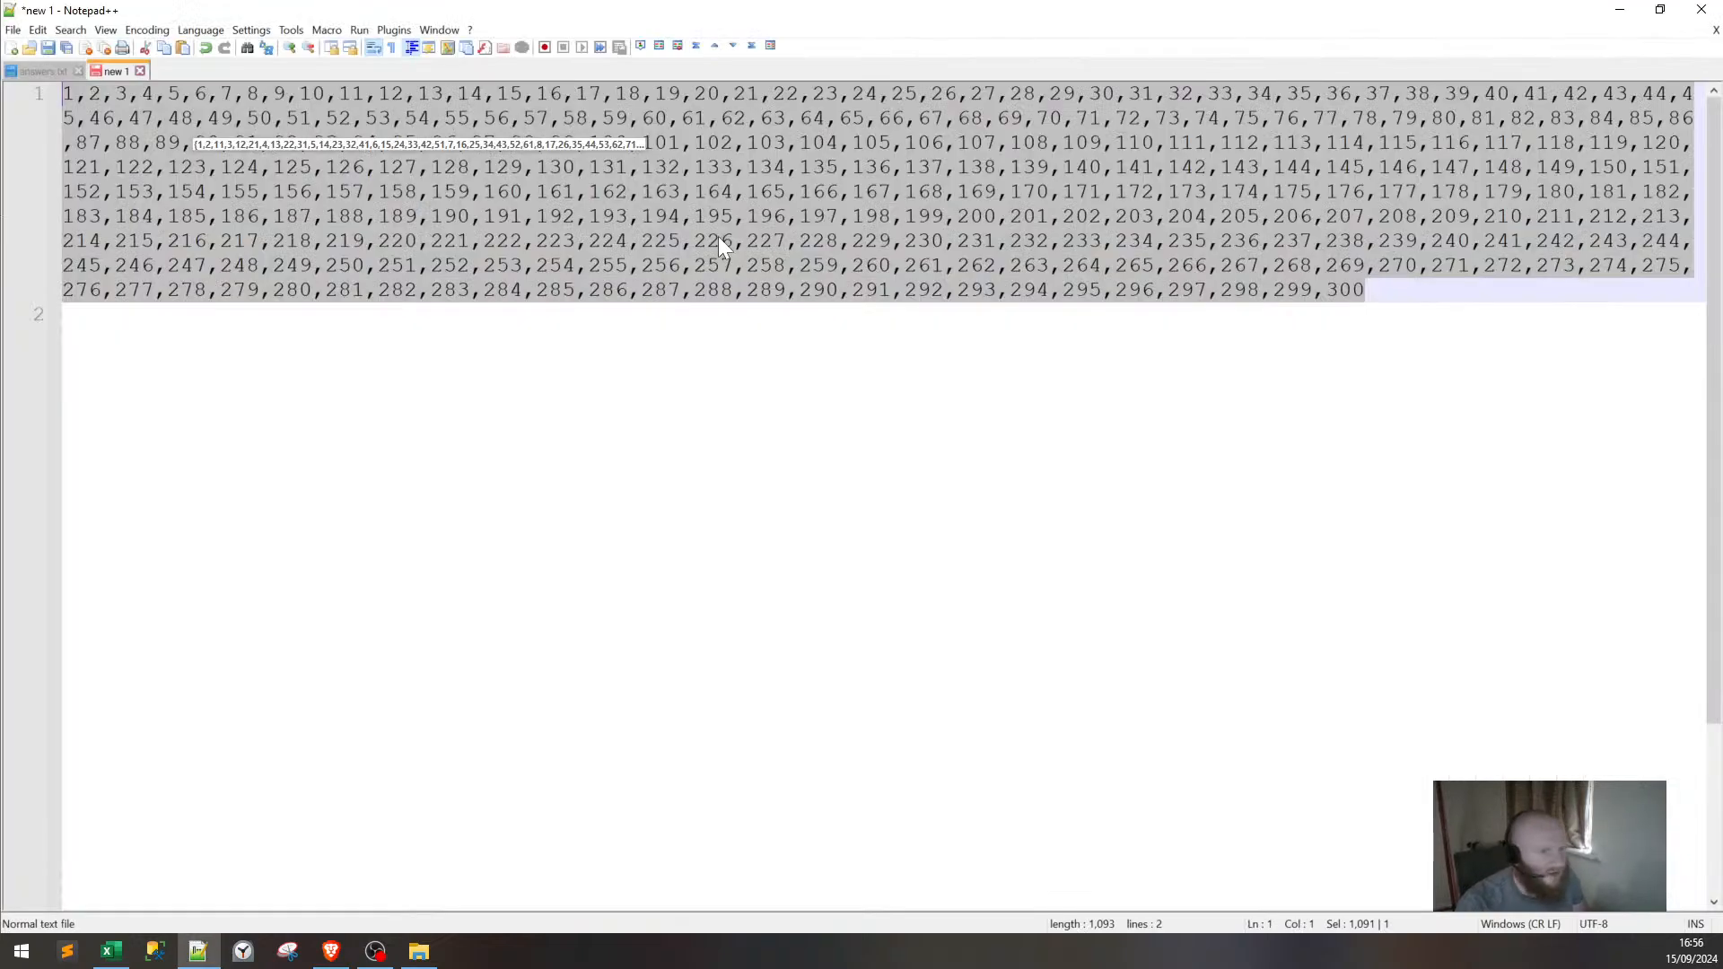
Wrap the TEXTSPLIT coordinate formula in an extra bracket, copy it, and return to Excel's R8.
{"action": "type", "text": "("}
{"action": "key", "text": "ctrl+v"}
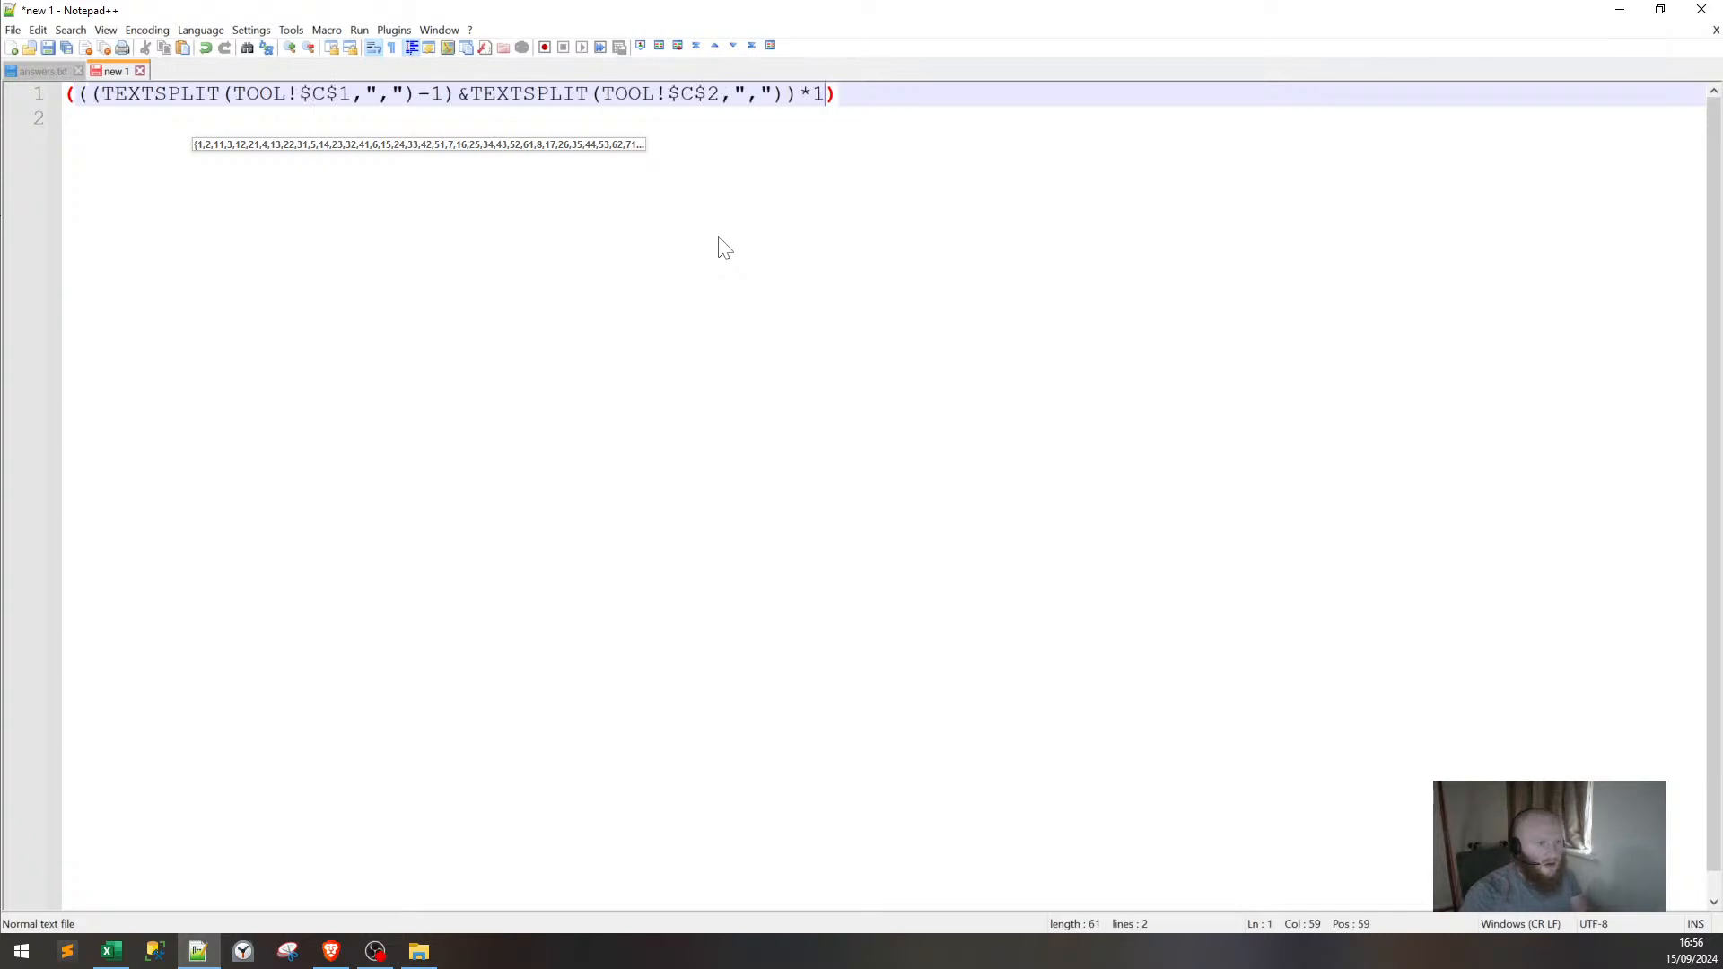
{"action": "key", "text": "shift+Home"}
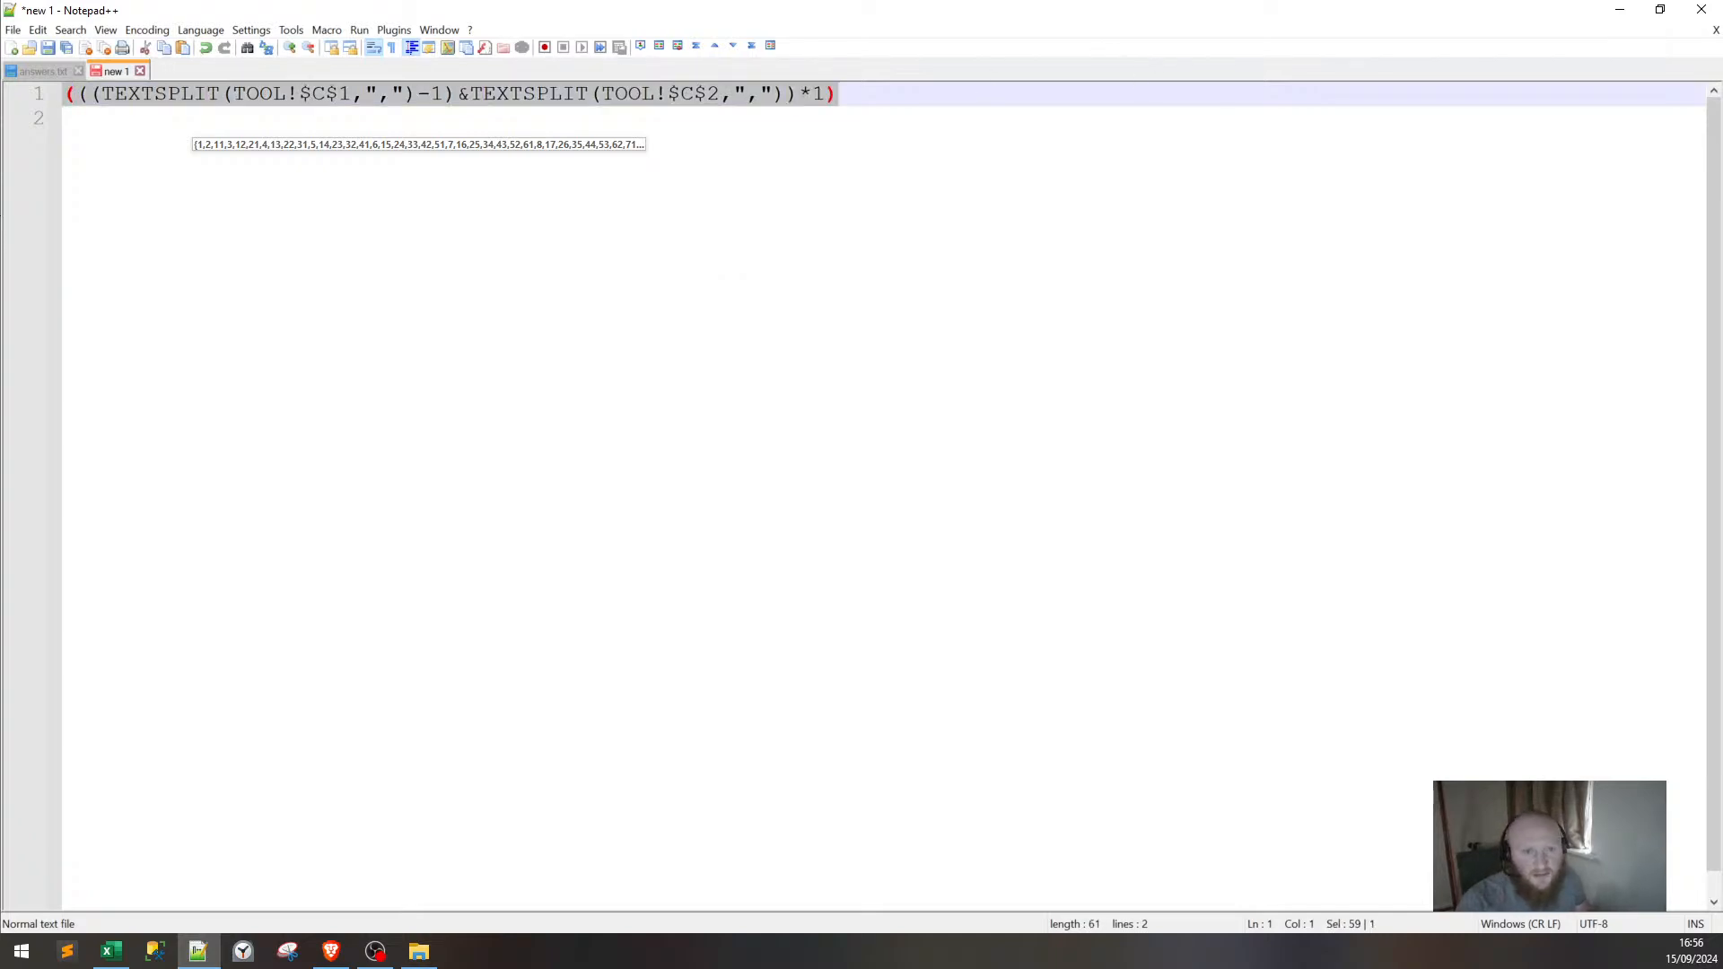
{"action": "left_click", "coordinate": [1631, 16]}
{"action": "key", "text": "Escape"}
{"action": "left_click", "coordinate": [751, 399]}
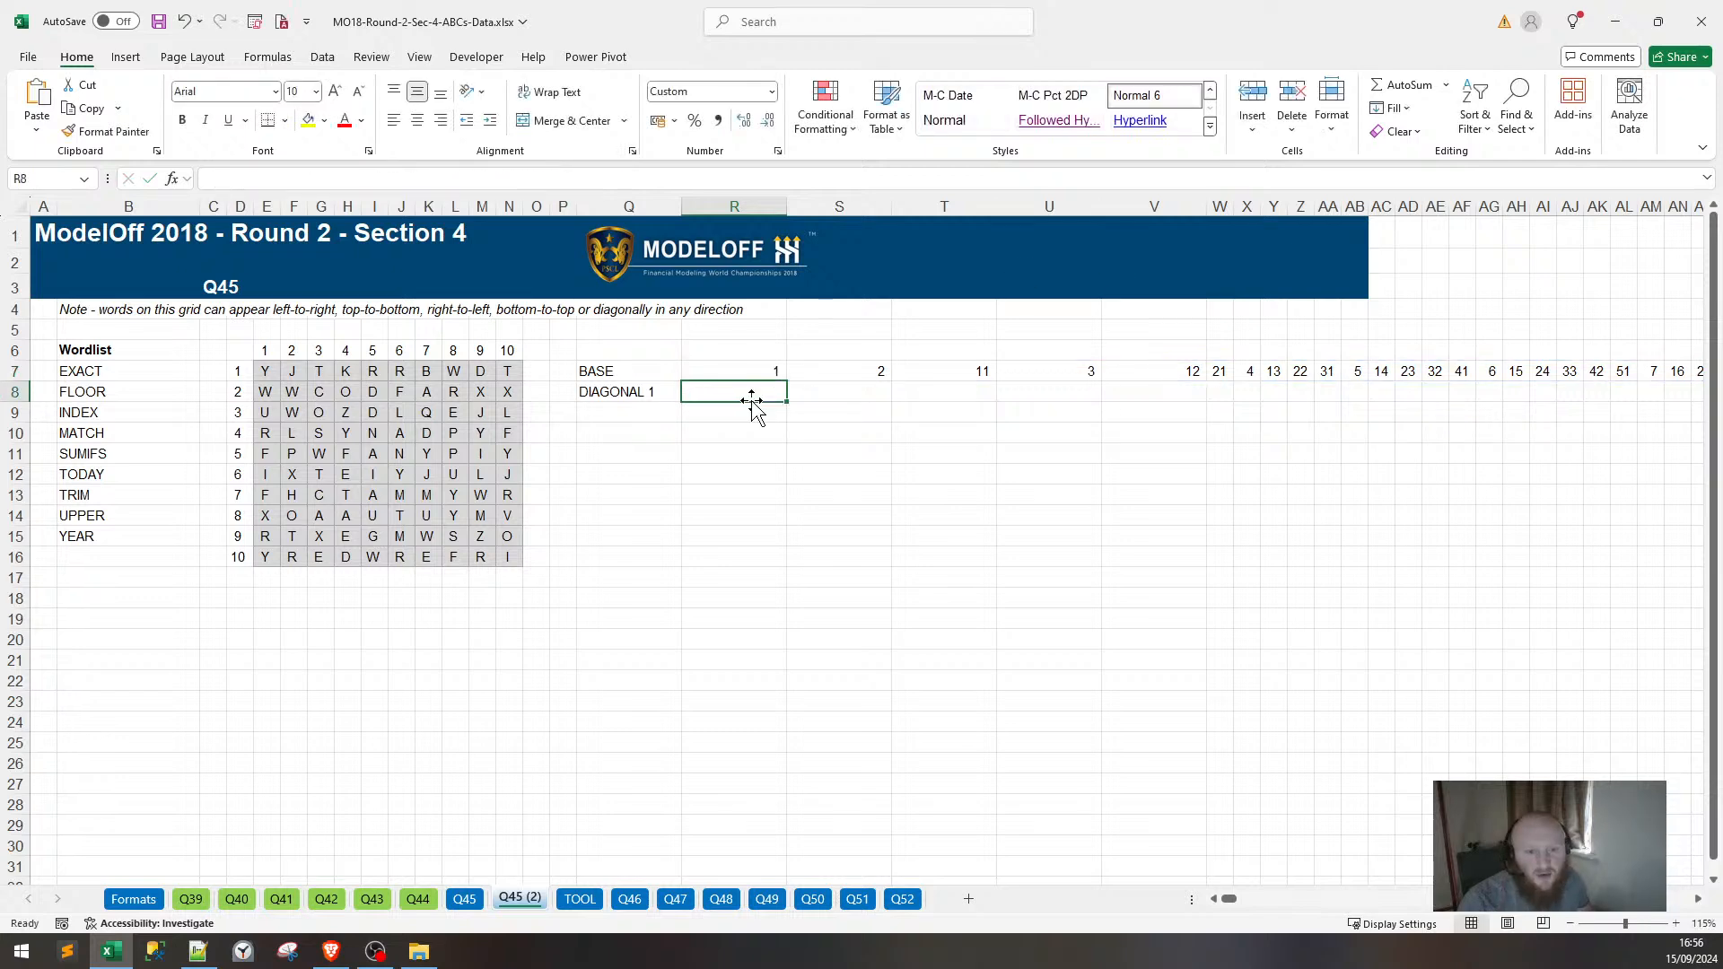
Enter =MID(CONCAT(E7:N16), pasted coordinate formula, 1) in R8 to spill grid letters.
{"action": "type", "text": "=MID("}
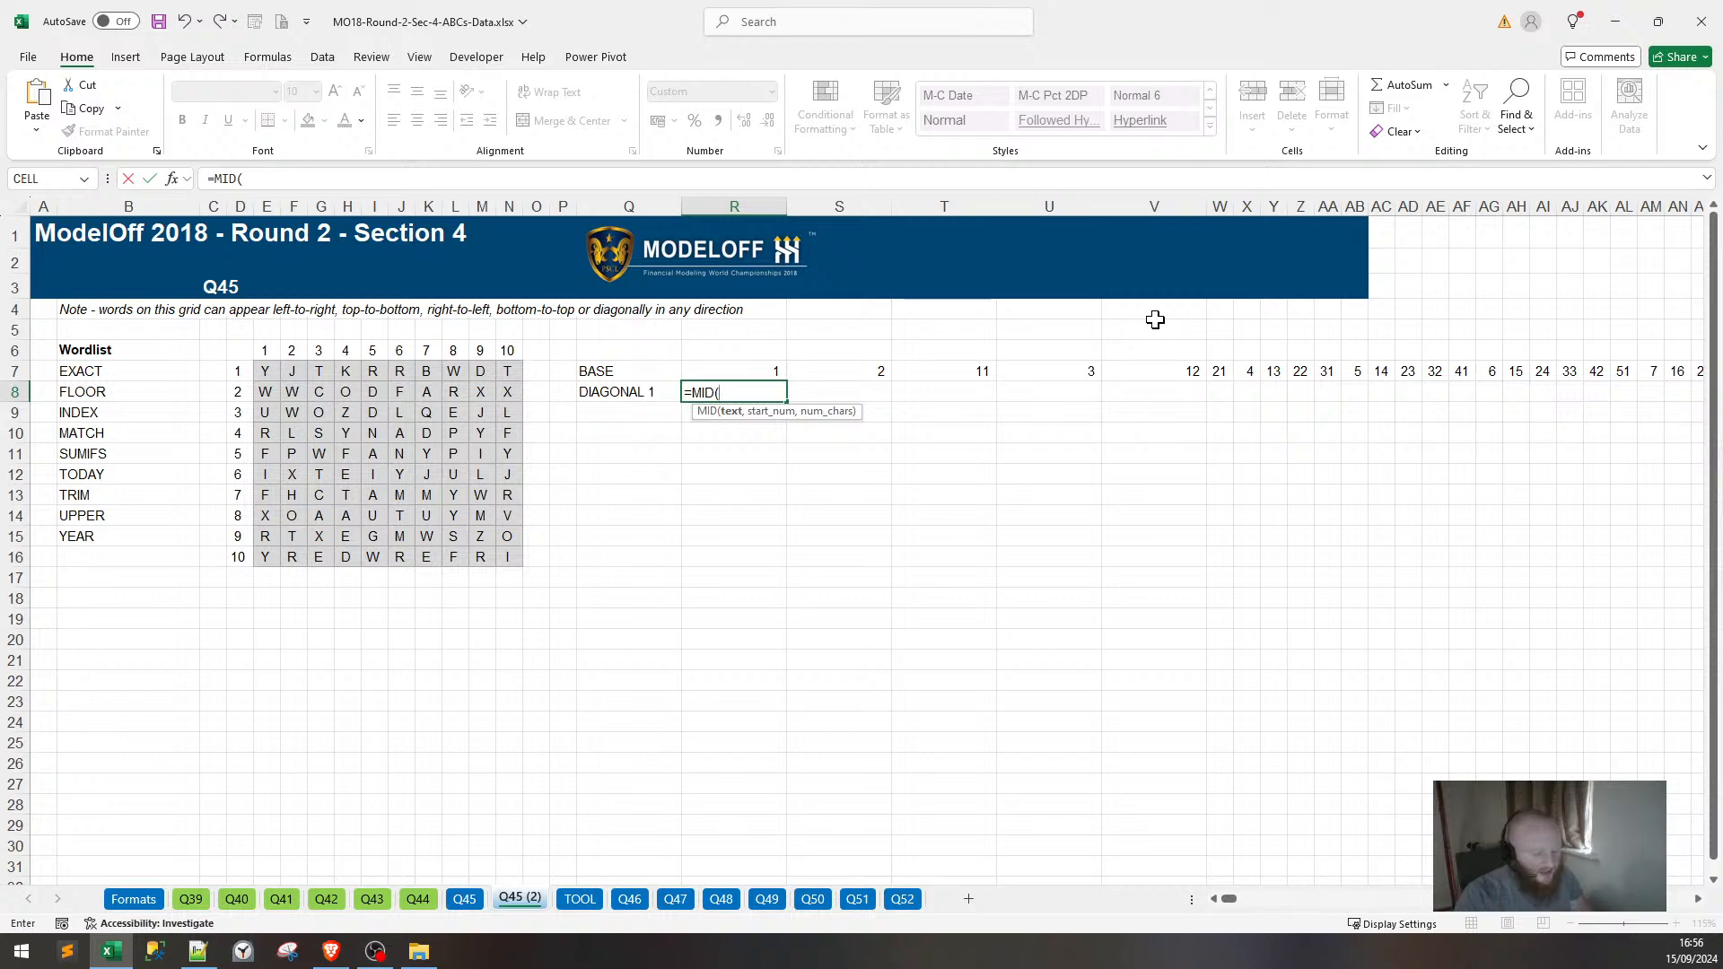
{"action": "type", "text": "CONCAT("}
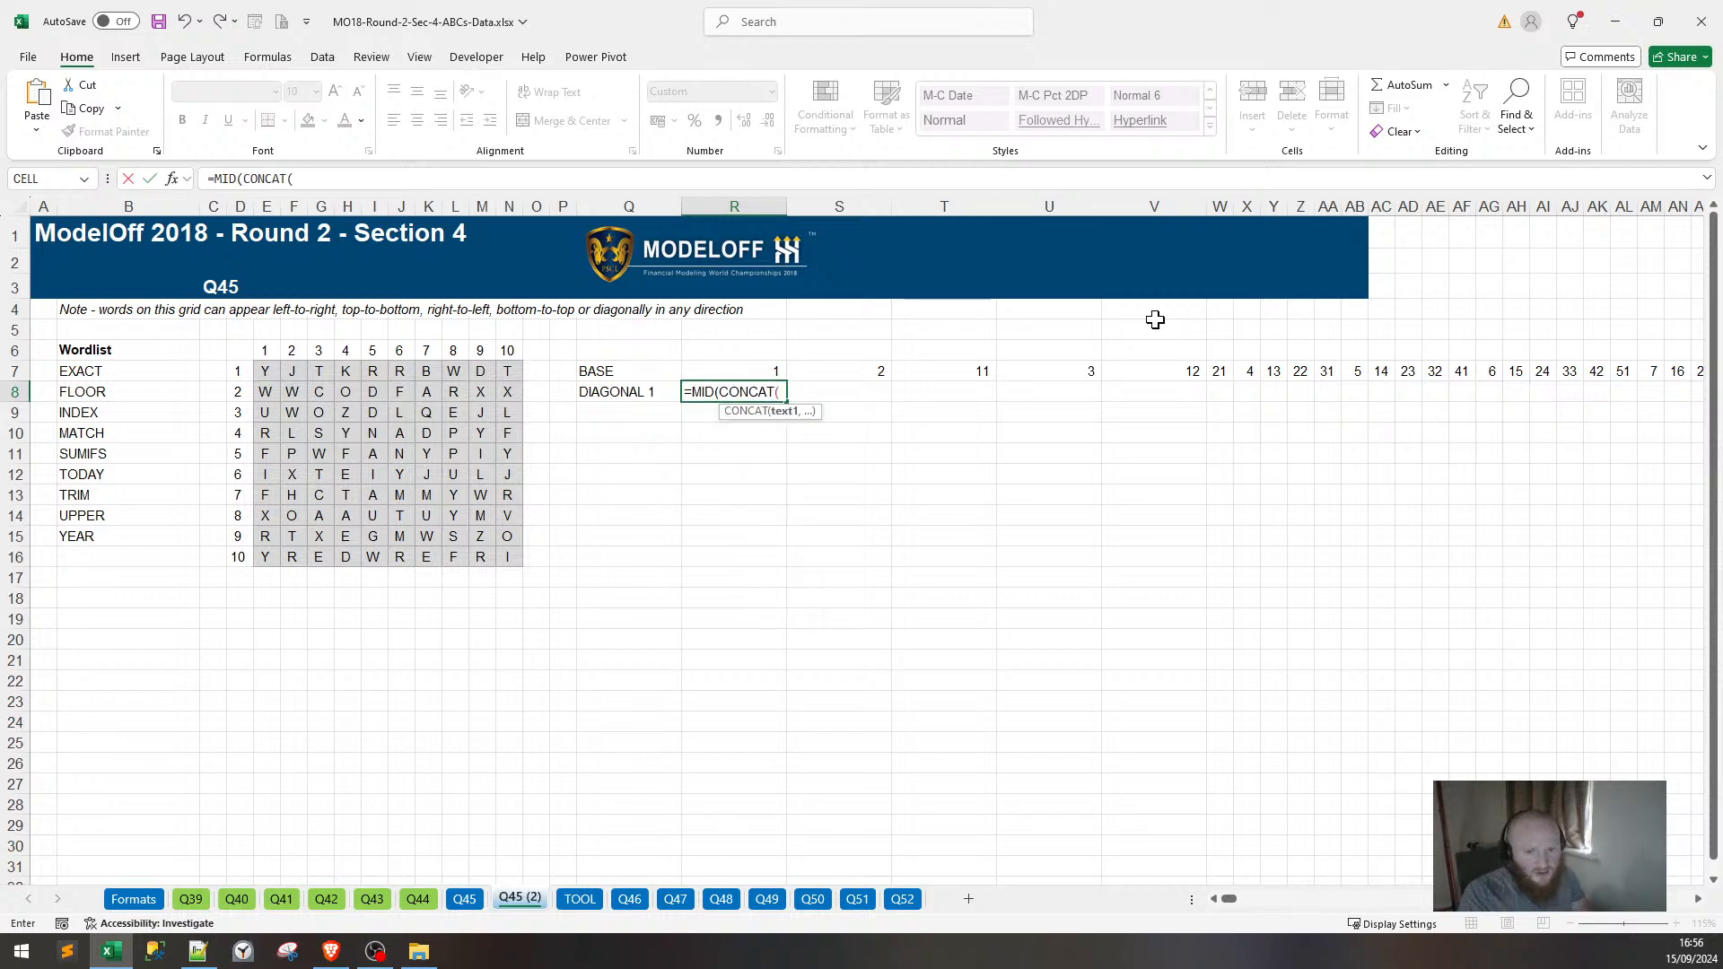
{"action": "left_click_drag", "start_coordinate": [260, 374], "coordinate": [514, 561]}
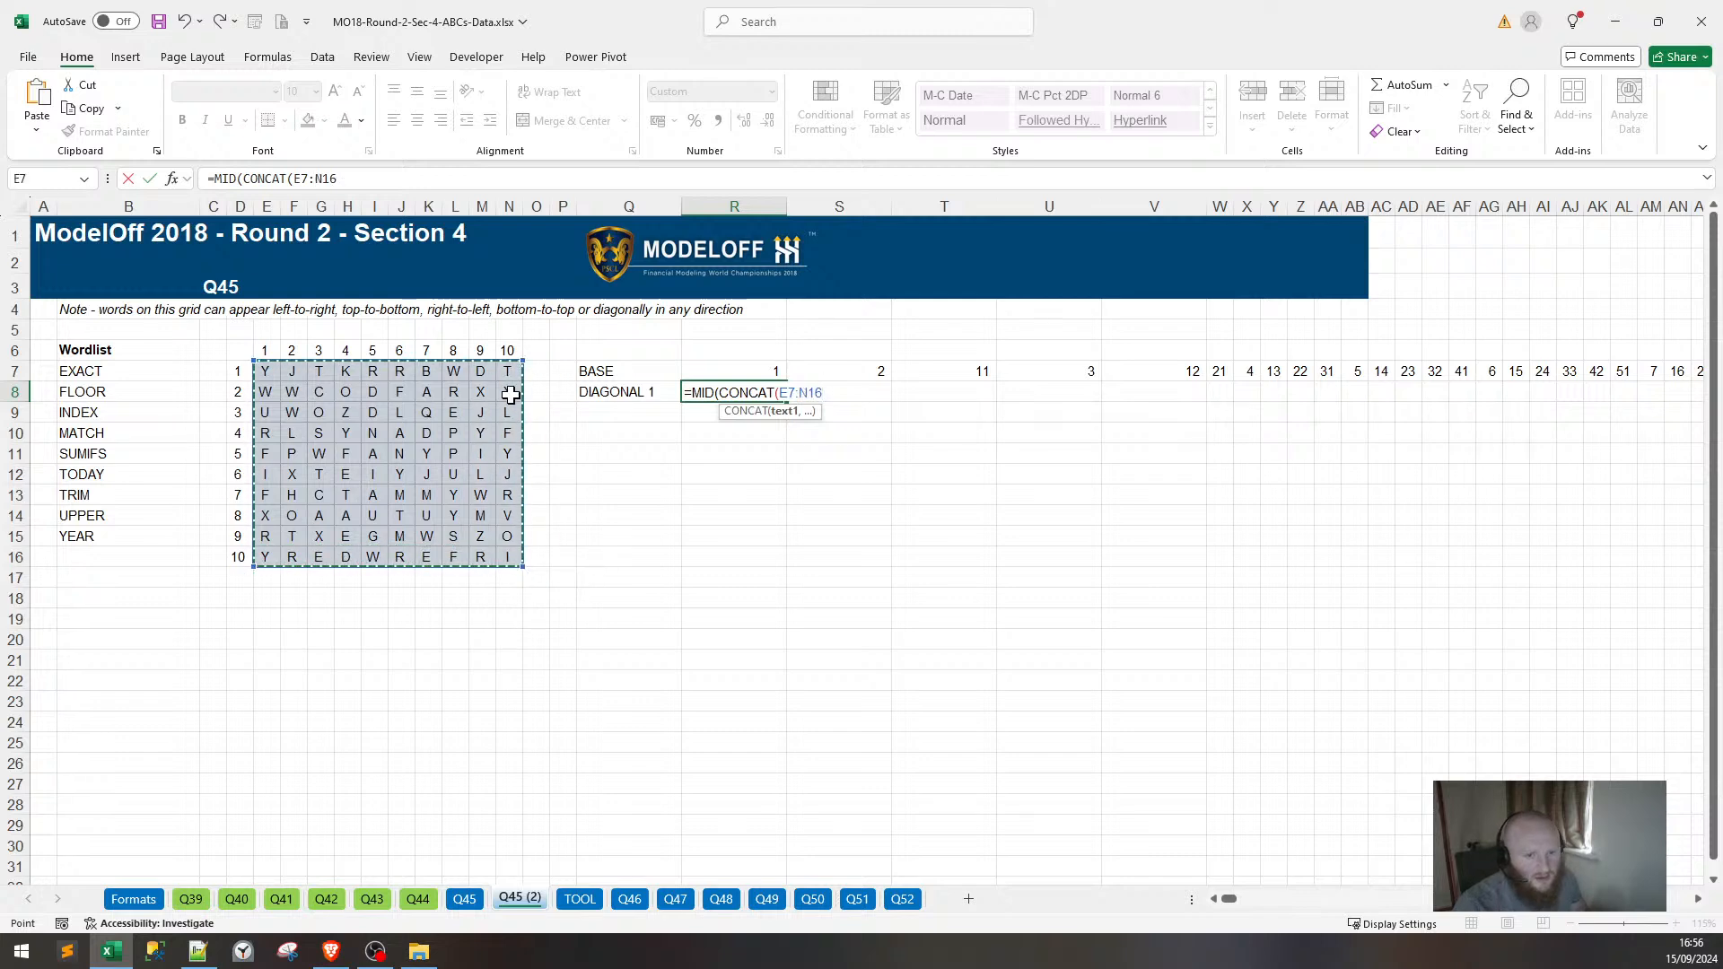
{"action": "type", "text": "),"}
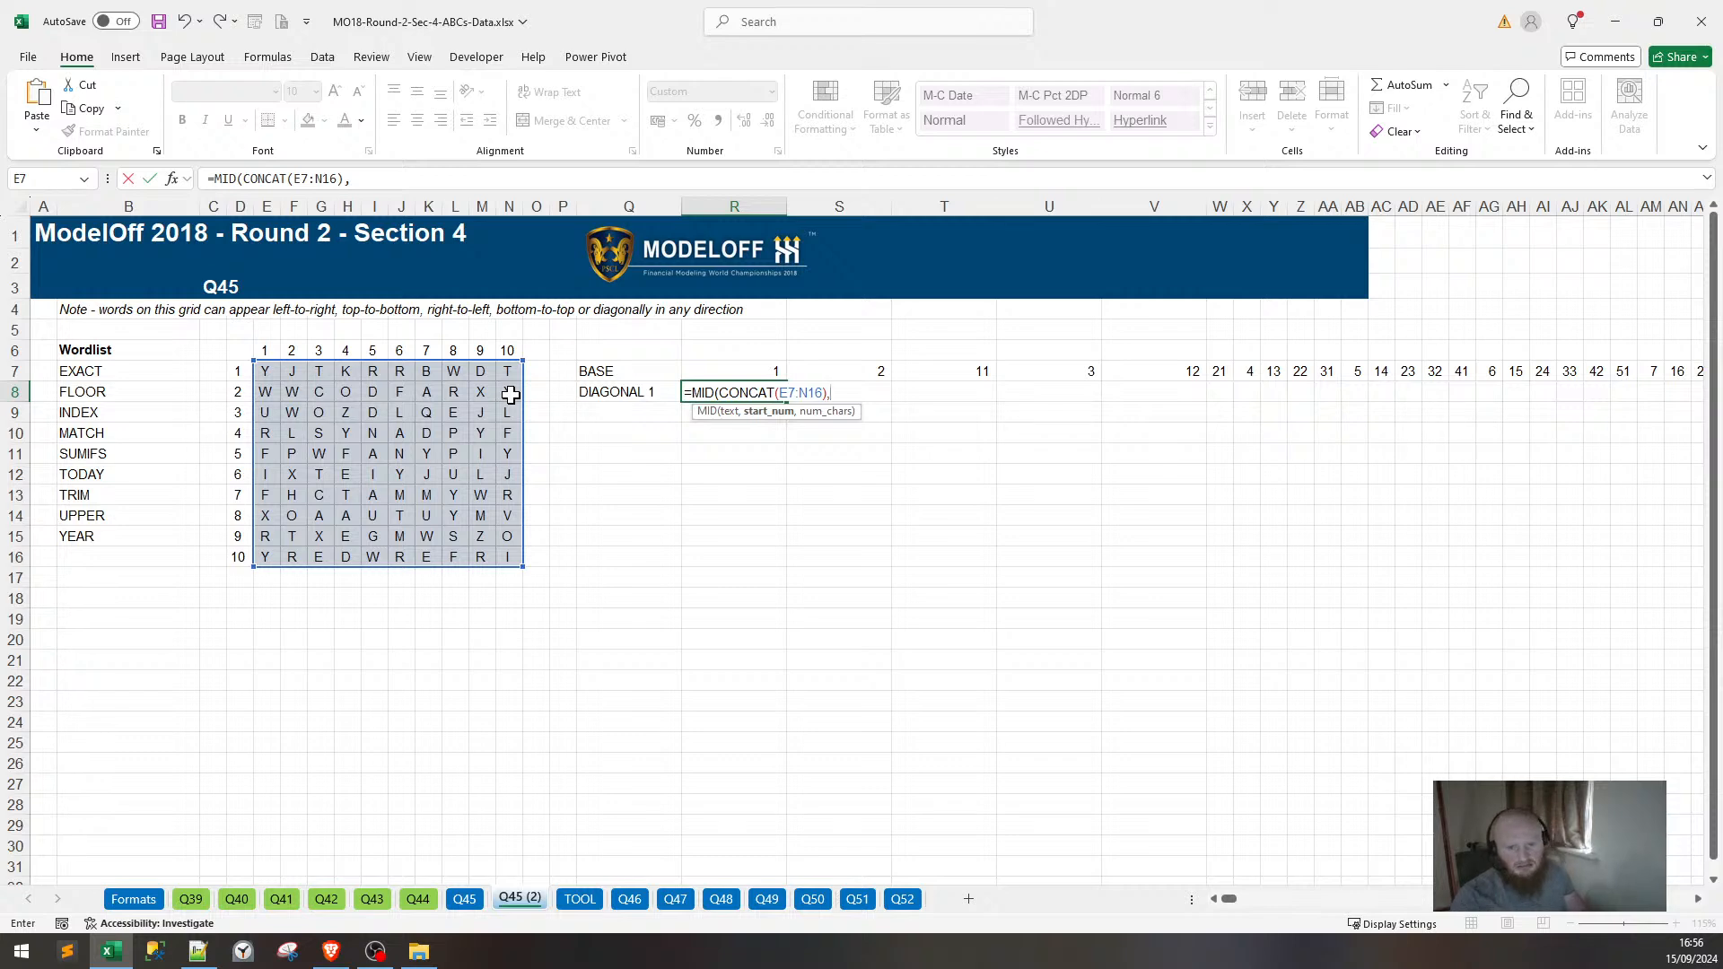
{"action": "key", "text": "ctrl+v"}
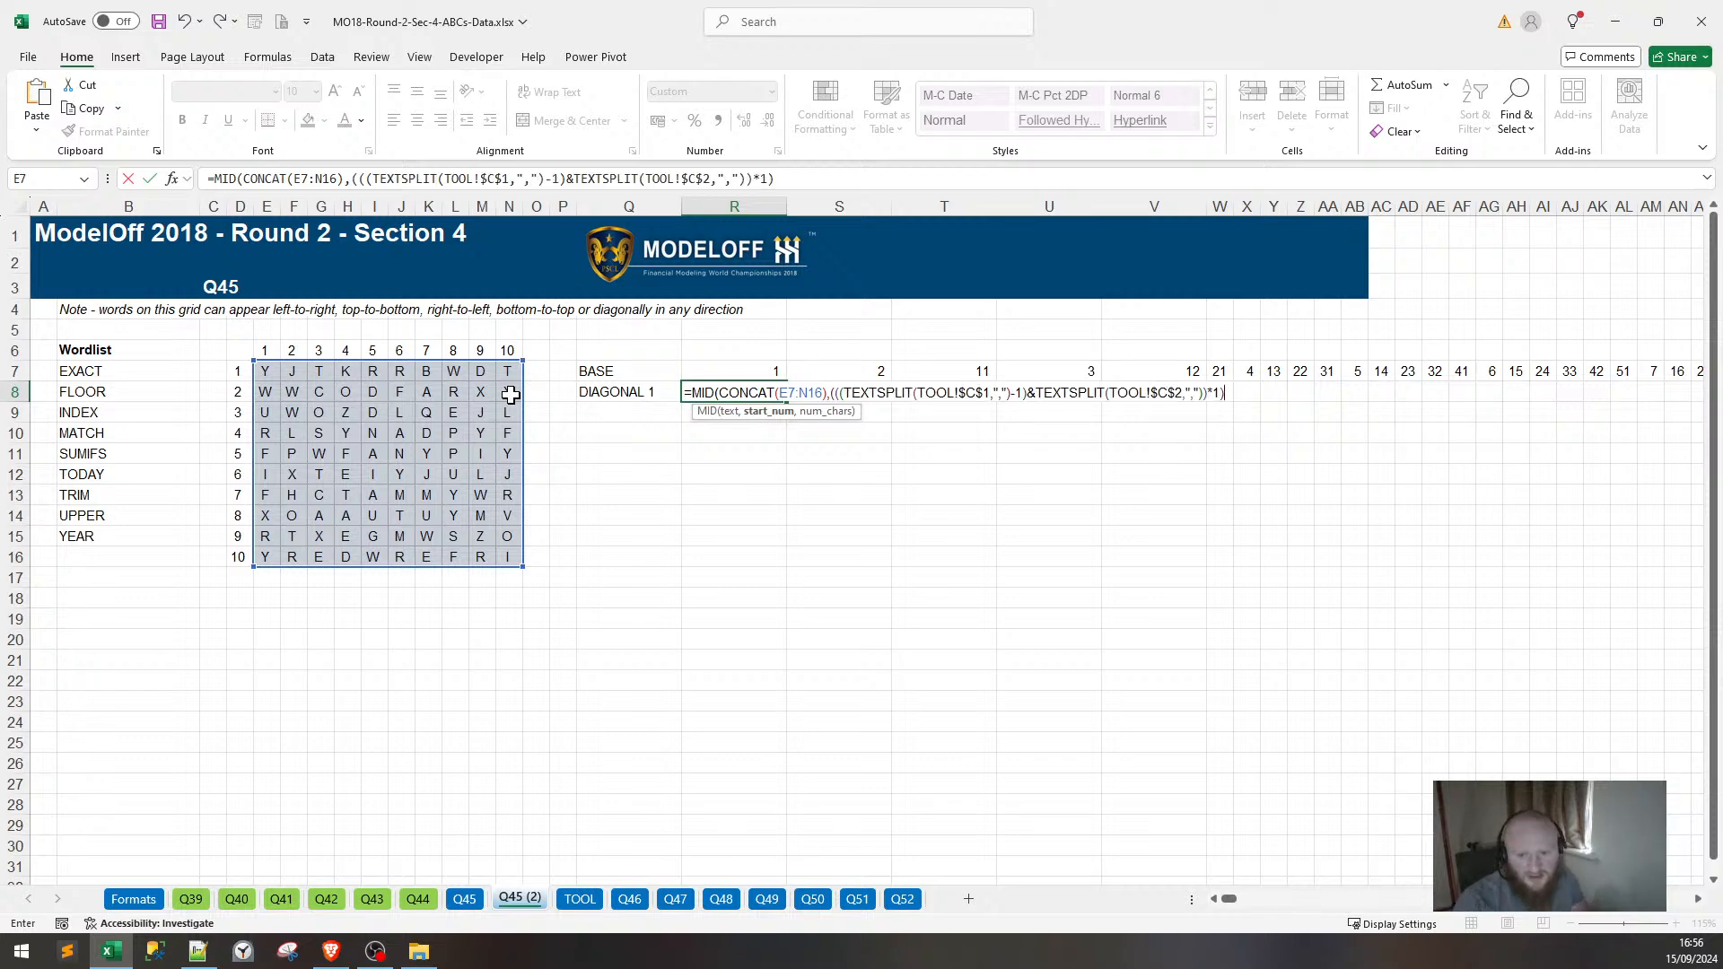
{"action": "type", "text": ",1"}
{"action": "key", "text": "Return"}
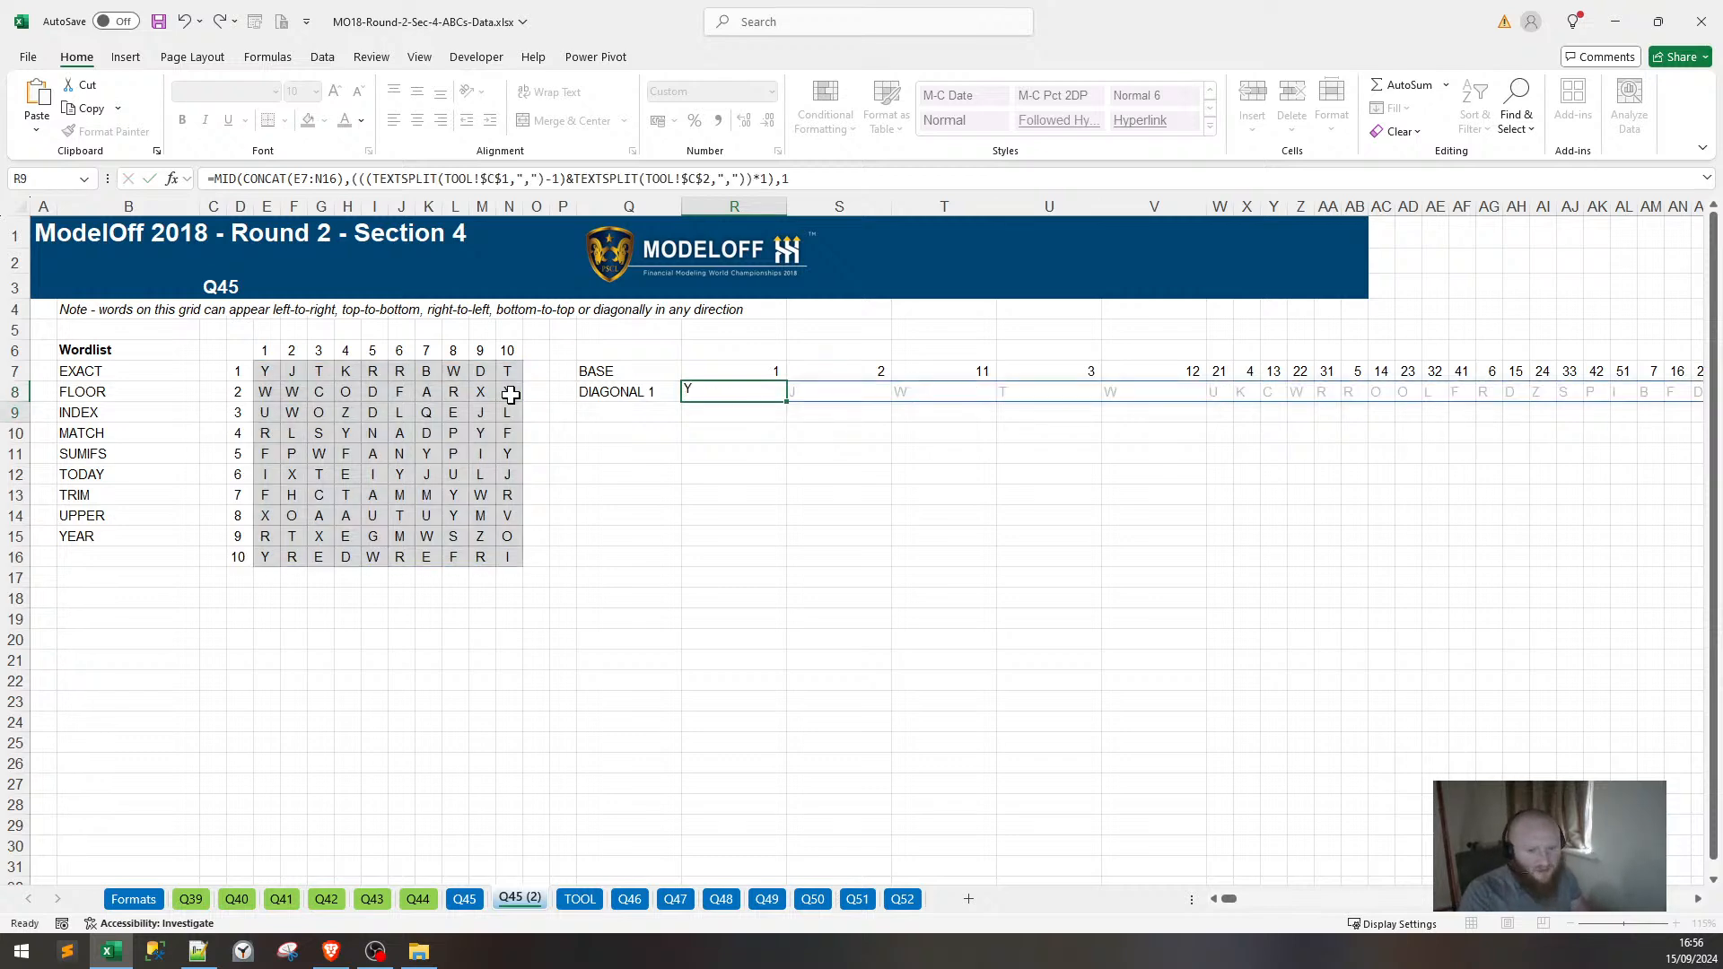
Try wrapping R8's formula in CONCAT, then undo it after it returns #N/A.
{"action": "left_click", "coordinate": [751, 391]}
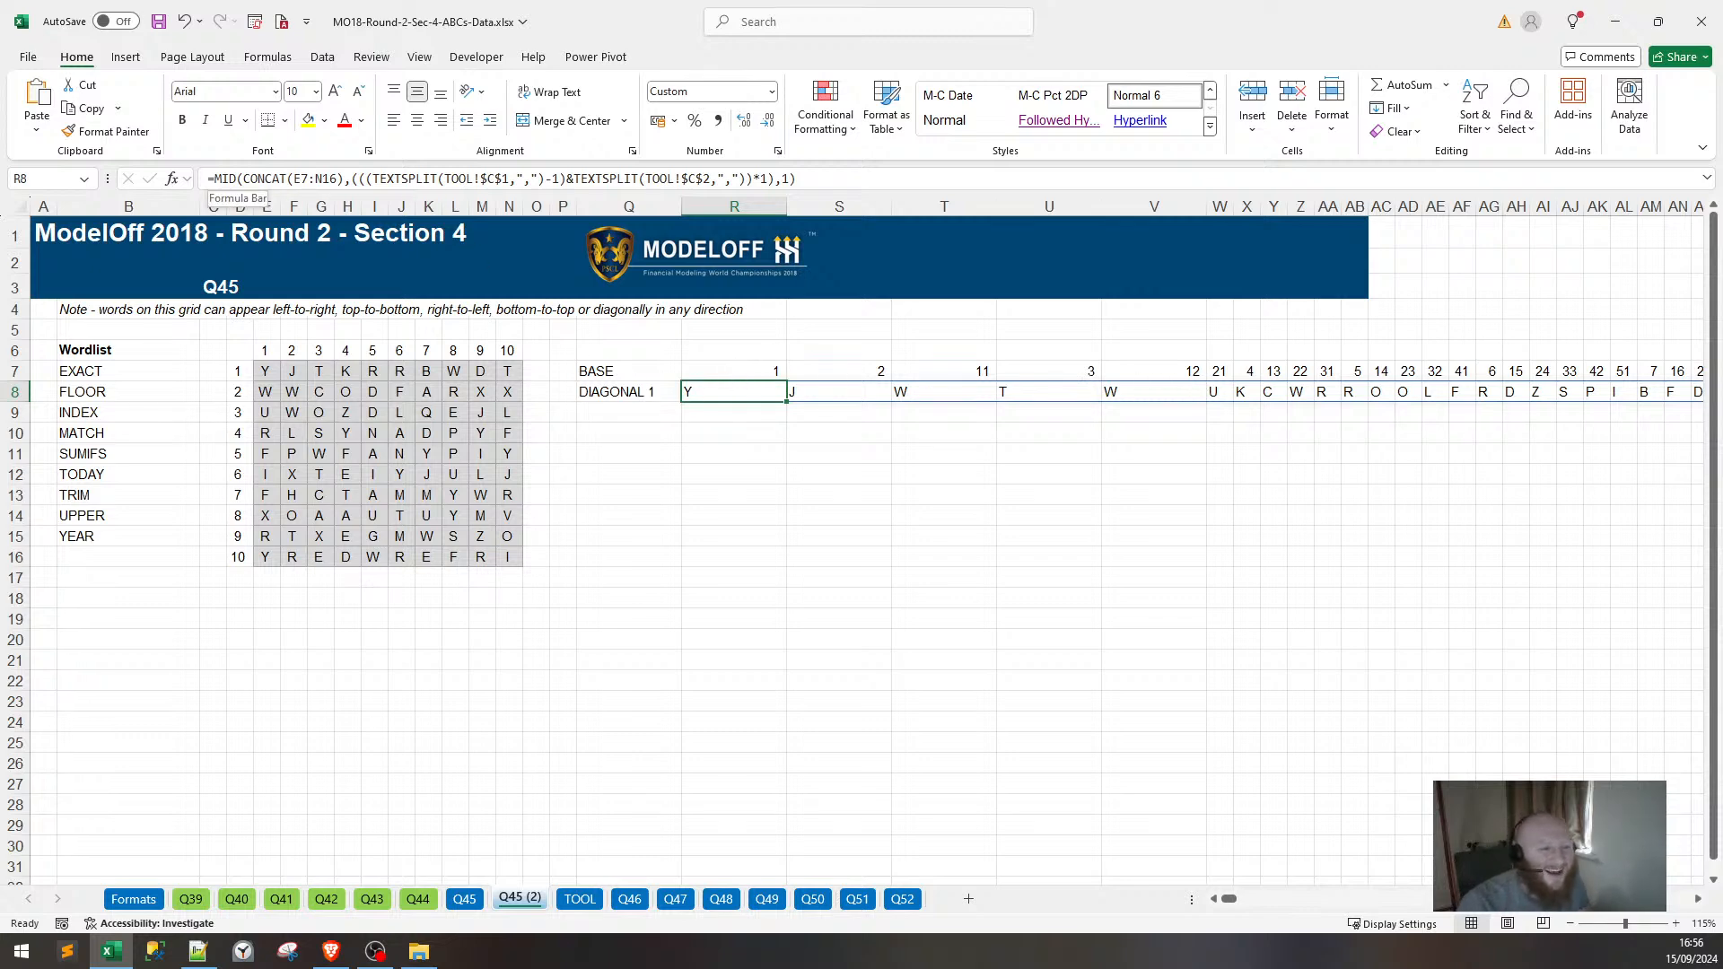
{"action": "key", "text": "F2"}
{"action": "left_click", "coordinate": [214, 179]}
{"action": "type", "text": "CONCAT"}
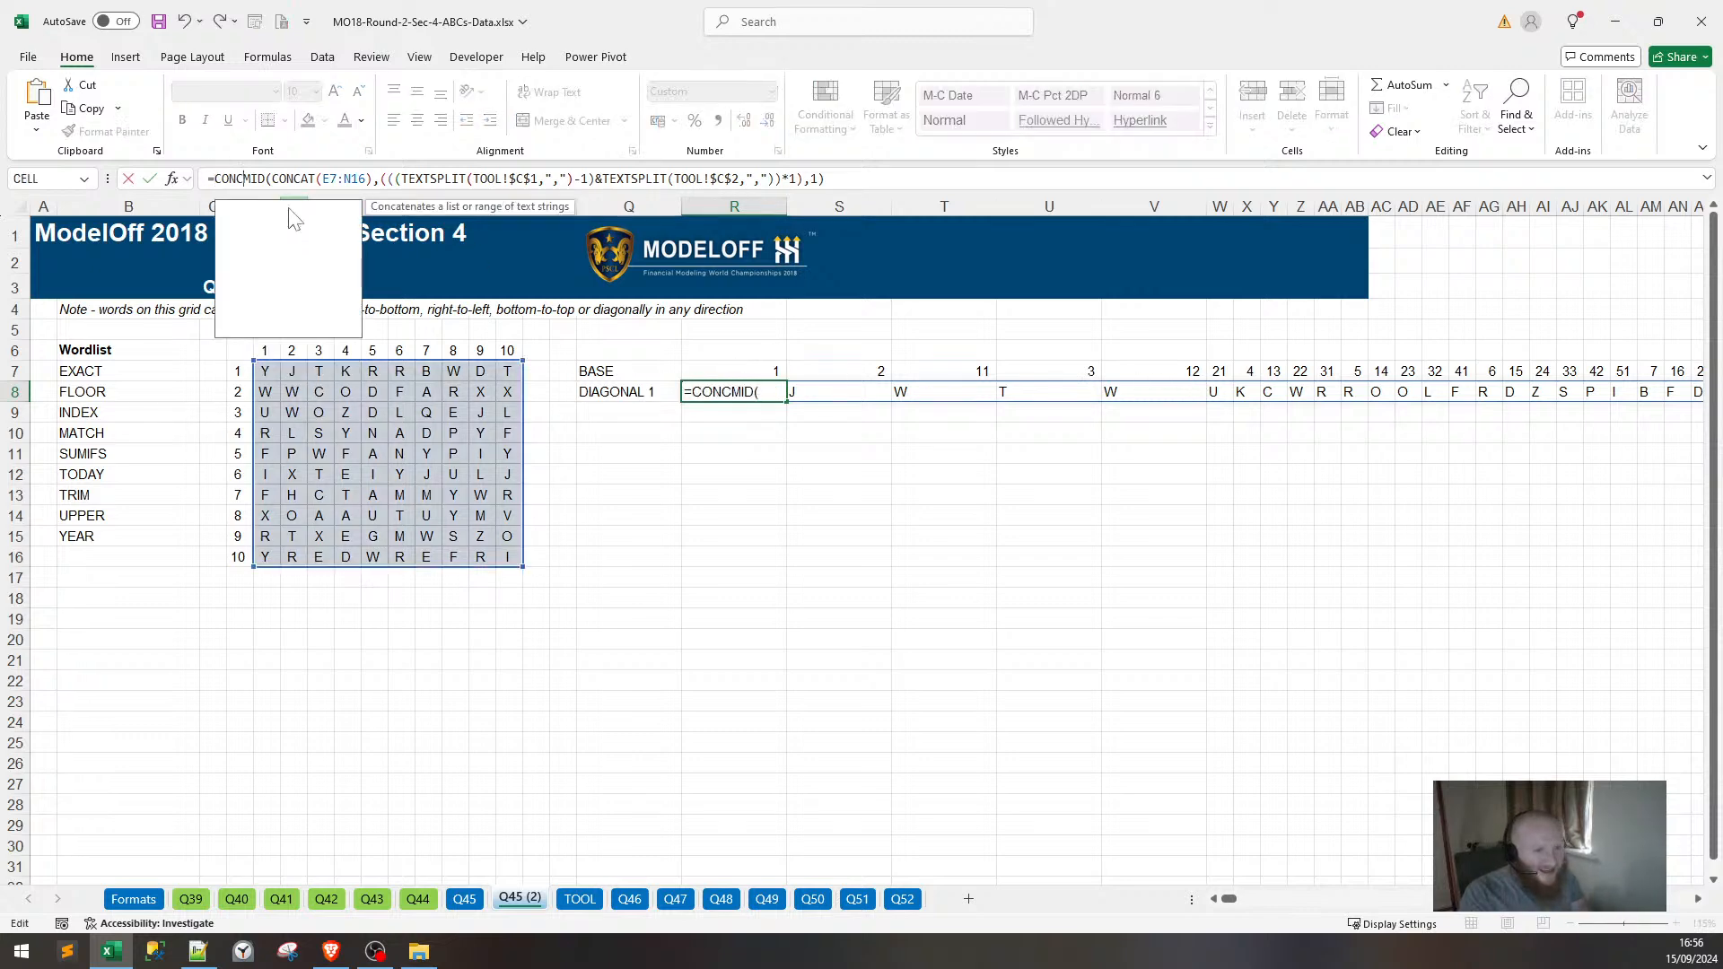
{"action": "type", "text": "("}
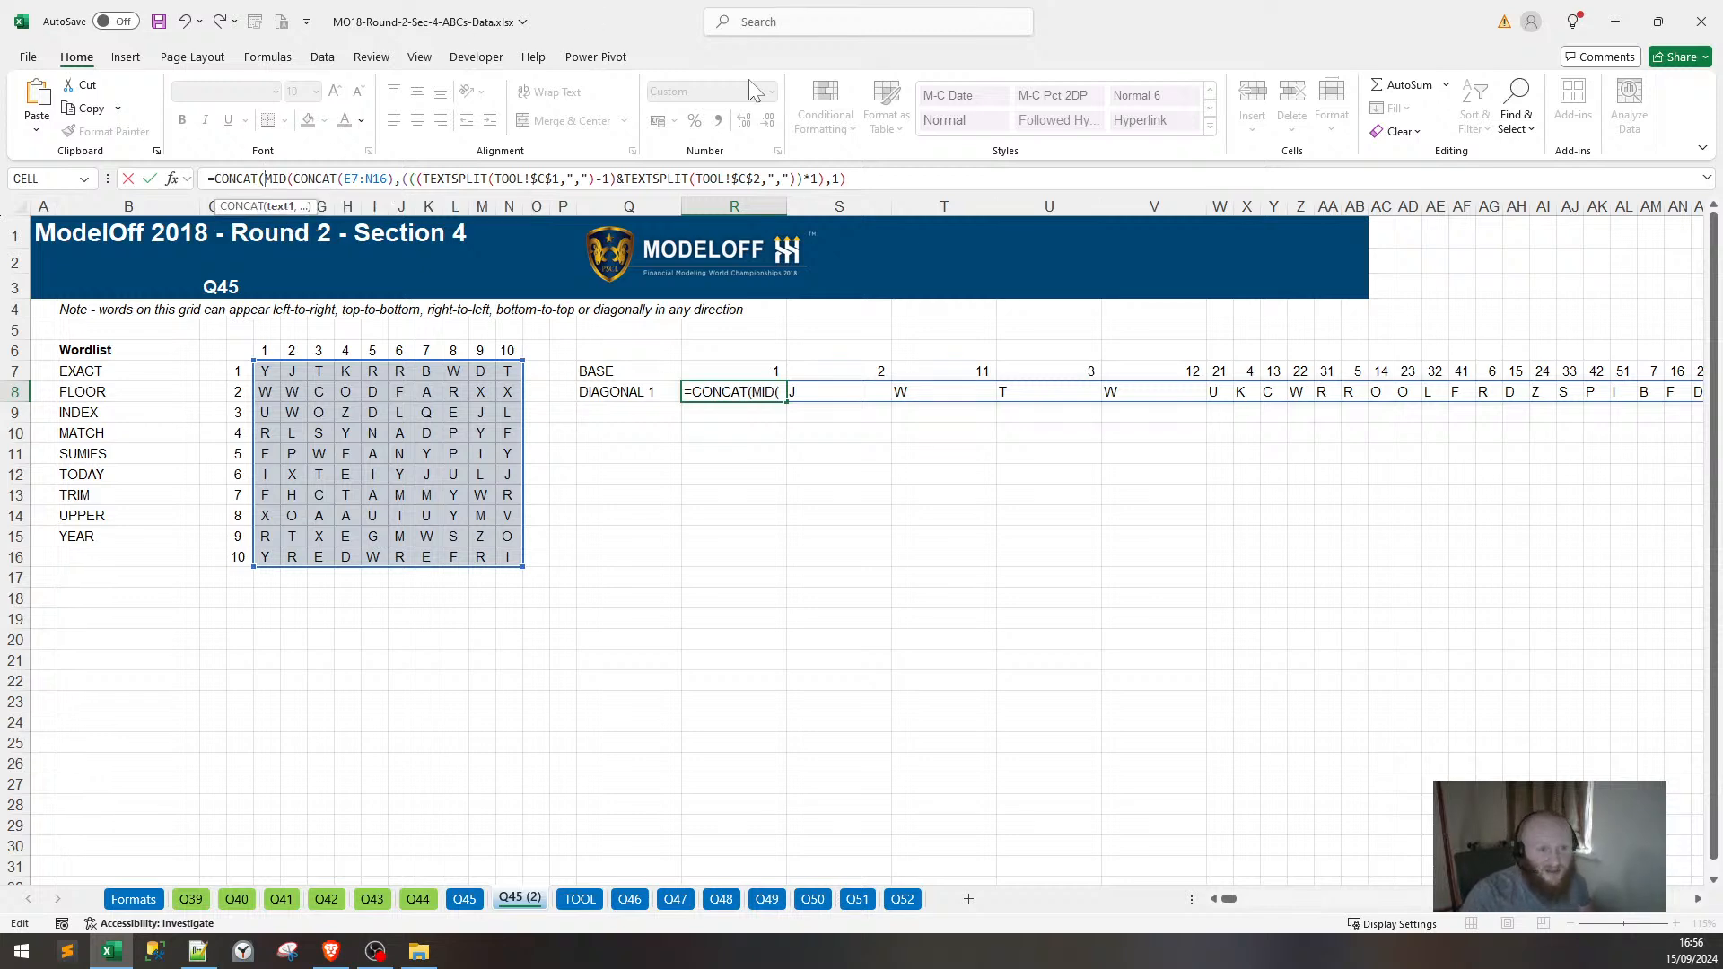
{"action": "left_click", "coordinate": [904, 173]}
{"action": "type", "text": ")"}
{"action": "key", "text": "ctrl+Return"}
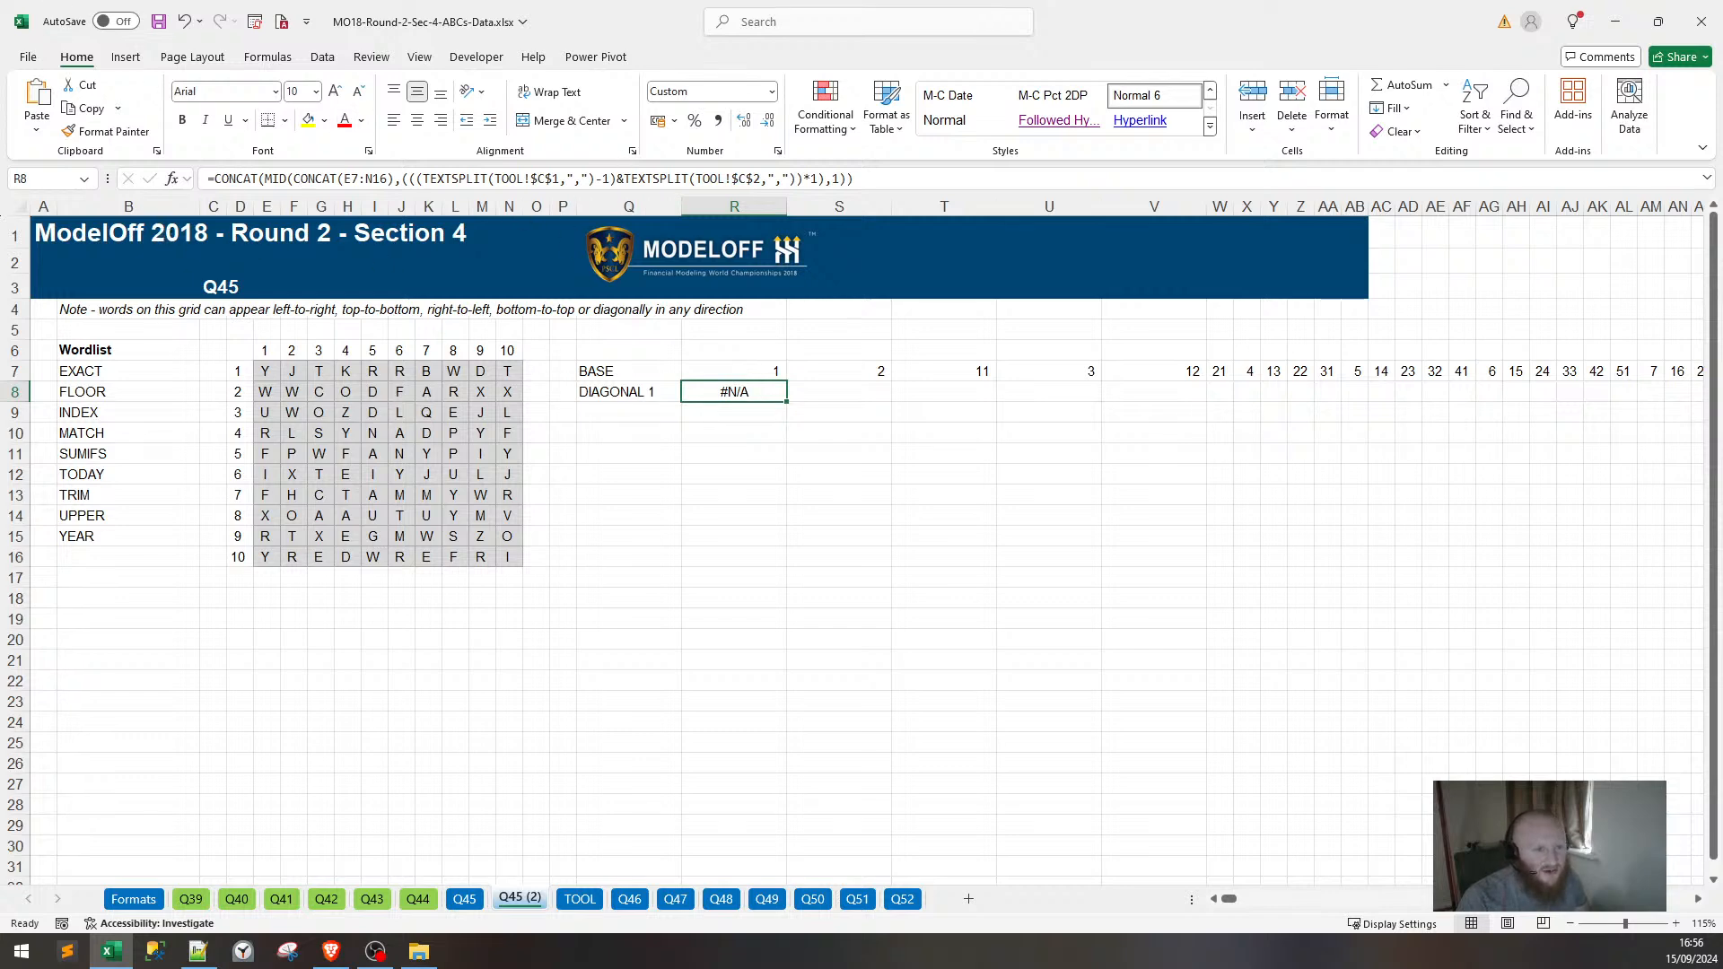
{"action": "key", "text": "ctrl+z"}
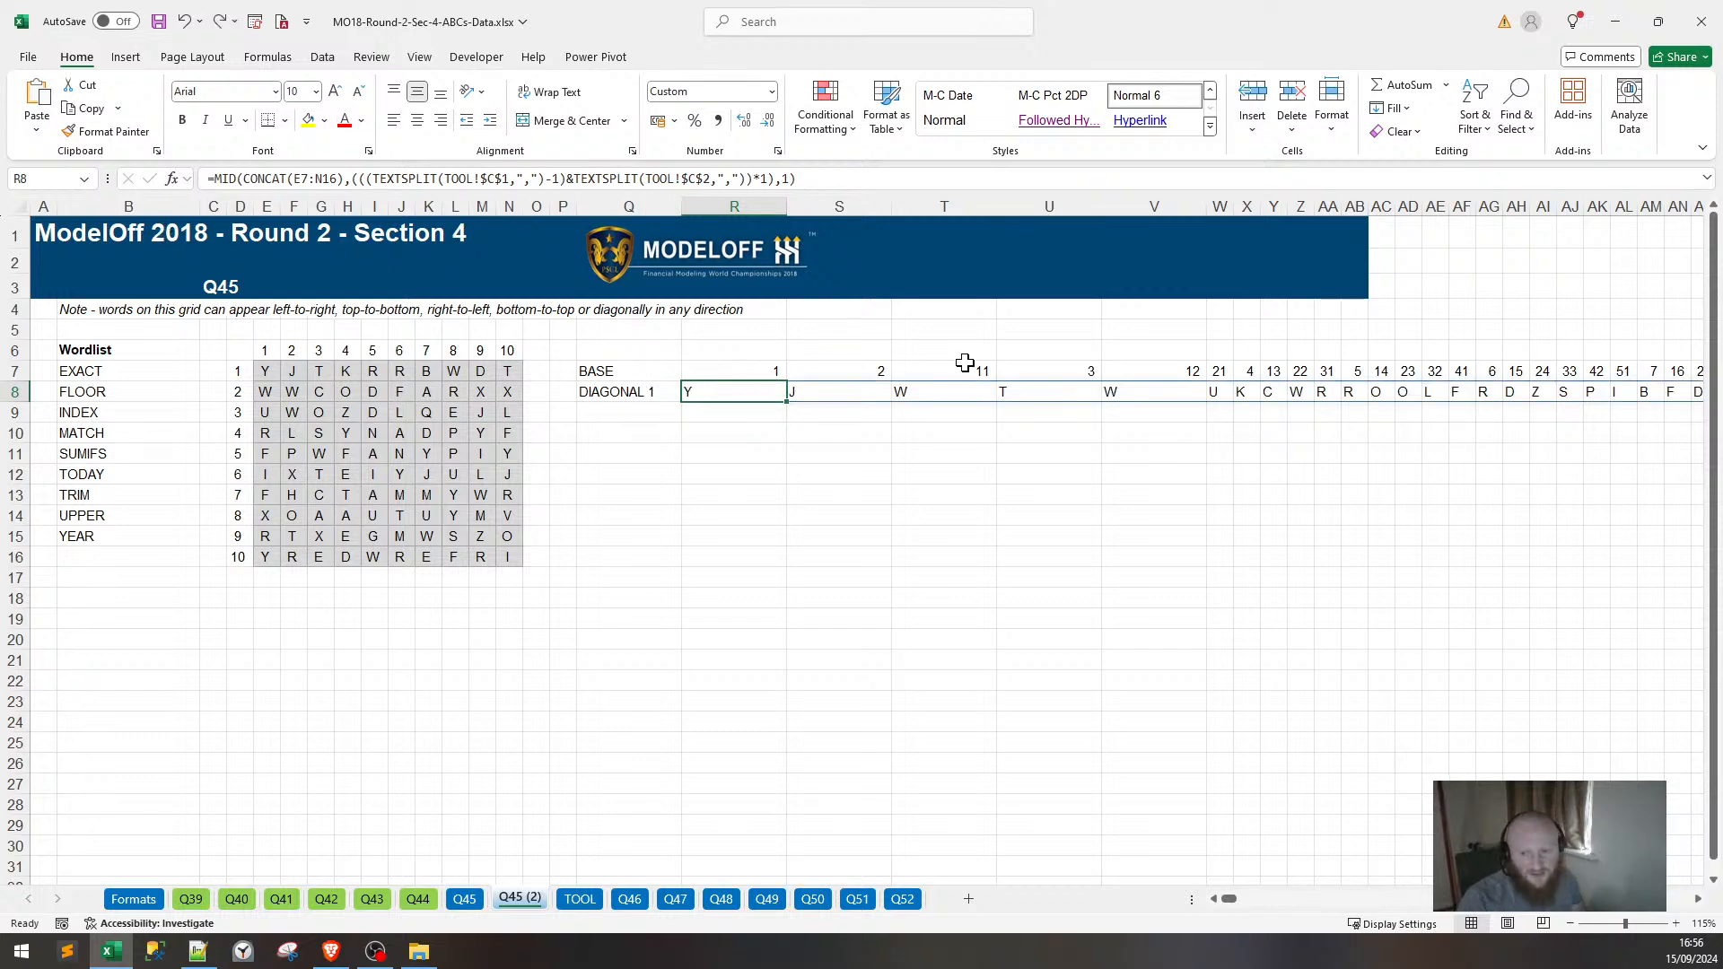
Check the far end of row 8's spilled letters, widening the last column.
{"action": "key", "text": "ctrl+Right"}
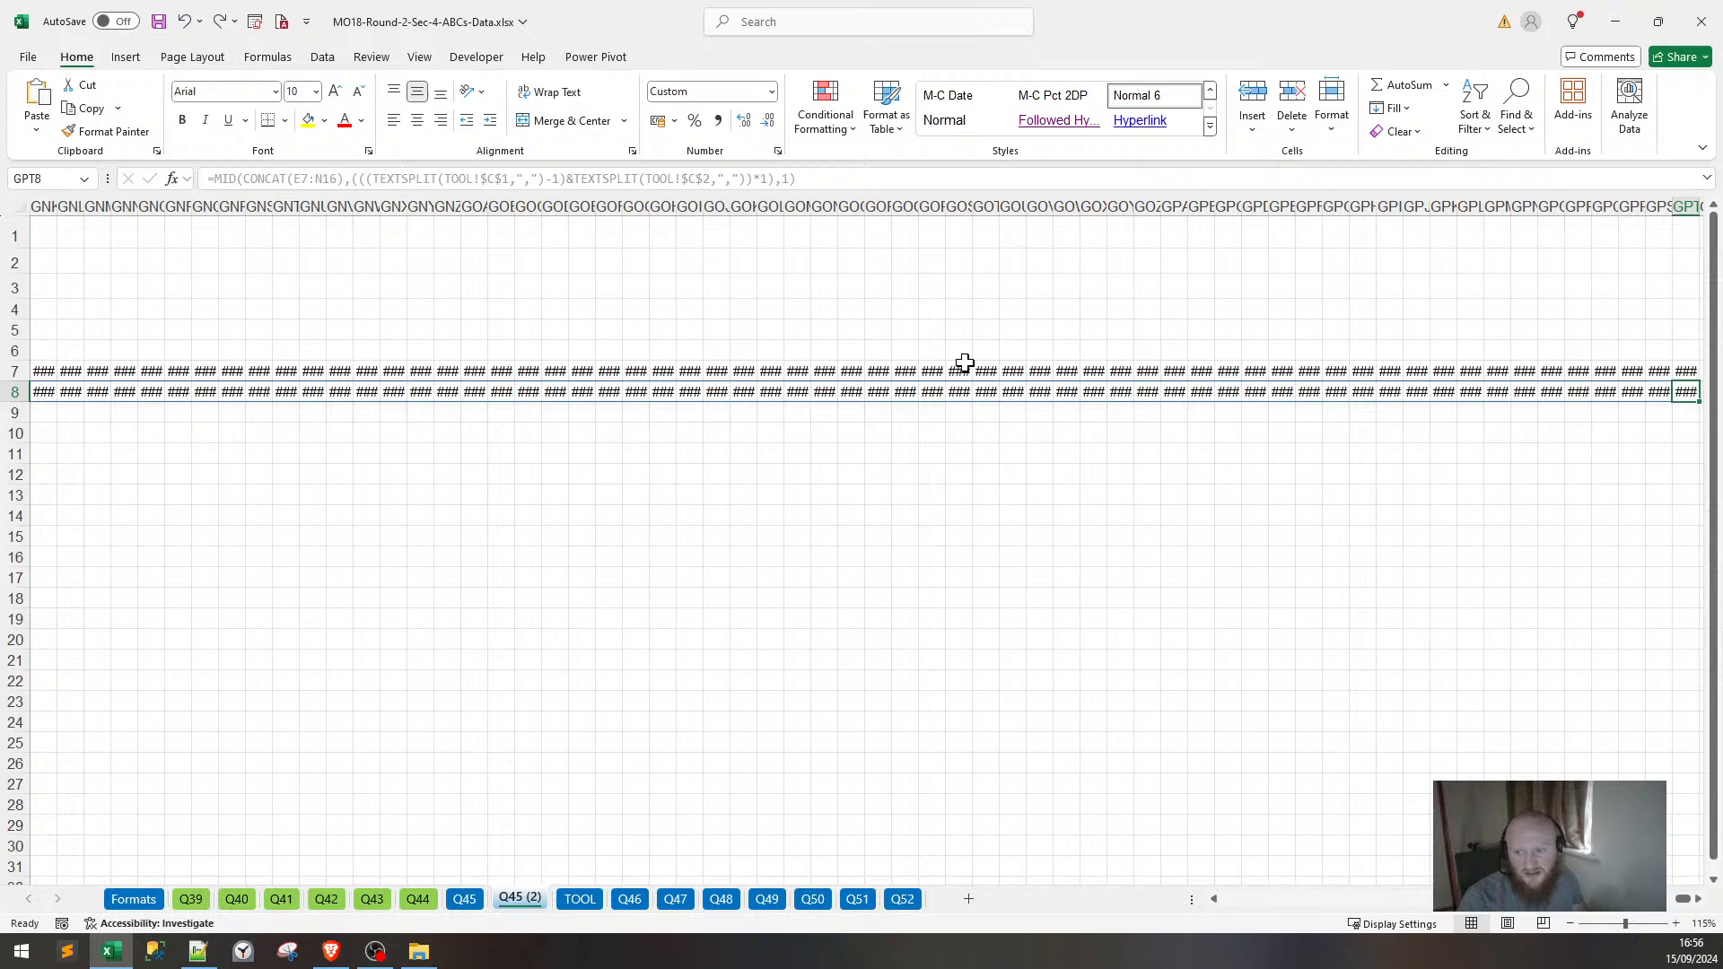
{"action": "double_click", "coordinate": [1561, 212]}
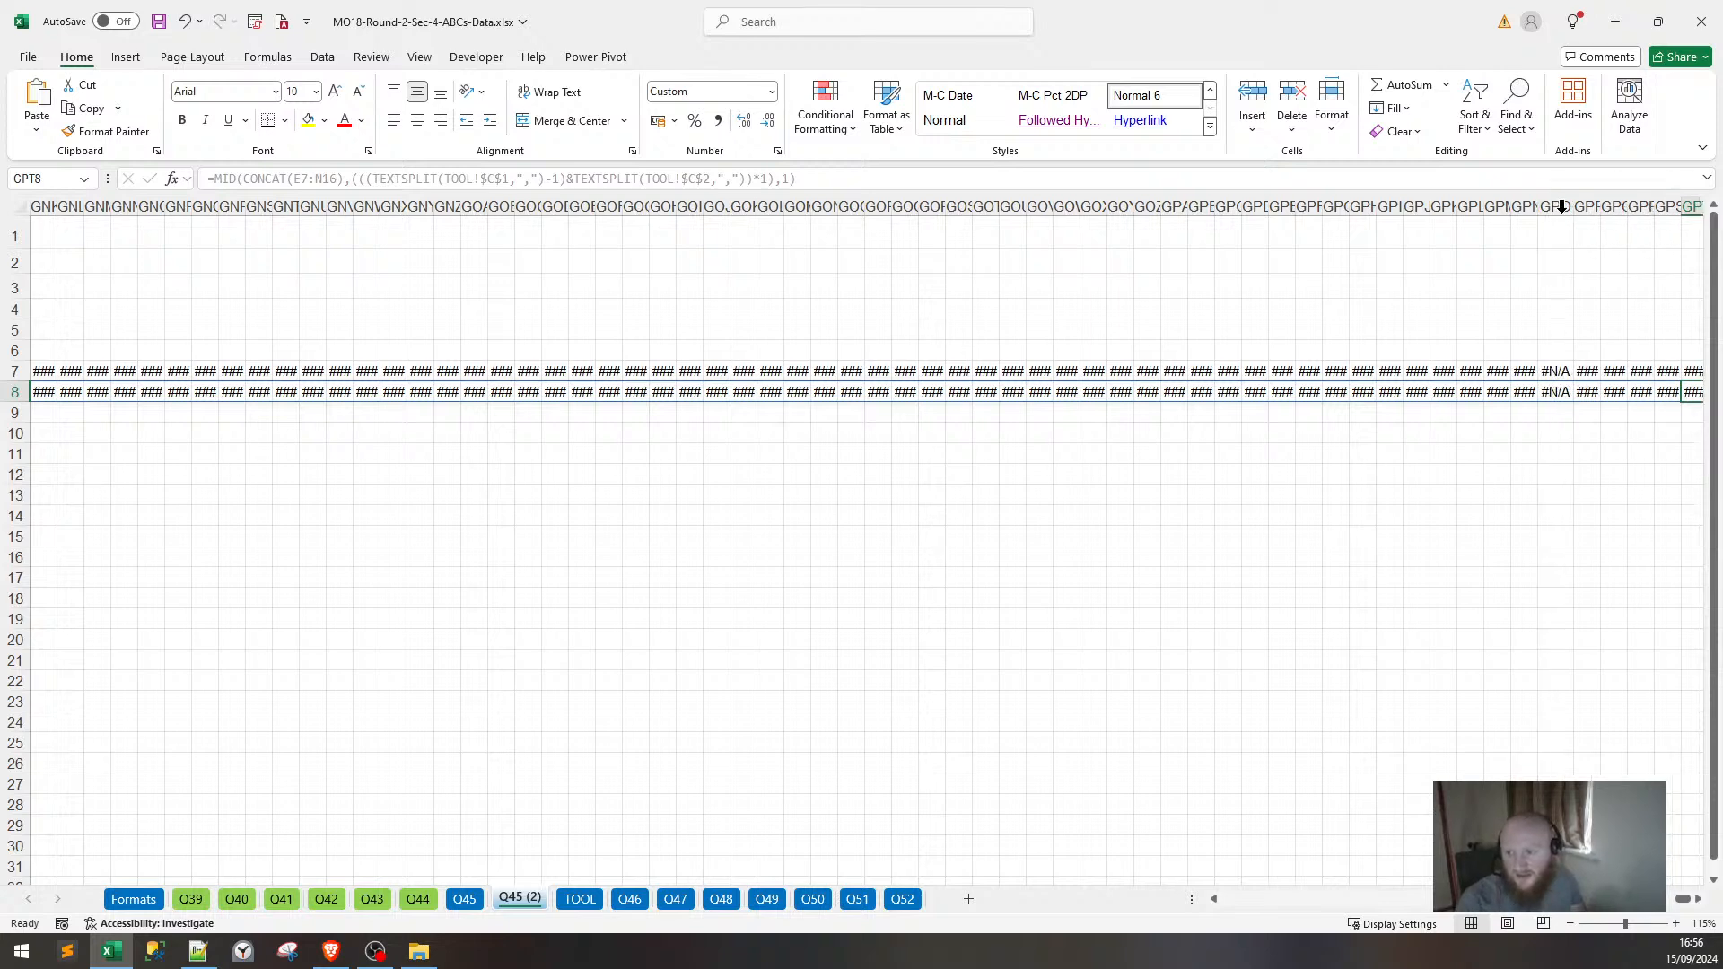
{"action": "left_click", "coordinate": [718, 392]}
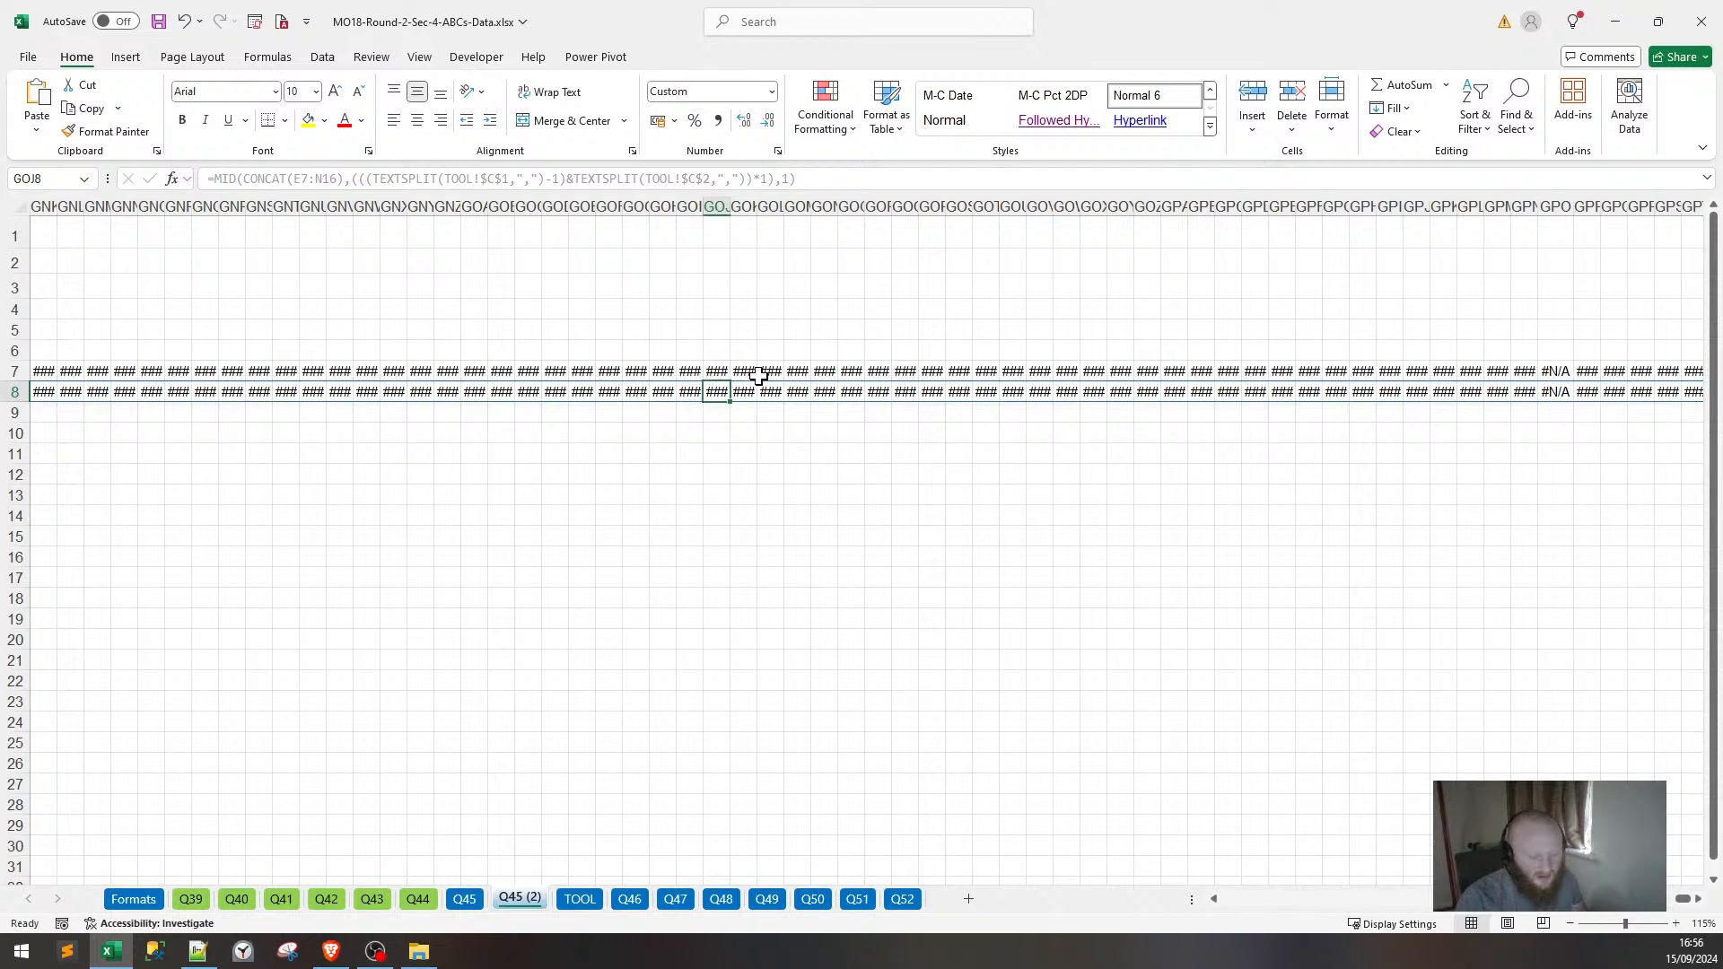
{"action": "key", "text": "ctrl+Left"}
Wrap R8's MID formula in IFERROR(...,"") so errors become blanks.
{"action": "left_click", "coordinate": [201, 389]}
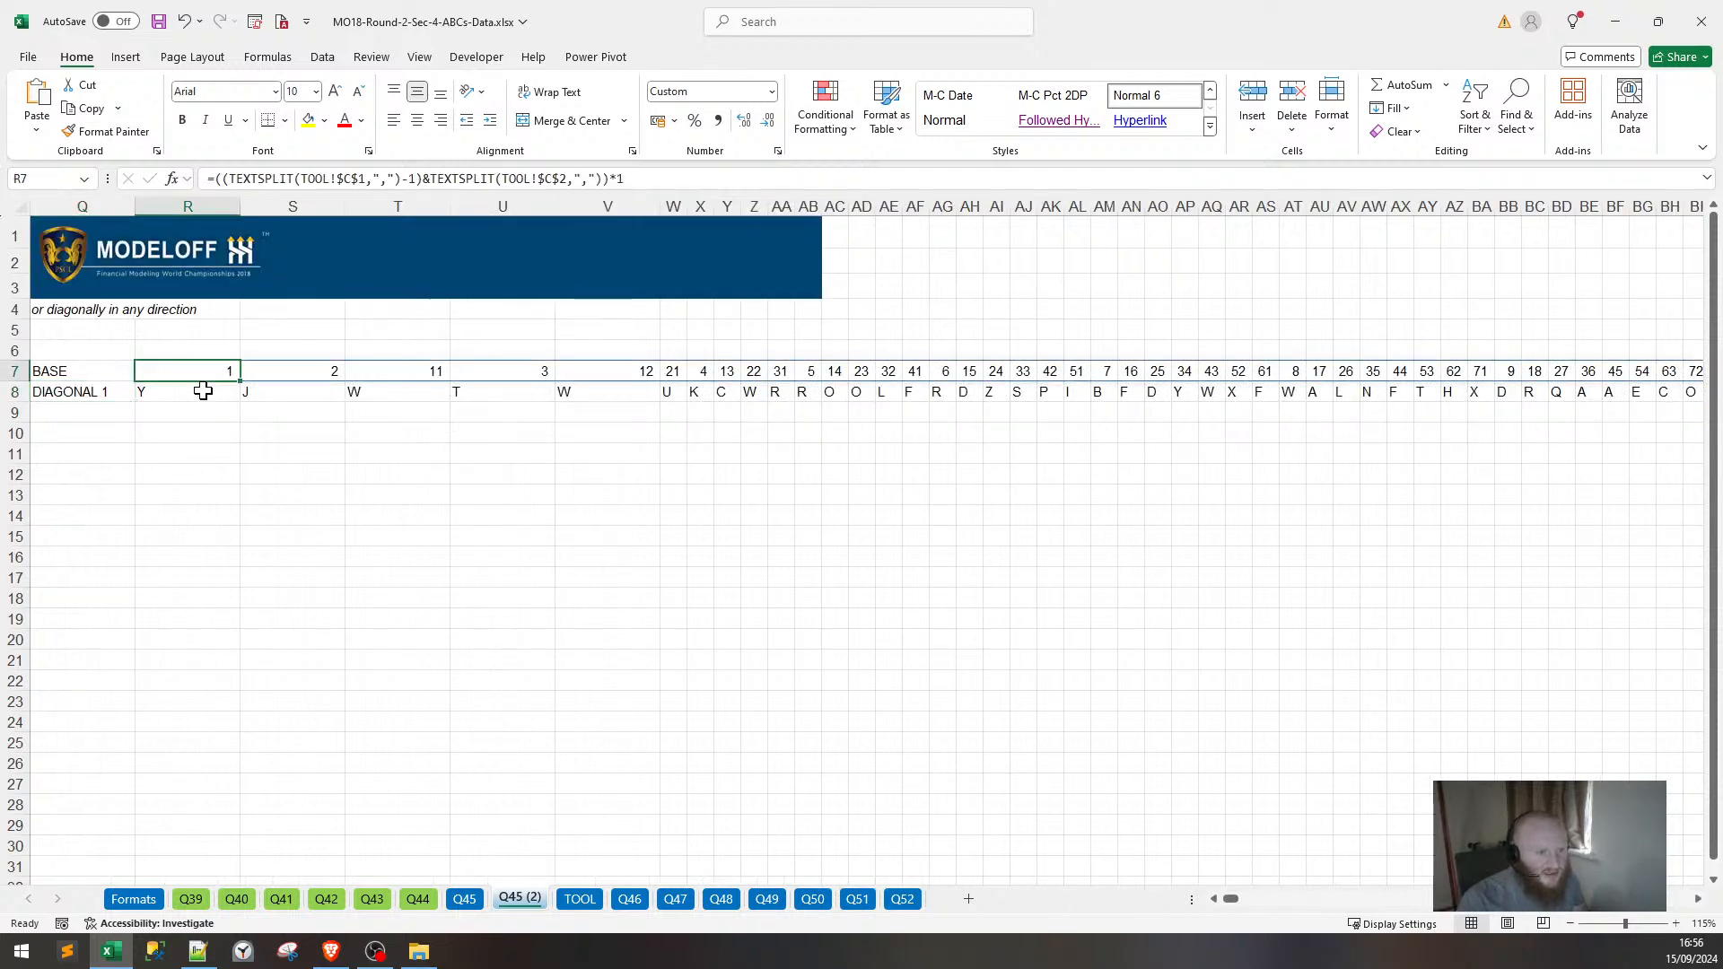
{"action": "key", "text": "F2"}
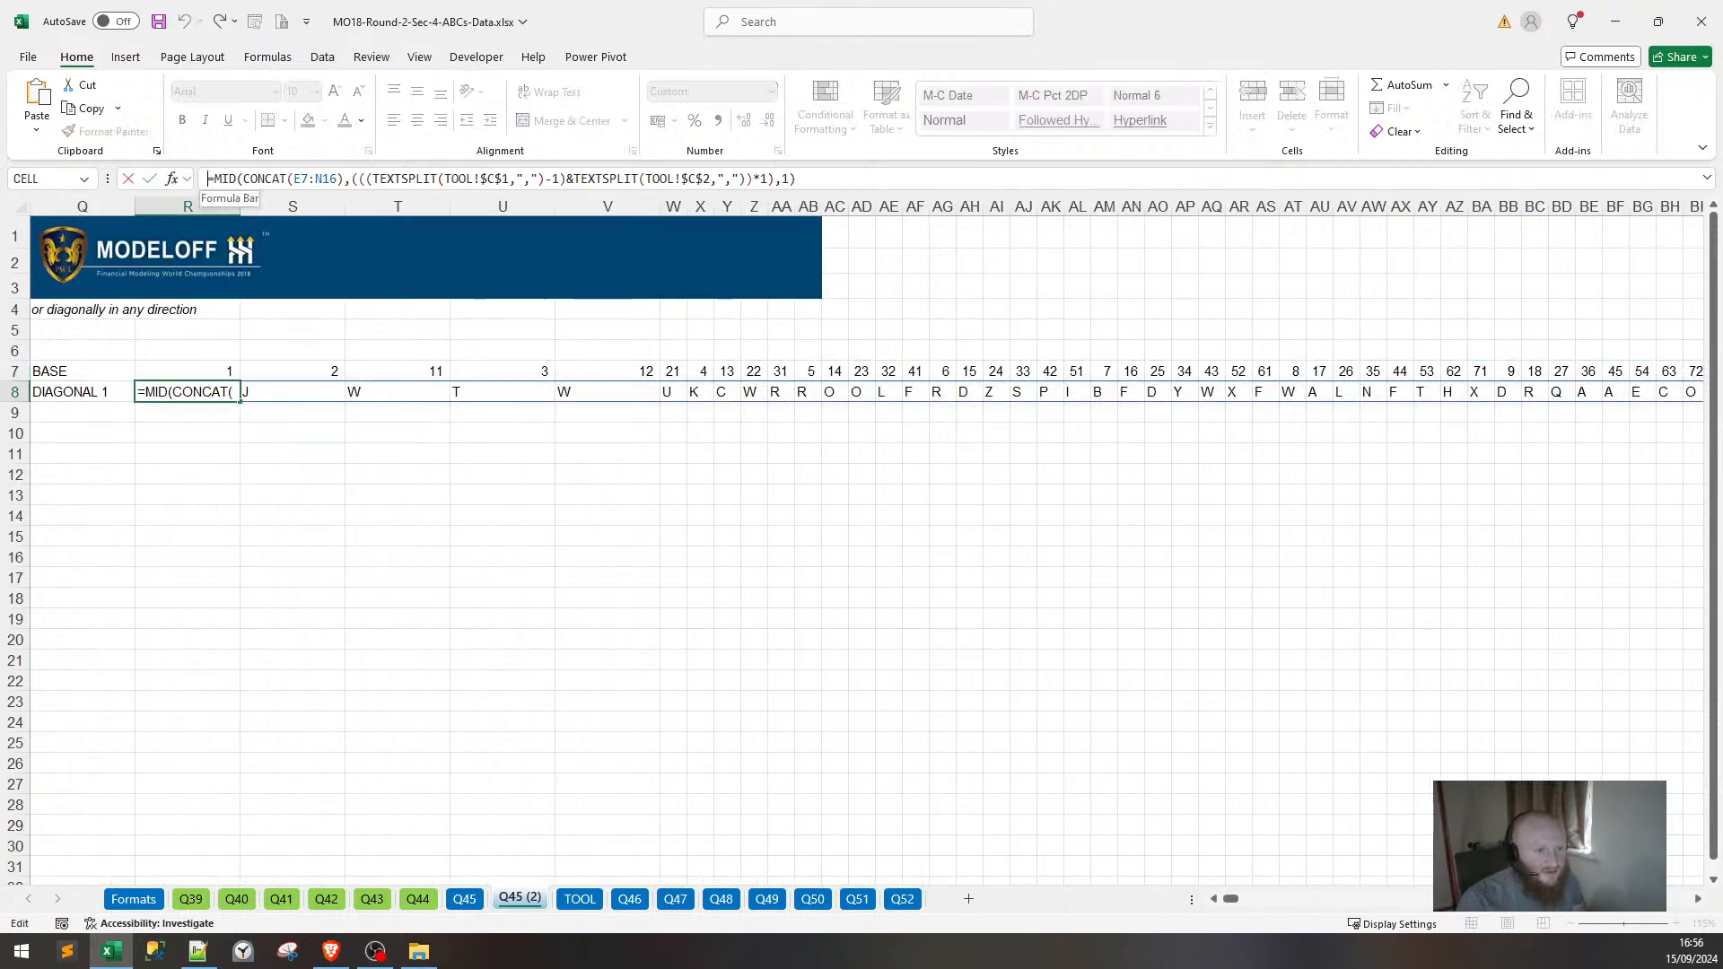
{"action": "type", "text": "IFE"}
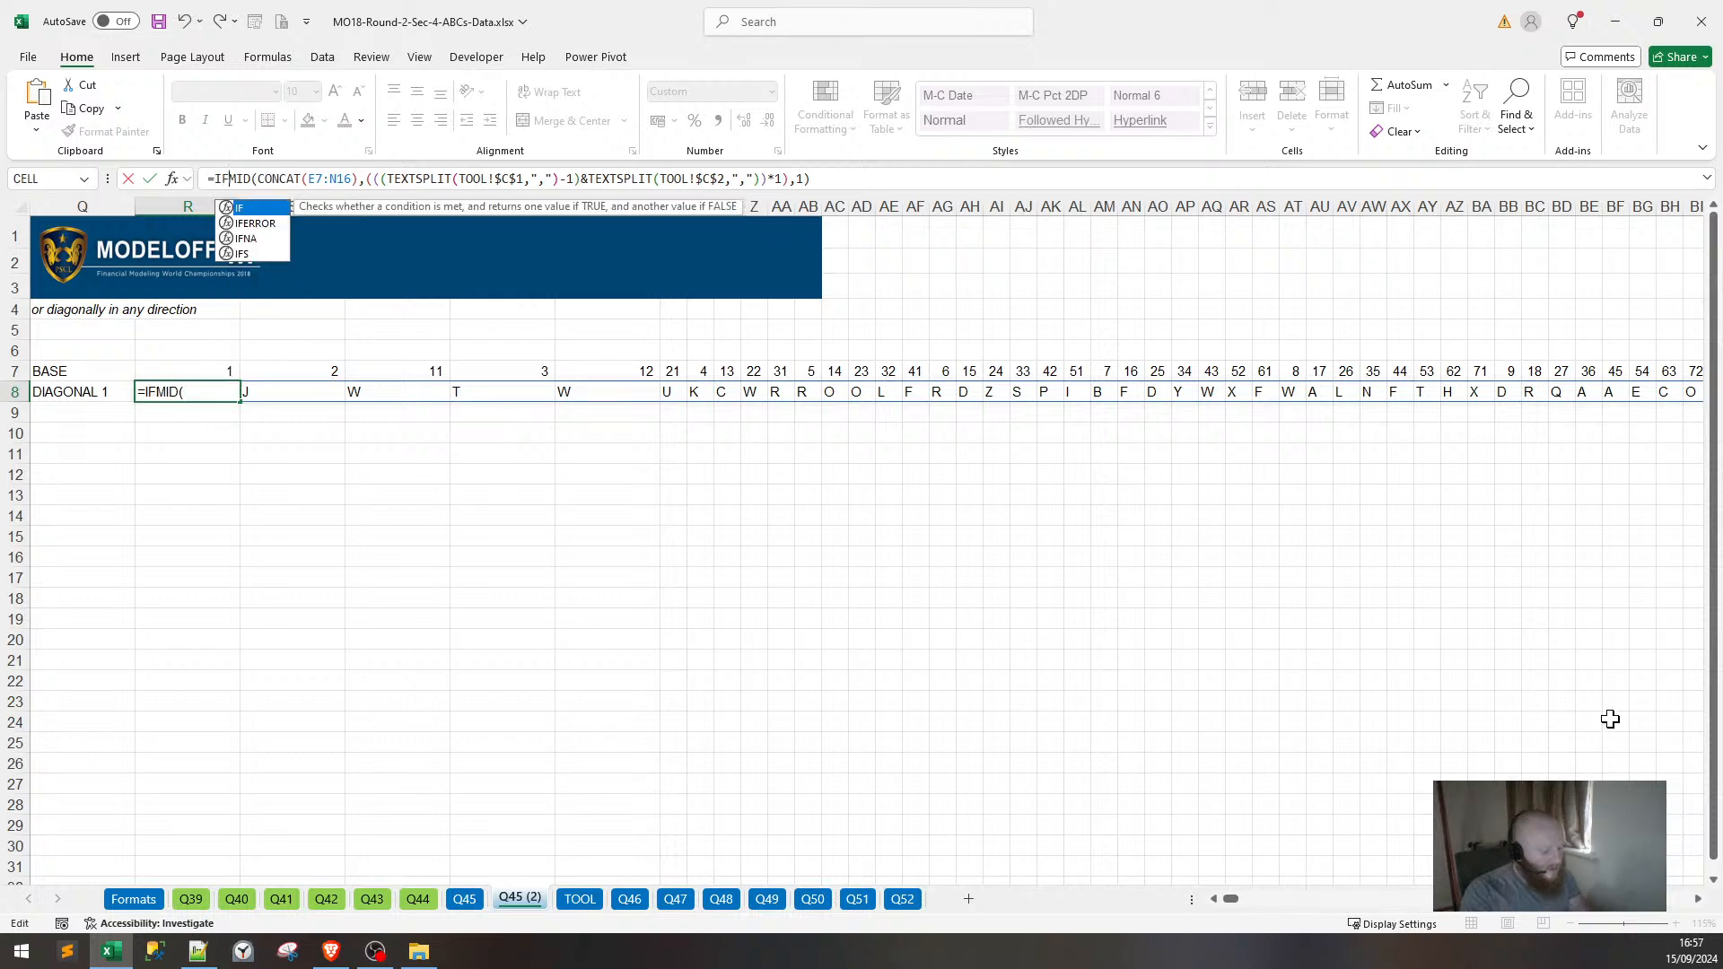
{"action": "type", "text": "RORR"}
{"action": "key", "text": "BackSpace"}
{"action": "key", "text": "BackSpace"}
{"action": "key", "text": "BackSpace"}
{"action": "key", "text": "BackSpace"}
{"action": "key", "text": "BackSpace"}
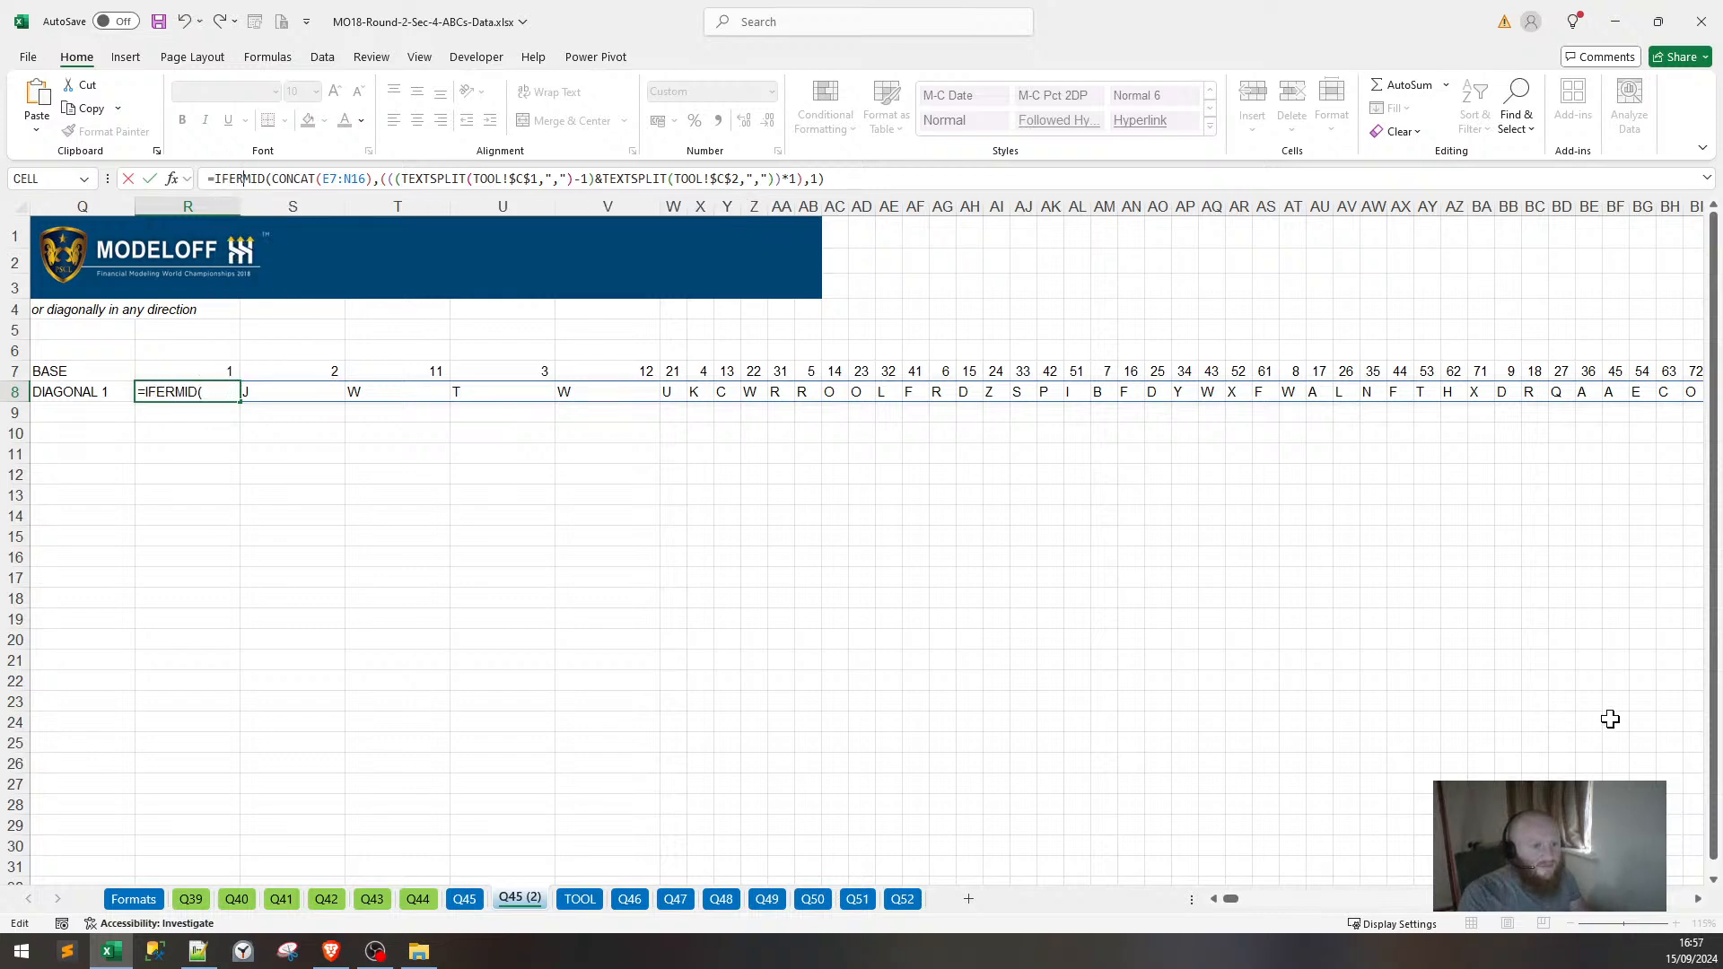
{"action": "type", "text": "ROR"}
{"action": "key", "text": "BackSpace"}
{"action": "key", "text": "BackSpace"}
{"action": "key", "text": "BackSpace"}
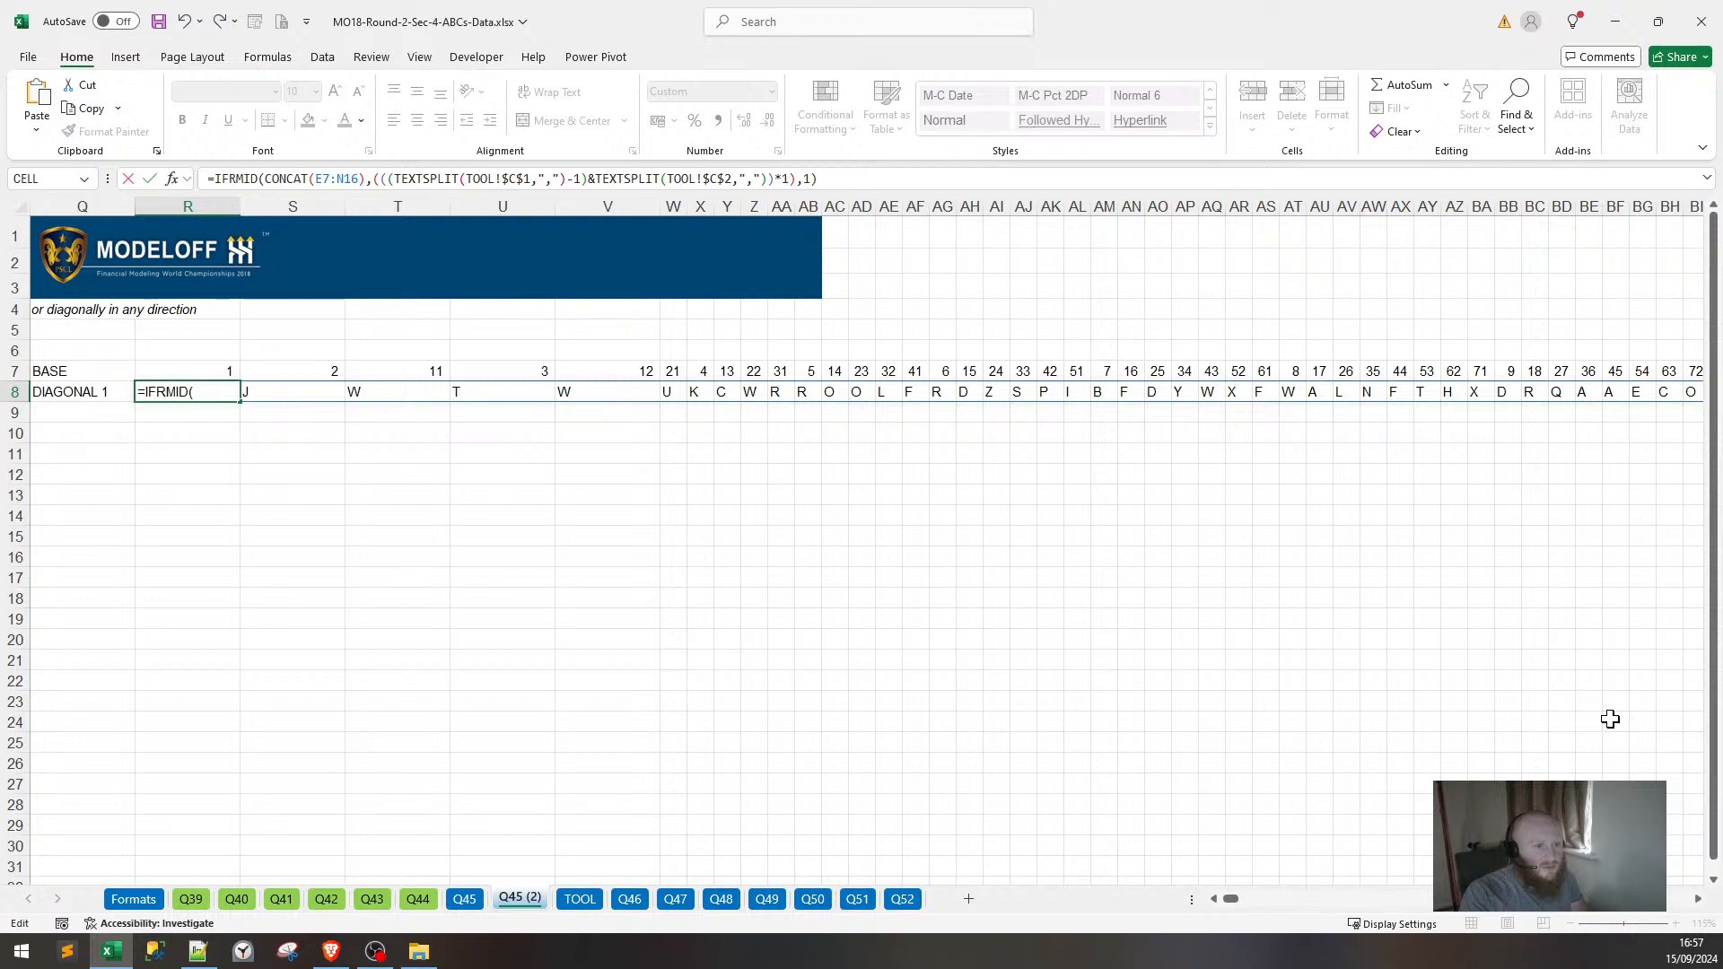
{"action": "type", "text": "ERROR("}
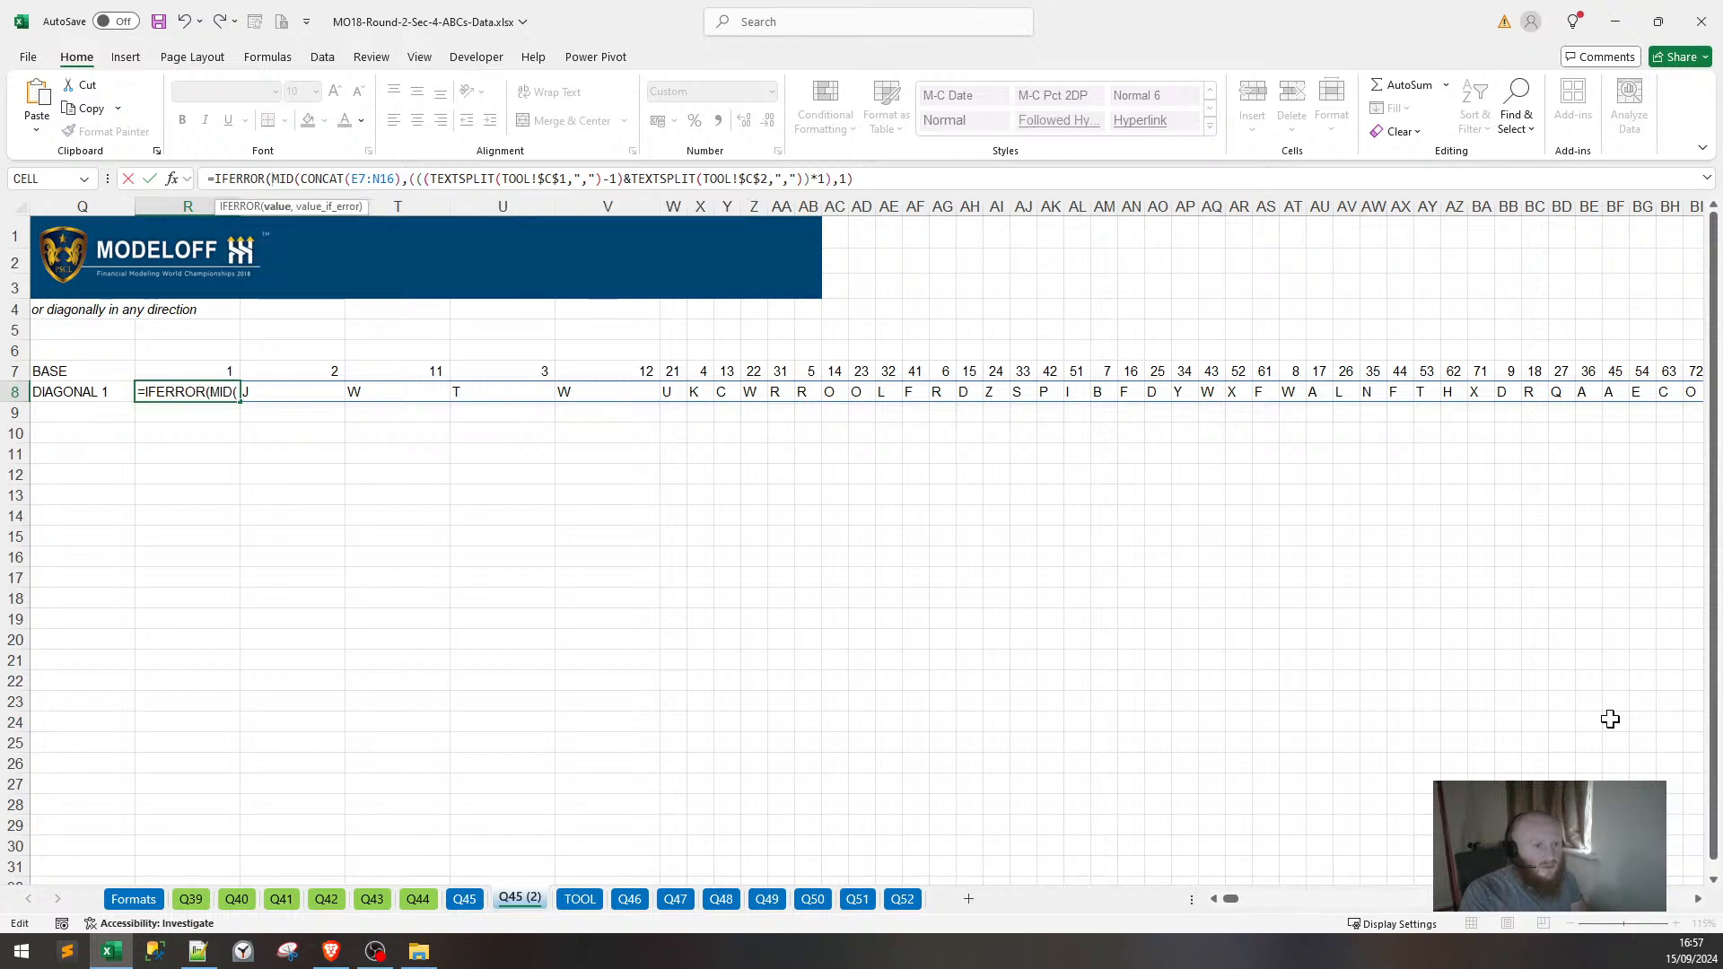
{"action": "key", "text": "End"}
{"action": "type", "text": ",\""}
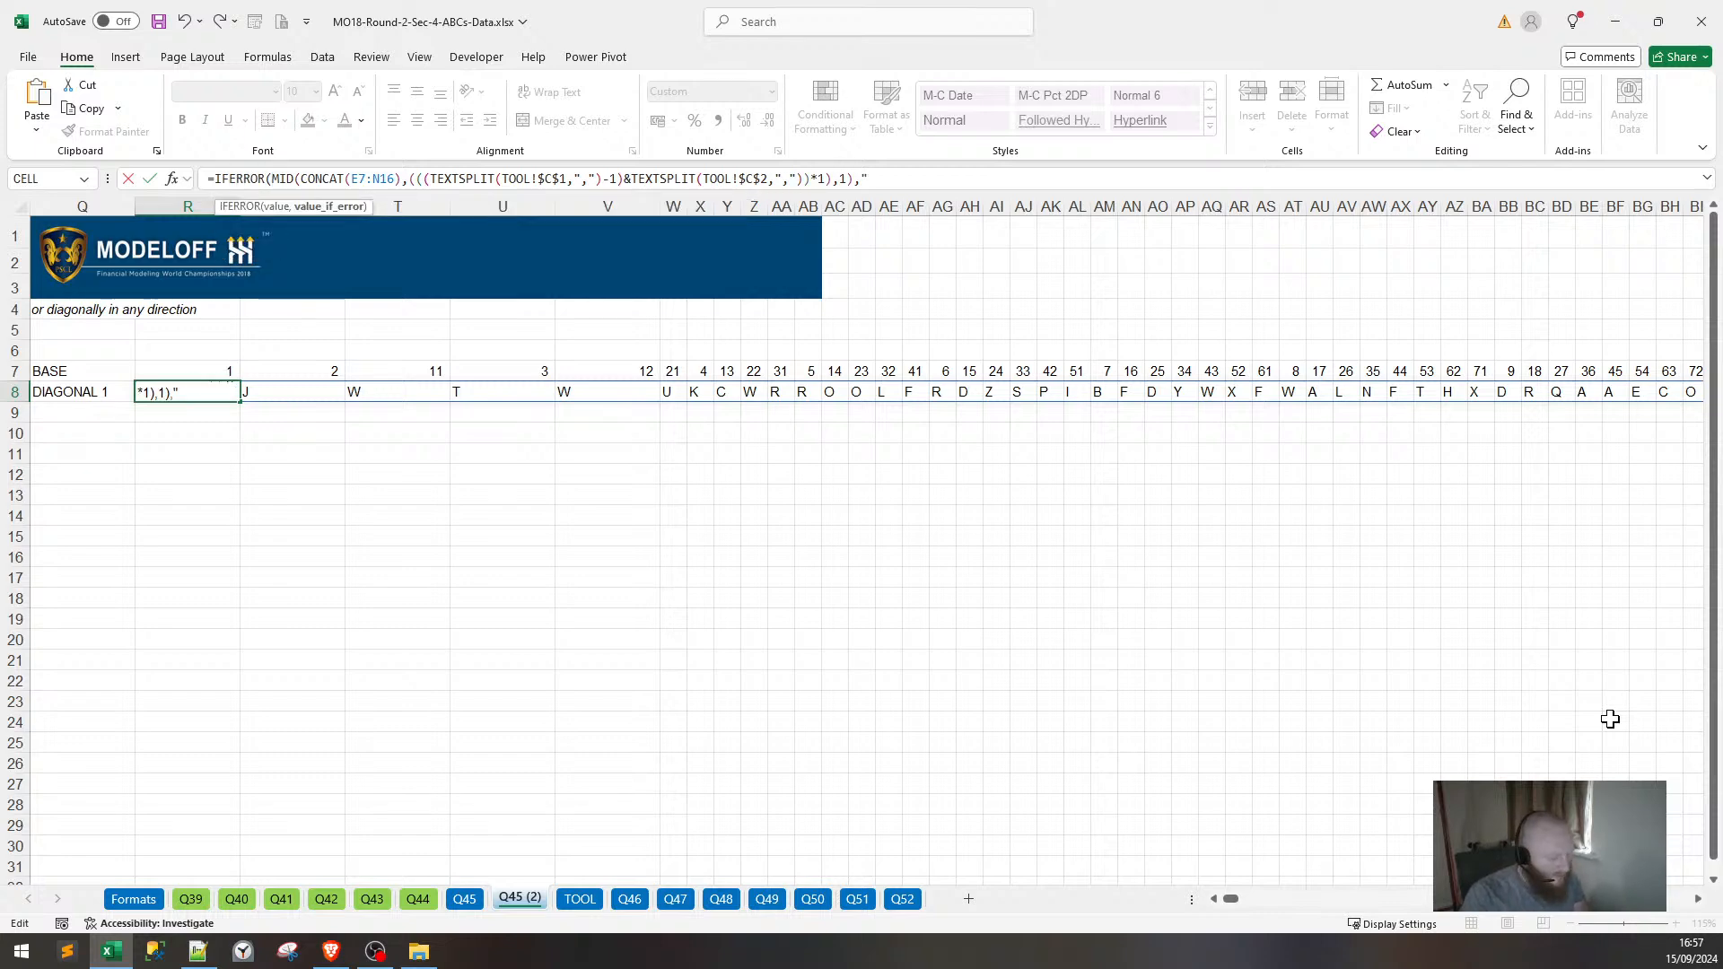
{"action": "type", "text": "\")"}
{"action": "key", "text": "Return"}
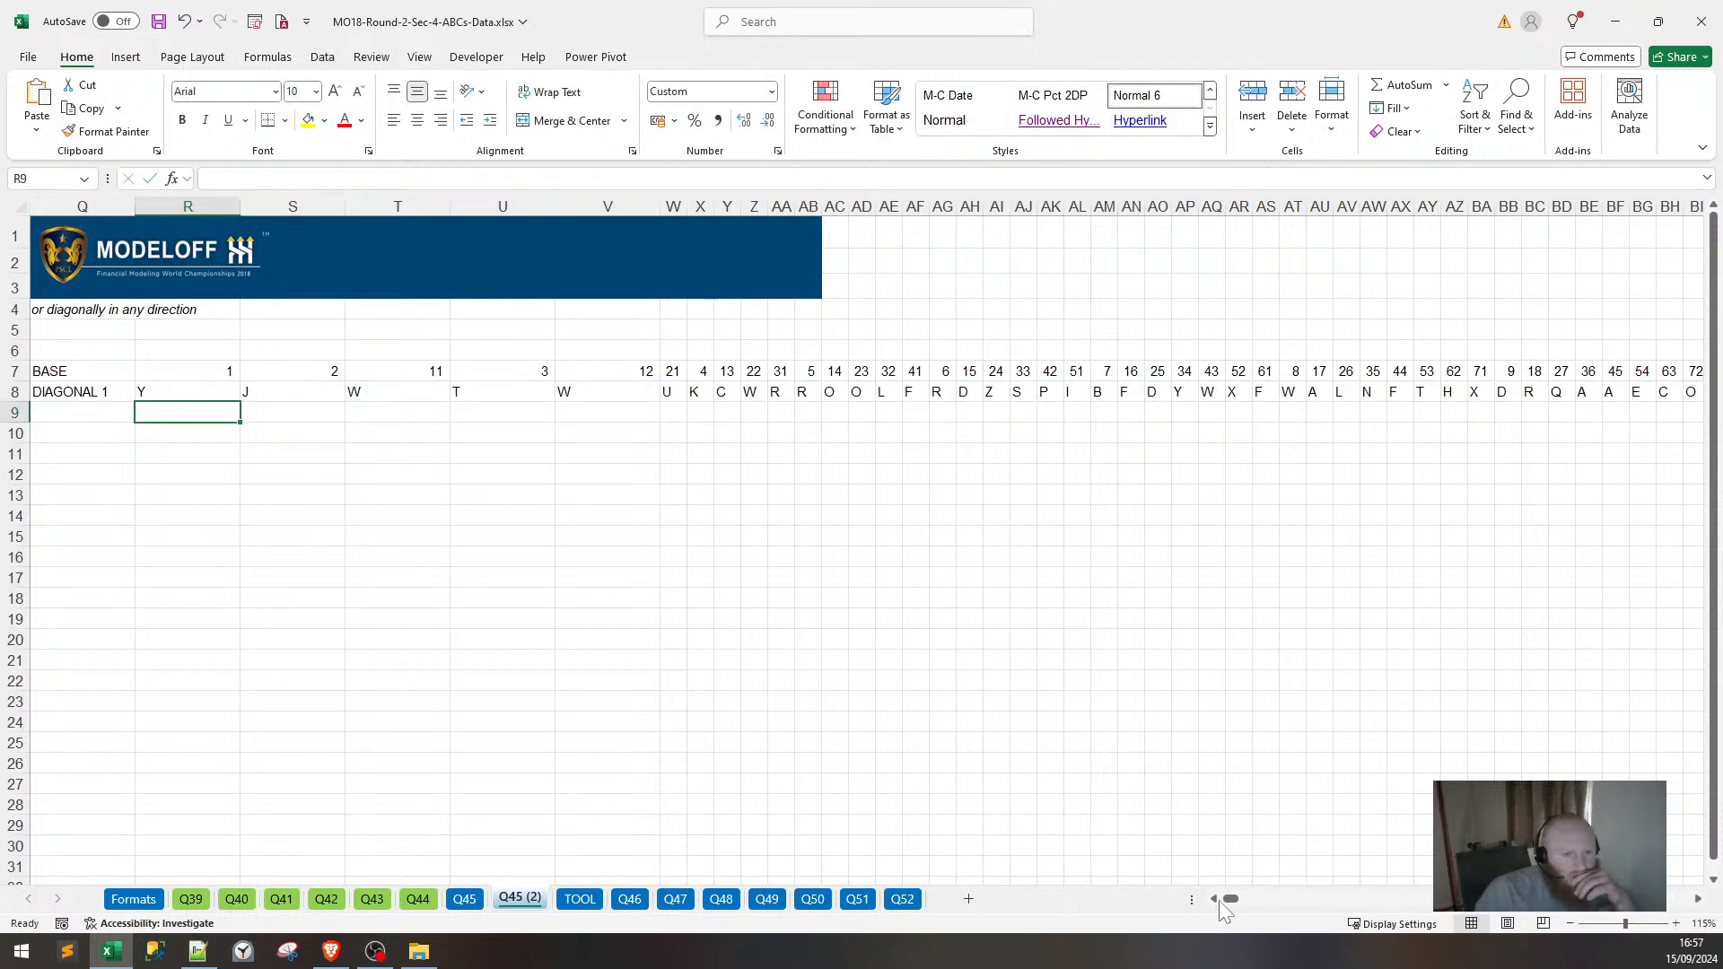
Wrap R8's formula in CONCAT to join all diagonal letters into one string.
{"action": "double_click", "coordinate": [202, 391]}
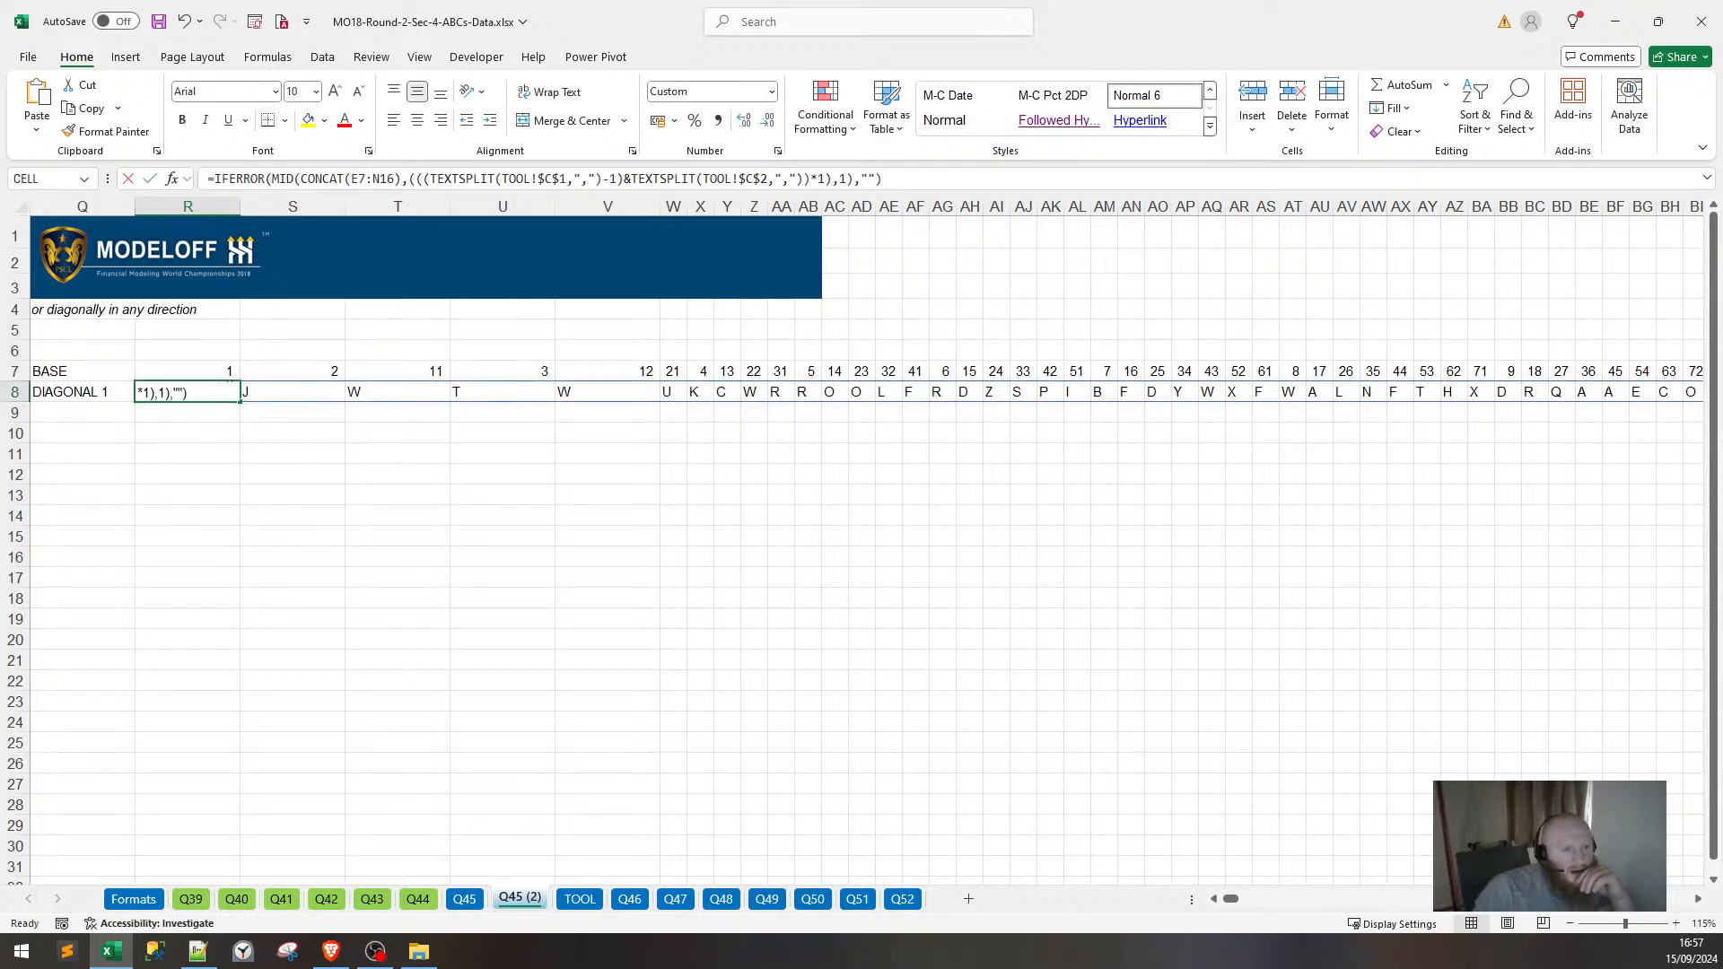
{"action": "left_click", "coordinate": [214, 179]}
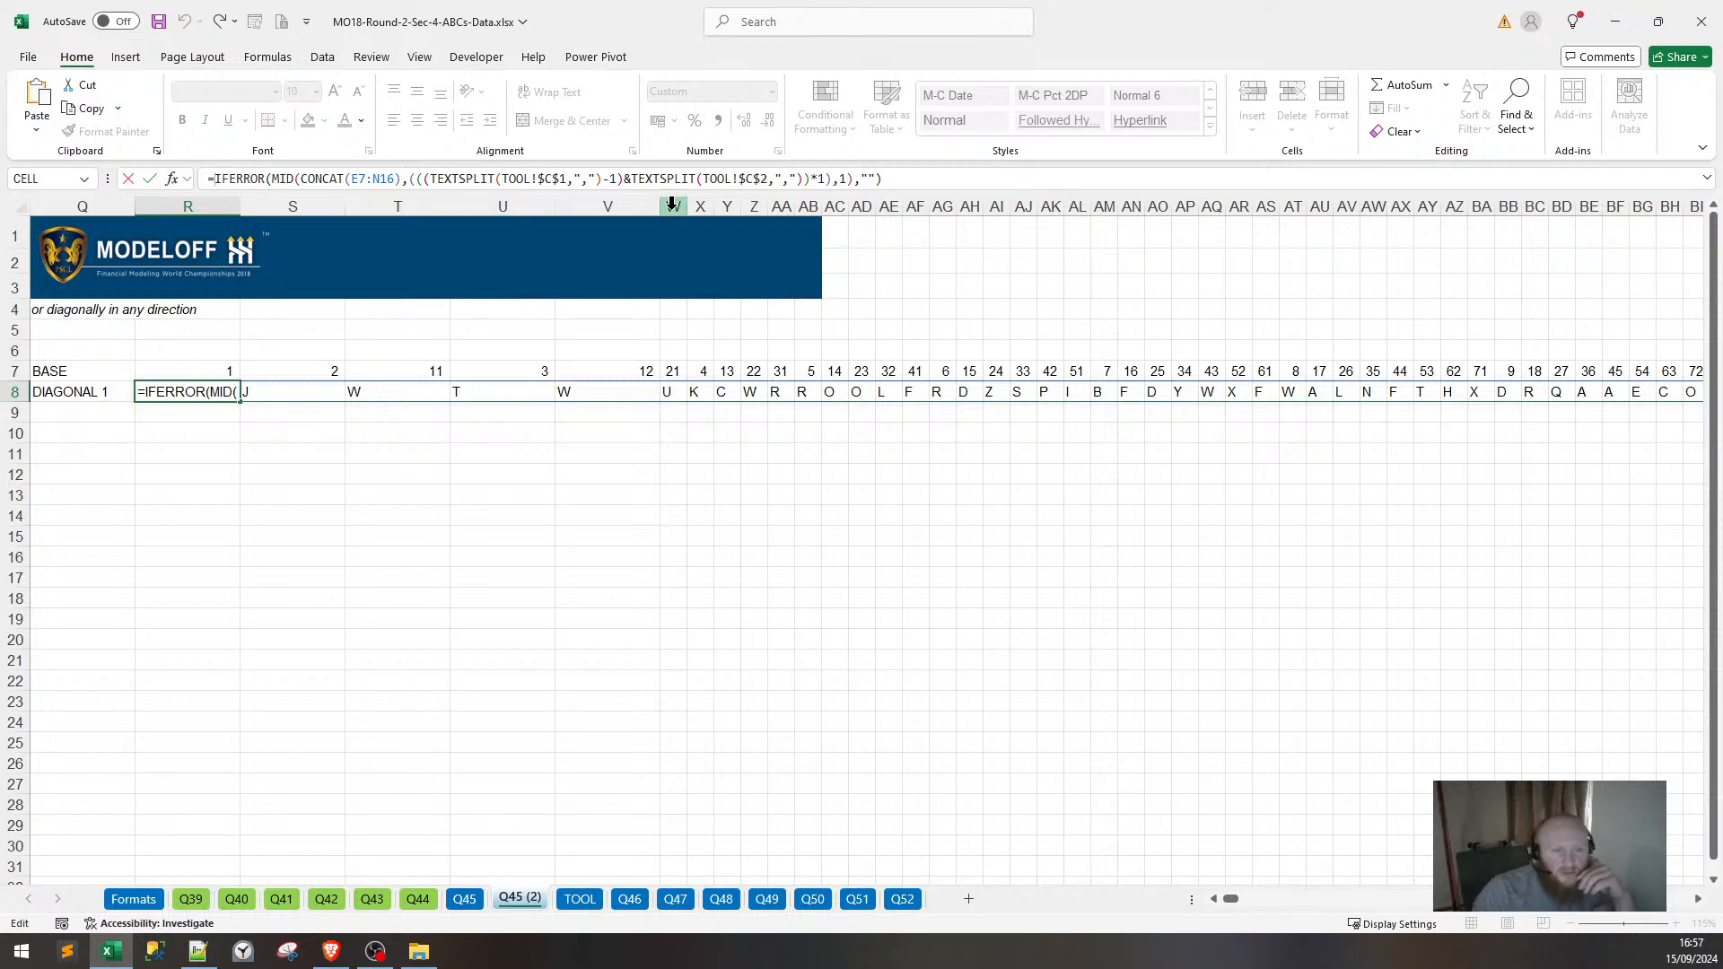
{"action": "type", "text": "CONCAT"}
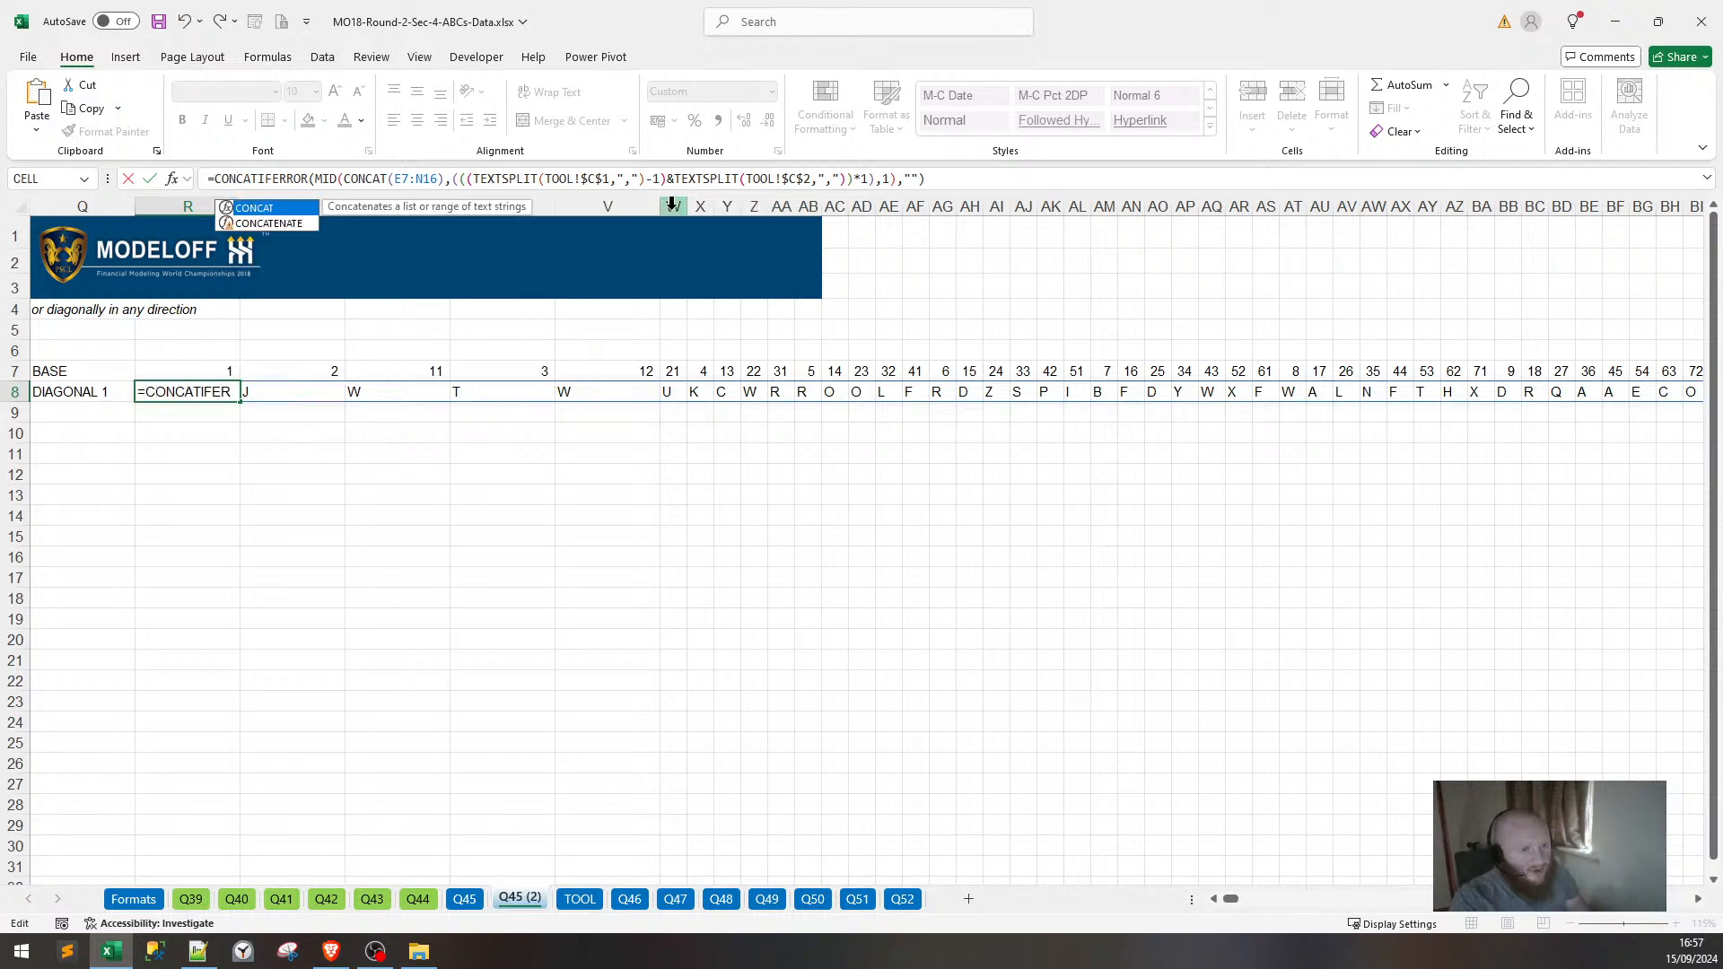
{"action": "type", "text": "("}
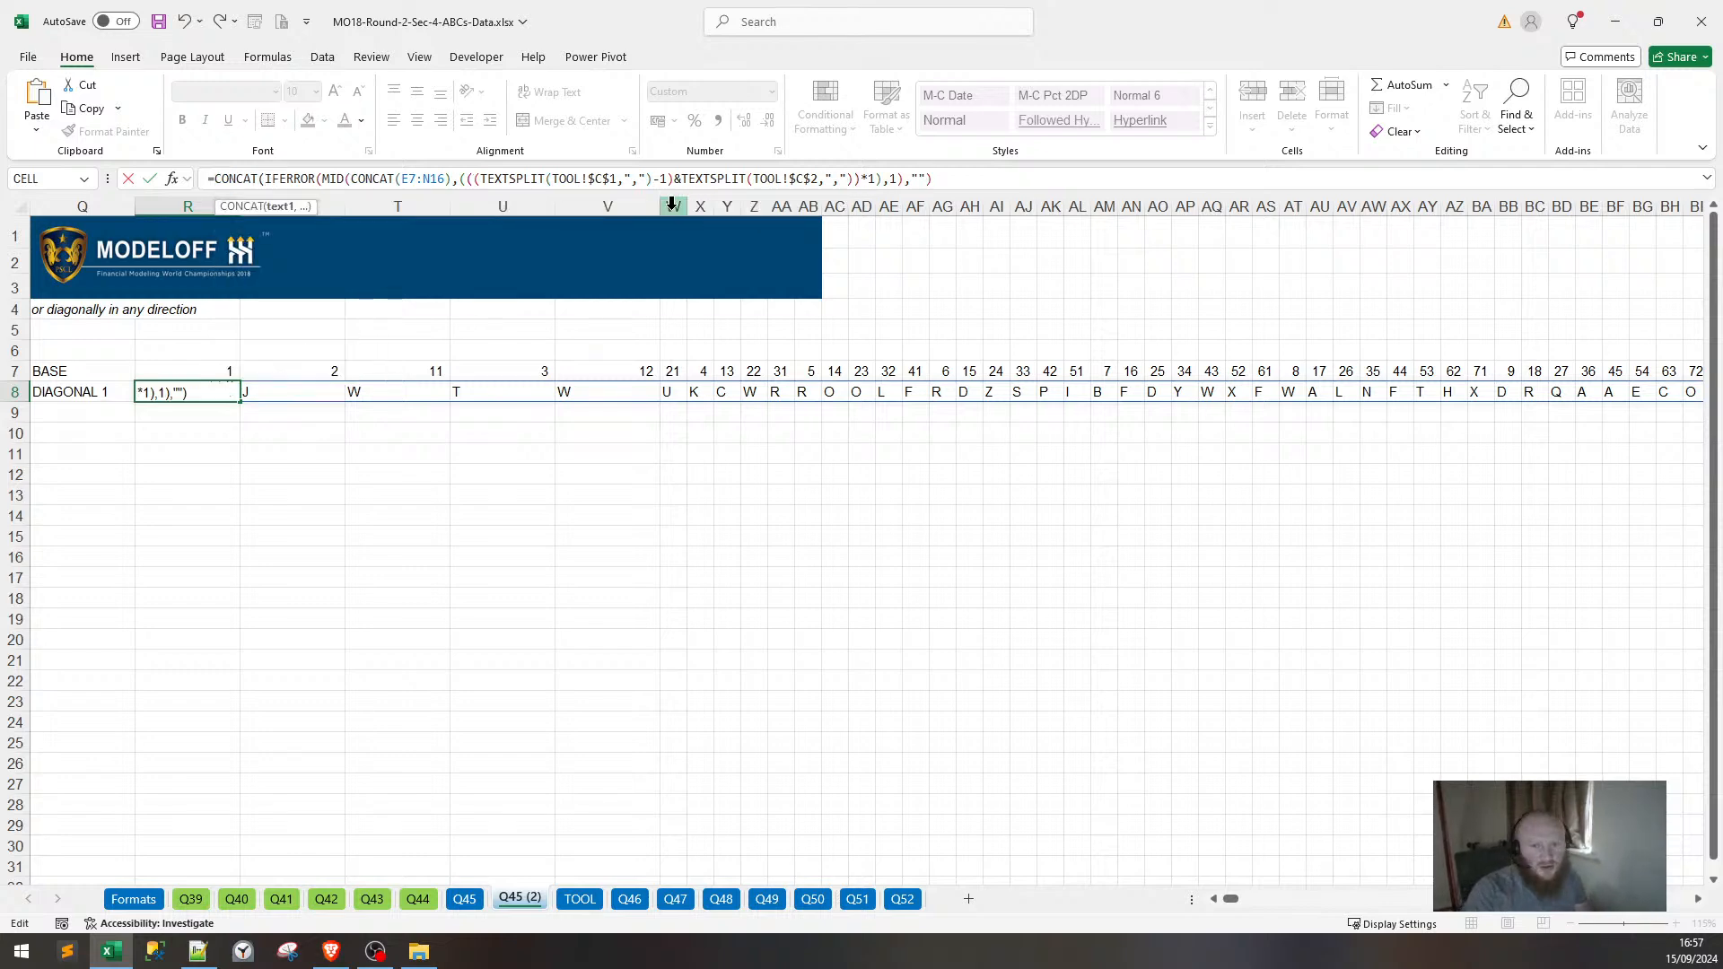
{"action": "type", "text": ")"}
{"action": "key", "text": "Return"}
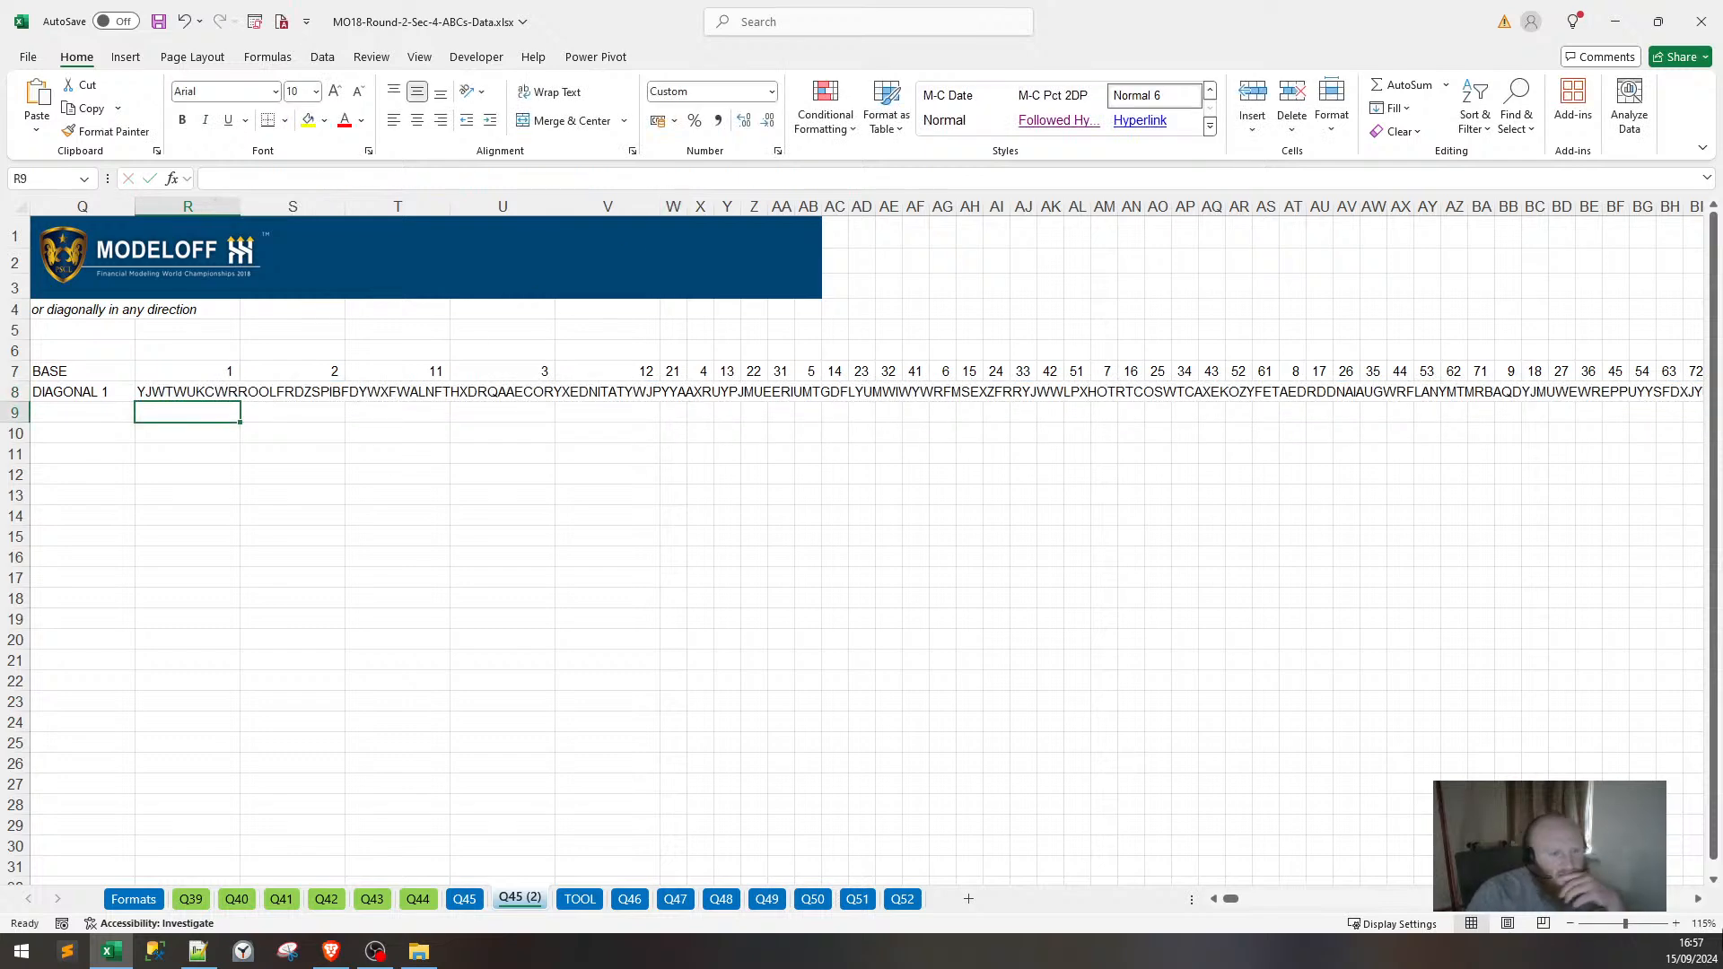
{"action": "left_click_drag", "start_coordinate": [1231, 902], "coordinate": [1202, 897]}
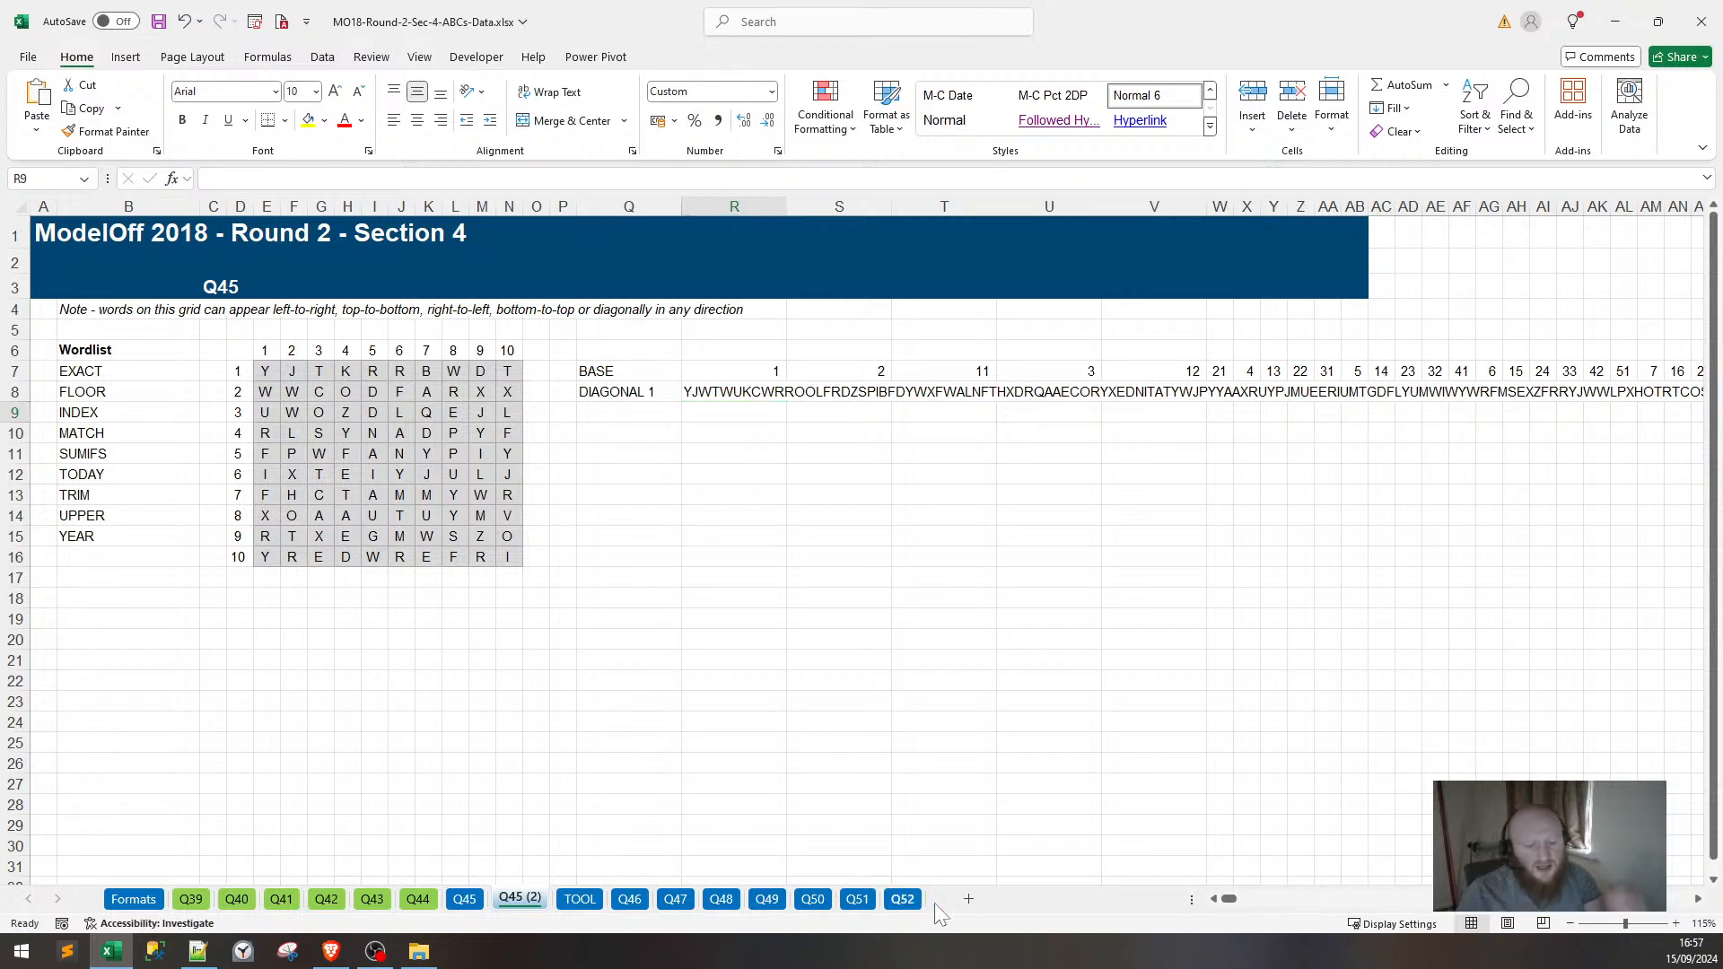
Autofit column D on the Q52 sheet so 100 shows fully, then return to Q45 (2).
{"action": "left_click", "coordinate": [901, 898]}
{"action": "scroll", "coordinate": [610, 623], "scroll_direction": "down", "scroll_amount": 20}
{"action": "scroll", "coordinate": [628, 618], "scroll_direction": "down", "scroll_amount": 7}
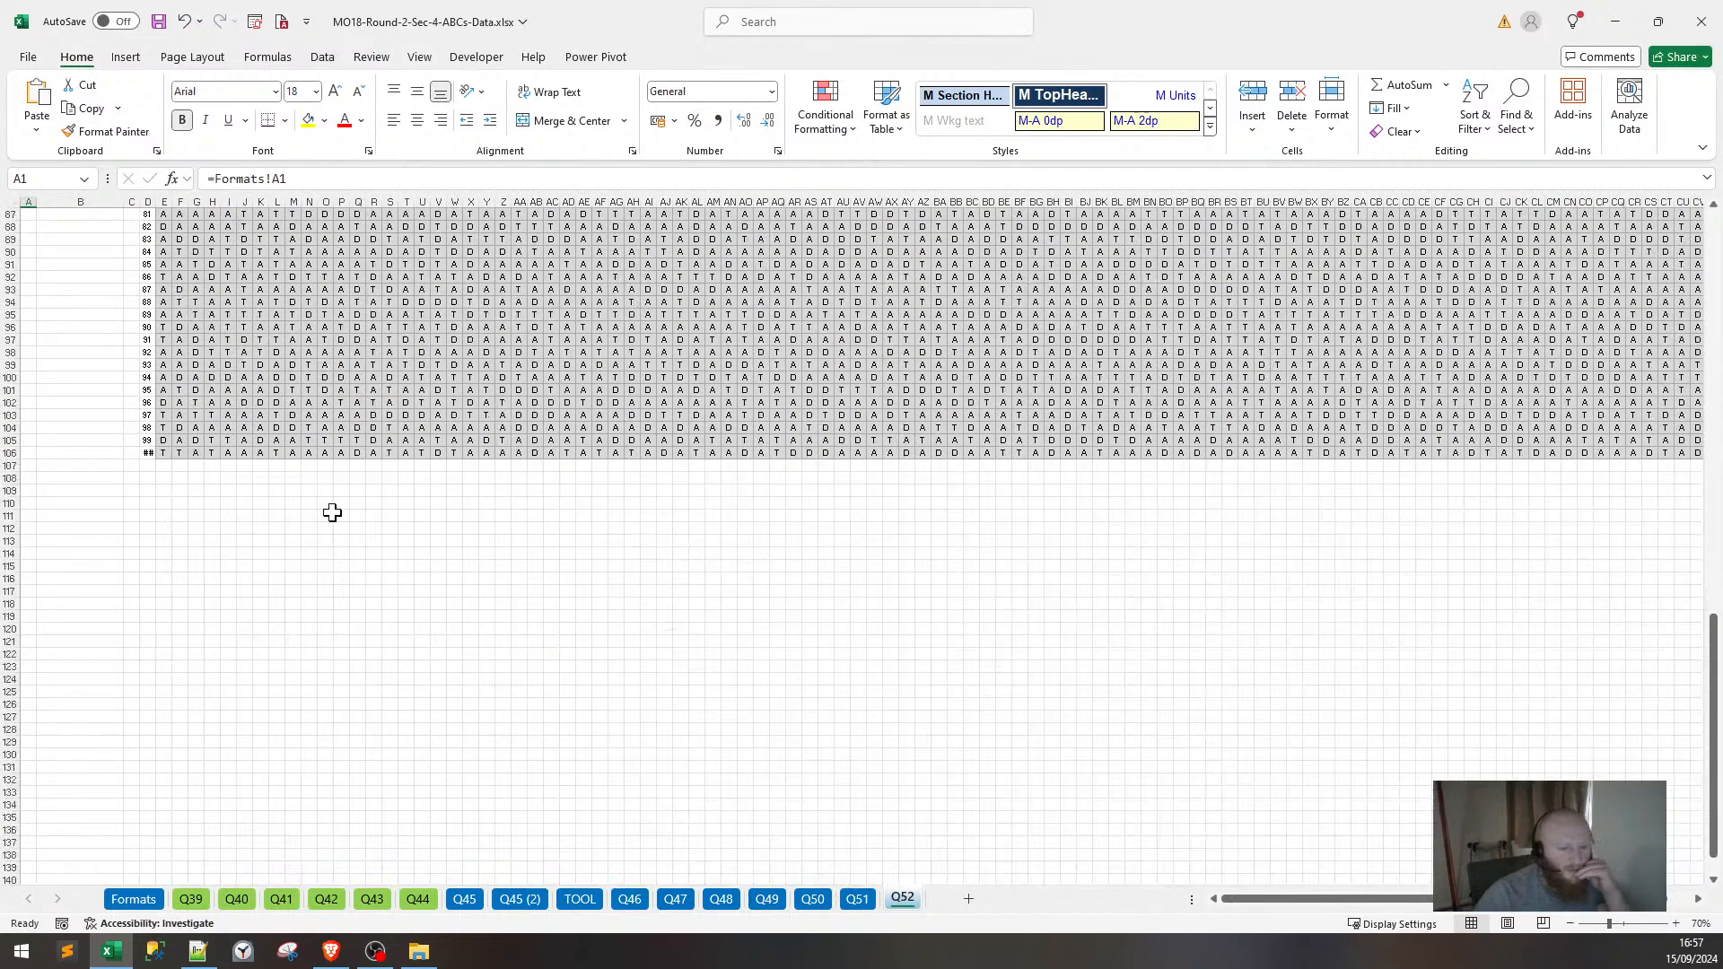
{"action": "double_click", "coordinate": [152, 208]}
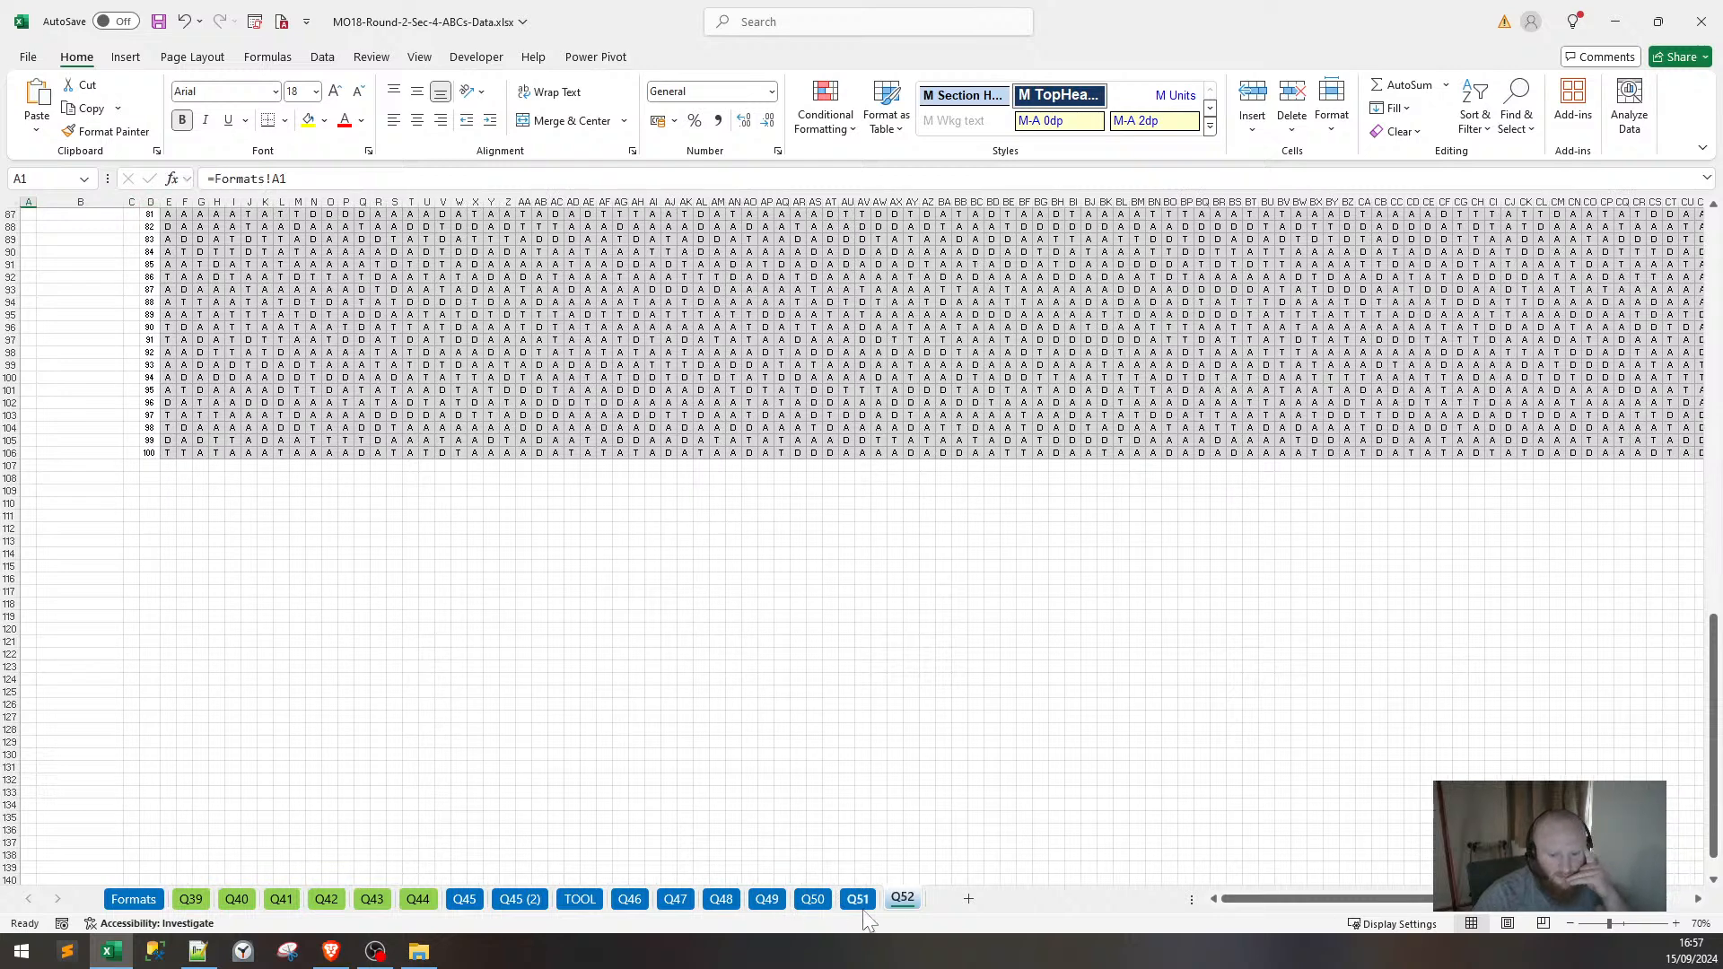
{"action": "left_click", "coordinate": [523, 900]}
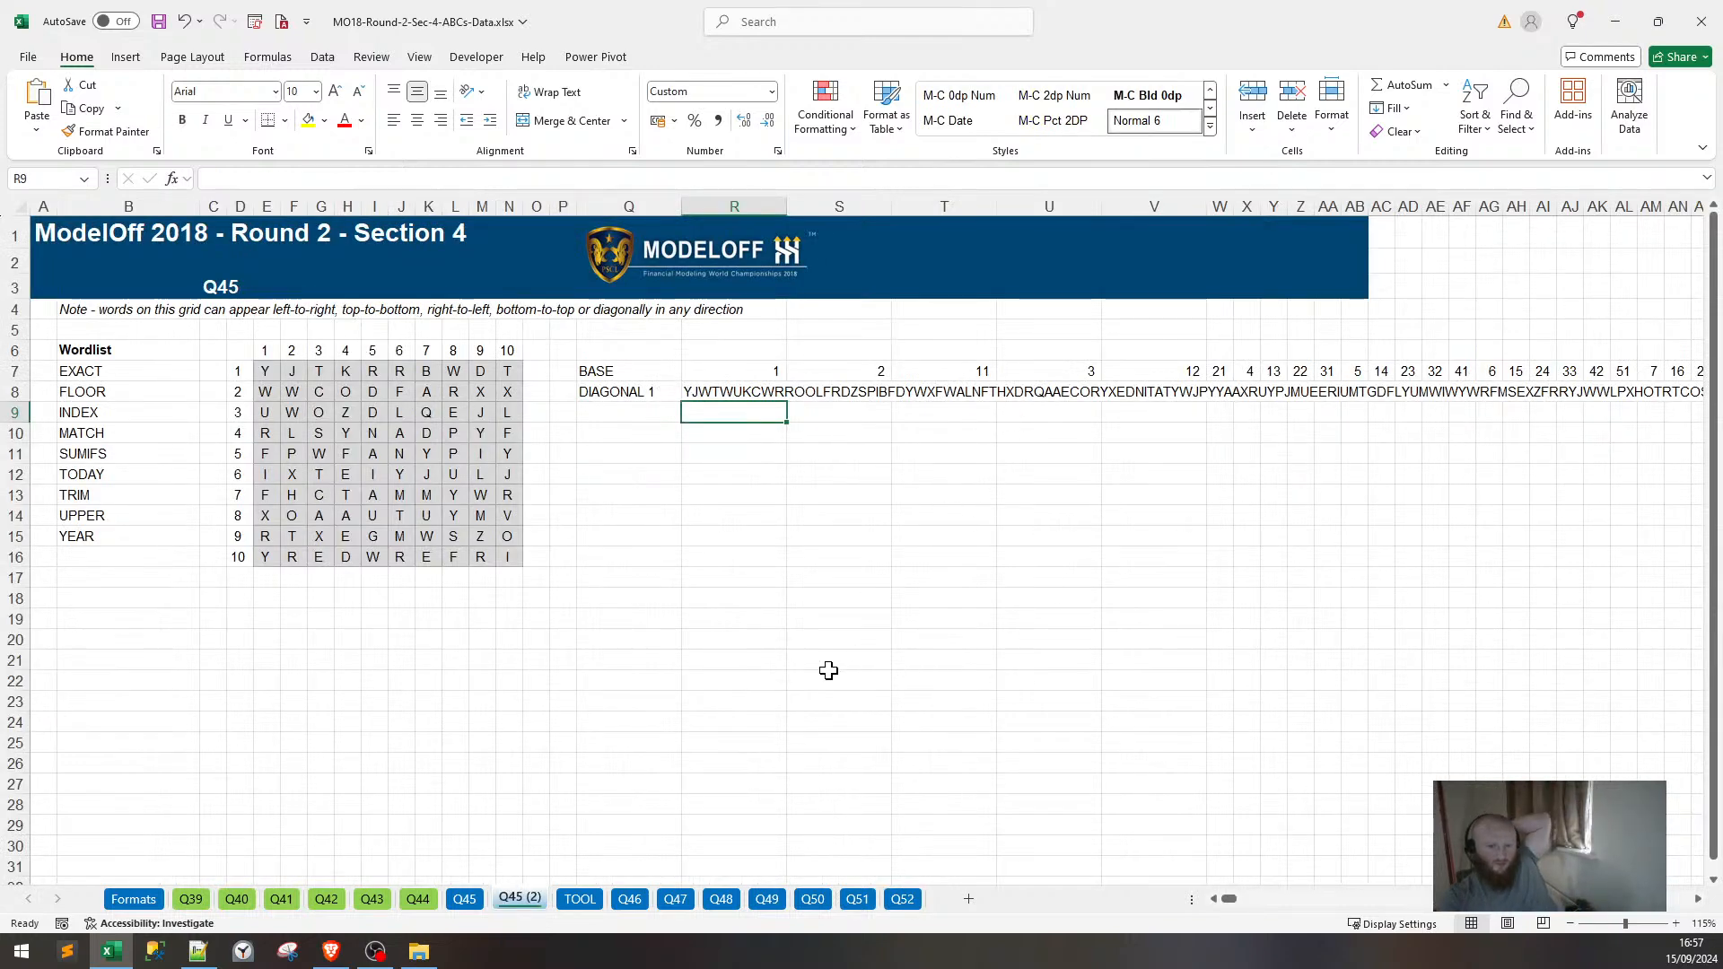
Scroll the ModelOff PDF to Question 45, highlight its wording, then close the browser.
{"action": "left_click", "coordinate": [331, 951]}
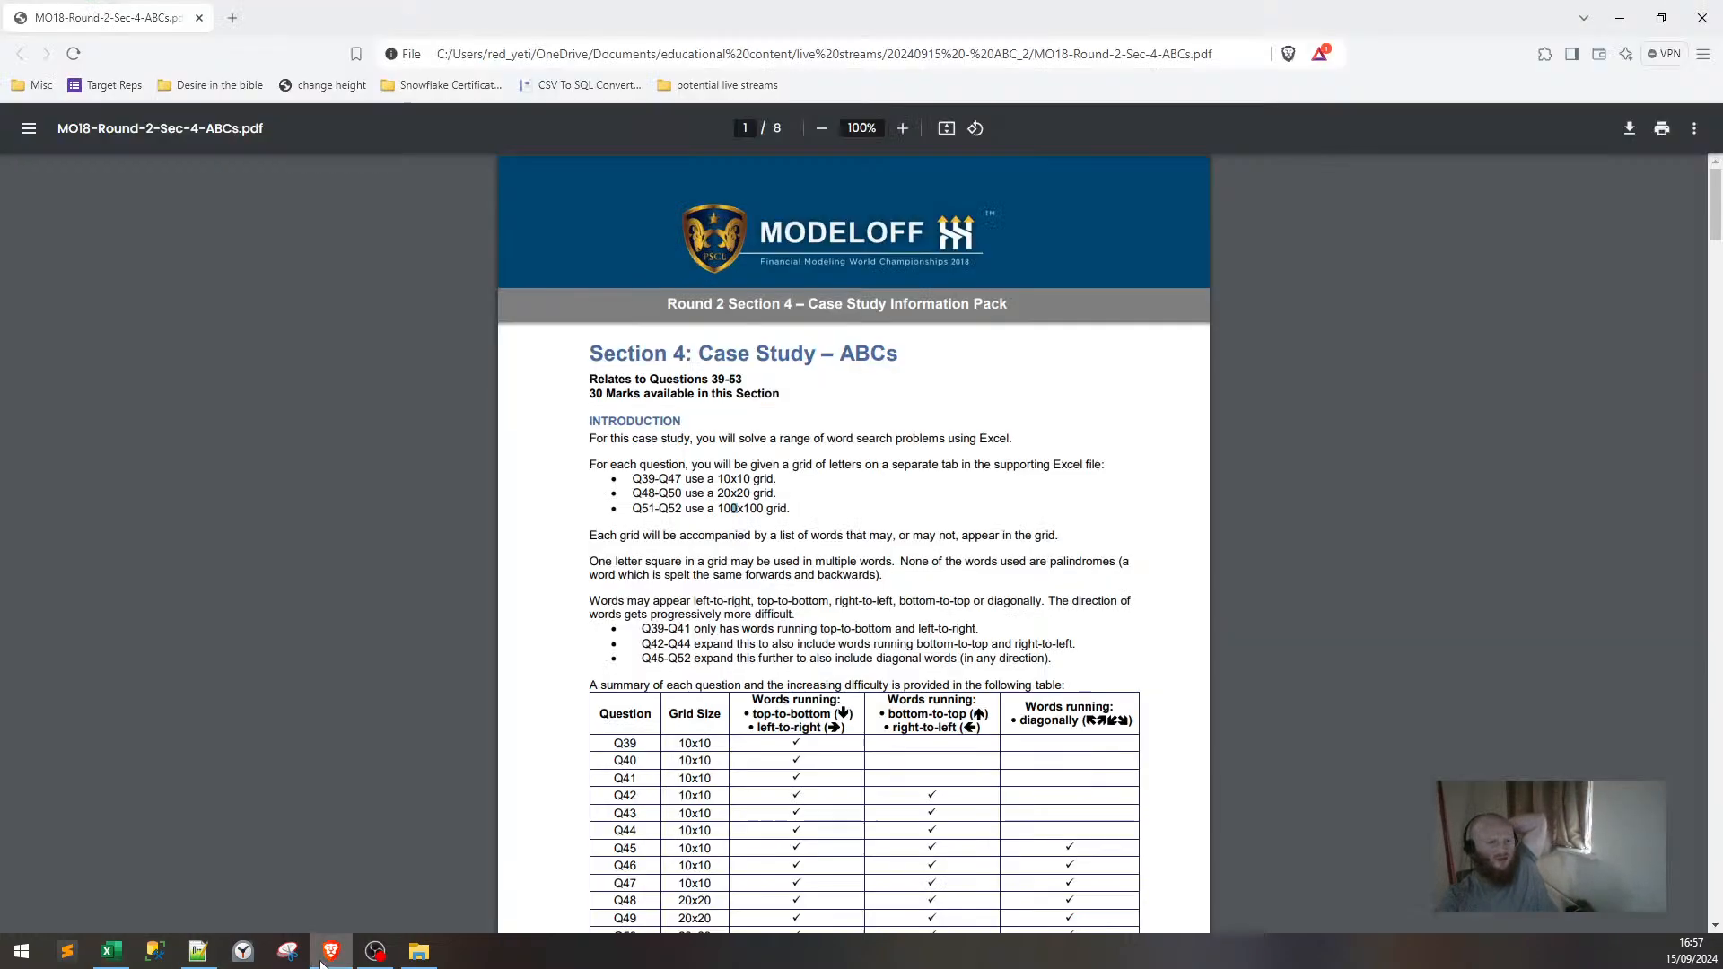
{"action": "scroll", "coordinate": [724, 692], "scroll_direction": "down", "scroll_amount": 20}
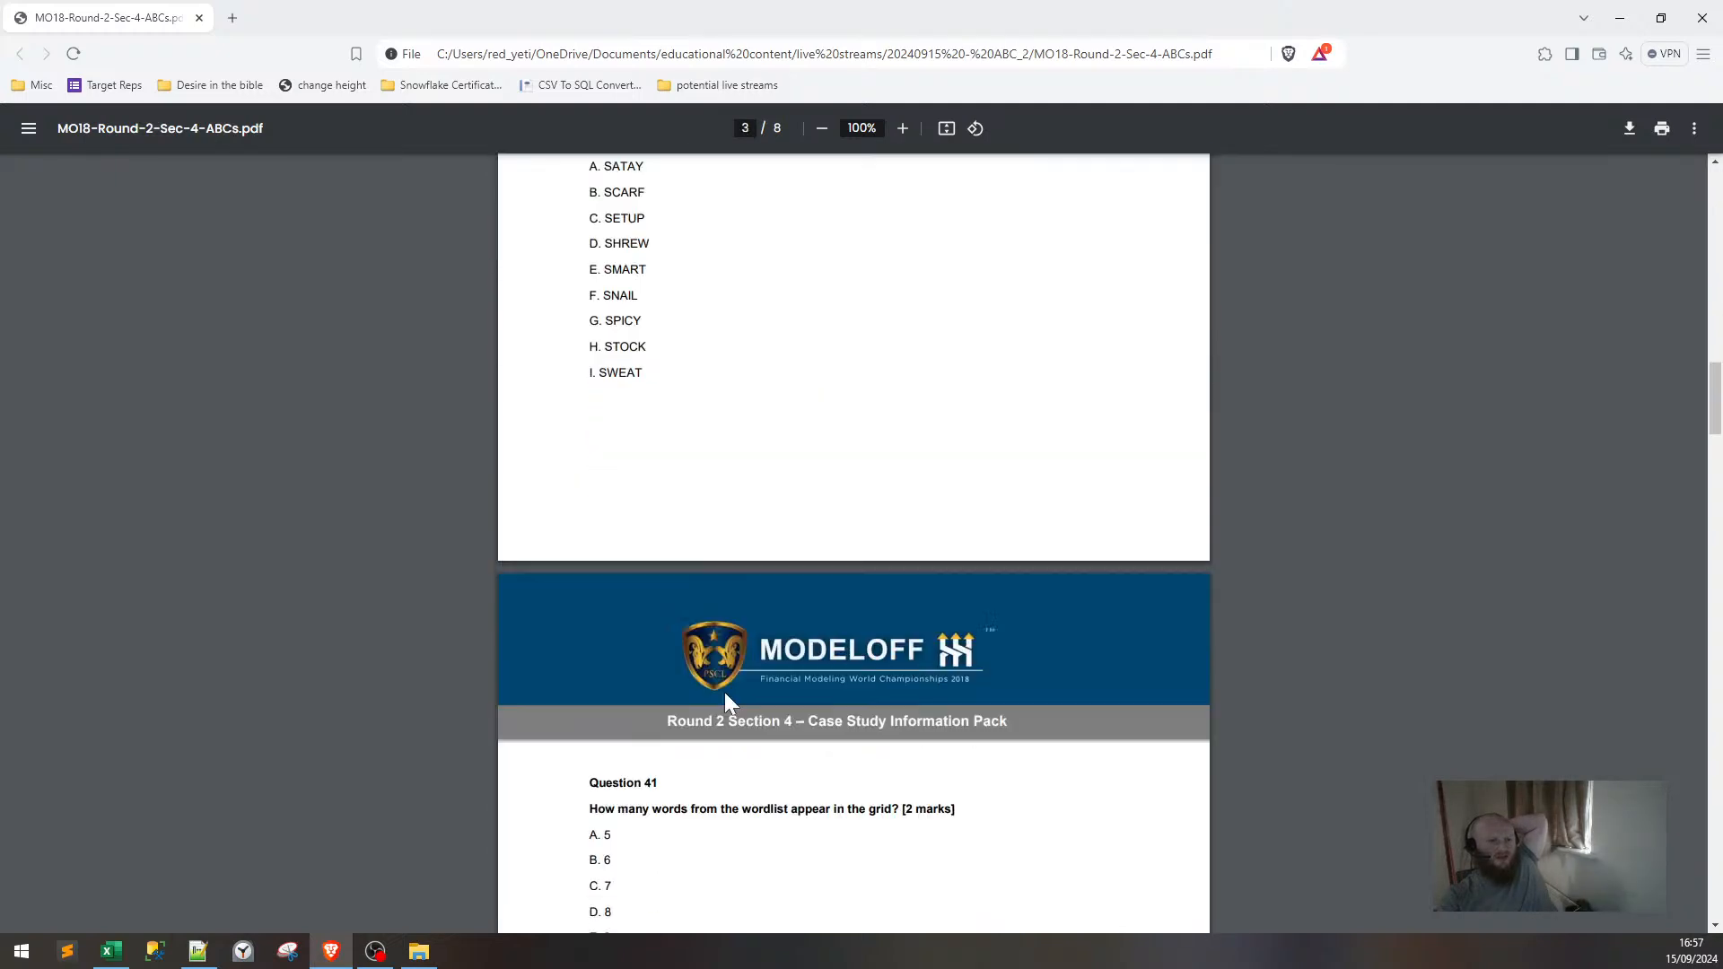
{"action": "scroll", "coordinate": [729, 702], "scroll_direction": "down", "scroll_amount": 5}
{"action": "left_click", "coordinate": [121, 957]}
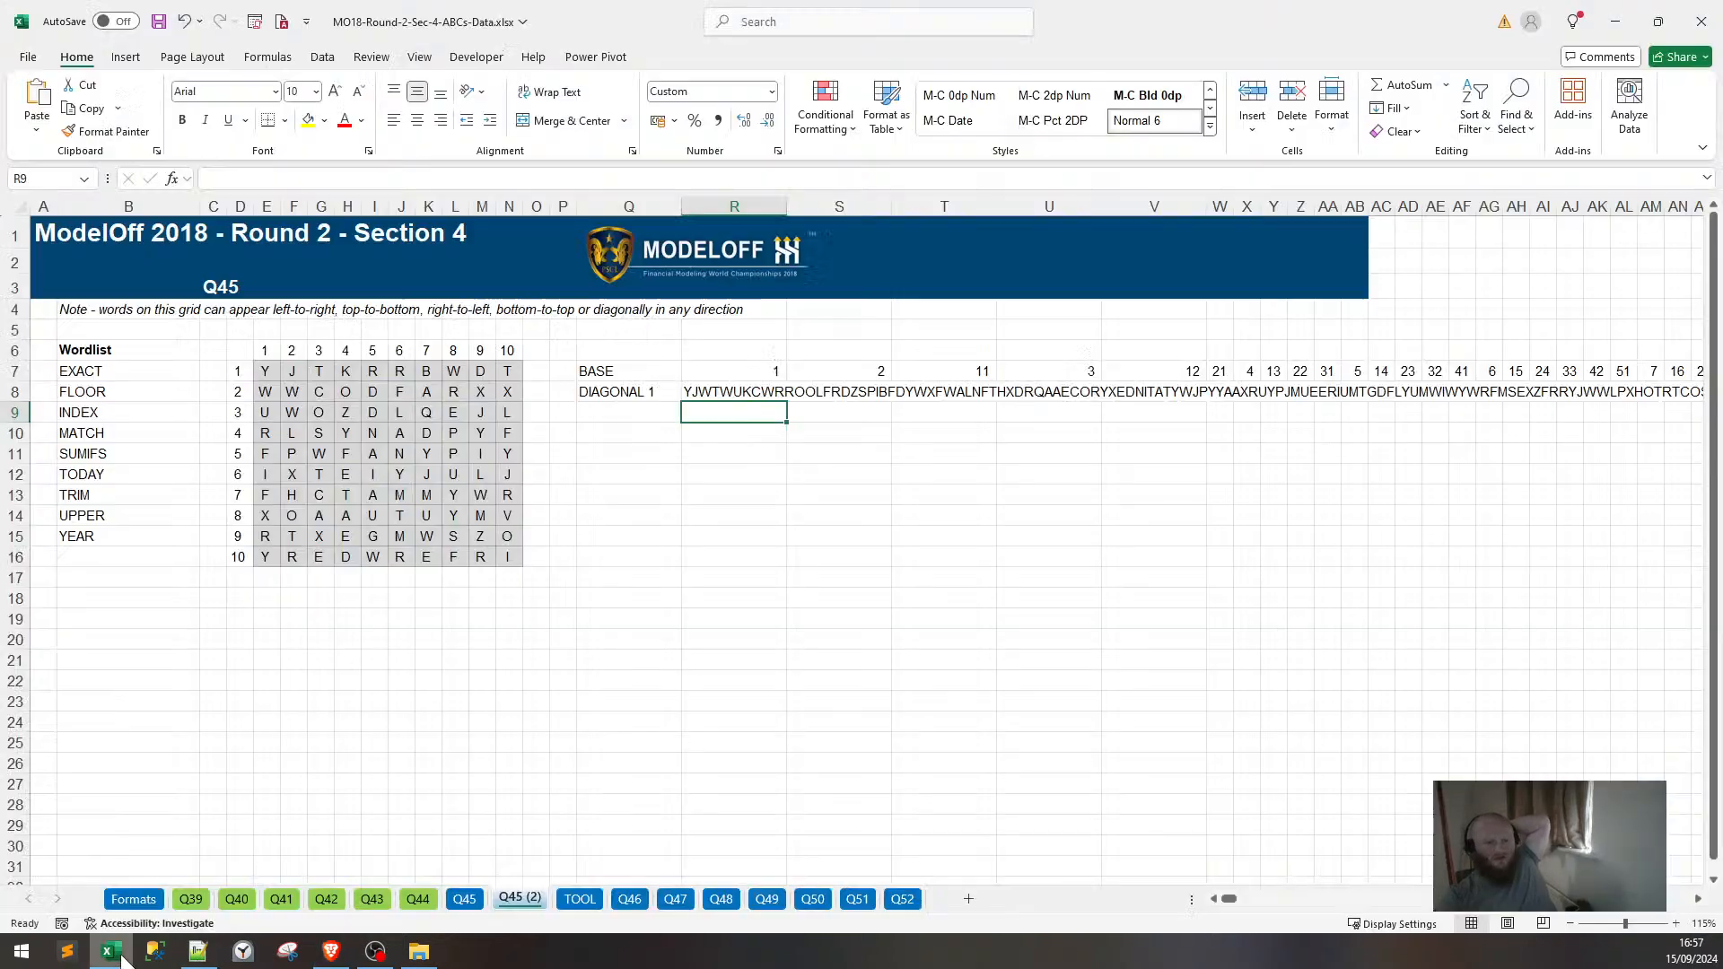
{"action": "left_click", "coordinate": [121, 958]}
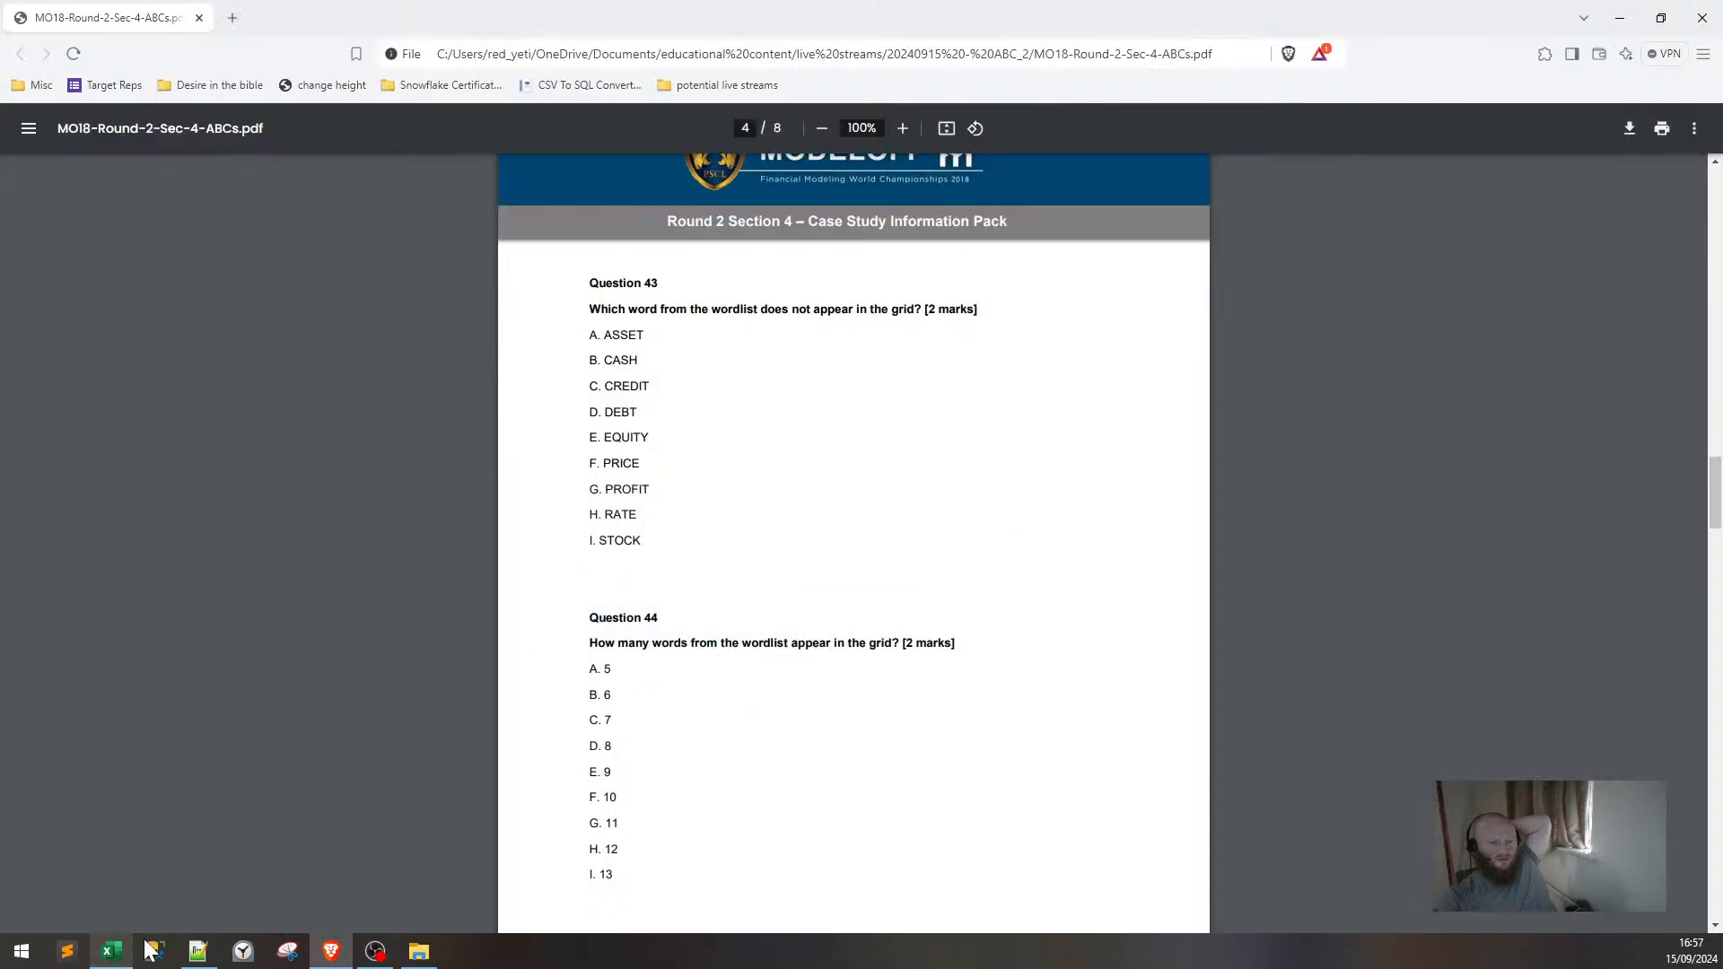
{"action": "scroll", "coordinate": [525, 767], "scroll_direction": "down", "scroll_amount": 3}
{"action": "scroll", "coordinate": [525, 767], "scroll_direction": "down", "scroll_amount": 5}
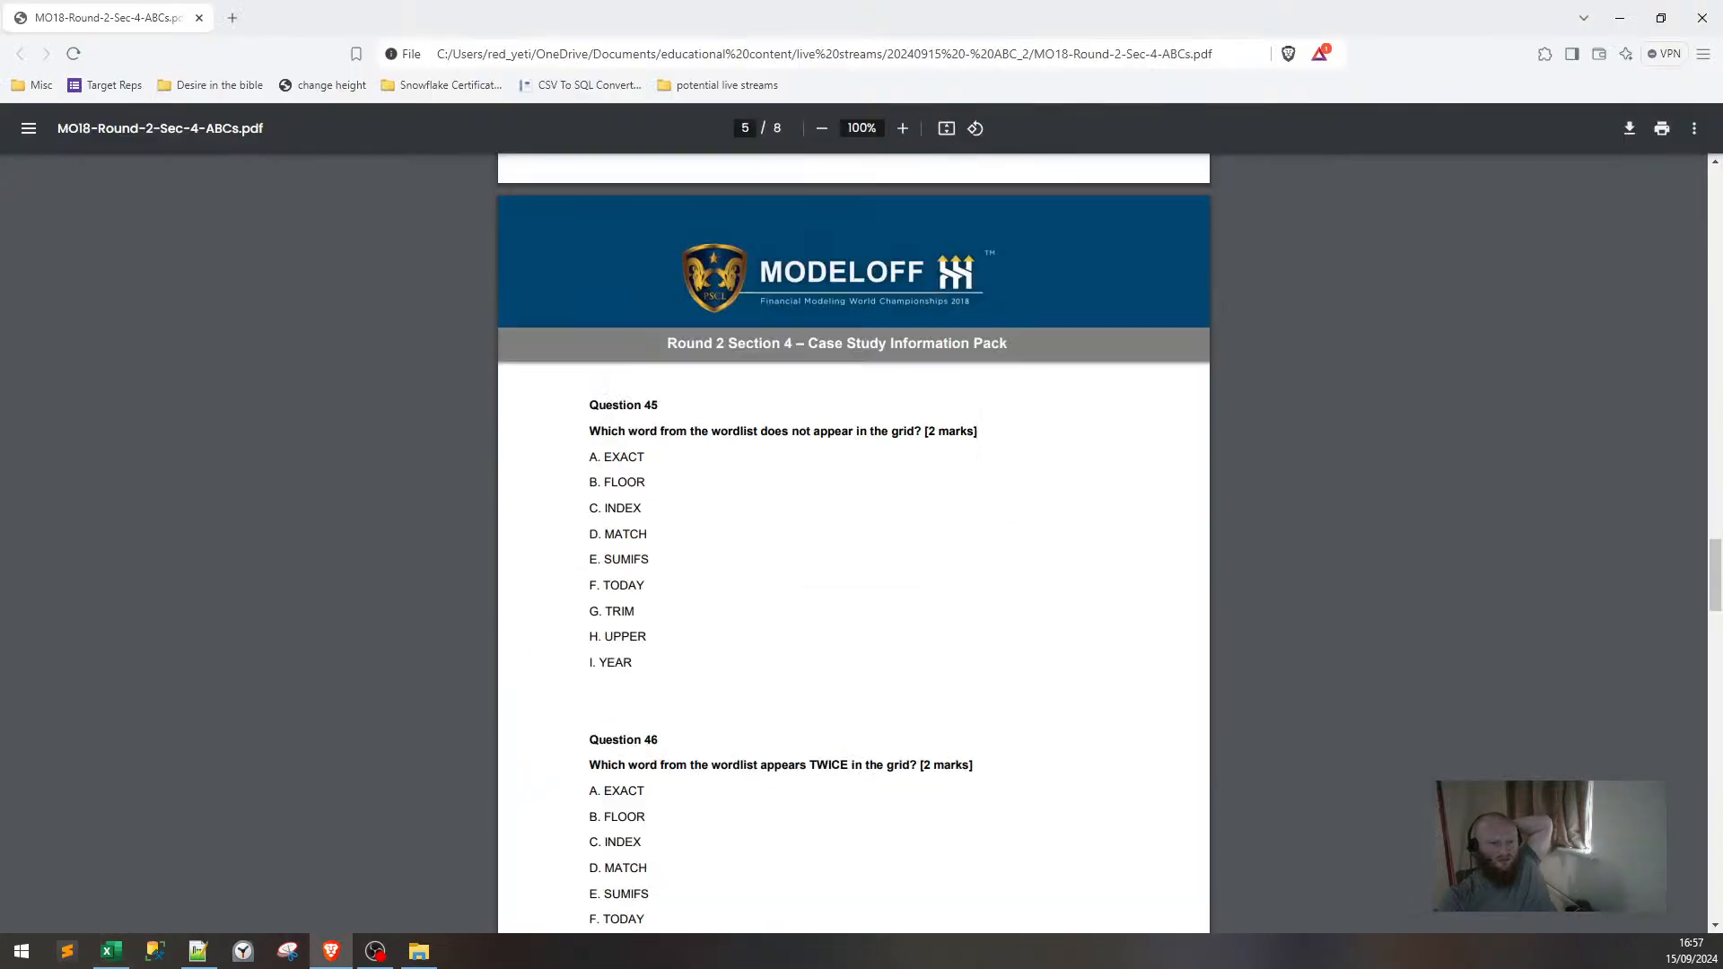
{"action": "left_click_drag", "start_coordinate": [590, 432], "coordinate": [957, 432]}
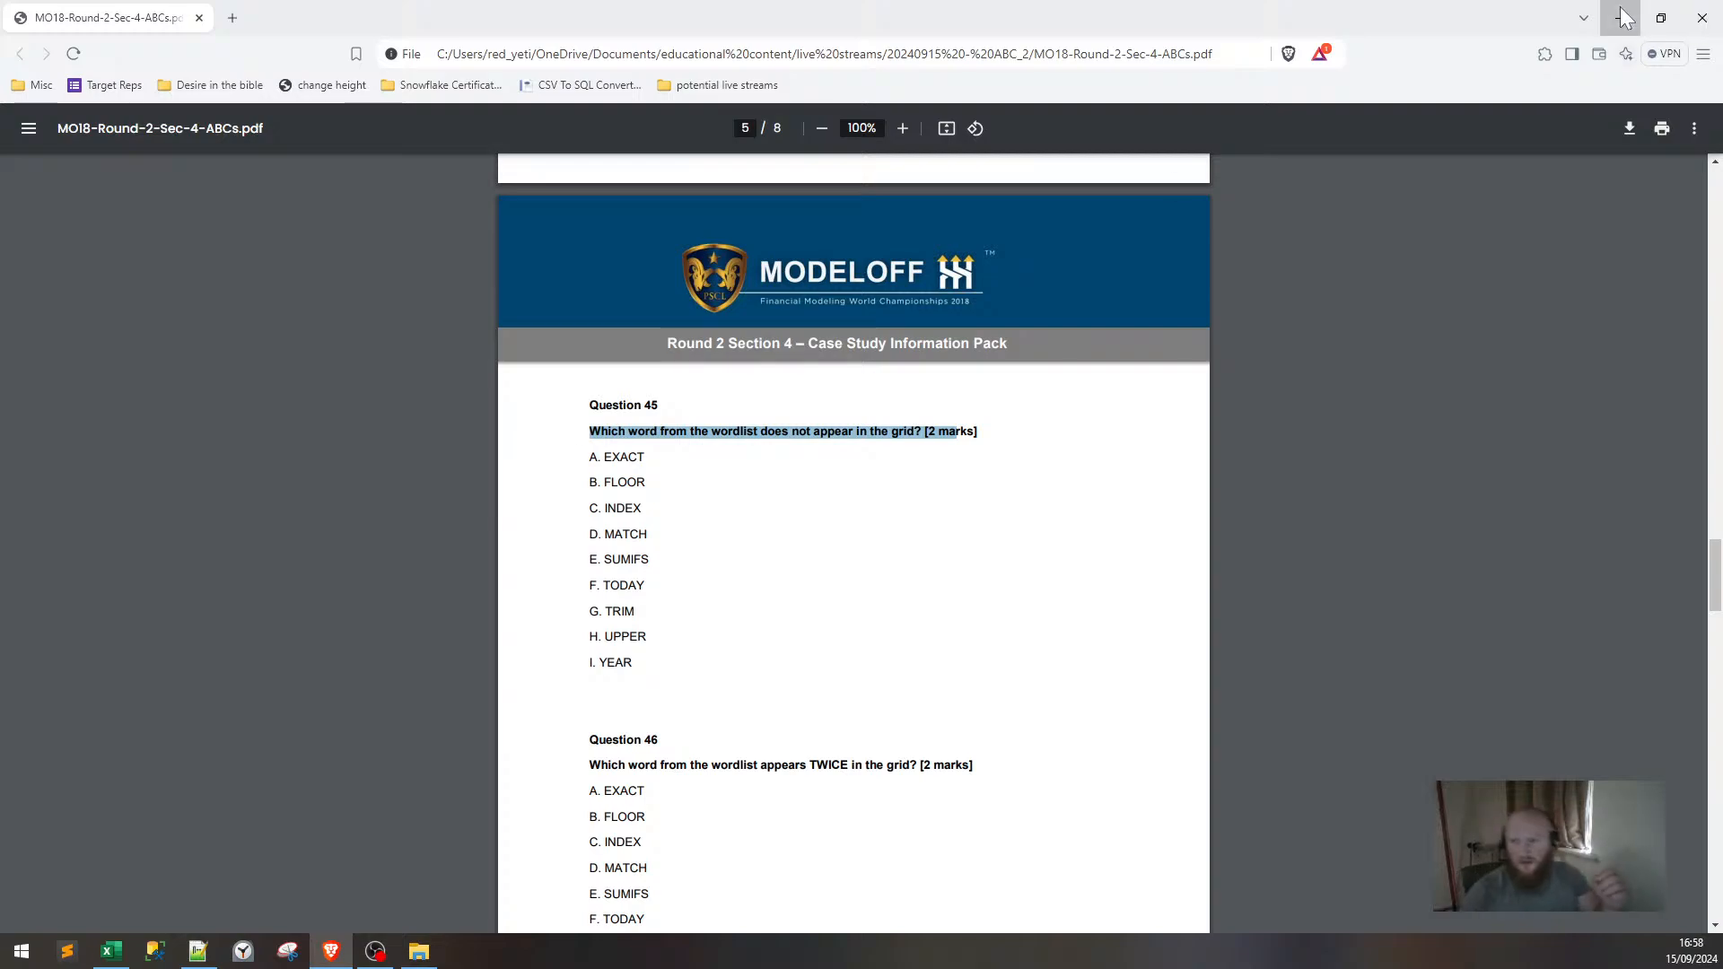
{"action": "left_click", "coordinate": [1702, 17]}
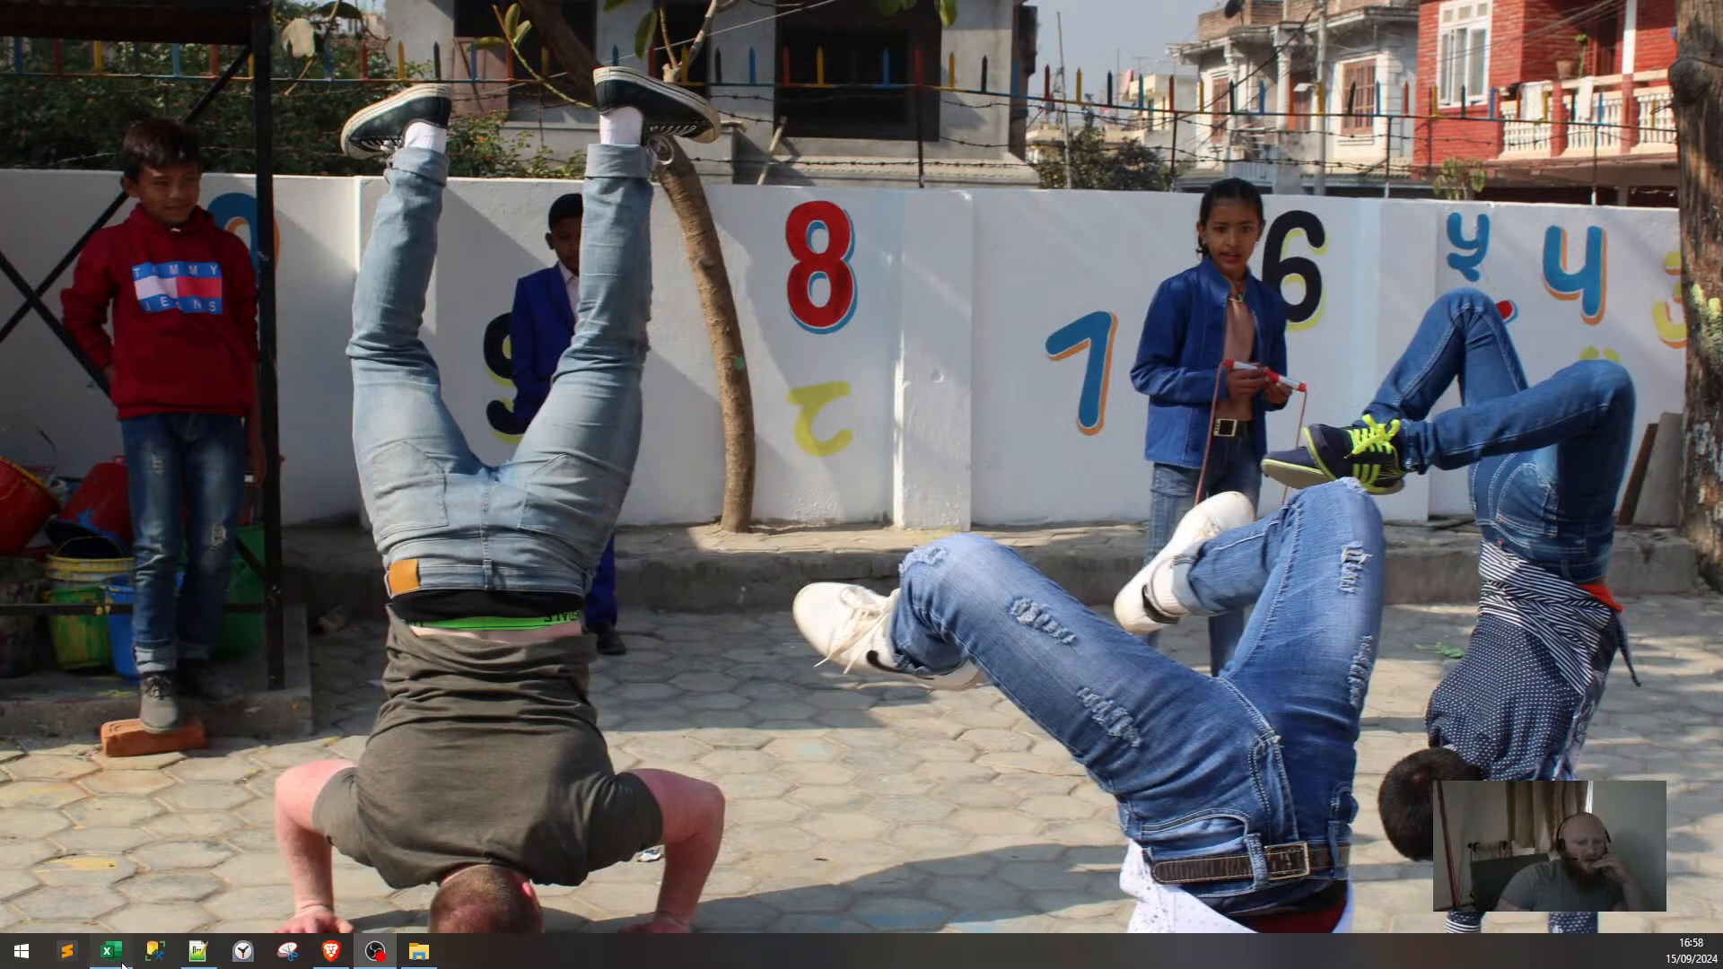
Copy the numbered letter grid D6:N16 to D19.
{"action": "key", "text": "alt+Tab"}
{"action": "left_click", "coordinate": [596, 414]}
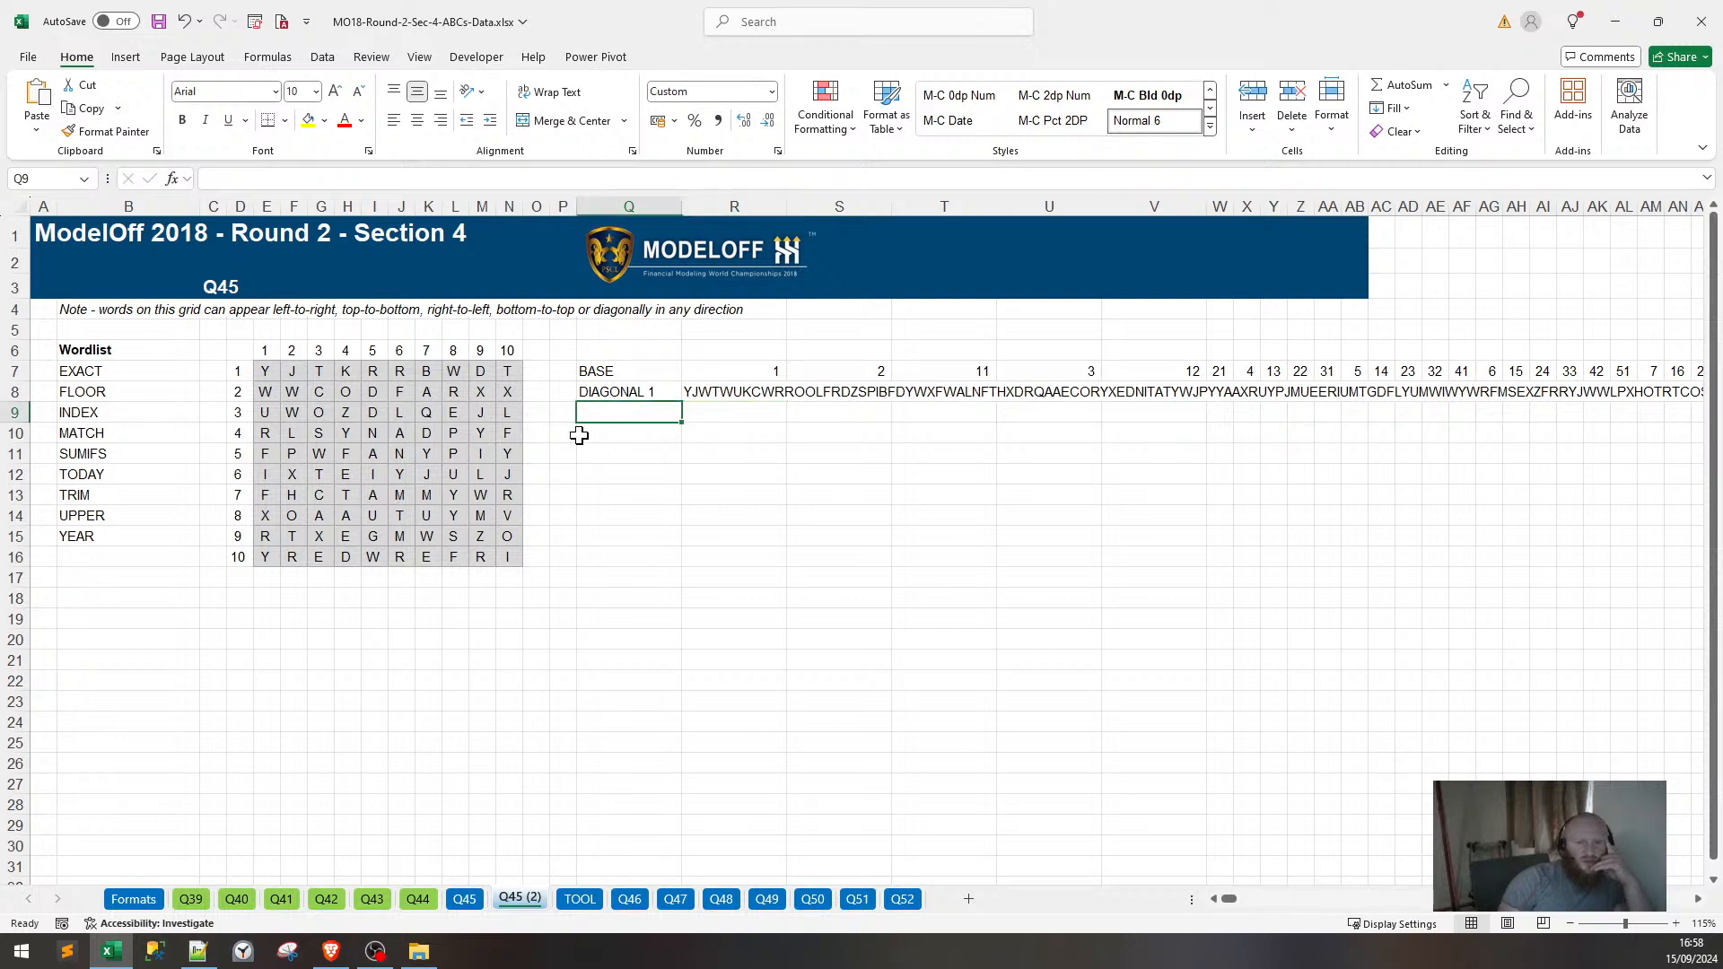
{"action": "left_click", "coordinate": [263, 617]}
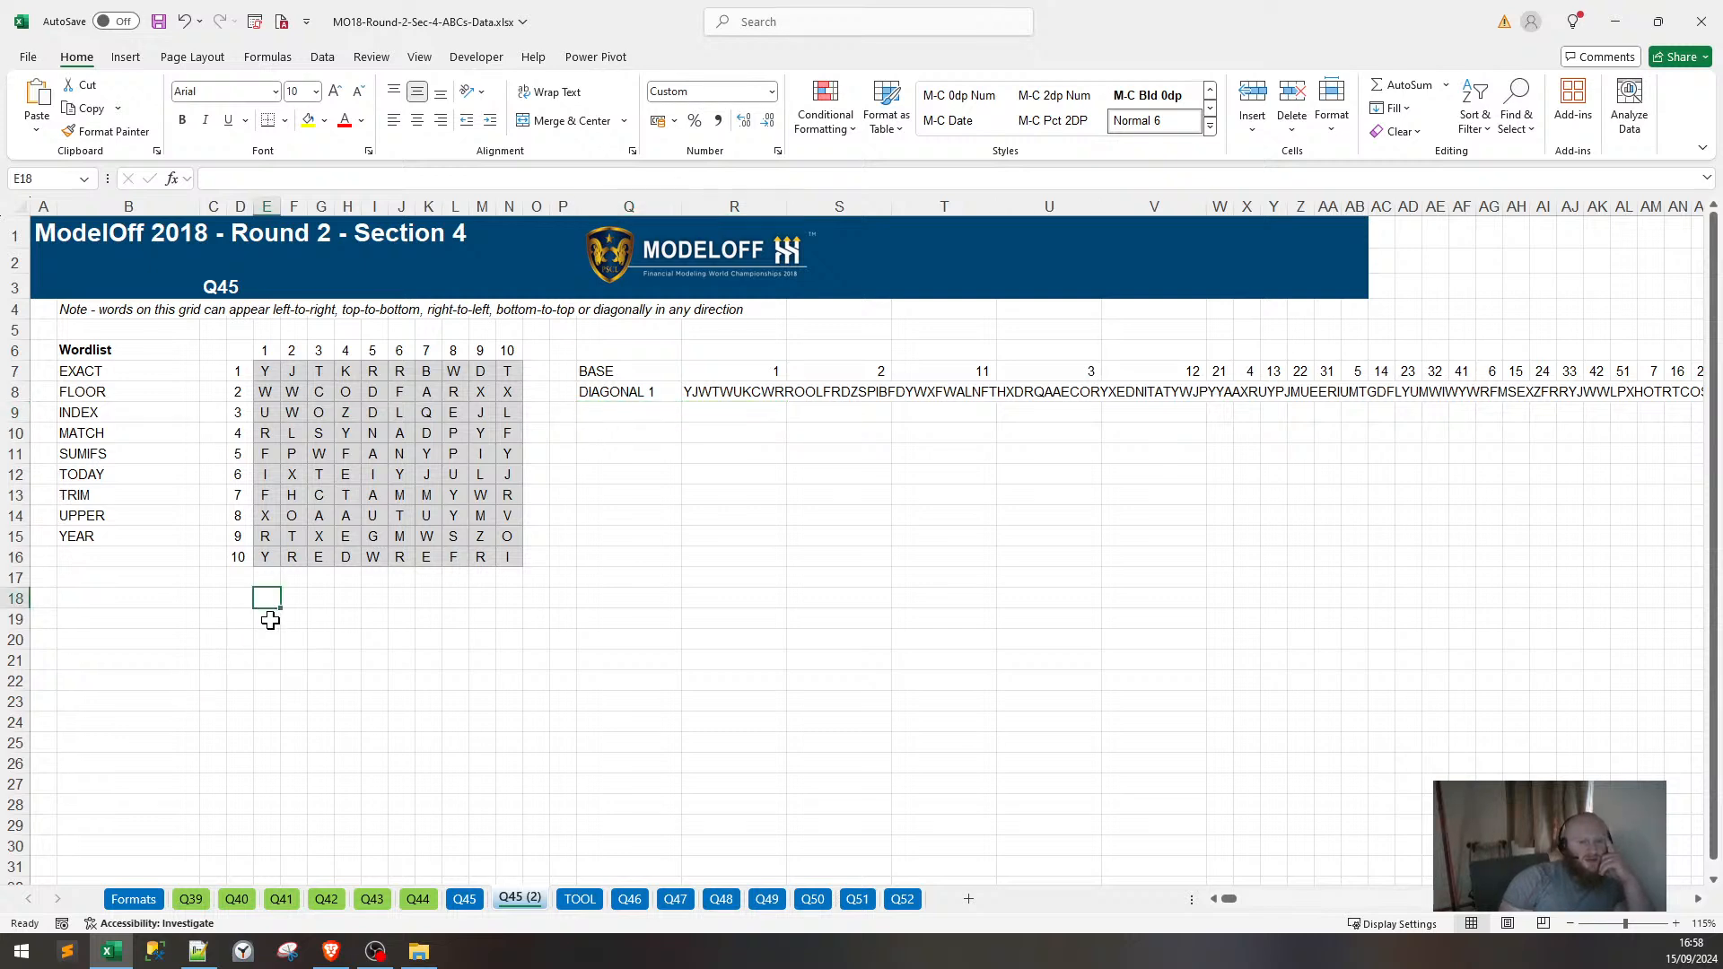
{"action": "left_click_drag", "start_coordinate": [247, 356], "coordinate": [511, 557]}
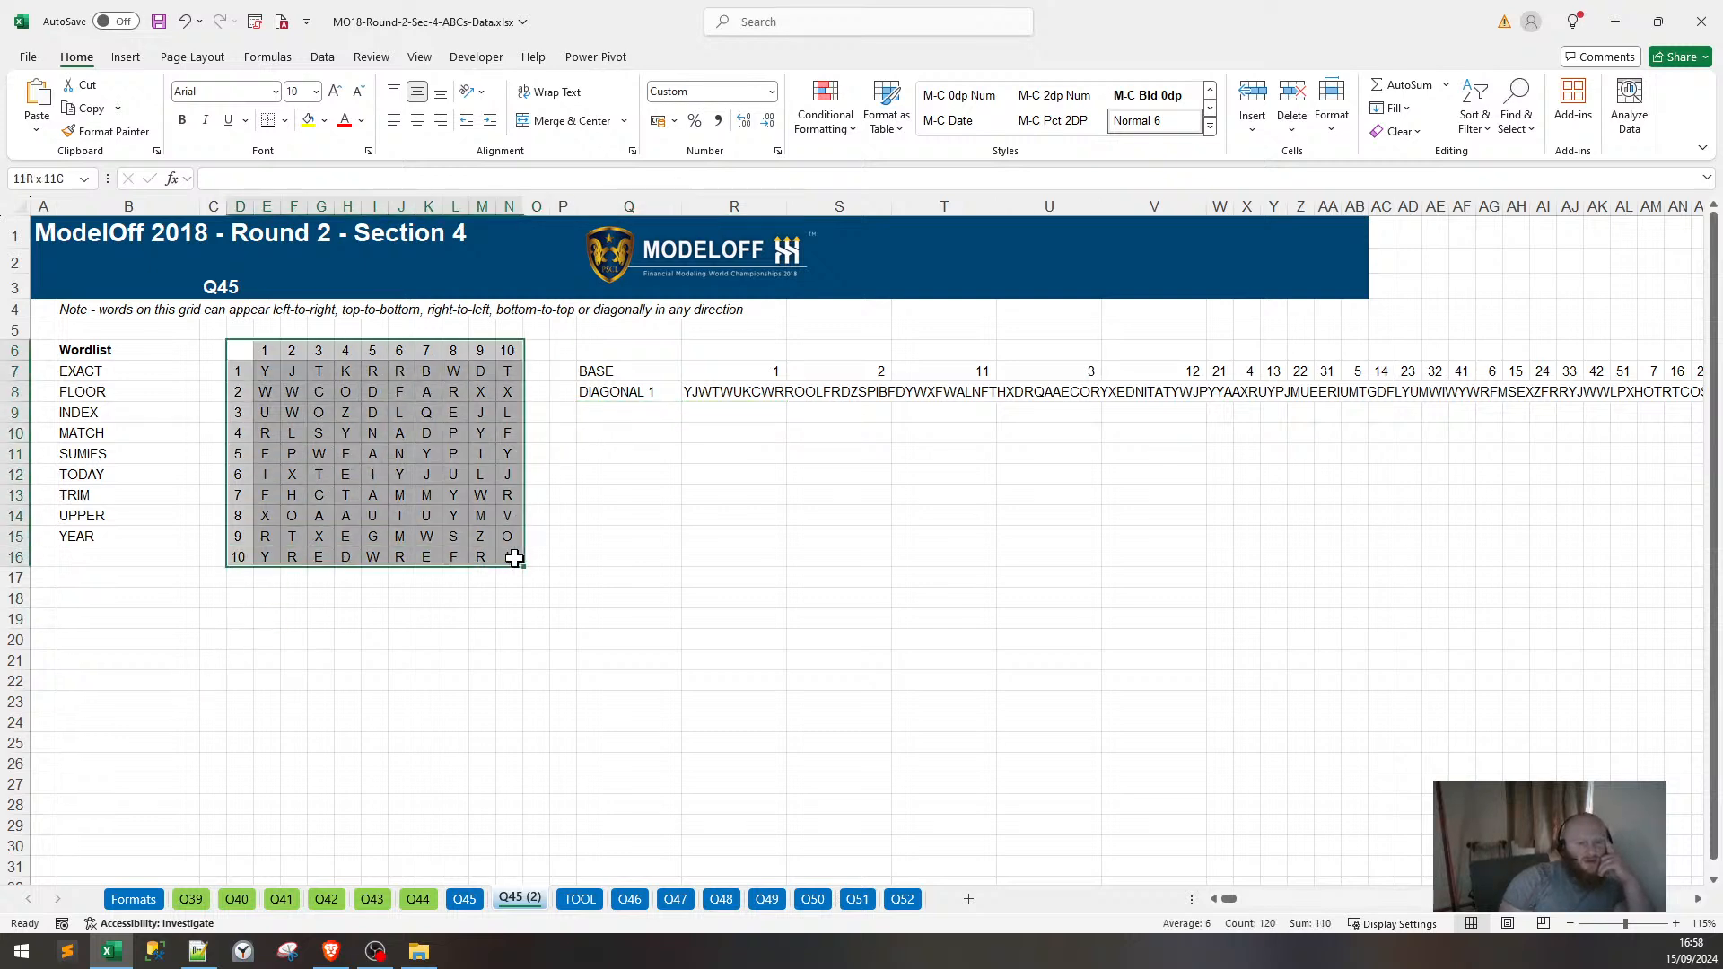
{"action": "key", "text": "ctrl+c"}
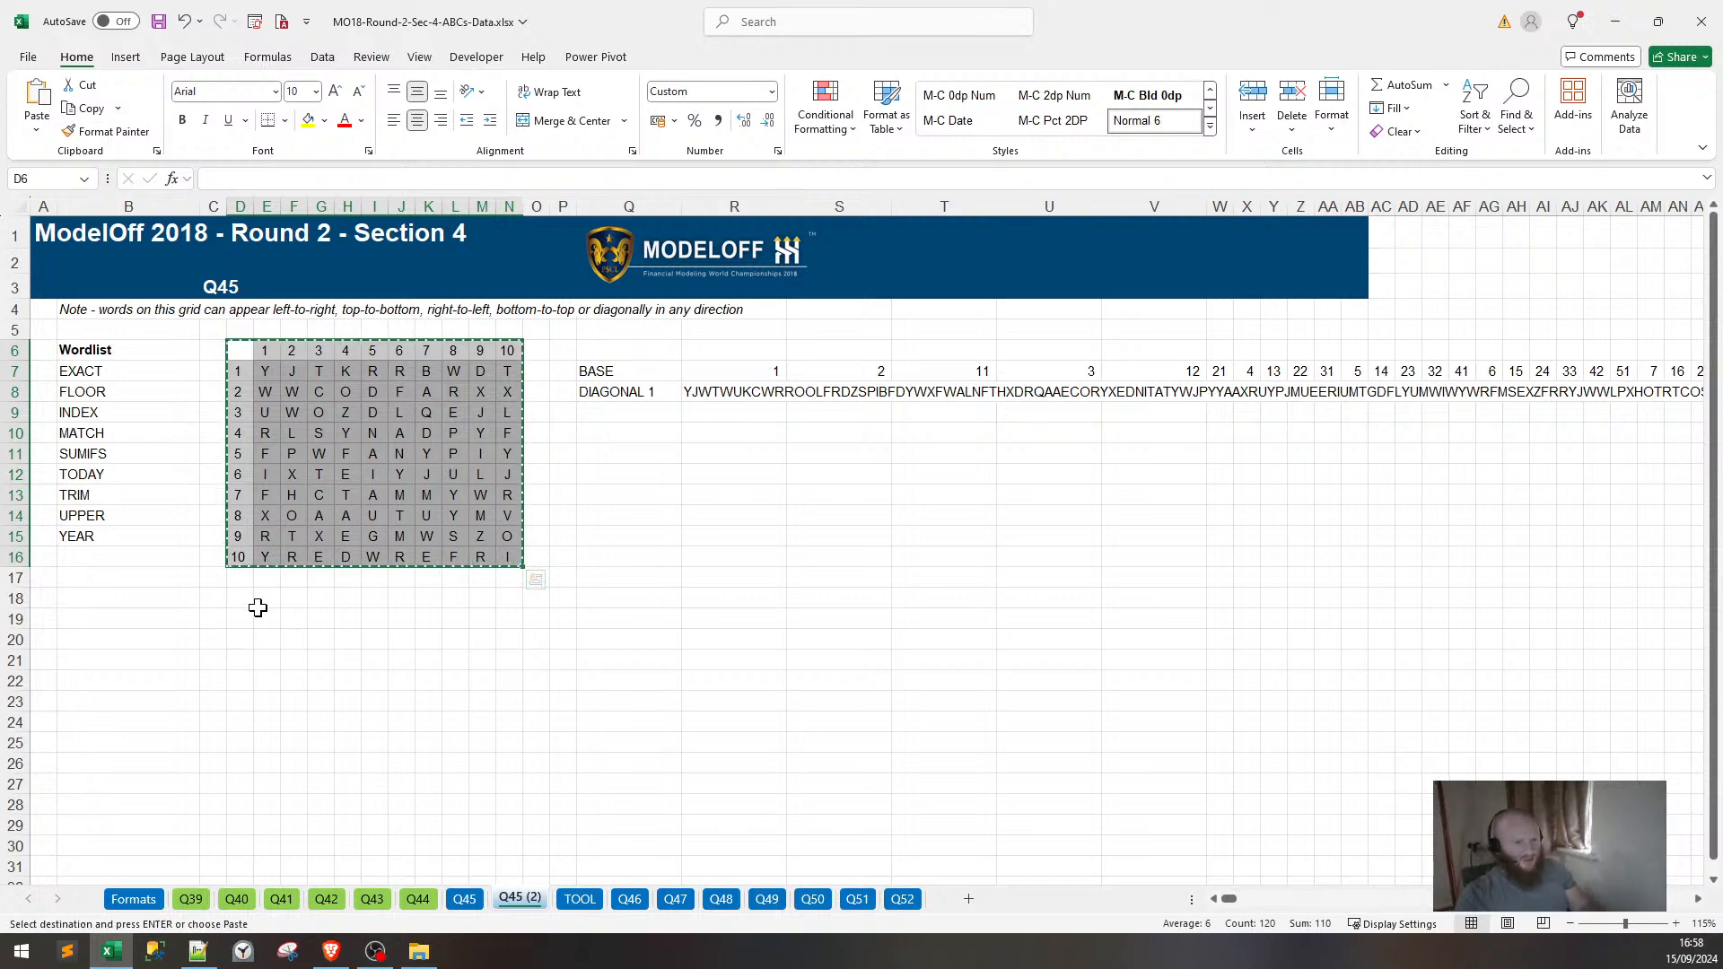
{"action": "left_click", "coordinate": [241, 618]}
{"action": "key", "text": "ctrl+v"}
Clear the copied letters from E20:N29 and begin a formula in E20.
{"action": "left_click_drag", "start_coordinate": [261, 636], "coordinate": [509, 821]}
{"action": "key", "text": "Delete"}
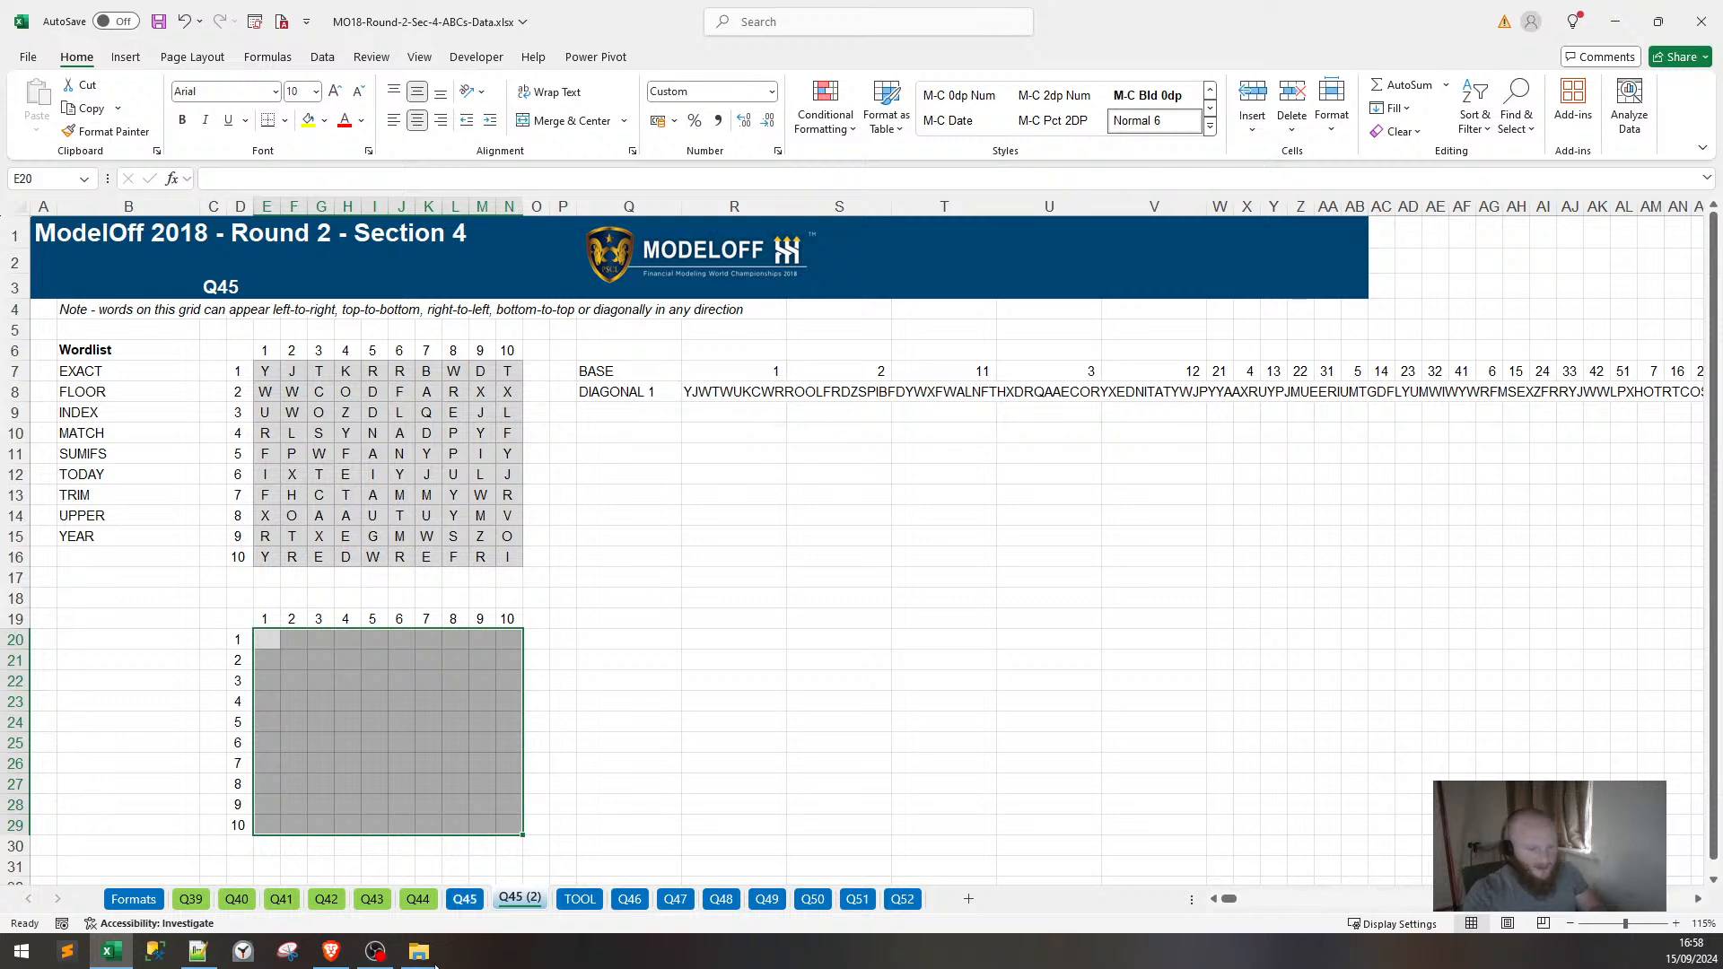
{"action": "left_click", "coordinate": [400, 659]}
{"action": "left_click", "coordinate": [276, 636]}
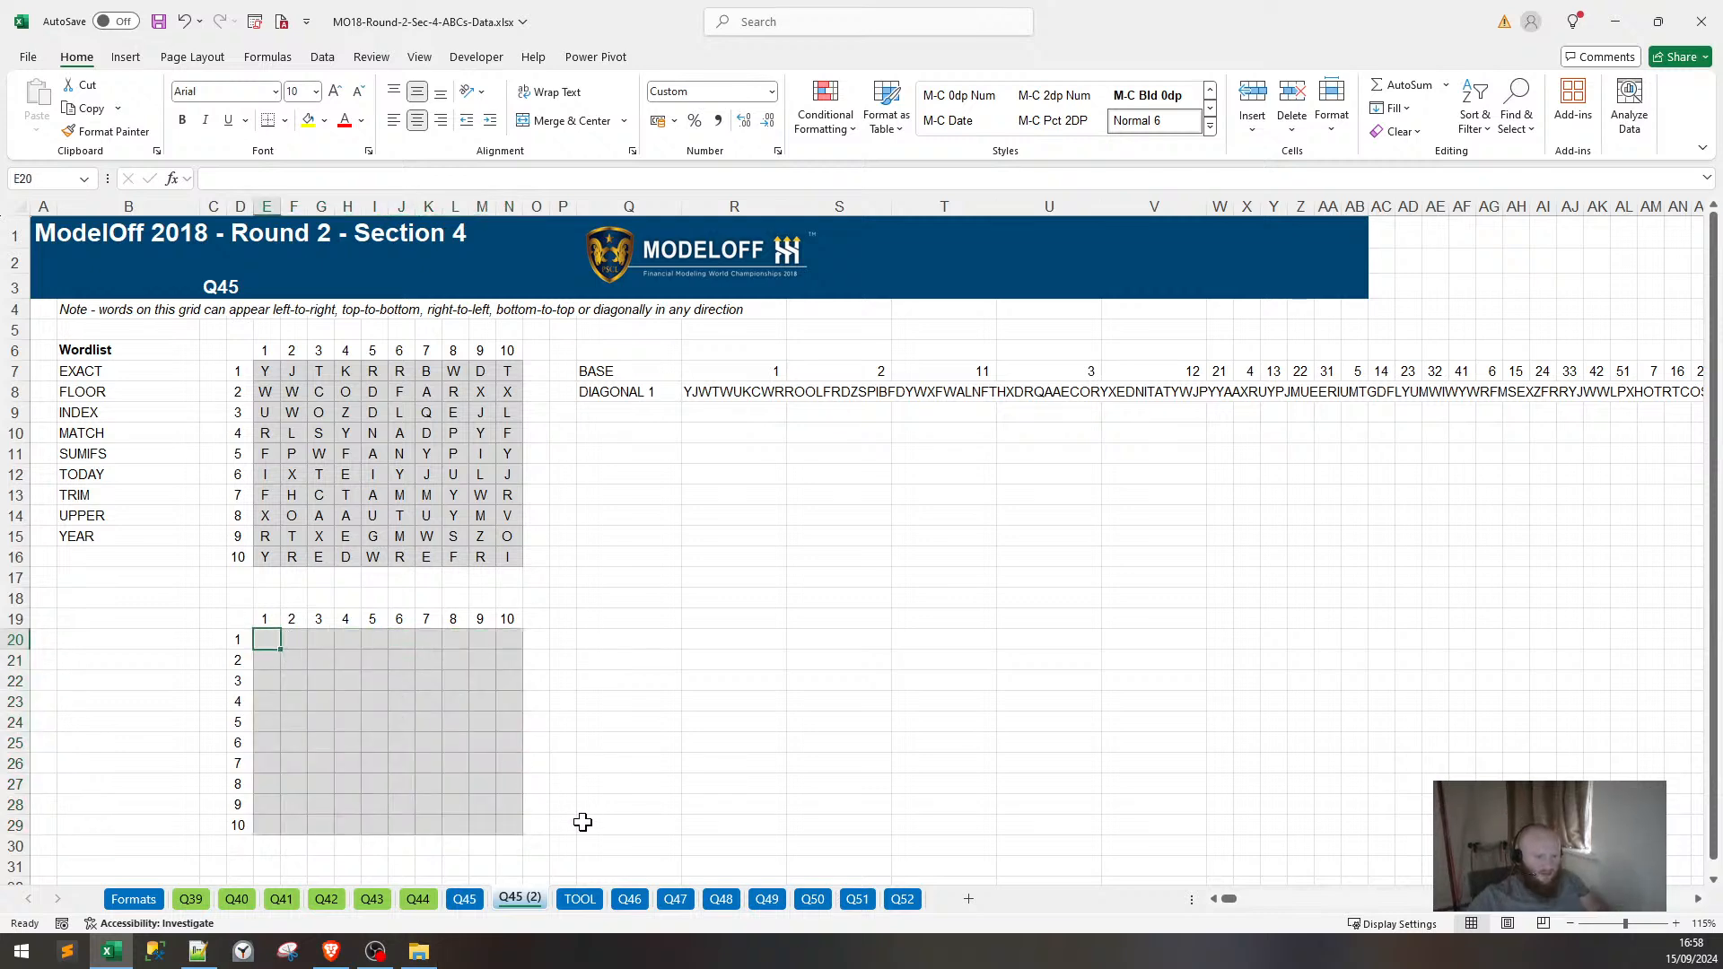
{"action": "type", "text": "="}
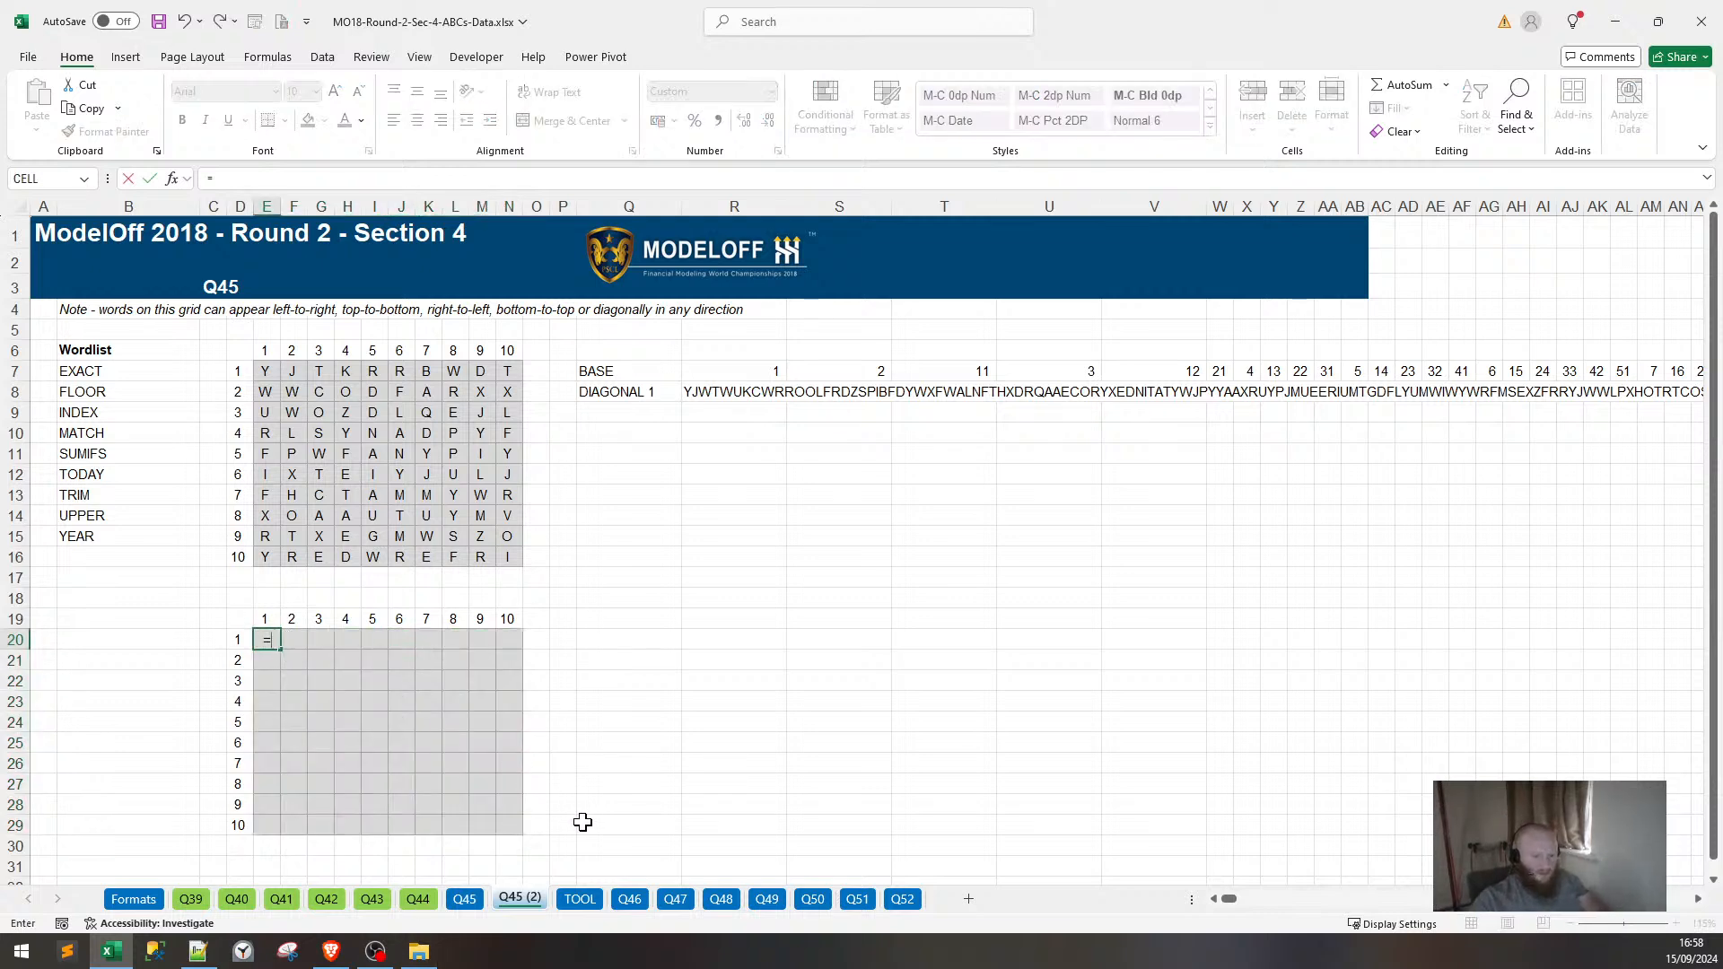
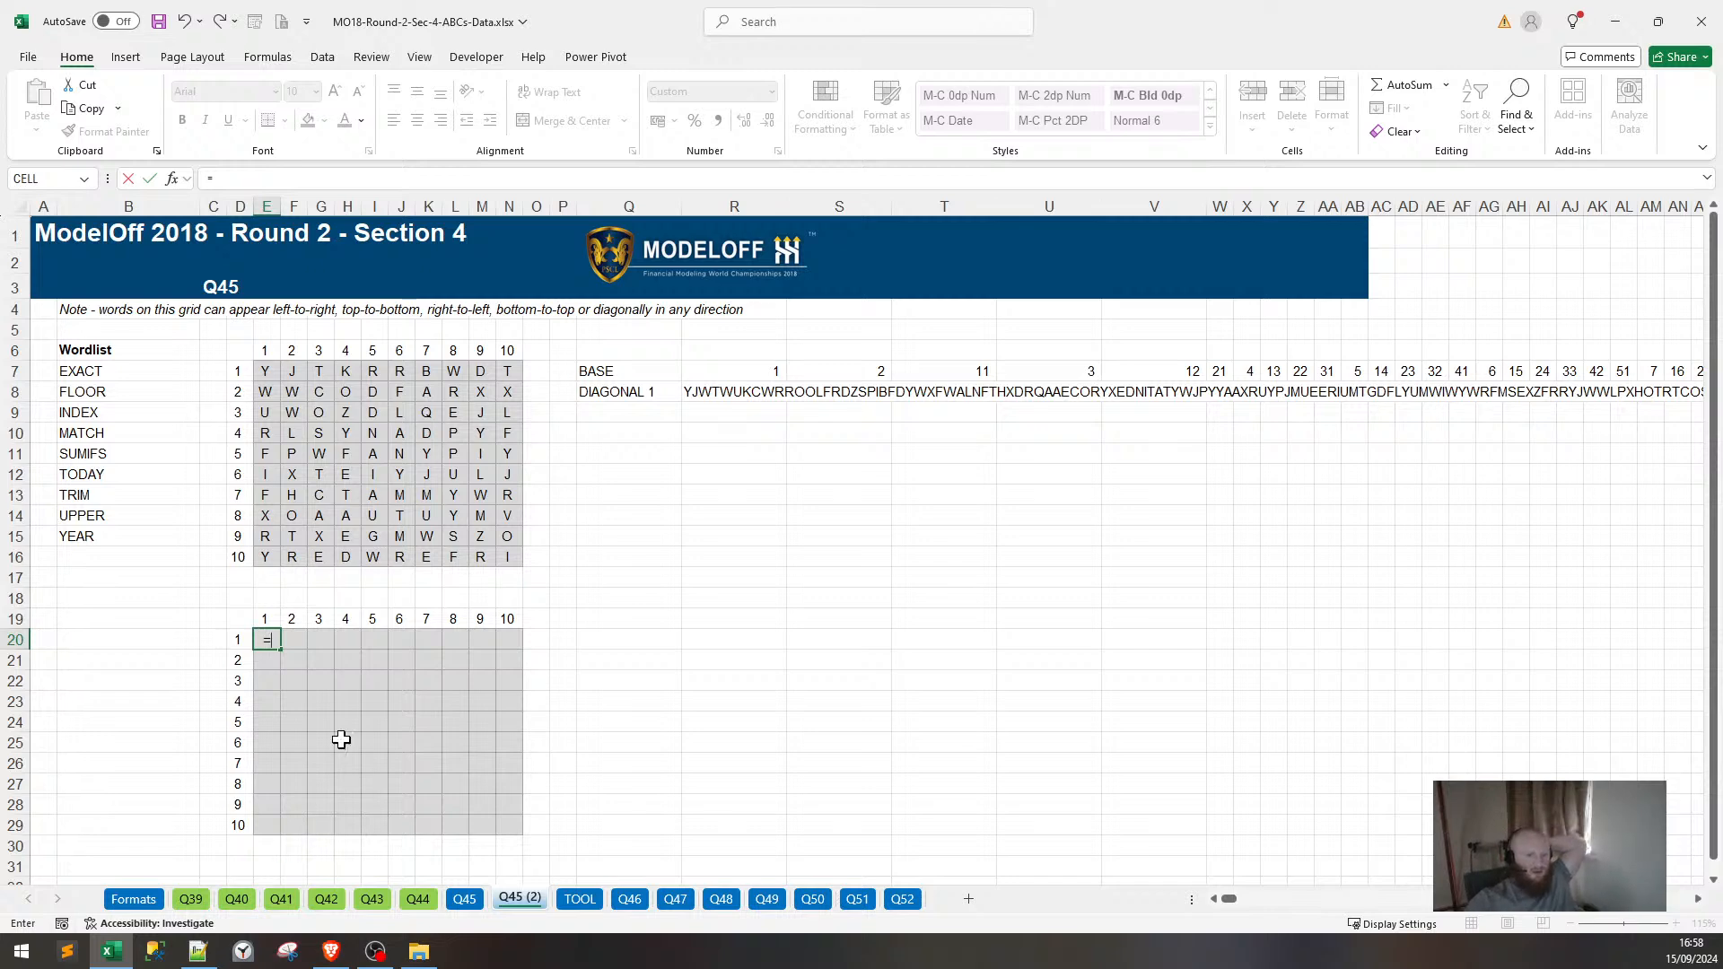
Try several word-grid letters as the reference for an E20 formula, then abandon the trial.
{"action": "left_click", "coordinate": [482, 371]}
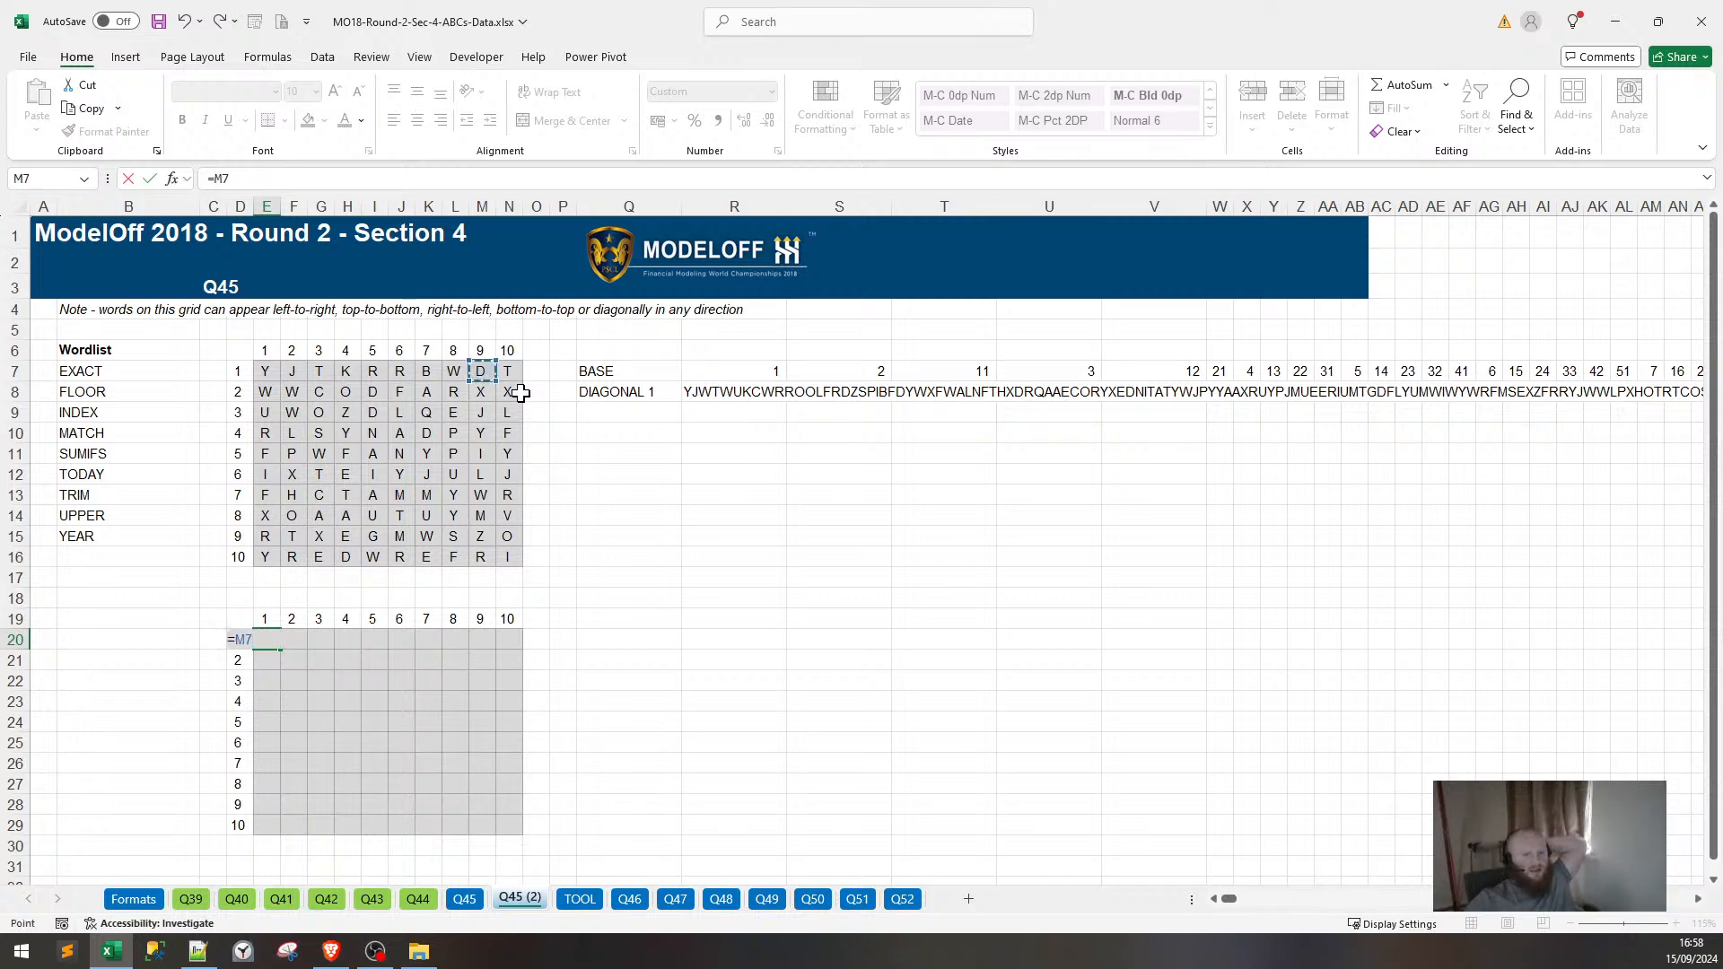
{"action": "left_click", "coordinate": [508, 392]}
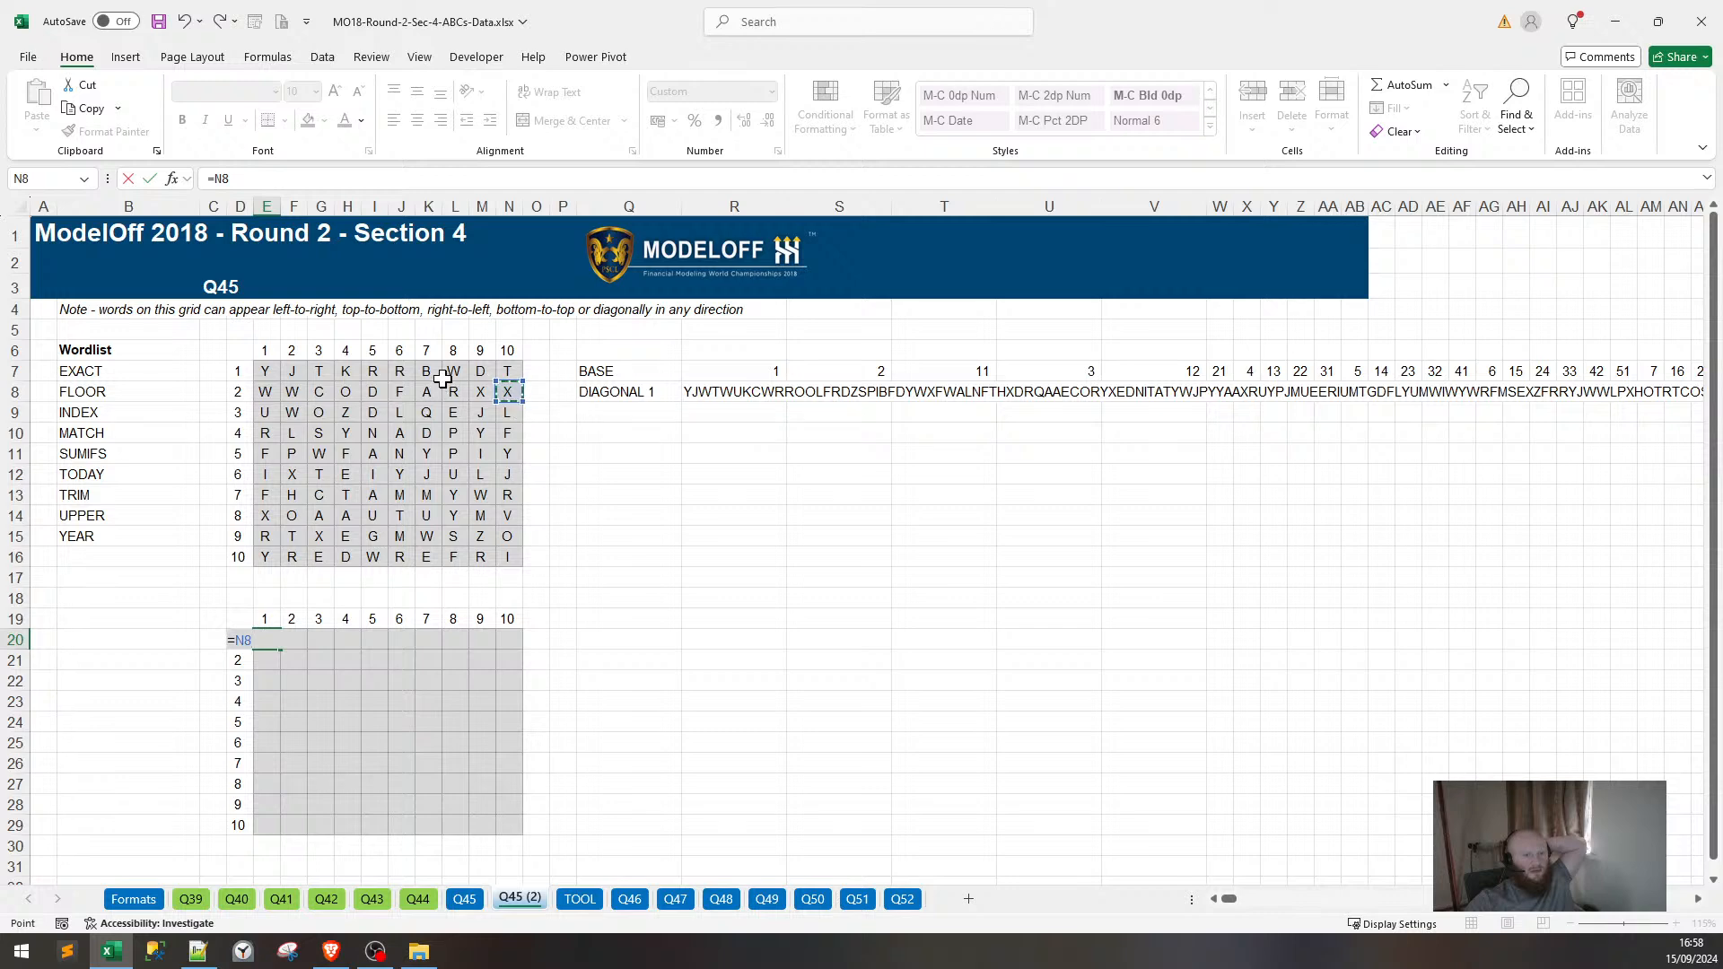
{"action": "left_click", "coordinate": [482, 393]}
{"action": "left_click", "coordinate": [500, 412]}
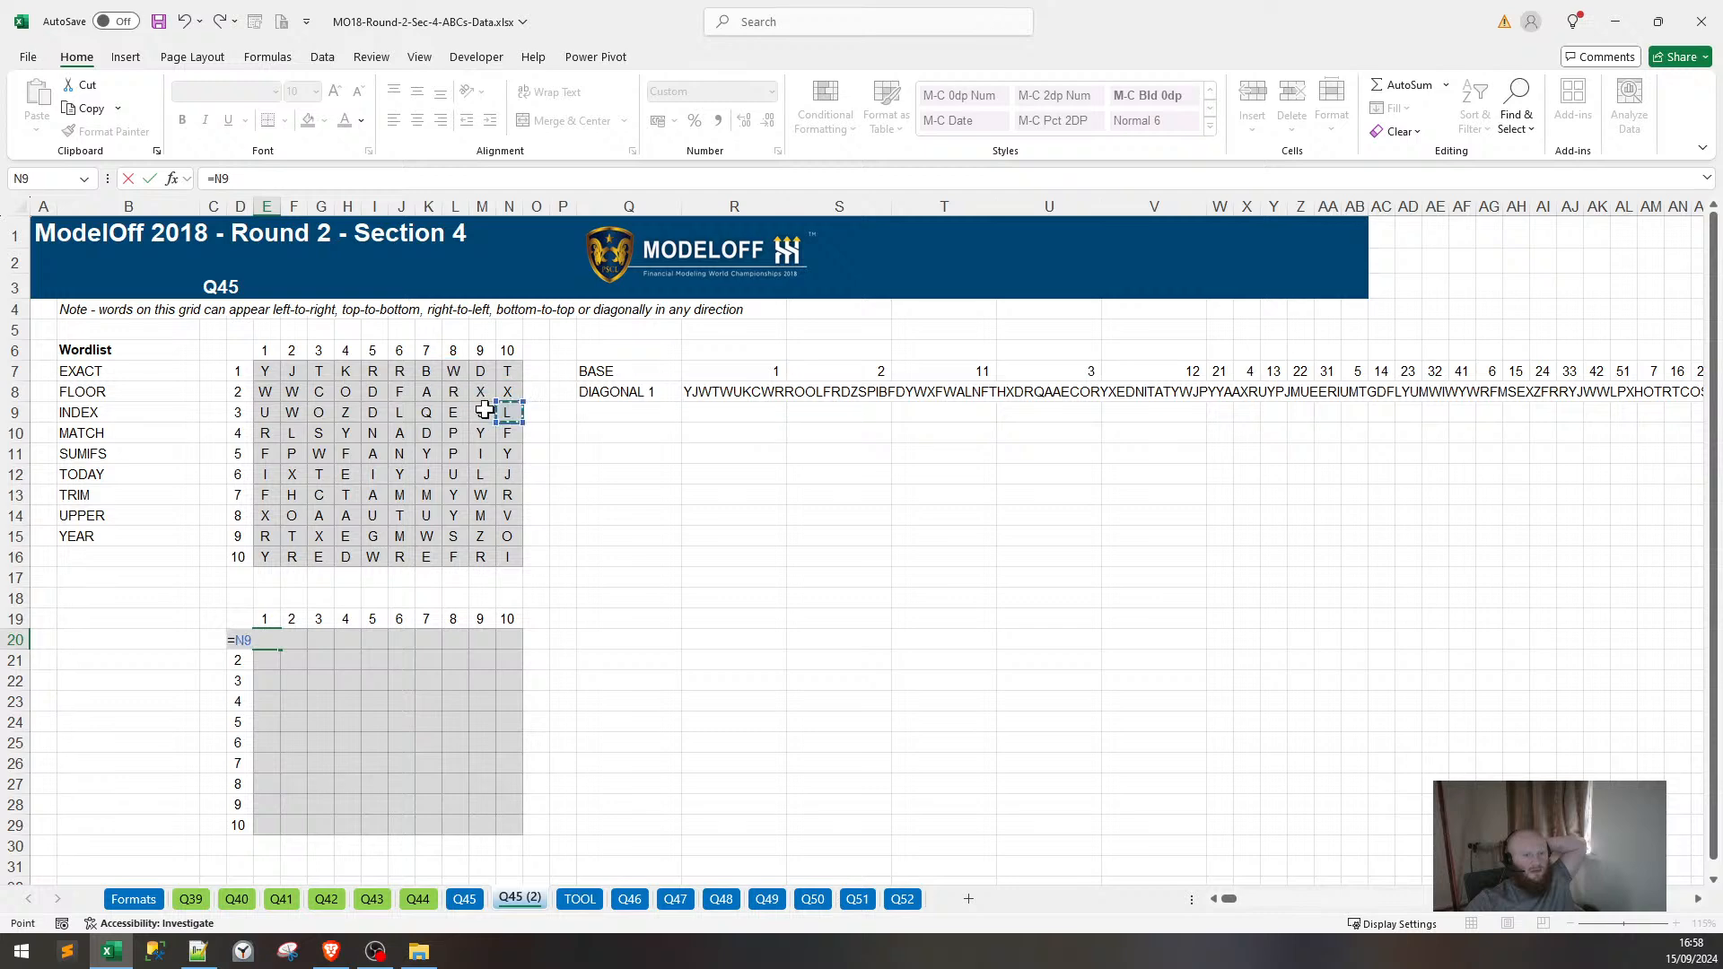
{"action": "left_click", "coordinate": [434, 376]}
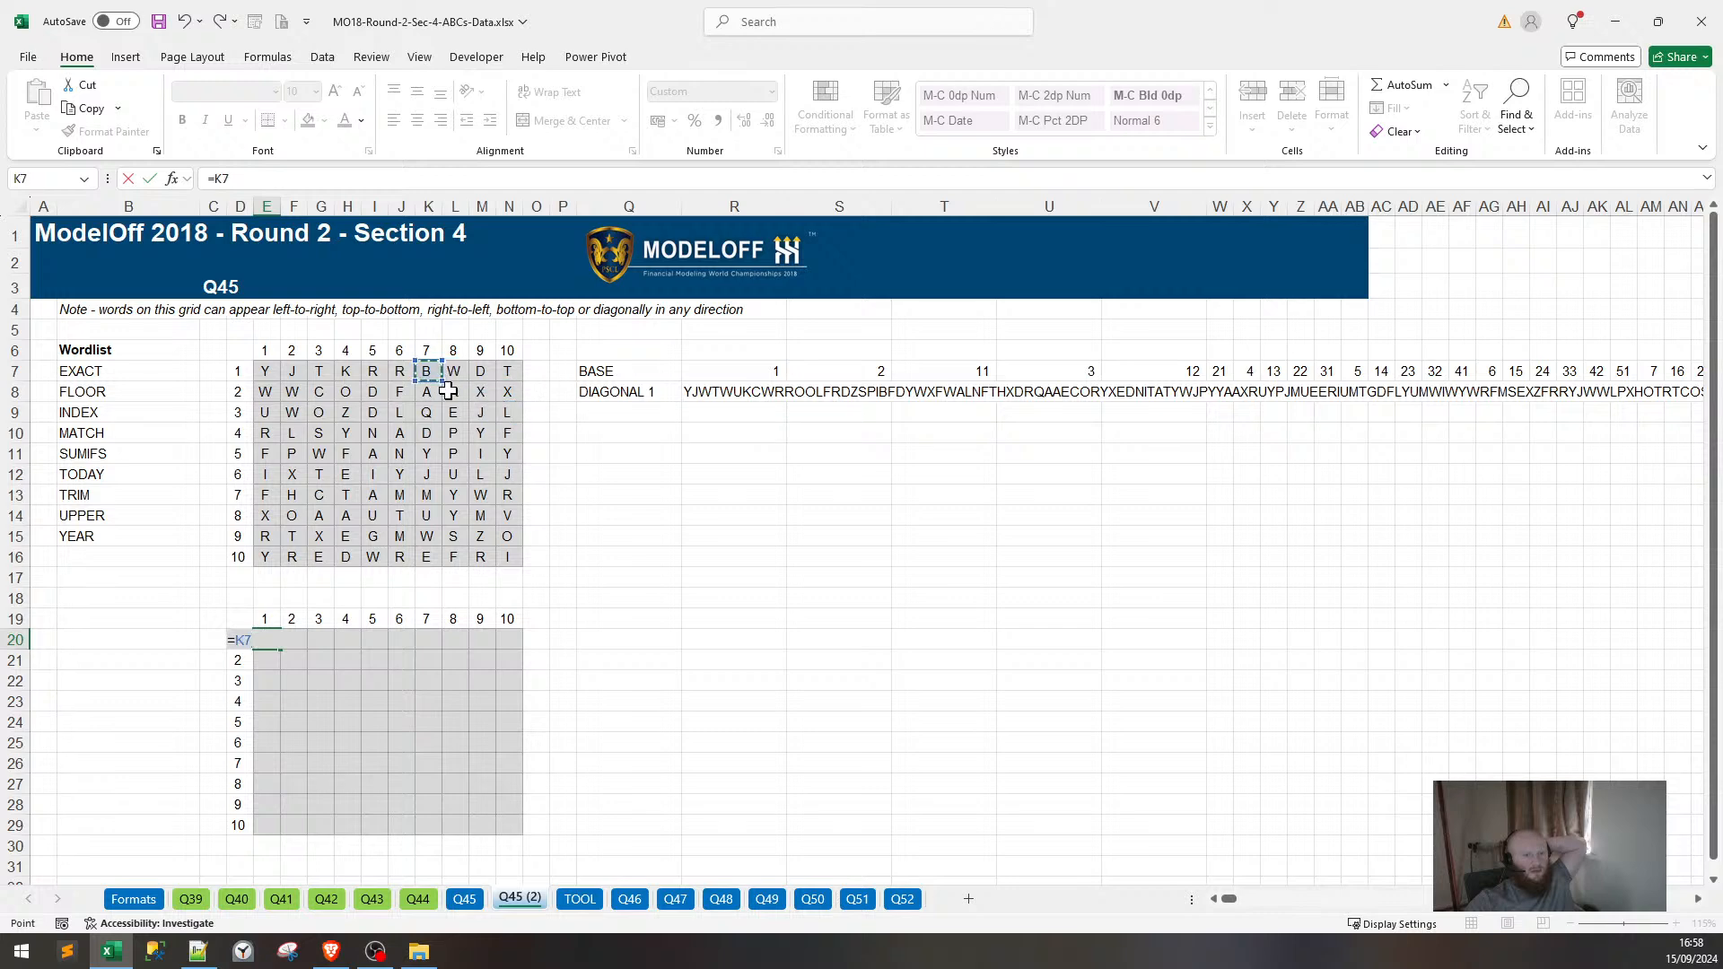
{"action": "left_click", "coordinate": [455, 393]}
{"action": "left_click", "coordinate": [482, 413]}
{"action": "left_click", "coordinate": [505, 428]}
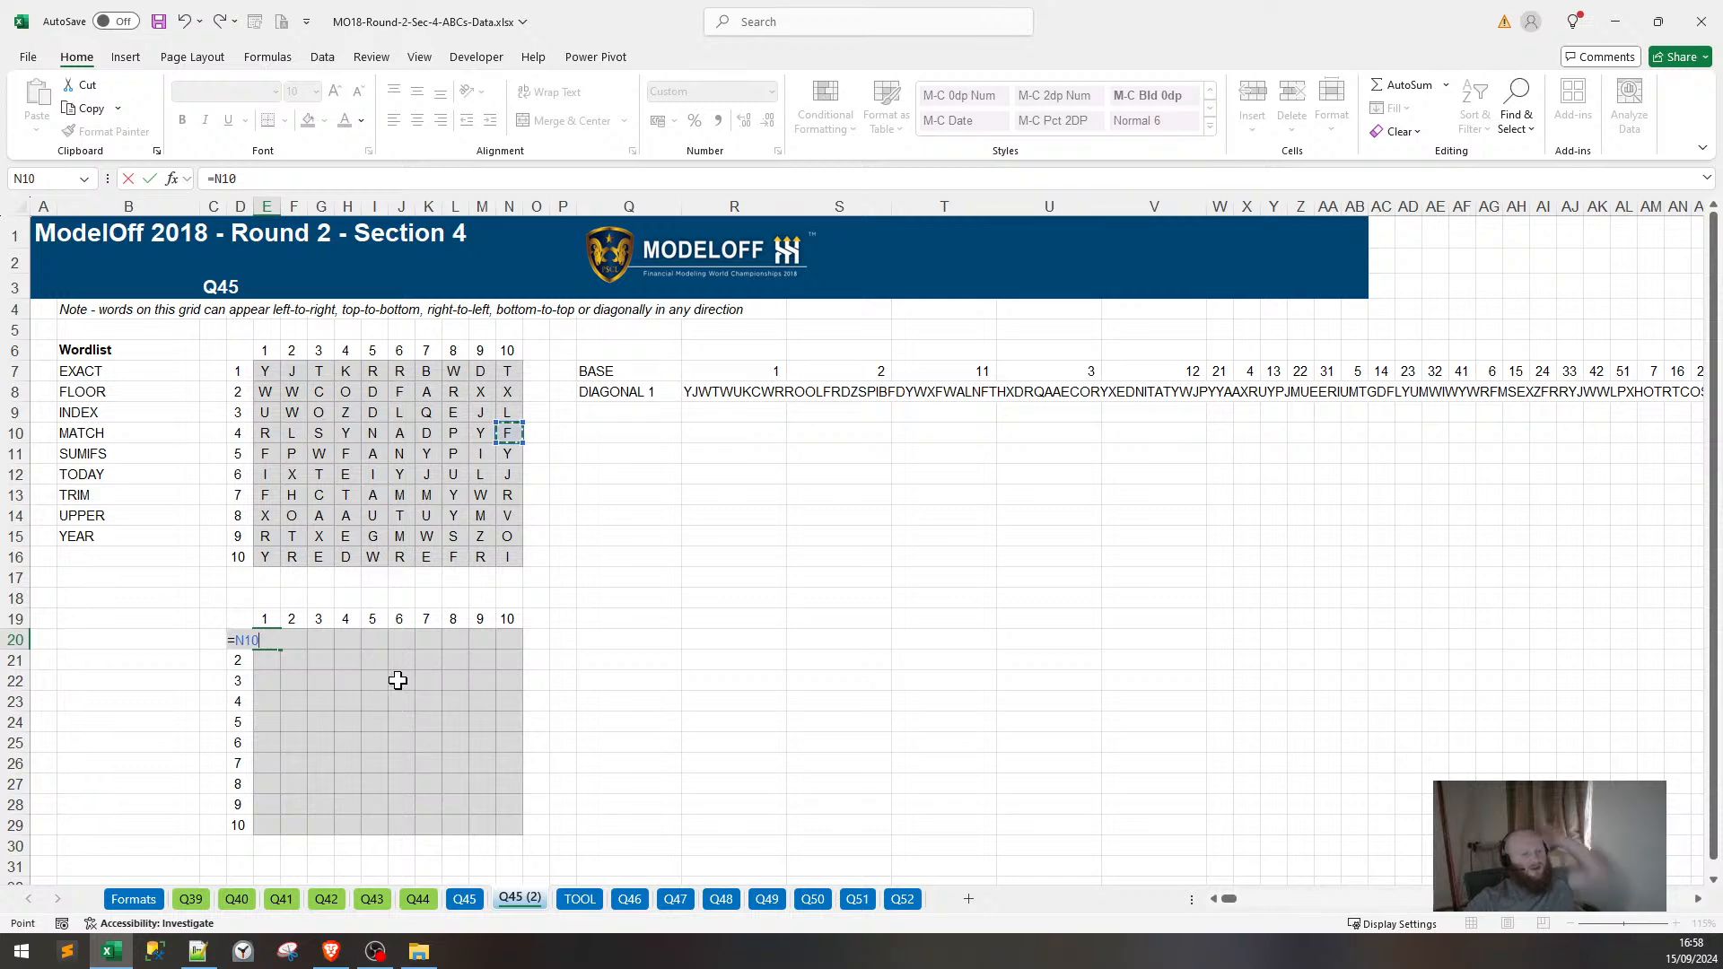
{"action": "key", "text": "Escape"}
{"action": "type", "text": "=in"}
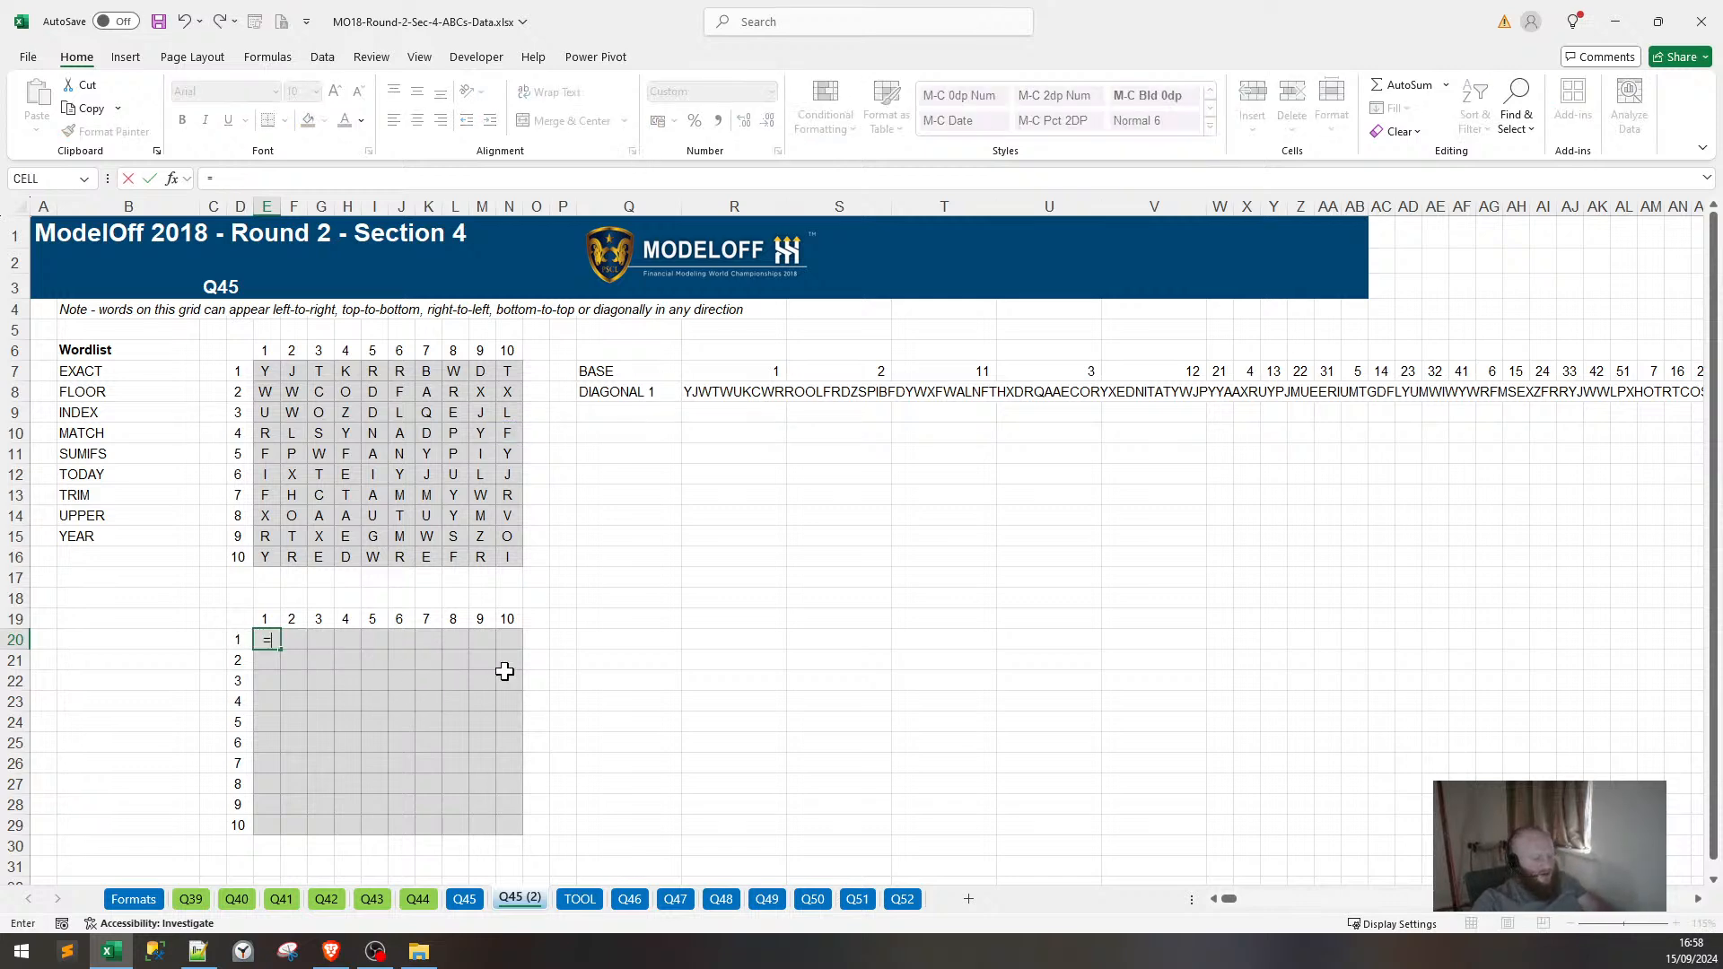
{"action": "key", "text": "Escape"}
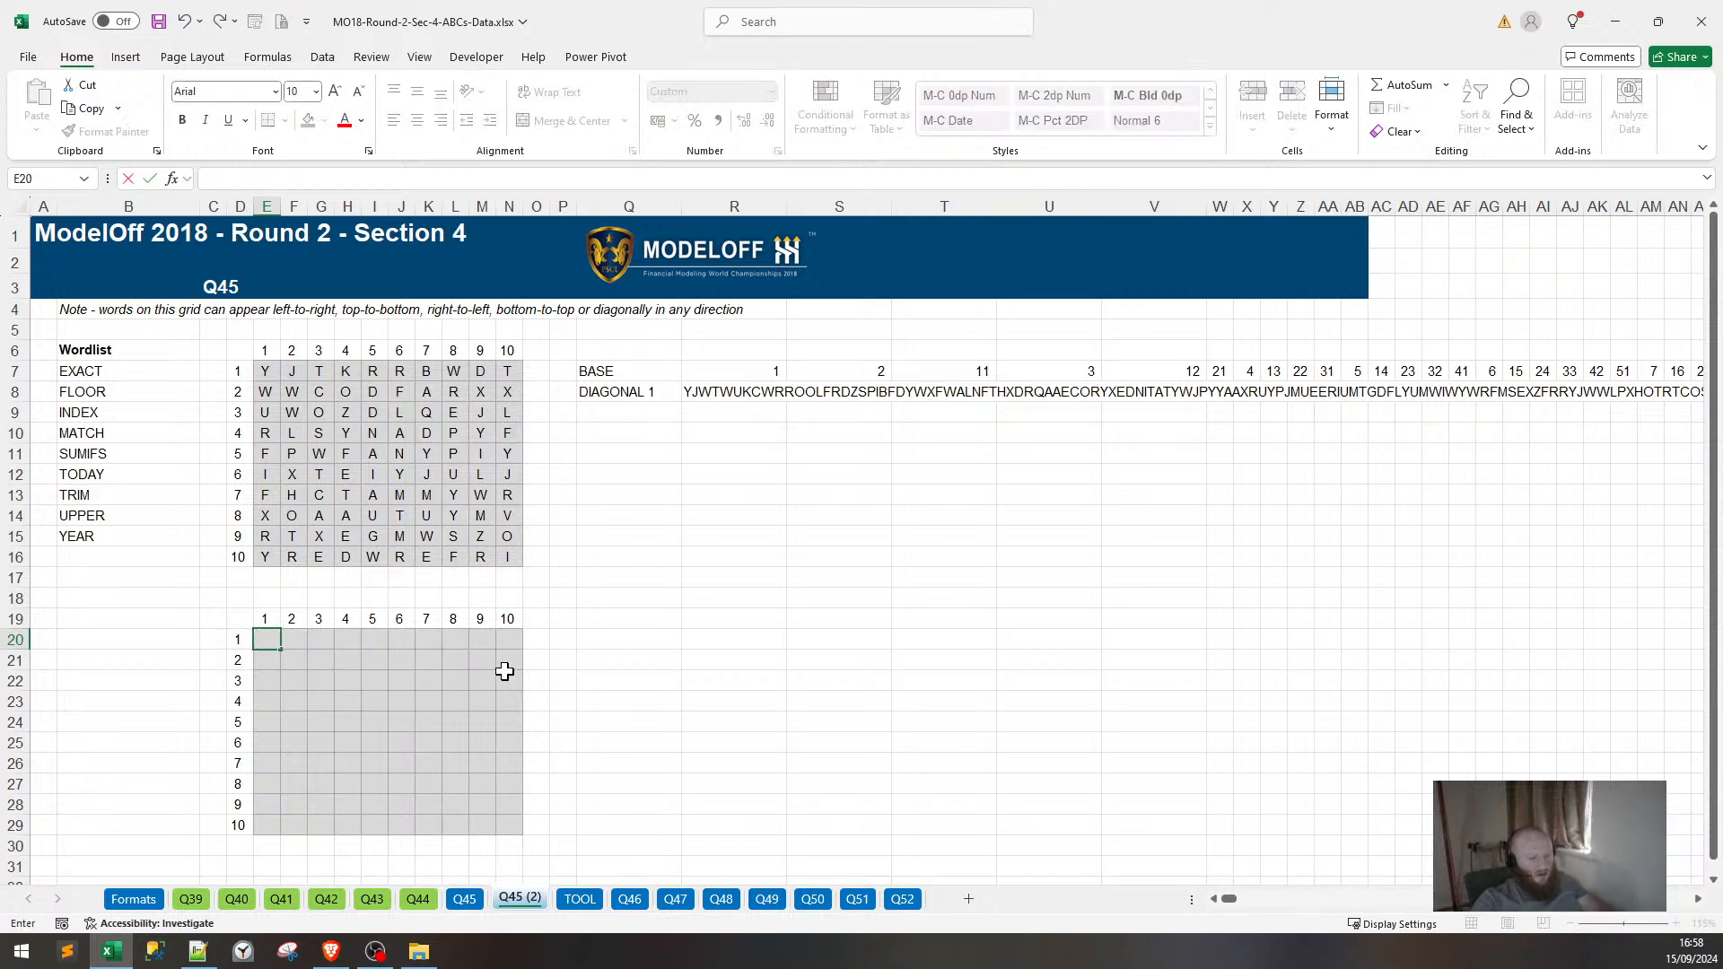
Enter =10-E$19+1 in E20 and fill it across the helper grid E20:N29.
{"action": "type", "text": "="}
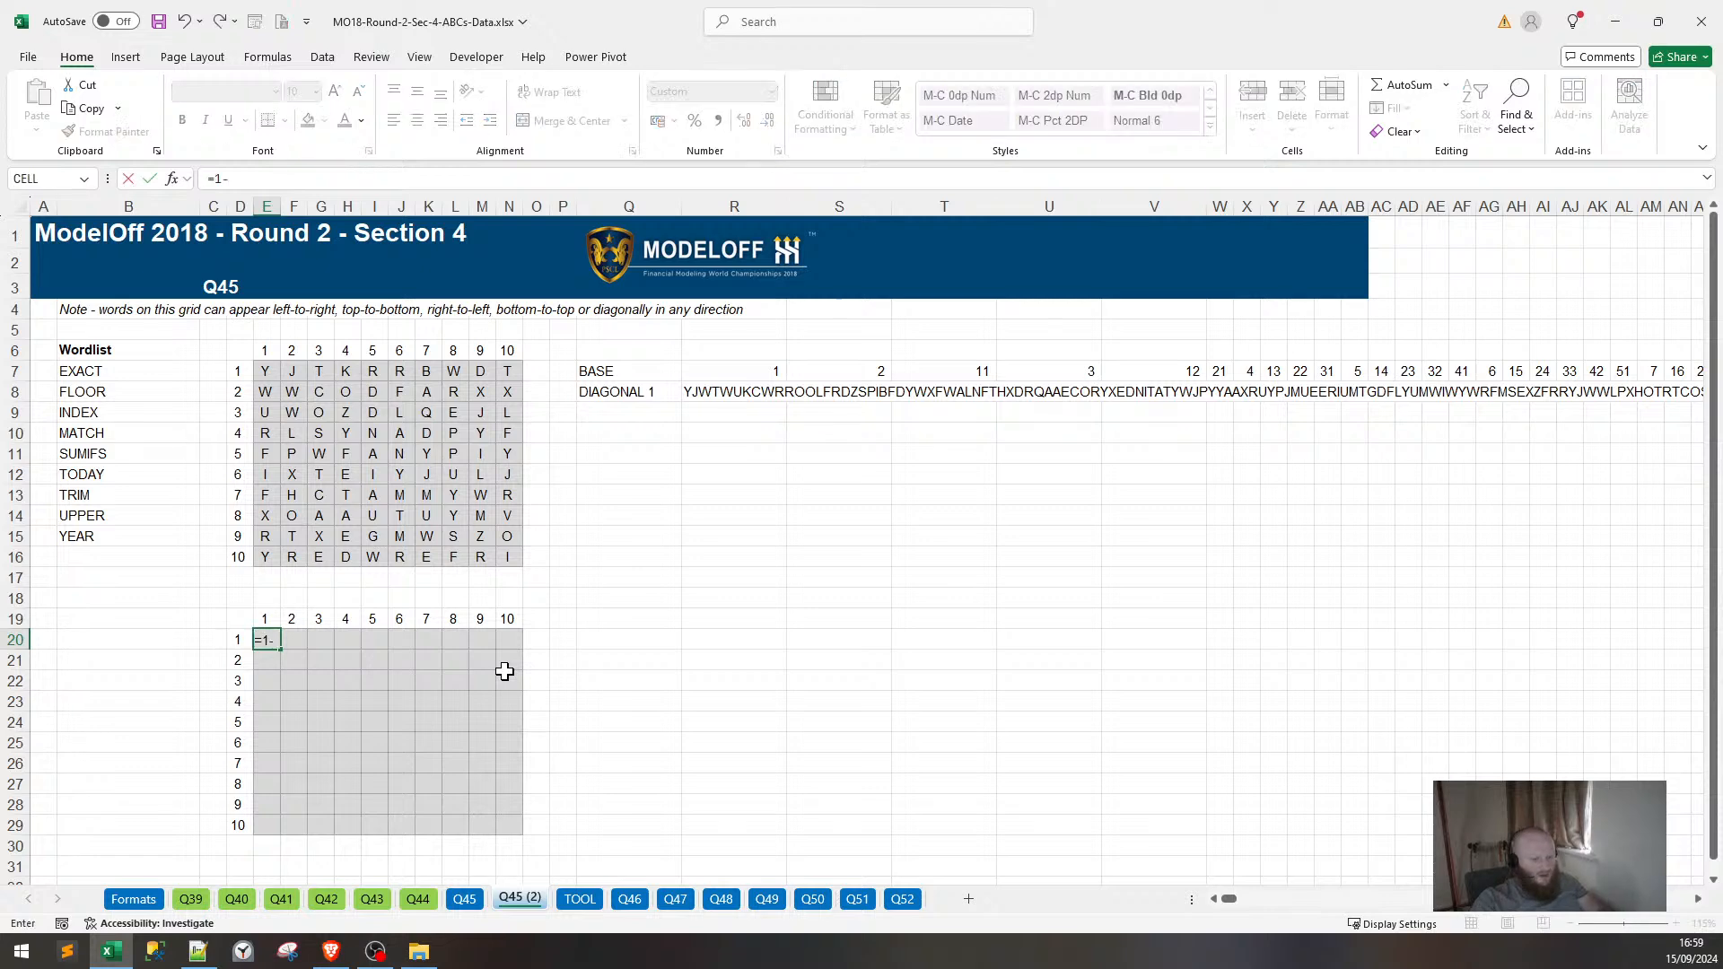
{"action": "type", "text": "10"}
{"action": "left_click", "coordinate": [267, 616]}
{"action": "key", "text": "F4"}
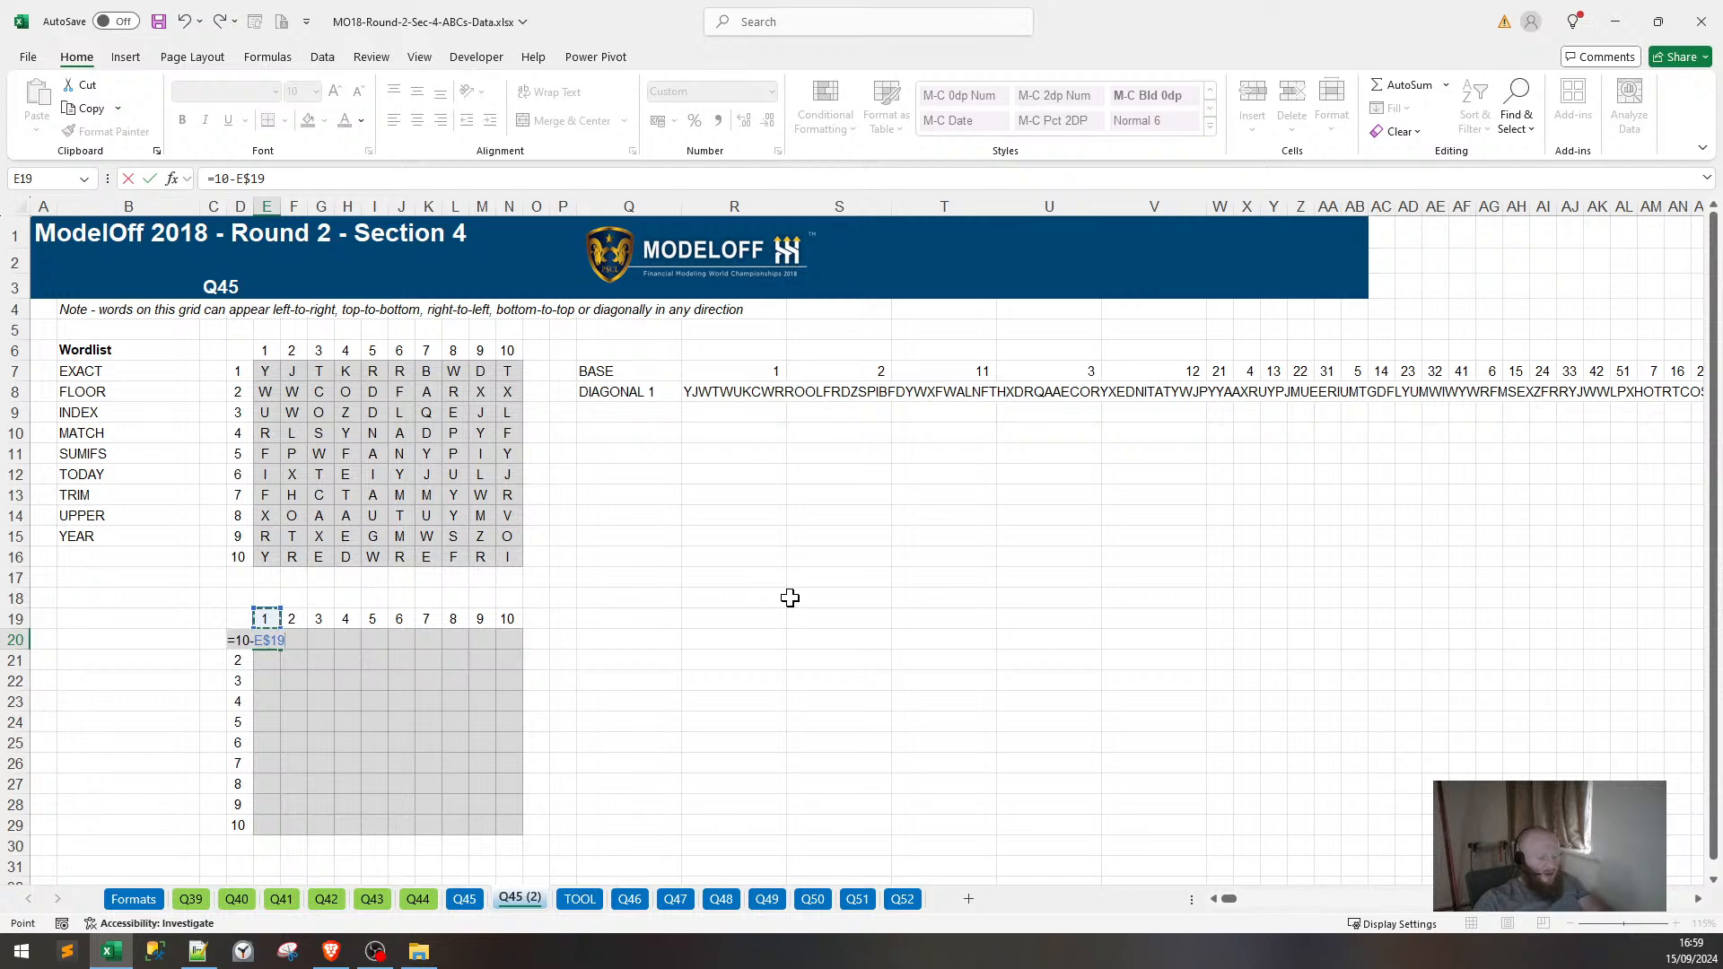
{"action": "key", "text": "Return"}
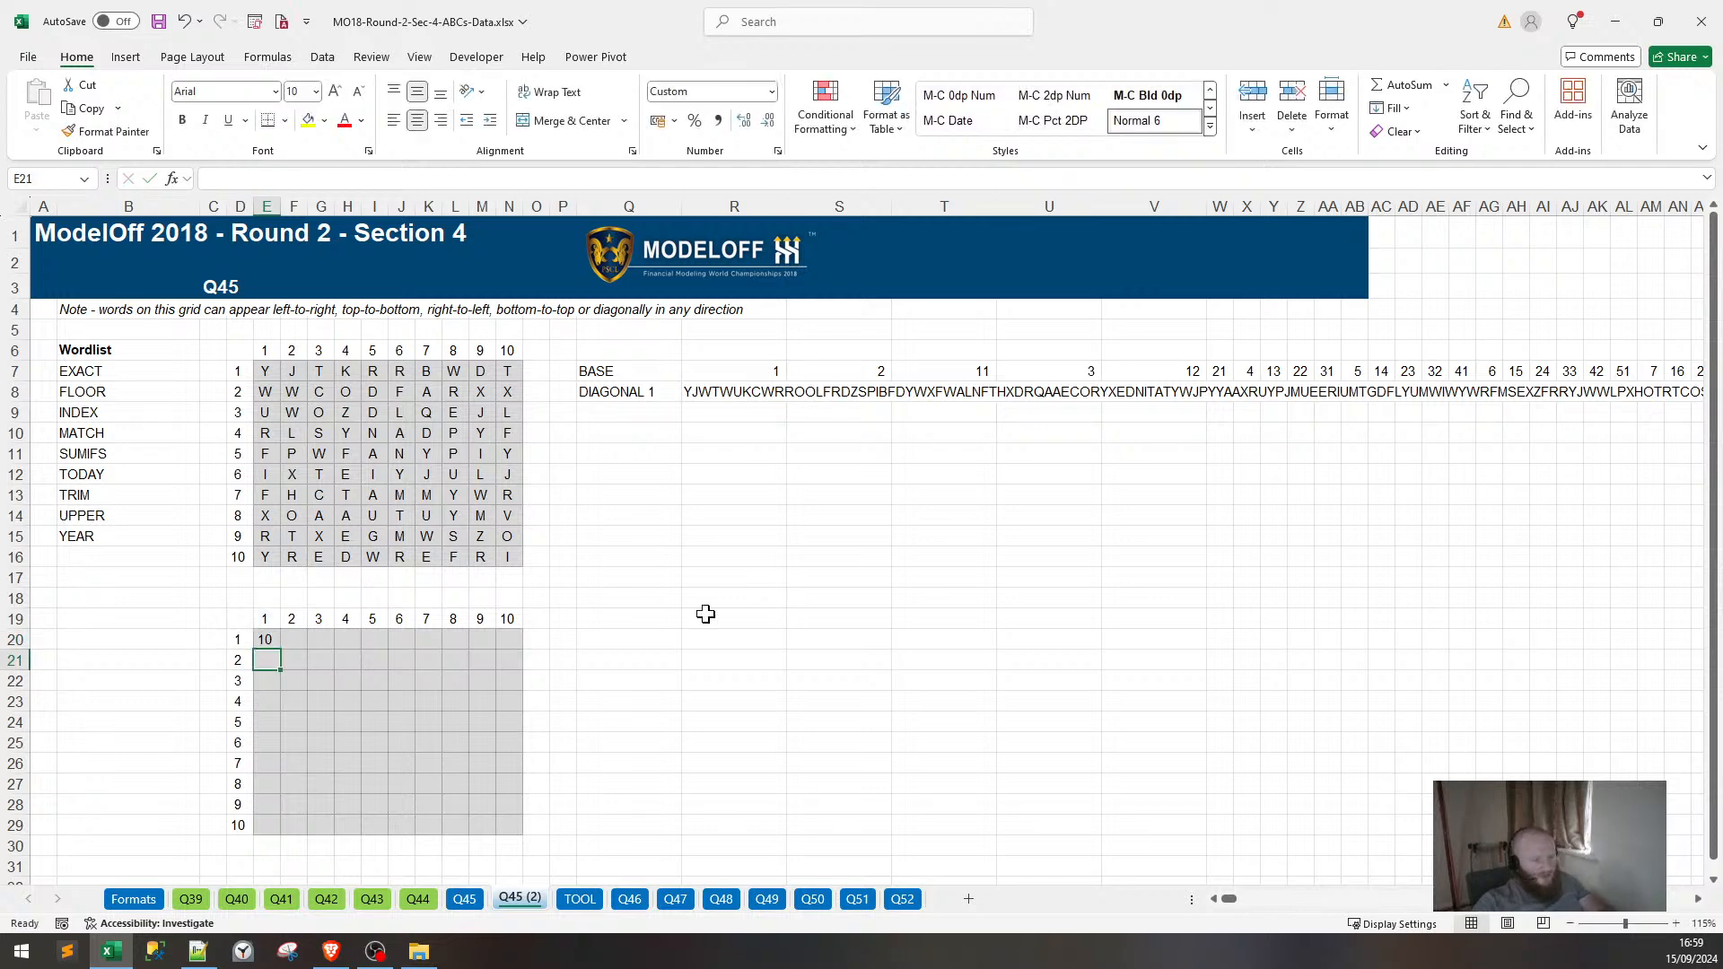
{"action": "left_click", "coordinate": [266, 634]}
{"action": "left_click_drag", "start_coordinate": [281, 646], "coordinate": [540, 826]}
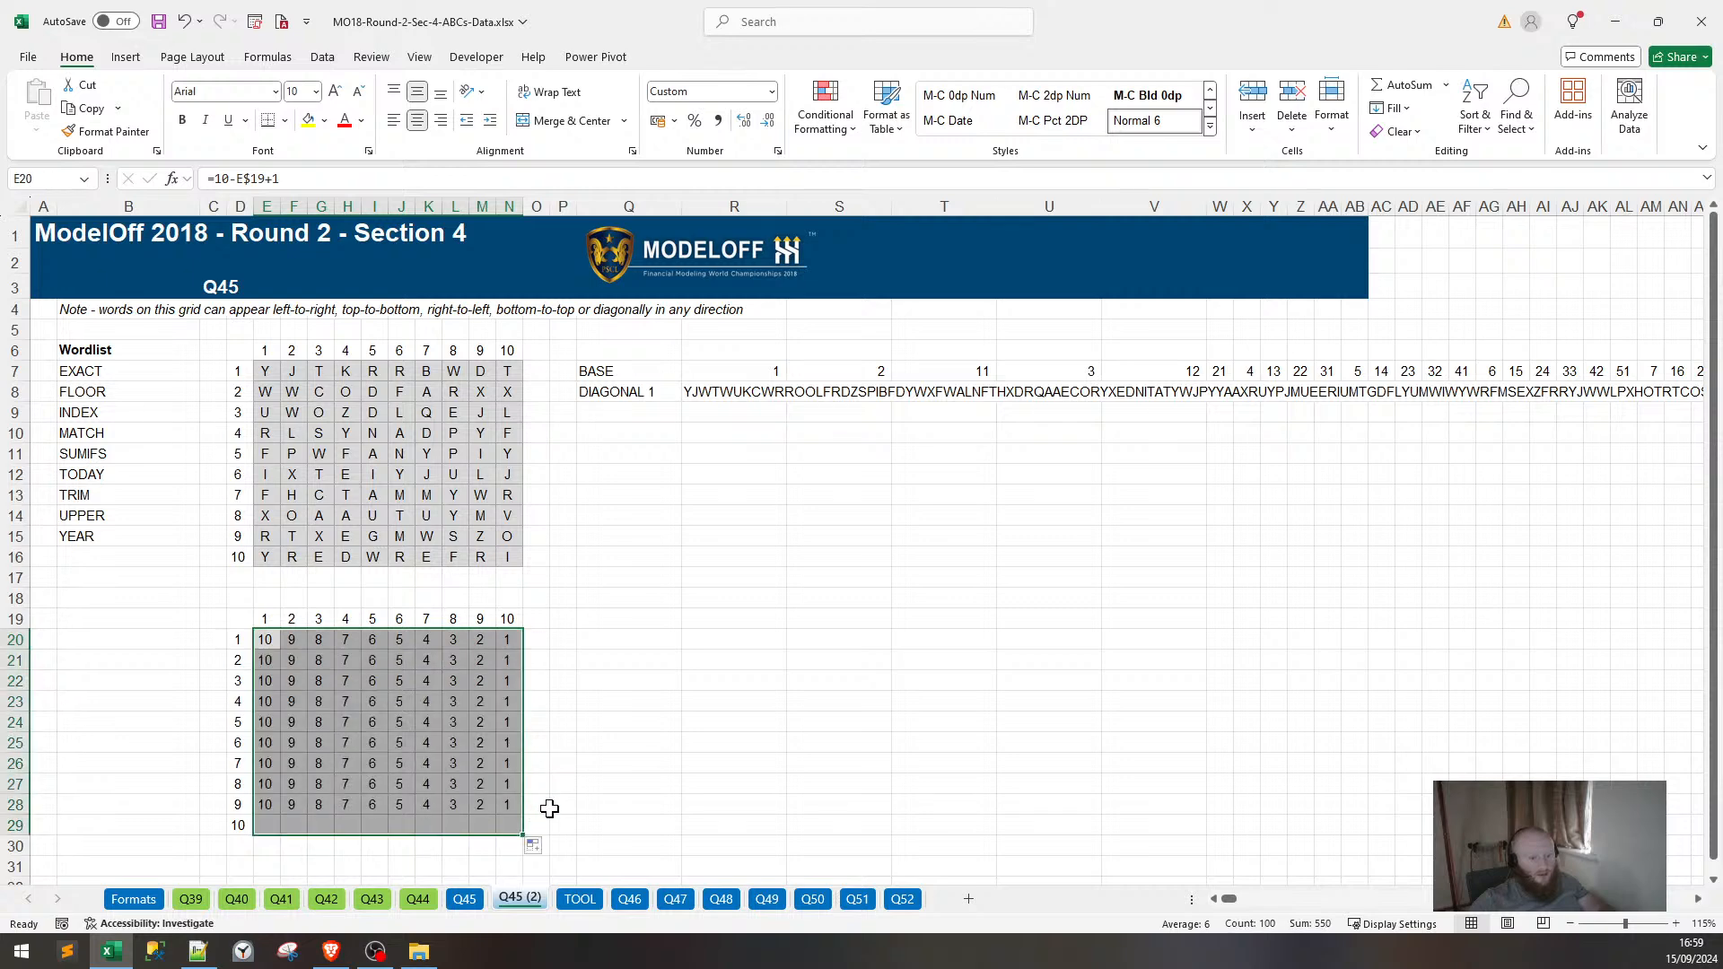
Store the formula as text '=10-E$19+1 in B20 and clear E20:N29 again.
{"action": "left_click", "coordinate": [277, 640]}
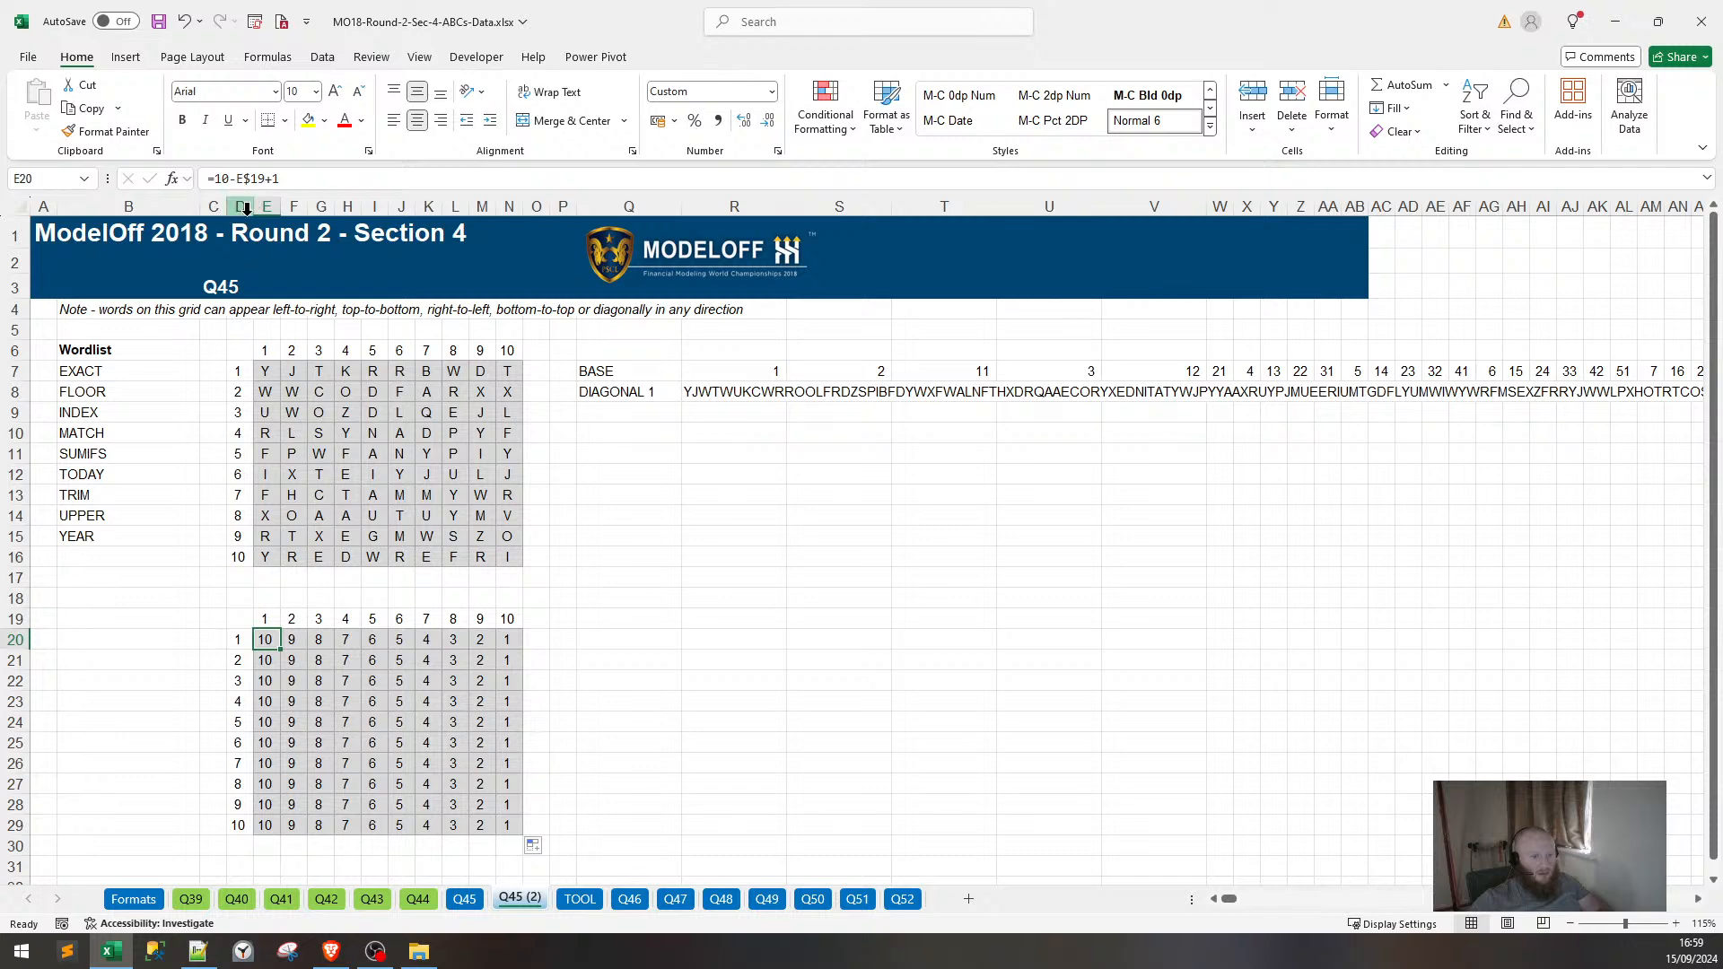
{"action": "key", "text": "F2"}
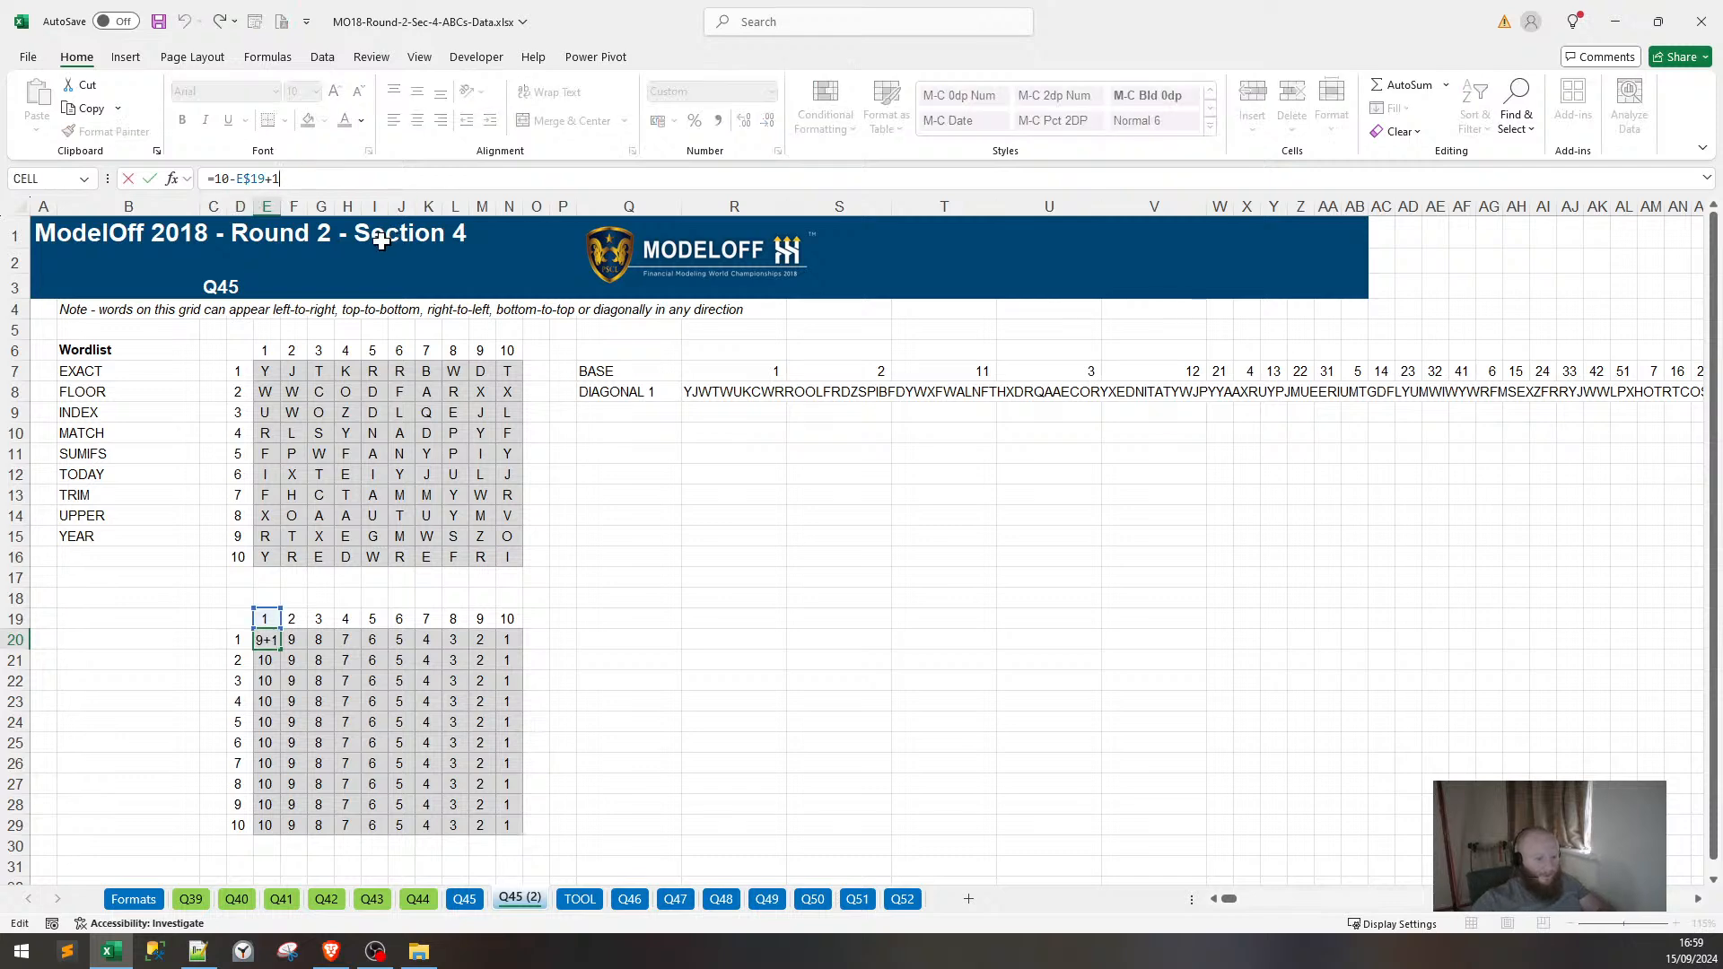
{"action": "left_click_drag", "start_coordinate": [281, 178], "coordinate": [206, 179]}
{"action": "key", "text": "Escape"}
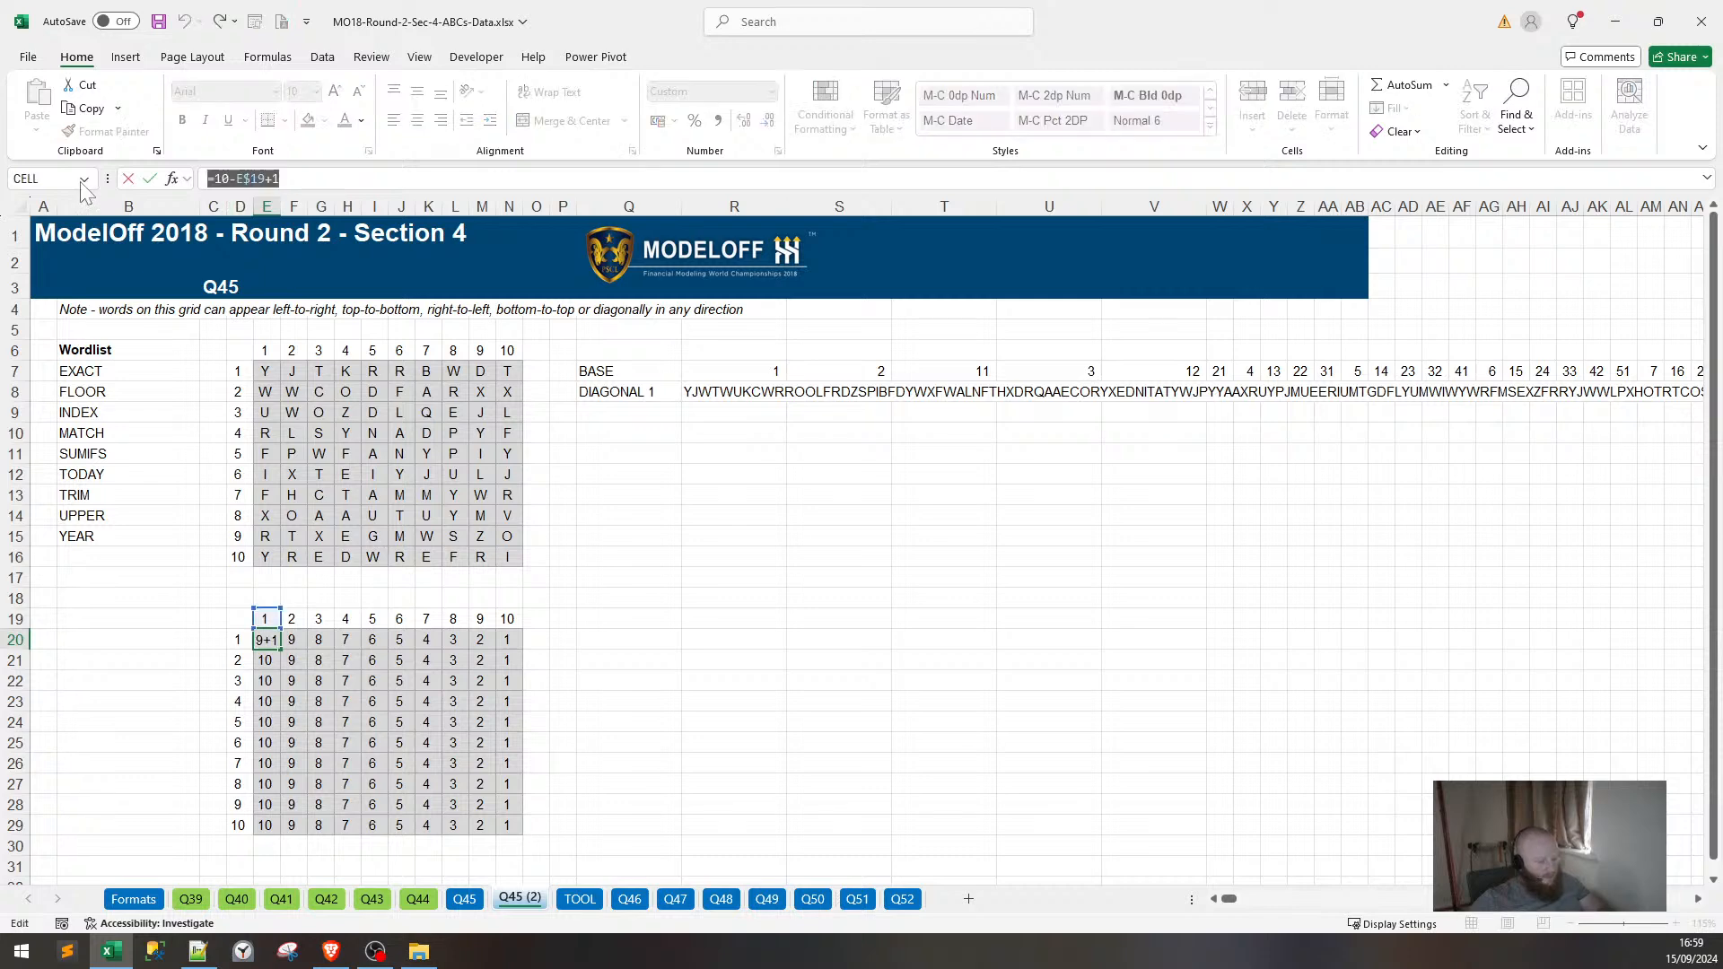
{"action": "key", "text": "ctrl+c"}
{"action": "key", "text": "Escape"}
{"action": "left_click", "coordinate": [169, 640]}
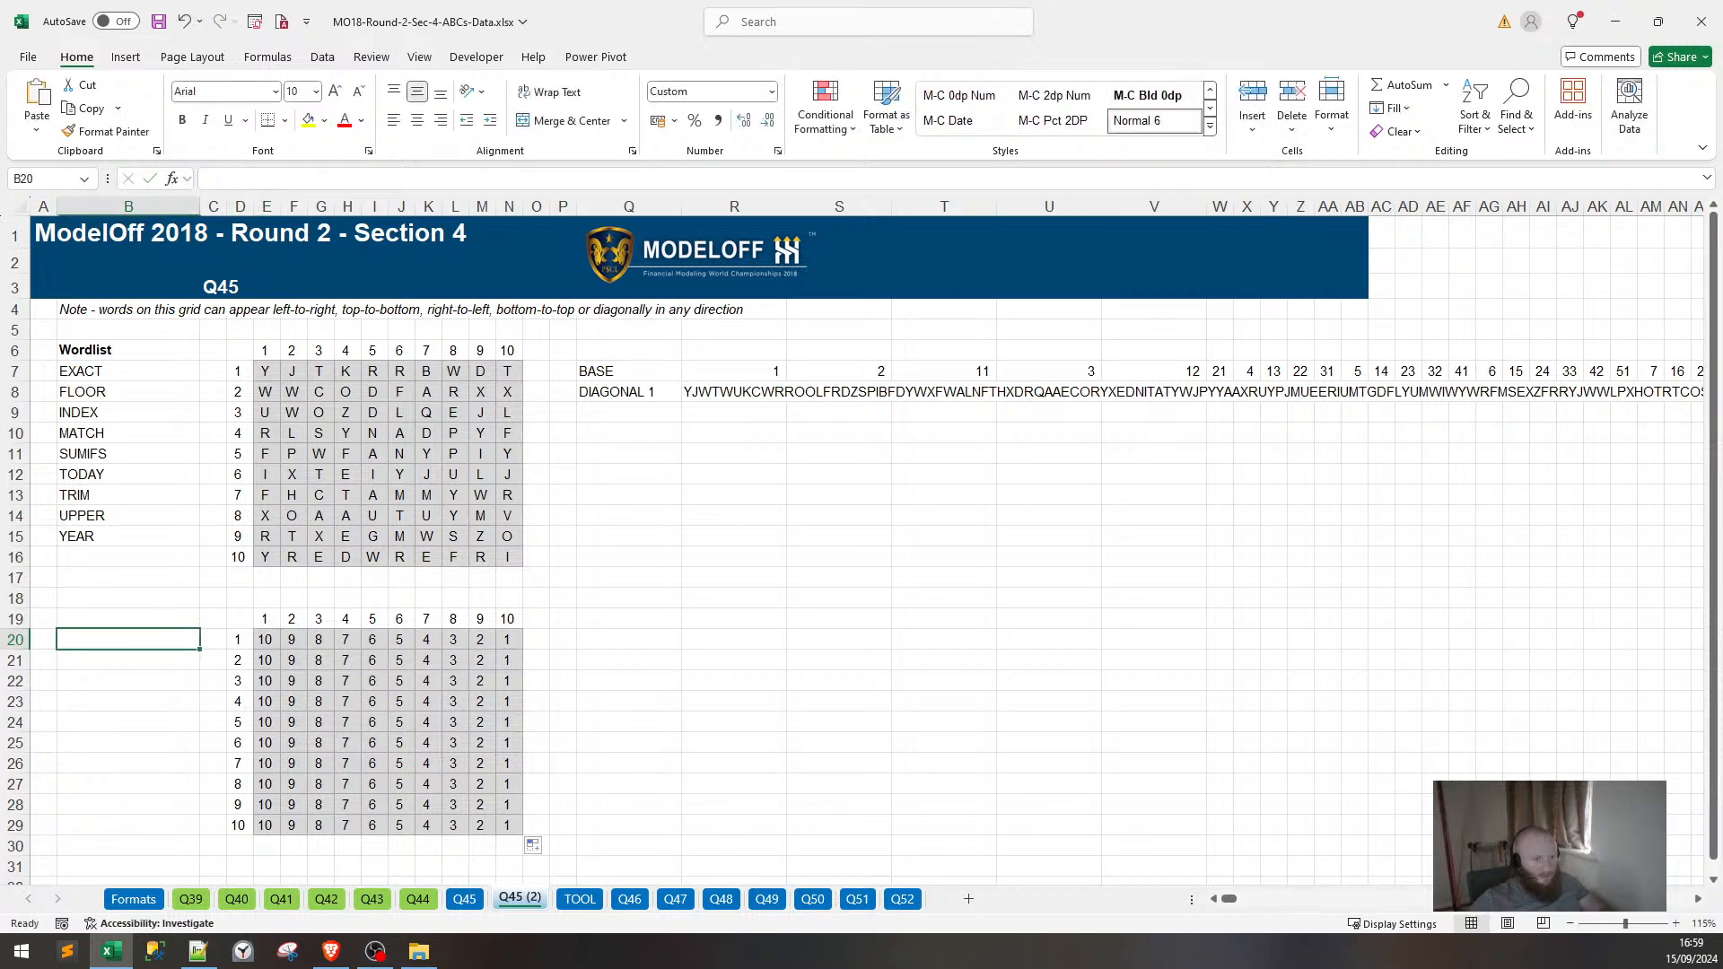
{"action": "key", "text": "F2"}
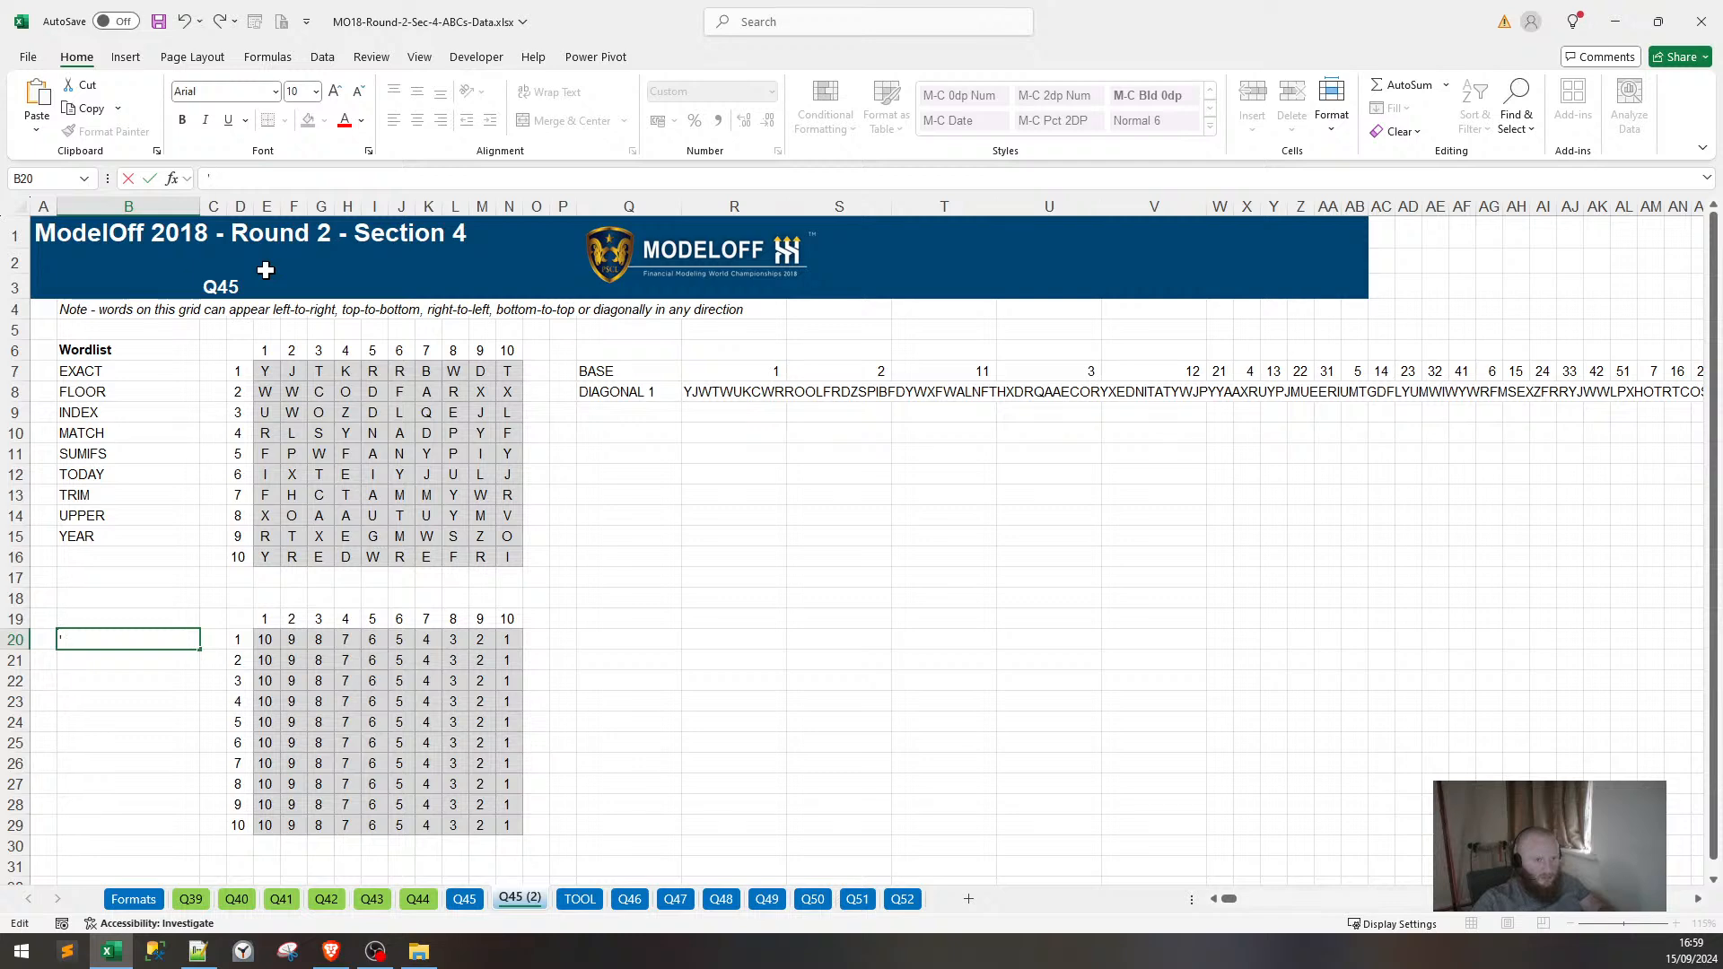
{"action": "type", "text": "'"}
{"action": "key", "text": "ctrl+v"}
{"action": "key", "text": "Return"}
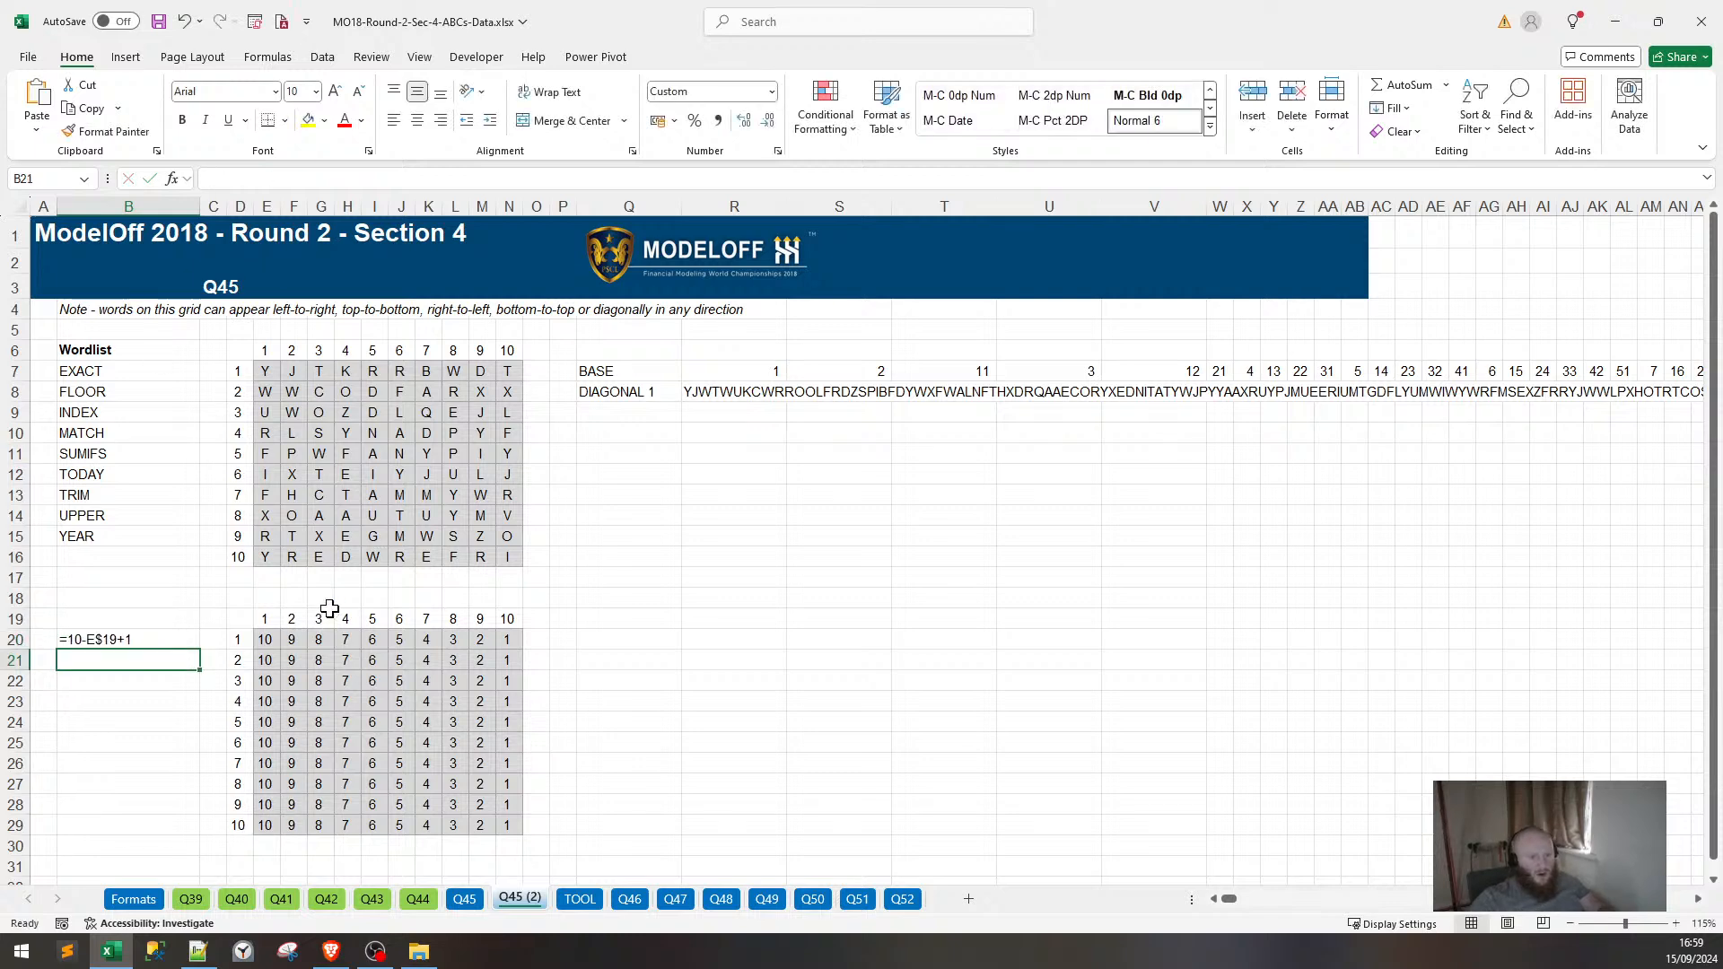
{"action": "left_click_drag", "start_coordinate": [265, 638], "coordinate": [511, 821]}
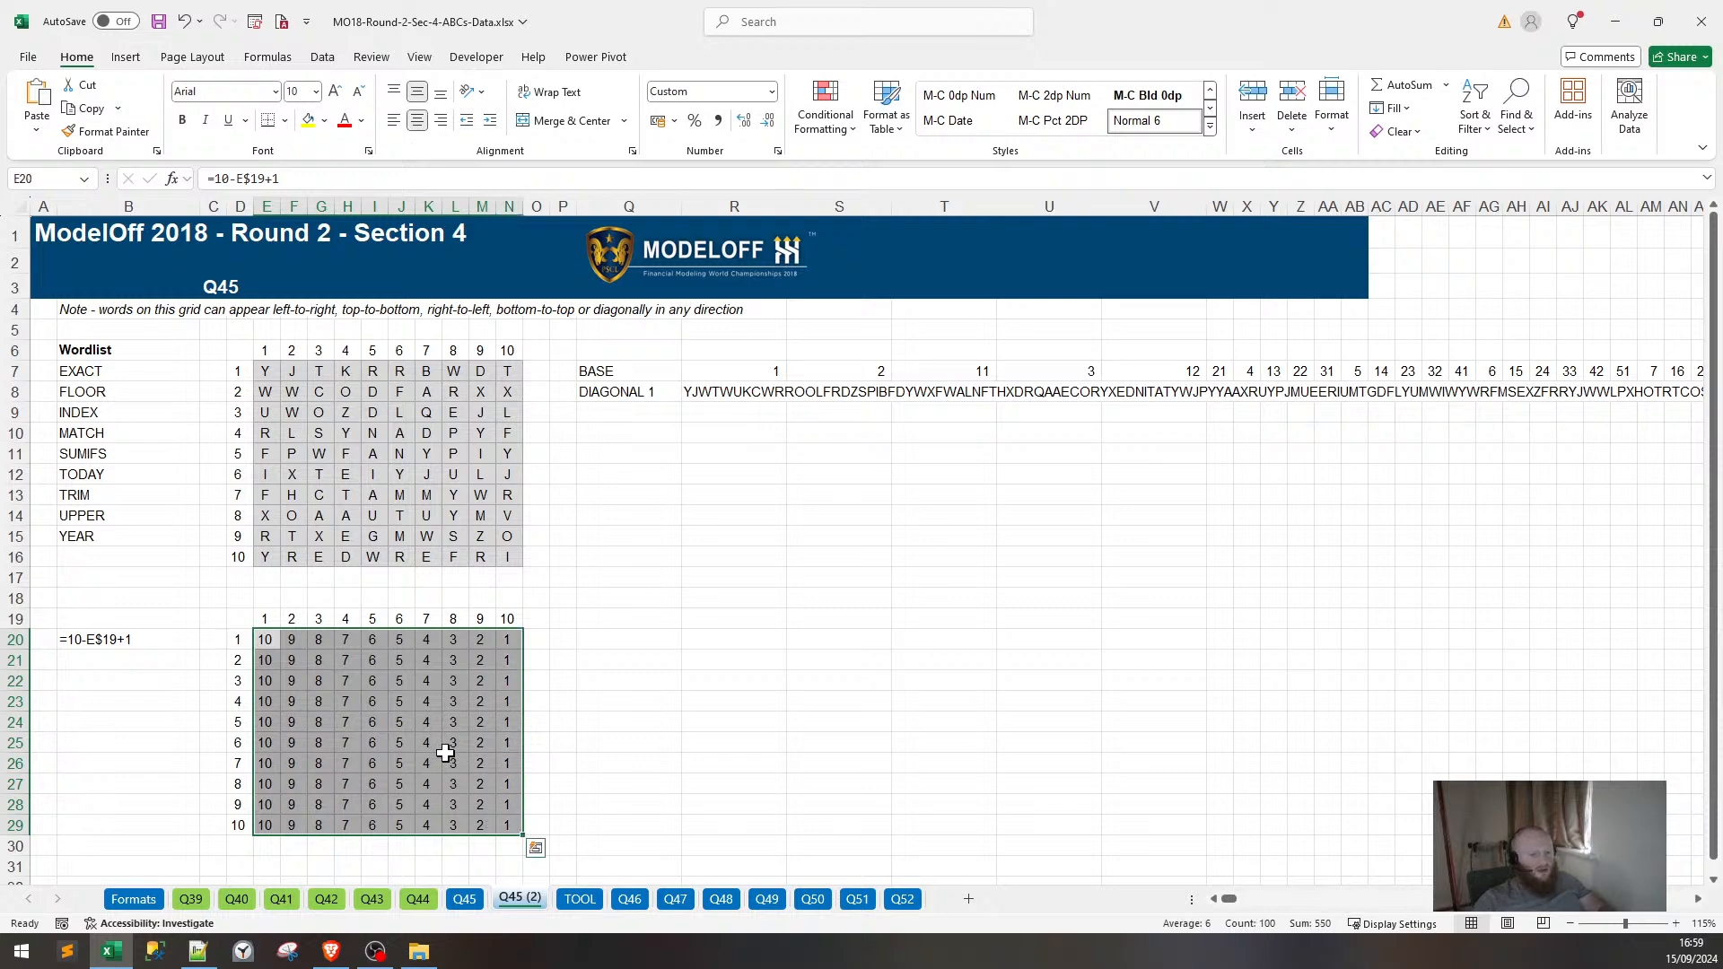
{"action": "key", "text": "Delete"}
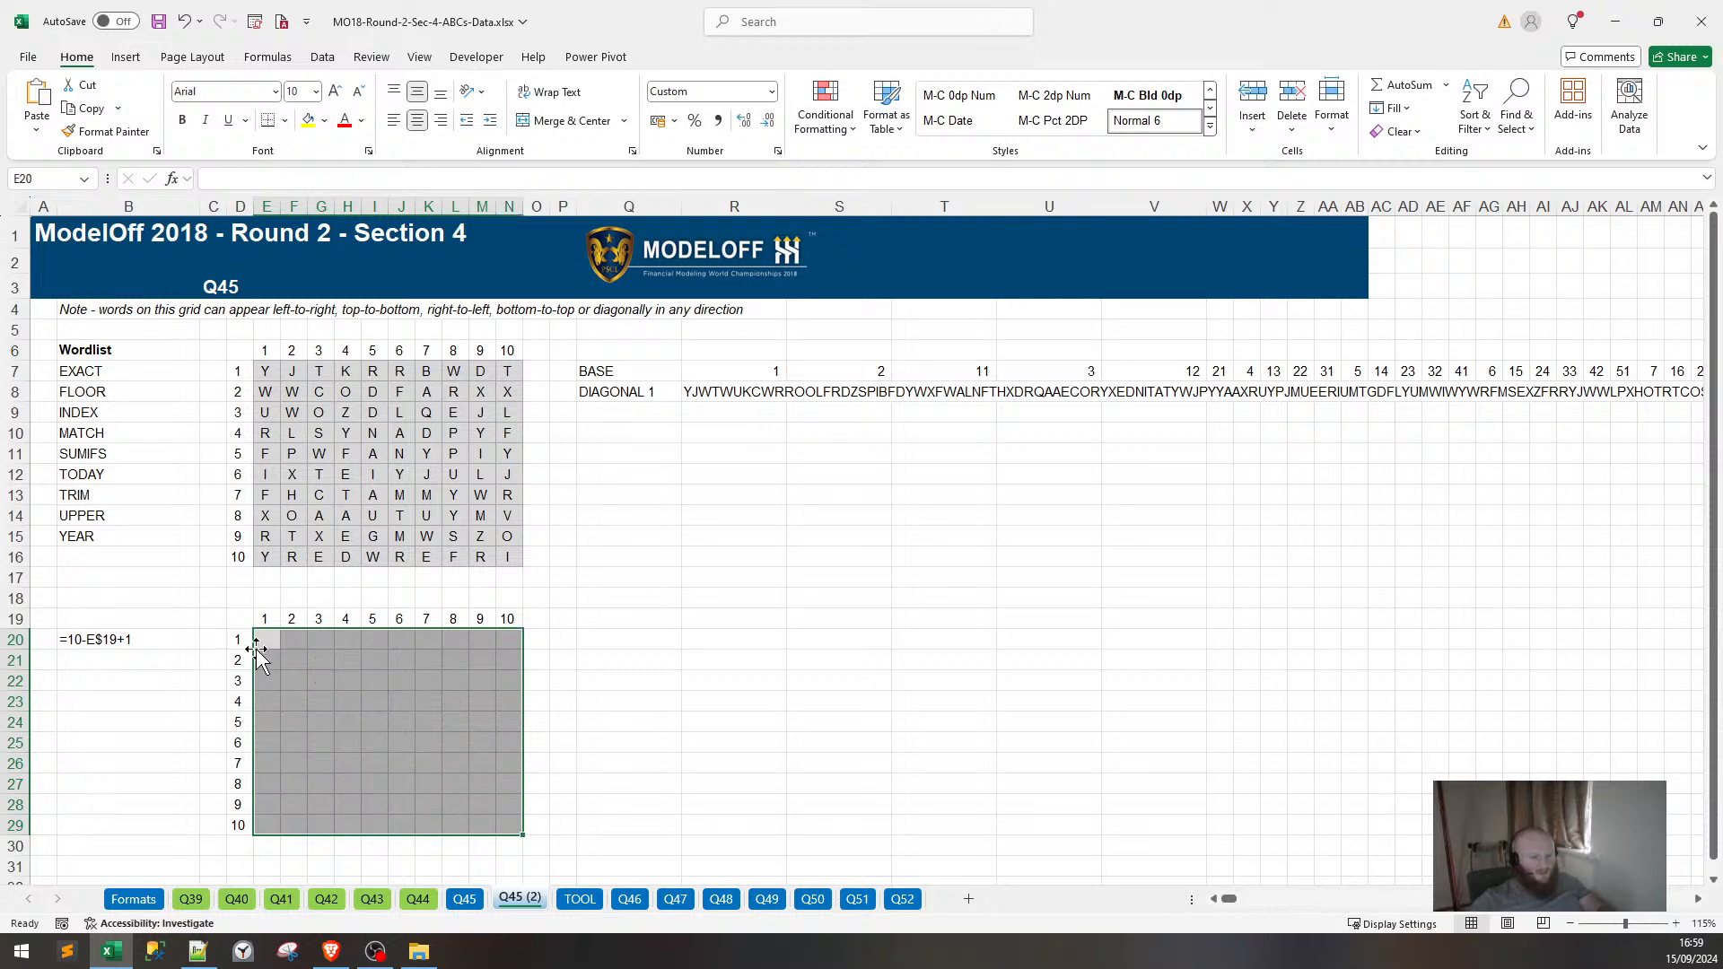
Start =OFFSET(D6, in E20 and paste the saved 10-E$19+1 expression from clipboard history.
{"action": "left_click", "coordinate": [262, 642]}
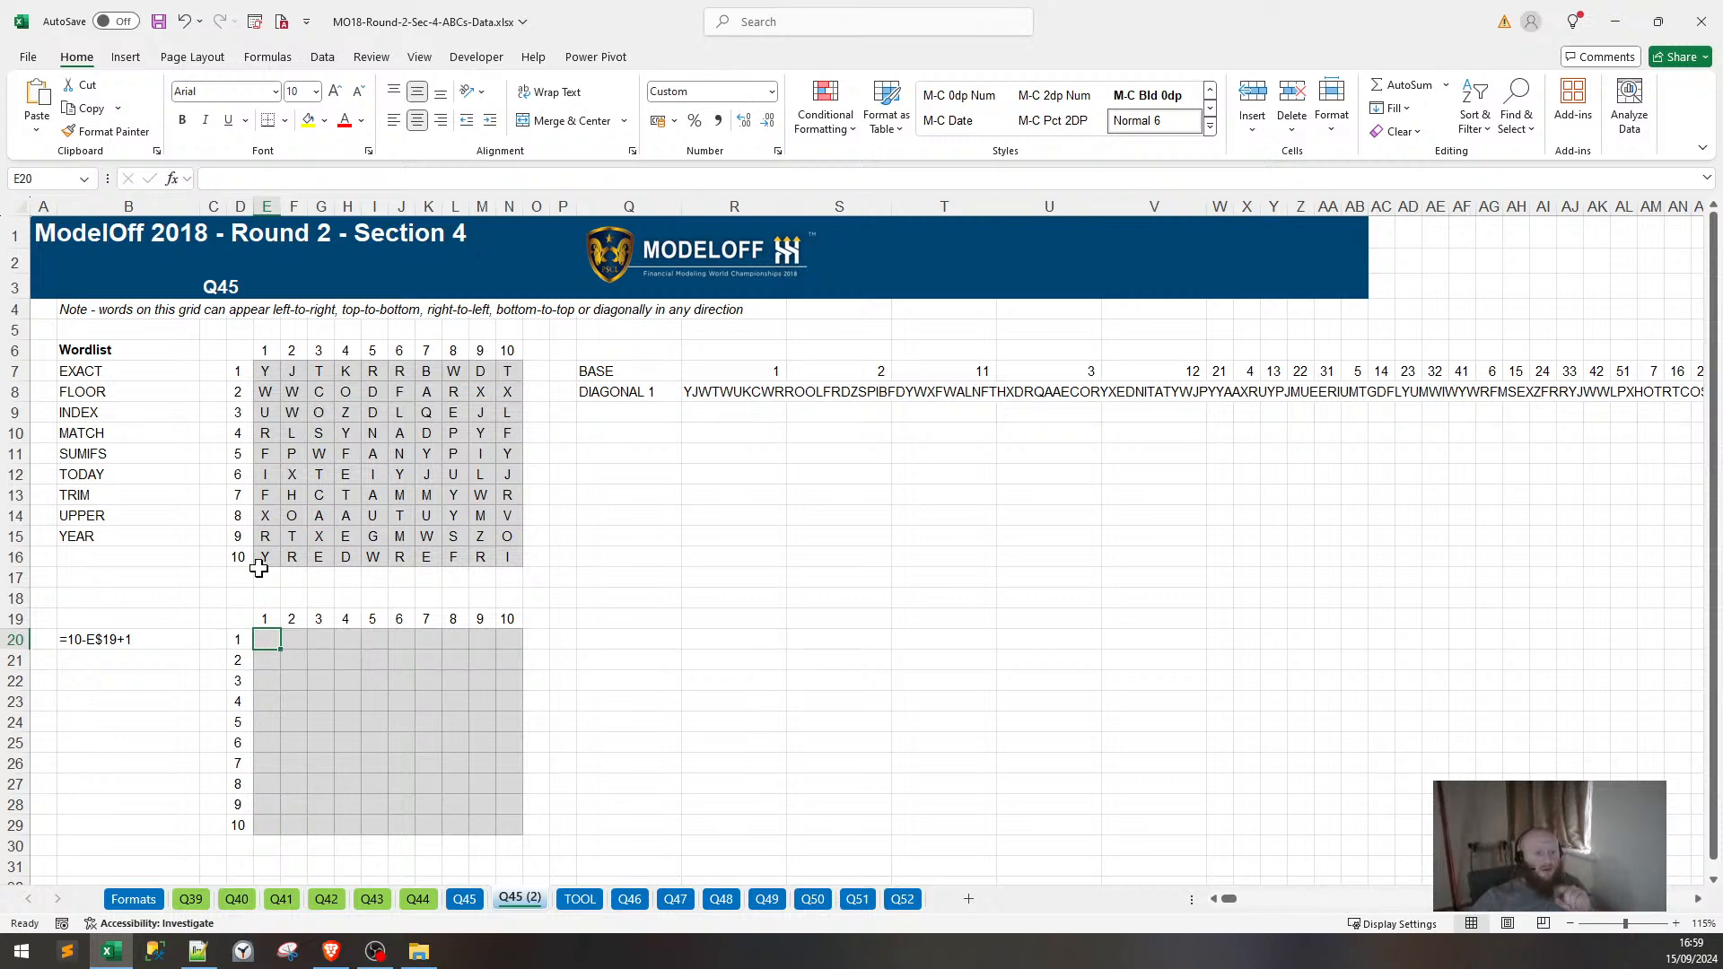
{"action": "type", "text": "="}
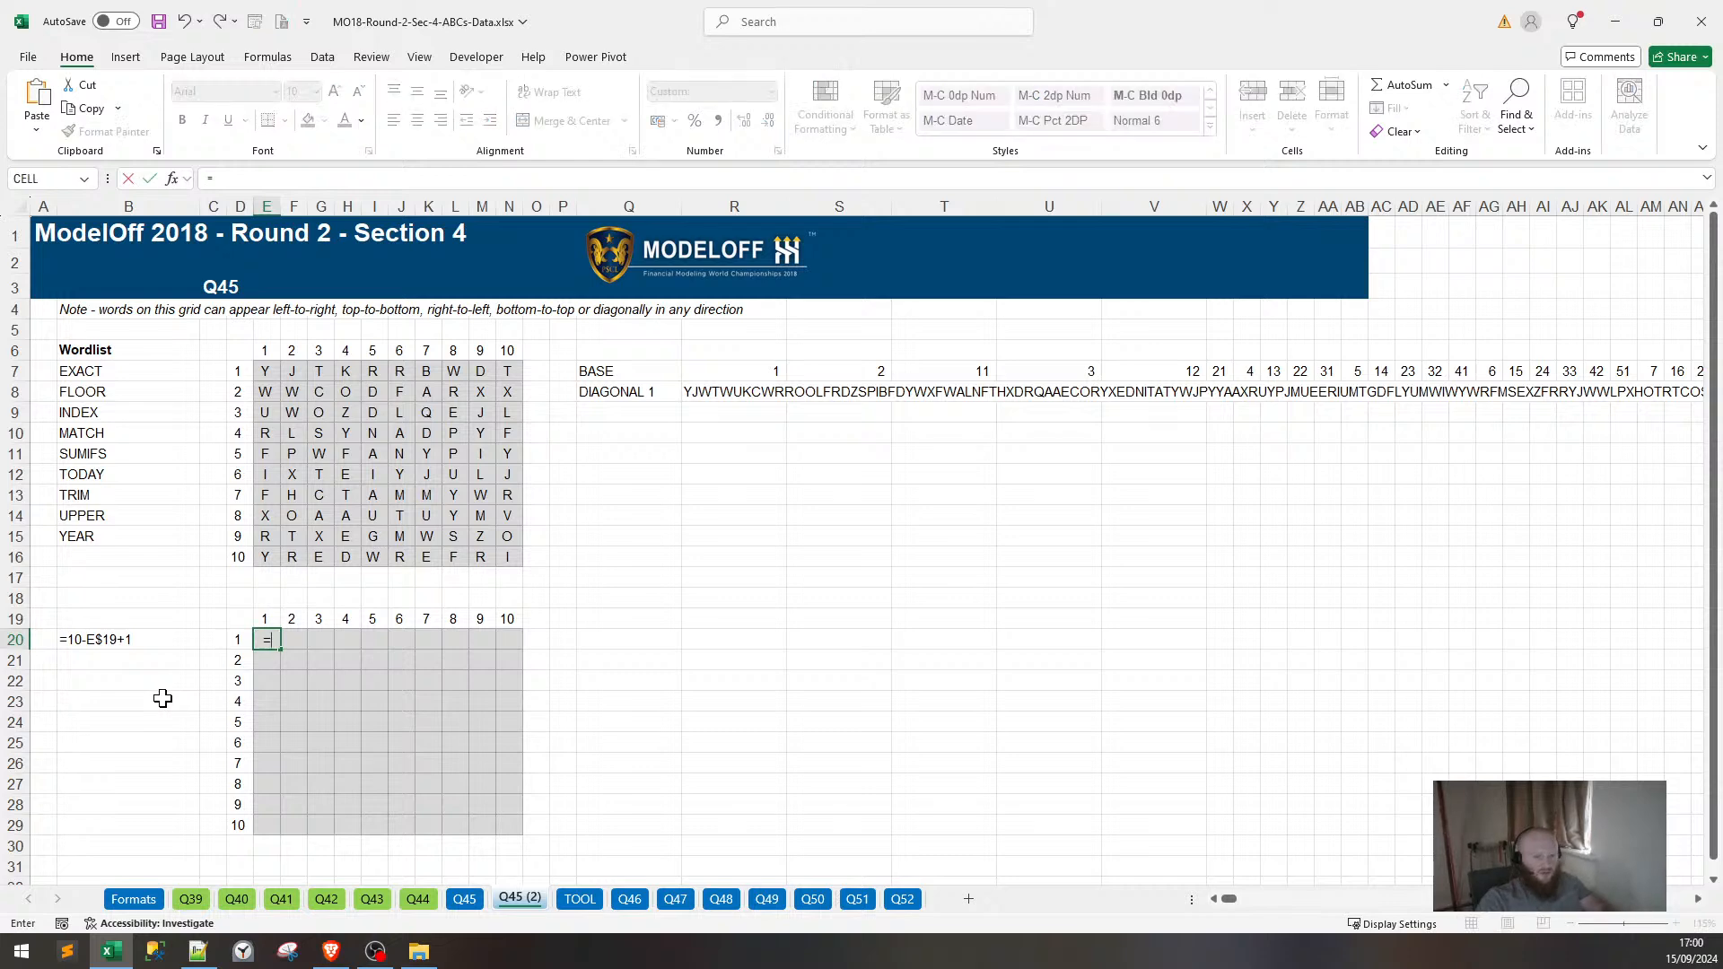
{"action": "type", "text": "OFFSETR"}
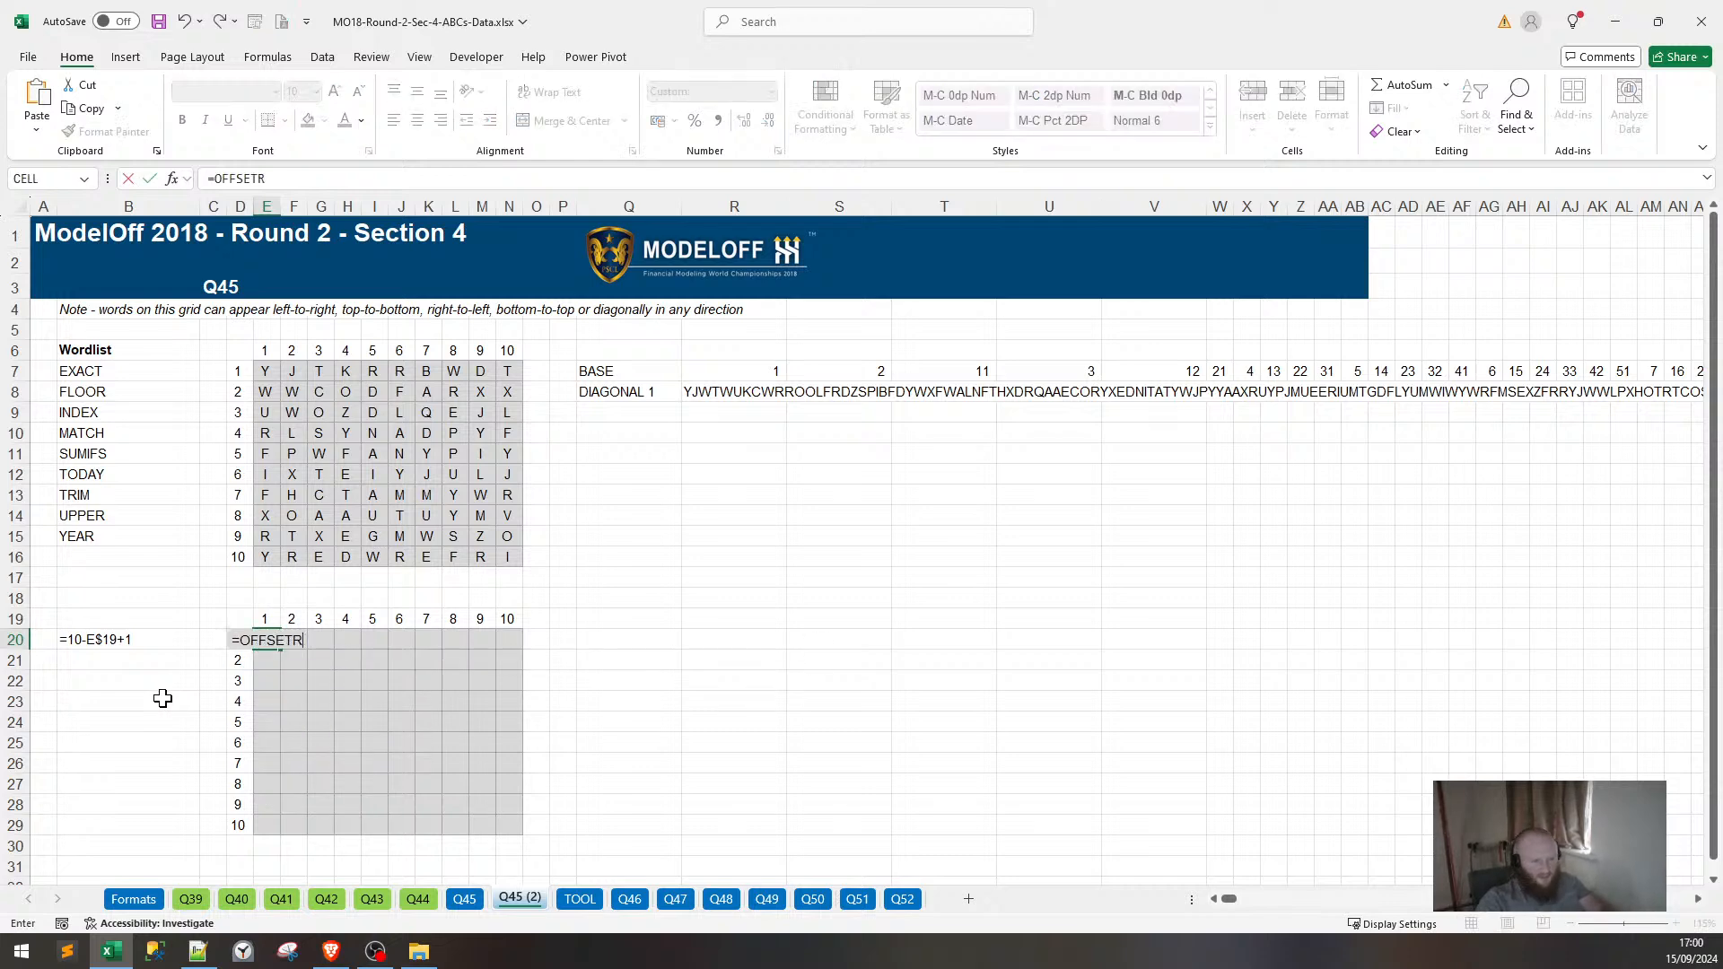
{"action": "key", "text": "BackSpace"}
{"action": "type", "text": "*"}
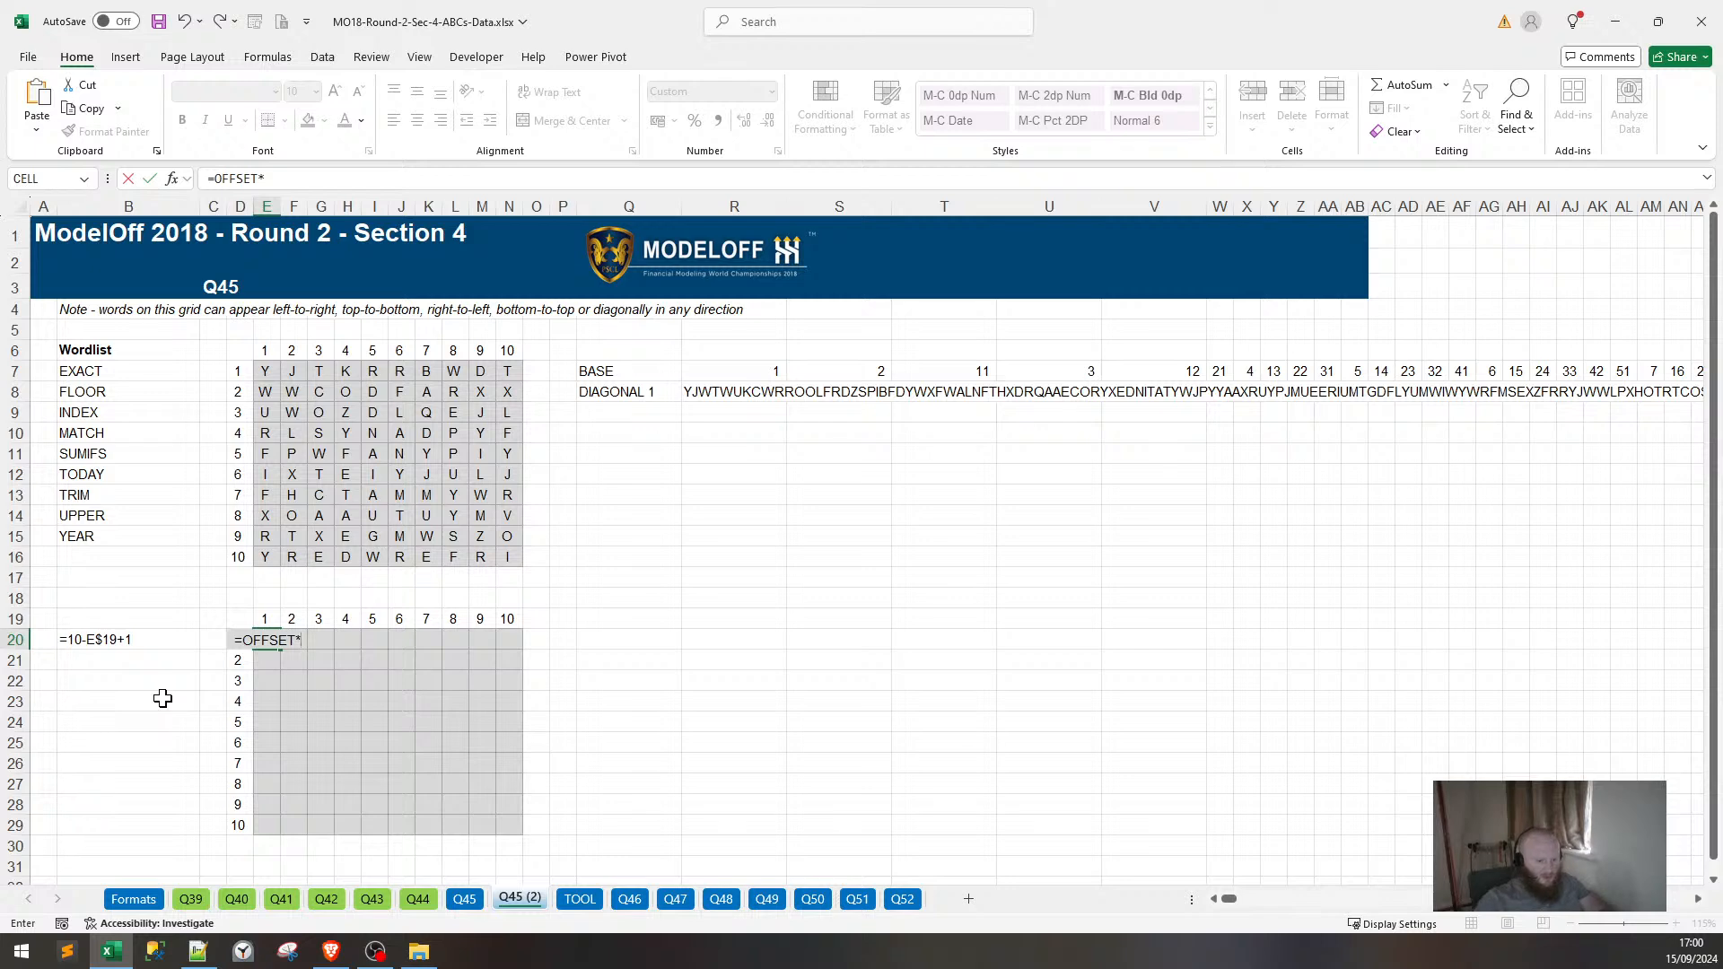
{"action": "key", "text": "BackSpace"}
{"action": "type", "text": "("}
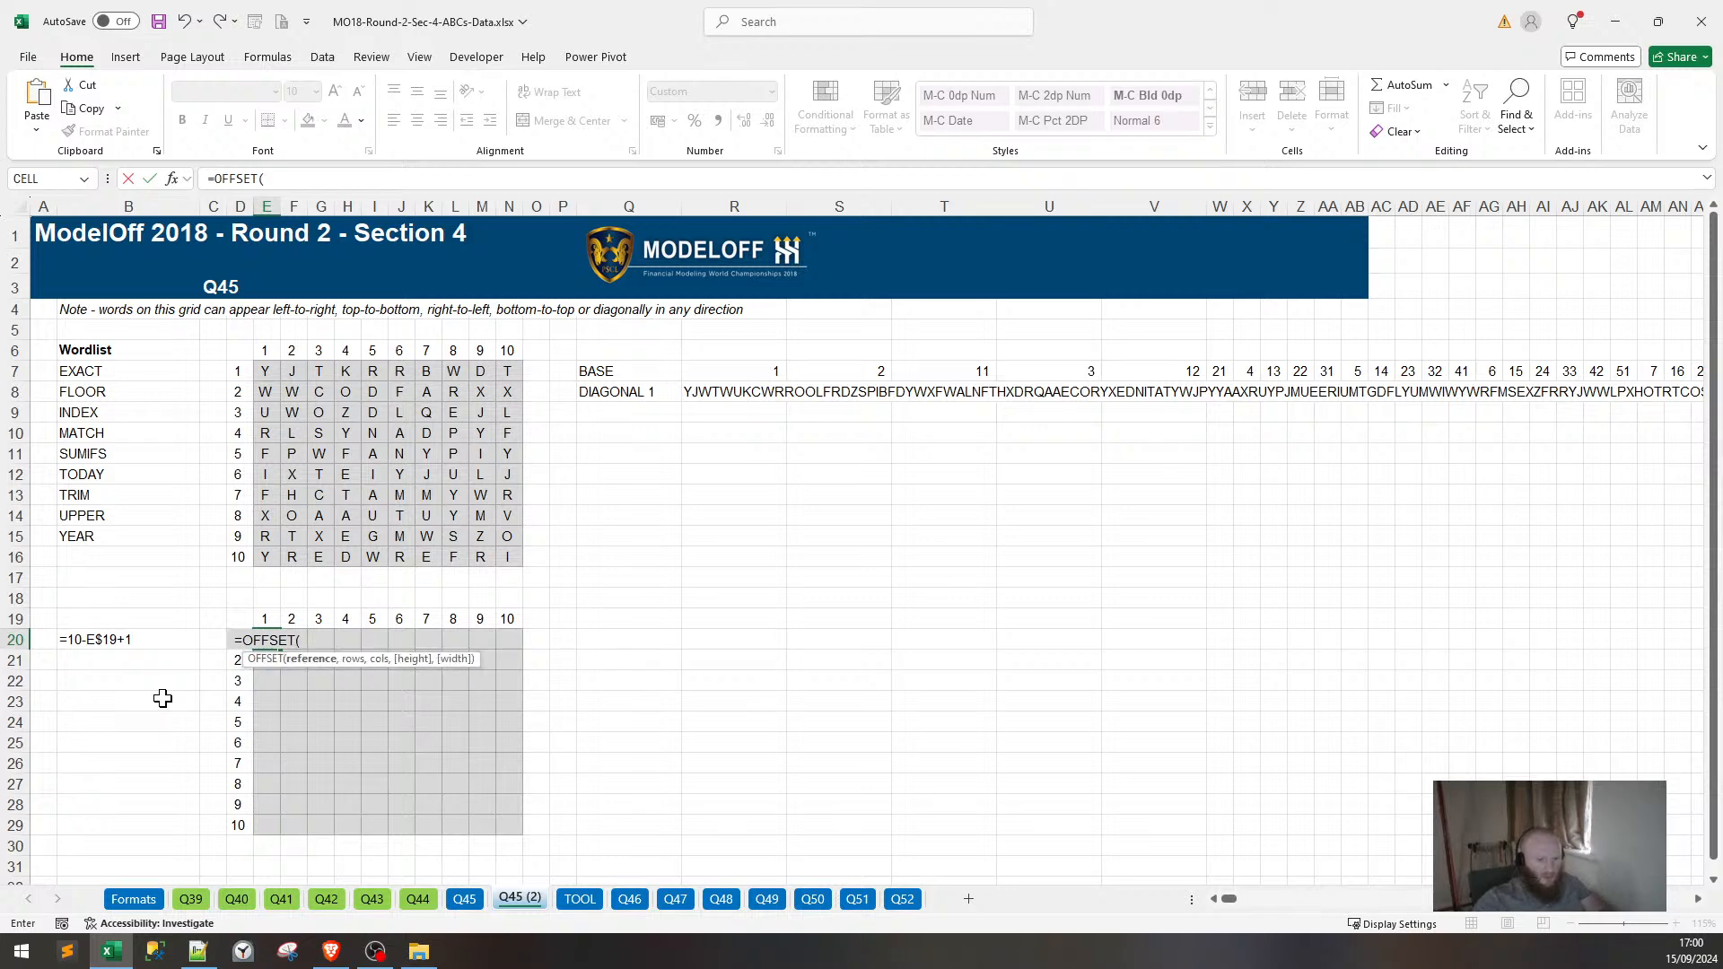
{"action": "left_click", "coordinate": [240, 350]}
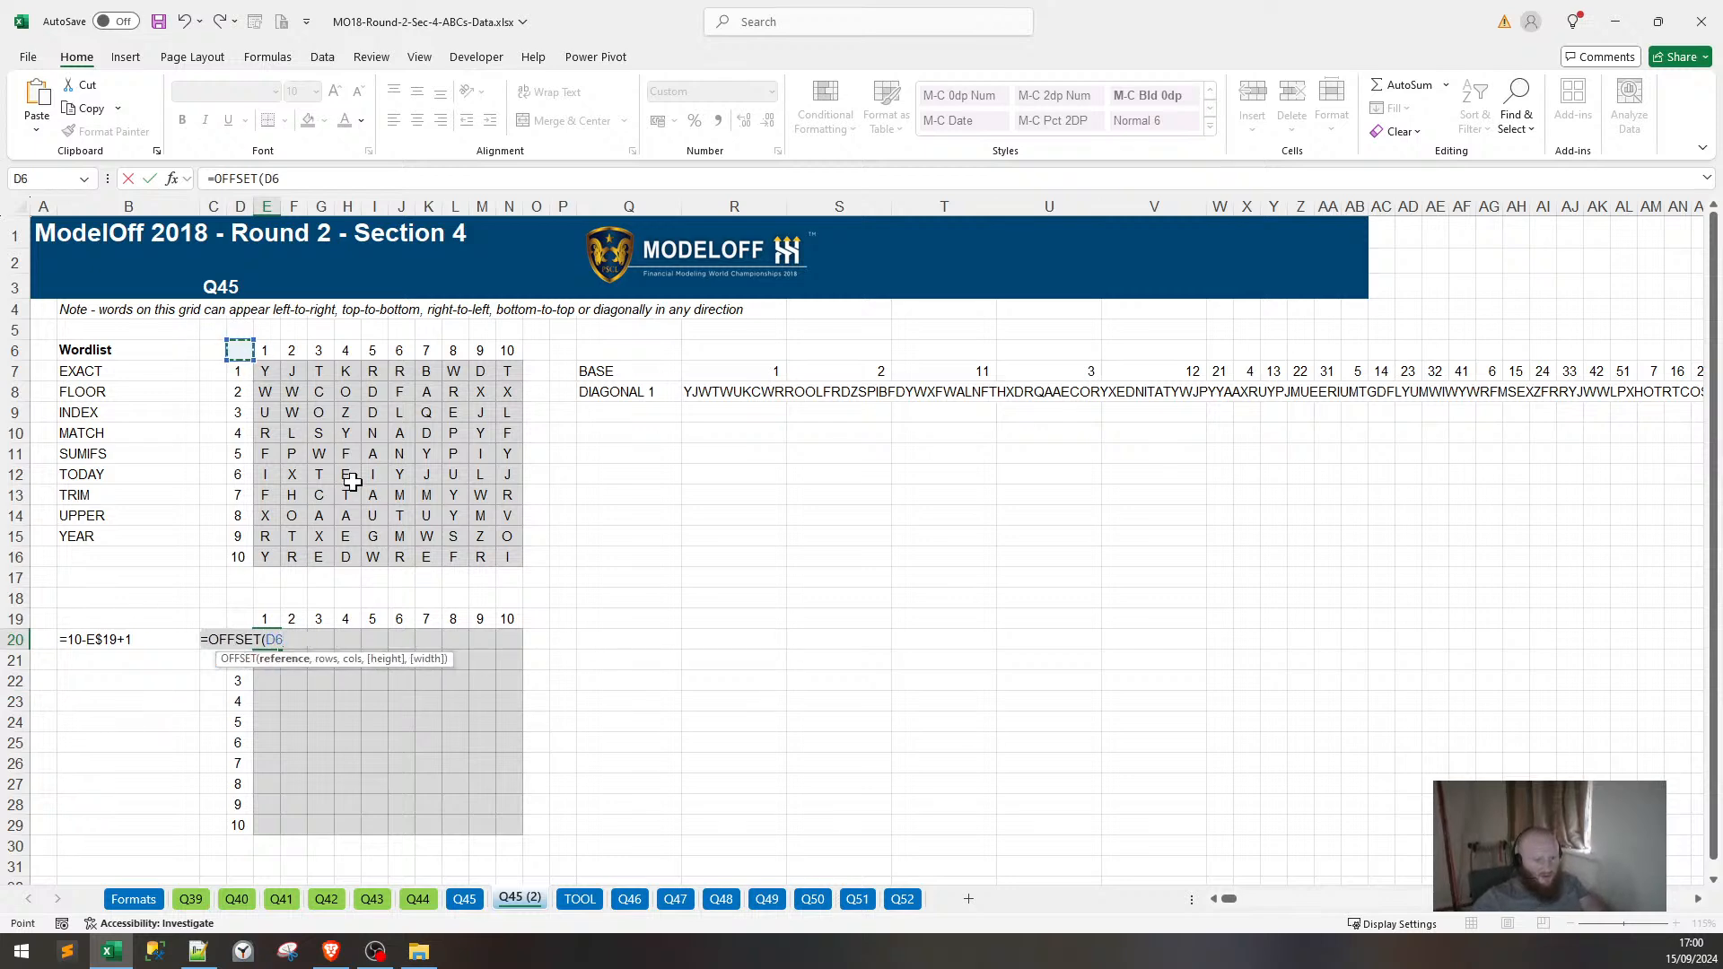
{"action": "type", "text": ","}
{"action": "key", "text": "super+v"}
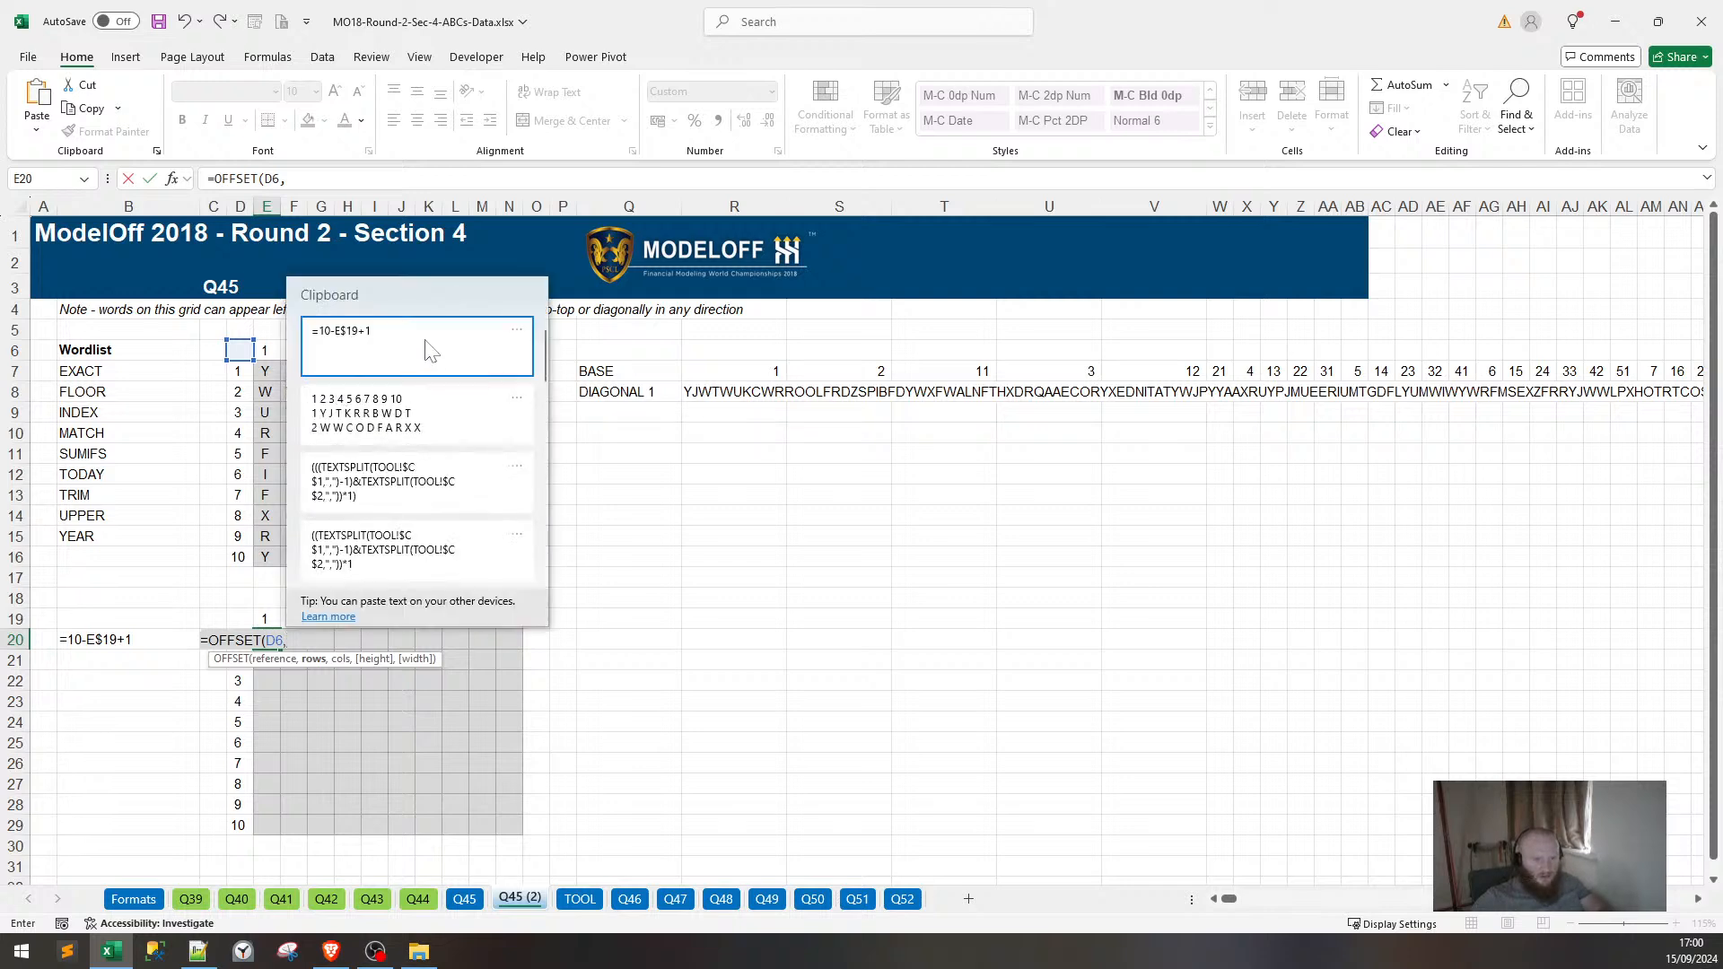
{"action": "left_click", "coordinate": [336, 175]}
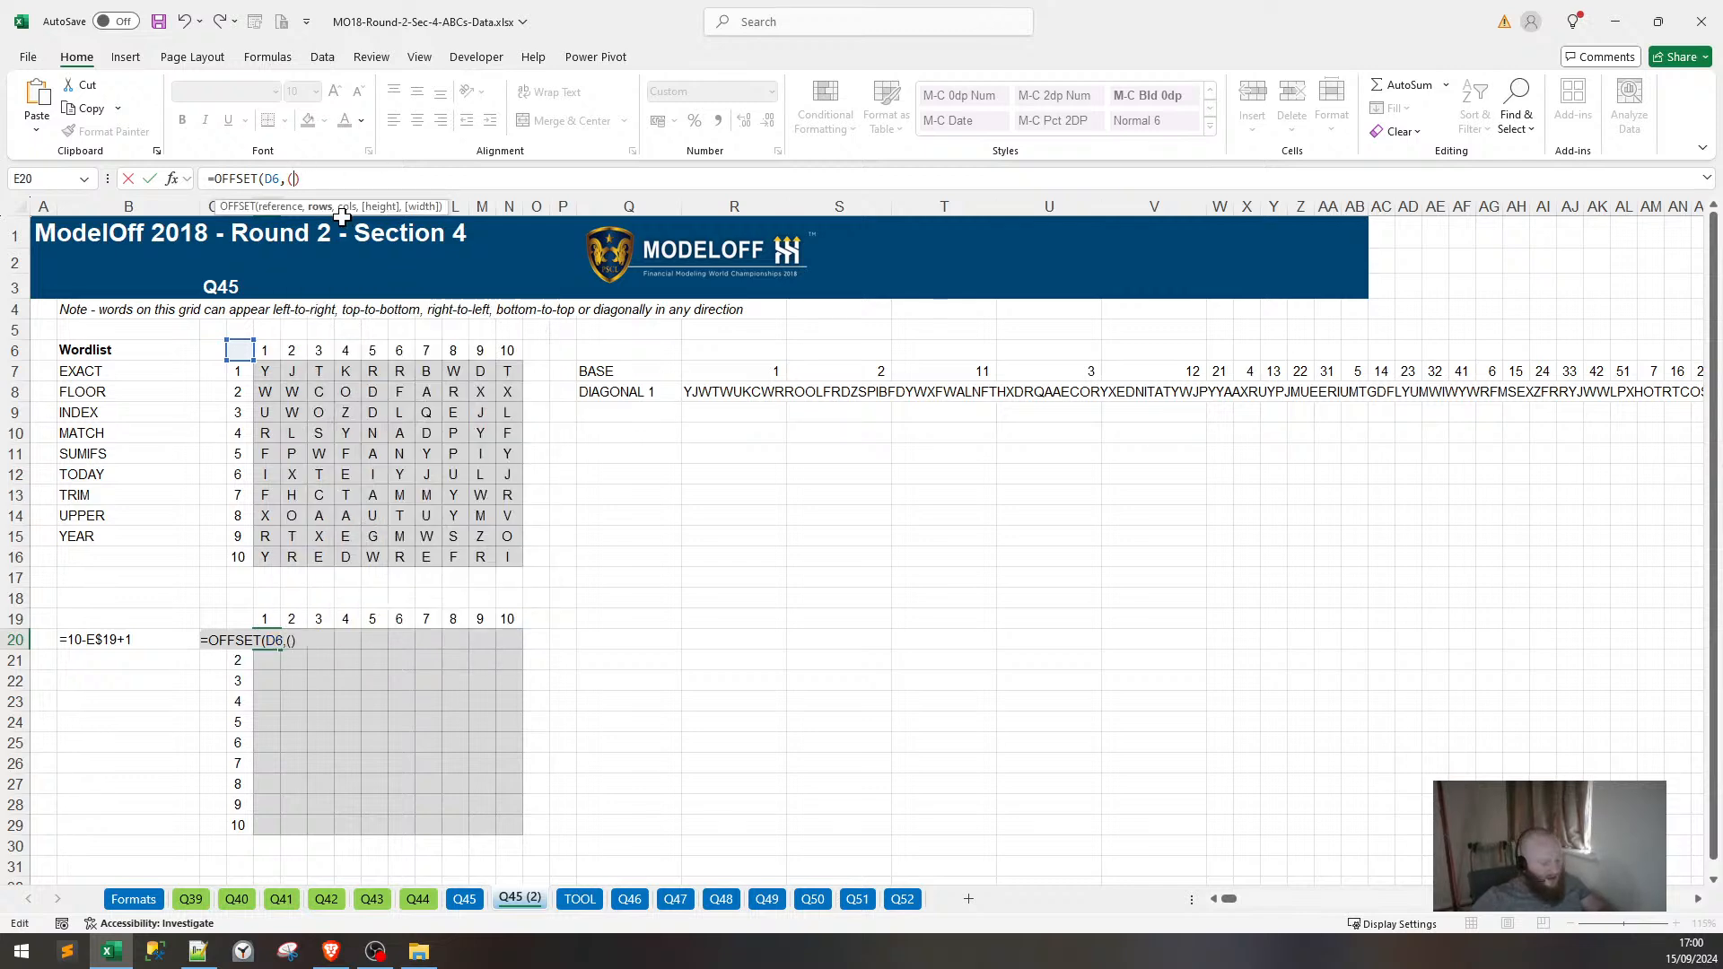
{"action": "key", "text": "super+v"}
{"action": "left_click", "coordinate": [377, 286]}
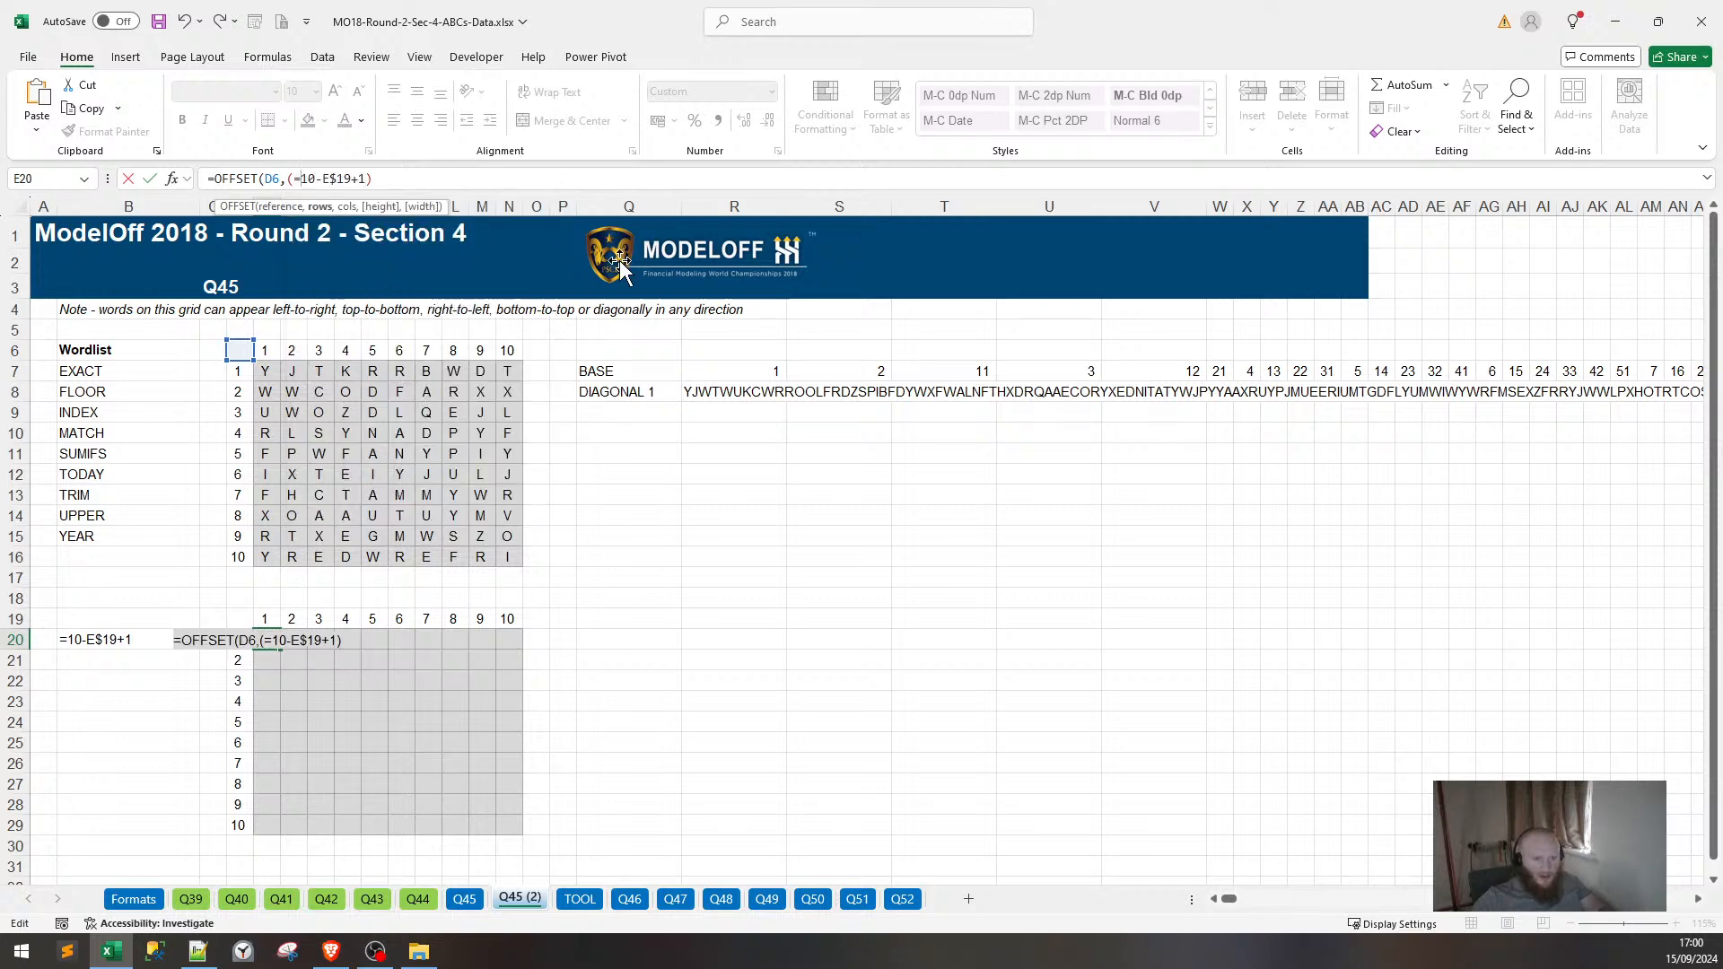
Finish the E20 formula as =OFFSET(D6,(10-E$19+1),$D20).
{"action": "key", "text": "BackSpace"}
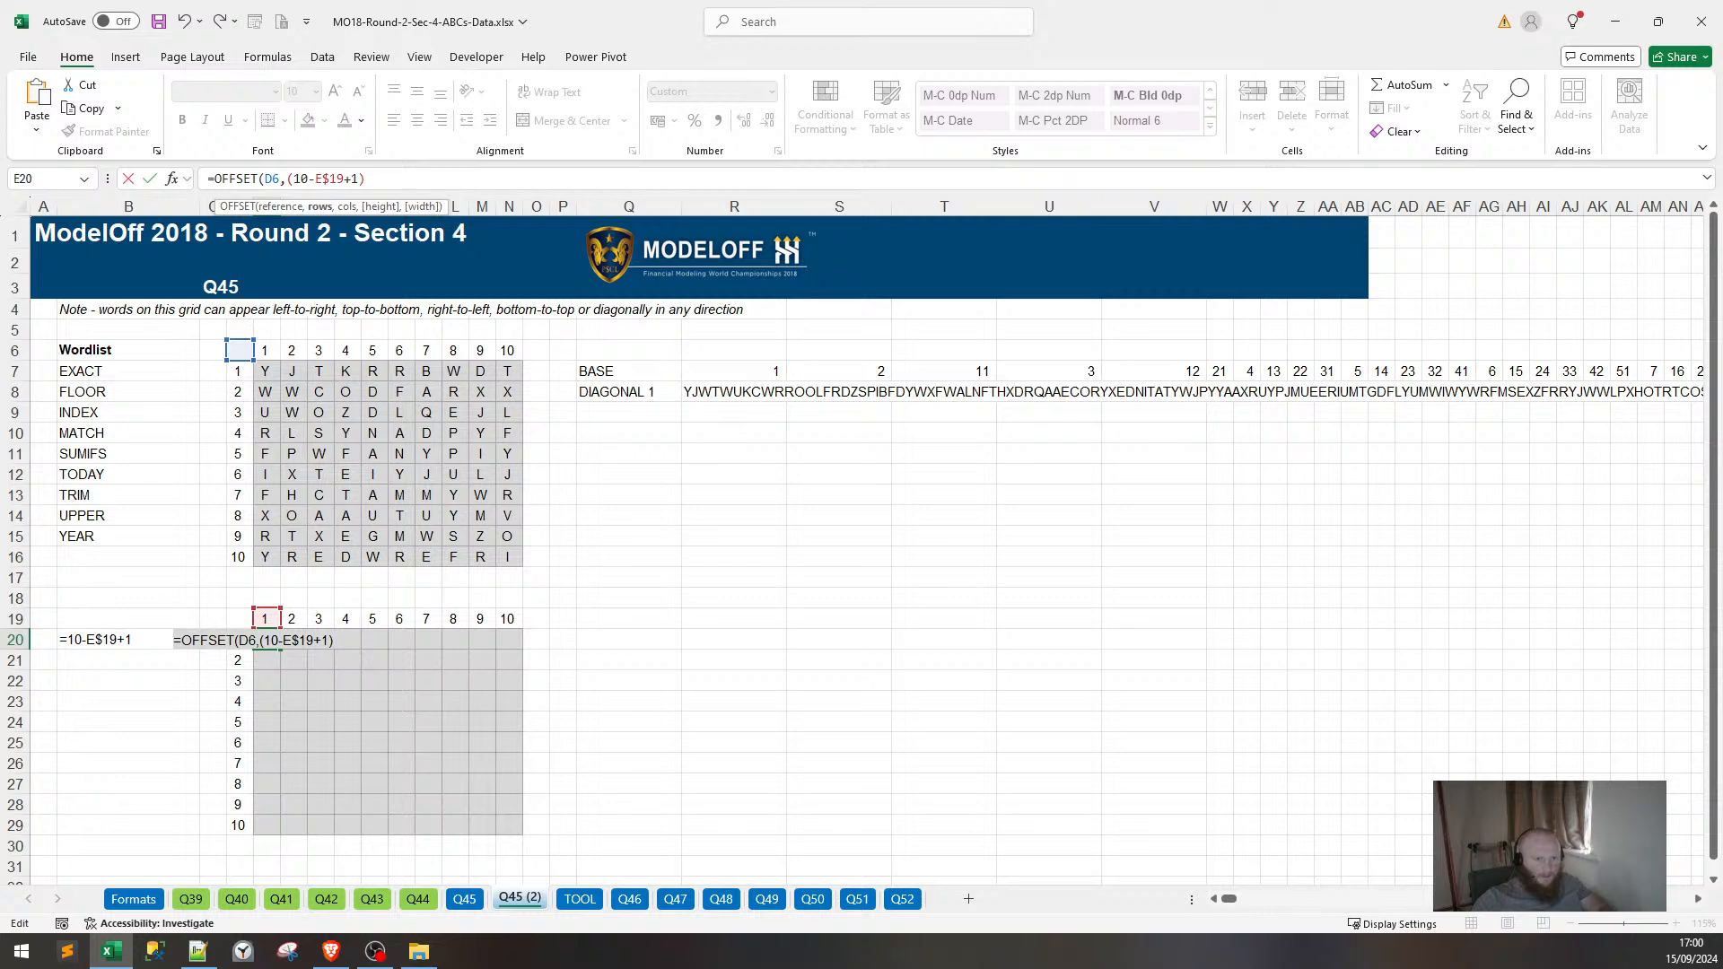
{"action": "type", "text": ","}
{"action": "left_click", "coordinate": [235, 646]}
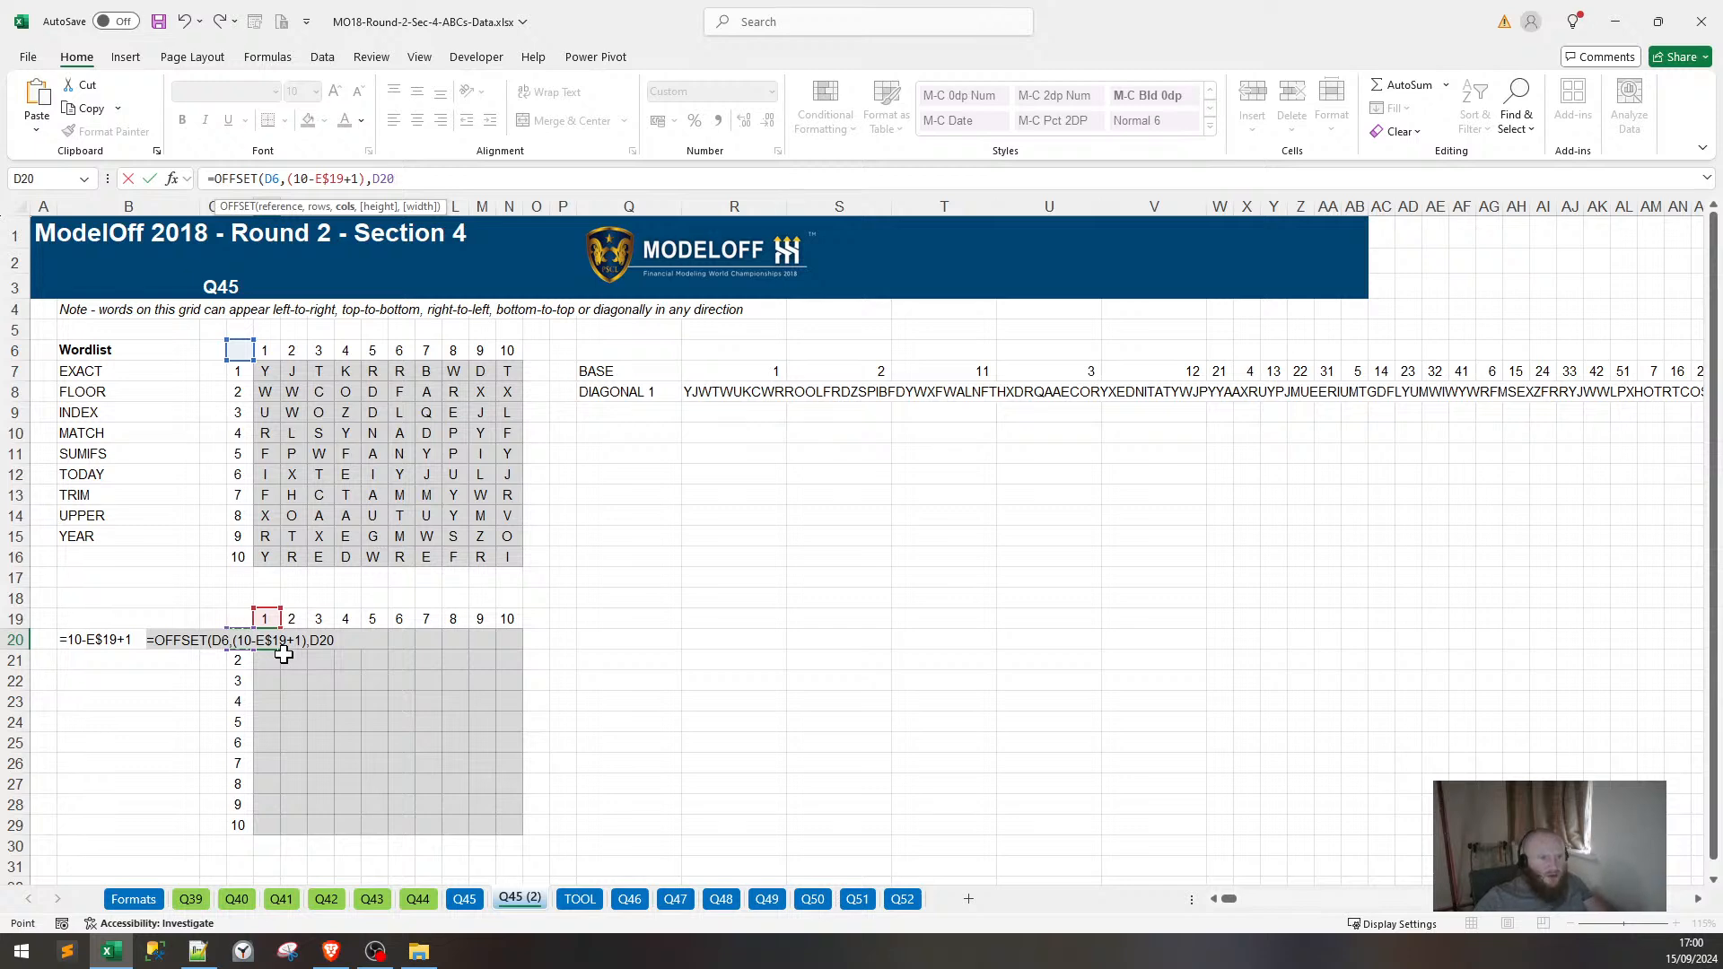
{"action": "key", "text": "F4"}
{"action": "key", "text": "F4"}
{"action": "type", "text": ")"}
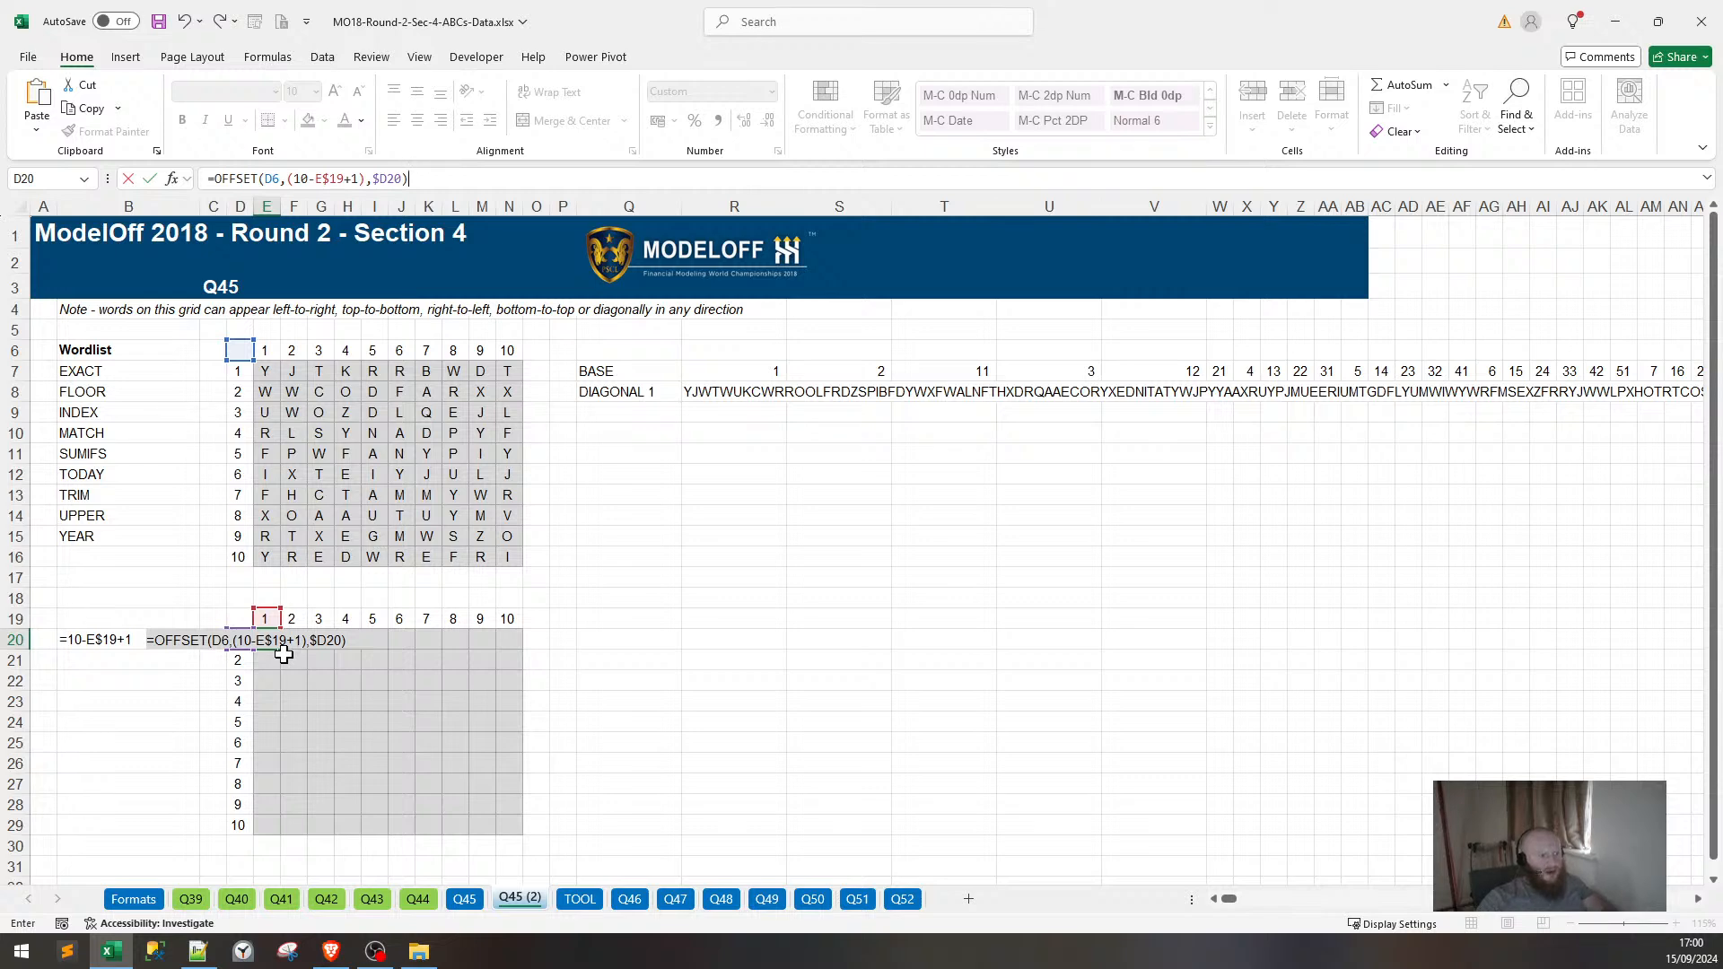
{"action": "key", "text": "Return"}
Fill the E20 OFFSET formula across row 20 to N20.
{"action": "key", "text": "Up"}
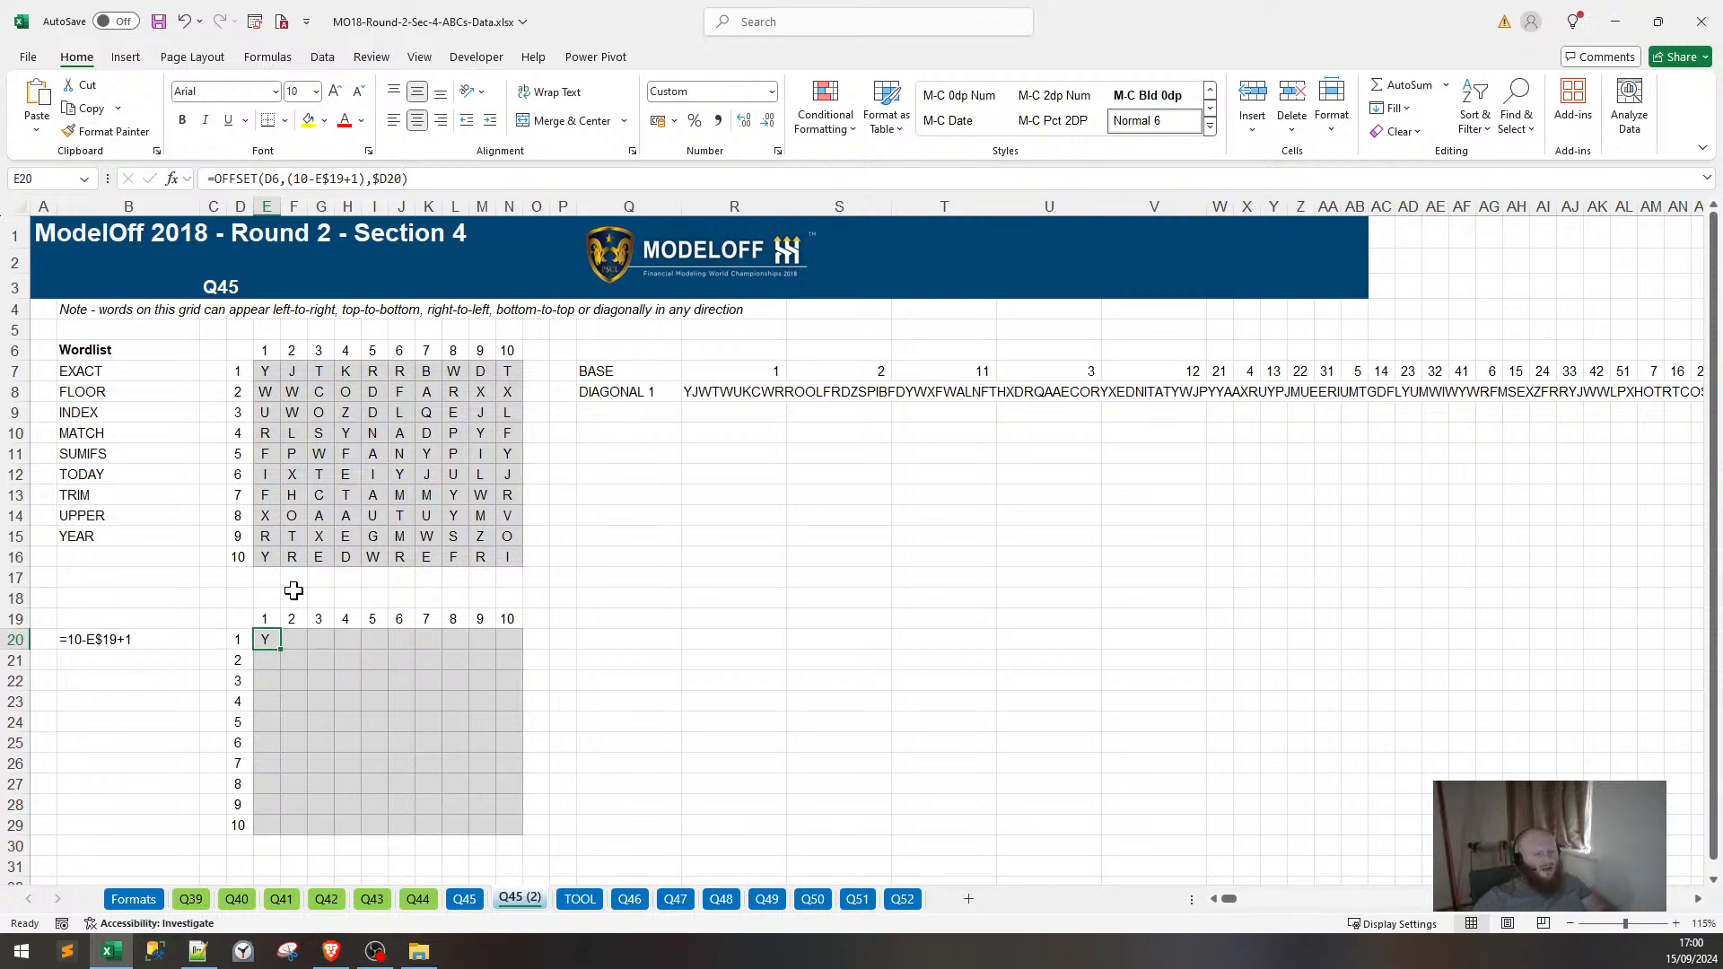
{"action": "left_click_drag", "start_coordinate": [280, 650], "coordinate": [520, 643]}
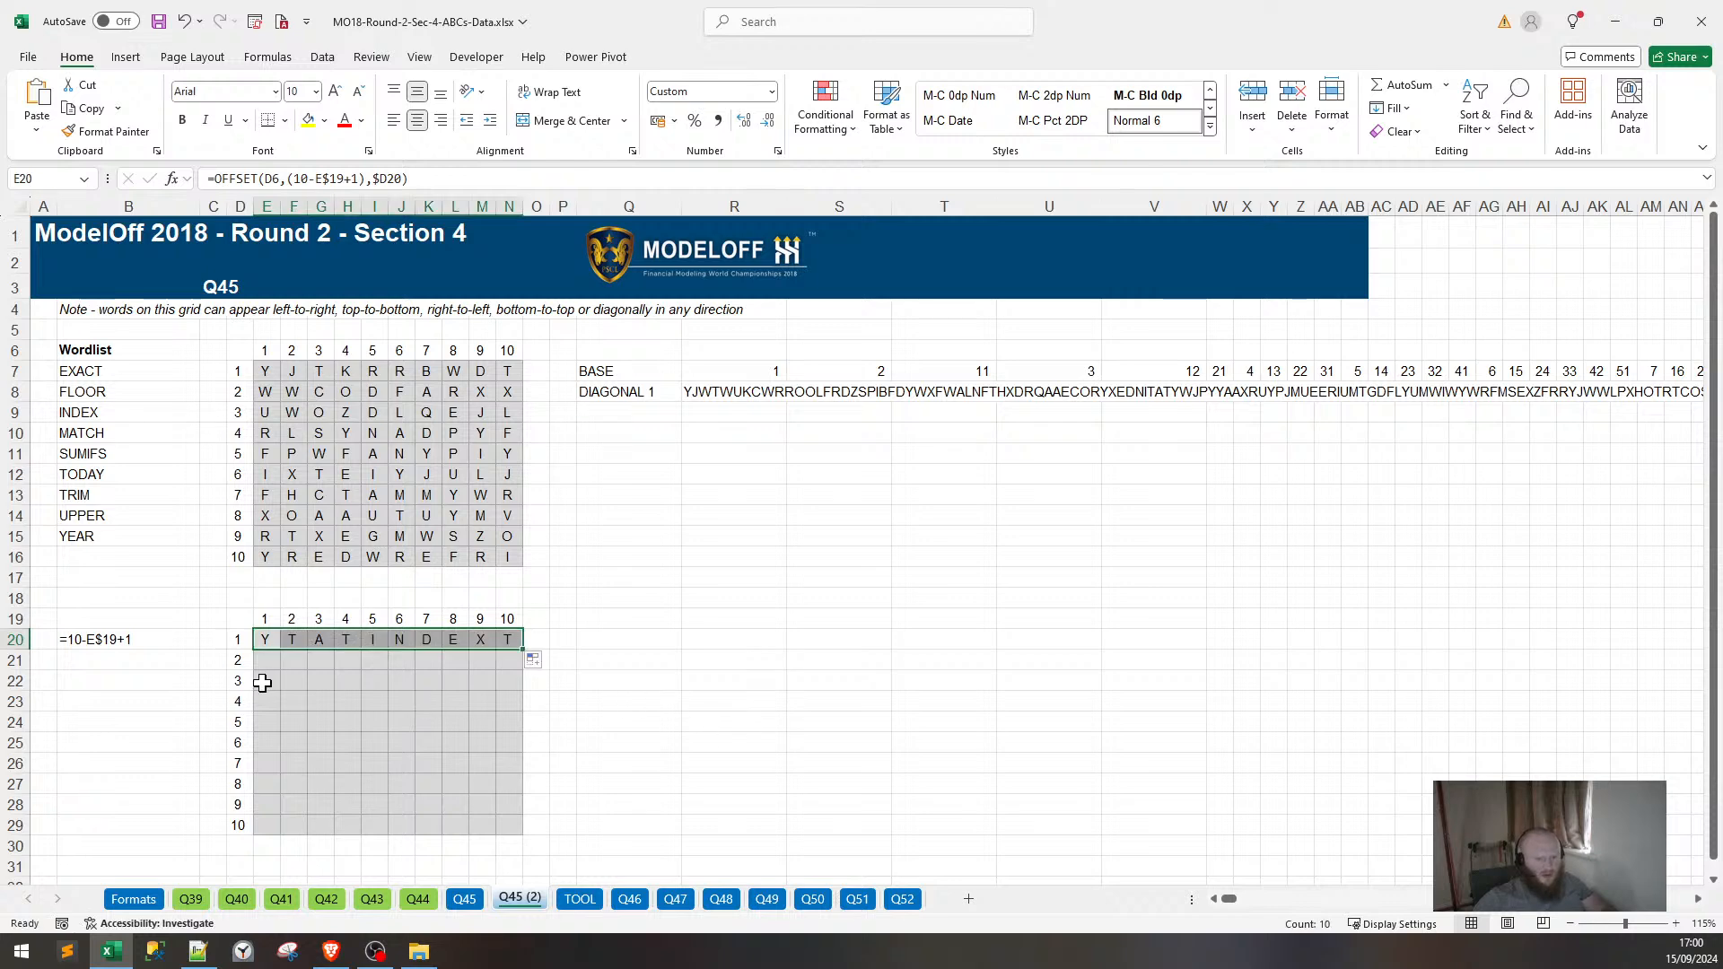
{"action": "left_click", "coordinate": [260, 638]}
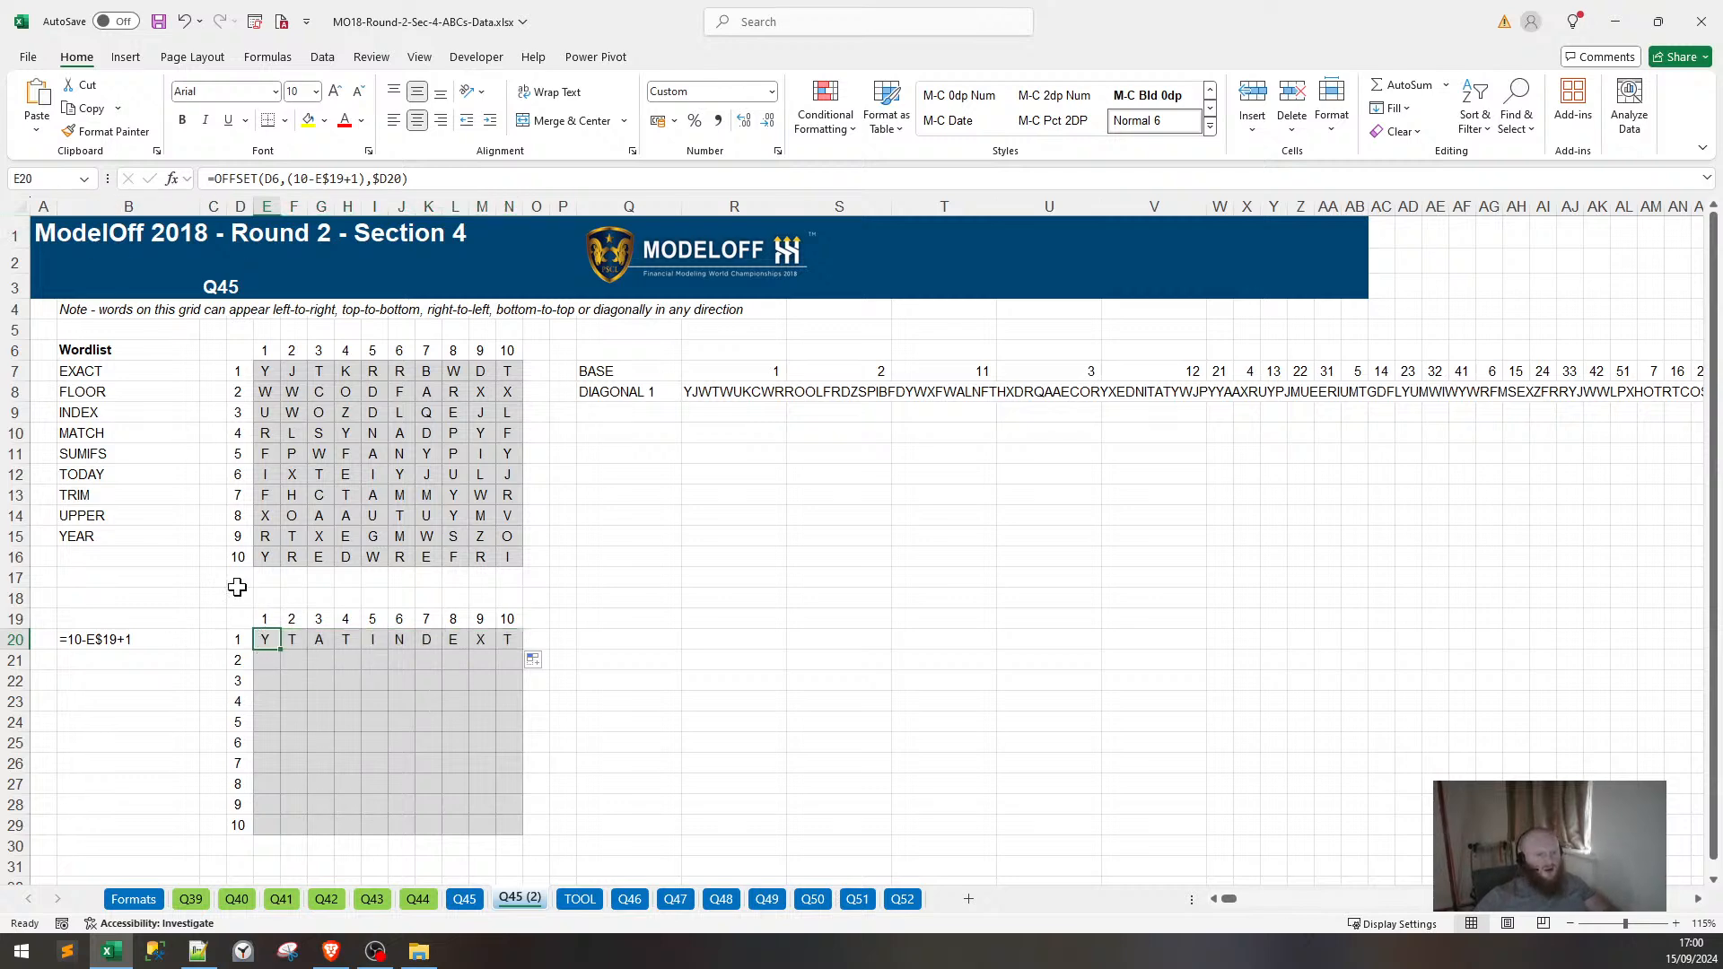
{"action": "key", "text": "F2"}
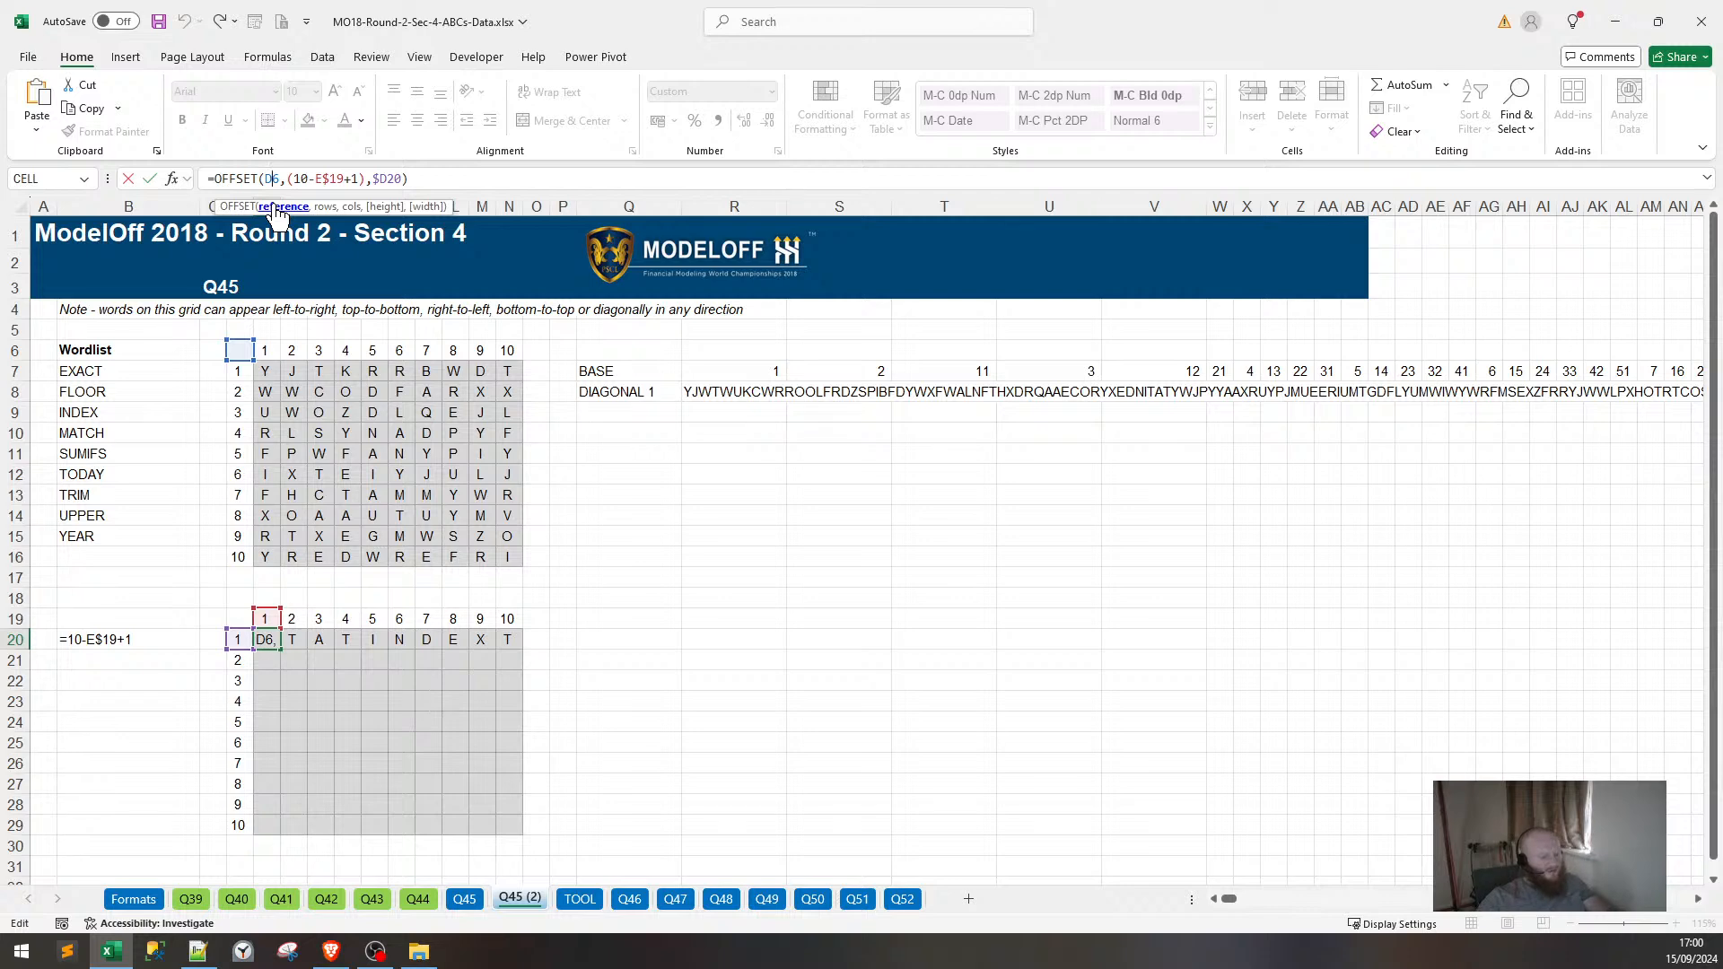
{"action": "key", "text": "Return"}
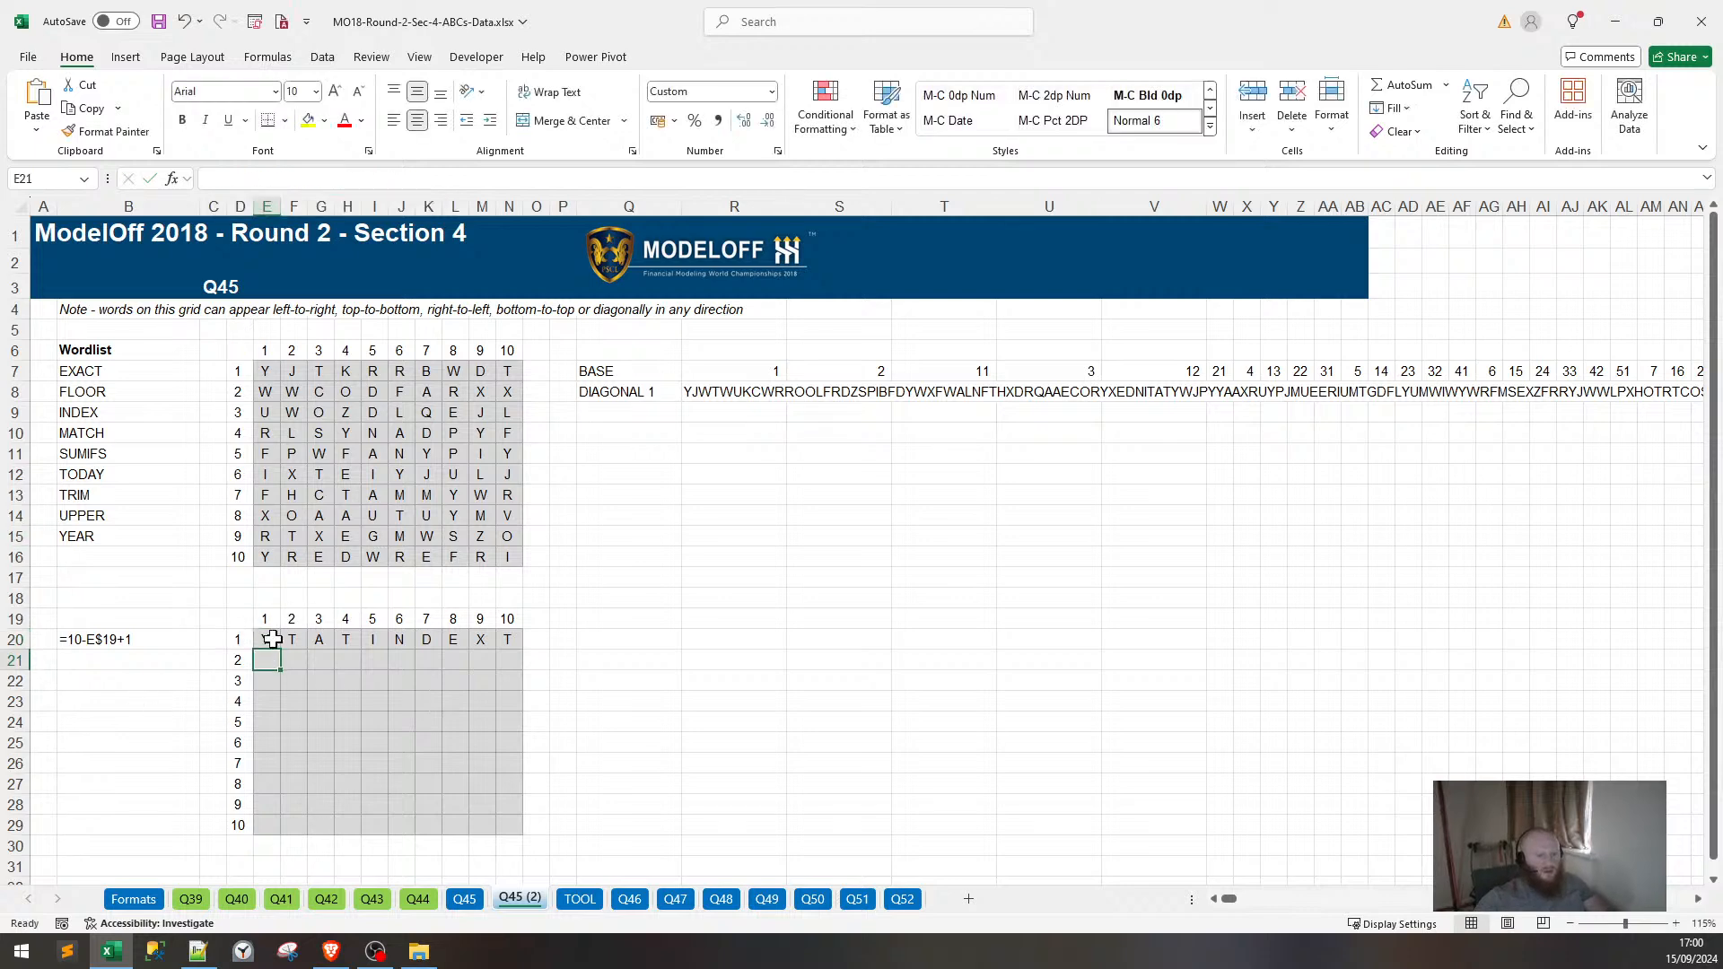
{"action": "left_click", "coordinate": [270, 643]}
Swap the OFFSET arguments in F20 to =OFFSET($D$6,$D20,(10-F$19+1)).
{"action": "left_click_drag", "start_coordinate": [276, 654], "coordinate": [521, 640]}
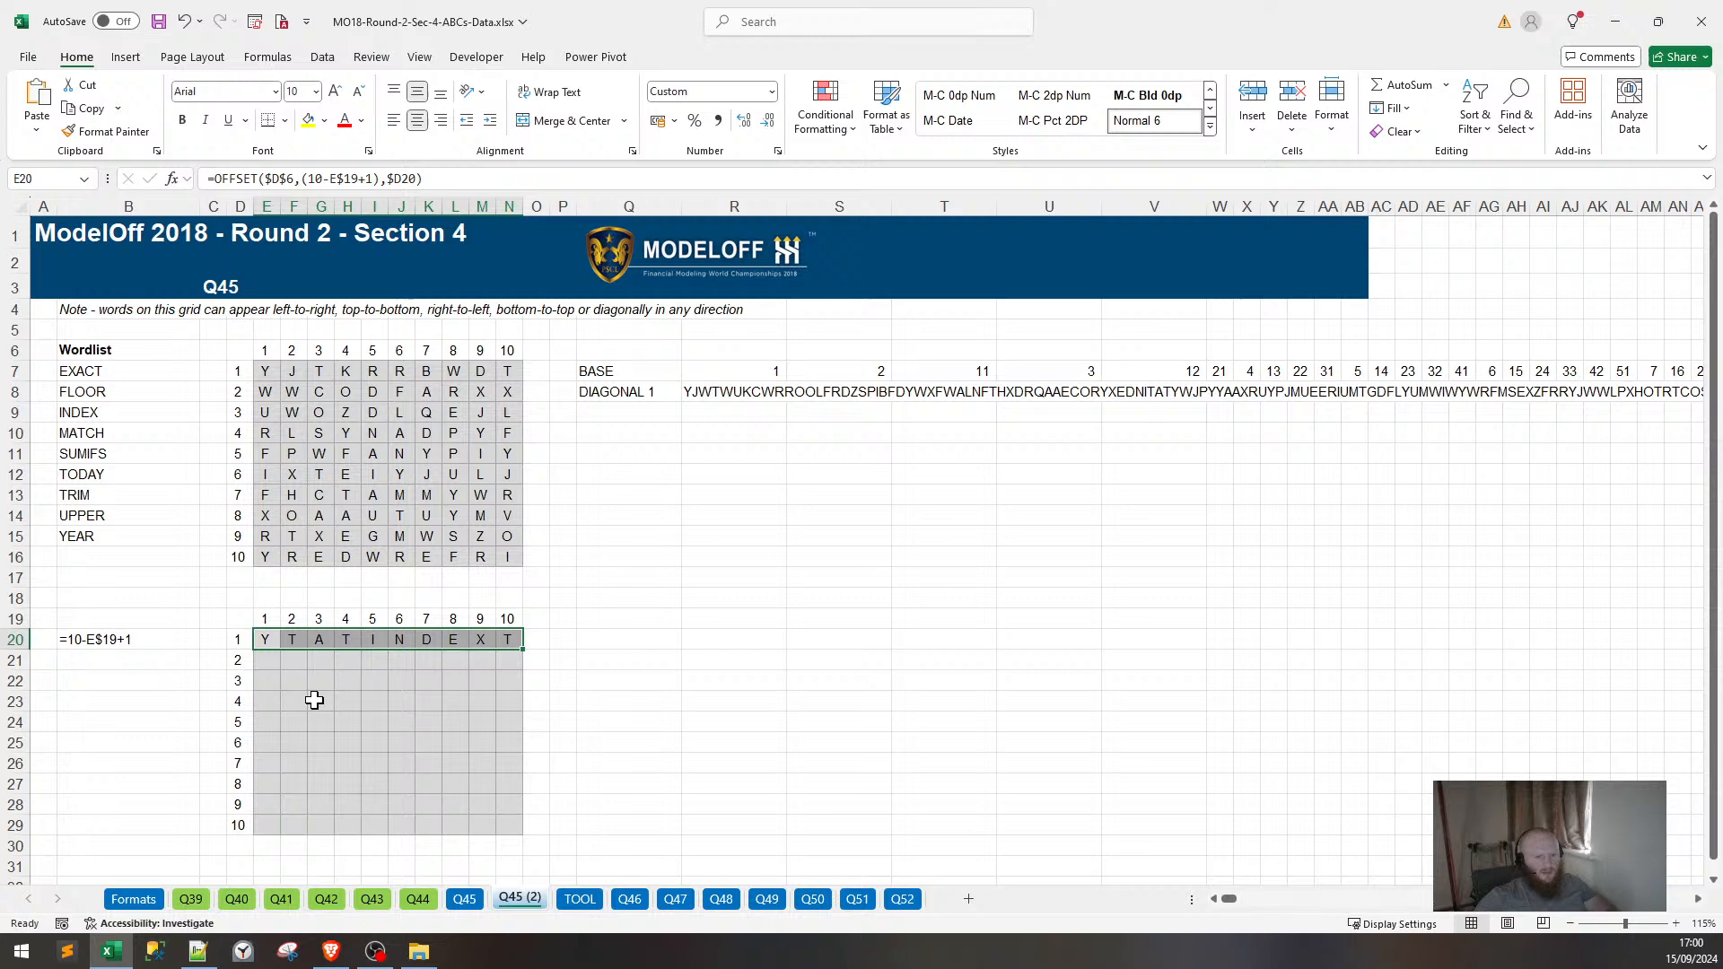
{"action": "left_click", "coordinate": [292, 643]}
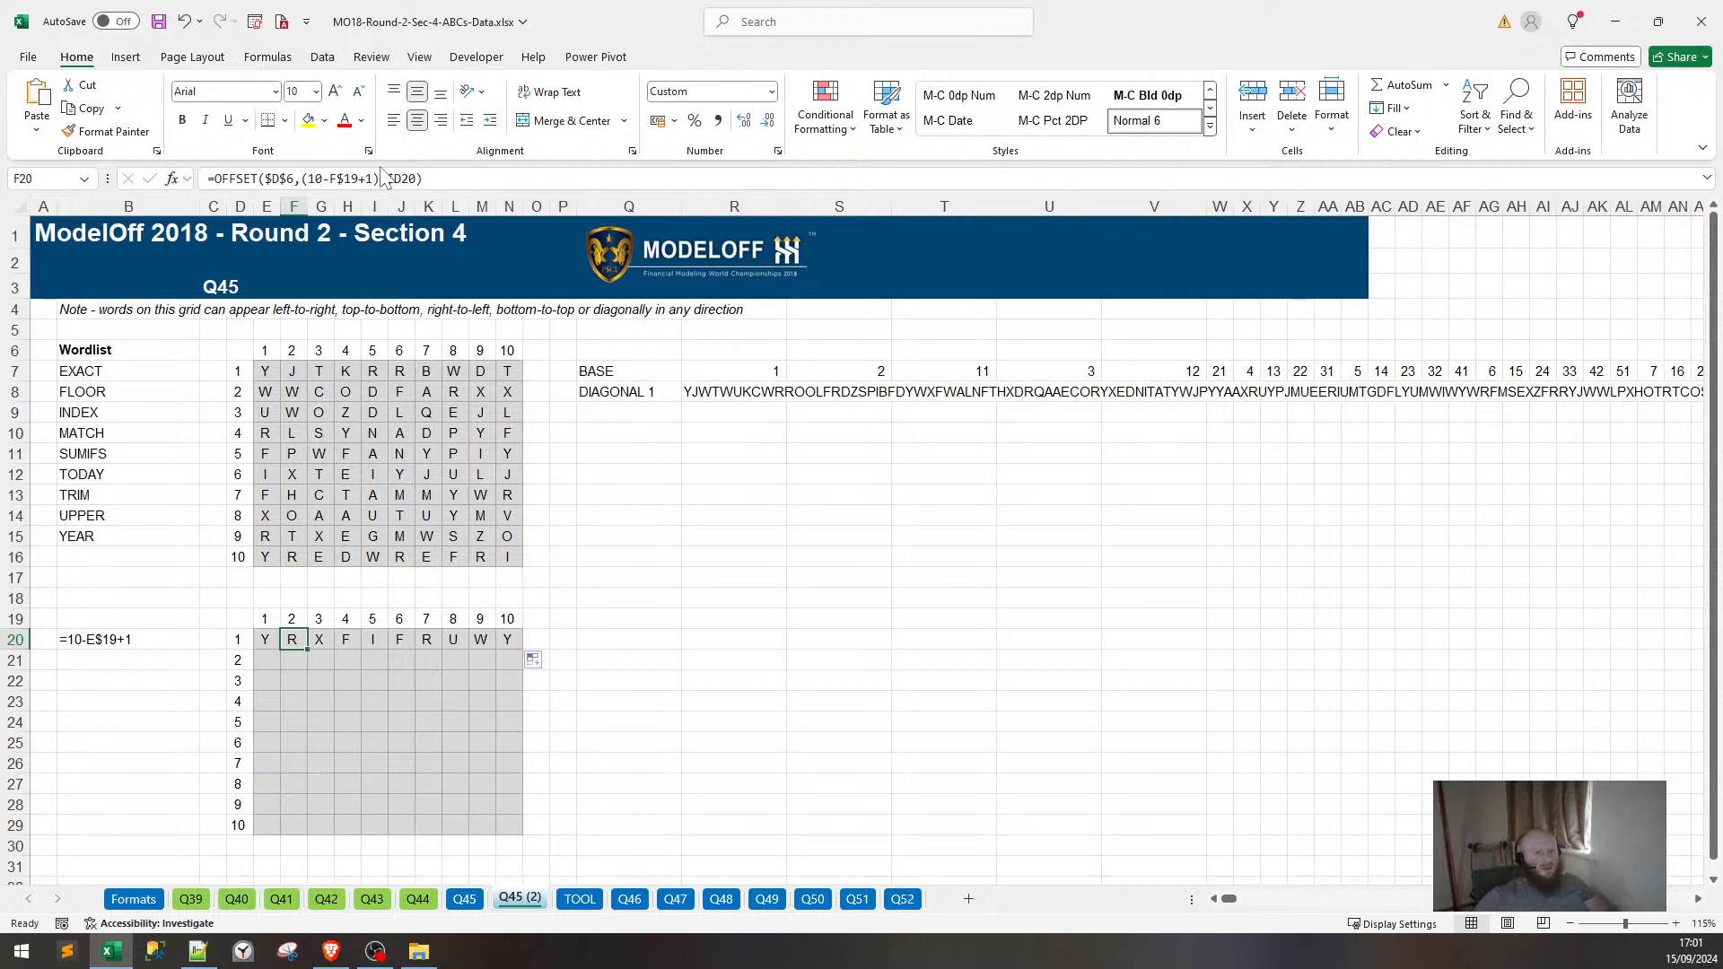
{"action": "left_click_drag", "start_coordinate": [379, 179], "coordinate": [307, 178]}
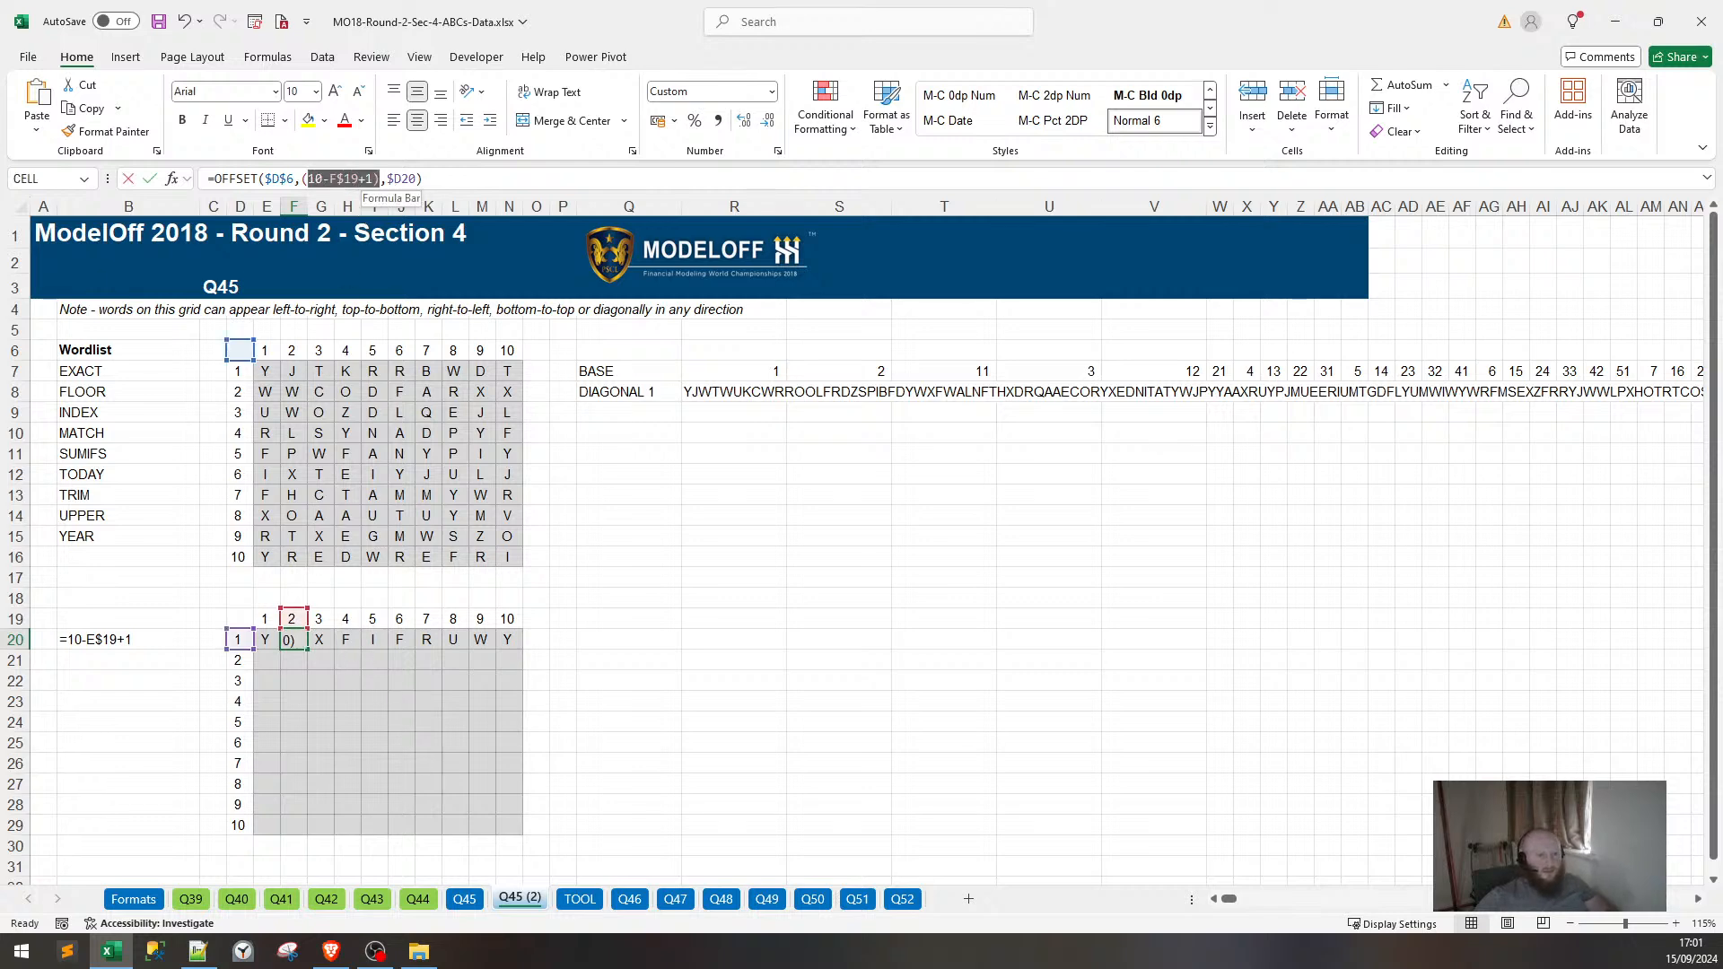
{"action": "key", "text": "ctrl+x"}
{"action": "key", "text": "BackSpace"}
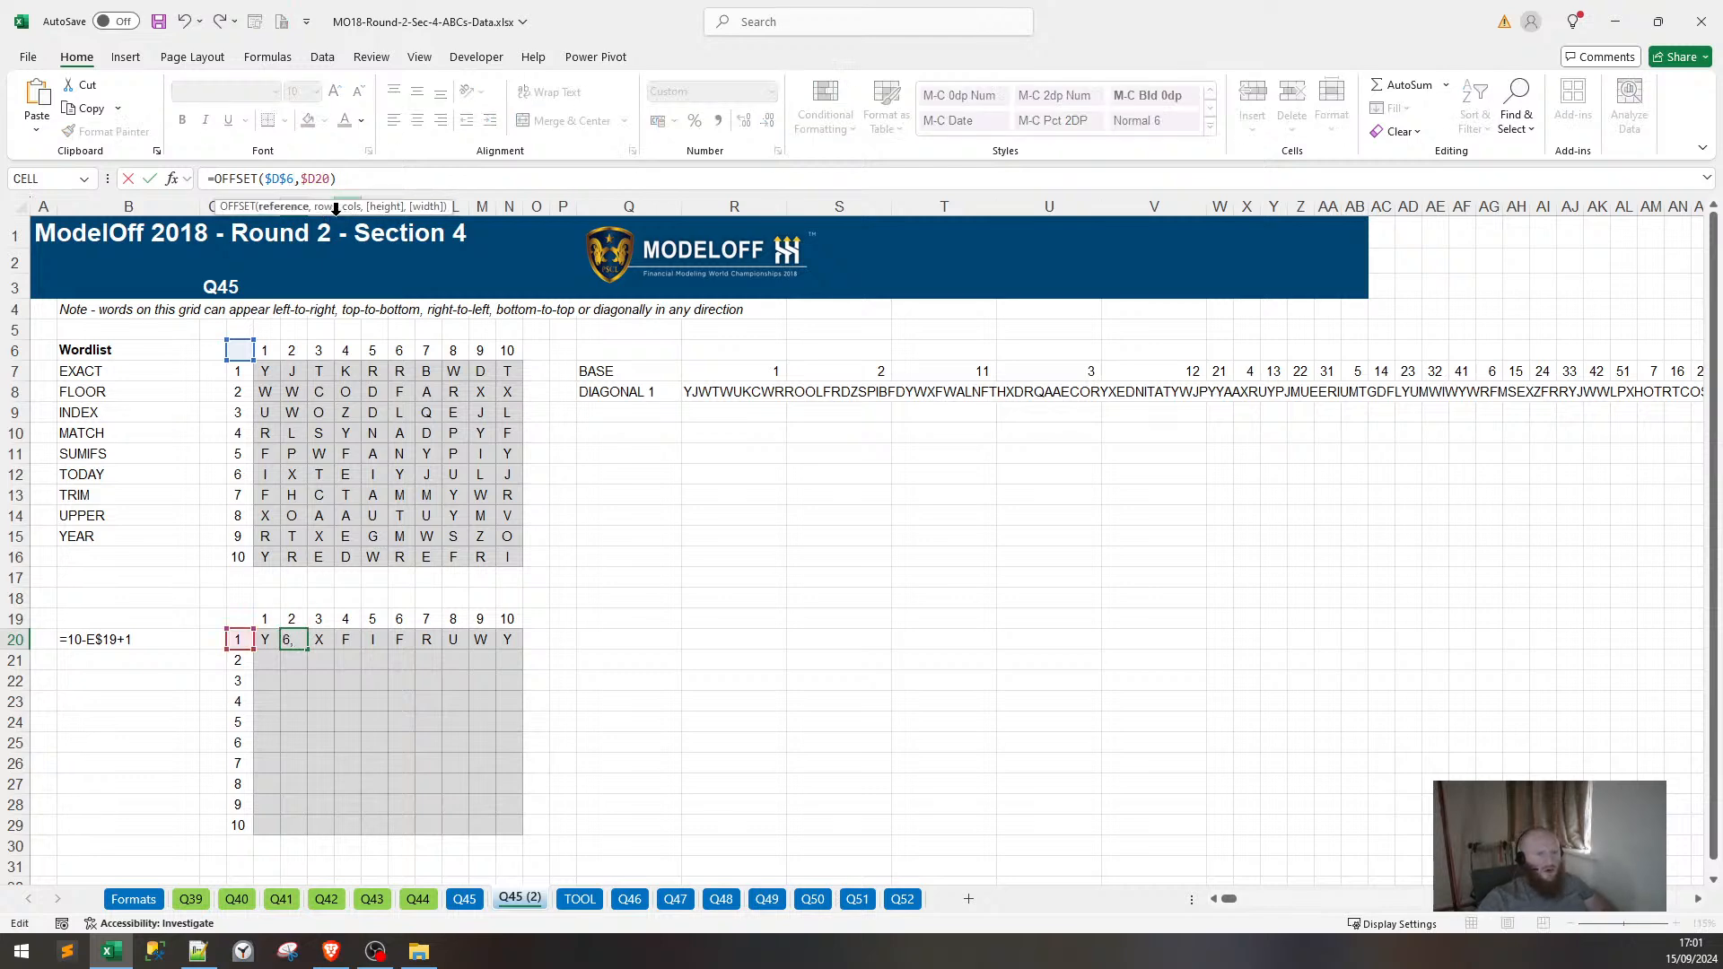
{"action": "key", "text": "End"}
{"action": "key", "text": "Left"}
{"action": "type", "text": ","}
{"action": "key", "text": "ctrl+v"}
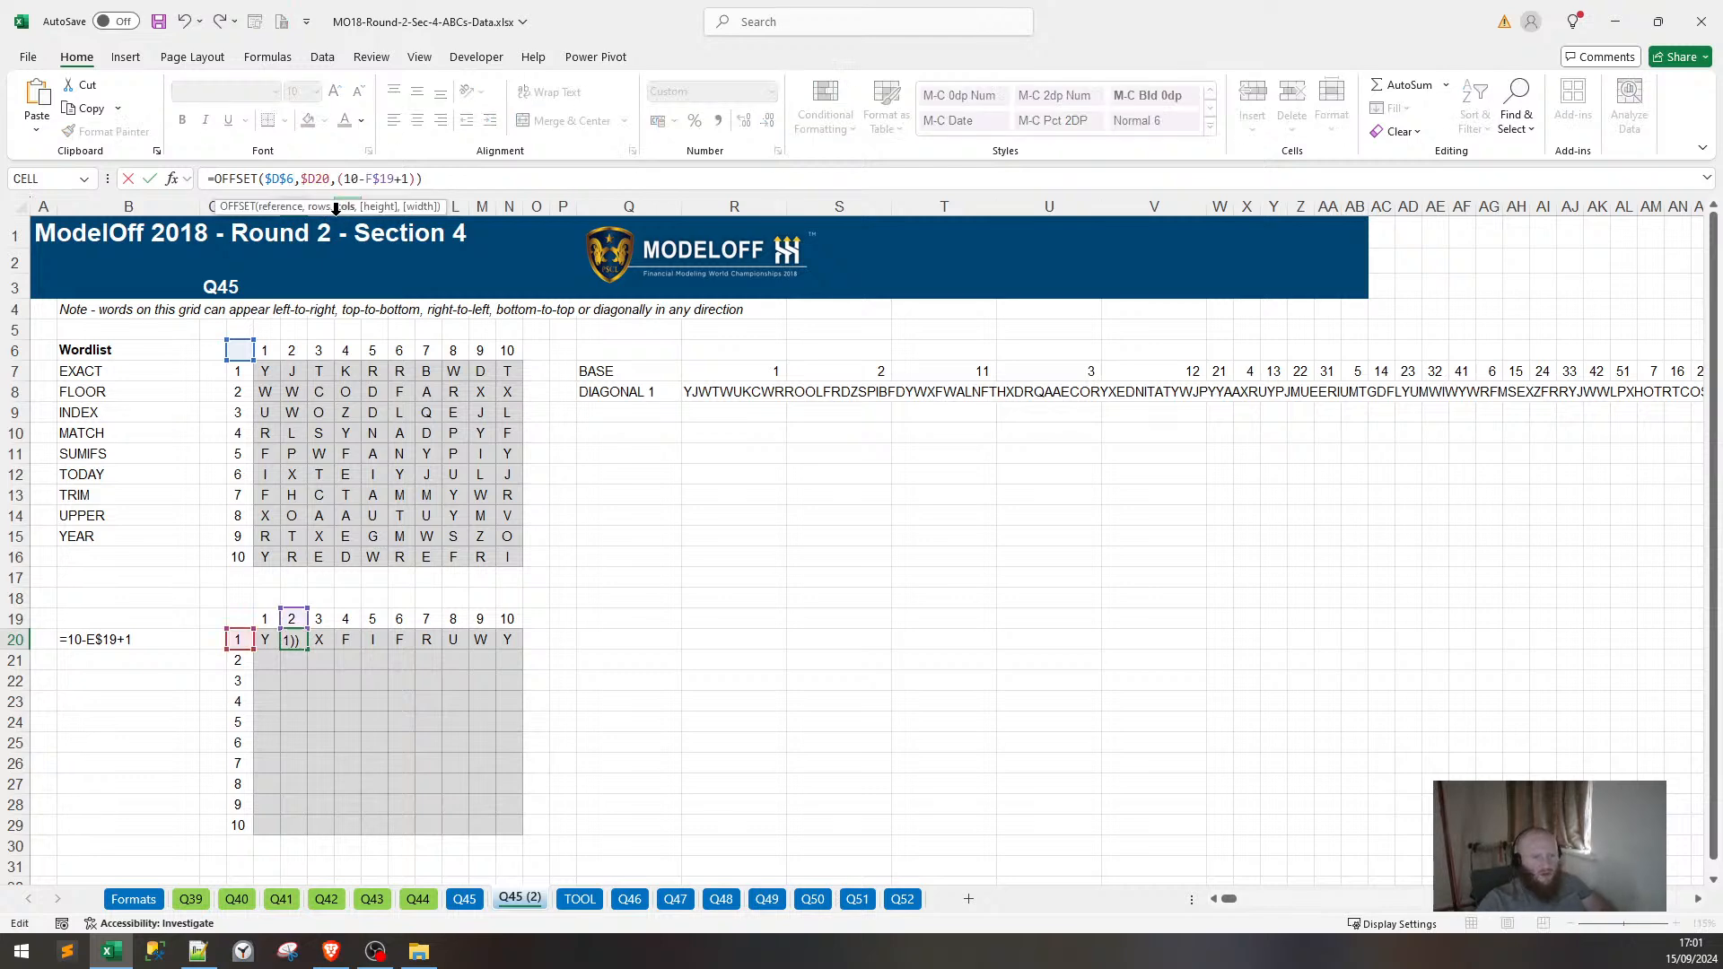
{"action": "key", "text": "Return"}
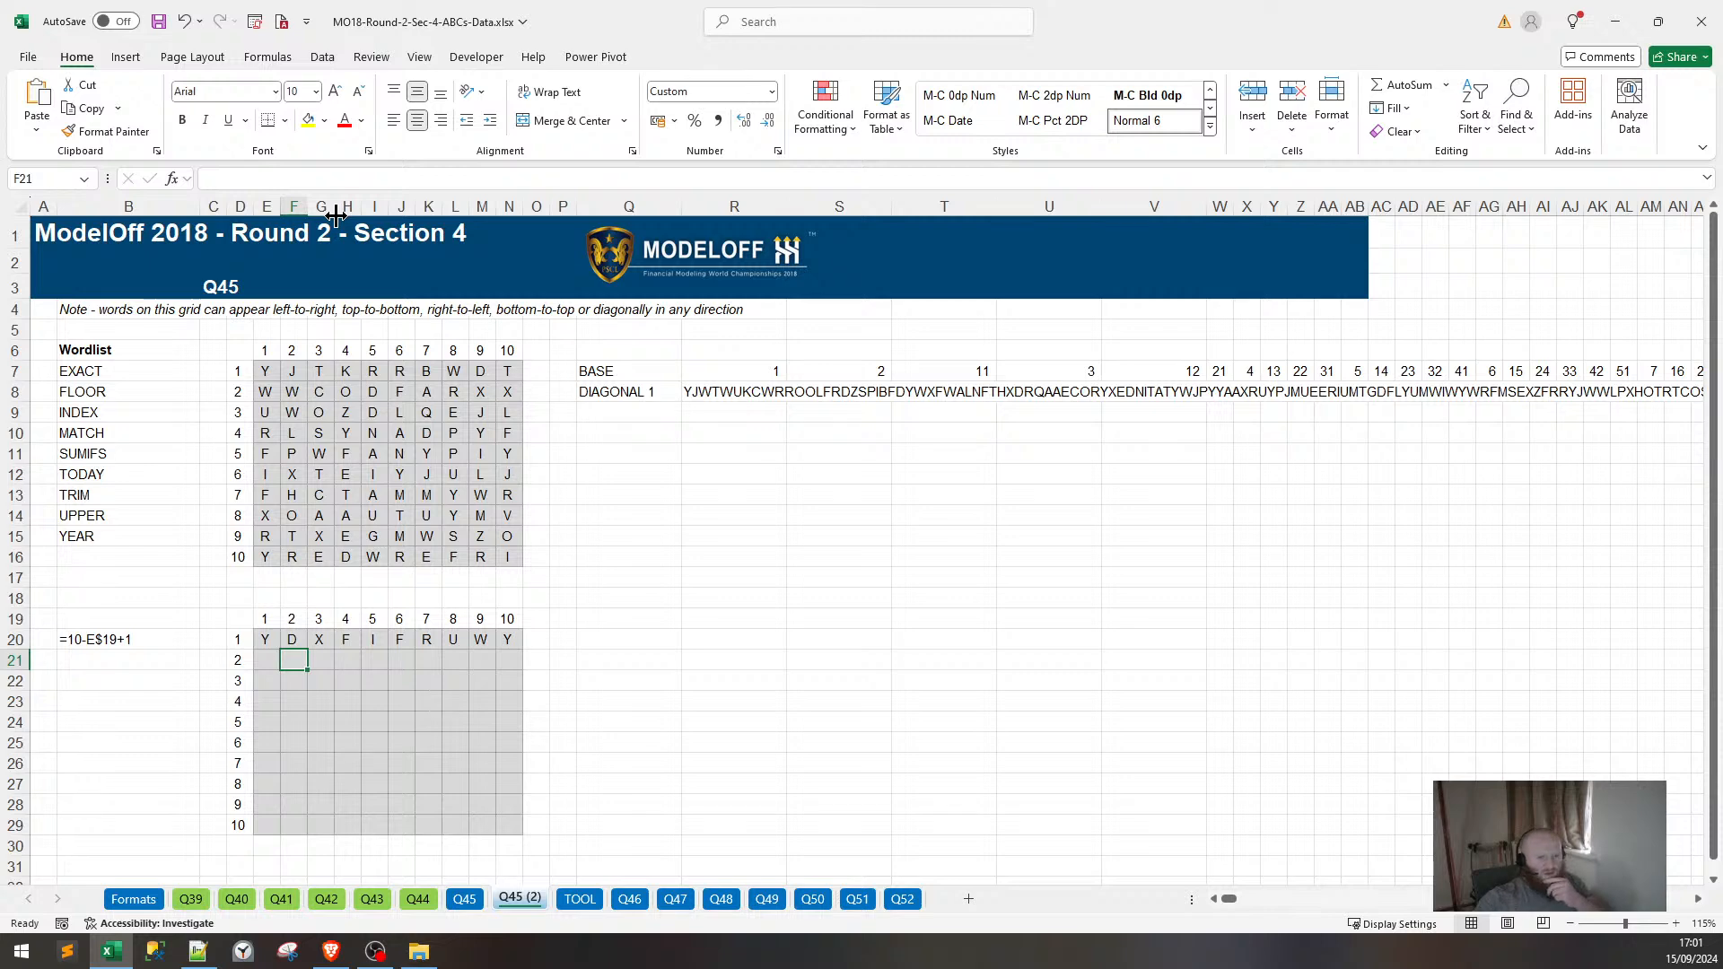
Fill the corrected formula back to E20, across to N20, and down to row 29.
{"action": "left_click", "coordinate": [295, 637]}
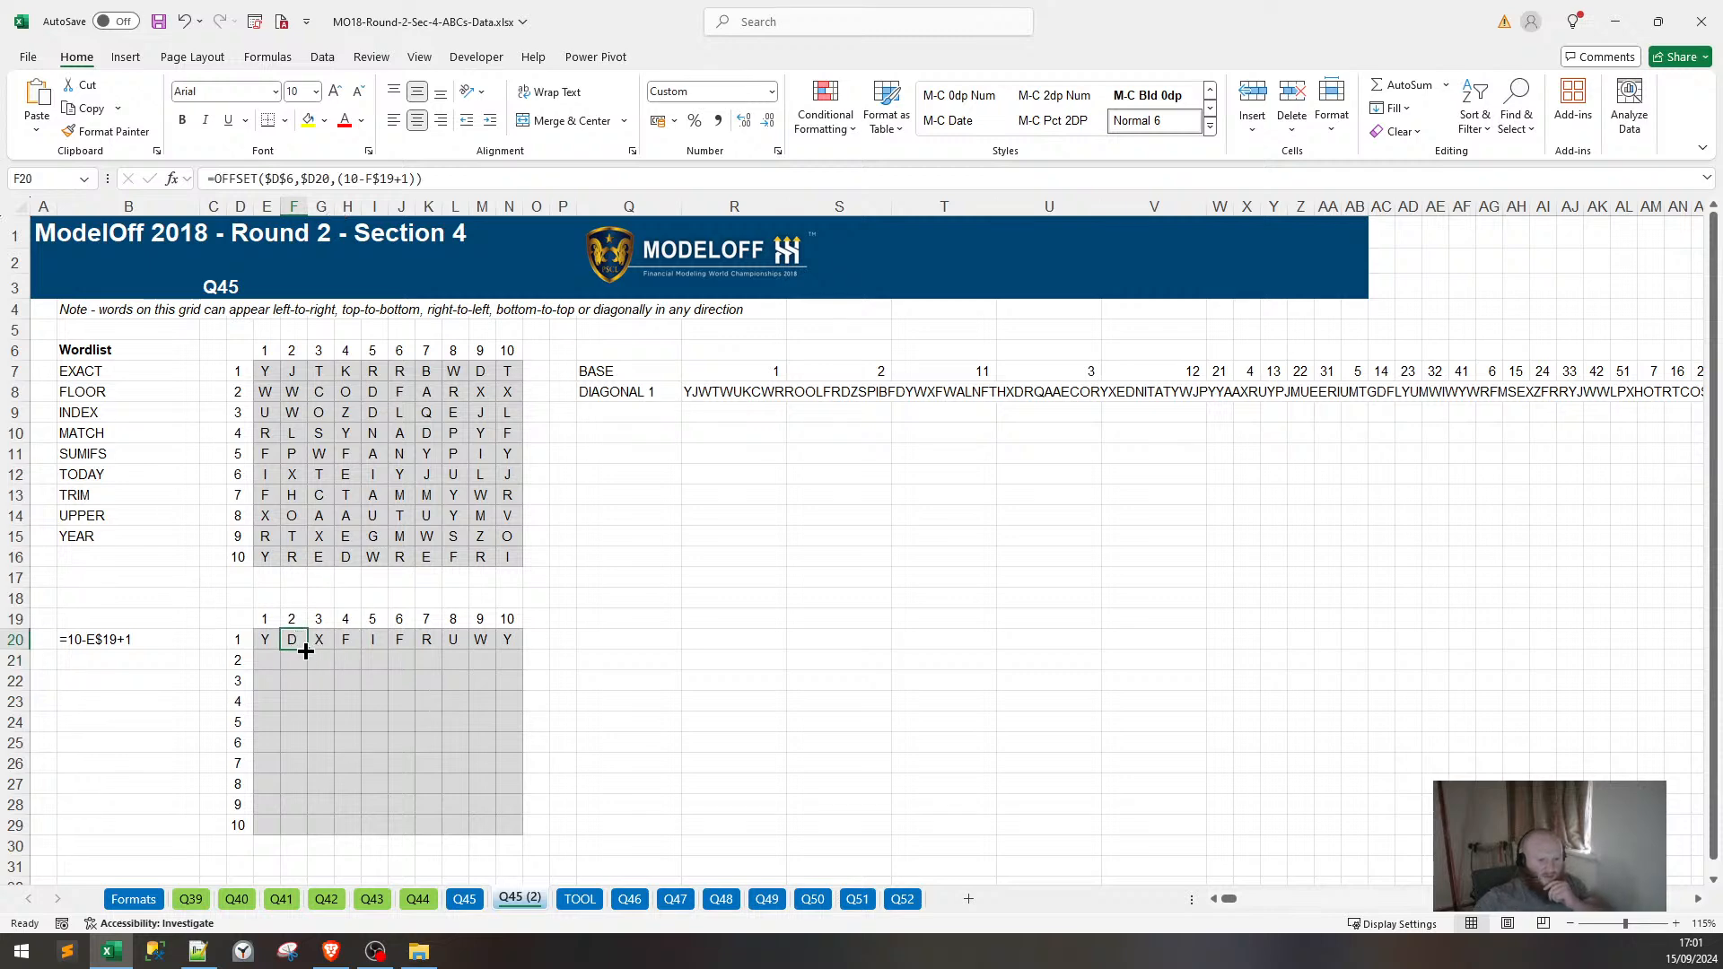
{"action": "left_click_drag", "start_coordinate": [306, 651], "coordinate": [511, 632]}
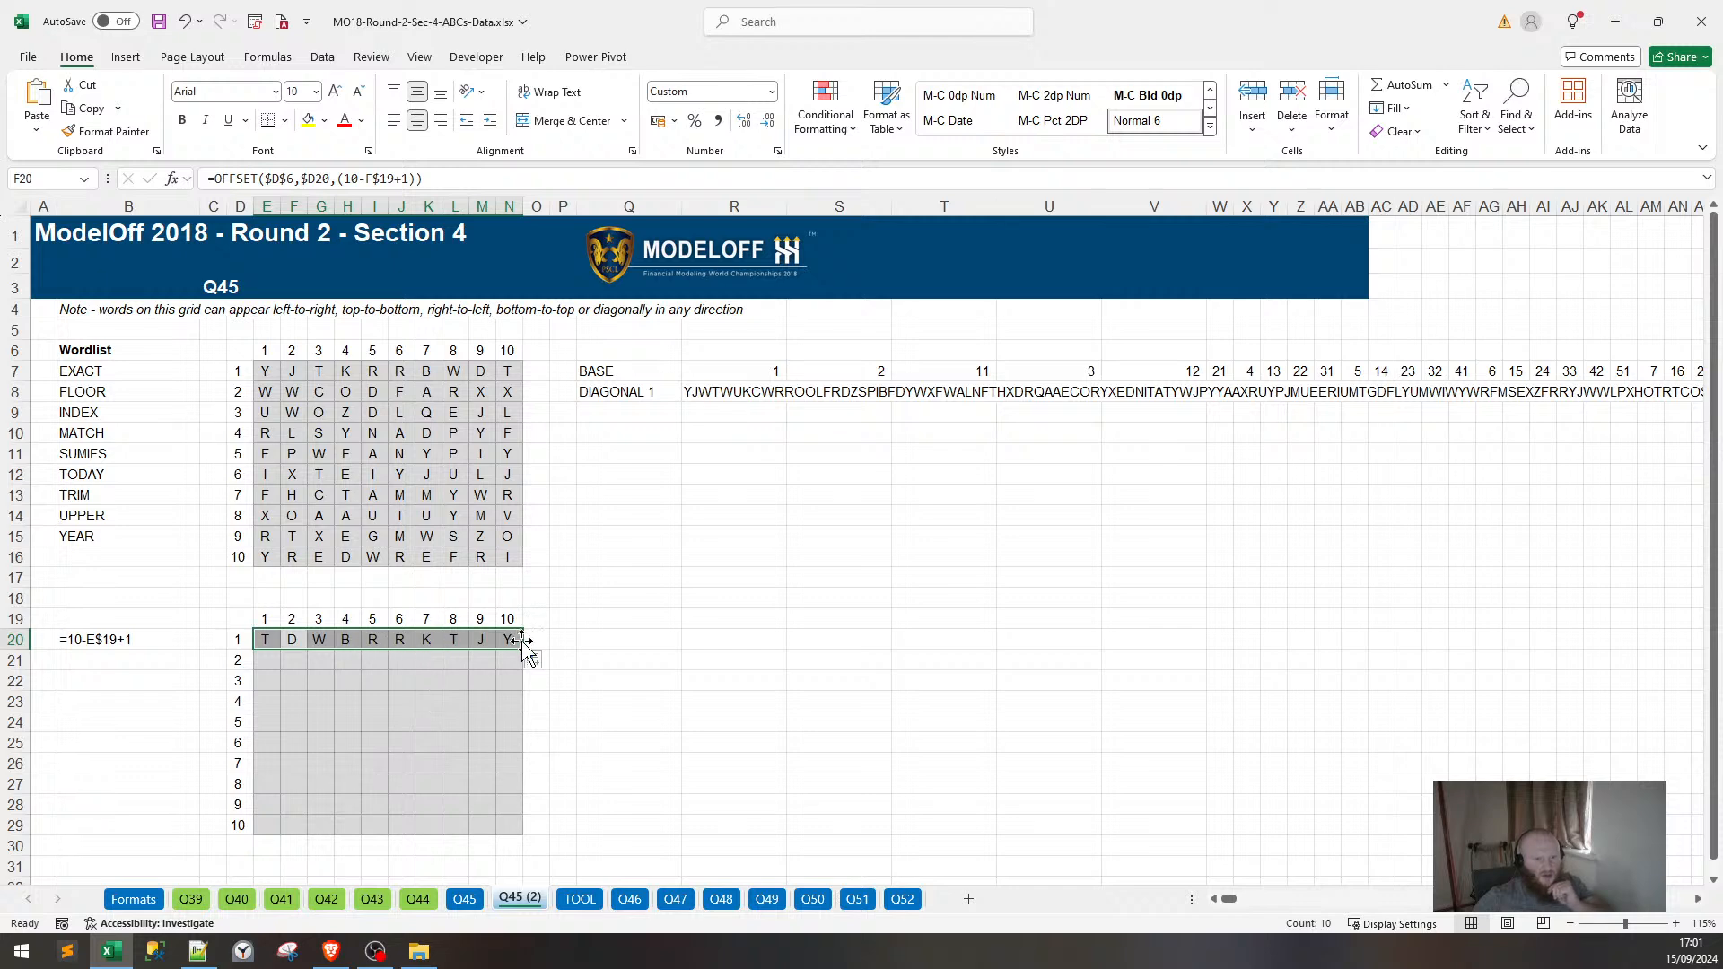
{"action": "left_click_drag", "start_coordinate": [525, 646], "coordinate": [517, 827]}
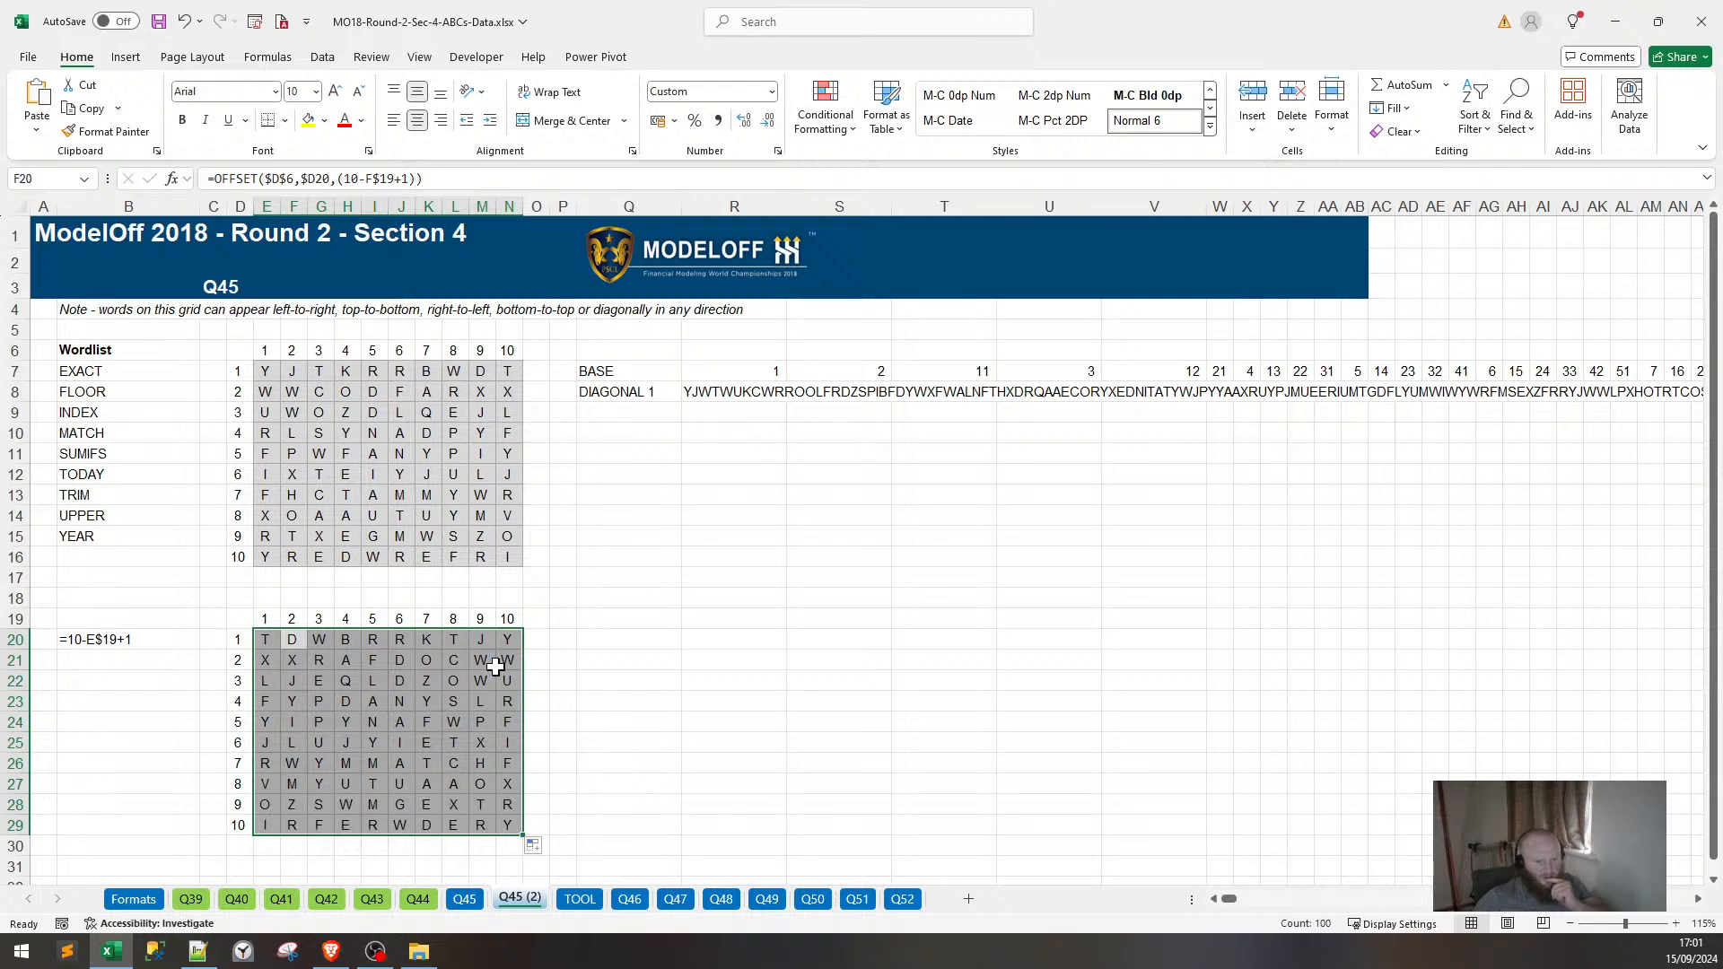
{"action": "left_click", "coordinate": [515, 825]}
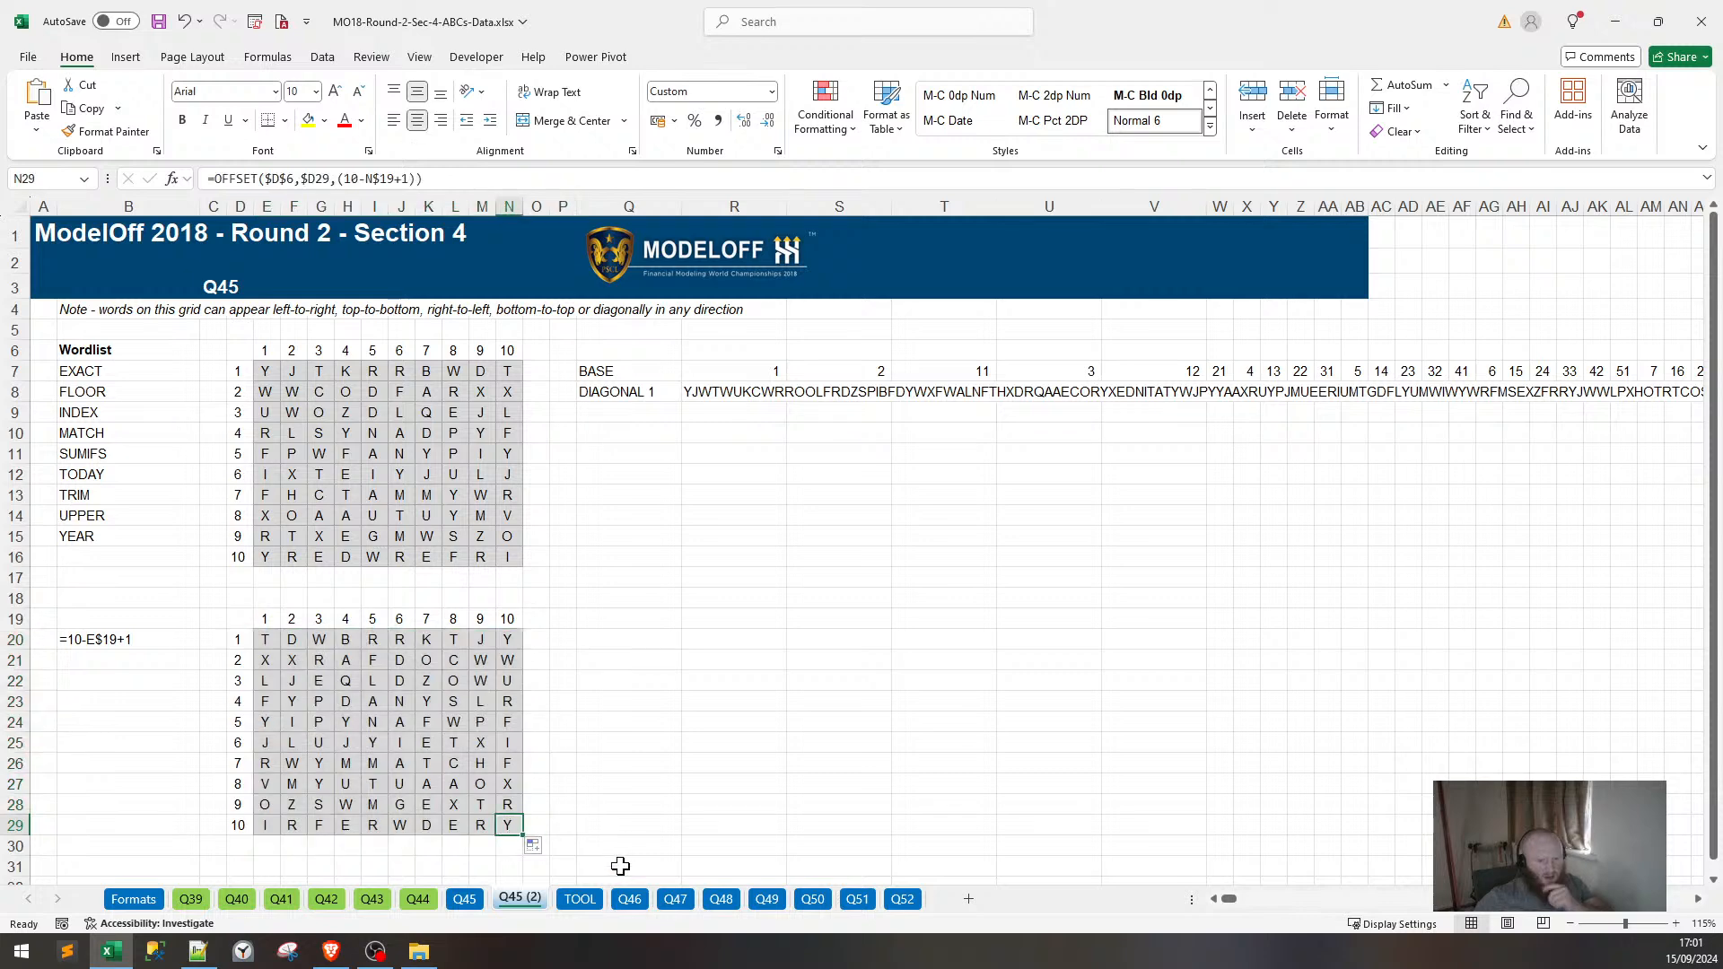
{"action": "key", "text": "Left"}
{"action": "key", "text": "Left"}
{"action": "key", "text": "Left"}
{"action": "key", "text": "Left"}
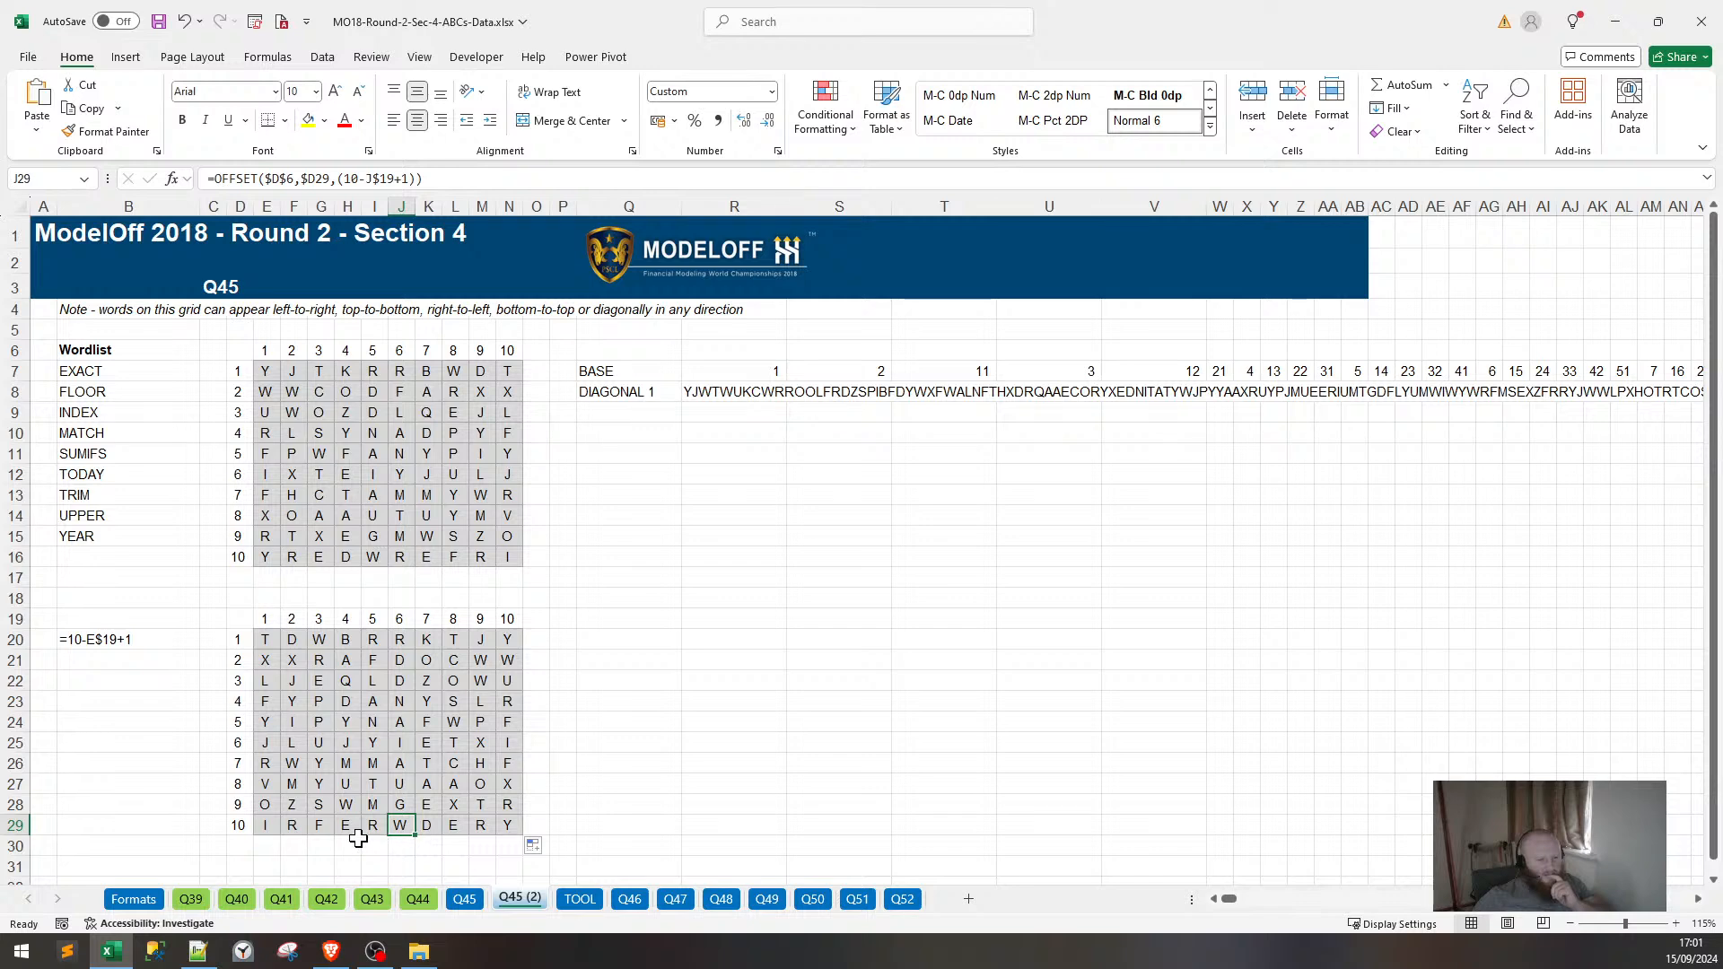
{"action": "left_click_drag", "start_coordinate": [370, 830], "coordinate": [286, 818]}
{"action": "left_click_drag", "start_coordinate": [1132, 617], "coordinate": [1109, 602]}
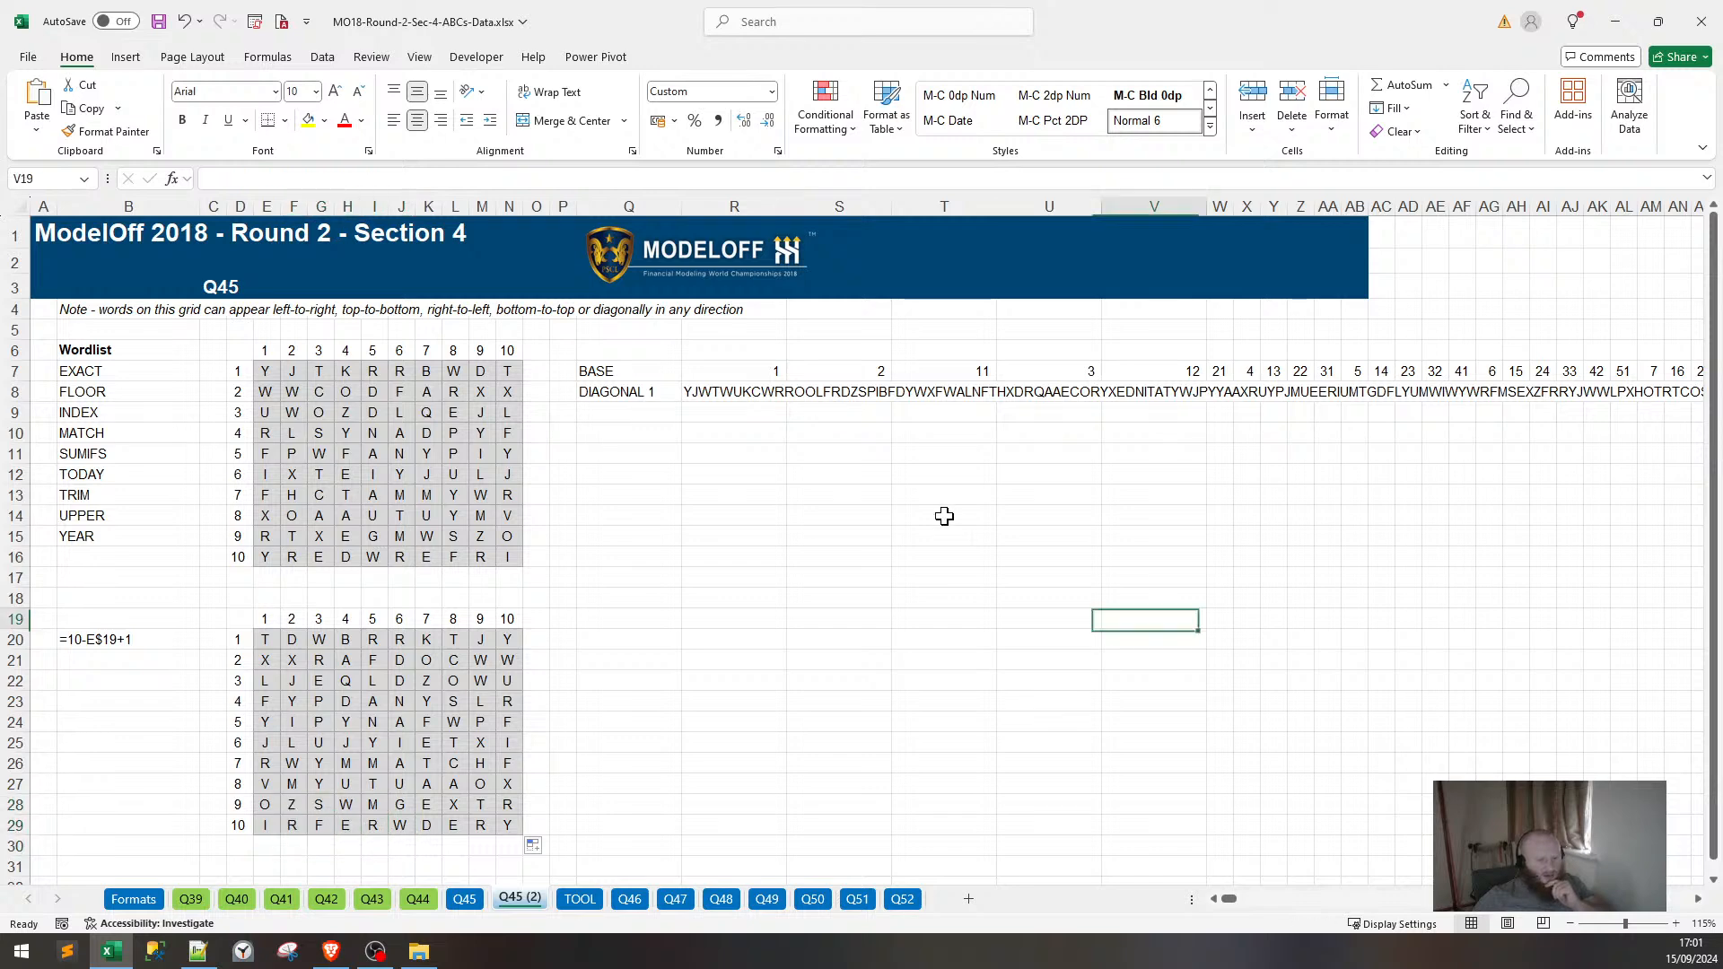
Label Q9 as DIAGONAL 2 beneath DIAGONAL 1.
{"action": "left_click", "coordinate": [626, 416]}
{"action": "type", "text": "DIAGONAL 2"}
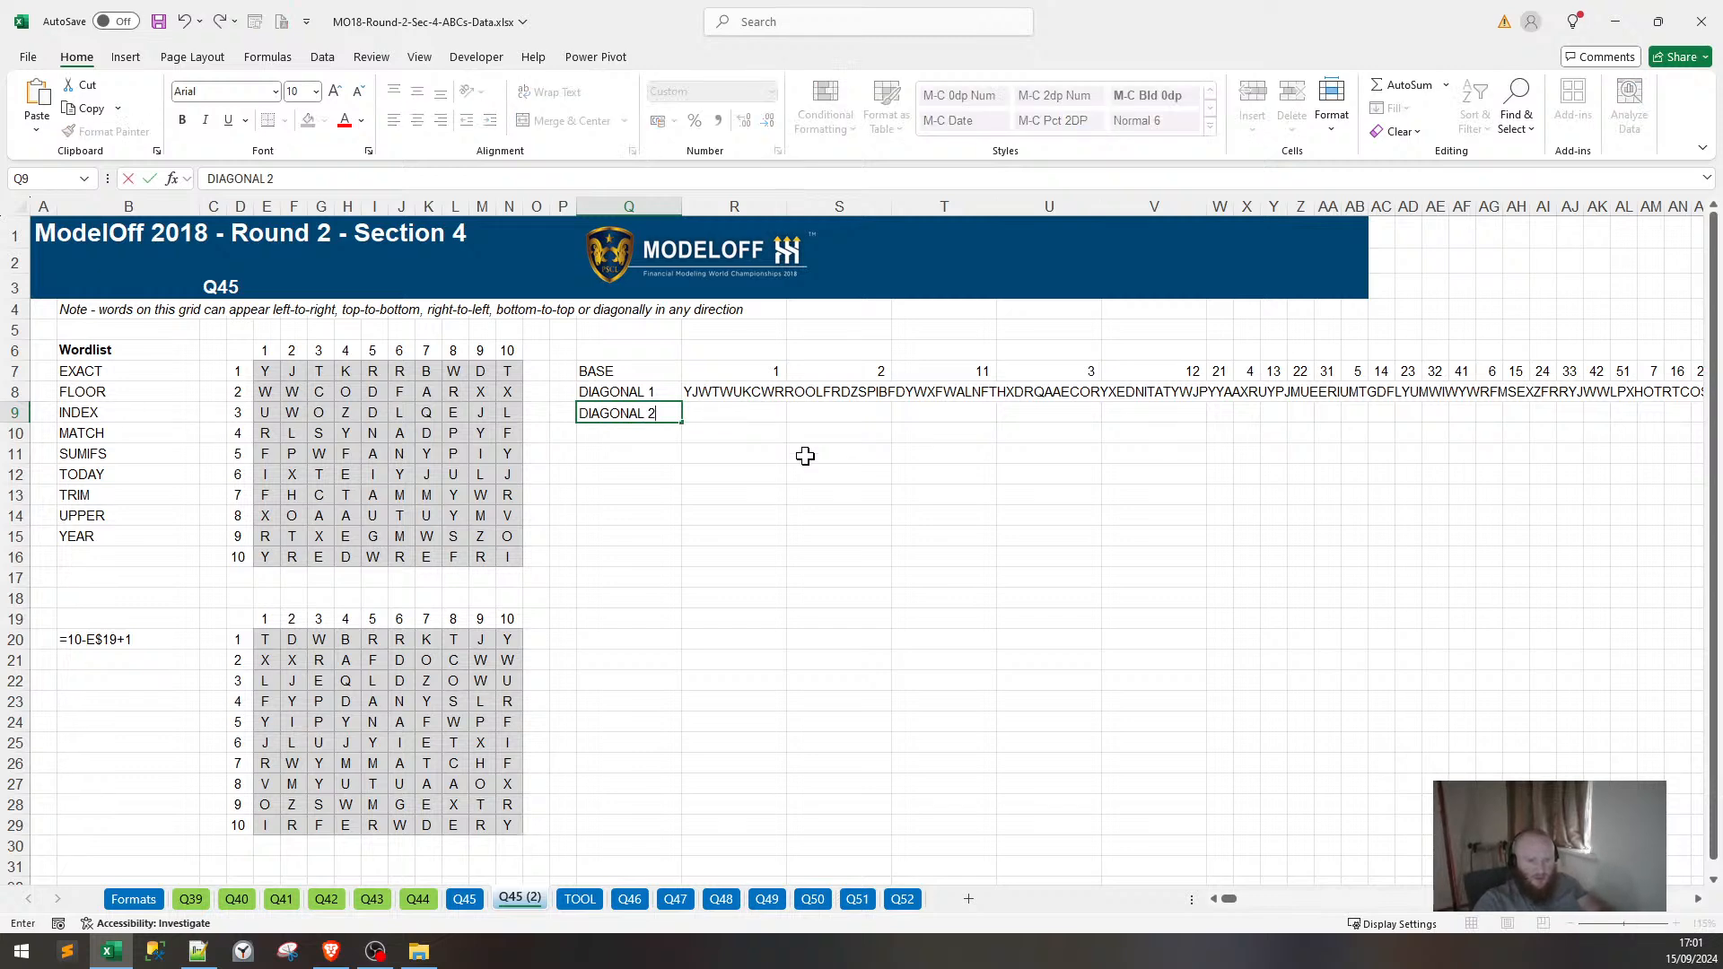
{"action": "key", "text": "Return"}
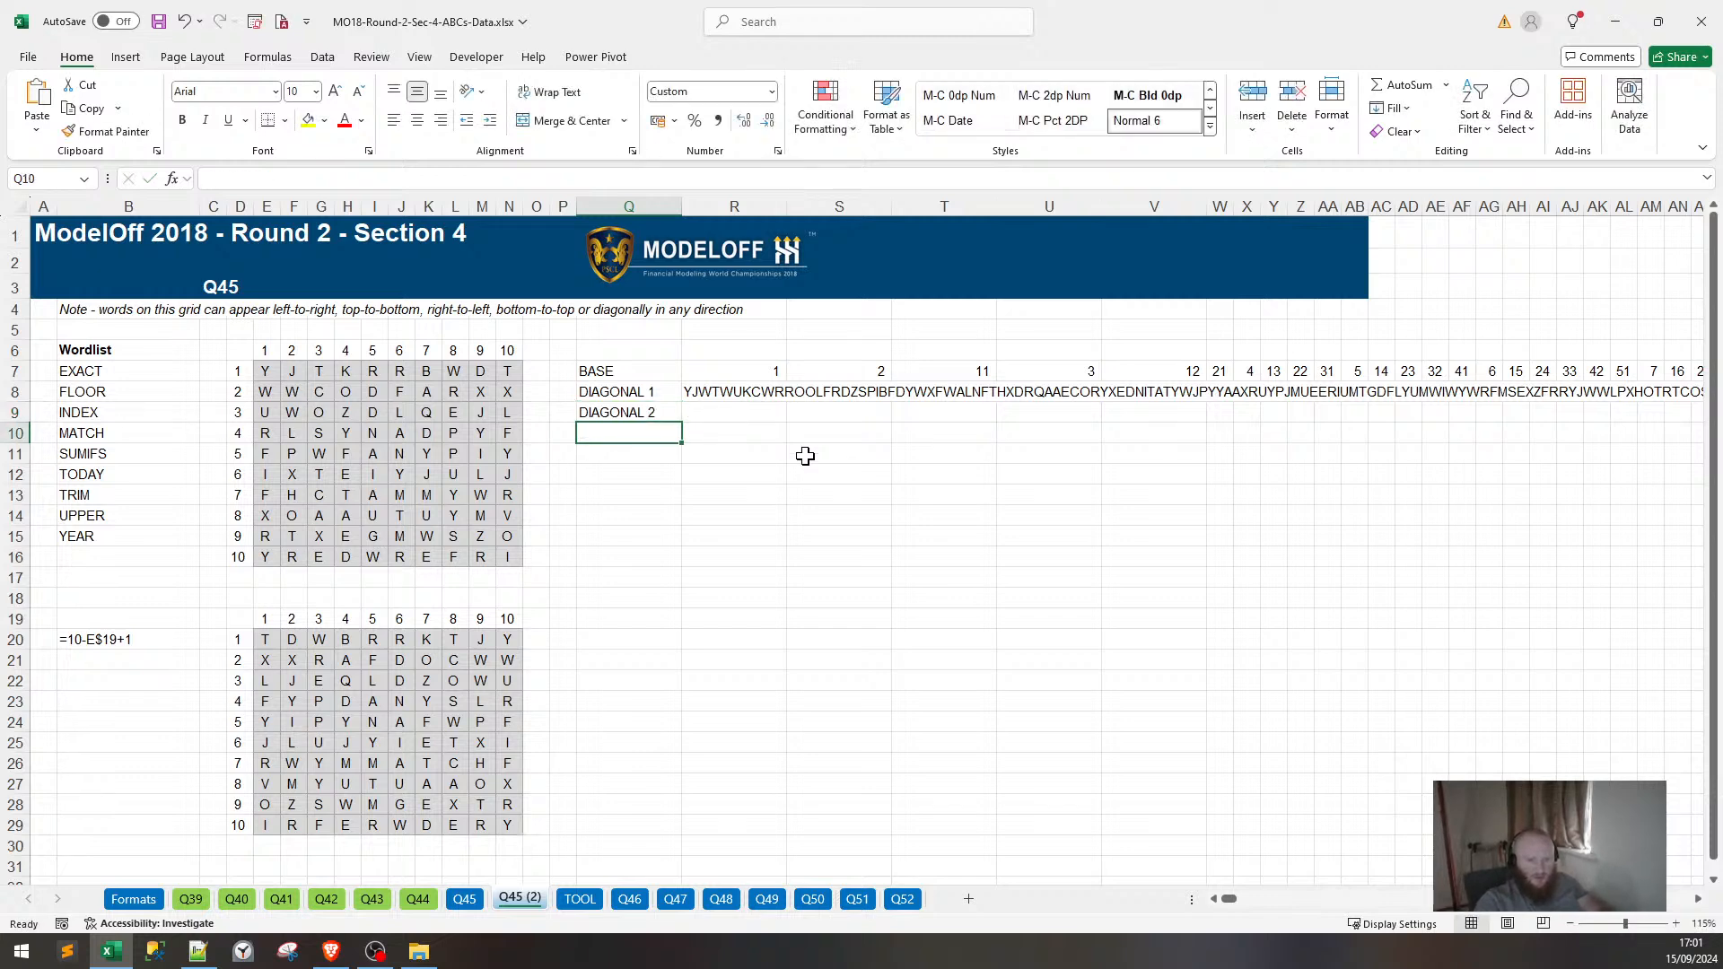
{"action": "key", "text": "Right"}
{"action": "key", "text": "Up"}
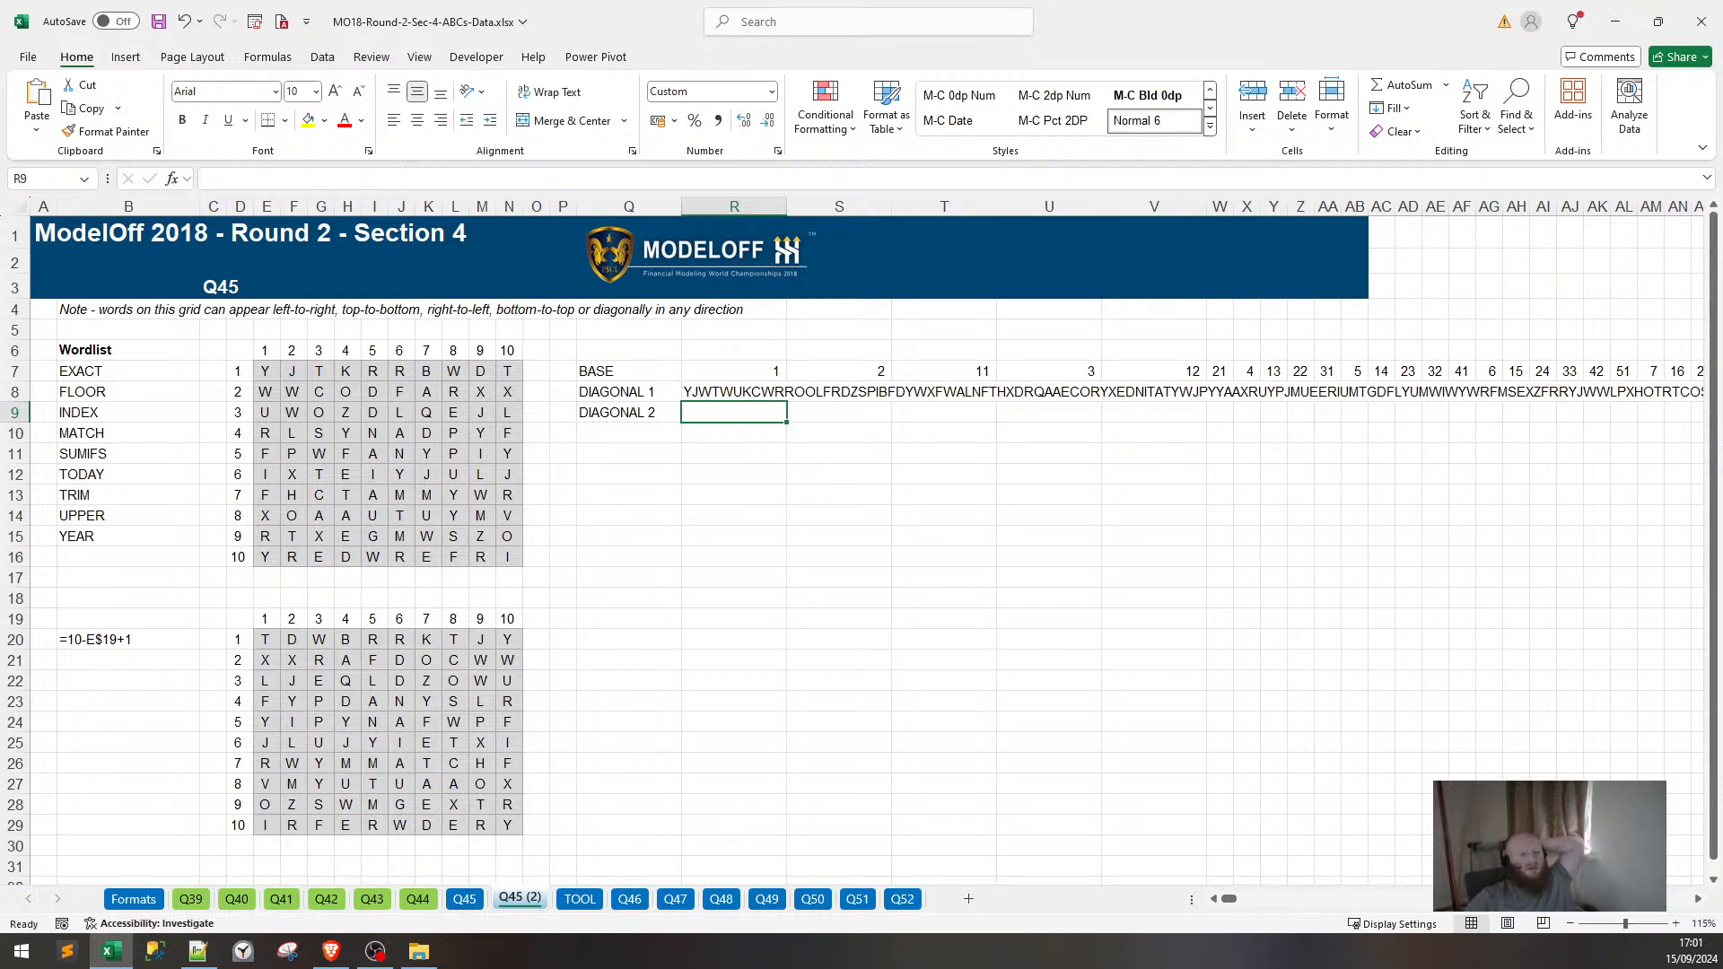
{"action": "left_click", "coordinate": [265, 393]}
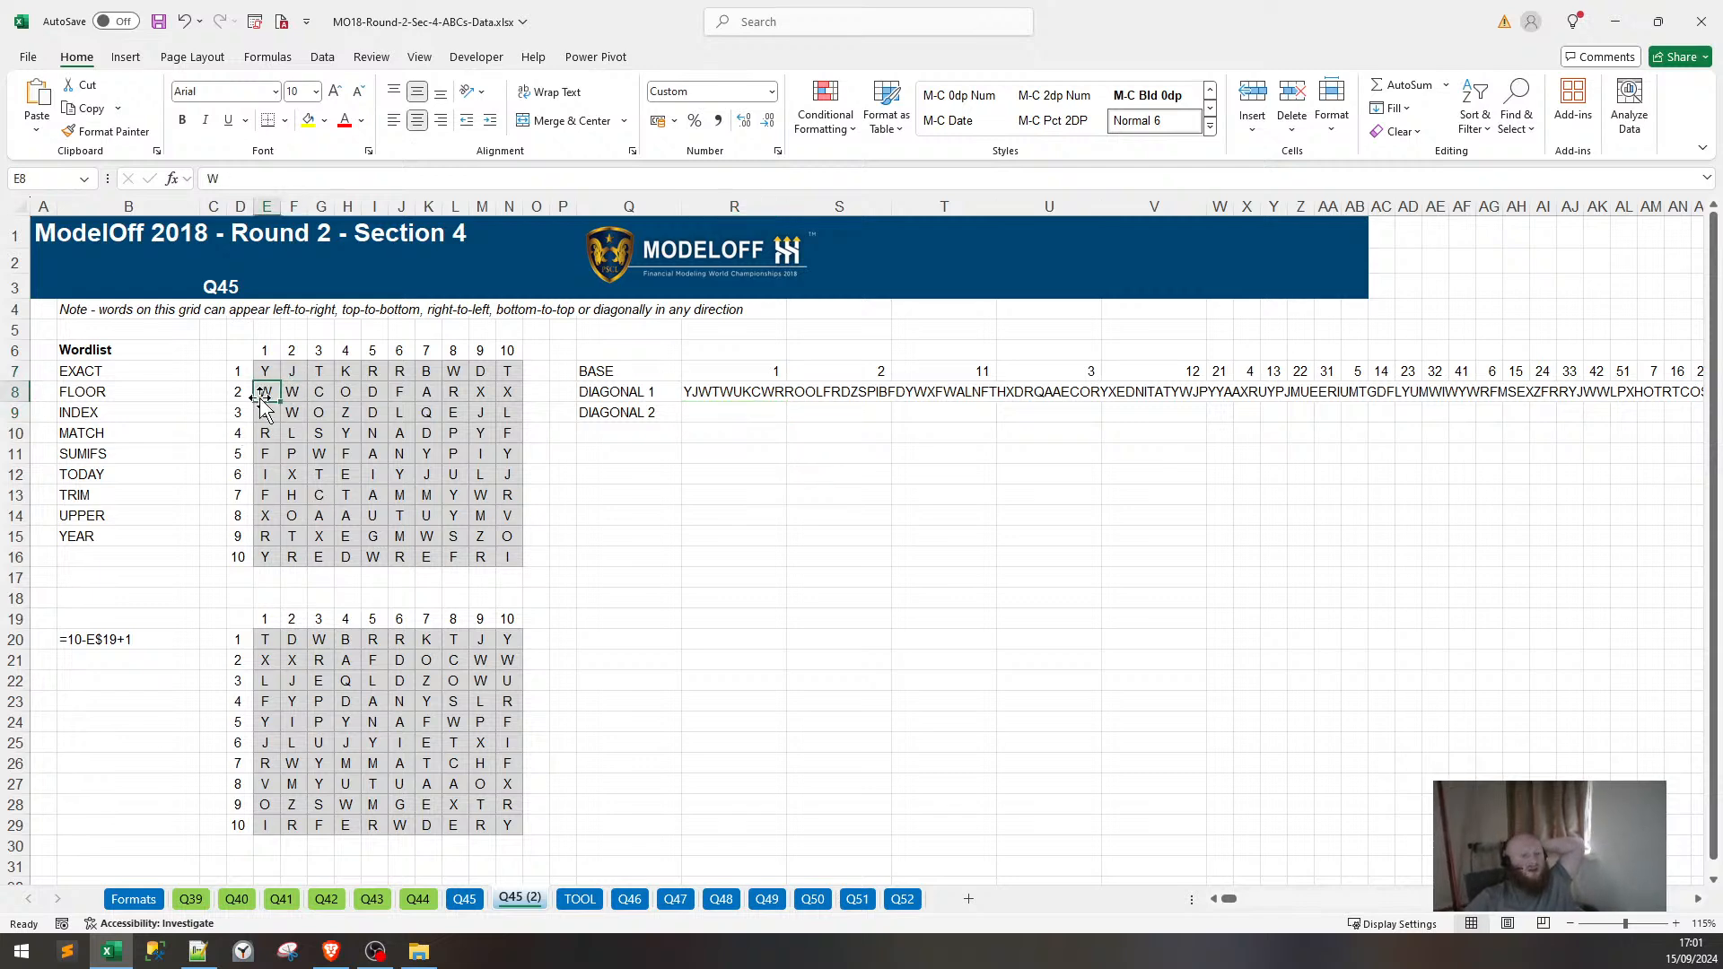
{"action": "left_click_drag", "start_coordinate": [346, 371], "coordinate": [267, 420]}
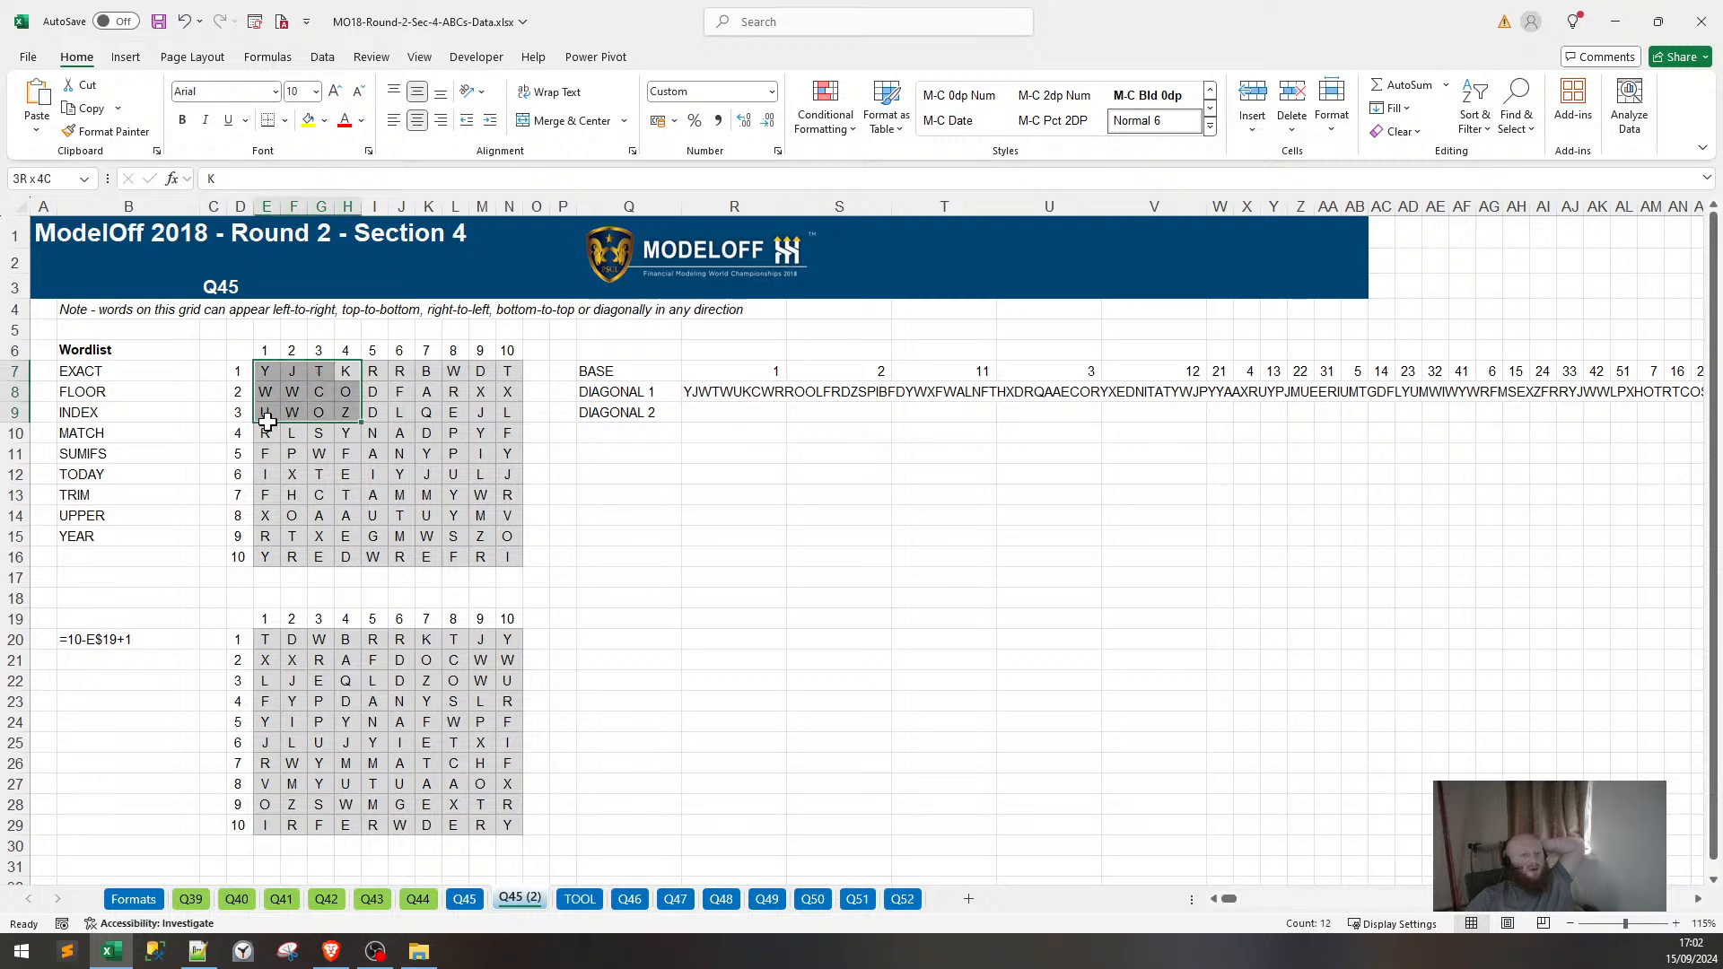
Copy R8's DIAGONAL 1 formula into R9 and repoint its E7:N16 range to E20:N29.
{"action": "left_click", "coordinate": [696, 397]}
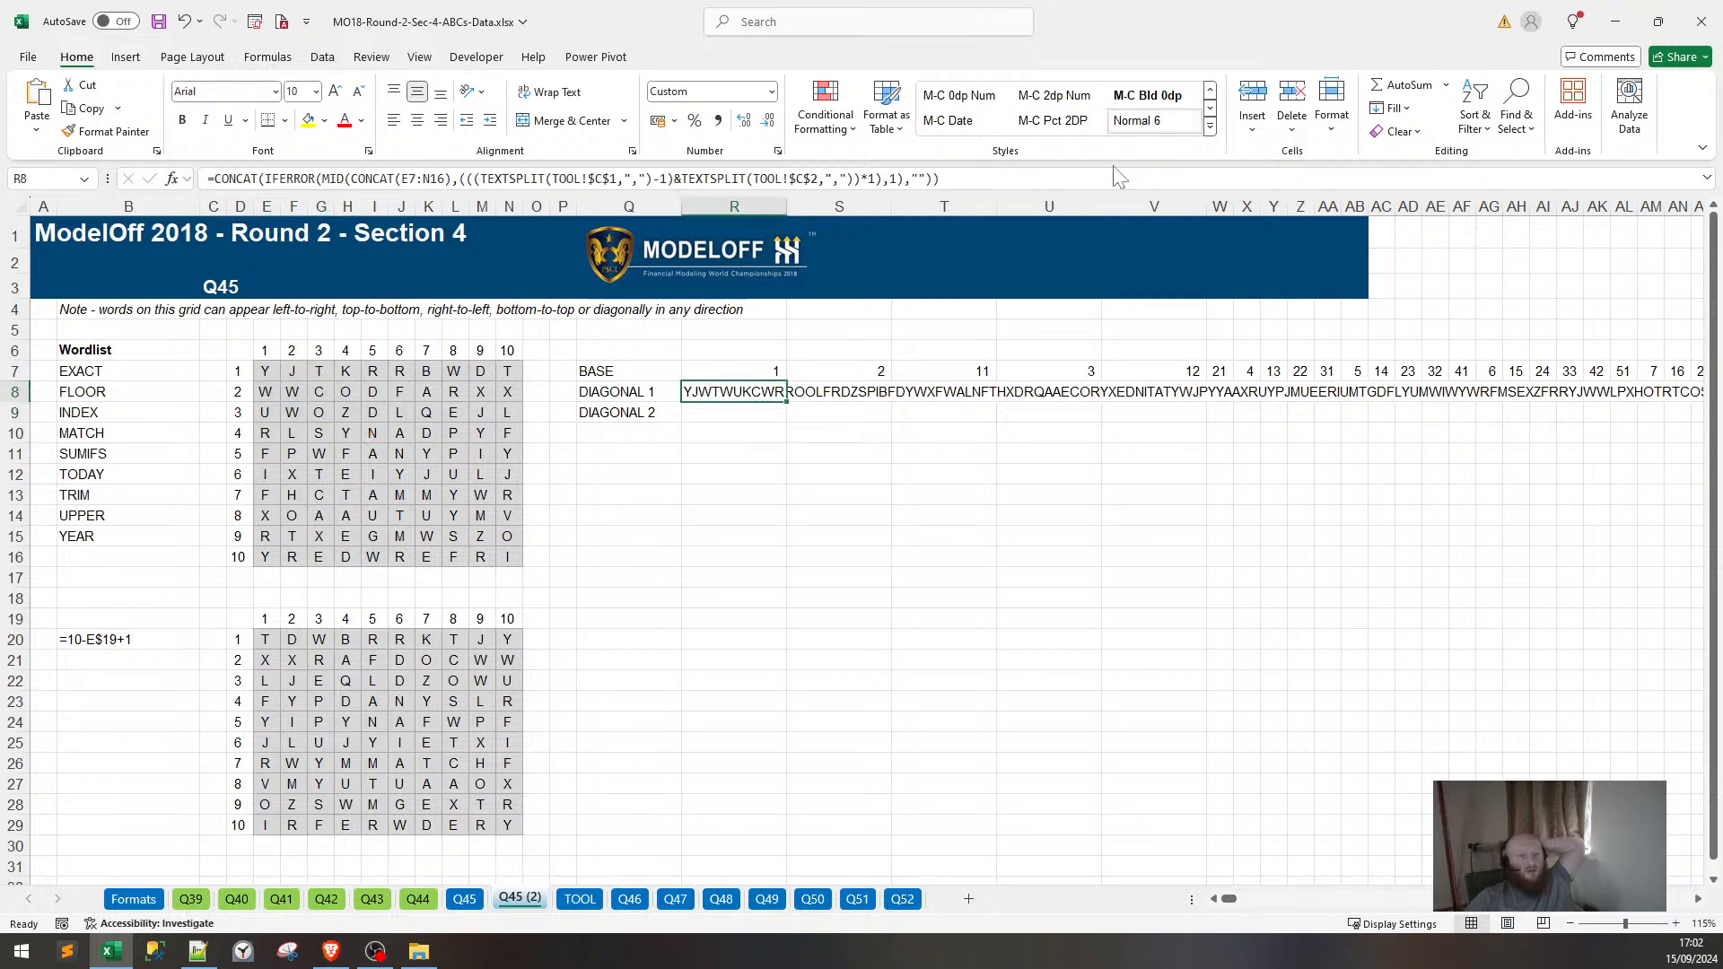
{"action": "left_click_drag", "start_coordinate": [964, 179], "coordinate": [167, 192]}
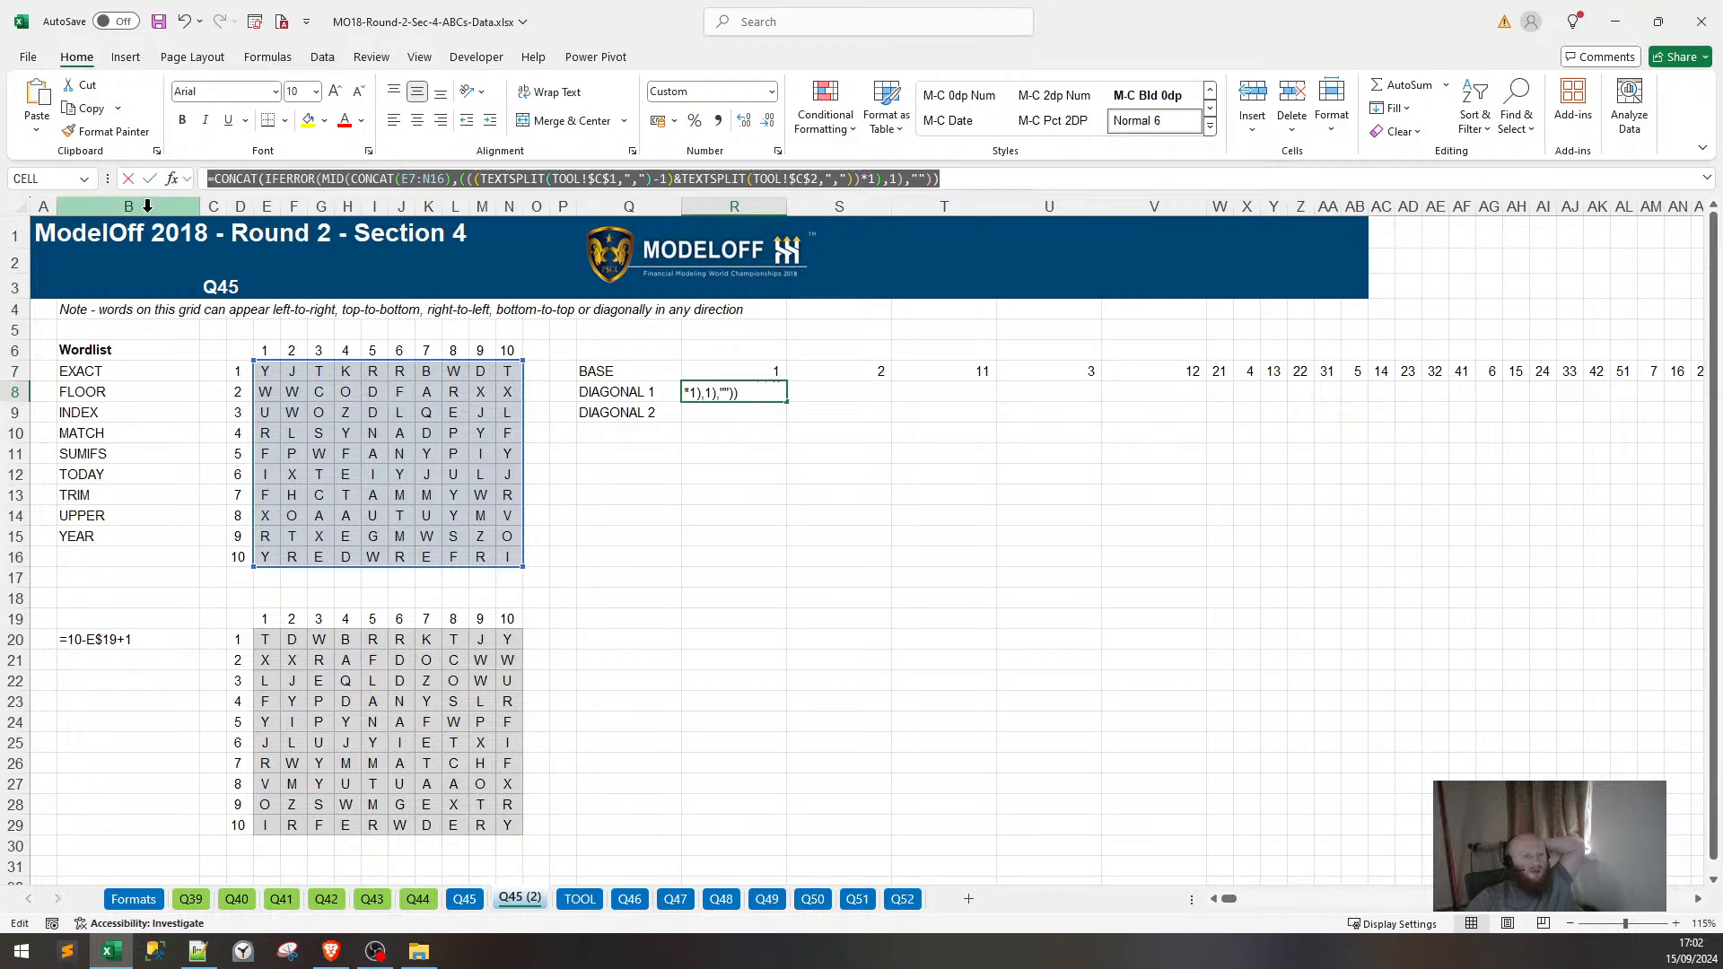
{"action": "key", "text": "Escape"}
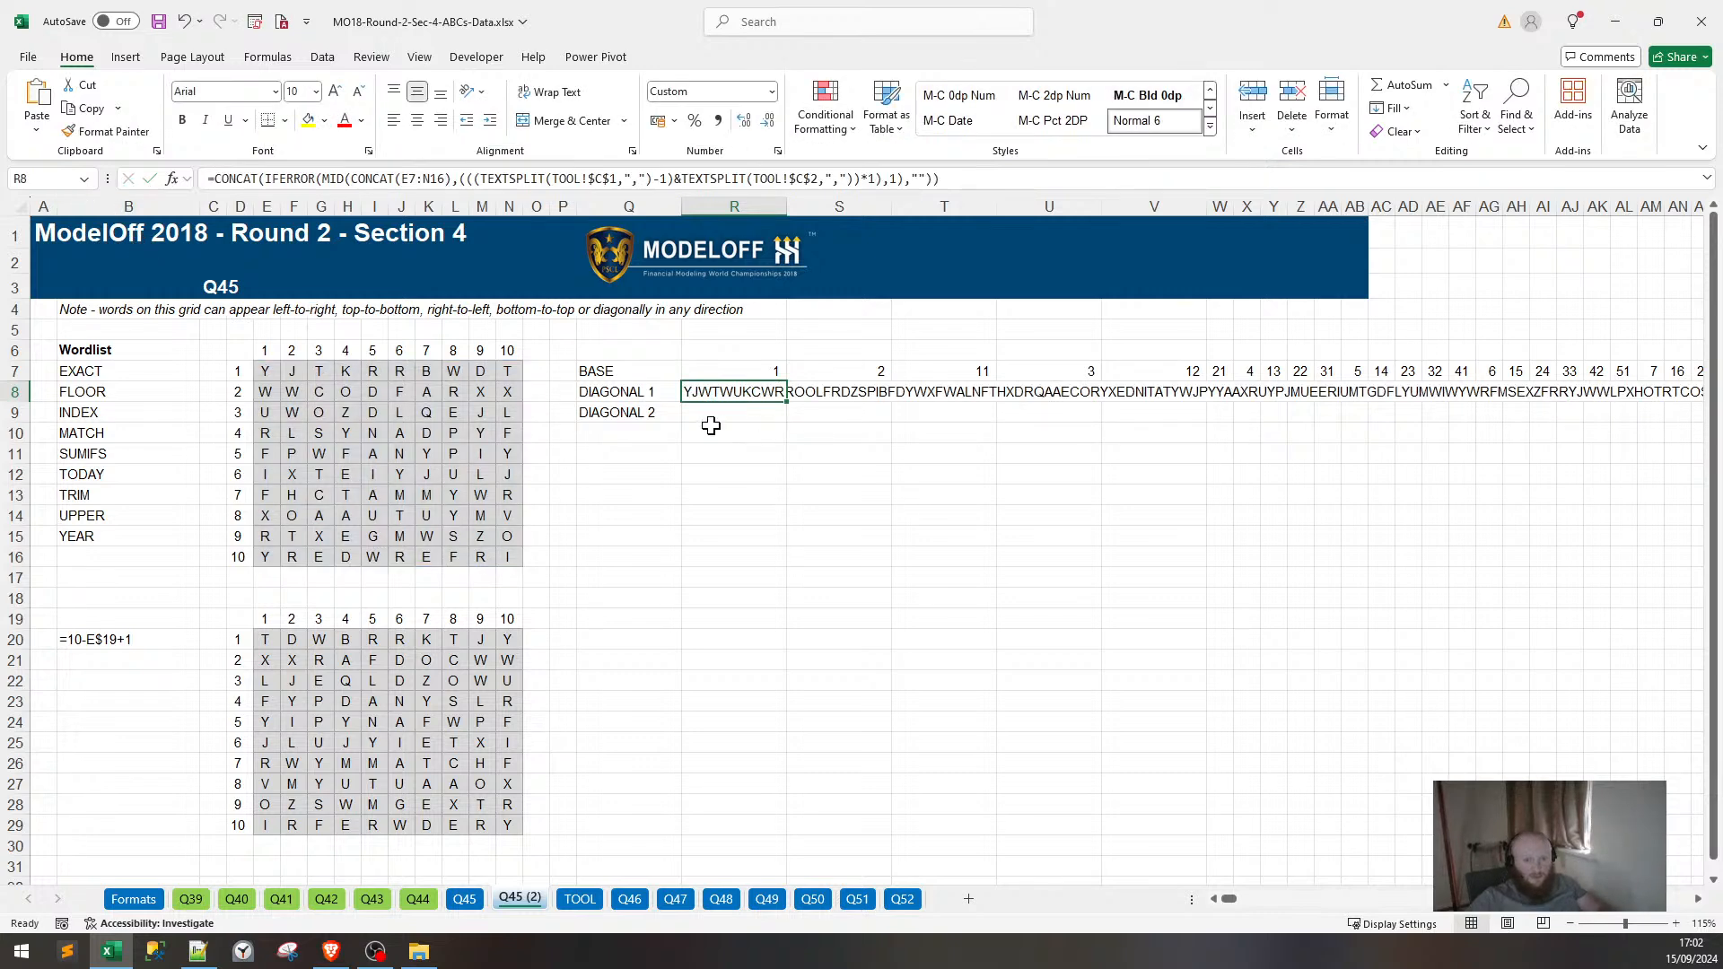
{"action": "left_click", "coordinate": [718, 409]}
{"action": "key", "text": "ctrl+v"}
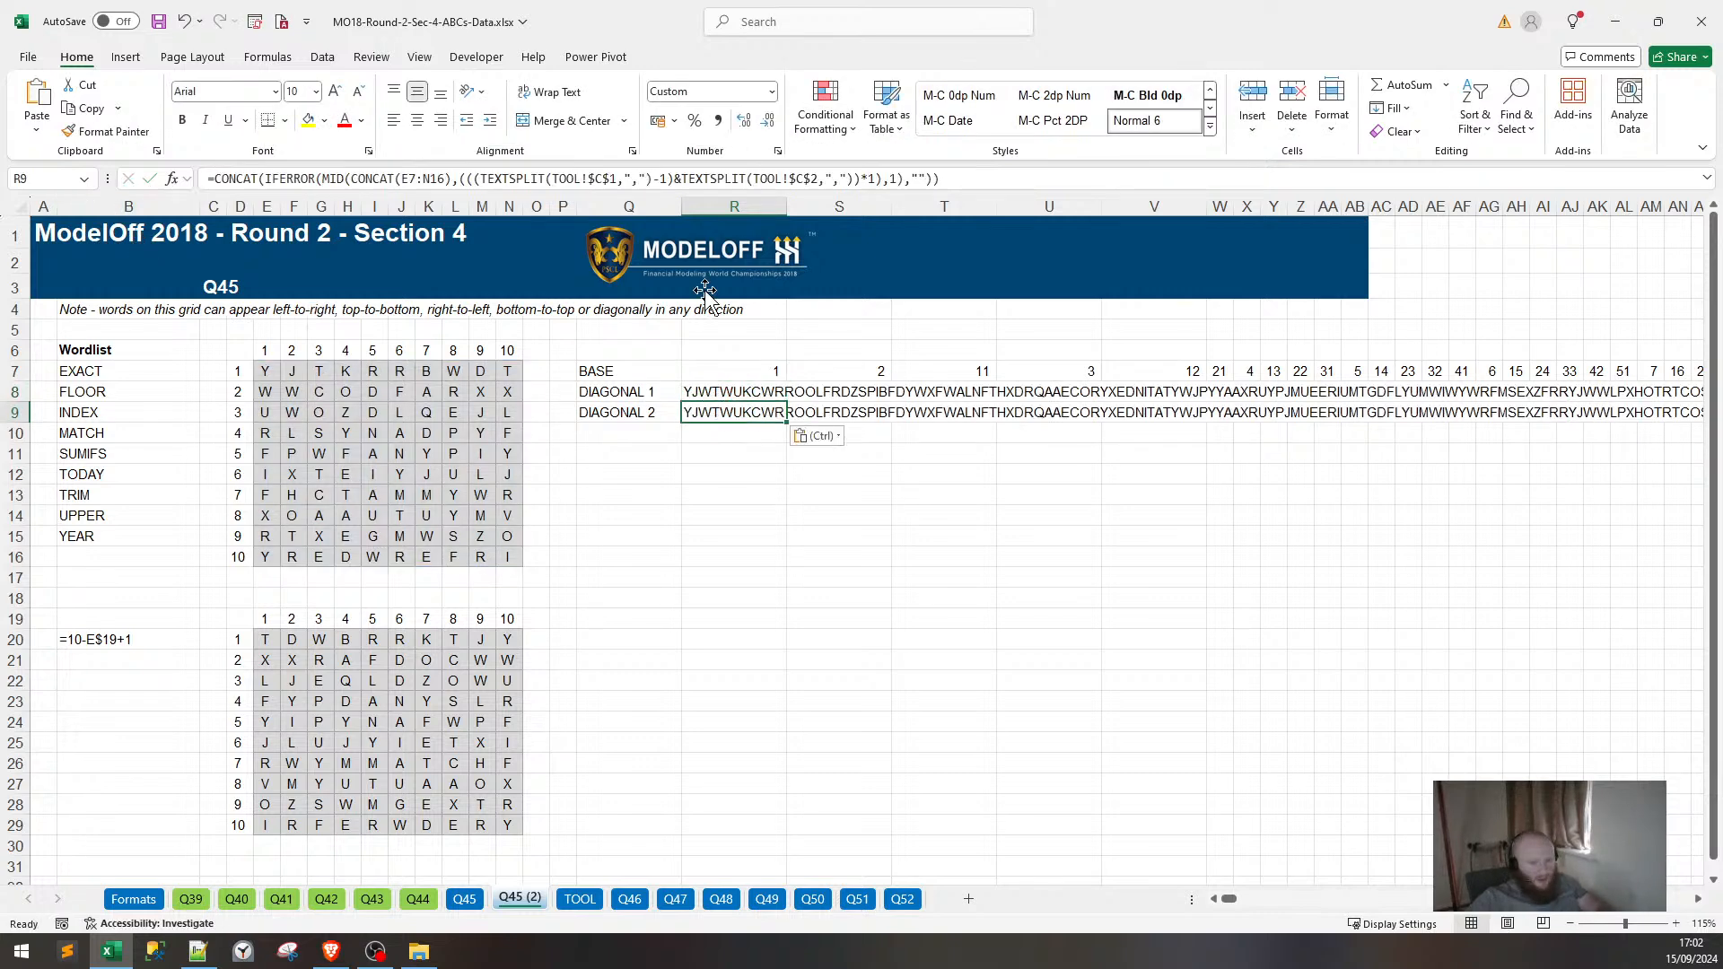
{"action": "key", "text": "F2"}
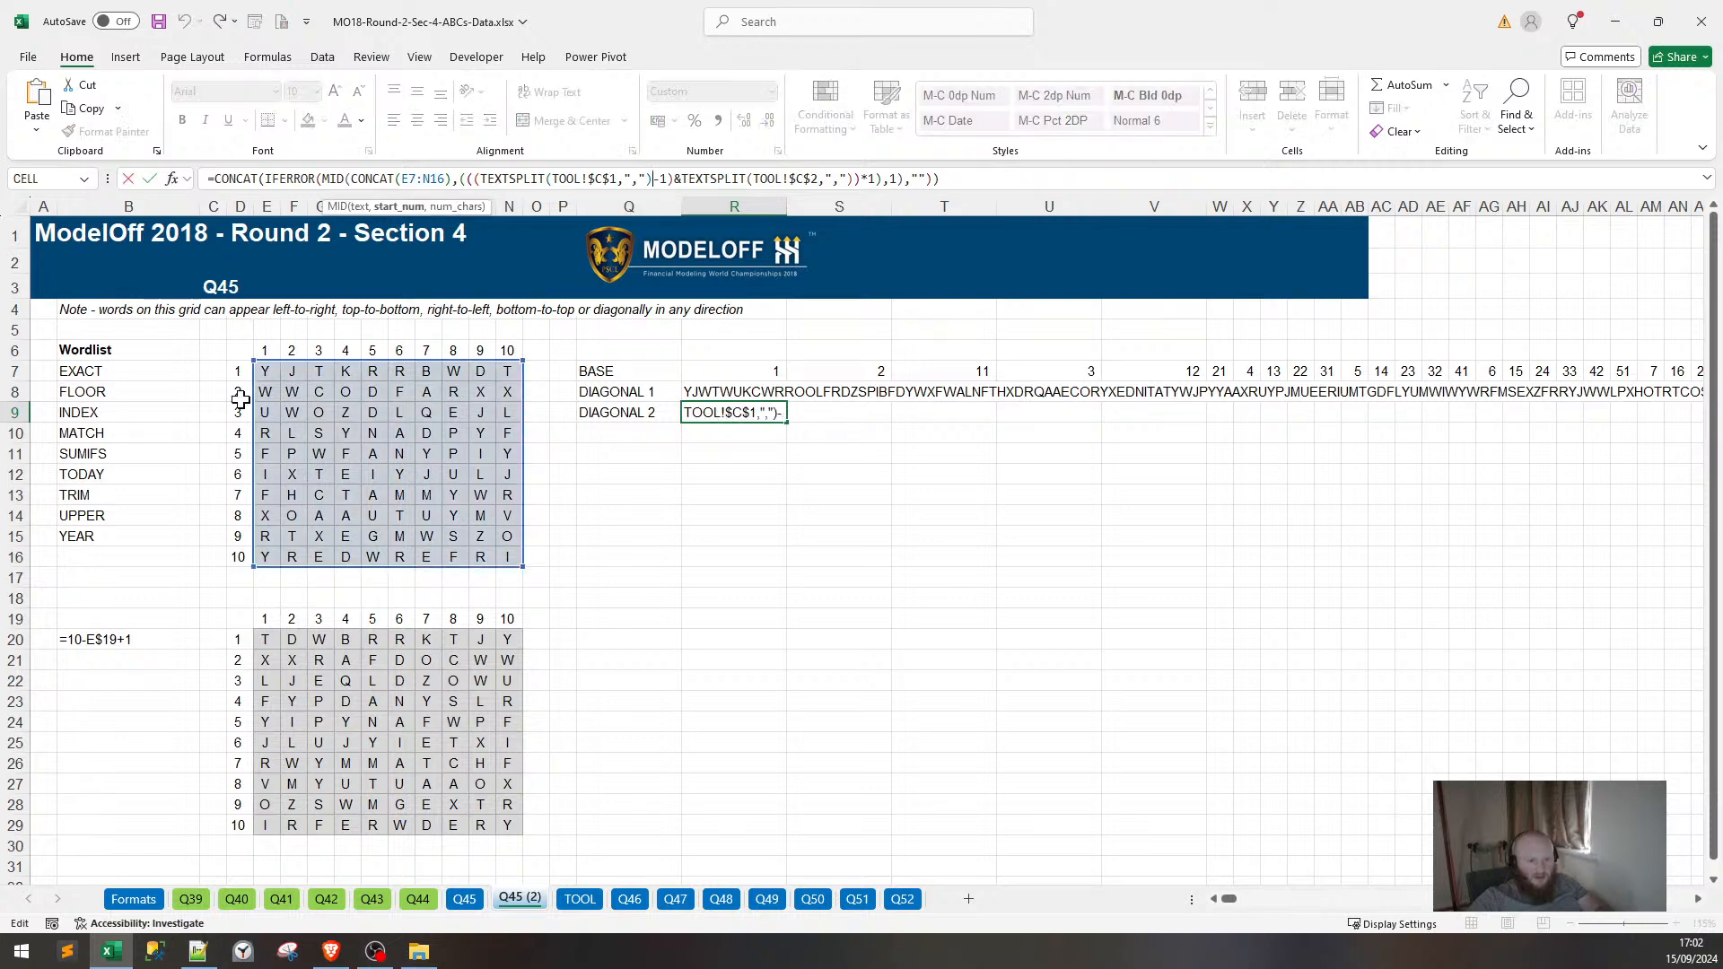
{"action": "left_click_drag", "start_coordinate": [509, 567], "coordinate": [523, 832]}
{"action": "left_click_drag", "start_coordinate": [254, 363], "coordinate": [254, 628]}
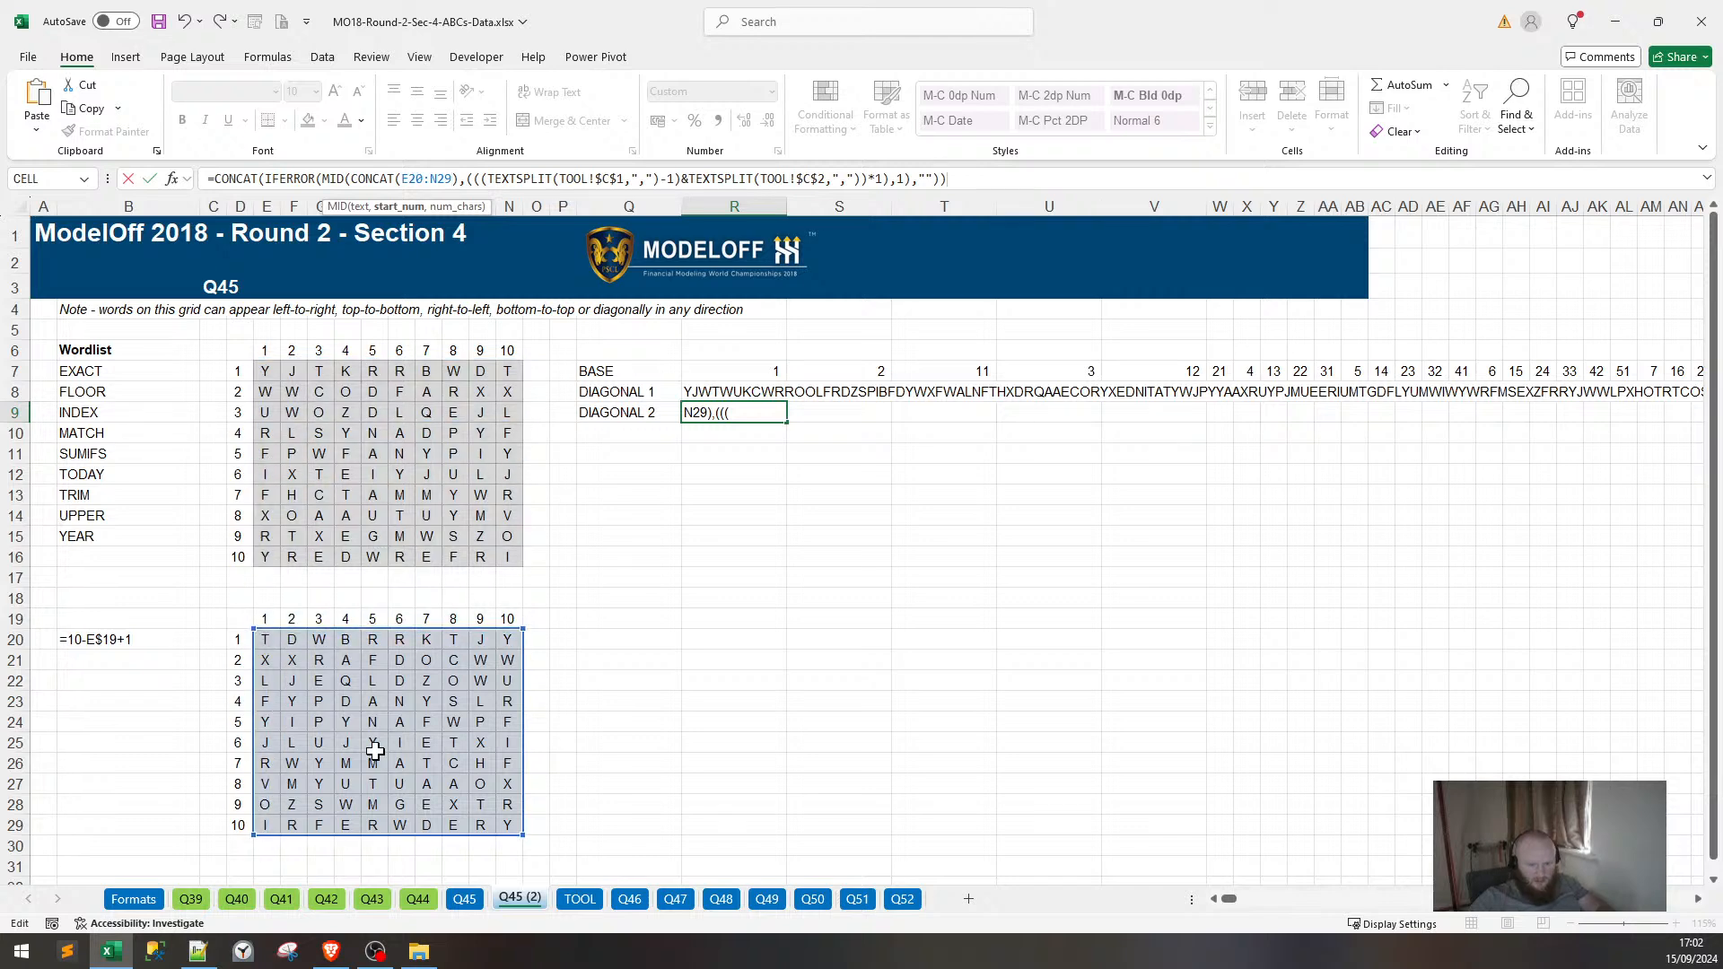
{"action": "key", "text": "Return"}
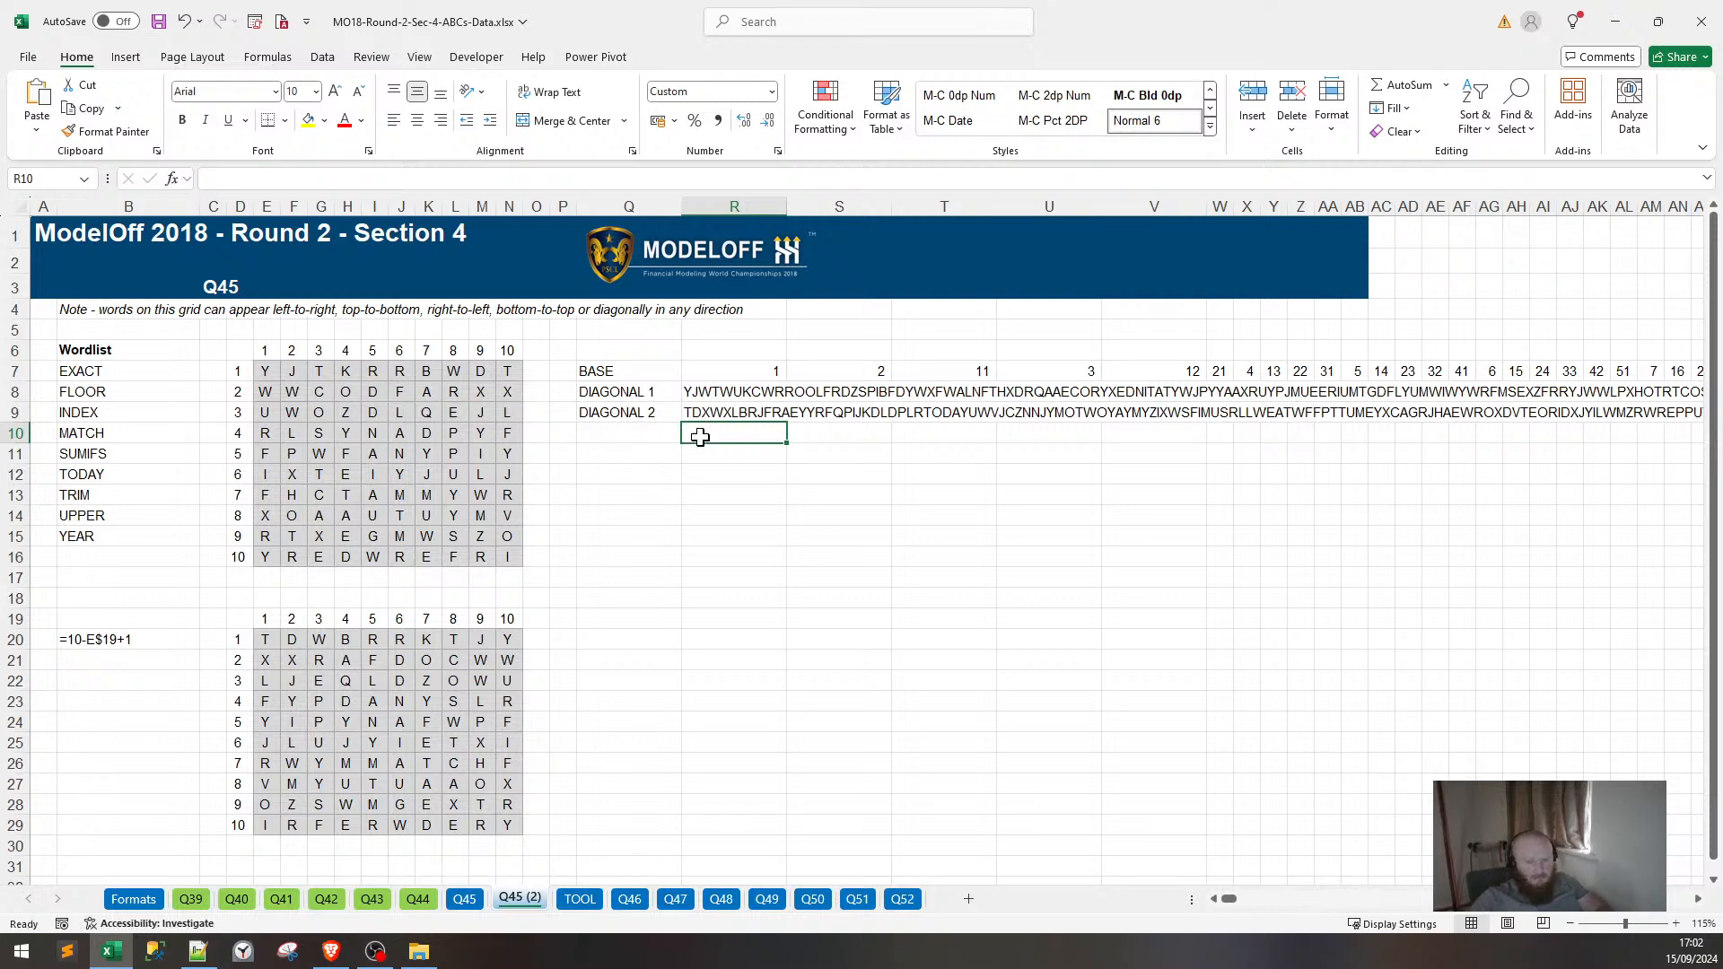
Draft an ISNUMBER(SEARCH(B7,R8)) check in C7 and copy it.
{"action": "left_click", "coordinate": [223, 376]}
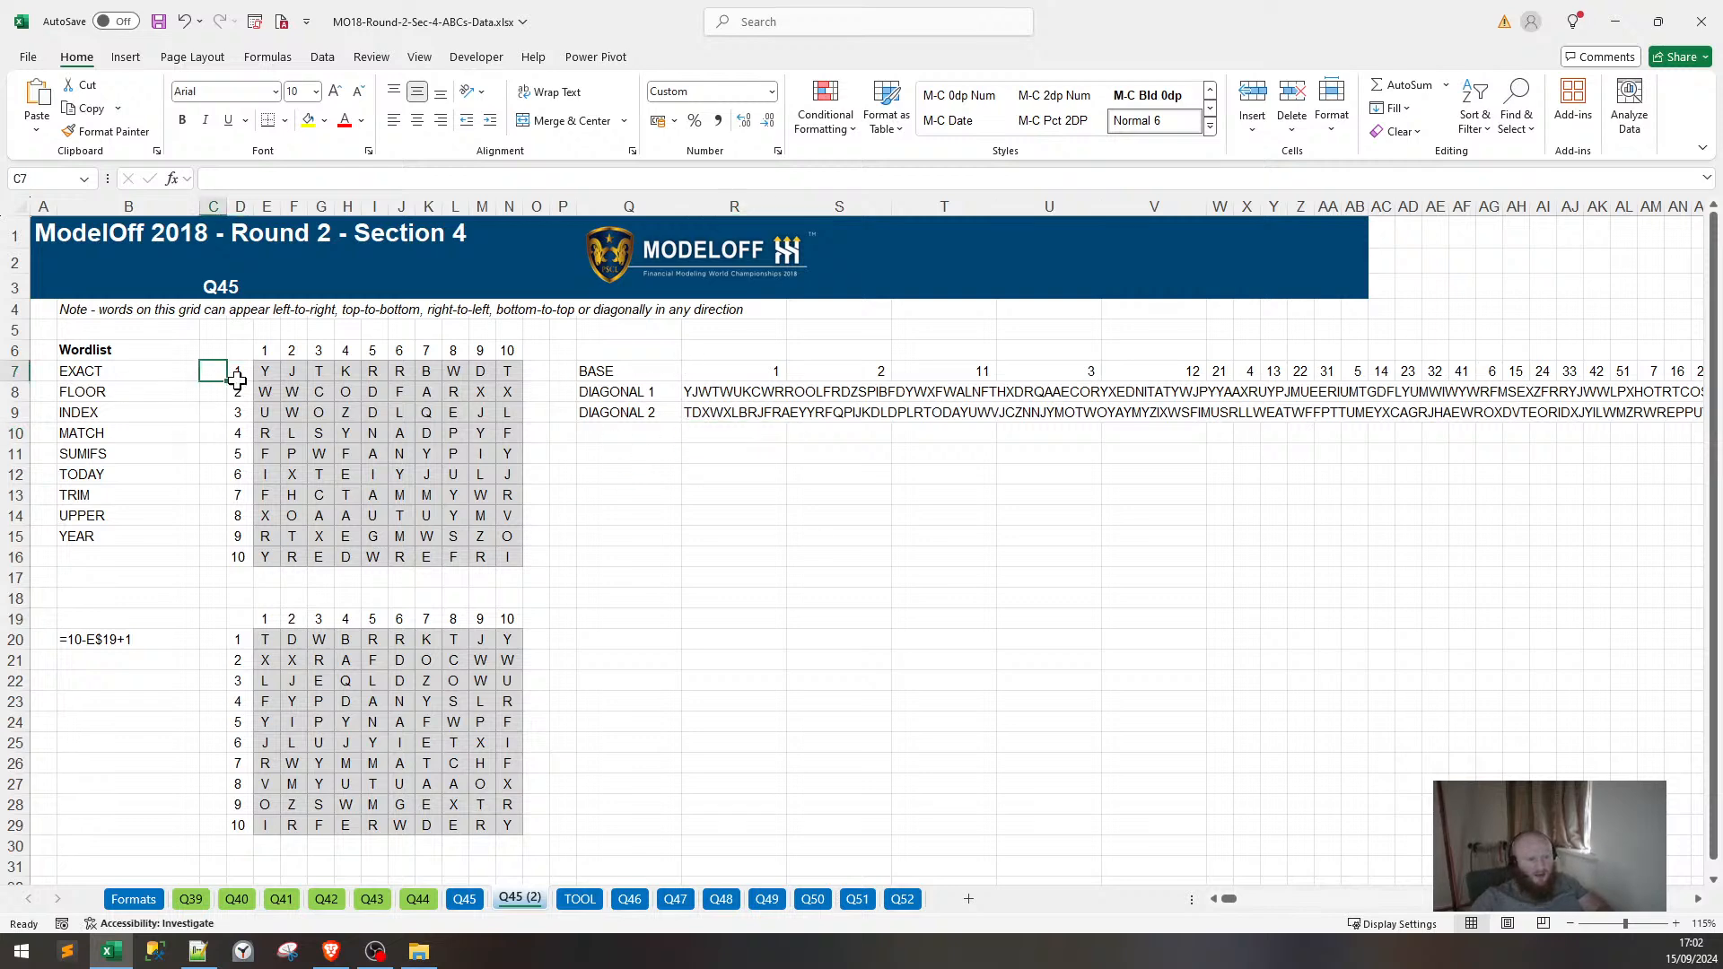
{"action": "type", "text": "="}
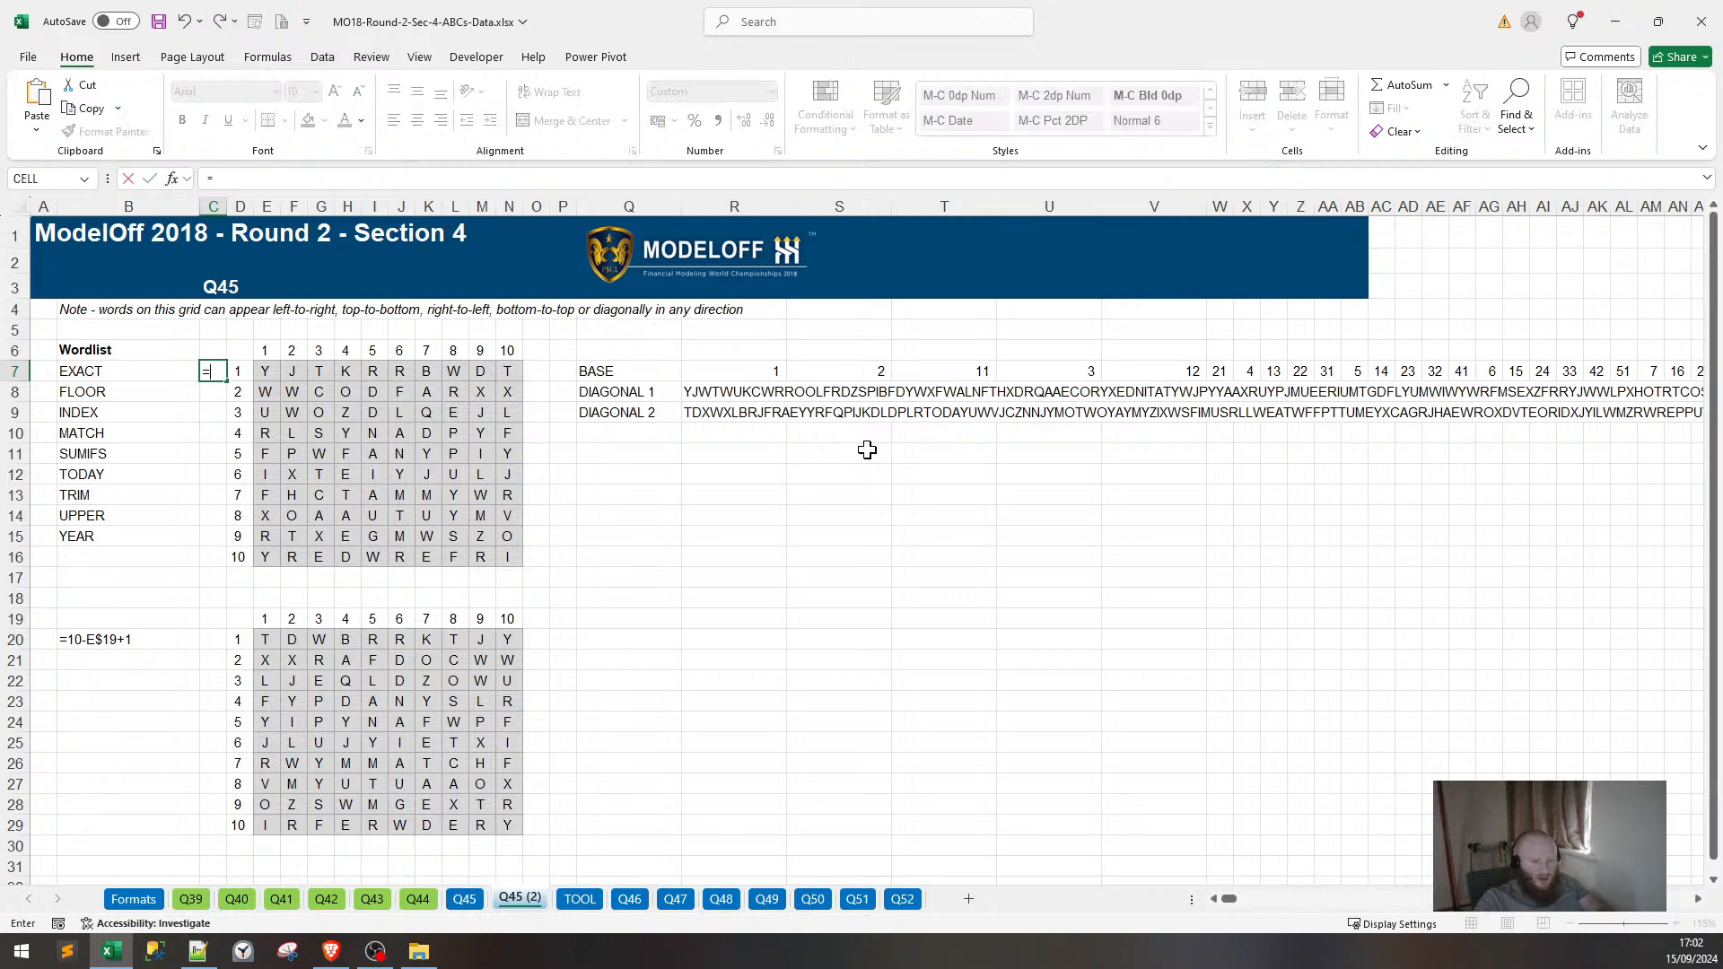
{"action": "type", "text": "OR("}
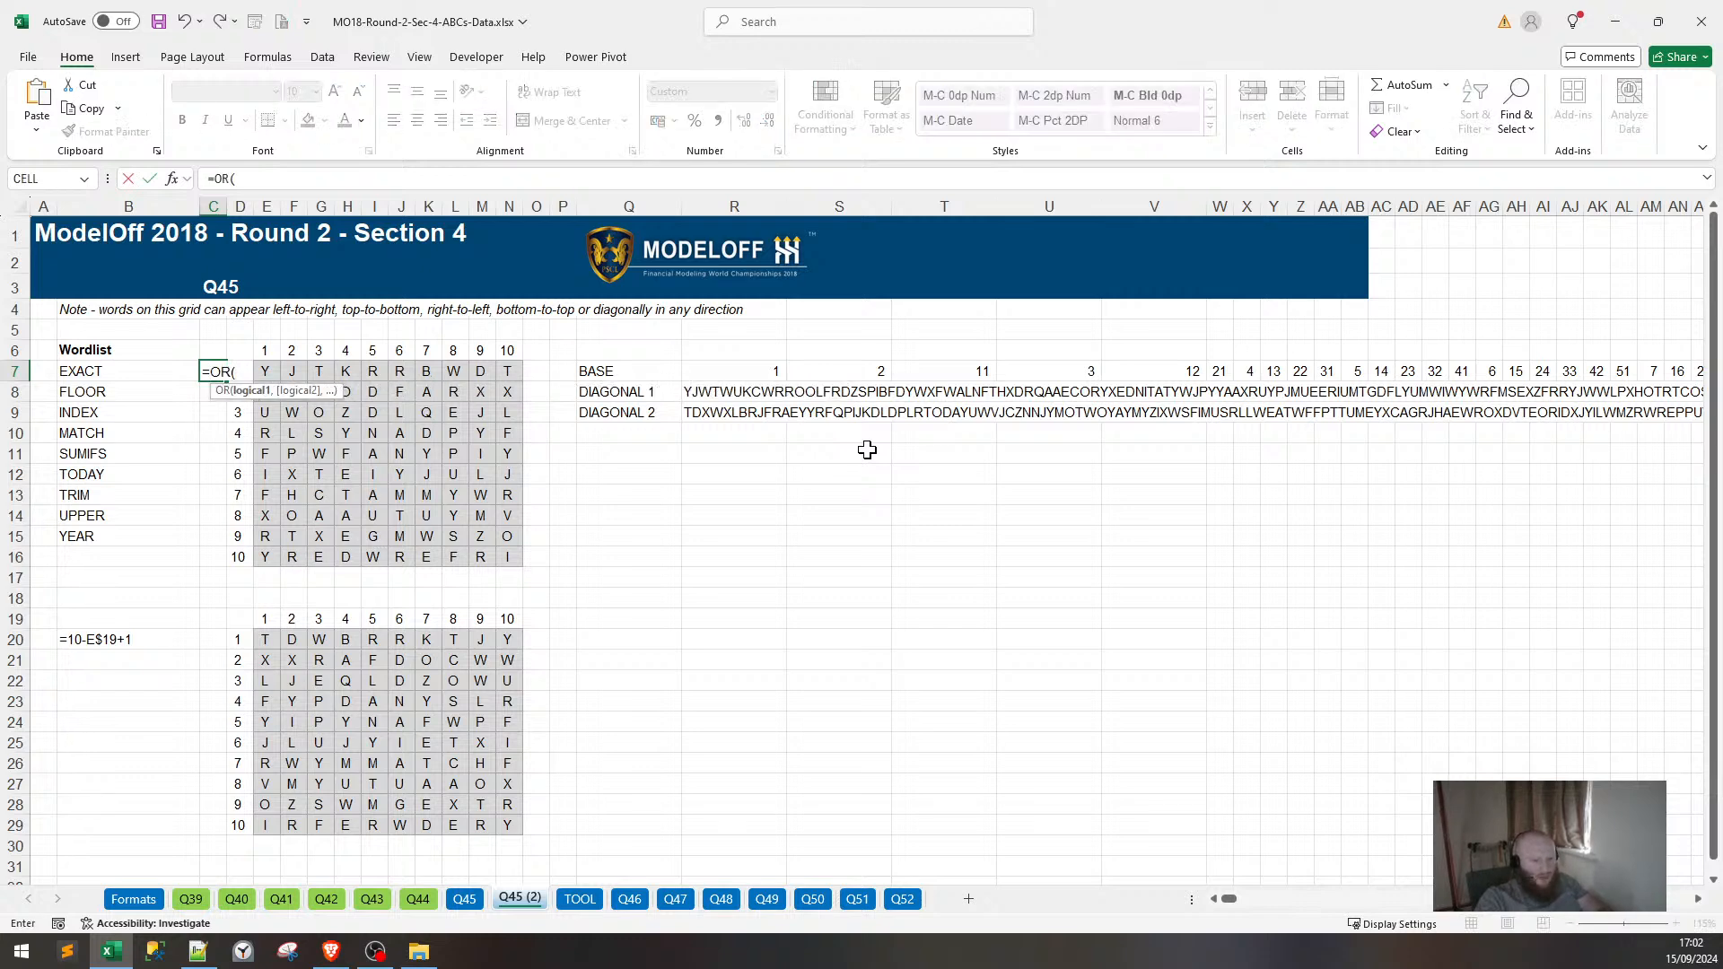
{"action": "type", "text": "ISNUMBER"}
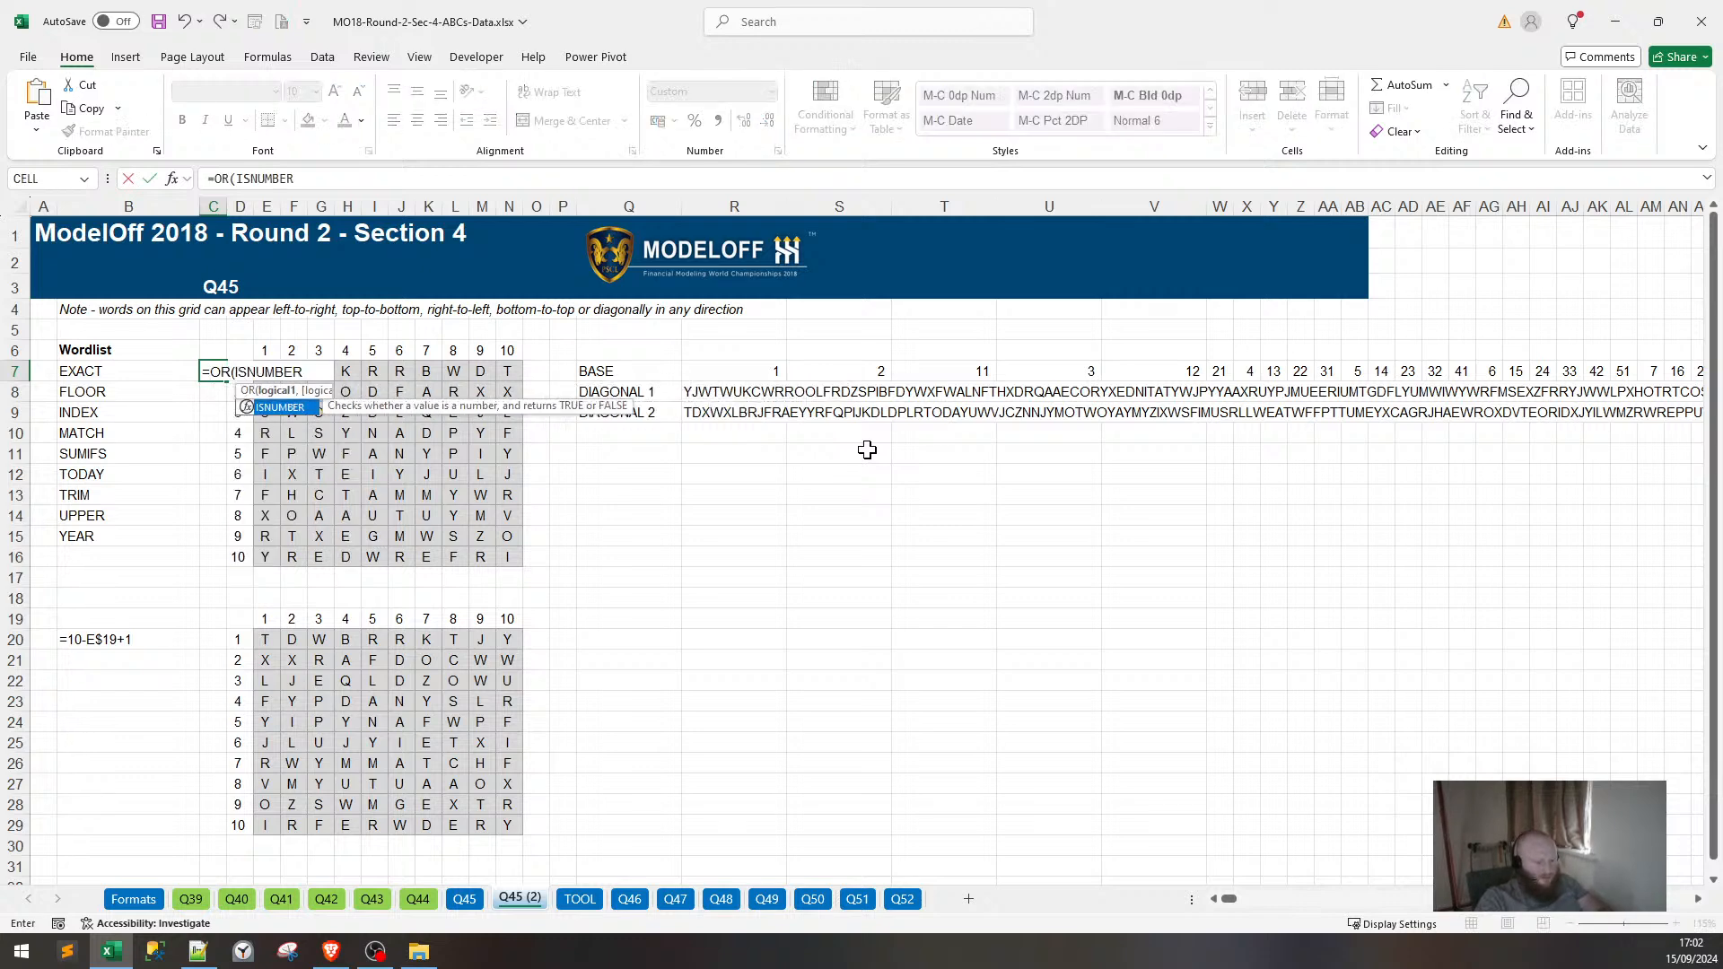
{"action": "type", "text": "(SEARCH("}
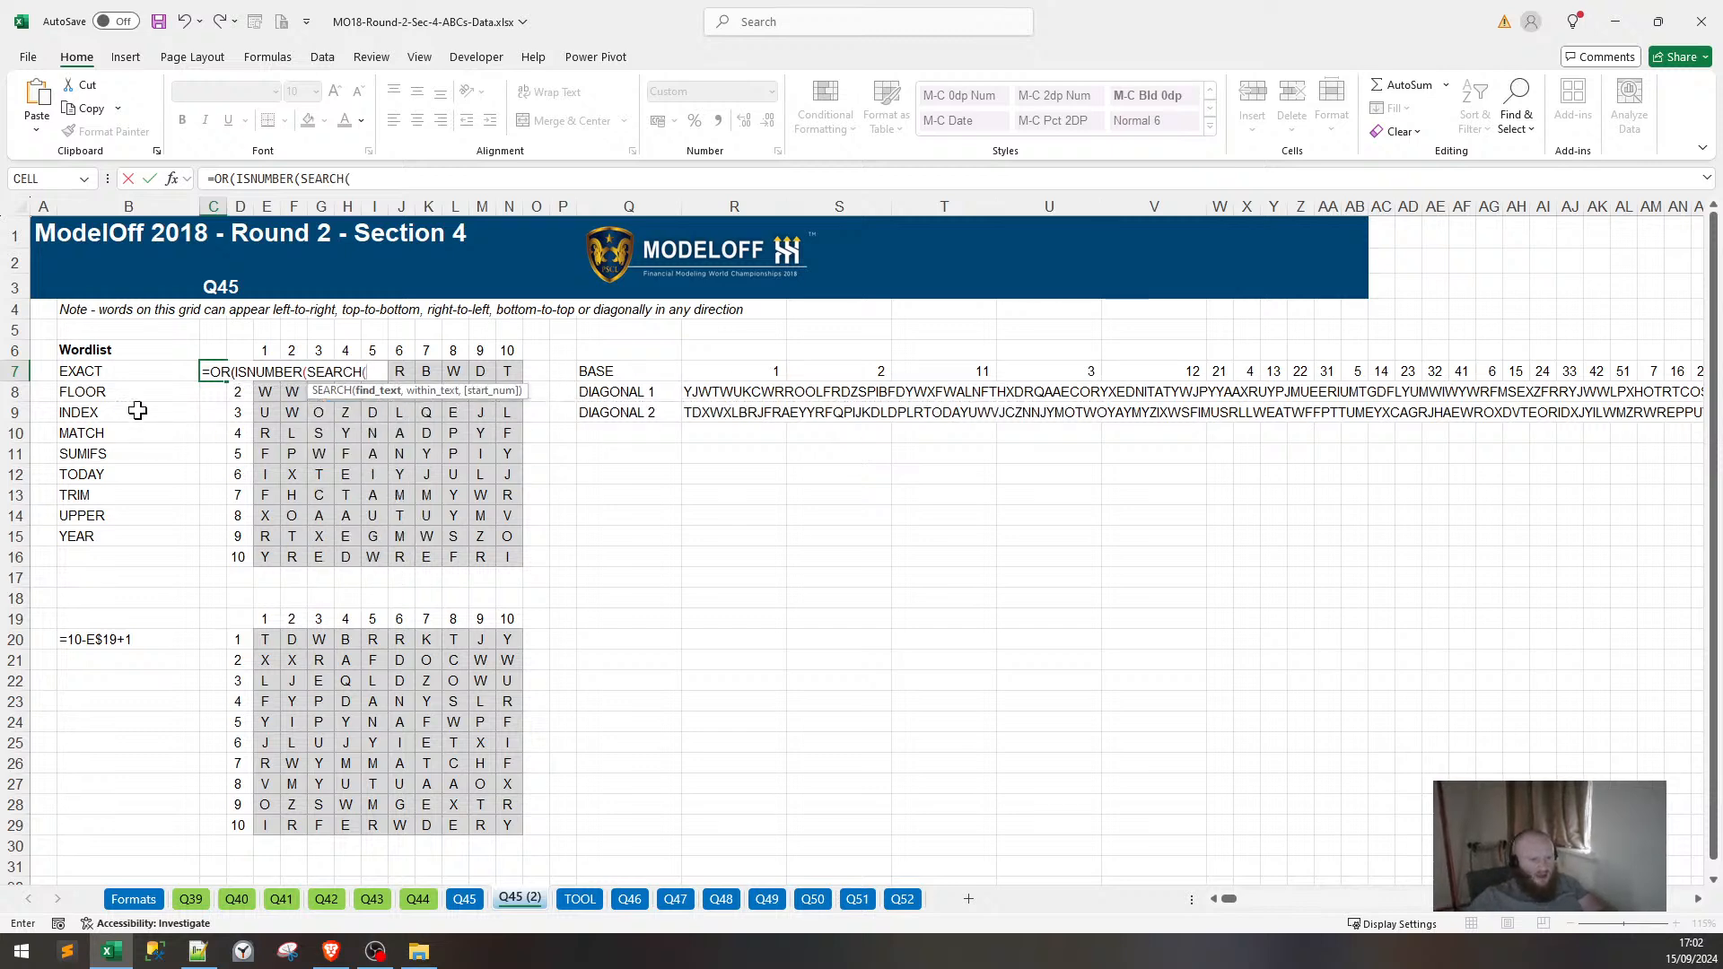
{"action": "left_click", "coordinate": [123, 372]}
{"action": "type", "text": ","}
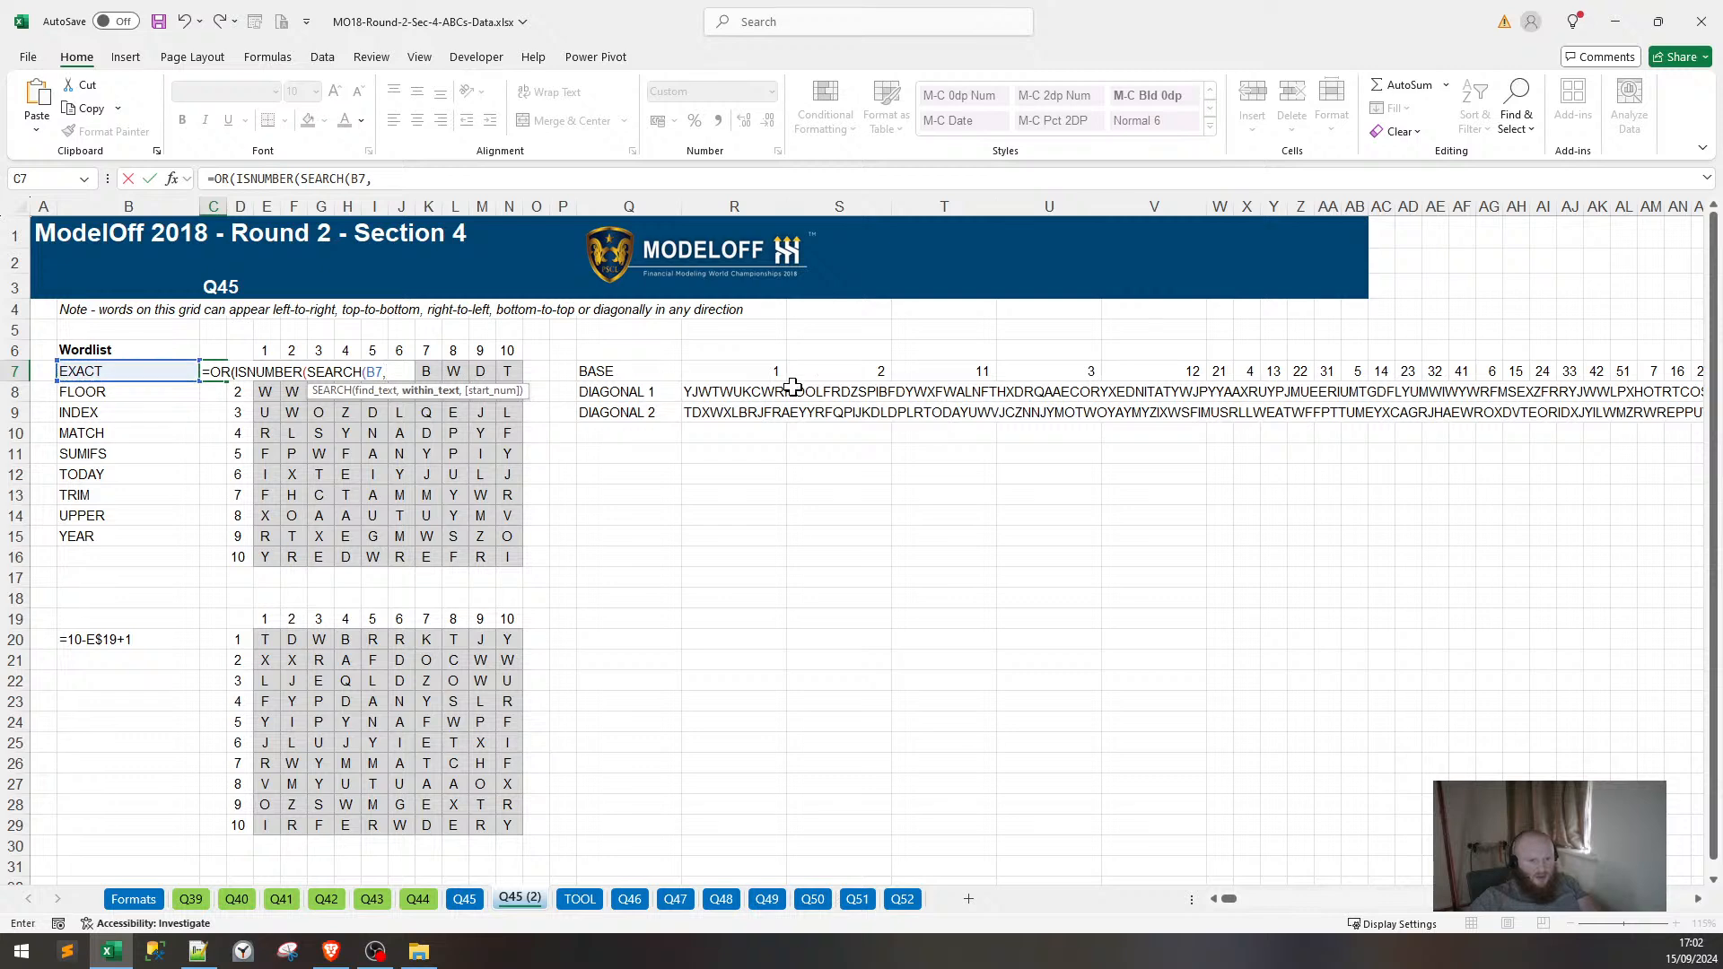
{"action": "left_click", "coordinate": [761, 393]}
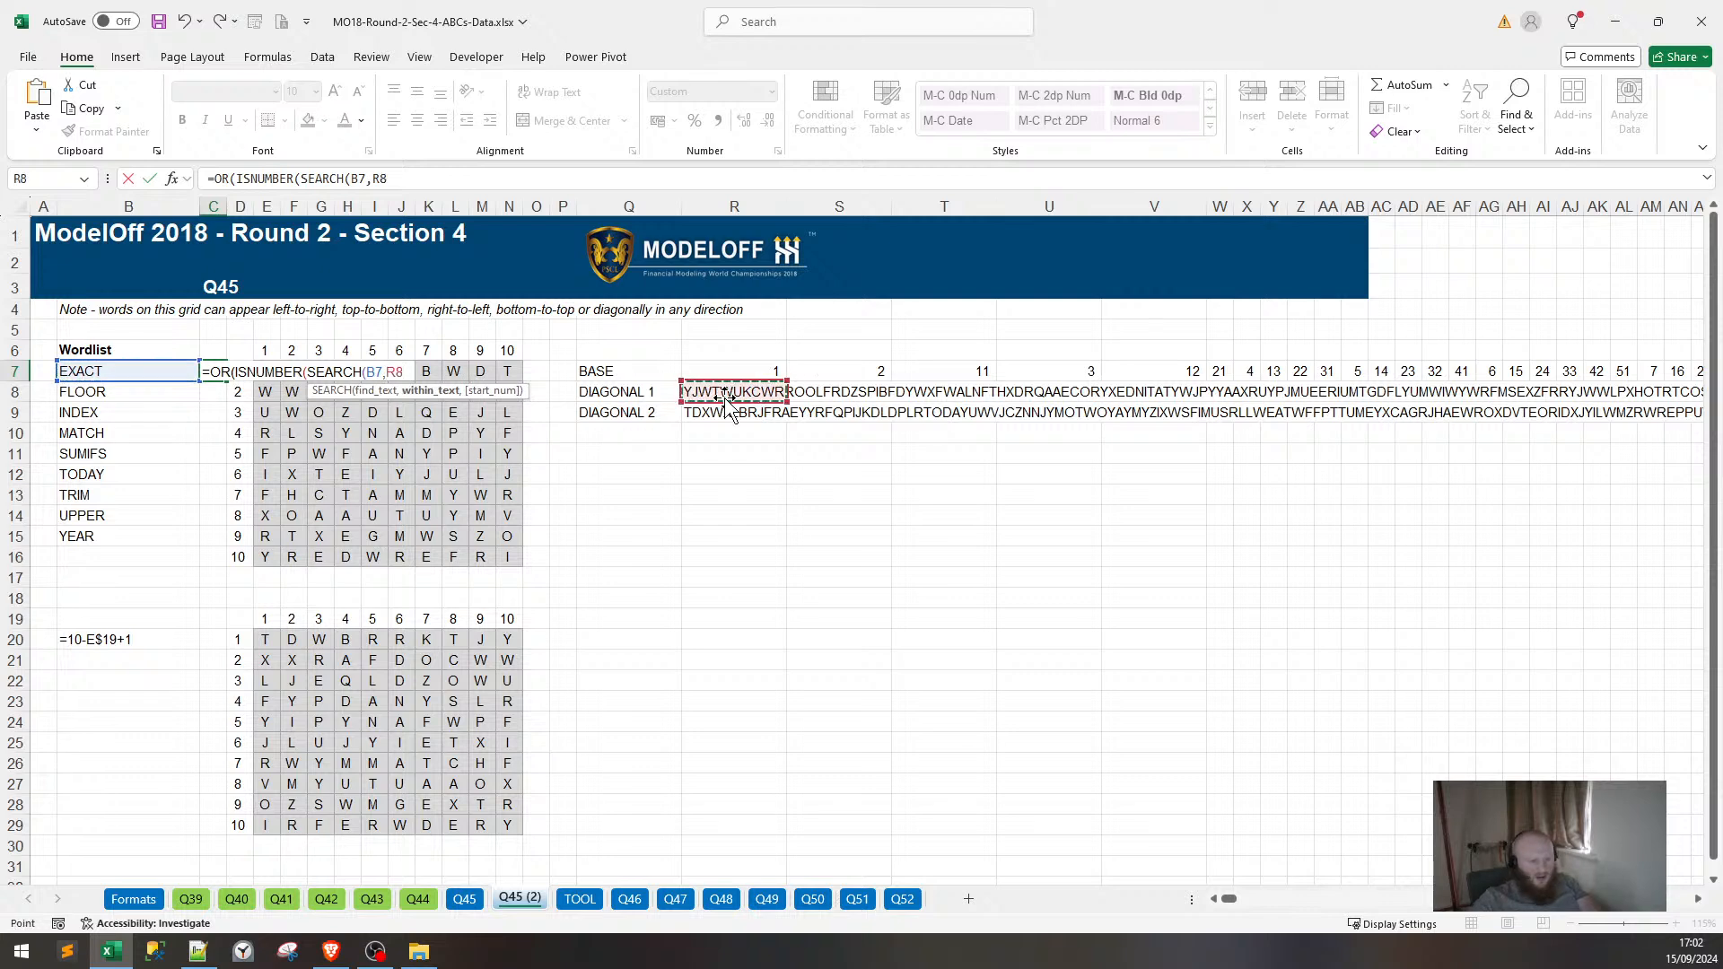
{"action": "type", "text": "))"}
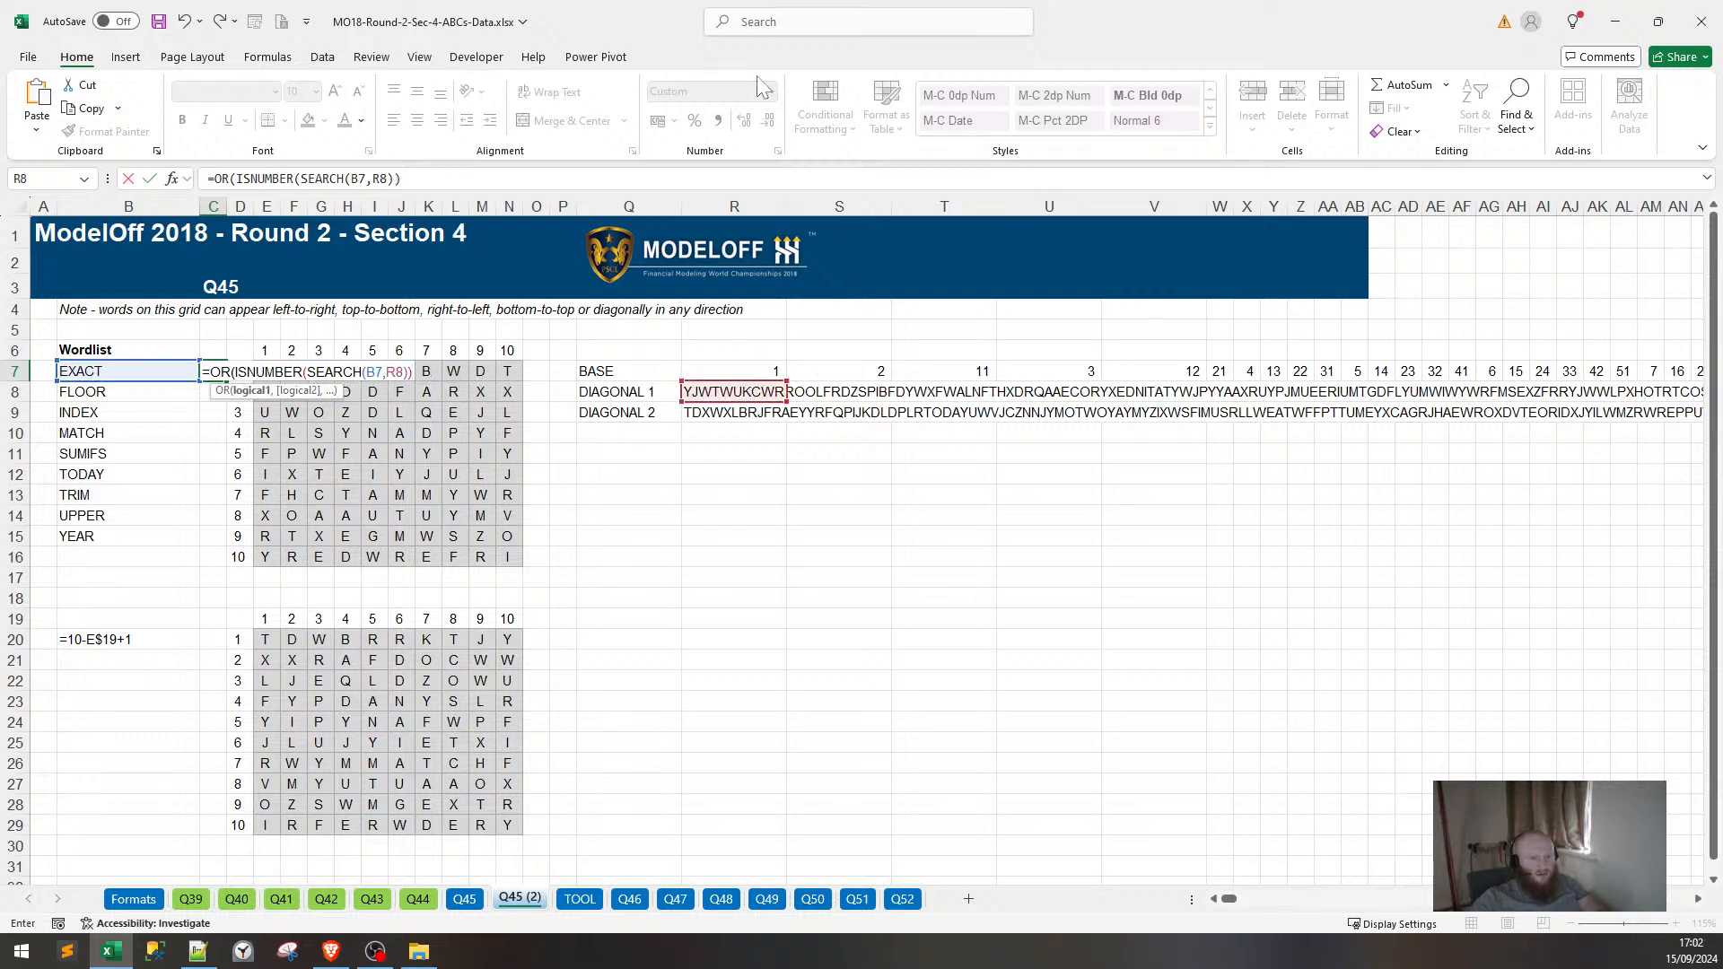
{"action": "left_click_drag", "start_coordinate": [401, 179], "coordinate": [229, 178]}
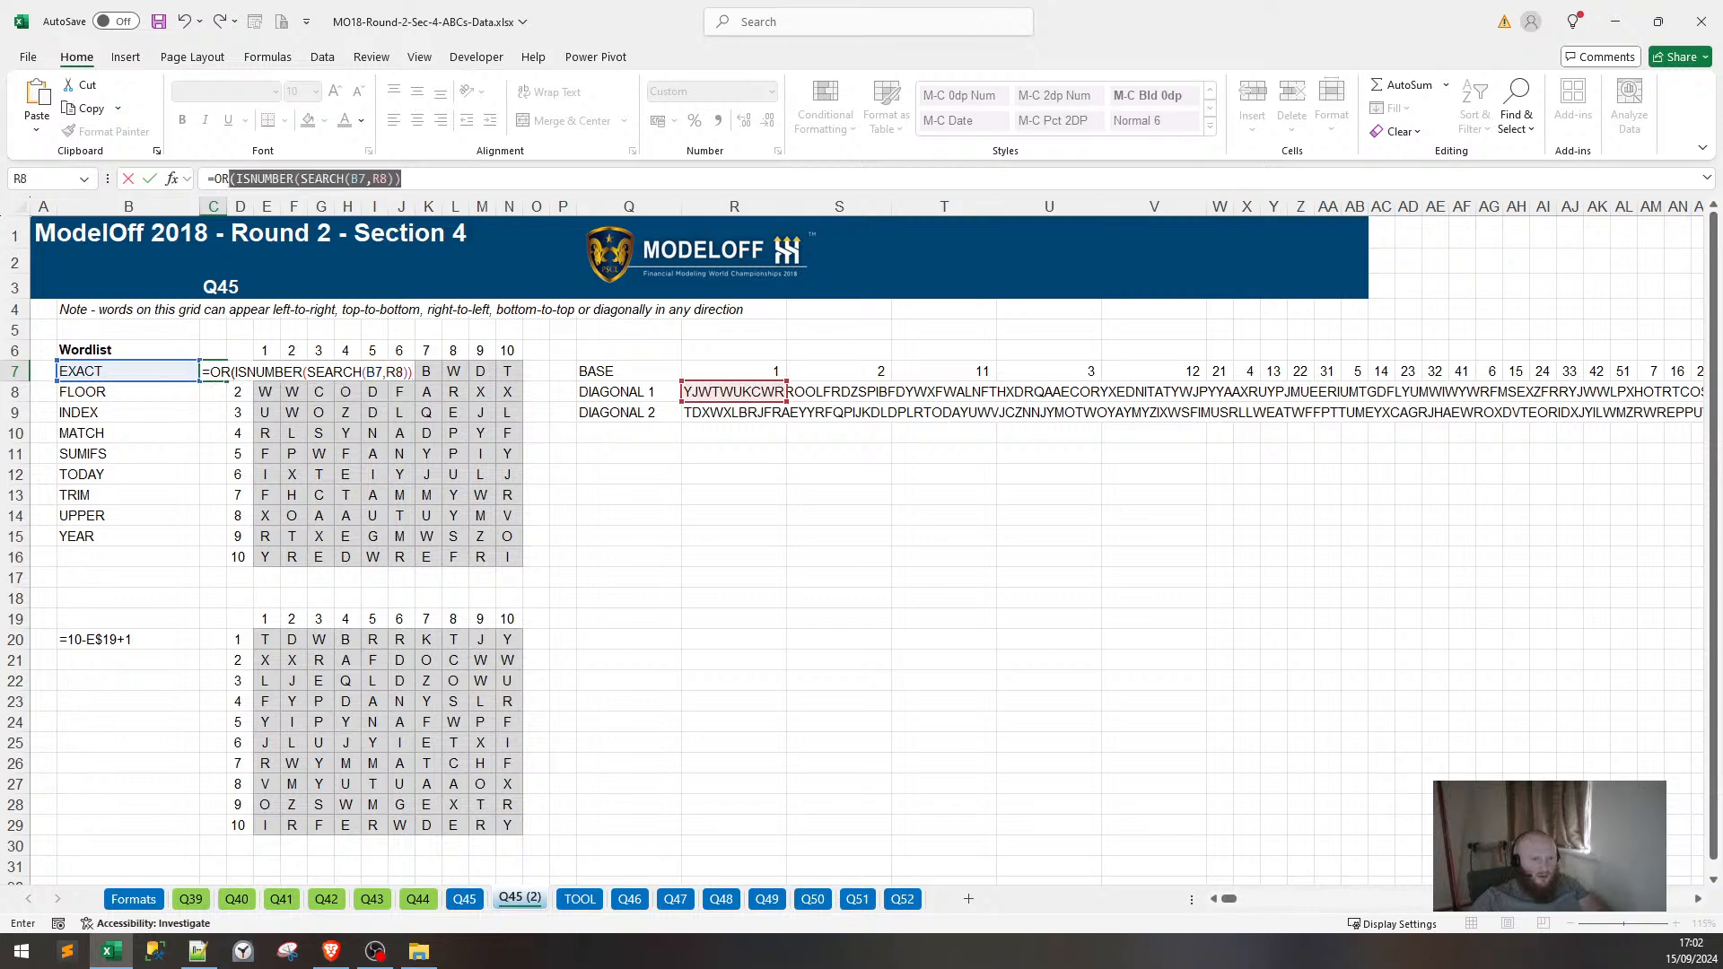
{"action": "key", "text": "Escape"}
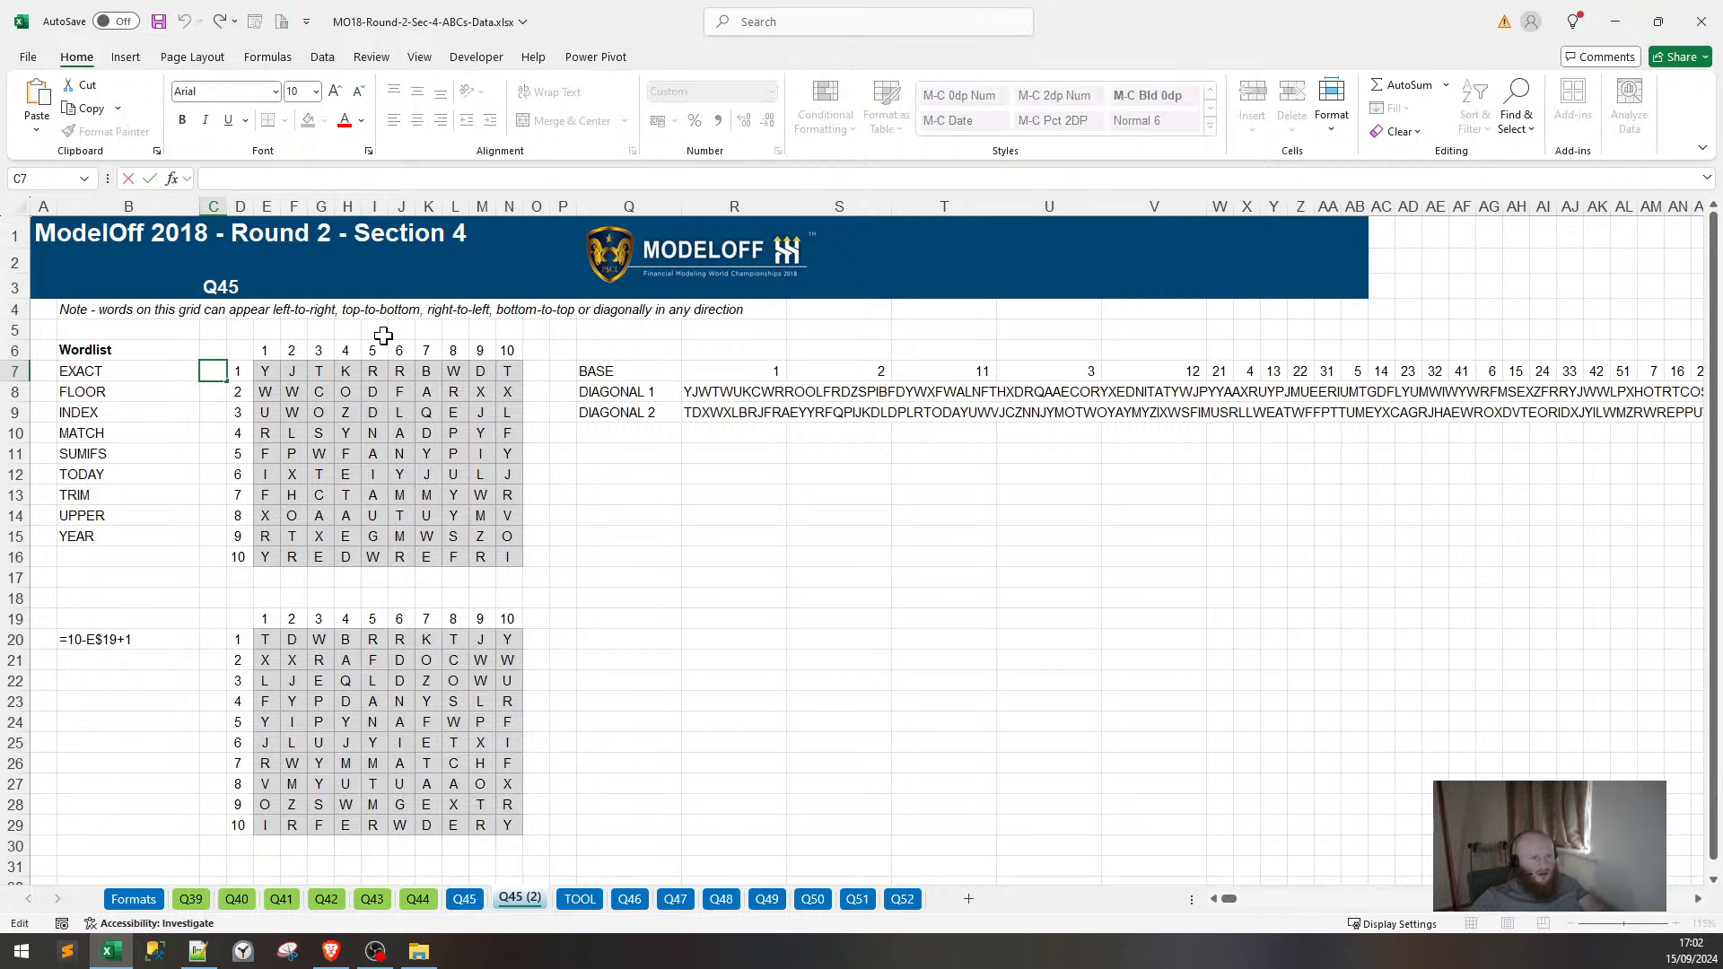
Enter =OR of the R8 and R9 search checks in C7 and fill down to C15.
{"action": "type", "text": "=OR"}
{"action": "key", "text": "ctrl+v"}
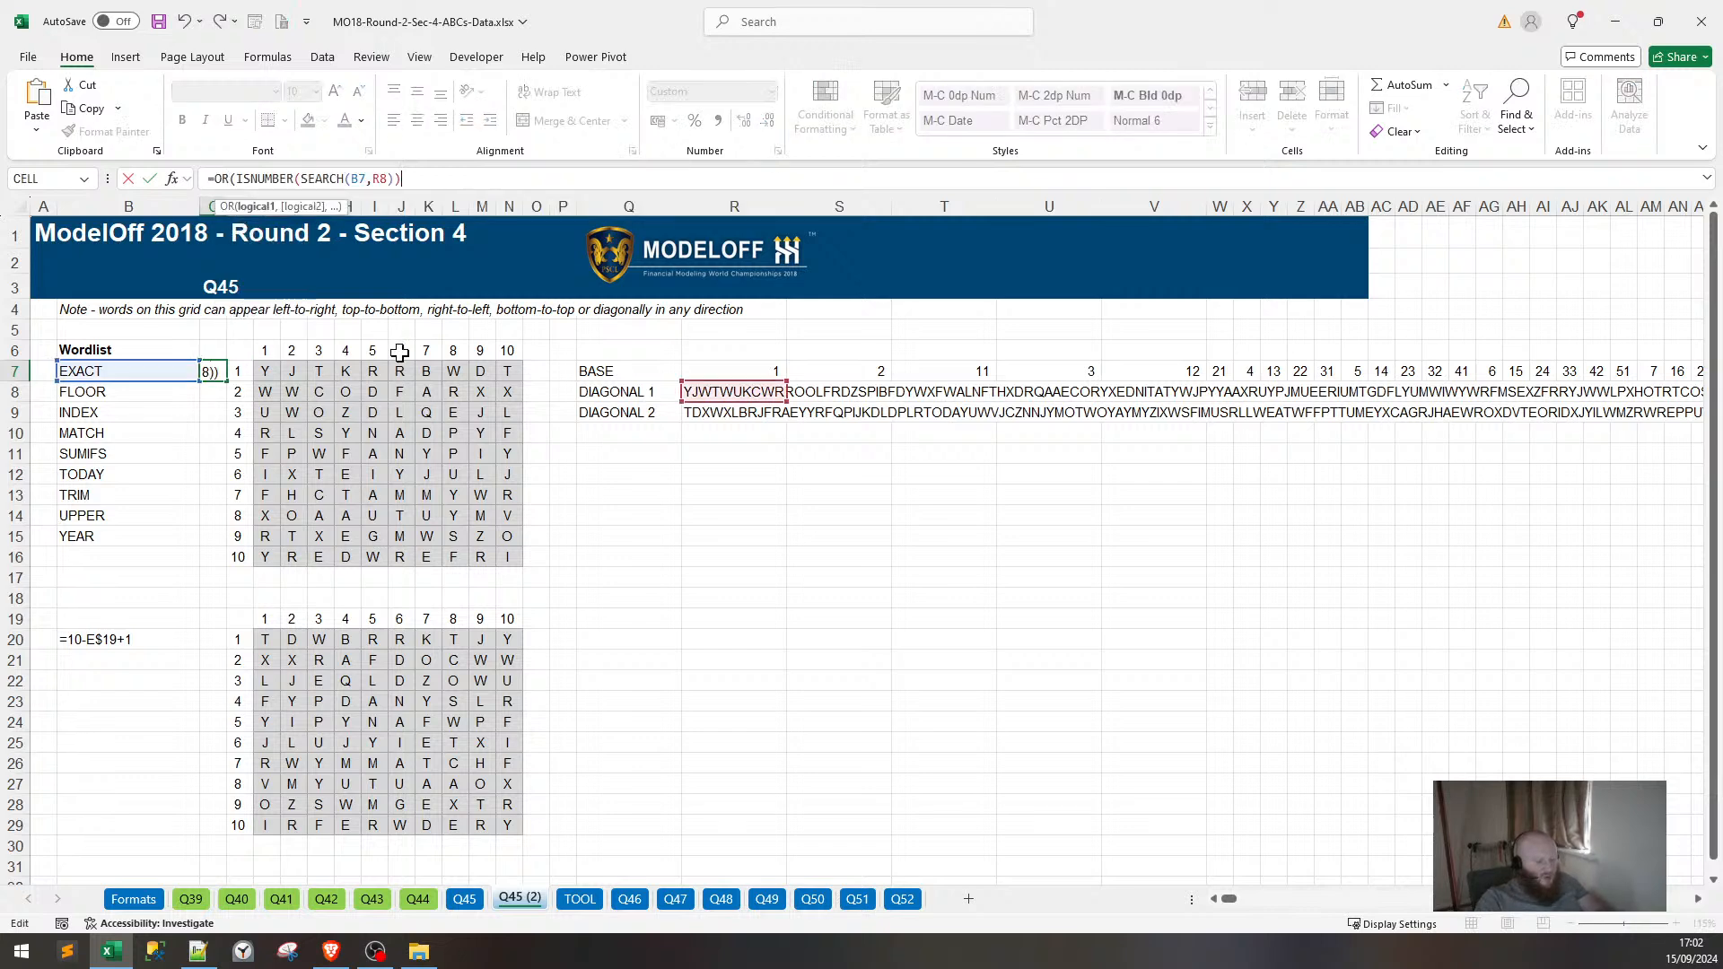
{"action": "type", "text": ","}
{"action": "key", "text": "ctrl+v"}
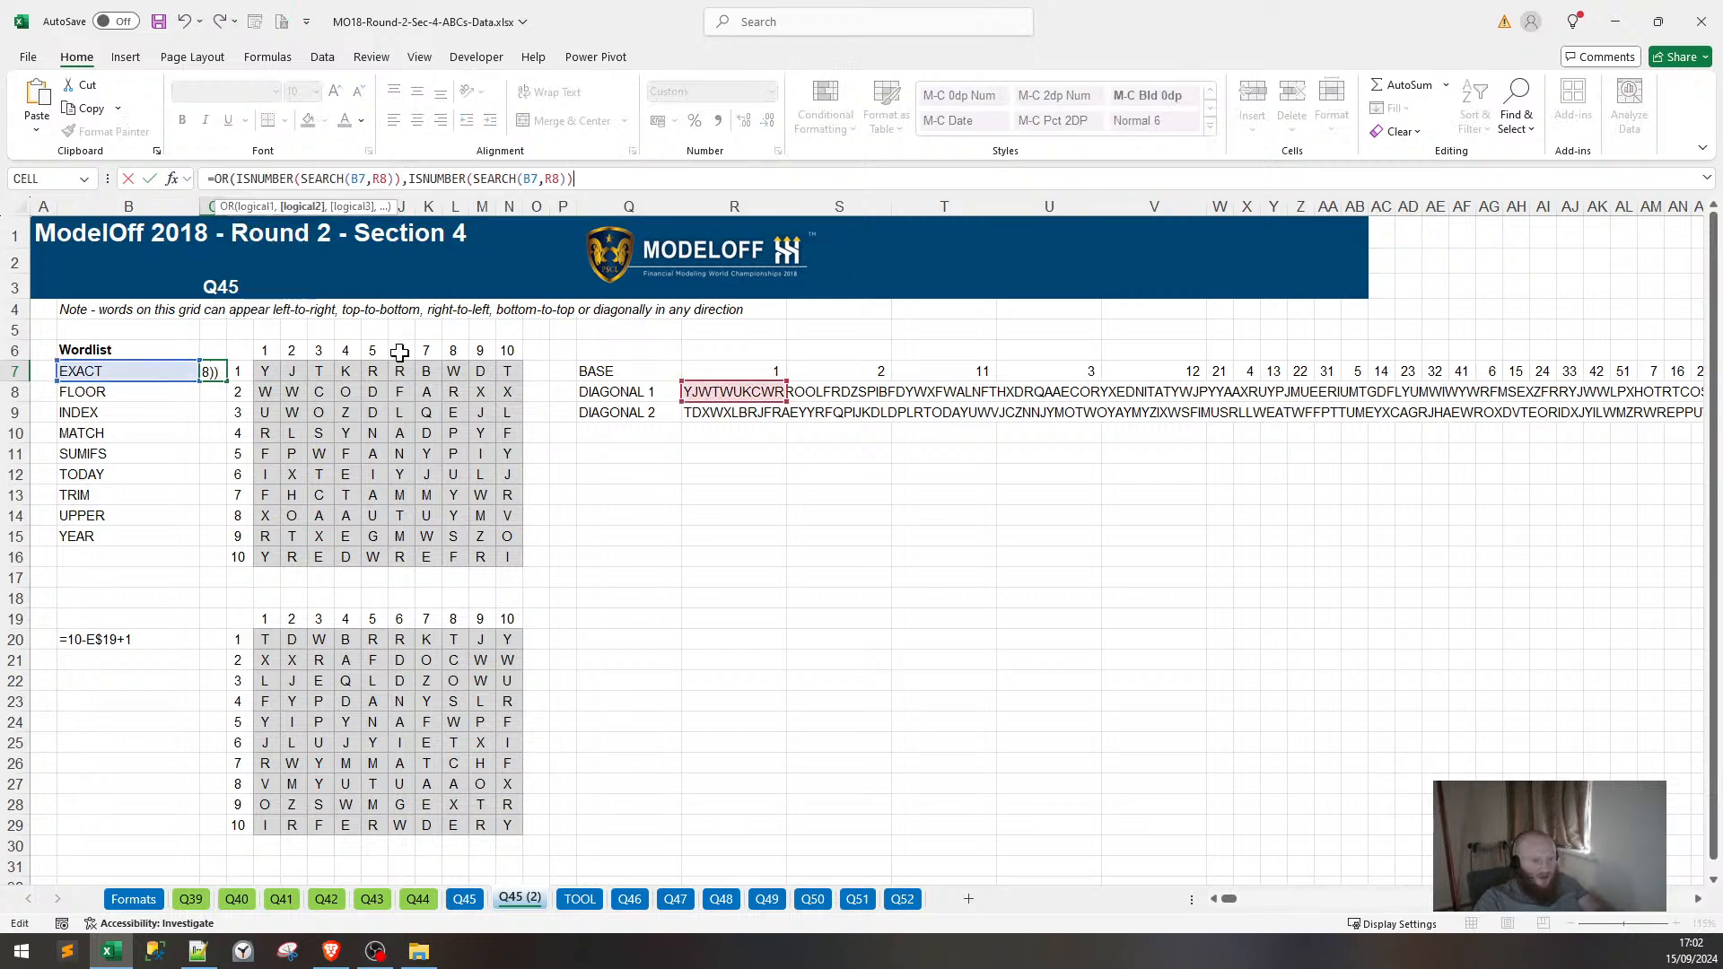
{"action": "type", "text": ")"}
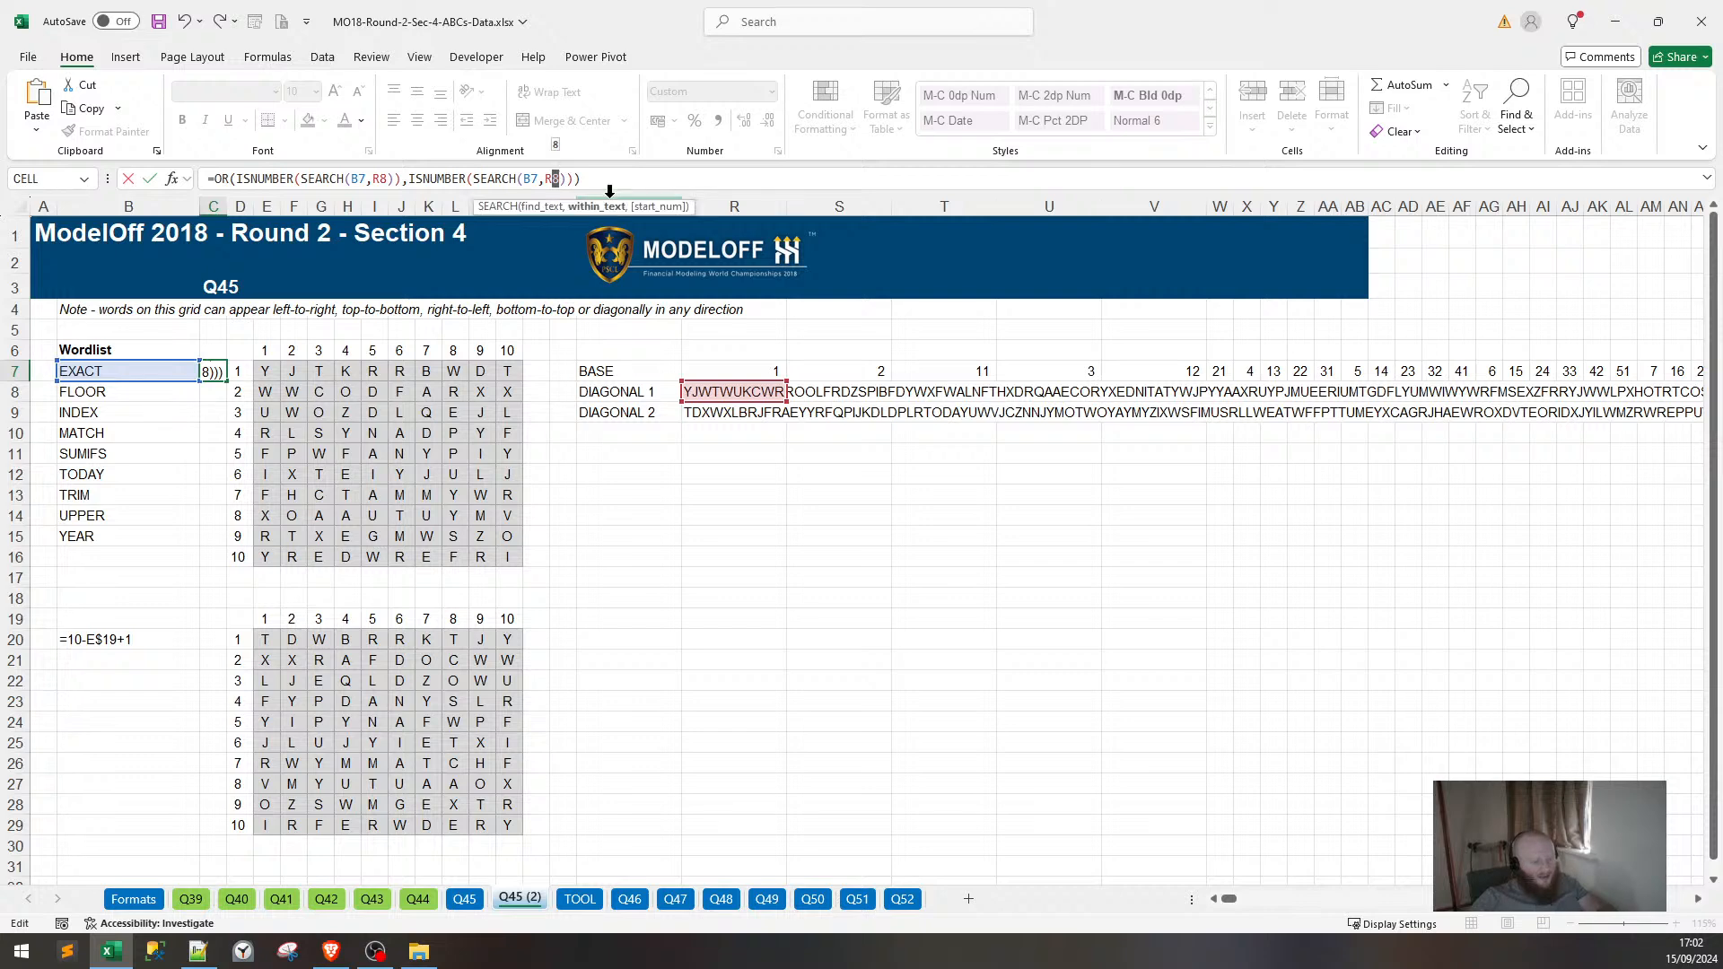
{"action": "left_click", "coordinate": [734, 412]}
{"action": "key", "text": "Return"}
{"action": "left_click", "coordinate": [239, 366]}
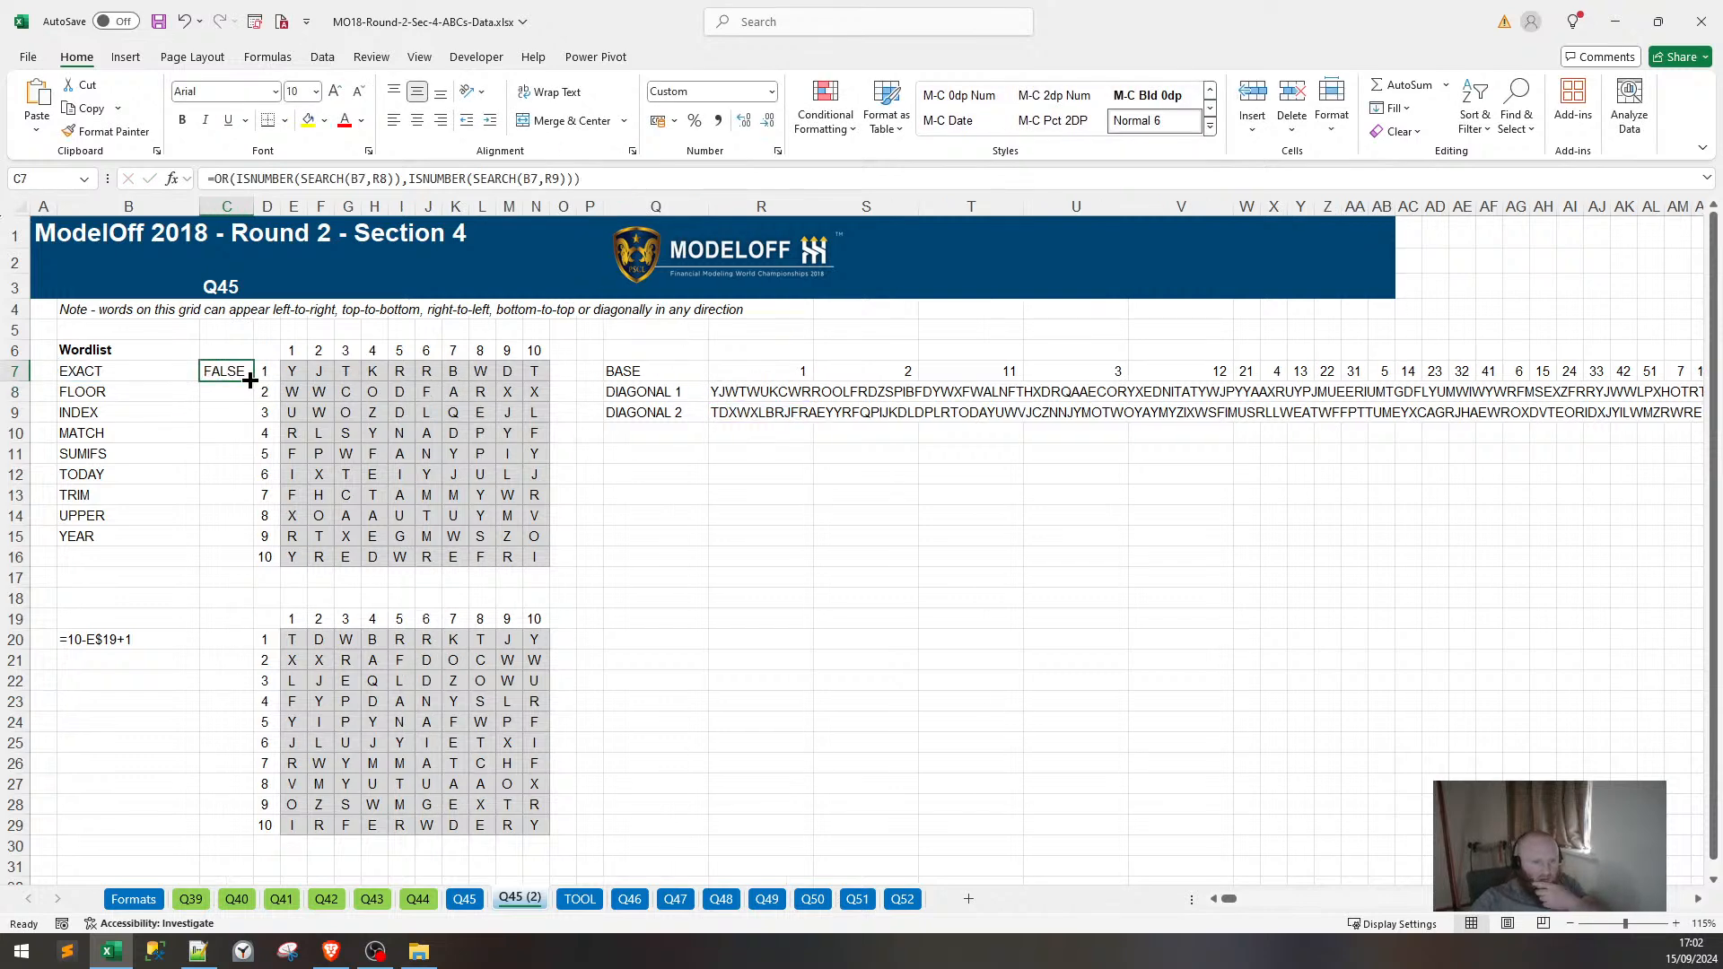
{"action": "left_click_drag", "start_coordinate": [253, 380], "coordinate": [245, 543]}
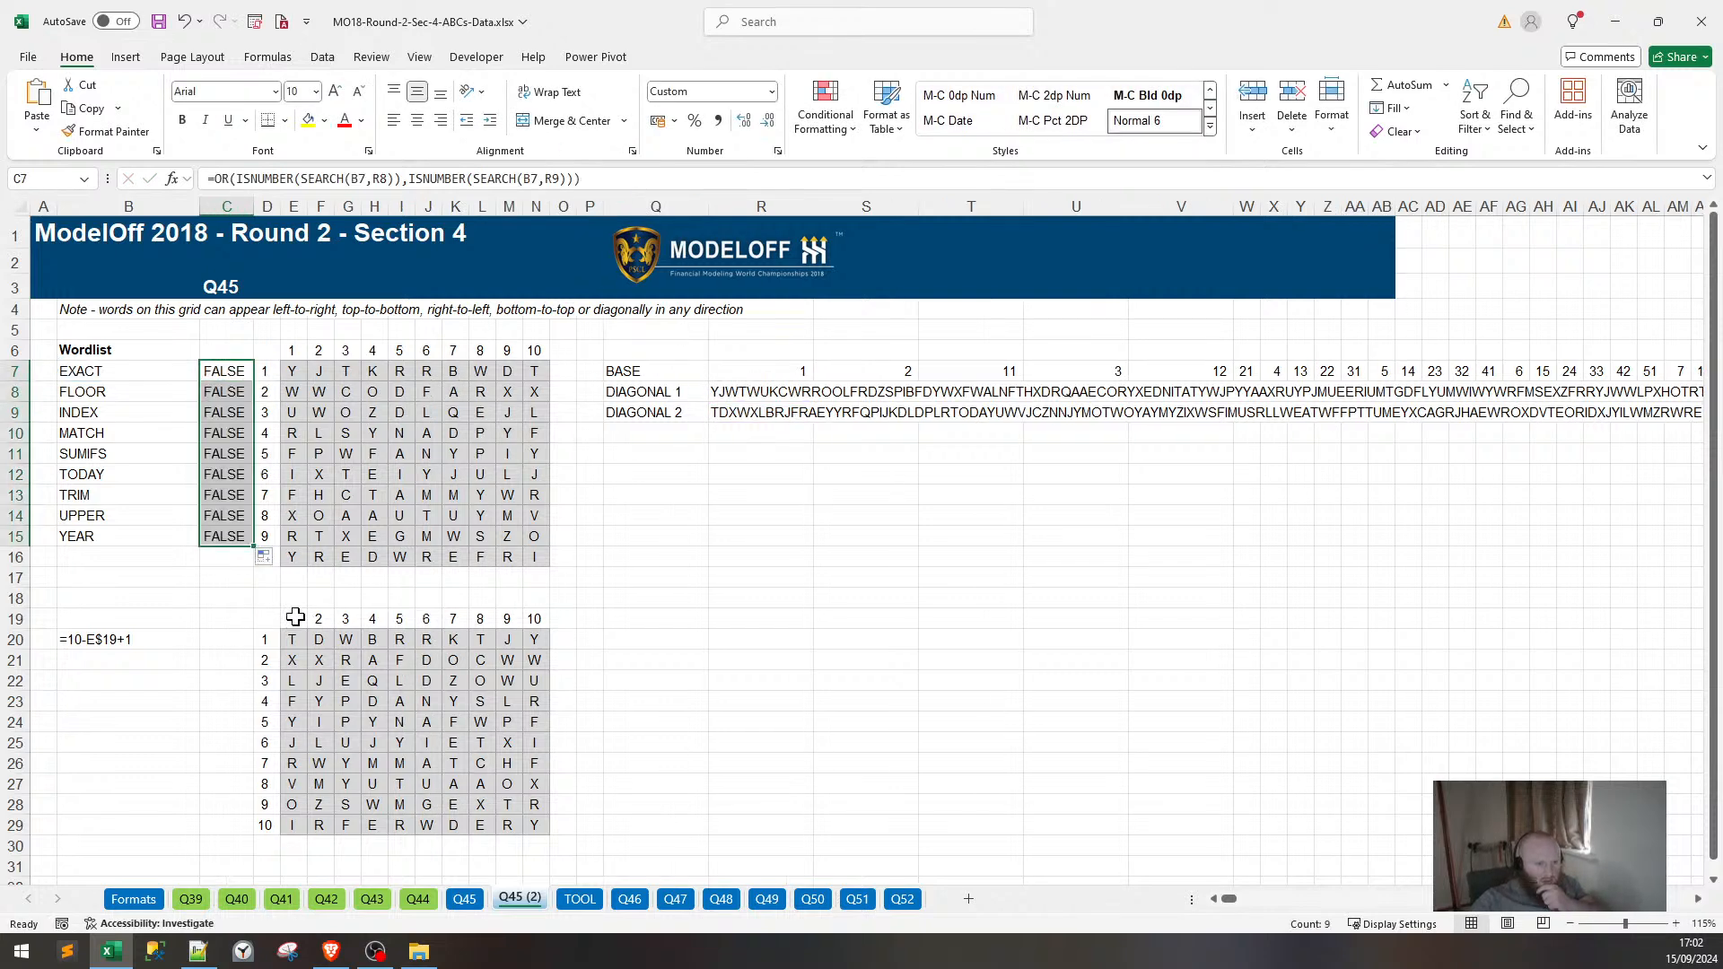
Make the R8 and R9 references absolute, refill C7:C15, and confirm only TODAY is TRUE.
{"action": "left_click", "coordinate": [758, 412]}
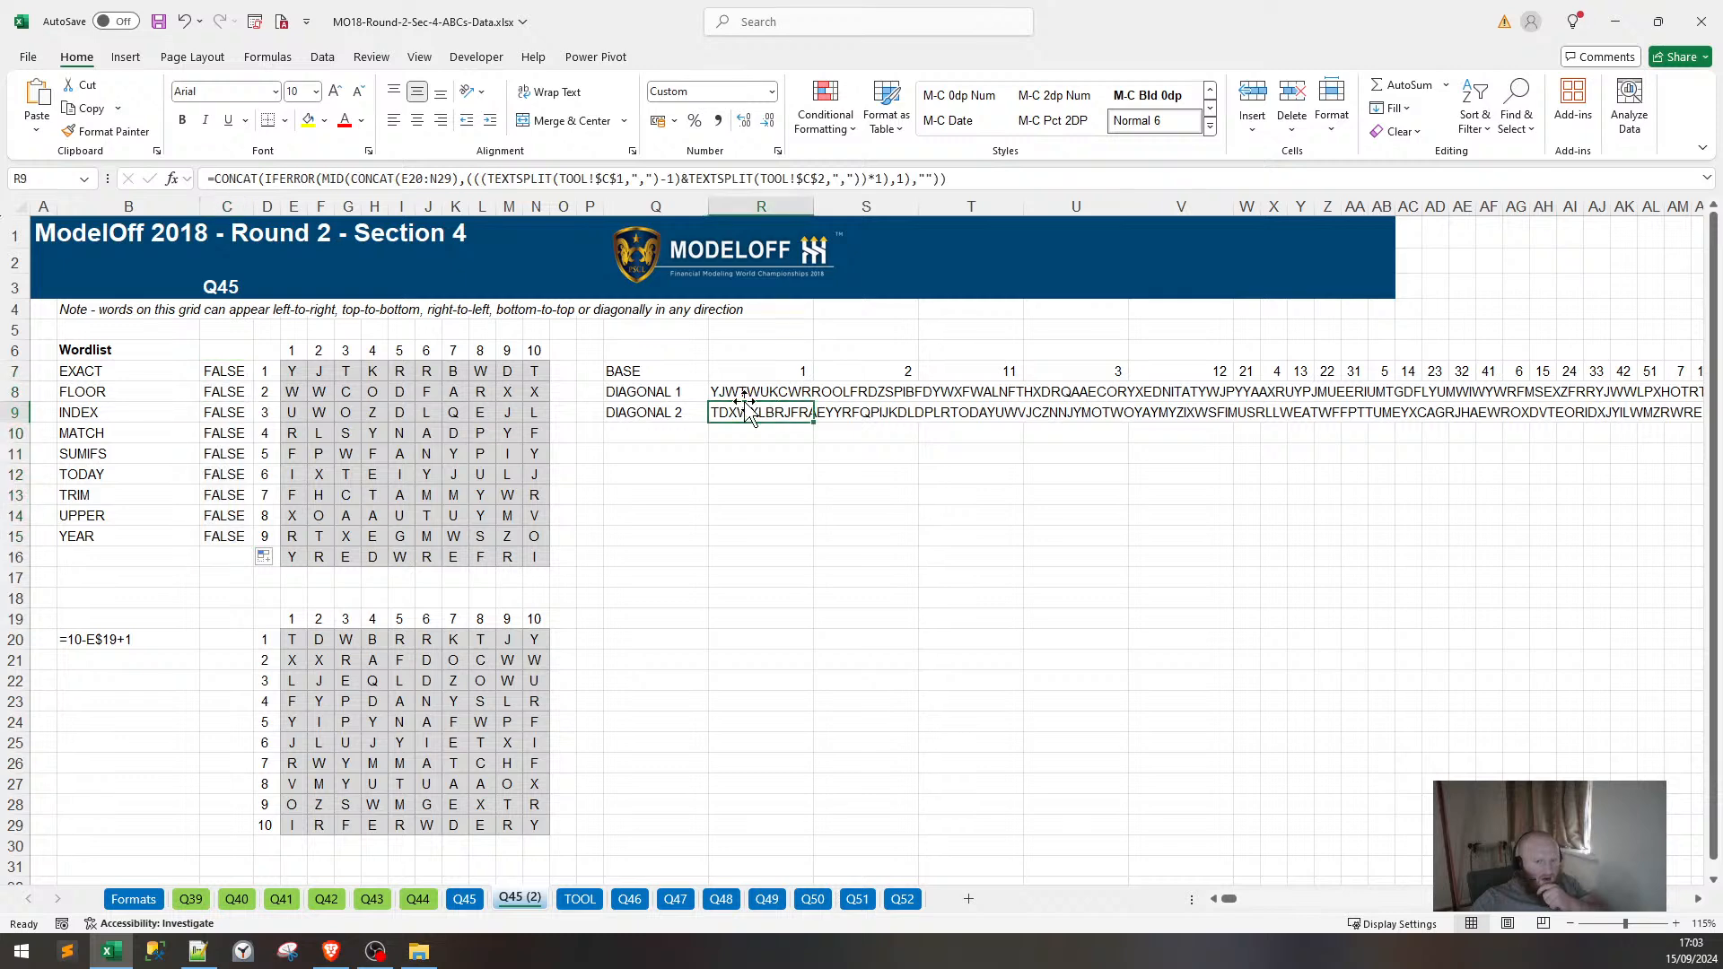
{"action": "left_click", "coordinate": [206, 370]}
{"action": "left_click", "coordinate": [265, 375]}
{"action": "left_click", "coordinate": [224, 368]}
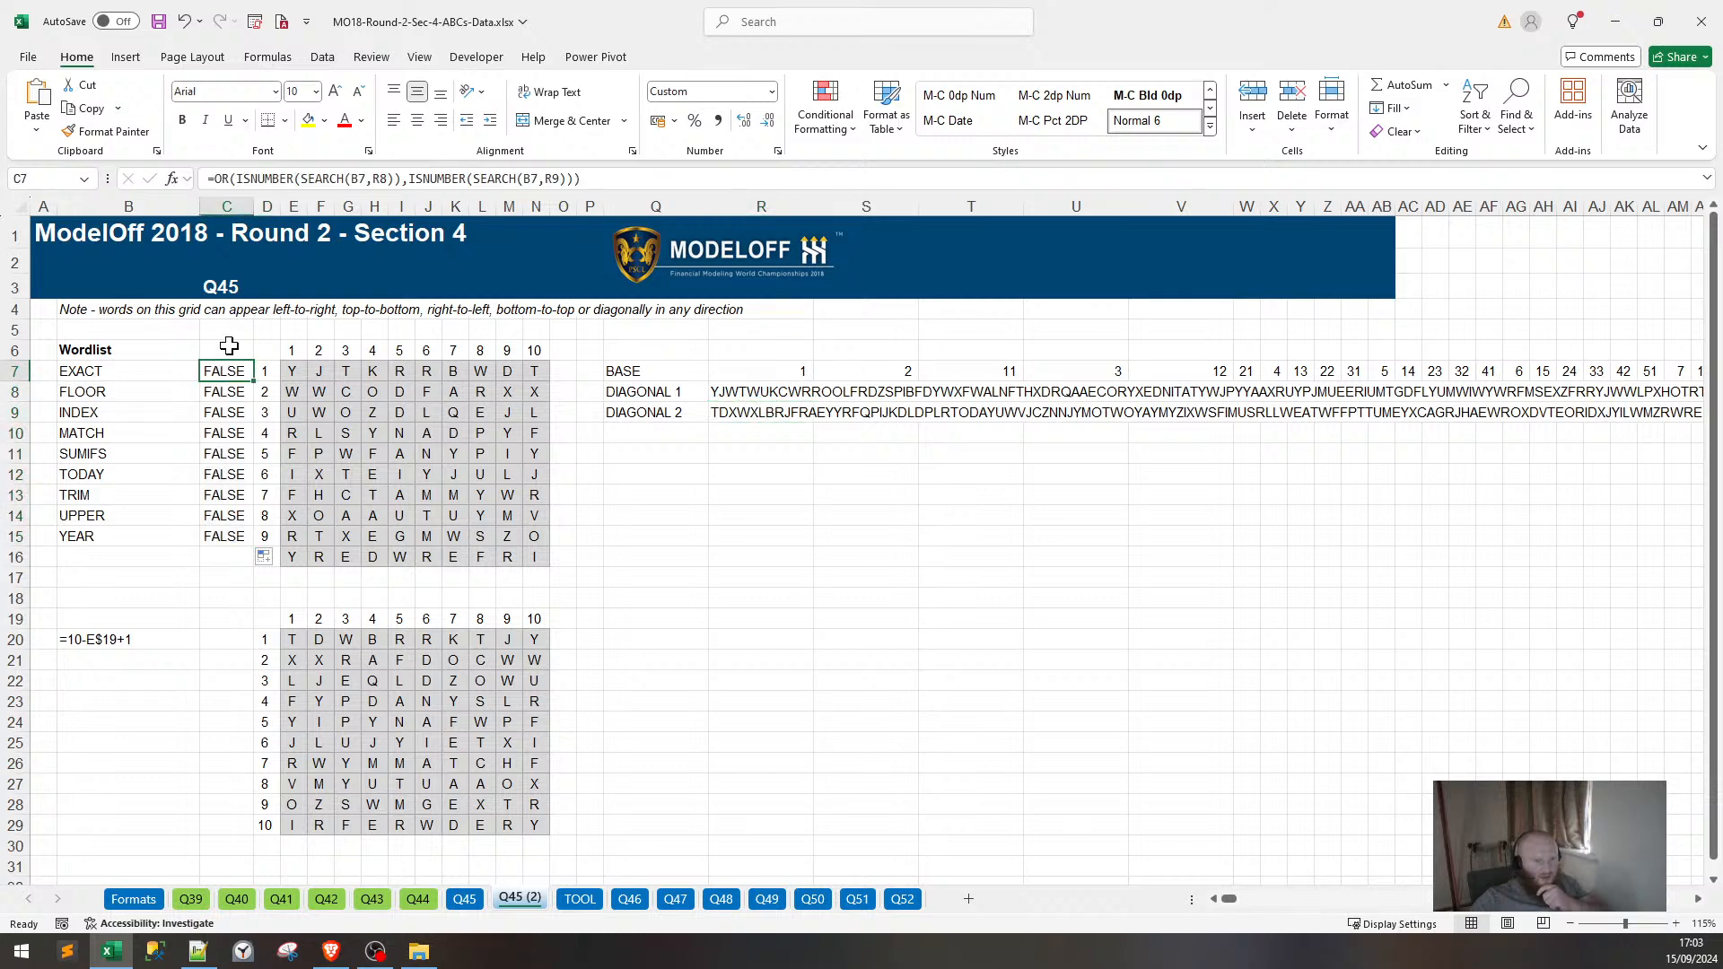
{"action": "left_click", "coordinate": [369, 179]}
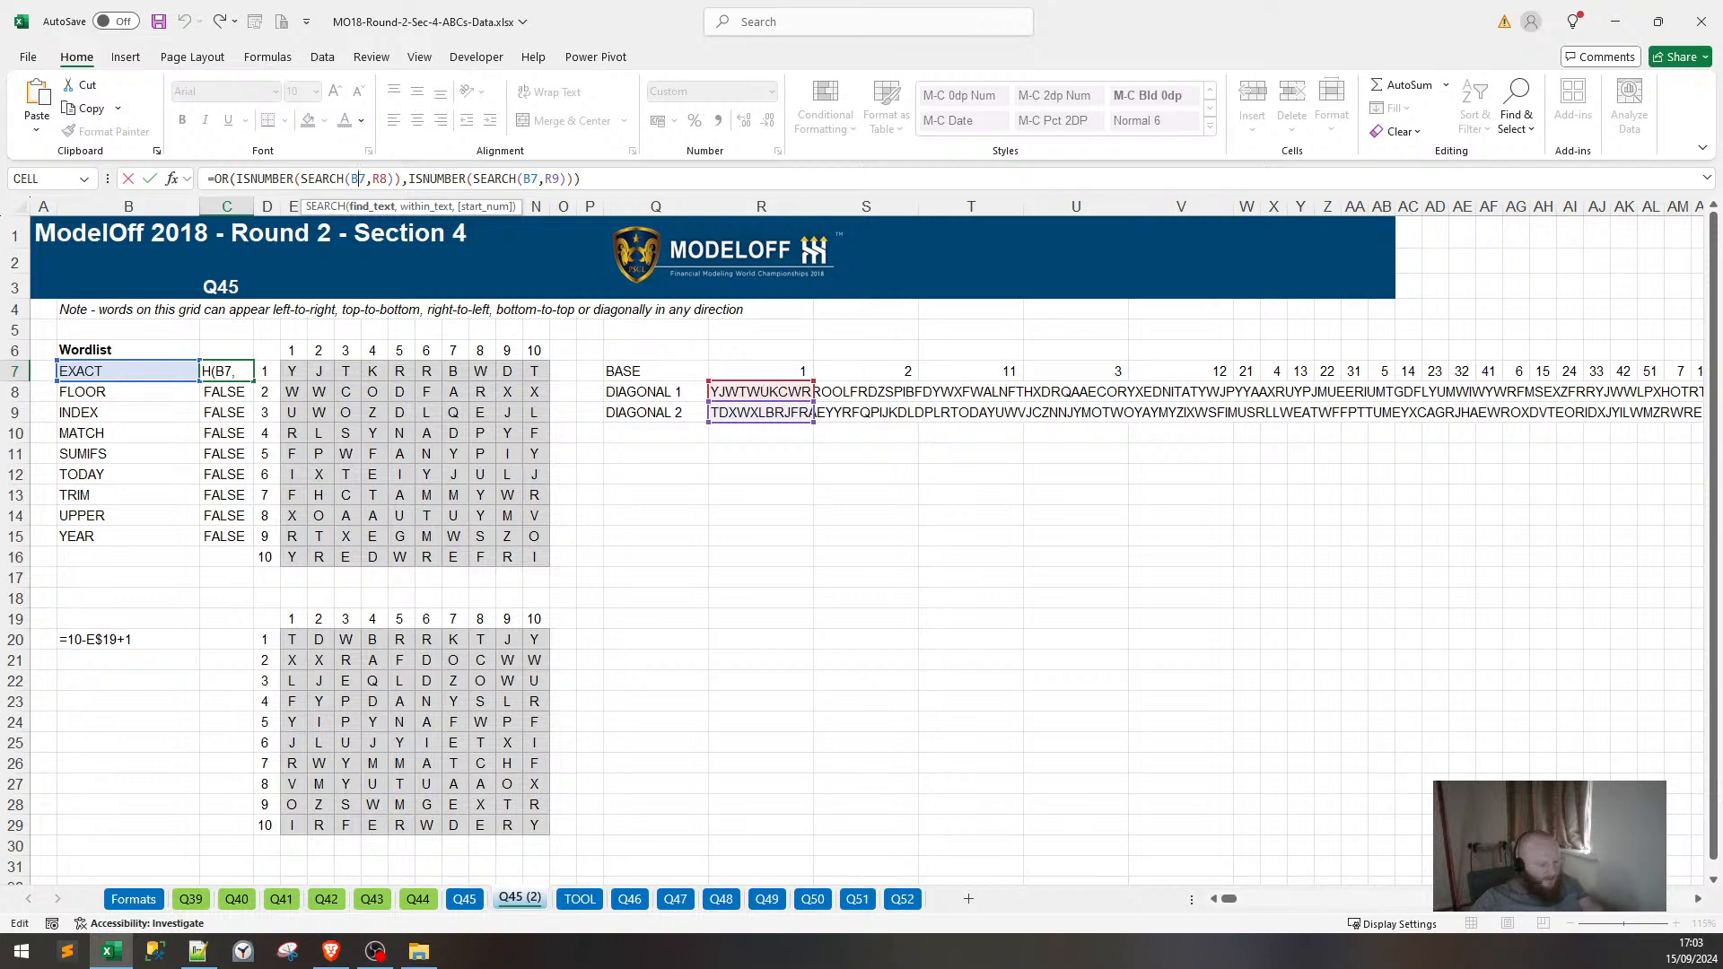
{"action": "key", "text": "Right"}
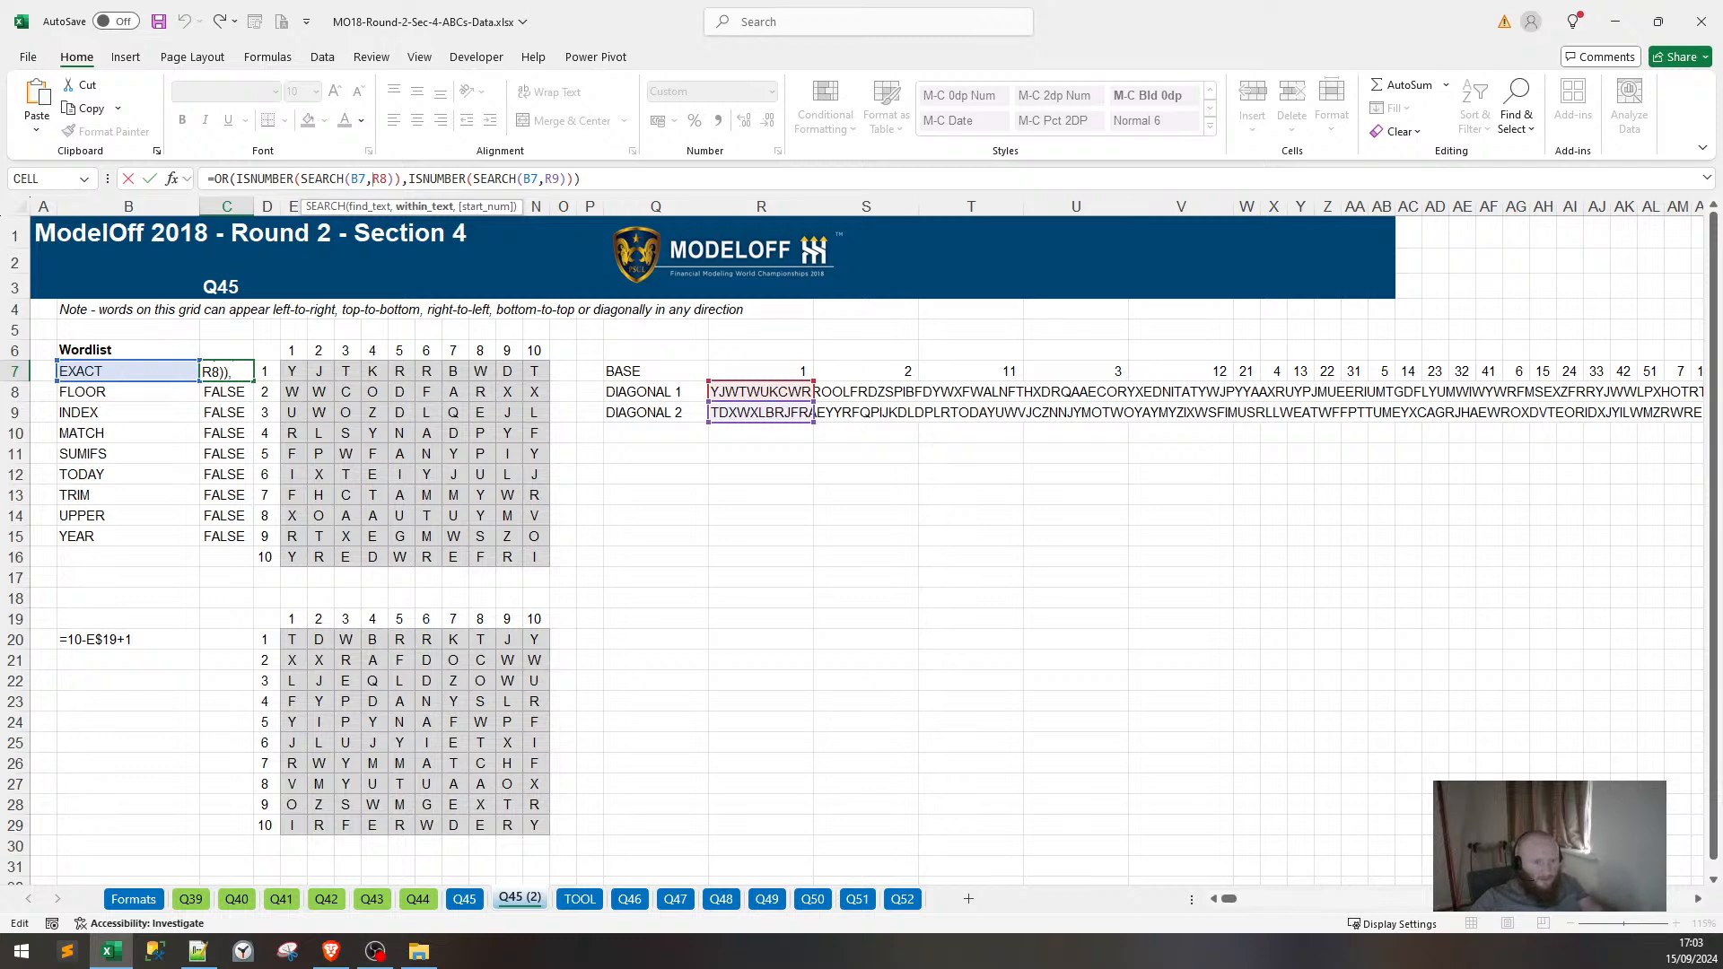
{"action": "key", "text": "F4"}
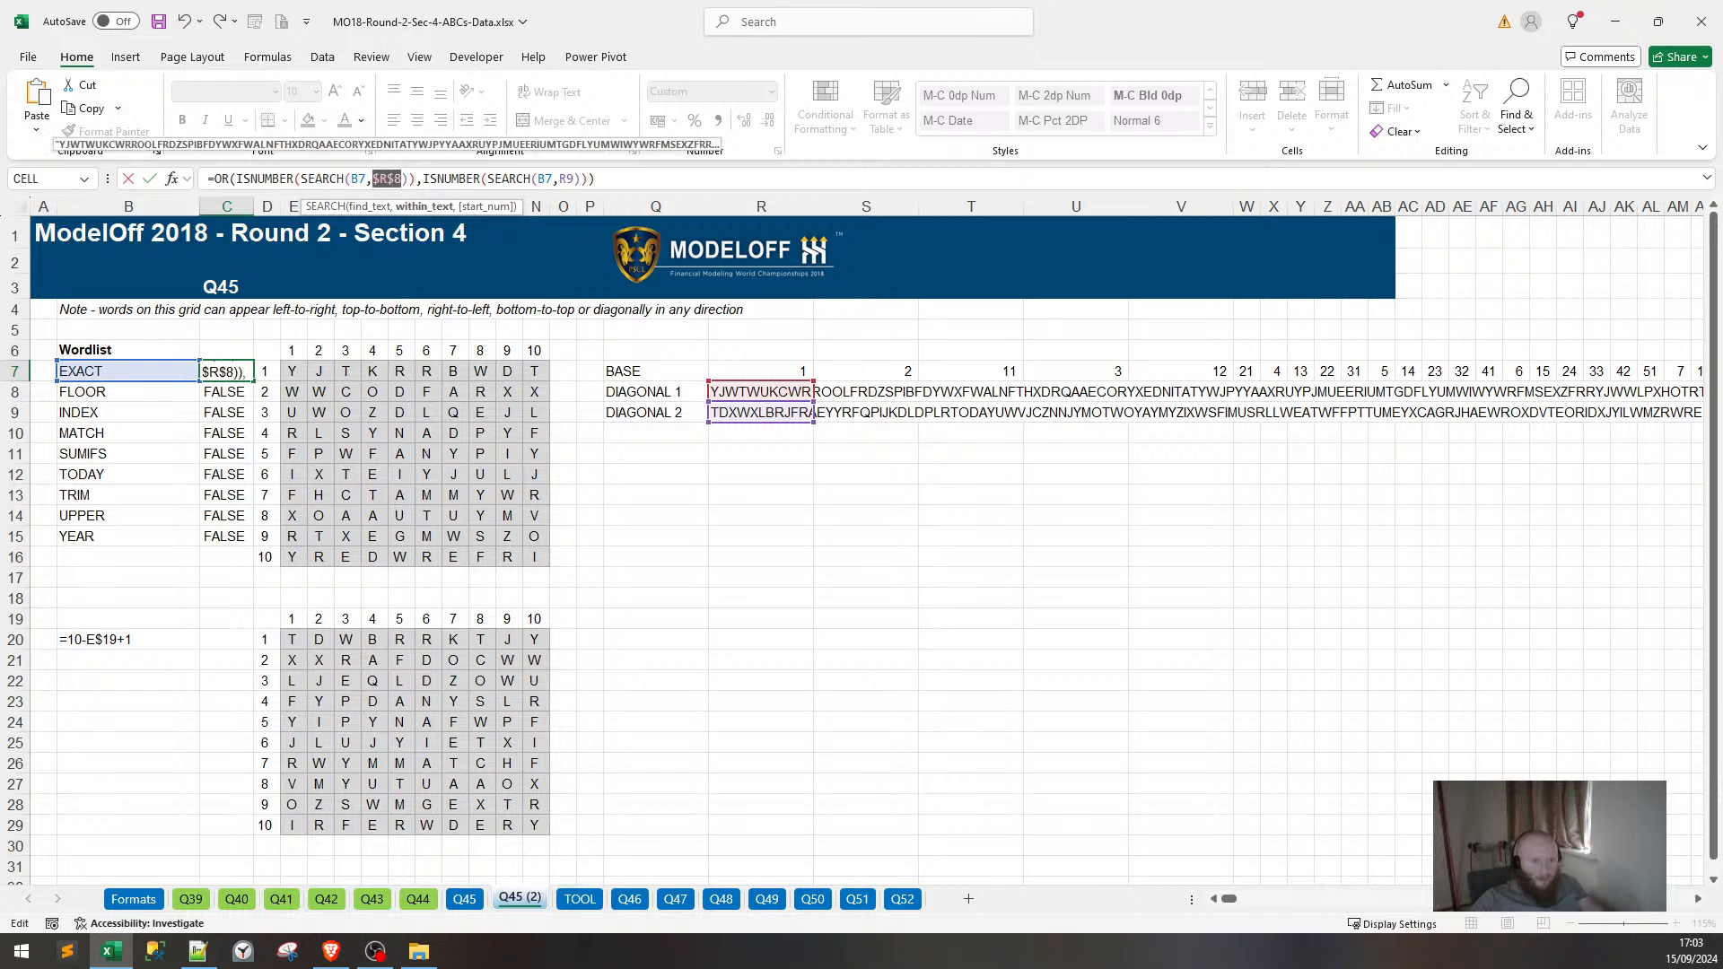
{"action": "left_click", "coordinate": [567, 179]}
{"action": "key", "text": "F4"}
{"action": "key", "text": "ctrl+Return"}
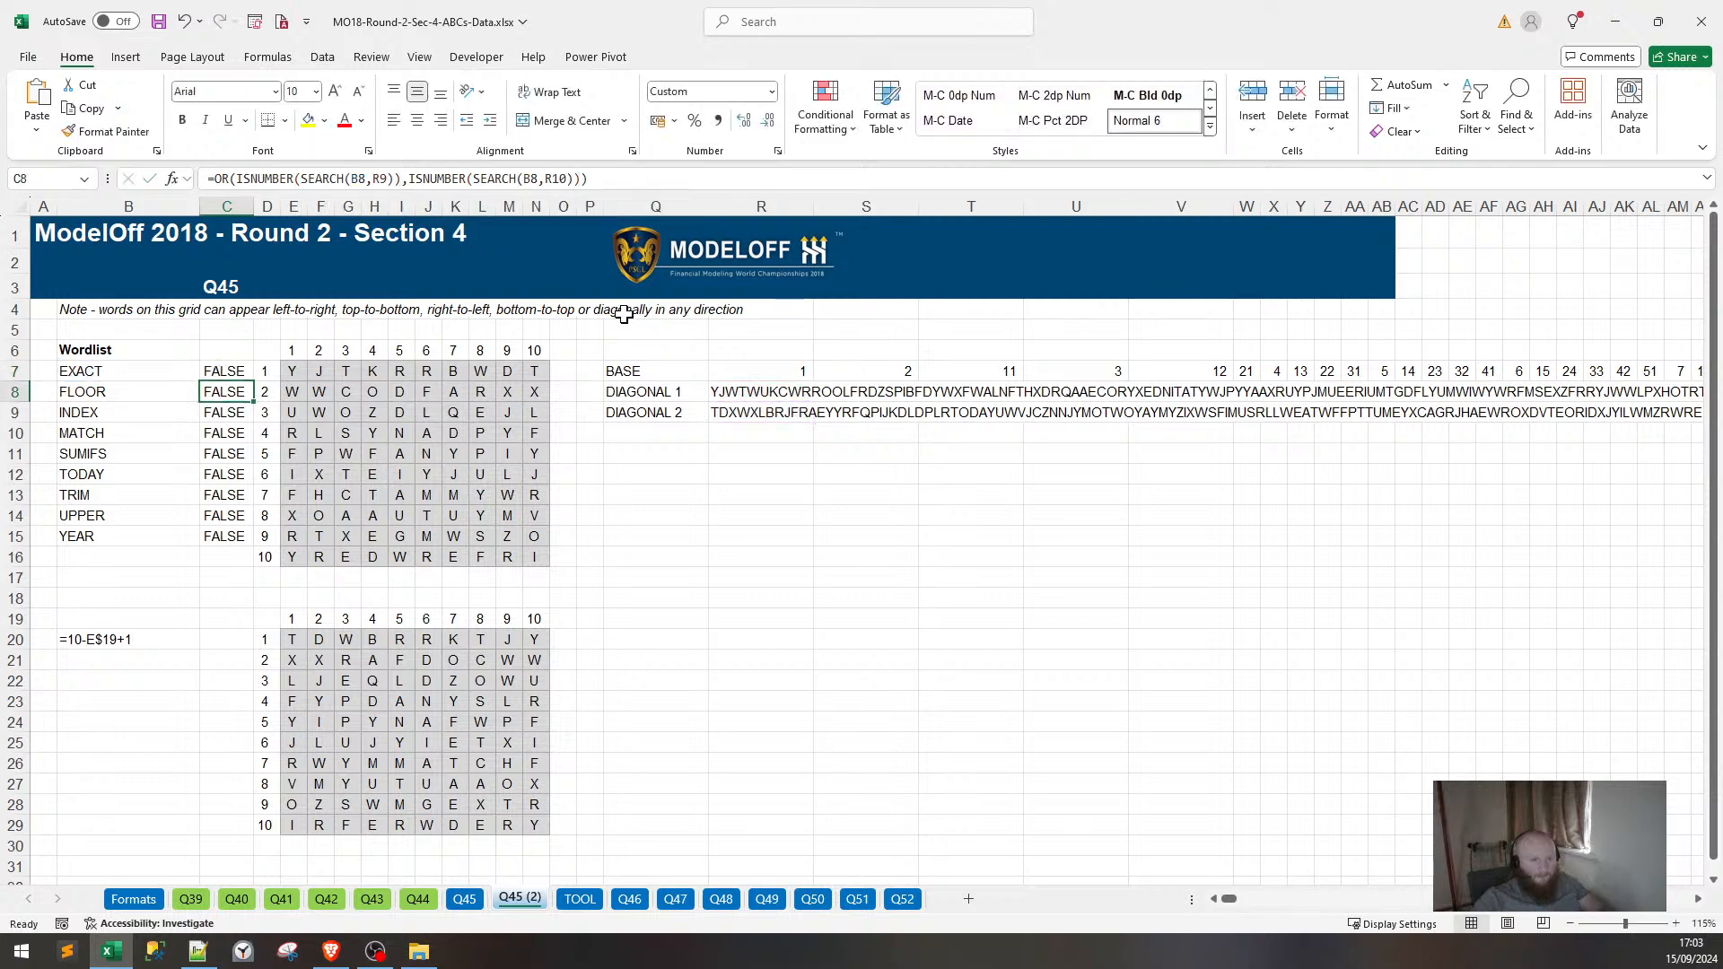
{"action": "key", "text": "shift+Down"}
{"action": "key", "text": "shift+Down"}
{"action": "key", "text": "shift+Down"}
{"action": "key", "text": "shift+Down"}
{"action": "key", "text": "shift+Down"}
{"action": "key", "text": "shift+Down"}
{"action": "key", "text": "shift+Down"}
{"action": "key", "text": "shift+Down"}
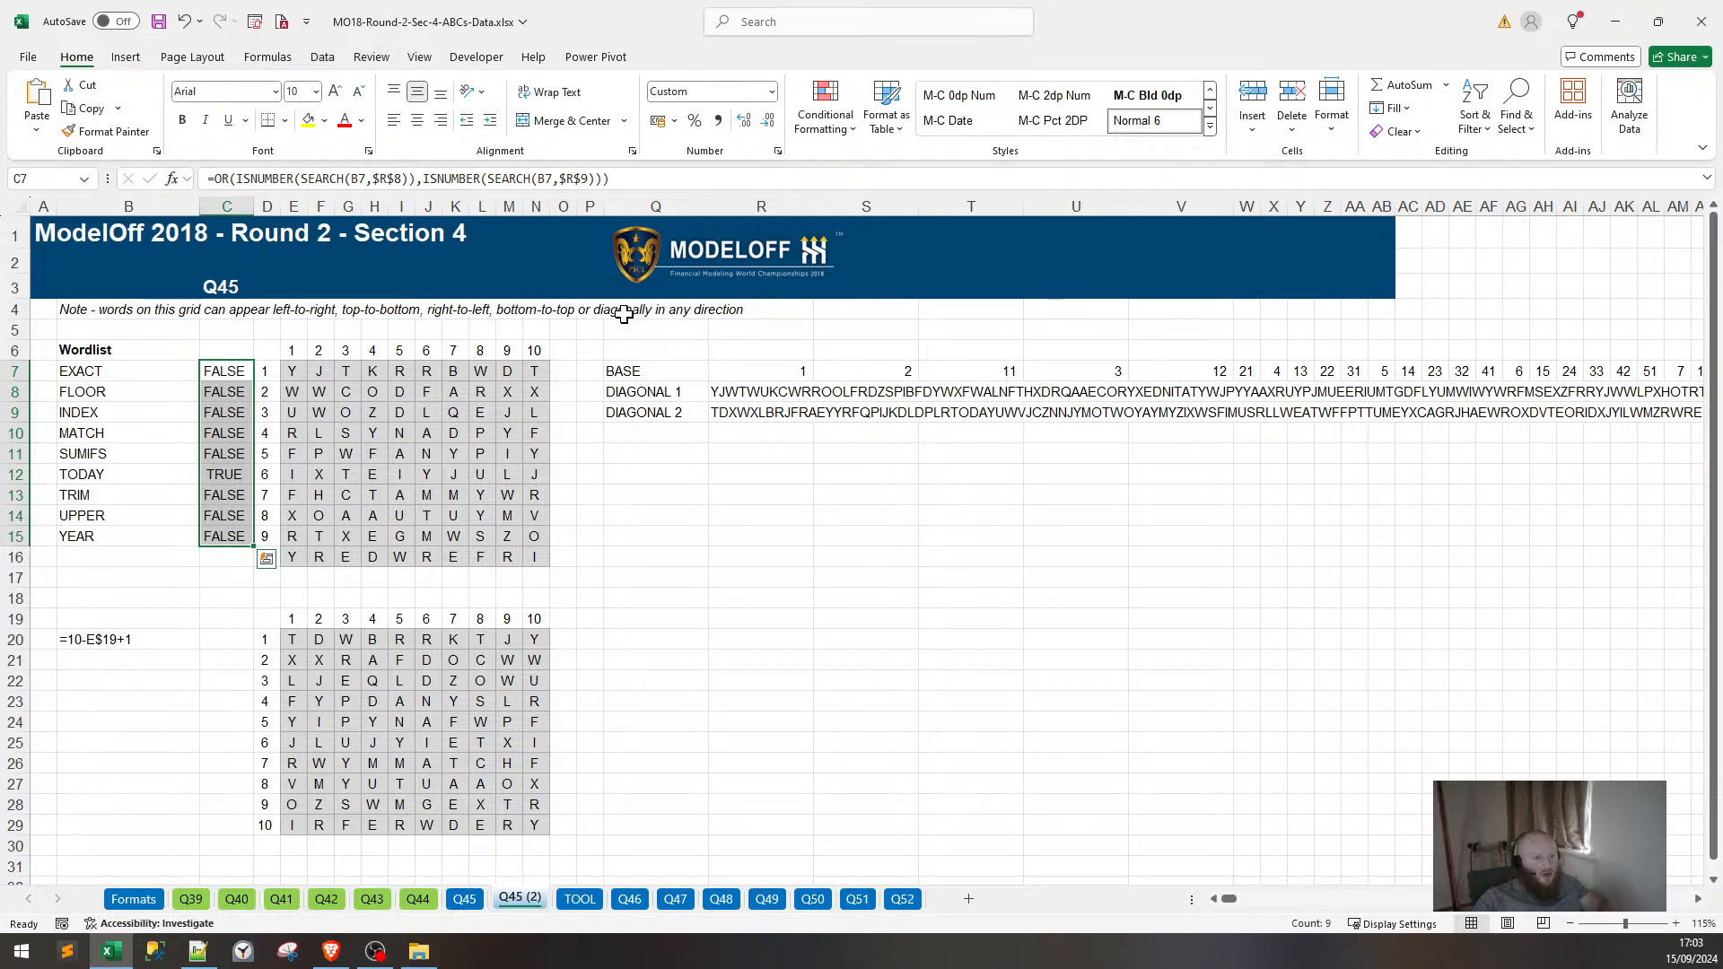
{"action": "left_click", "coordinate": [231, 477]}
{"action": "left_click", "coordinate": [465, 899]}
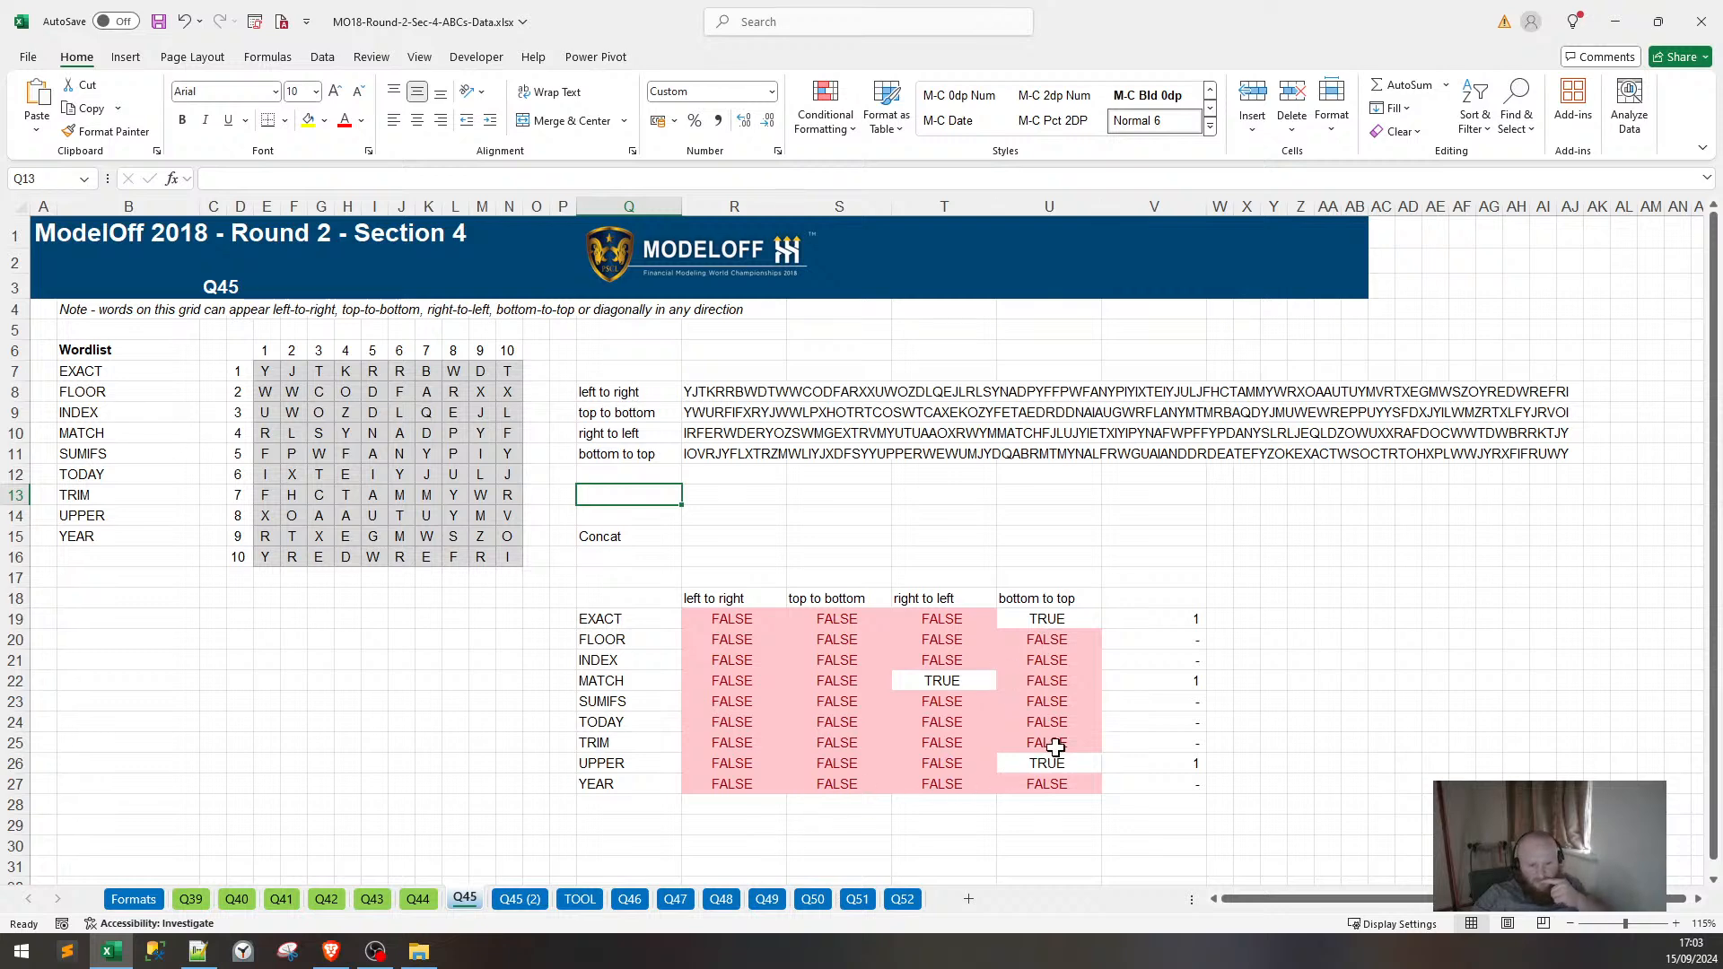
Review the Q45 result rows and per-word counts in column V, glancing at the question PDF.
{"action": "left_click_drag", "start_coordinate": [626, 725], "coordinate": [1061, 721]}
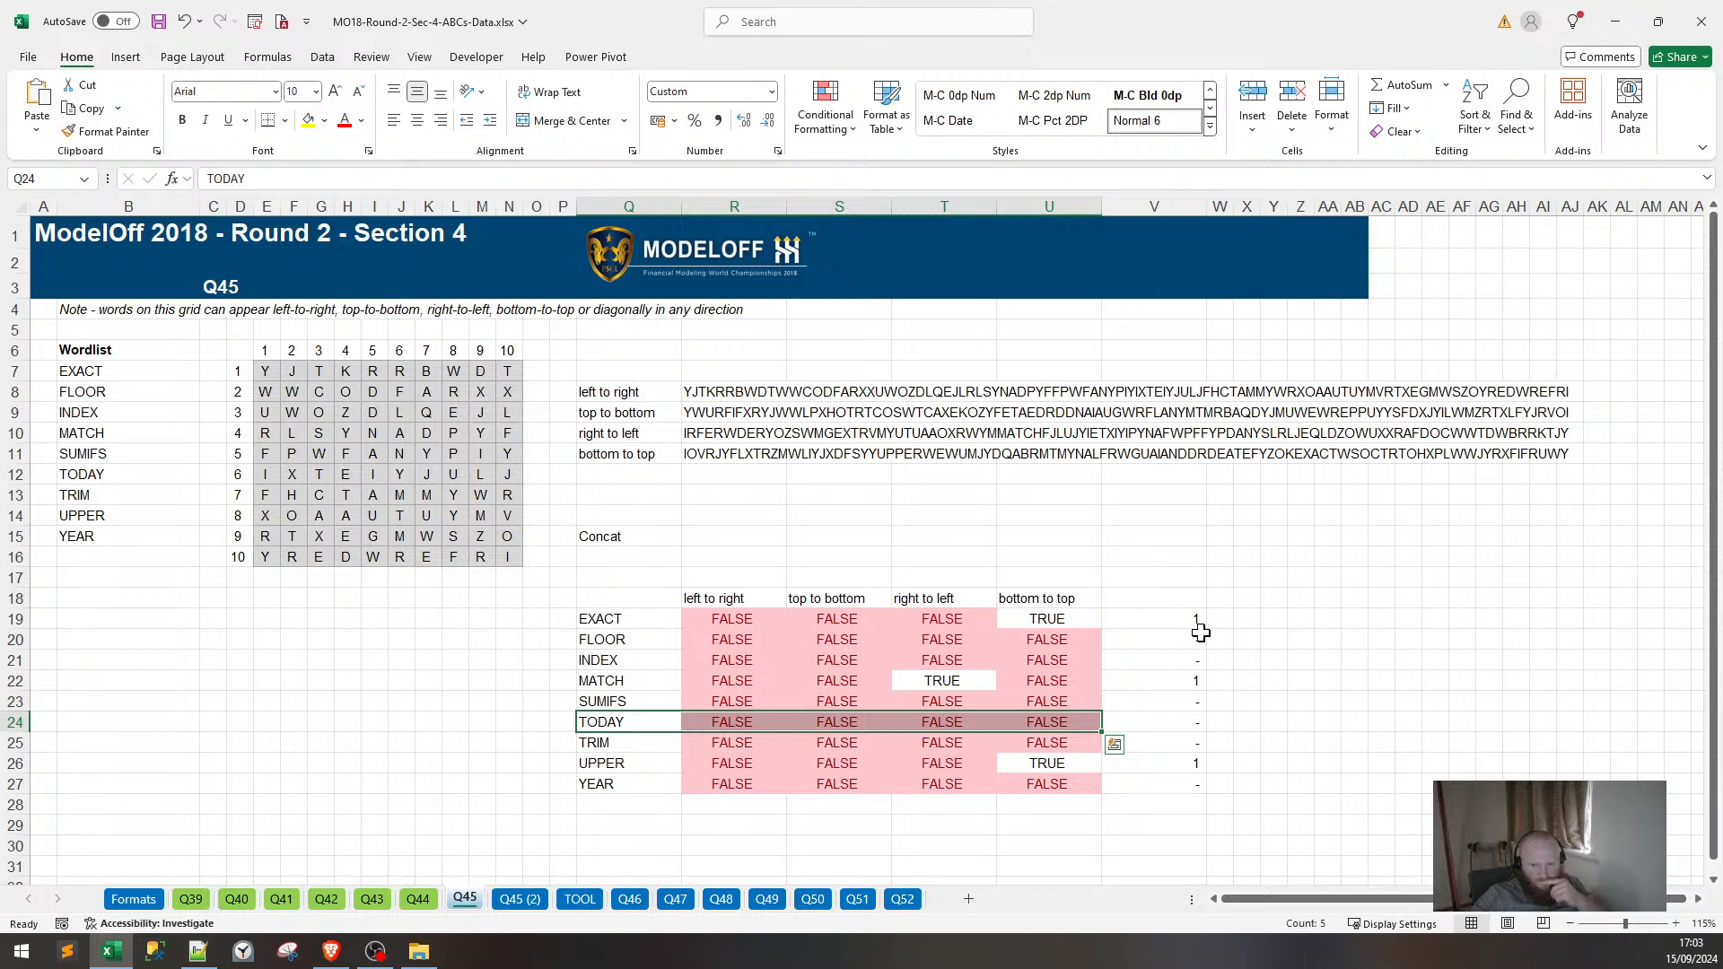
{"action": "left_click_drag", "start_coordinate": [1200, 628], "coordinate": [1178, 743]}
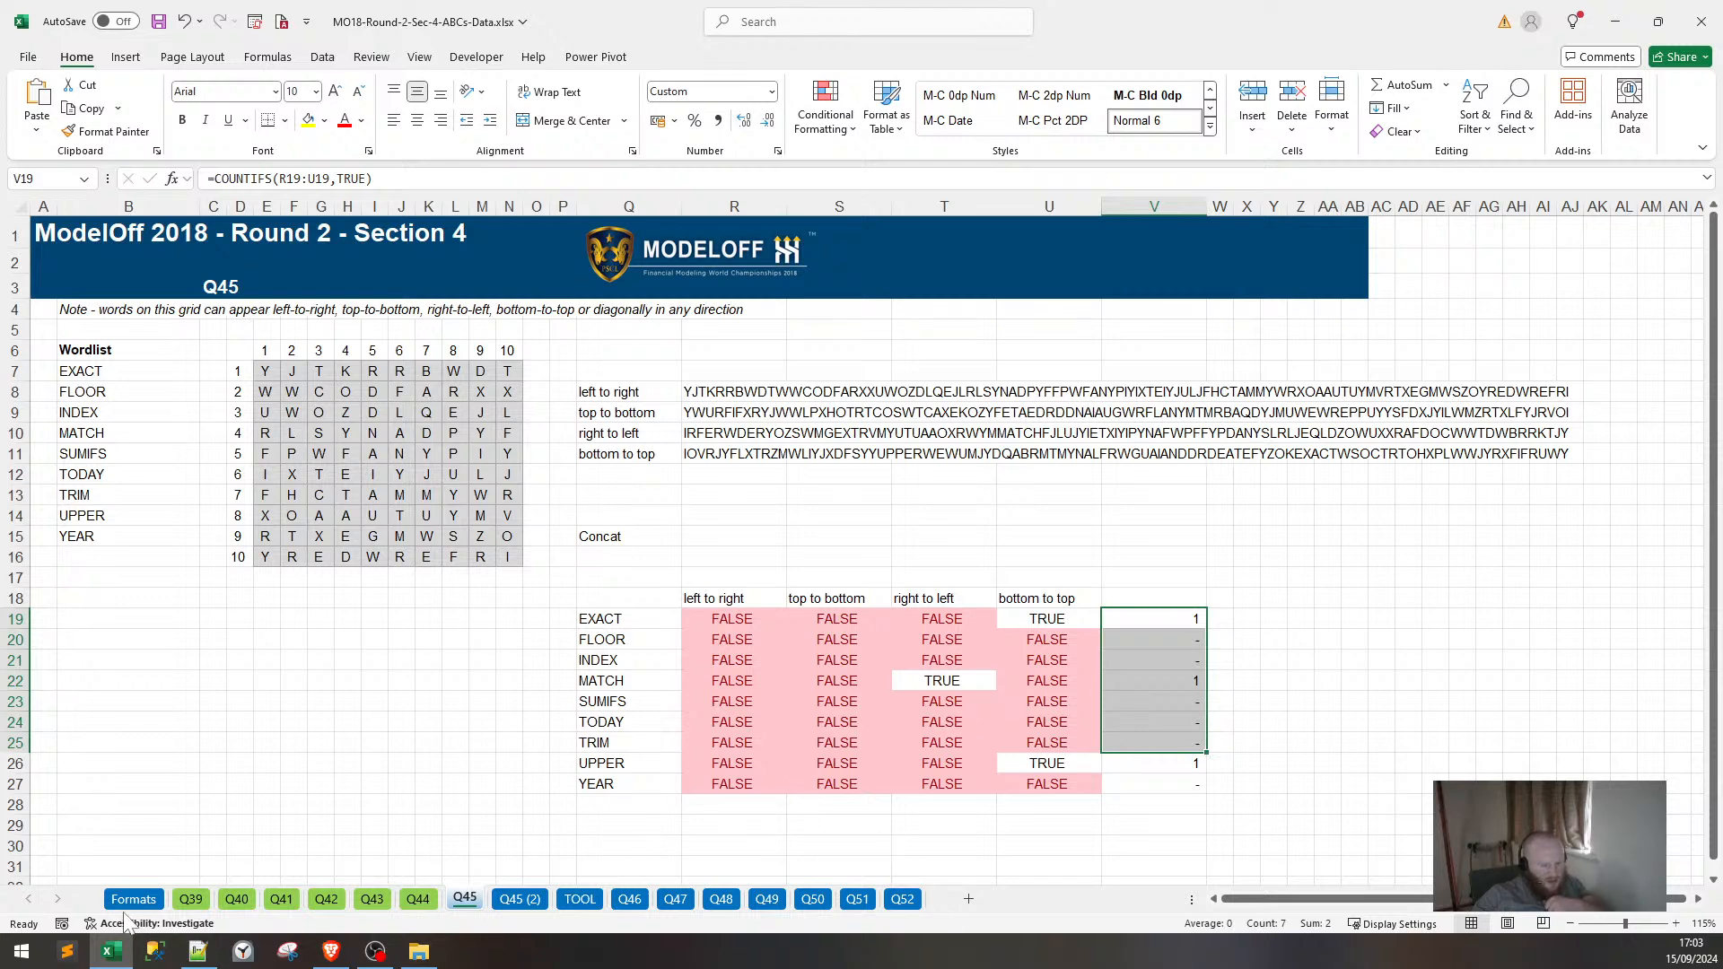
{"action": "left_click", "coordinate": [329, 952]}
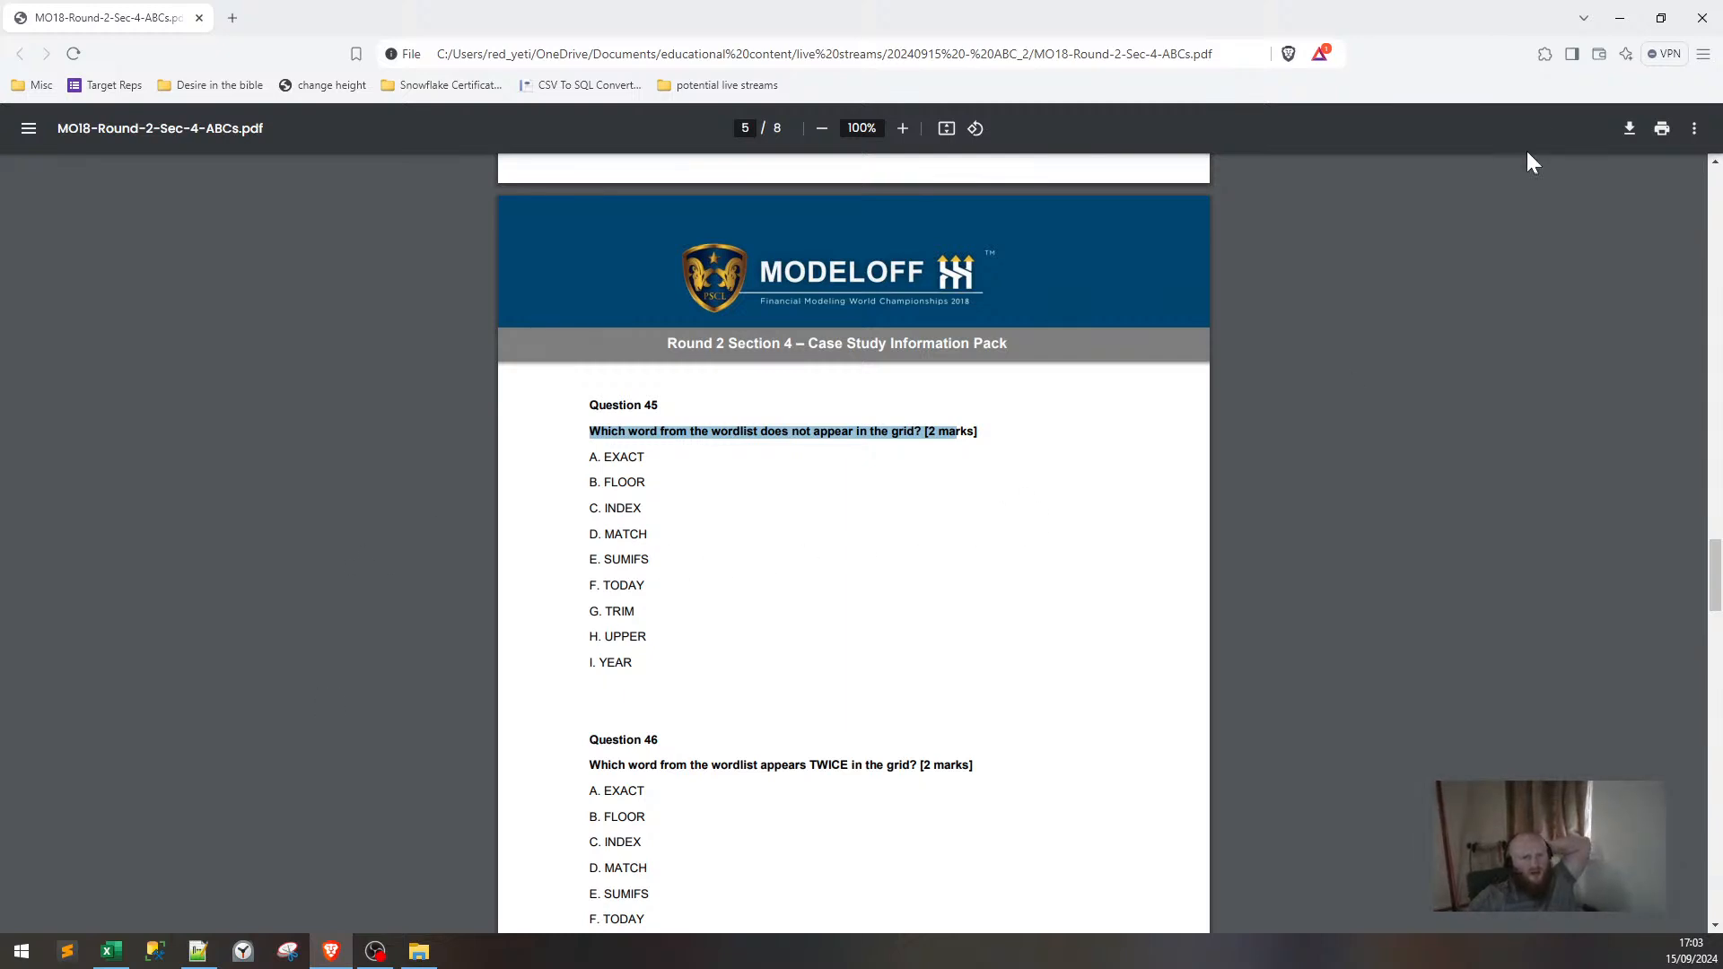
{"action": "left_click", "coordinate": [1619, 18]}
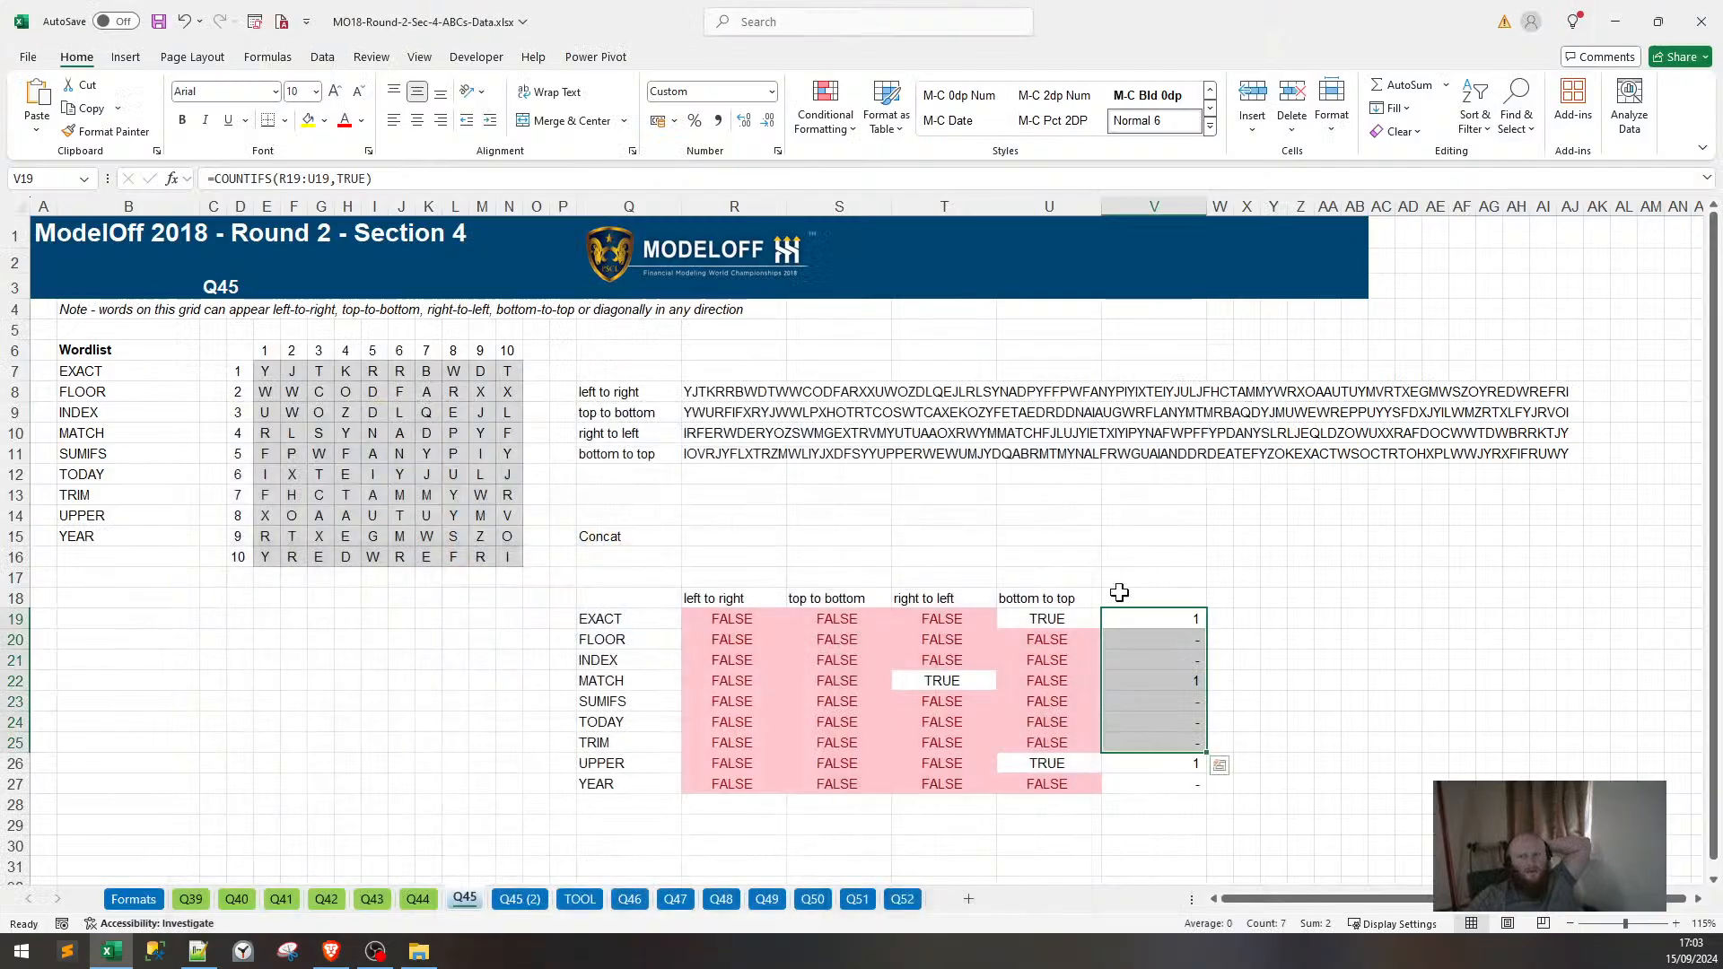
{"action": "left_click", "coordinate": [1185, 621]}
{"action": "left_click", "coordinate": [1196, 684]}
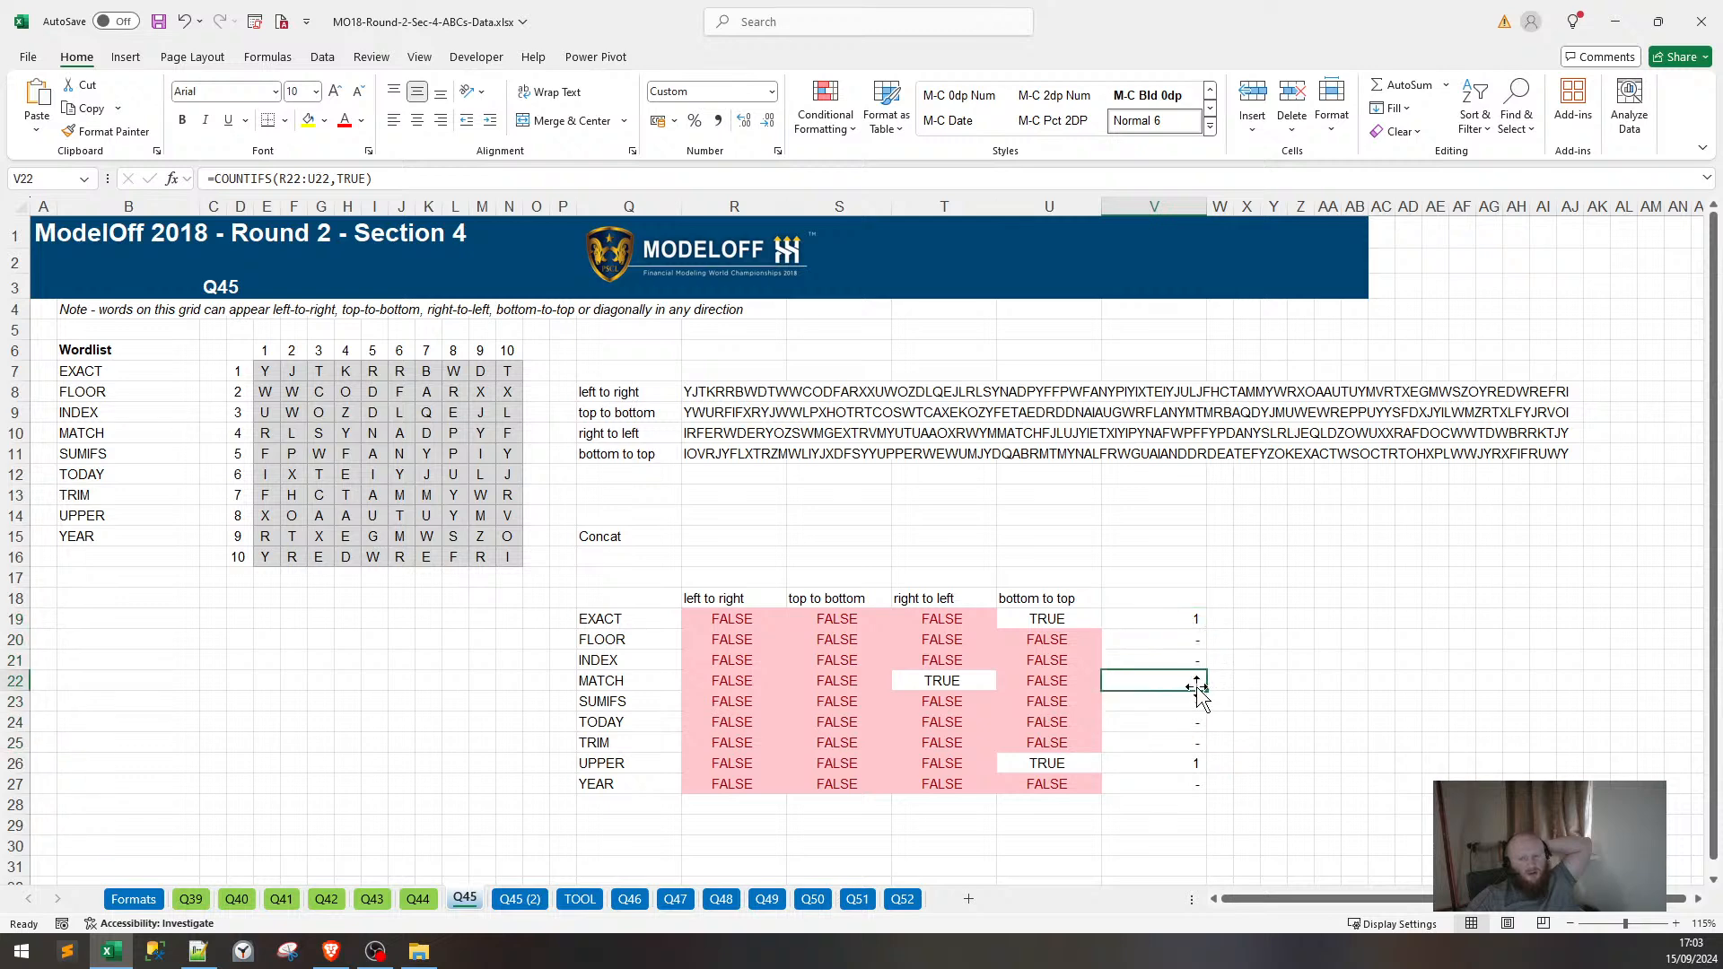
{"action": "left_click", "coordinate": [1194, 766]}
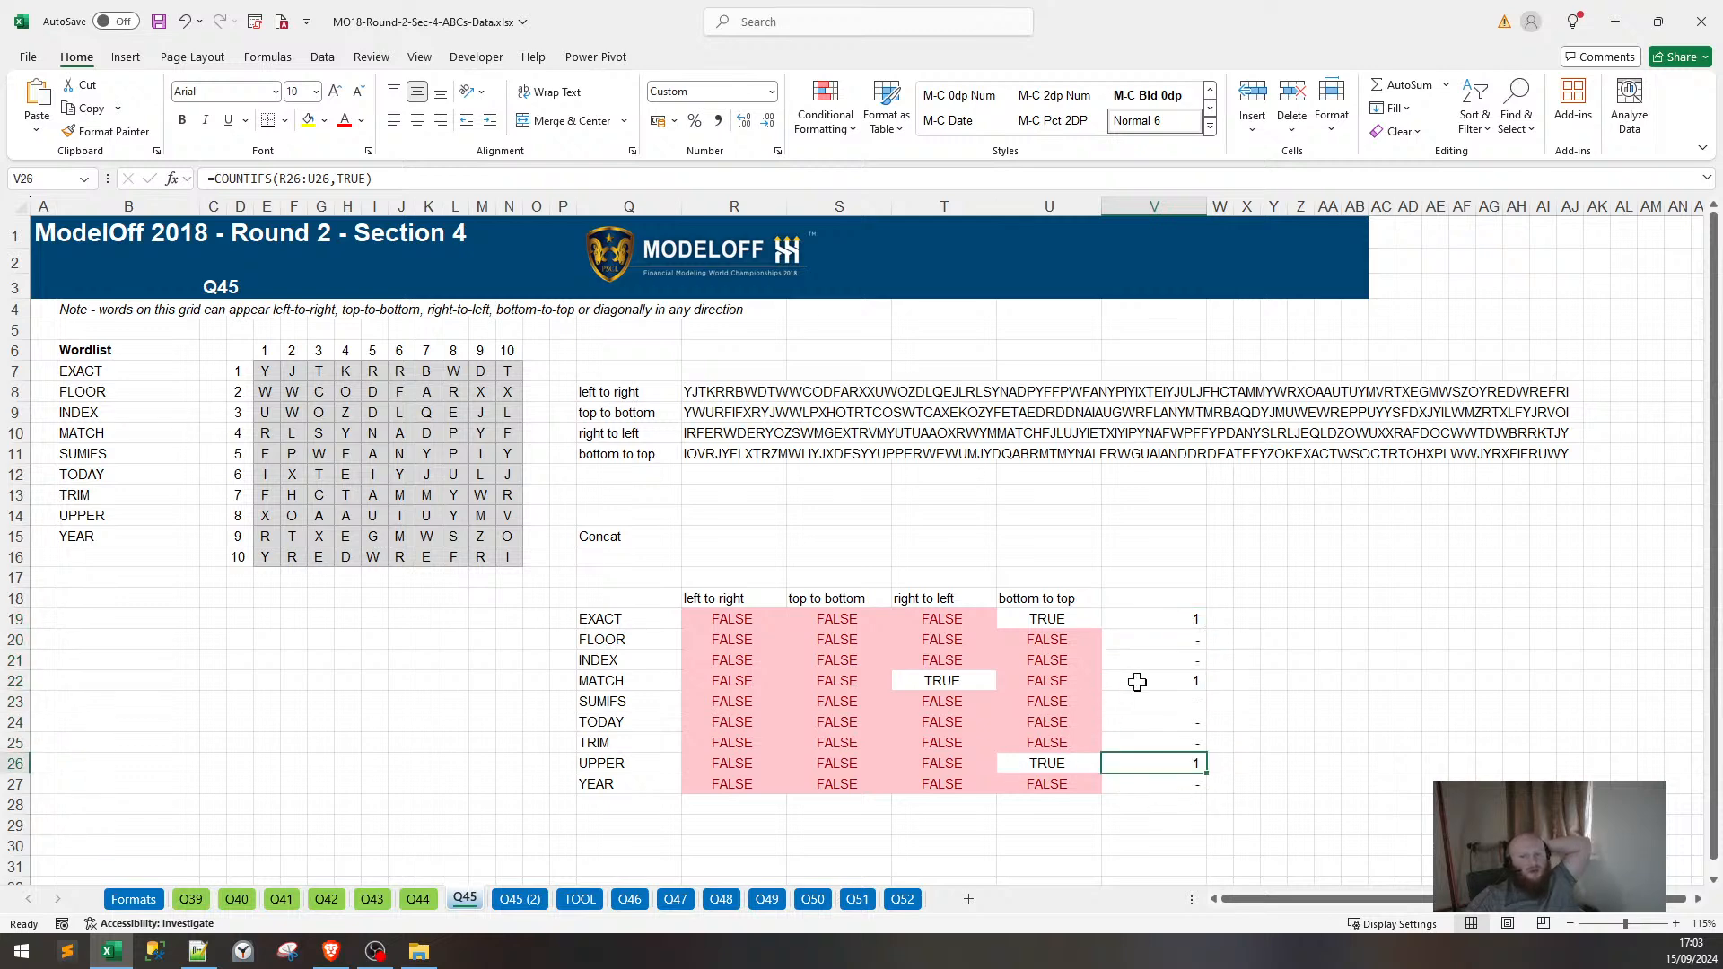
{"action": "left_click_drag", "start_coordinate": [1156, 639], "coordinate": [1154, 743]}
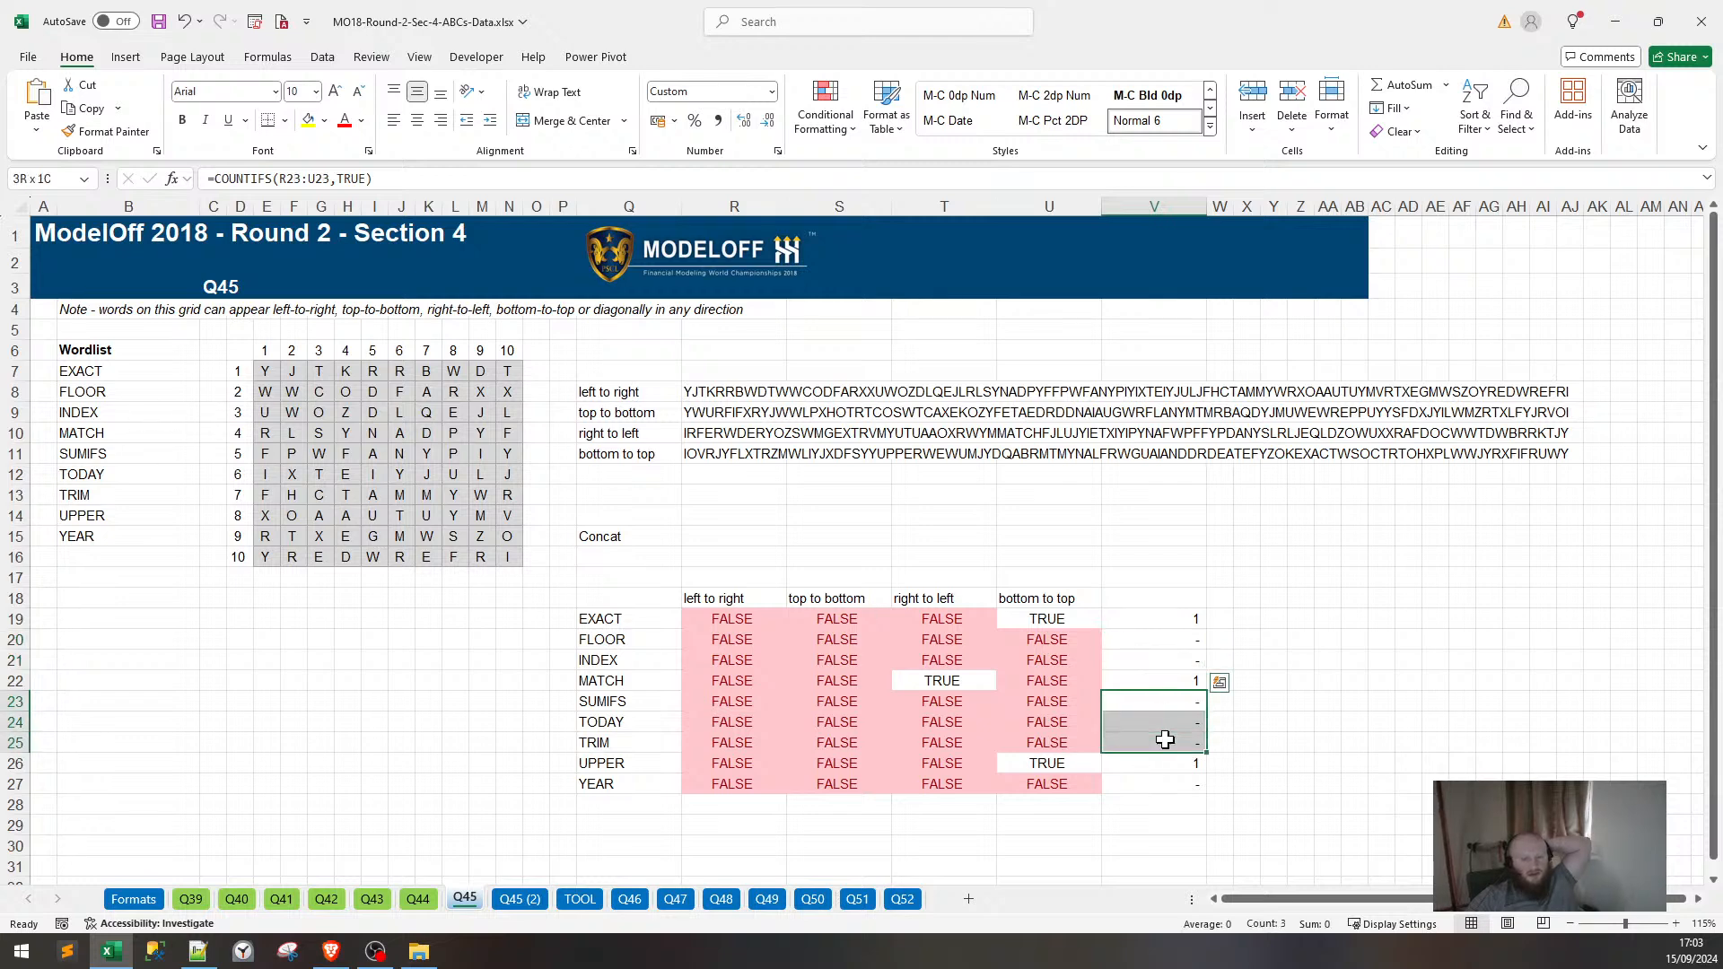
{"action": "left_click_drag", "start_coordinate": [625, 695], "coordinate": [971, 733]}
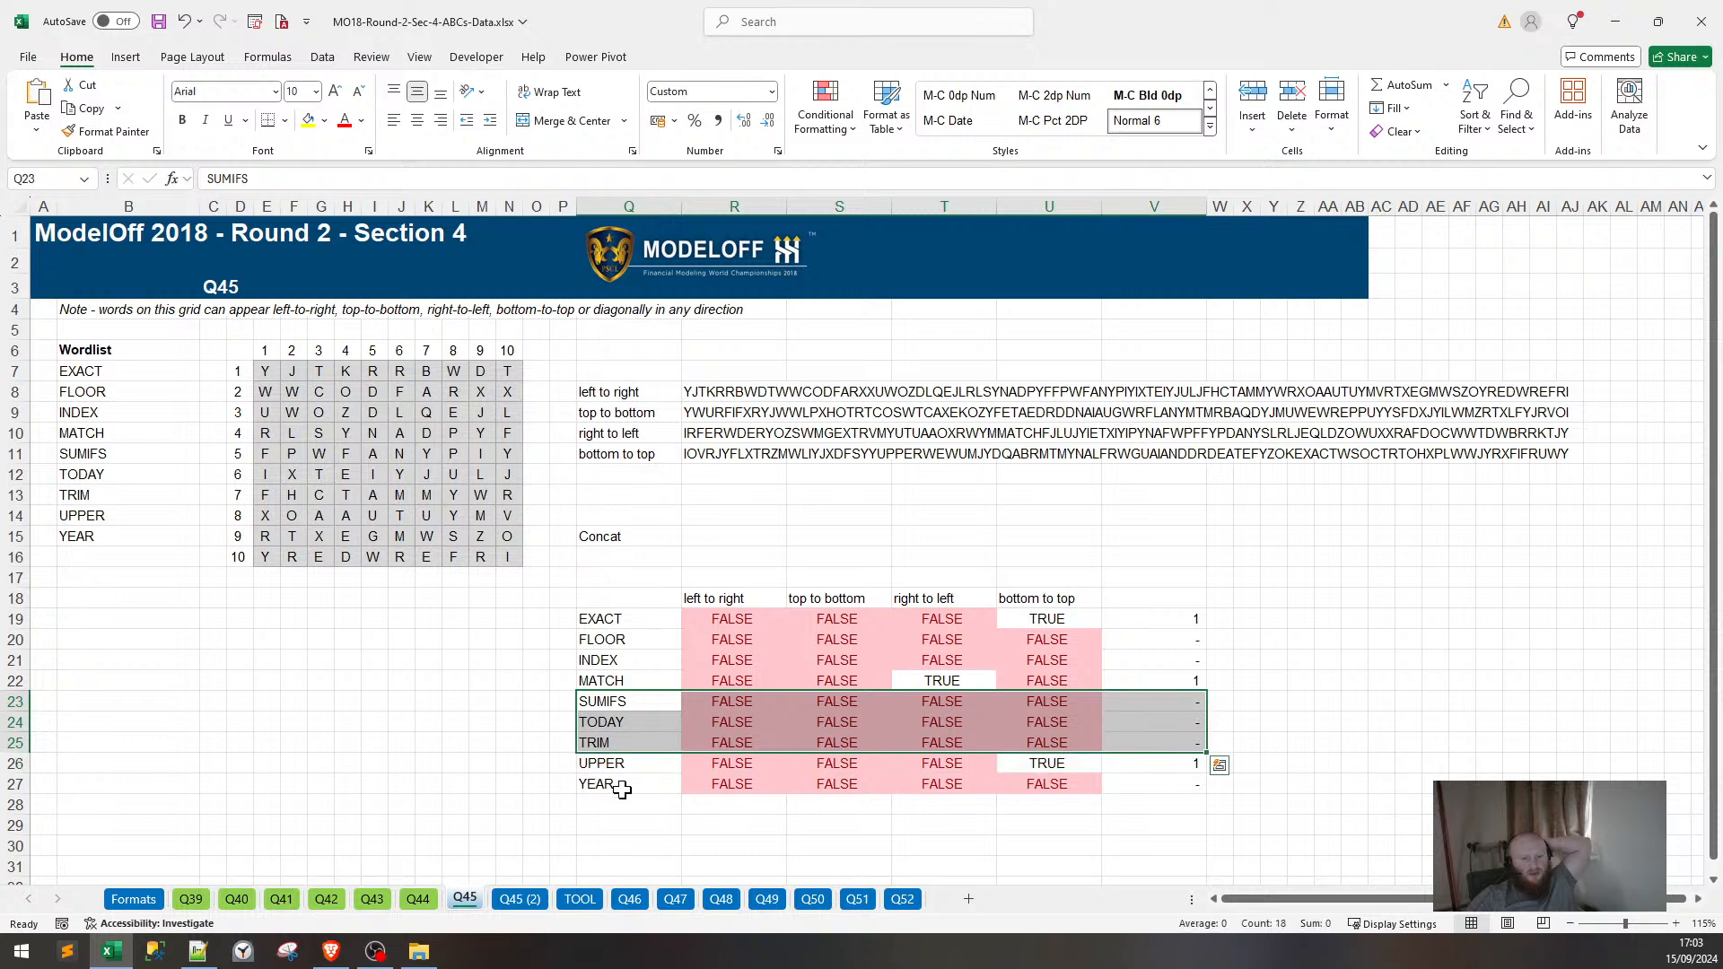
{"action": "left_click_drag", "start_coordinate": [615, 784], "coordinate": [1202, 783]}
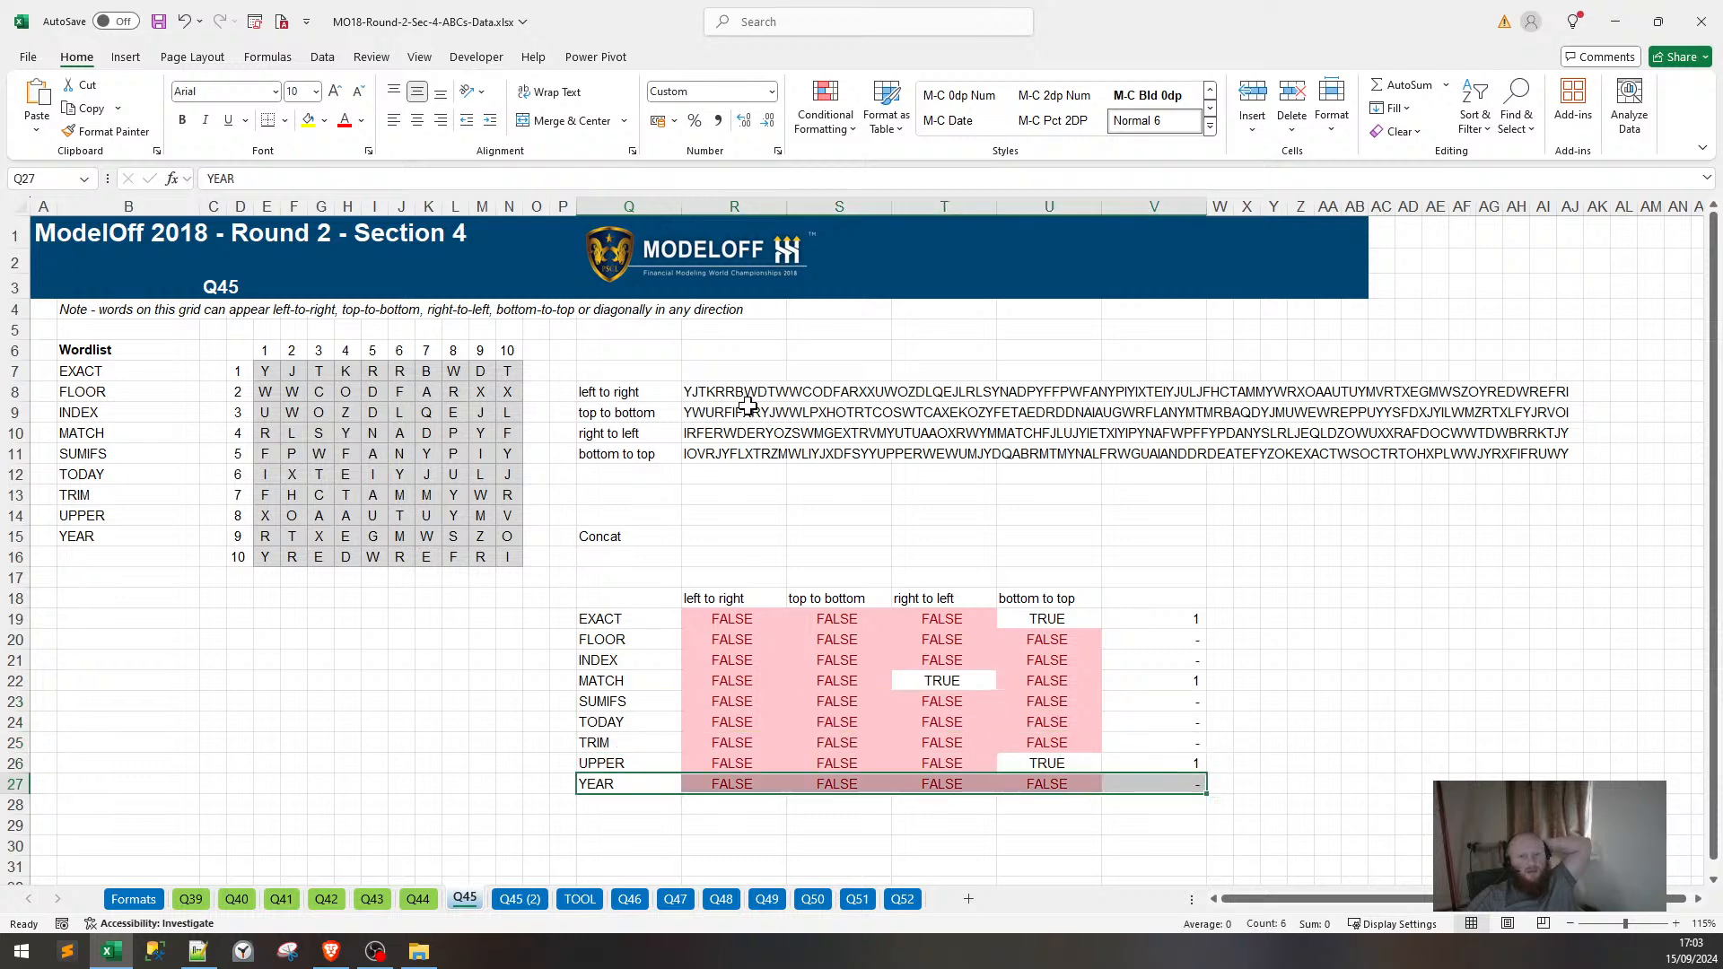
{"action": "left_click_drag", "start_coordinate": [747, 405], "coordinate": [838, 456]}
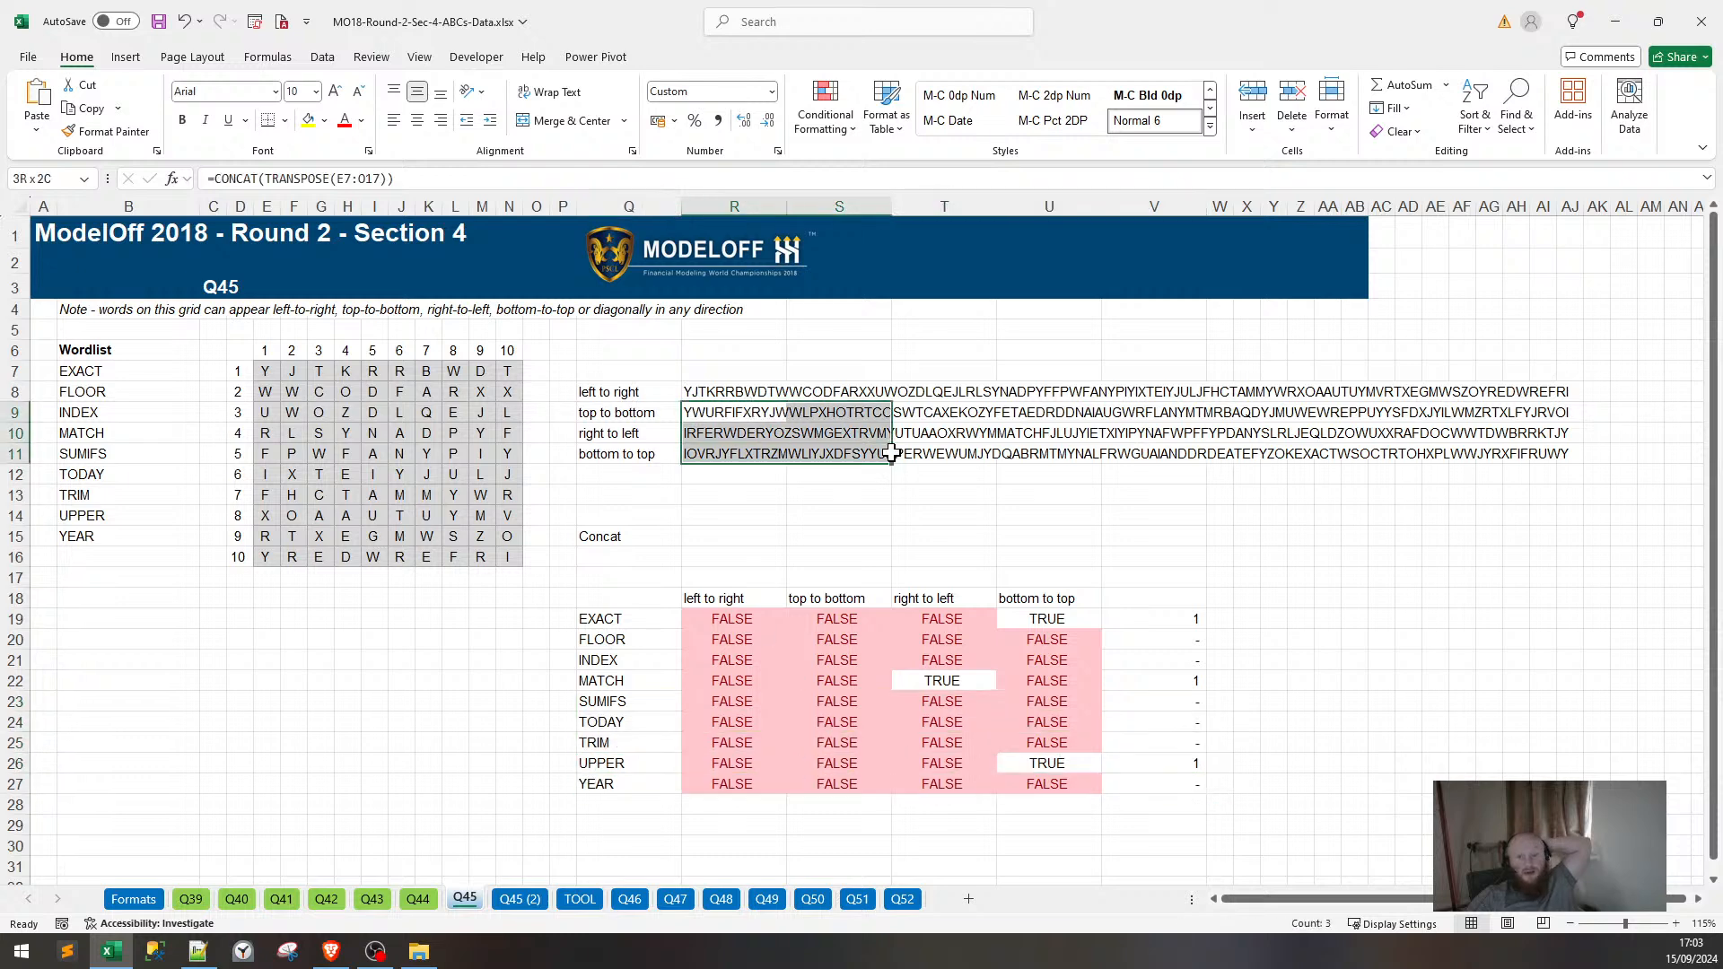
Inspect the EXACT, FLOOR and INDEX check formulas without changes, then return to Q45 (2).
{"action": "left_click", "coordinate": [1193, 619]}
{"action": "left_click", "coordinate": [350, 179]}
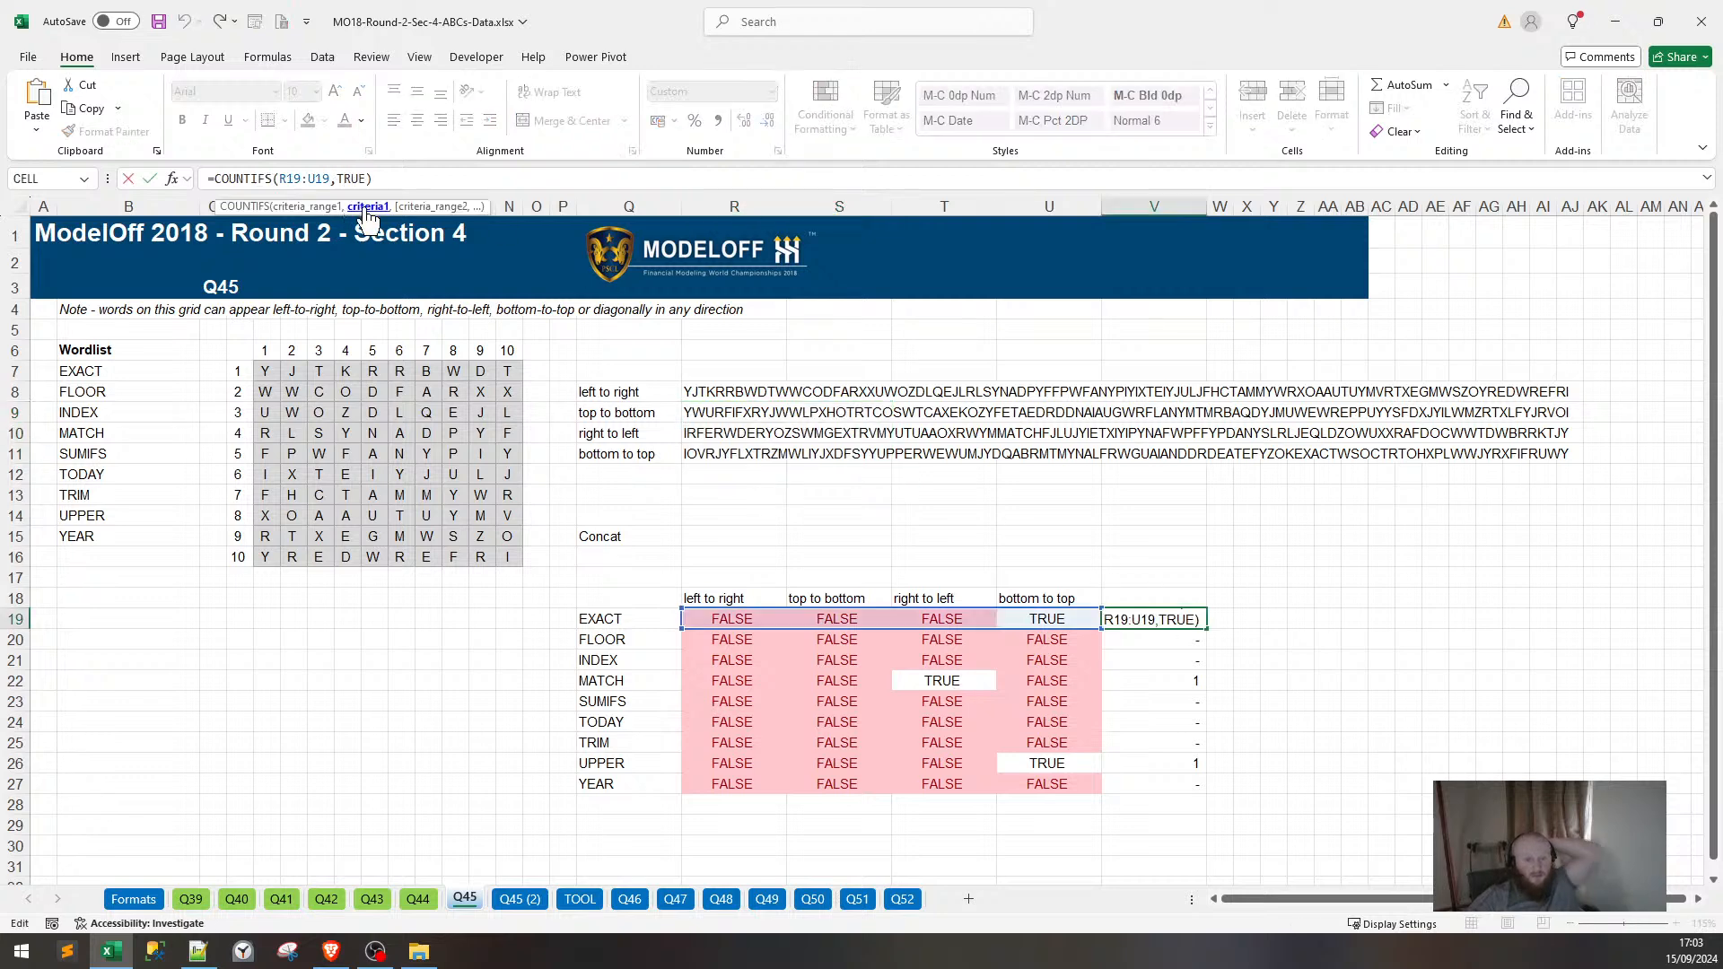
{"action": "key", "text": "Escape"}
{"action": "left_click", "coordinate": [717, 619]}
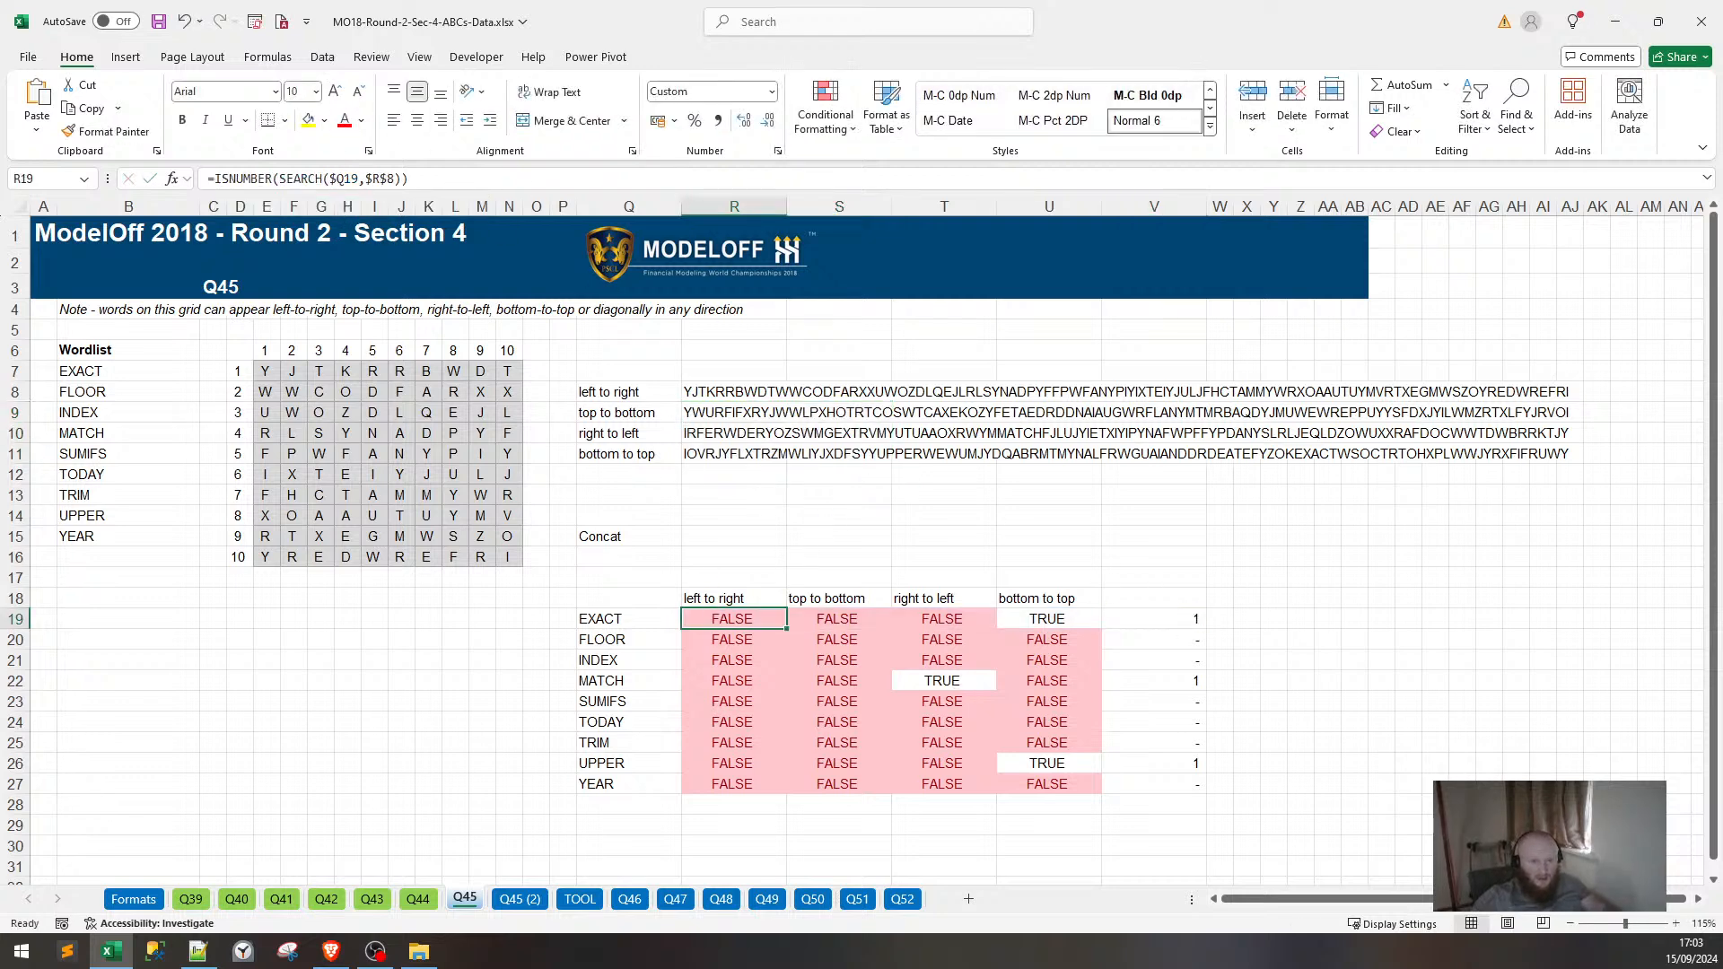
{"action": "left_click", "coordinate": [330, 179]}
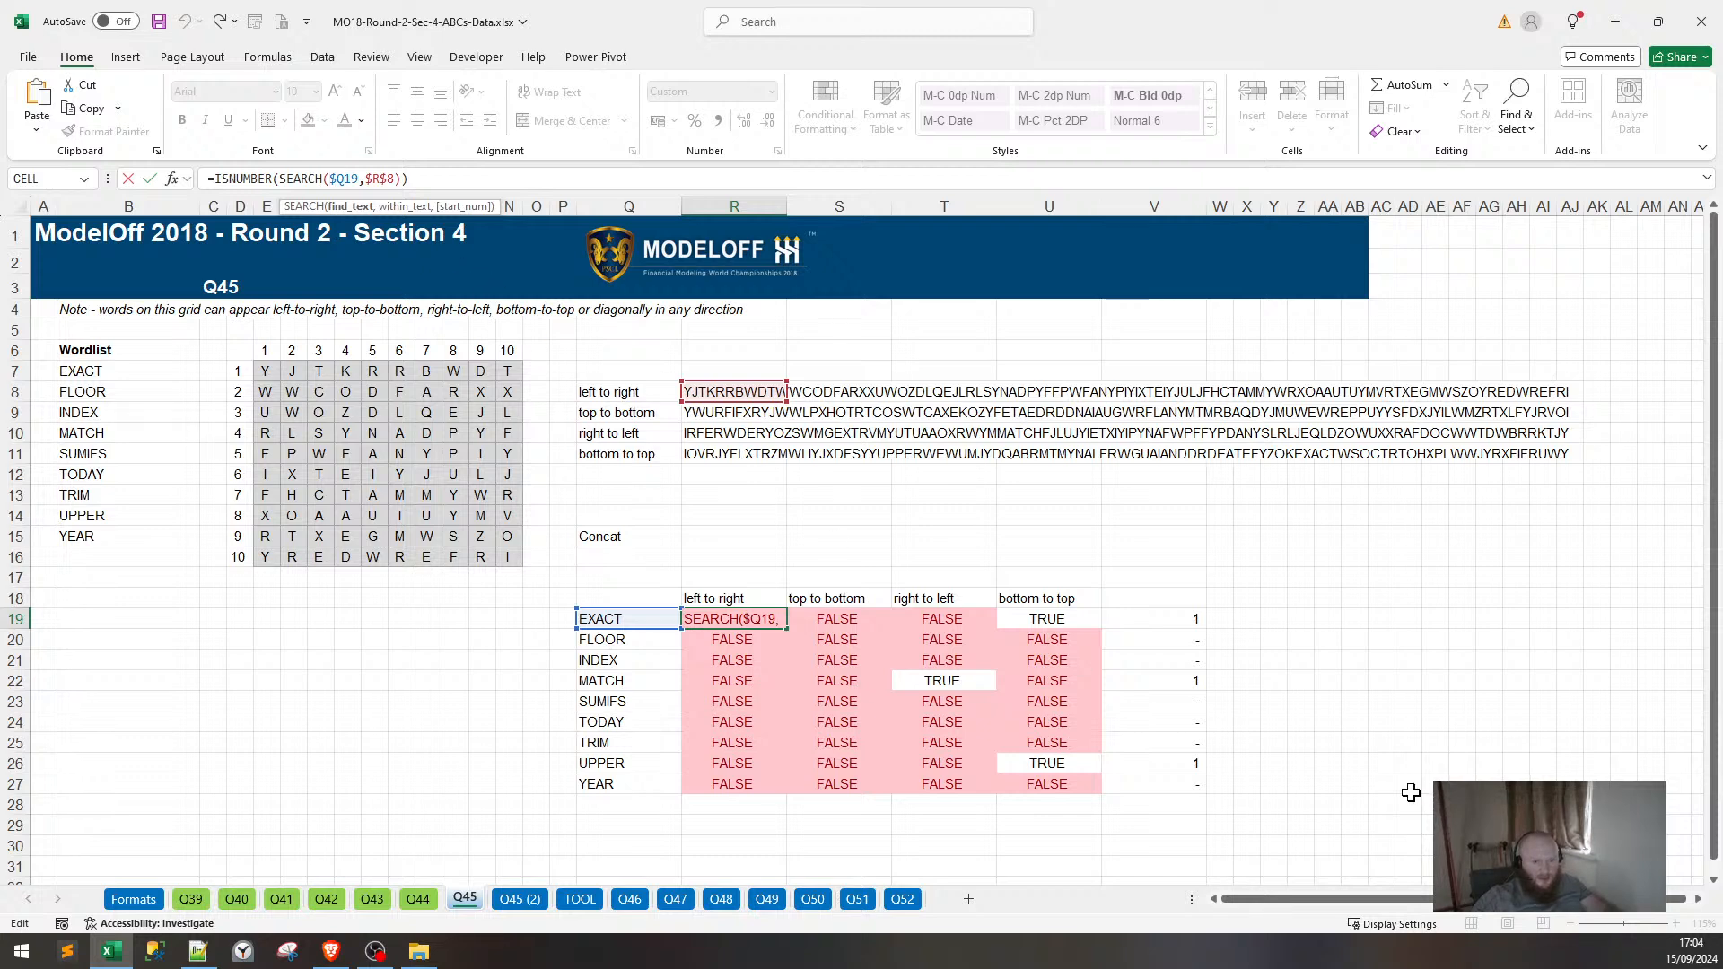
{"action": "key", "text": "Return"}
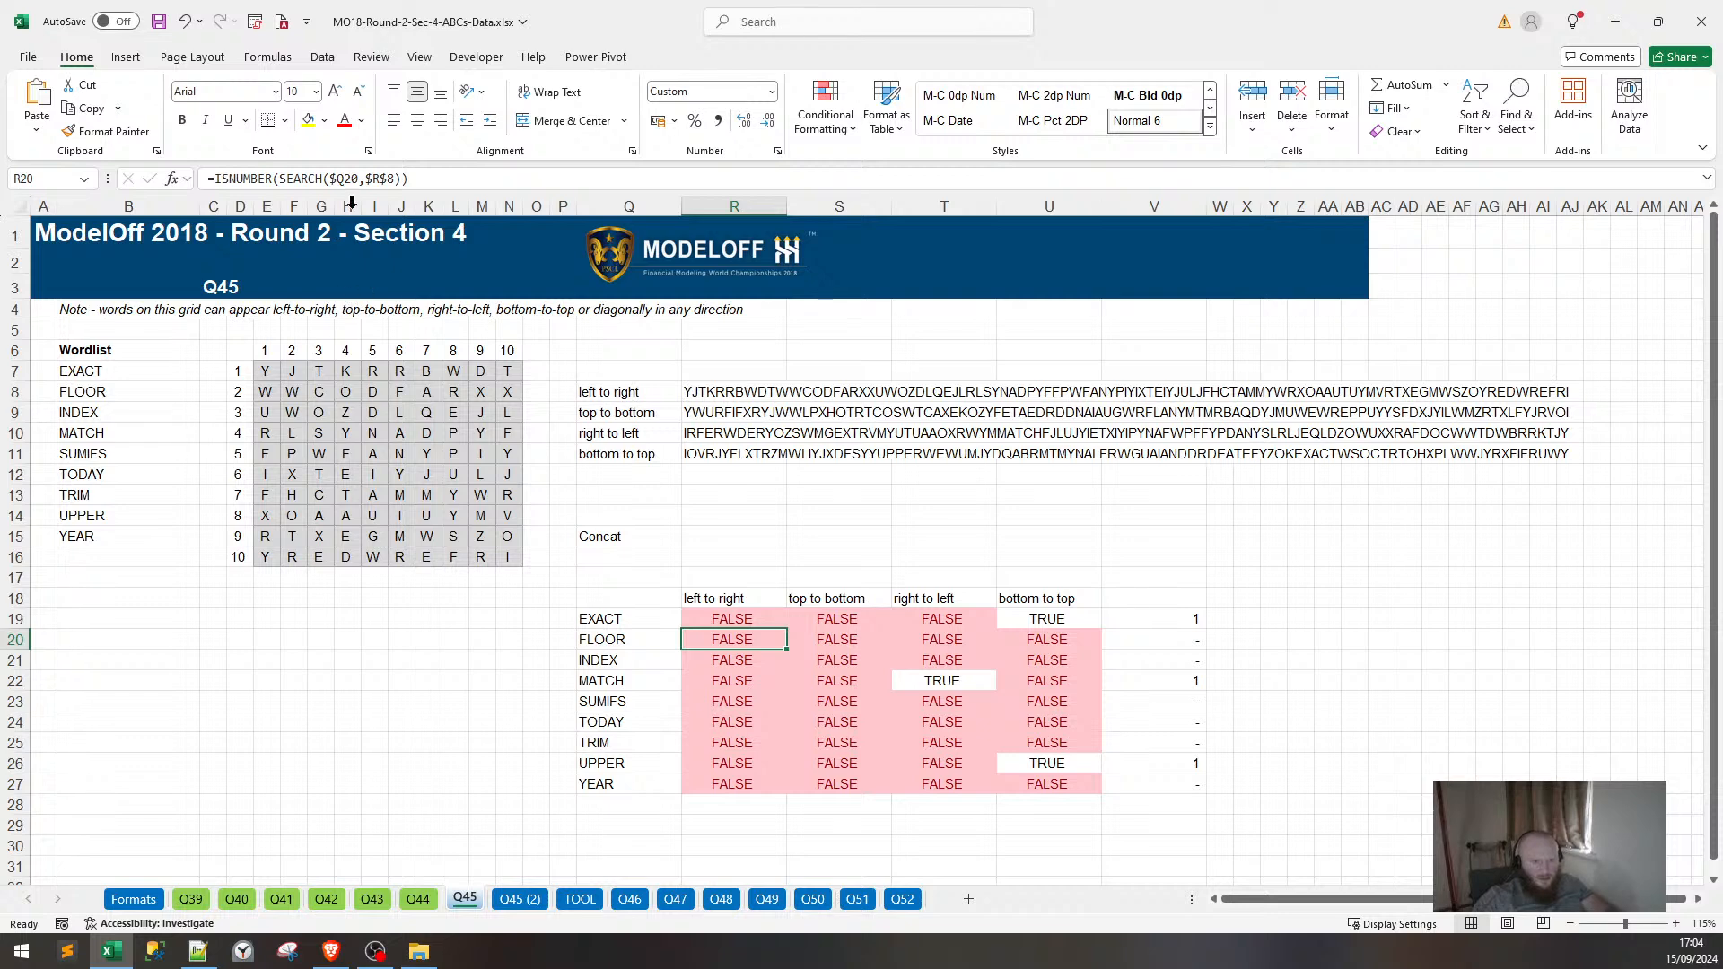
{"action": "left_click", "coordinate": [343, 179]}
{"action": "key", "text": "Escape"}
{"action": "left_click", "coordinate": [725, 663]}
{"action": "key", "text": "F2"}
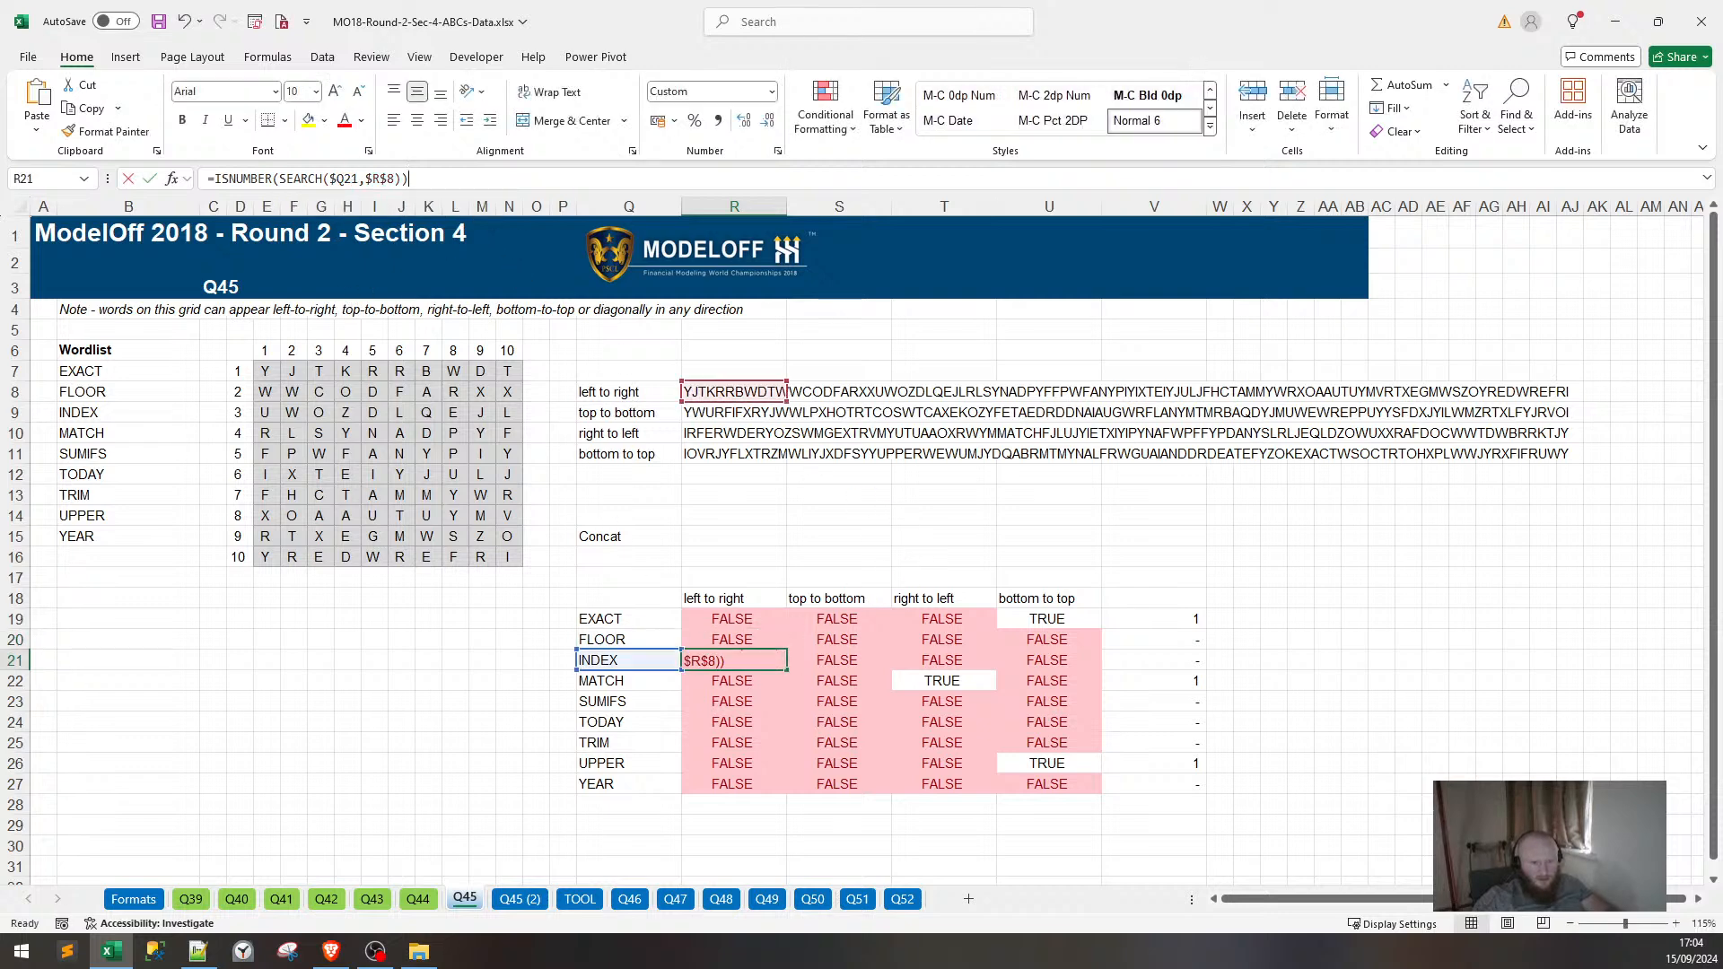
{"action": "key", "text": "Escape"}
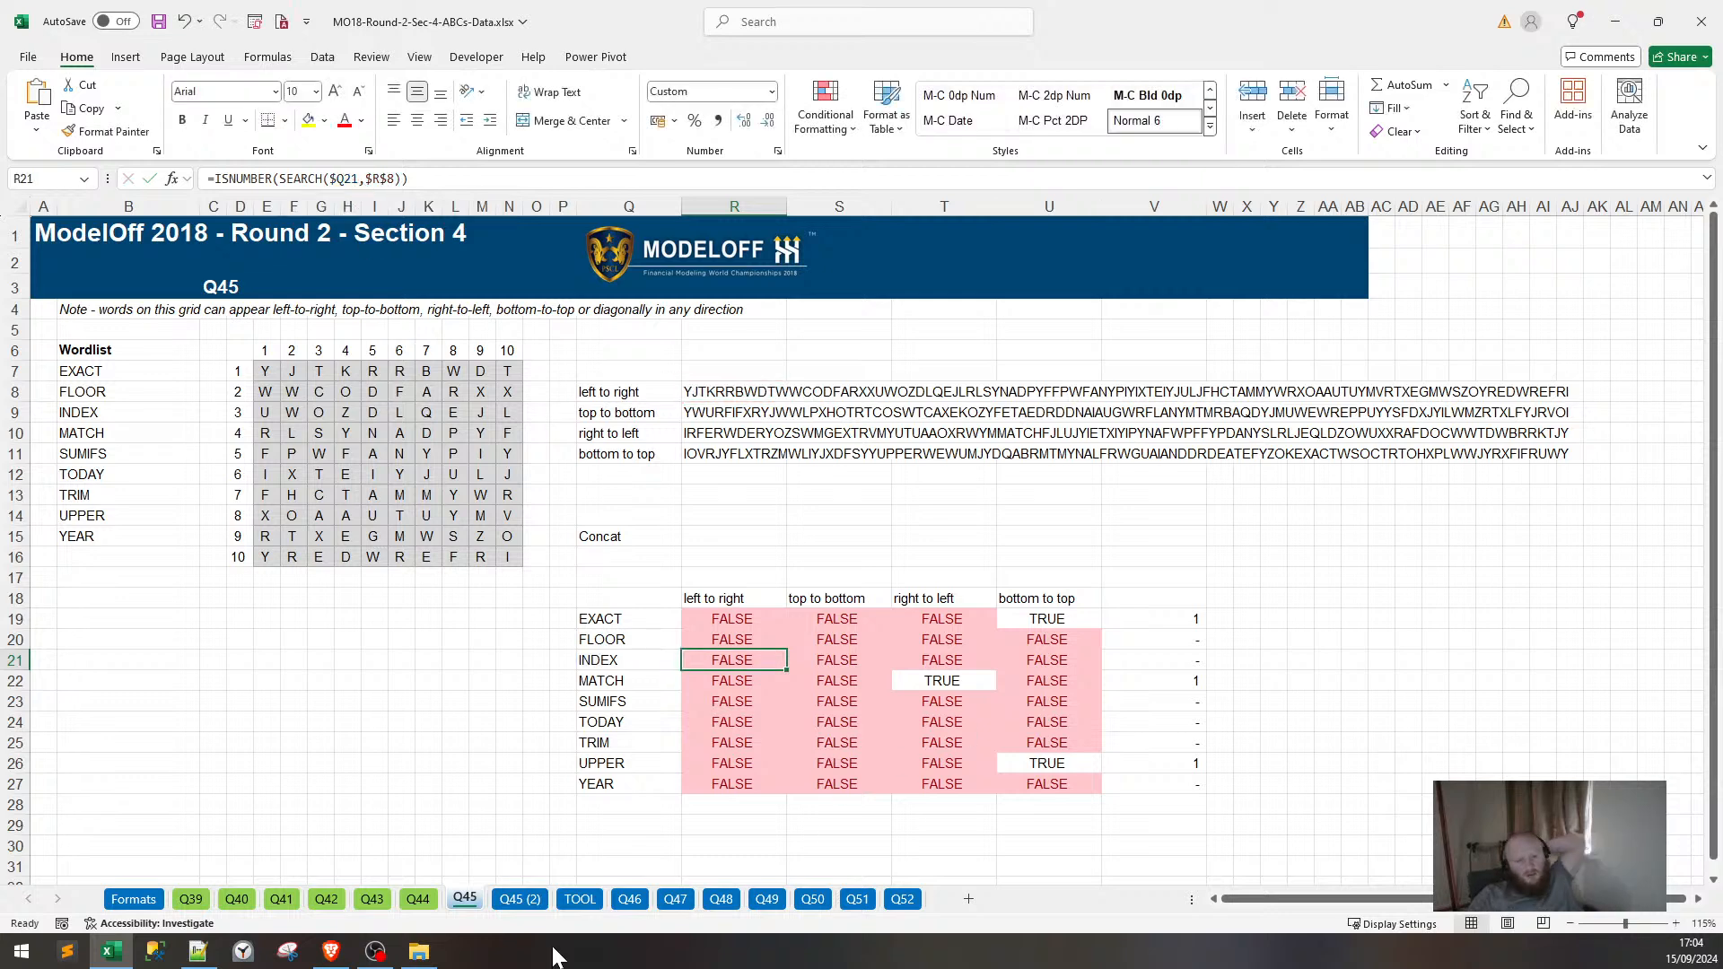
{"action": "left_click", "coordinate": [520, 899]}
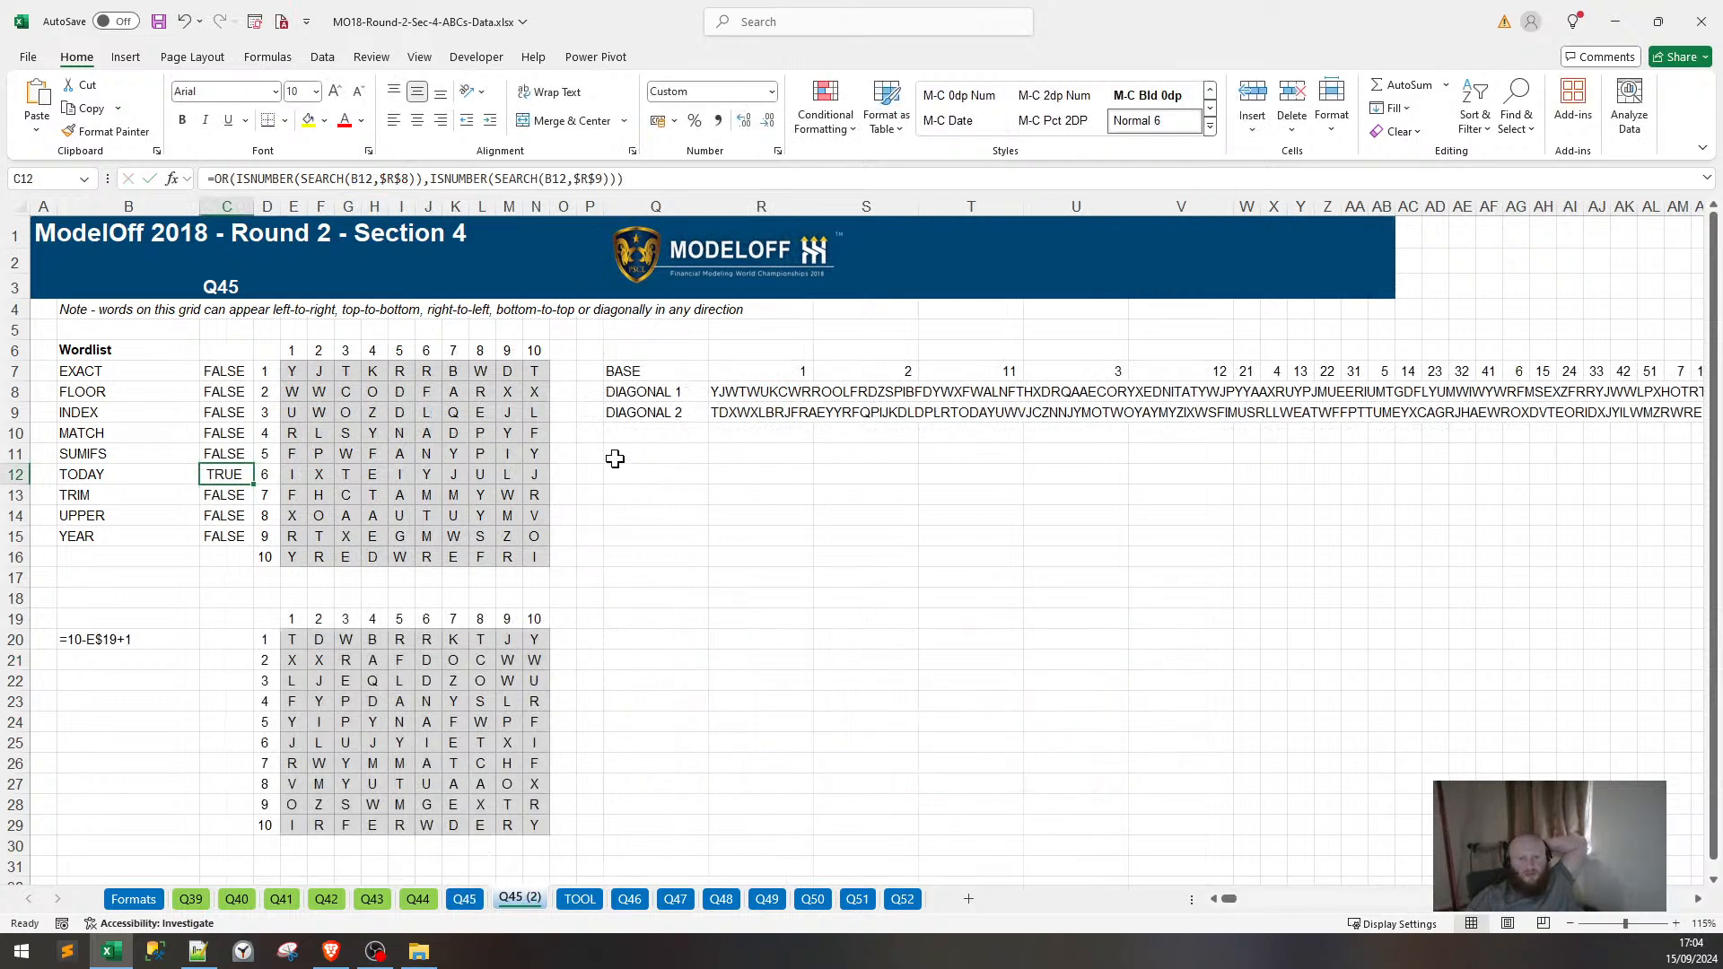
Highlight cells equal to TRUE in C7:C15 with Light Red Fill and dark red text.
{"action": "left_click_drag", "start_coordinate": [228, 350], "coordinate": [224, 535]}
{"action": "left_click_drag", "start_coordinate": [225, 371], "coordinate": [250, 536]}
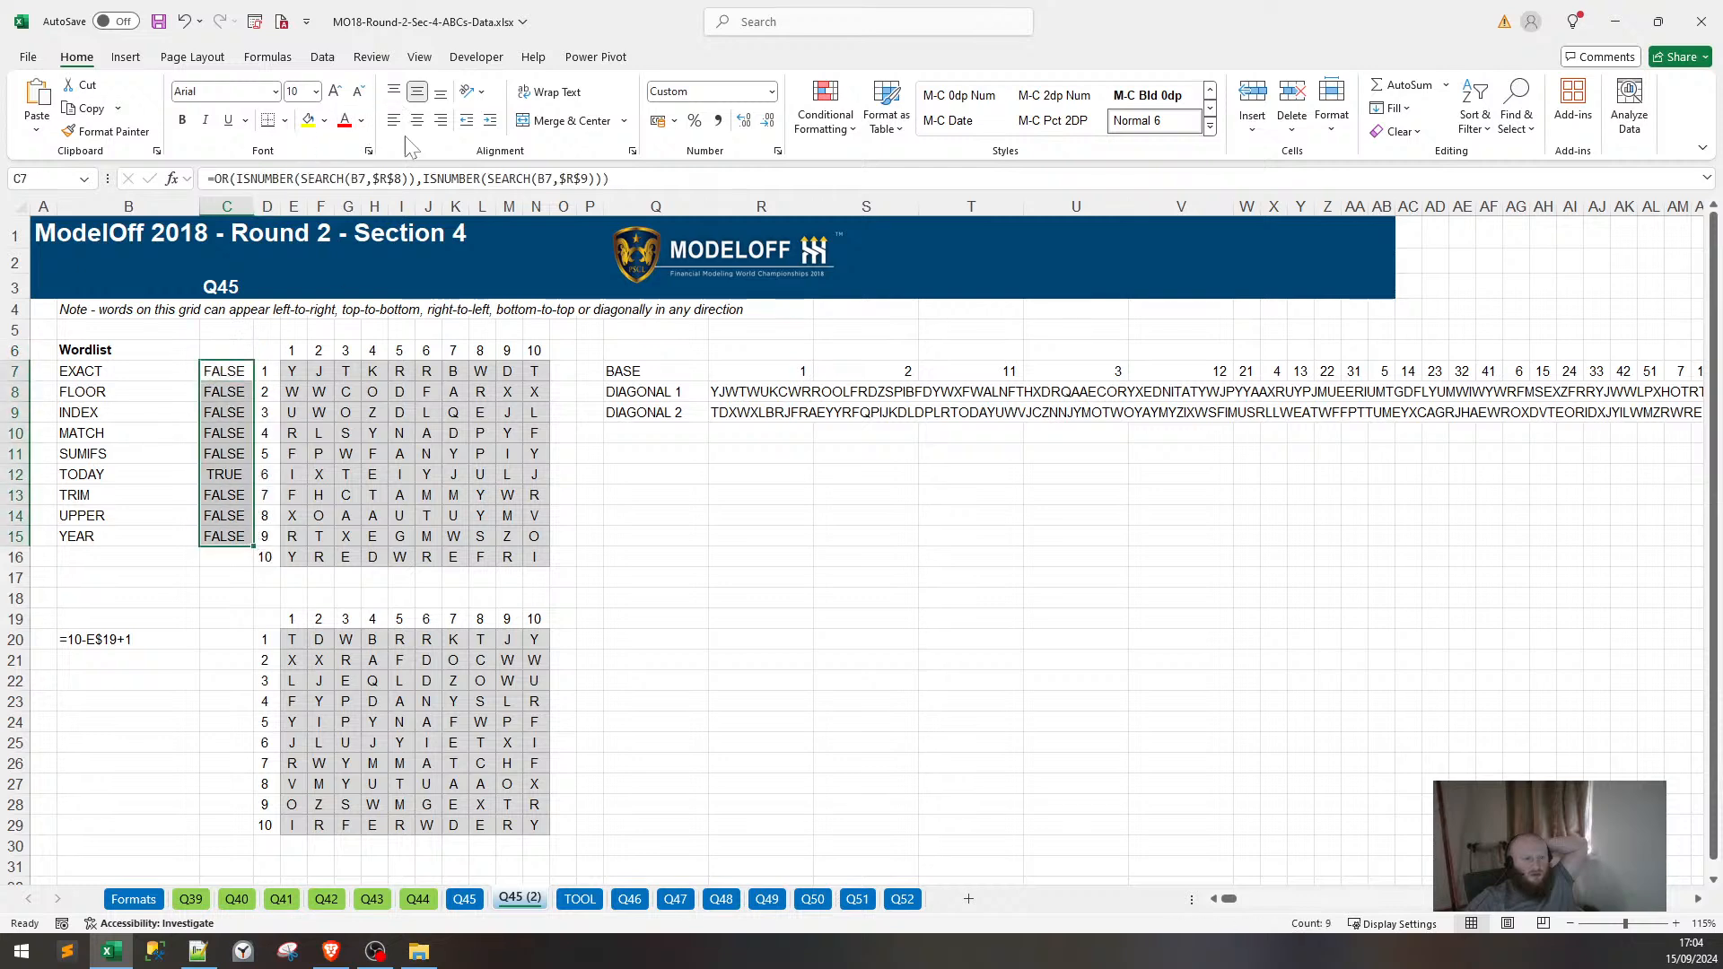
{"action": "left_click", "coordinate": [843, 124]}
{"action": "mouse_move", "coordinate": [928, 177]}
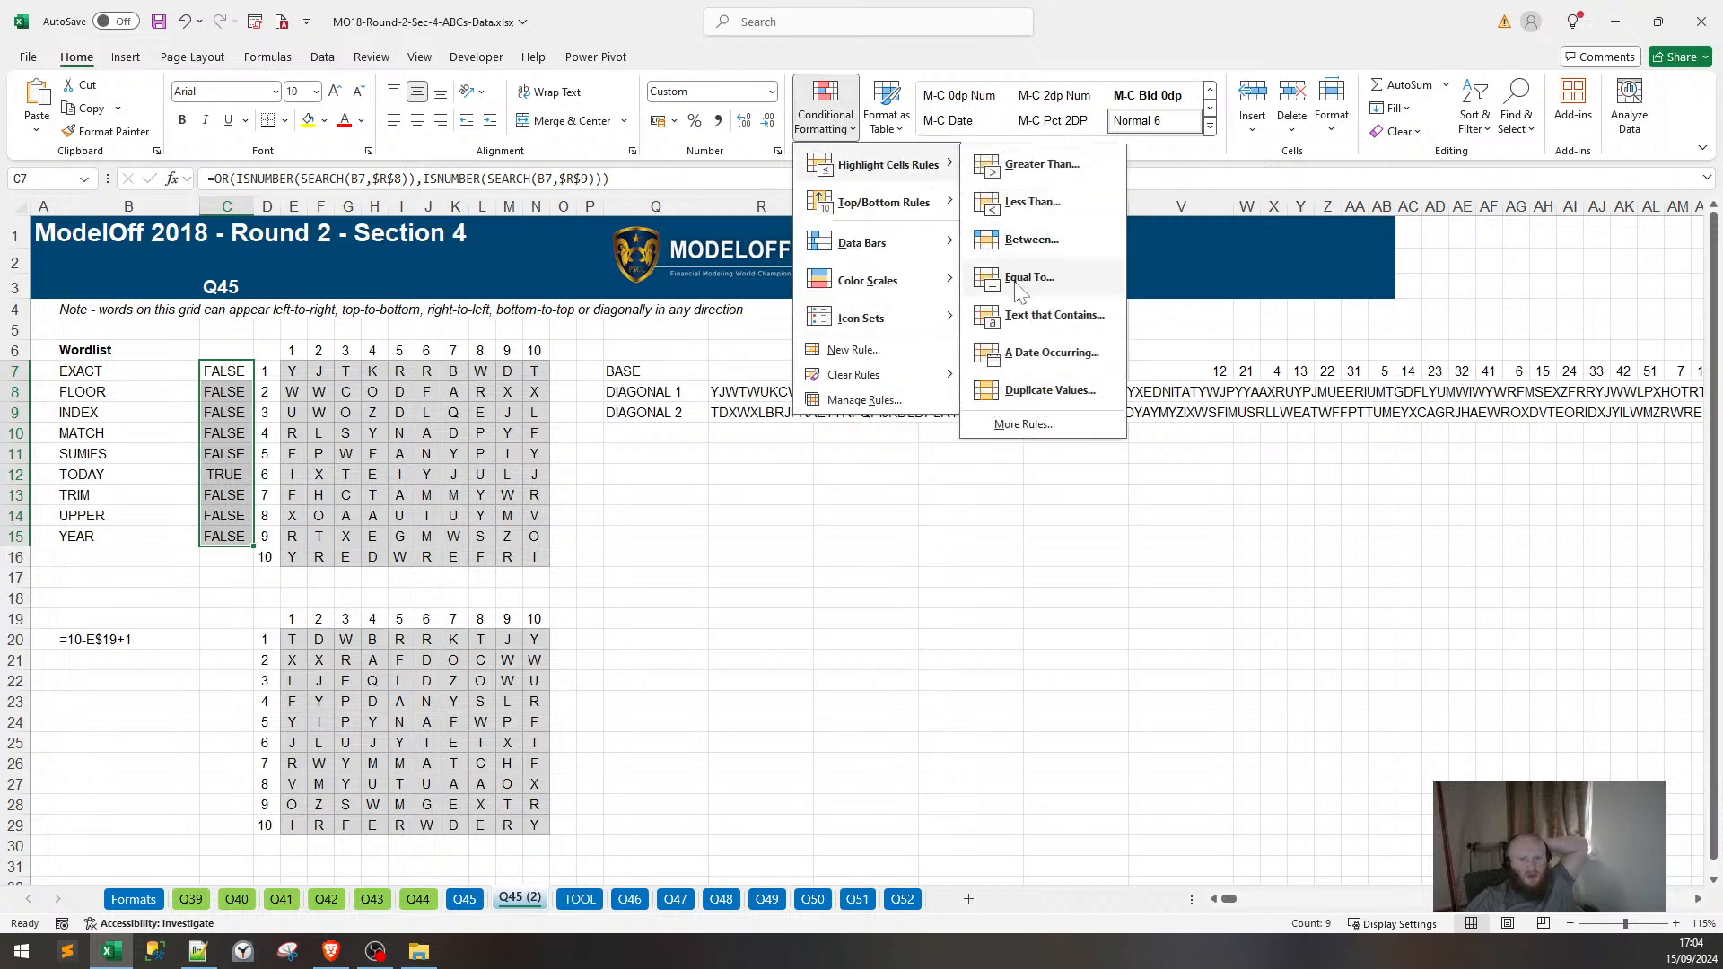
{"action": "left_click", "coordinate": [996, 314]}
{"action": "type", "text": "T"}
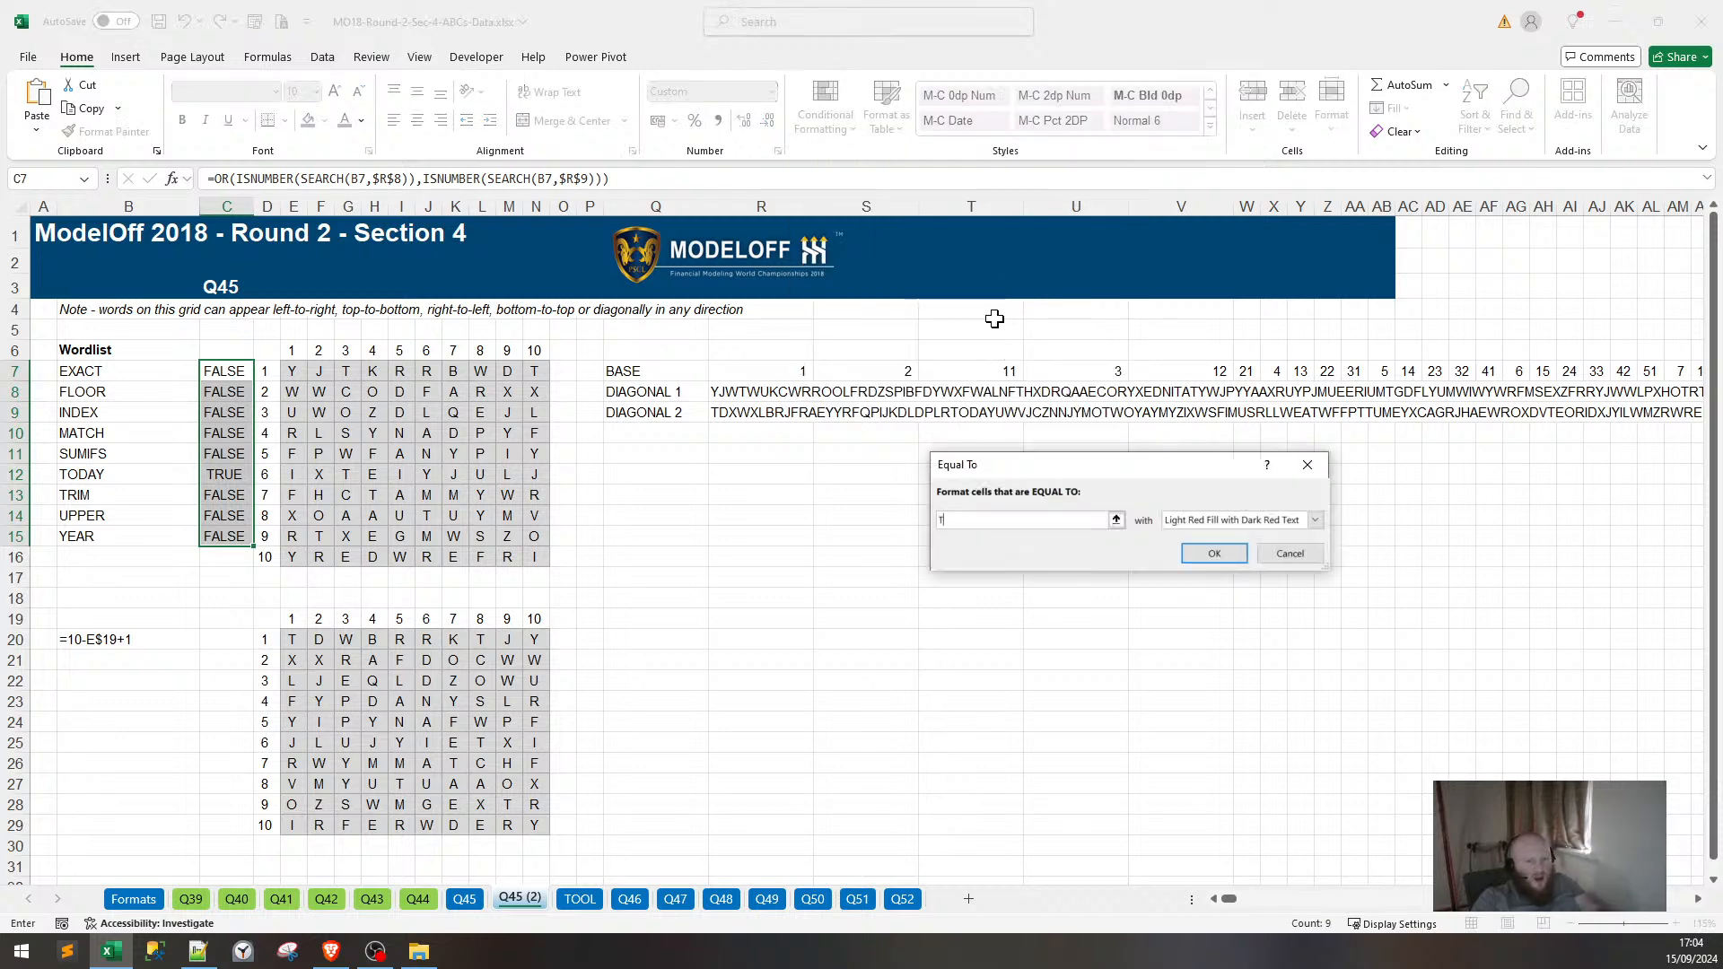
{"action": "type", "text": "RUE"}
{"action": "key", "text": "Return"}
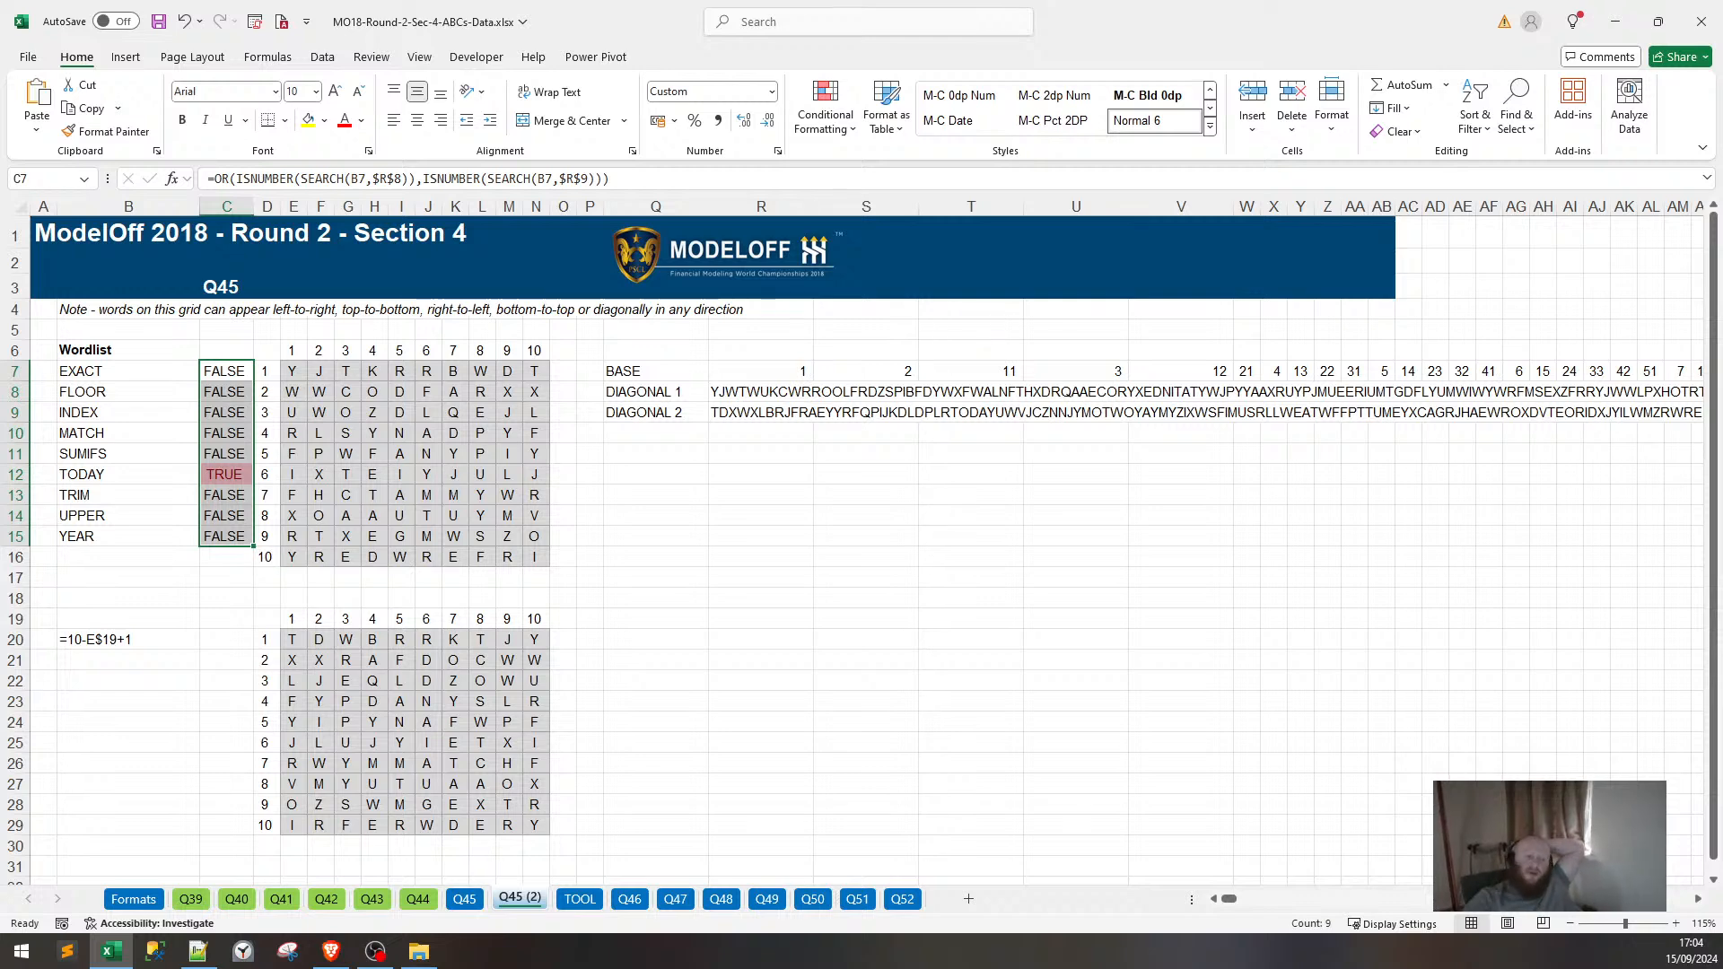
{"action": "left_click", "coordinate": [469, 898]}
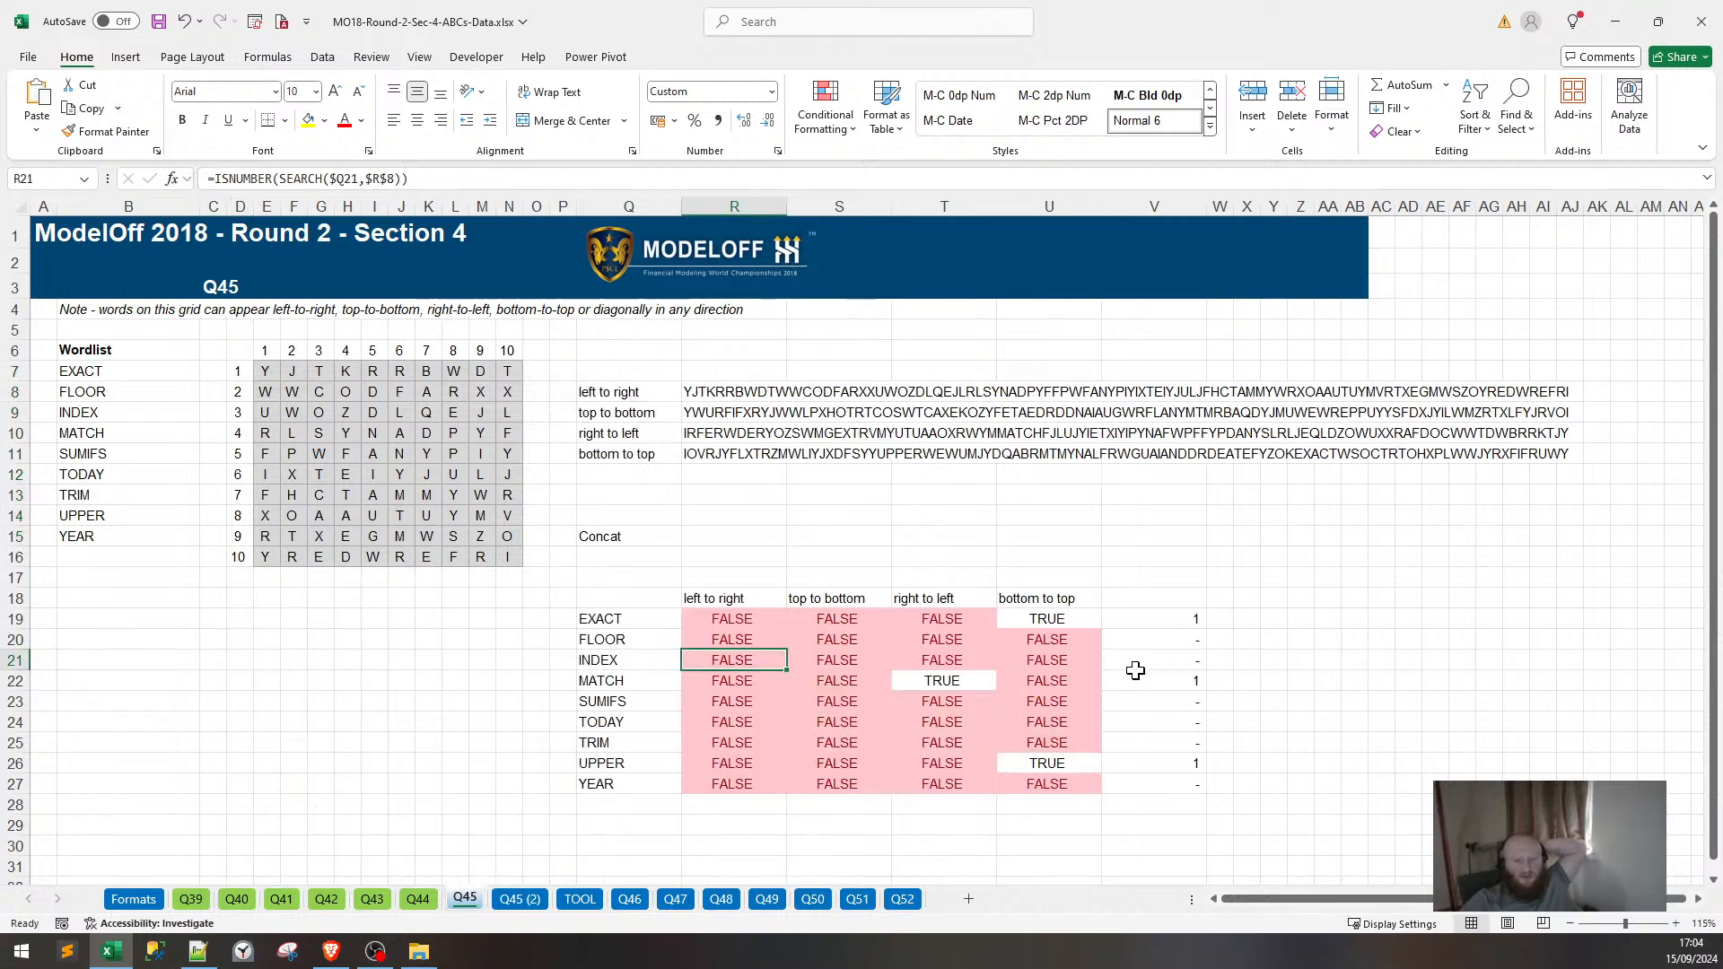
{"action": "left_click_drag", "start_coordinate": [1167, 641], "coordinate": [1171, 675]}
{"action": "left_click_drag", "start_coordinate": [1167, 703], "coordinate": [1161, 744]}
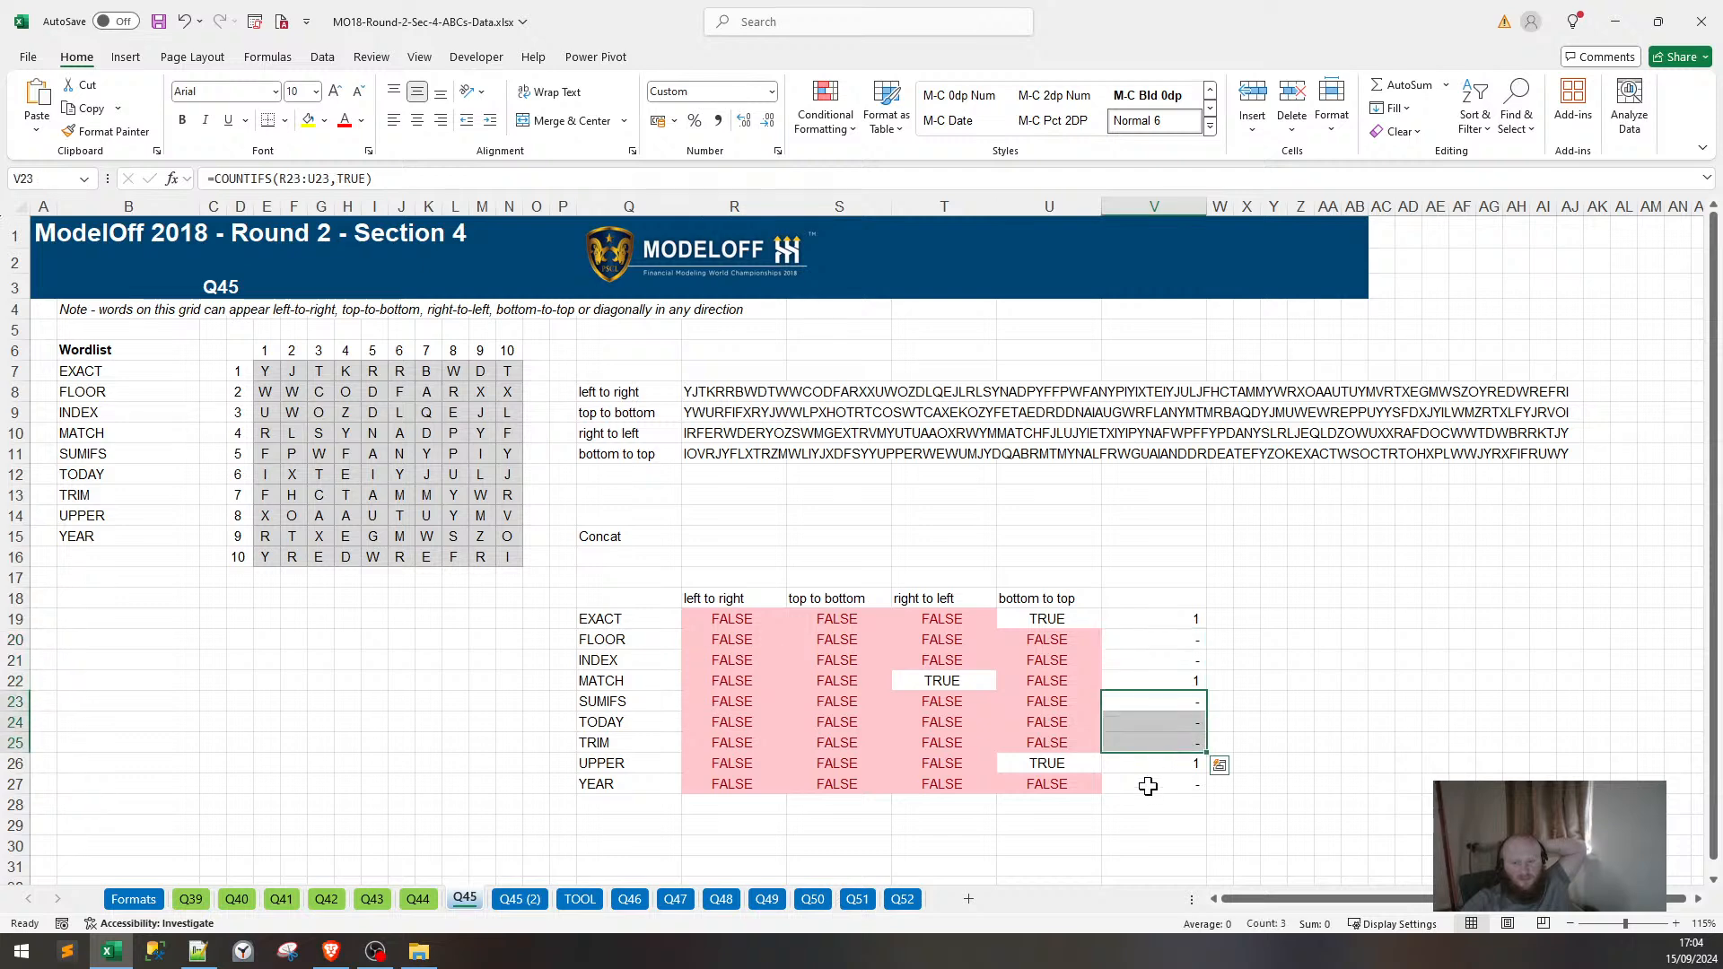
{"action": "left_click", "coordinate": [1148, 786]}
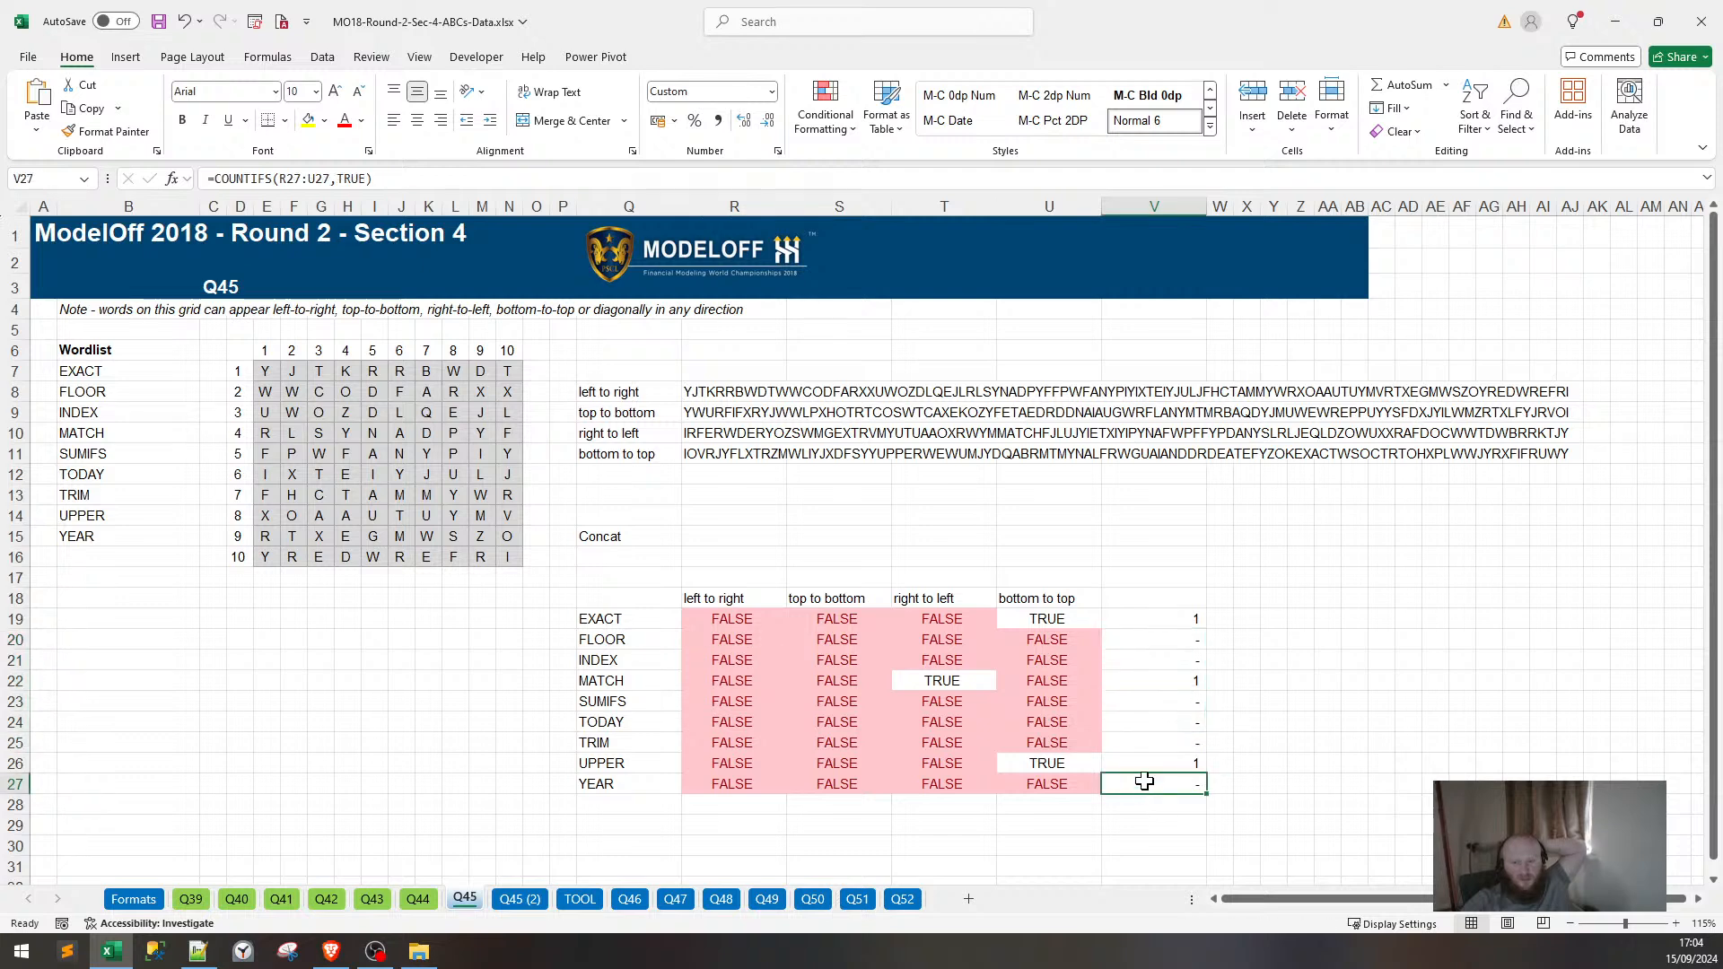
{"action": "left_click", "coordinate": [520, 898]}
{"action": "left_click", "coordinate": [821, 662]}
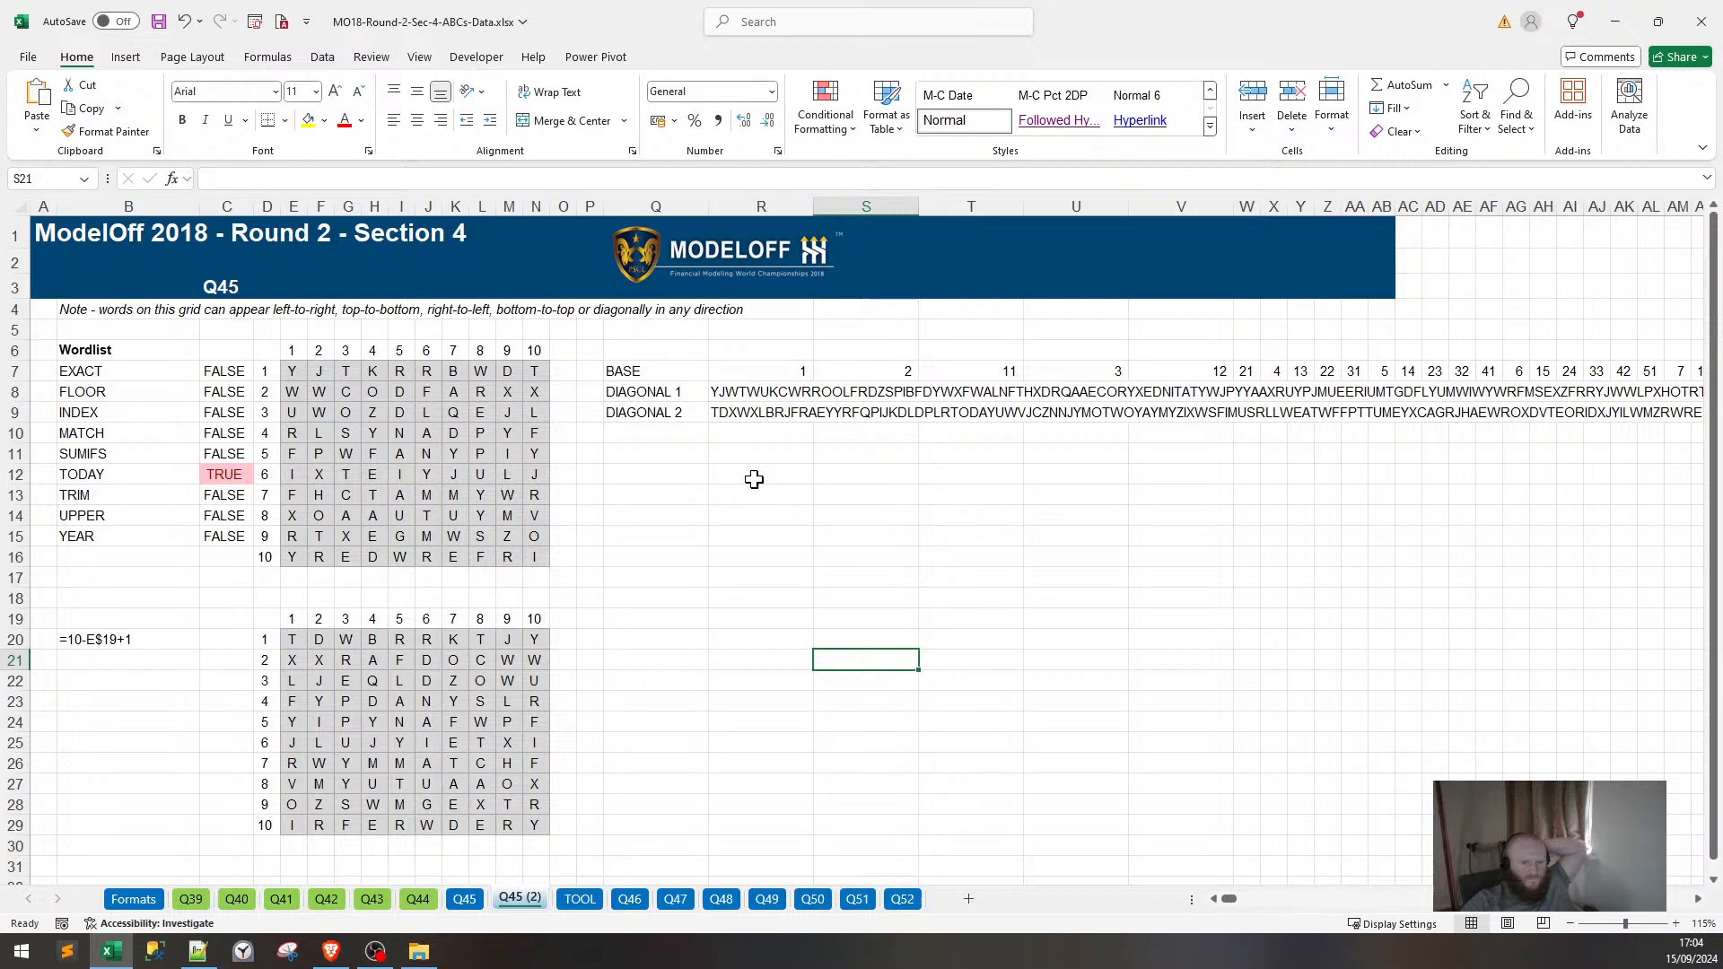
{"action": "left_click", "coordinate": [761, 412]}
{"action": "left_click", "coordinate": [229, 373]}
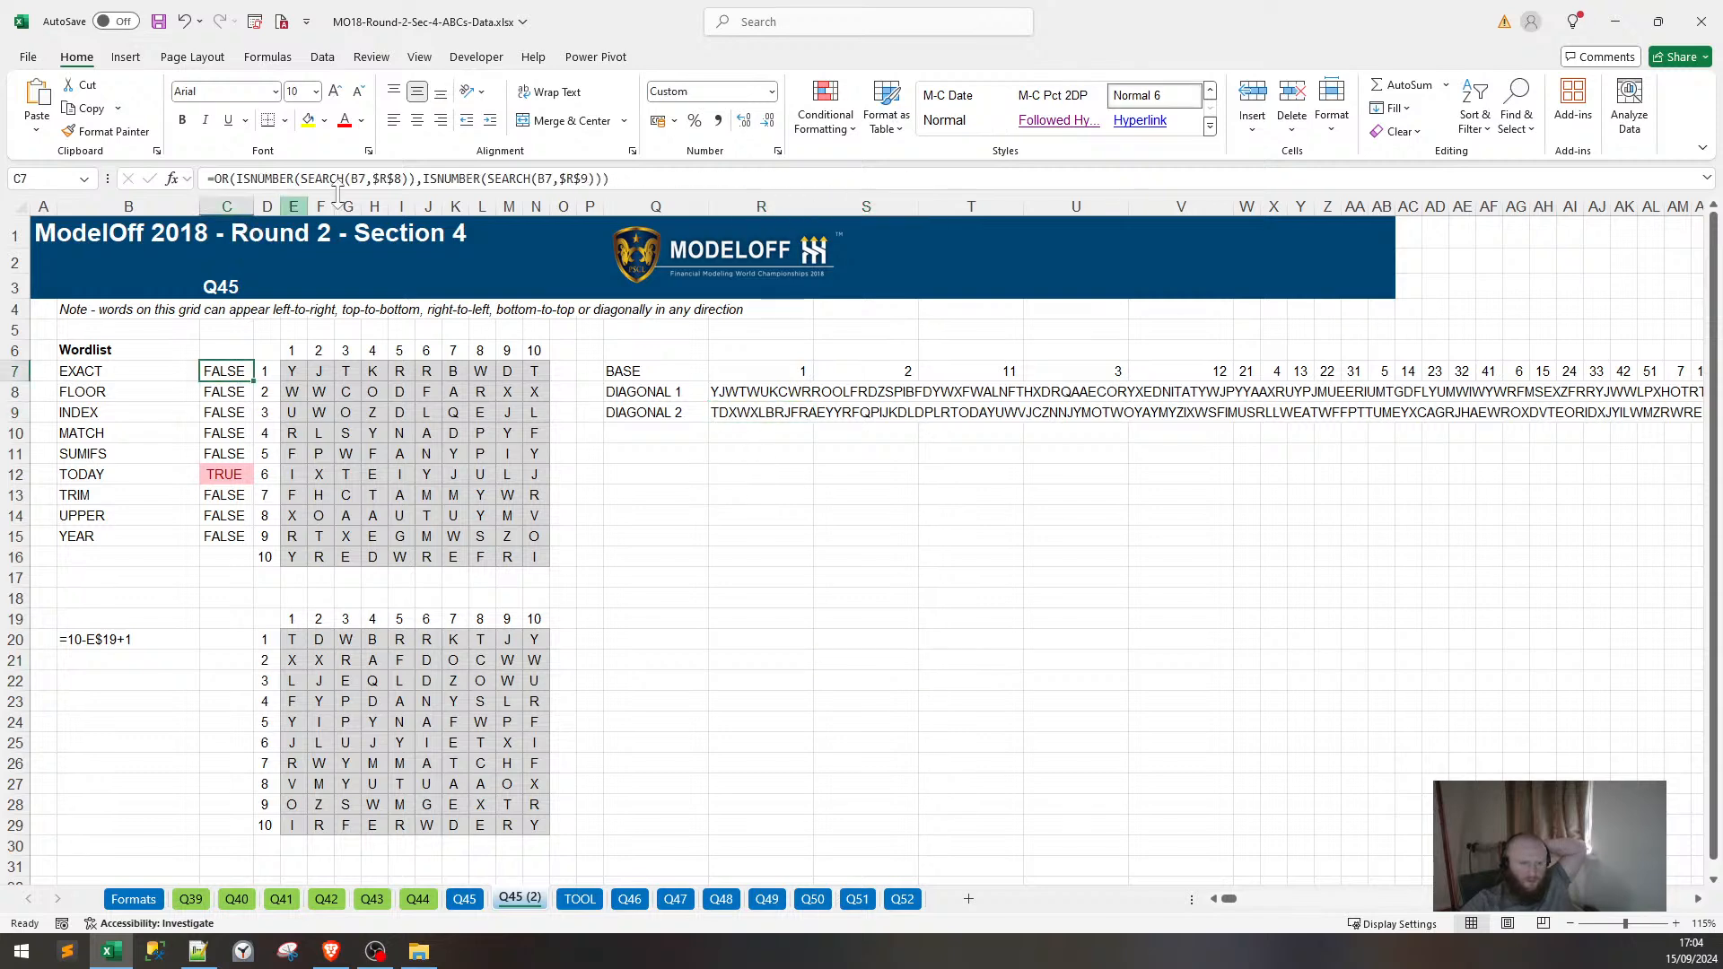
{"action": "left_click", "coordinate": [444, 180]}
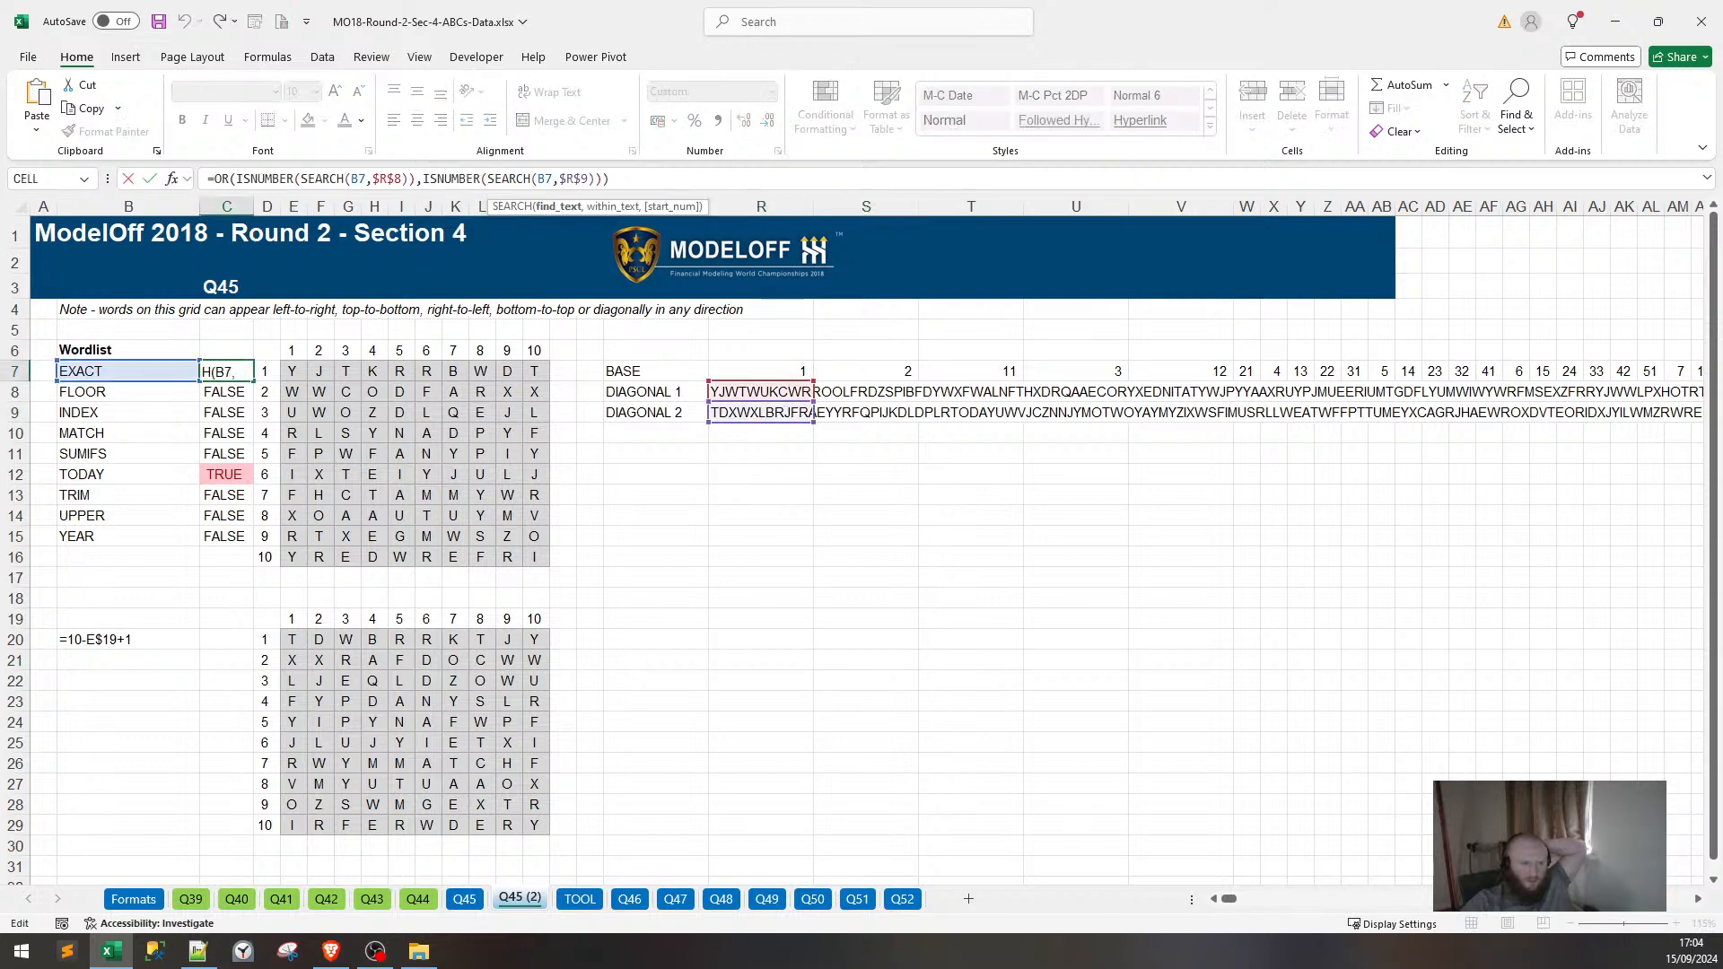
{"action": "left_click", "coordinate": [575, 179]}
{"action": "key", "text": "Return"}
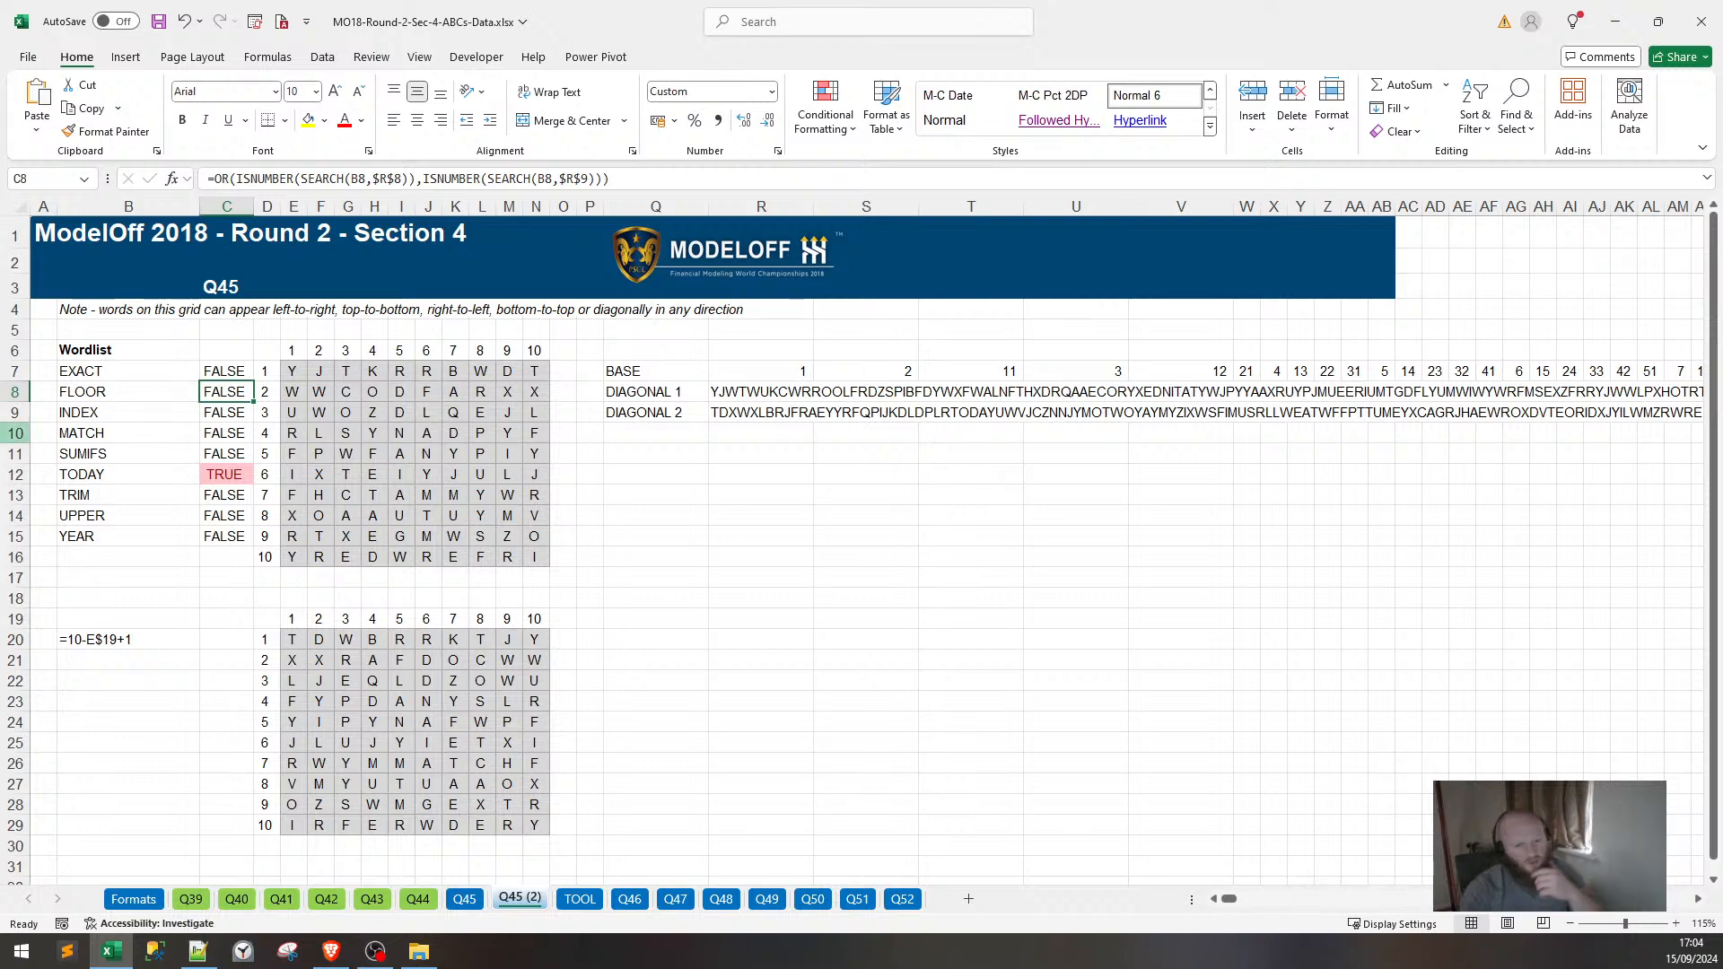
{"action": "left_click", "coordinate": [454, 783]}
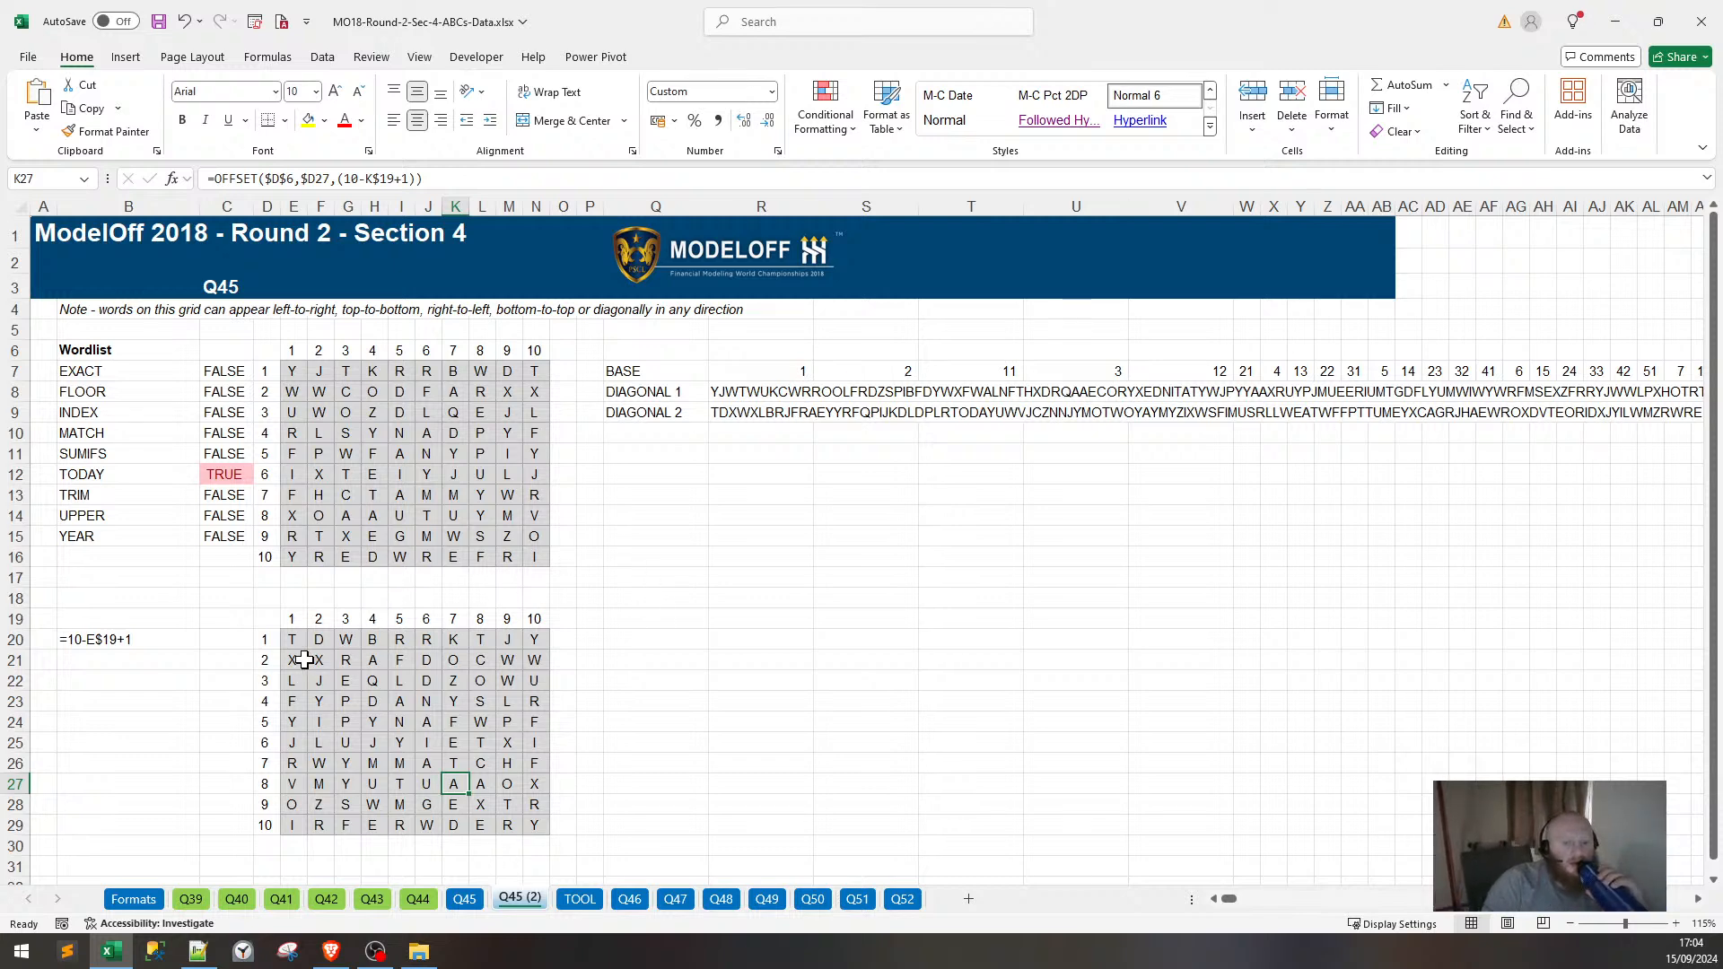
{"action": "left_click", "coordinate": [541, 374]}
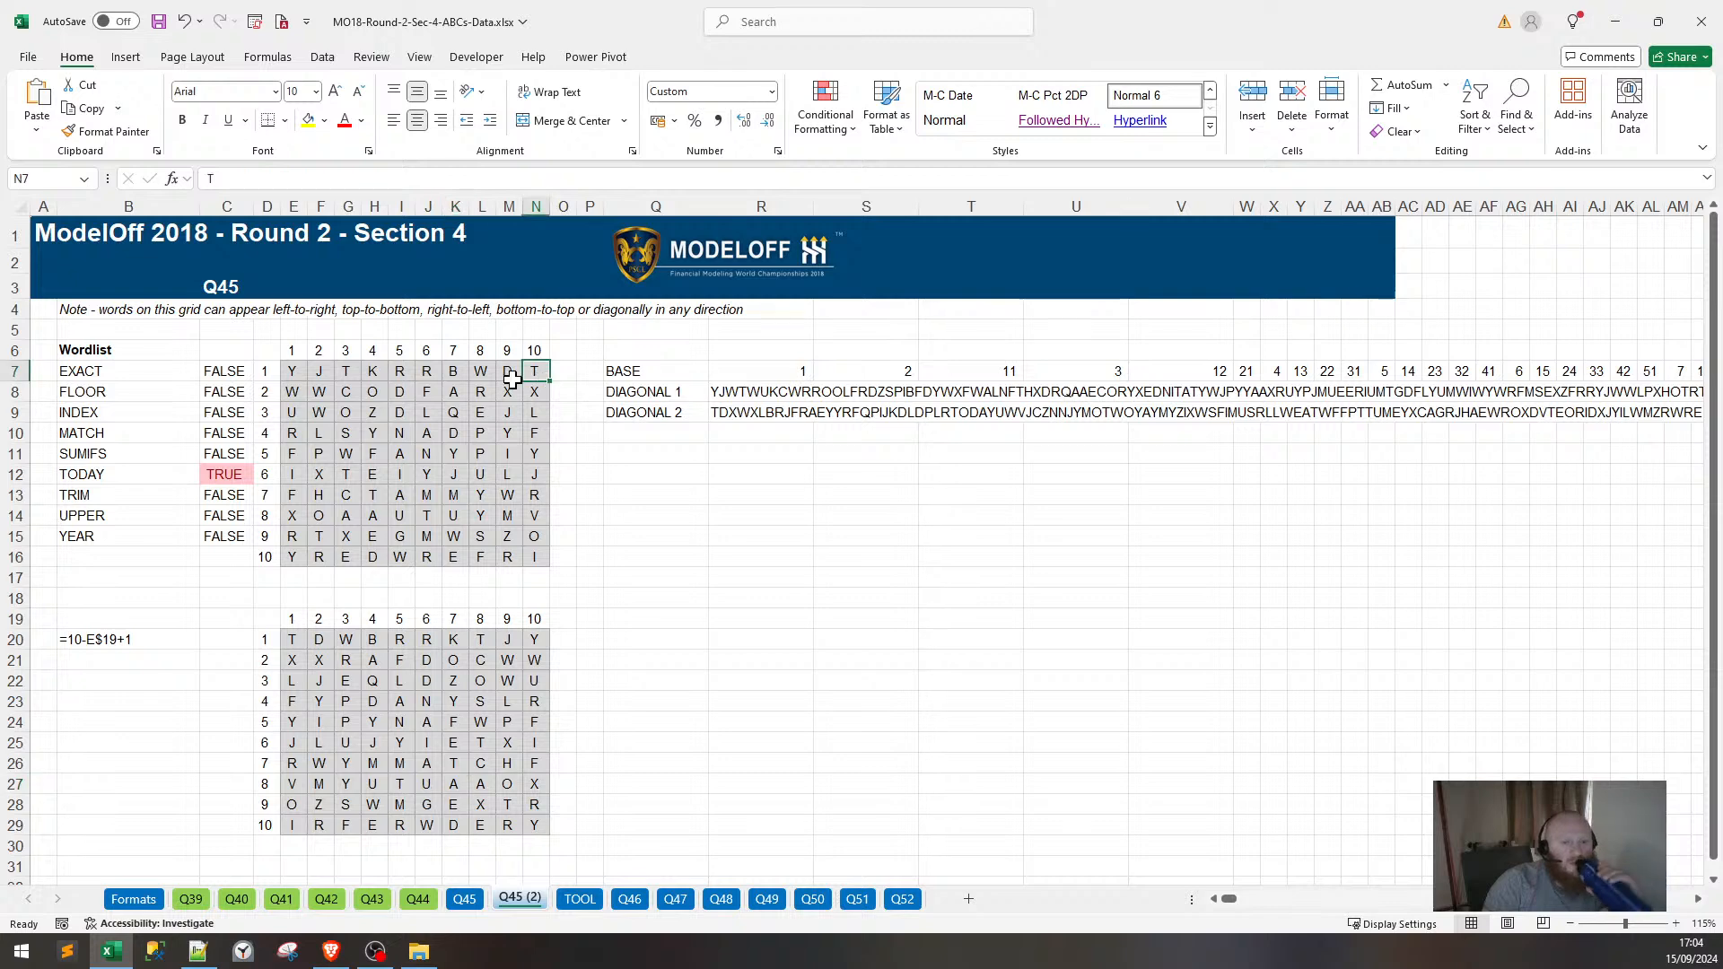
{"action": "left_click", "coordinate": [505, 377]}
{"action": "left_click", "coordinate": [540, 392]}
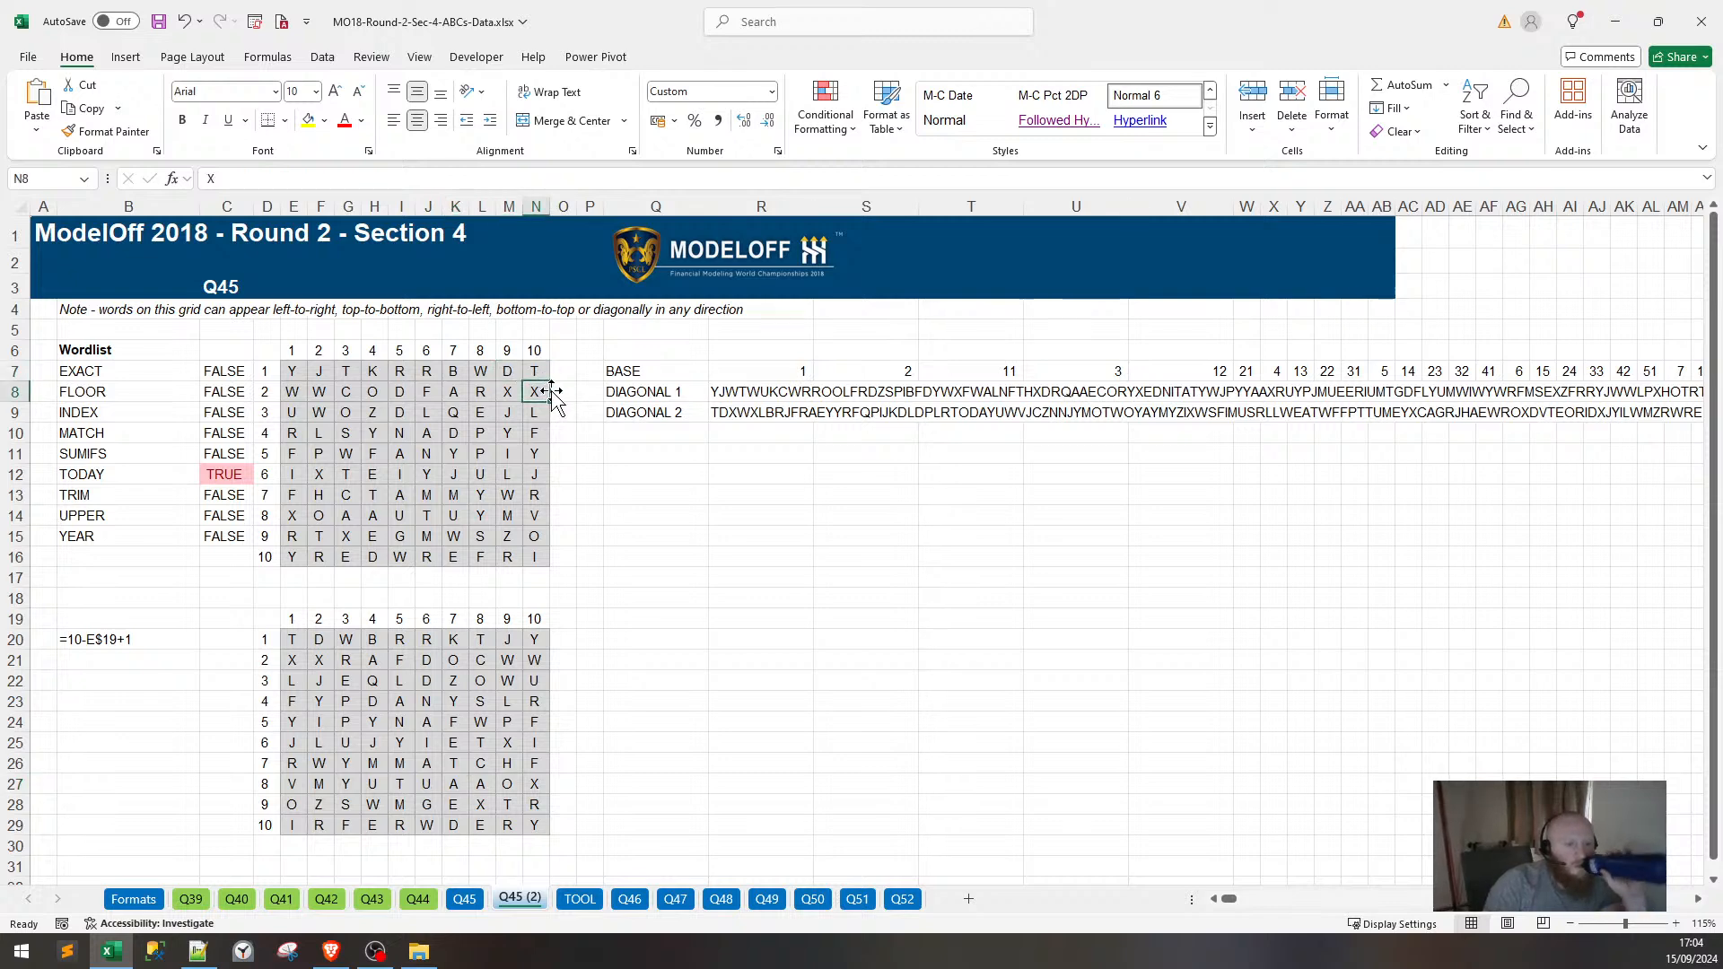
Enter the labels DIAGONAL 1 REVERSED in Q11 and DIAGONAL 2 REVERSED in Q12.
{"action": "left_click", "coordinate": [665, 448]}
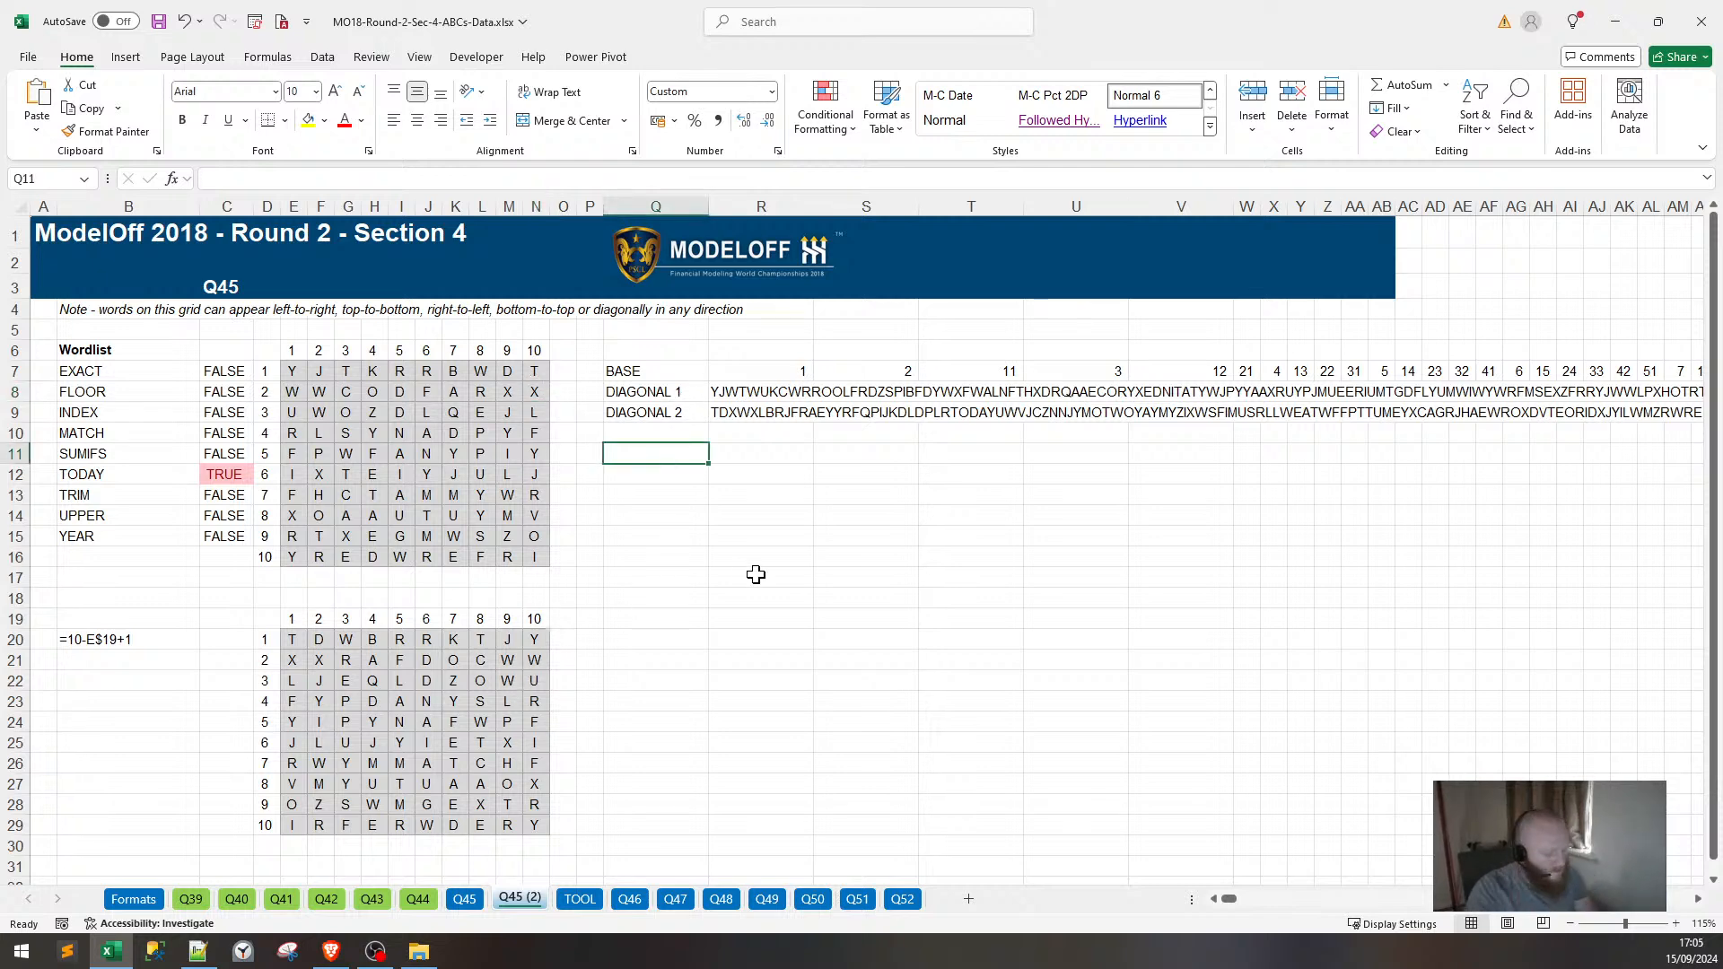
{"action": "type", "text": "DIAGONAL 1 REVER"}
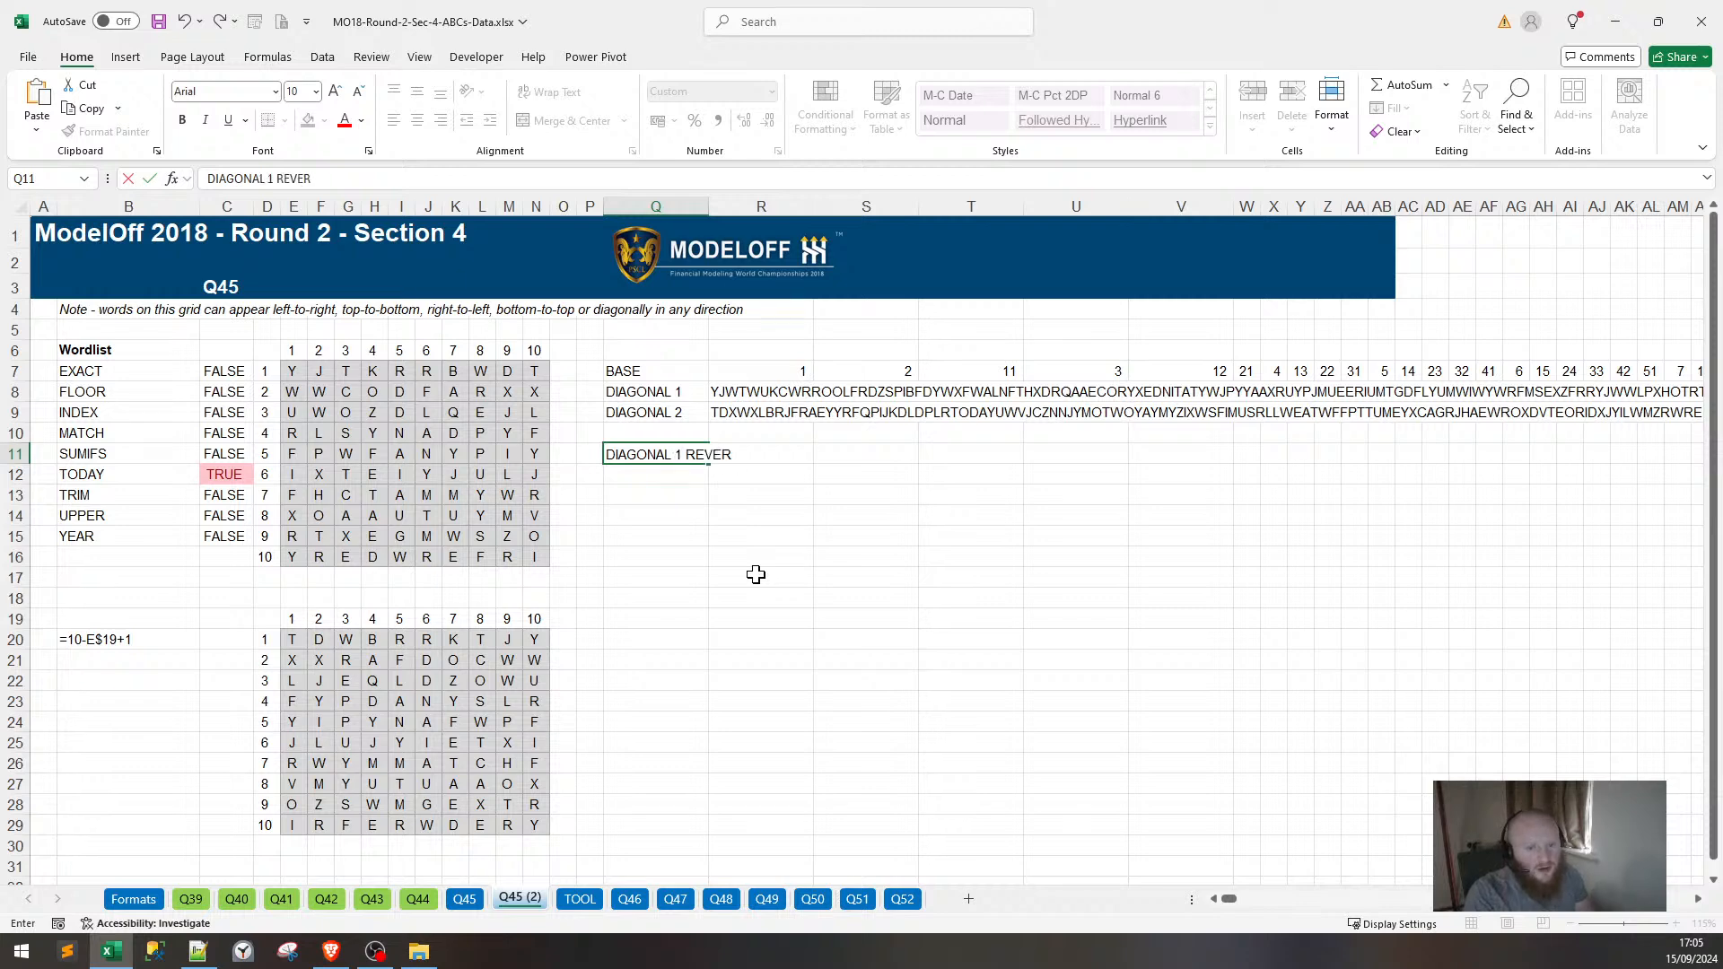
{"action": "type", "text": "SED"}
{"action": "key", "text": "Return"}
{"action": "type", "text": "DIAL"}
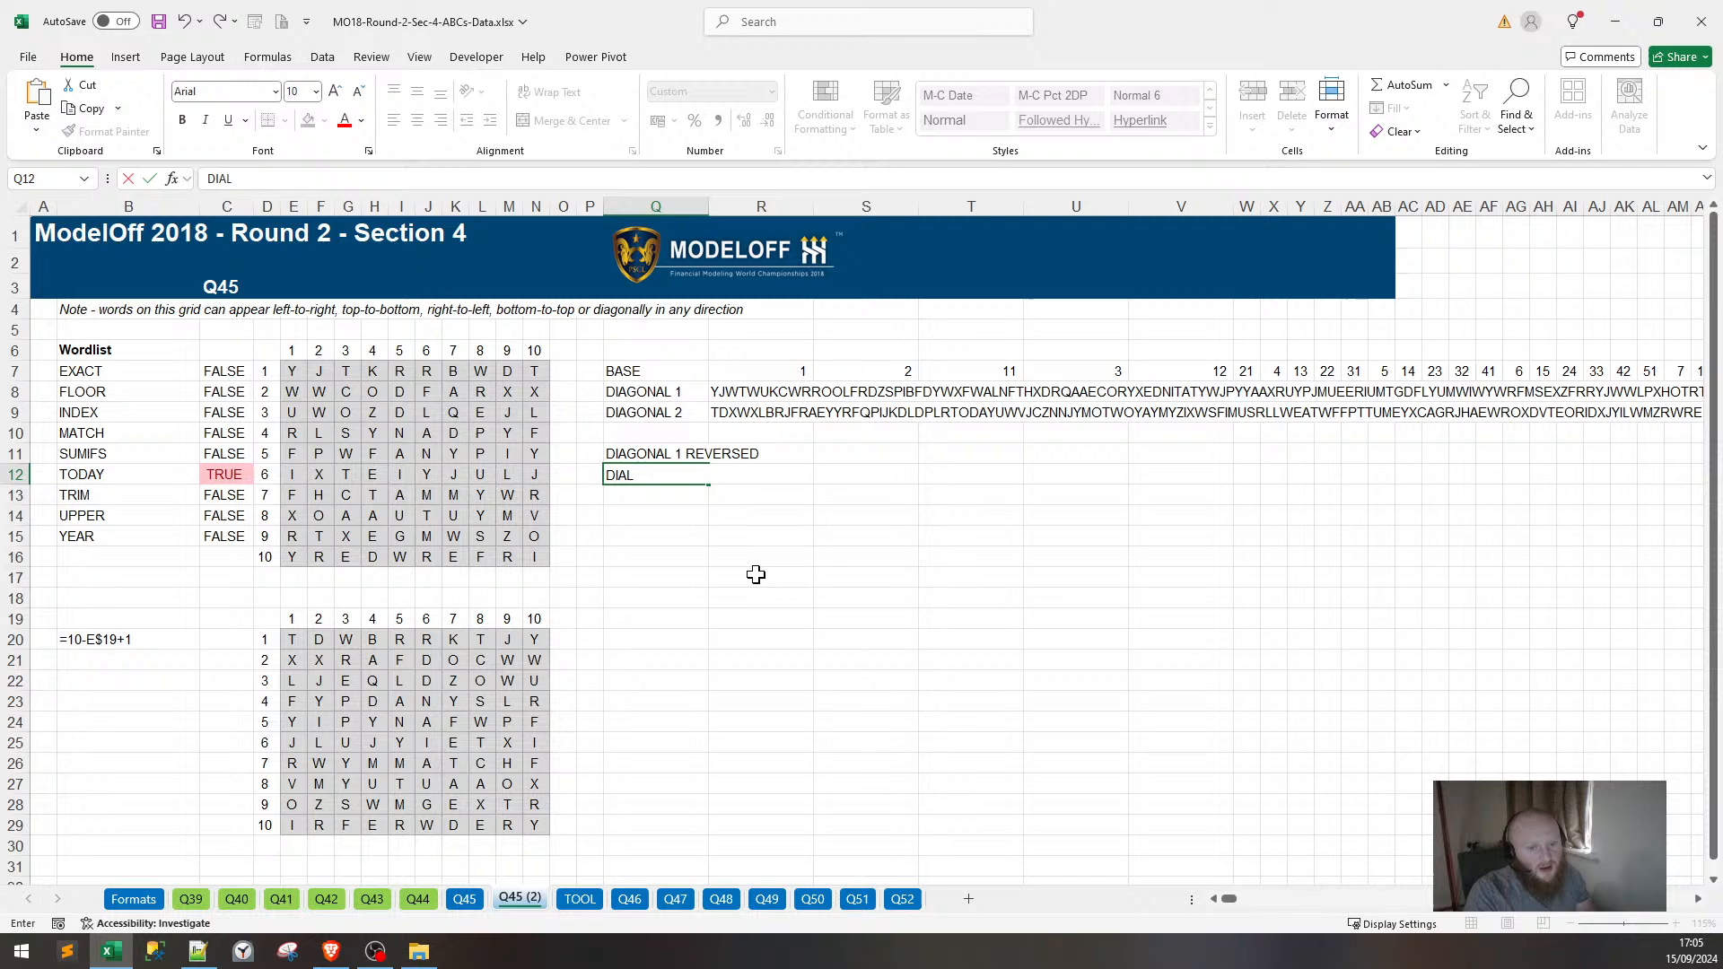
{"action": "key", "text": "BackSpace"}
{"action": "type", "text": "GONAL 3"}
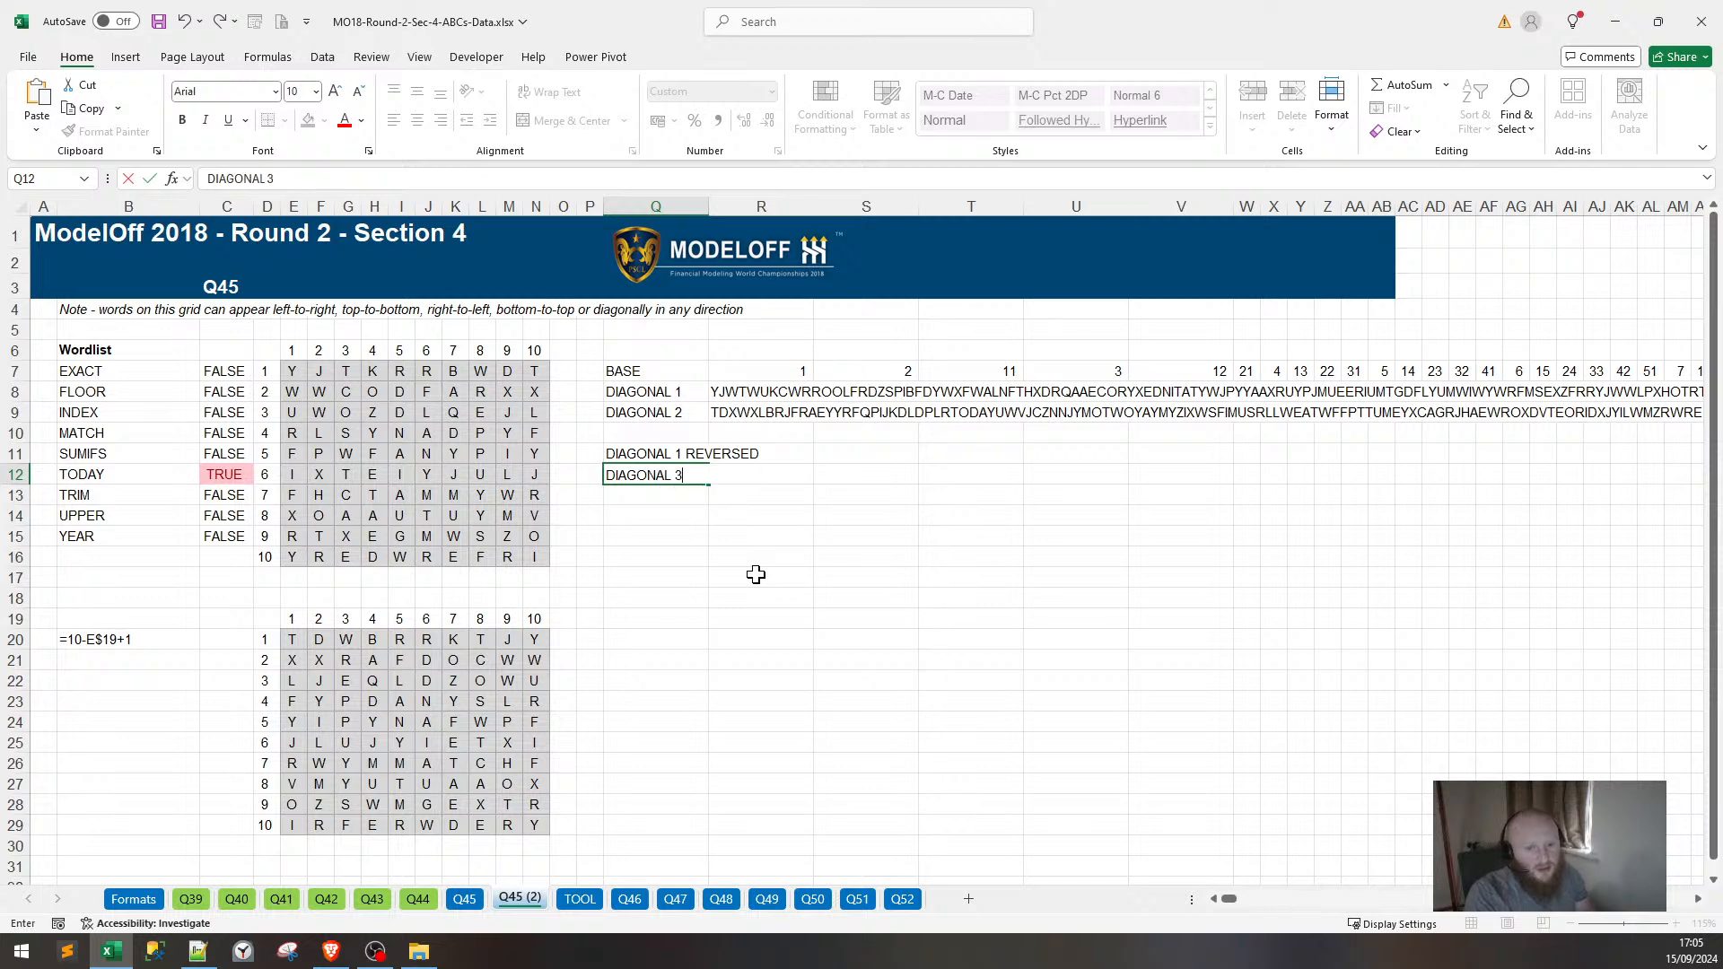
{"action": "key", "text": "BackSpace"}
{"action": "type", "text": "2 REVERSE"}
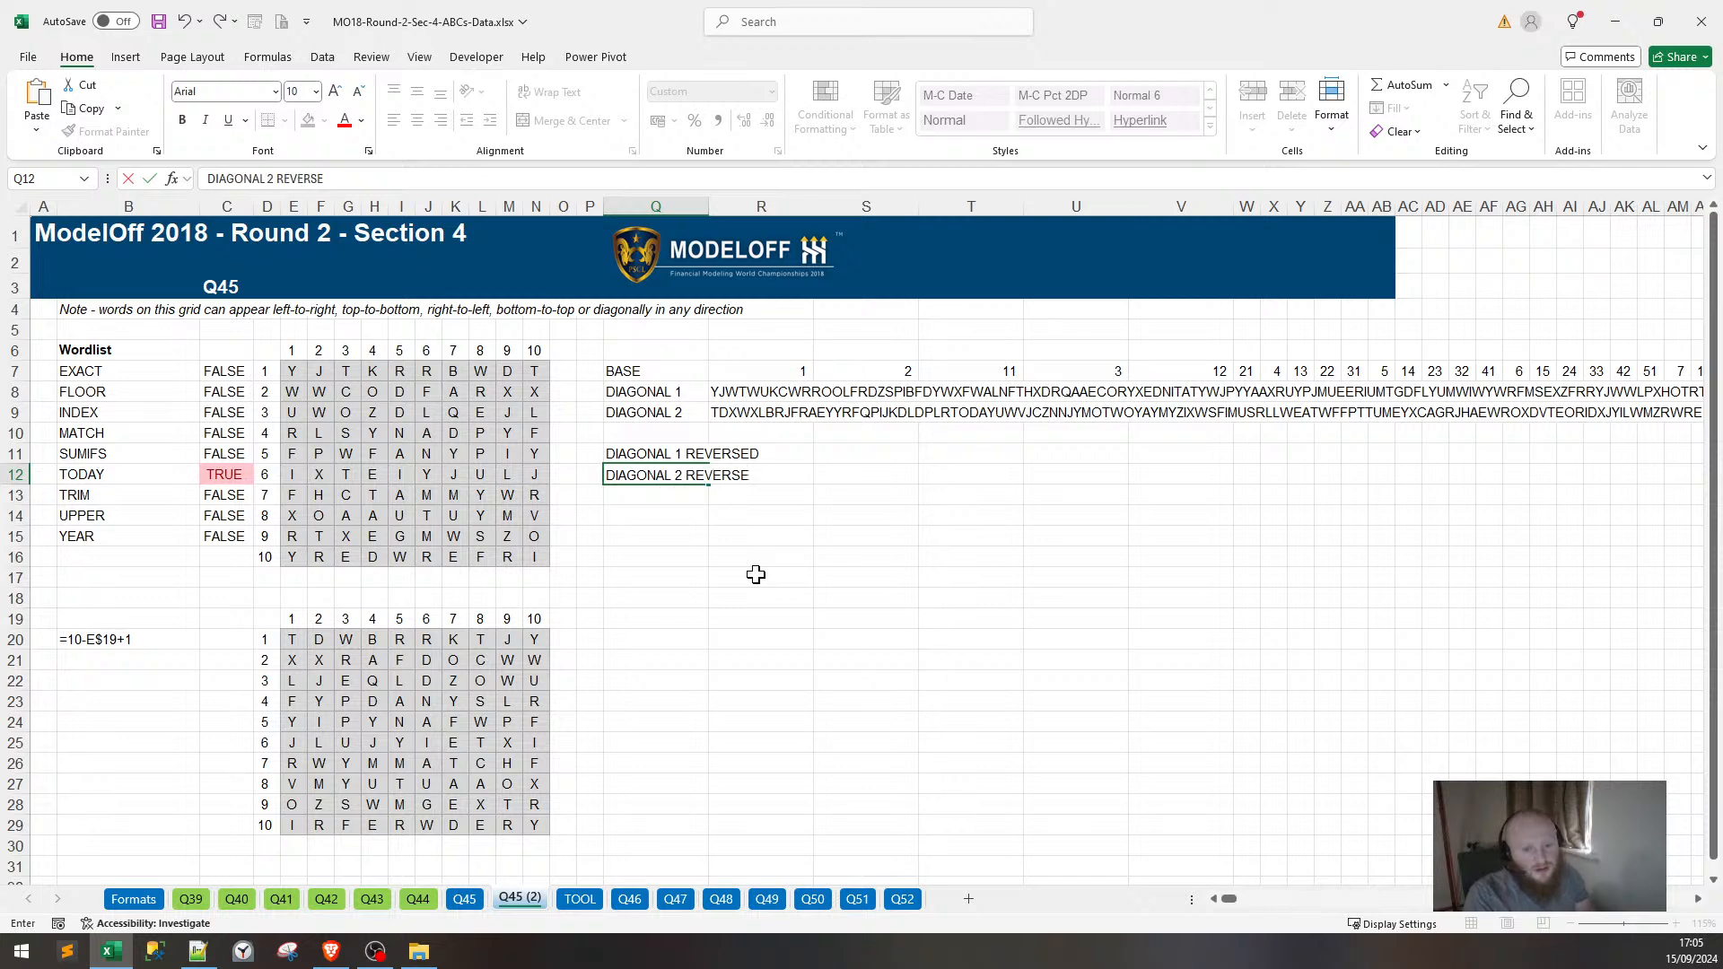
{"action": "type", "text": "D"}
{"action": "key", "text": "Return"}
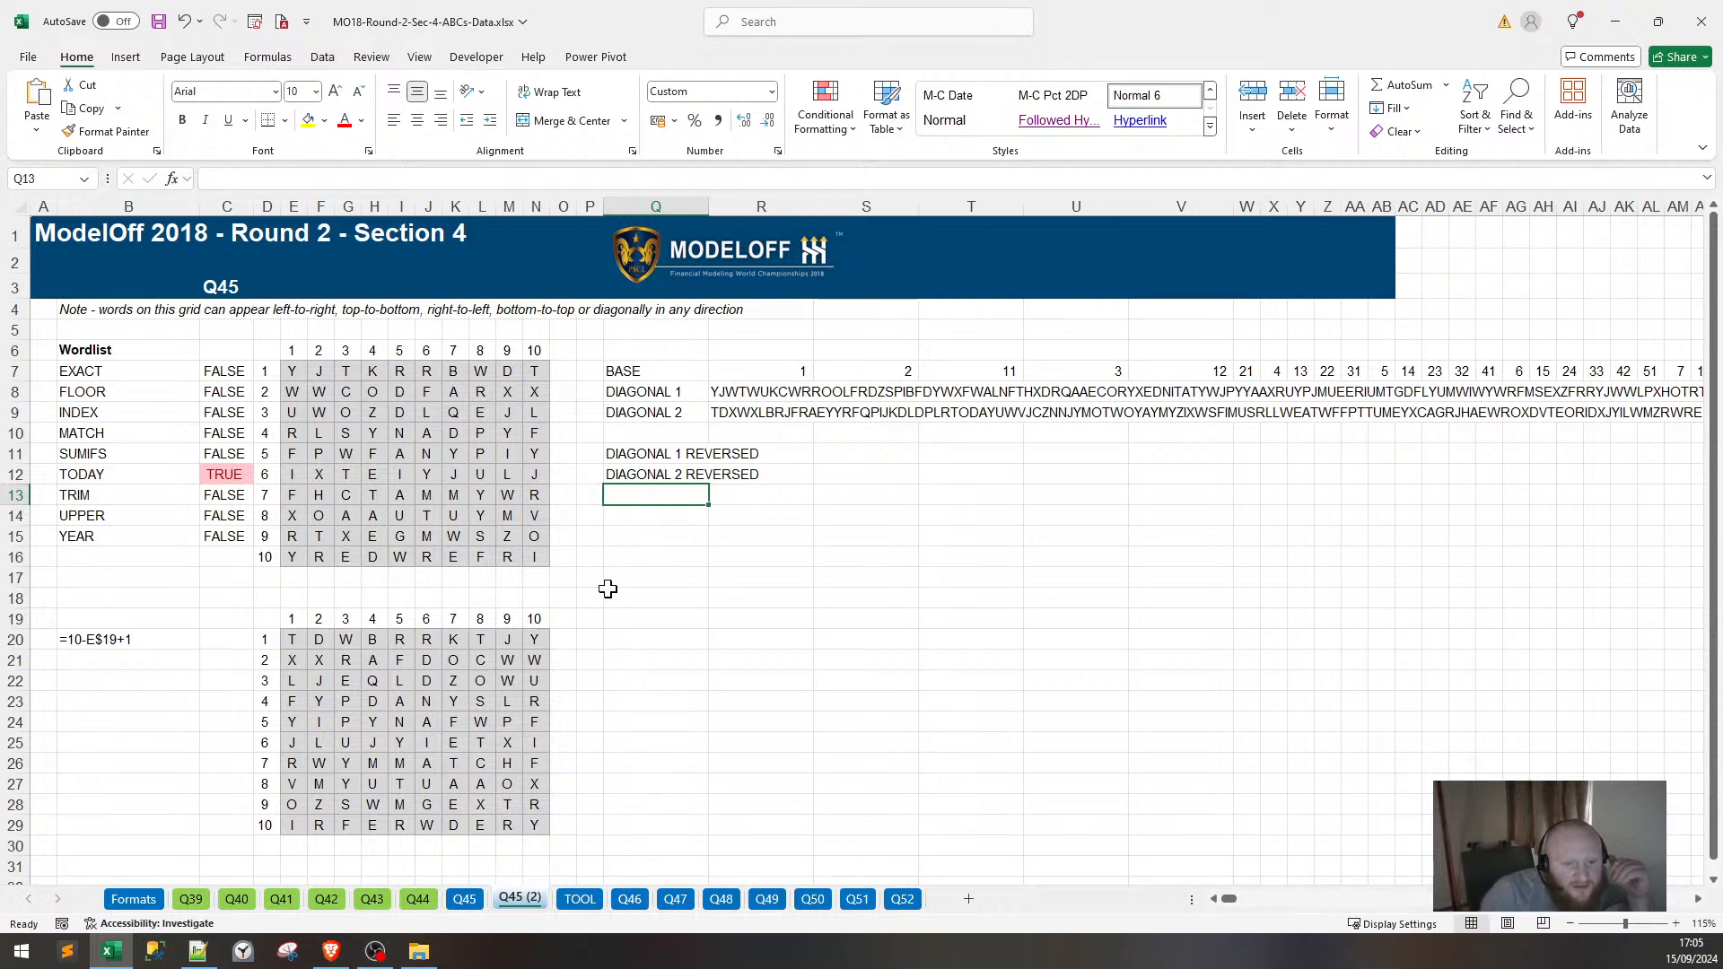
Copy the TEXTJOIN/MID/SEQUENCE string-reversing formula from the Q45 sheet.
{"action": "left_click", "coordinate": [466, 900]}
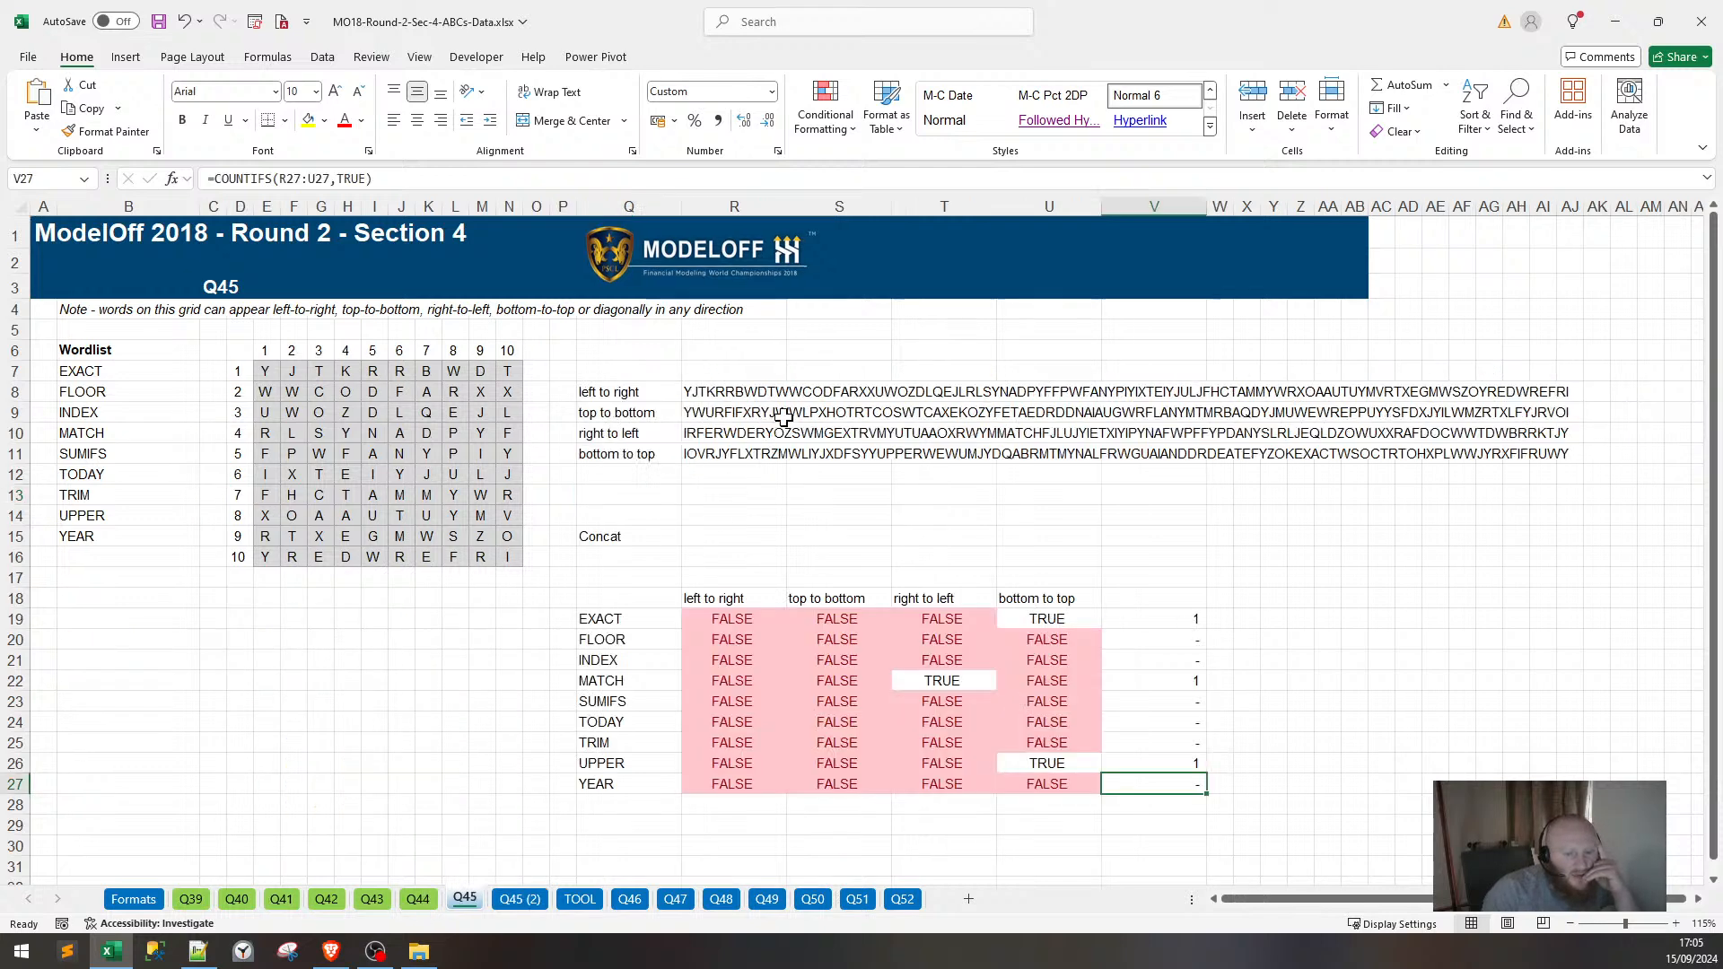
{"action": "left_click", "coordinate": [709, 433]}
{"action": "key", "text": "F2"}
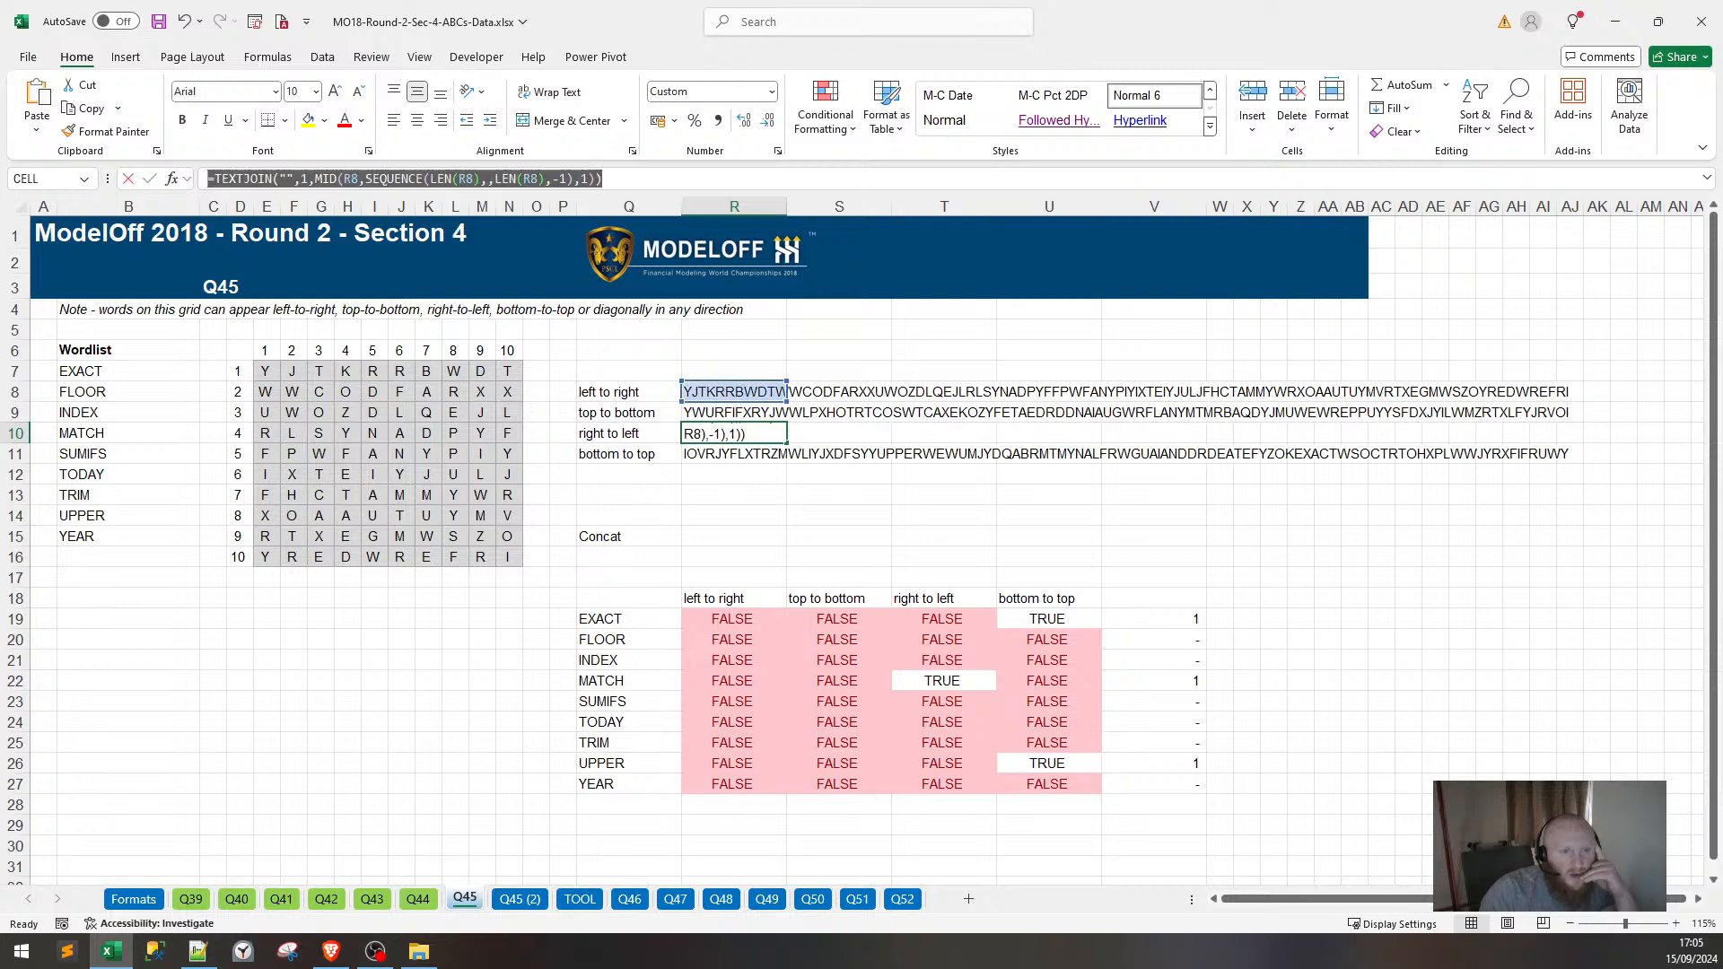
{"action": "key", "text": "Escape"}
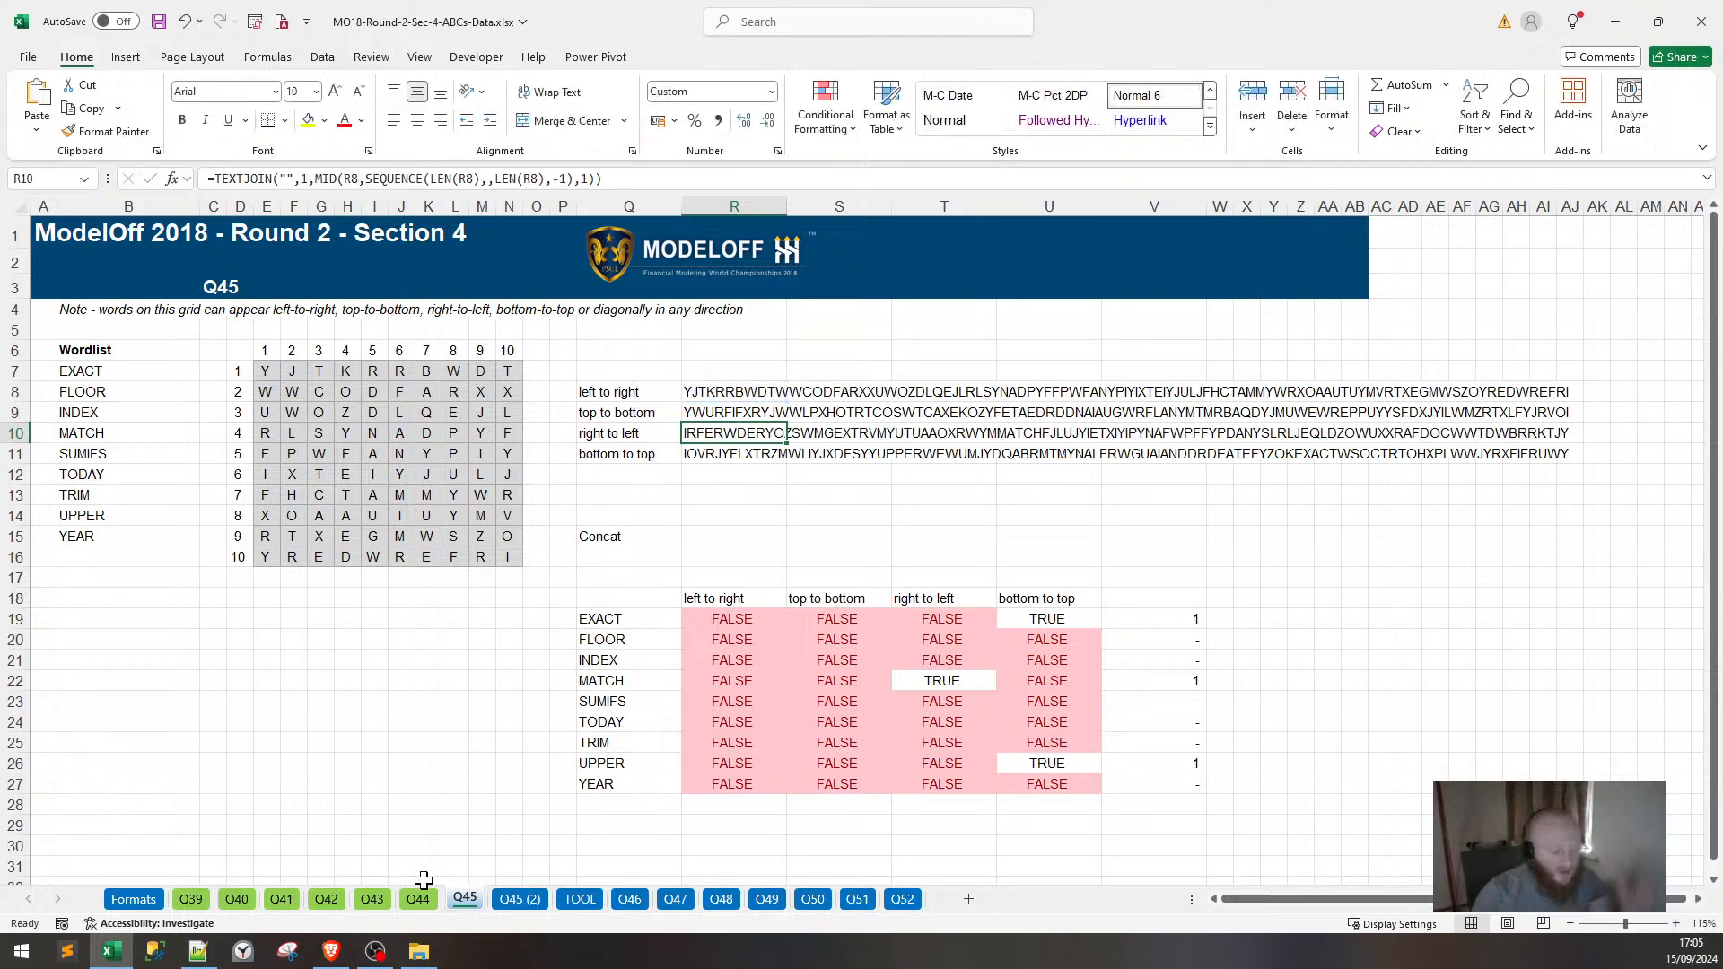
{"action": "left_click", "coordinate": [520, 899]}
Paste the reversing formula into R11 on Q45 (2) and fill it down to R12.
{"action": "left_click", "coordinate": [738, 433]}
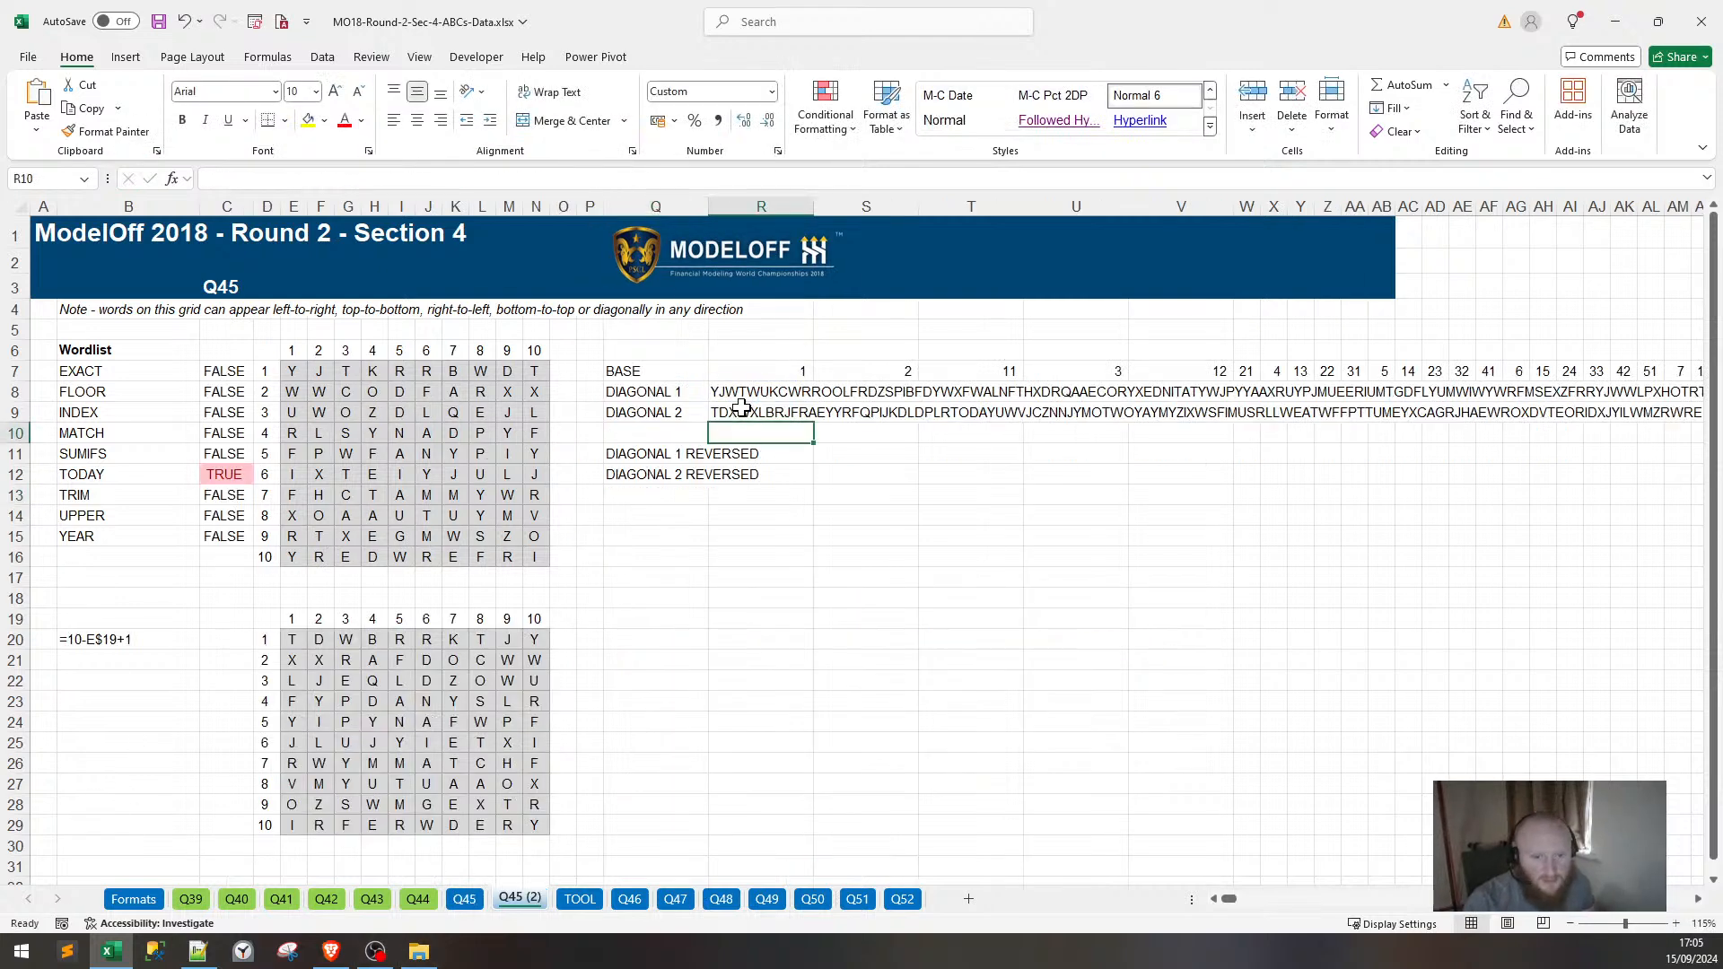
{"action": "left_click", "coordinate": [548, 179]}
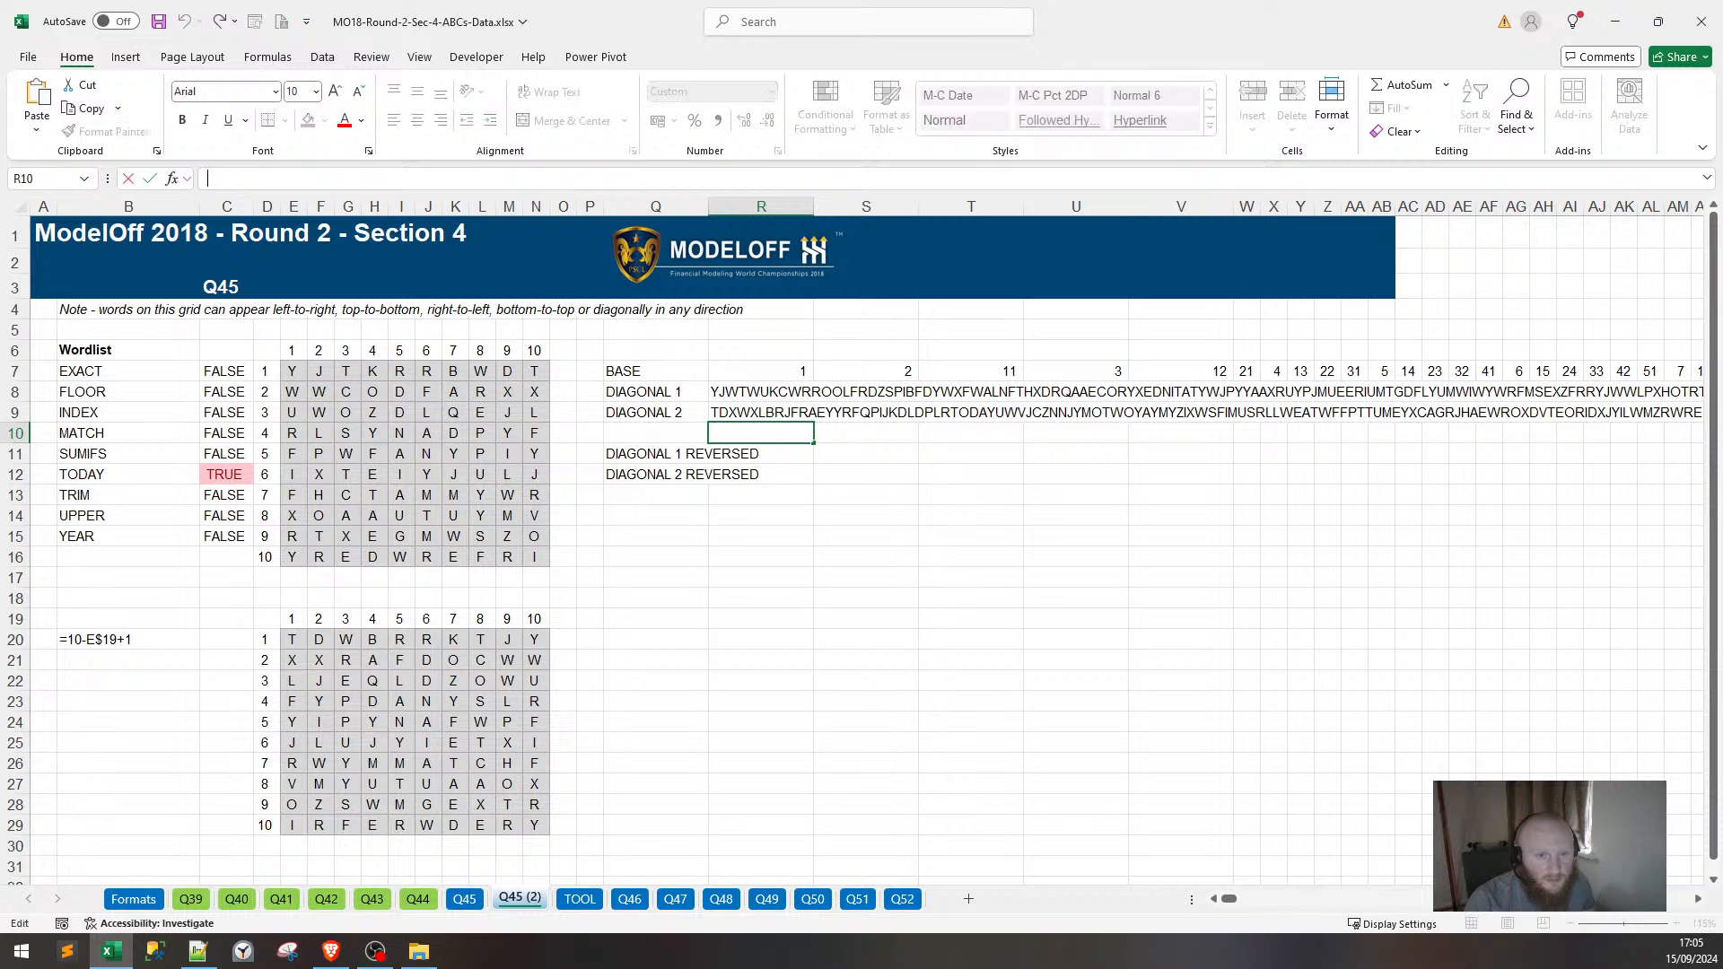
{"action": "left_click", "coordinate": [776, 454]}
{"action": "left_click", "coordinate": [359, 180]}
{"action": "type", "text": "=TEXTJOIN(\"\",1,MID(R8,SEQUENCE(LEN(R8),,LEN(R8),-1),1))"}
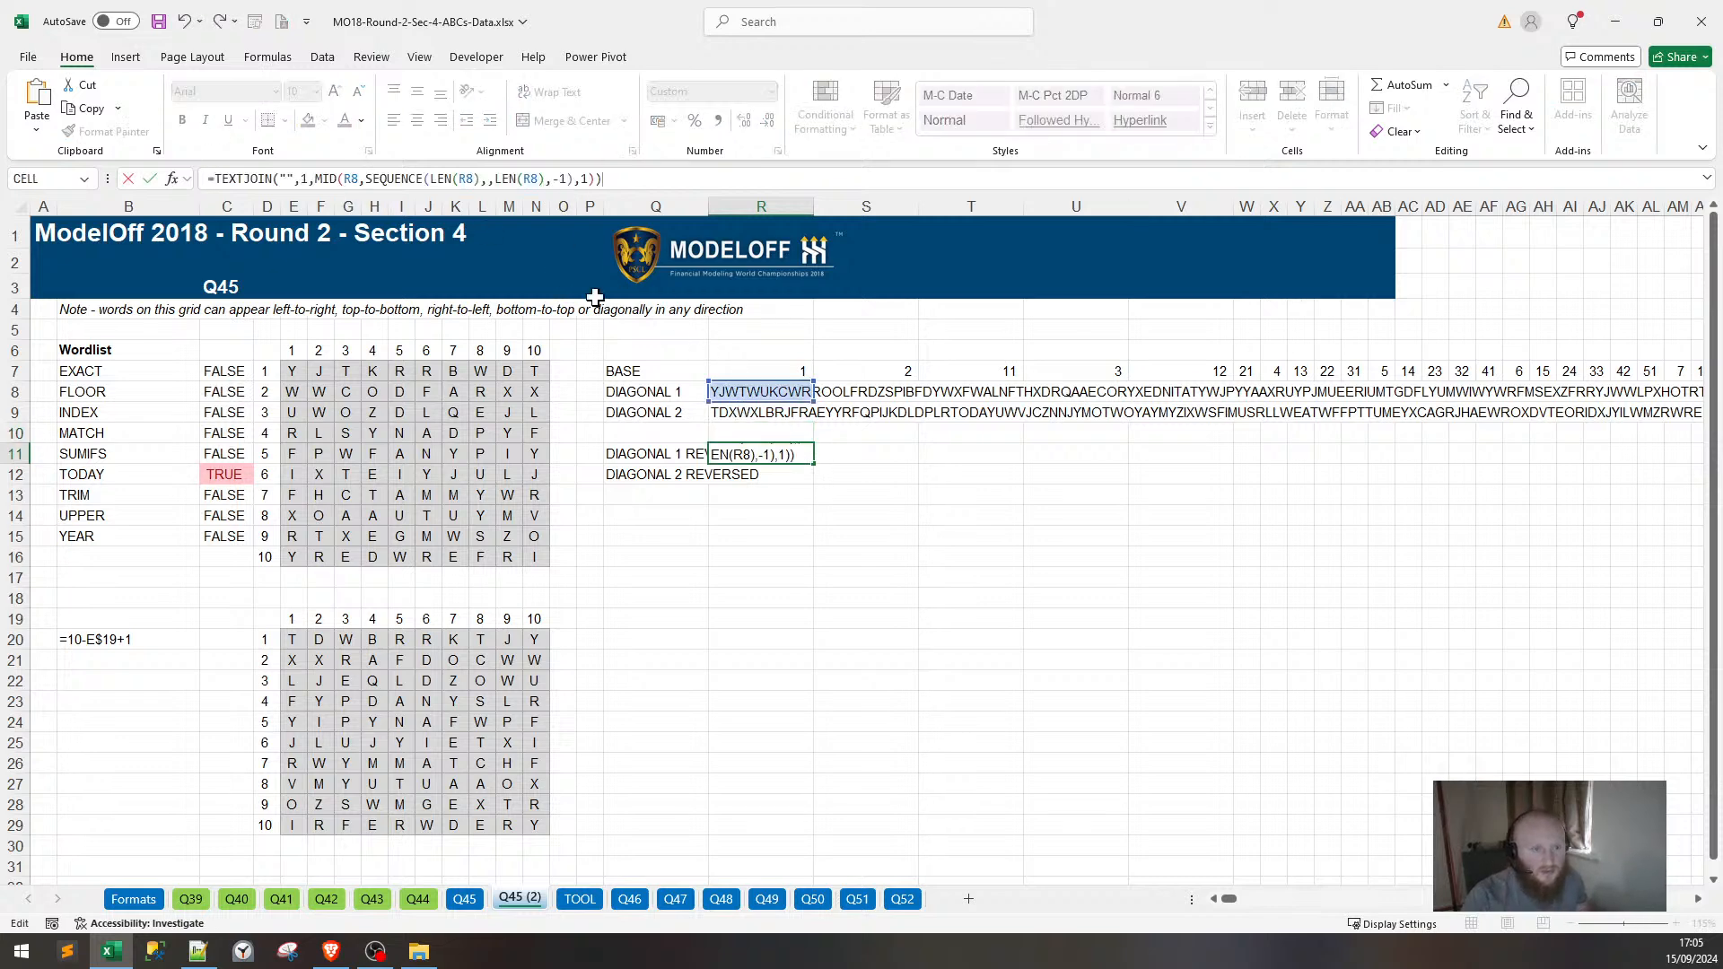
{"action": "key", "text": "Return"}
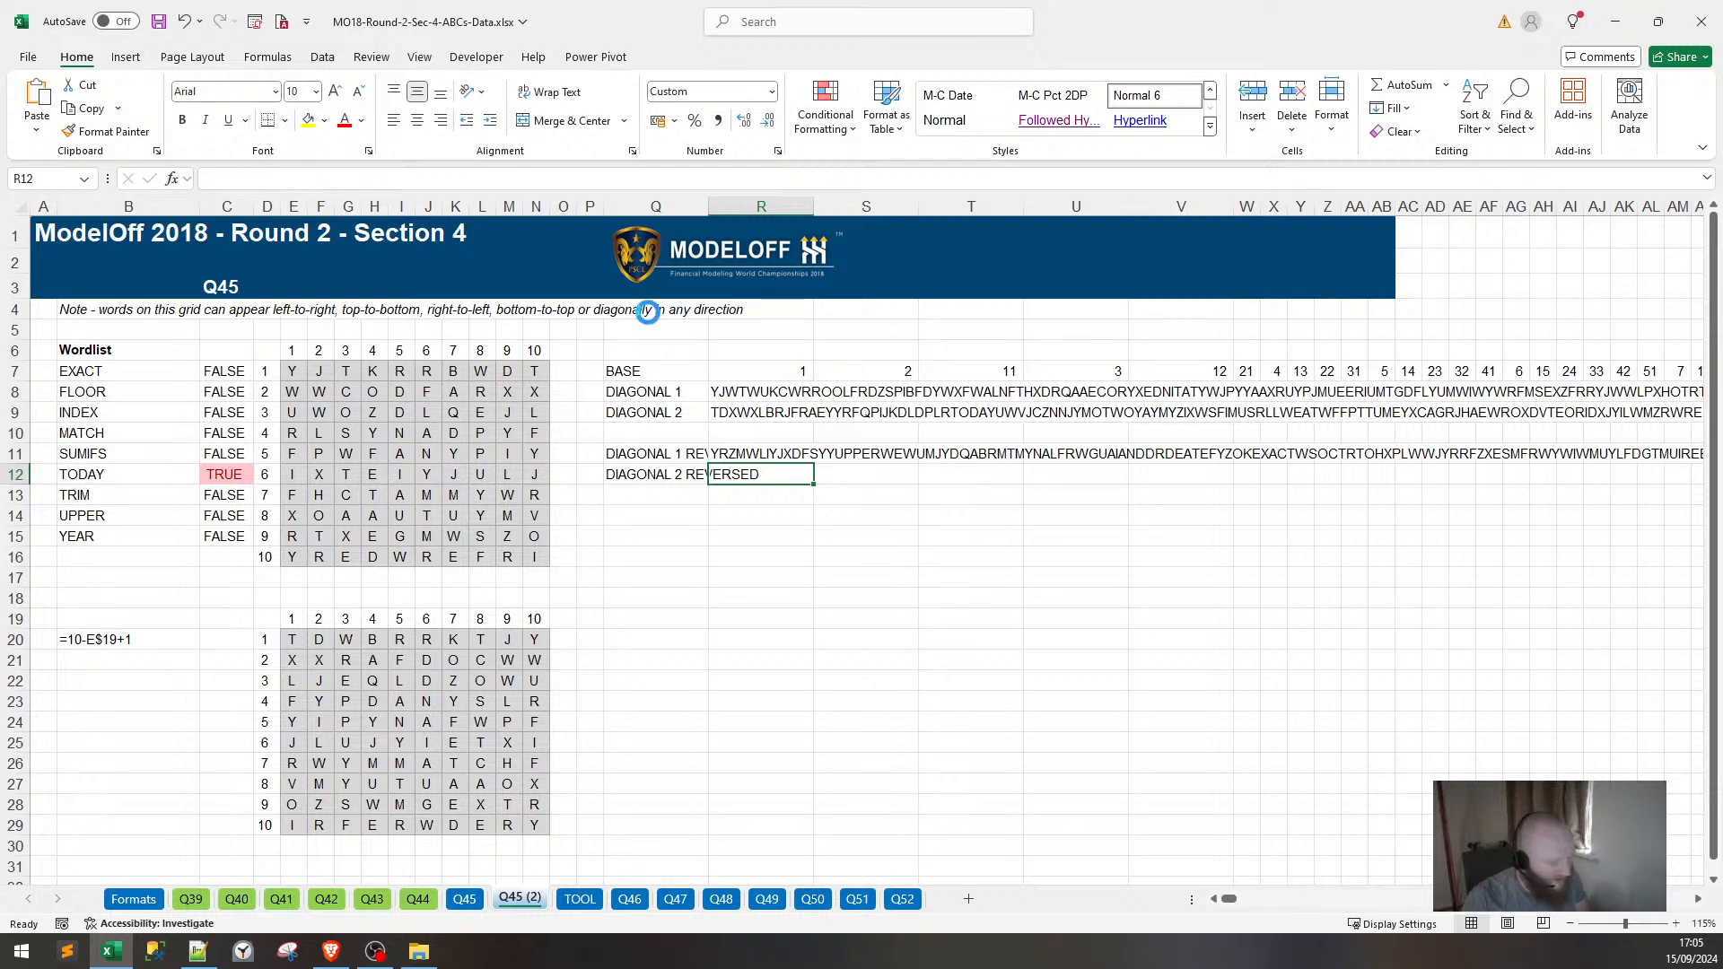
{"action": "key", "text": "ctrl+d"}
{"action": "left_click", "coordinate": [215, 372]}
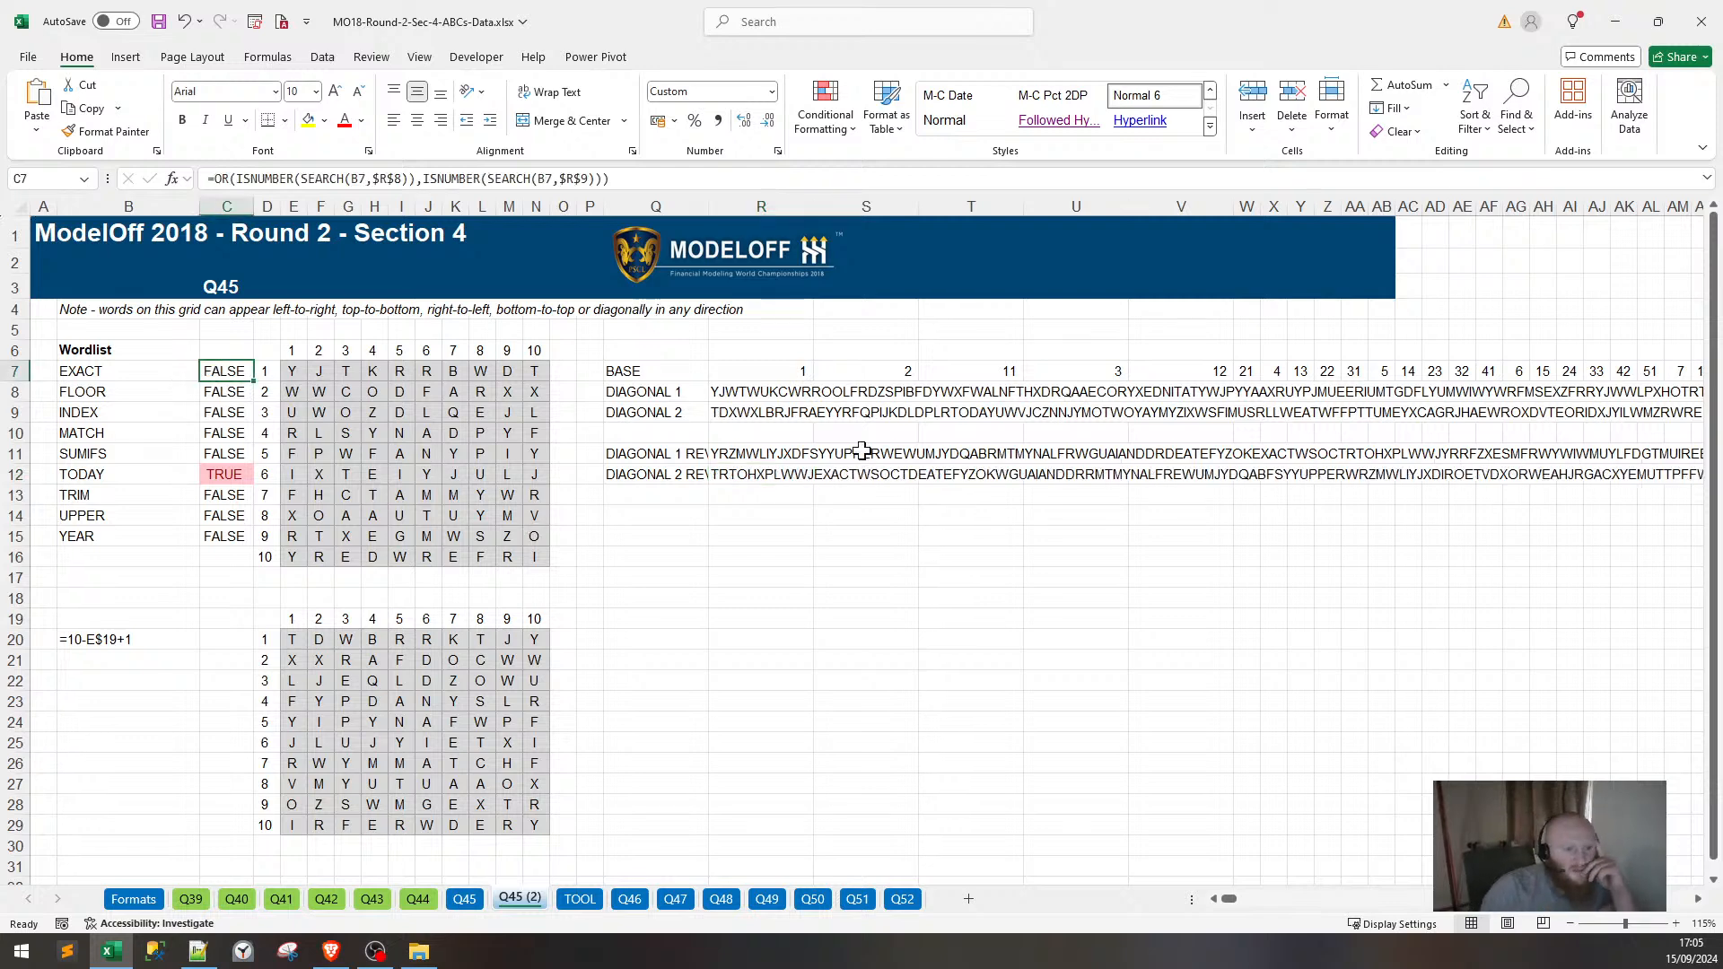
{"action": "left_click", "coordinate": [768, 453]}
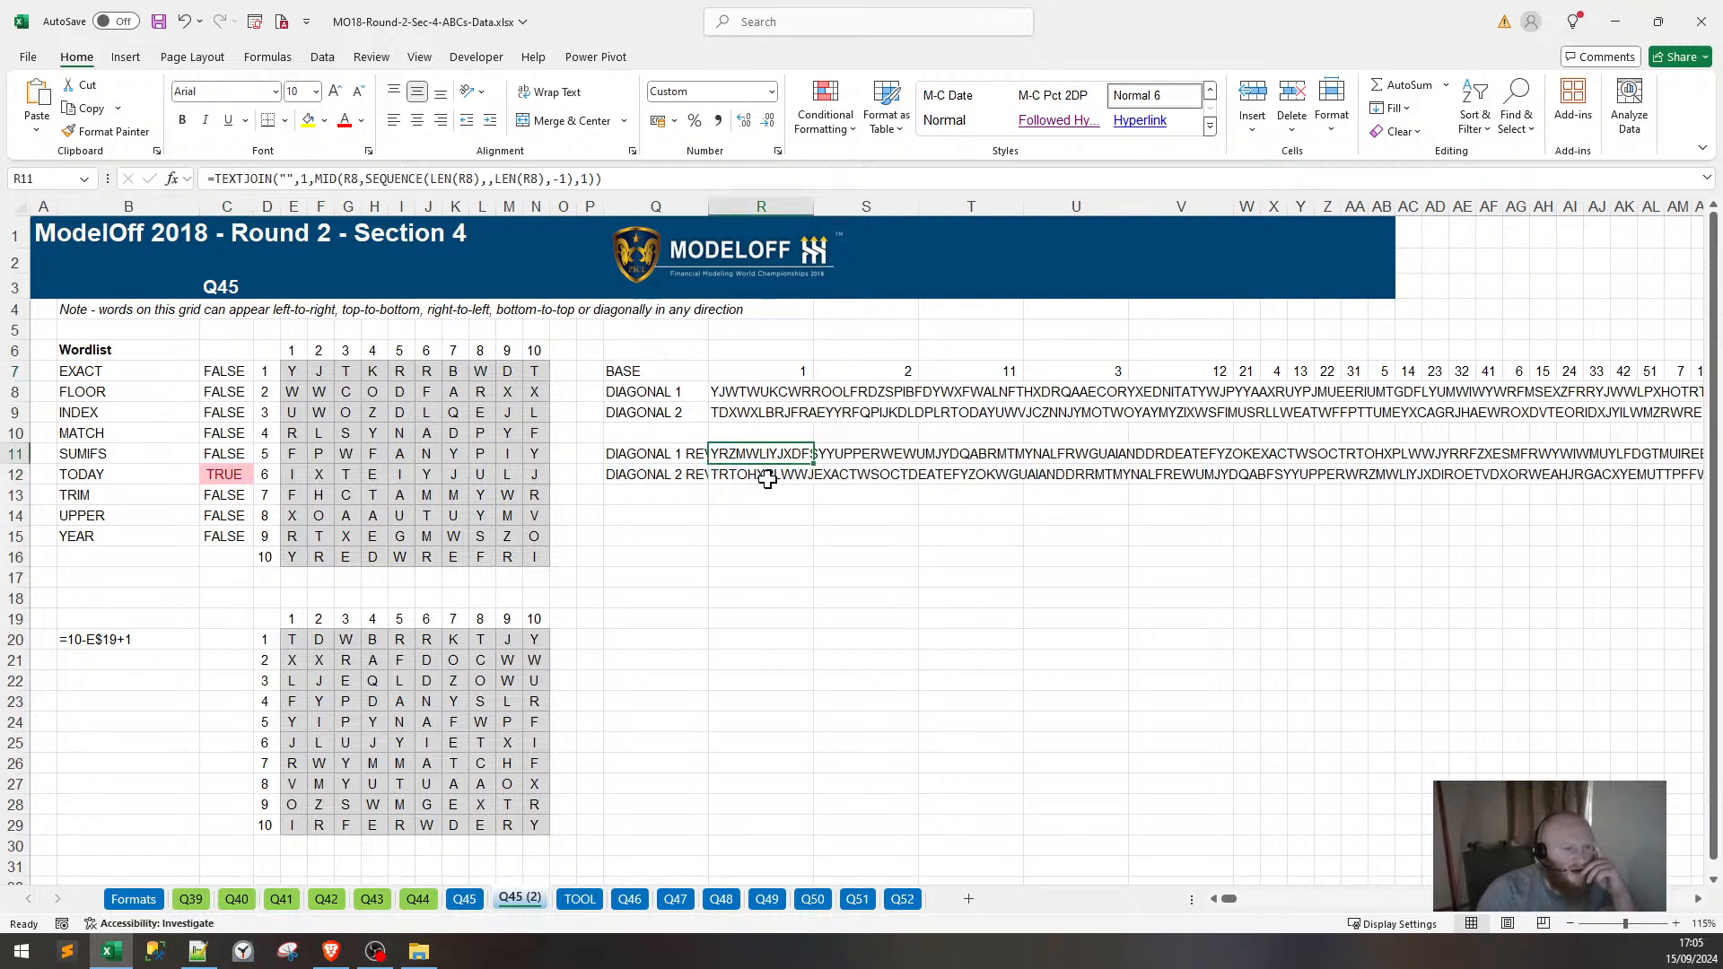
Extend the C7 check with extra ISNUMBER(SEARCH()) clauses for $R$10 and $R$11.
{"action": "left_click", "coordinate": [230, 375]}
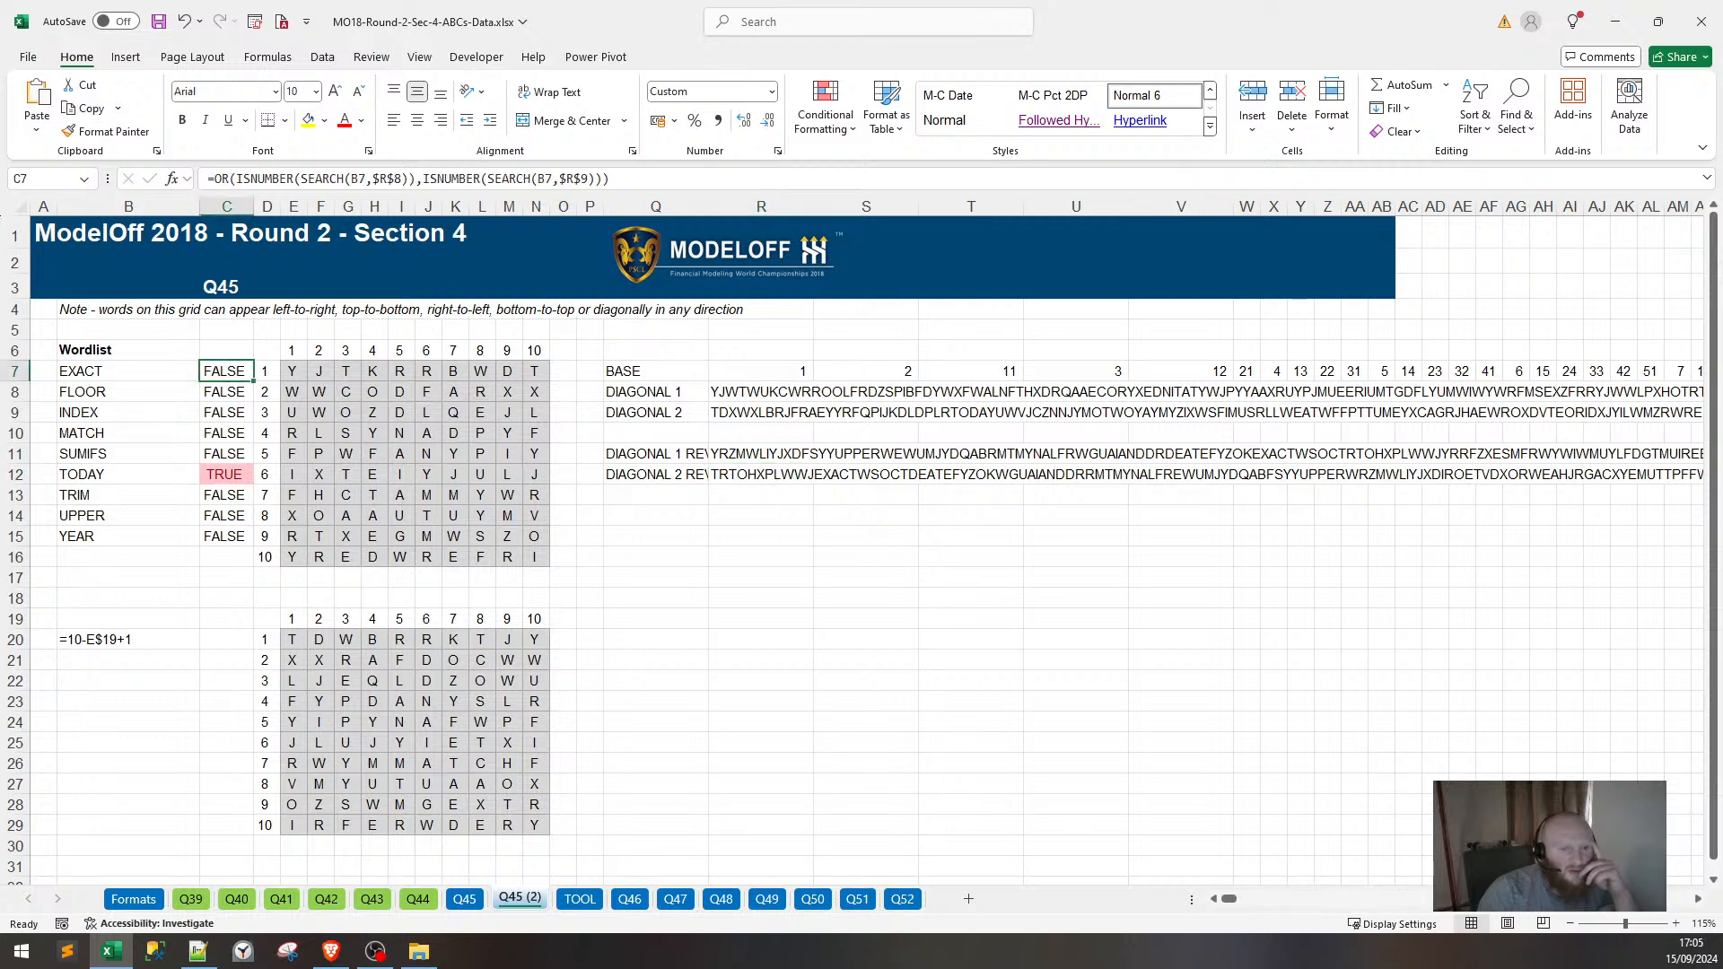
{"action": "key", "text": "F2"}
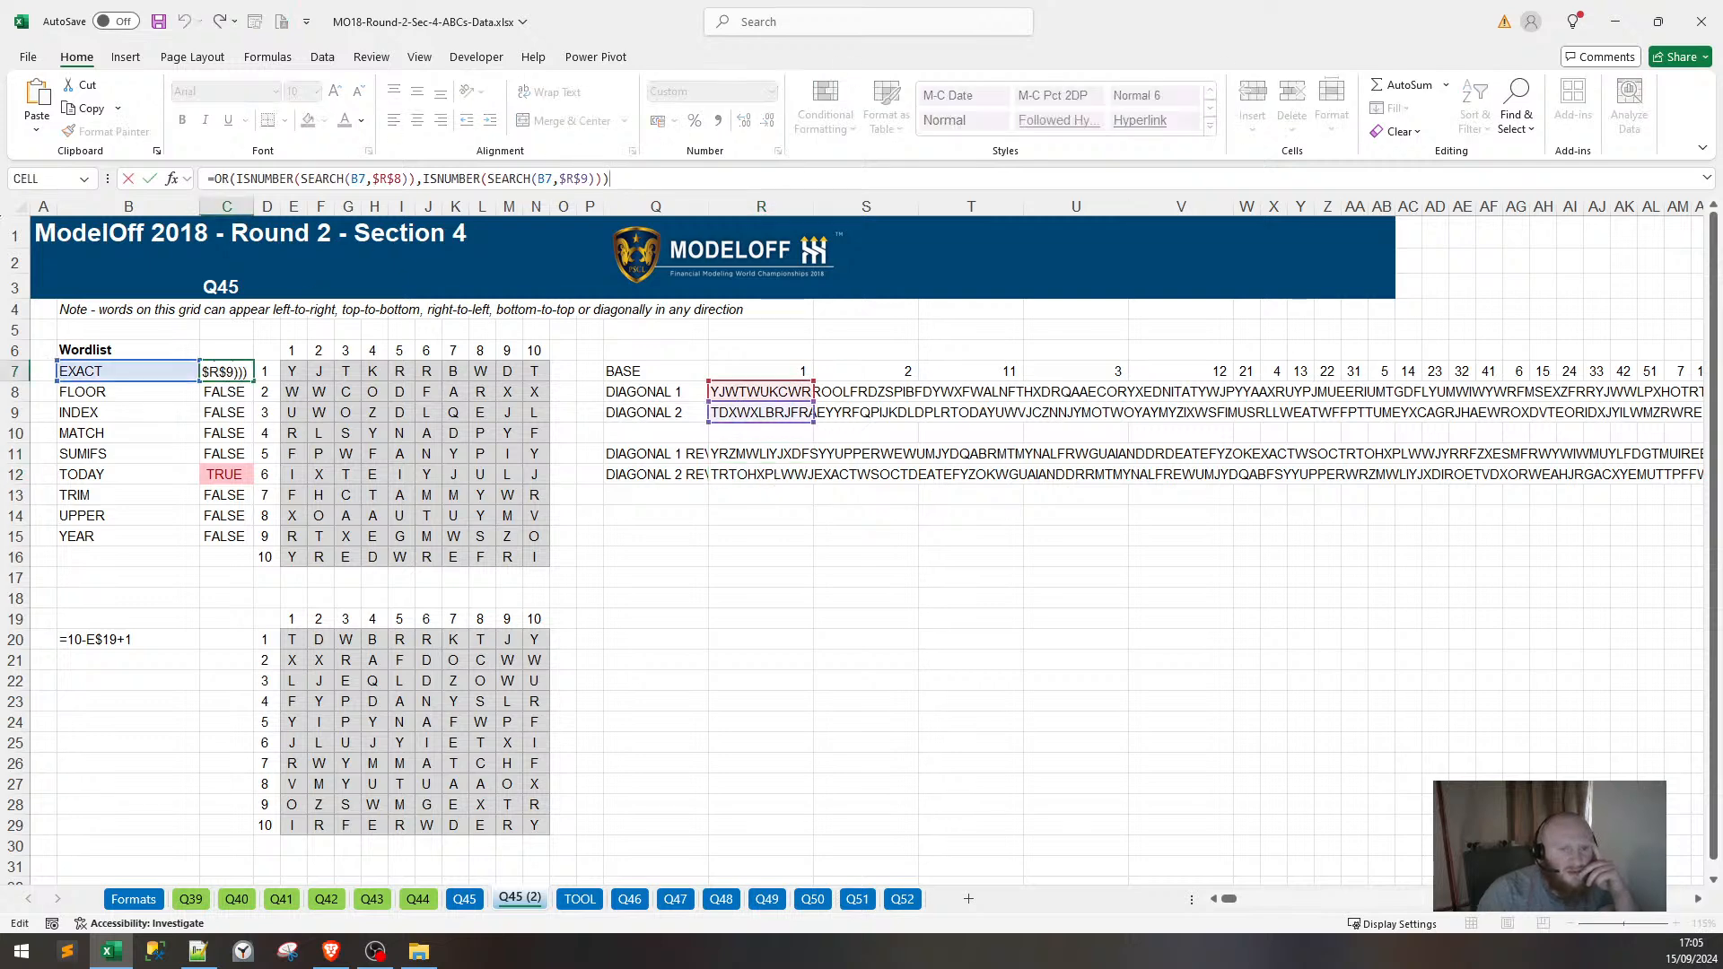
{"action": "left_click_drag", "start_coordinate": [458, 179], "coordinate": [558, 178]}
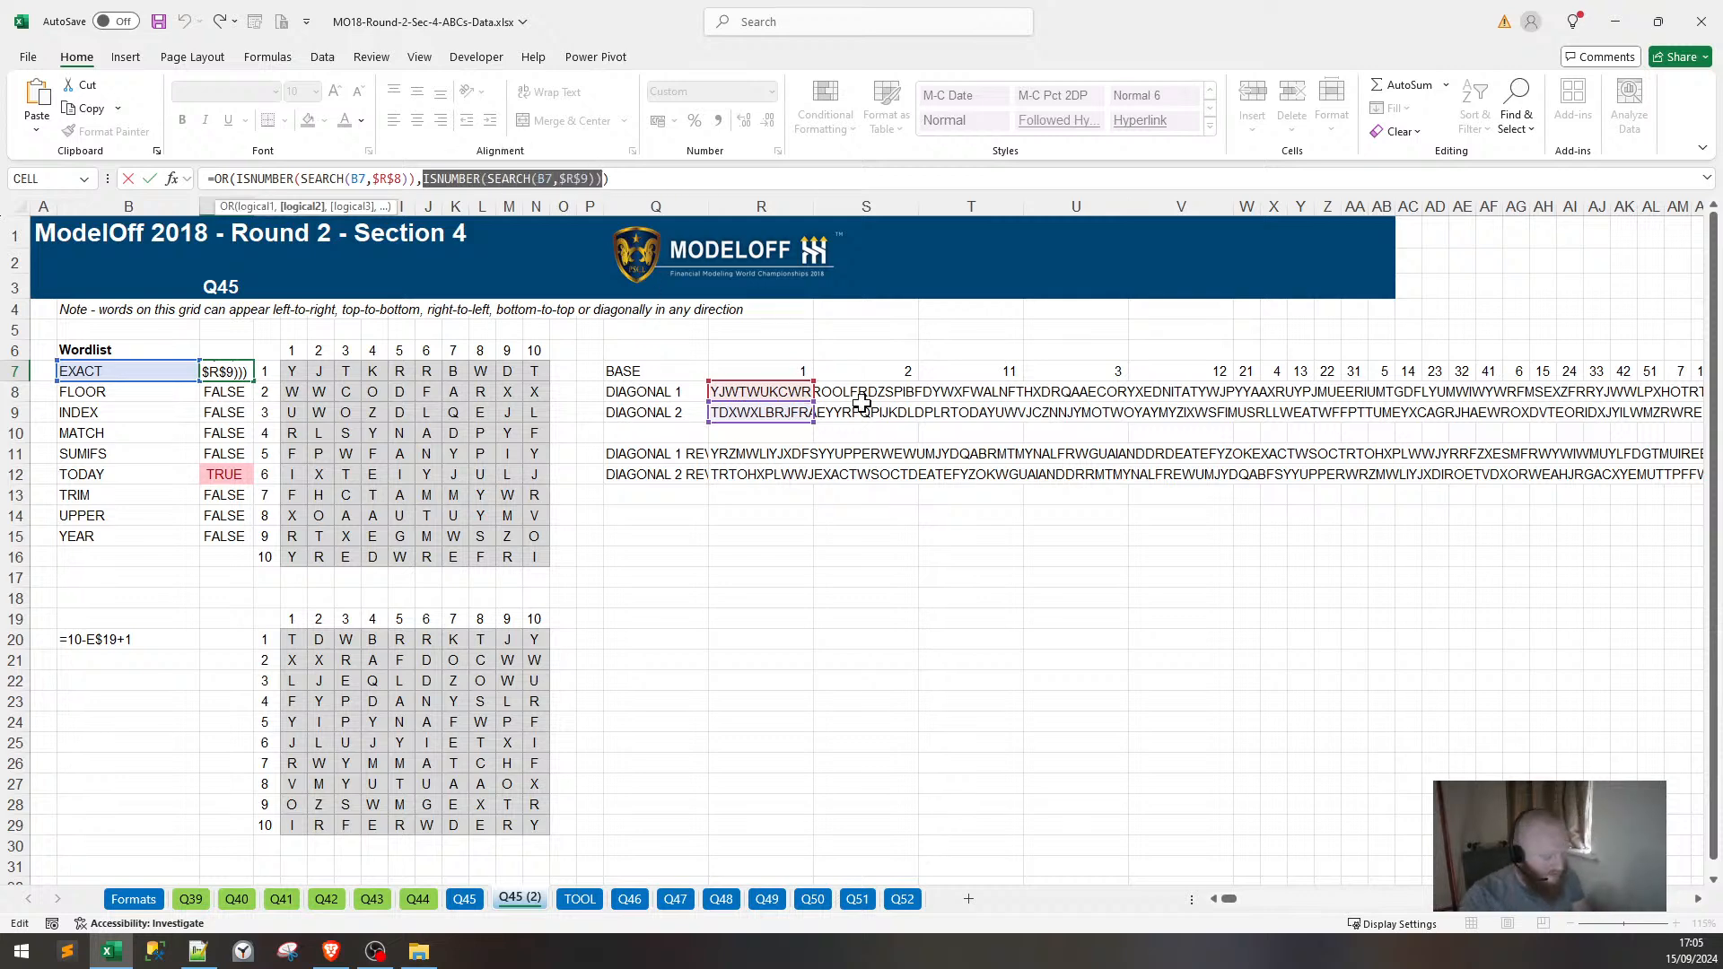
{"action": "key", "text": "Right"}
{"action": "key", "text": "ctrl+v"}
{"action": "key", "text": "ctrl+v"}
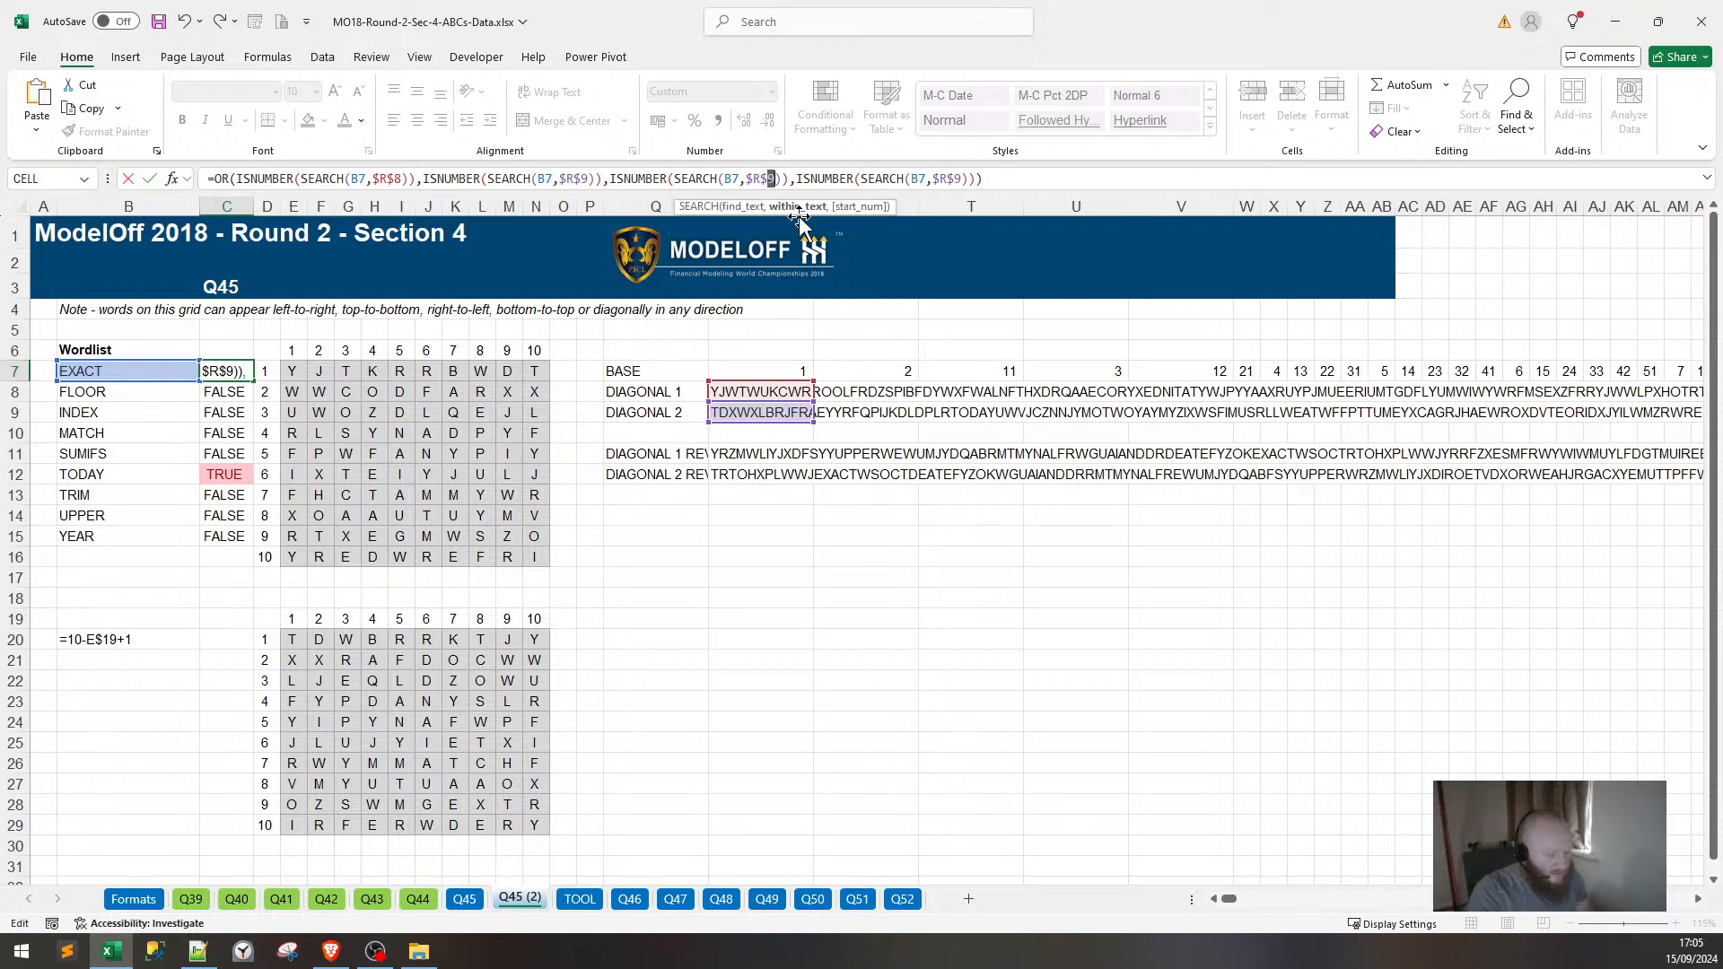
{"action": "type", "text": "10"}
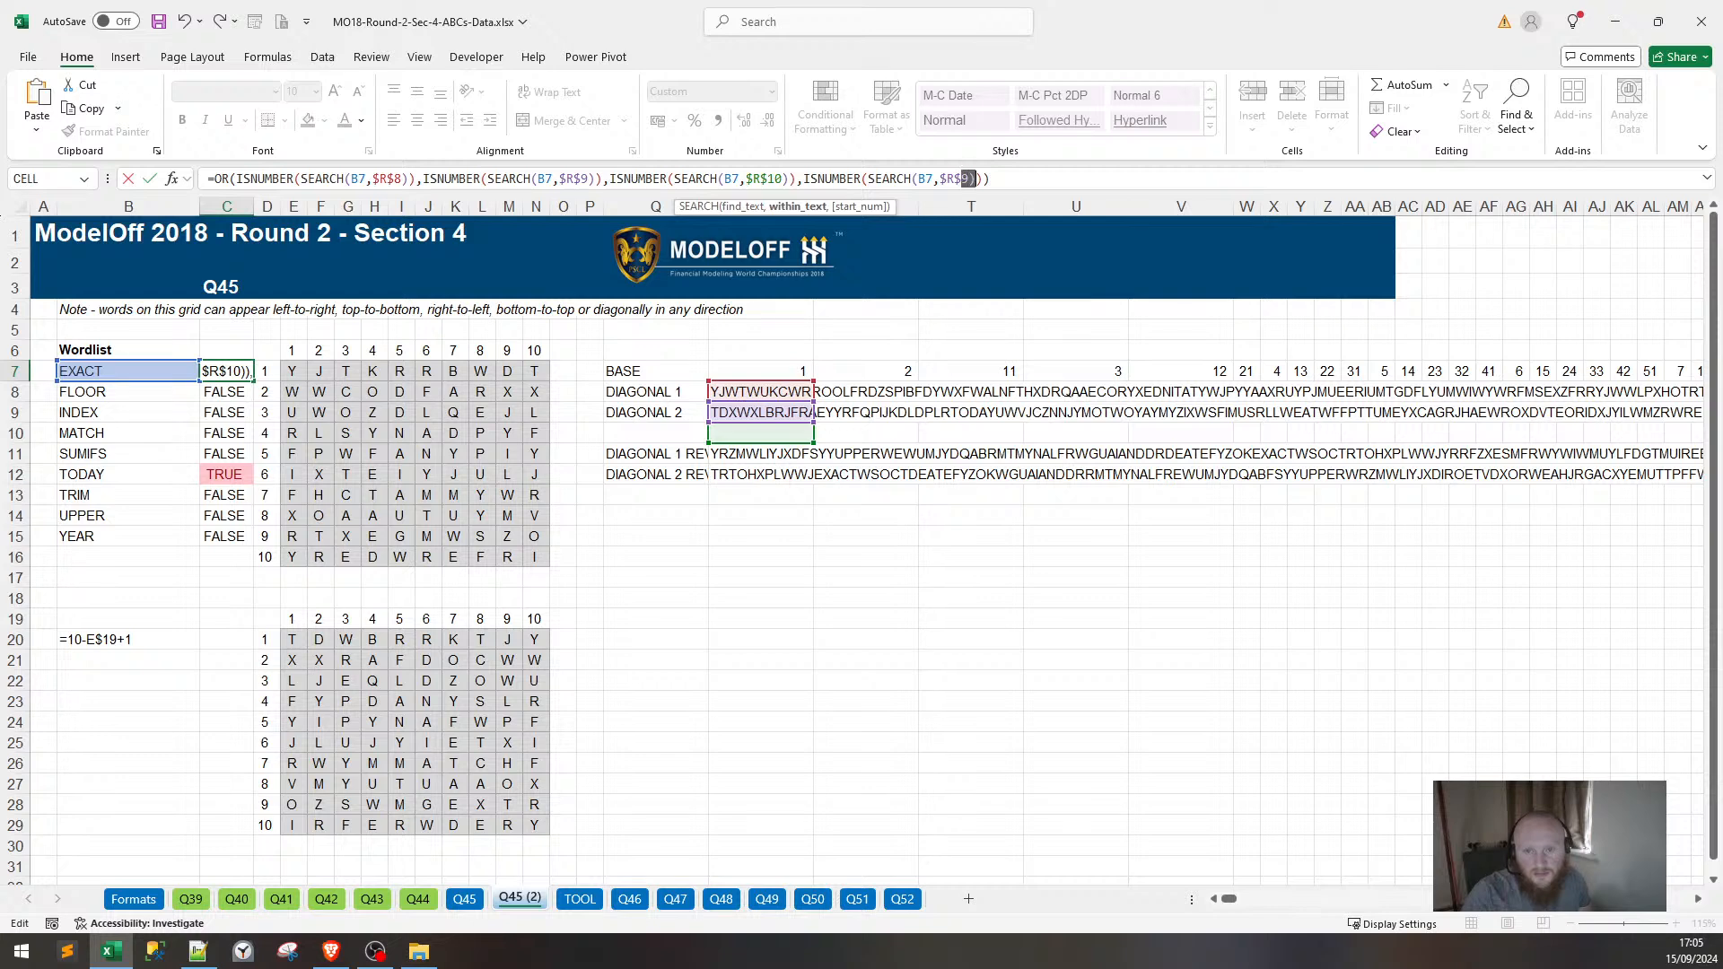
{"action": "type", "text": "11"}
{"action": "key", "text": "Return"}
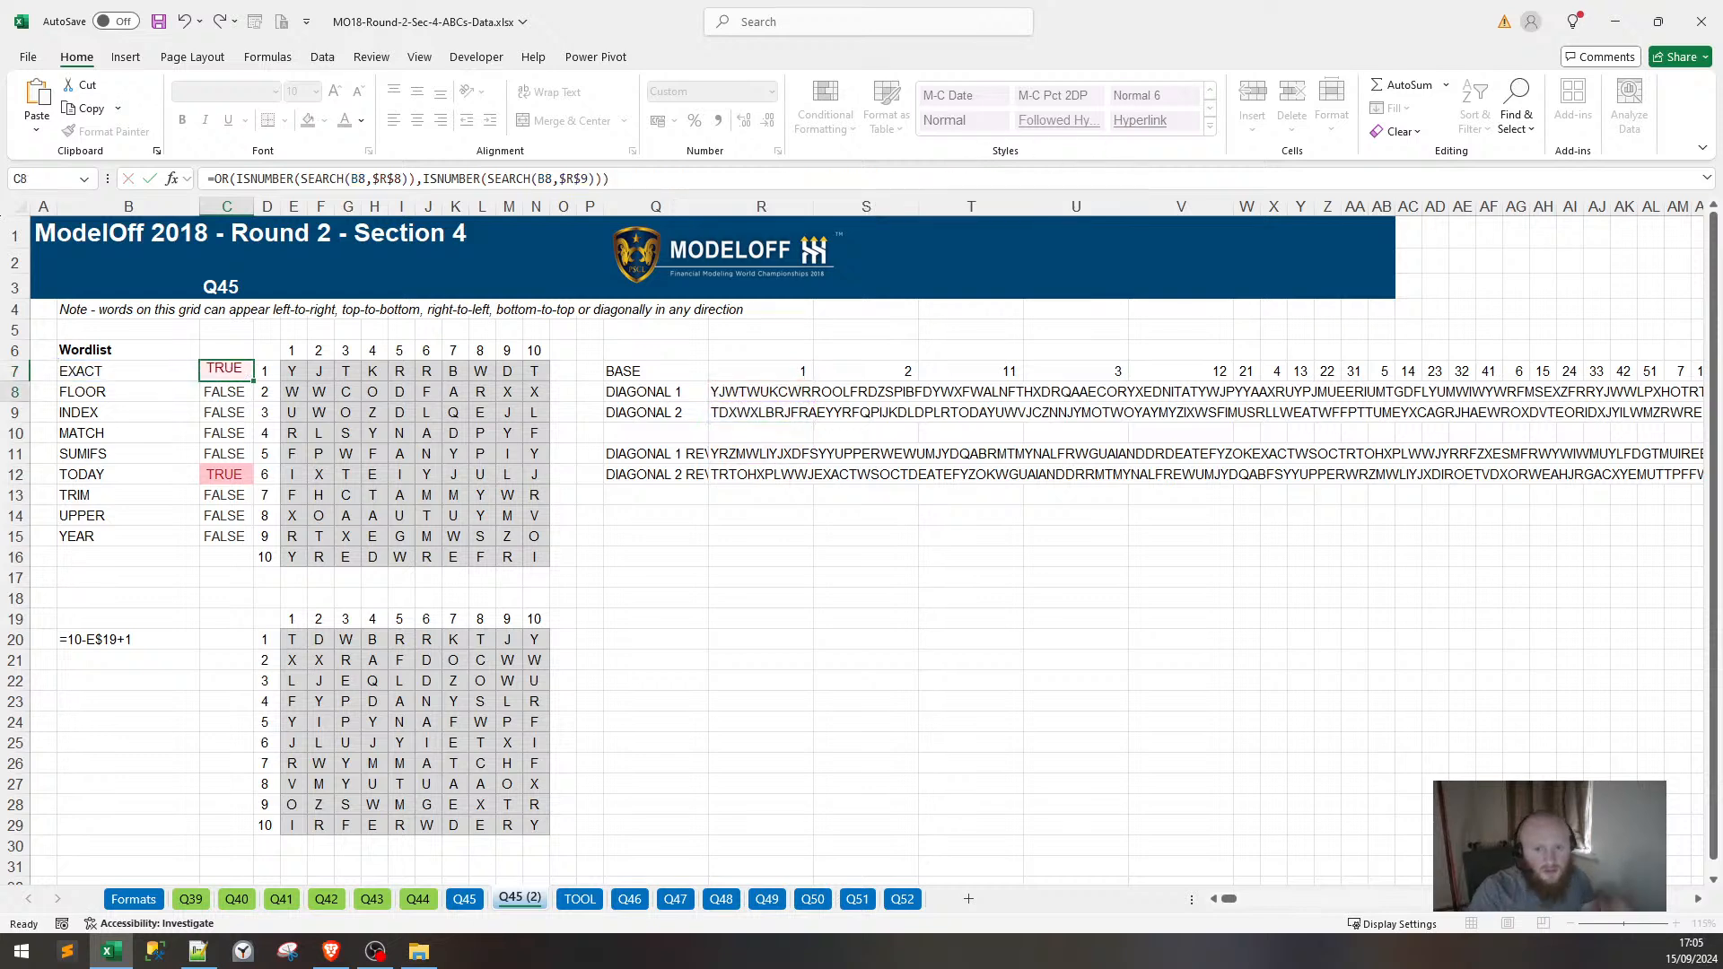
Fill the C7 check down to C15 (YEAR) and select the word list with its results.
{"action": "left_click", "coordinate": [227, 371]}
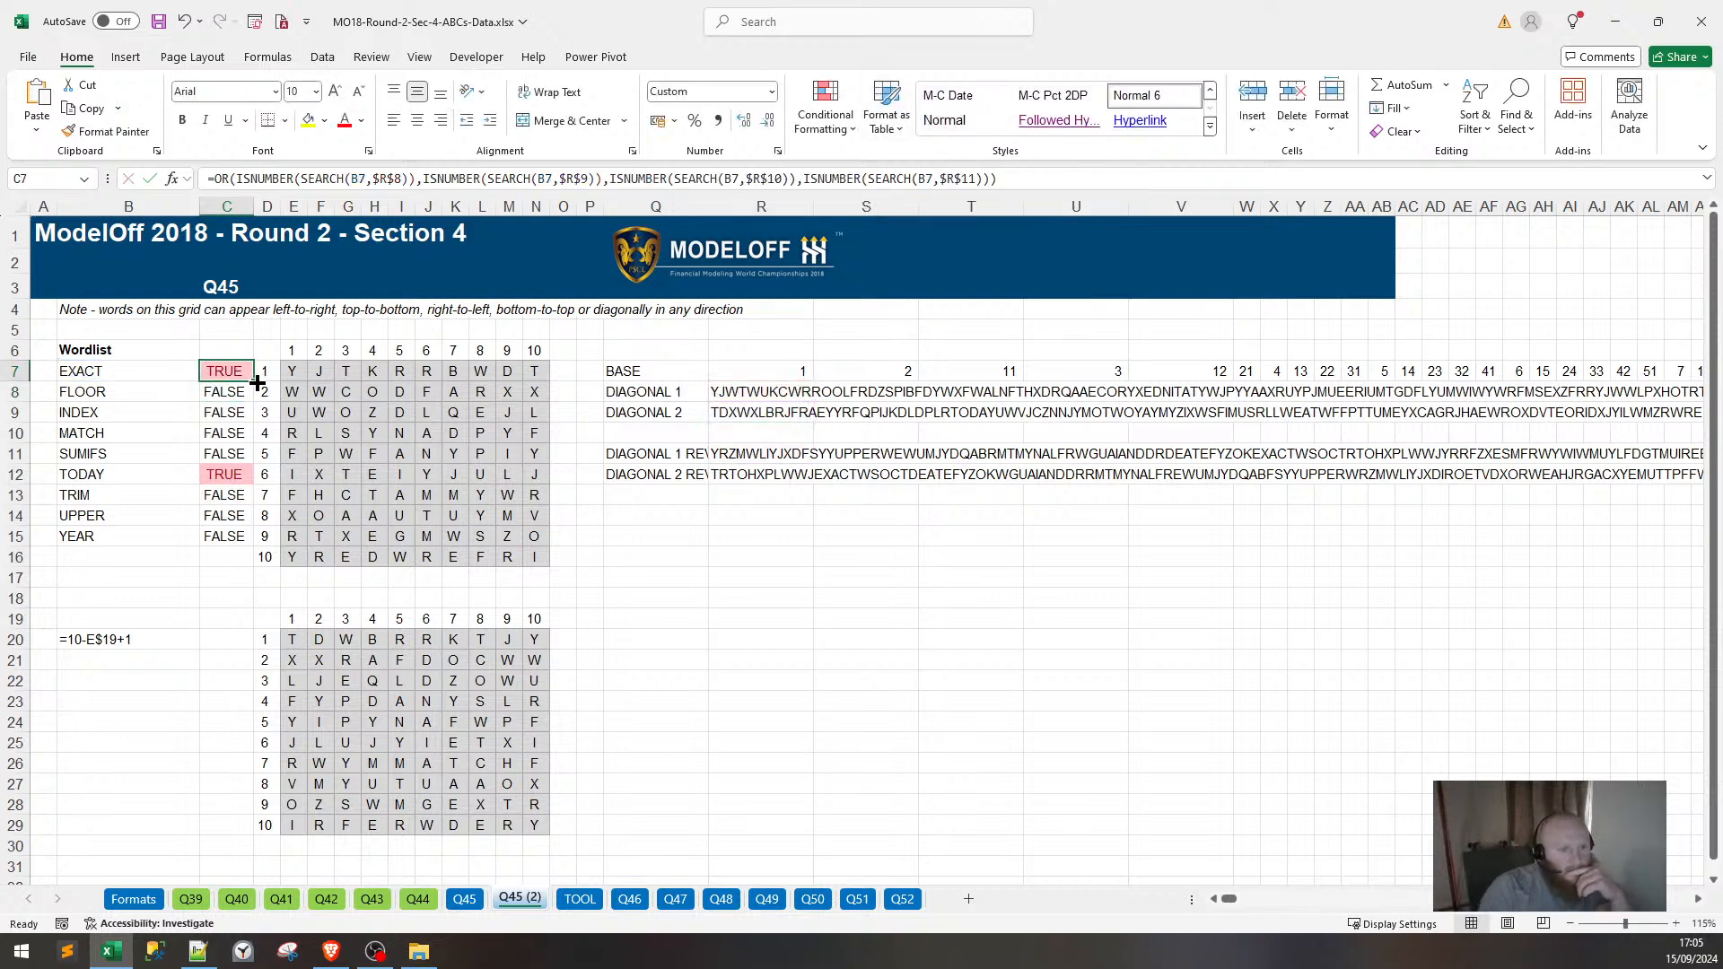
{"action": "left_click_drag", "start_coordinate": [253, 380], "coordinate": [238, 539]}
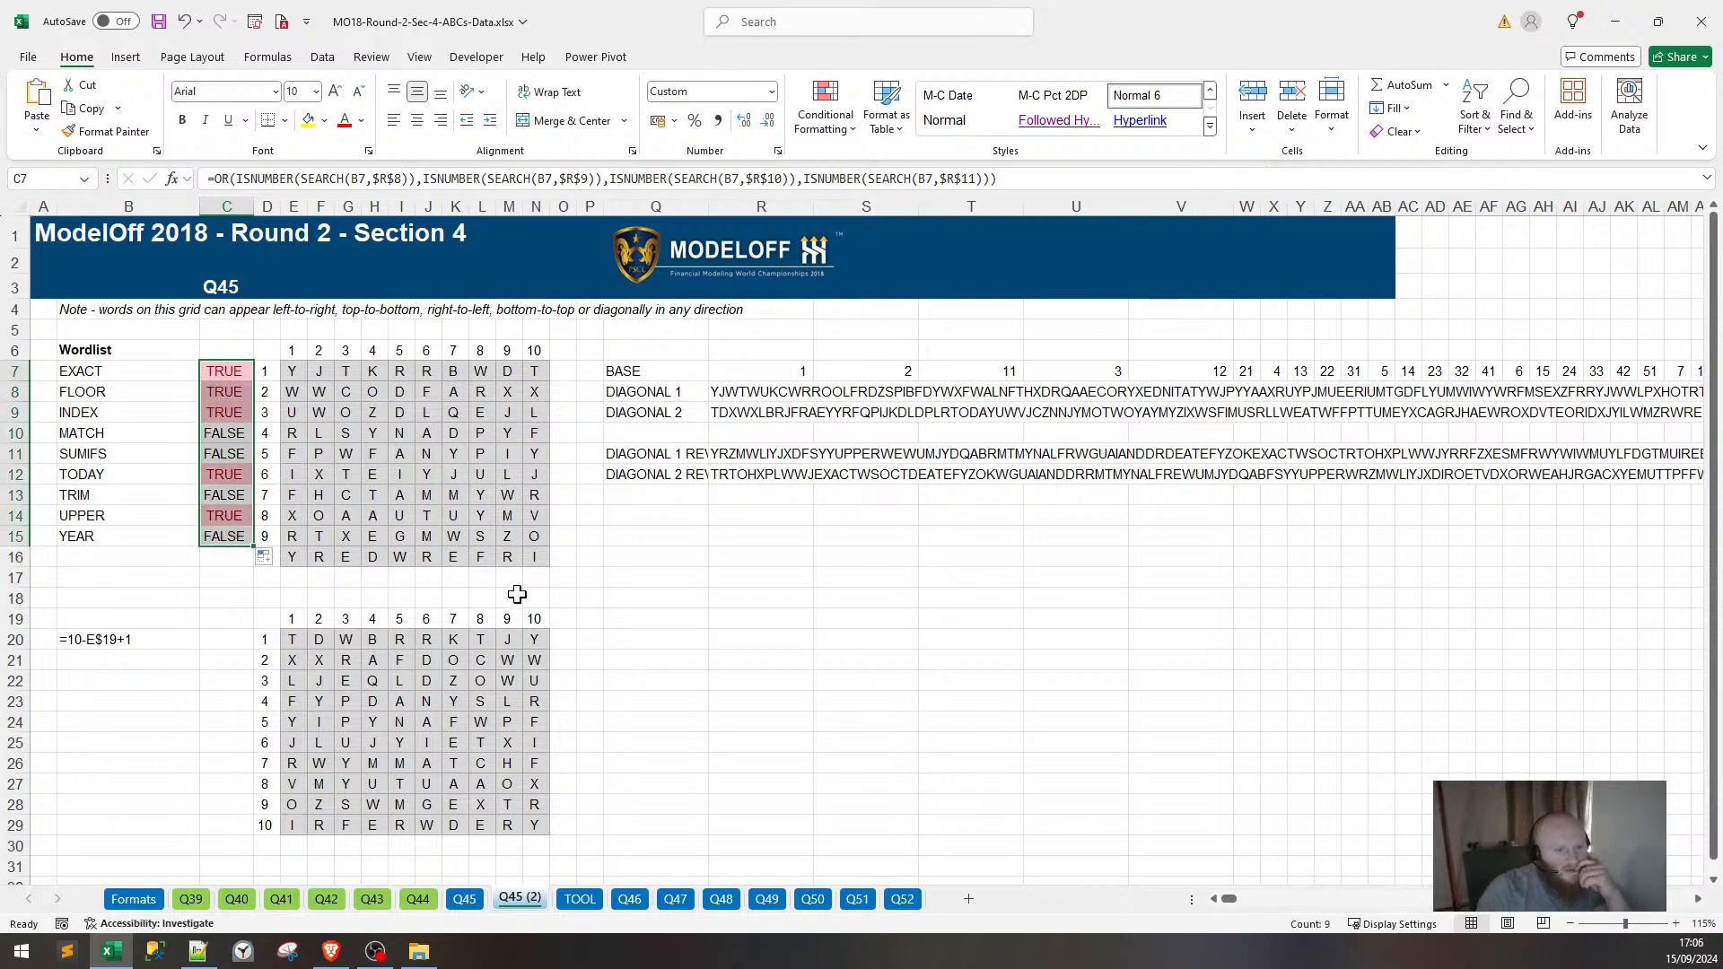
{"action": "left_click_drag", "start_coordinate": [77, 434], "coordinate": [111, 458]}
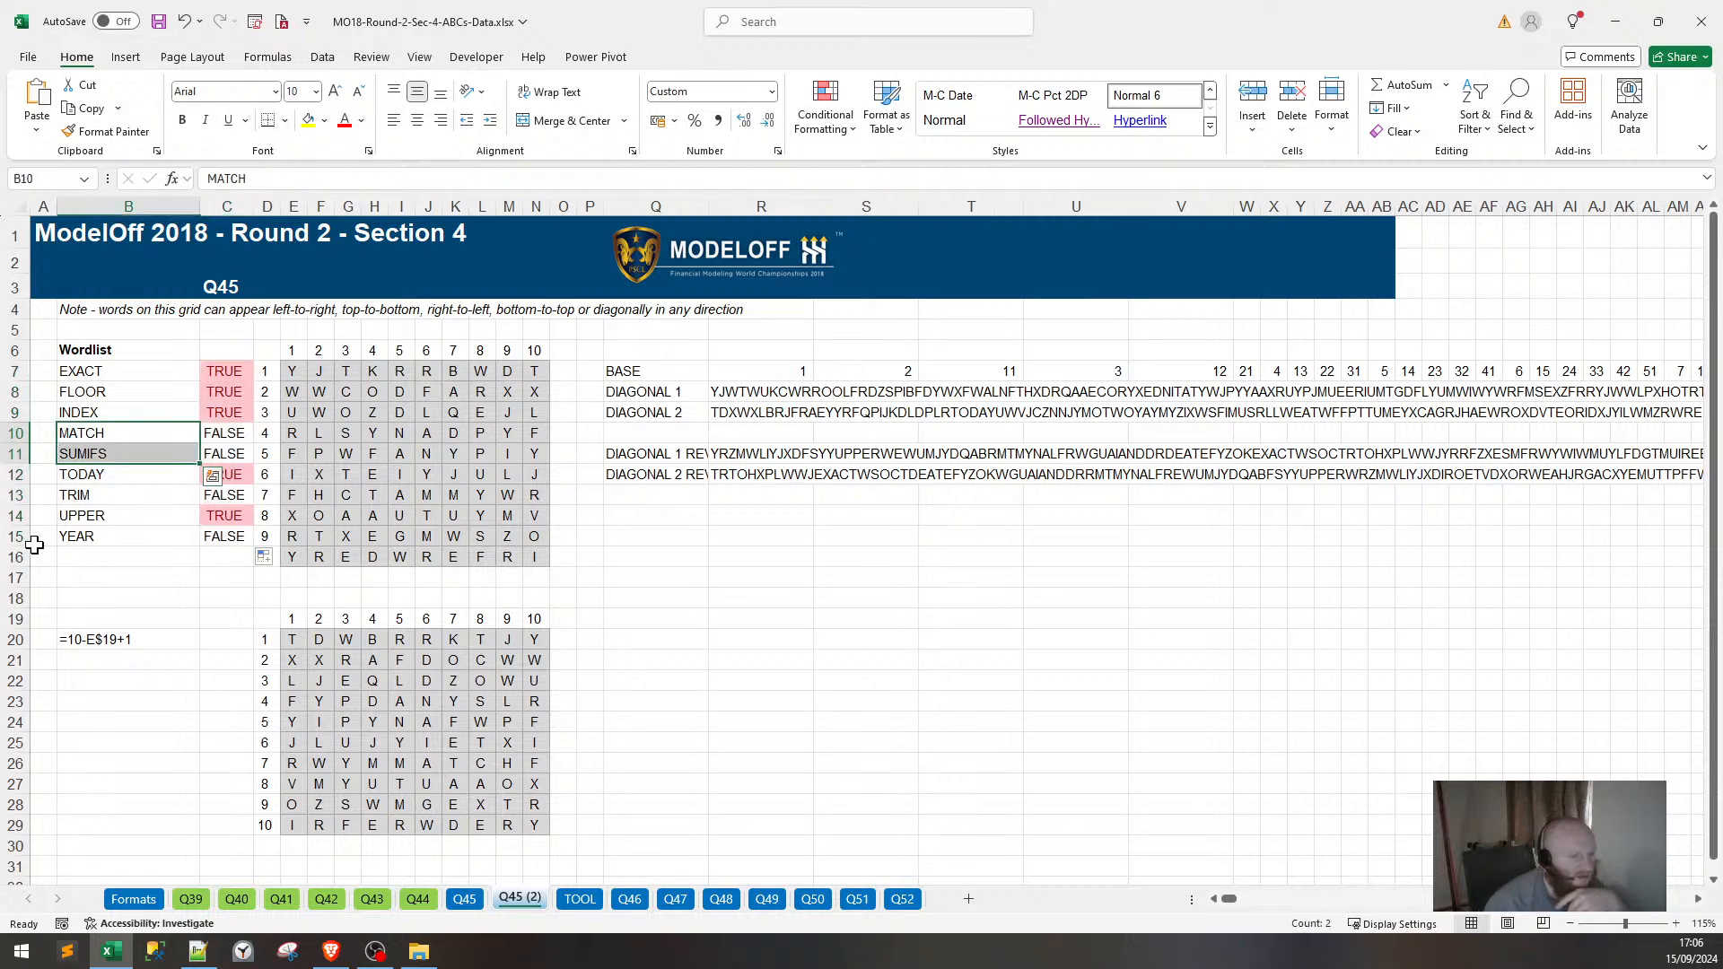
{"action": "left_click", "coordinate": [86, 391]}
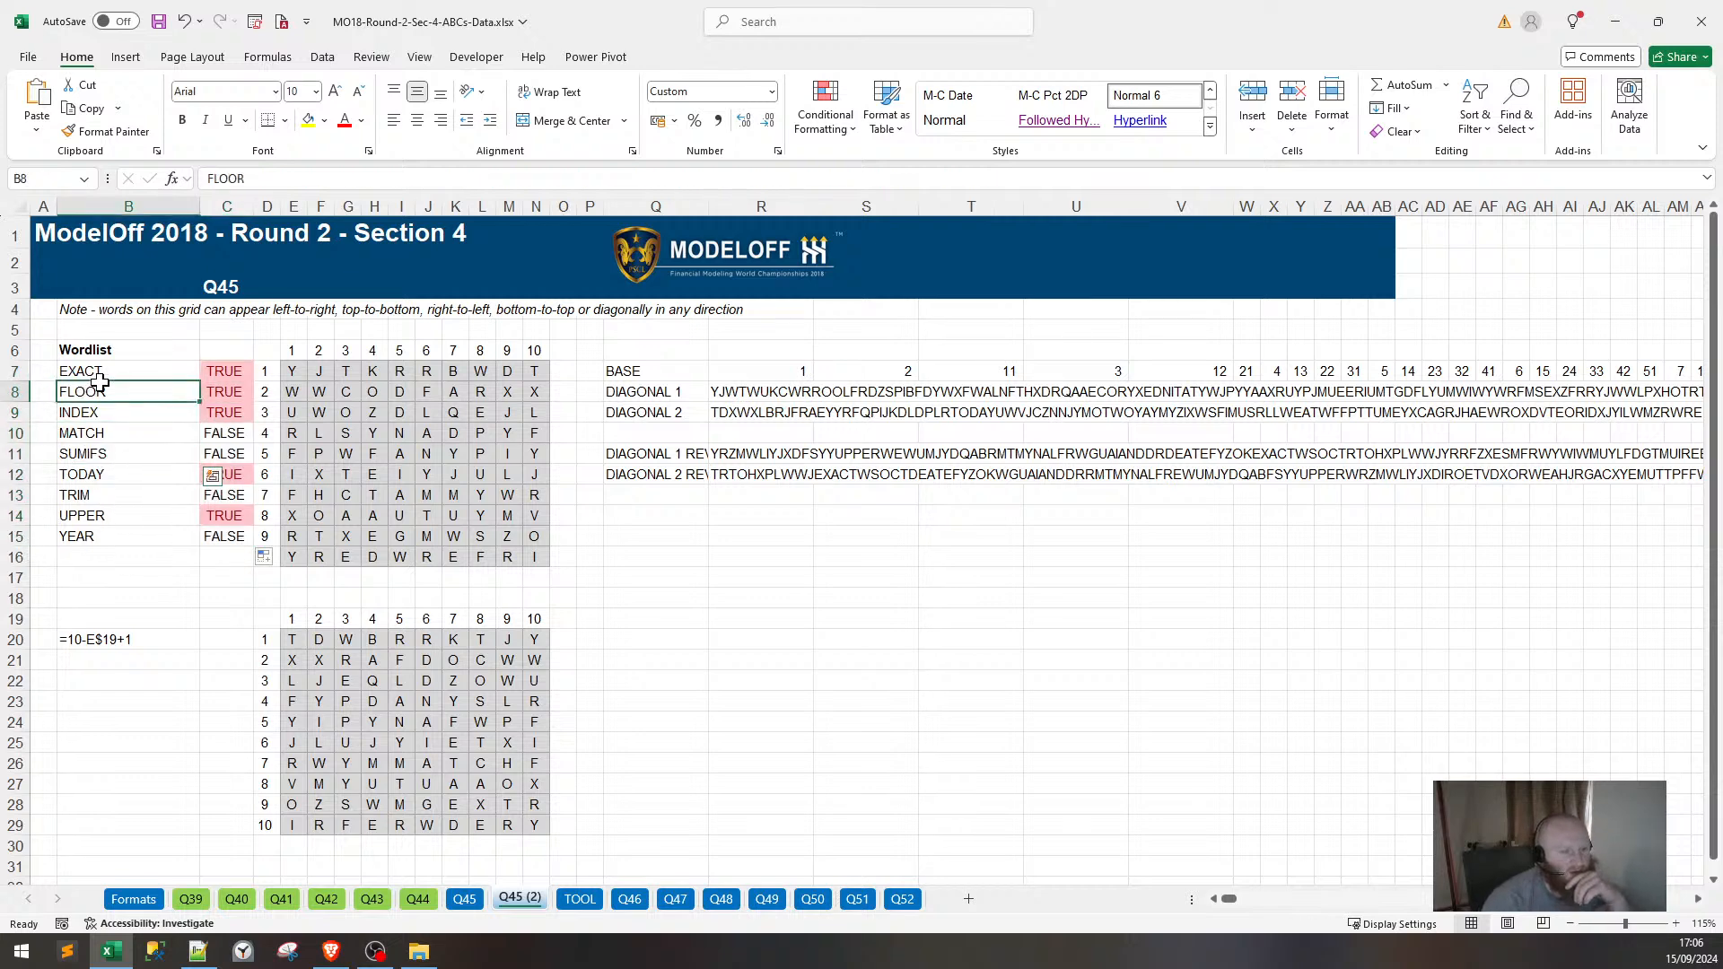
{"action": "left_click_drag", "start_coordinate": [106, 370], "coordinate": [238, 535]}
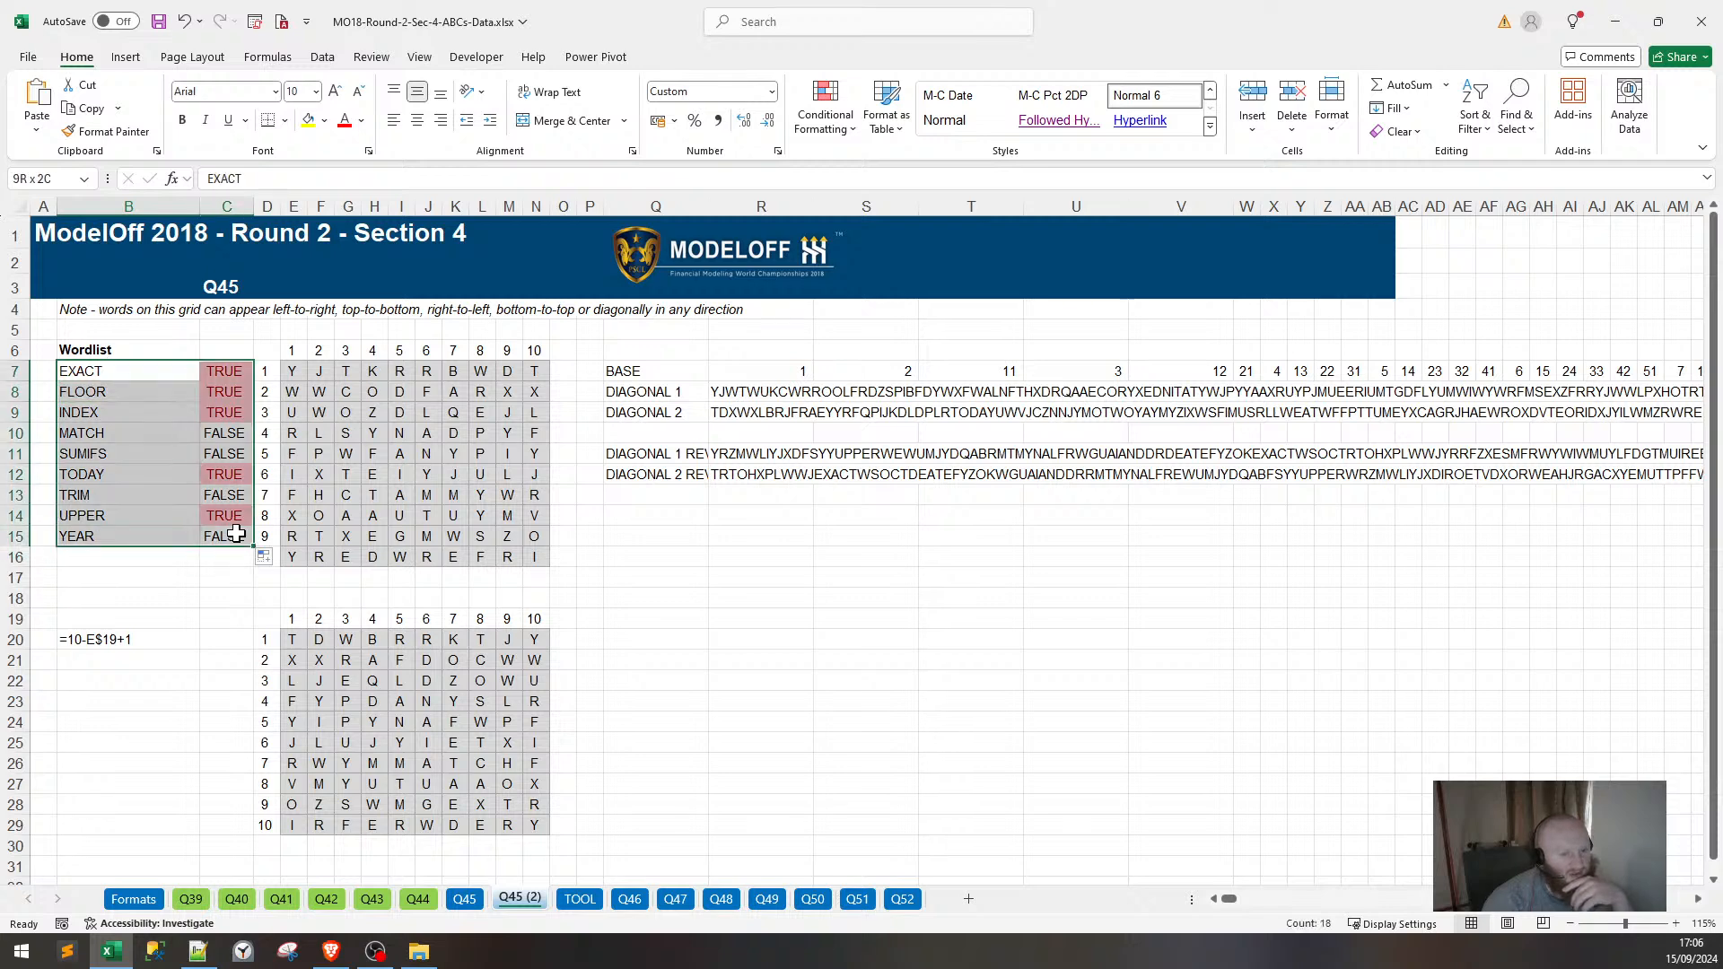
Copy B7:C15 onto the Q45 sheet at AB19 and widen columns AB:AC.
{"action": "key", "text": "ctrl+c"}
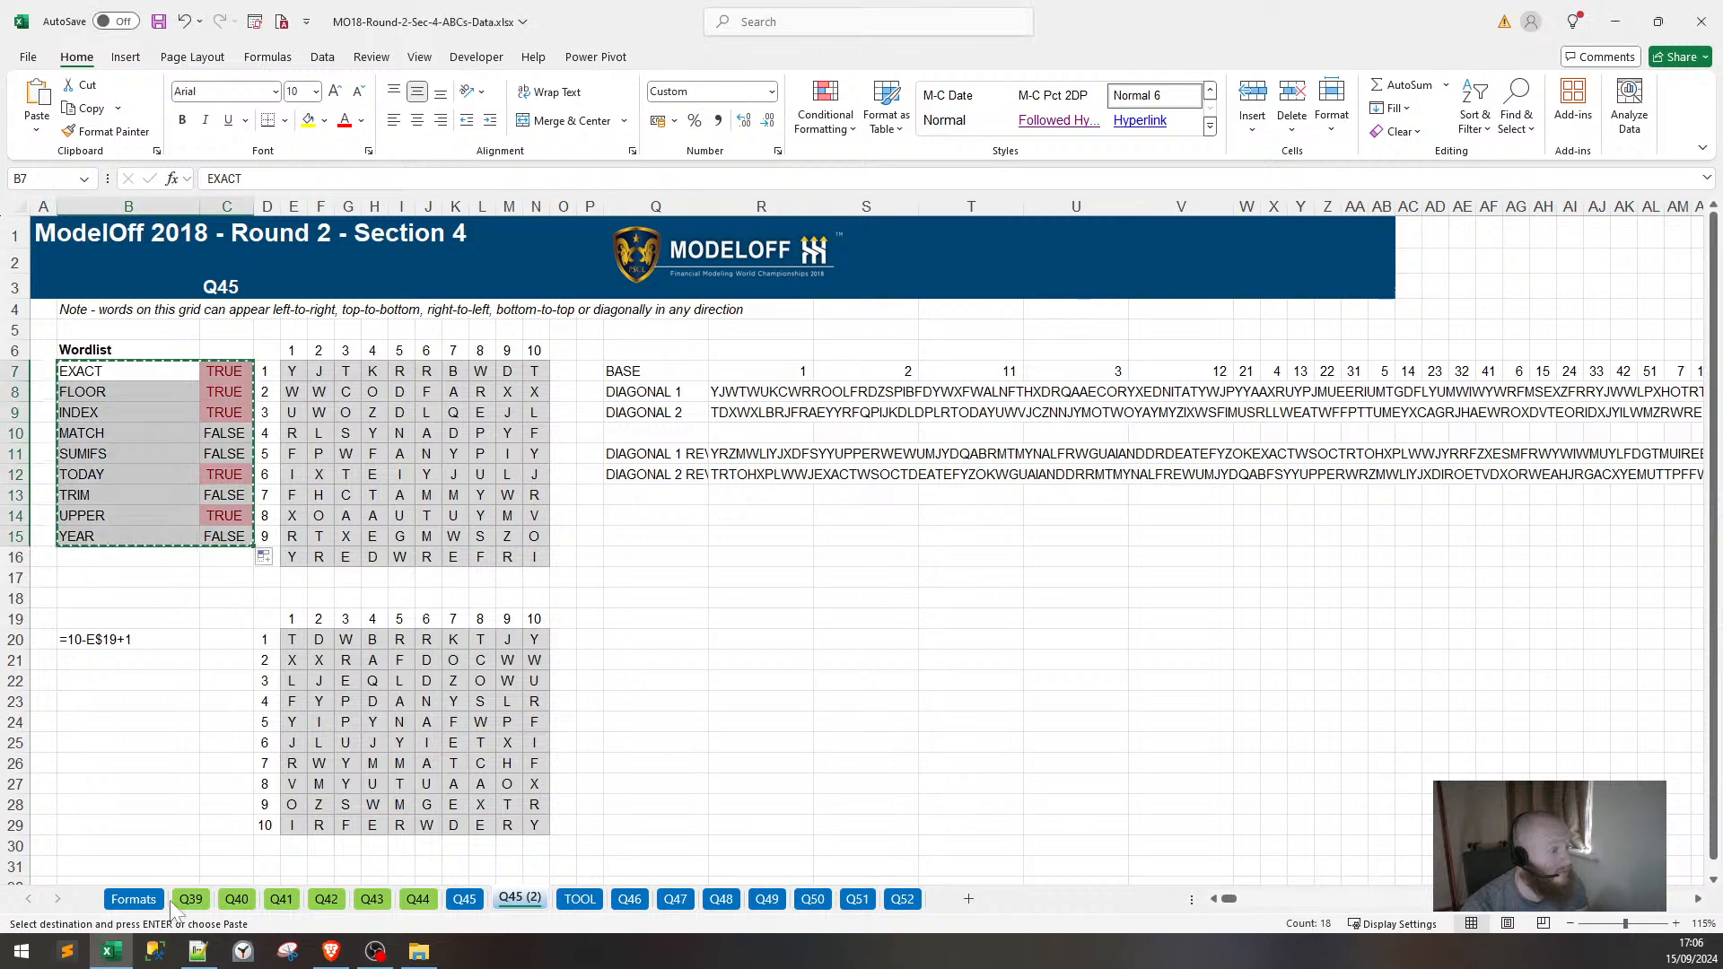
{"action": "left_click", "coordinate": [476, 901]}
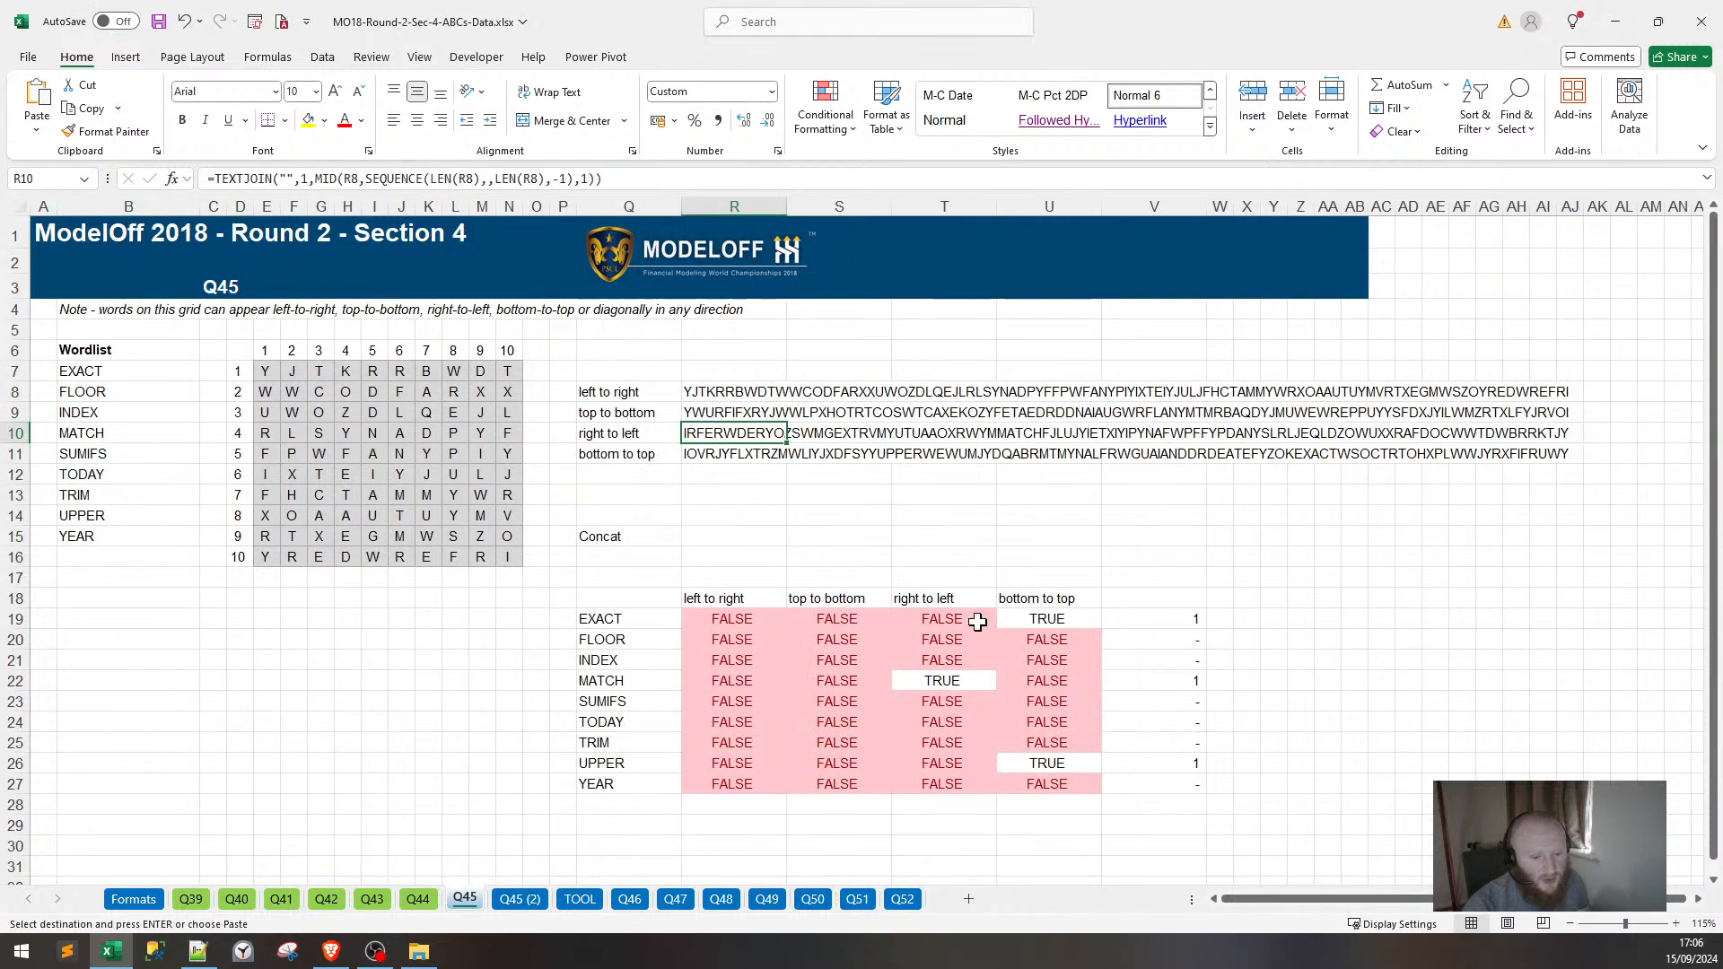
{"action": "left_click", "coordinate": [1347, 617]}
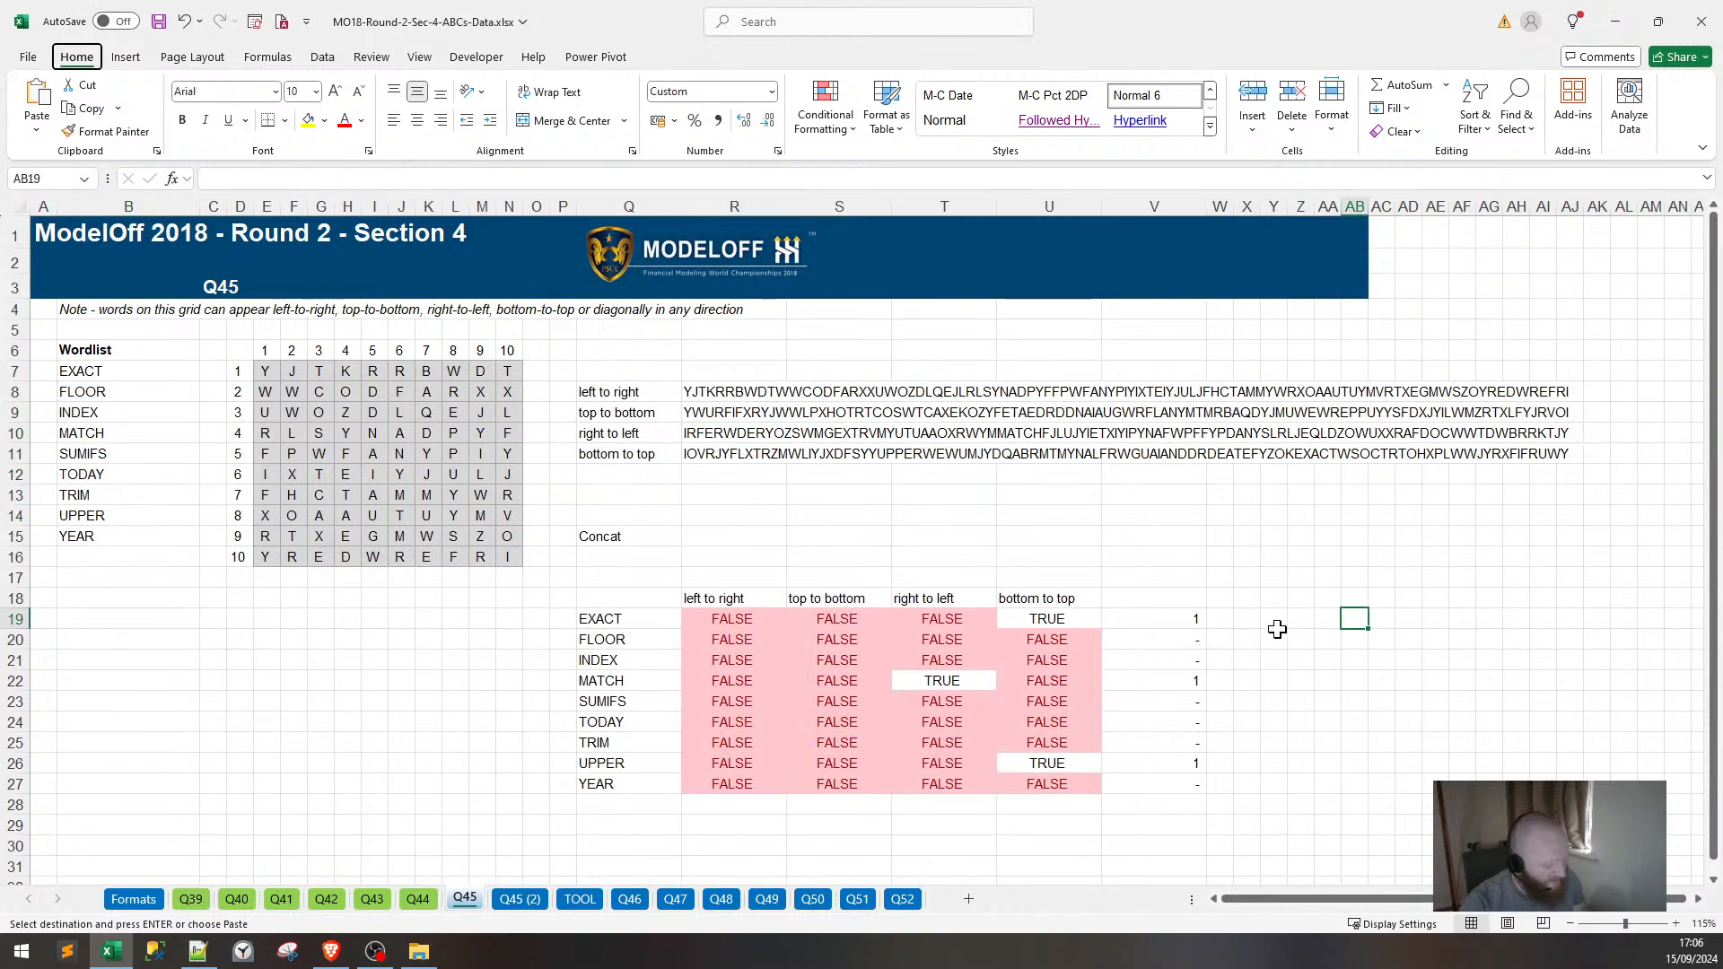
{"action": "key", "text": "ctrl+v"}
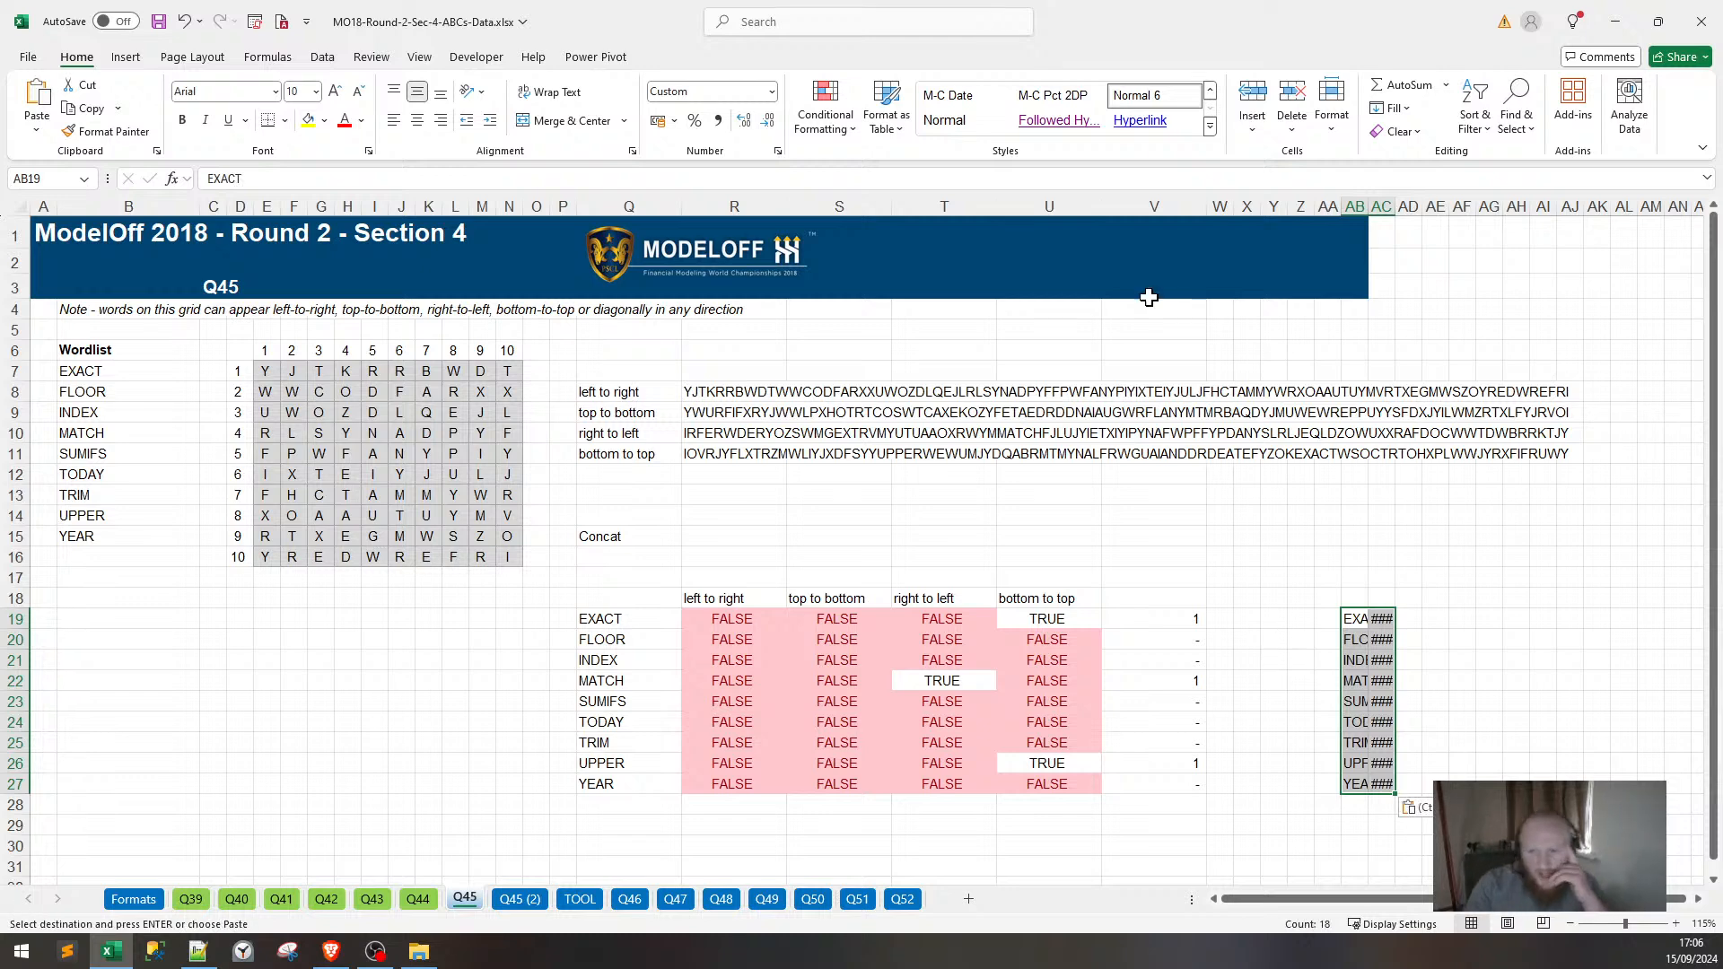
{"action": "mouse_move", "coordinate": [1391, 209]}
{"action": "left_mouse_down"}
{"action": "mouse_move", "coordinate": [1422, 209]}
{"action": "mouse_move", "coordinate": [1403, 209]}
{"action": "left_mouse_up"}
Highlight the pasted results equal to TRUE in light red.
{"action": "left_click_drag", "start_coordinate": [1439, 616], "coordinate": [1425, 788]}
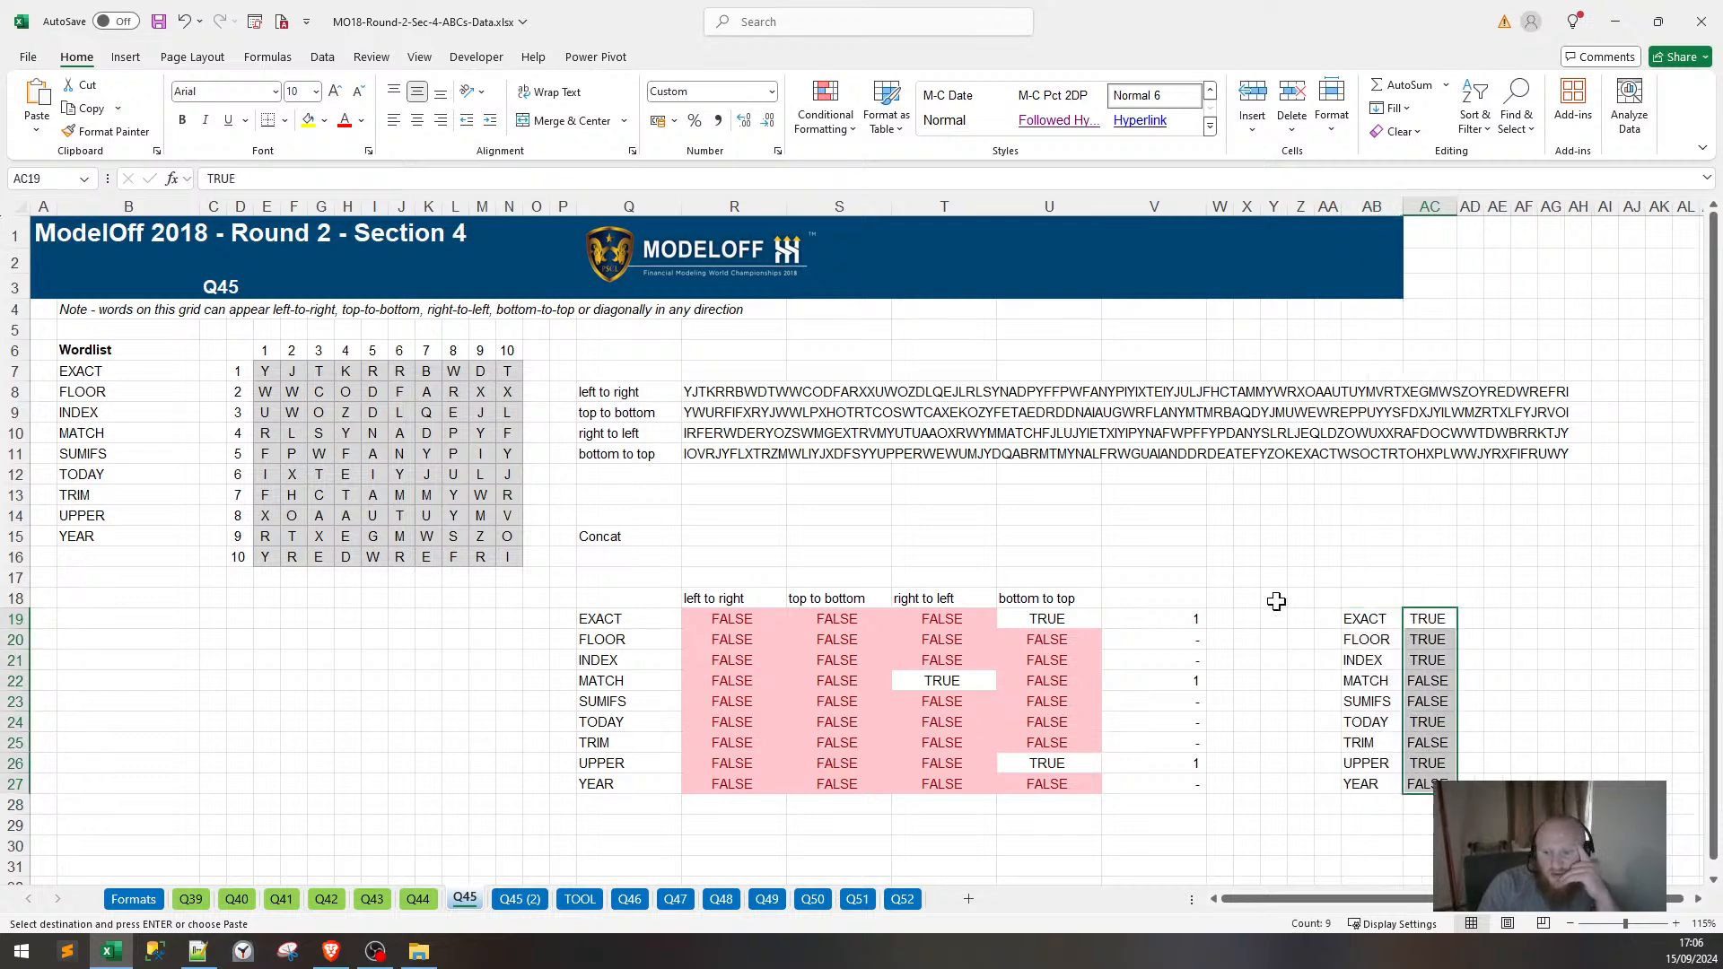
{"action": "left_click", "coordinate": [825, 106]}
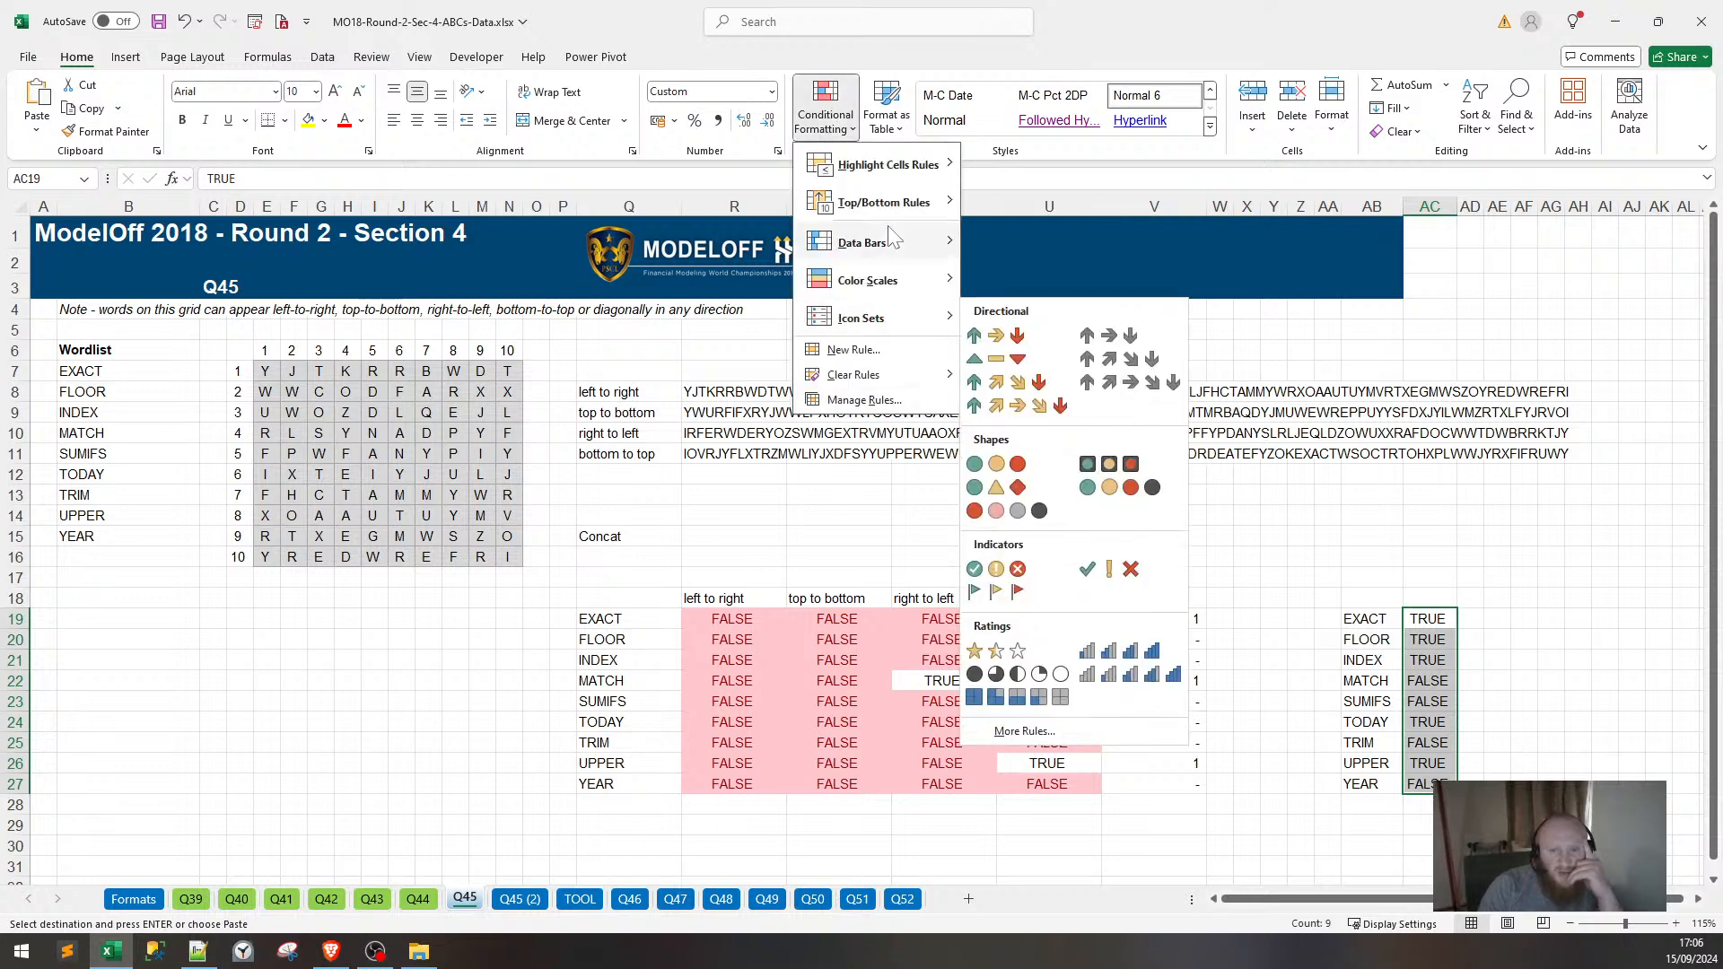
{"action": "mouse_move", "coordinate": [937, 164]}
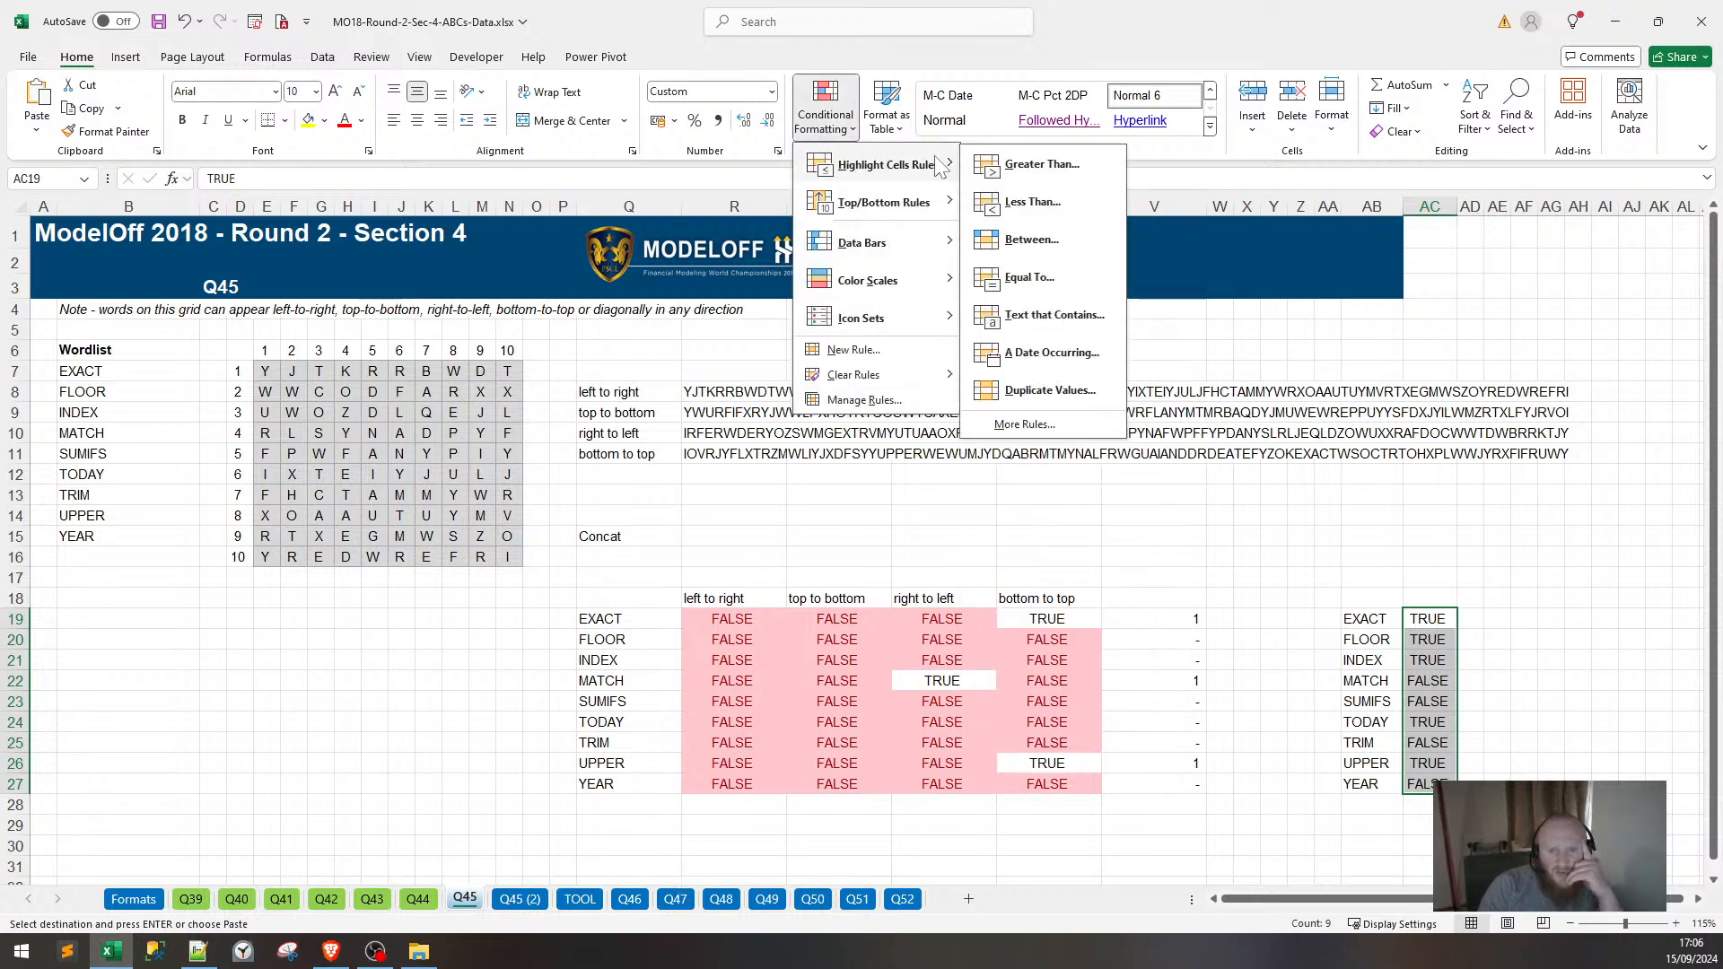
{"action": "left_click", "coordinate": [1029, 277]}
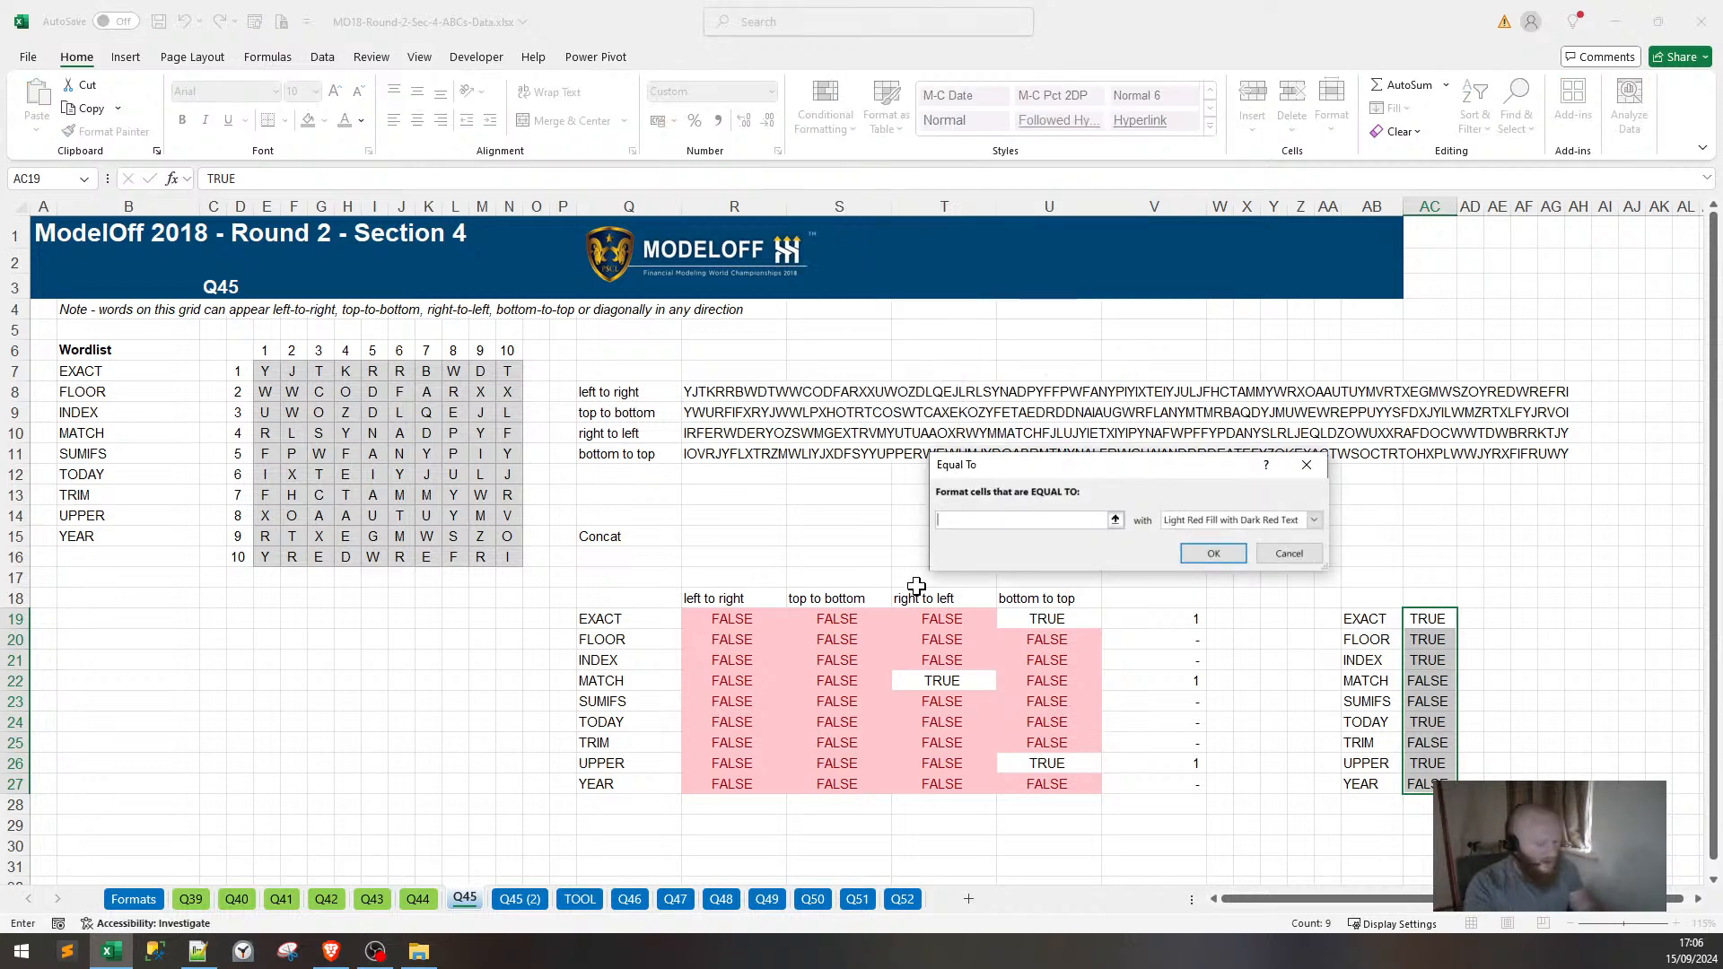
{"action": "type", "text": "TRUE"}
{"action": "key", "text": "Return"}
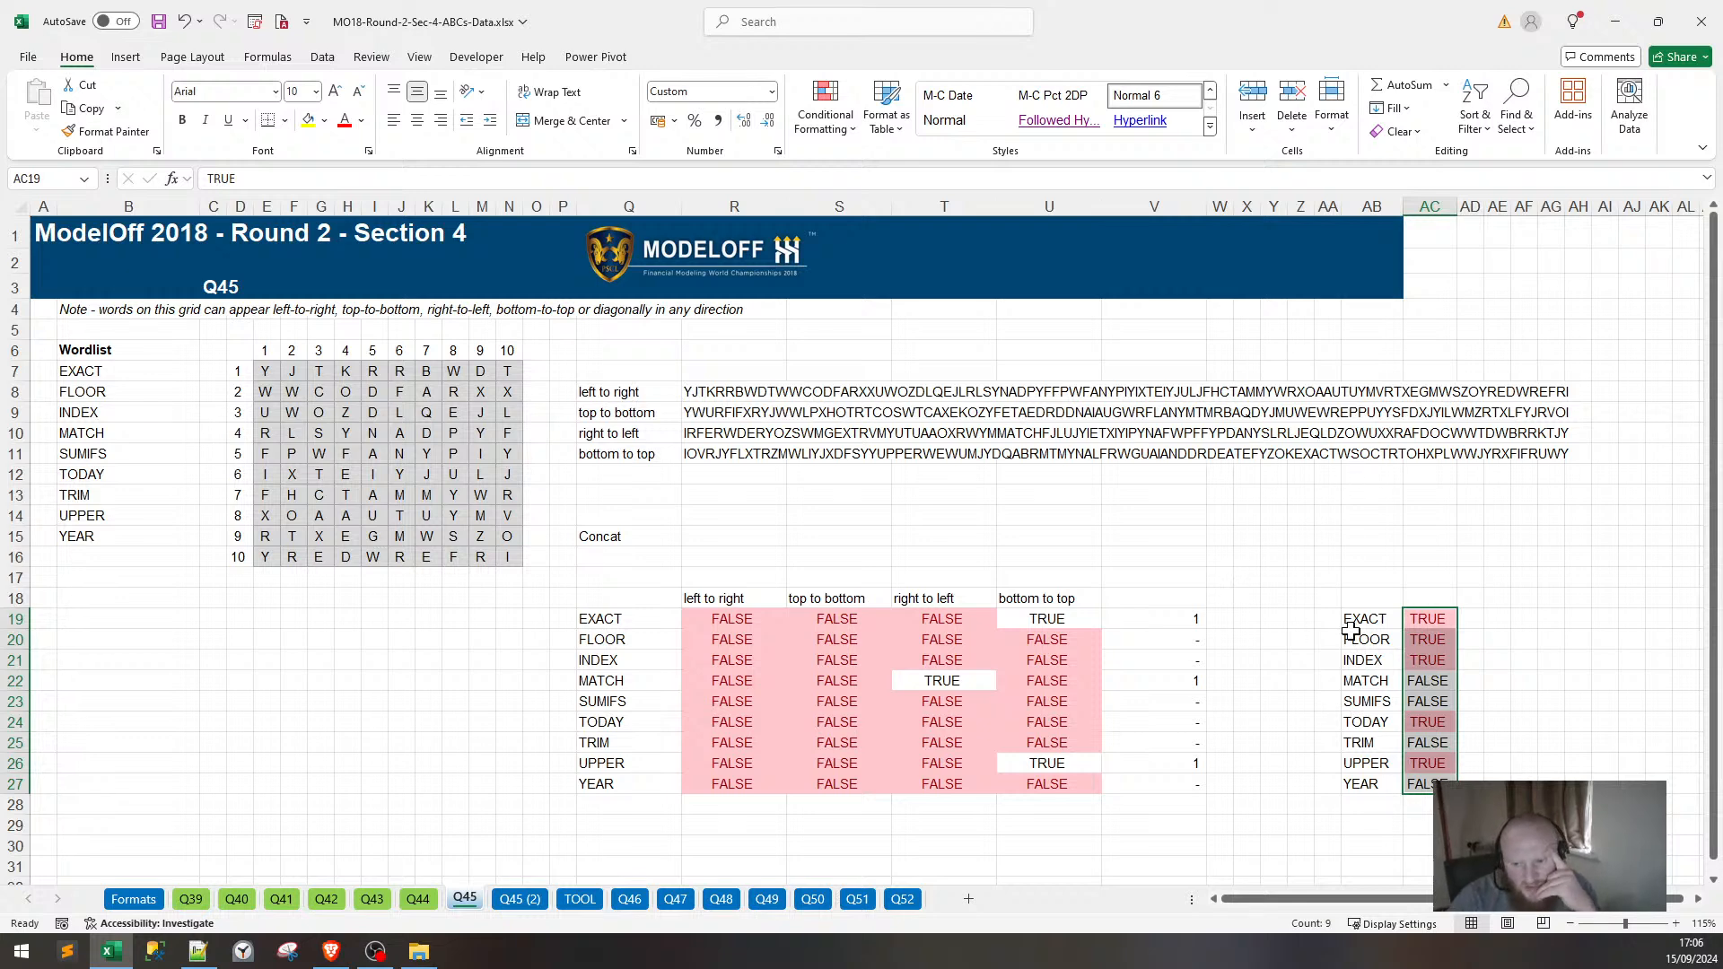
{"action": "left_click", "coordinate": [1390, 619]}
{"action": "left_click", "coordinate": [1193, 621]}
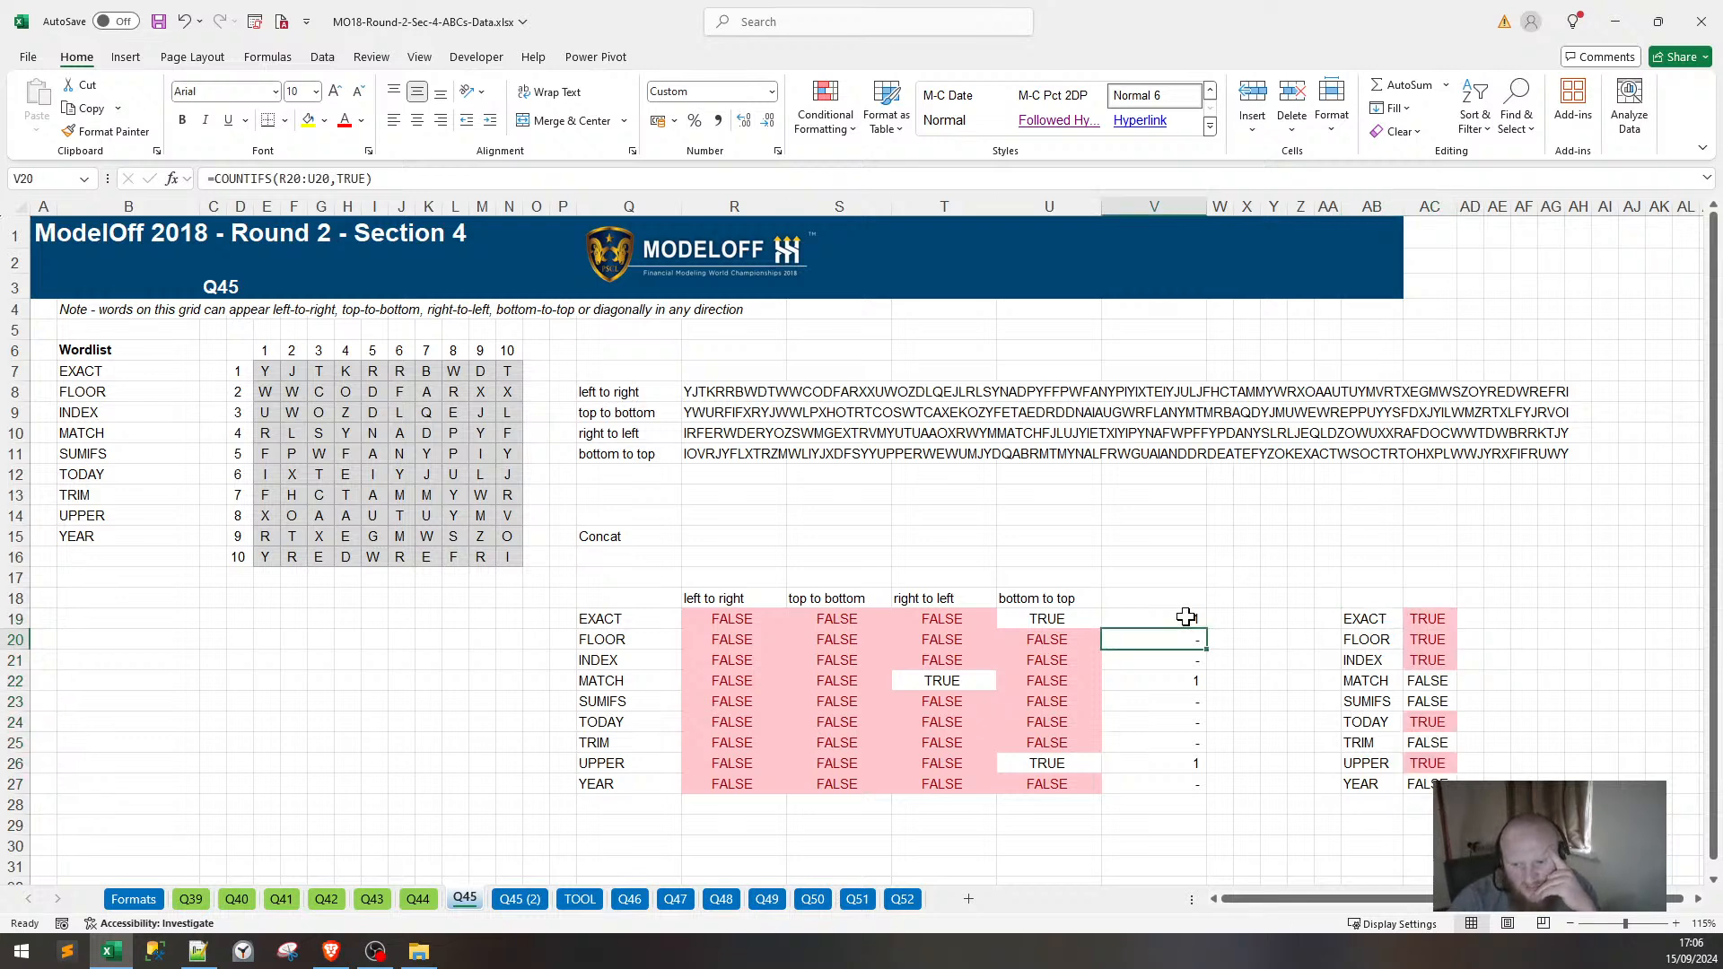
Change V19 to =COUNTIFS(R19:U19,TRUE)+AC19*1.
{"action": "key", "text": "F2"}
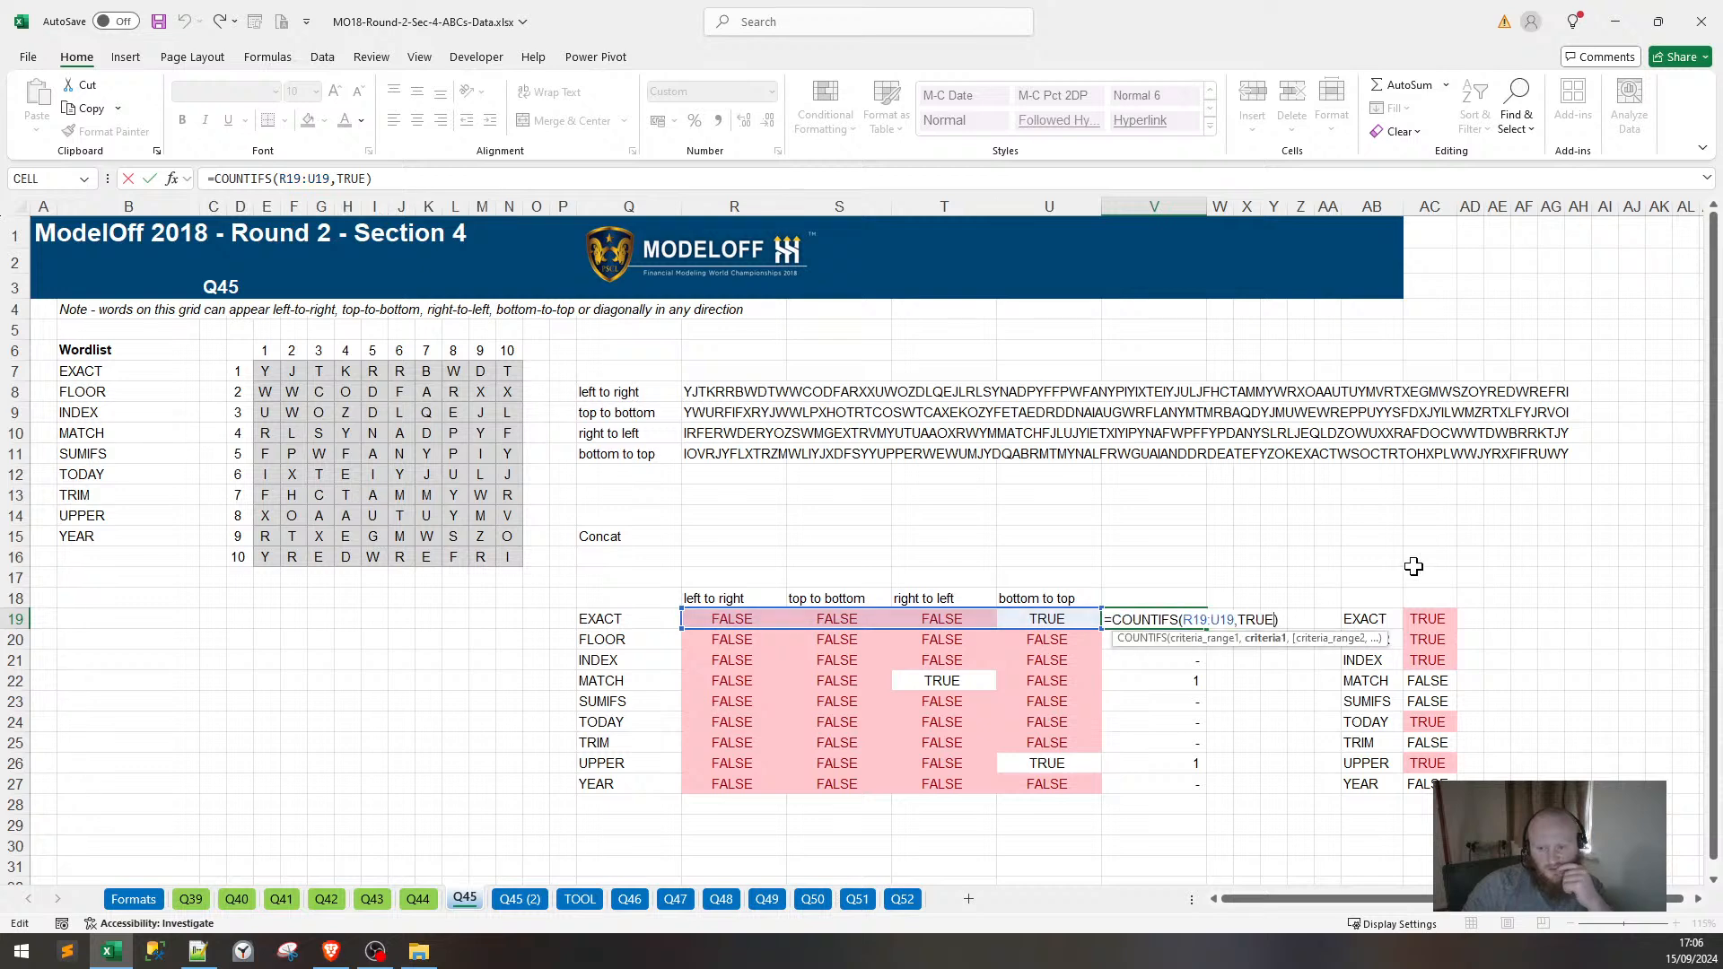
{"action": "left_click", "coordinate": [406, 180]}
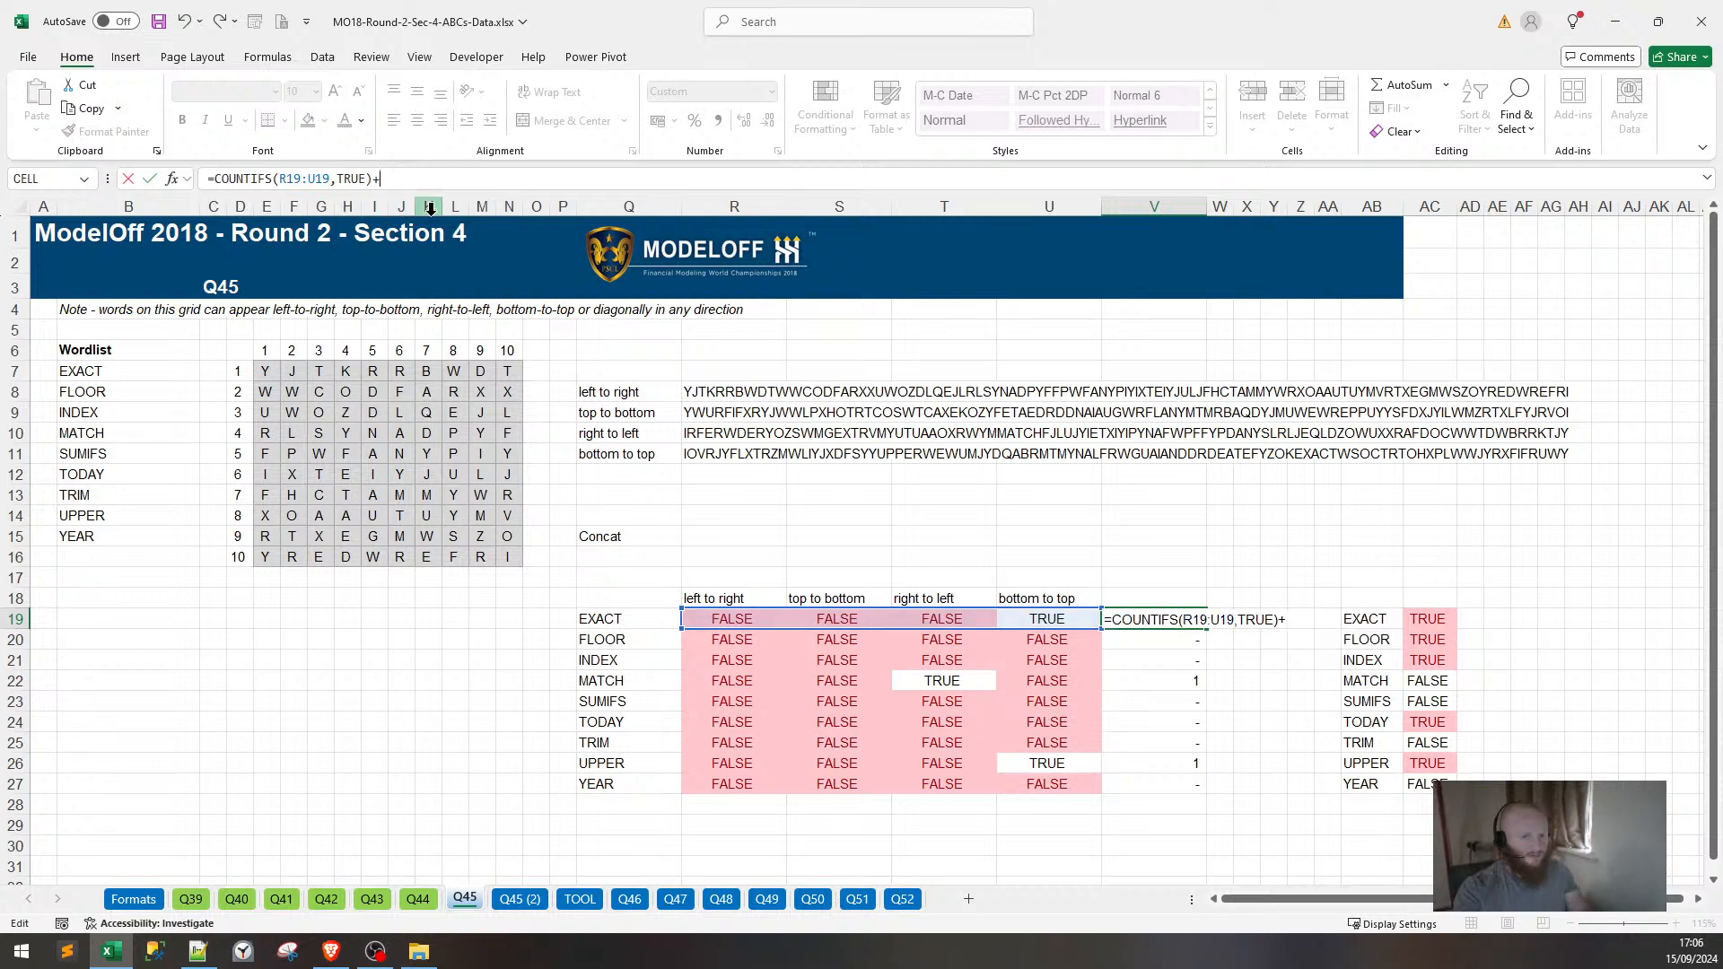
{"action": "type", "text": "+COUNTYIFS"}
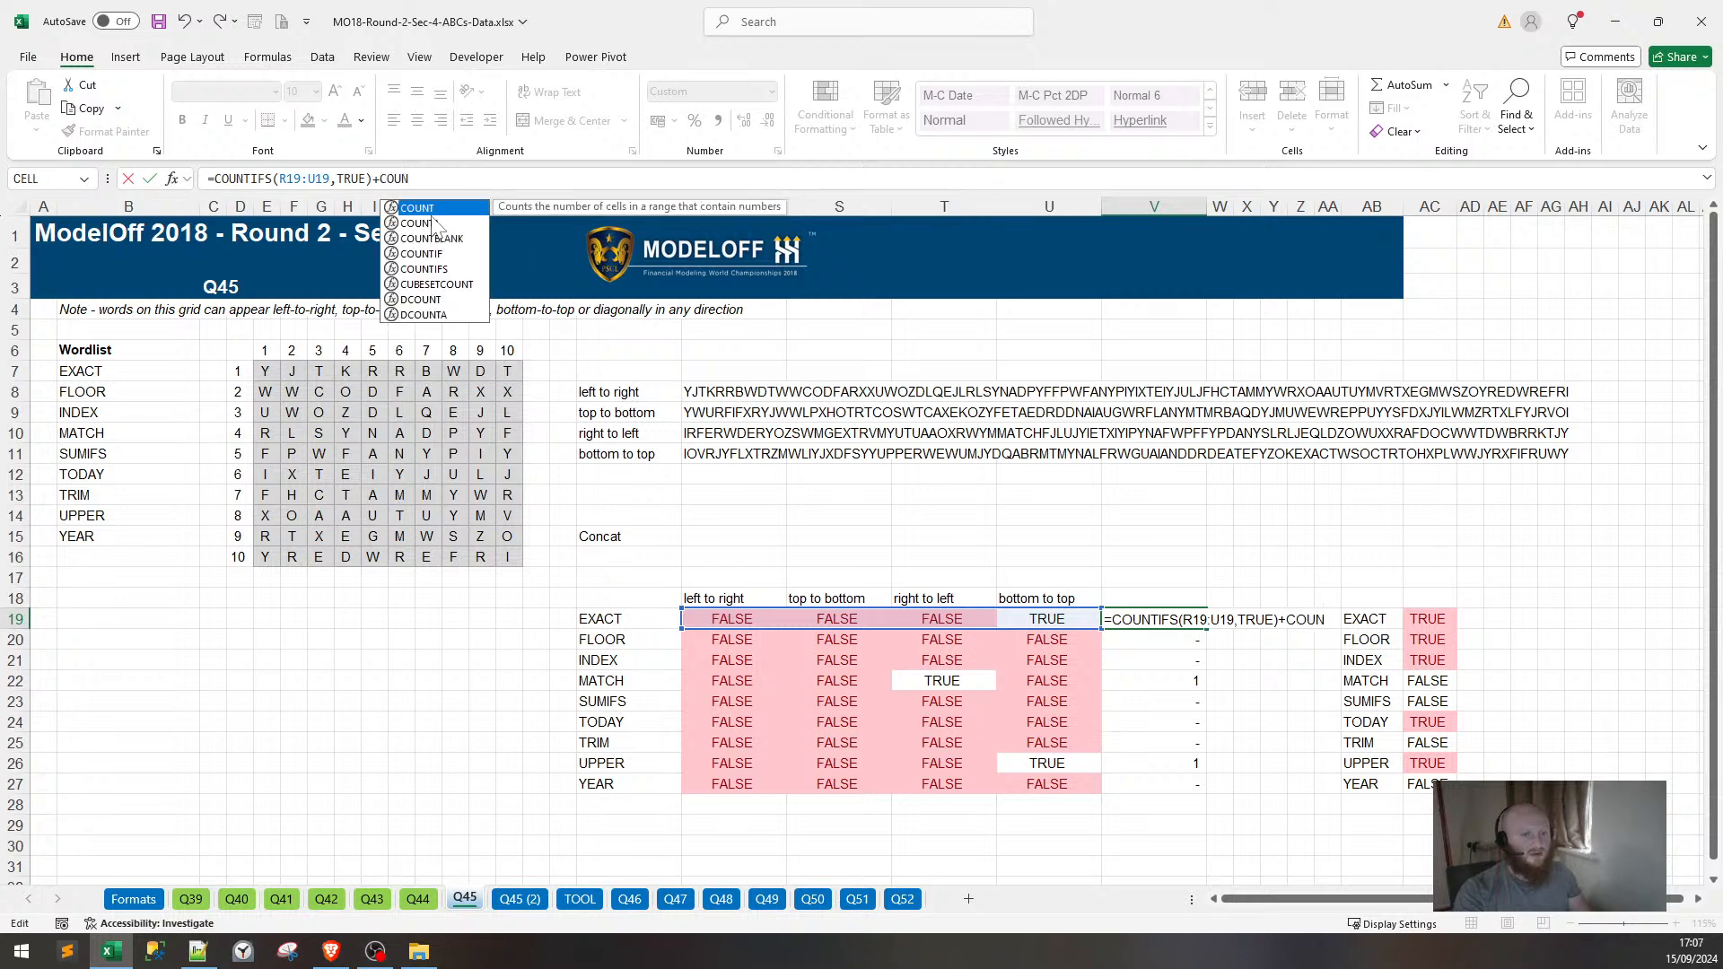
{"action": "key", "text": "BackSpace"}
{"action": "type", "text": "IFS("}
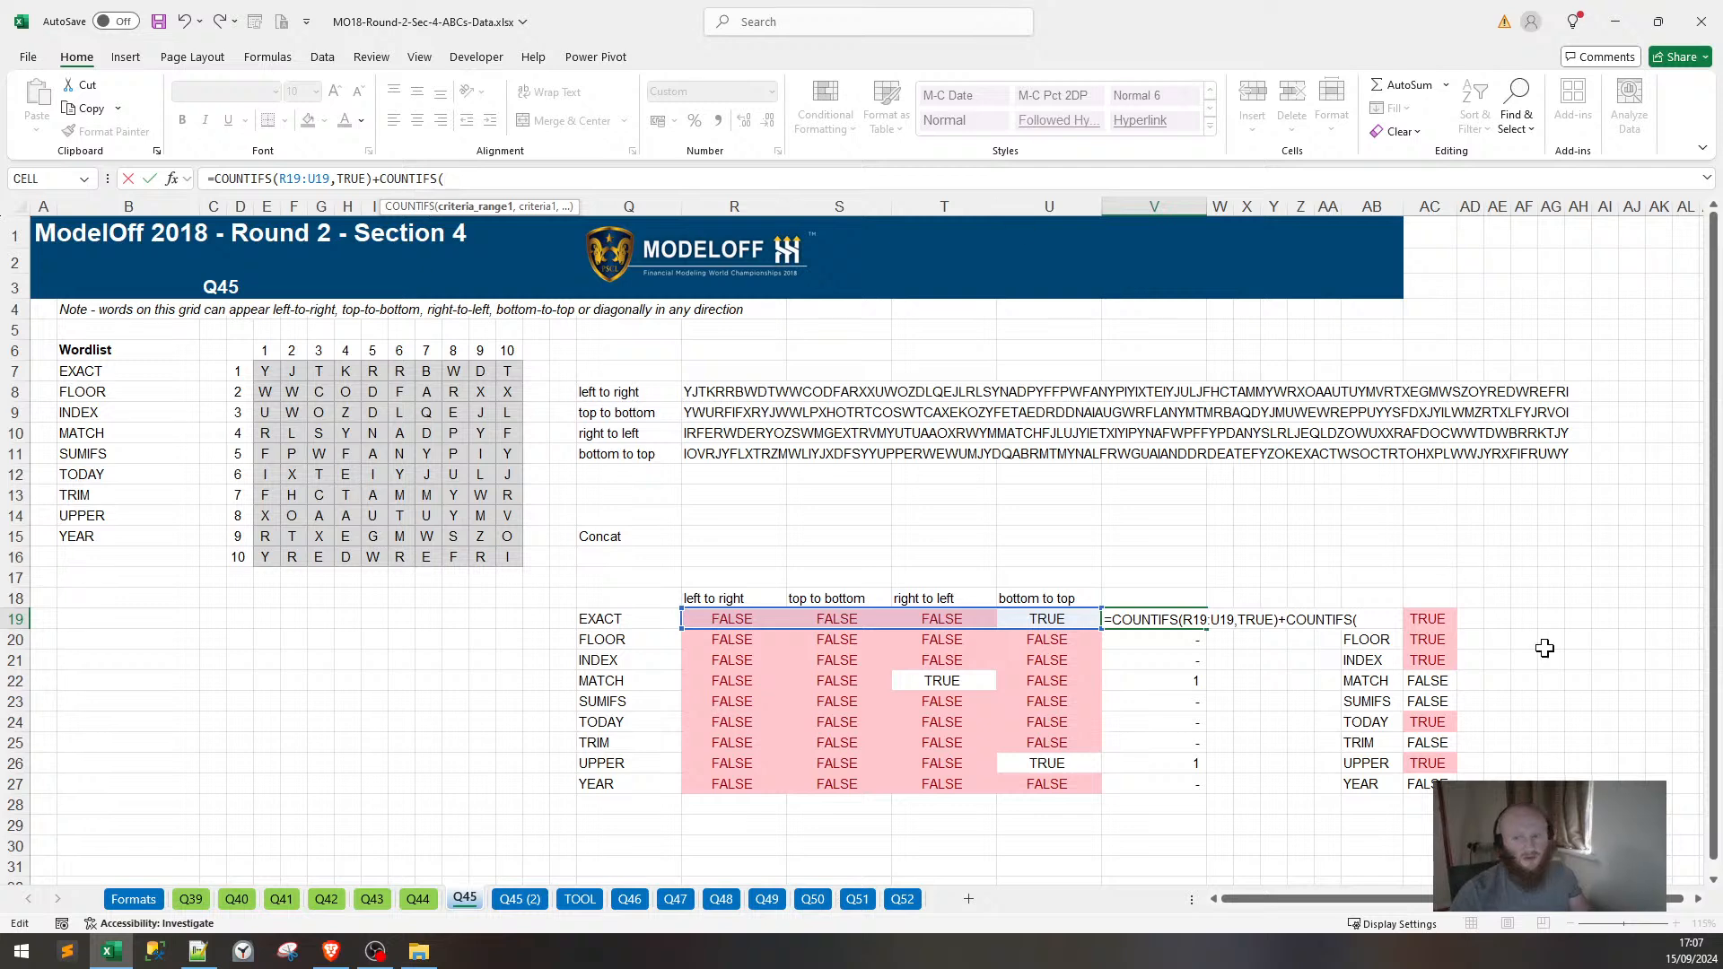
{"action": "left_click", "coordinate": [1433, 617]}
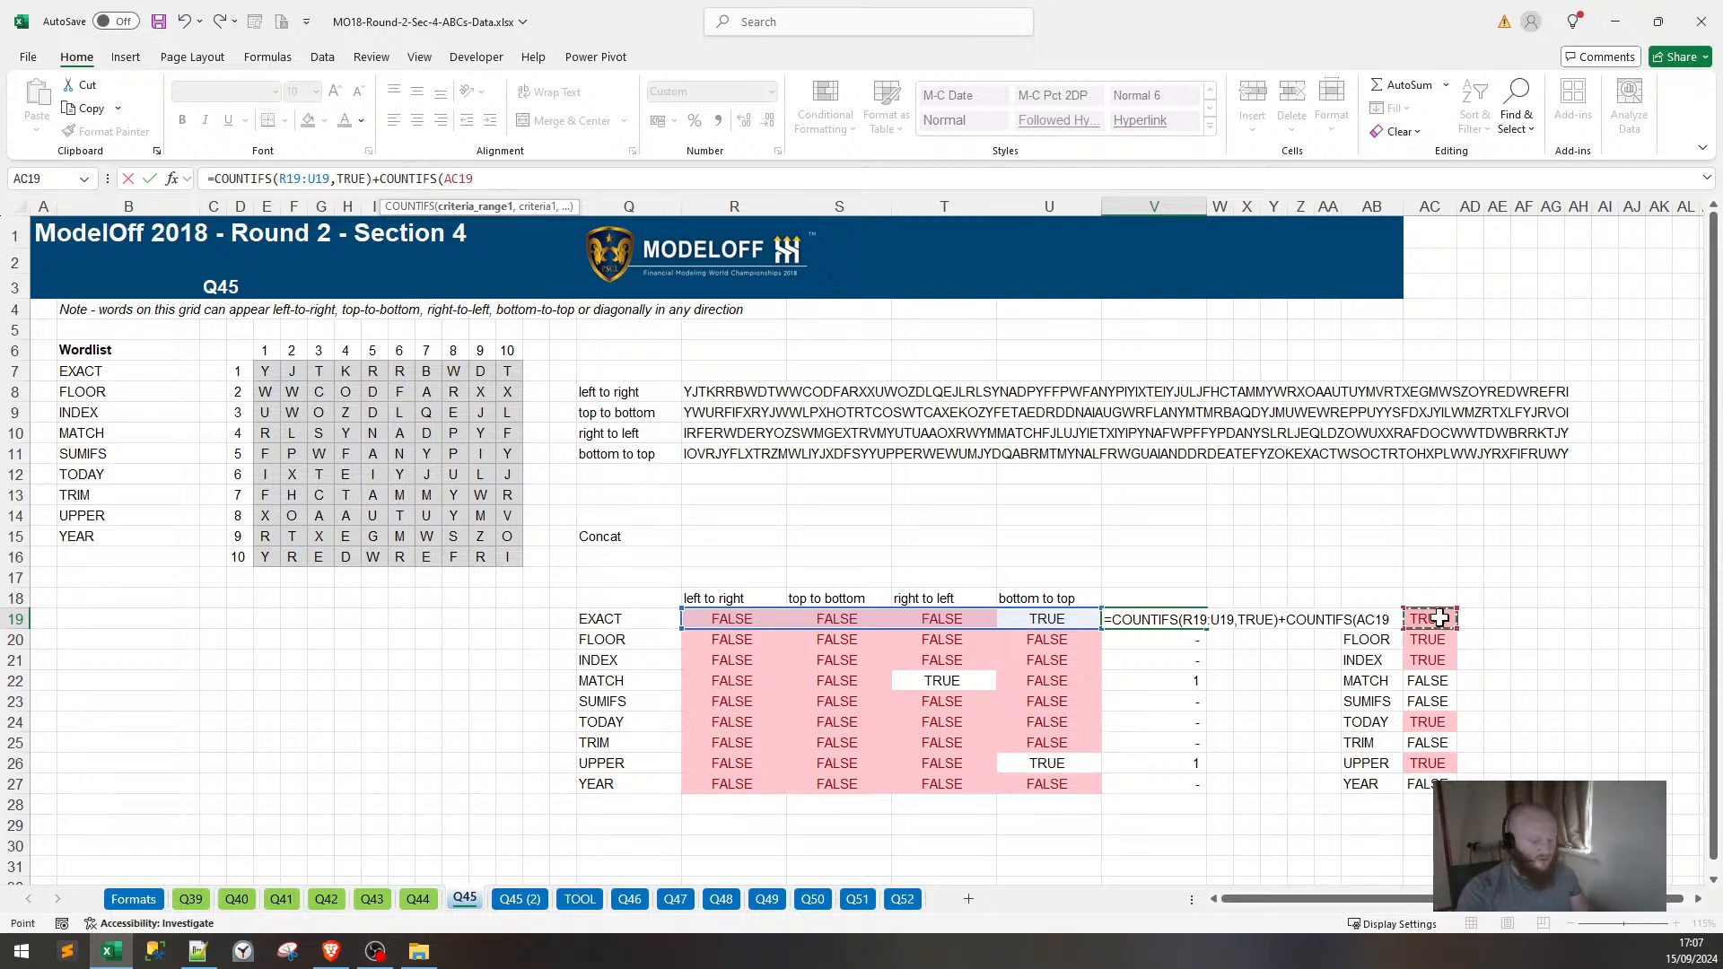
{"action": "key", "text": "BackSpace"}
{"action": "key", "text": "BackSpace"}
{"action": "key", "text": "BackSpace"}
{"action": "key", "text": "BackSpace"}
{"action": "key", "text": "BackSpace"}
{"action": "key", "text": "BackSpace"}
{"action": "key", "text": "BackSpace"}
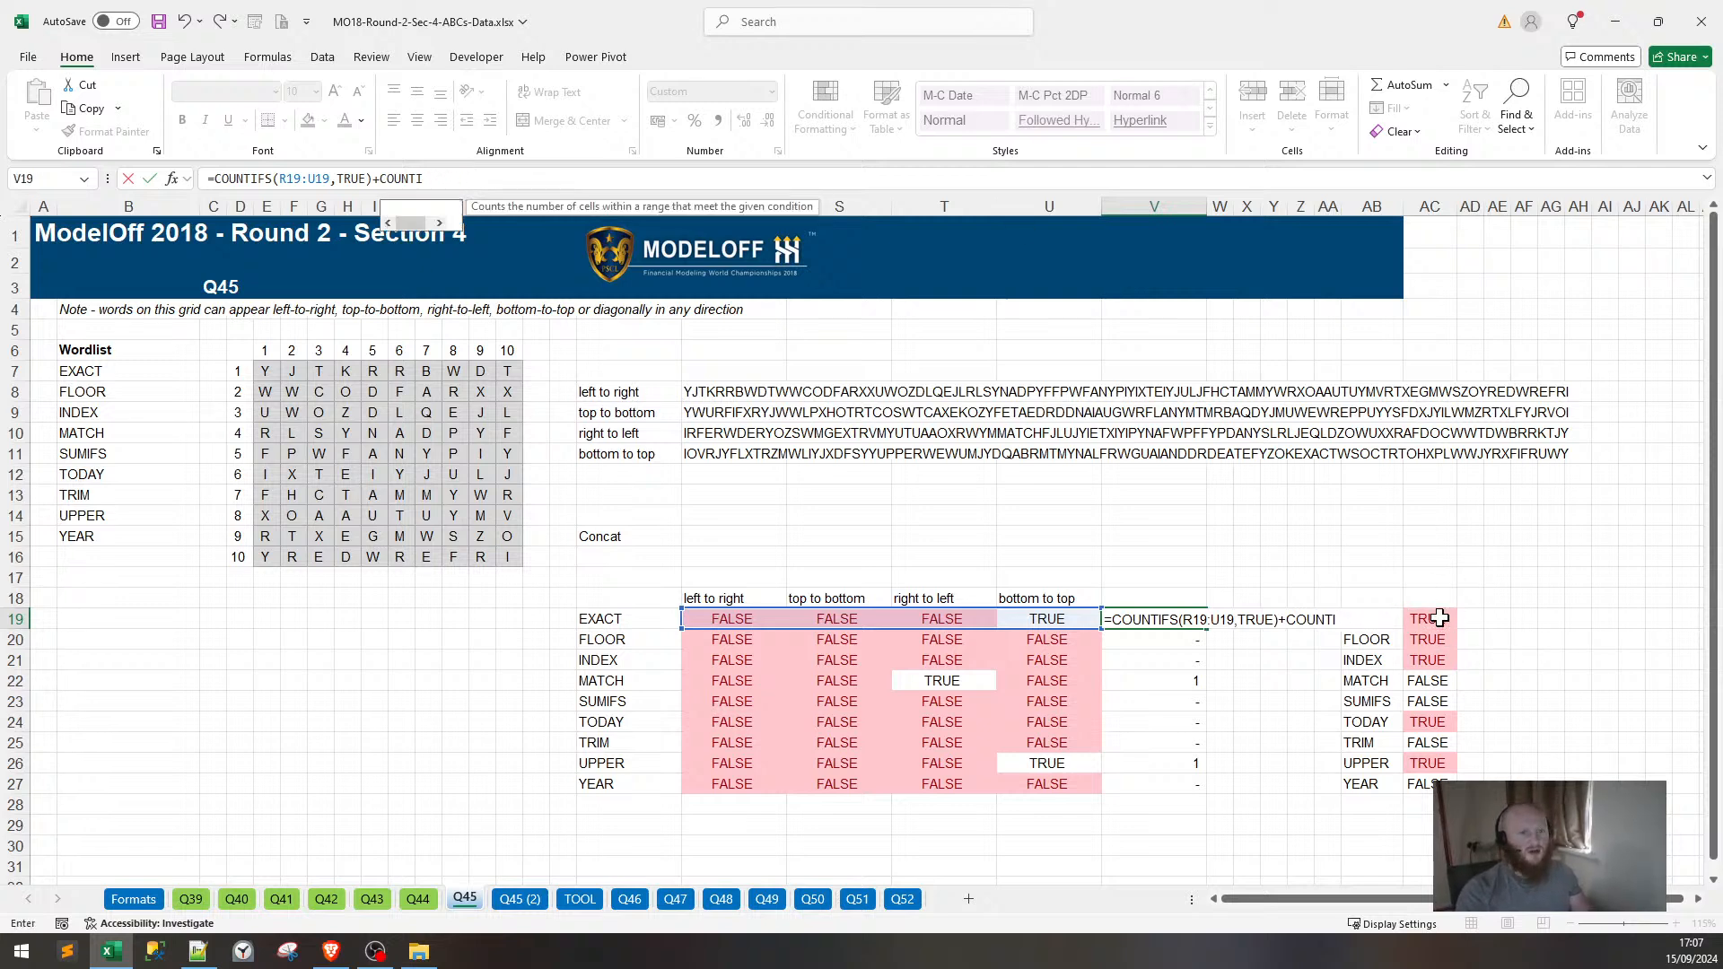
{"action": "key", "text": "BackSpace"}
{"action": "key", "text": "BackSpace"}
{"action": "key", "text": "BackSpace"}
{"action": "key", "text": "BackSpace"}
{"action": "key", "text": "BackSpace"}
{"action": "key", "text": "BackSpace"}
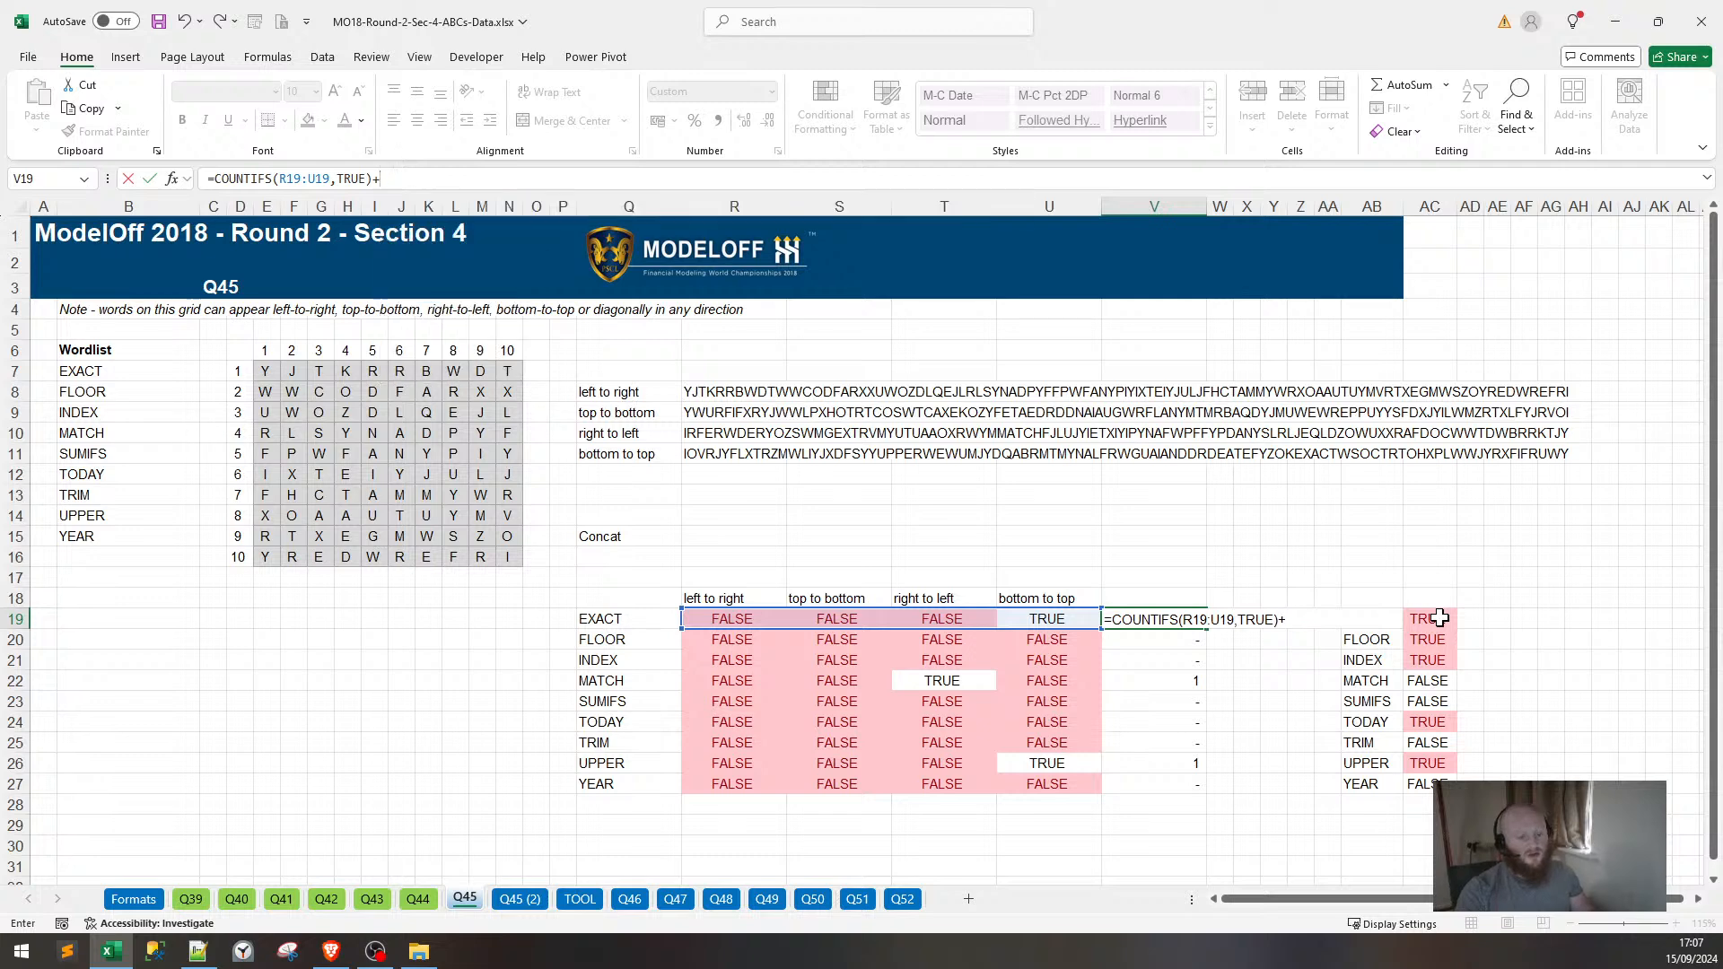
{"action": "left_click", "coordinate": [1440, 619]}
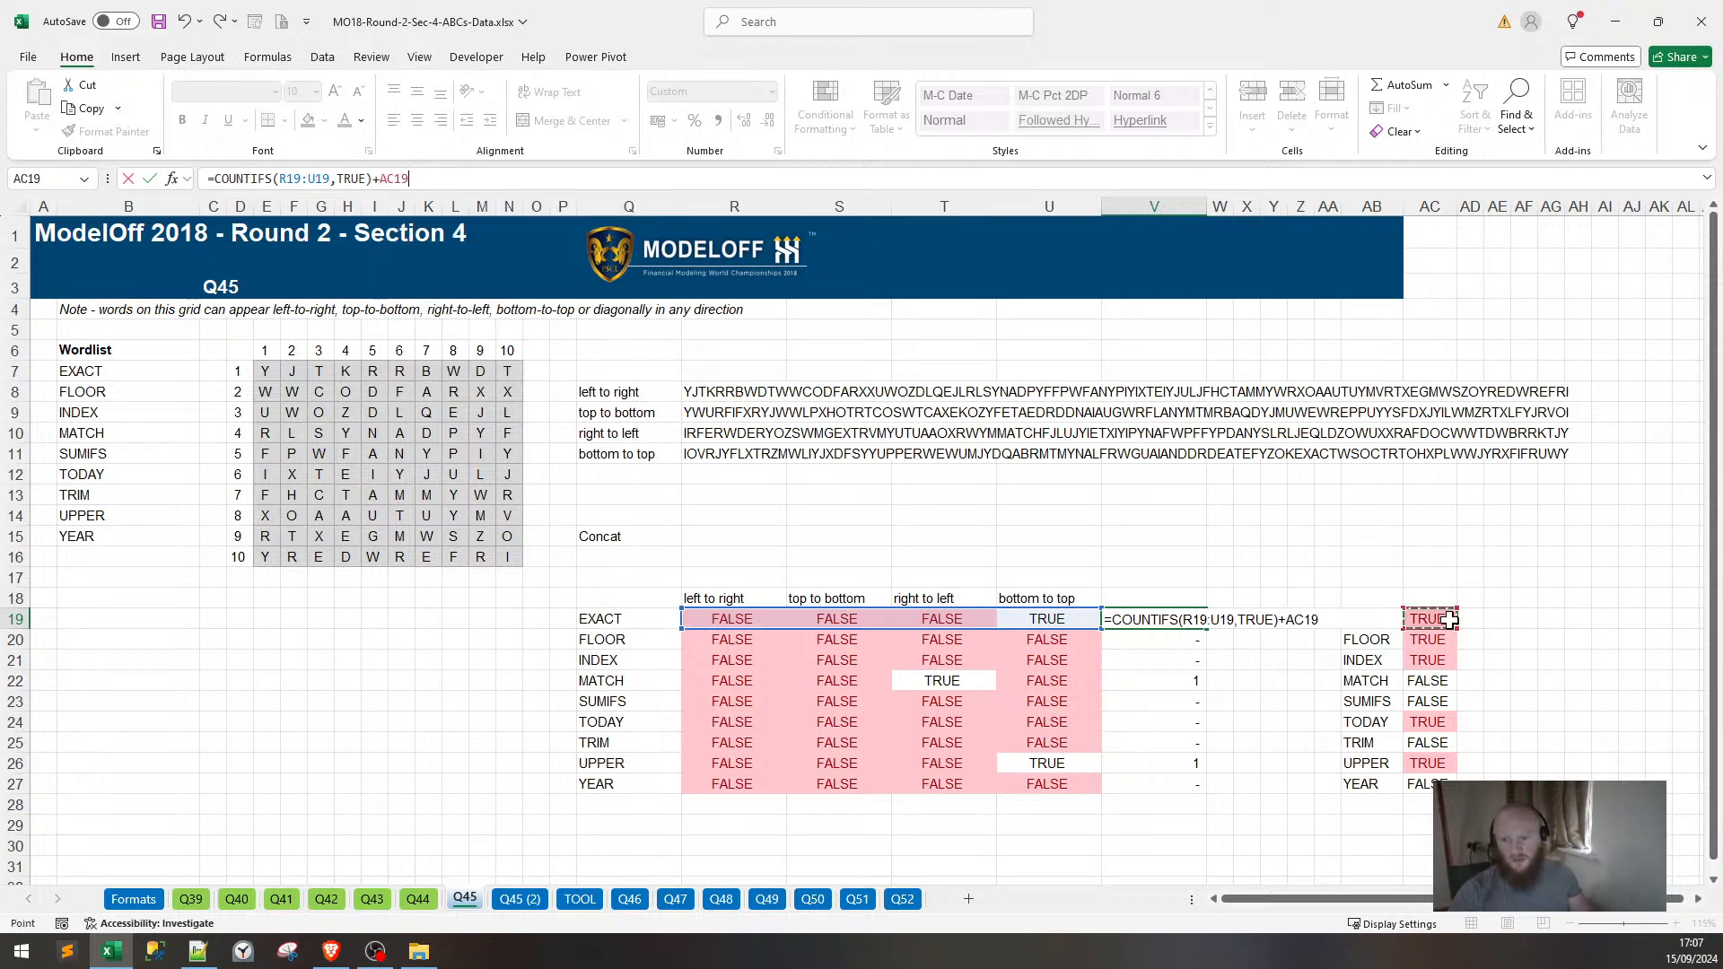
{"action": "type", "text": "*1"}
{"action": "key", "text": "Return"}
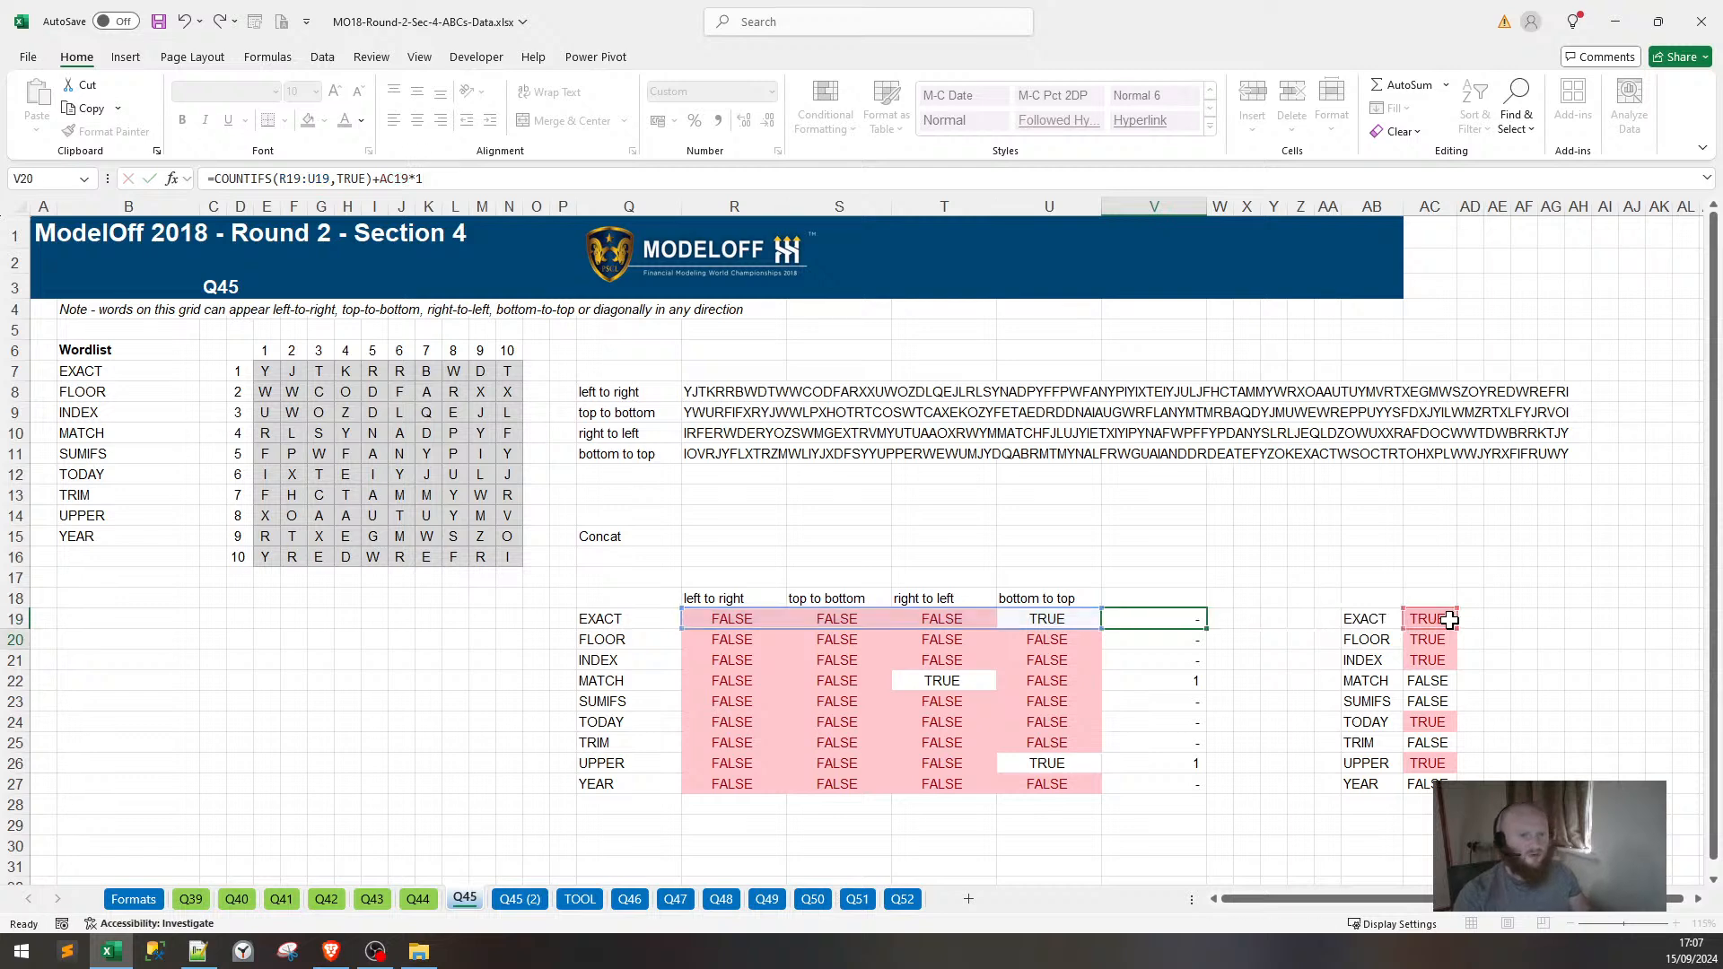
Fill the V19 count formula down through V27 for YEAR.
{"action": "key", "text": "Up"}
{"action": "key", "text": "shift+Down"}
{"action": "key", "text": "shift+Down"}
{"action": "key", "text": "shift+Down"}
{"action": "key", "text": "shift+Down"}
{"action": "key", "text": "shift+Down"}
{"action": "key", "text": "shift+Down"}
{"action": "key", "text": "shift+Down"}
{"action": "key", "text": "shift+Down"}
{"action": "key", "text": "shift+Down"}
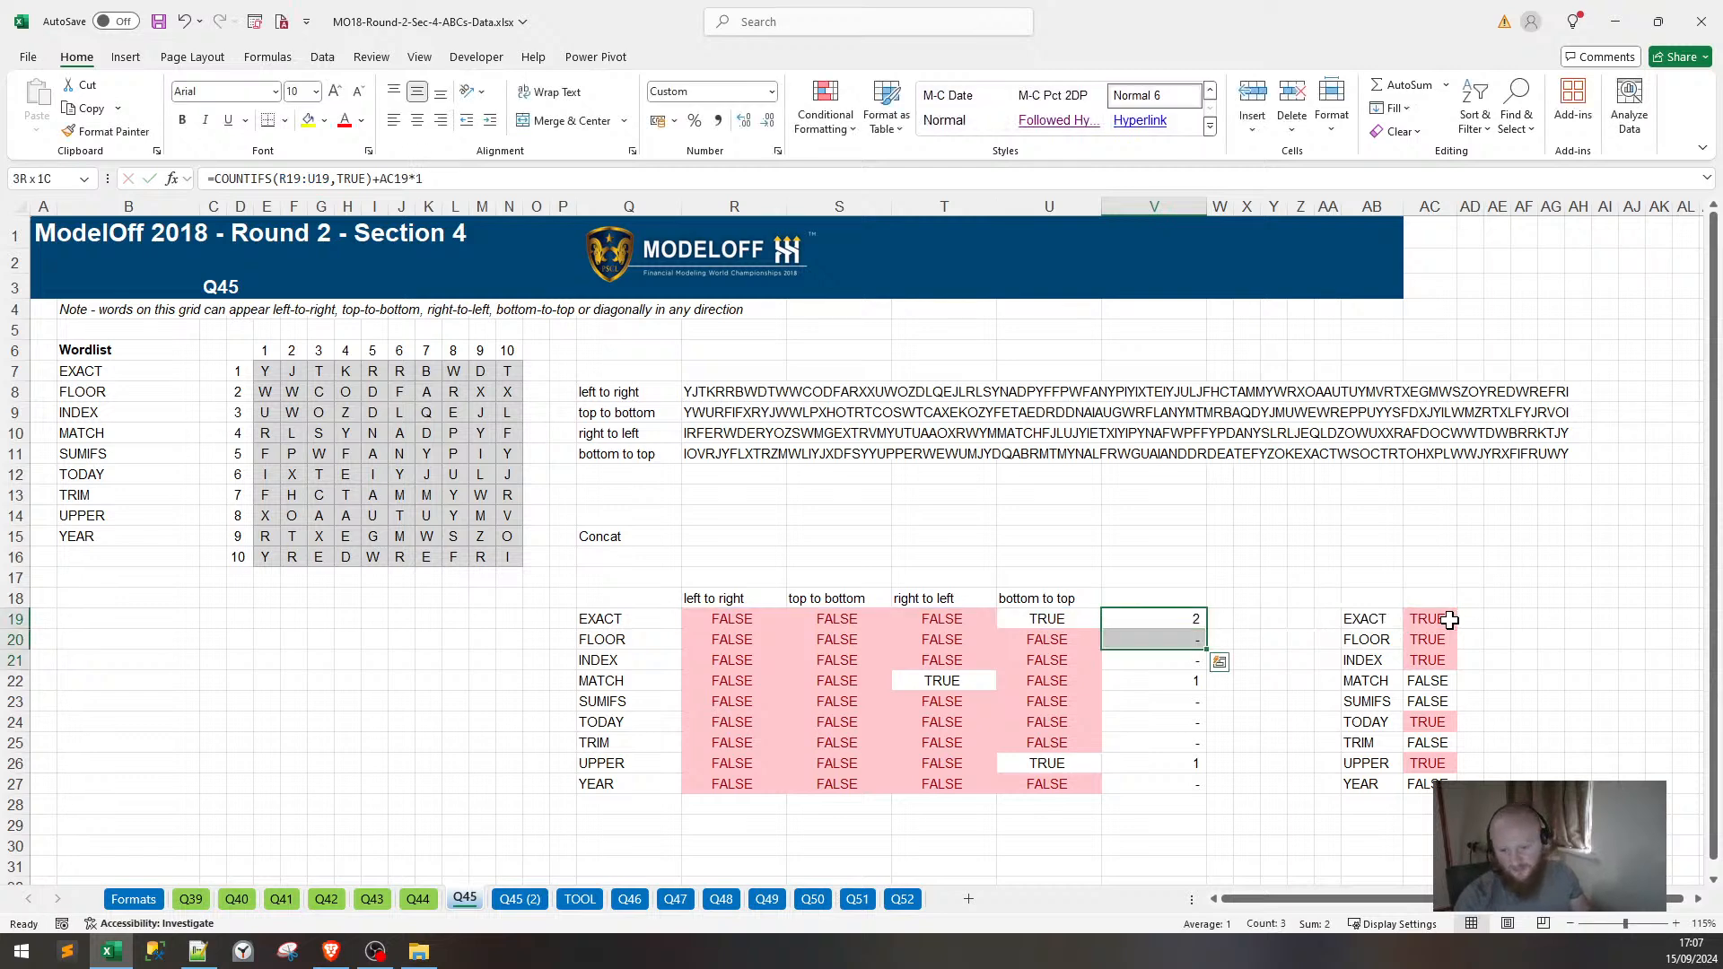
{"action": "key", "text": "shift+Up"}
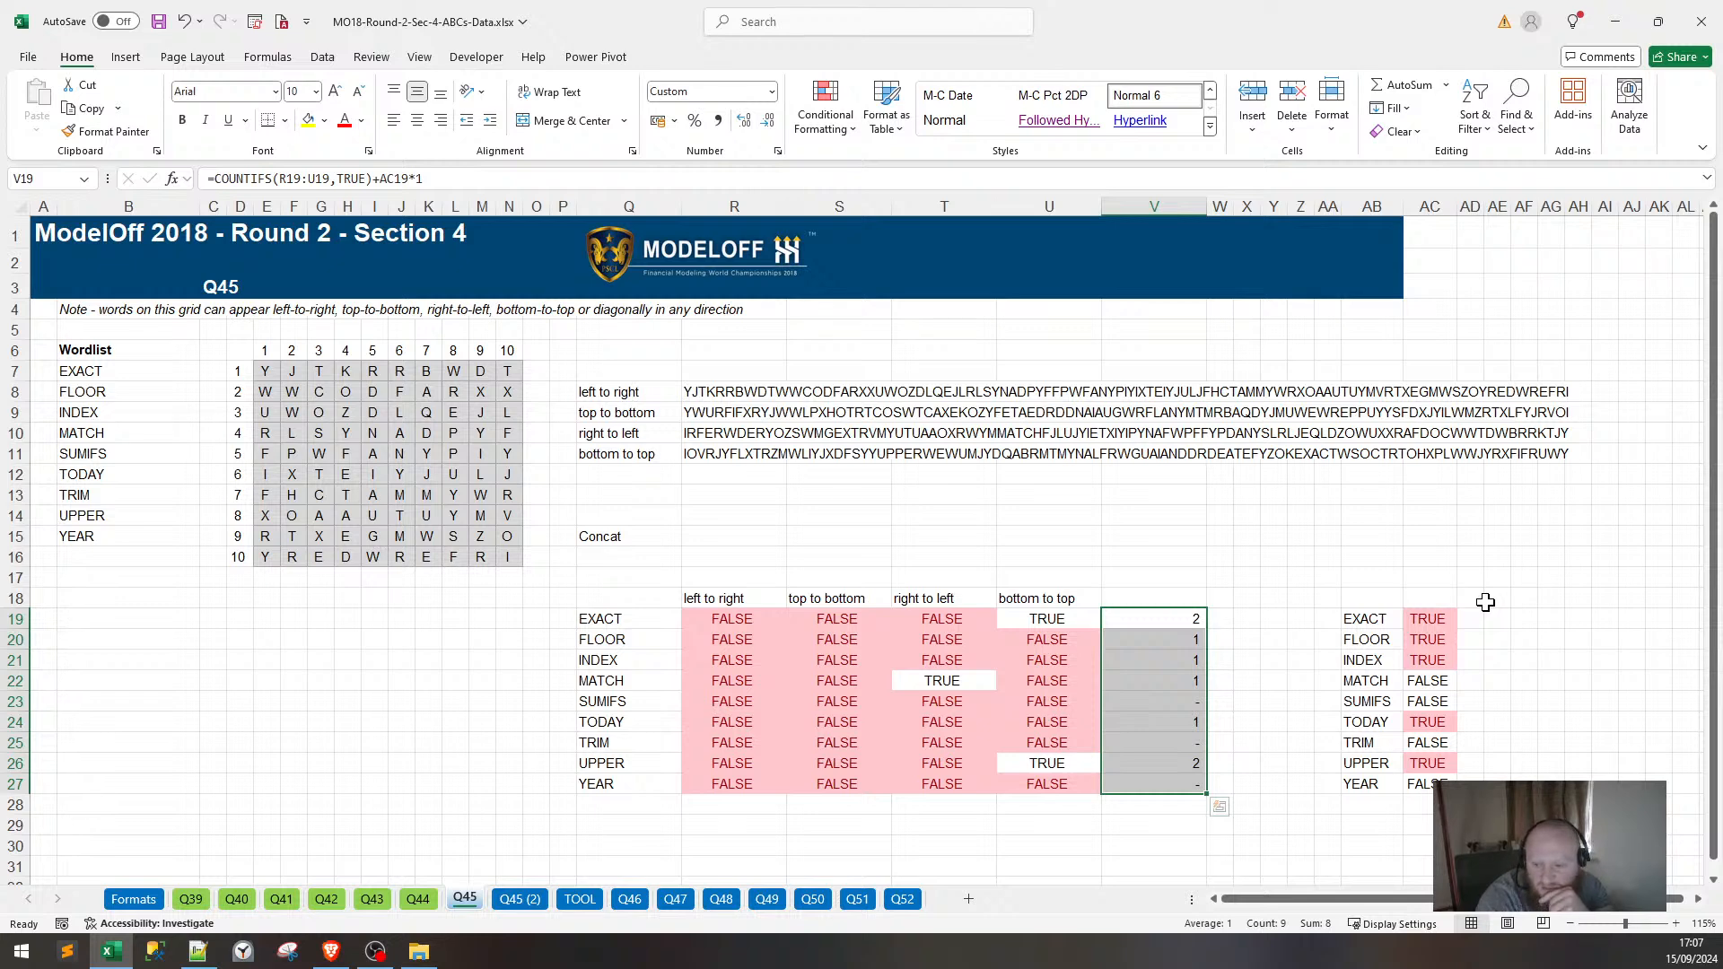
Review the SUMIFS, TODAY, TRIM and YEAR result rows on the Q45 sheet.
{"action": "left_click", "coordinate": [1150, 702]}
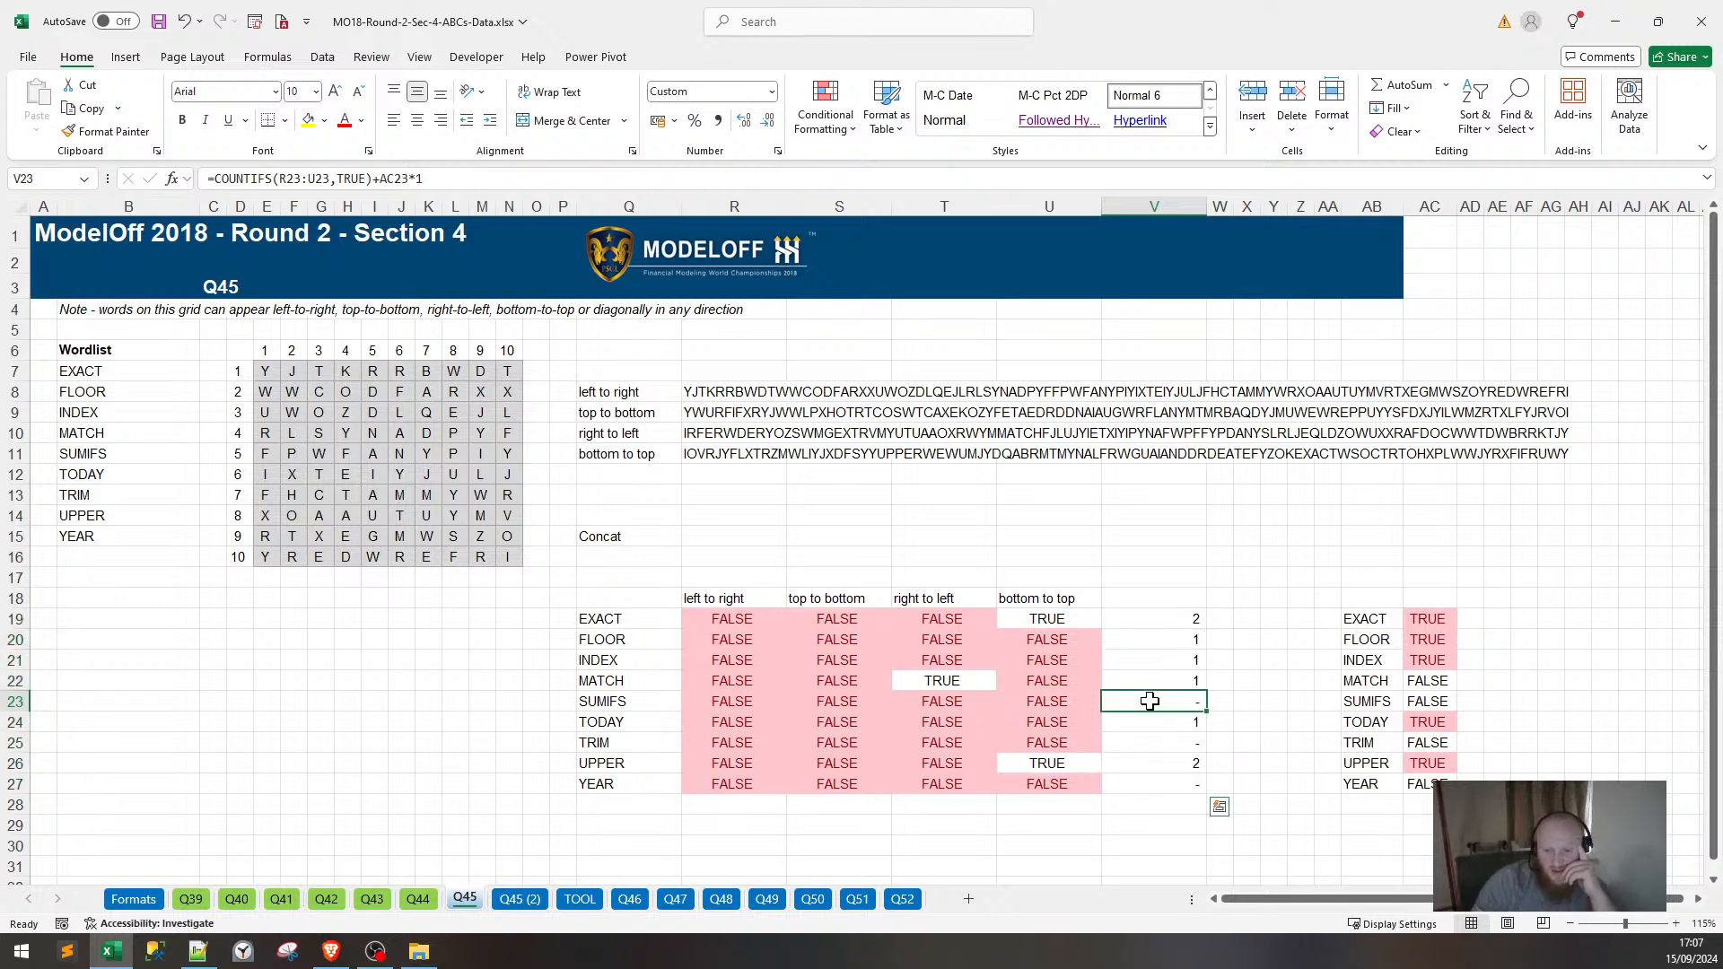
{"action": "left_click_drag", "start_coordinate": [1150, 702], "coordinate": [608, 697]}
{"action": "left_click", "coordinate": [602, 718]}
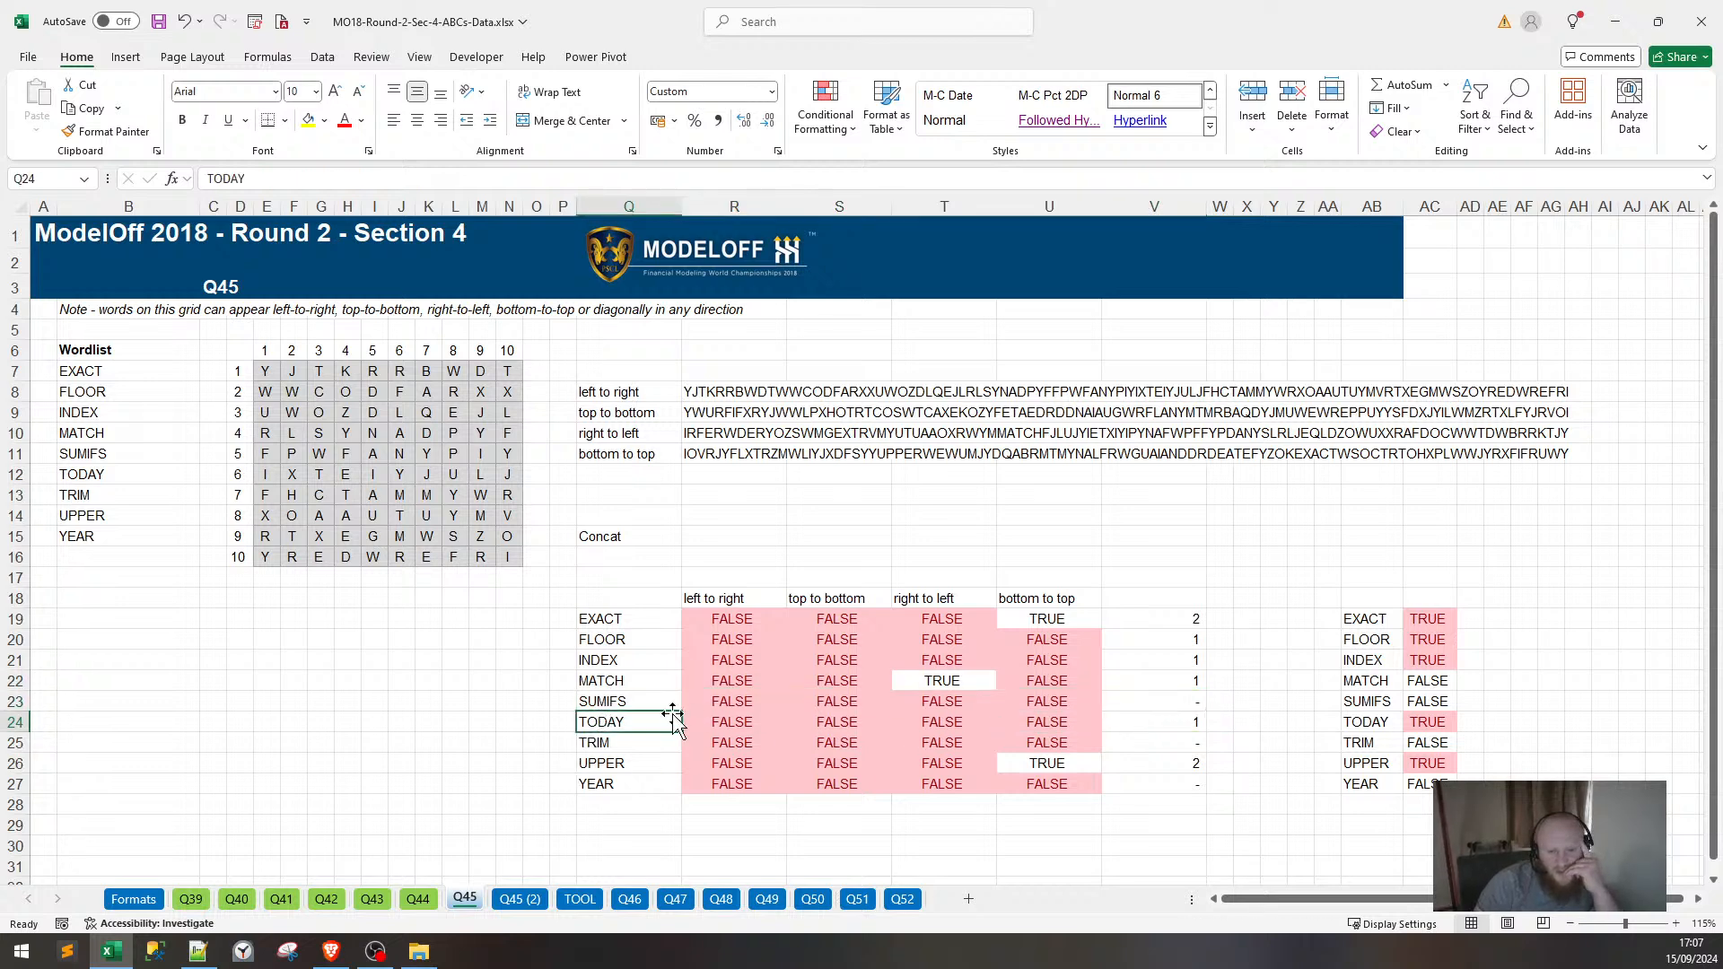
{"action": "left_click_drag", "start_coordinate": [637, 703], "coordinate": [1170, 699]}
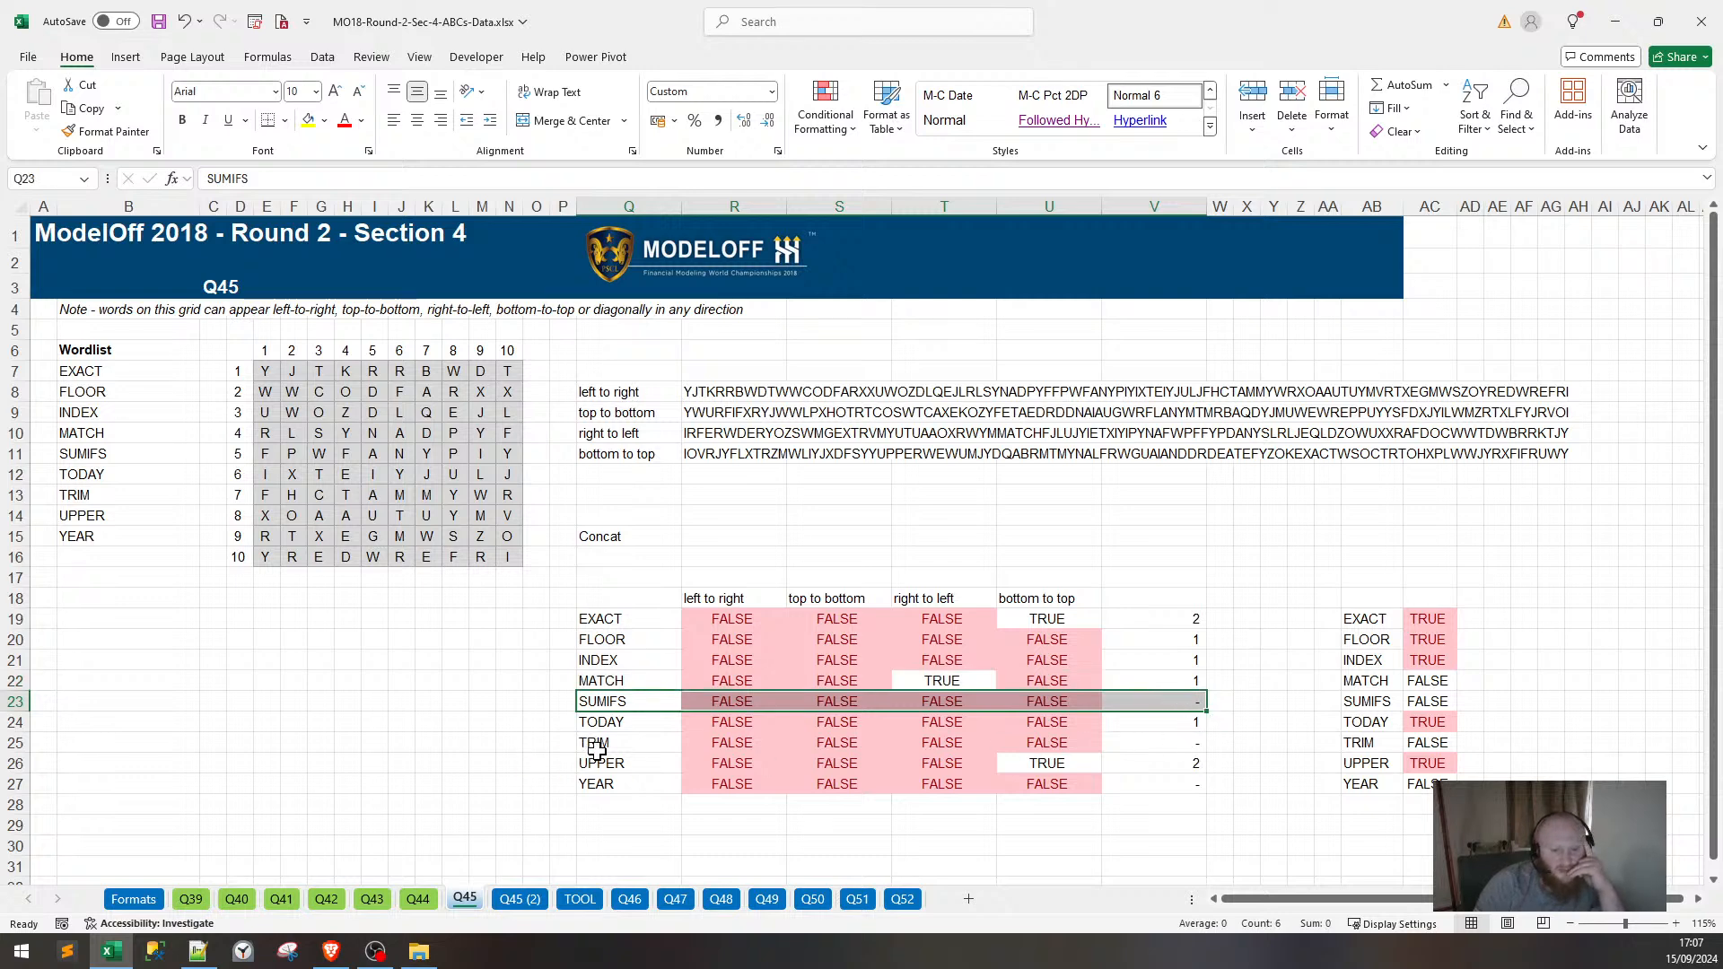
{"action": "left_click_drag", "start_coordinate": [596, 749], "coordinate": [637, 786]}
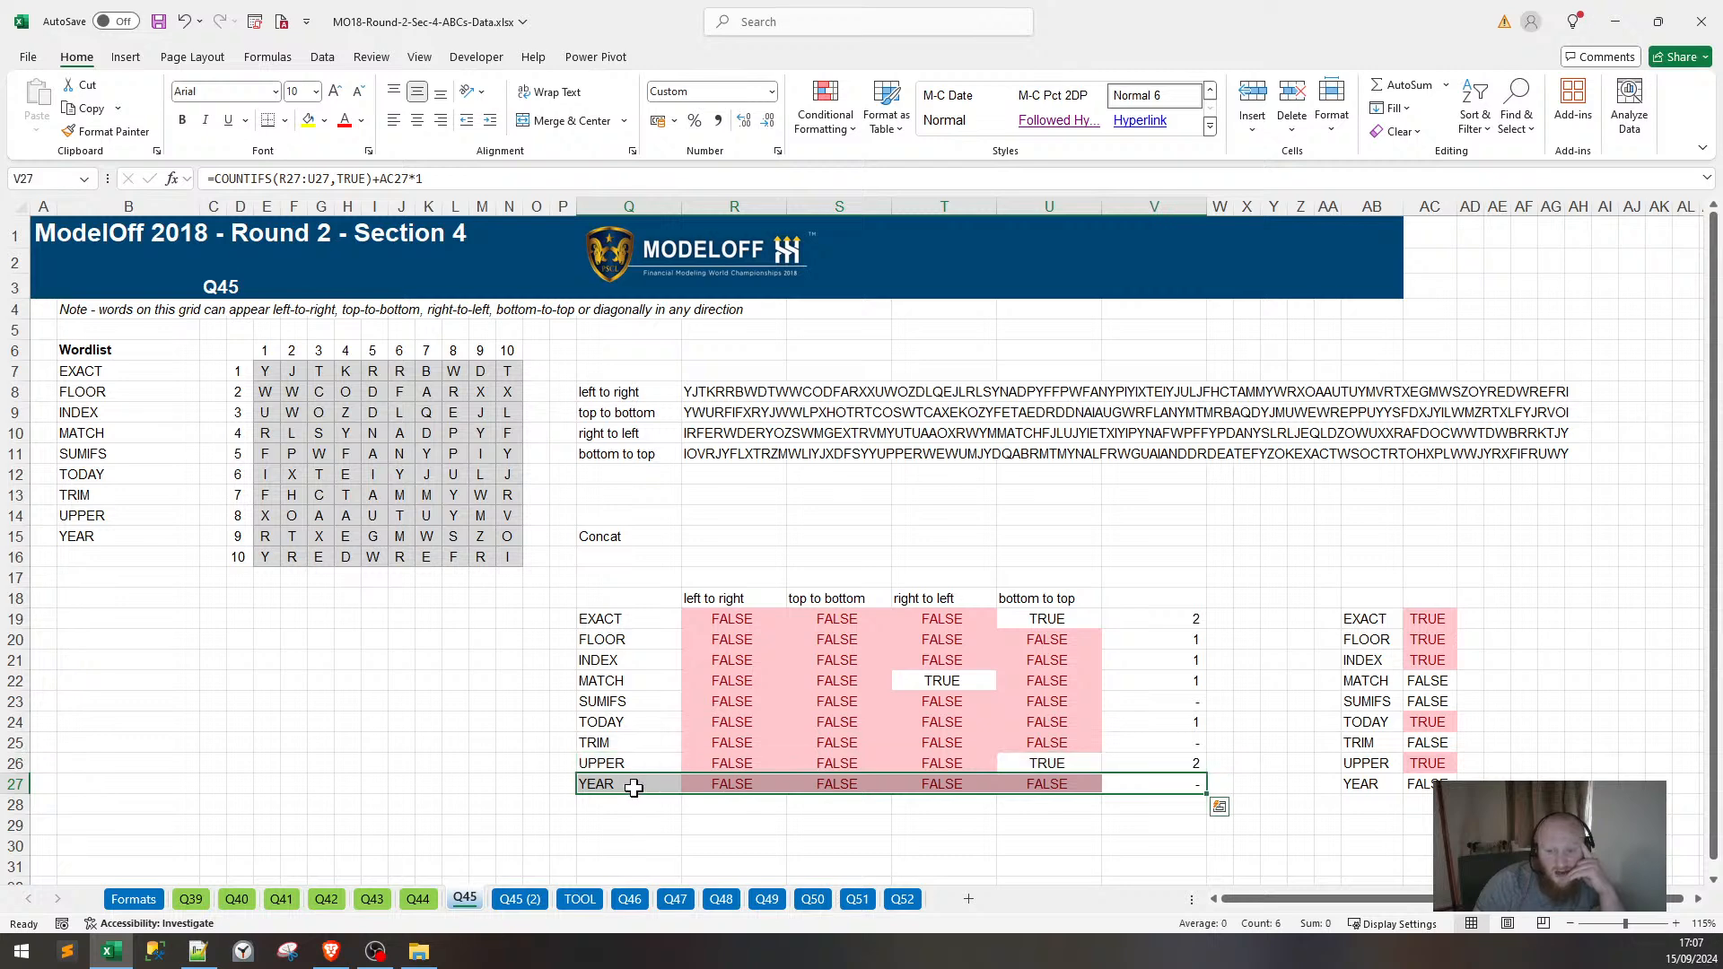
Look over the TRIM and YEAR word checks on the Q45 (2) sheet.
{"action": "left_click", "coordinate": [507, 899]}
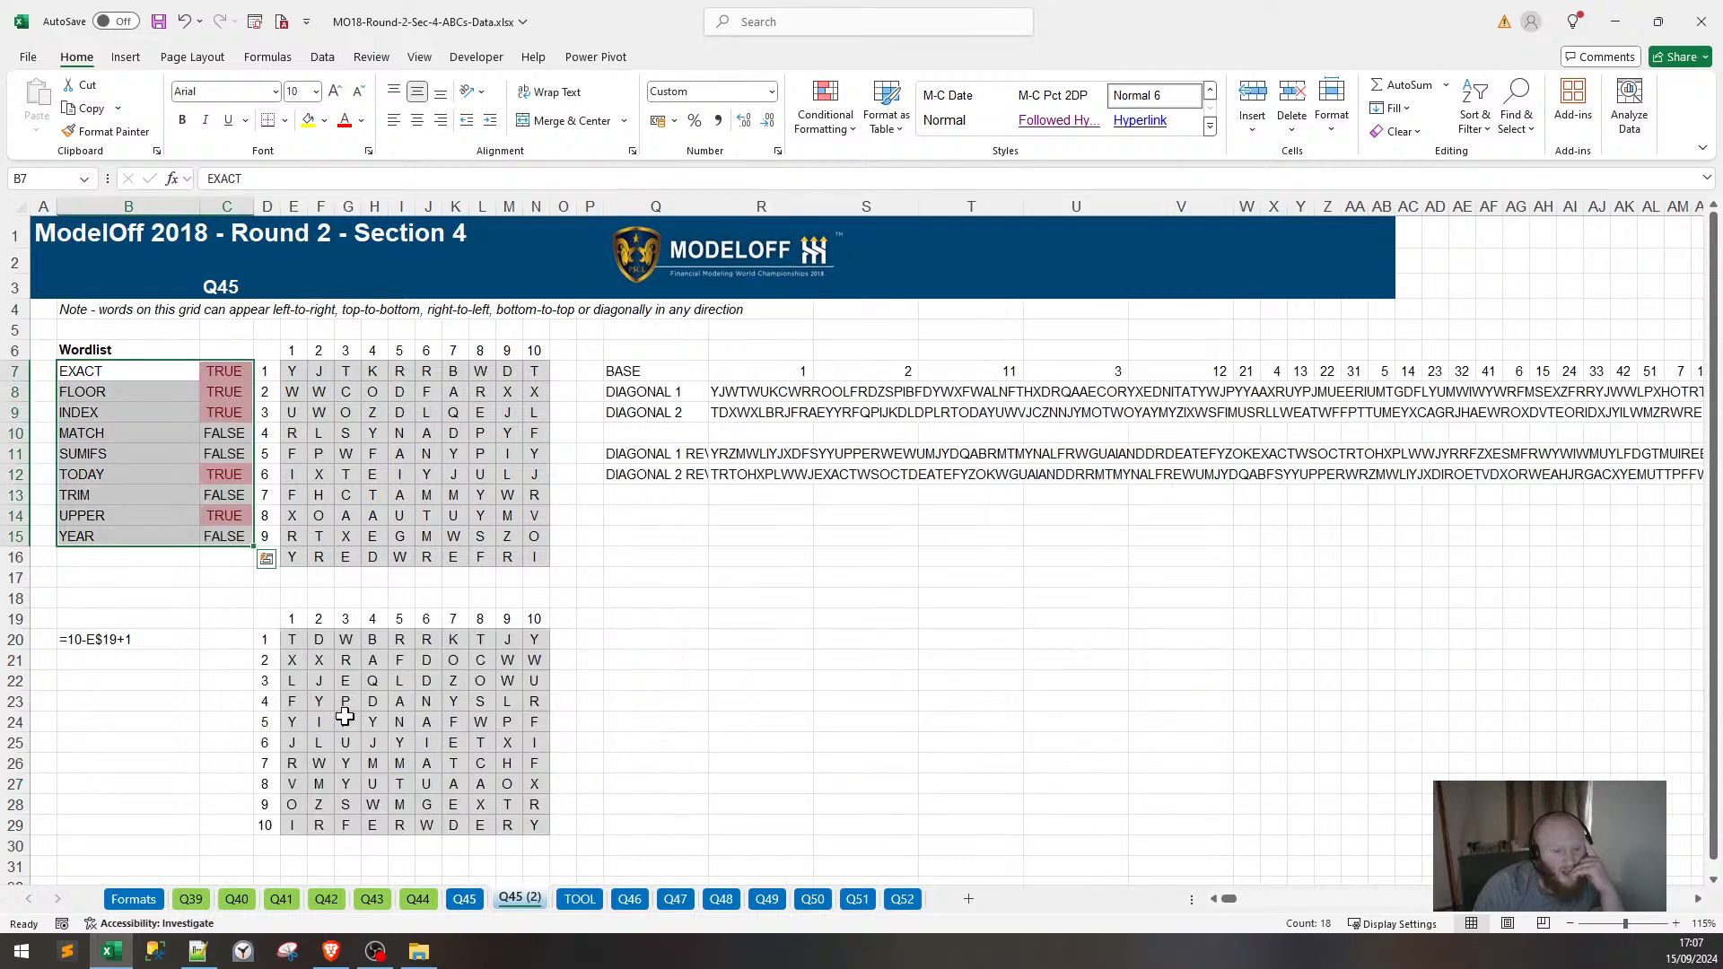
{"action": "left_click_drag", "start_coordinate": [139, 493], "coordinate": [235, 495]}
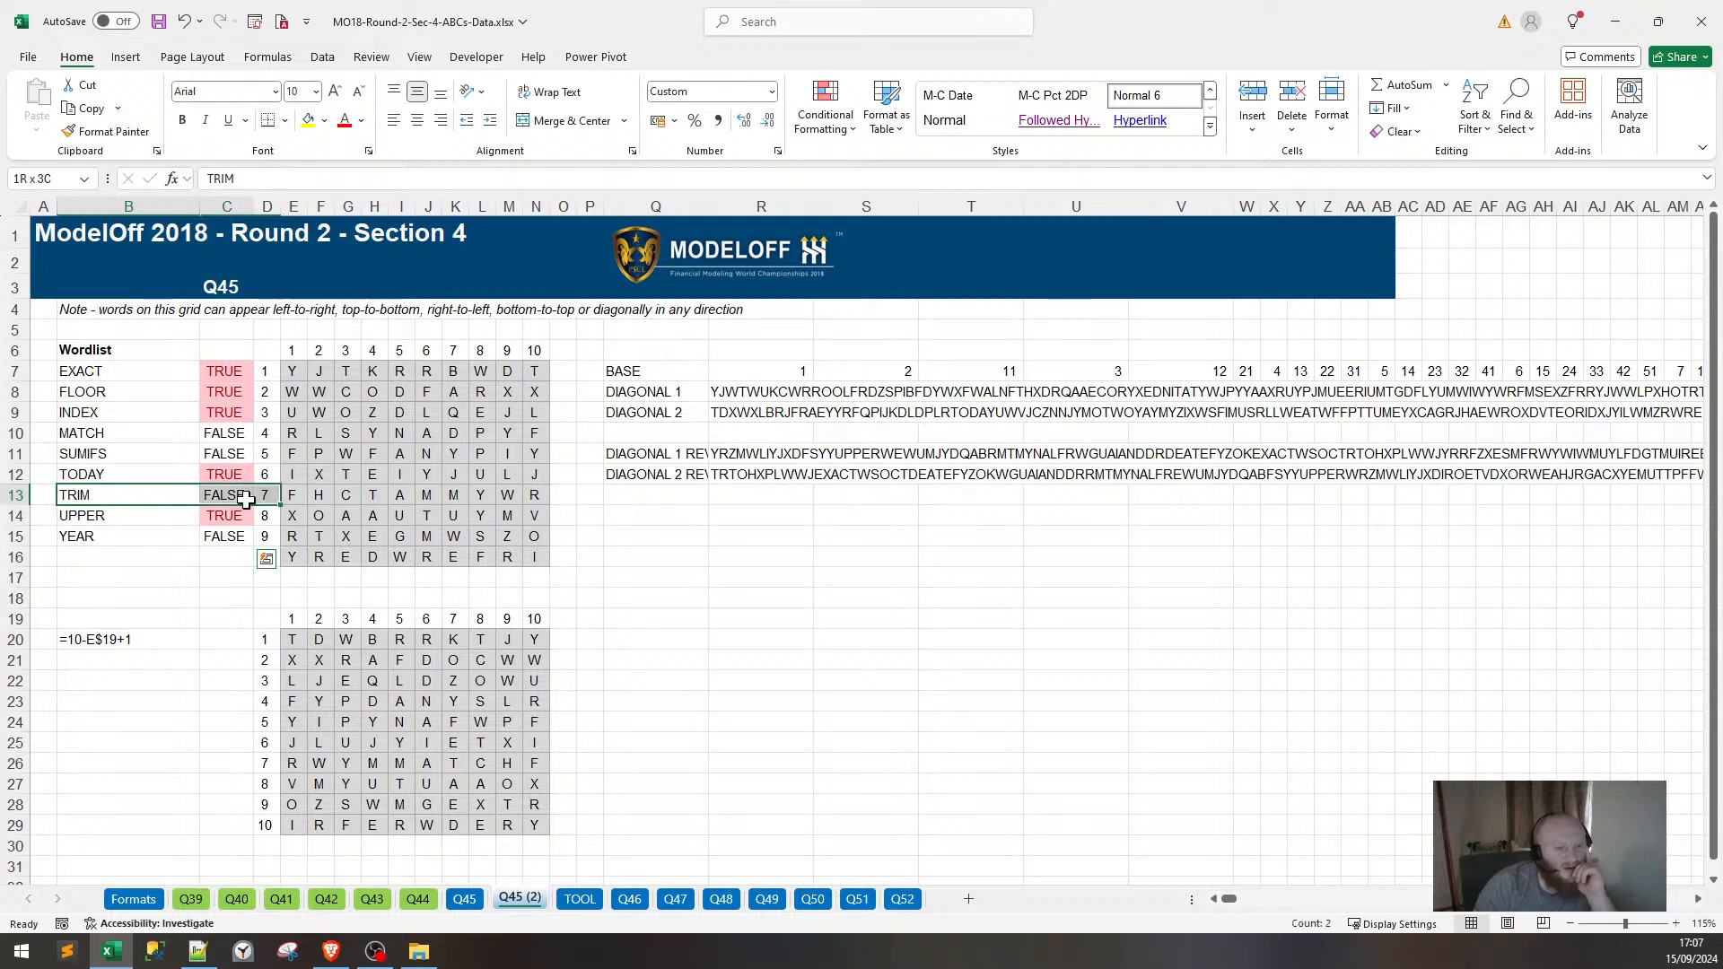
{"action": "left_click_drag", "start_coordinate": [131, 535], "coordinate": [235, 536]}
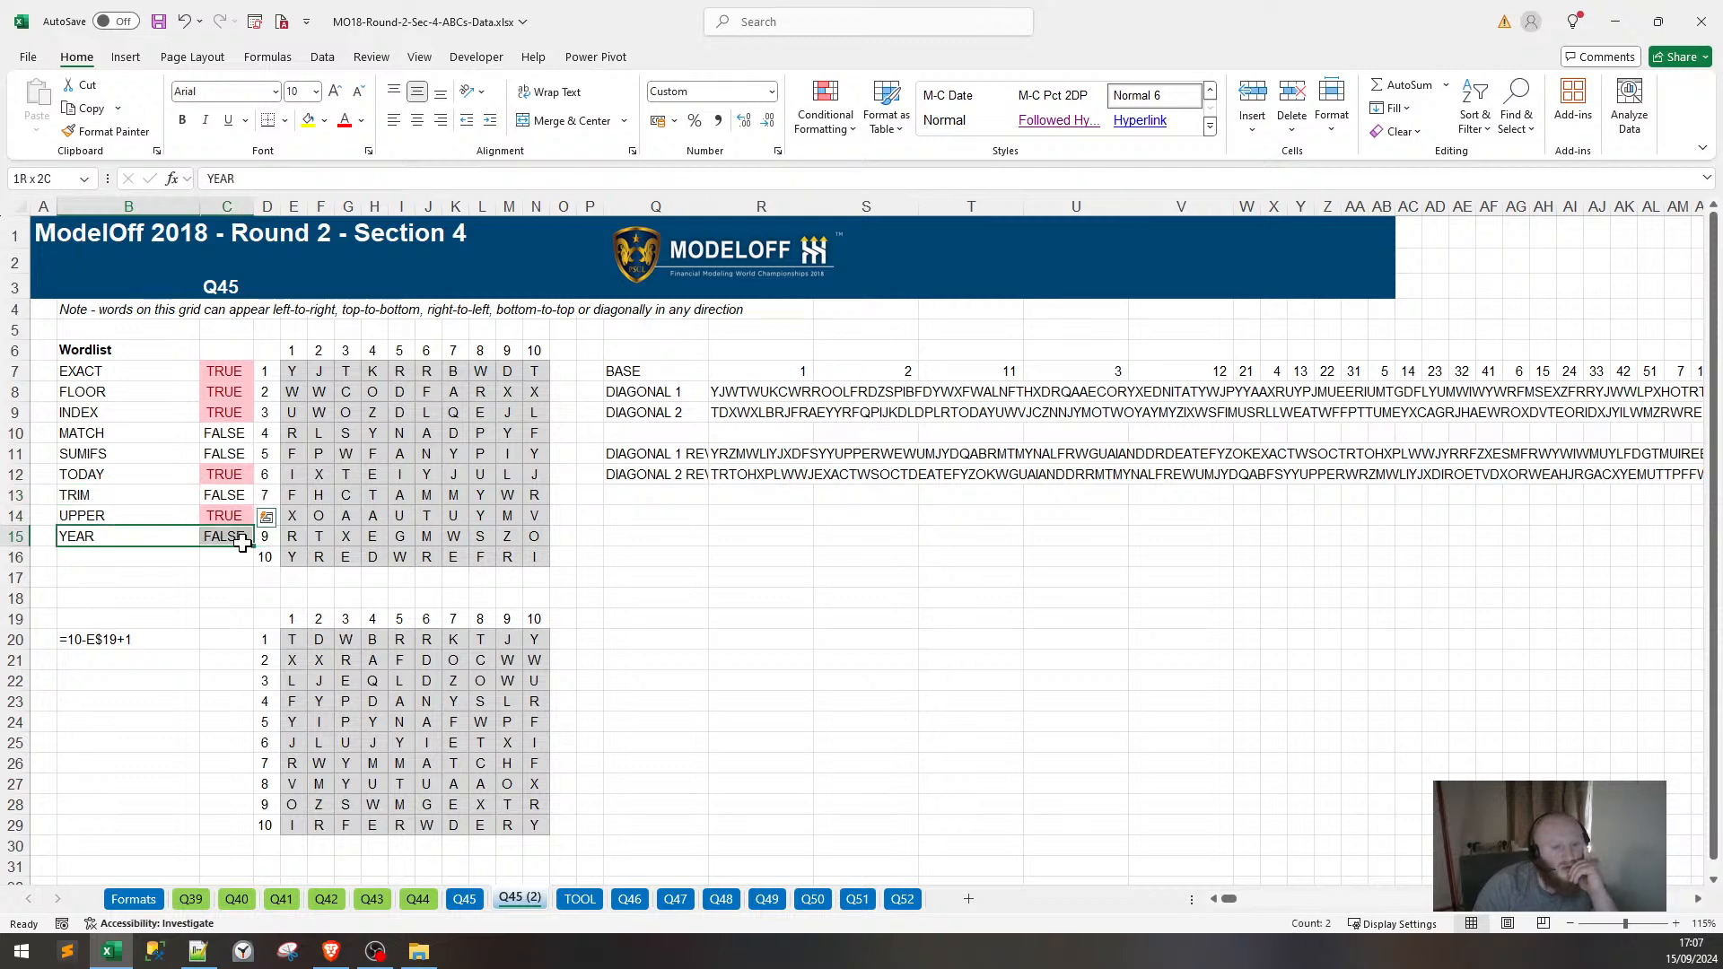
{"action": "left_click", "coordinate": [480, 433]}
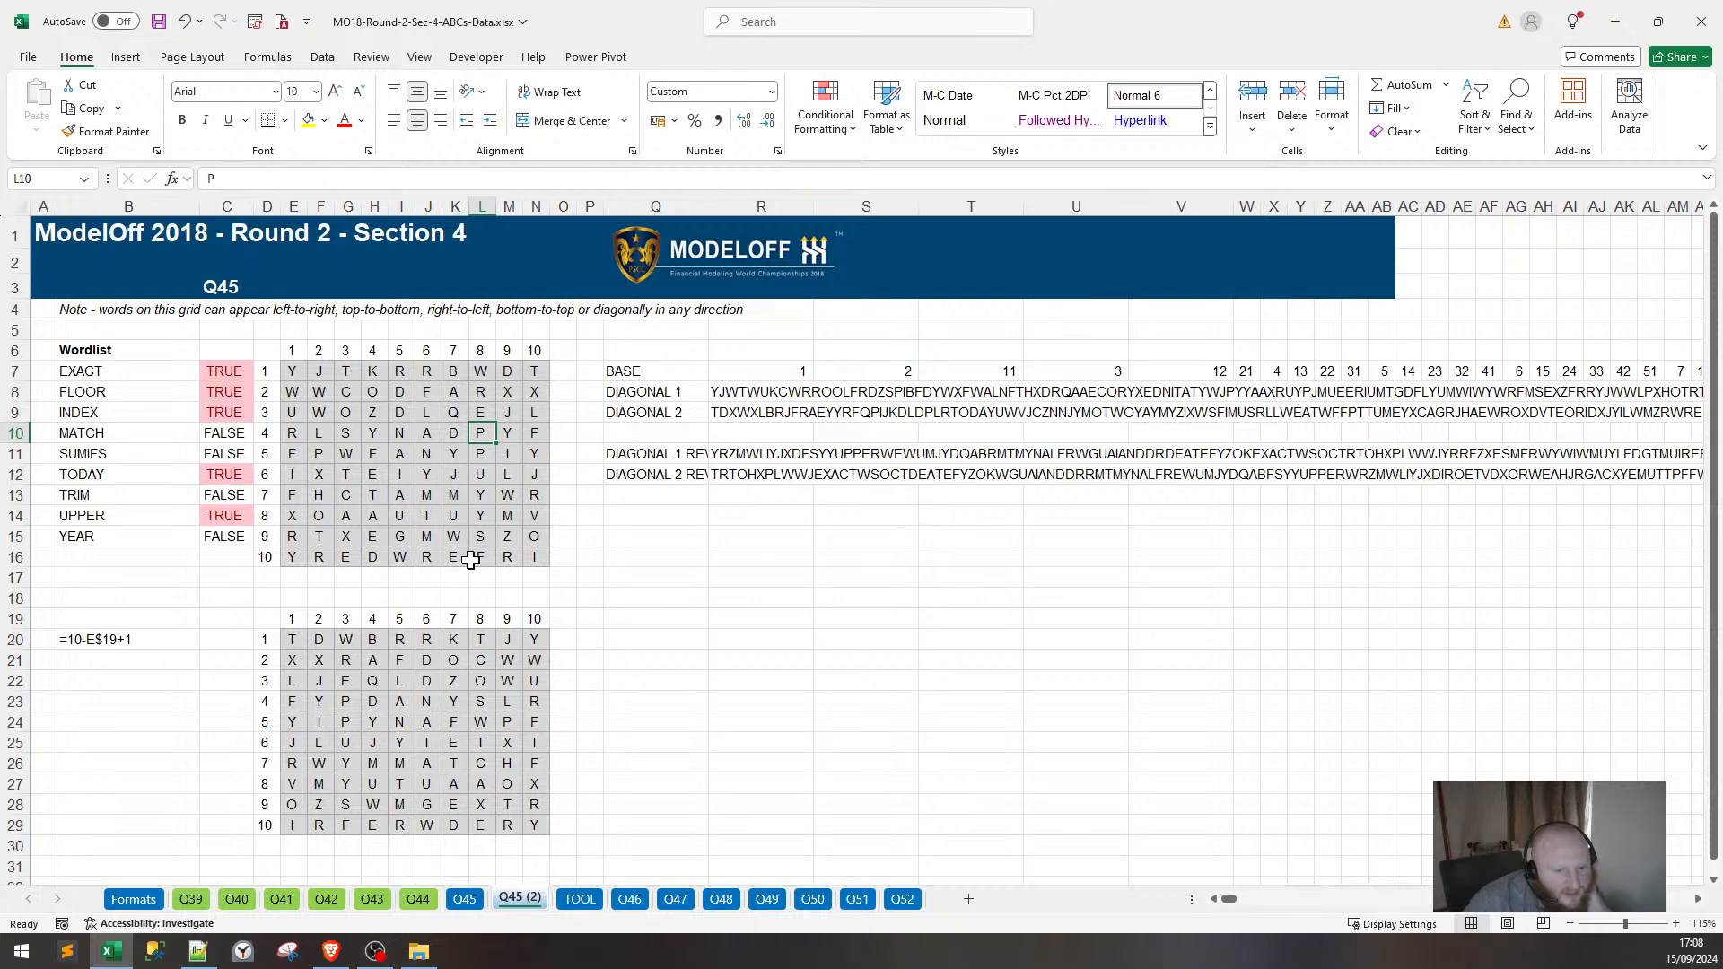
Point the C7 check at $R$11 and $R$12, fill it to C15, and return to Q45.
{"action": "left_click", "coordinate": [749, 474]}
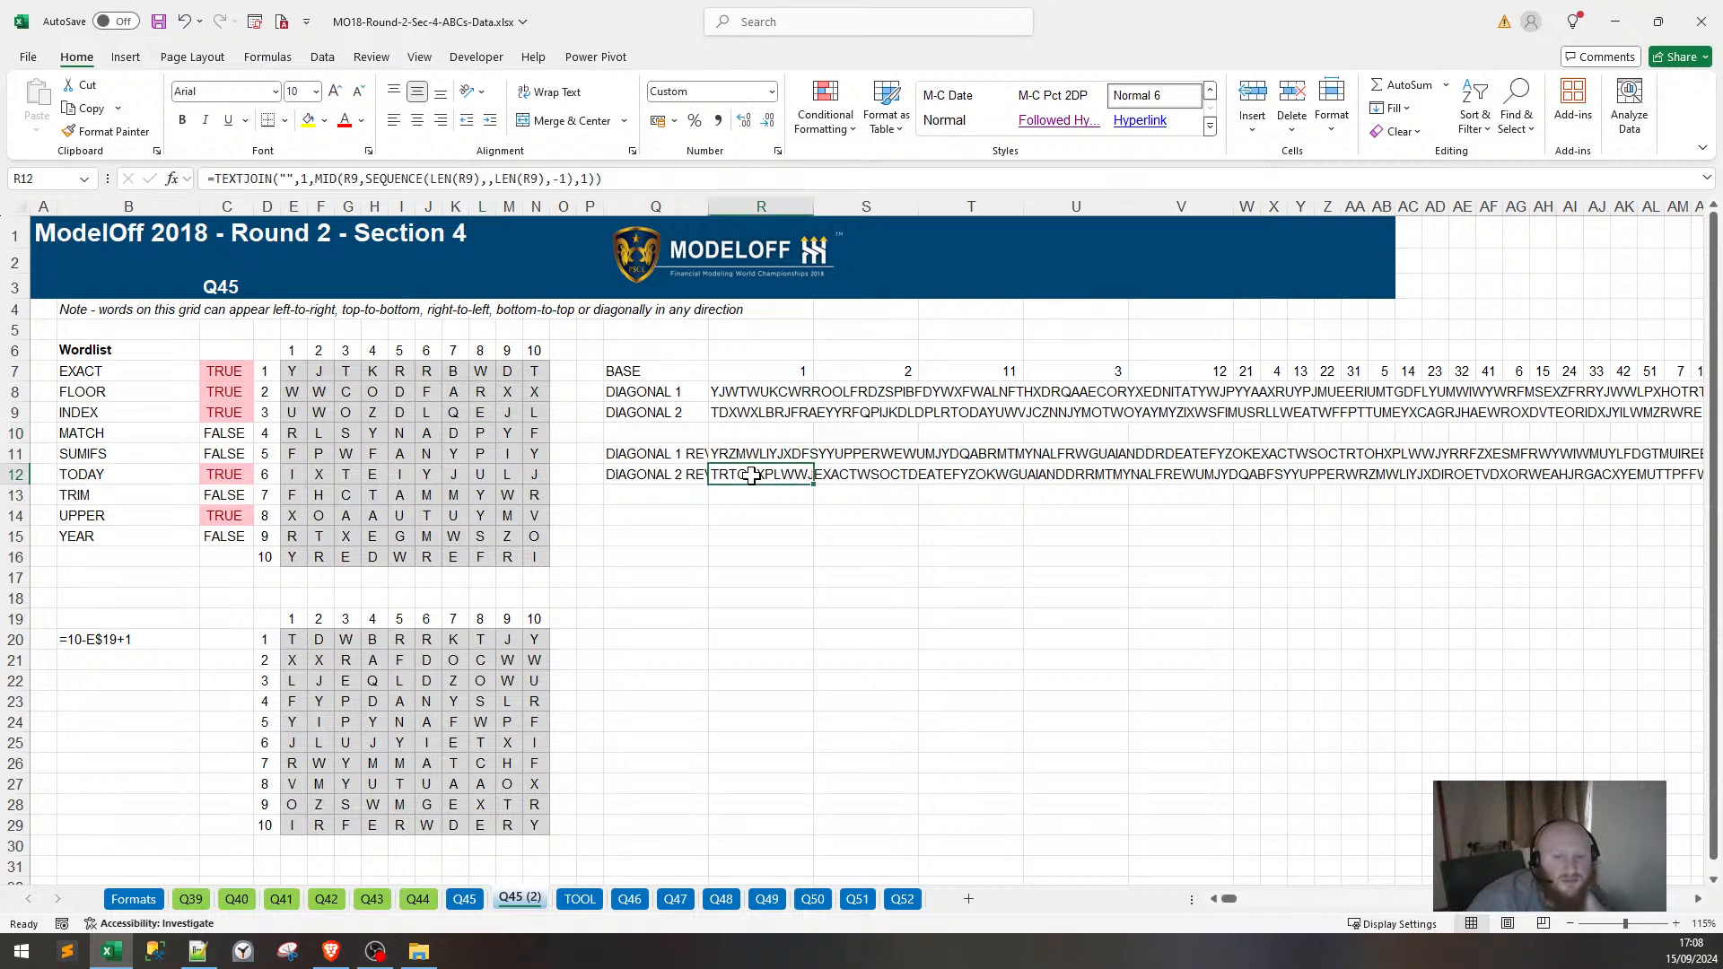
{"action": "double_click", "coordinate": [224, 371]}
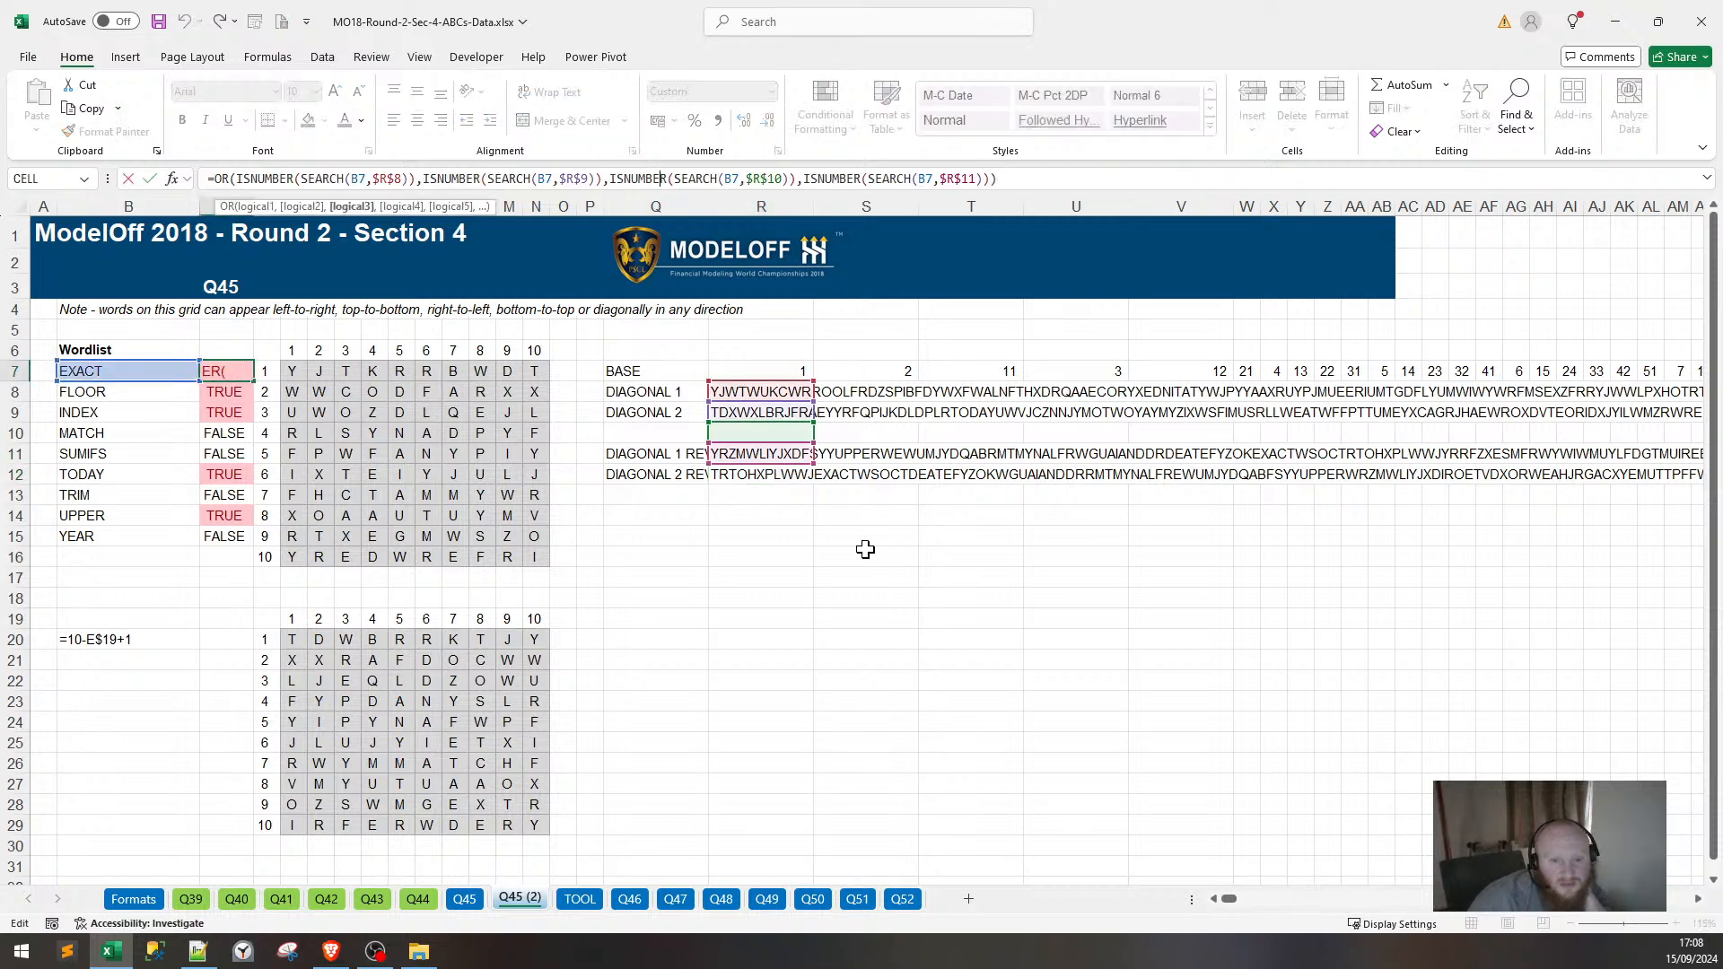
{"action": "mouse_move", "coordinate": [794, 465]}
{"action": "left_mouse_down"}
{"action": "mouse_move", "coordinate": [794, 485]}
{"action": "mouse_move", "coordinate": [802, 462]}
{"action": "left_mouse_up"}
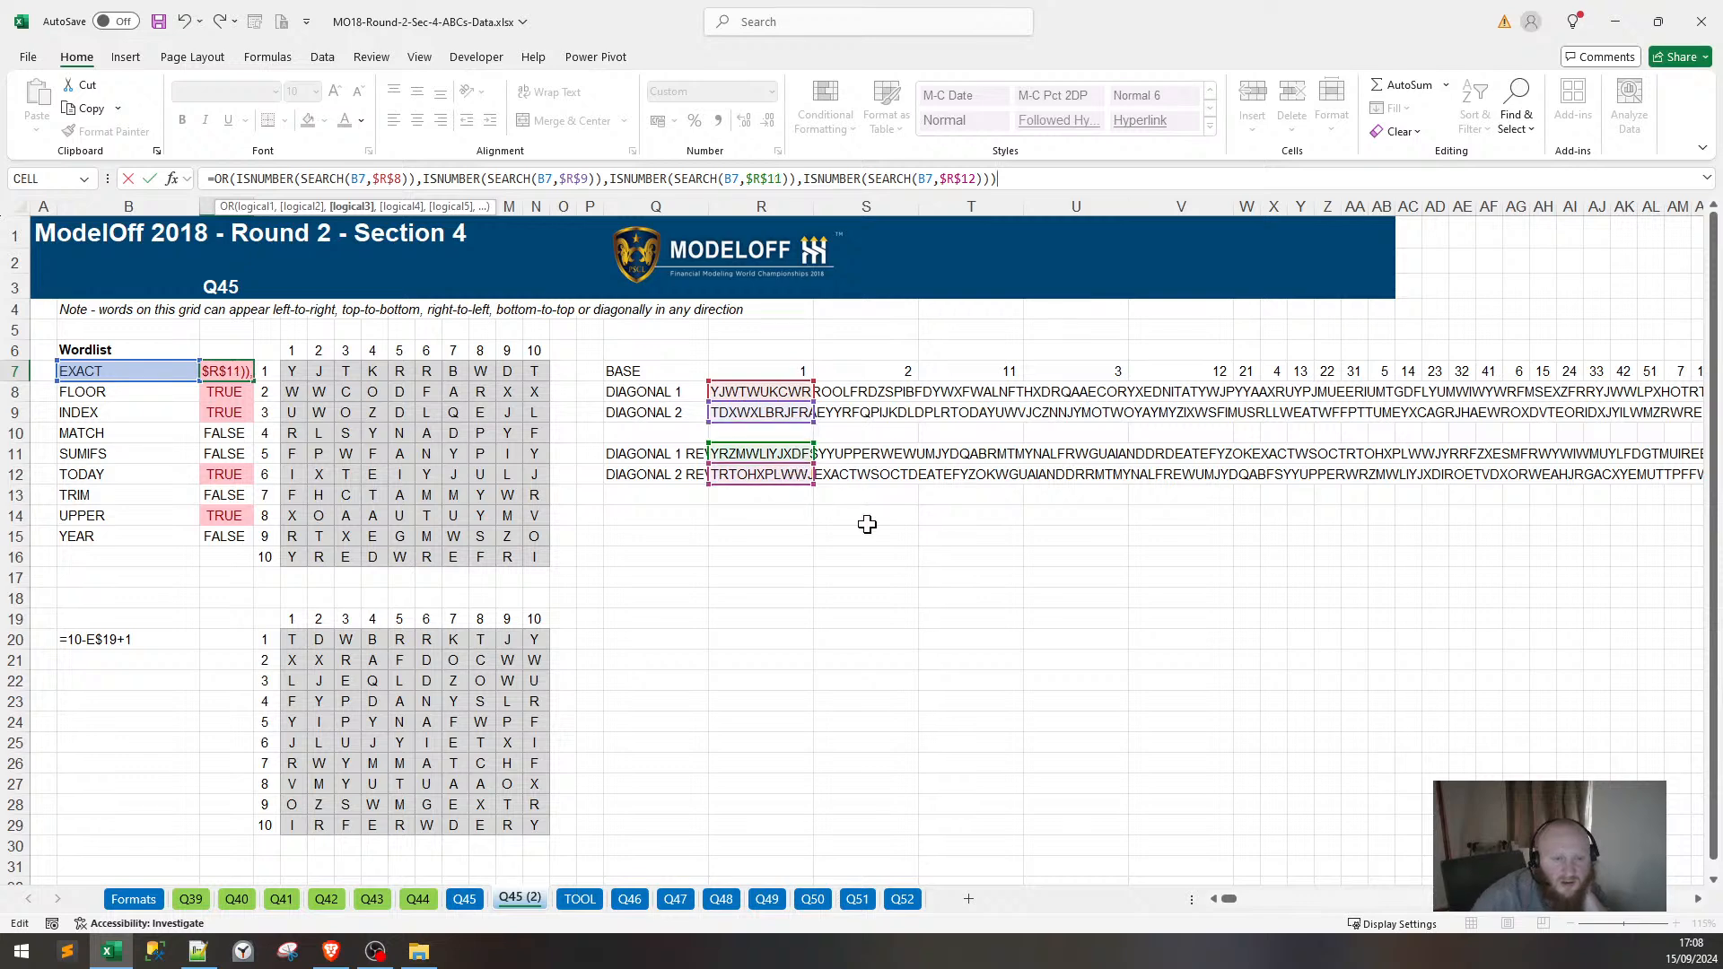
{"action": "key", "text": "ctrl+Return"}
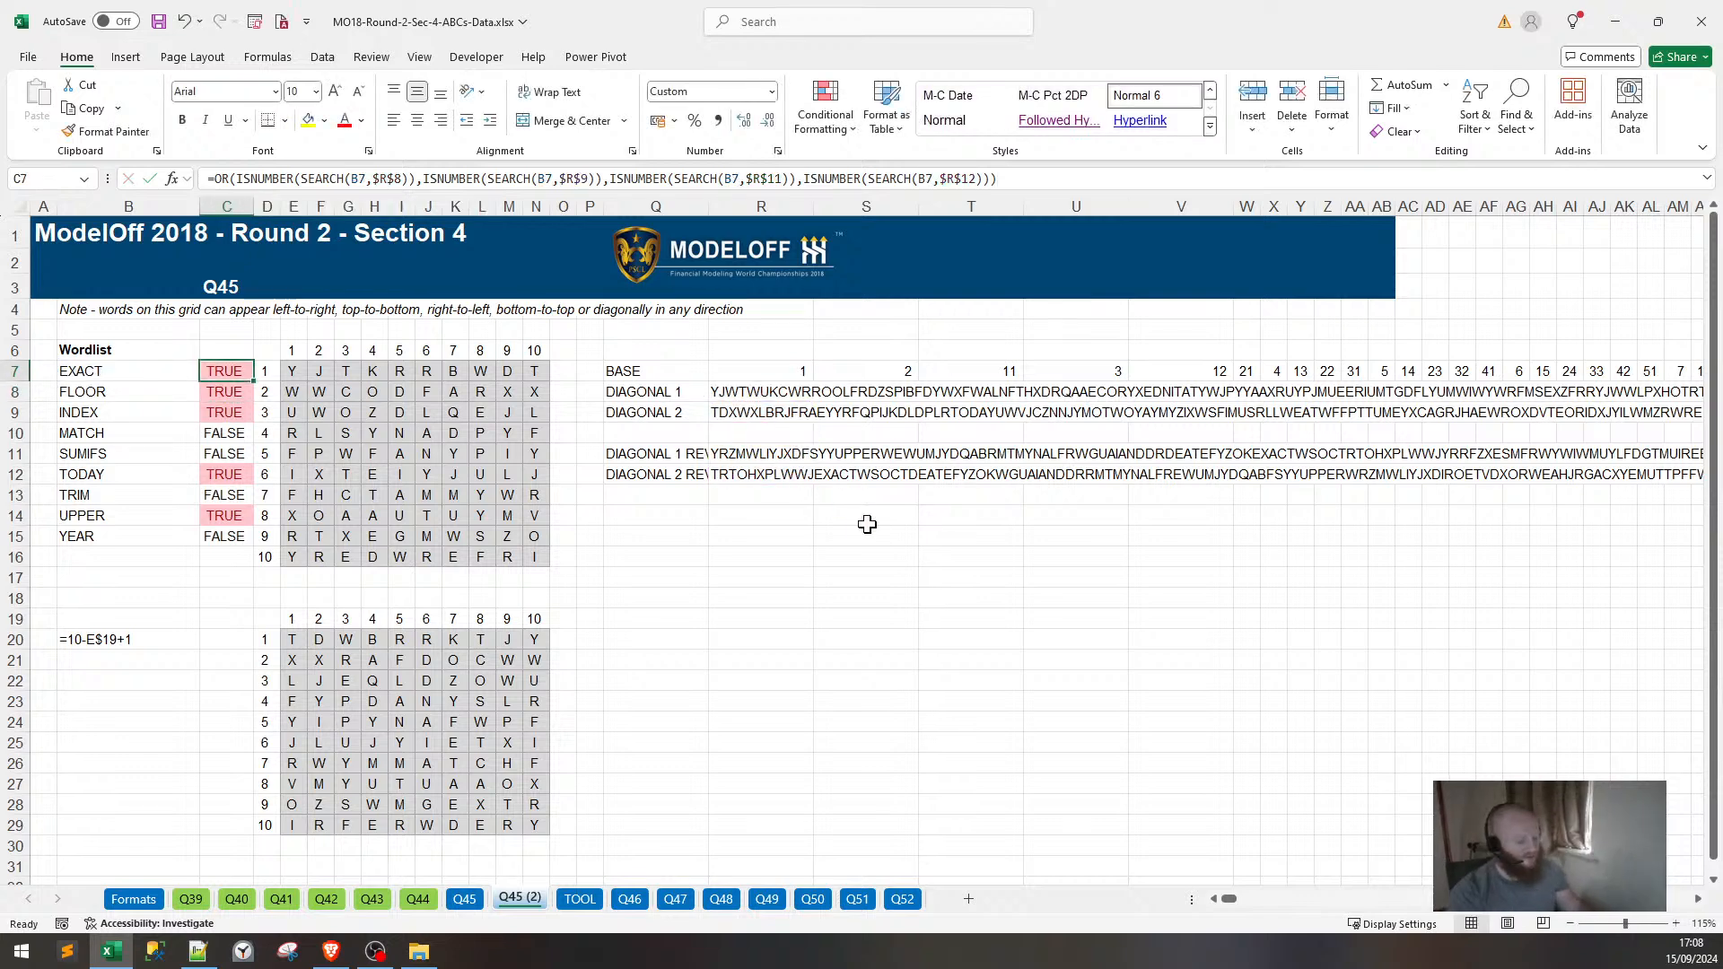
{"action": "key", "text": "ctrl+shift+Down"}
{"action": "key", "text": "ctrl+d"}
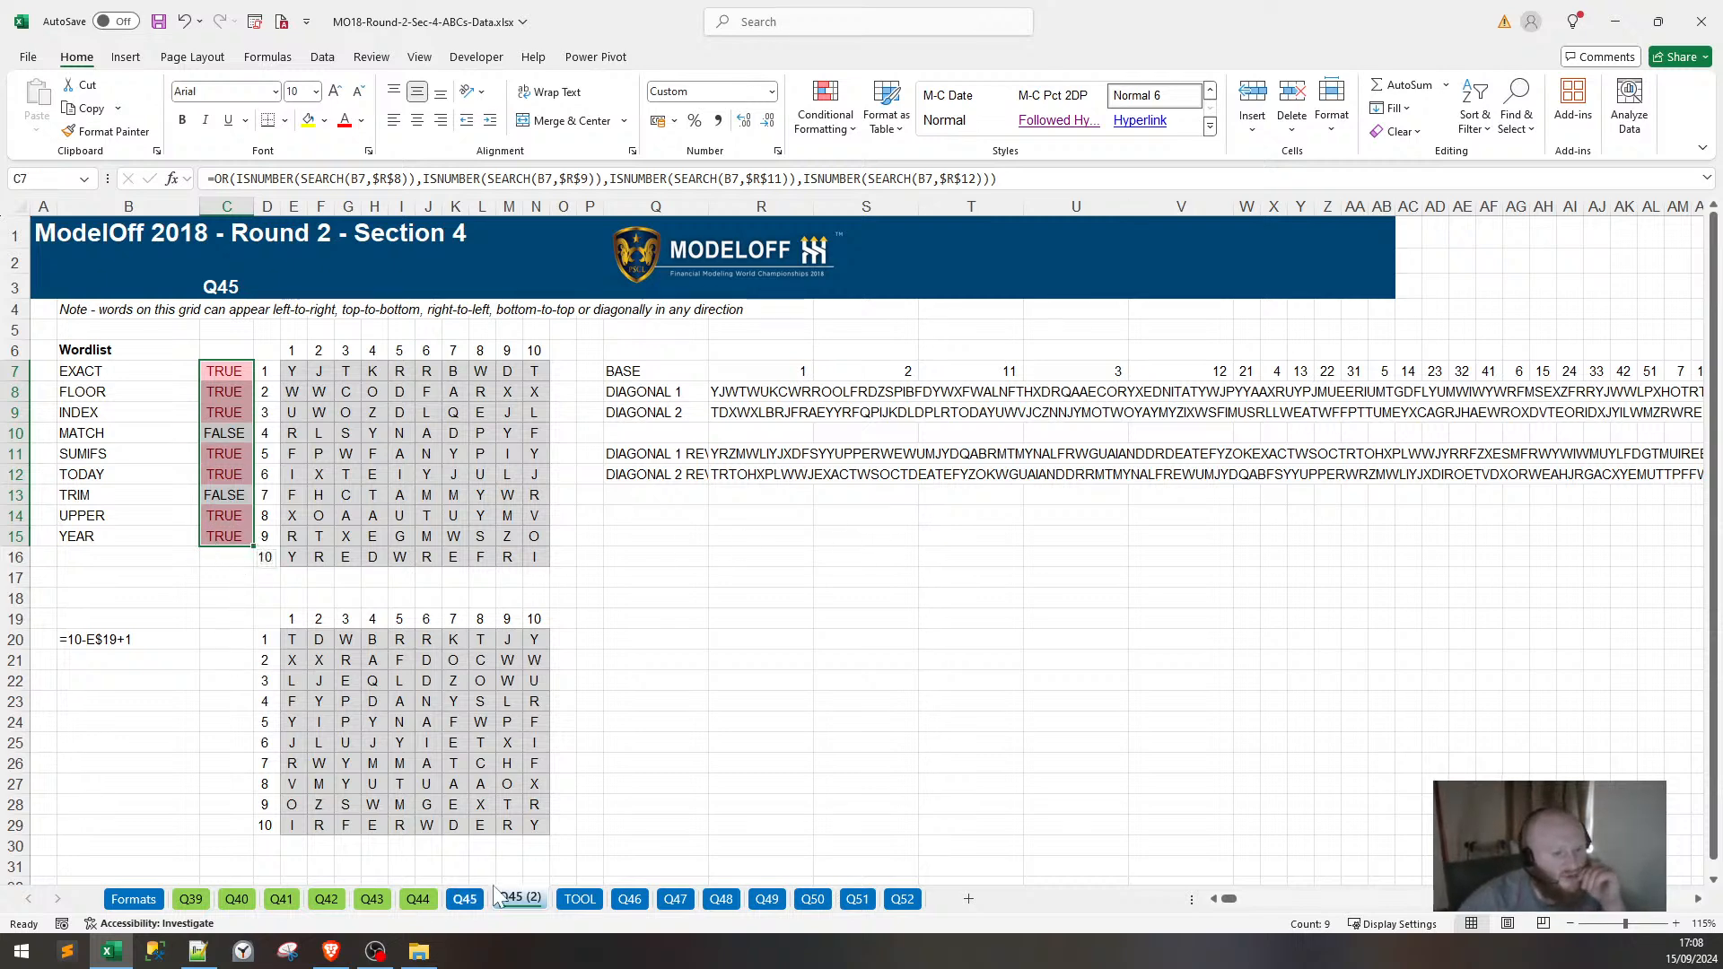
{"action": "left_click", "coordinate": [465, 898]}
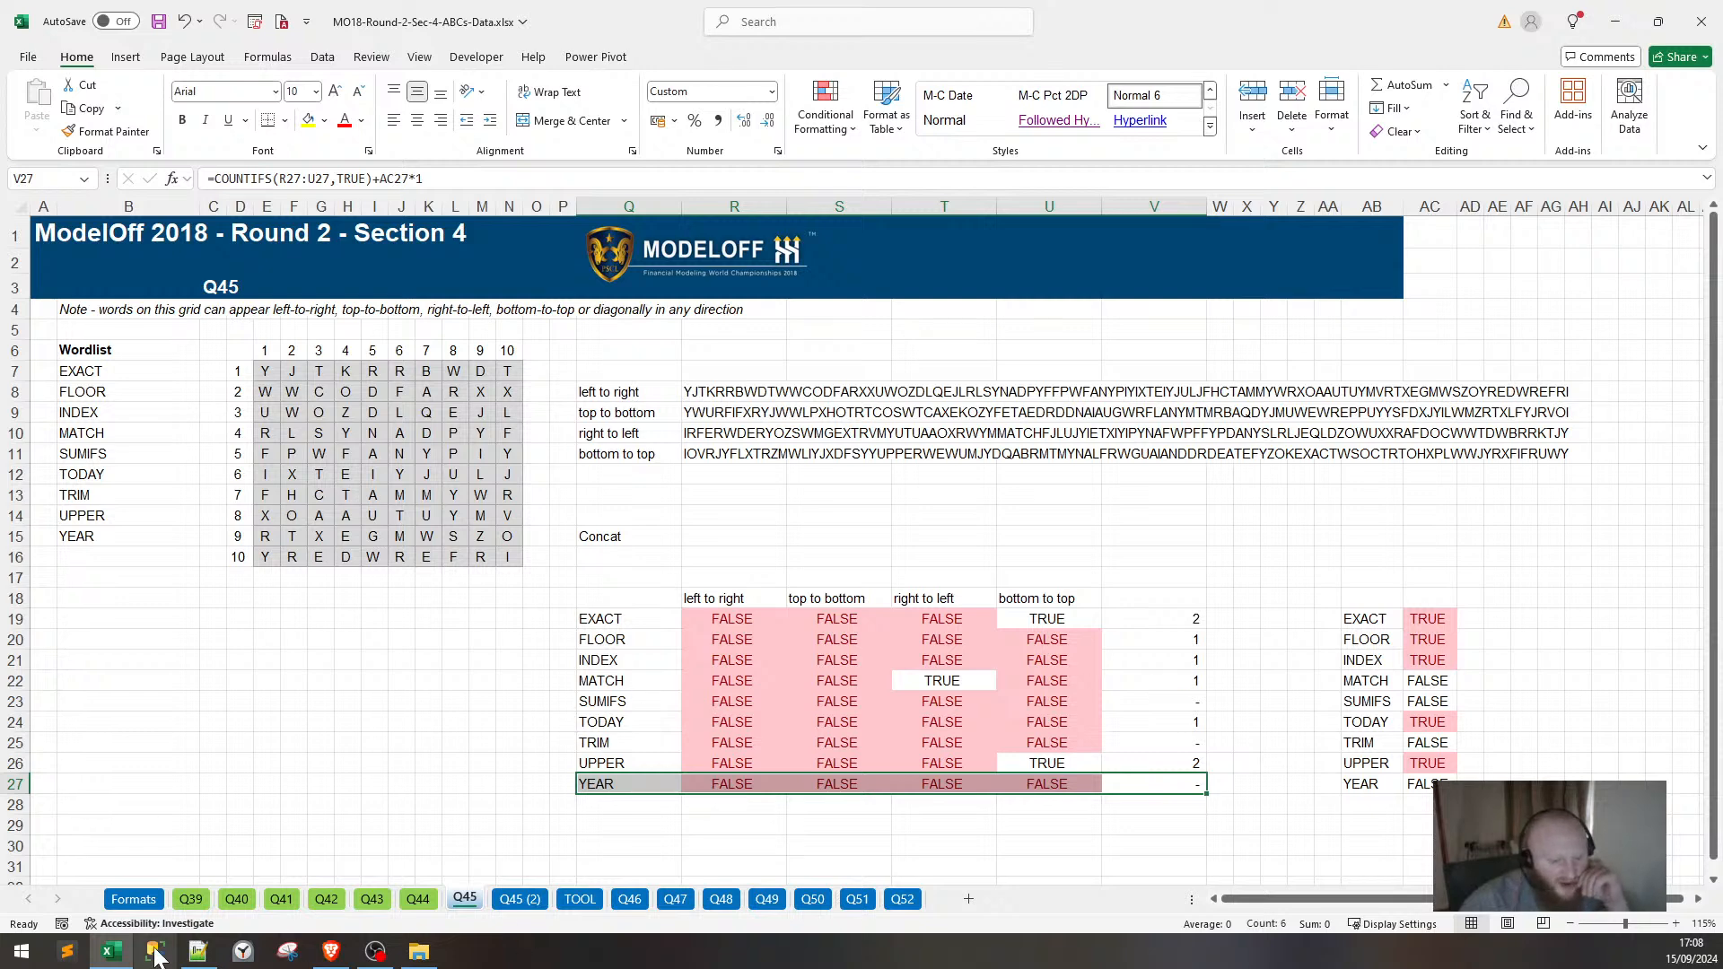
Add '45. TRIM' to answers.txt, start line 46., and minimise Notepad++.
{"action": "left_click", "coordinate": [197, 951]}
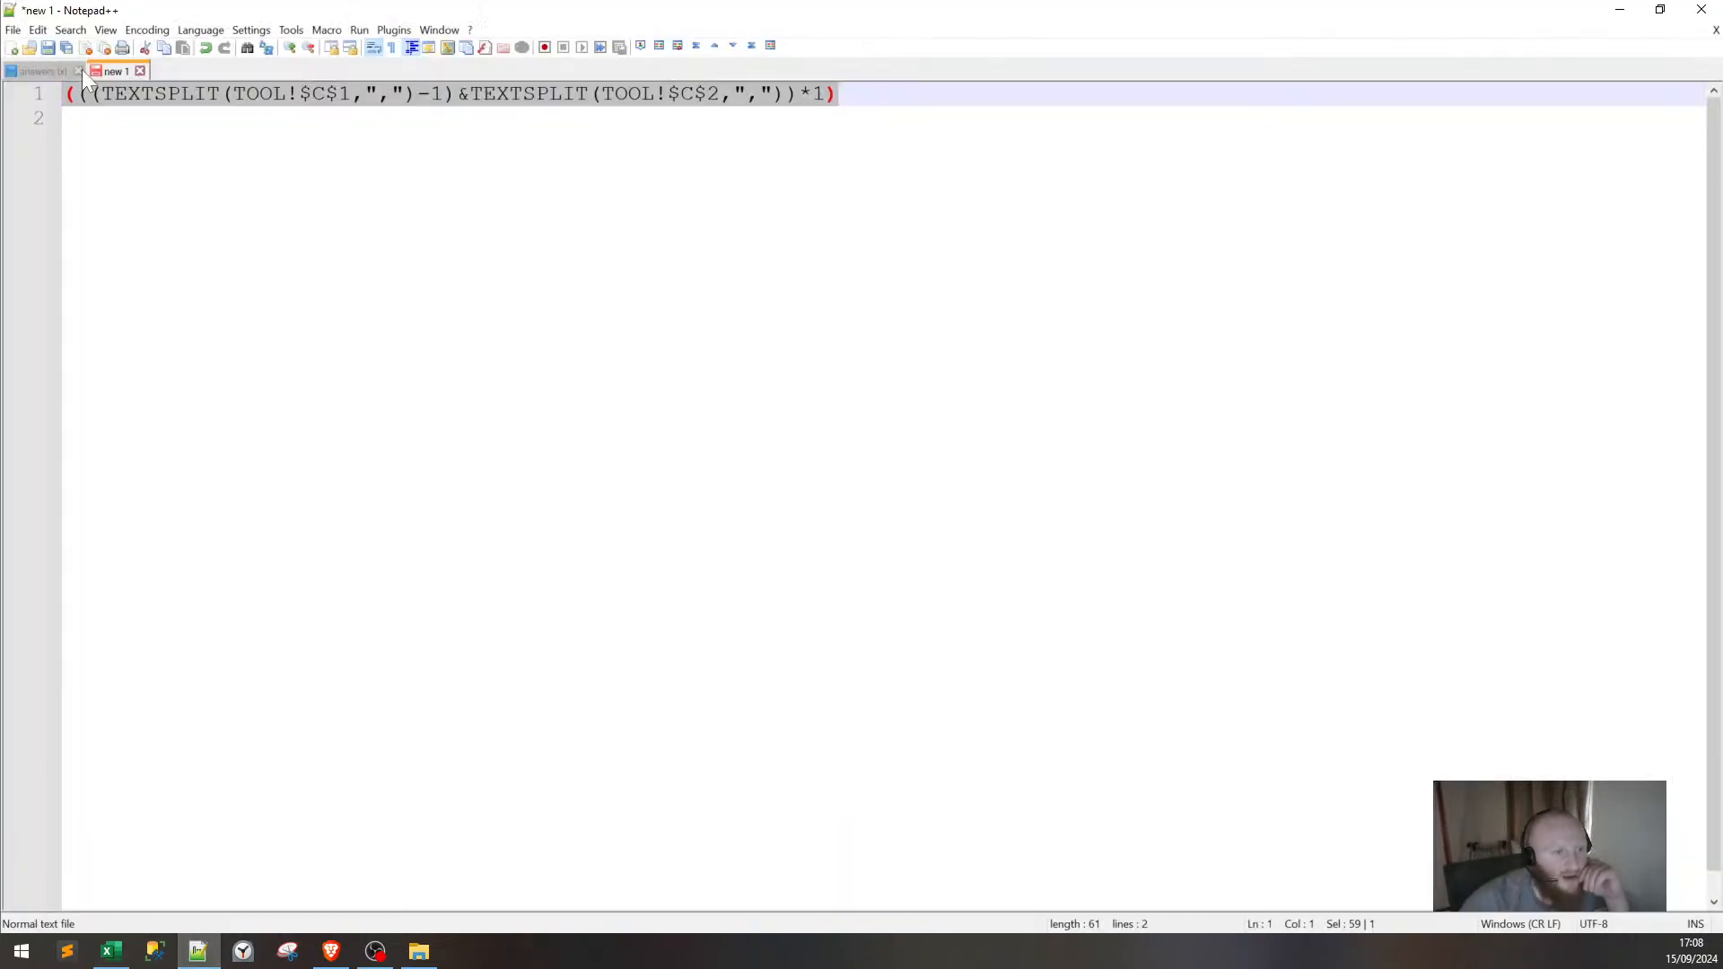
{"action": "left_click", "coordinate": [70, 72]}
{"action": "key", "text": "Return"}
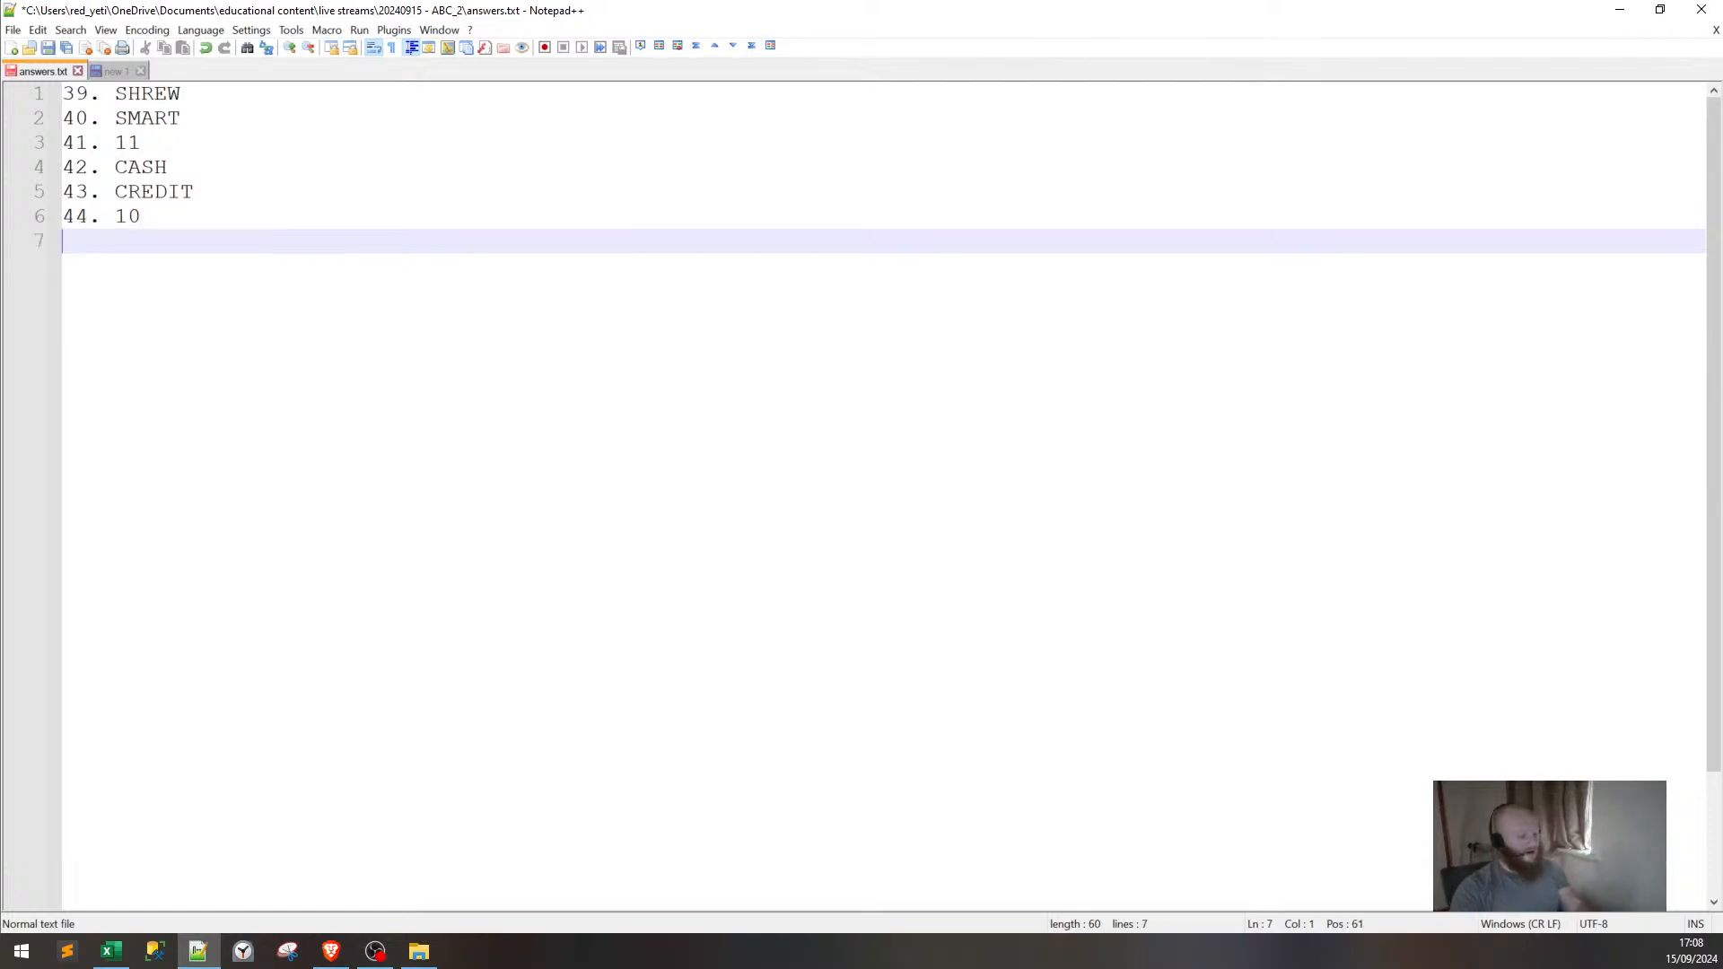
{"action": "type", "text": "45. TRIM"}
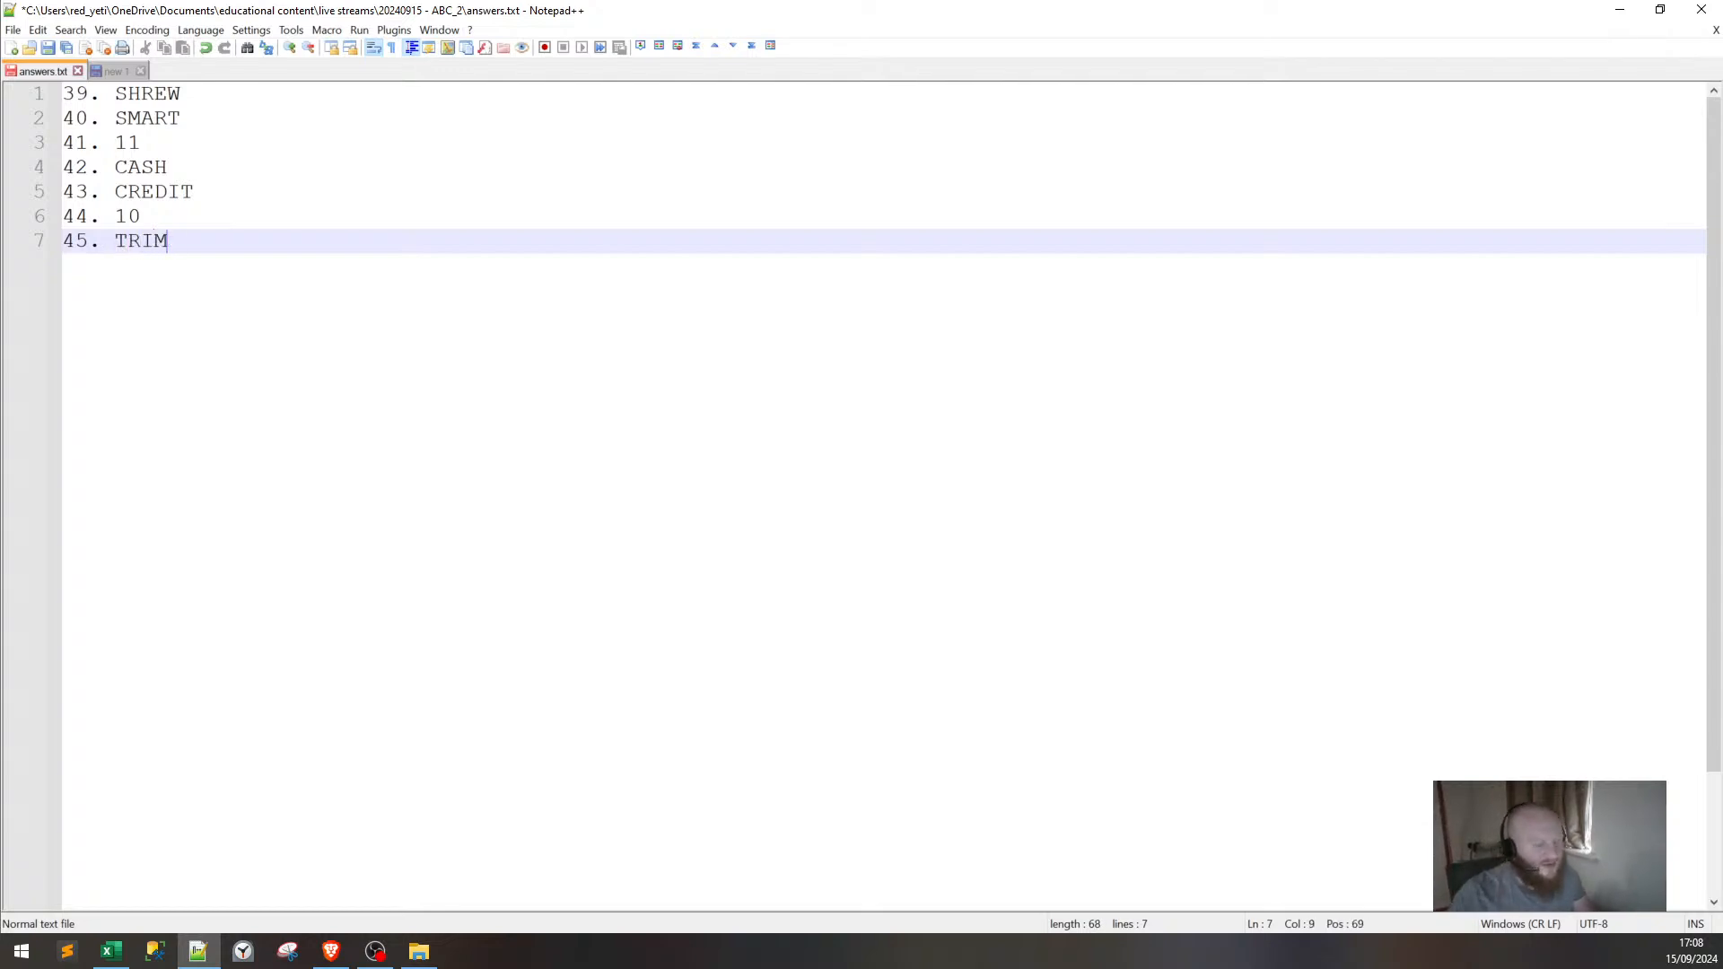
{"action": "key", "text": "Return"}
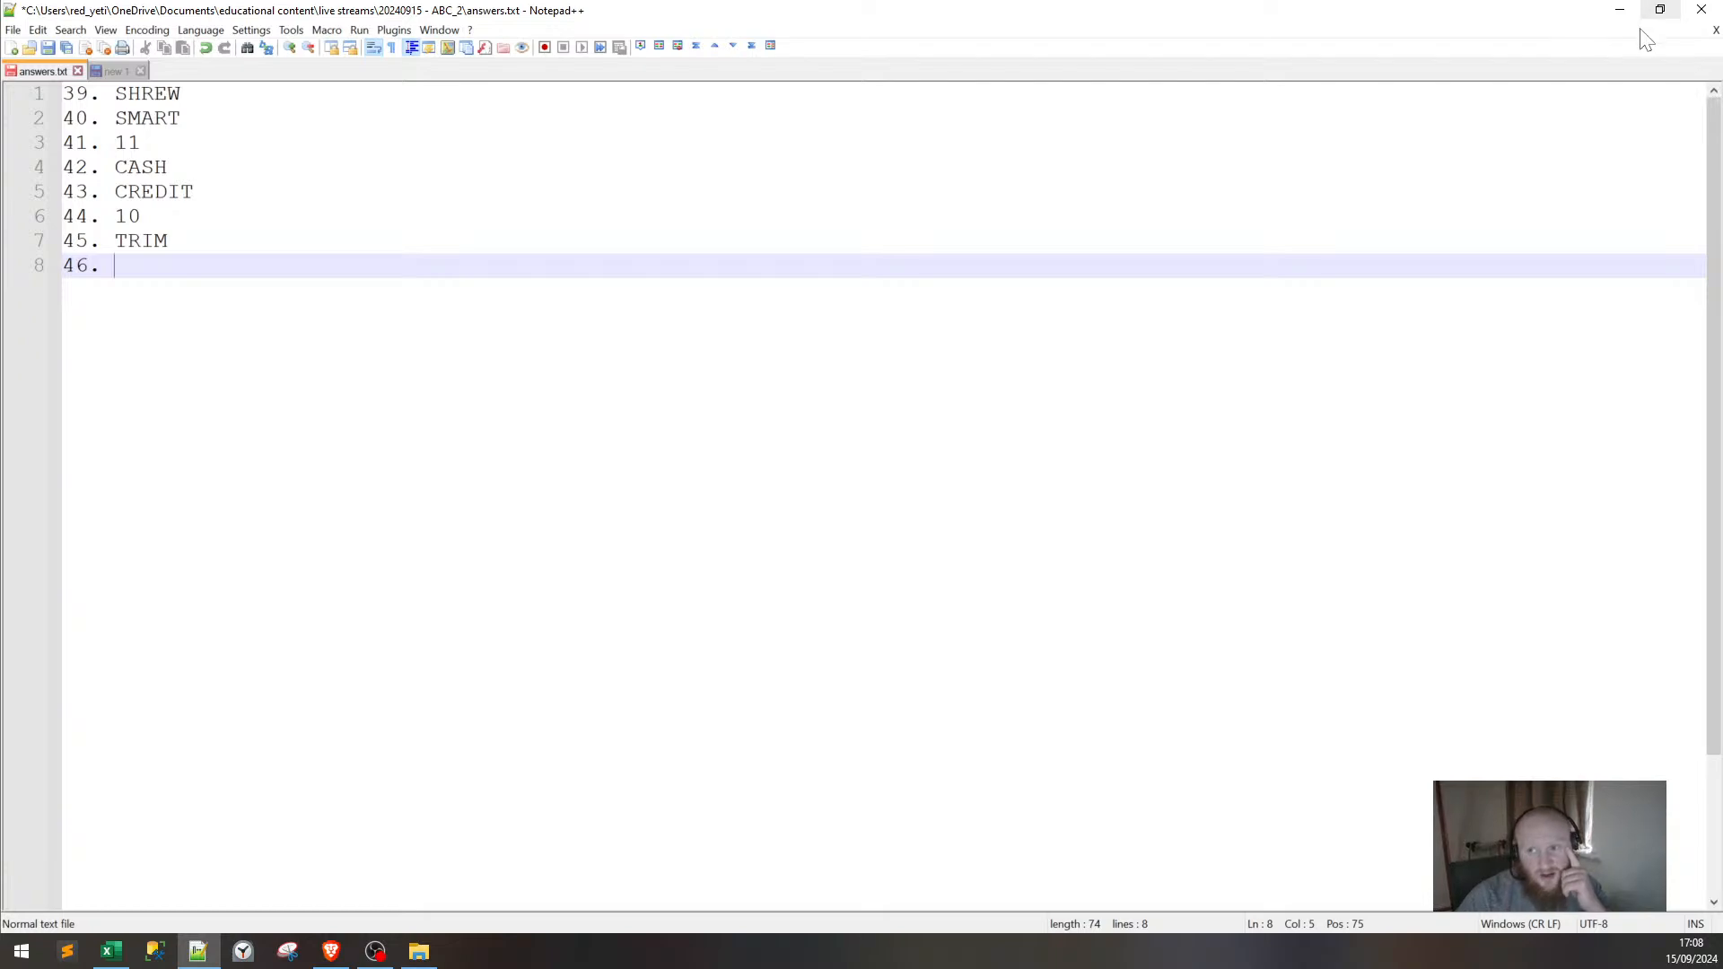
{"action": "left_click", "coordinate": [1620, 10]}
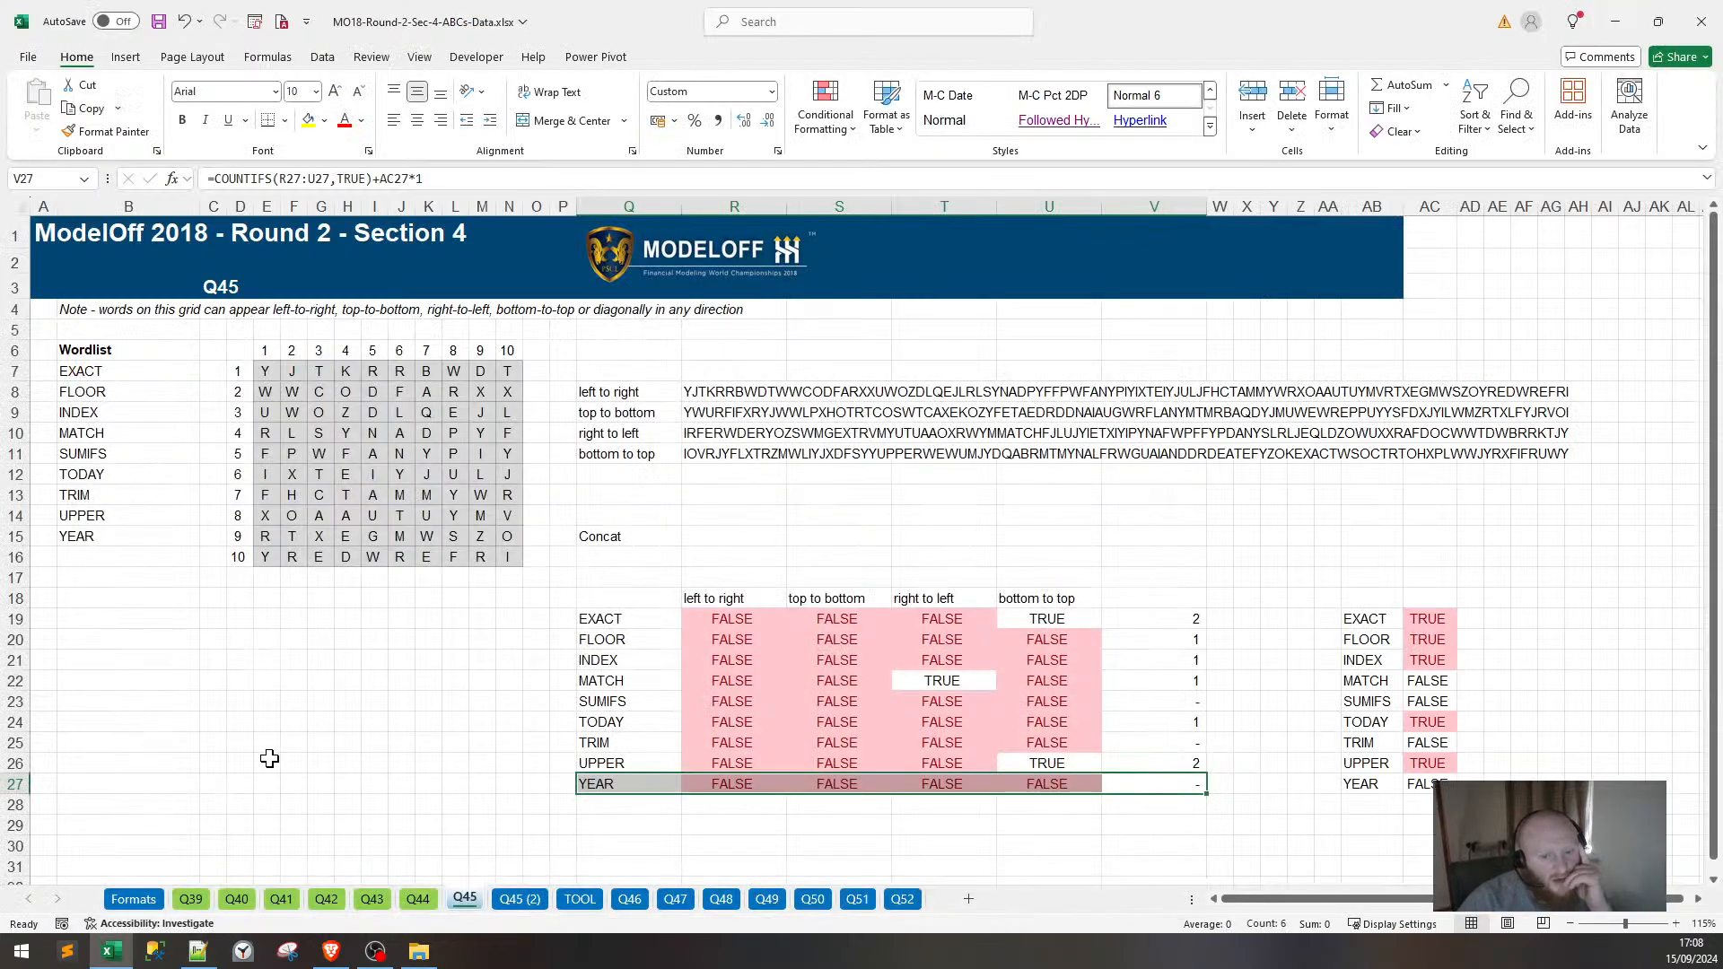
Colour the Q45 sheet tab light green.
{"action": "right_click", "coordinate": [469, 900]}
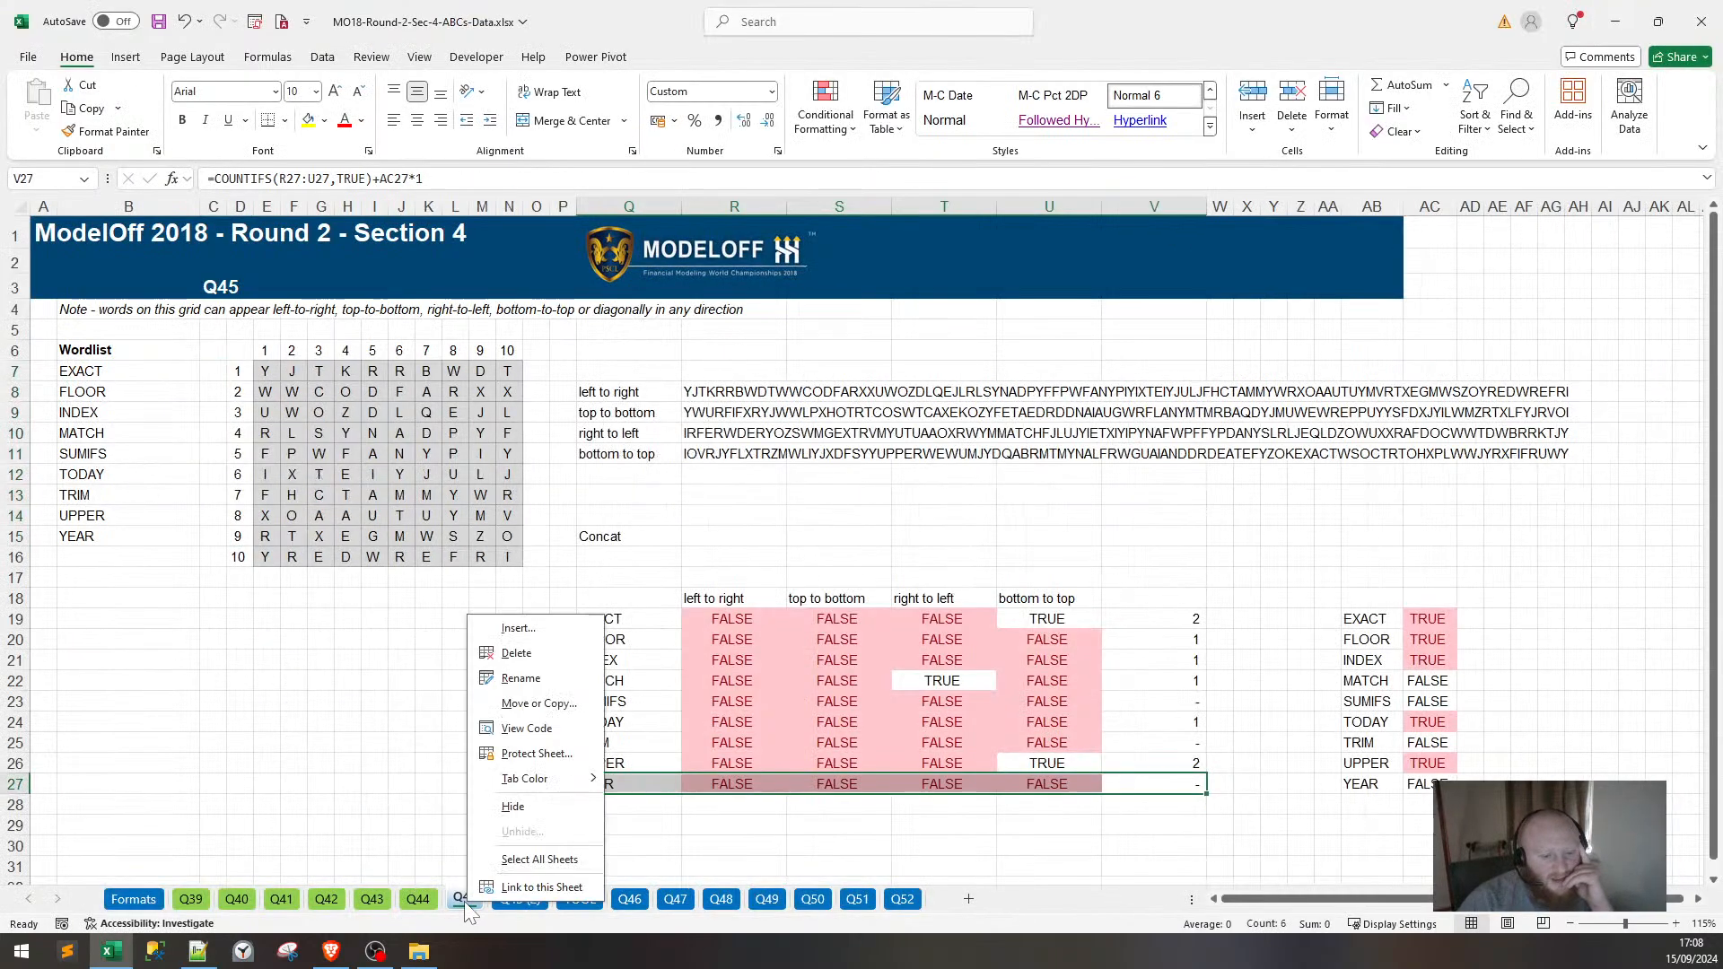
{"action": "mouse_move", "coordinate": [553, 786]}
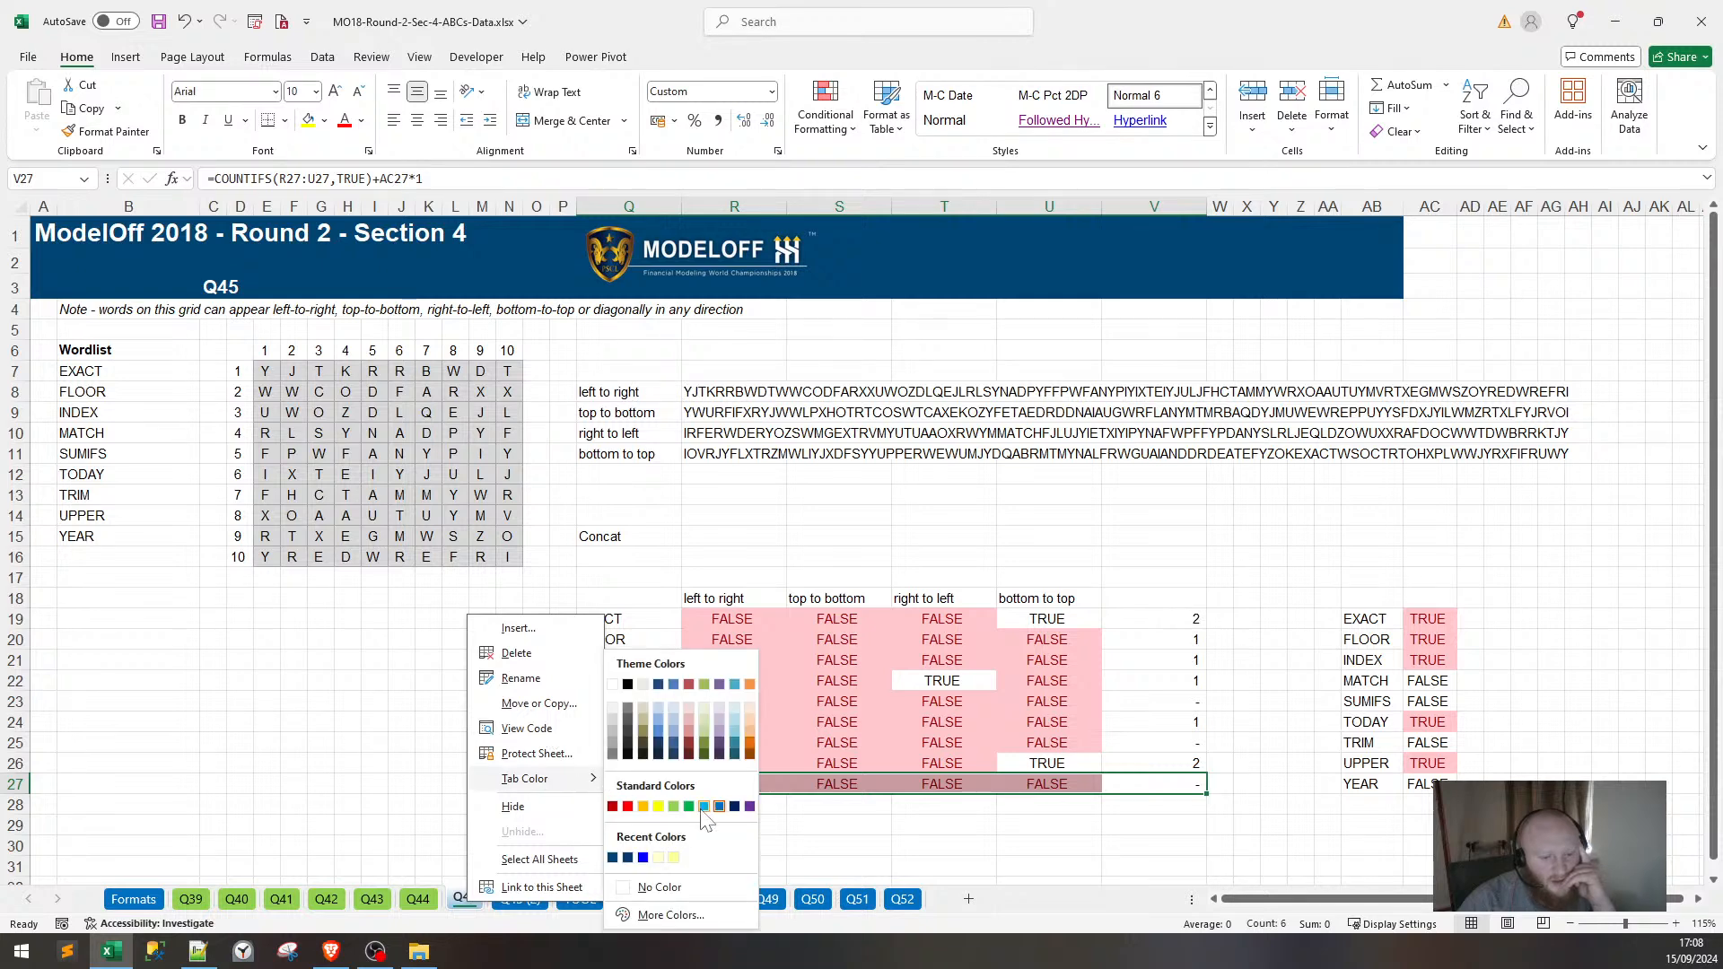
{"action": "left_click", "coordinate": [674, 807]}
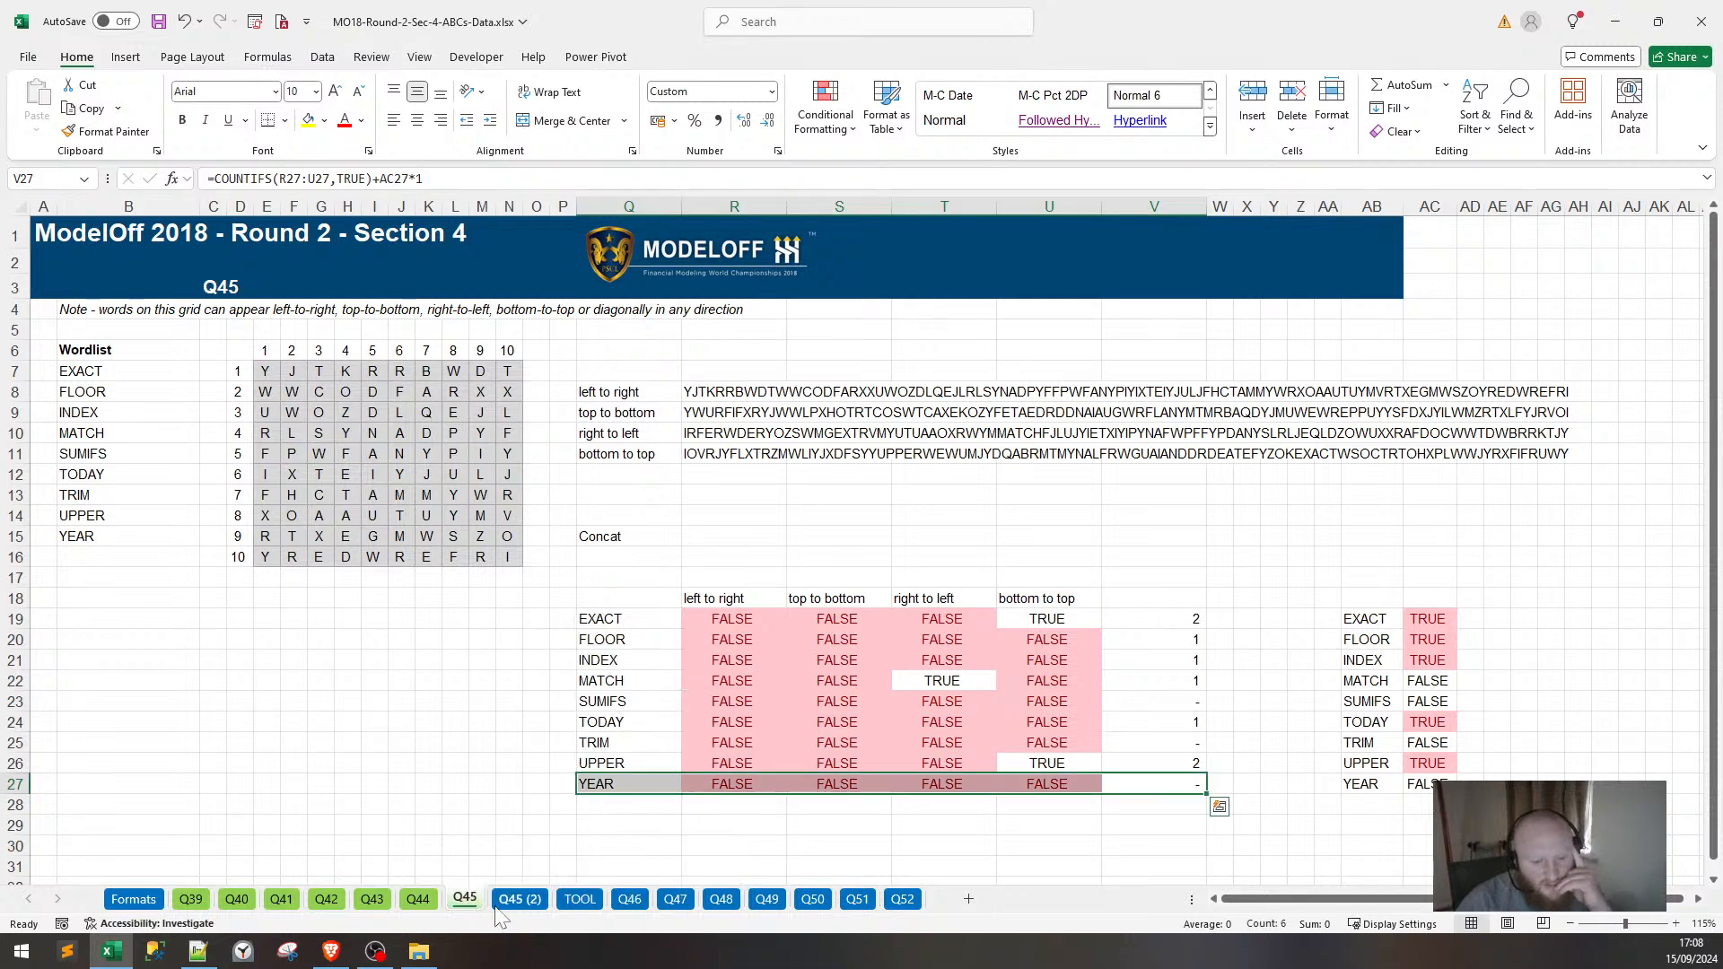
Colour the Q45 (2) tab light green and move the TOOL sheet to the end.
{"action": "left_click", "coordinate": [519, 899]}
{"action": "right_click", "coordinate": [519, 899]}
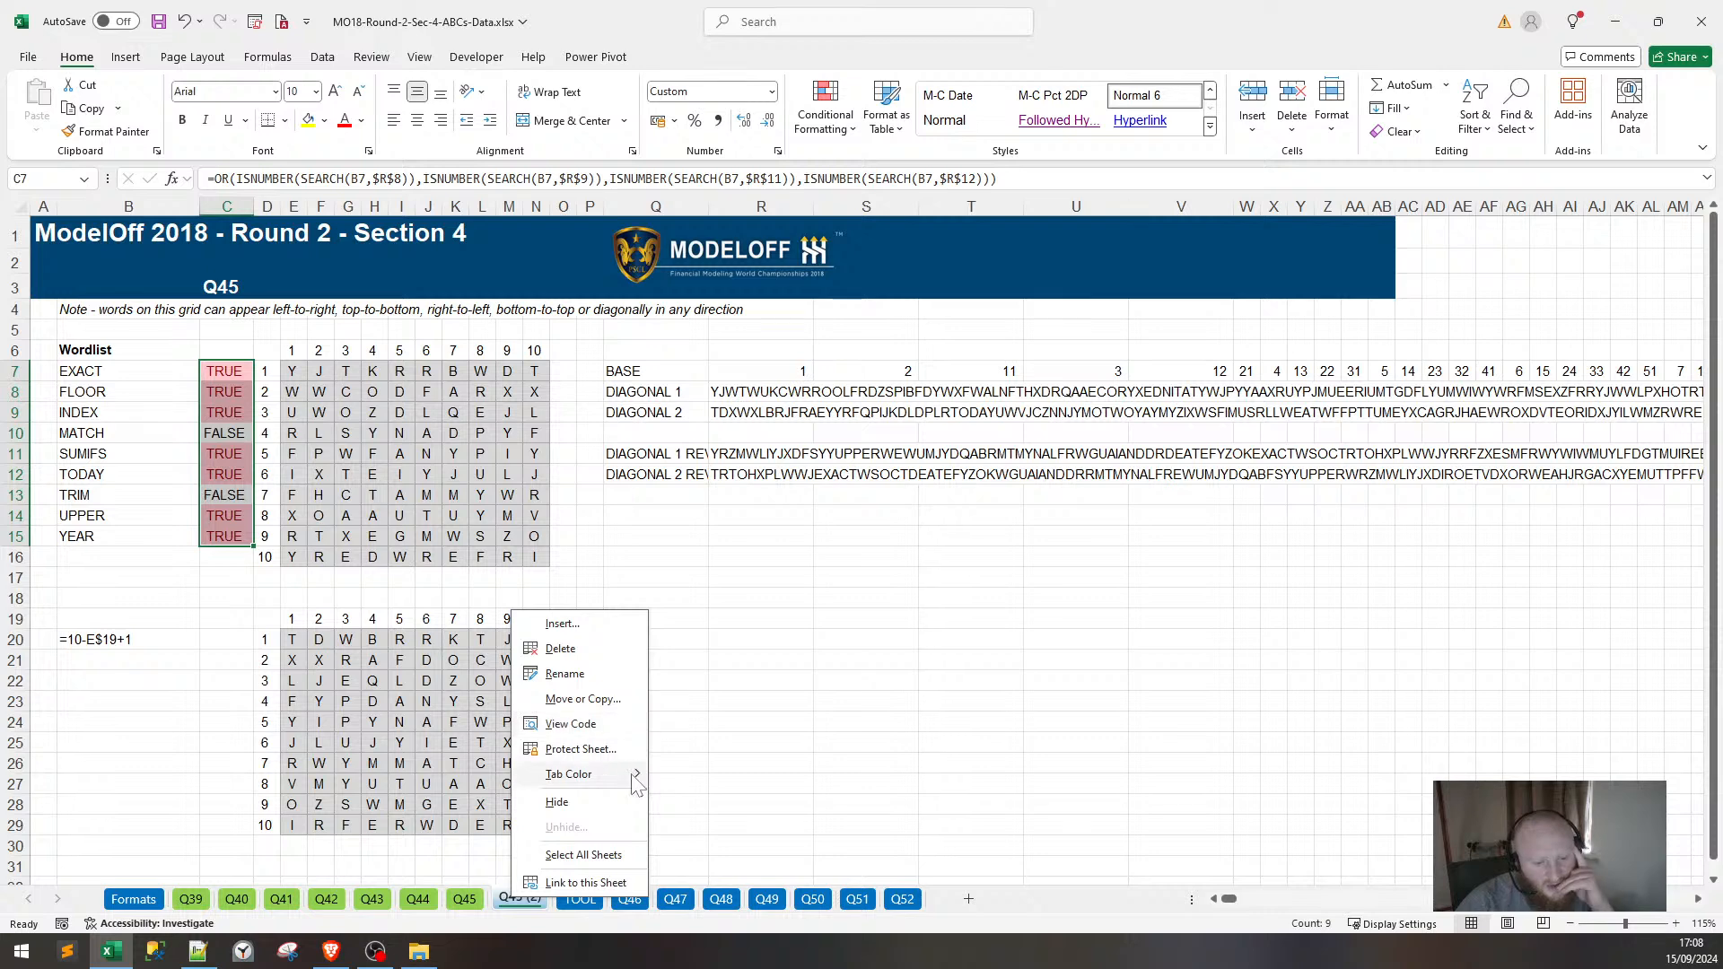
{"action": "mouse_move", "coordinate": [636, 783]}
{"action": "left_click", "coordinate": [727, 803]}
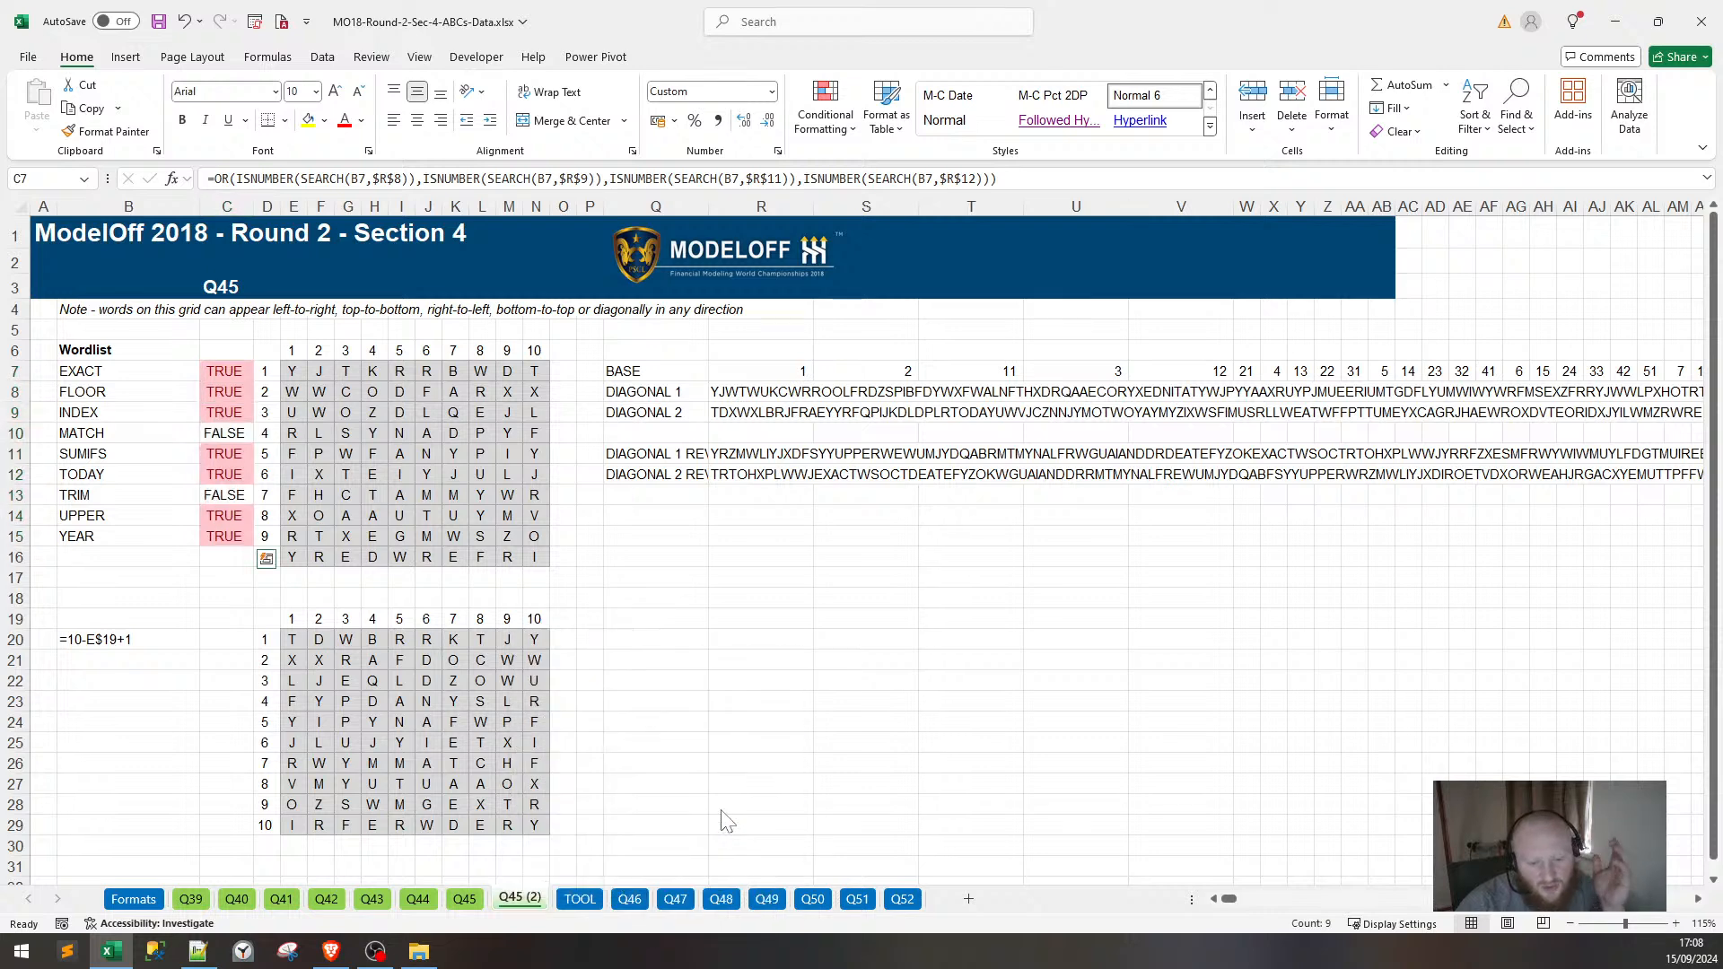
{"action": "left_click", "coordinate": [576, 899]}
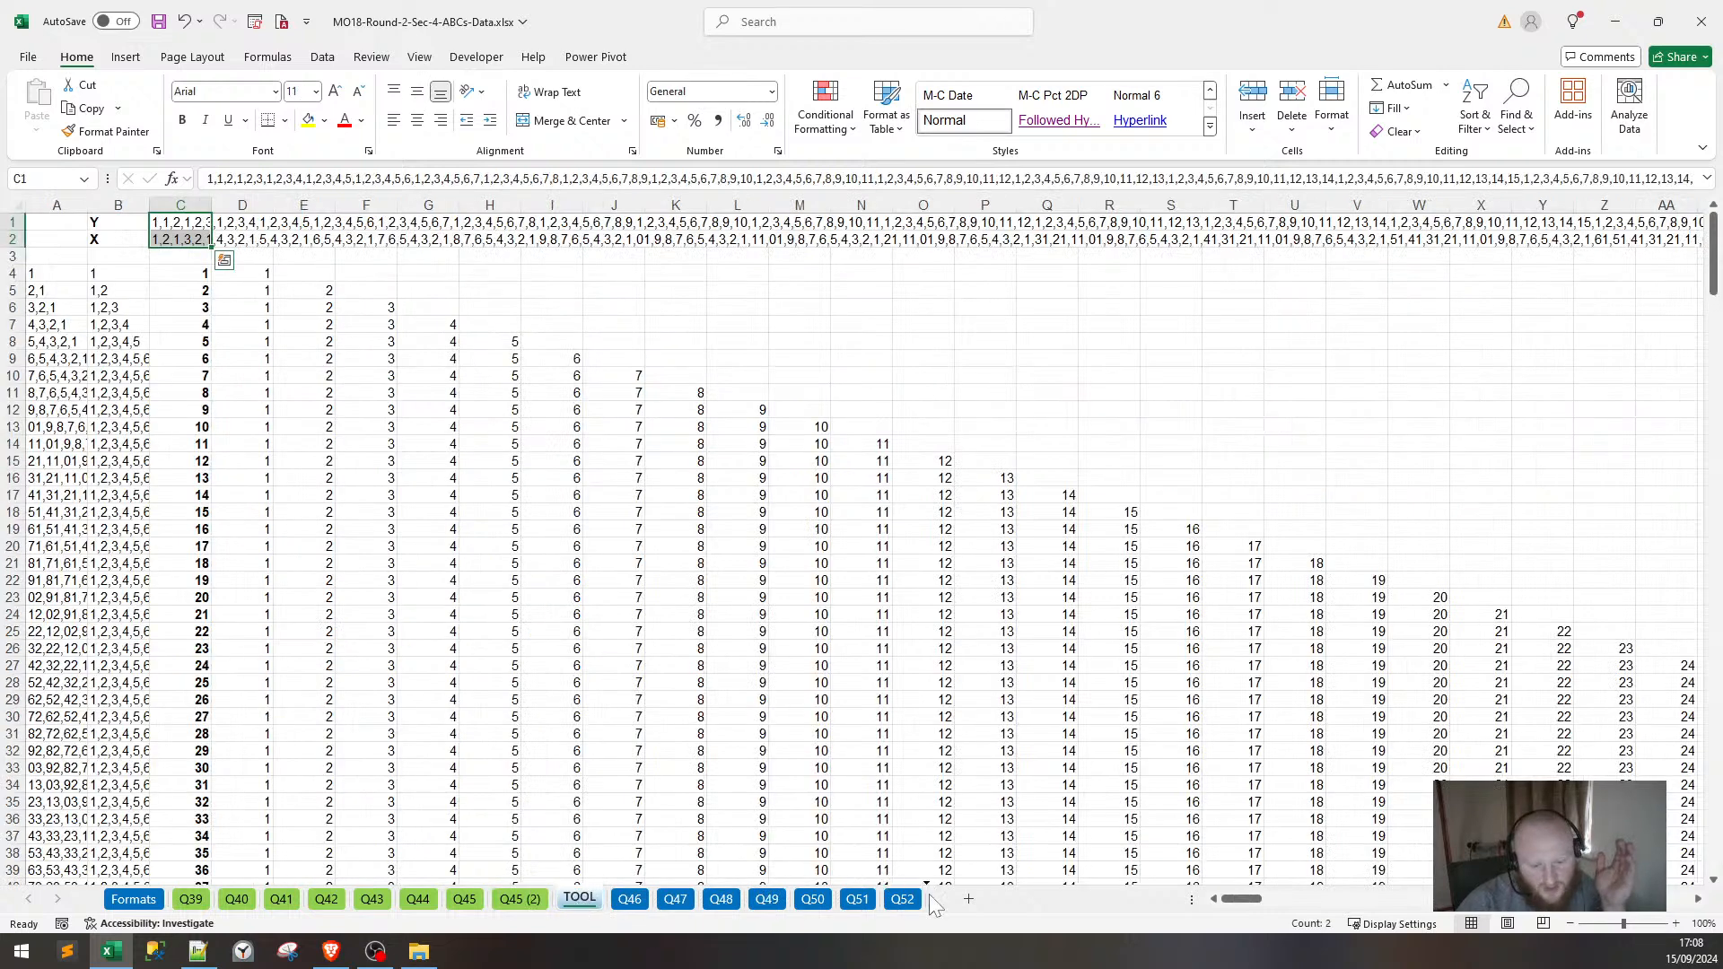
{"action": "left_click_drag", "start_coordinate": [933, 906], "coordinate": [933, 907]}
Copy the four direction labels from Q45 into R7 on the Q46 sheet.
{"action": "left_click", "coordinate": [575, 899]}
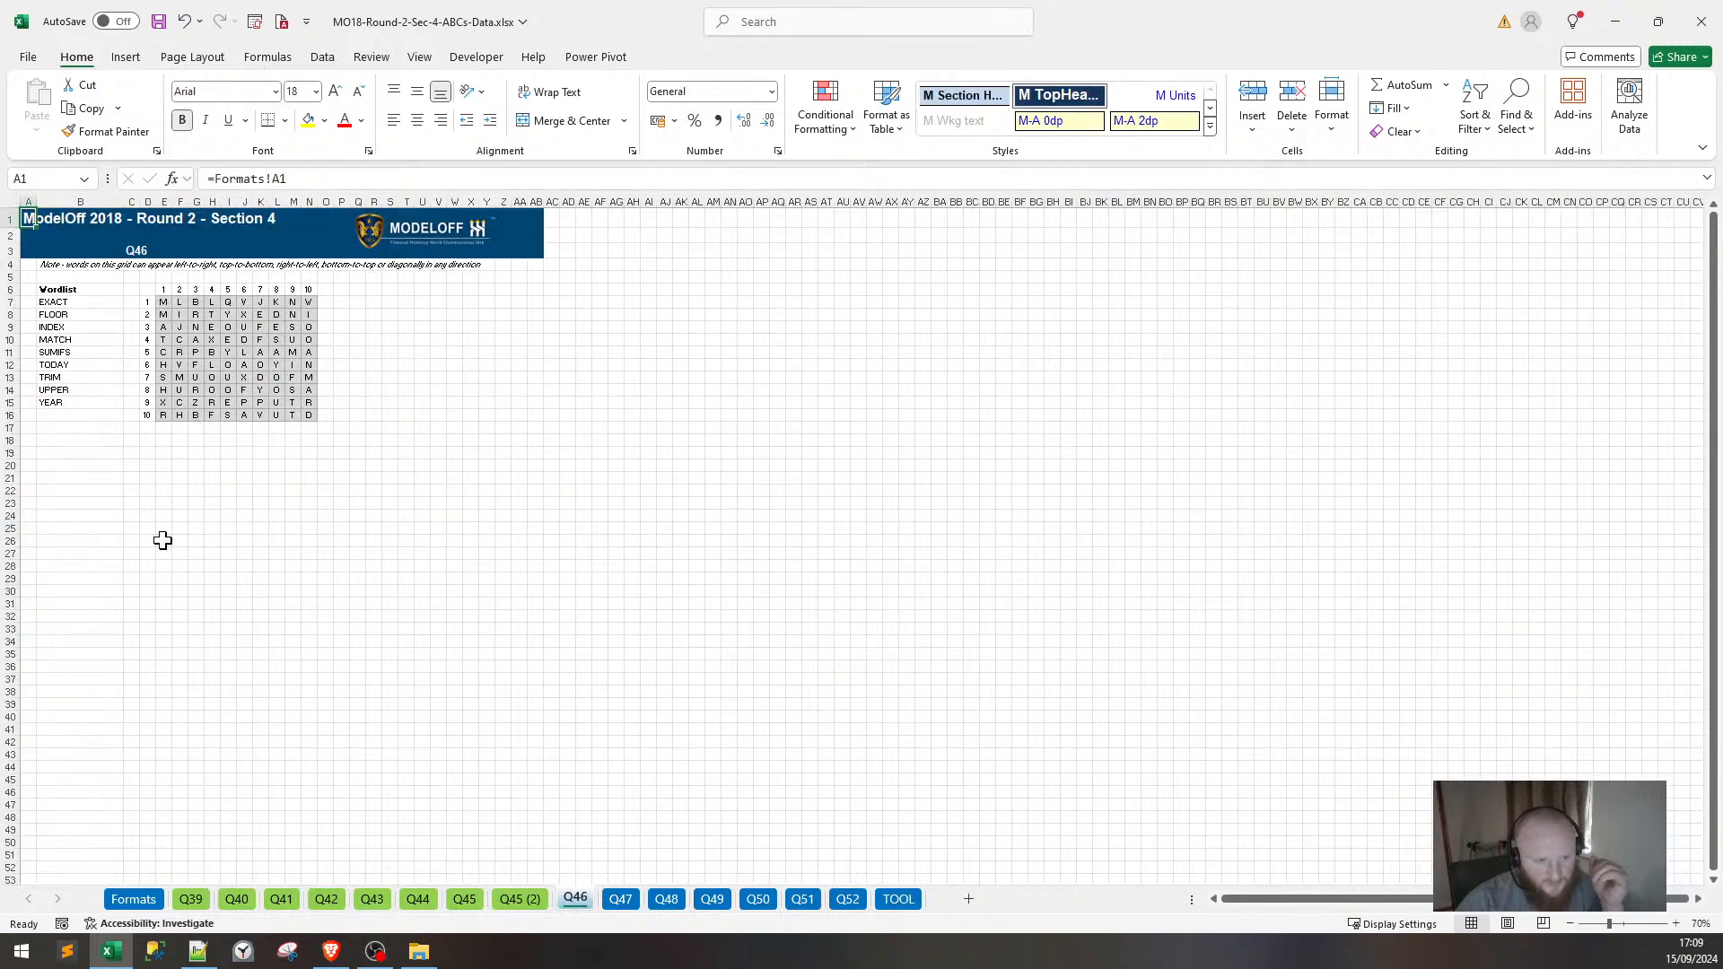
{"action": "left_click", "coordinate": [465, 900]}
{"action": "left_click_drag", "start_coordinate": [637, 406], "coordinate": [643, 453]}
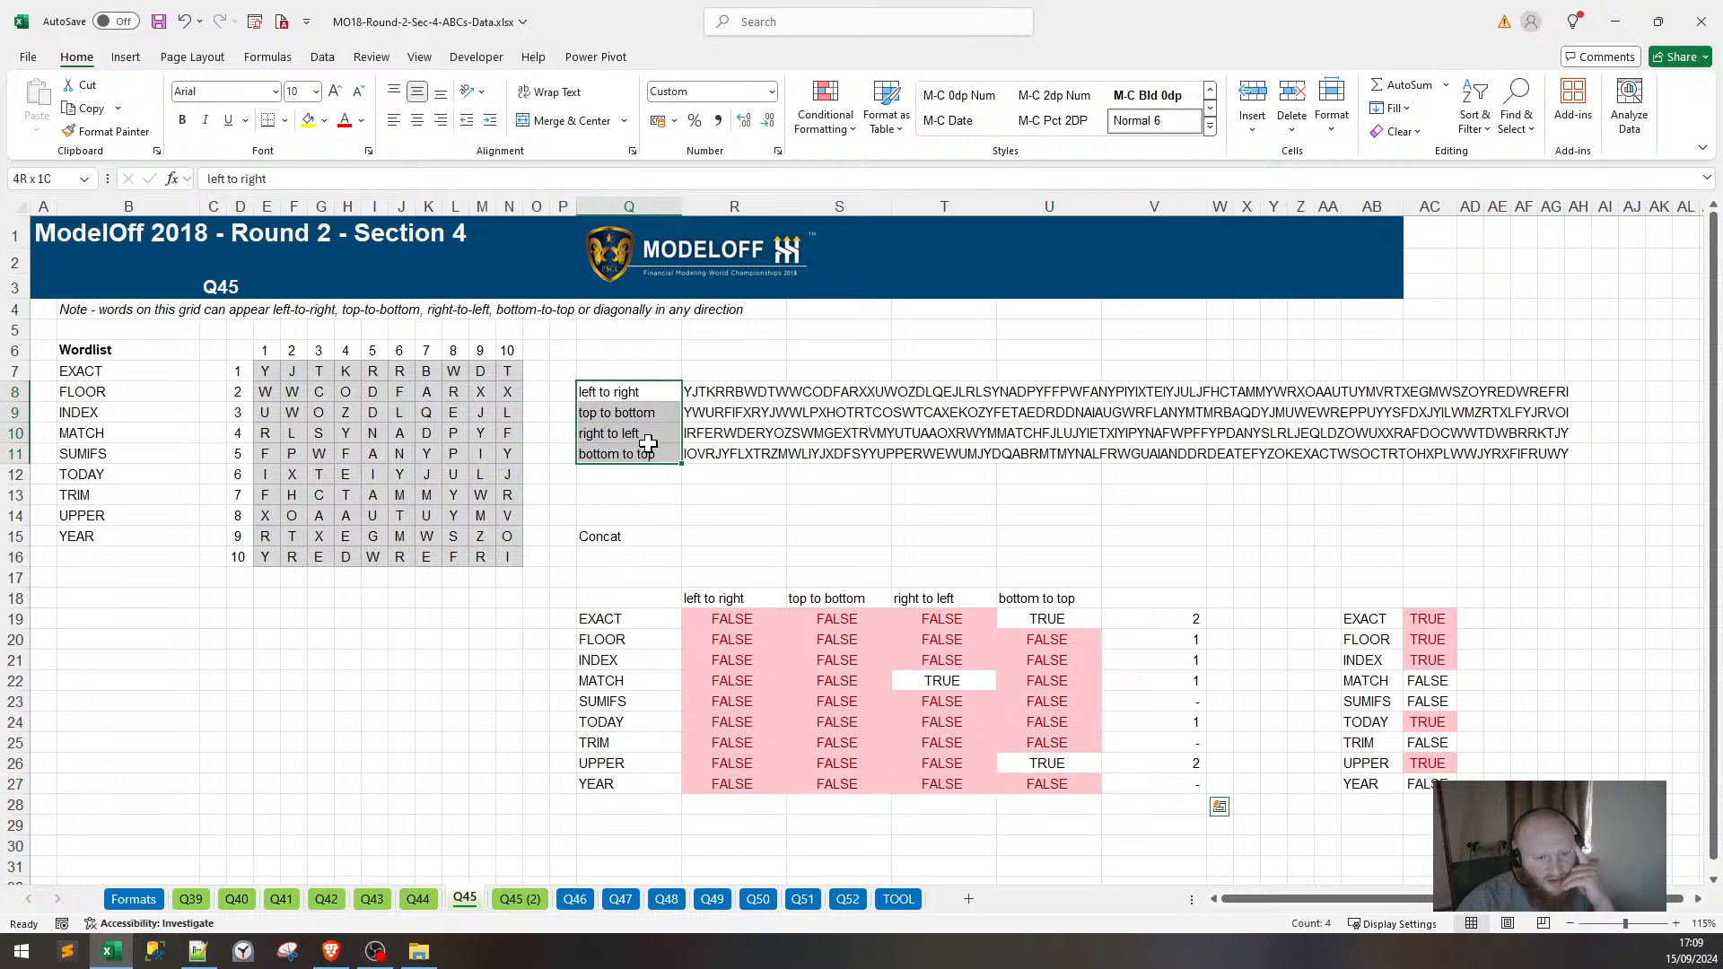
{"action": "key", "text": "ctrl+c"}
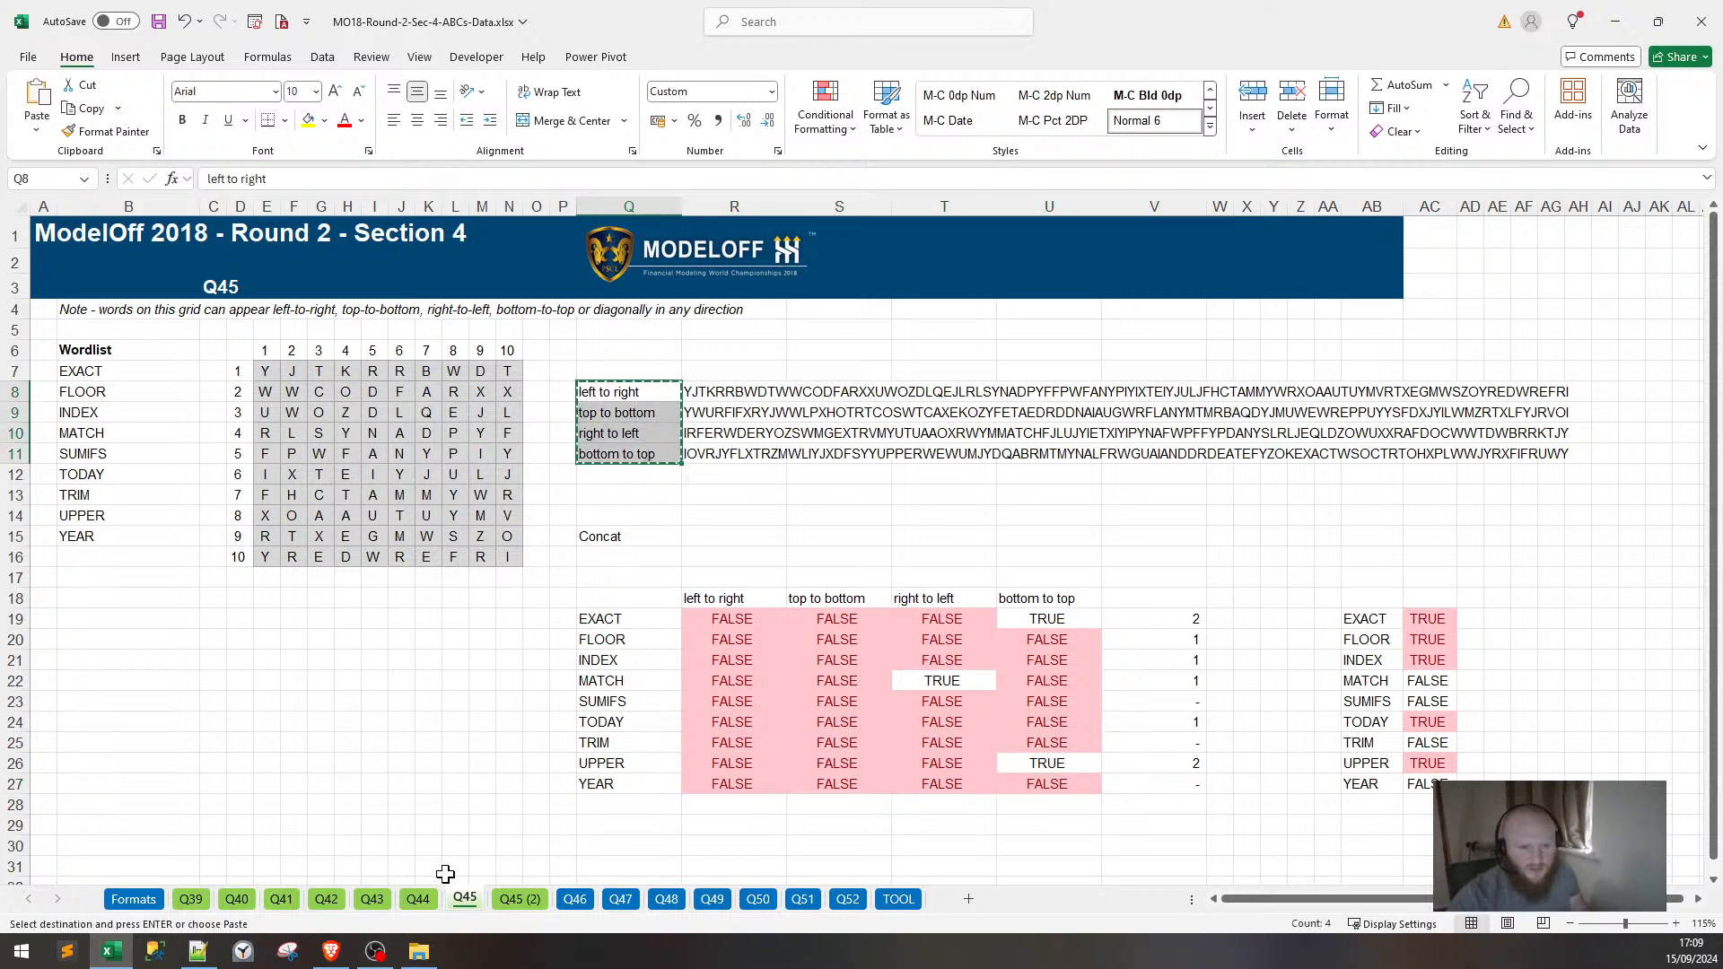
{"action": "left_click", "coordinate": [572, 898]}
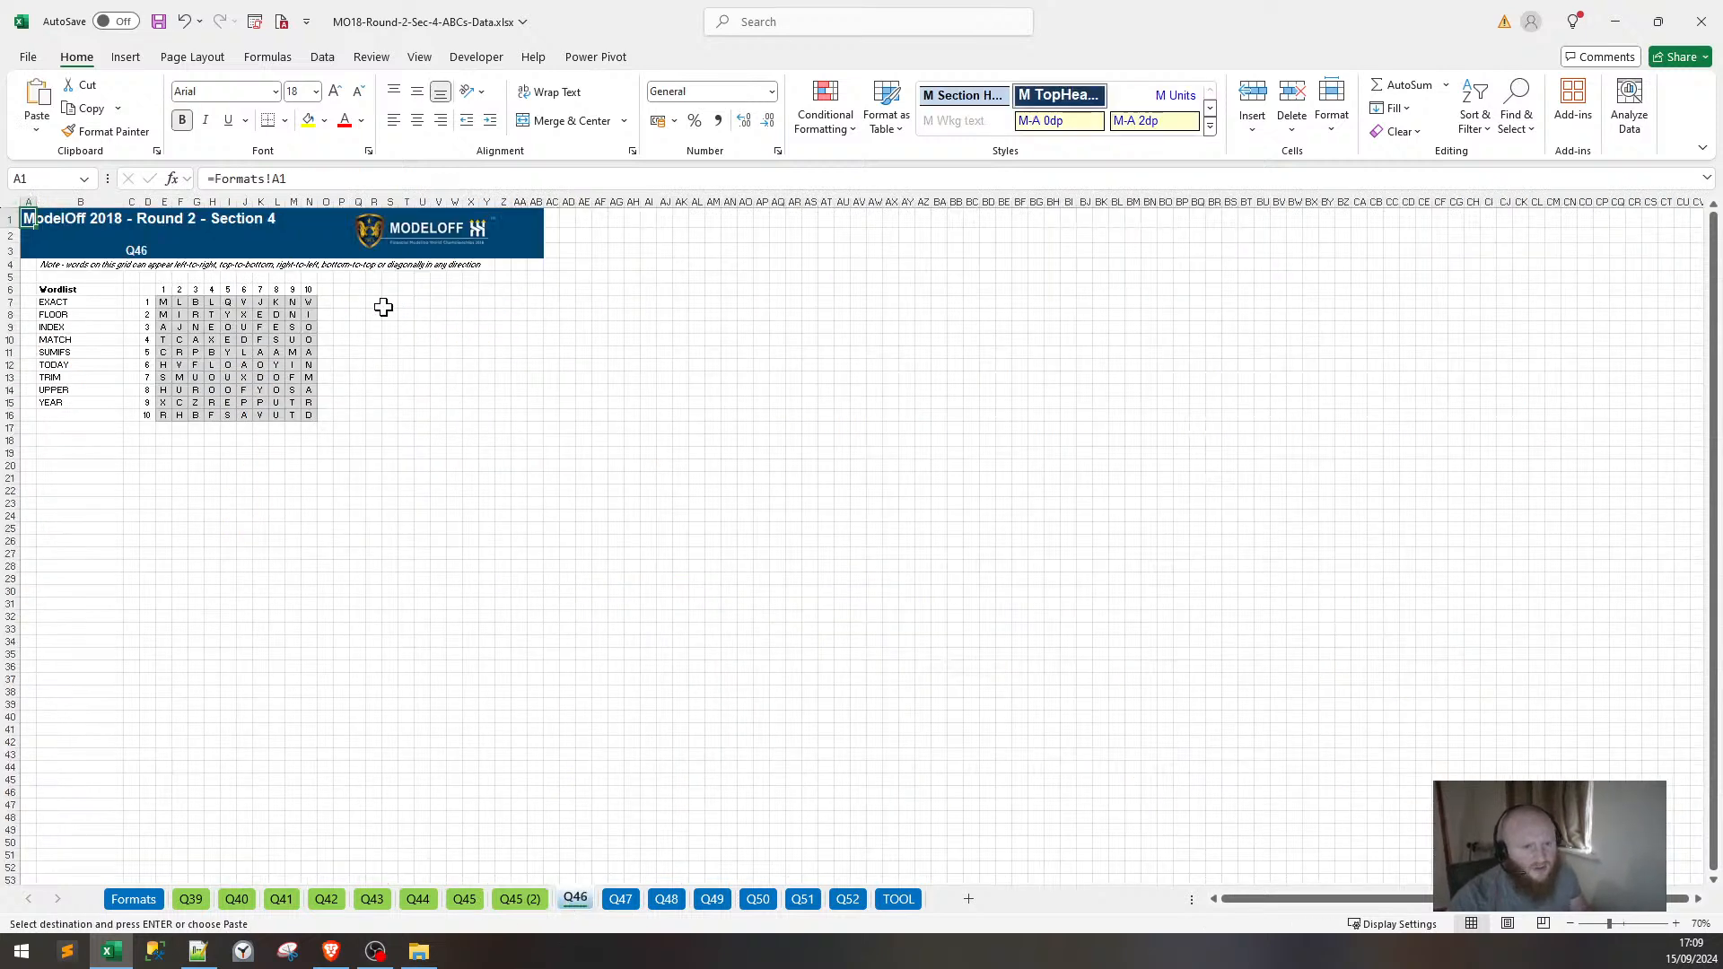
{"action": "left_click", "coordinate": [374, 300]}
{"action": "key", "text": "ctrl+v"}
{"action": "scroll", "coordinate": [374, 300], "scroll_direction": "up", "scroll_amount": 8}
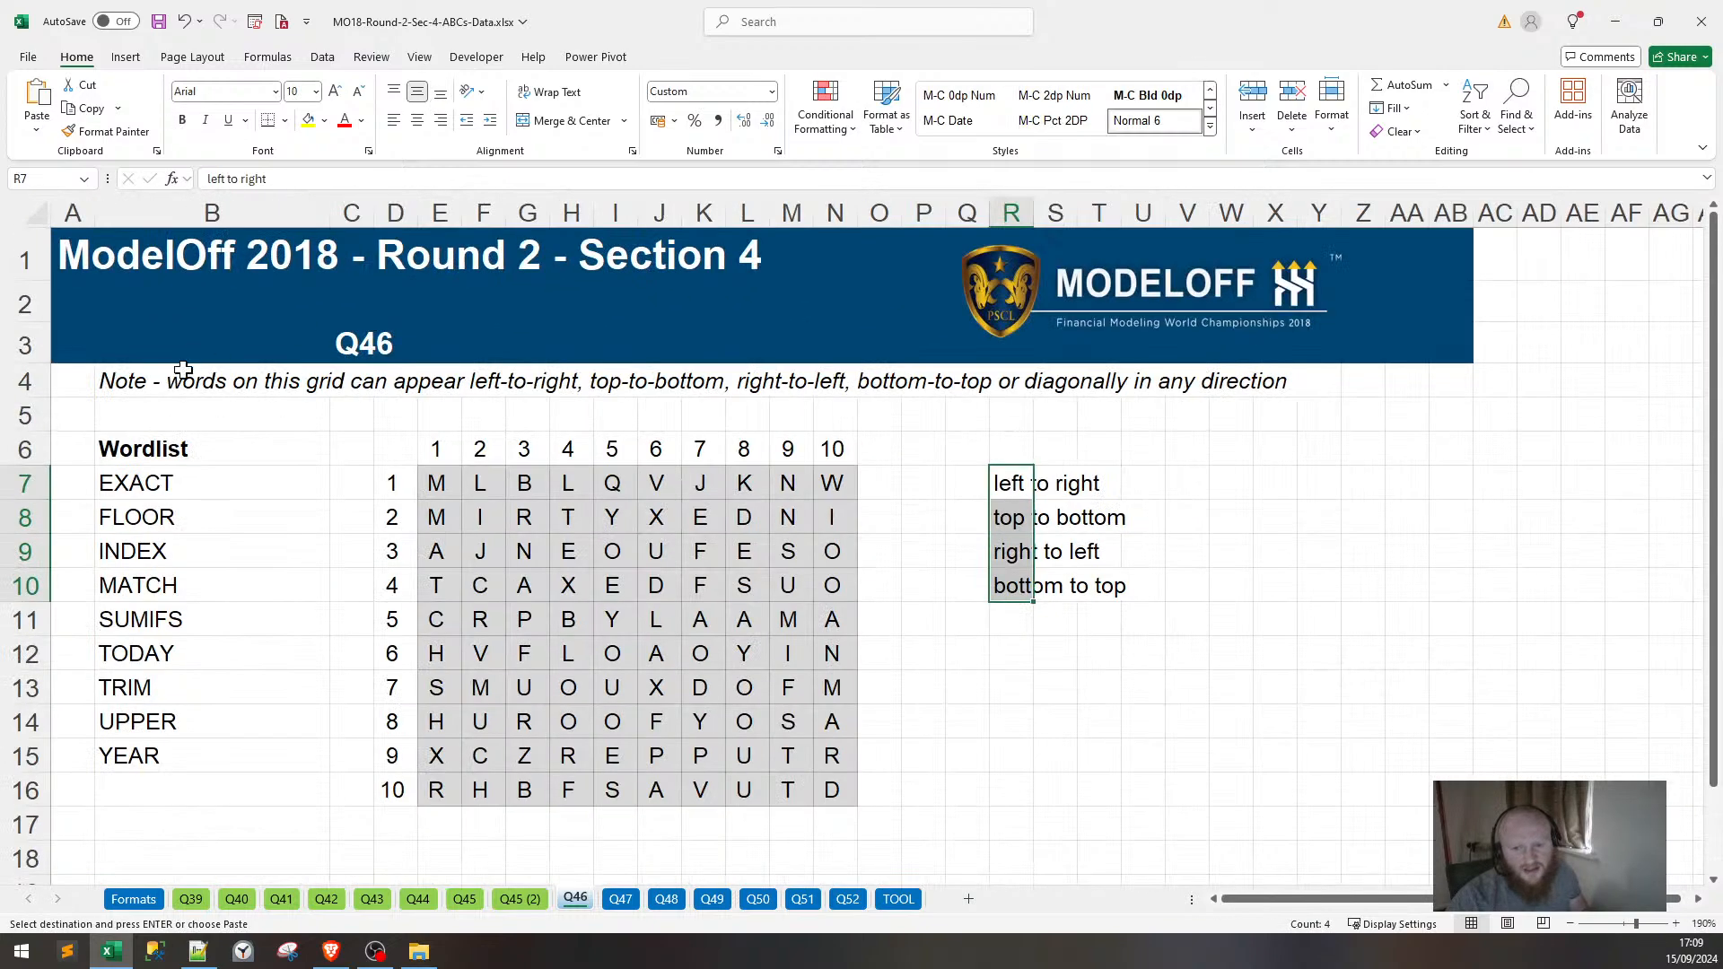
Widen Q46's column R to fit the direction labels, then bring up Q47.
{"action": "left_click", "coordinate": [175, 375]}
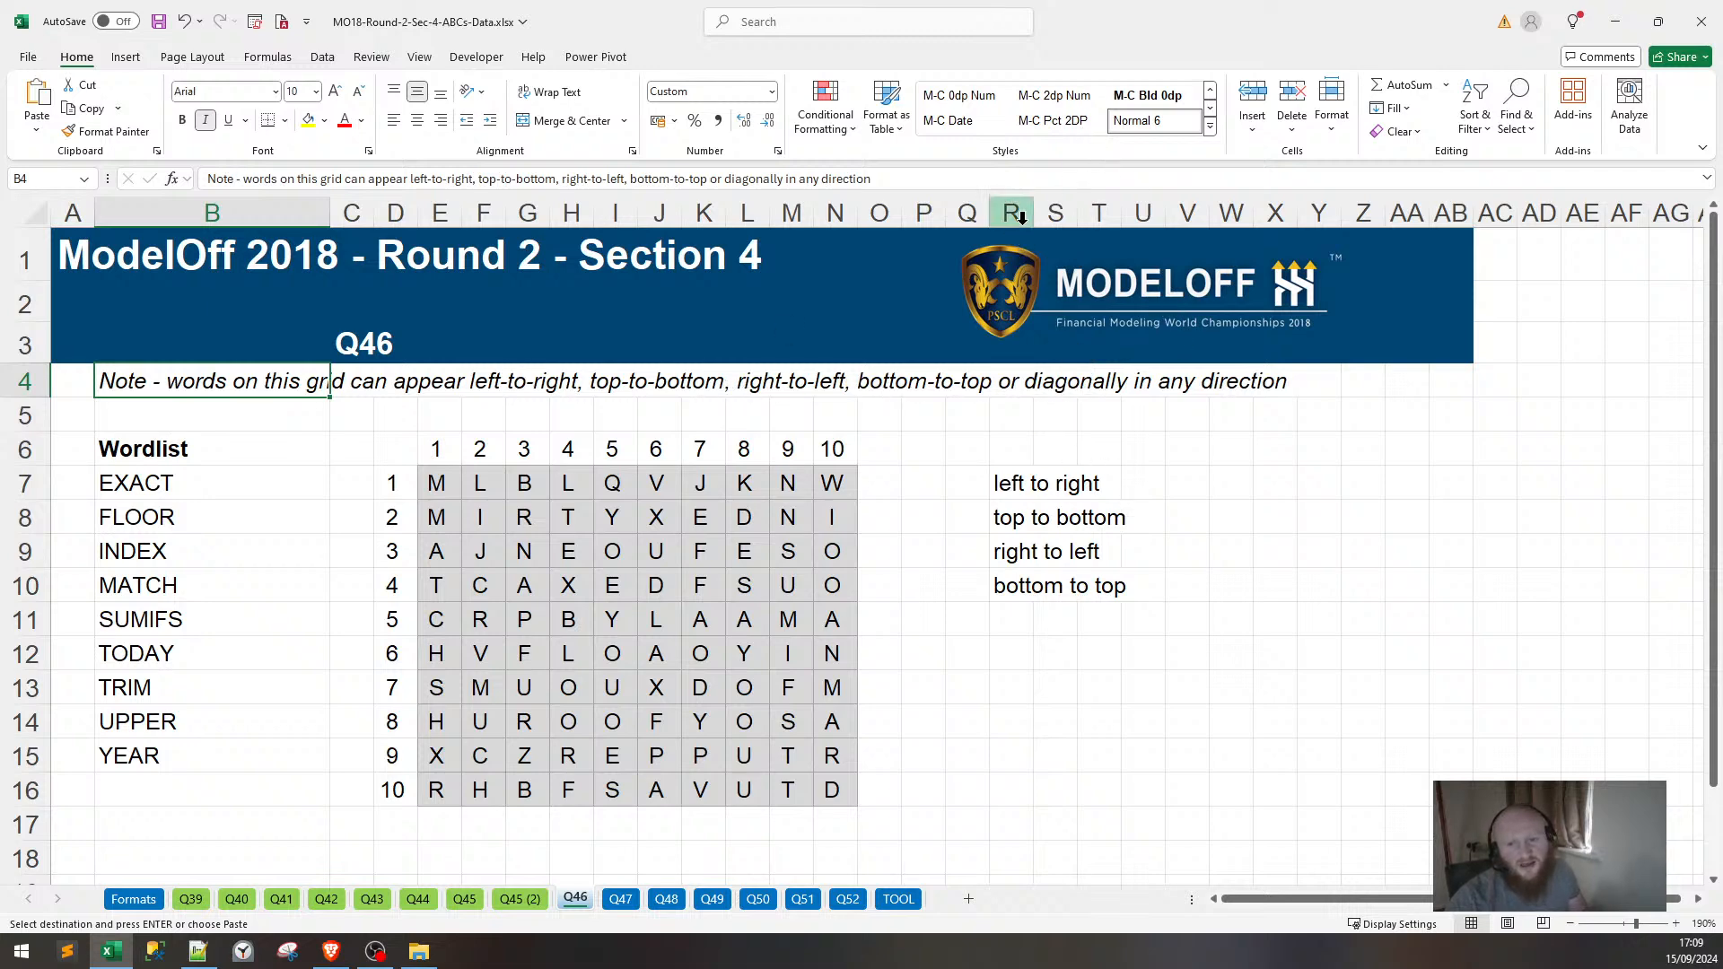
{"action": "left_click_drag", "start_coordinate": [1032, 219], "coordinate": [1141, 220]}
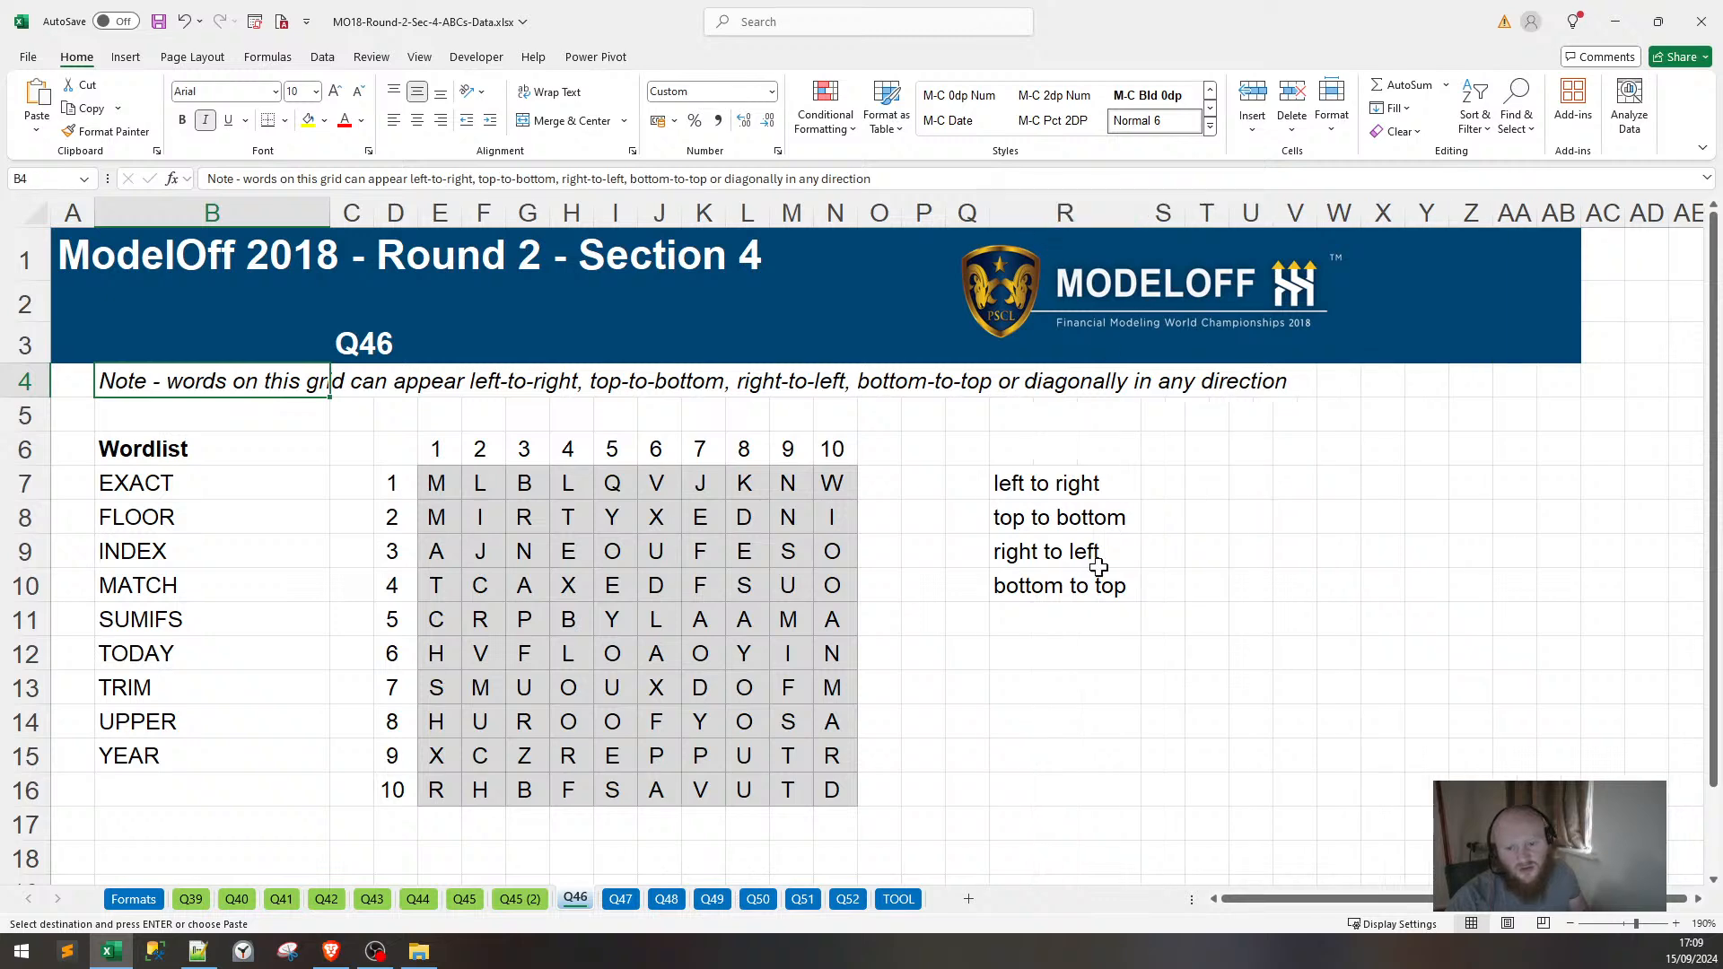
{"action": "left_click", "coordinate": [622, 898]}
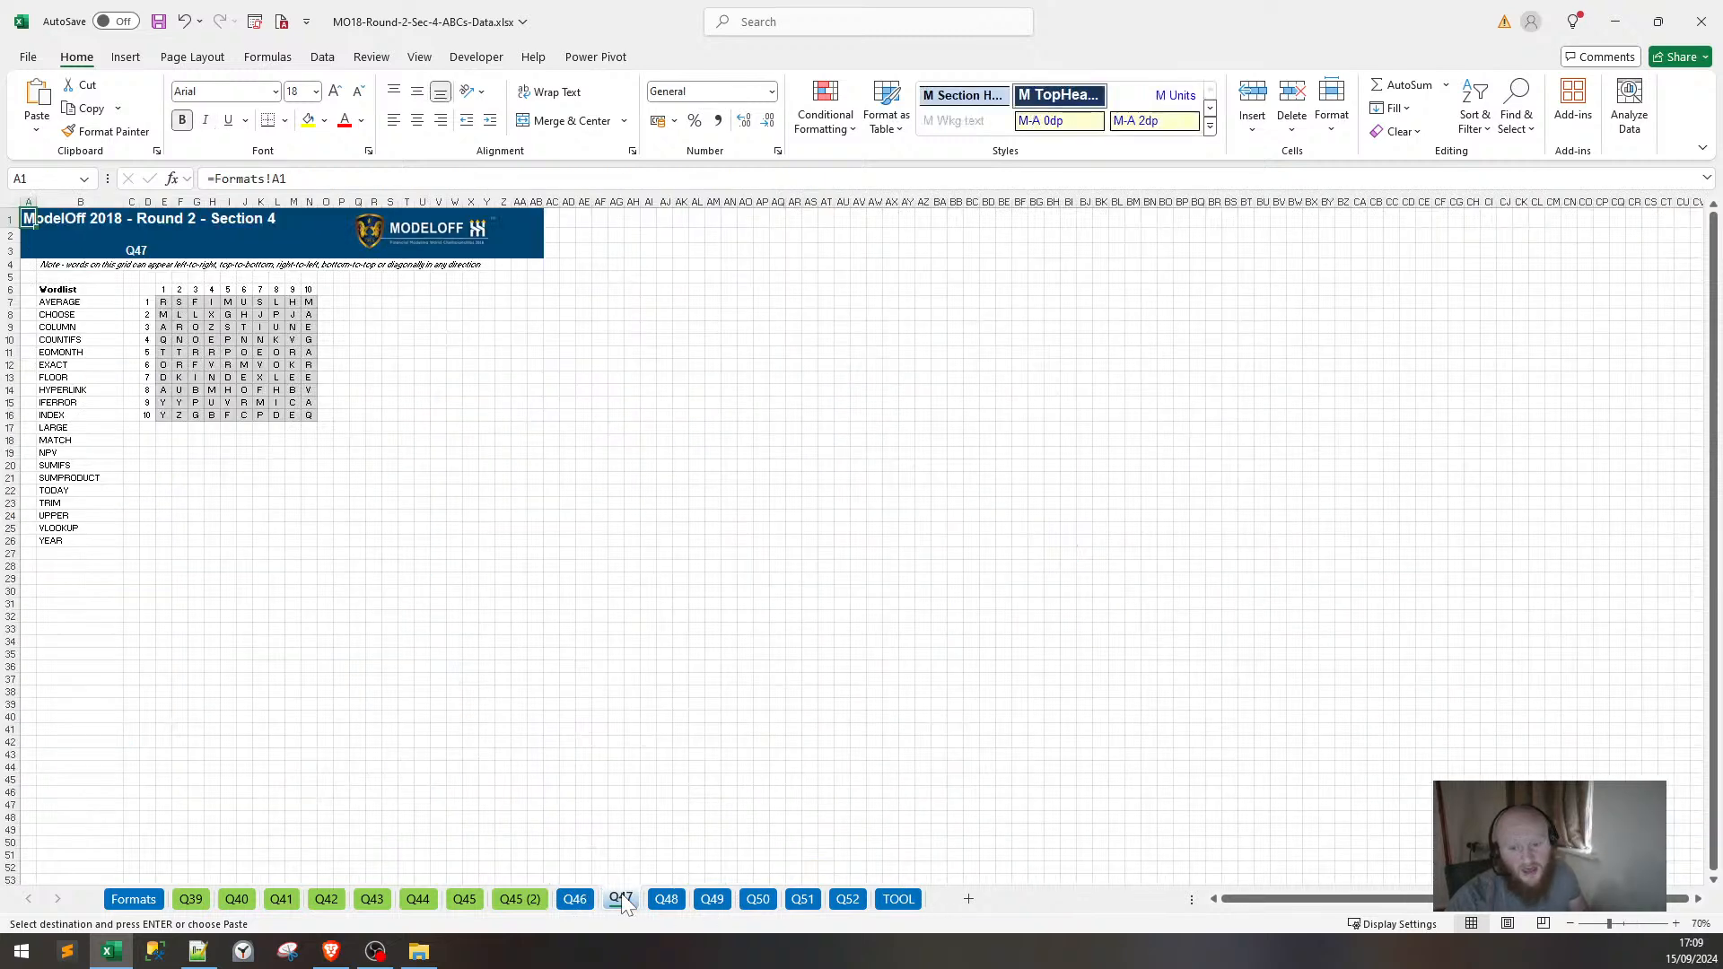
Copy the DIAGONAL 1 and DIAGONAL 2 labels from Q45 (2) below Q46's direction list.
{"action": "left_click", "coordinate": [529, 900]}
{"action": "left_click_drag", "start_coordinate": [644, 392], "coordinate": [645, 411]}
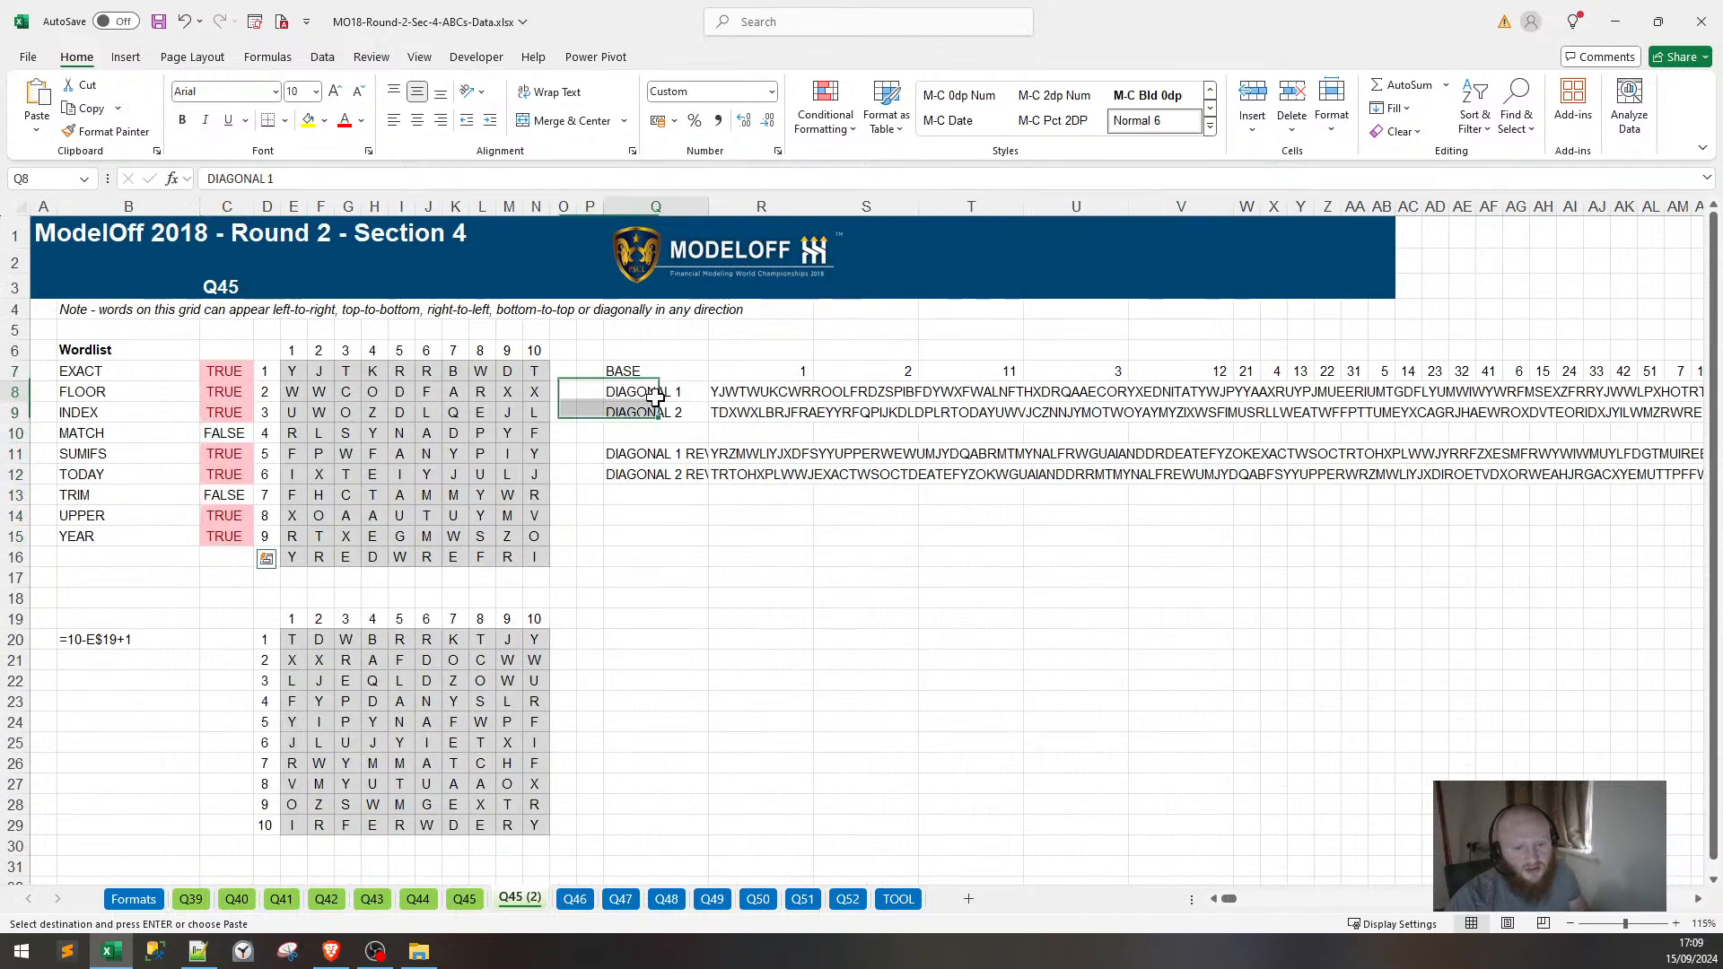
{"action": "key", "text": "ctrl+c"}
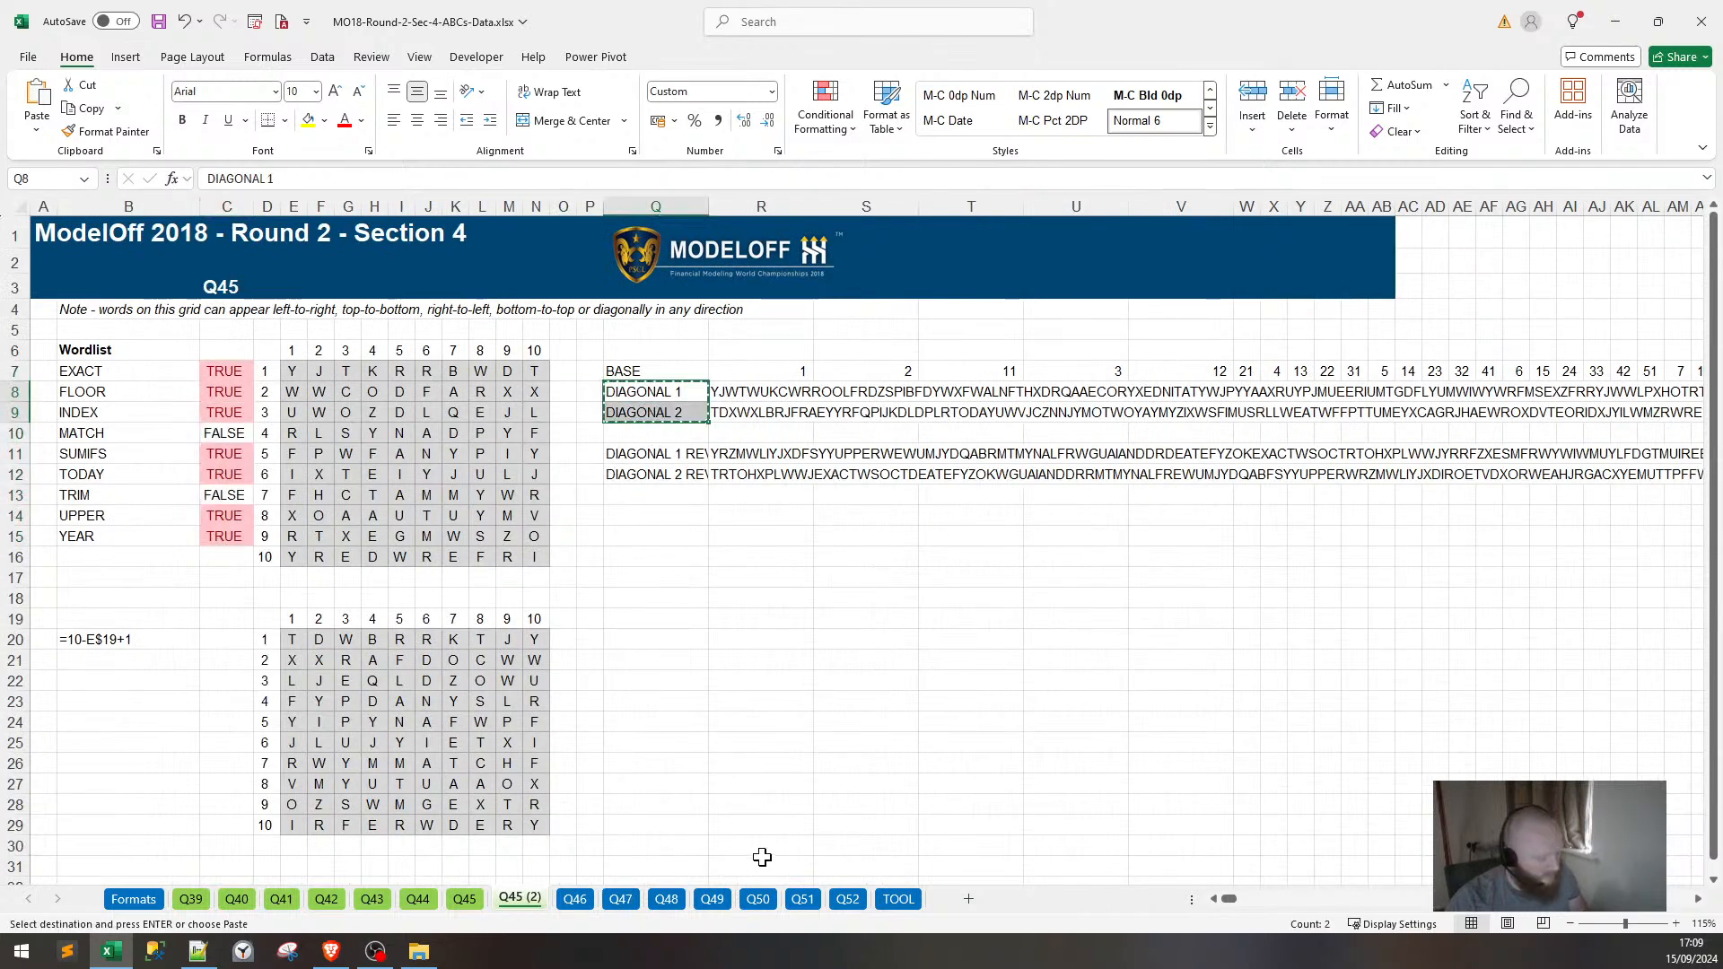
{"action": "left_click", "coordinate": [574, 898]}
{"action": "key", "text": "ctrl+v"}
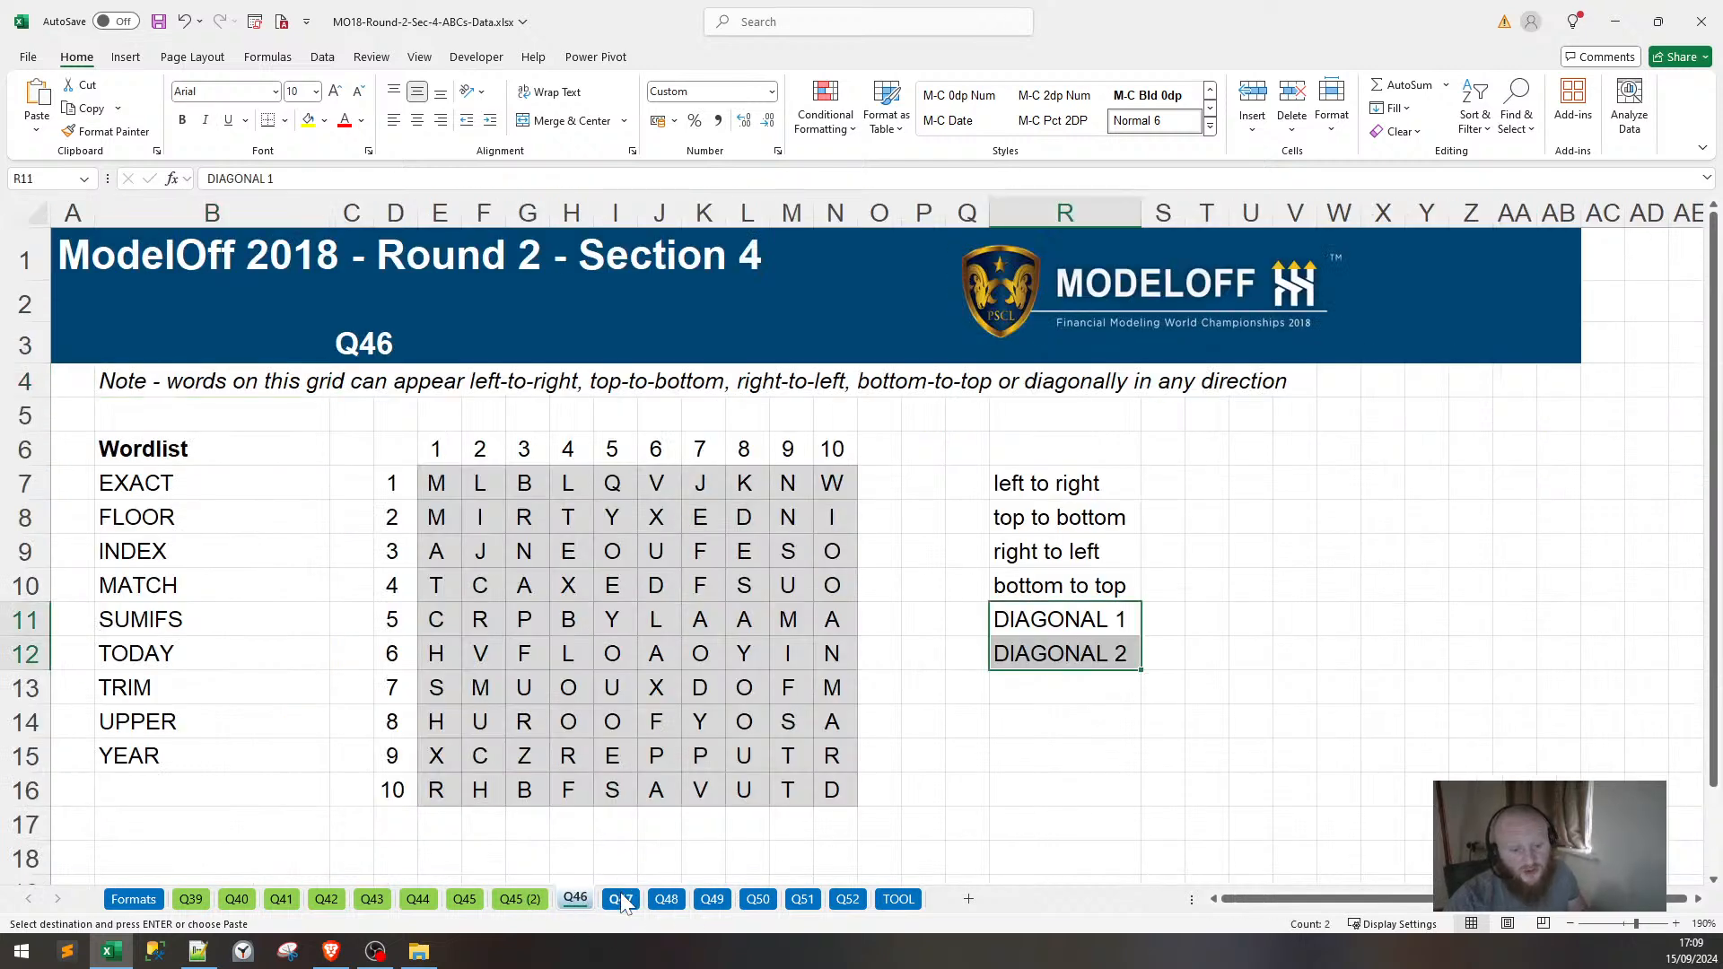
Look through the Q47, Q48, Q51 and Q50 sheets before returning to Q46.
{"action": "left_click", "coordinate": [620, 898]}
{"action": "left_click", "coordinate": [665, 900]}
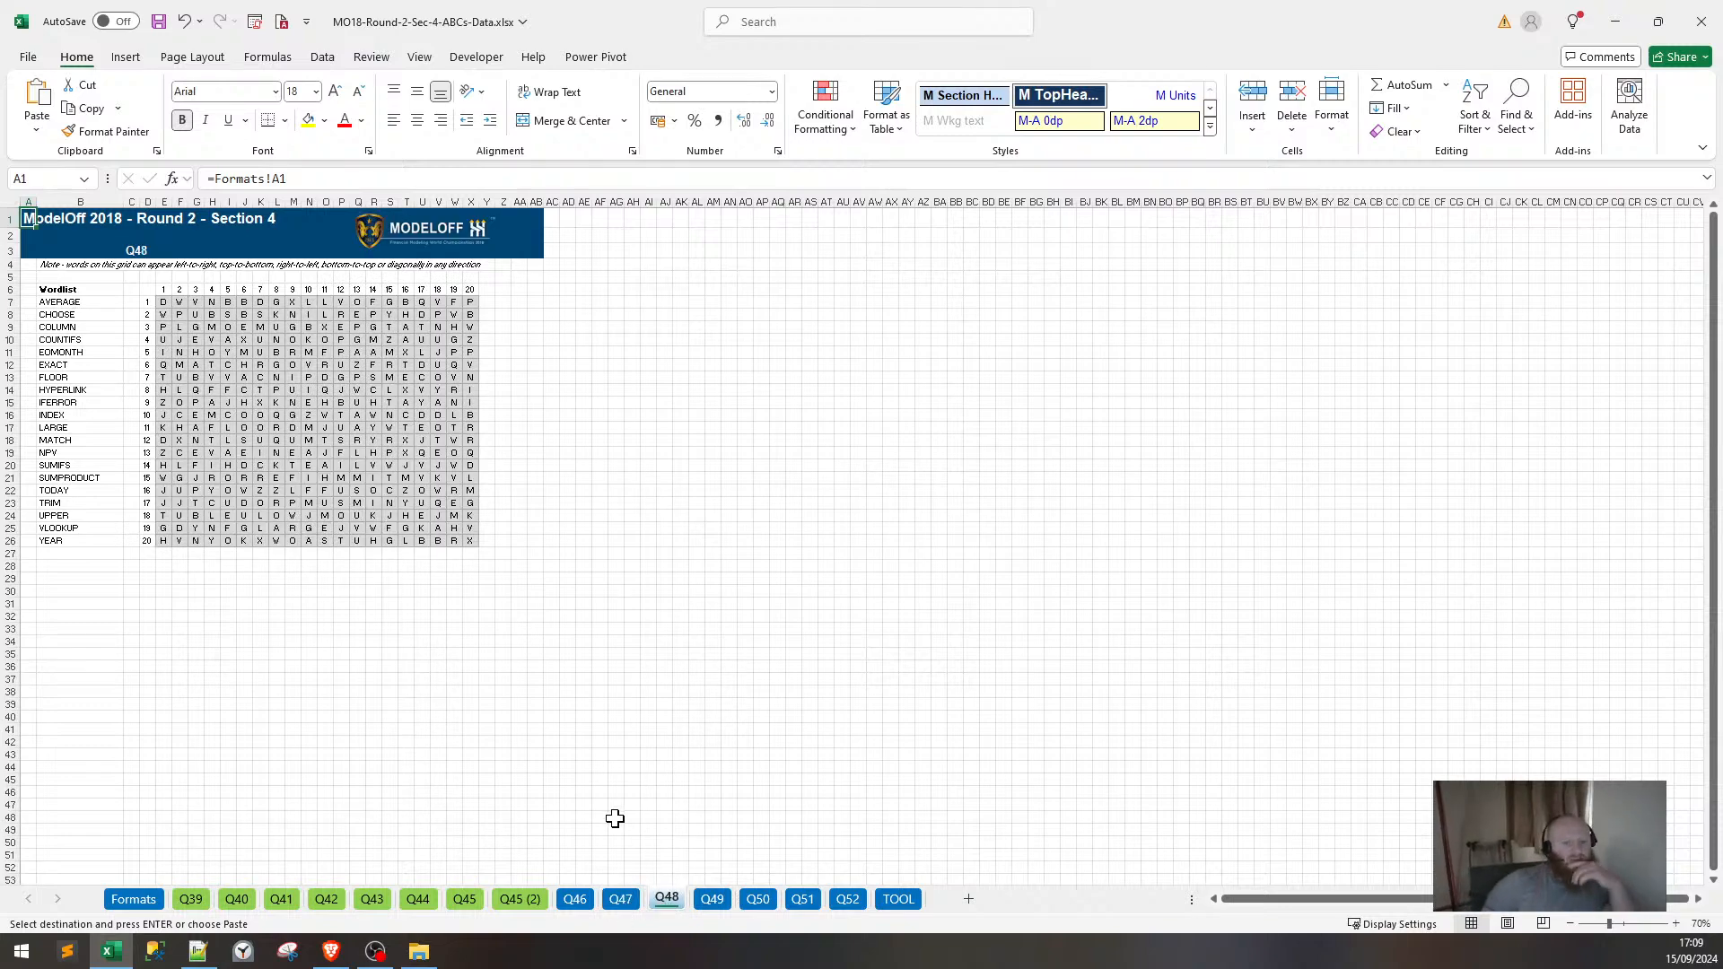
{"action": "left_click", "coordinate": [806, 901]}
{"action": "left_click", "coordinate": [759, 900]}
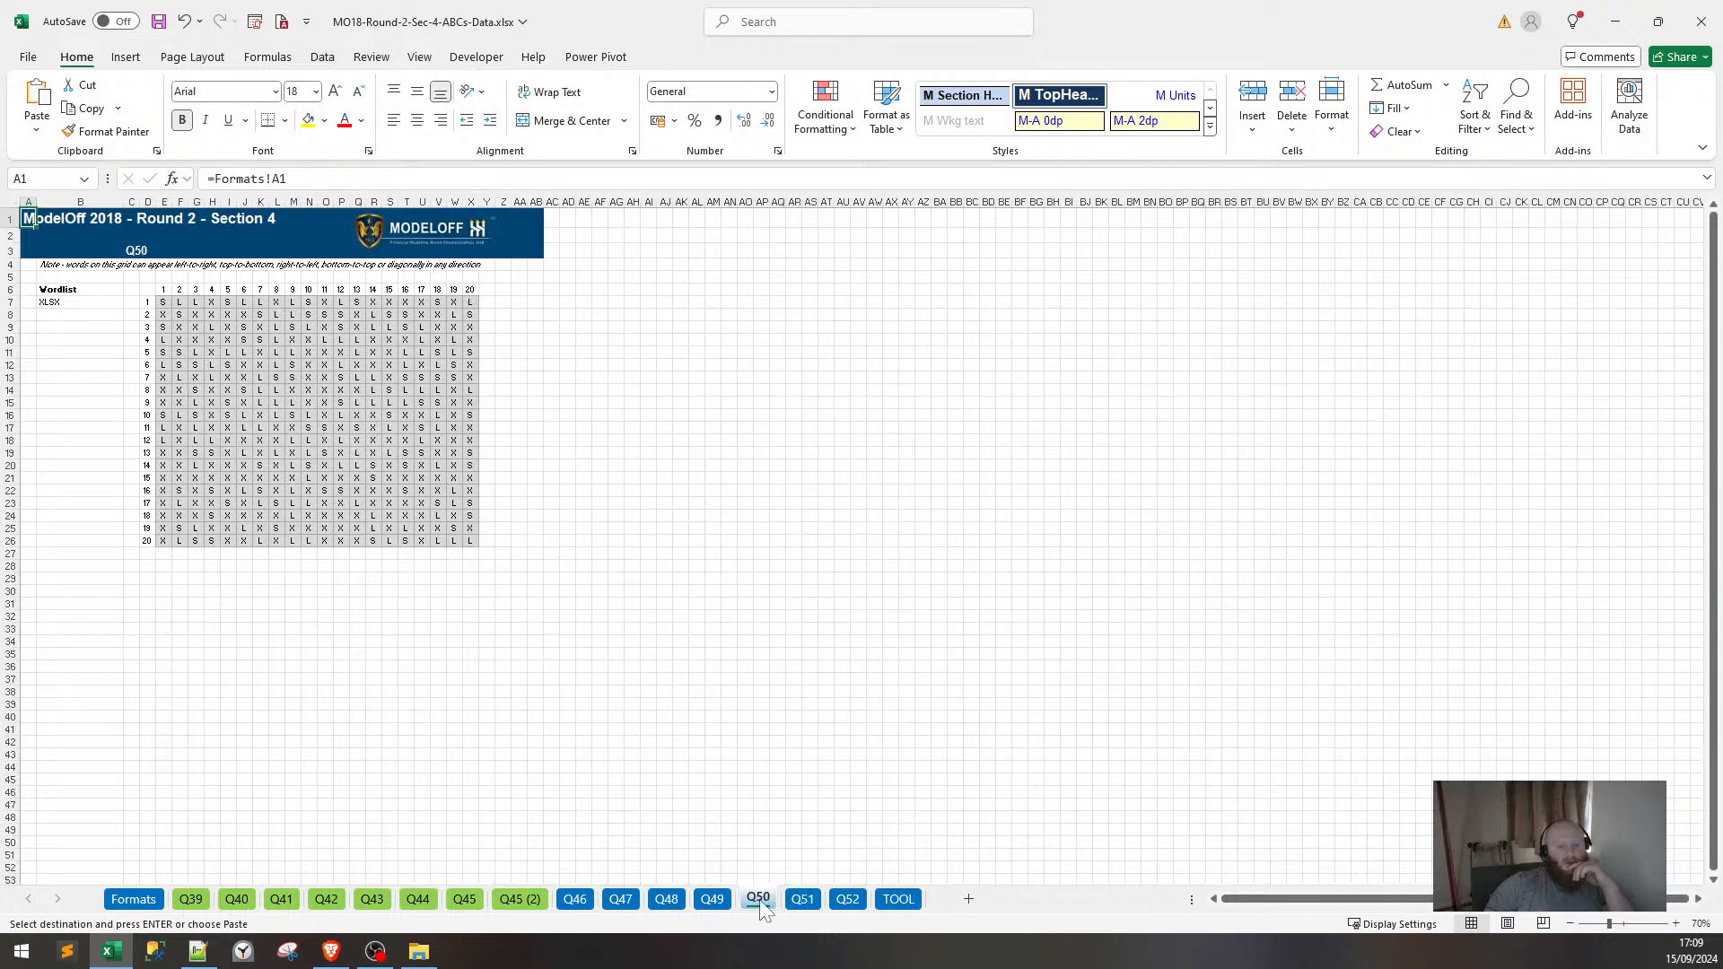
{"action": "left_click", "coordinate": [806, 901]}
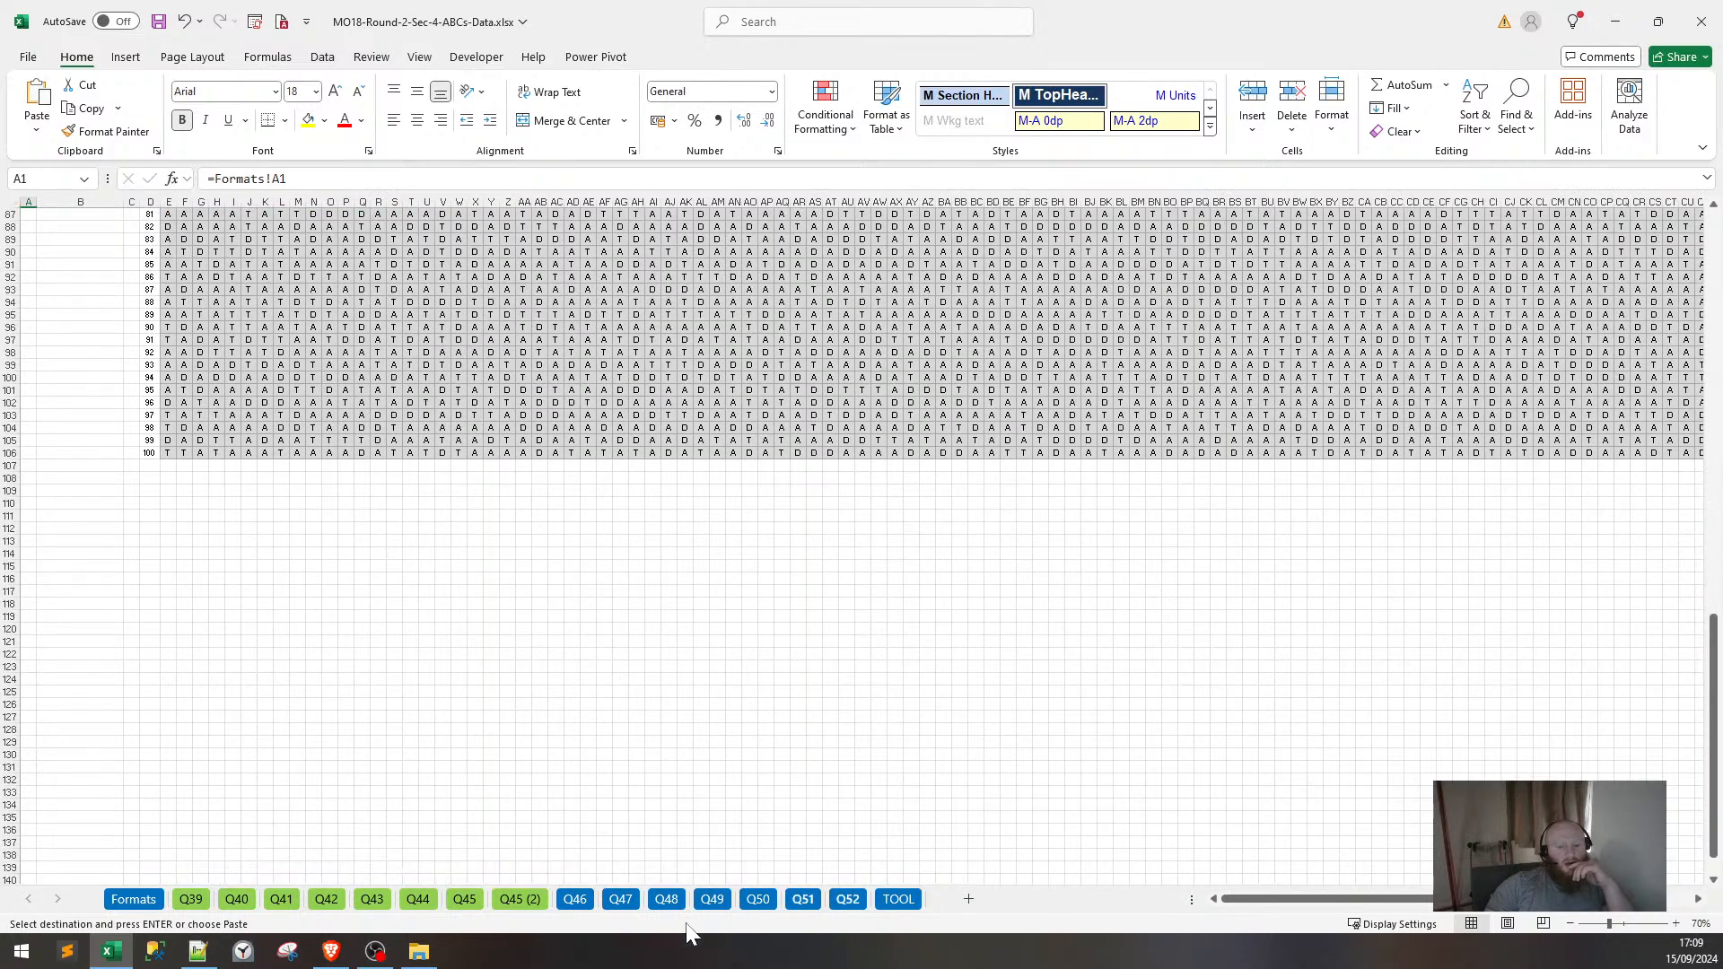
{"action": "left_click", "coordinate": [621, 900]}
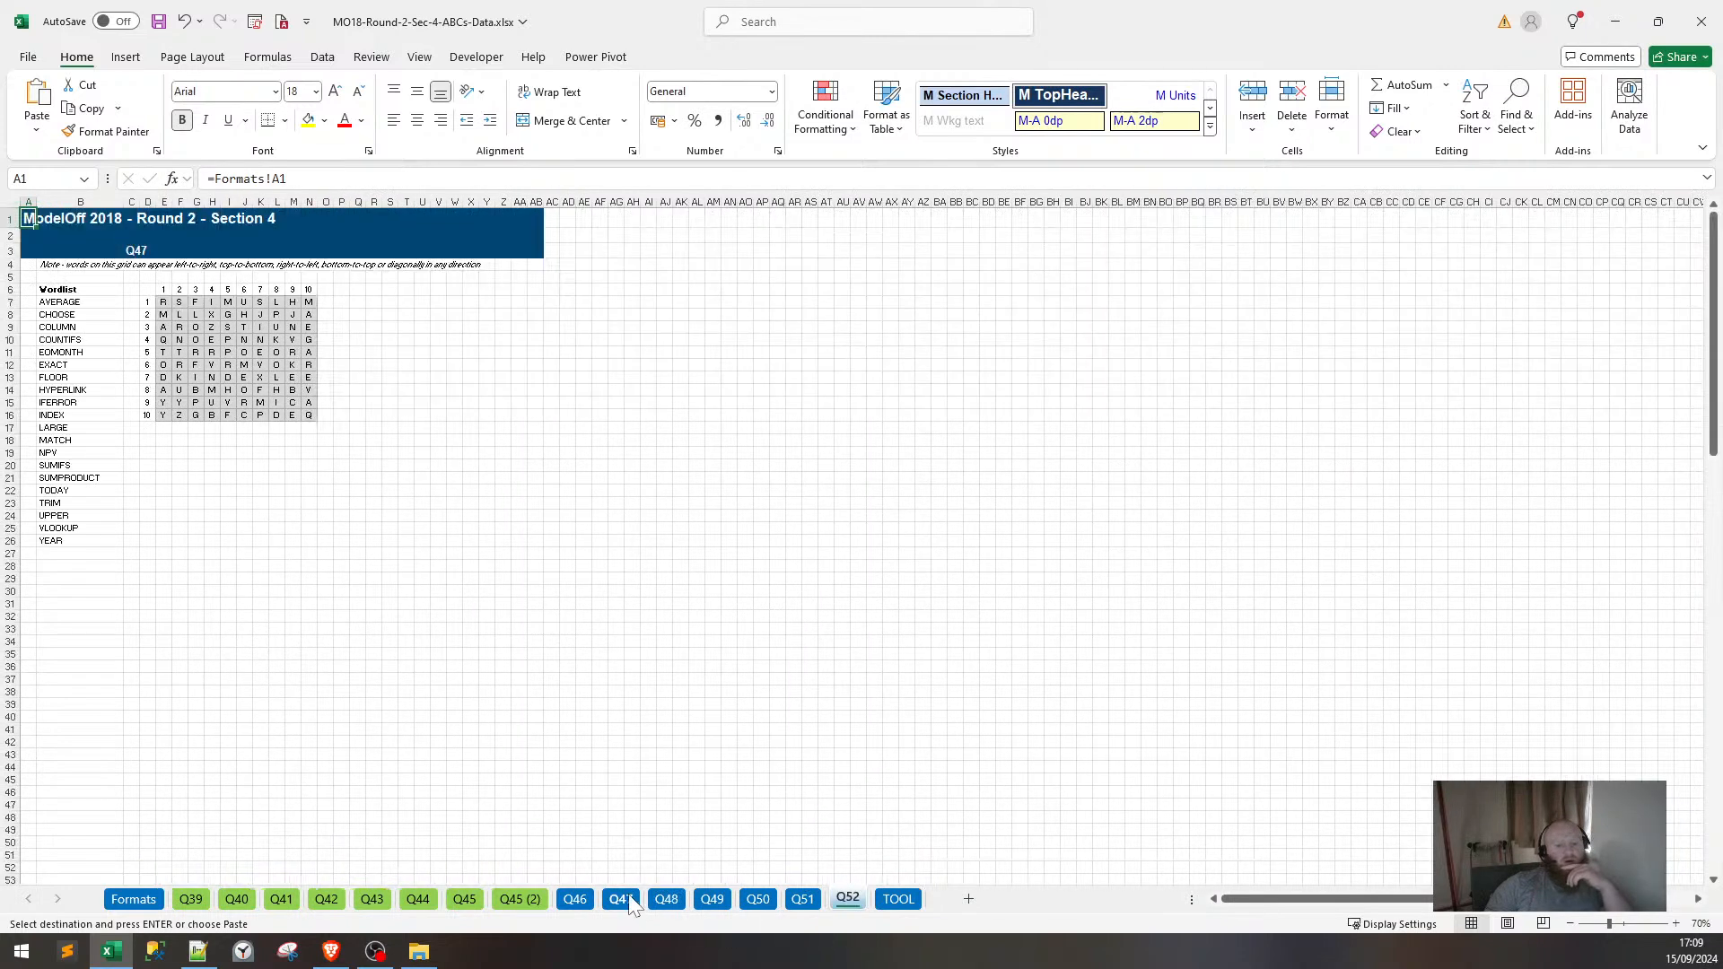
{"action": "left_click", "coordinate": [575, 899]}
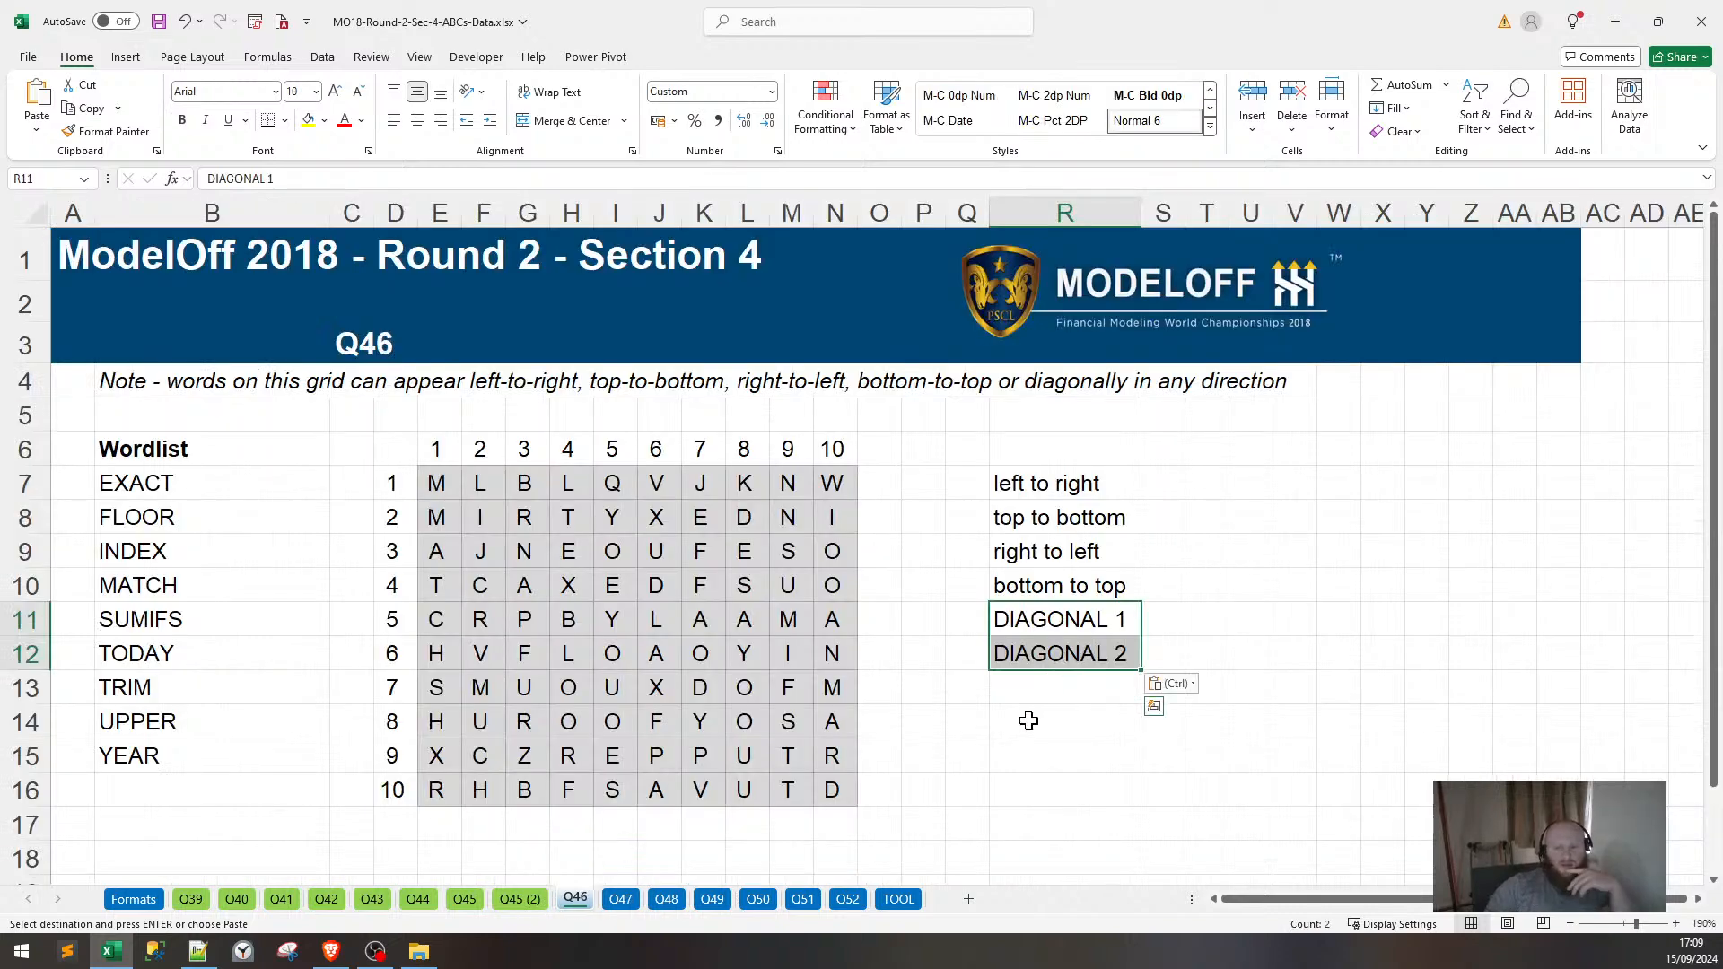
Paste the two DIAGONAL REVERSED labels below DIAGONAL 2 and autofit column R.
{"action": "left_click", "coordinate": [521, 898]}
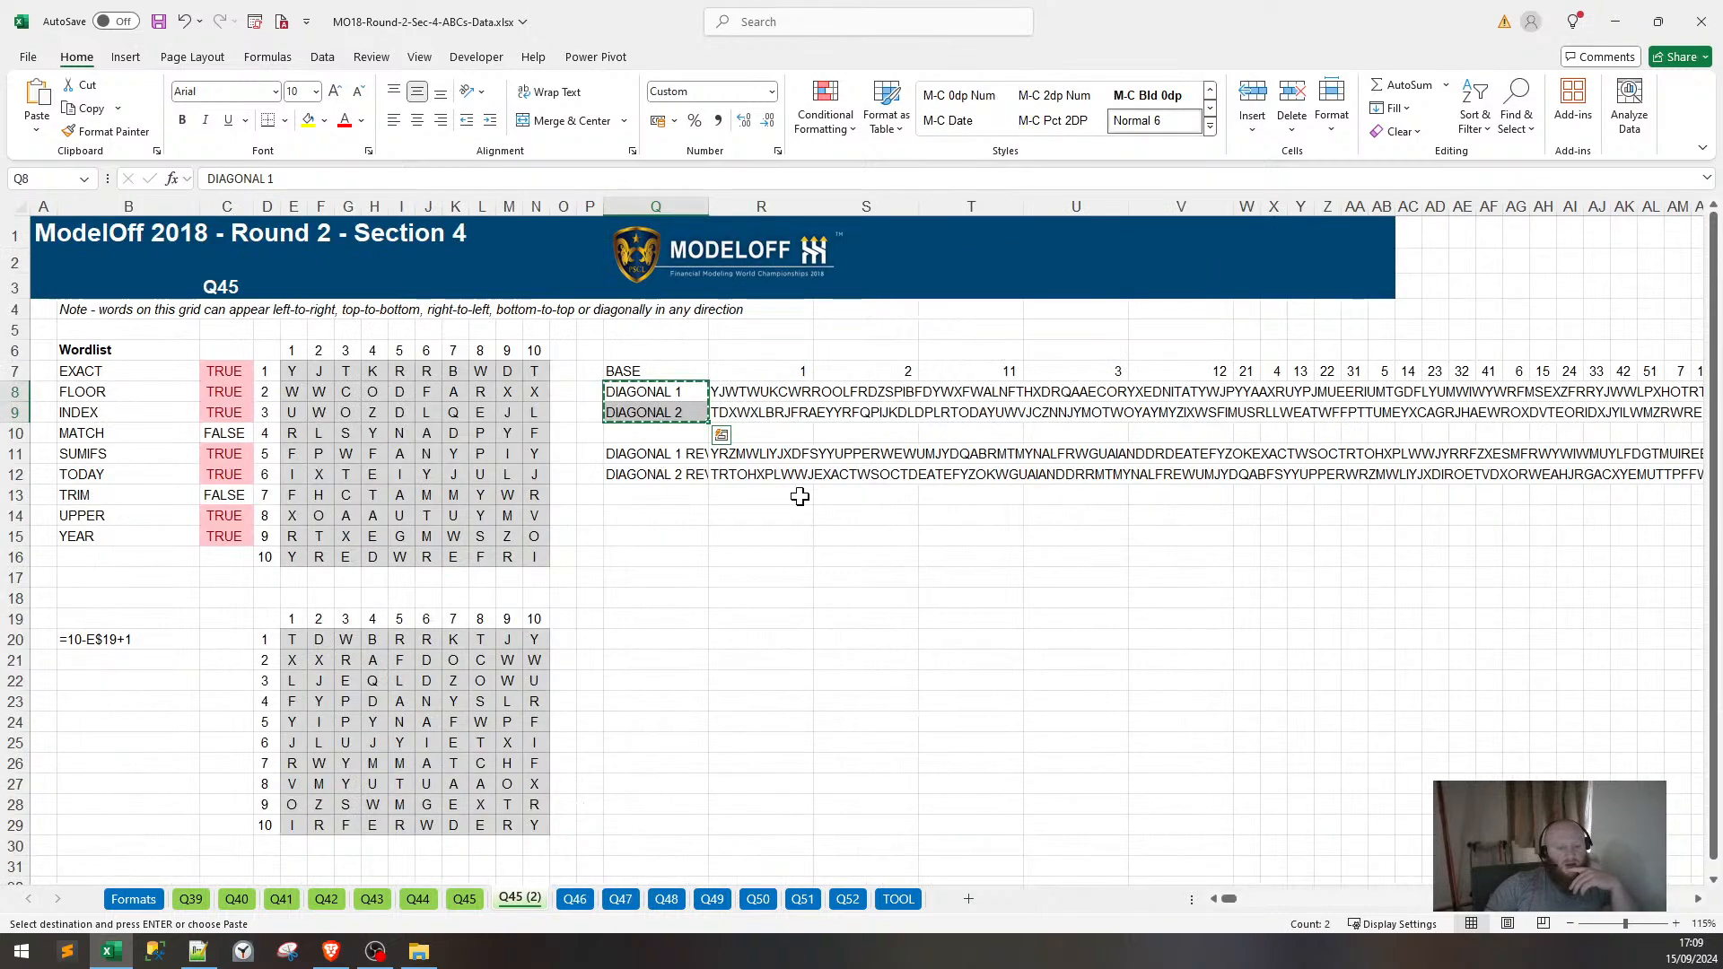
{"action": "left_click_drag", "start_coordinate": [653, 453], "coordinate": [650, 464]}
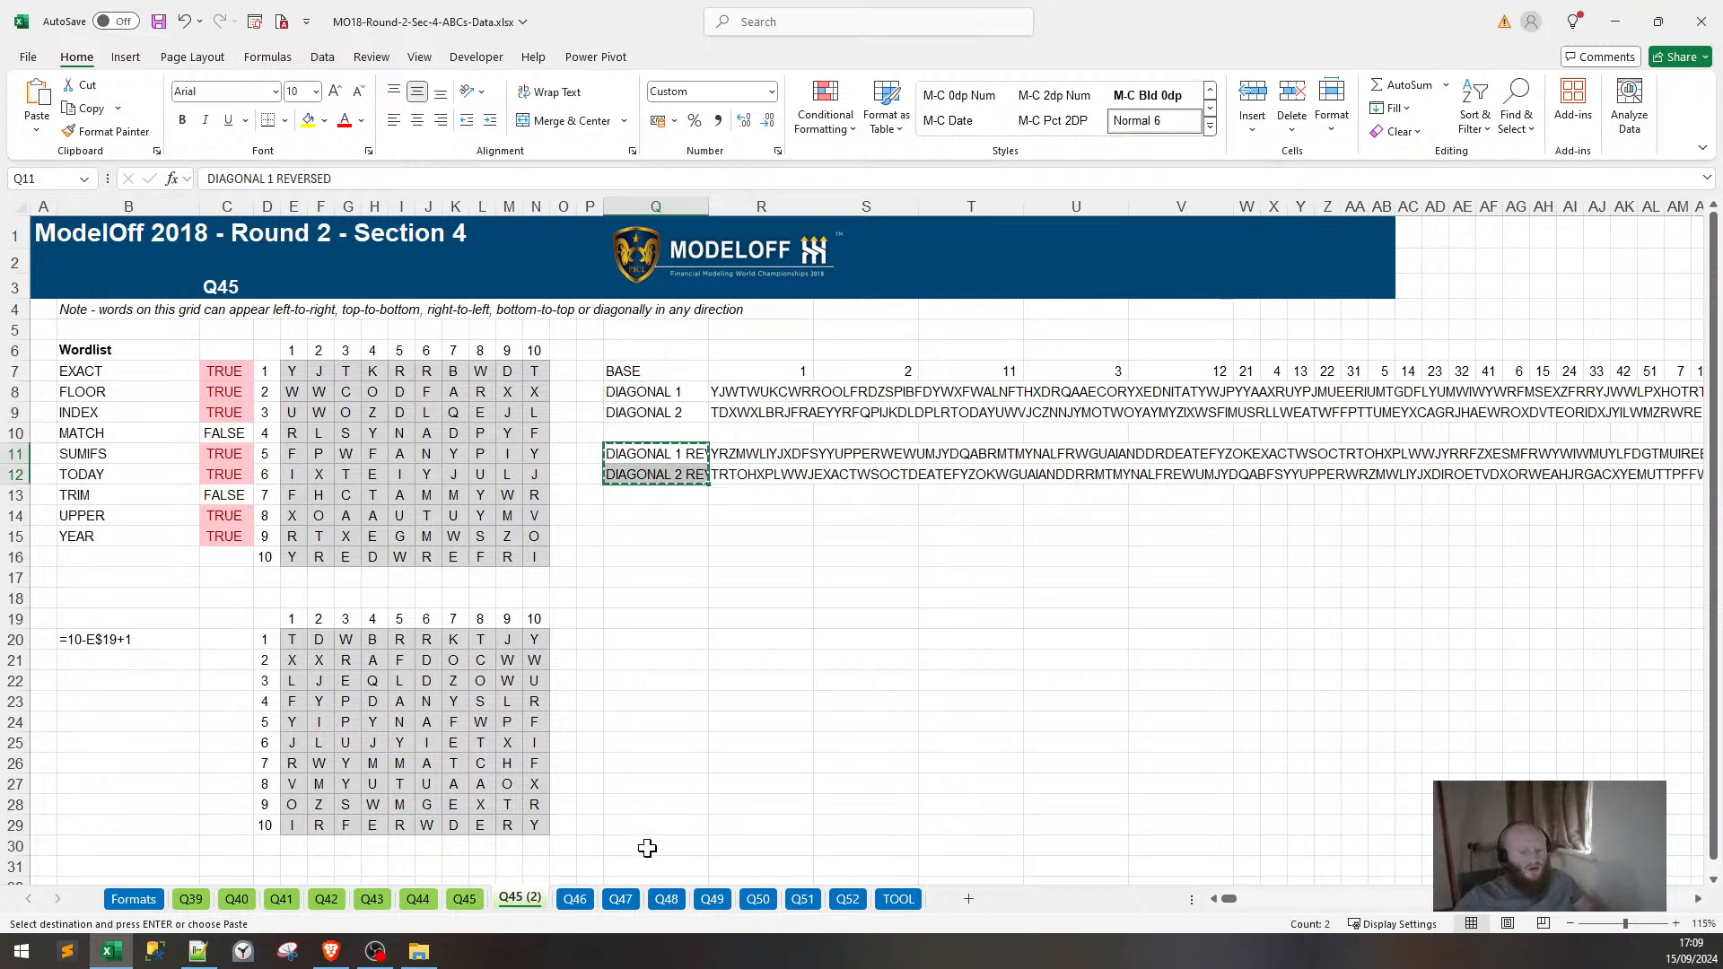
{"action": "left_click", "coordinate": [574, 899]}
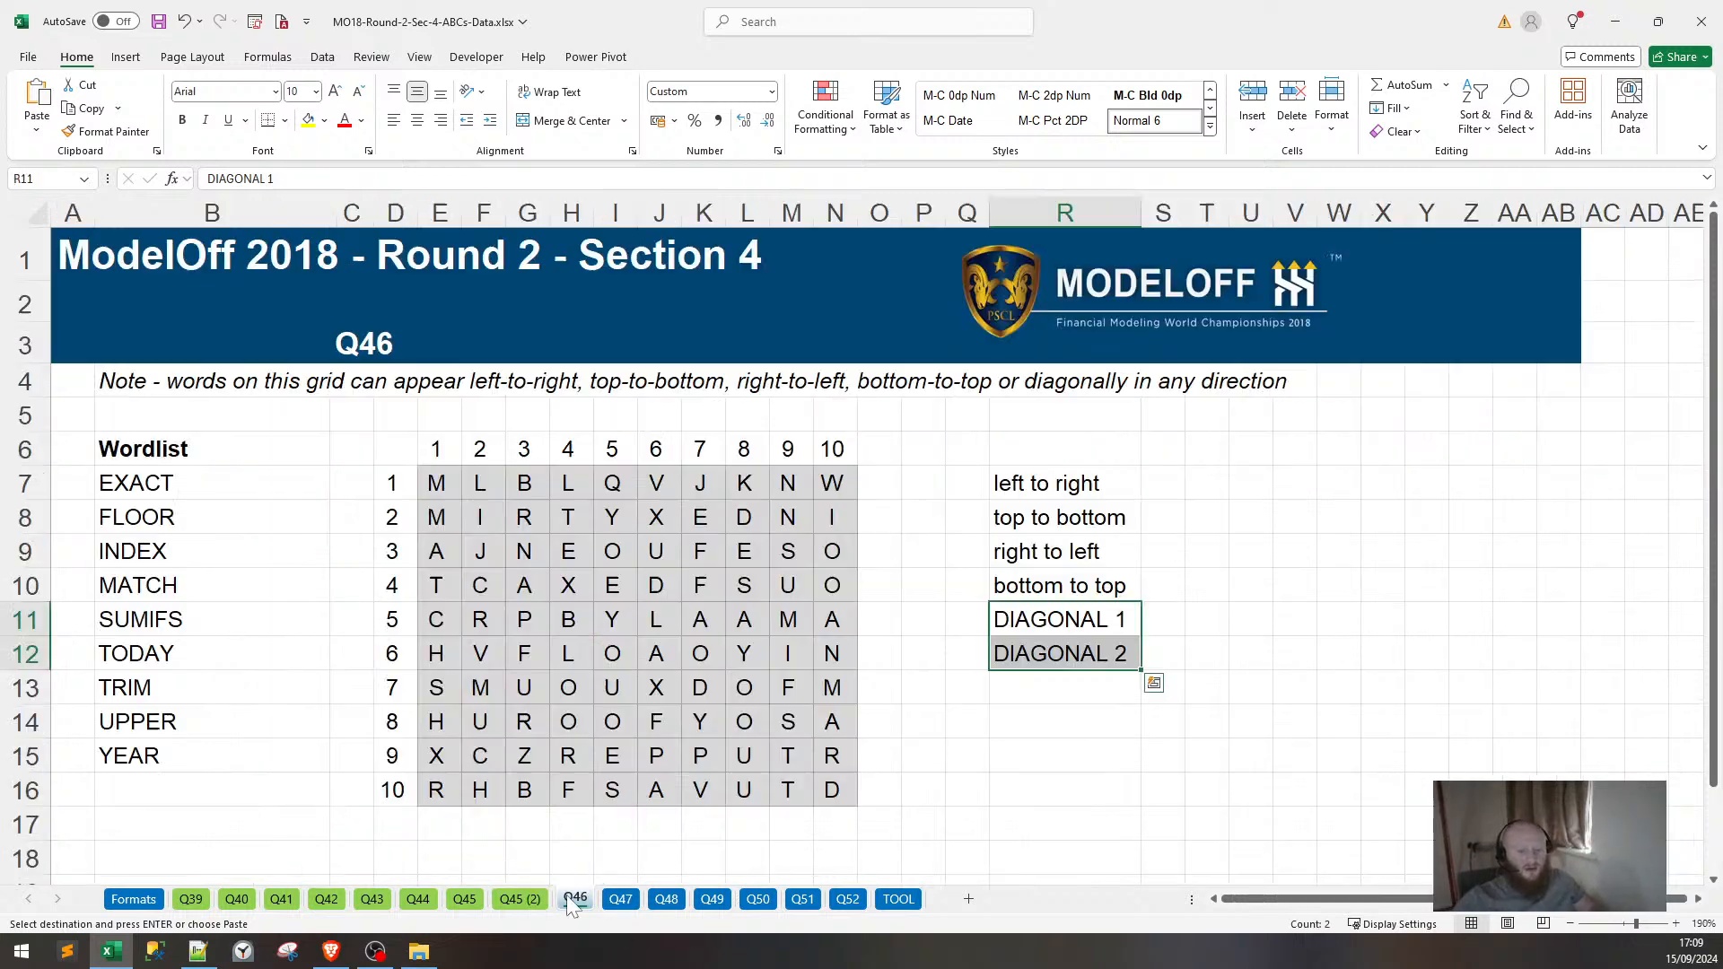
{"action": "left_click", "coordinate": [1032, 692]}
{"action": "key", "text": "ctrl+v"}
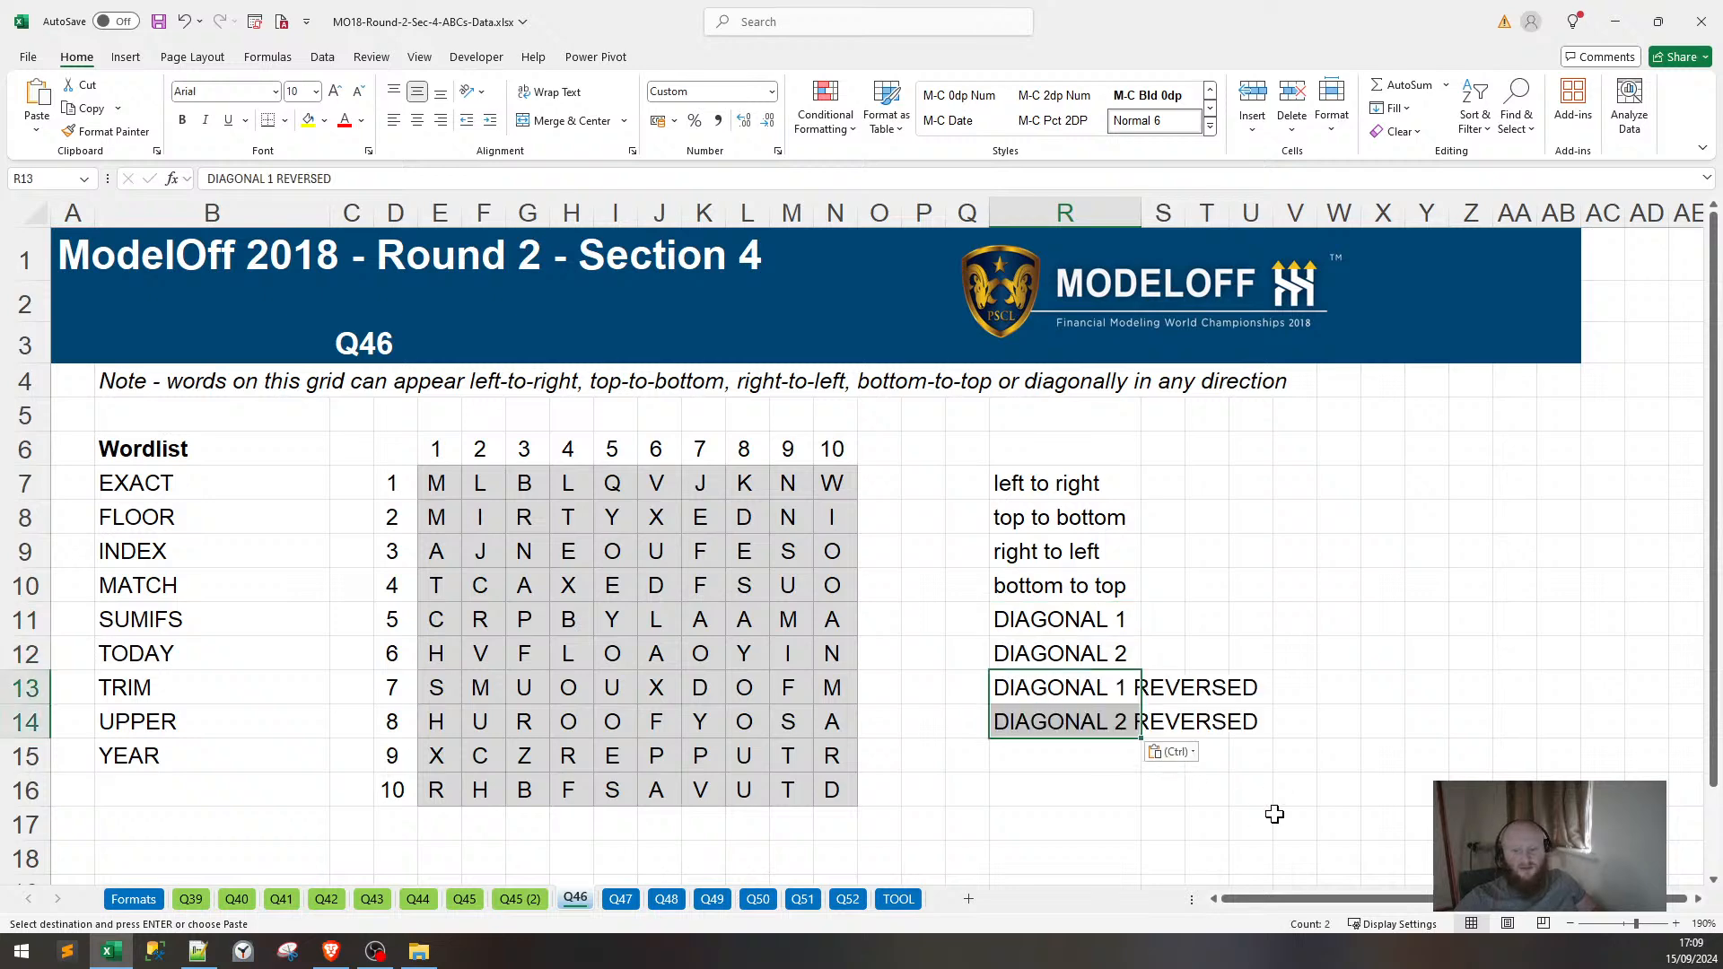
{"action": "double_click", "coordinate": [1140, 213]}
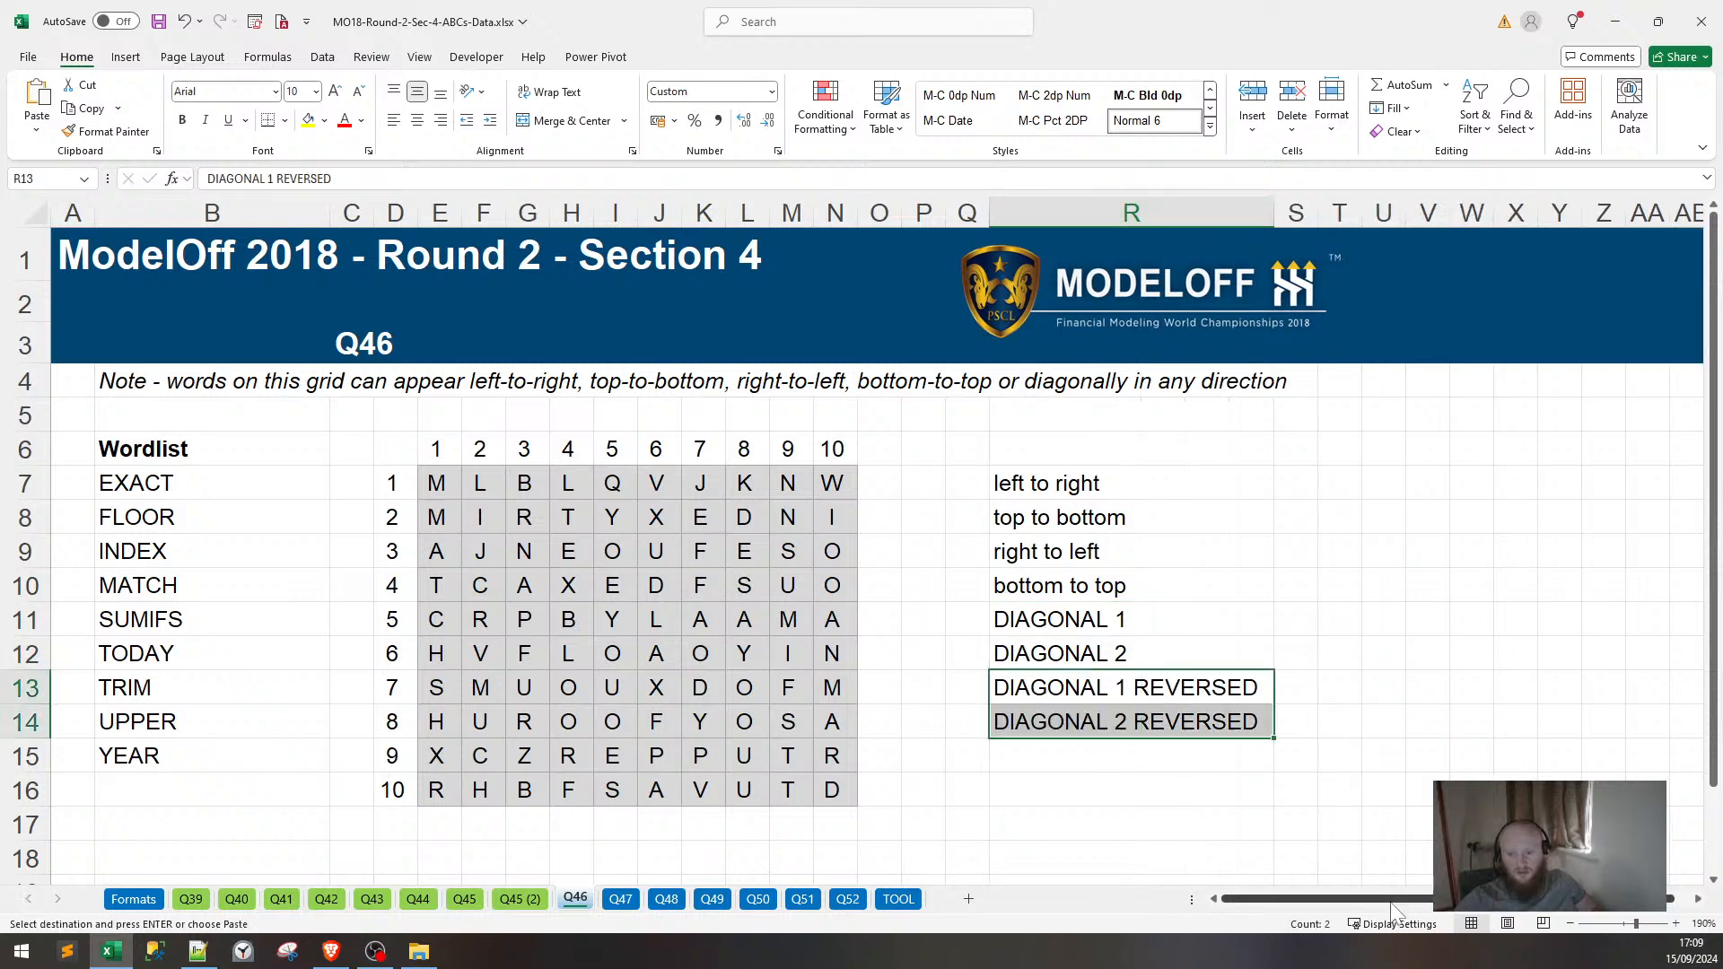
{"action": "left_click_drag", "start_coordinate": [1390, 900], "coordinate": [1600, 916]}
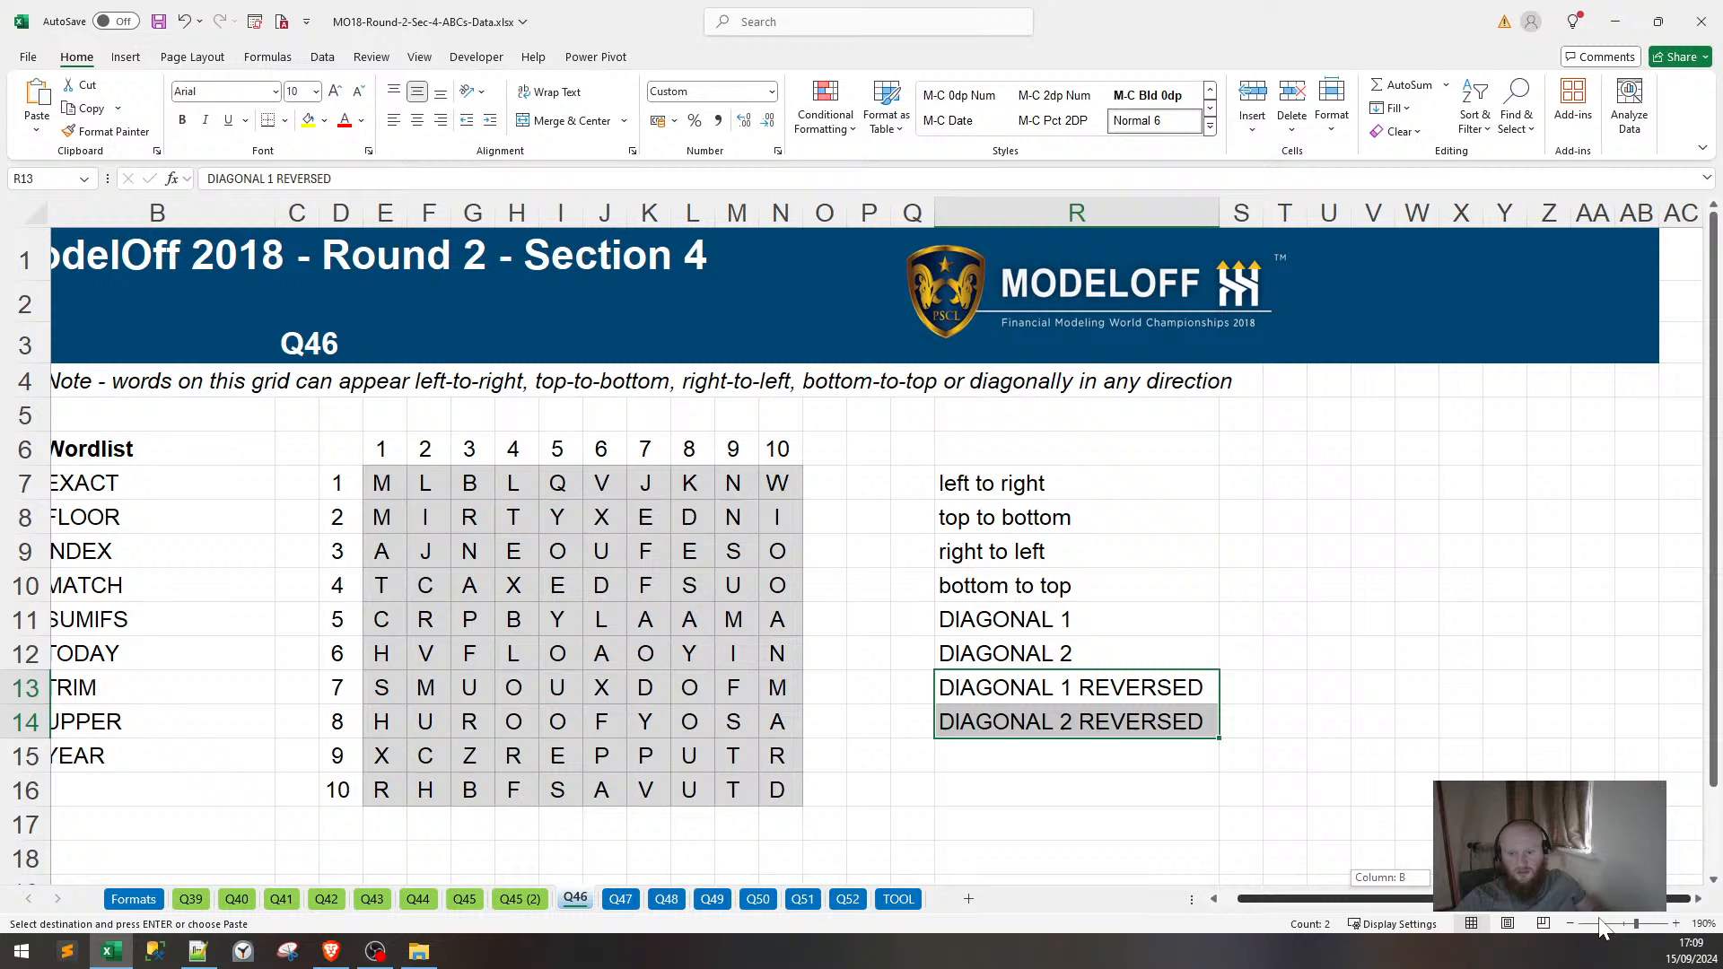
{"action": "left_click", "coordinate": [473, 901]}
Copy Q45's four CONCAT direction-string formulas (R8:R11) into Q46 starting at S7.
{"action": "left_click", "coordinate": [728, 392]}
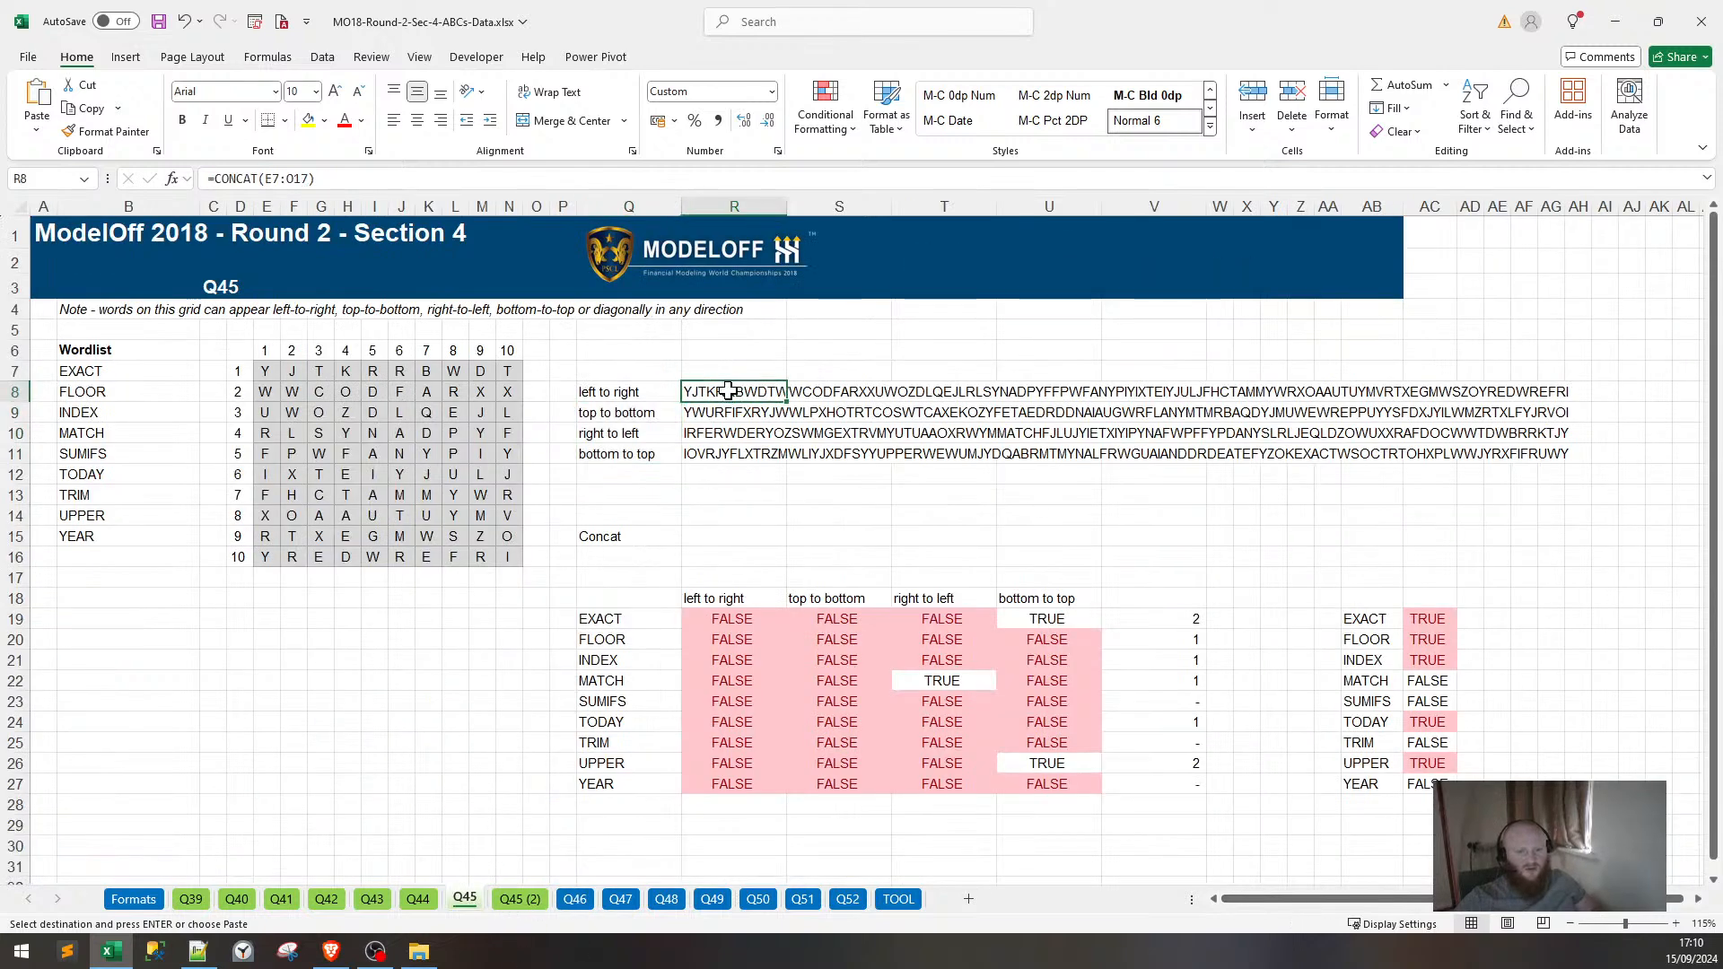
{"action": "double_click", "coordinate": [750, 386]}
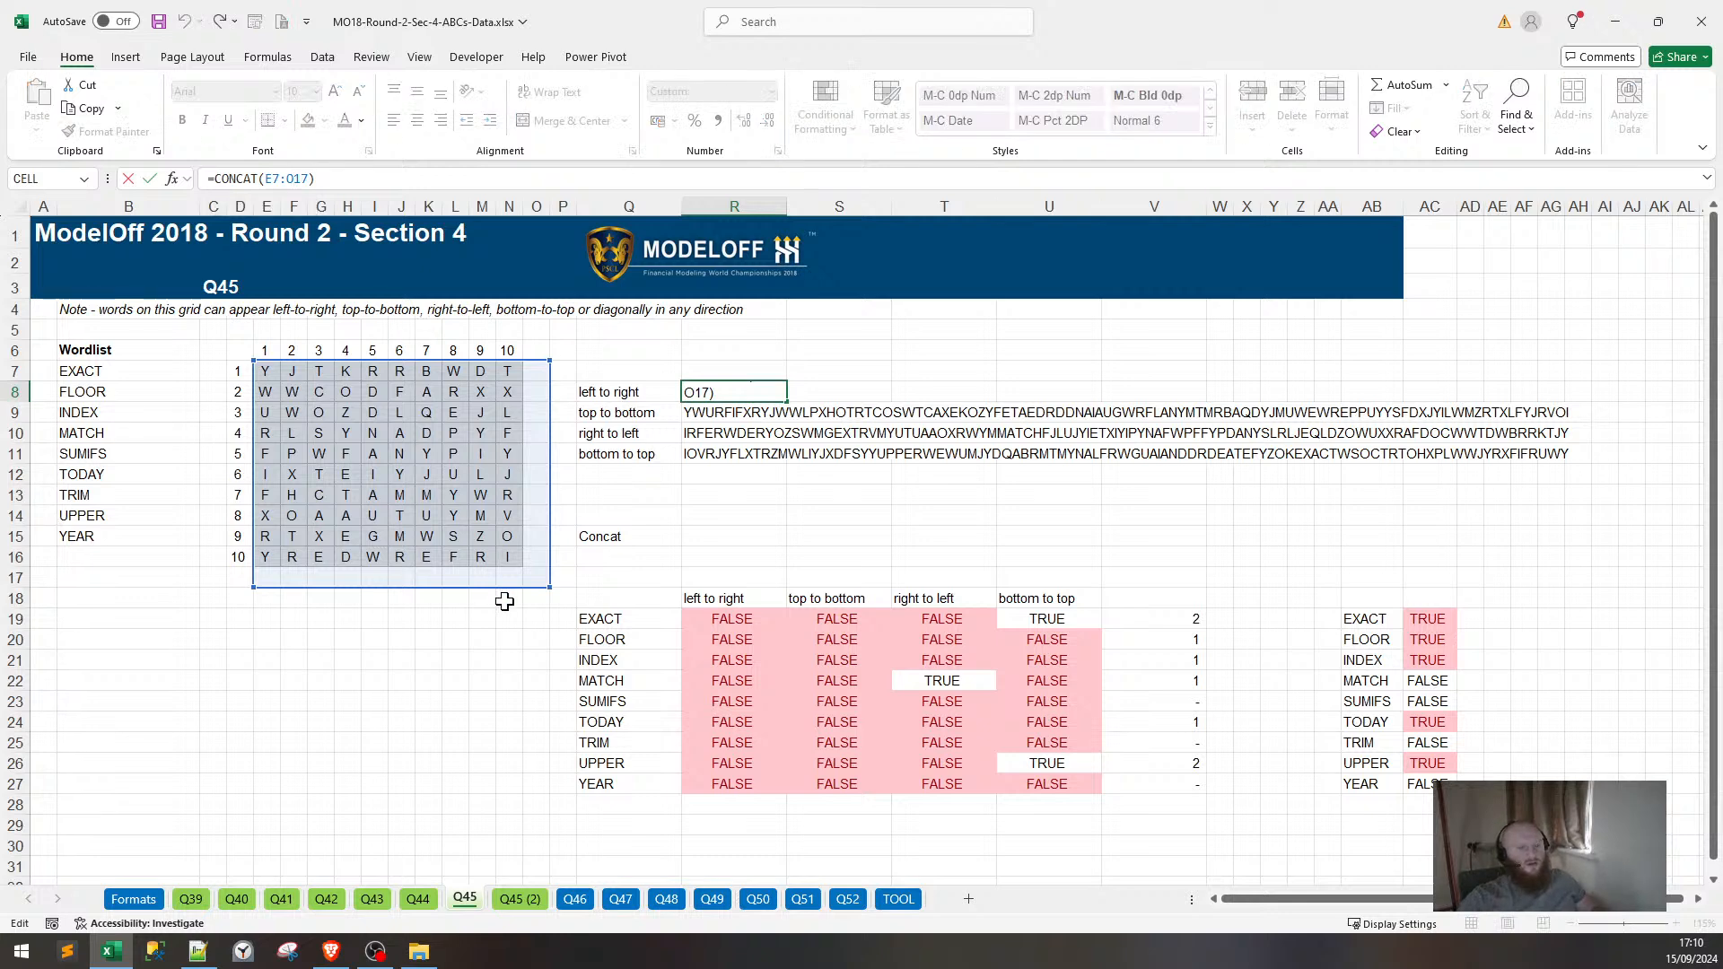
{"action": "key", "text": "ctrl+Return"}
{"action": "key", "text": "shift+Down"}
{"action": "key", "text": "shift+Down"}
{"action": "key", "text": "shift+Down"}
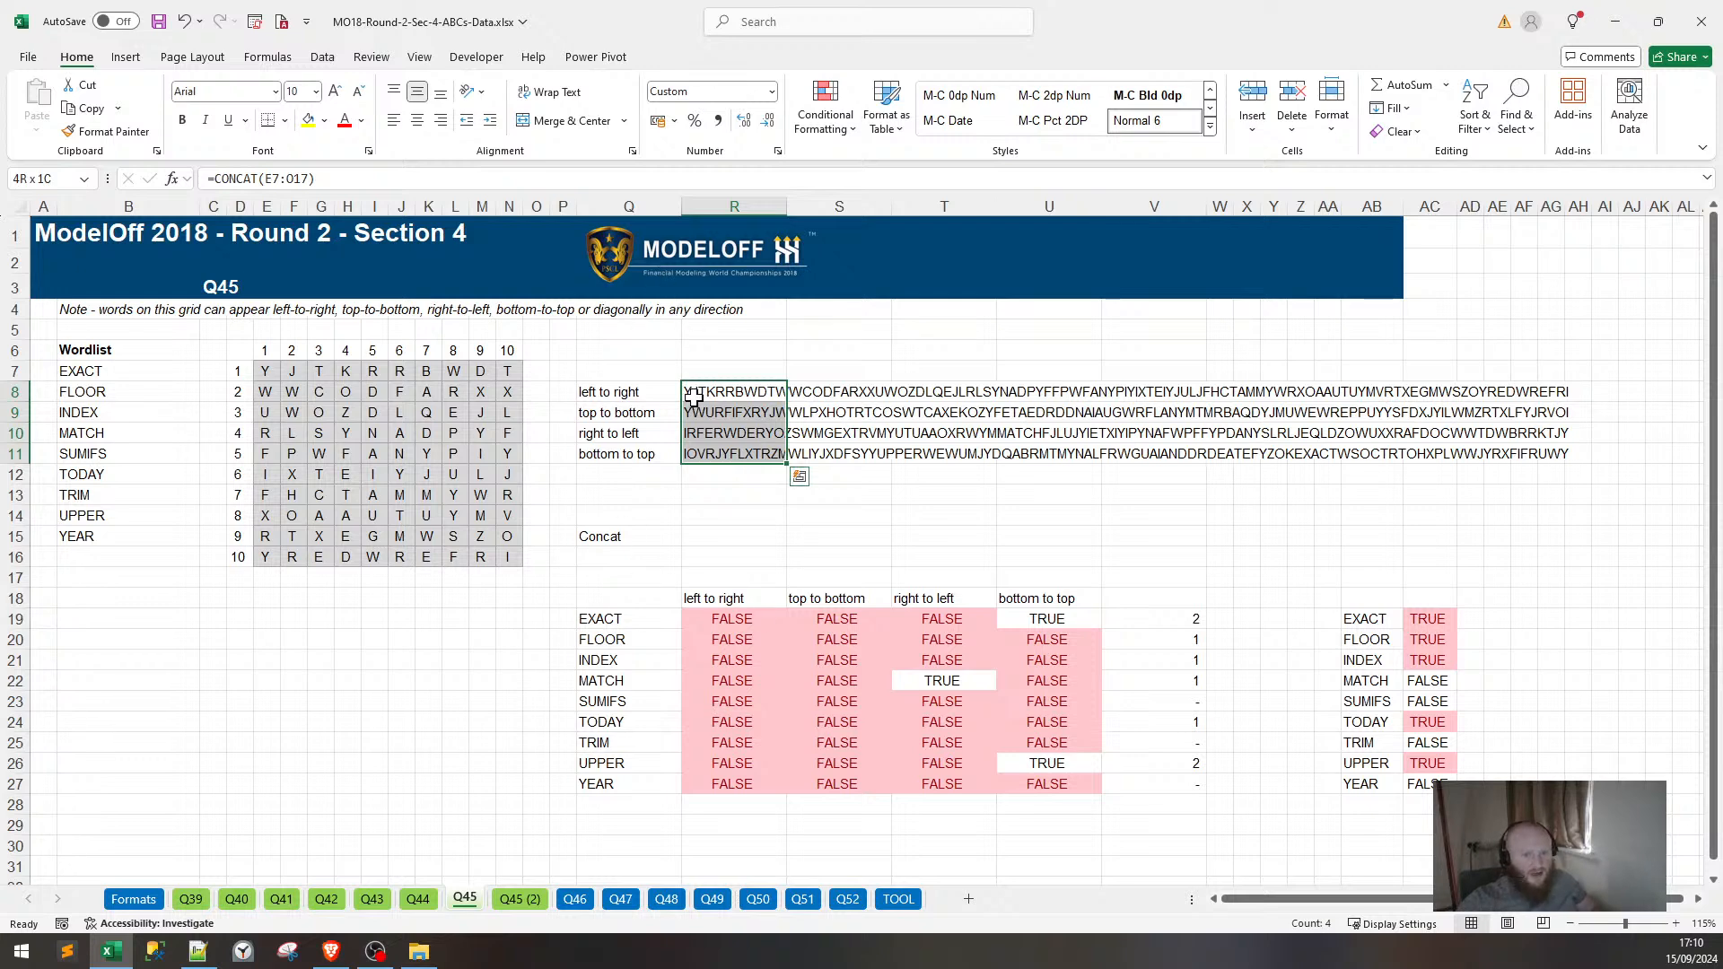
{"action": "key", "text": "ctrl+c"}
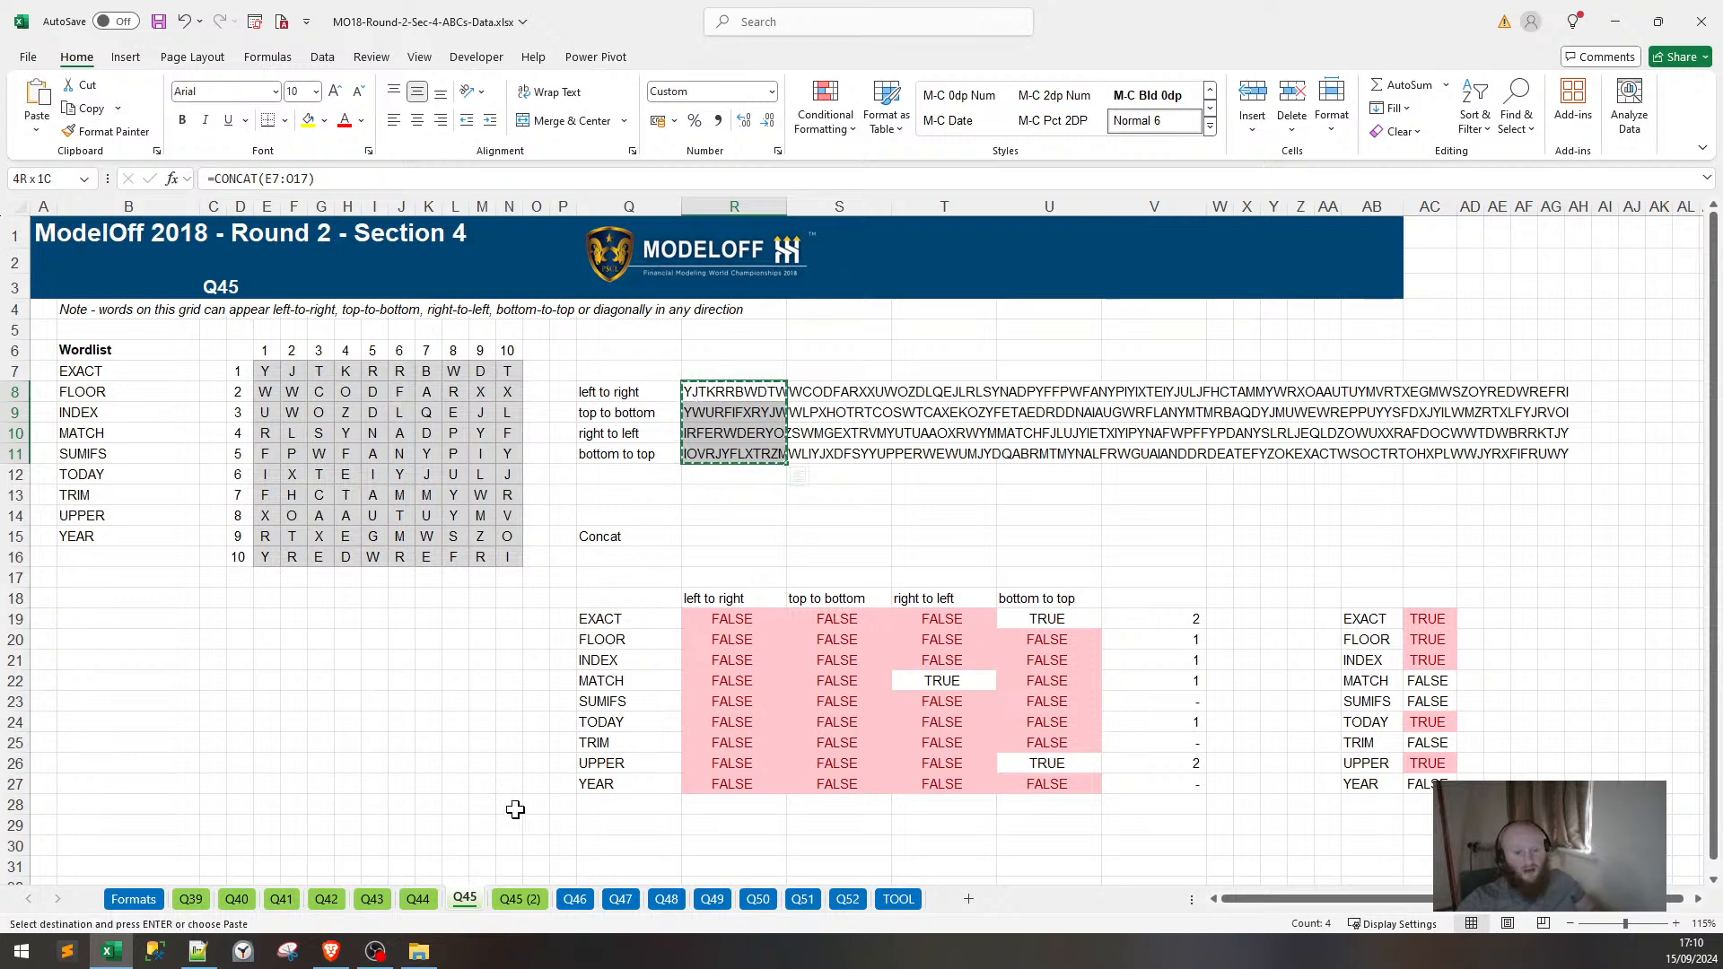
{"action": "left_click", "coordinate": [574, 898]}
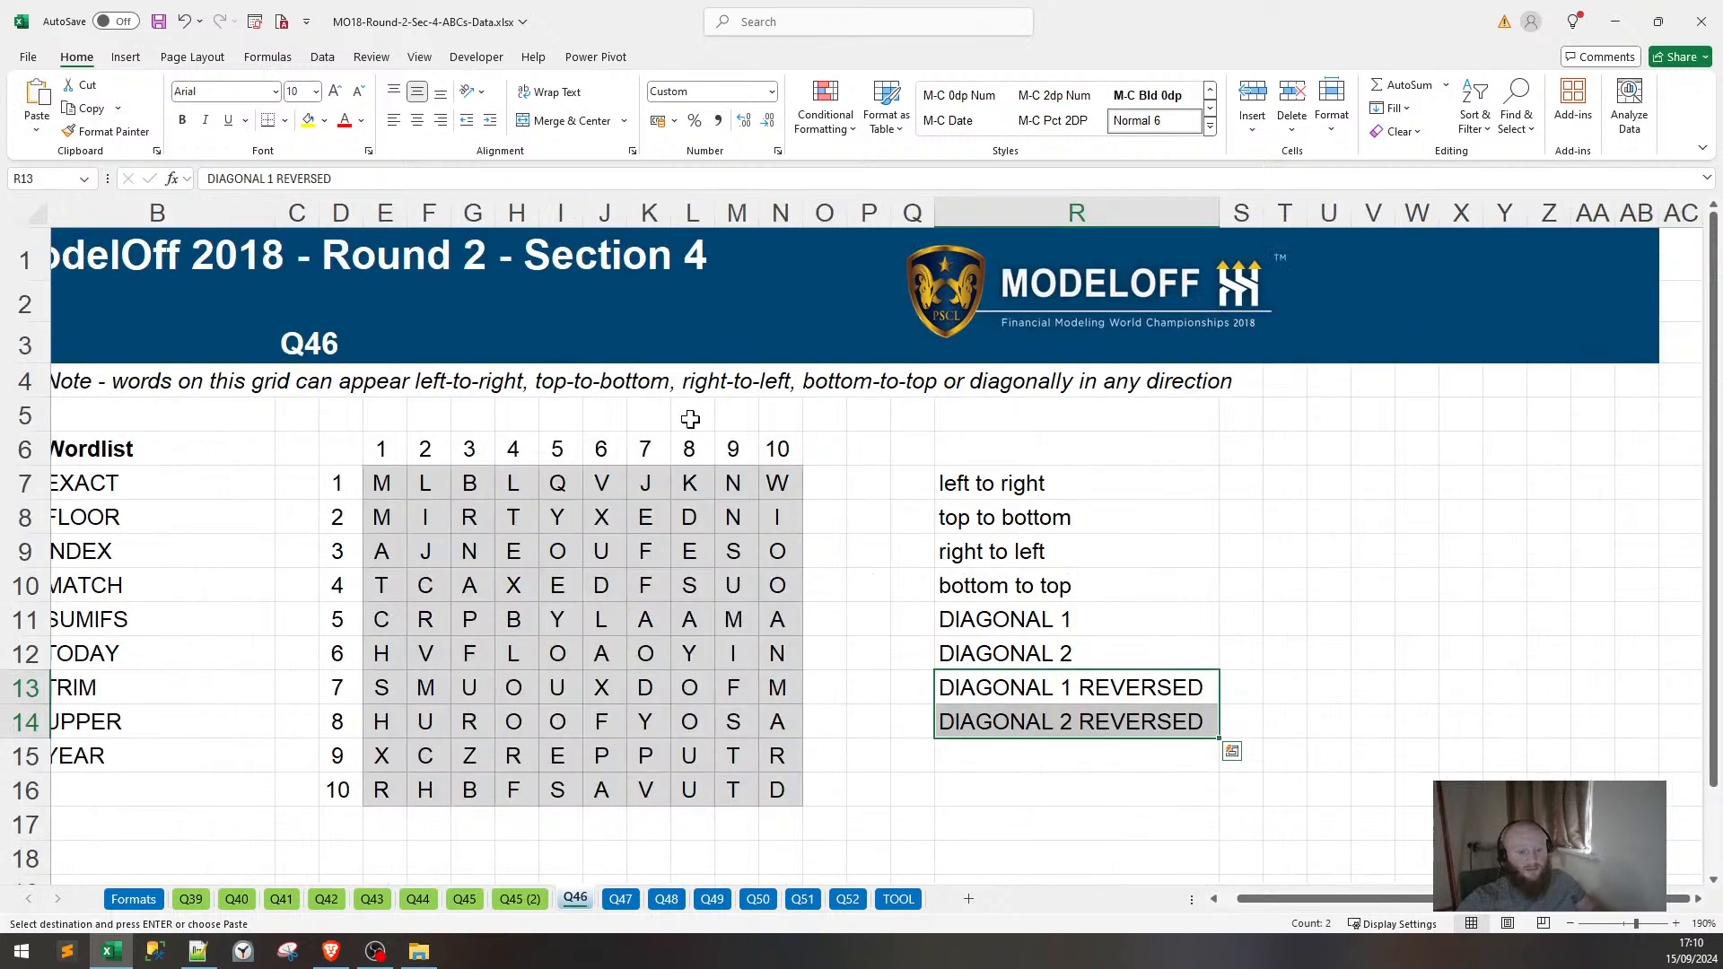
{"action": "left_click", "coordinate": [1236, 484]}
{"action": "key", "text": "ctrl+v"}
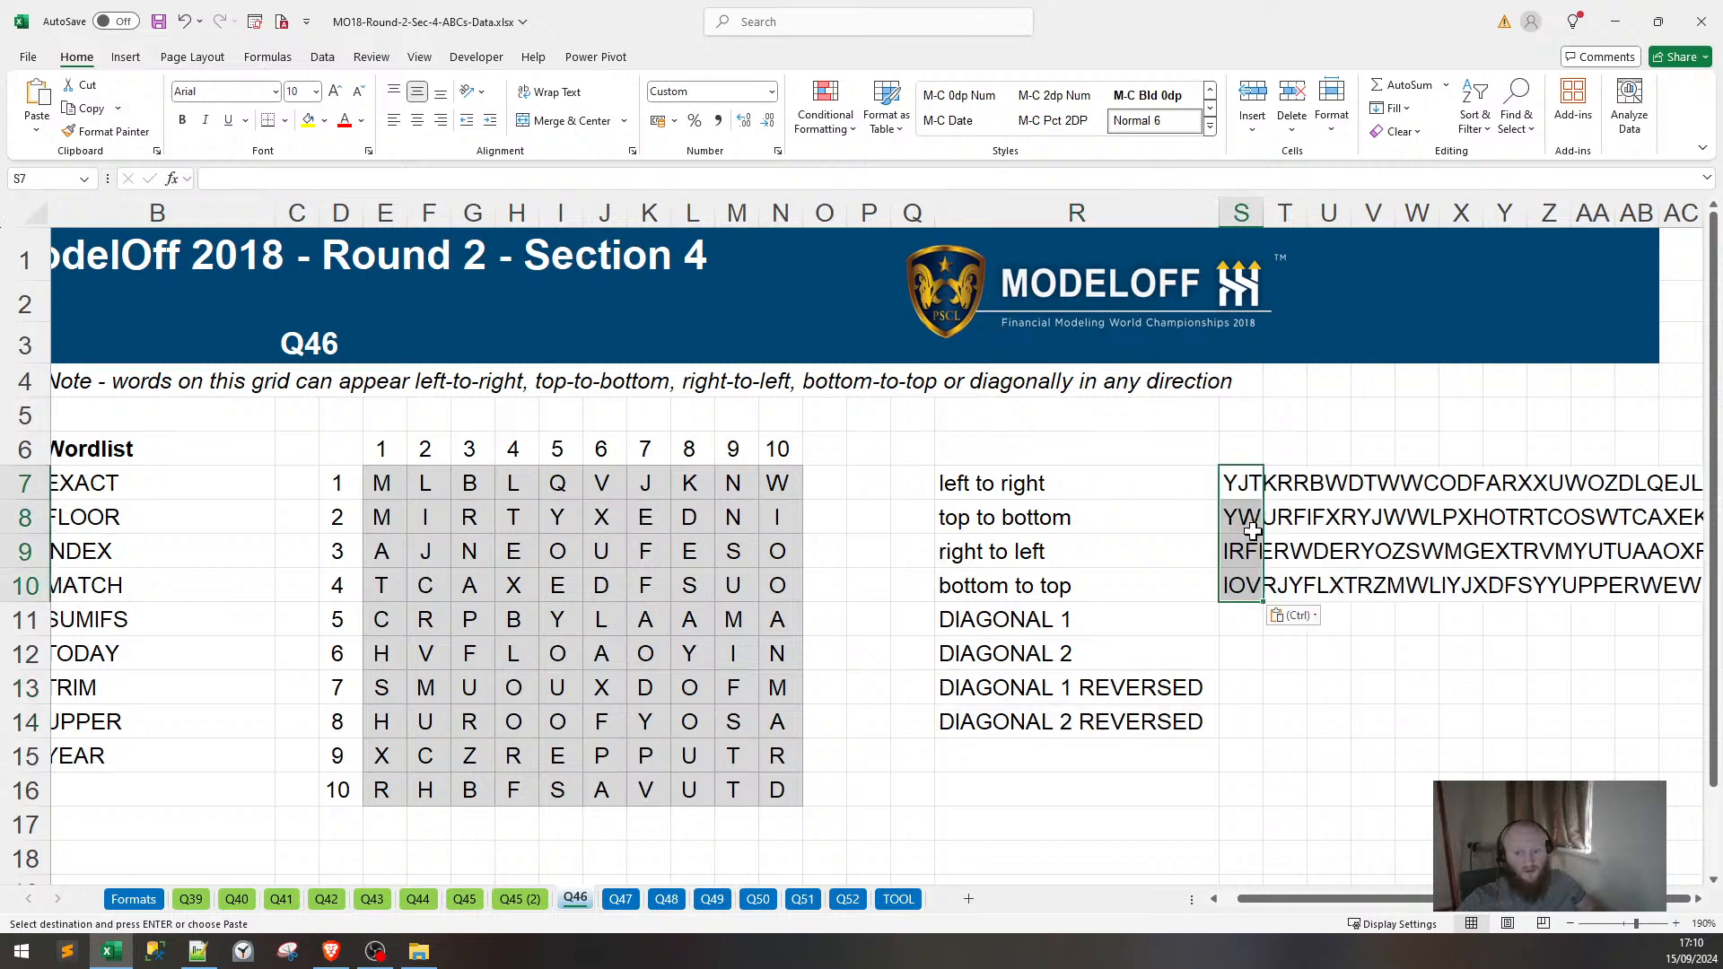
Duplicate all eight direction labels into column Q, Q7:Q14.
{"action": "left_click_drag", "start_coordinate": [1076, 484], "coordinate": [1095, 718]}
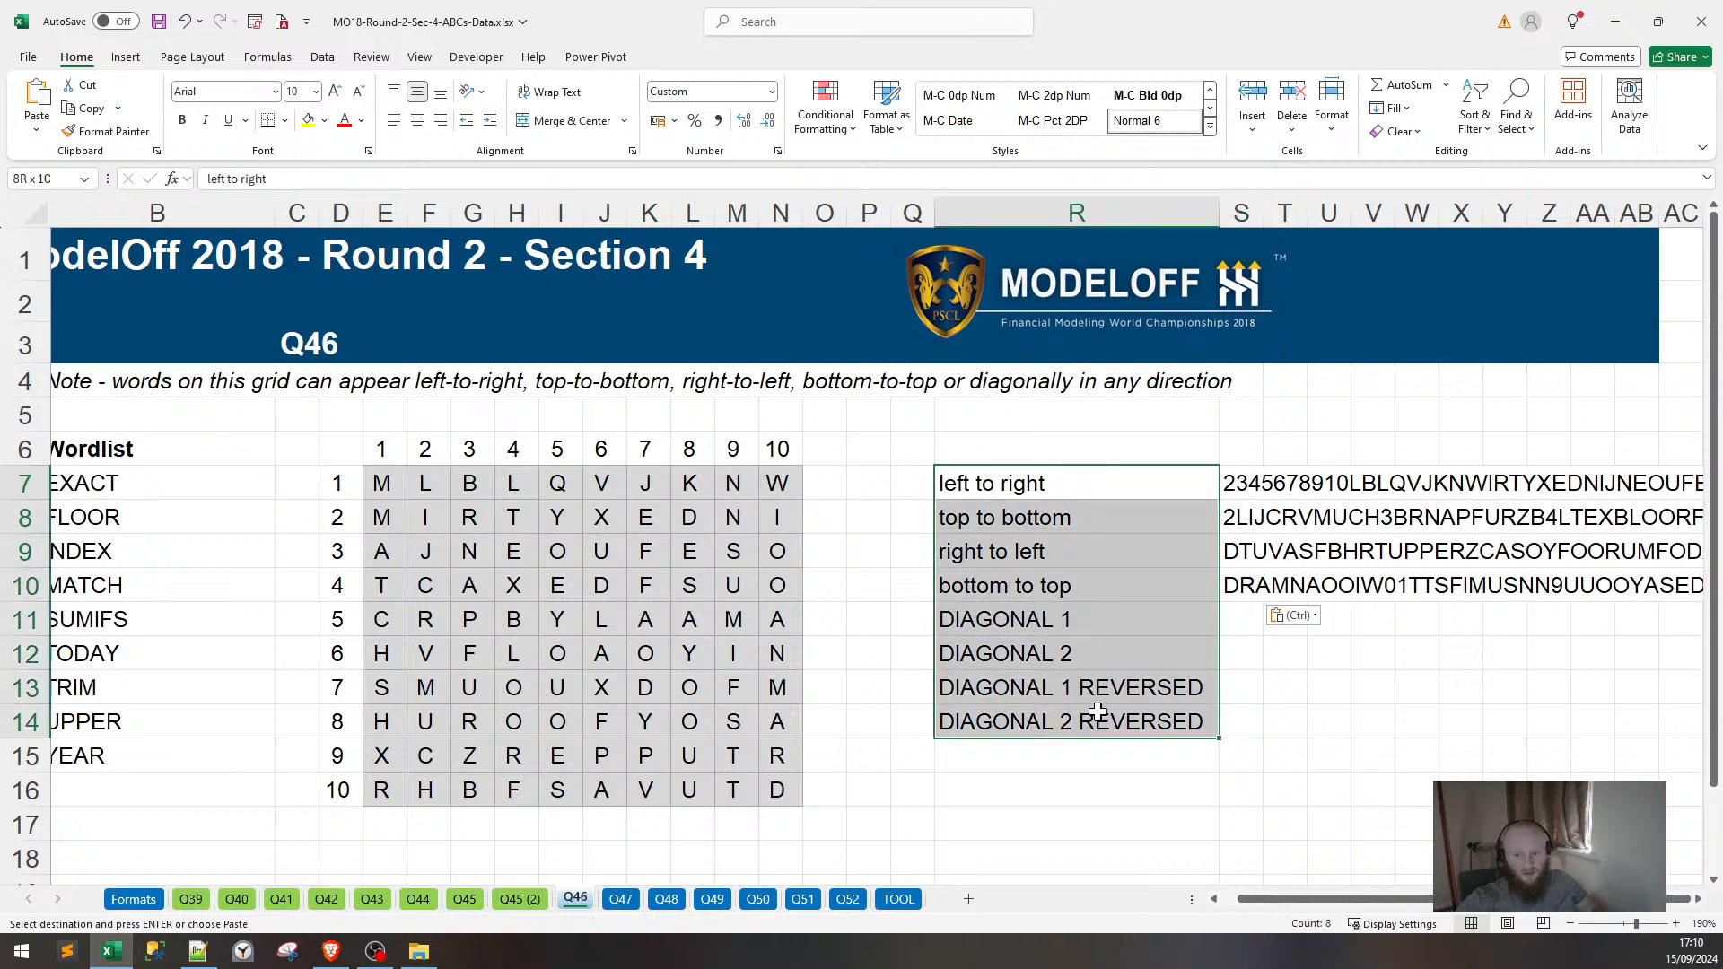
{"action": "key", "text": "ctrl+c"}
{"action": "left_click", "coordinate": [911, 490]}
{"action": "key", "text": "ctrl+v"}
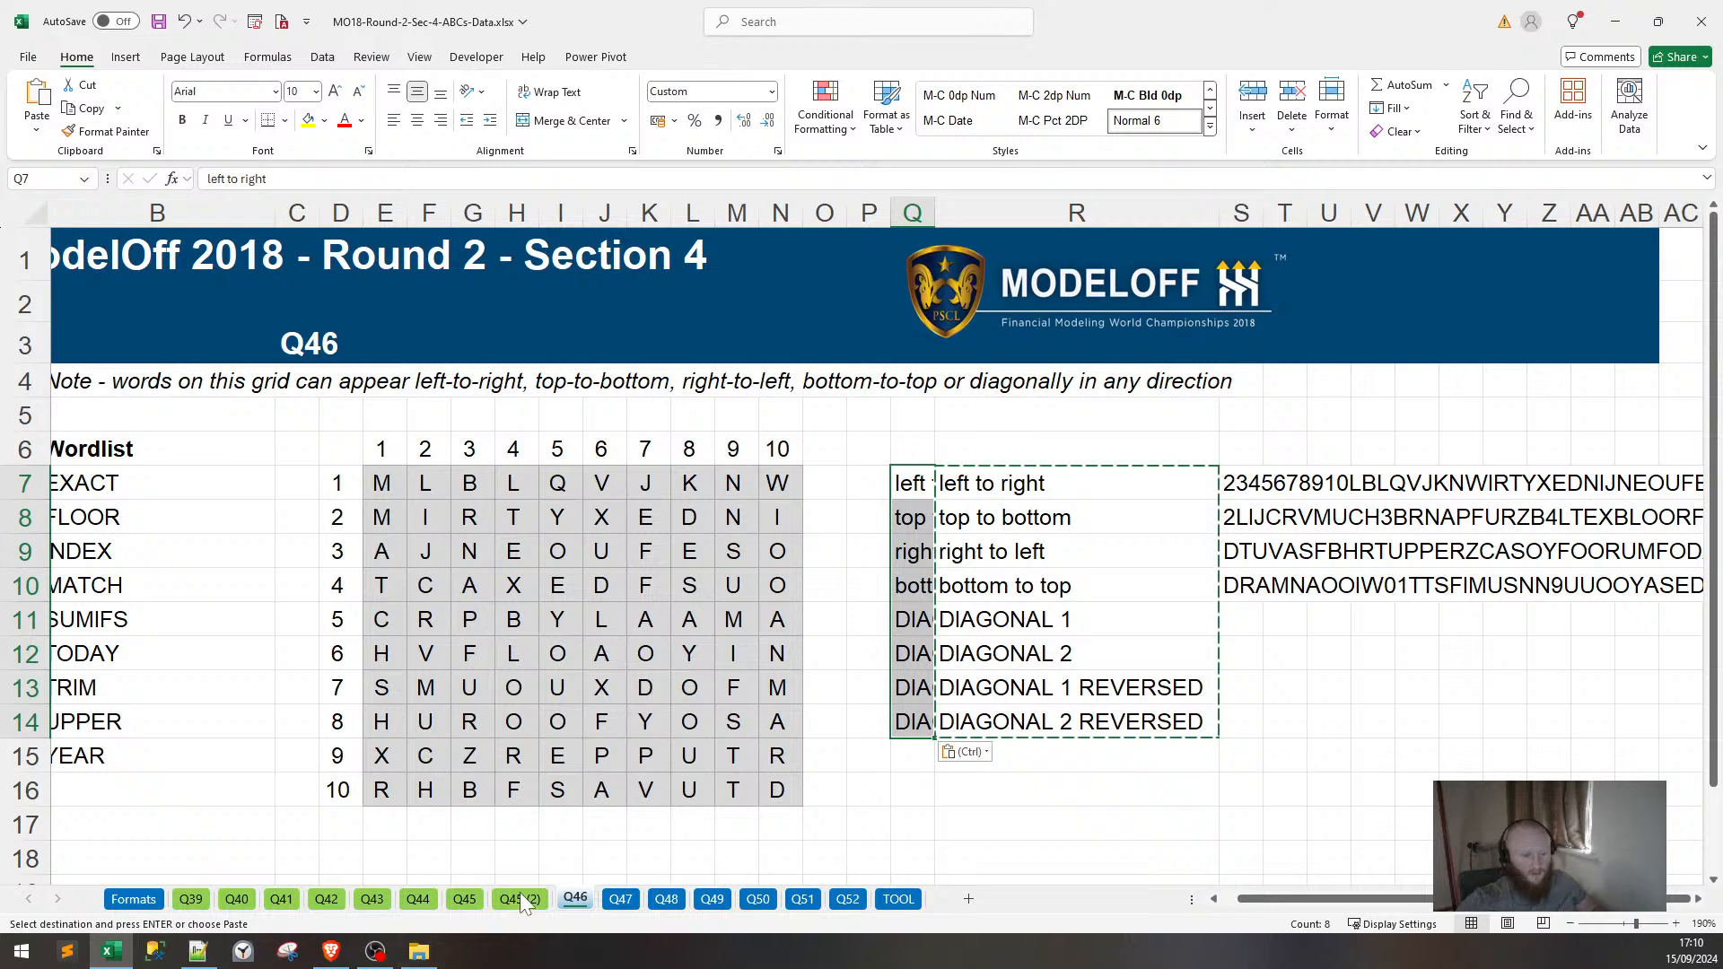
{"action": "left_click", "coordinate": [467, 903]}
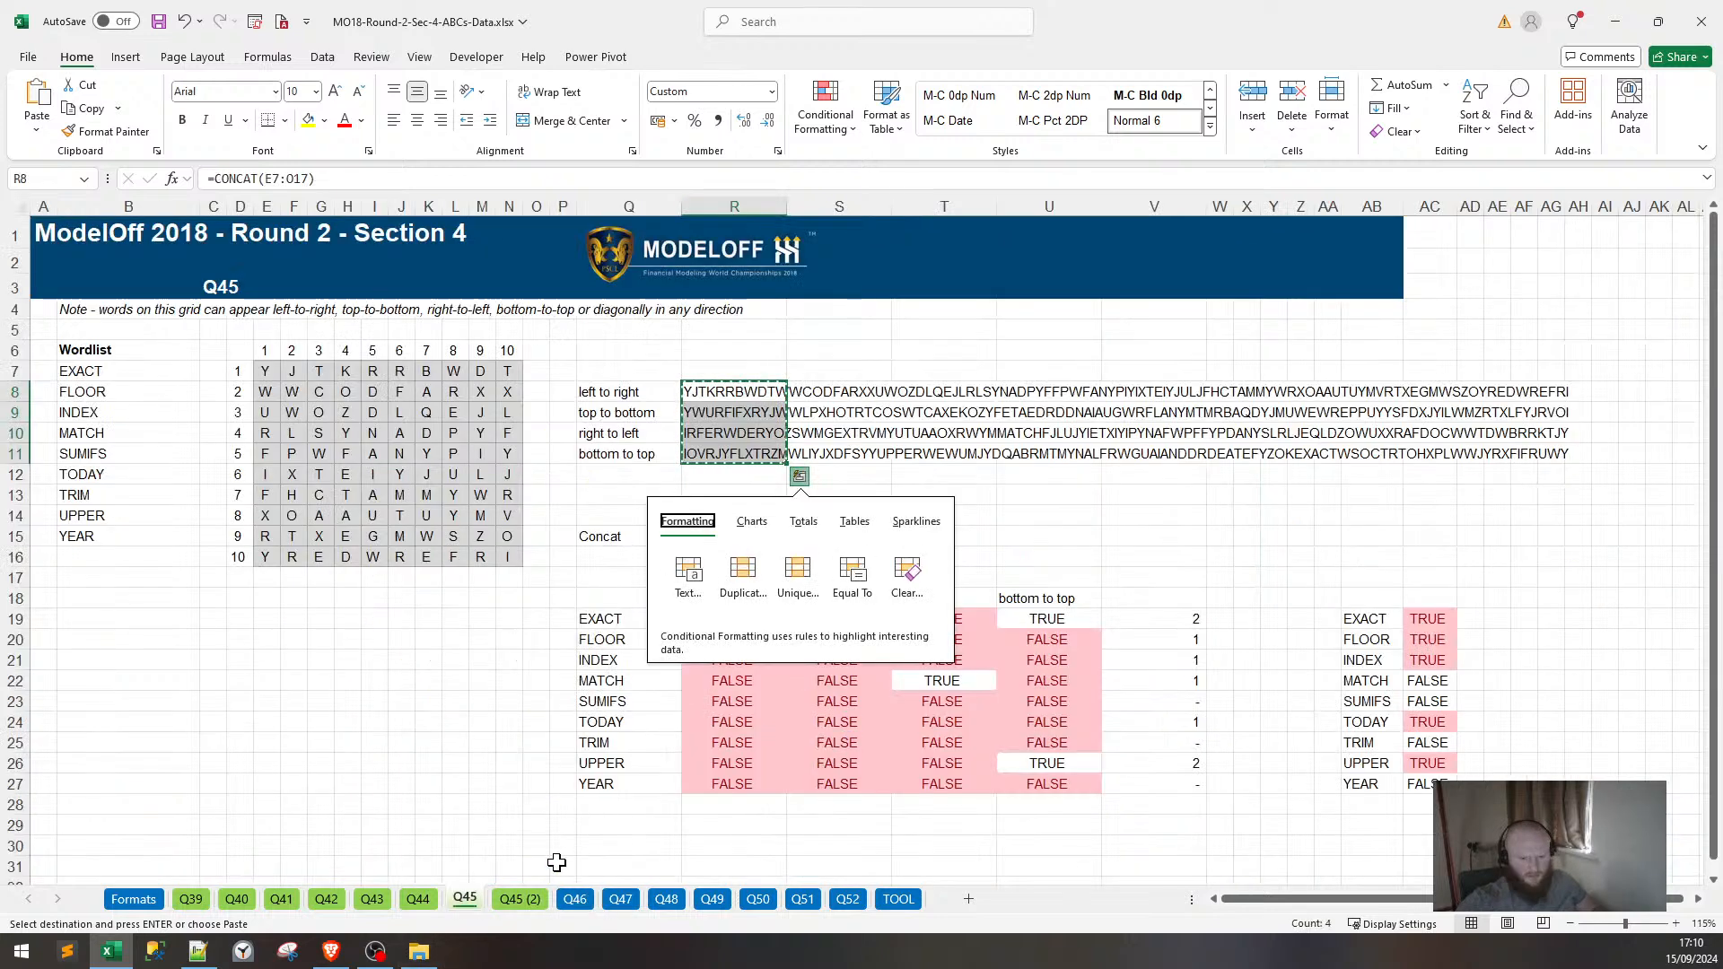
{"action": "left_click", "coordinate": [575, 901]}
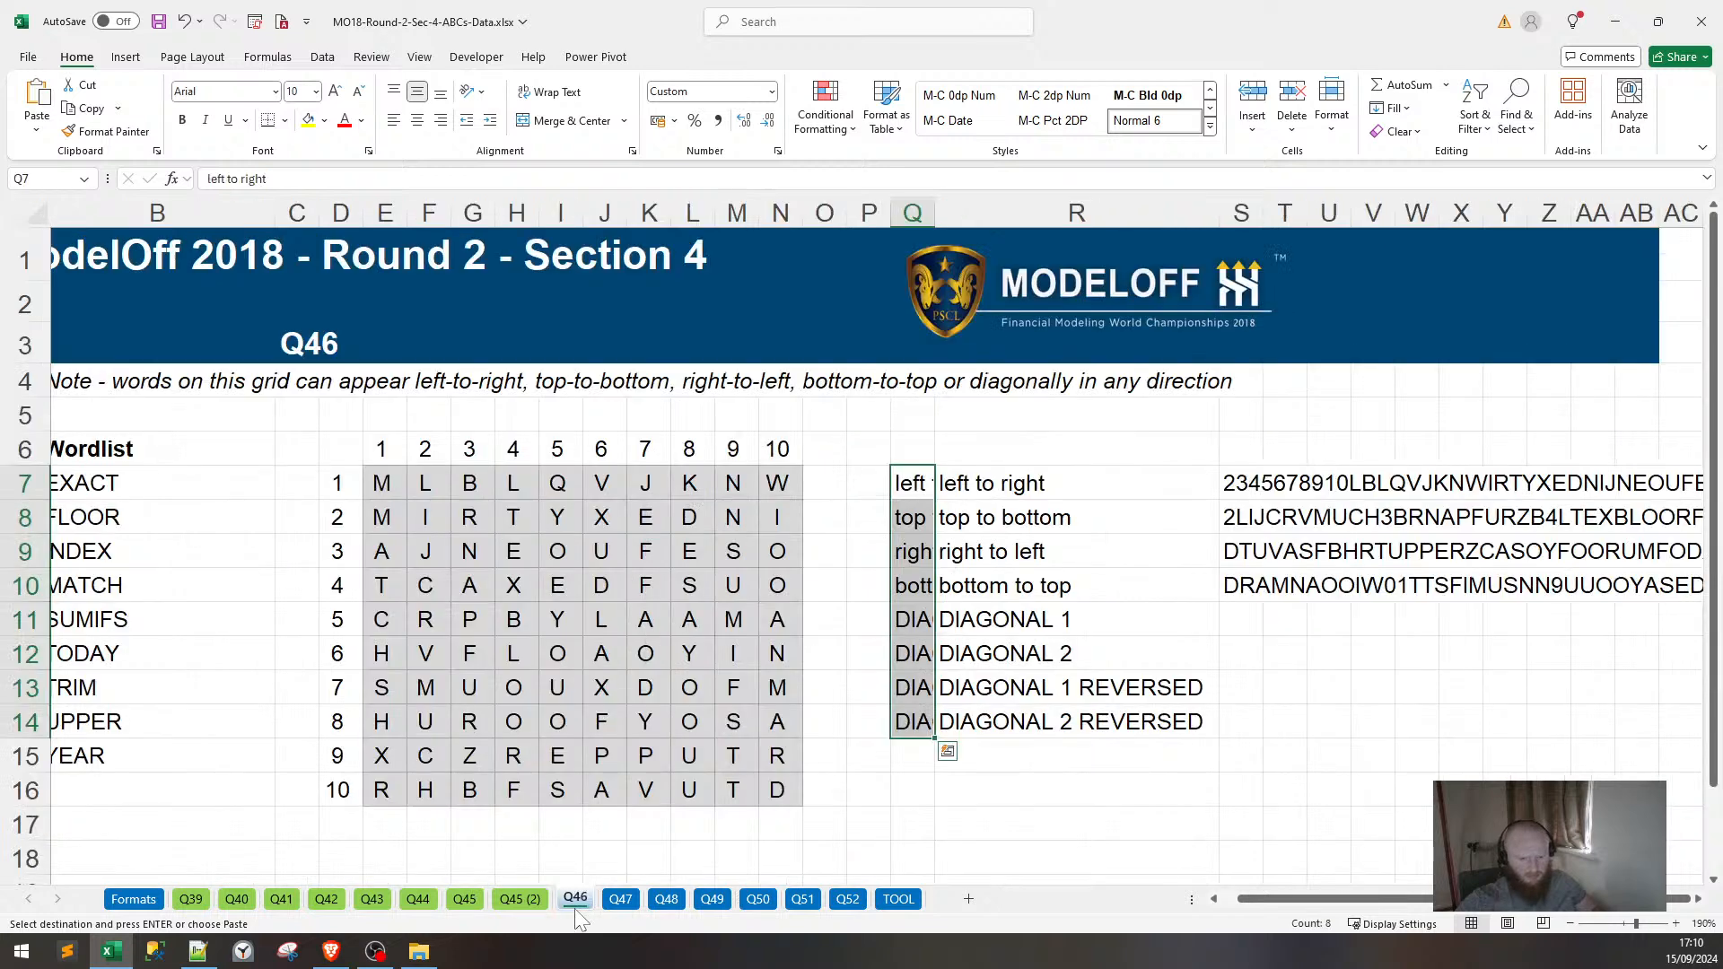
Paste the string formulas into column R and clear the diagonal labels and duplicate column-S strings.
{"action": "left_click", "coordinate": [1082, 486]}
{"action": "key", "text": "ctrl+v"}
{"action": "left_click_drag", "start_coordinate": [1021, 610], "coordinate": [1040, 721]}
{"action": "key", "text": "Delete"}
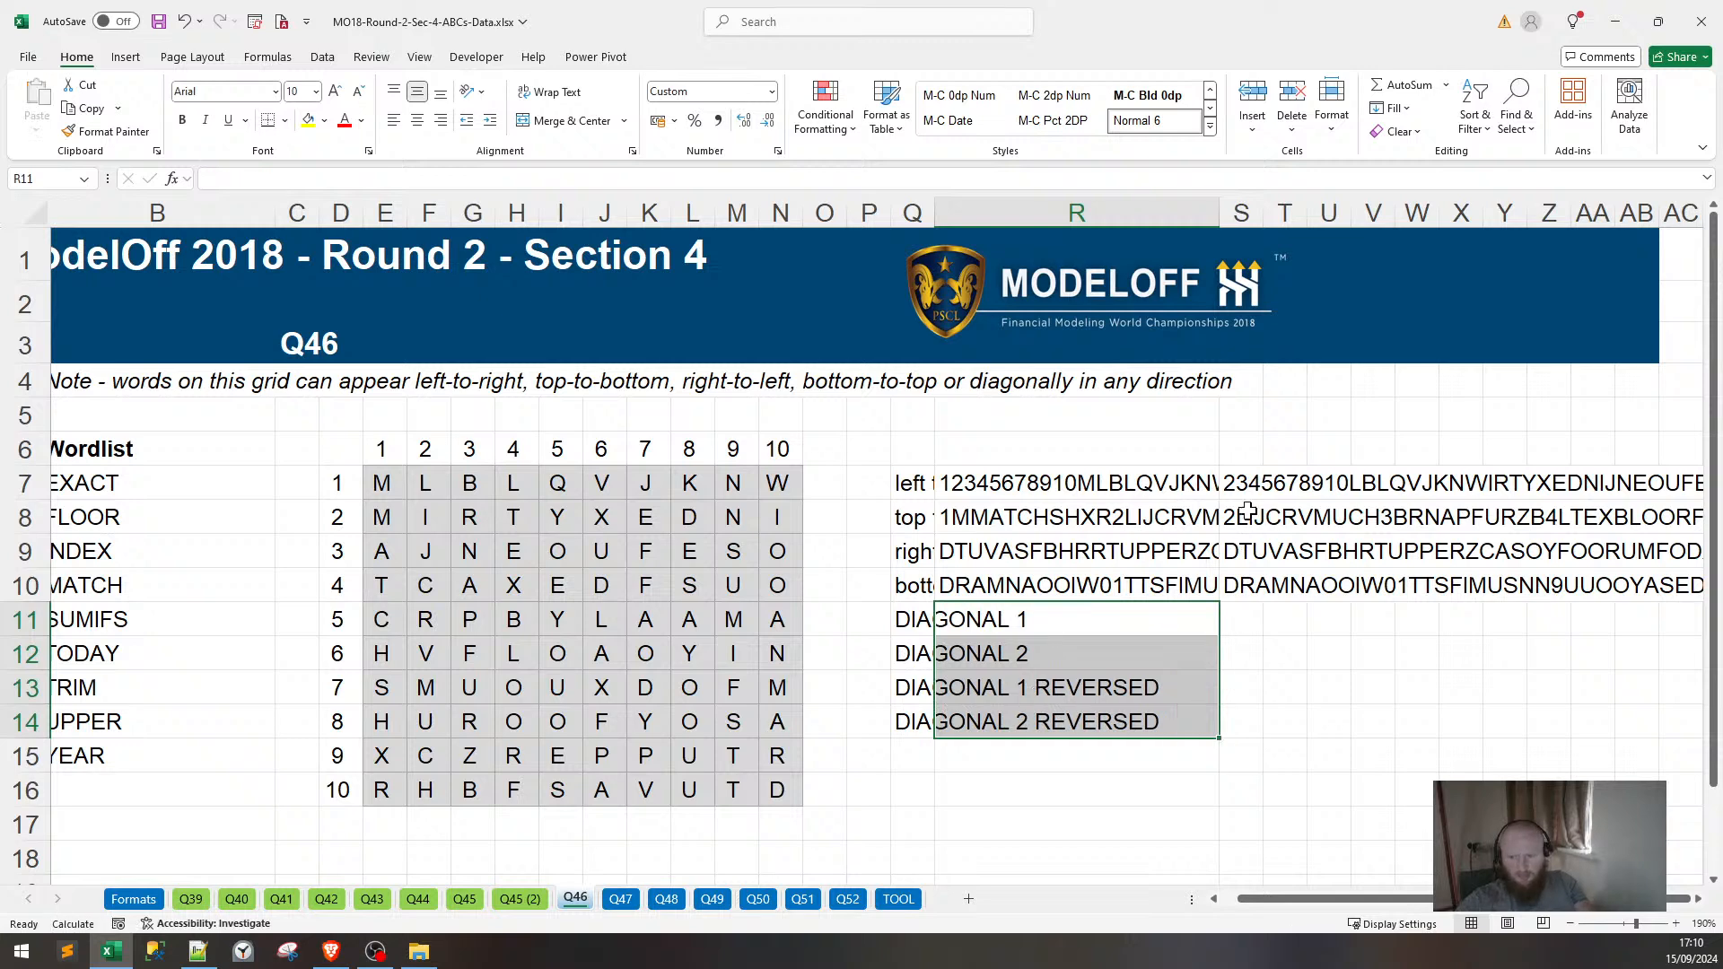
{"action": "left_click_drag", "start_coordinate": [1254, 484], "coordinate": [1247, 583]}
{"action": "key", "text": "Delete"}
Fill O7:O16 beside the letter grid with "!" separators and save the workbook.
{"action": "left_click_drag", "start_coordinate": [823, 485], "coordinate": [812, 778]}
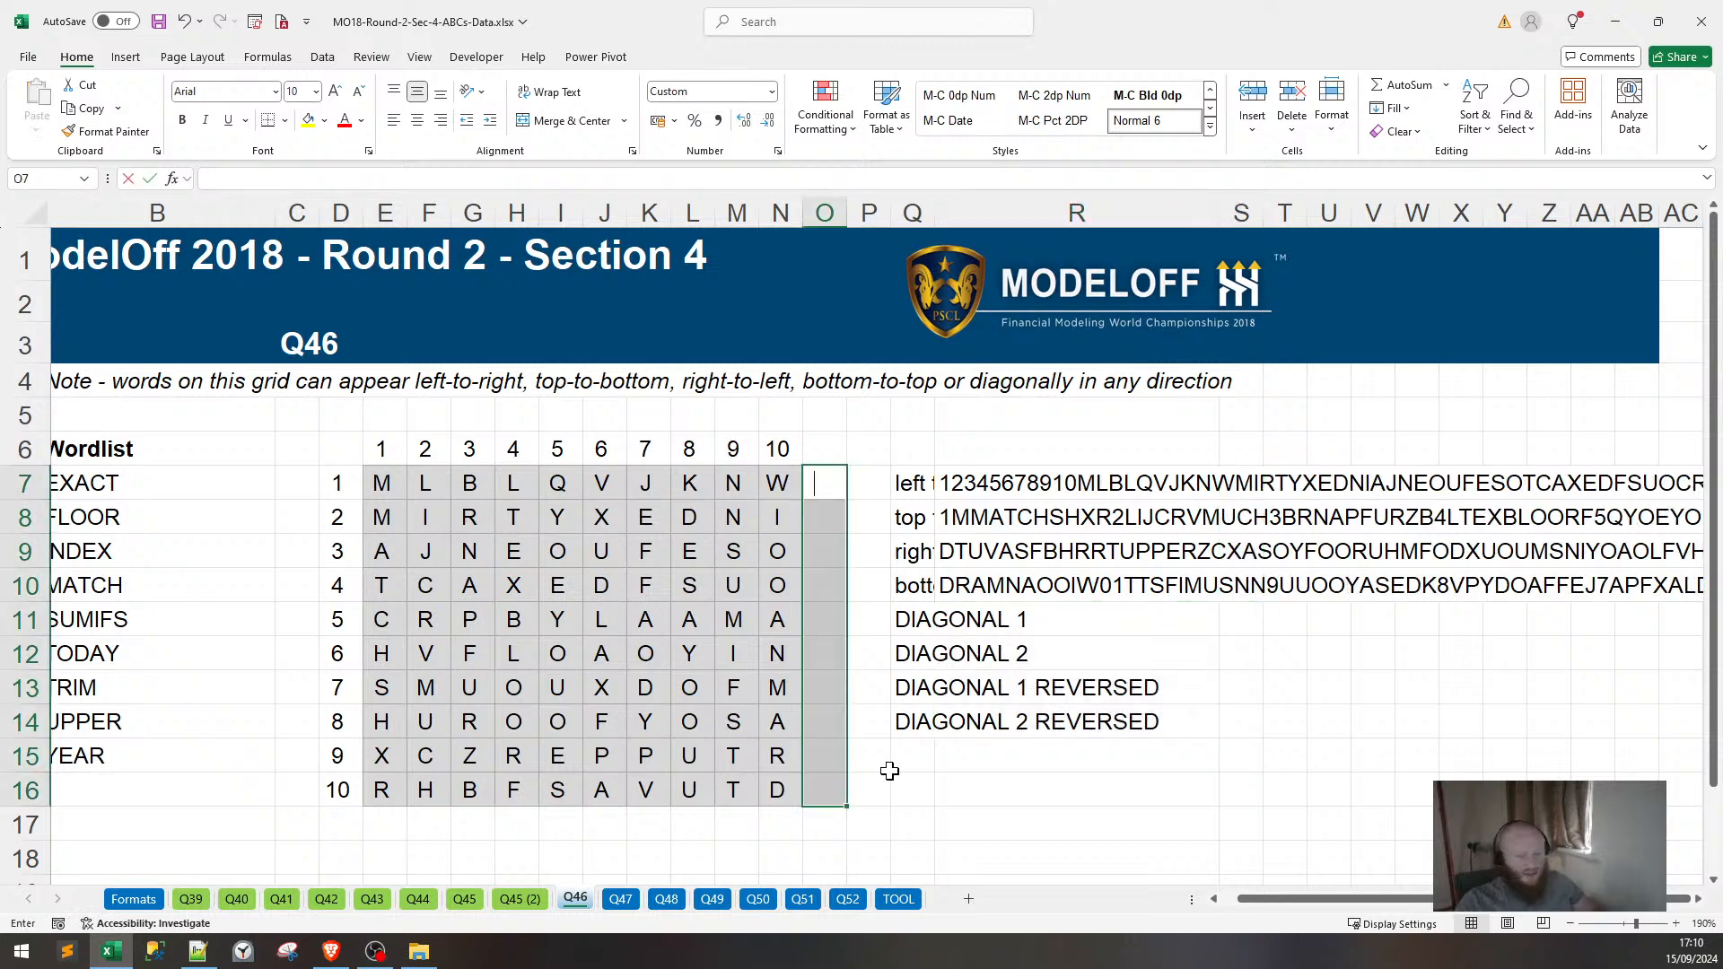
{"action": "type", "text": "!"}
{"action": "key", "text": "Return"}
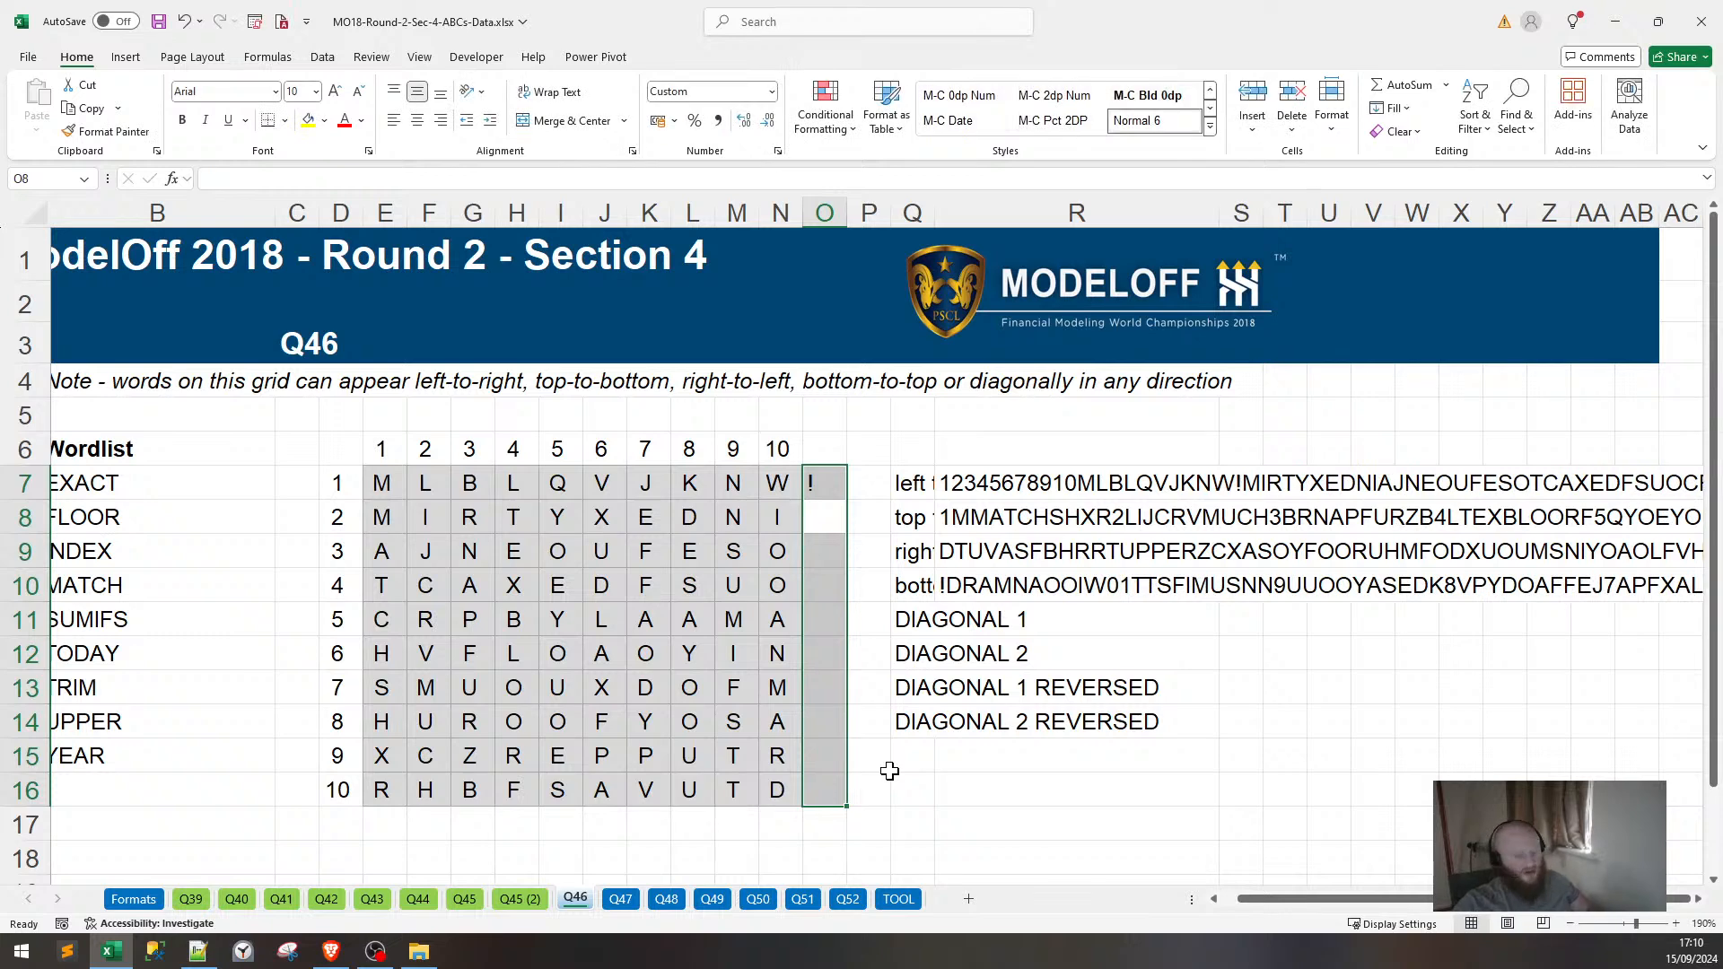
{"action": "key", "text": "ctrl+d"}
{"action": "key", "text": "ctrl+s"}
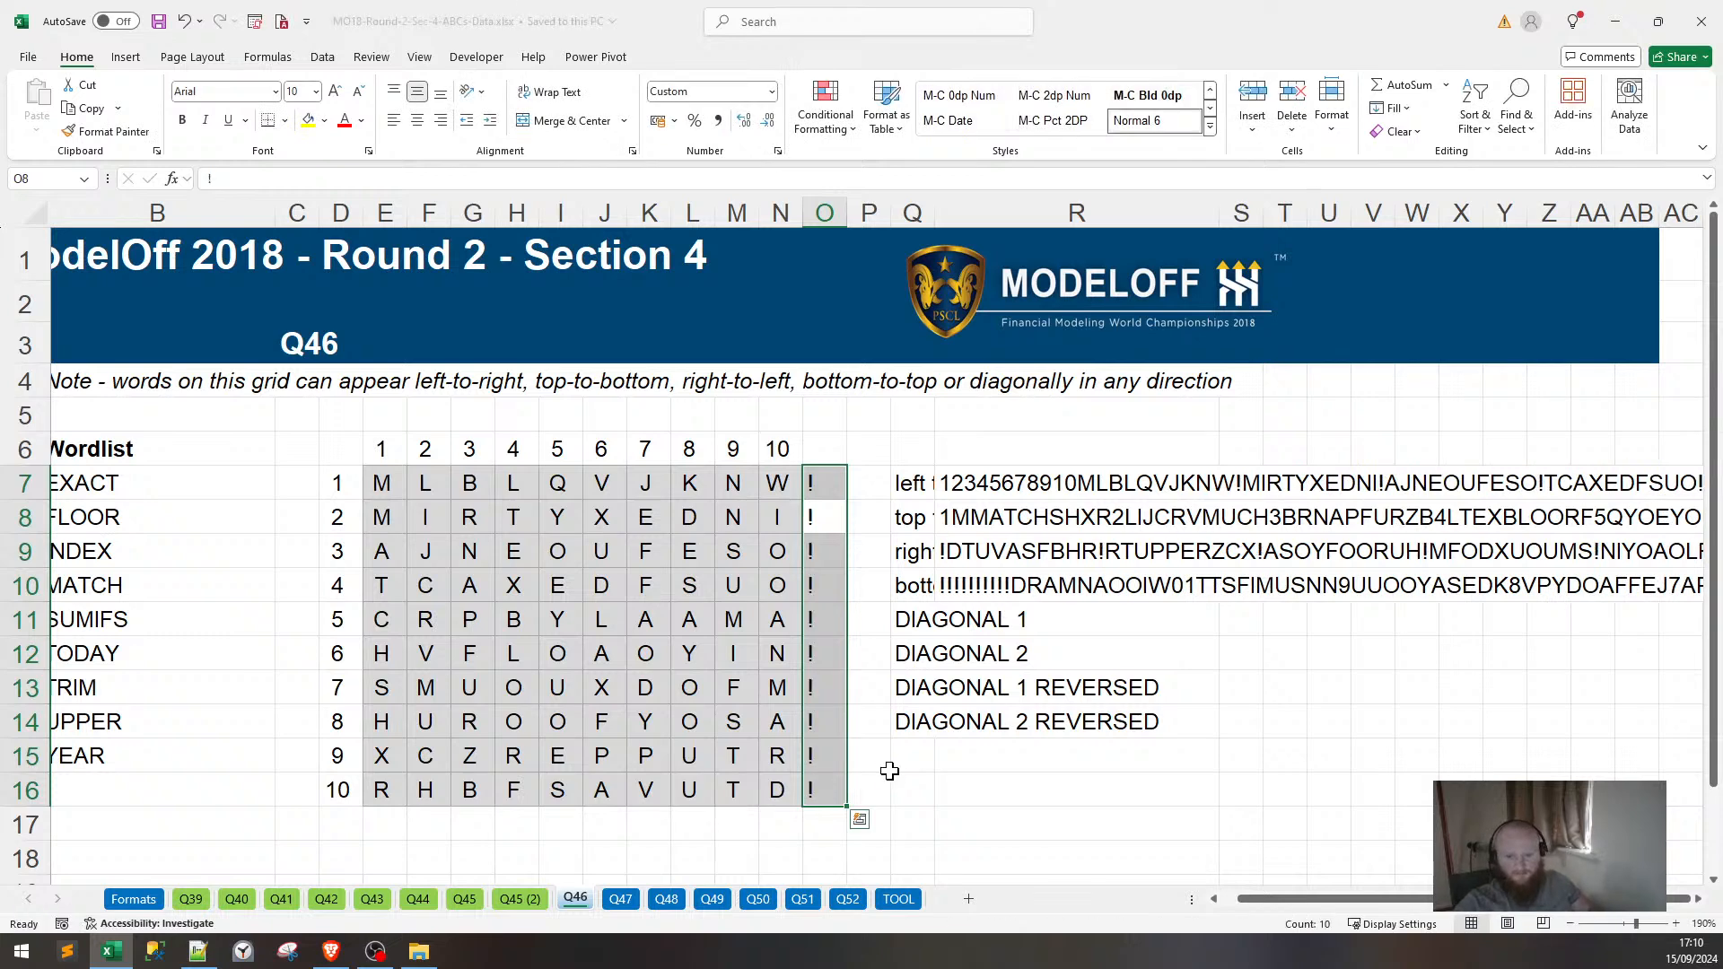
Copy the "!" from O7 across row 17, E17:N17.
{"action": "left_click", "coordinate": [817, 479]}
{"action": "key", "text": "ctrl+c"}
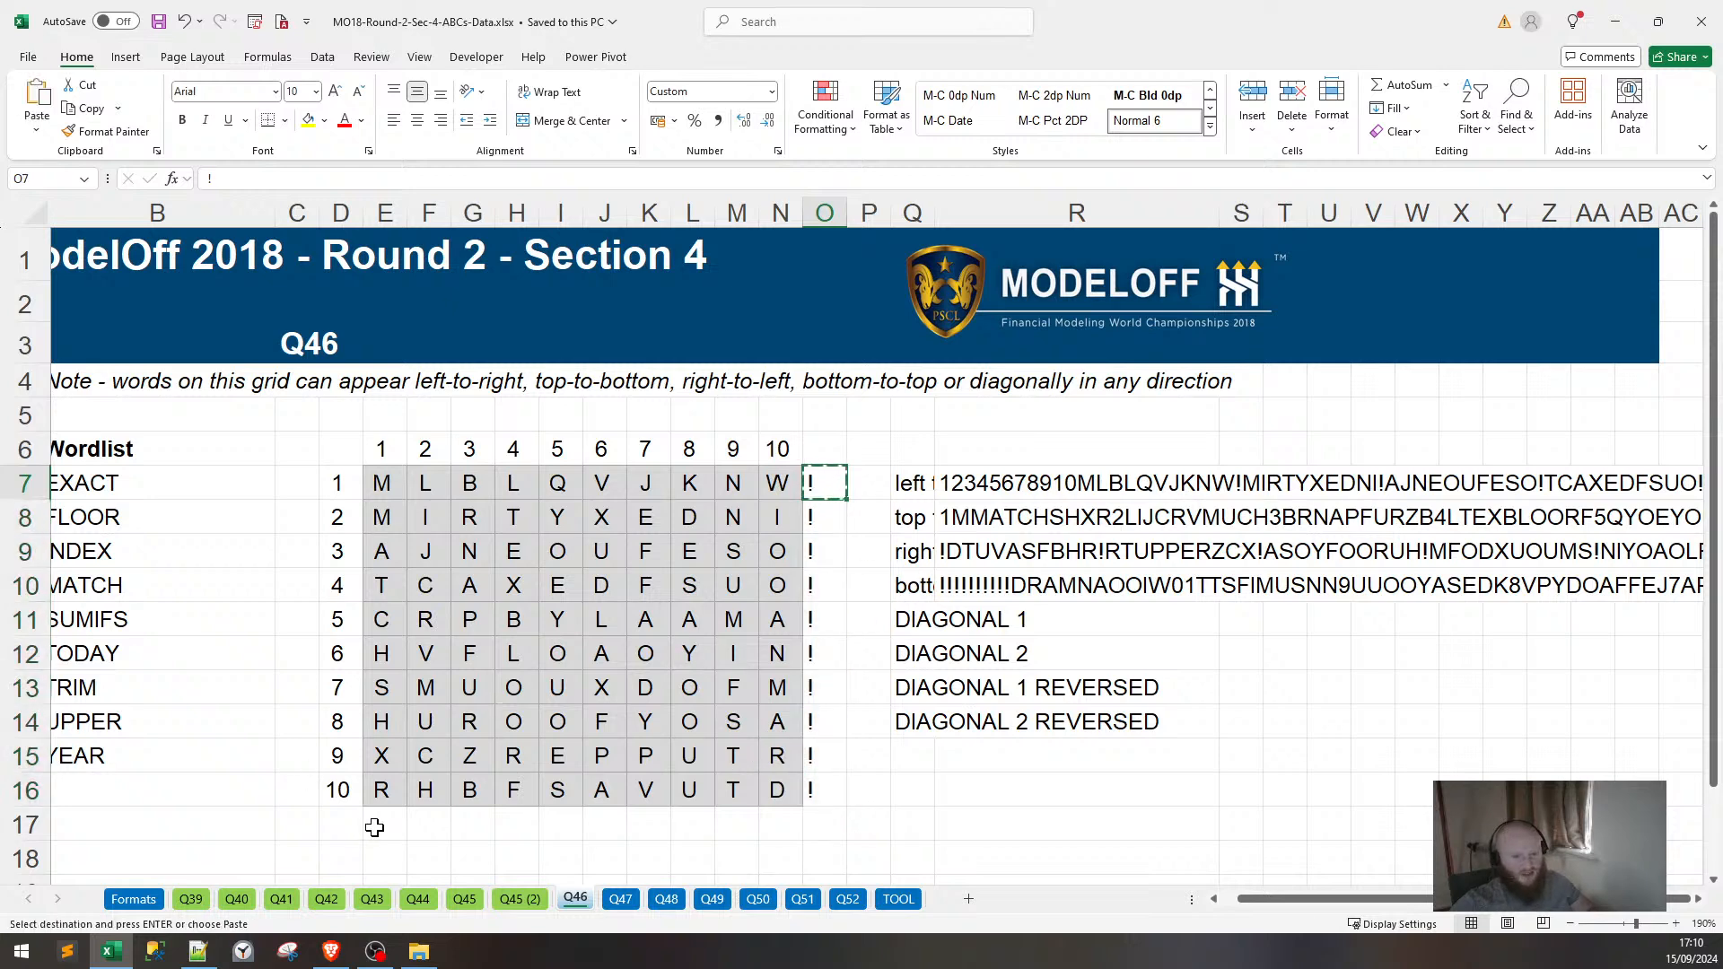
{"action": "left_click_drag", "start_coordinate": [381, 823], "coordinate": [780, 812]}
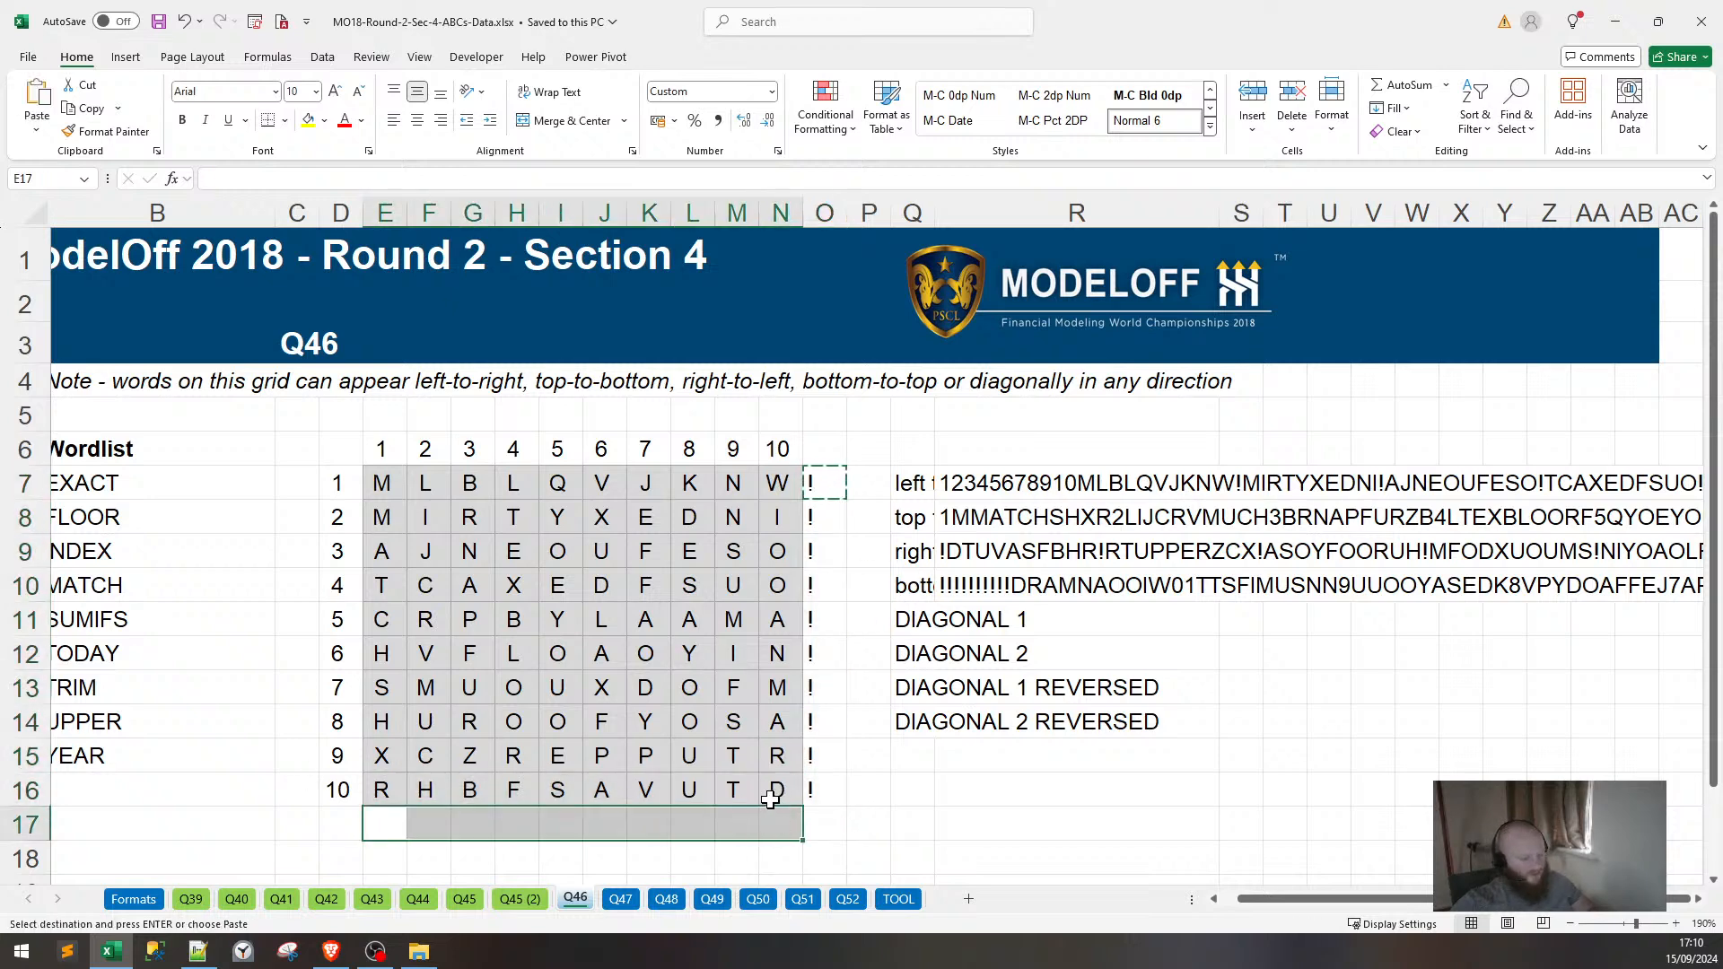
{"action": "key", "text": "ctrl+v"}
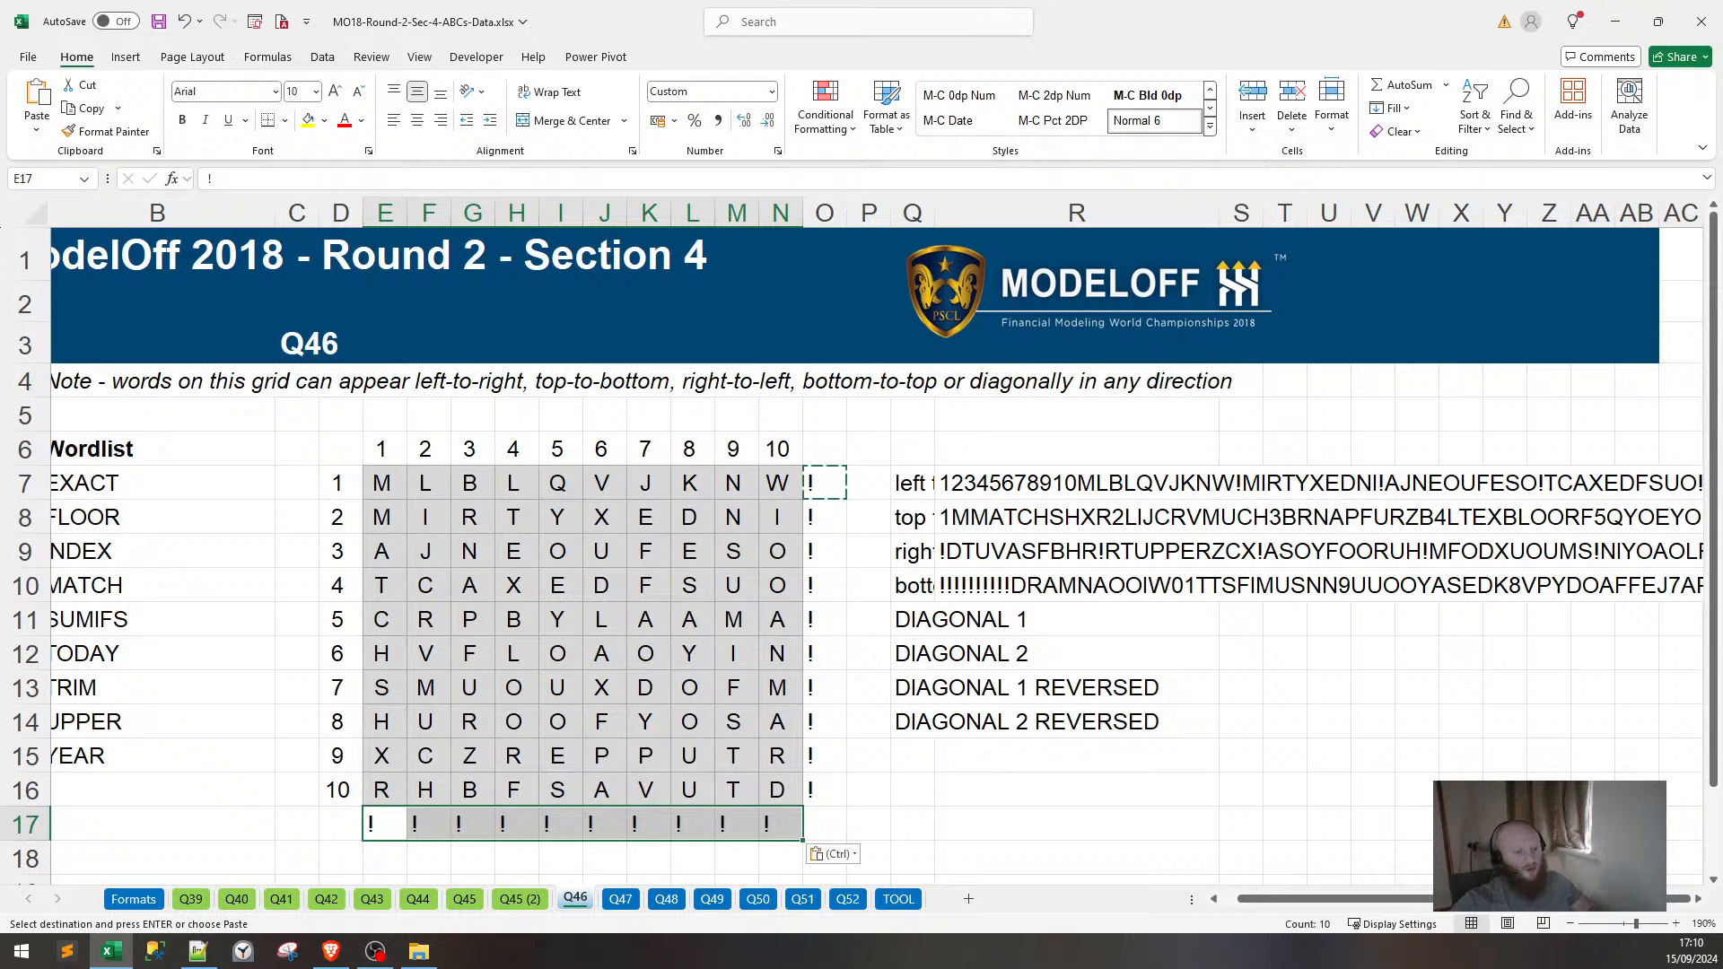
{"action": "scroll", "coordinate": [1133, 653], "scroll_direction": "down", "scroll_amount": 2}
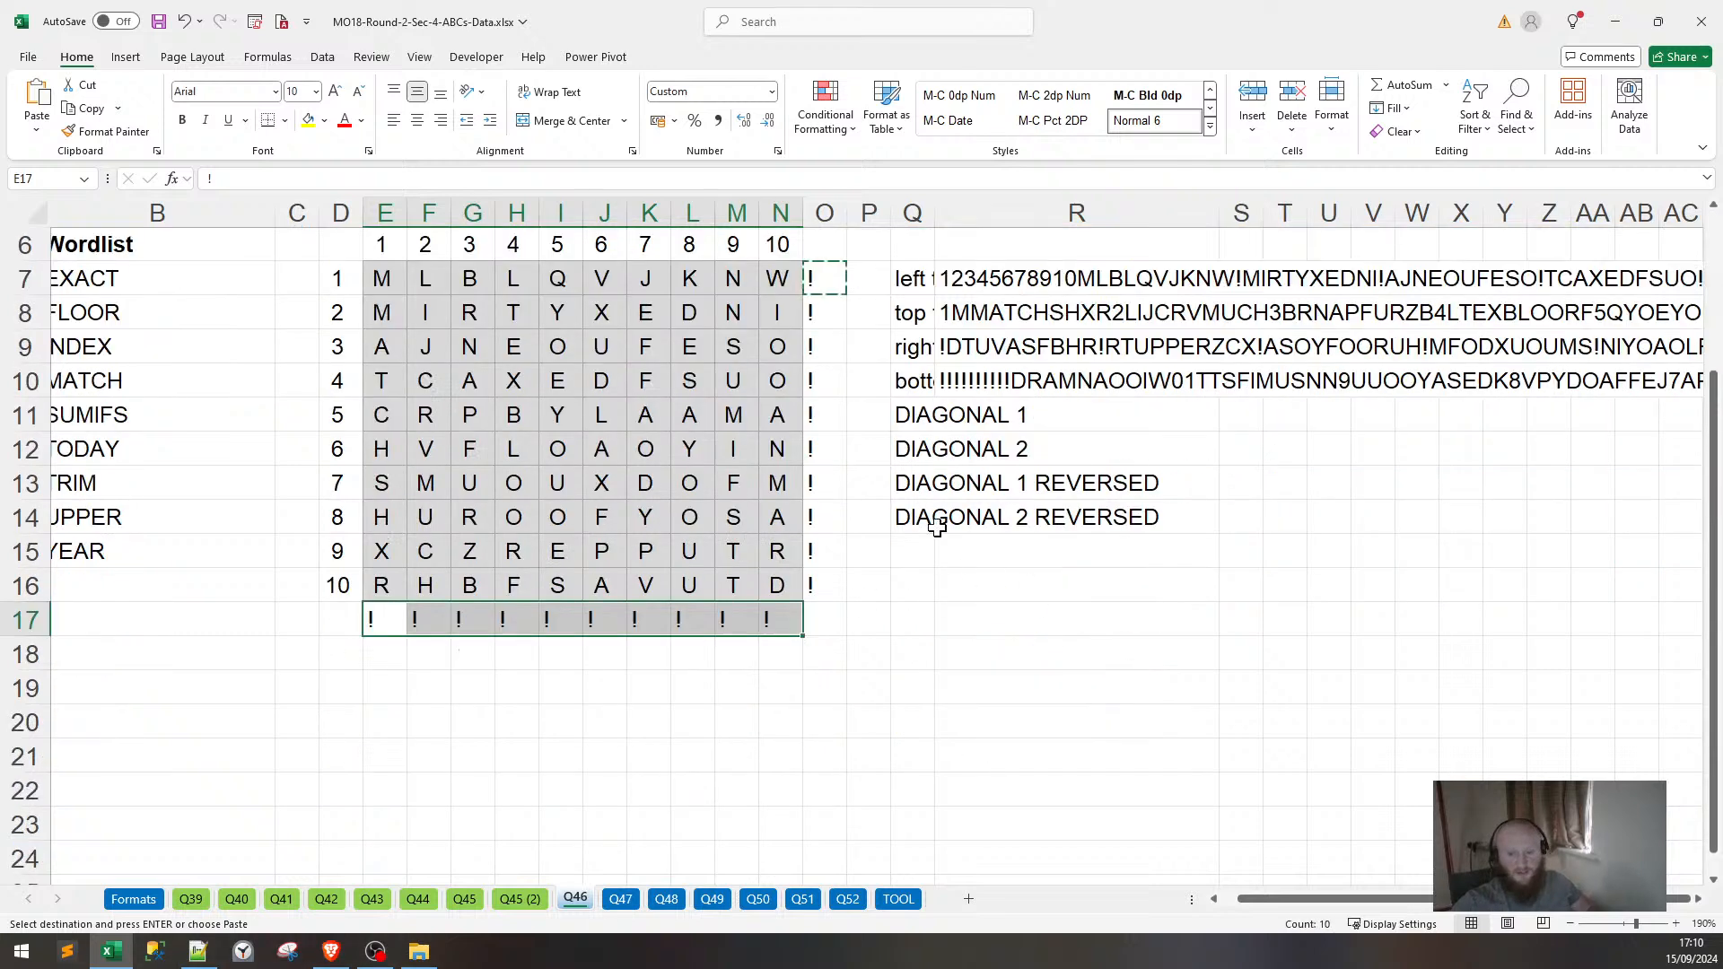
Autofit column Q, then set R7 to =CONCAT(E7:O17) and R8 to =CONCAT(TRANSPOSE(E7:O17)).
{"action": "double_click", "coordinate": [928, 213]}
{"action": "scroll", "coordinate": [1346, 560], "scroll_direction": "up", "scroll_amount": 1}
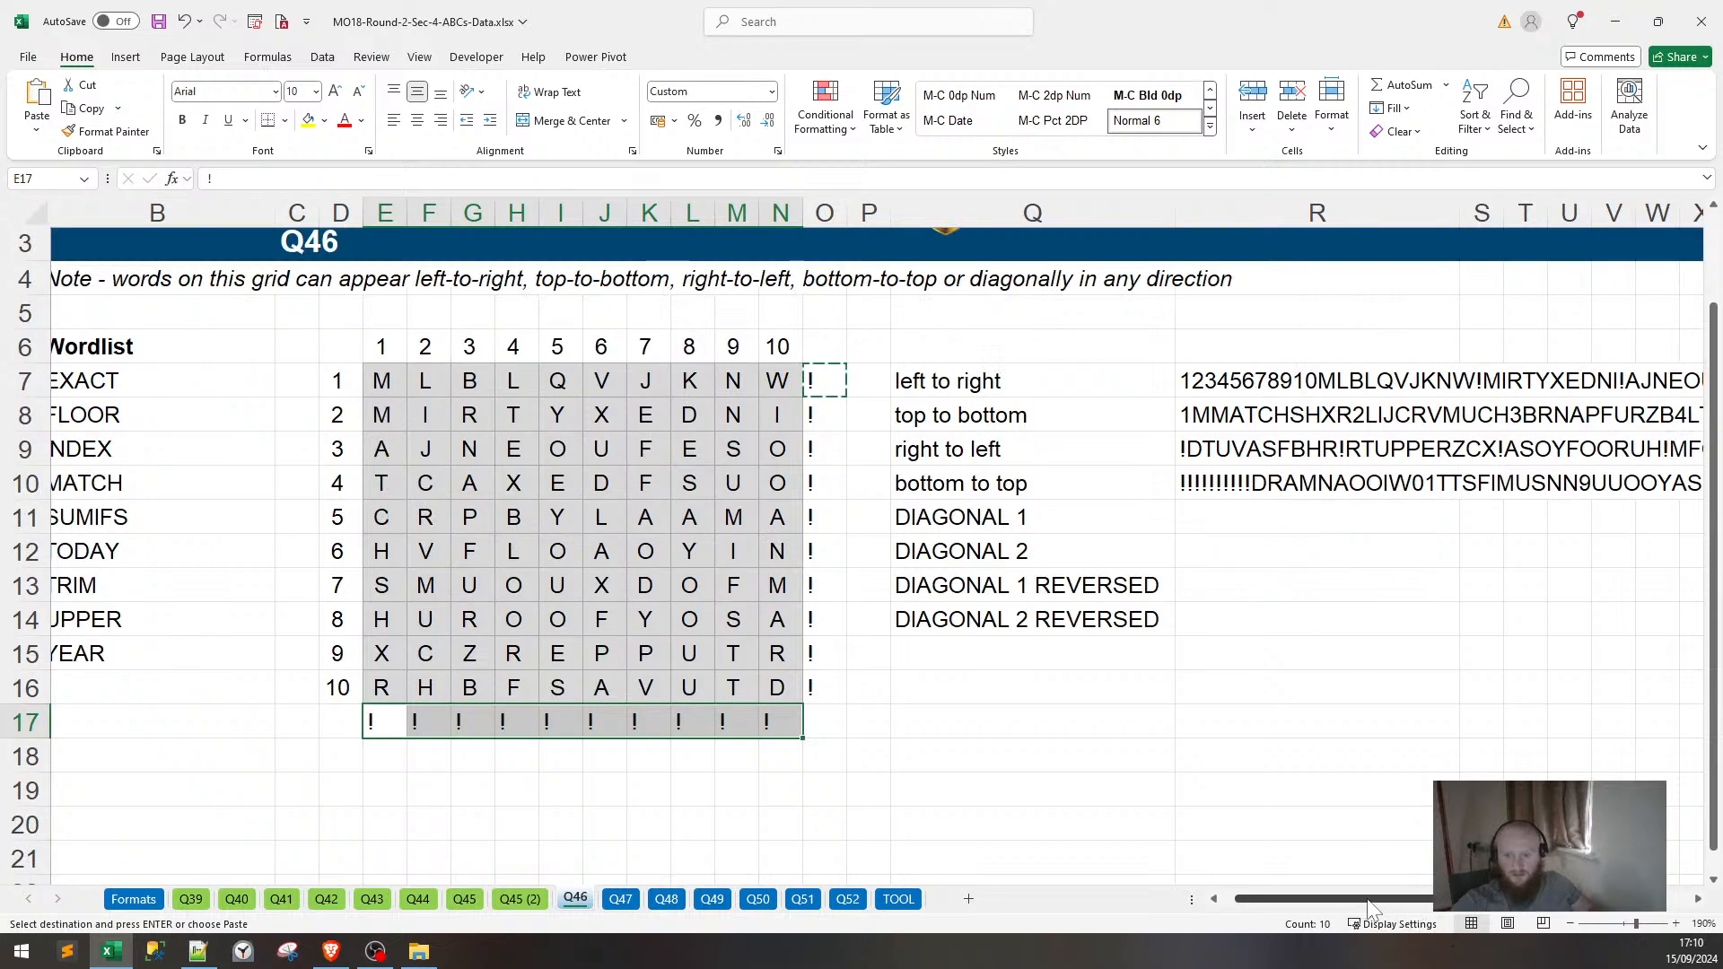
{"action": "left_click_drag", "start_coordinate": [1364, 900], "coordinate": [1424, 900]}
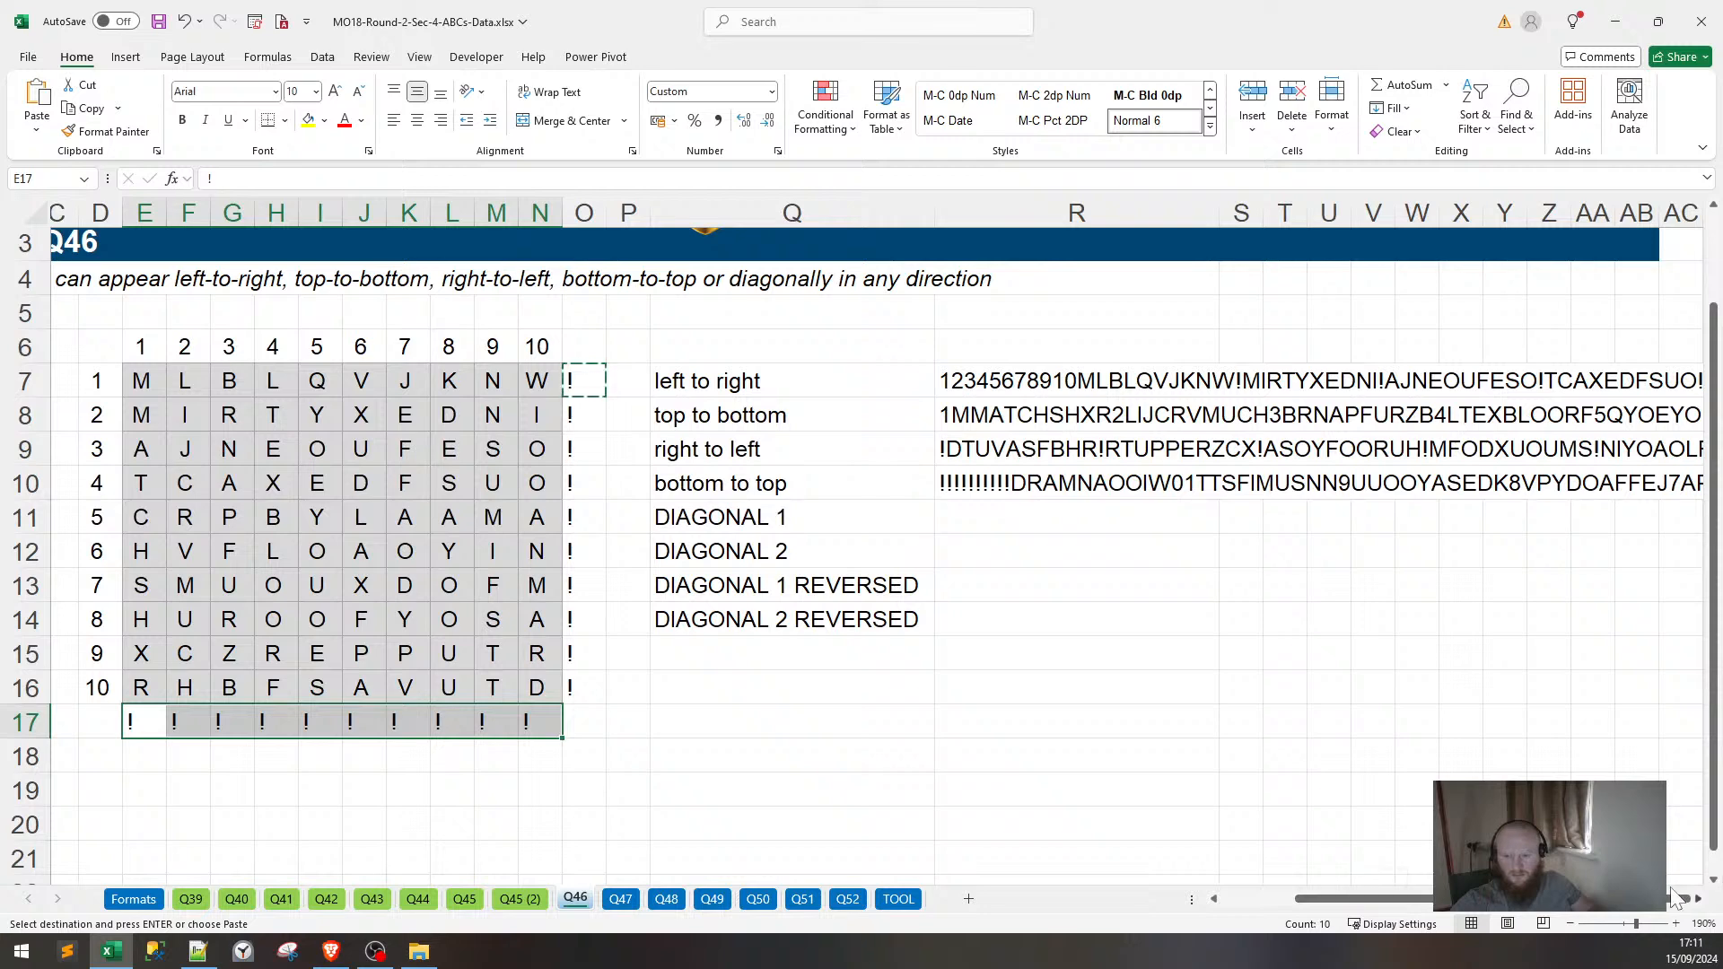
{"action": "left_click", "coordinate": [1009, 381]}
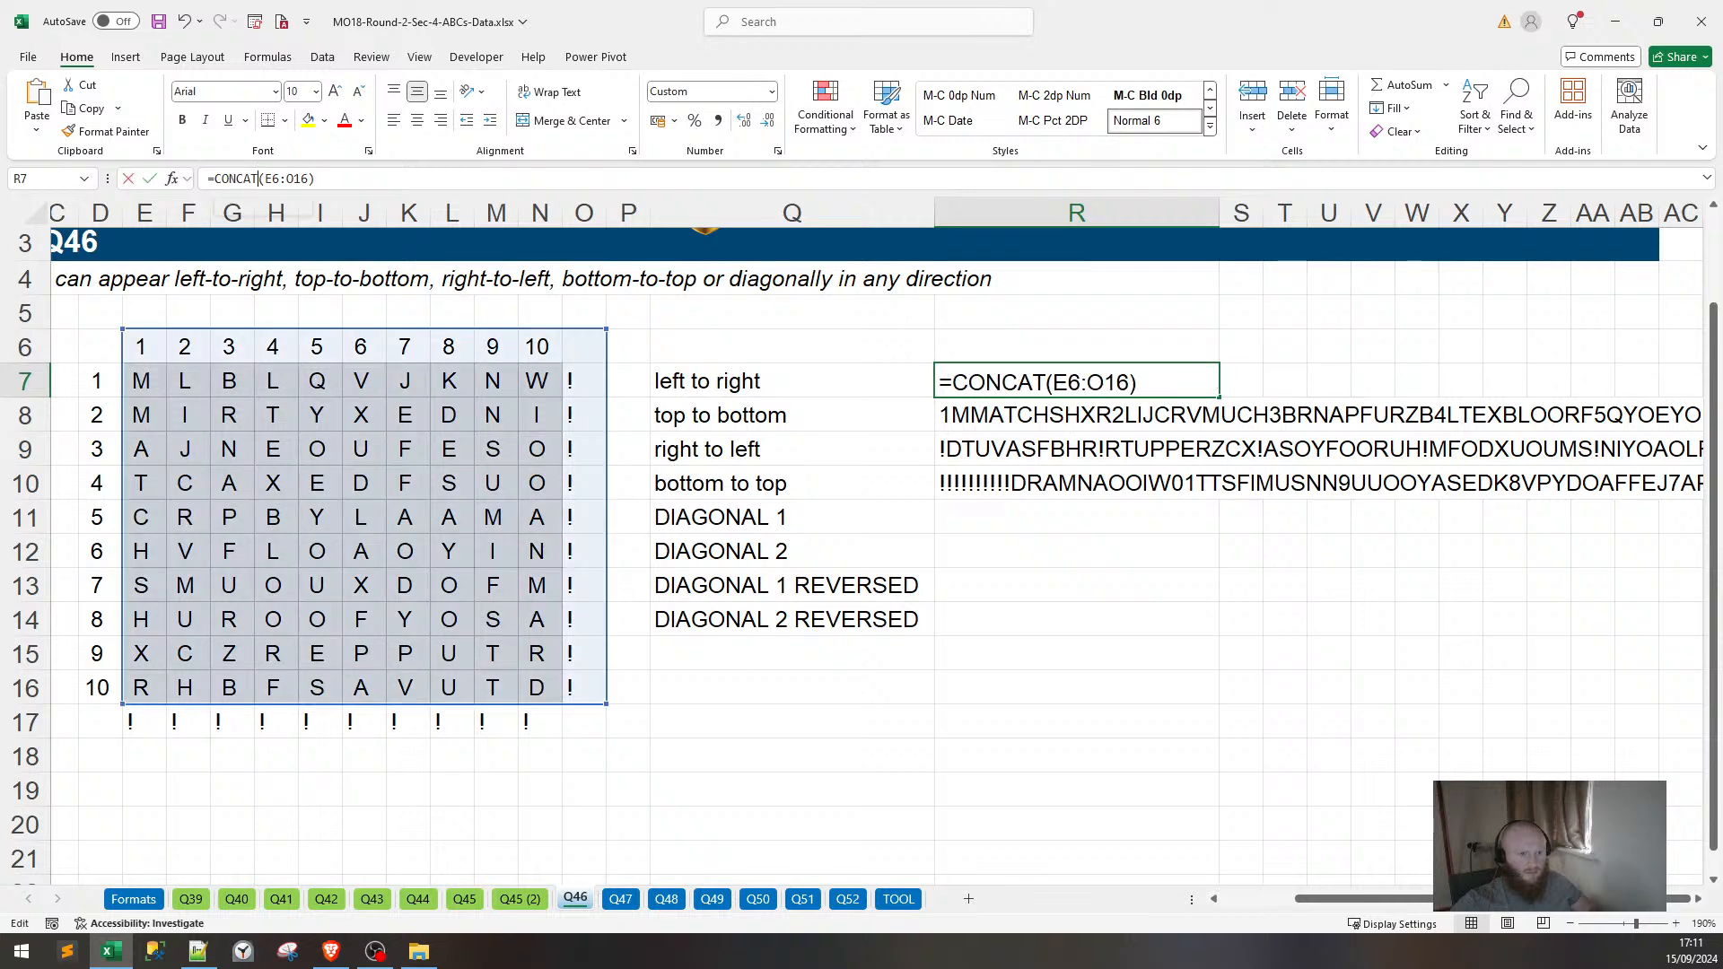
{"action": "key", "text": "F2"}
{"action": "left_click_drag", "start_coordinate": [458, 708], "coordinate": [455, 718]}
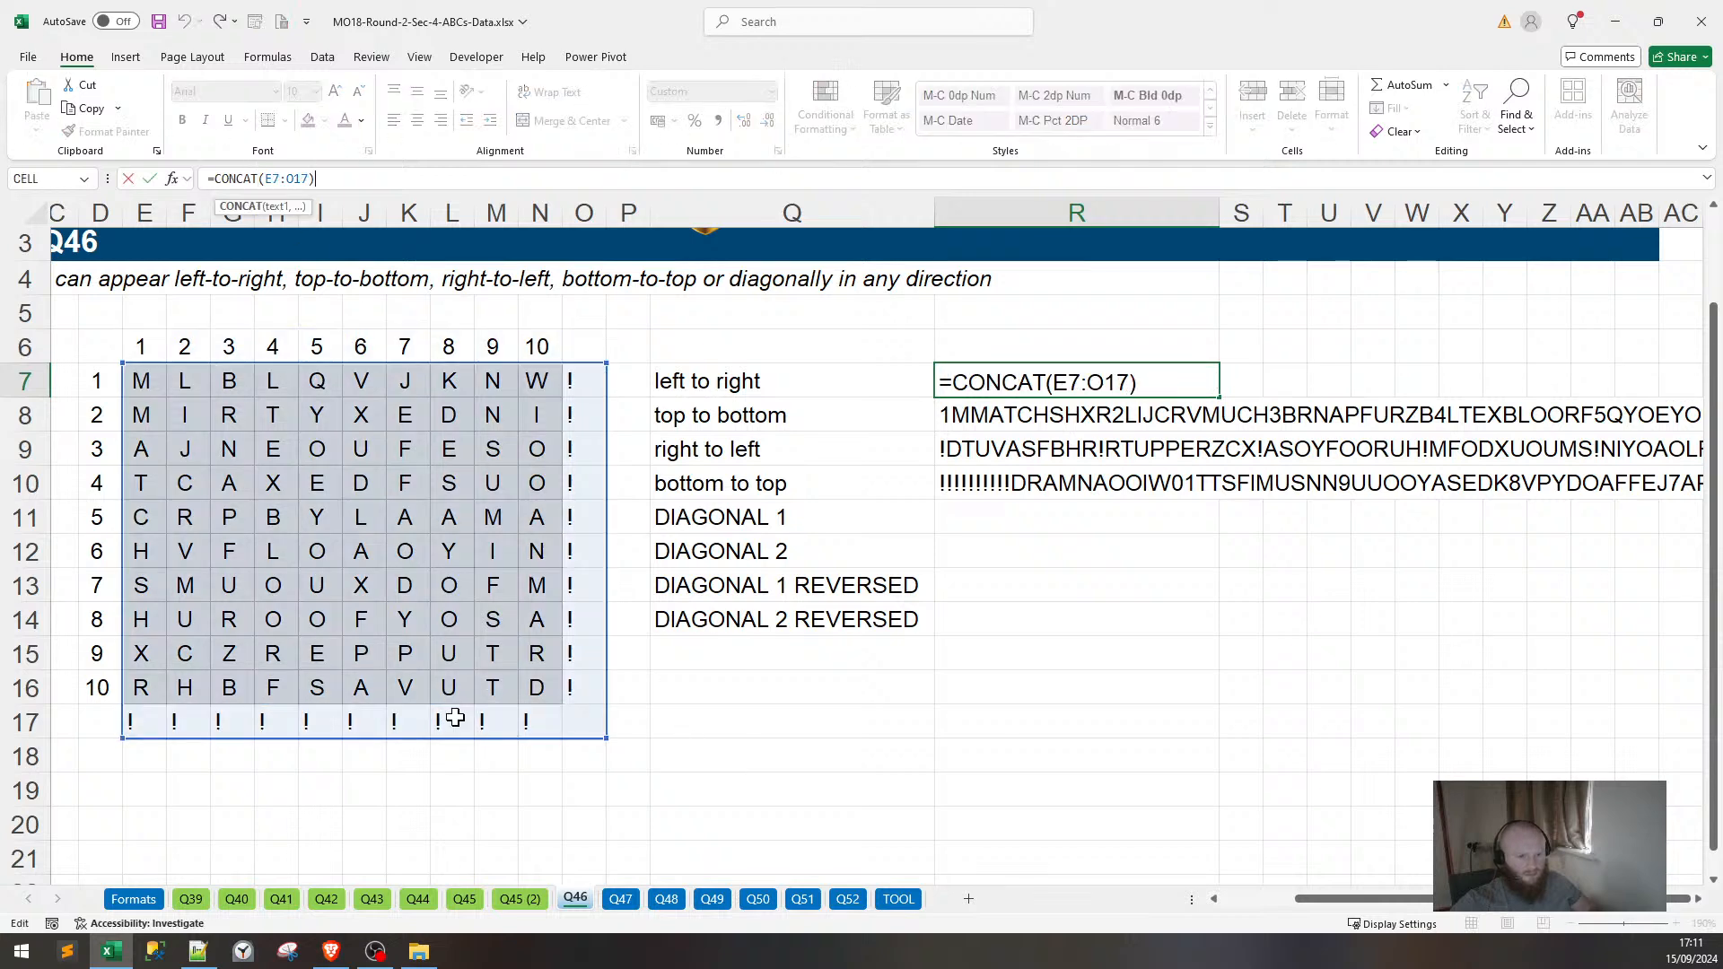
{"action": "key", "text": "Return"}
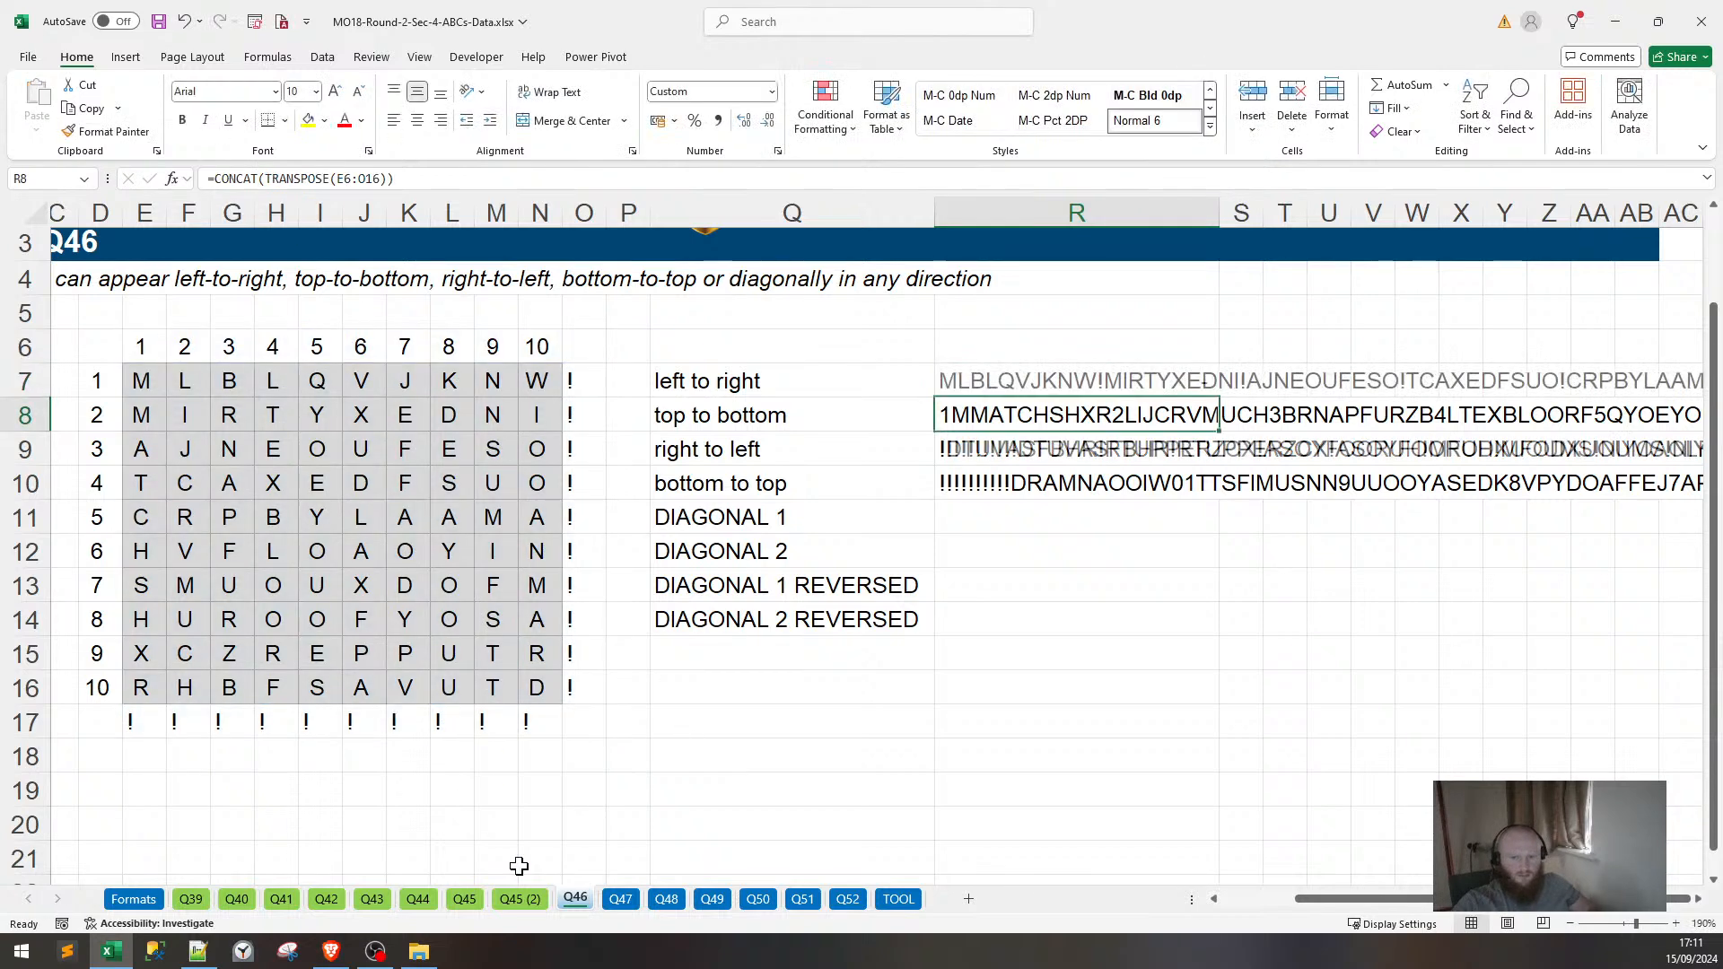
{"action": "left_click", "coordinate": [395, 178]}
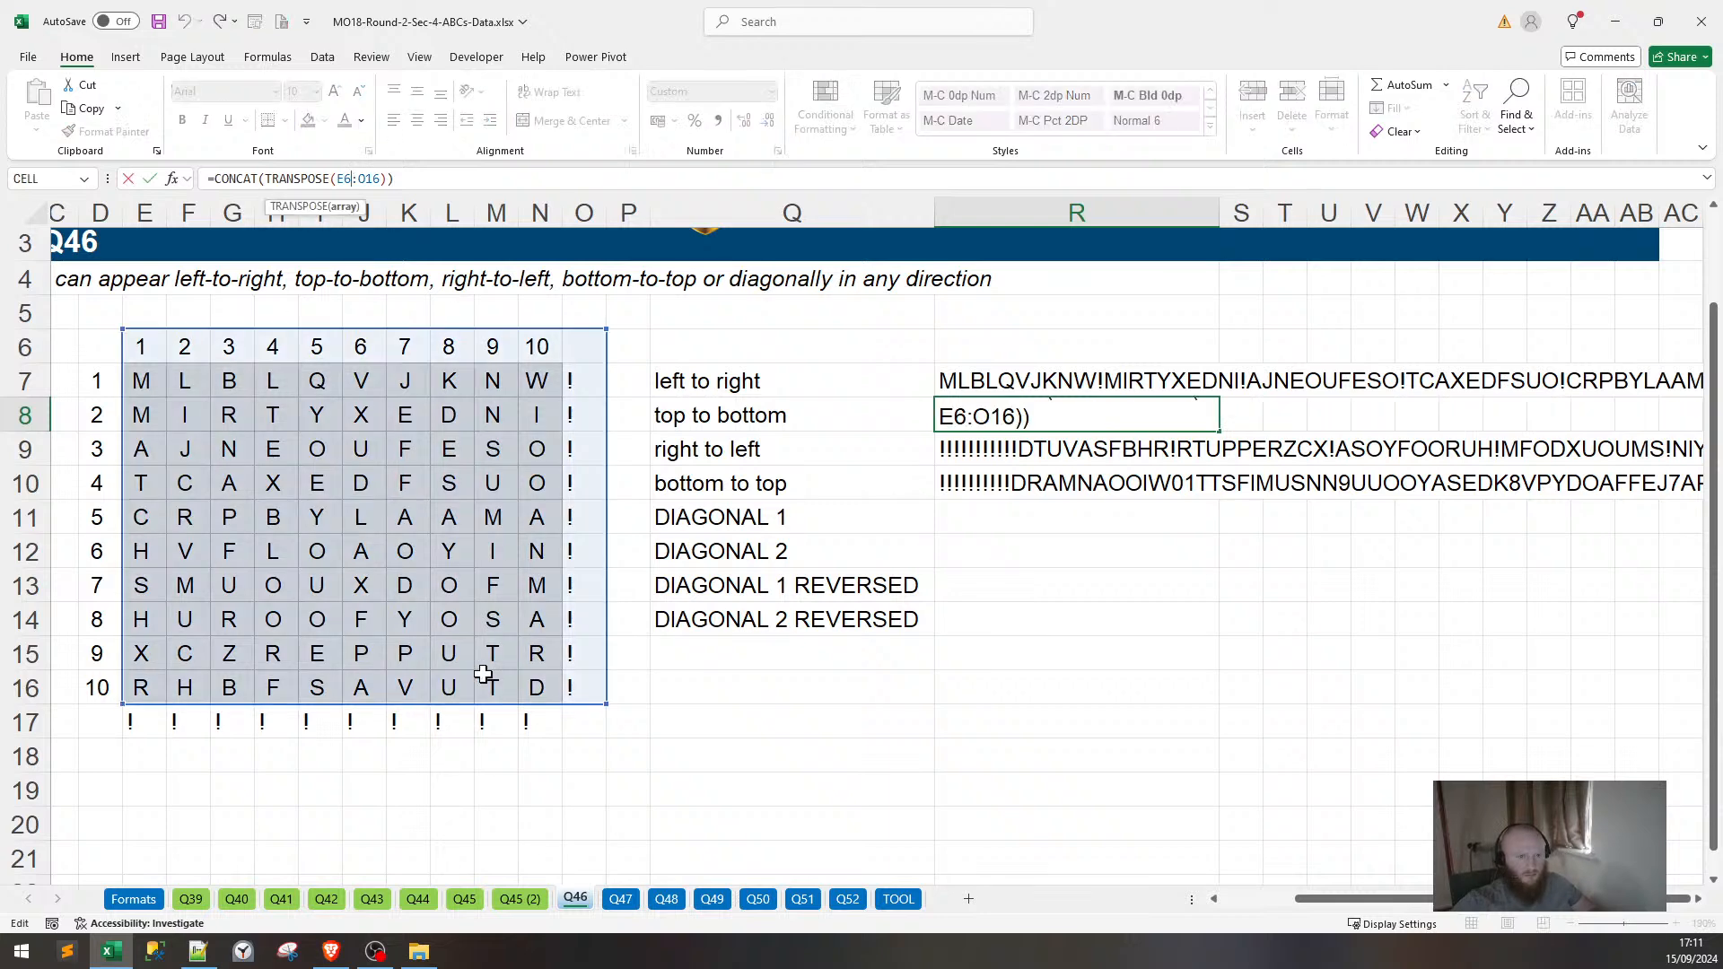
{"action": "mouse_move", "coordinate": [446, 703]}
{"action": "left_mouse_down"}
{"action": "mouse_move", "coordinate": [463, 747]}
{"action": "mouse_move", "coordinate": [455, 714]}
{"action": "left_mouse_up"}
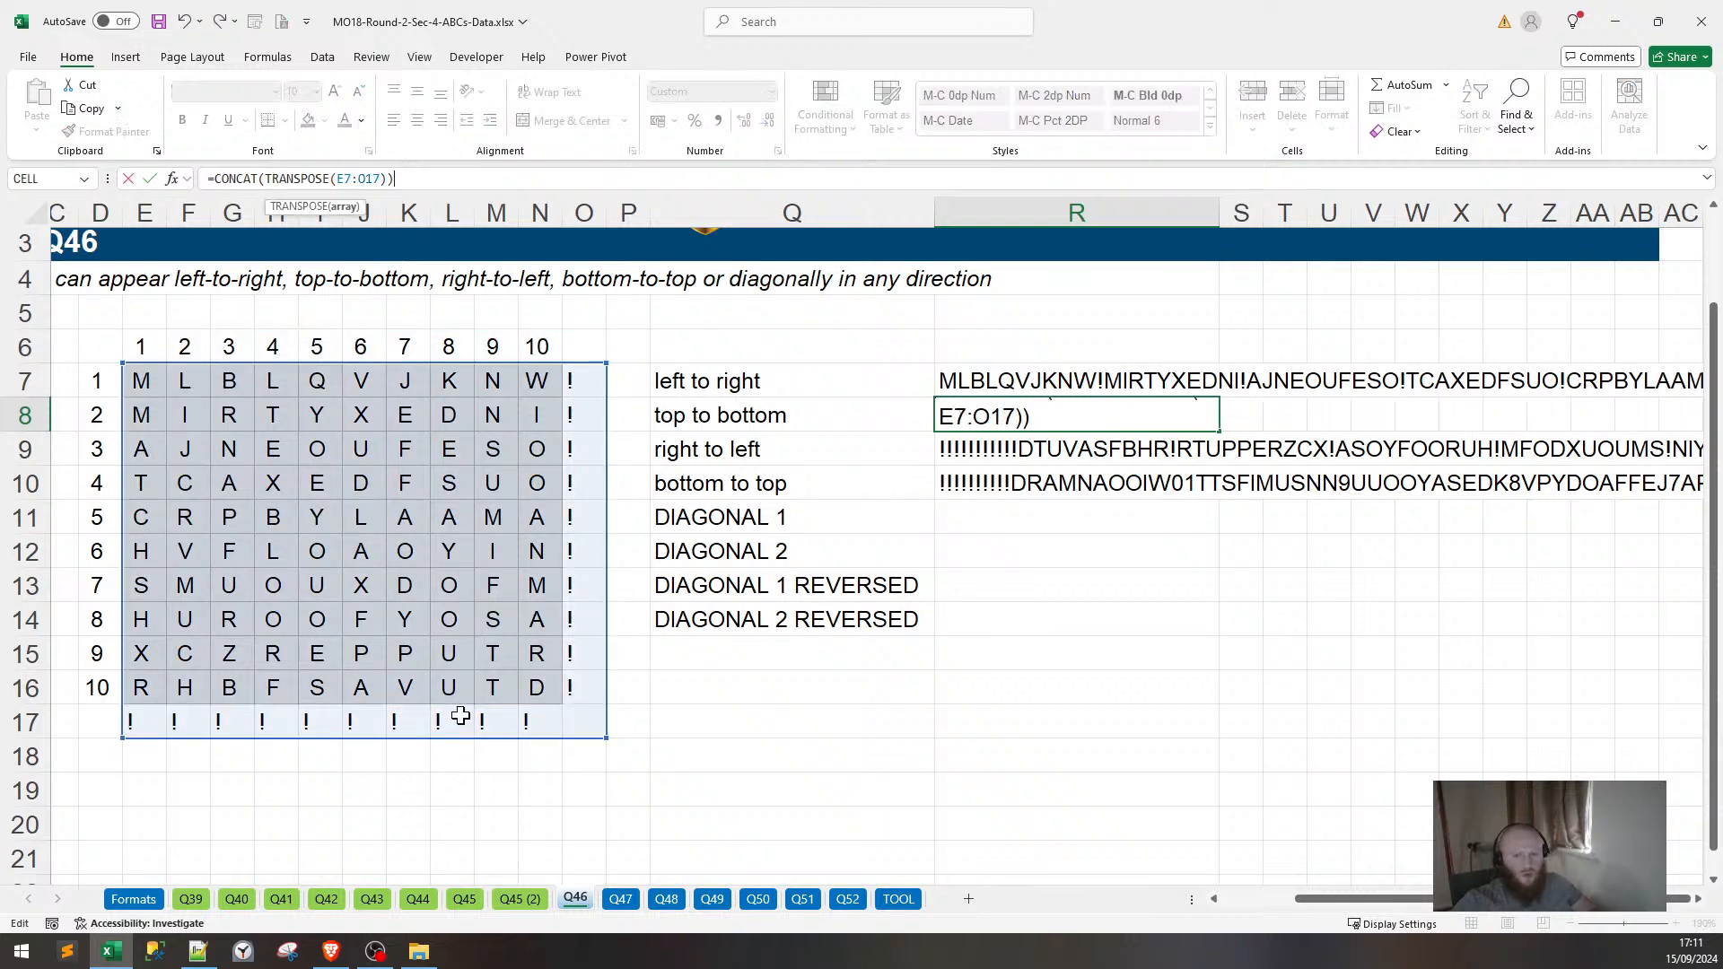
{"action": "key", "text": "Return"}
Re-enter the right-to-left and bottom-to-top formulas so their strings recalculate.
{"action": "key", "text": "F2"}
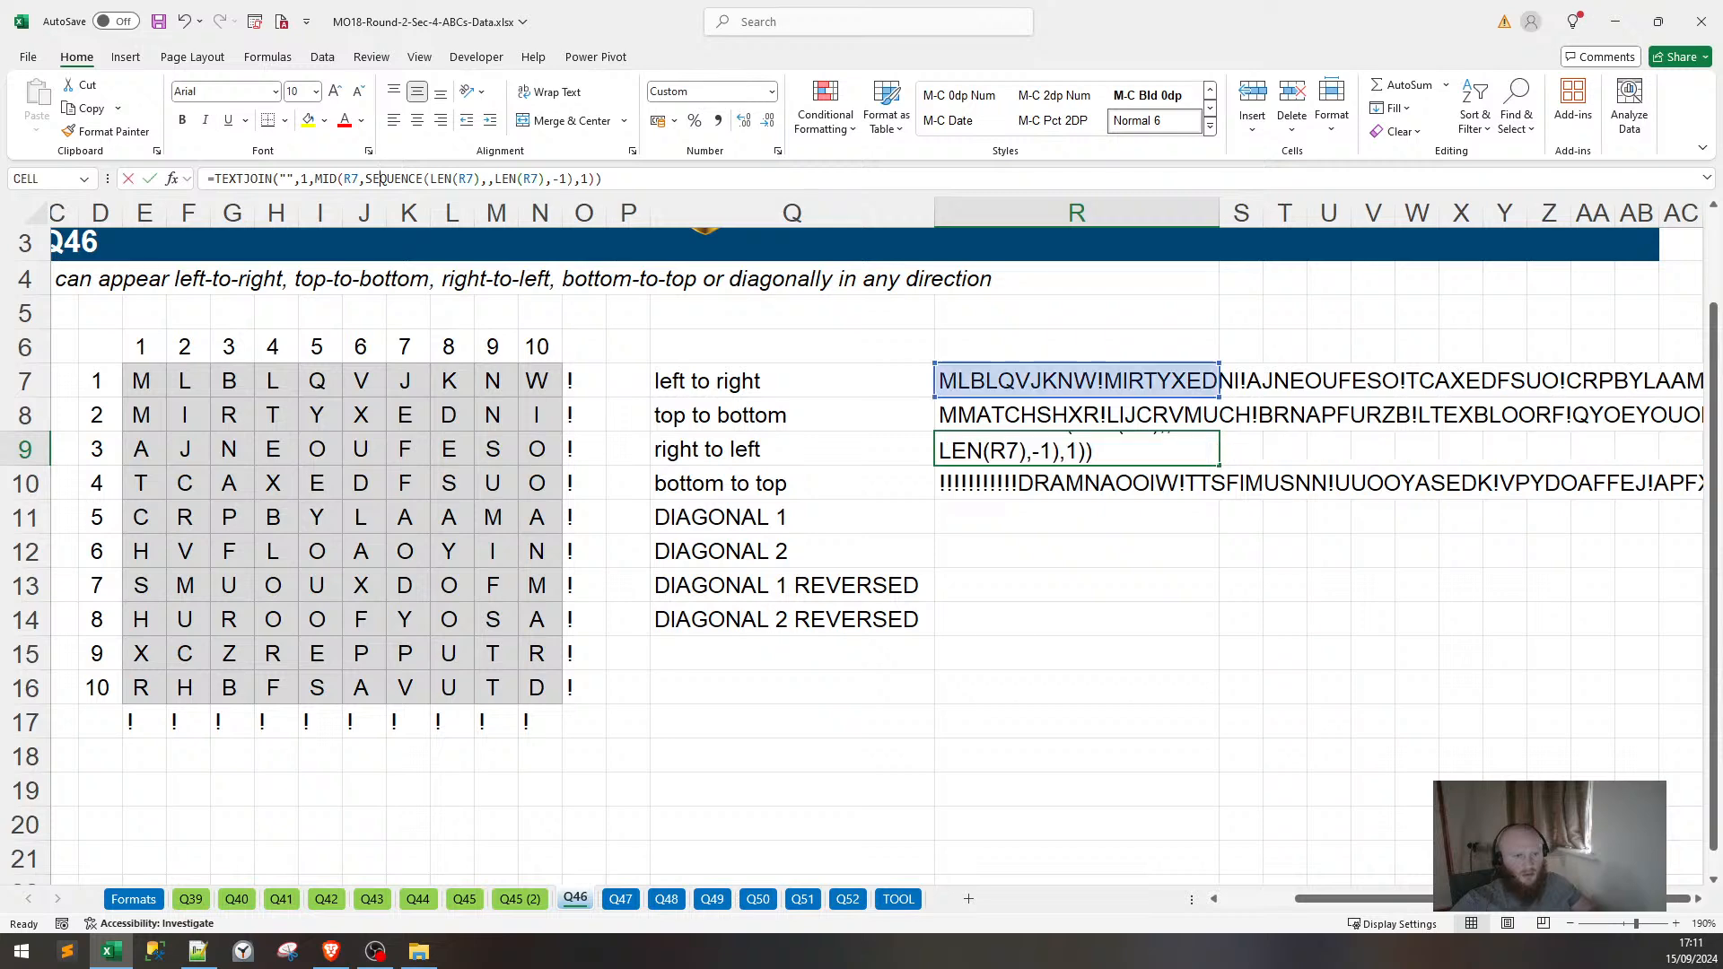
{"action": "left_click", "coordinate": [375, 178]}
{"action": "key", "text": "Return"}
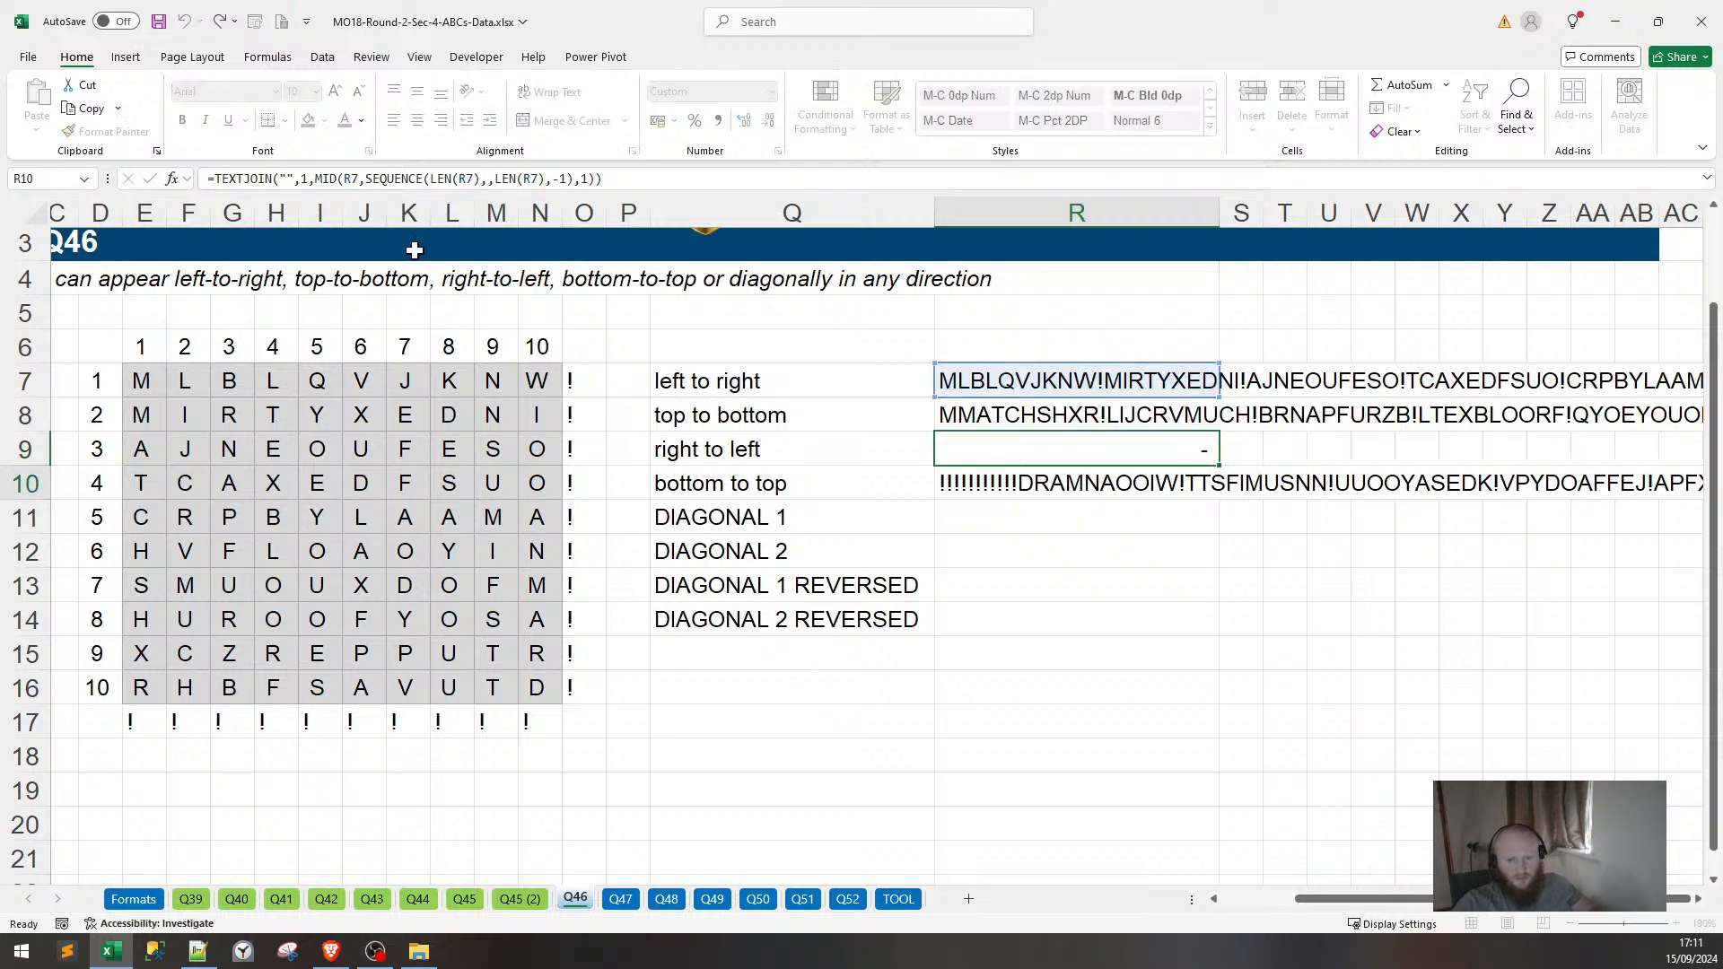
{"action": "left_click", "coordinate": [462, 179]}
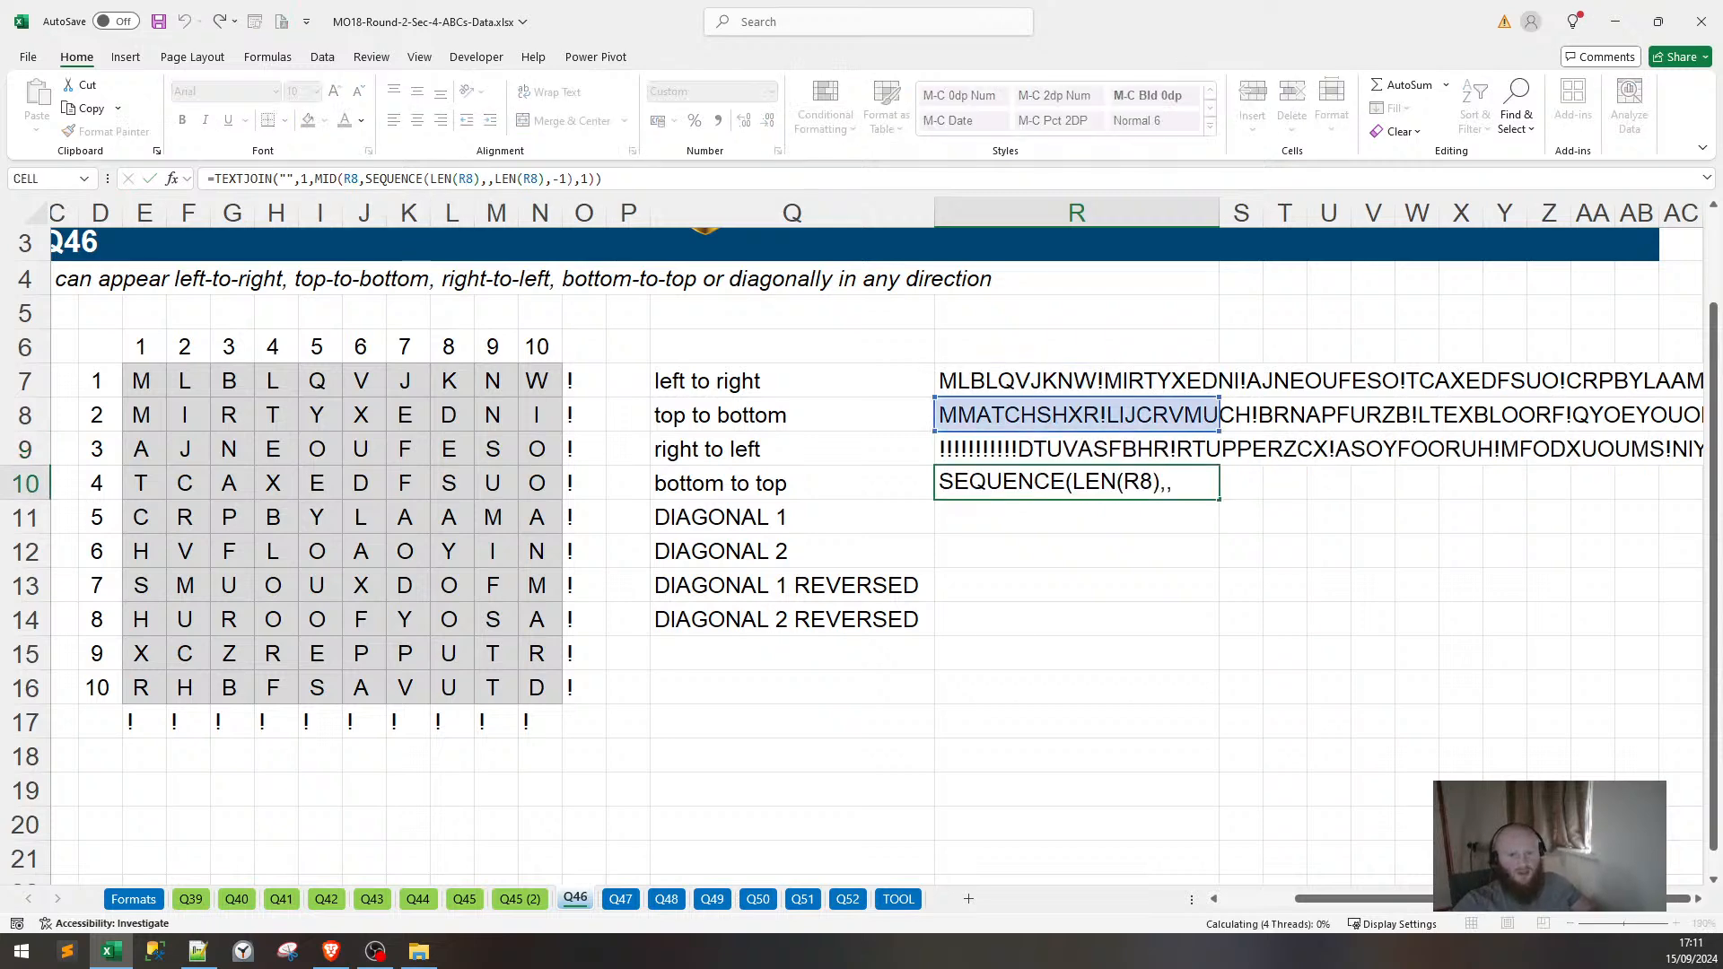
{"action": "key", "text": "Return"}
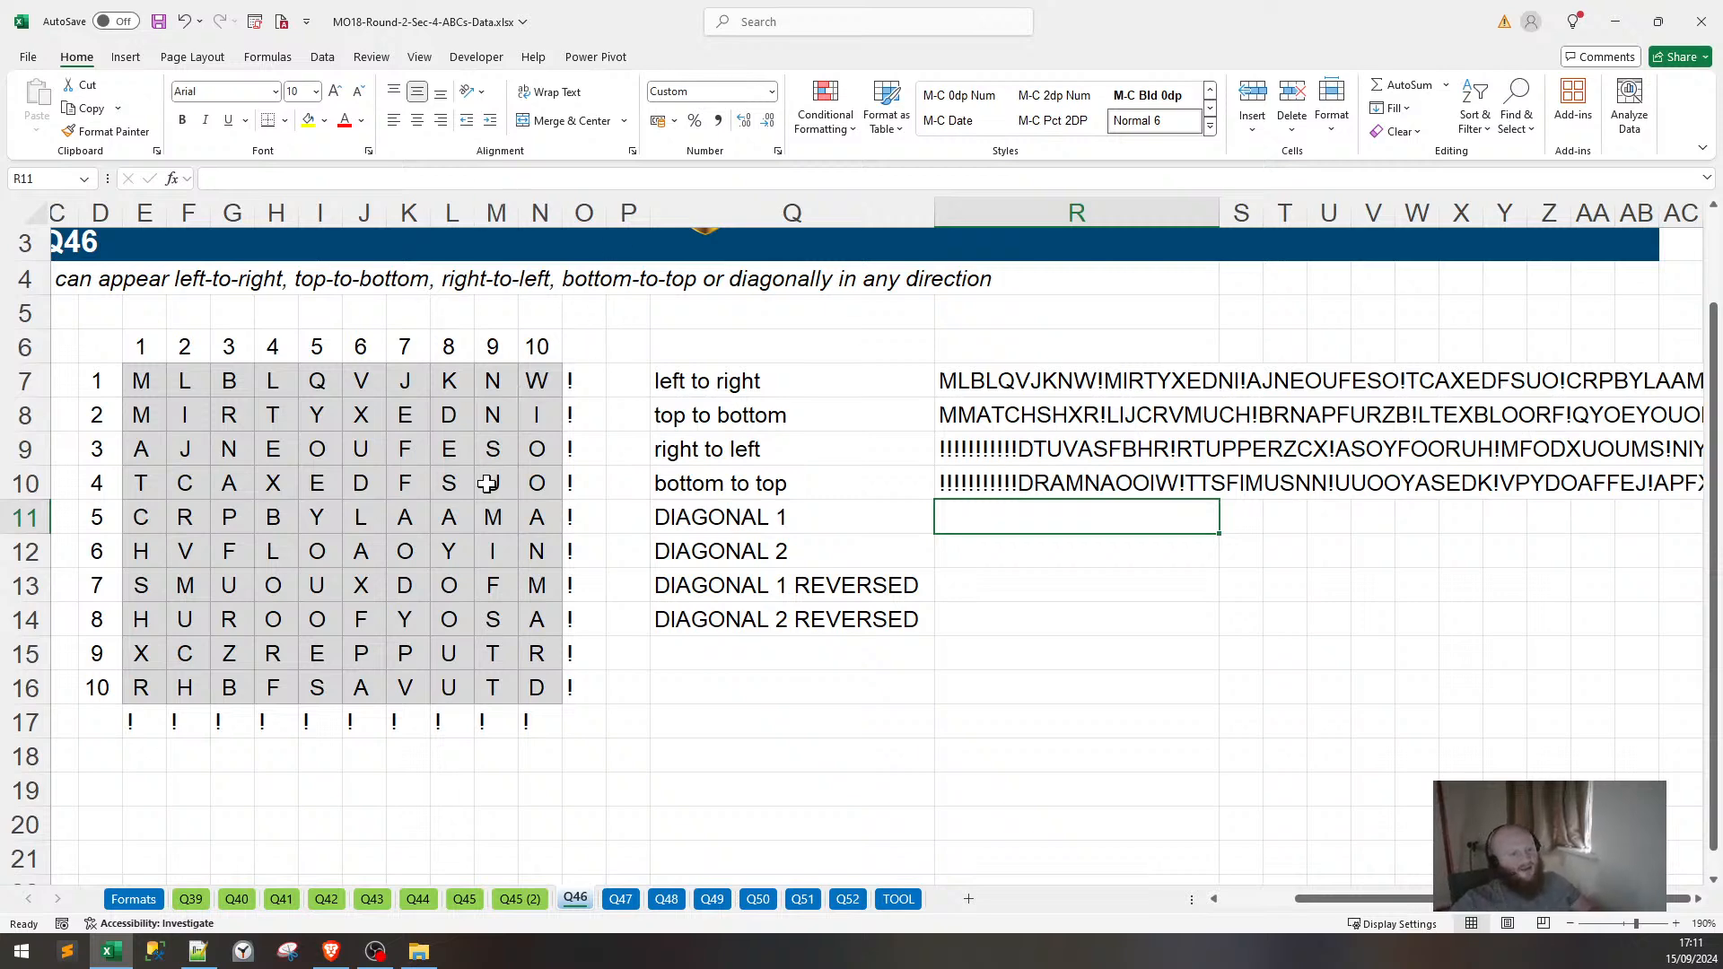
Copy the DIAGONAL 1 formula from Q45 (2) into Q46's R11, giving MLMBIALRJTQTNCCVYEAR….
{"action": "left_click", "coordinate": [519, 898]}
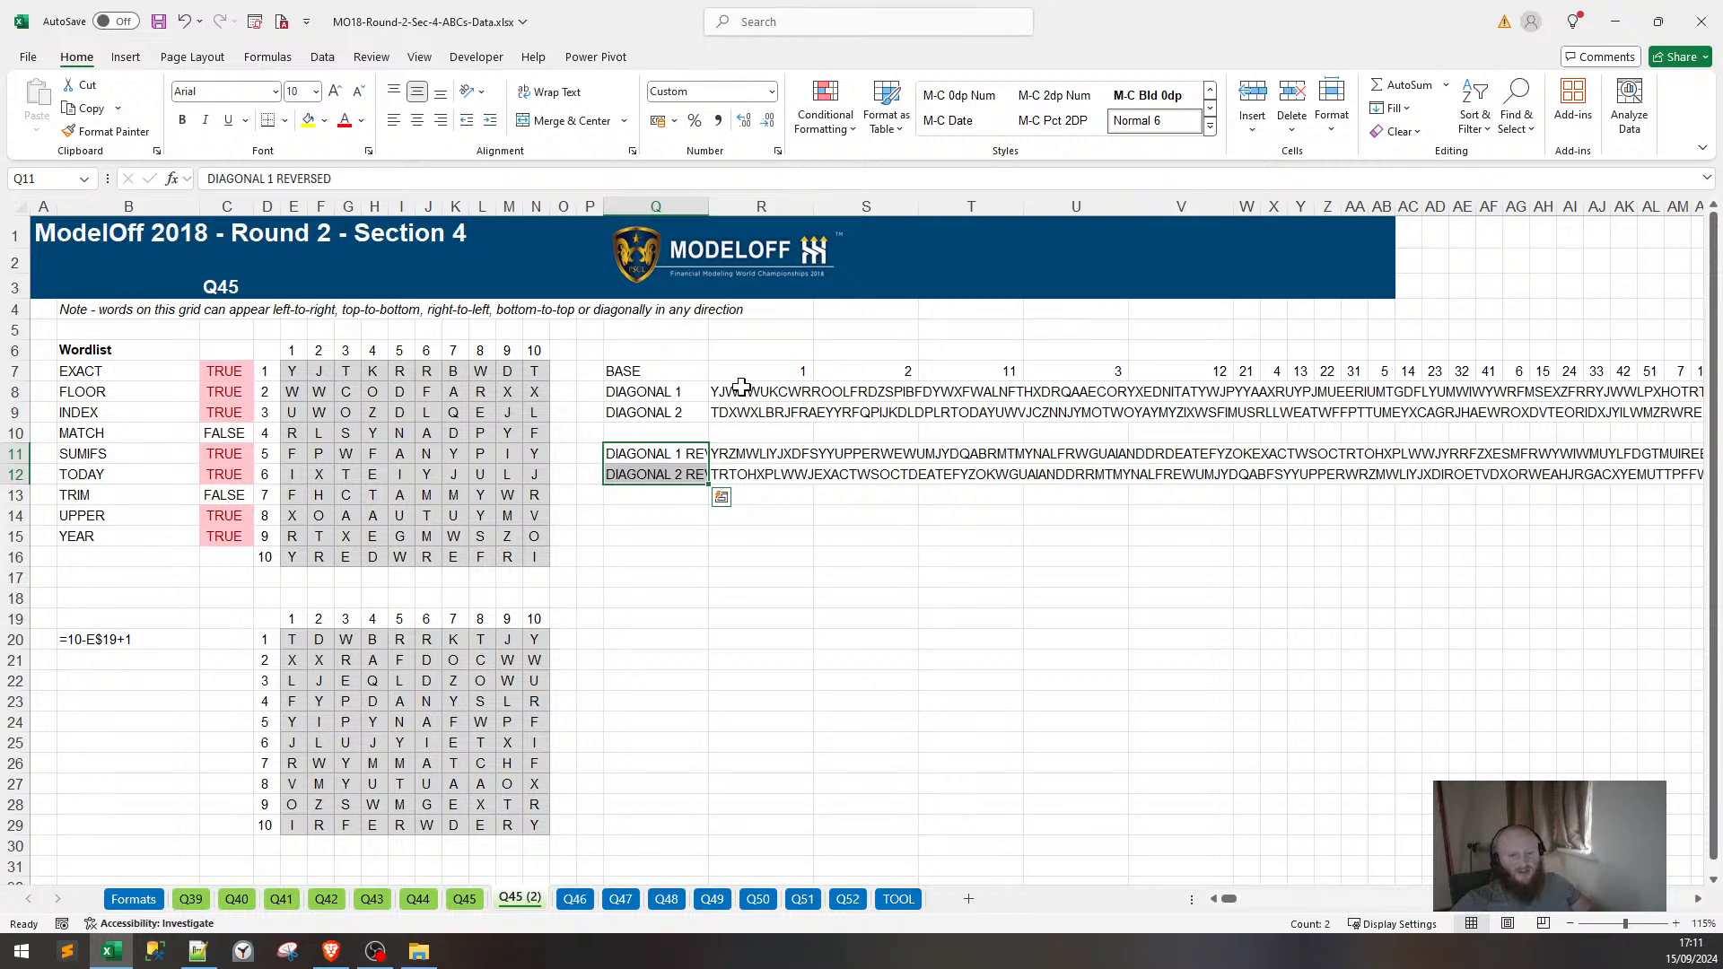
{"action": "left_click_drag", "start_coordinate": [990, 180], "coordinate": [206, 179]}
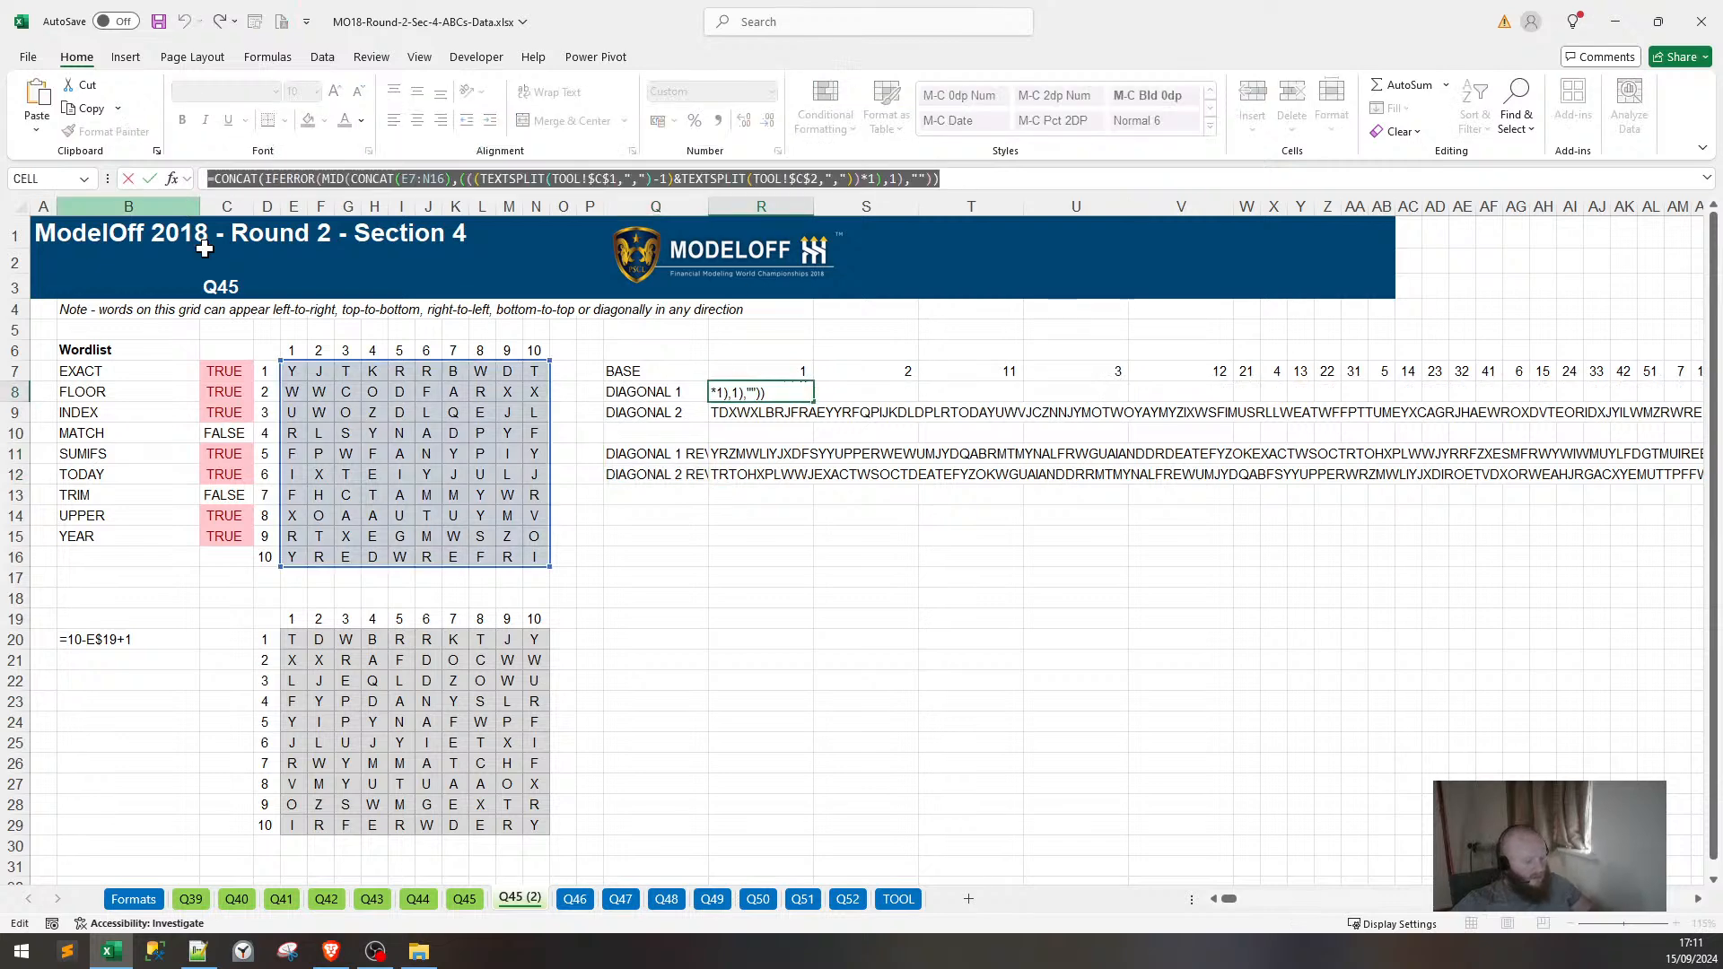
{"action": "key", "text": "Escape"}
{"action": "left_click", "coordinate": [574, 902]}
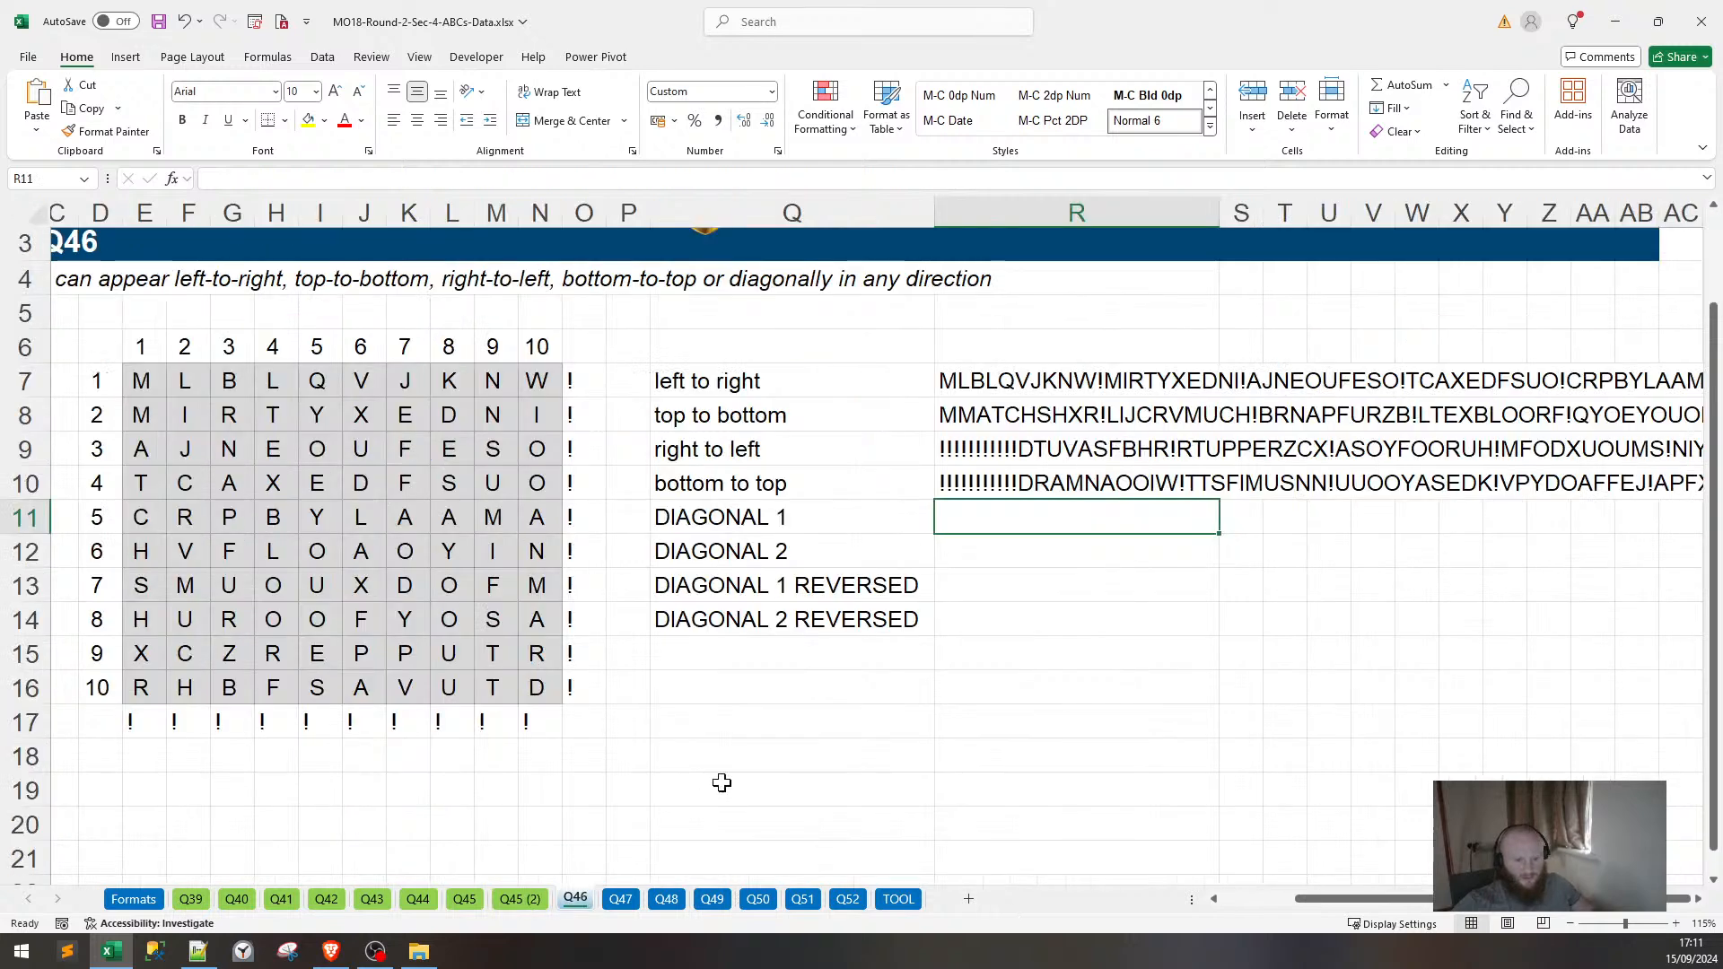
{"action": "key", "text": "ctrl+v"}
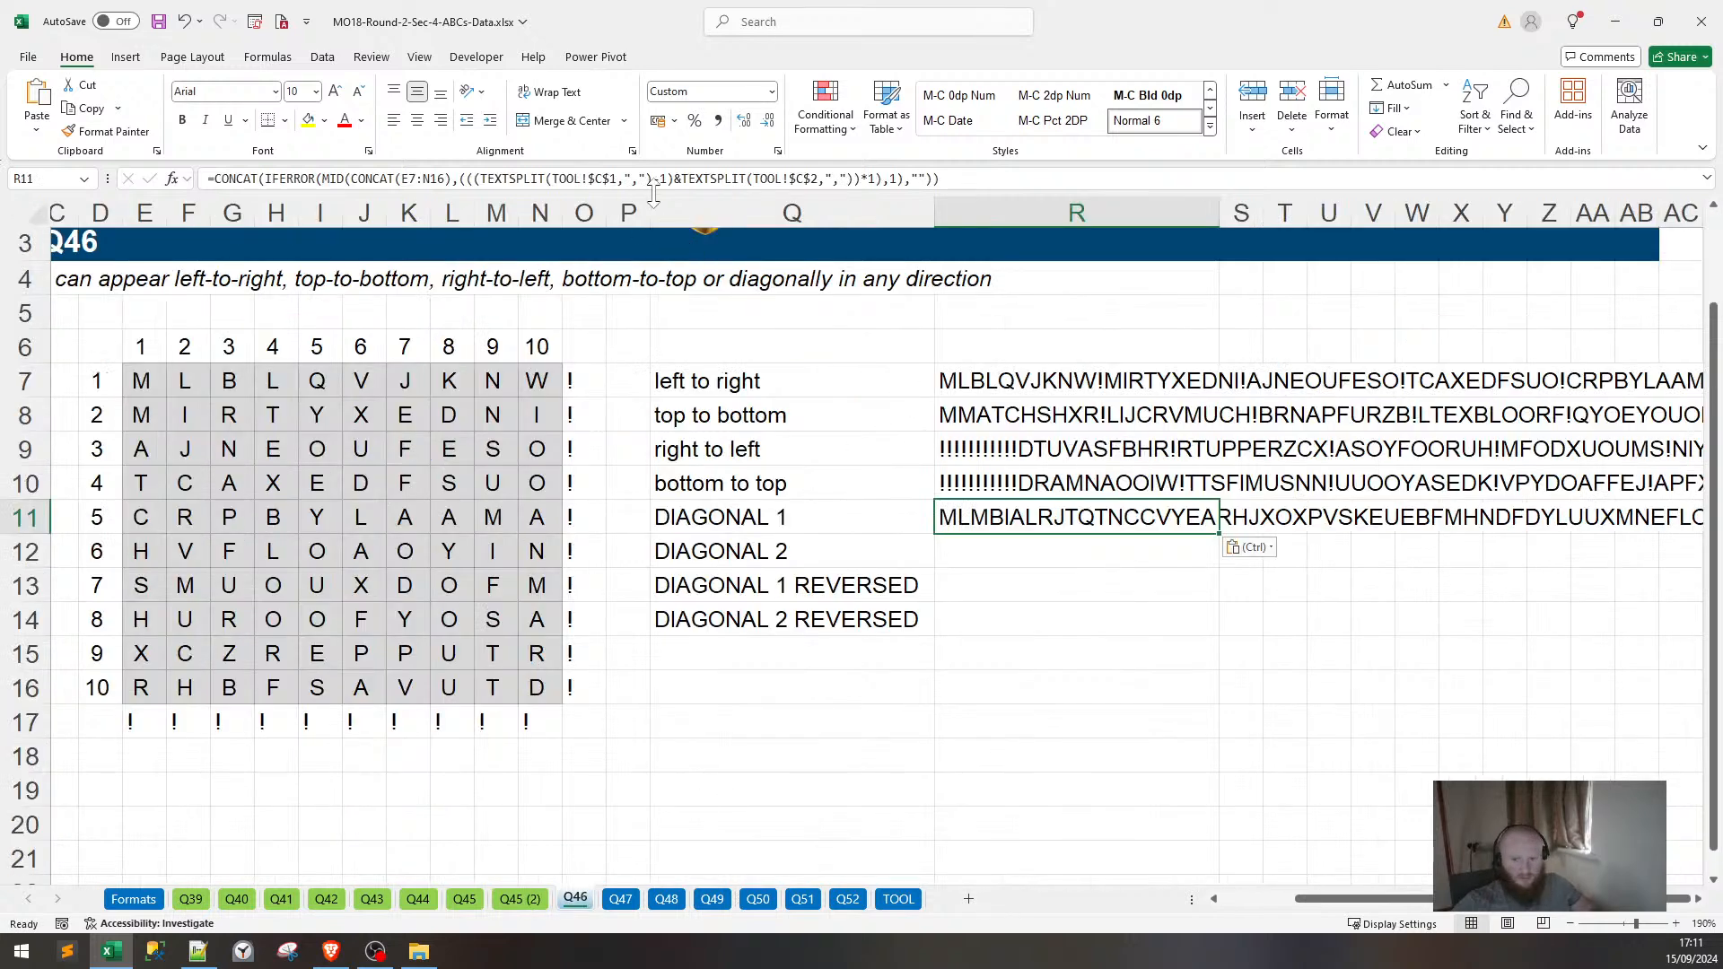
{"action": "key", "text": "F2"}
{"action": "key", "text": "Left"}
{"action": "key", "text": "Left"}
{"action": "key", "text": "Left"}
{"action": "key", "text": "Left"}
{"action": "key", "text": "Left"}
{"action": "key", "text": "Left"}
{"action": "key", "text": "Left"}
{"action": "key", "text": "Left"}
{"action": "key", "text": "Left"}
{"action": "key", "text": "Left"}
{"action": "key", "text": "Left"}
{"action": "key", "text": "Left"}
{"action": "key", "text": "Left"}
{"action": "key", "text": "Left"}
{"action": "key", "text": "Left"}
{"action": "key", "text": "Left"}
{"action": "key", "text": "Left"}
{"action": "key", "text": "Left"}
{"action": "key", "text": "Left"}
{"action": "key", "text": "Left"}
{"action": "key", "text": "Return"}
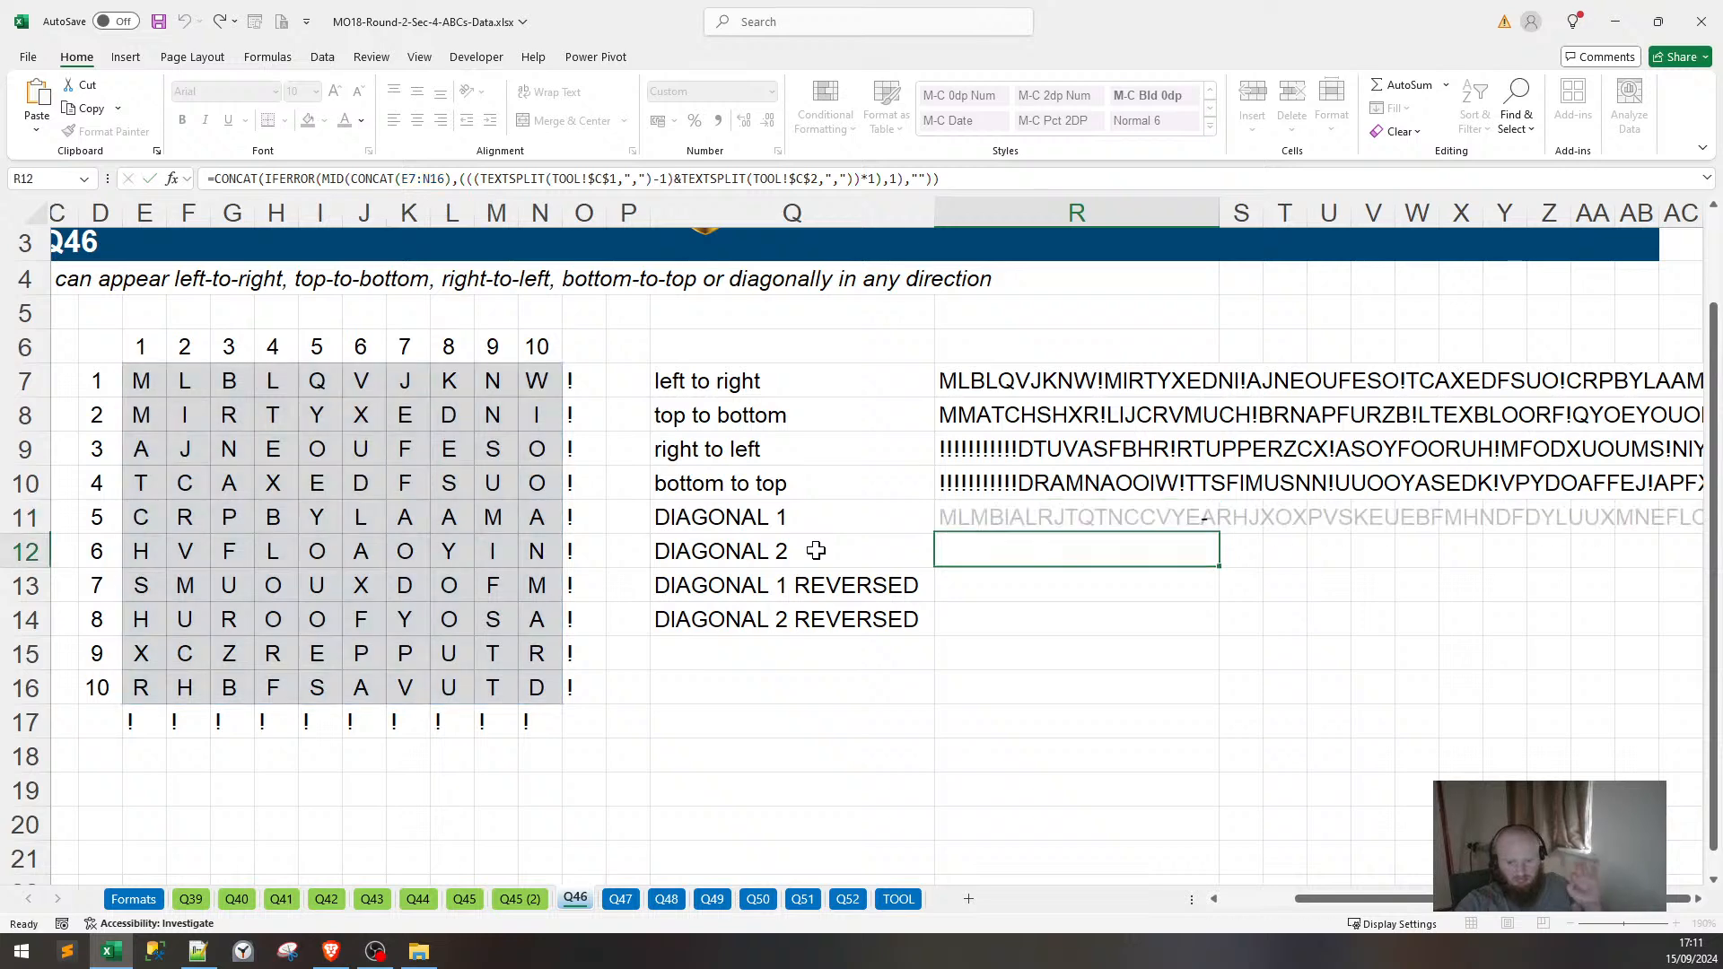
{"action": "left_click_drag", "start_coordinate": [1357, 900], "coordinate": [1216, 924]}
Check the helper grid area on Q45 (2), then select Q46's letter grid with its number headers.
{"action": "left_click", "coordinate": [520, 900]}
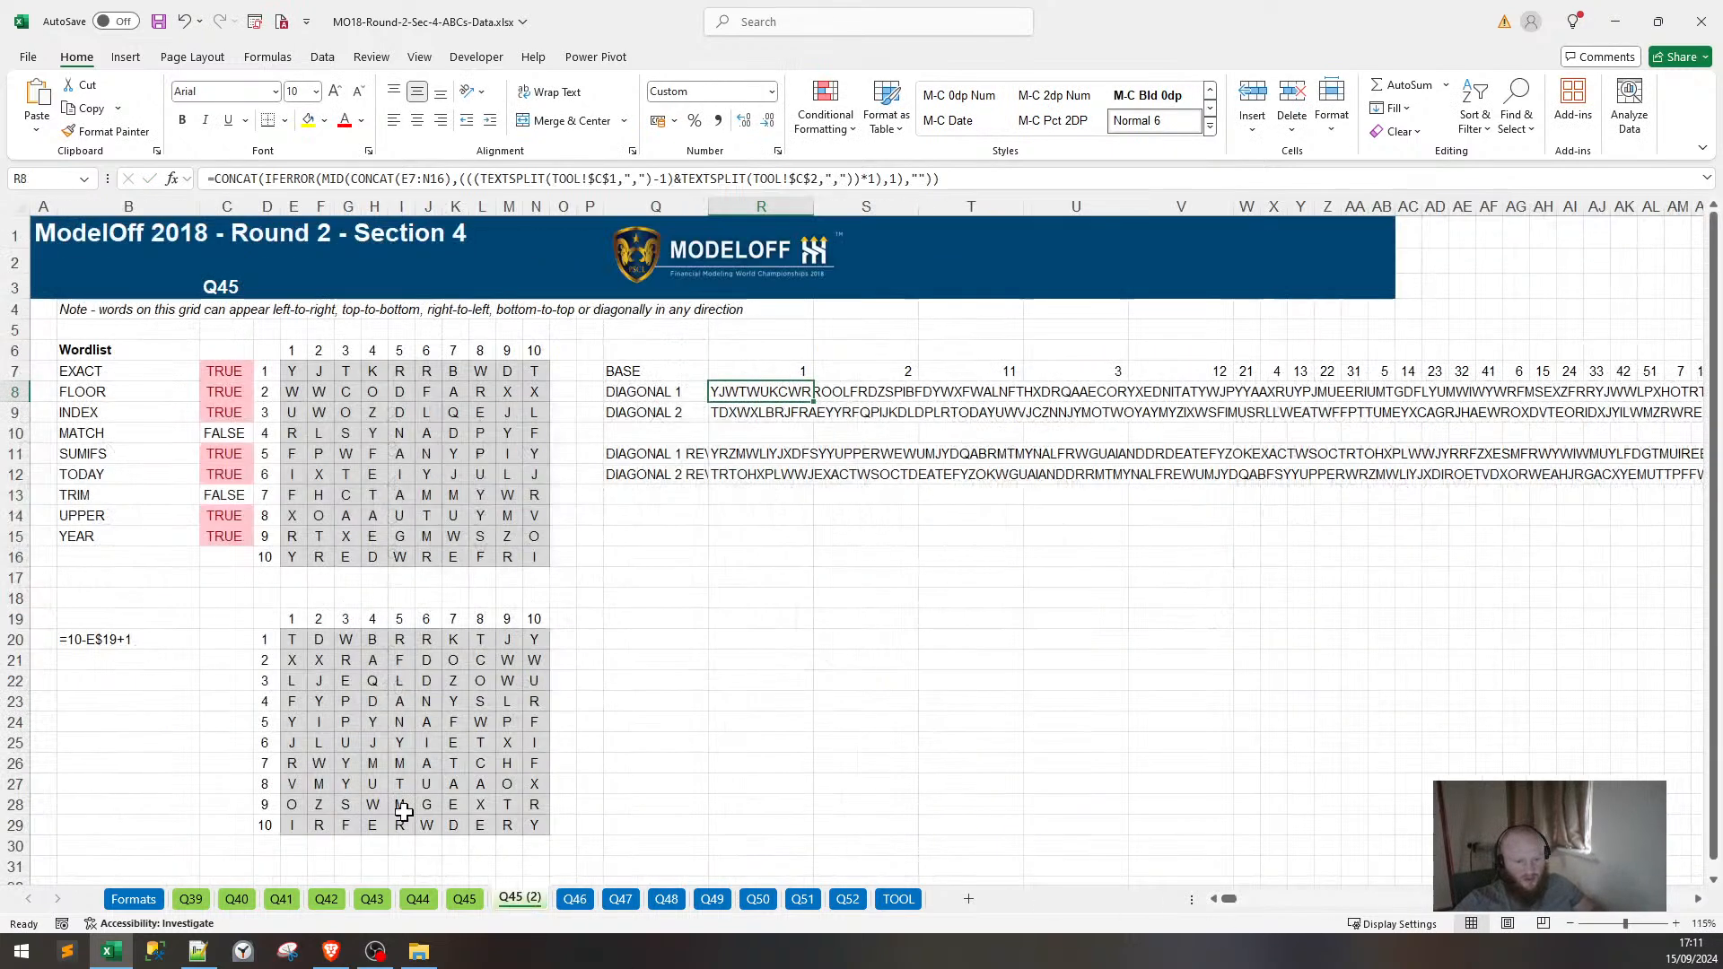
{"action": "left_click", "coordinate": [266, 621]}
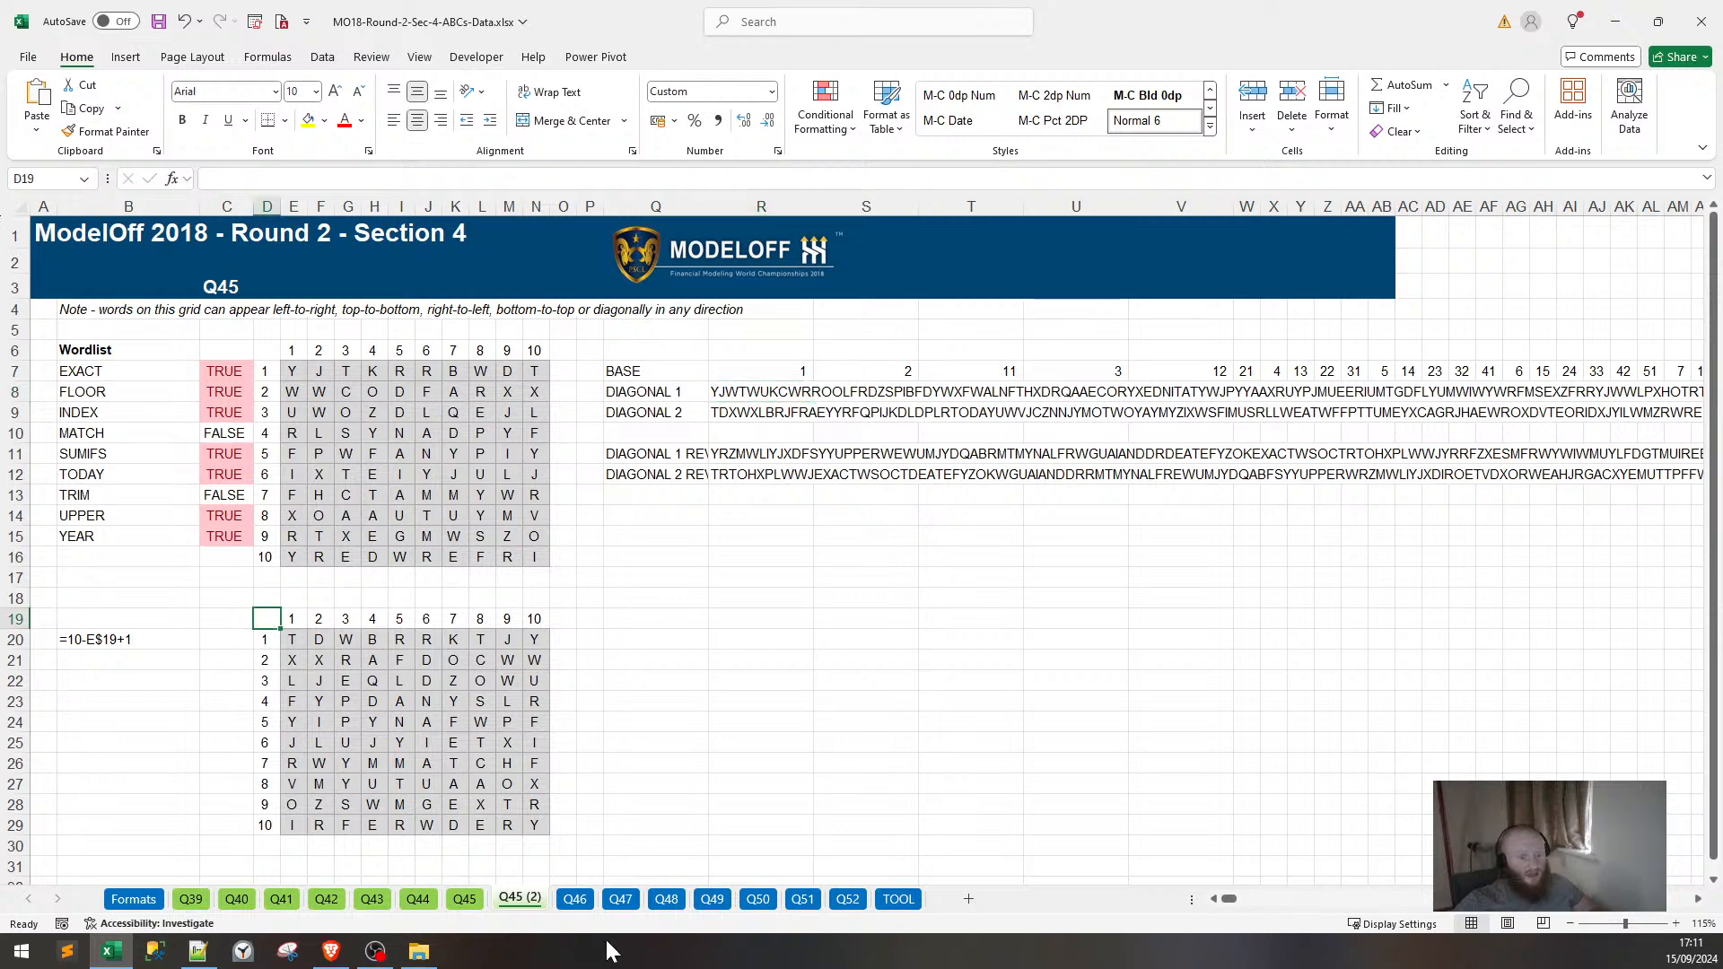
{"action": "left_click", "coordinate": [574, 899]}
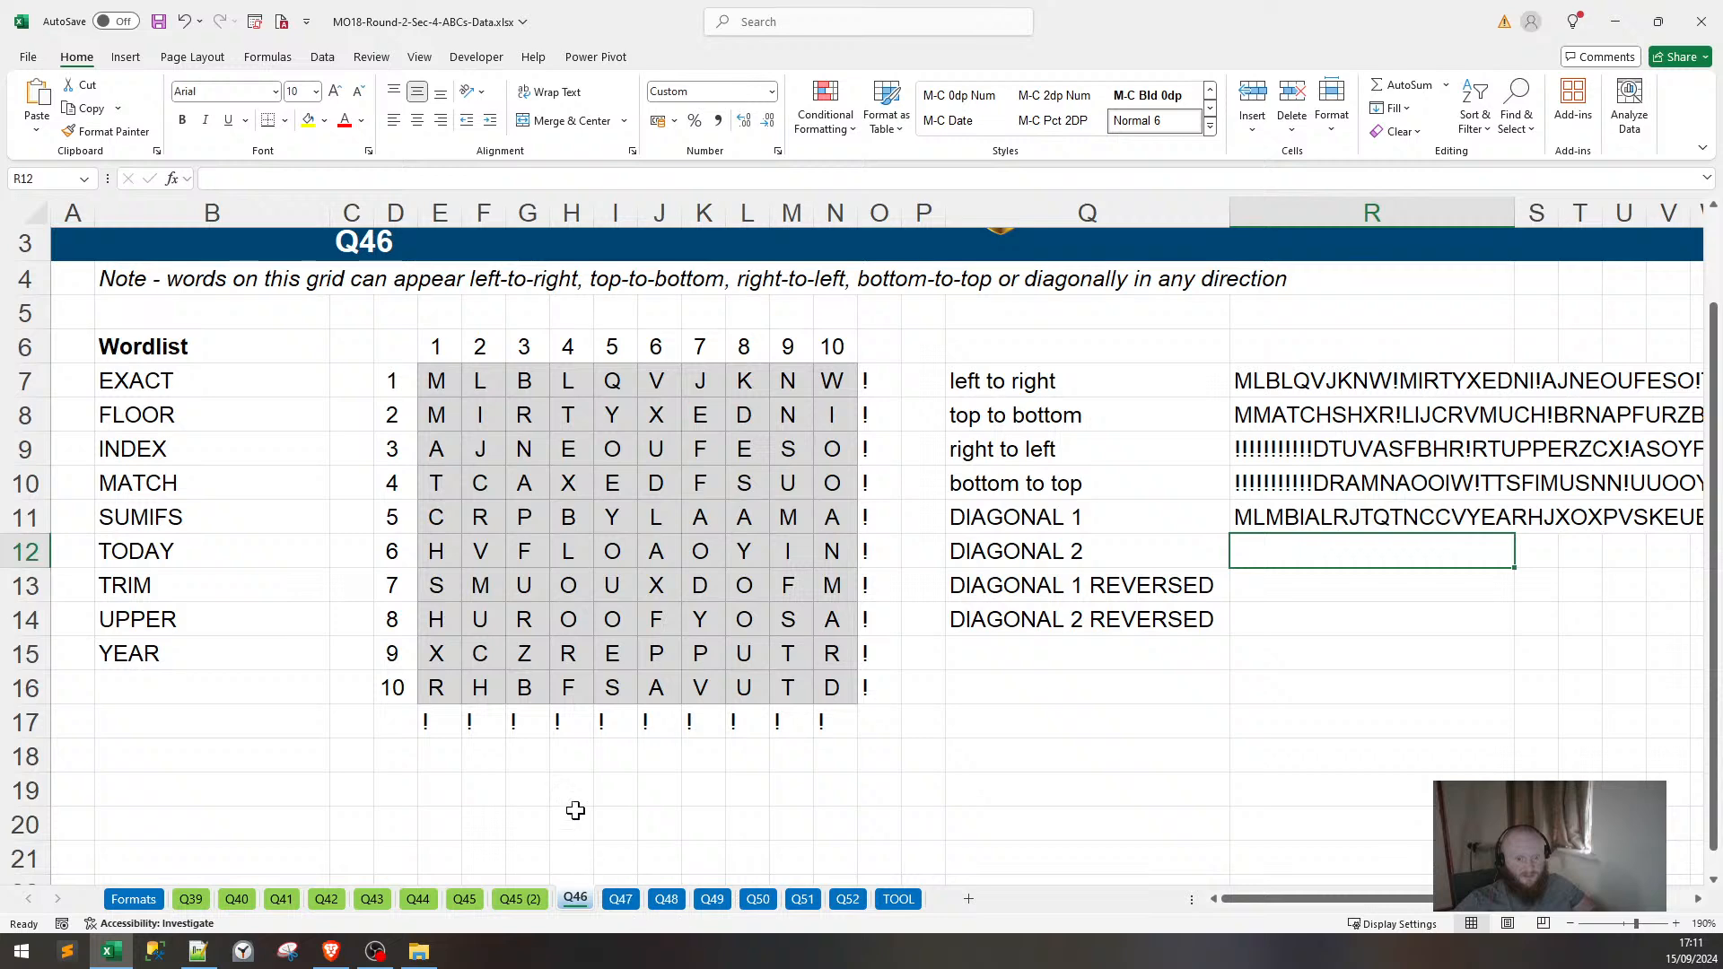
{"action": "left_click_drag", "start_coordinate": [403, 350], "coordinate": [852, 699]}
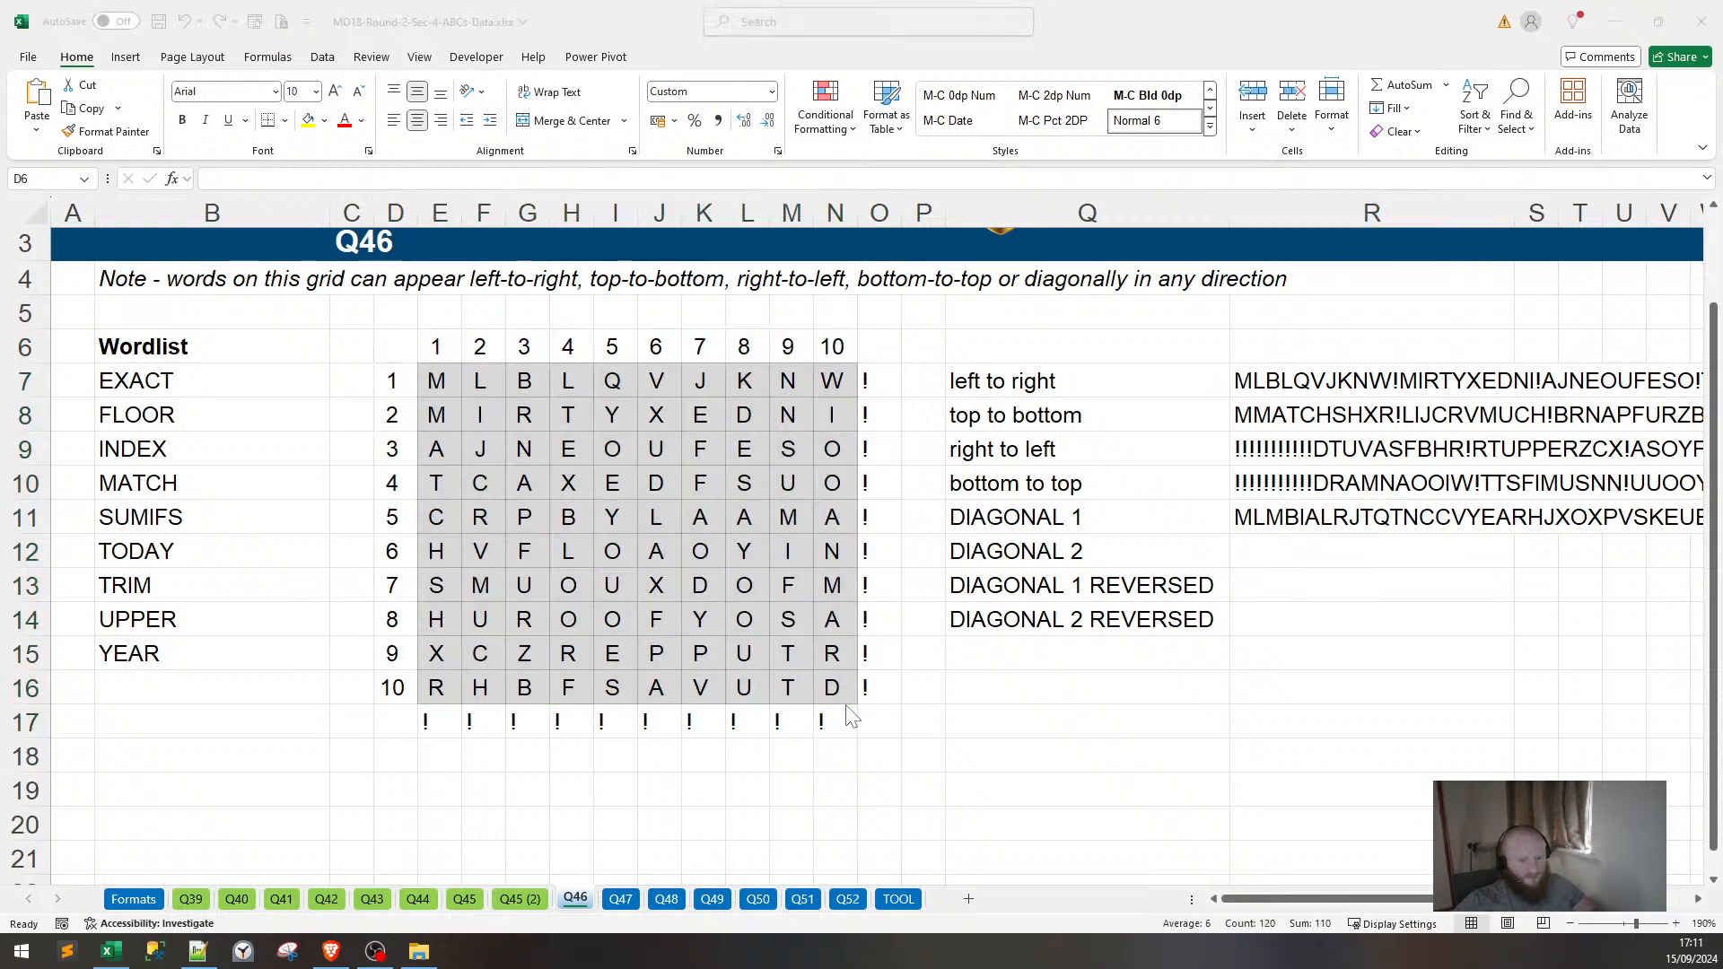
Paste a copy of the numbered letter grid at D19 as a helper grid.
{"action": "key", "text": "ctrl+c"}
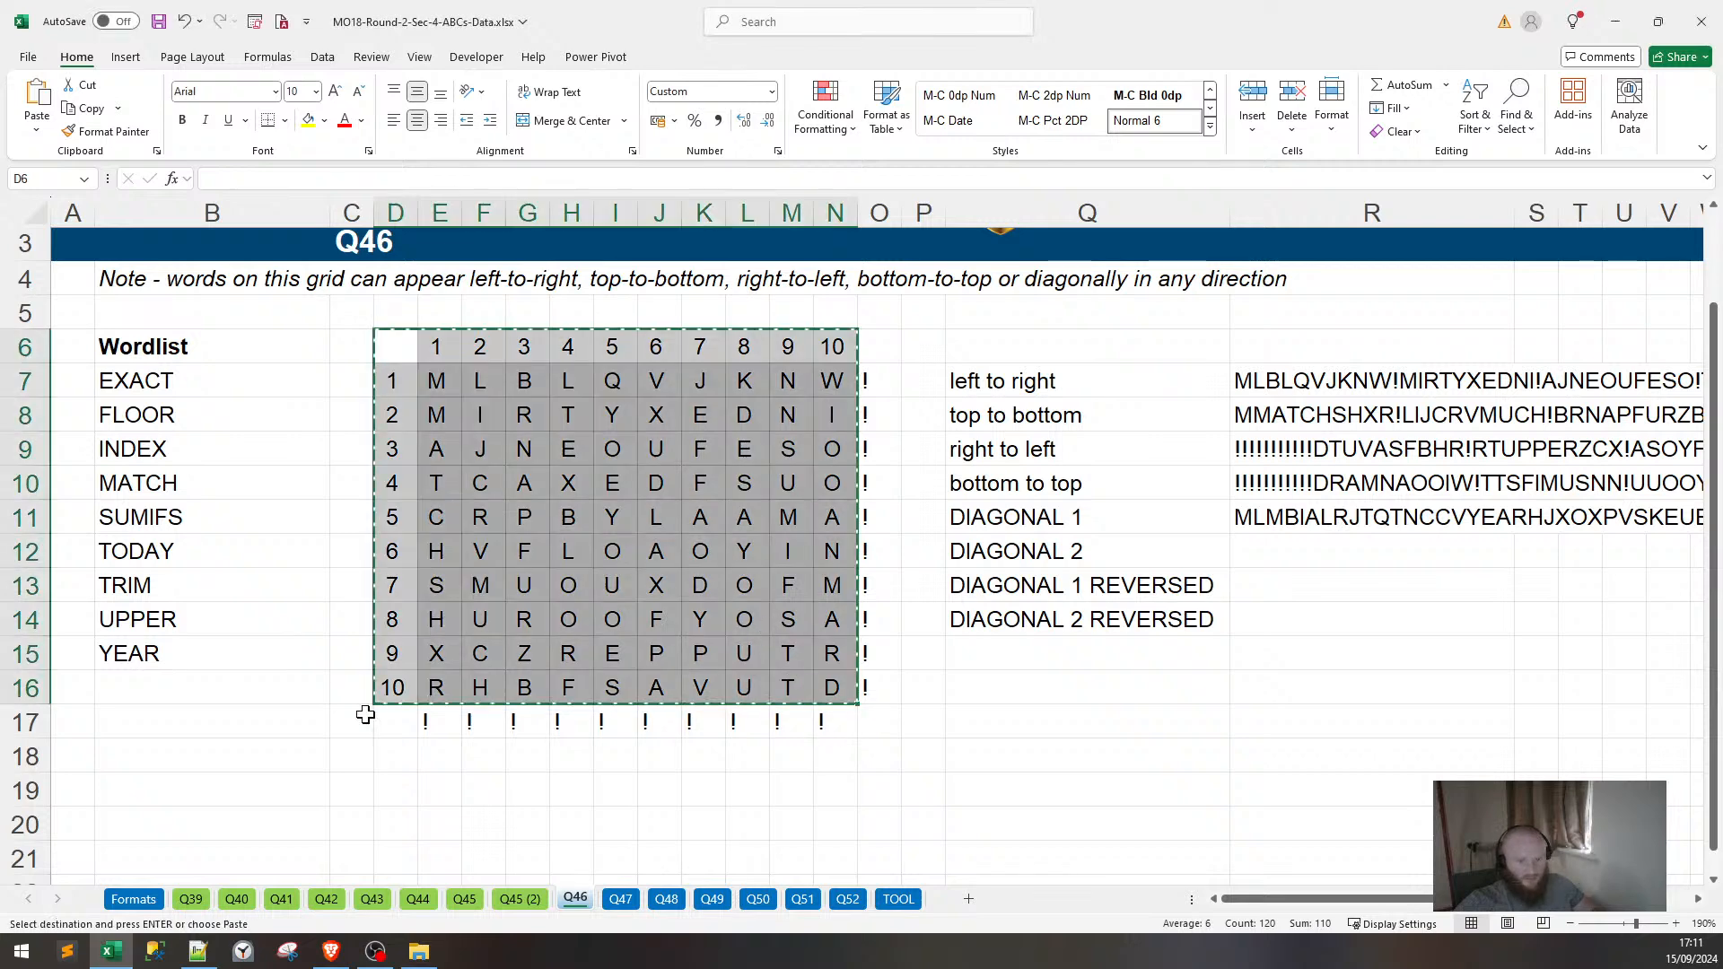
{"action": "left_click", "coordinate": [386, 794]}
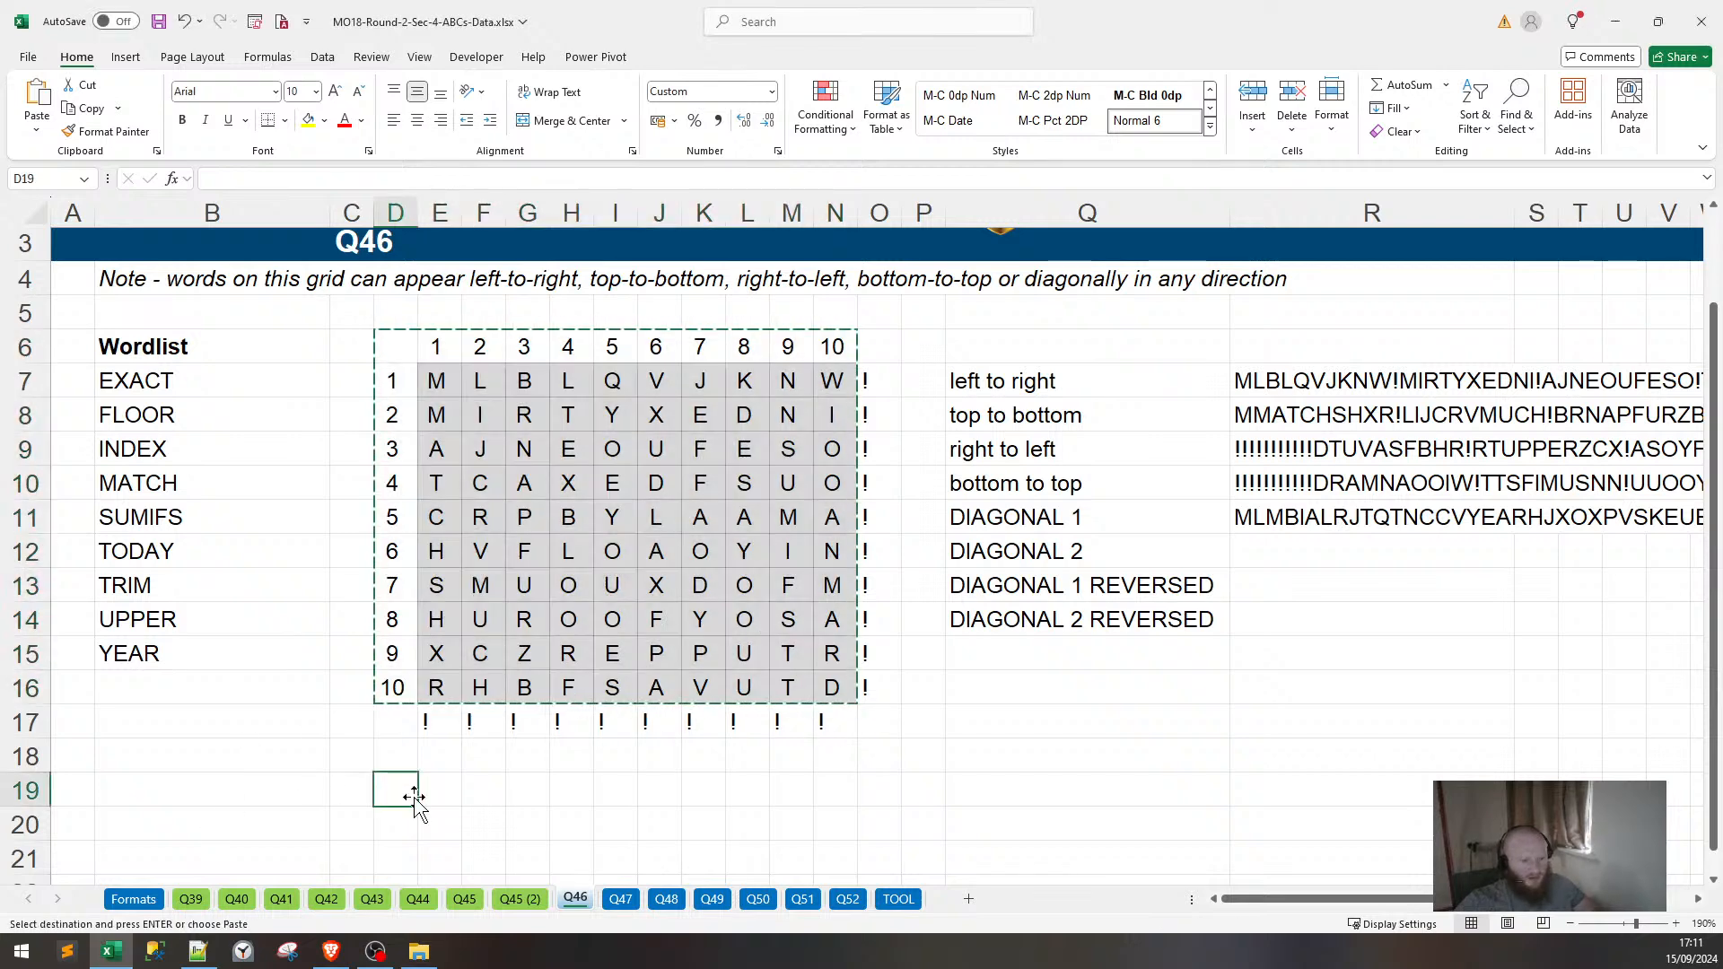
{"action": "key", "text": "ctrl+v"}
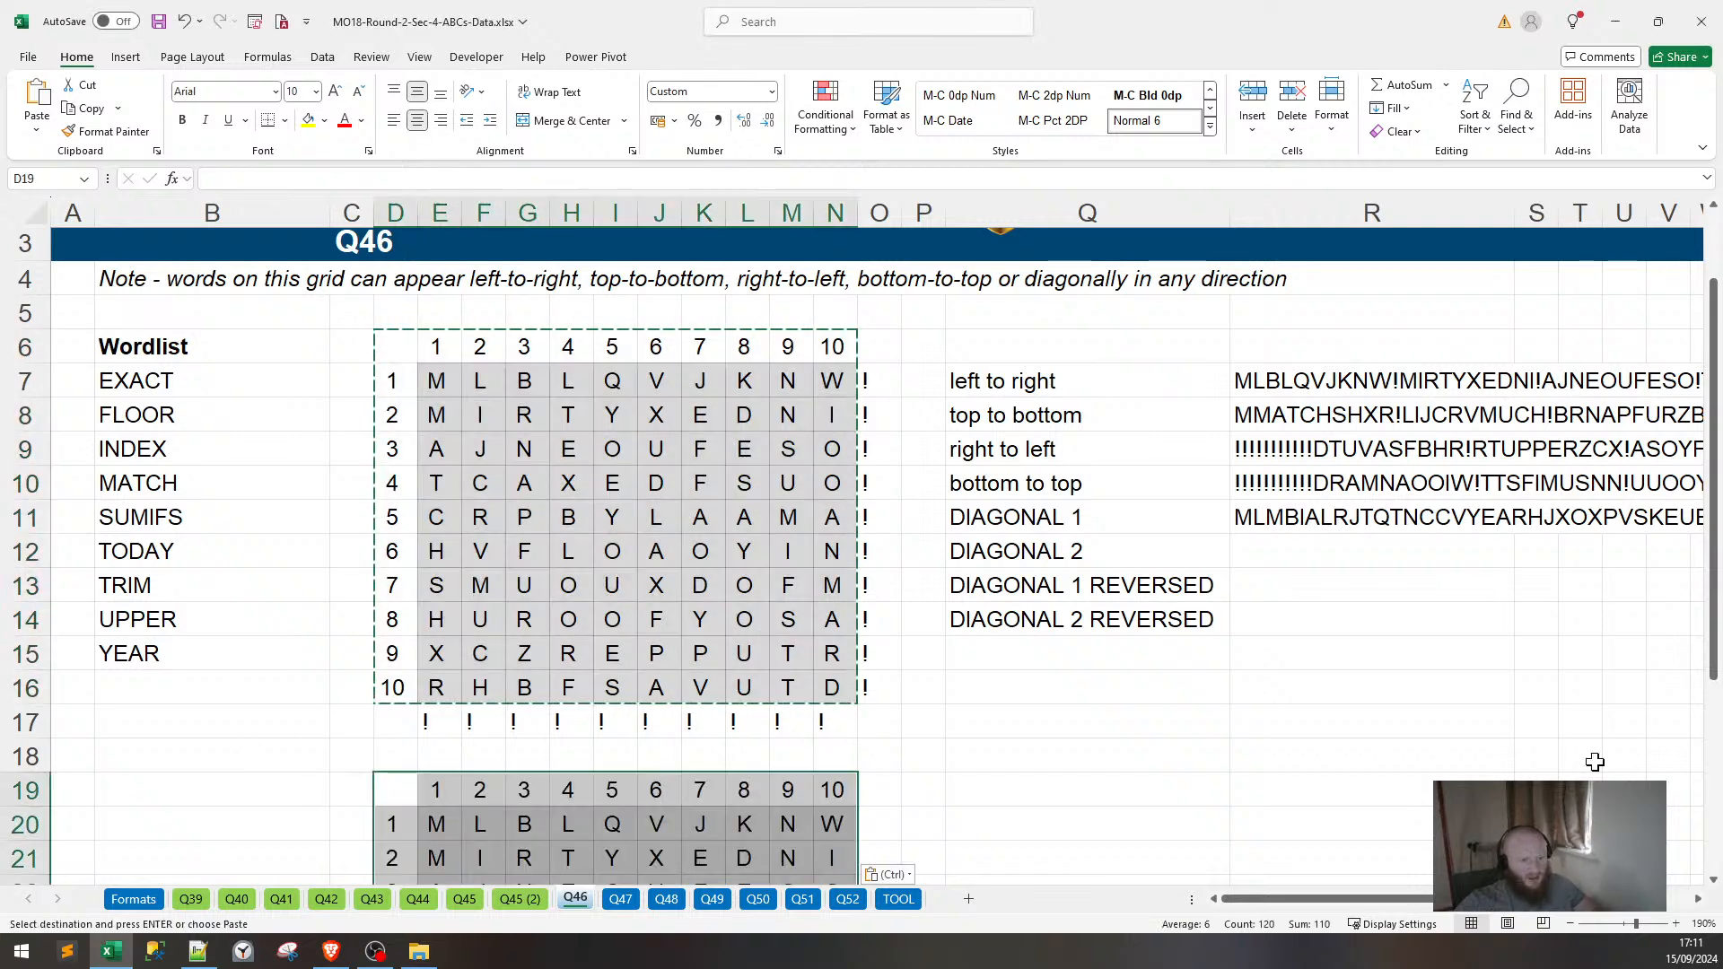
Inspect the DIAGONAL 2 REVERSED and DIAGONAL 2 formulas on the Q45 (2) sheet.
{"action": "left_click", "coordinate": [541, 901]}
{"action": "left_click", "coordinate": [709, 471]}
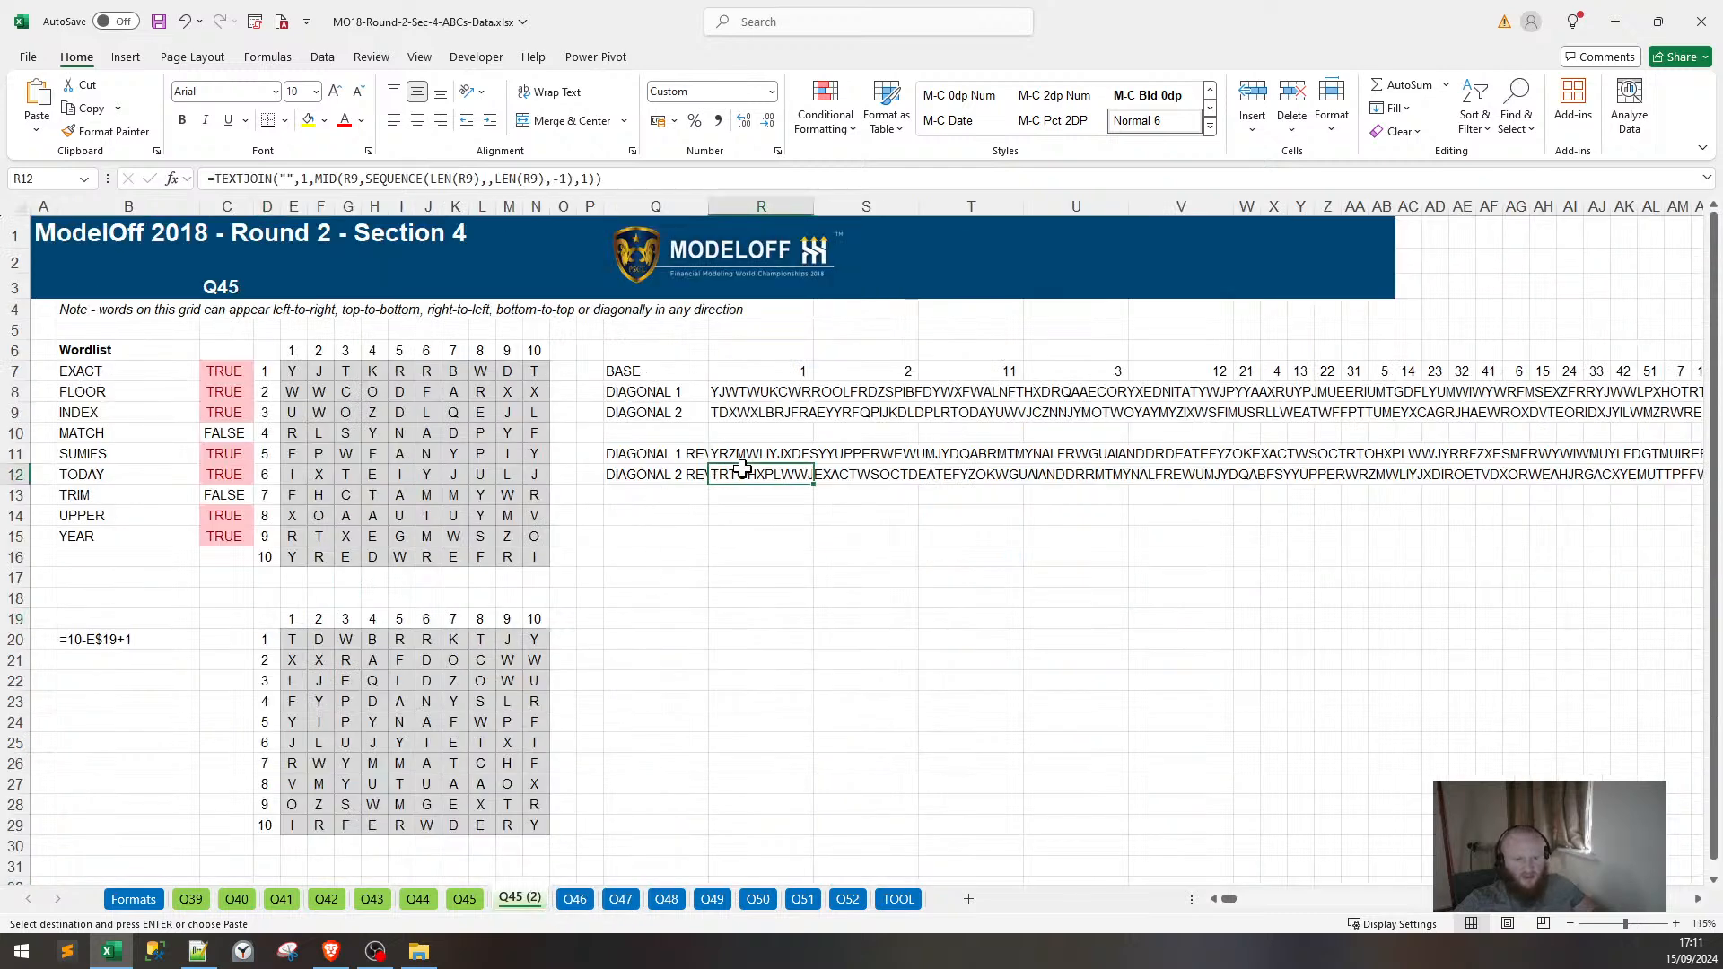
{"action": "key", "text": "F2"}
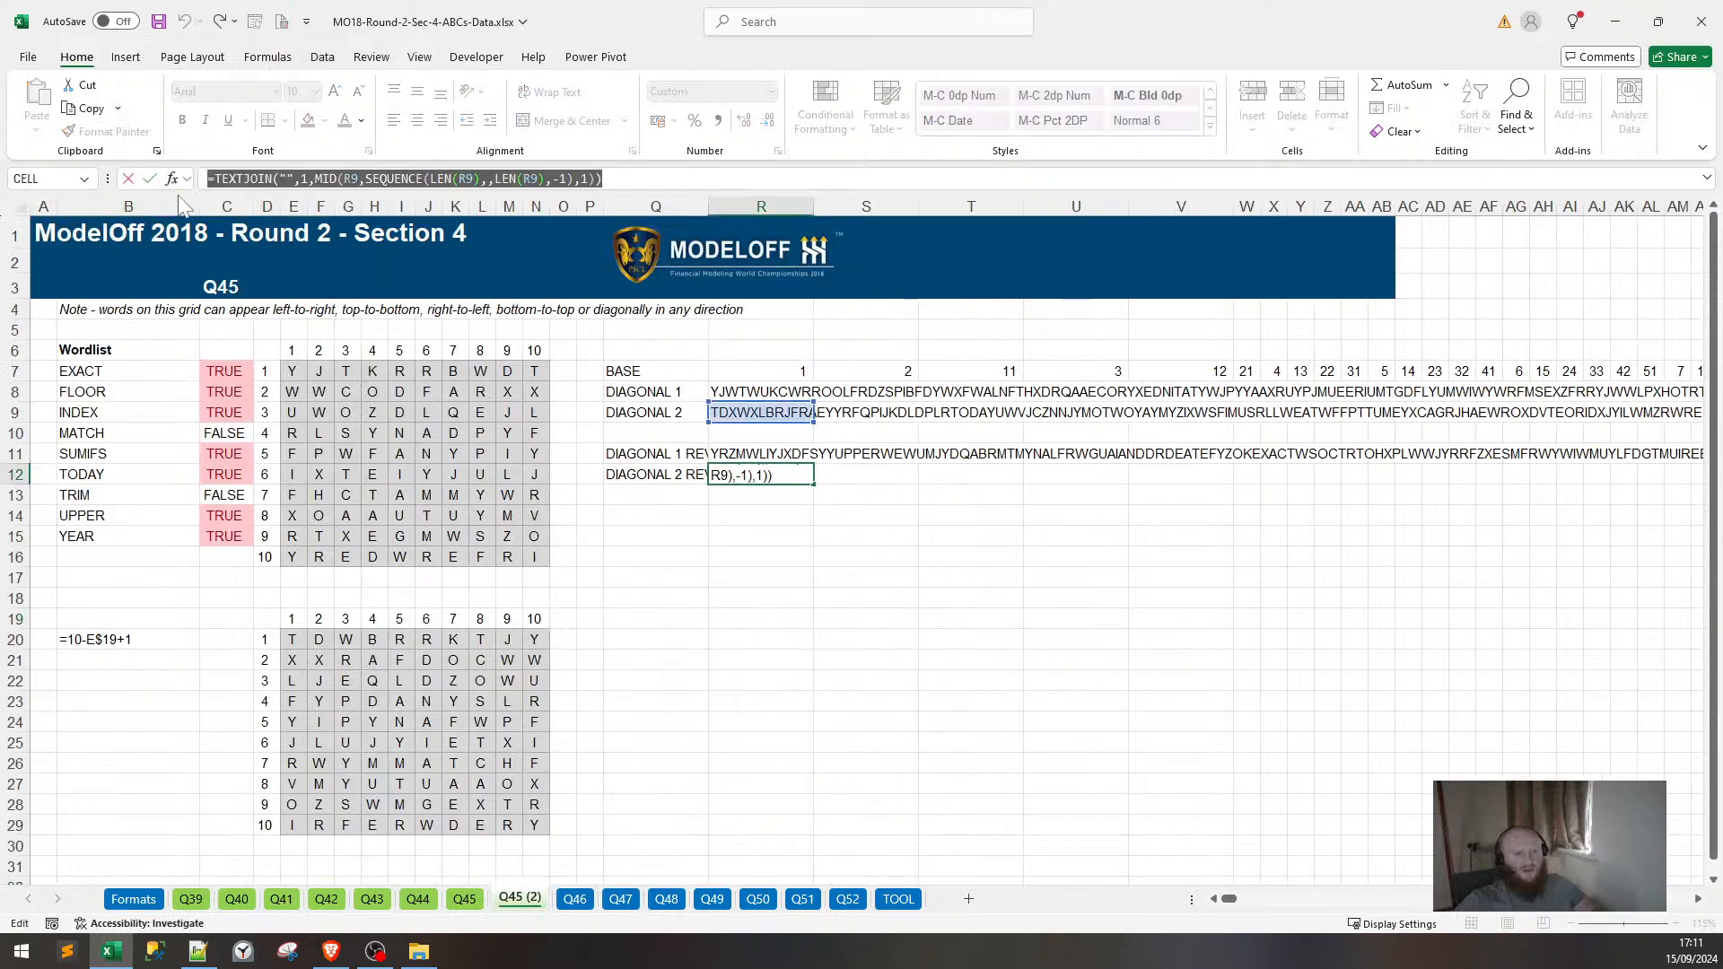
{"action": "key", "text": "ctrl+Return"}
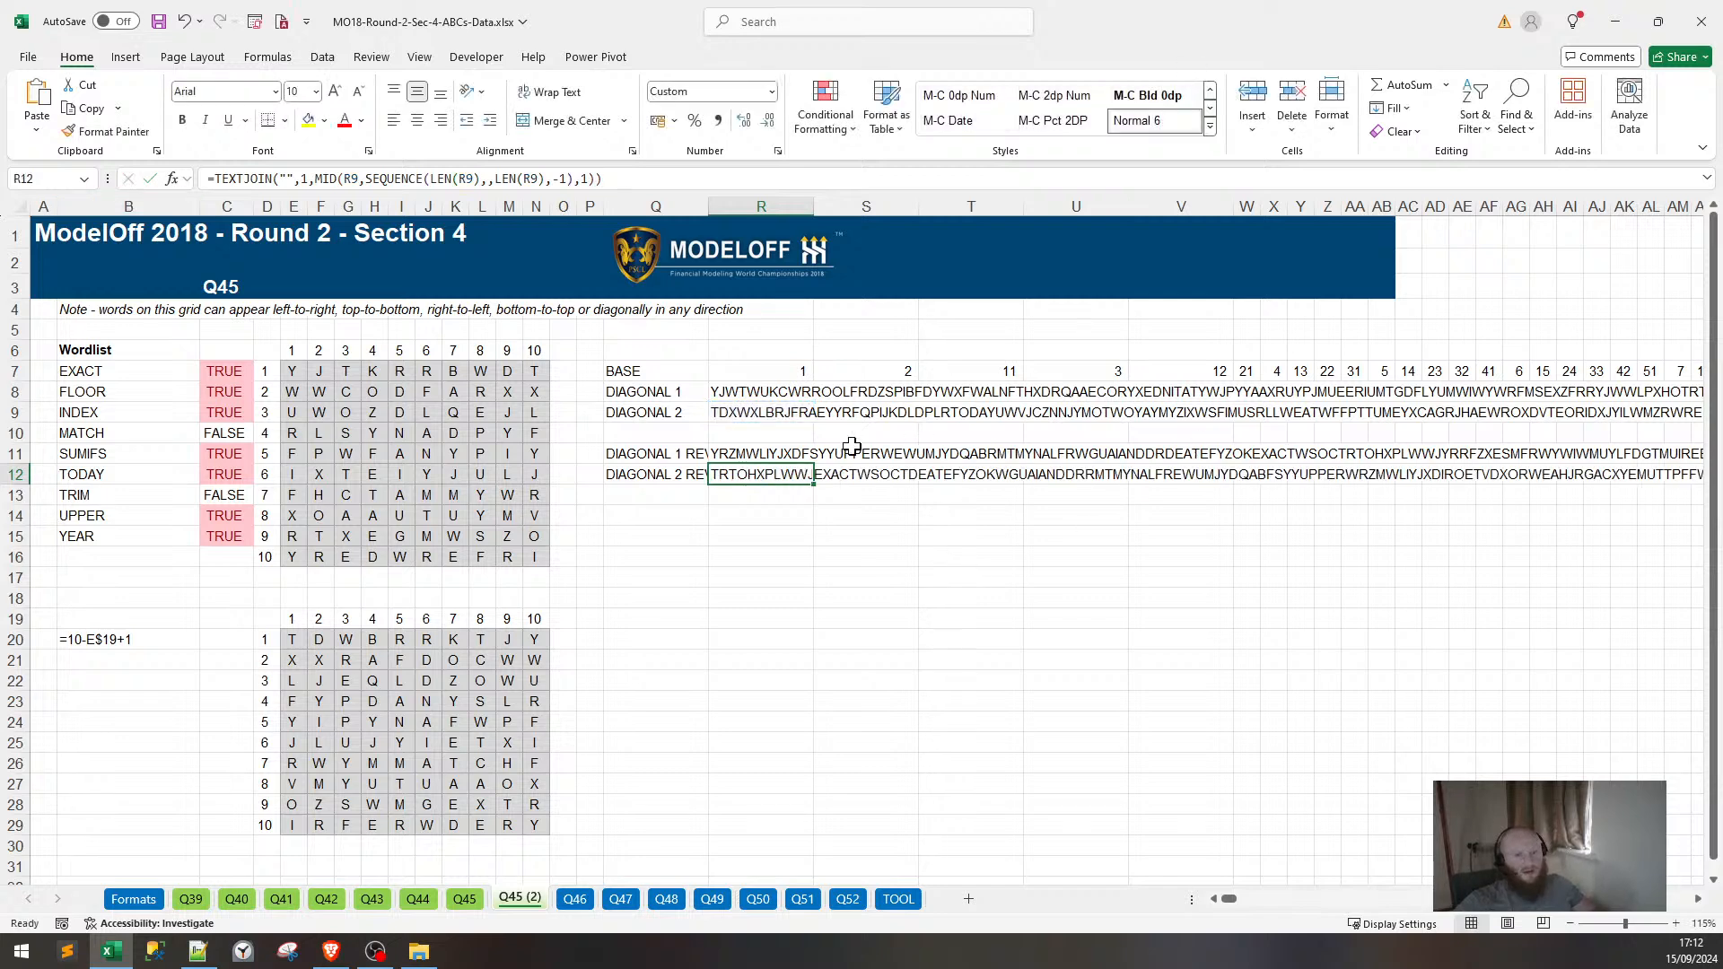
{"action": "left_click", "coordinate": [763, 415]}
{"action": "key", "text": "F2"}
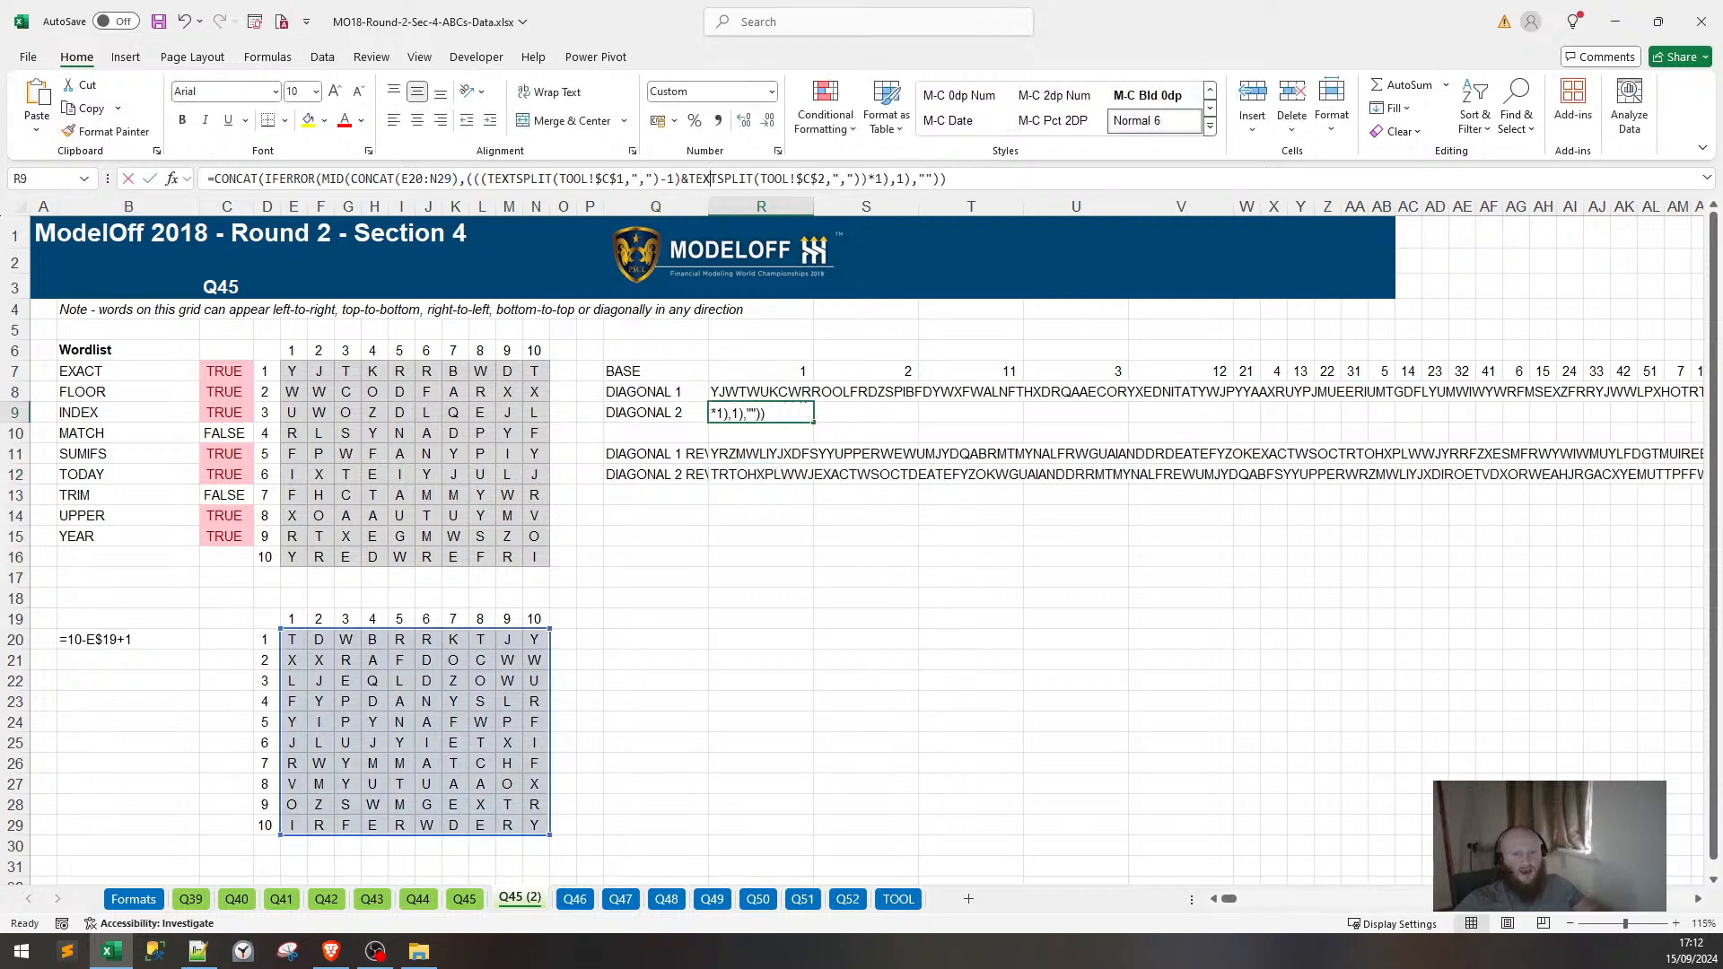
{"action": "key", "text": "Escape"}
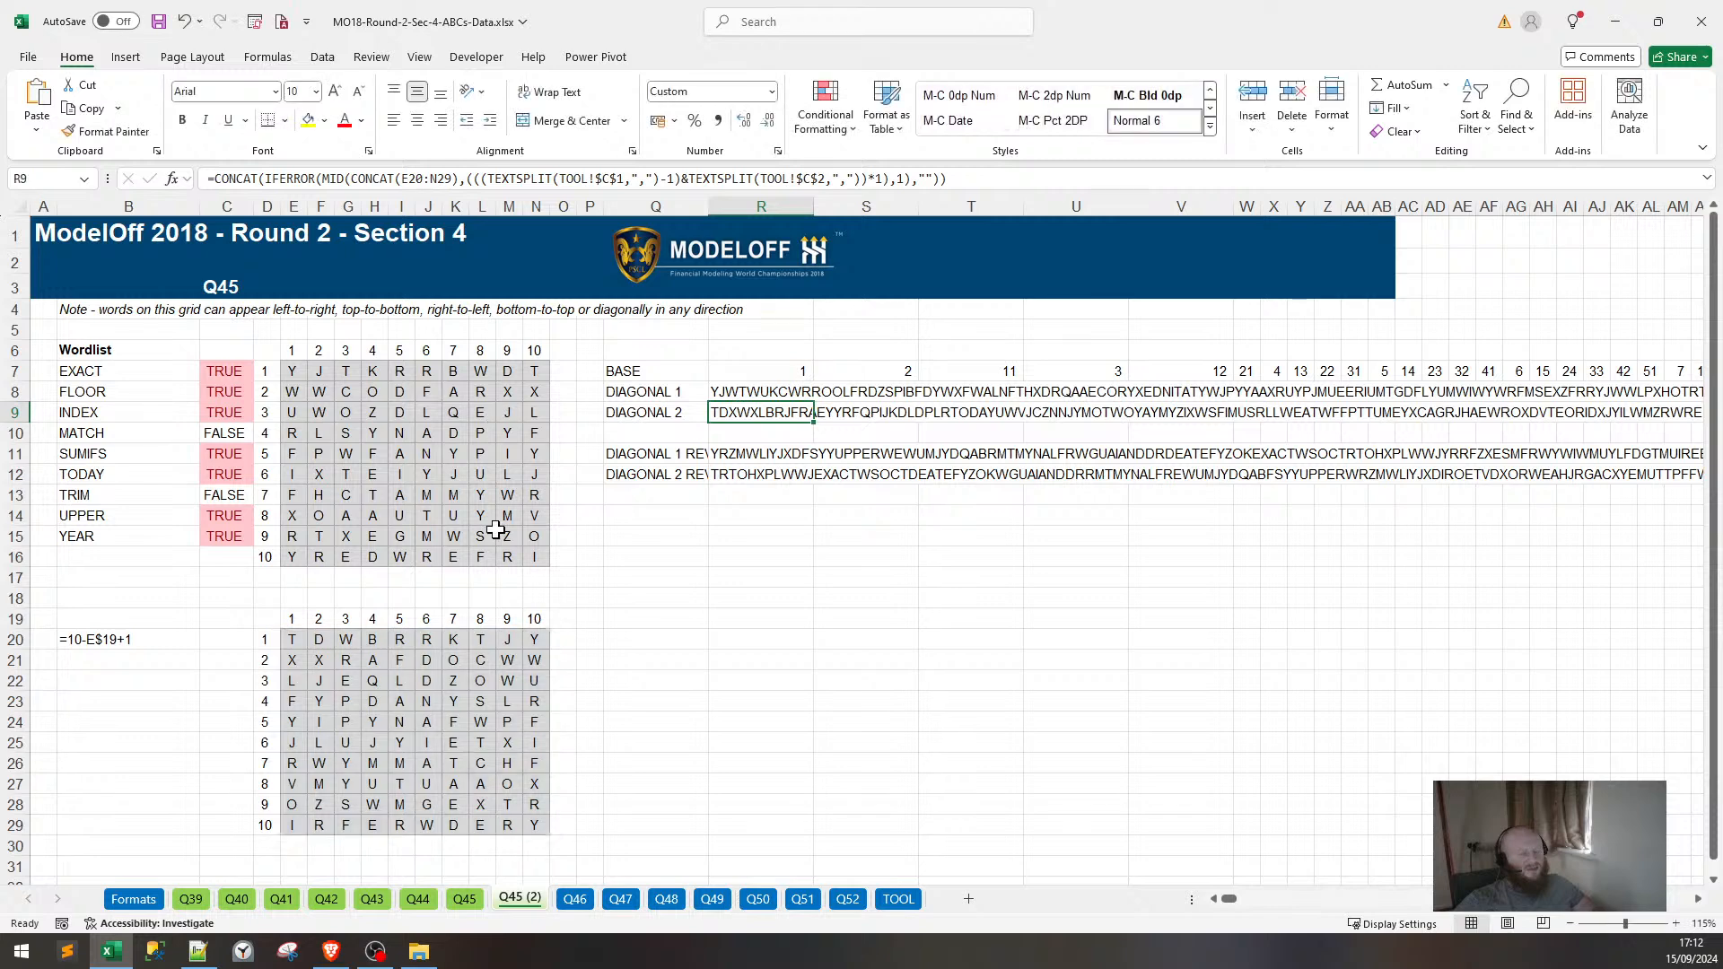
Paste the diagonal-string formula into Q46's R12, reading the helper grid E20:N29.
{"action": "left_click", "coordinate": [572, 901]}
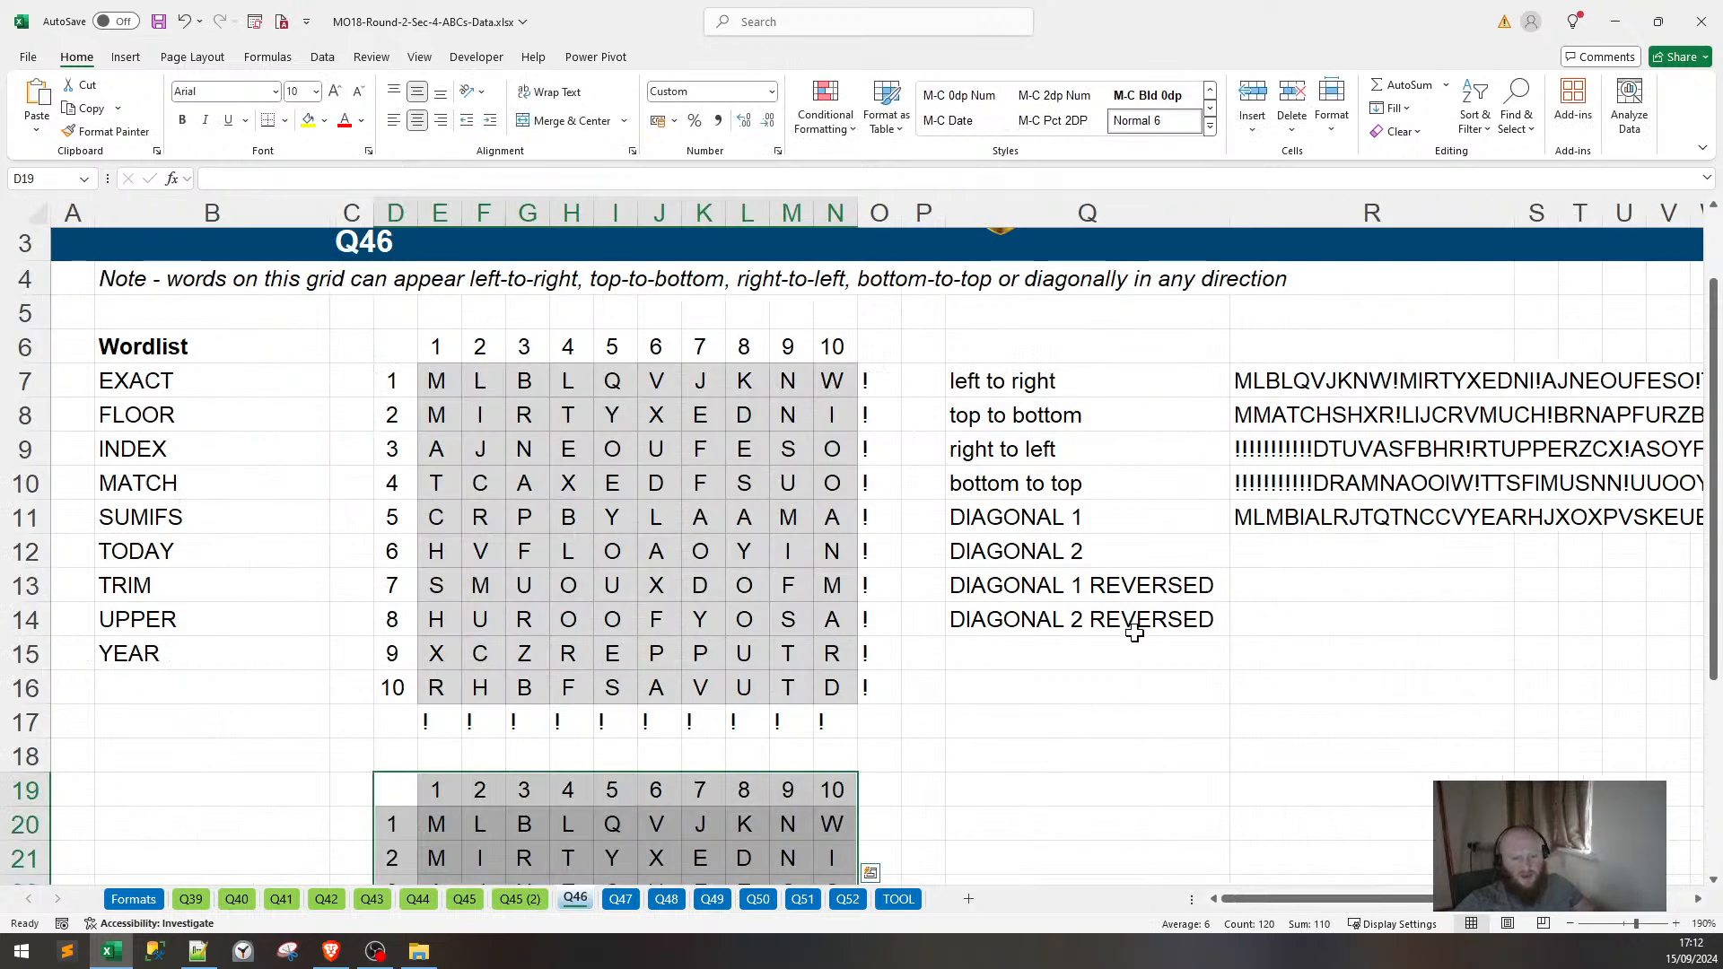
{"action": "left_click", "coordinate": [1336, 558]}
{"action": "key", "text": "ctrl+v"}
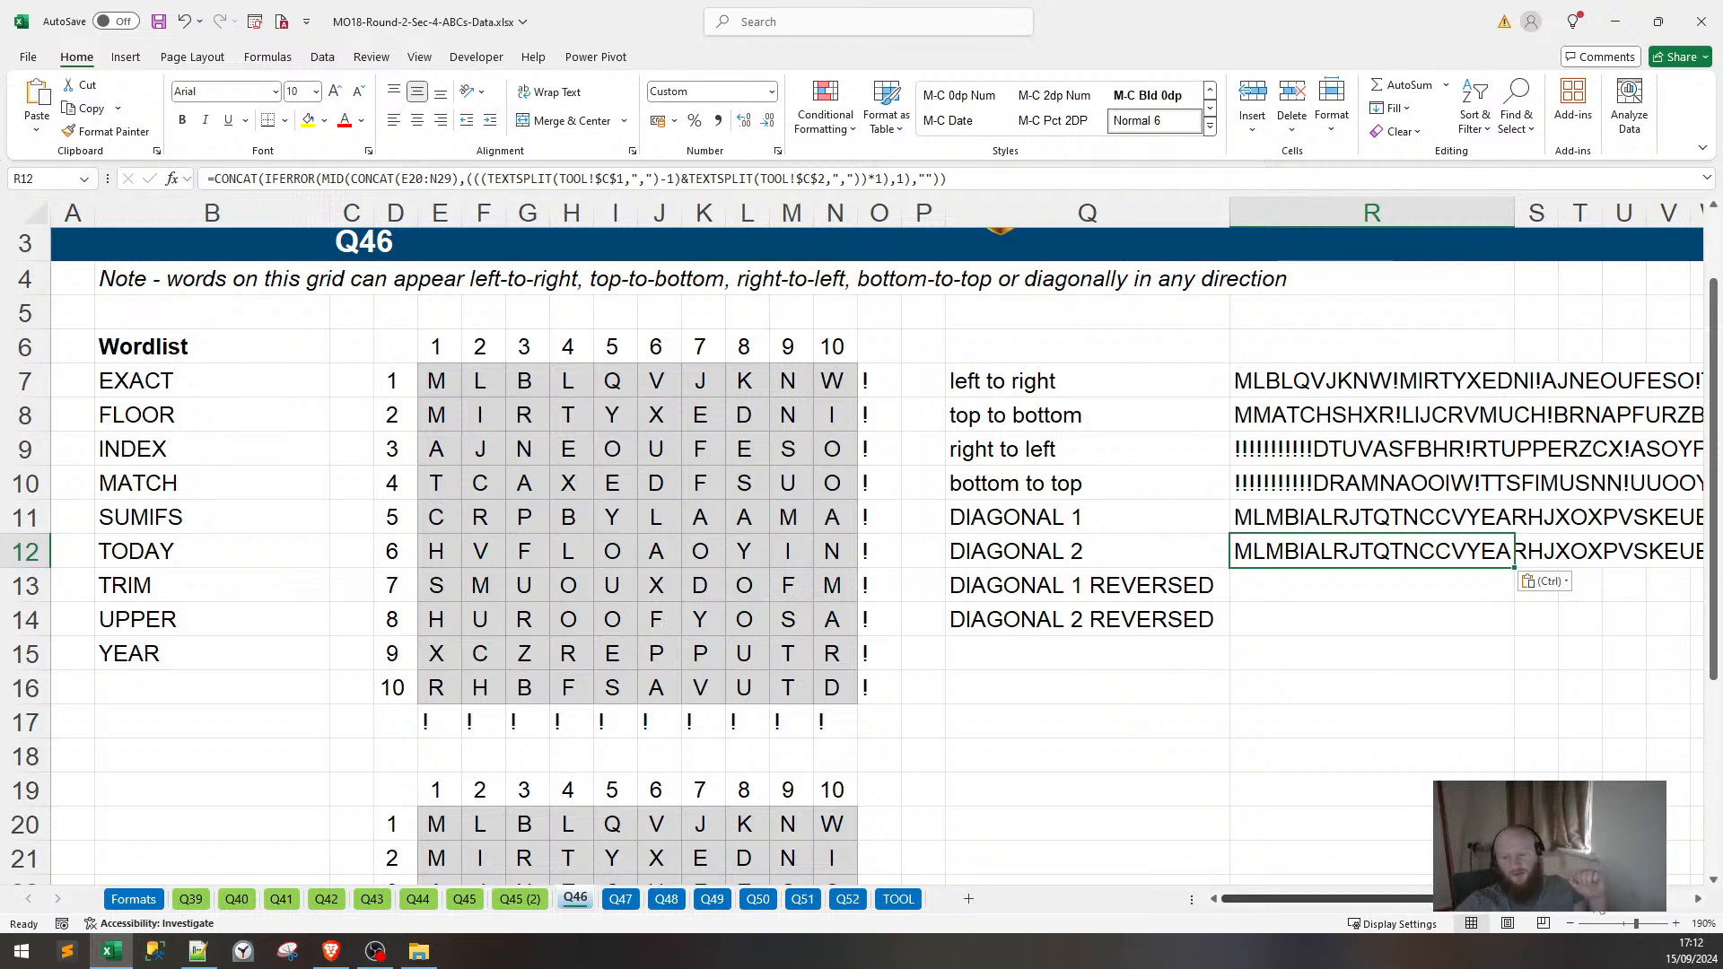
{"action": "scroll", "coordinate": [1597, 908], "scroll_direction": "right", "scroll_amount": 3}
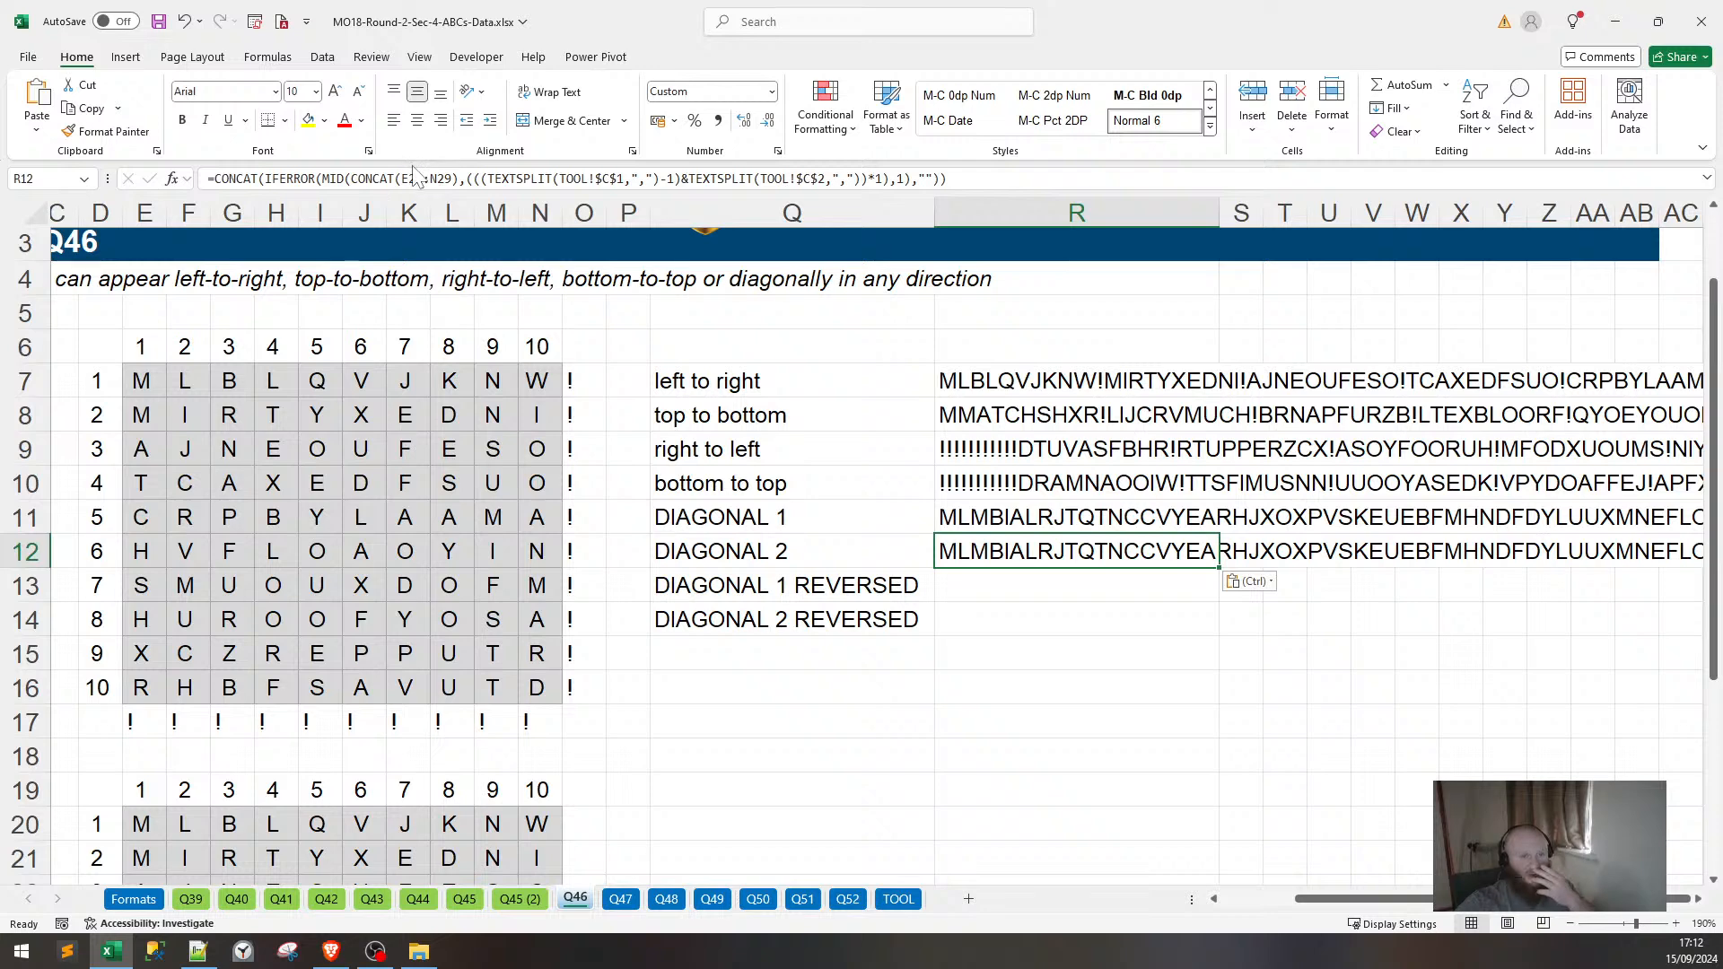
{"action": "left_click", "coordinate": [414, 173]}
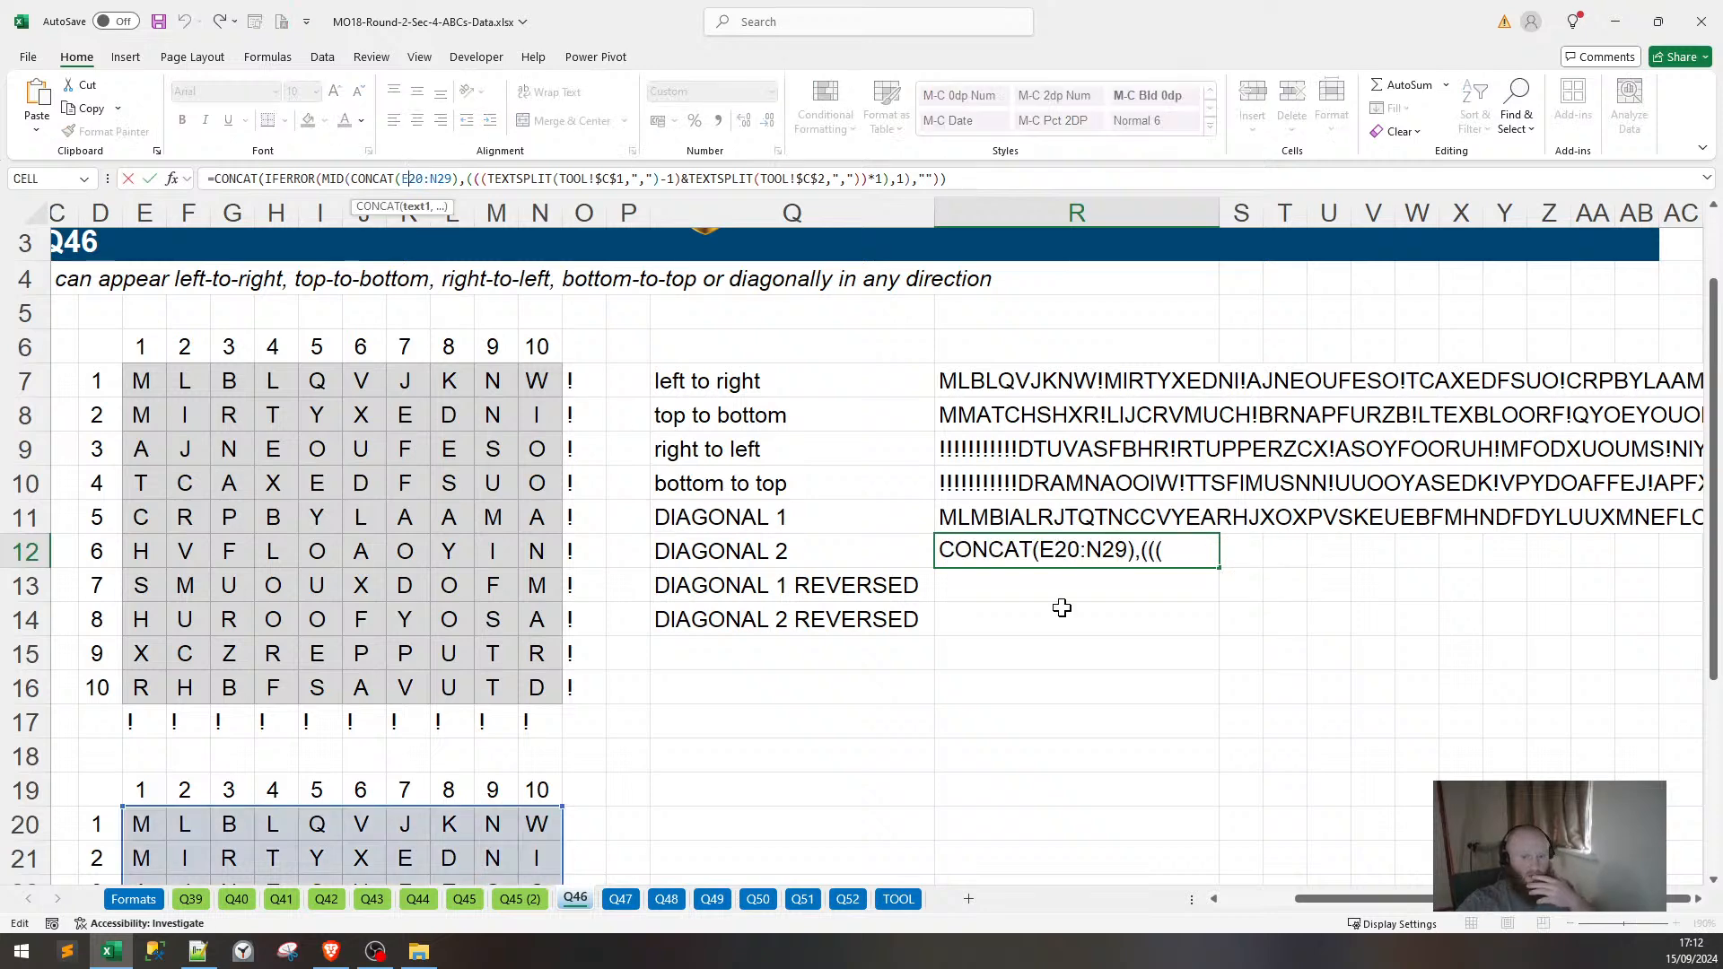
{"action": "key", "text": "Return"}
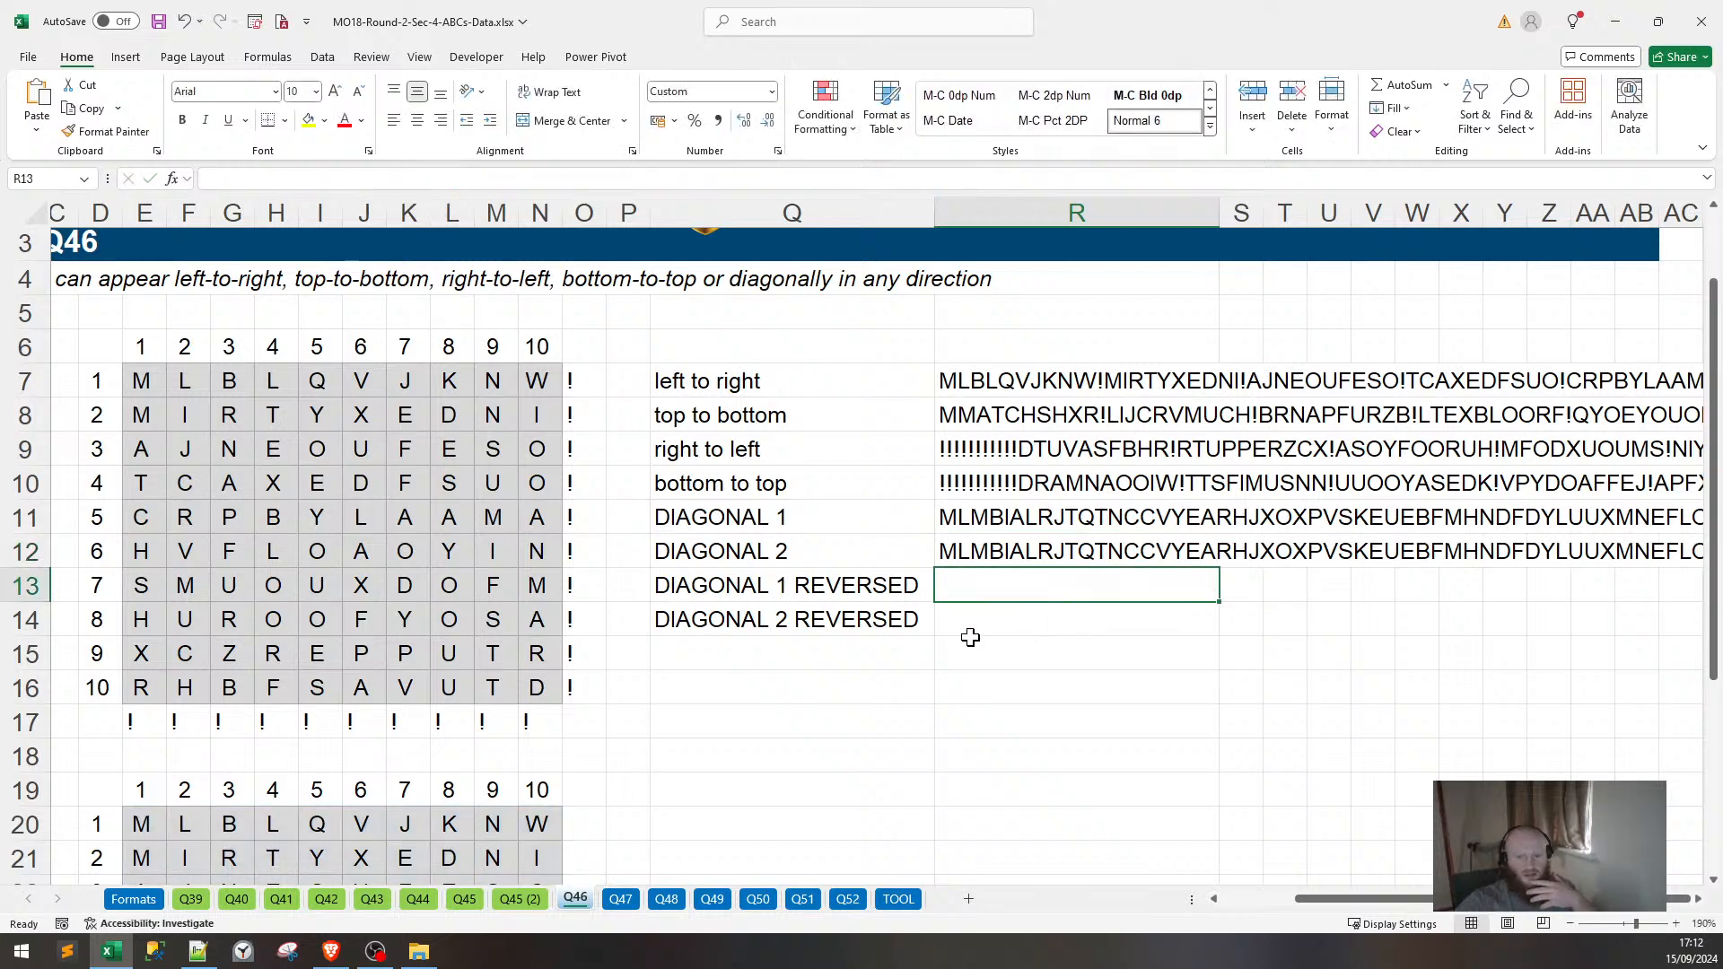
Point the DIAGONAL 1 formula at E7:N16, then open the Q45 sheet.
{"action": "left_click", "coordinate": [987, 521]}
{"action": "left_click", "coordinate": [547, 178]}
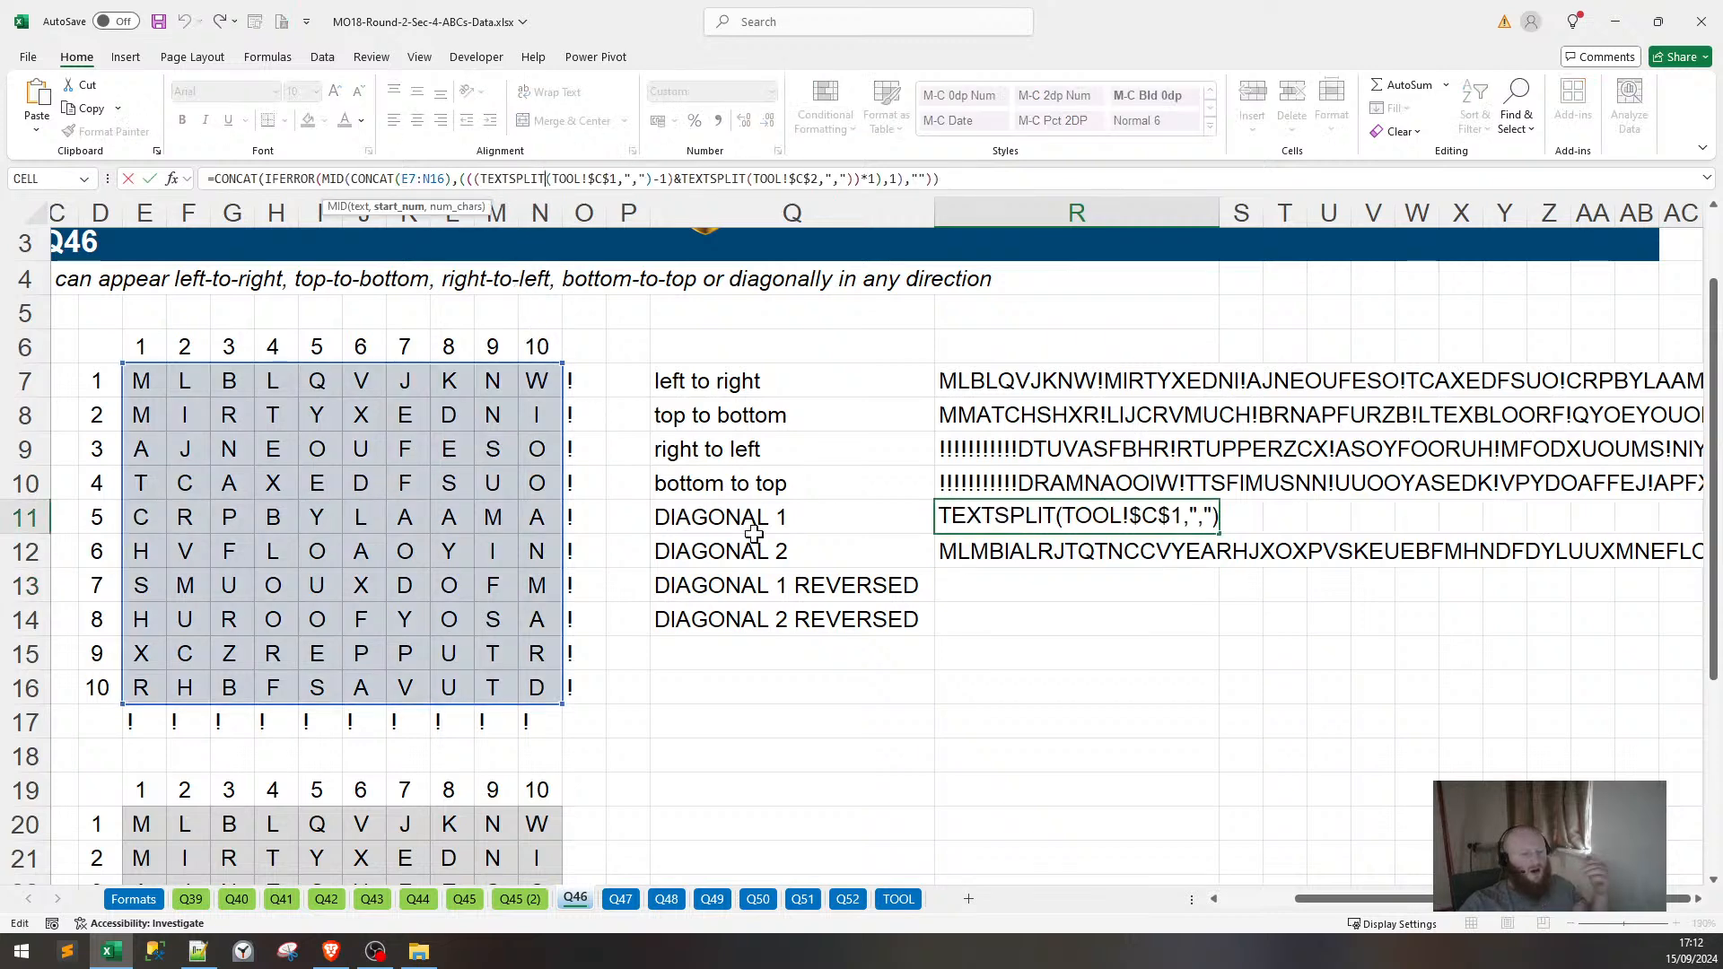
{"action": "key", "text": "Return"}
{"action": "left_click", "coordinate": [469, 899]}
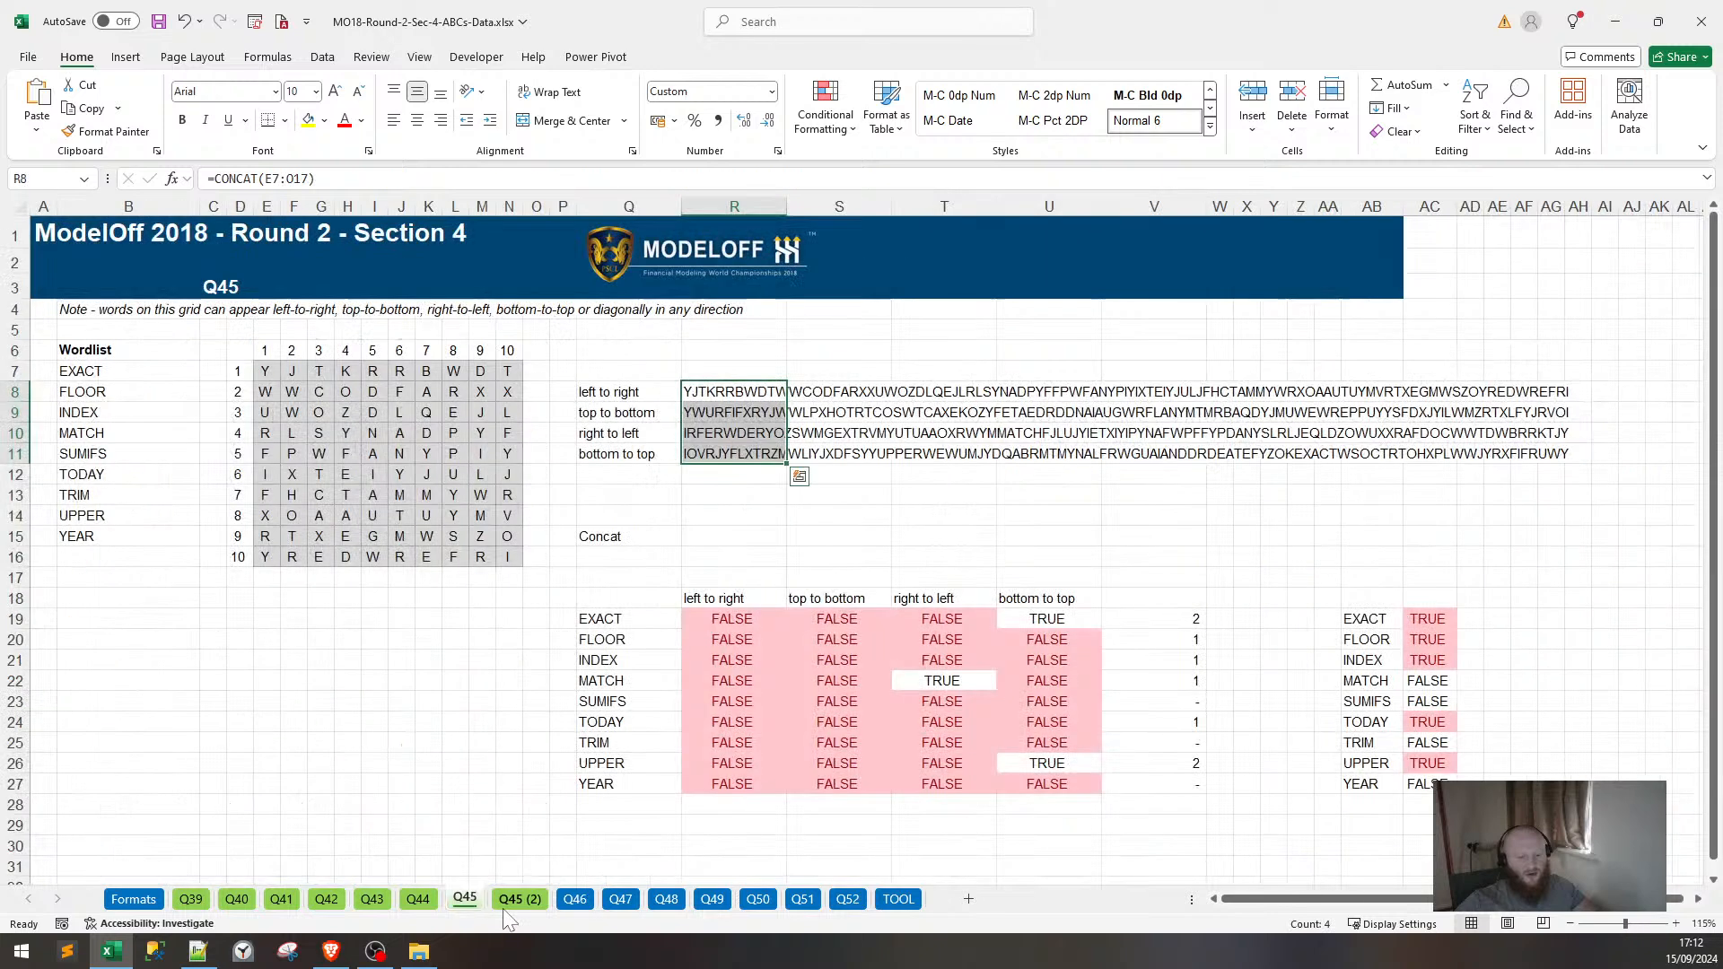
Copy the OFFSET flip formula from E20 on Q45 (2) into E20 on Q46.
{"action": "left_click", "coordinate": [520, 898]}
{"action": "left_click", "coordinate": [288, 640]}
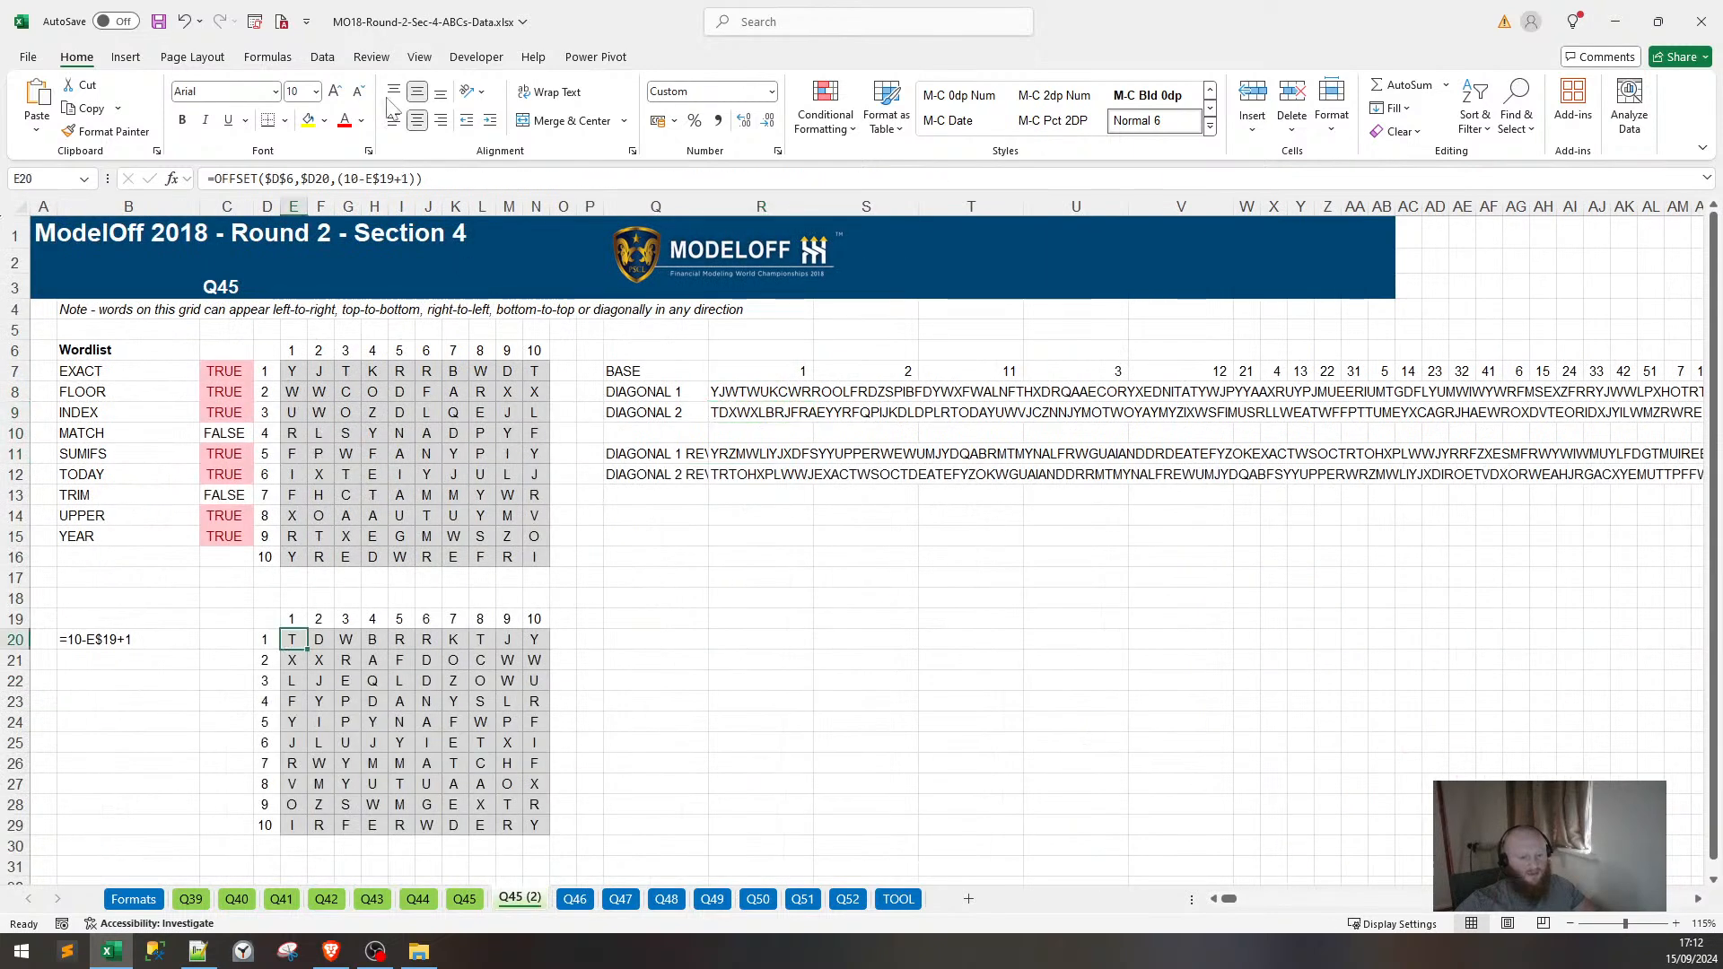
{"action": "key", "text": "F2"}
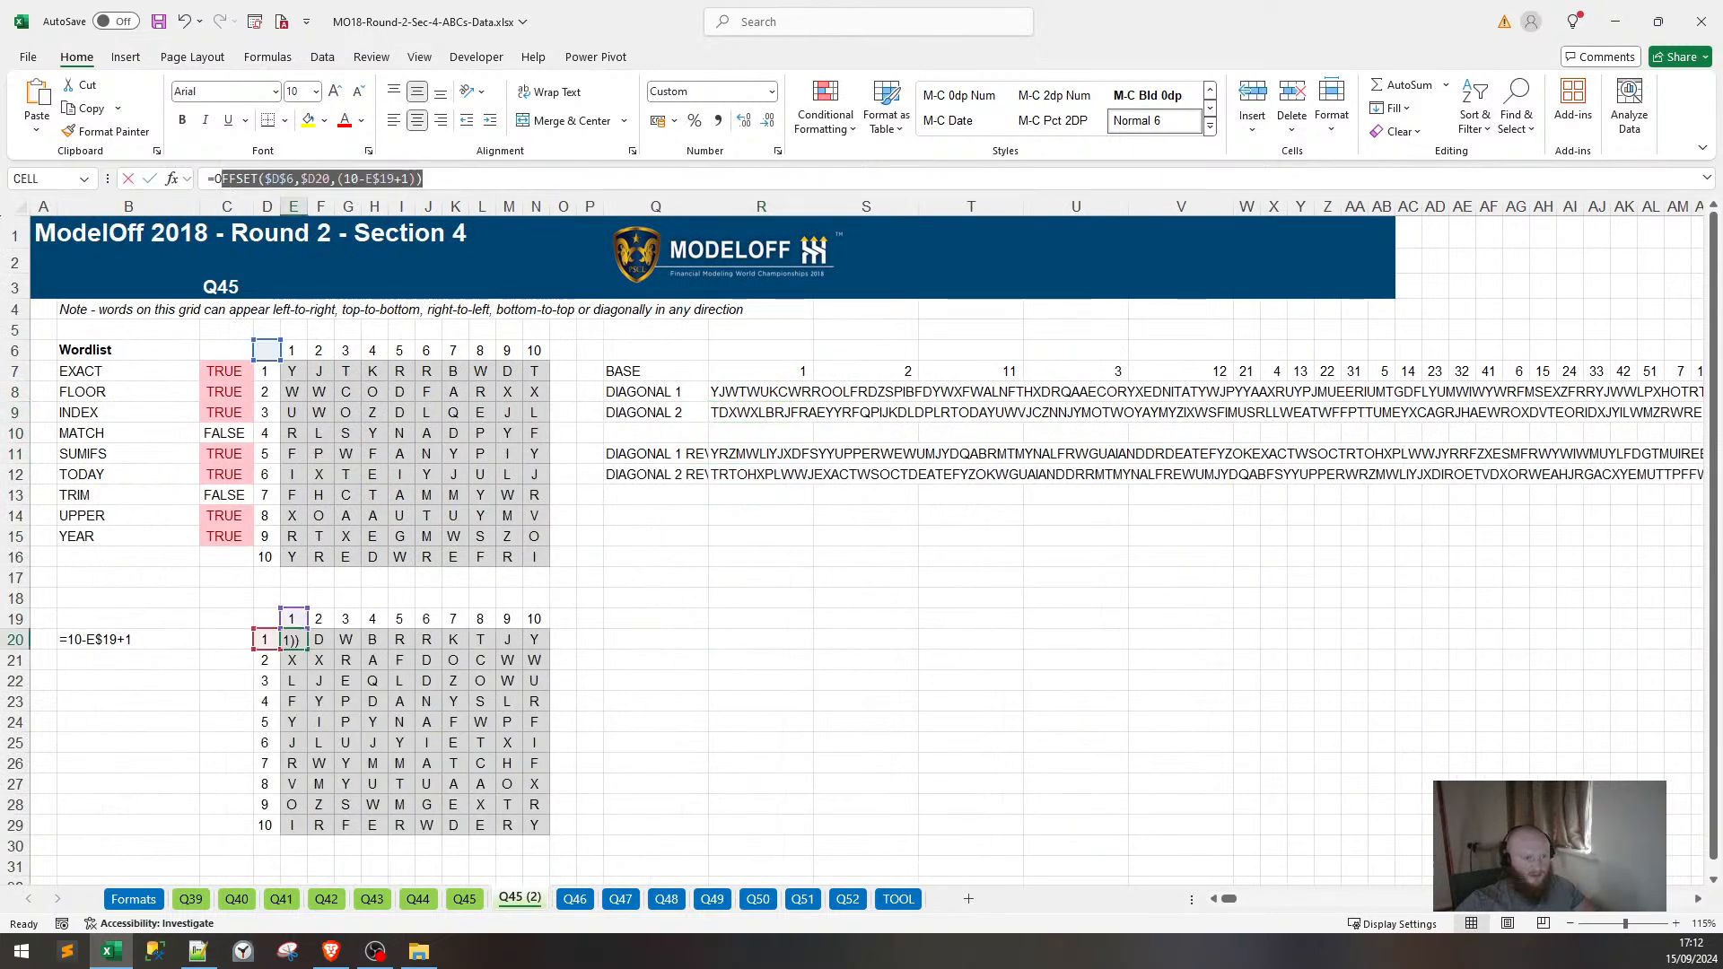
{"action": "left_click_drag", "start_coordinate": [221, 178], "coordinate": [214, 179]}
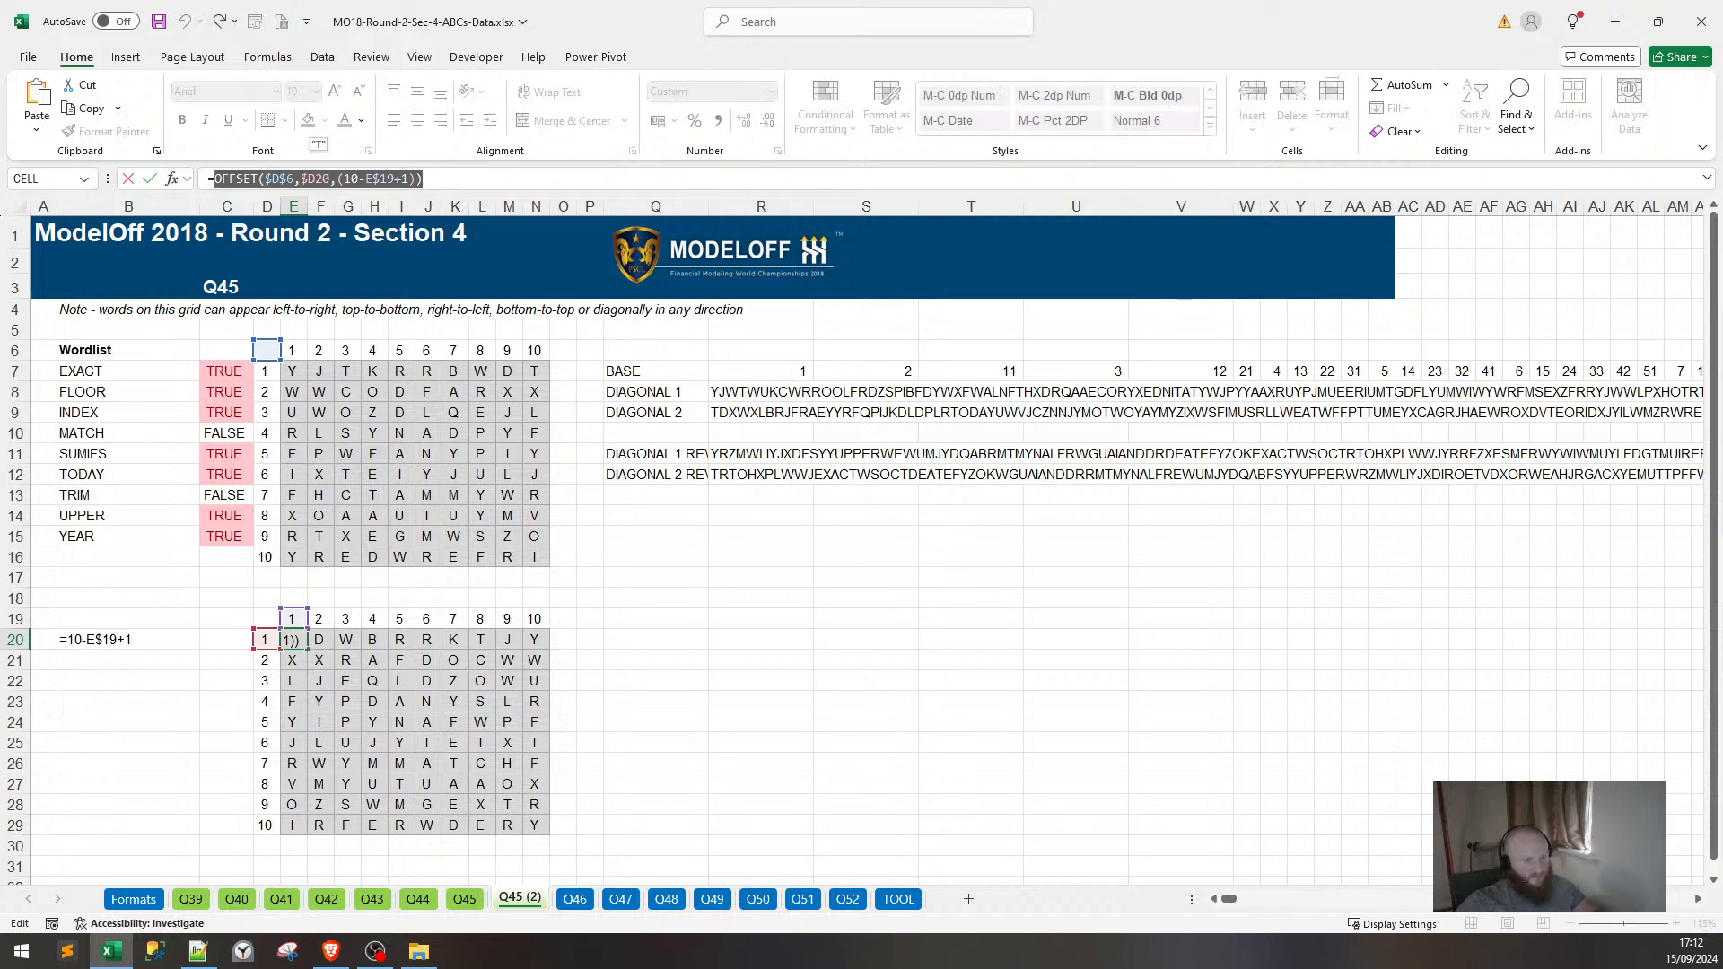
{"action": "key", "text": "Escape"}
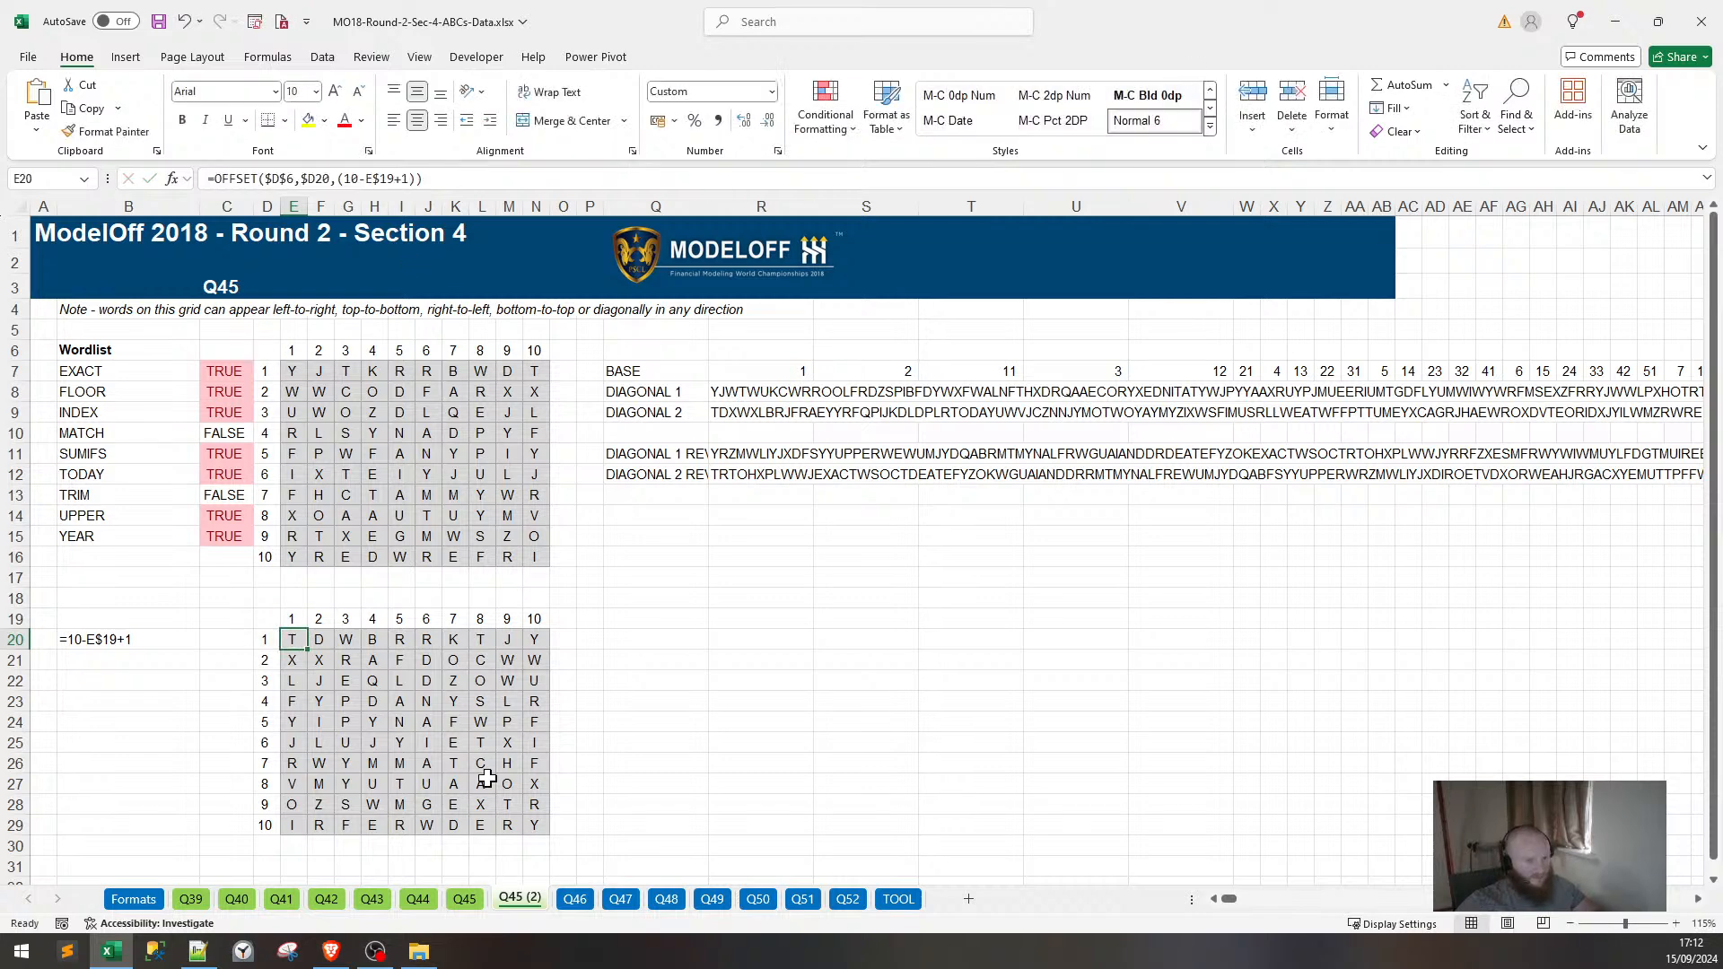
{"action": "left_click", "coordinate": [574, 899]}
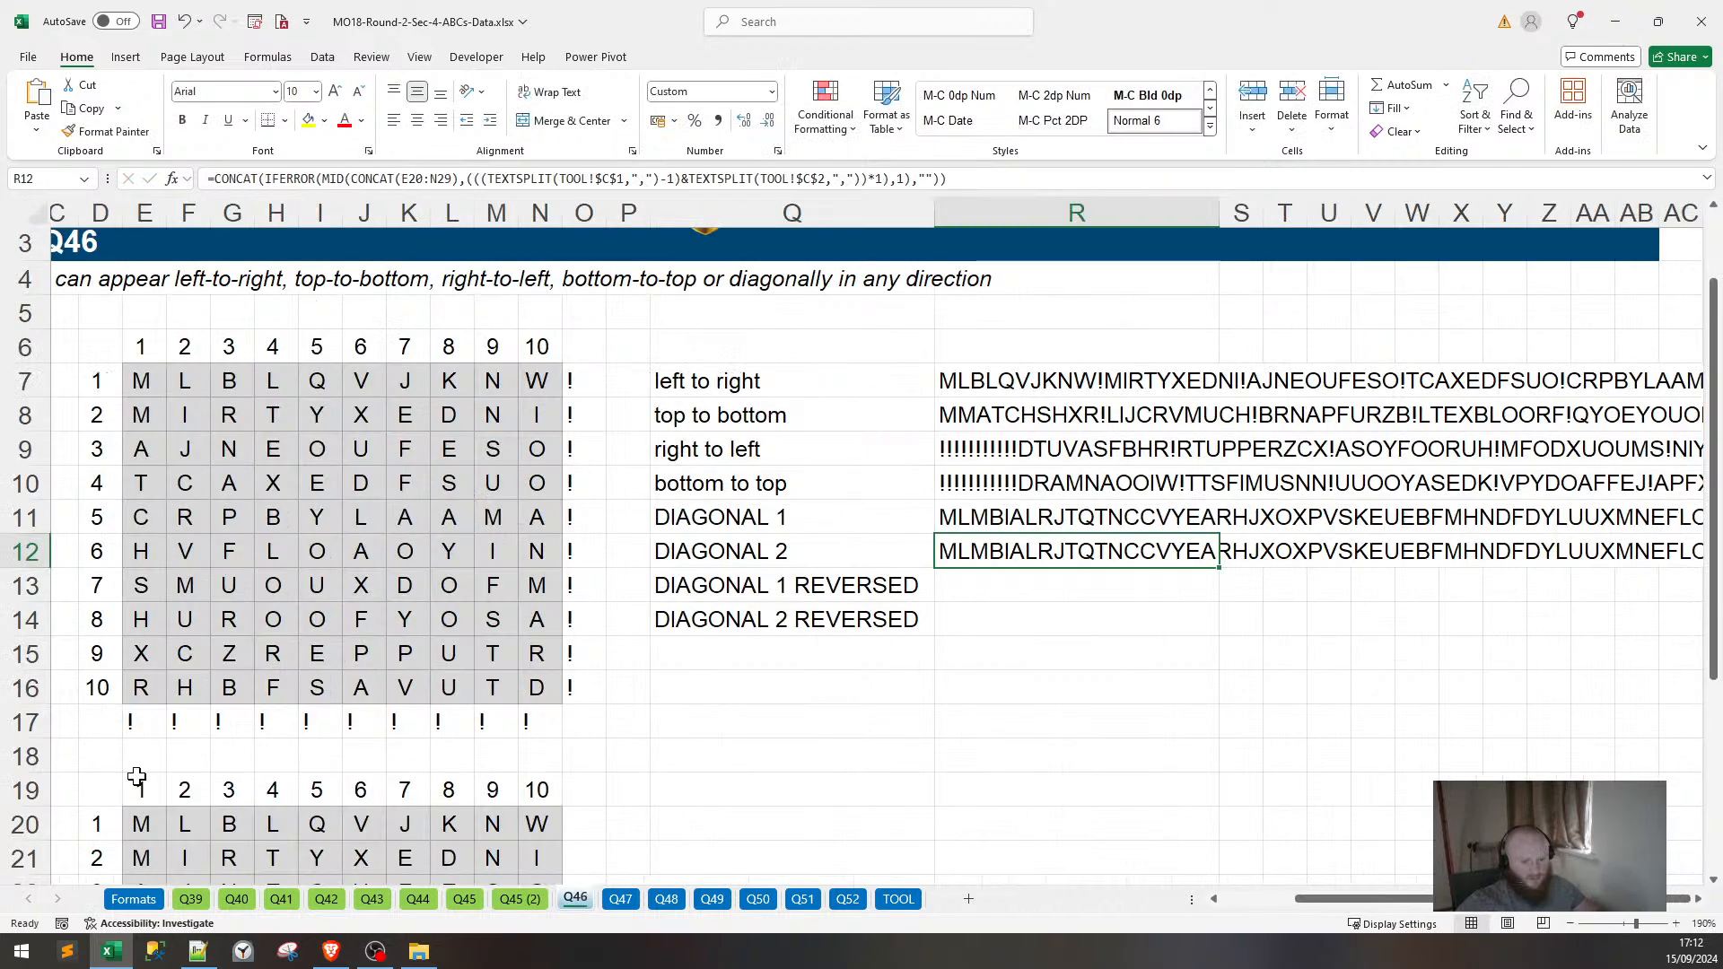
{"action": "left_click", "coordinate": [139, 824]}
{"action": "key", "text": "ctrl+v"}
Fill the whole helper grid E20:N29 with the OFFSET flip formula.
{"action": "scroll", "coordinate": [142, 790], "scroll_direction": "down", "scroll_amount": 1}
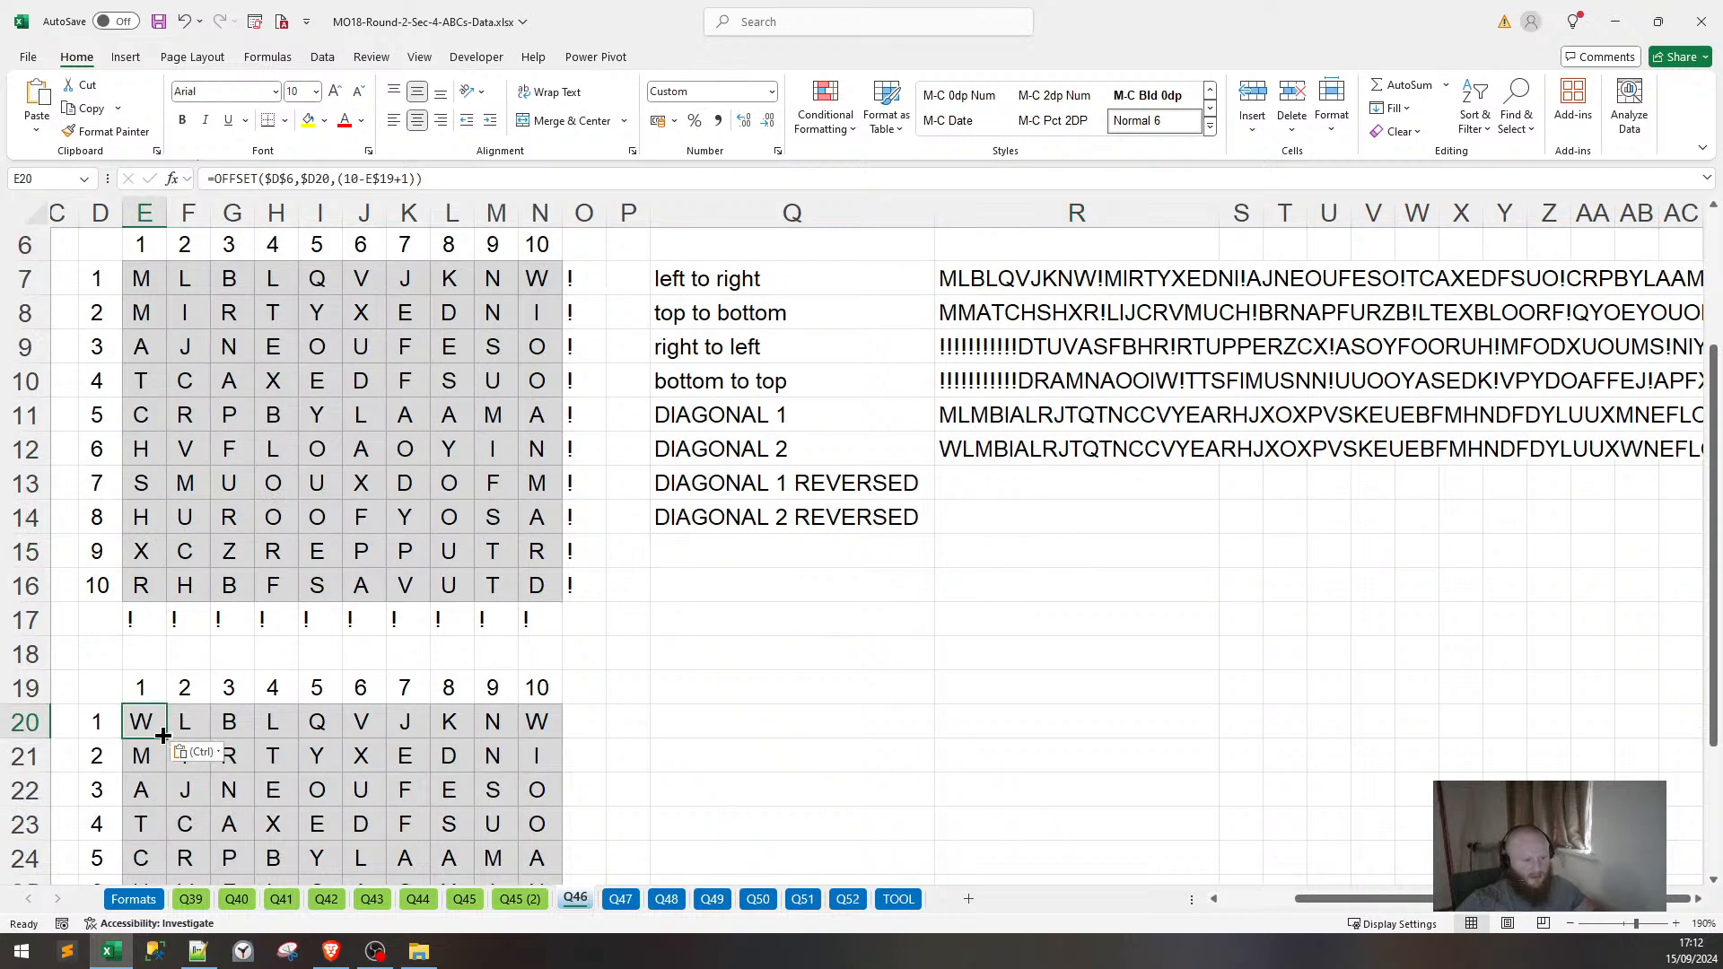
{"action": "key", "text": "ctrl+c"}
{"action": "key", "text": "ctrl+shift+Right"}
{"action": "key", "text": "ctrl+shift+Down"}
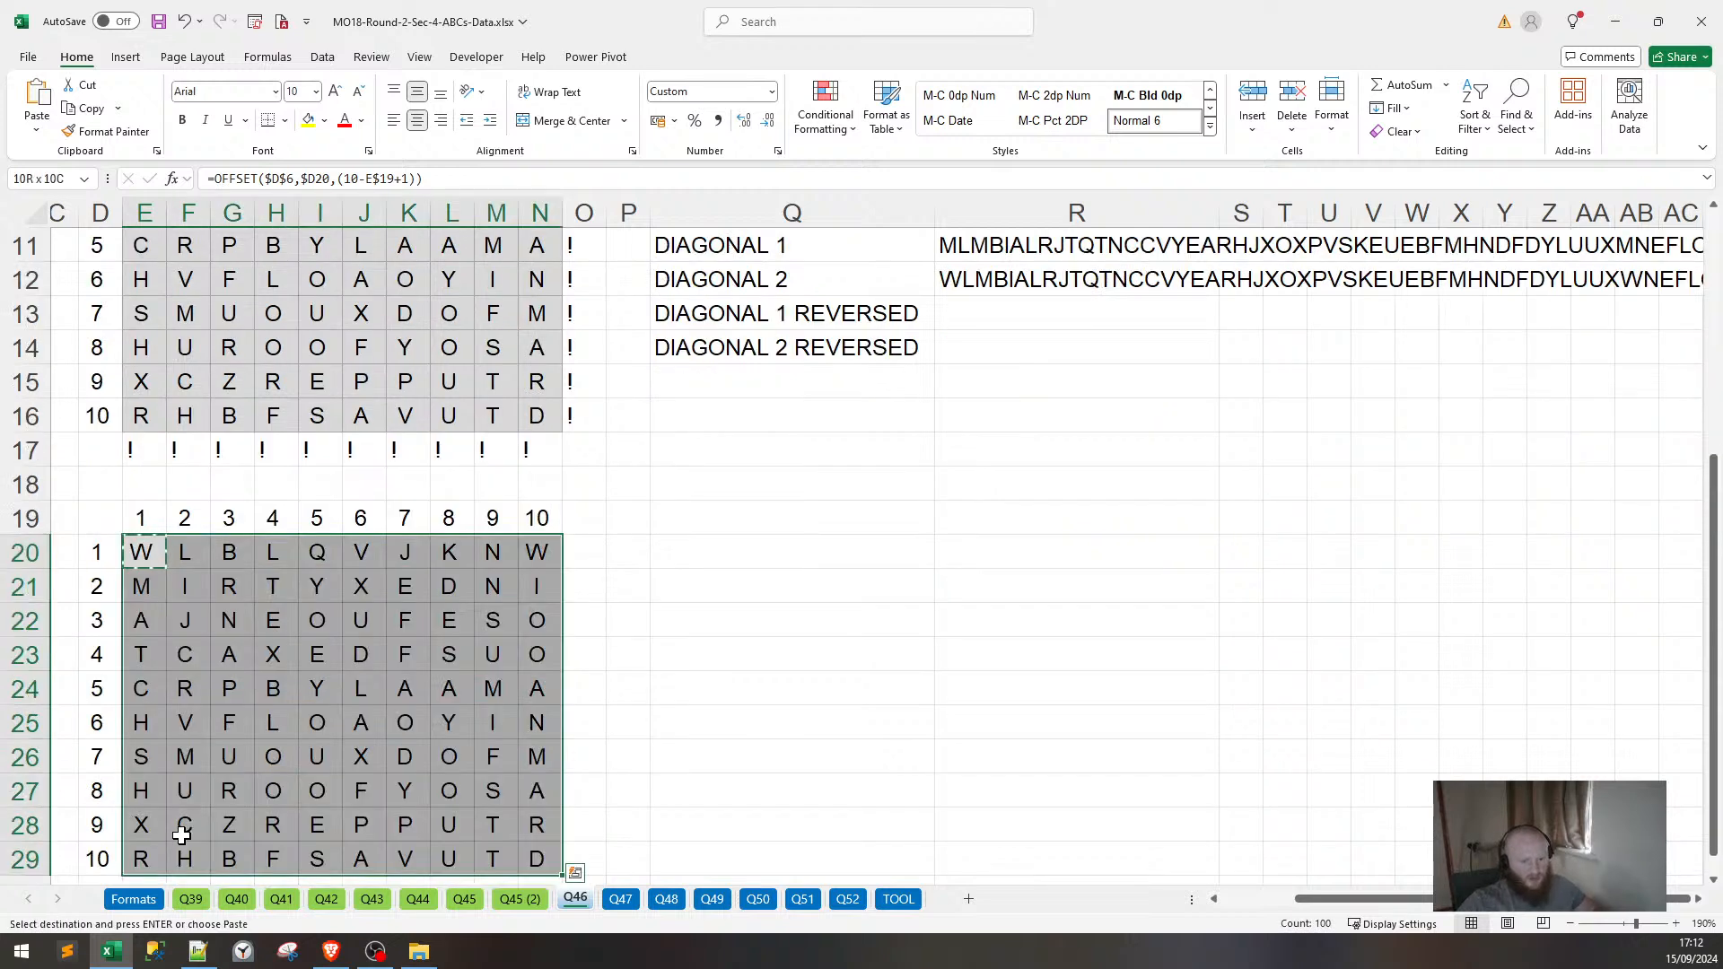
{"action": "key", "text": "ctrl+v"}
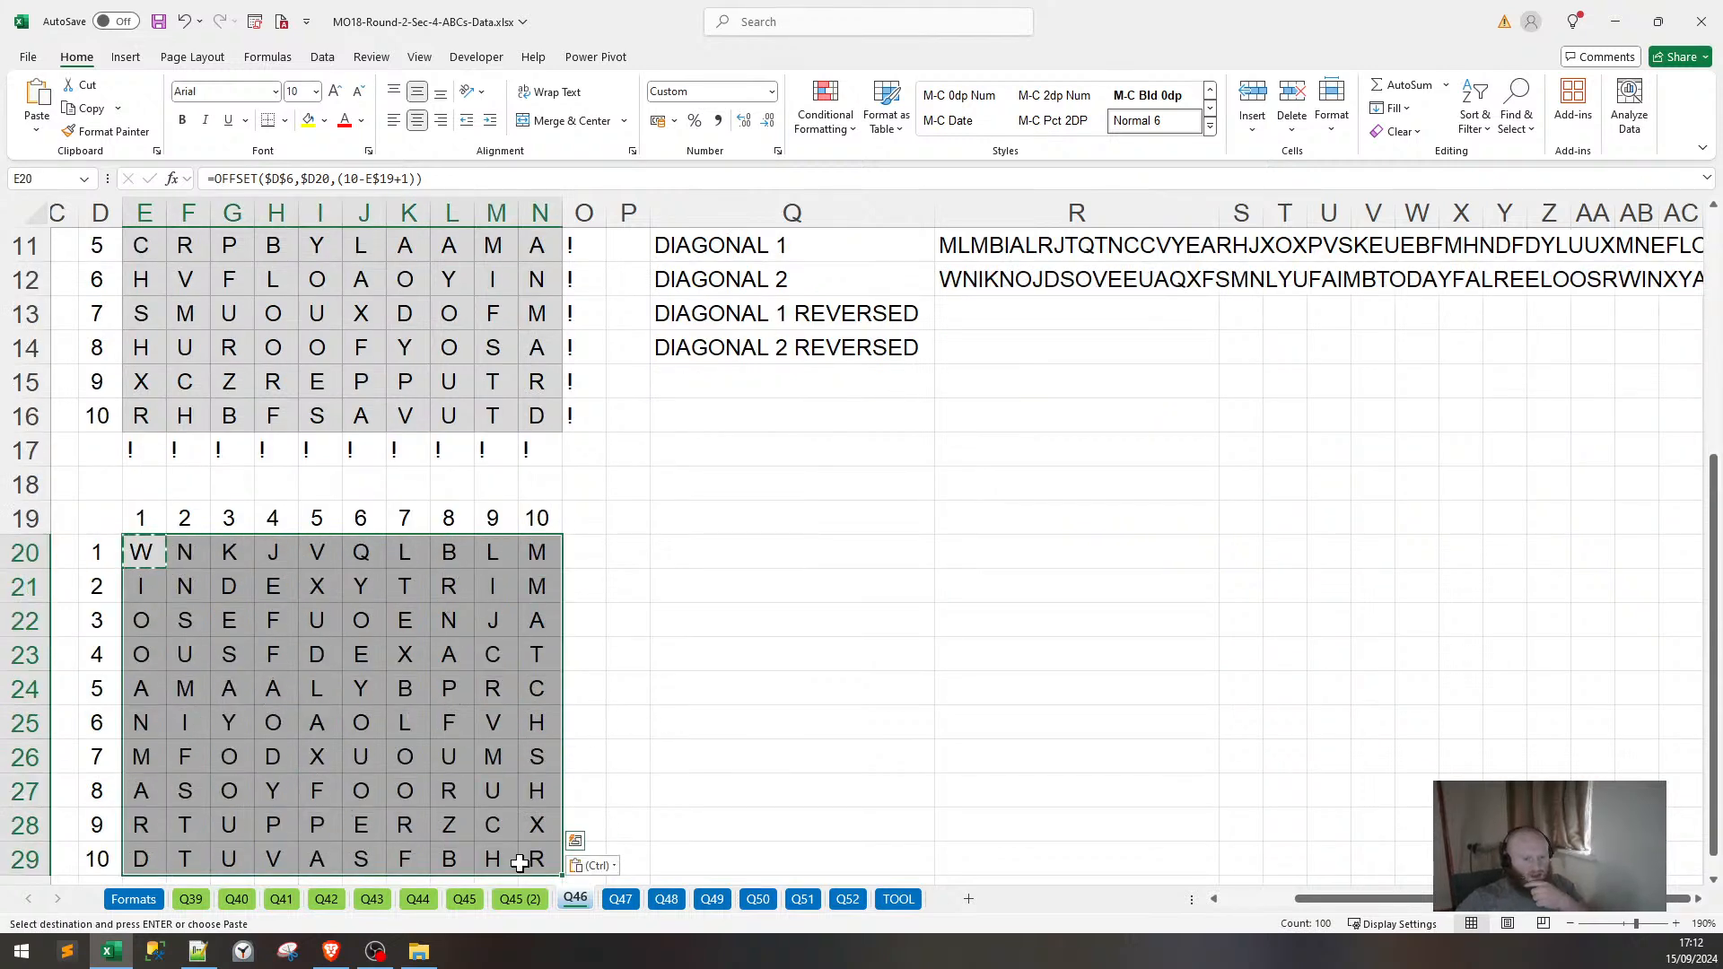
{"action": "scroll", "coordinate": [530, 861], "scroll_direction": "up", "scroll_amount": 3}
{"action": "scroll", "coordinate": [534, 852], "scroll_direction": "down", "scroll_amount": 2}
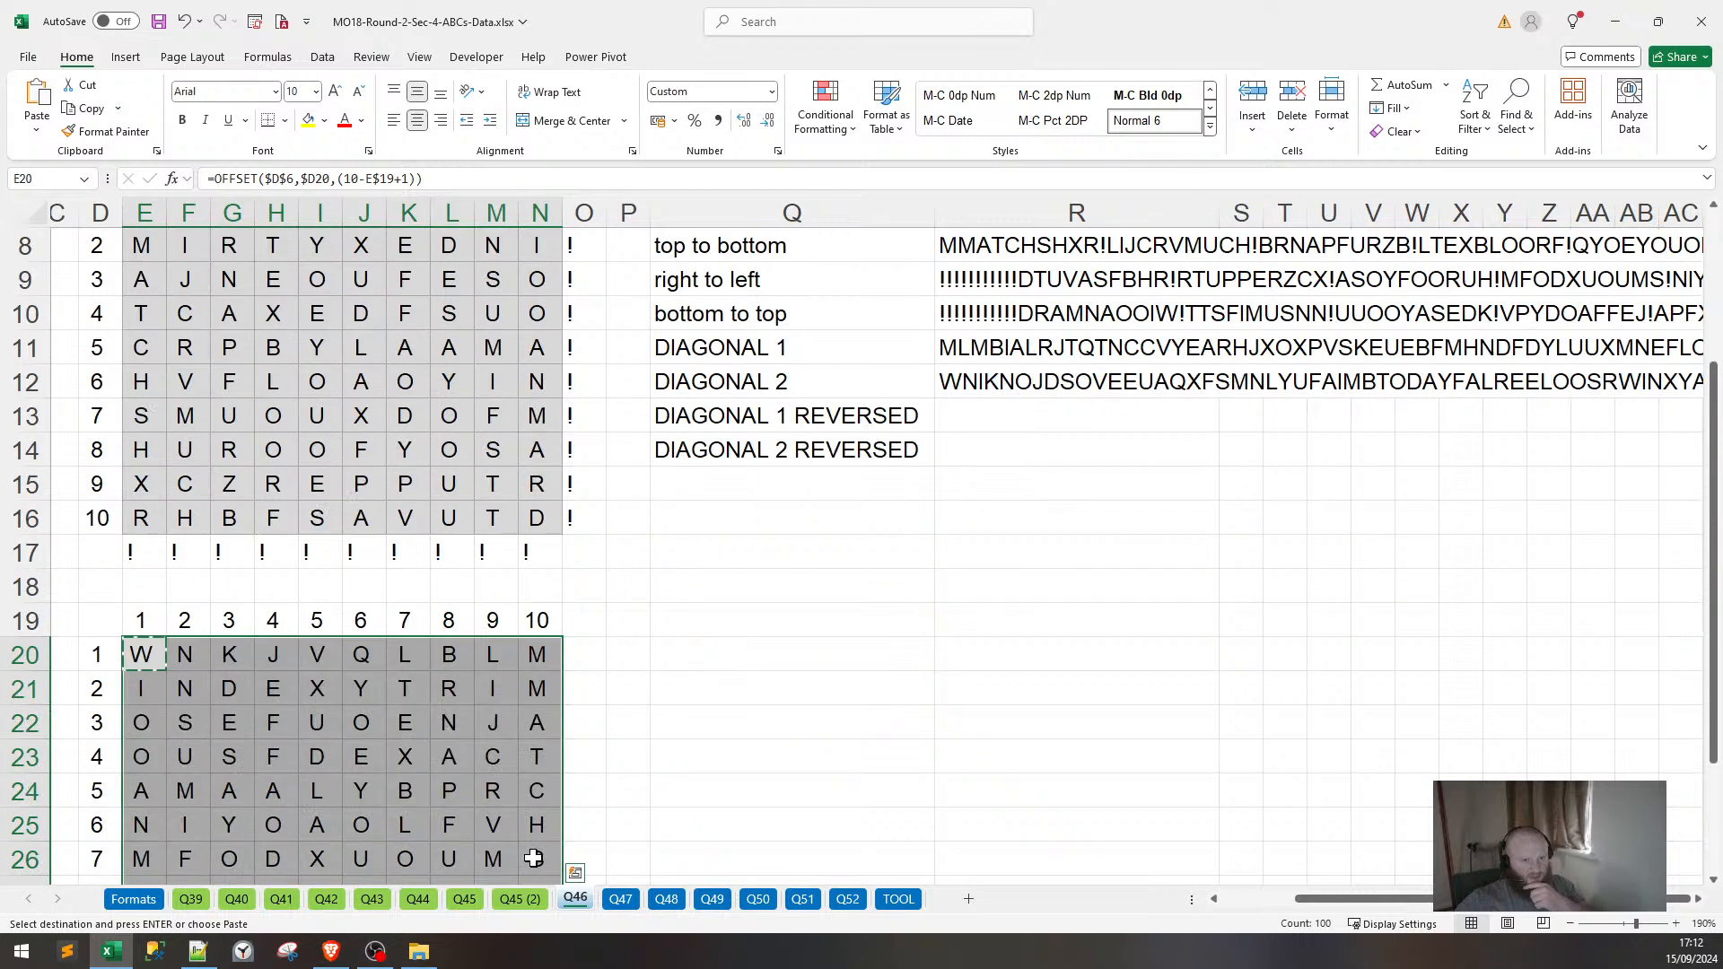
{"action": "scroll", "coordinate": [537, 847], "scroll_direction": "down", "scroll_amount": 1}
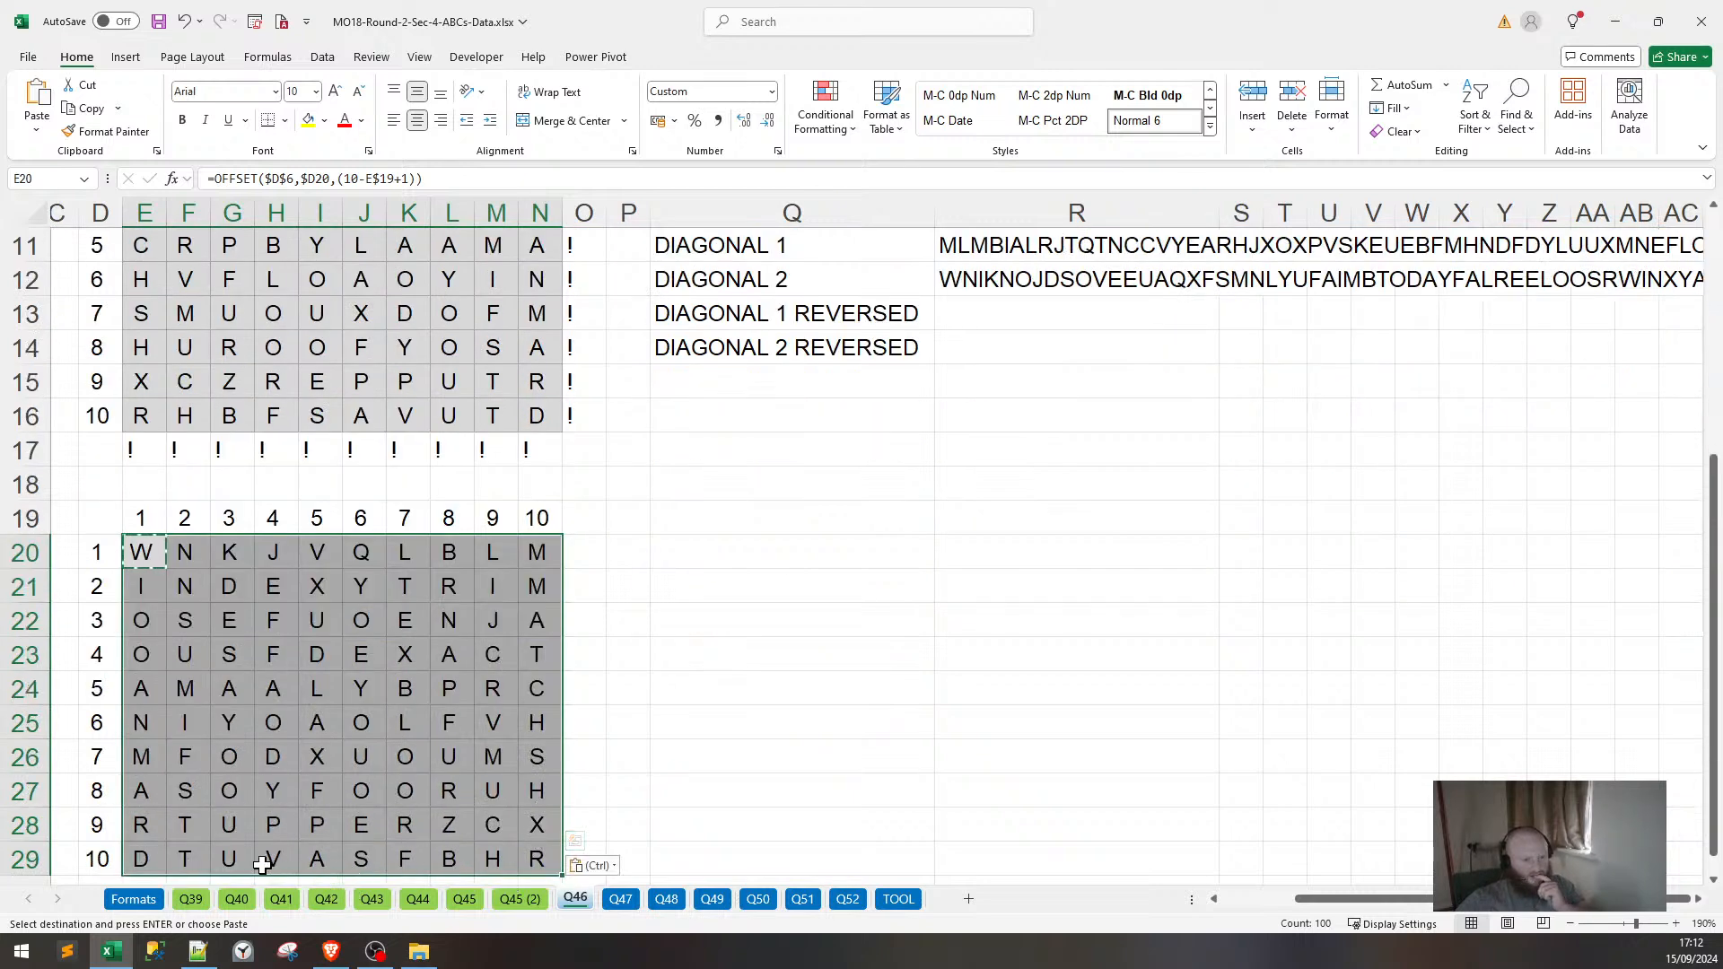
{"action": "scroll", "coordinate": [1032, 764], "scroll_direction": "up", "scroll_amount": 3}
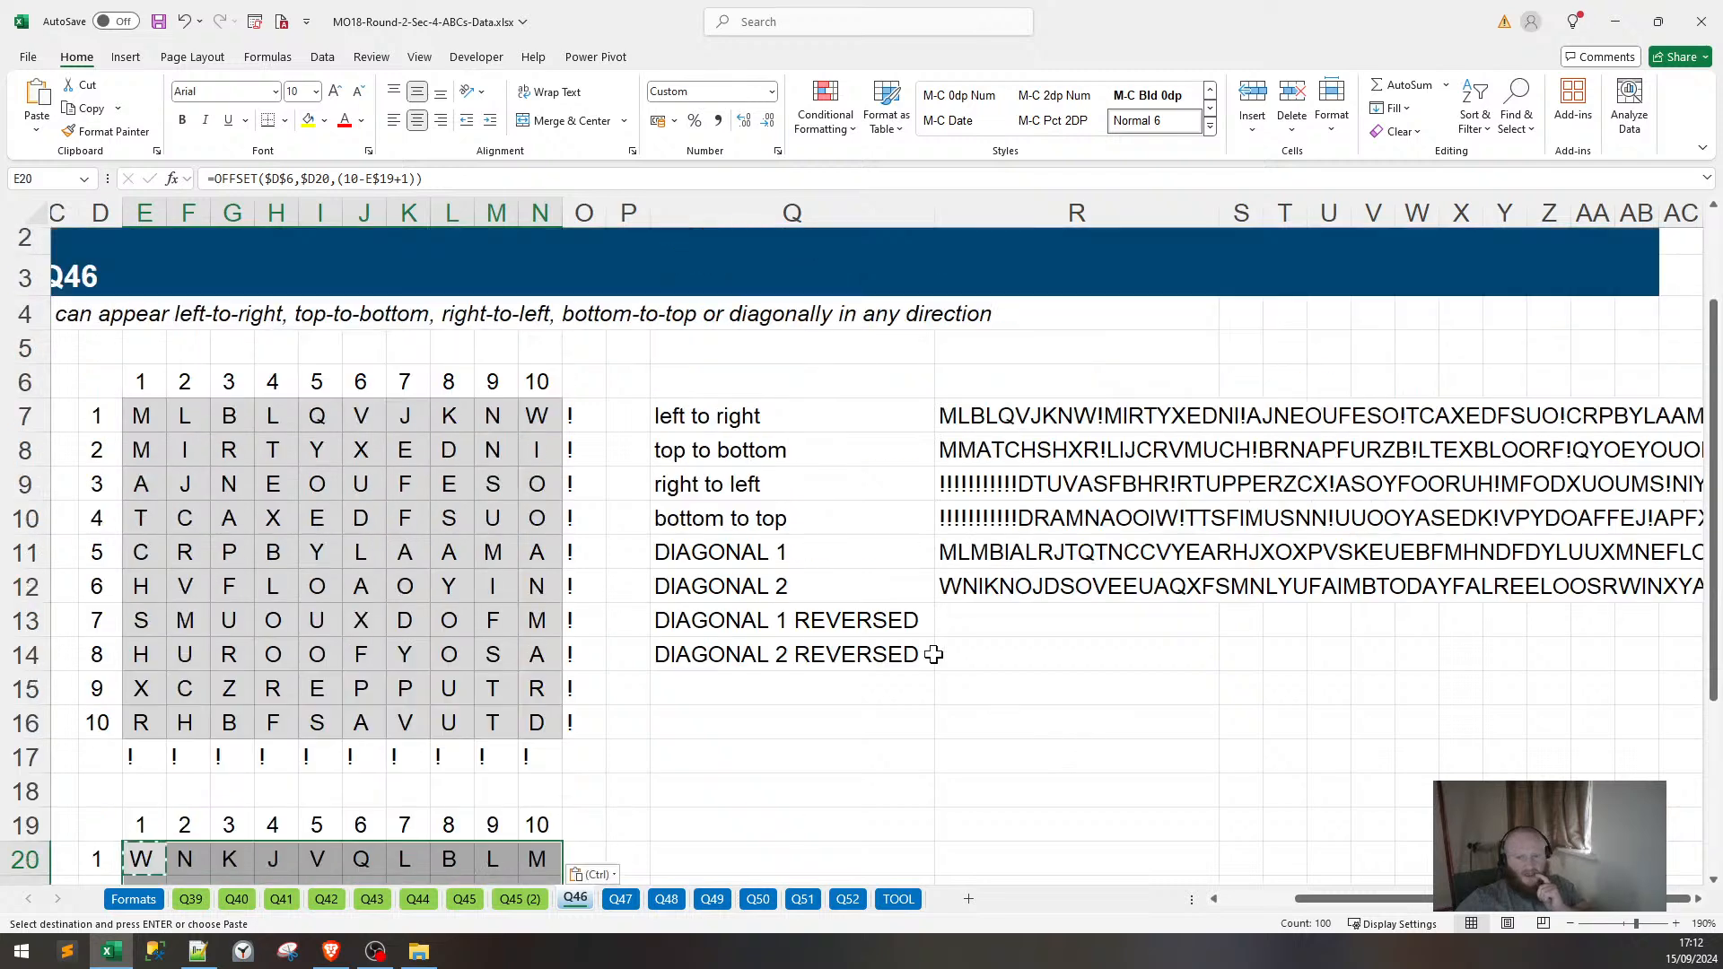
{"action": "left_click", "coordinate": [988, 625]}
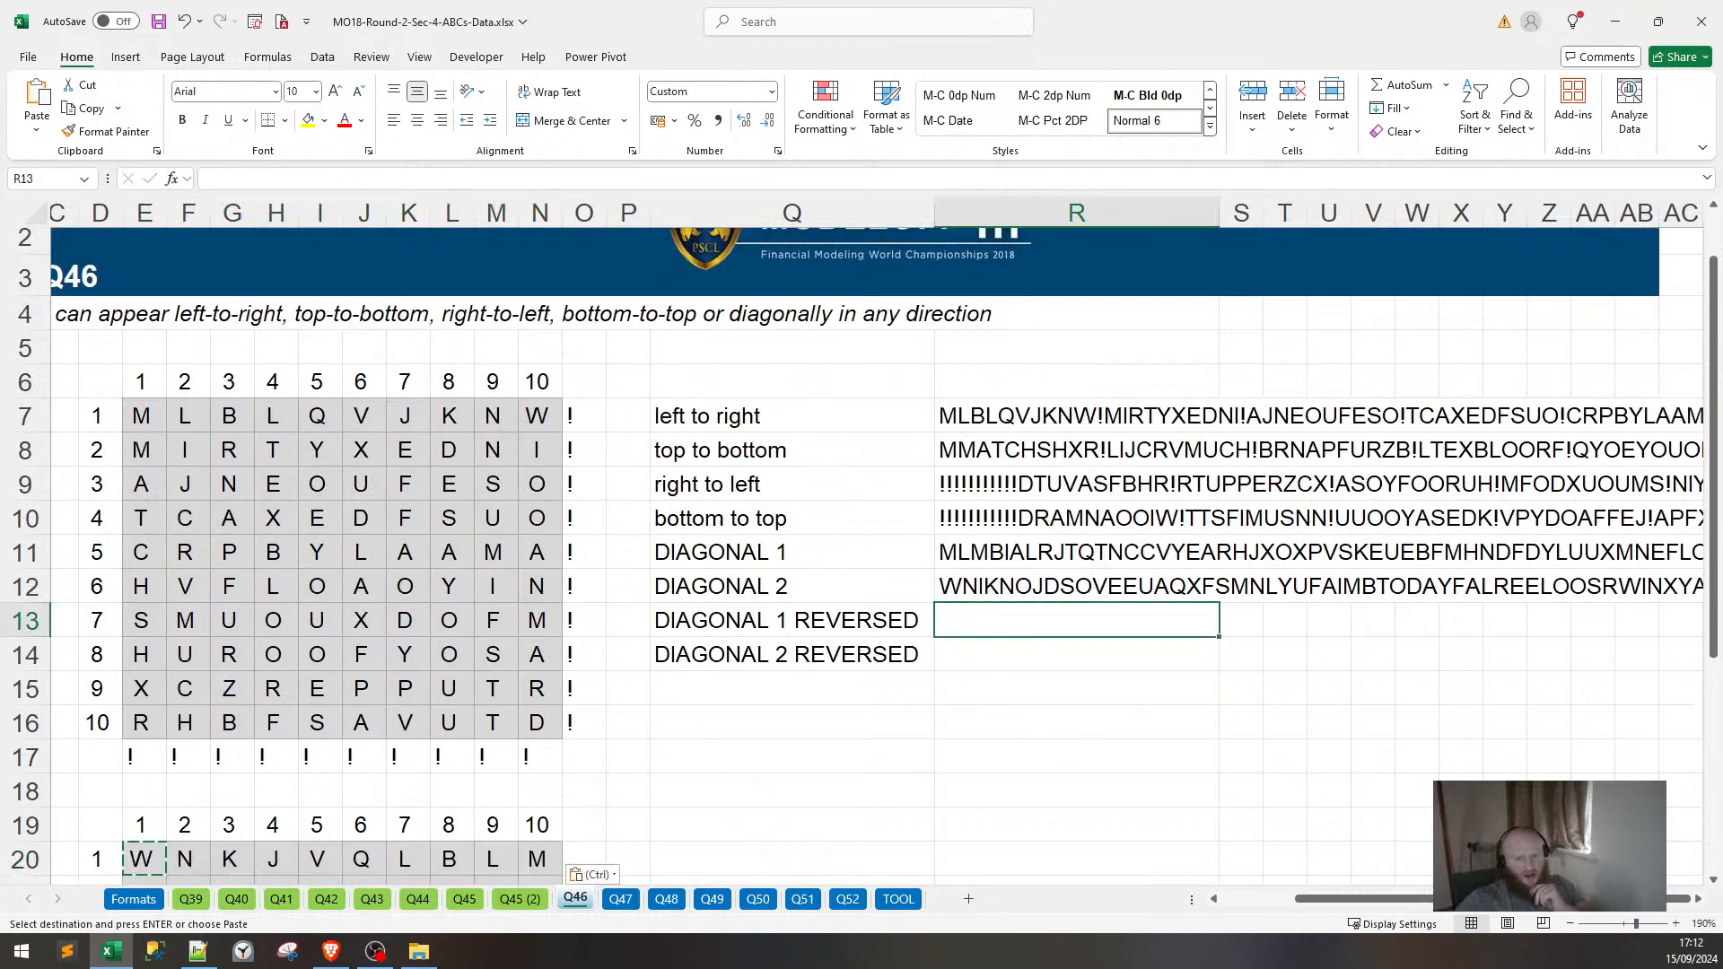
Copy the two reversing formulas from Q45 (2) R11:R12 into Q46's R13:R14.
{"action": "left_click", "coordinate": [462, 898]}
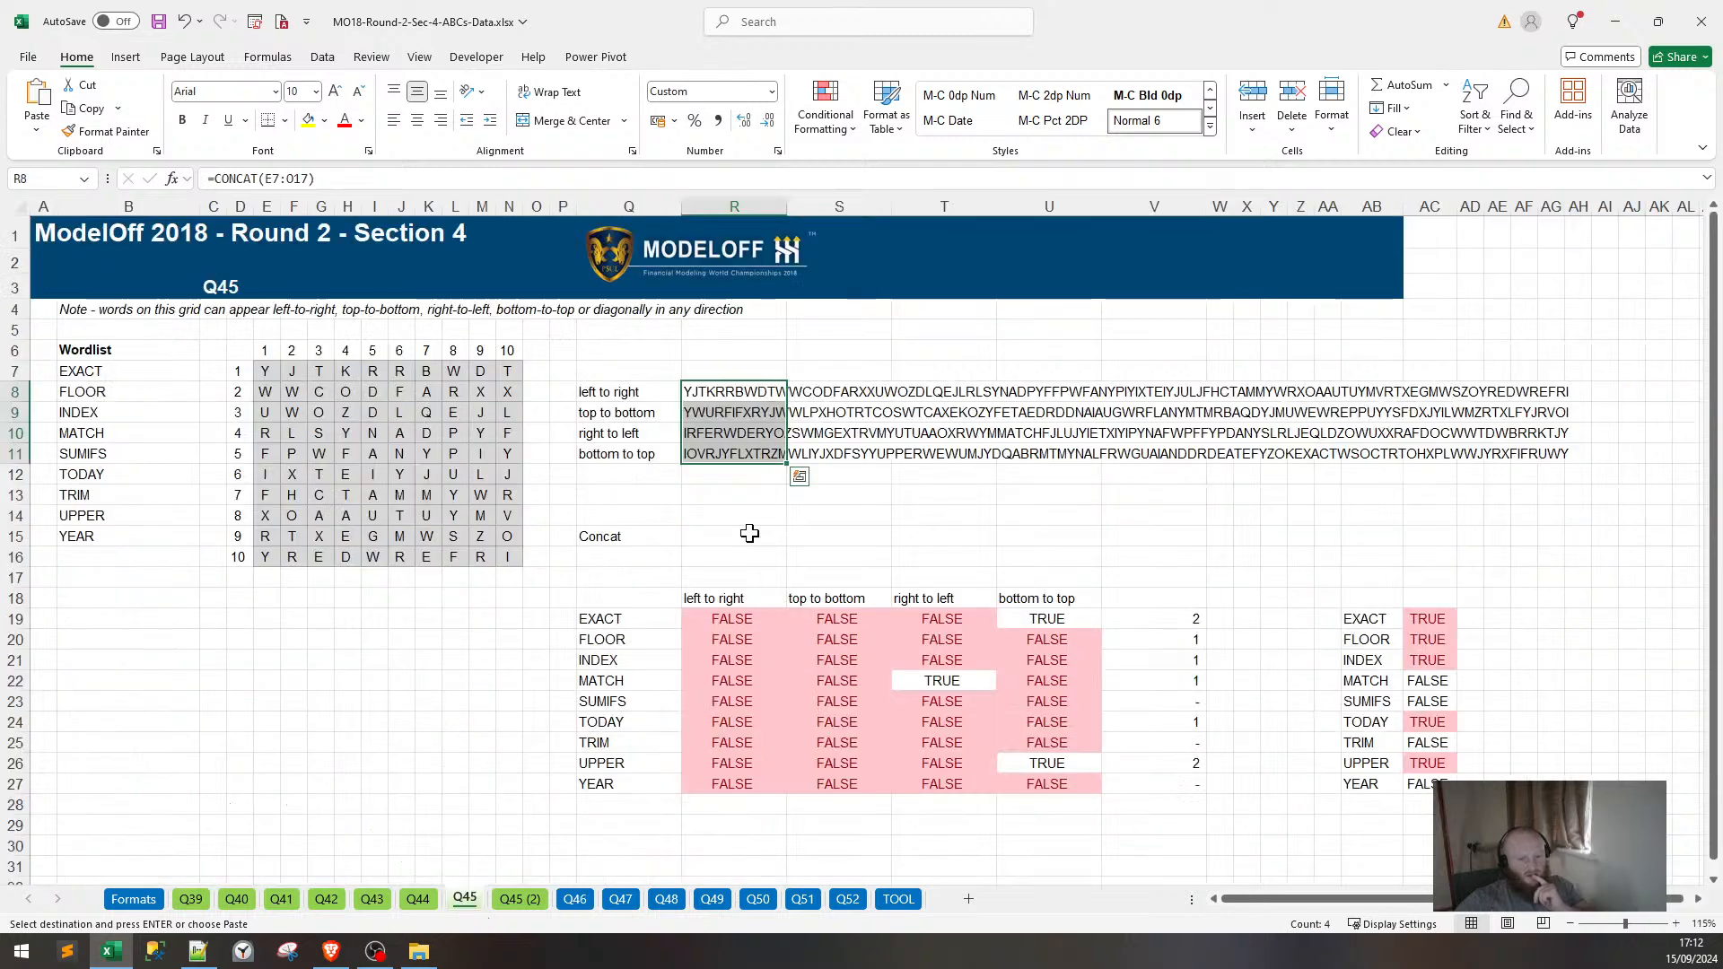
{"action": "left_click", "coordinate": [512, 899]}
{"action": "left_click", "coordinate": [743, 454]}
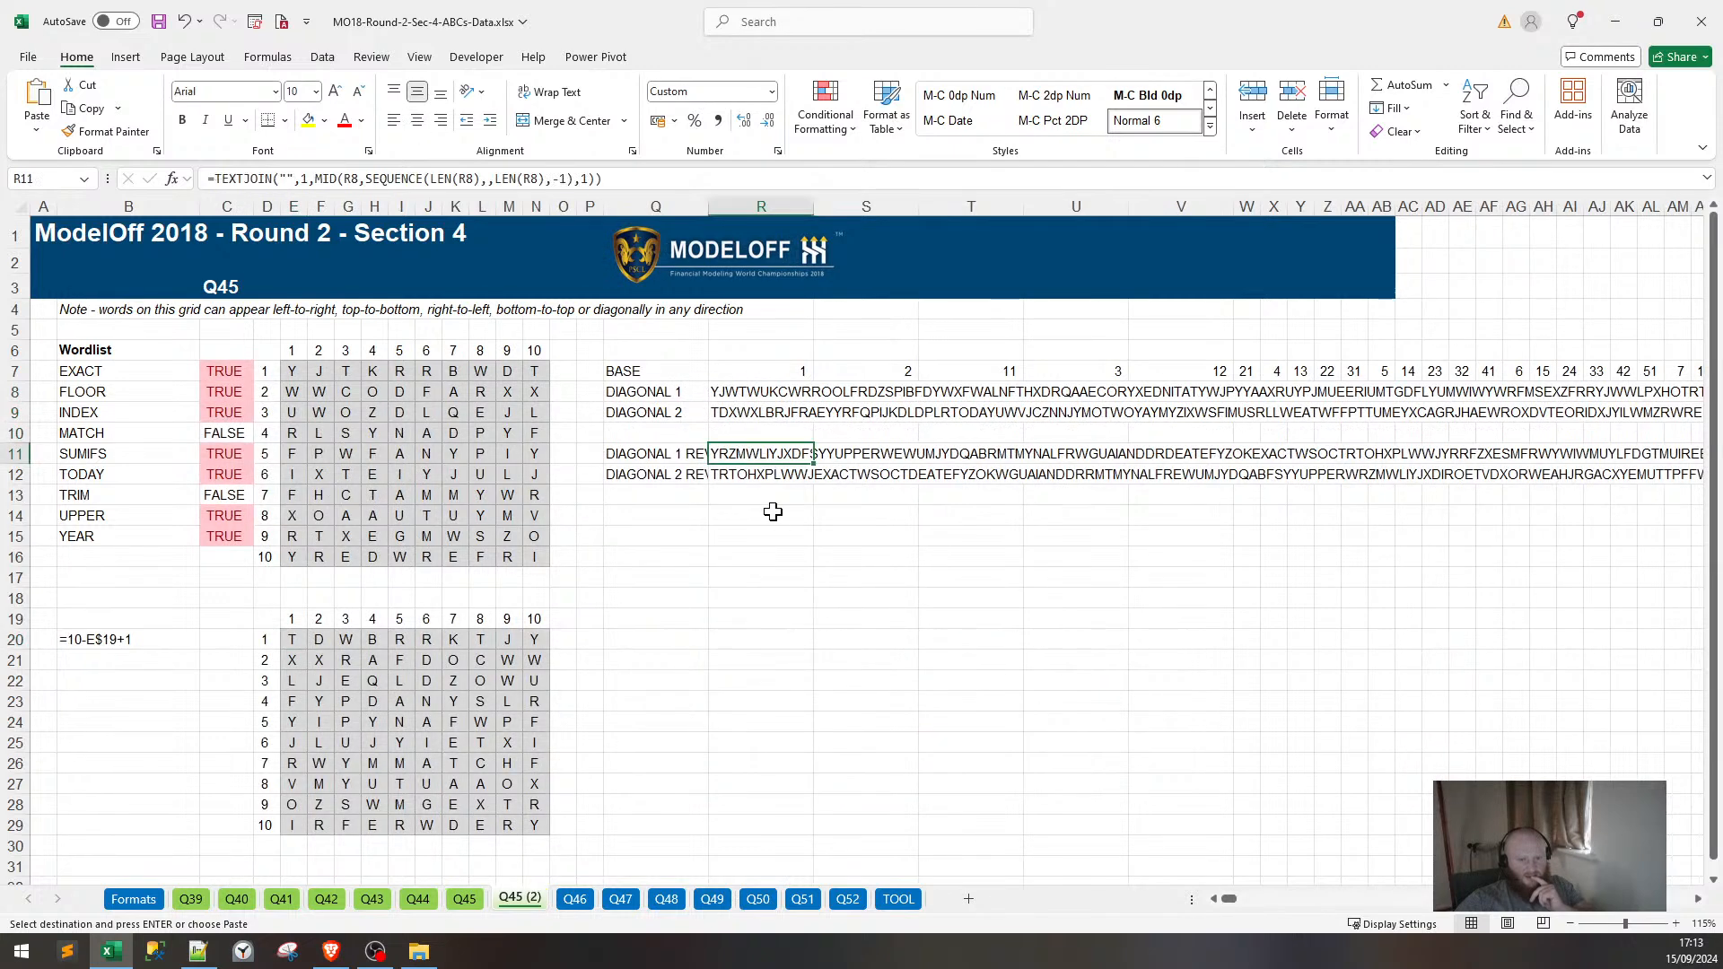
{"action": "left_click_drag", "start_coordinate": [781, 462], "coordinate": [780, 476]}
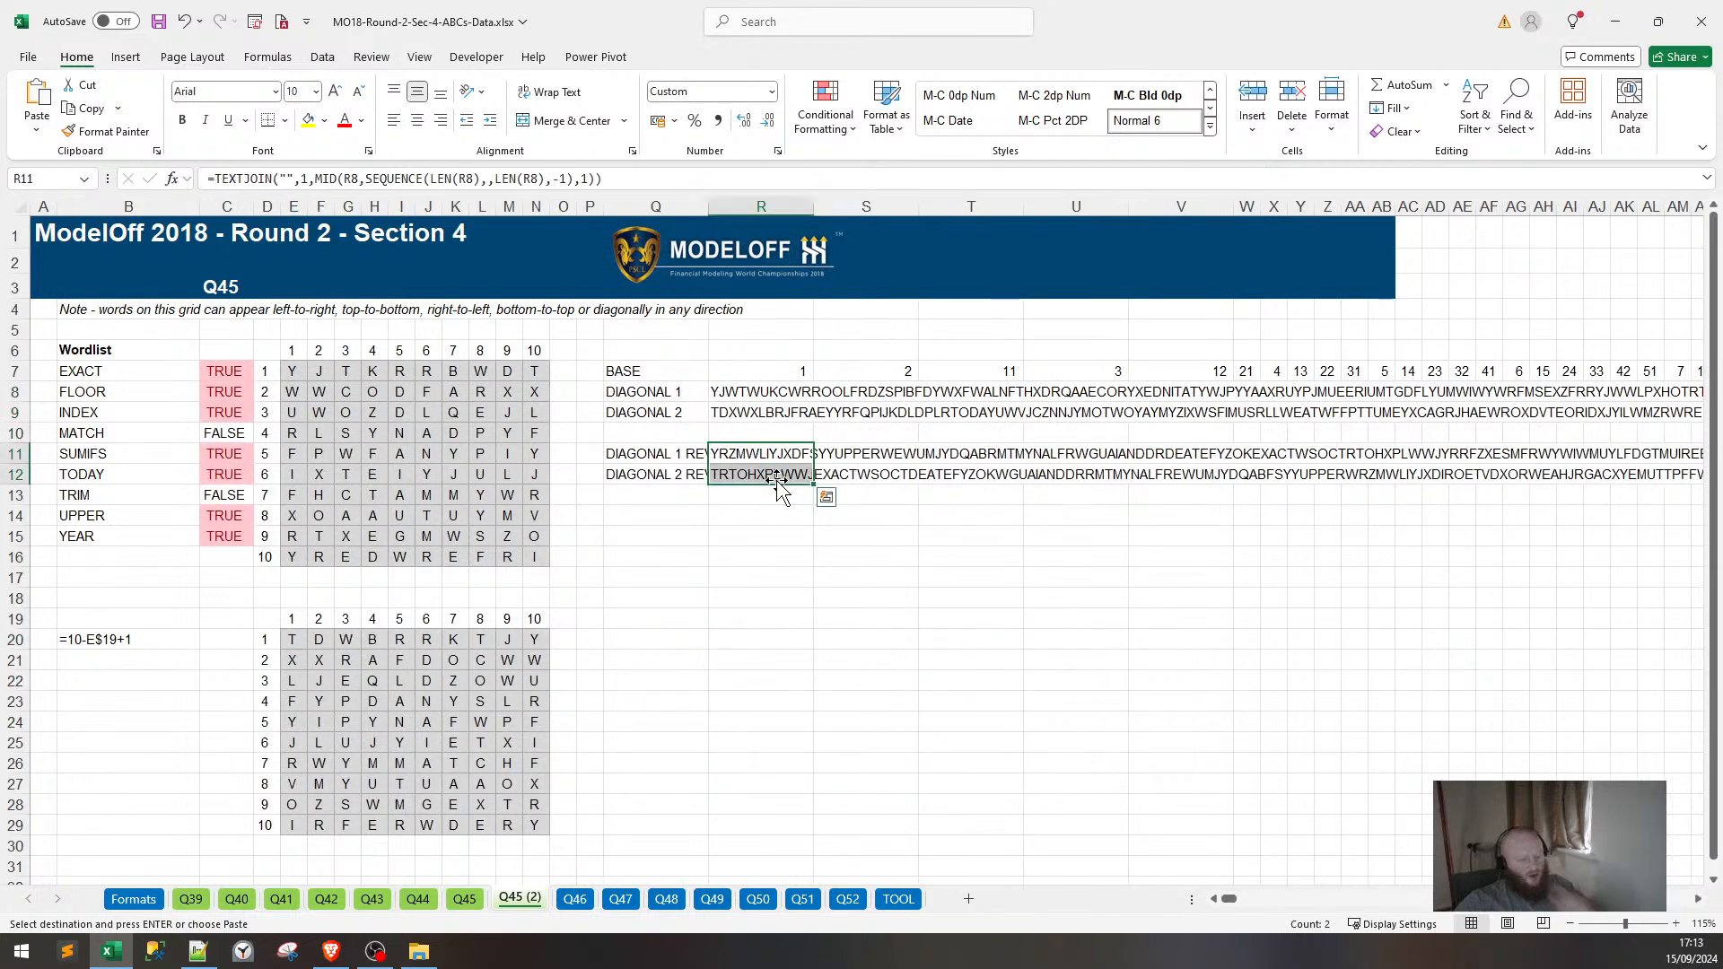
{"action": "key", "text": "ctrl+c"}
{"action": "left_click", "coordinate": [575, 898]}
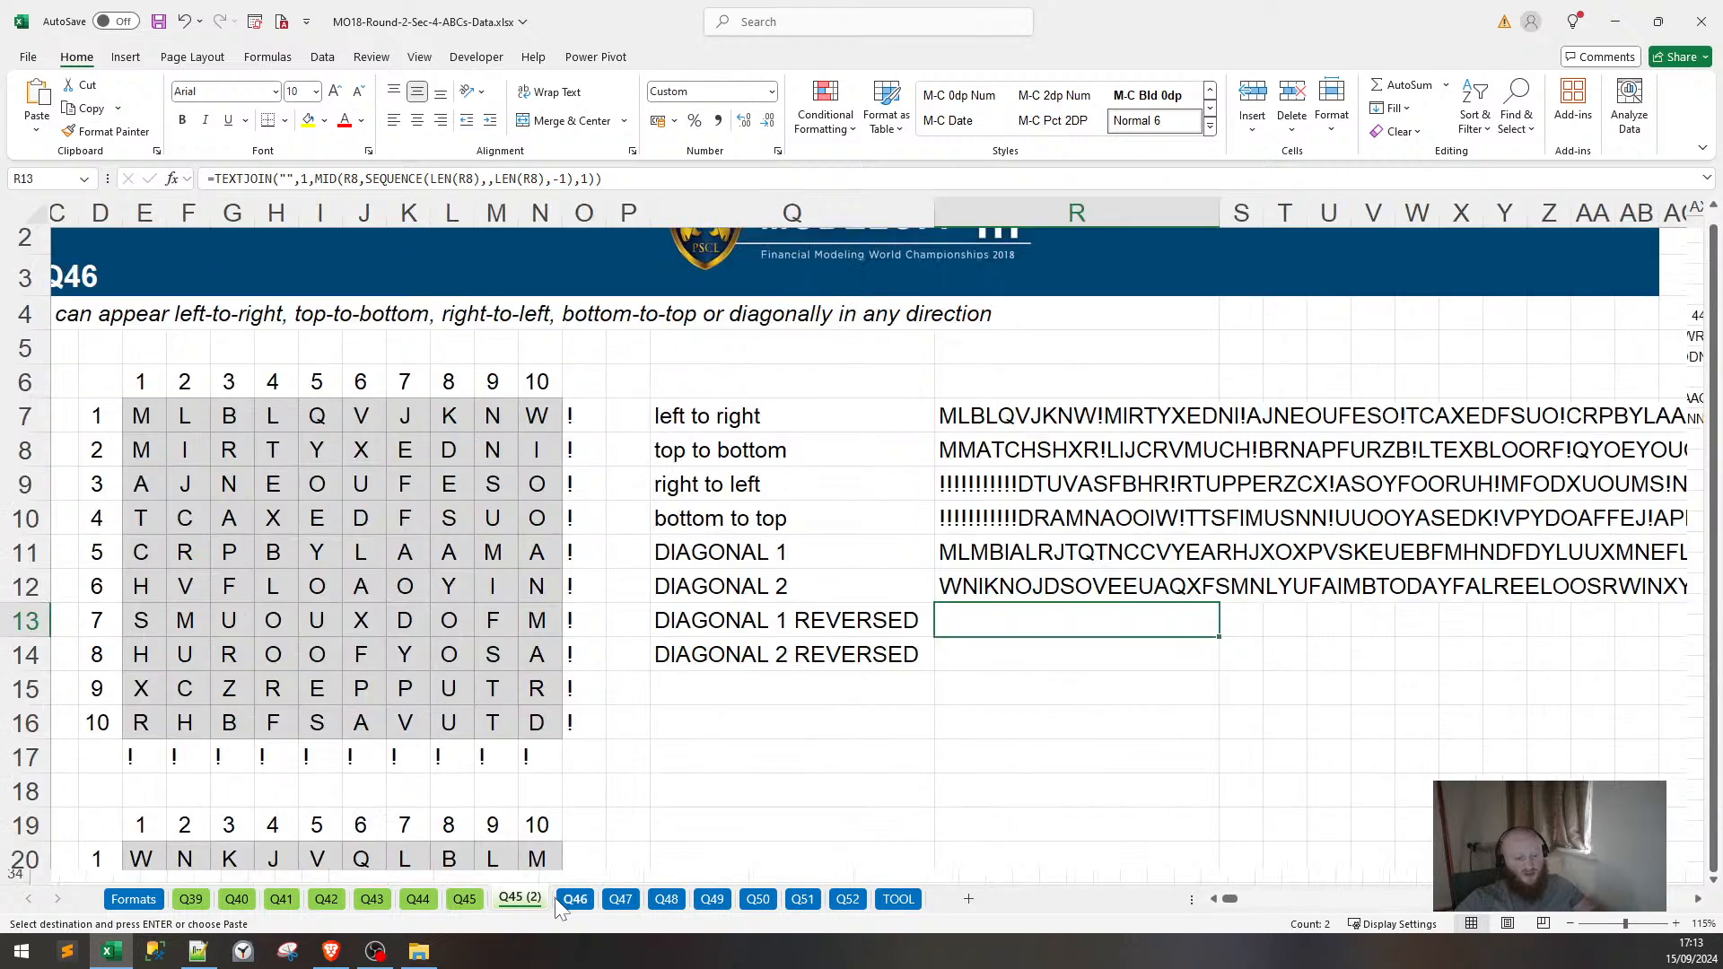
{"action": "key", "text": "ctrl+v"}
Repoint the DIAGONAL 1 REVERSED formula at the DIAGONAL 1 string in R11.
{"action": "left_click", "coordinate": [985, 610]}
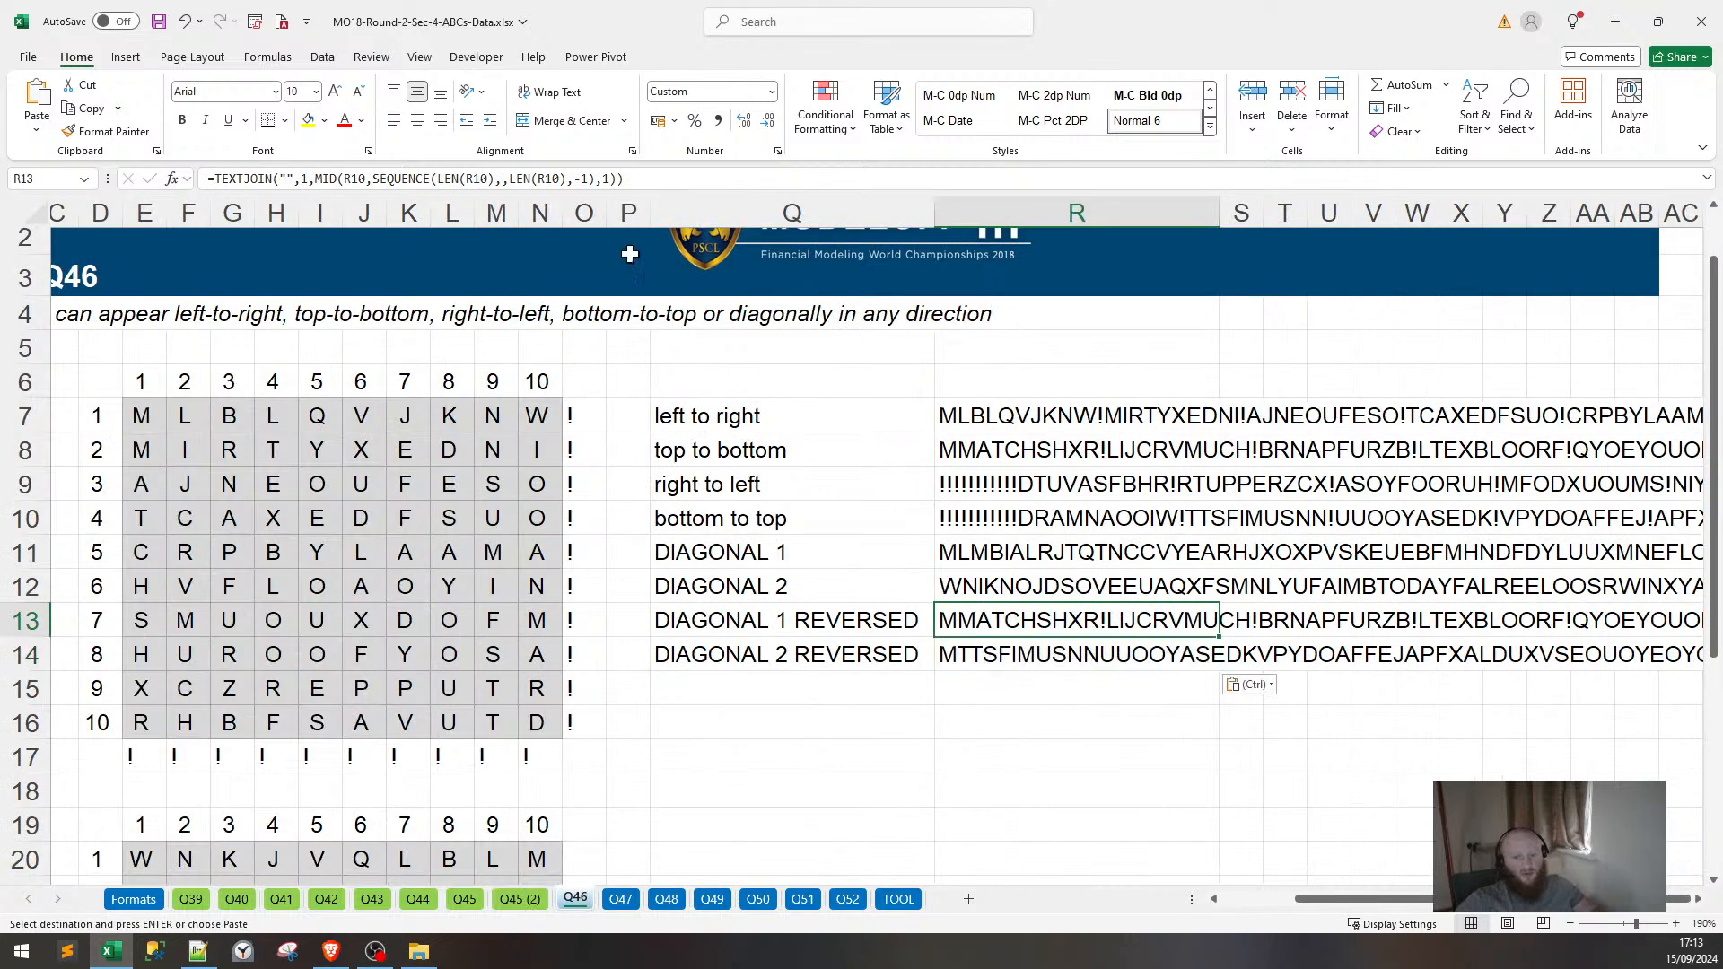
{"action": "key", "text": "F2"}
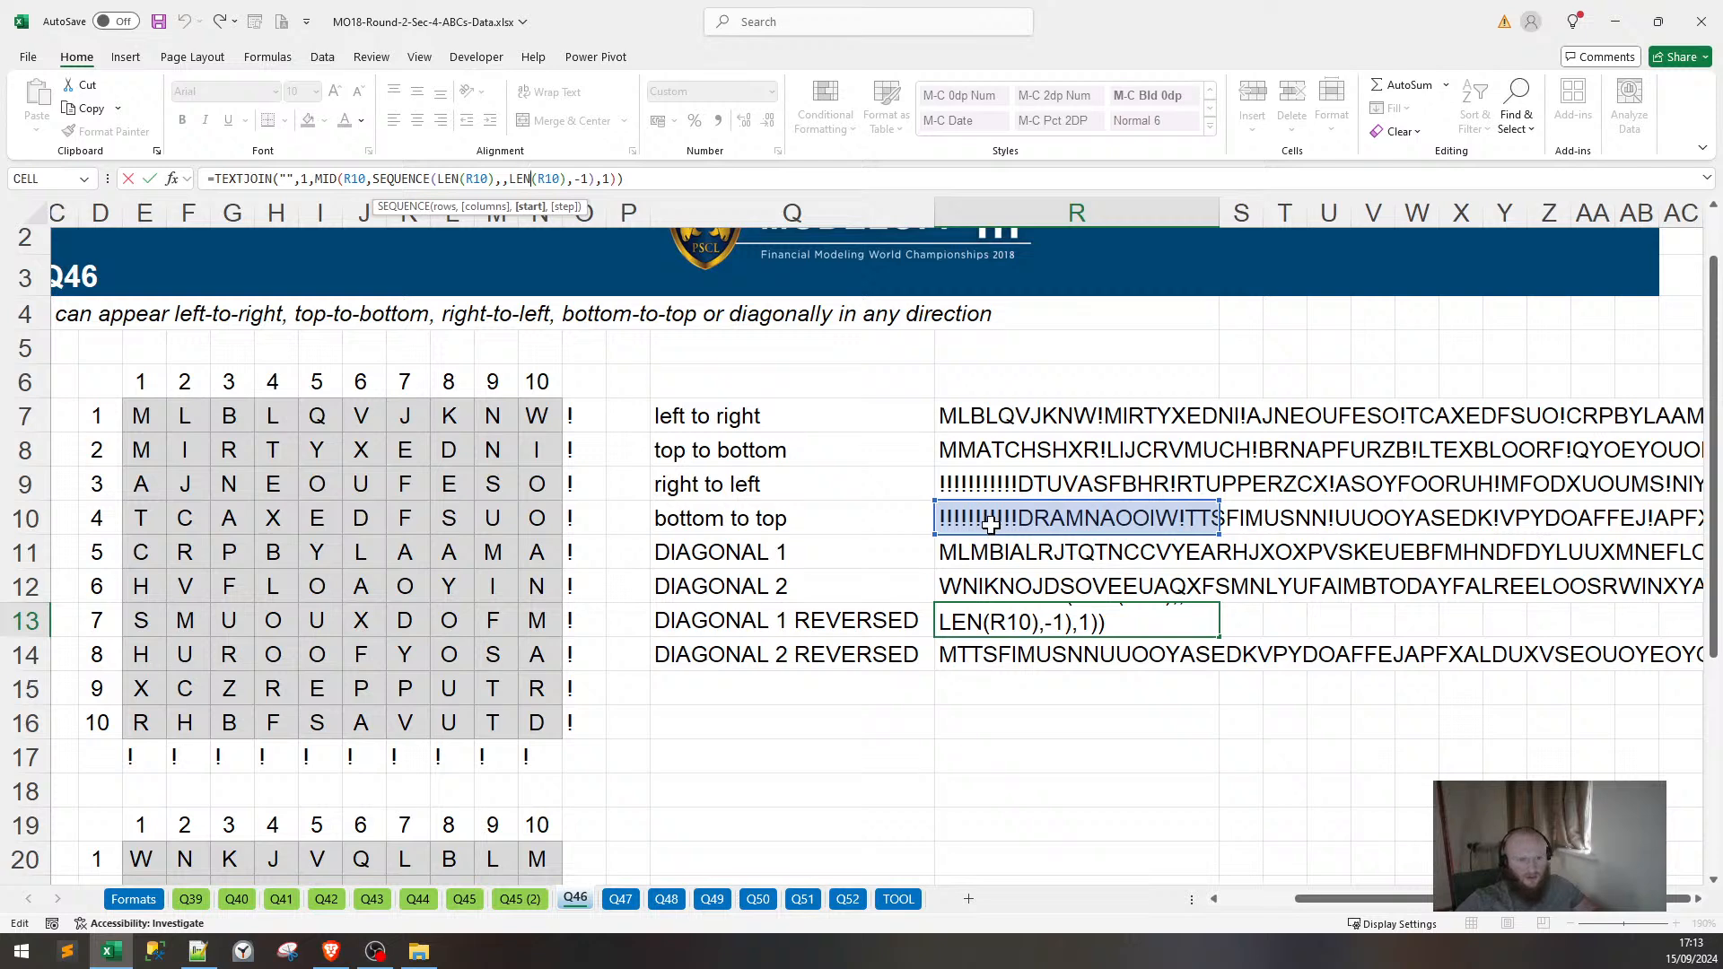
{"action": "left_click", "coordinate": [989, 555]}
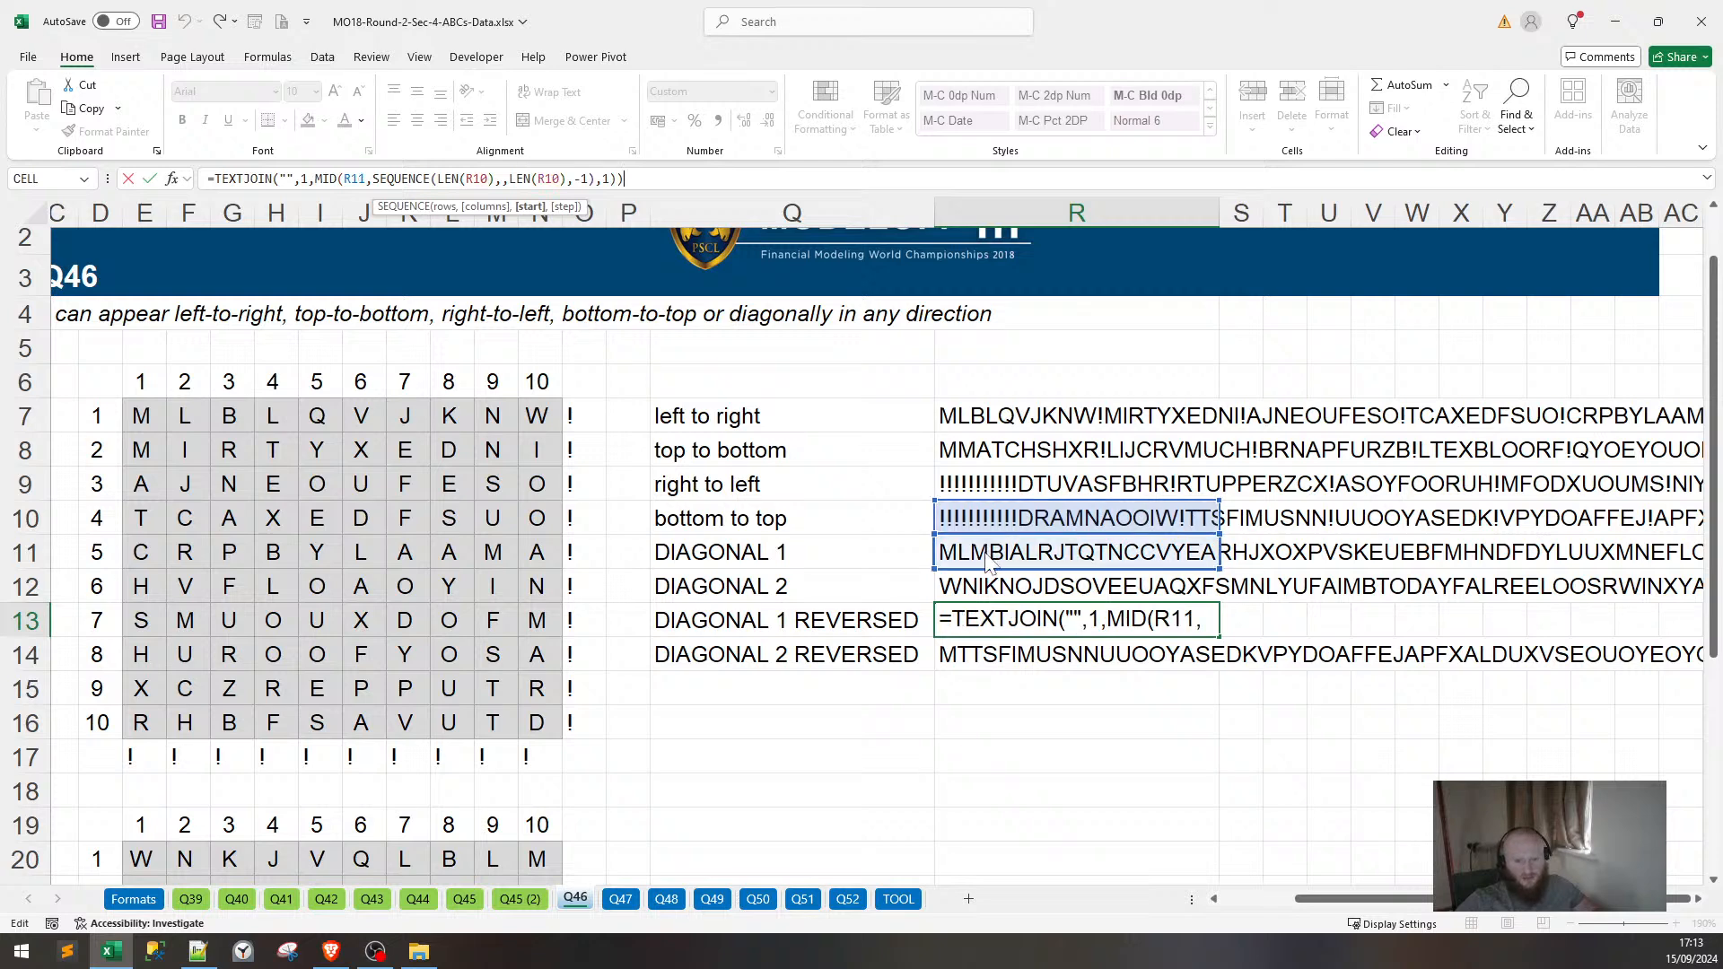
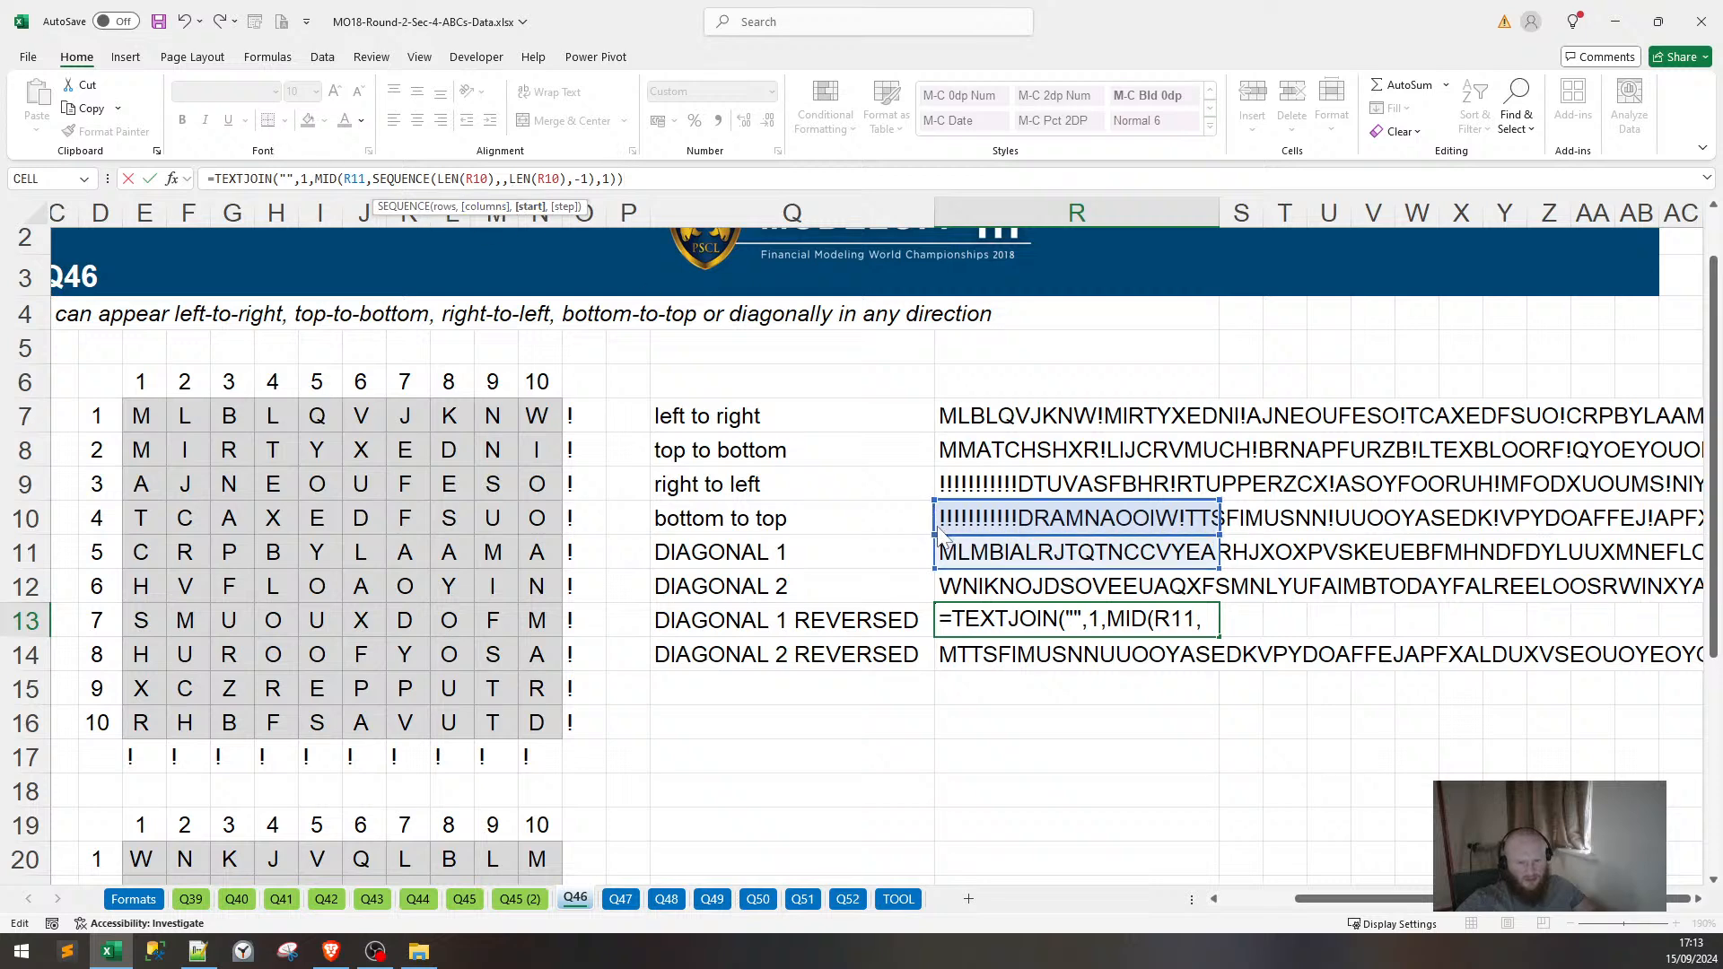
Point R13's reversal formula at the DIAGONAL 1 string in R11 and fill it down to R14.
{"action": "left_click_drag", "start_coordinate": [939, 531], "coordinate": [945, 556]}
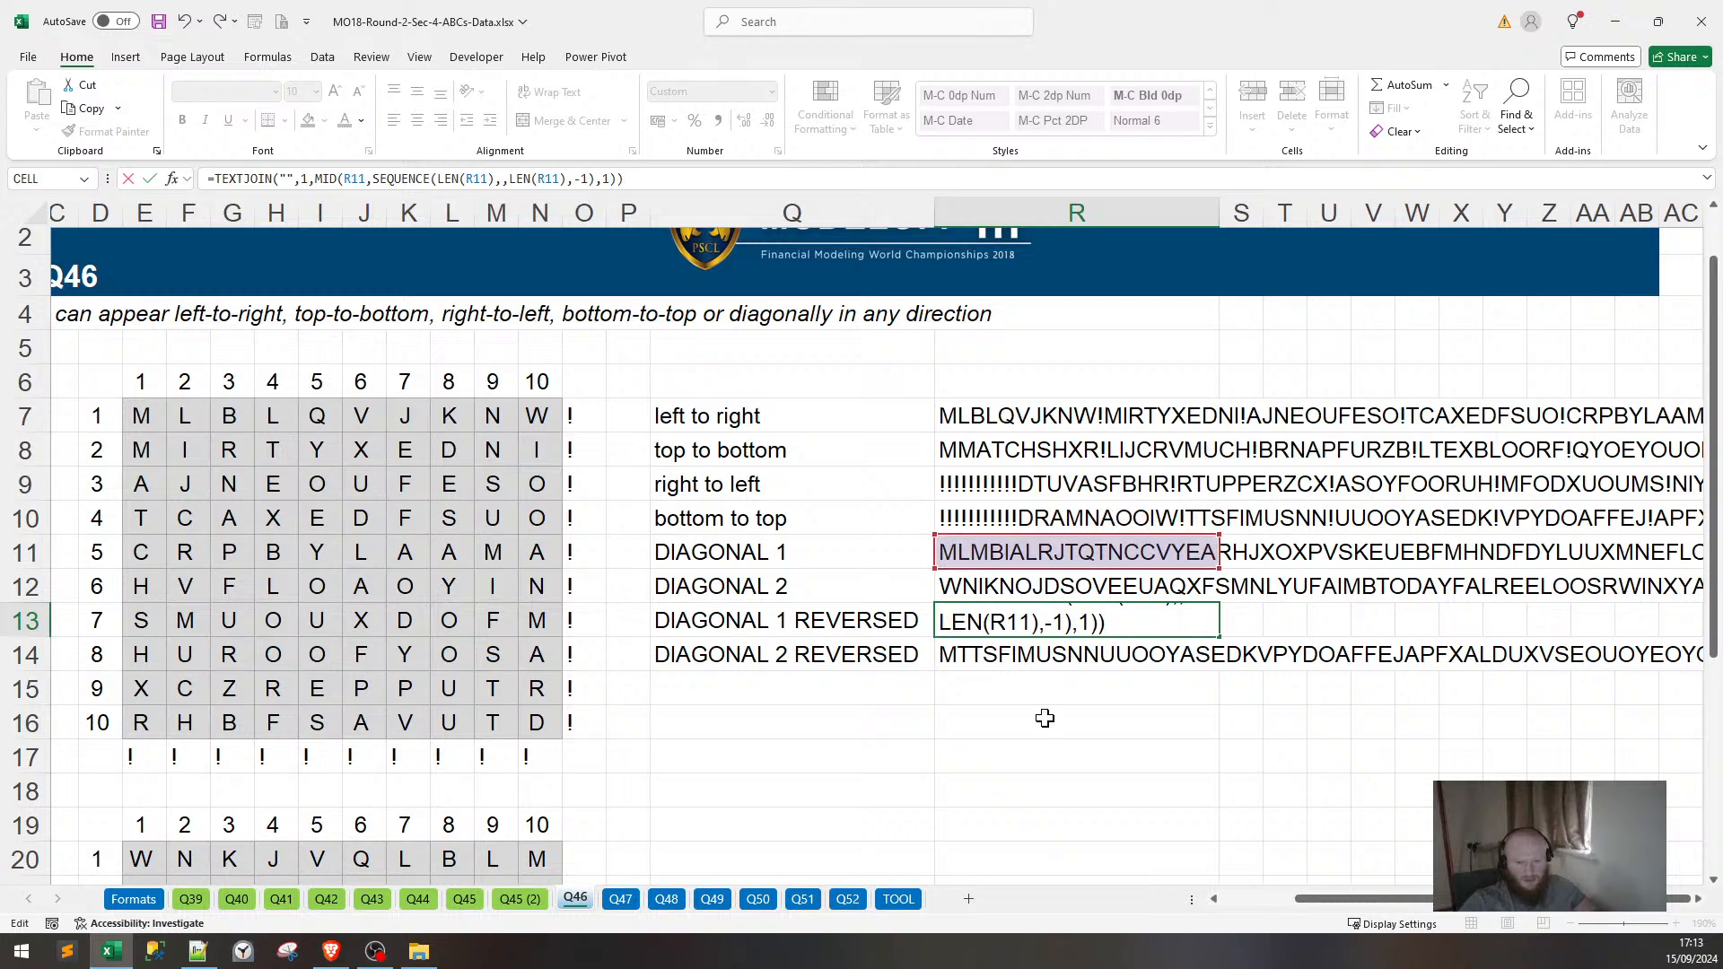
{"action": "key", "text": "ctrl+Return"}
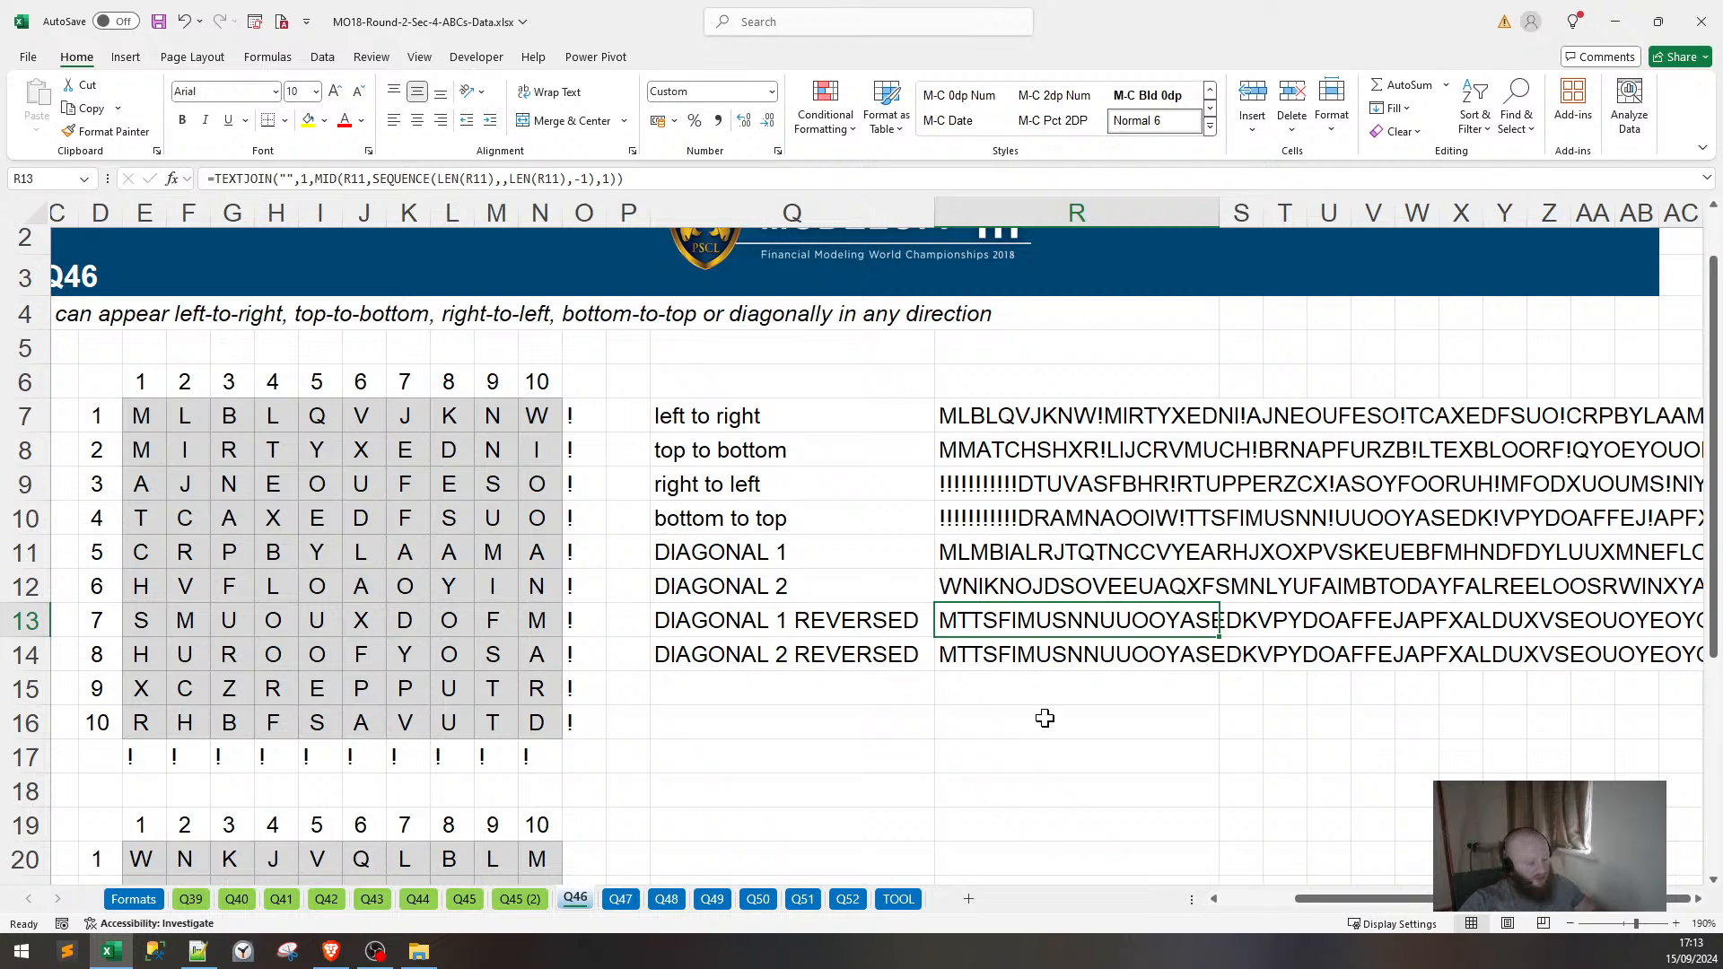
{"action": "key", "text": "shift+Down"}
{"action": "key", "text": "ctrl+d"}
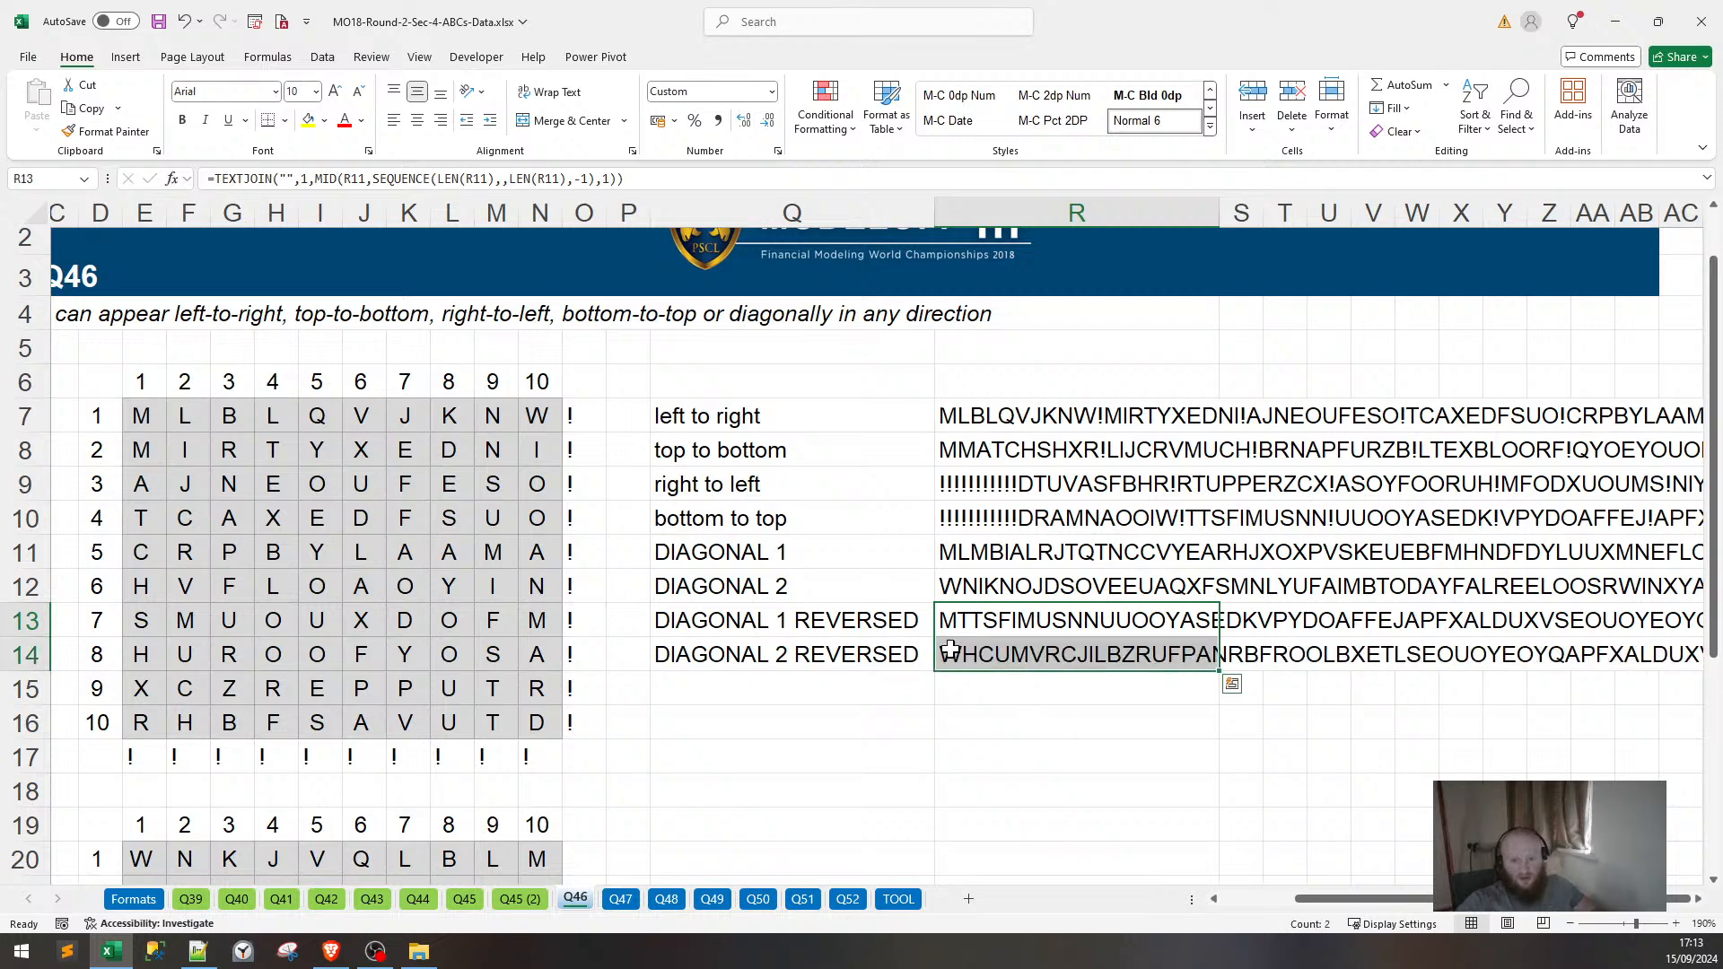
Make R14 reverse the DIAGONAL 2 string from R12.
{"action": "left_click", "coordinate": [949, 651]}
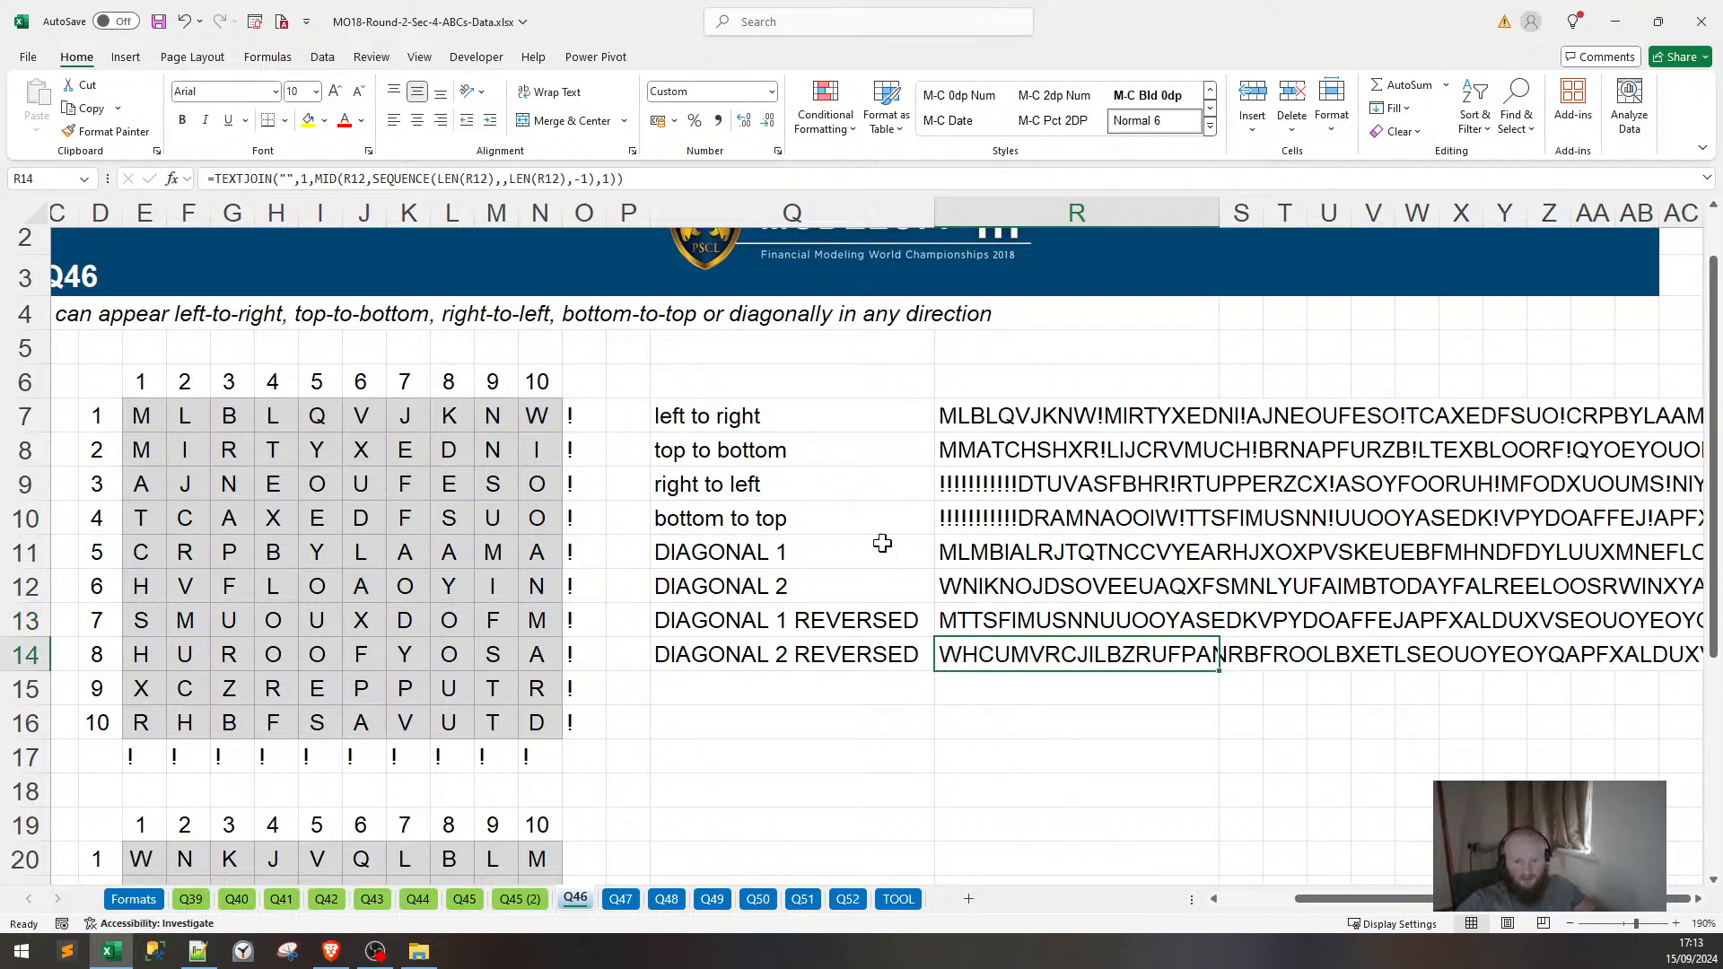
{"action": "key", "text": "F2"}
{"action": "key", "text": "Return"}
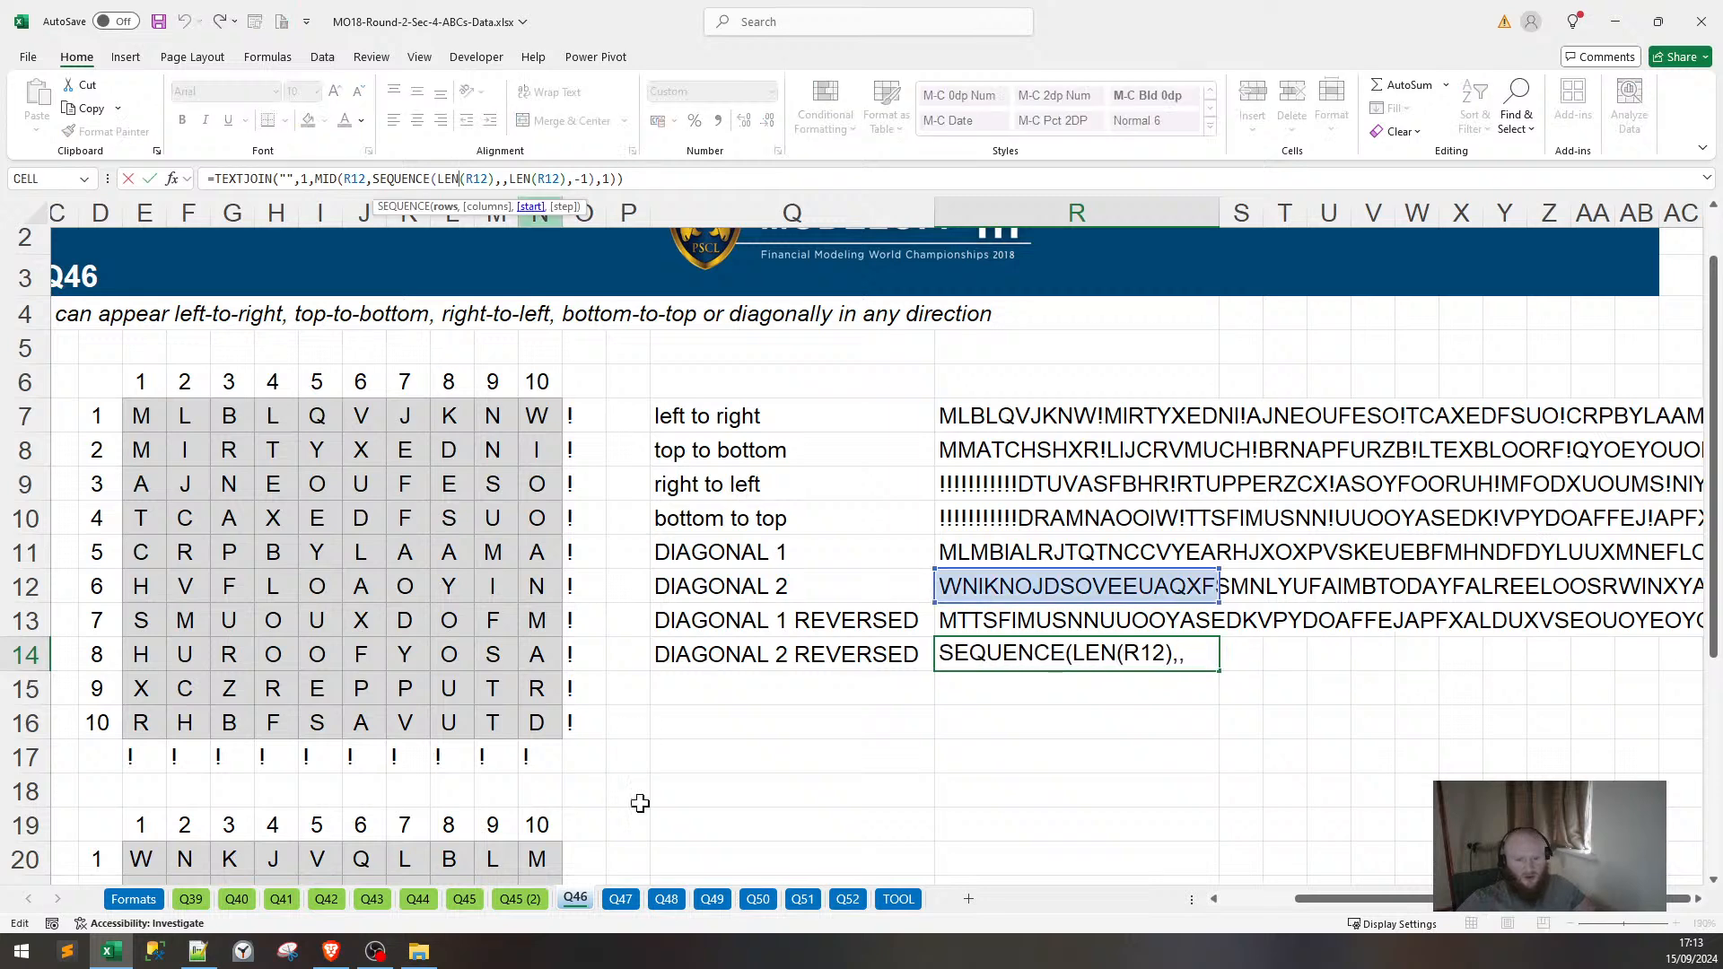
{"action": "scroll", "coordinate": [1333, 595], "scroll_direction": "down", "scroll_amount": 3}
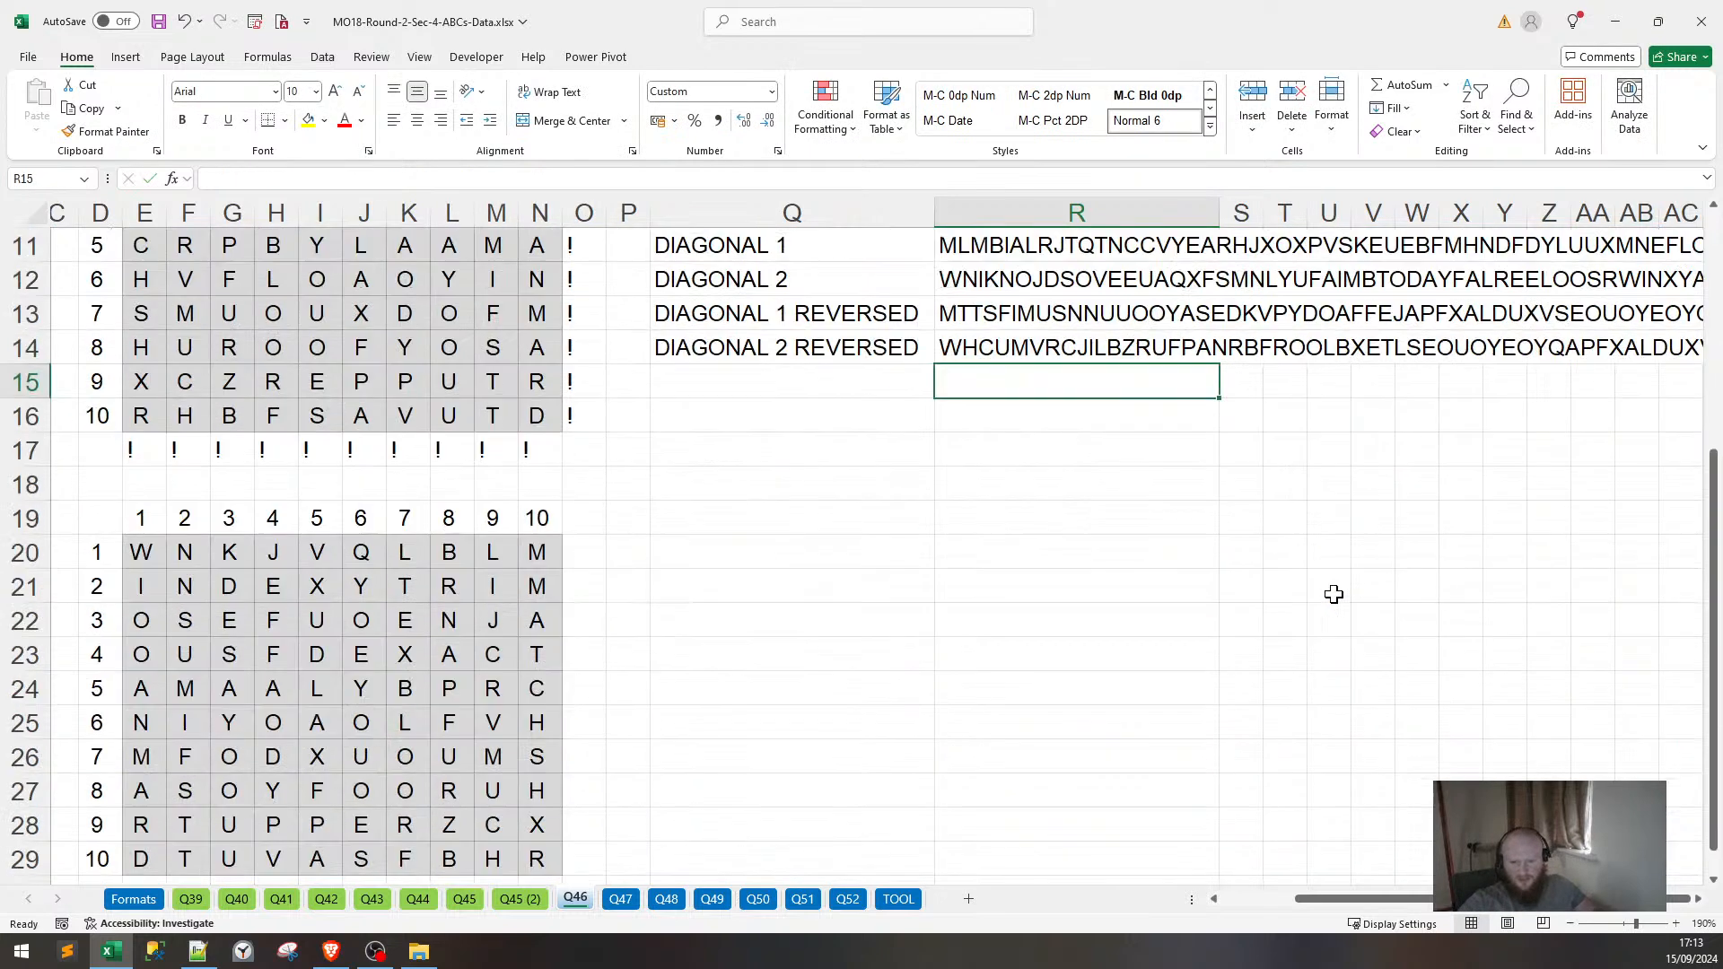
Copy the eight direction labels from Q7:Q14 and paste them at R18.
{"action": "scroll", "coordinate": [1224, 571], "scroll_direction": "up", "scroll_amount": 3}
{"action": "left_click_drag", "start_coordinate": [763, 425], "coordinate": [812, 653]}
{"action": "key", "text": "ctrl+c"}
{"action": "scroll", "coordinate": [899, 697], "scroll_direction": "down", "scroll_amount": 3}
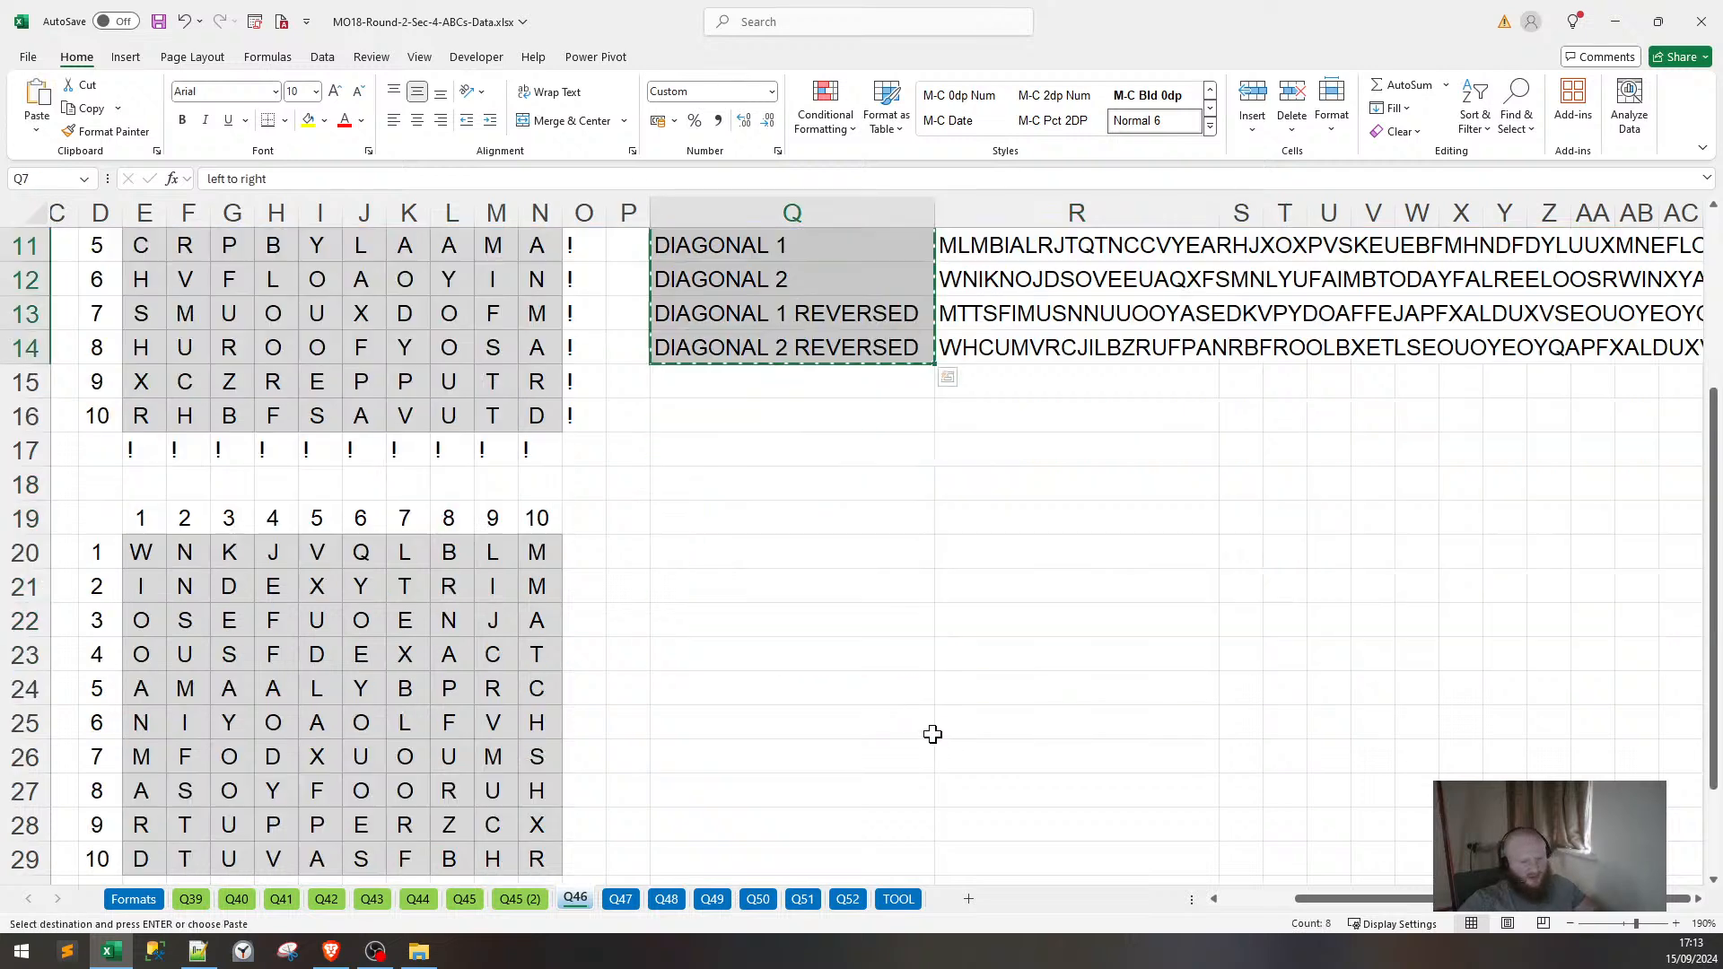
{"action": "left_click", "coordinate": [1027, 484]}
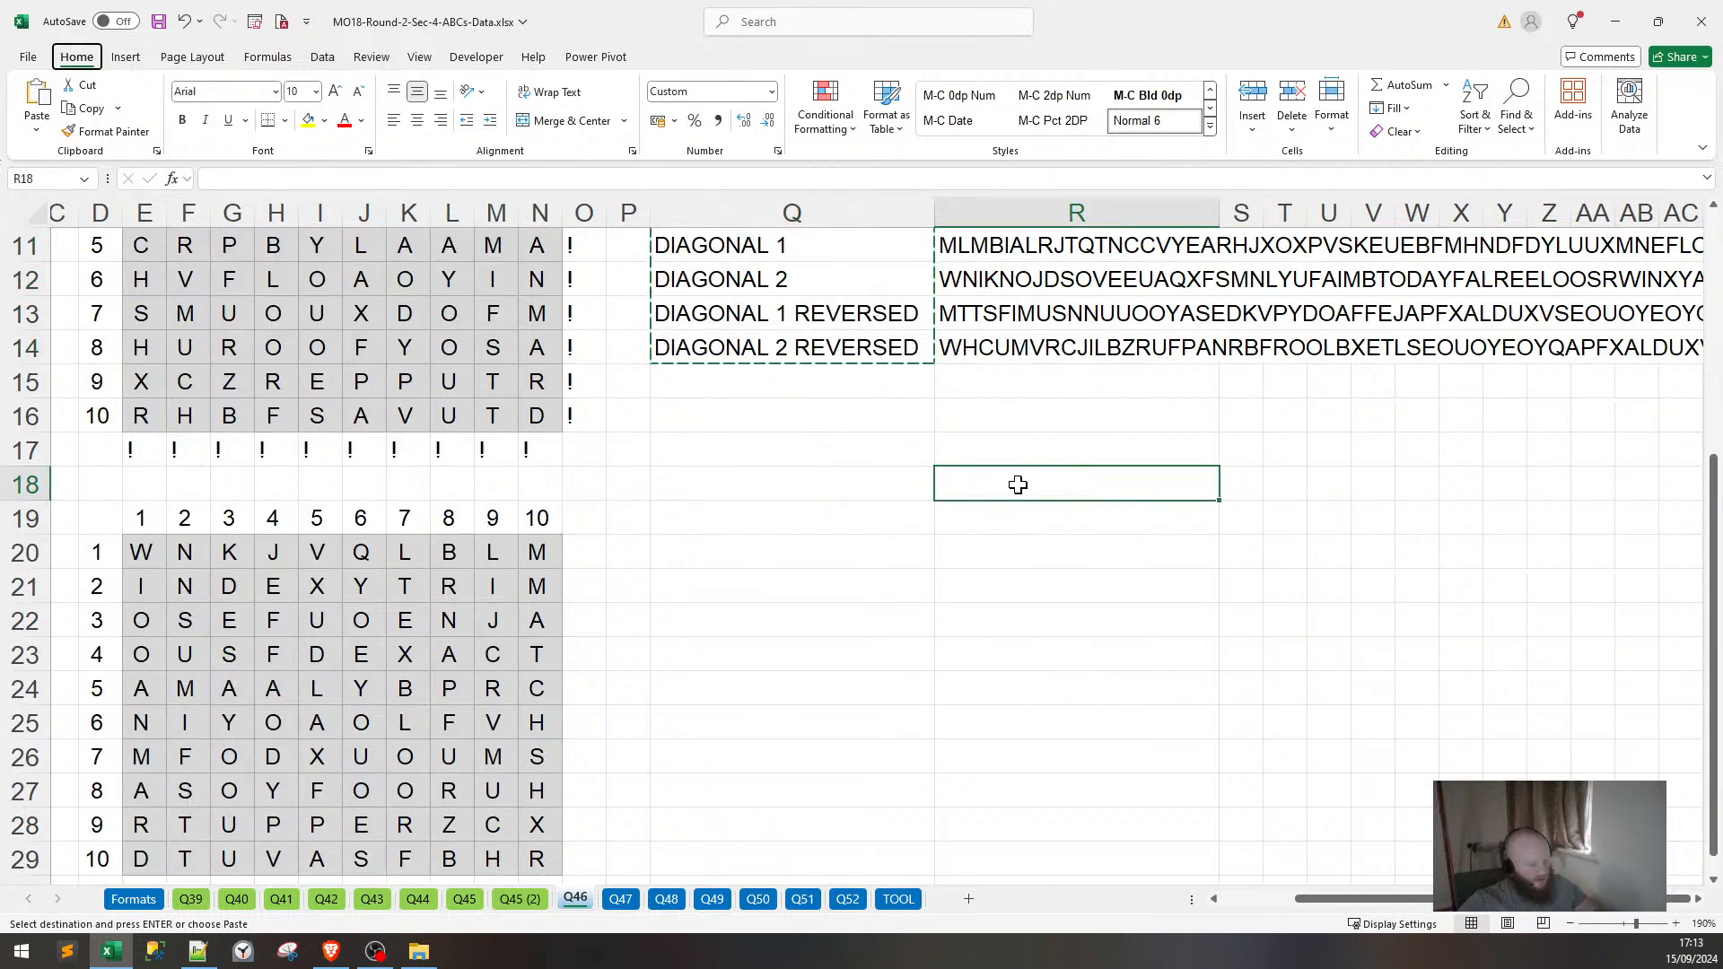
{"action": "key", "text": "ctrl+v"}
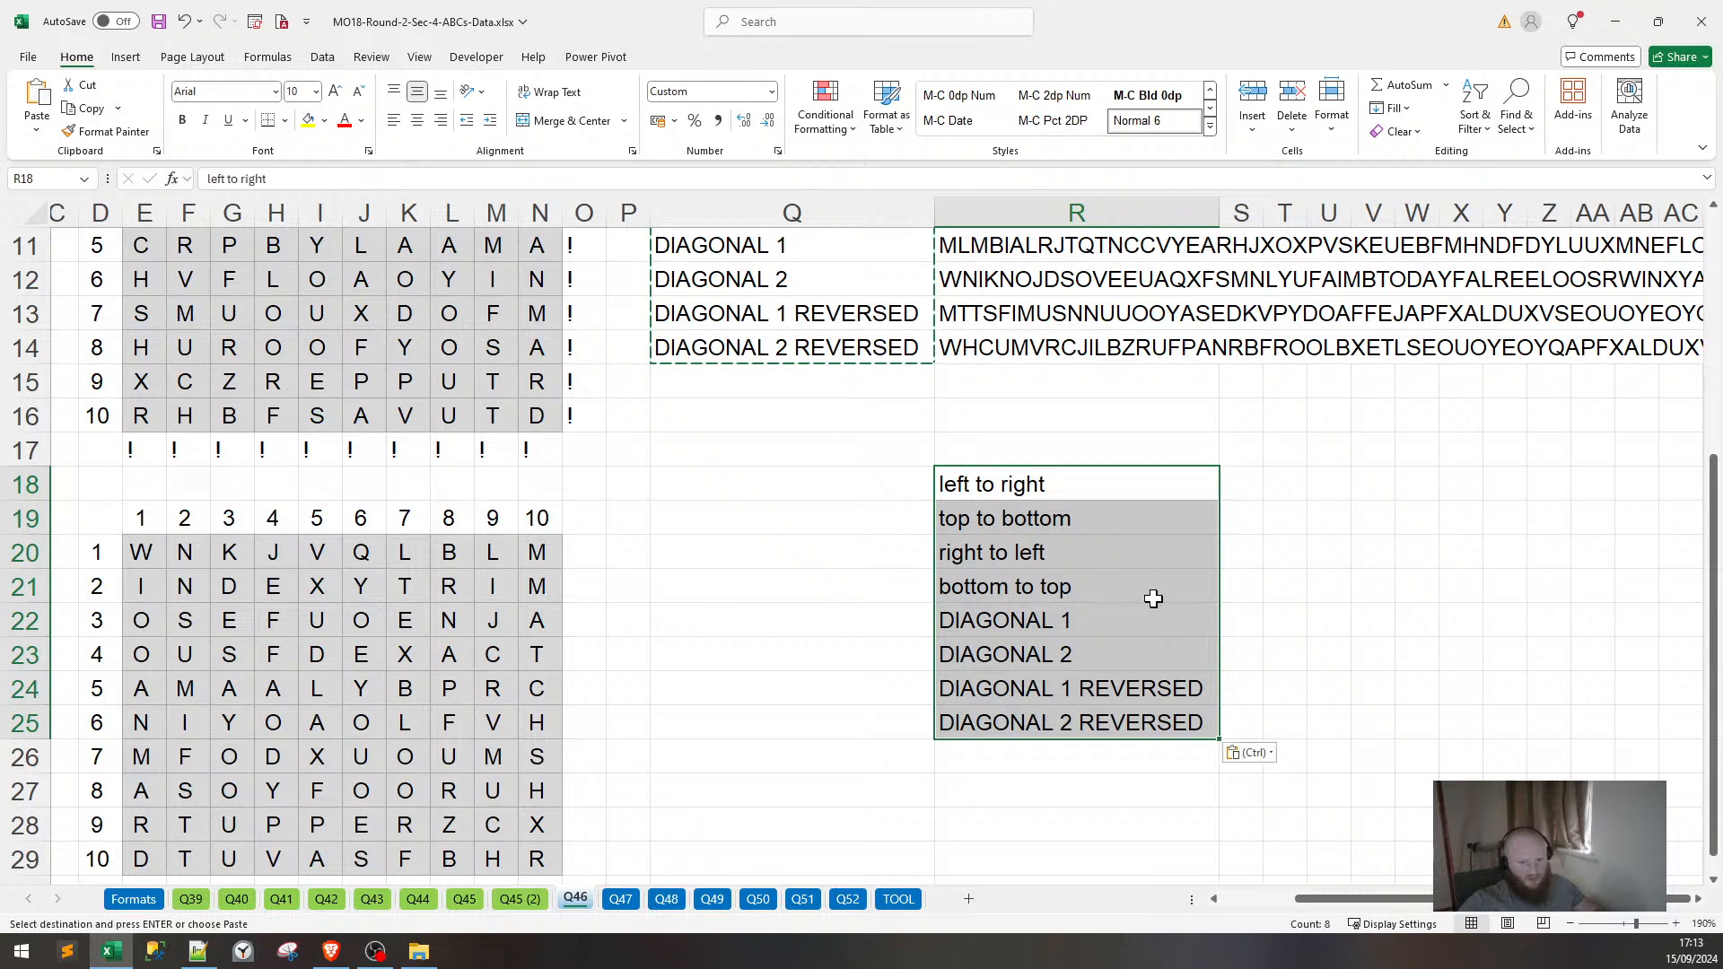
Re-paste the direction labels transposed across row 18 and clear the leftover vertical copies in R19:R25.
{"action": "left_click", "coordinate": [1152, 505]}
{"action": "left_click", "coordinate": [1152, 484]}
{"action": "key", "text": "alt"}
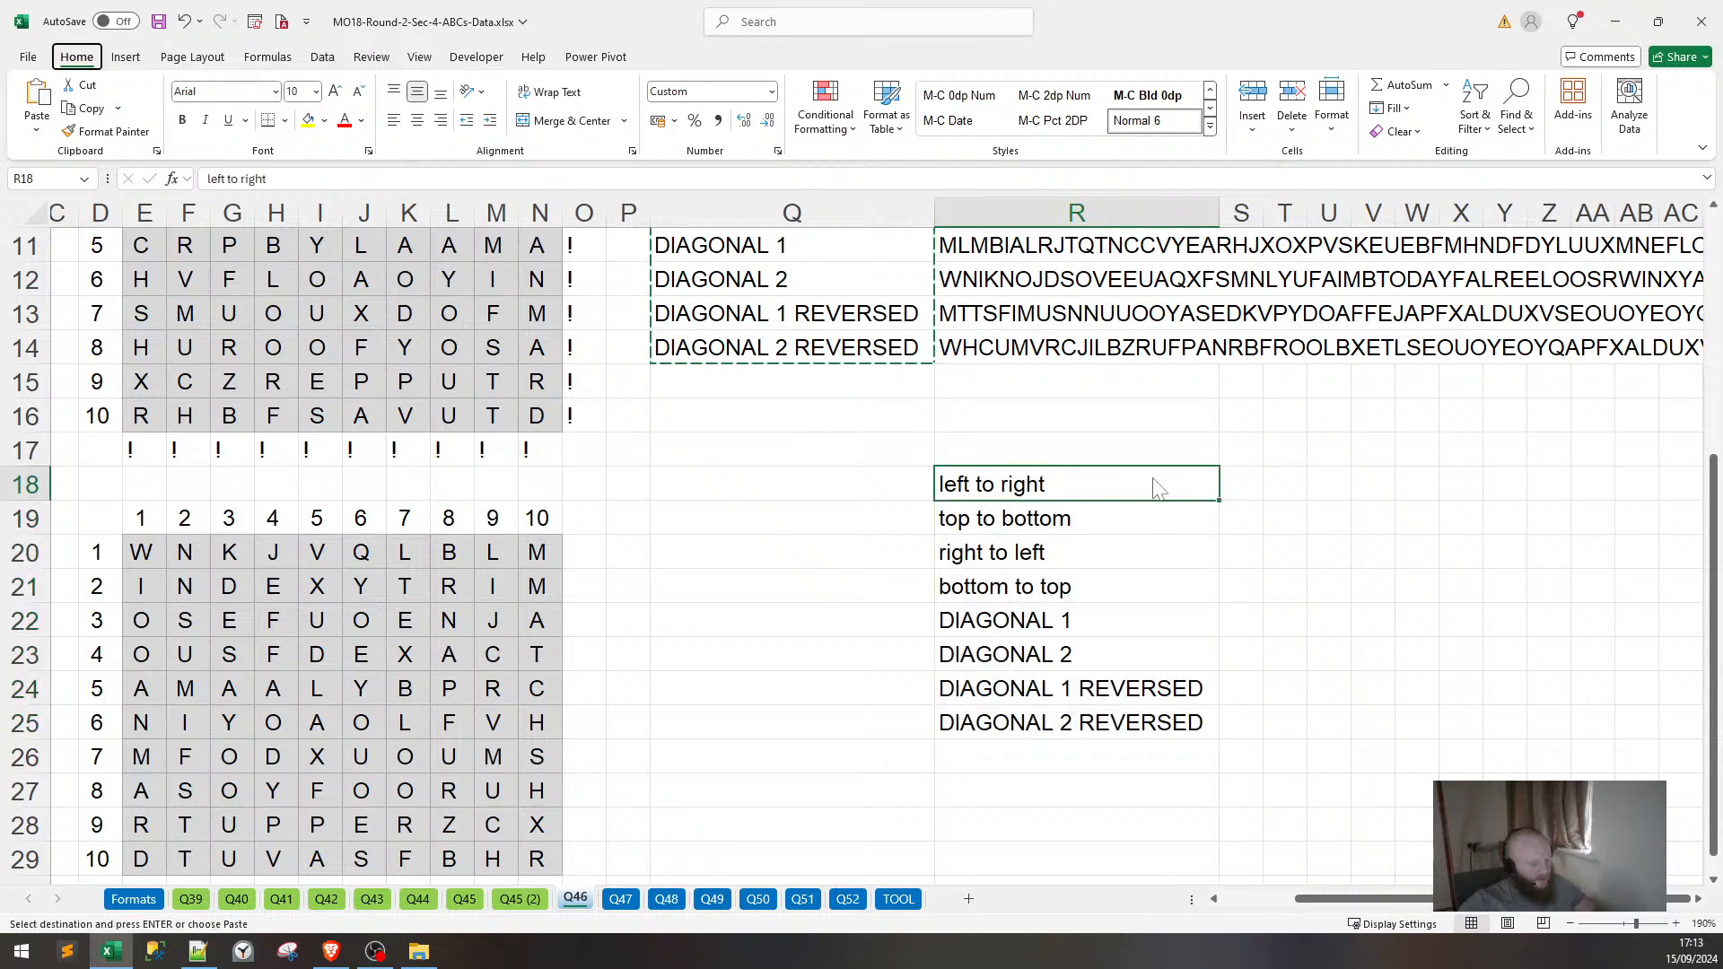
{"action": "key", "text": "h"}
{"action": "key", "text": "v"}
{"action": "key", "text": "t"}
{"action": "left_click_drag", "start_coordinate": [1127, 524], "coordinate": [1169, 766]}
{"action": "key", "text": "Delete"}
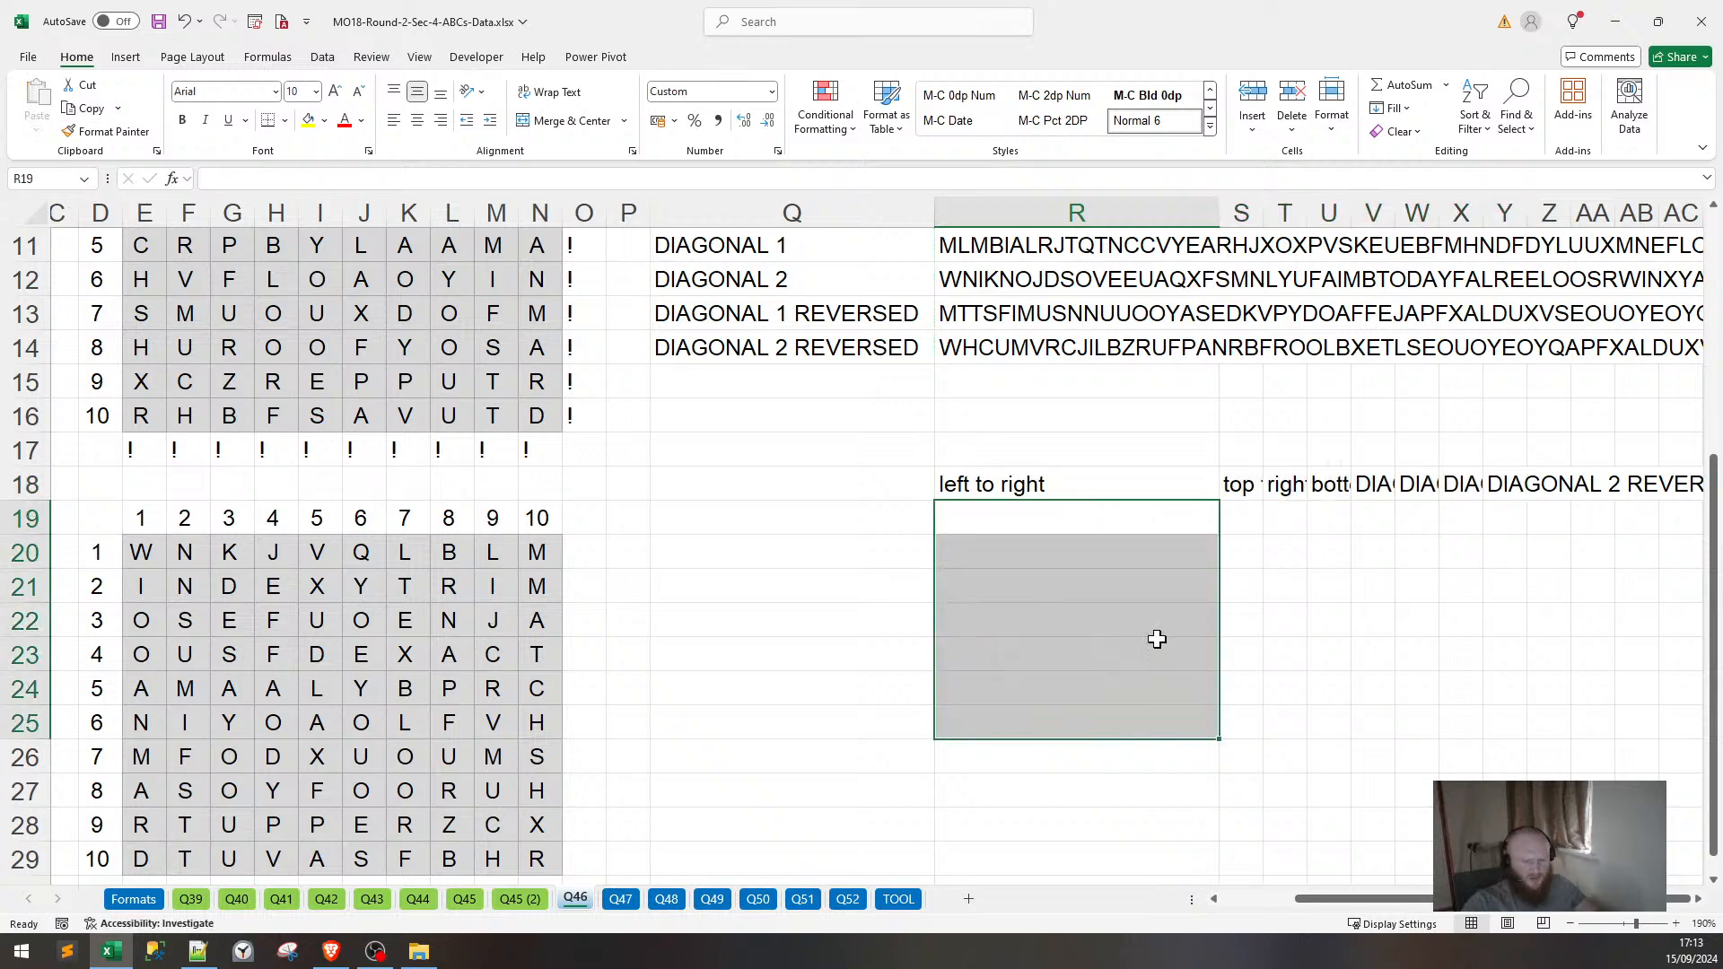
Auto-fit columns S through Y to the width of their direction labels.
{"action": "left_click_drag", "start_coordinate": [1134, 485], "coordinate": [1704, 484]}
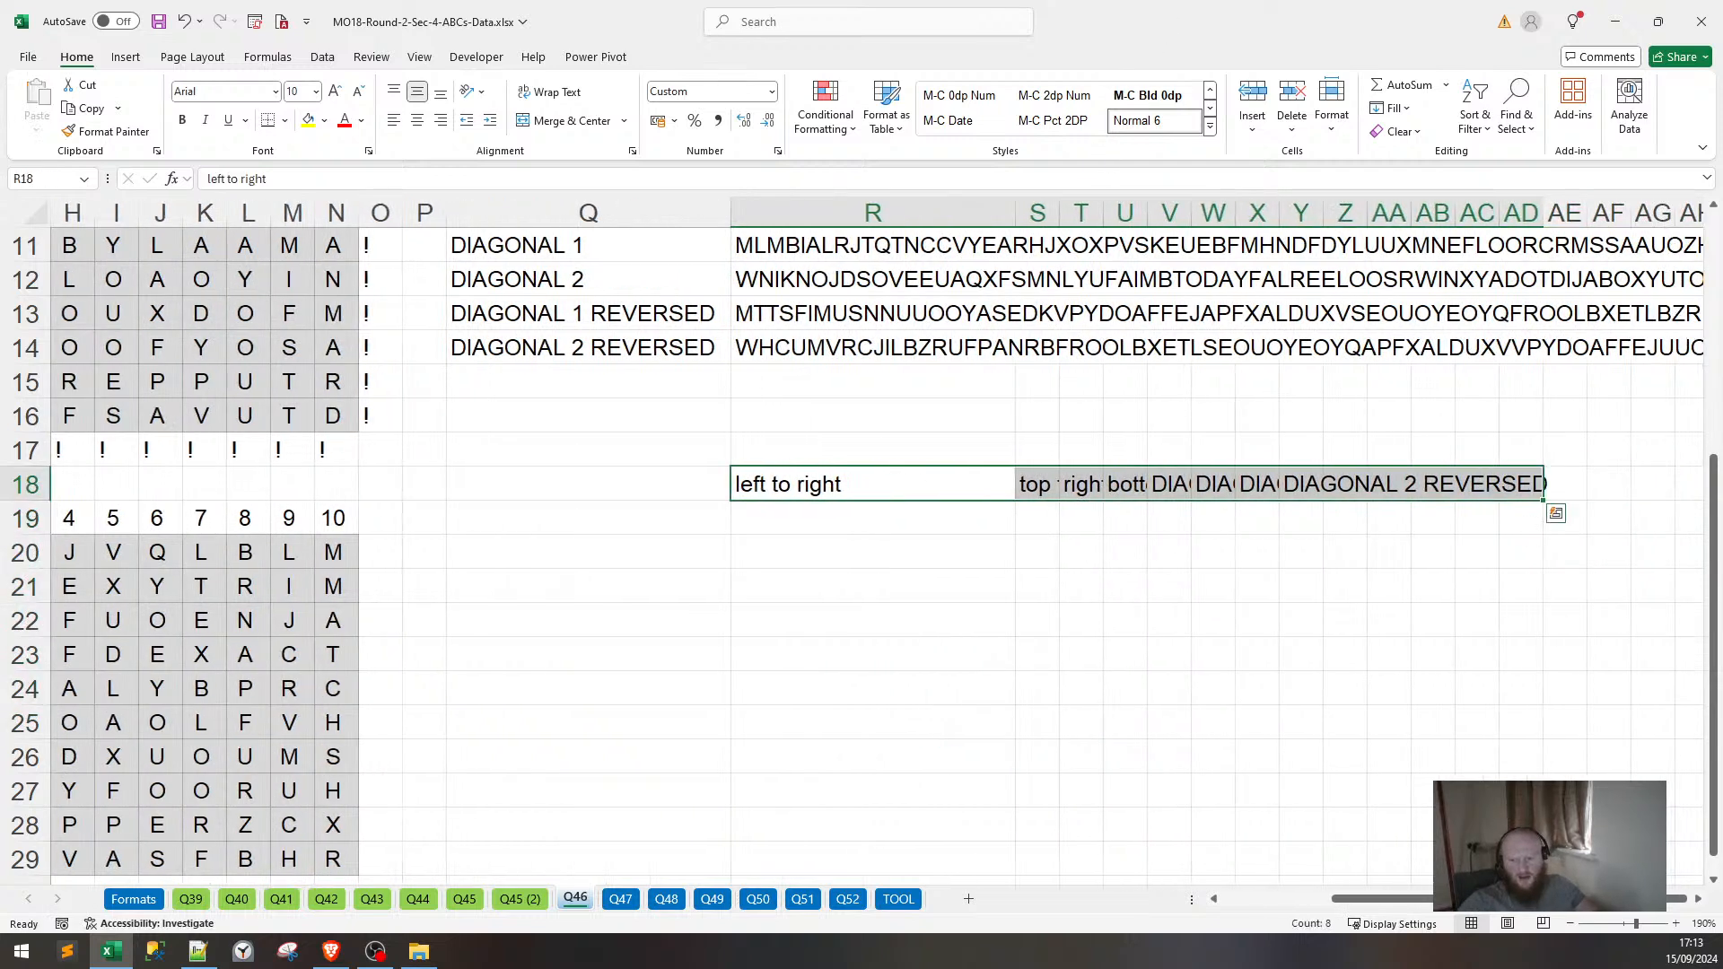
{"action": "double_click", "coordinate": [1060, 212]}
{"action": "left_click", "coordinate": [1060, 213]}
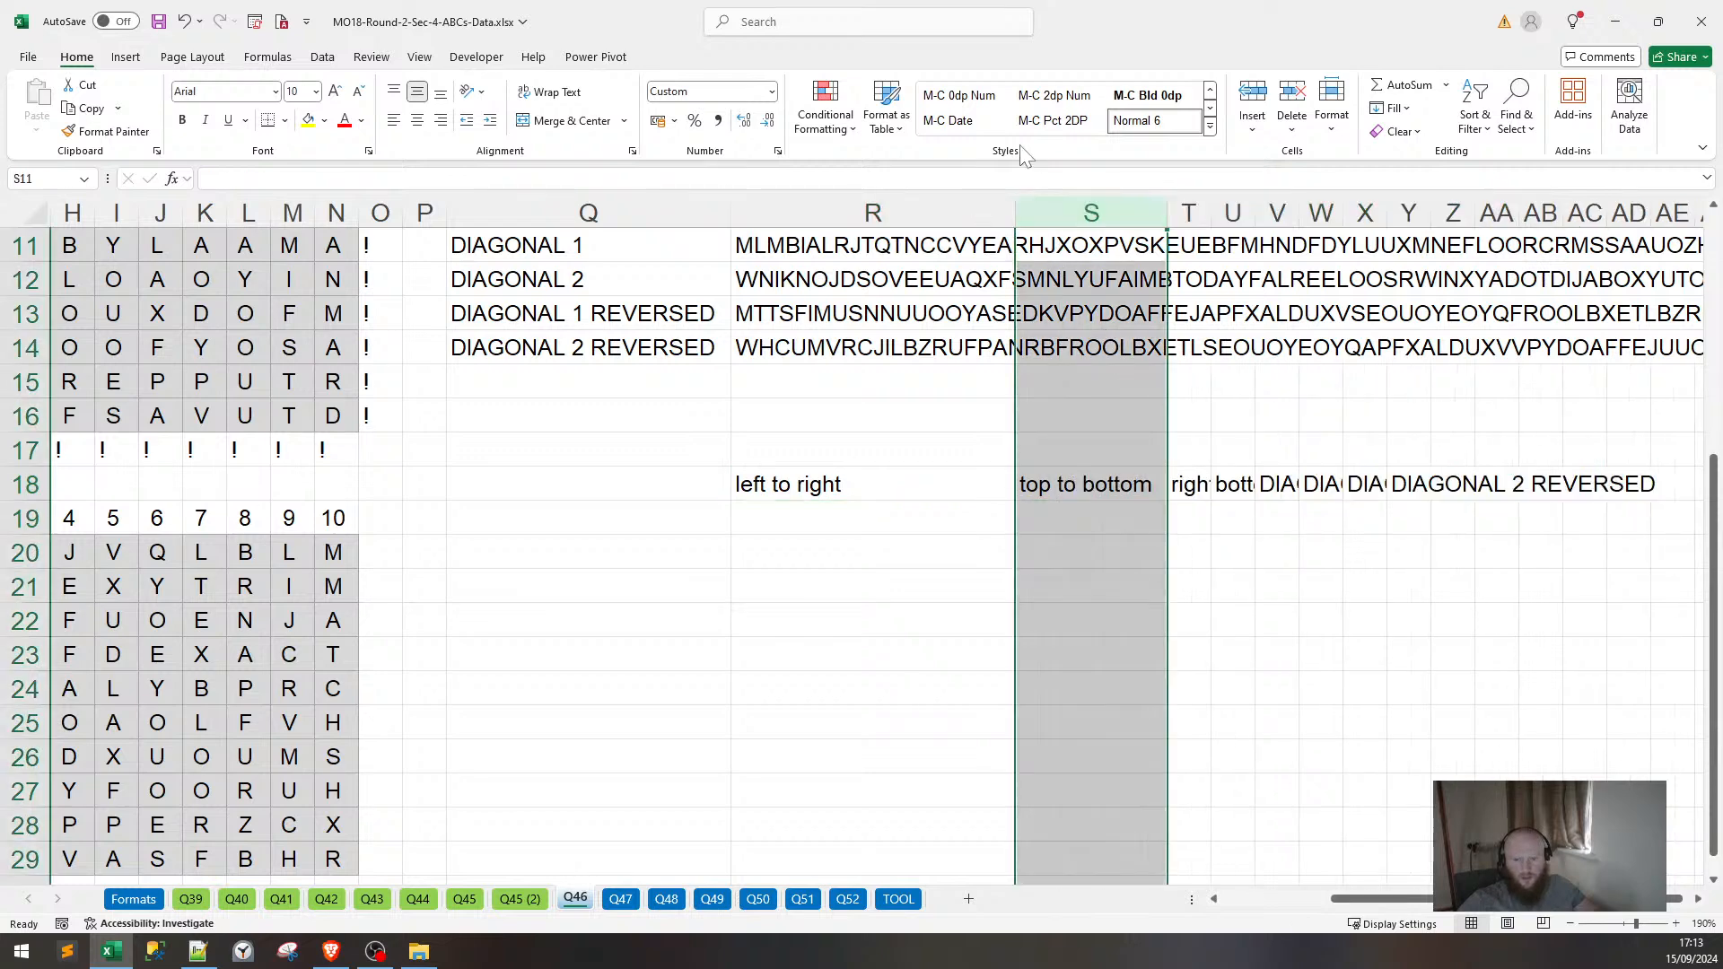
{"action": "left_click_drag", "start_coordinate": [920, 216], "coordinate": [1584, 213]}
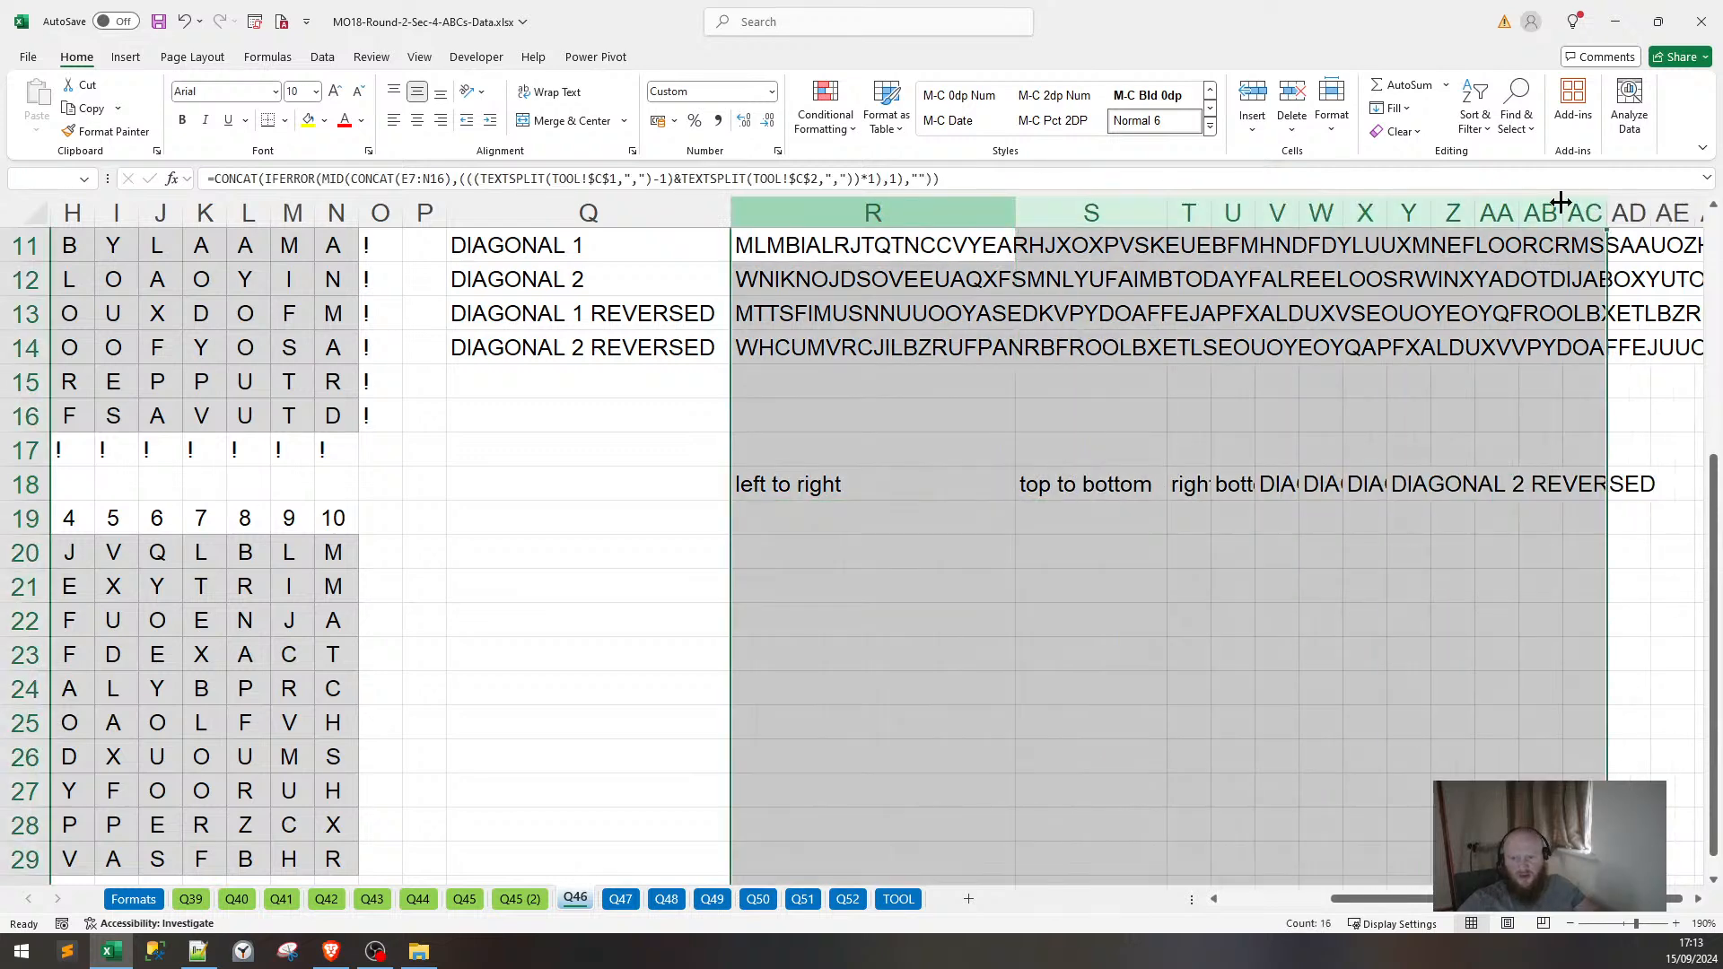
{"action": "double_click", "coordinate": [1478, 213]}
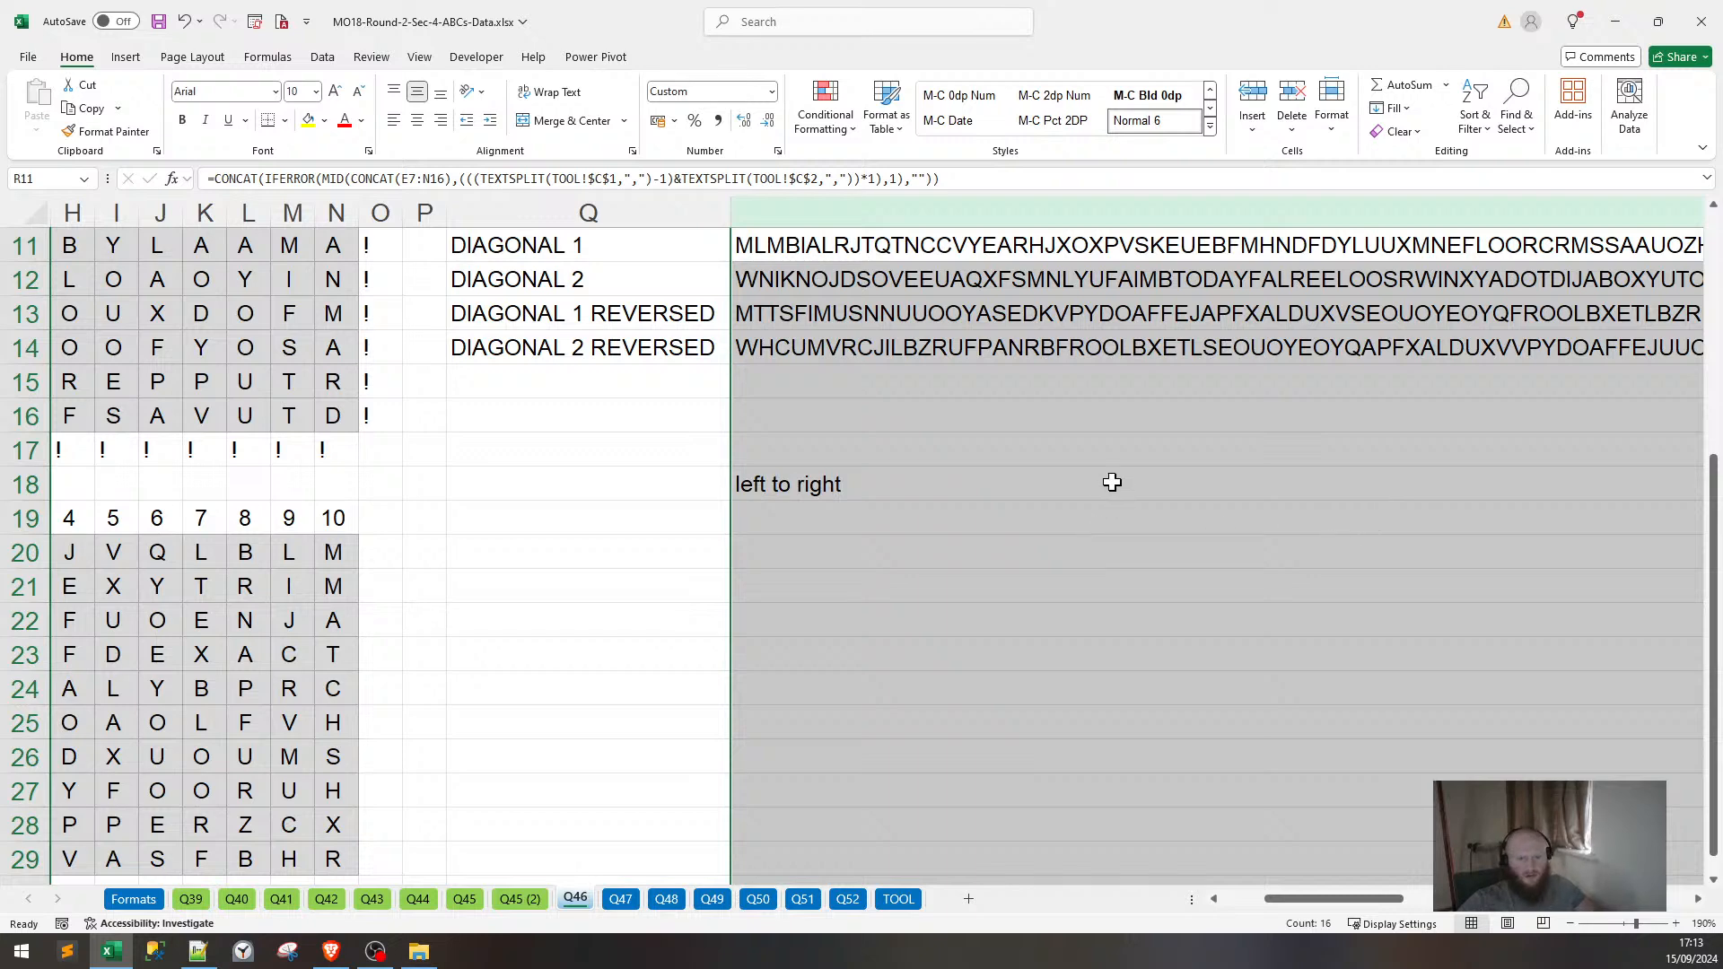
{"action": "key", "text": "ctrl+z"}
{"action": "left_click_drag", "start_coordinate": [401, 209], "coordinate": [865, 219]}
{"action": "double_click", "coordinate": [883, 214]}
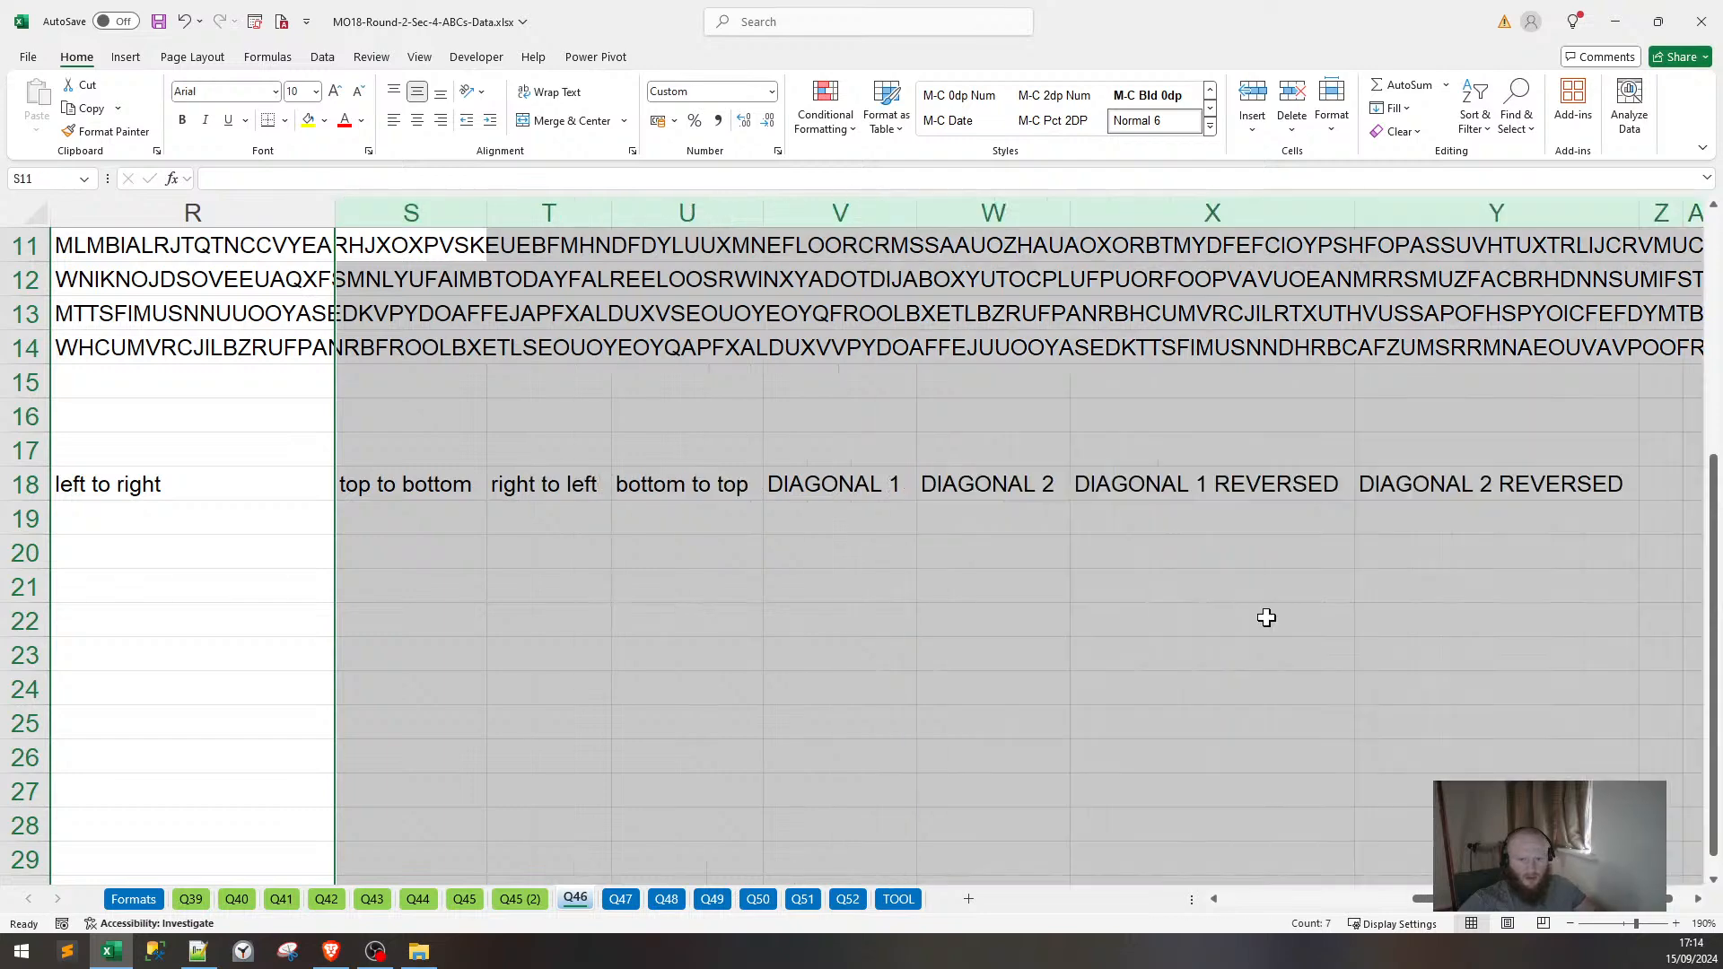
Copy the Wordlist heading and words from B6:B15 into Q18:Q27.
{"action": "left_click_drag", "start_coordinate": [1425, 899], "coordinate": [1172, 919]}
{"action": "scroll", "coordinate": [161, 449], "scroll_direction": "up", "scroll_amount": 3}
{"action": "left_click_drag", "start_coordinate": [148, 448], "coordinate": [157, 756]}
{"action": "key", "text": "ctrl+c"}
{"action": "scroll", "coordinate": [1268, 780], "scroll_direction": "down", "scroll_amount": 2}
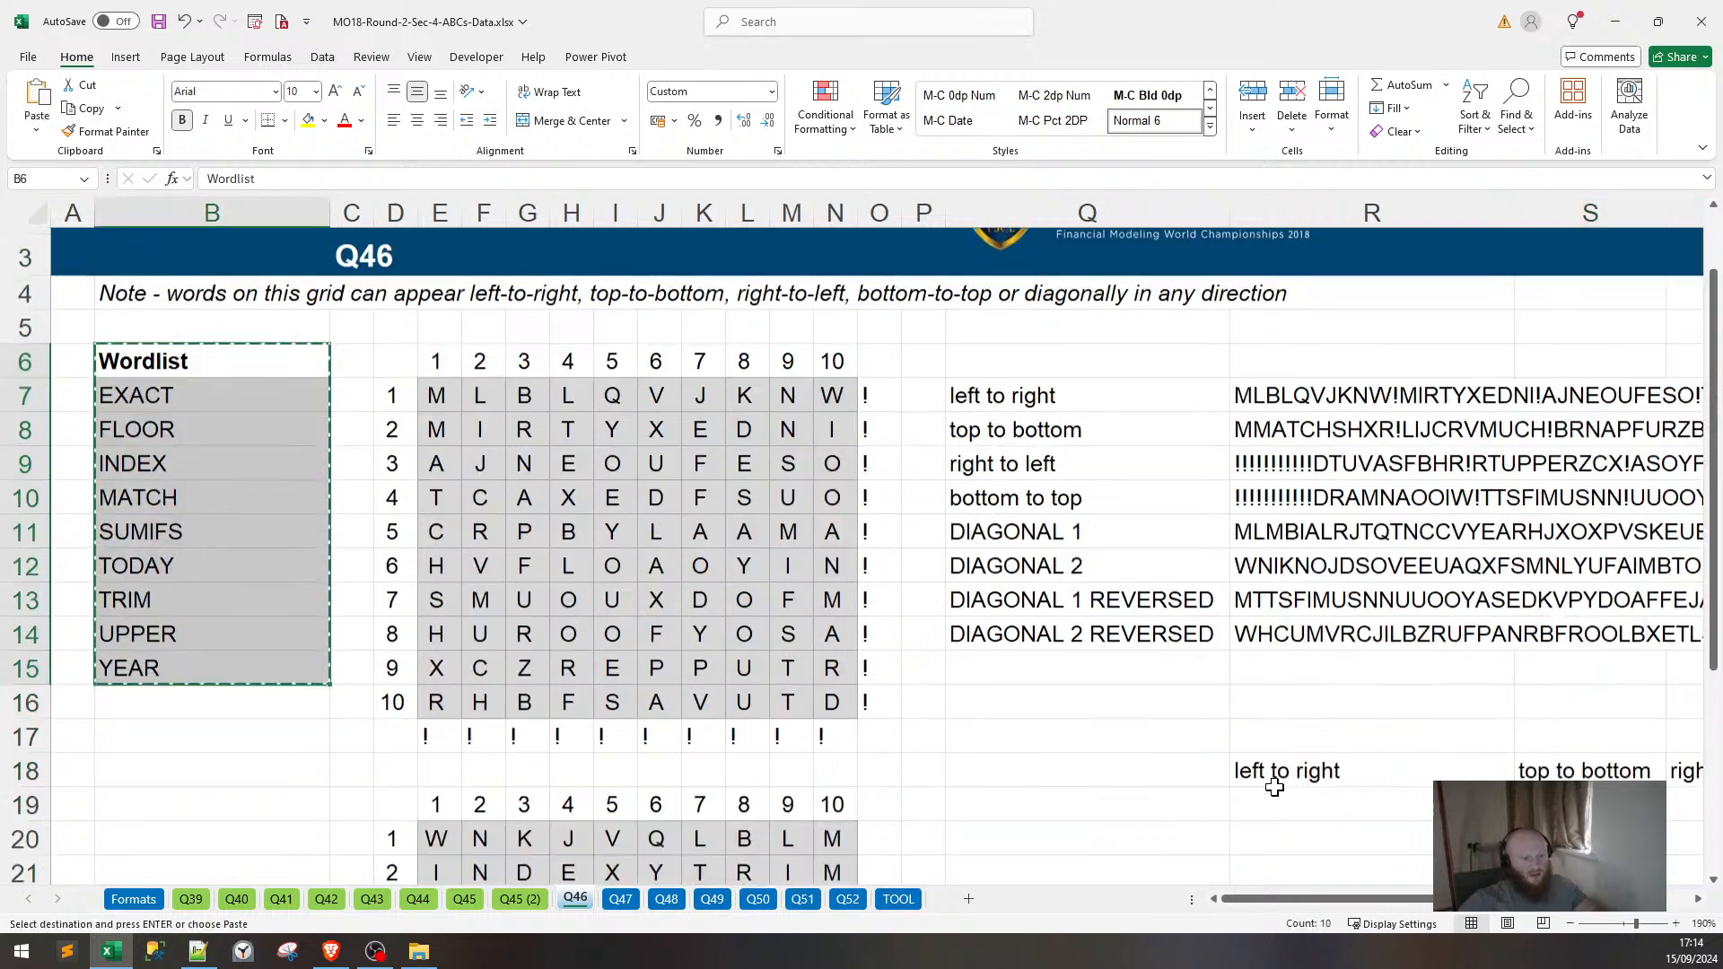
{"action": "left_click", "coordinate": [1153, 648]}
{"action": "key", "text": "ctrl+v"}
{"action": "scroll", "coordinate": [1427, 844], "scroll_direction": "down", "scroll_amount": 2}
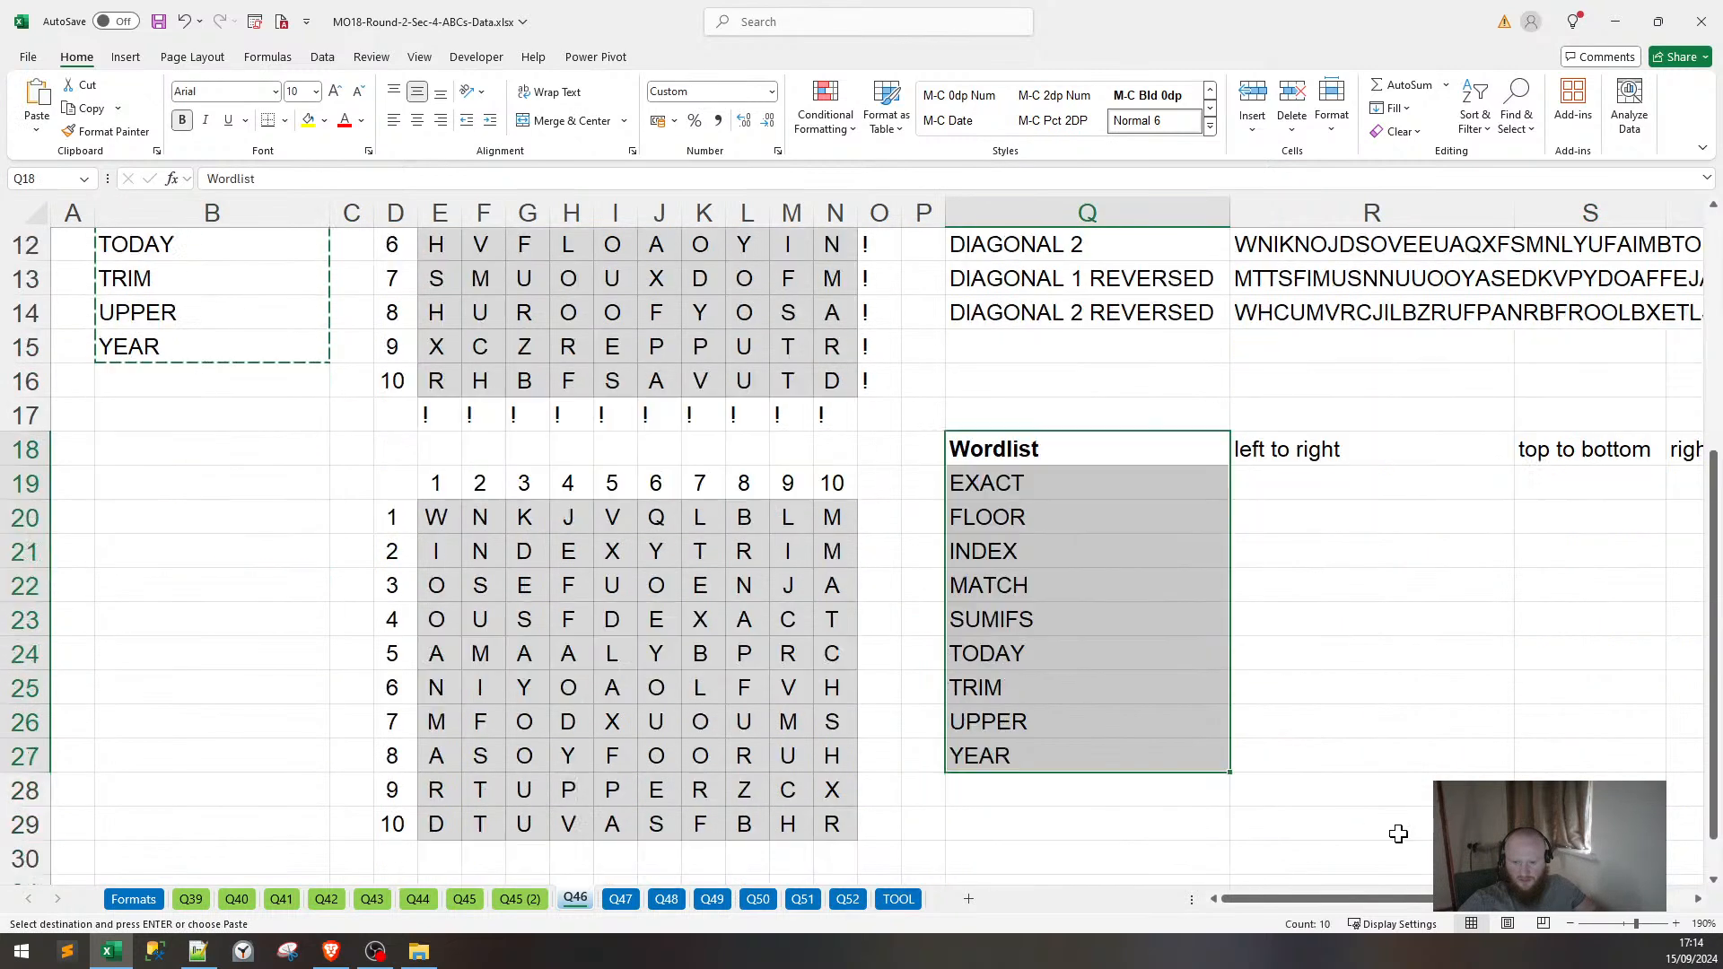
{"action": "left_click_drag", "start_coordinate": [1411, 898], "coordinate": [1477, 898]}
{"action": "scroll", "coordinate": [1137, 435], "scroll_direction": "down", "scroll_amount": 2}
{"action": "scroll", "coordinate": [1123, 624], "scroll_direction": "up", "scroll_amount": 2}
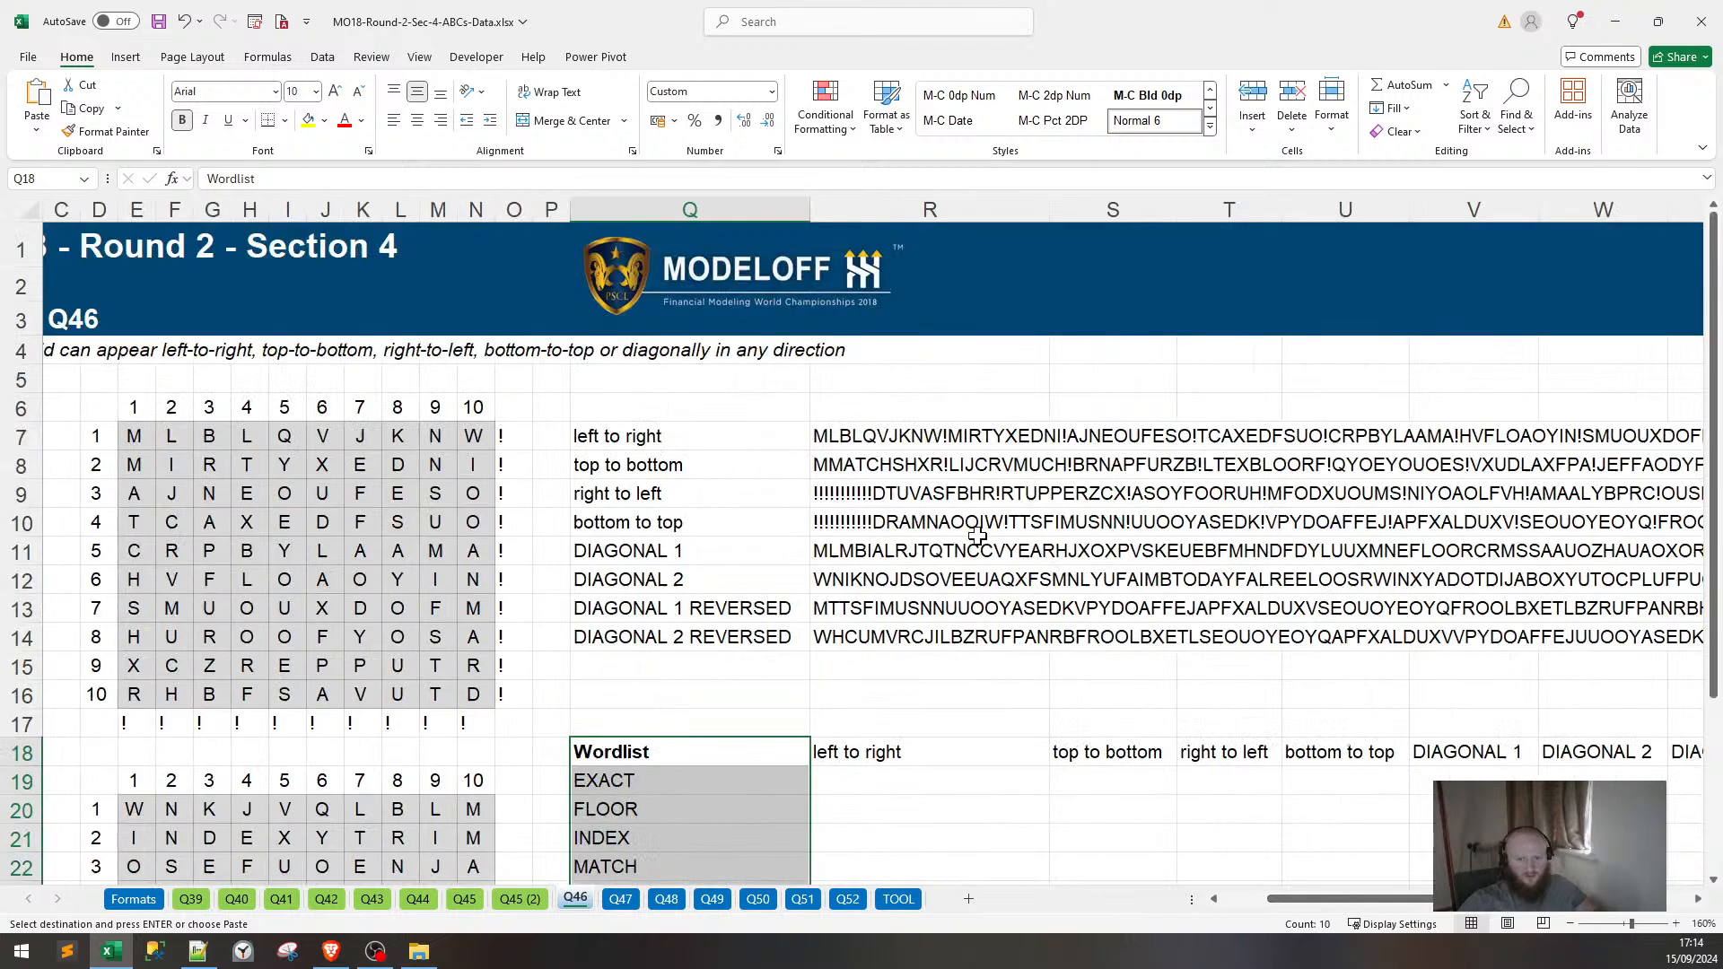
{"action": "scroll", "coordinate": [938, 538], "scroll_direction": "down", "scroll_amount": 3}
Enter =ISNUMBER(SEARCH(Q19,R7)) in R19 to check EXACT in the left-to-right string.
{"action": "left_click", "coordinate": [937, 529]}
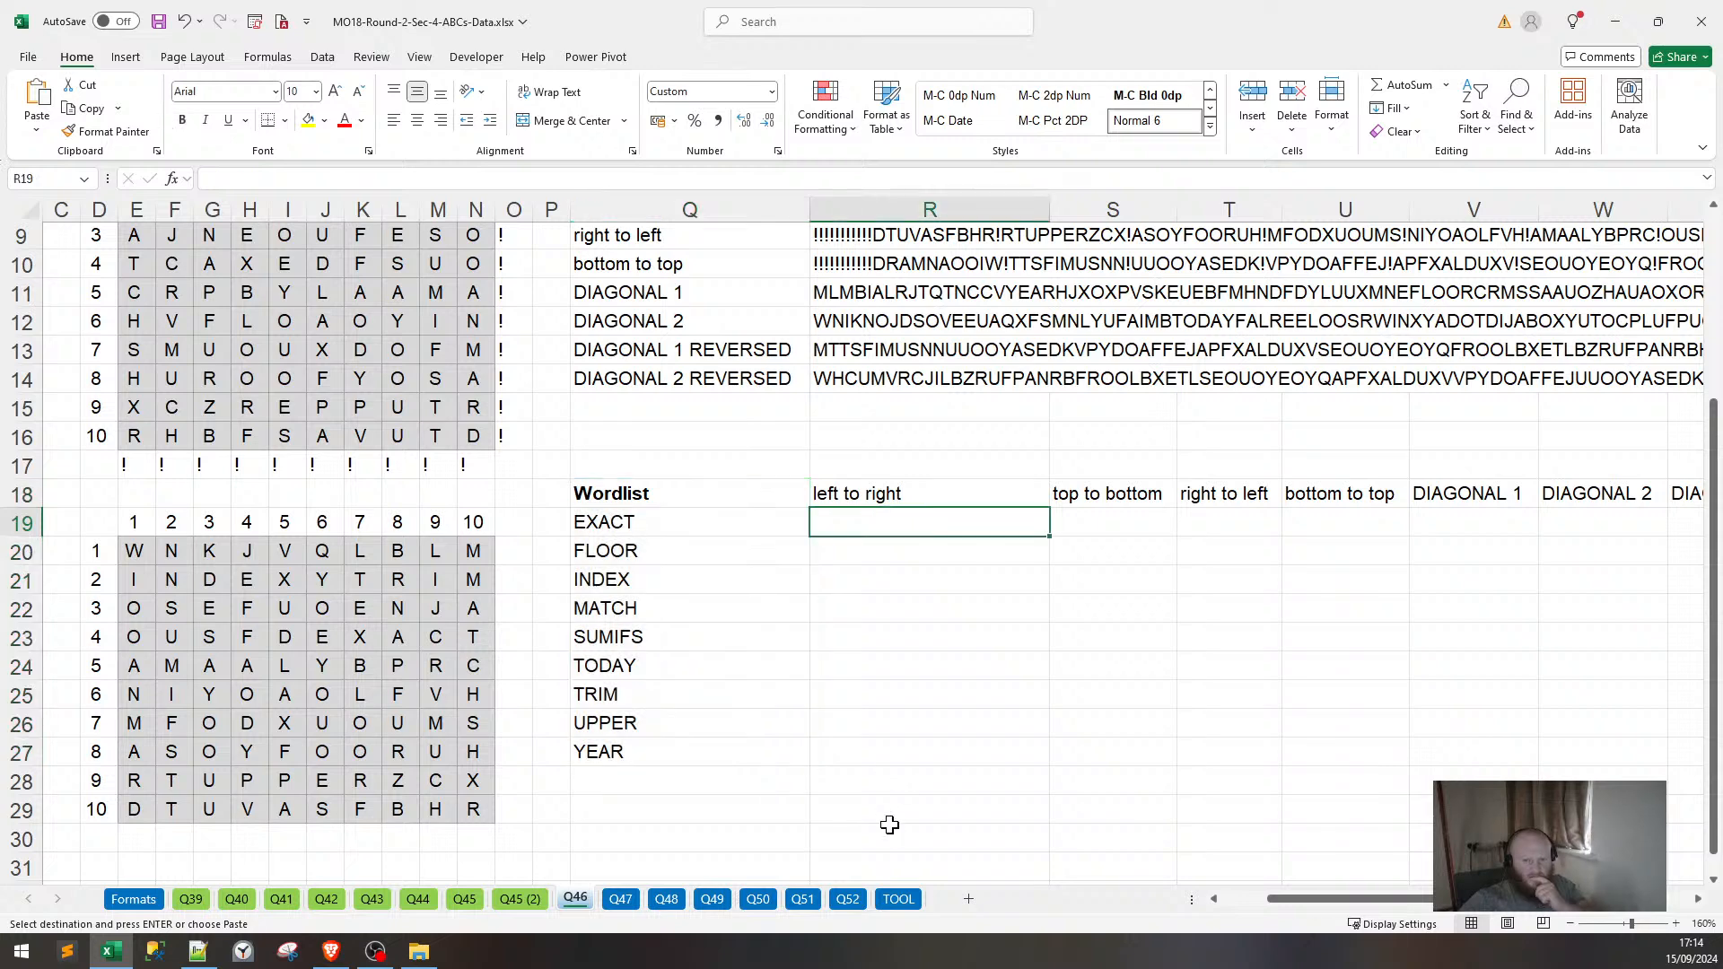
{"action": "type", "text": "=ISNUMBER("}
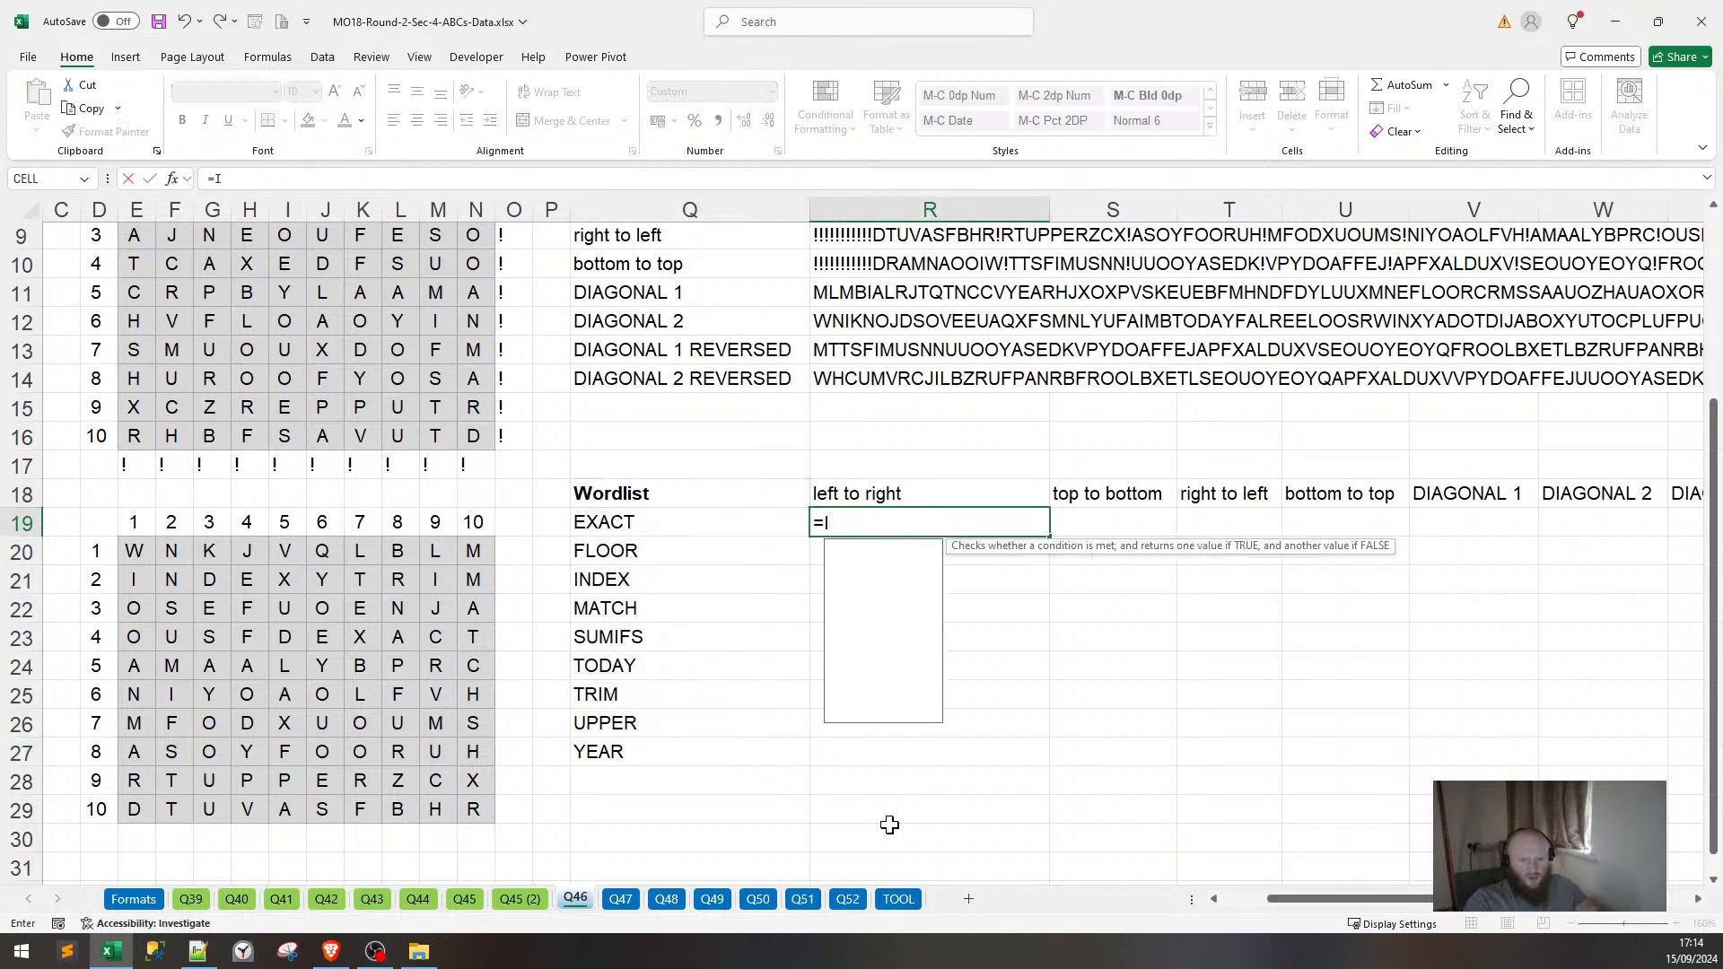
{"action": "type", "text": "SEARCJ"}
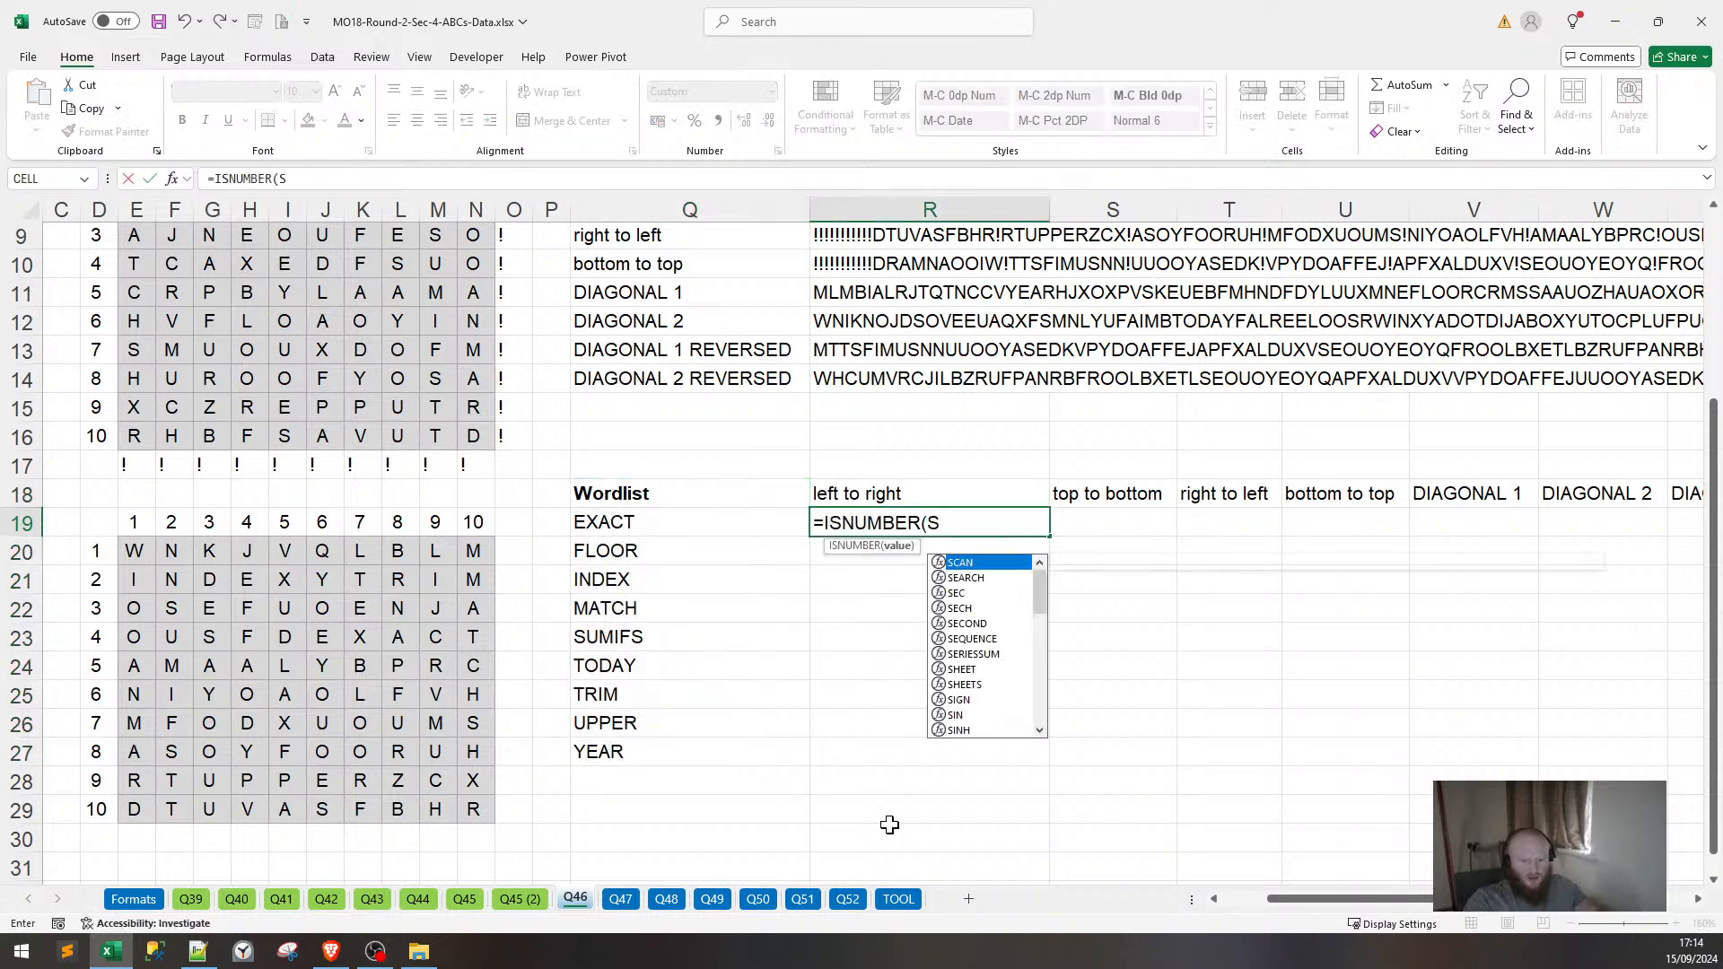
{"action": "key", "text": "BackSpace"}
{"action": "key", "text": "BackSpace"}
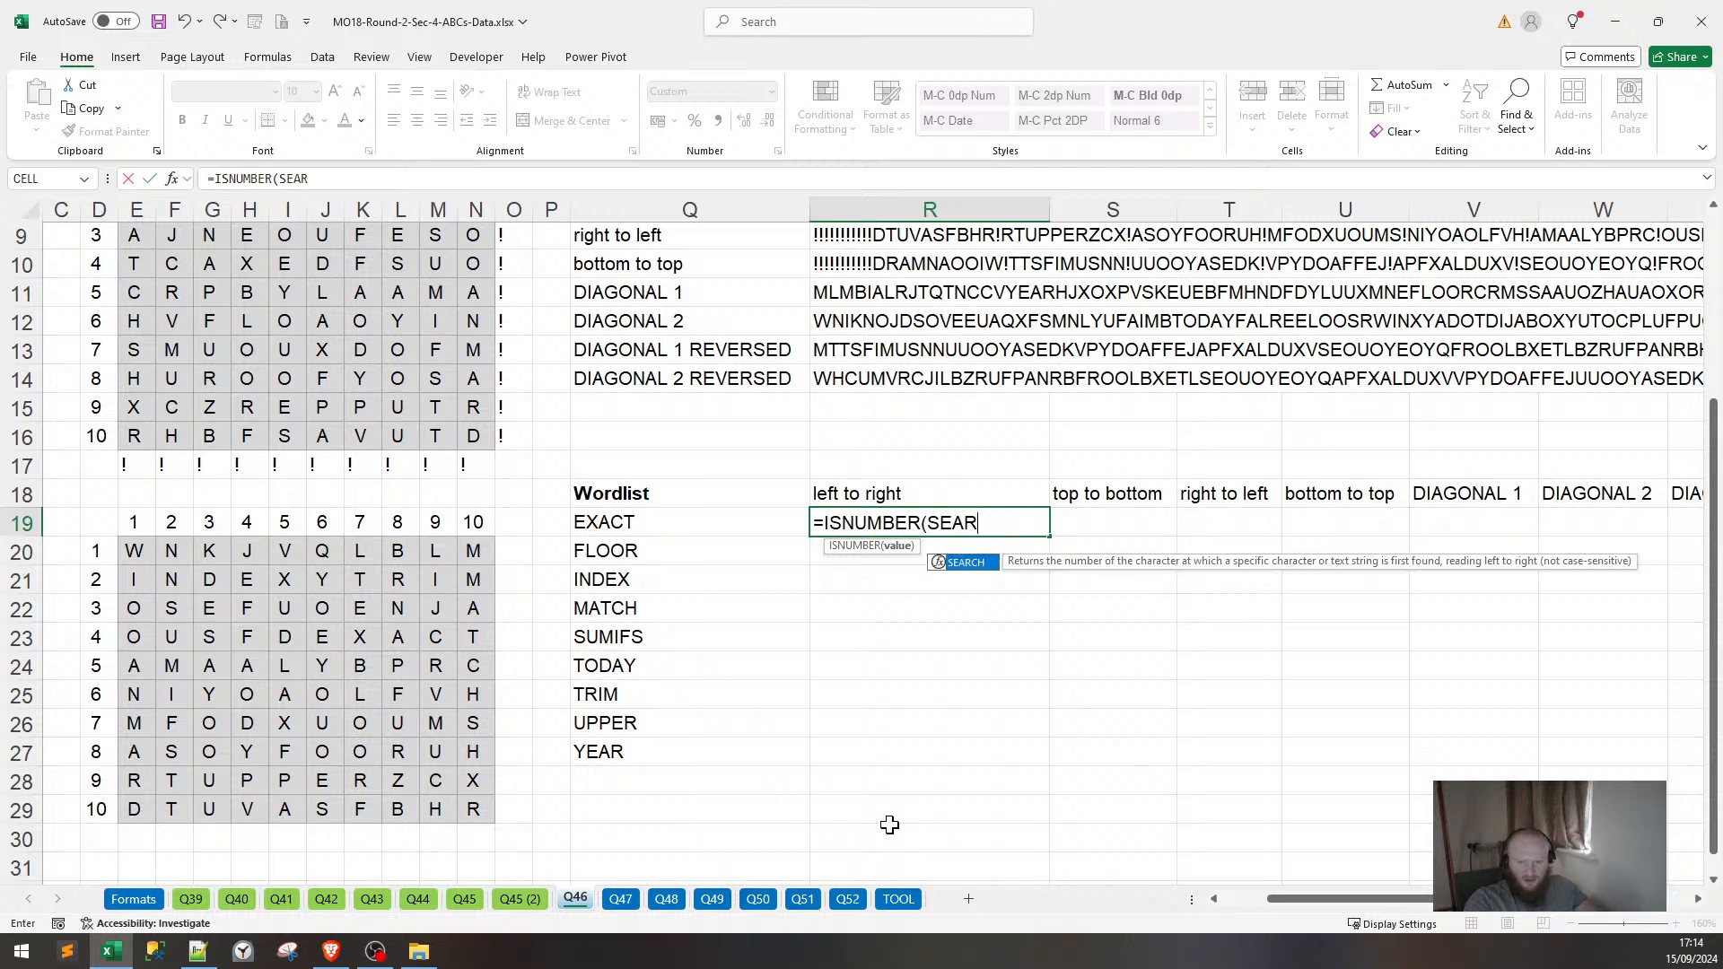
{"action": "type", "text": "H("}
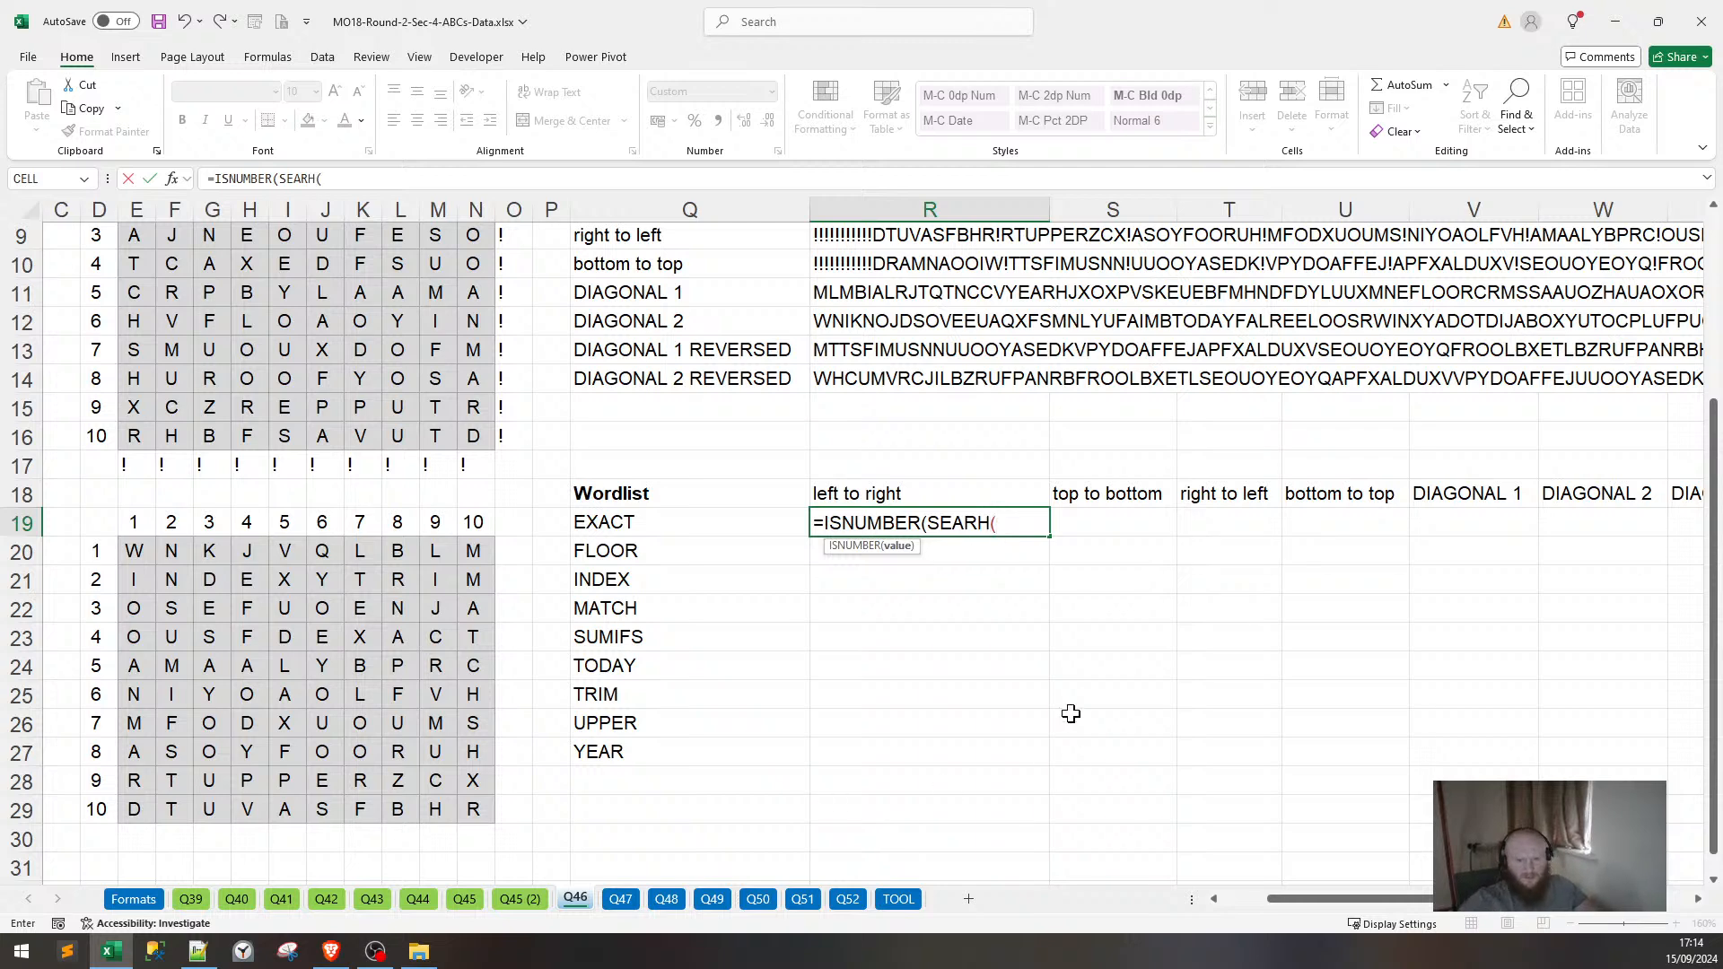
{"action": "scroll", "coordinate": [947, 466], "scroll_direction": "up", "scroll_amount": 3}
{"action": "scroll", "coordinate": [907, 528], "scroll_direction": "down", "scroll_amount": 1}
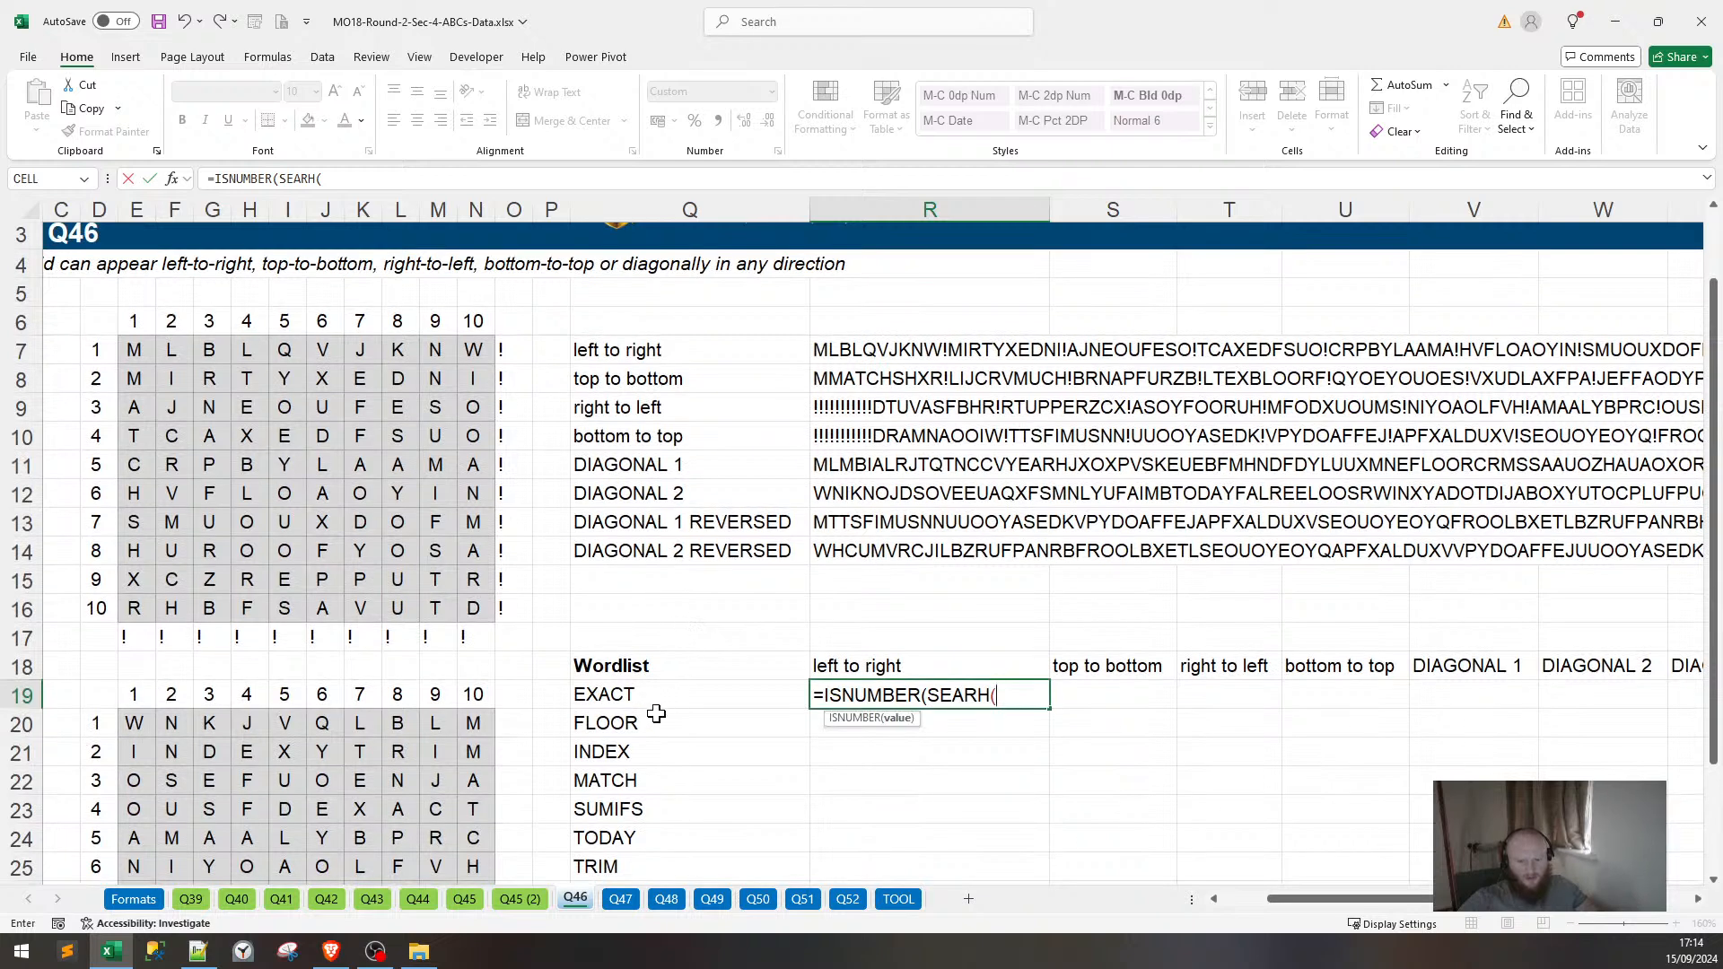
{"action": "key", "text": "BackSpace"}
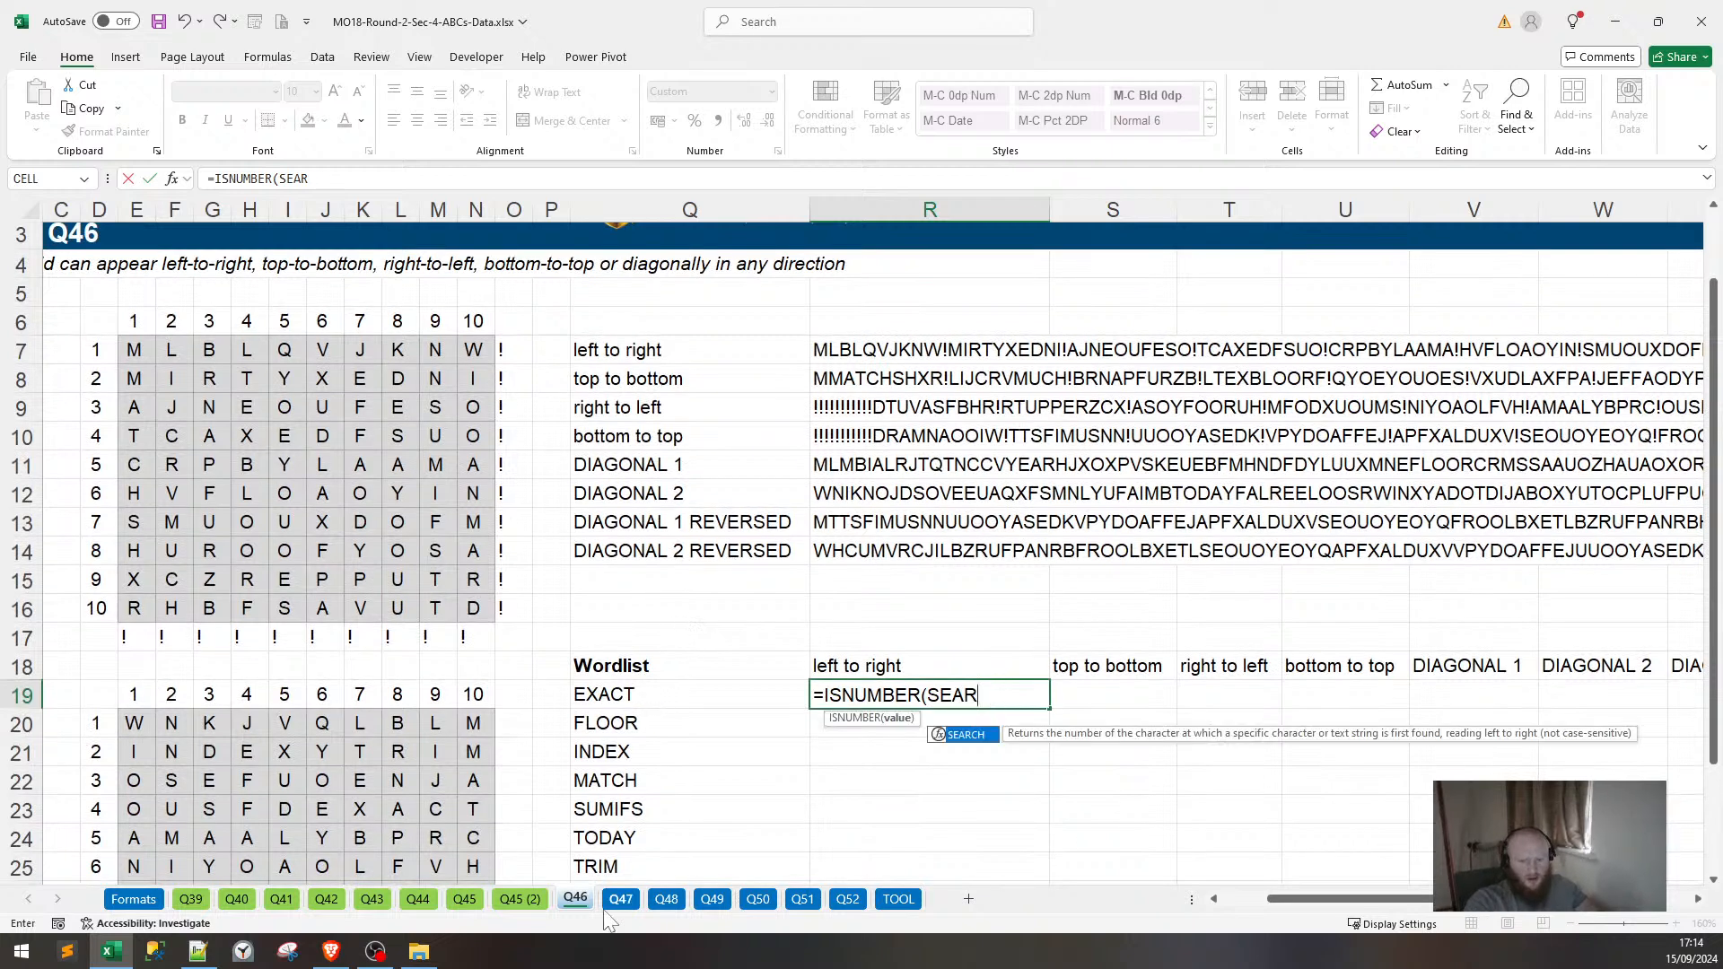
{"action": "type", "text": "CH("}
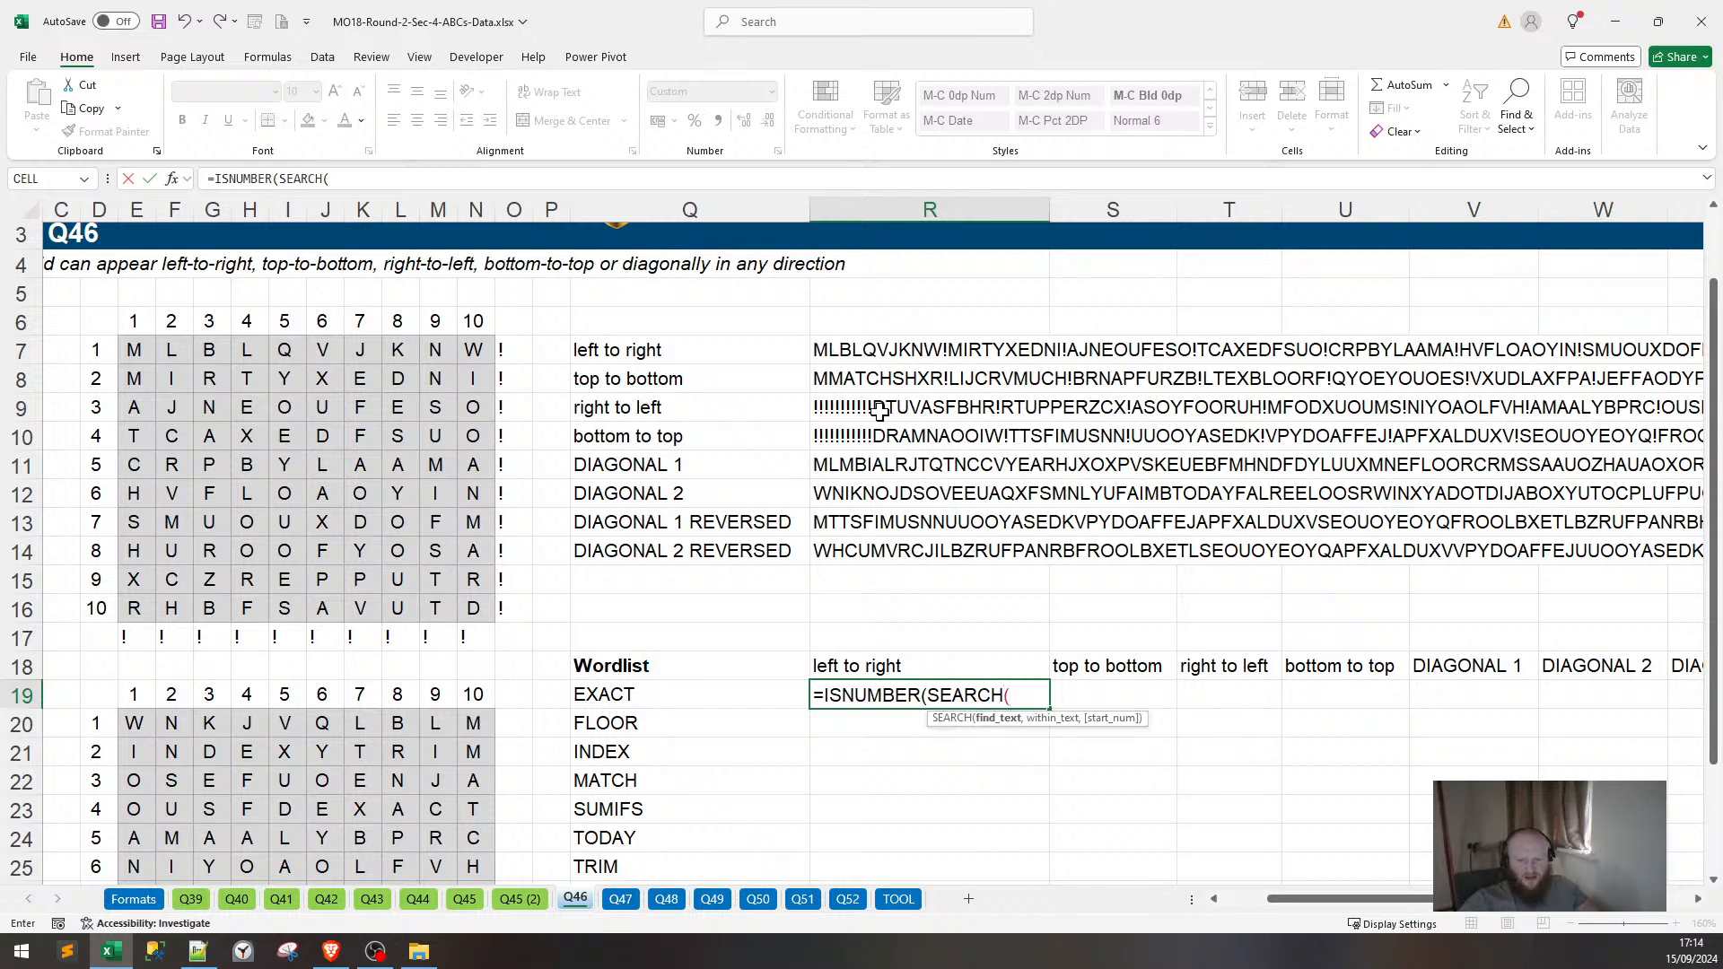
{"action": "left_click", "coordinate": [693, 704]}
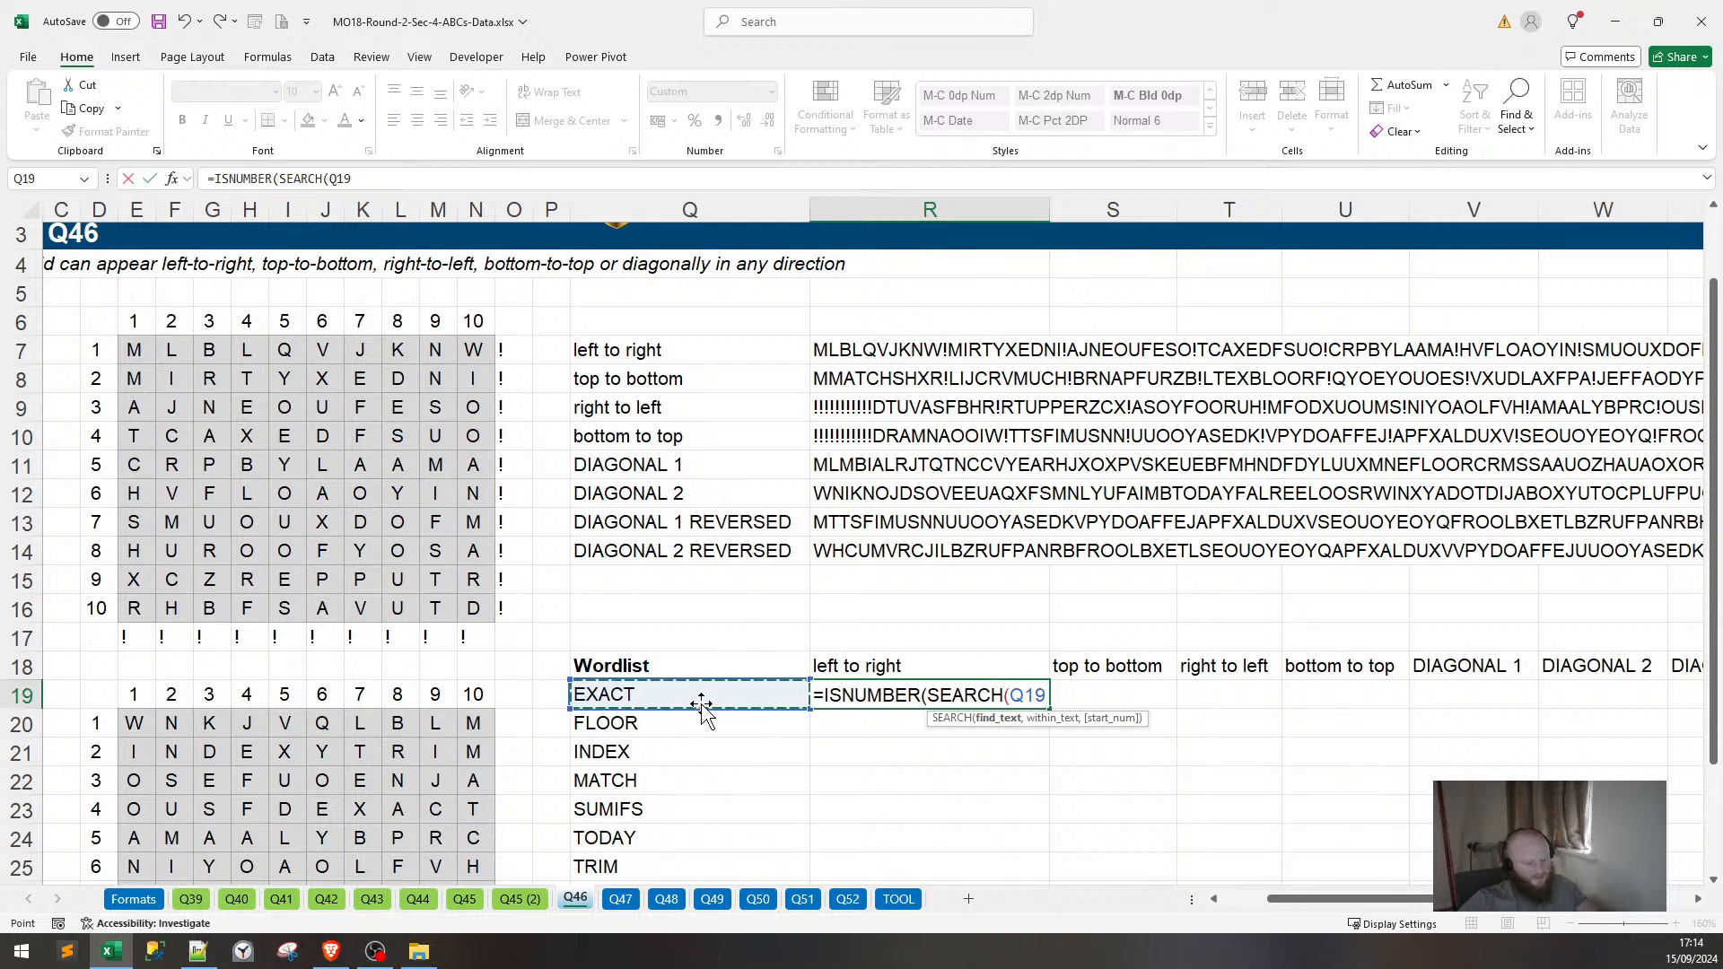
{"action": "type", "text": ","}
{"action": "left_click", "coordinate": [842, 349]}
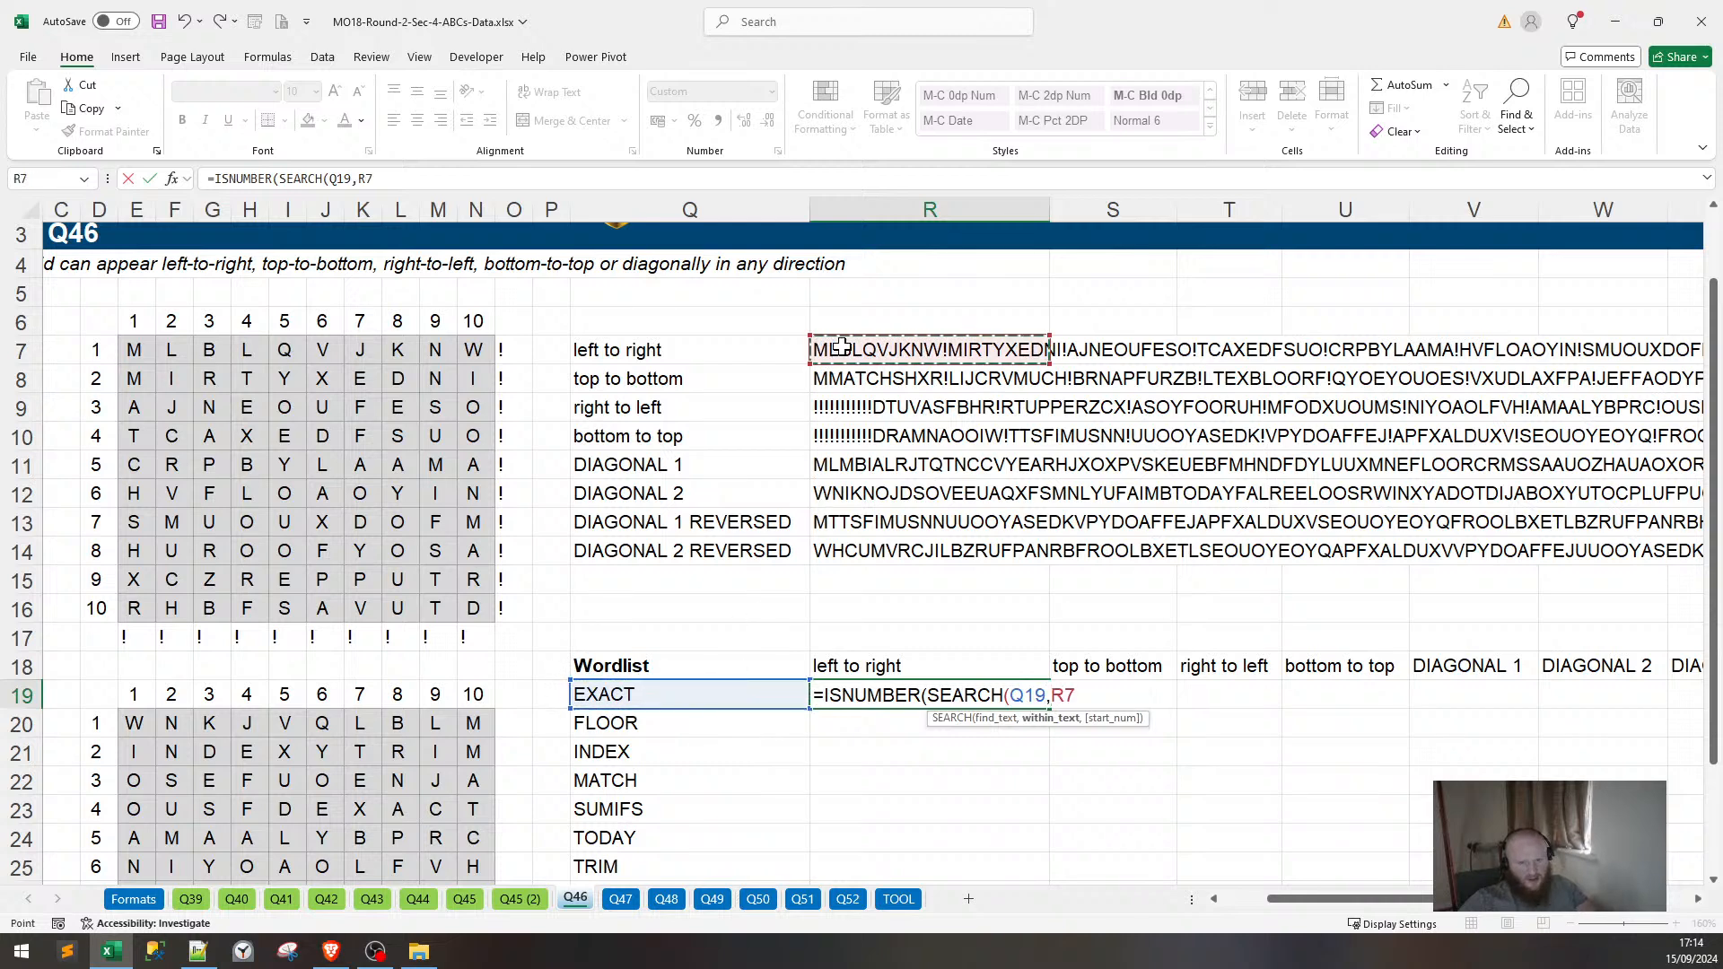
{"action": "type", "text": "))"}
{"action": "key", "text": "Return"}
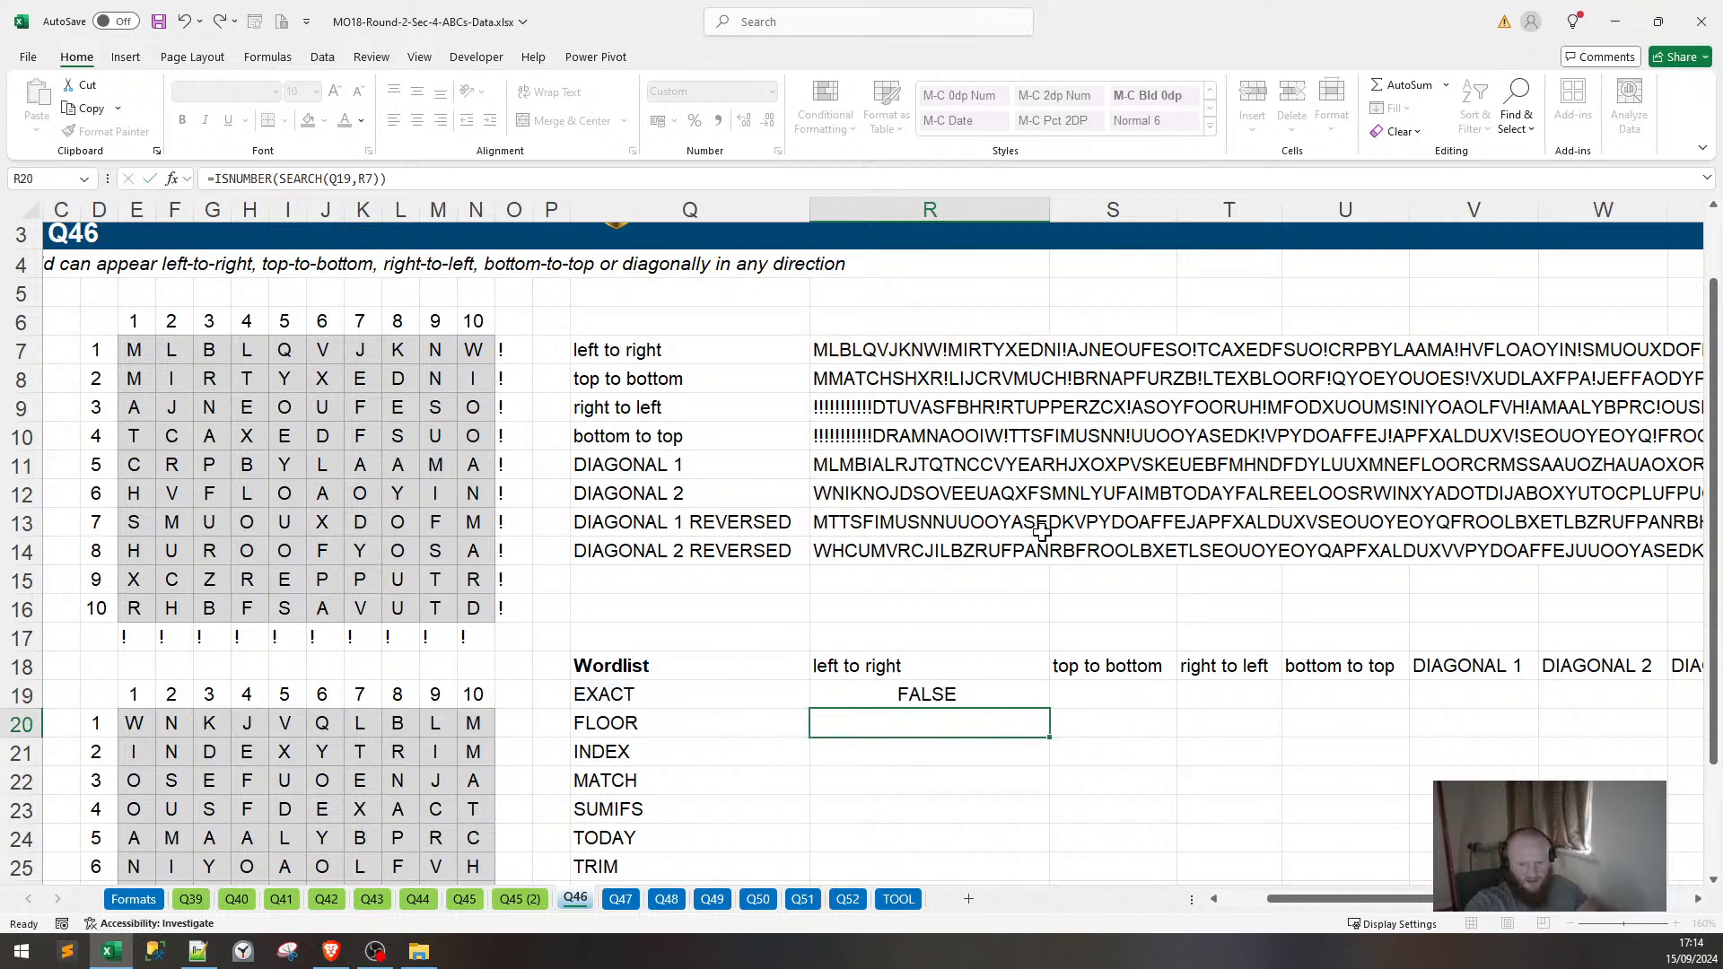
Lock a reference in R19's formula and append *1 to return a number.
{"action": "left_click", "coordinate": [920, 700]}
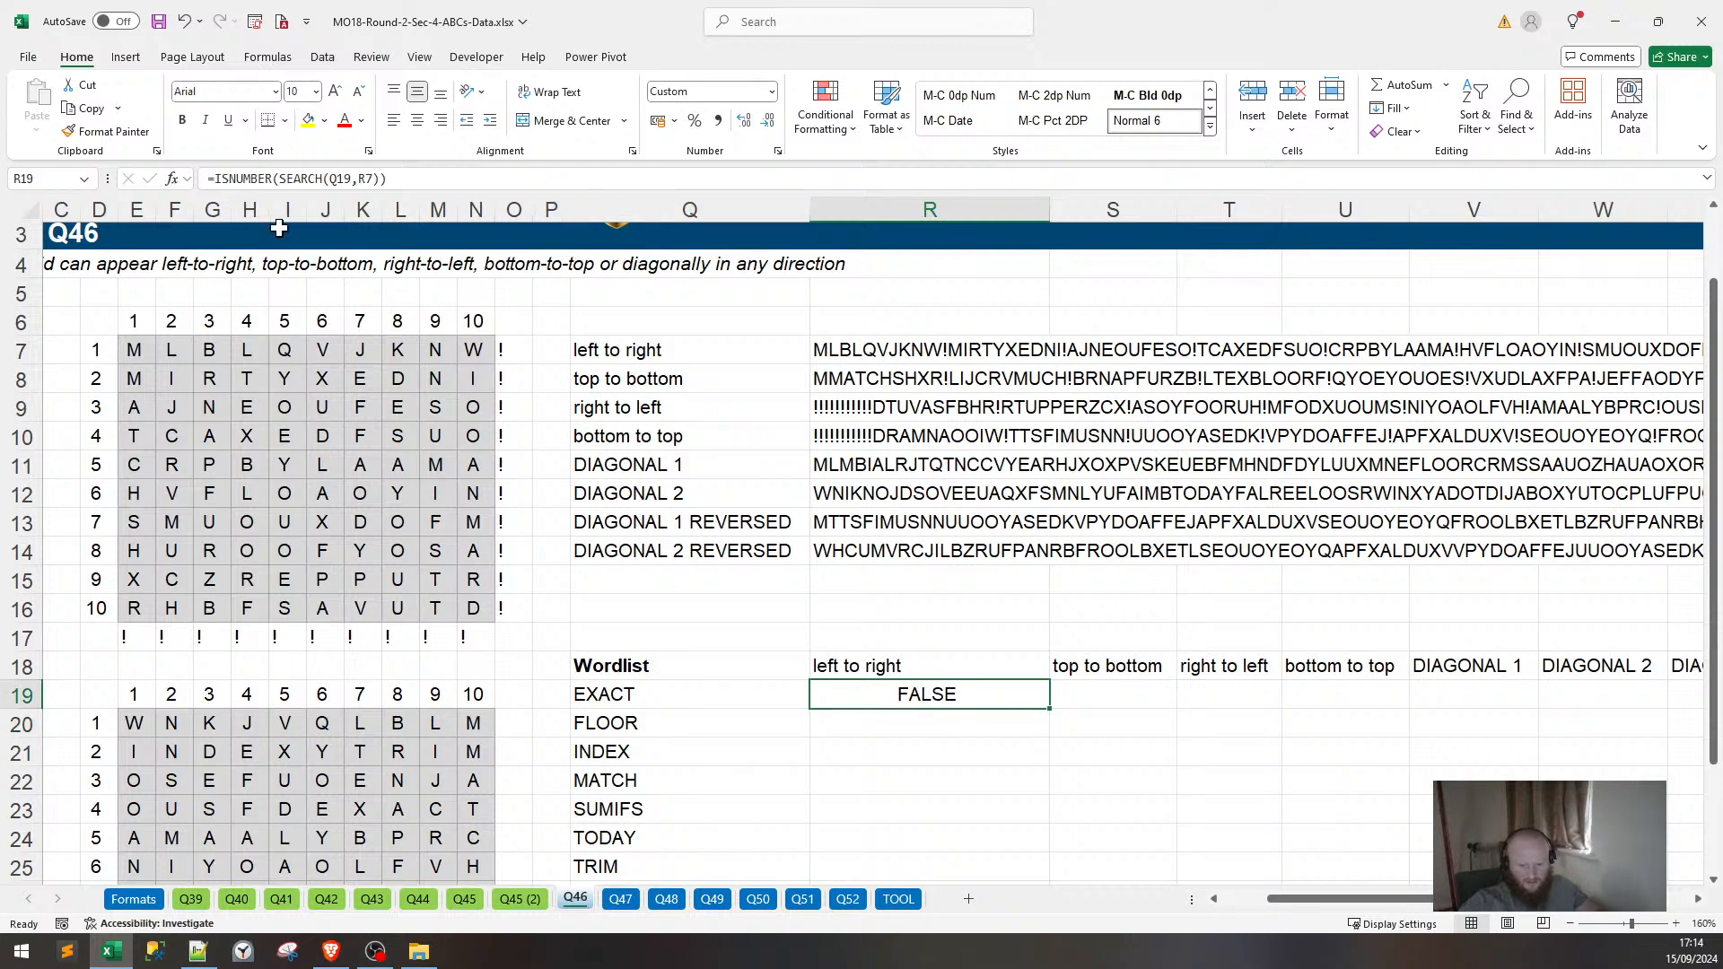
{"action": "key", "text": "F2"}
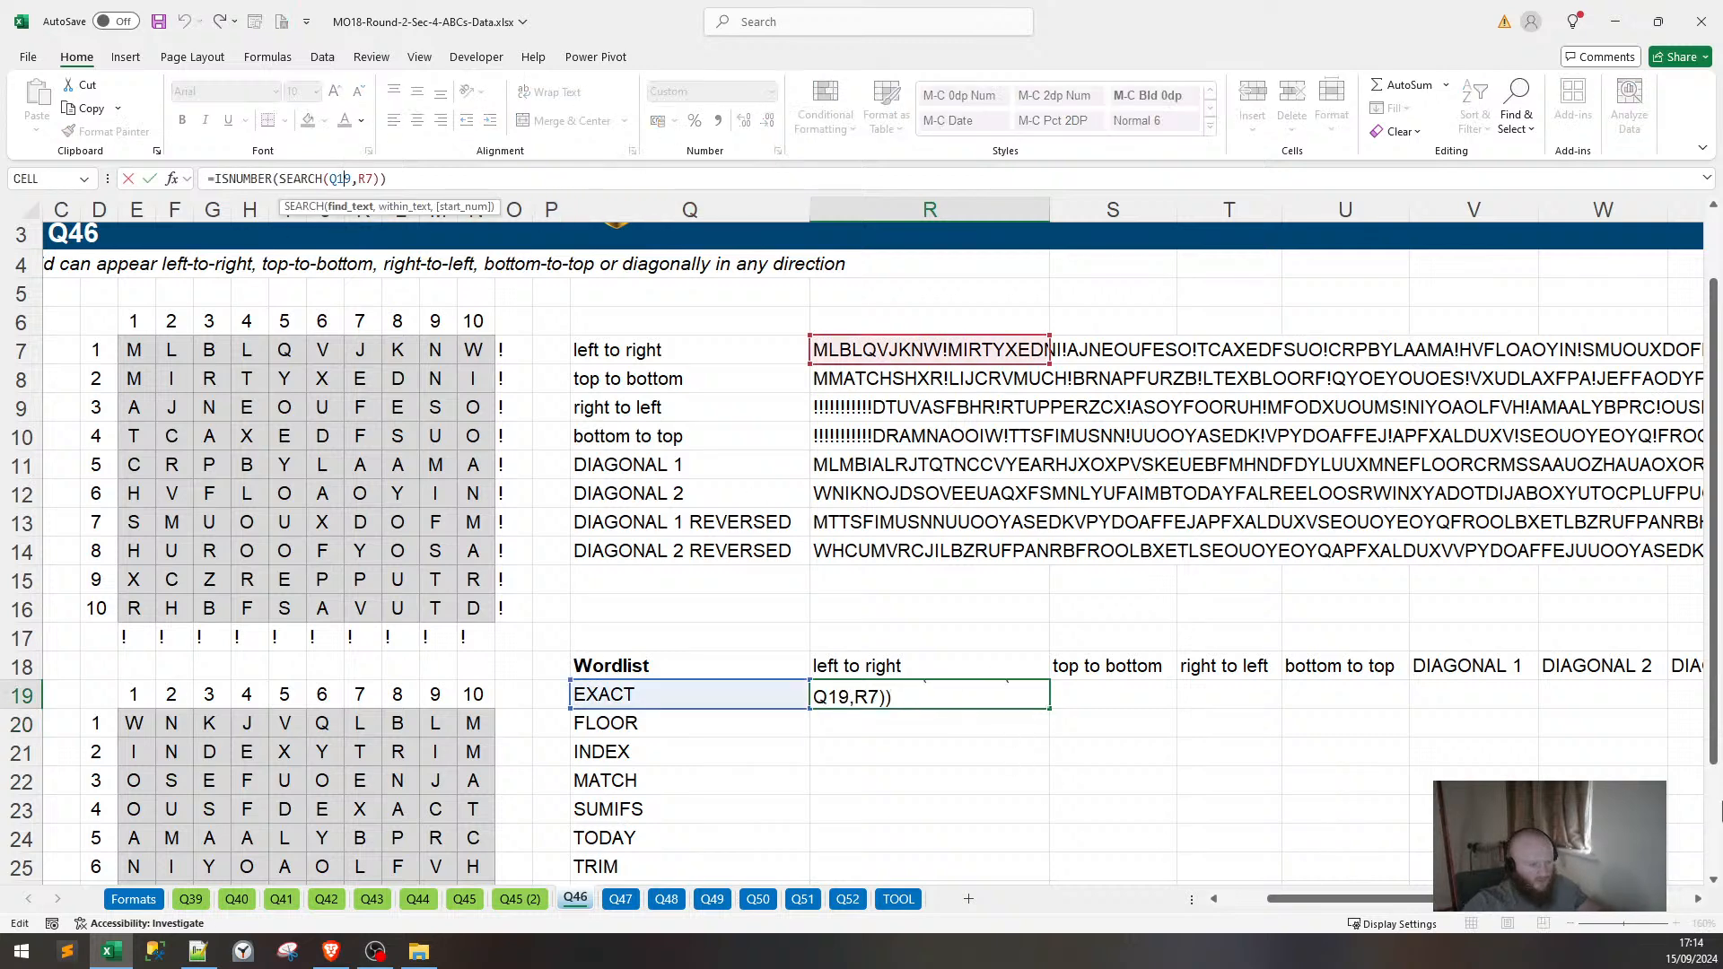
{"action": "key", "text": "F4"}
{"action": "key", "text": "Return"}
{"action": "key", "text": "Up"}
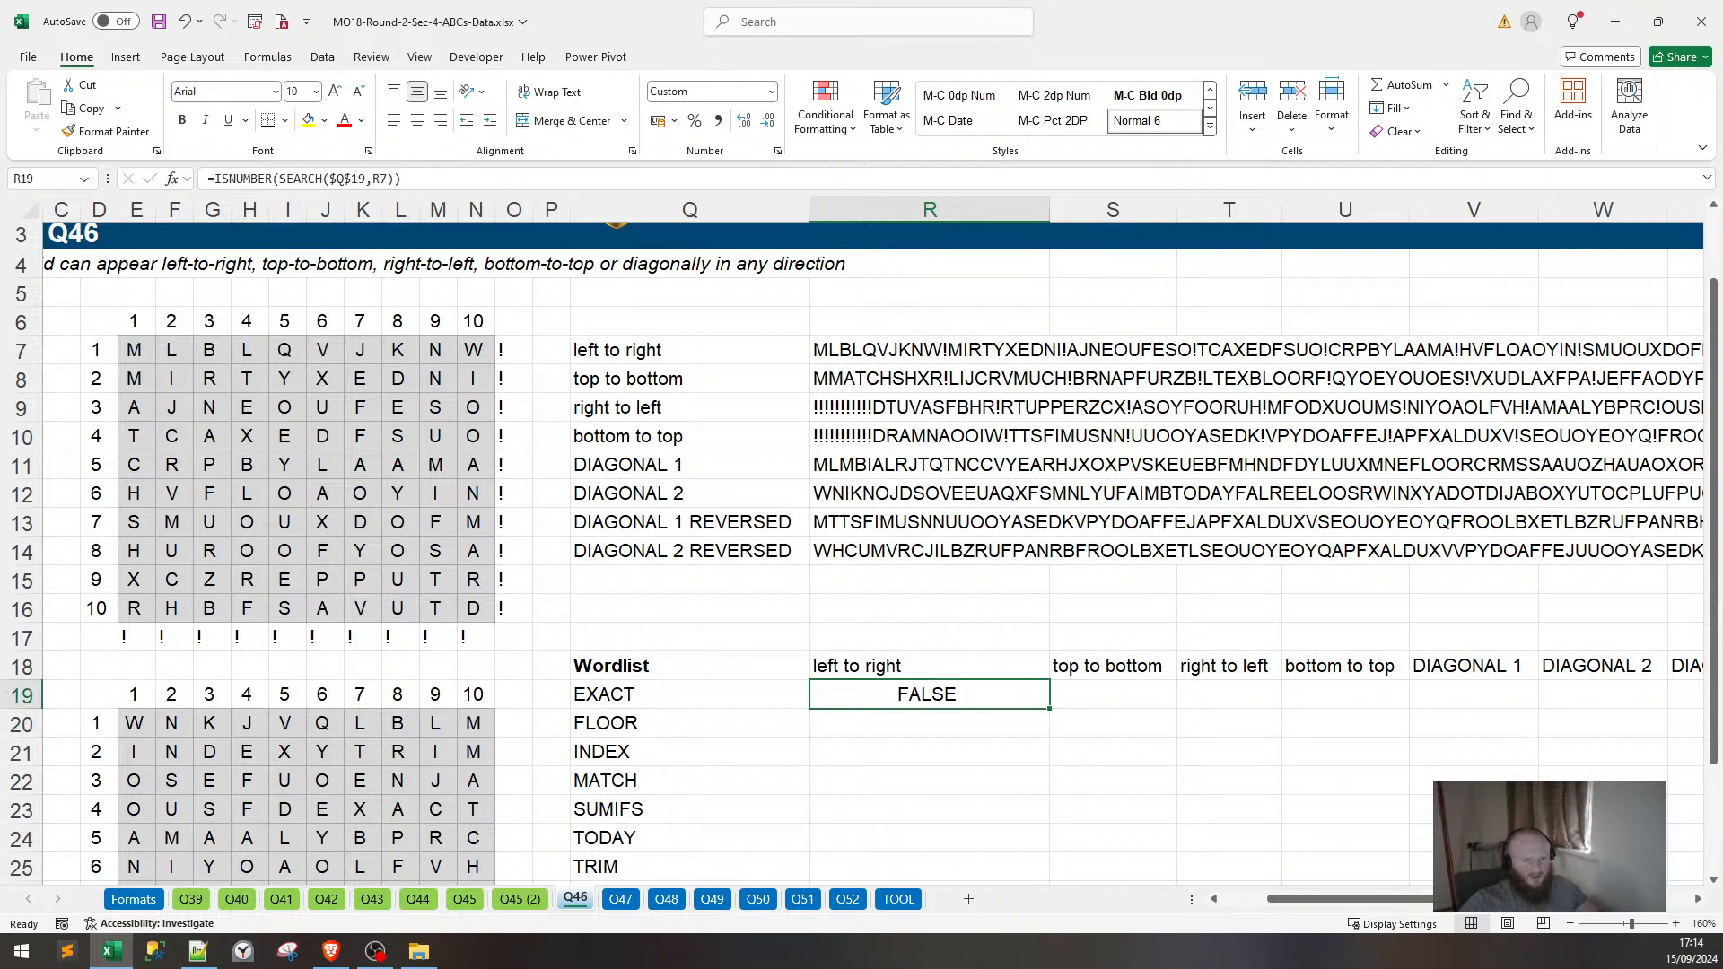
{"action": "key", "text": "F2"}
{"action": "type", "text": "*"}
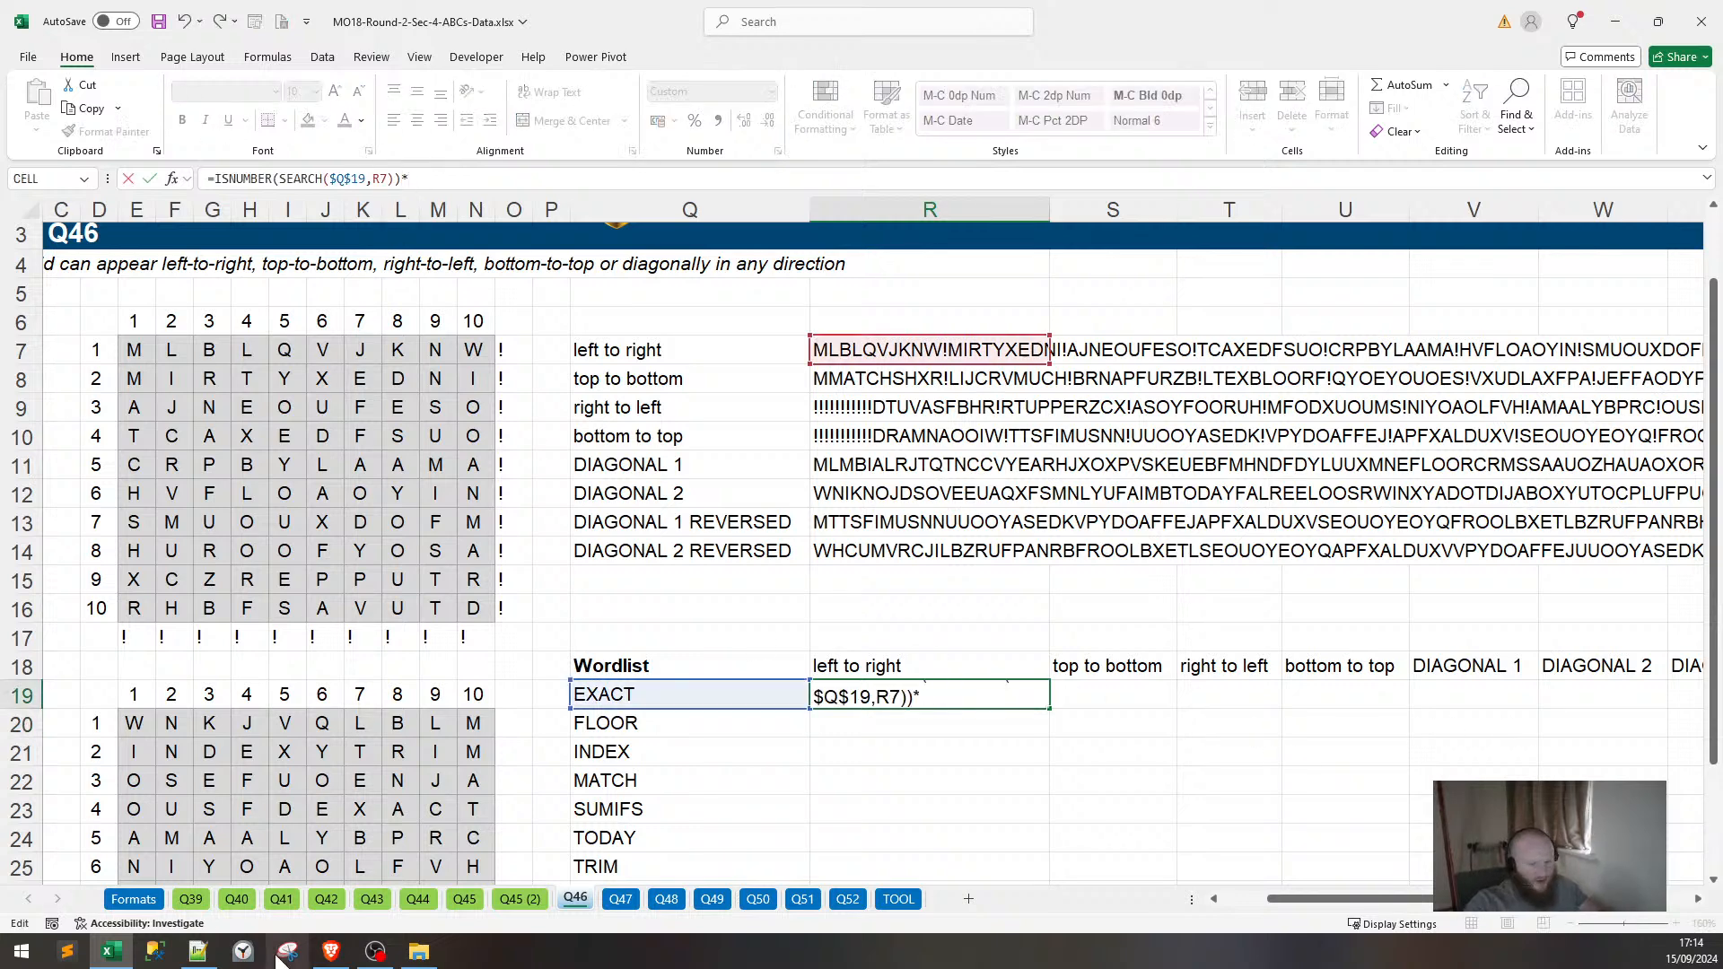
{"action": "type", "text": "1"}
{"action": "key", "text": "Return"}
Copy the check down to YEAR in row 27 and inspect INDEX's formula in R21.
{"action": "left_click", "coordinate": [949, 696]}
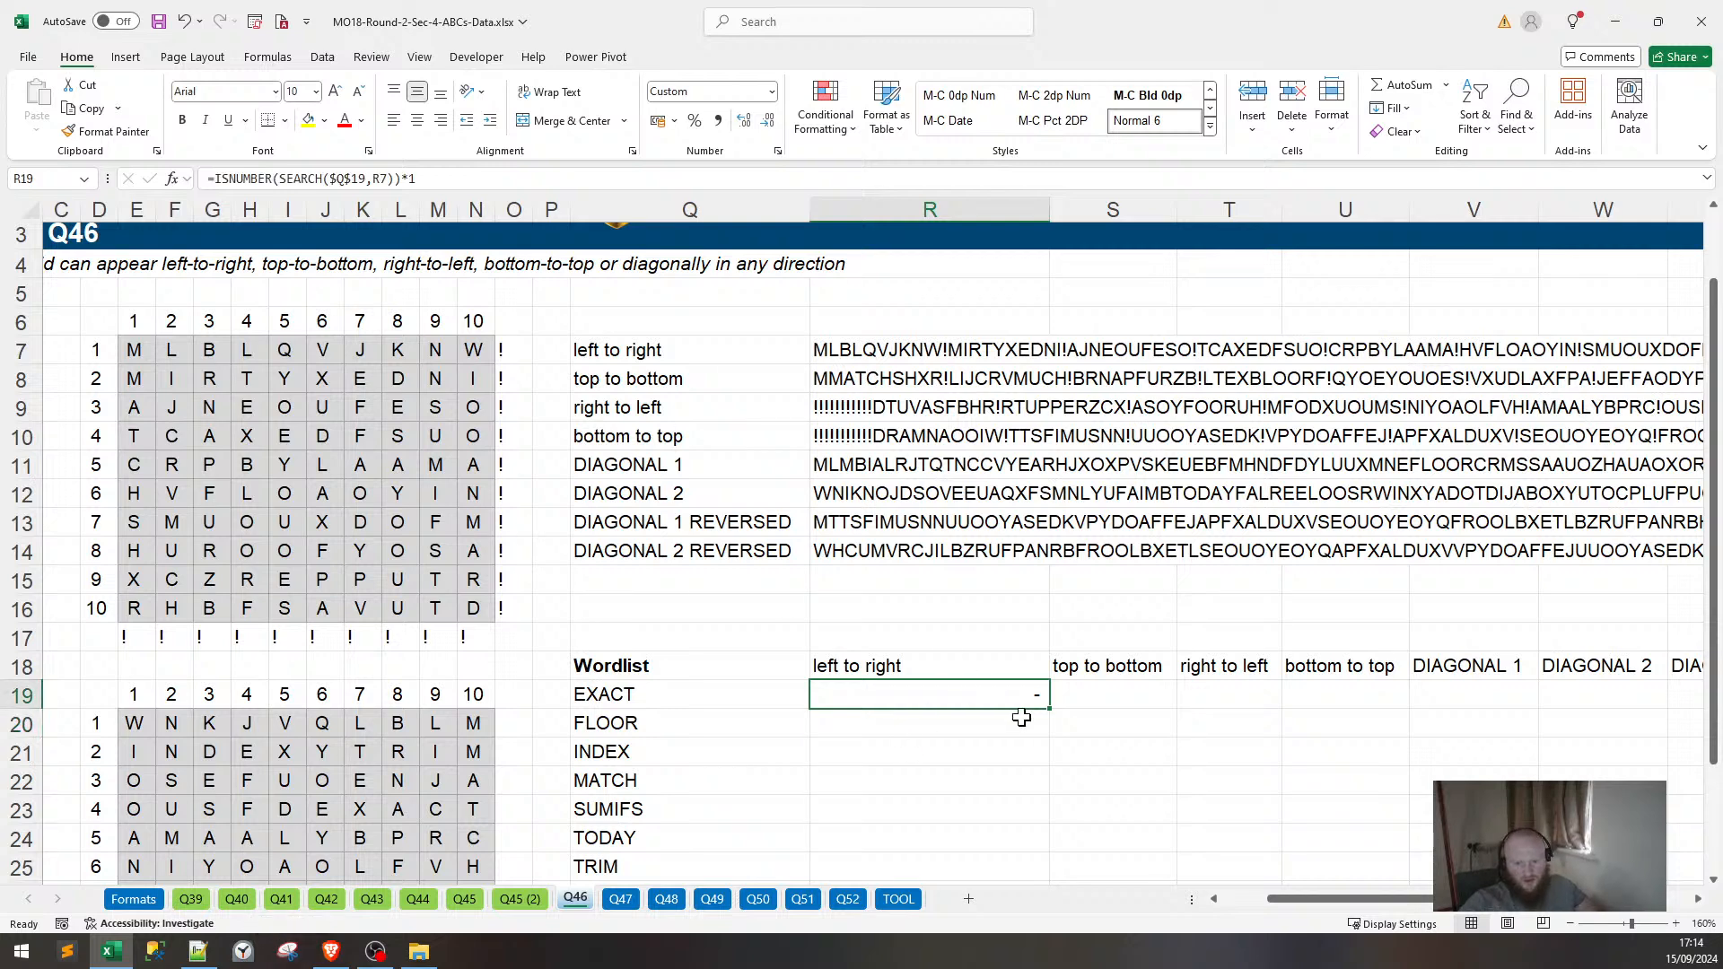
{"action": "scroll", "coordinate": [1066, 651], "scroll_direction": "down", "scroll_amount": 1}
{"action": "left_click_drag", "start_coordinate": [1045, 629], "coordinate": [993, 838]}
{"action": "left_click", "coordinate": [925, 674]}
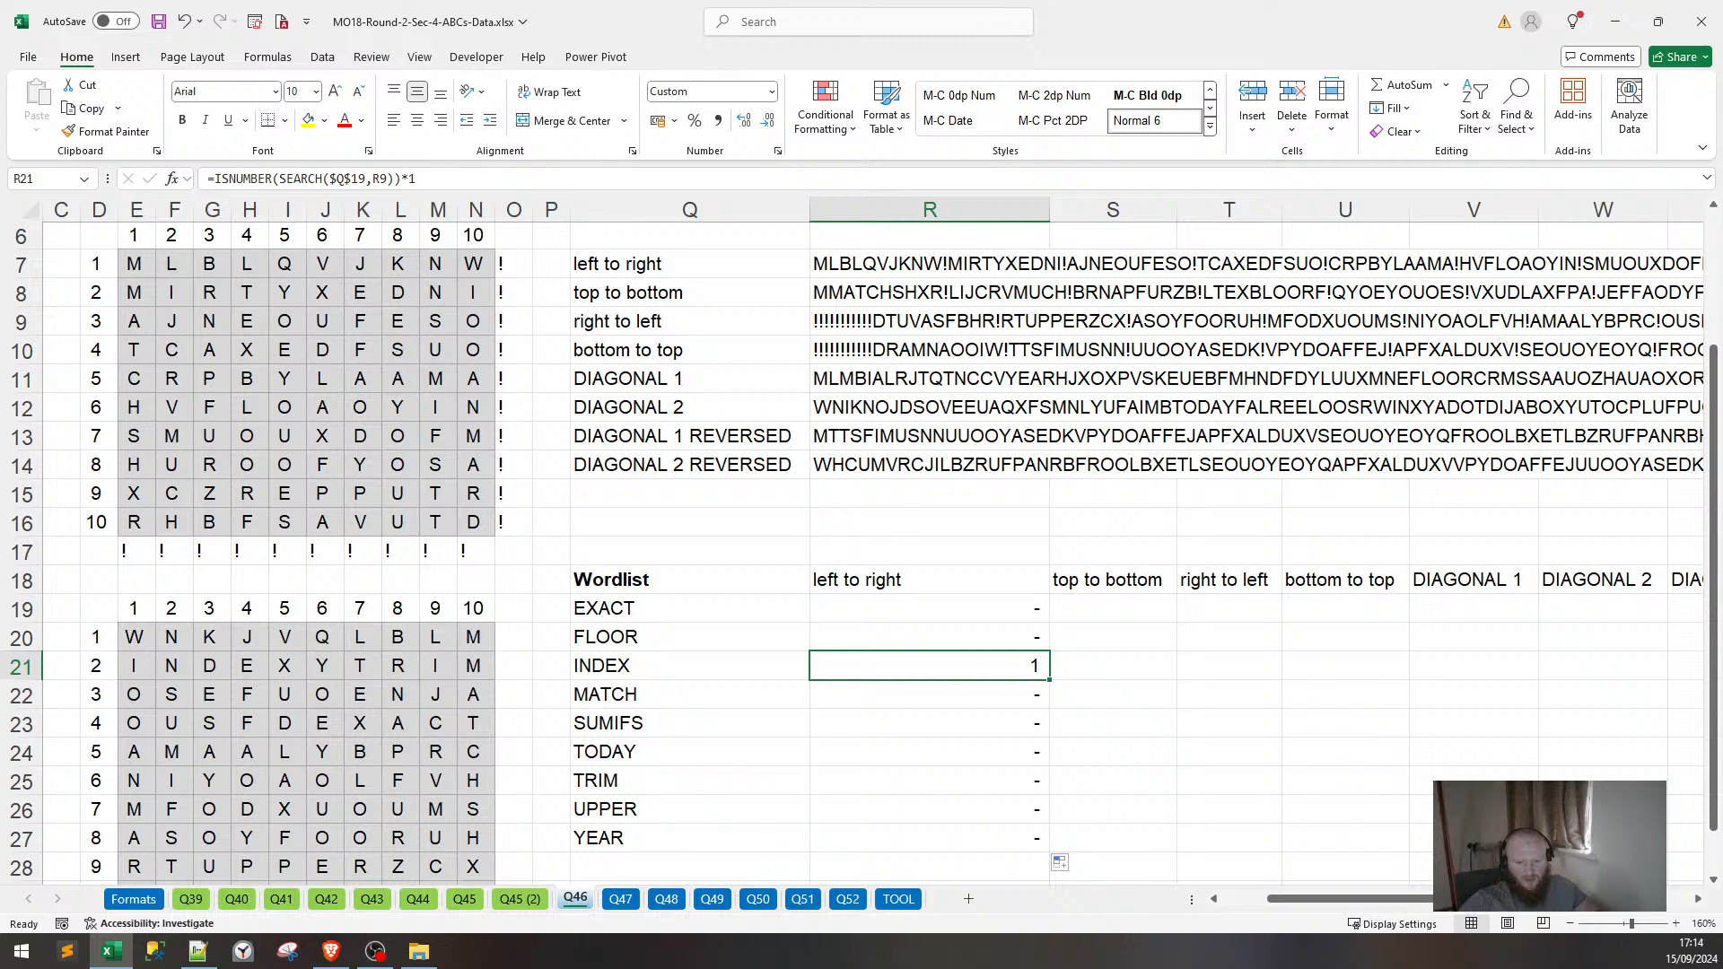
{"action": "key", "text": "F2"}
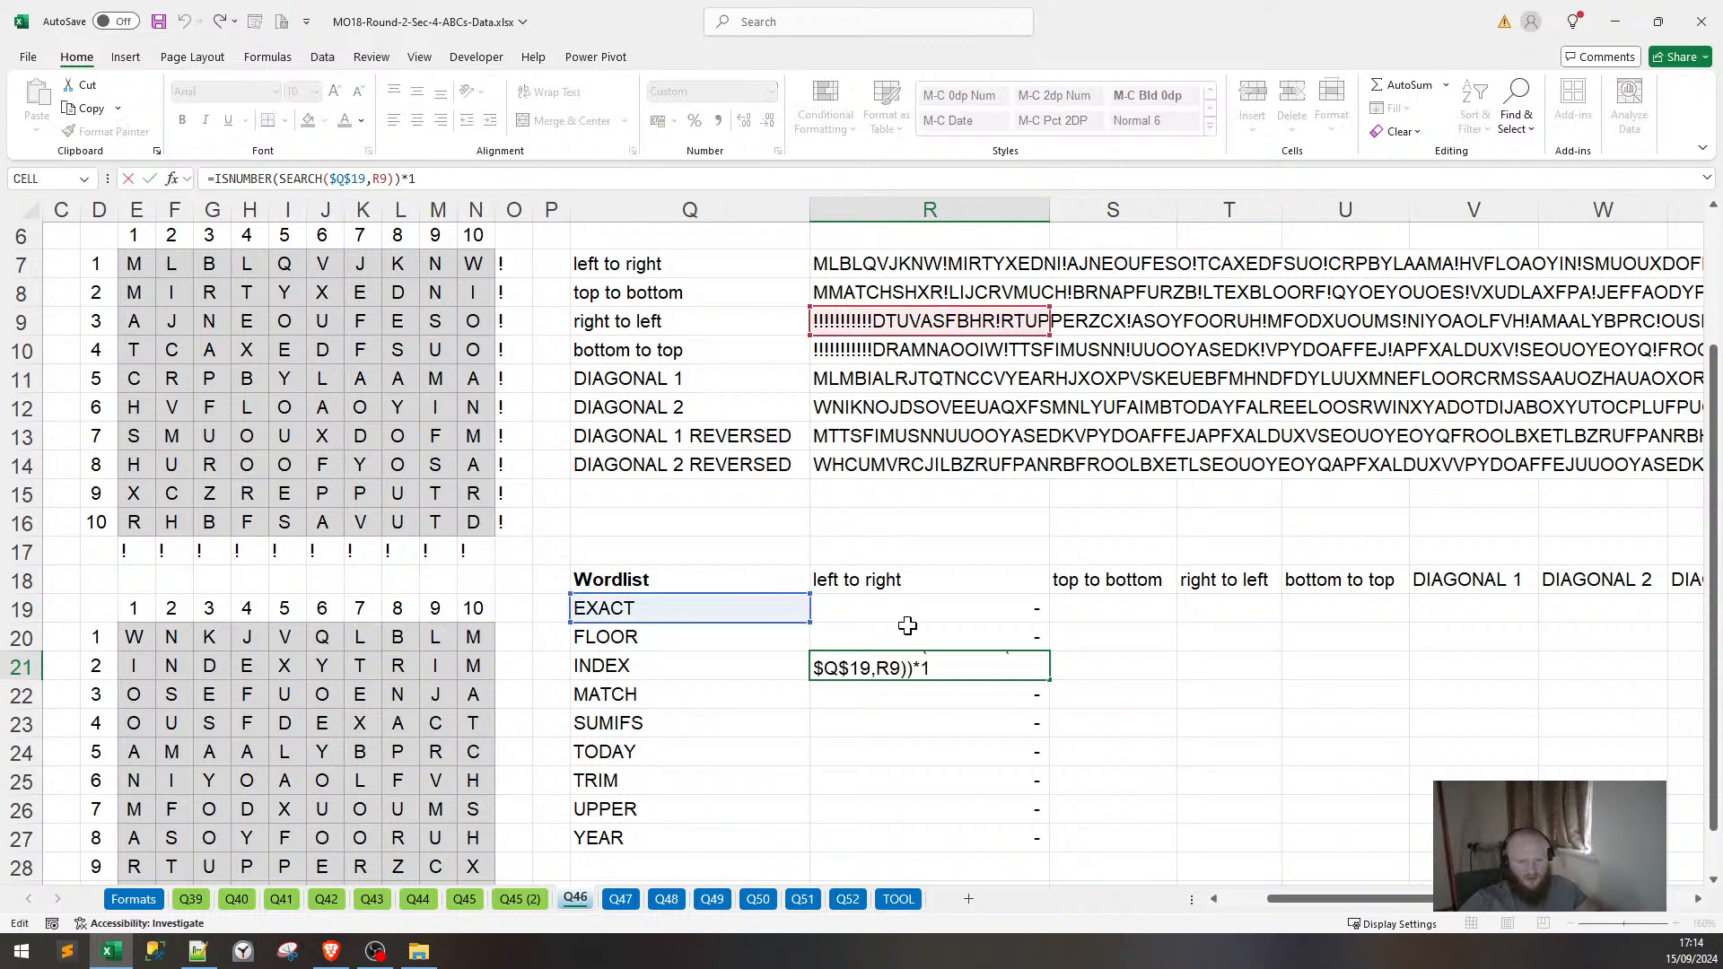
{"action": "key", "text": "Escape"}
Fix R19 to =ISNUMBER(SEARCH(Q19,$R$7))*1 and fill it down through R27.
{"action": "left_click", "coordinate": [915, 607]}
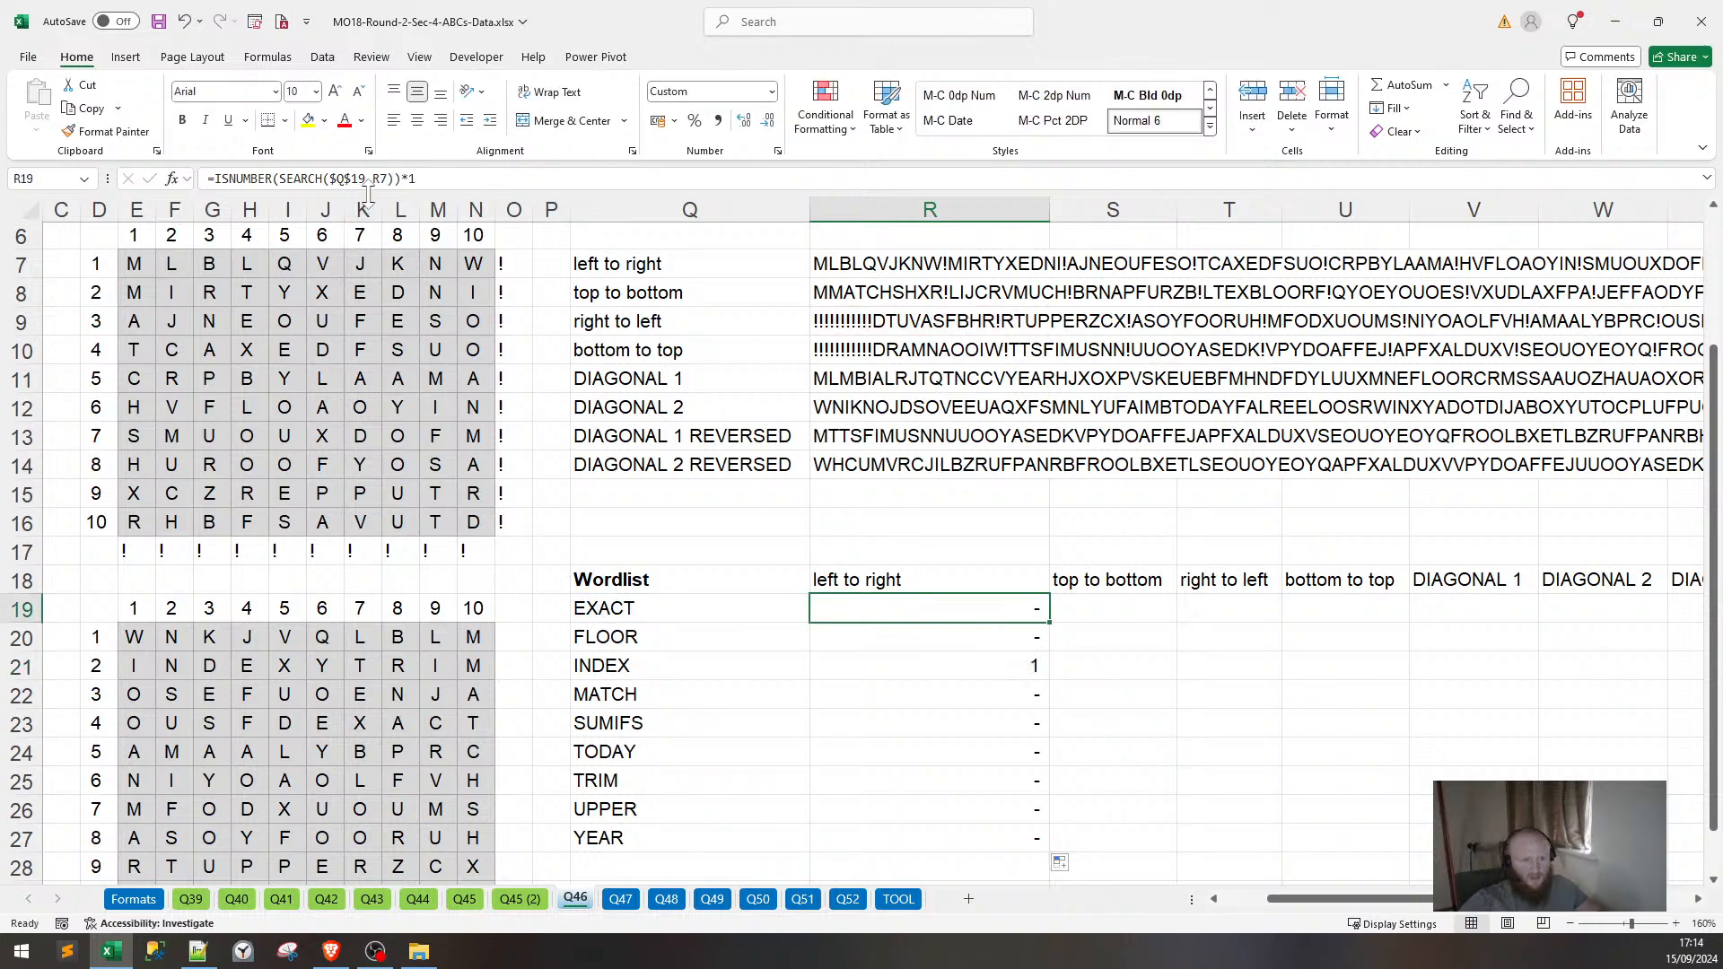
{"action": "key", "text": "F2"}
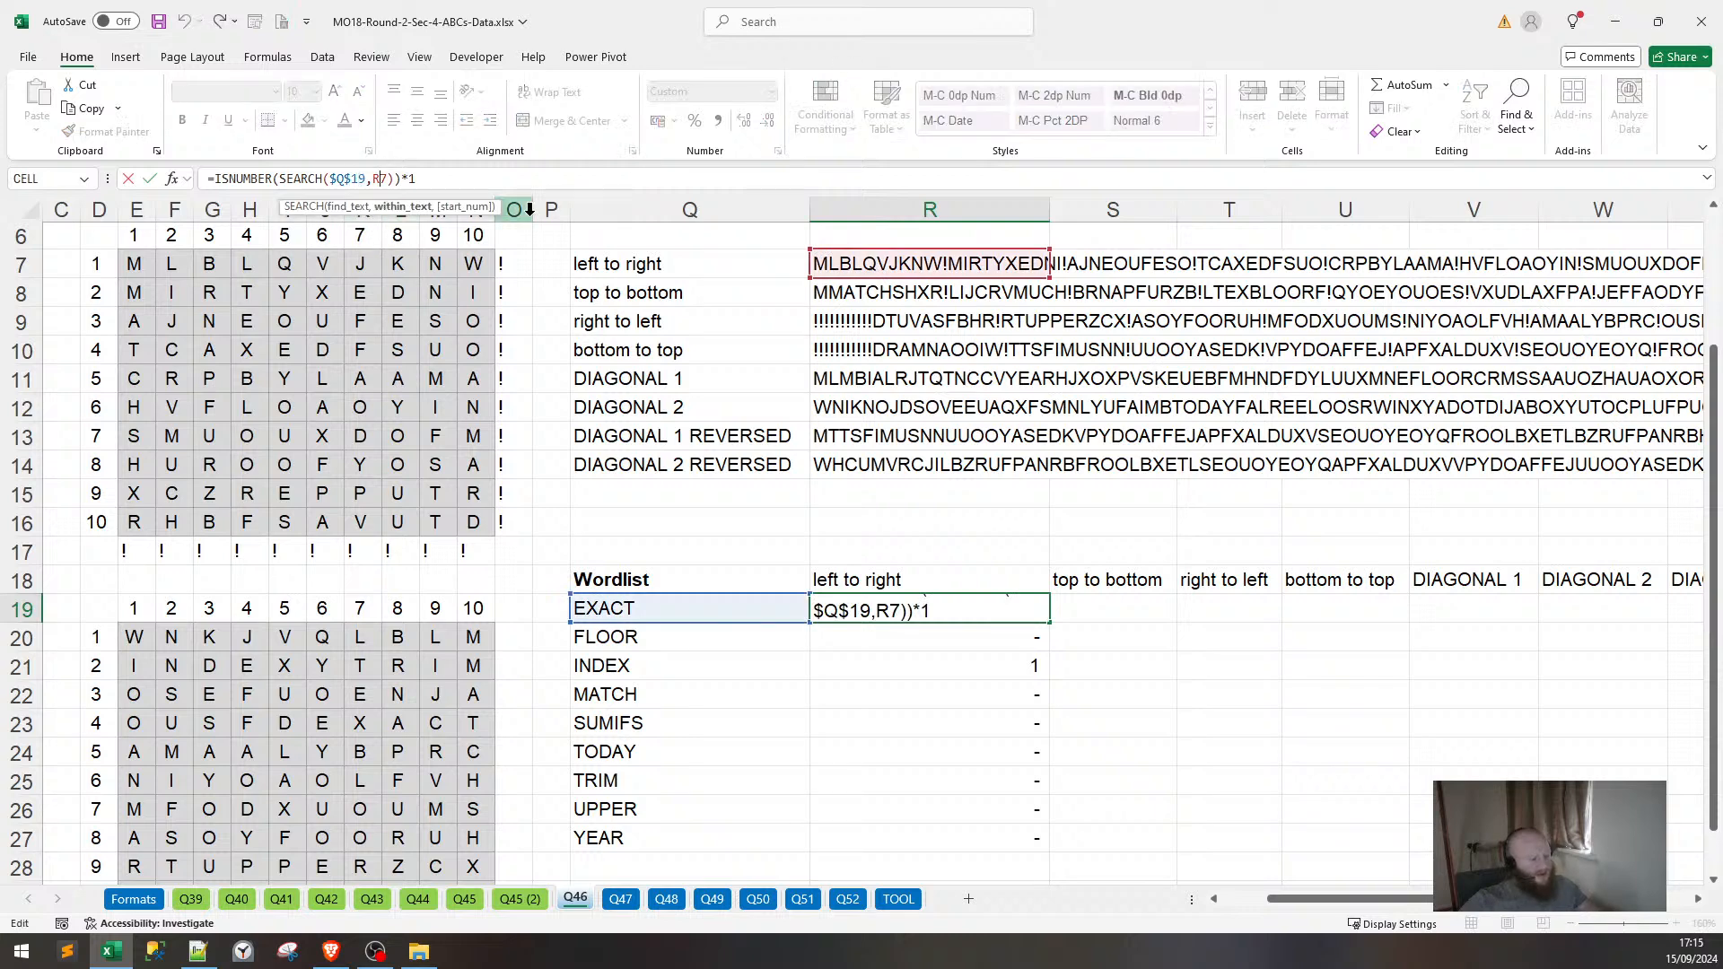
{"action": "key", "text": "F4"}
{"action": "key", "text": "Left"}
{"action": "key", "text": "Left"}
{"action": "key", "text": "Left"}
{"action": "key", "text": "Left"}
{"action": "key", "text": "Left"}
{"action": "key", "text": "Left"}
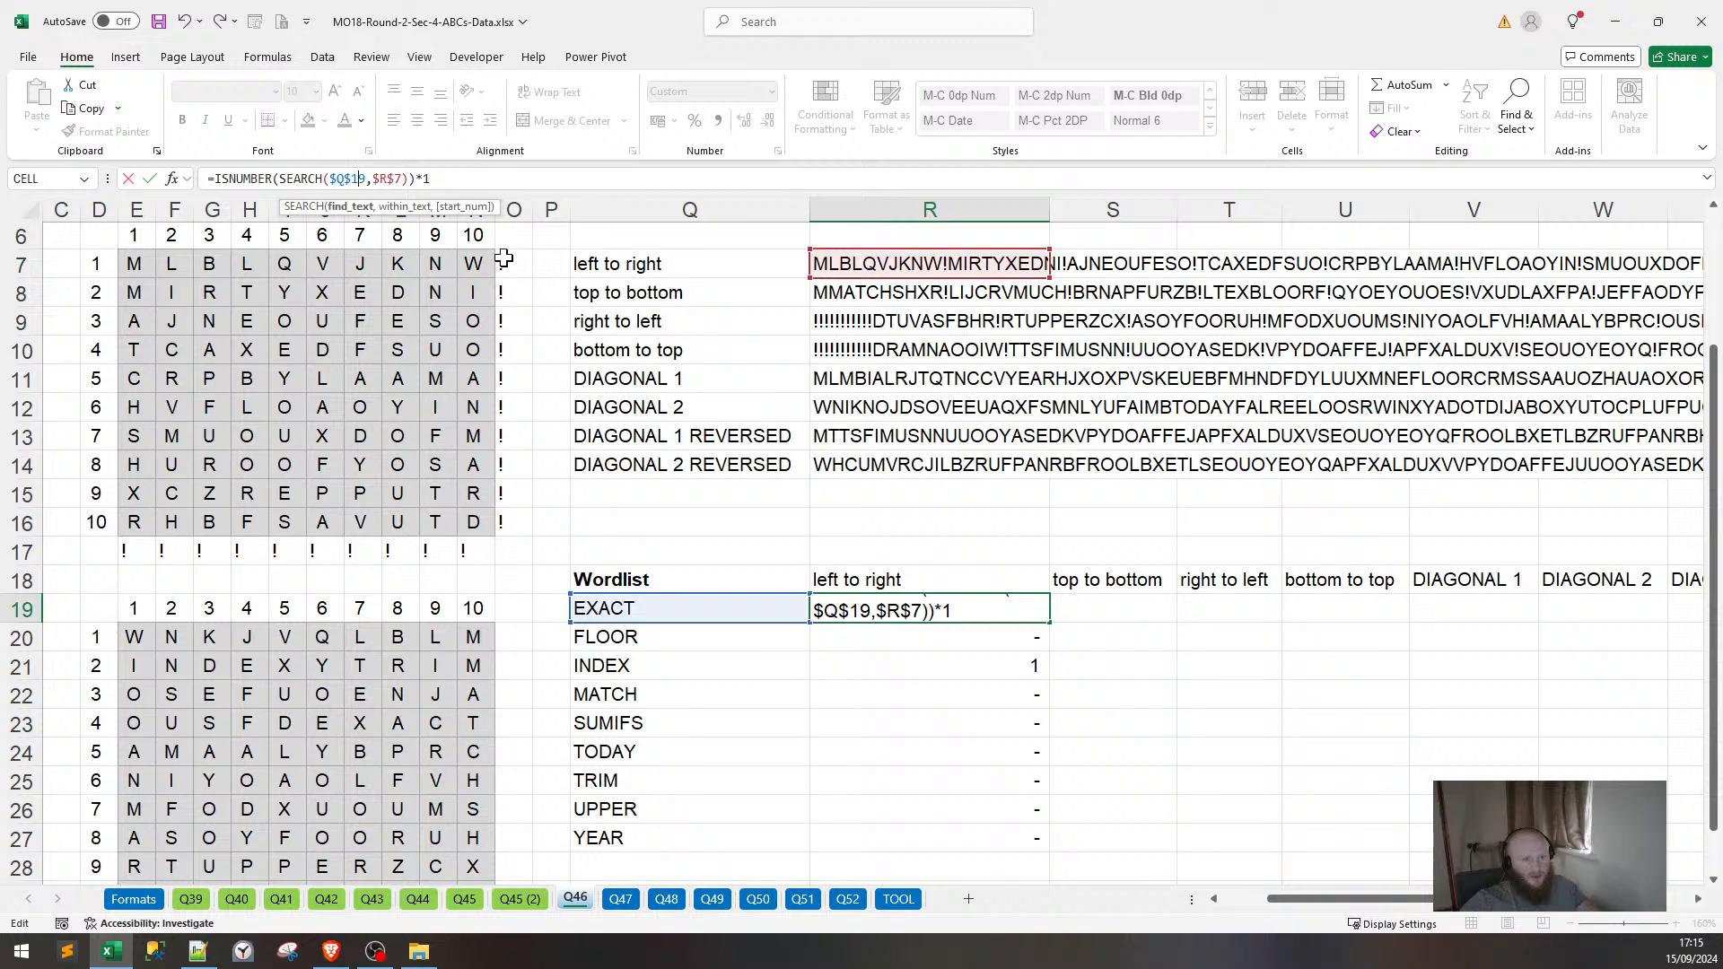
{"action": "key", "text": "F4"}
{"action": "key", "text": "F4"}
{"action": "key", "text": "F4"}
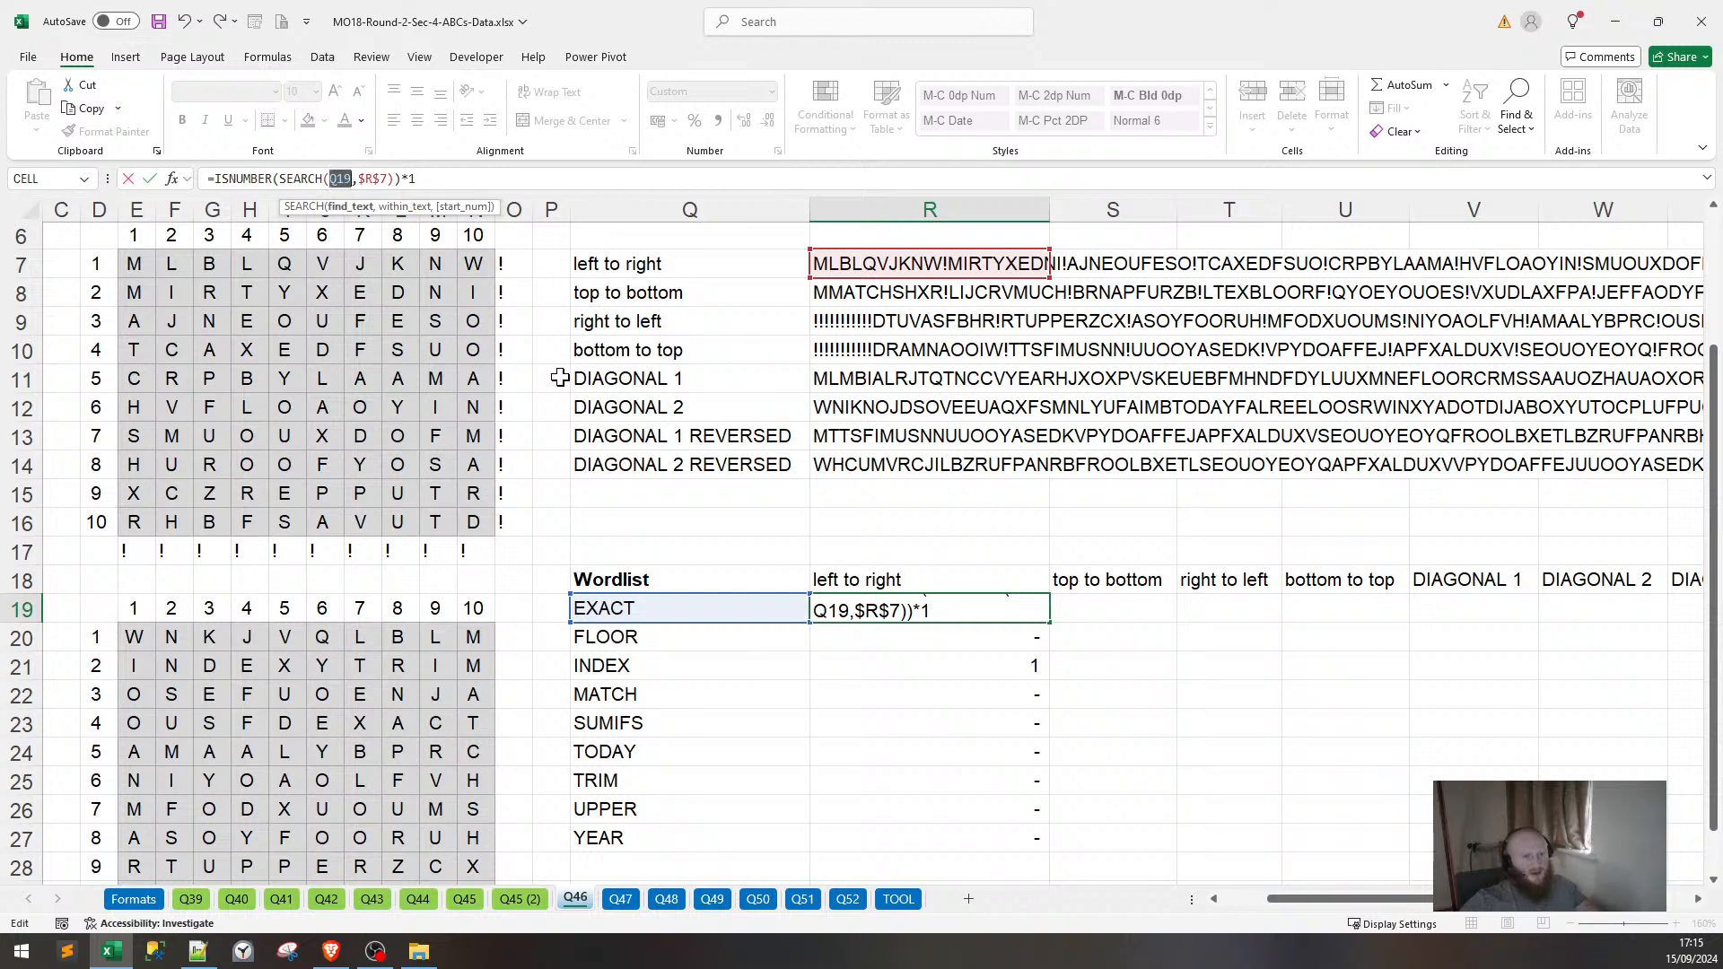
{"action": "key", "text": "Return"}
{"action": "key", "text": "Up"}
{"action": "key", "text": "ctrl+shift+Down"}
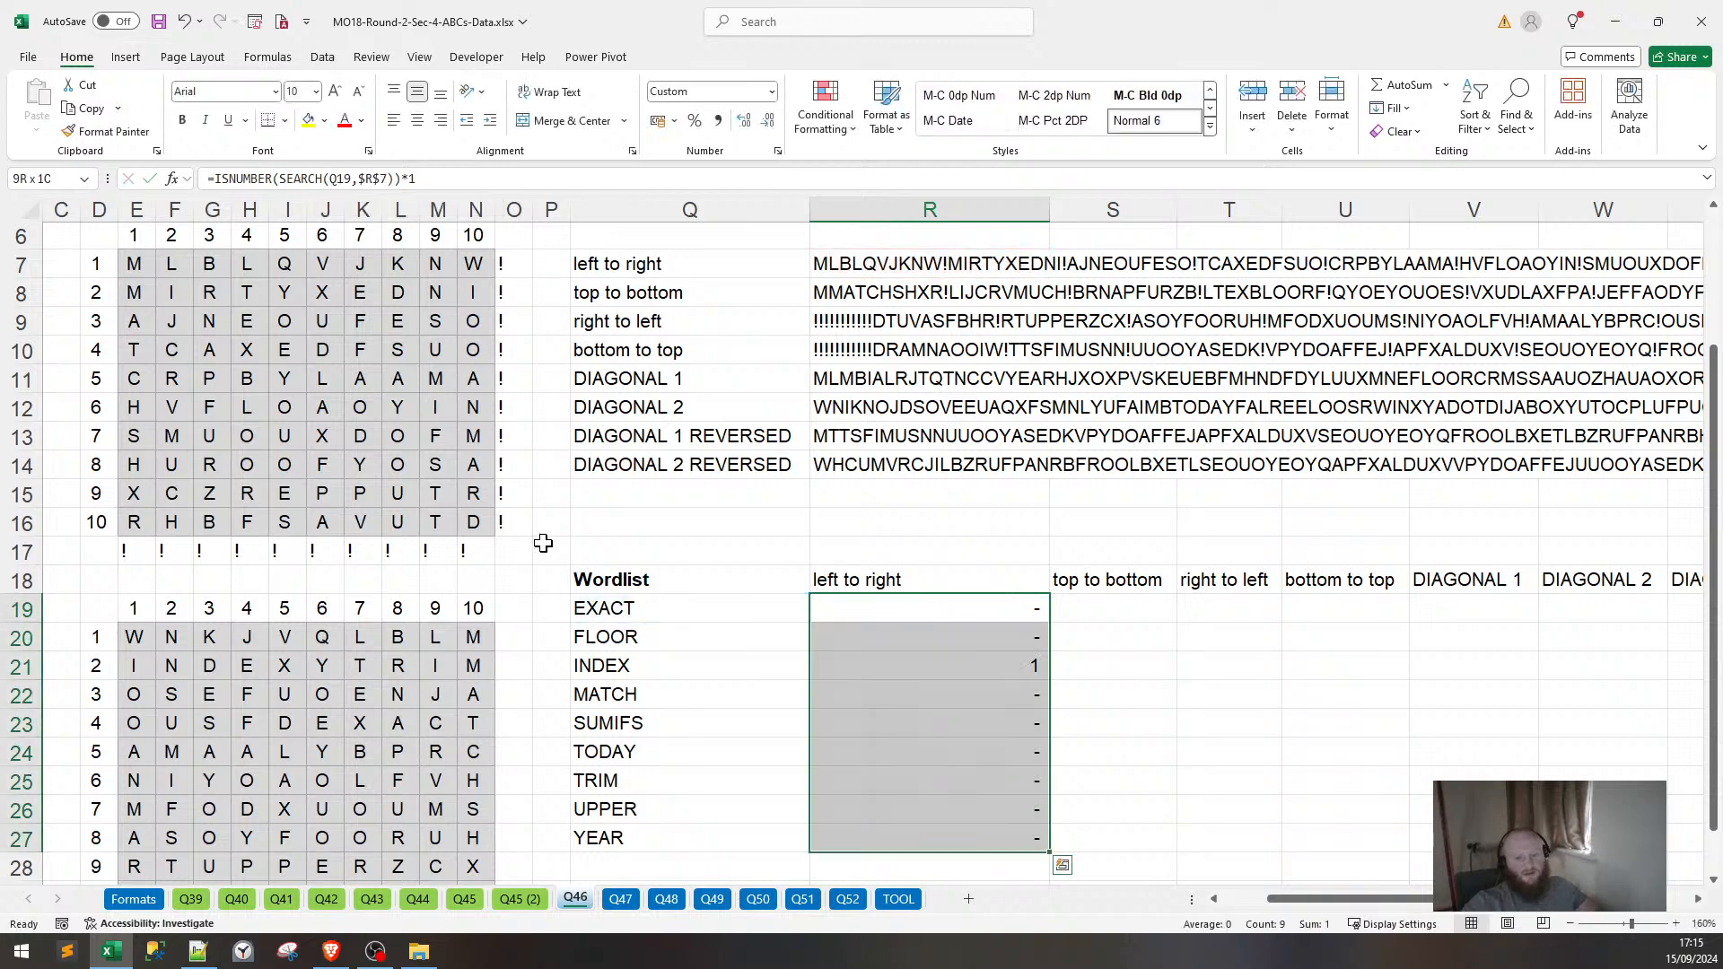
{"action": "key", "text": "ctrl+d"}
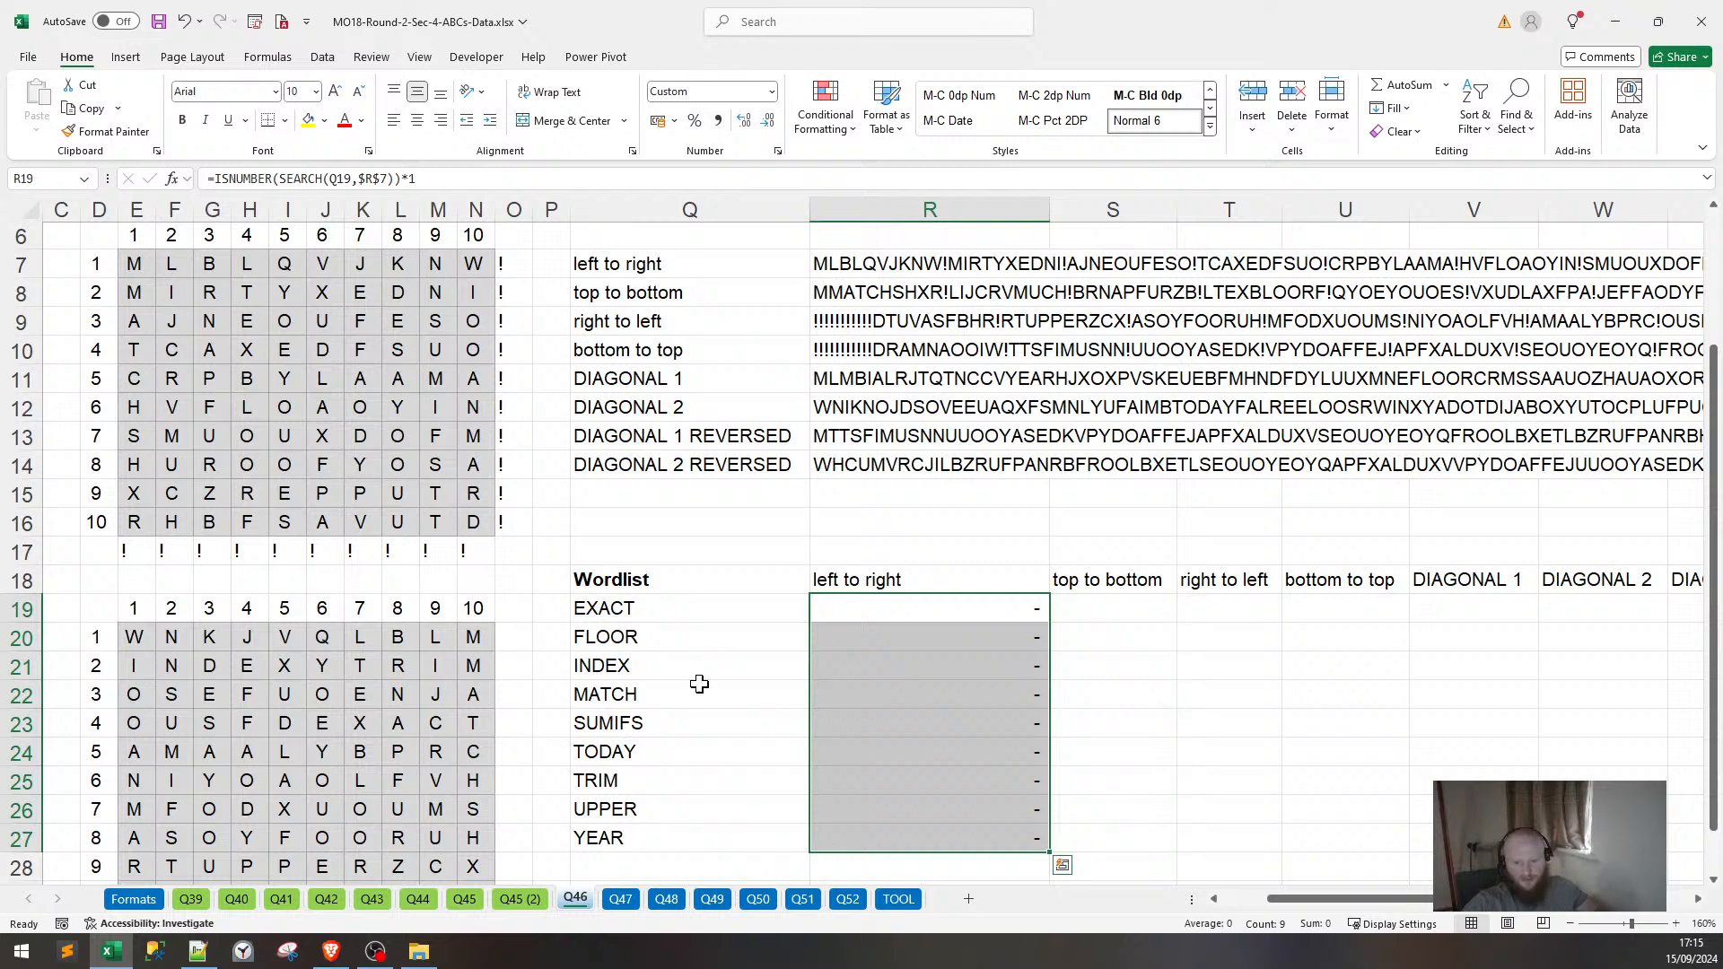
Verify the filled formulas for YEAR in R27 and EXACT in R19.
{"action": "left_click", "coordinate": [868, 714]}
{"action": "left_click", "coordinate": [961, 837]}
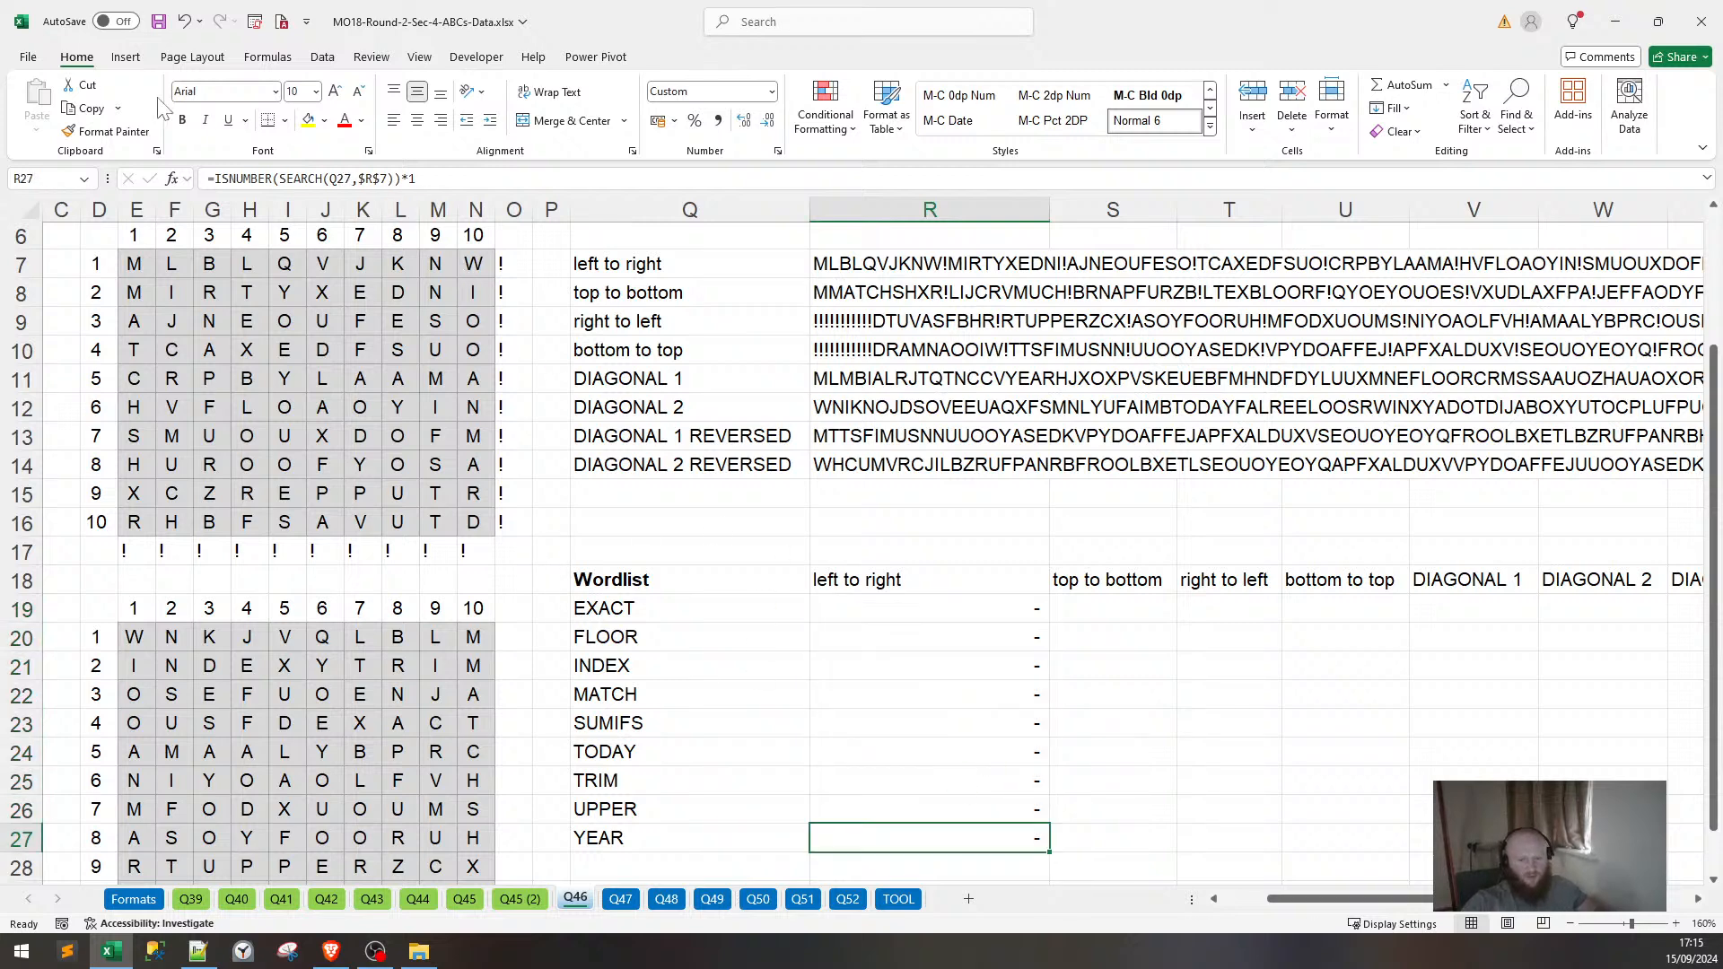
{"action": "key", "text": "F2"}
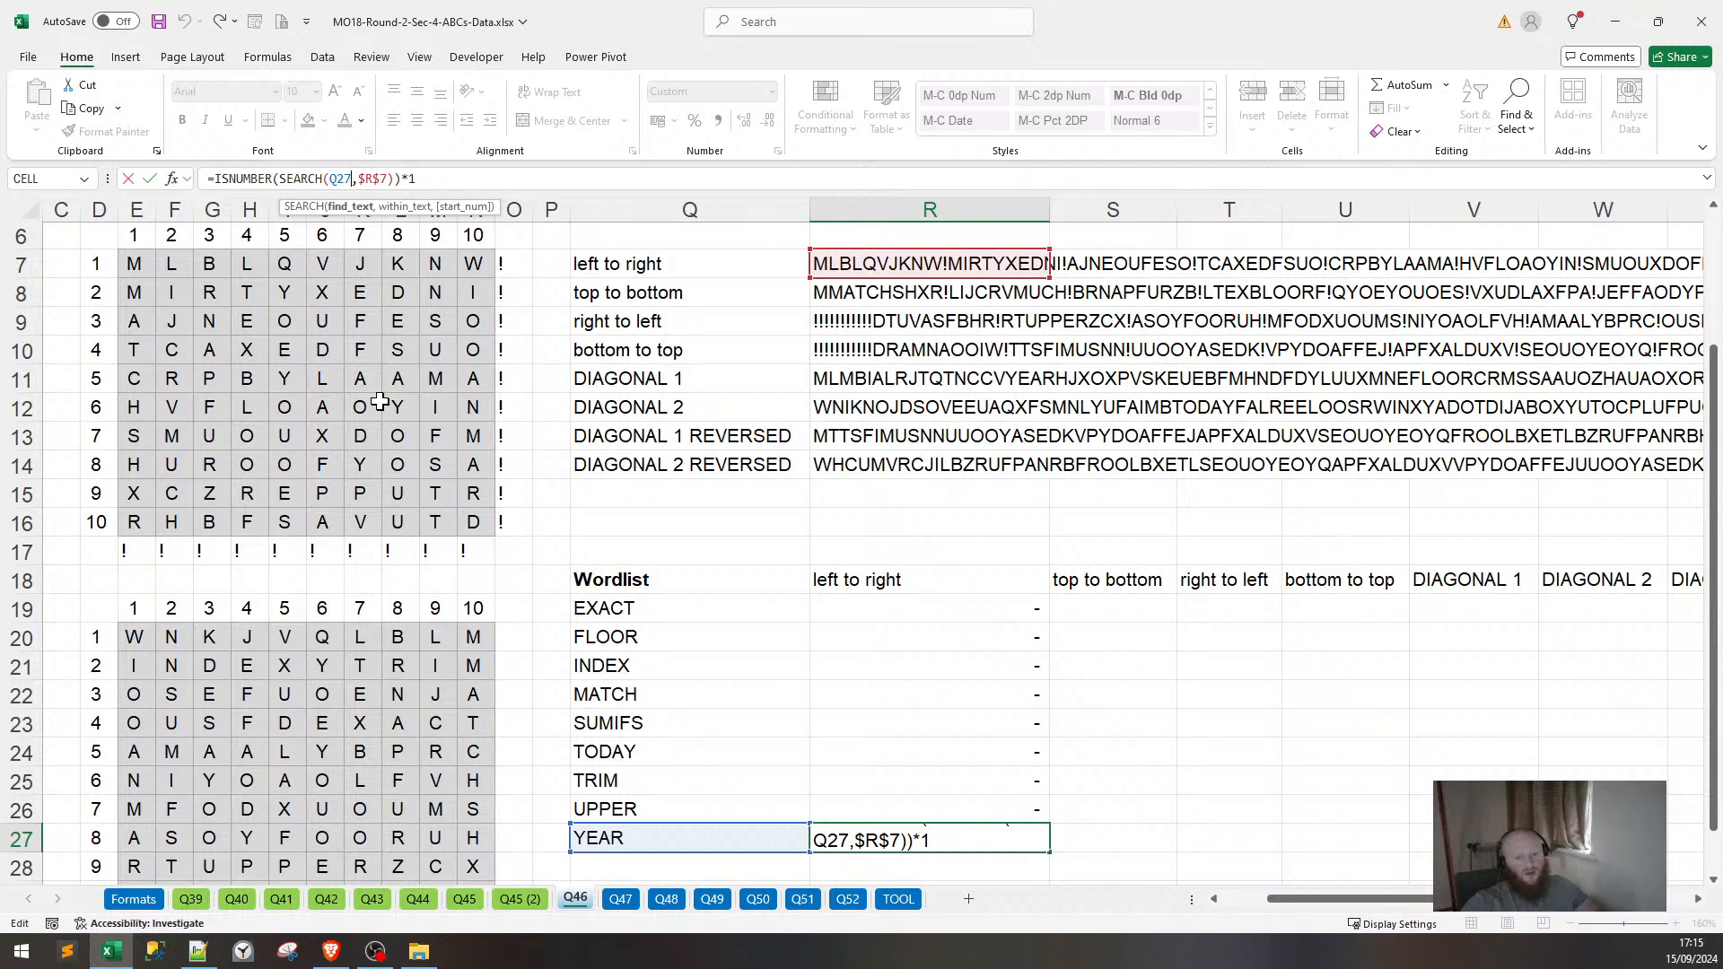
{"action": "key", "text": "Return"}
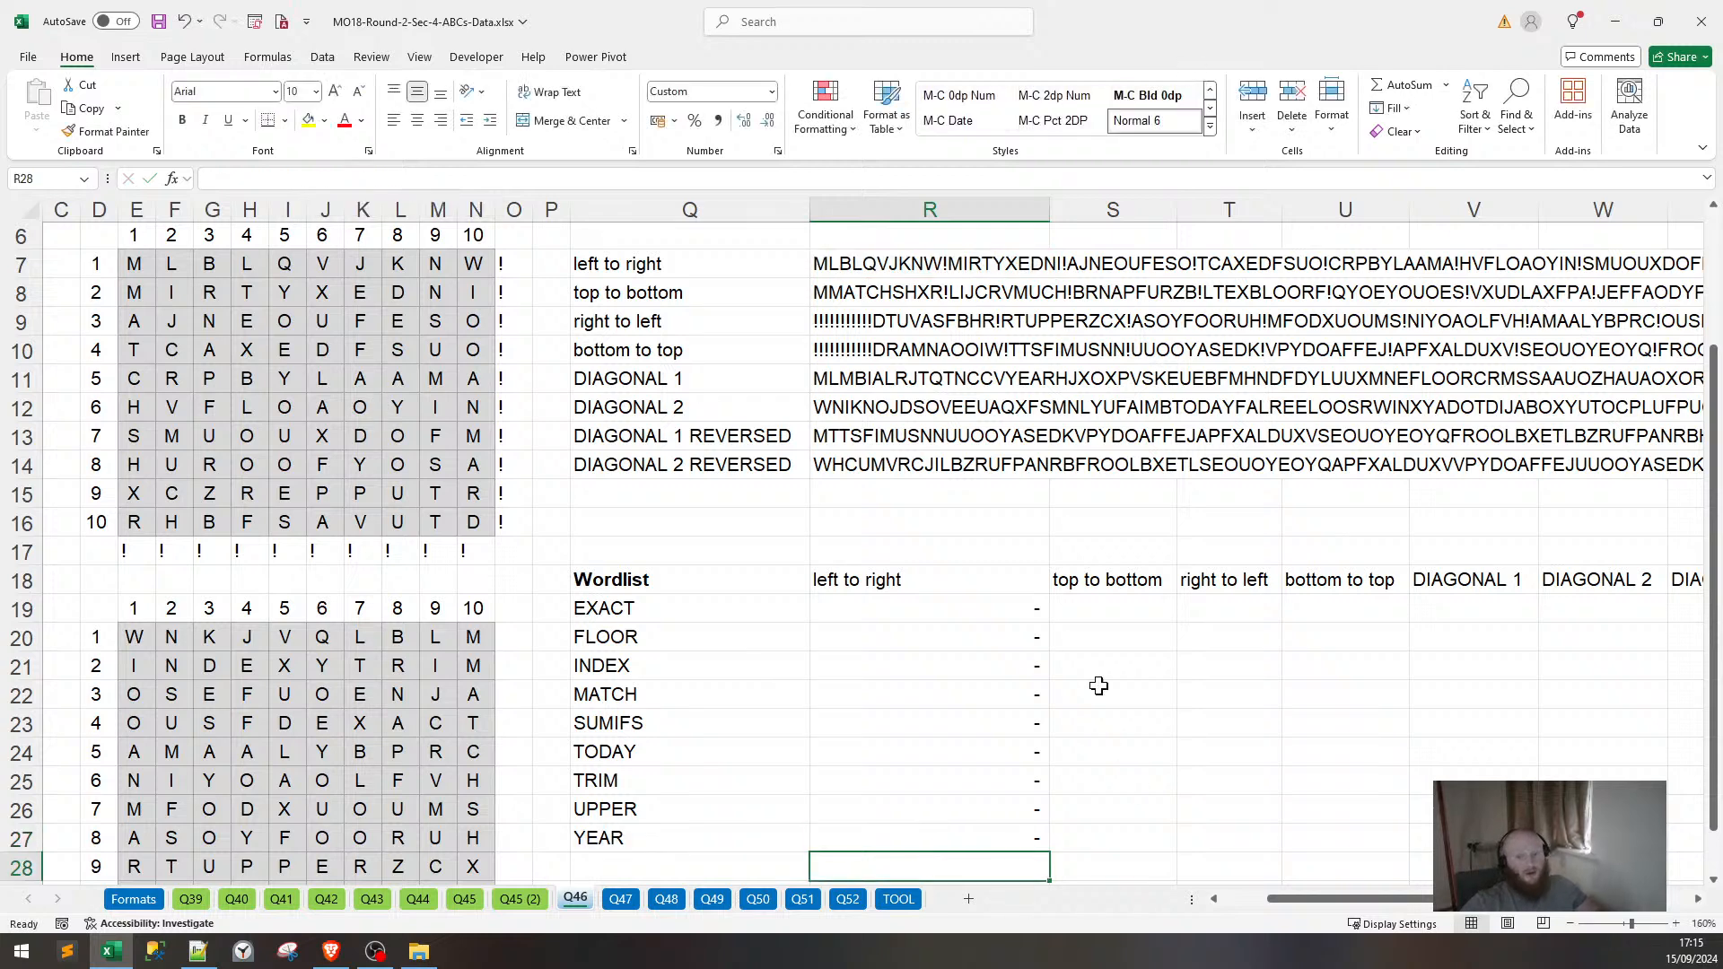
{"action": "left_click", "coordinate": [992, 612]}
{"action": "key", "text": "F2"}
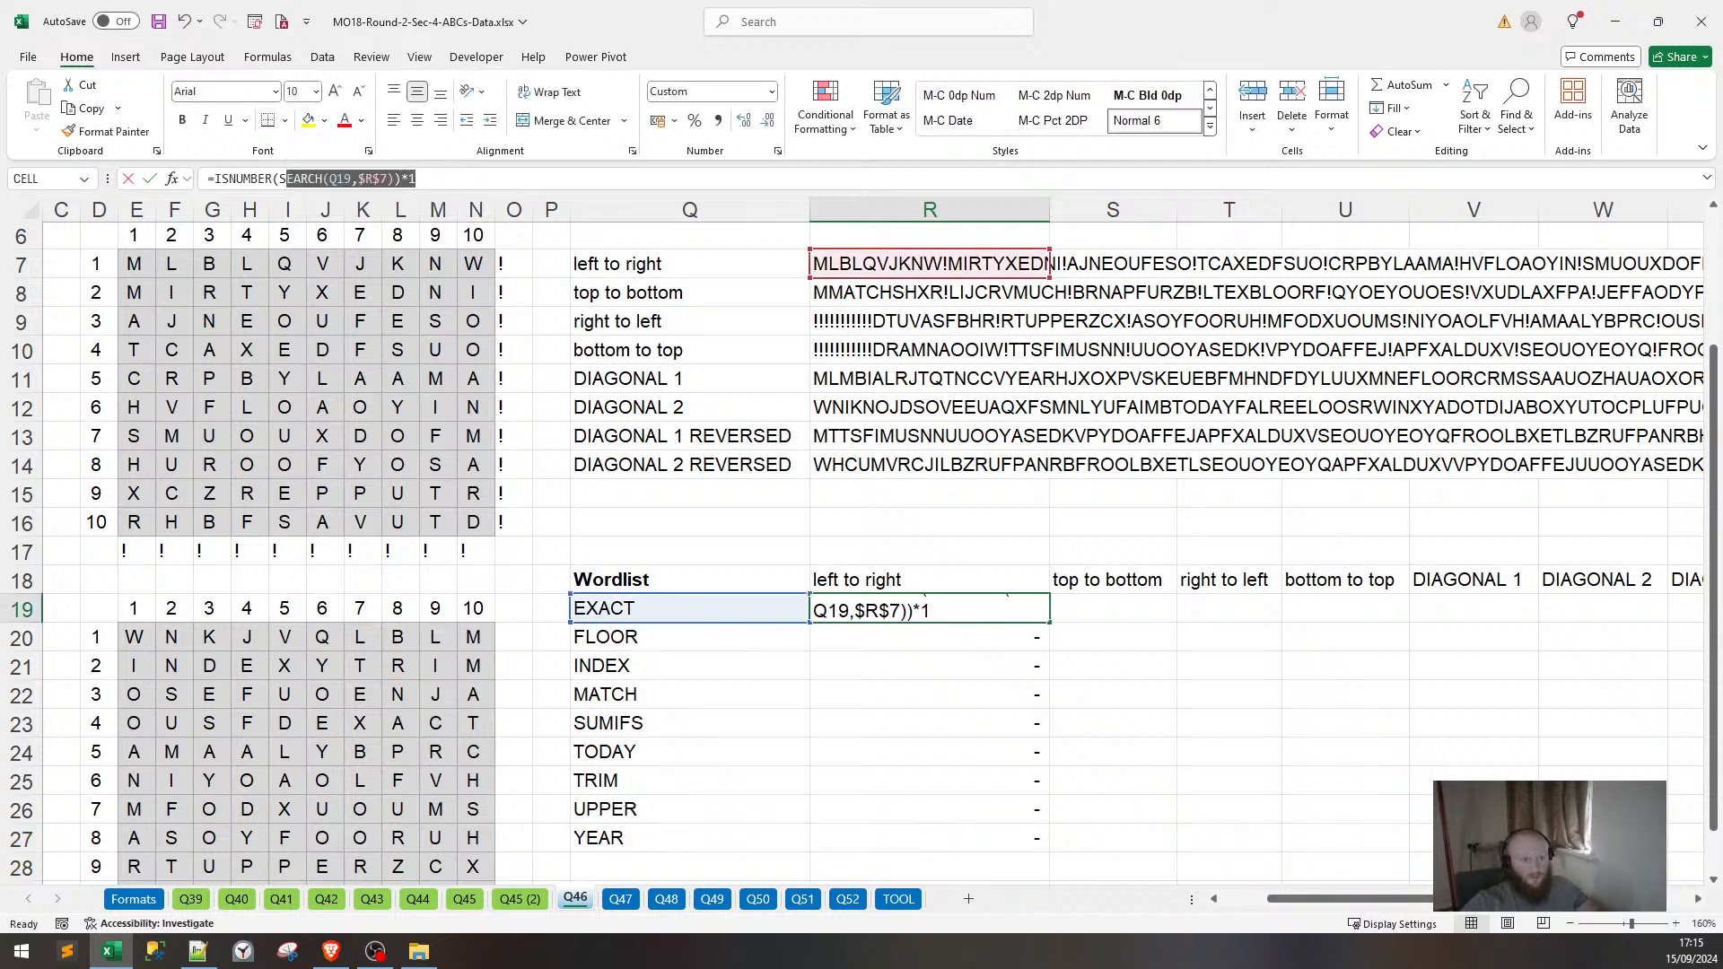
{"action": "key", "text": "shift+Home"}
{"action": "key", "text": "Escape"}
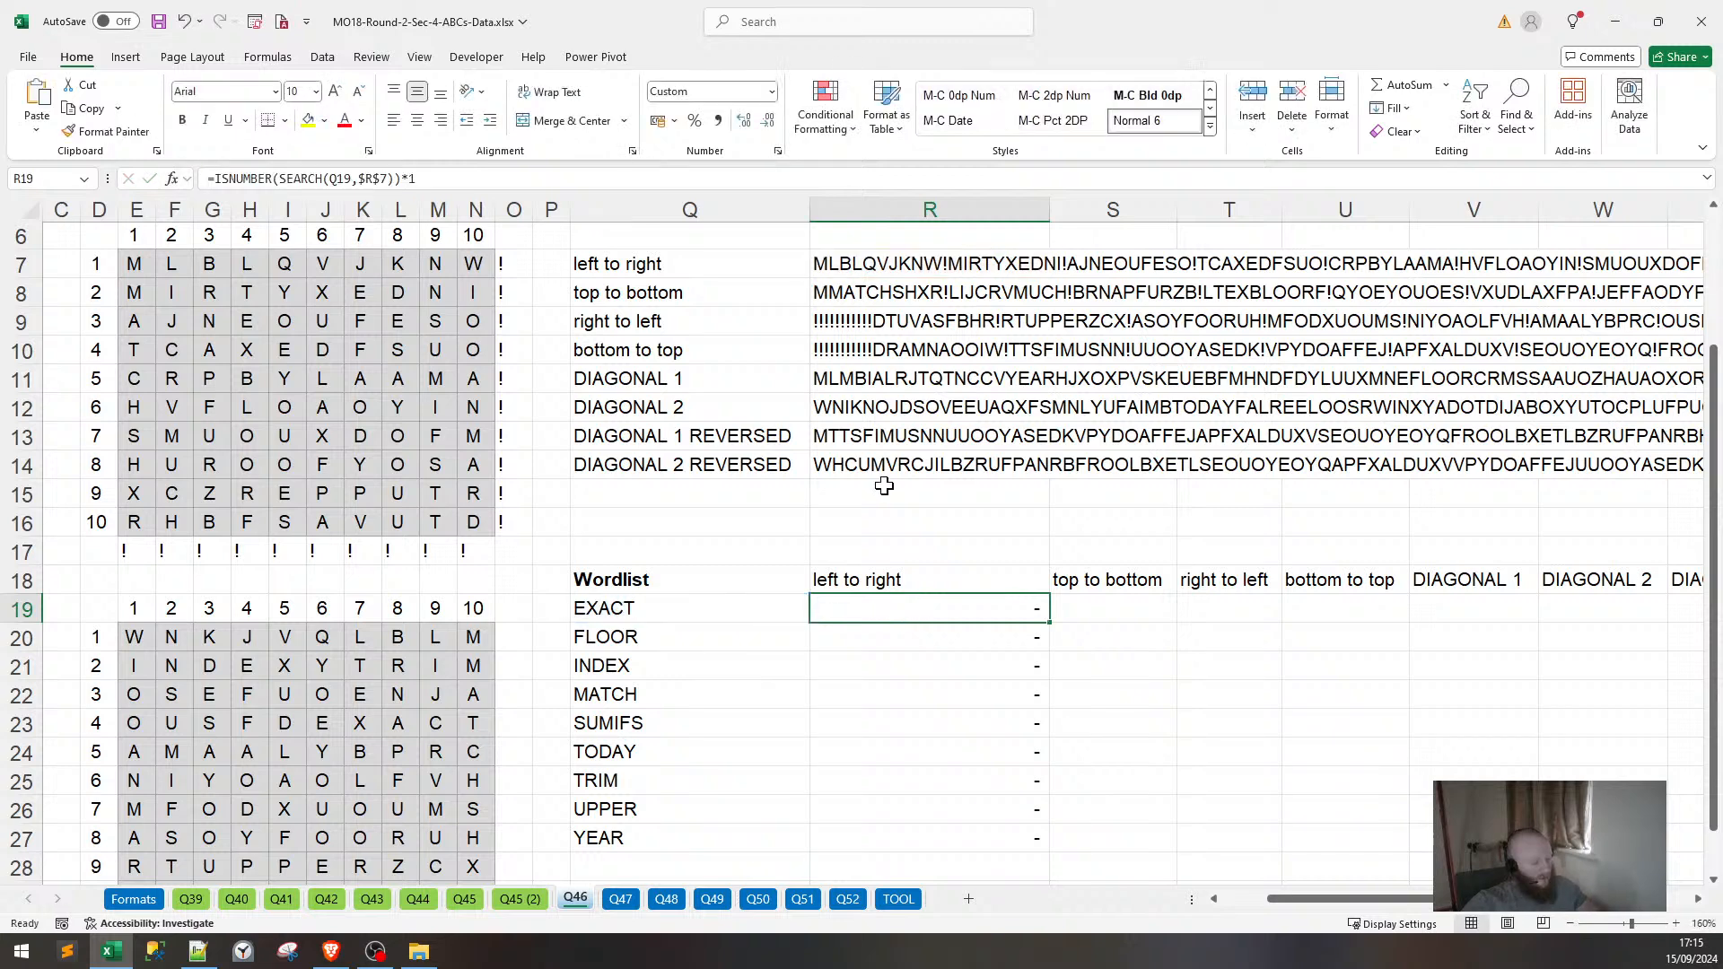
{"action": "key", "text": "Right"}
Paste EXACT's check formula into each remaining direction column through DIAGONAL 2 REVERSED.
{"action": "key", "text": "ctrl+v"}
{"action": "key", "text": "Right"}
{"action": "key", "text": "ctrl+v"}
{"action": "key", "text": "Right"}
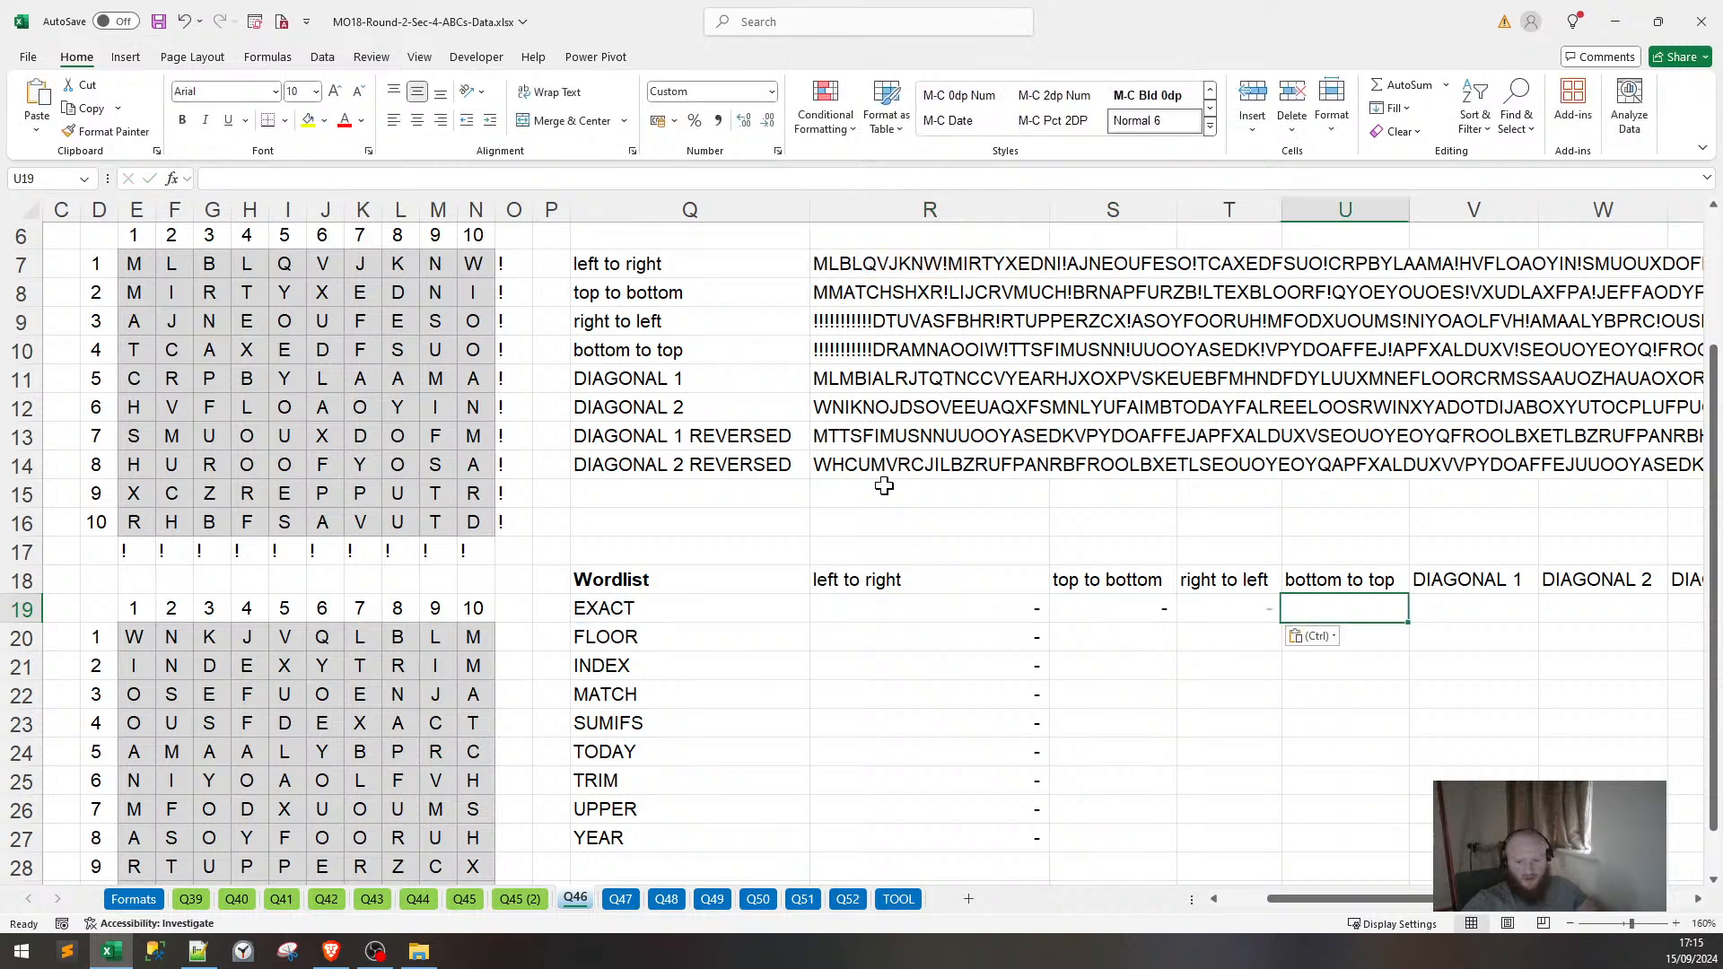
{"action": "key", "text": "ctrl+v"}
{"action": "key", "text": "Right"}
{"action": "key", "text": "ctrl+v"}
{"action": "key", "text": "Right"}
{"action": "type", "text": "-"}
{"action": "key", "text": "Right"}
{"action": "type", "text": "-"}
{"action": "key", "text": "Right"}
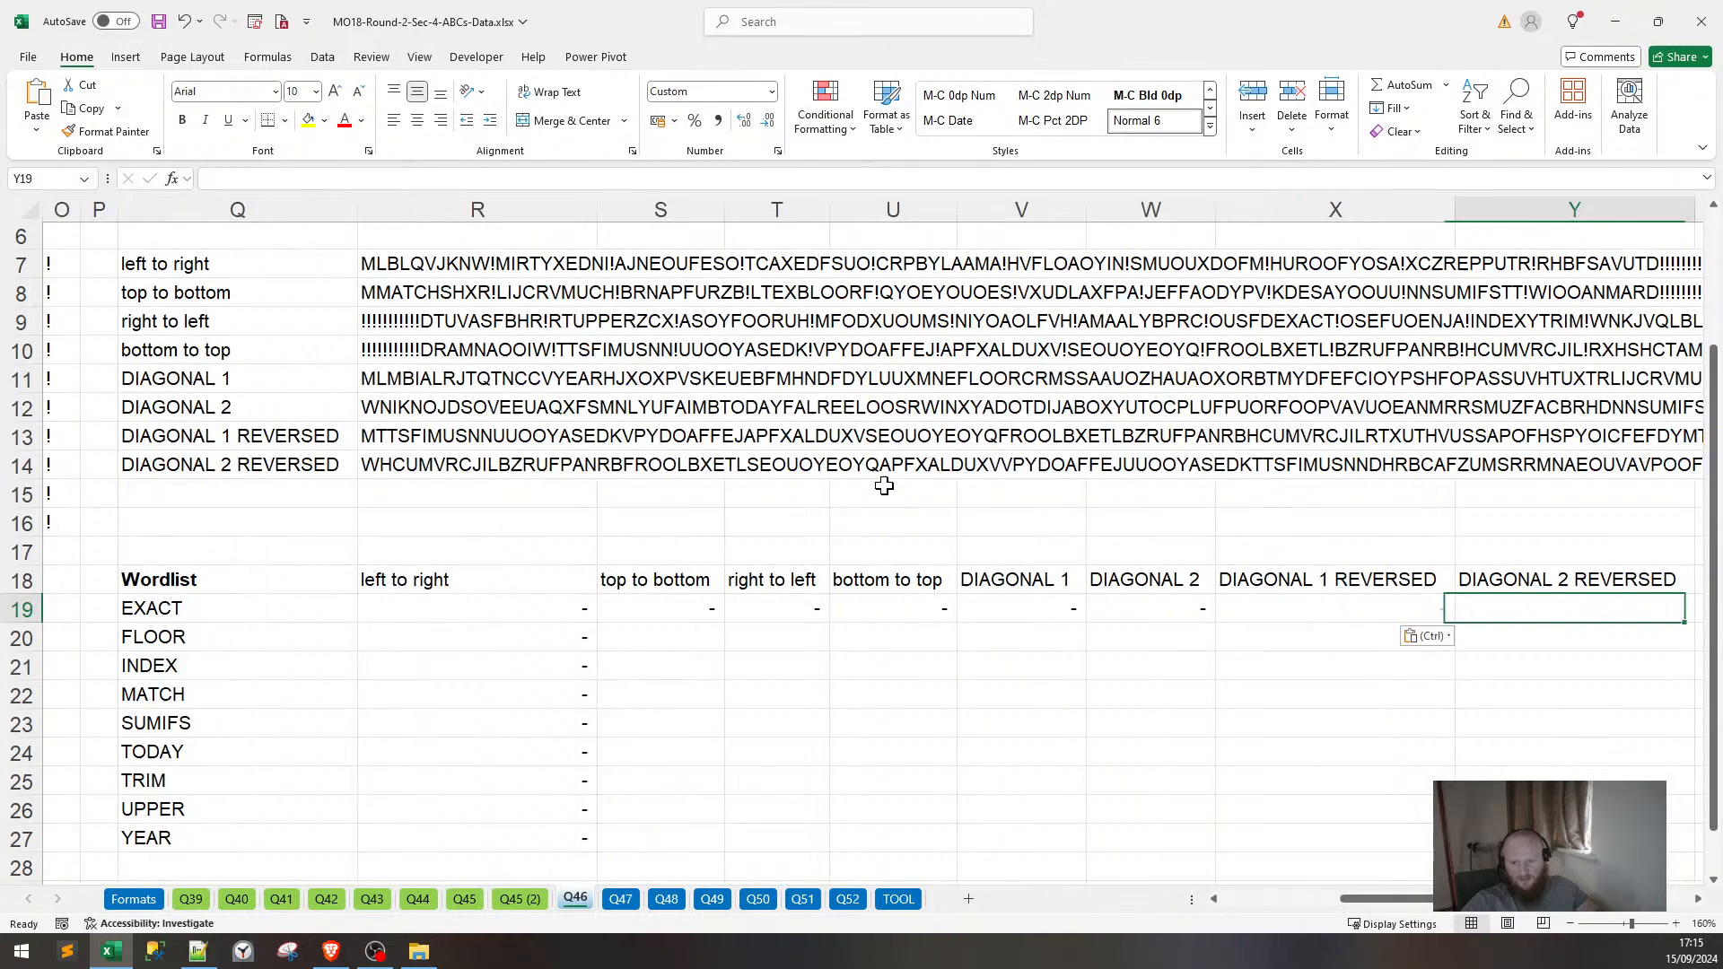
{"action": "key", "text": "ctrl+v"}
{"action": "key", "text": "ctrl+Right"}
{"action": "key", "text": "ctrl+Left"}
{"action": "key", "text": "ctrl+Left"}
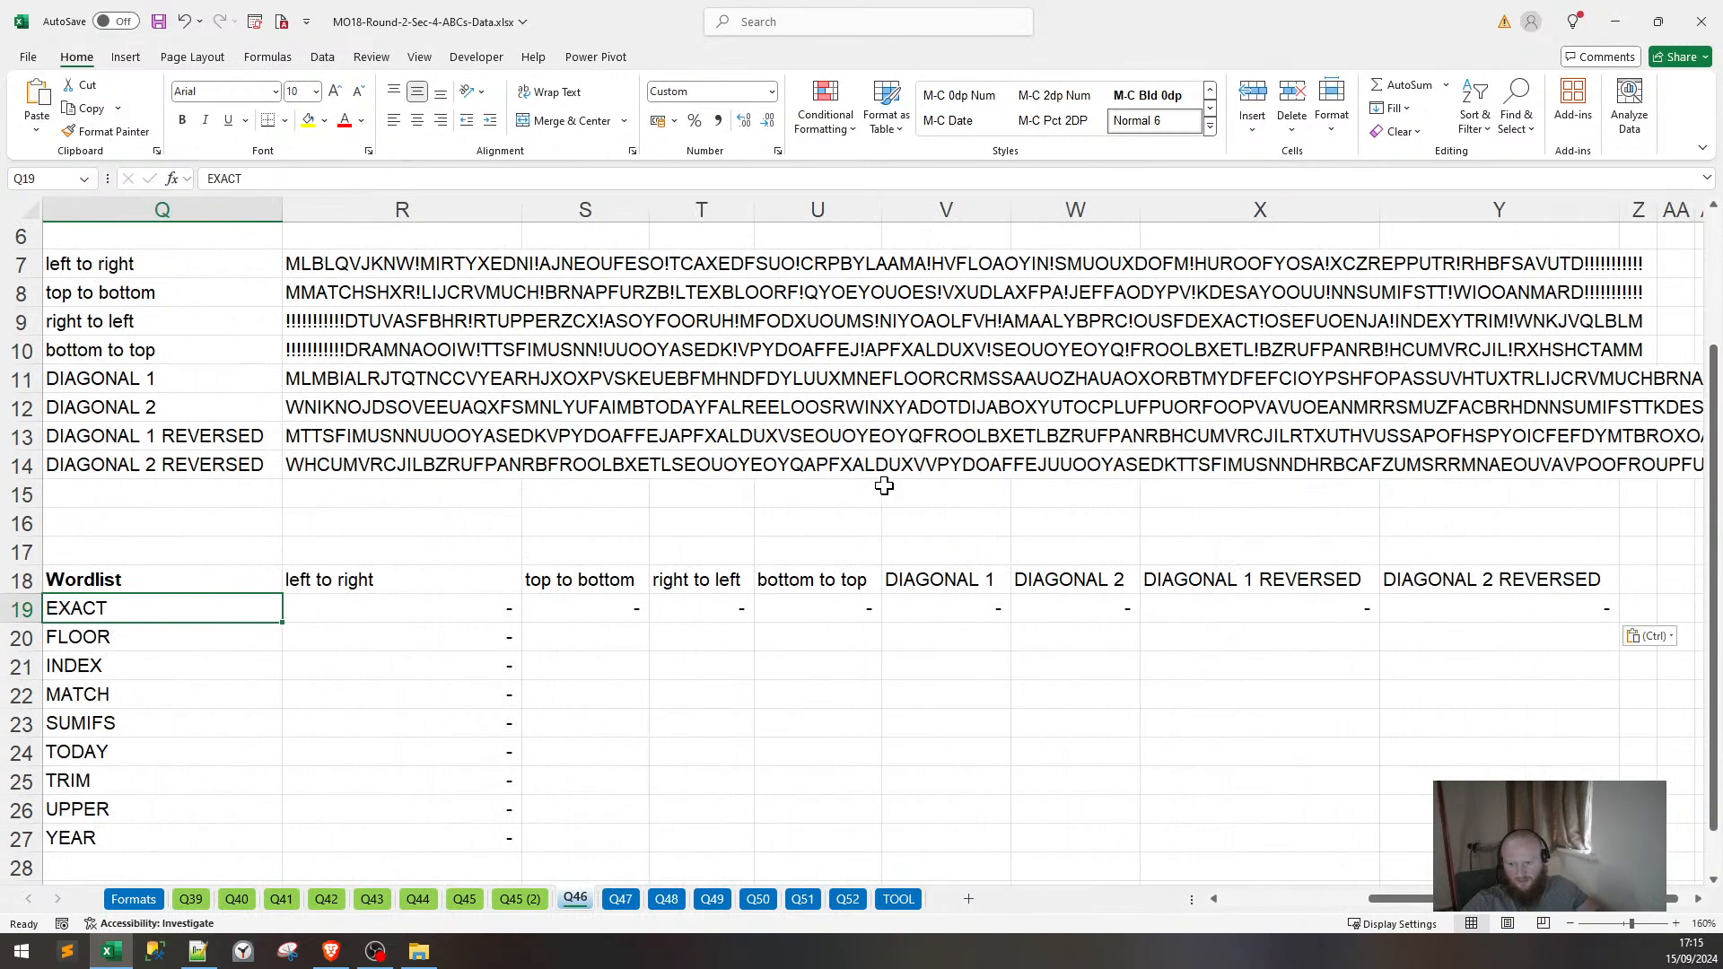
Repoint EXACT's checks in T19, U19 and V19 at the strings in R8, R9 and R10.
{"action": "left_click", "coordinate": [750, 612]}
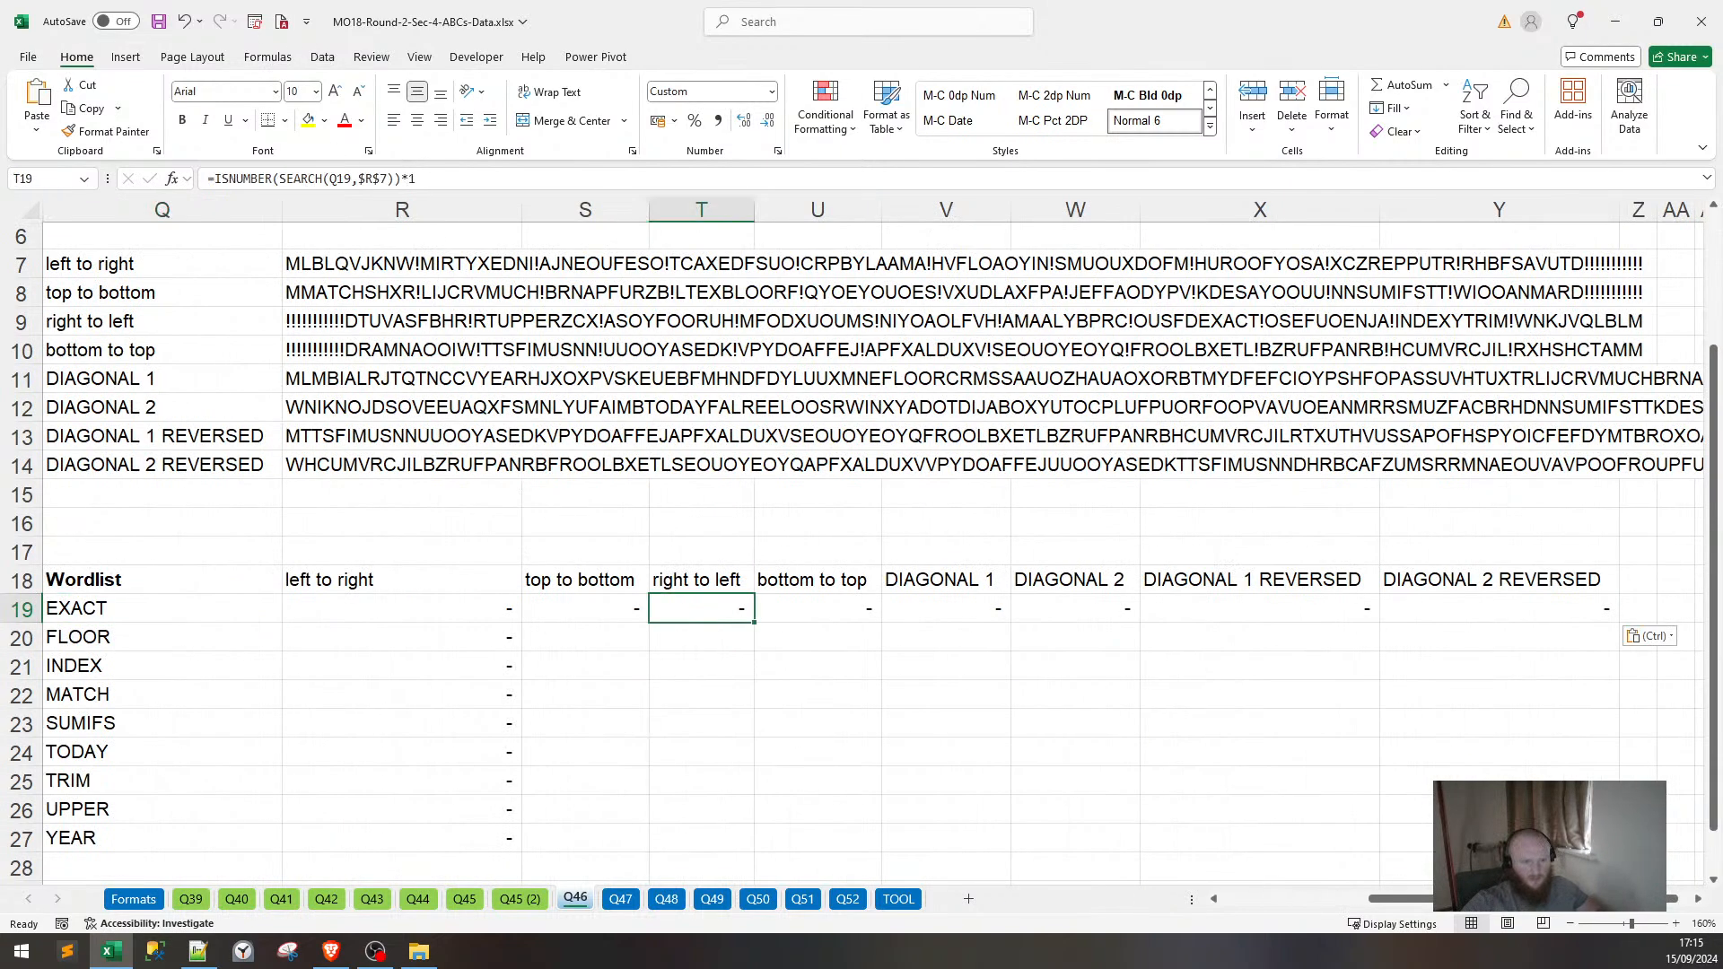
{"action": "left_click", "coordinate": [362, 179]}
{"action": "left_click_drag", "start_coordinate": [430, 286], "coordinate": [434, 314]}
{"action": "key", "text": "Return"}
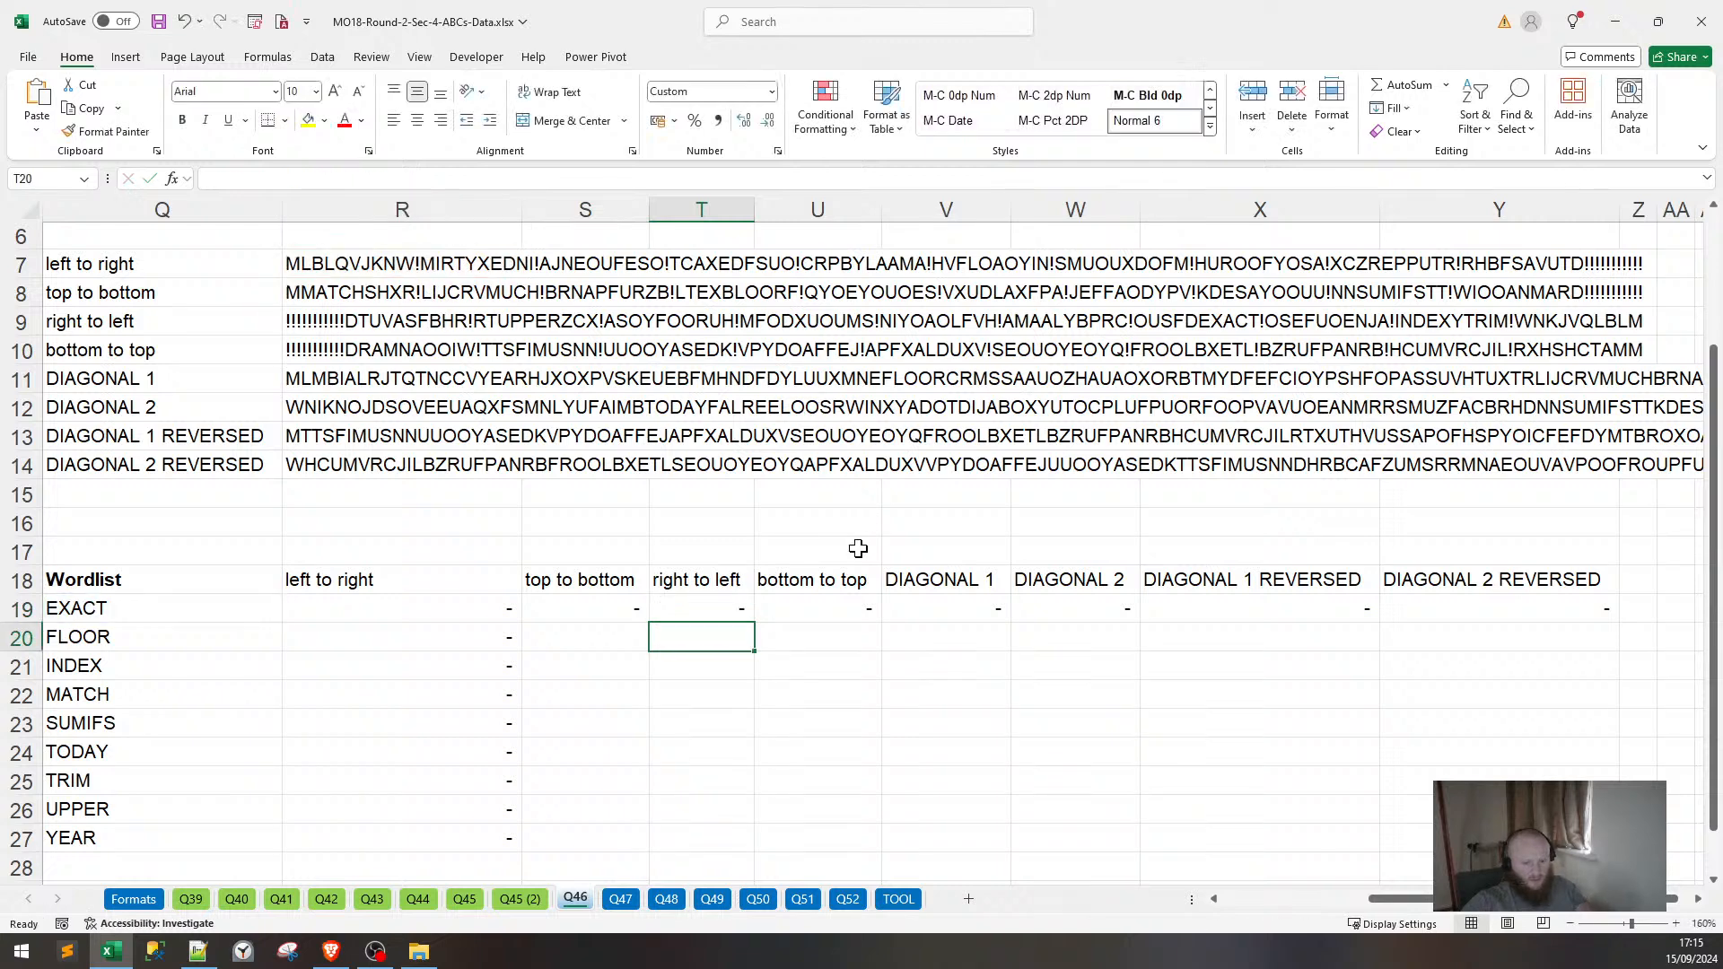
{"action": "left_click", "coordinate": [828, 604]}
{"action": "left_click", "coordinate": [372, 179]}
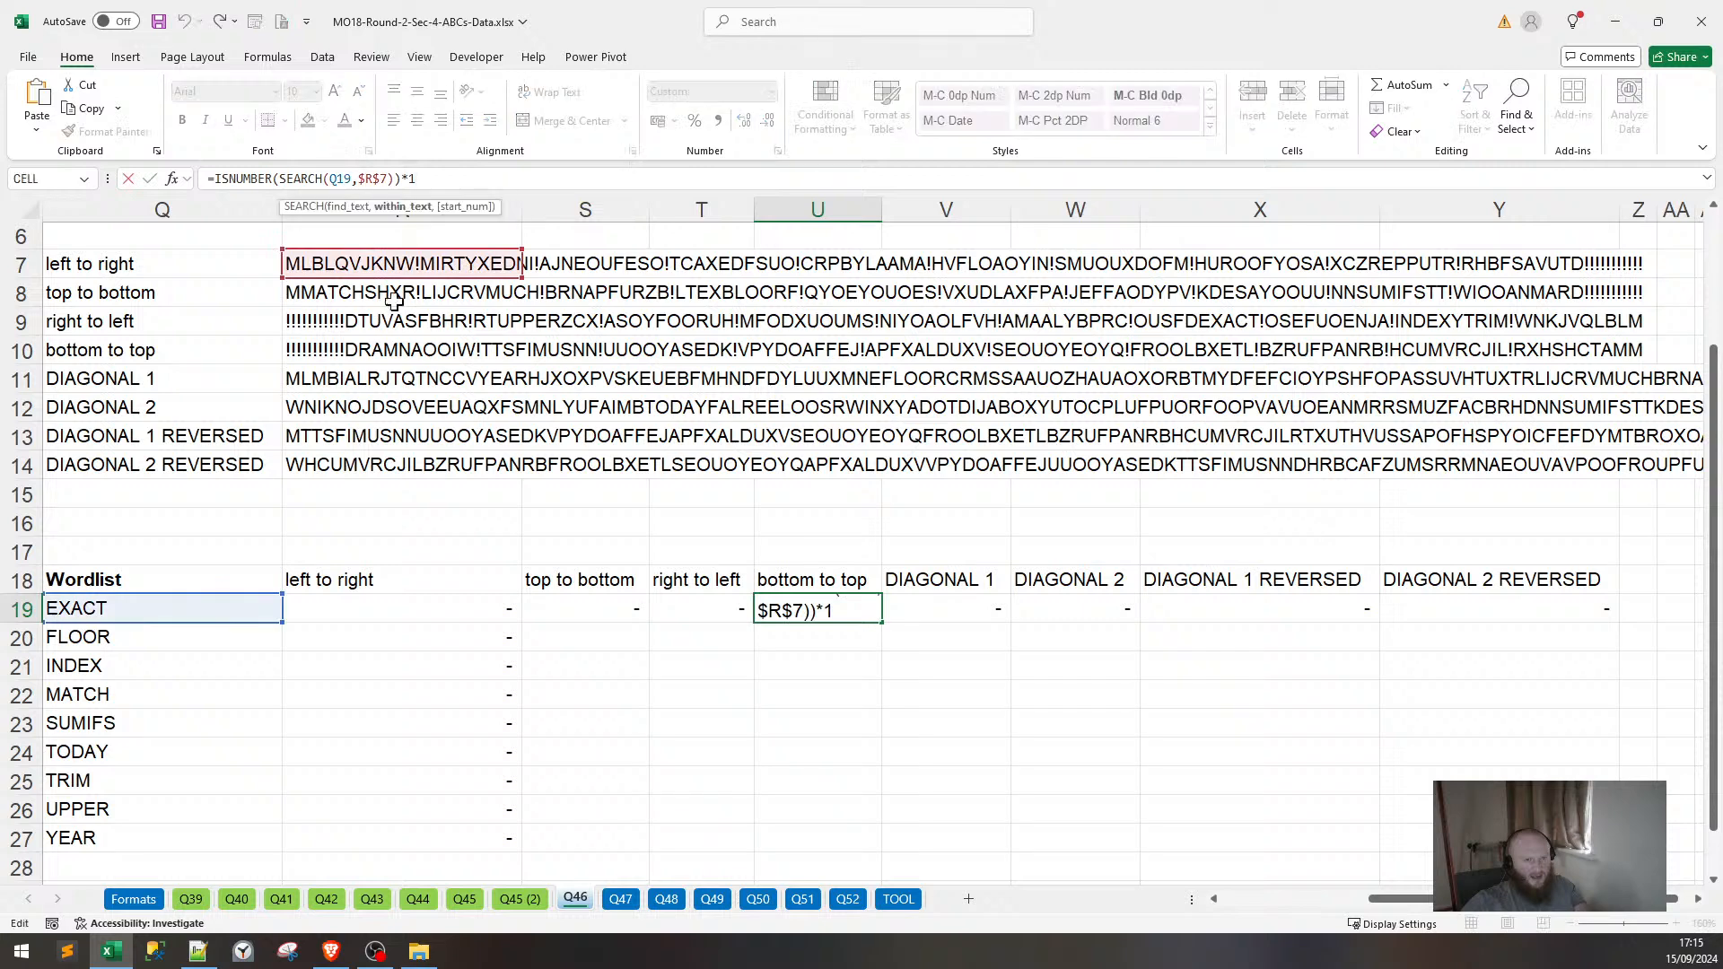
{"action": "left_click_drag", "start_coordinate": [401, 280], "coordinate": [402, 335]}
{"action": "key", "text": "Tab"}
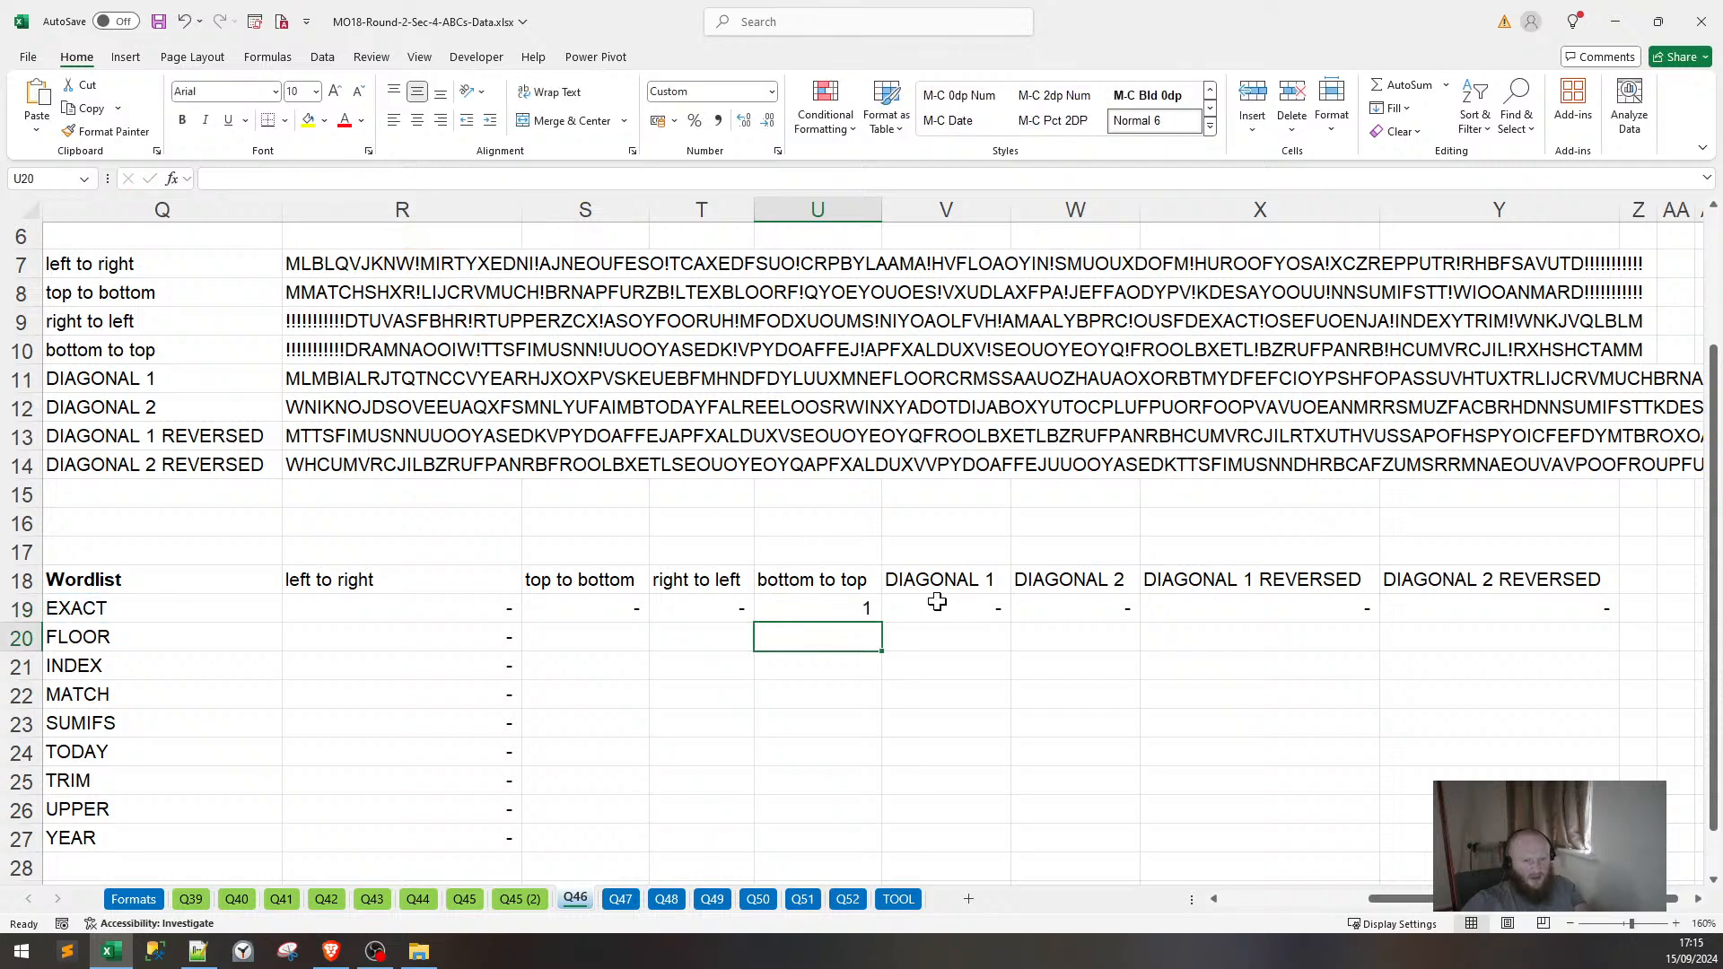
{"action": "left_click", "coordinate": [381, 179]}
{"action": "left_click_drag", "start_coordinate": [399, 279], "coordinate": [402, 365]}
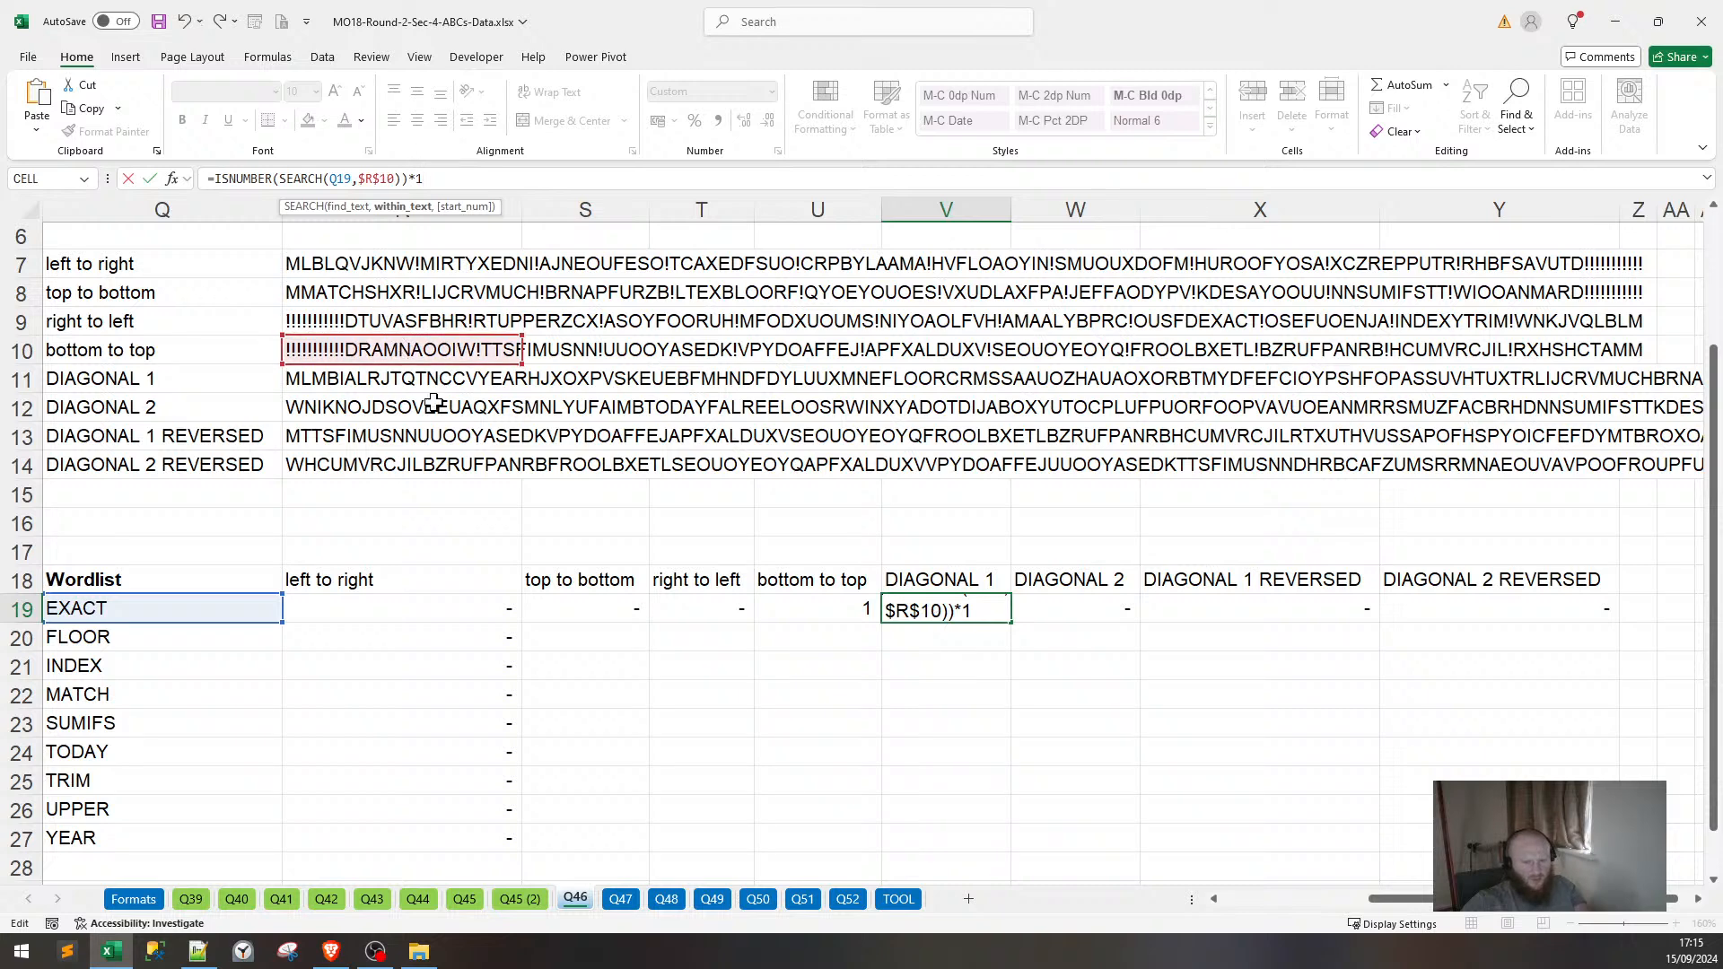
{"action": "key", "text": "Return"}
Review EXACT's bottom-to-top and left-to-right checks, then point the top-to-bottom check at row 8's string.
{"action": "left_click", "coordinate": [819, 614]}
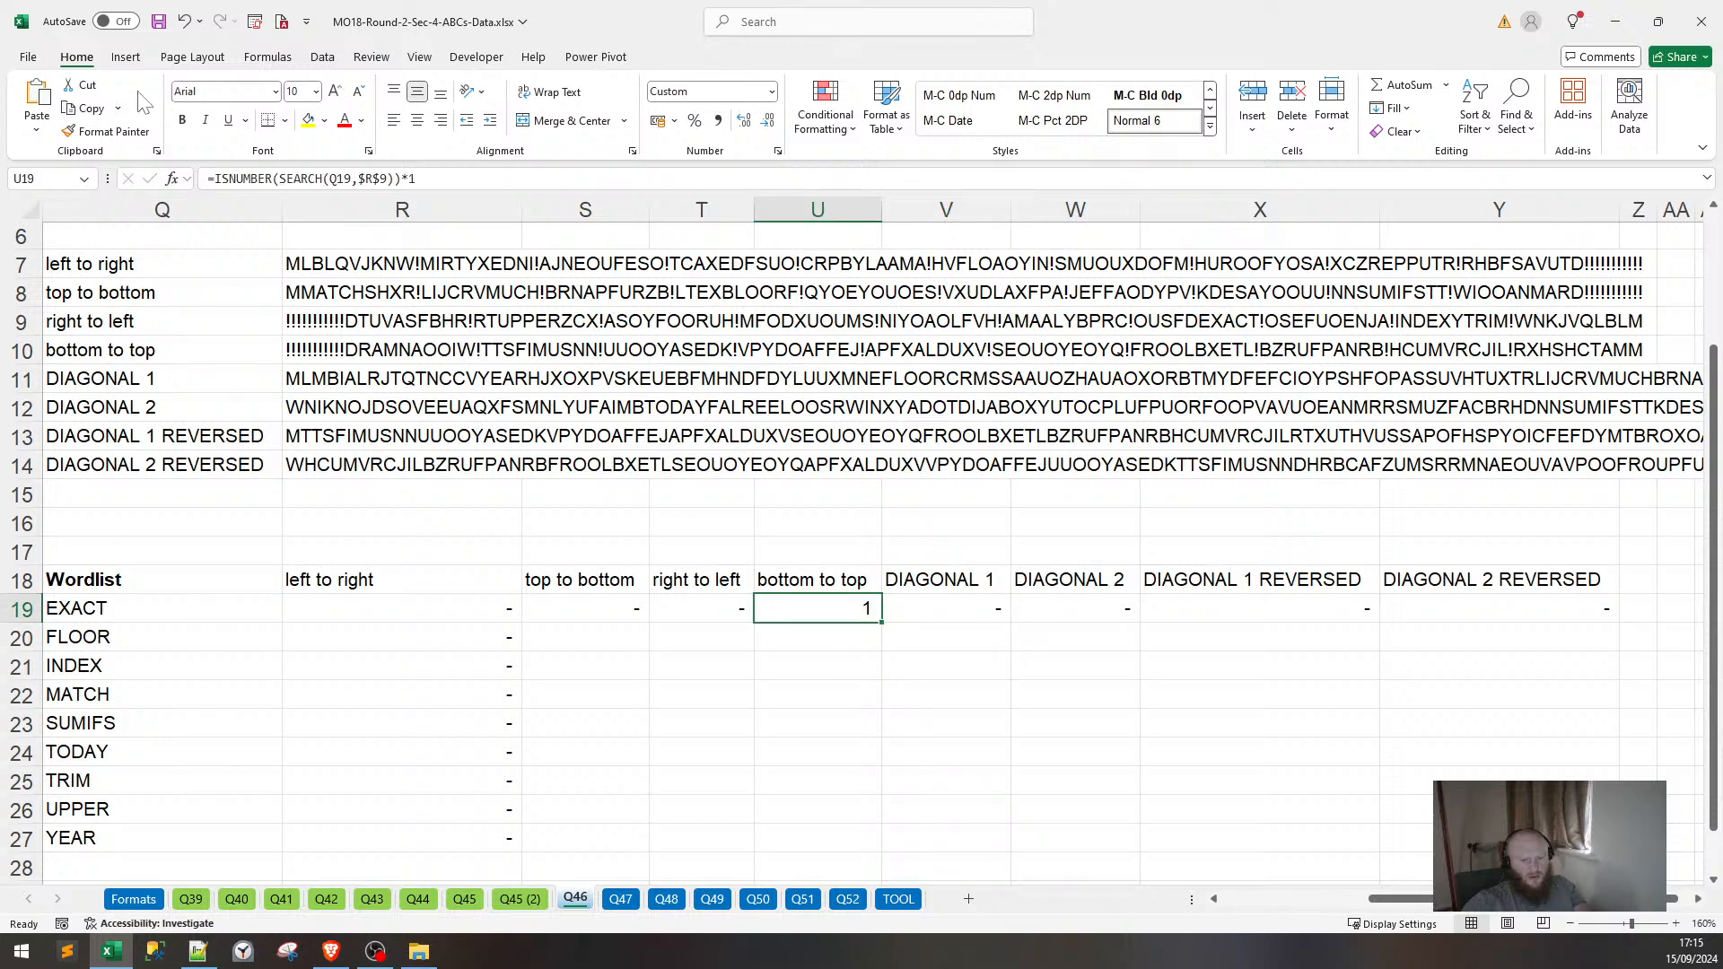
{"action": "left_click", "coordinate": [266, 179]}
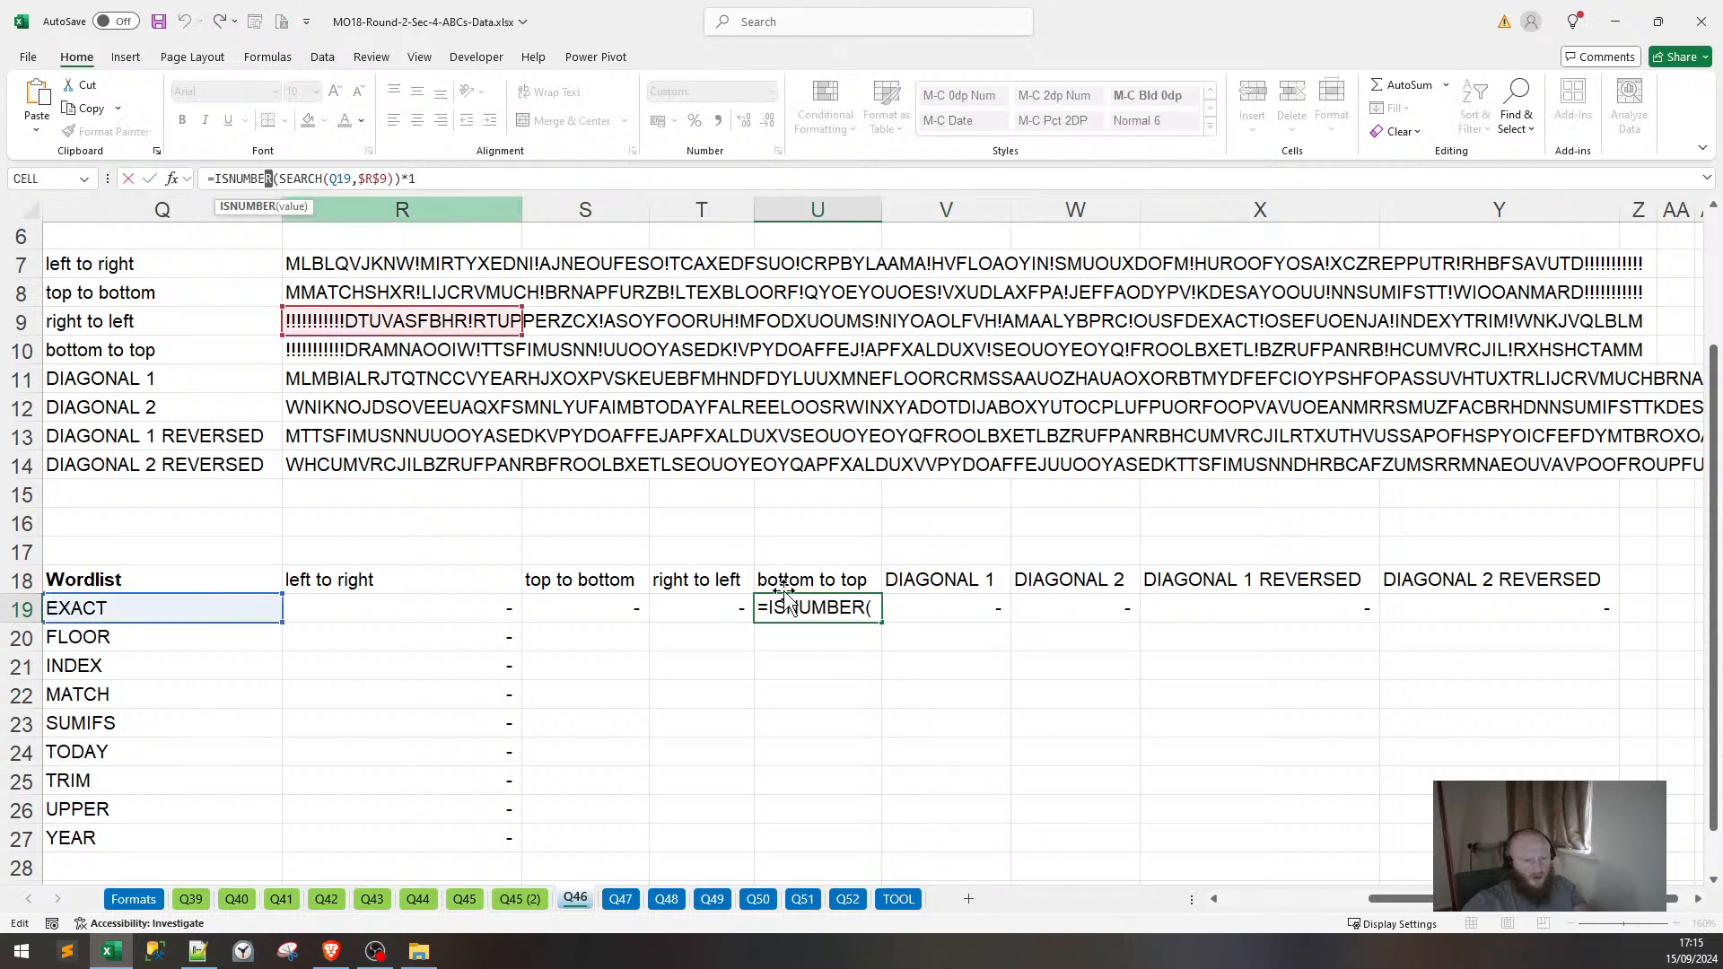
{"action": "key", "text": "Escape"}
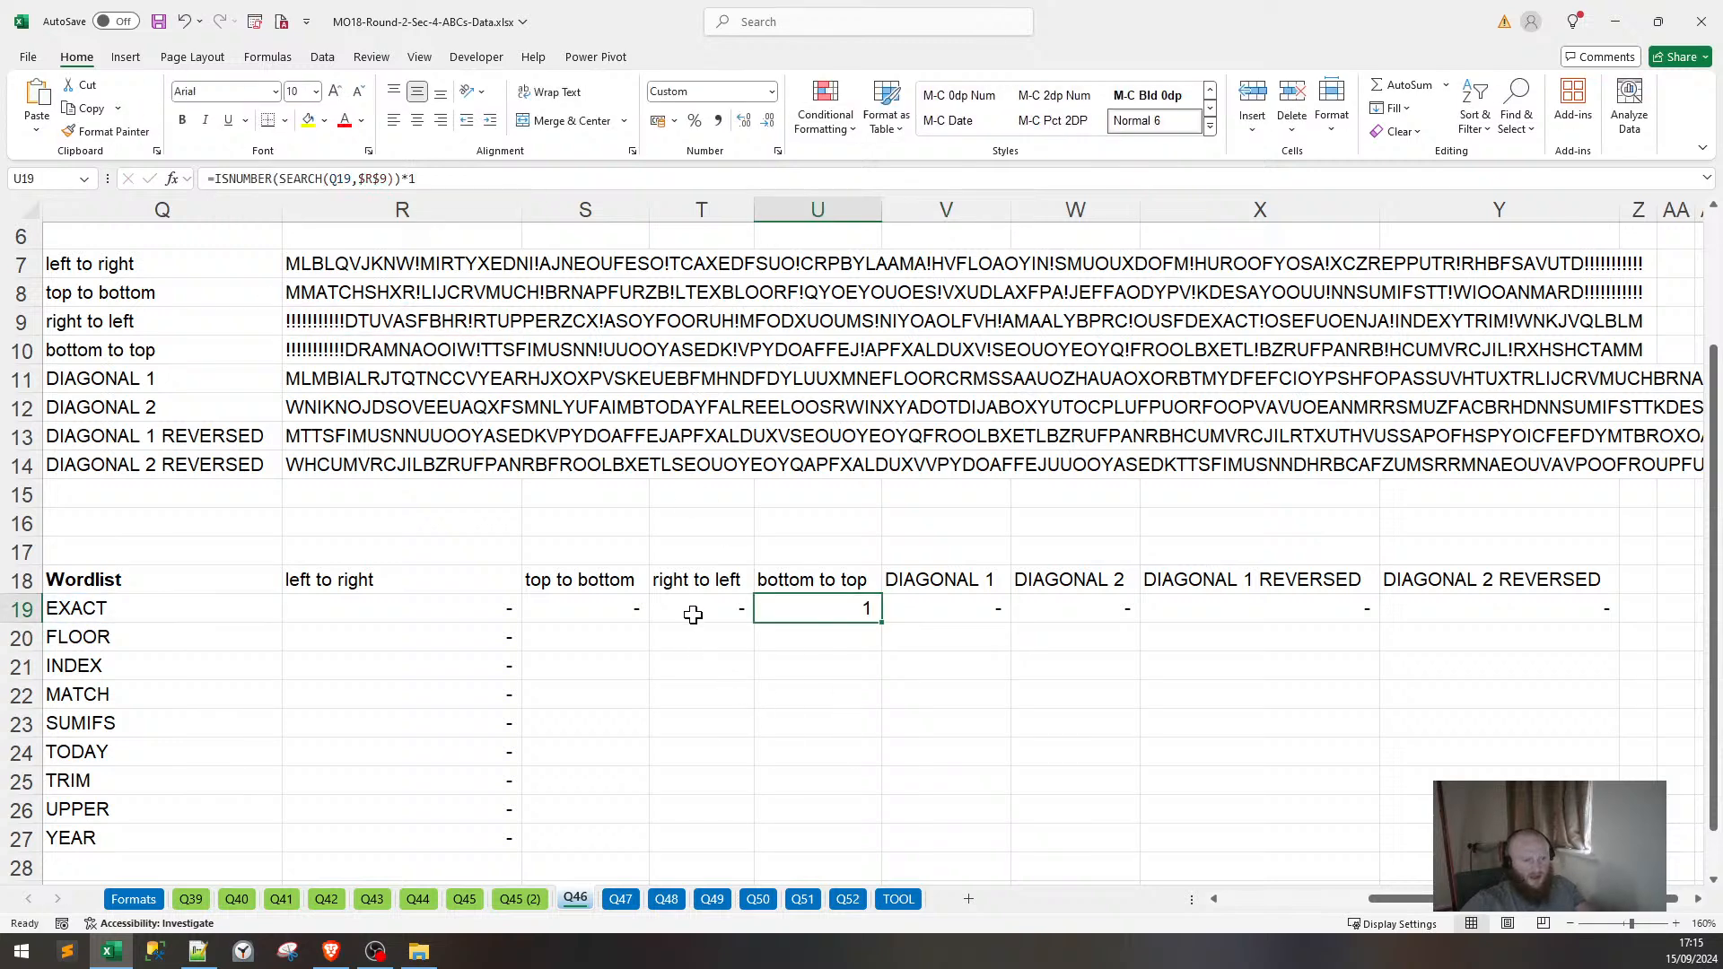
{"action": "left_click", "coordinate": [640, 623]}
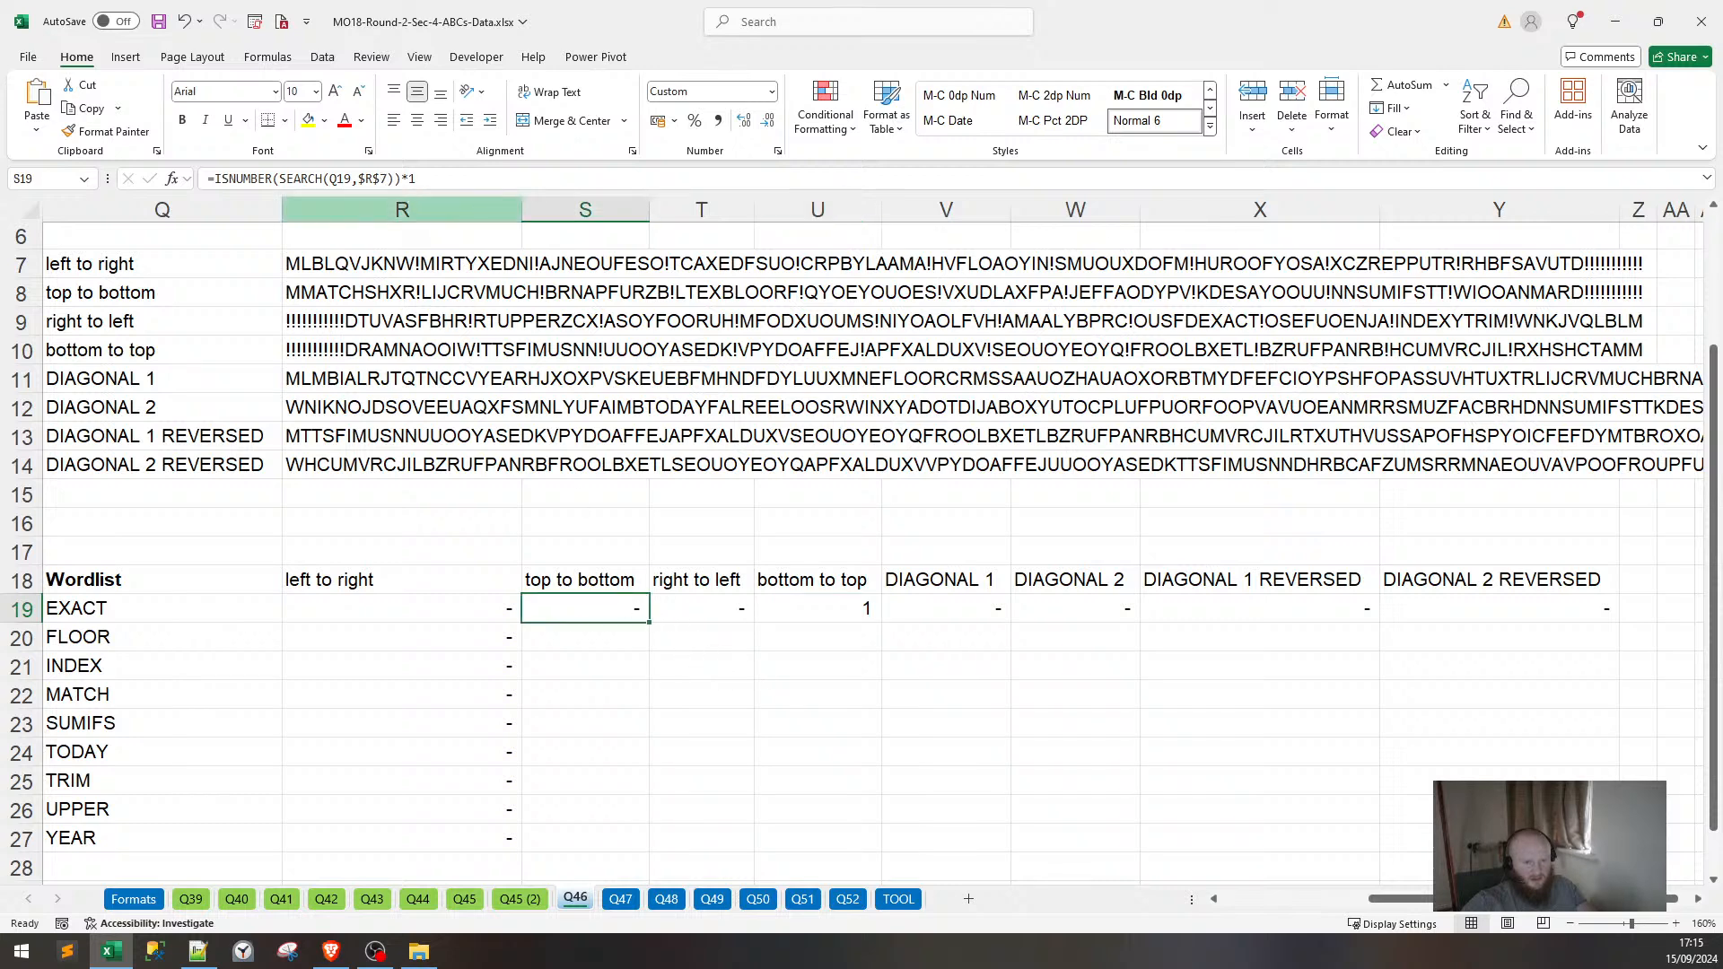
{"action": "key", "text": "F2"}
{"action": "left_click", "coordinate": [403, 293]}
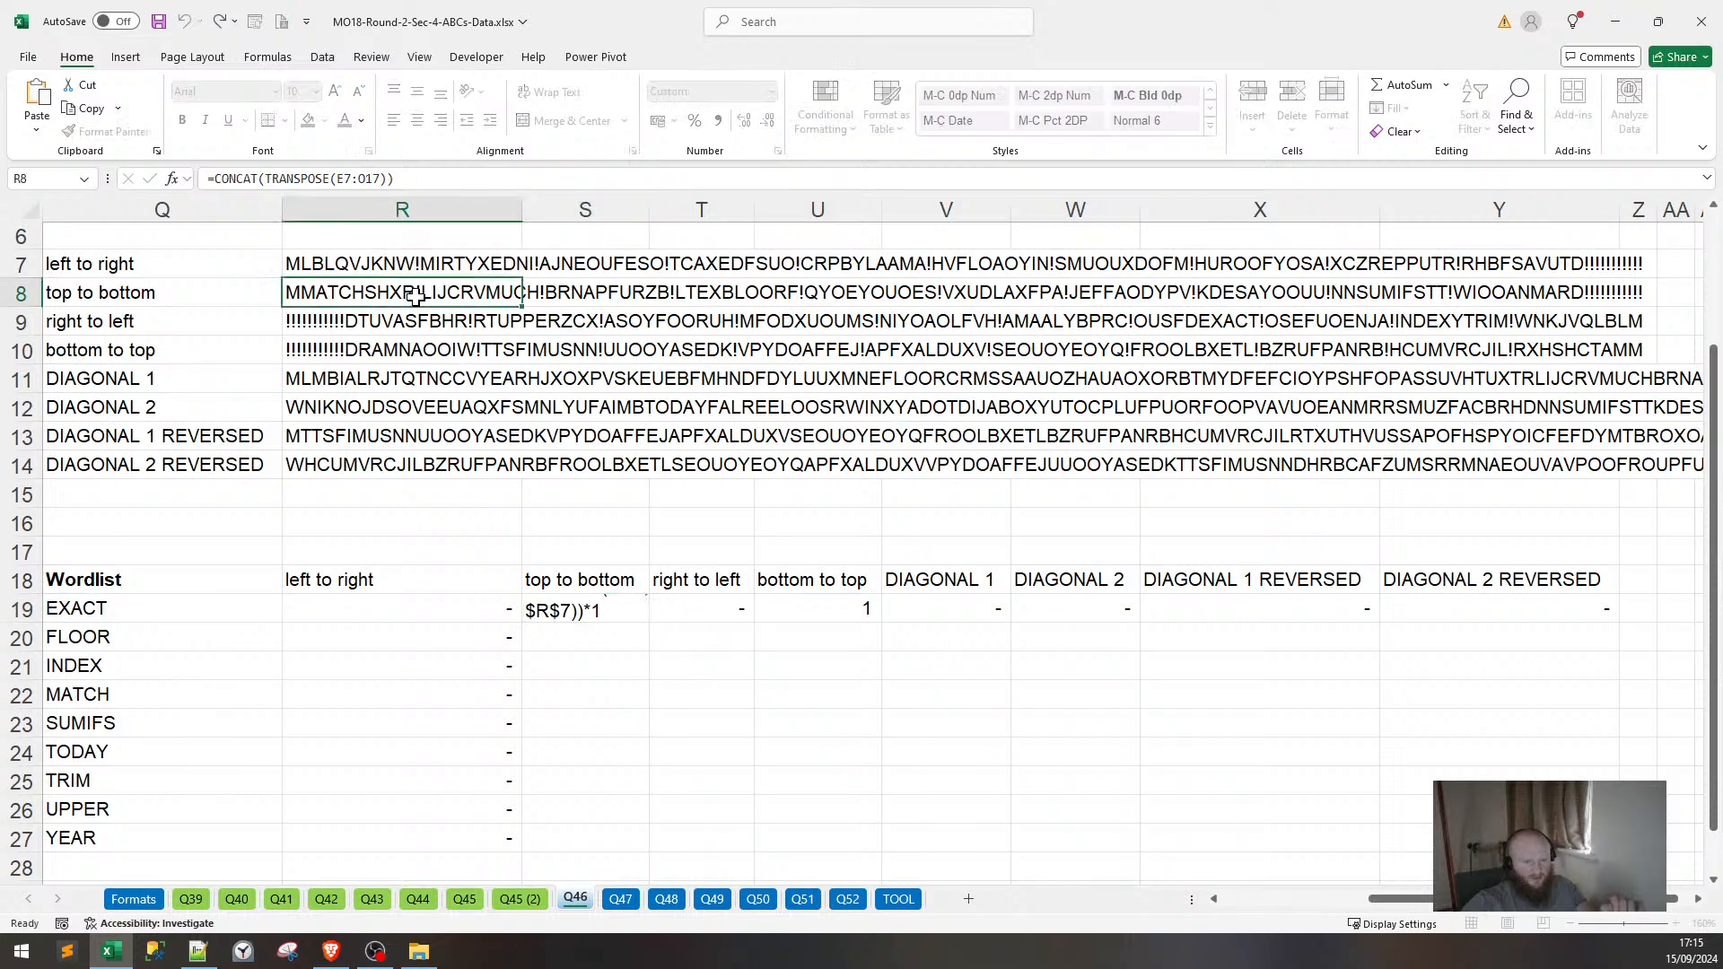
{"action": "left_click", "coordinate": [606, 614]}
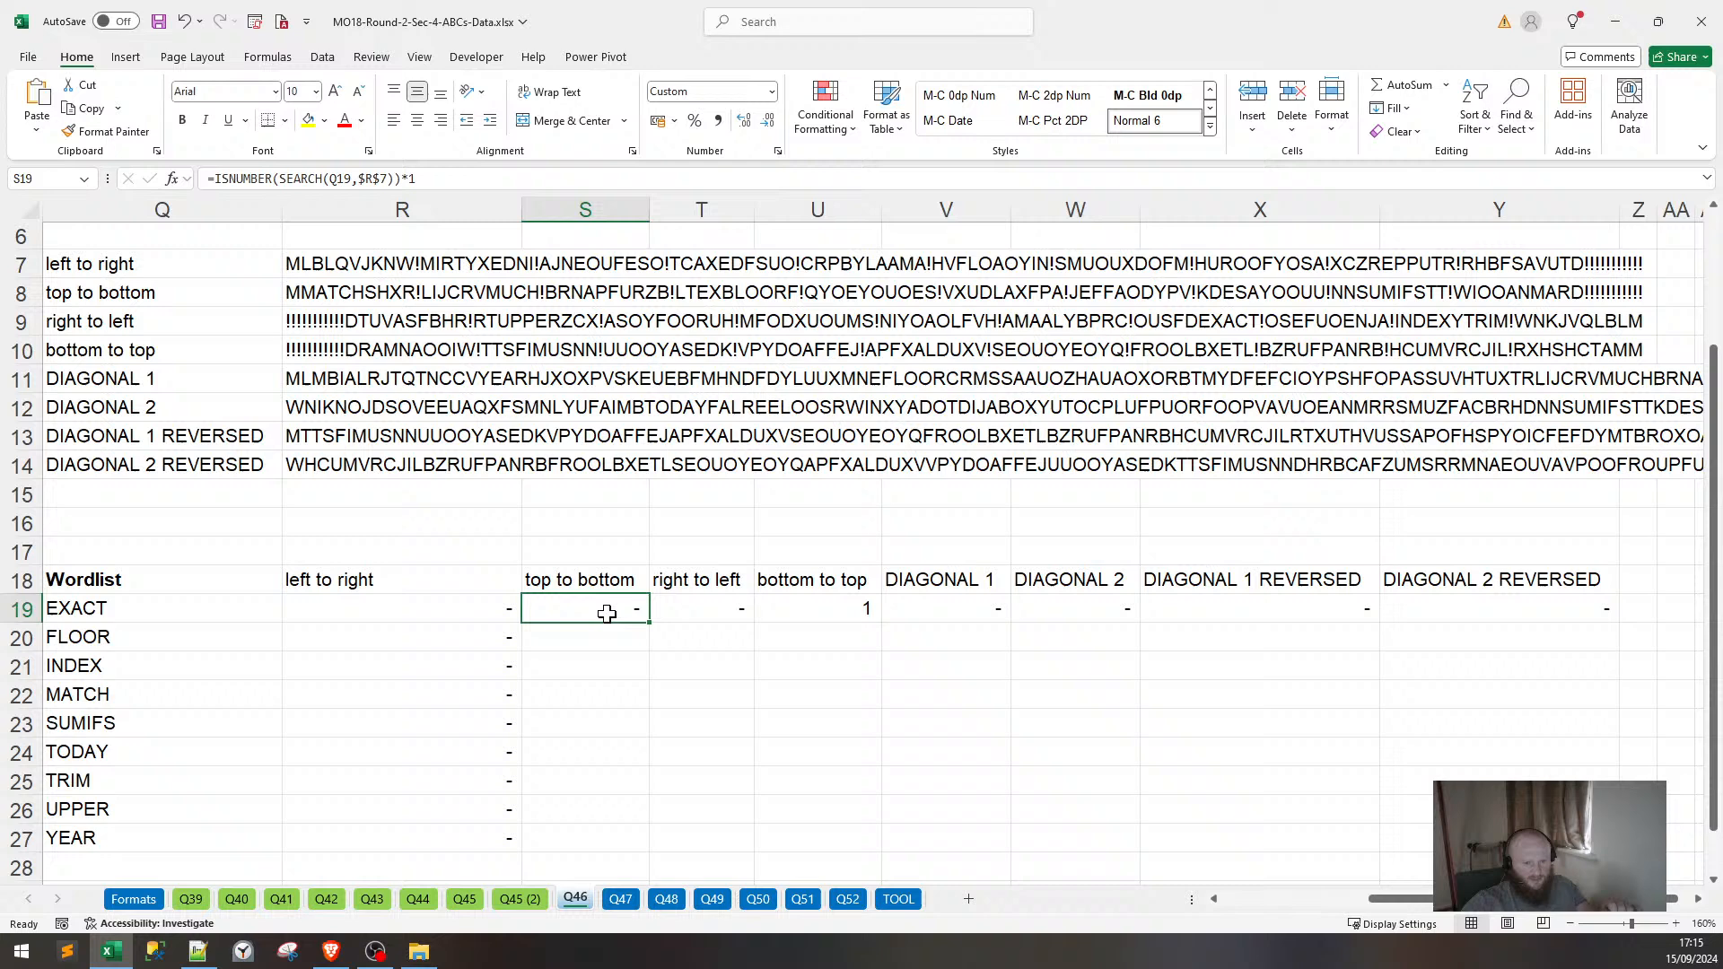
{"action": "left_click", "coordinate": [470, 612]}
{"action": "key", "text": "F2"}
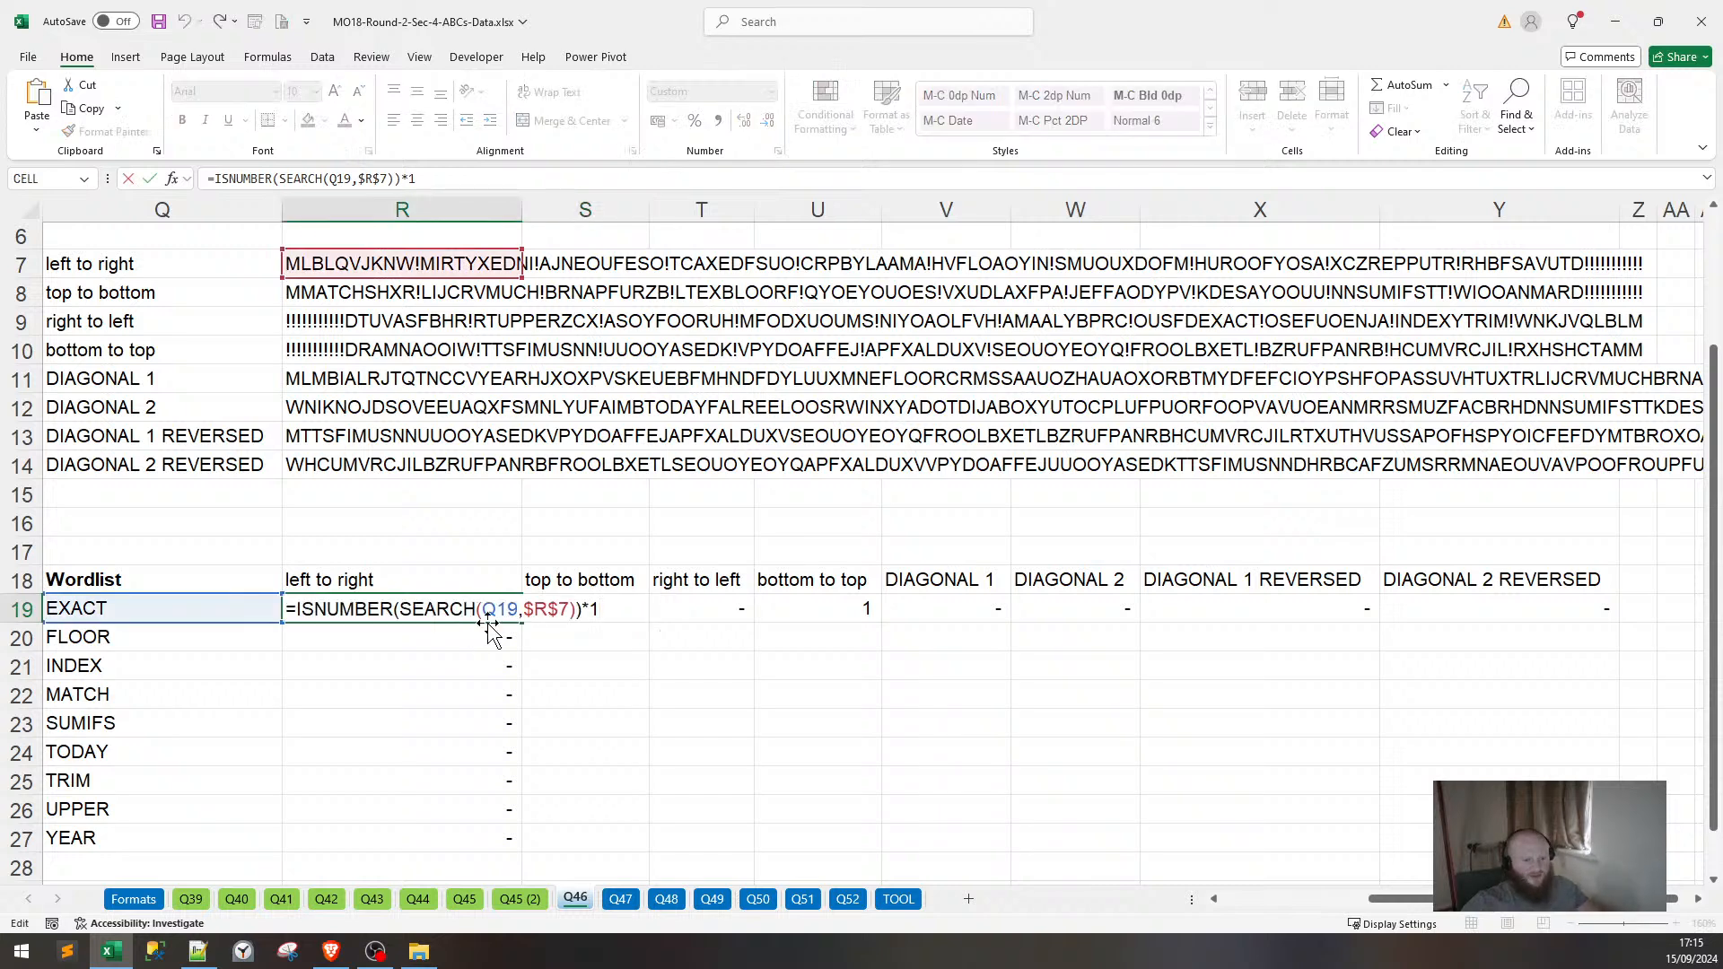
{"action": "key", "text": "Escape"}
{"action": "left_click", "coordinate": [627, 605]}
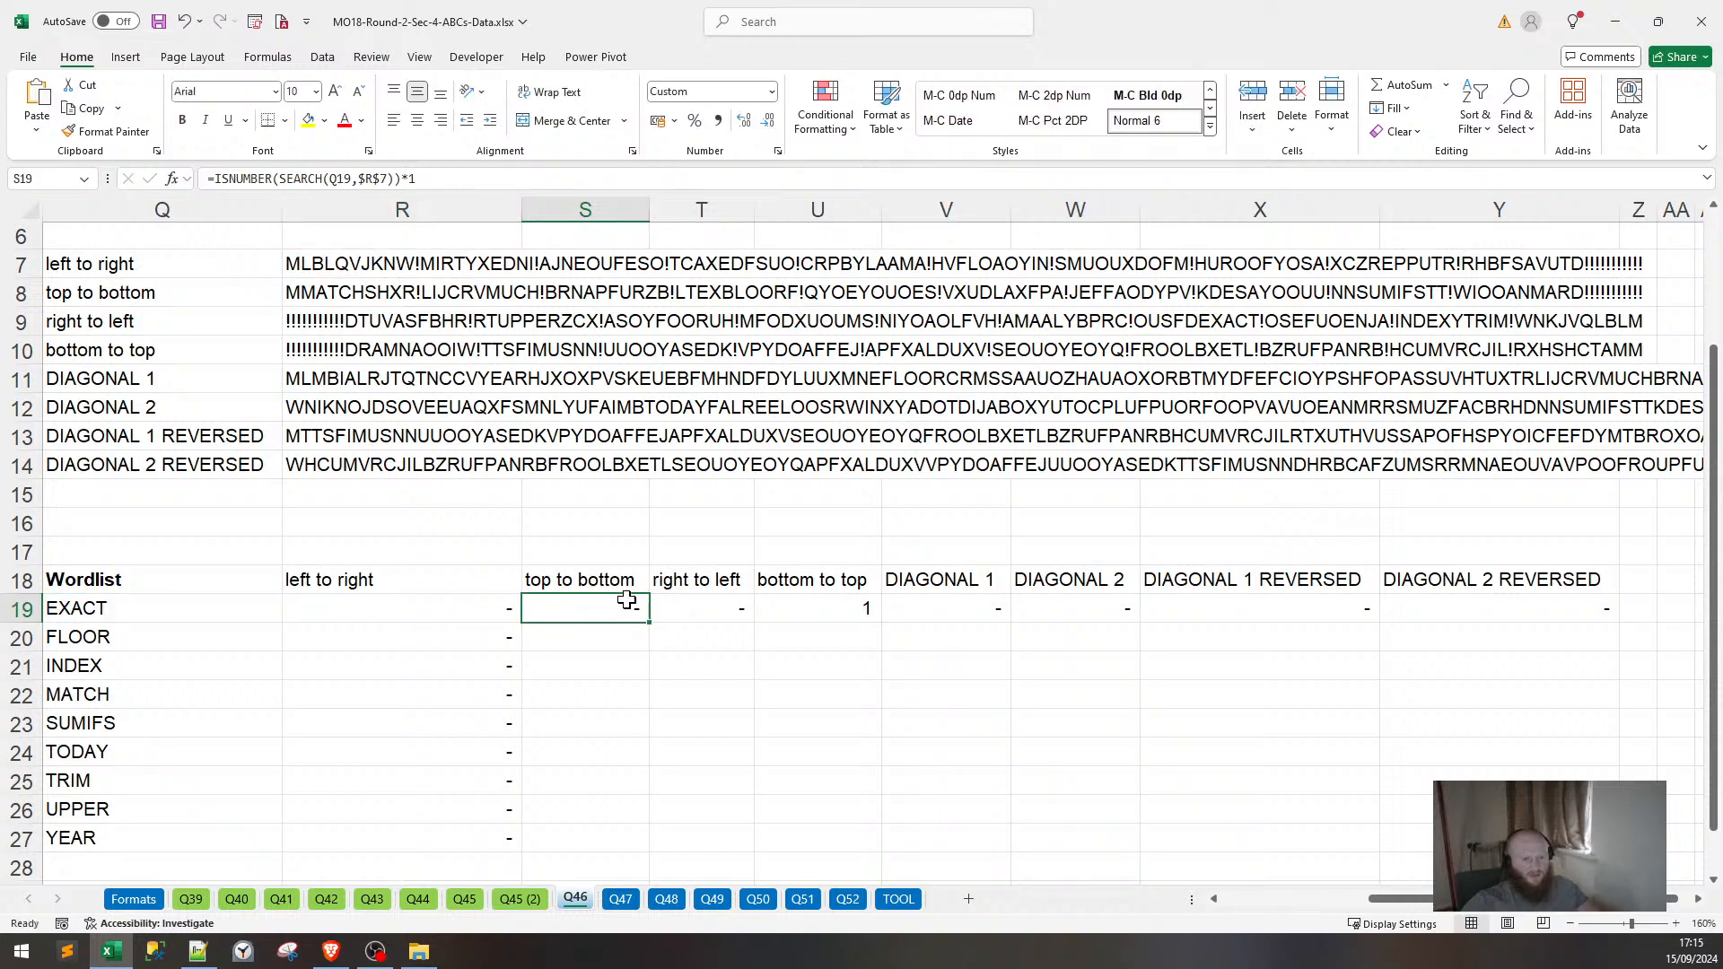
{"action": "key", "text": "F2"}
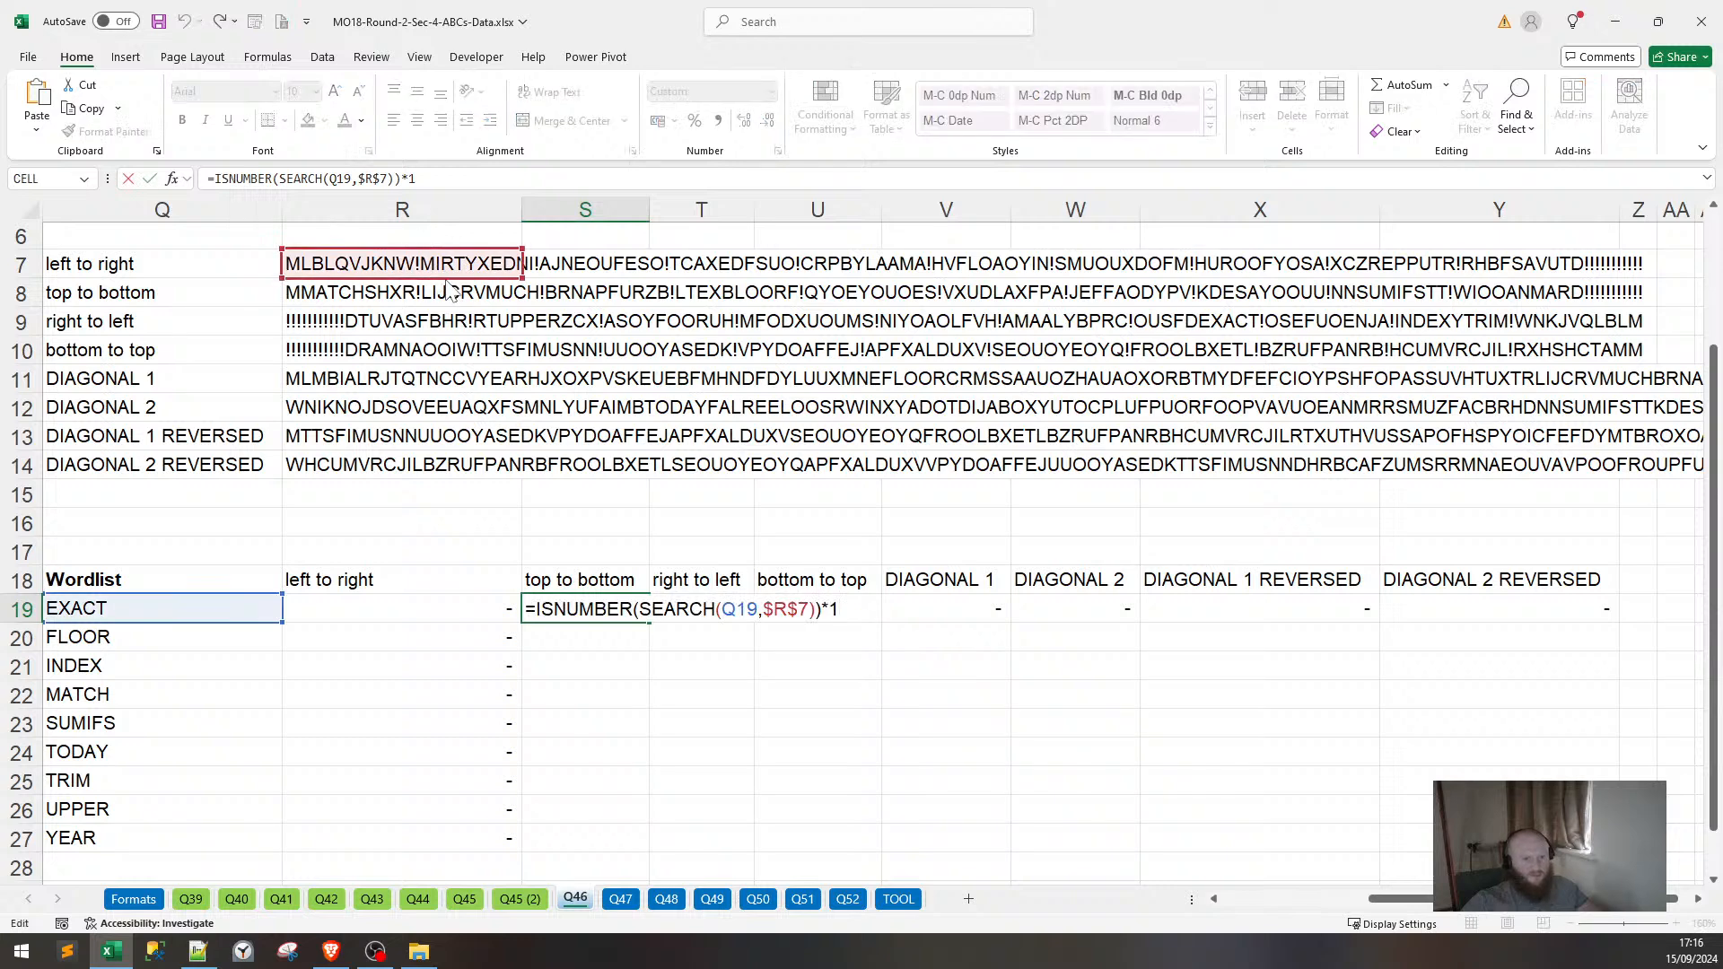
{"action": "left_click_drag", "start_coordinate": [447, 285], "coordinate": [449, 313]}
{"action": "key", "text": "Return"}
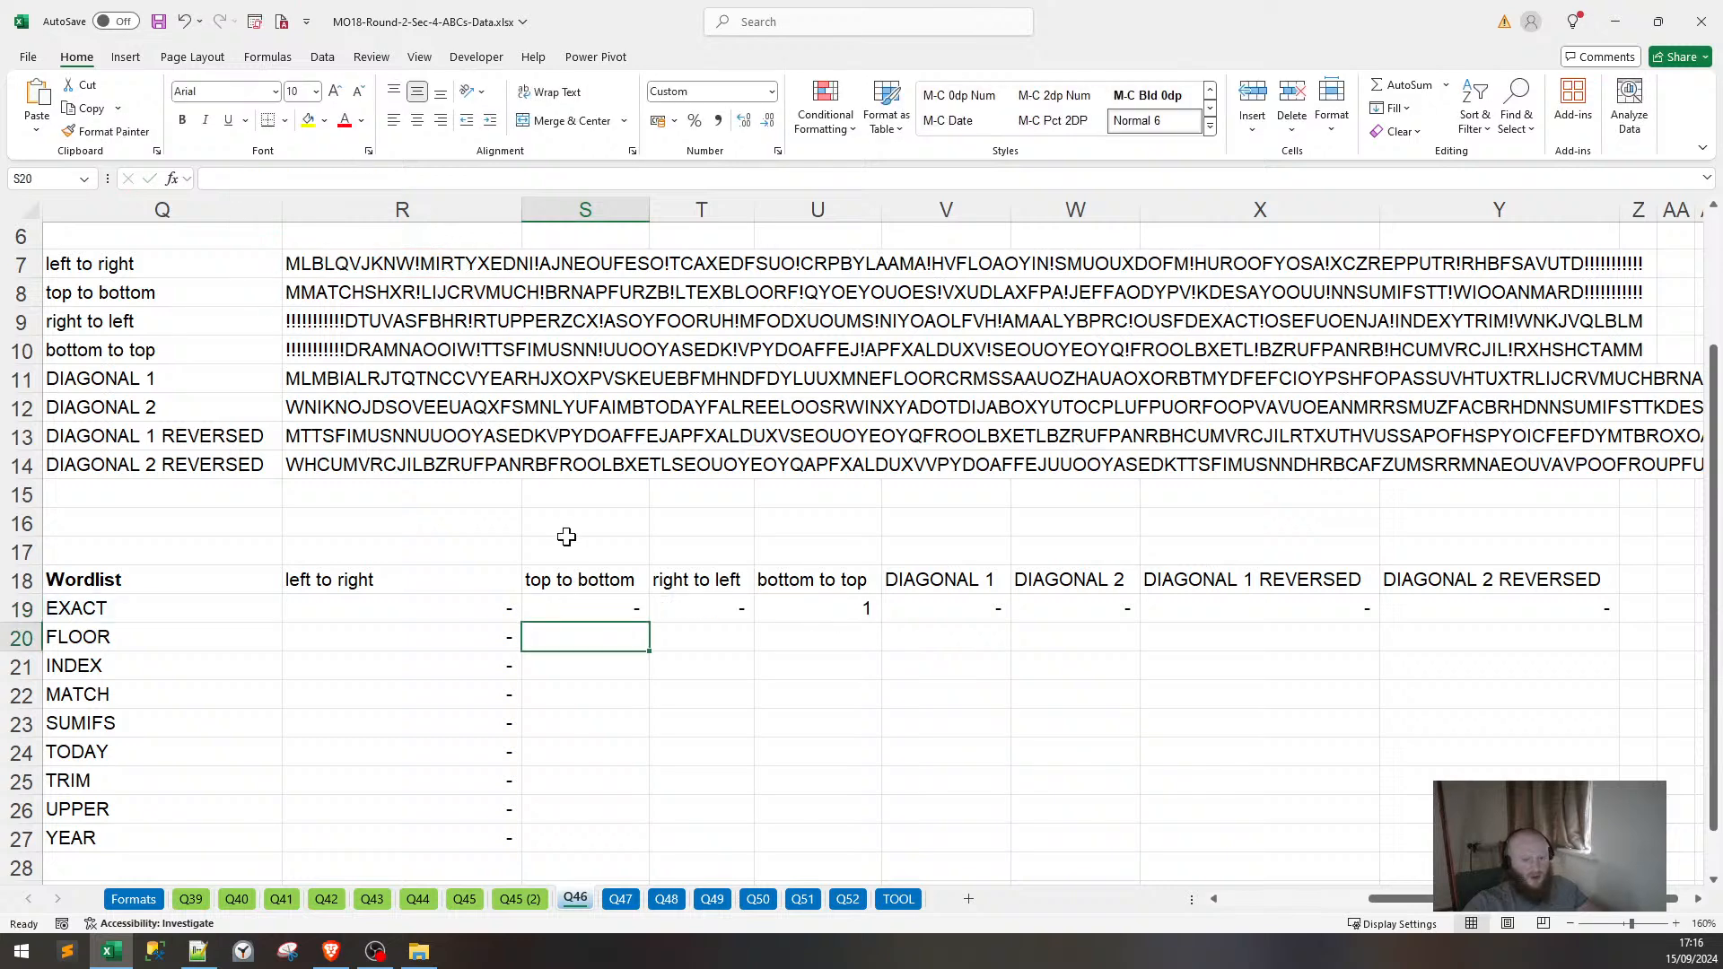
Point EXACT's right-to-left check at row 9's string and bottom-to-top check at row 10's.
{"action": "key", "text": "Right"}
{"action": "key", "text": "Up"}
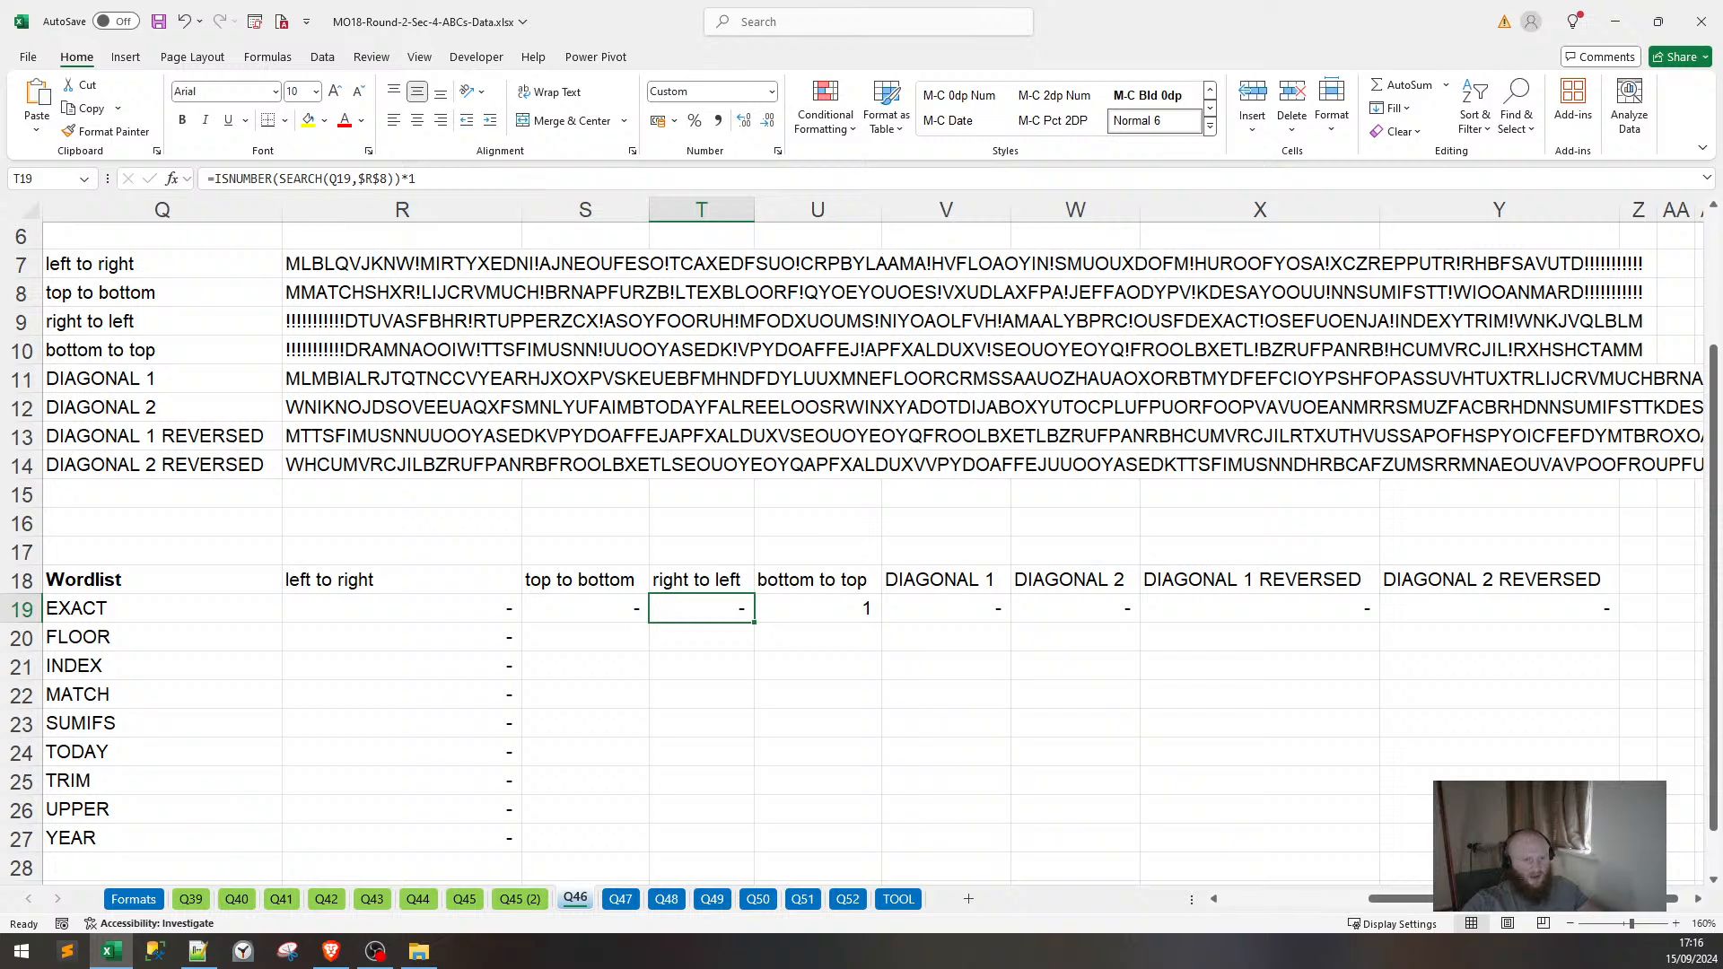
{"action": "key", "text": "F2"}
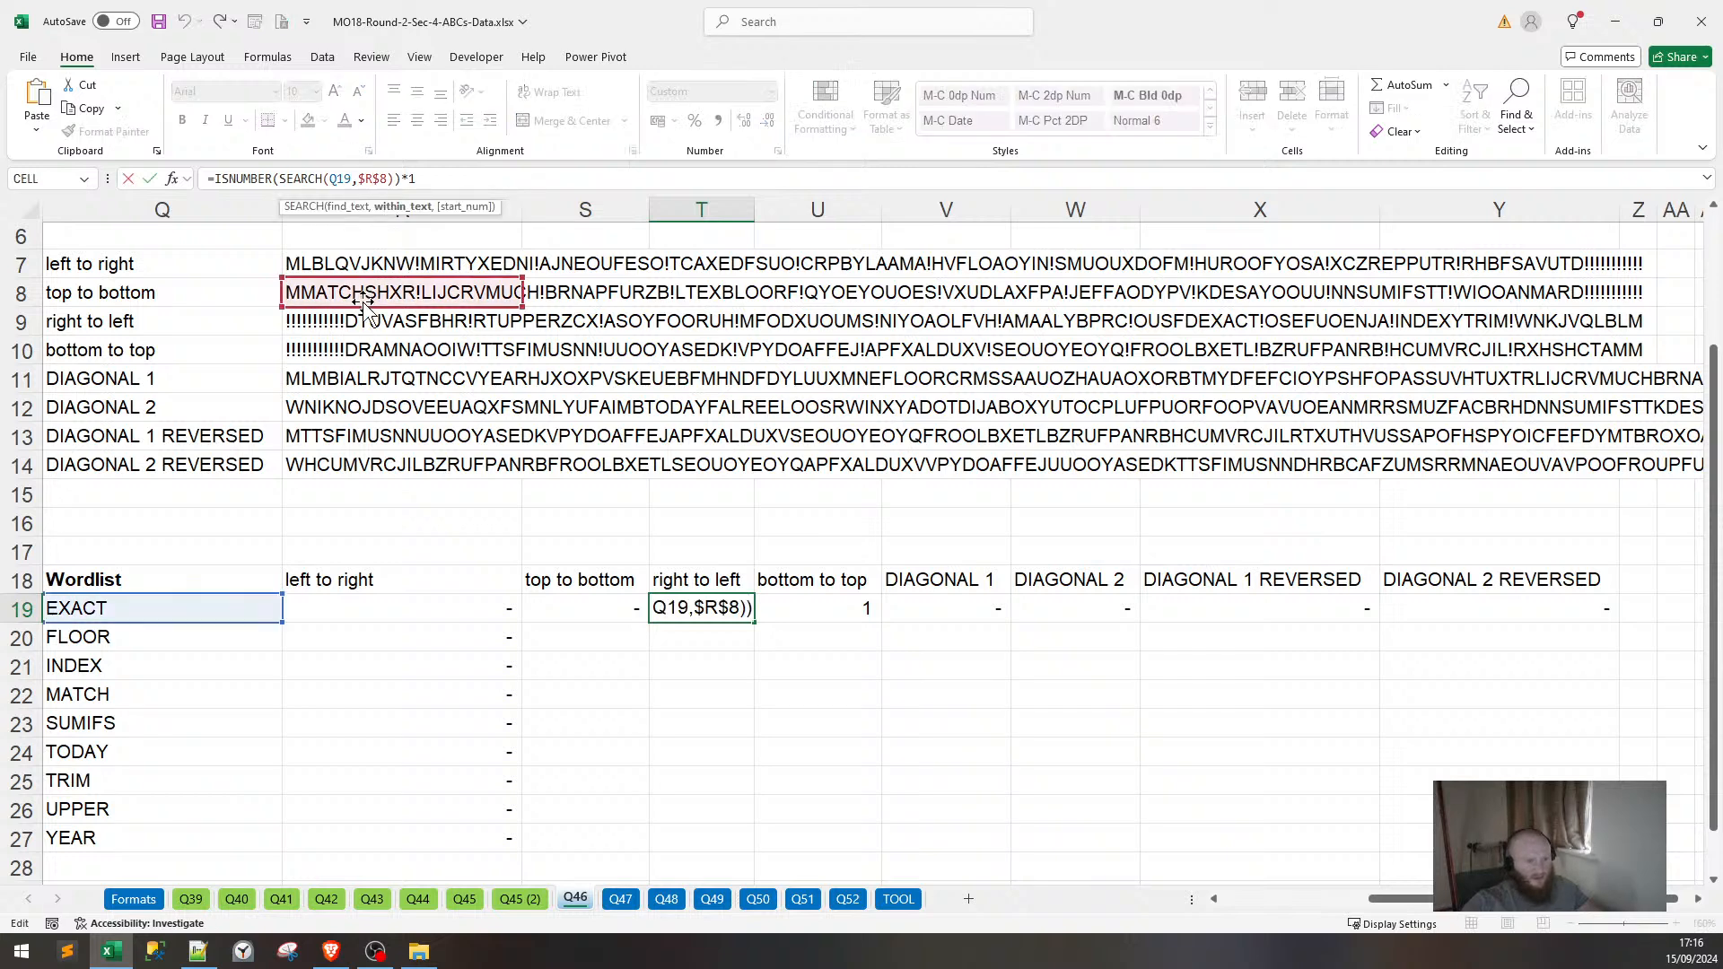
{"action": "left_click_drag", "start_coordinate": [365, 310], "coordinate": [368, 334]}
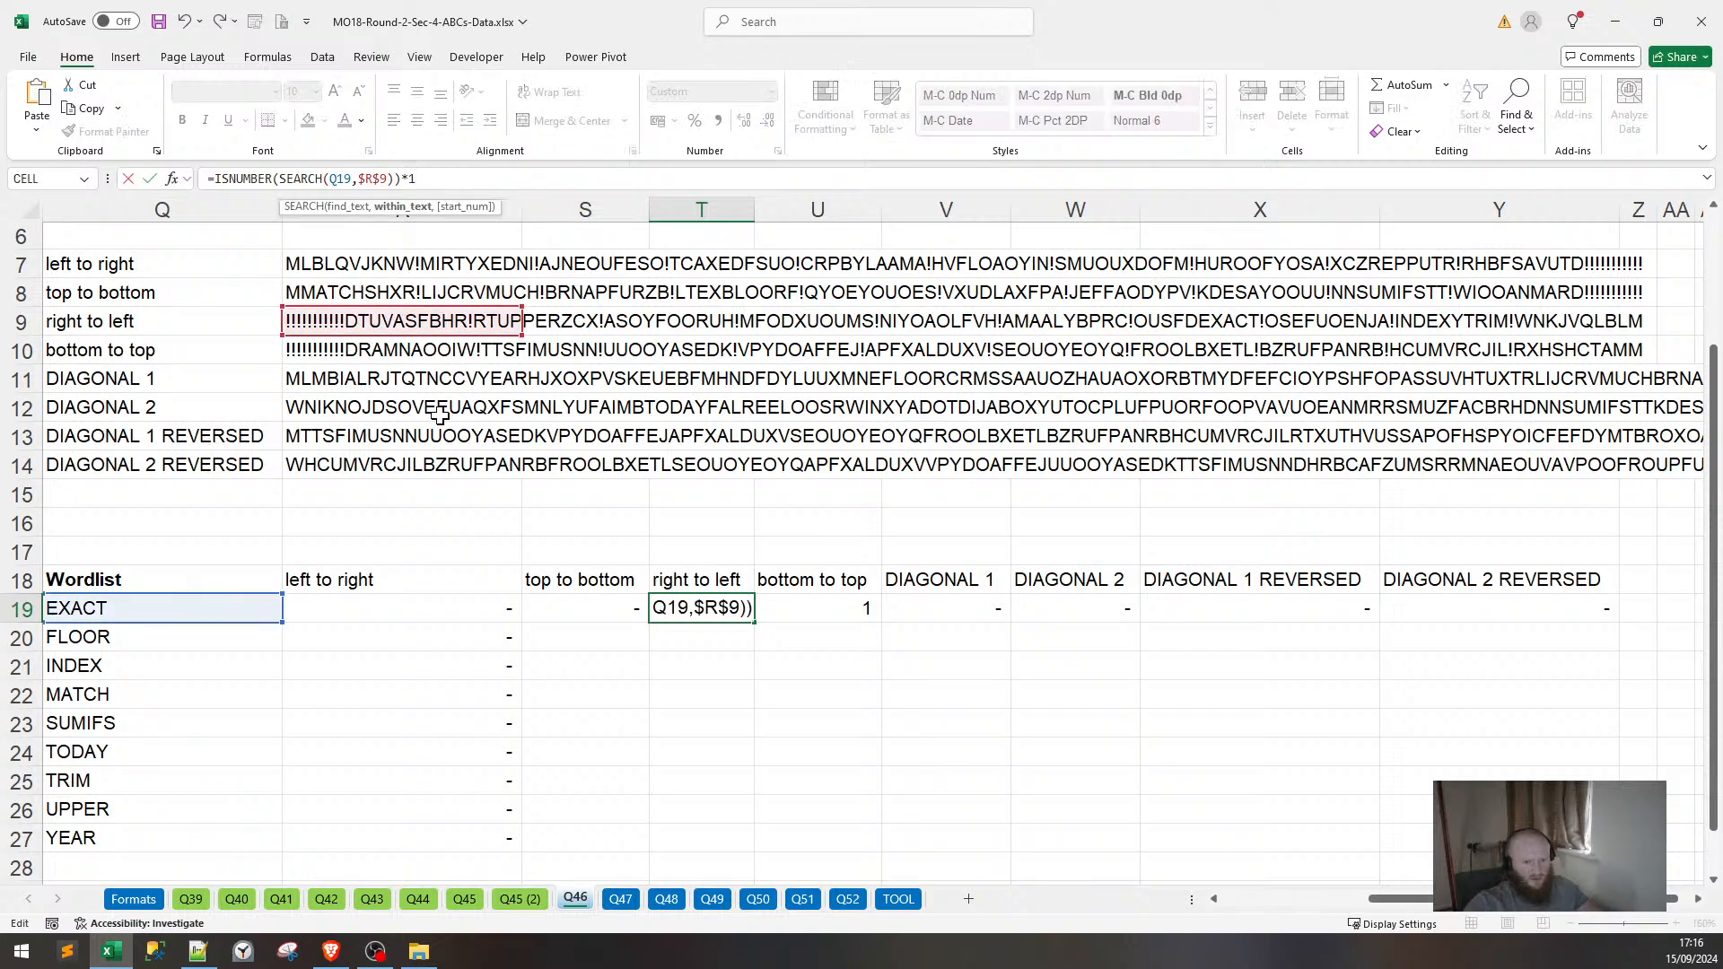
{"action": "key", "text": "Return"}
{"action": "key", "text": "Left"}
{"action": "key", "text": "Up"}
{"action": "key", "text": "F2"}
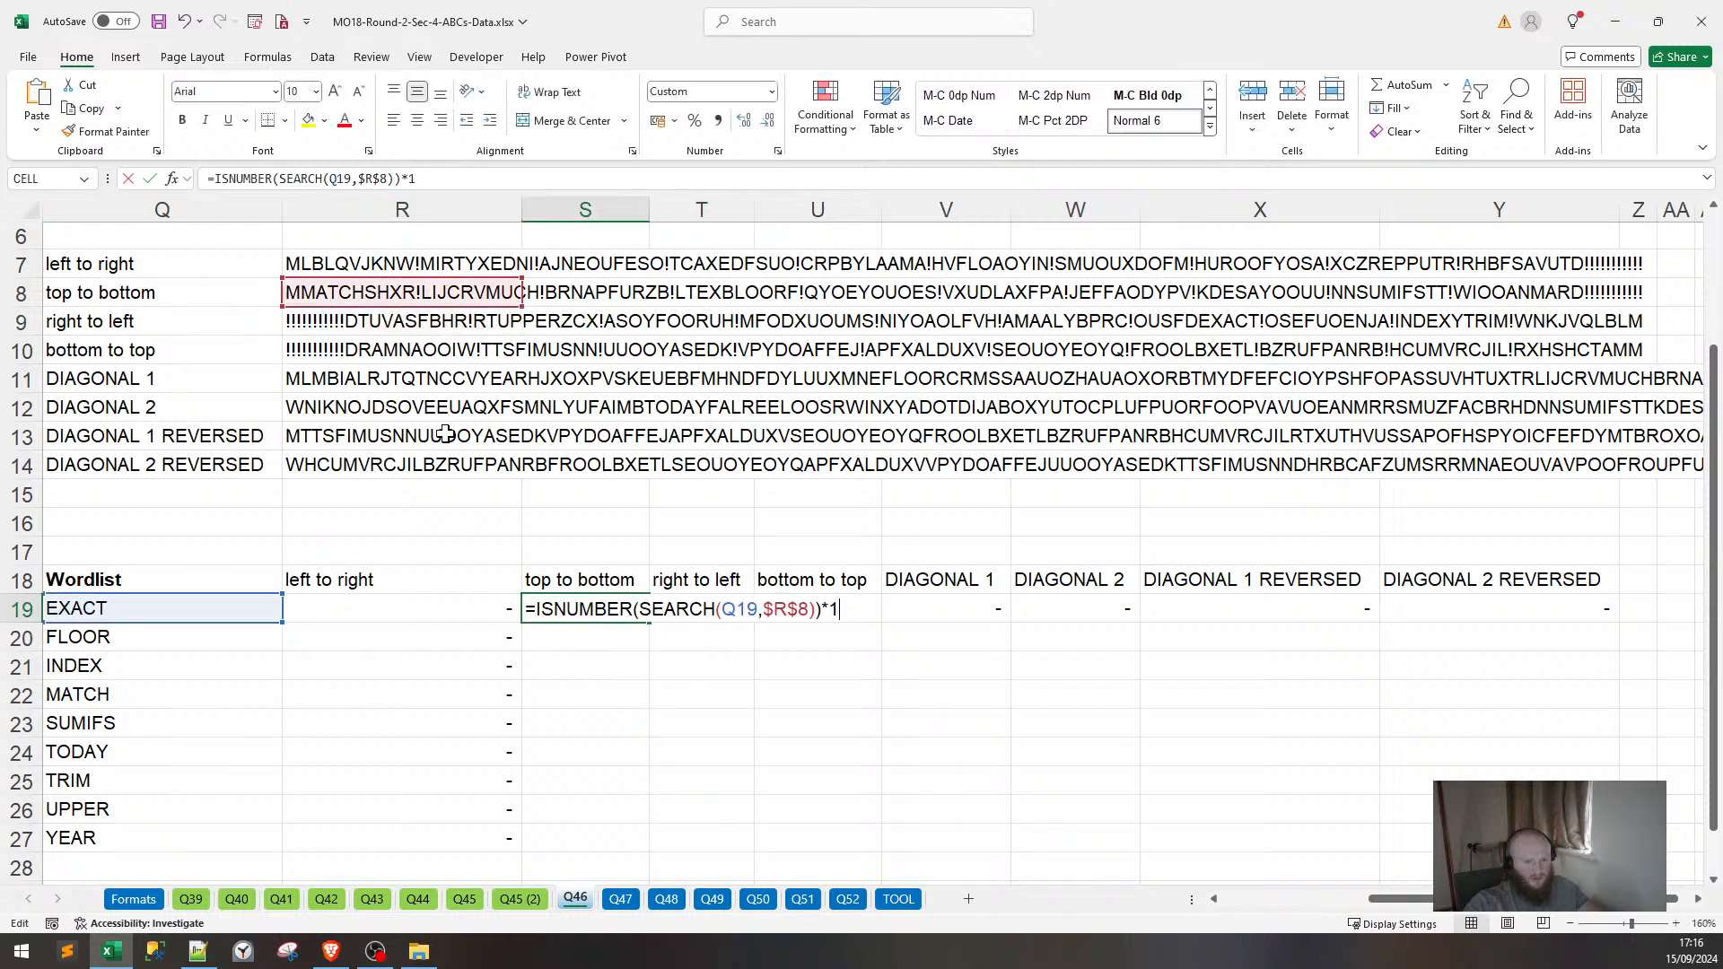
{"action": "key", "text": "Escape"}
{"action": "key", "text": "Right"}
{"action": "key", "text": "Right"}
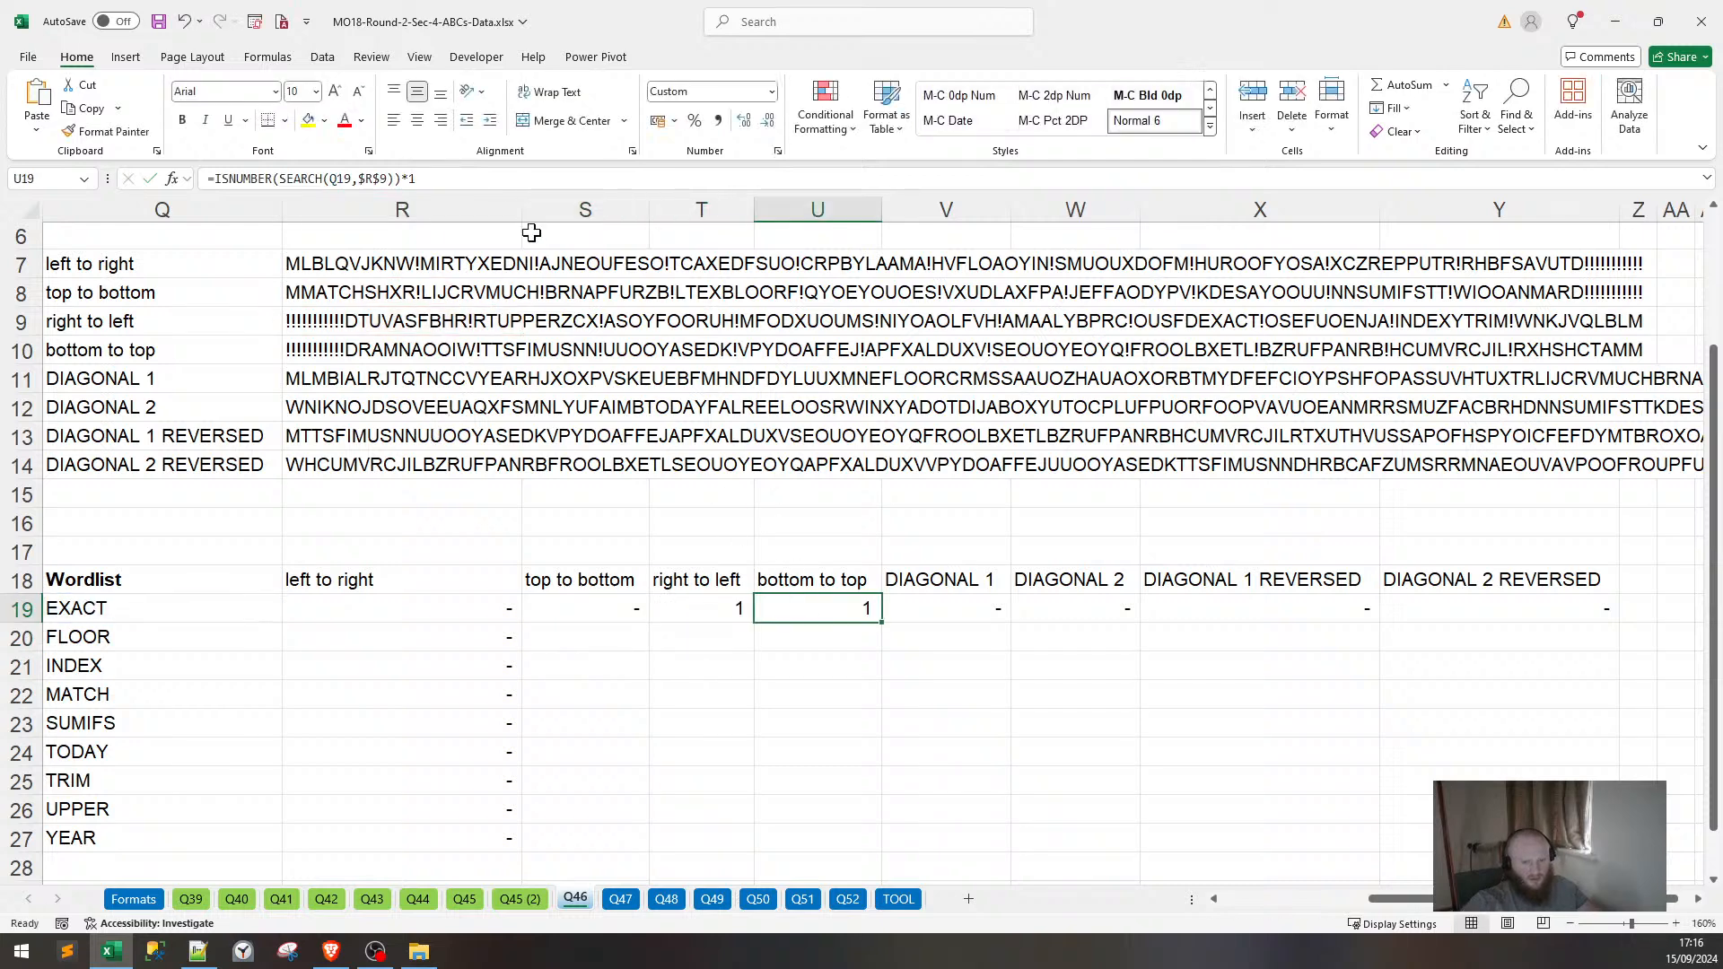
{"action": "key", "text": "F2"}
{"action": "key", "text": "Left"}
{"action": "key", "text": "Left"}
{"action": "key", "text": "Left"}
{"action": "key", "text": "Left"}
{"action": "key", "text": "Left"}
{"action": "key", "text": "Left"}
{"action": "key", "text": "Left"}
{"action": "key", "text": "Left"}
{"action": "key", "text": "Left"}
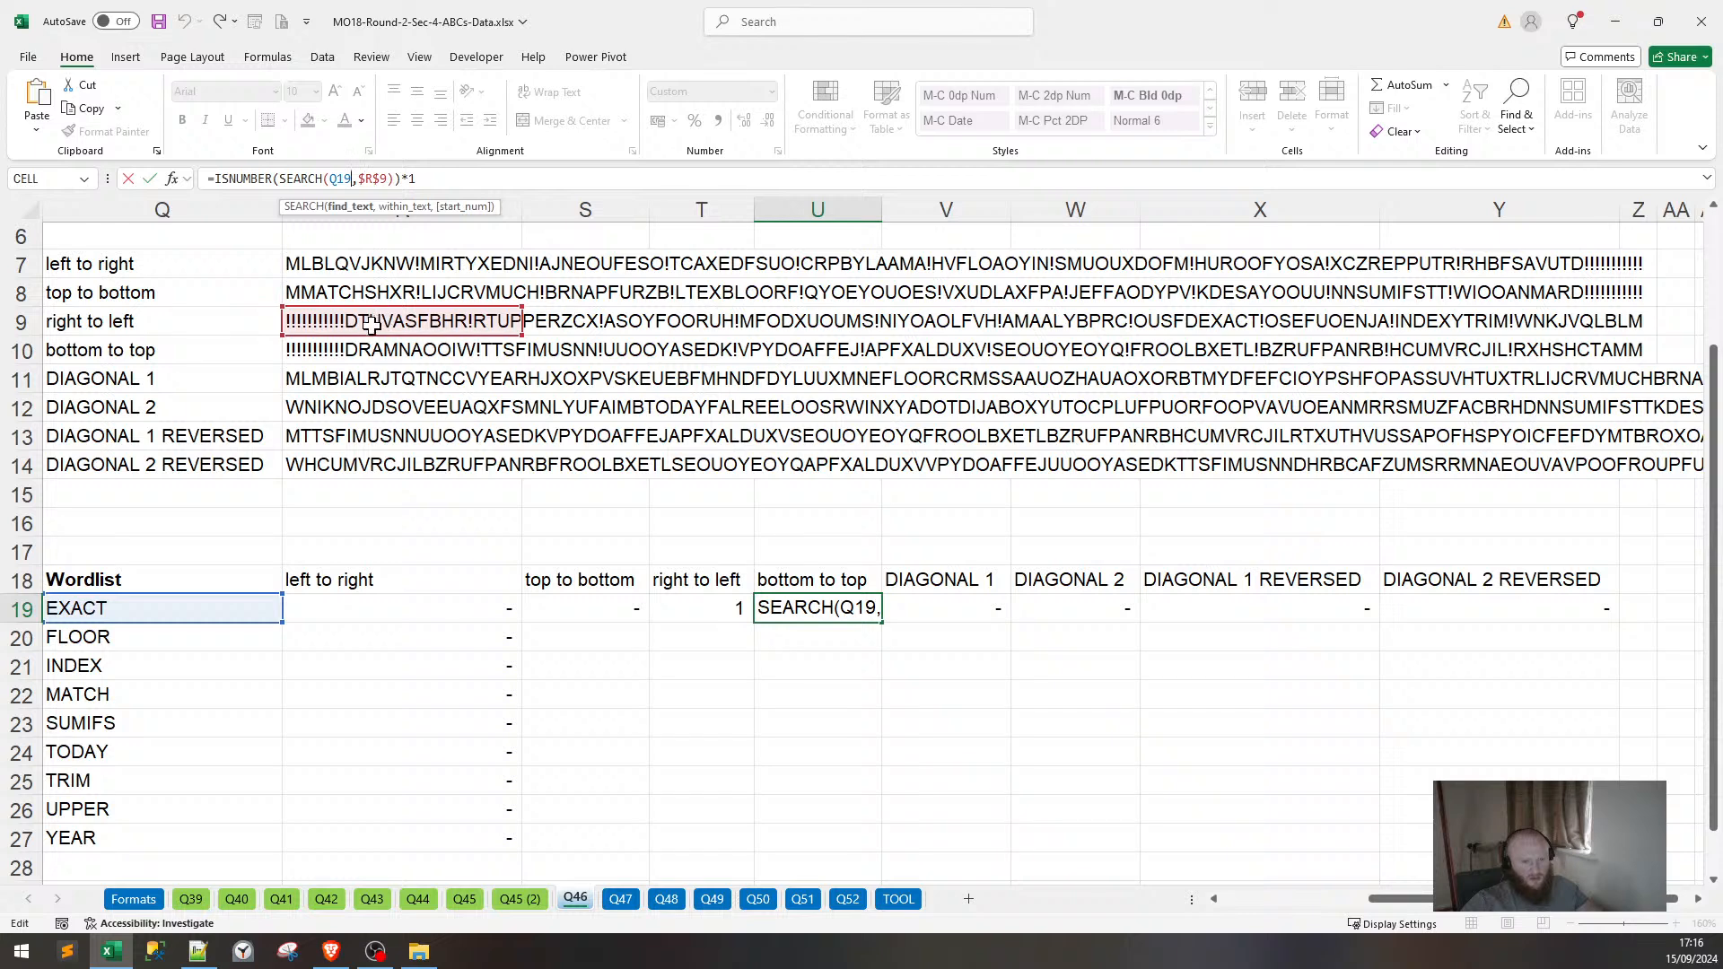
{"action": "left_click_drag", "start_coordinate": [375, 357], "coordinate": [380, 384]}
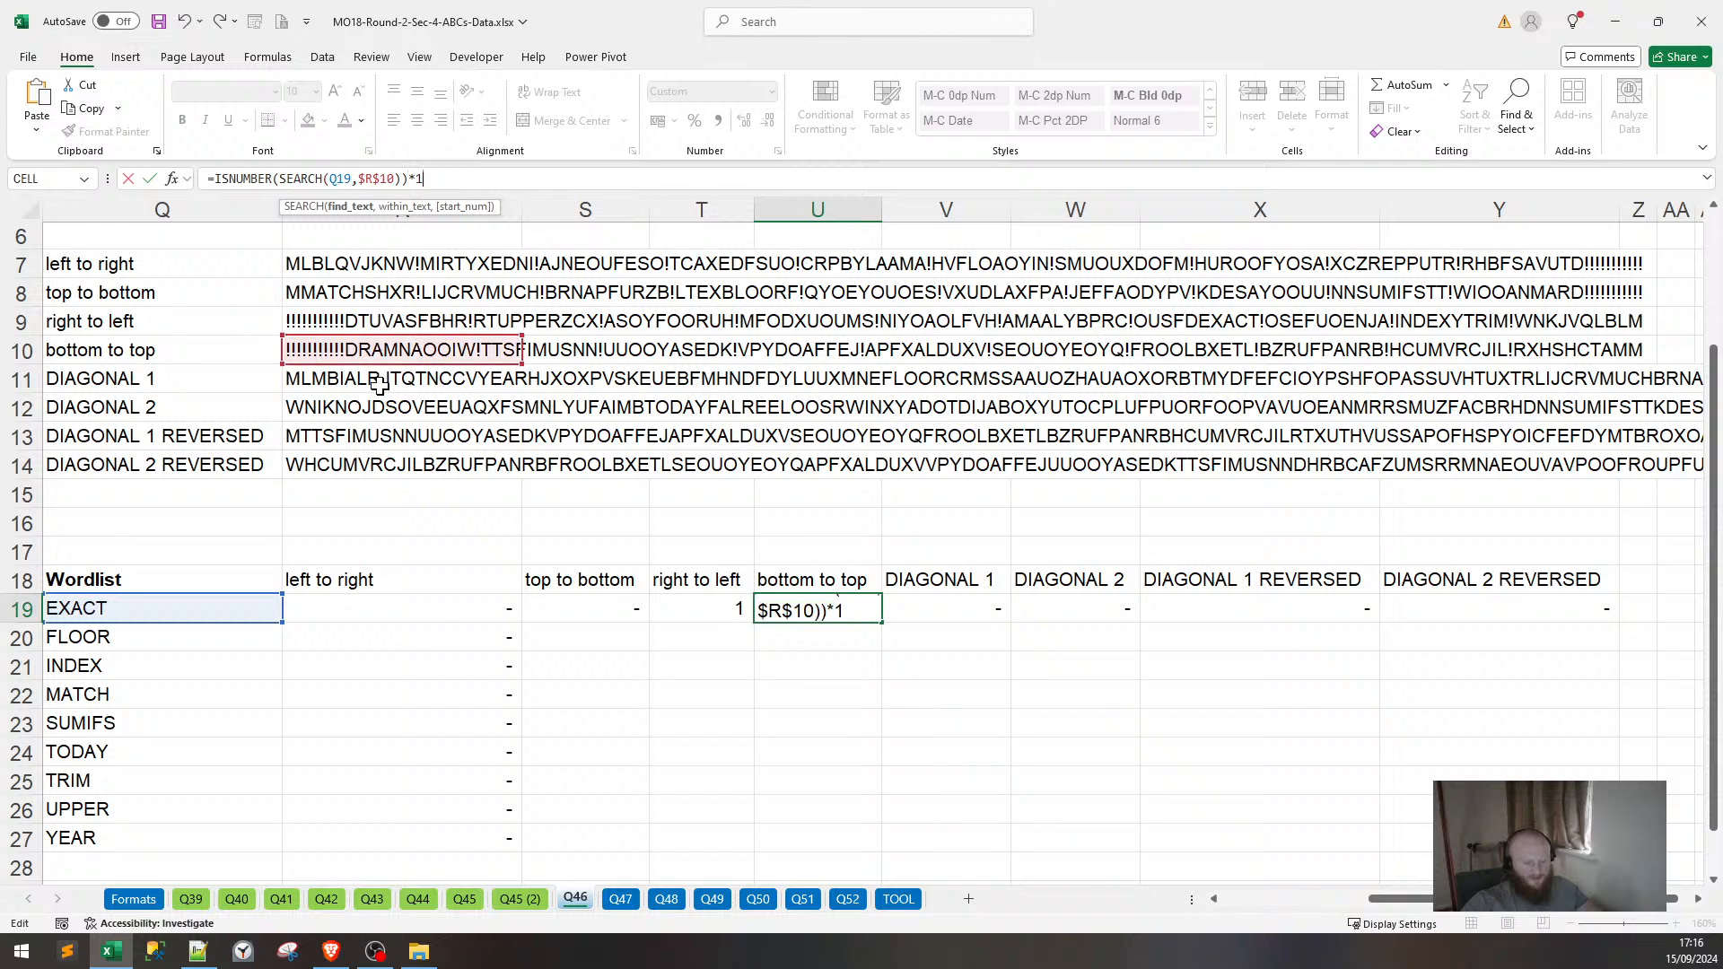
{"action": "key", "text": "ctrl+Return"}
Point EXACT's DIAGONAL 1 and DIAGONAL 2 checks at the strings in rows 11 and 12.
{"action": "key", "text": "Right"}
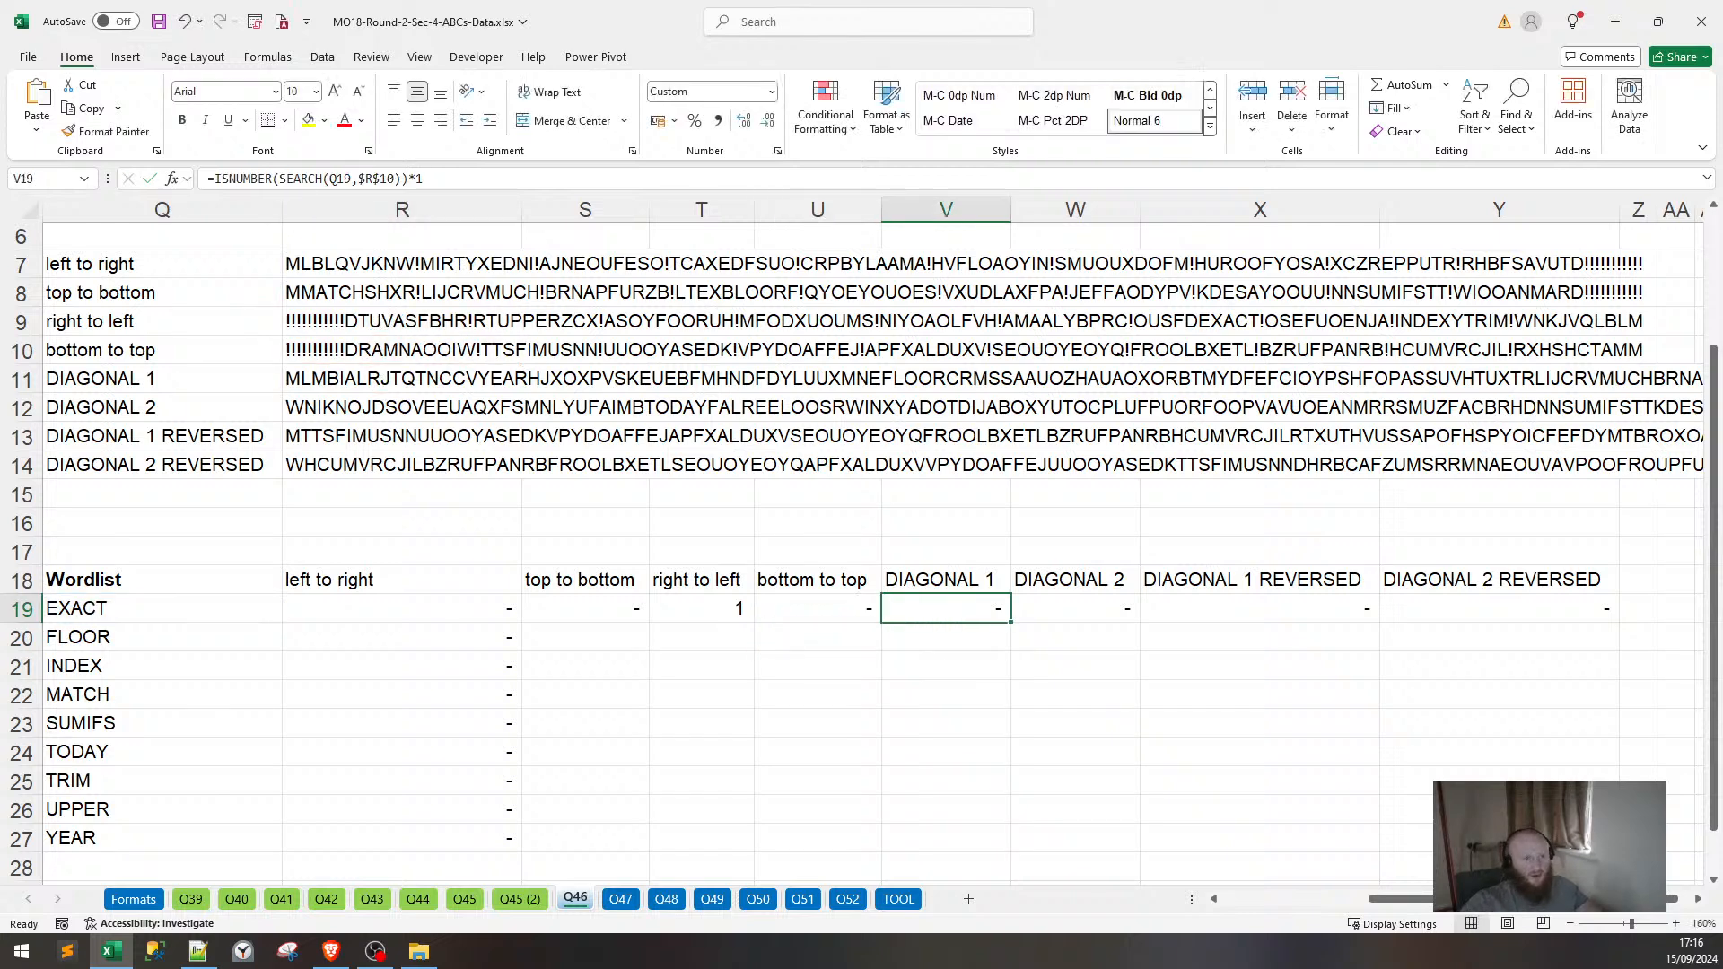
{"action": "key", "text": "F2"}
{"action": "key", "text": "Left"}
{"action": "key", "text": "Left"}
{"action": "key", "text": "Left"}
{"action": "key", "text": "Left"}
{"action": "key", "text": "Left"}
{"action": "key", "text": "Left"}
{"action": "key", "text": "Left"}
{"action": "key", "text": "Left"}
{"action": "key", "text": "Left"}
{"action": "left_click_drag", "start_coordinate": [367, 354], "coordinate": [384, 386]}
{"action": "key", "text": "ctrl+Return"}
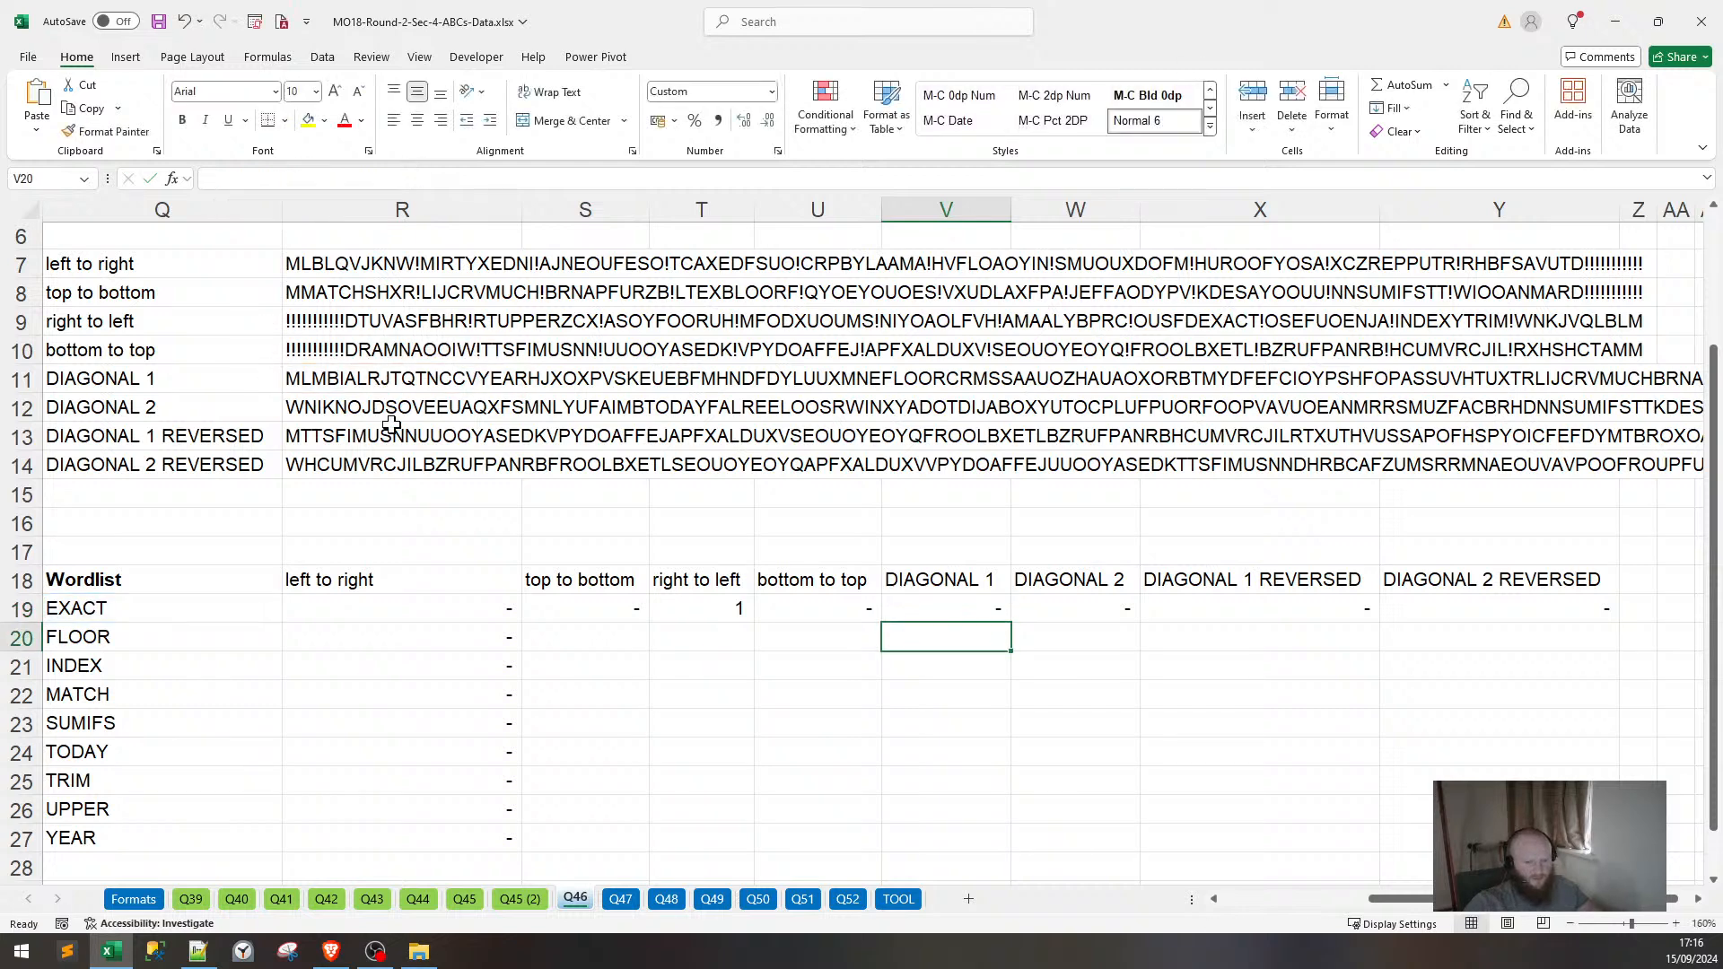
{"action": "key", "text": "Right"}
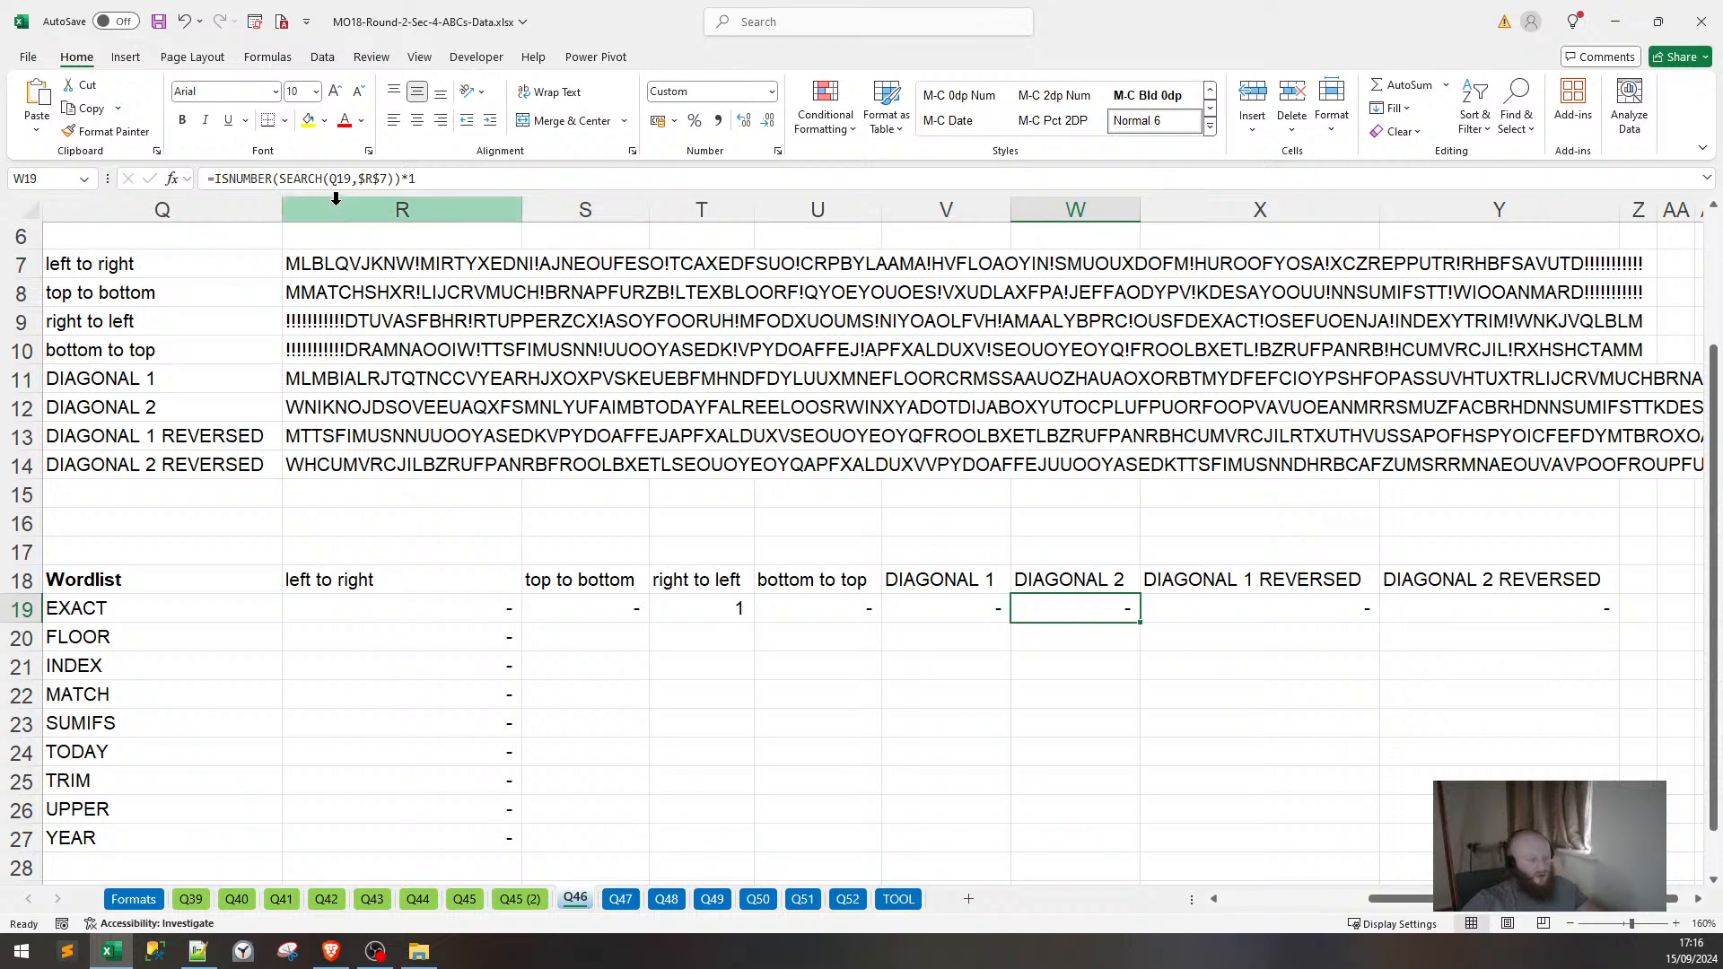
{"action": "key", "text": "F2"}
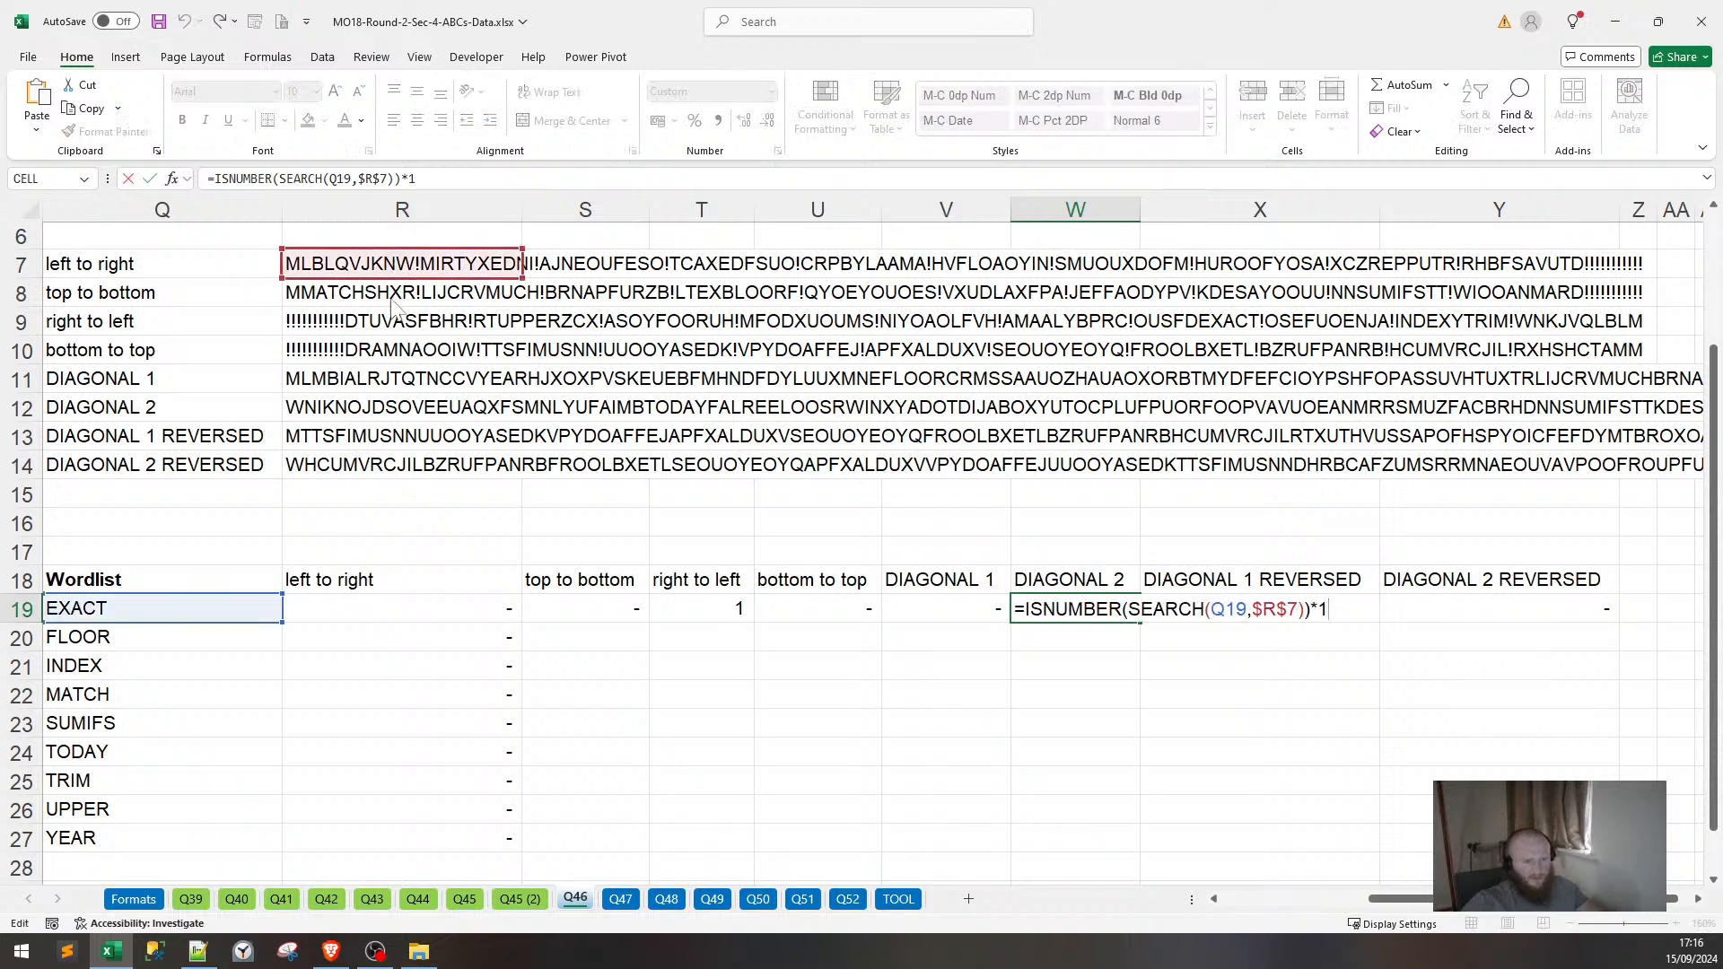
{"action": "left_click_drag", "start_coordinate": [392, 308], "coordinate": [388, 440]}
{"action": "key", "text": "Return"}
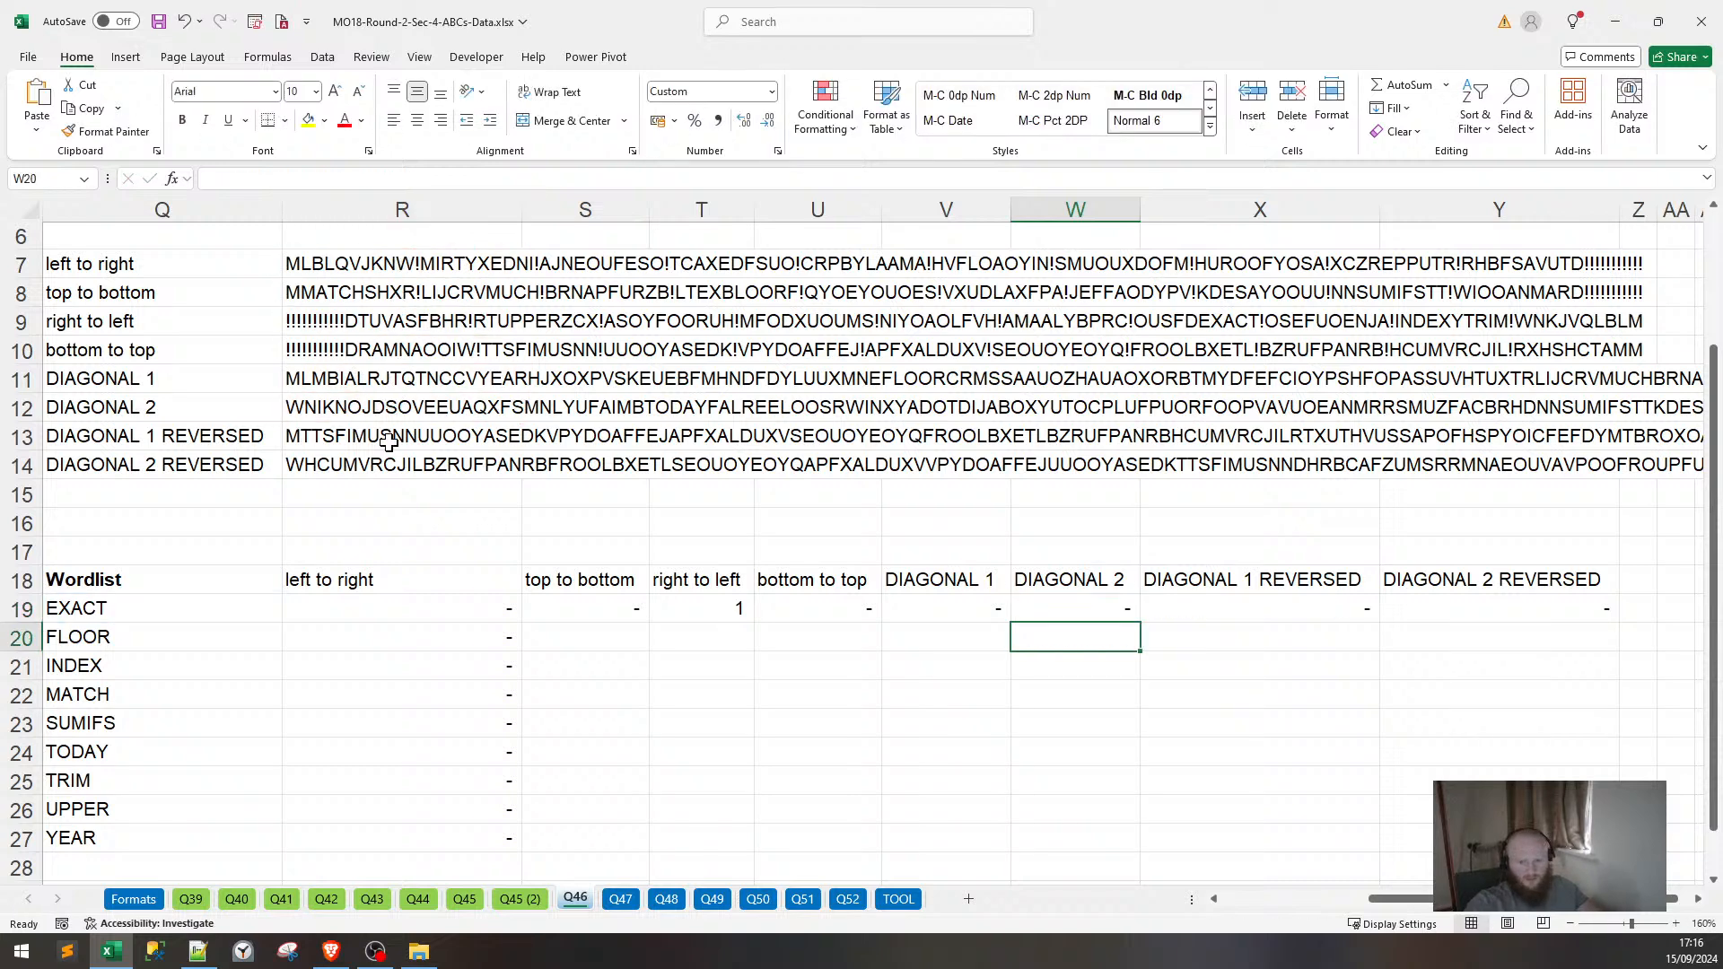
Point EXACT's DIAGONAL 1 REVERSED and DIAGONAL 2 REVERSED checks at rows 13 and 14.
{"action": "key", "text": "Right"}
{"action": "key", "text": "Up"}
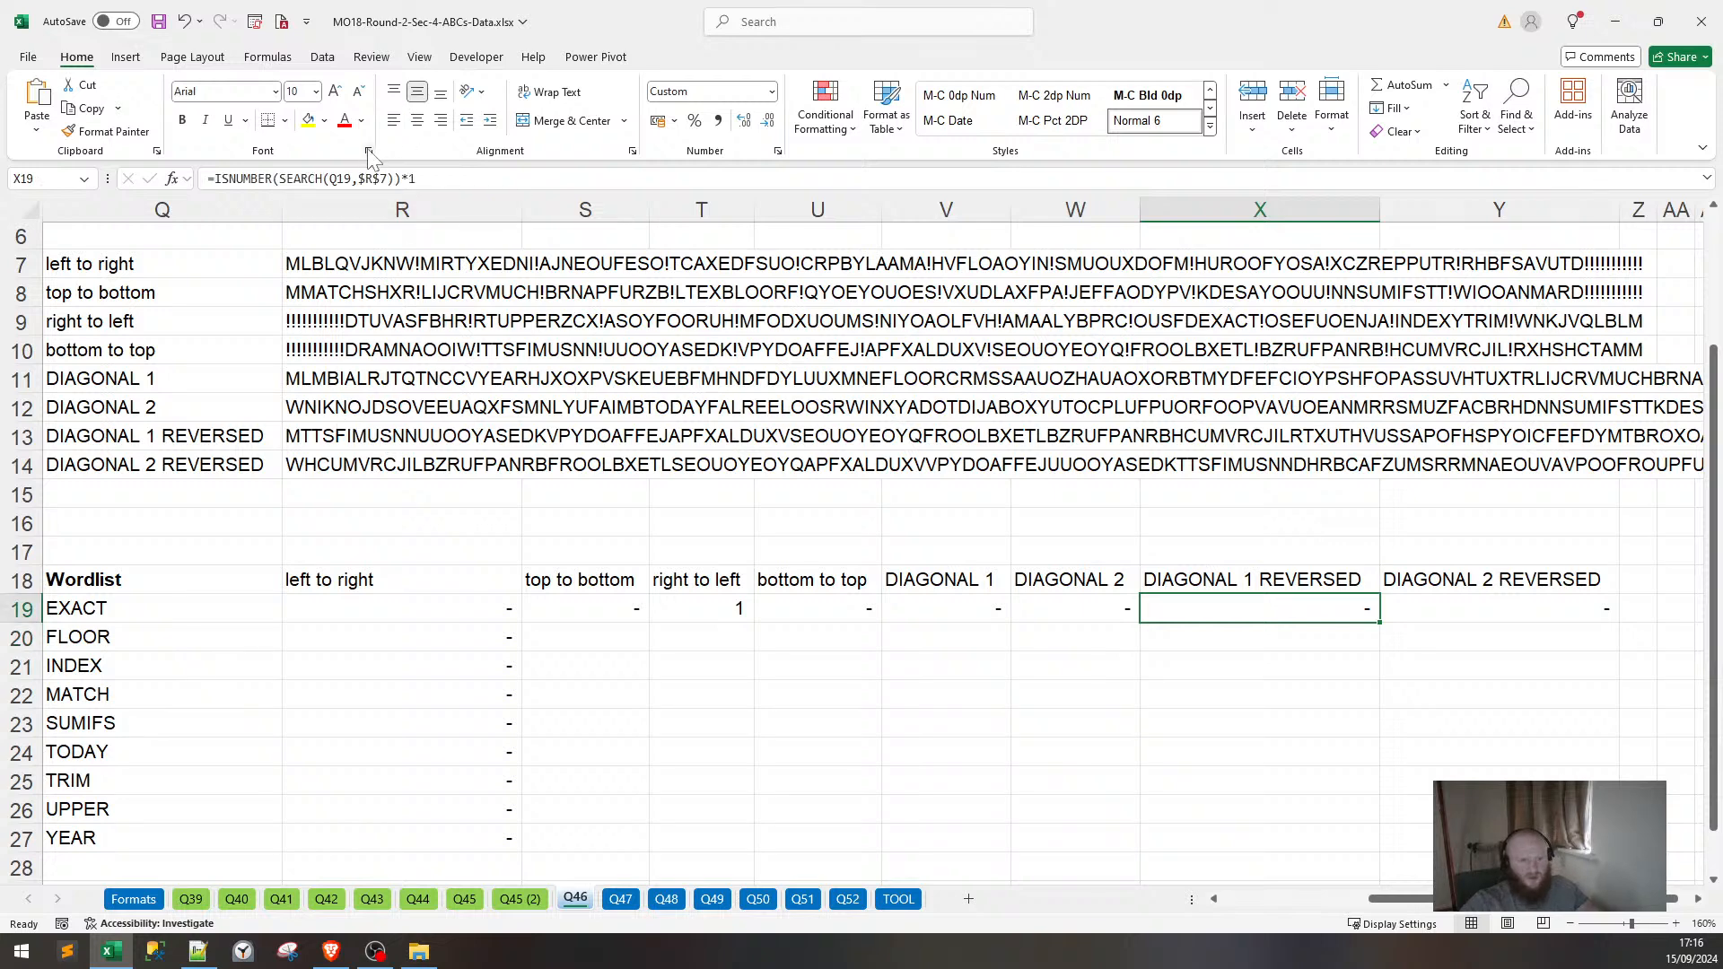
{"action": "key", "text": "F2"}
{"action": "left_click_drag", "start_coordinate": [364, 283], "coordinate": [377, 437]}
{"action": "key", "text": "Tab"}
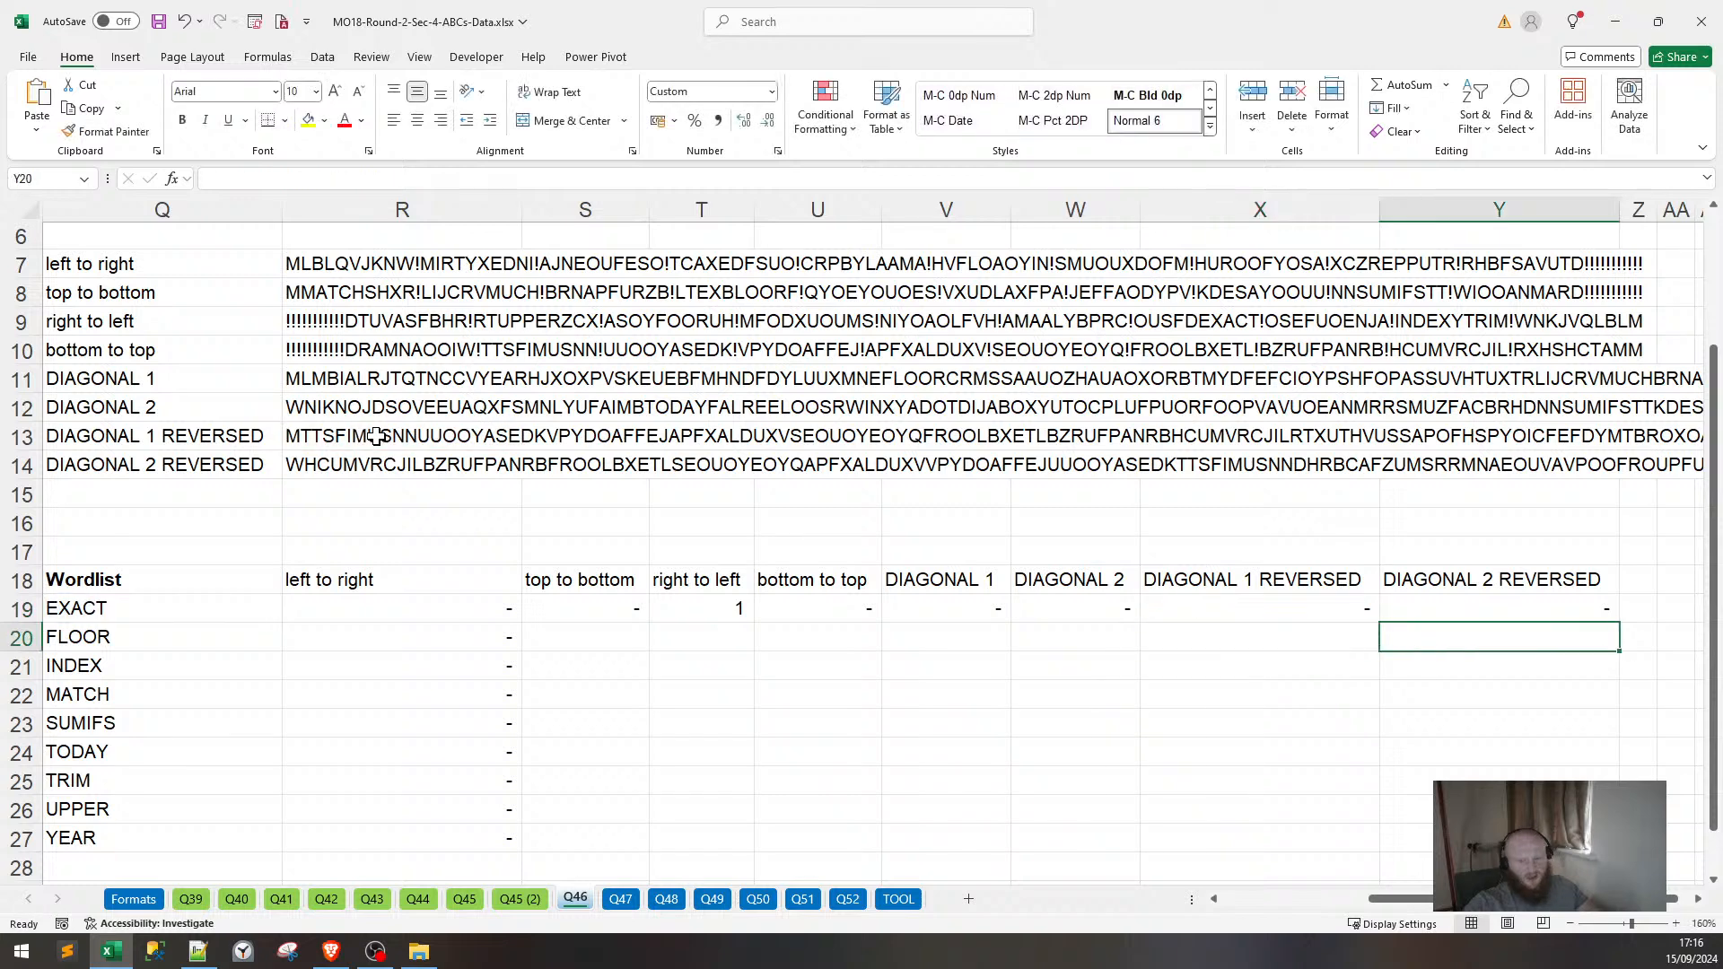
{"action": "key", "text": "F2"}
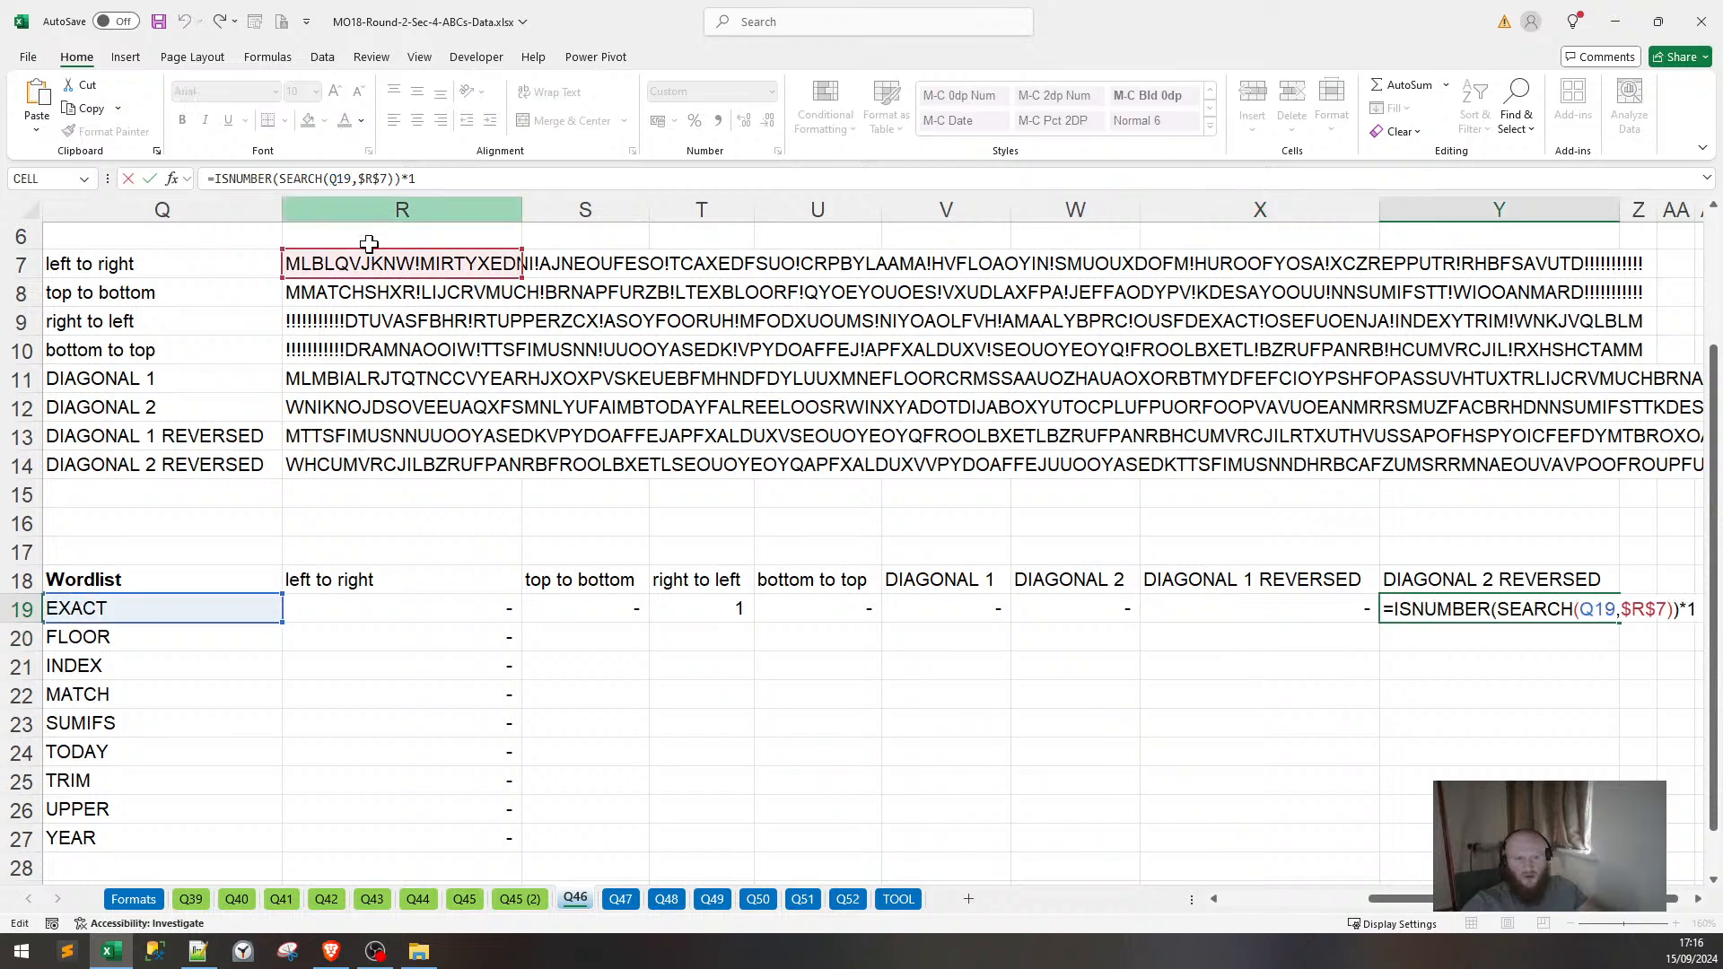
{"action": "left_click_drag", "start_coordinate": [372, 281], "coordinate": [387, 487]}
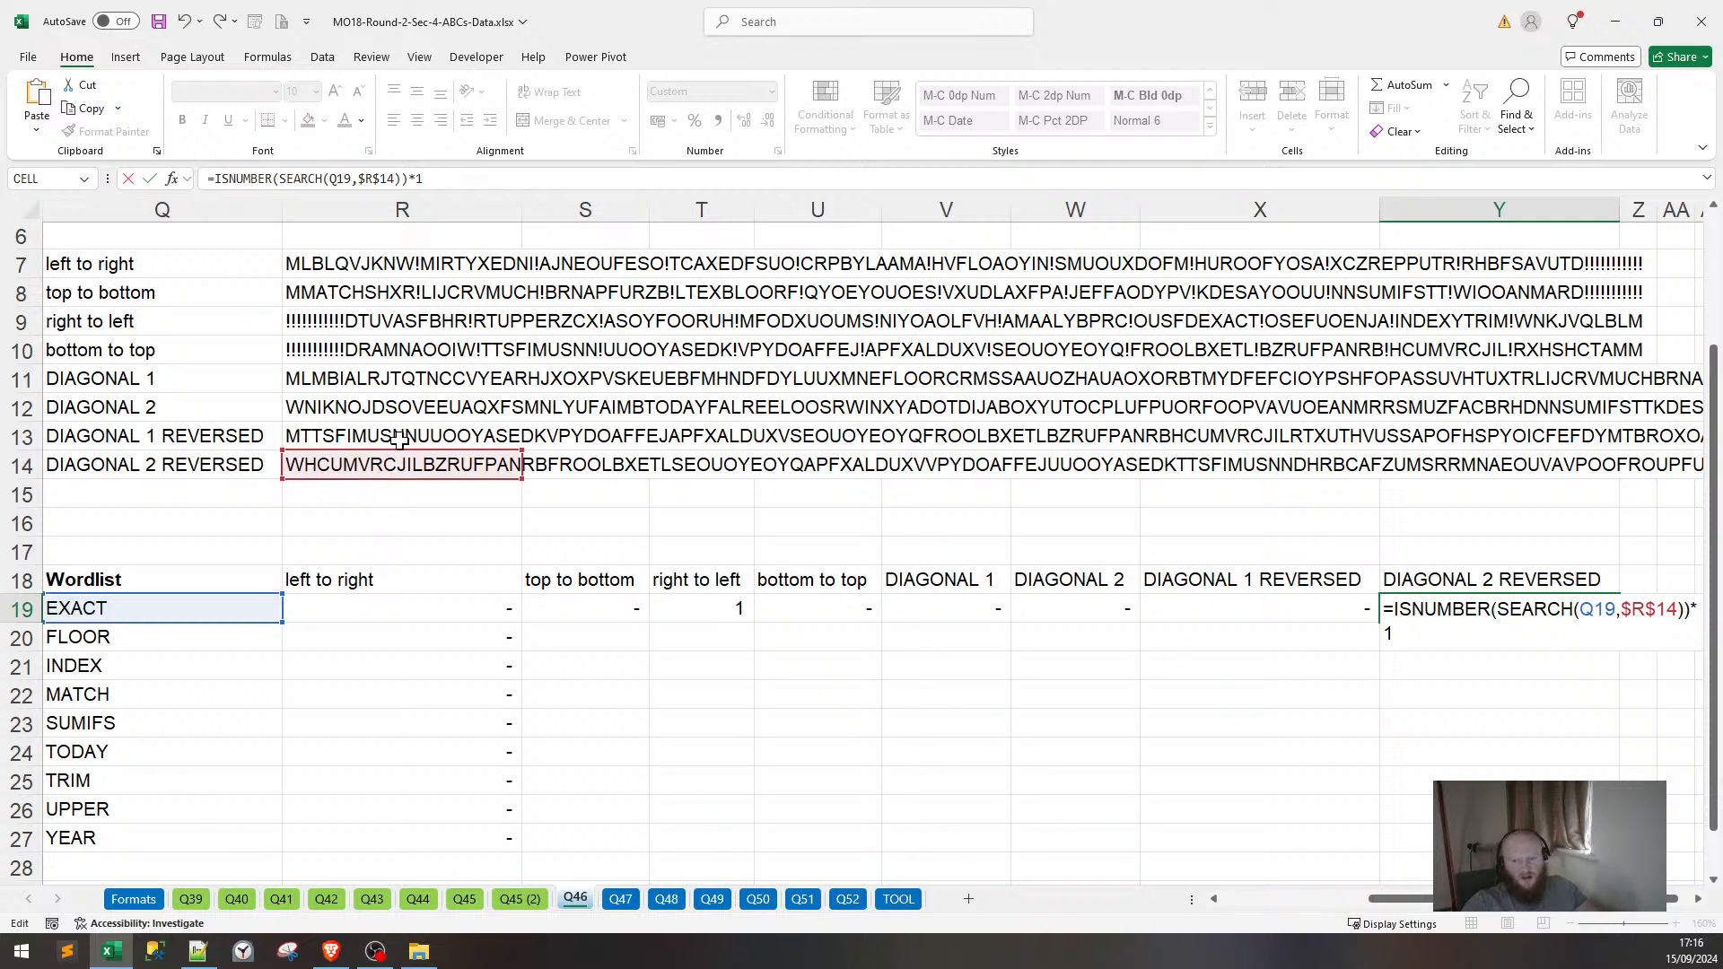
{"action": "key", "text": "Return"}
Fill EXACT's direction-check formulas S19:Y19 down through row 27 for all nine words.
{"action": "key", "text": "Left"}
{"action": "key", "text": "Left"}
{"action": "key", "text": "Left"}
{"action": "key", "text": "Left"}
{"action": "key", "text": "Up"}
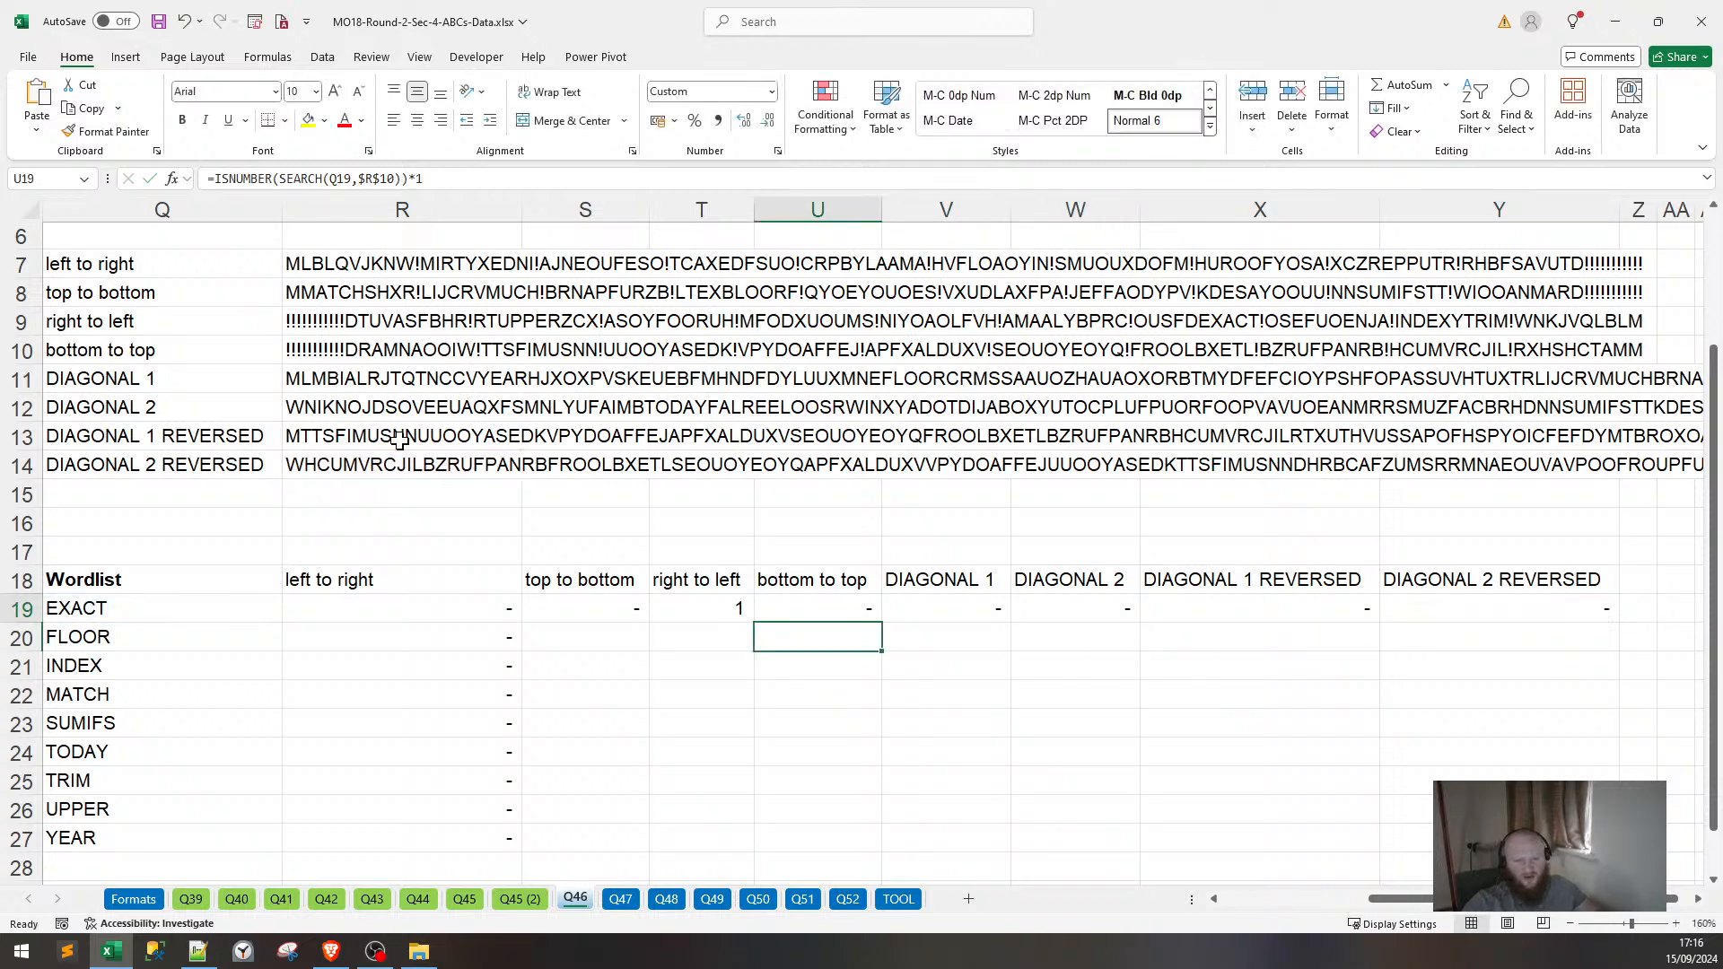
{"action": "key", "text": "Left"}
{"action": "key", "text": "Left"}
{"action": "key", "text": "Right"}
{"action": "key", "text": "Right"}
{"action": "key", "text": "Right"}
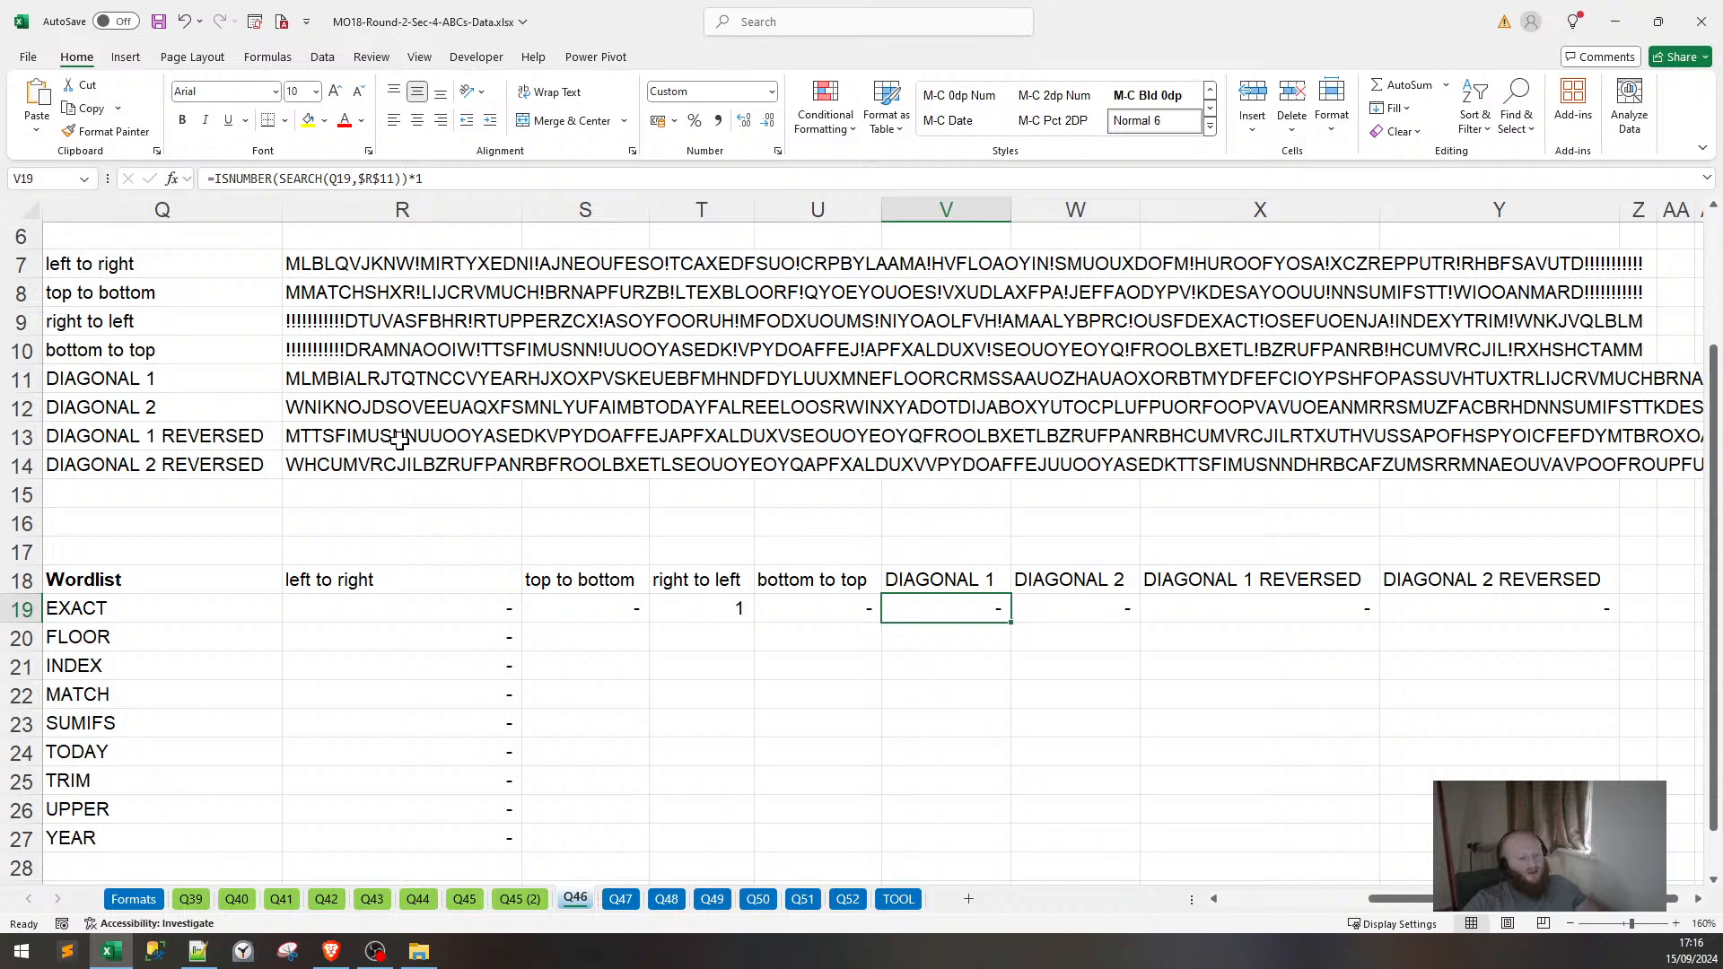
{"action": "key", "text": "Left"}
{"action": "key", "text": "Left"}
{"action": "key", "text": "Left"}
{"action": "key", "text": "shift+Right"}
{"action": "key", "text": "shift+Right"}
{"action": "key", "text": "shift+Right"}
{"action": "key", "text": "shift+Right"}
{"action": "key", "text": "shift+Right"}
{"action": "key", "text": "shift+Right"}
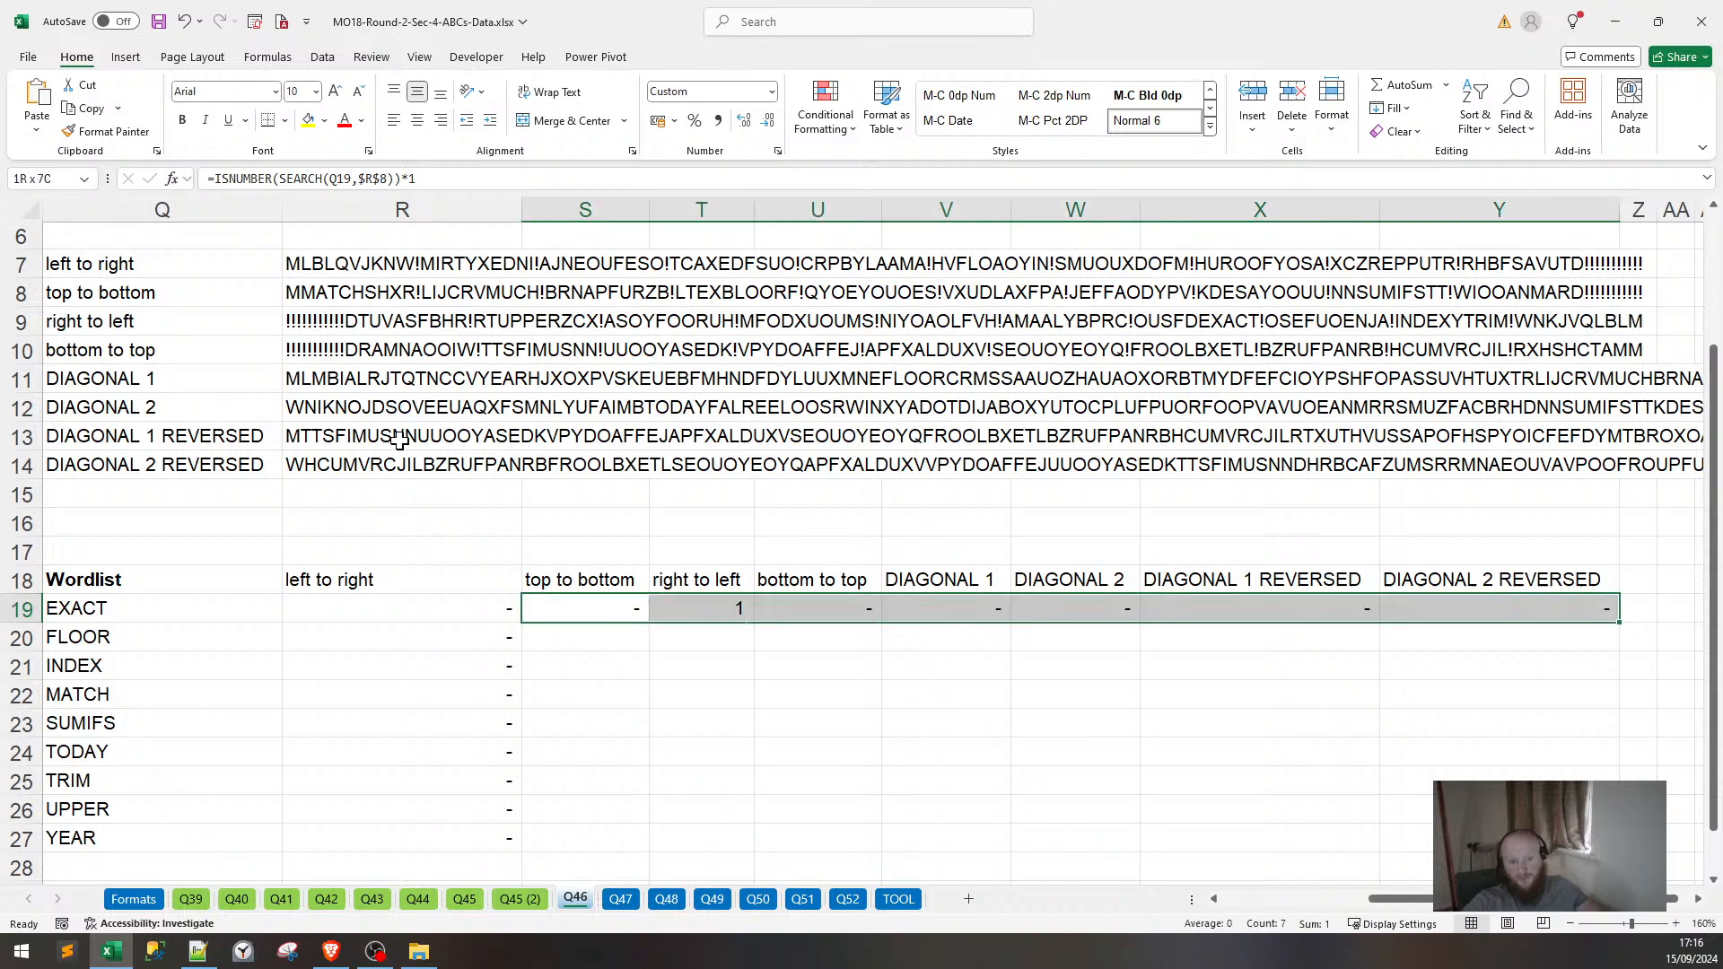
{"action": "key", "text": "shift+Down"}
{"action": "key", "text": "shift+Down"}
{"action": "key", "text": "shift+Down"}
{"action": "key", "text": "shift+Down"}
{"action": "key", "text": "shift+Down"}
{"action": "key", "text": "shift+Down"}
{"action": "key", "text": "shift+Down"}
{"action": "key", "text": "shift+Down"}
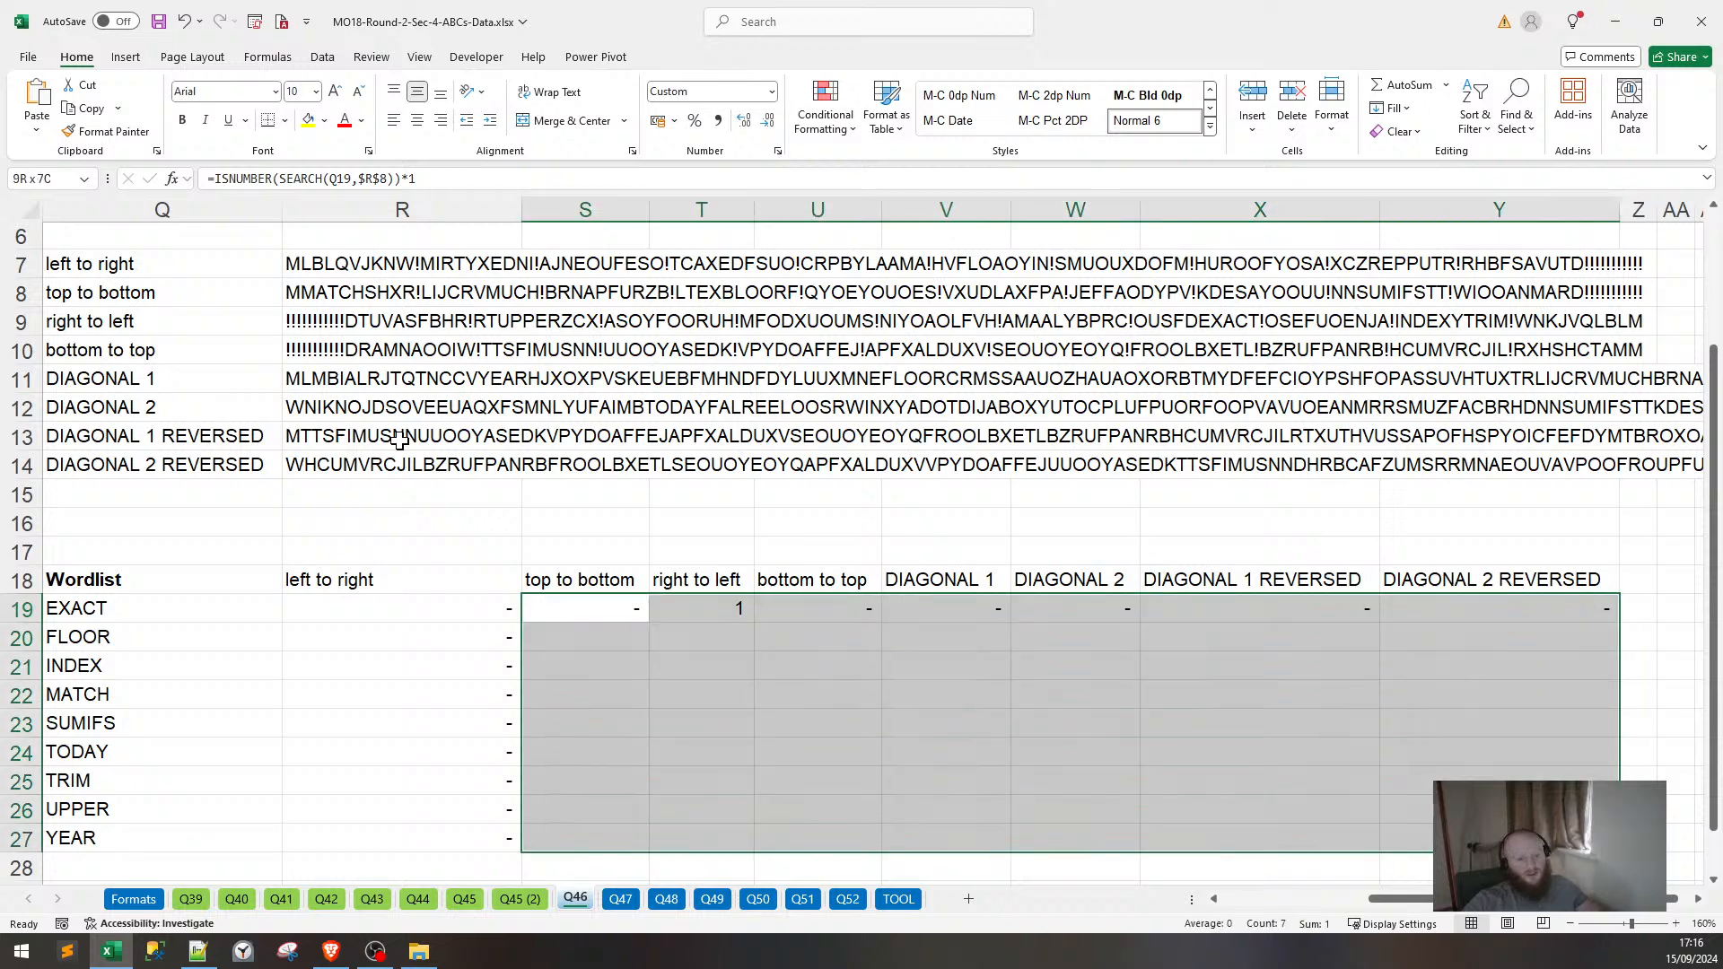
{"action": "key", "text": "ctrl+d"}
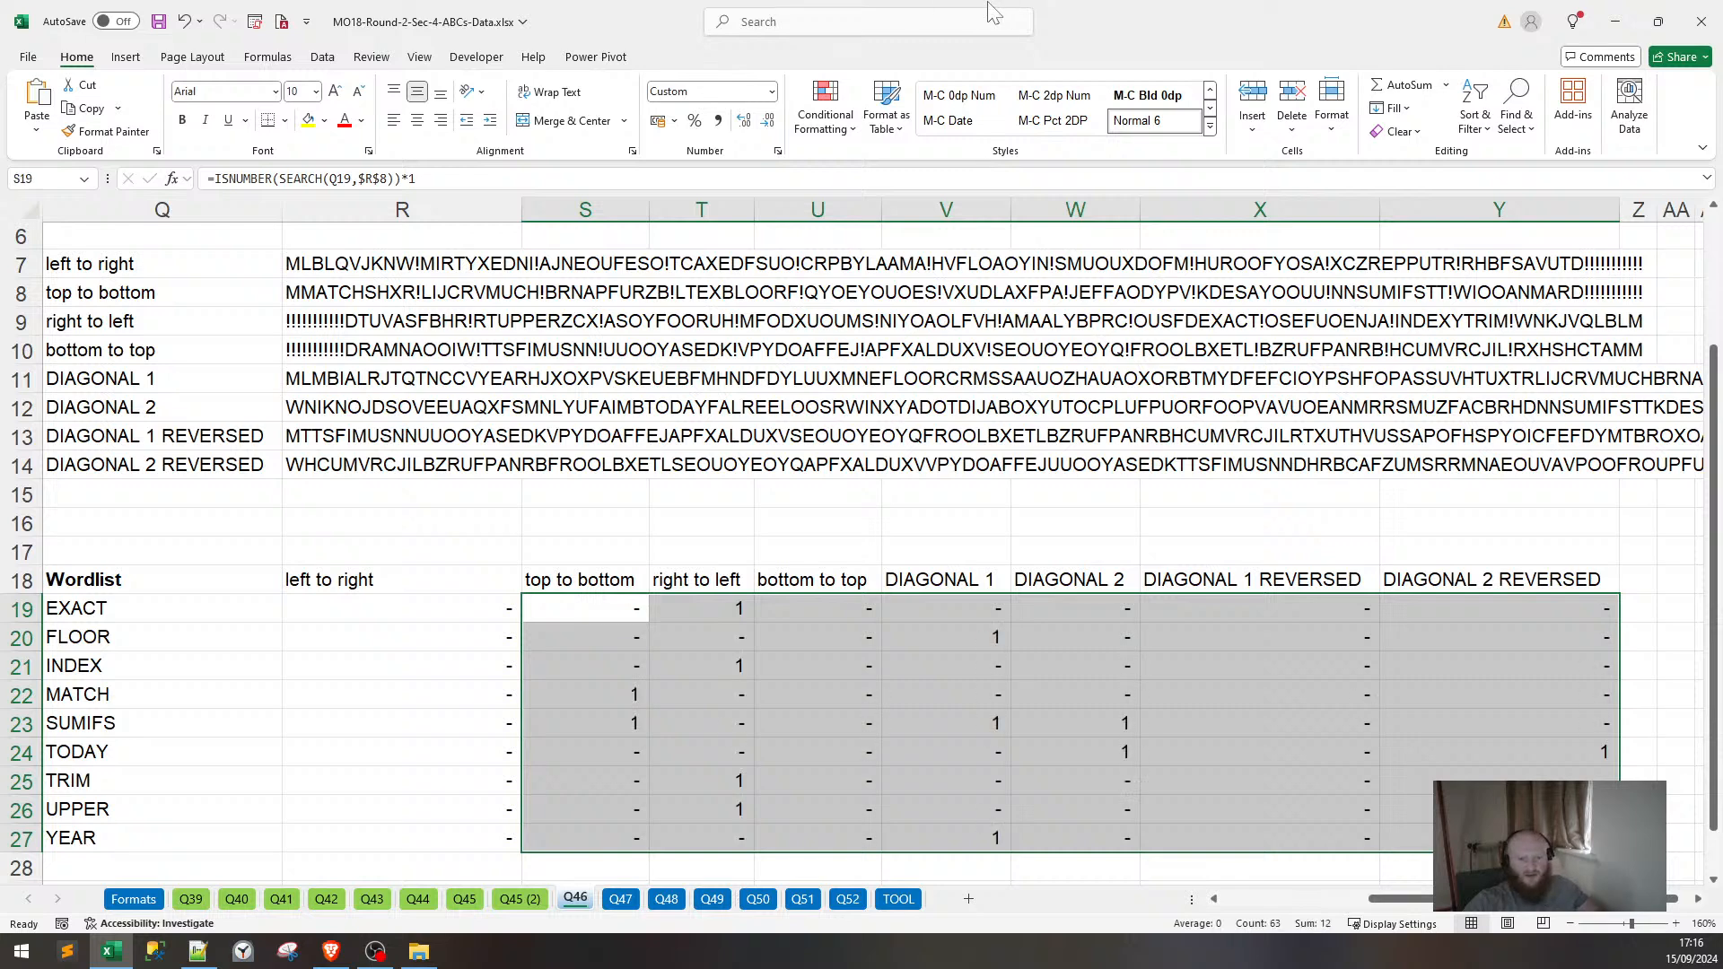
Enter =SUM(R19:Y19) in Z19 and fill it down to row 27, giving SUMIFS 3 and TODAY 2.
{"action": "left_click", "coordinate": [1644, 608]}
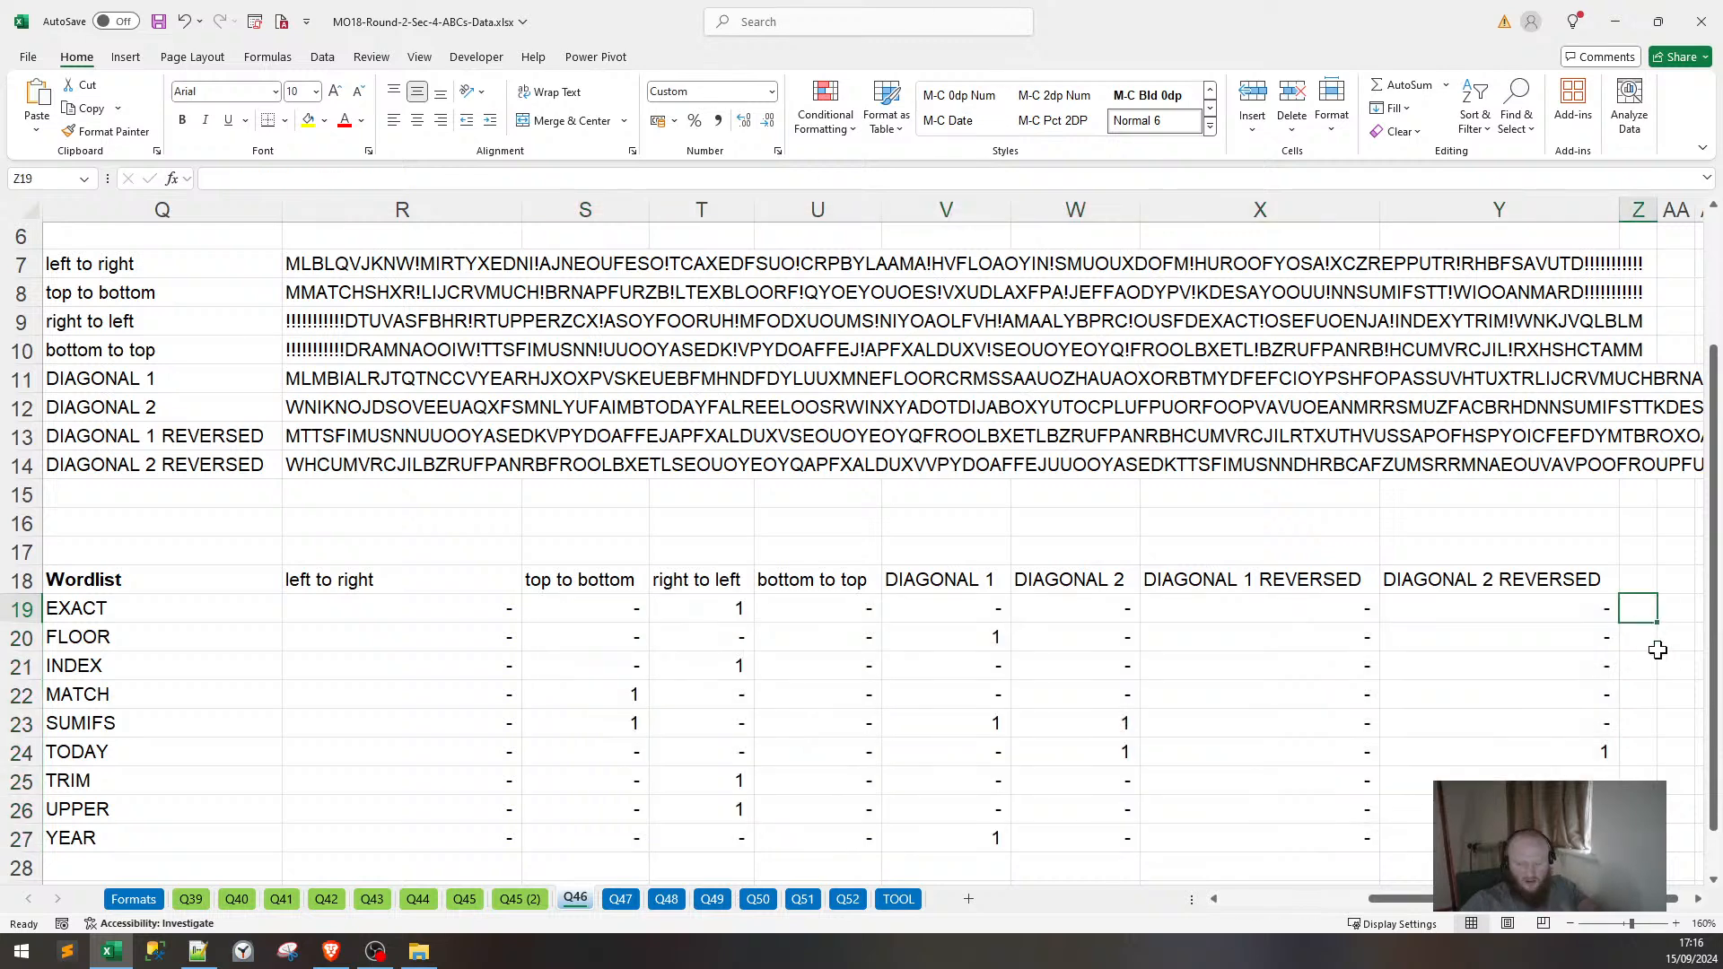
{"action": "type", "text": "=sum"}
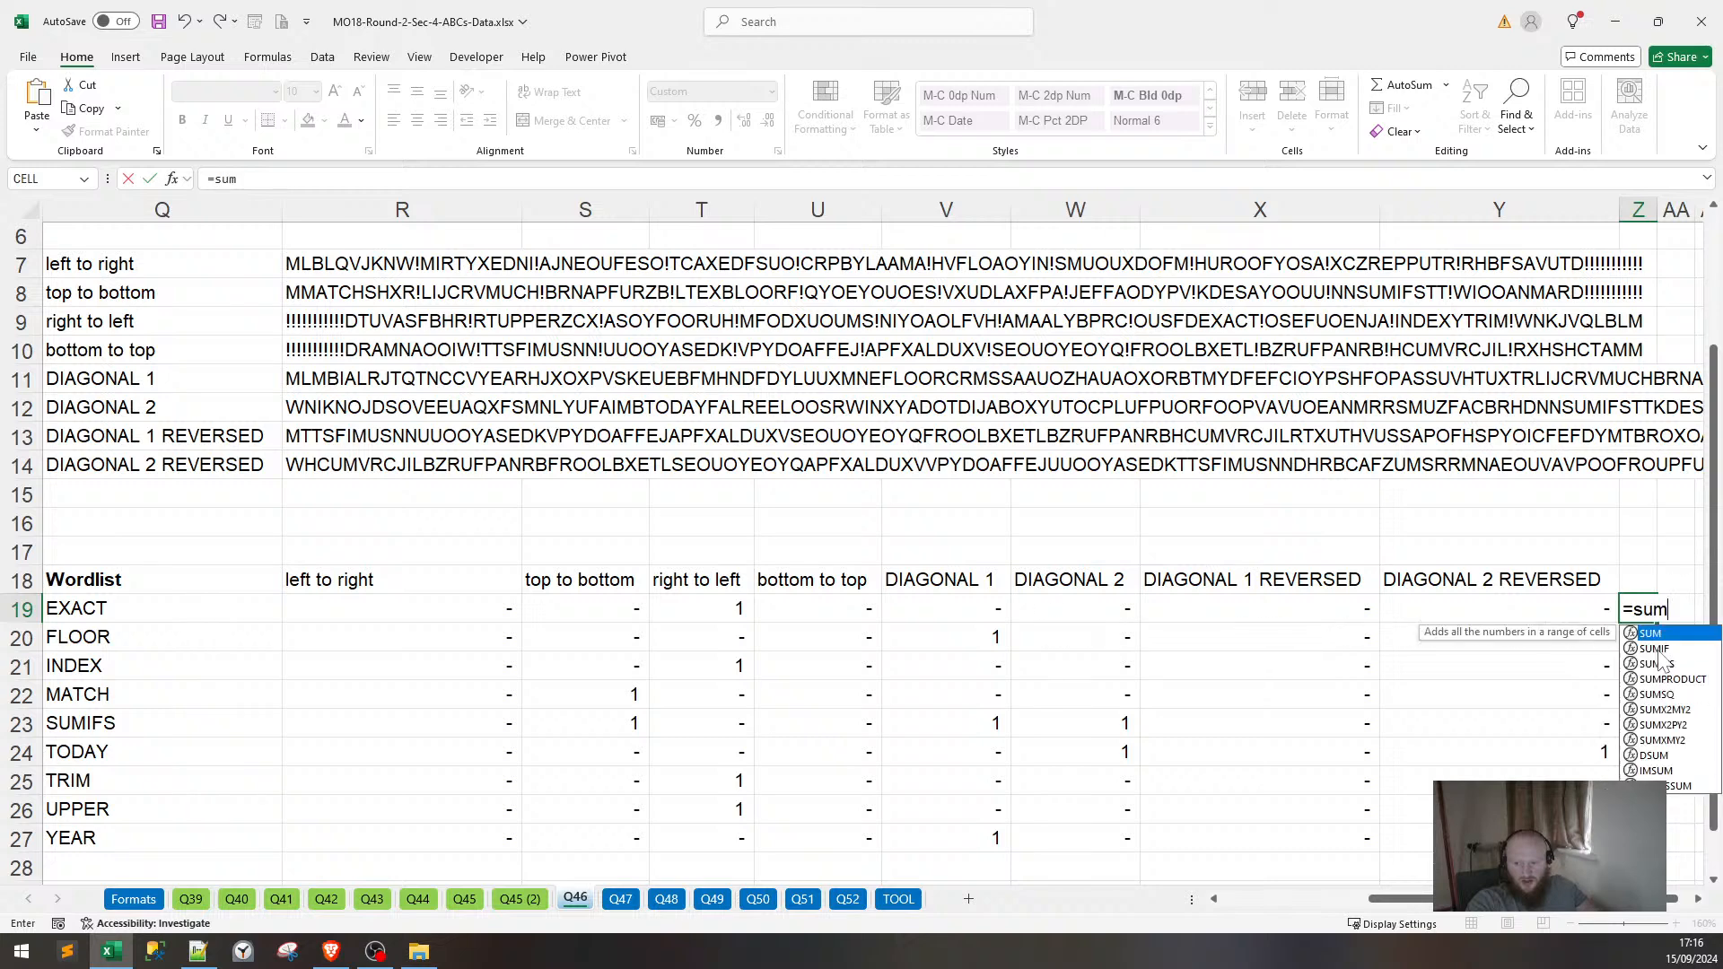
{"action": "type", "text": "("}
{"action": "left_click_drag", "start_coordinate": [1579, 608], "coordinate": [296, 611]}
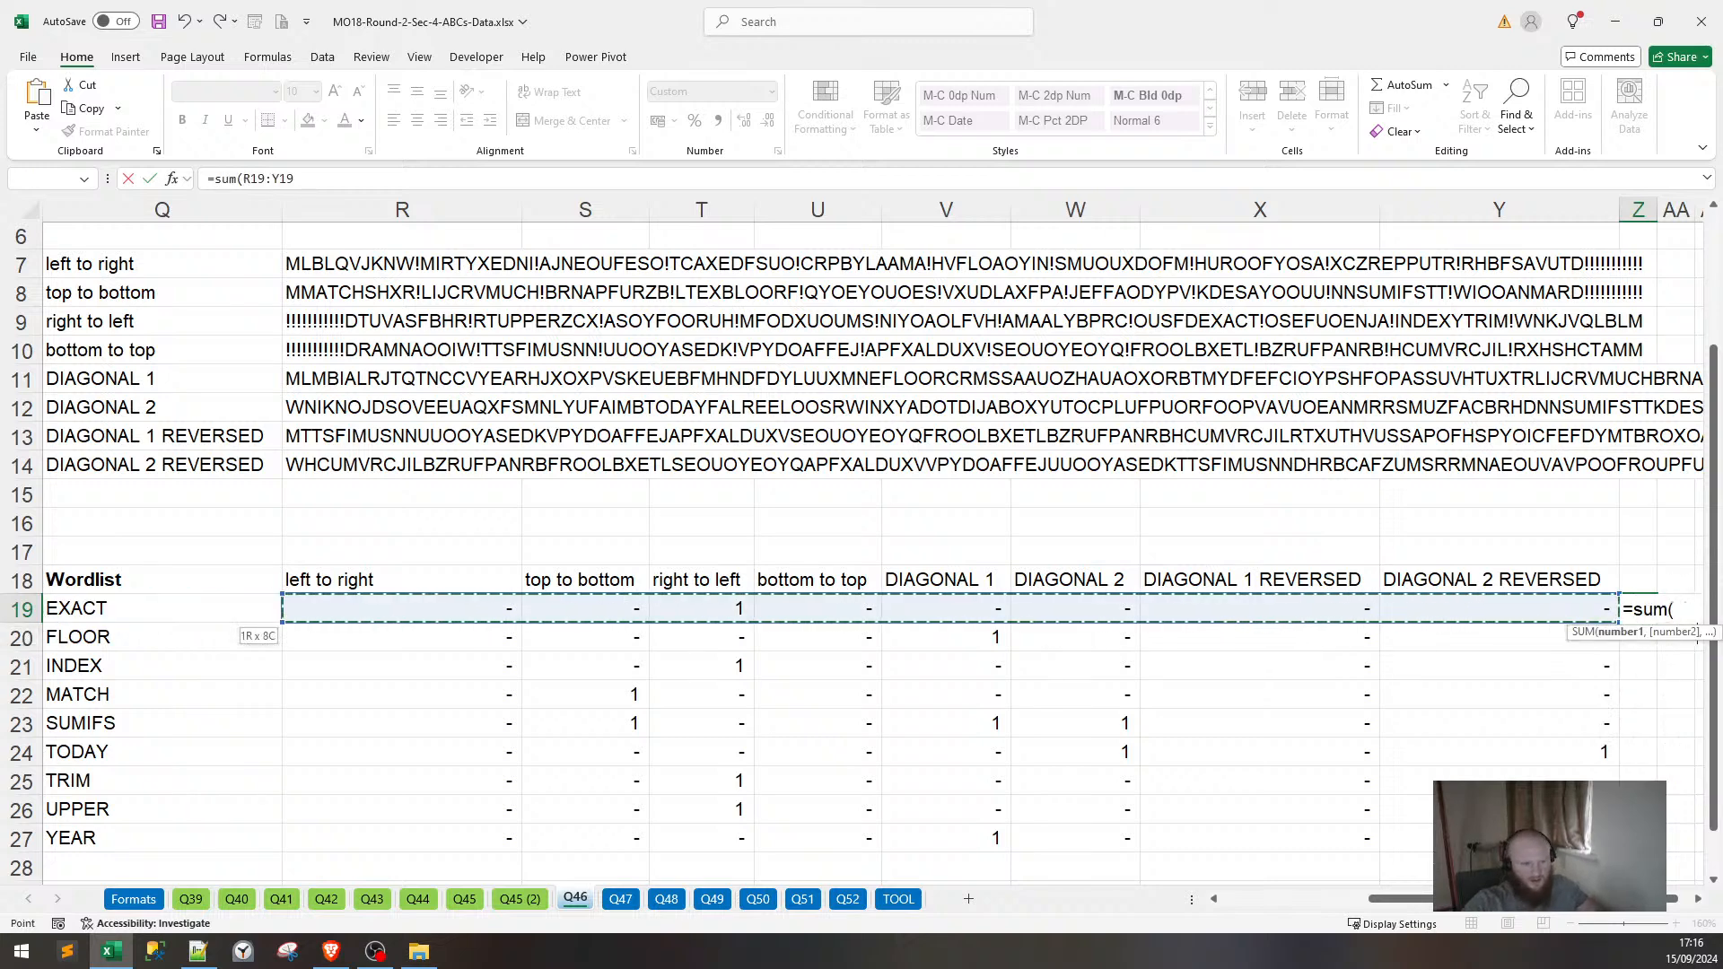
{"action": "type", "text": ")"}
{"action": "key", "text": "Return"}
{"action": "key", "text": "Up"}
{"action": "key", "text": "shift+Down"}
{"action": "key", "text": "shift+Down"}
{"action": "key", "text": "shift+Down"}
{"action": "key", "text": "shift+Down"}
{"action": "key", "text": "shift+Down"}
{"action": "key", "text": "shift+Down"}
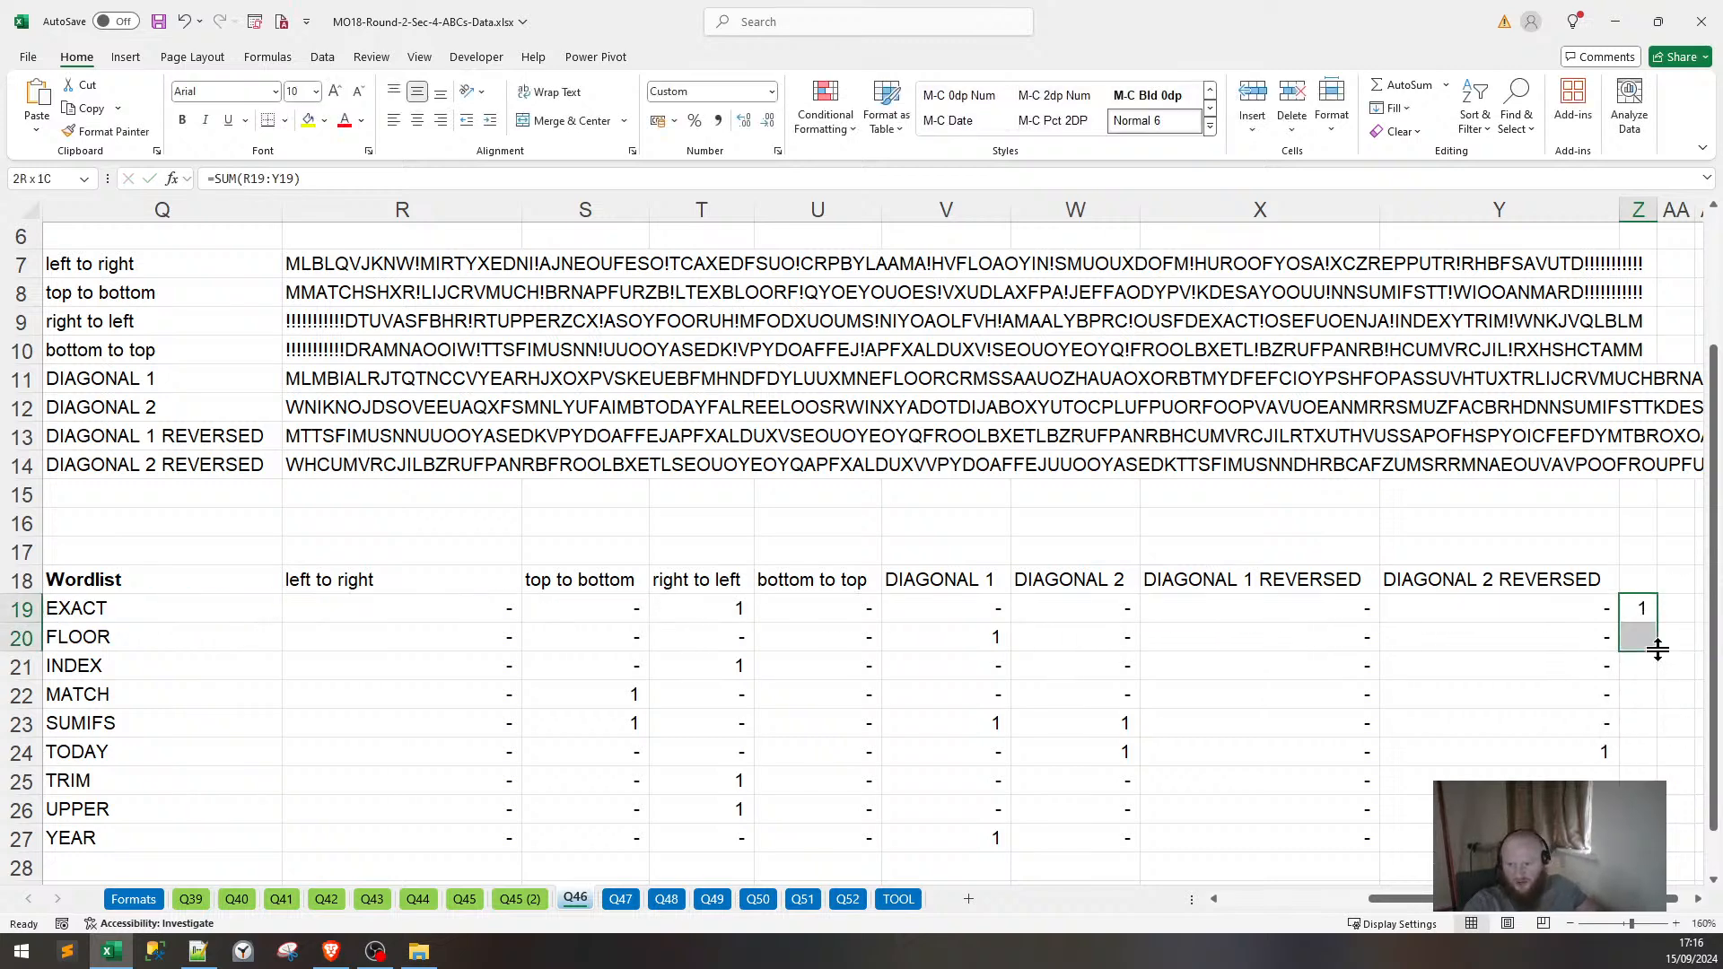
{"action": "key", "text": "shift+Down"}
{"action": "key", "text": "shift+Down"}
{"action": "key", "text": "ctrl+d"}
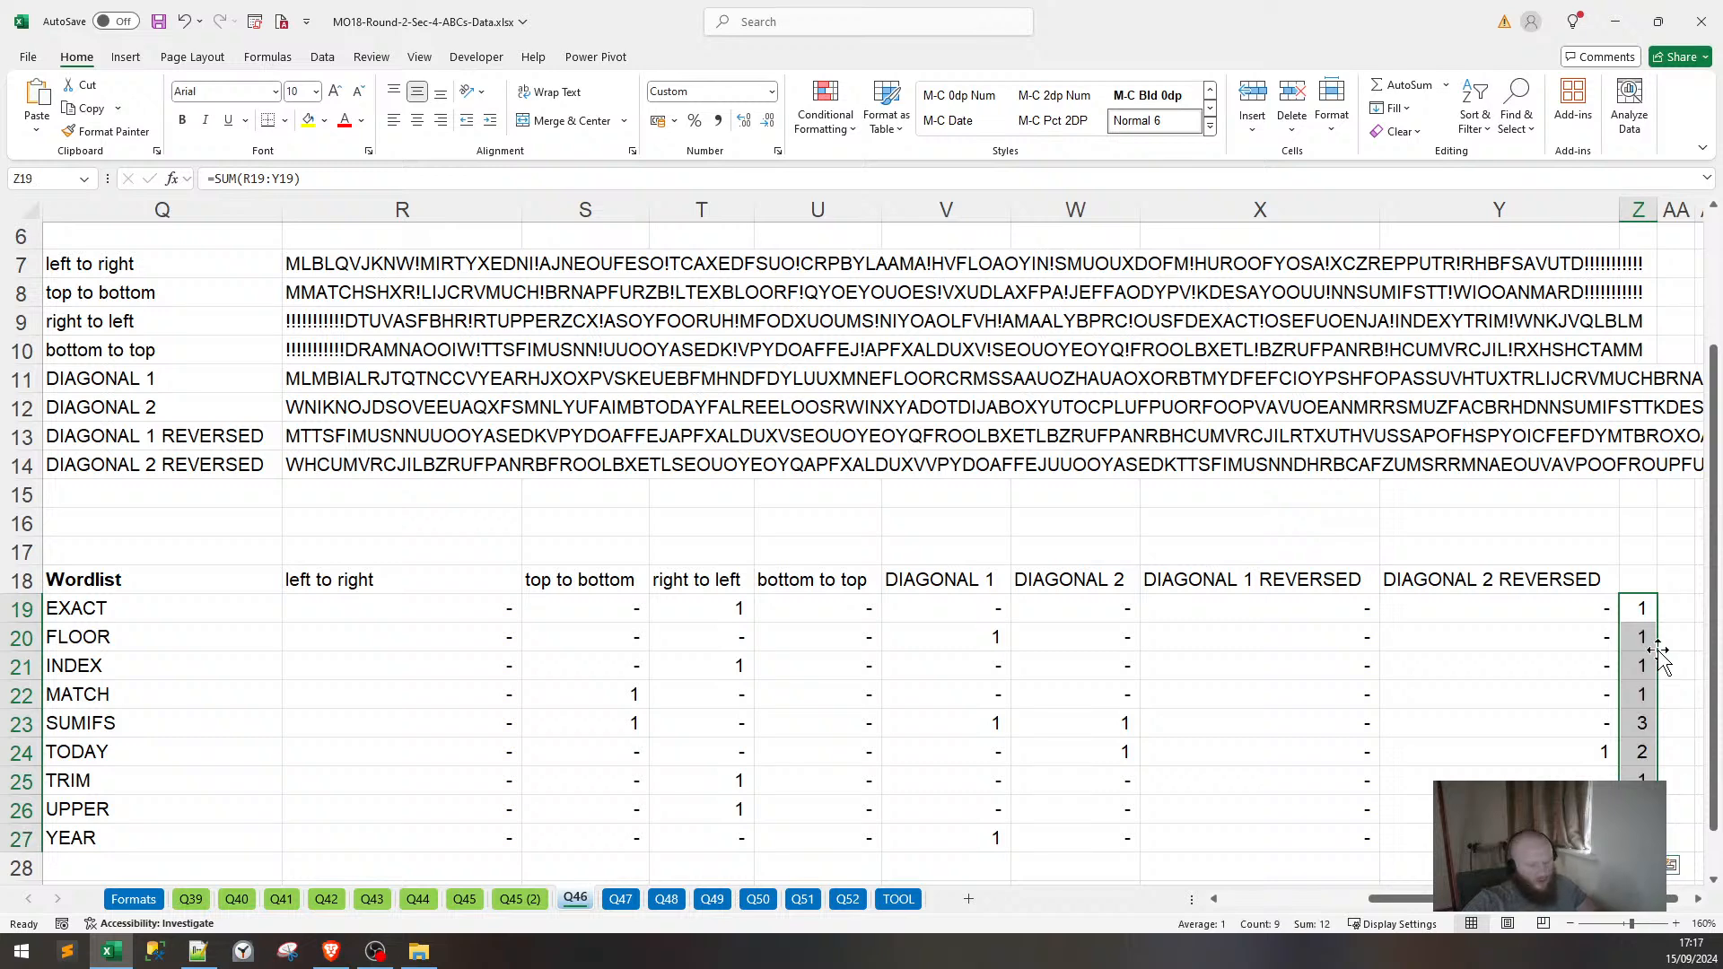
{"action": "left_click_drag", "start_coordinate": [1581, 899], "coordinate": [1644, 908]}
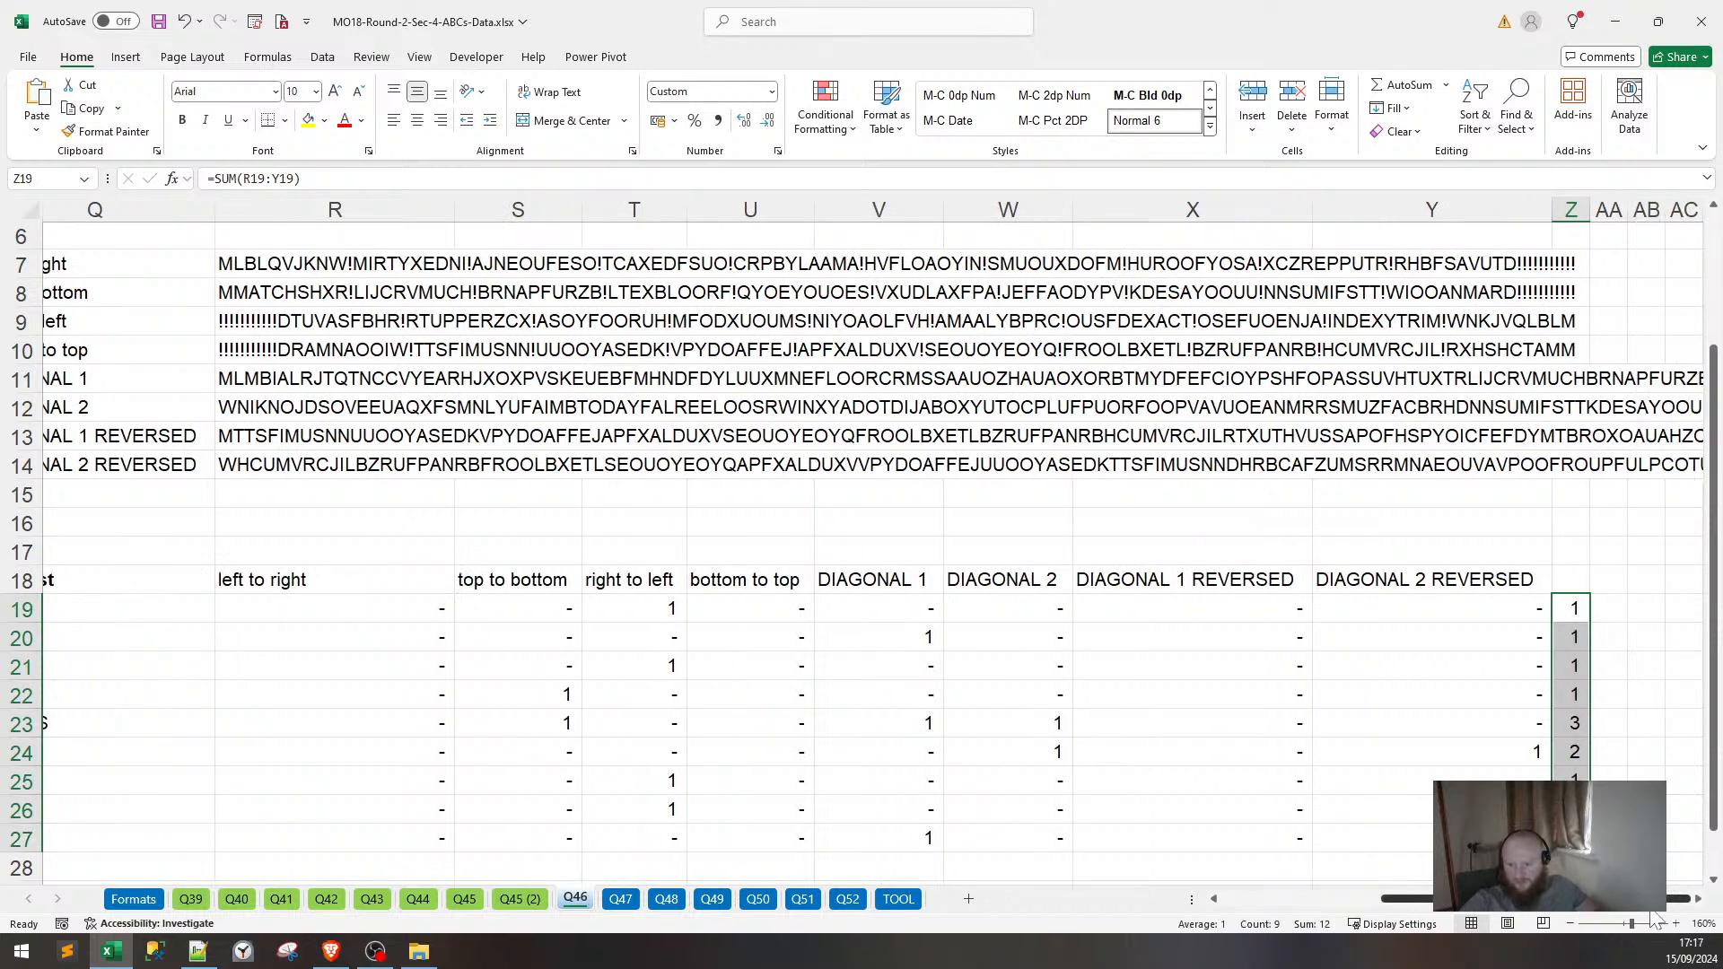
{"action": "scroll", "coordinate": [1615, 843], "scroll_direction": "down", "scroll_amount": 1}
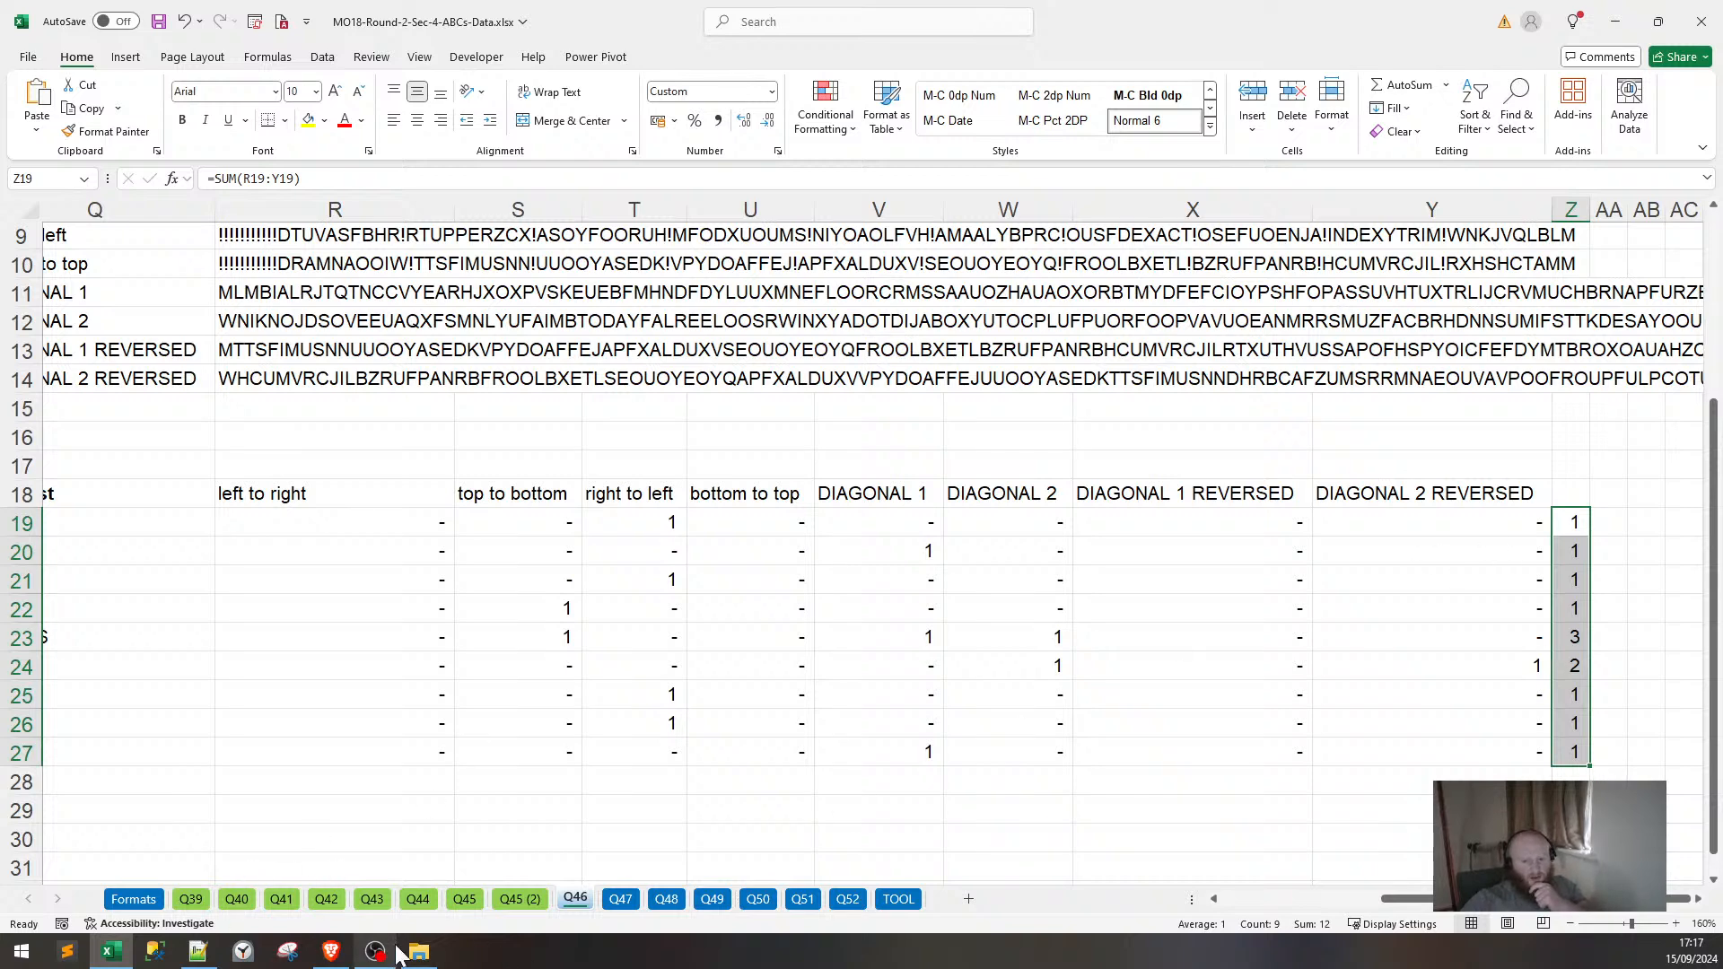
Check Question 46's wording in the PDF, then back in Excel highlight TODAY's row of results.
{"action": "left_click", "coordinate": [331, 951]}
{"action": "scroll", "coordinate": [853, 539], "scroll_direction": "down", "scroll_amount": 2}
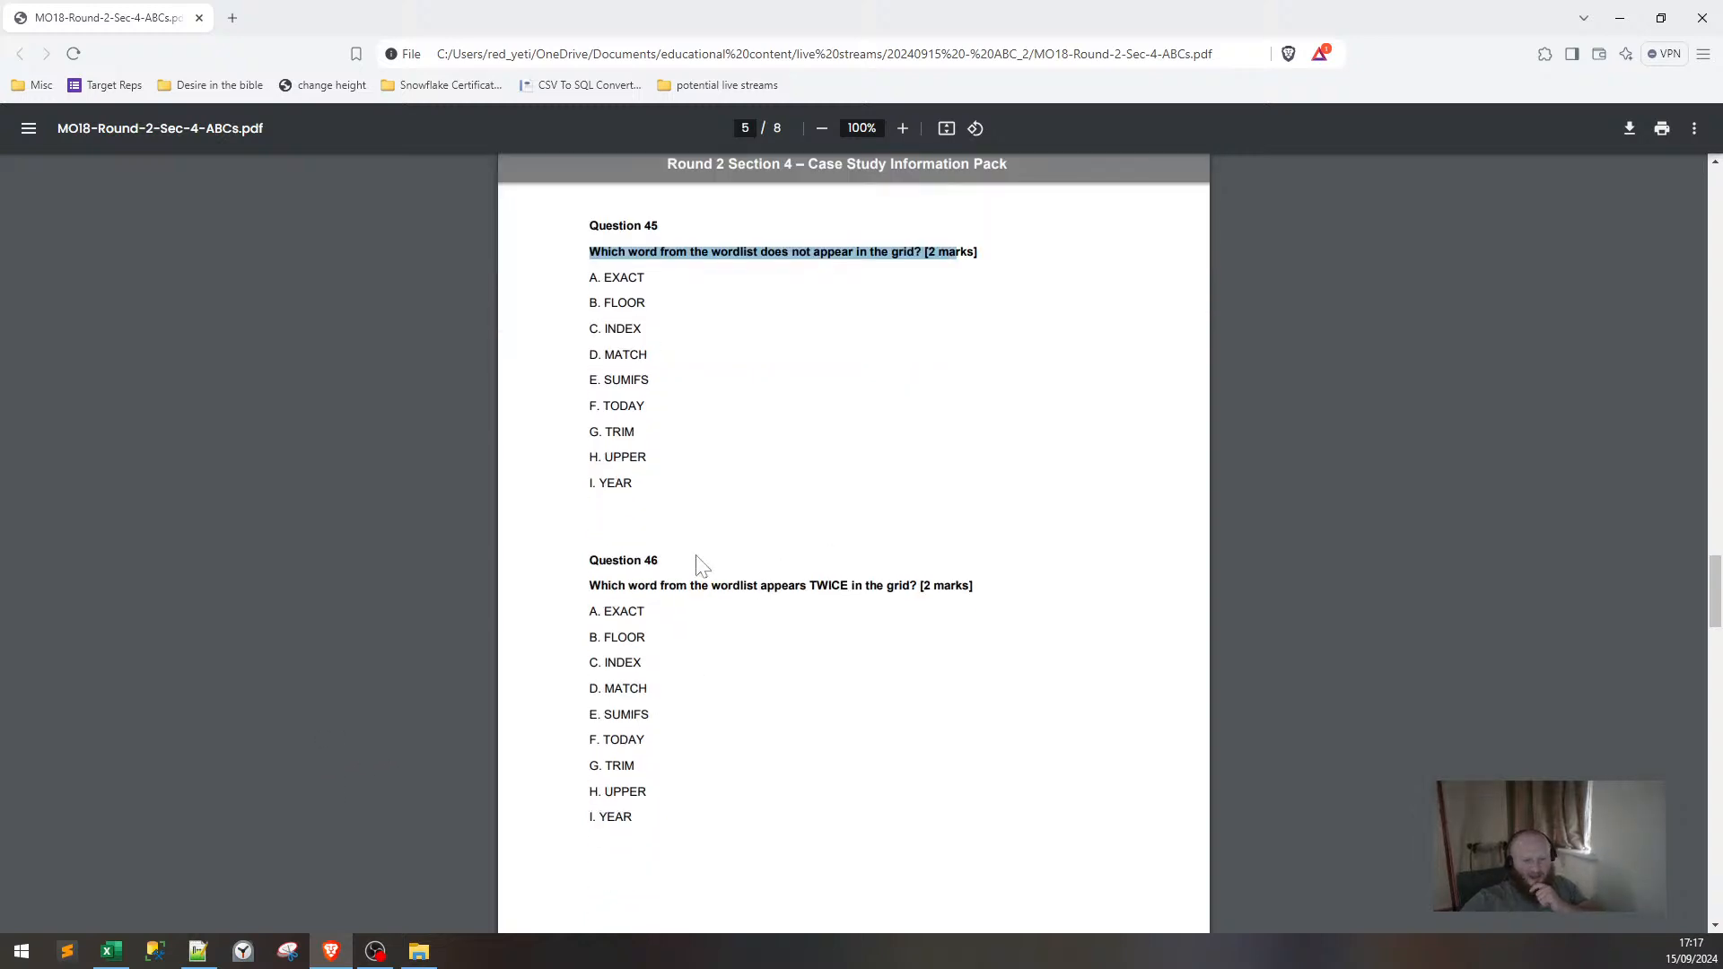
{"action": "left_click_drag", "start_coordinate": [669, 585], "coordinate": [806, 585]}
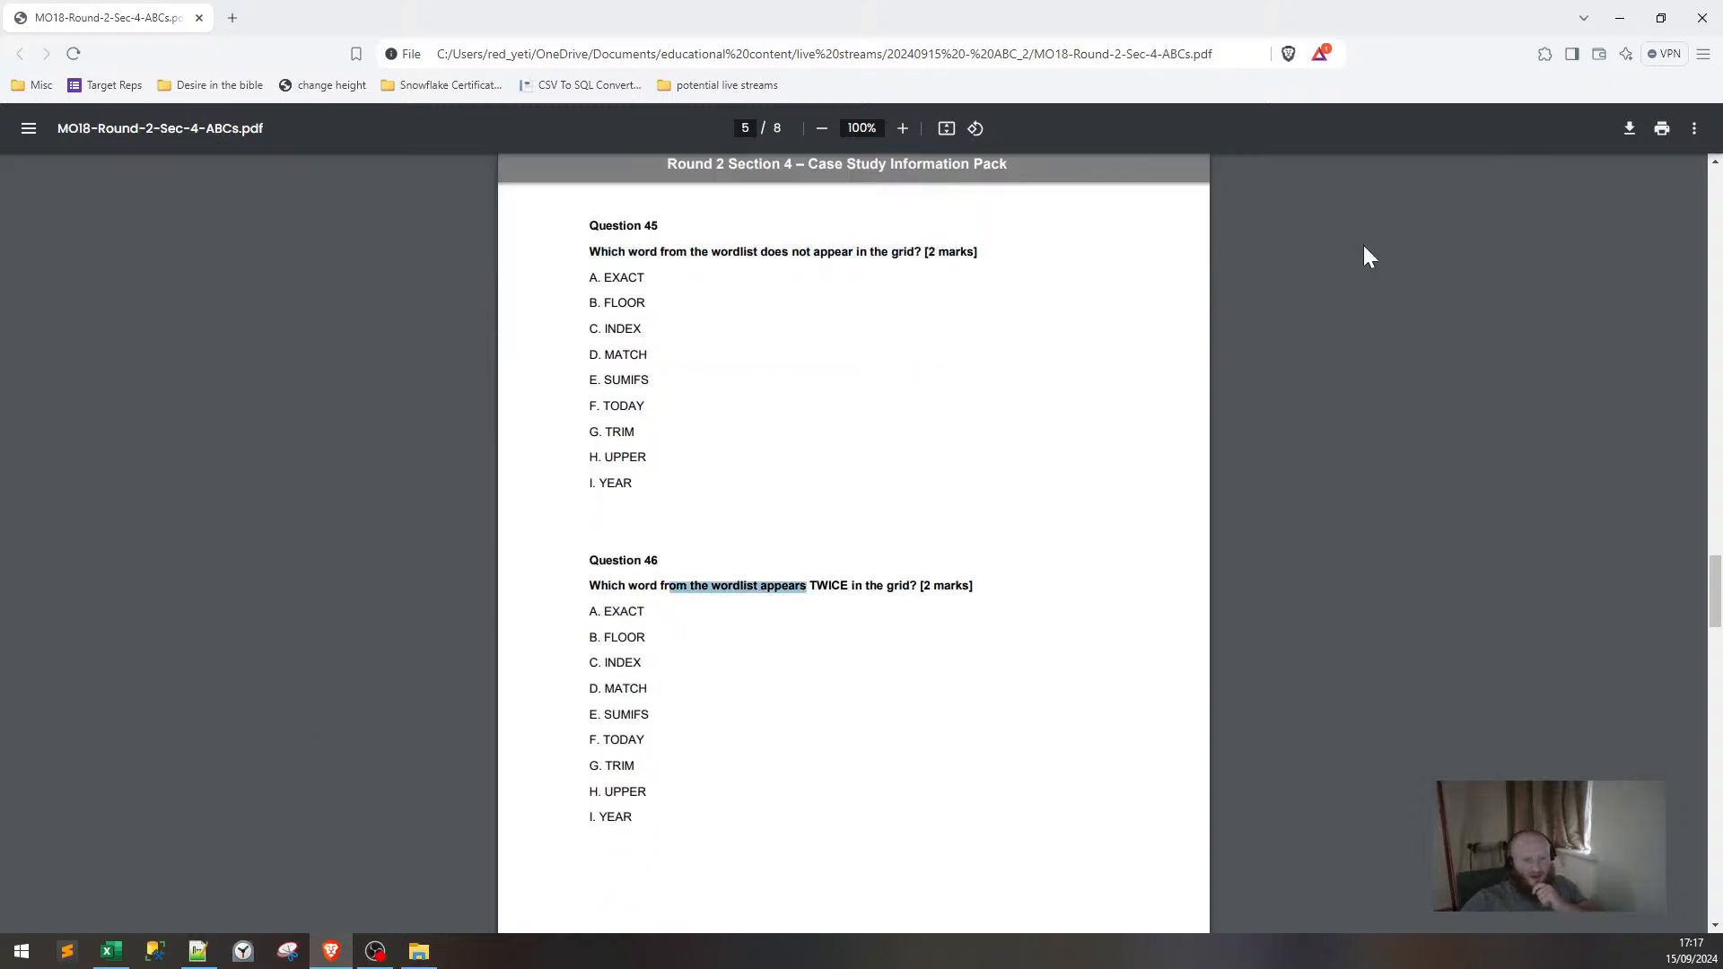
{"action": "left_click", "coordinate": [1619, 18]}
{"action": "left_click_drag", "start_coordinate": [1574, 665], "coordinate": [54, 668]}
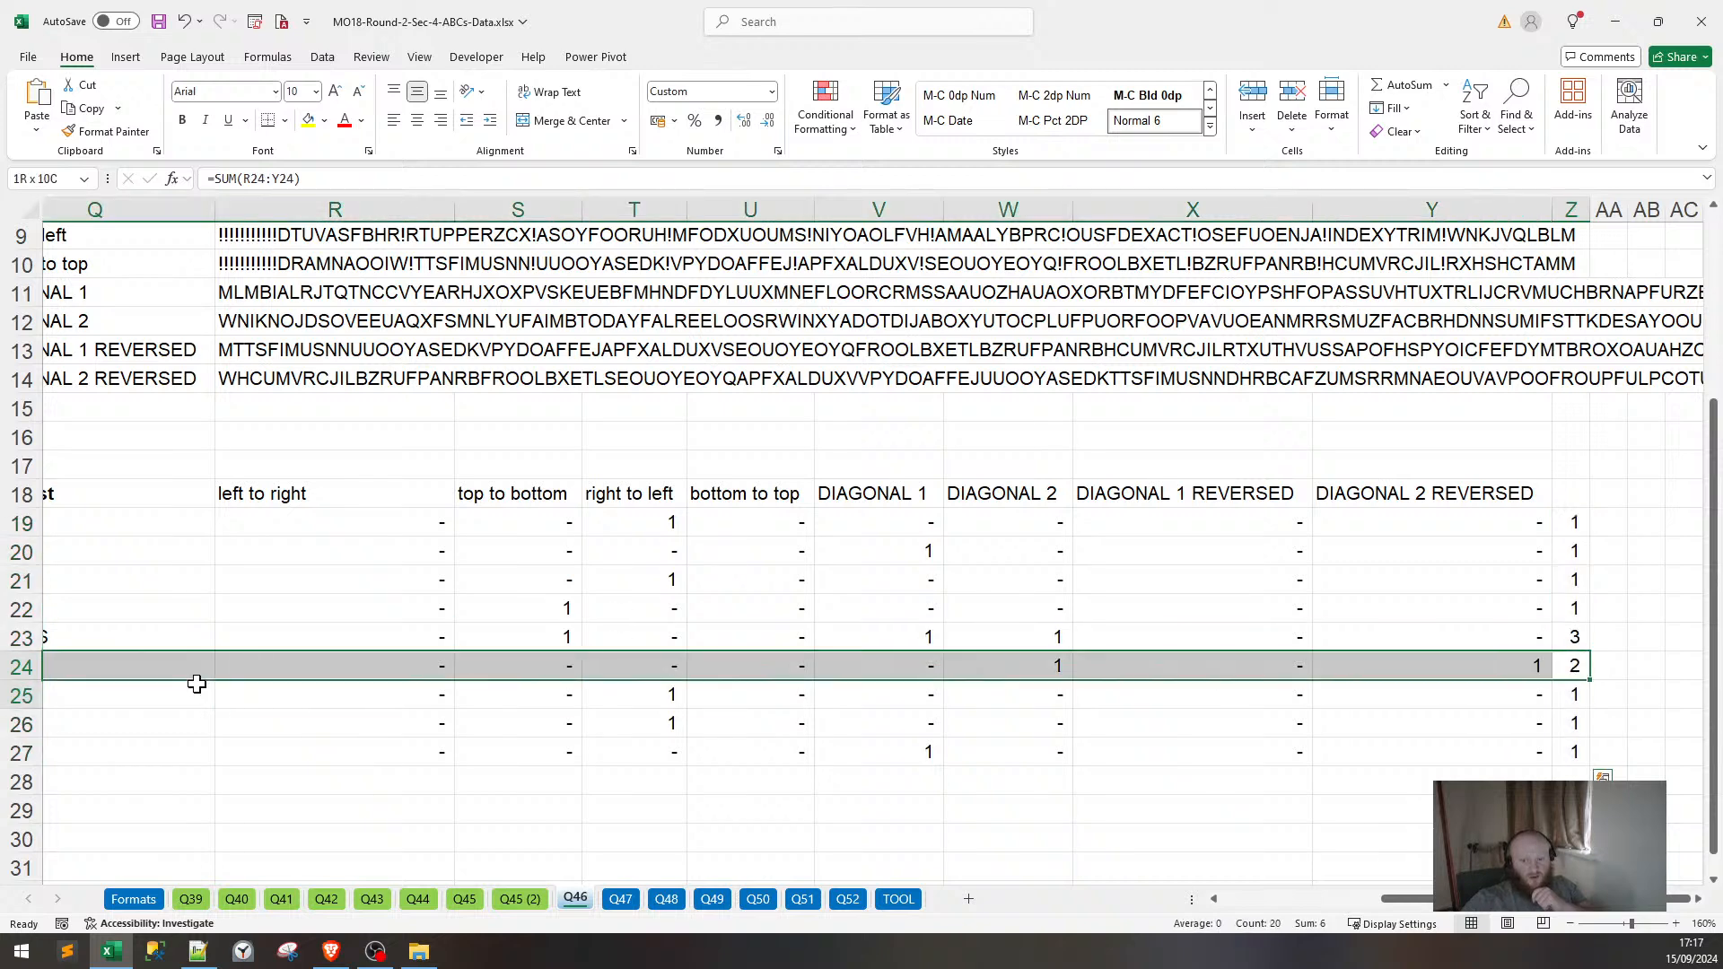
Complete line 46 of answers.txt as '46. TODAY' and start a new line.
{"action": "left_click", "coordinate": [53, 667]}
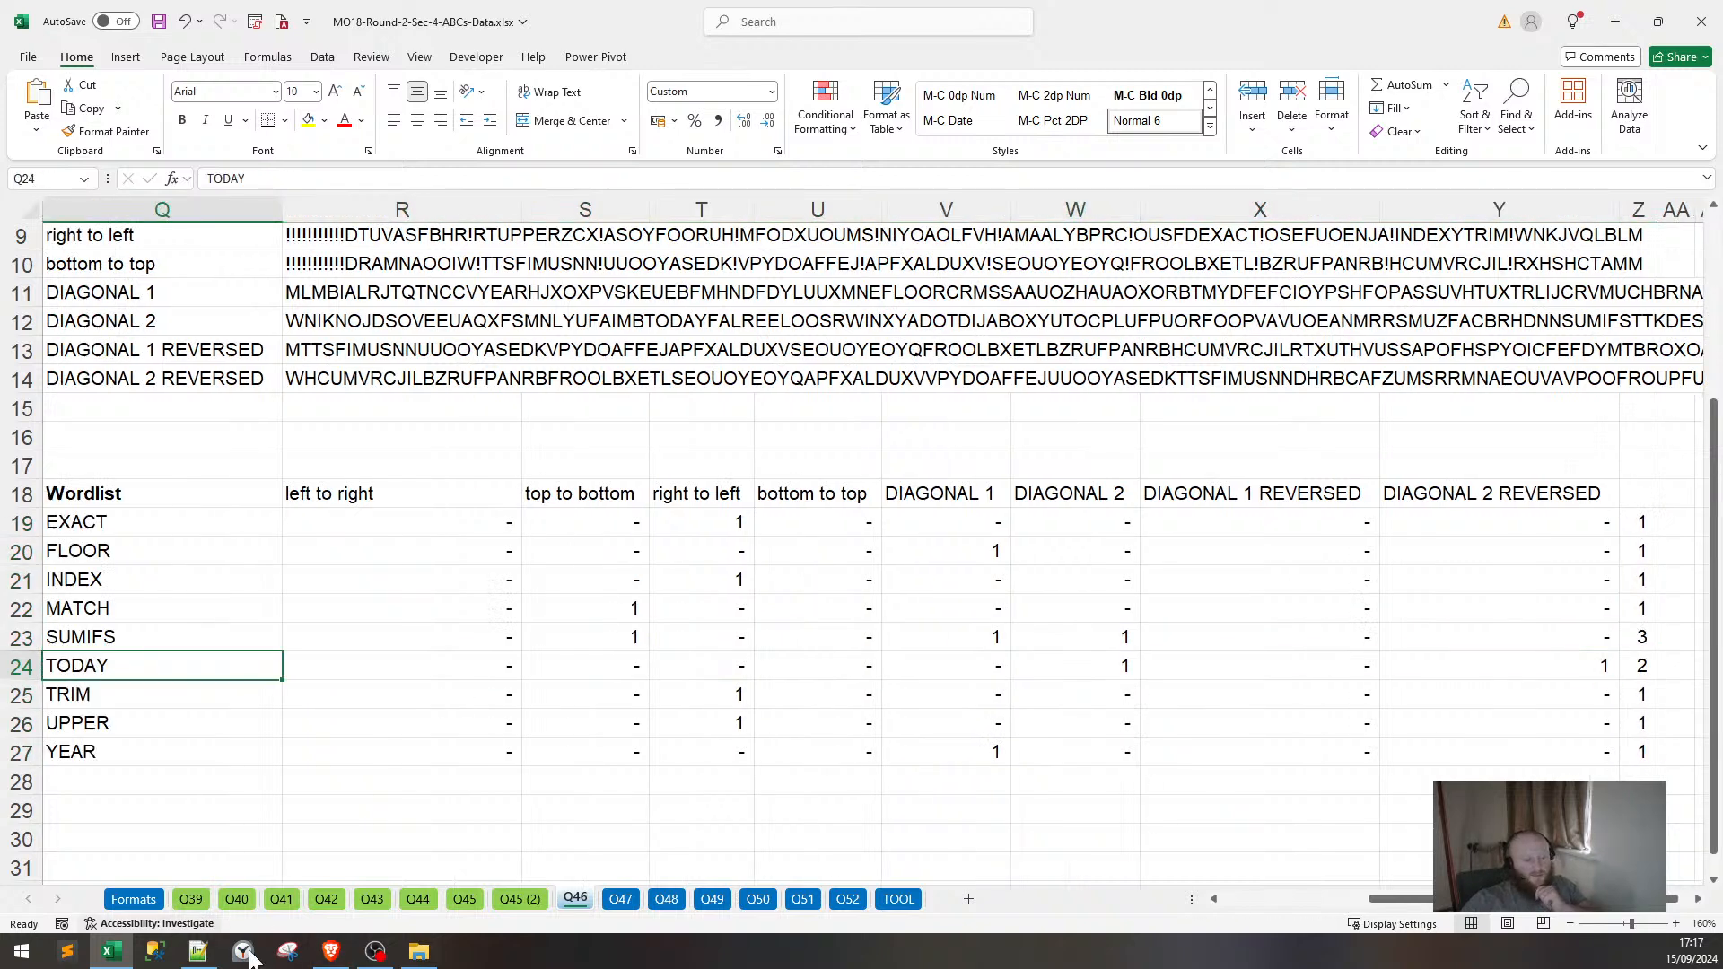
{"action": "left_click", "coordinate": [199, 951]}
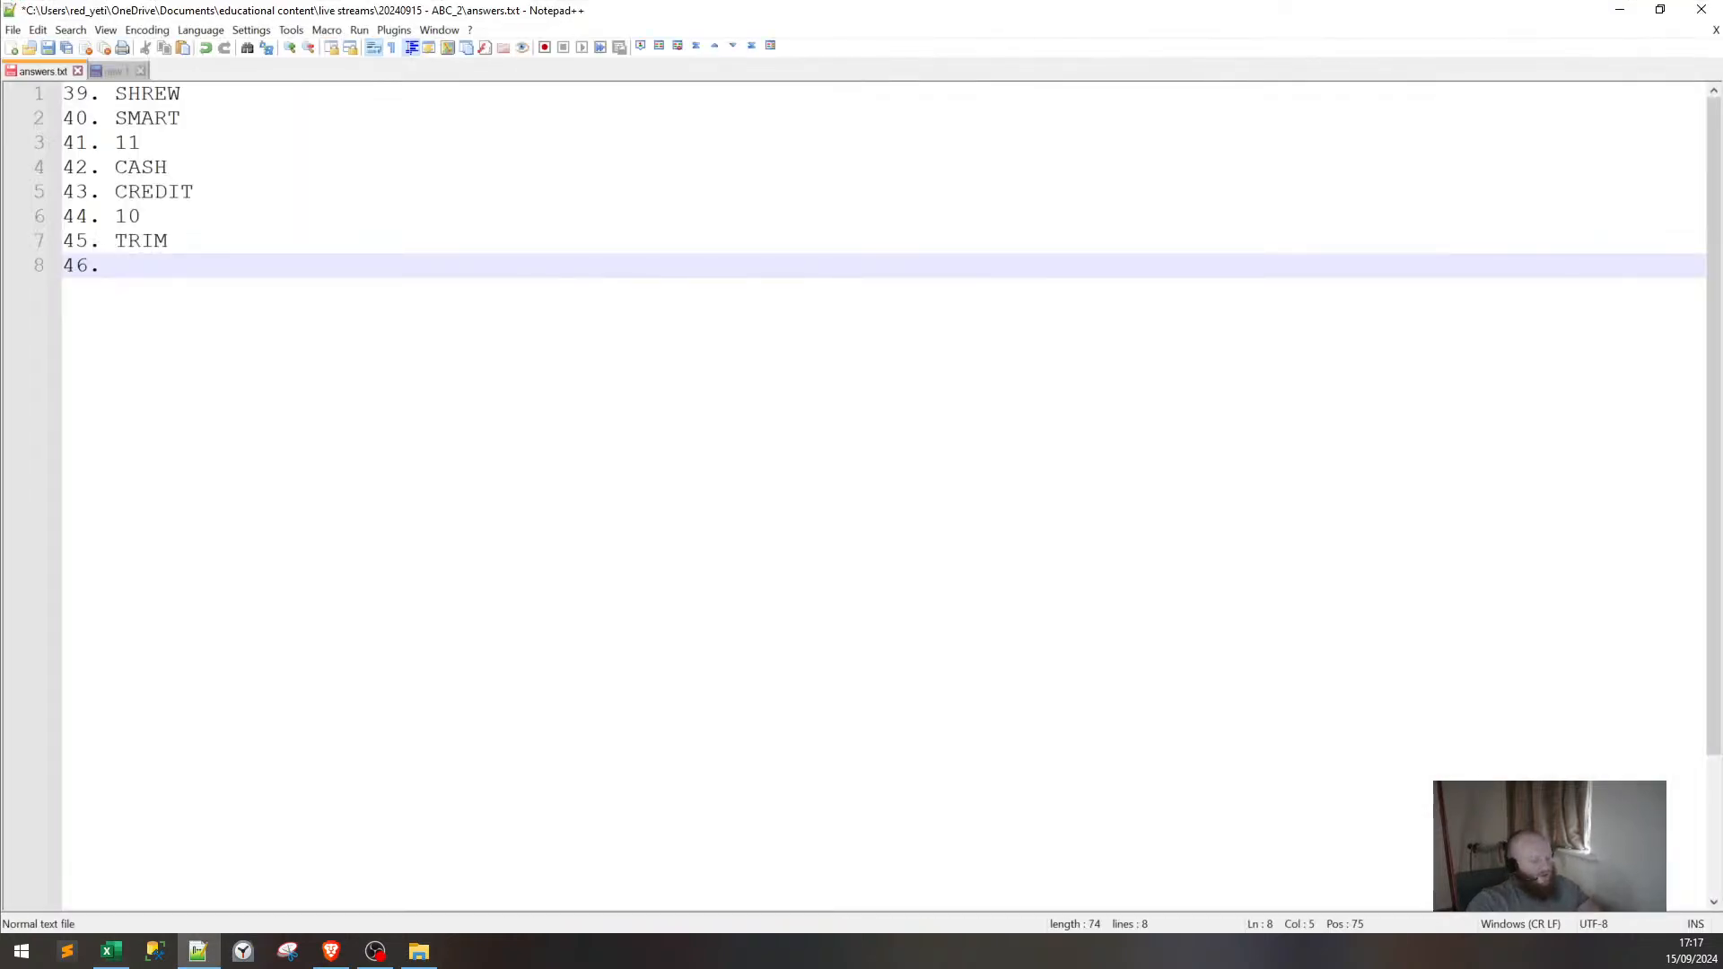
{"action": "type", "text": "AY"}
{"action": "key", "text": "Return"}
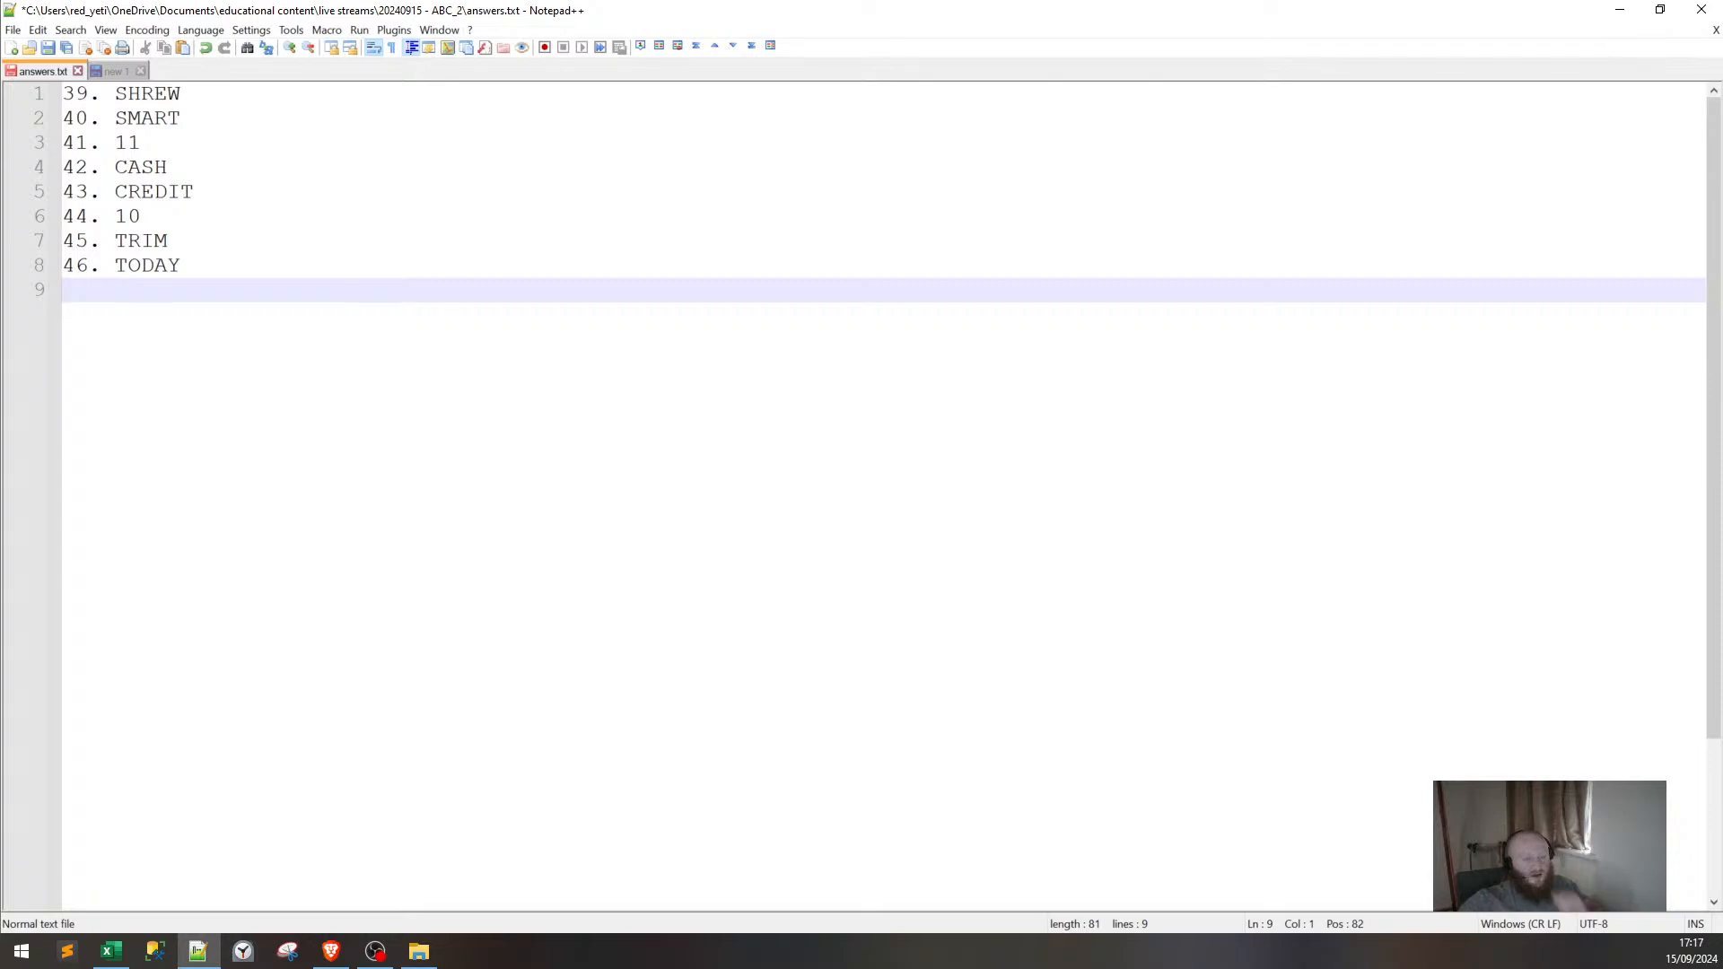
{"action": "left_click", "coordinate": [1619, 10]}
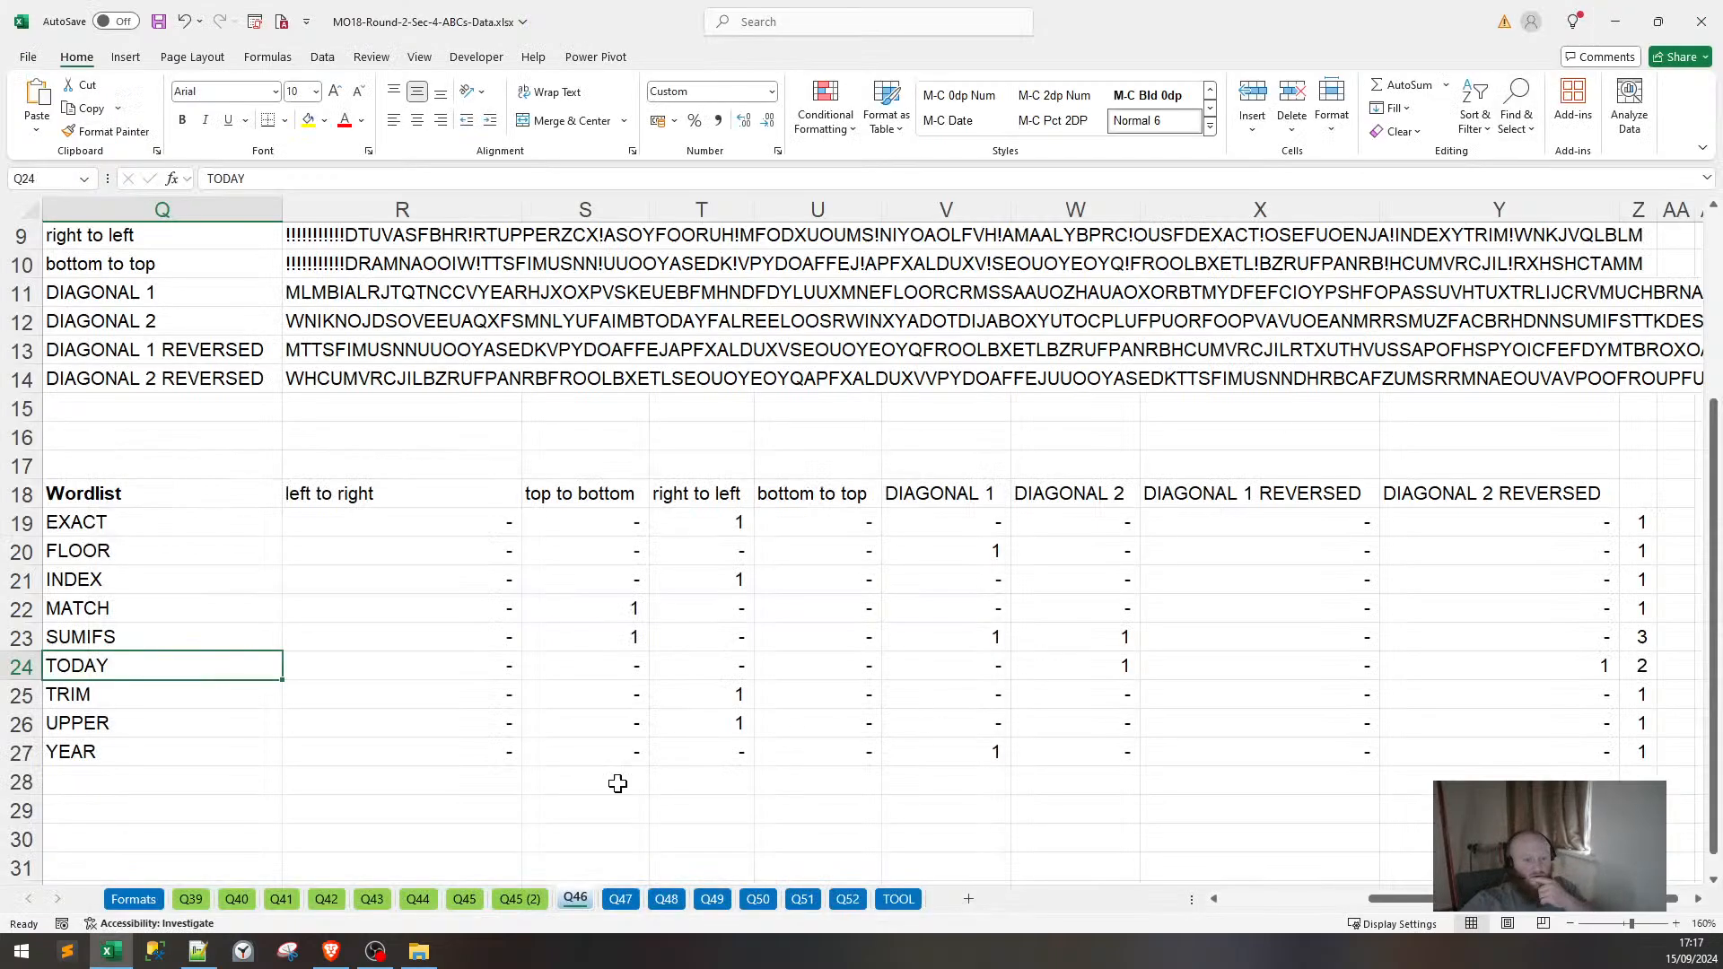
Copy Q46's direction labels and search strings in Q7:R14.
{"action": "left_click", "coordinate": [615, 899]}
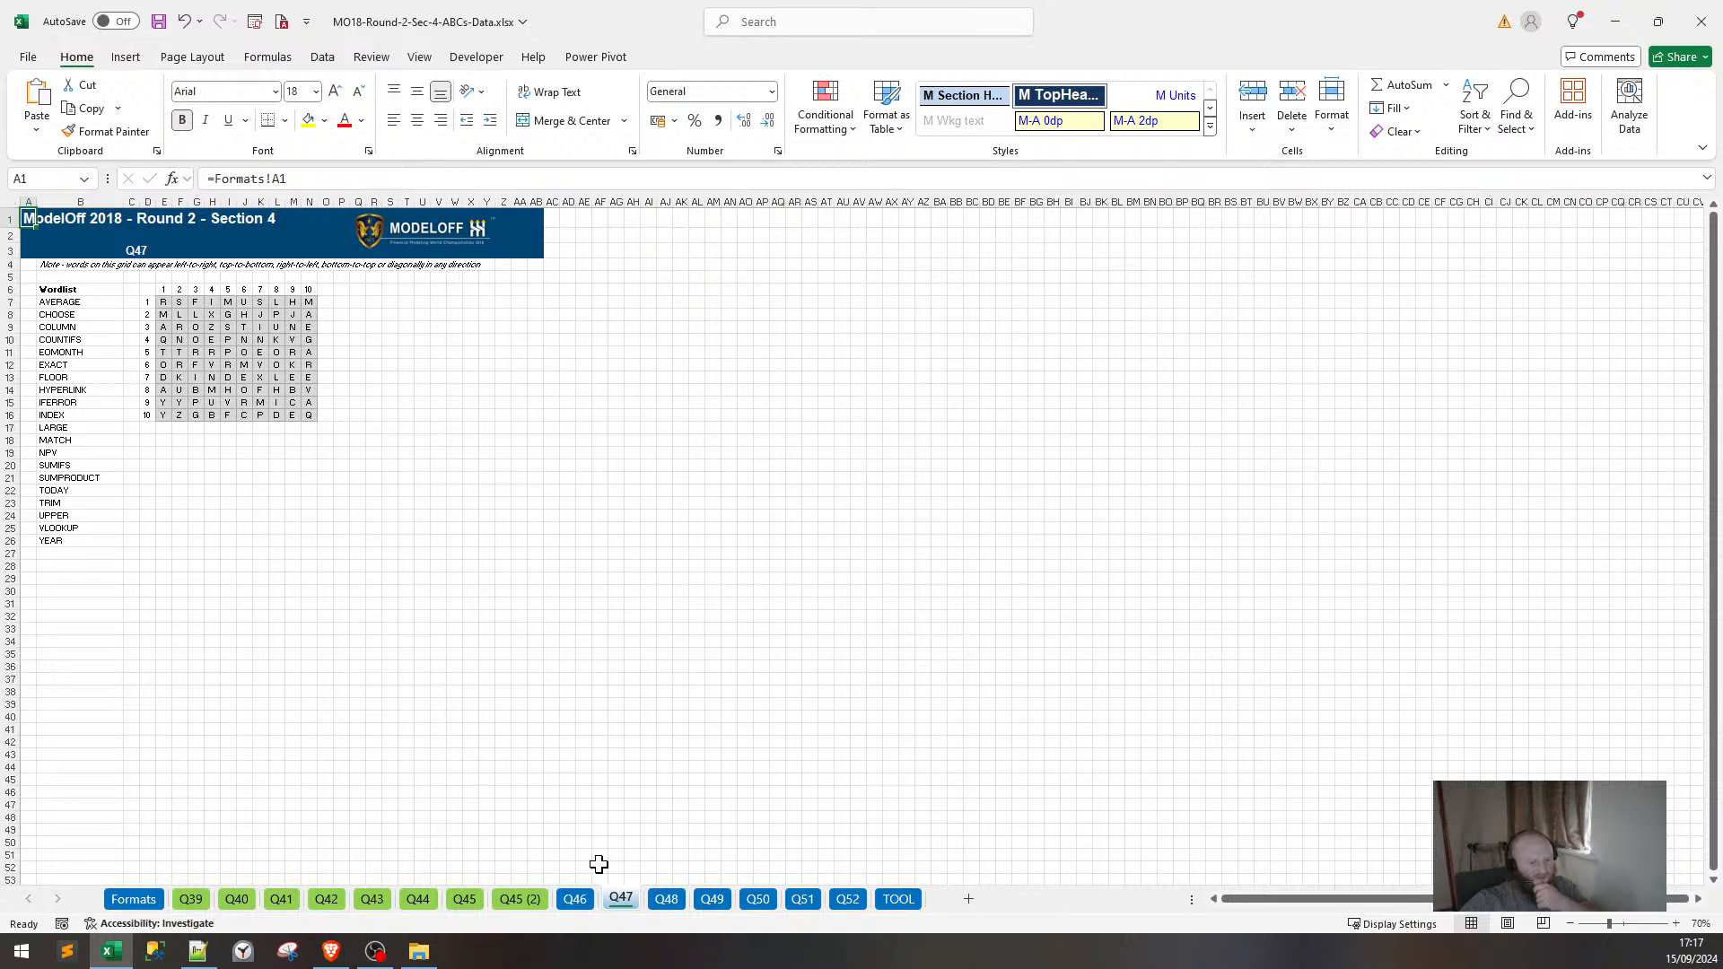
{"action": "left_click", "coordinate": [575, 899]}
{"action": "scroll", "coordinate": [521, 776], "scroll_direction": "up", "scroll_amount": 3}
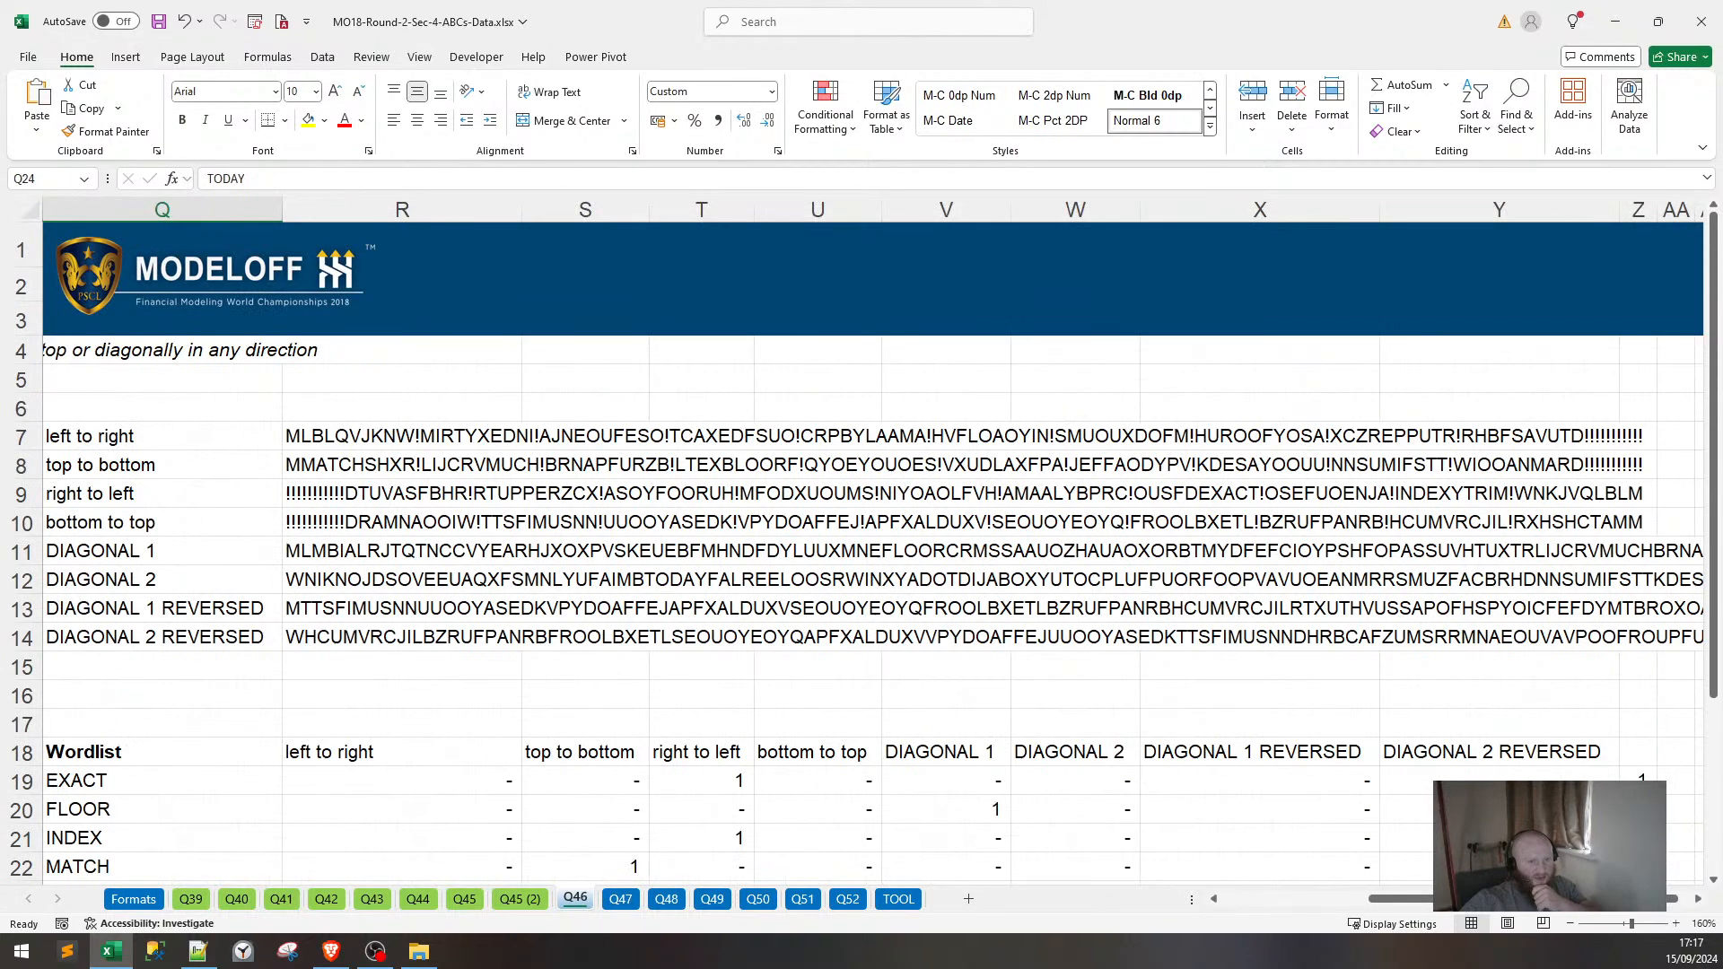
{"action": "scroll", "coordinate": [890, 439], "scroll_direction": "left", "scroll_amount": 8}
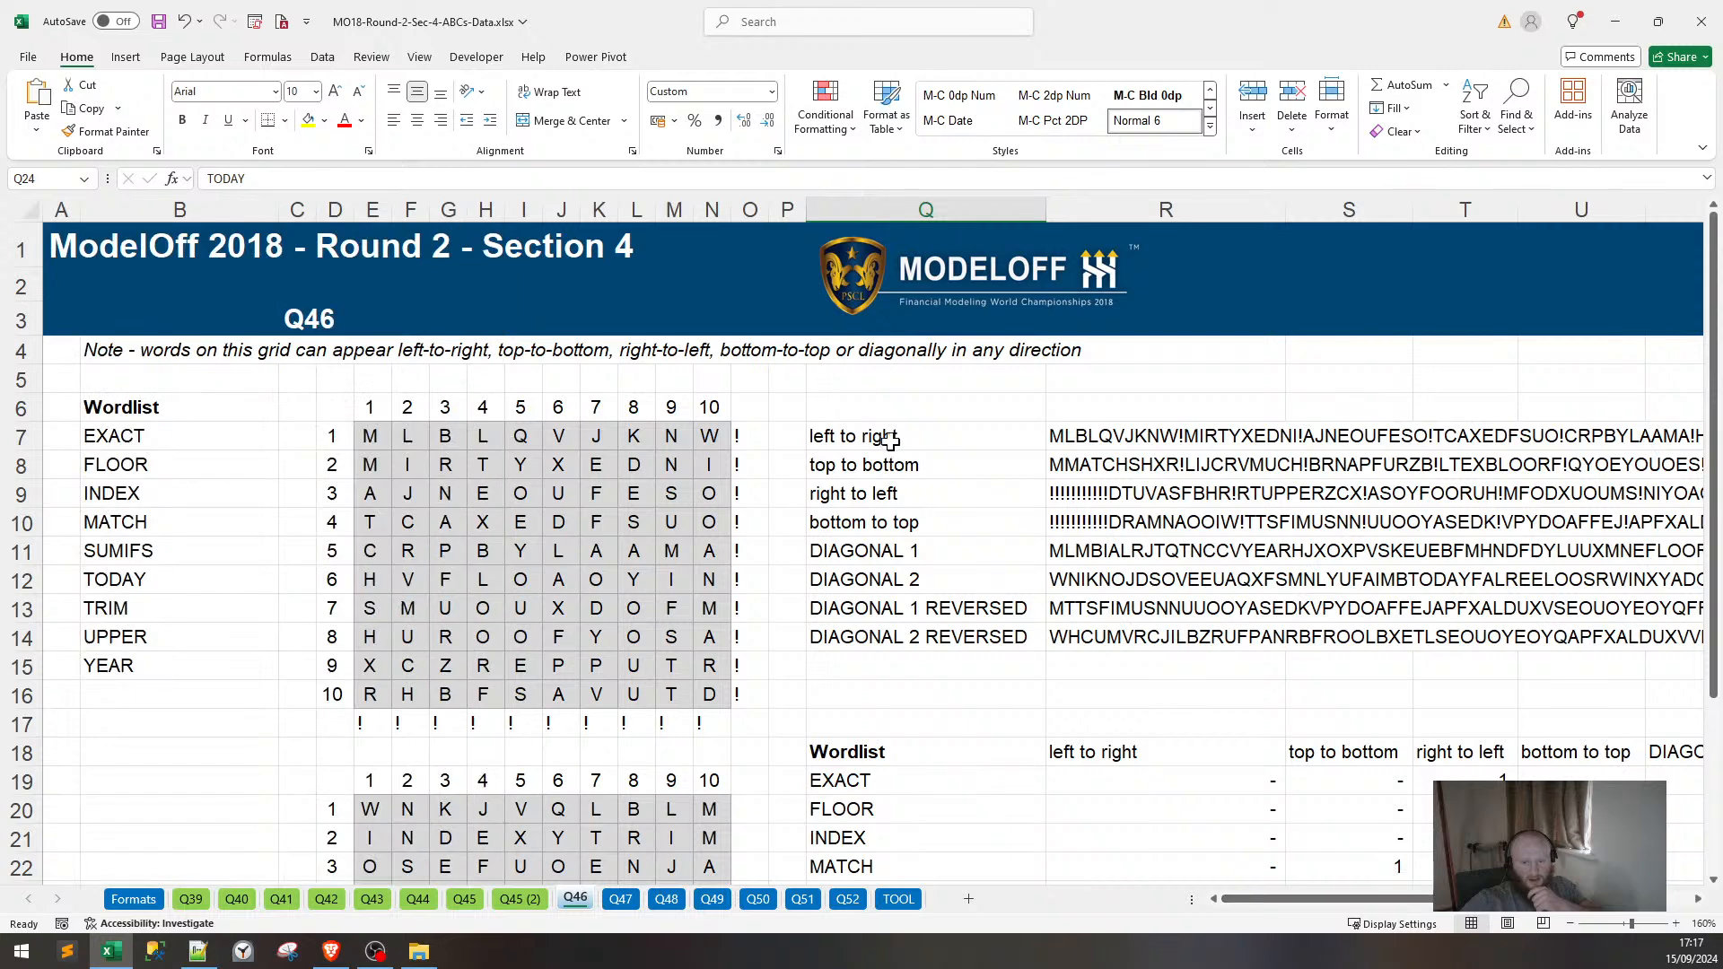
{"action": "left_click_drag", "start_coordinate": [904, 438], "coordinate": [1124, 642]}
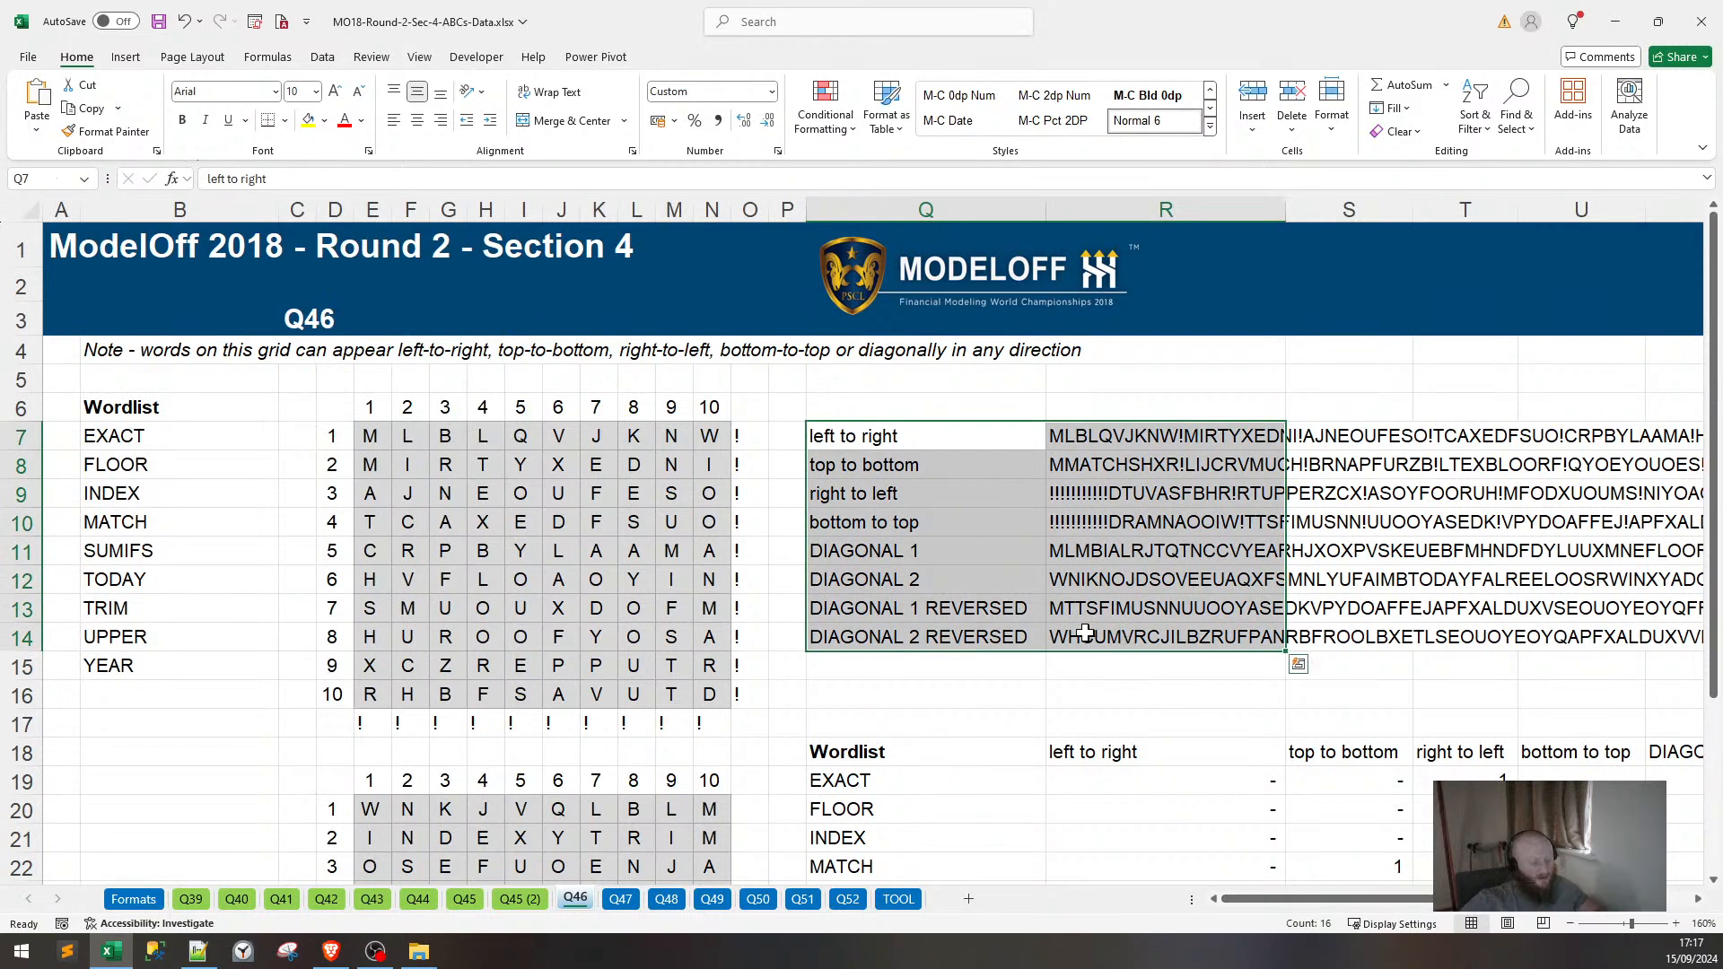
{"action": "key", "text": "ctrl+c"}
Paste them at Q7 on the Q47 sheet and autofit column Q to show the labels.
{"action": "left_click", "coordinate": [621, 899]}
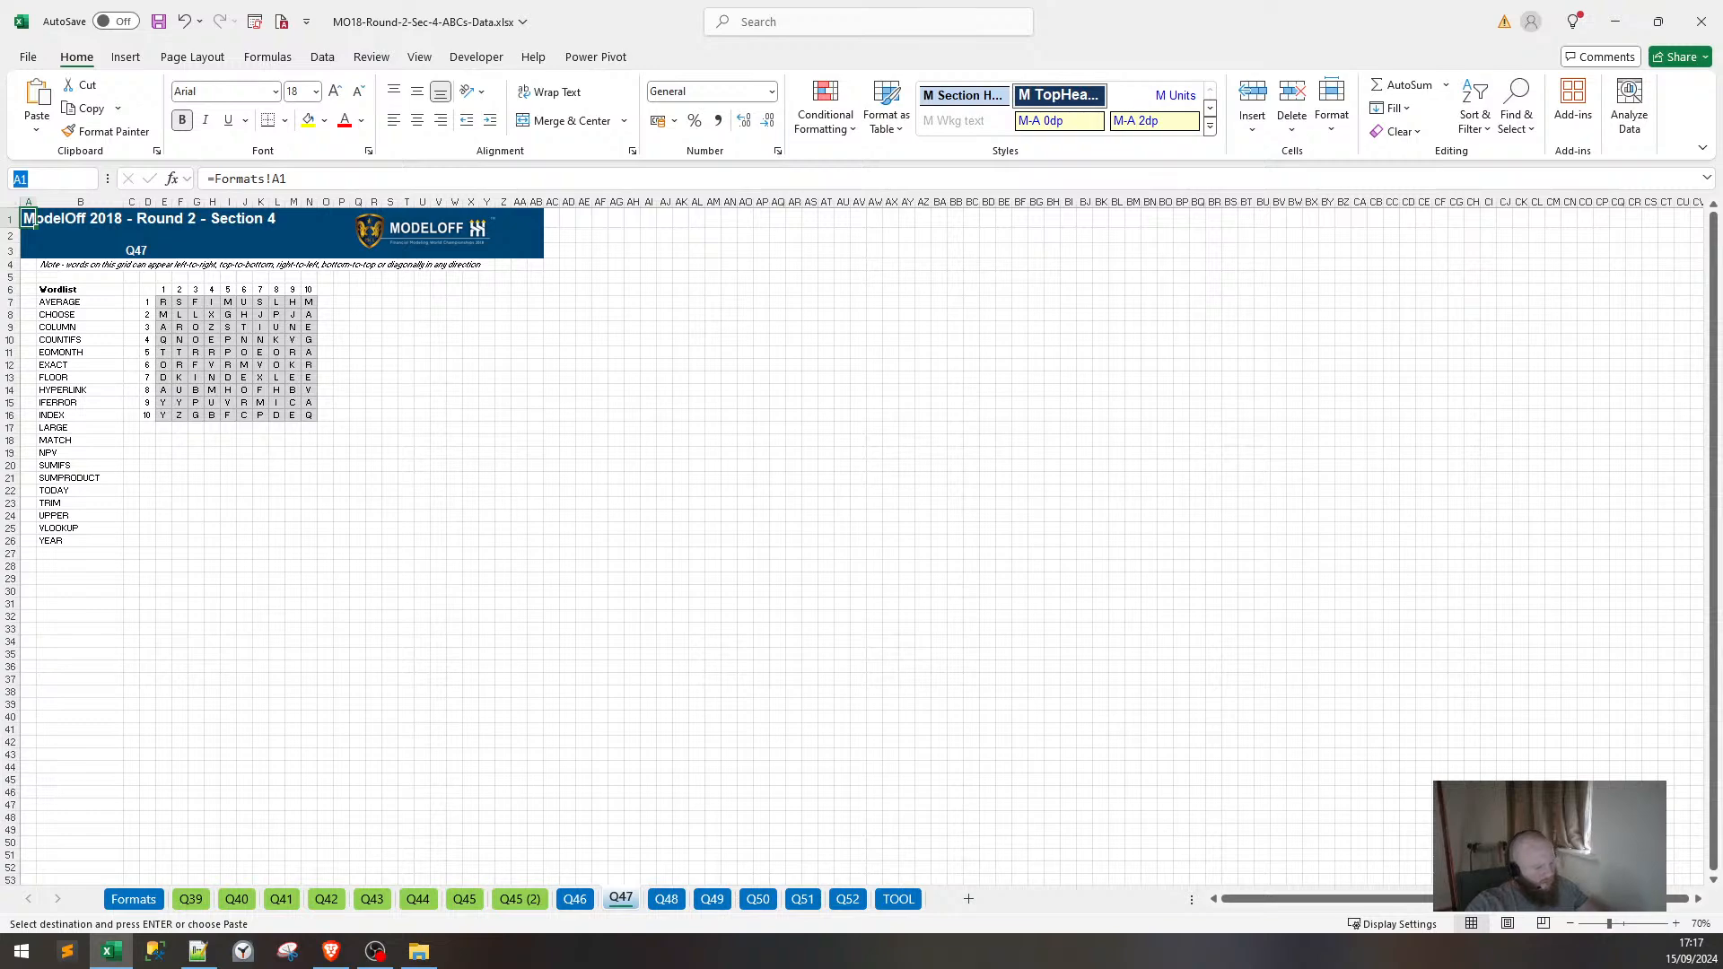
{"action": "type", "text": "Q7"}
{"action": "key", "text": "Return"}
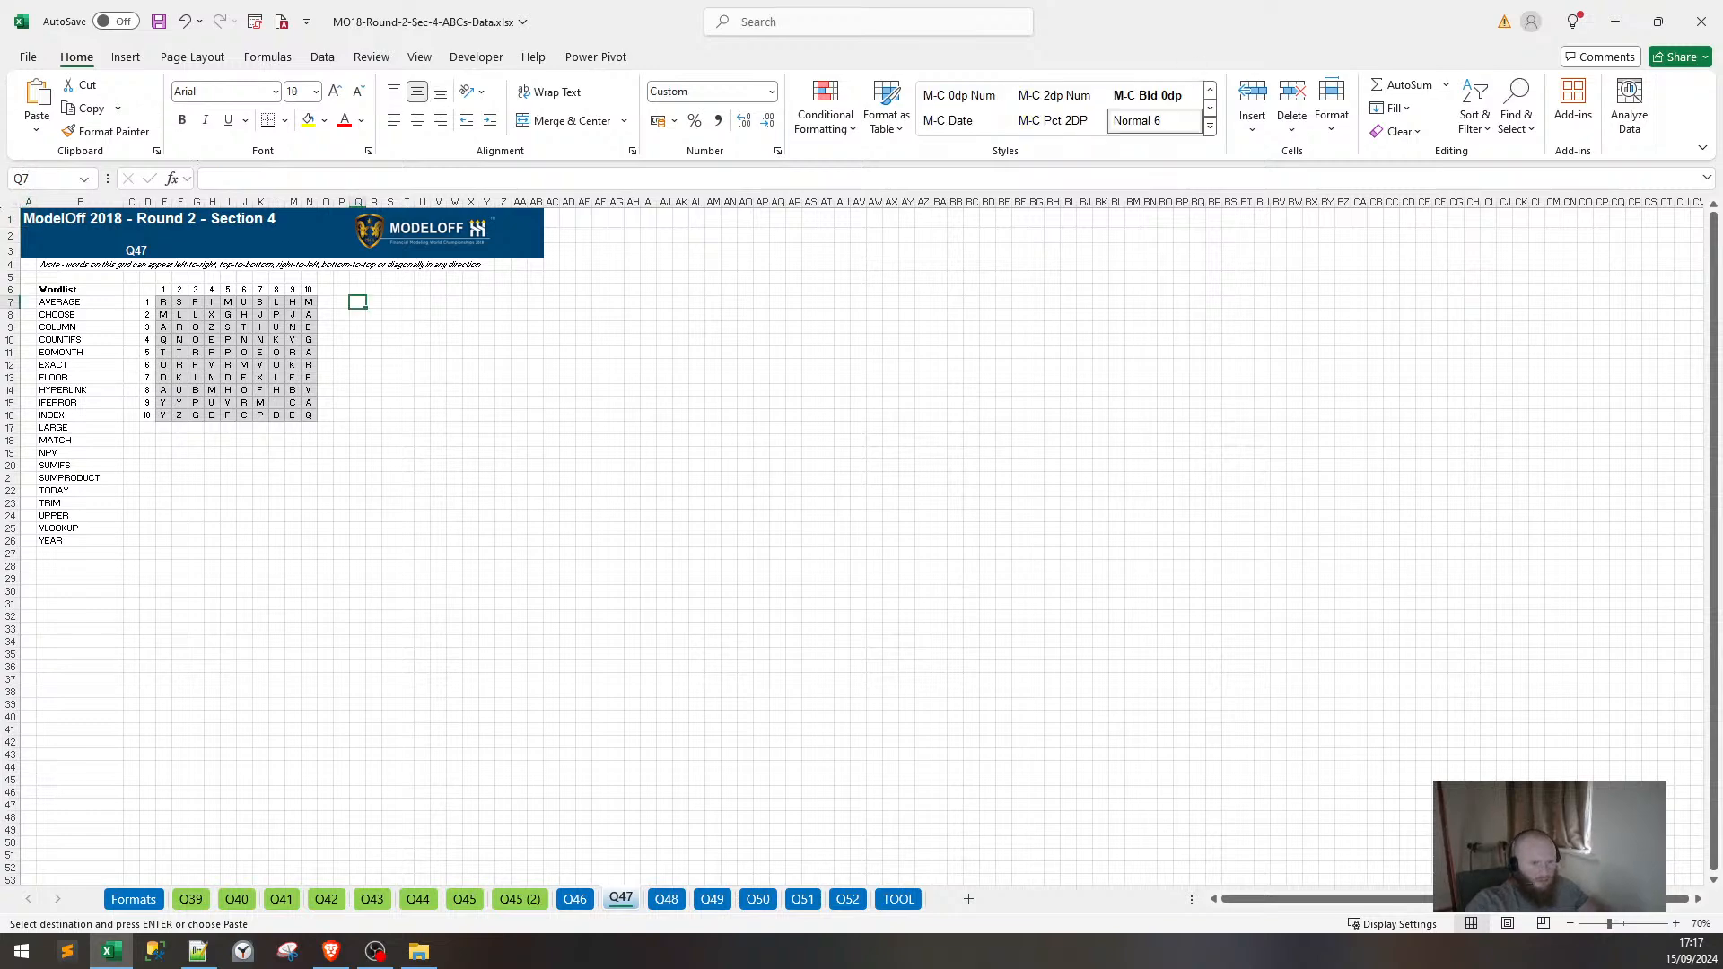
{"action": "key", "text": "ctrl+v"}
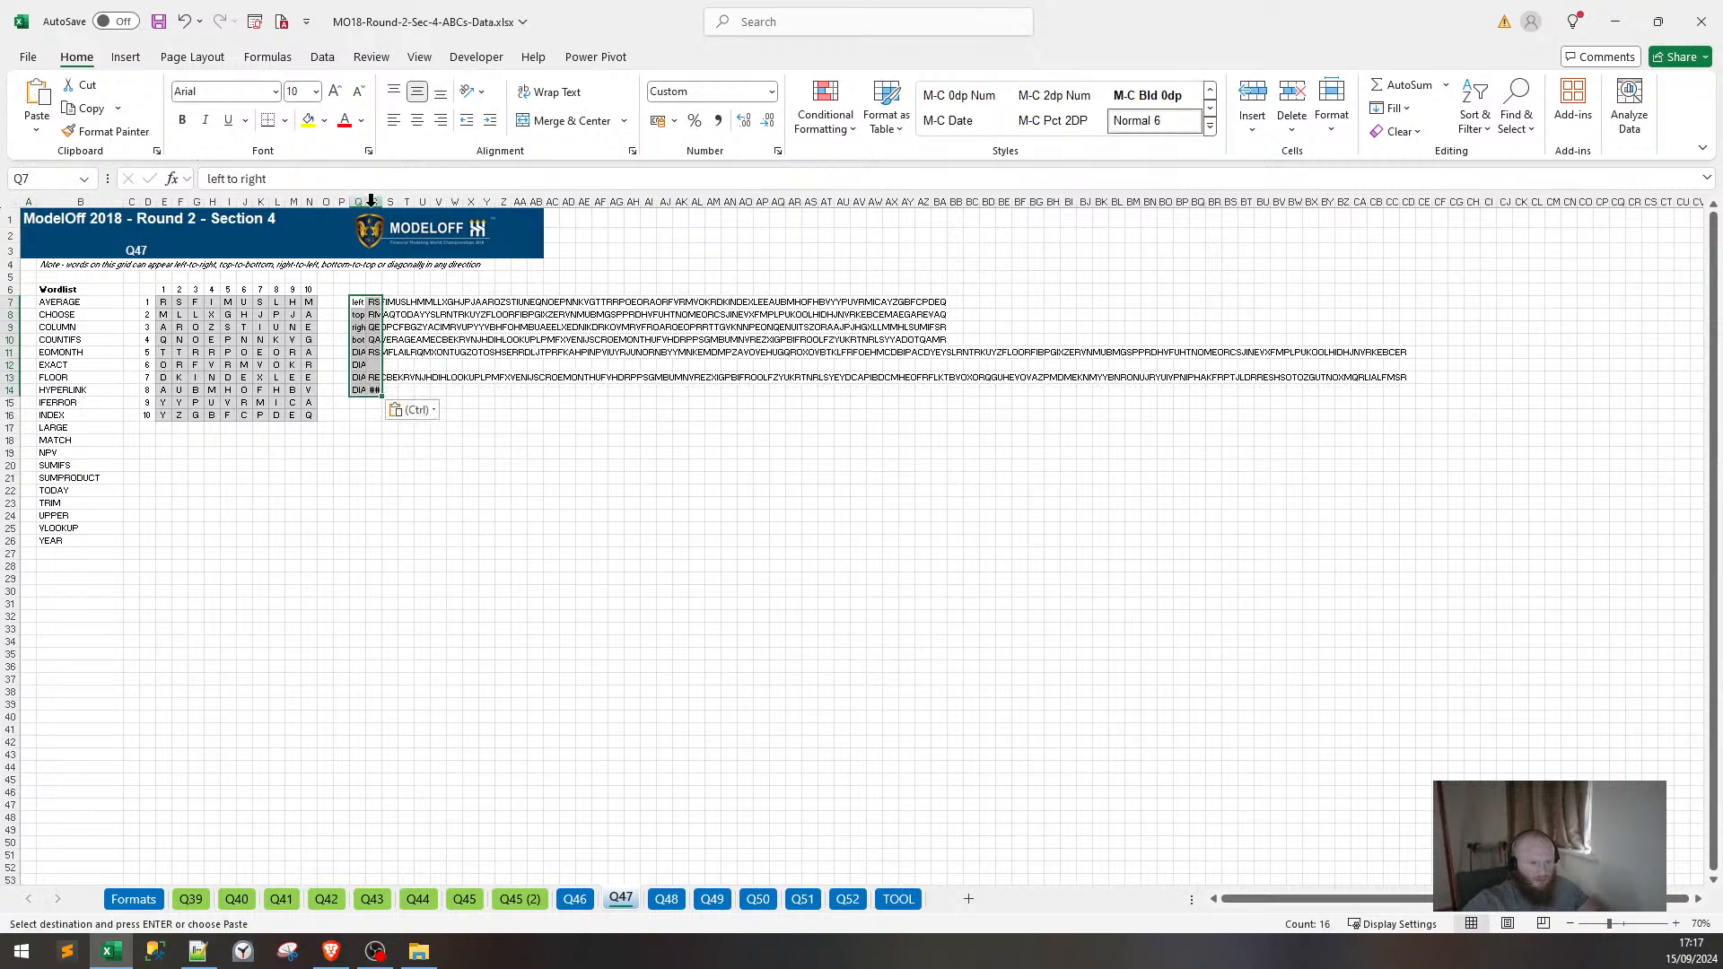
{"action": "double_click", "coordinate": [366, 206]}
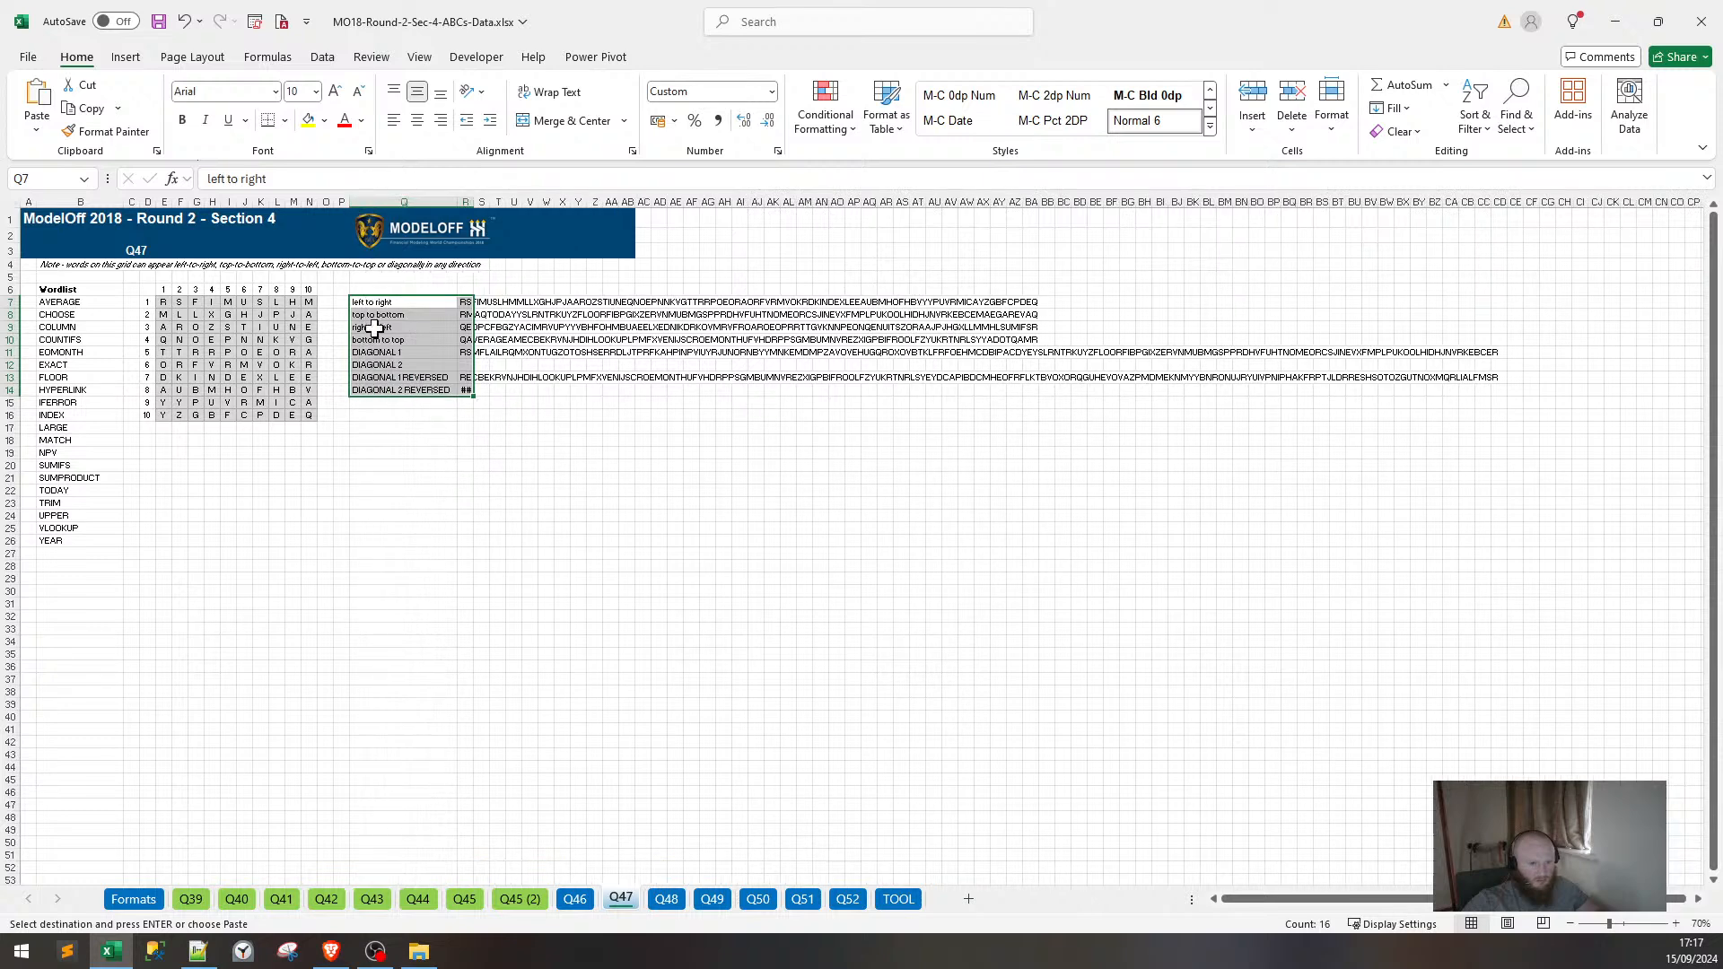
{"action": "left_click", "coordinate": [377, 377]}
{"action": "left_click", "coordinate": [405, 400]}
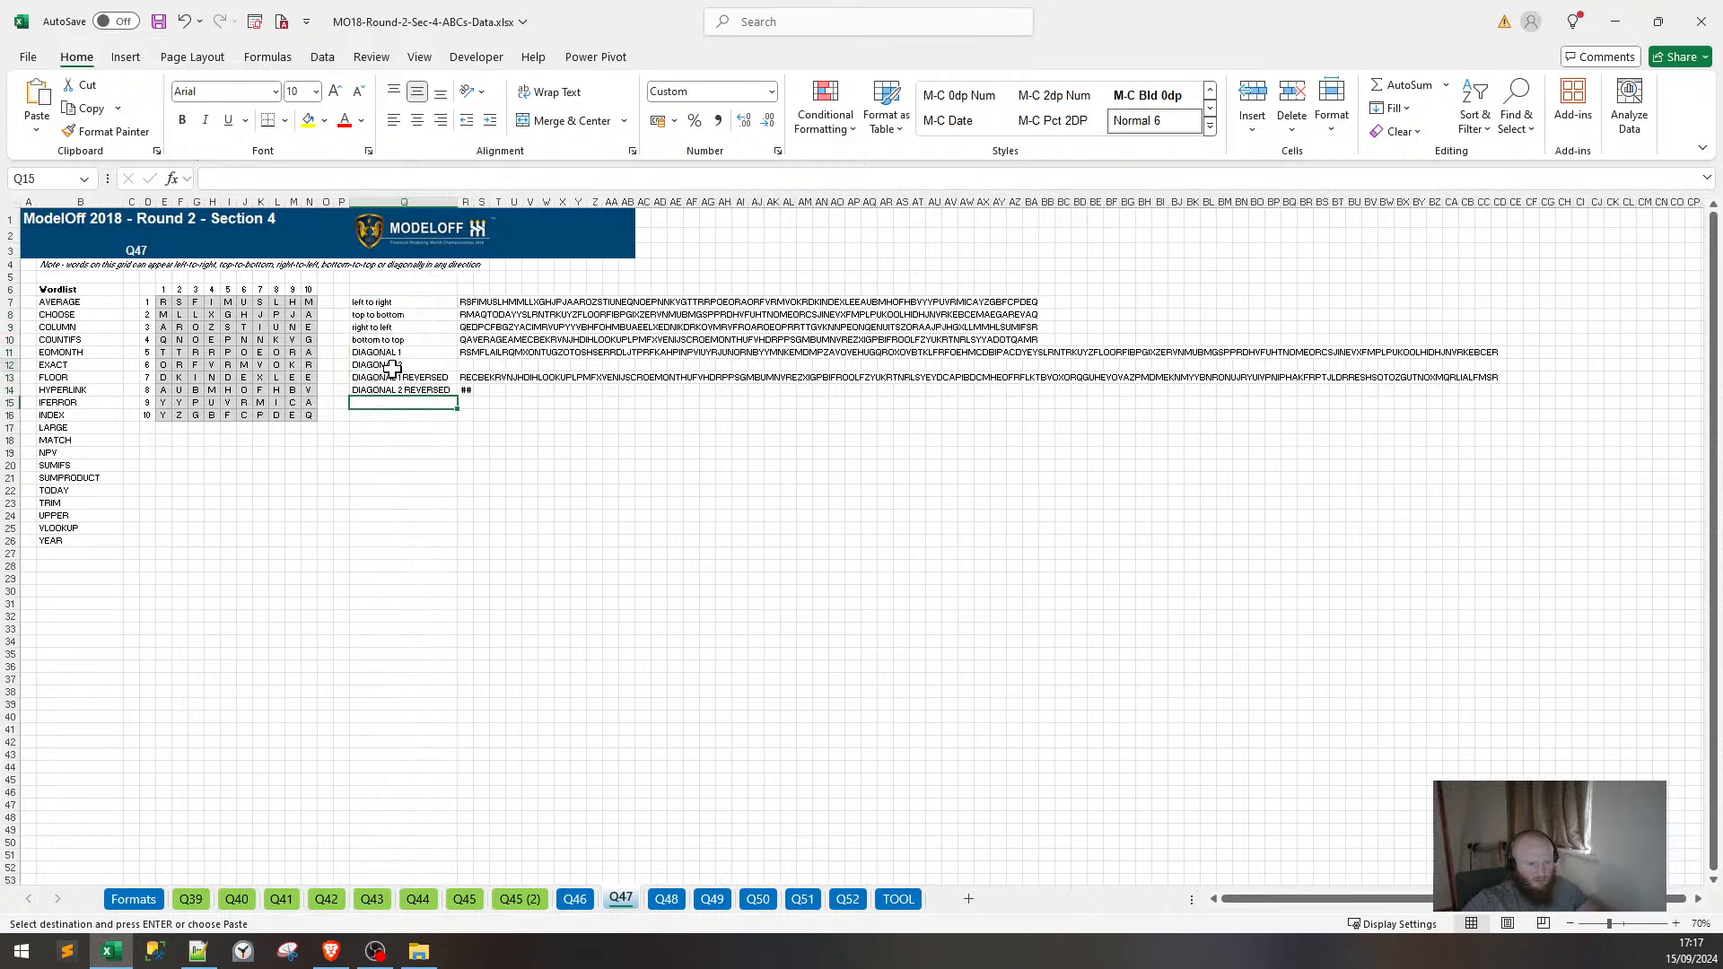
{"action": "left_click", "coordinate": [392, 366]}
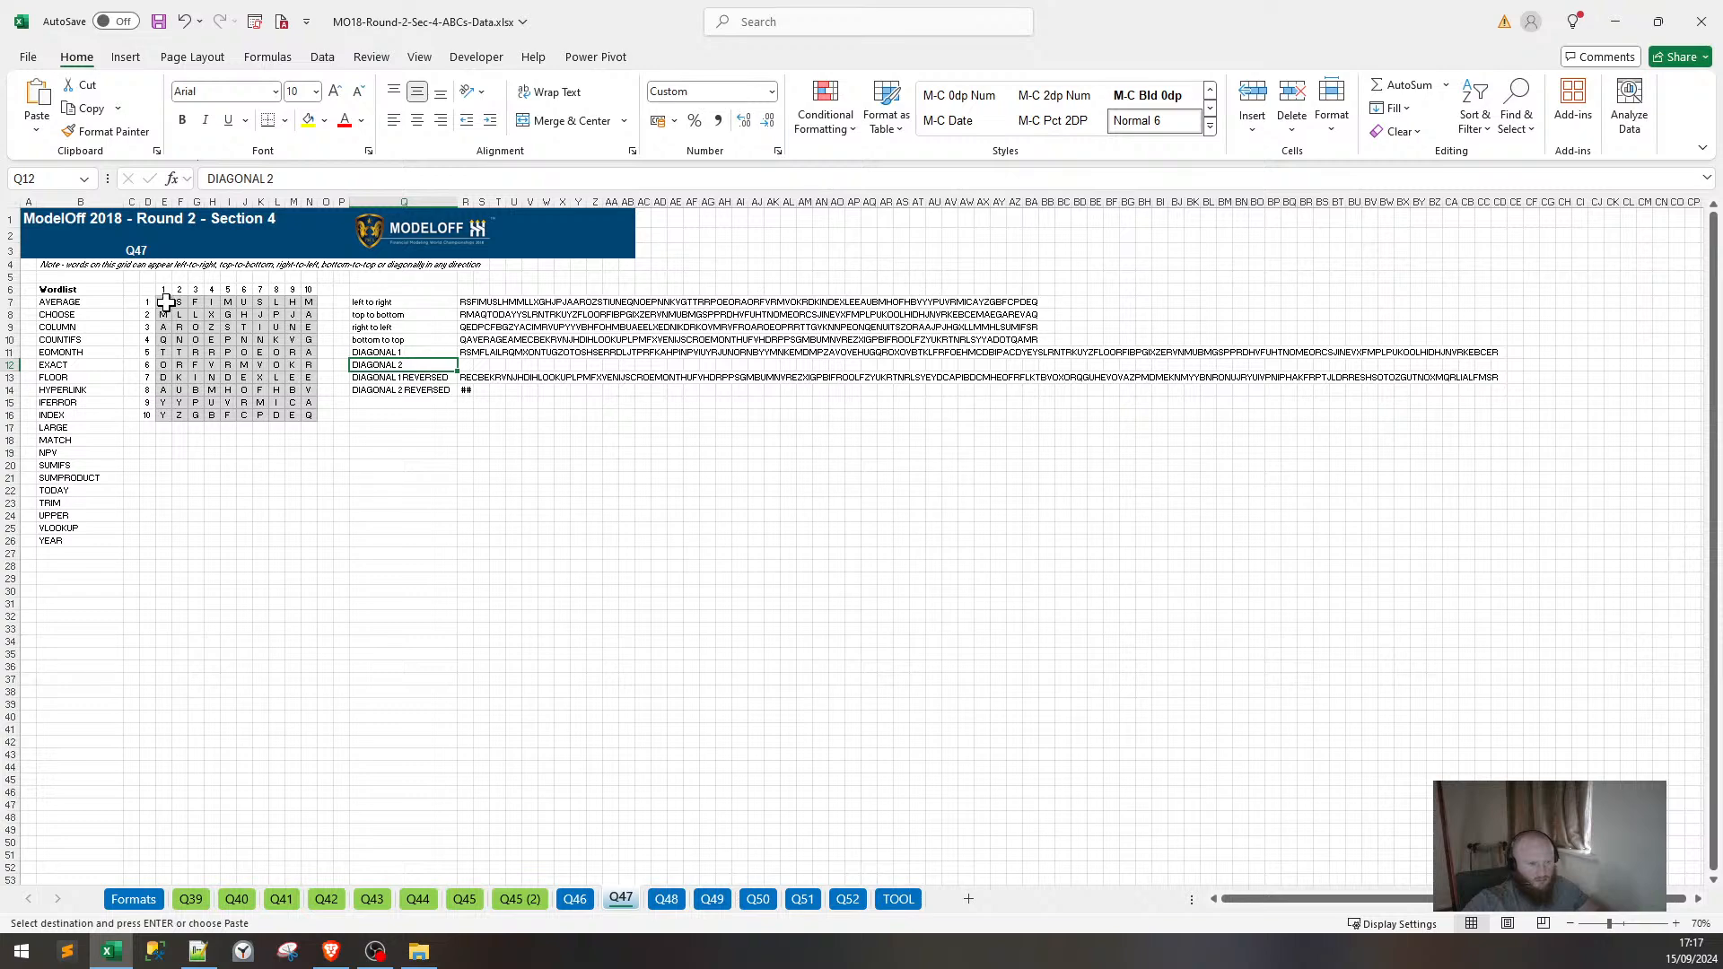
{"action": "left_click", "coordinate": [585, 901]}
Colour the Q46 sheet tab light green.
{"action": "right_click", "coordinate": [585, 901]}
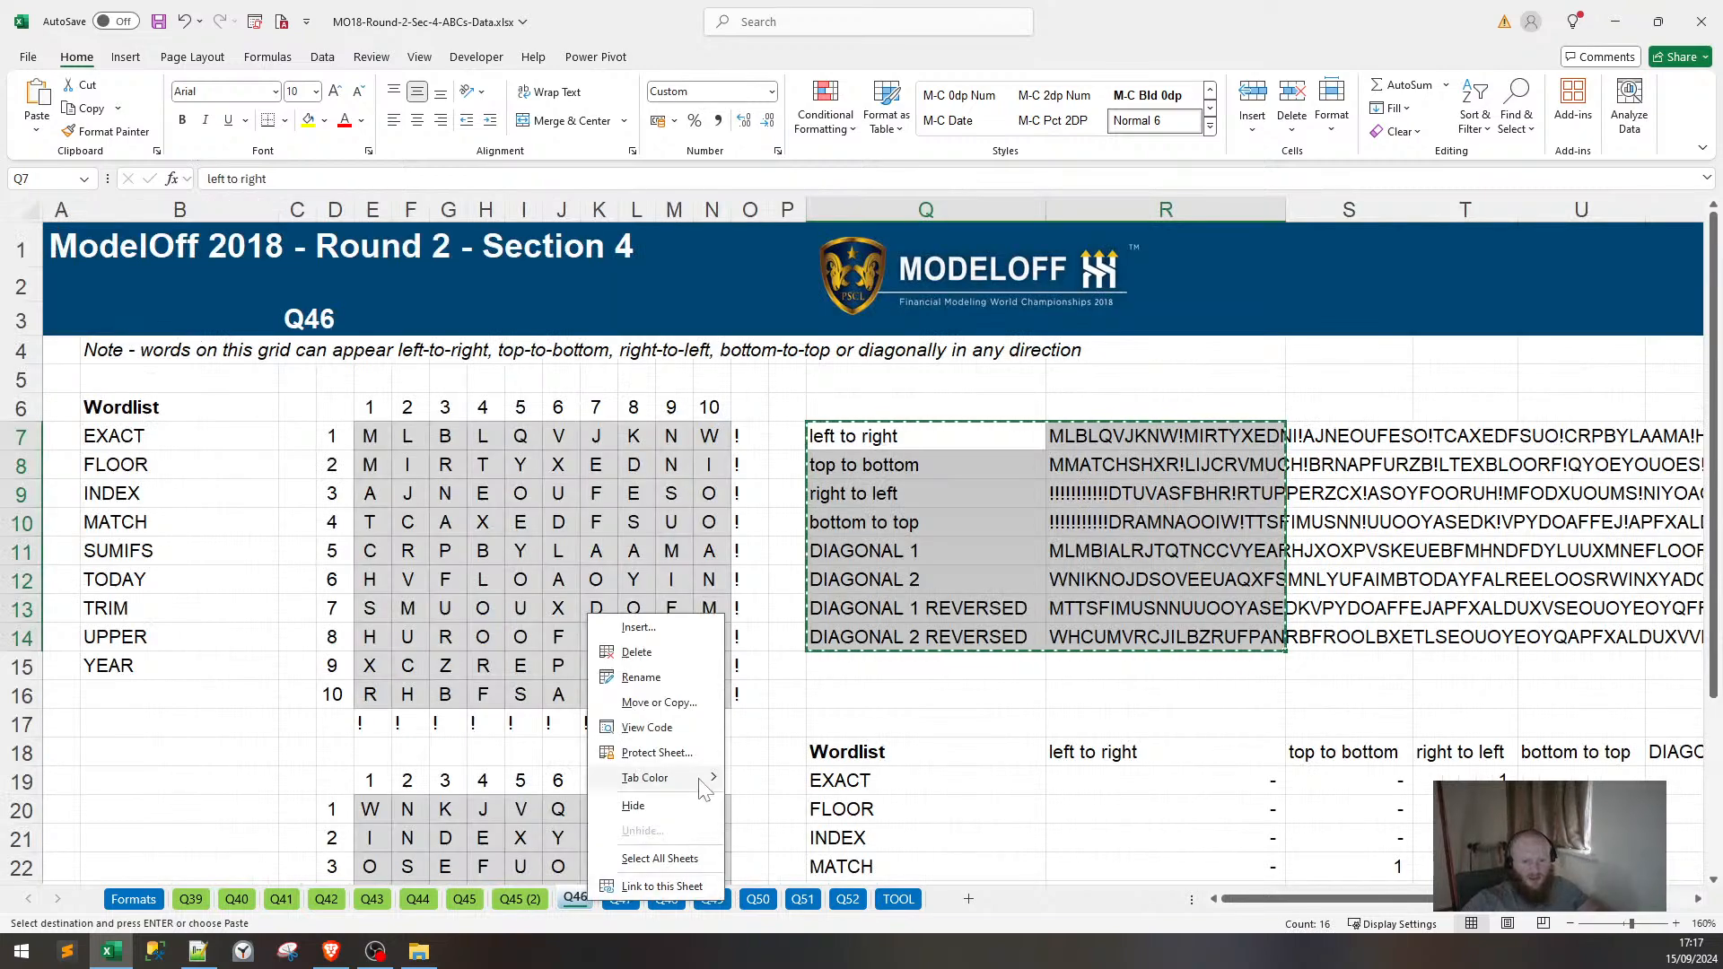
{"action": "mouse_move", "coordinate": [682, 778]}
{"action": "left_click", "coordinate": [793, 805]}
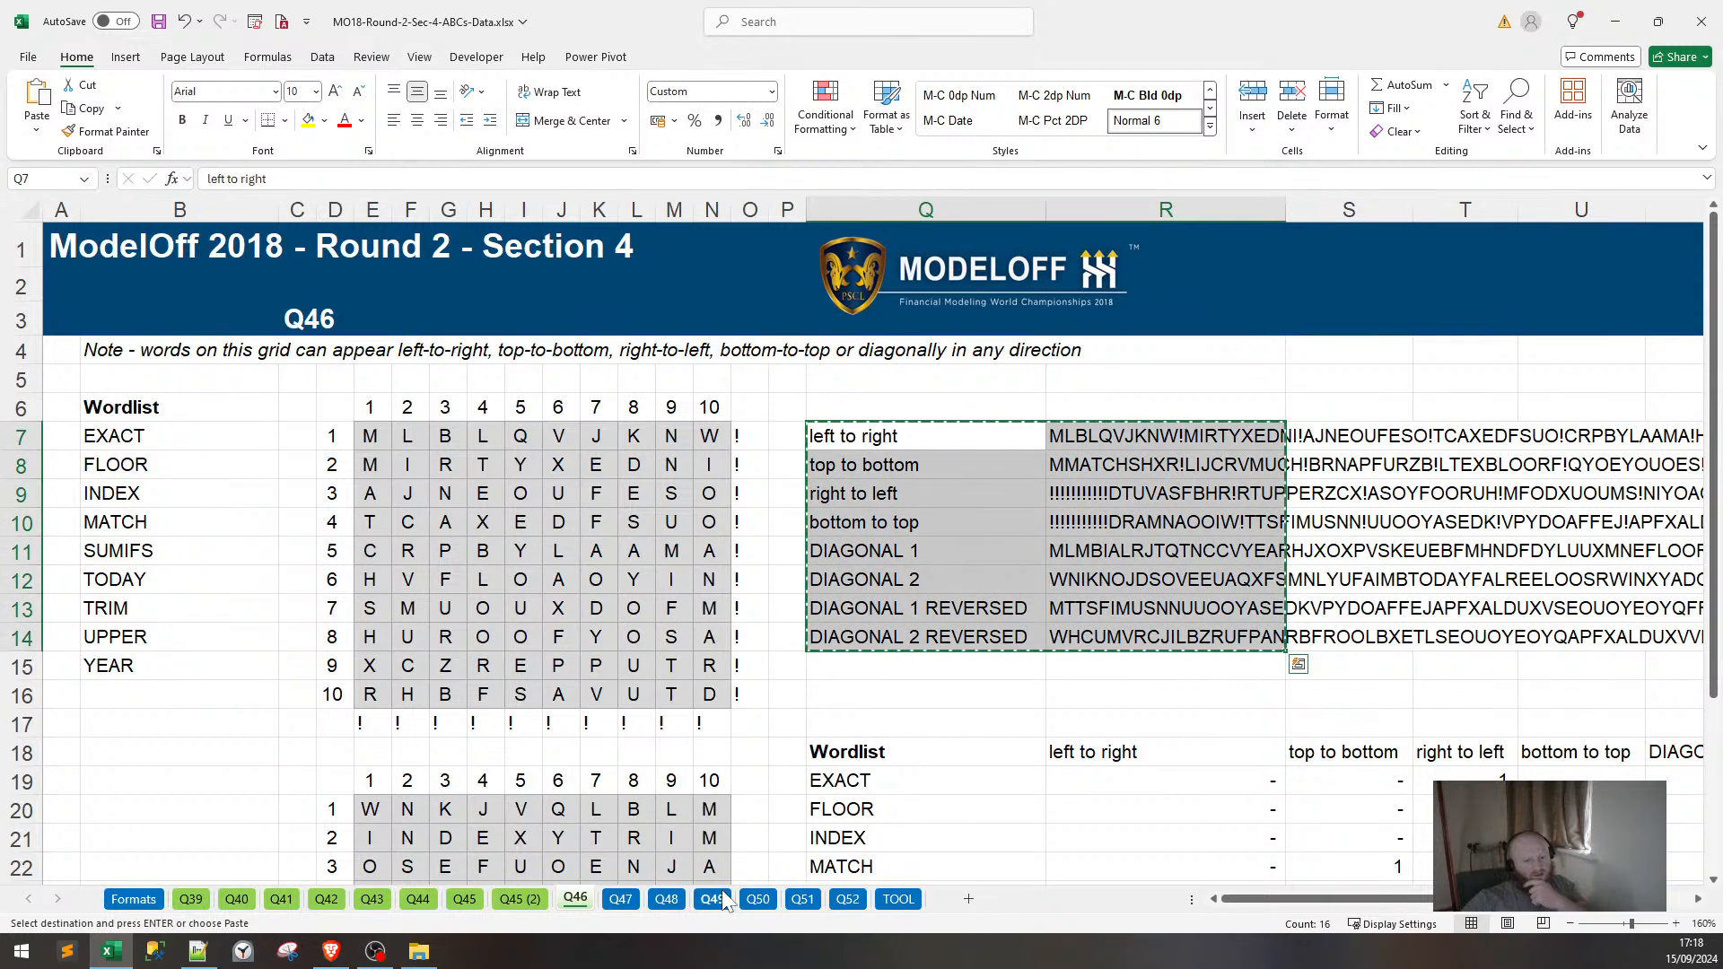
Copy the lower letter grid D19:N29 from Q46 and paste it at D19 on Q47.
{"action": "scroll", "coordinate": [347, 738], "scroll_direction": "down", "scroll_amount": 1}
{"action": "scroll", "coordinate": [347, 738], "scroll_direction": "down", "scroll_amount": 1}
{"action": "left_click_drag", "start_coordinate": [335, 612], "coordinate": [714, 787]}
{"action": "key", "text": "ctrl+c"}
{"action": "left_click", "coordinate": [611, 894]}
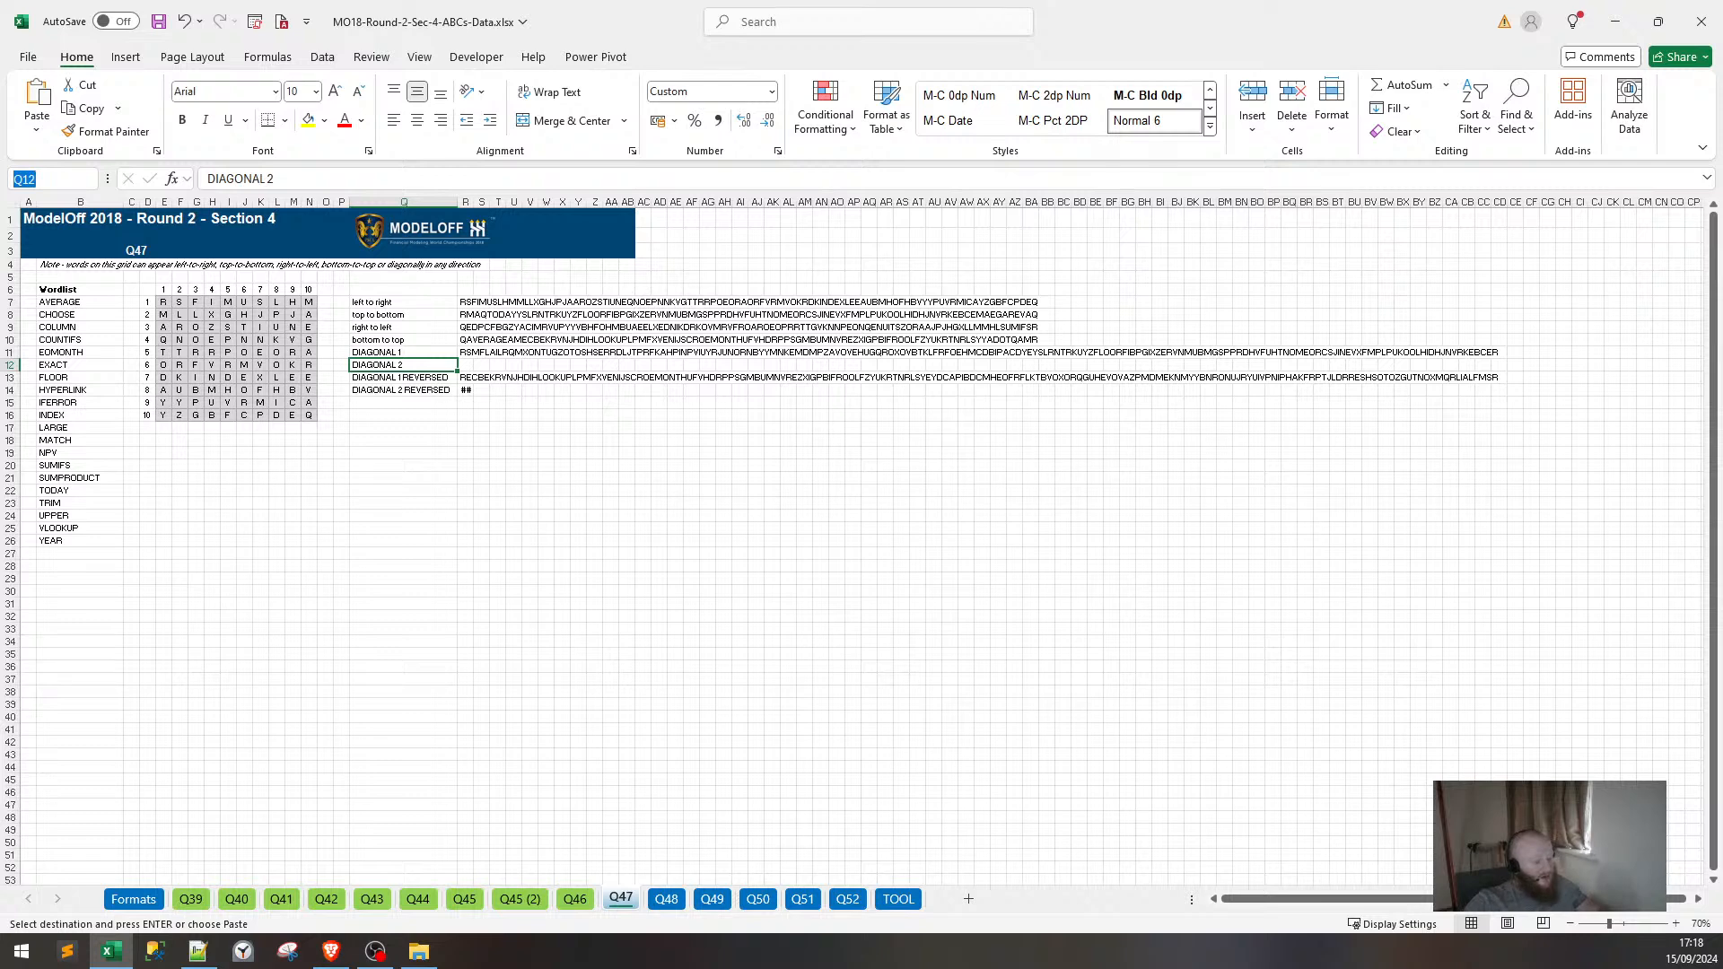
{"action": "type", "text": "D19"}
{"action": "key", "text": "Return"}
{"action": "key", "text": "ctrl+v"}
{"action": "key", "text": "ctrl+f"}
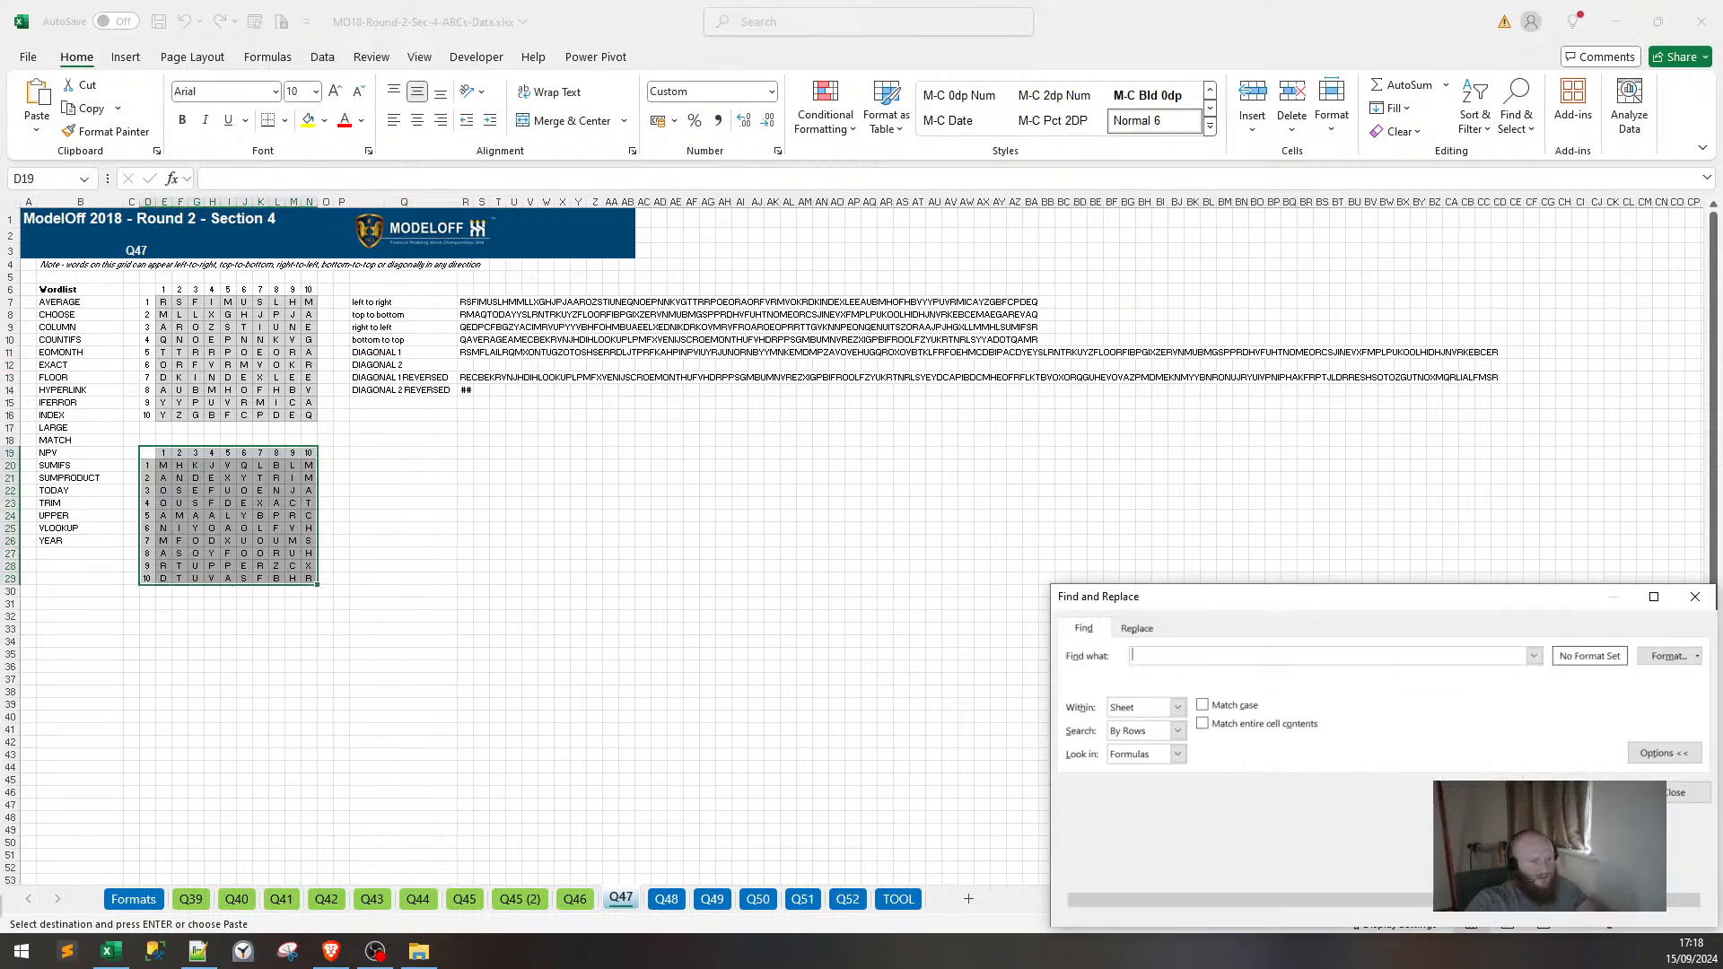
{"action": "key", "text": "Escape"}
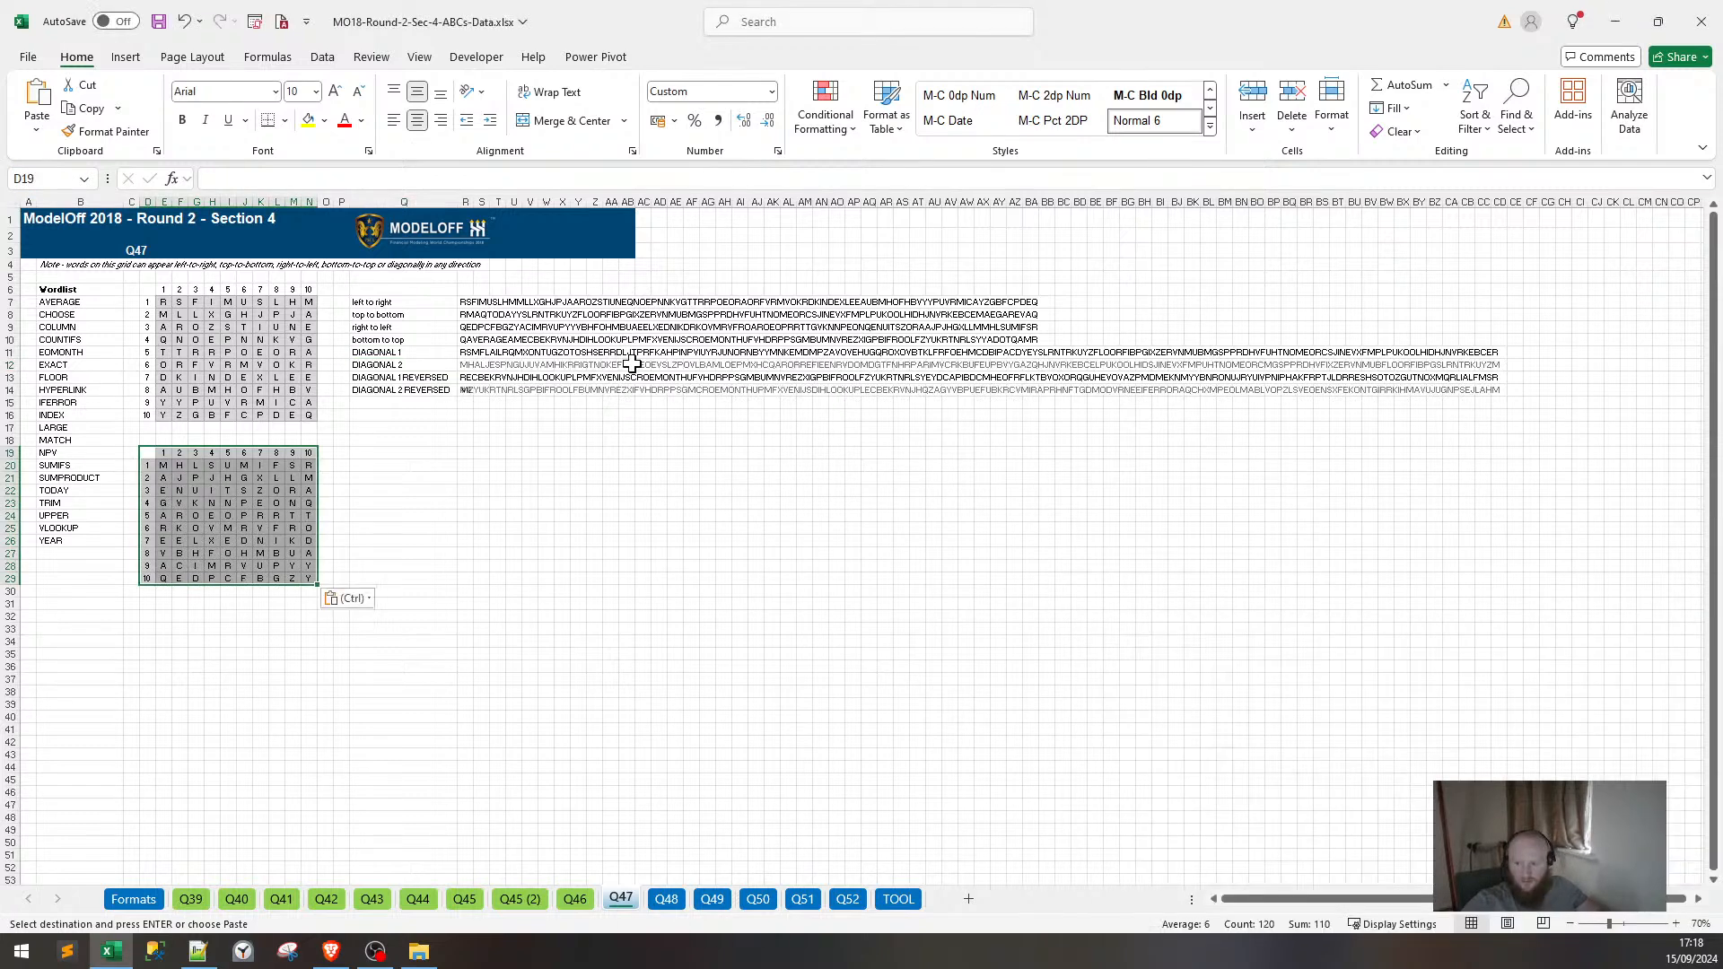
{"action": "left_click", "coordinate": [529, 528]}
{"action": "key", "text": "shift+Left"}
{"action": "key", "text": "shift+Left"}
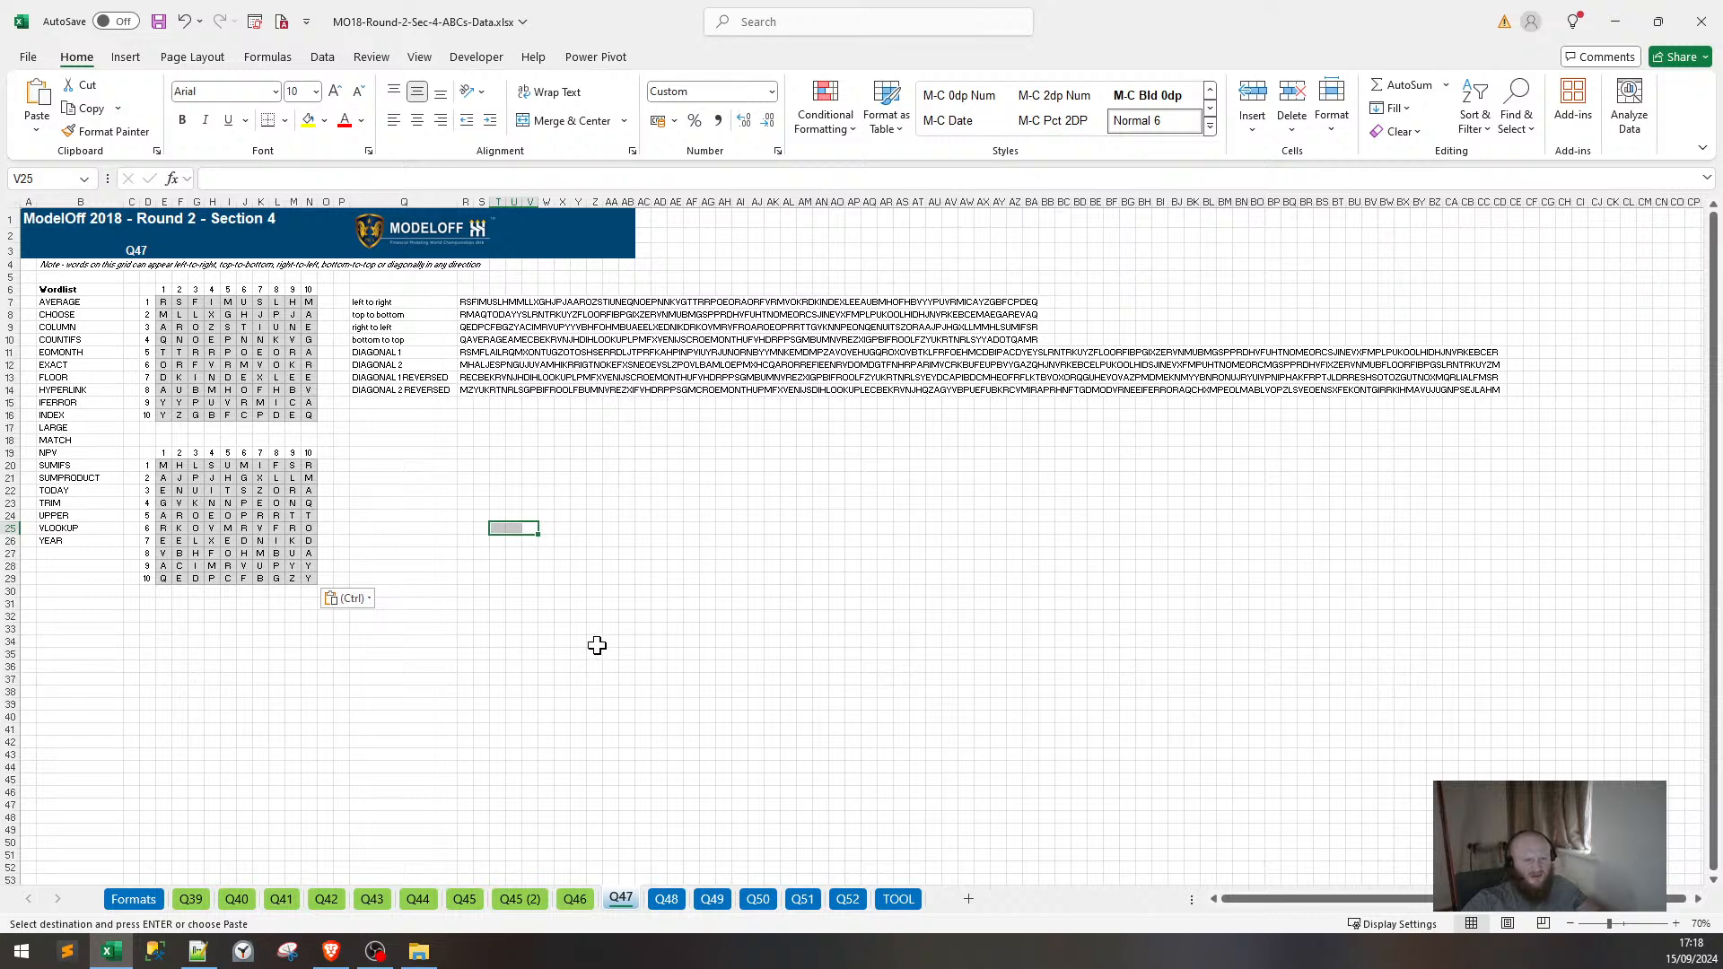
Inspect the direction-string formulas, then fill '!' into O7:O16 beside Q47's grid.
{"action": "left_click", "coordinate": [481, 364]}
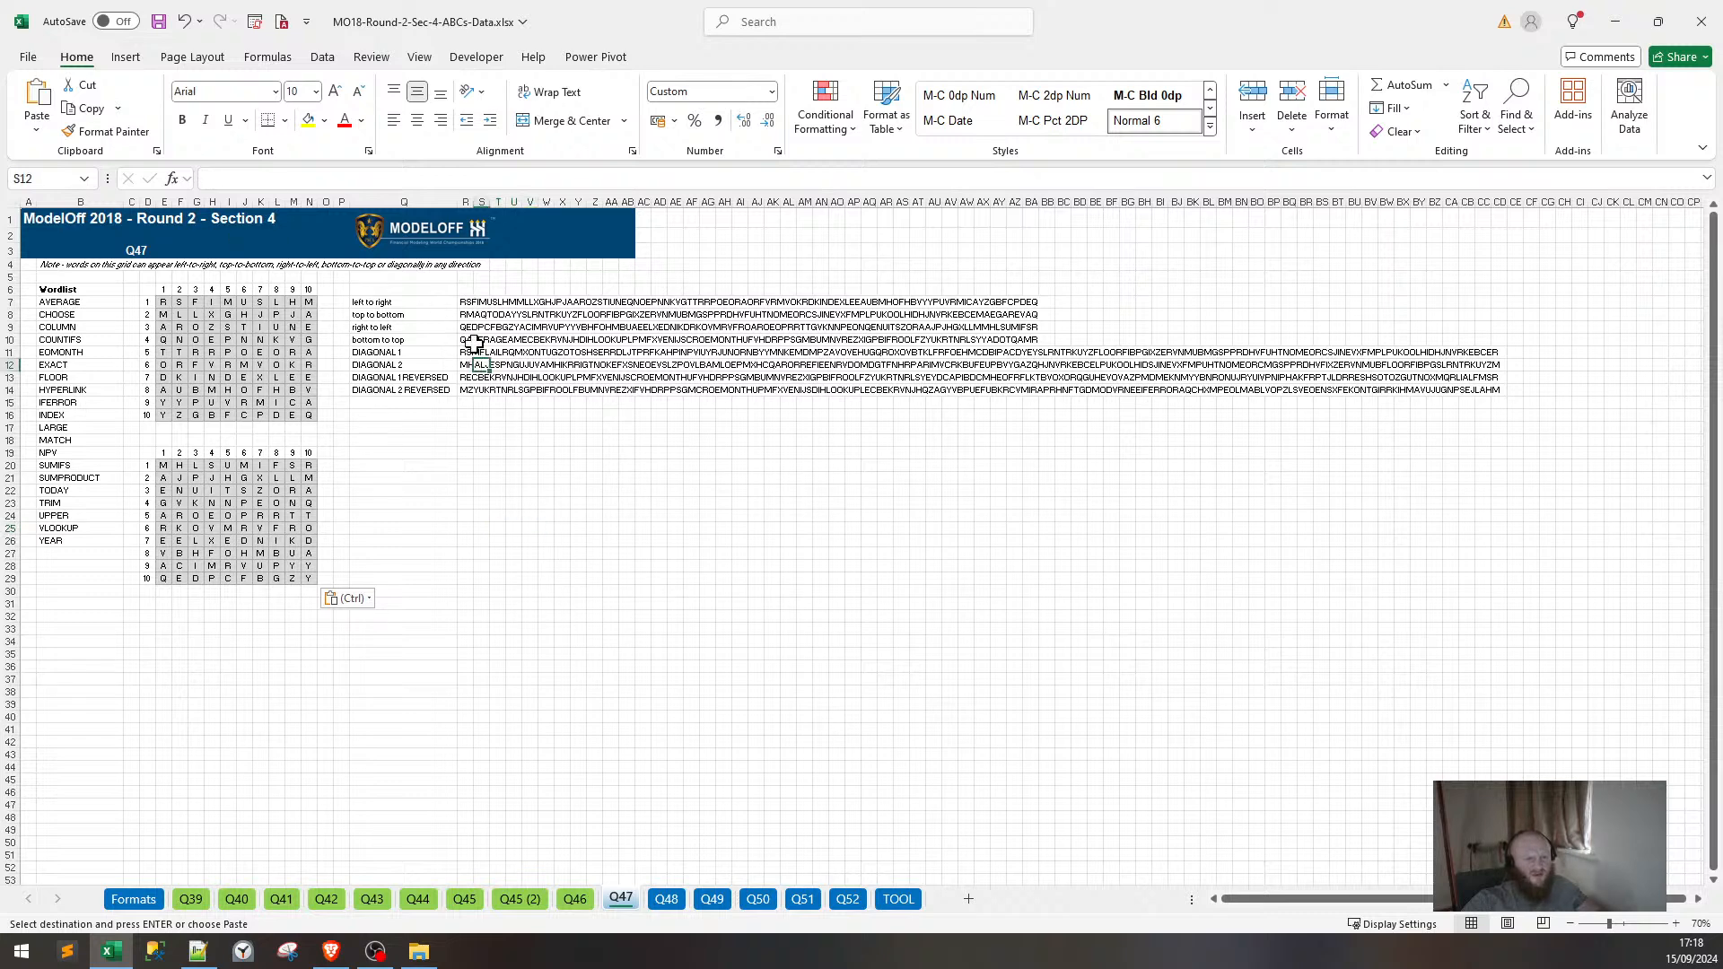
{"action": "left_click", "coordinate": [461, 287]}
{"action": "left_click", "coordinate": [465, 304]}
{"action": "left_click", "coordinate": [428, 306]}
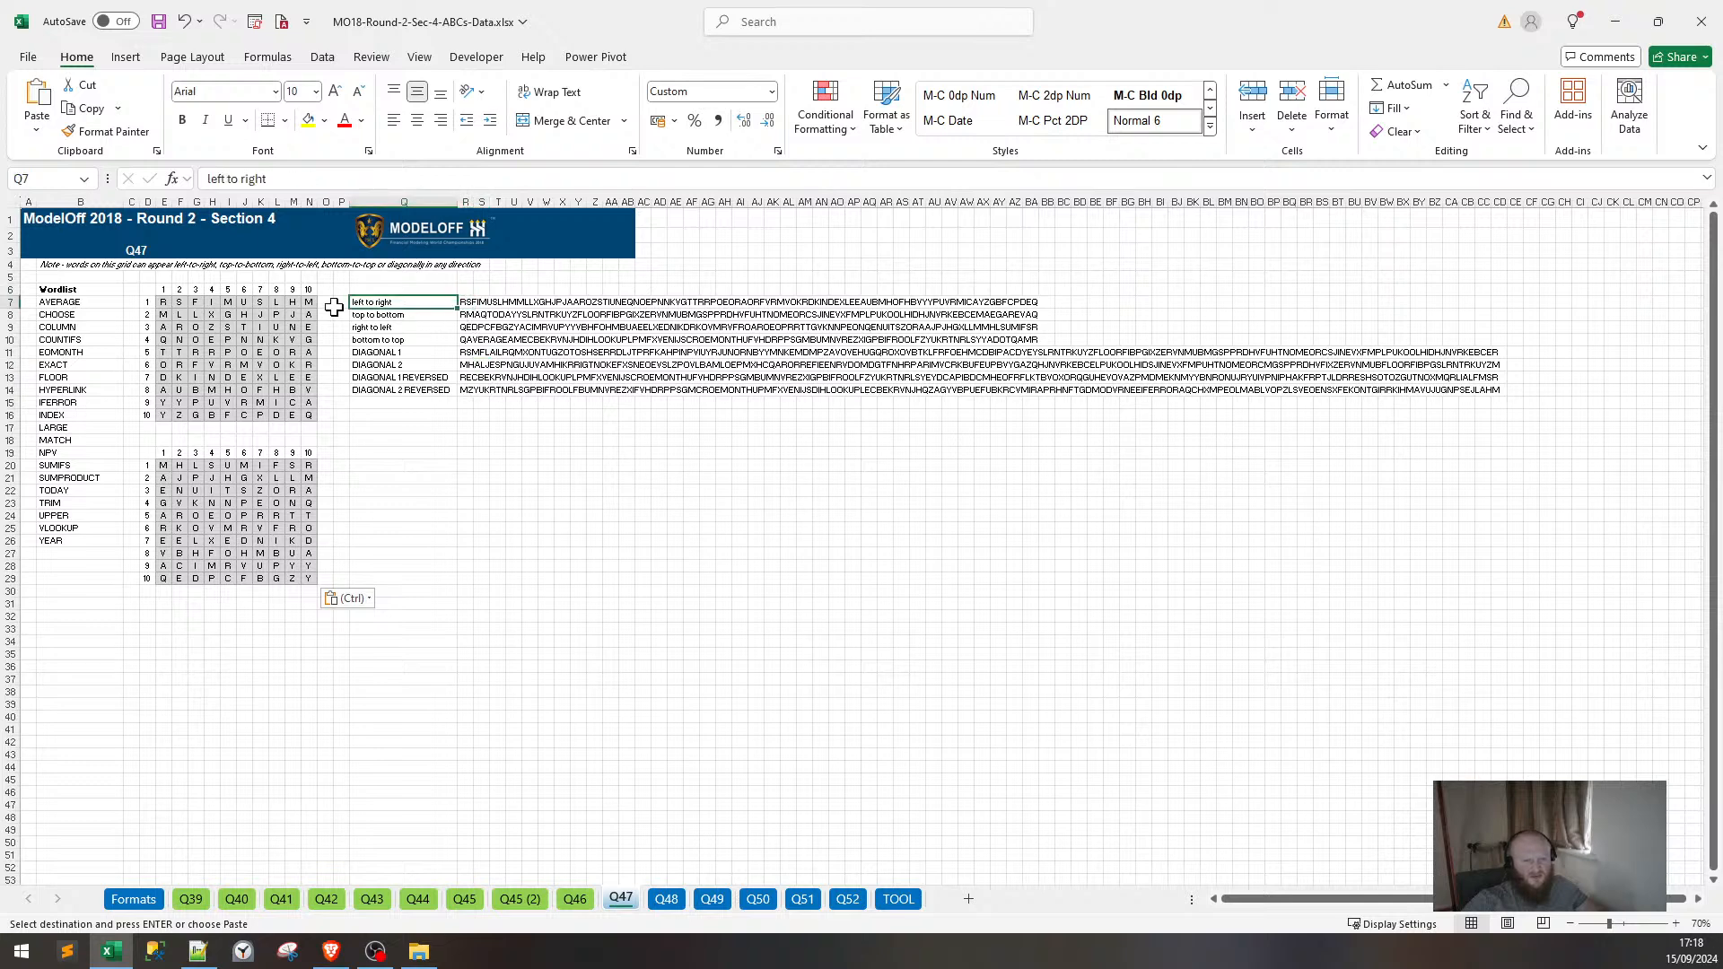
{"action": "left_click_drag", "start_coordinate": [326, 305], "coordinate": [323, 413]}
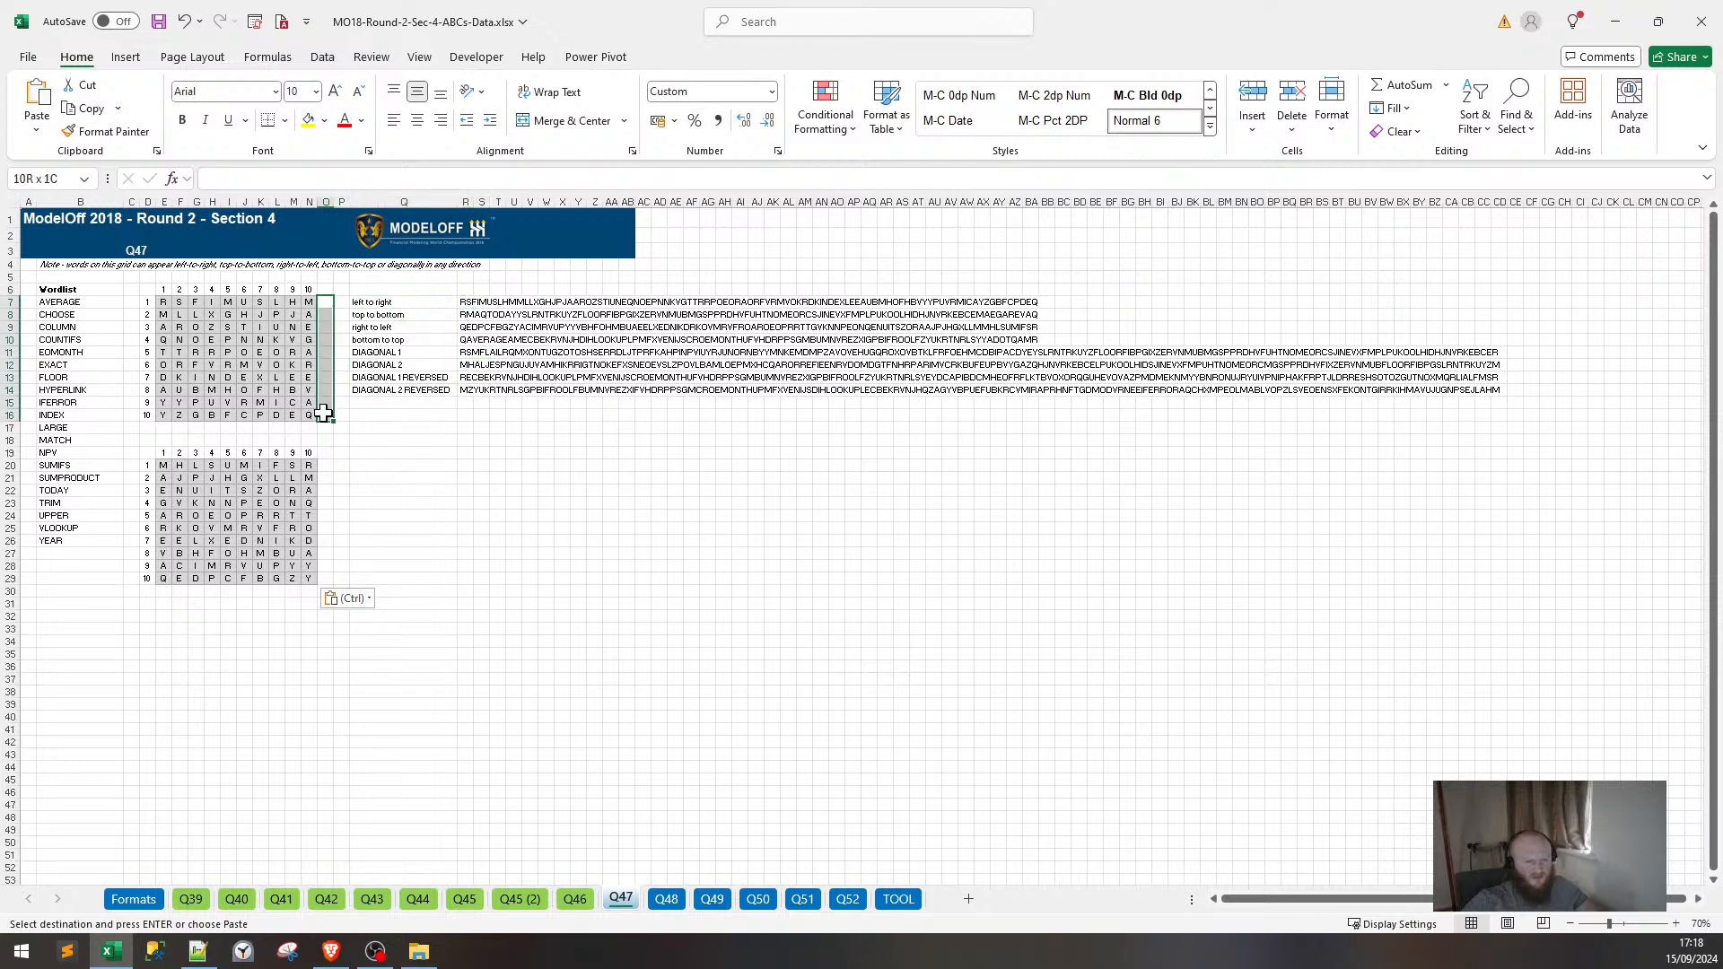
{"action": "type", "text": "!"}
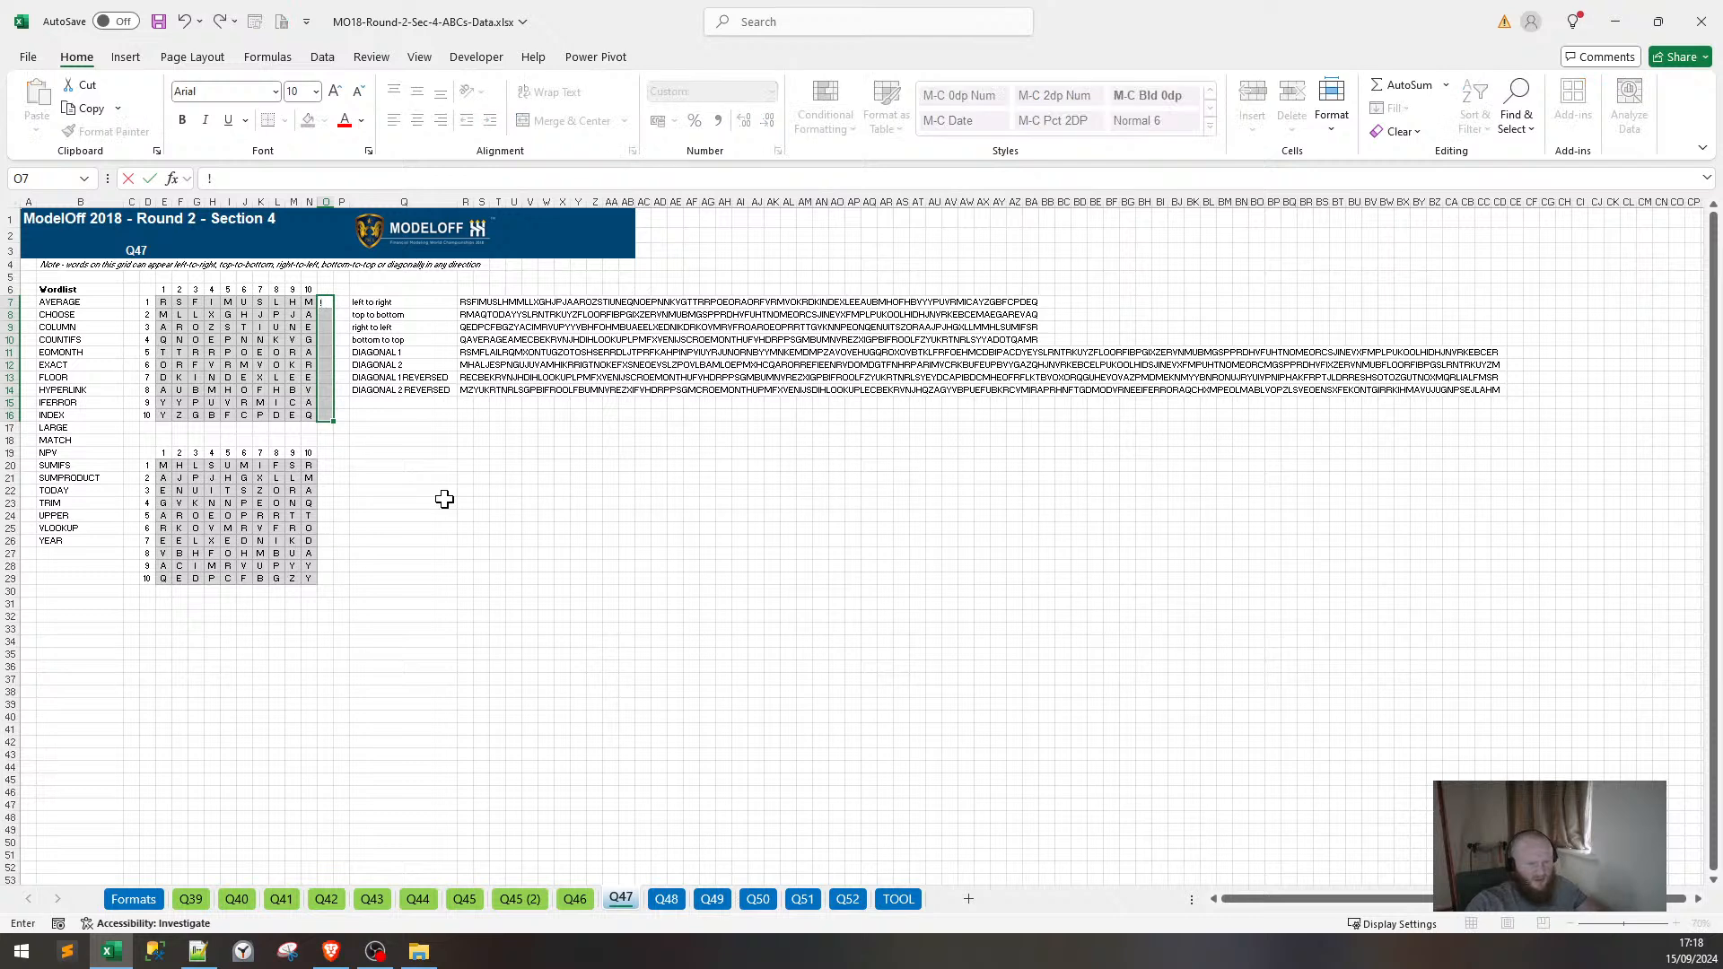
{"action": "key", "text": "ctrl+Return"}
{"action": "key", "text": "Left"}
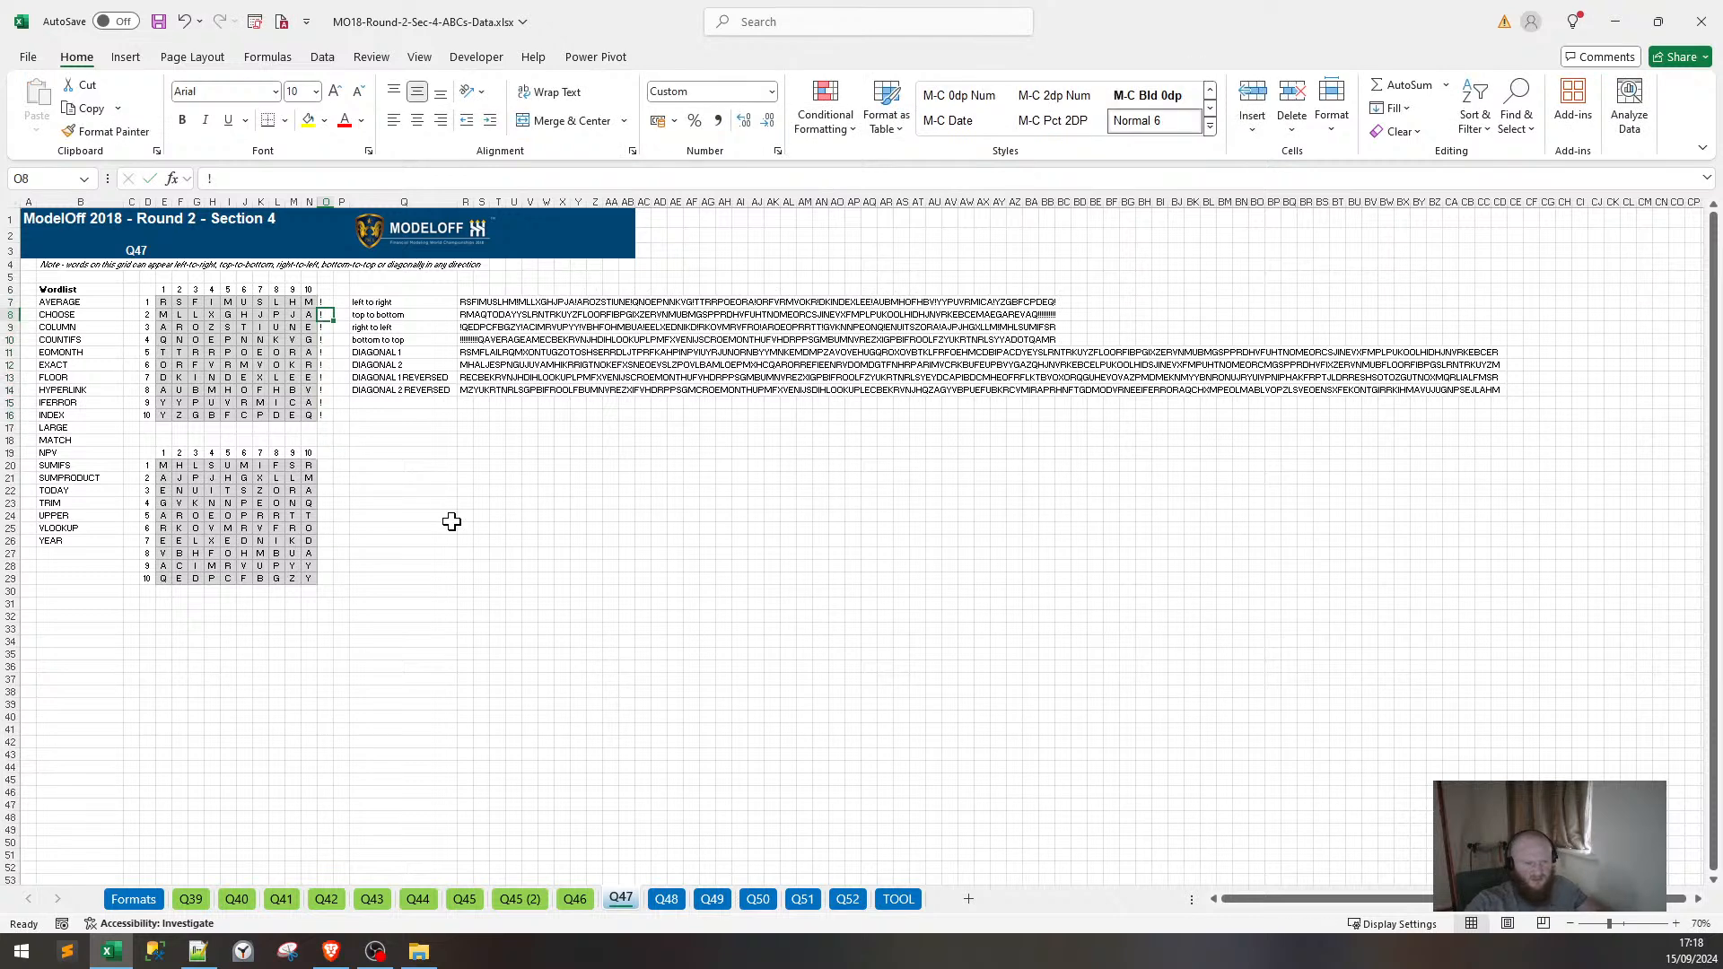
{"action": "key", "text": "Down"}
{"action": "key", "text": "Down"}
{"action": "key", "text": "Down"}
{"action": "key", "text": "Down"}
{"action": "key", "text": "Down"}
{"action": "key", "text": "Down"}
{"action": "key", "text": "Down"}
{"action": "key", "text": "Down"}
{"action": "key", "text": "Down"}
{"action": "key", "text": "Down"}
{"action": "key", "text": "Left"}
{"action": "key", "text": "Left"}
{"action": "key", "text": "Left"}
{"action": "key", "text": "Left"}
{"action": "key", "text": "Left"}
{"action": "key", "text": "Left"}
{"action": "key", "text": "Left"}
{"action": "key", "text": "Left"}
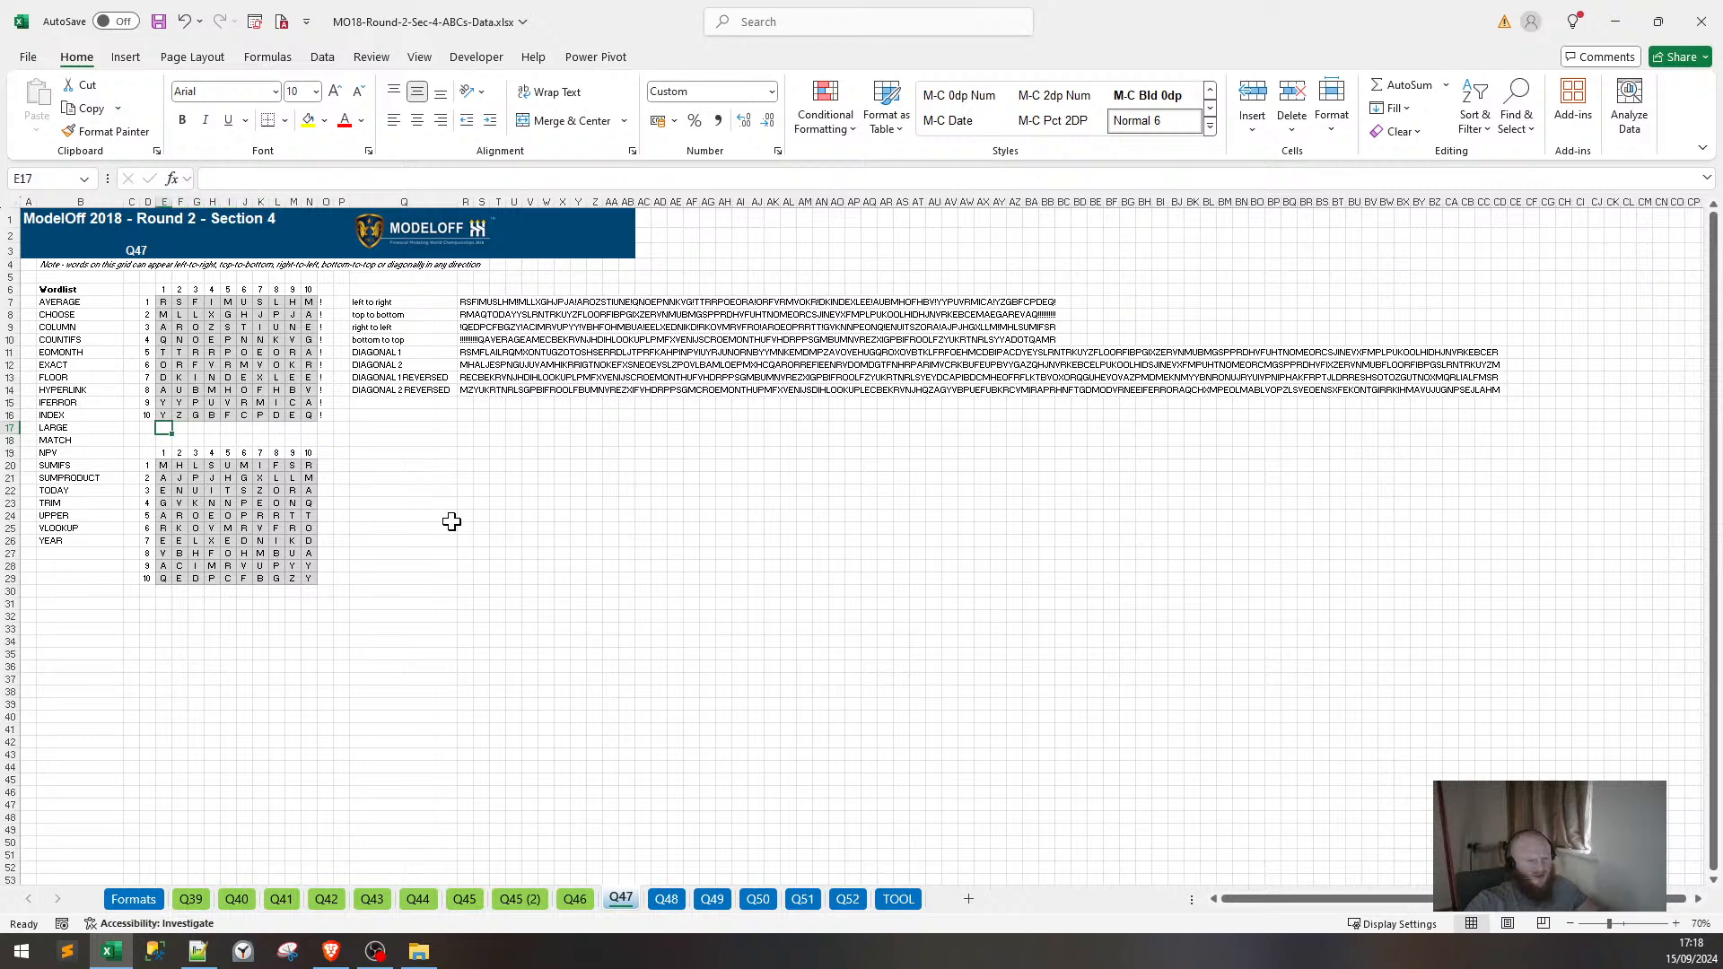
Fill E17:N17 with ! markers beneath the Q47 letter grid.
{"action": "type", "text": "!"}
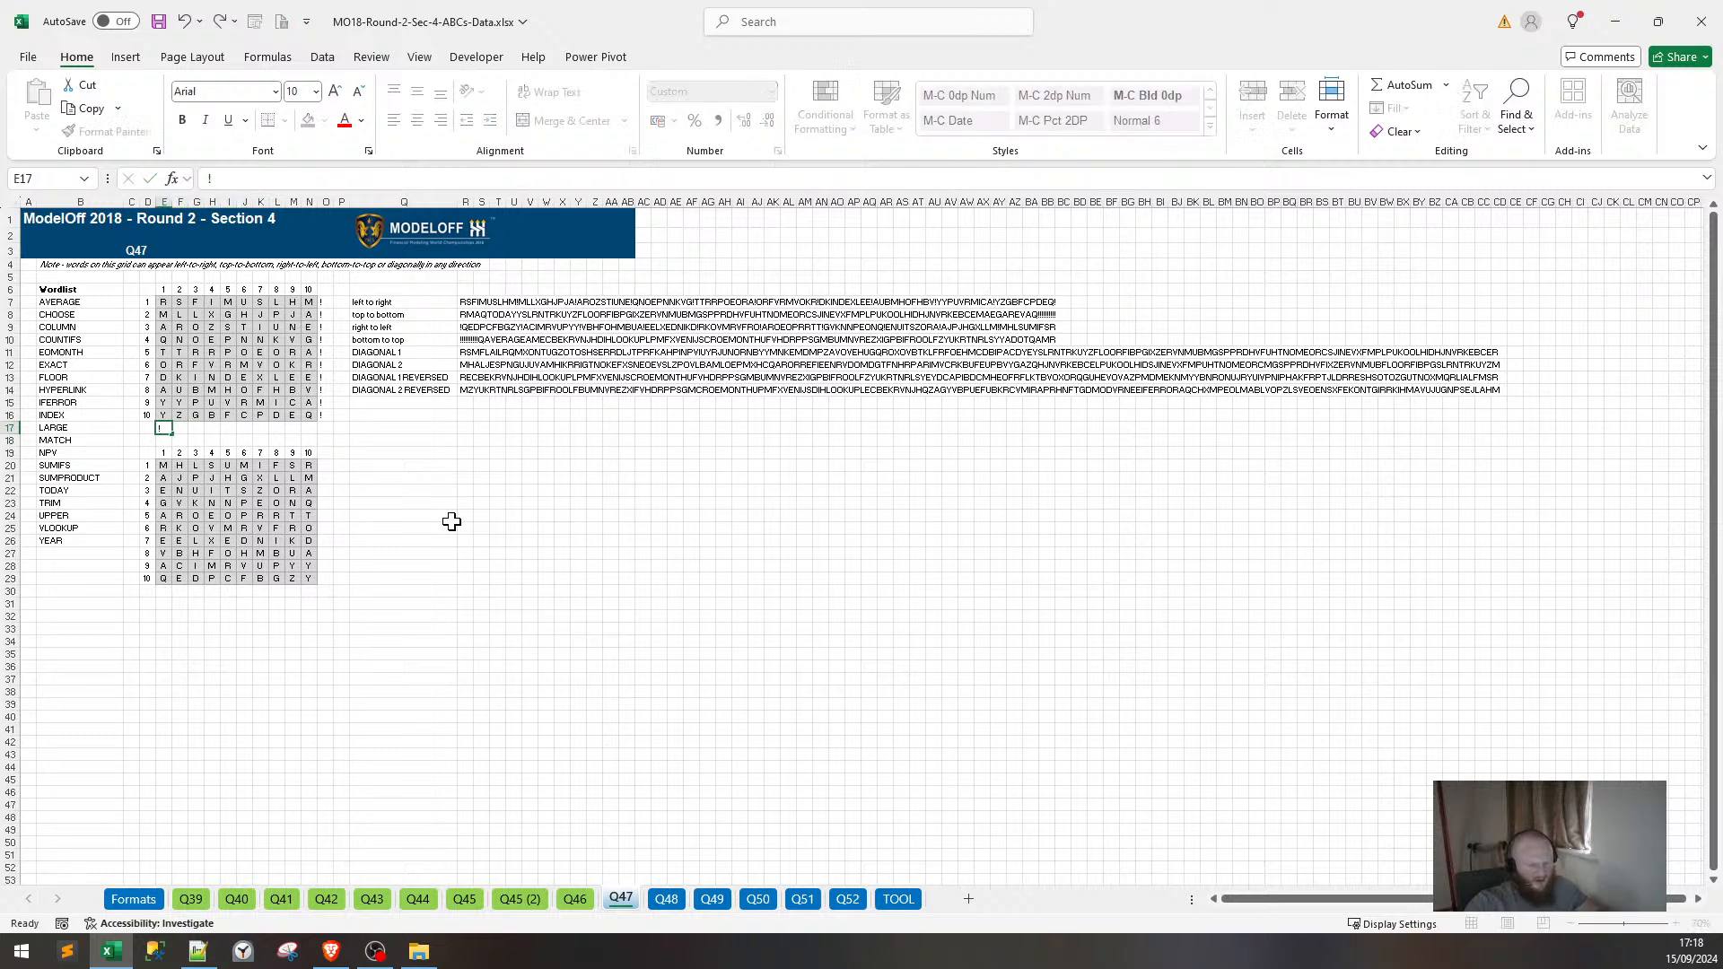
{"action": "key", "text": "Return"}
{"action": "key", "text": "ctrl+c"}
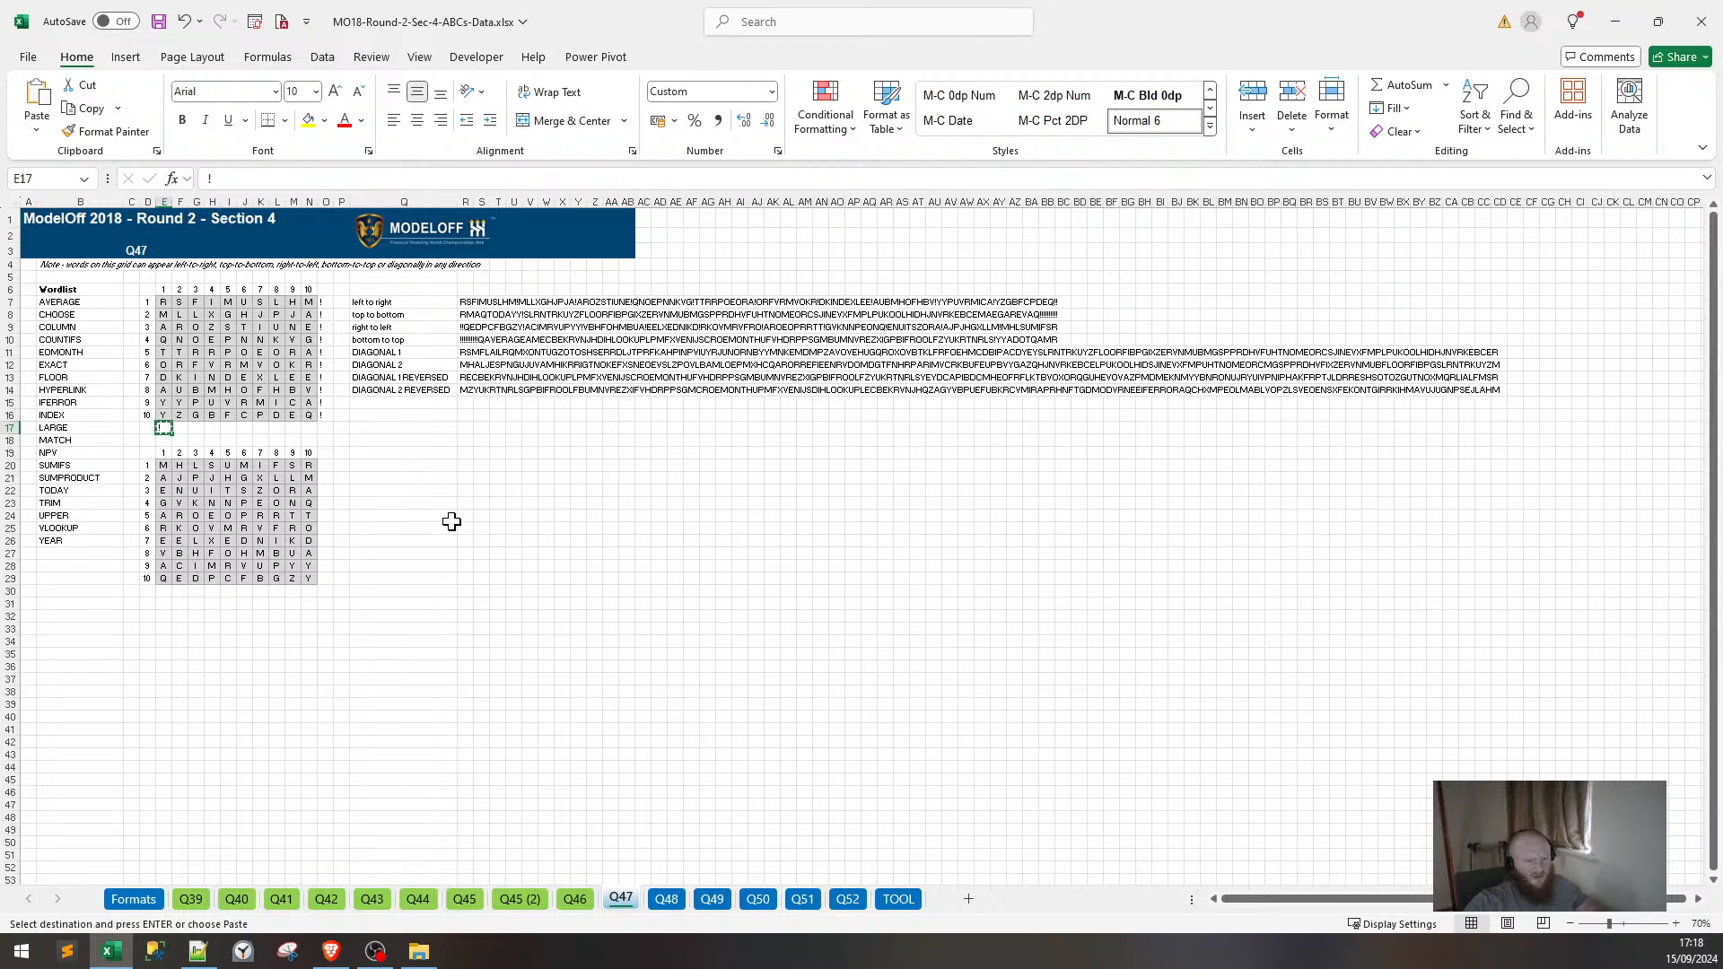
{"action": "key", "text": "shift+Right"}
{"action": "key", "text": "shift+Right"}
{"action": "key", "text": "shift+Right"}
{"action": "key", "text": "shift+Right"}
{"action": "key", "text": "shift+Right"}
{"action": "key", "text": "shift+Right"}
{"action": "key", "text": "shift+Right"}
{"action": "key", "text": "shift+Right"}
{"action": "key", "text": "shift+Right"}
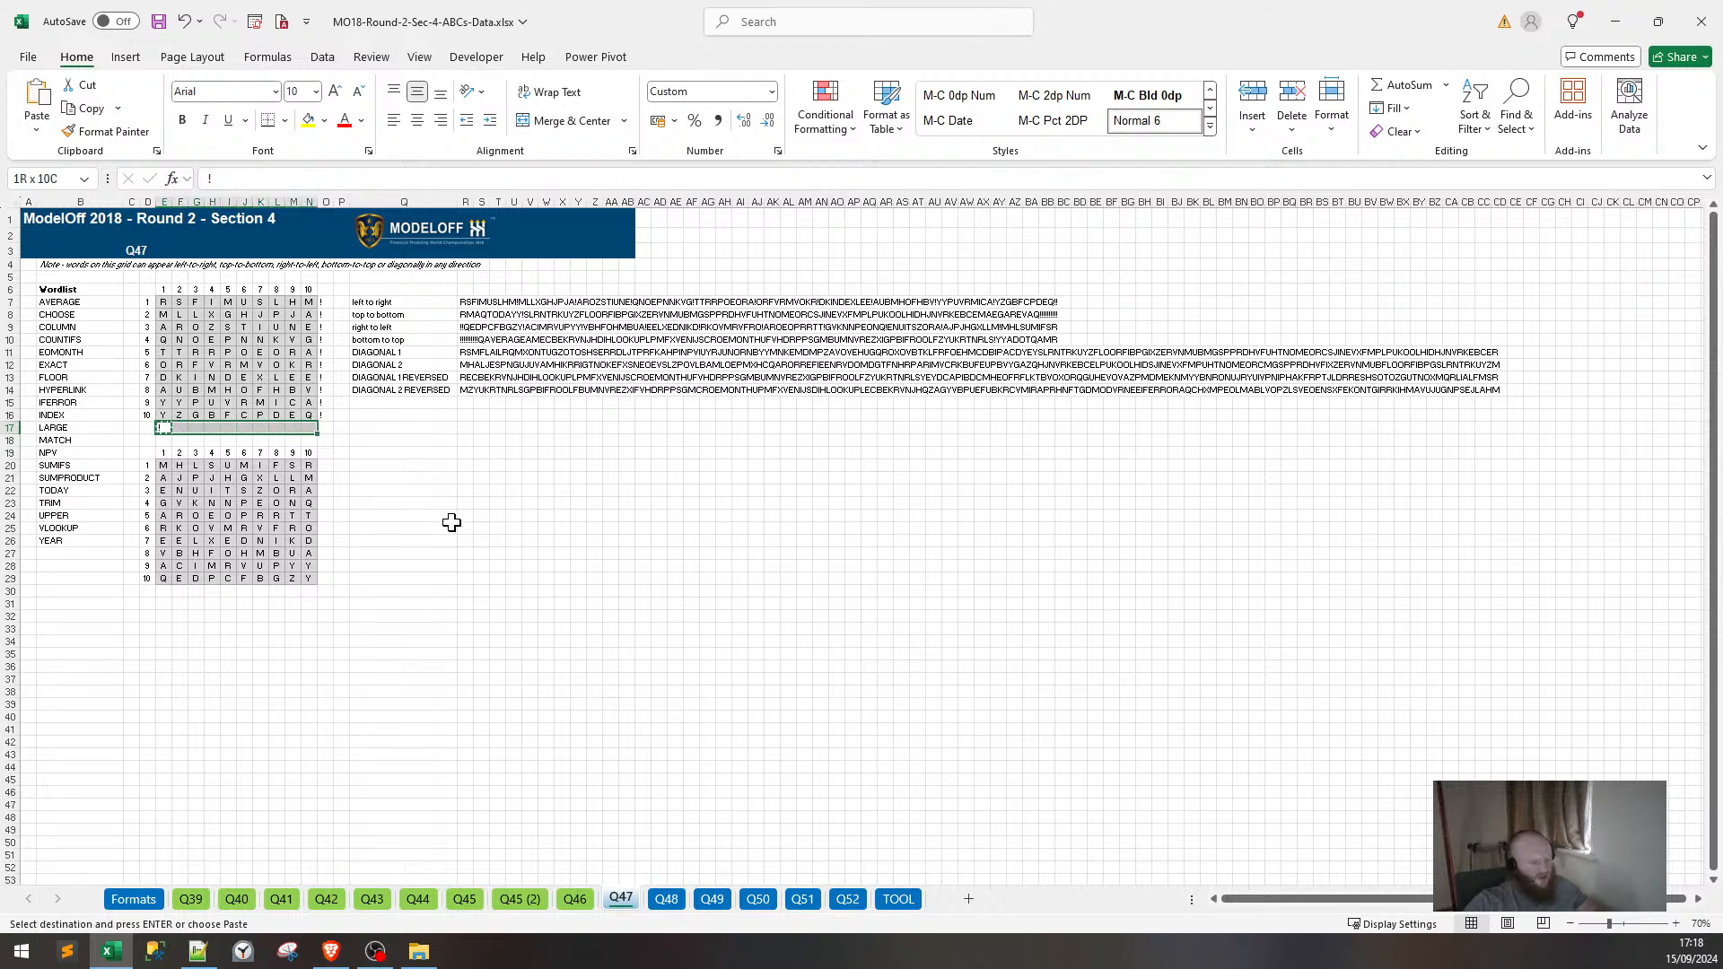
{"action": "key", "text": "ctrl+v"}
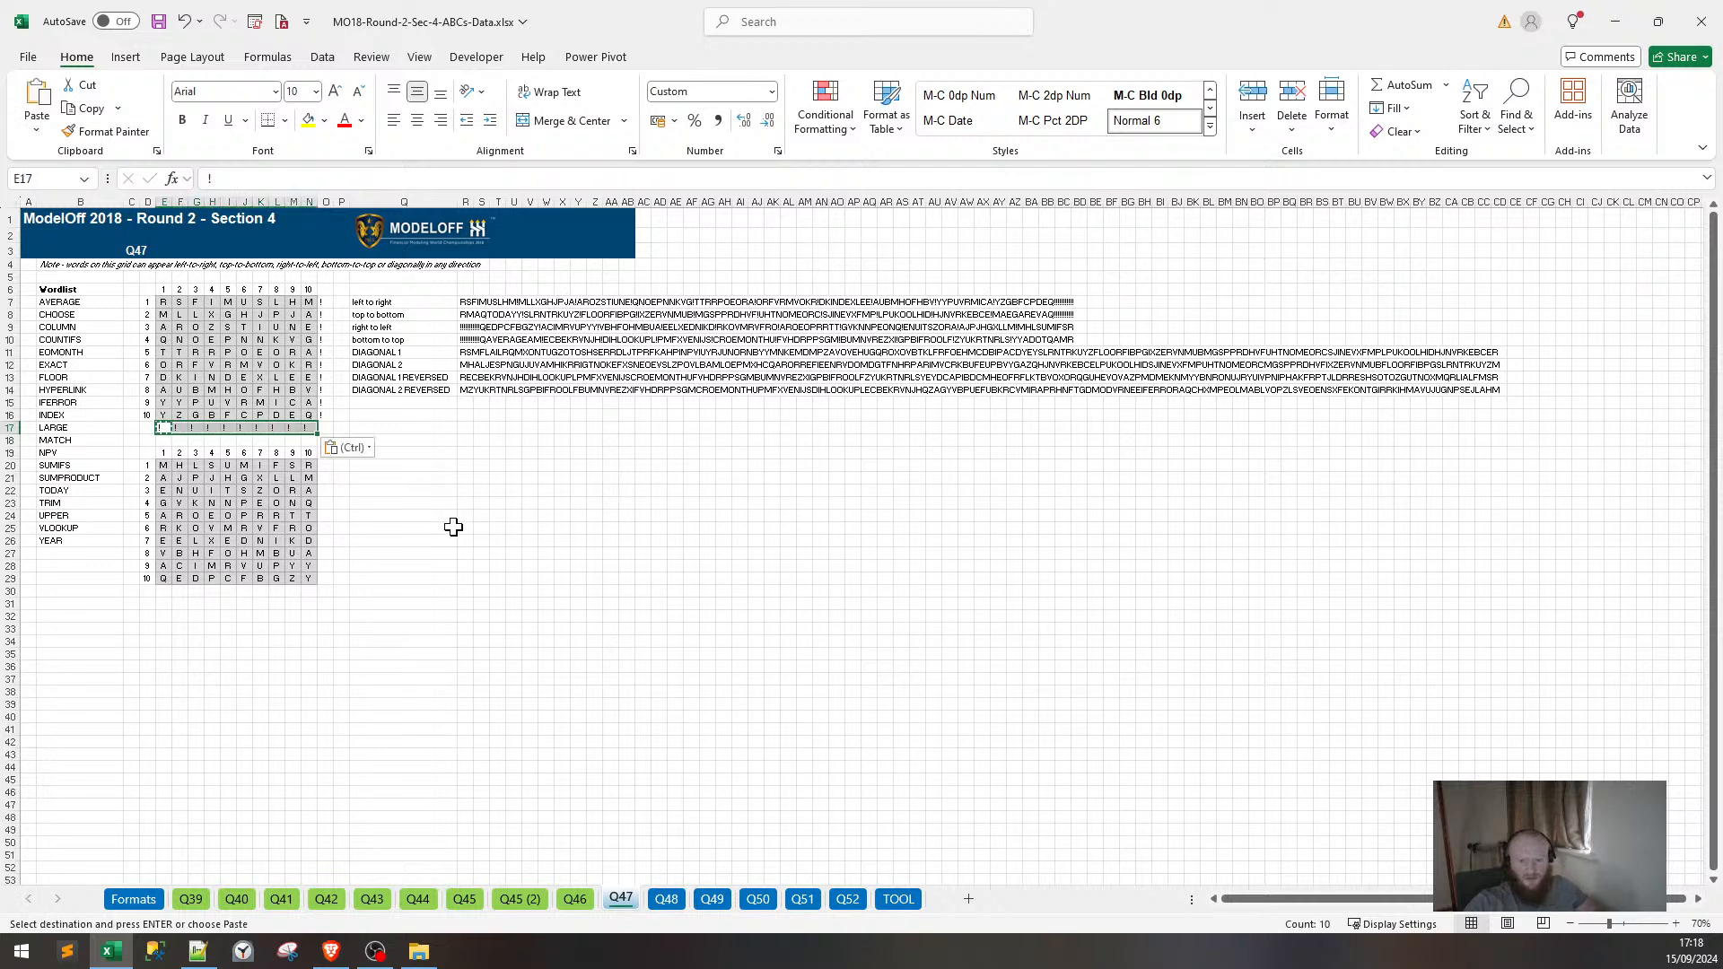
Re-enter the DIAGONAL 1 CONCAT formula in R11 so its string fills out fully.
{"action": "left_click", "coordinate": [466, 353]}
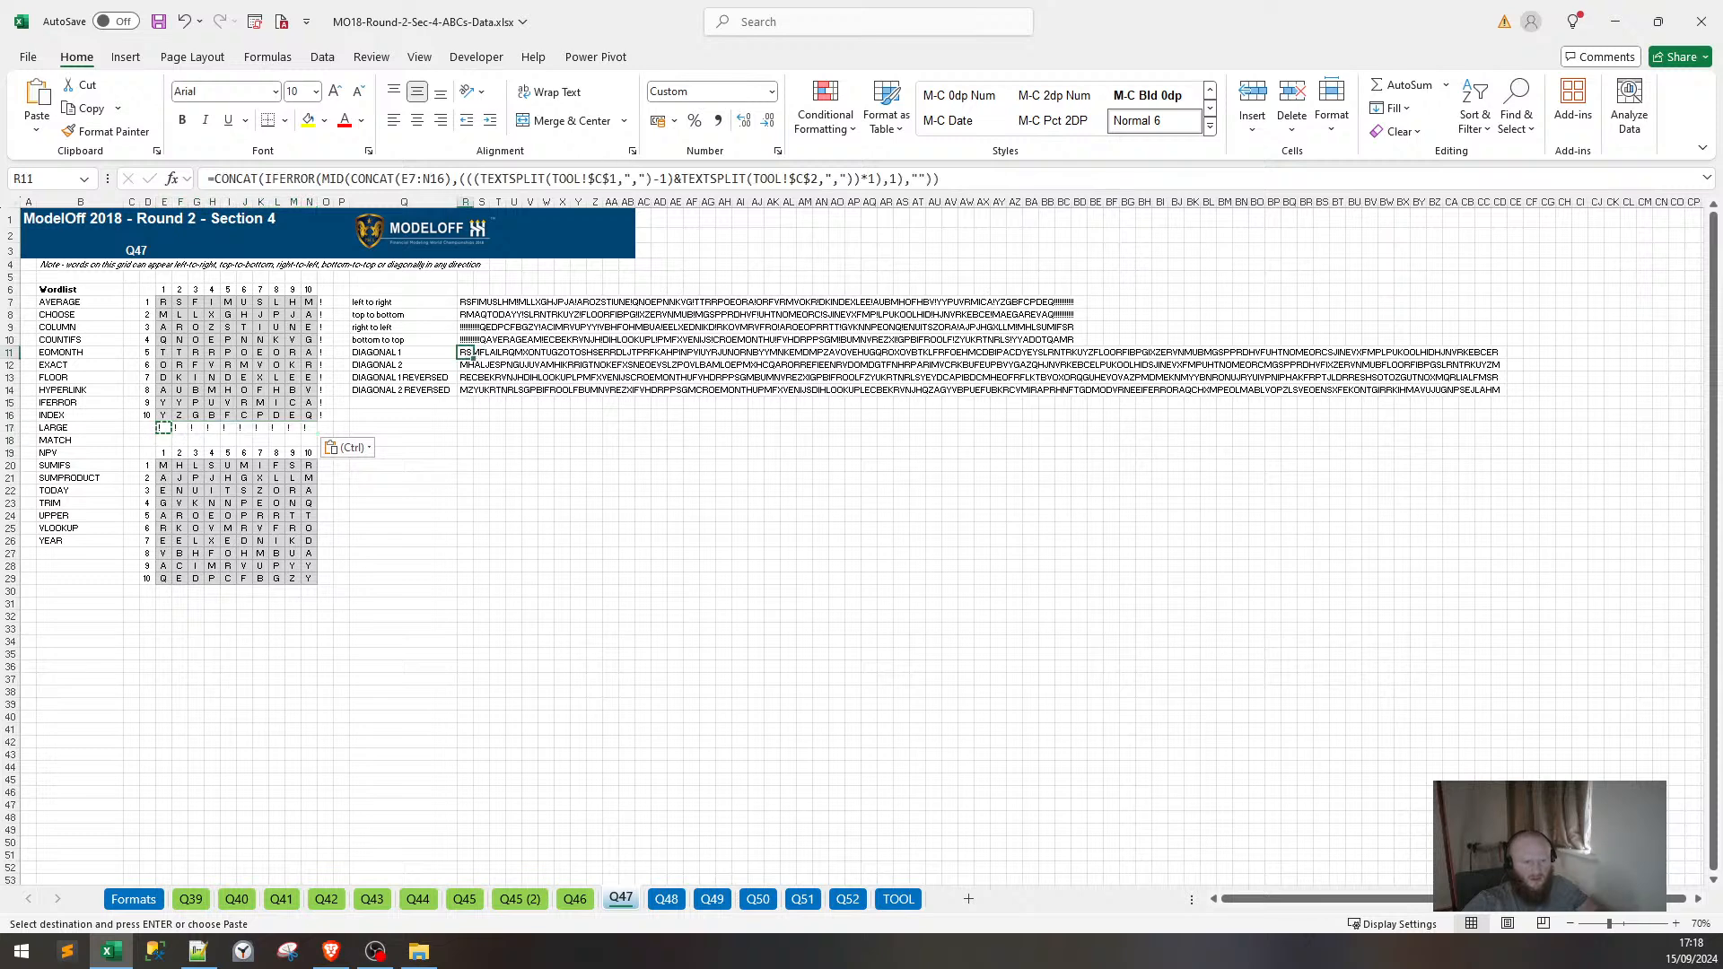
{"action": "left_click", "coordinate": [636, 179]}
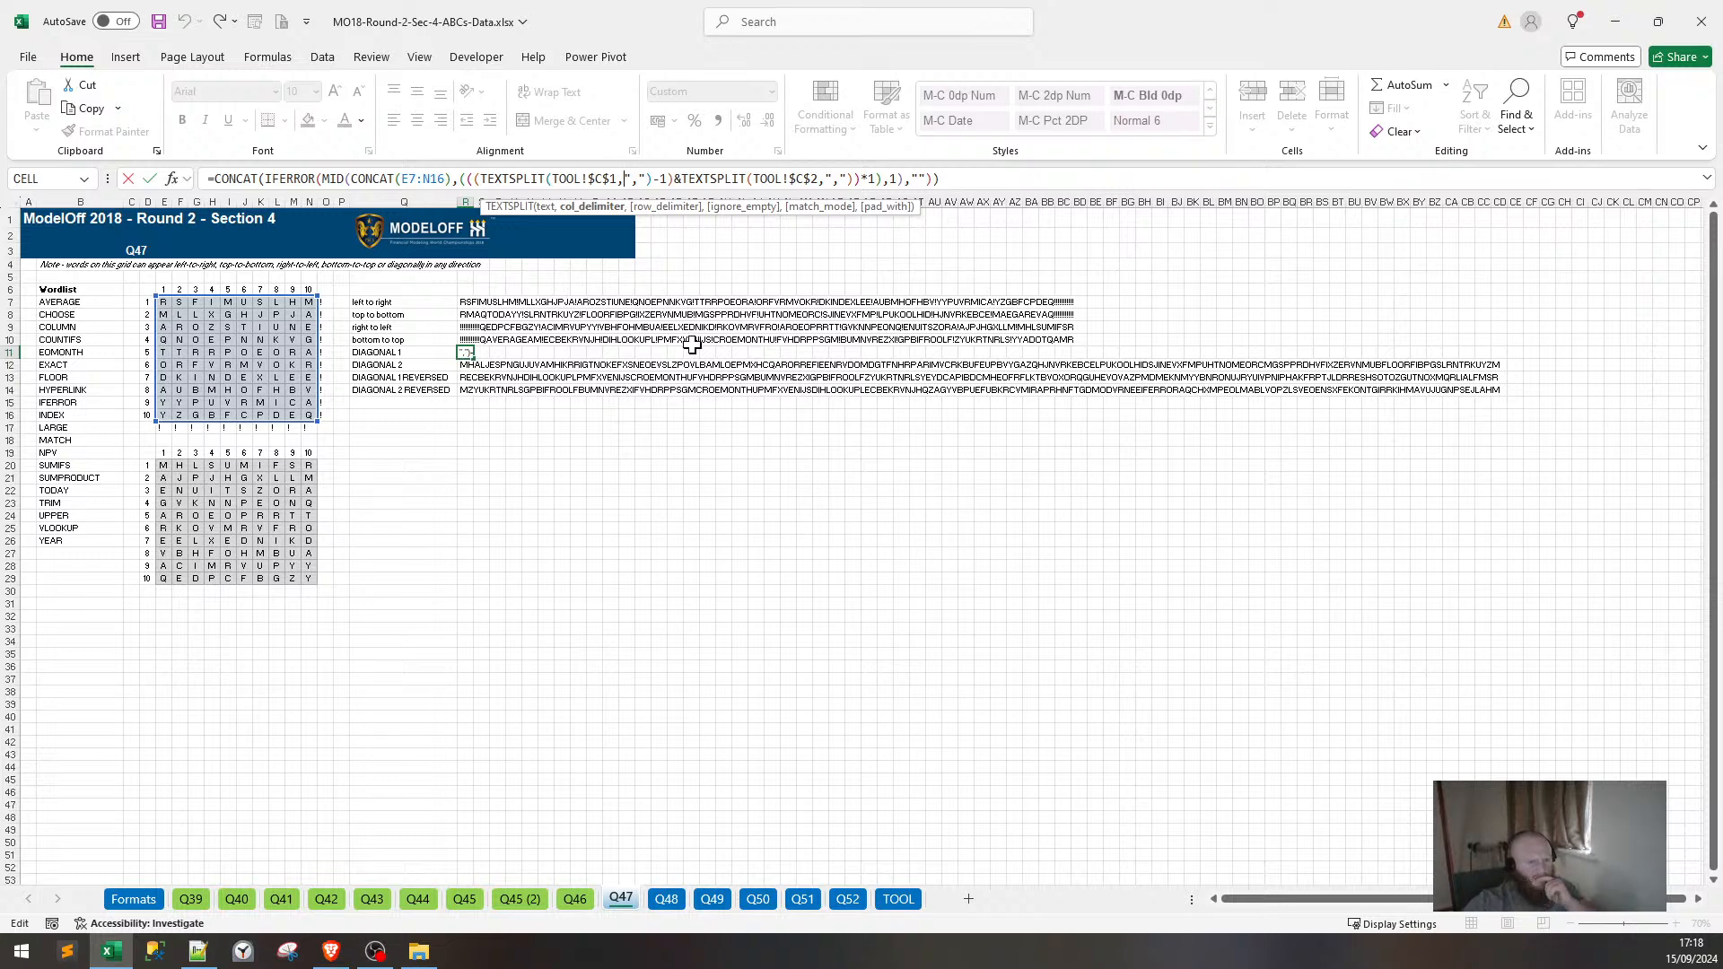
{"action": "key", "text": "Return"}
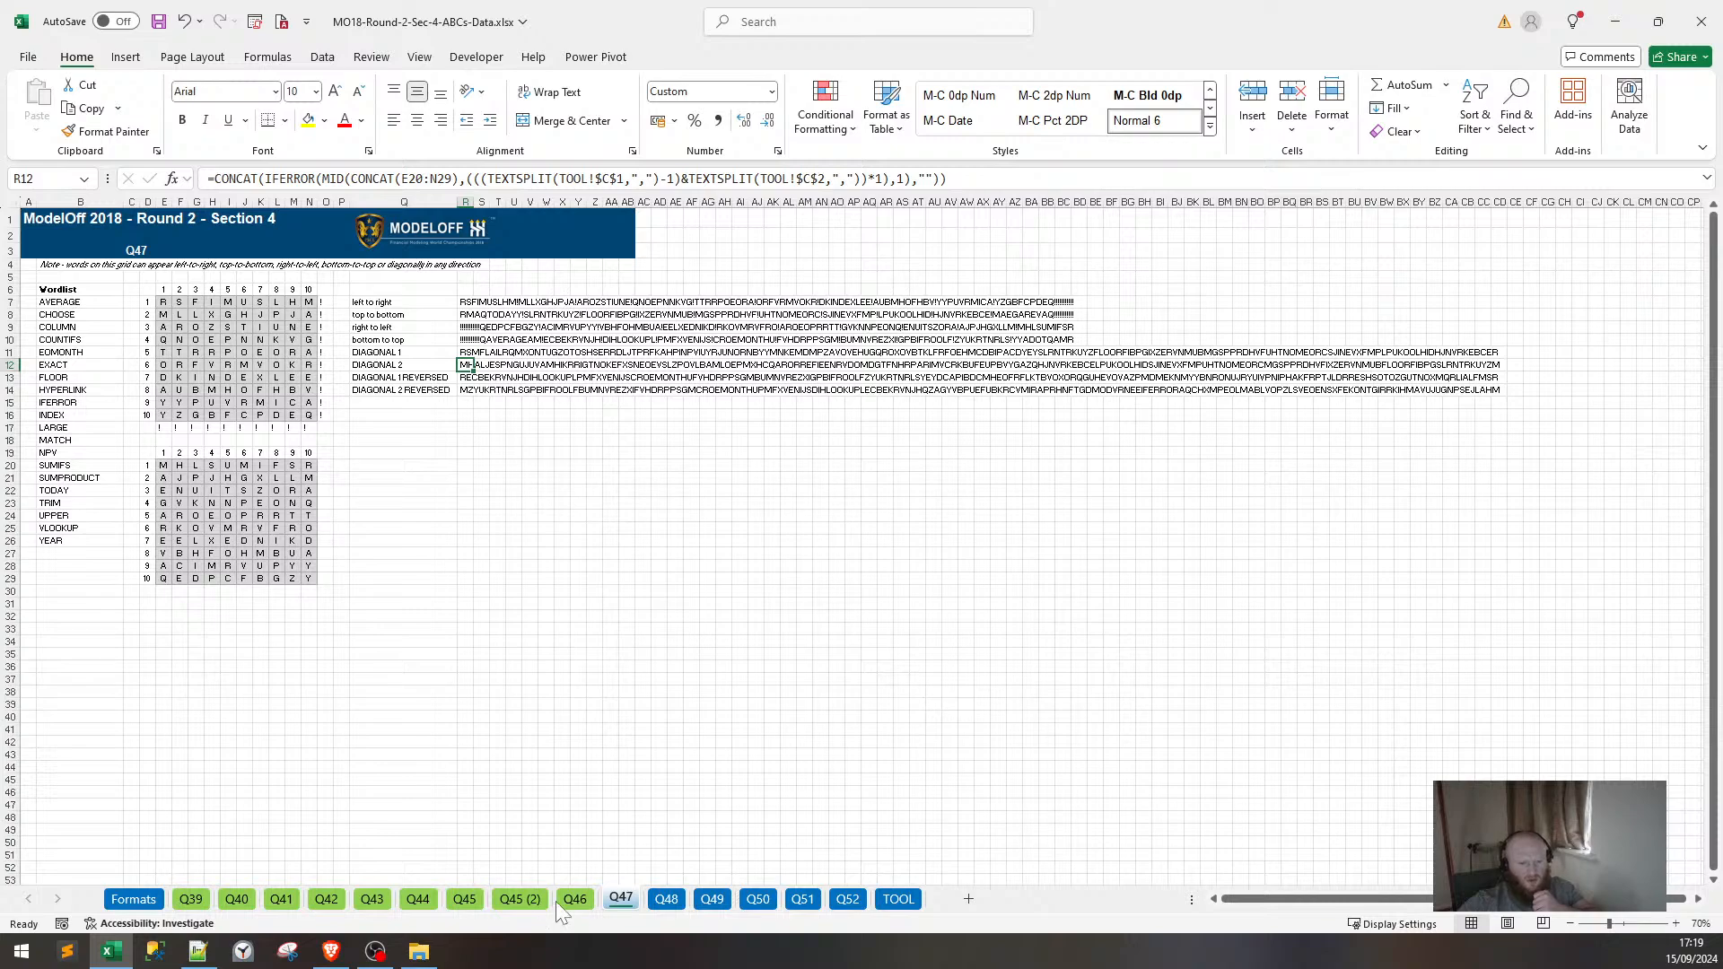
On the Q46 sheet, re-commit the DIAGONAL 1 formula in R11.
{"action": "left_click", "coordinate": [573, 899]}
{"action": "scroll", "coordinate": [1103, 638], "scroll_direction": "up", "scroll_amount": 2}
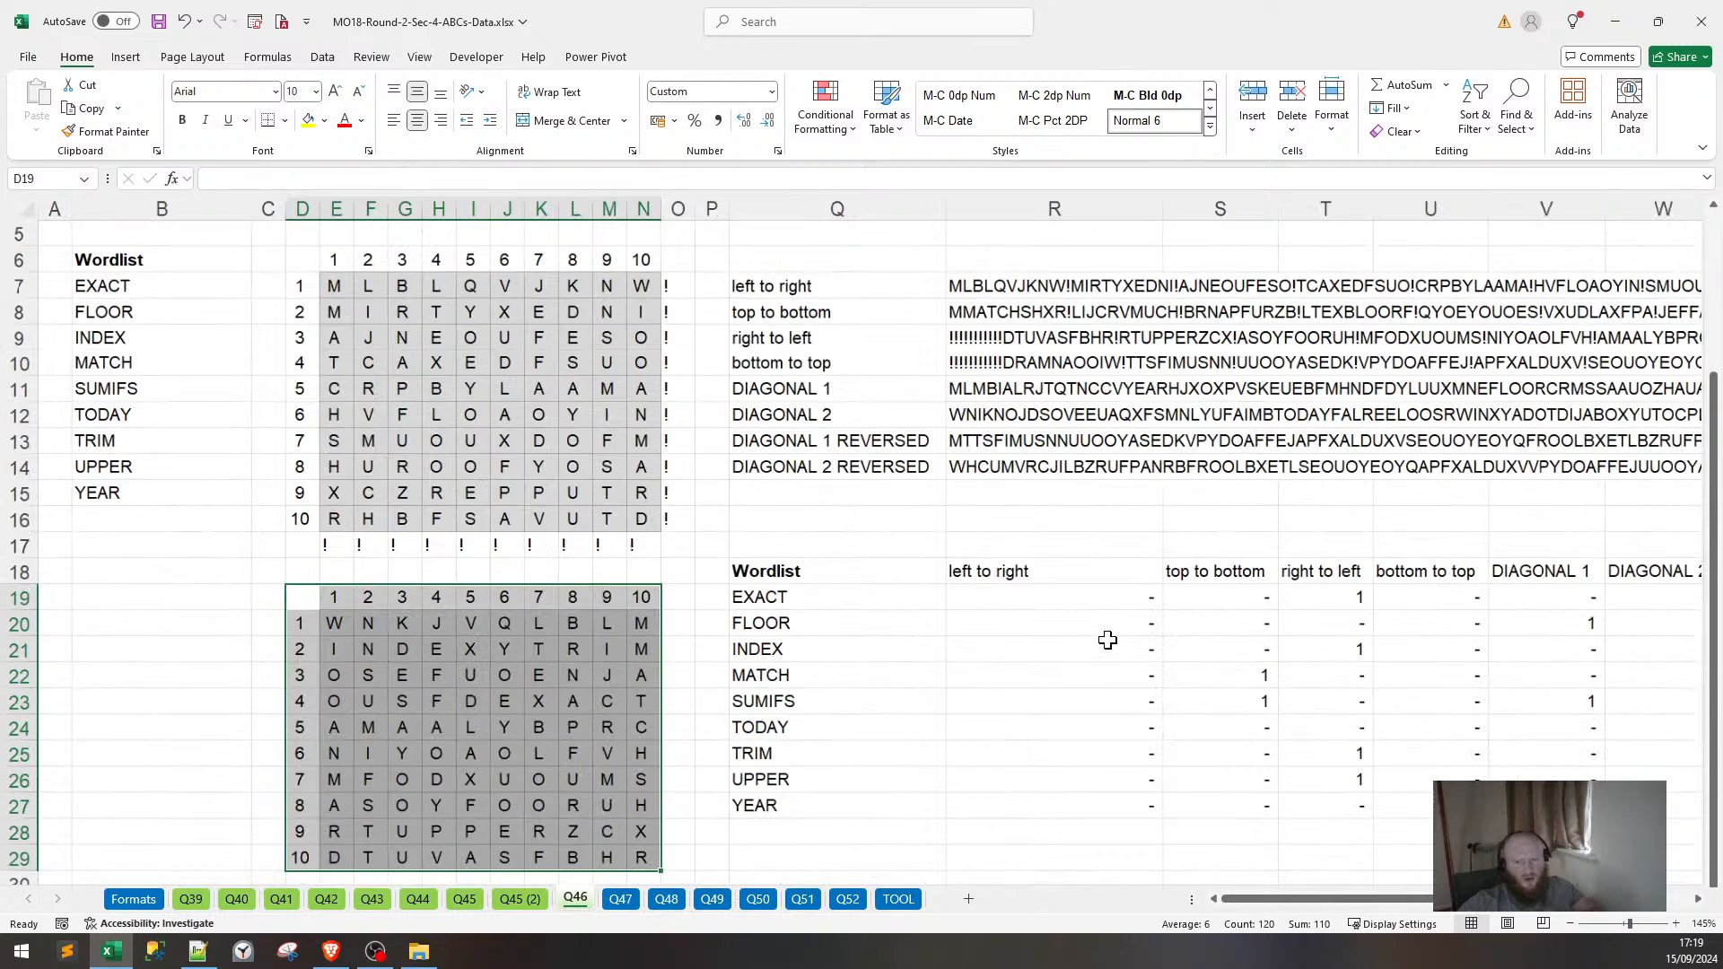
{"action": "scroll", "coordinate": [1101, 636], "scroll_direction": "down", "scroll_amount": 8}
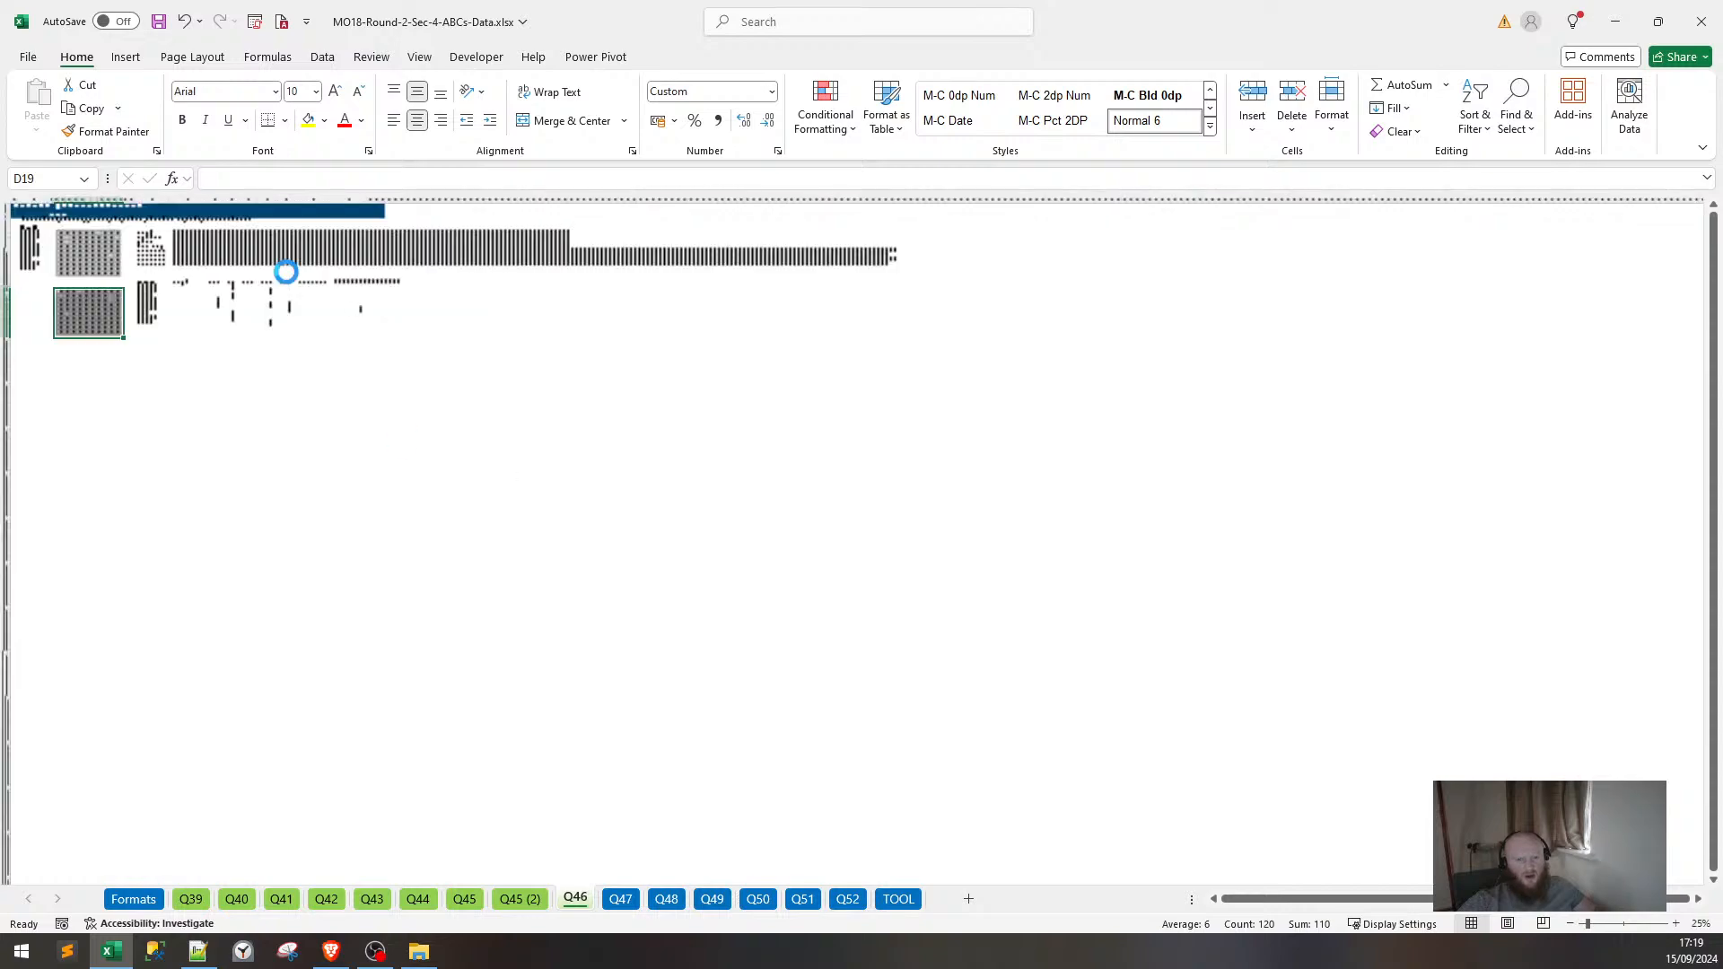
{"action": "scroll", "coordinate": [1316, 546], "scroll_direction": "up", "scroll_amount": 6}
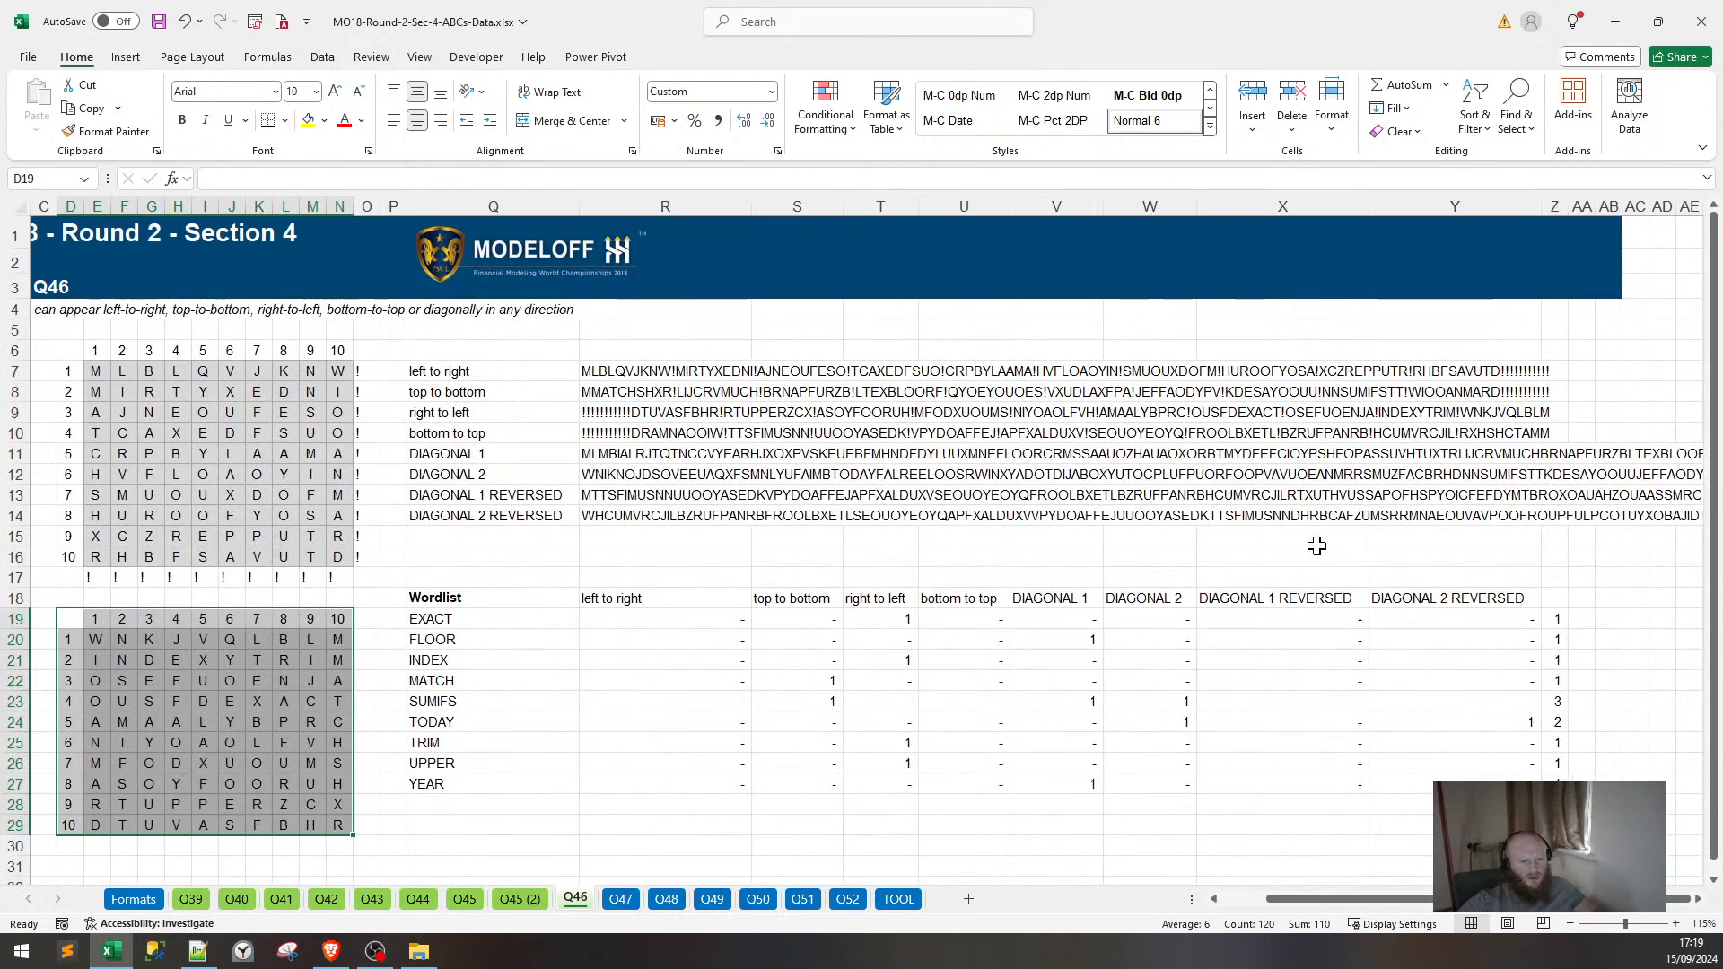
{"action": "left_click_drag", "start_coordinate": [619, 455], "coordinate": [642, 508]}
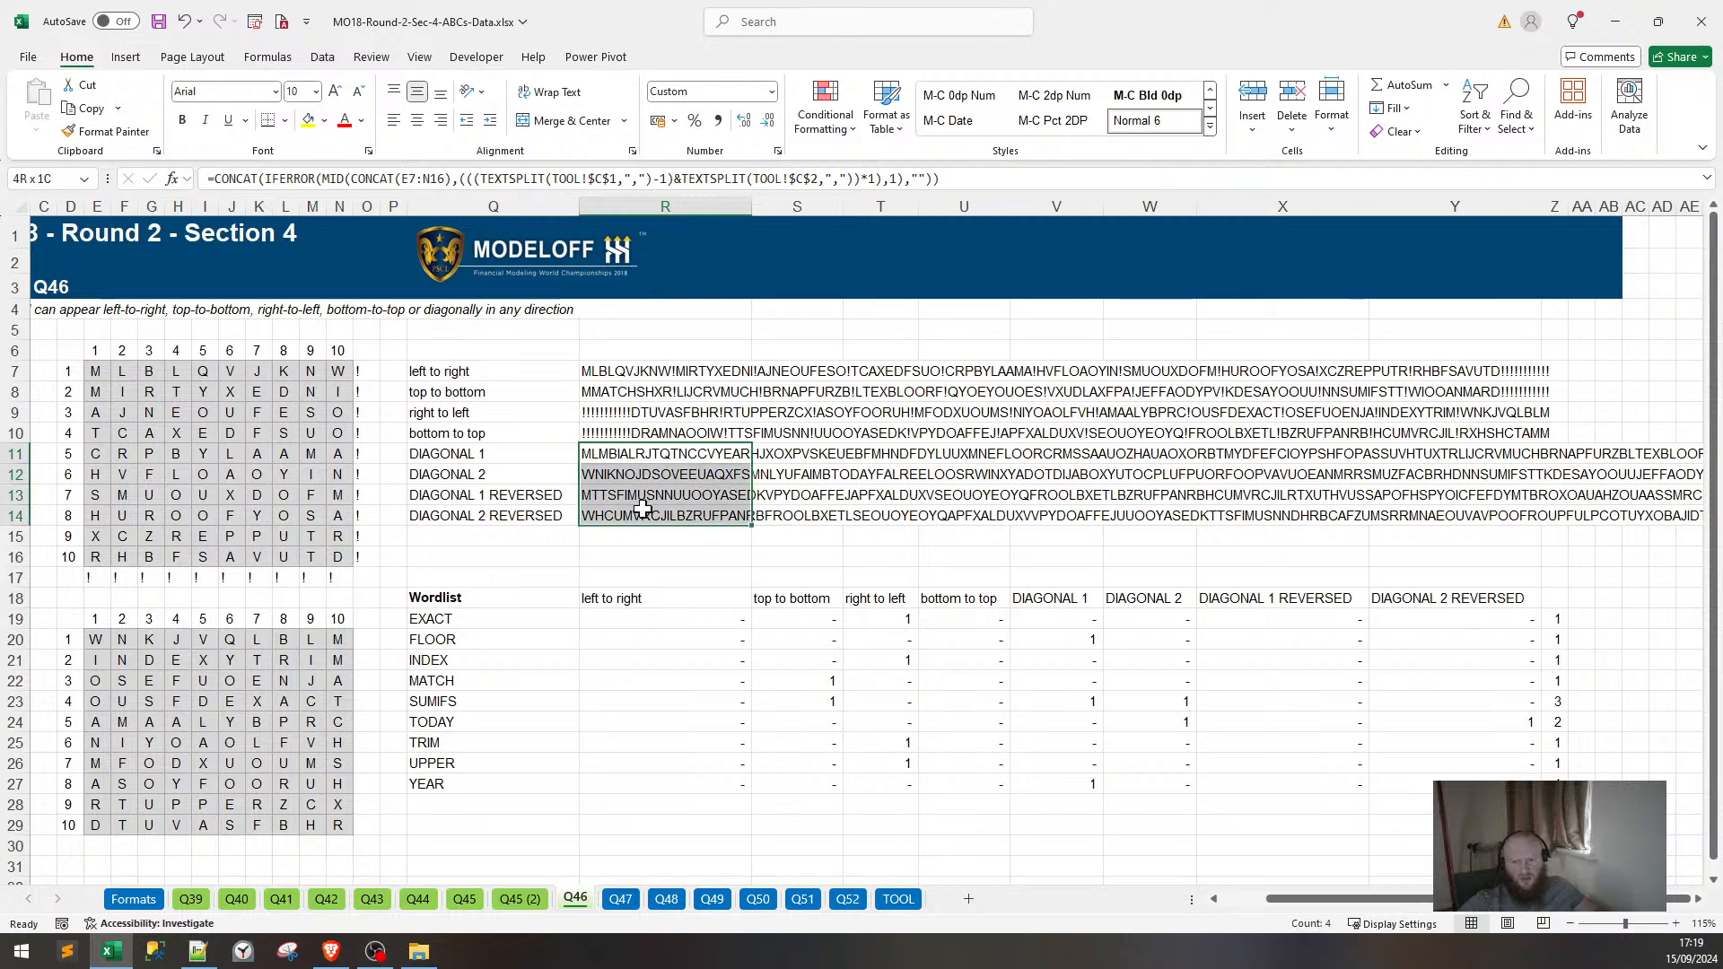
{"action": "left_click", "coordinate": [627, 455]}
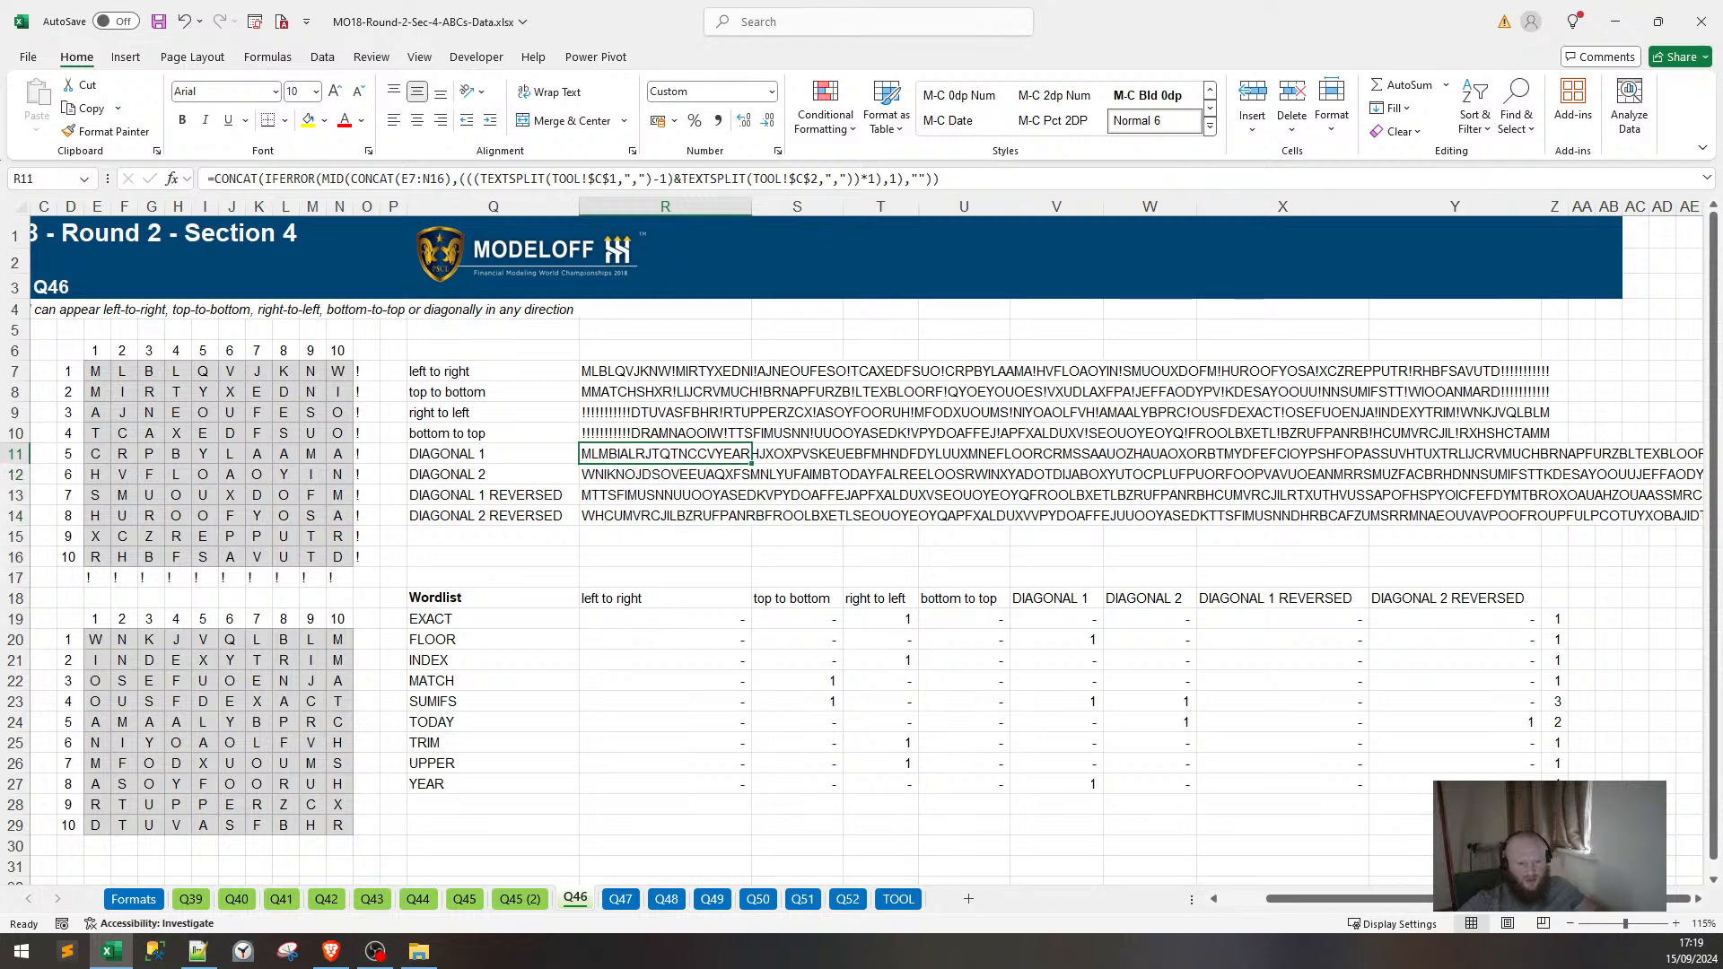
{"action": "key", "text": "F2"}
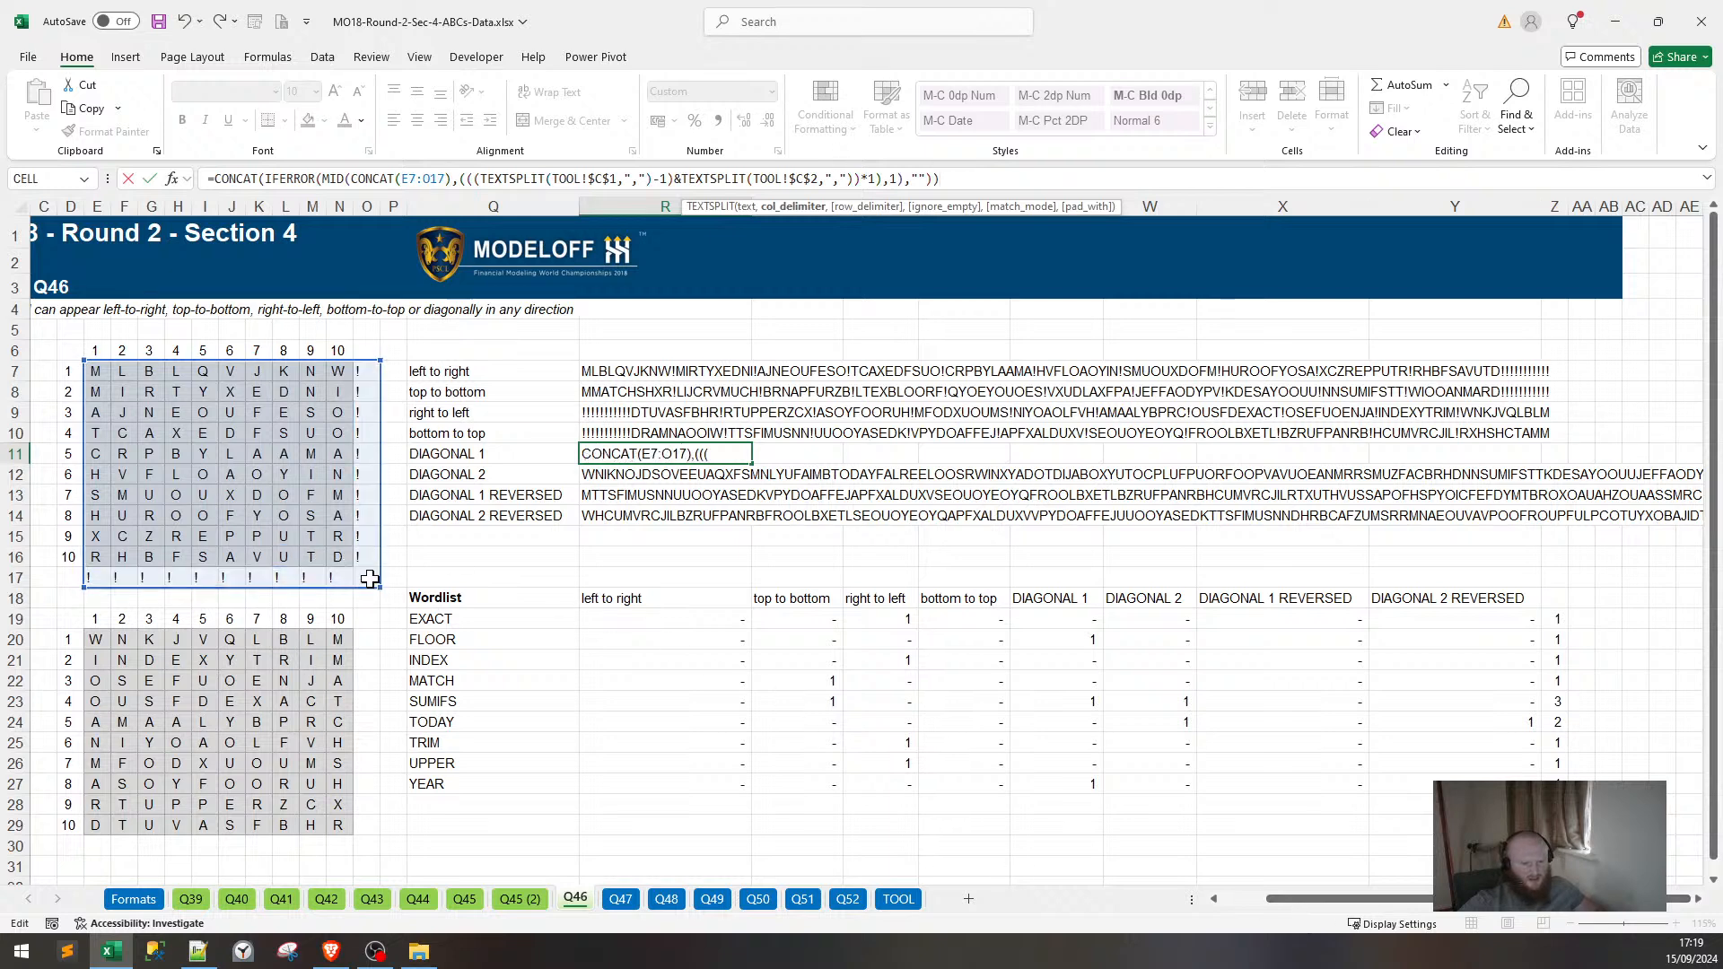
{"action": "key", "text": "Return"}
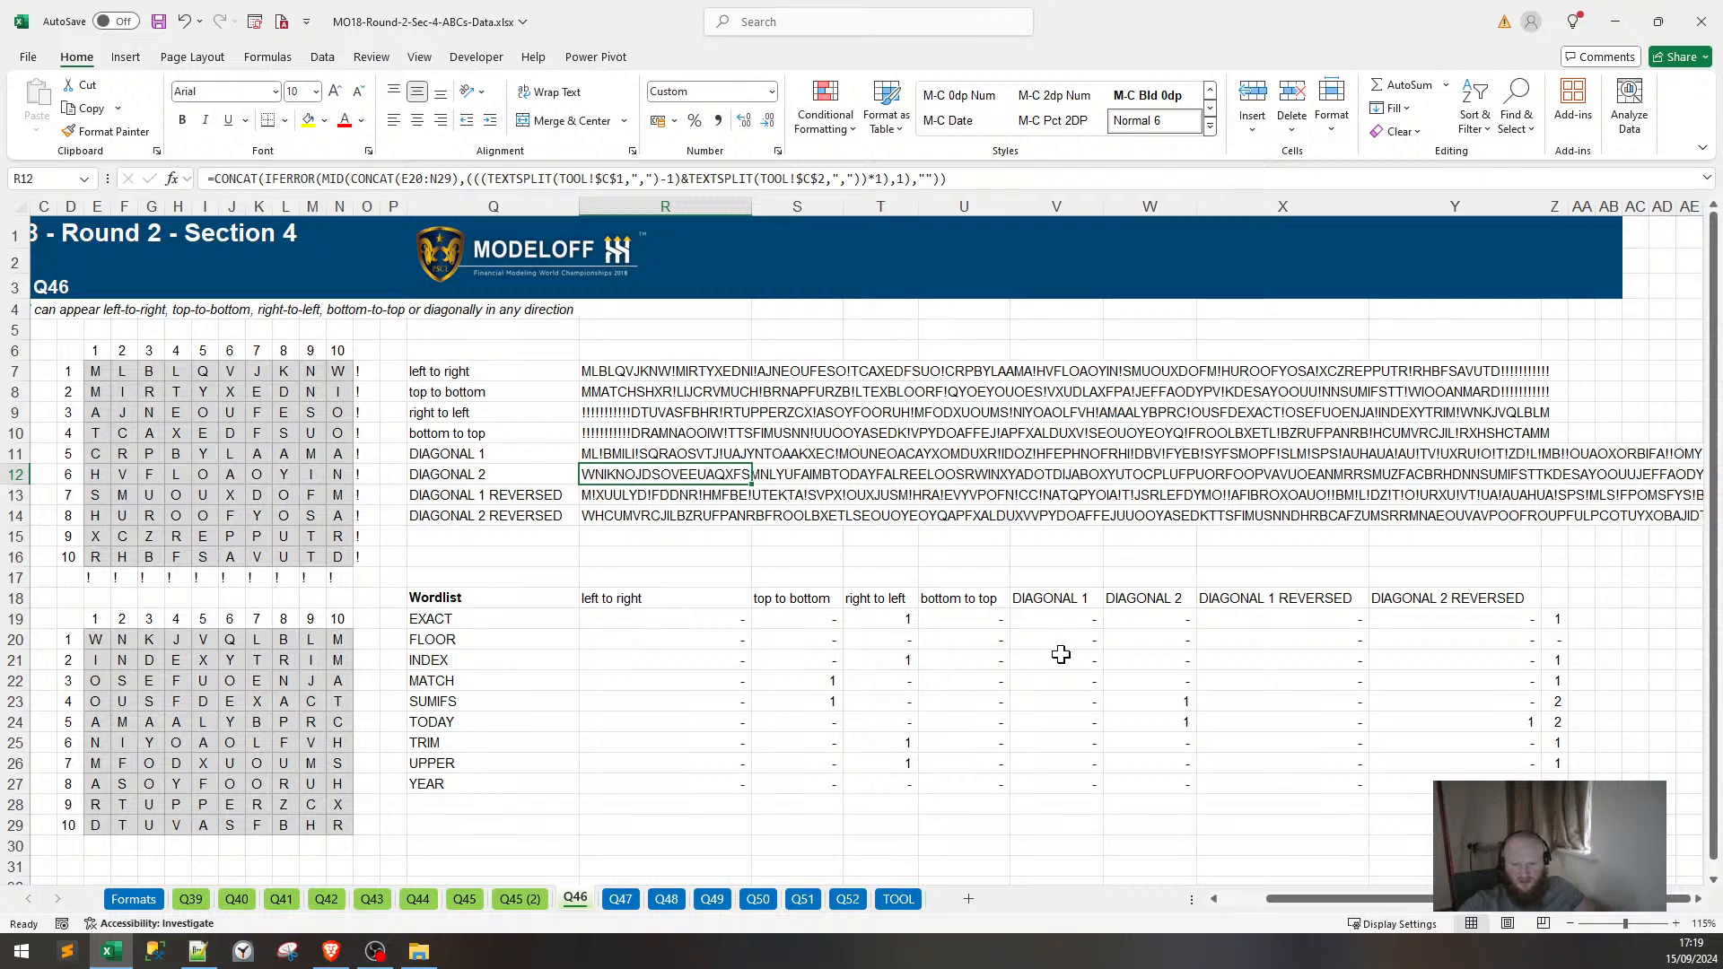
Shrink the DIAGONAL 1 formula's grid range from E7:O17 to E7:N16.
{"action": "scroll", "coordinate": [1048, 641], "scroll_direction": "down", "scroll_amount": 4}
{"action": "scroll", "coordinate": [1048, 641], "scroll_direction": "up", "scroll_amount": 2}
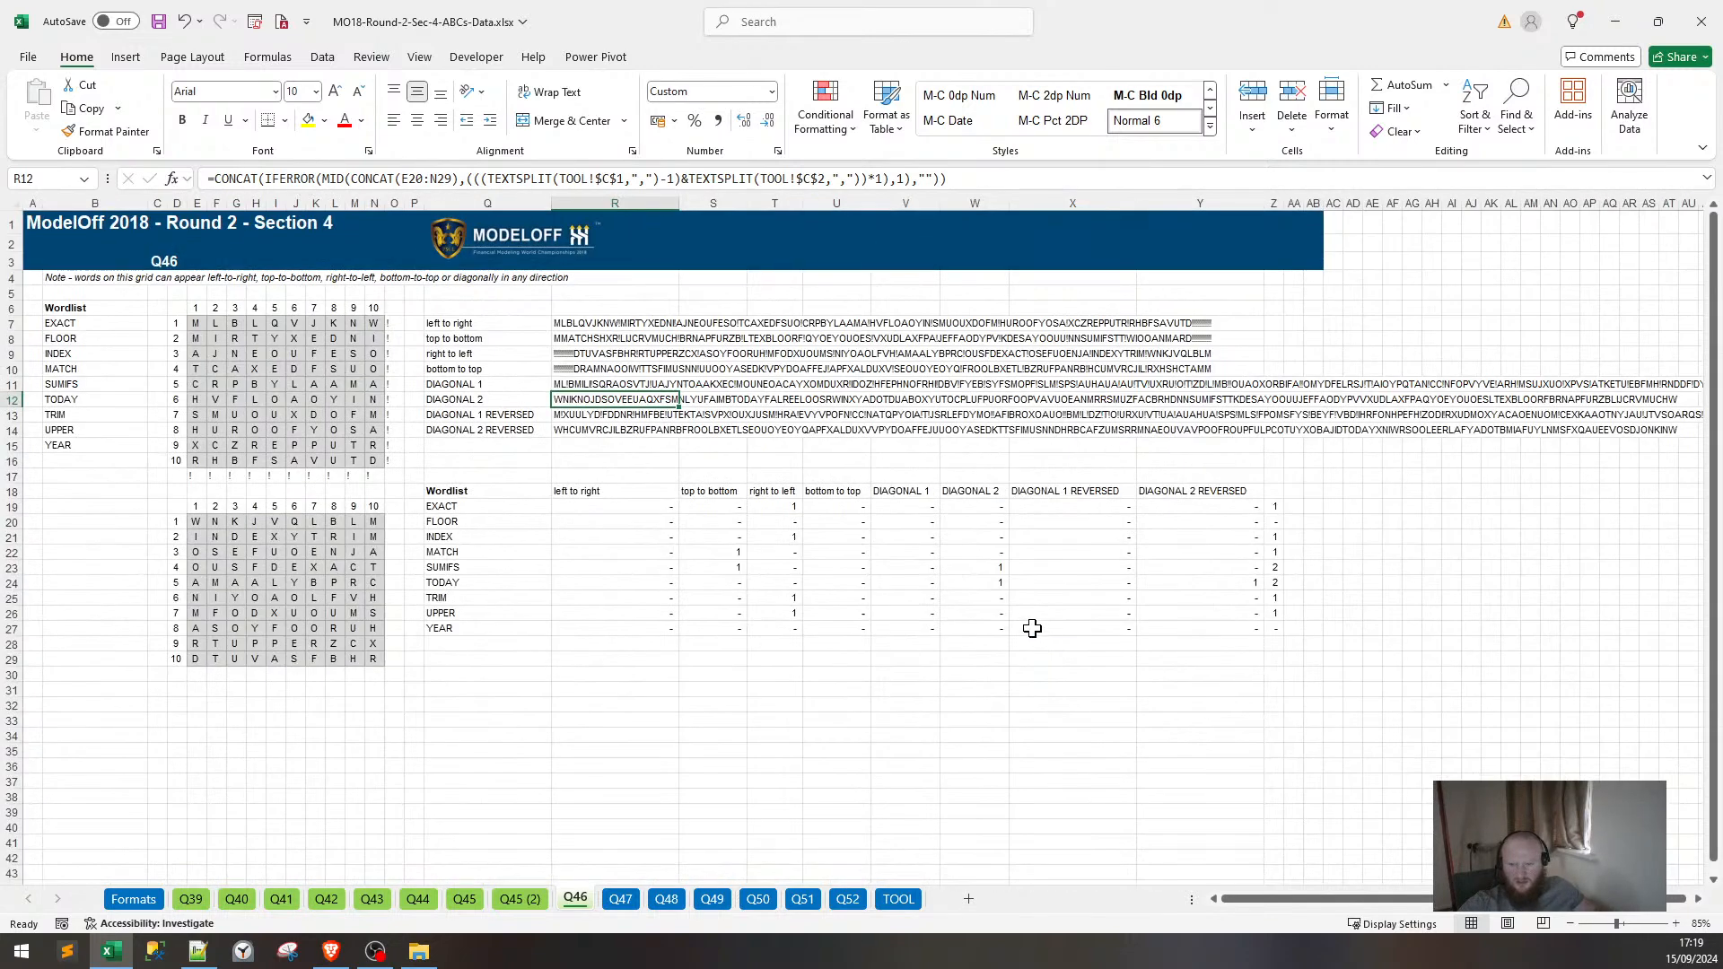
{"action": "scroll", "coordinate": [884, 574], "scroll_direction": "up", "scroll_amount": 2}
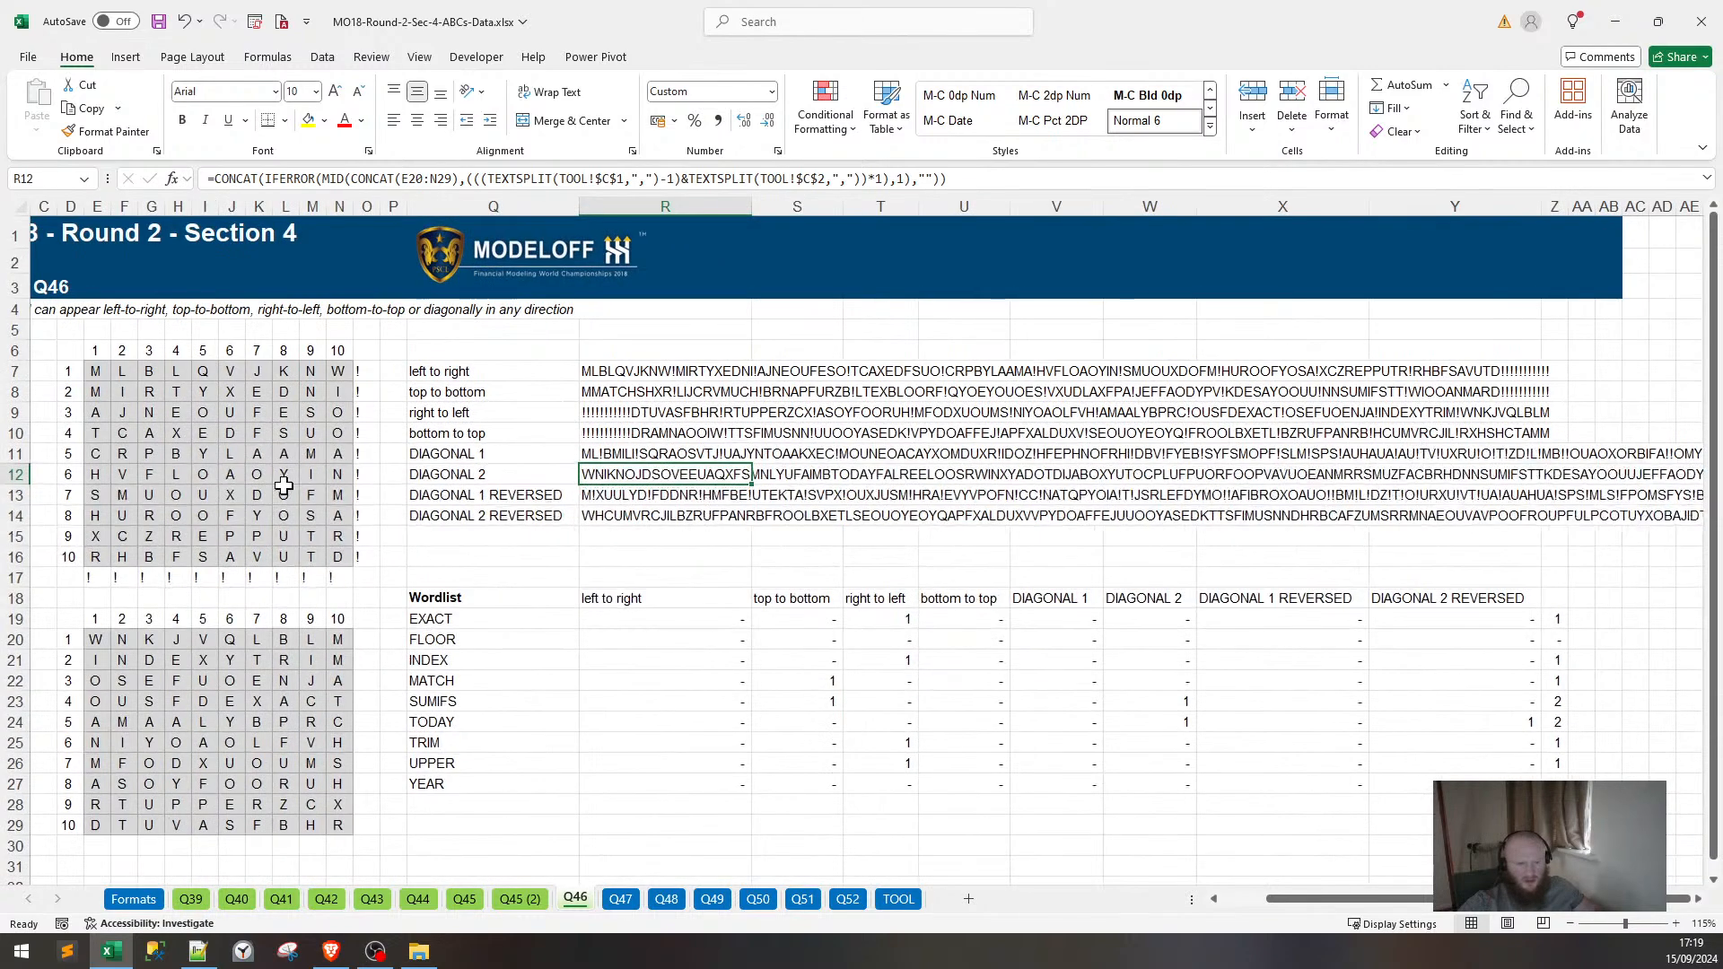
{"action": "left_click", "coordinate": [583, 449]}
{"action": "left_click", "coordinate": [692, 178]}
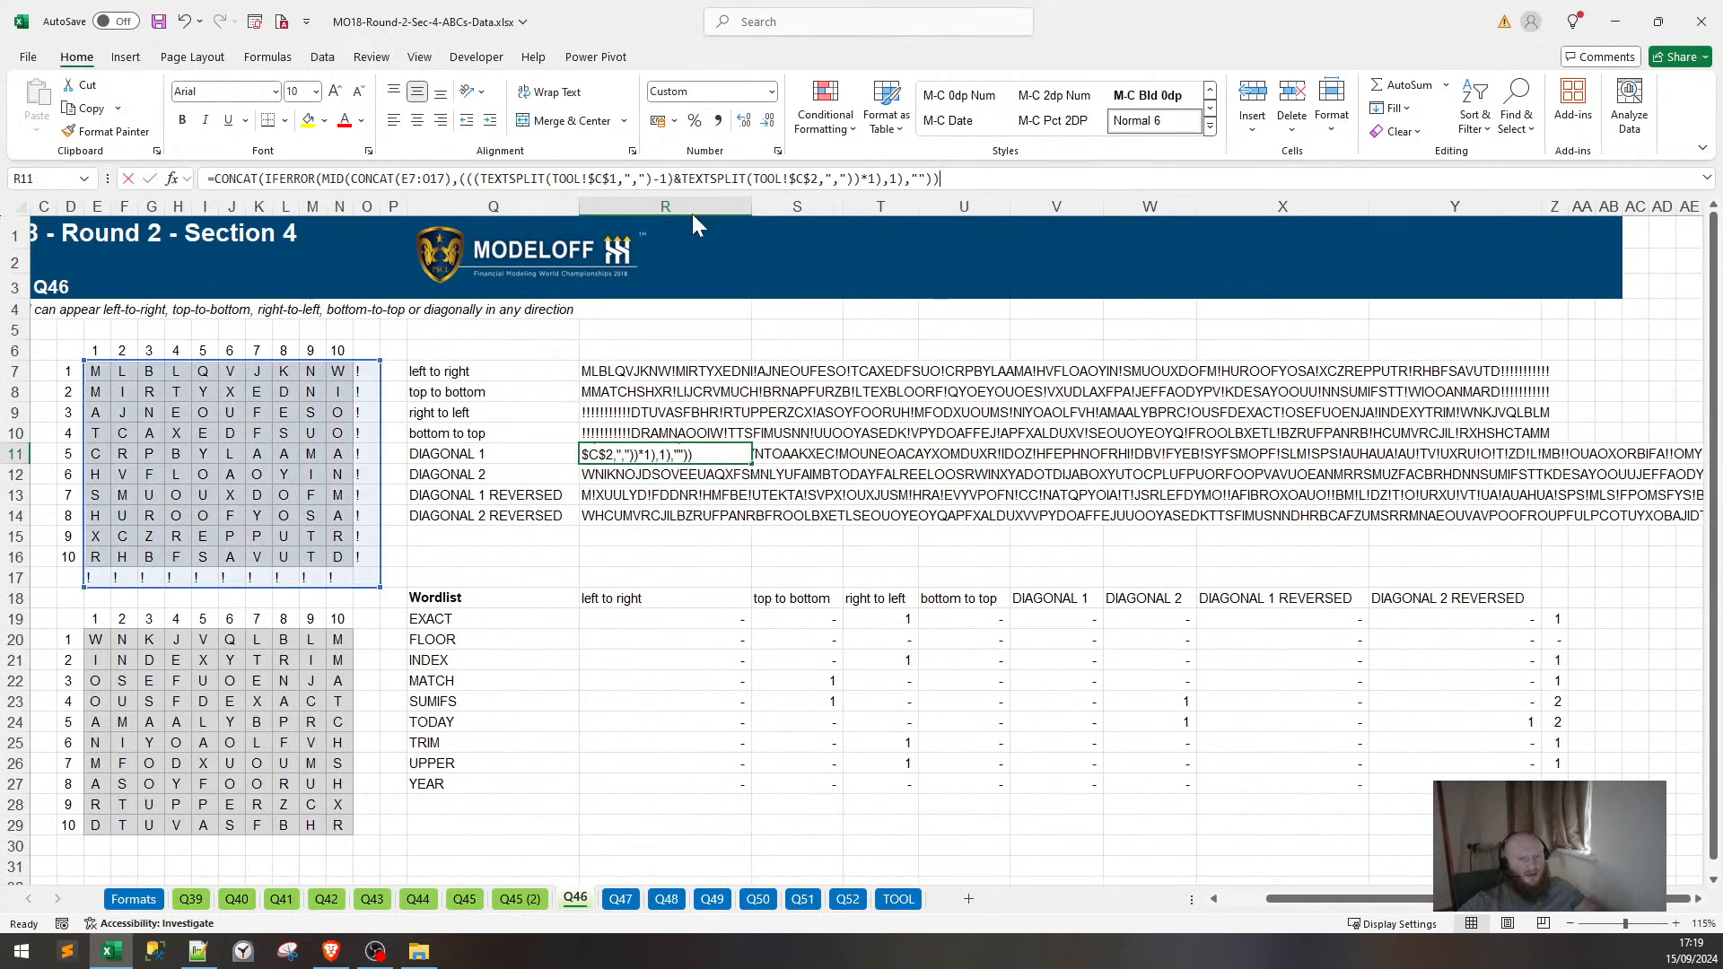
{"action": "mouse_move", "coordinate": [381, 588]}
{"action": "left_mouse_down"}
{"action": "mouse_move", "coordinate": [346, 578]}
{"action": "mouse_move", "coordinate": [355, 567]}
{"action": "left_mouse_up"}
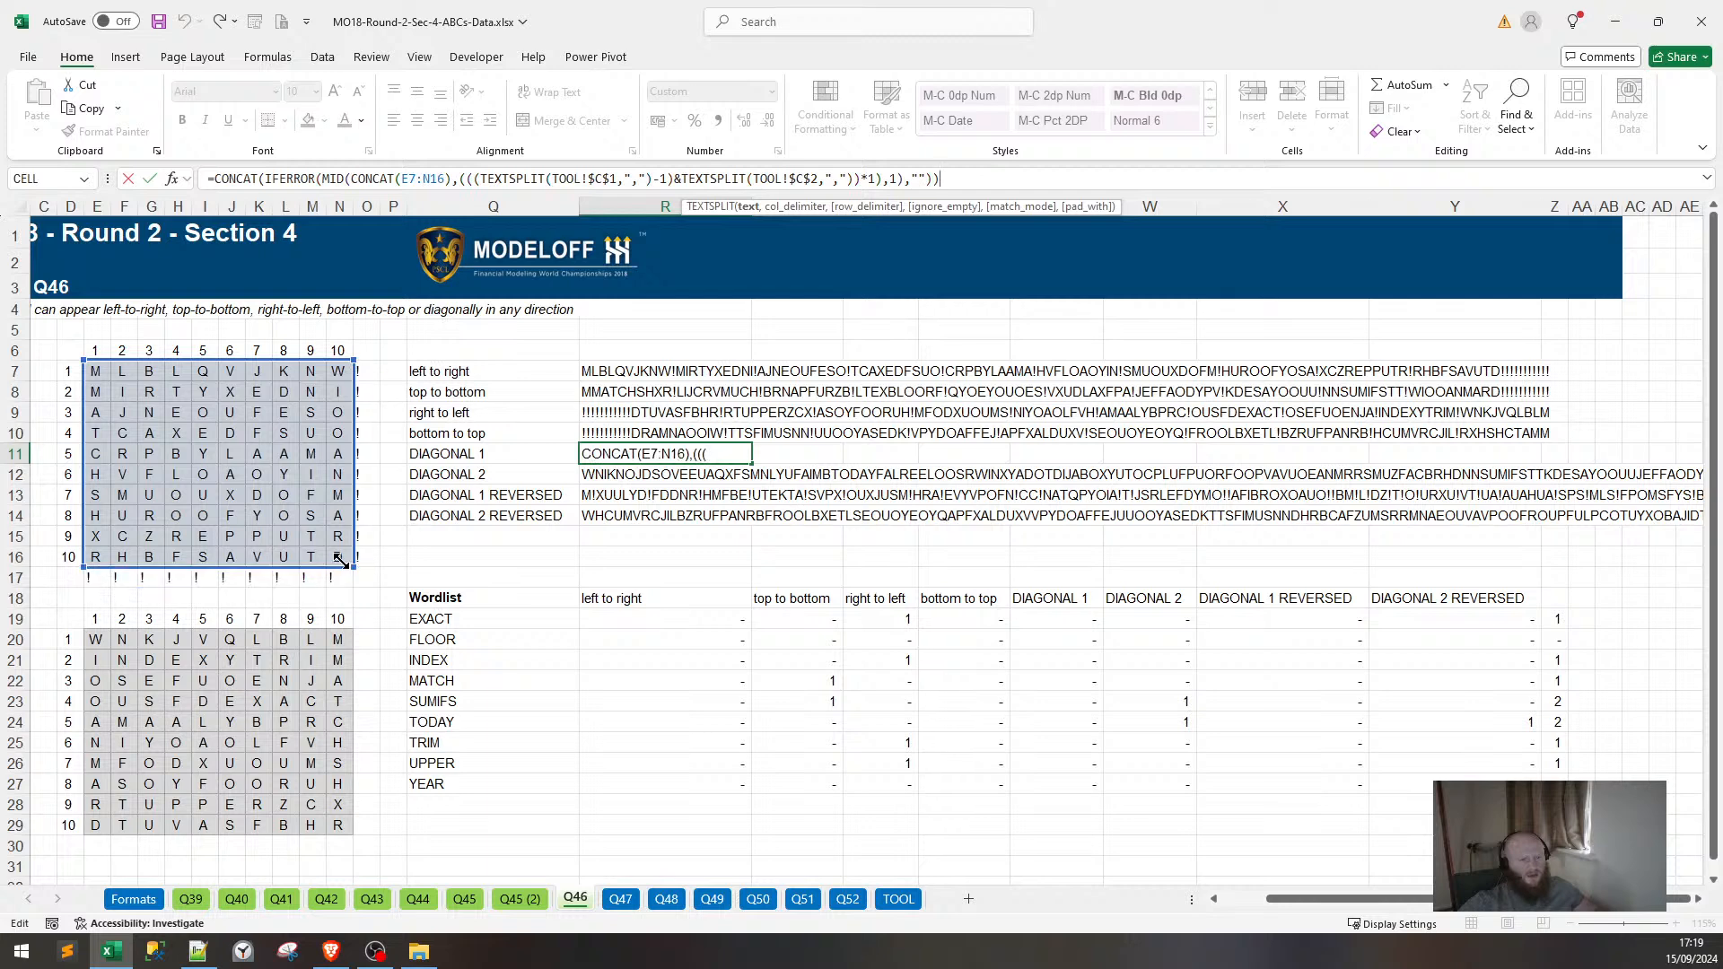
{"action": "key", "text": "Return"}
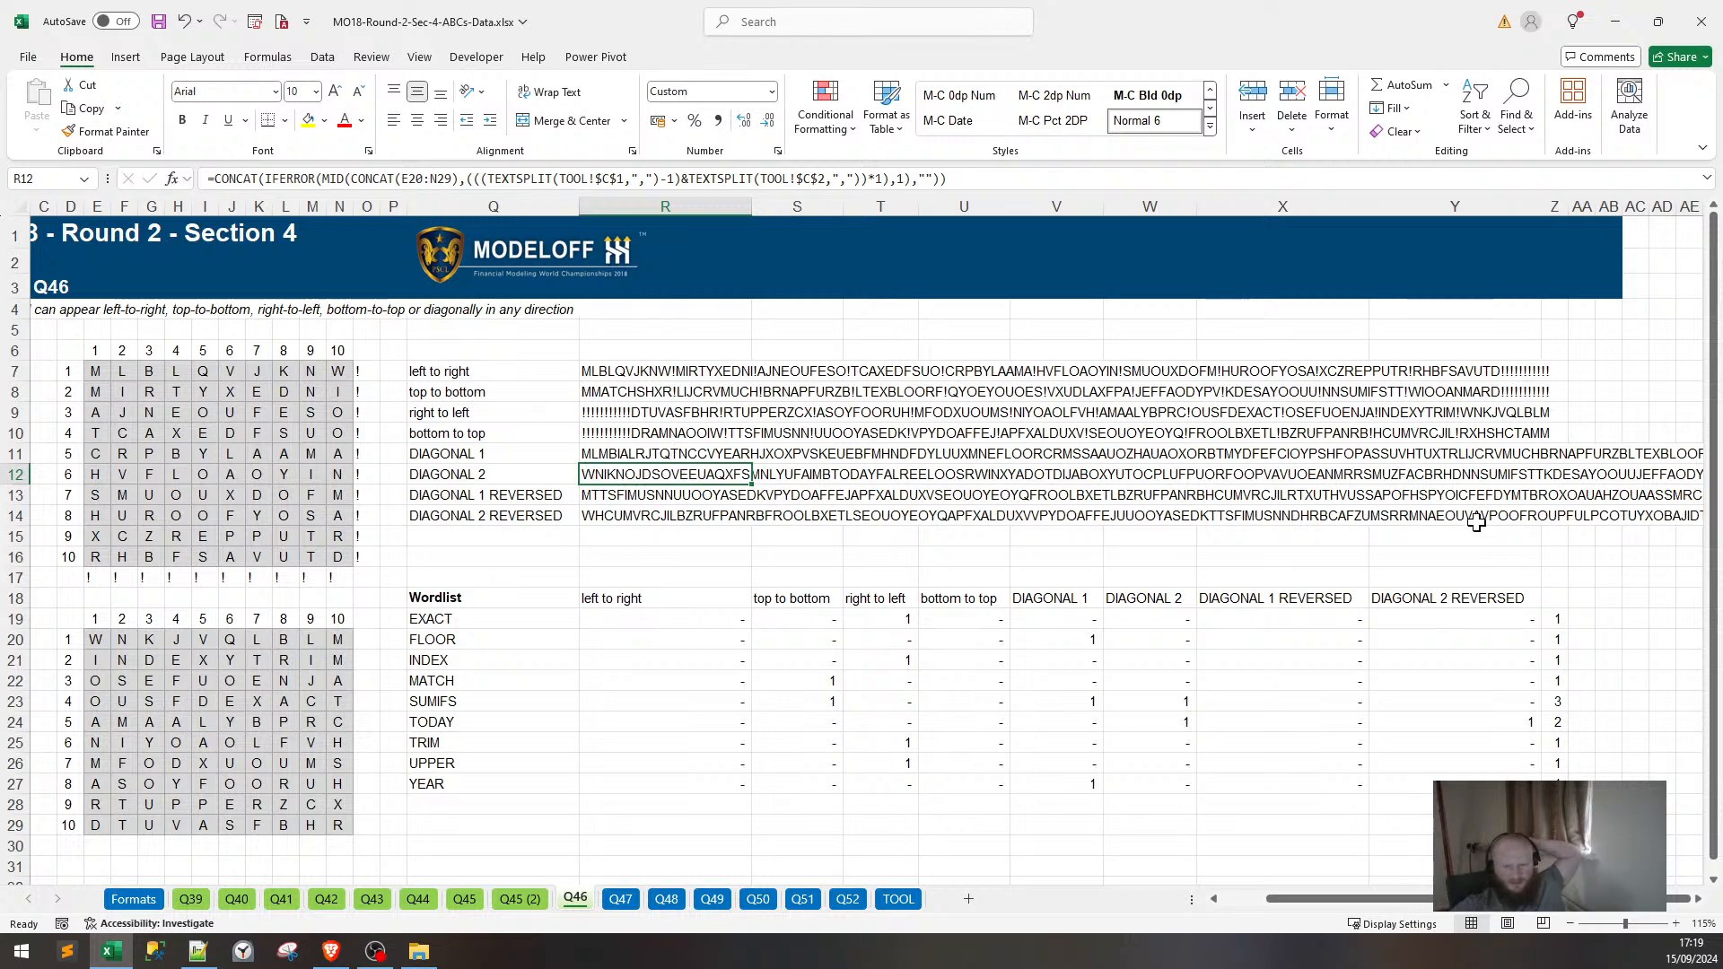
Compare the recalculated DIAGONAL strings against letters near the grid's lower right.
{"action": "left_click", "coordinate": [1487, 475]}
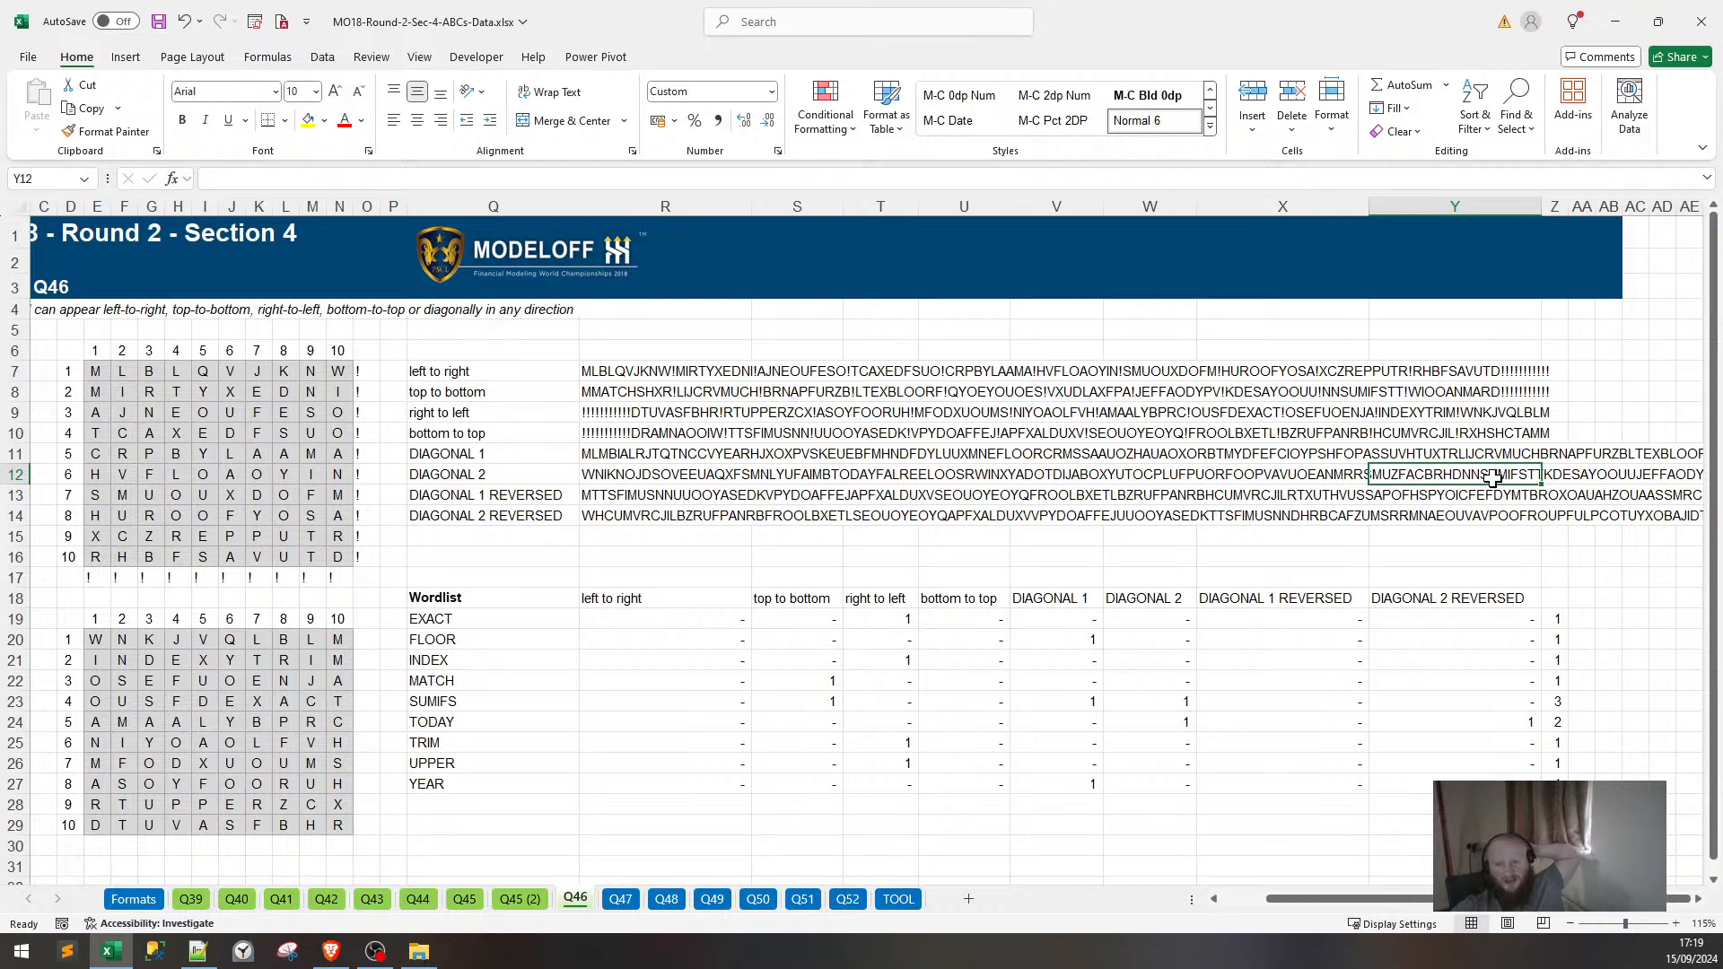
{"action": "left_click", "coordinate": [499, 428]}
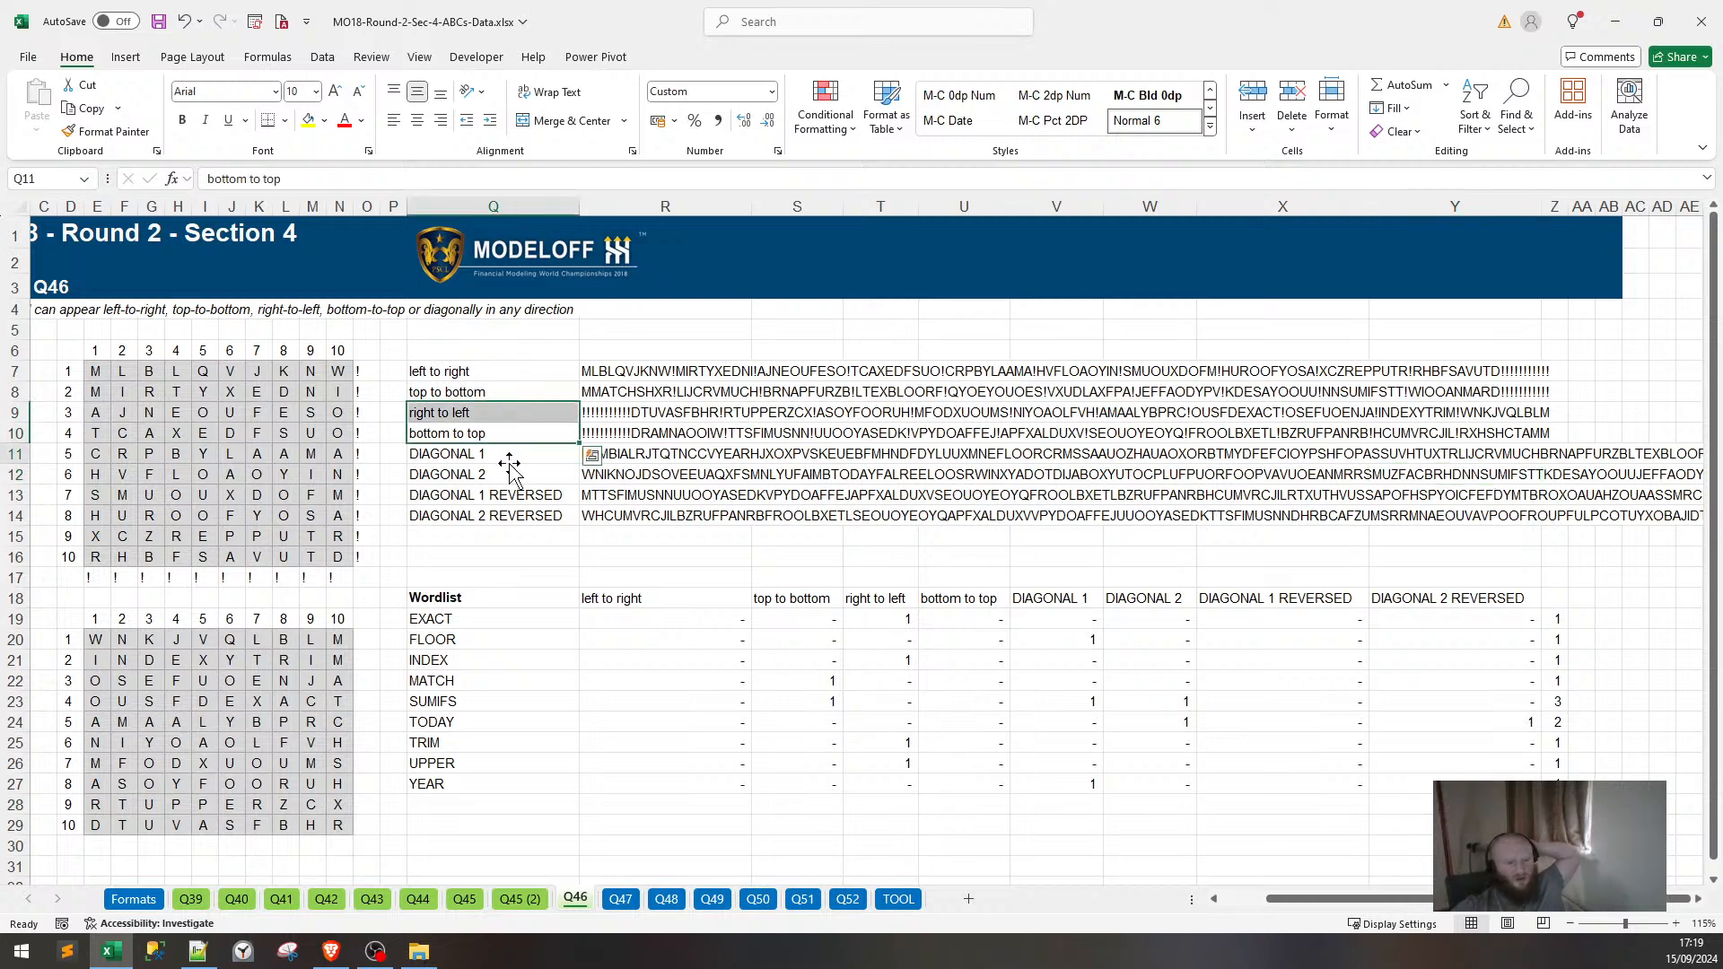
{"action": "left_click", "coordinate": [655, 450]}
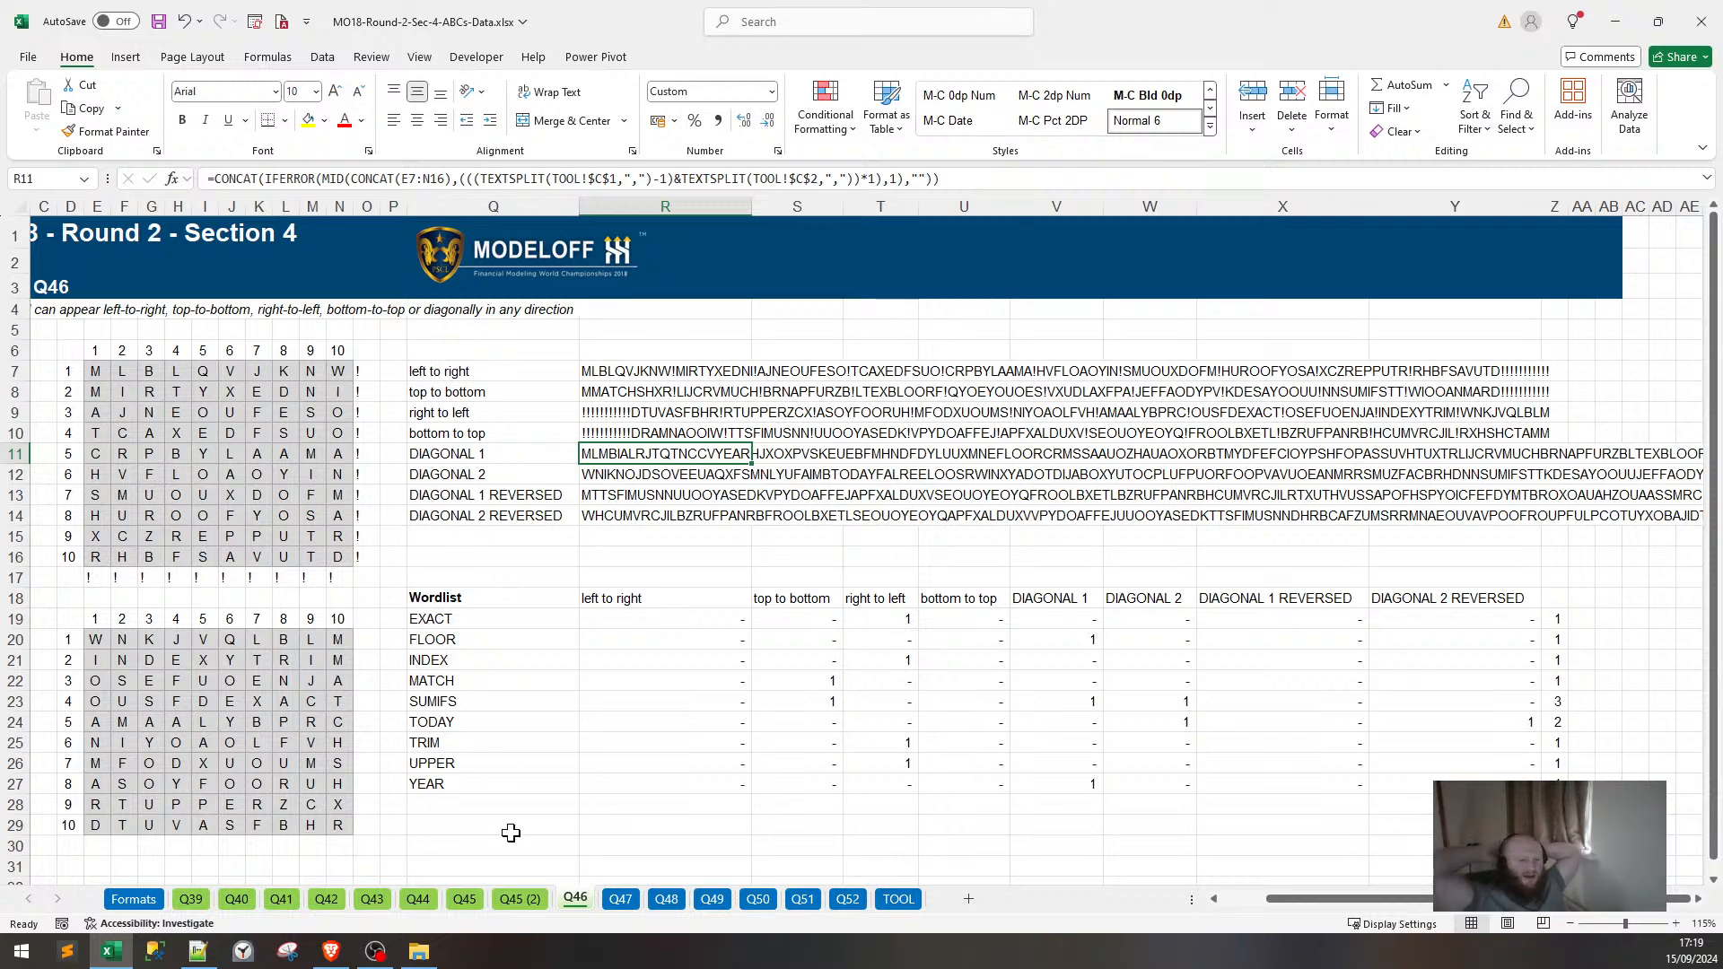
{"action": "mouse_move", "coordinate": [331, 537]}
{"action": "left_mouse_down"}
{"action": "mouse_move", "coordinate": [316, 555]}
{"action": "mouse_move", "coordinate": [331, 542]}
{"action": "left_mouse_up"}
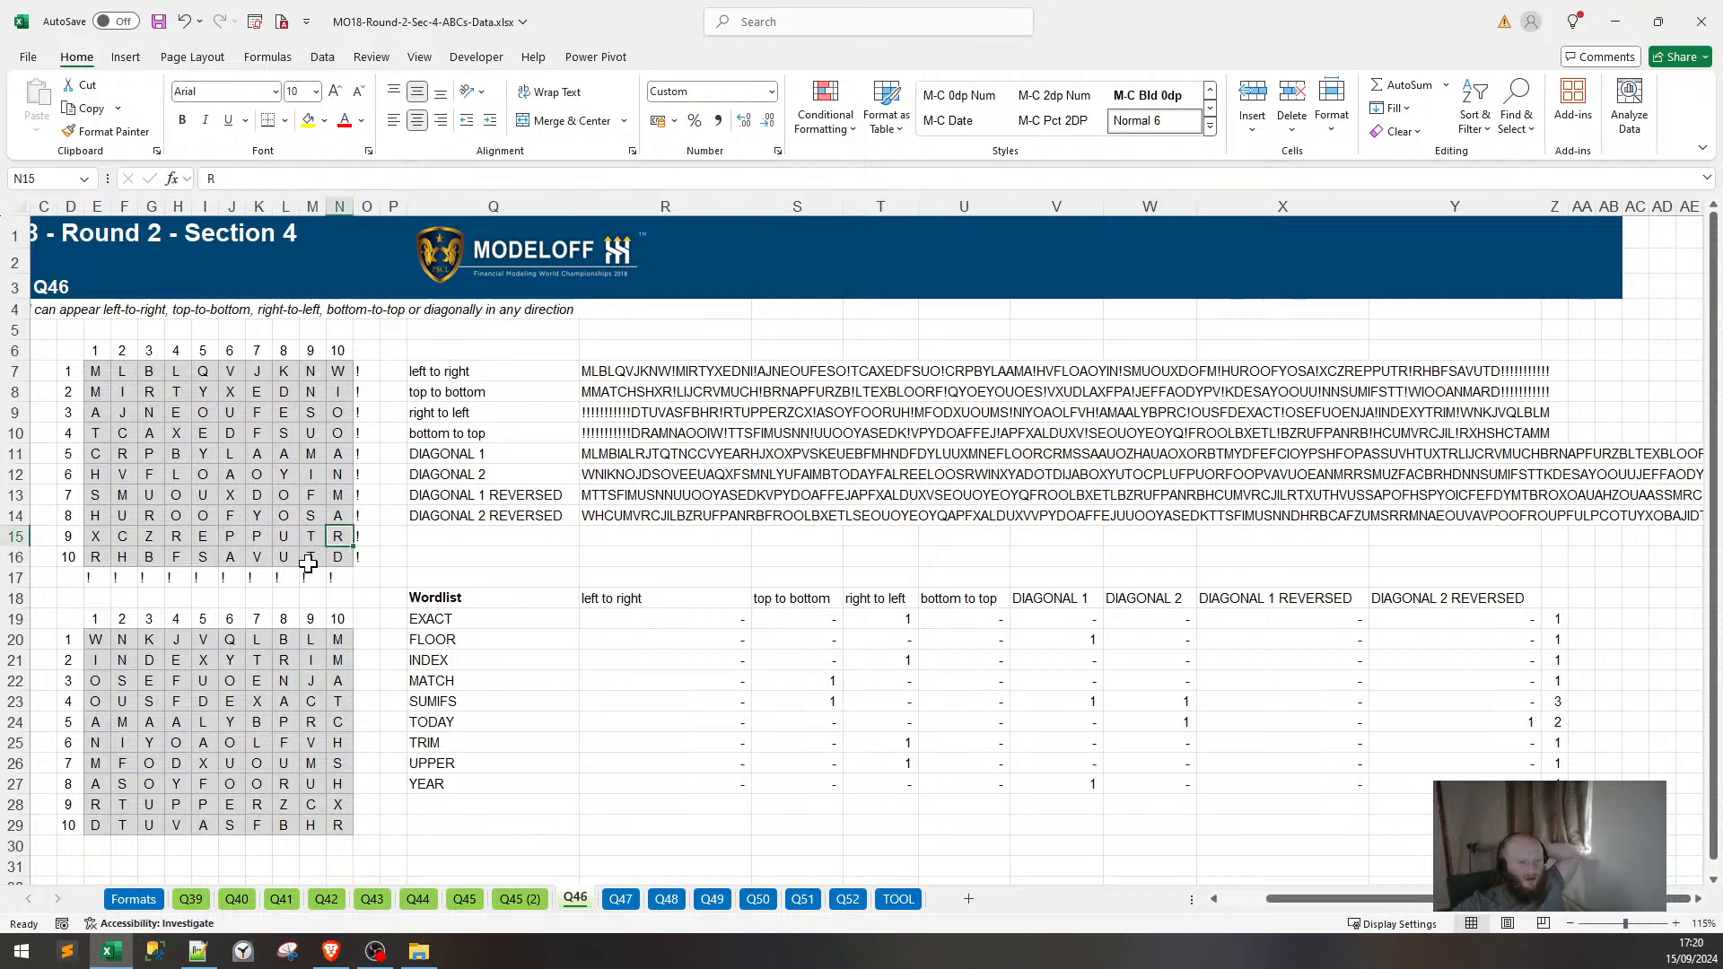
{"action": "left_click", "coordinate": [622, 454]}
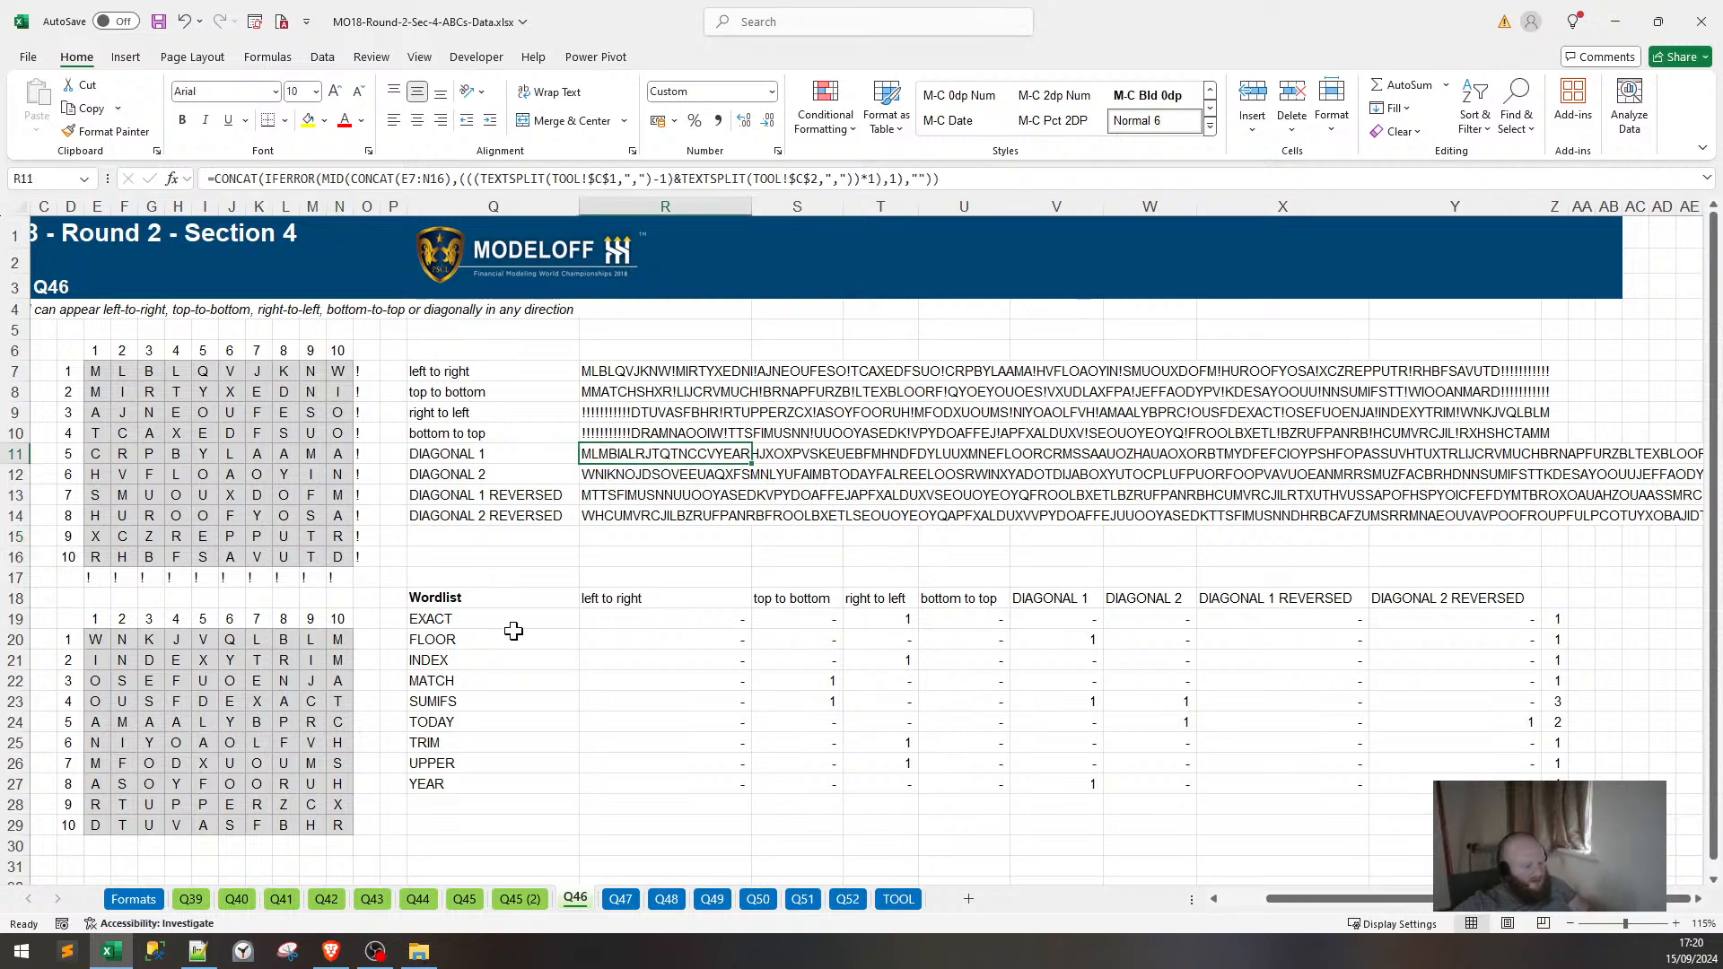
Paste the DIAGONAL 1 string (MLMBIALRJTQTNCCYYEAR…) over the formula line in Notepad++'s new 1 note.
{"action": "key", "text": "ctrl+c"}
{"action": "left_click", "coordinate": [211, 953]}
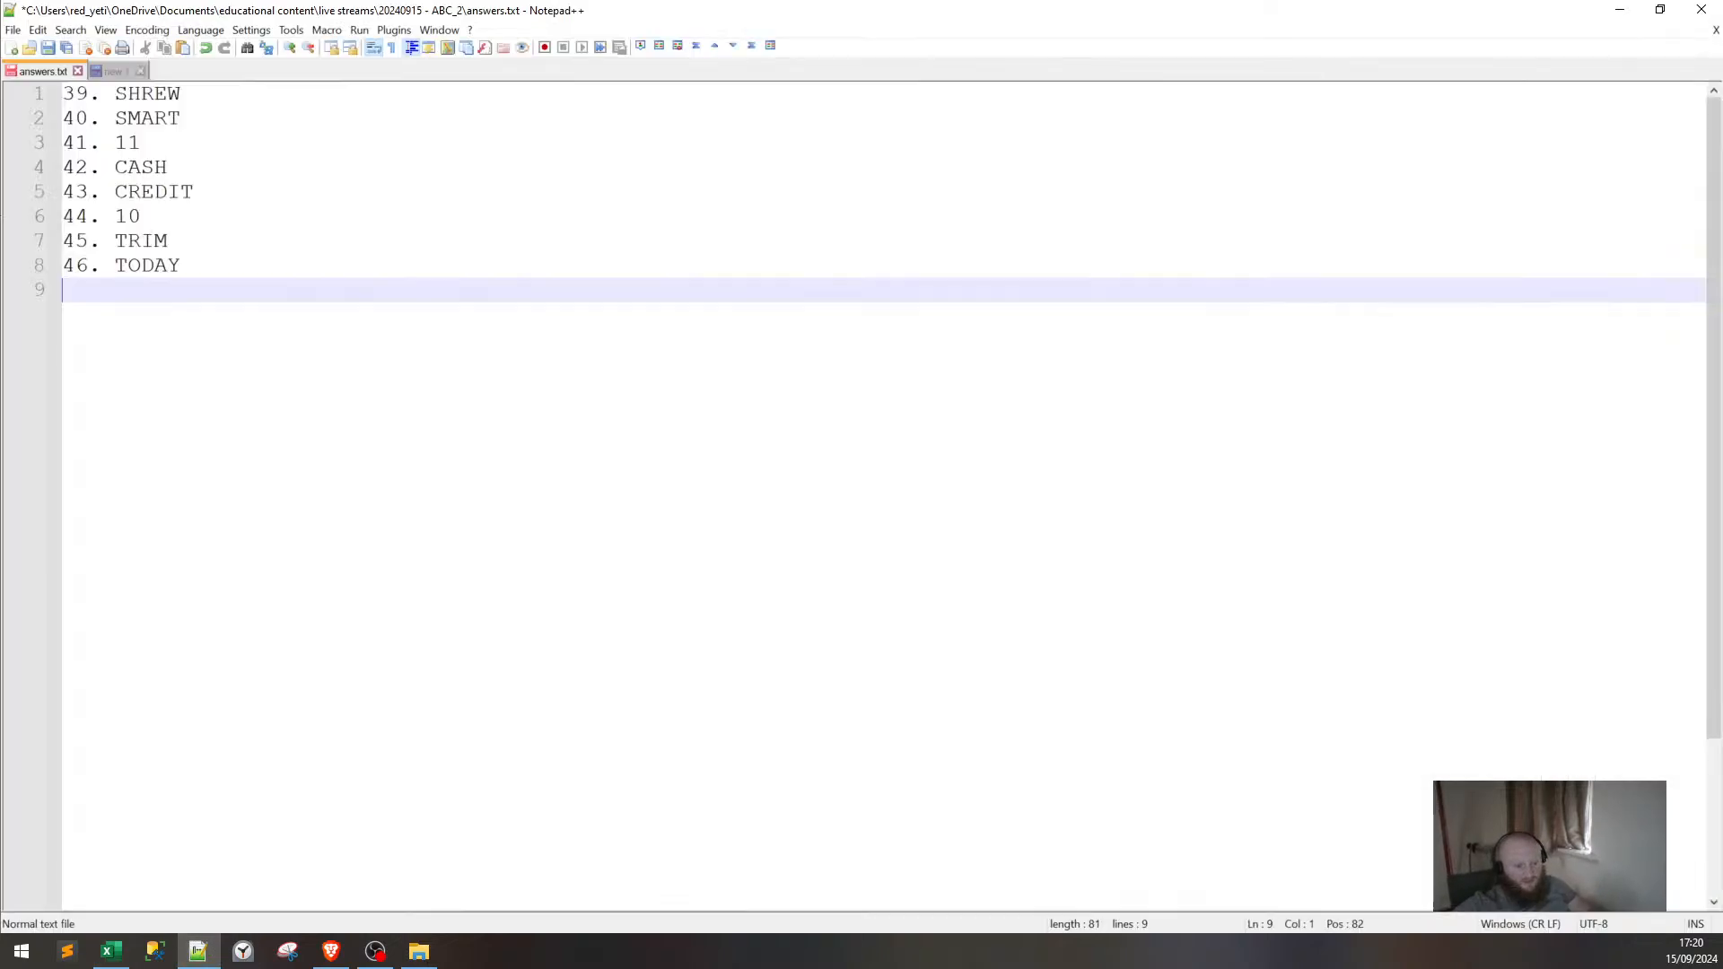
{"action": "key", "text": "ctrl+Tab"}
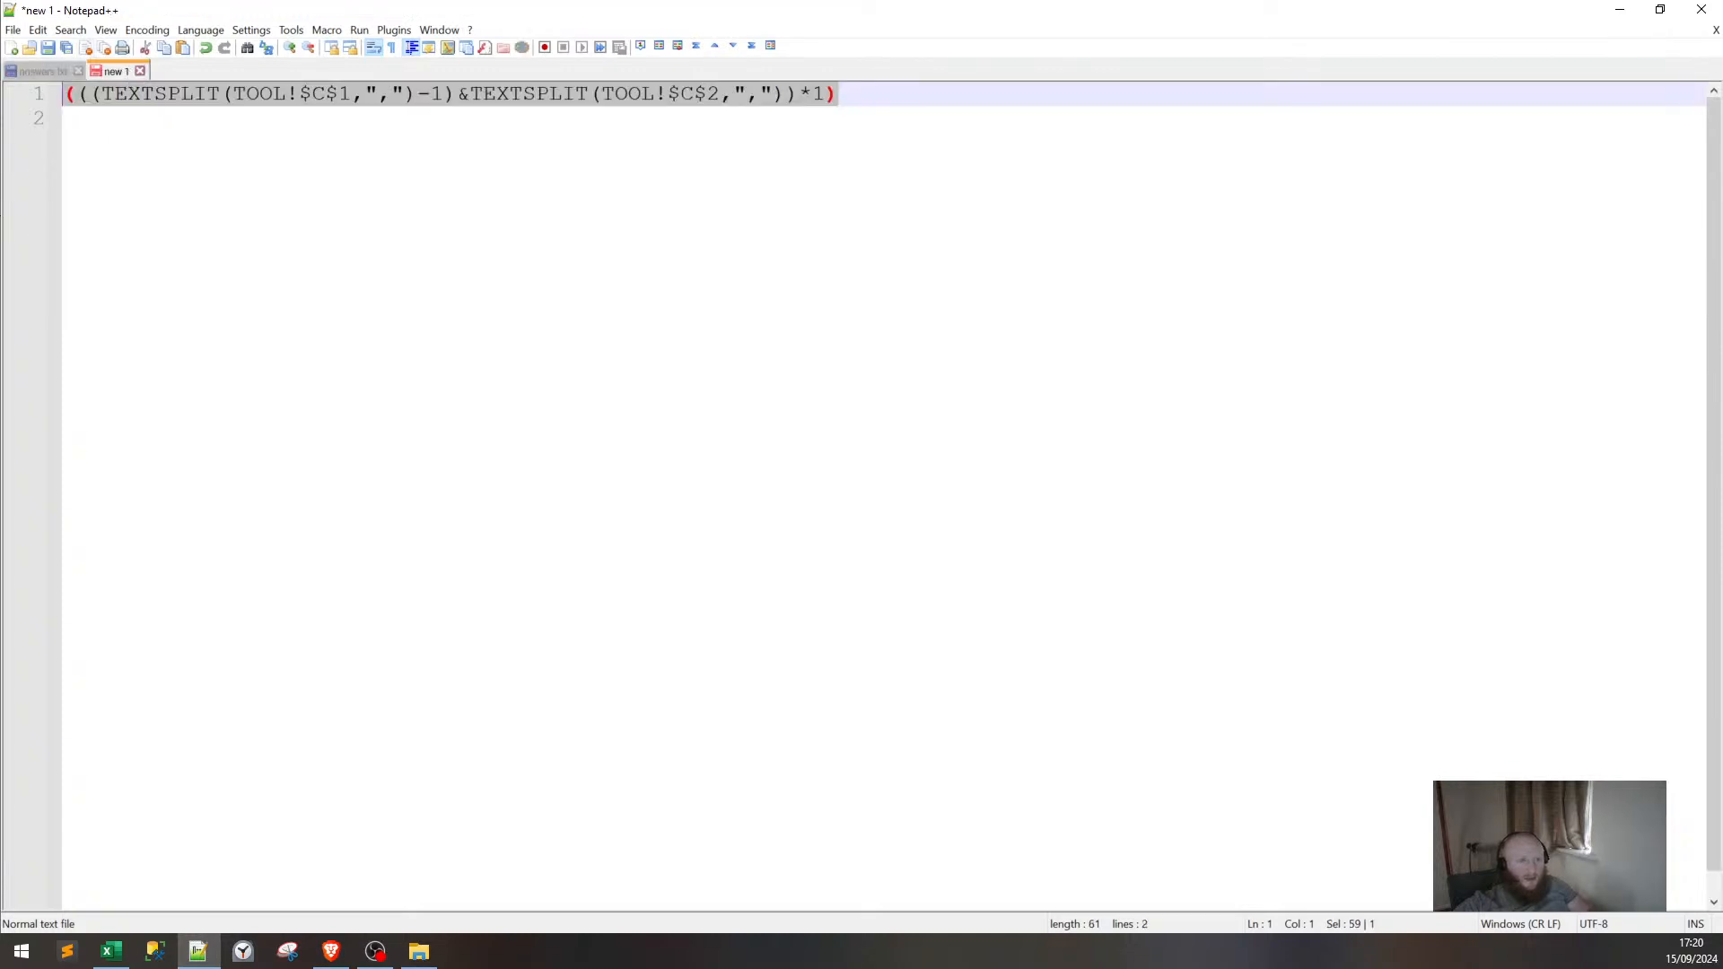
{"action": "key", "text": "ctrl+v"}
{"action": "key", "text": "alt+Tab"}
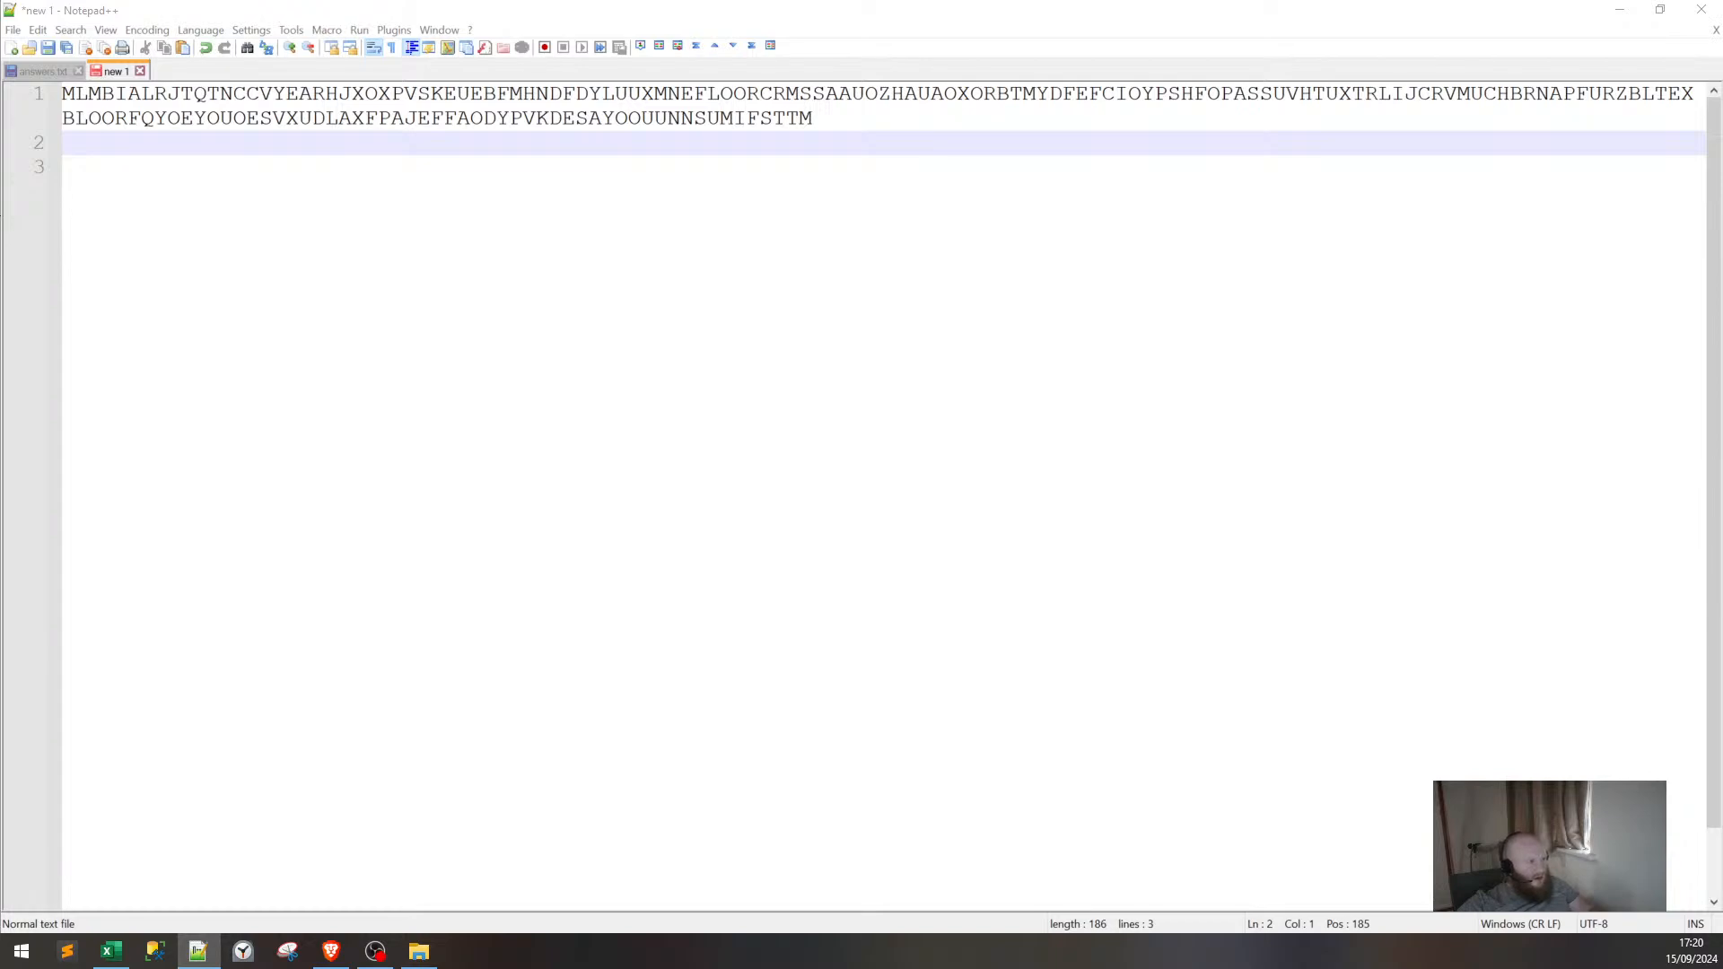
{"action": "key", "text": "alt+Tab"}
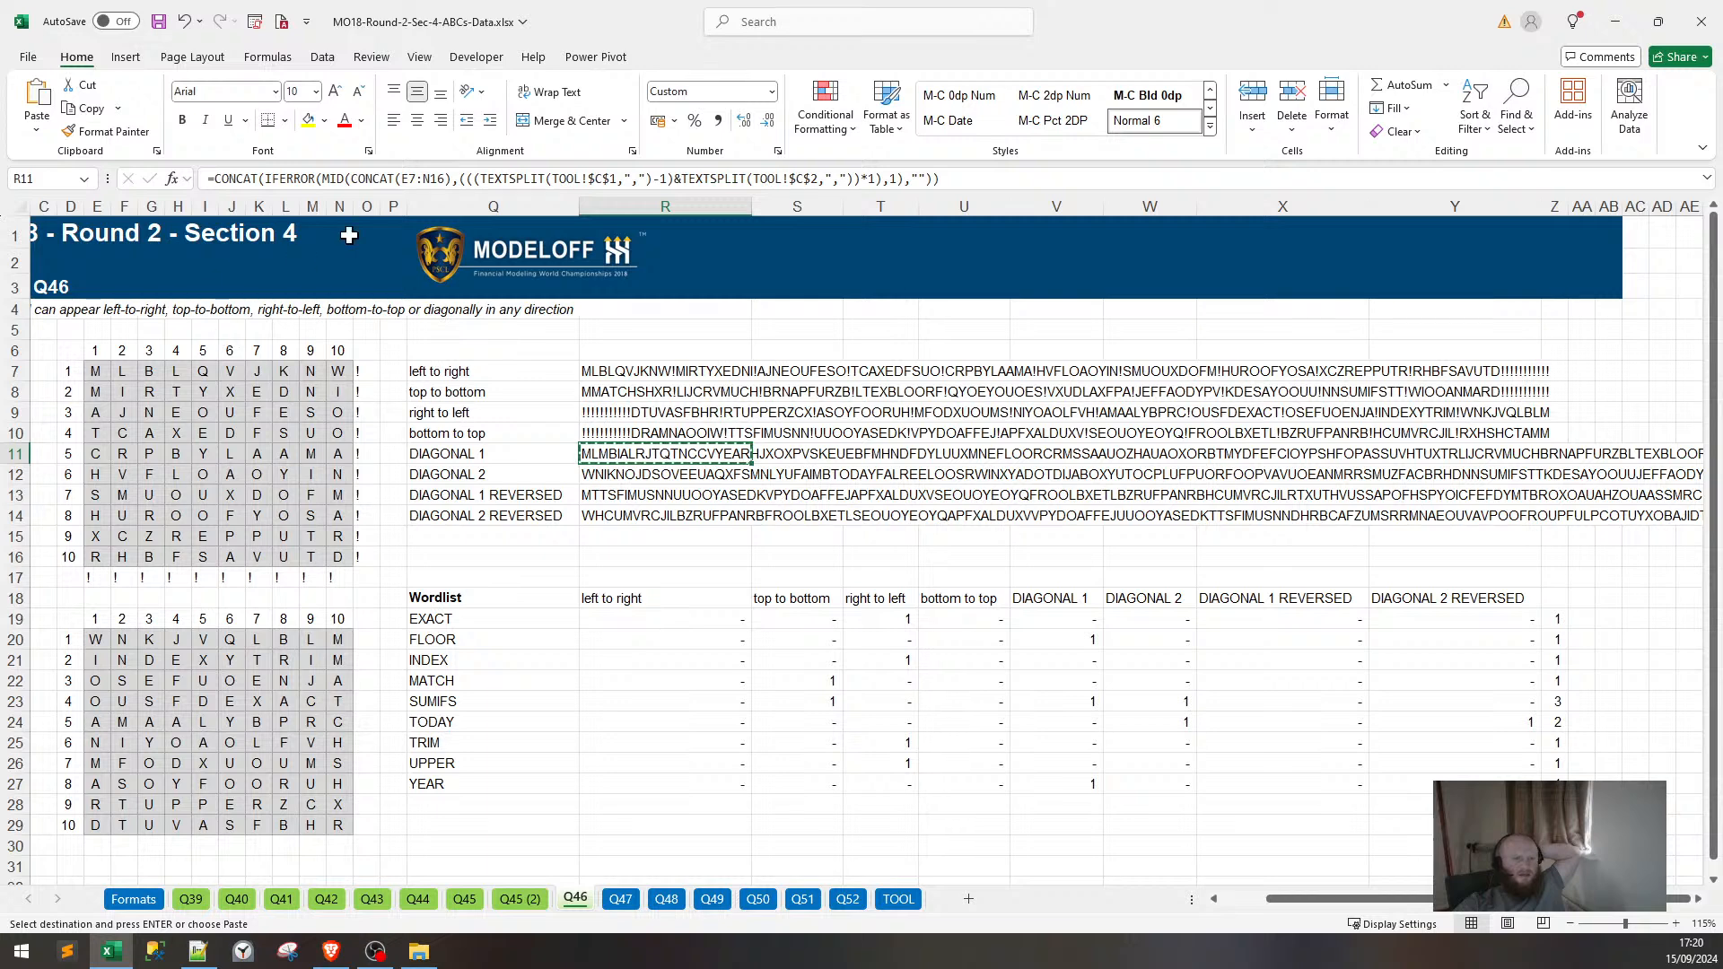
Check R11's E7:N16 range against the Notepad++ string, leaving the formula unchanged.
{"action": "left_click", "coordinate": [417, 178]}
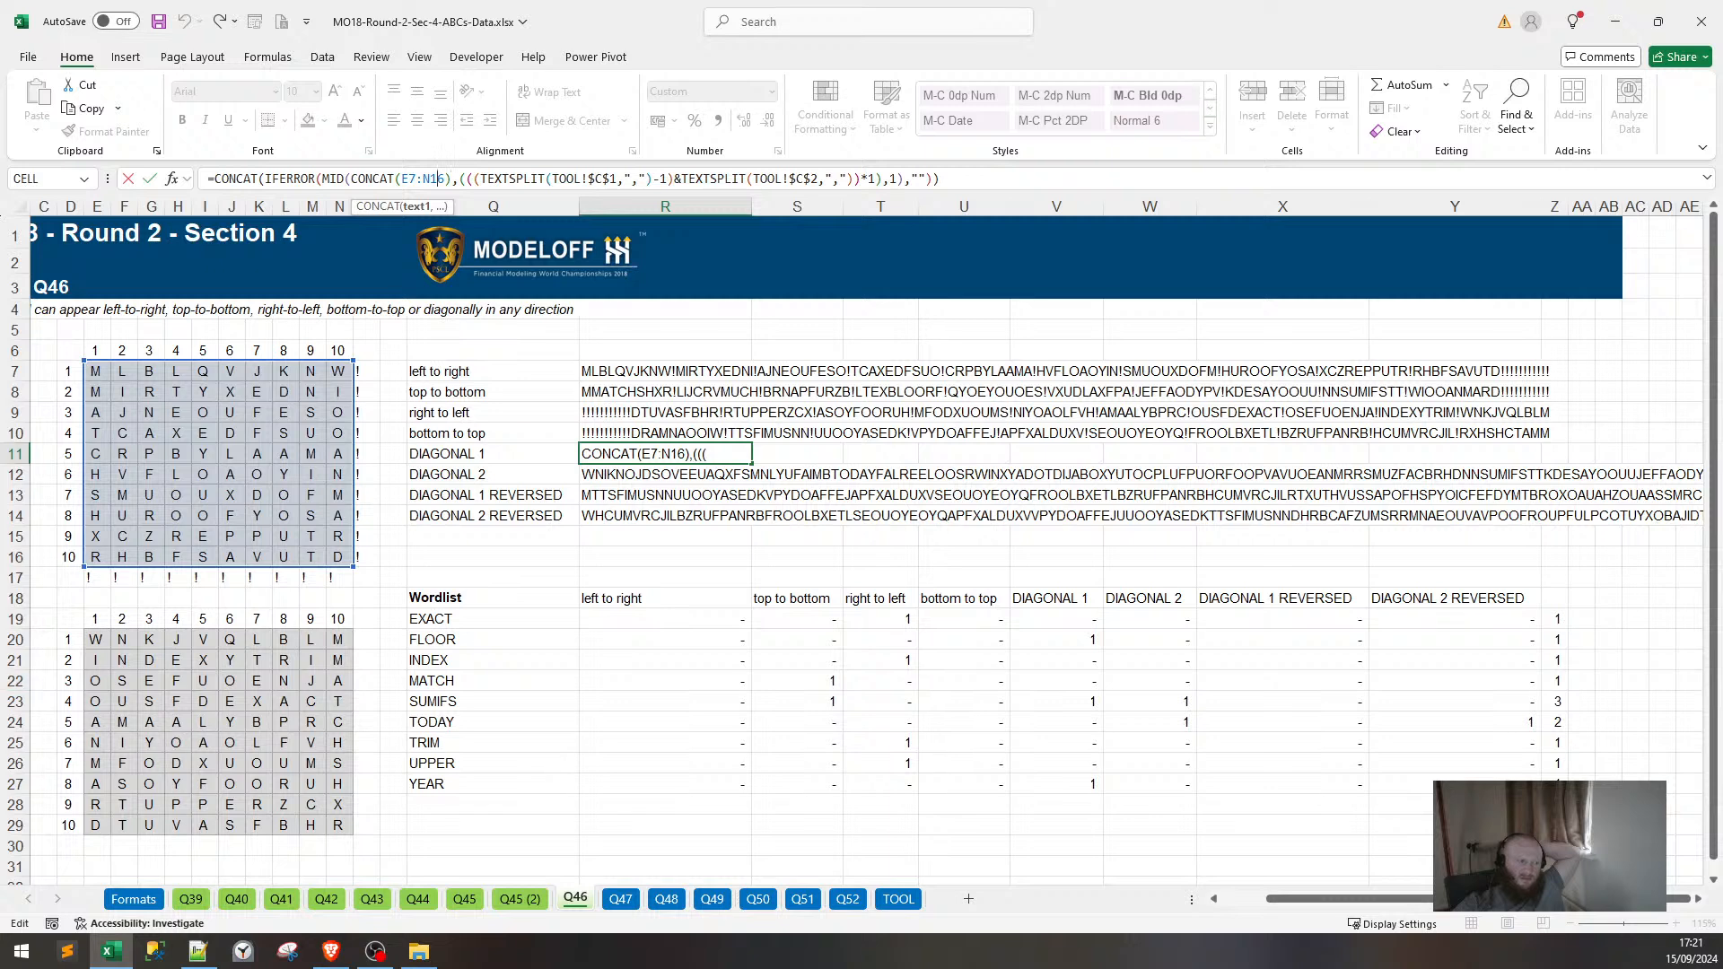
{"action": "key", "text": "alt+Tab"}
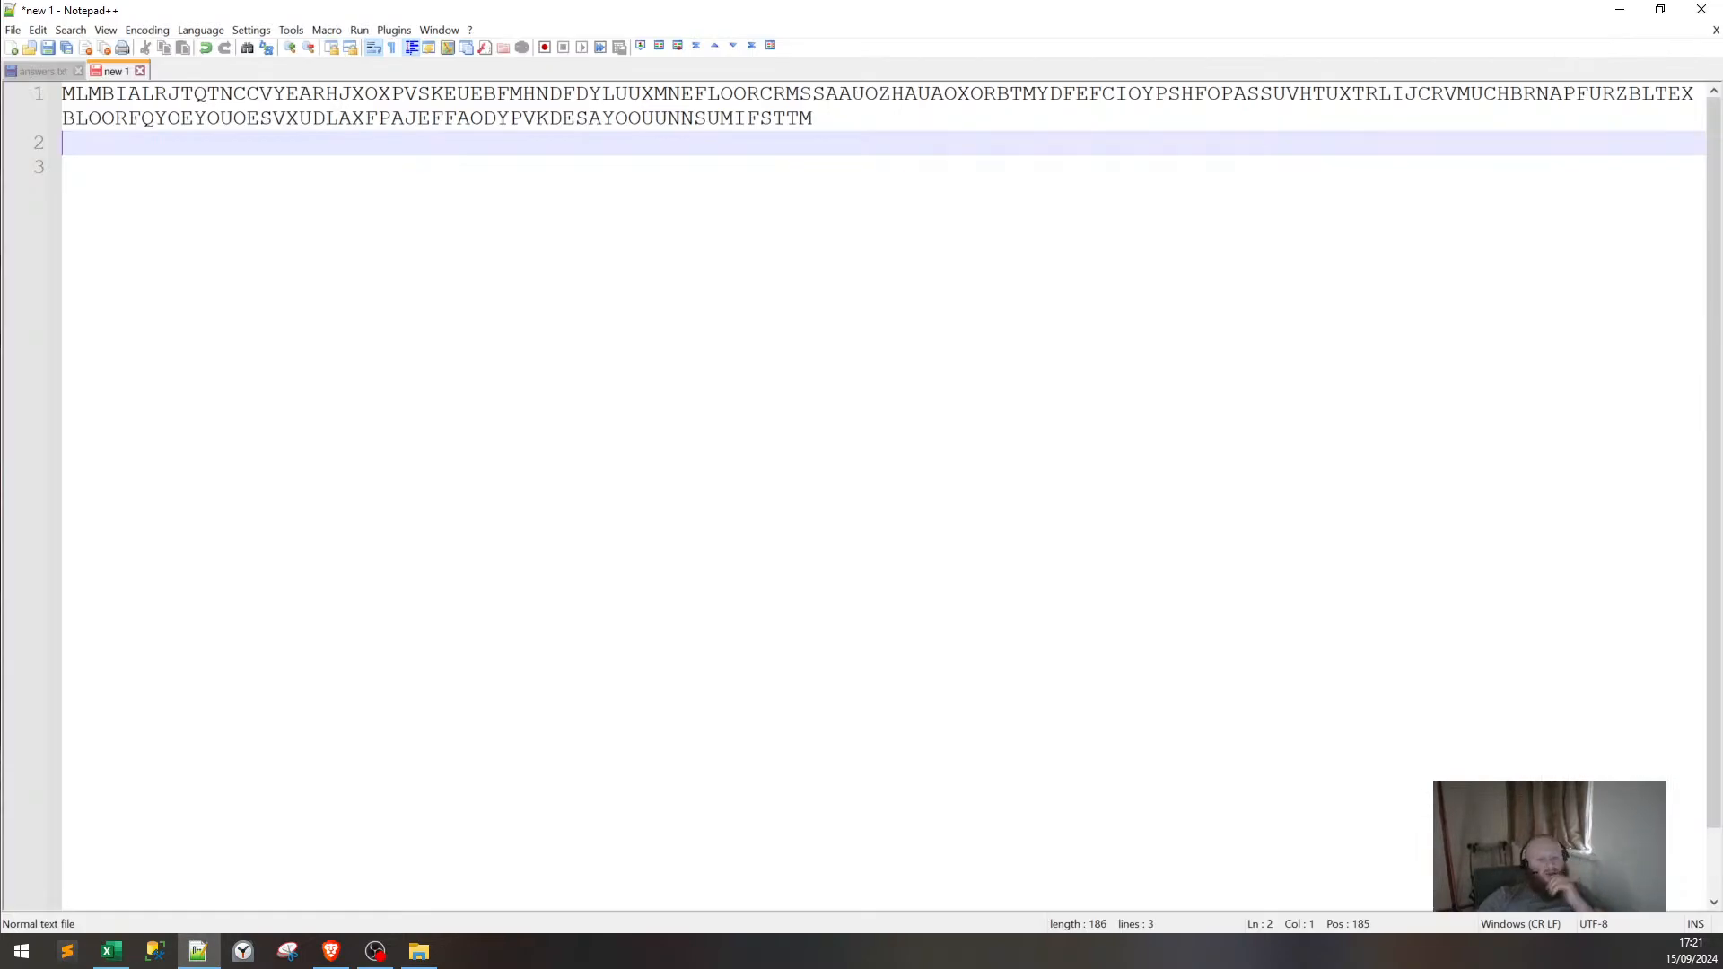
{"action": "left_click", "coordinate": [119, 954]}
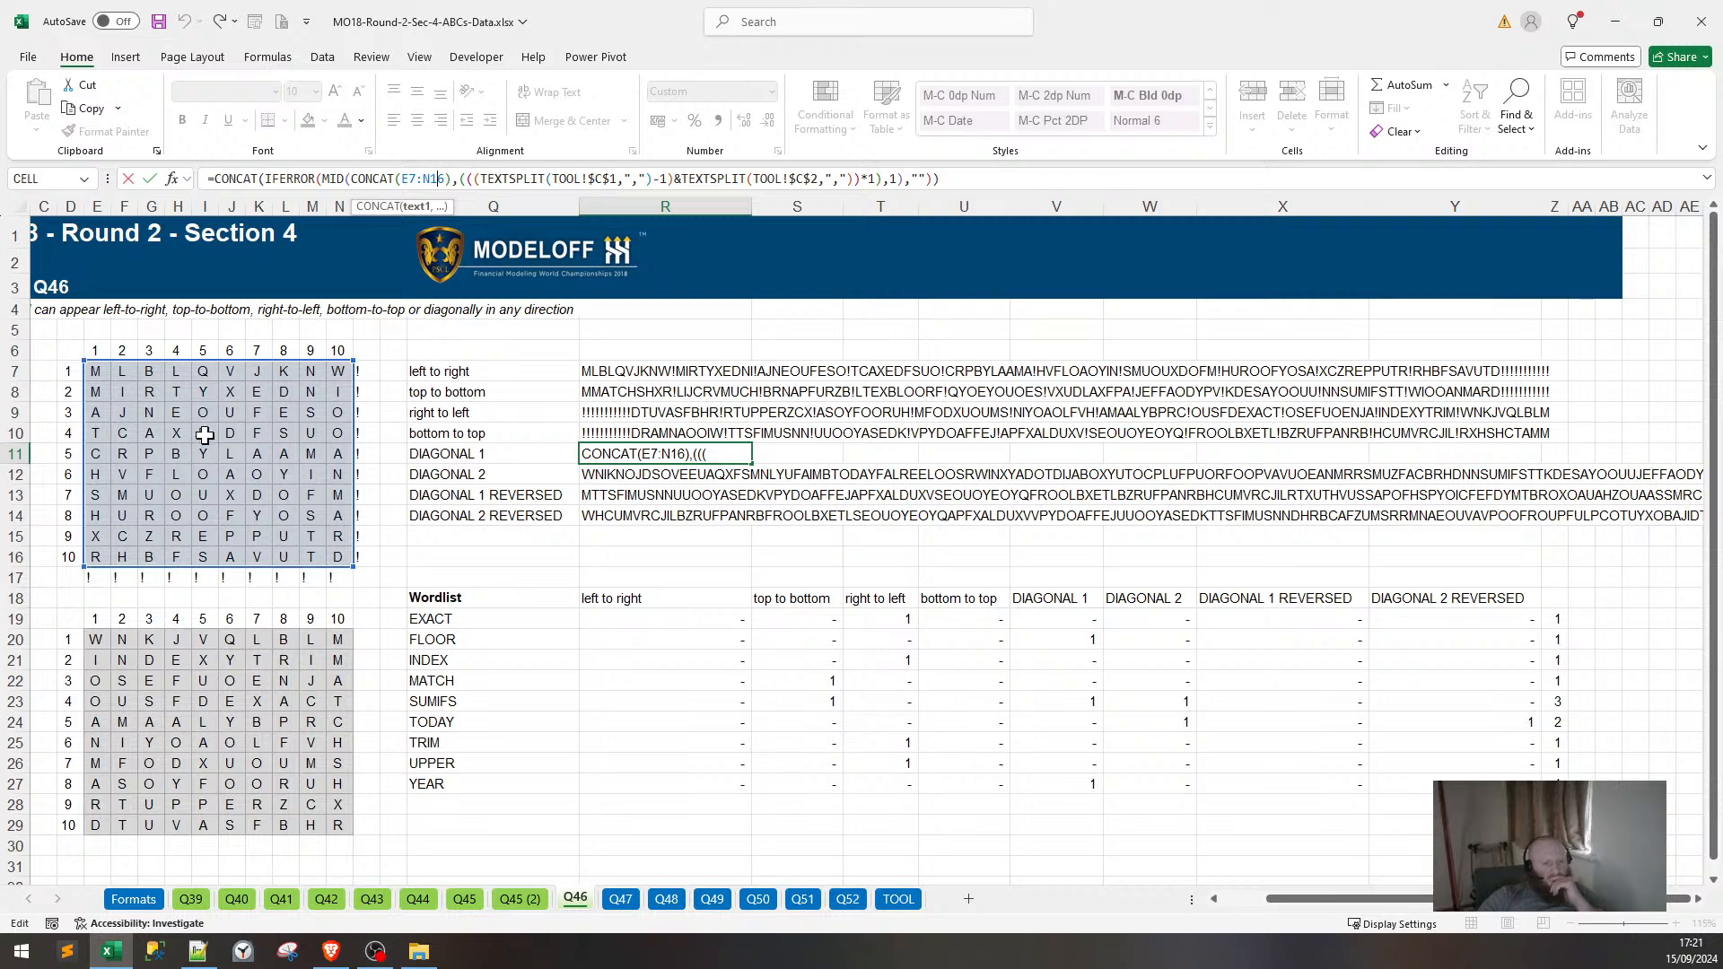
{"action": "left_click", "coordinate": [338, 388]}
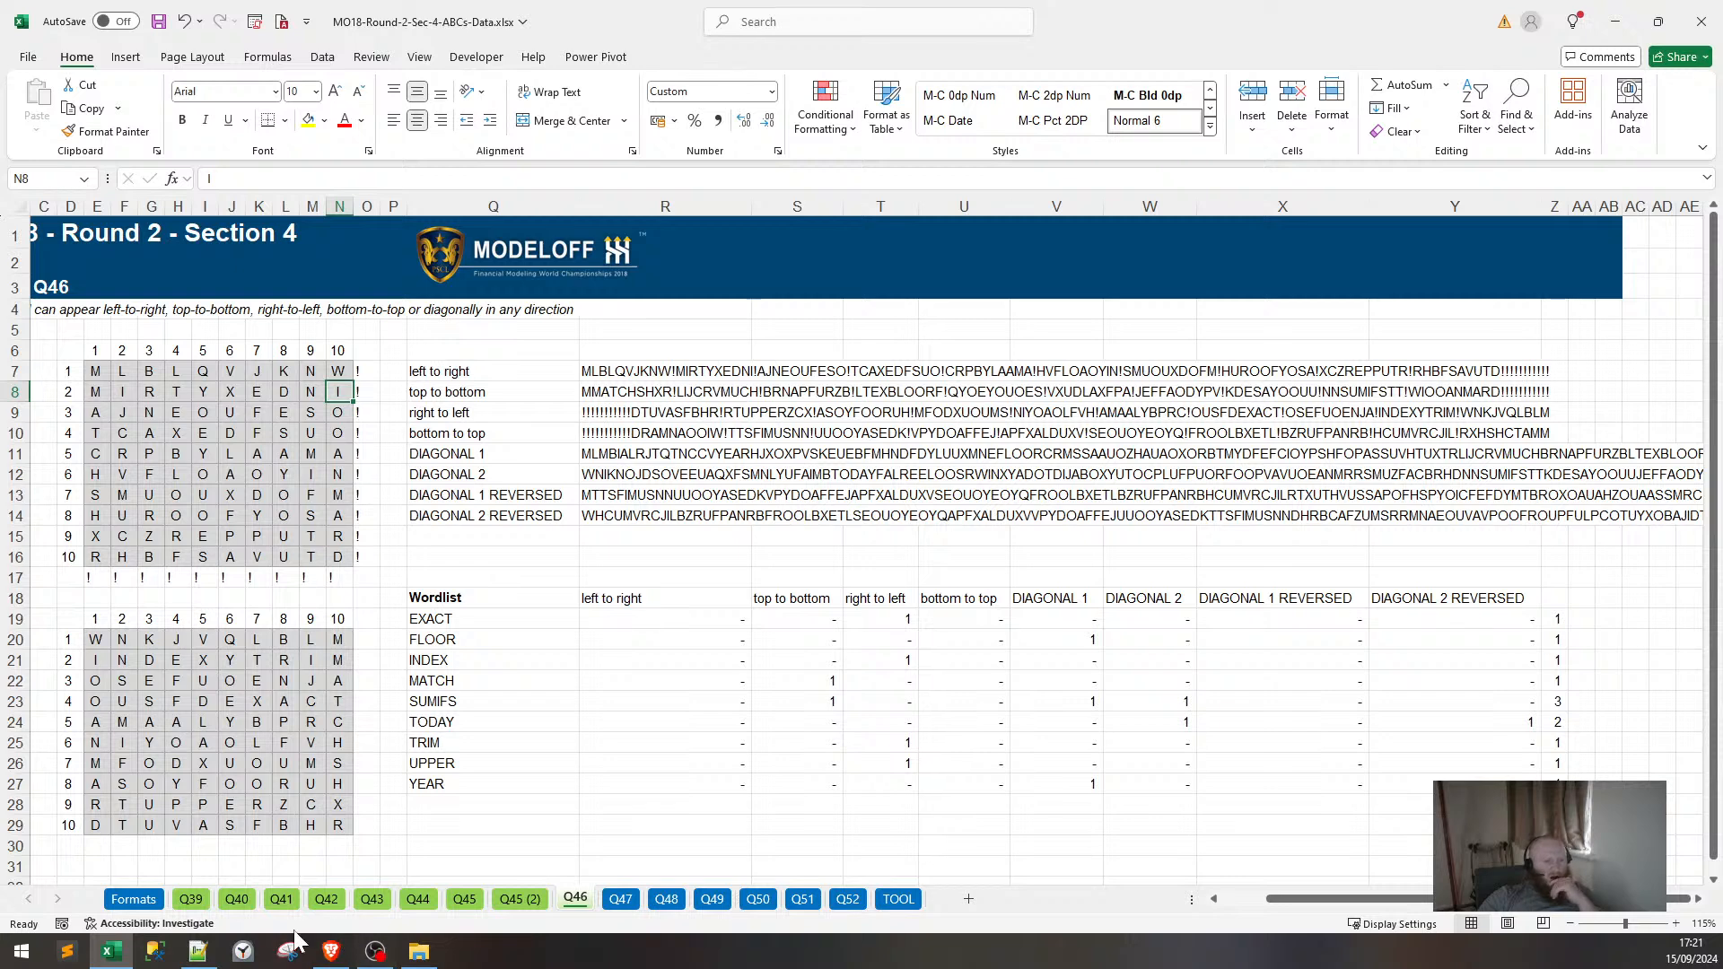
{"action": "left_click", "coordinate": [198, 951]}
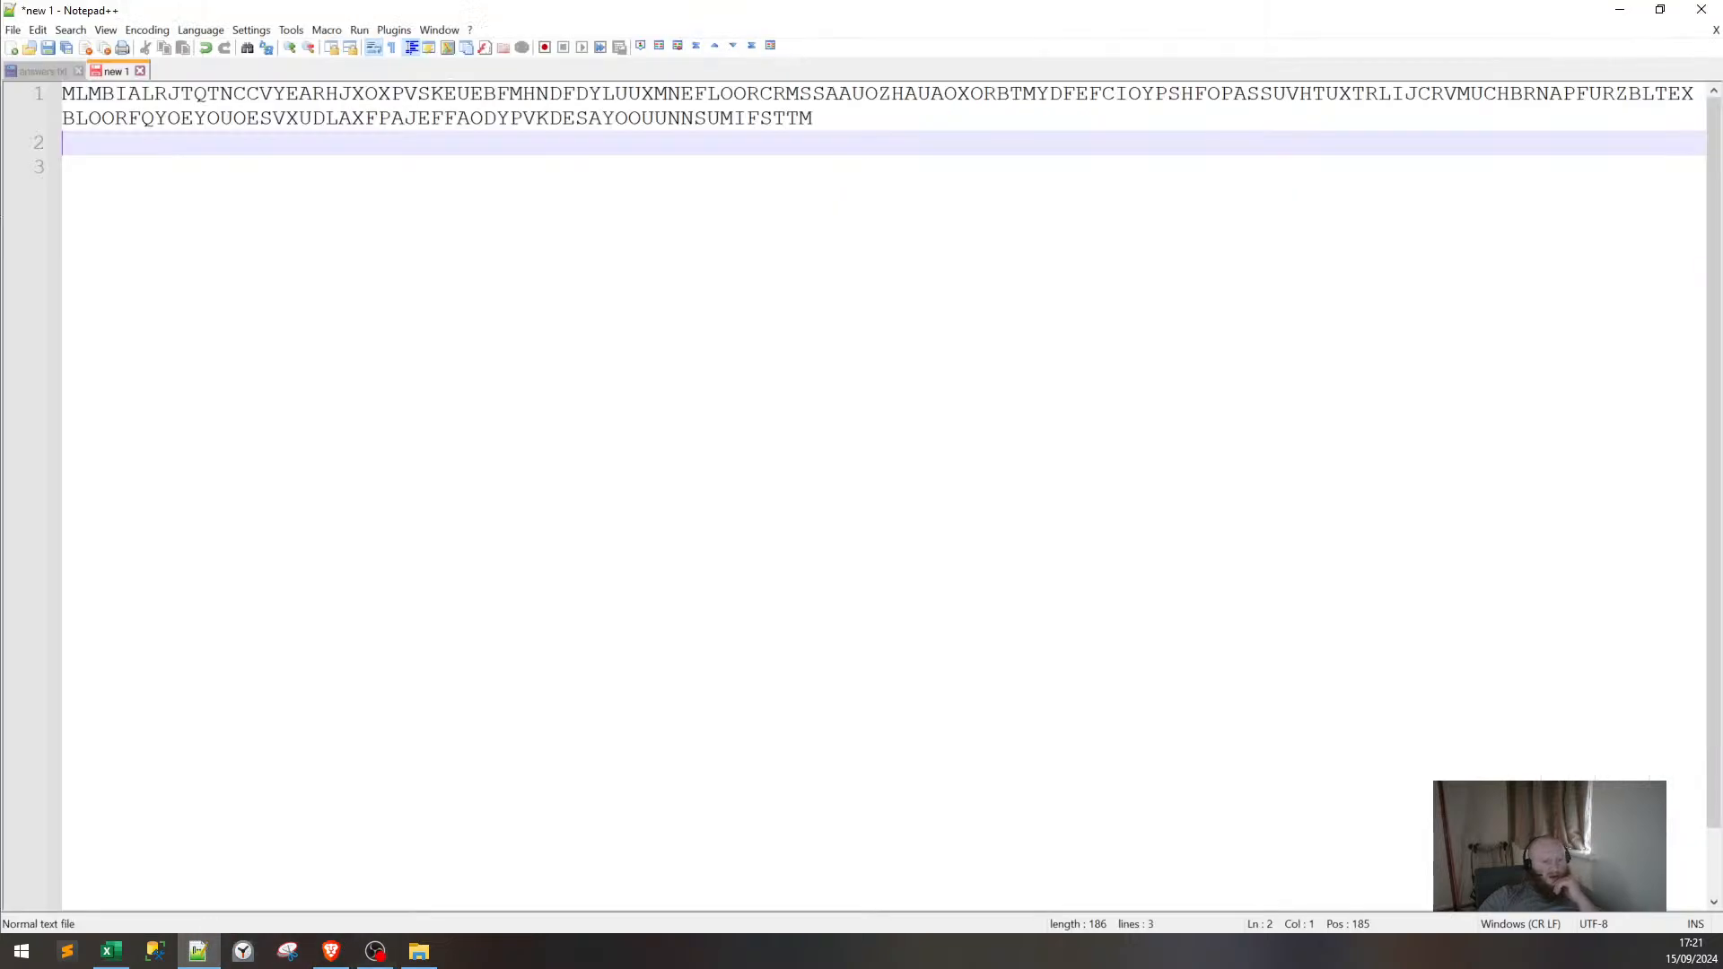
Add a blank line under the letter string, then minimise Notepad++ to reveal the Q46 sheet.
{"action": "key", "text": "Return"}
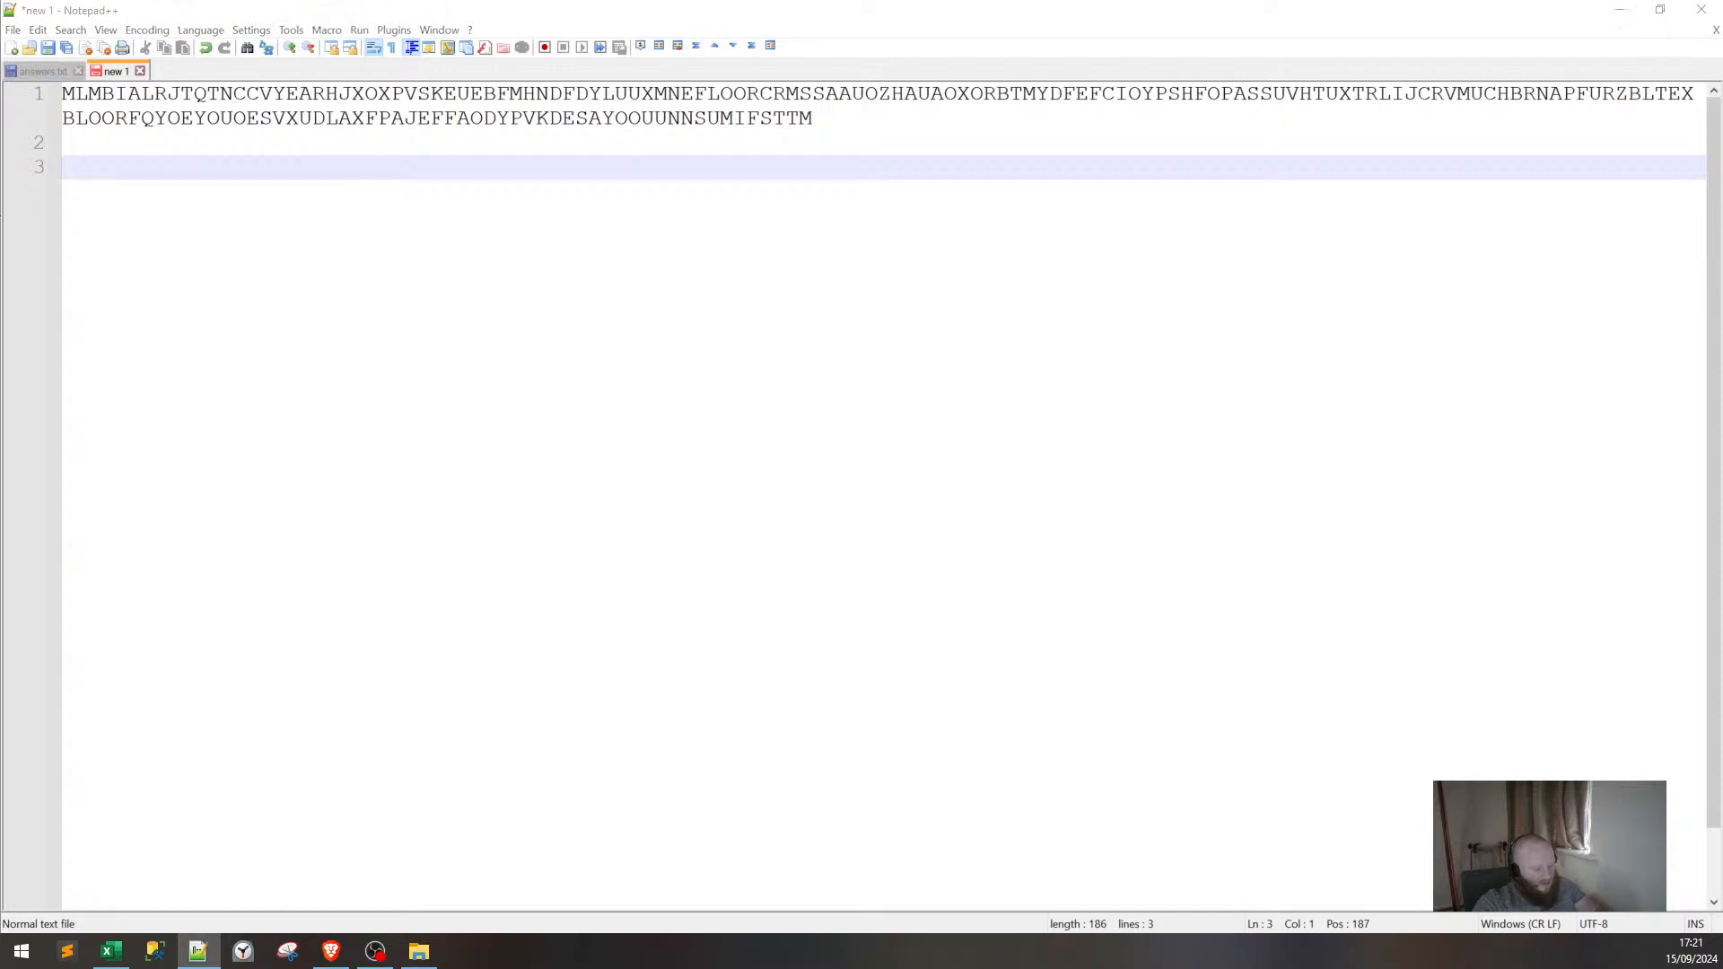
{"action": "left_click_drag", "start_coordinate": [746, 94], "coordinate": [851, 94]}
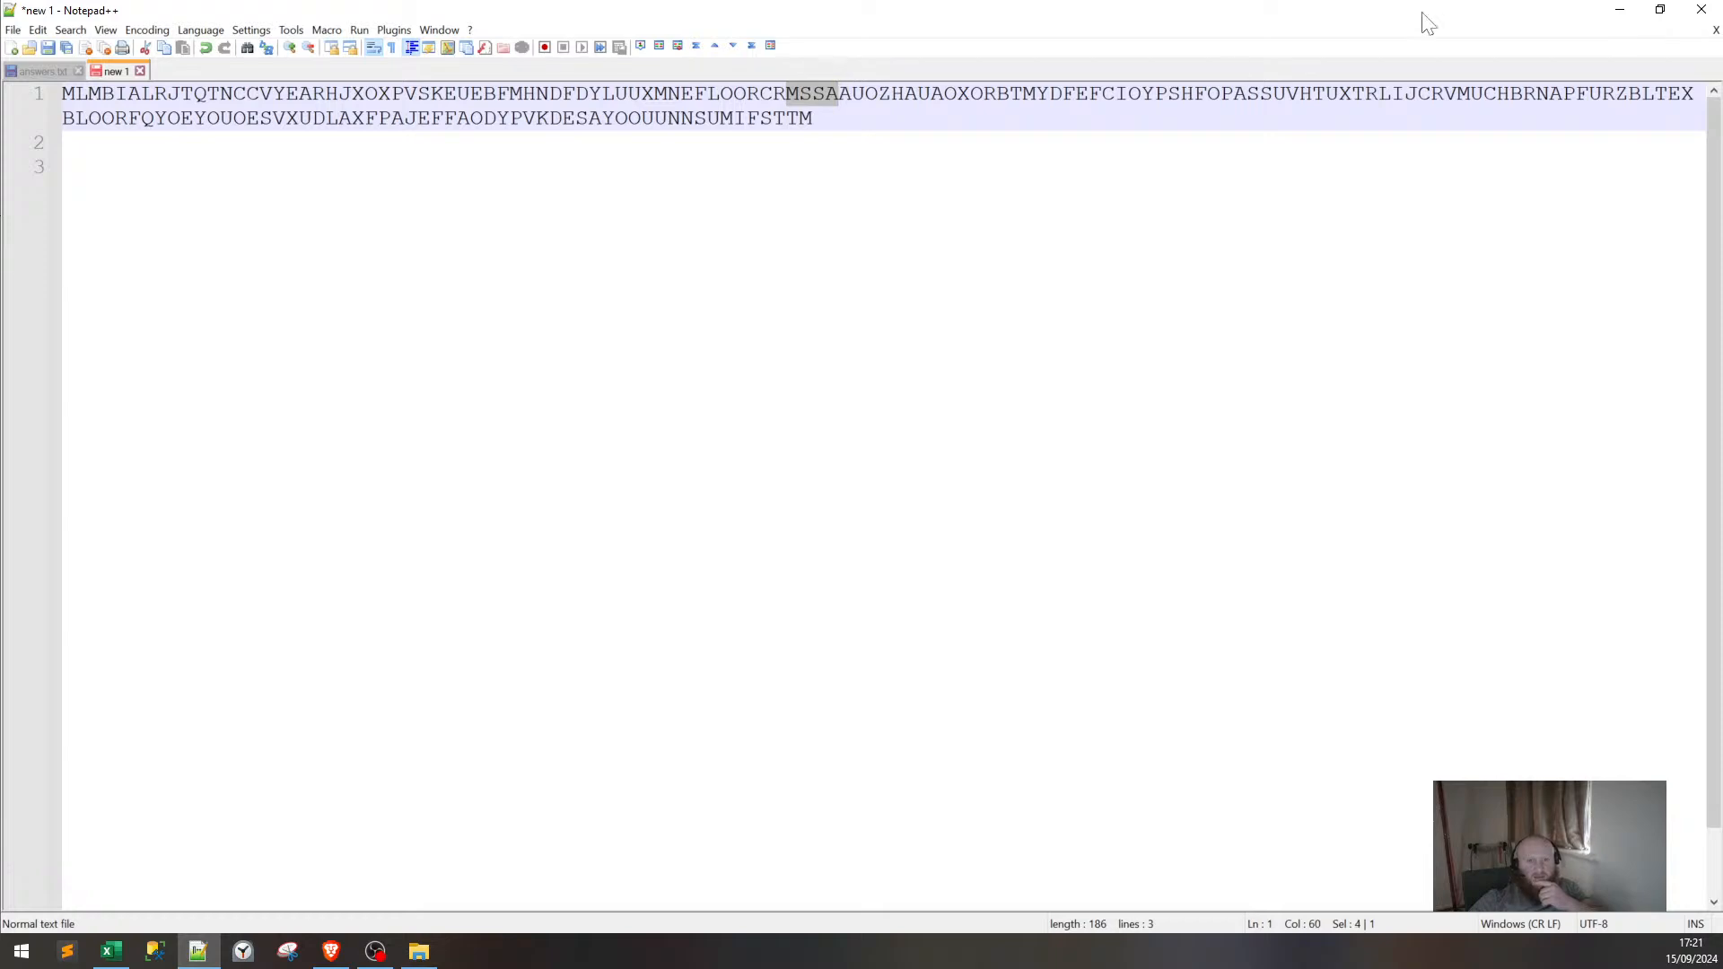
{"action": "left_click", "coordinate": [1619, 9]}
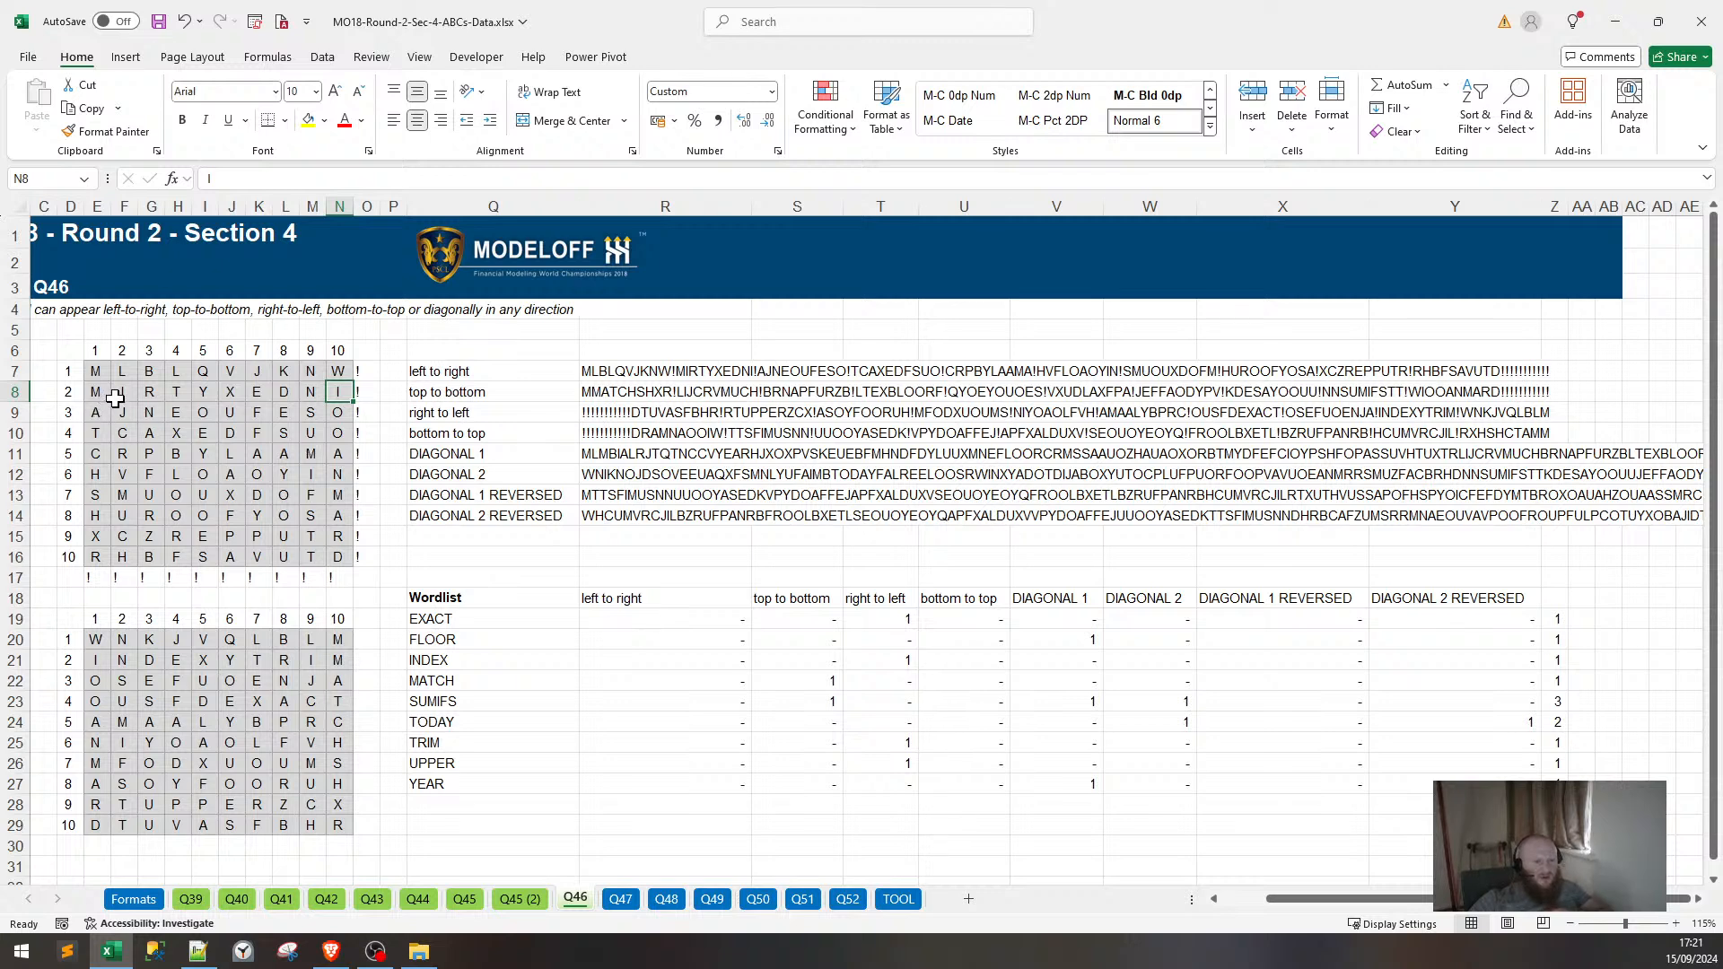
{"action": "left_click", "coordinate": [147, 513]}
{"action": "left_click", "coordinate": [124, 535]}
{"action": "left_click", "coordinate": [97, 552]}
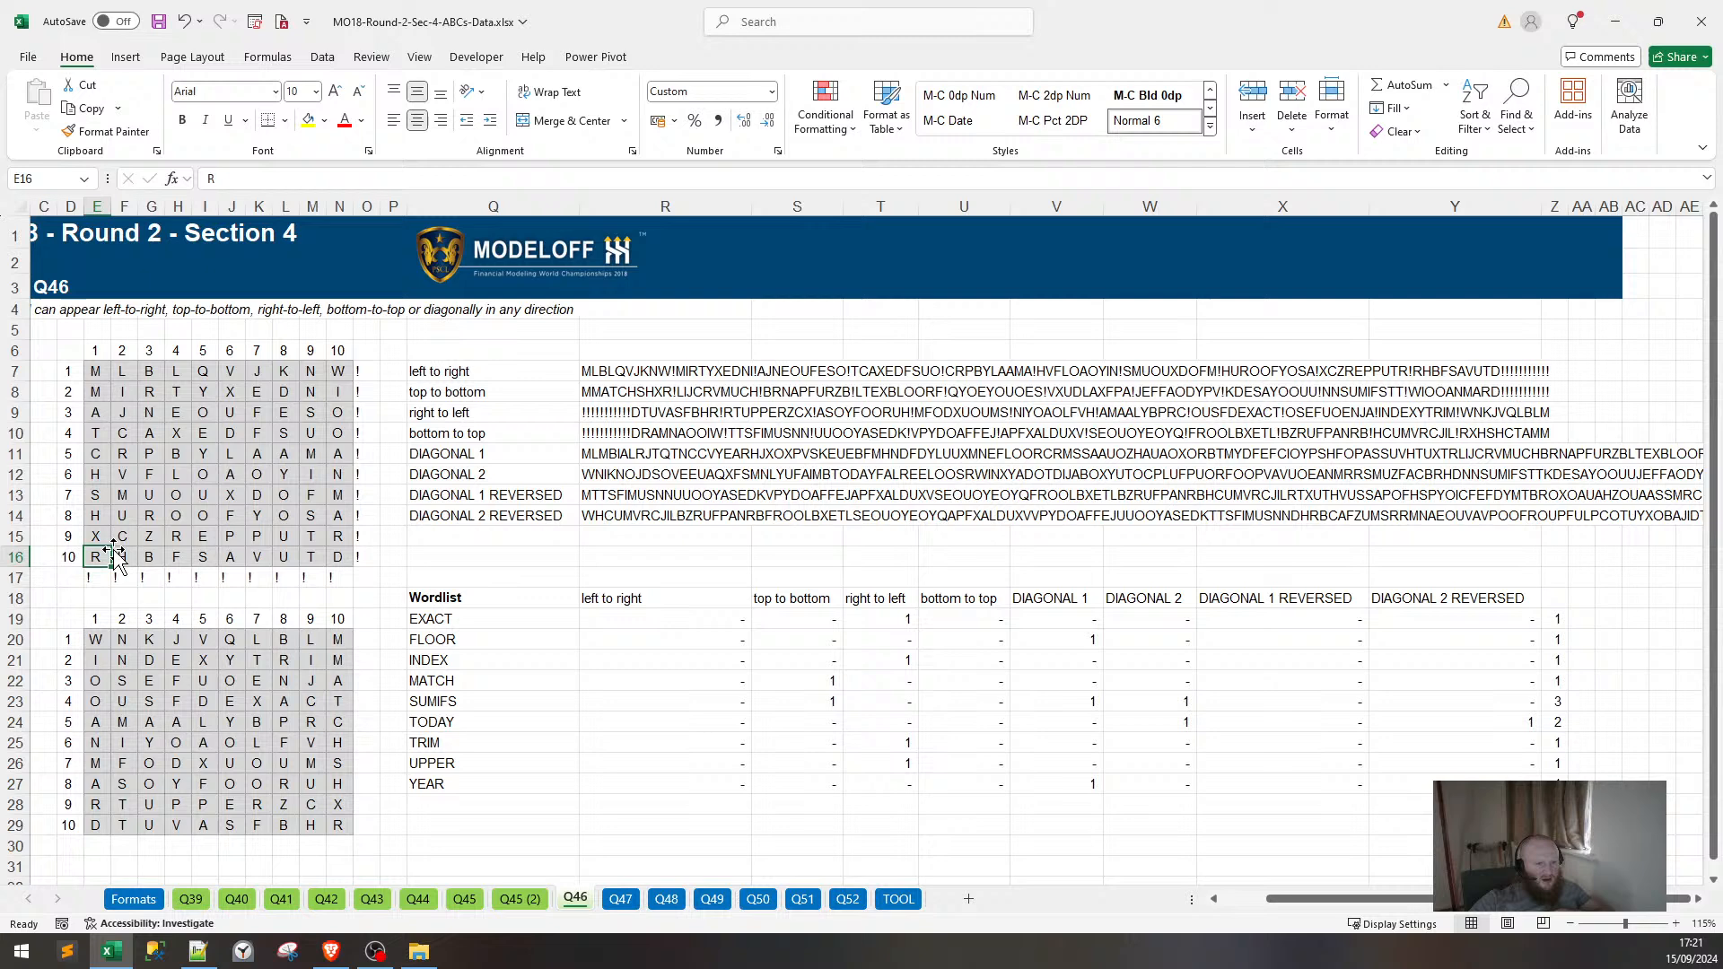
{"action": "left_click", "coordinate": [333, 399]}
{"action": "left_click", "coordinate": [310, 415]}
{"action": "left_click", "coordinate": [284, 434]}
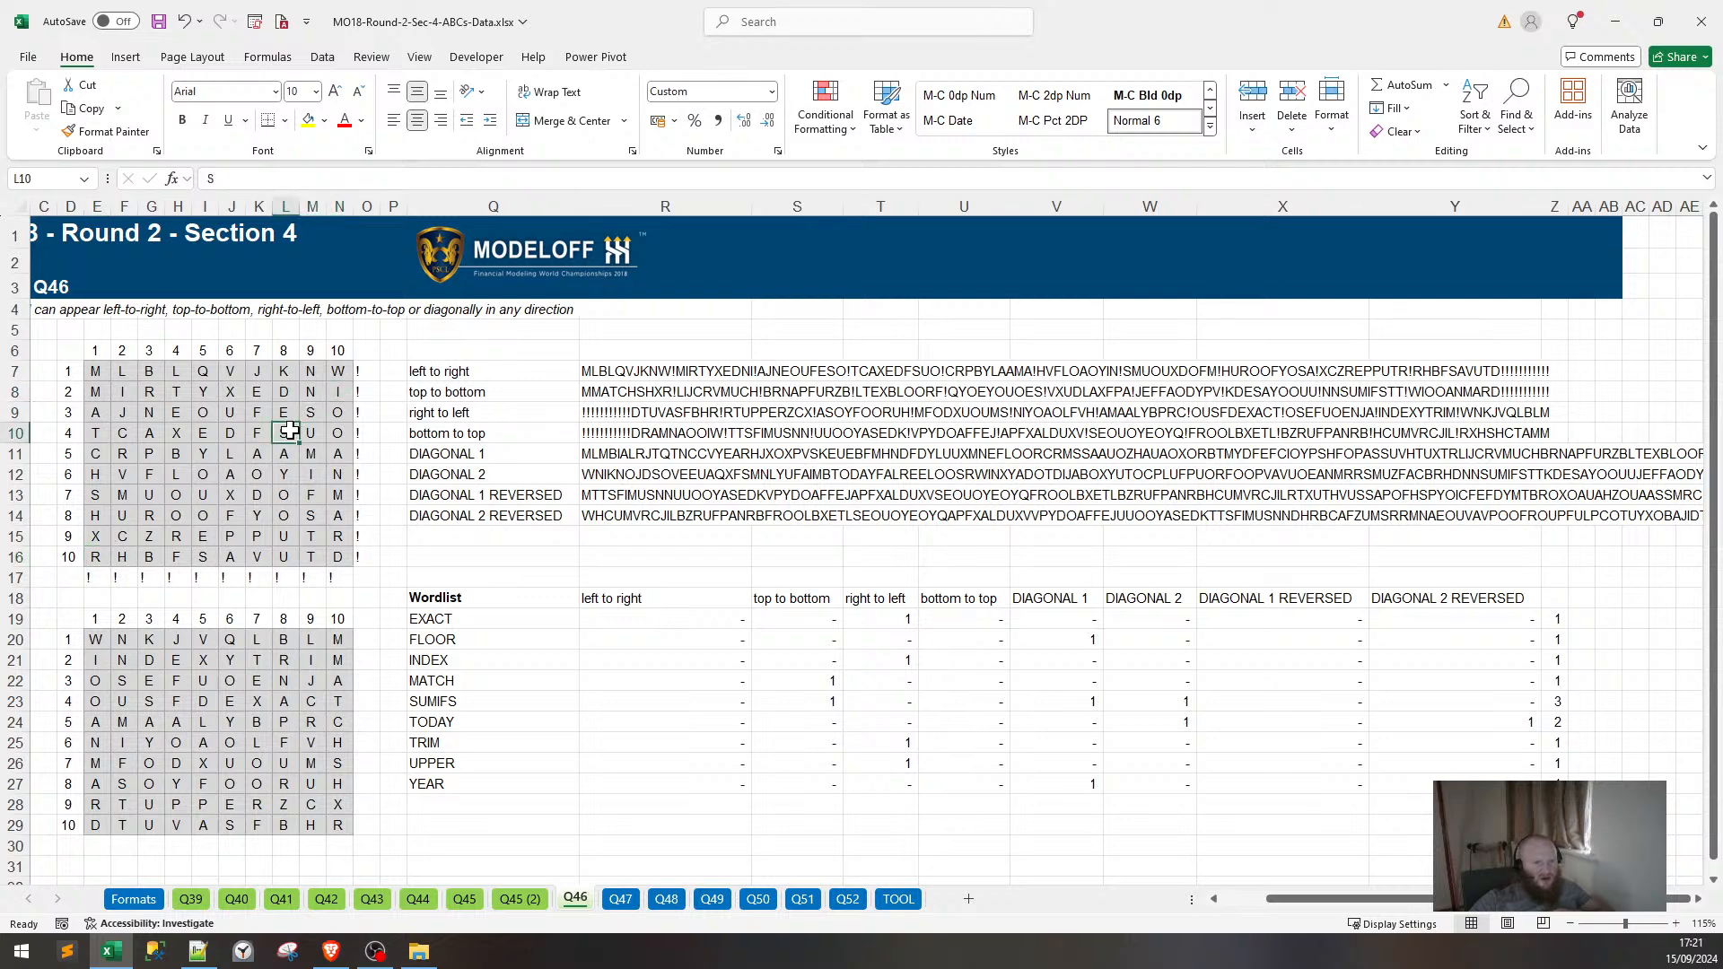
{"action": "left_click", "coordinate": [252, 449]}
{"action": "left_click", "coordinate": [229, 476]}
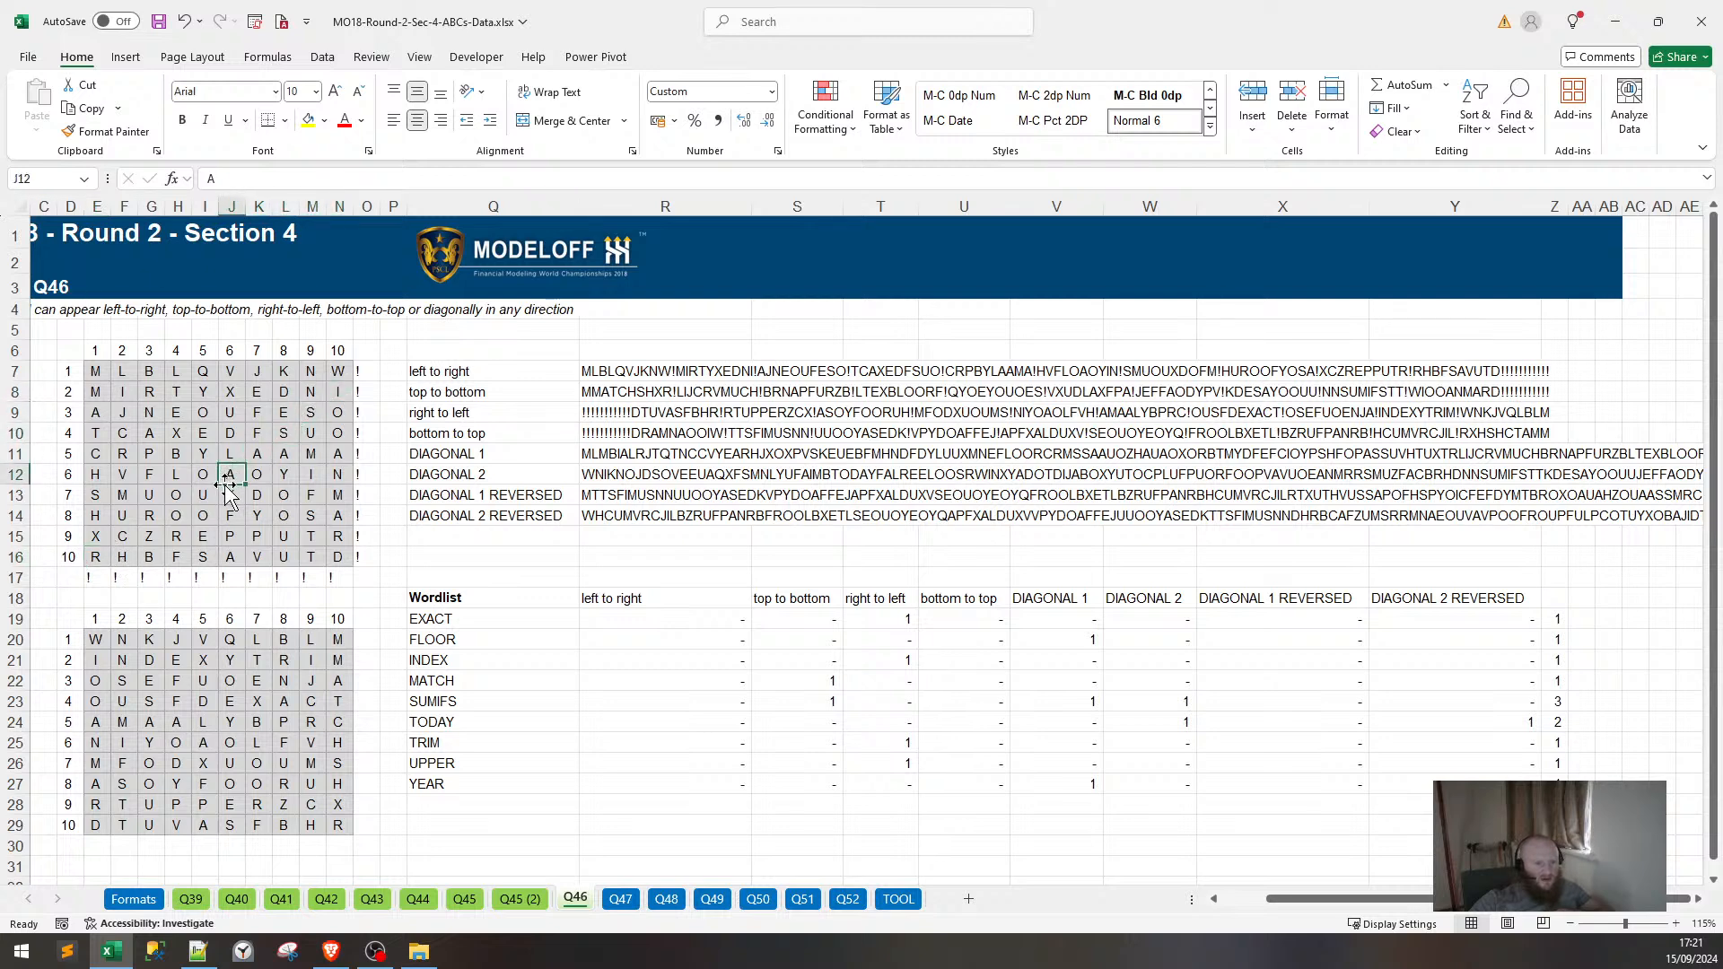
{"action": "left_click", "coordinate": [306, 456]}
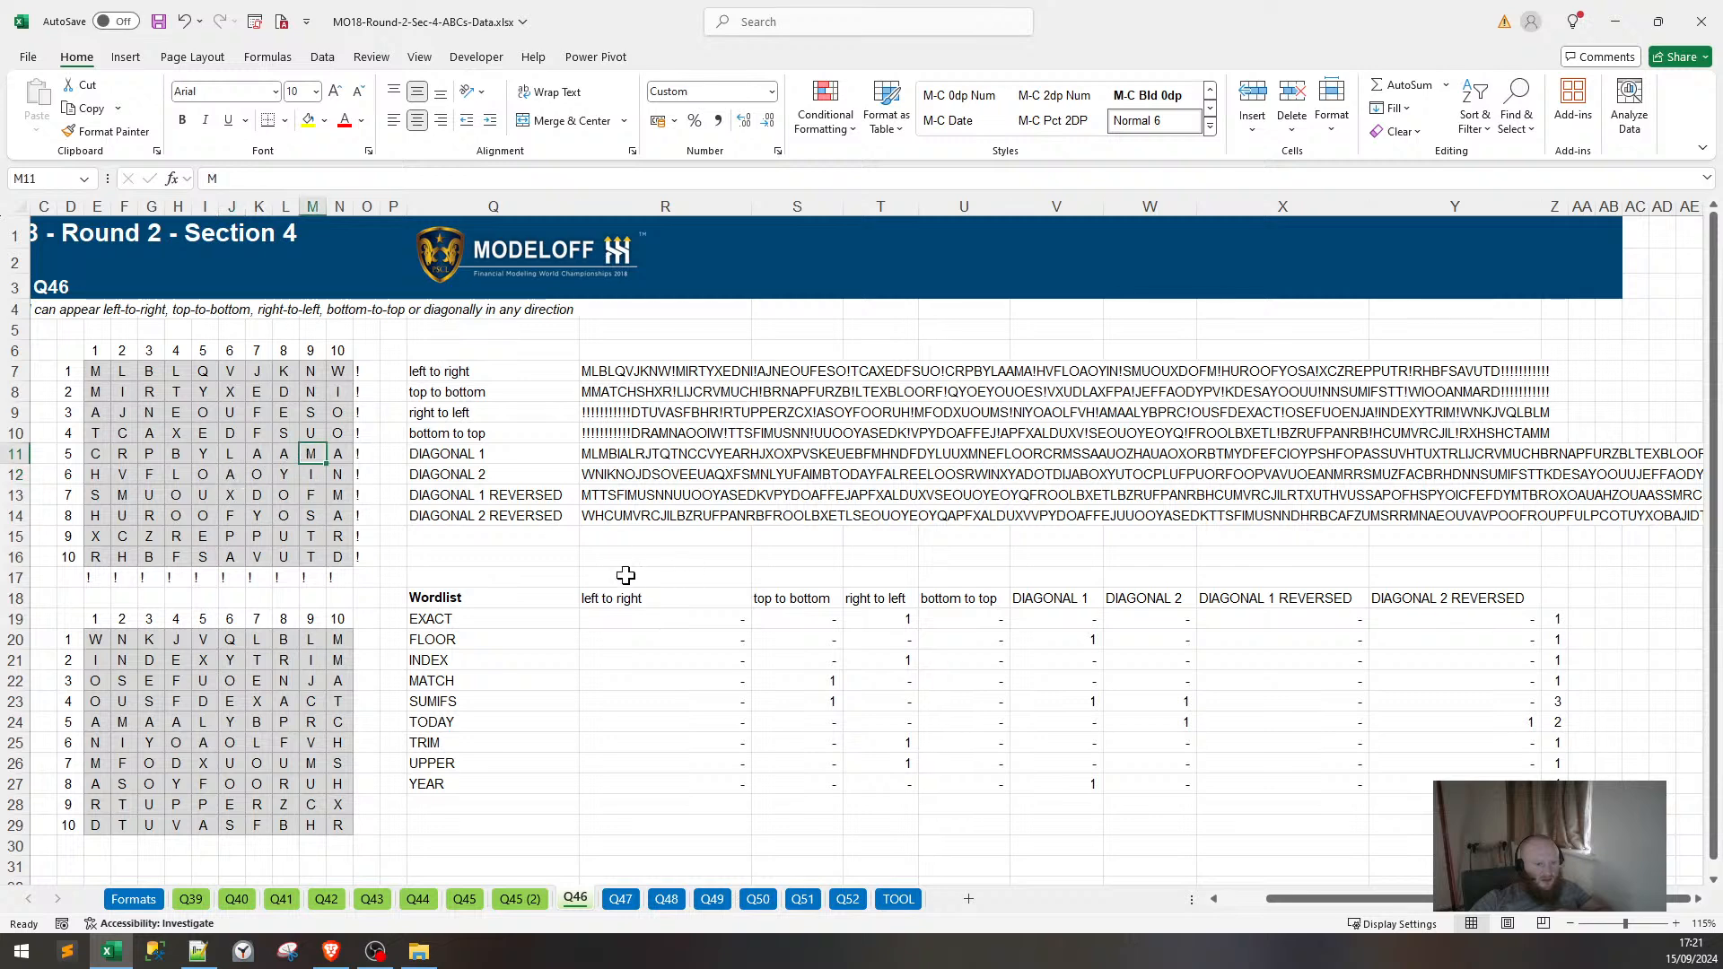